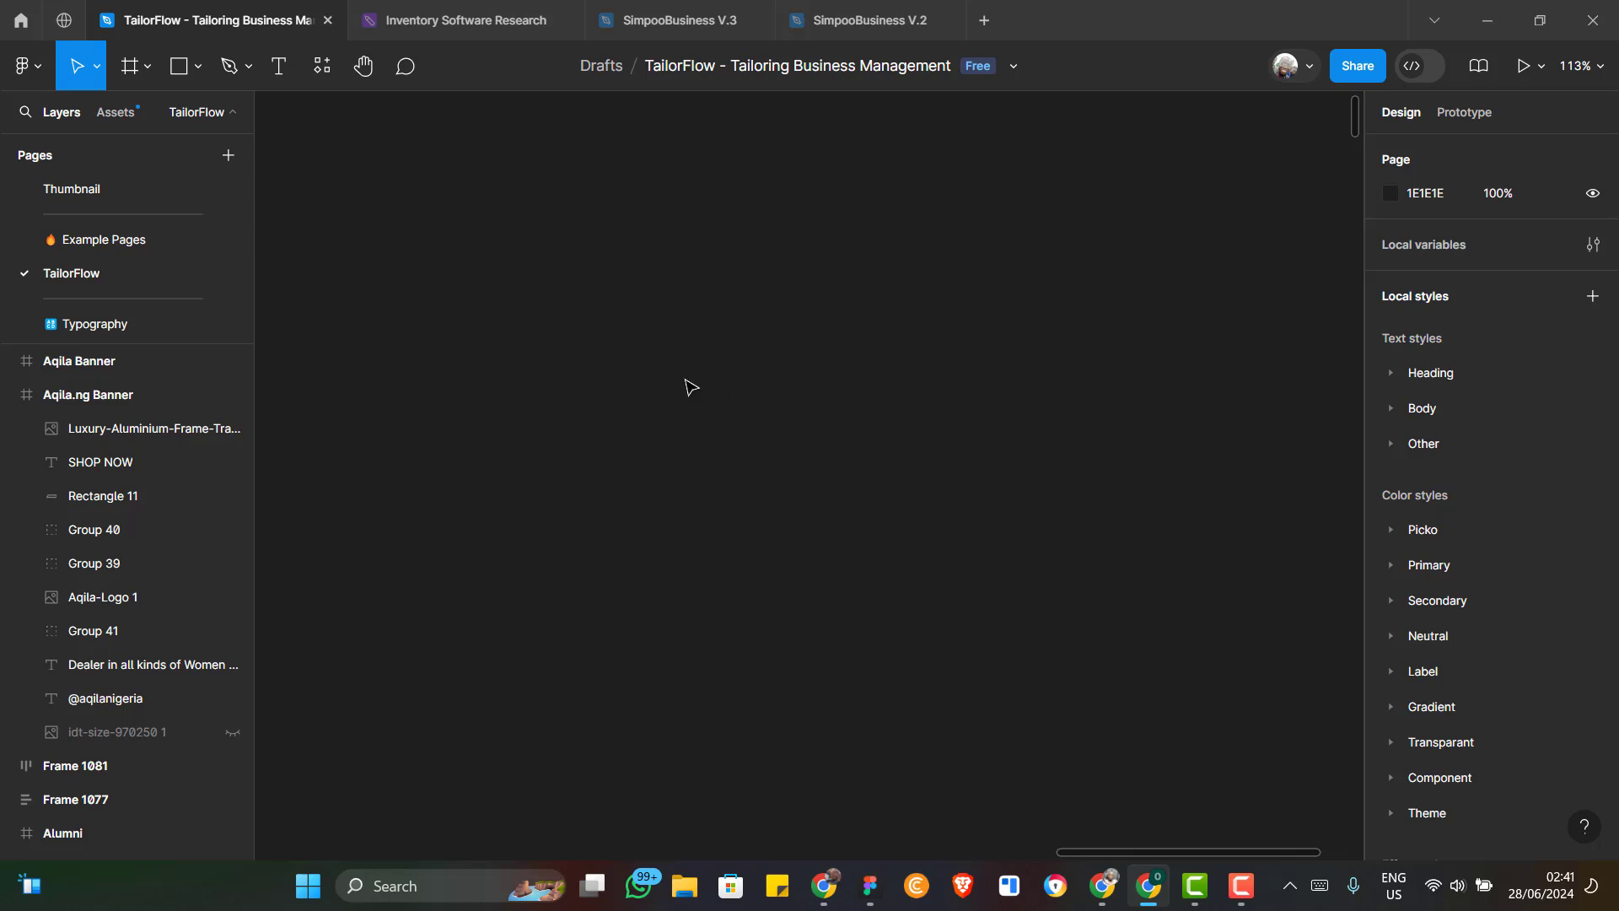
Create an iPhone 14 & 15 Pro Max frame on the empty canvas and rename it VTU Dashboard
left_click(130, 76)
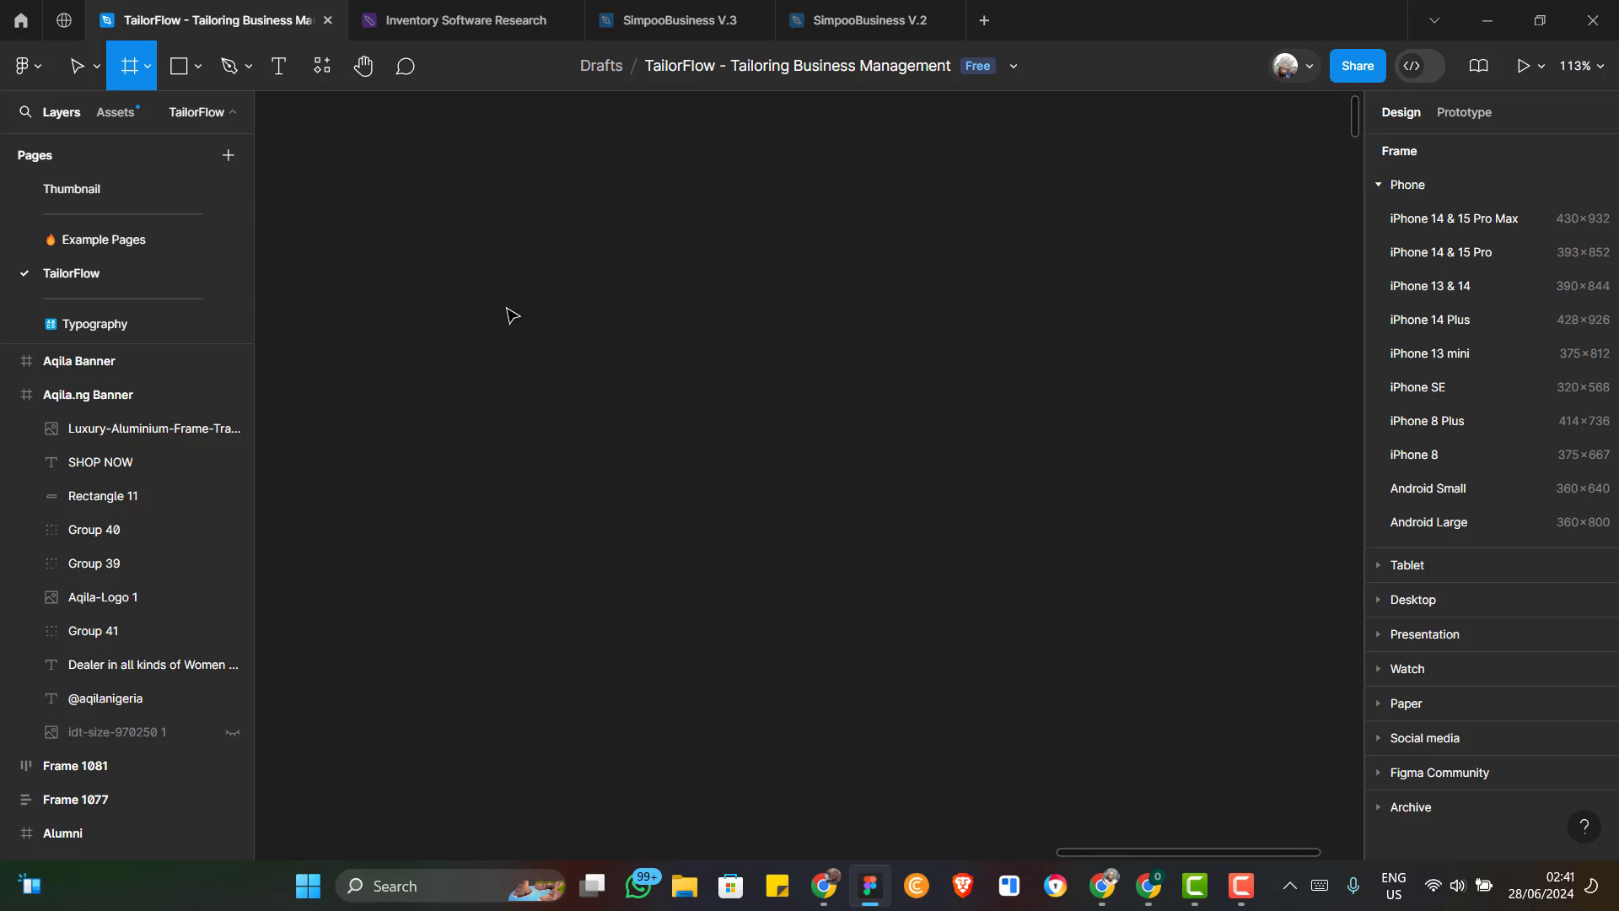
left_click(1452, 221)
scroll(831, 381, "up", 3)
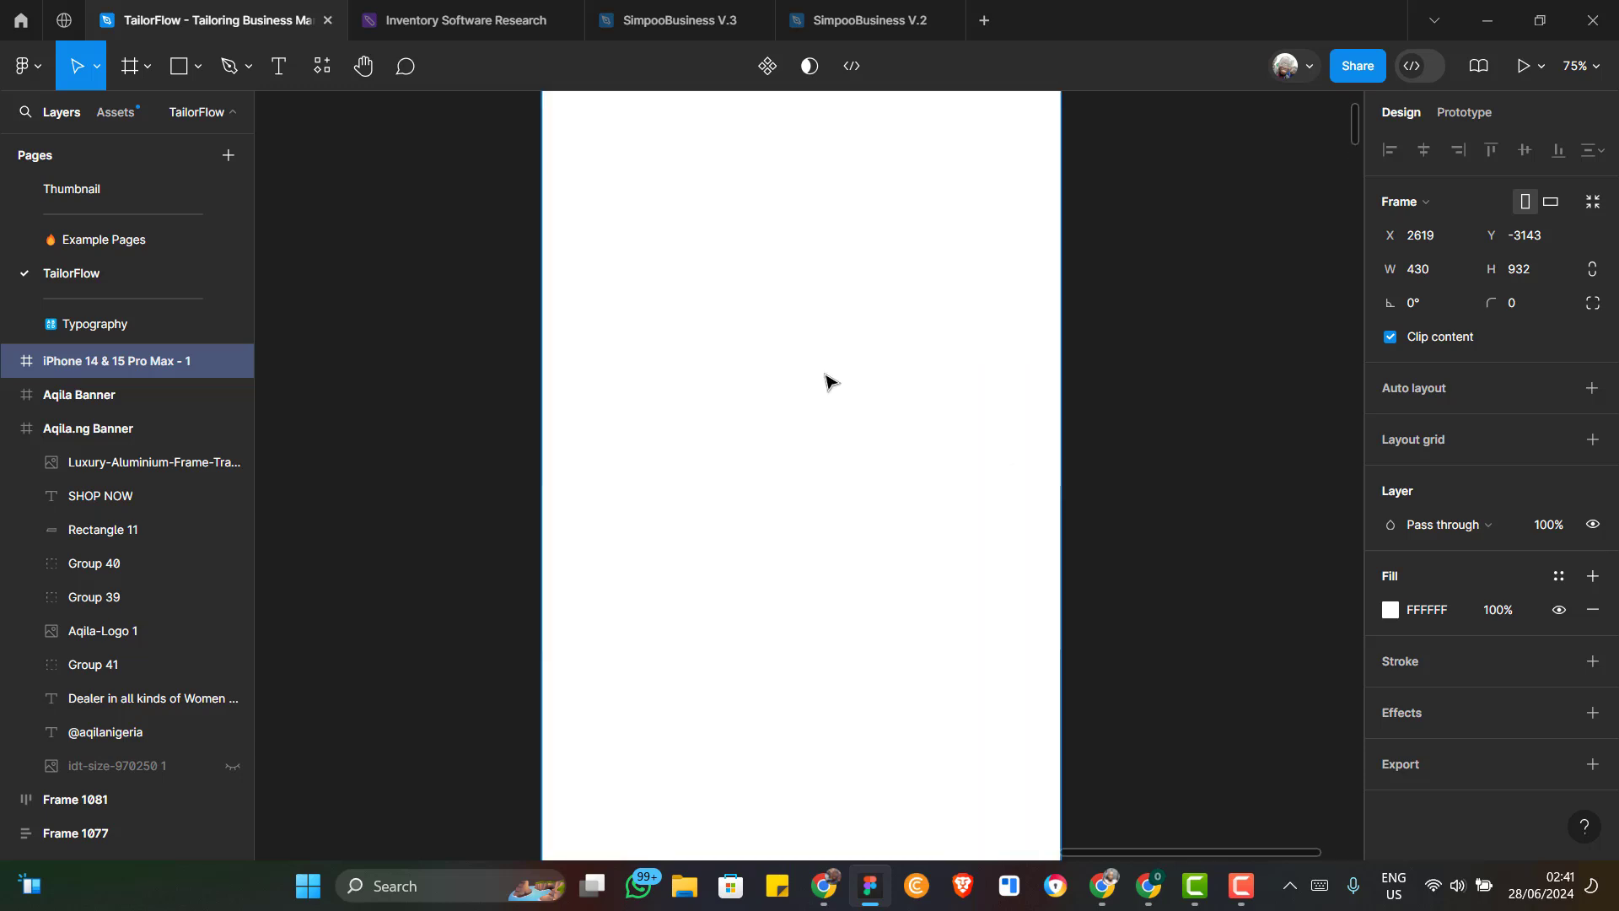
scroll(826, 381, "up", 1)
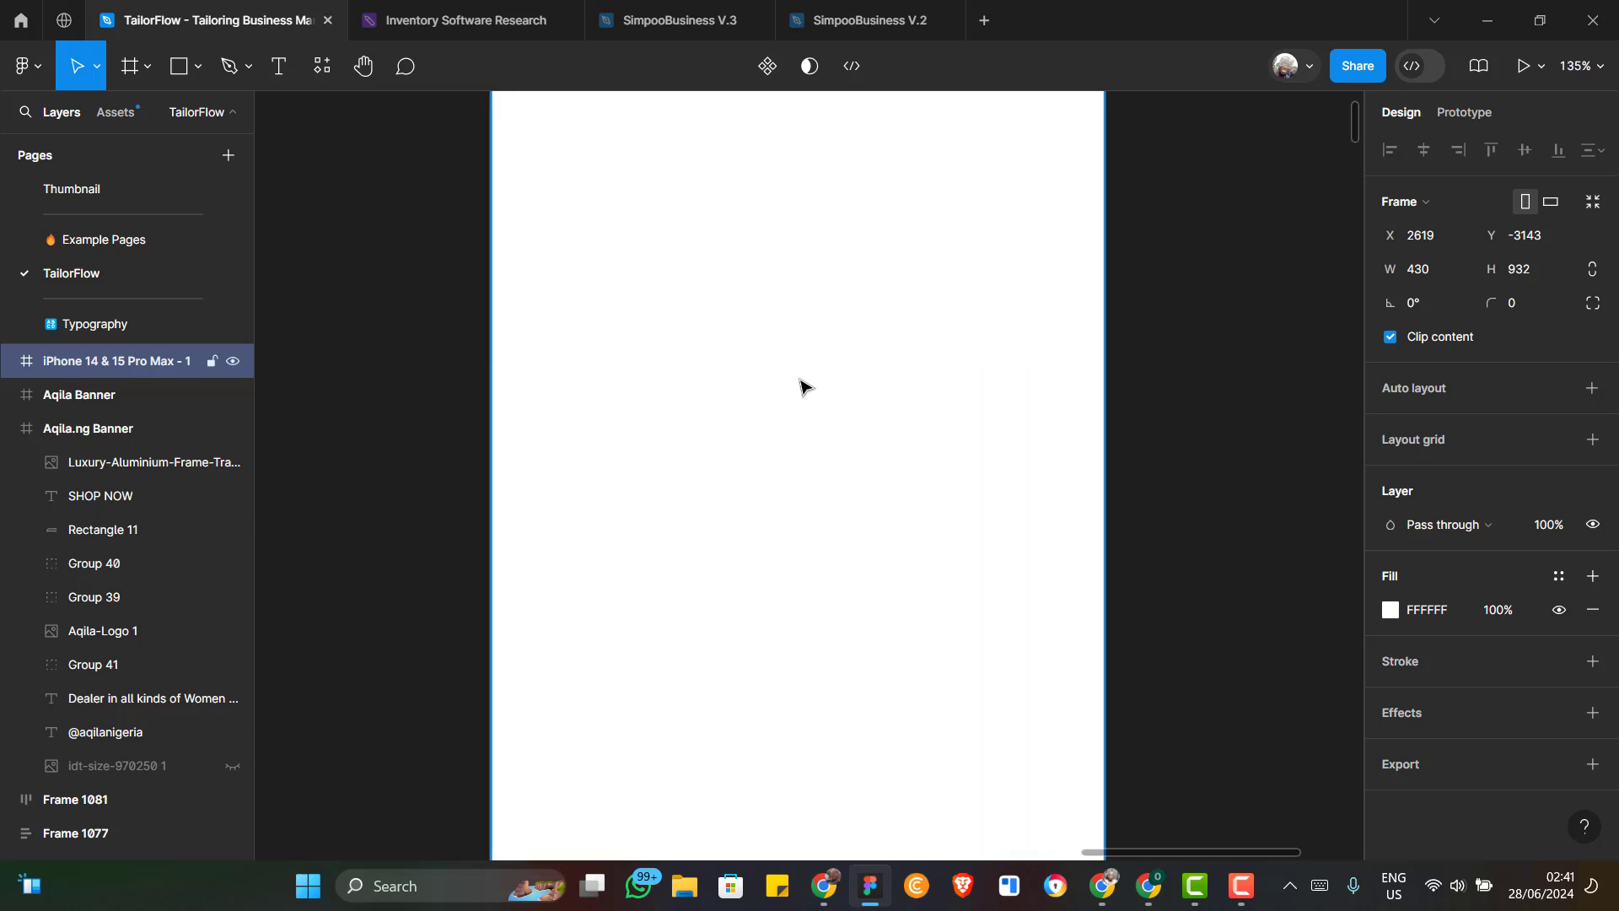
scroll(799, 385, "up", 3)
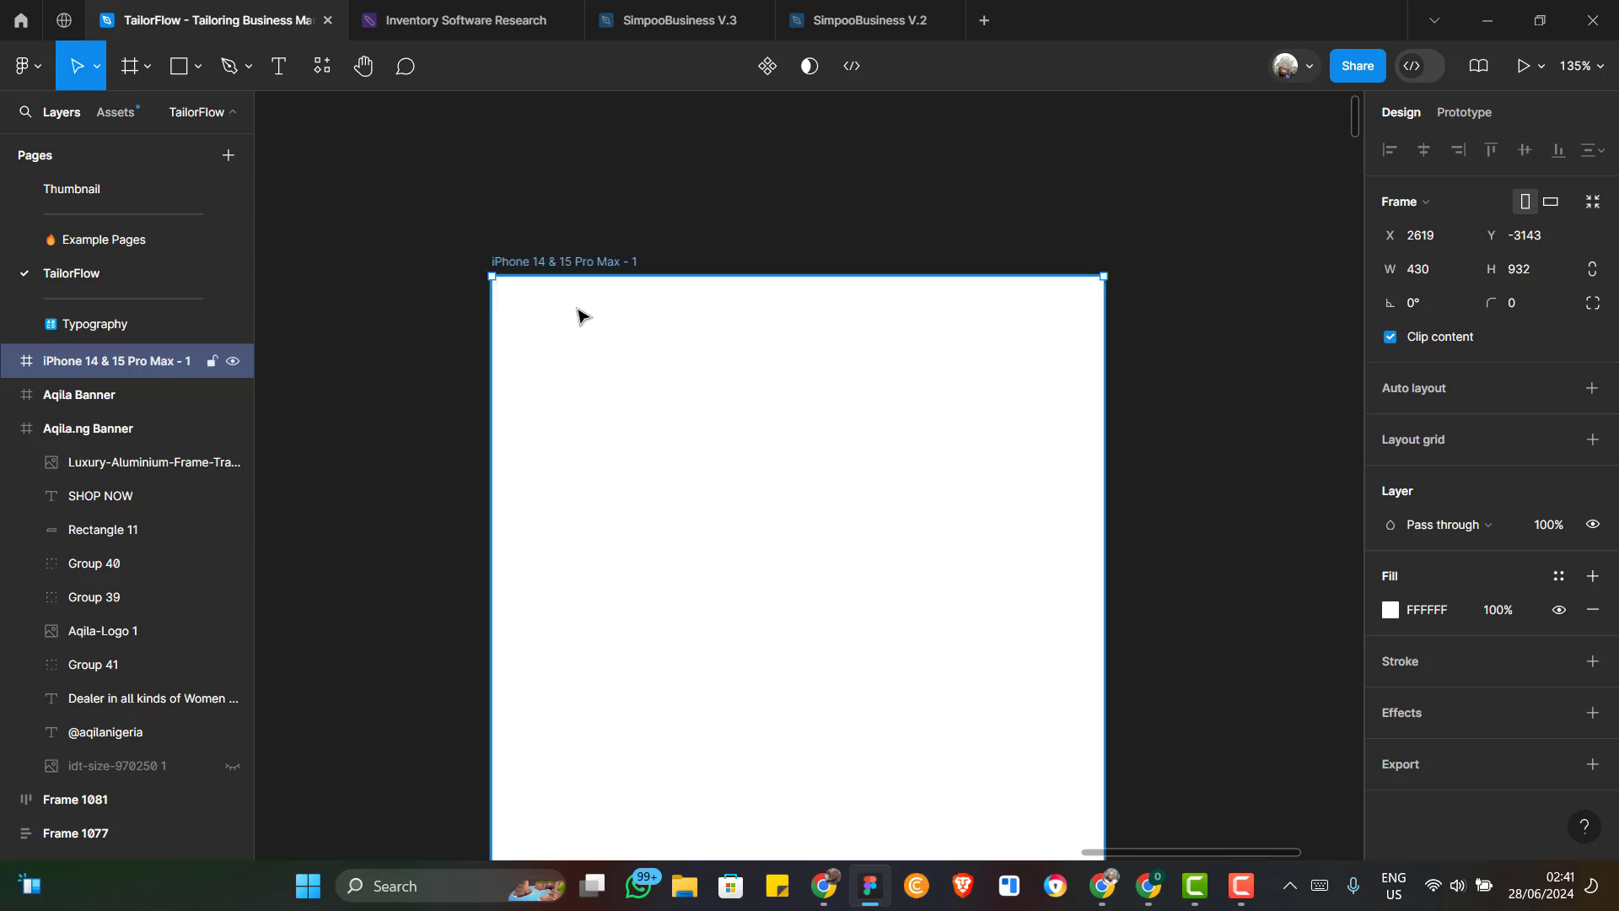
double_click(616, 264)
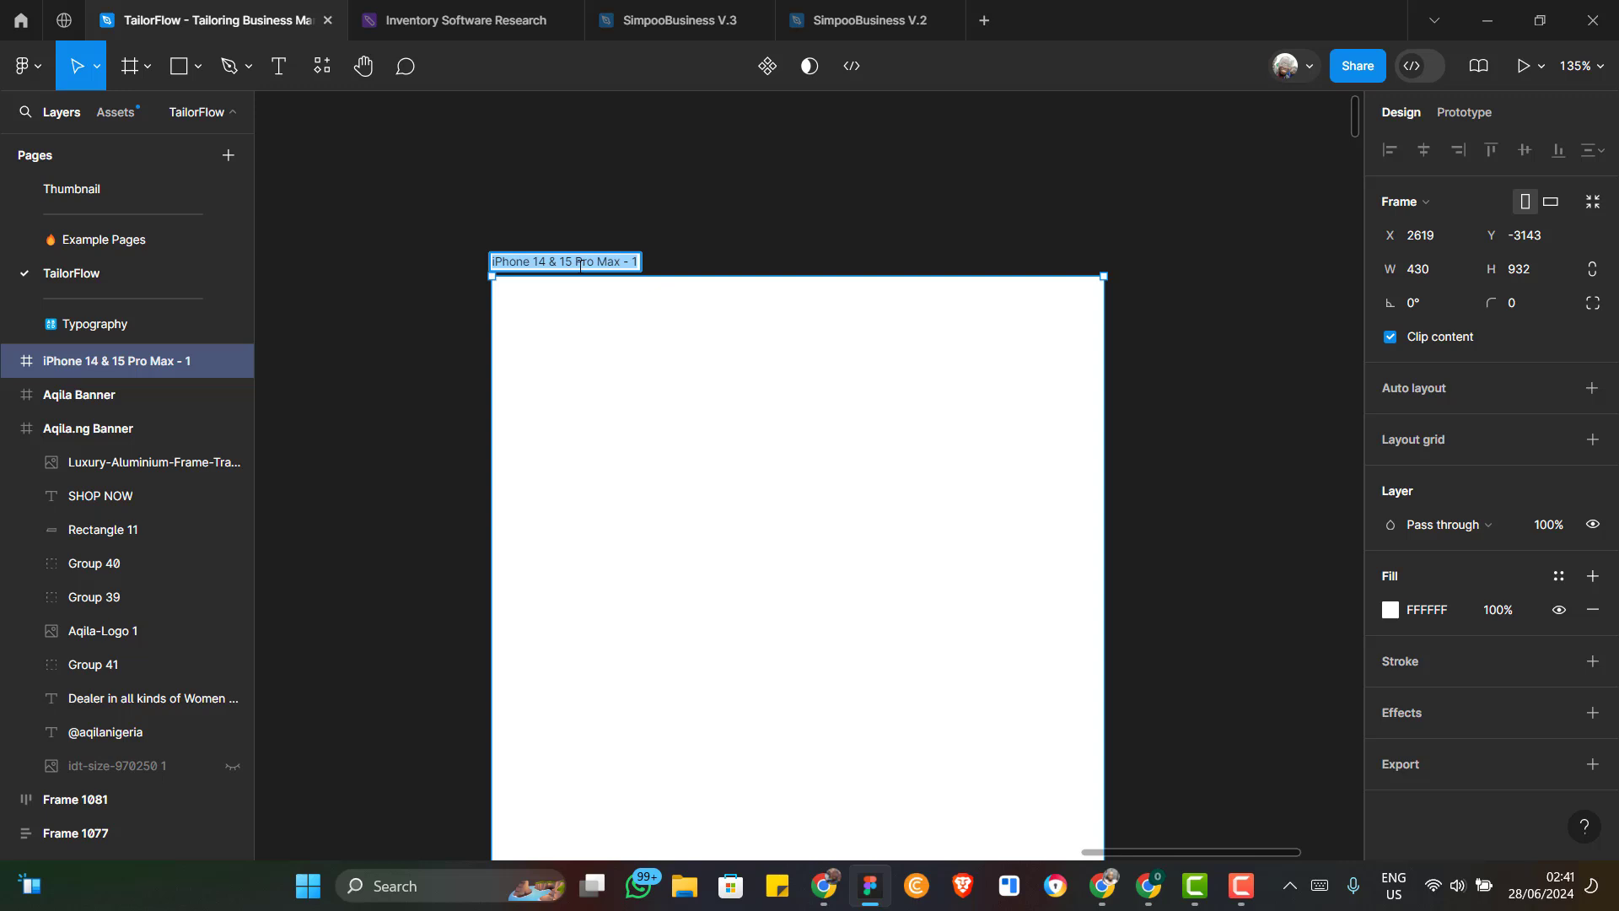
type("V")
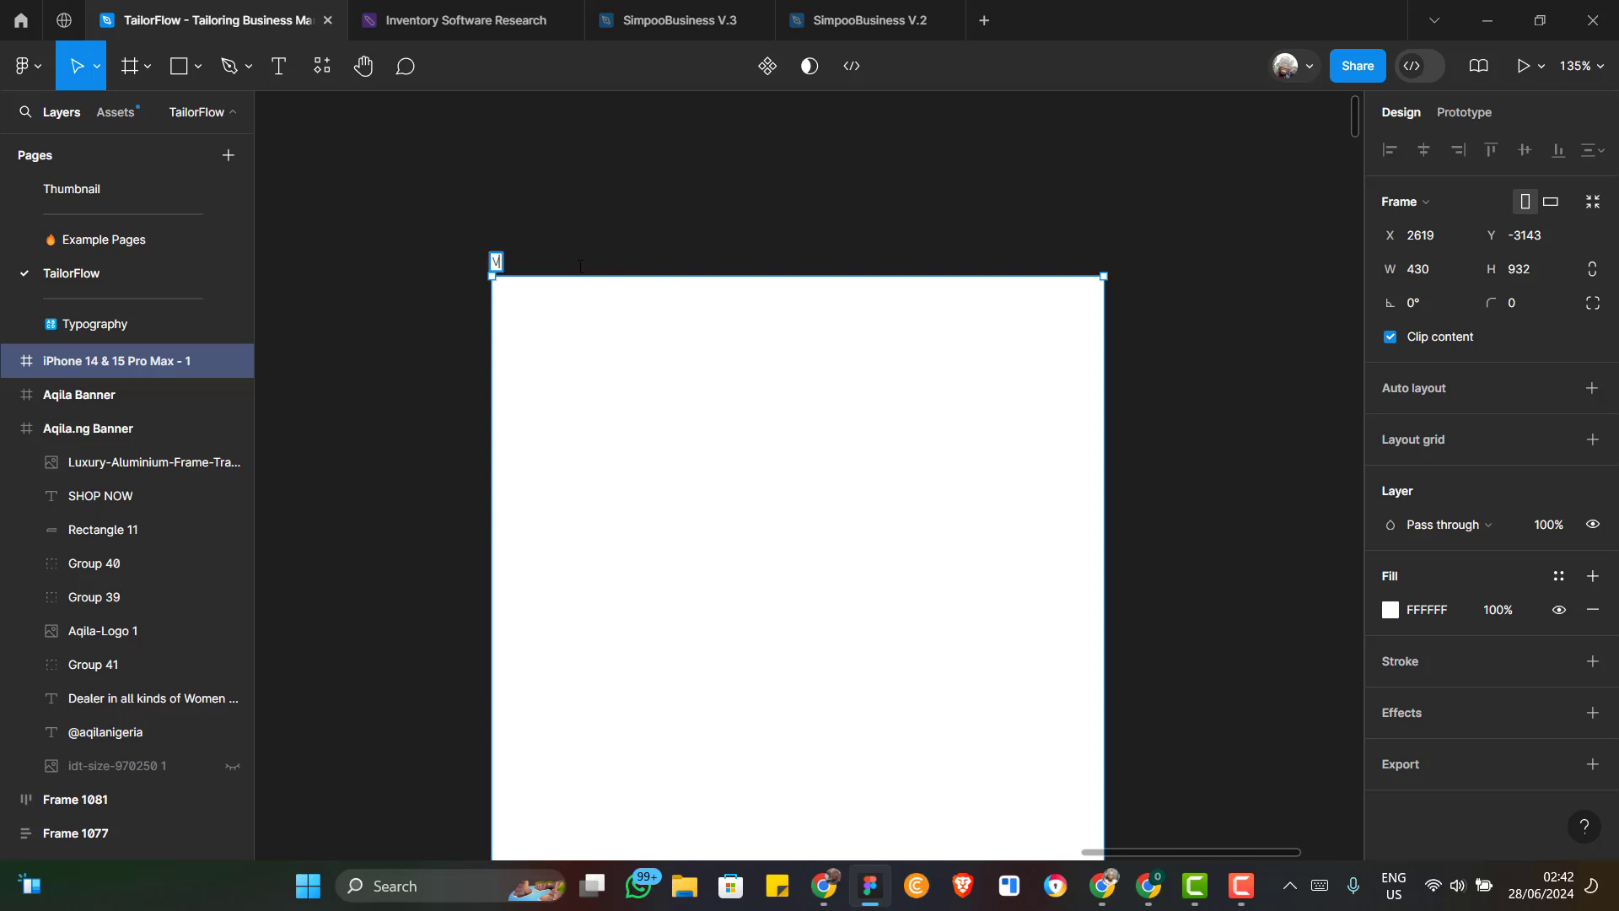
type("TU Dashboard")
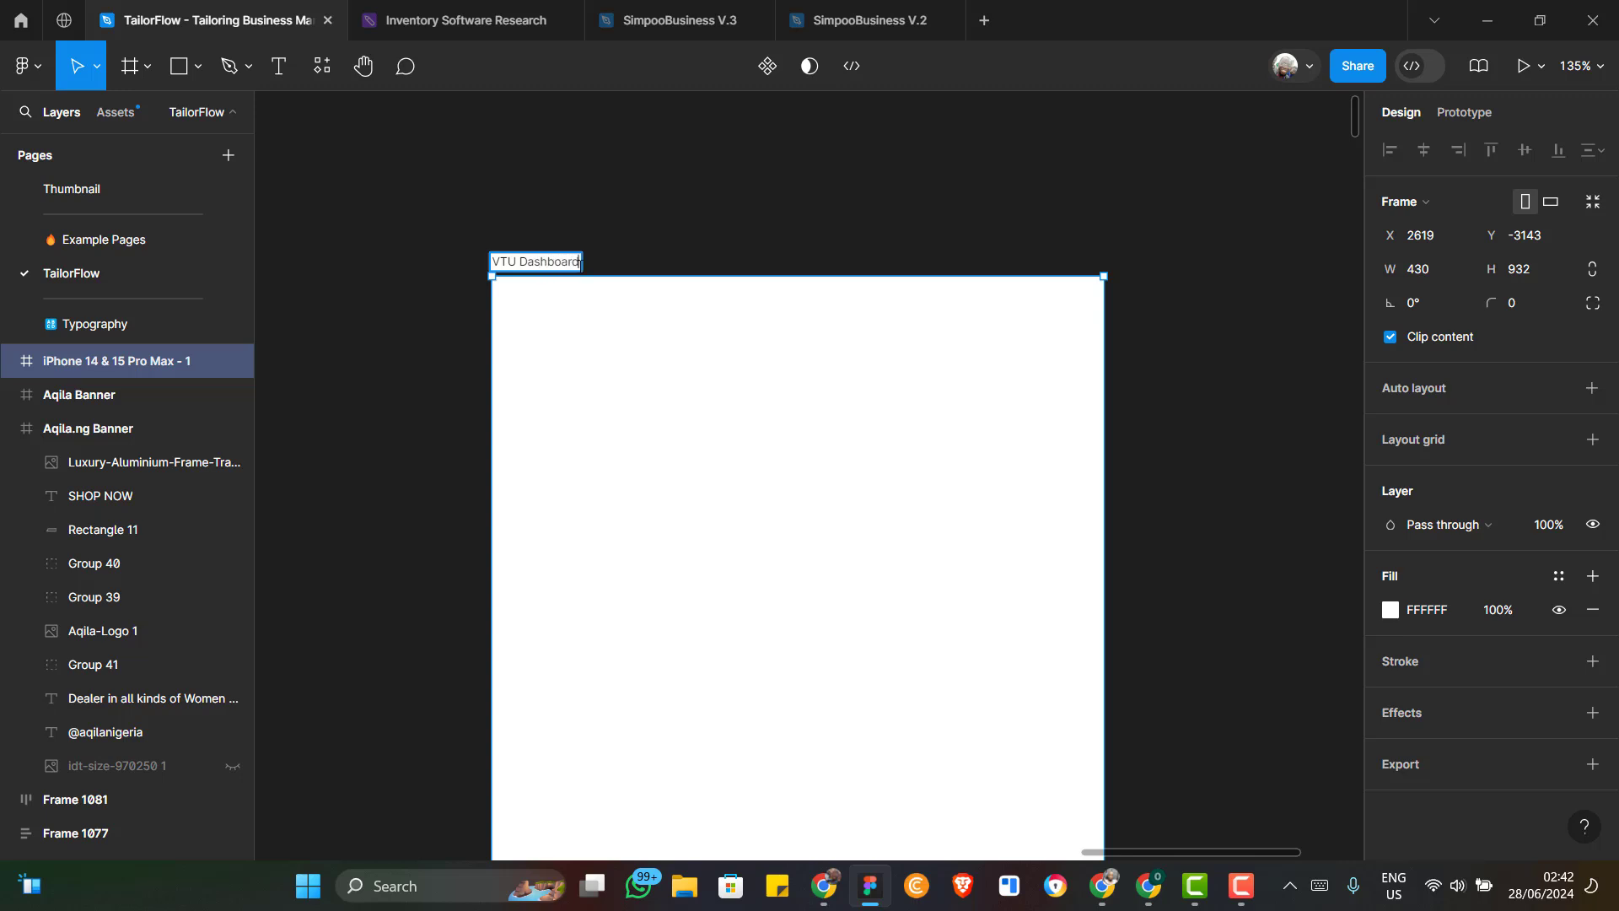
key("Return")
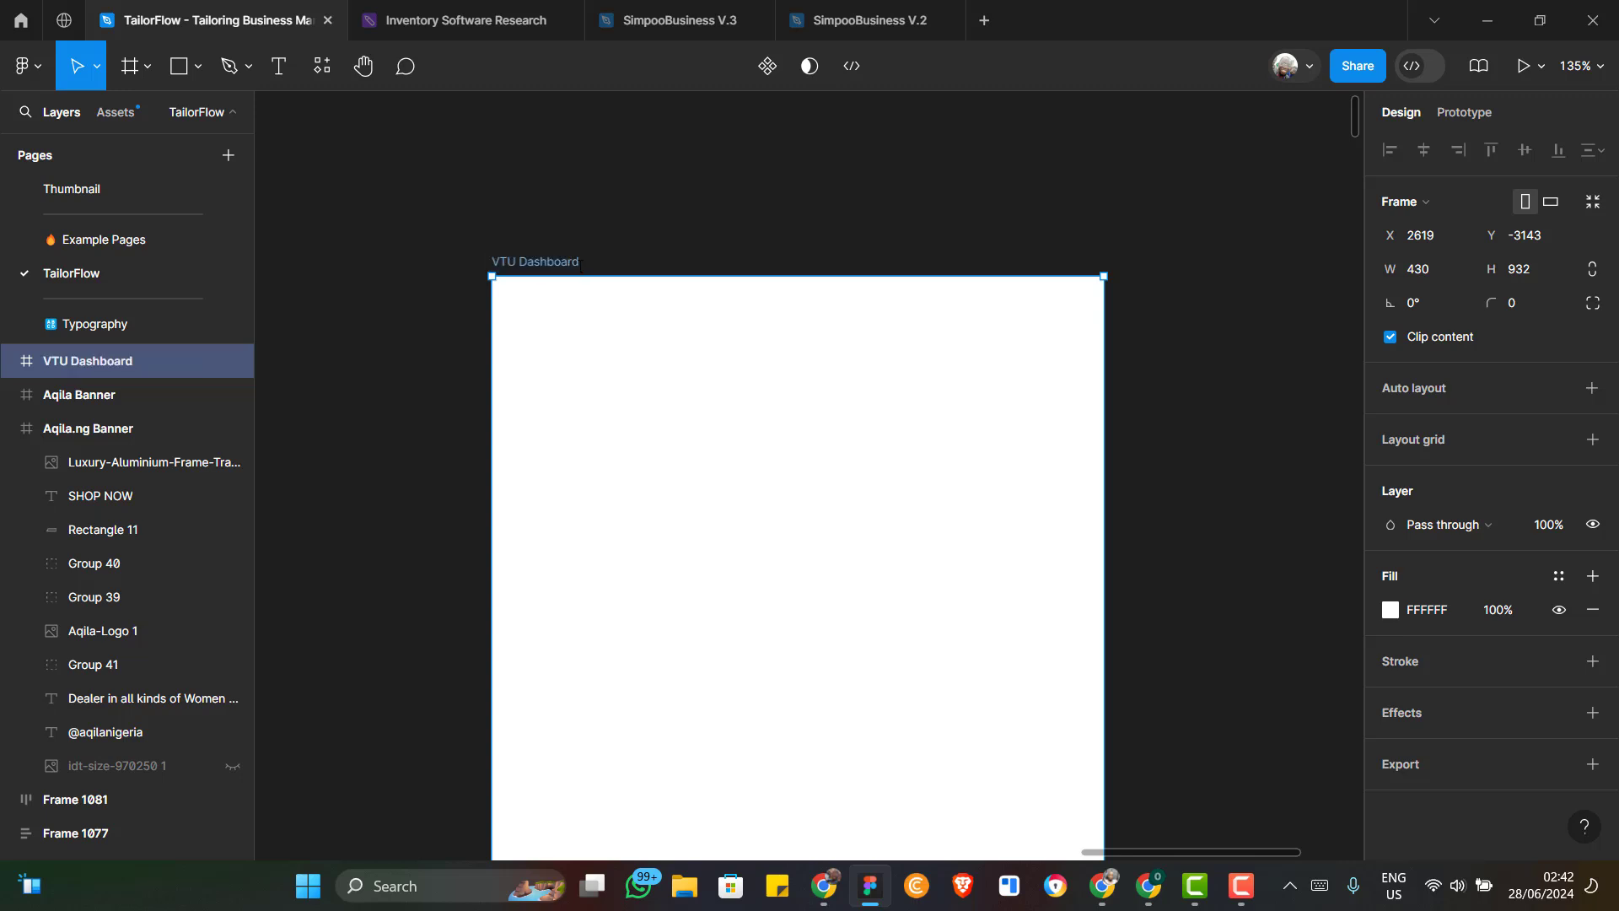
Add a layout grid to the VTU Dashboard frame and change its type to Columns
scroll(600, 264, "down", 2)
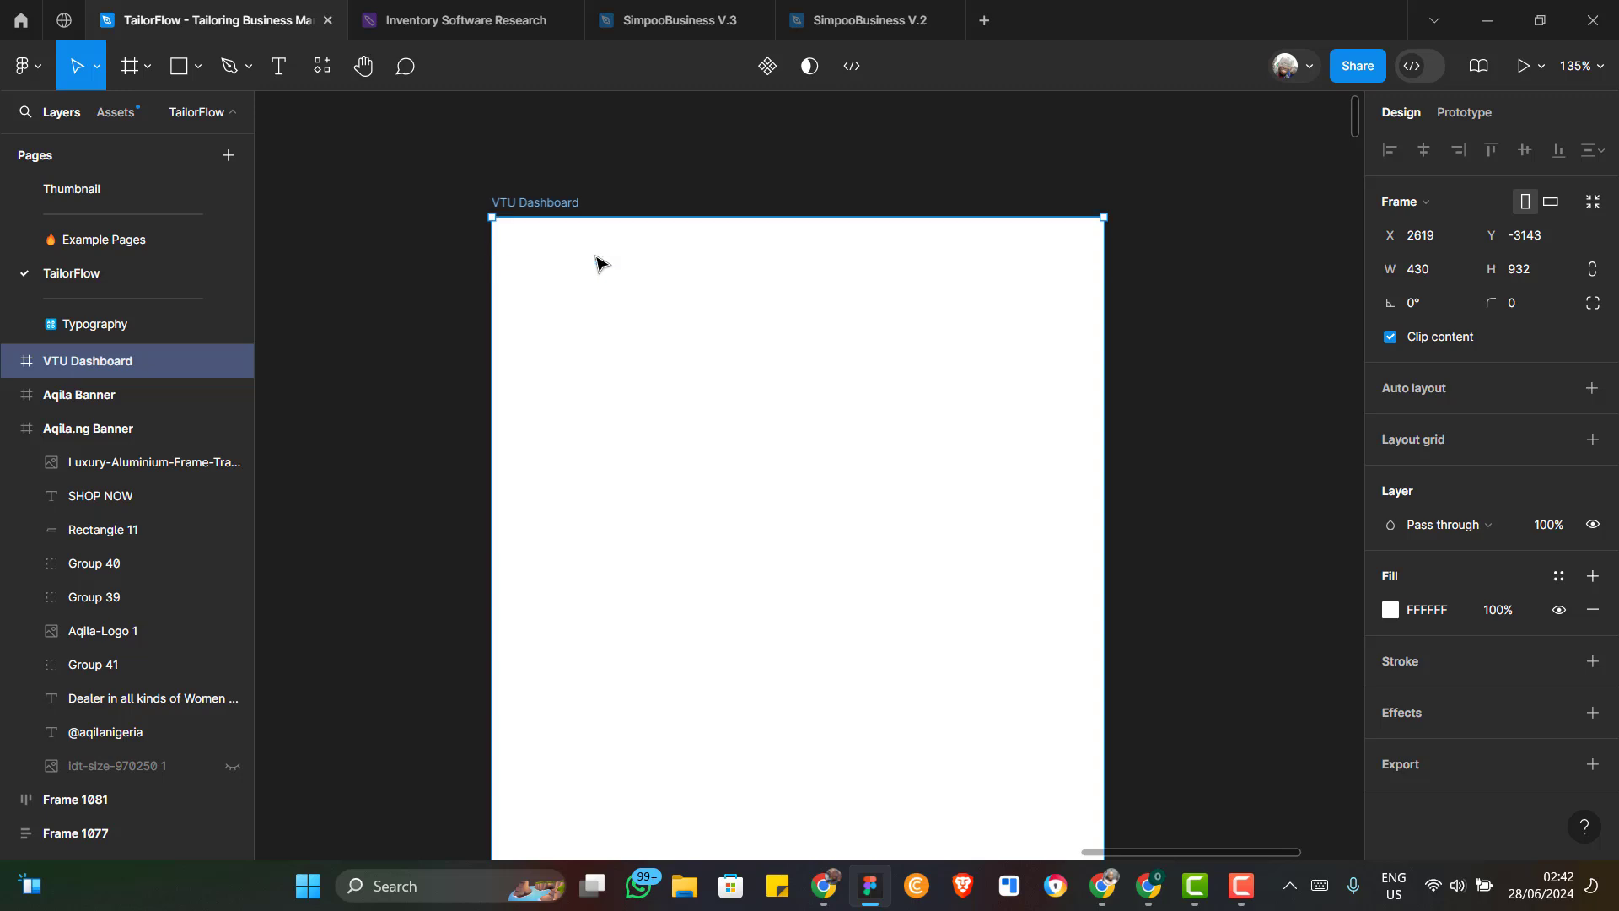
scroll(601, 264, "down", 1)
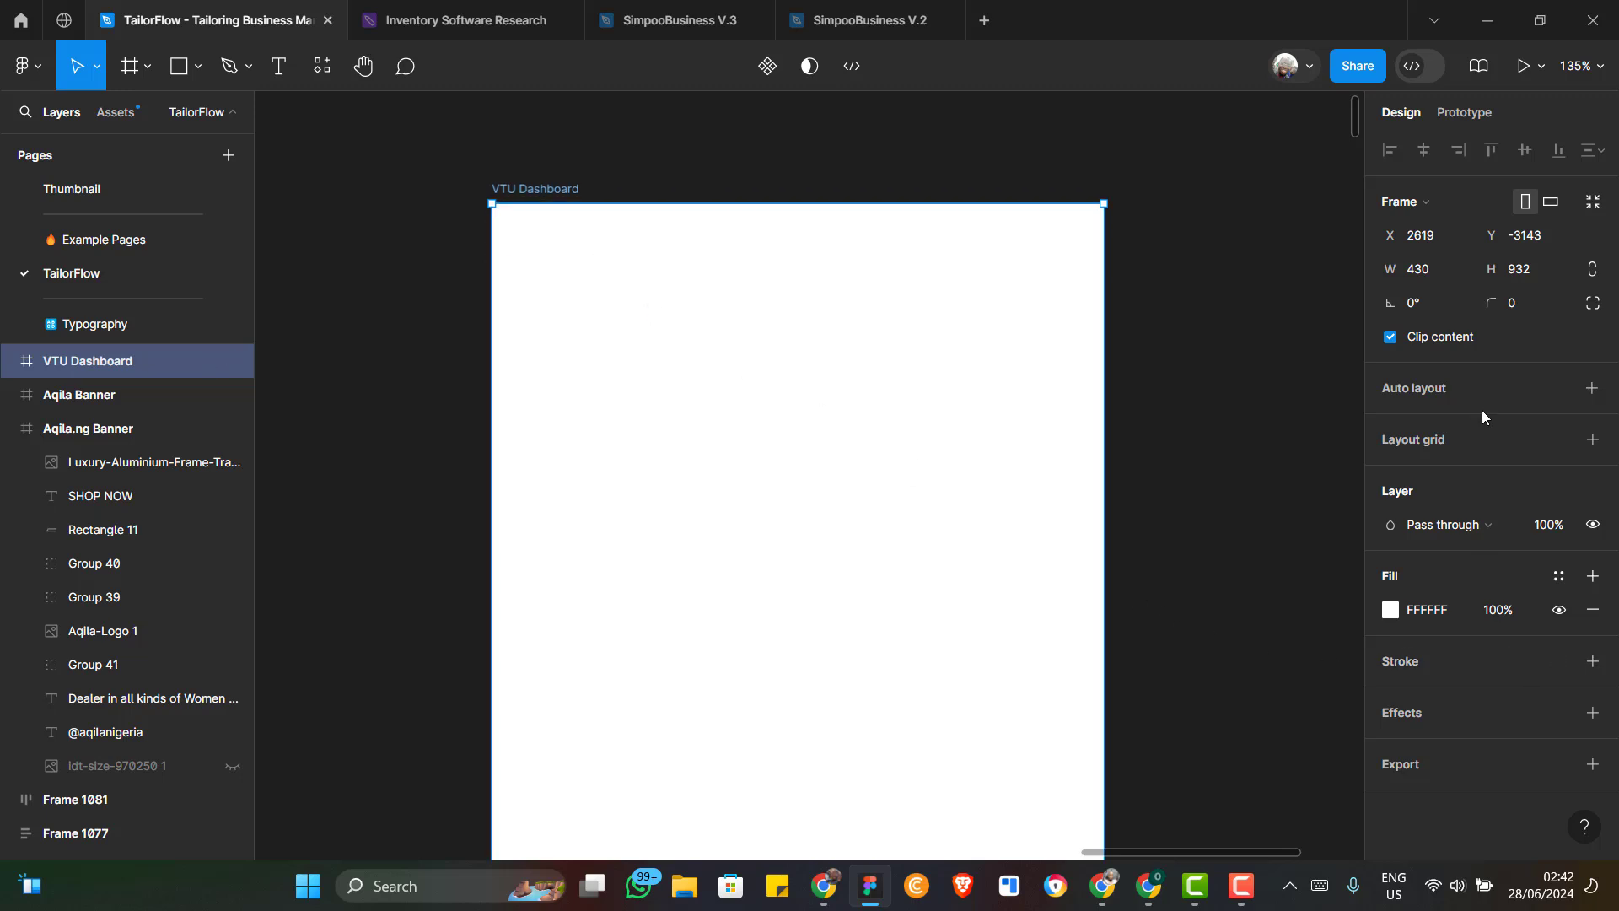
left_click(1593, 441)
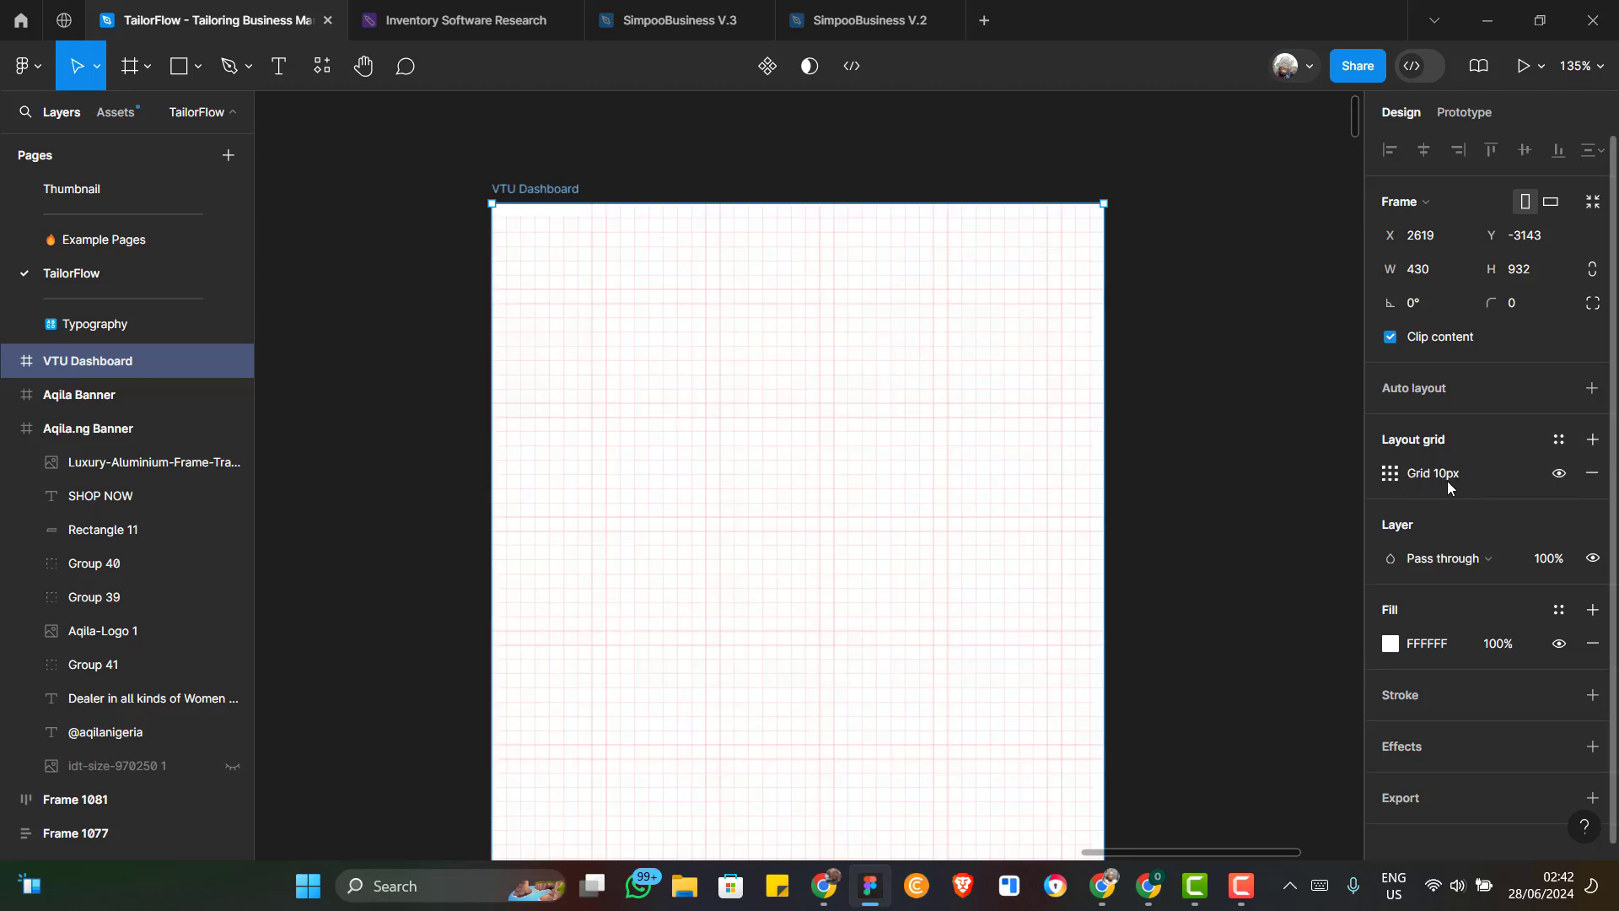
left_click(1390, 475)
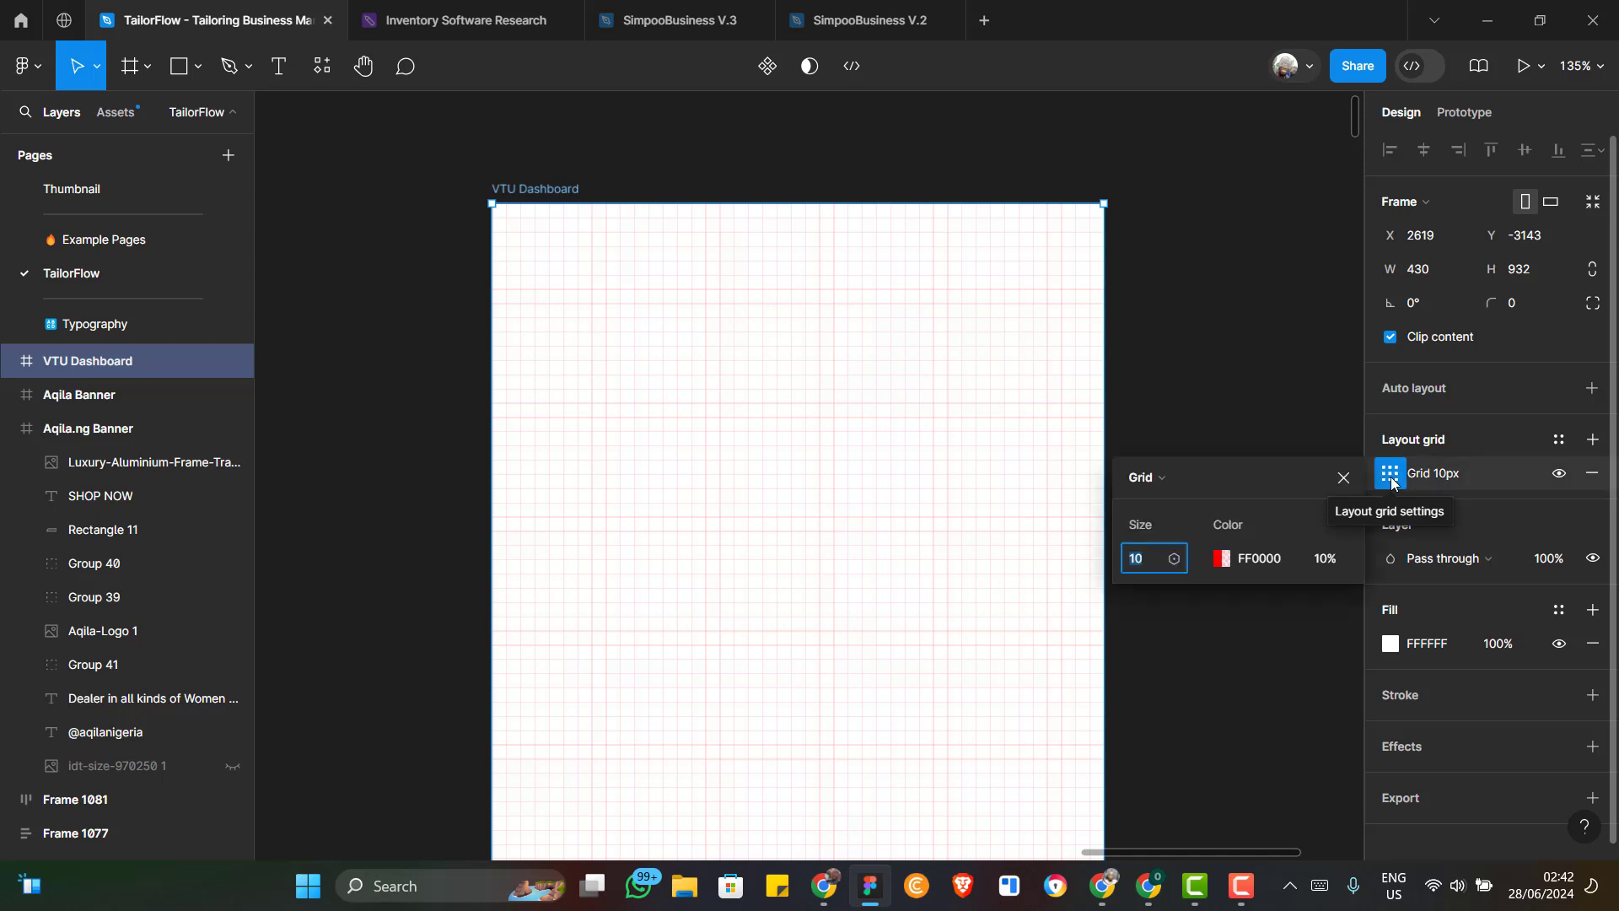
left_click(1187, 479)
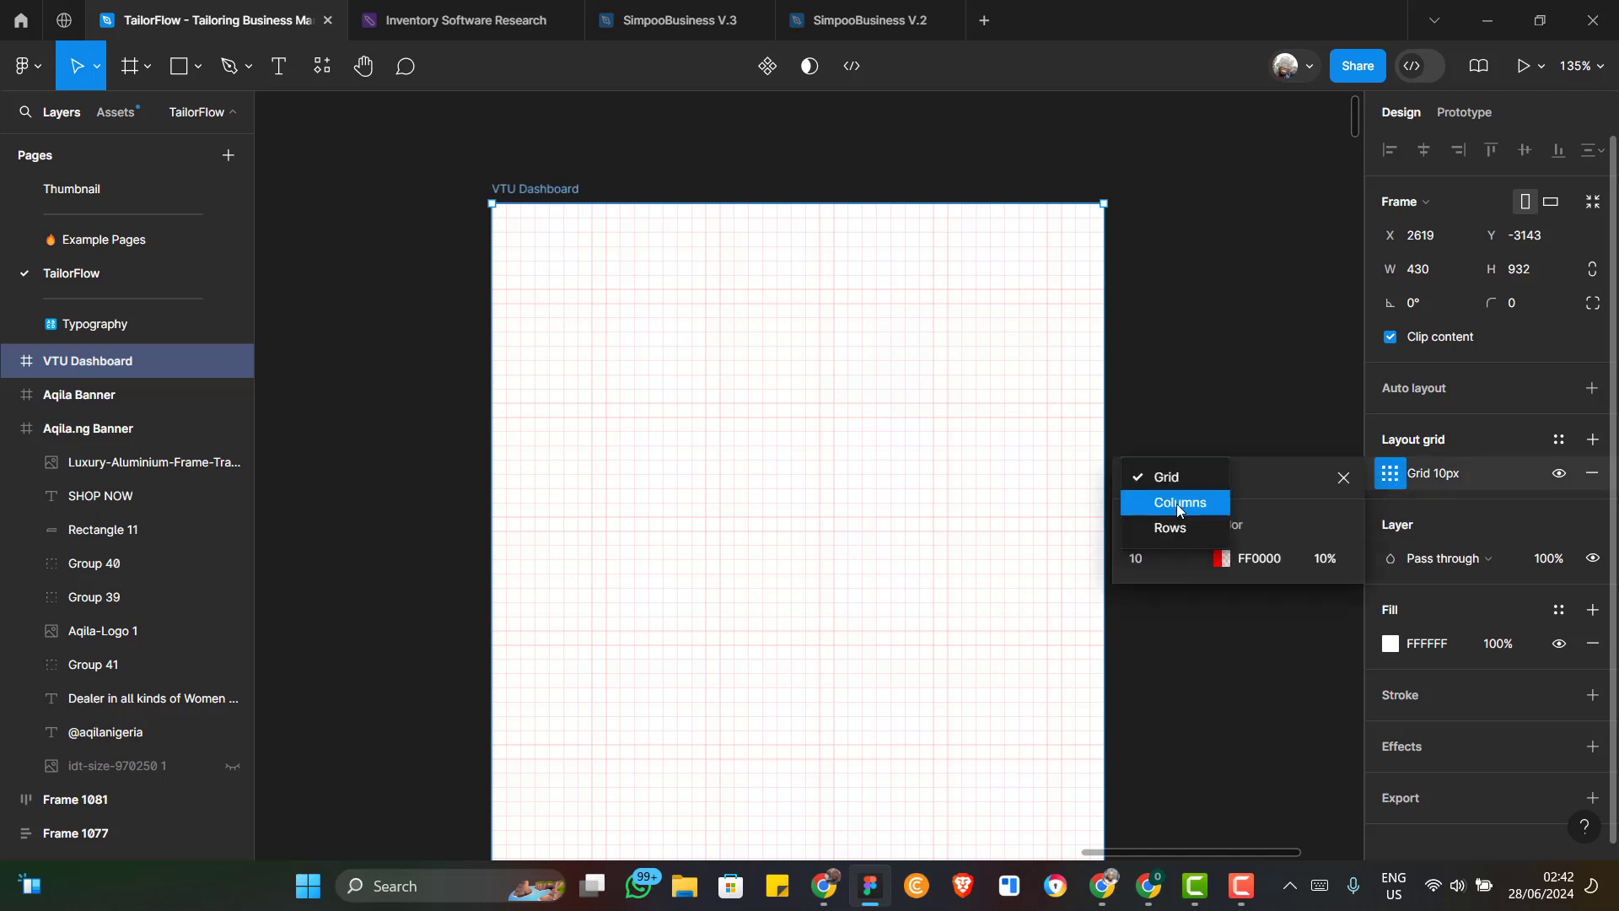
left_click(1178, 503)
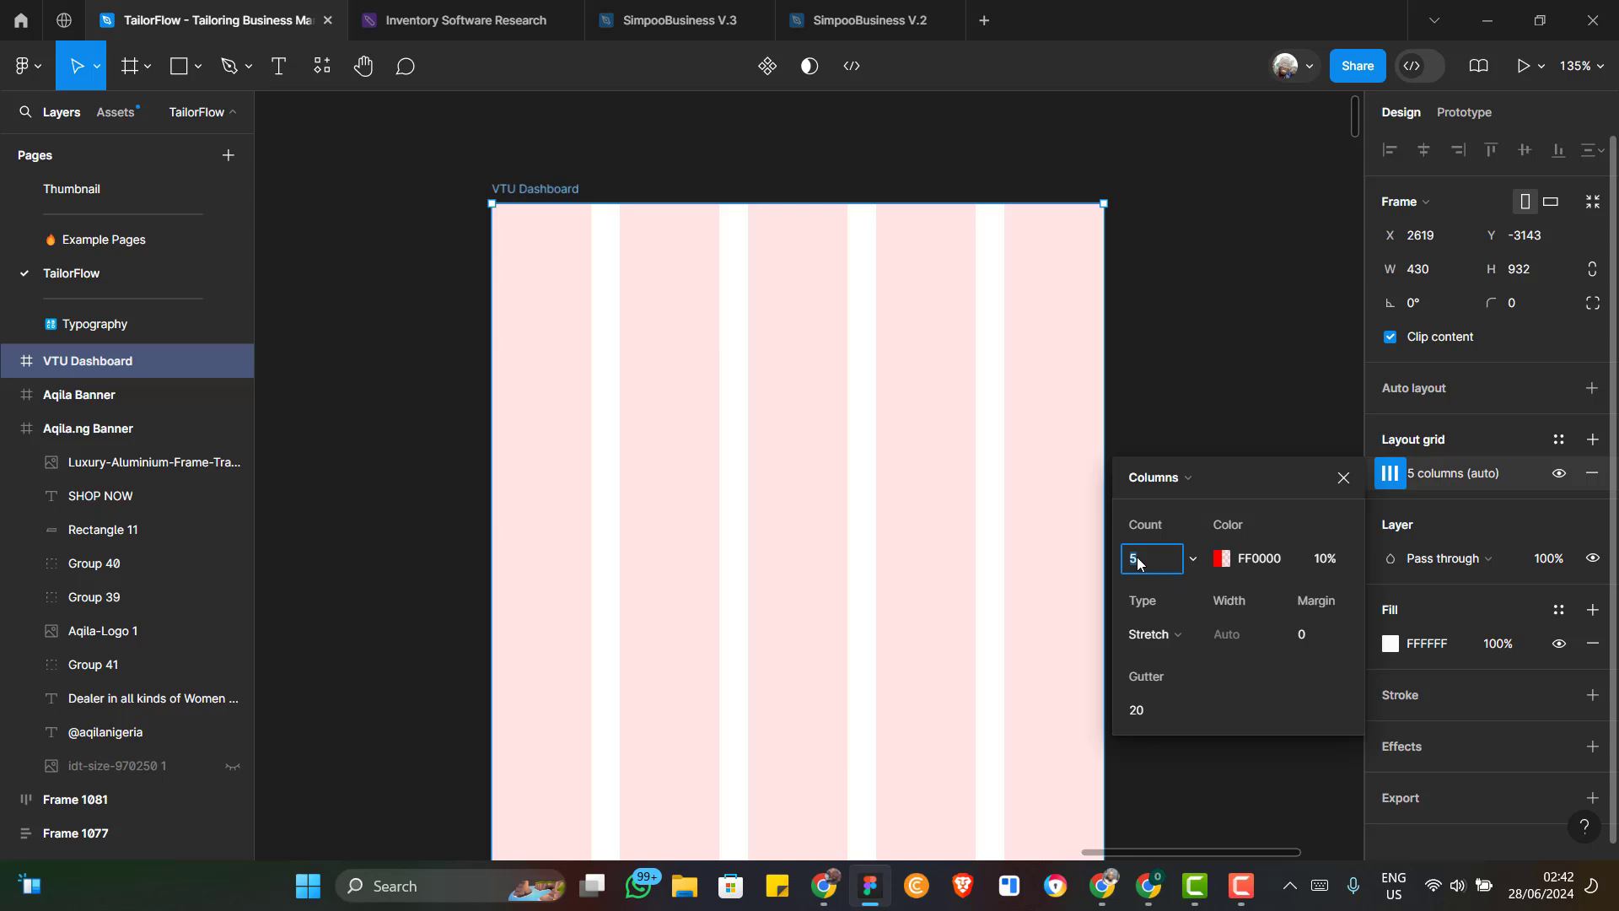
Set the column grid of the VTU Dashboard frame to a count of 4 and a margin of 24
type("4")
left_click(1308, 635)
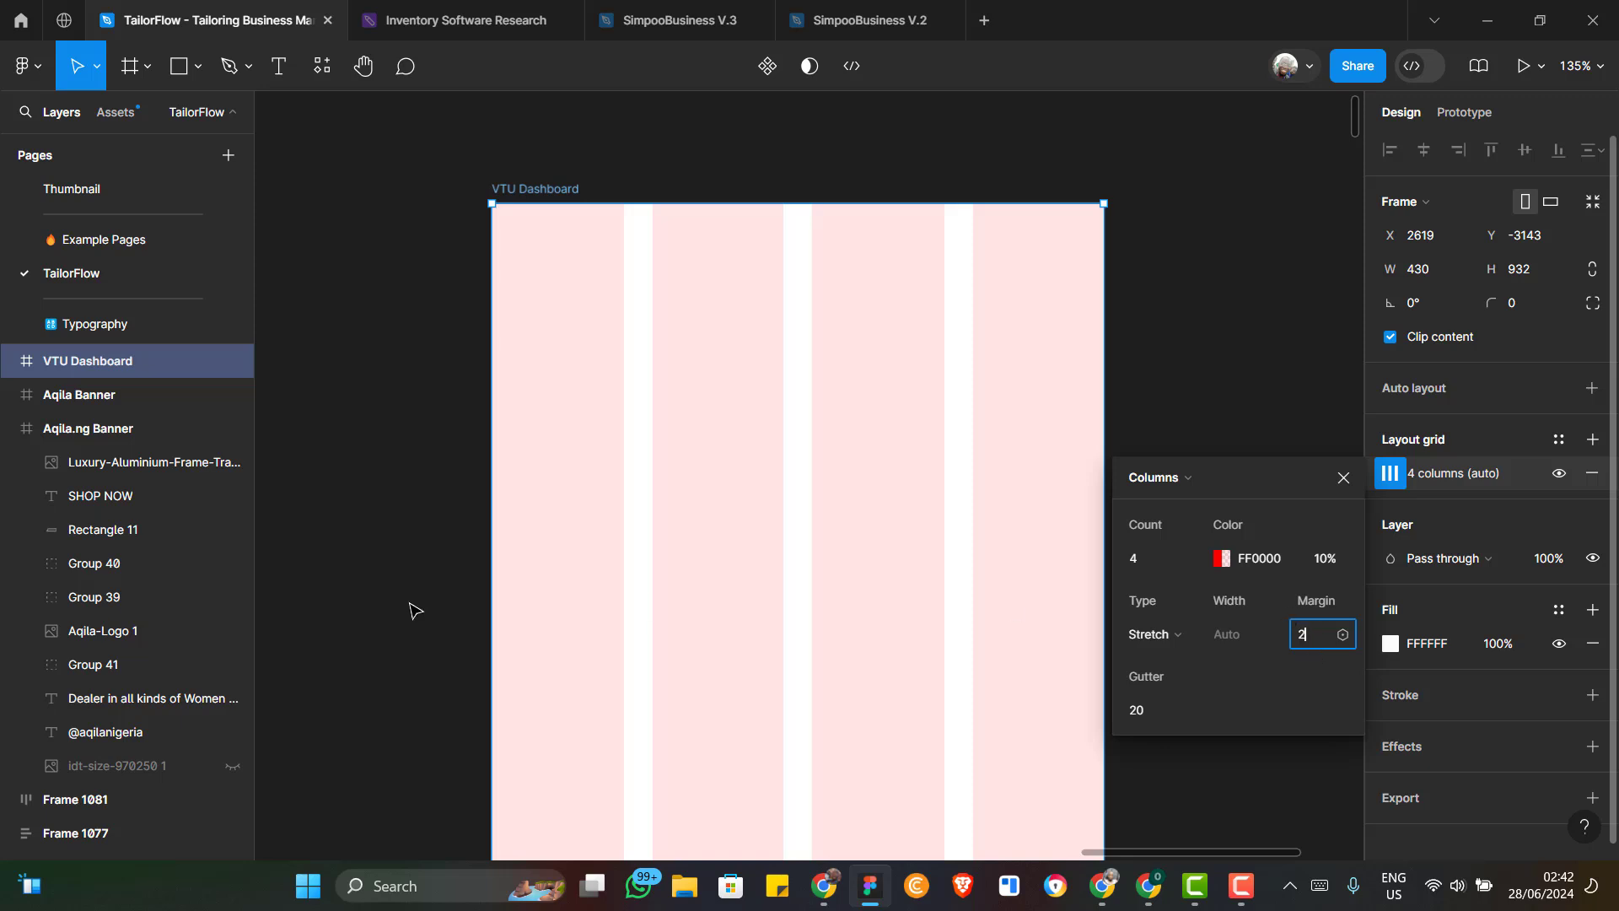
type("24")
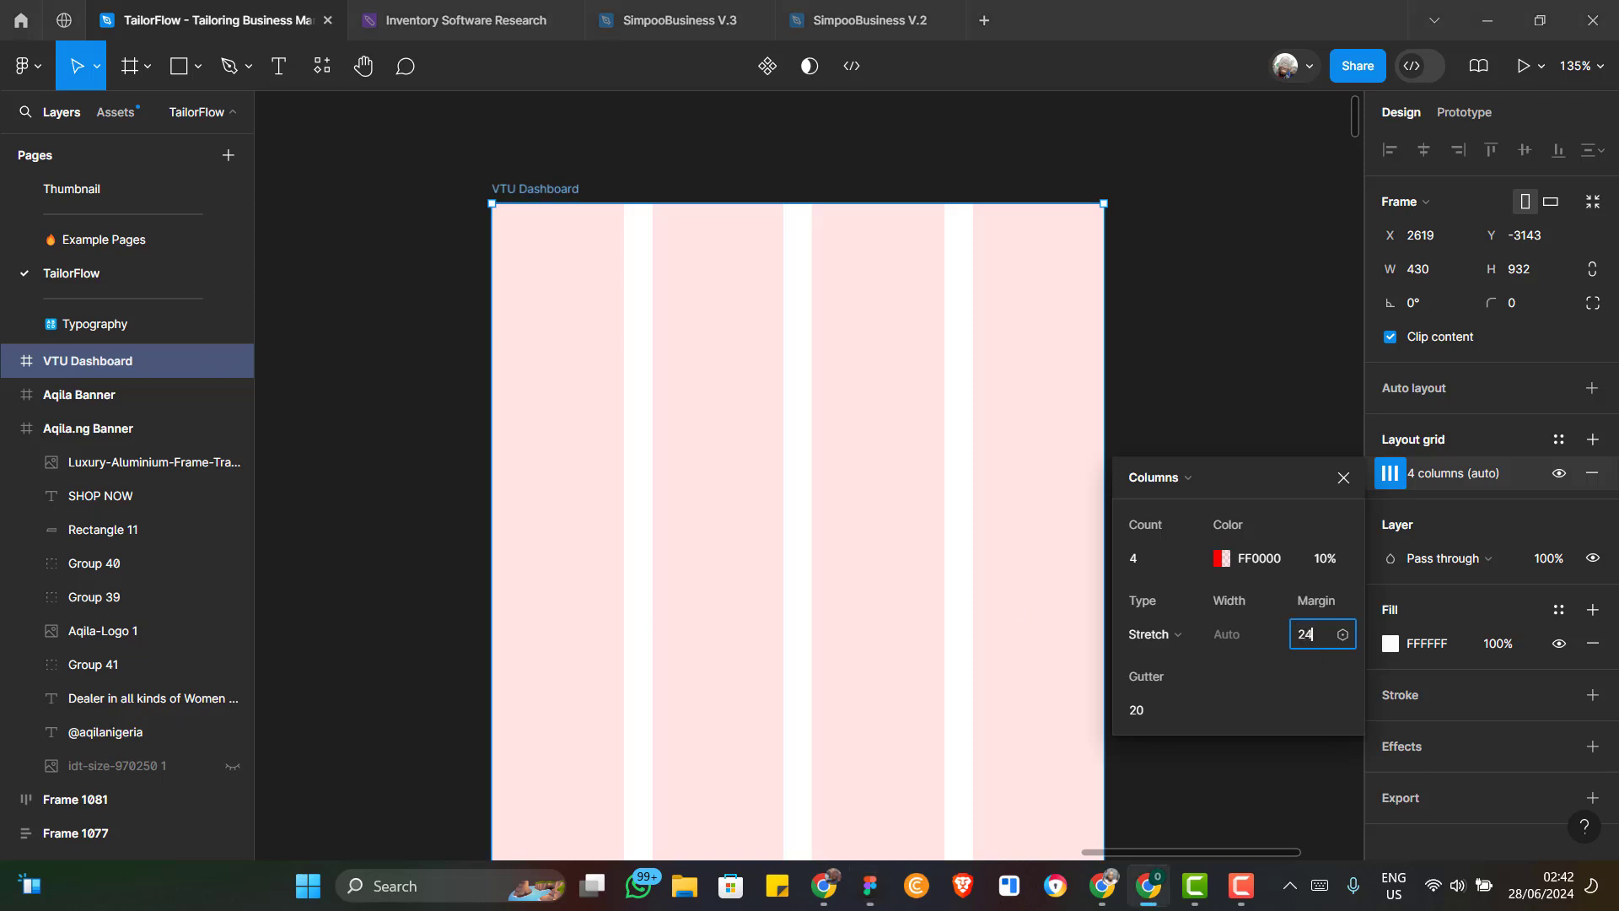
key("Return")
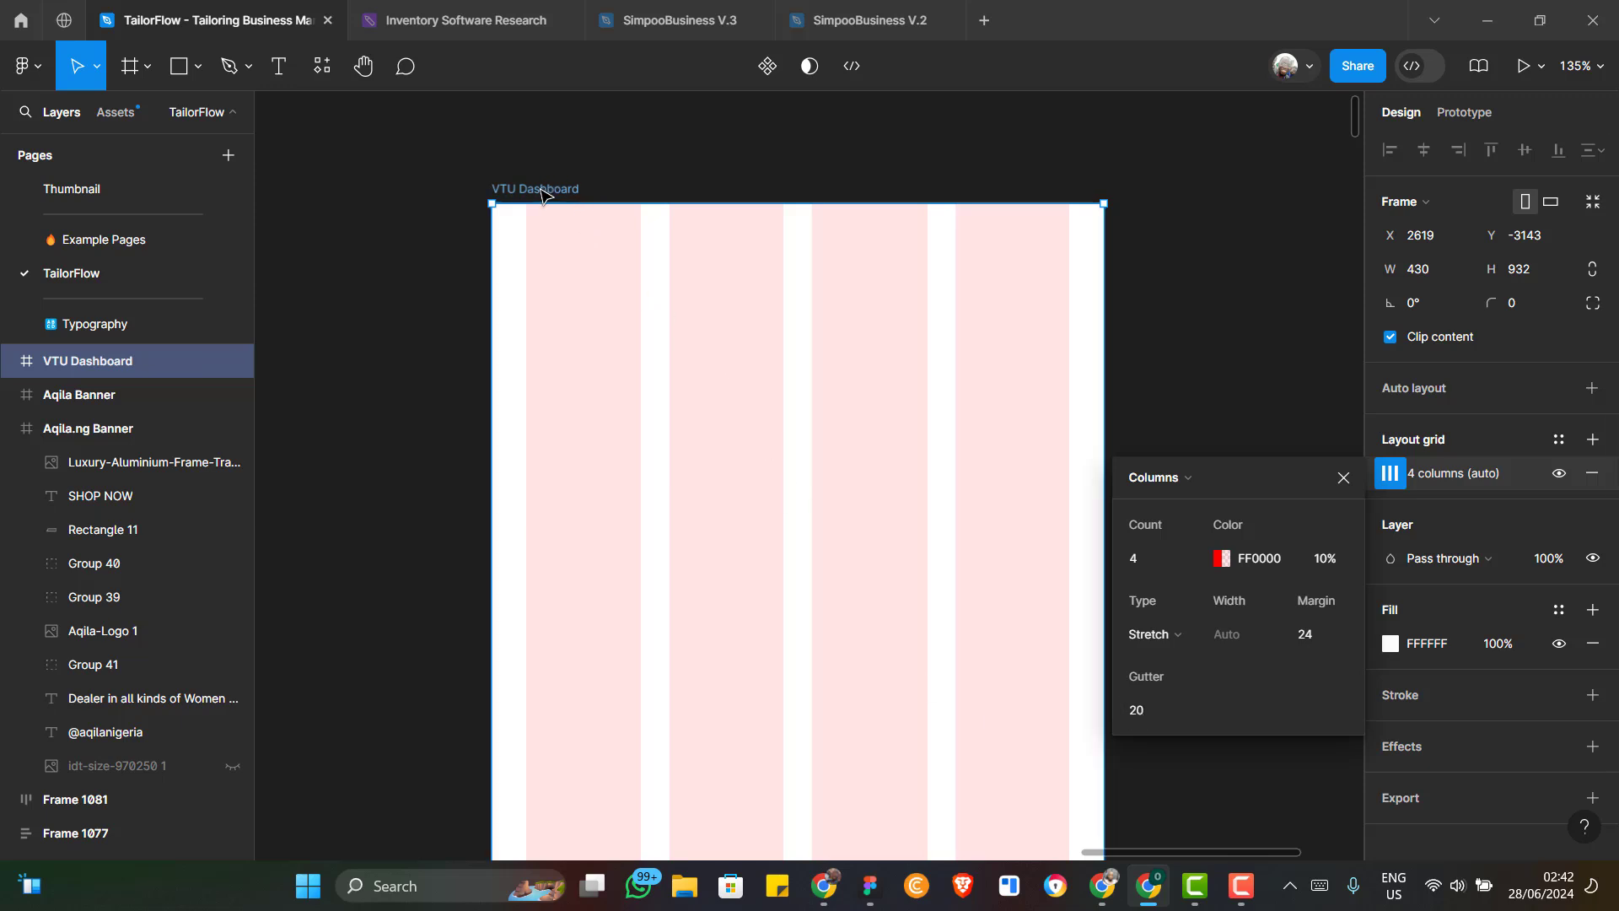
left_click(1350, 484)
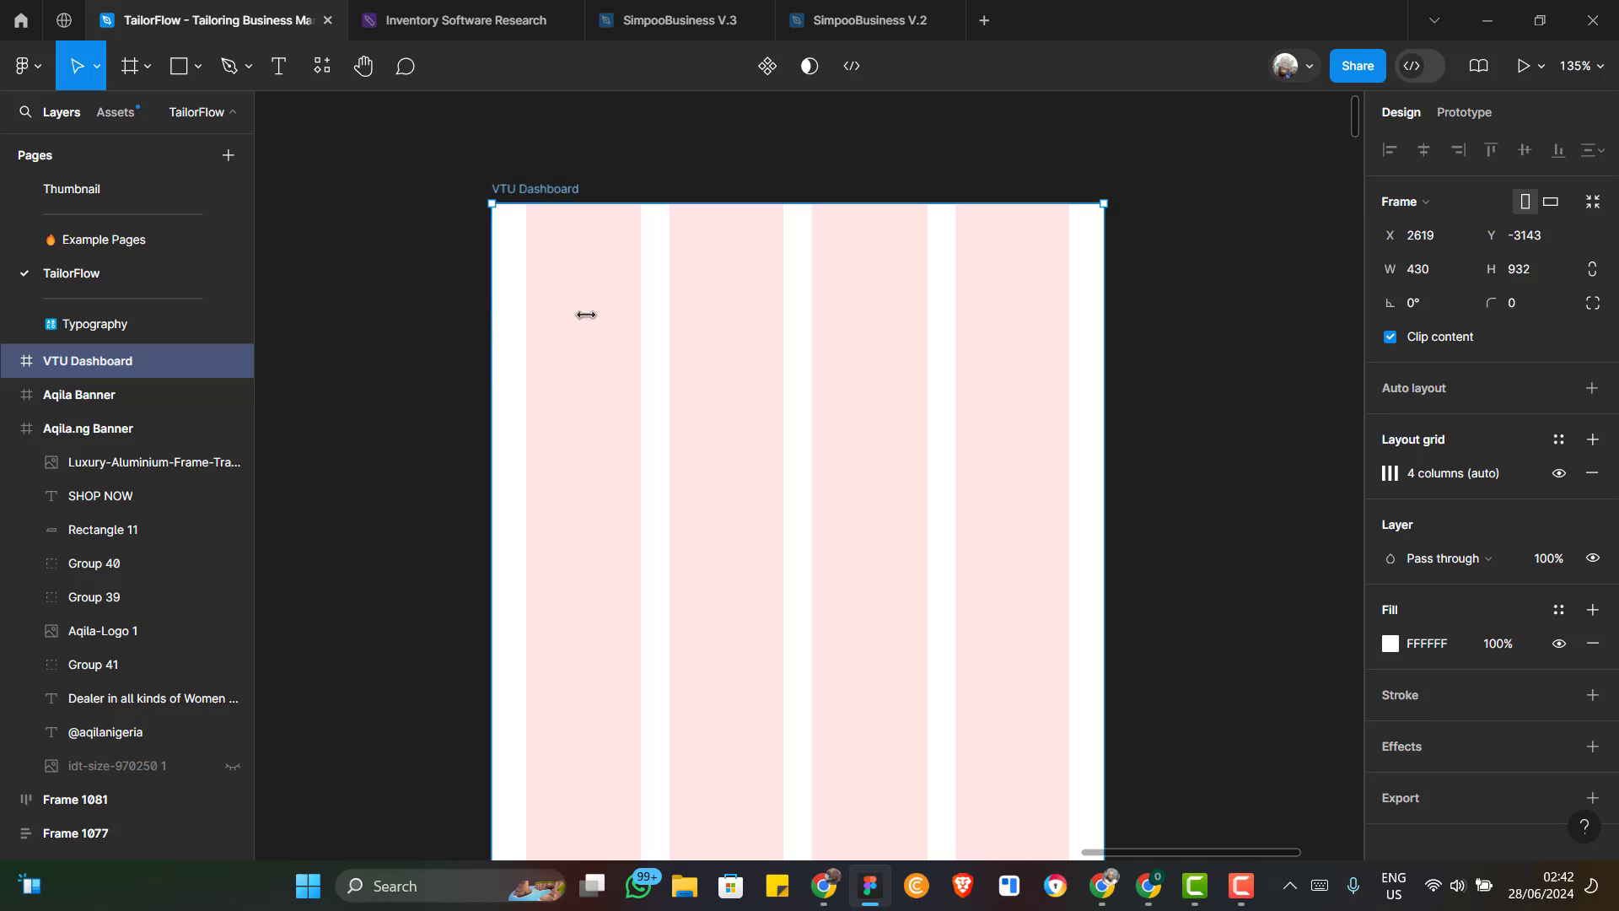
Draw a small frame of about 87 × 188 beside the VTU Dashboard frame, on its left side
scroll(625, 326, "down", 2)
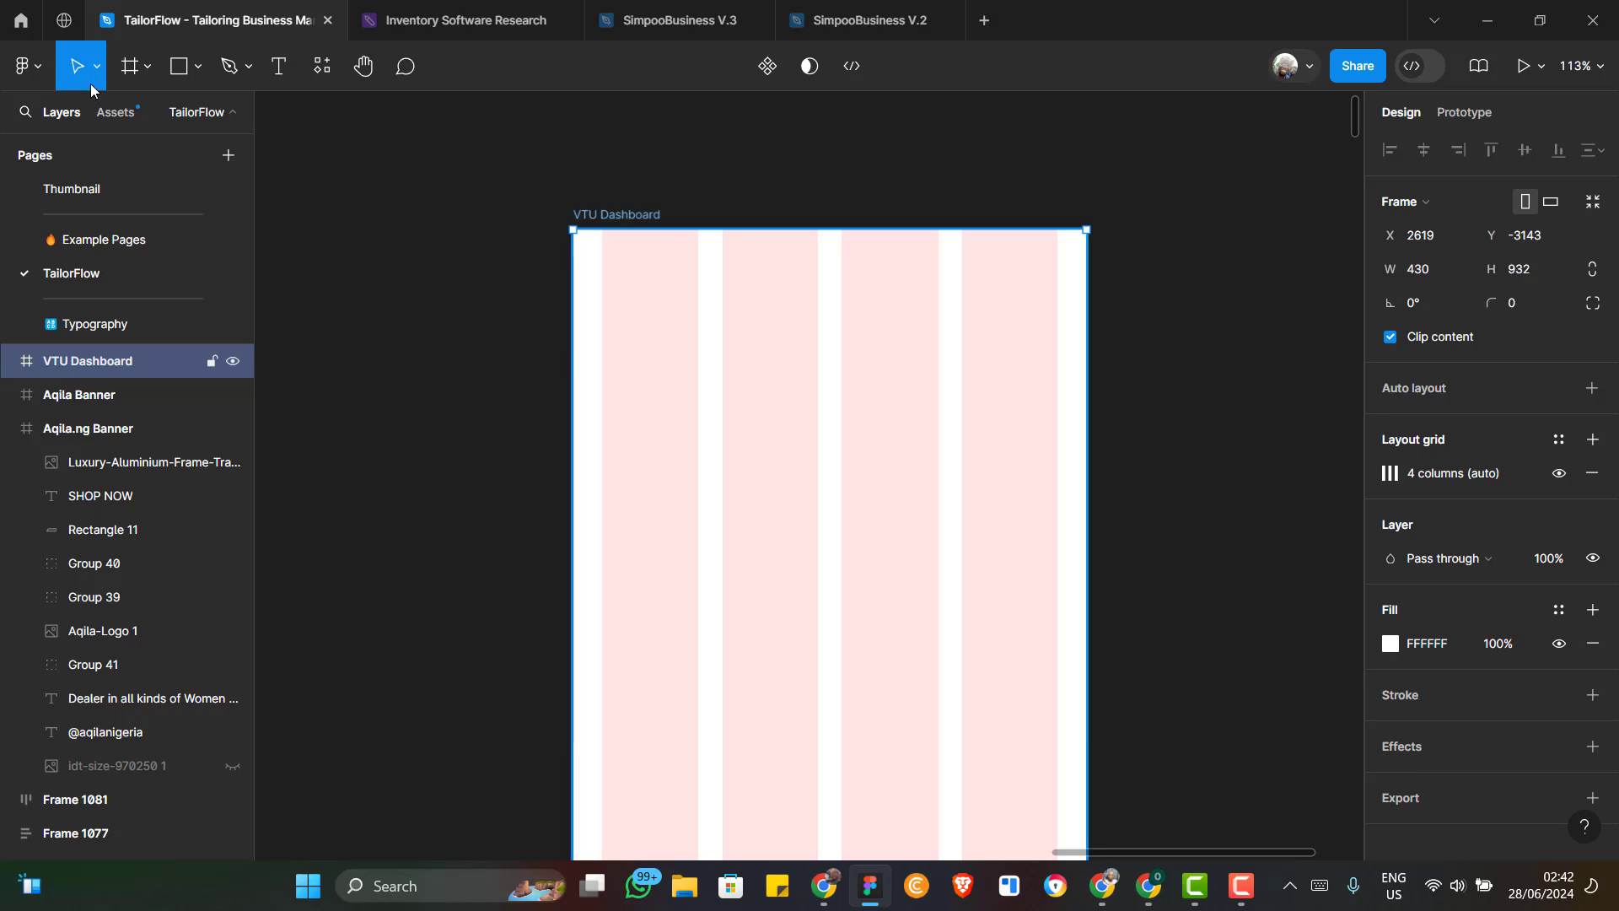
left_click(130, 68)
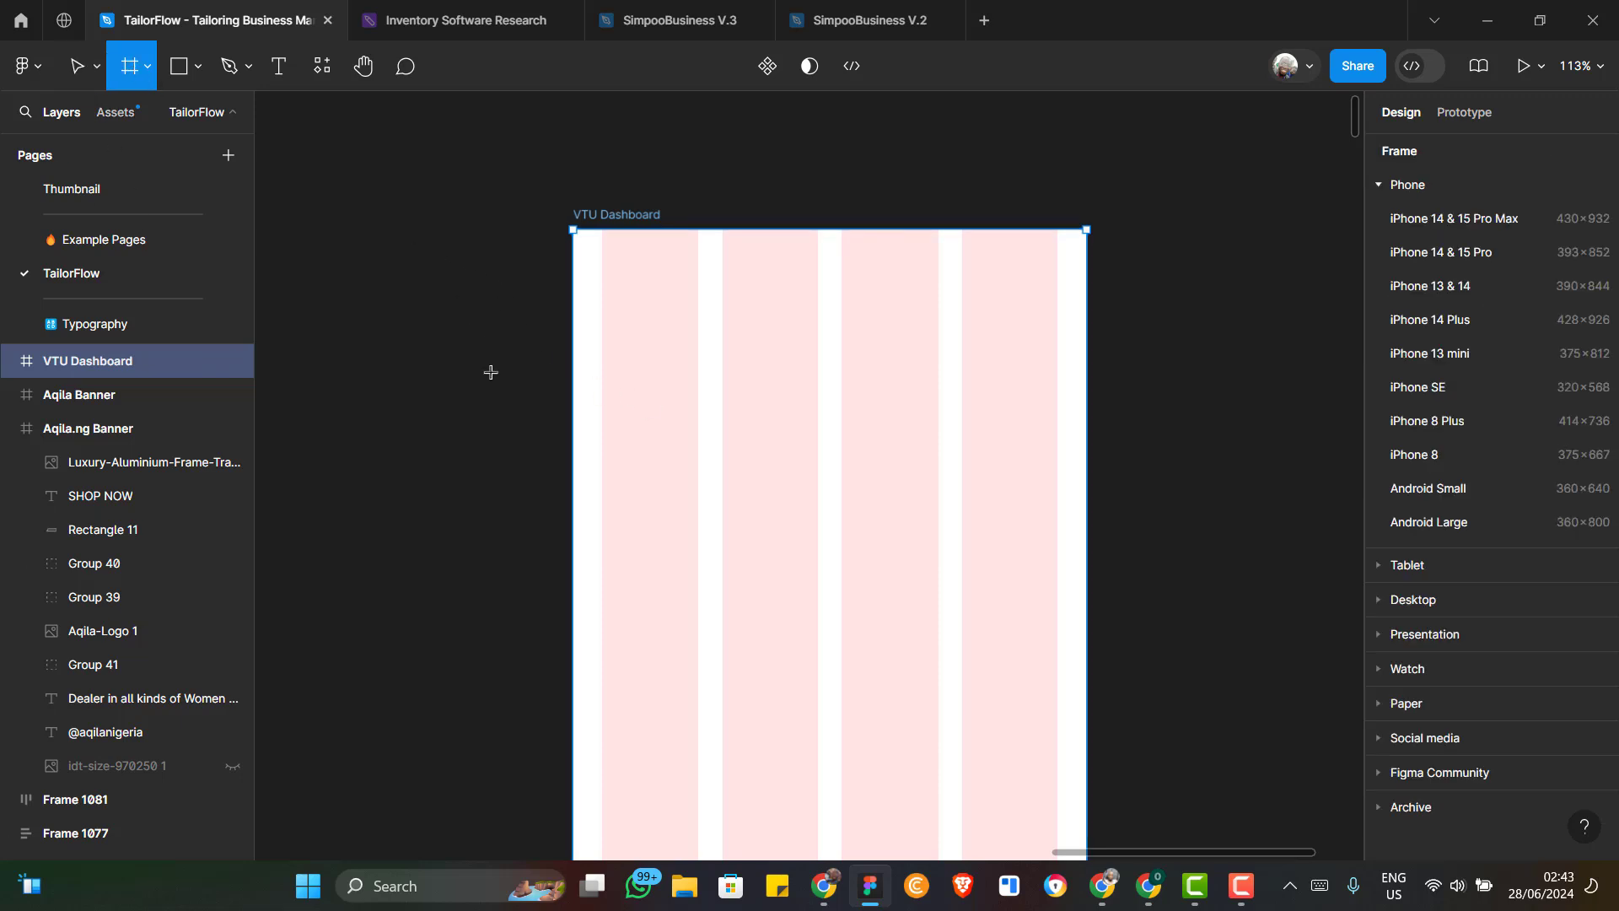
left_click_drag(417, 229, 520, 453)
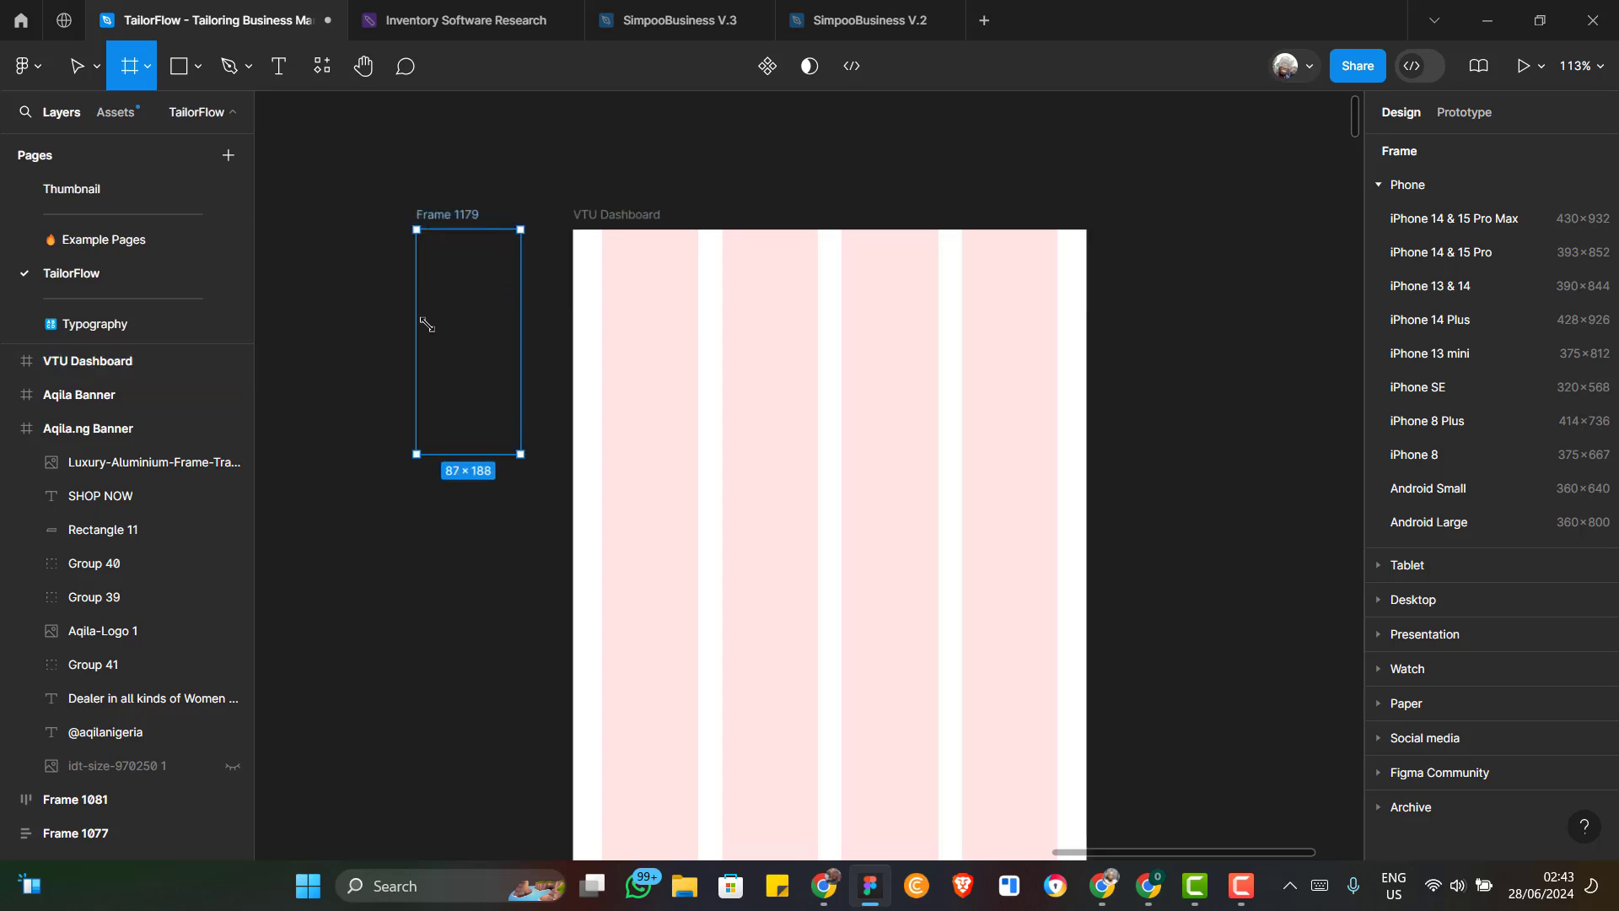
Add the text "Status Bar" near the top of the small frame and widen the frame to about 106
left_click(285, 67)
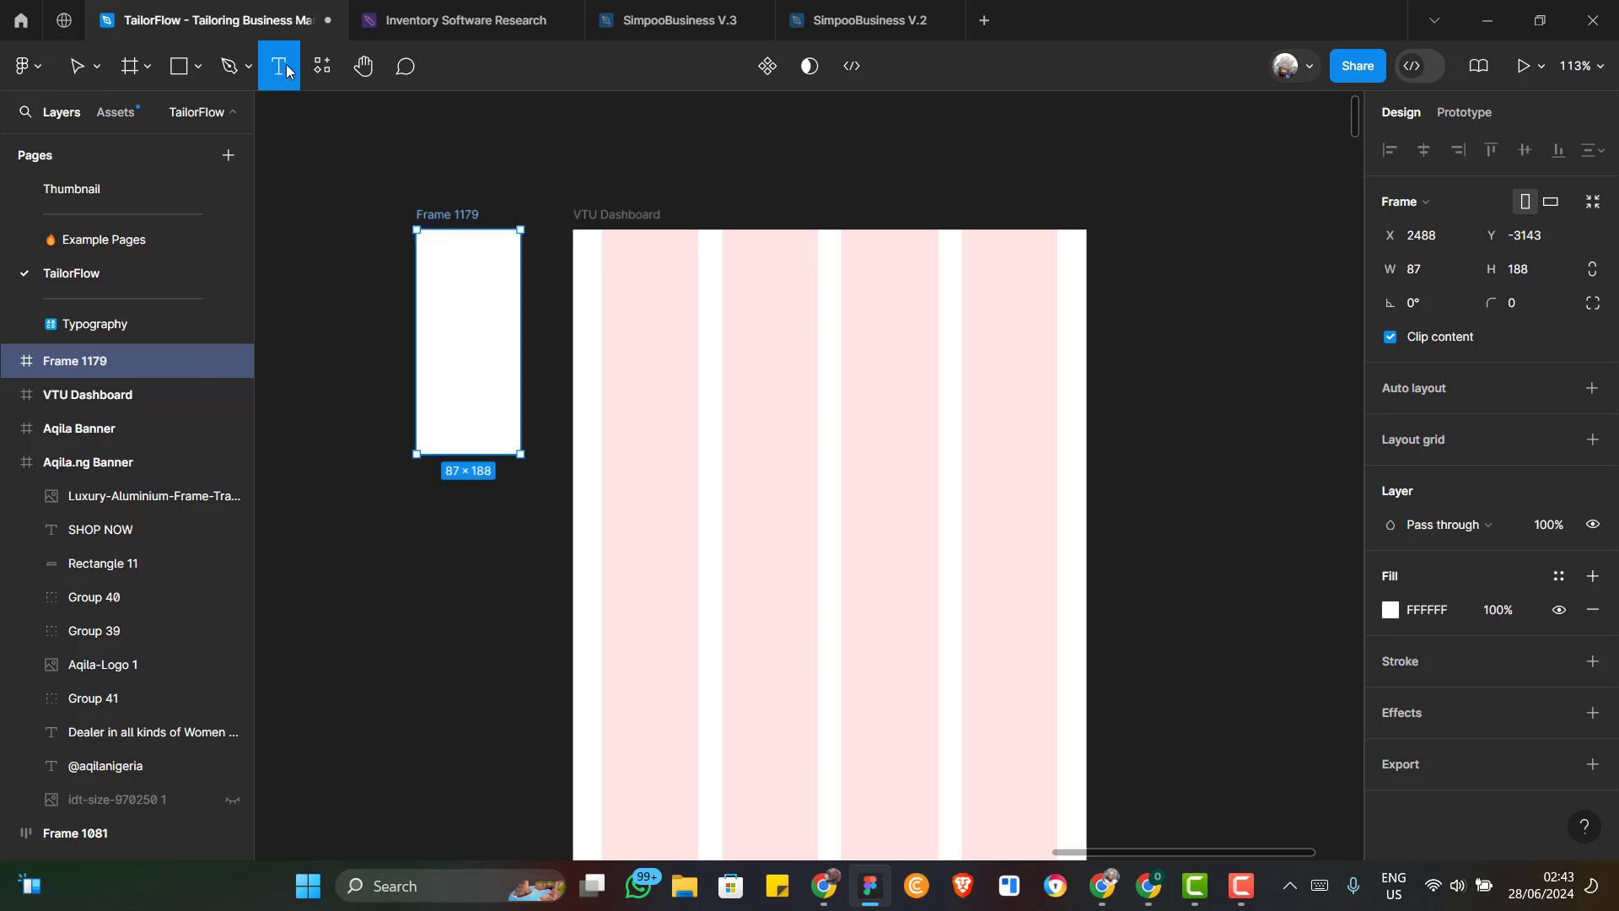
left_click(426, 290)
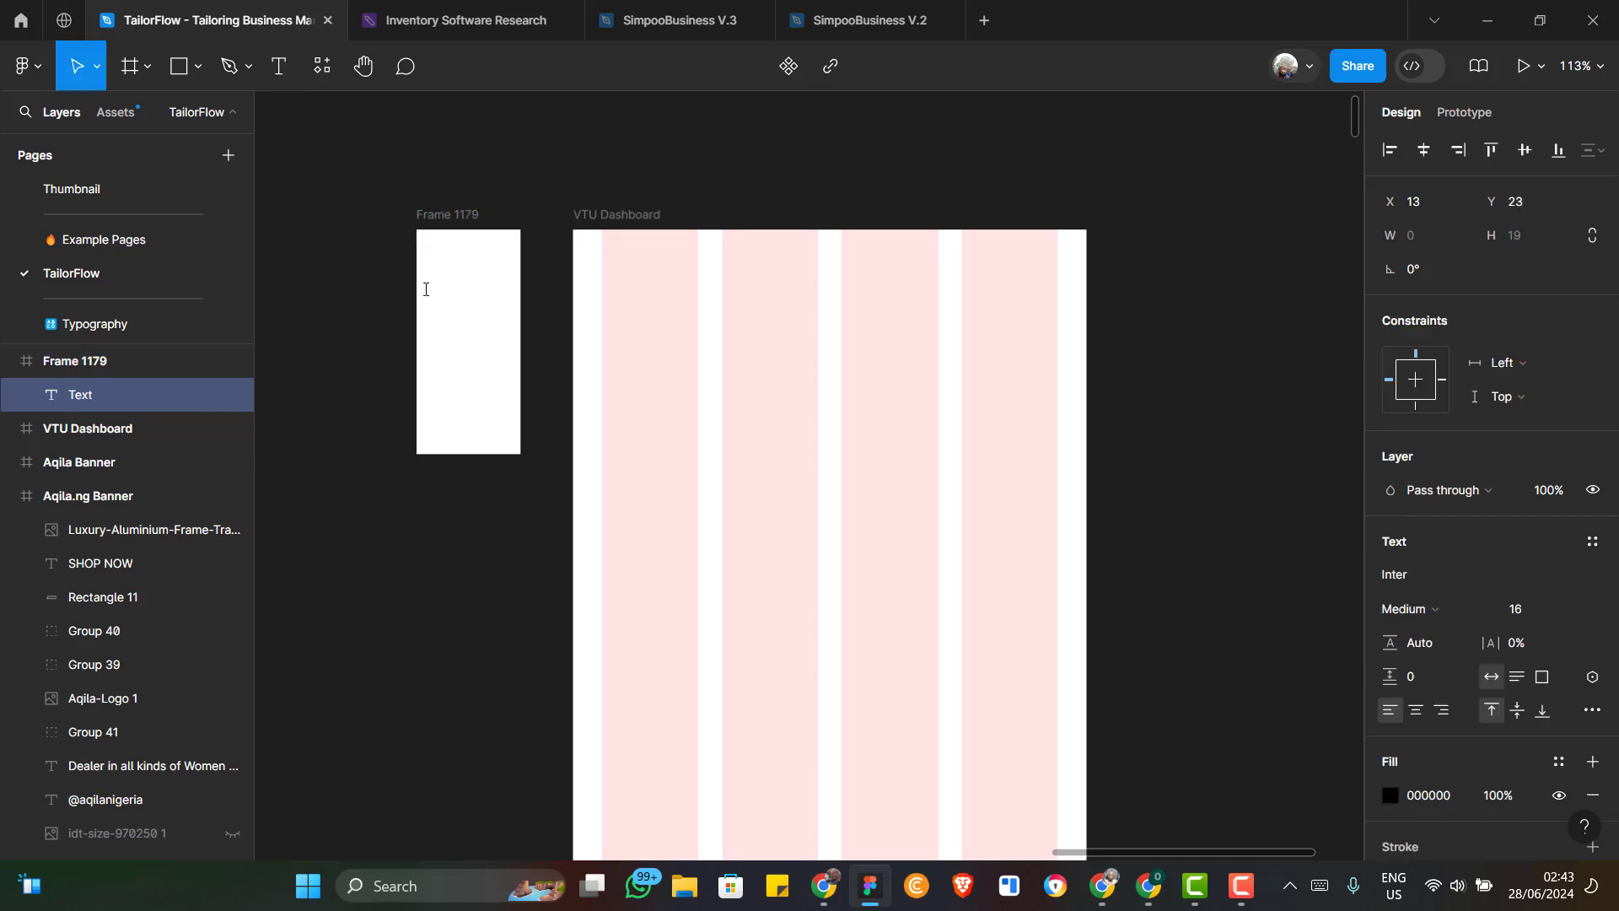
scroll(456, 280, "up", 3)
scroll(456, 280, "up", 3)
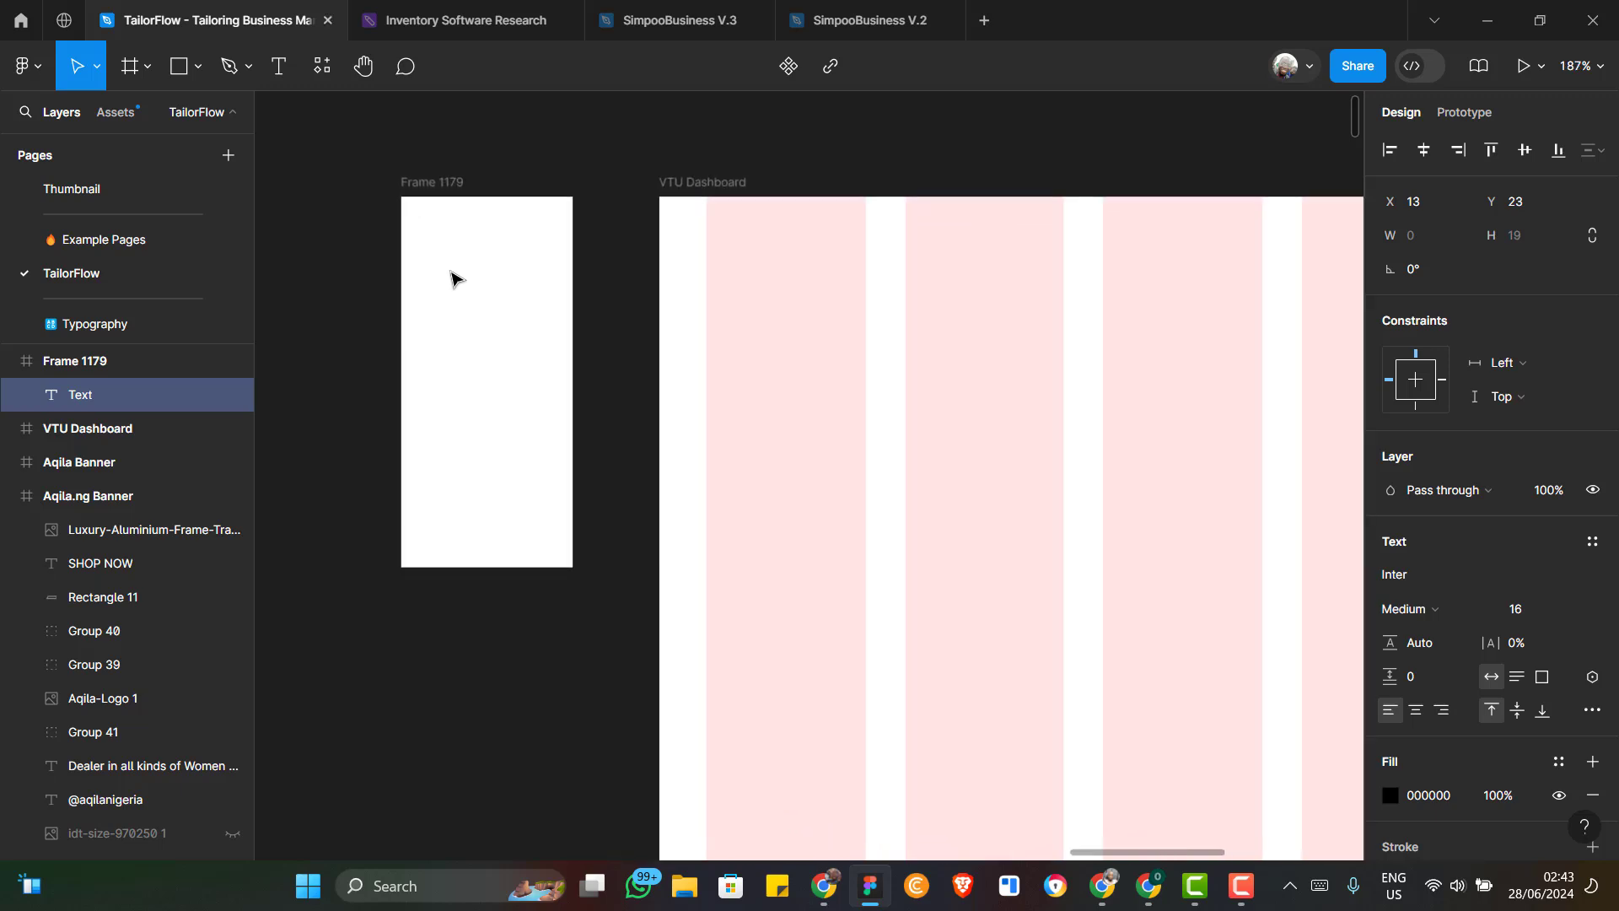
type("Stat")
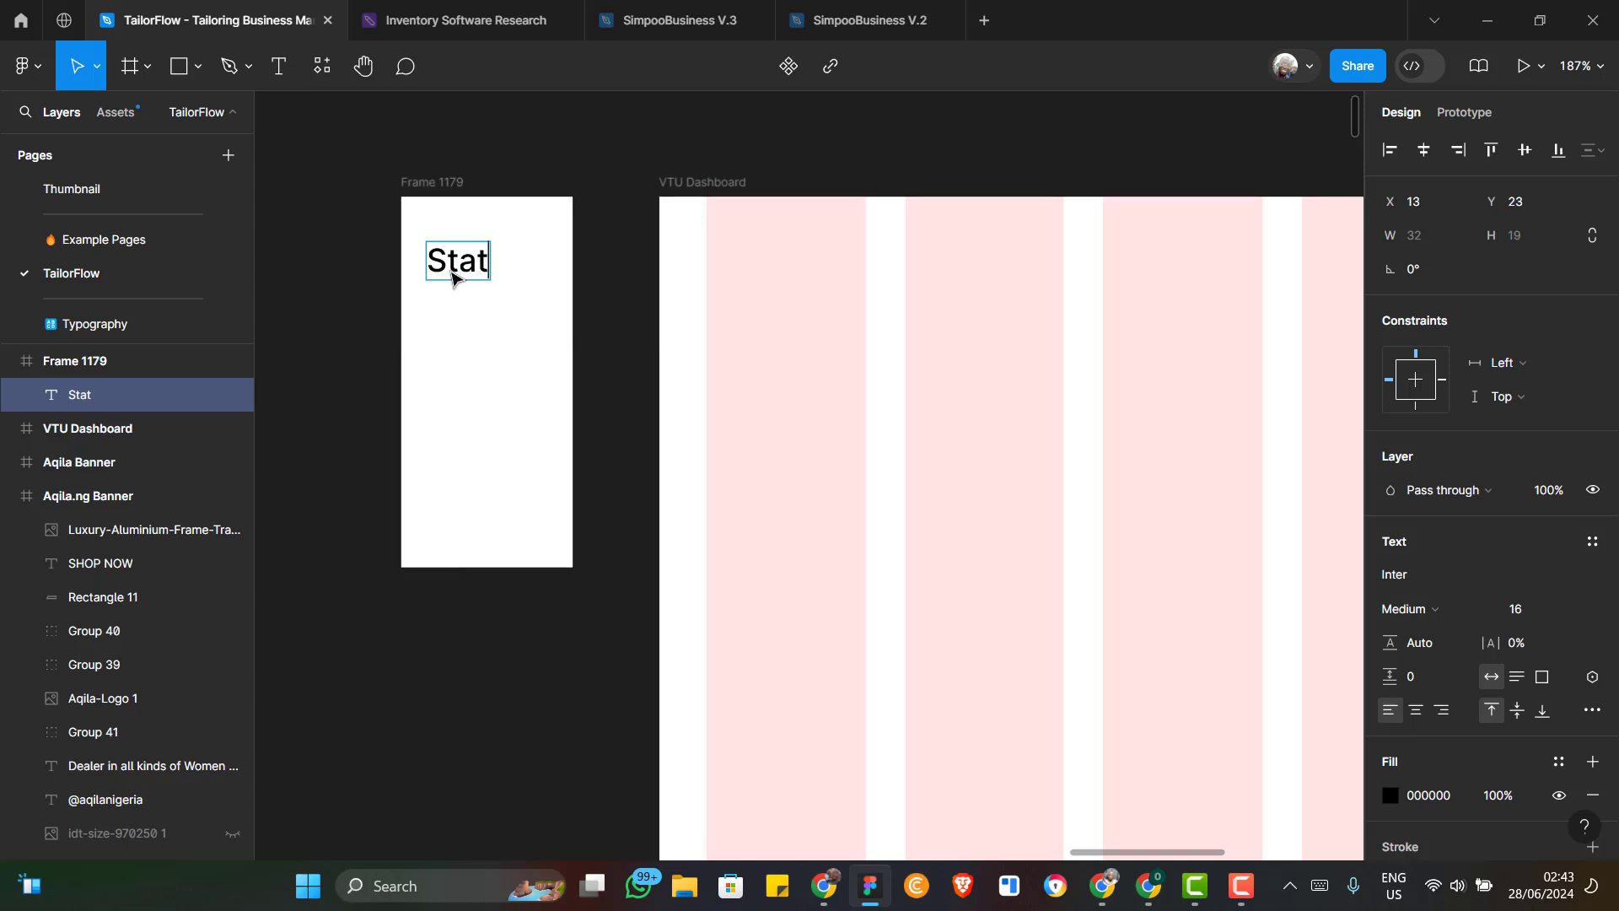
type("us Bar")
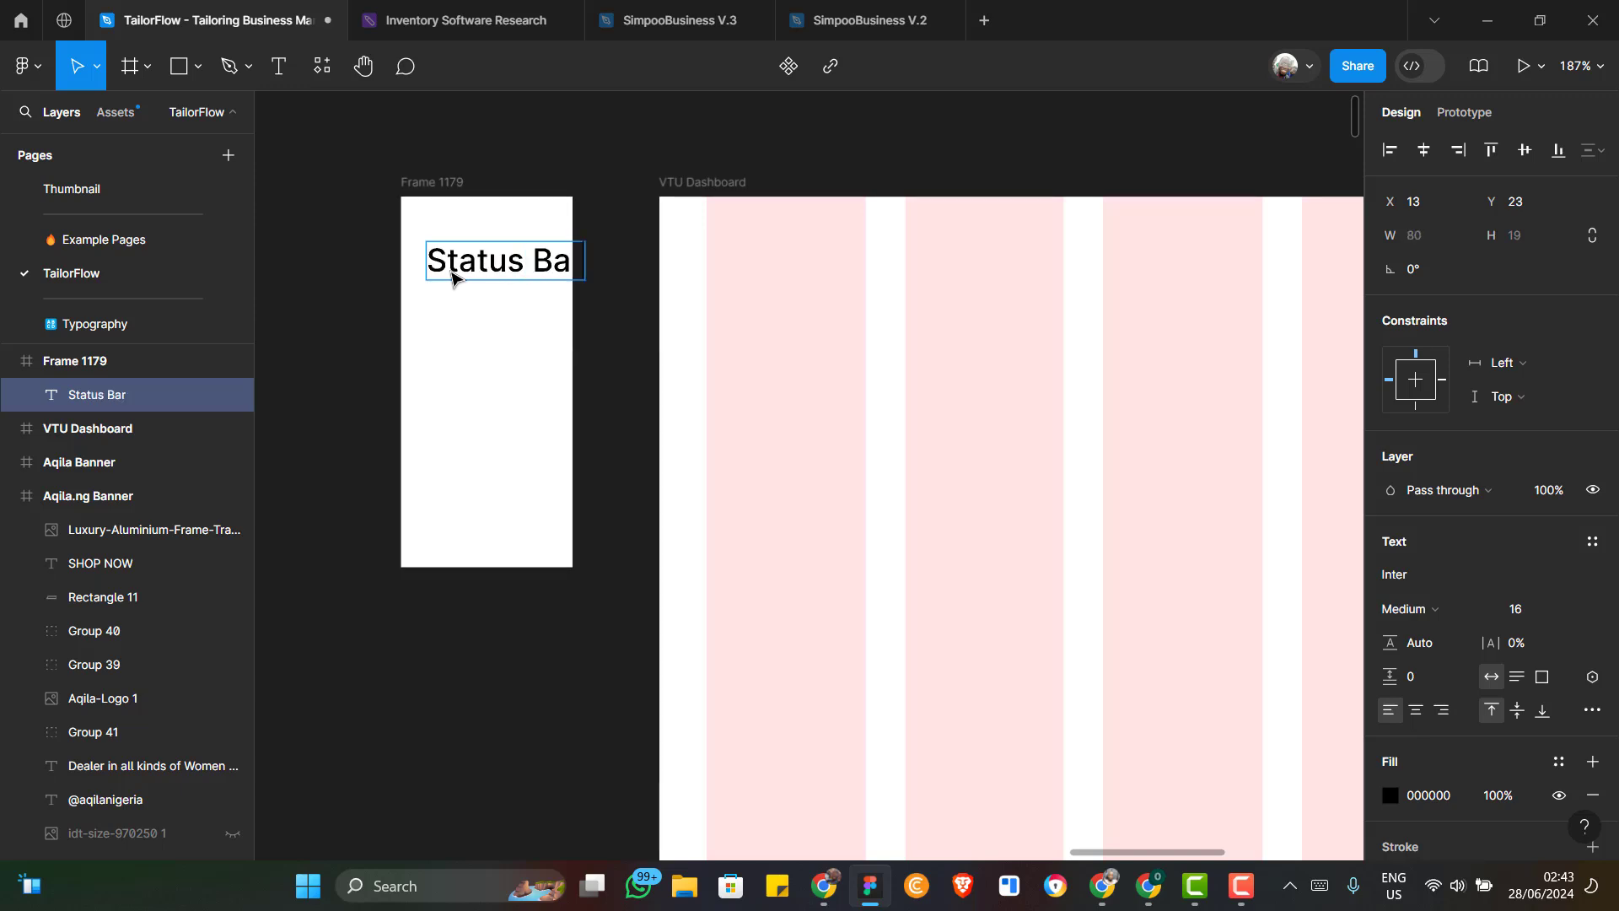
key("Escape")
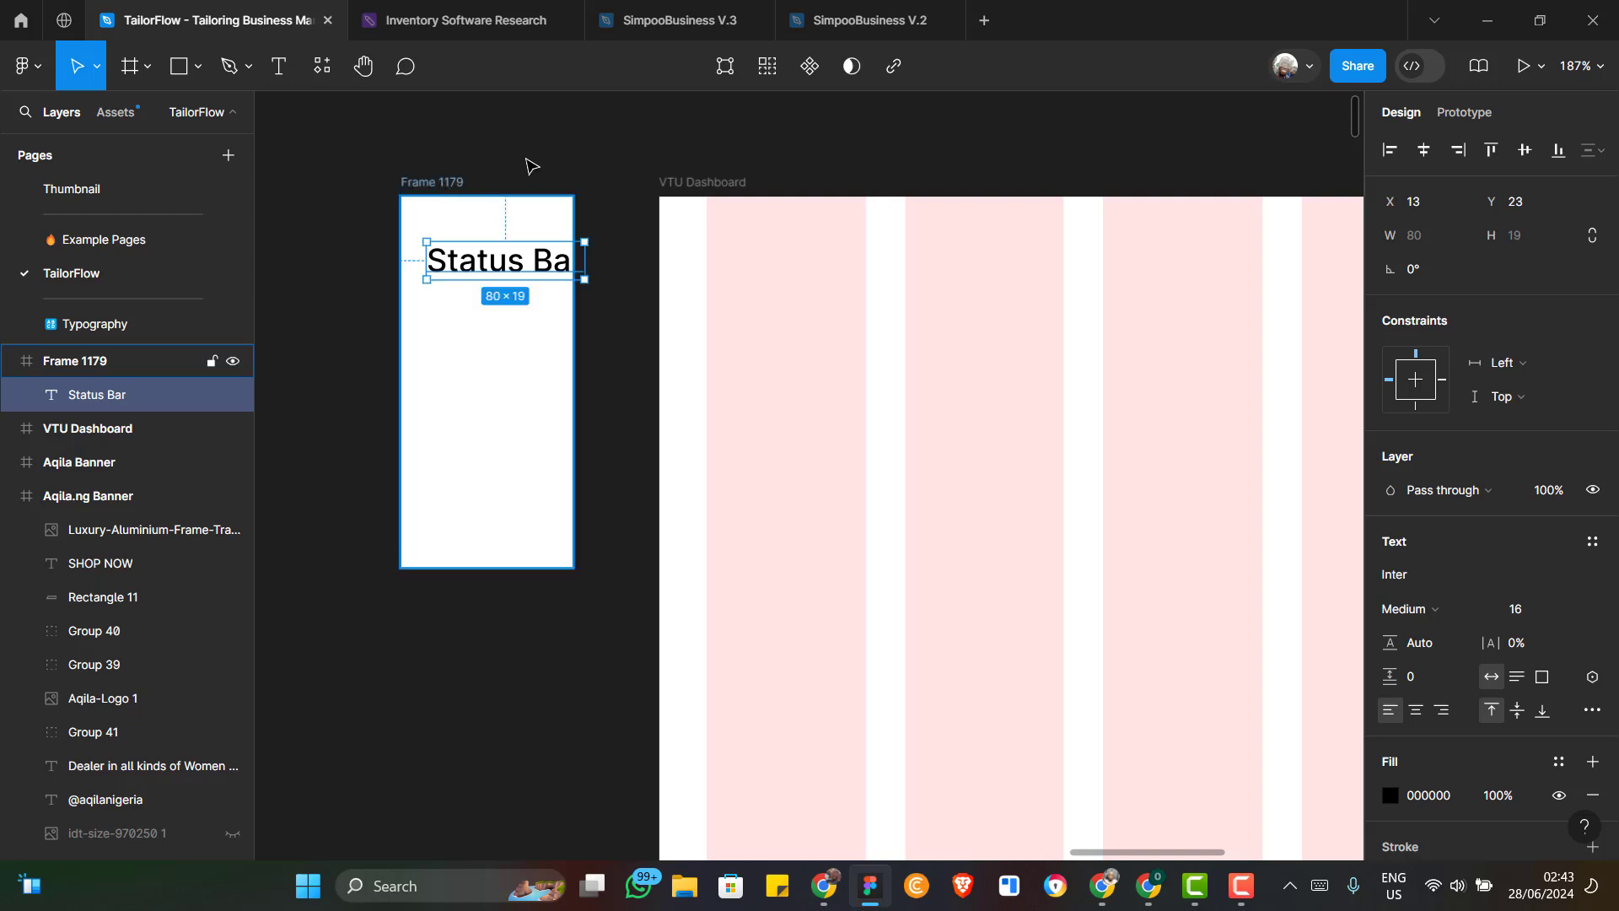
left_click(442, 183)
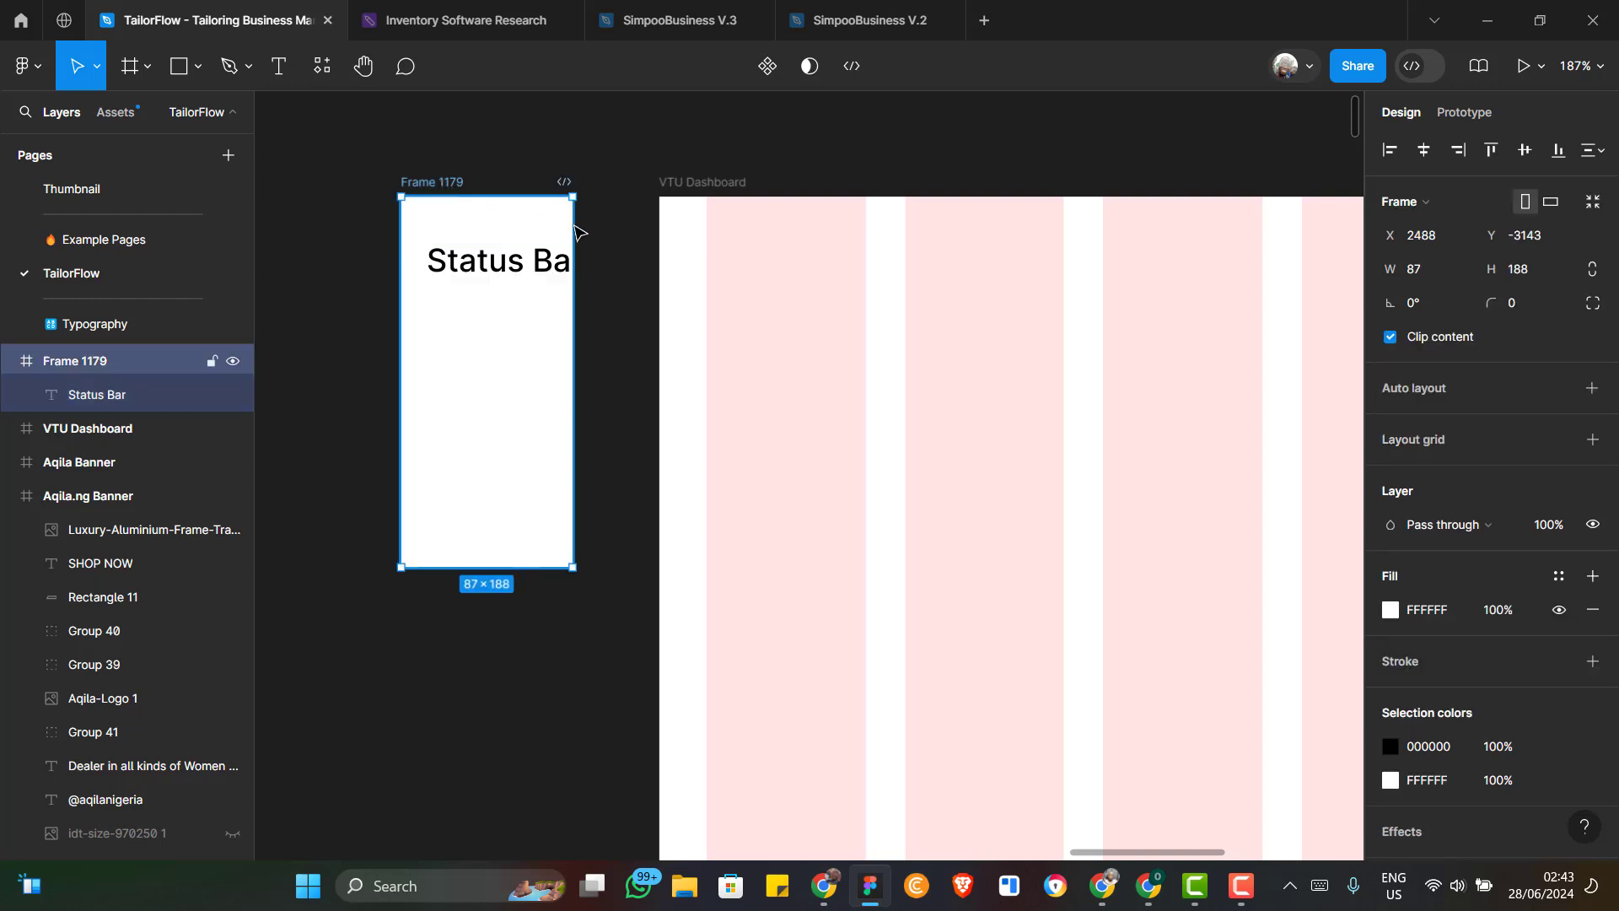
left_click_drag(576, 227, 615, 238)
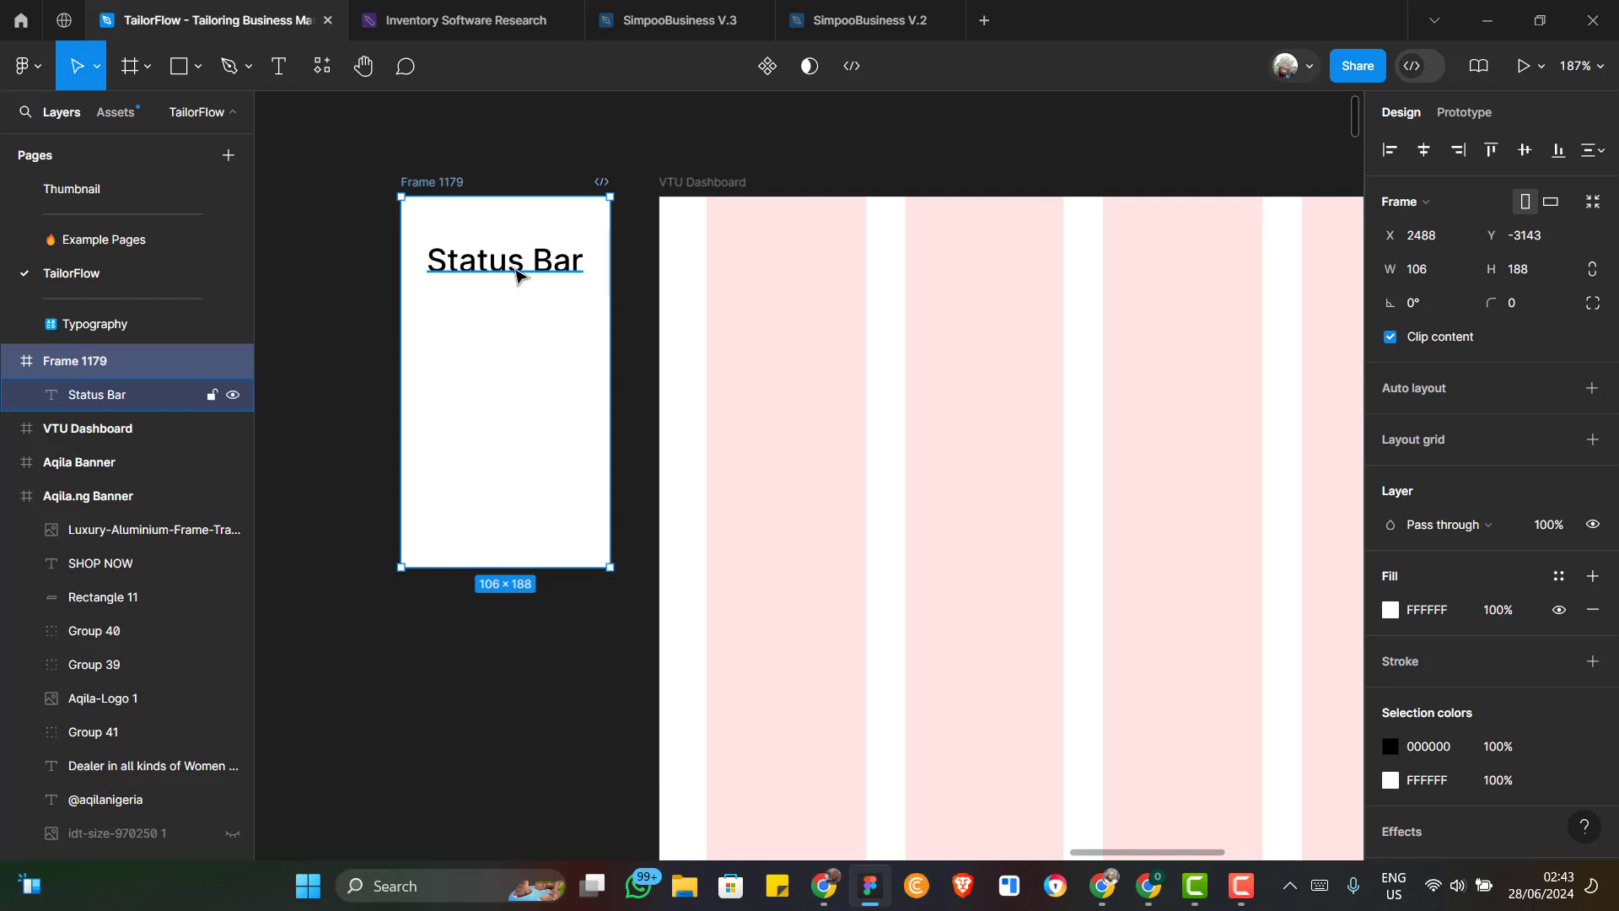
Duplicate the "Status Bar" text, place the copy directly below it, and change its wording to "Content"
left_click(516, 275)
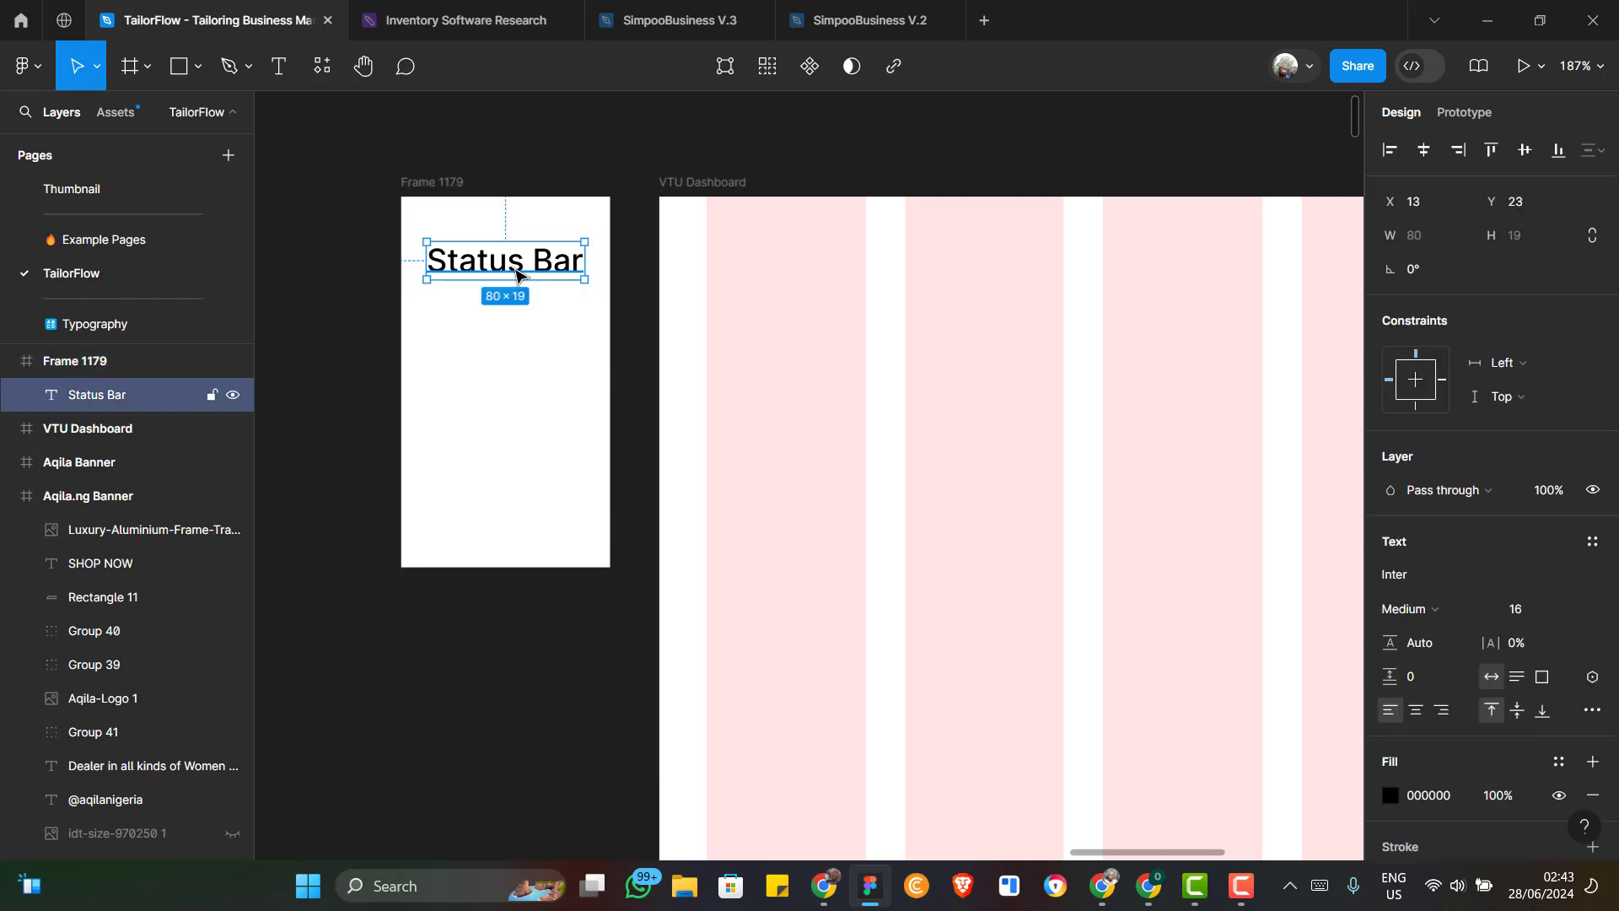
key("ctrl+d")
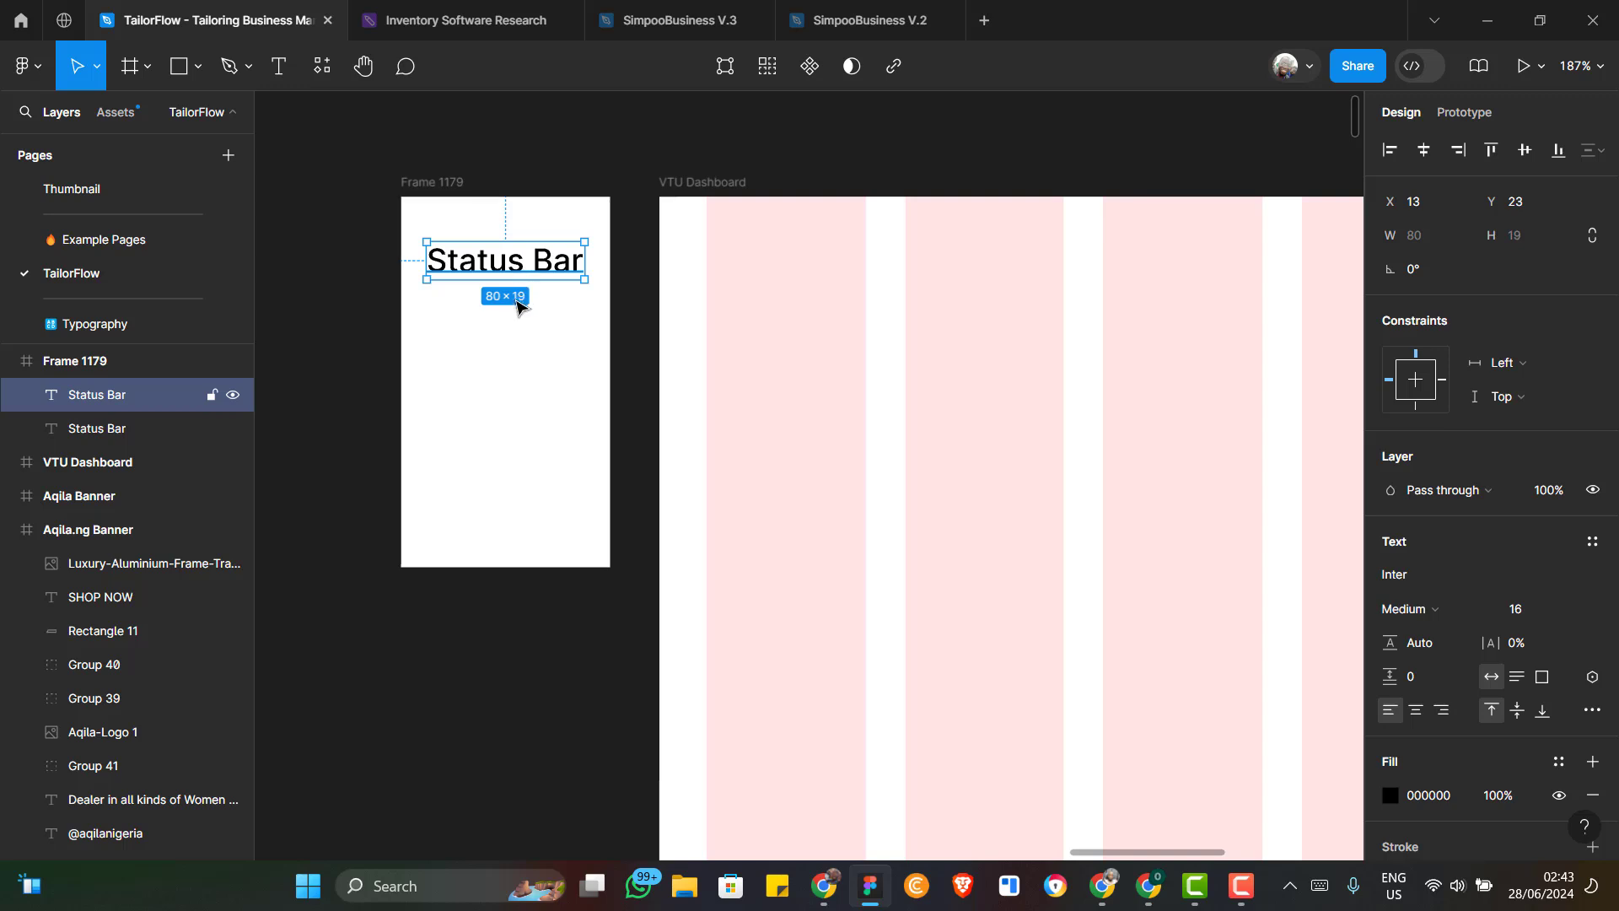
left_click_drag(516, 268, 516, 325)
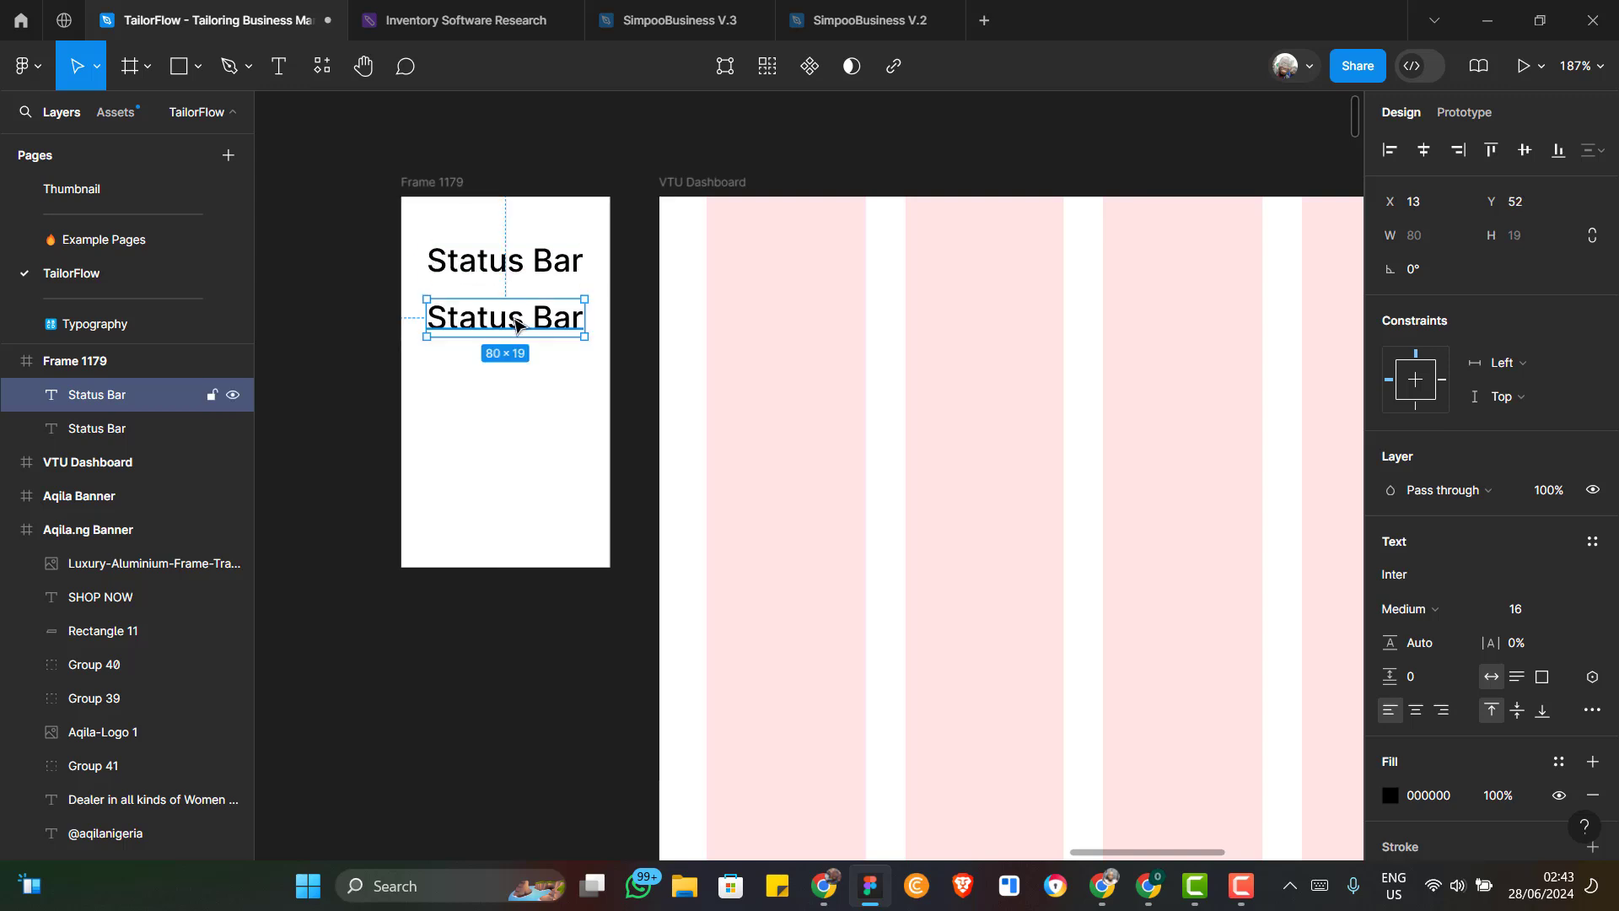
double_click(517, 325)
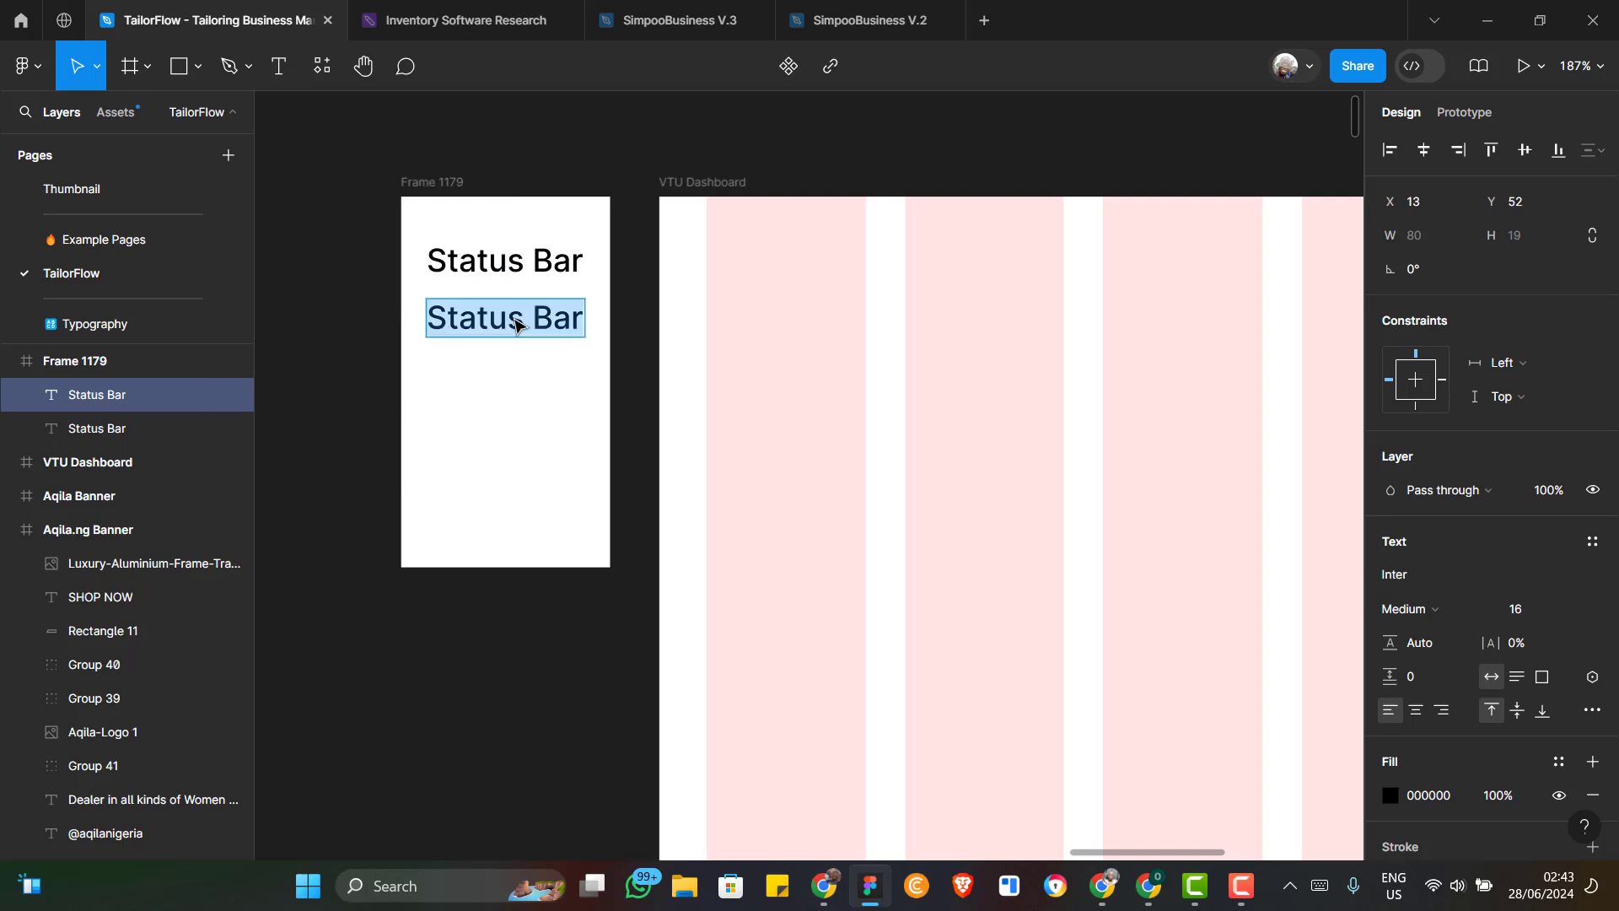
type("C")
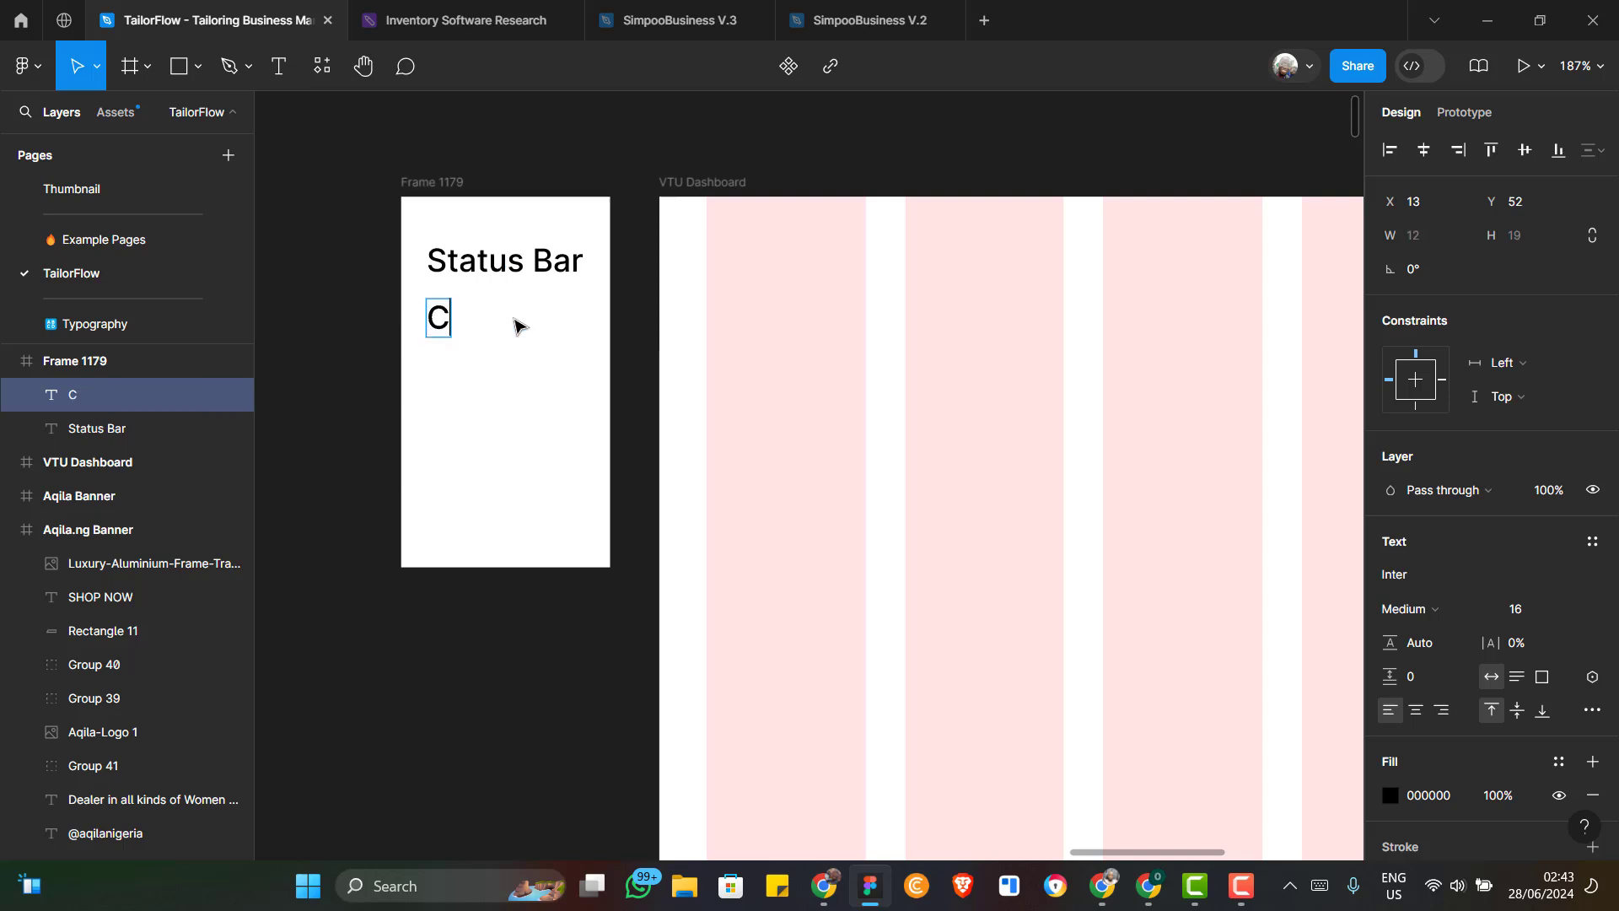
type("ontent")
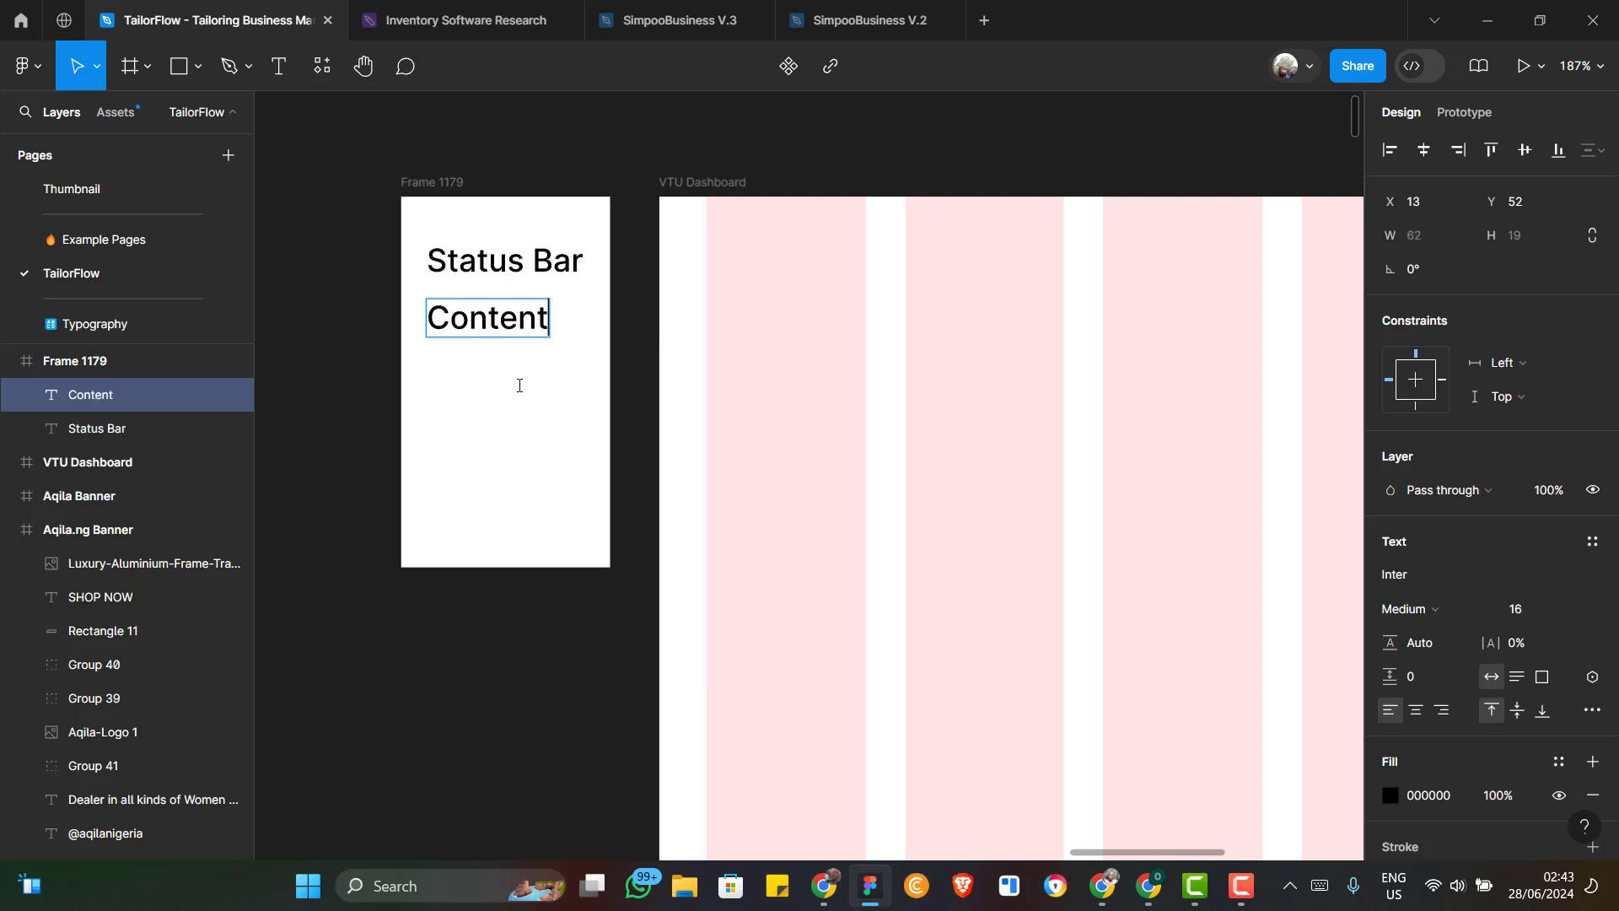
Add a "Bottom Bar" copy of the "Content" text near the small frame's bottom edge and align "Content" with it at X 16, Y 54
key("Escape")
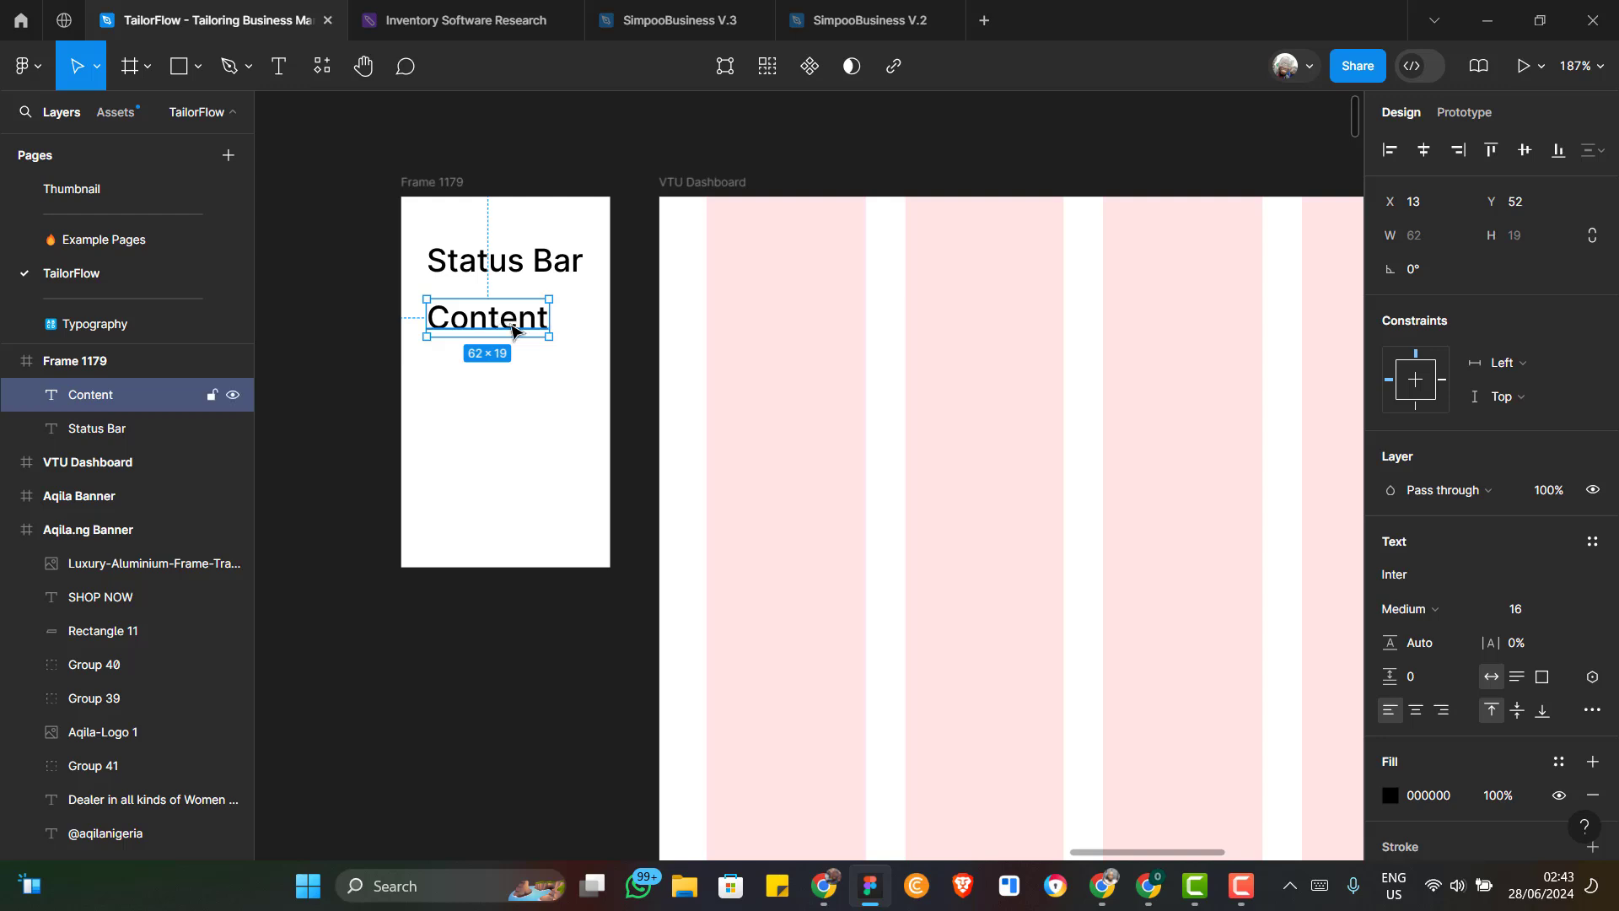
key("ctrl+d")
left_click_drag(512, 329, 516, 552)
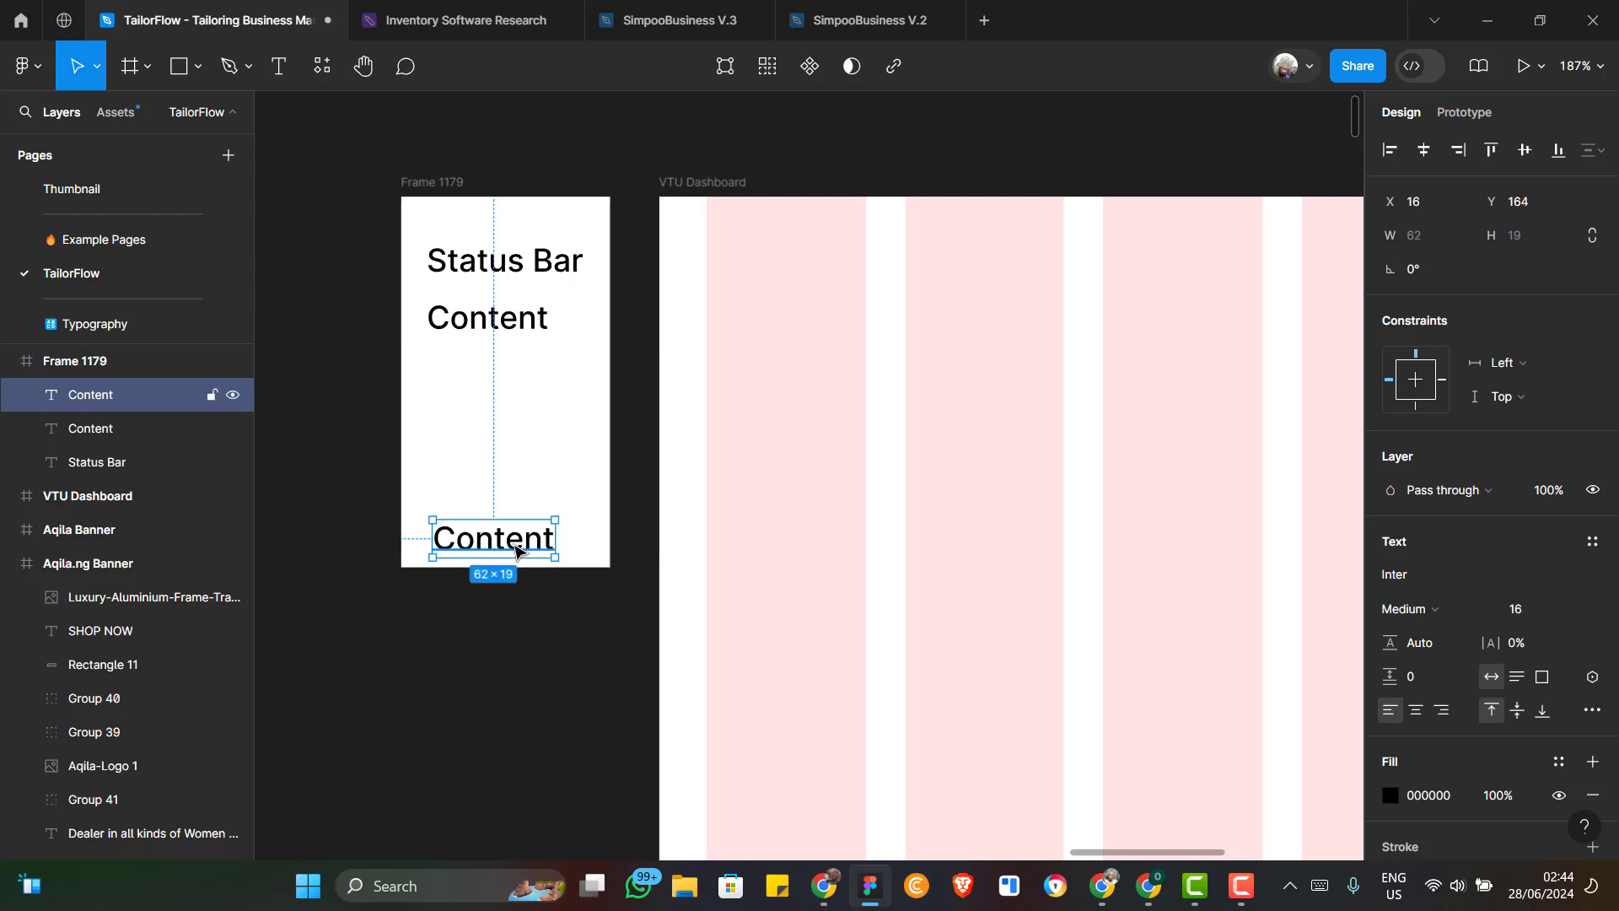
double_click(516, 551)
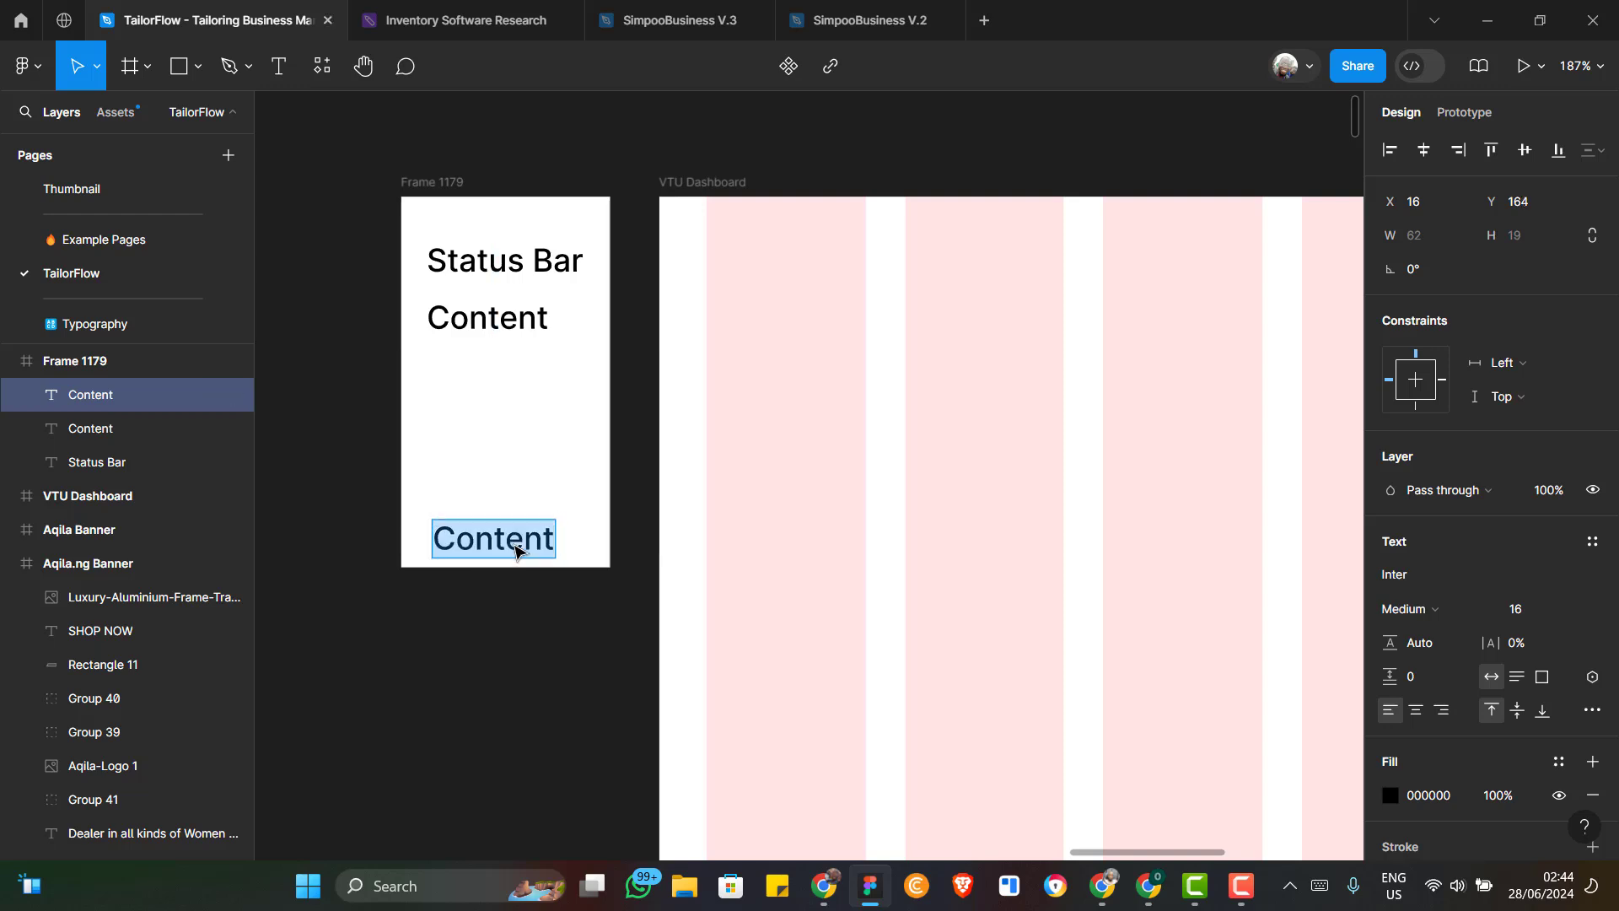
type("Bottom")
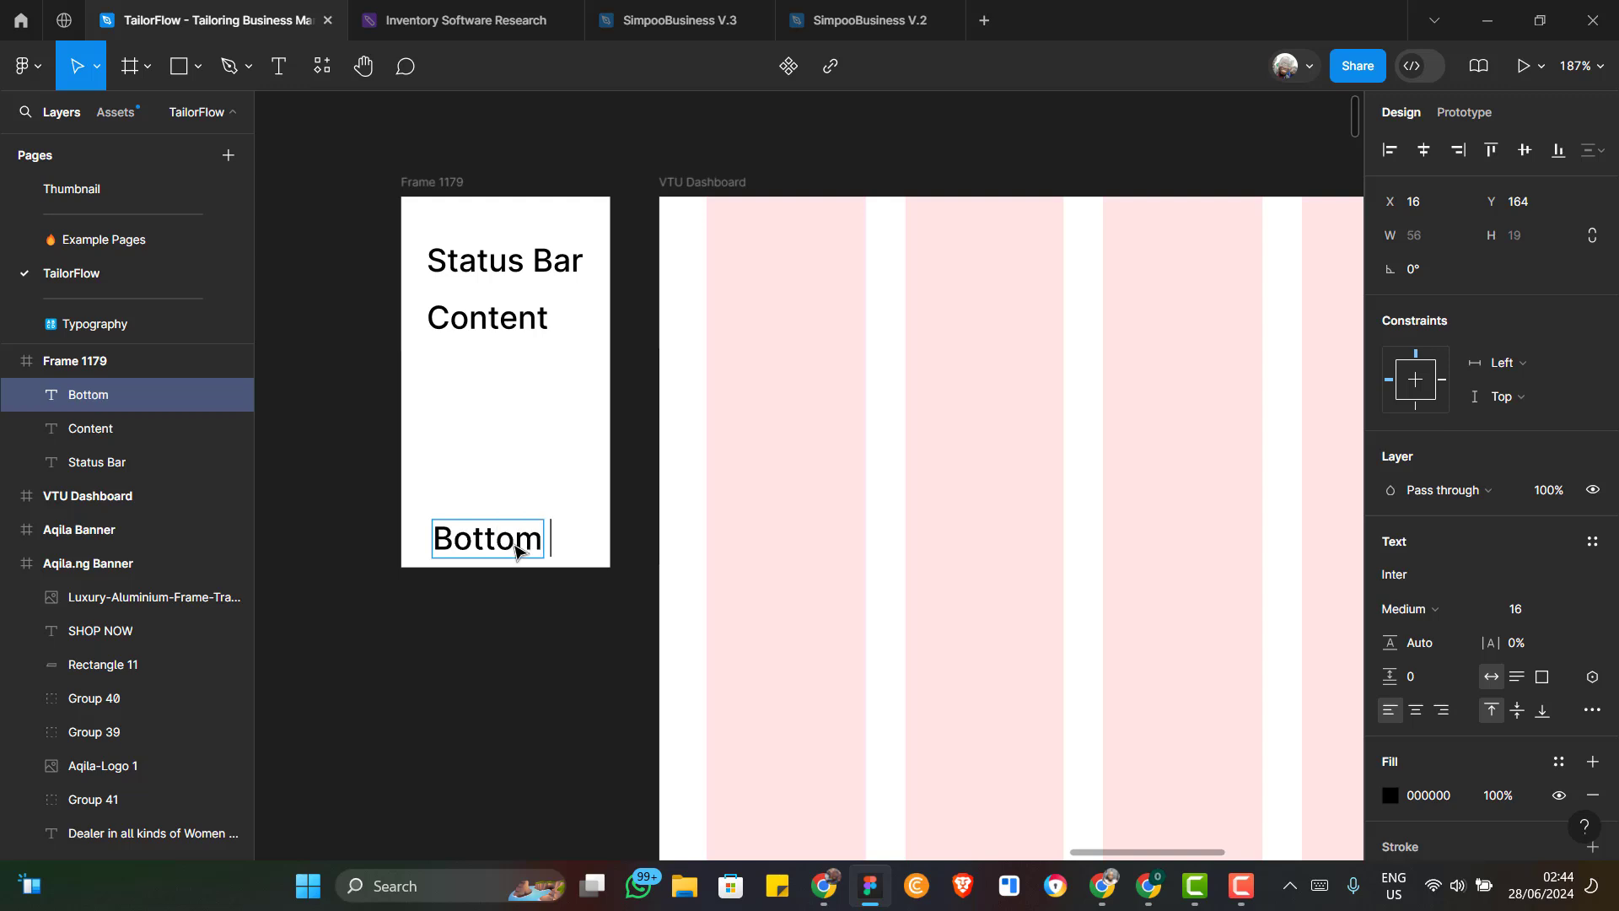
type(" Bar")
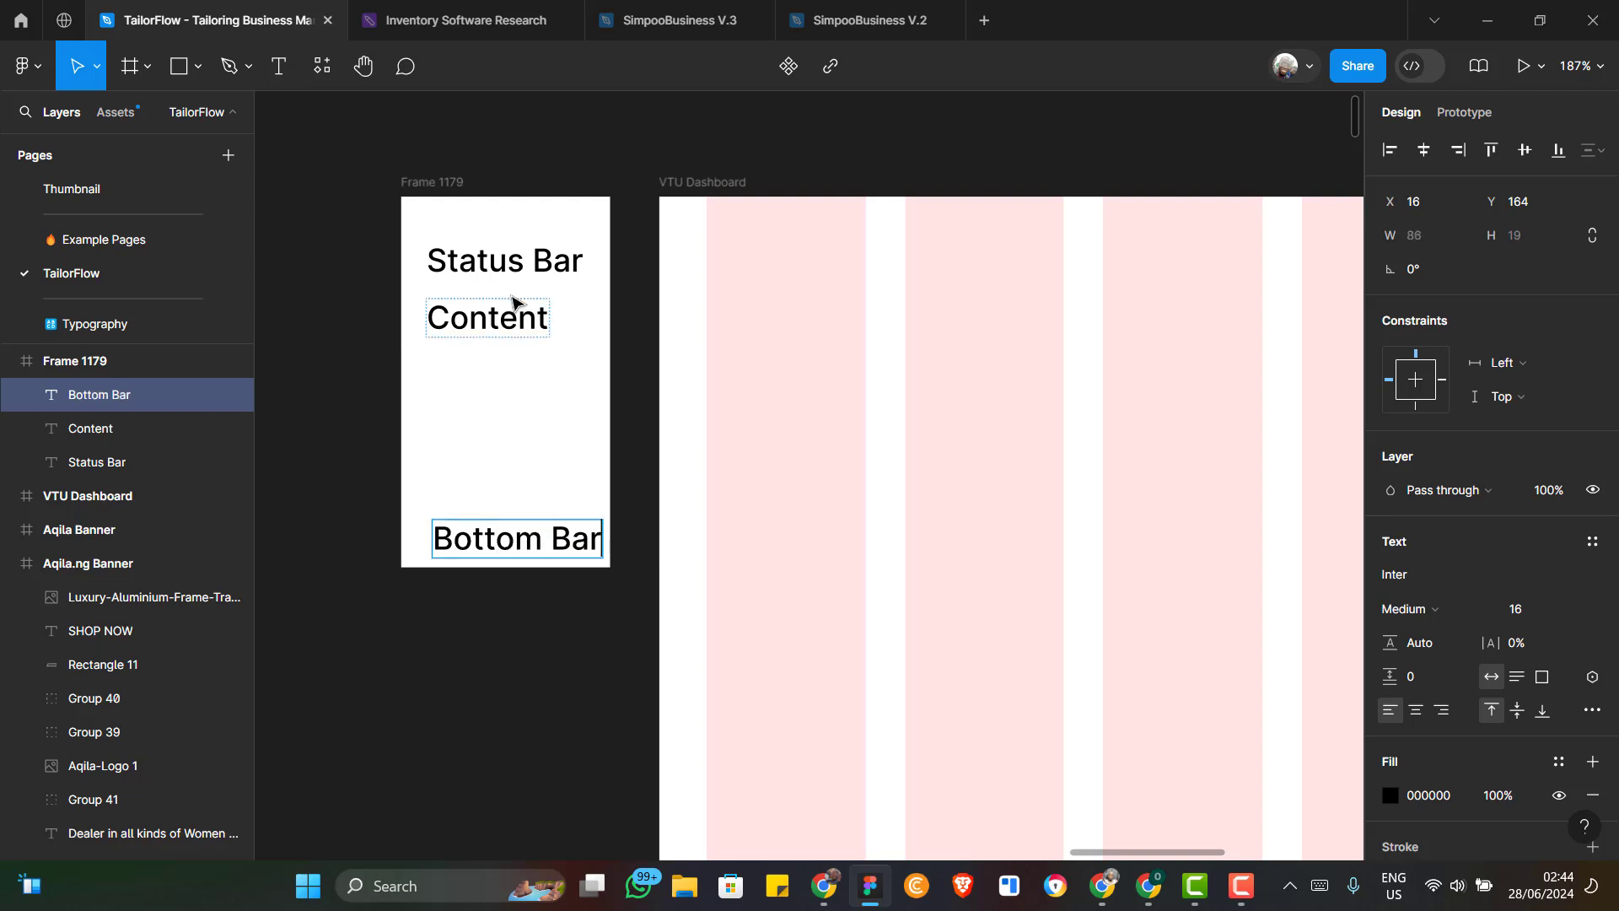
key("Escape")
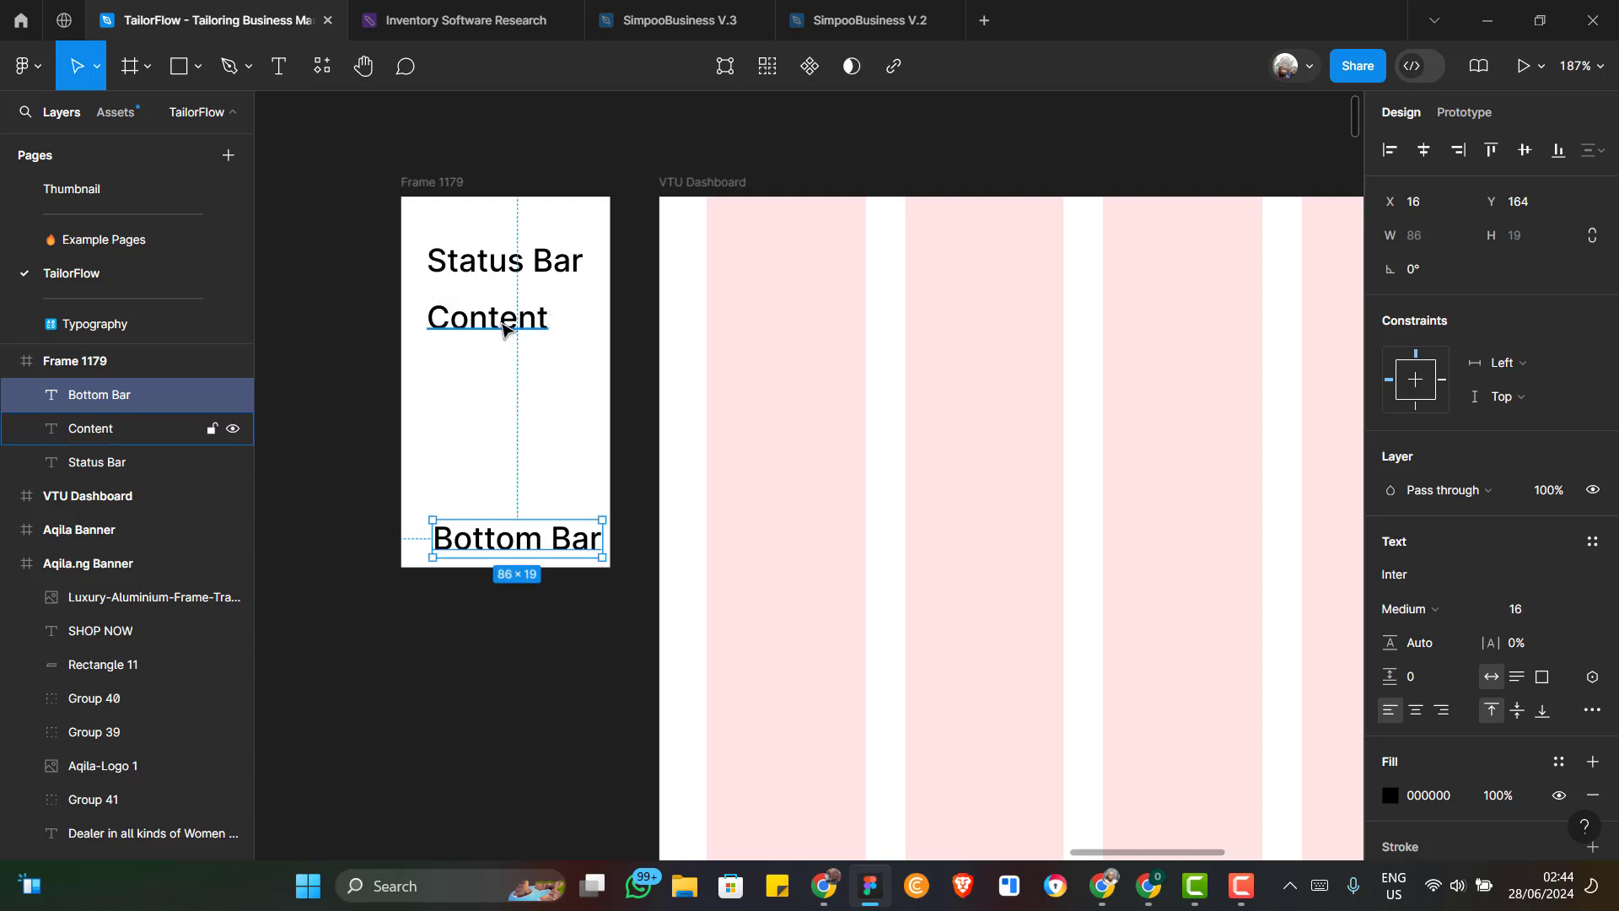
left_click_drag(503, 329, 486, 364)
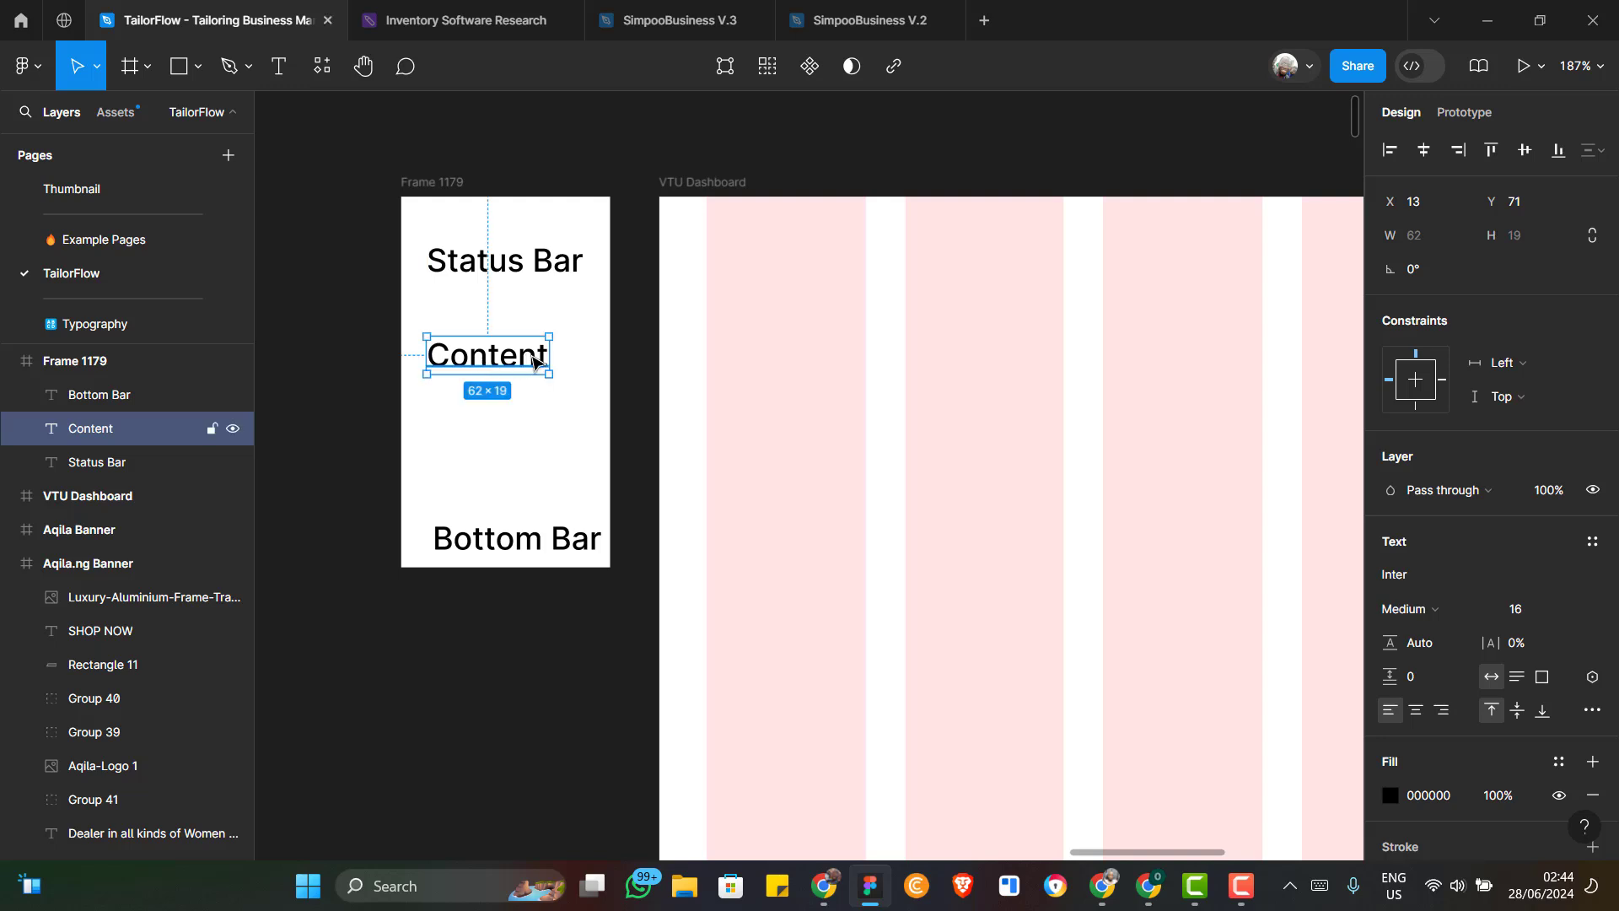
left_click_drag(498, 346, 503, 313)
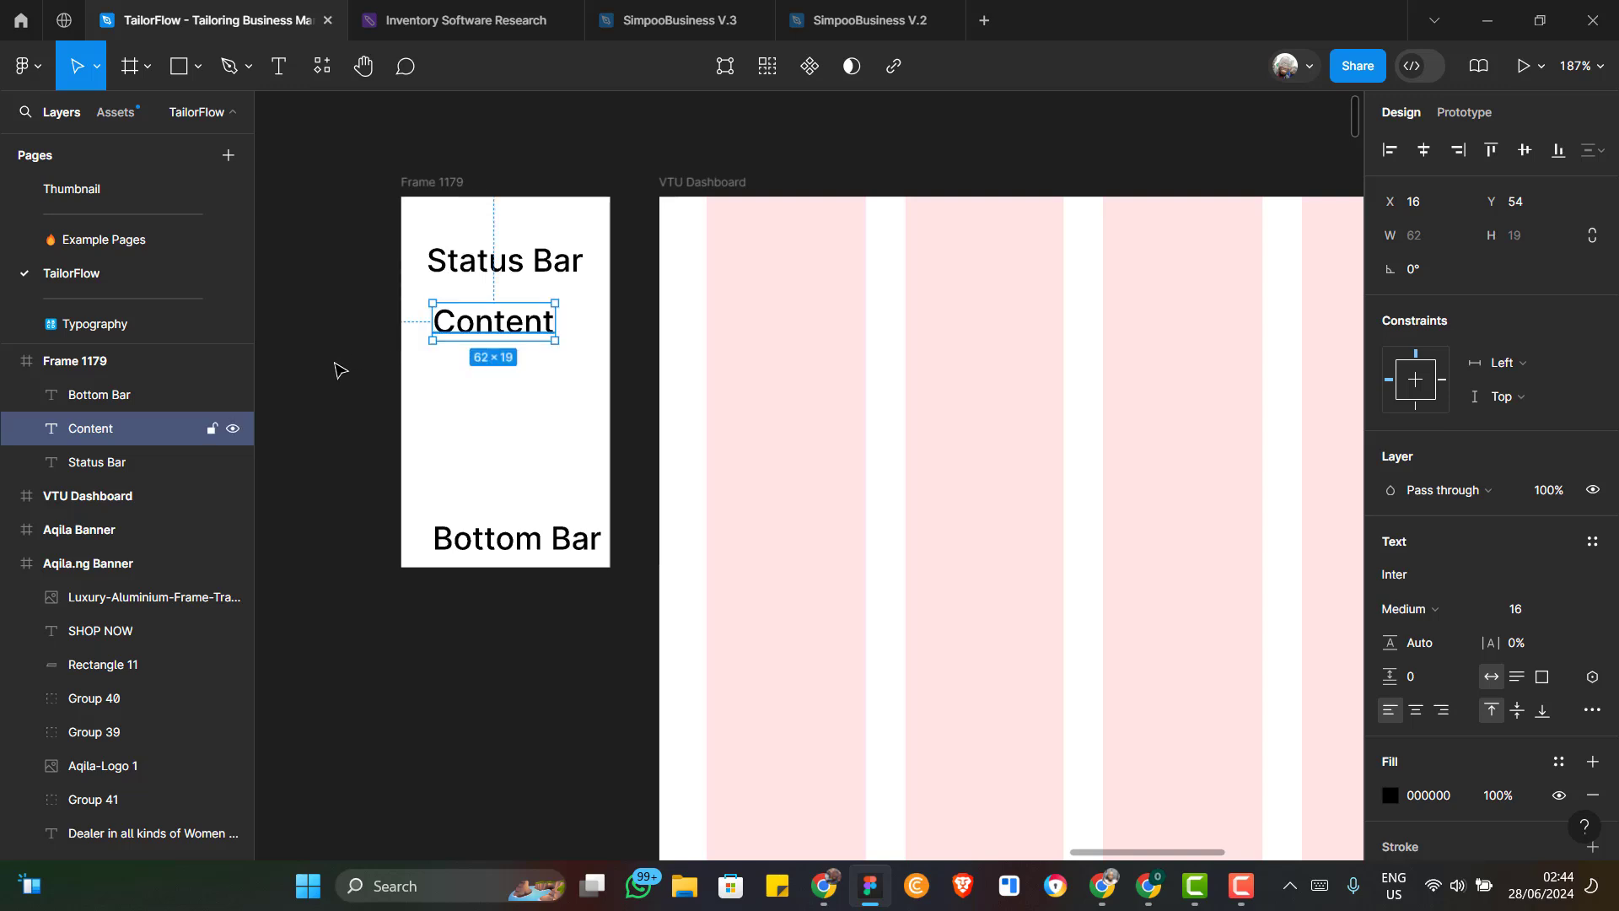
Draw a frame across the top of the VTU Dashboard, widen it to the full 430 and set its height to 44
scroll(337, 365, "down", 2)
scroll(461, 378, "down", 1)
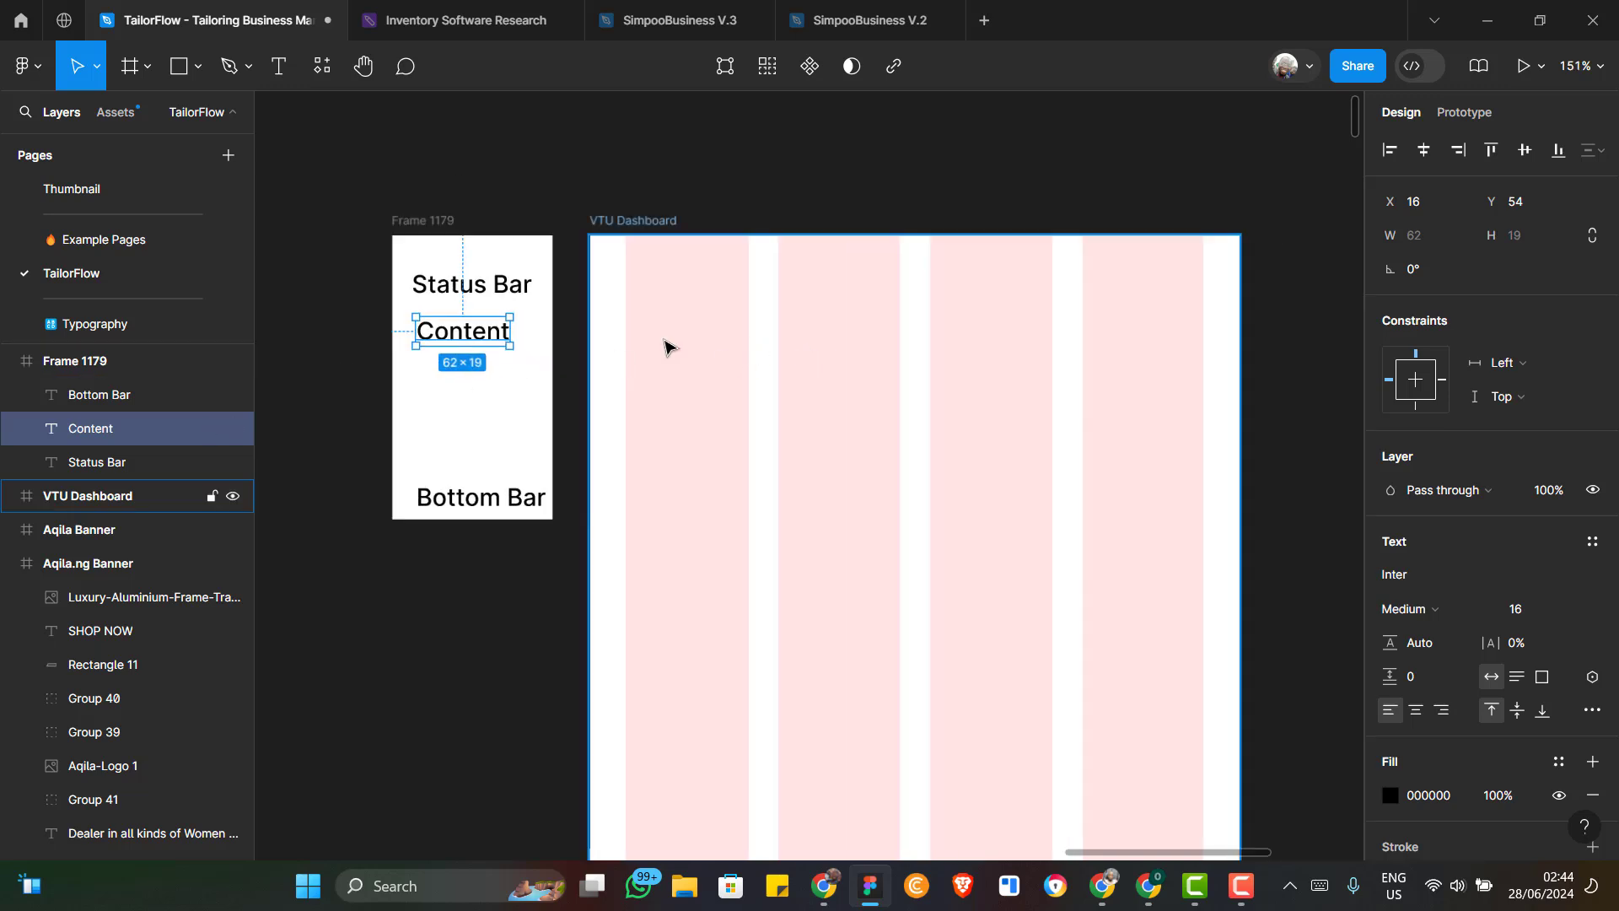
scroll(954, 307, "up", 2)
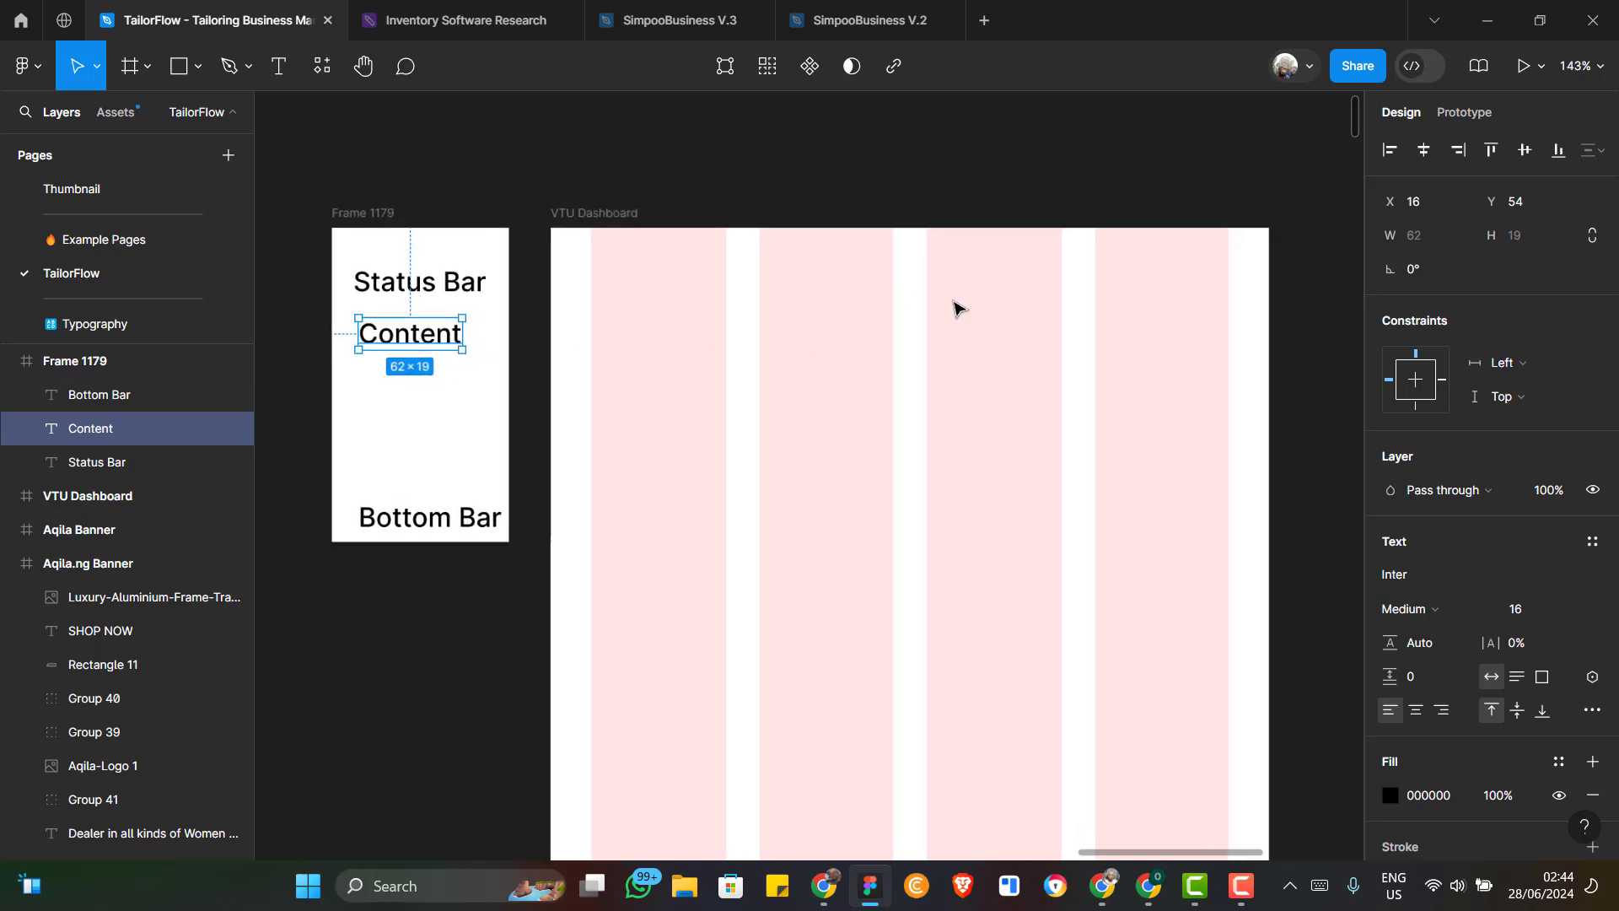
left_click(578, 221)
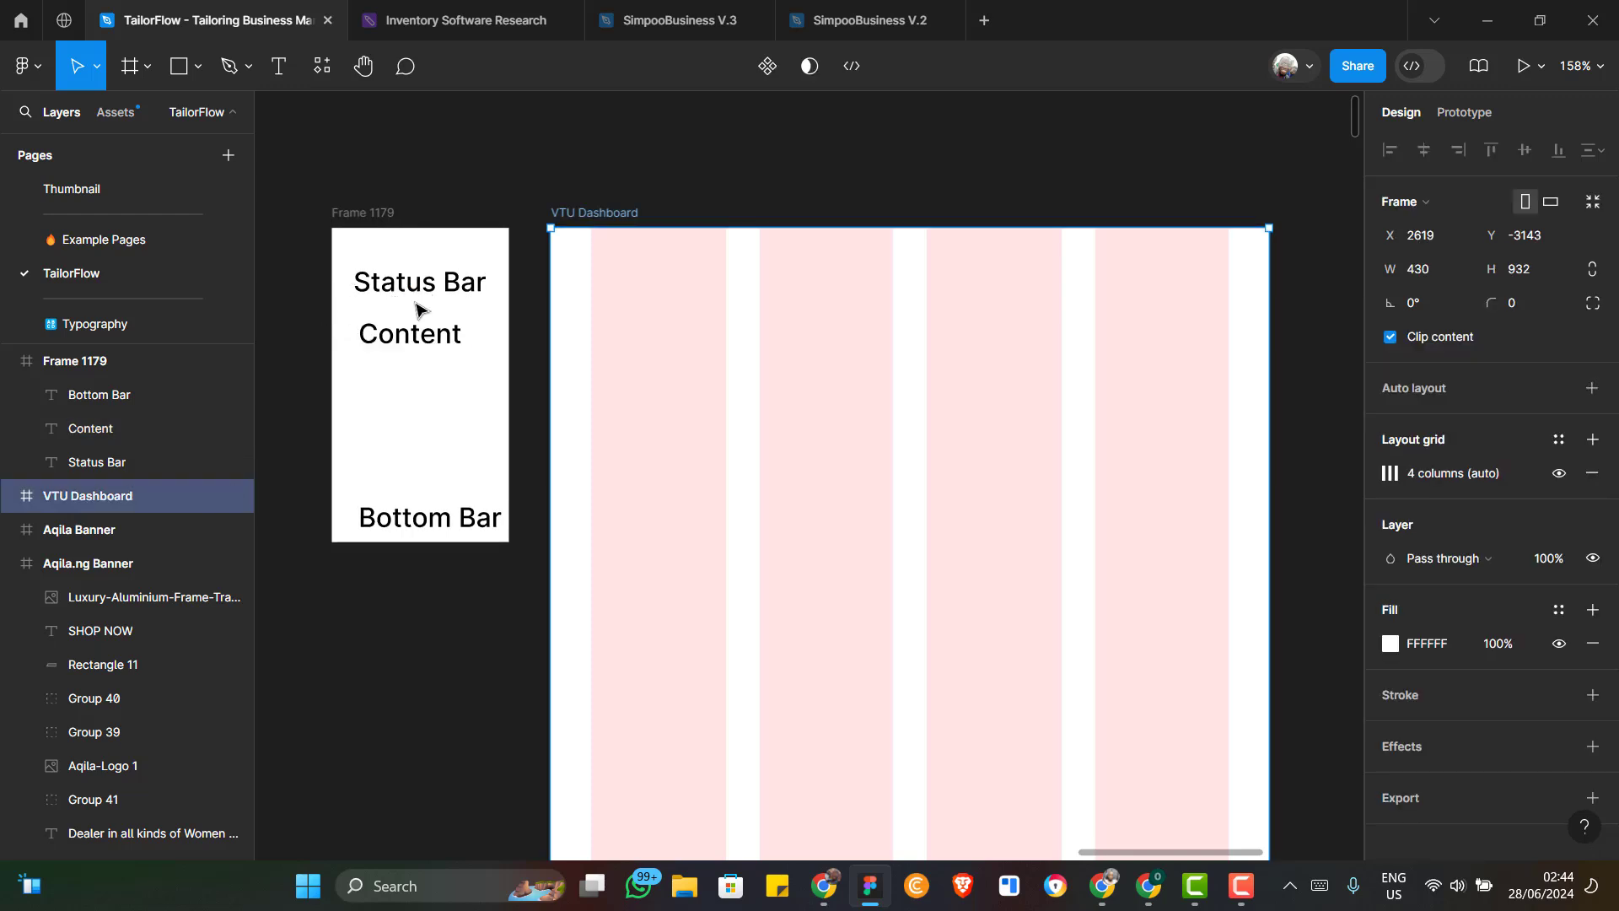
left_click(129, 68)
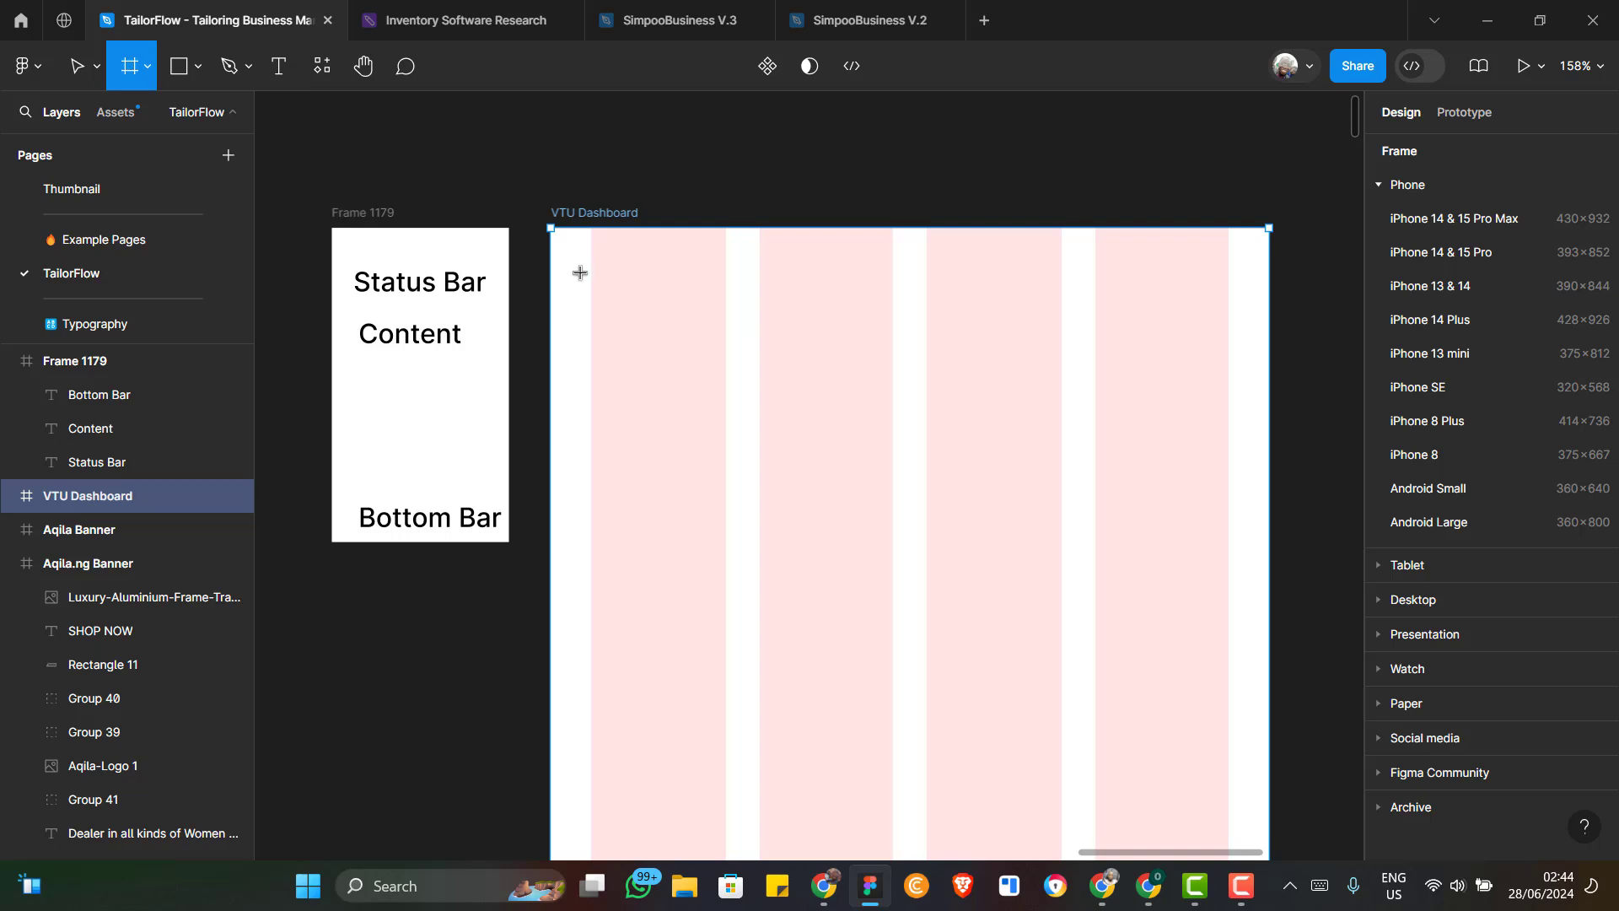
left_click_drag(580, 273, 1272, 280)
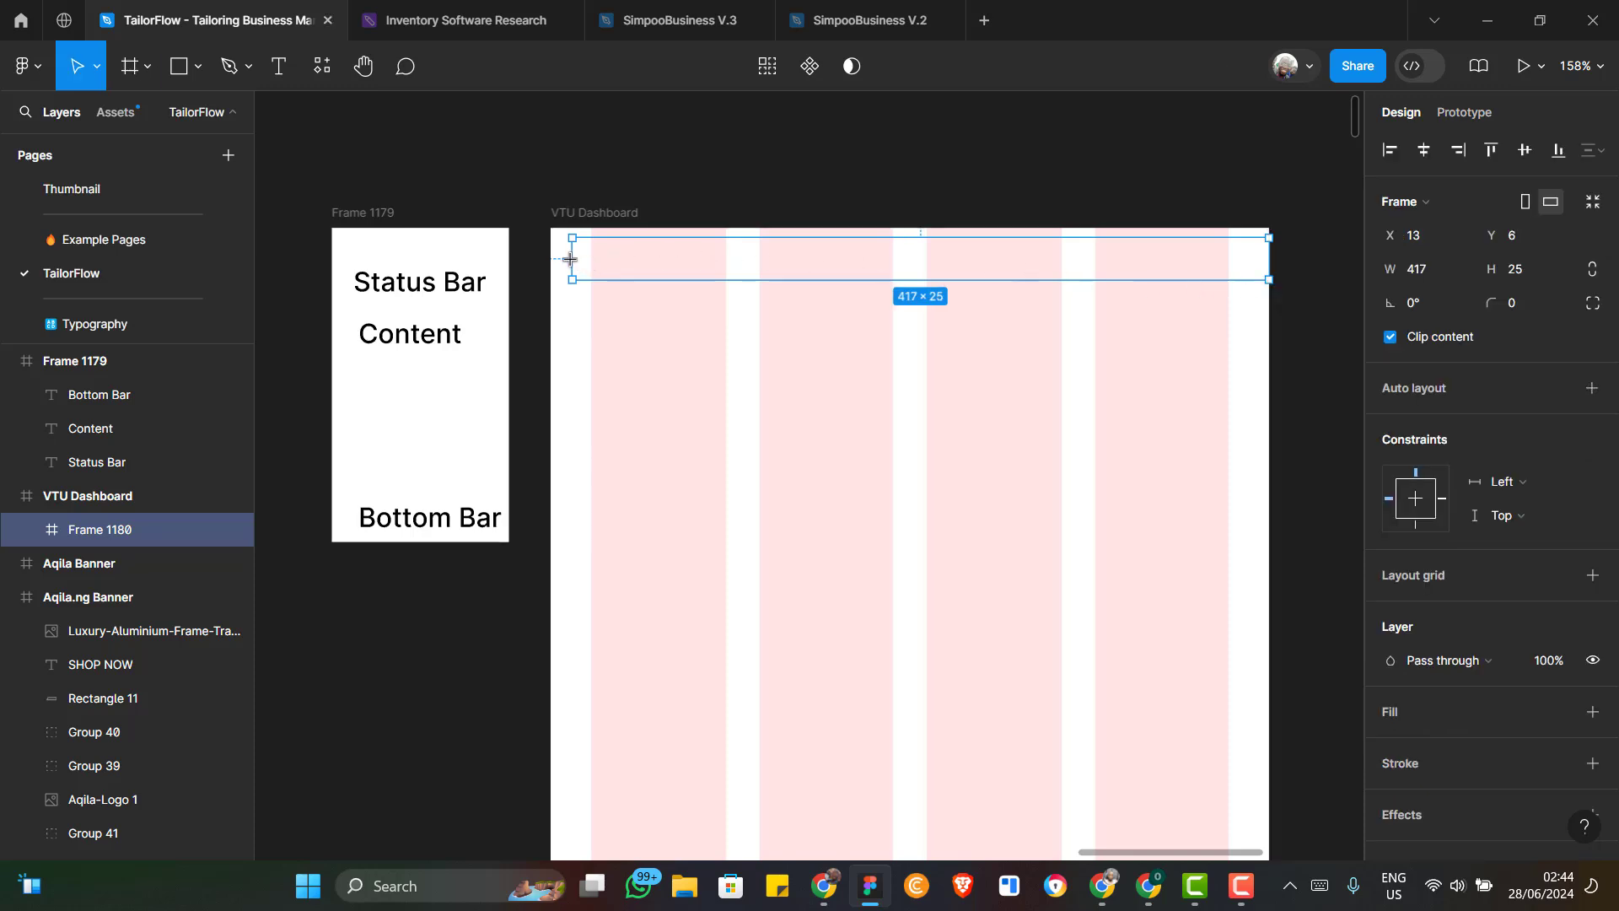
left_click_drag(548, 260, 550, 259)
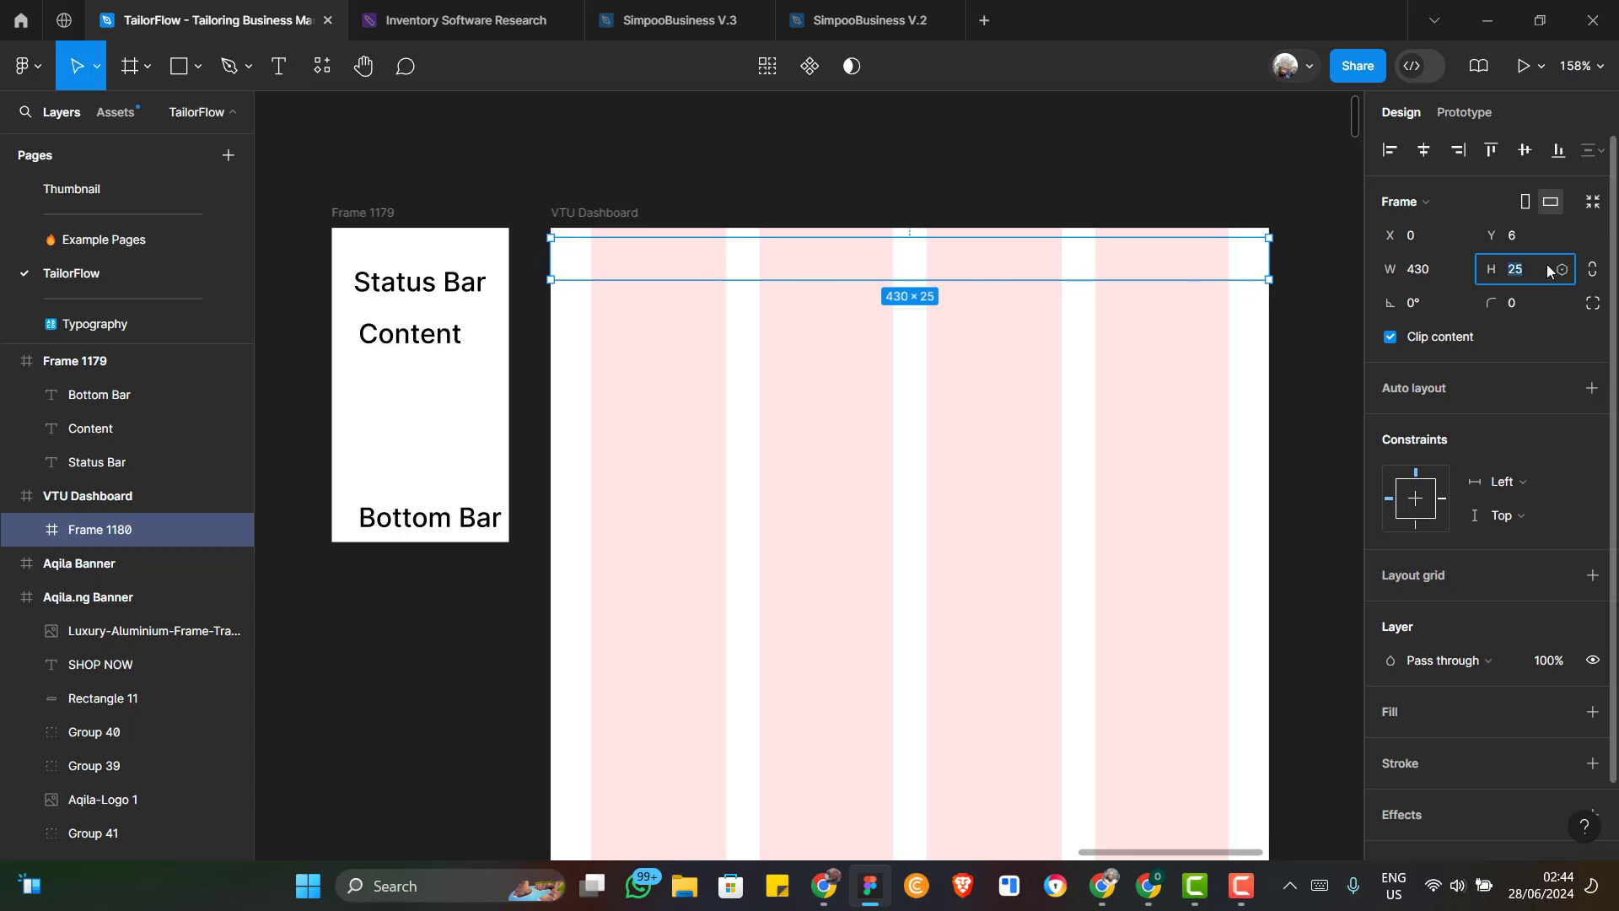
type("44")
key("Return")
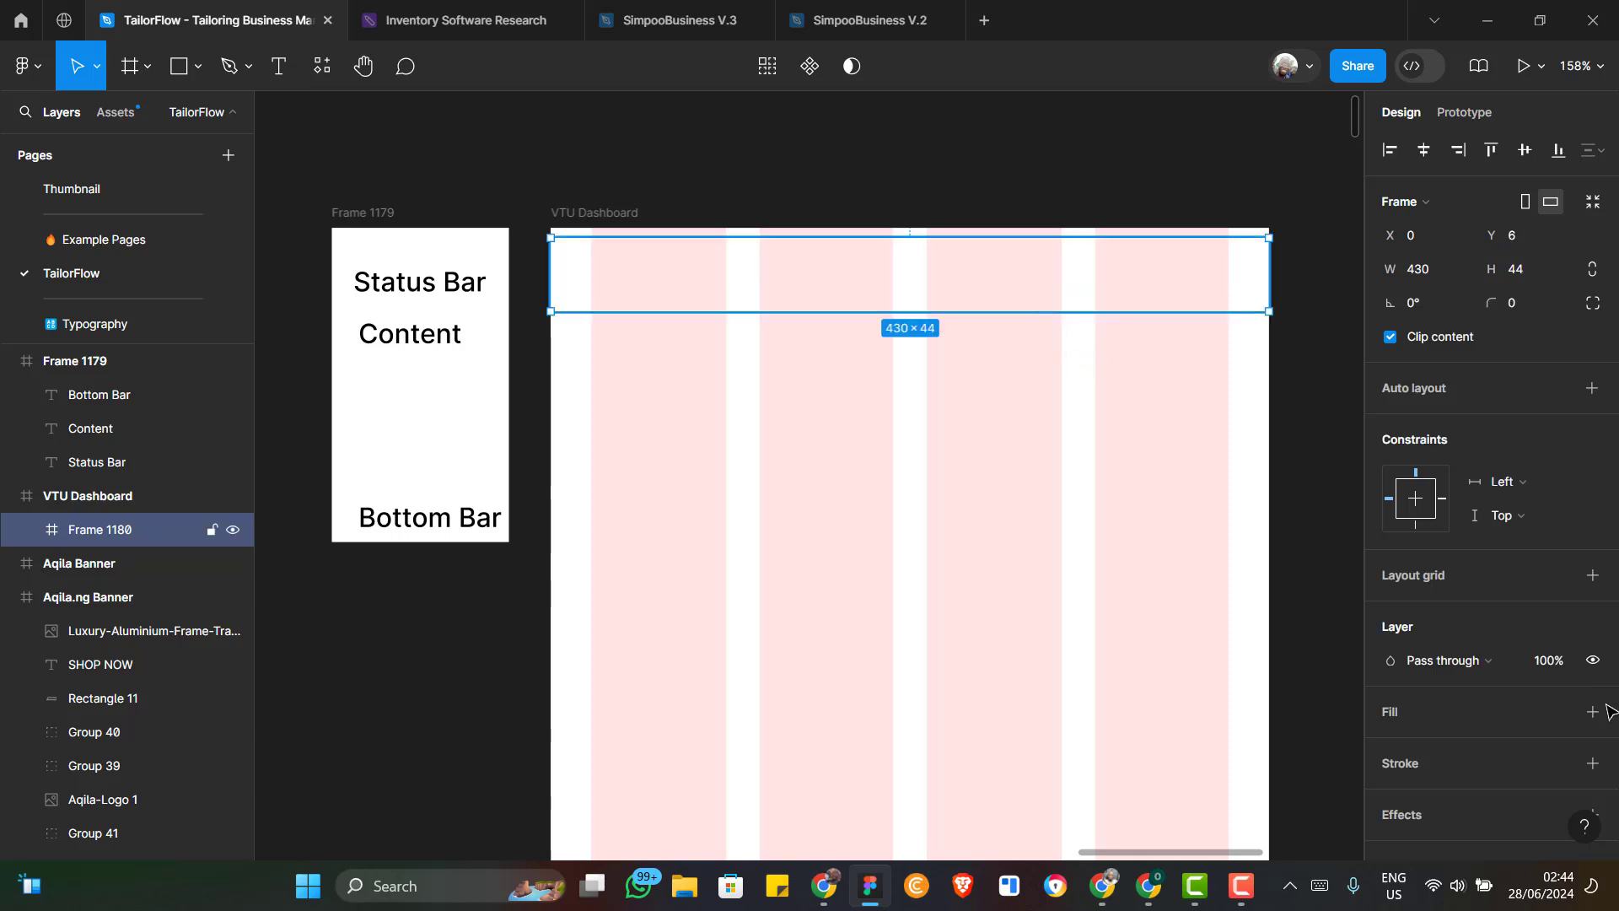
Give the new bar frame a black inside stroke of 1 and align it to the top of the VTU Dashboard
scroll(1560, 710, "down", 1)
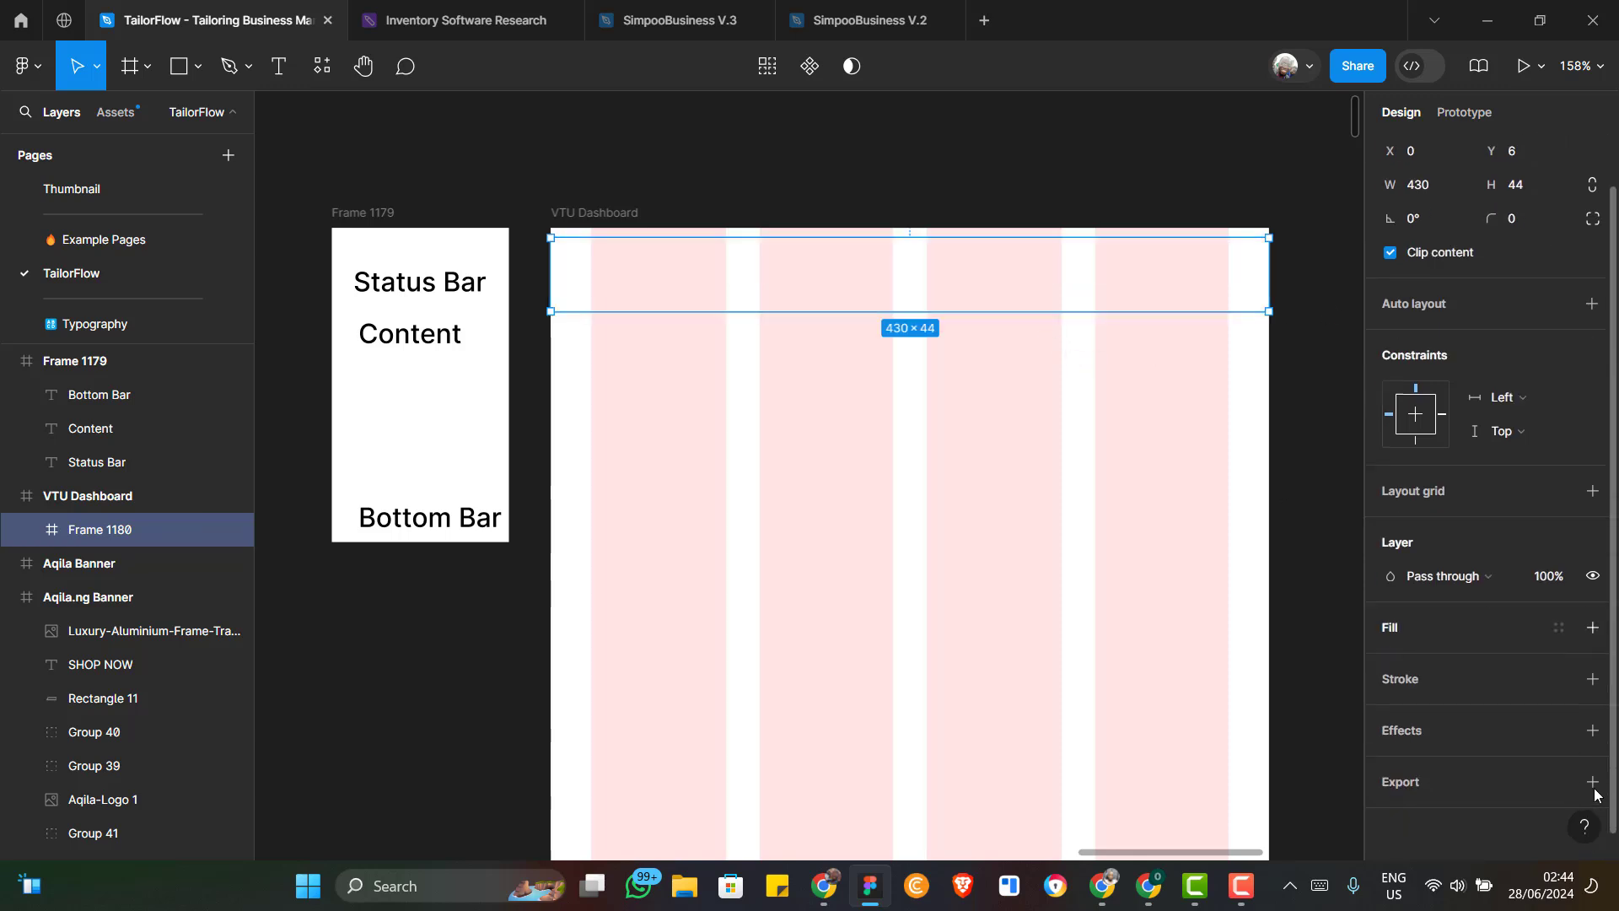
left_click(1594, 679)
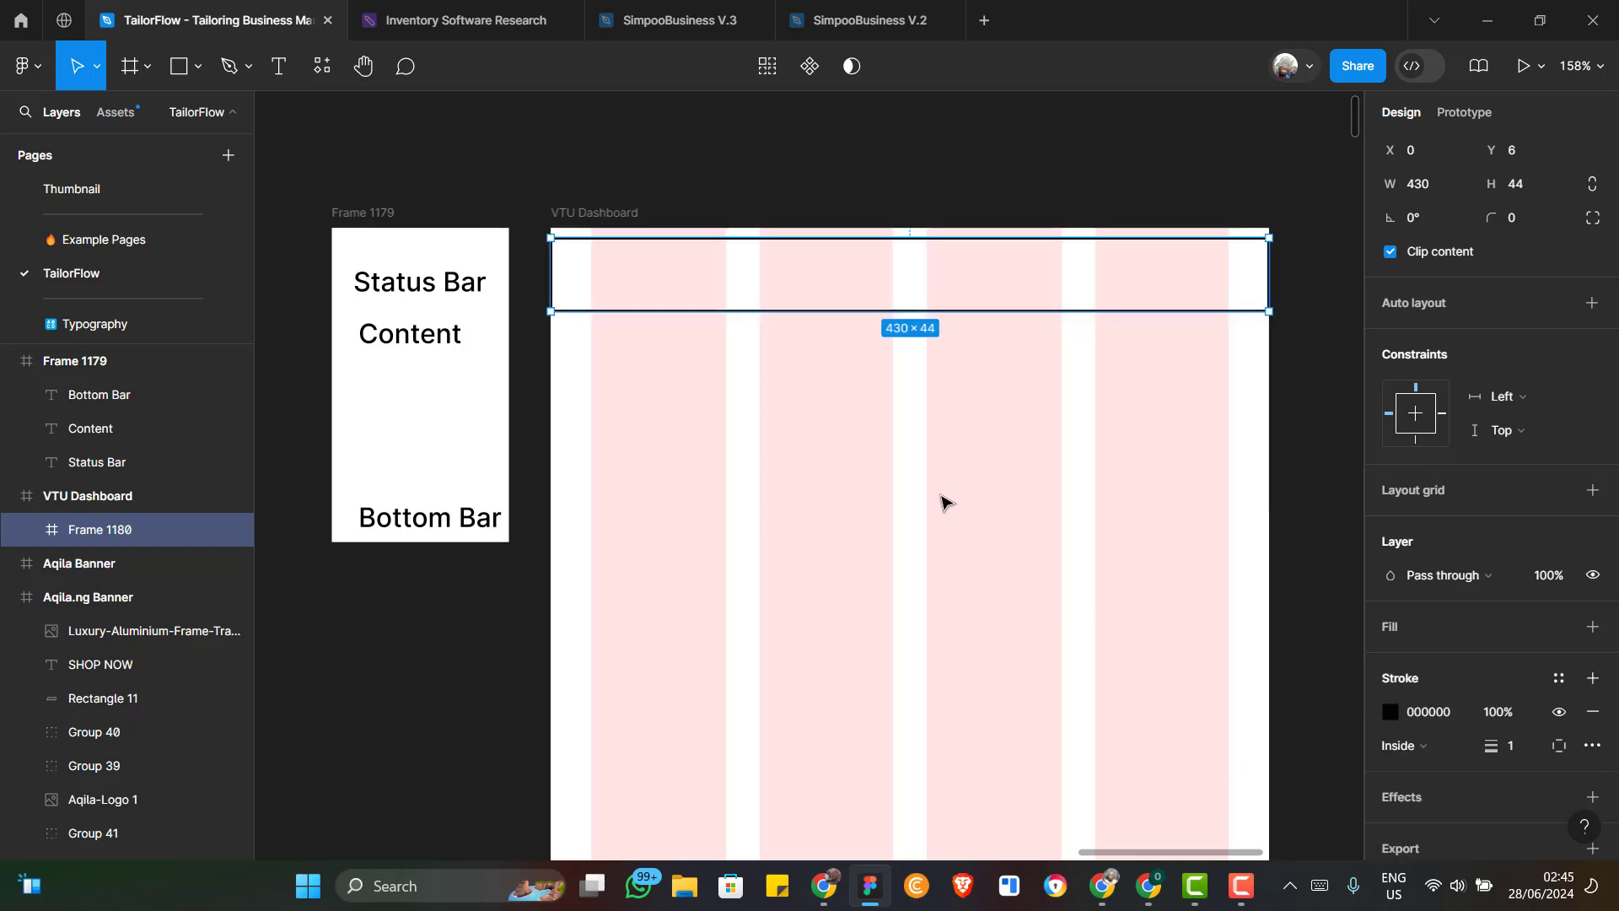
scroll(1535, 303, "up", 1)
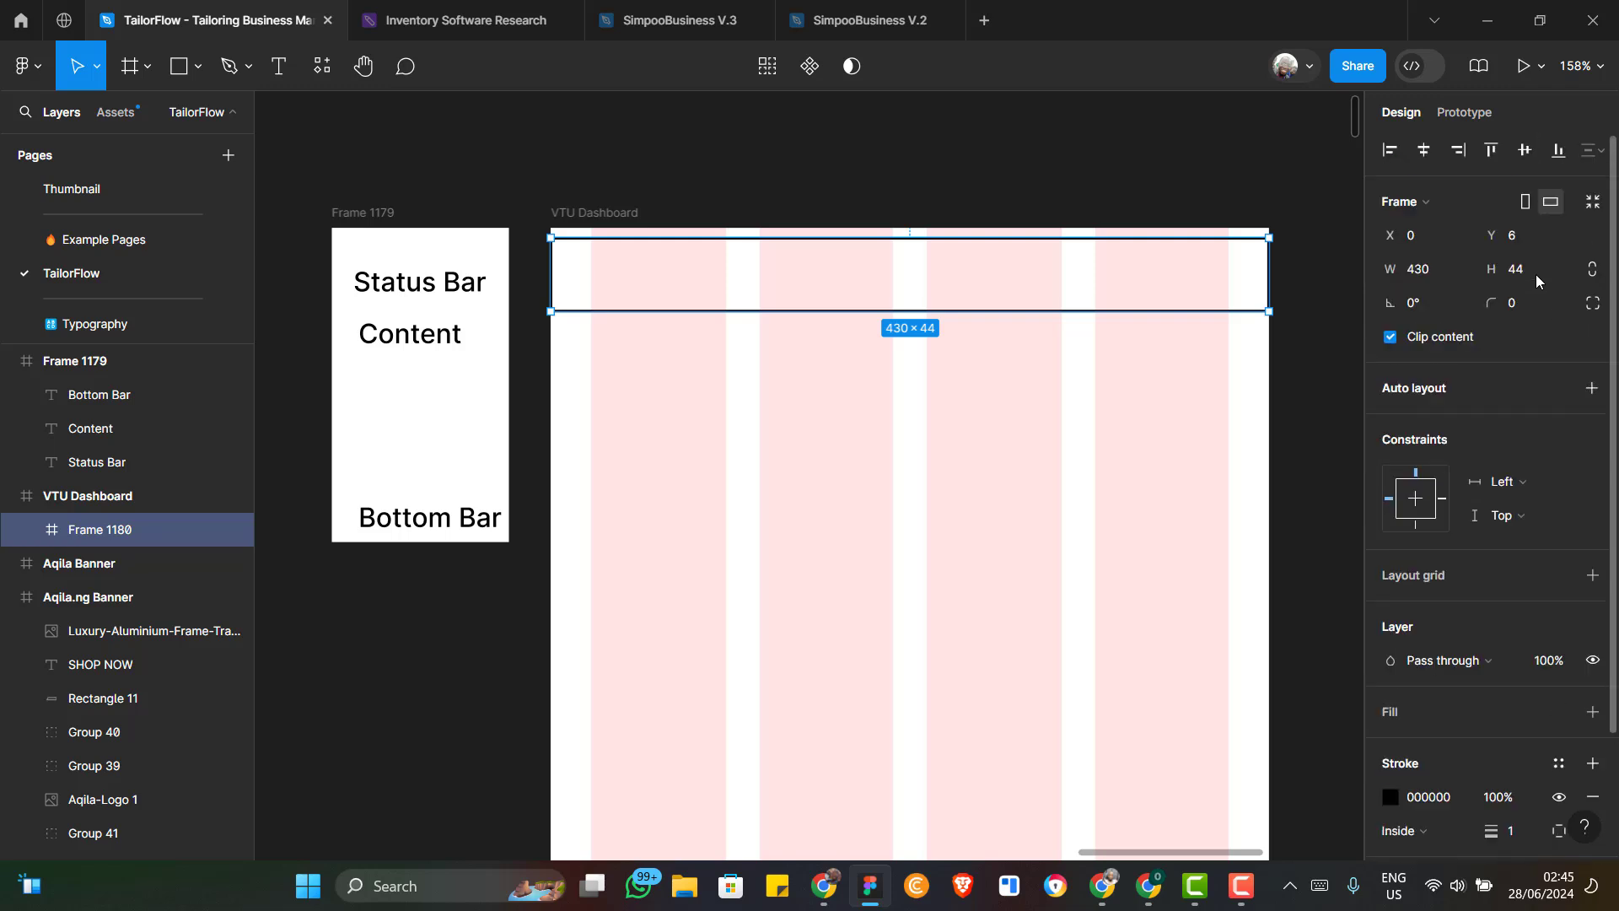
left_click(1490, 151)
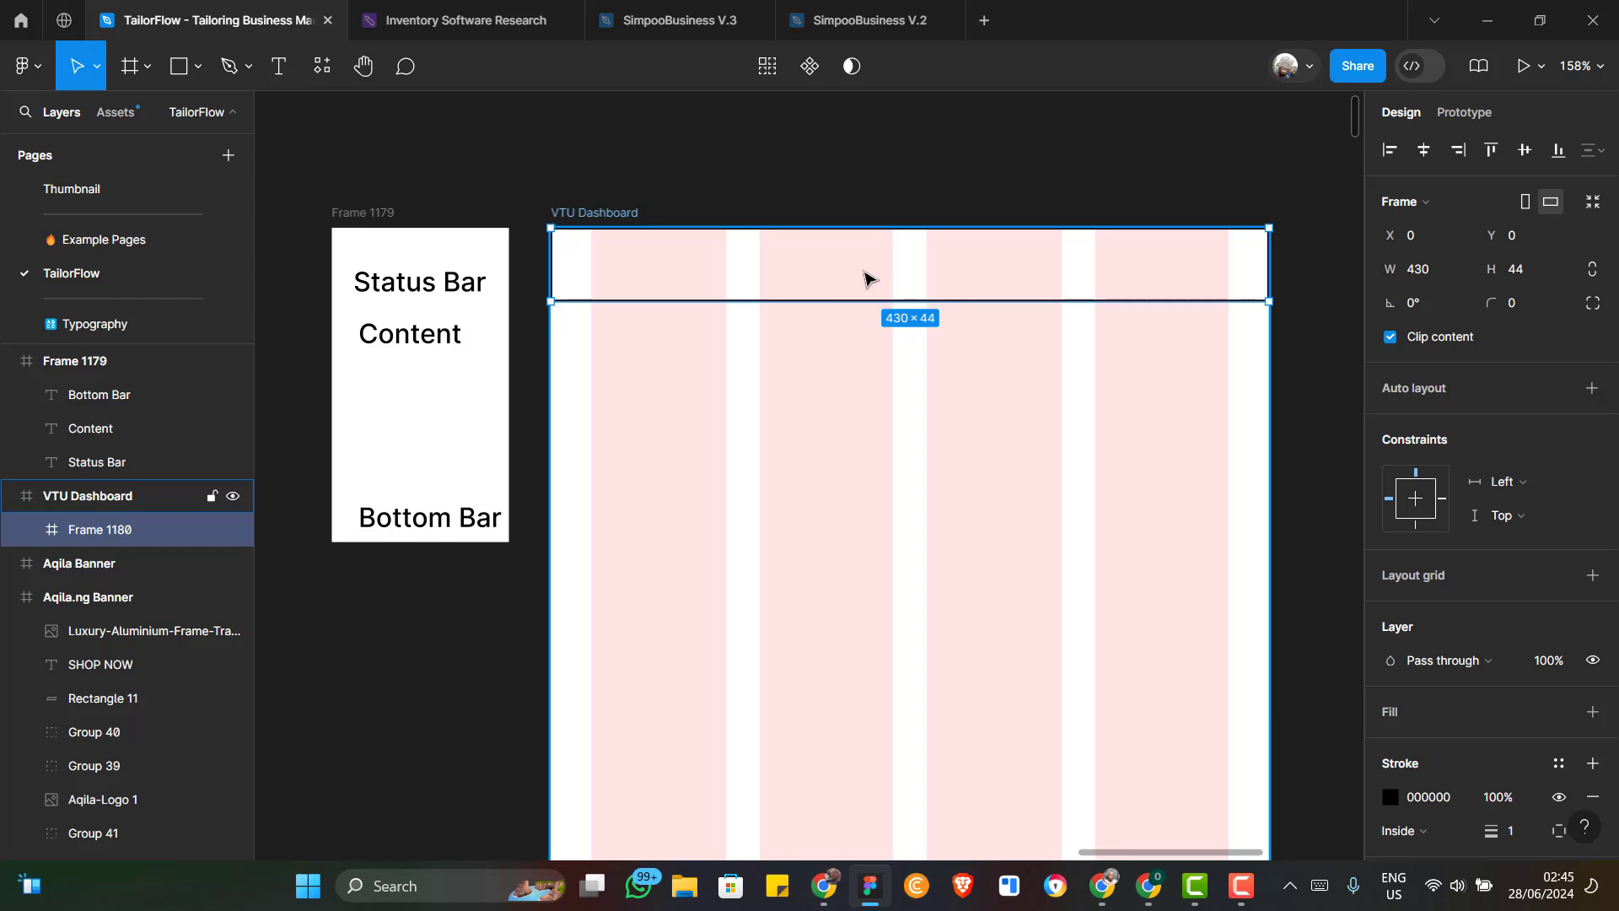
Add the text "02:45" inside the bar frame over the first grid column and centre it vertically
scroll(864, 274, "up", 3)
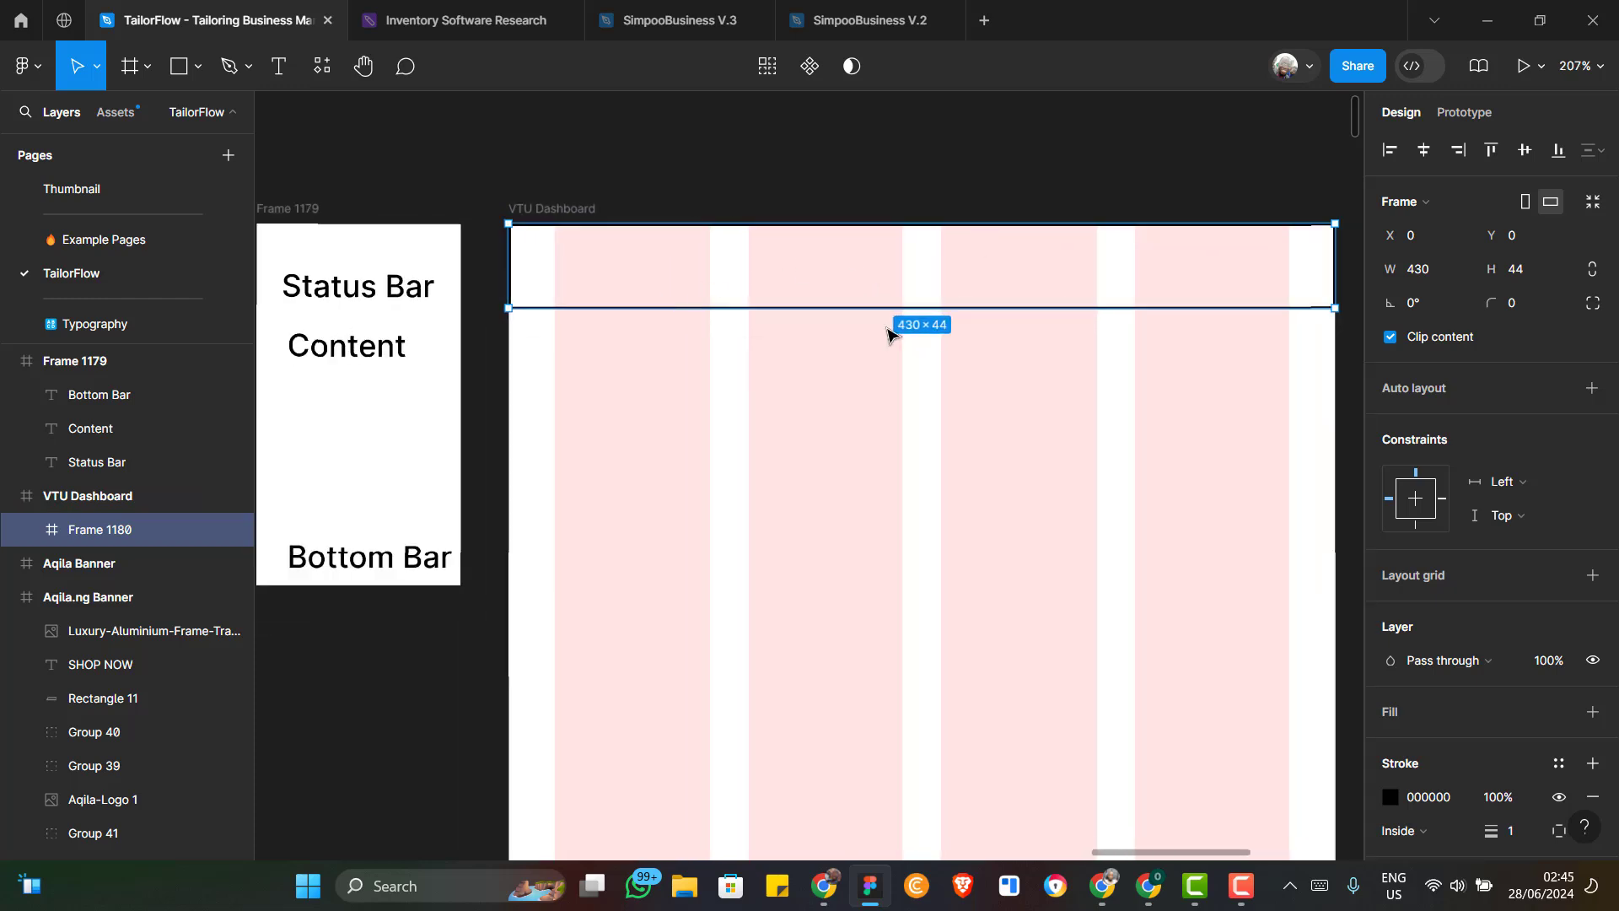
left_click(371, 75)
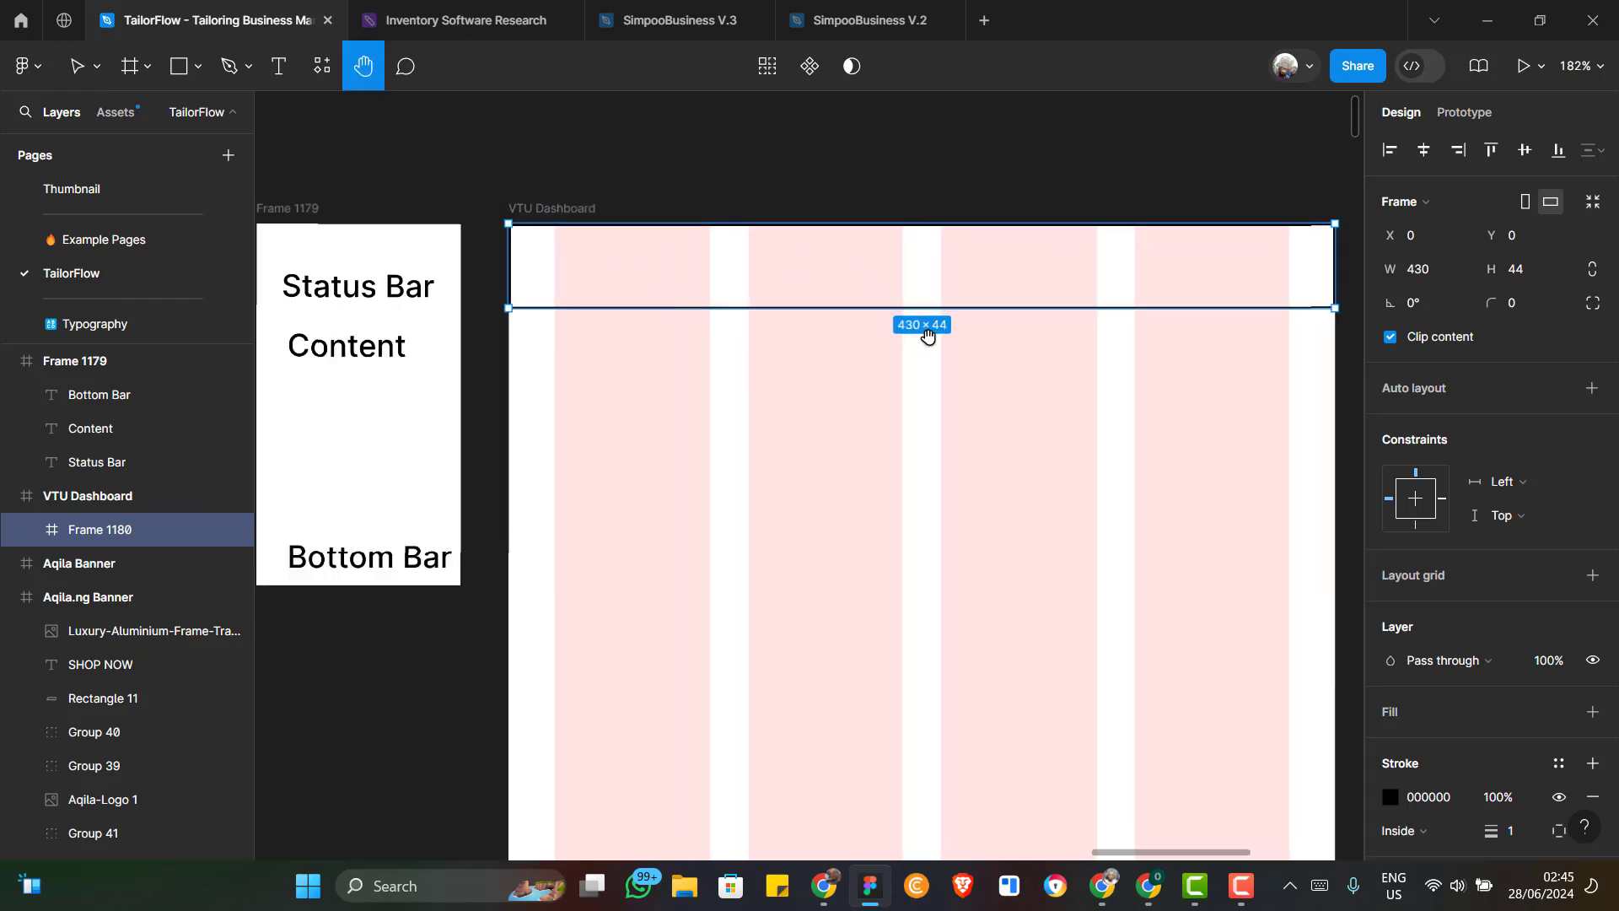
left_click_drag(928, 334, 813, 339)
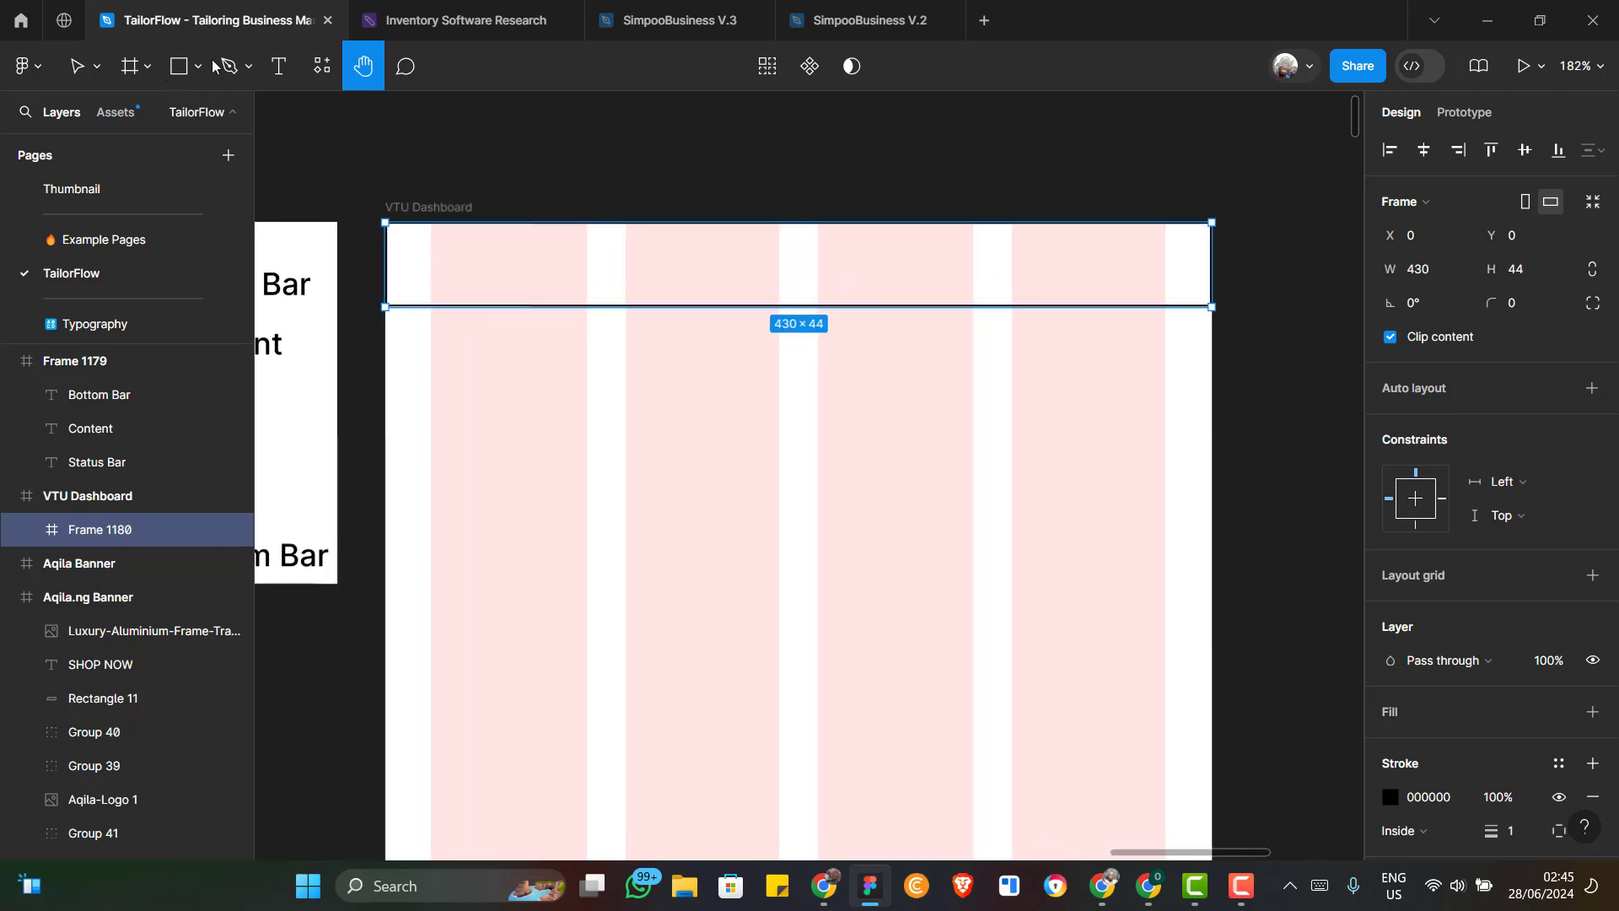
left_click(279, 66)
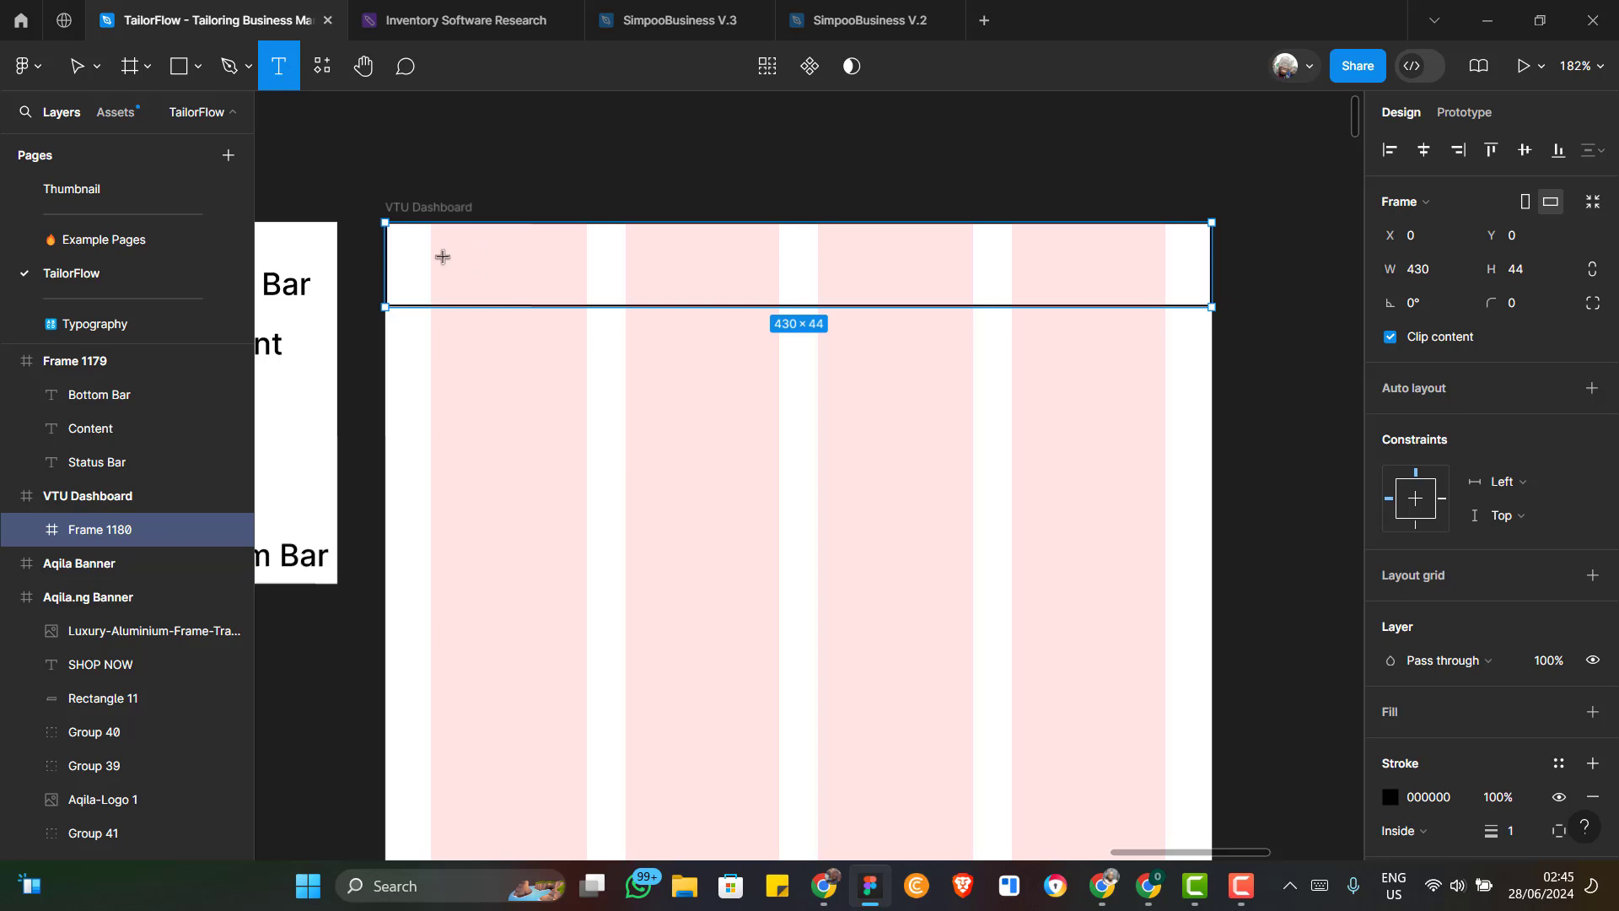
left_click(473, 254)
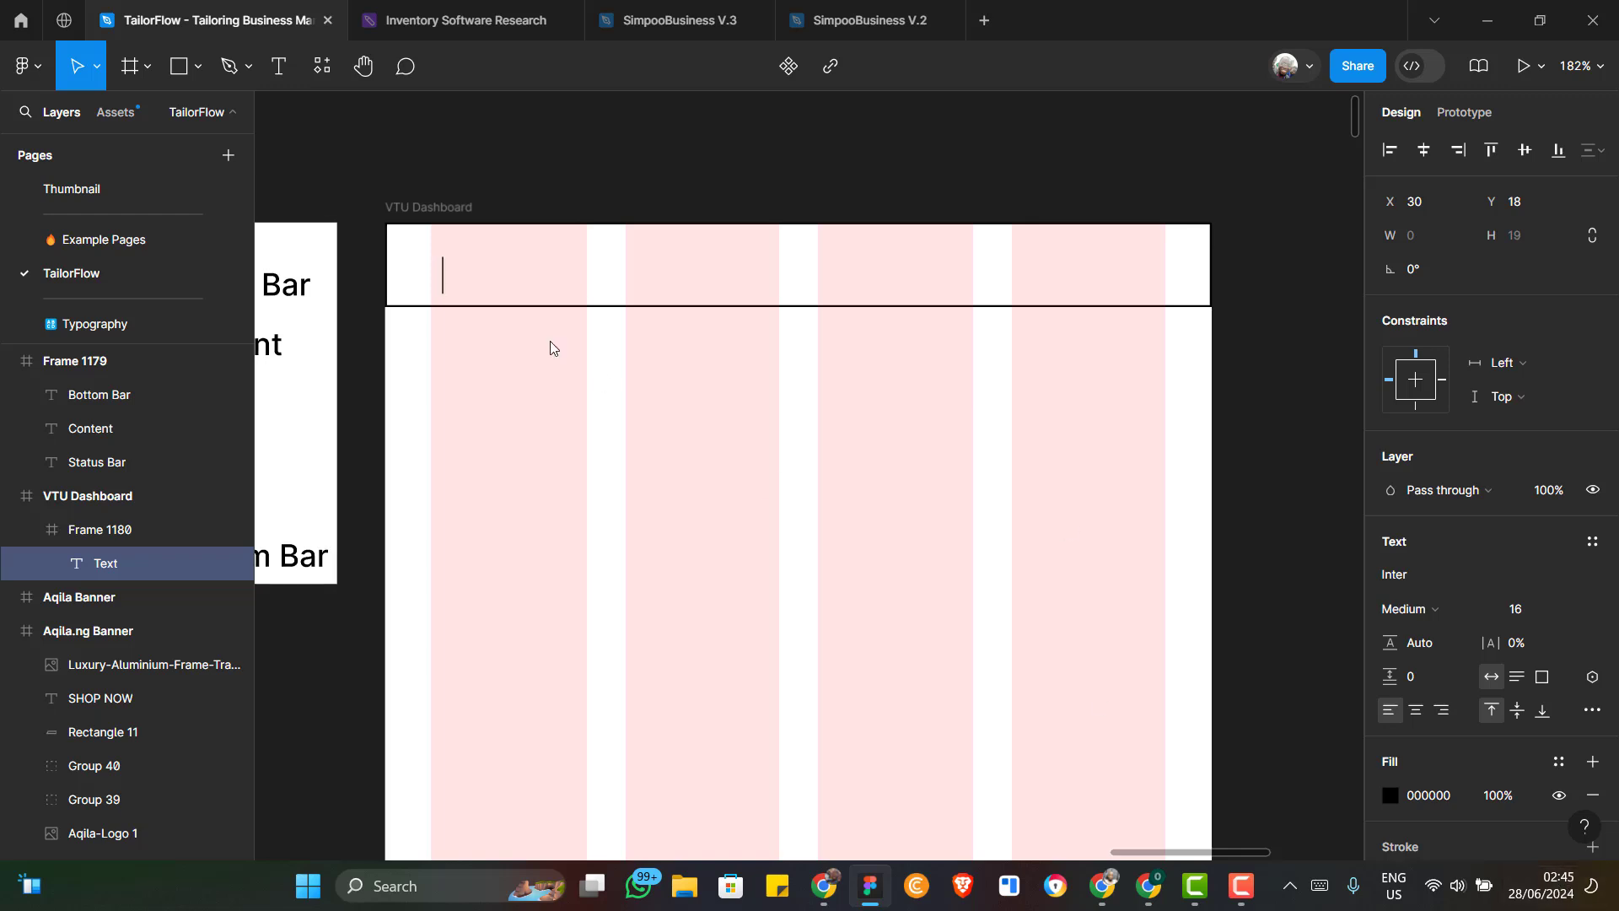
type("02:45")
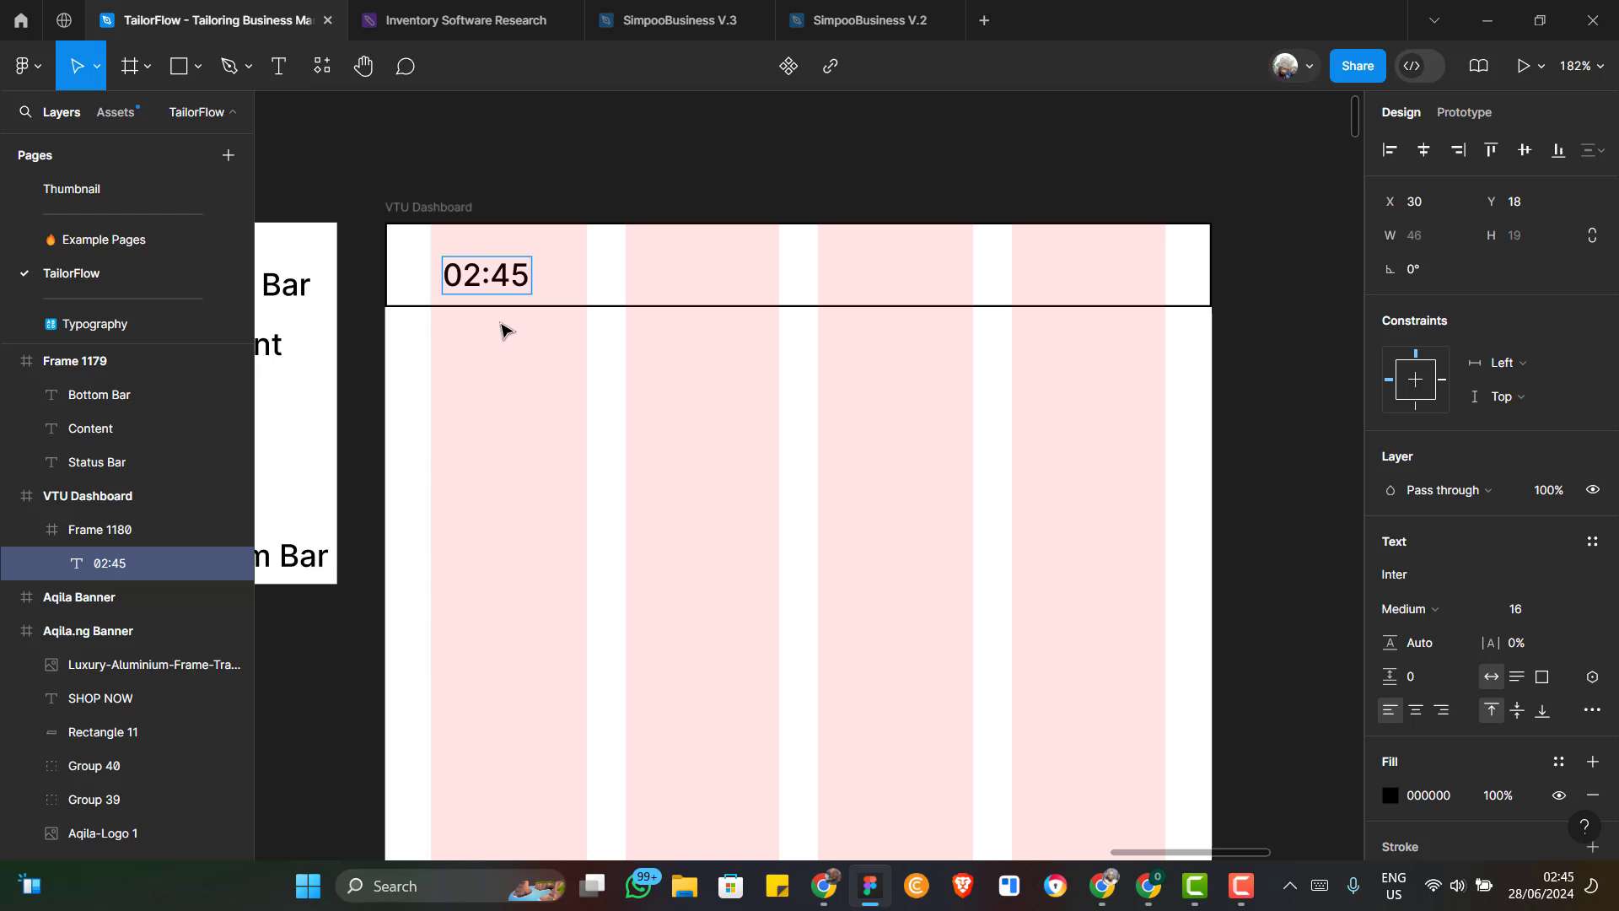
key("Escape")
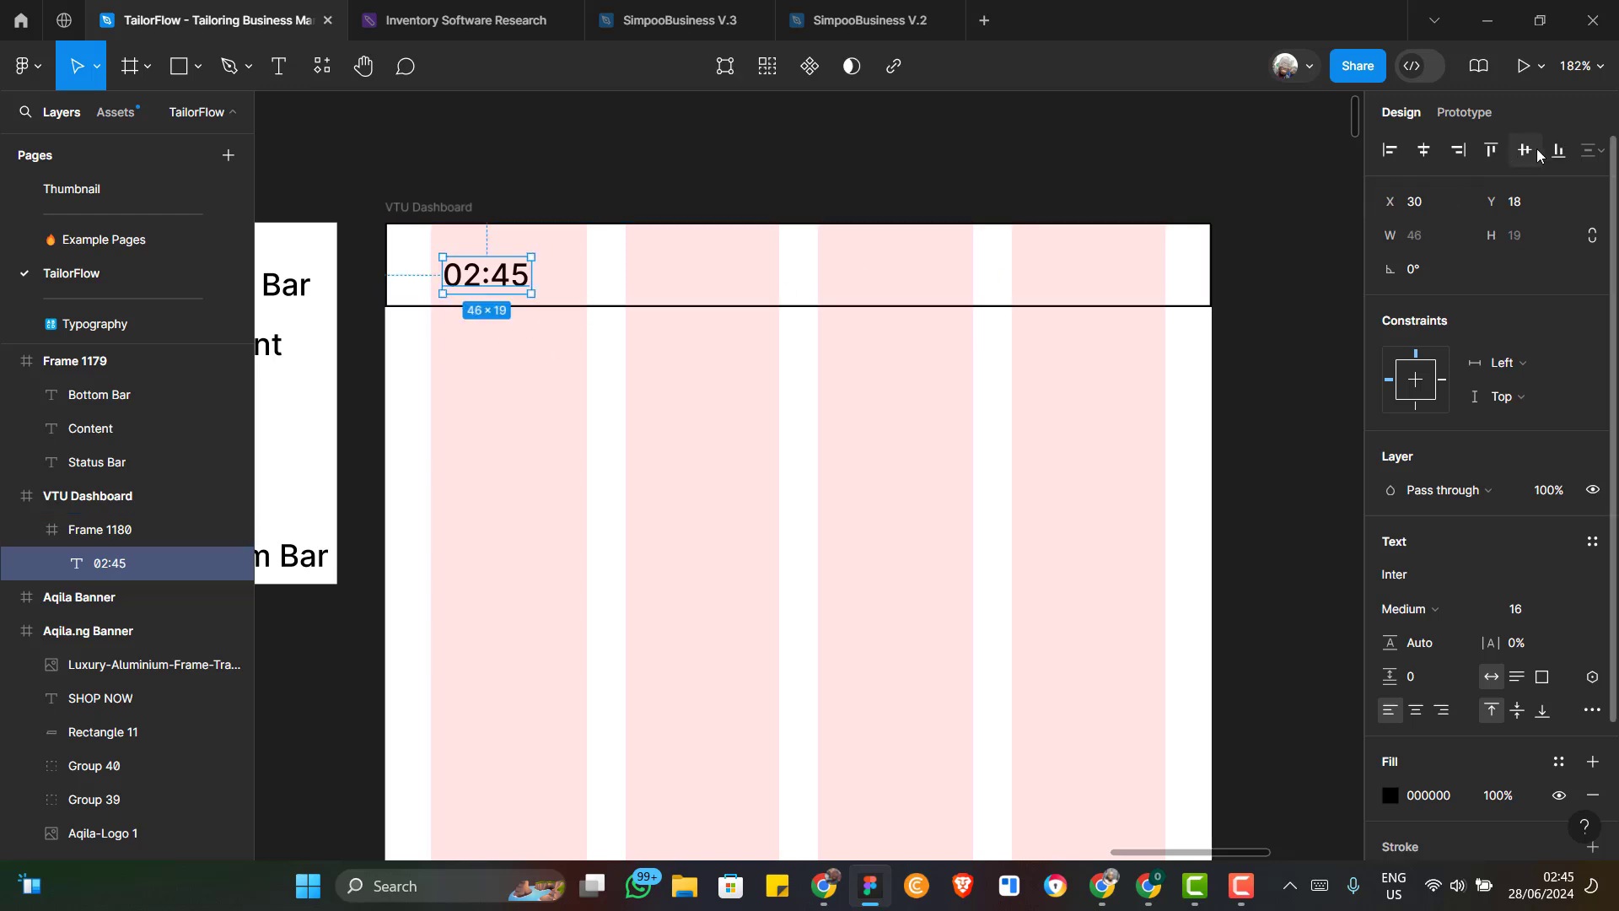
key("alt+v")
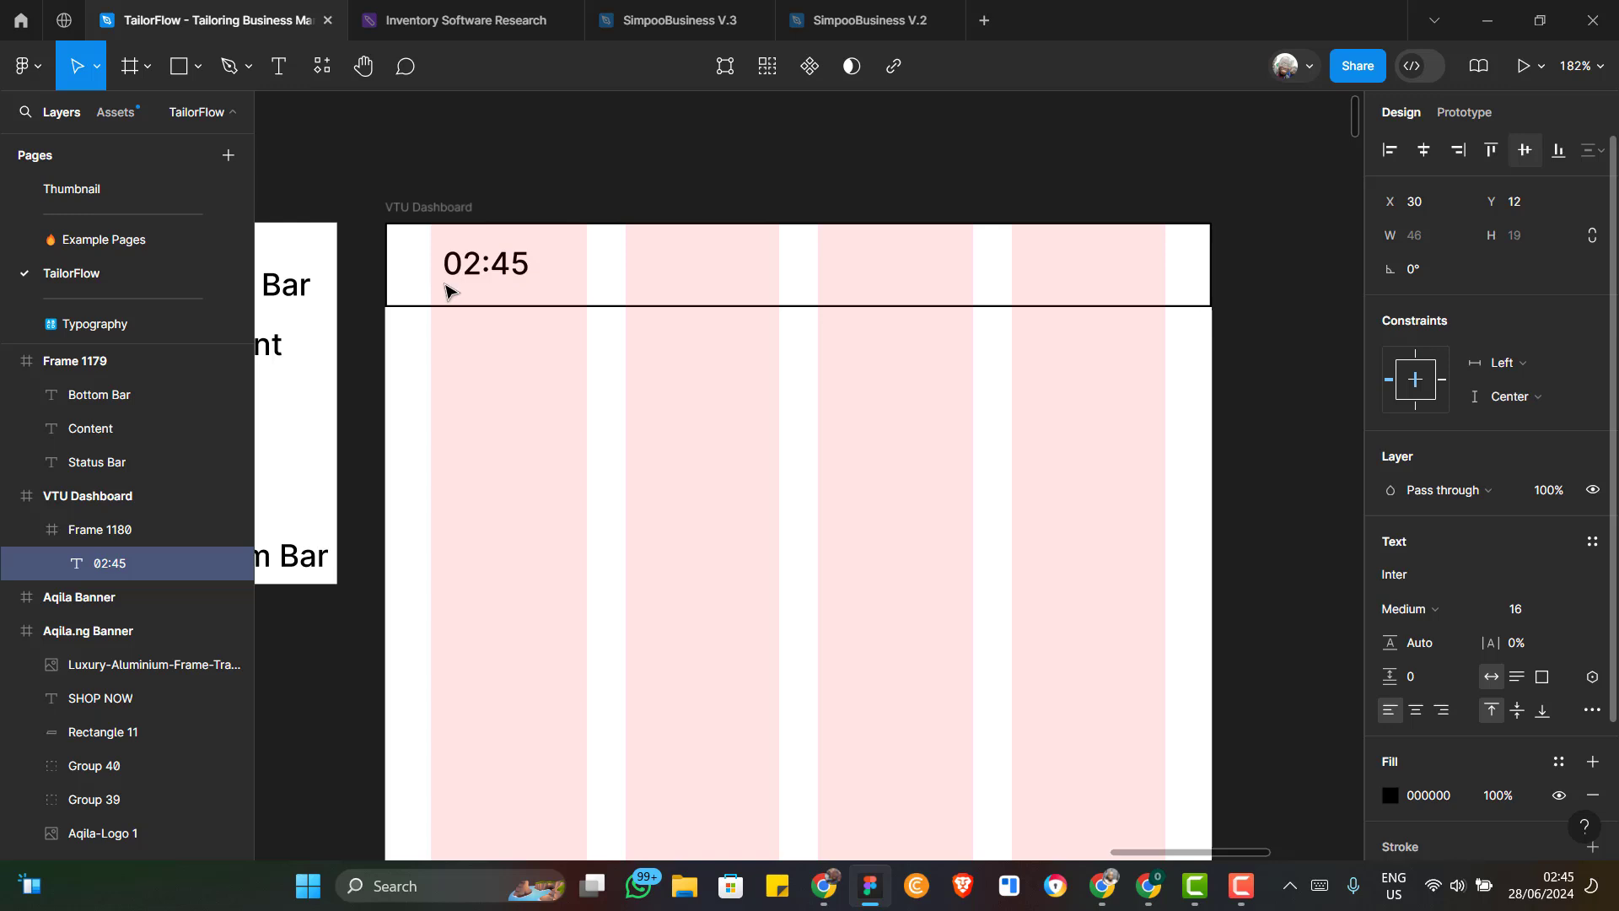
Nudge the "02:45" text left to X 24 so it lines up with the first grid column's left edge
scroll(444, 287, "up", 3)
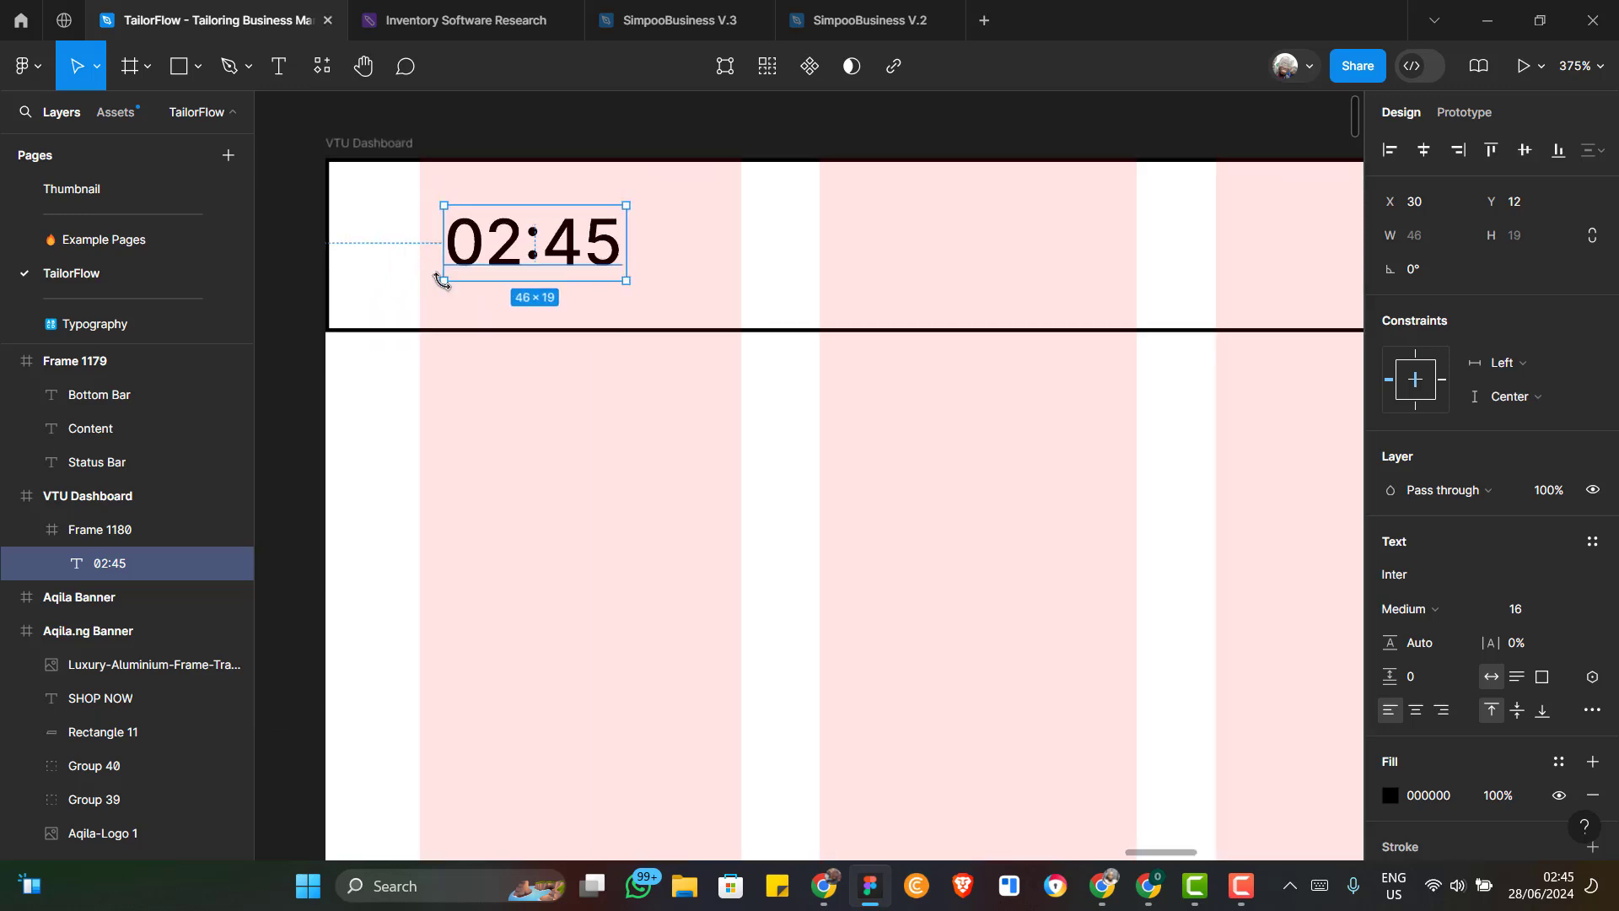
key("Left")
key("Left")
key("Left")
key("Left")
key("Left")
key("Left")
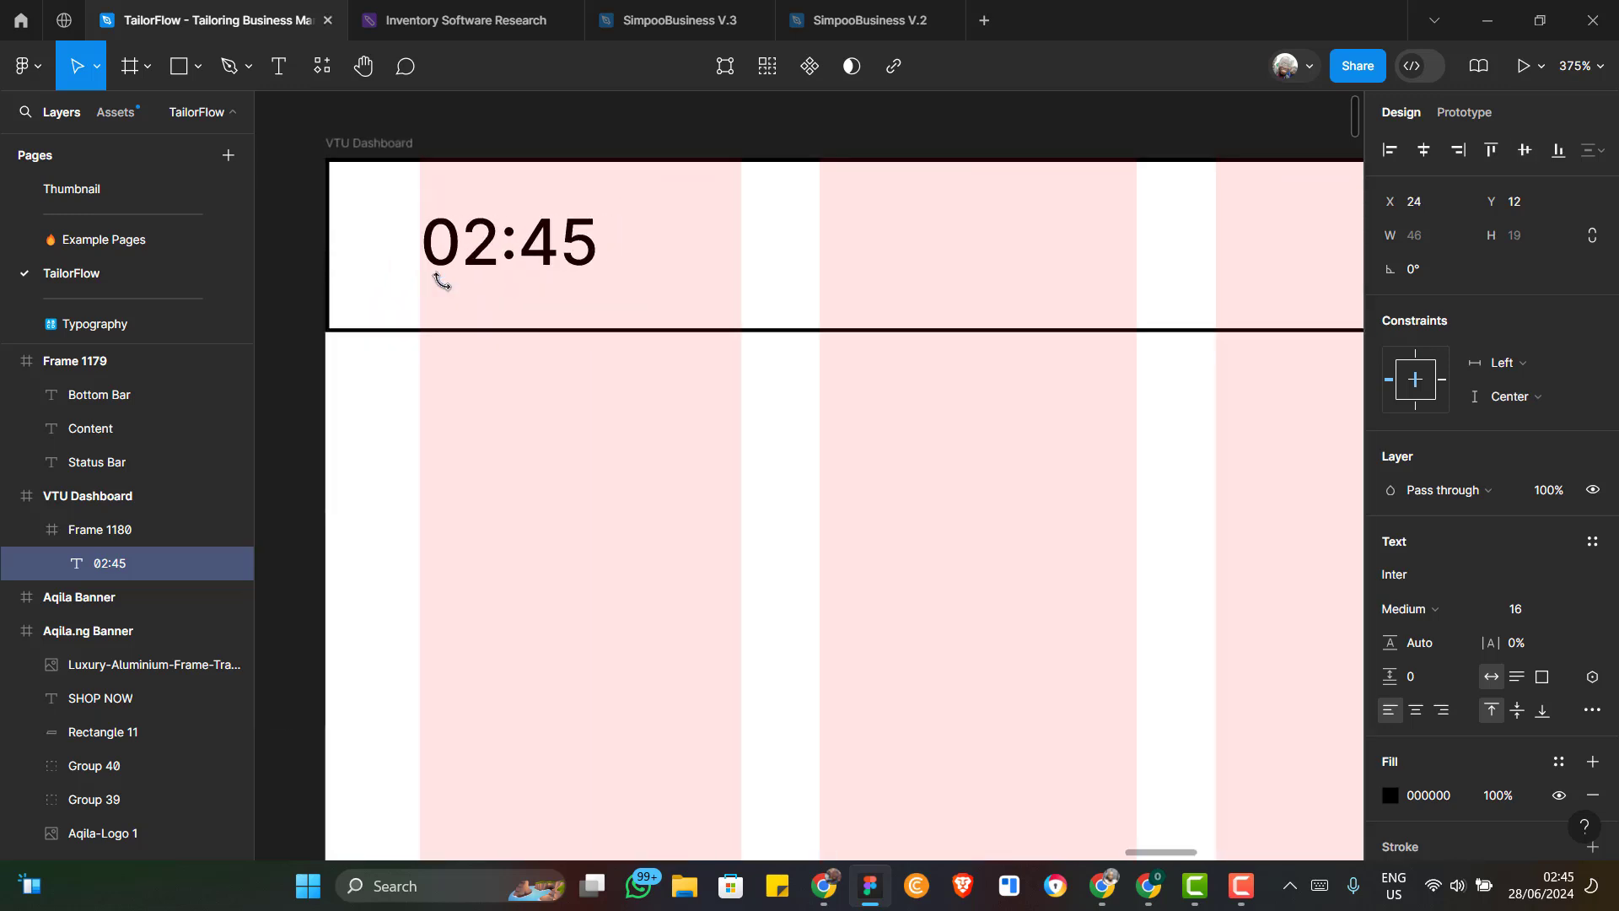
Run the Iconify plugin on the VTU Dashboard frame, search for "signal" and browse the matching icons
scroll(443, 285, "down", 8)
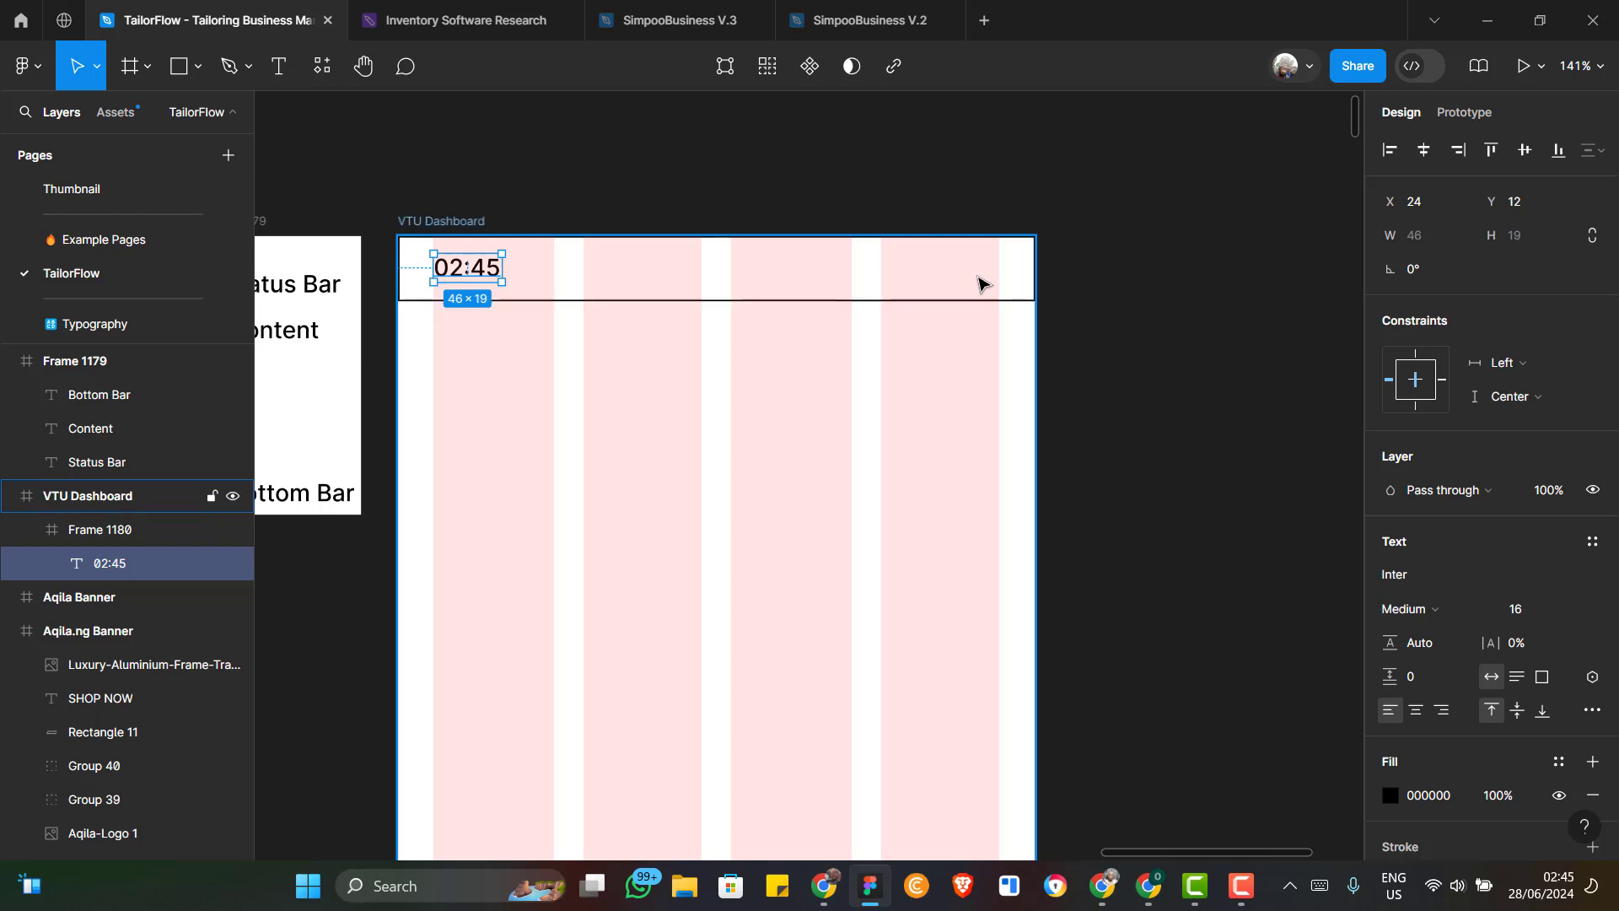
scroll(984, 282, "up", 3)
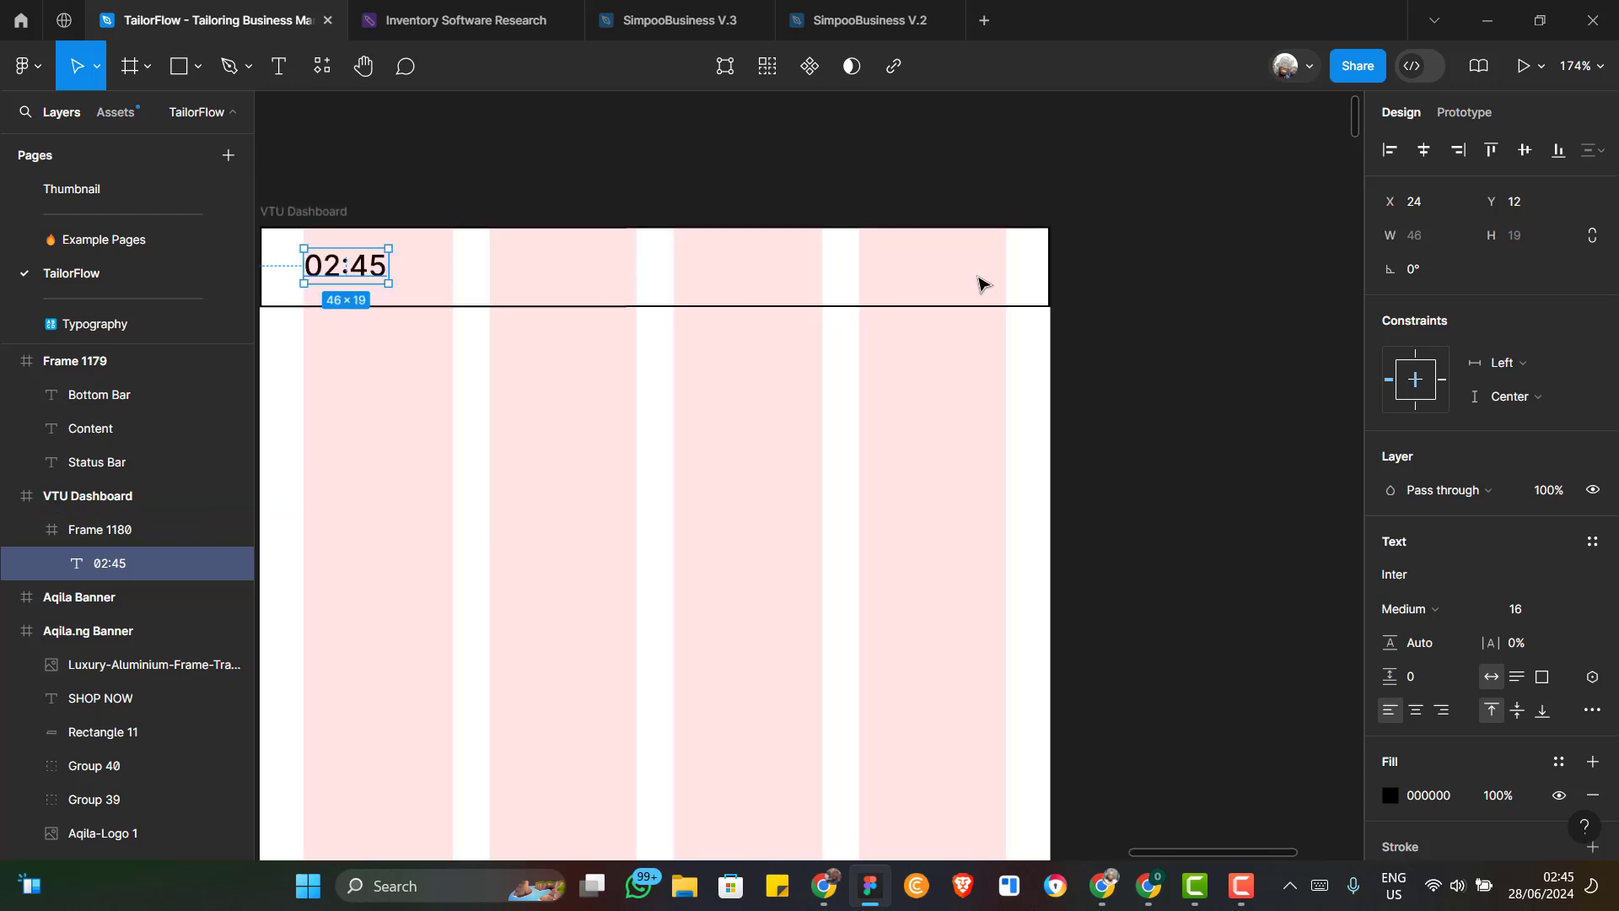
right_click(863, 419)
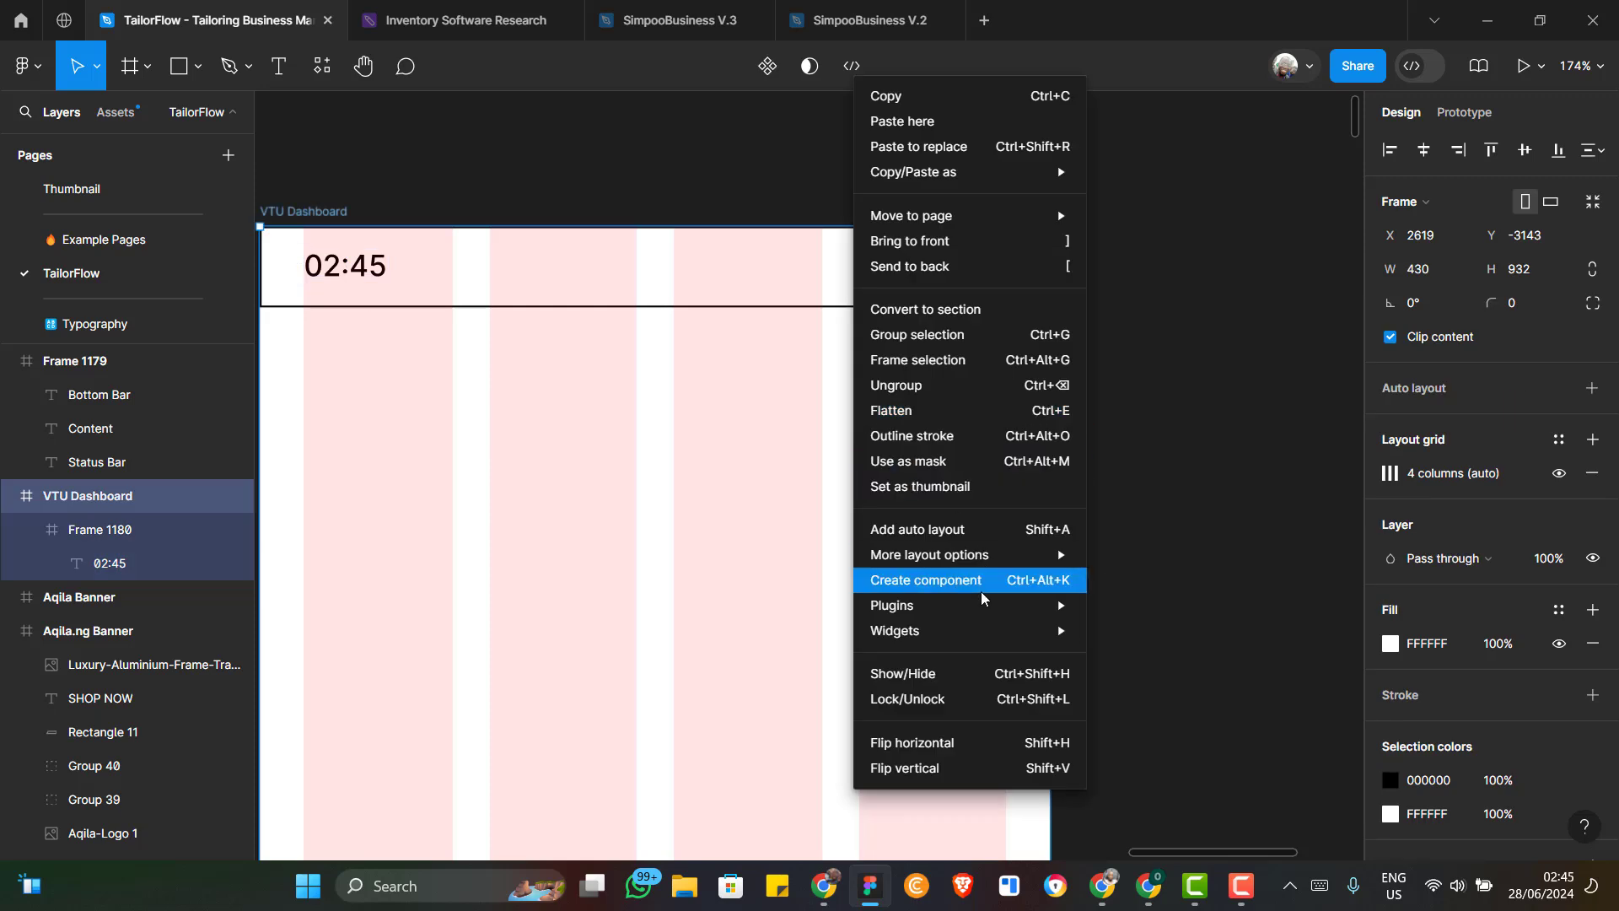
mouse_move(981, 602)
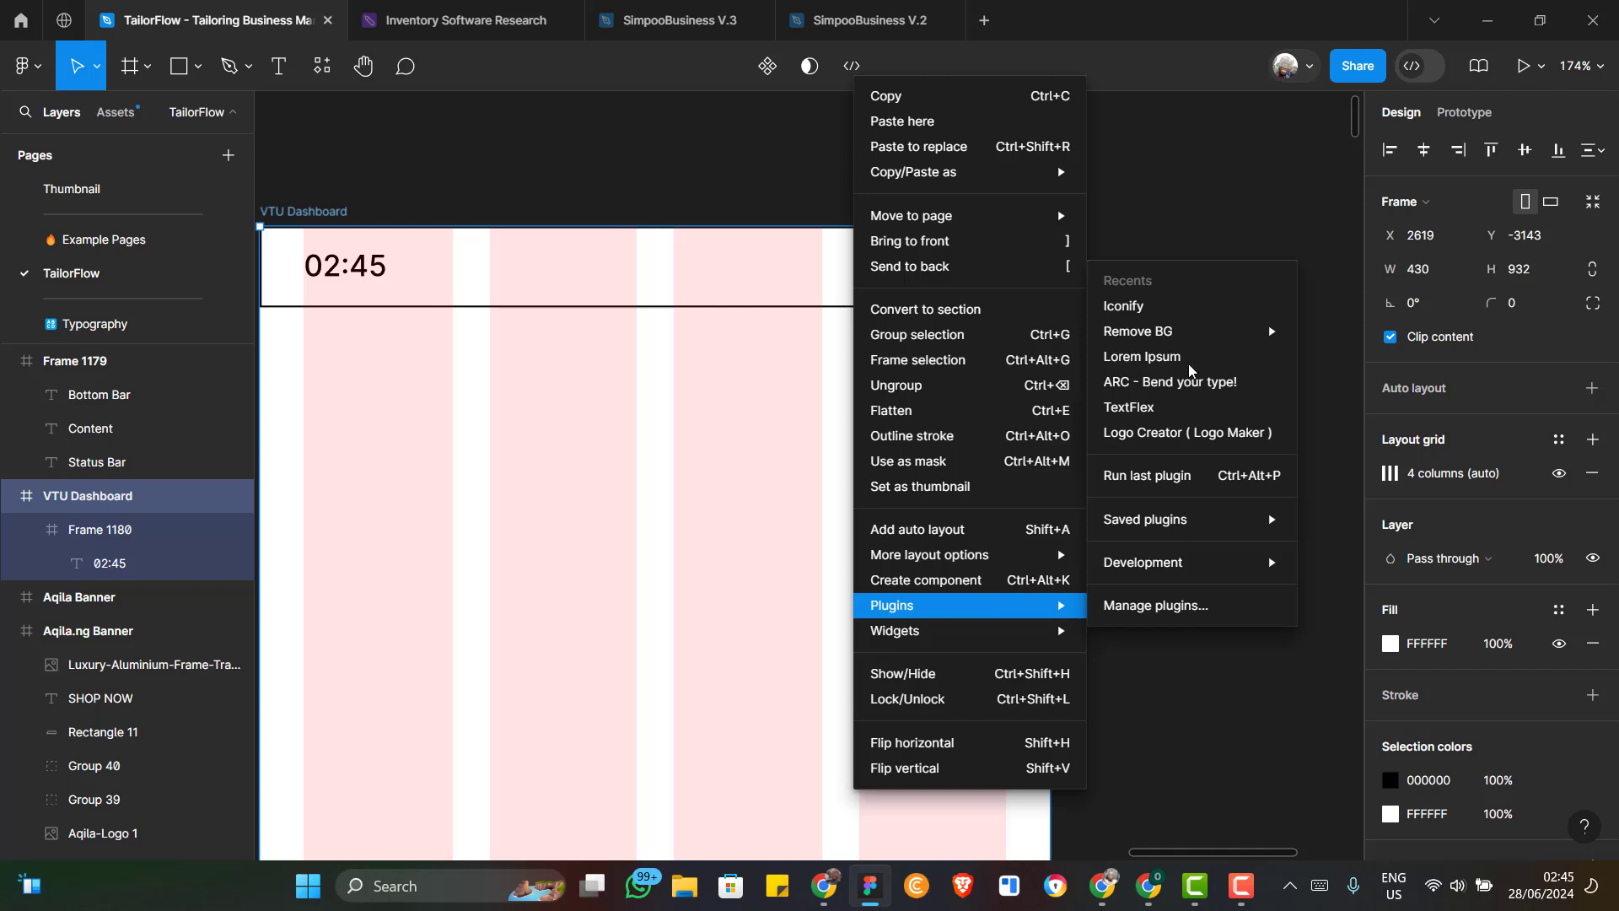
left_click(1143, 309)
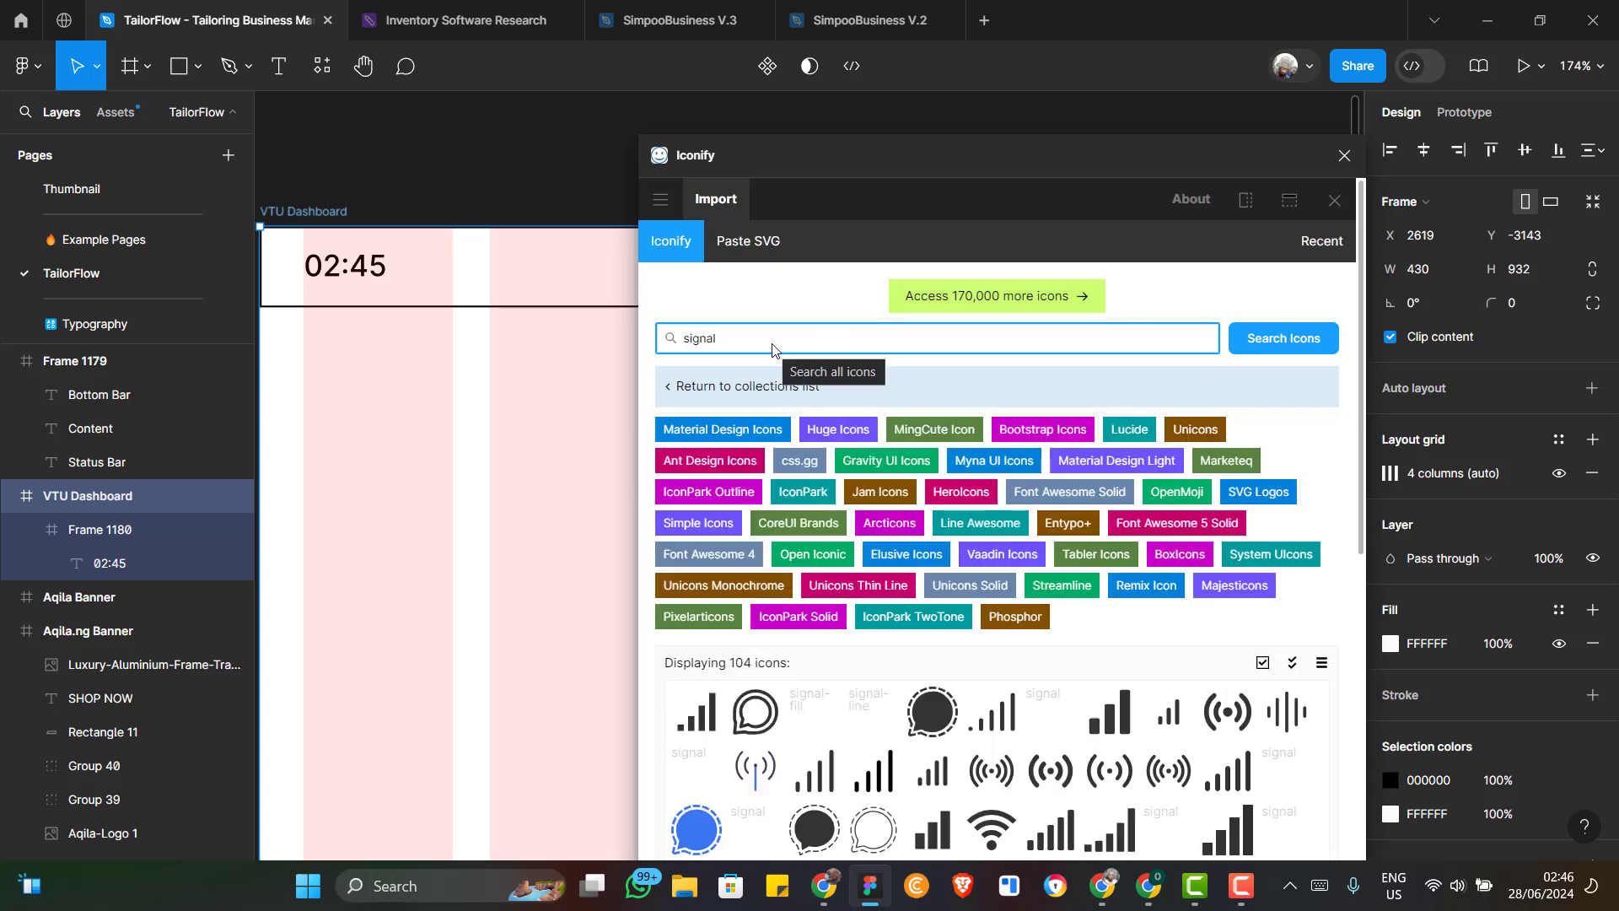
scroll(962, 743, "down", 1)
scroll(962, 742, "down", 1)
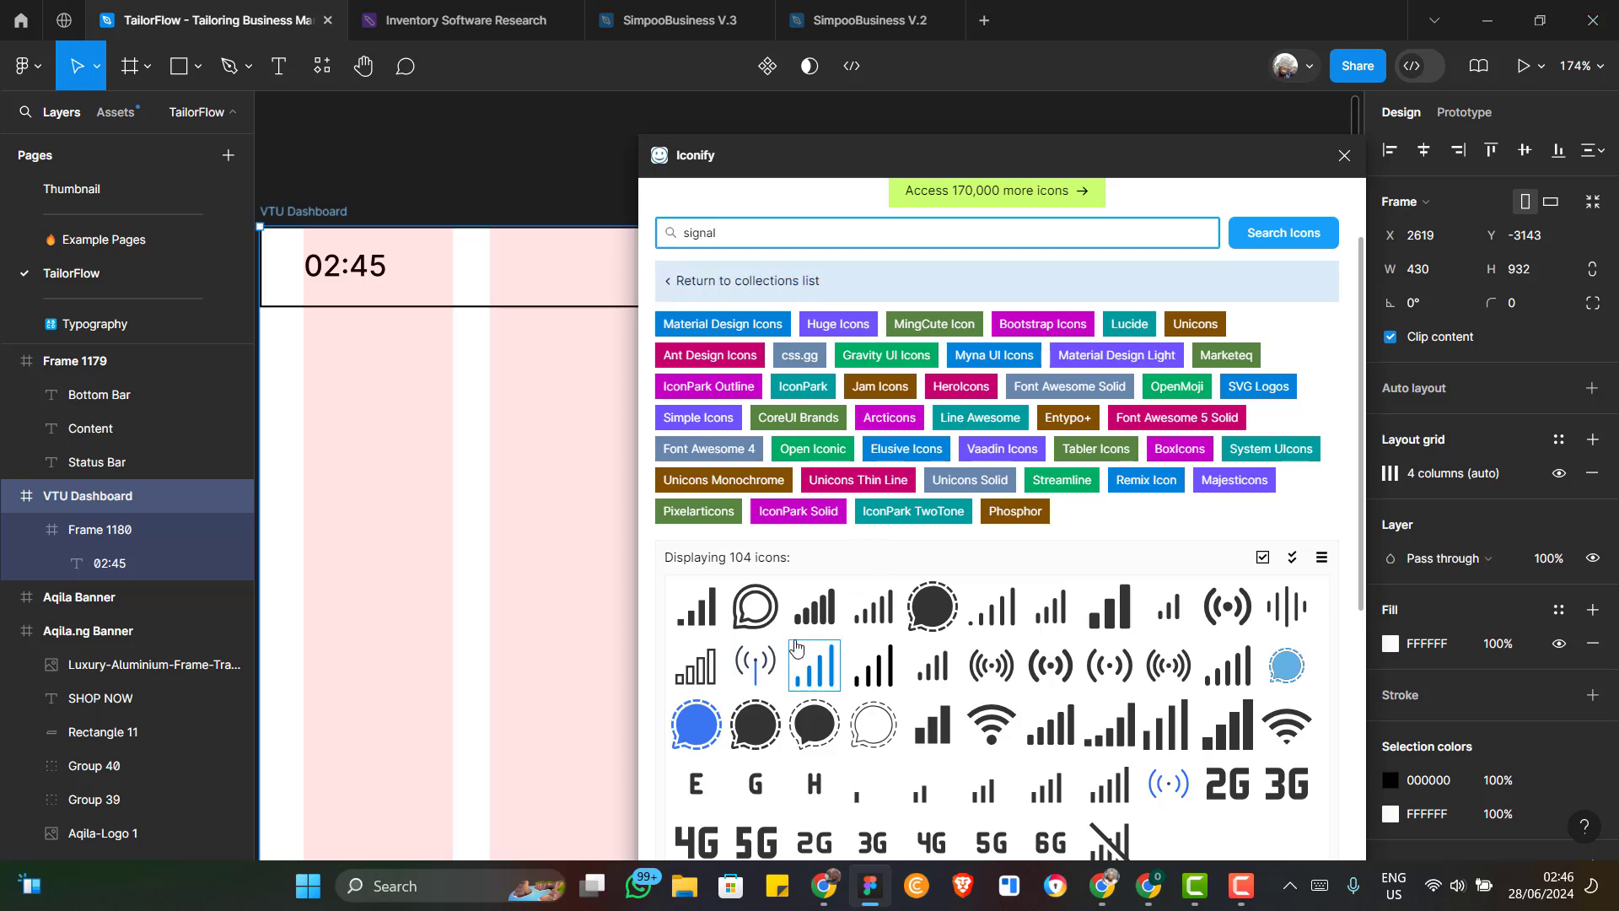
Import the mingcute:signal-fill icon onto the VTU Dashboard, search for "battery" and import tabler:battery-1-filled above it
left_click_drag(815, 622, 480, 537)
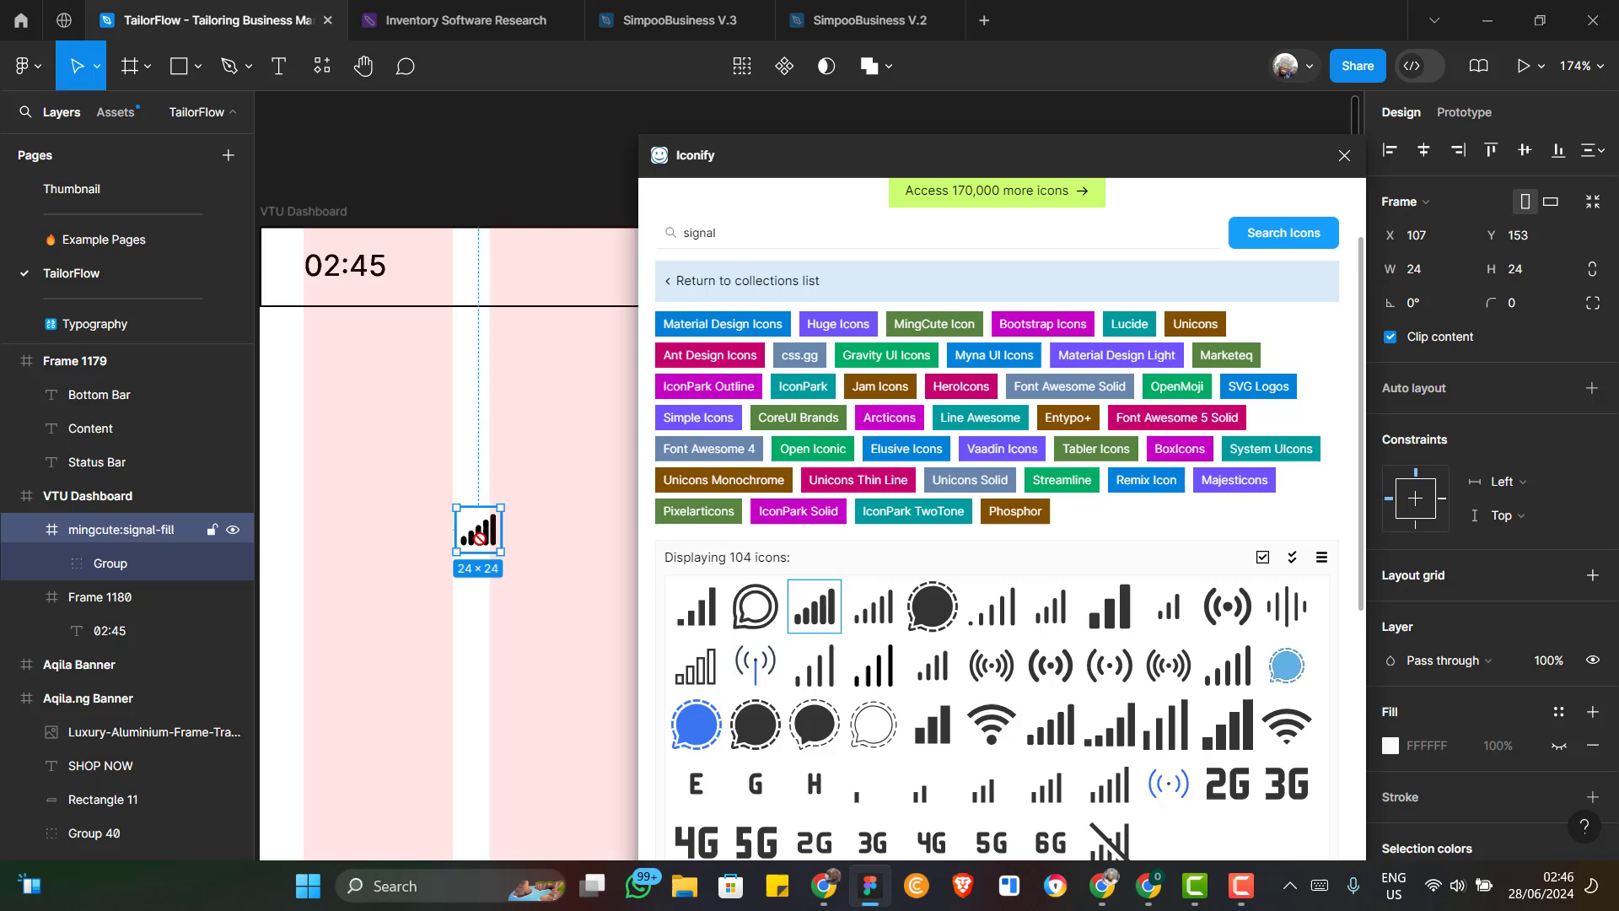
double_click(728, 238)
type("bat")
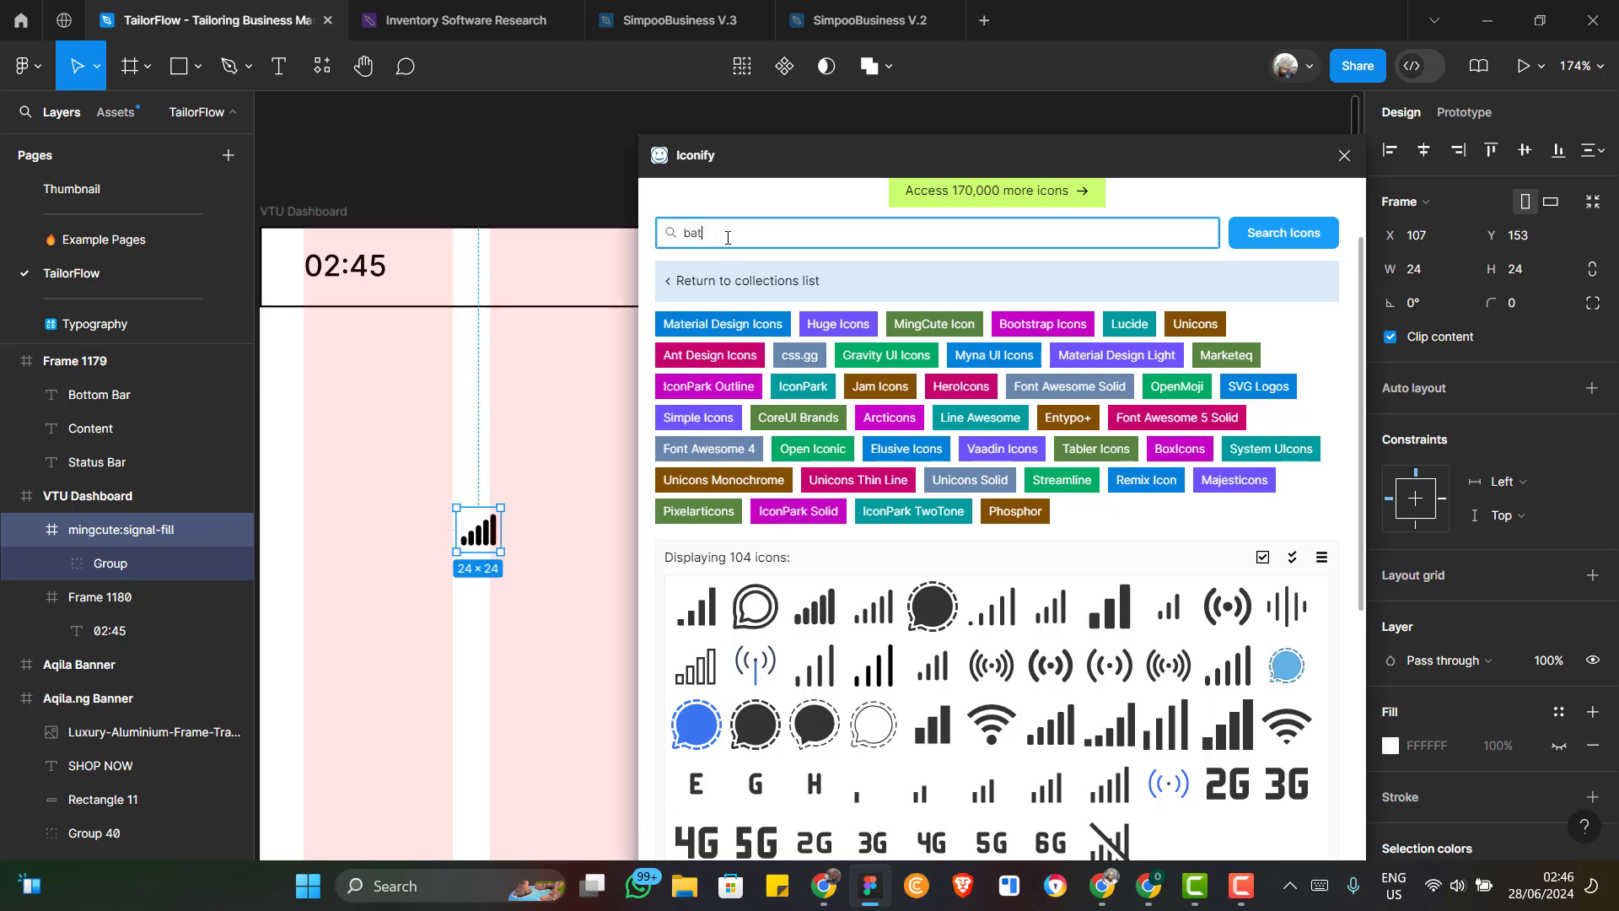
type("tery")
key("Return")
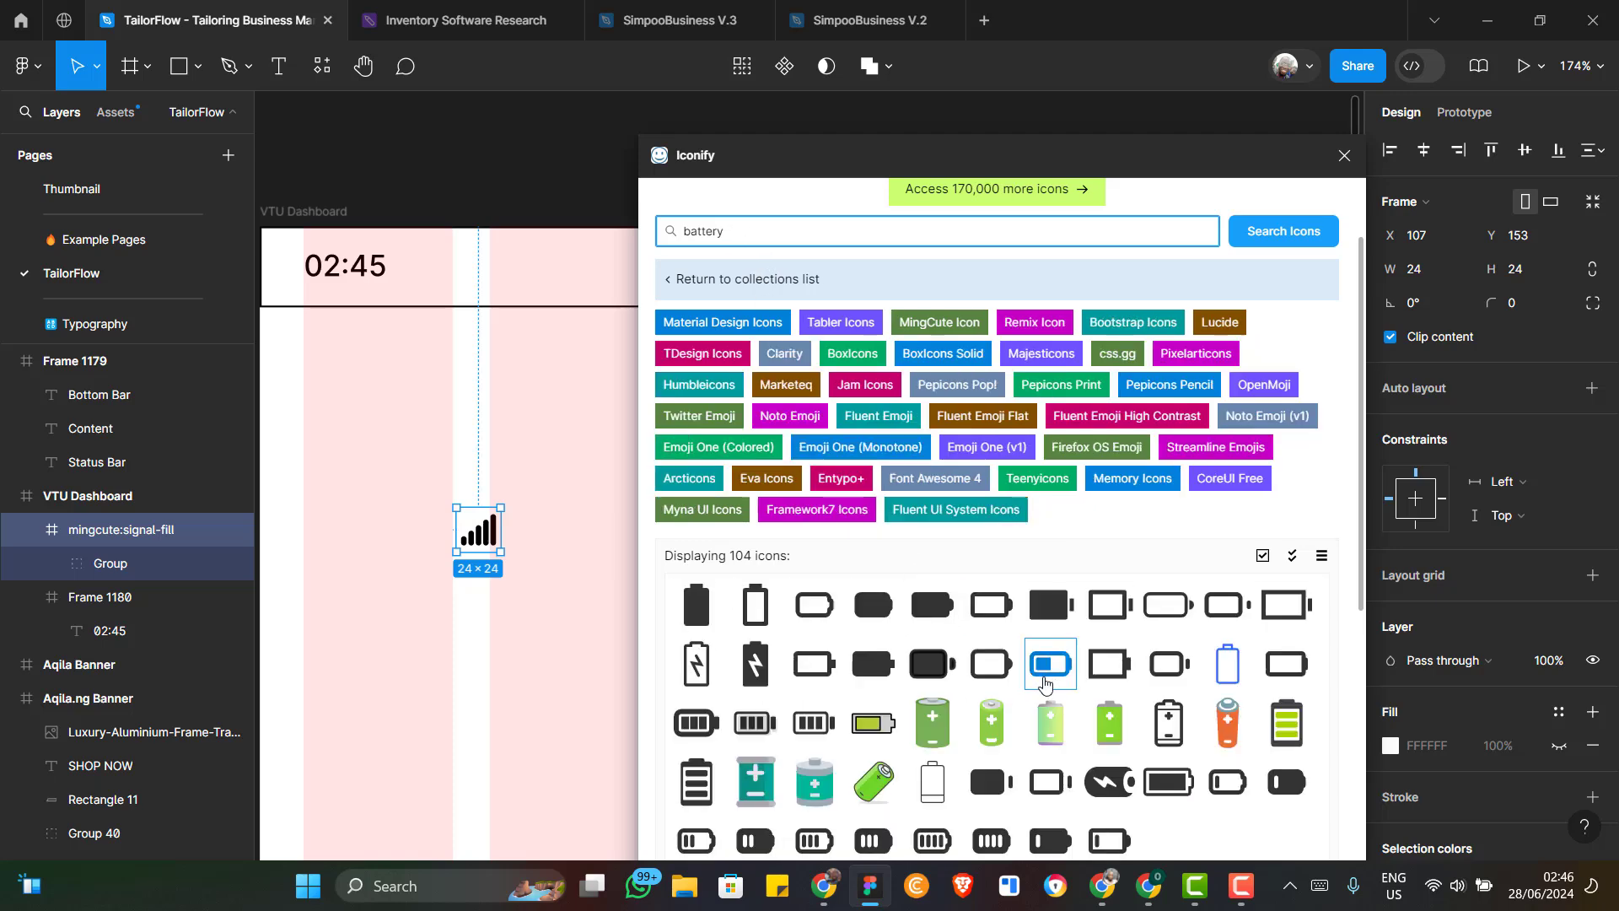
scroll(1254, 730, "down", 1)
left_click_drag(1286, 678, 460, 468)
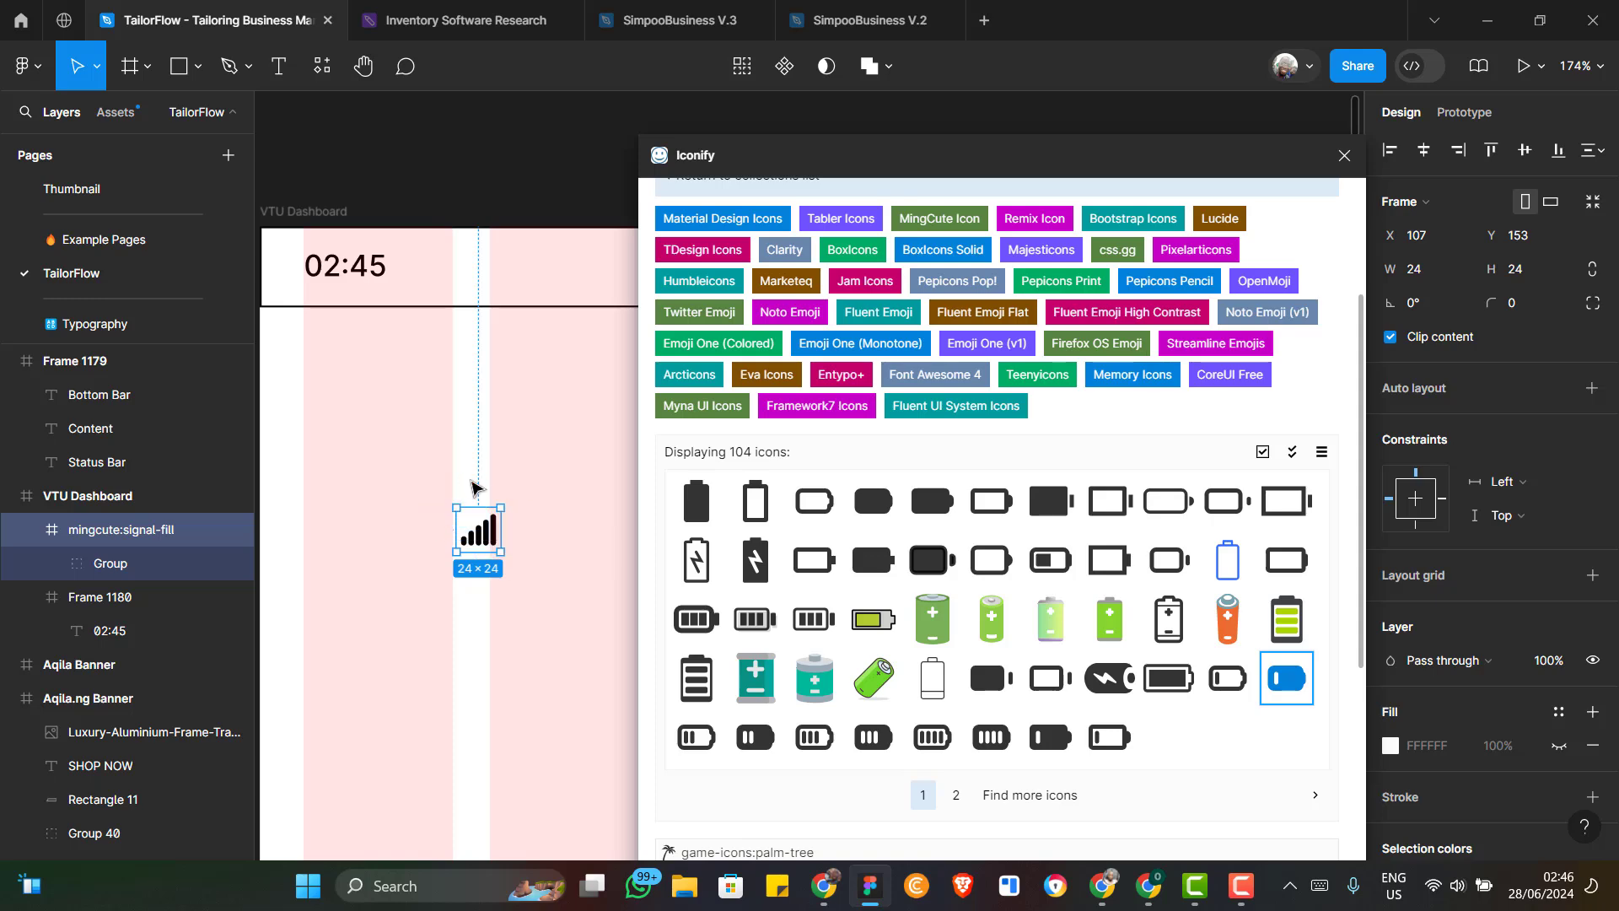
Search Iconify for "wifi", import the mingcute:wifi-fill icon onto the VTU Dashboard and close the plugin
scroll(1058, 544, "up", 2)
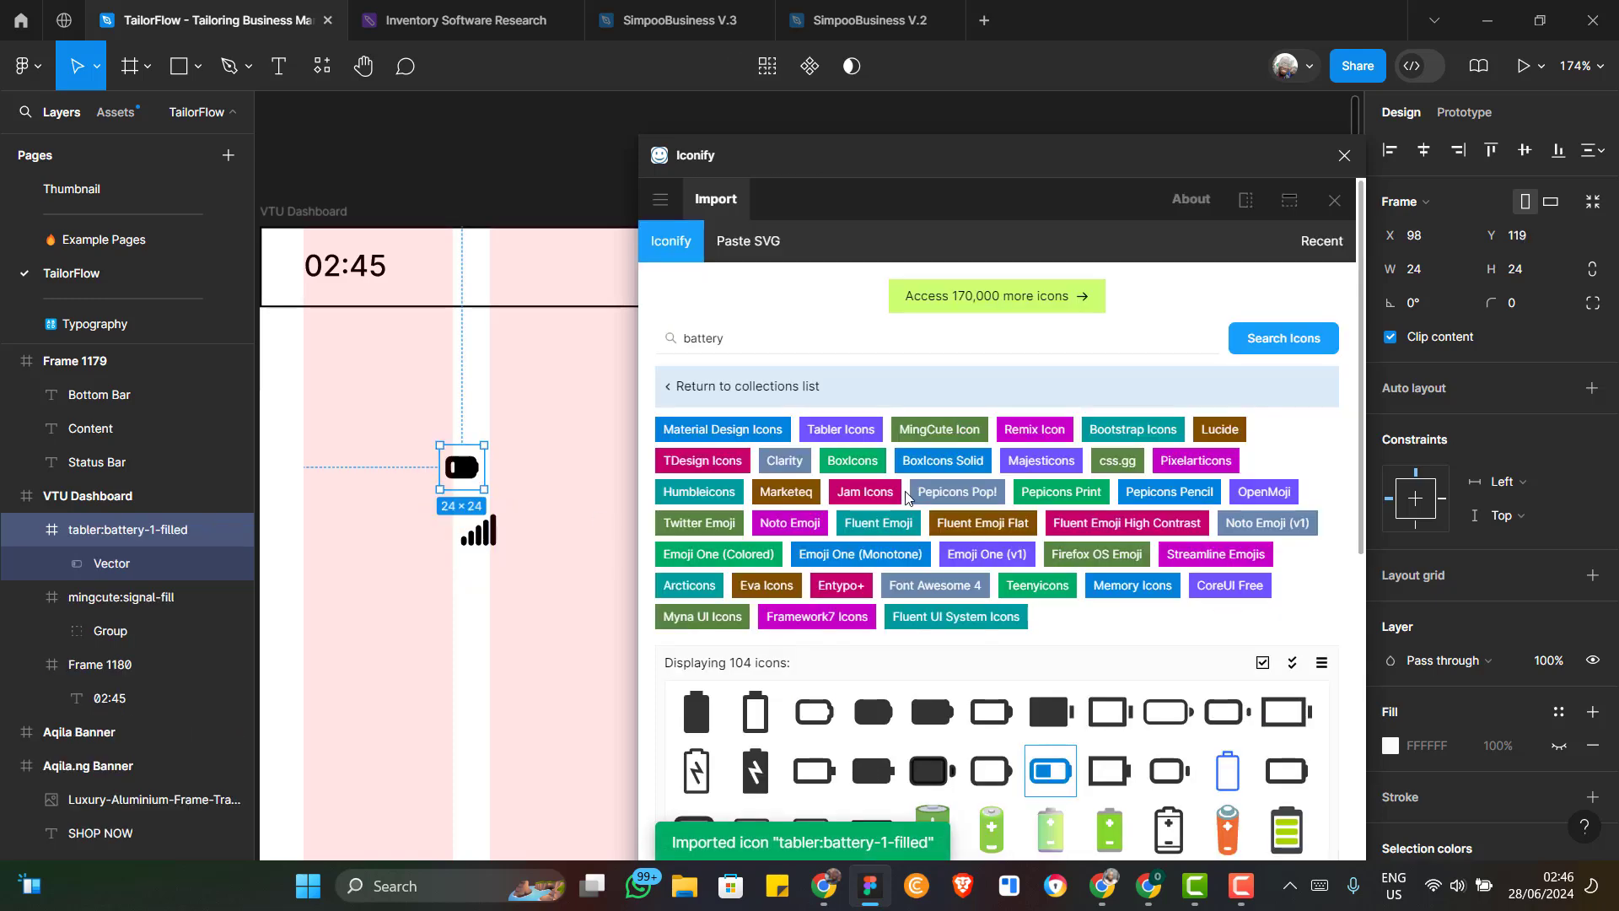
left_click(743, 339)
key("ctrl+a")
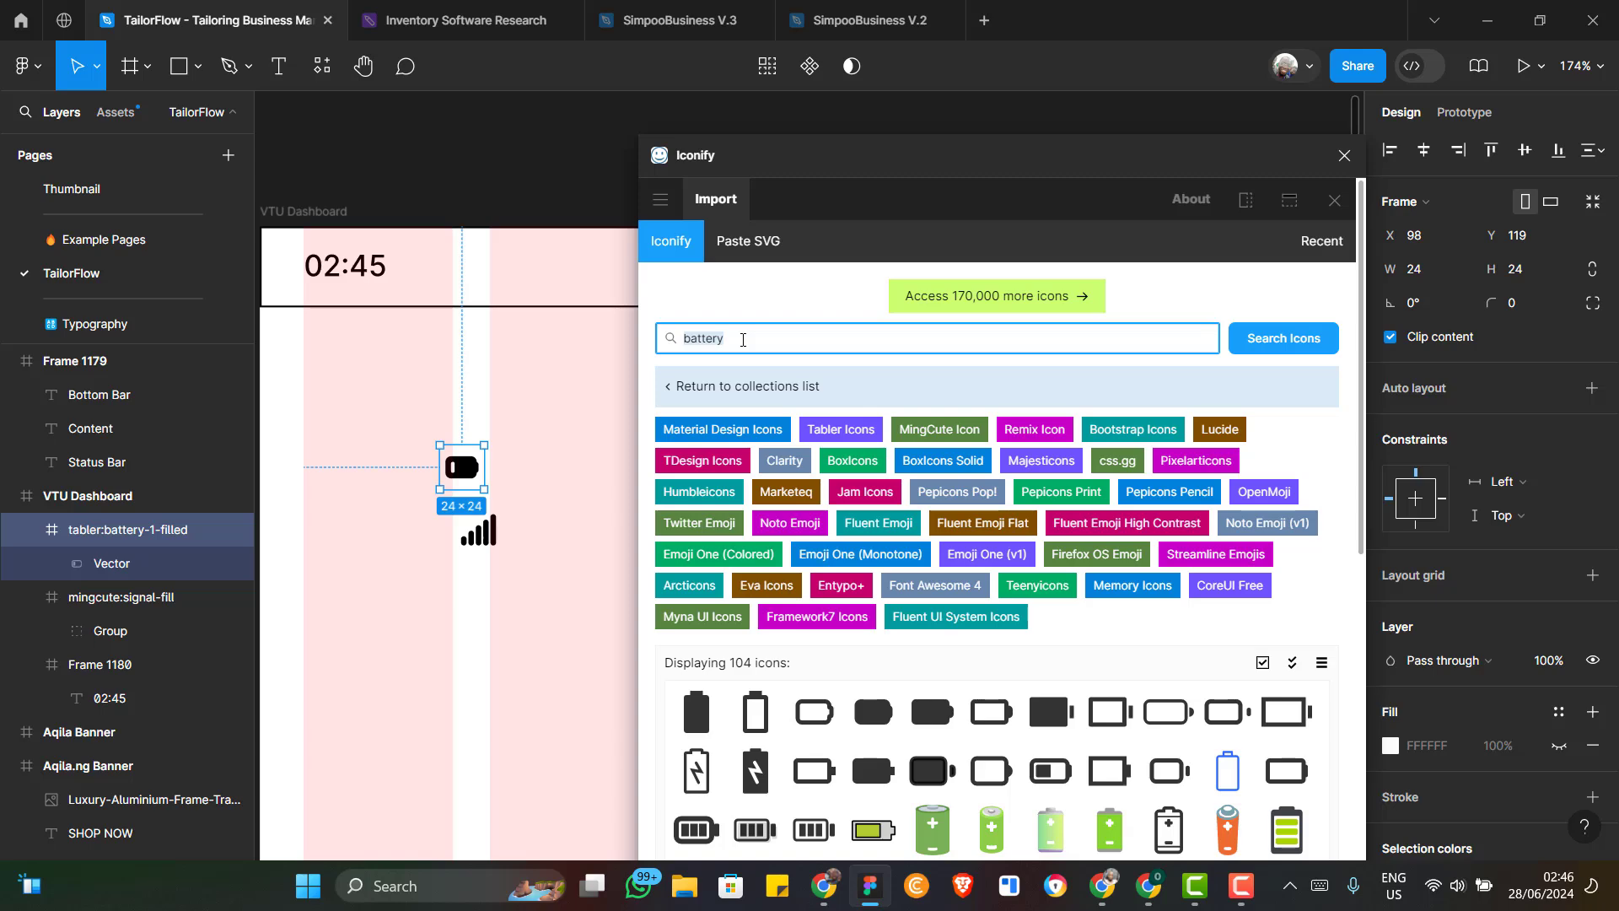
type("wifi")
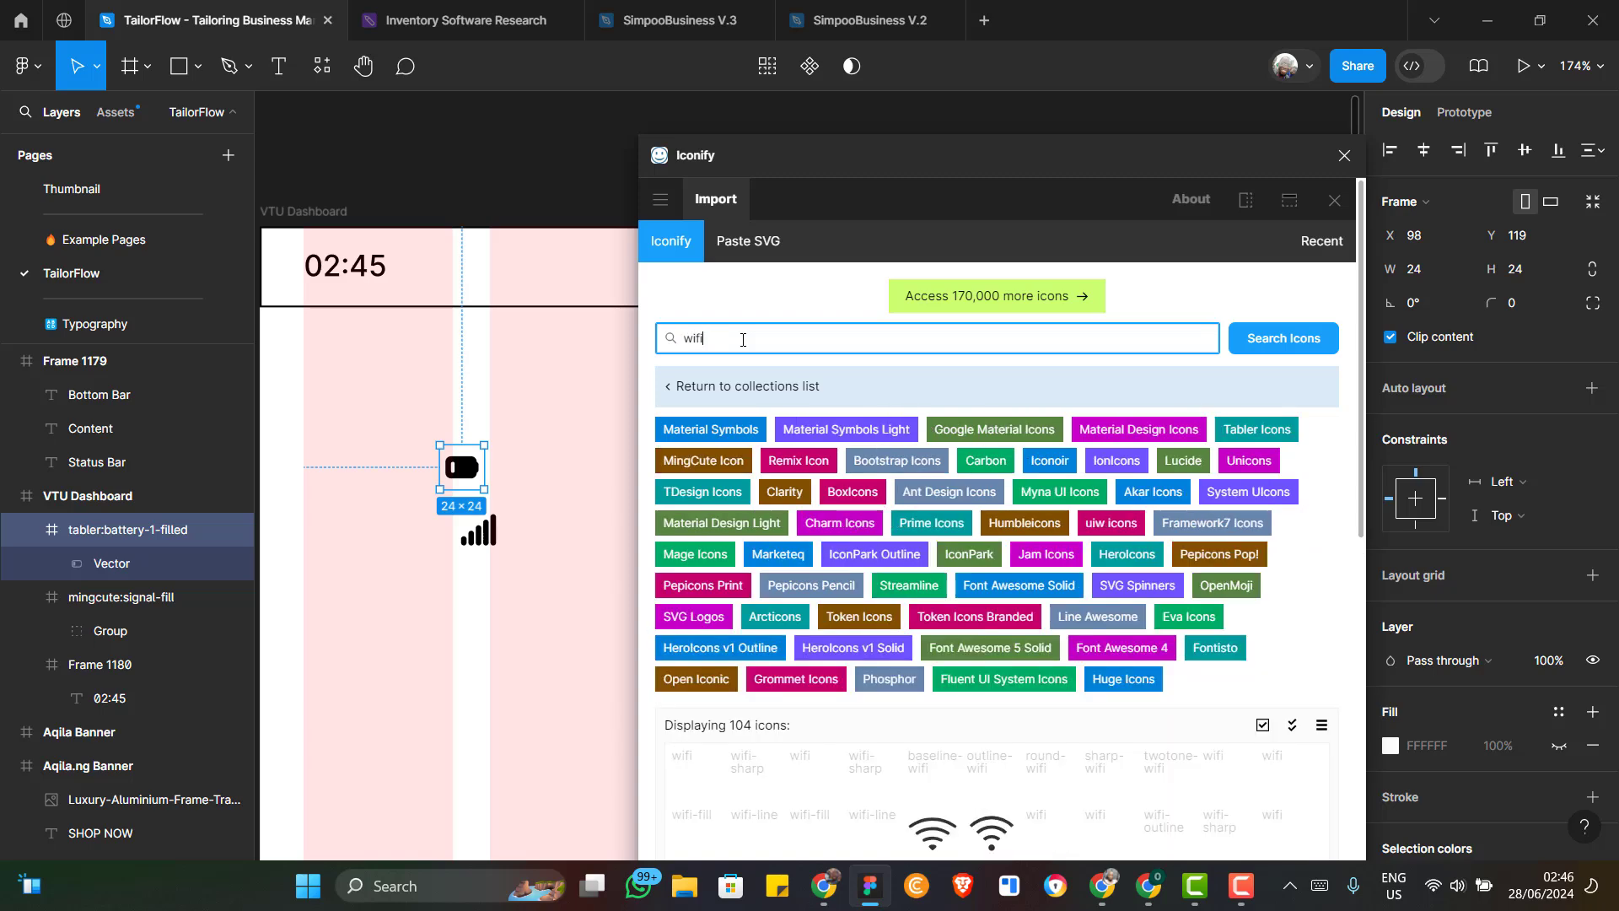
scroll(958, 710, "down", 1)
scroll(957, 710, "down", 2)
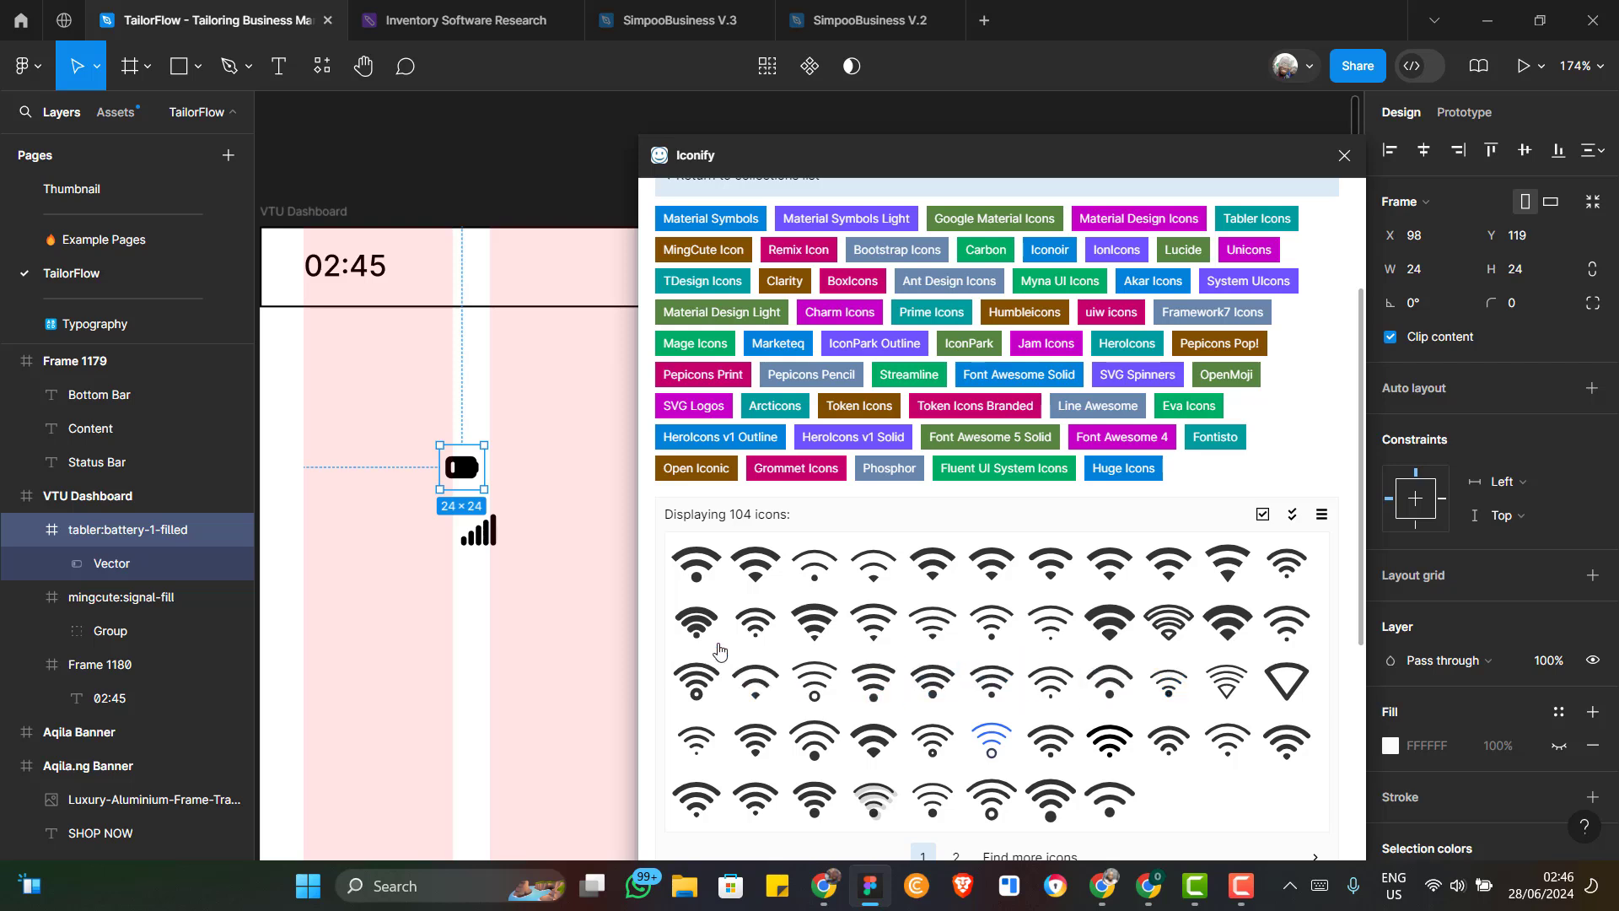
left_click_drag(697, 629, 438, 590)
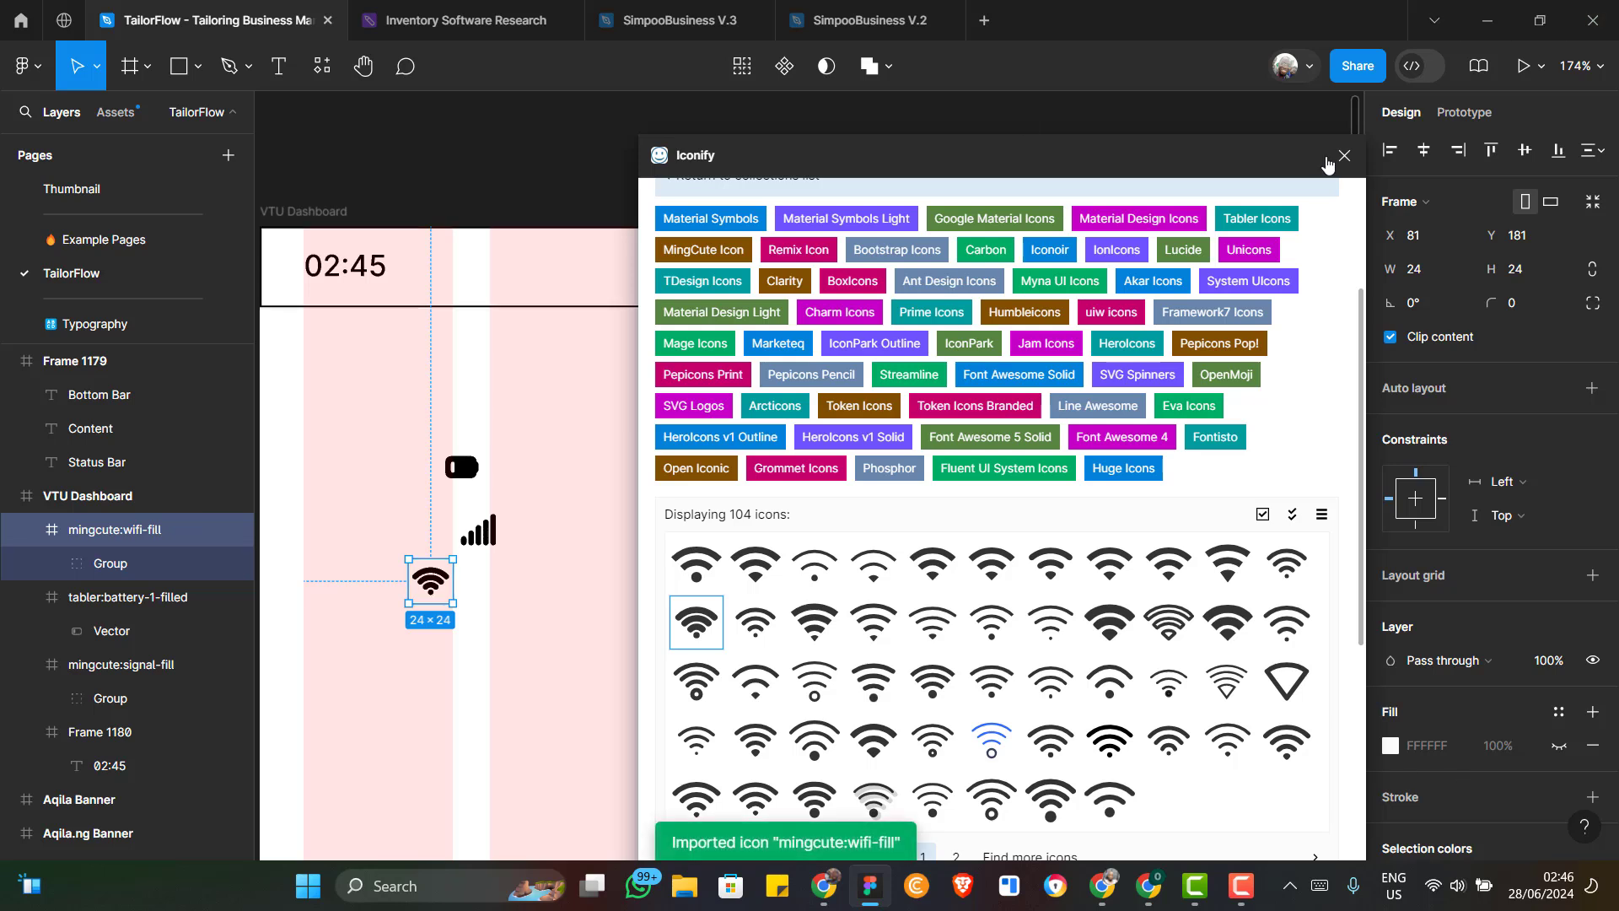
left_click(1344, 157)
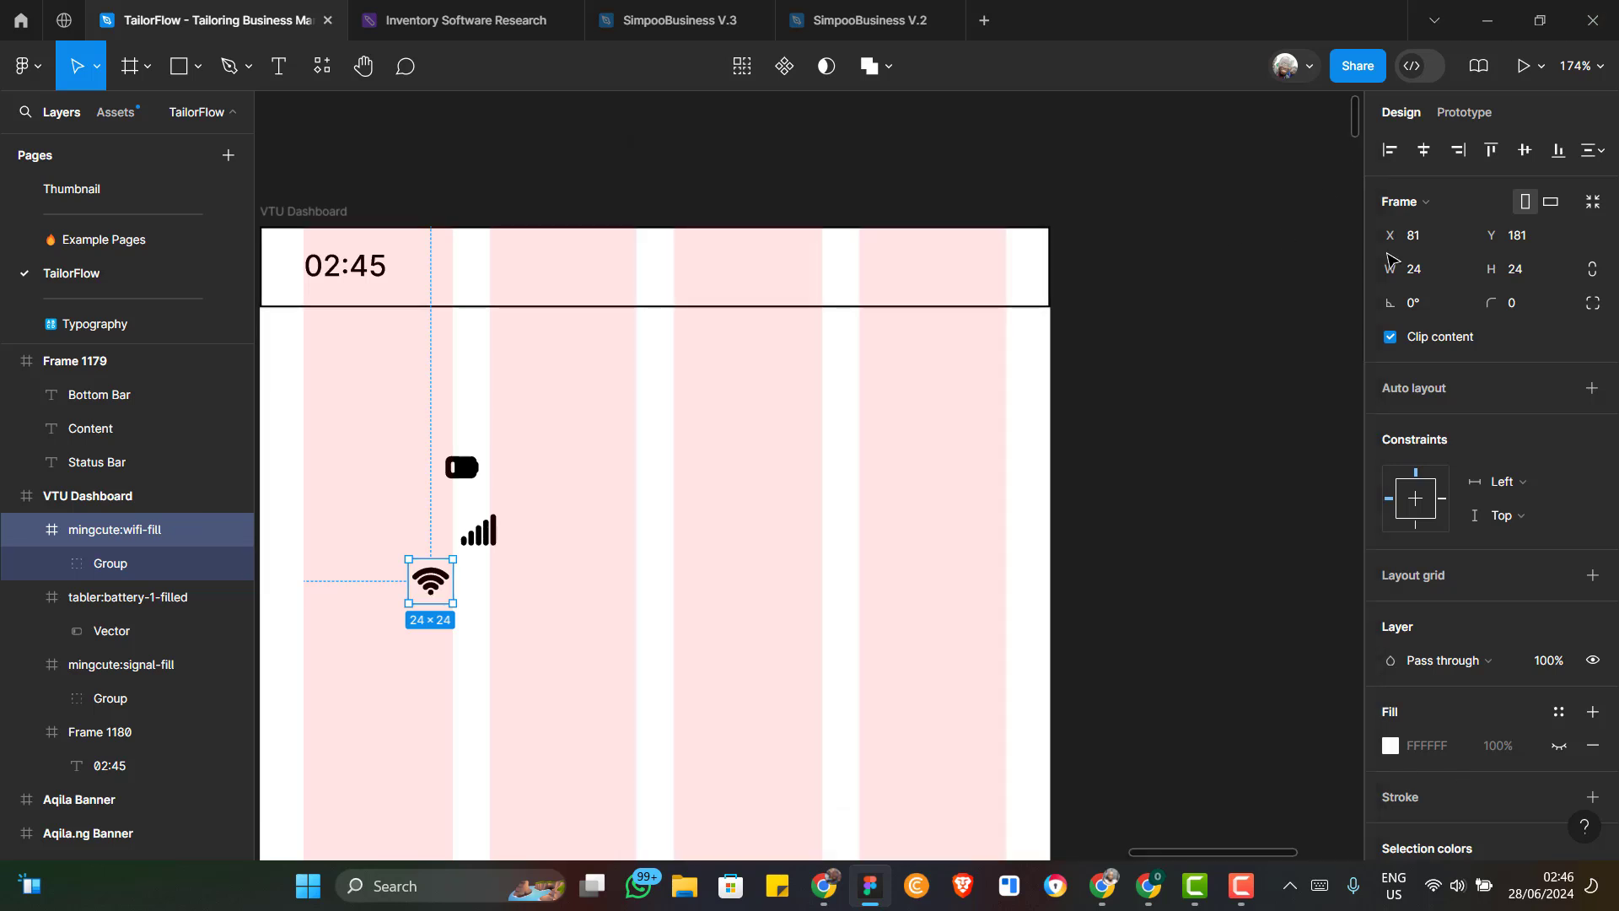
Move the Wi-Fi icon to the right of the battery icon and place the signal icon beside it, both at Y 125
key("alt+Tab")
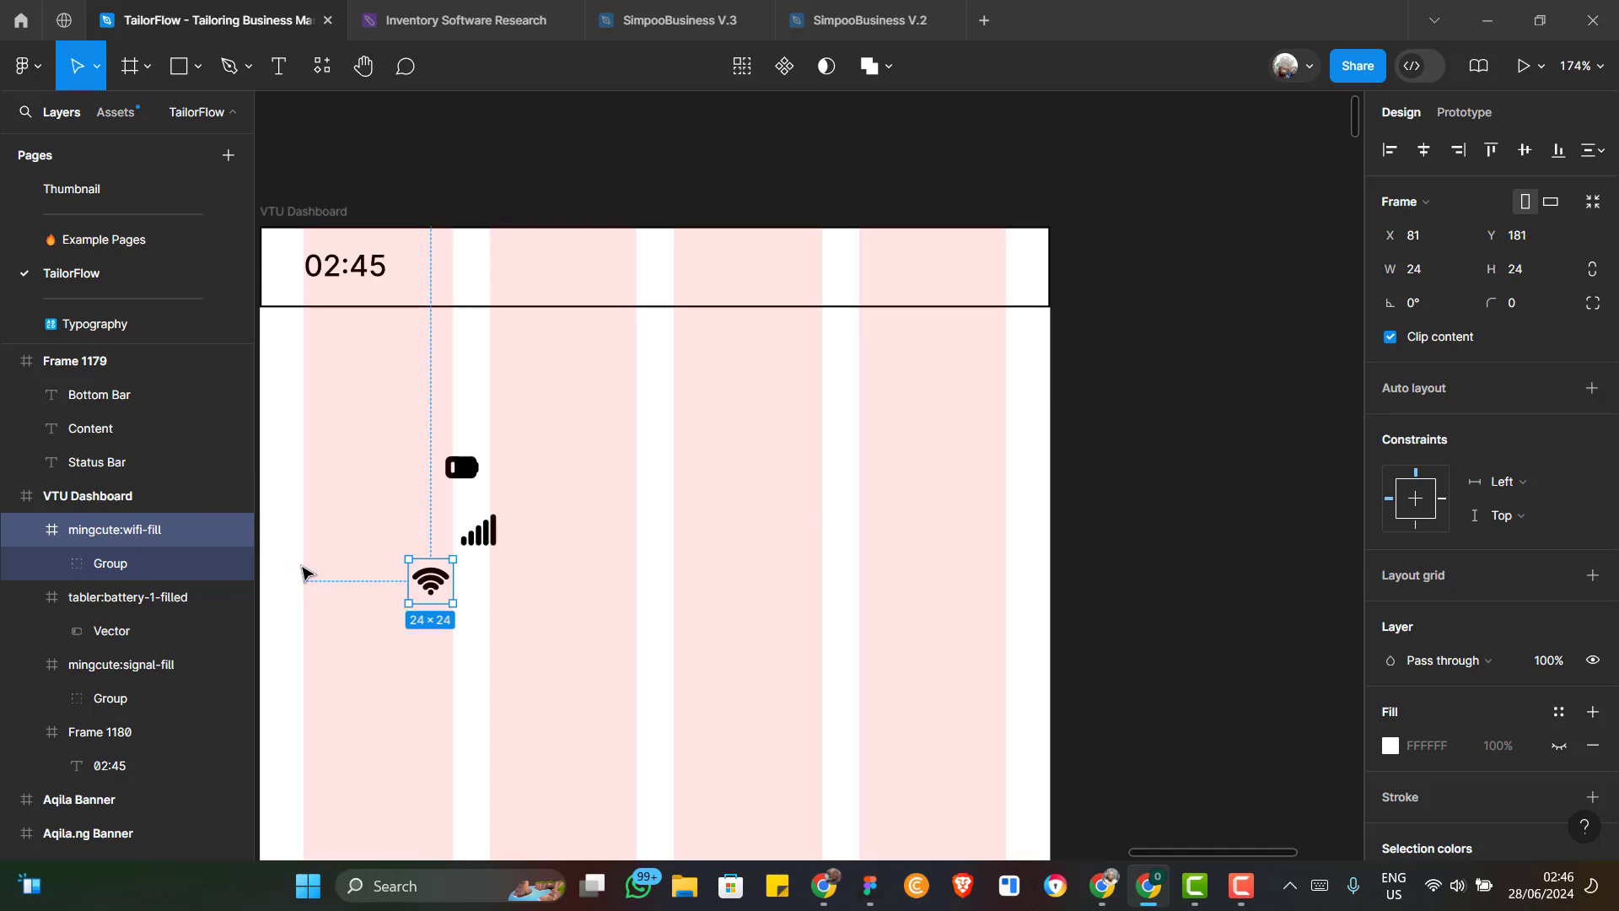
scroll(426, 588, "up", 2)
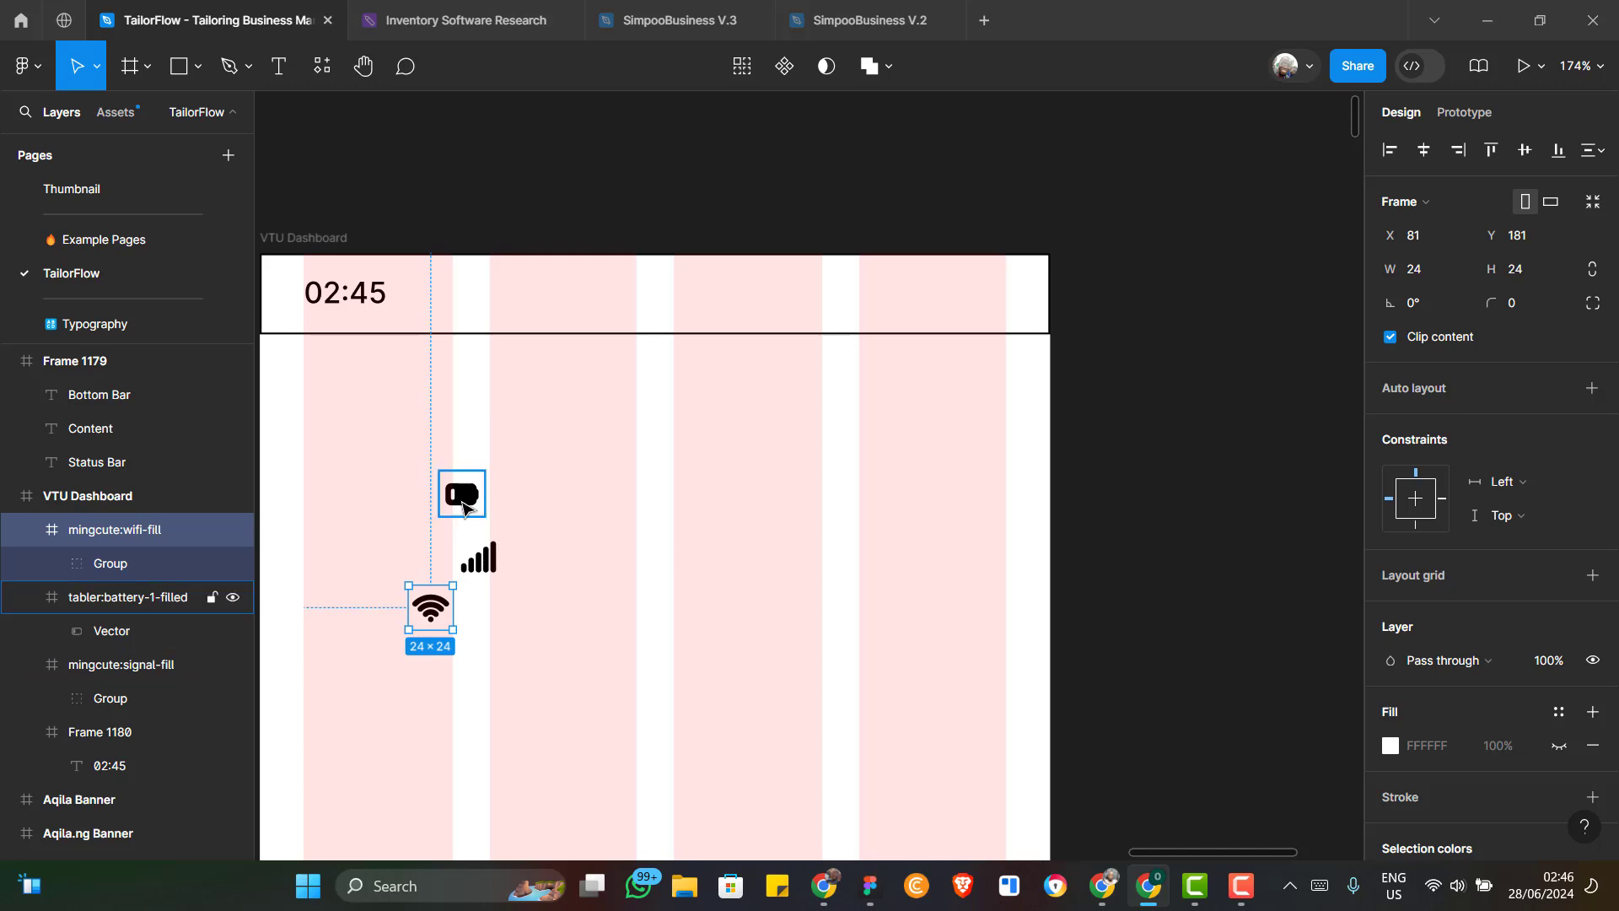
left_click(457, 586)
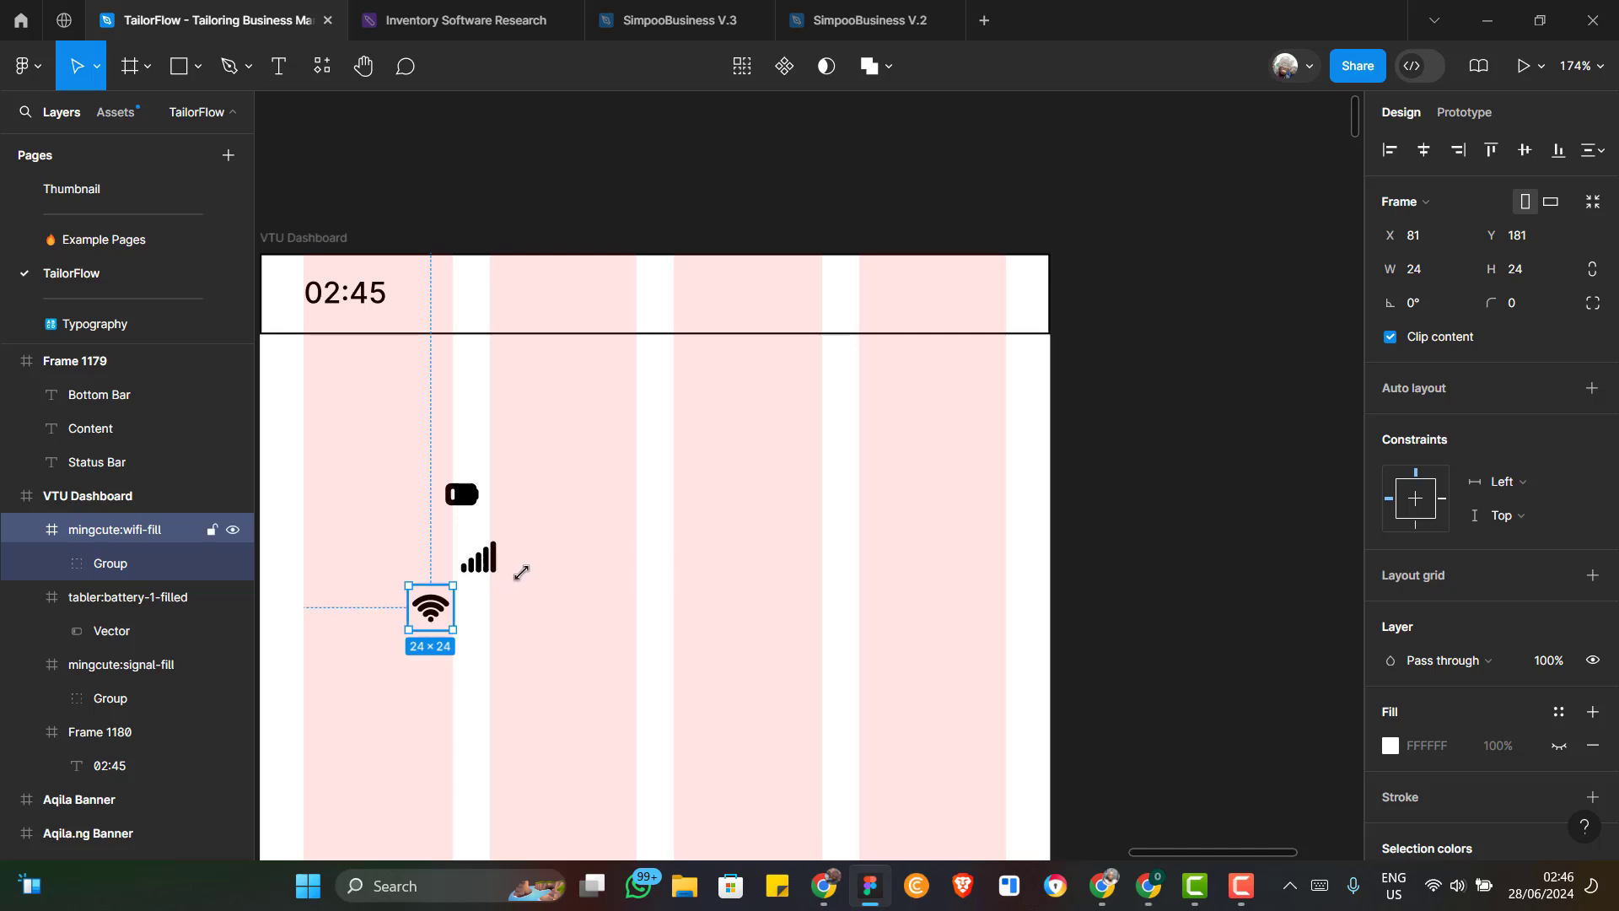
left_click_drag(431, 607, 514, 504)
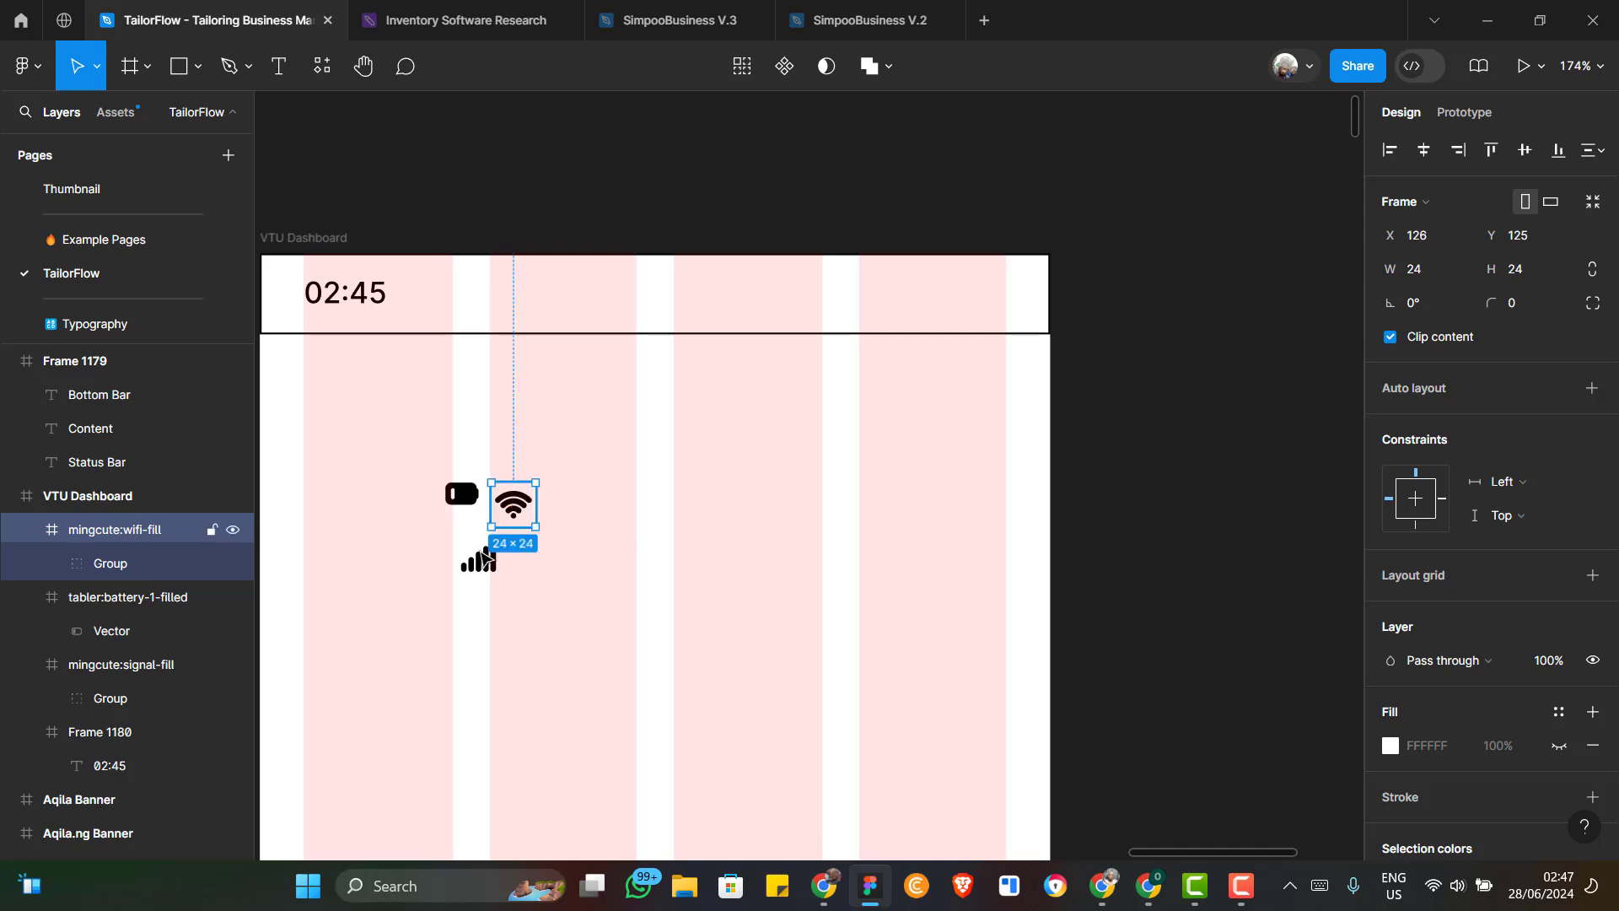
left_click(487, 556)
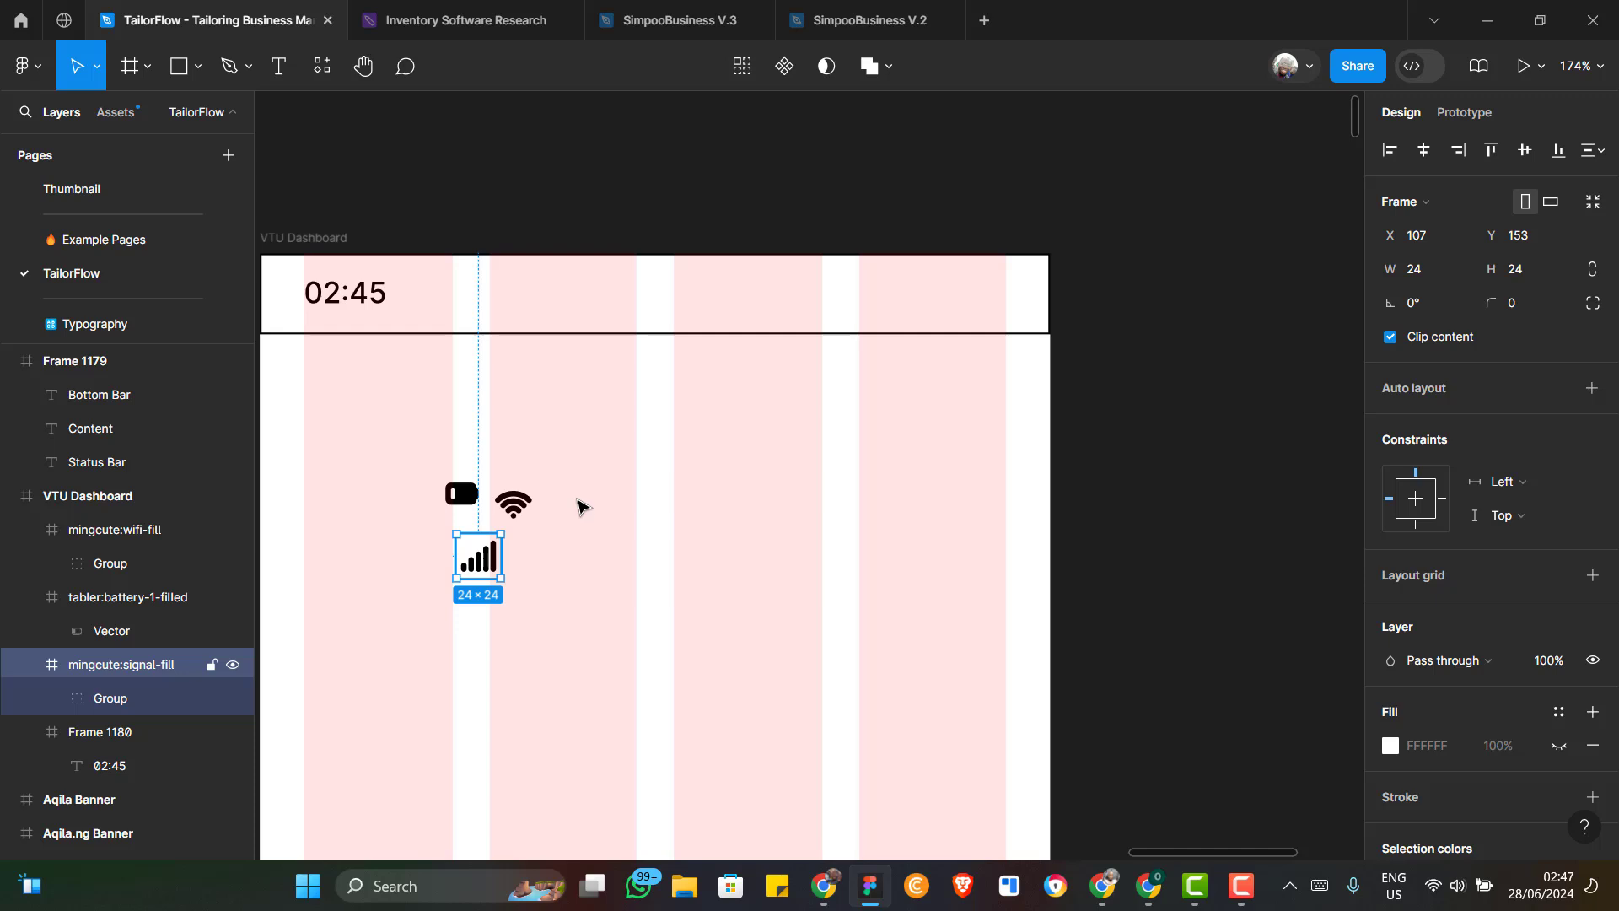
left_click_drag(478, 557, 576, 504)
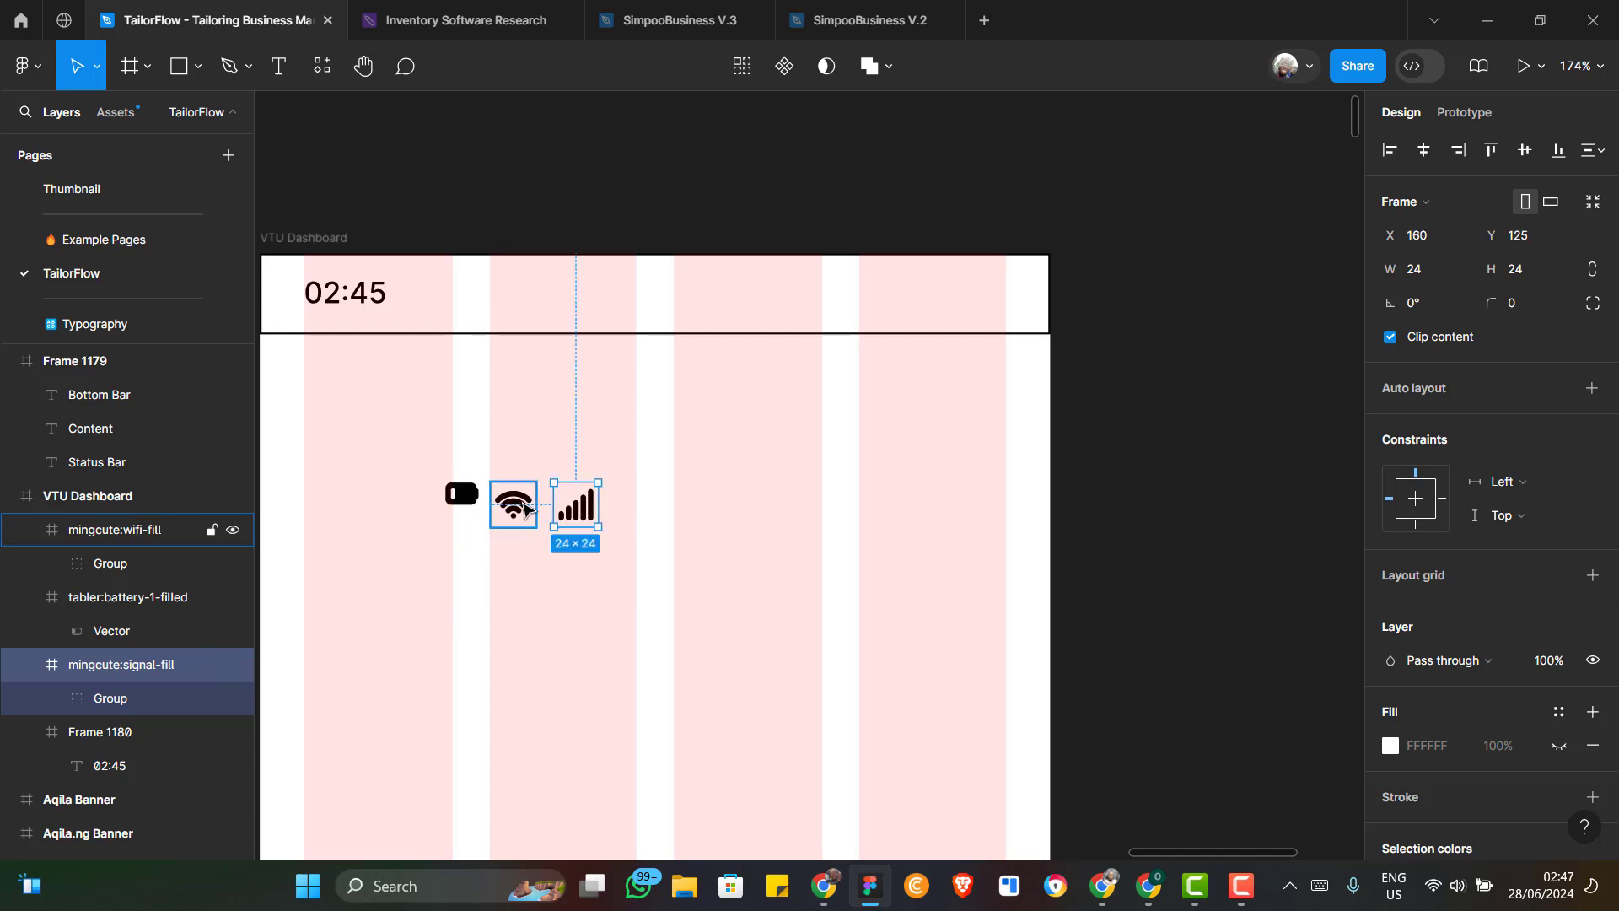
Align the battery, Wi-Fi and signal icons on their vertical centres and space them evenly with a gap of 0
left_click(462, 496, "shift")
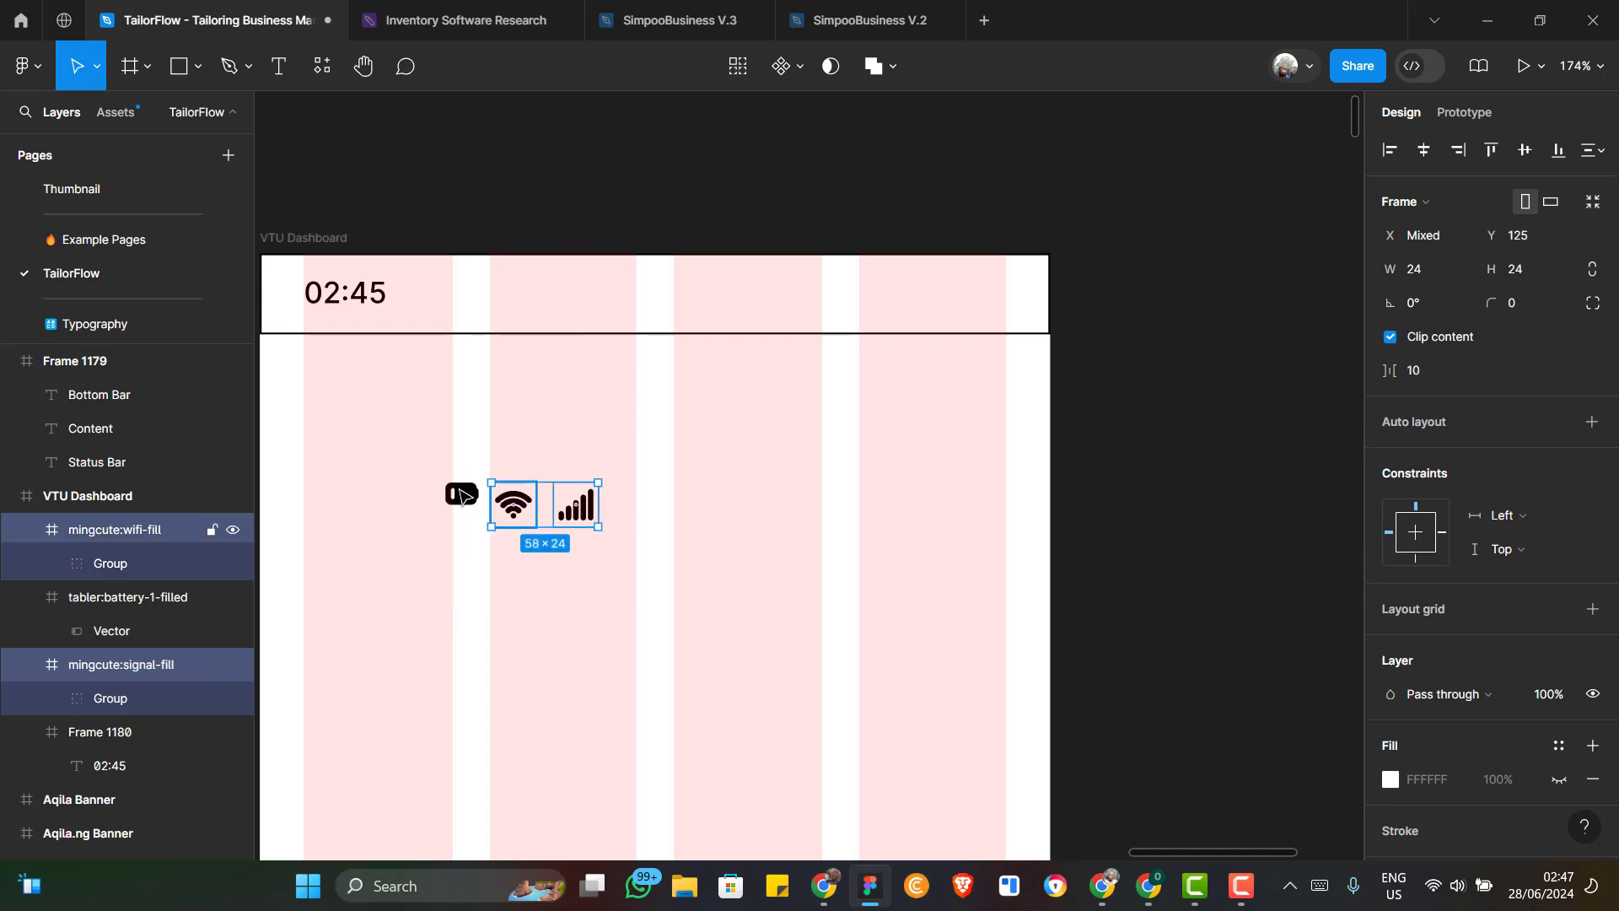
left_click(462, 495, "shift")
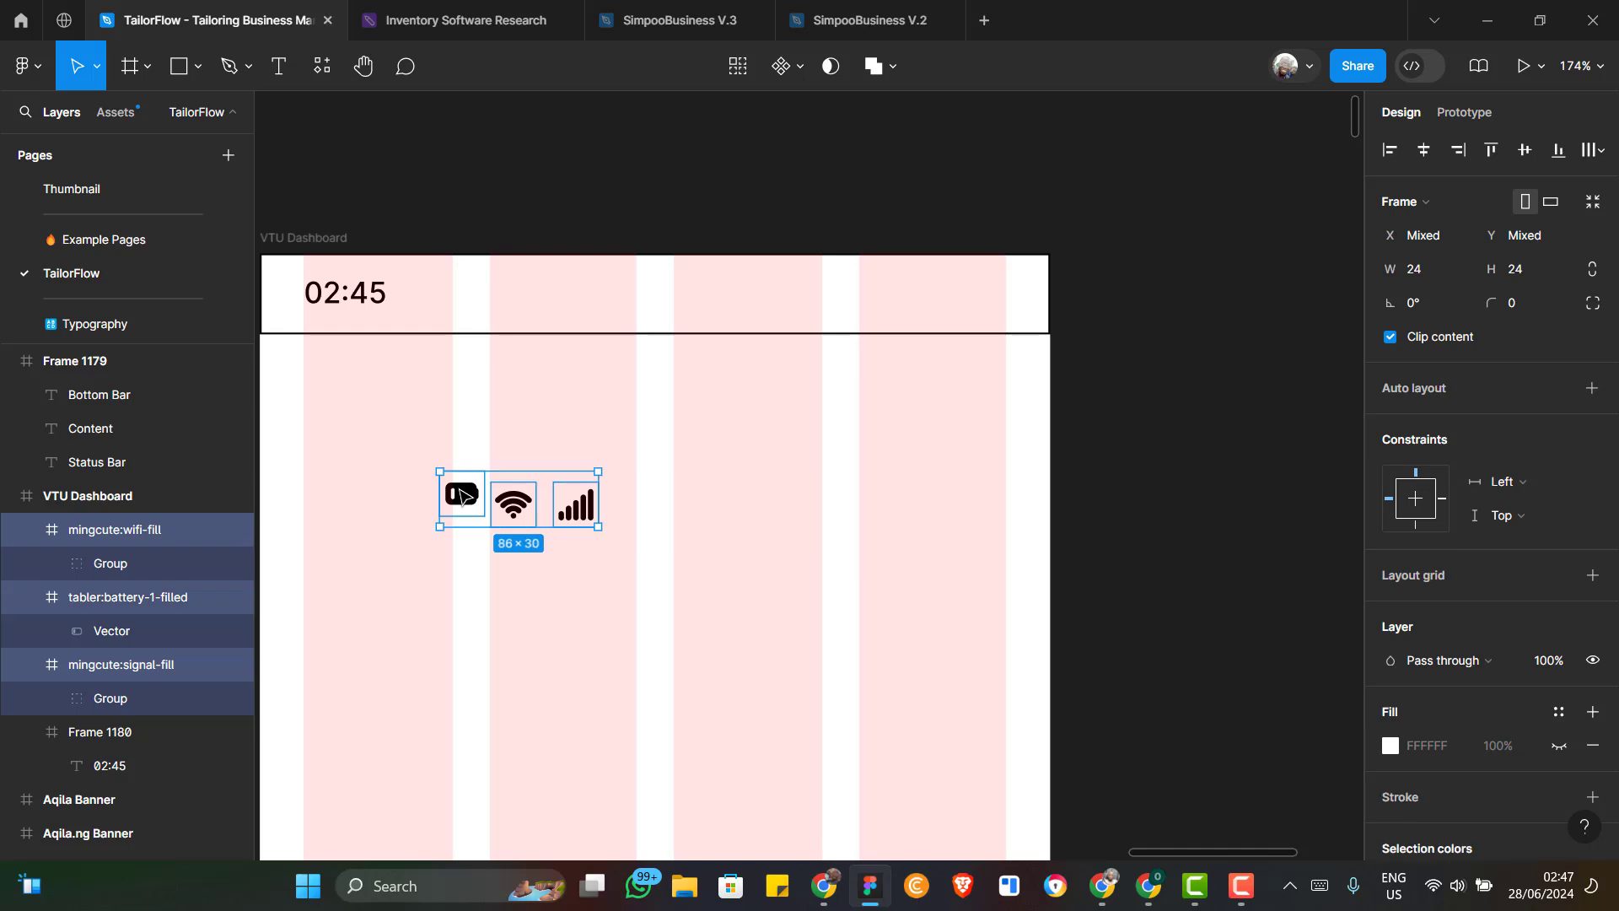
left_click(1526, 151)
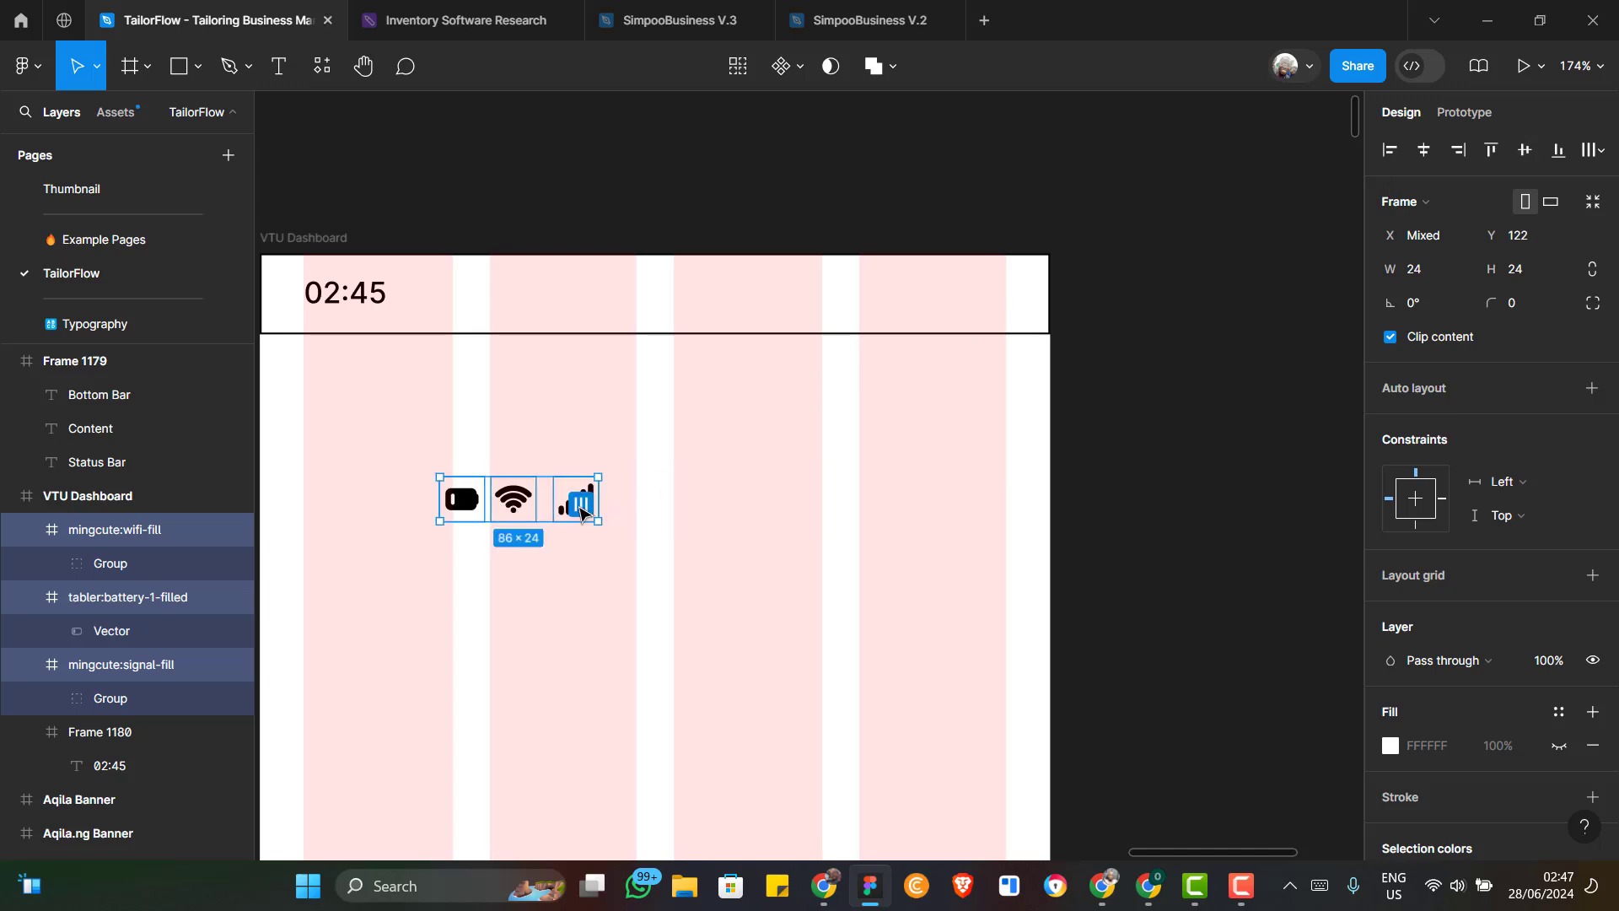
left_click(580, 509)
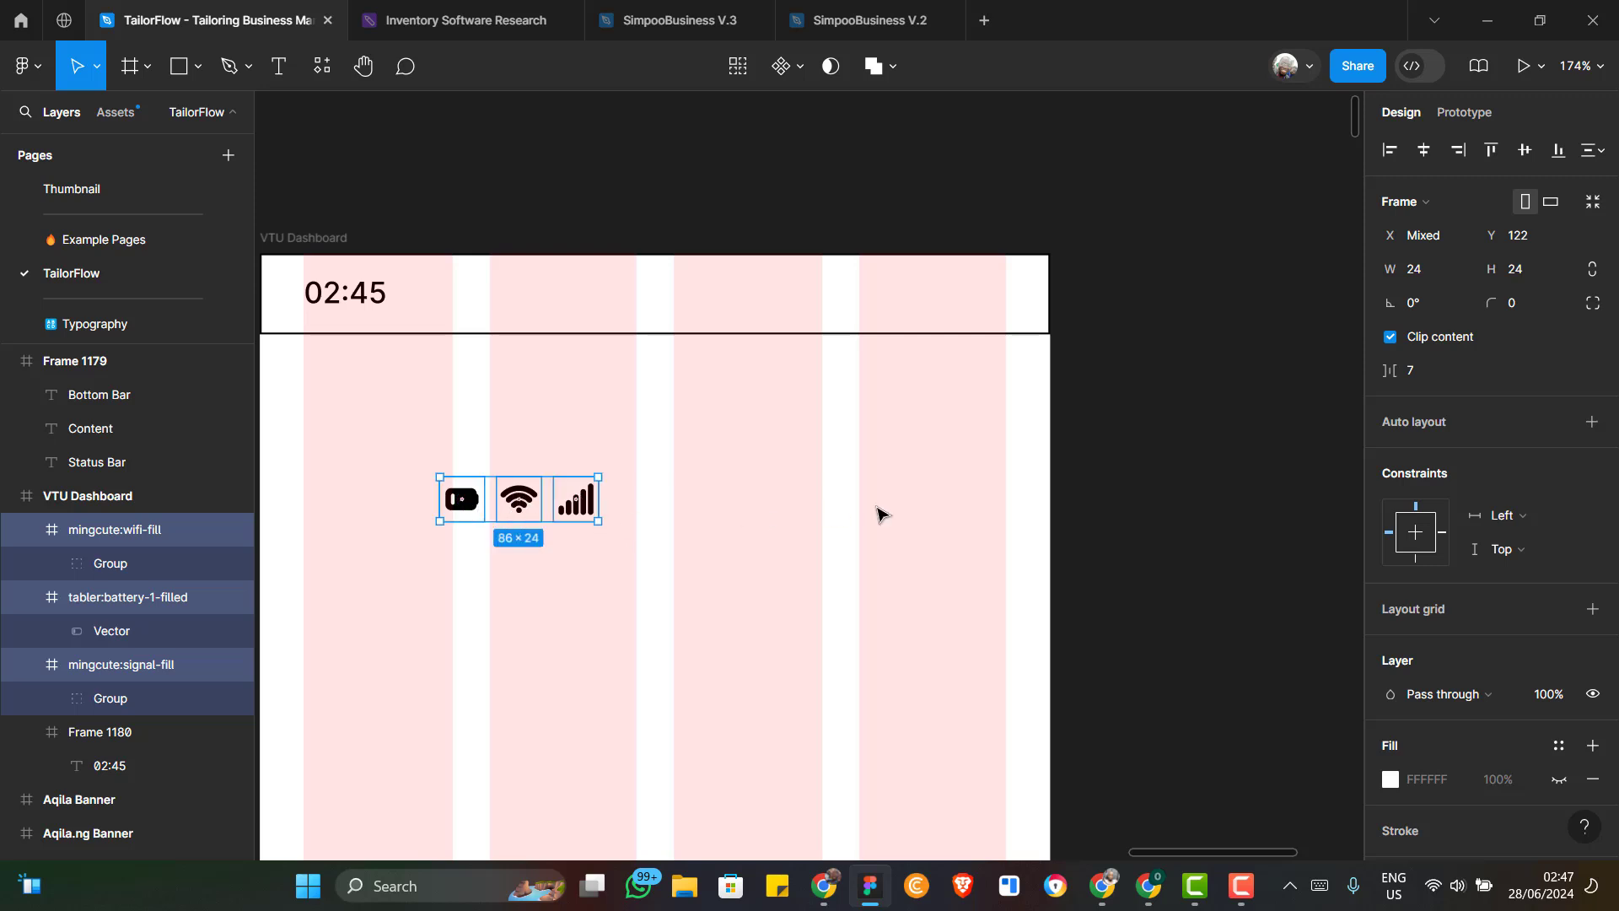
left_click(1418, 372)
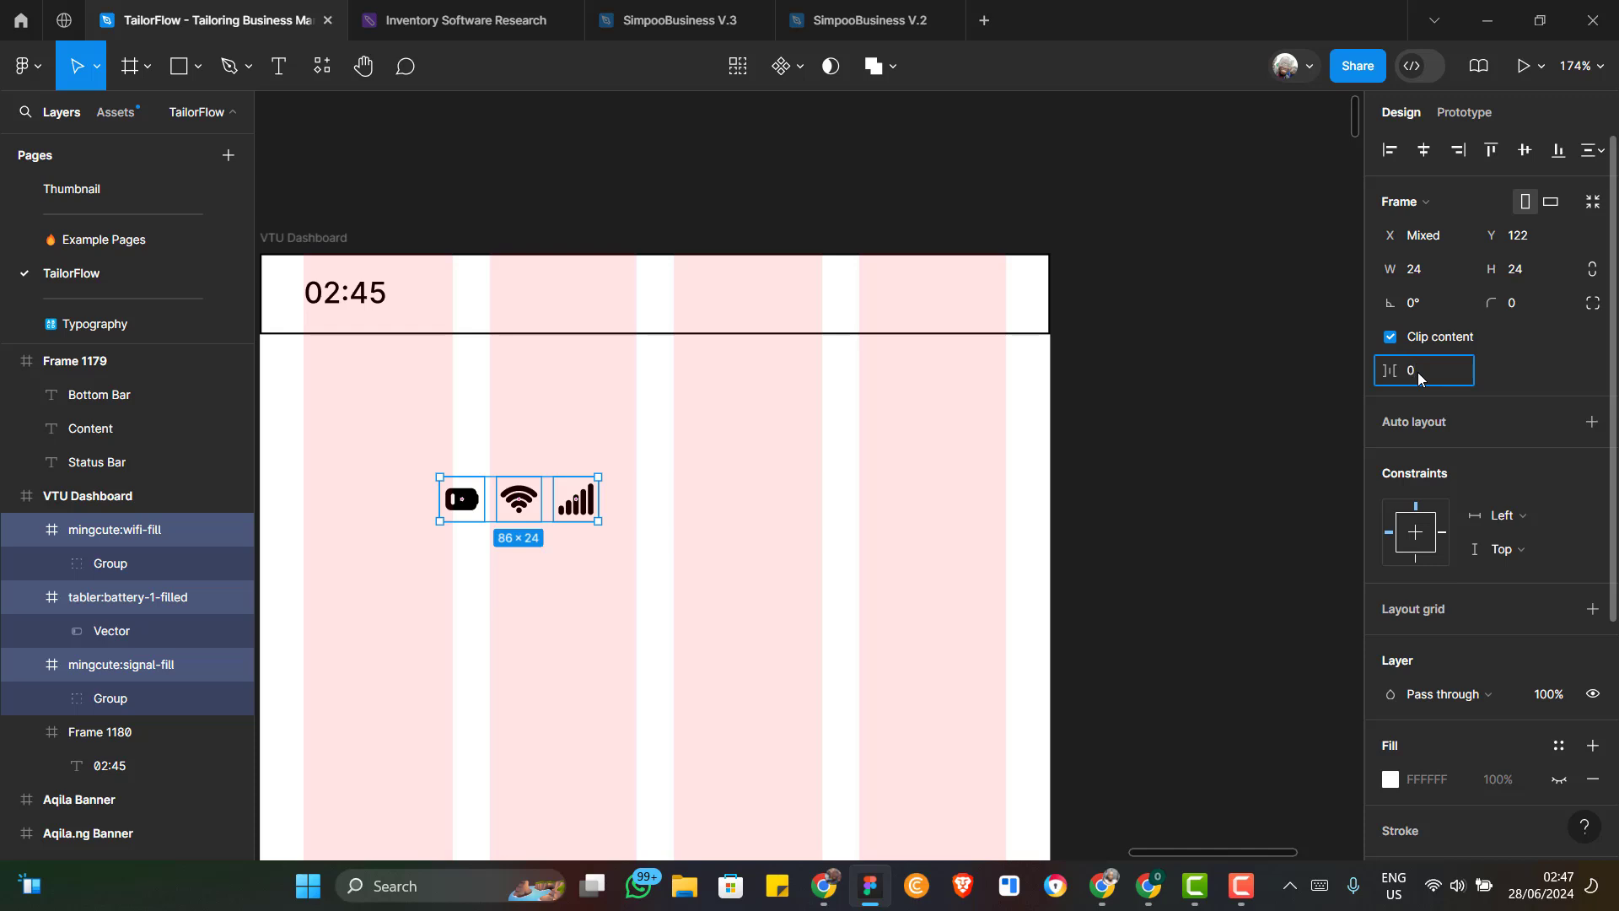
key("Return")
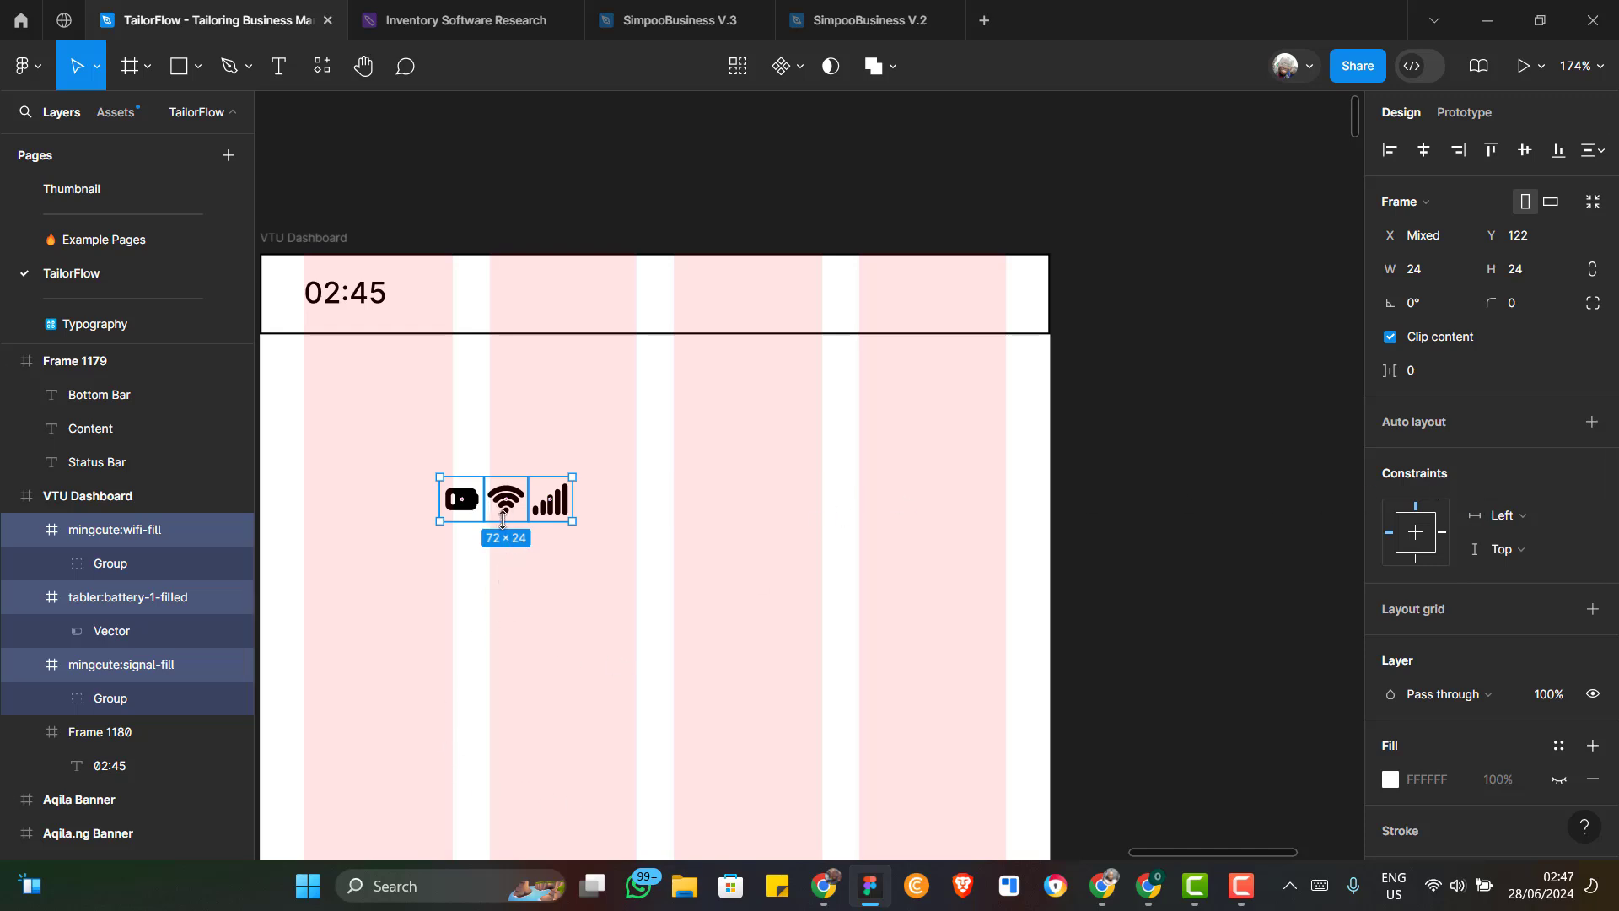
Move the three icons into the status bar over the last grid column at Y 10 and nudge them 3 to the right
left_click_drag(517, 513, 647, 438)
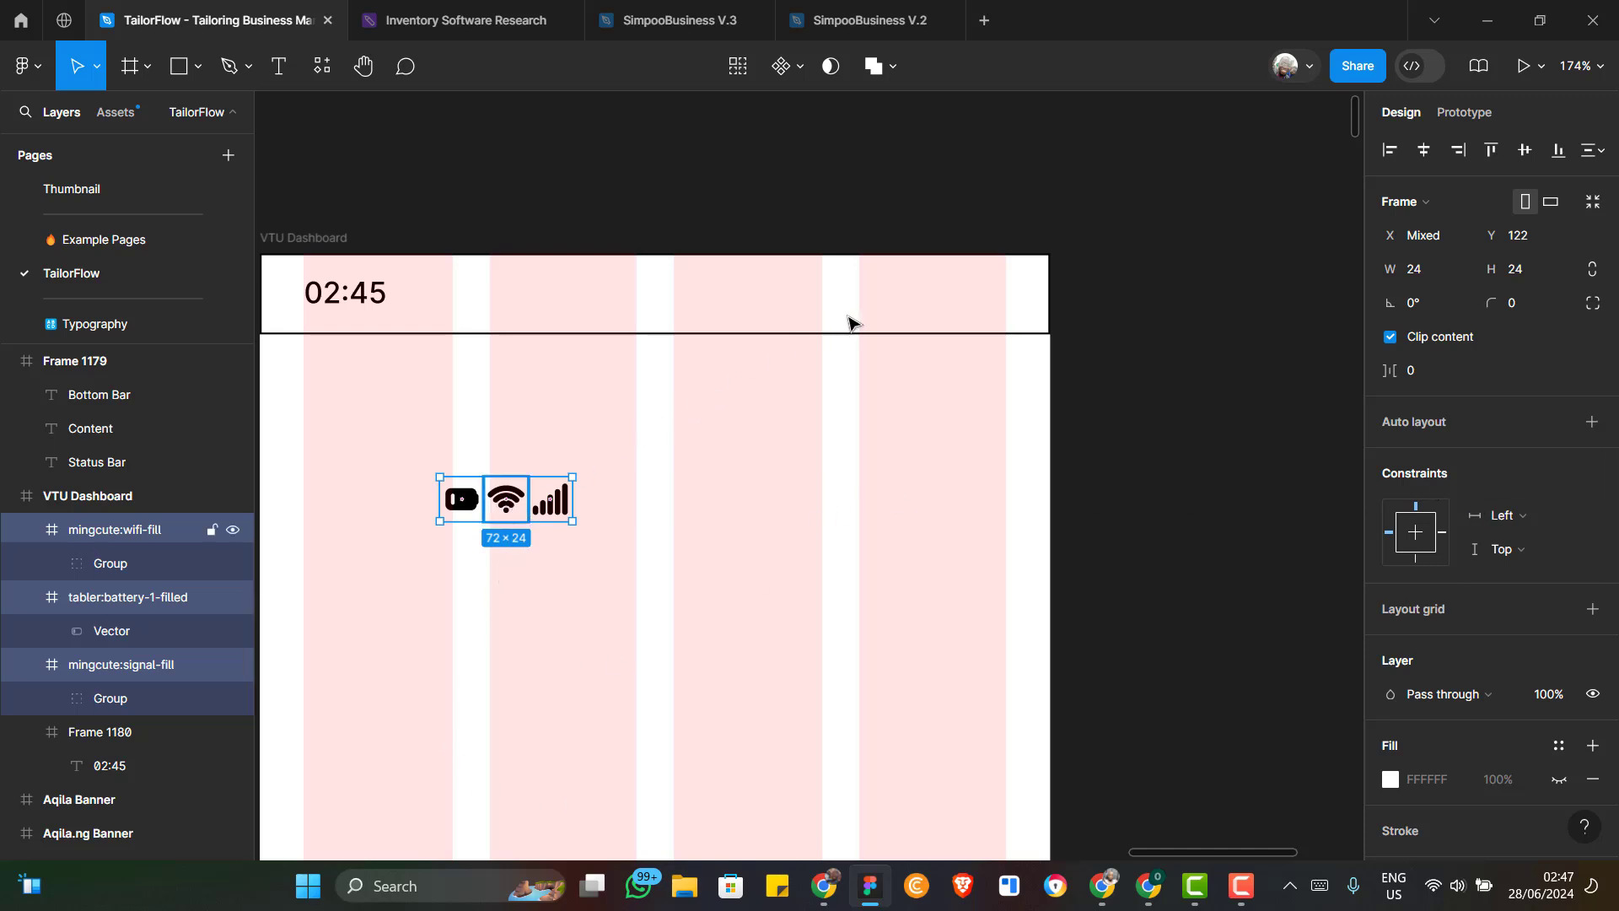
left_click_drag(928, 303, 950, 309)
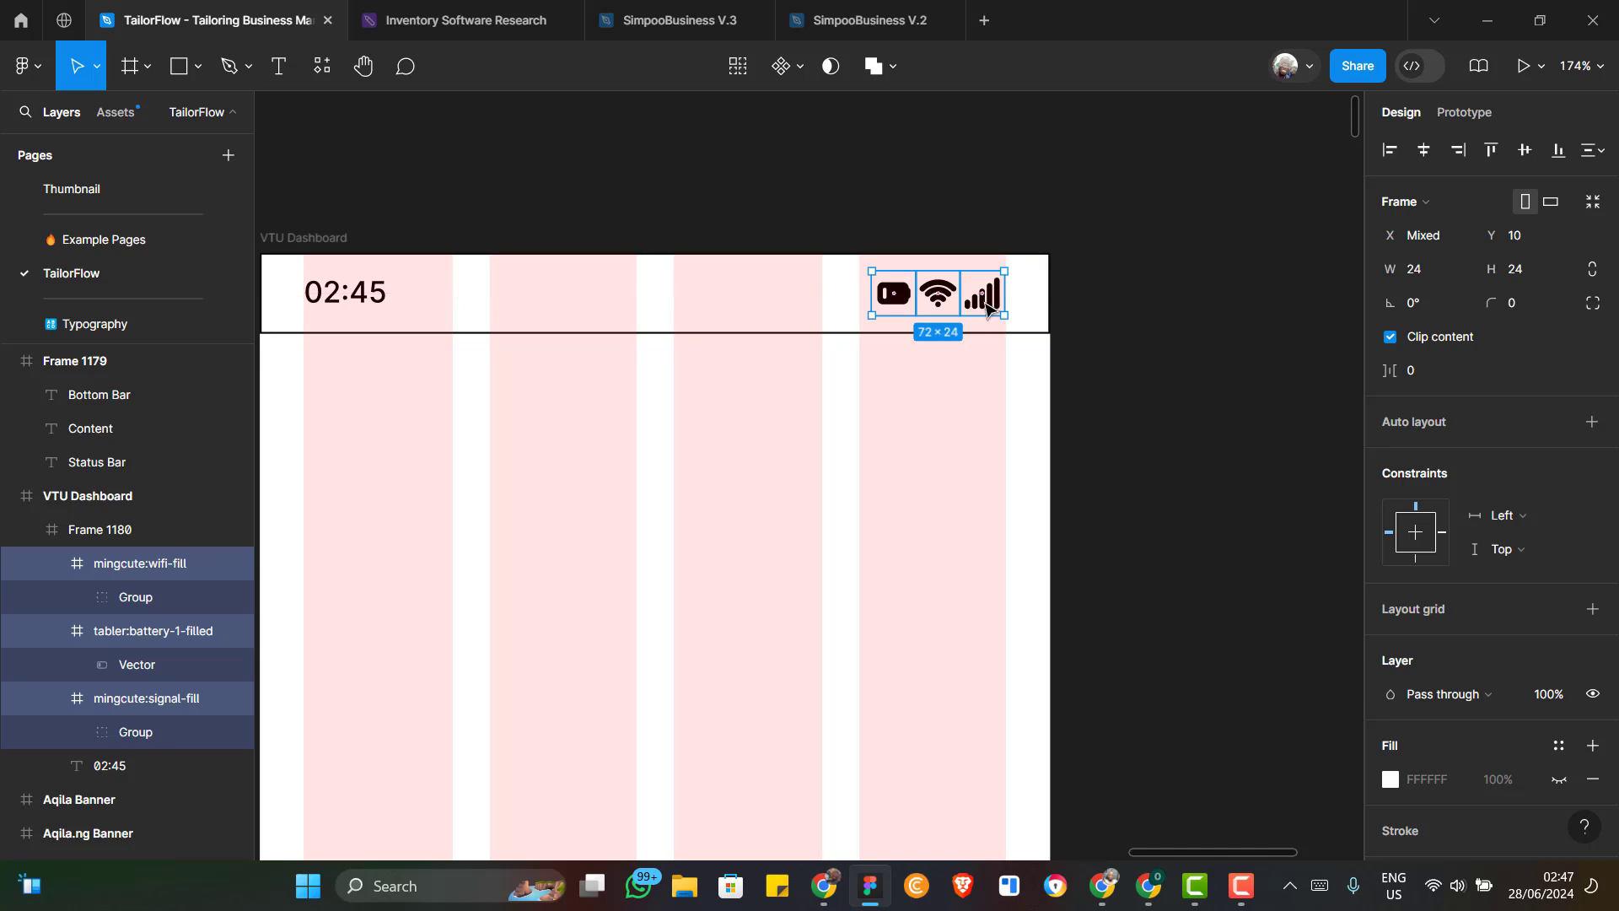
scroll(1046, 310, "up", 3)
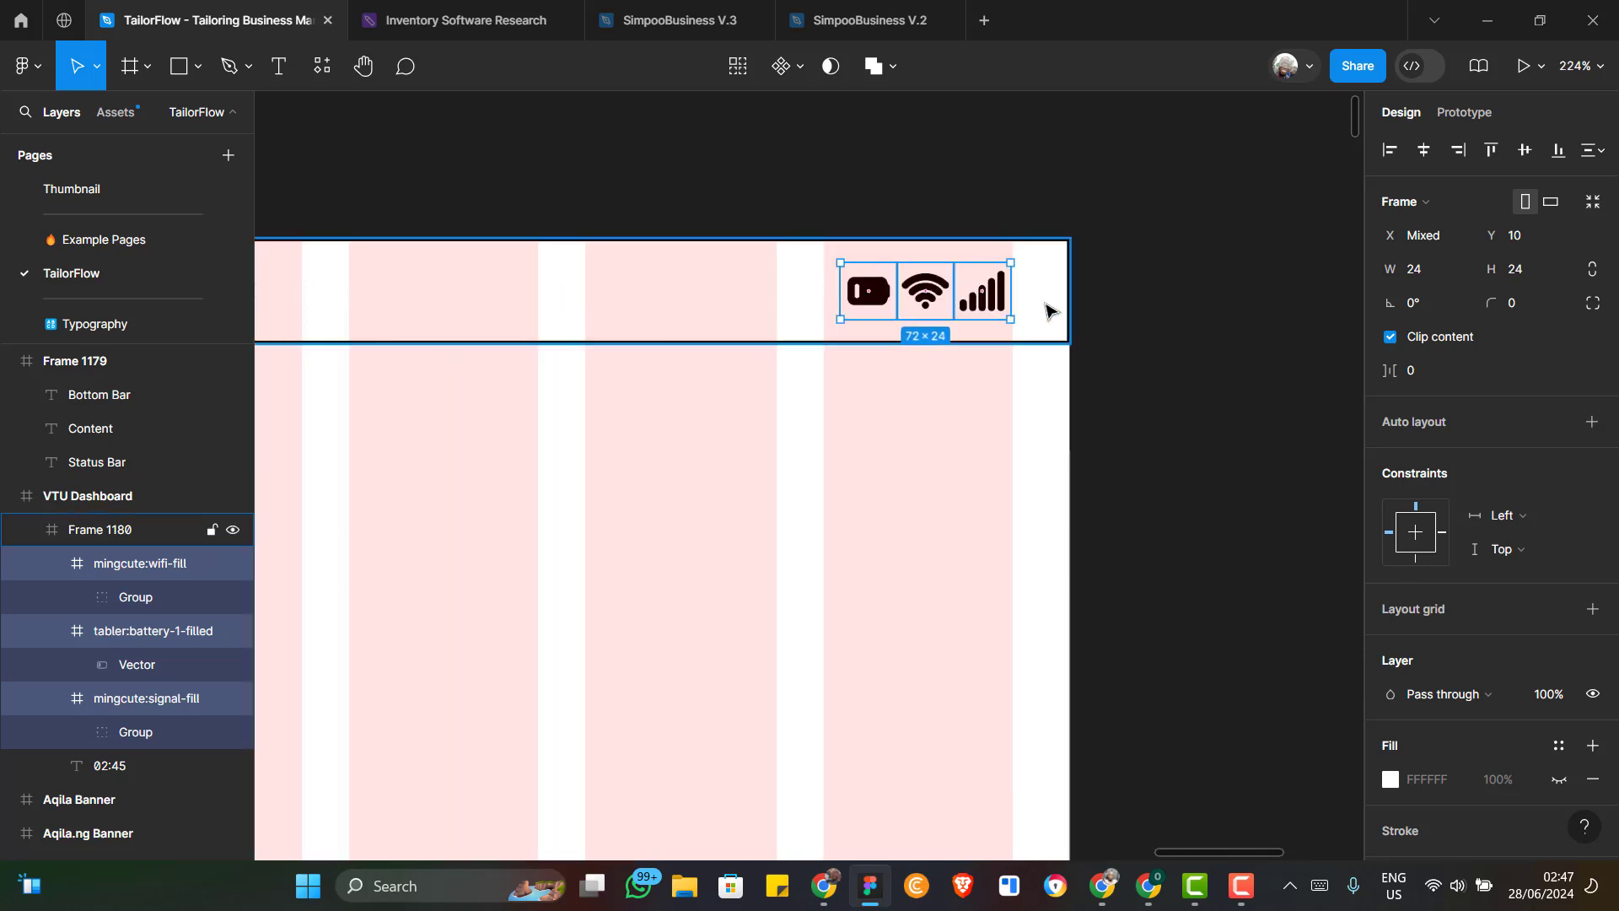
key("Right")
key("Right")
key("Right")
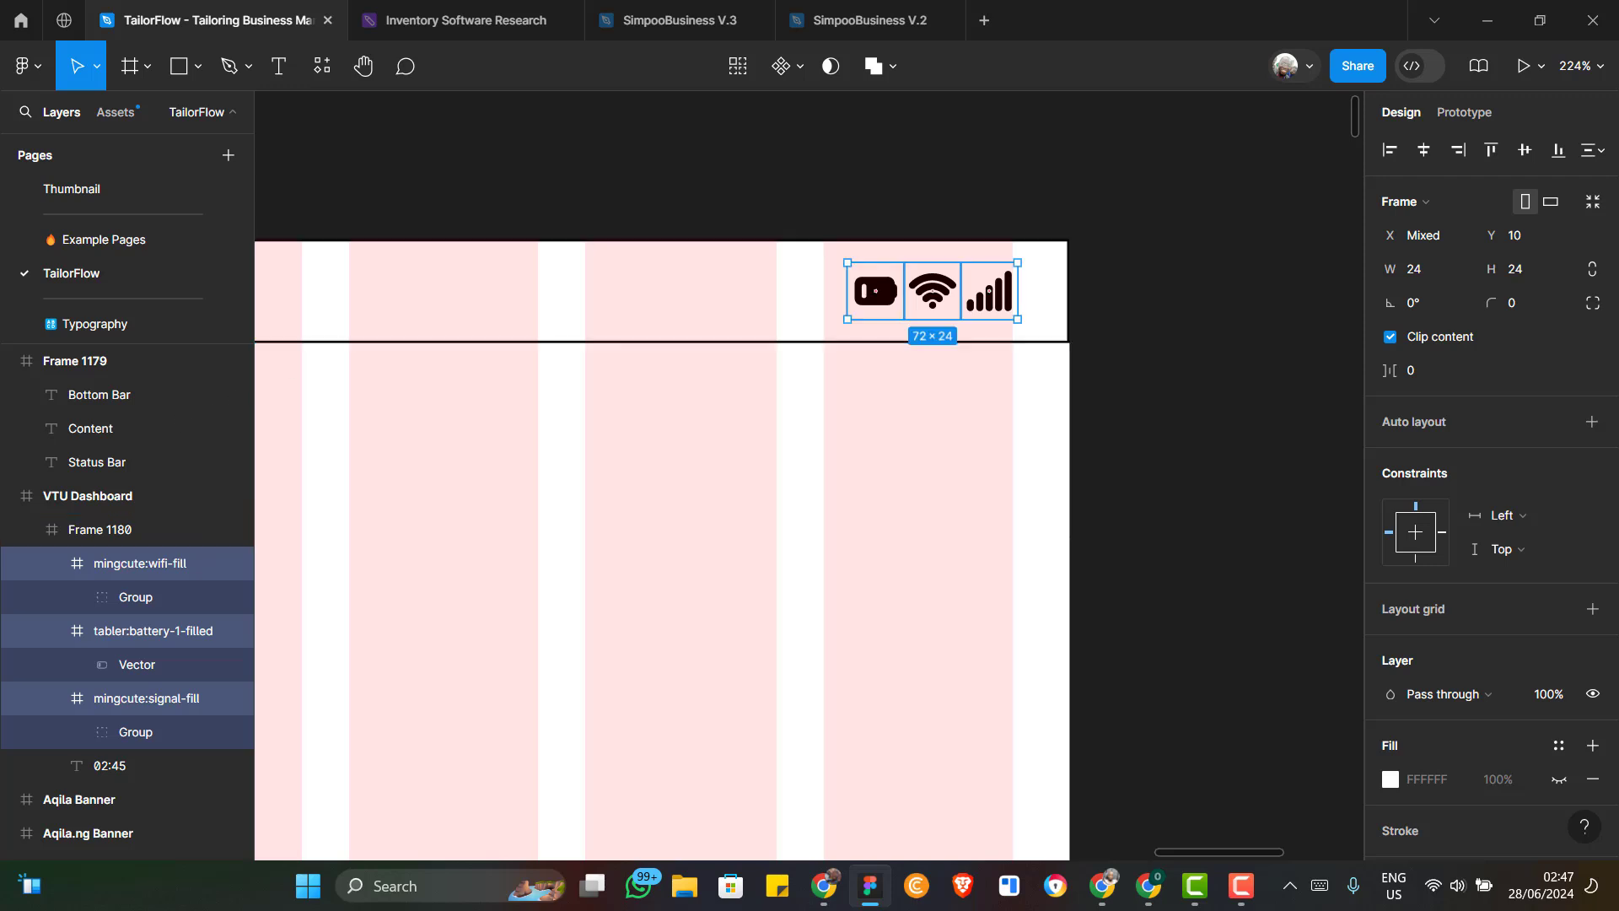
Combine the battery, Wi-Fi and signal icons in the status bar into one auto layout frame
key("alt+Tab")
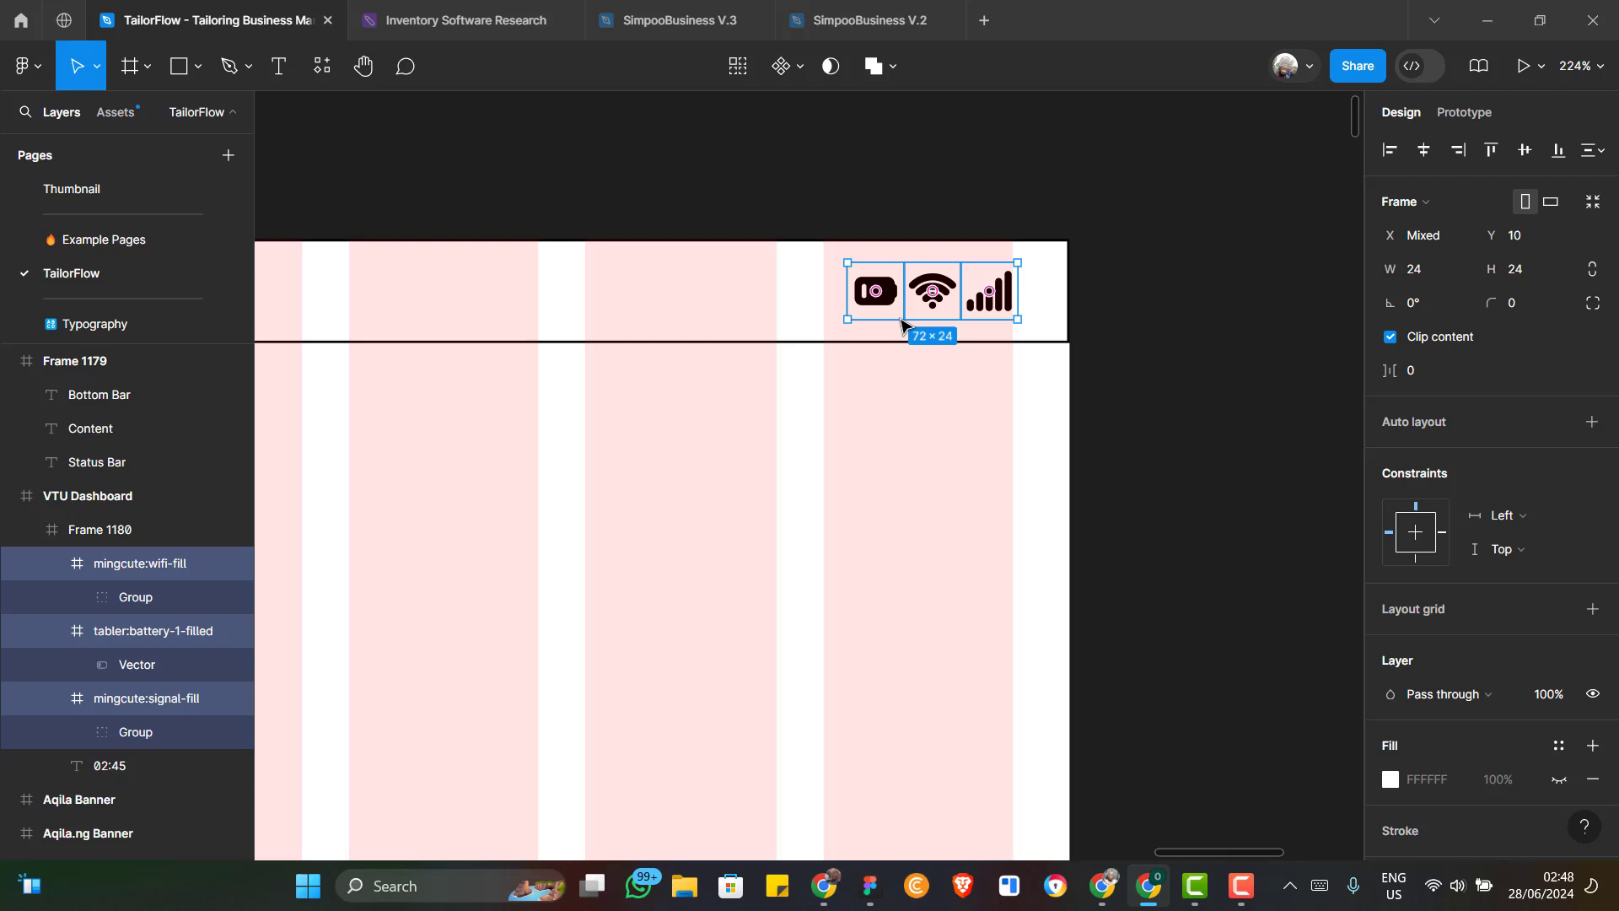
left_click(1003, 302)
left_click(1005, 309)
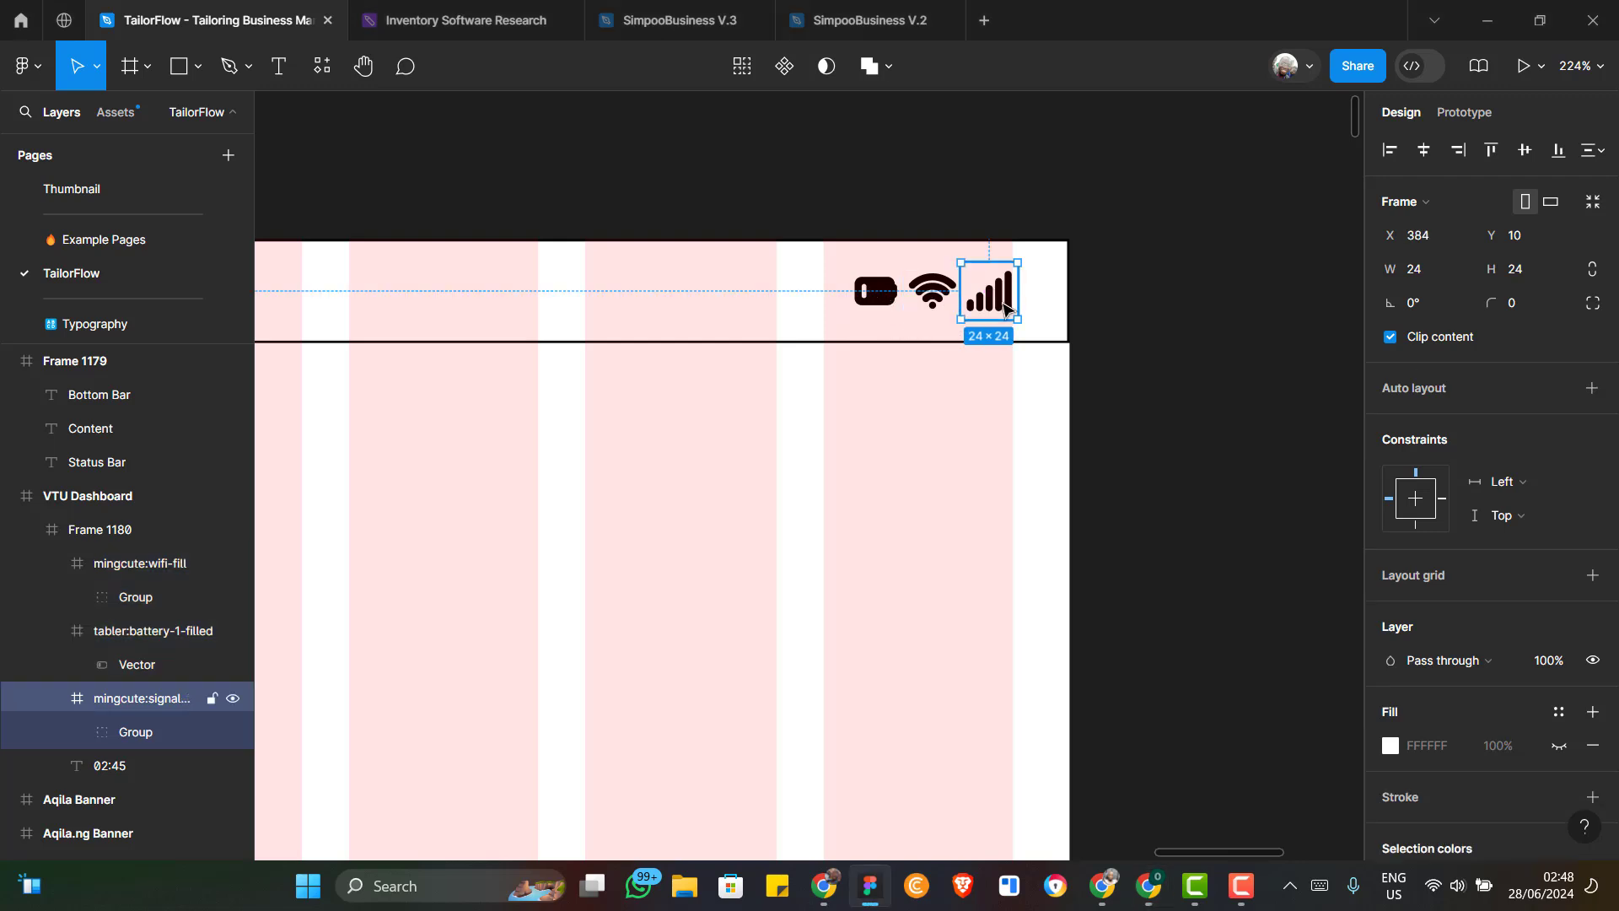
scroll(1004, 309, "up", 3)
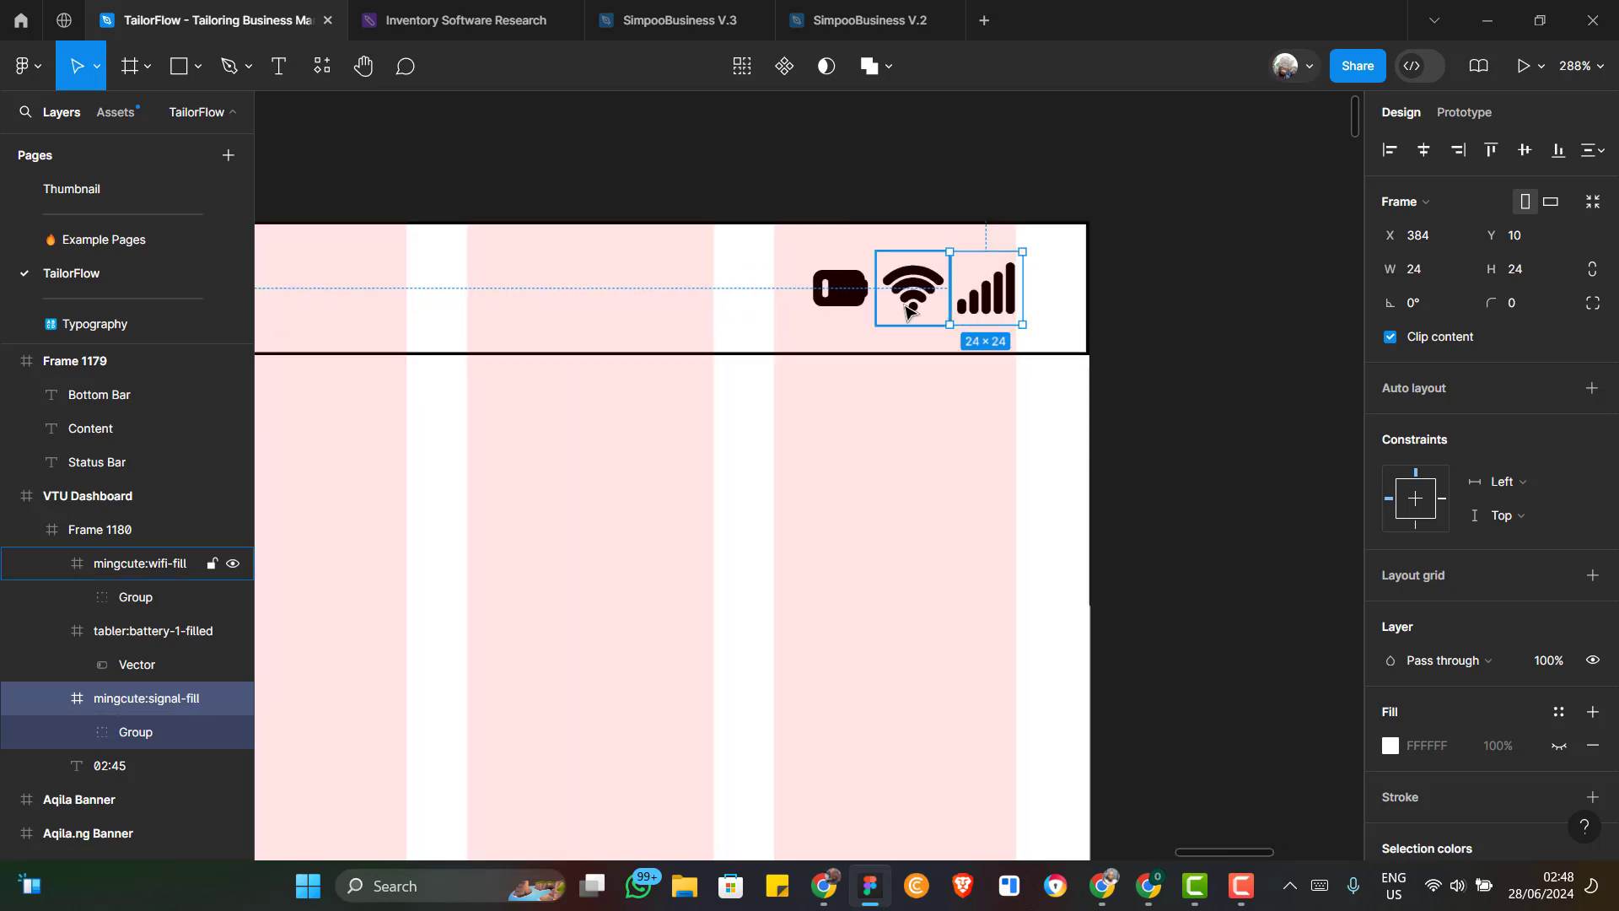
left_click(854, 304, "shift")
left_click(846, 306, "shift")
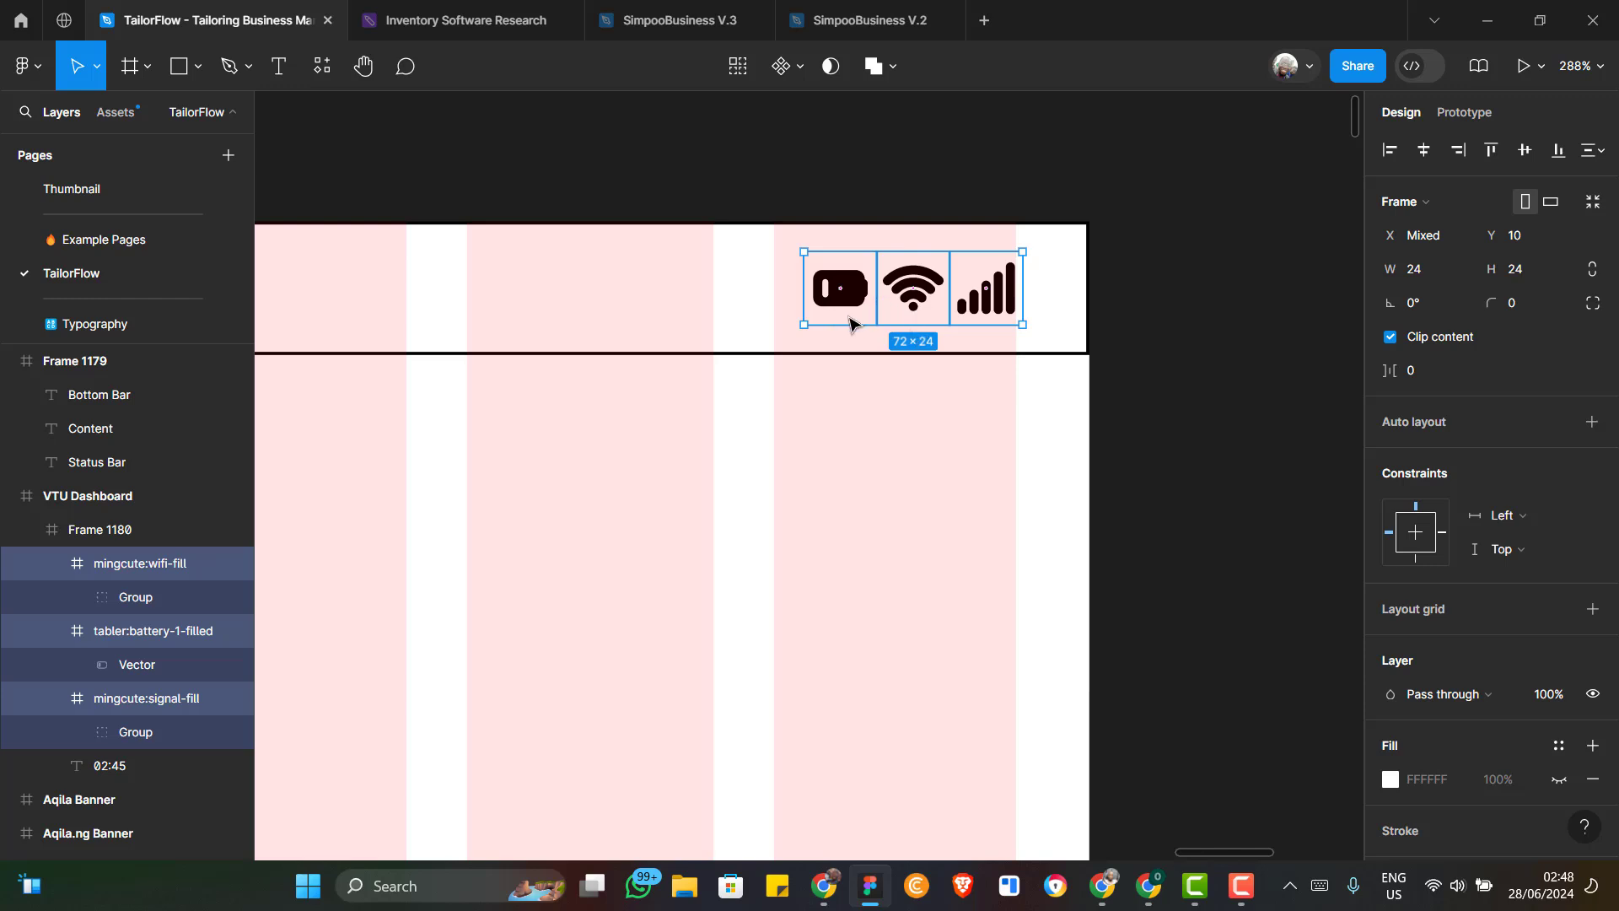
key("shift+a")
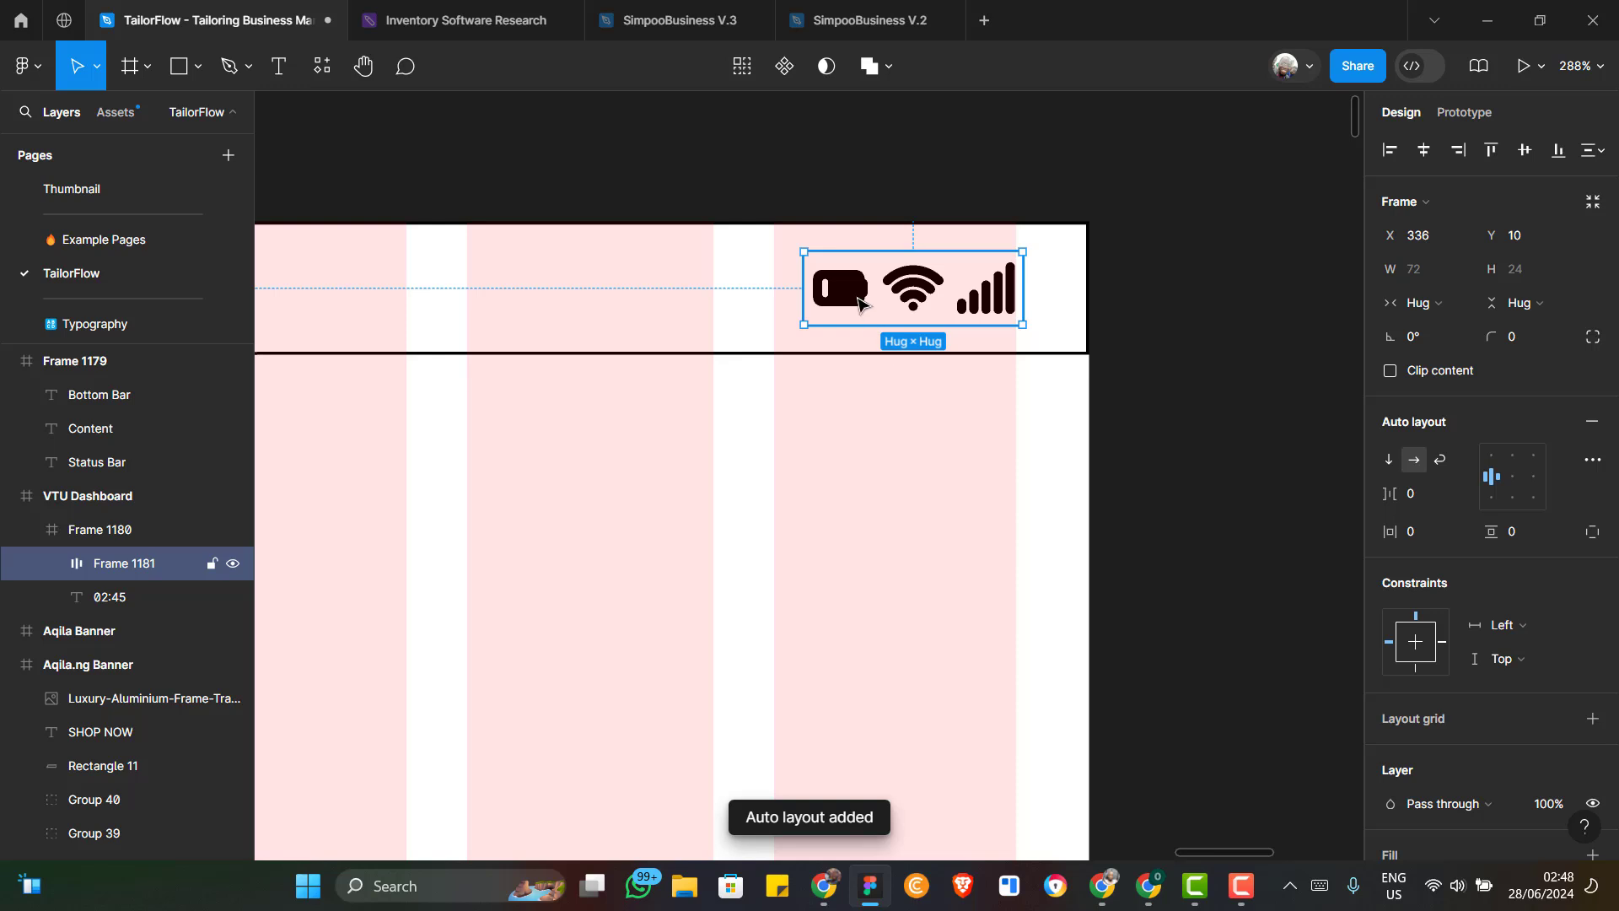
Reorder the icons inside the auto layout frame so the battery comes last, after the Wi-Fi and signal icons
double_click(840, 291)
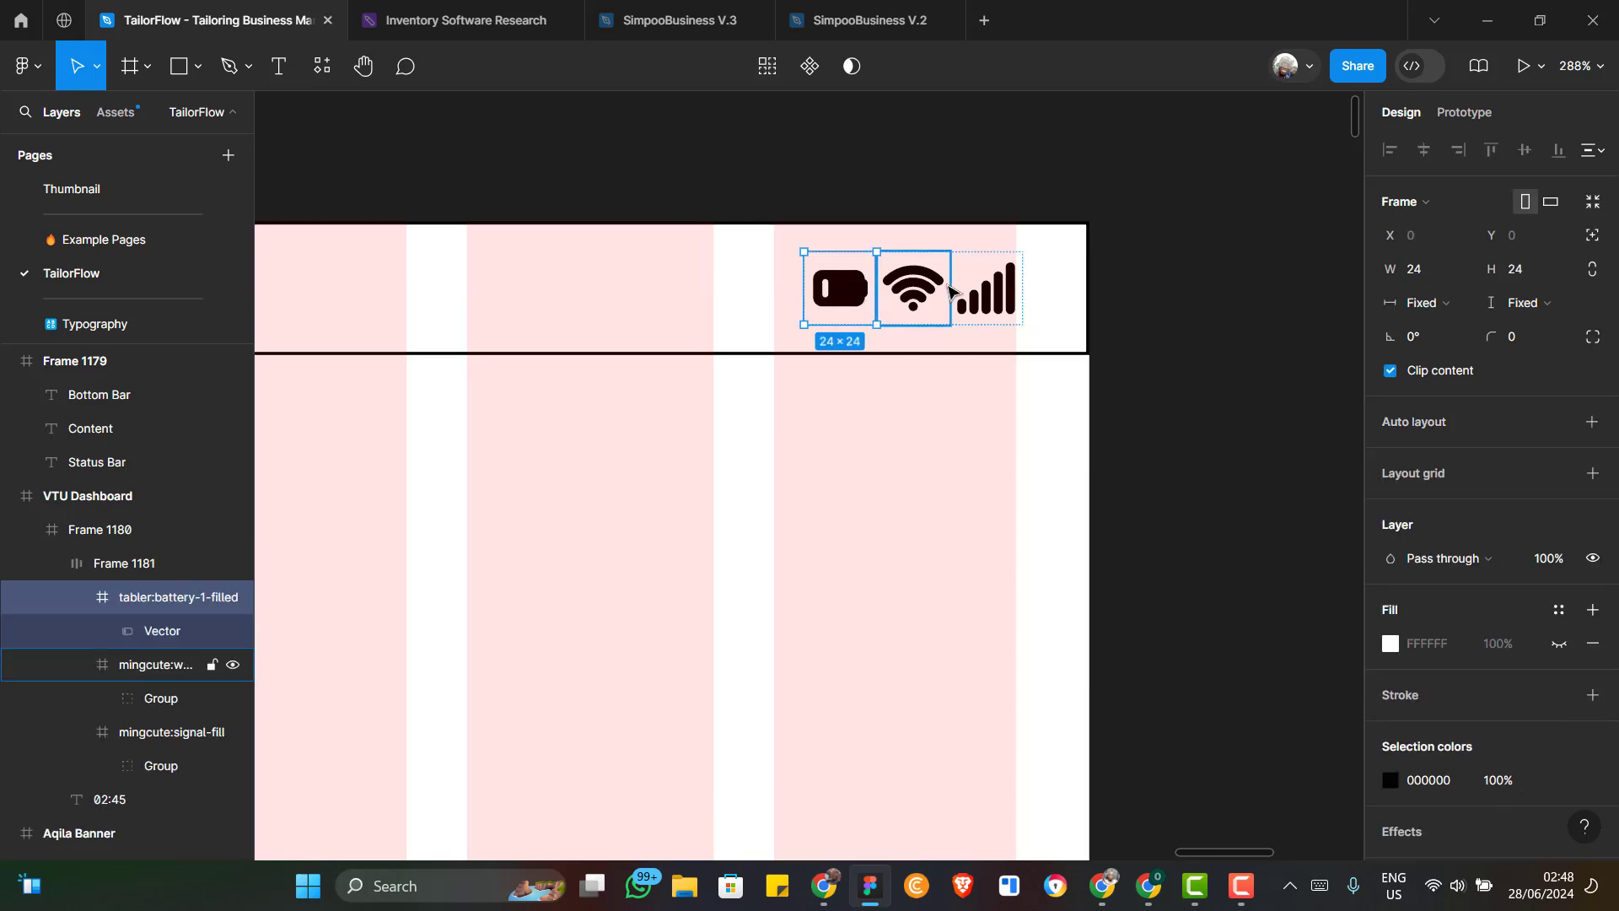
key("Right")
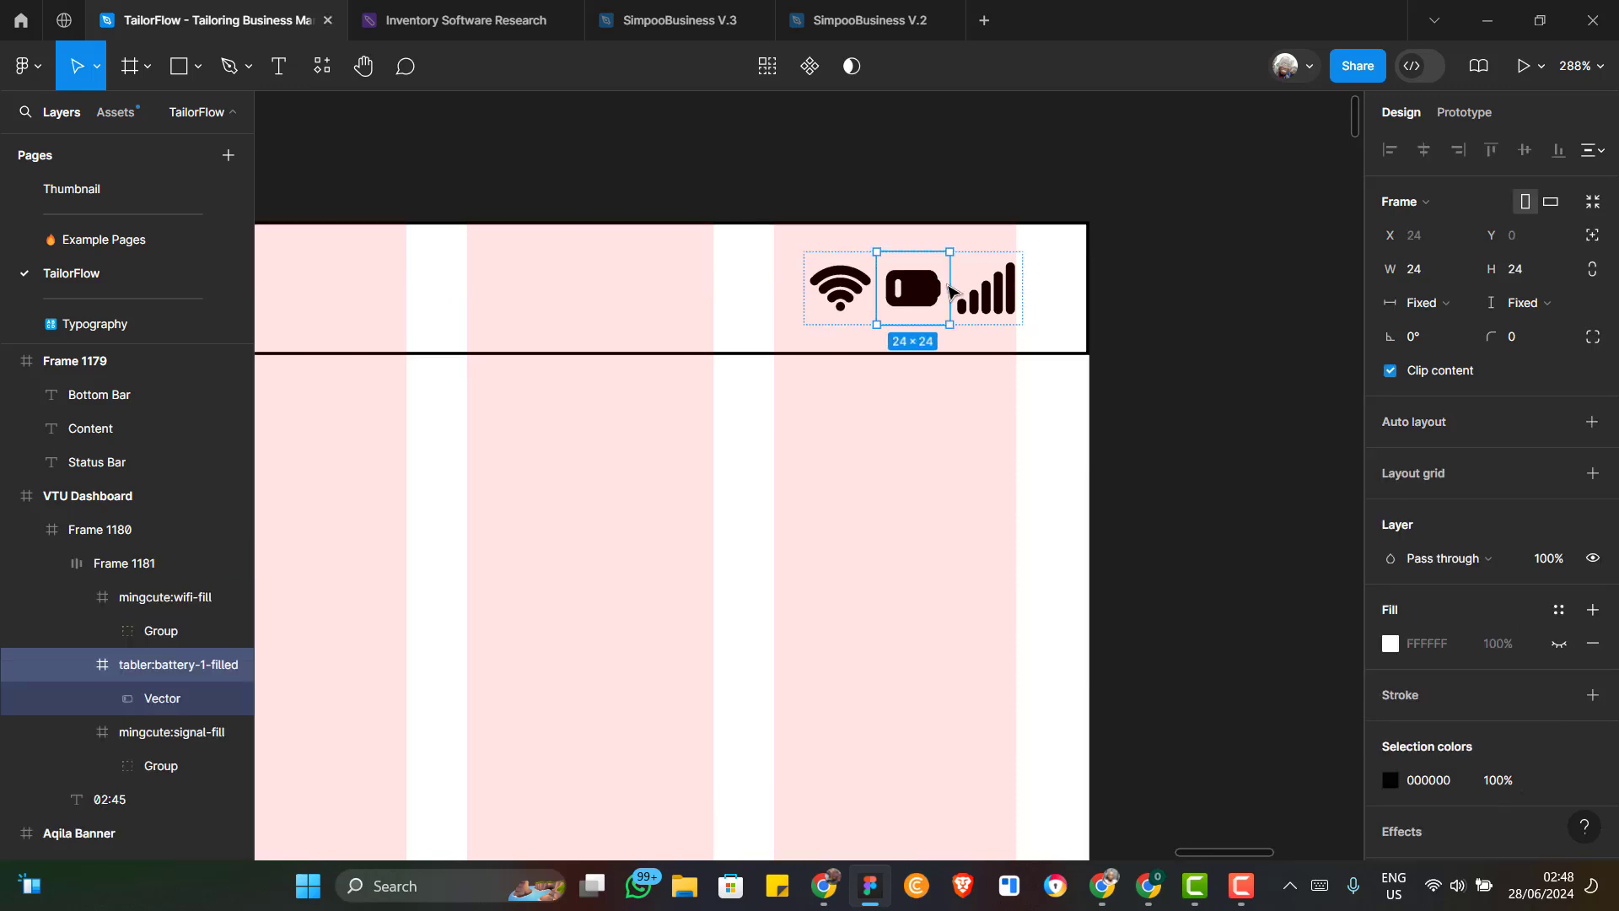
key("Right")
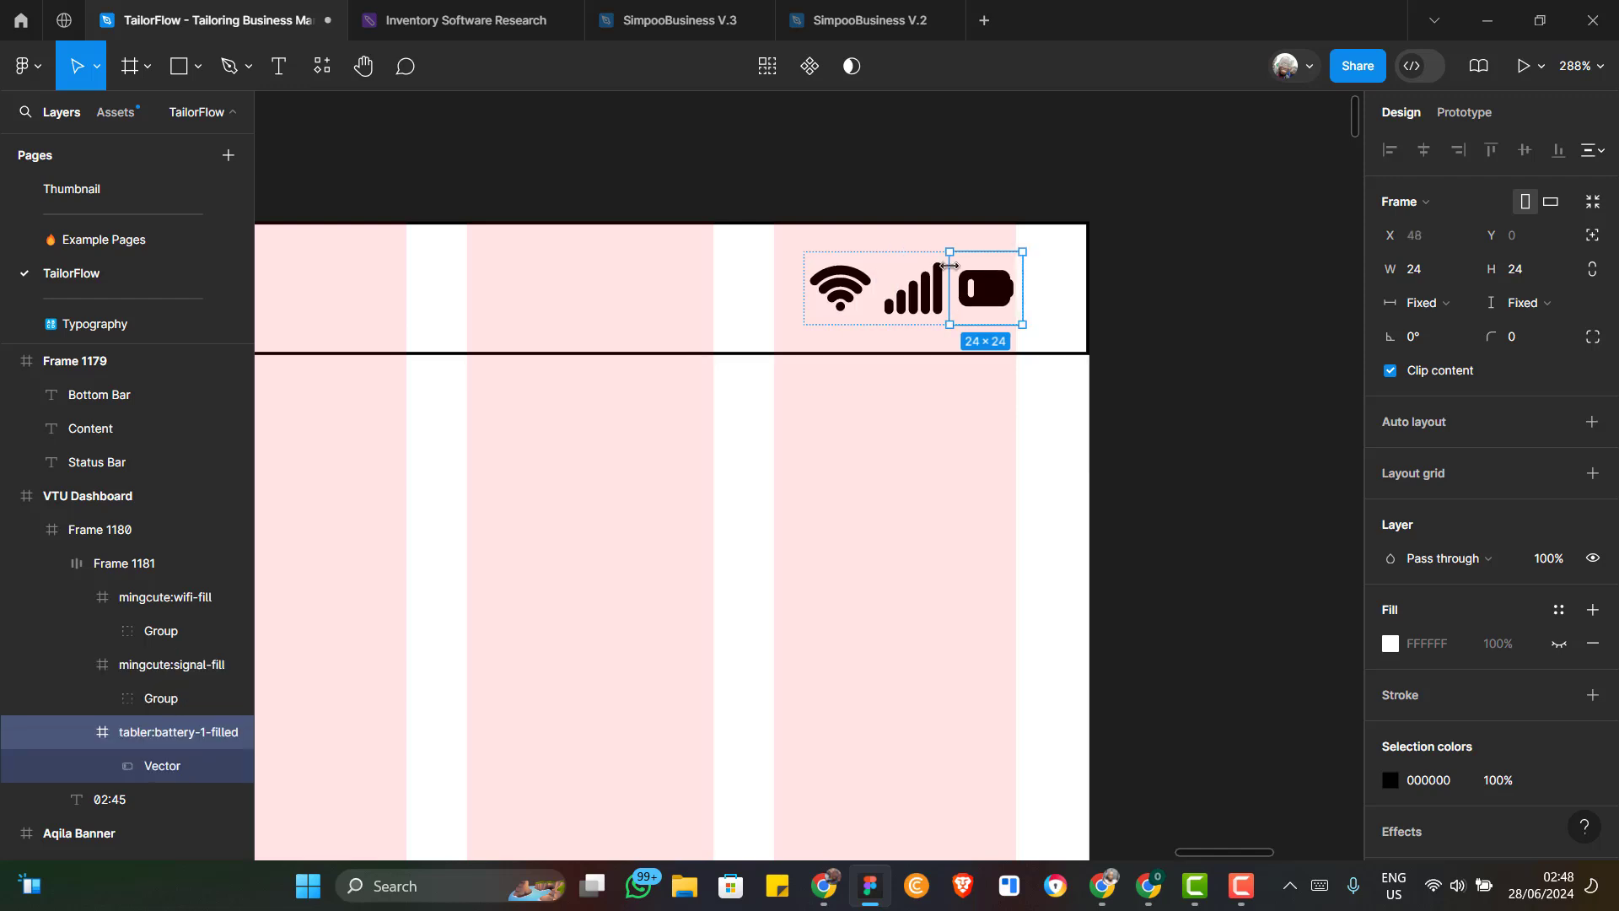
scroll(972, 508, "down", 3, "ctrl")
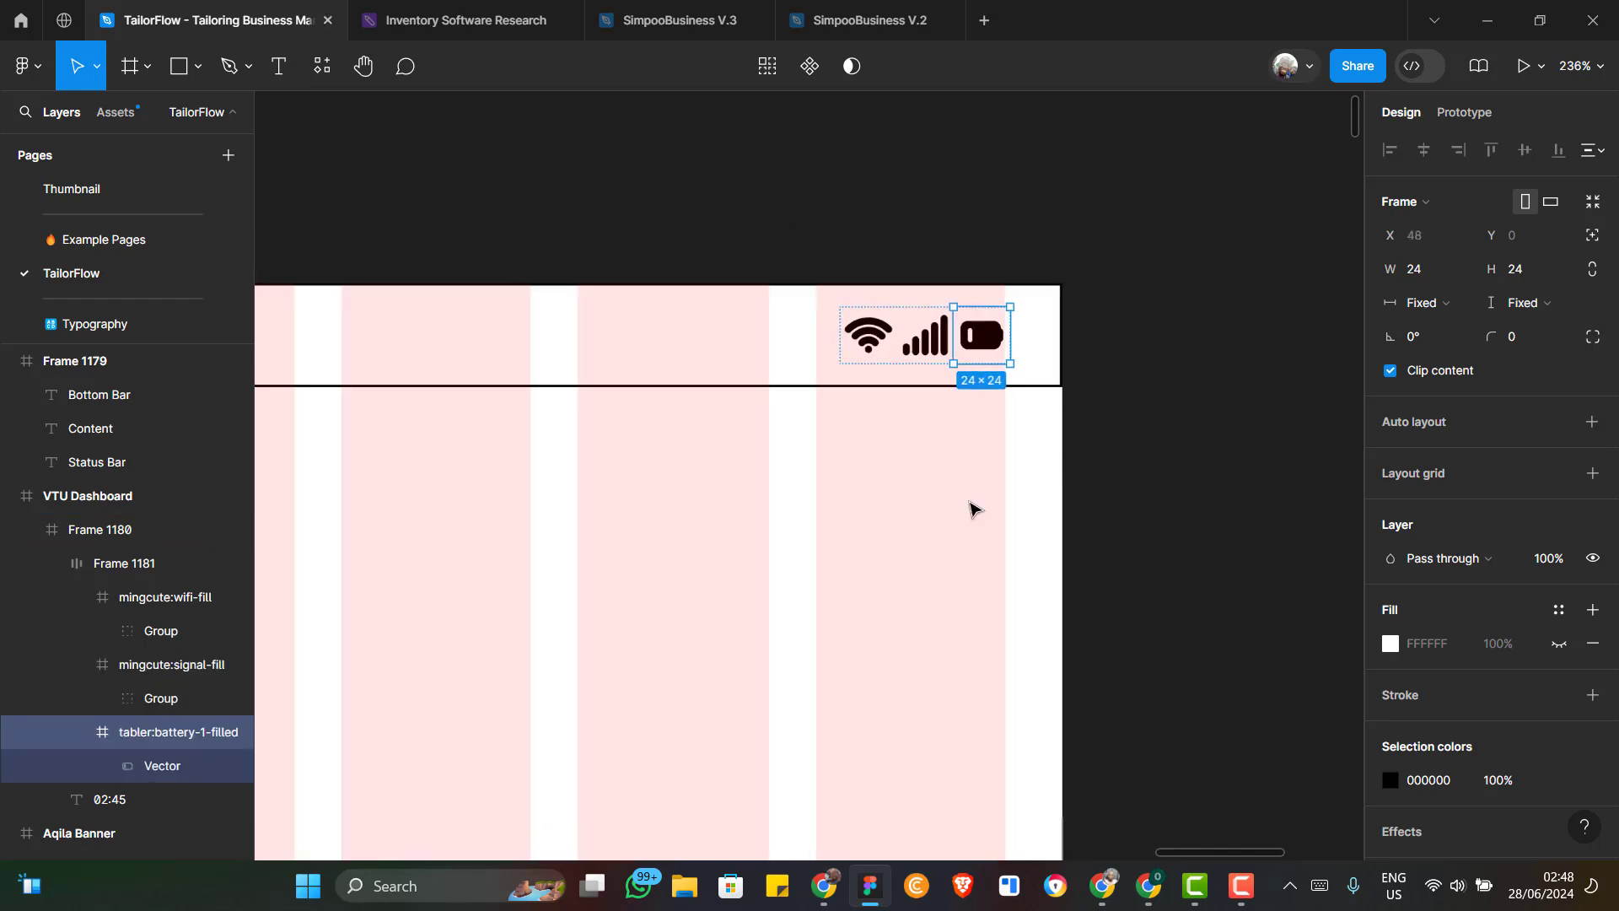
scroll(972, 507, "down", 3, "ctrl")
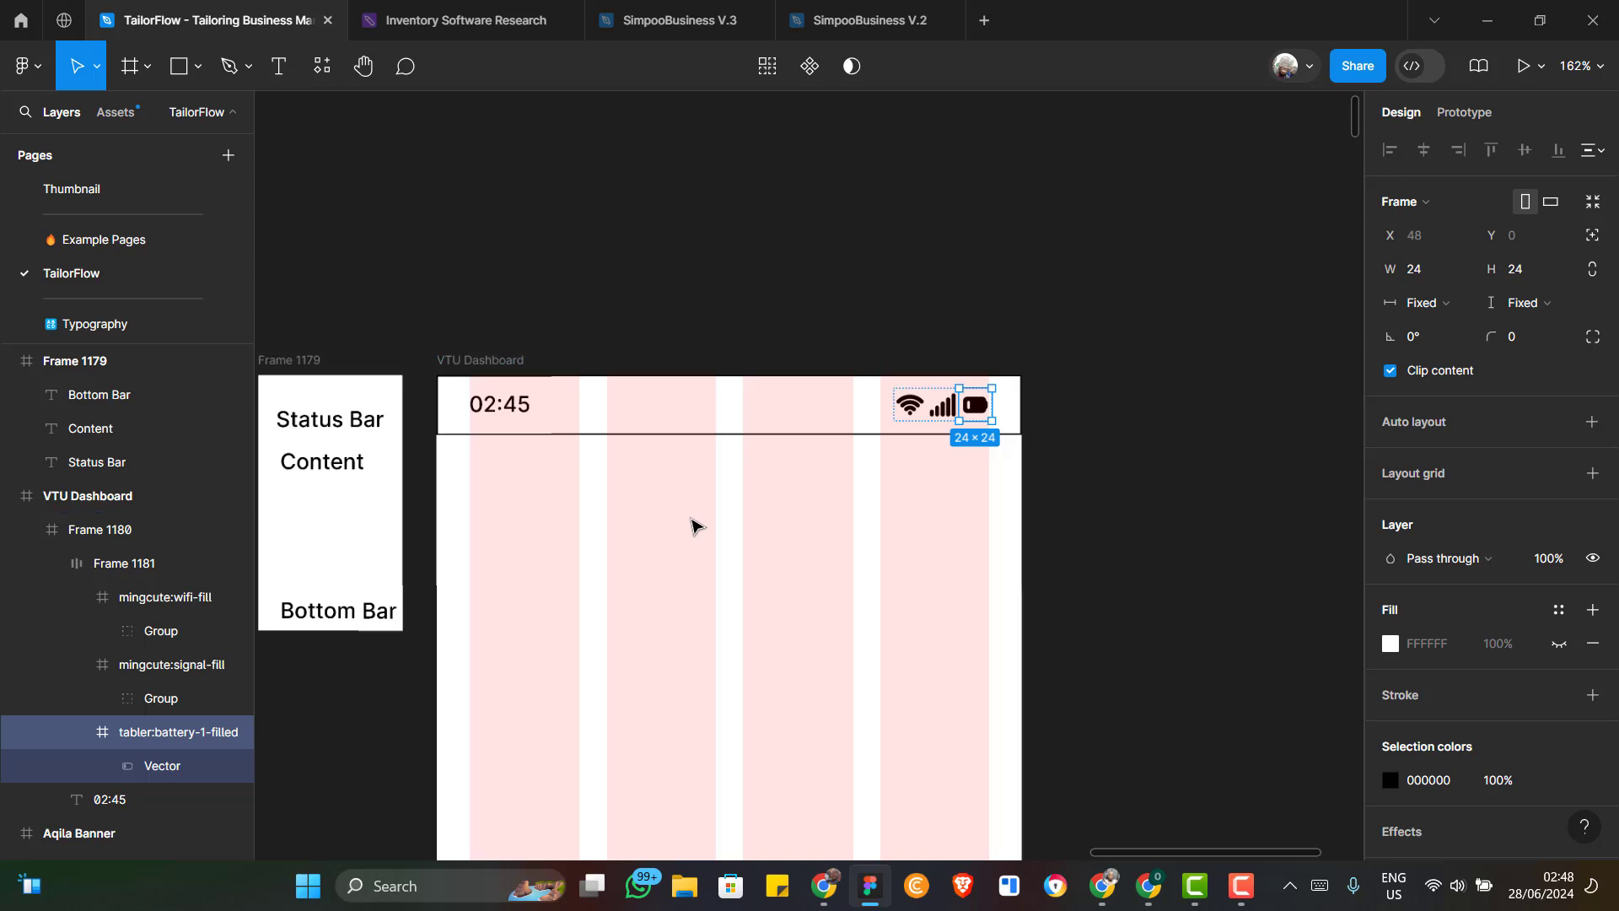
scroll(691, 518, "down", 1)
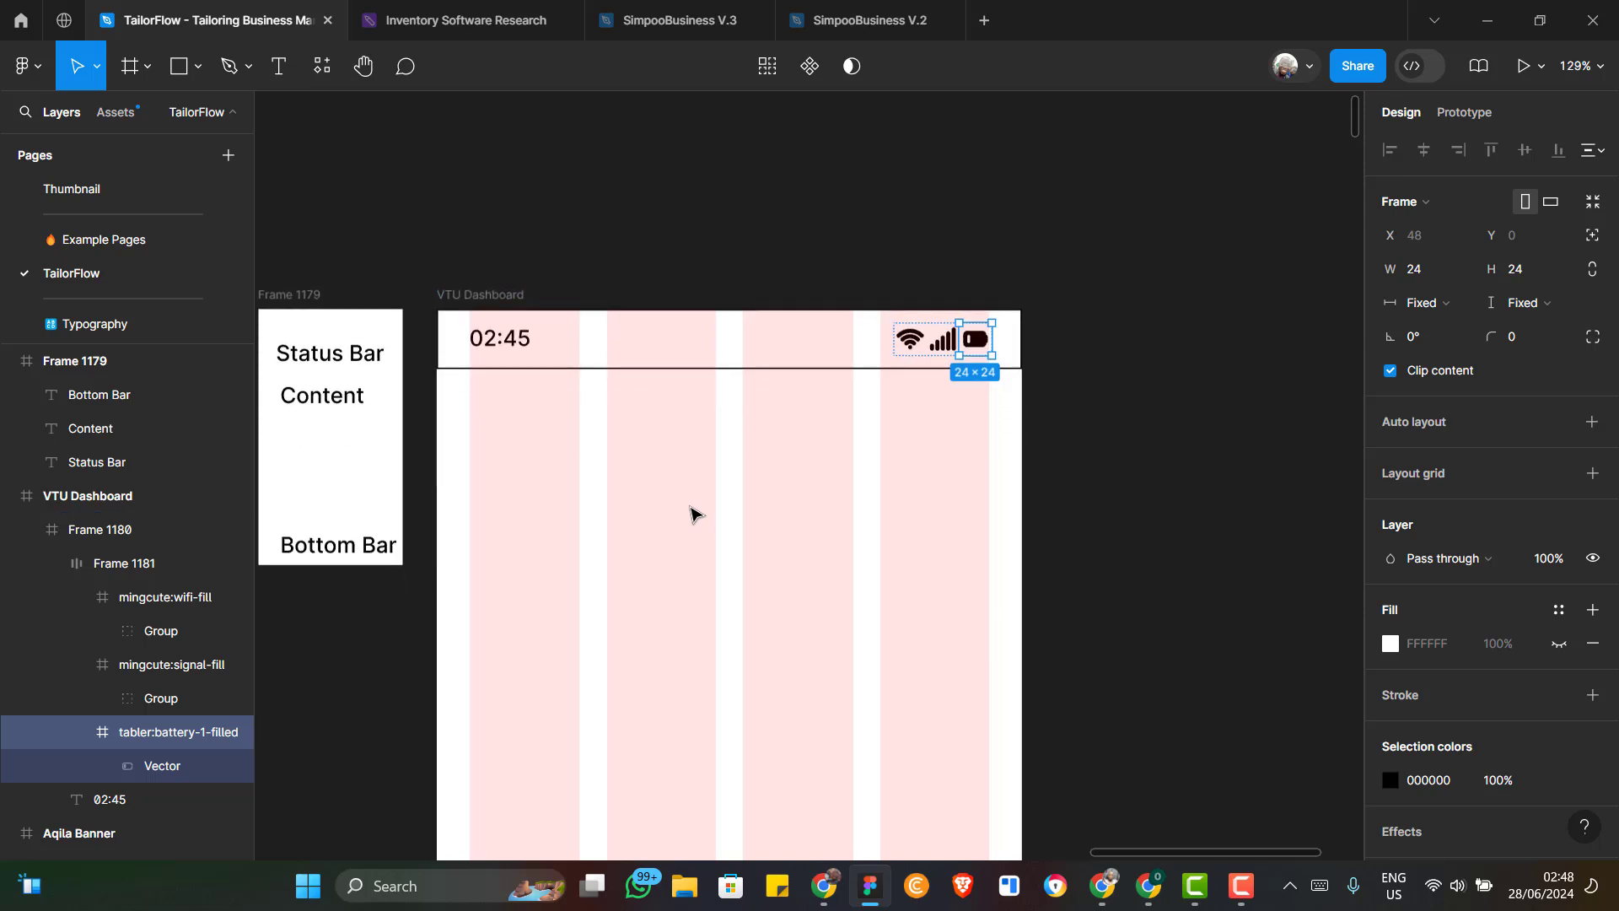
left_click(690, 515)
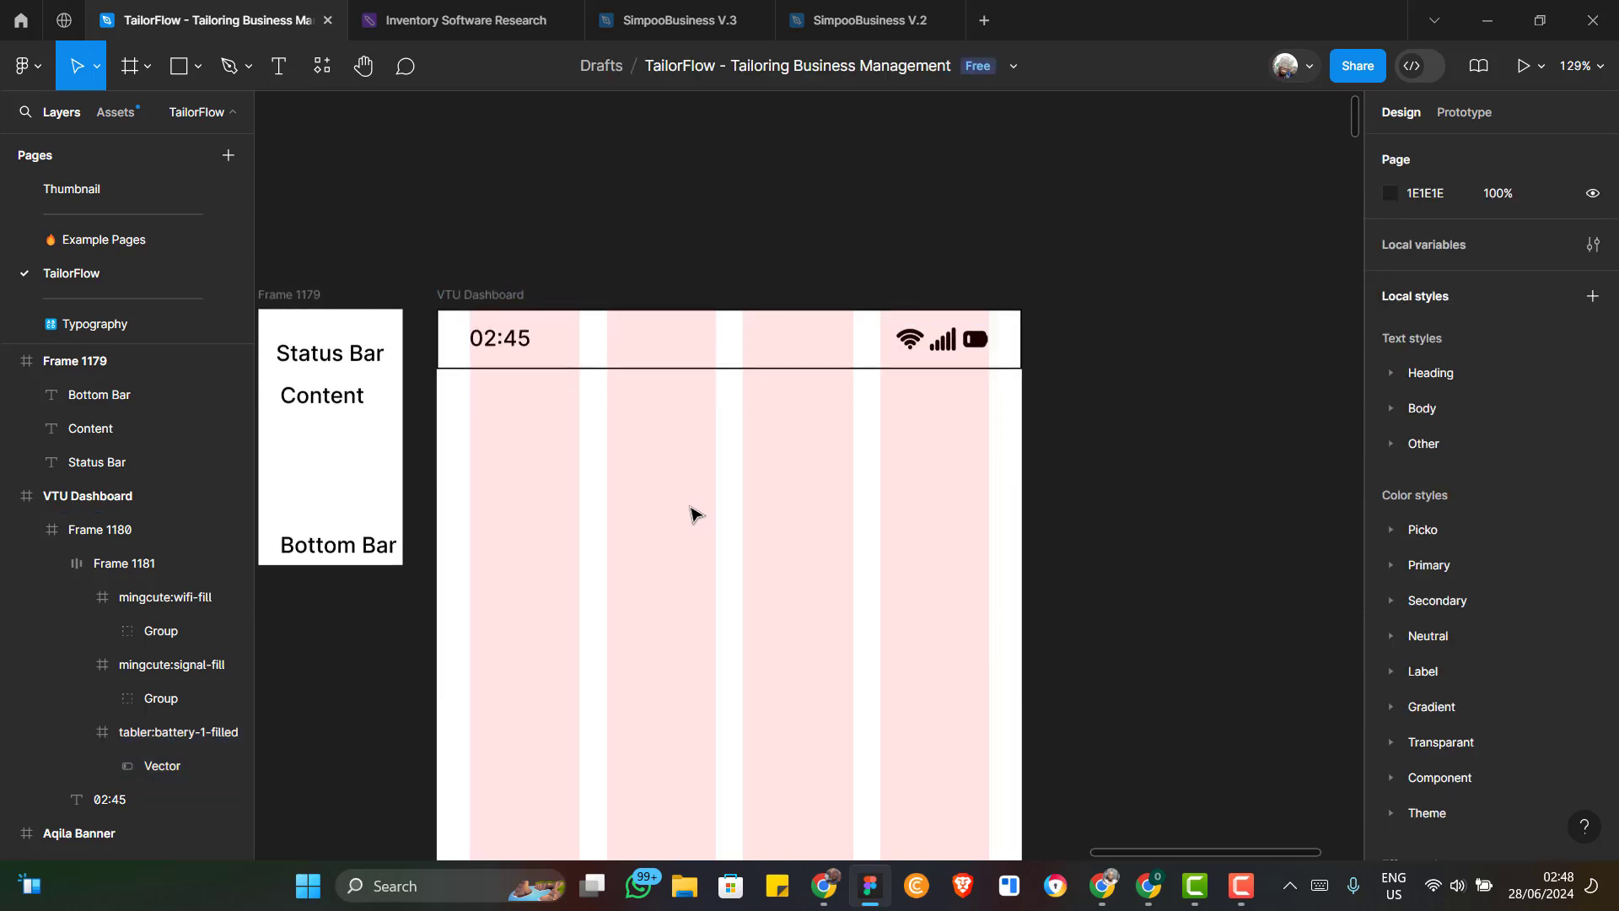
scroll(690, 514, "down", 1)
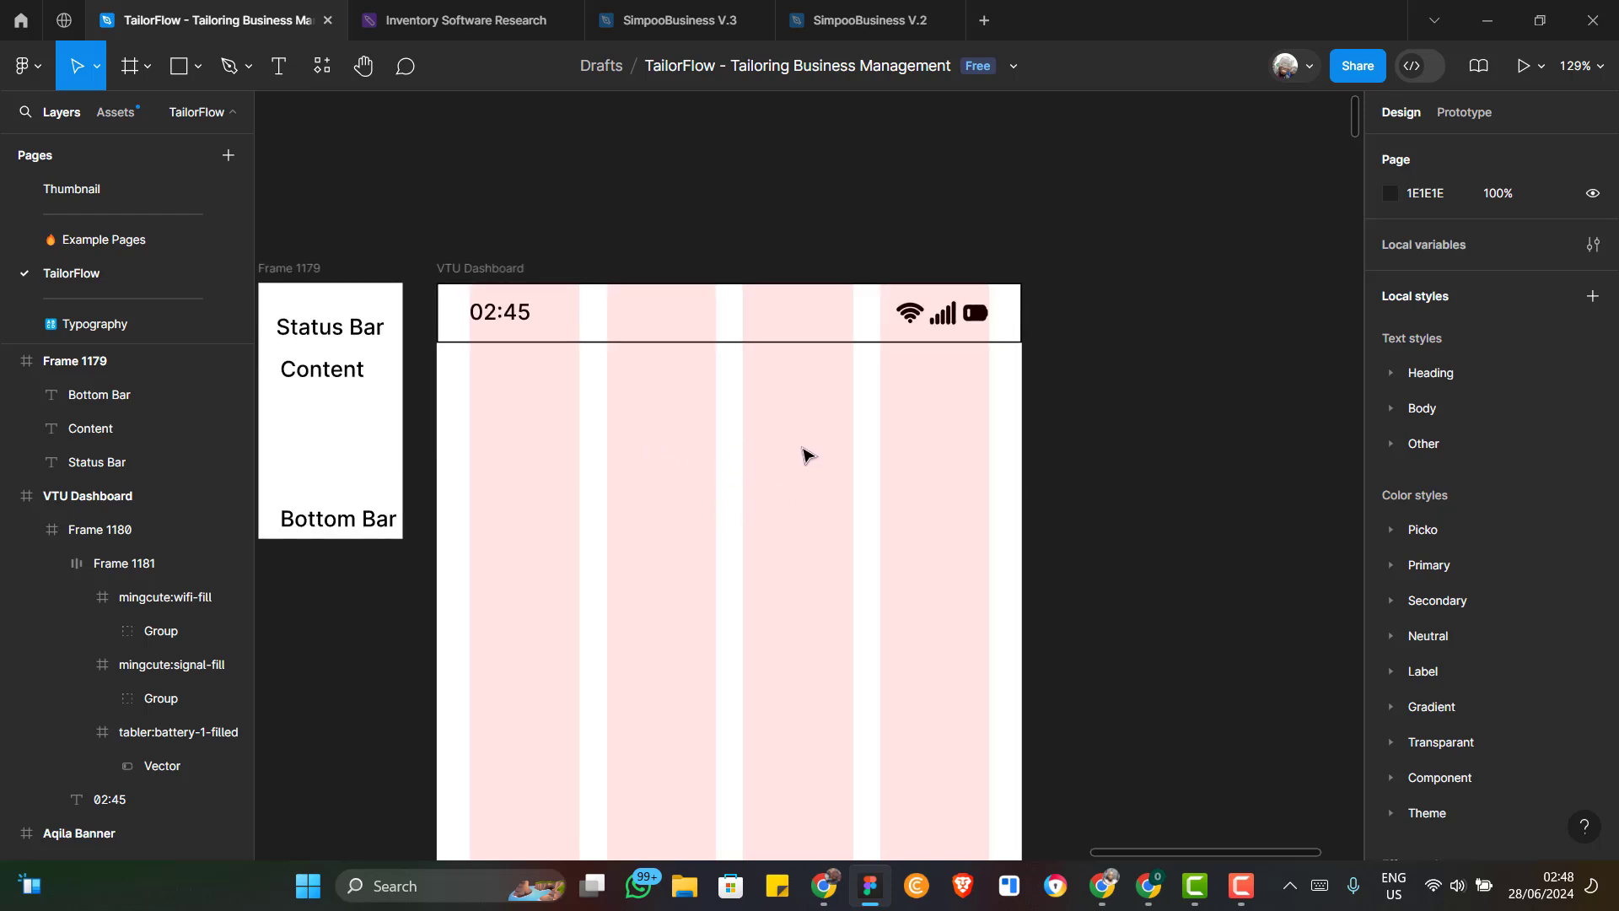
scroll(784, 447, "down", 1)
scroll(374, 413, "down", 2)
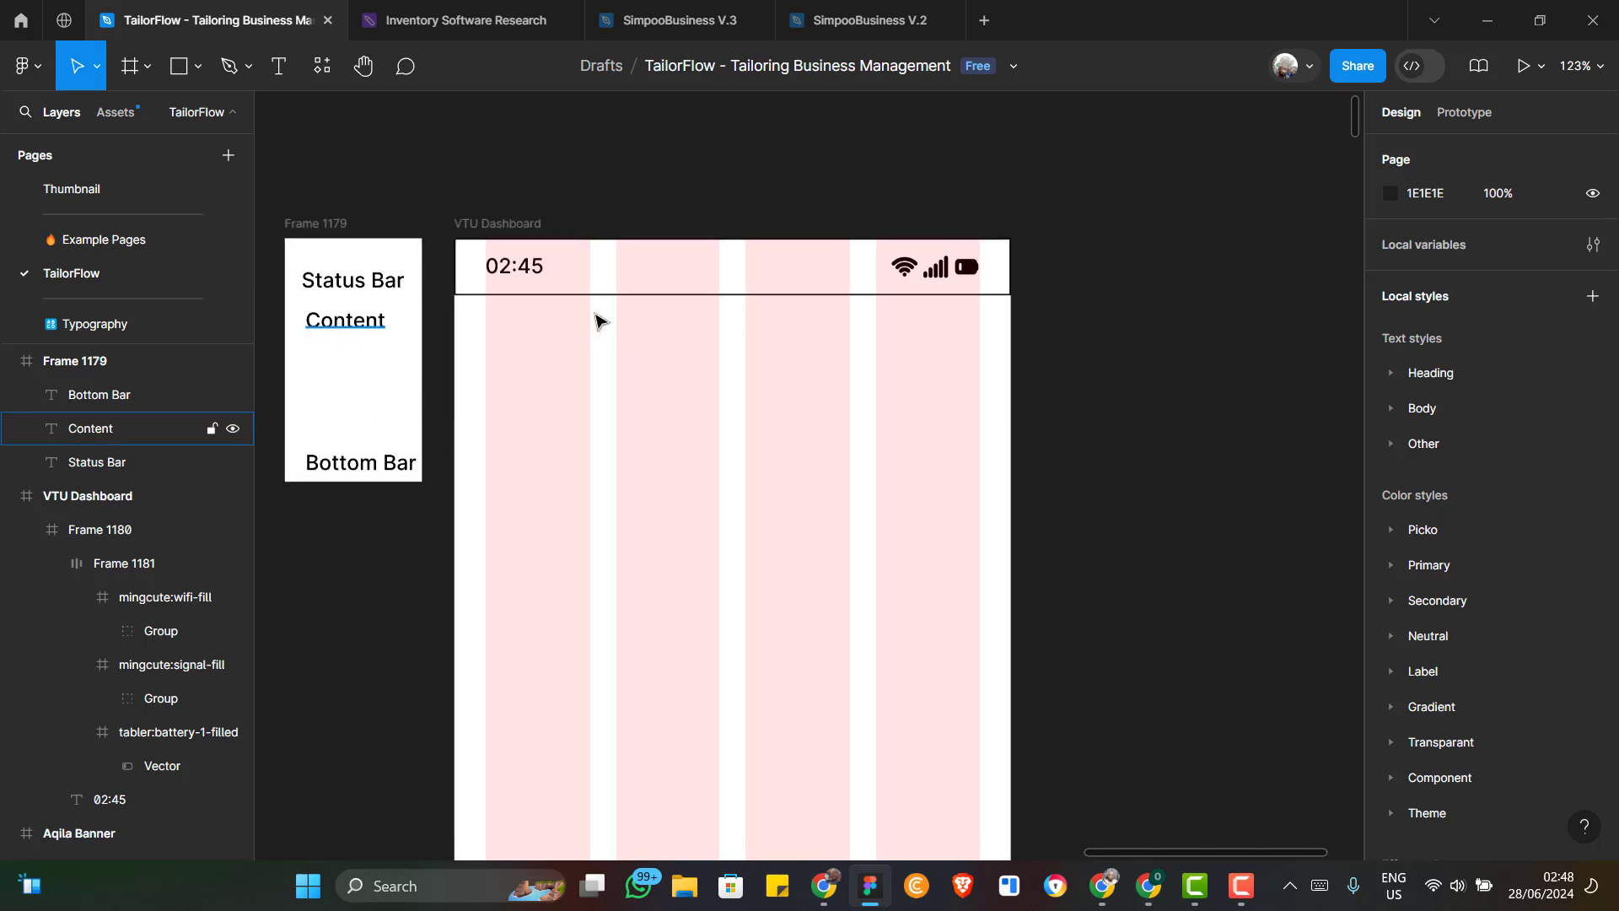
key("alt+Tab")
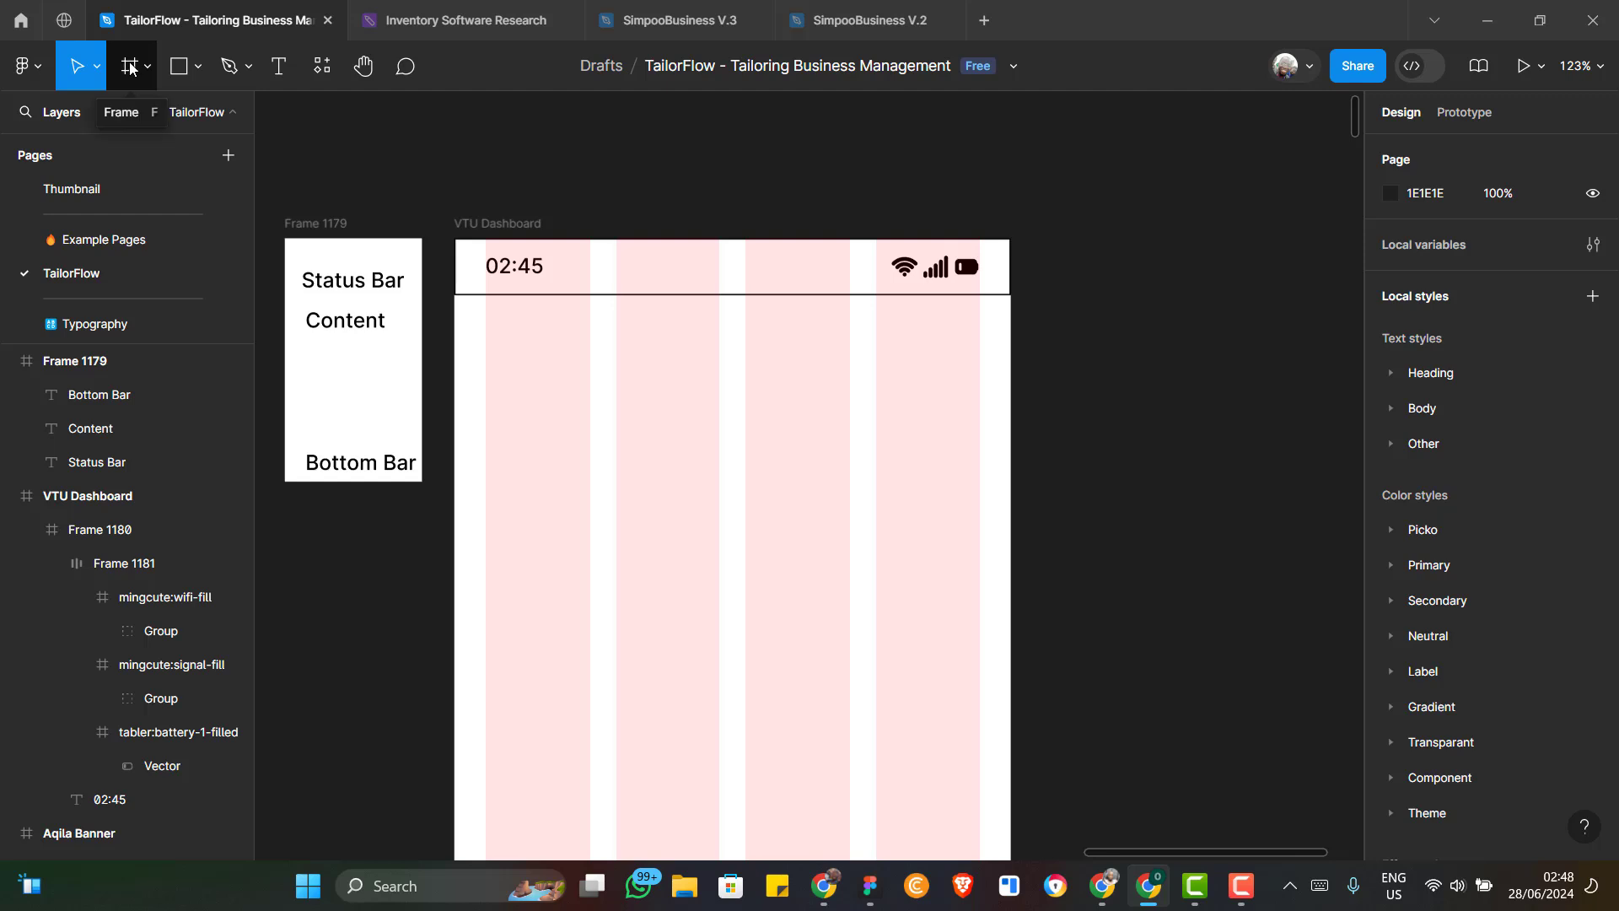
key("alt+Tab")
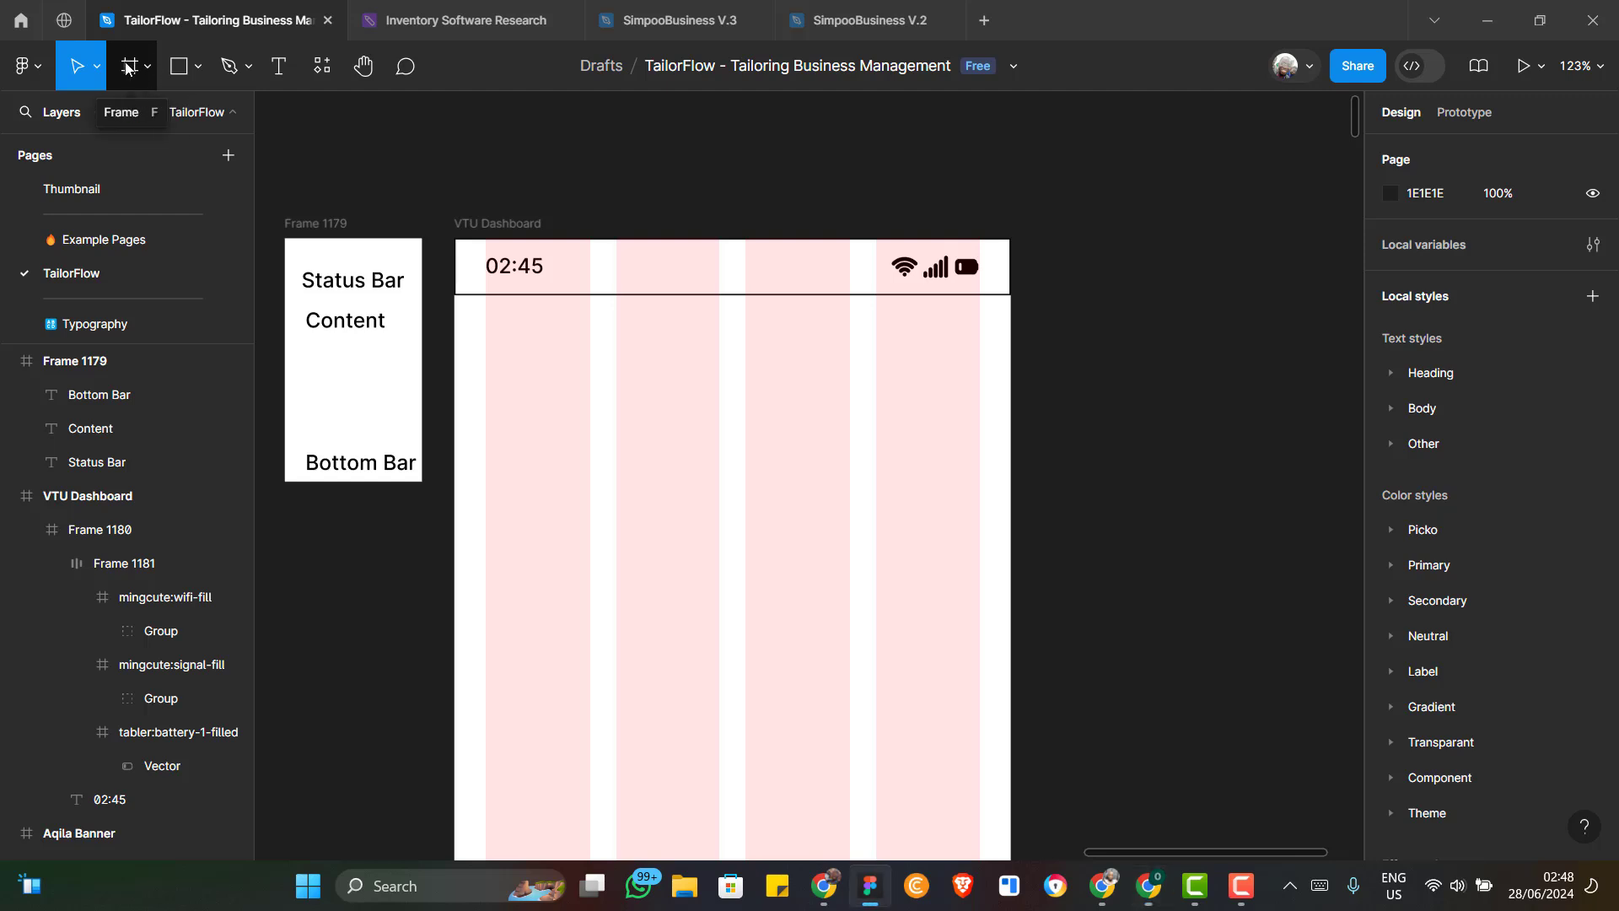
Draw a frame below the status bar and stretch it to the full 430 screen width, with its top edge at Y 44
key("f")
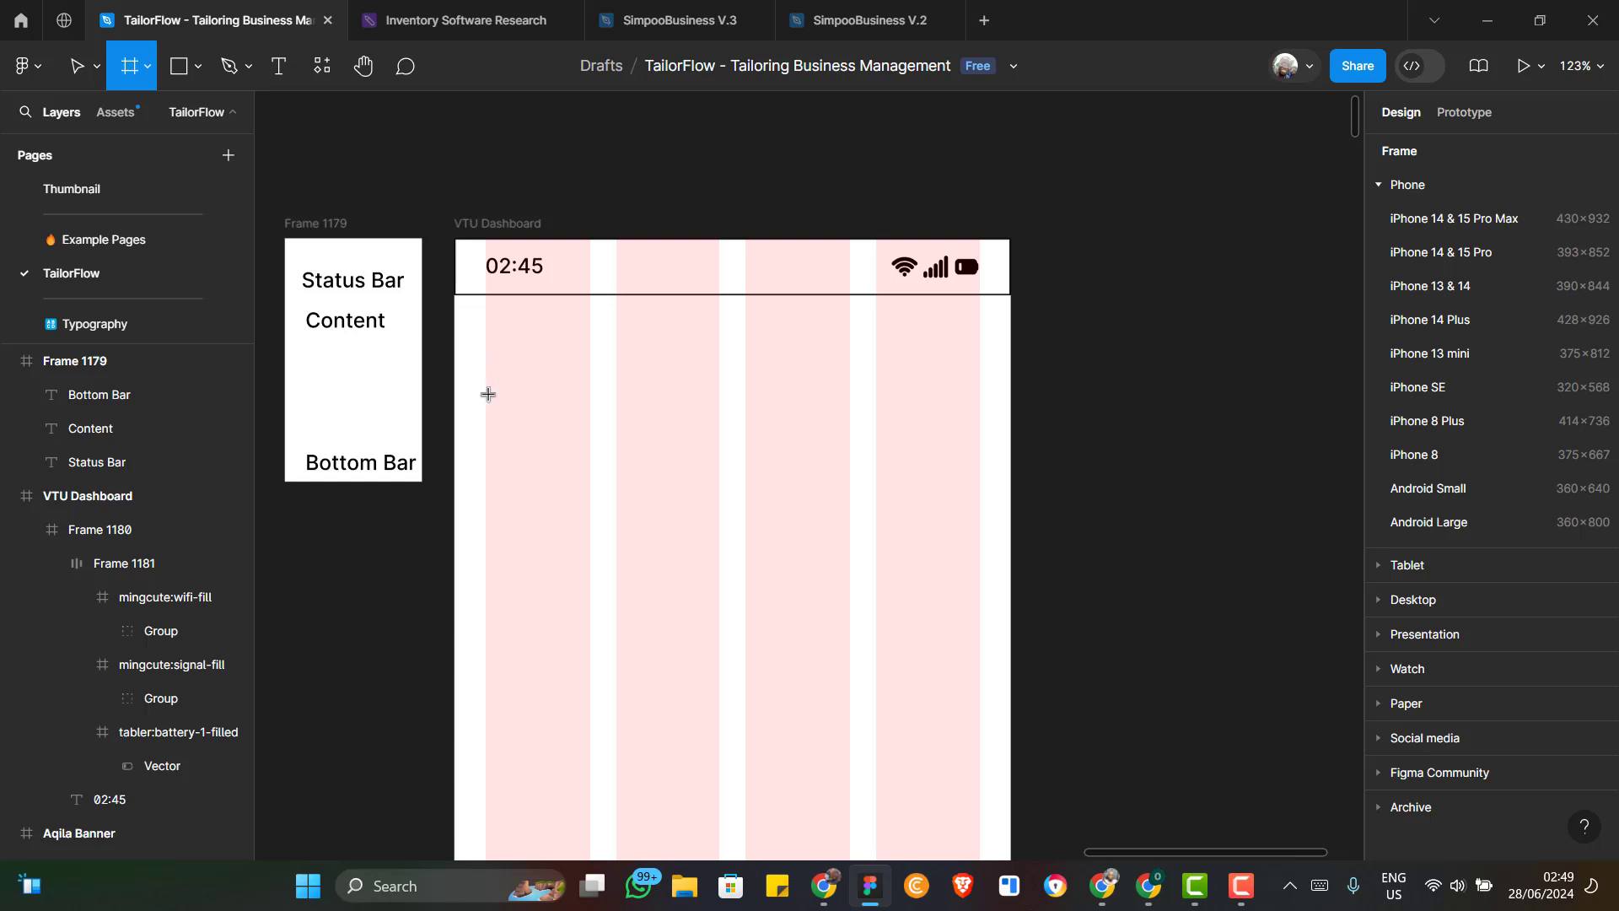
mouse_move(466, 309)
left_mouse_down()
mouse_move(469, 337)
mouse_move(950, 510)
mouse_move(1011, 498)
left_mouse_up()
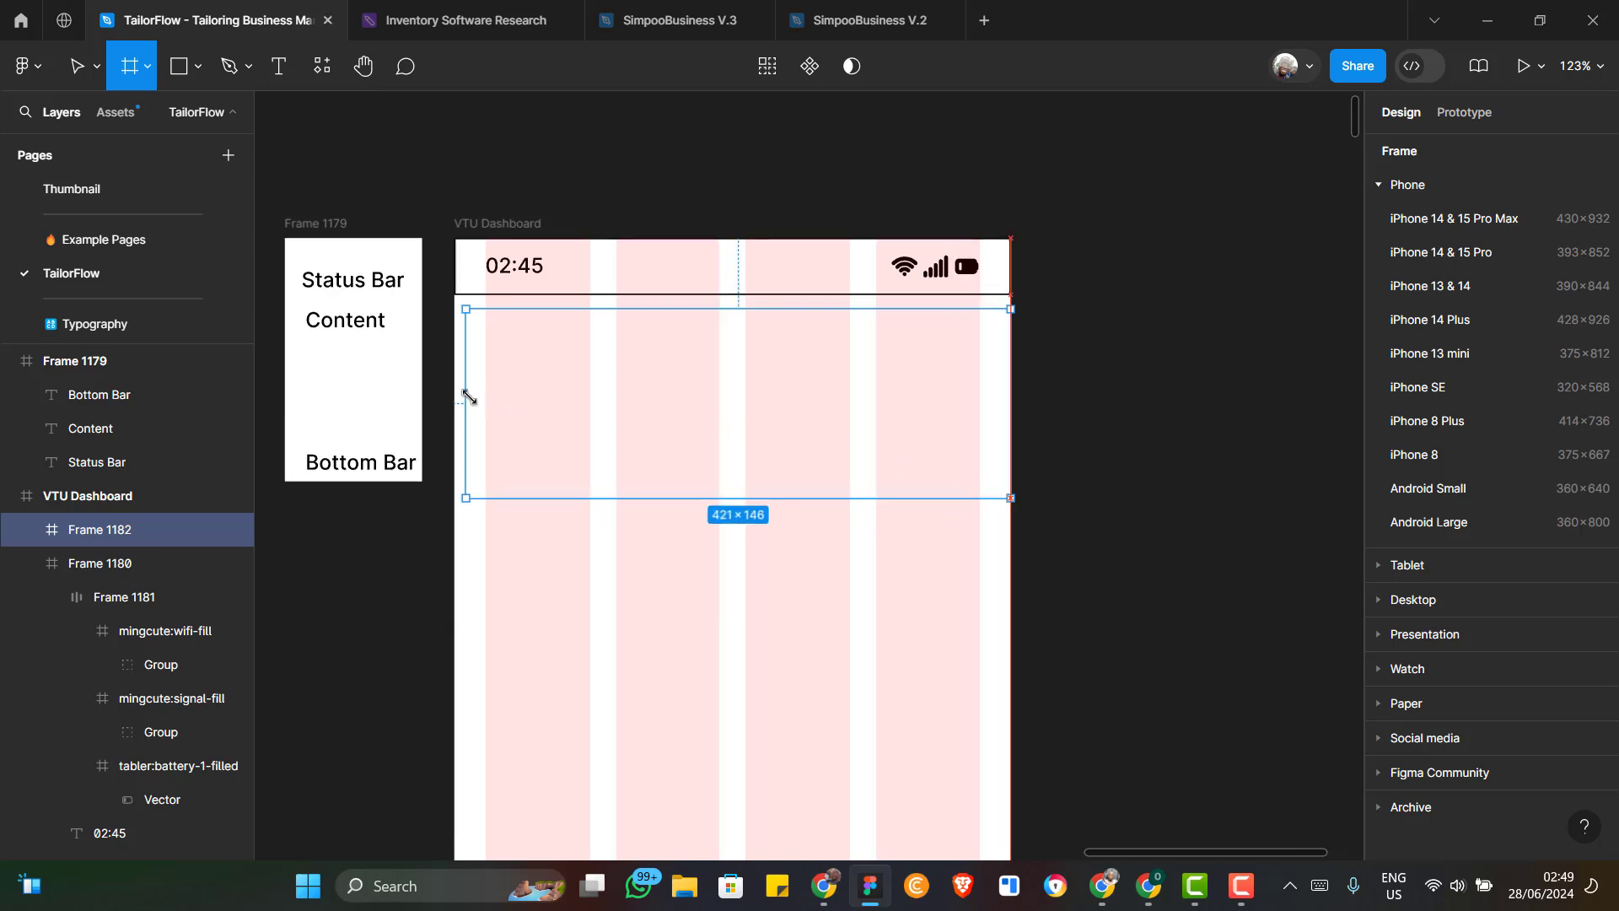
key("v")
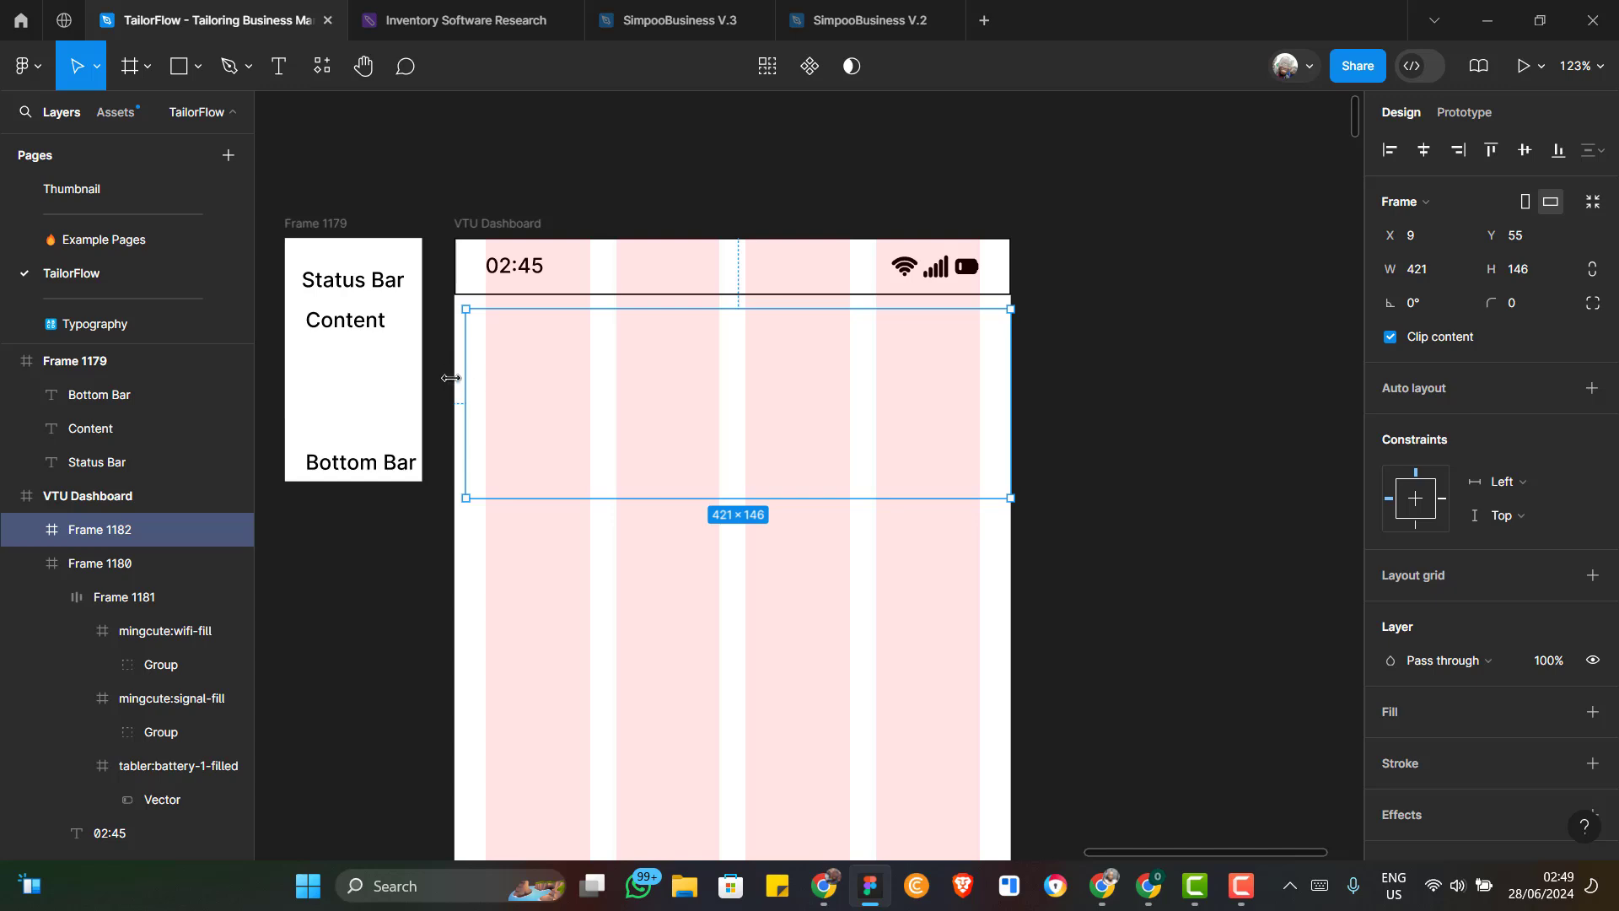
left_click_drag(451, 378, 446, 376)
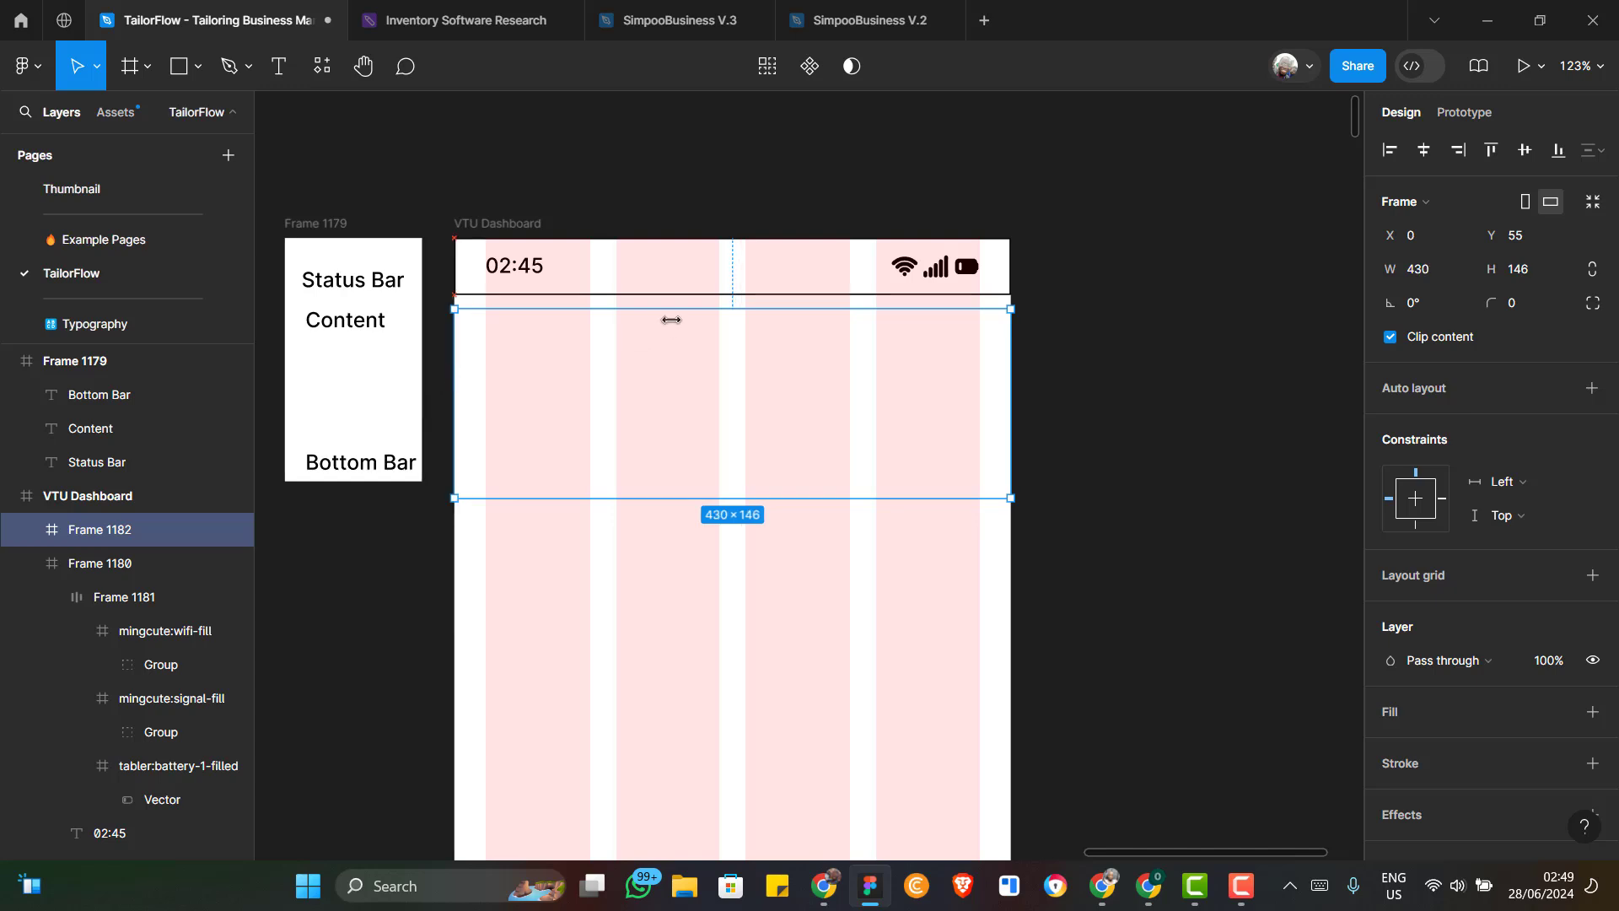
left_click_drag(675, 309, 682, 290)
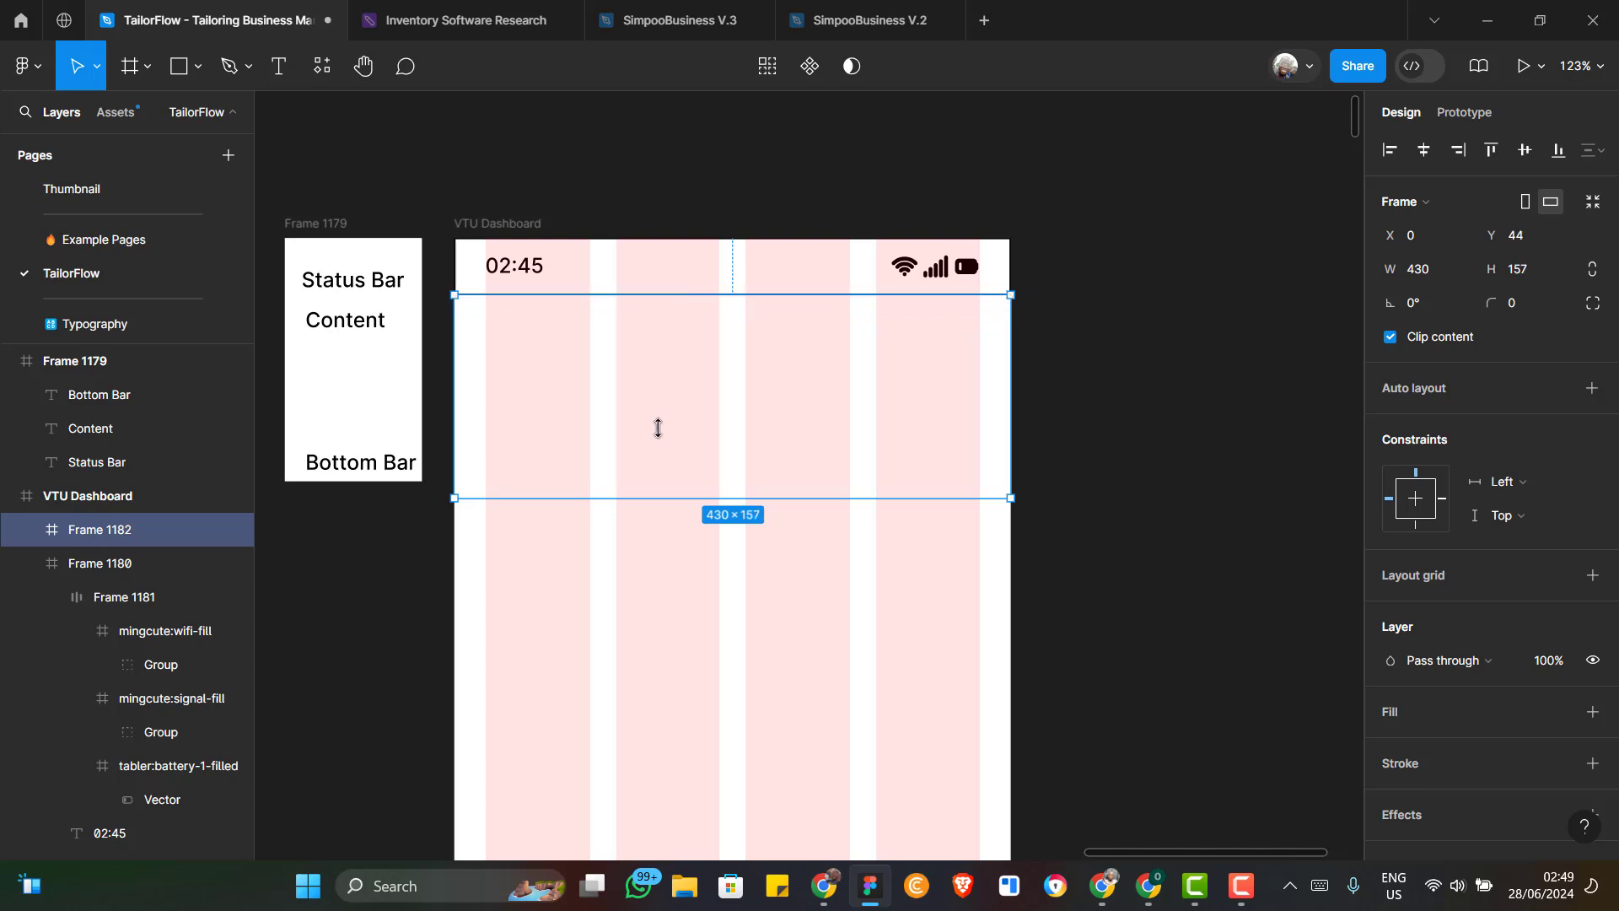
Extend the new frame's bottom edge downward to a height of about 517
scroll(658, 426, "down", 1)
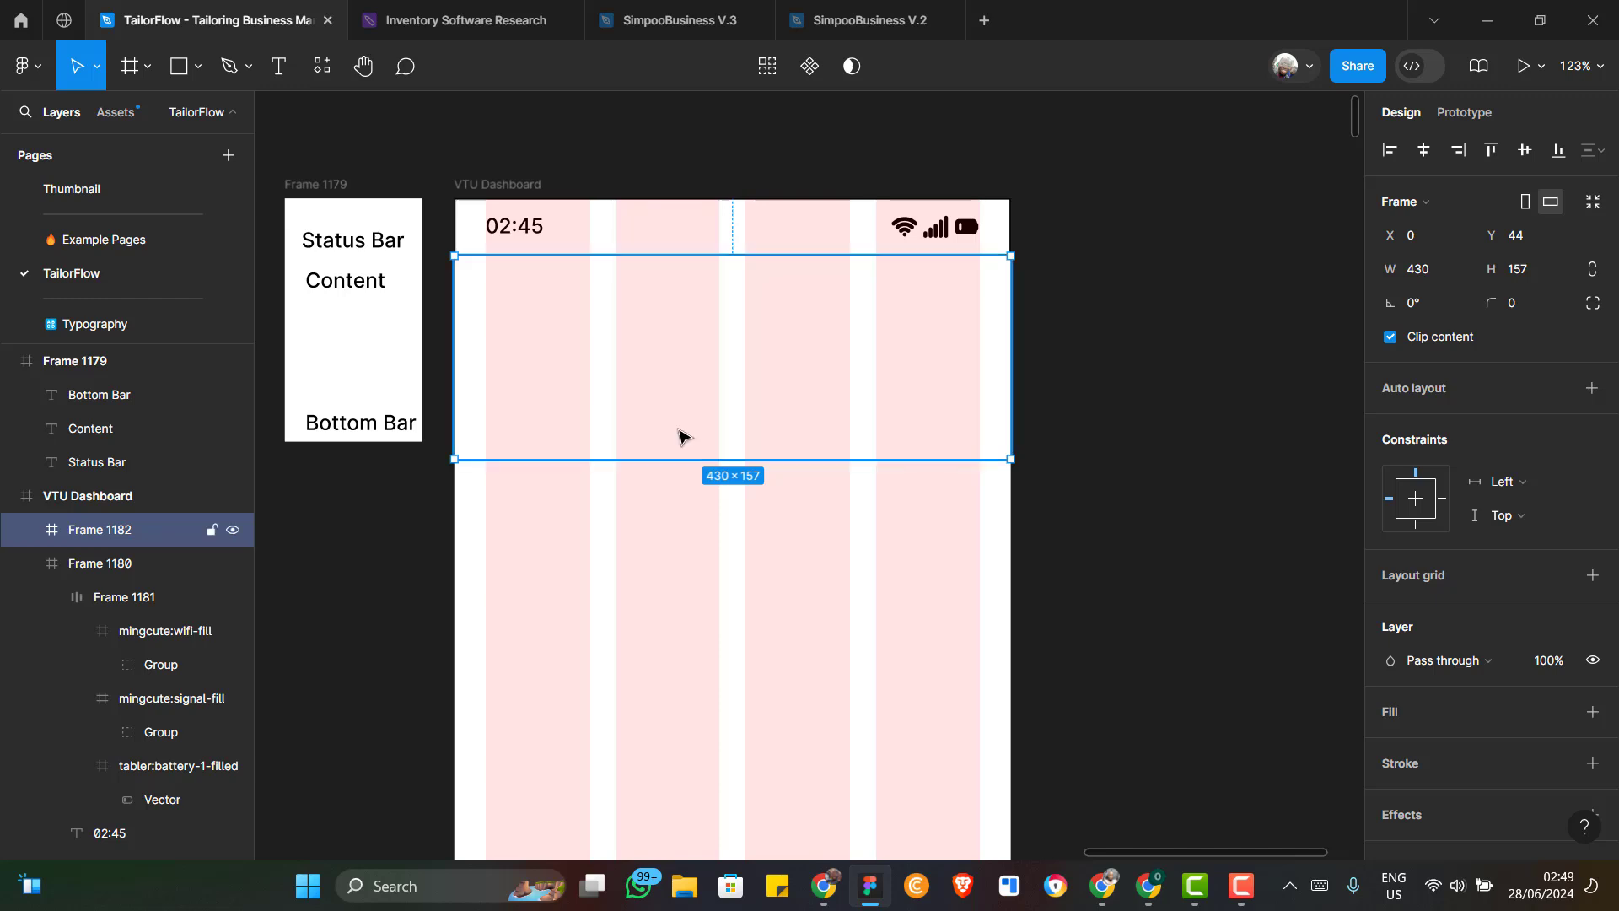
scroll(680, 434, "down", 3)
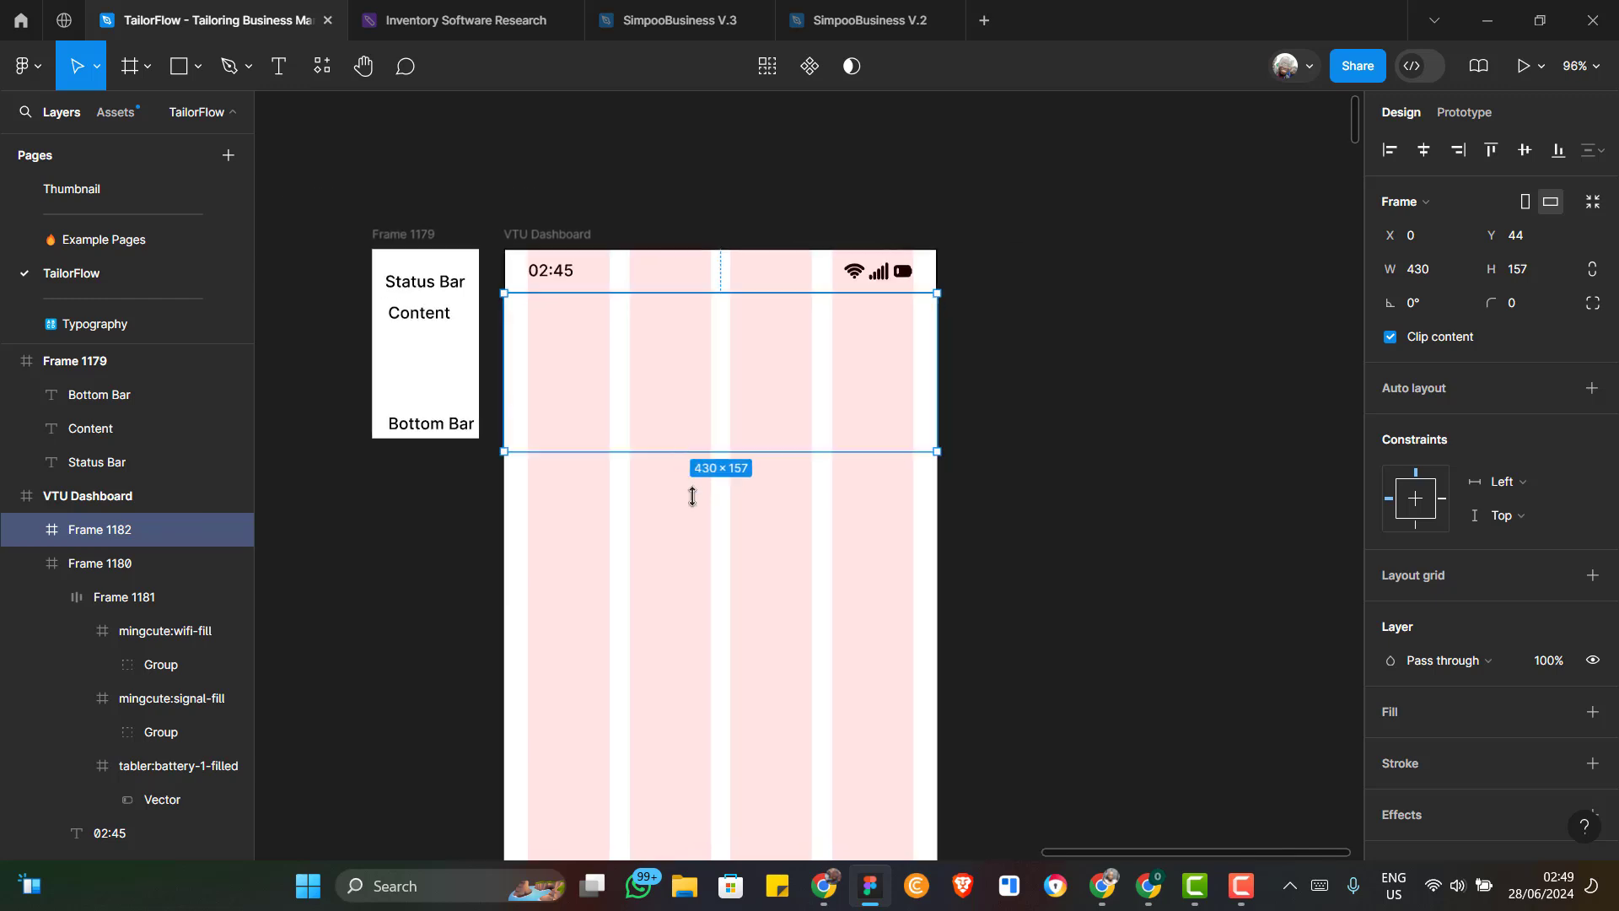
left_click_drag(723, 756, 731, 814)
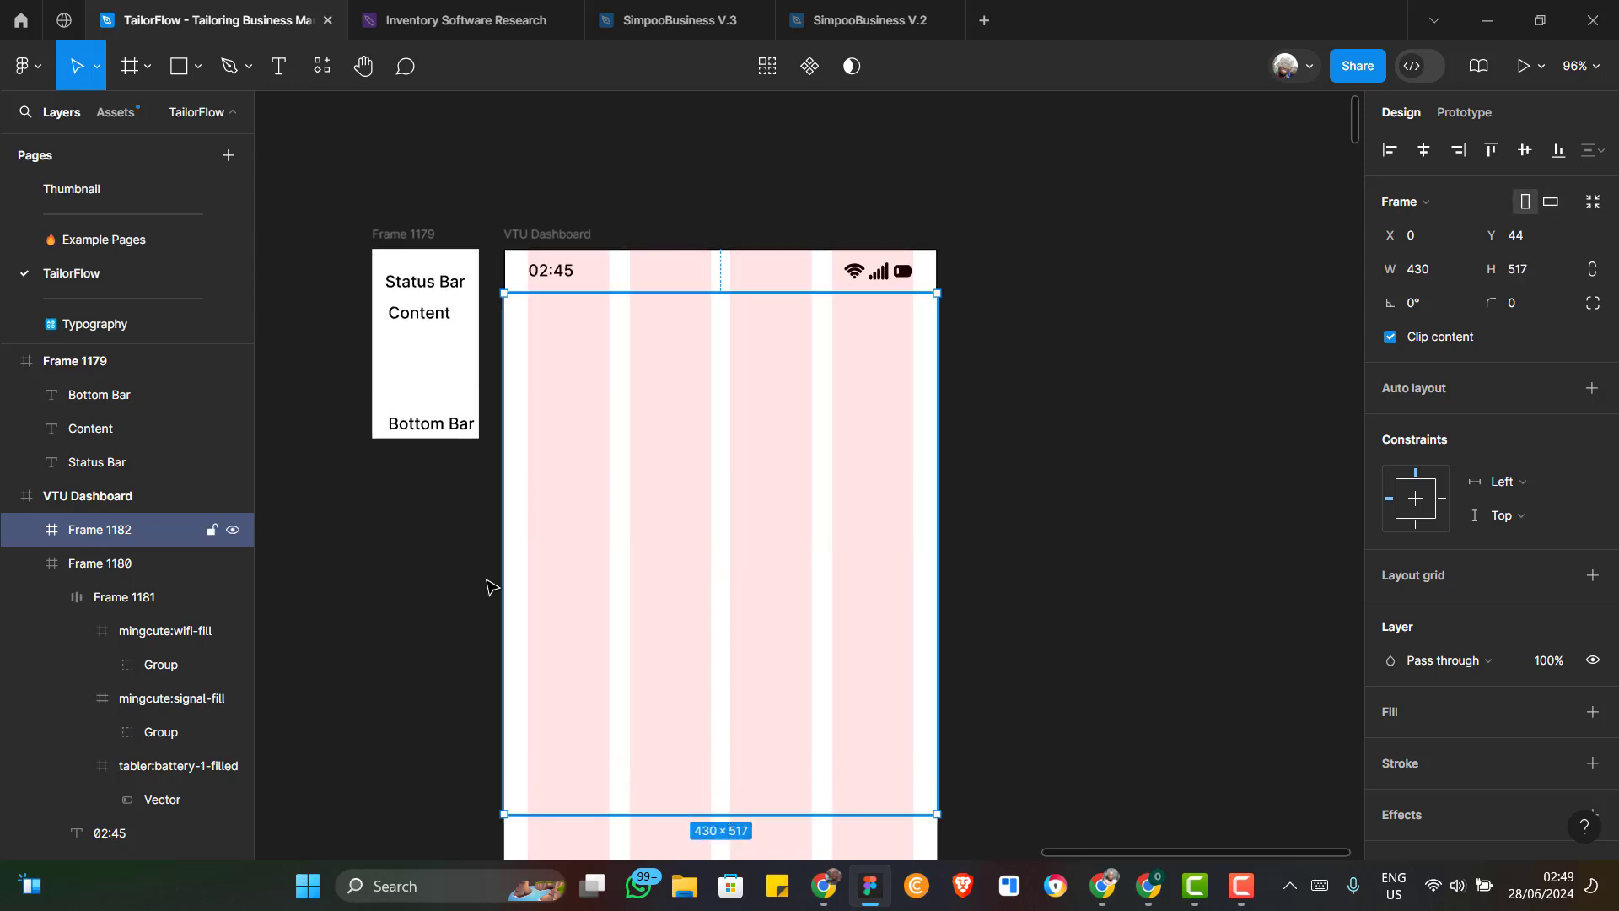
Rename the frame holding the time and status icons as Status Bar
left_click(620, 284)
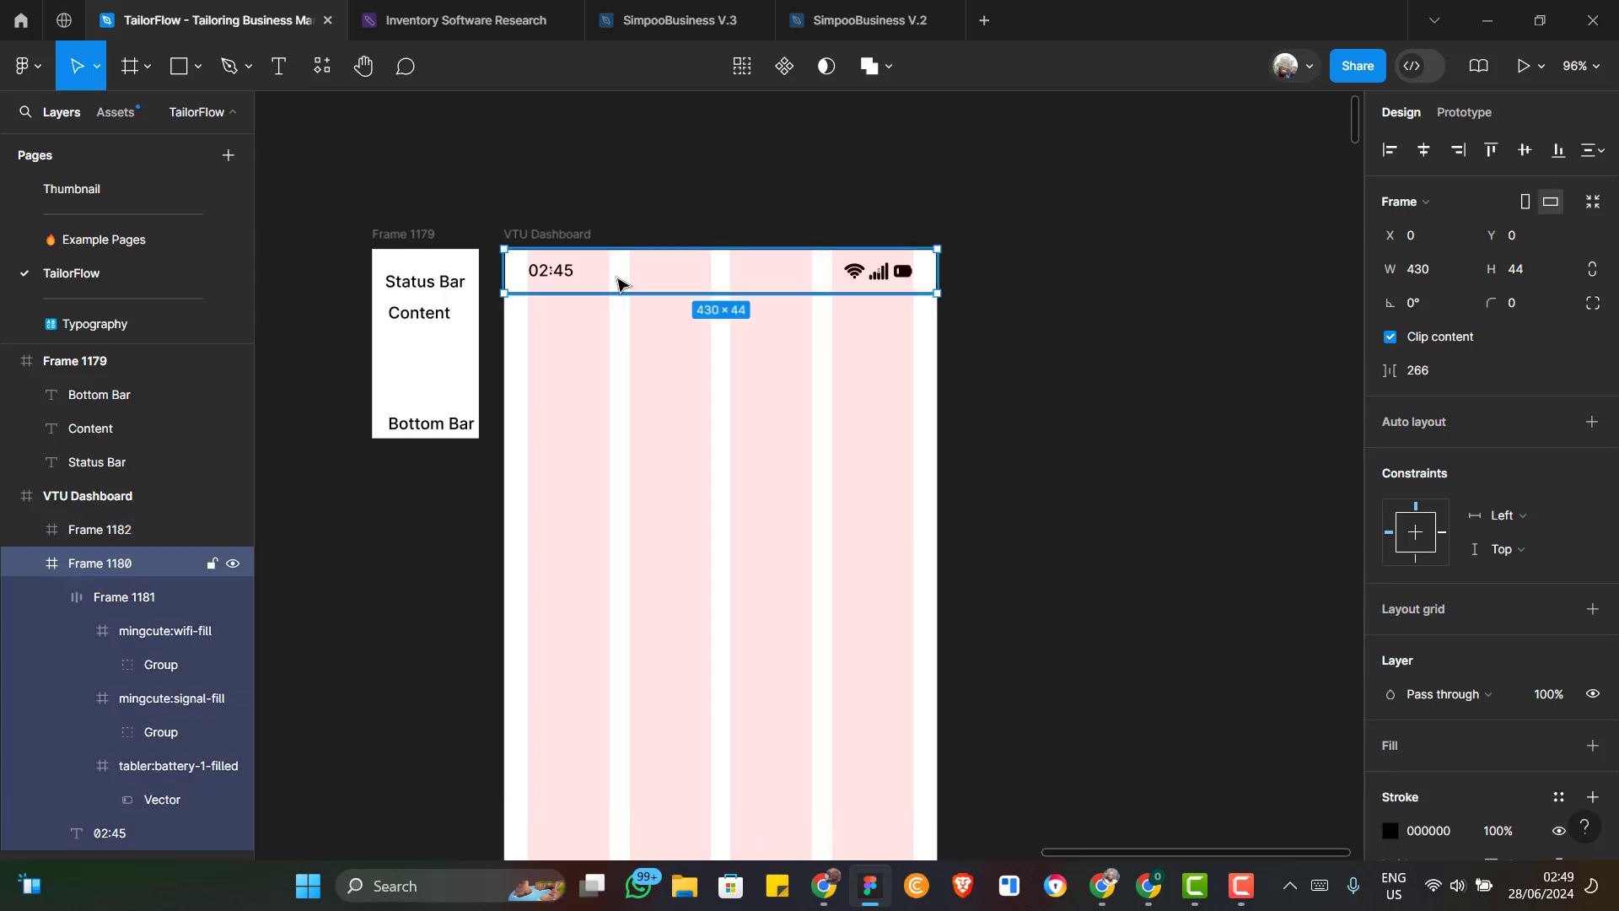
right_click(108, 569)
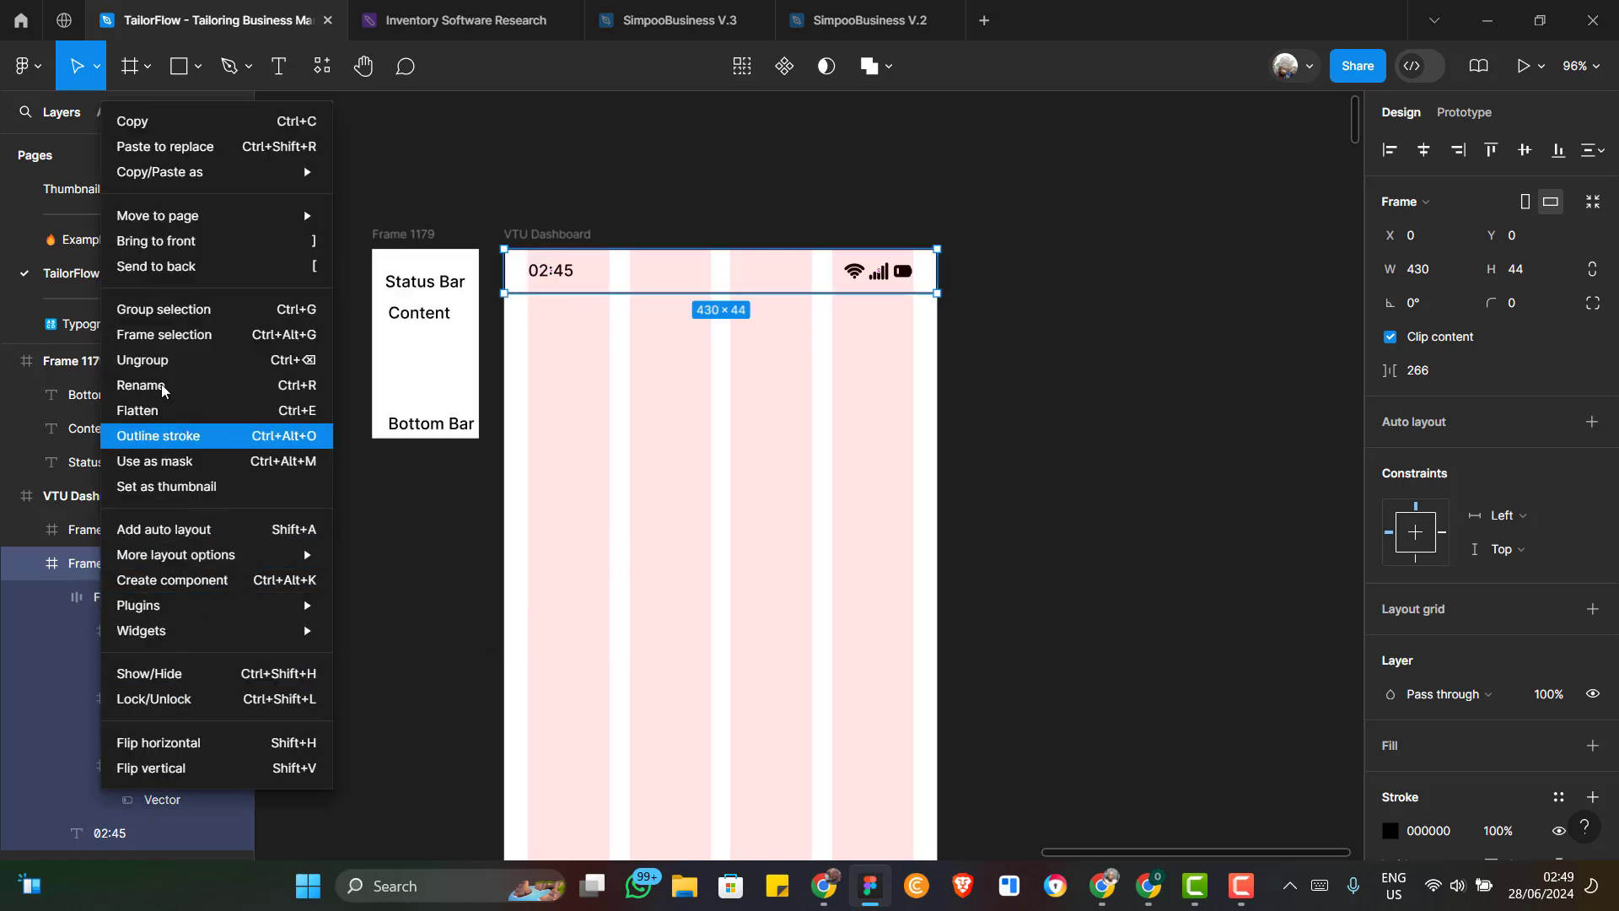
left_click(140, 385)
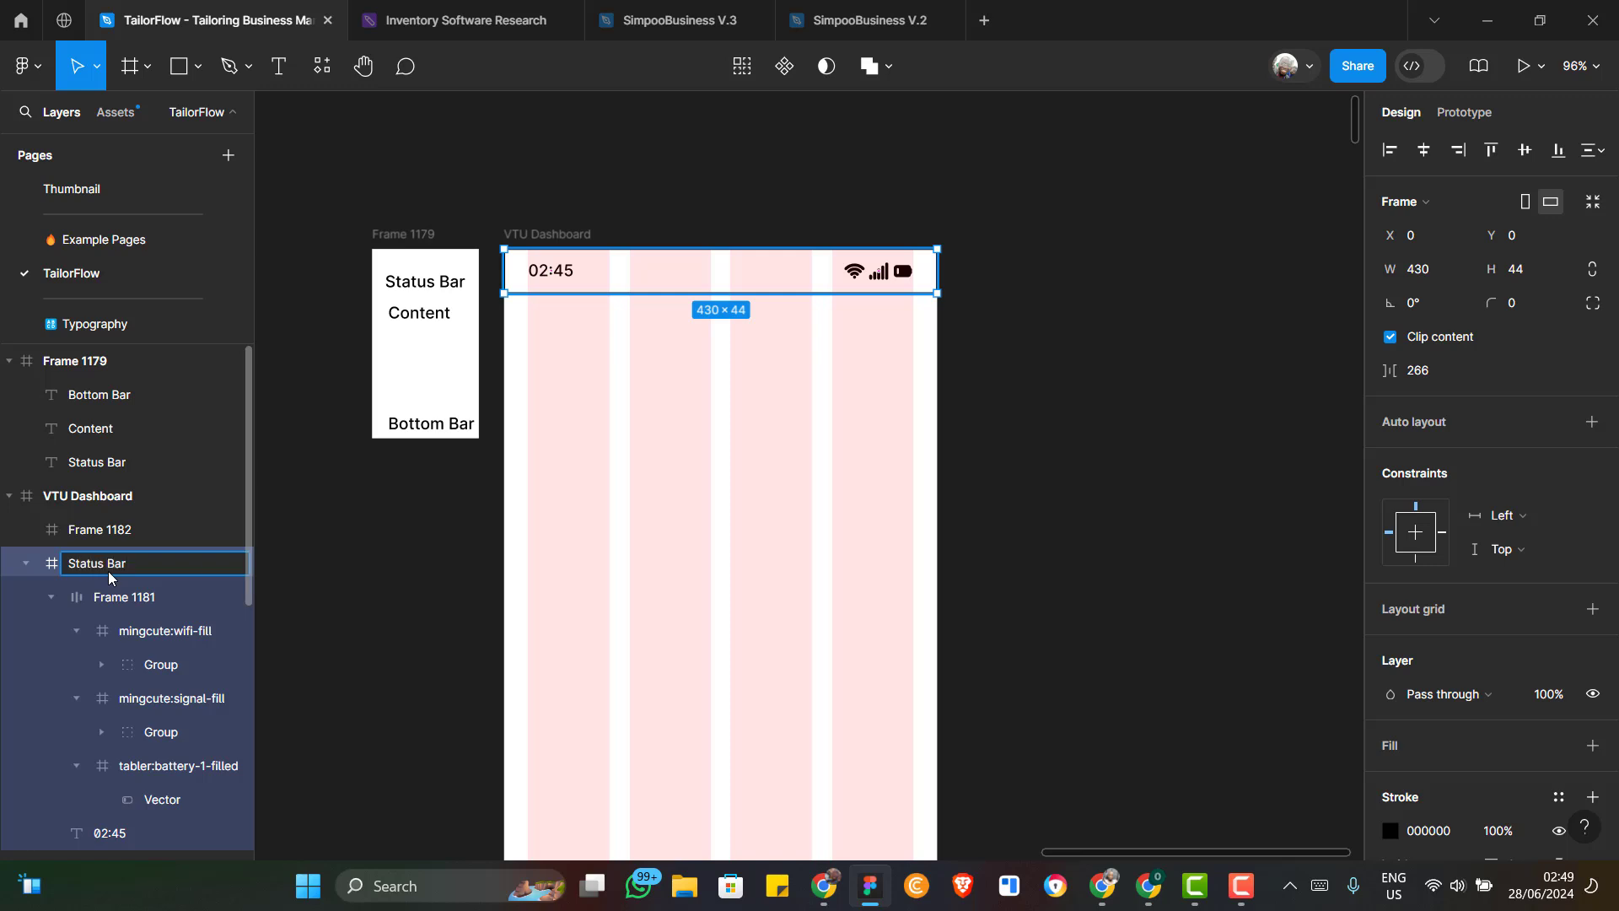
type("Status Bar")
Rename the large frame below the status bar as Body
left_click(690, 537)
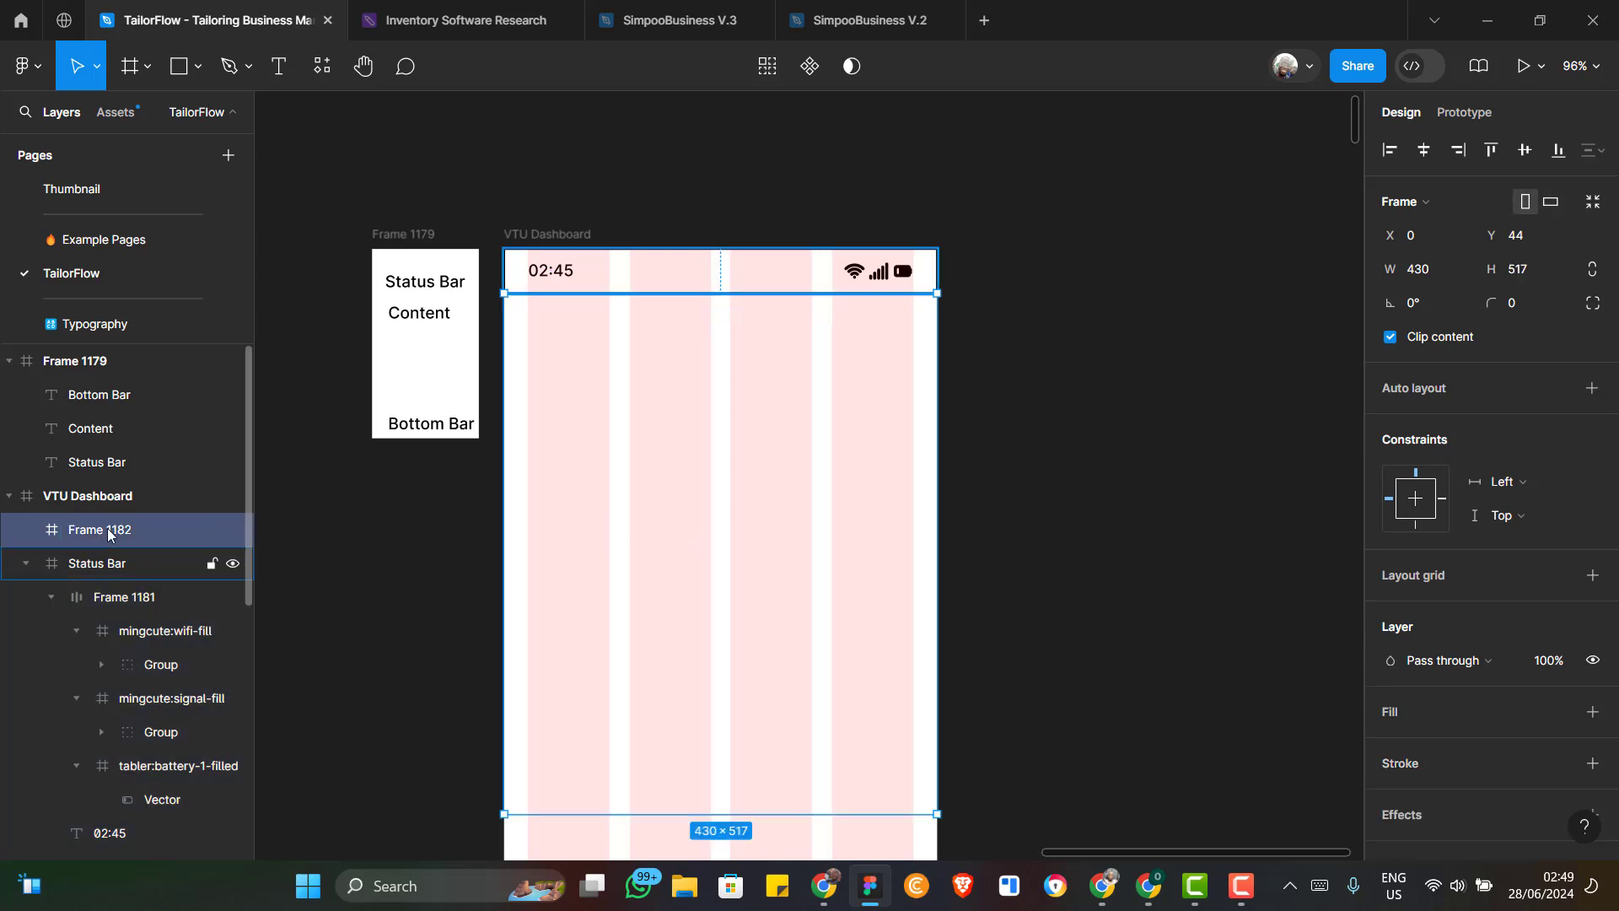
double_click(109, 534)
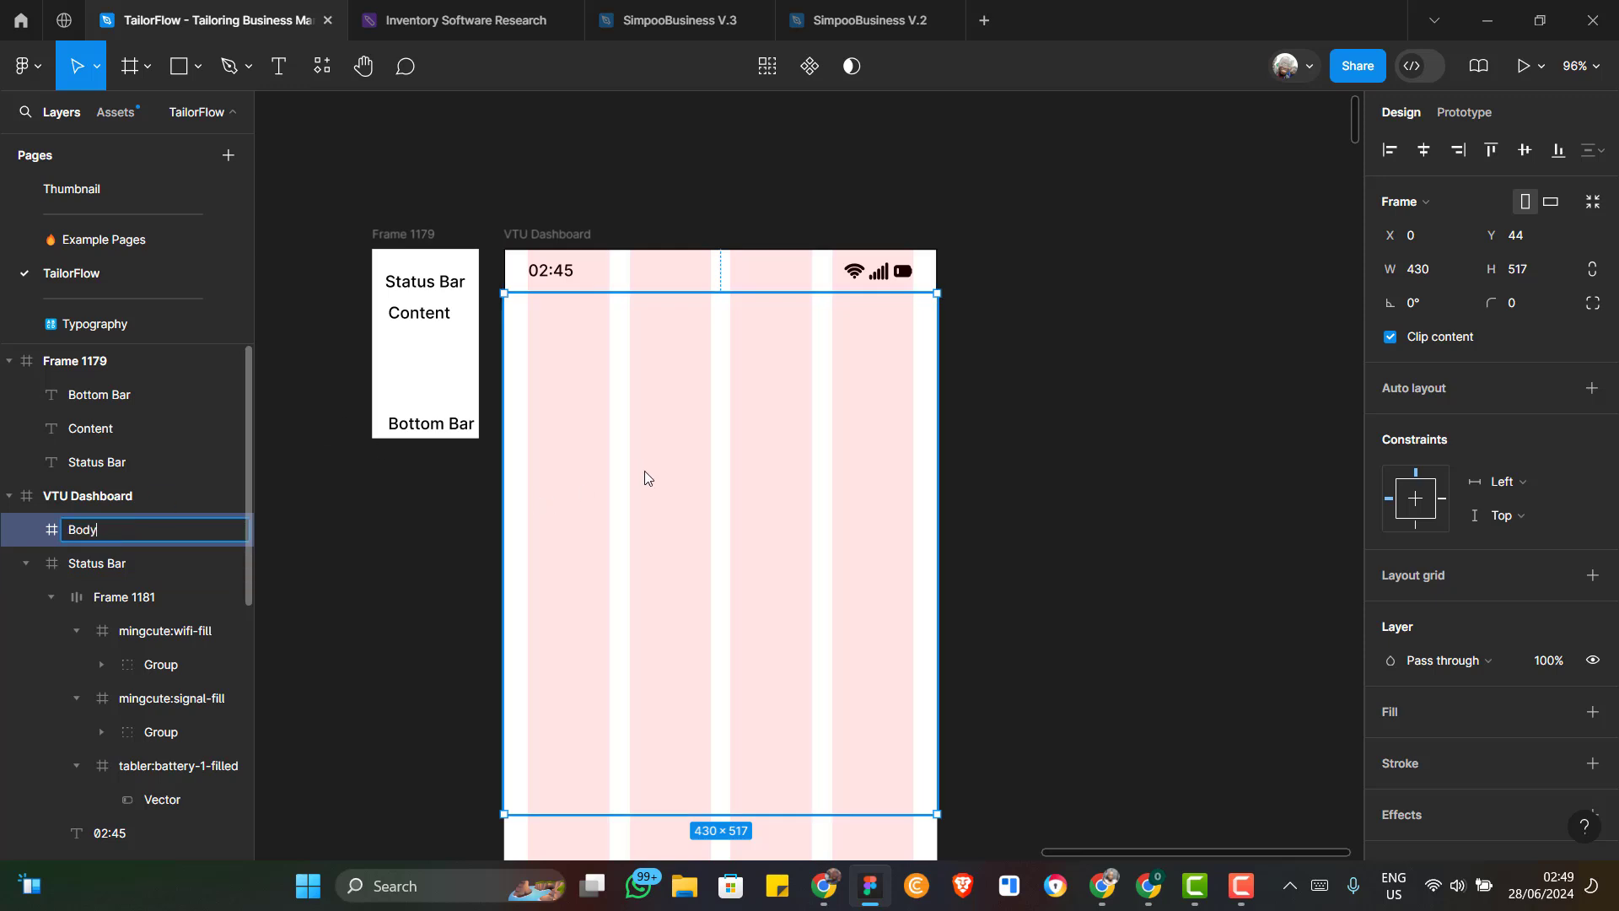
key("Return")
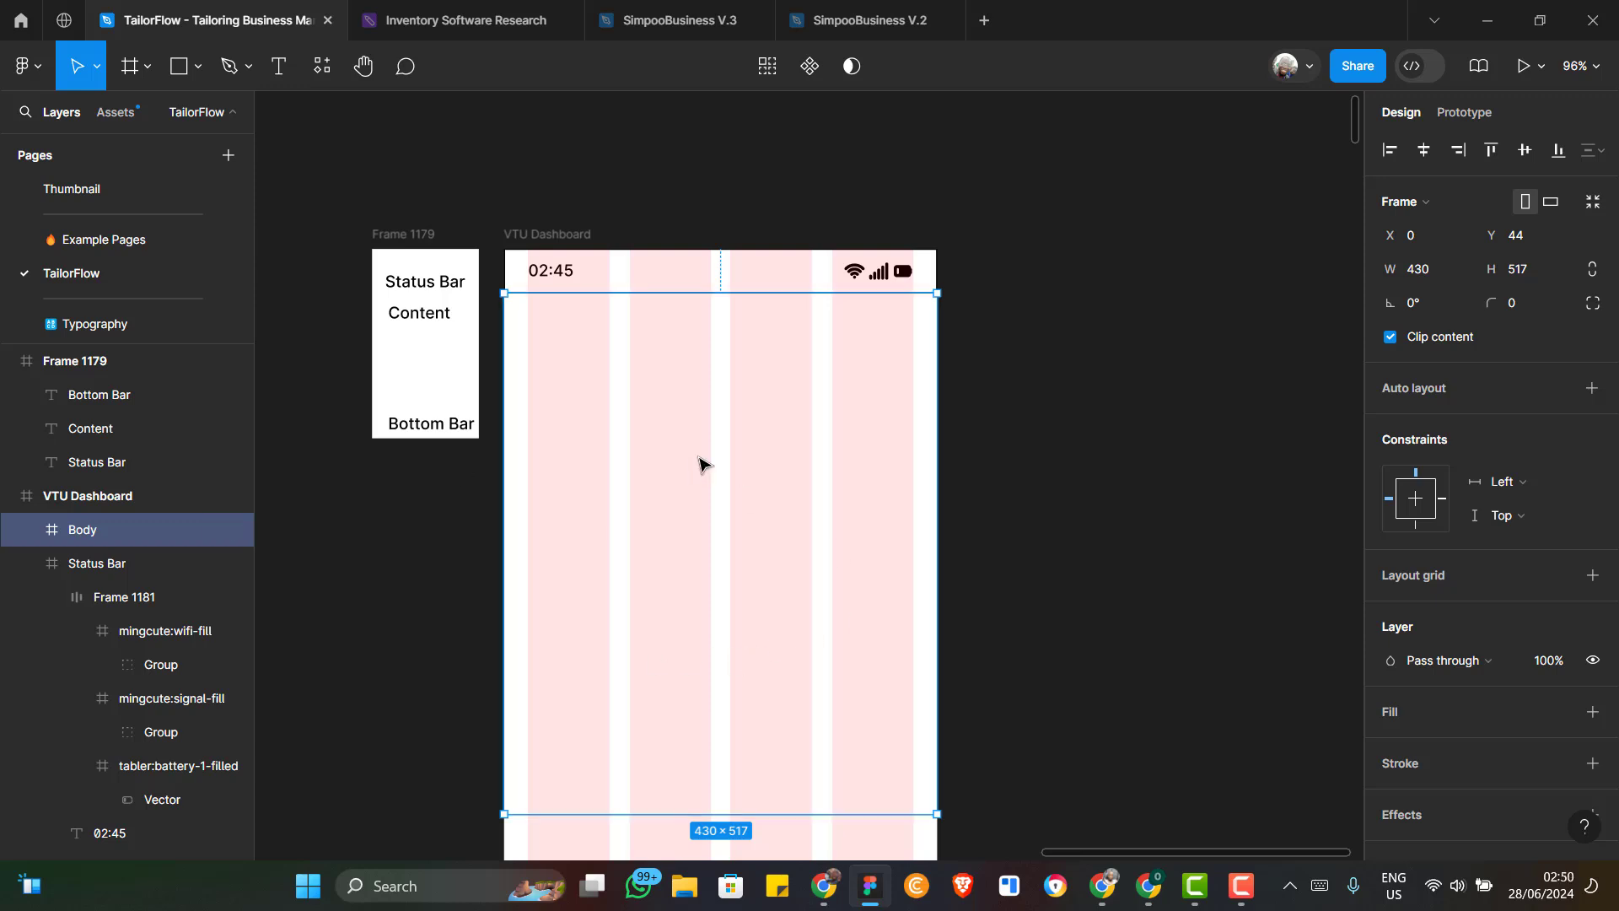
Duplicate the Content label in the outline frame, place the copy just below it at about X 22, Y 75, and change its text to Salutation
scroll(700, 462, "up", 2)
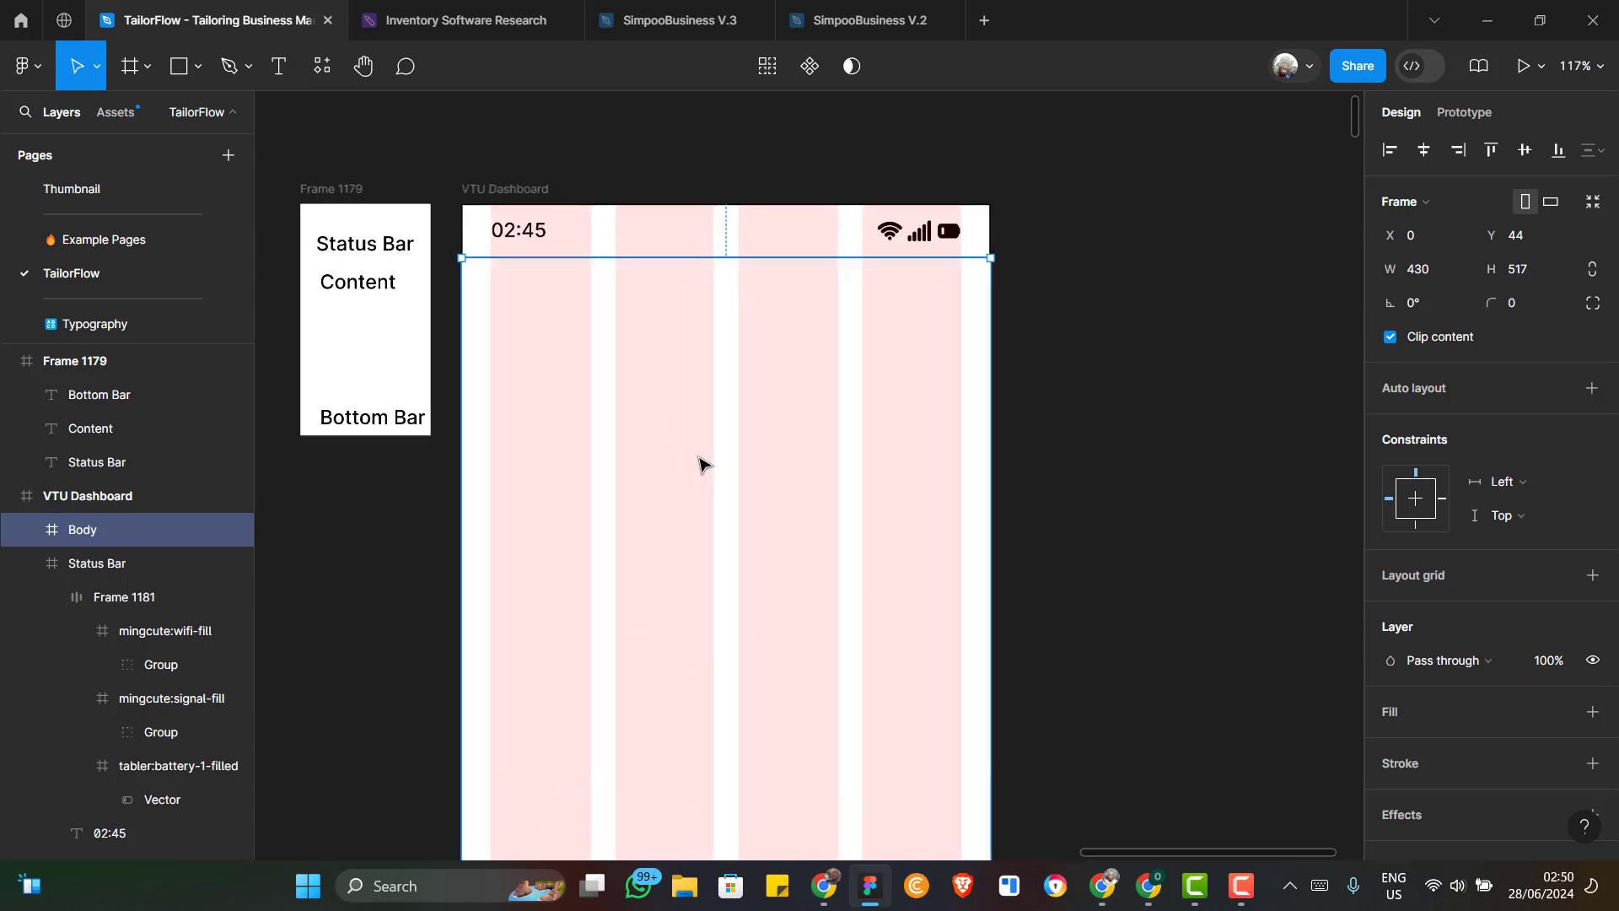
left_click(397, 308)
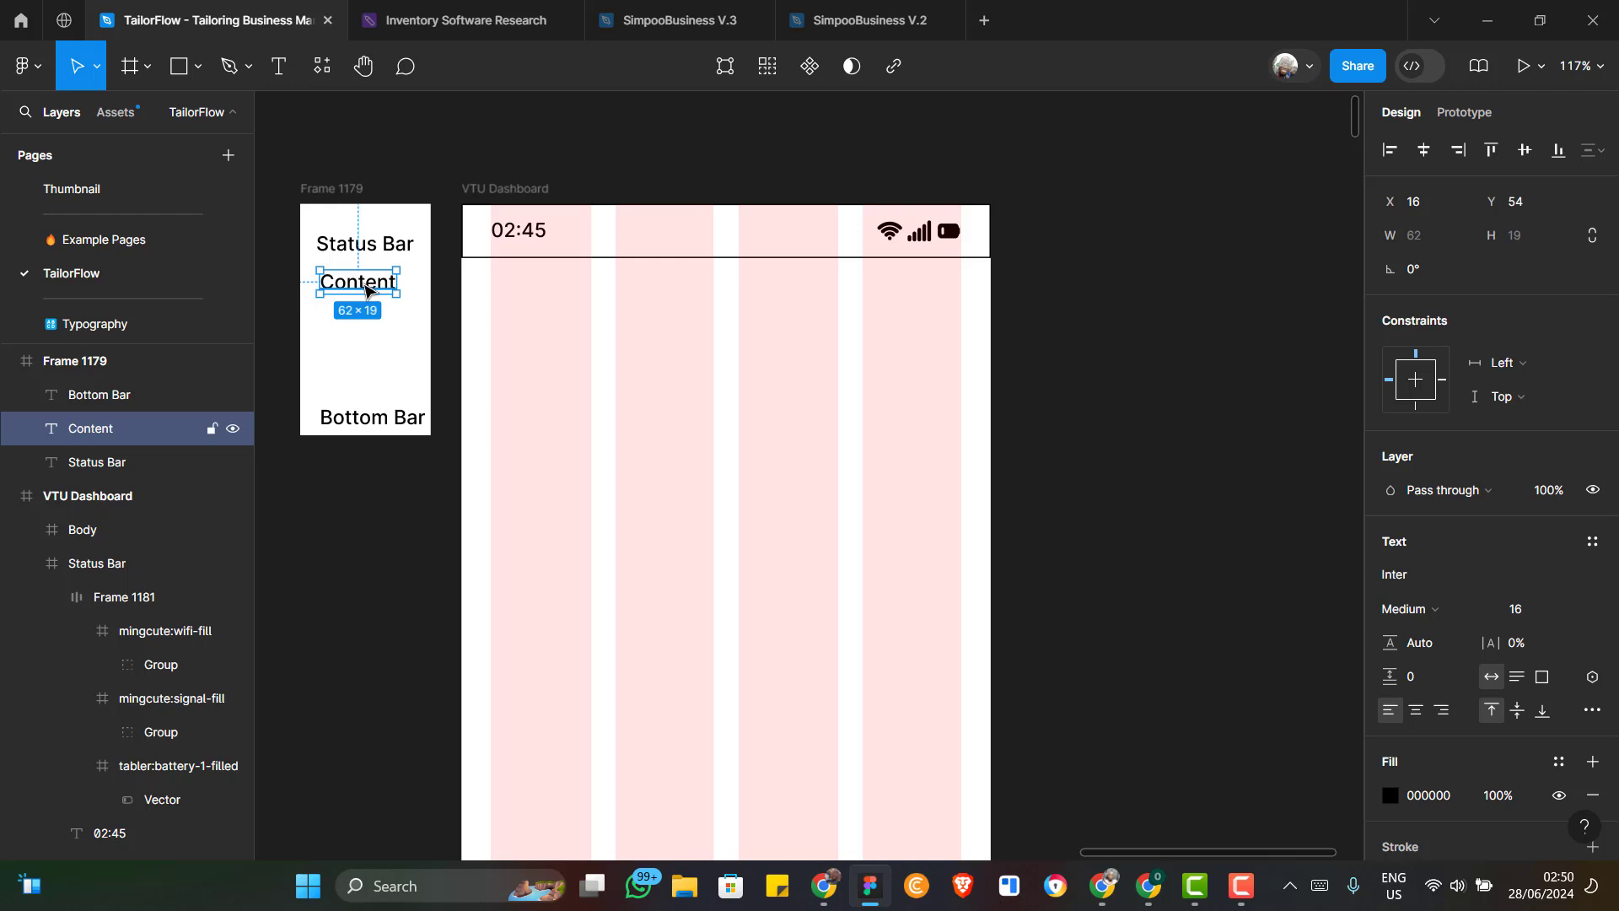
key("ctrl+d")
left_click_drag(365, 283, 376, 315)
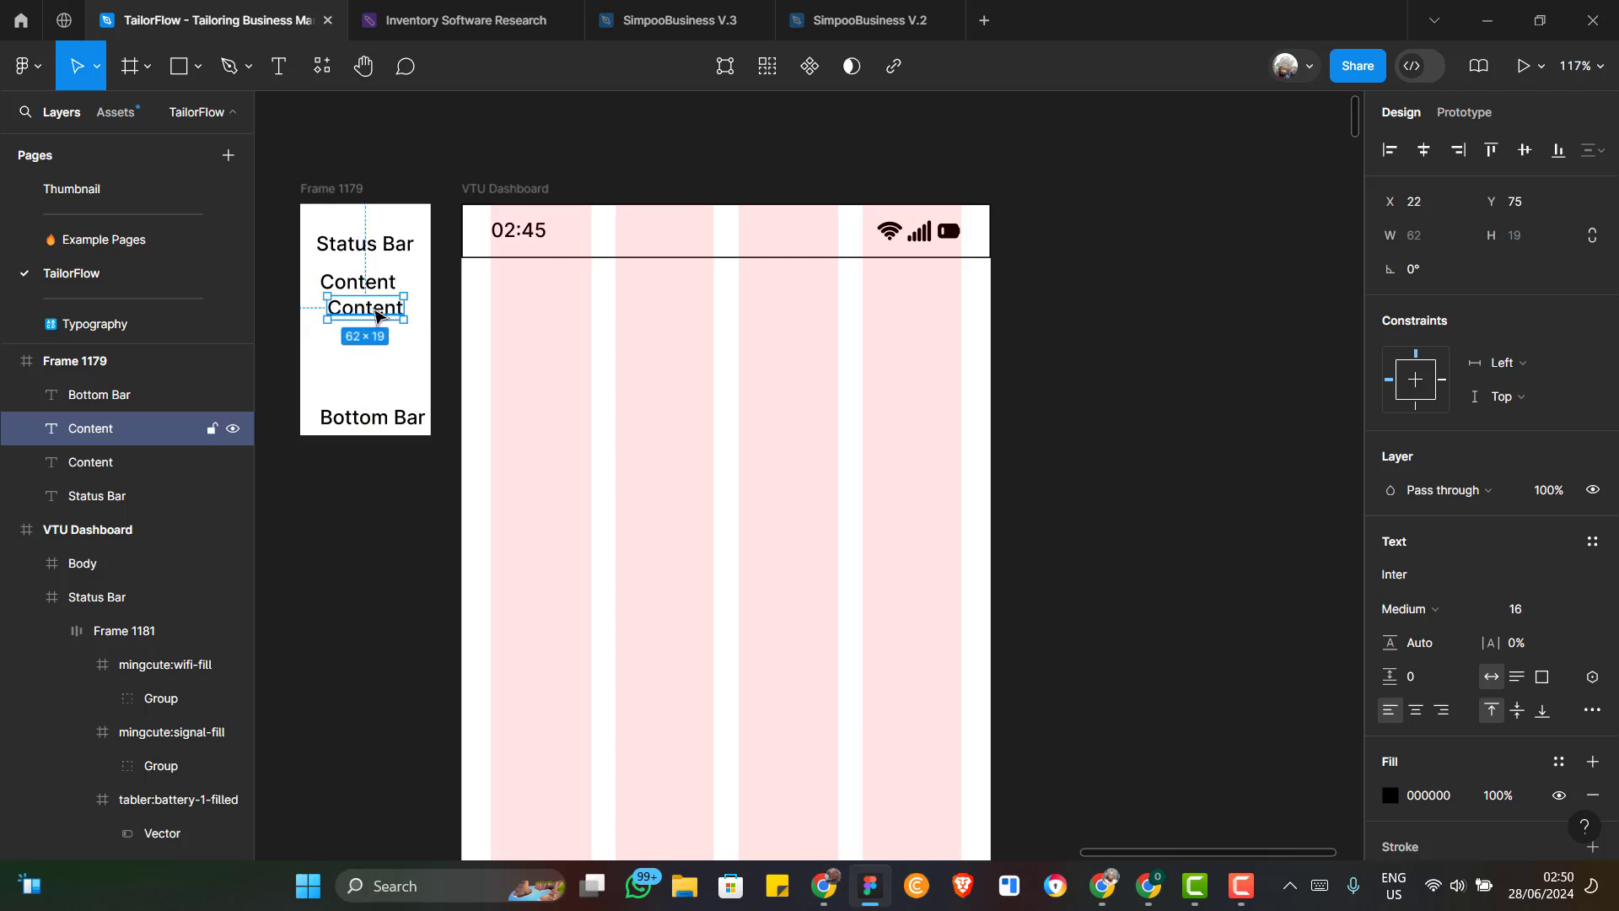
double_click(376, 316)
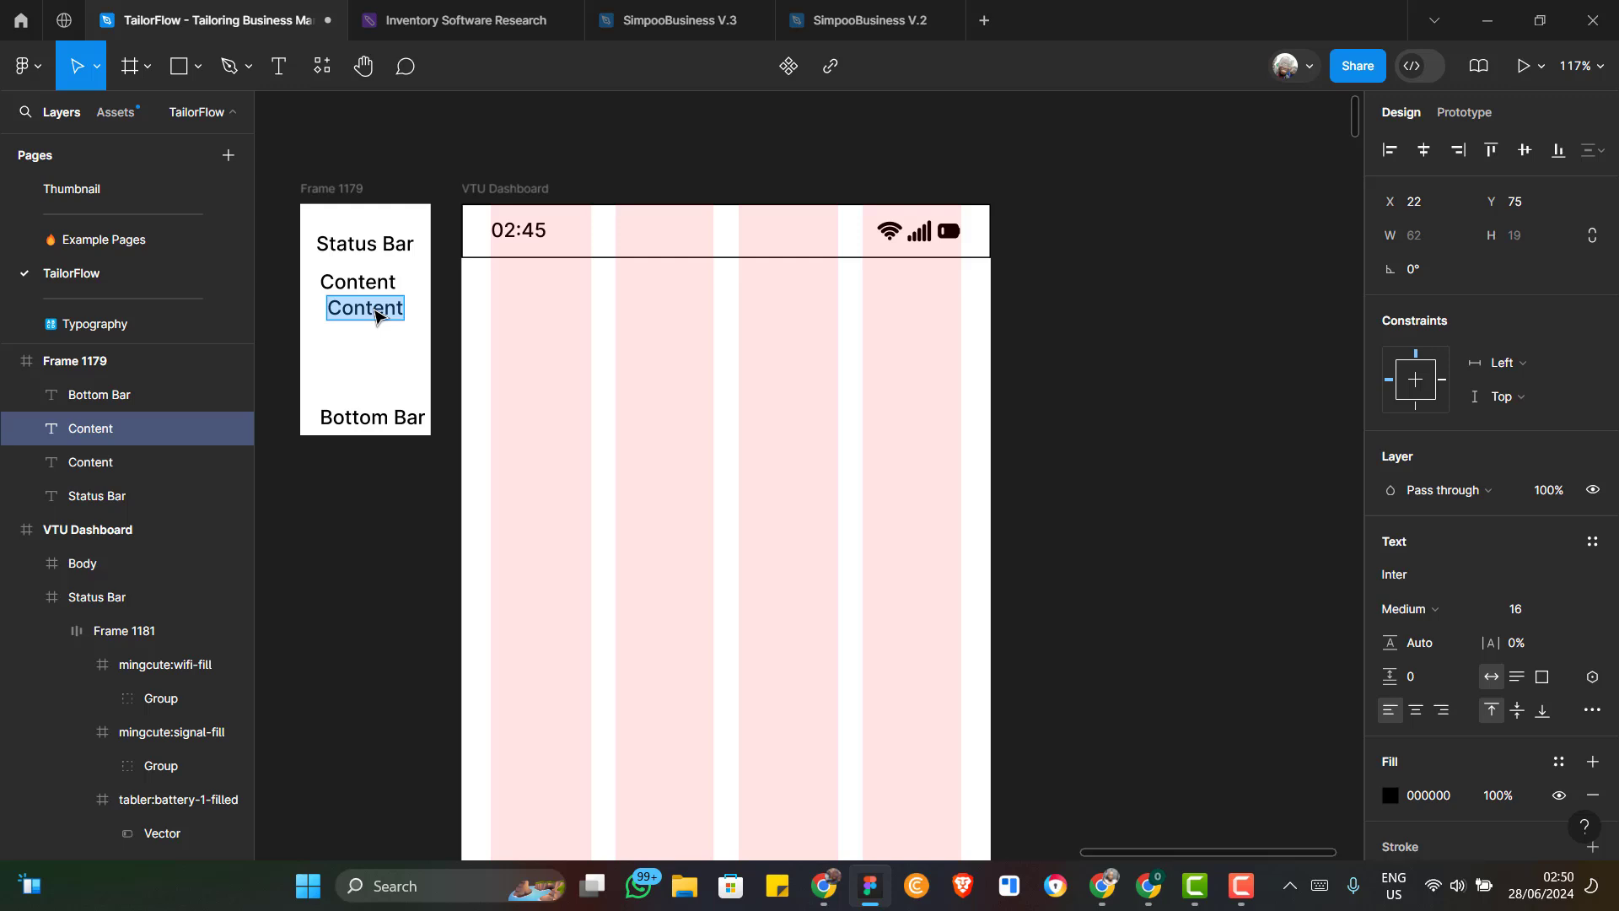
type("Salu")
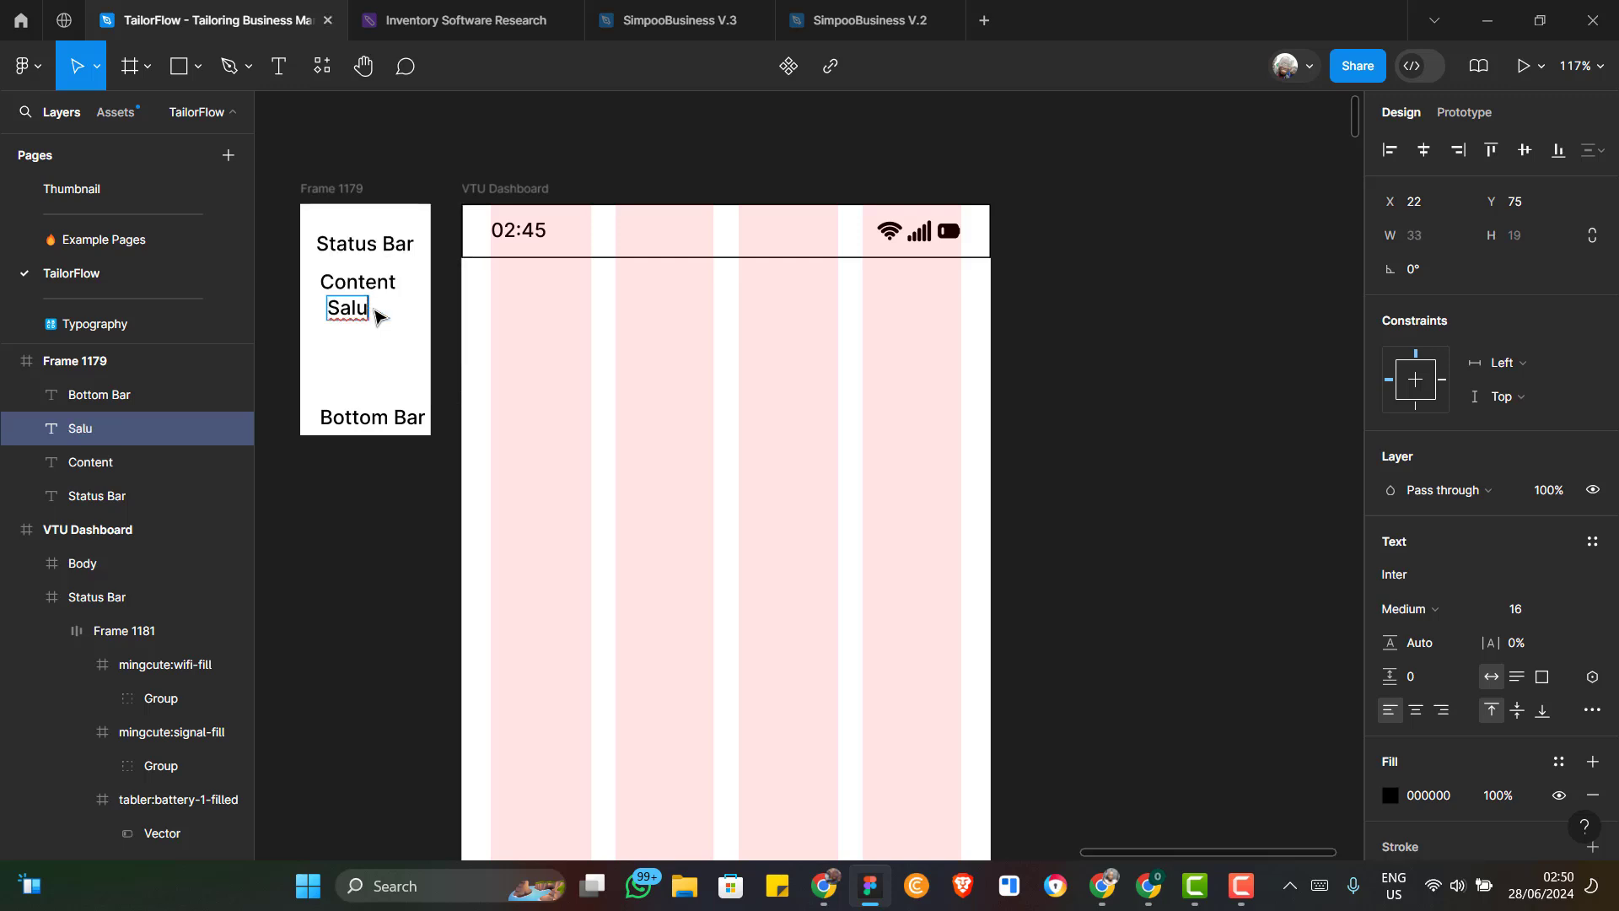
type("tation")
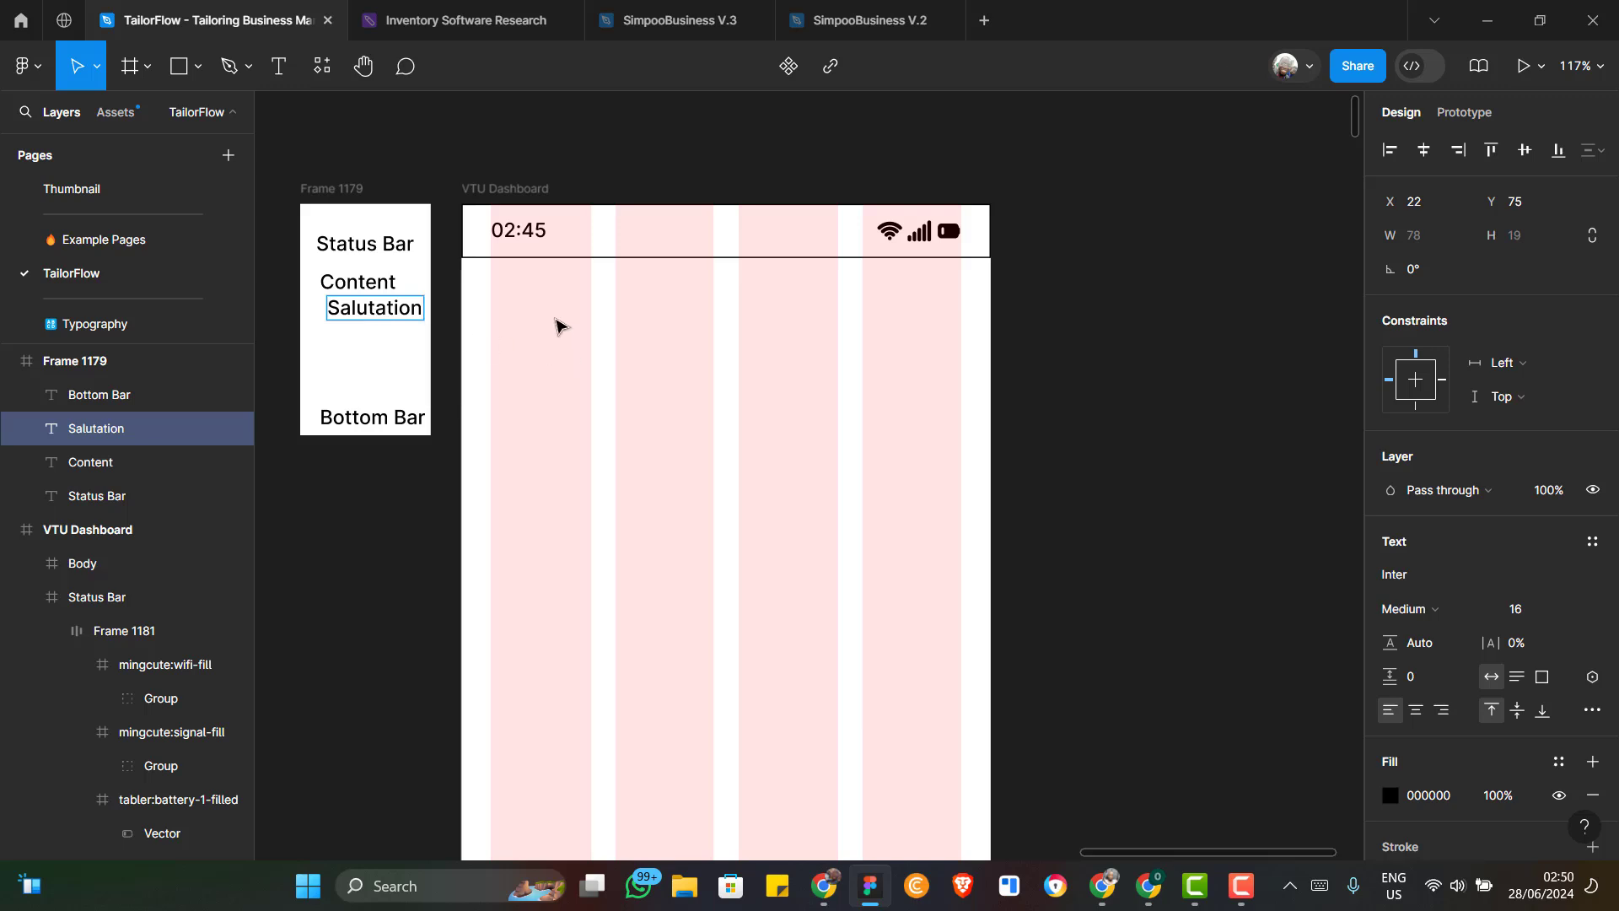
key("Escape")
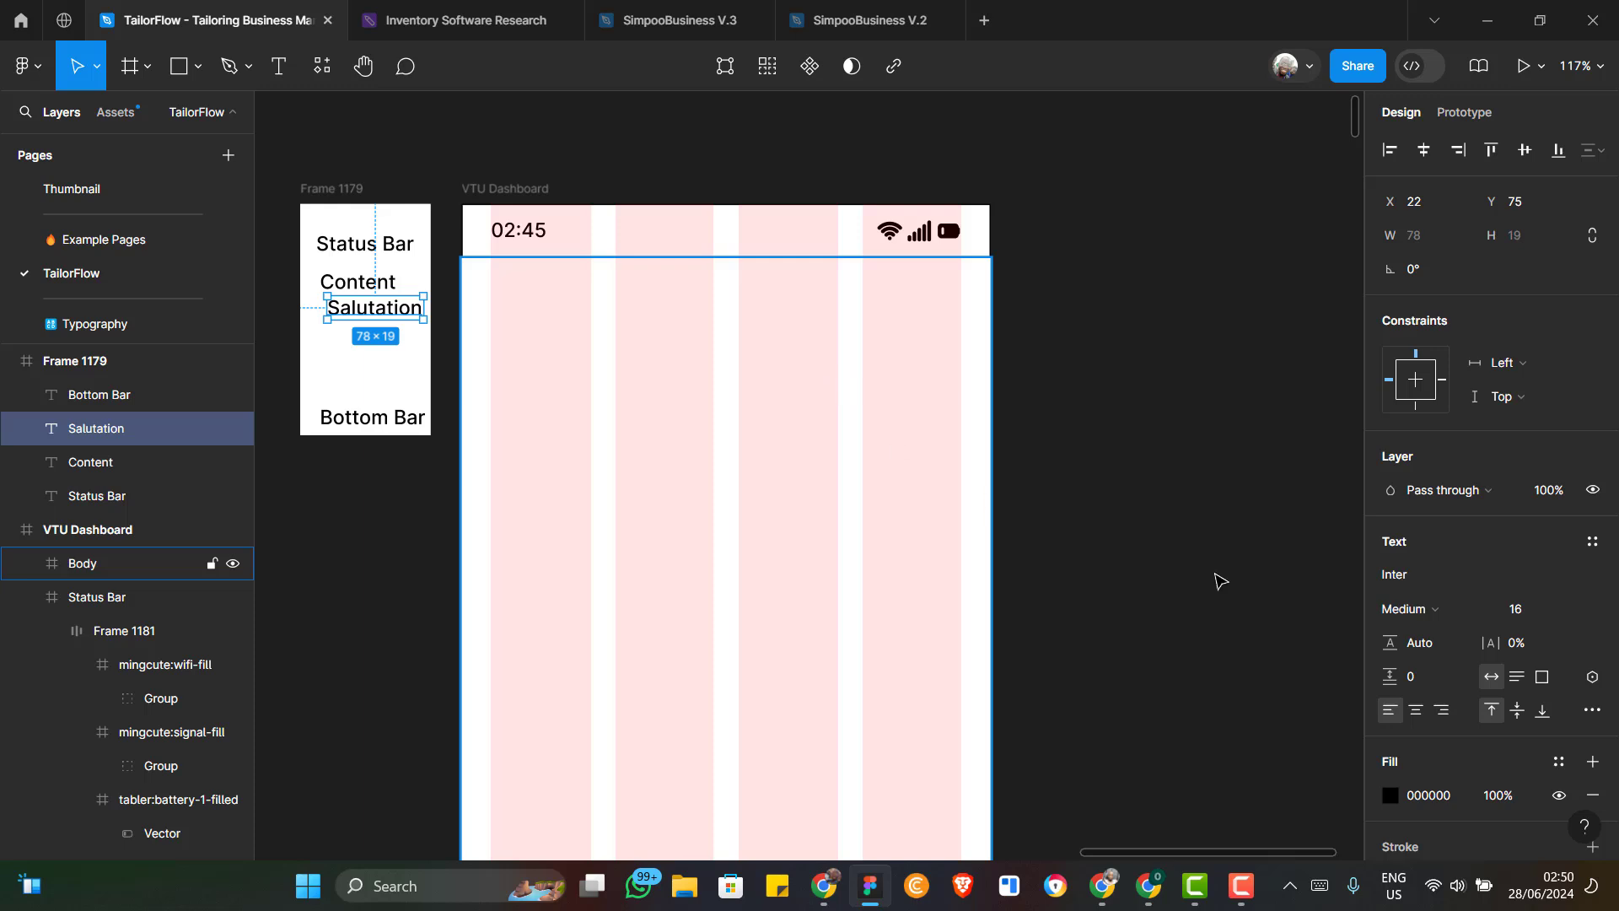
Draw a 430-wide frame about 61 high inside Body and align it to Body's top edge
scroll(732, 456, "up", 1)
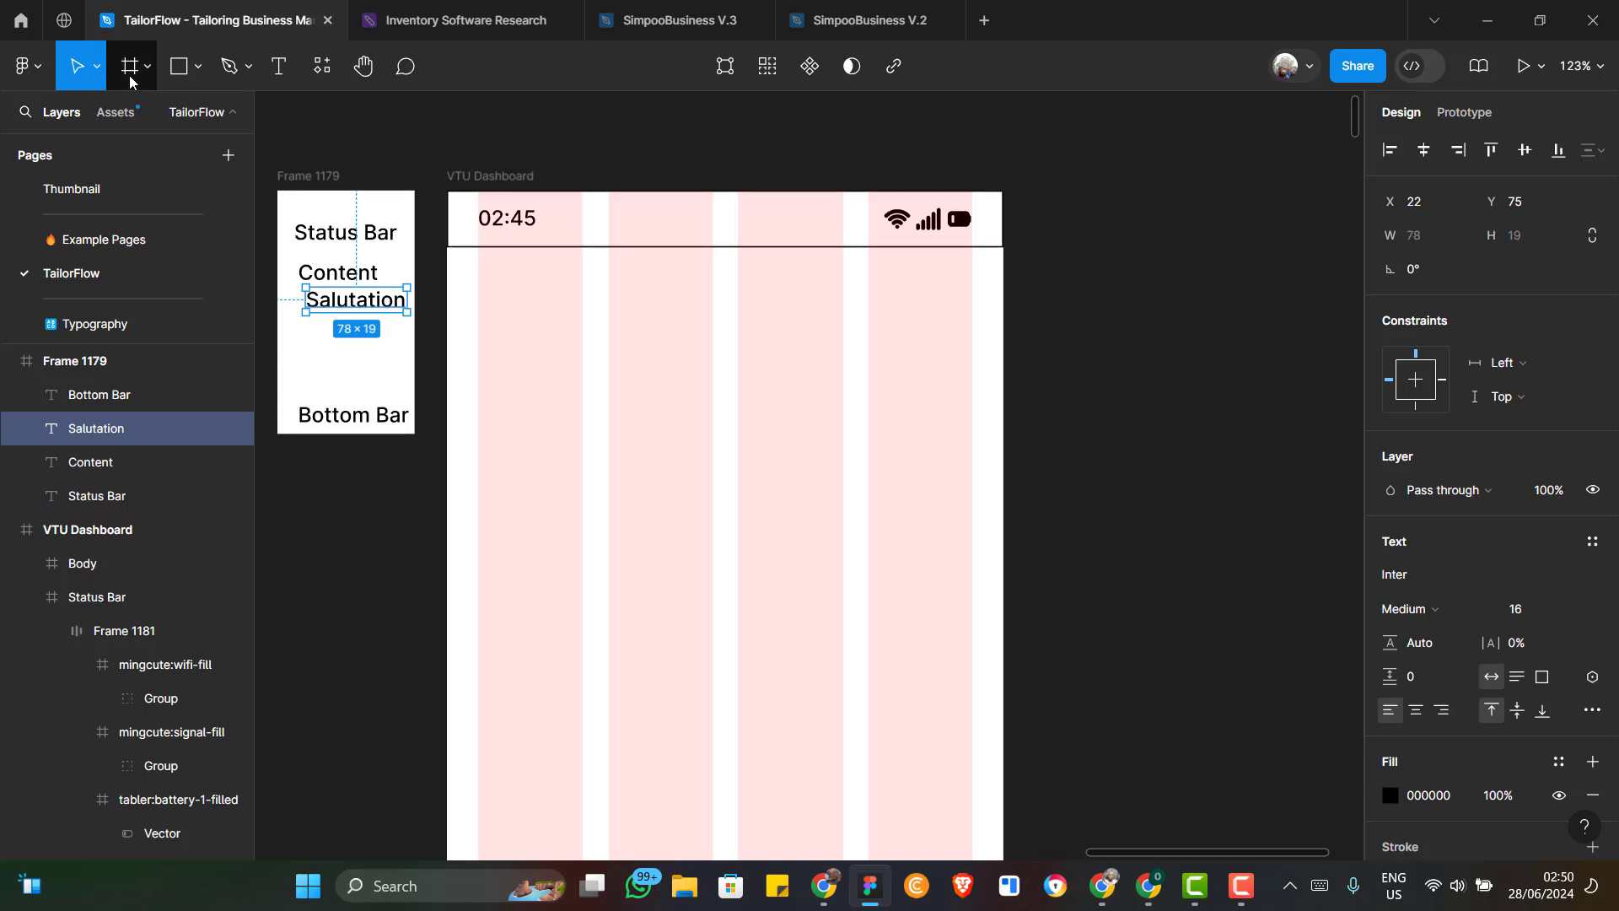
left_click(131, 81)
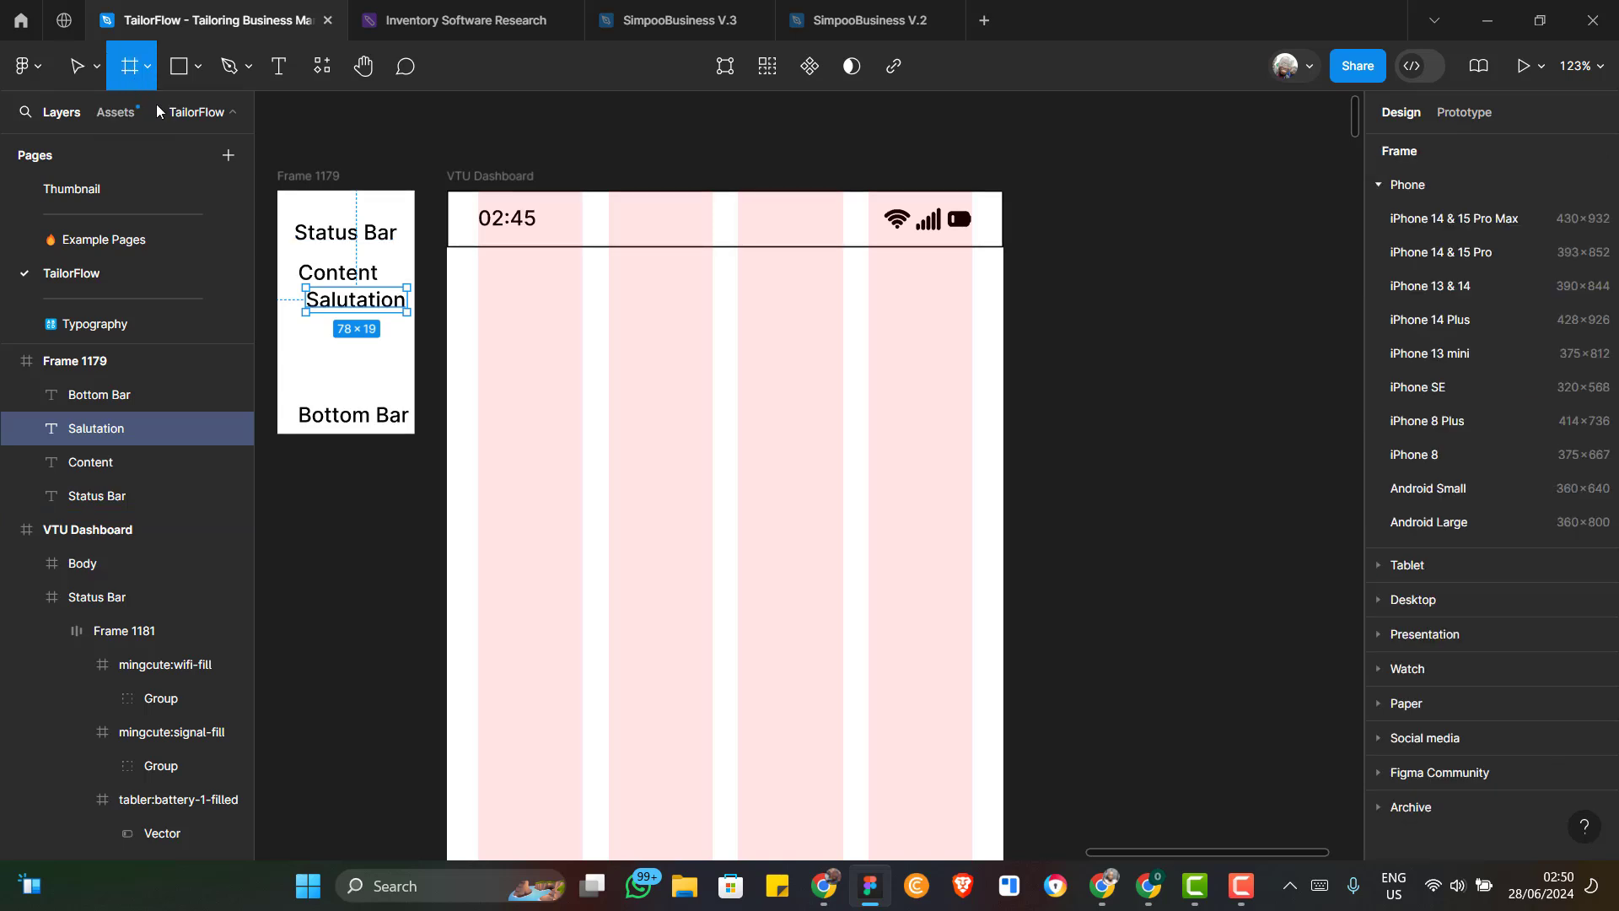
mouse_move(450, 254)
left_mouse_down()
mouse_move(479, 336)
mouse_move(1002, 333)
left_mouse_up()
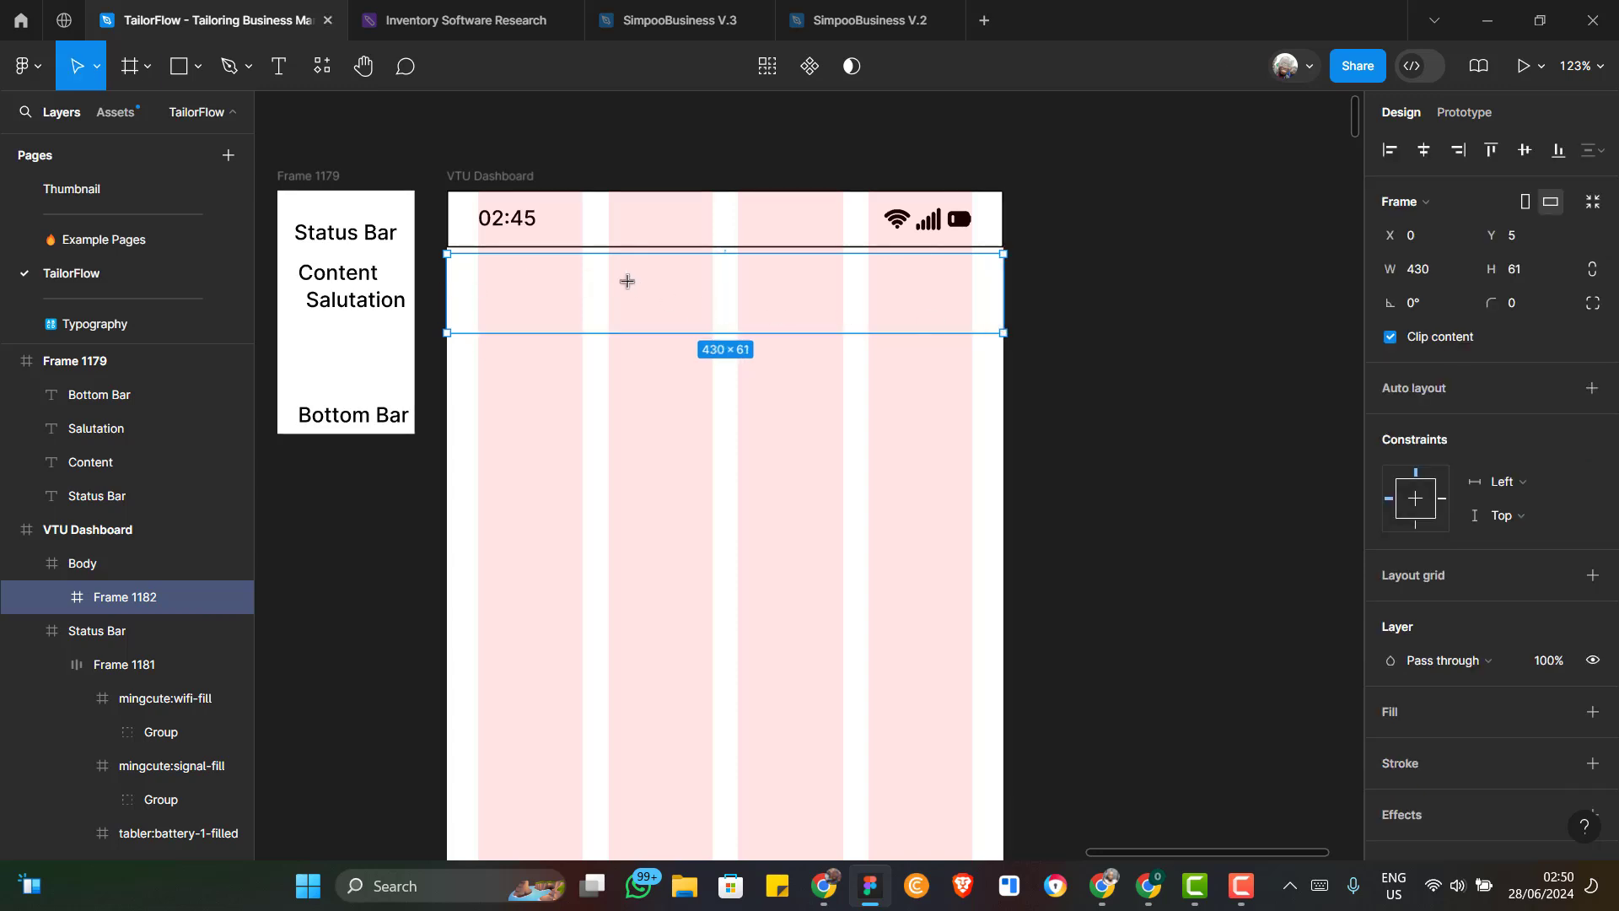
left_click(1491, 152)
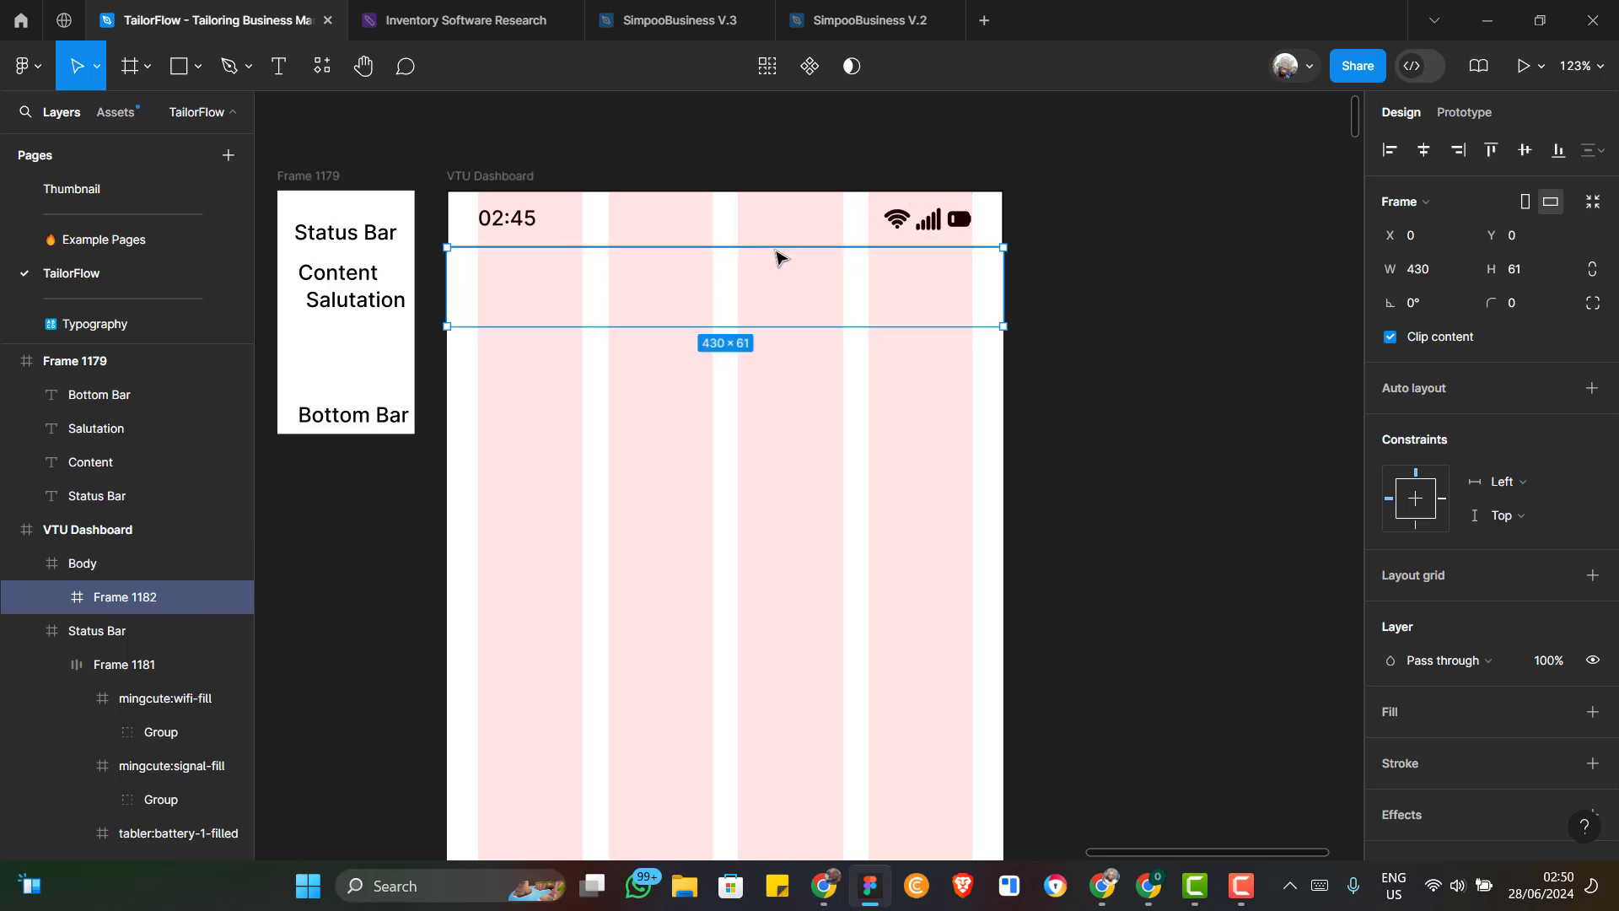
Set the height of the new frame inside Body to 64
left_click(1525, 267)
type("64")
key("Return")
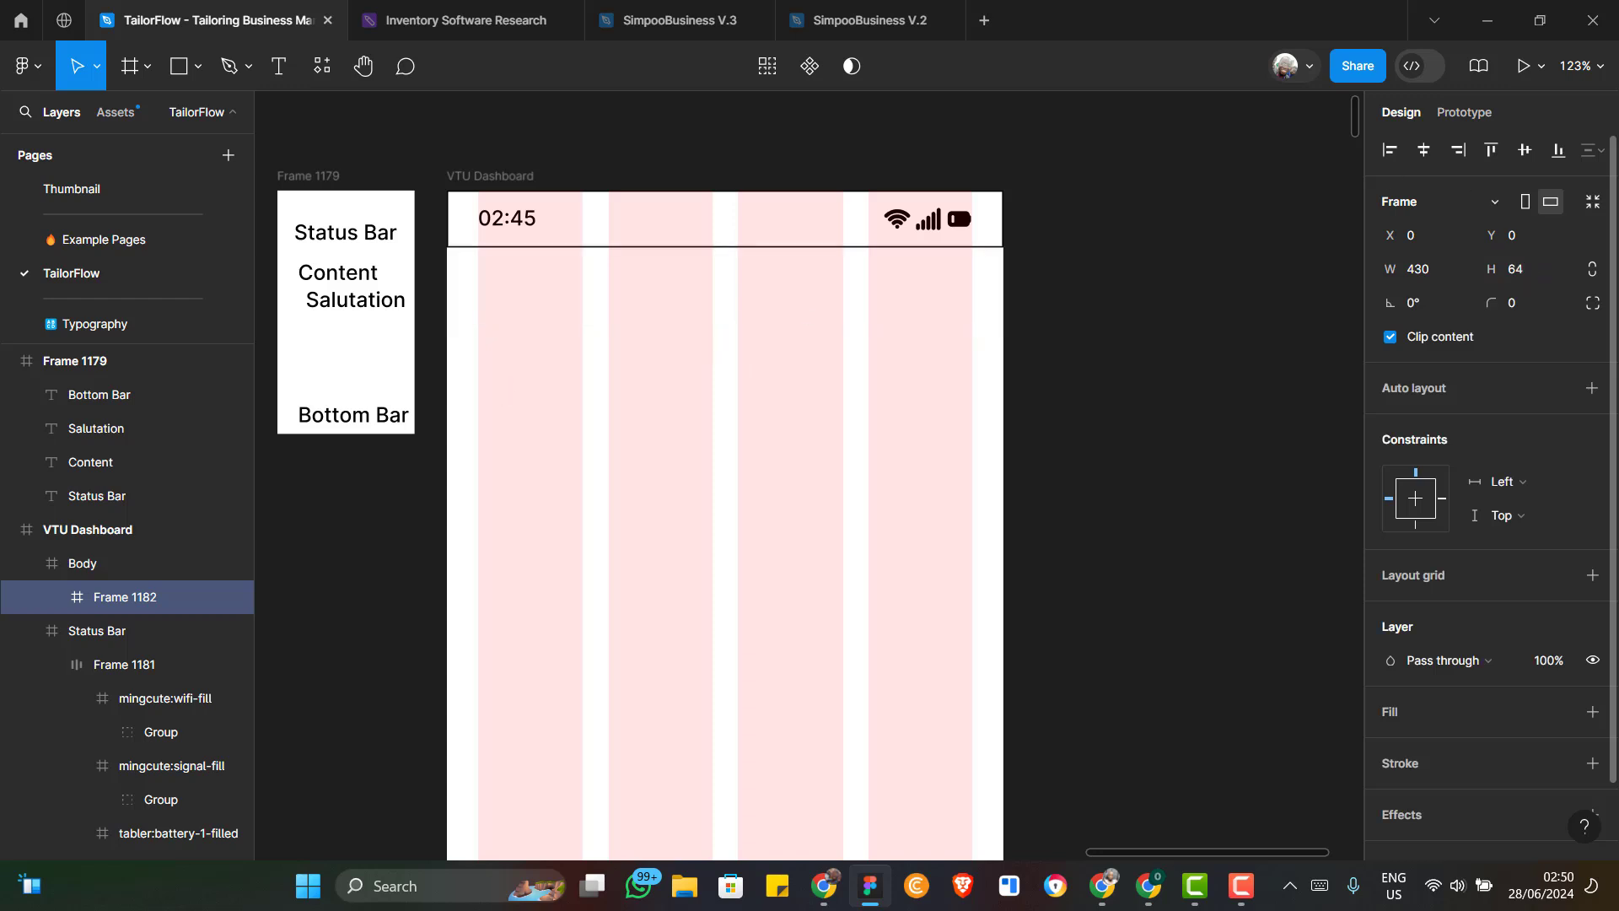
key("alt+Tab")
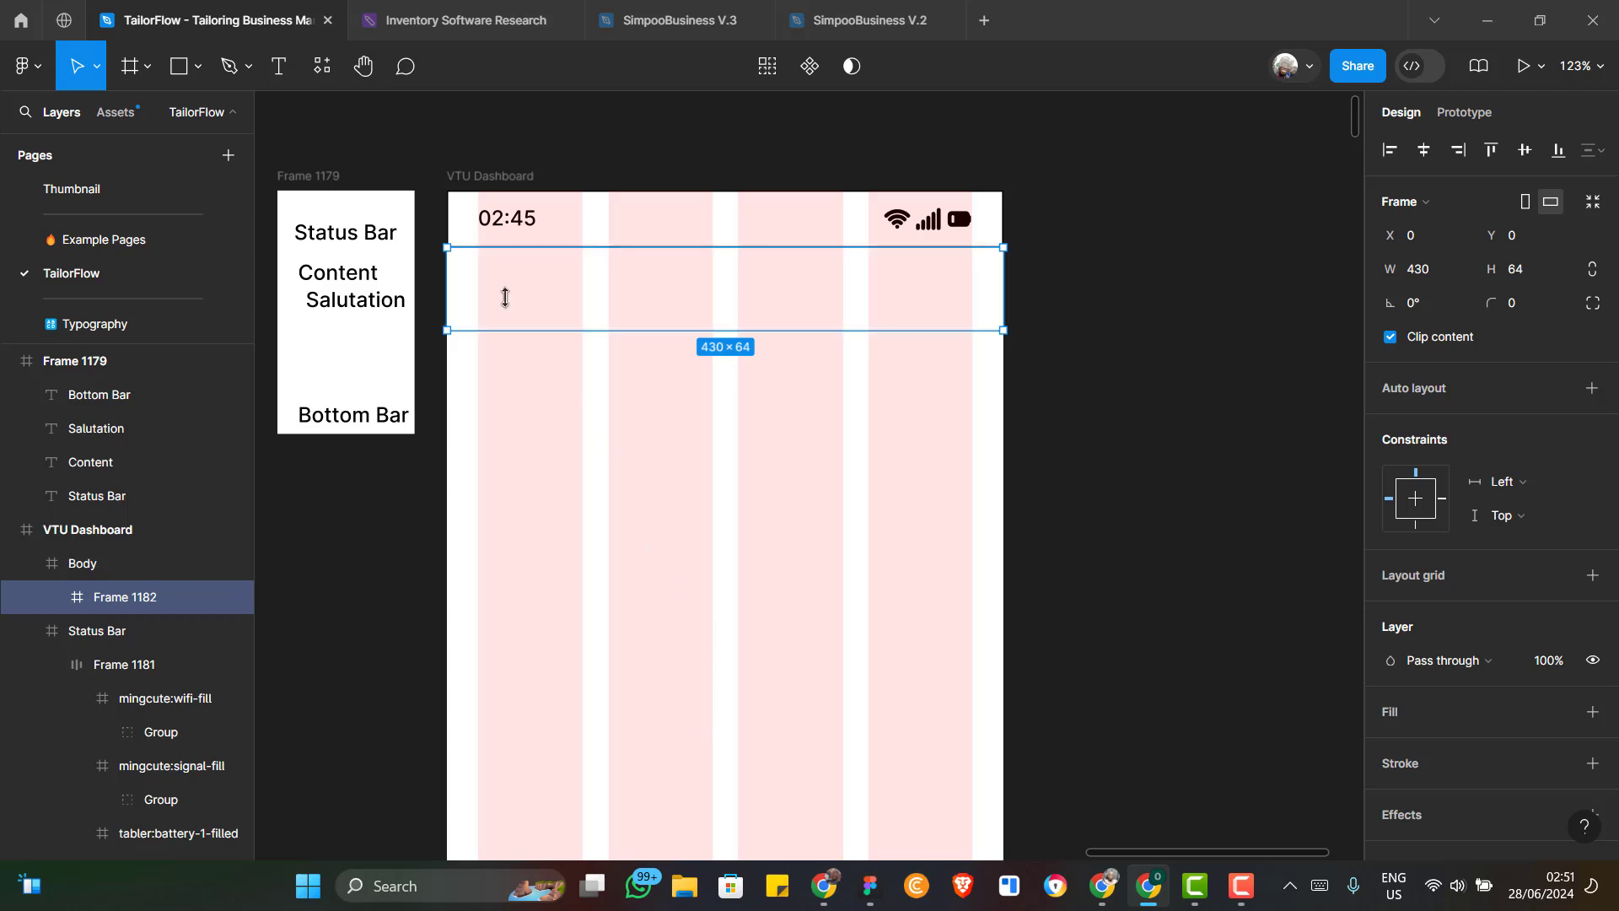
scroll(505, 297, "up", 5)
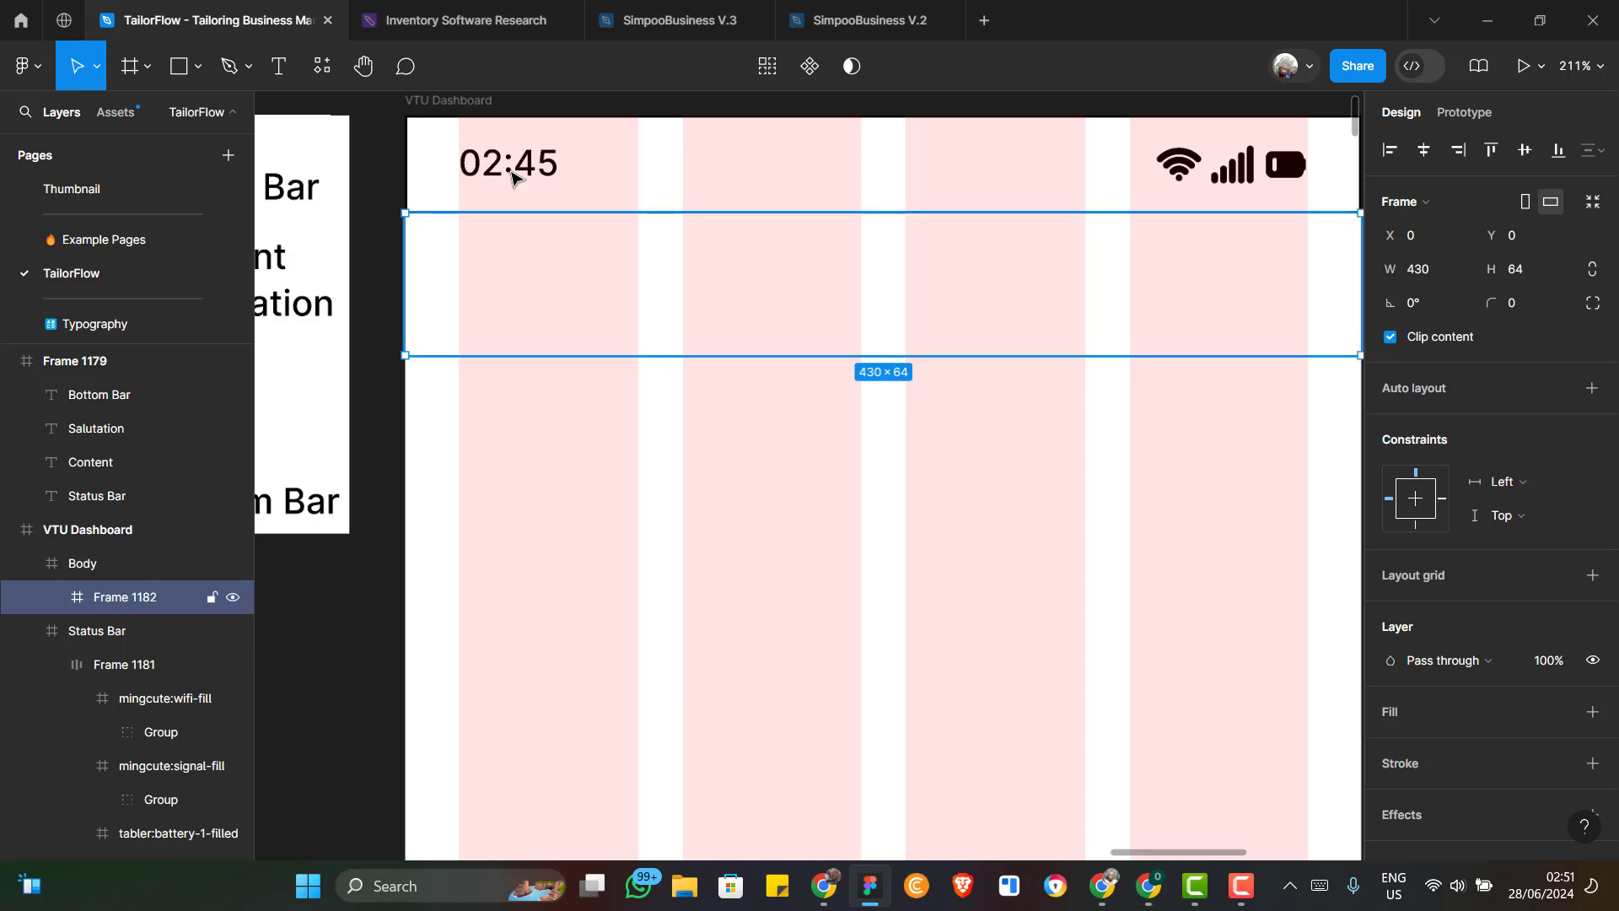
Duplicate the 02:45 time text and place the copy in the empty frame below the status bar at about X 21, Y 8
left_click(512, 175)
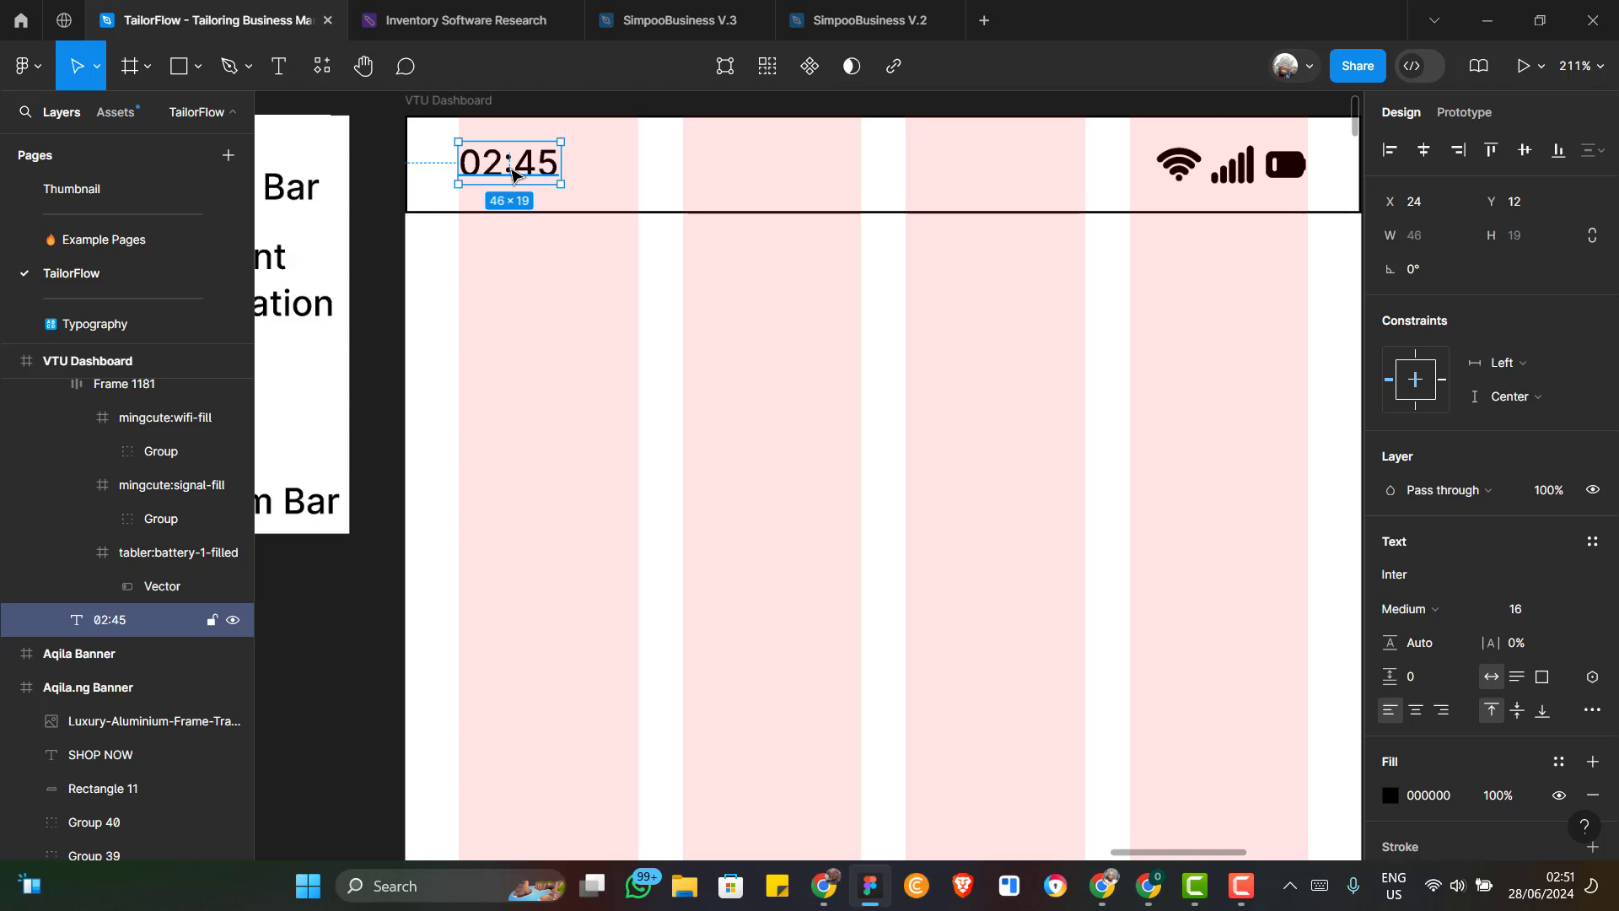
key("ctrl+d")
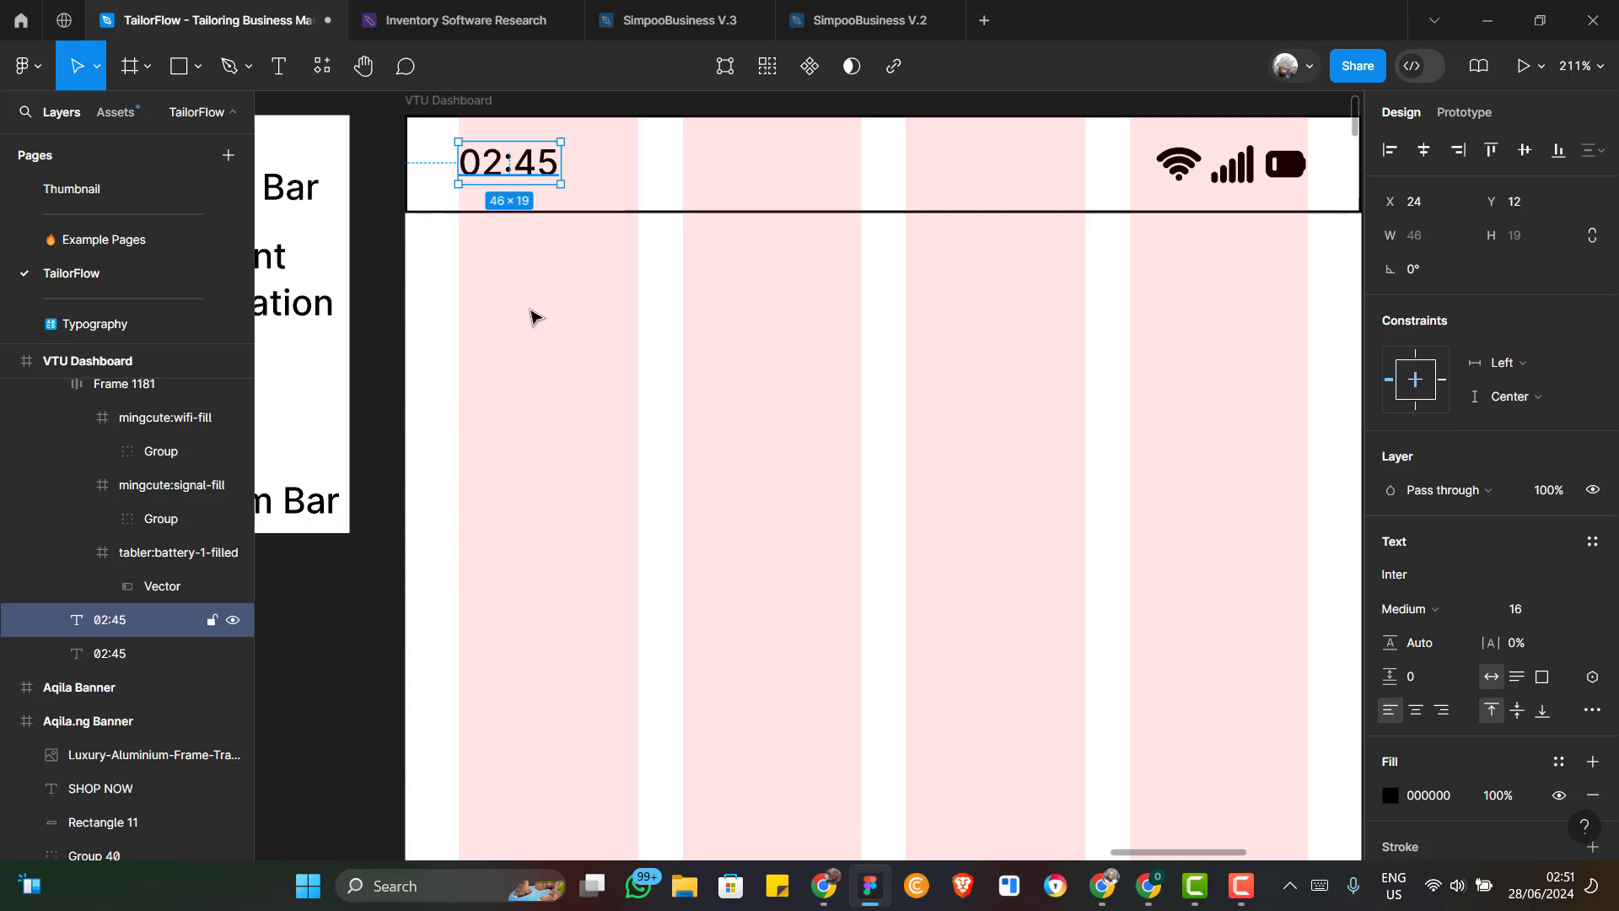
left_click_drag(531, 322, 496, 257)
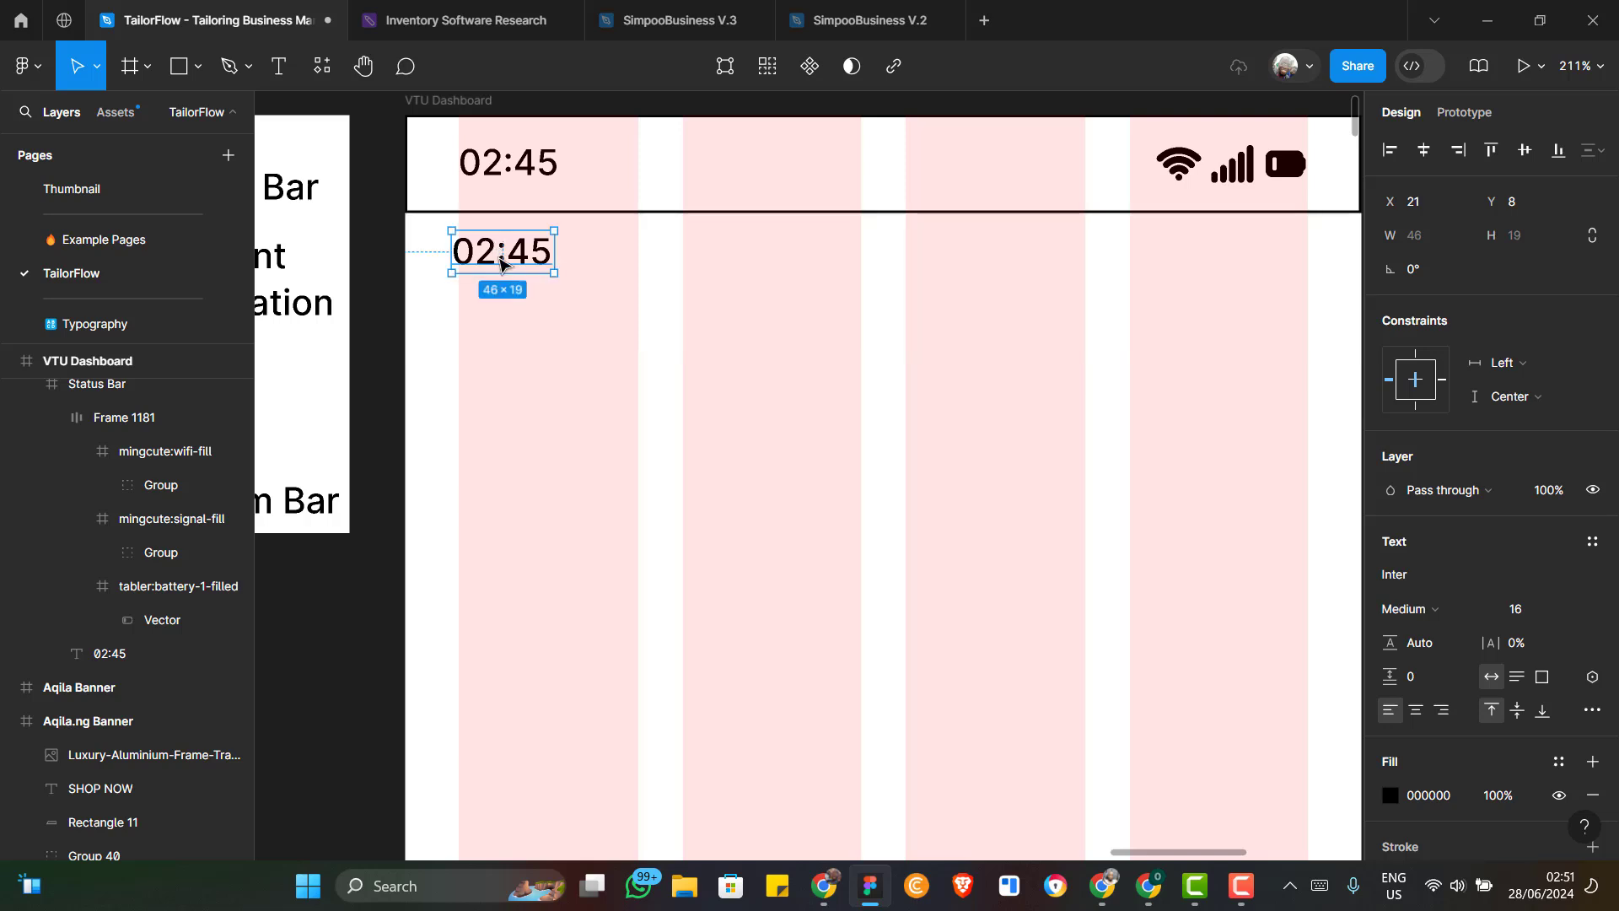
Set the copied time text to font size 14 and Bold weight
left_click(1567, 609)
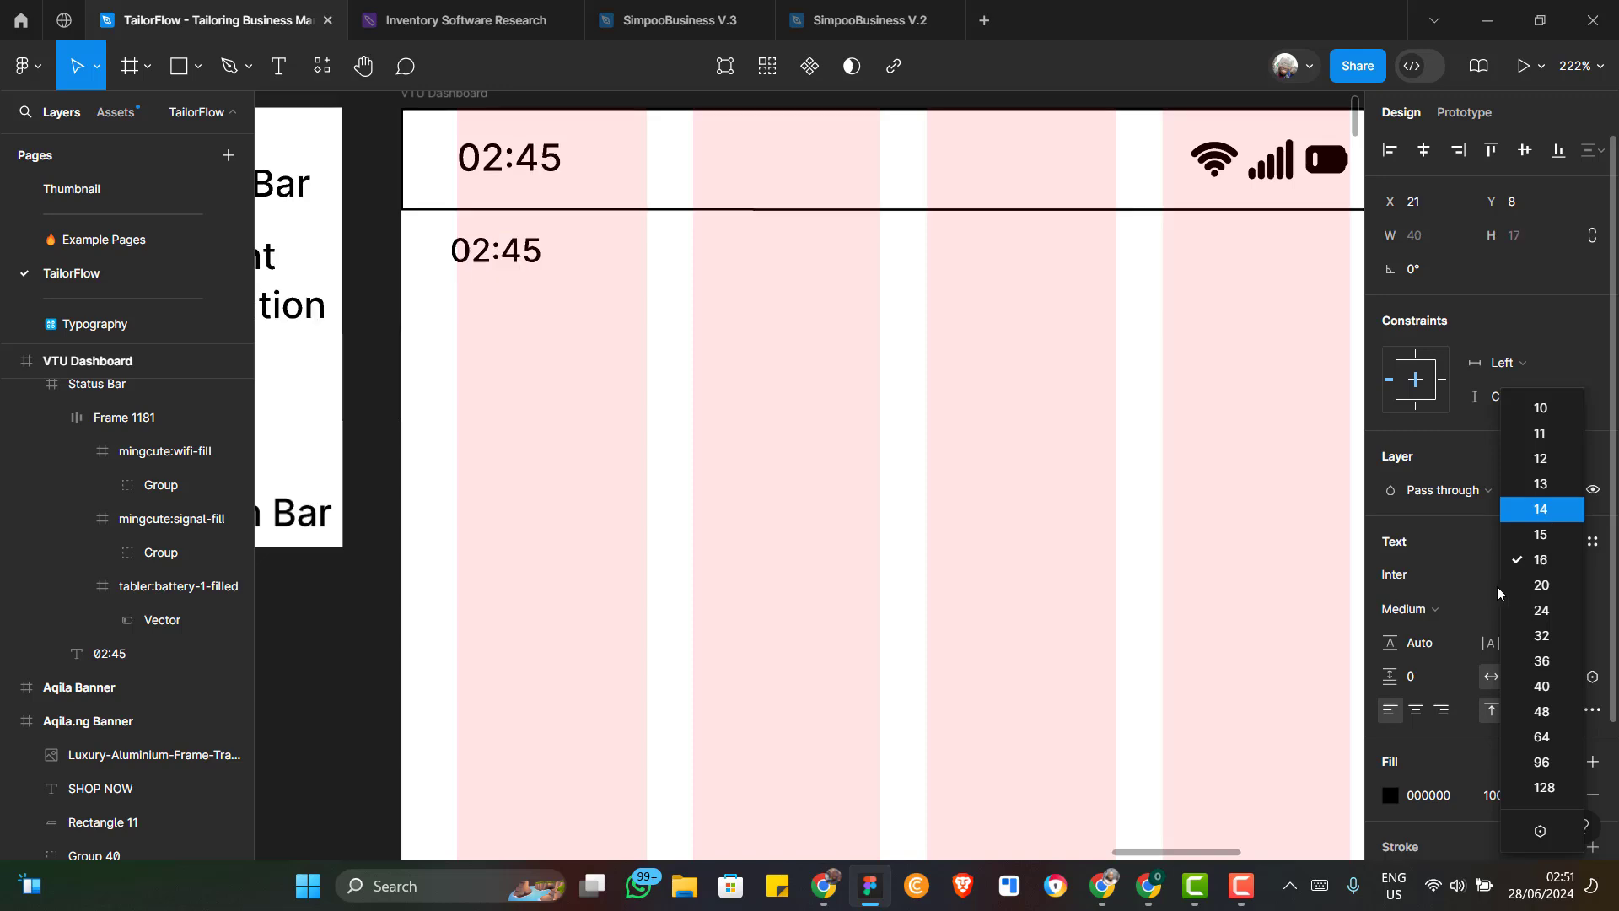
left_click(1432, 610)
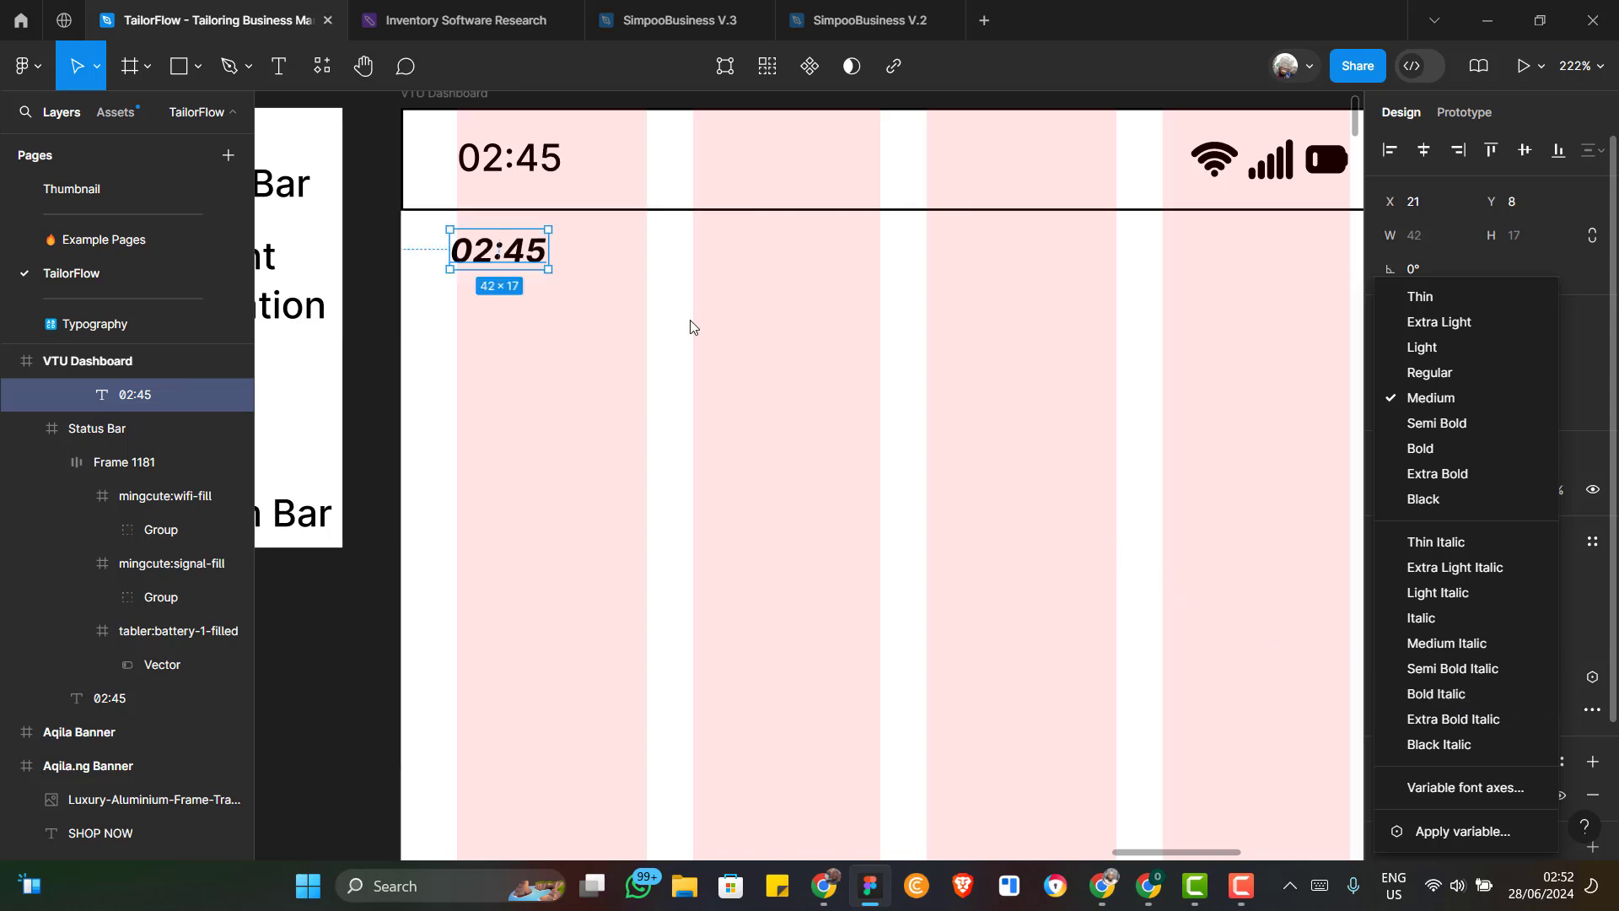
left_click(1428, 450)
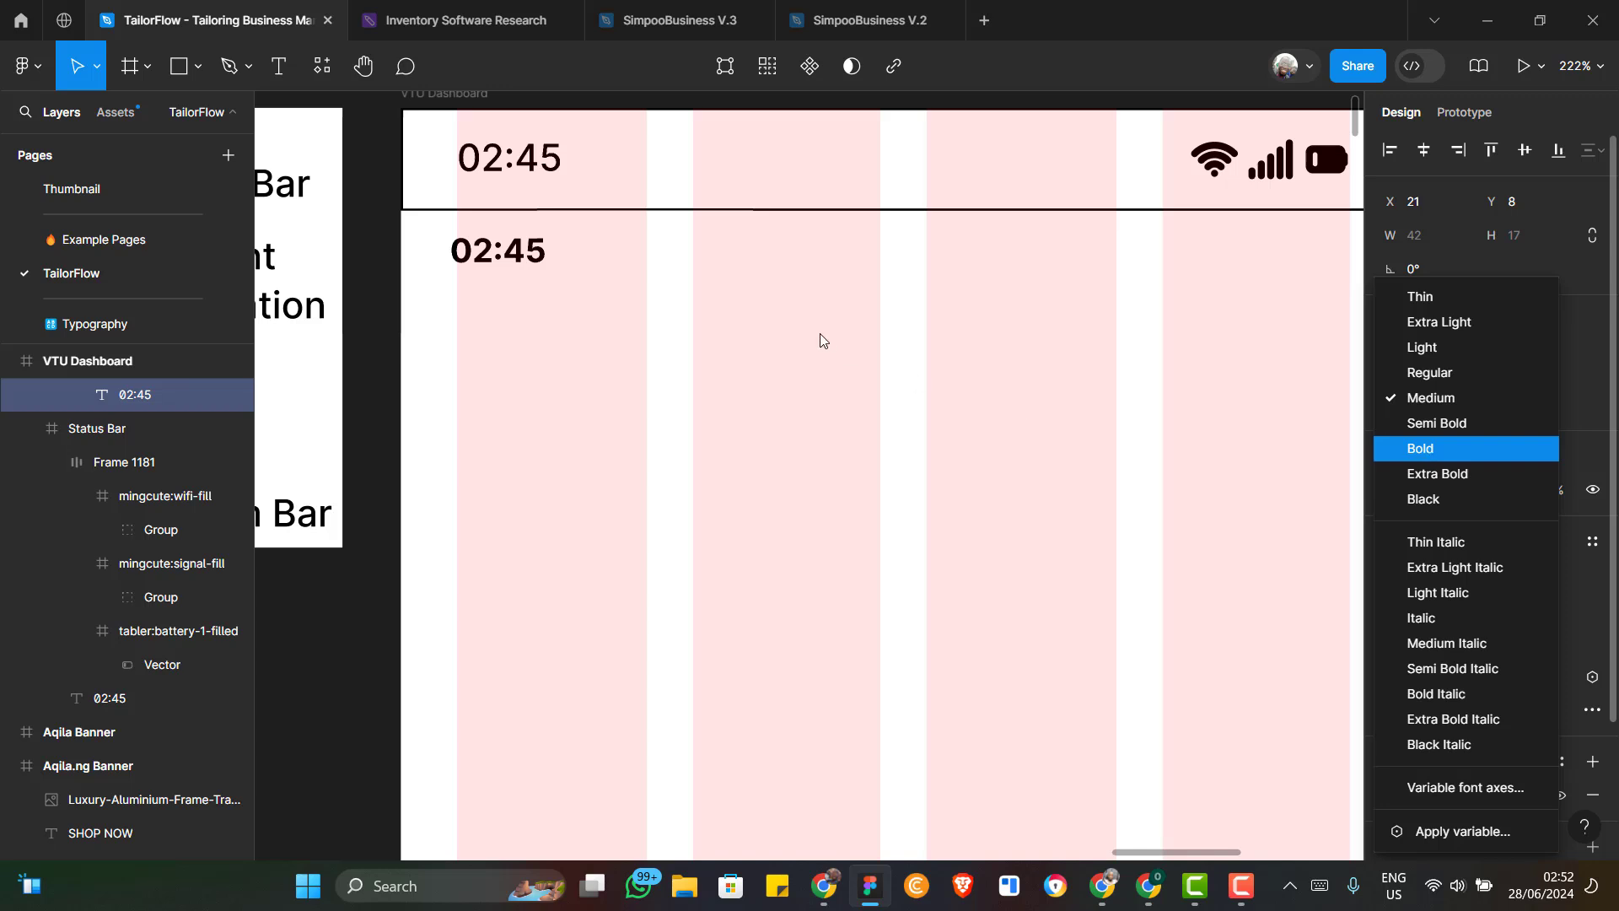
Change the bold copy's text to "Hello" plus a first name and exclamation mark, and move it to about X 26, Y 9
double_click(491, 259)
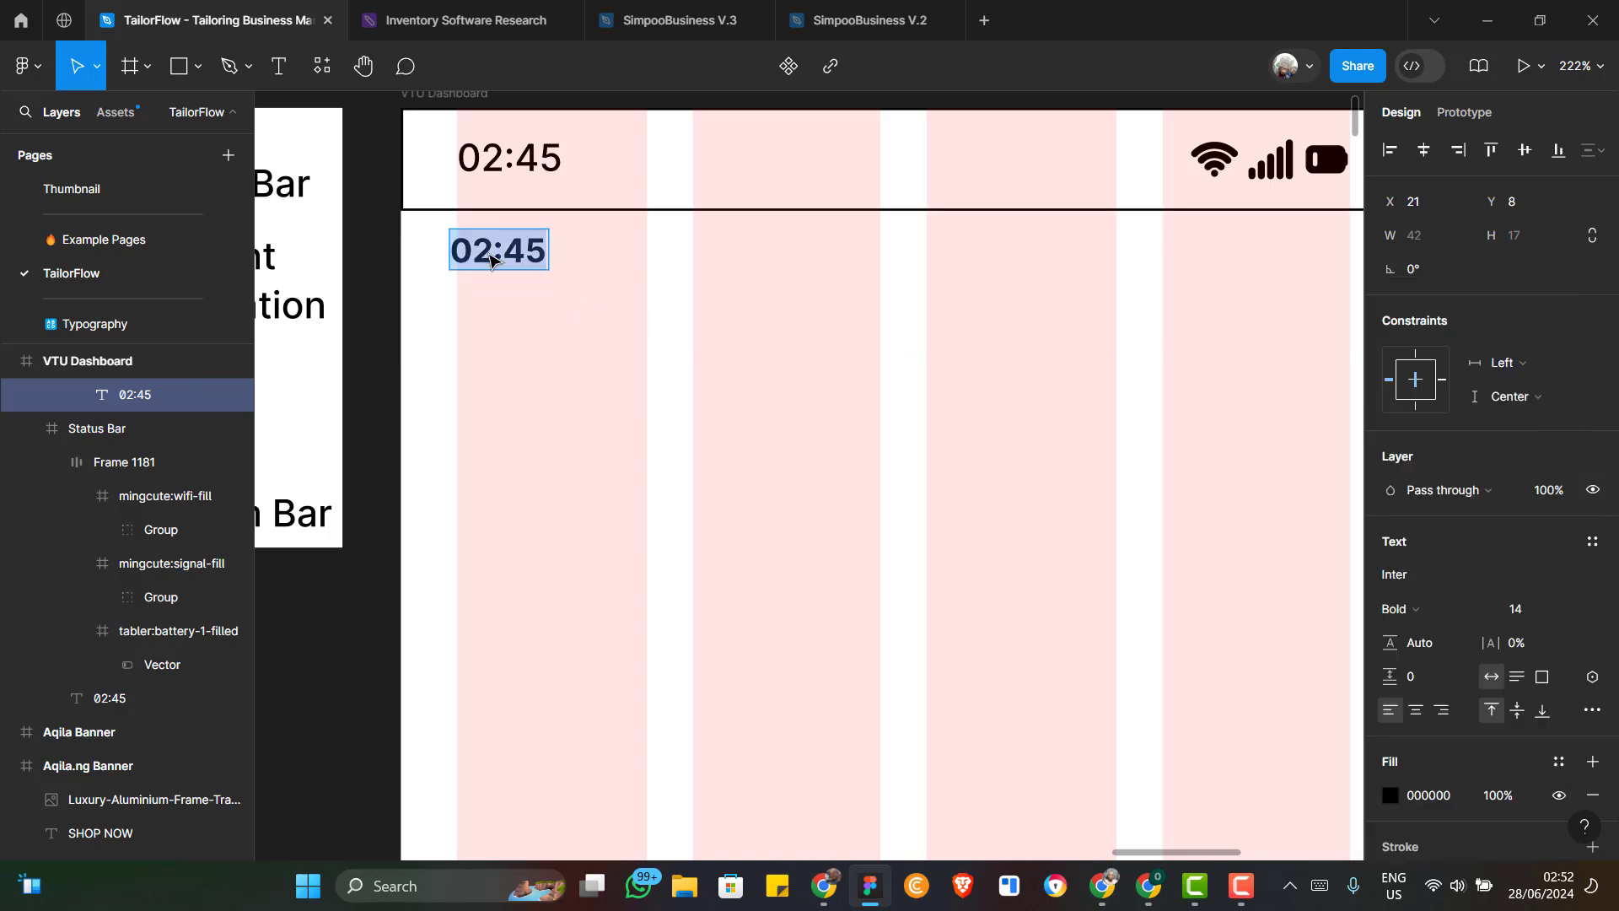
type("He")
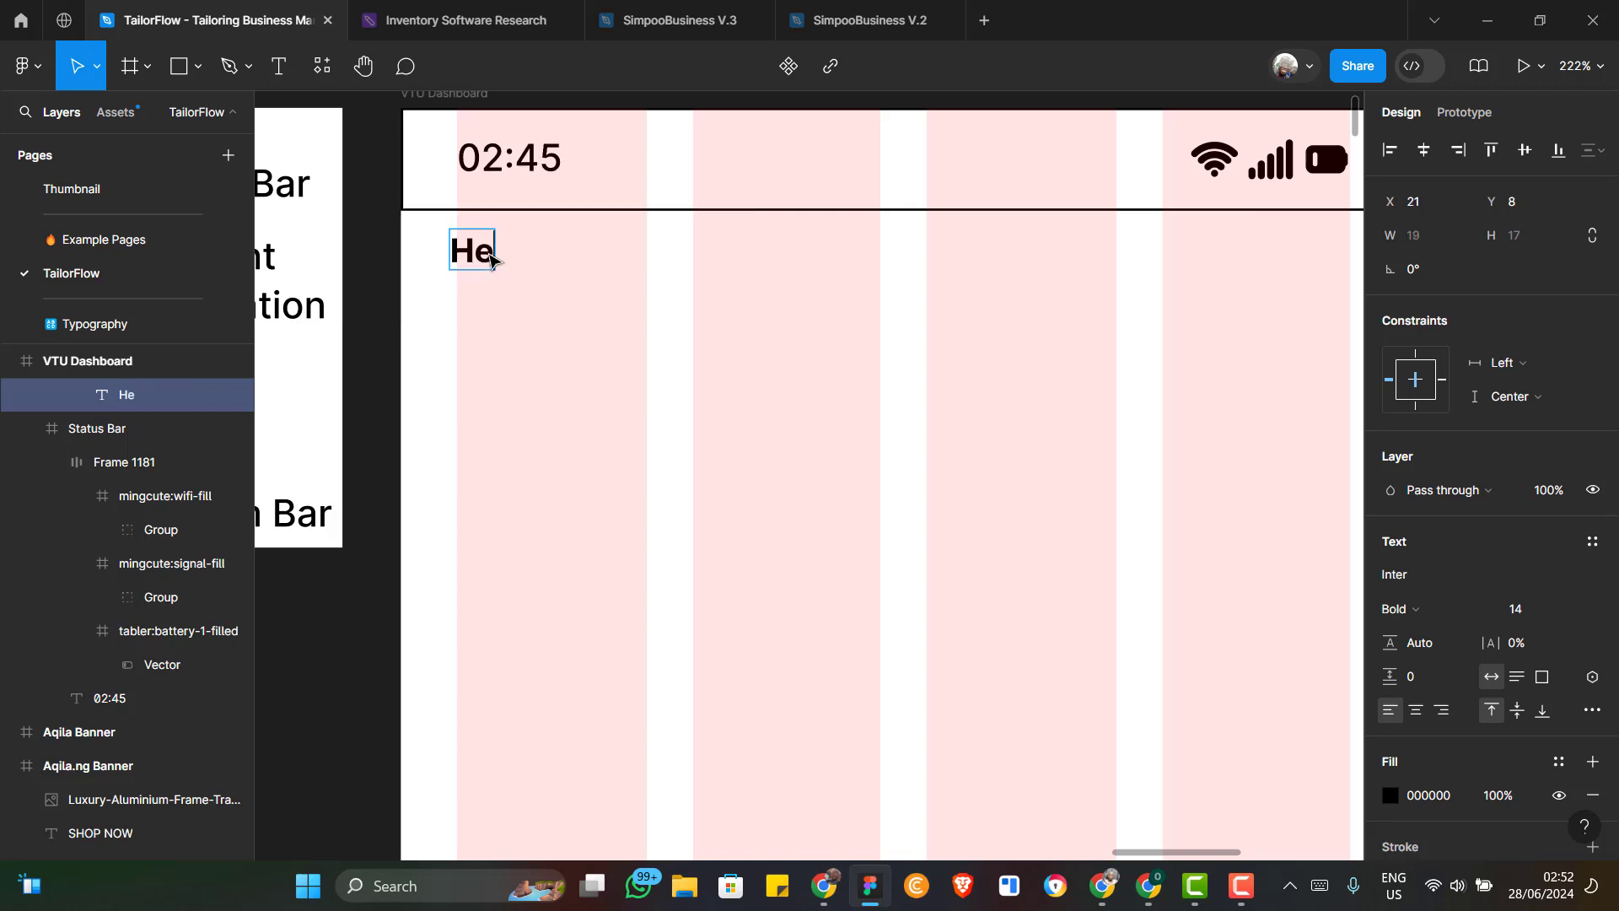
type("llo John")
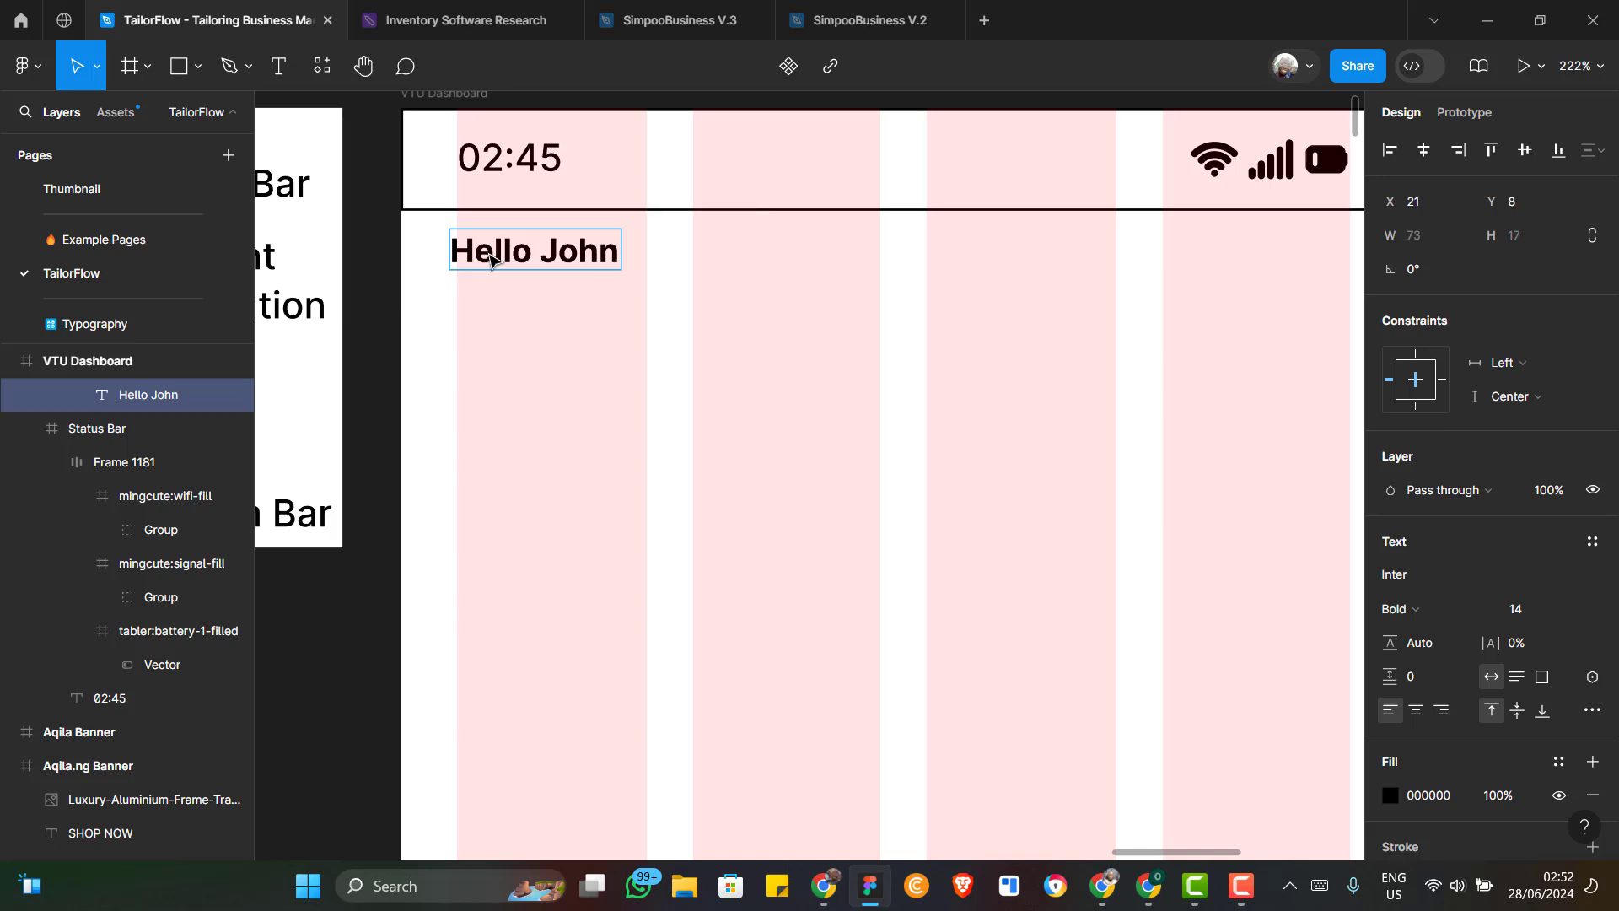
type("!")
key("Escape")
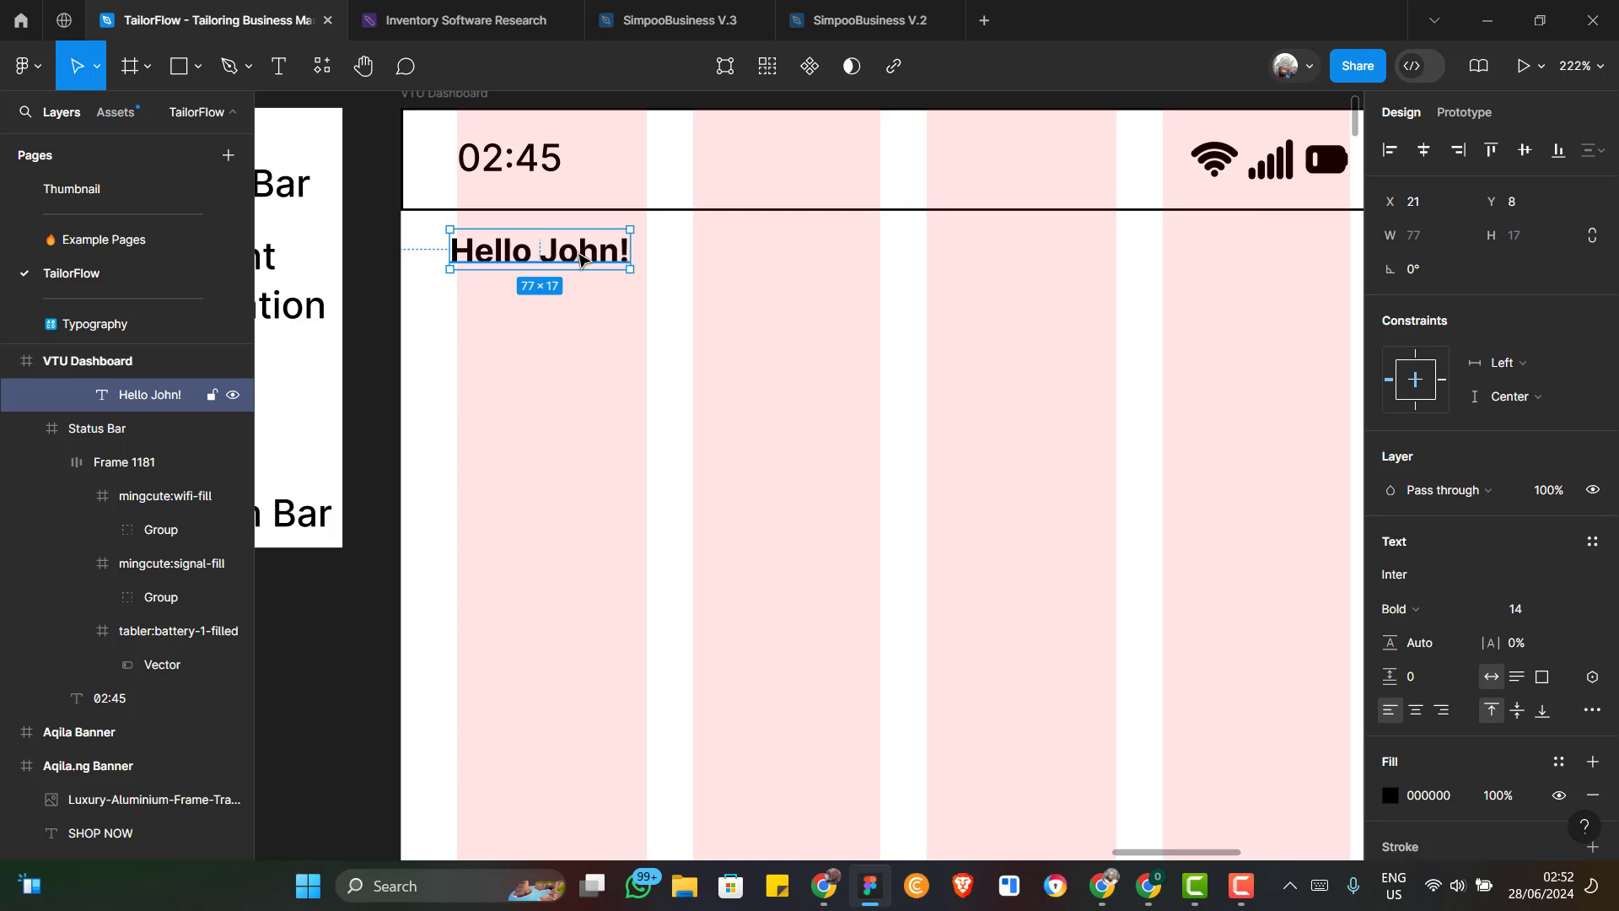
left_click_drag(580, 257, 592, 260)
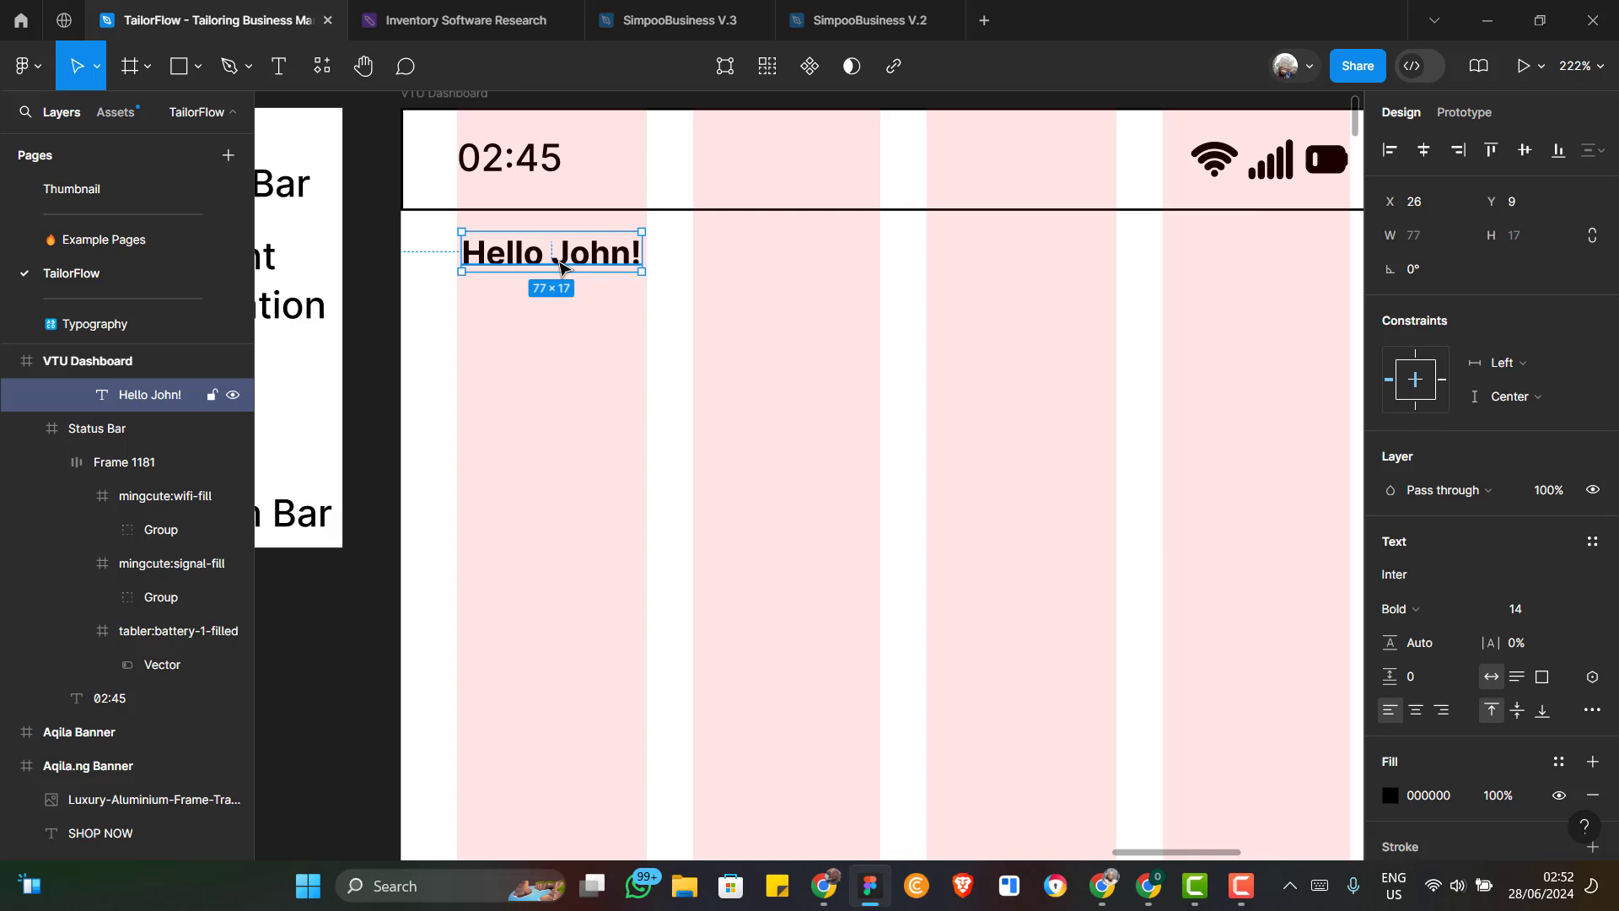
Duplicate the greeting text and move the copy 20 px down to Y 29
key("ctrl+d")
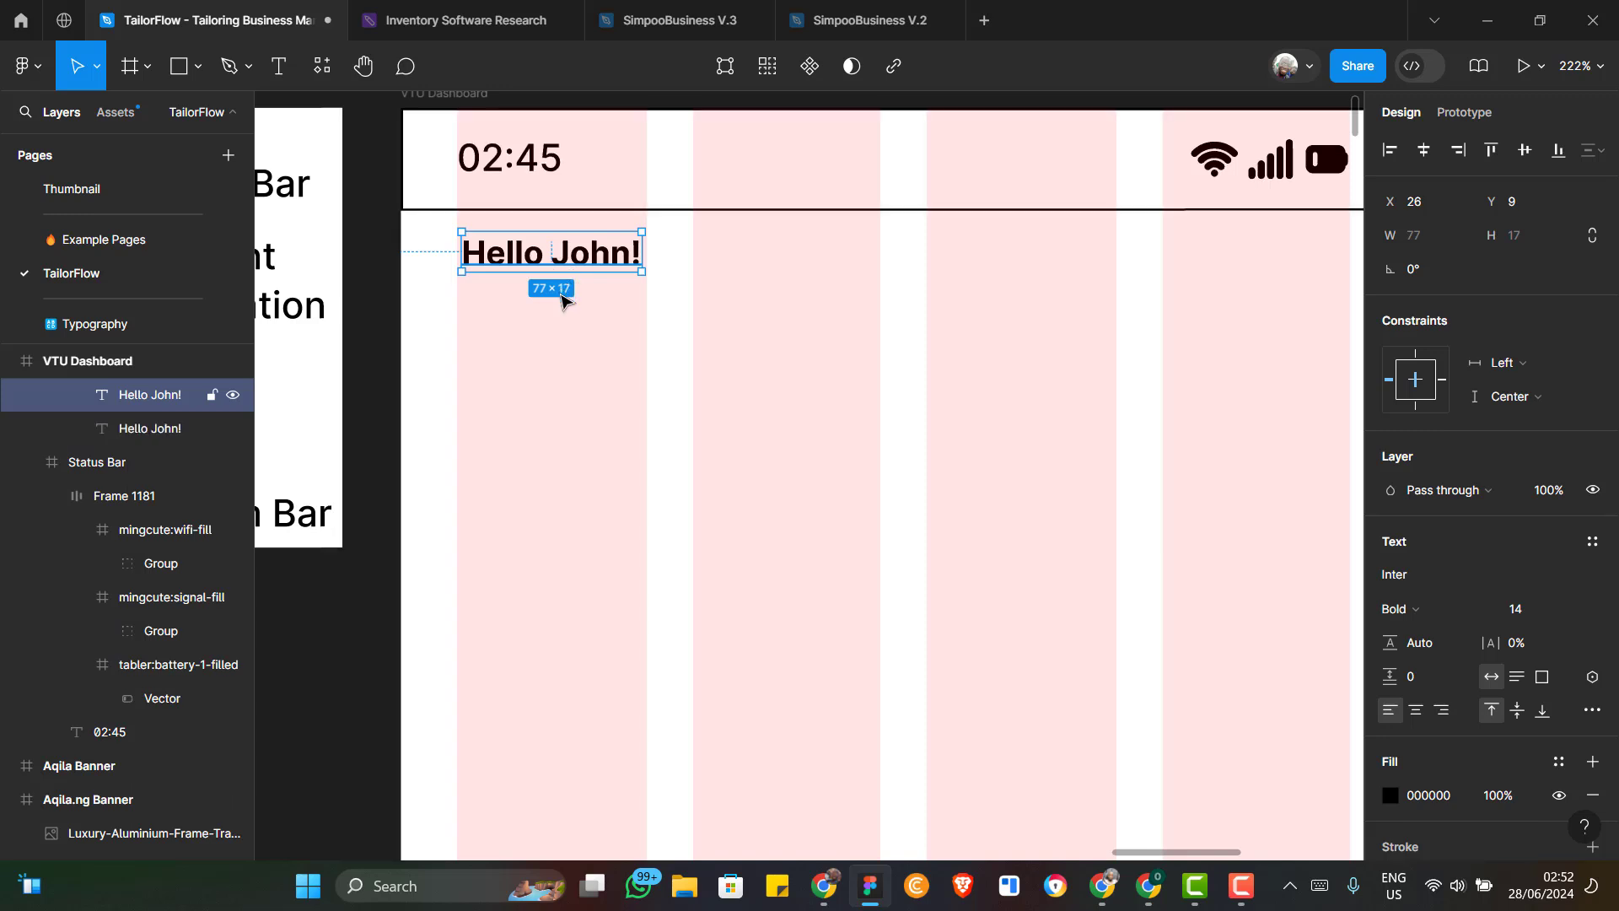
key("shift+Down")
key("shift+Down")
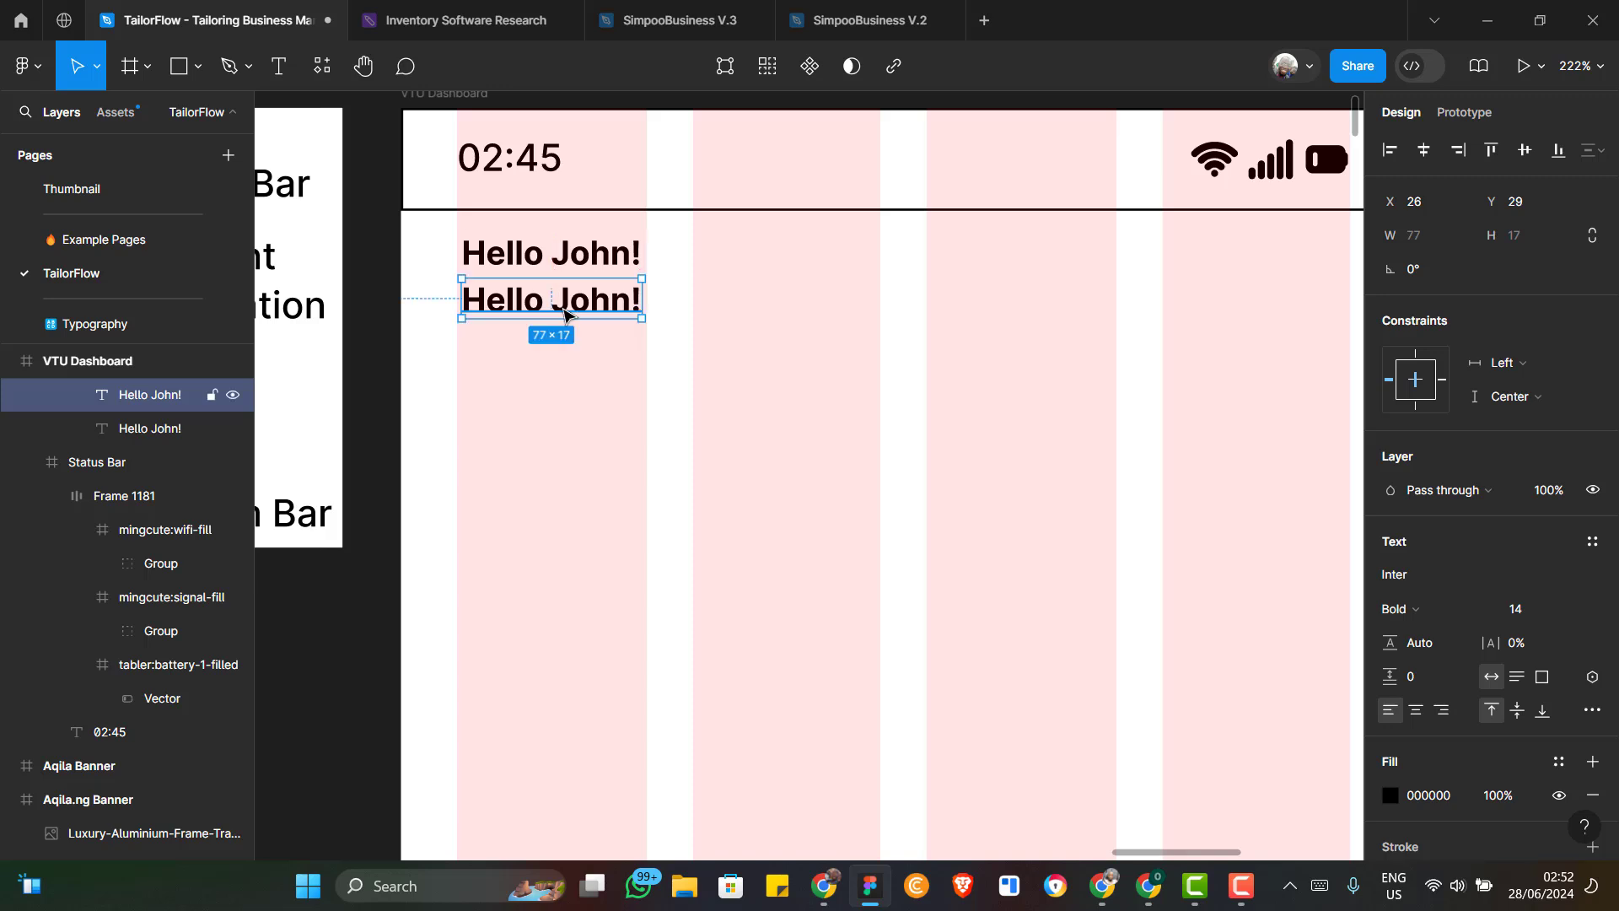
Replace the lower greeting copy's text with "What will you like to do today"
double_click(565, 313)
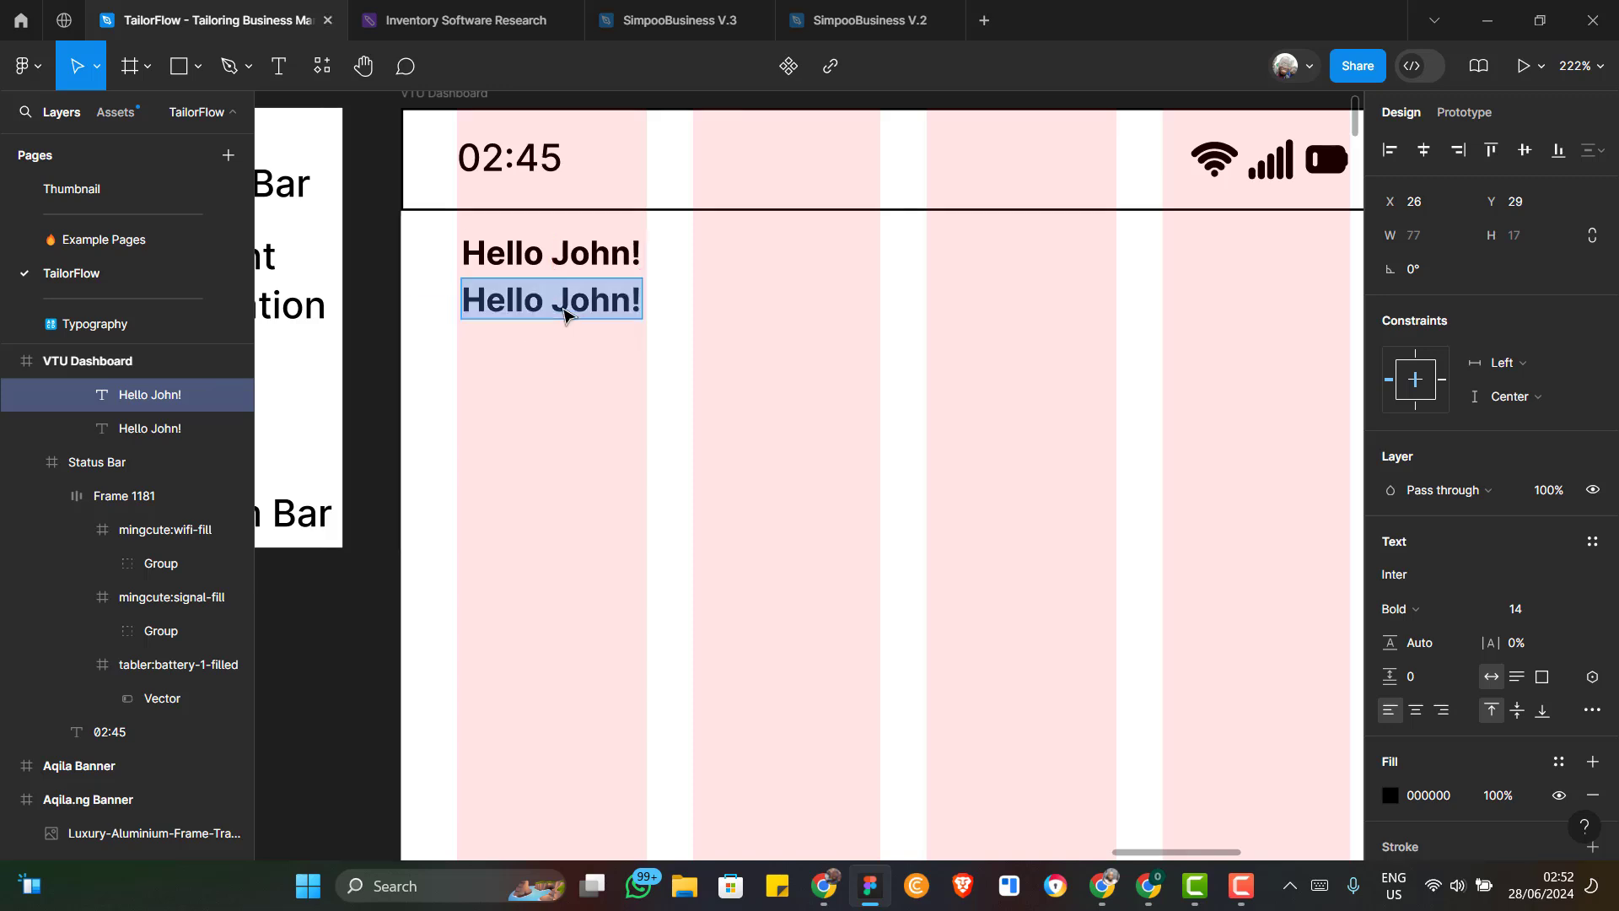
type("What")
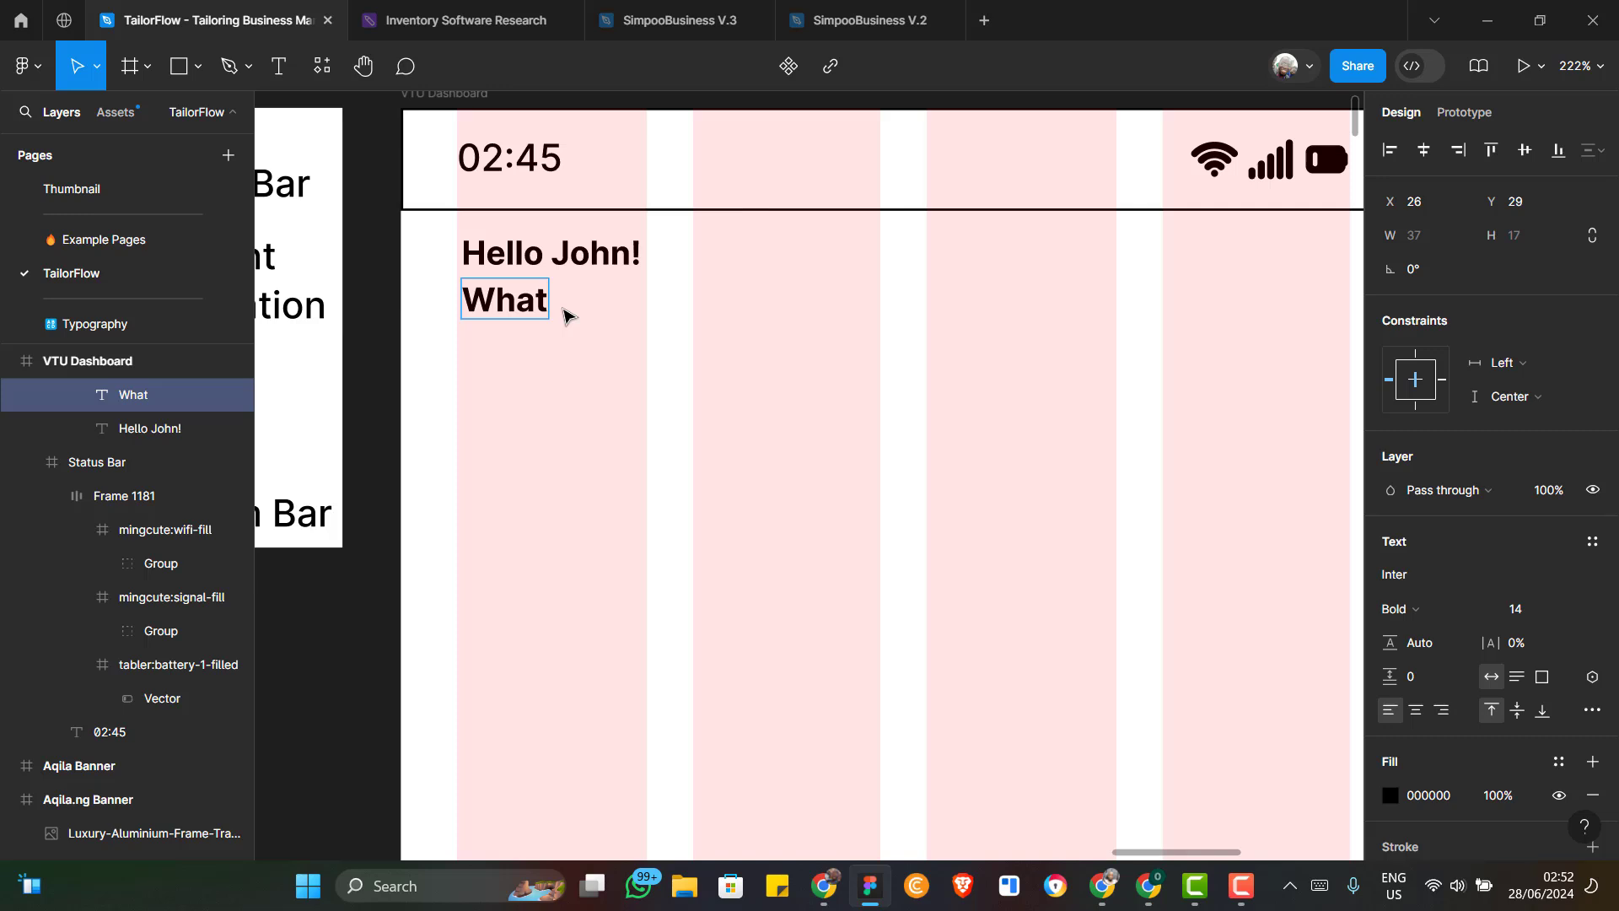
type(" w")
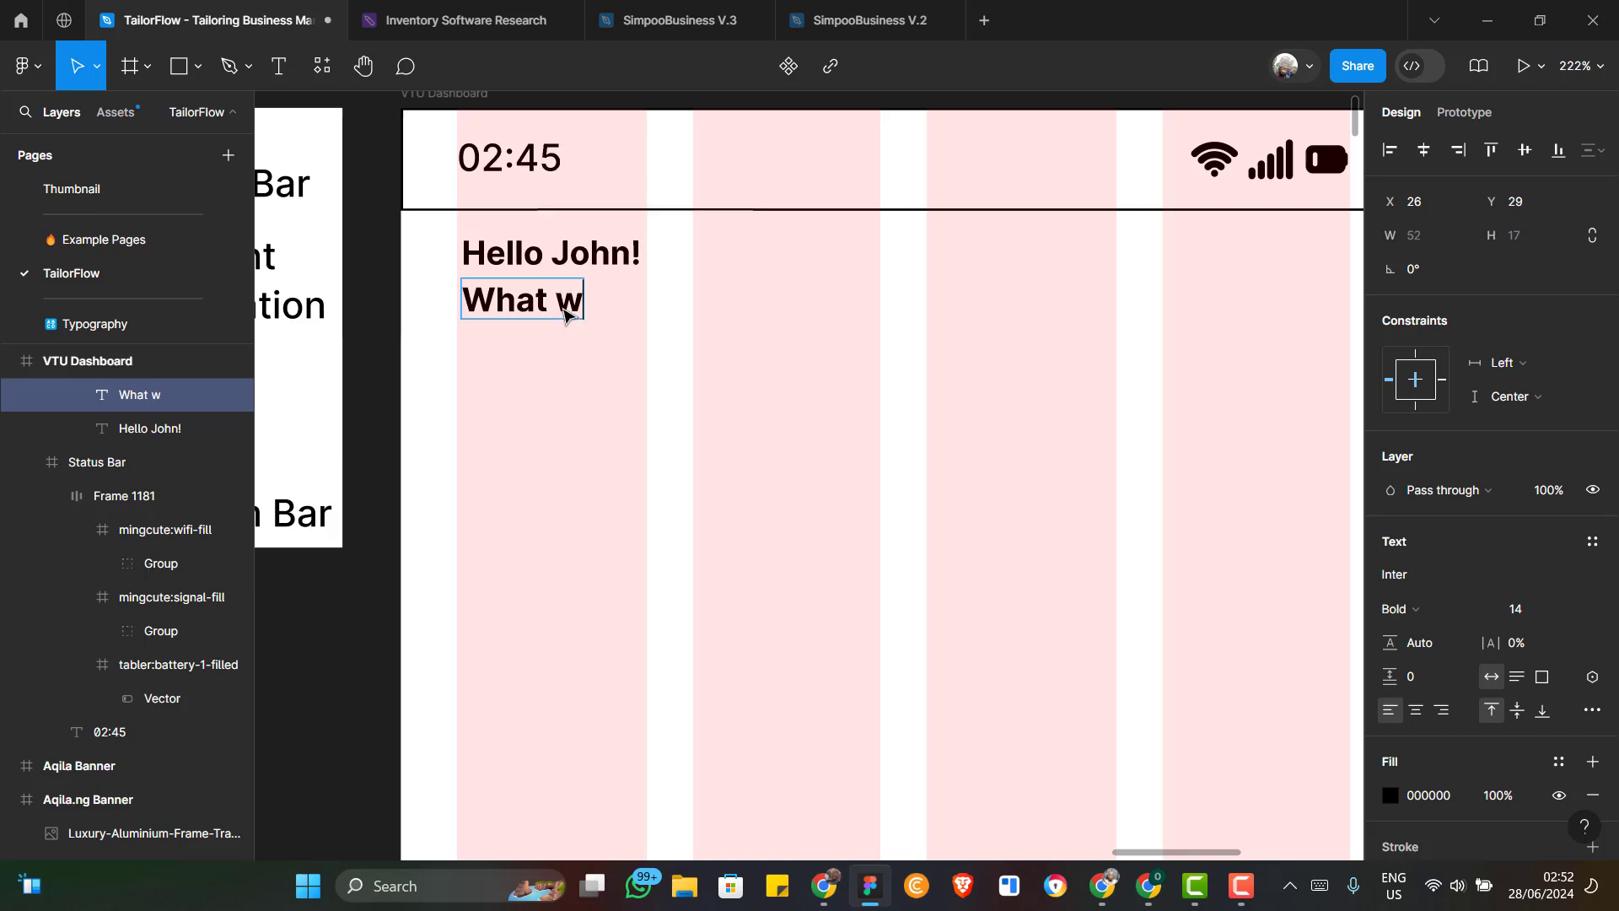
type("ill you l")
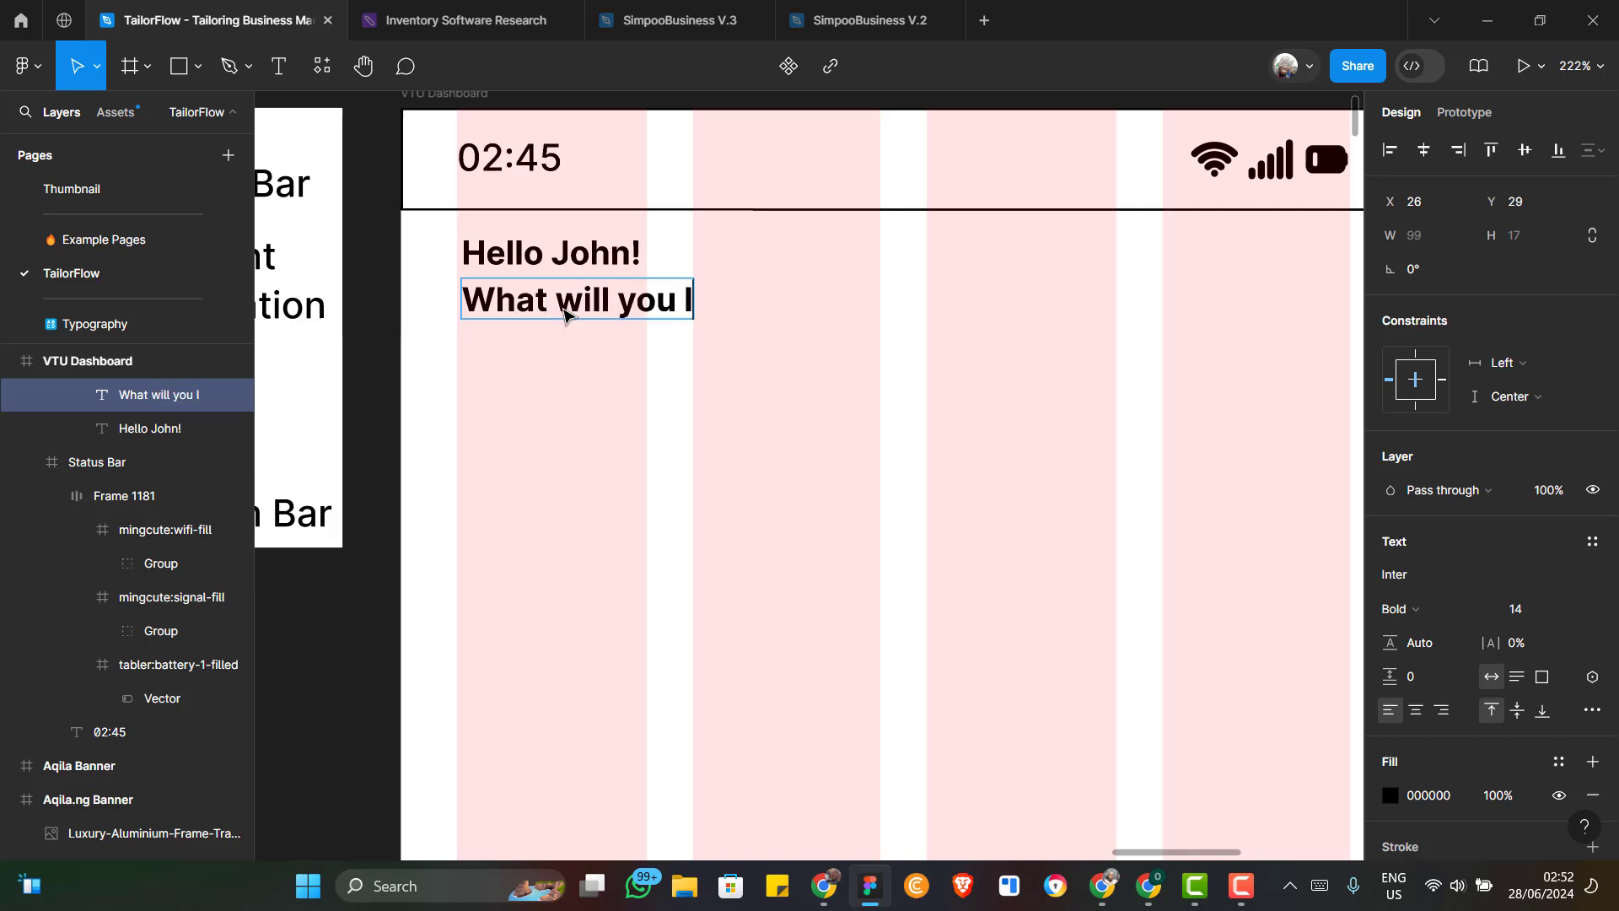
type("ike to do ")
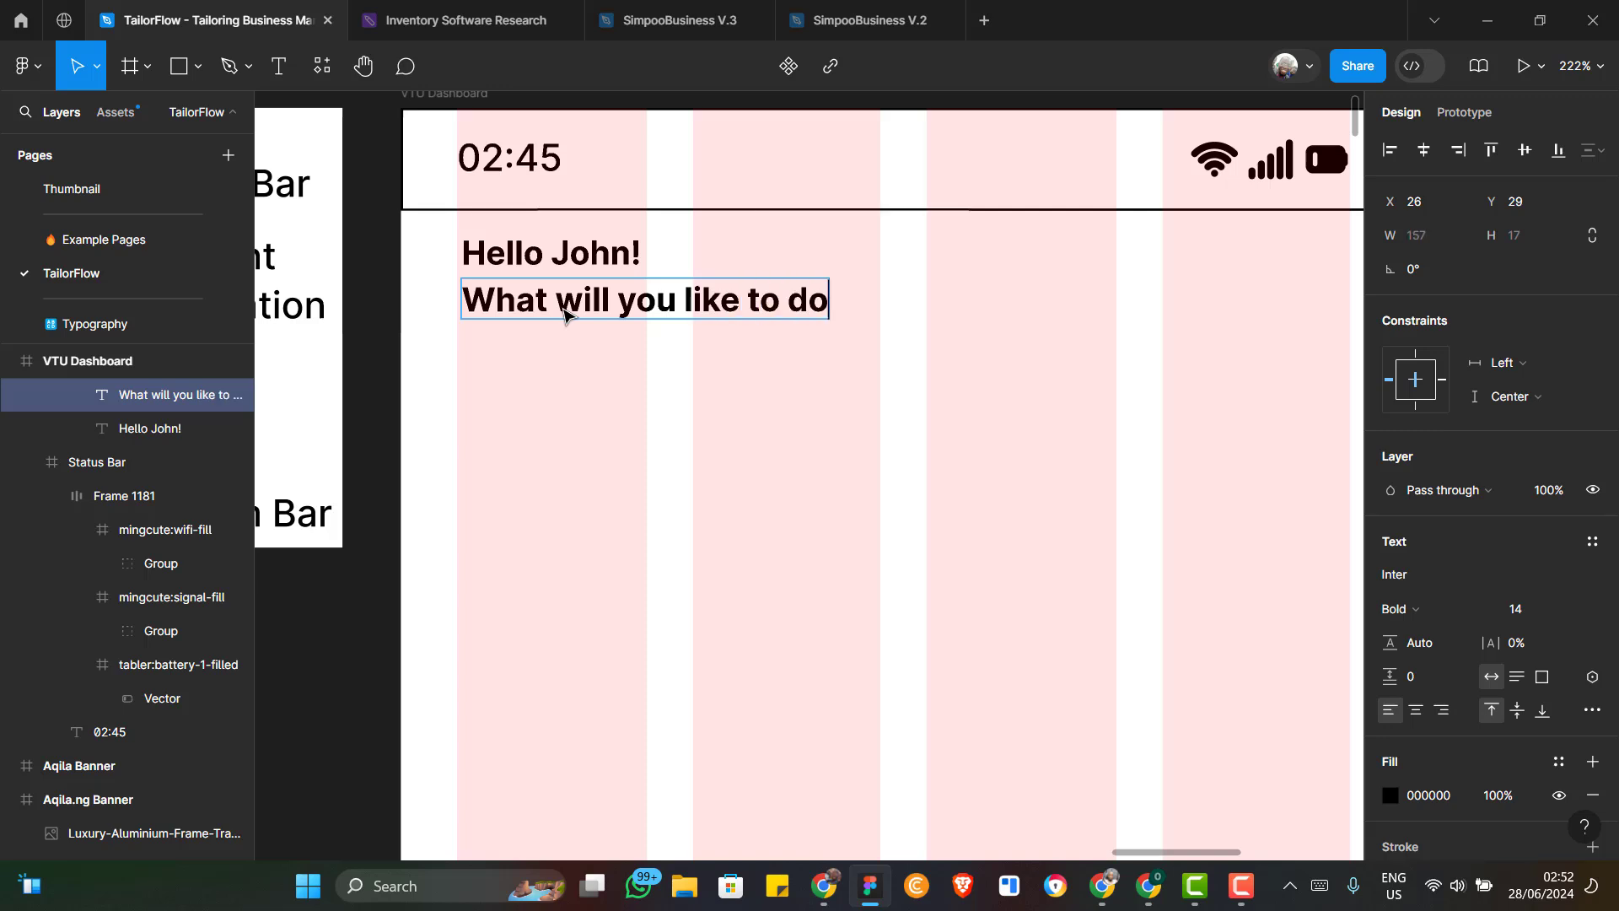
type("today")
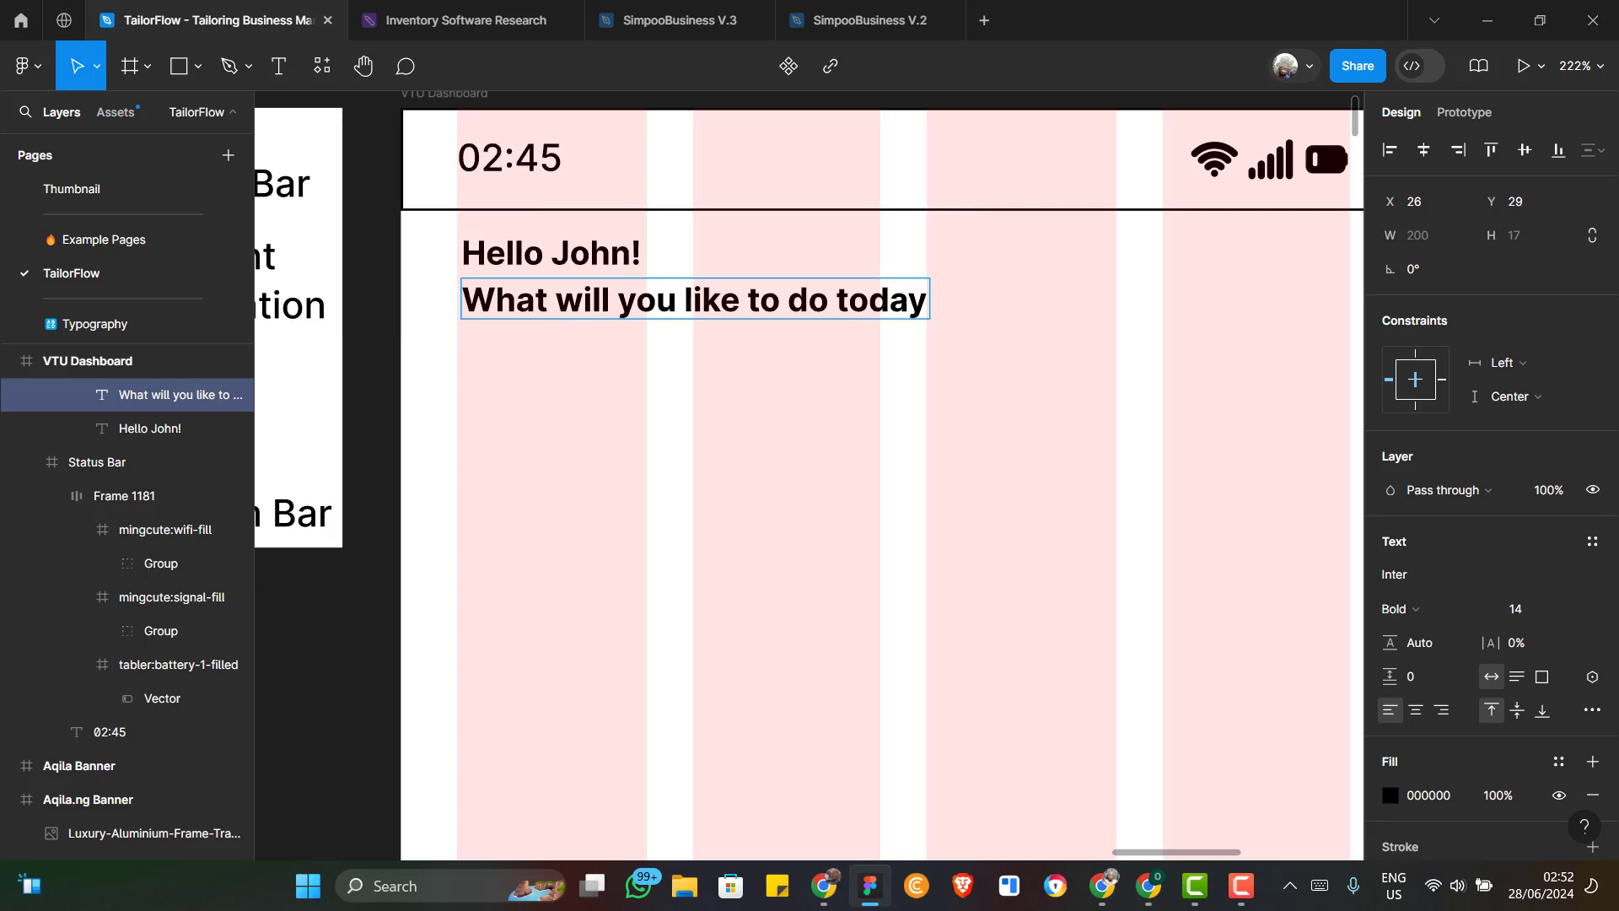
key("alt+Tab")
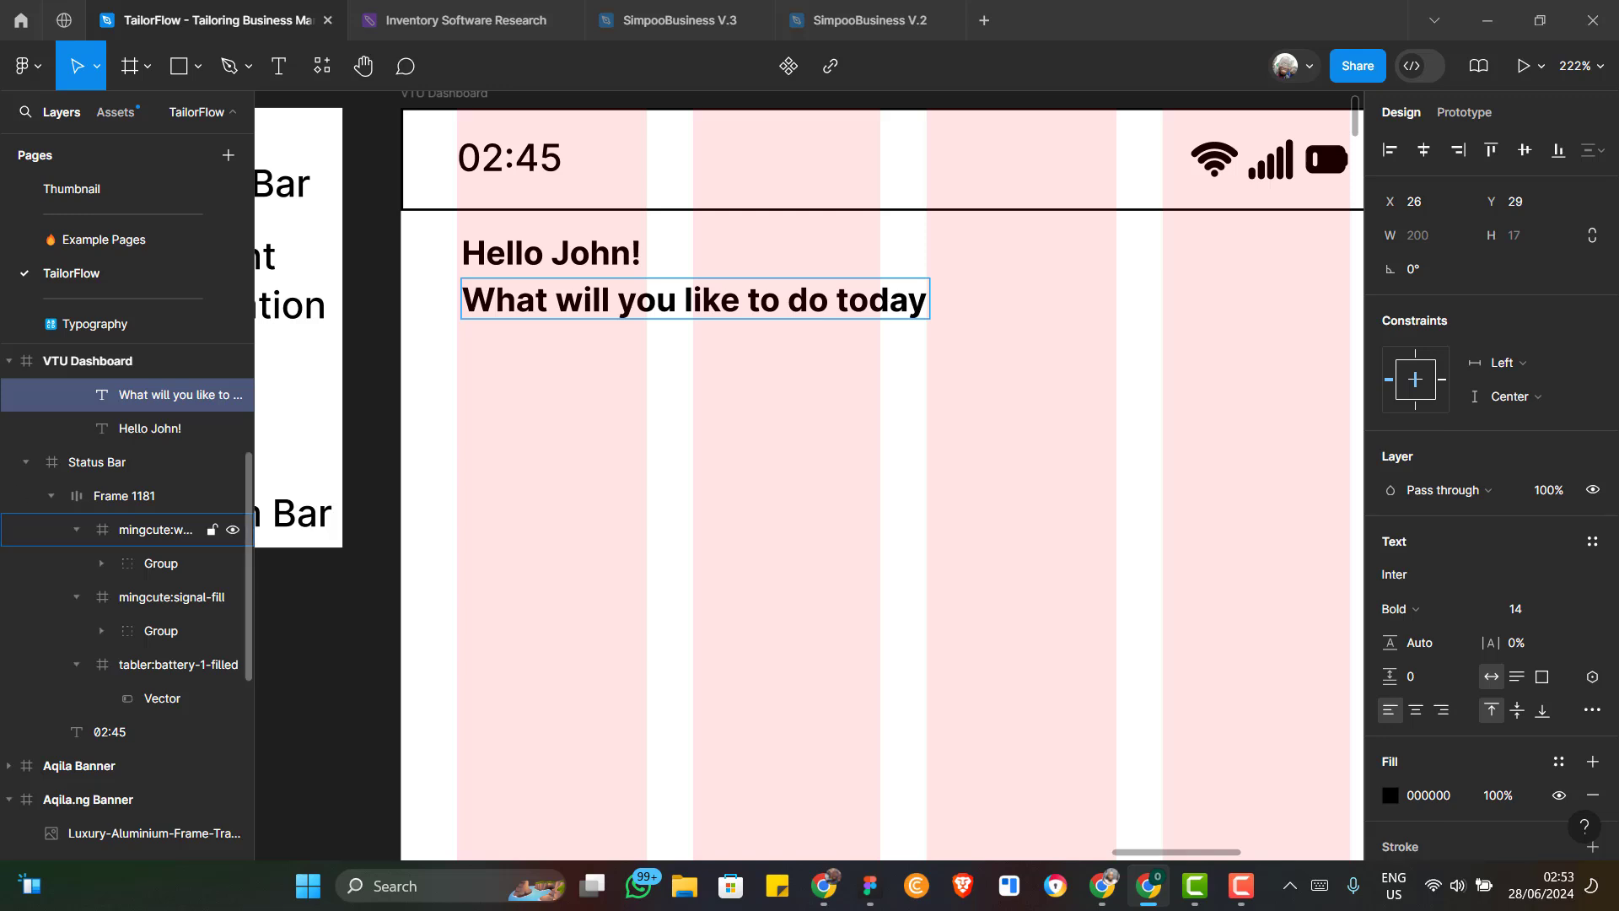
Set the text line below the greeting to Regular weight and font size 12
left_click(674, 295)
double_click(674, 295)
key("ctrl+a")
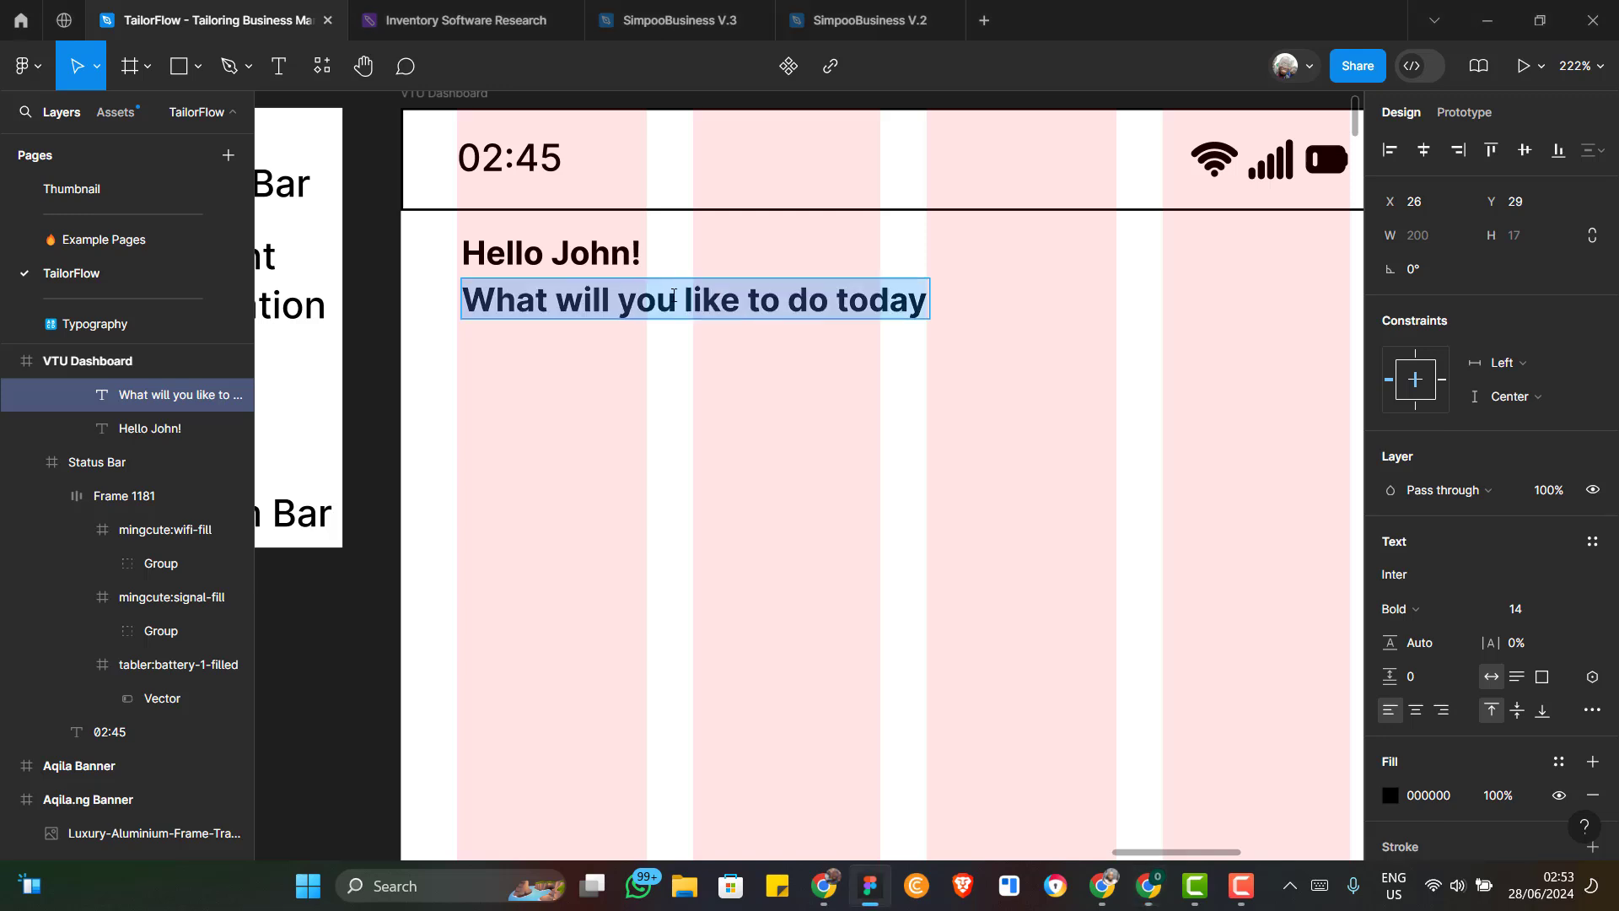
left_click(1482, 607)
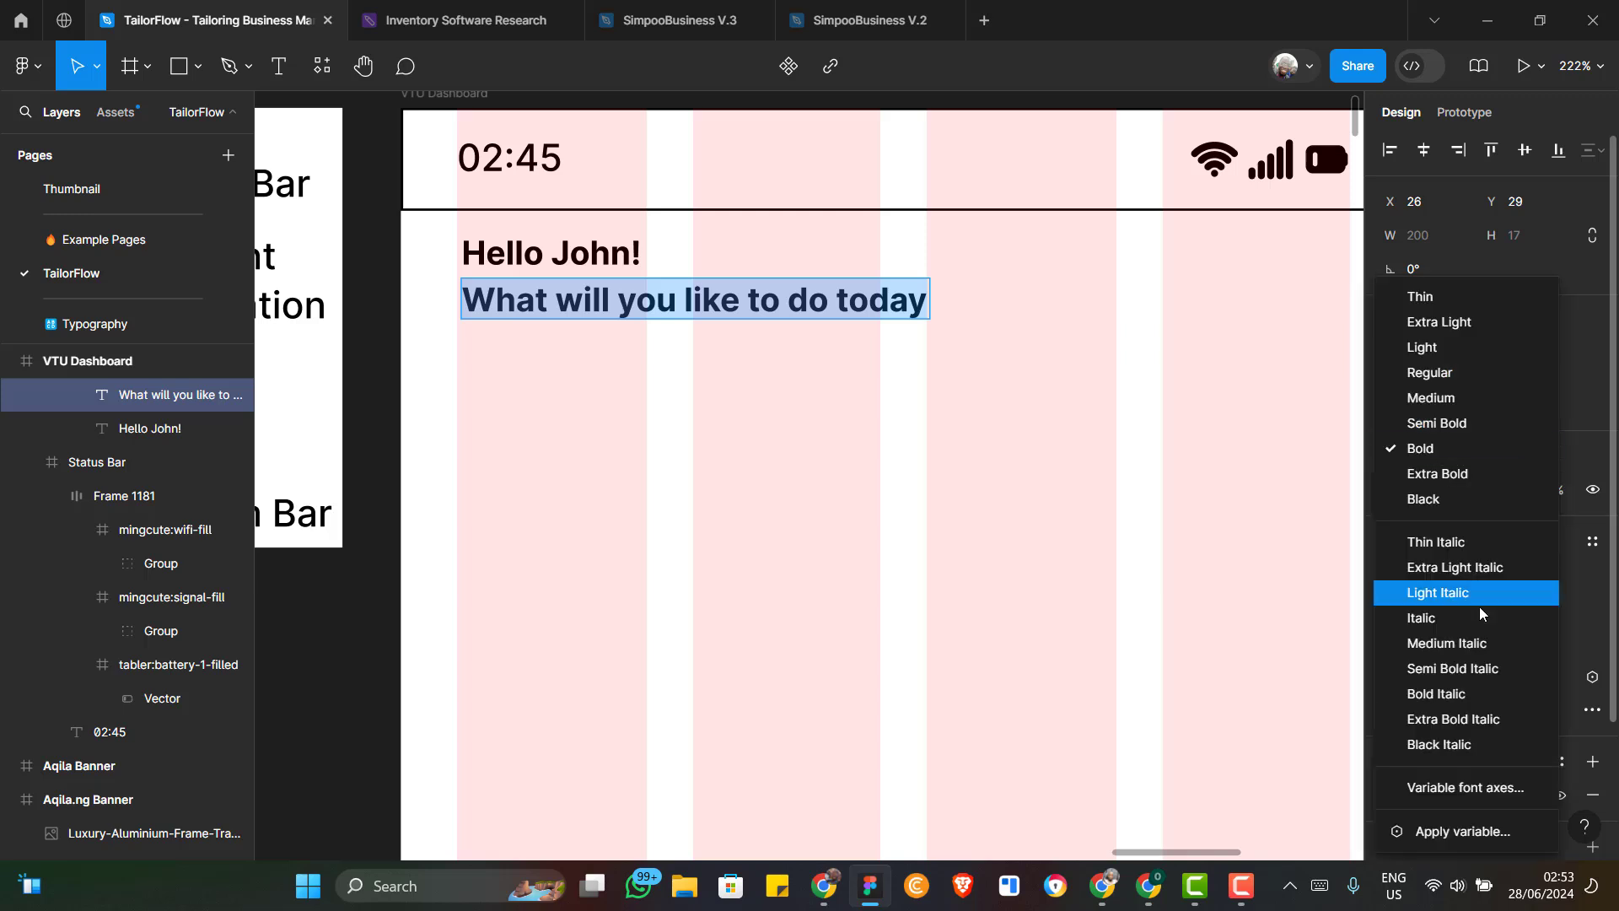
left_click(1444, 375)
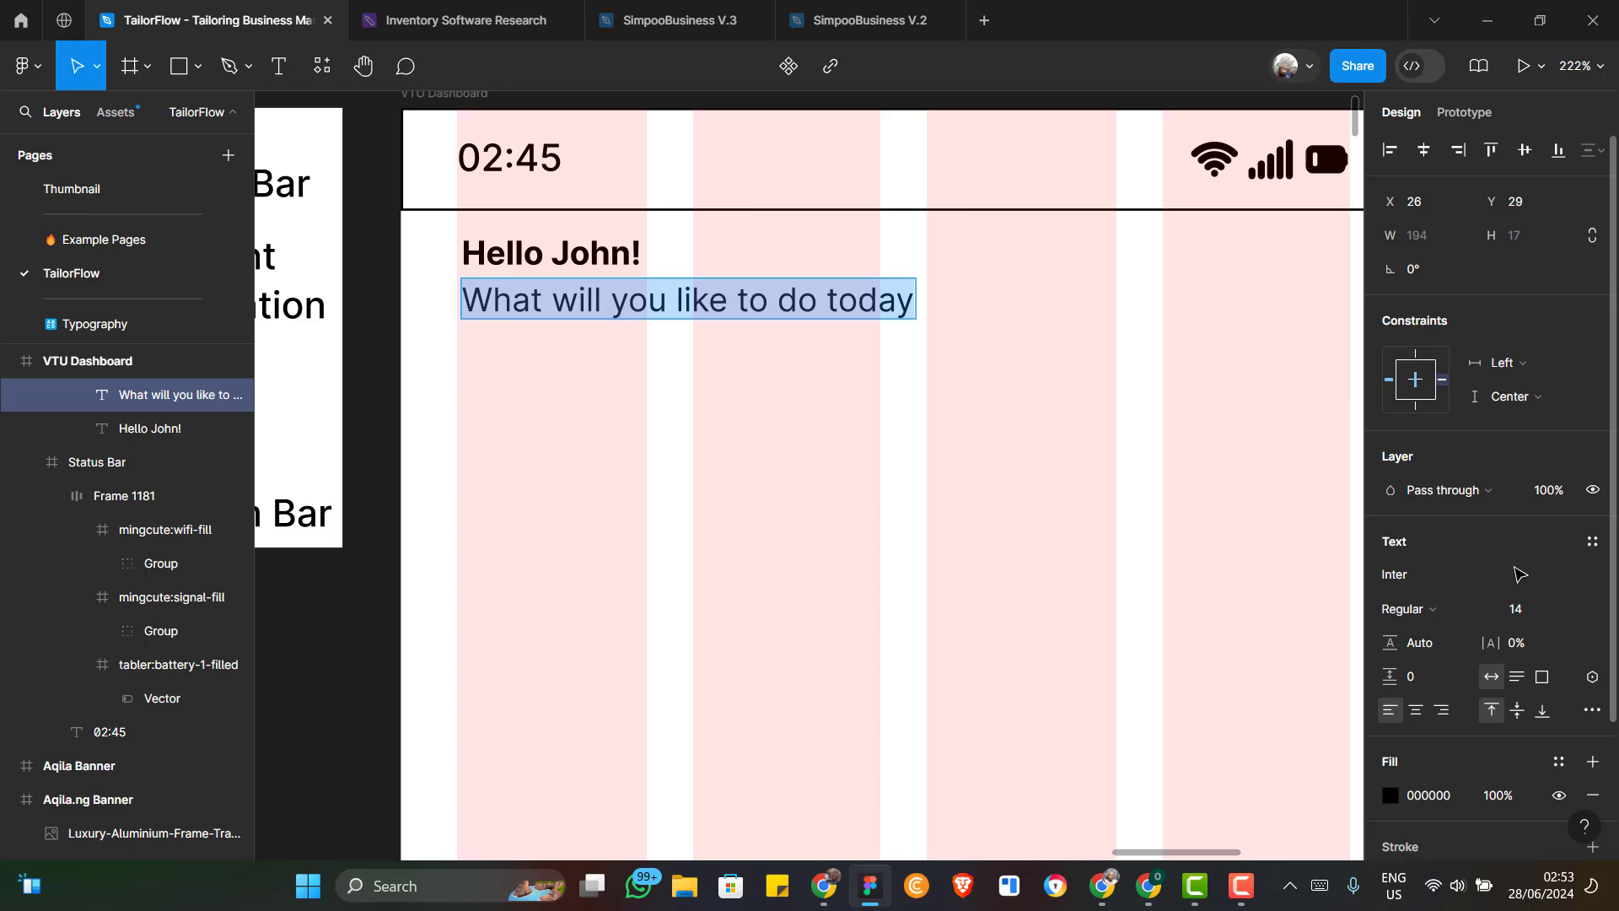
left_click(1542, 612)
type("12")
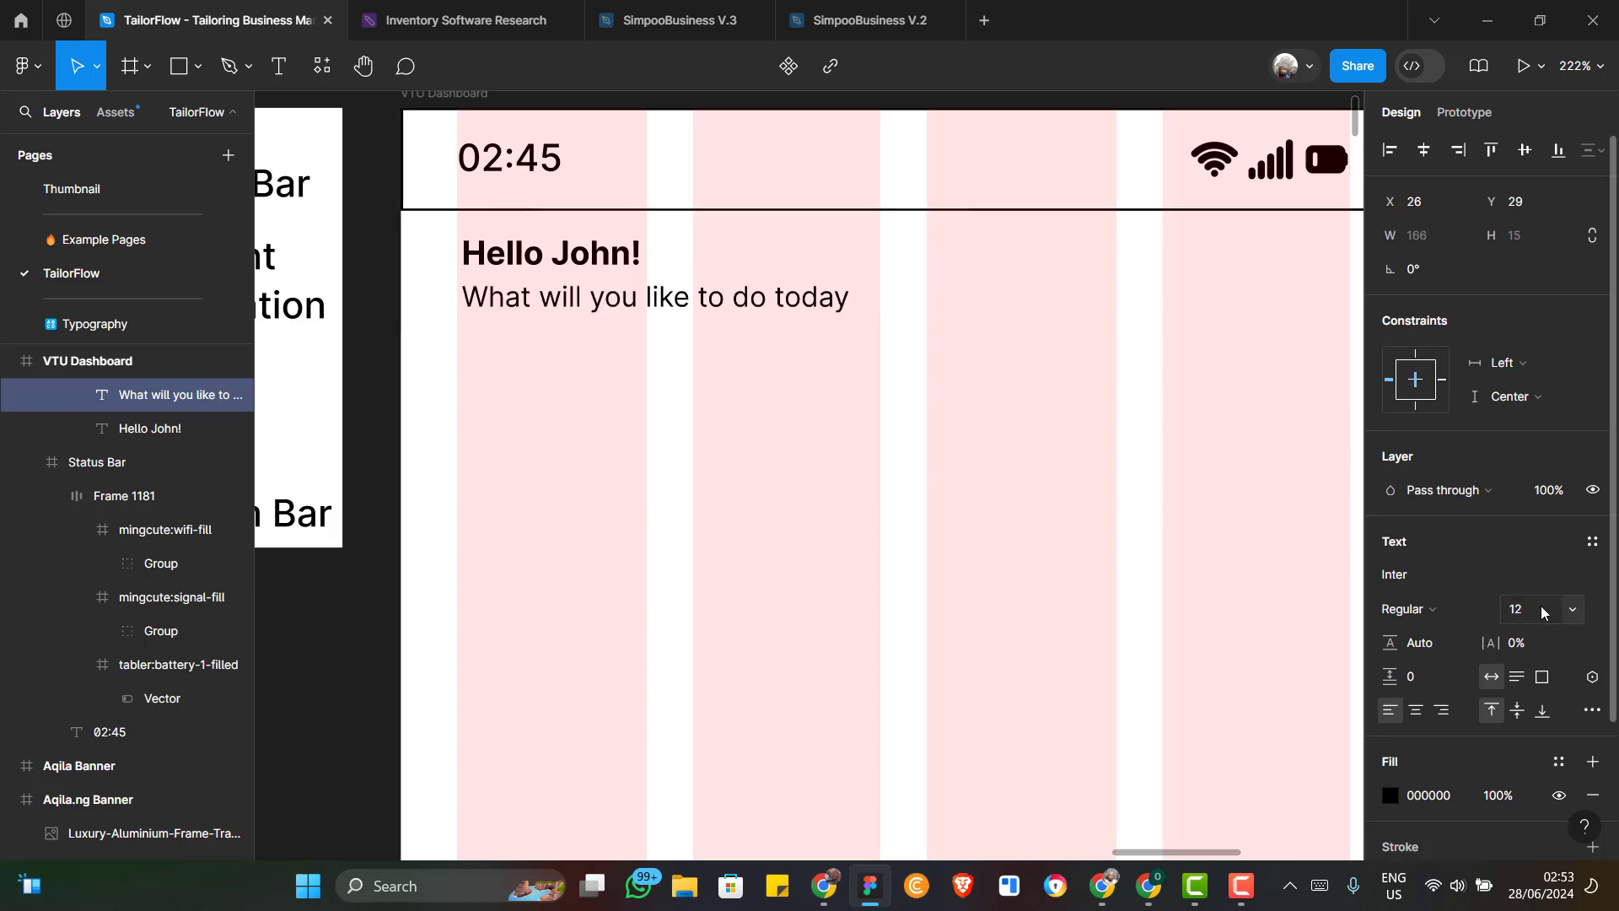
key("Return")
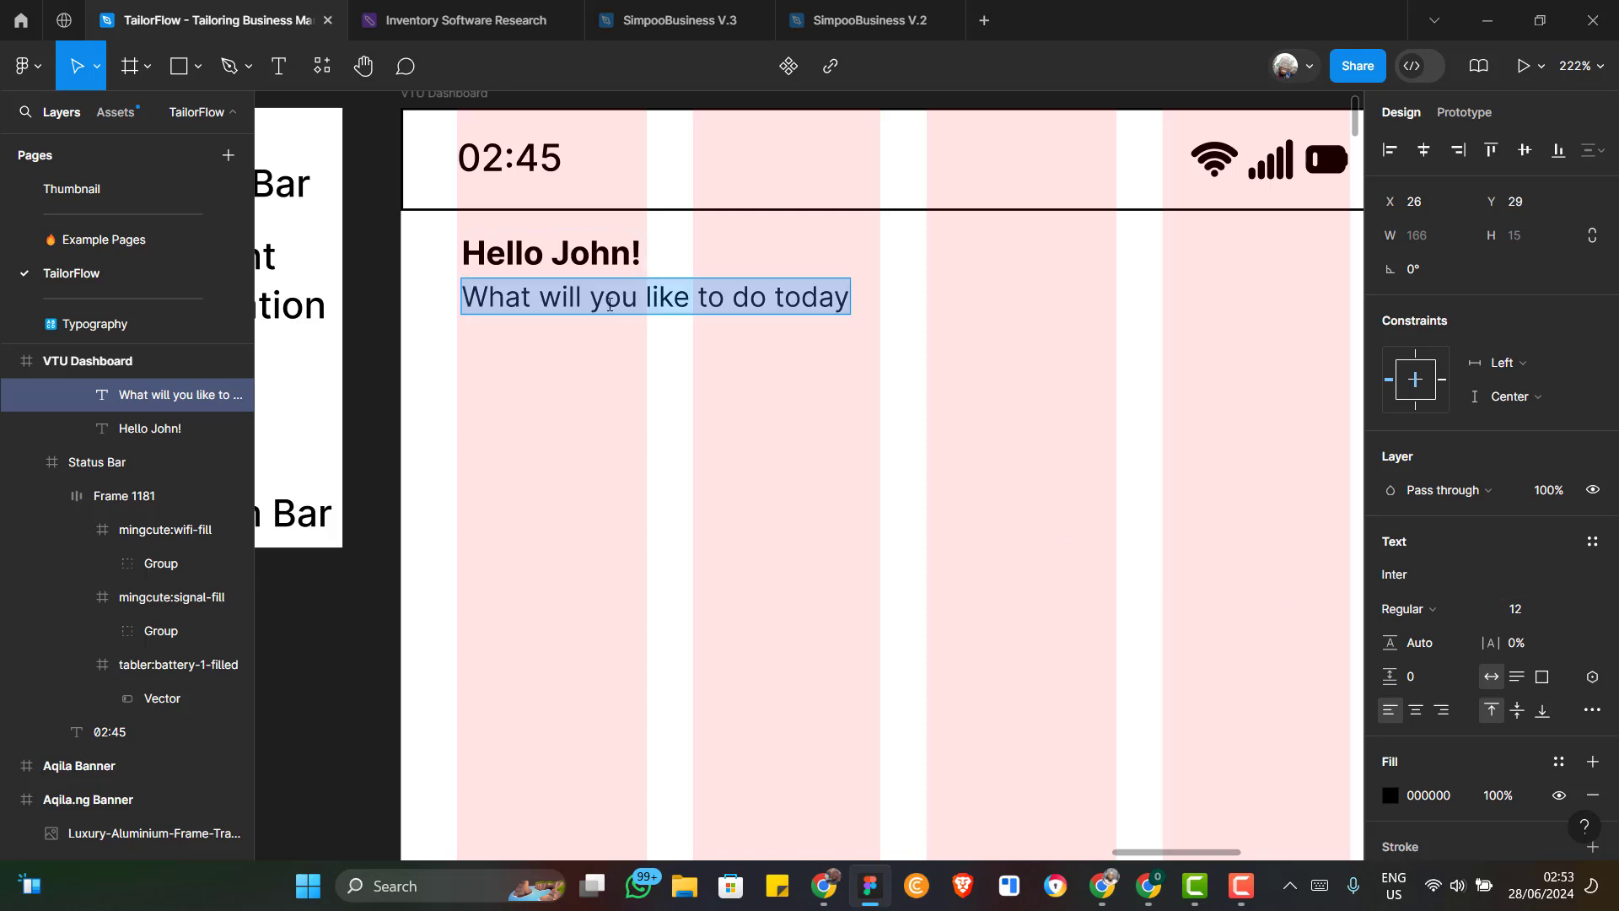
Change the text of the line below the greeting to "How are you today?"
type("H")
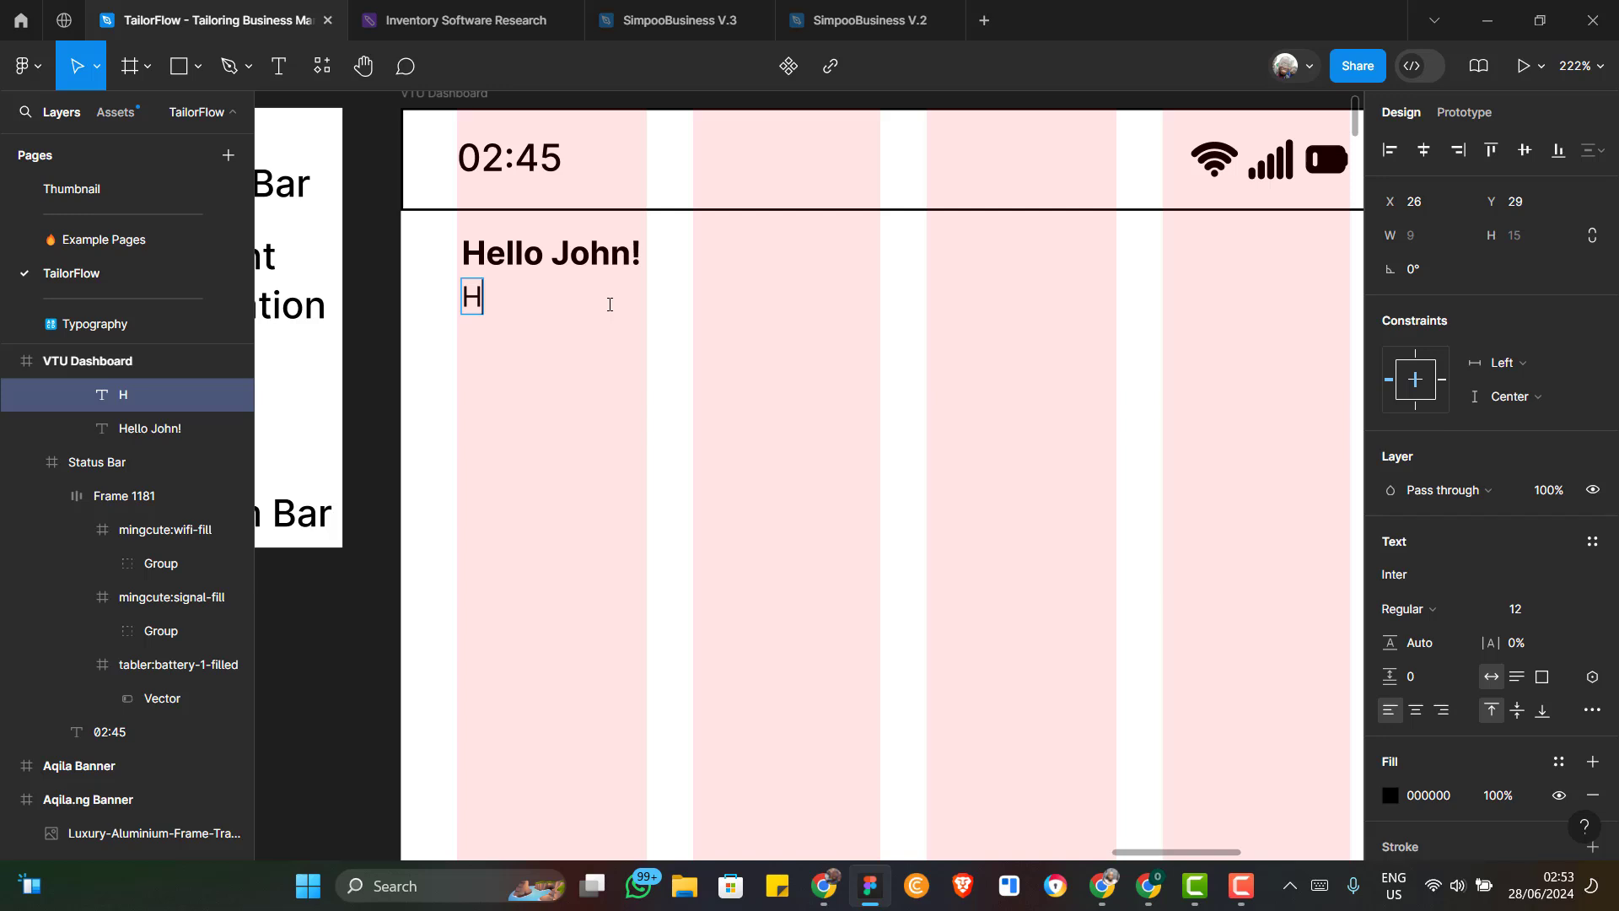
type("ow ar")
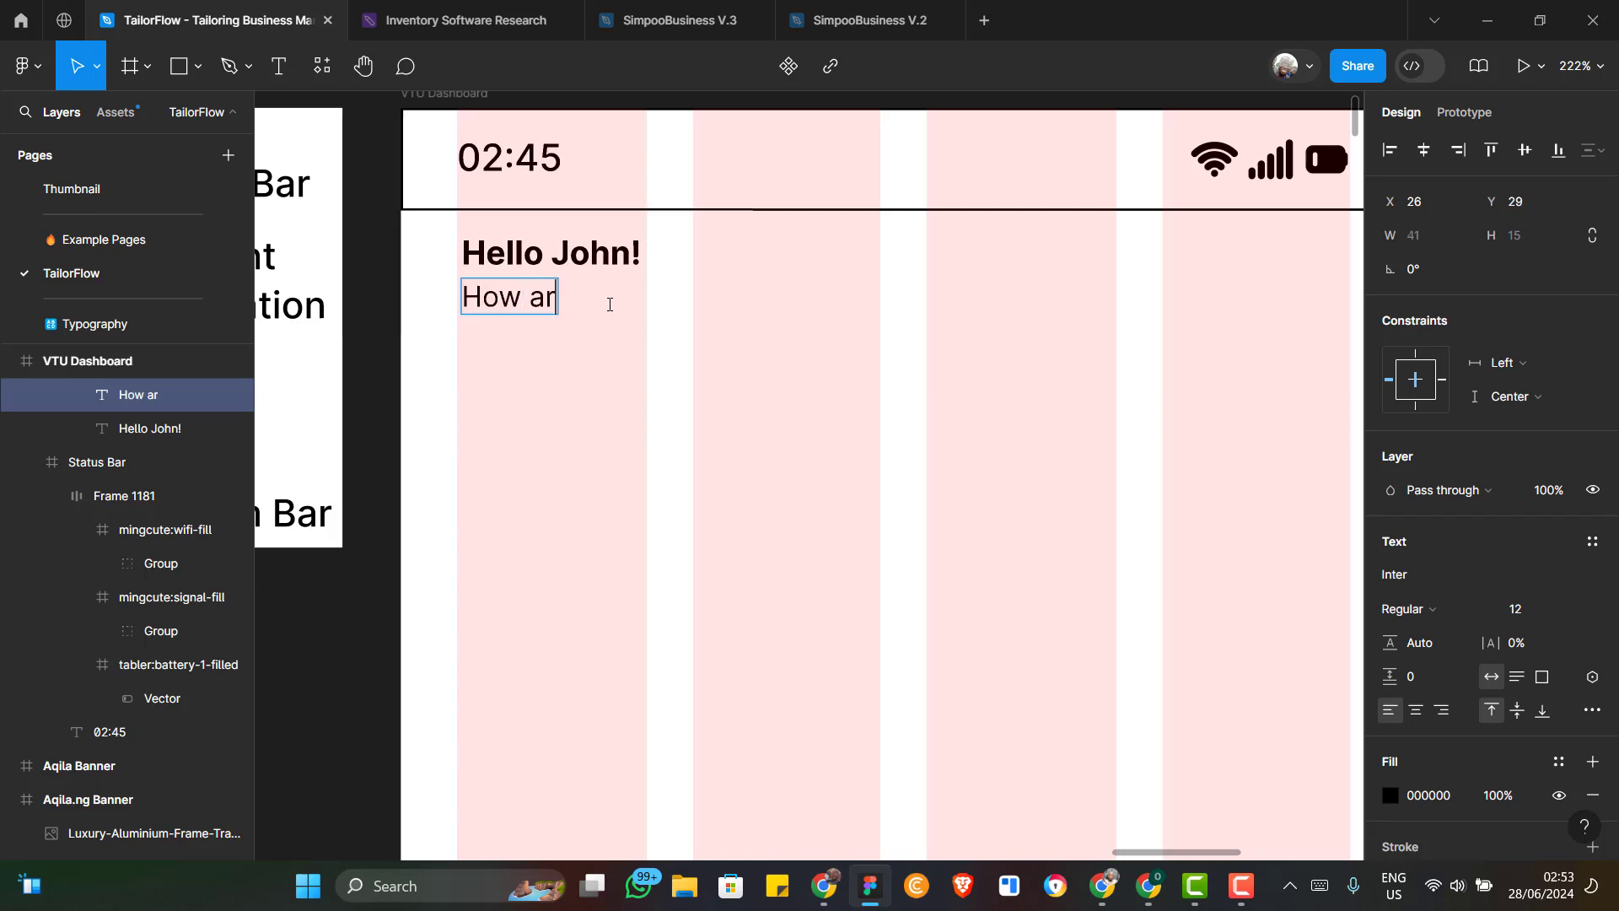
type("e you to")
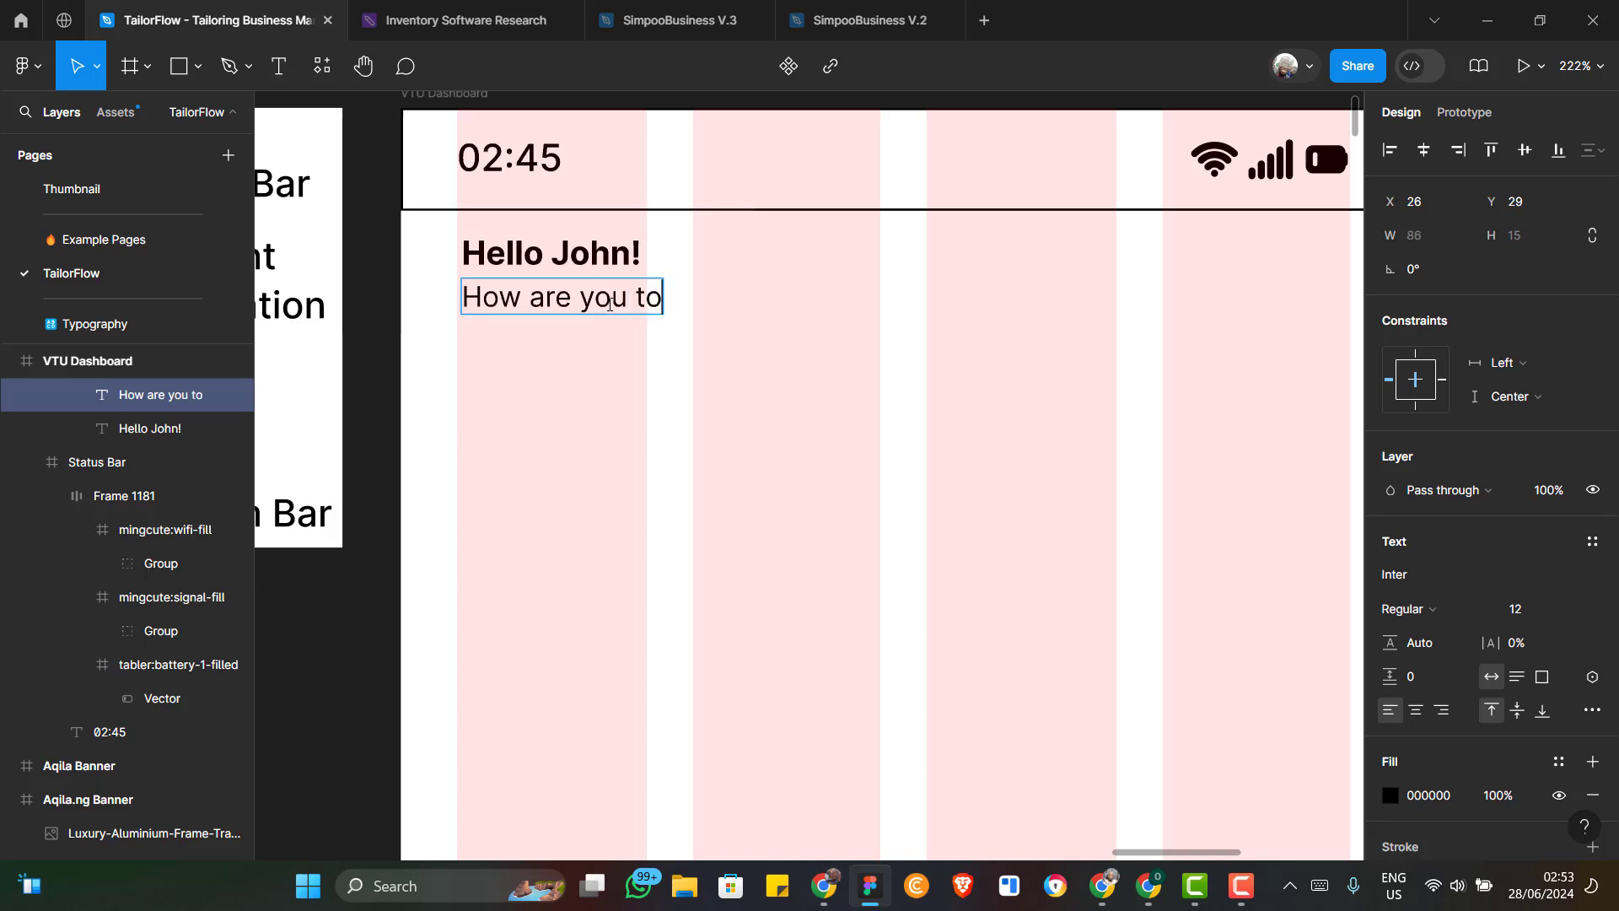
type("day?")
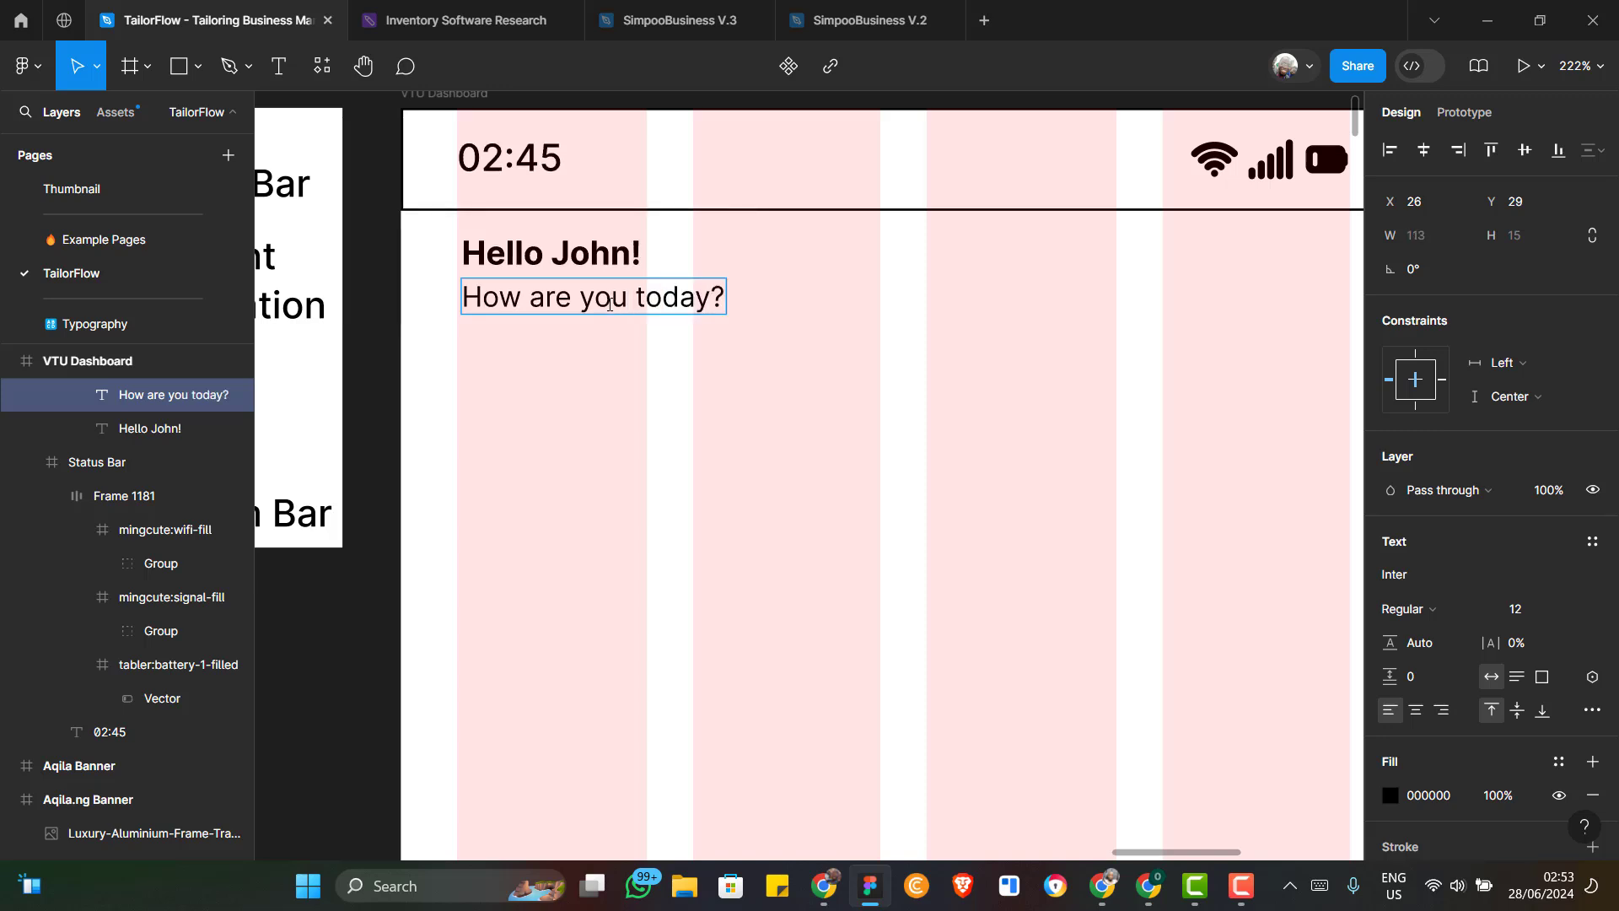
left_click(568, 307)
key("ctrl+a")
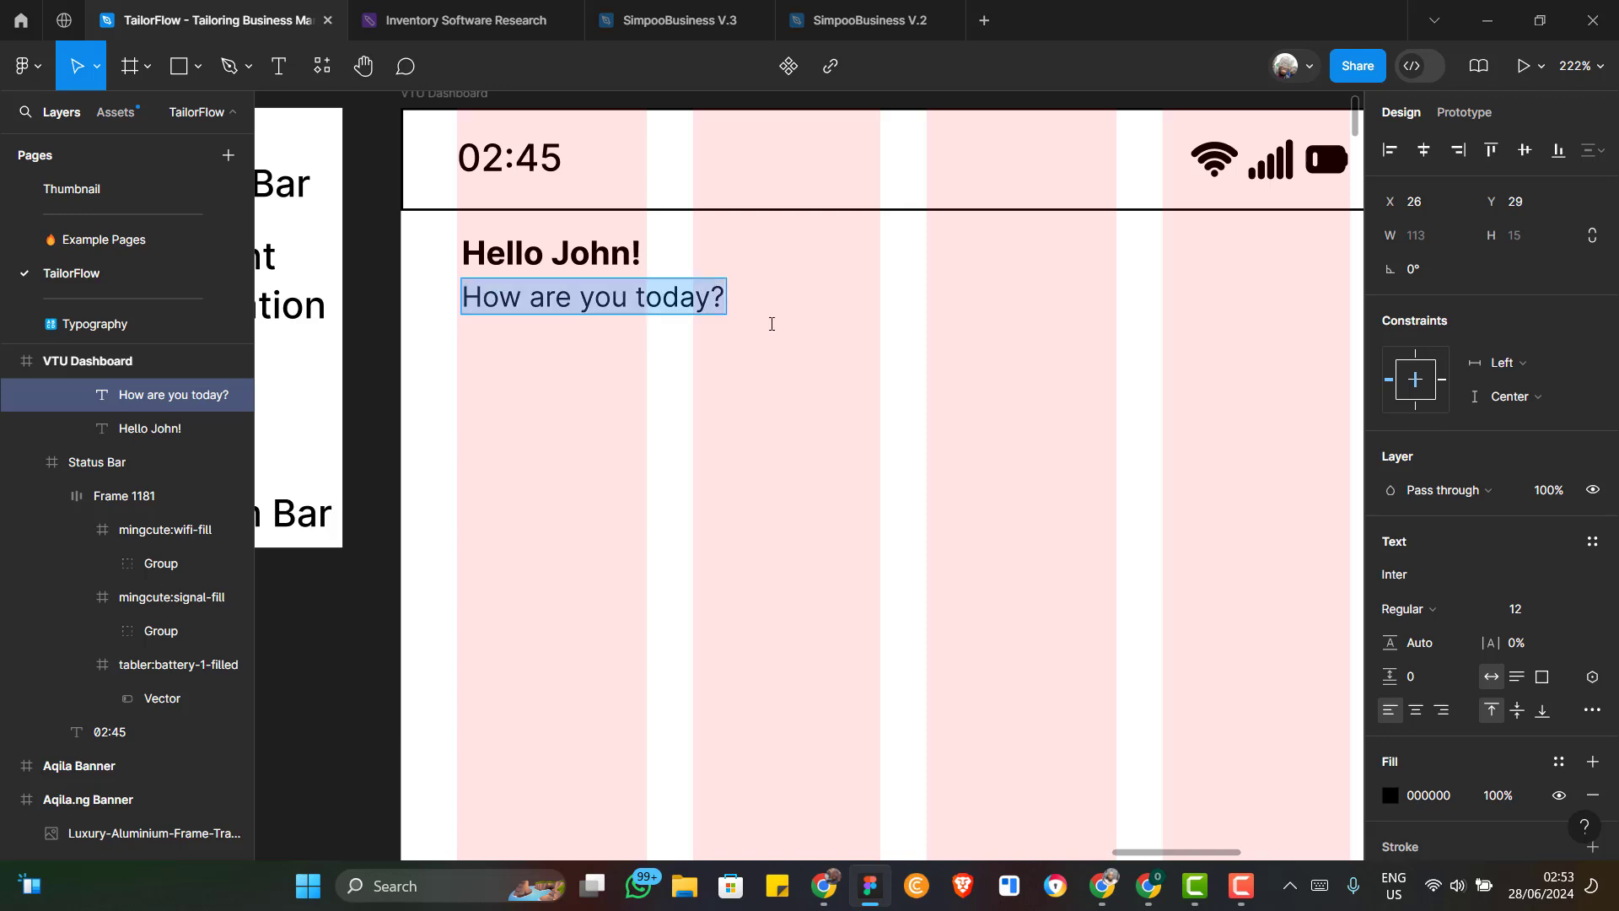
key("Escape")
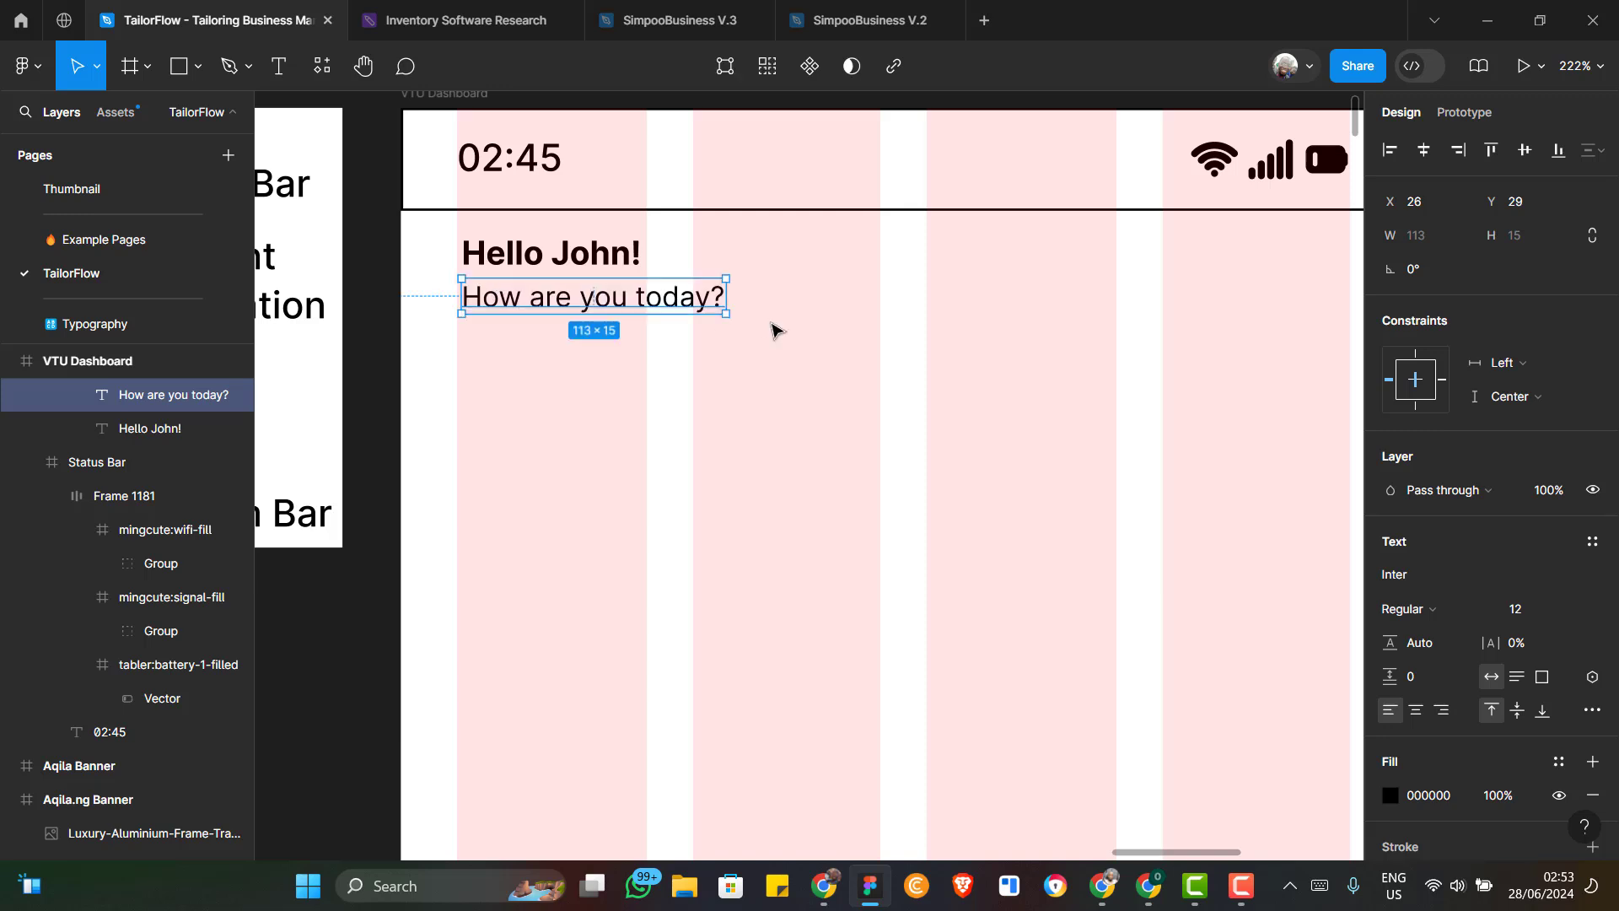
Wrap the greeting and the line below it in an auto layout frame and rename that frame Name
left_click(613, 262, "shift")
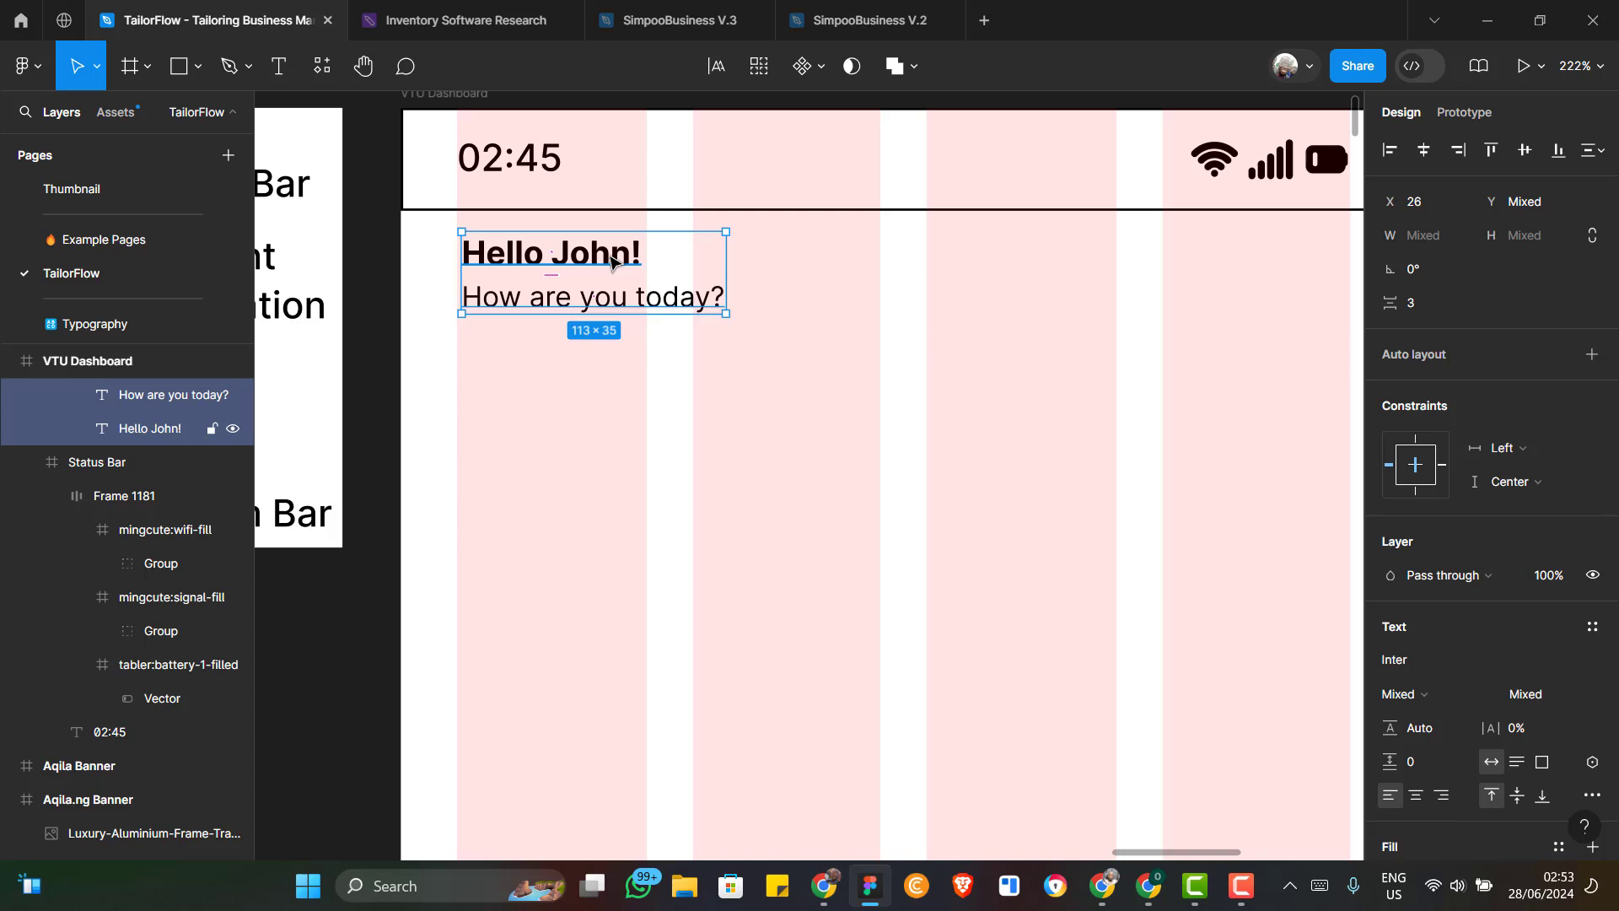
key("shift+a")
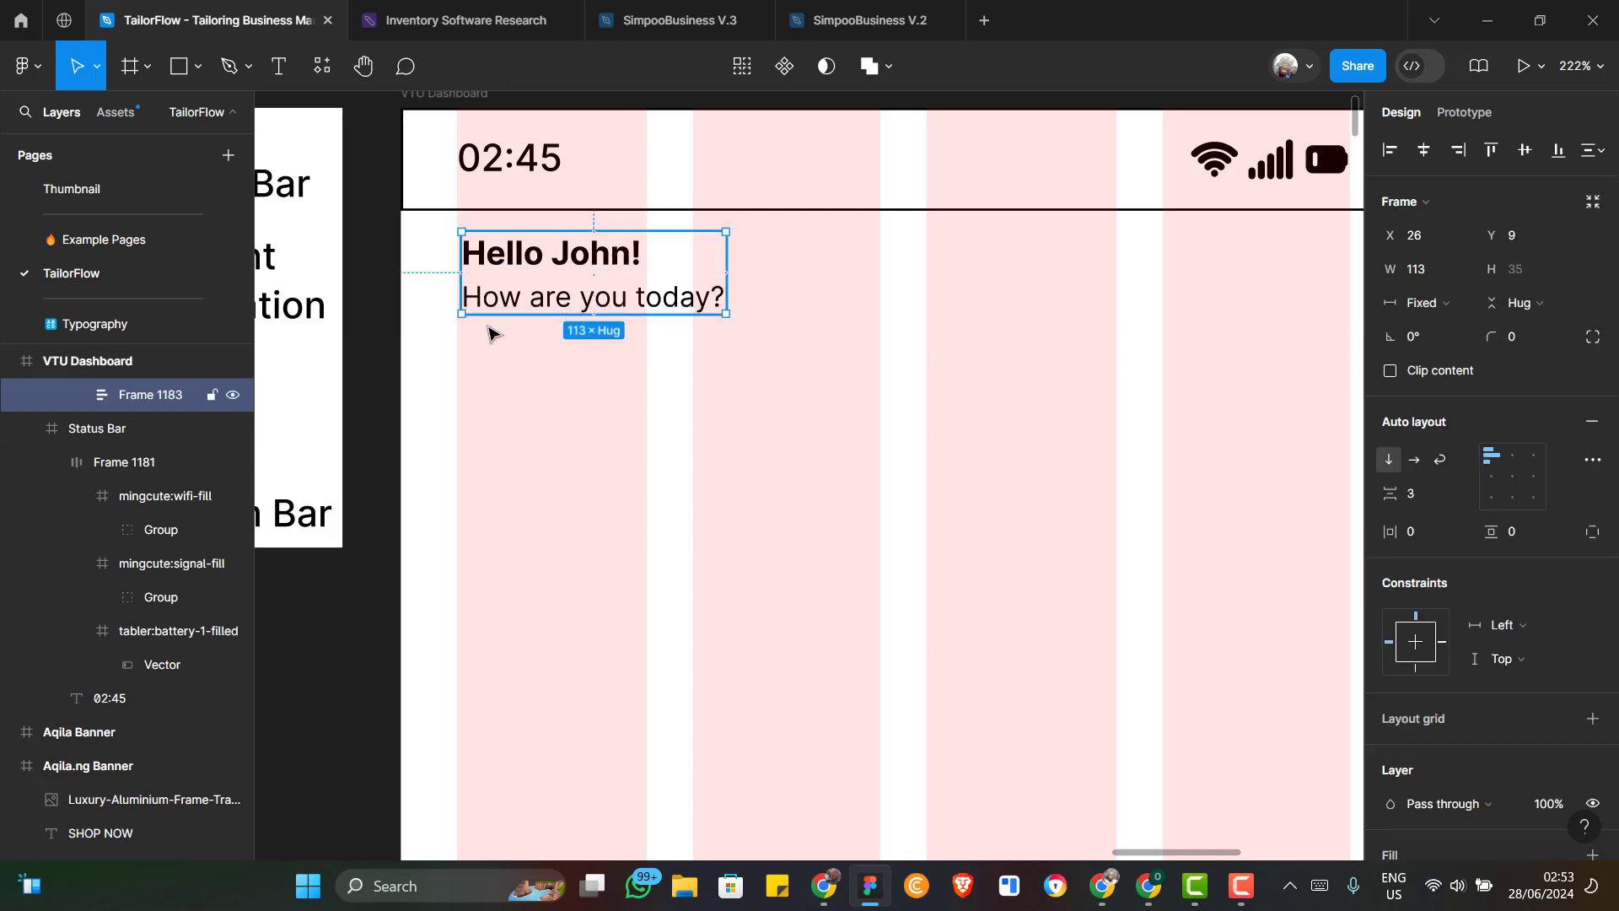
double_click(152, 397)
type("N")
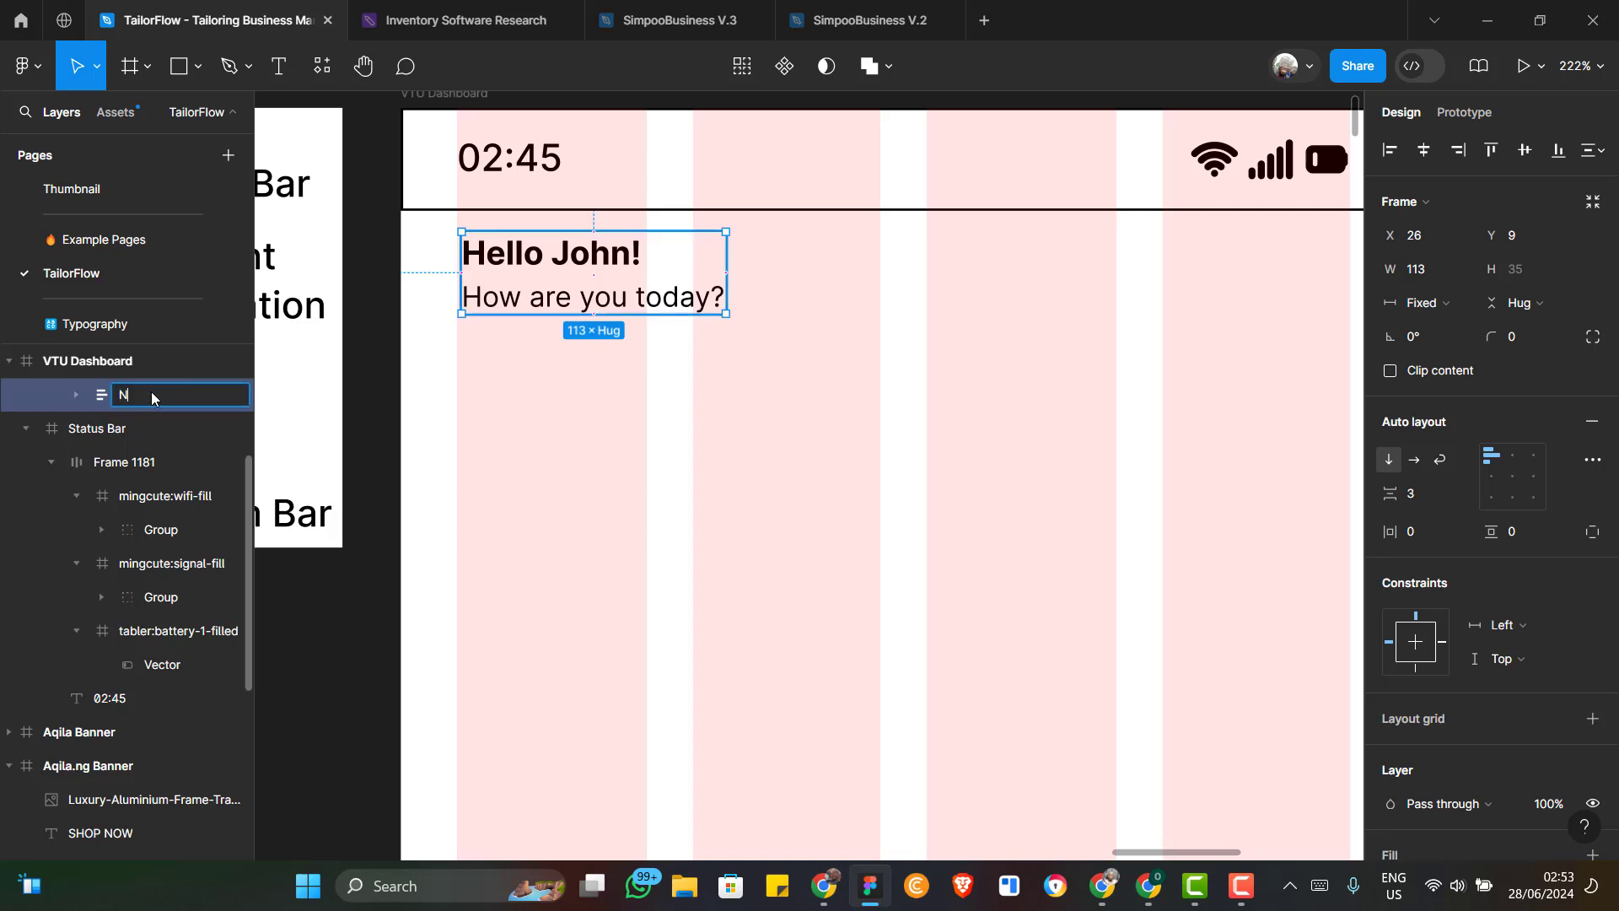
type("ame")
key("Return")
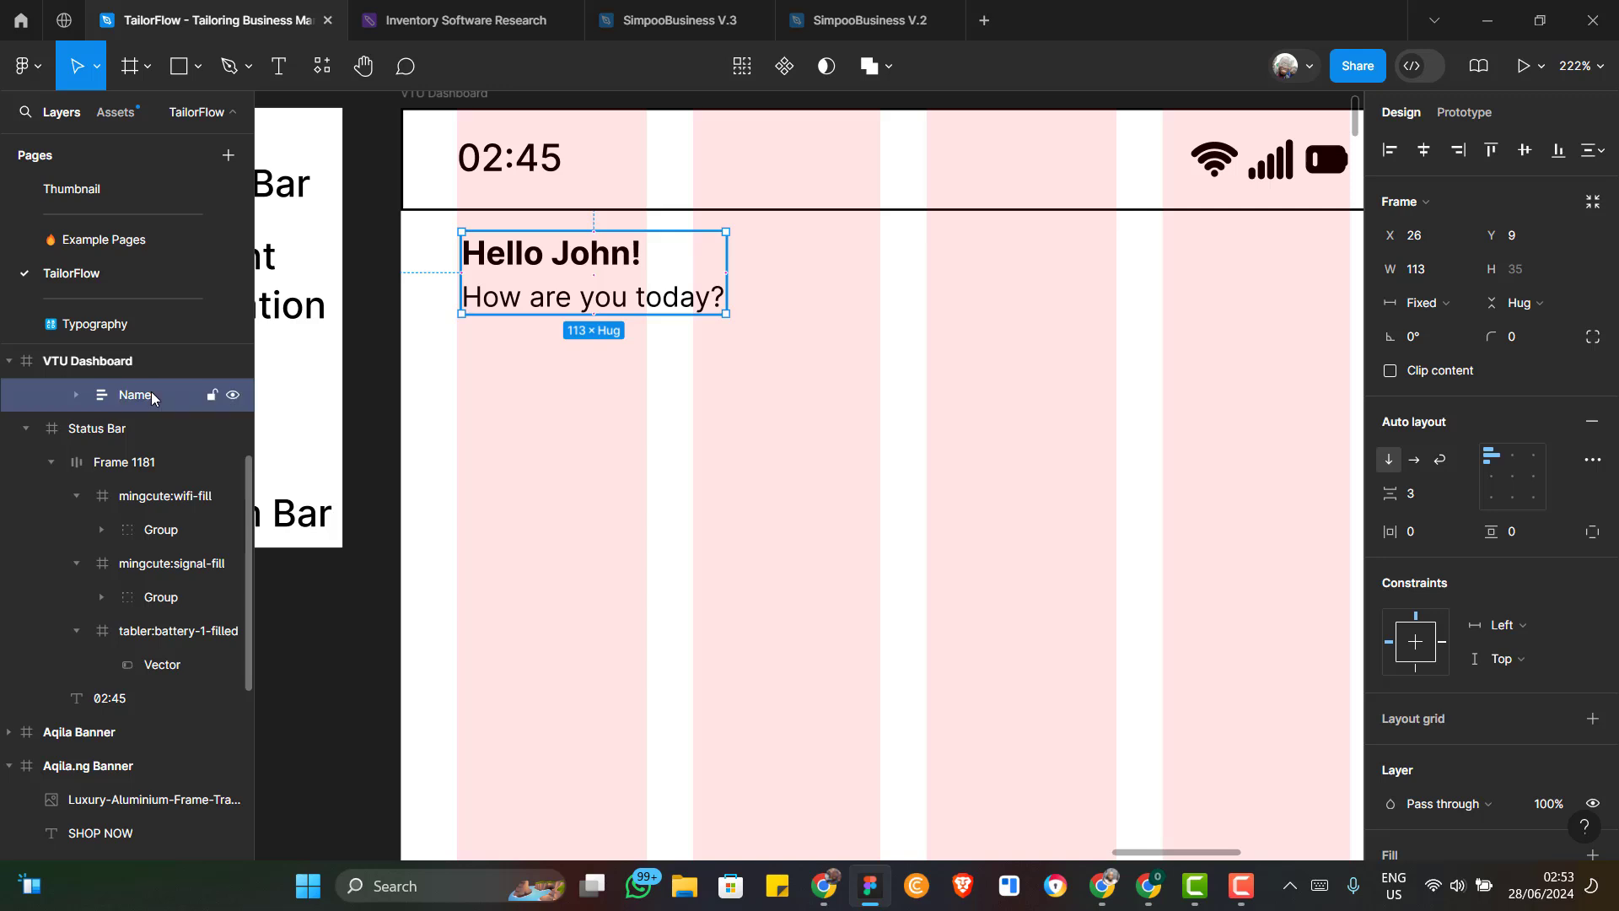
Set the Name frame's auto layout spacing to 2 and centre the frame vertically within its parent section
left_click_drag(1416, 494, 1416, 495)
left_click(1415, 494)
key("Return")
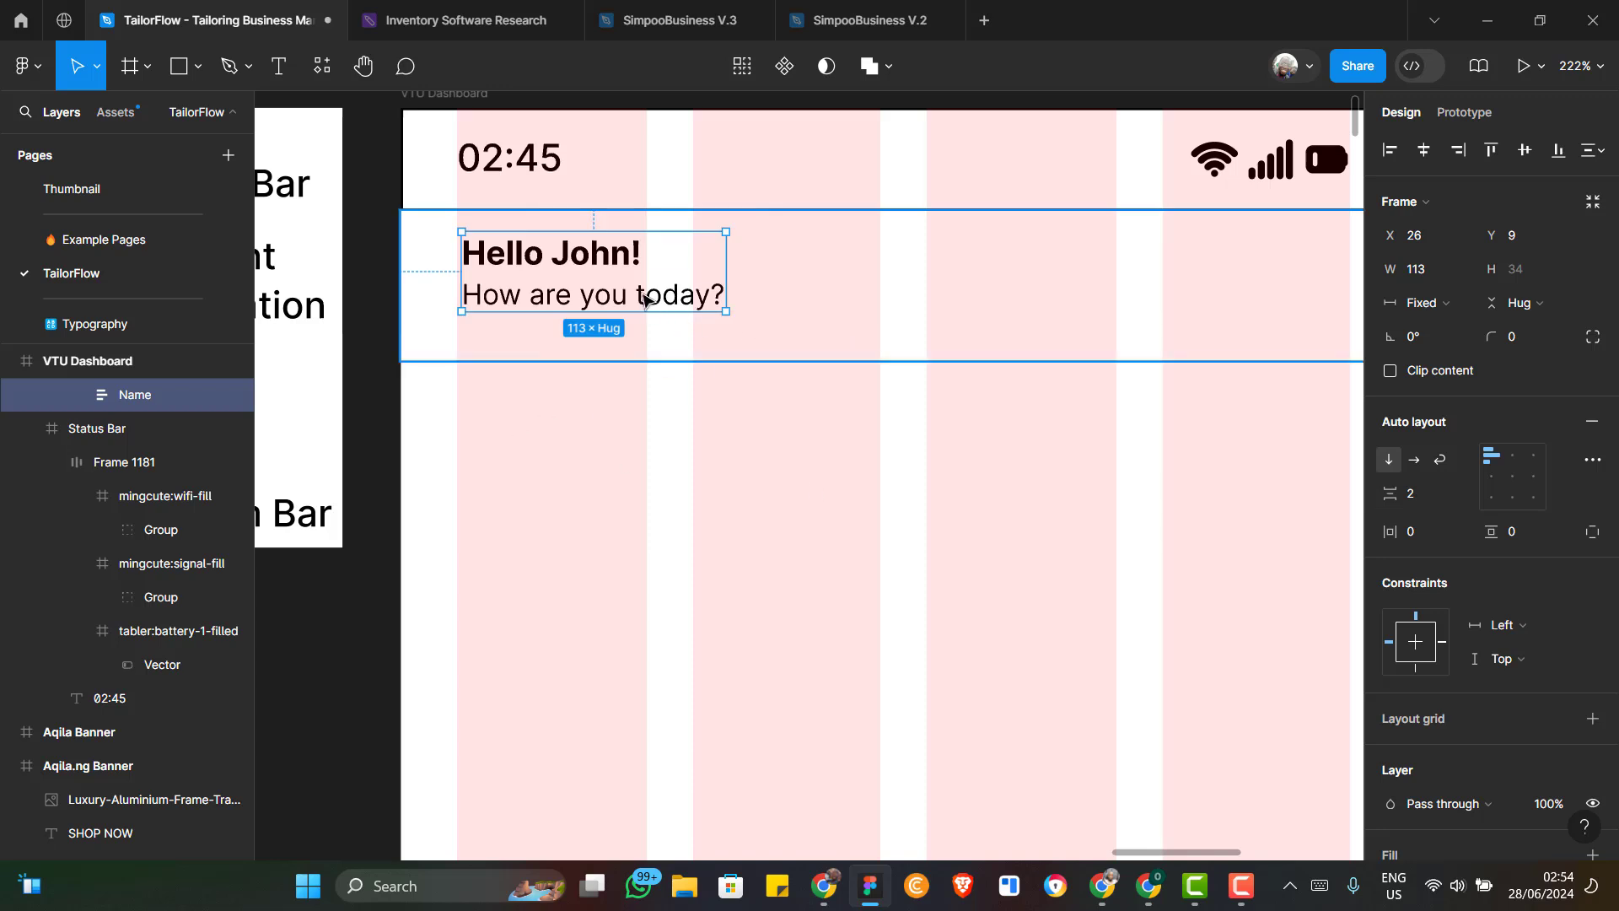
left_click(1529, 157)
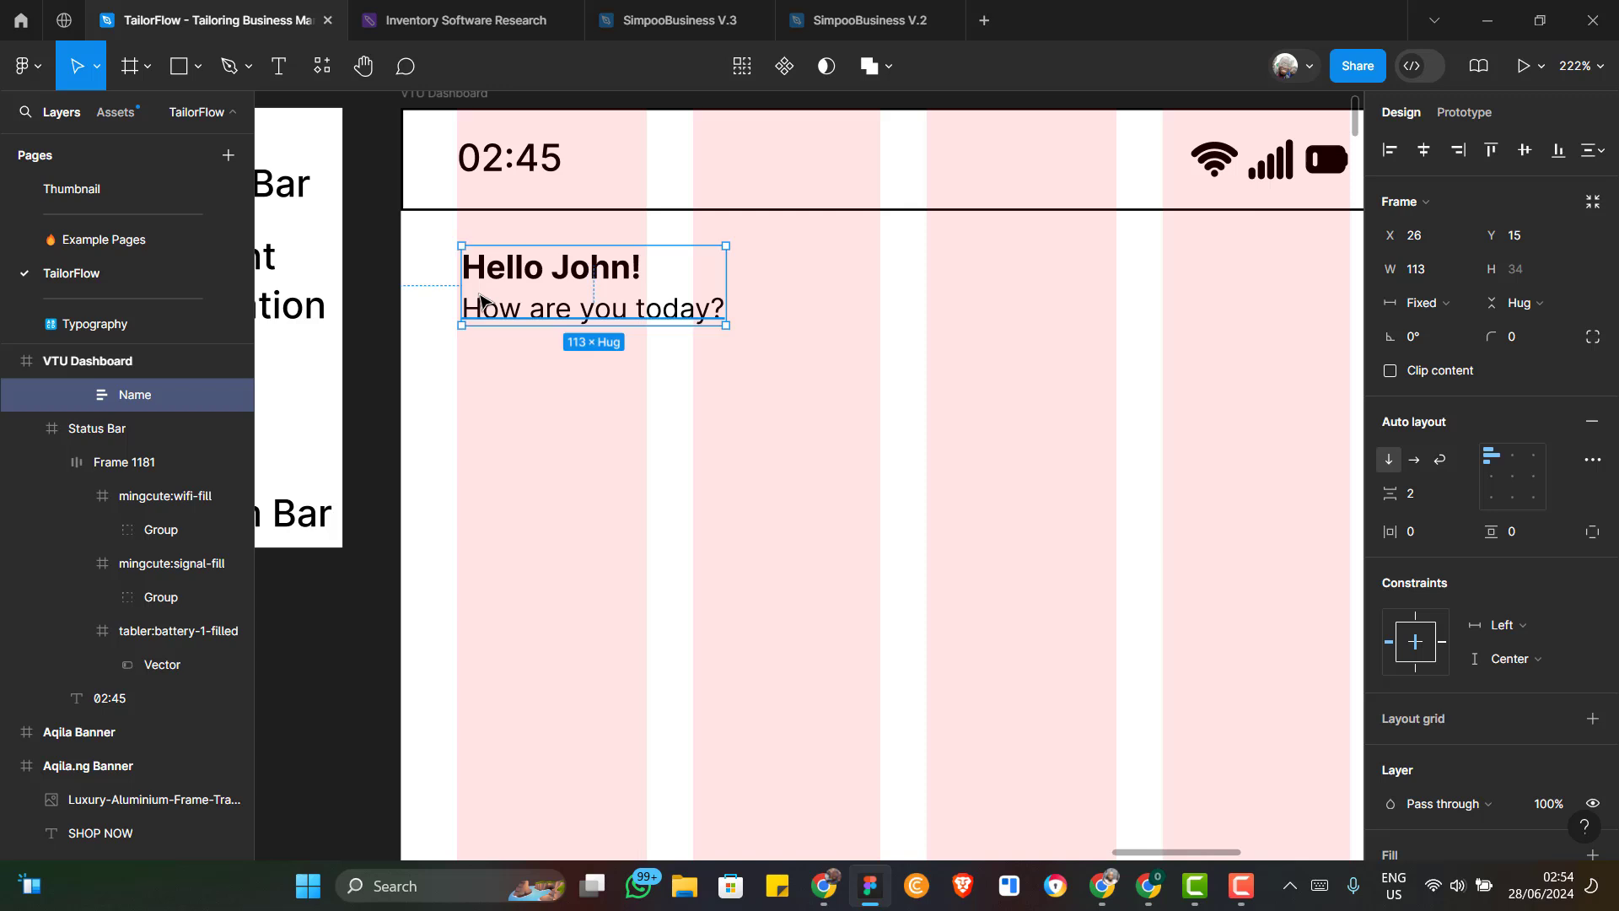
Nudge the Name frame to X 24 so it lines up with the edge of the first grid column
scroll(479, 299, "up", 2)
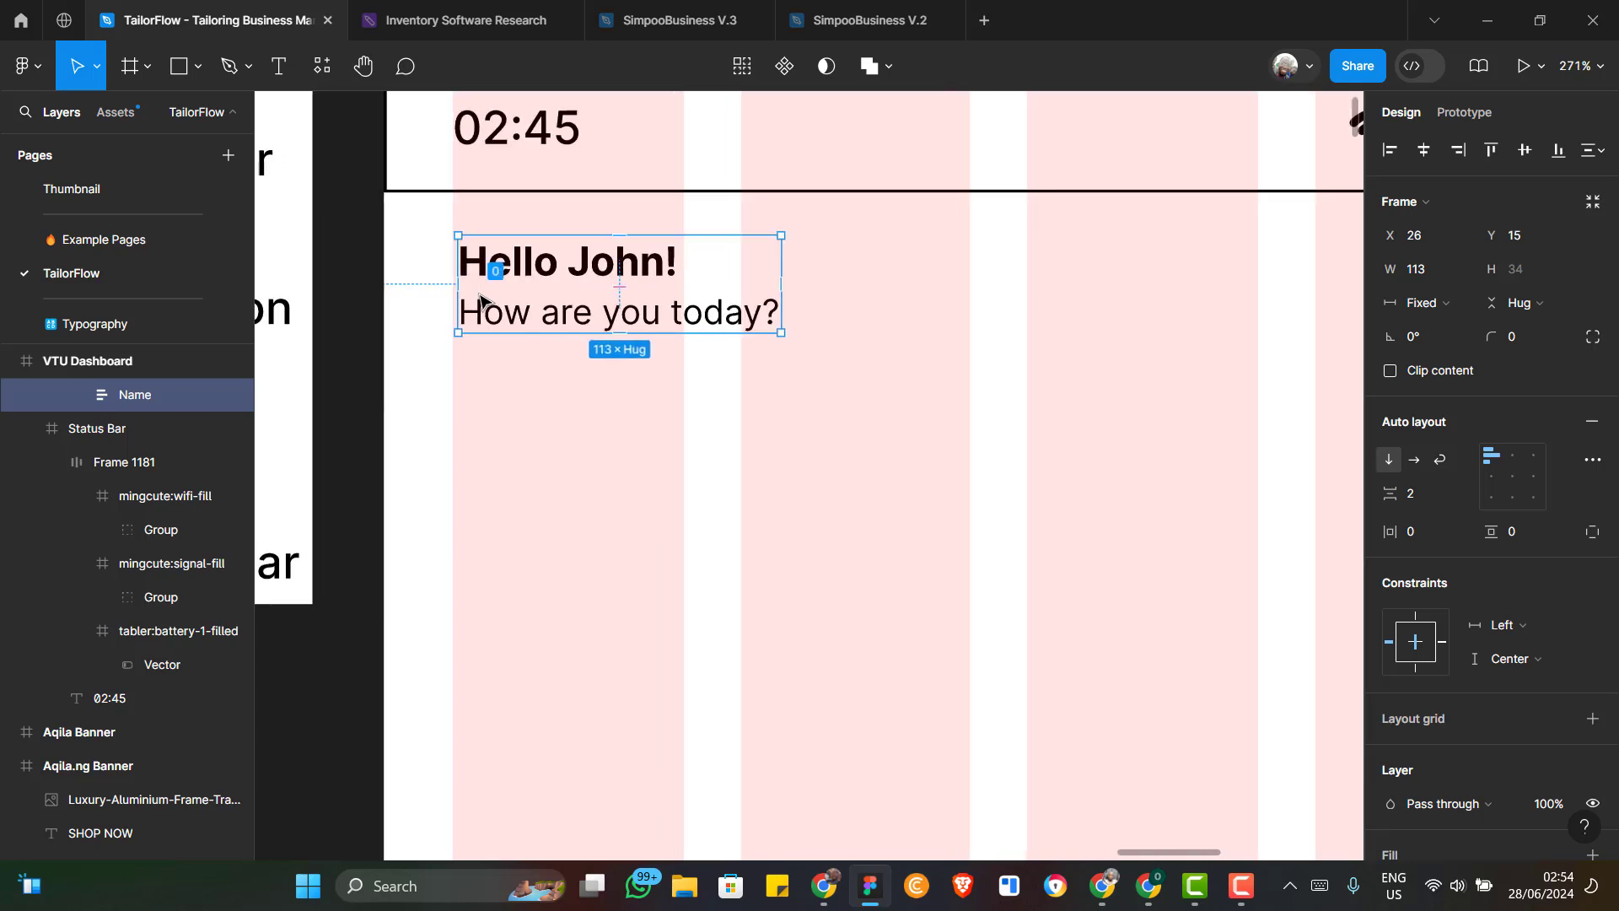
key("Left")
key("Left")
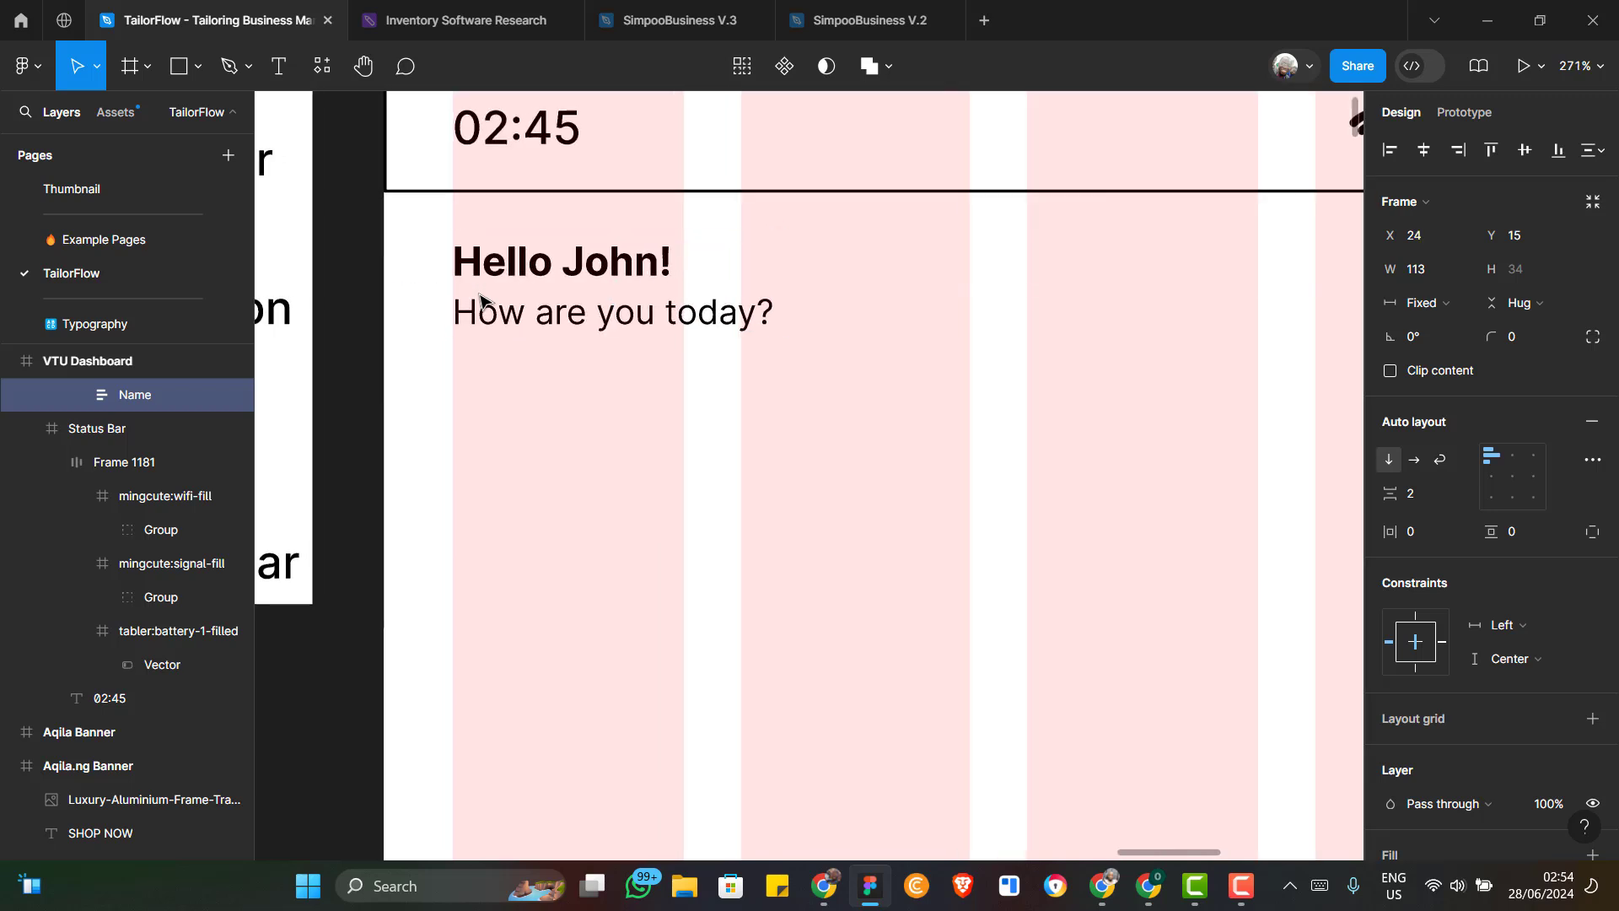
Rename the frame containing Name inside Body as Salutation
scroll(479, 300, "down", 5)
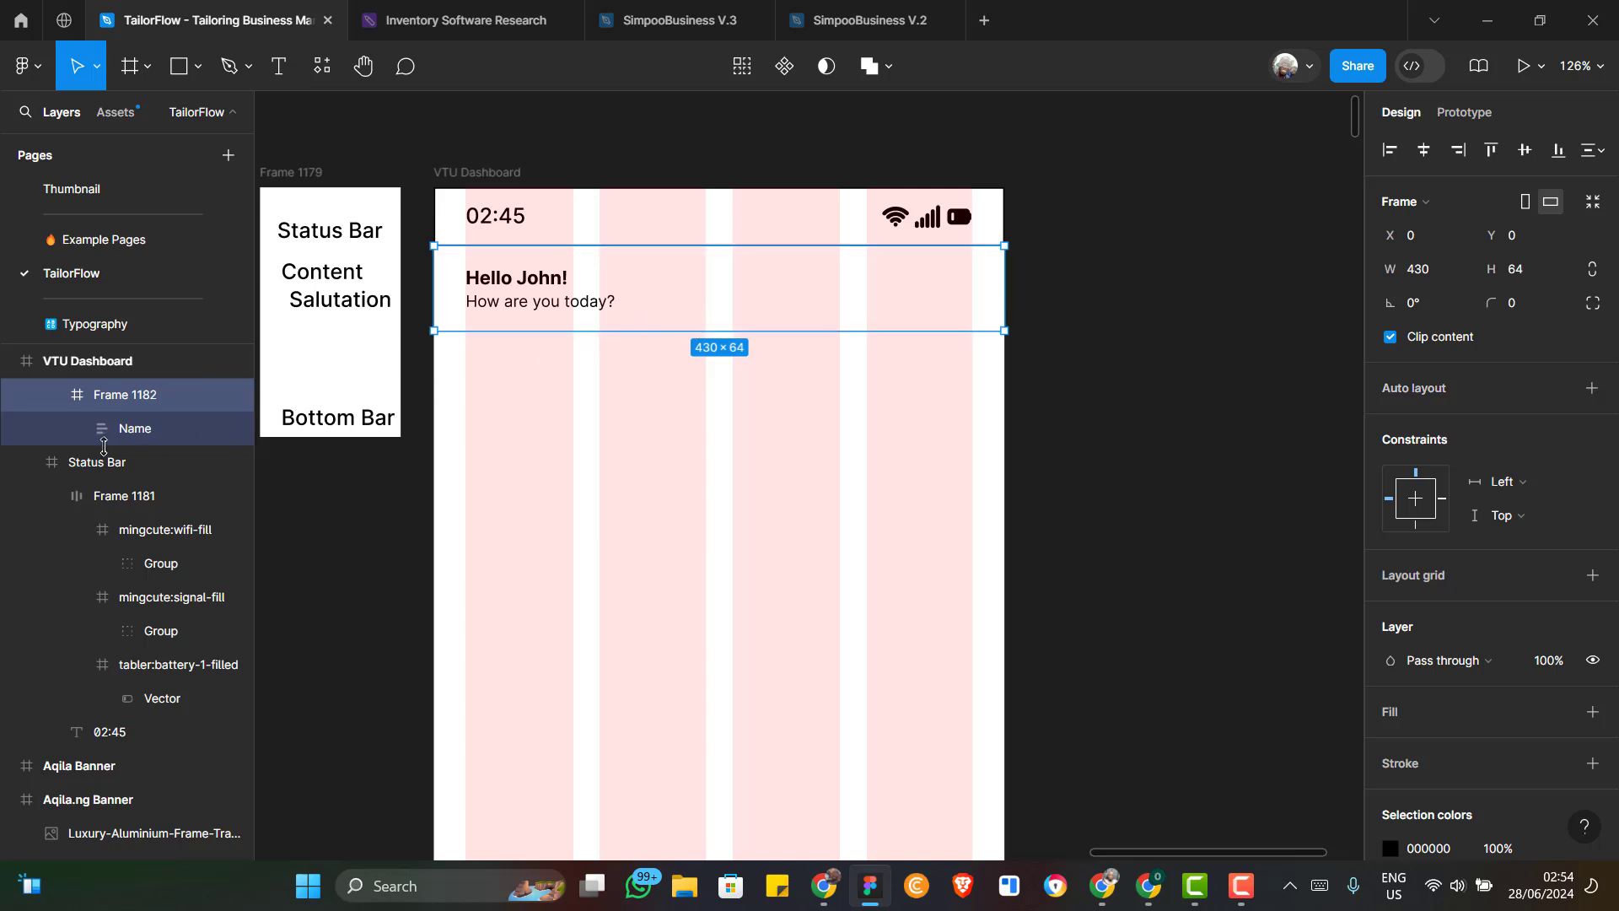
scroll(138, 425, "up", 3)
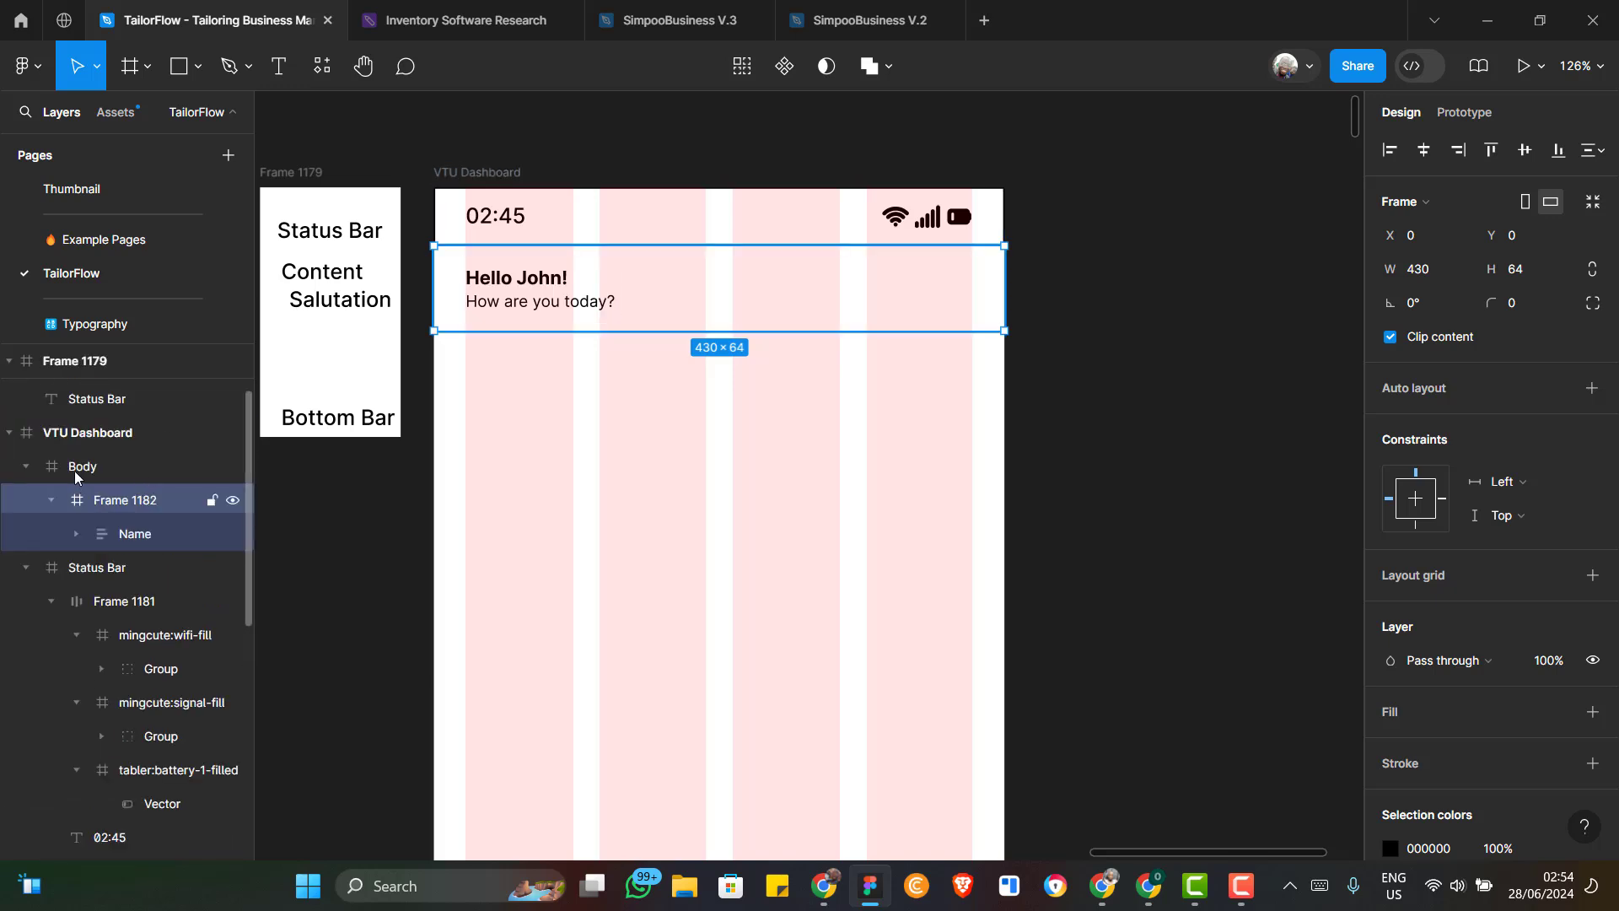
double_click(134, 503)
type("Name")
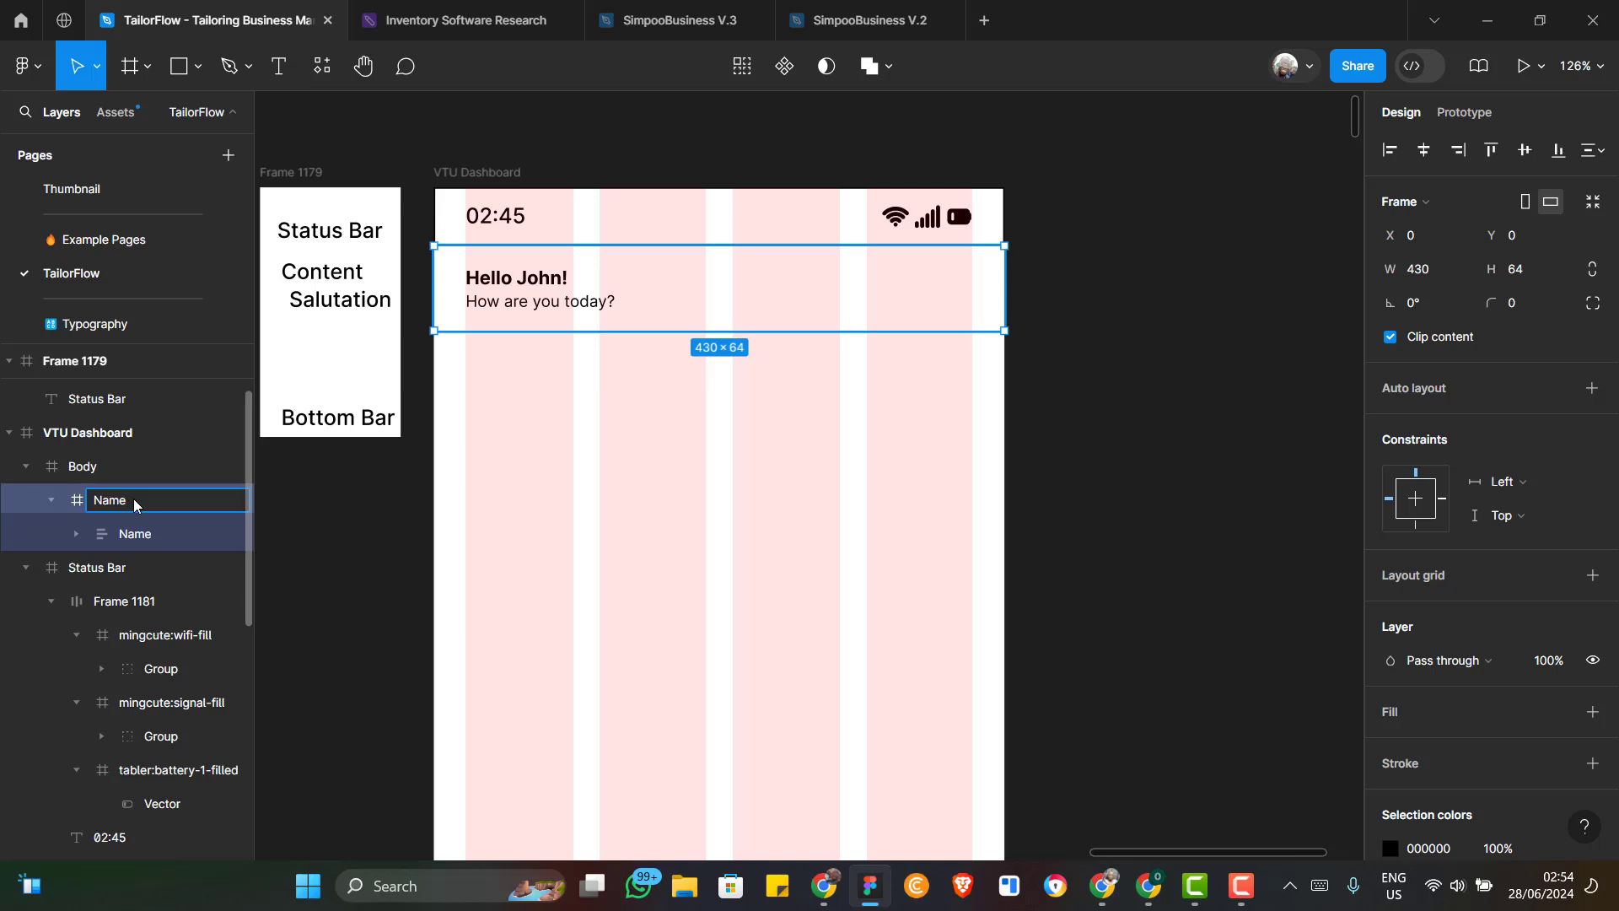
type(" and Gre")
key("ctrl+a")
type("Salutatio")
key("Return")
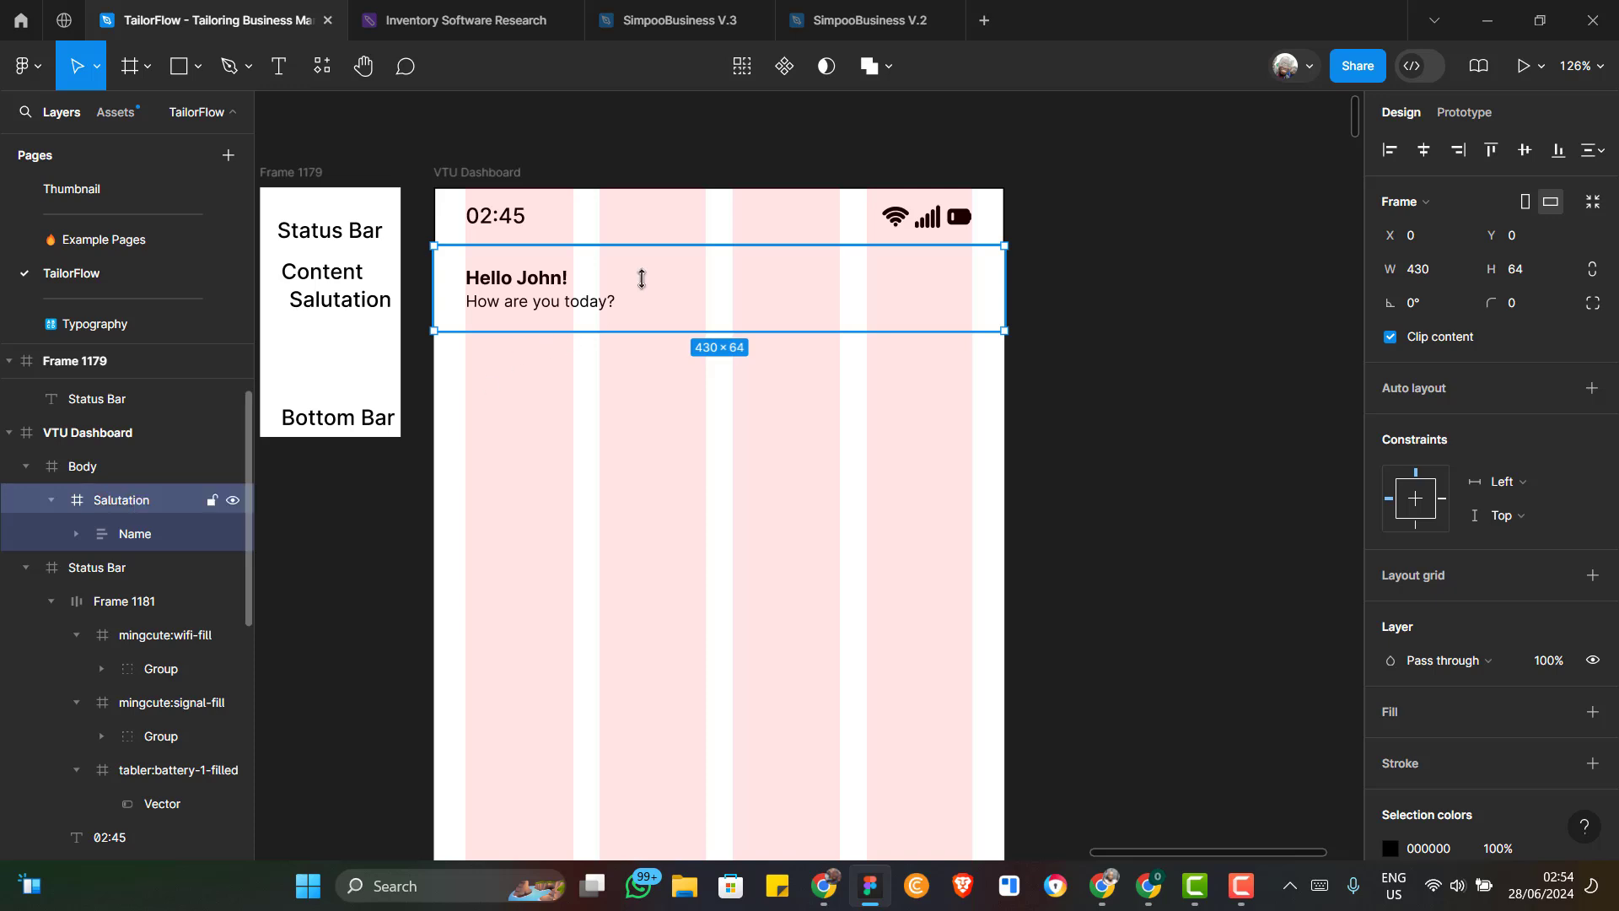
scroll(641, 278, "up", 2)
scroll(512, 325, "down", 2)
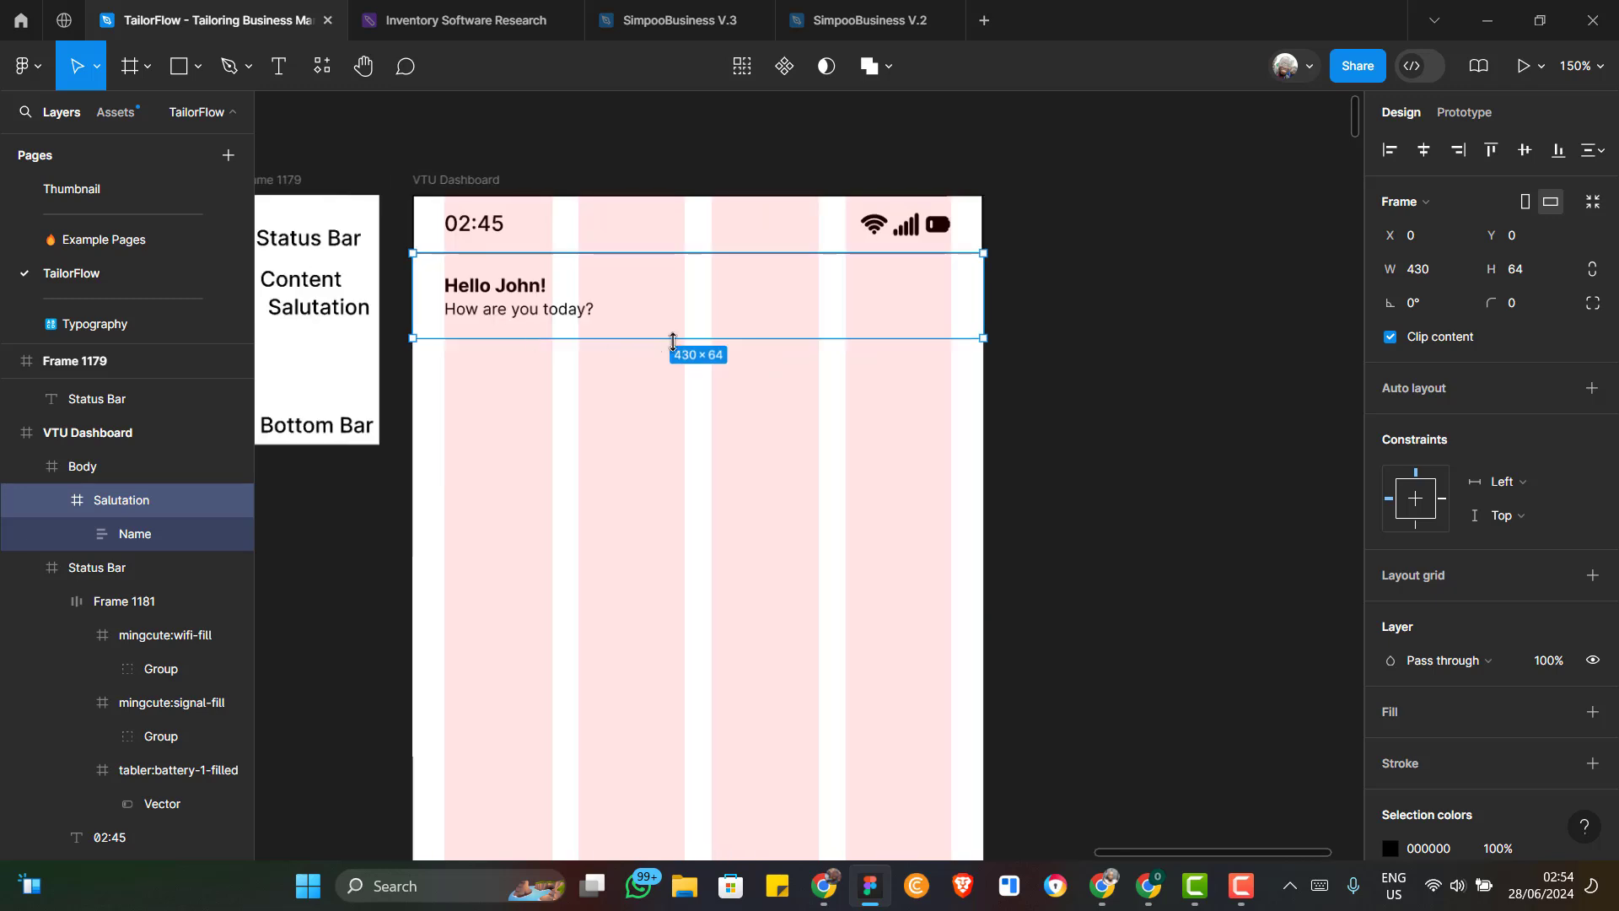
key("alt+Tab")
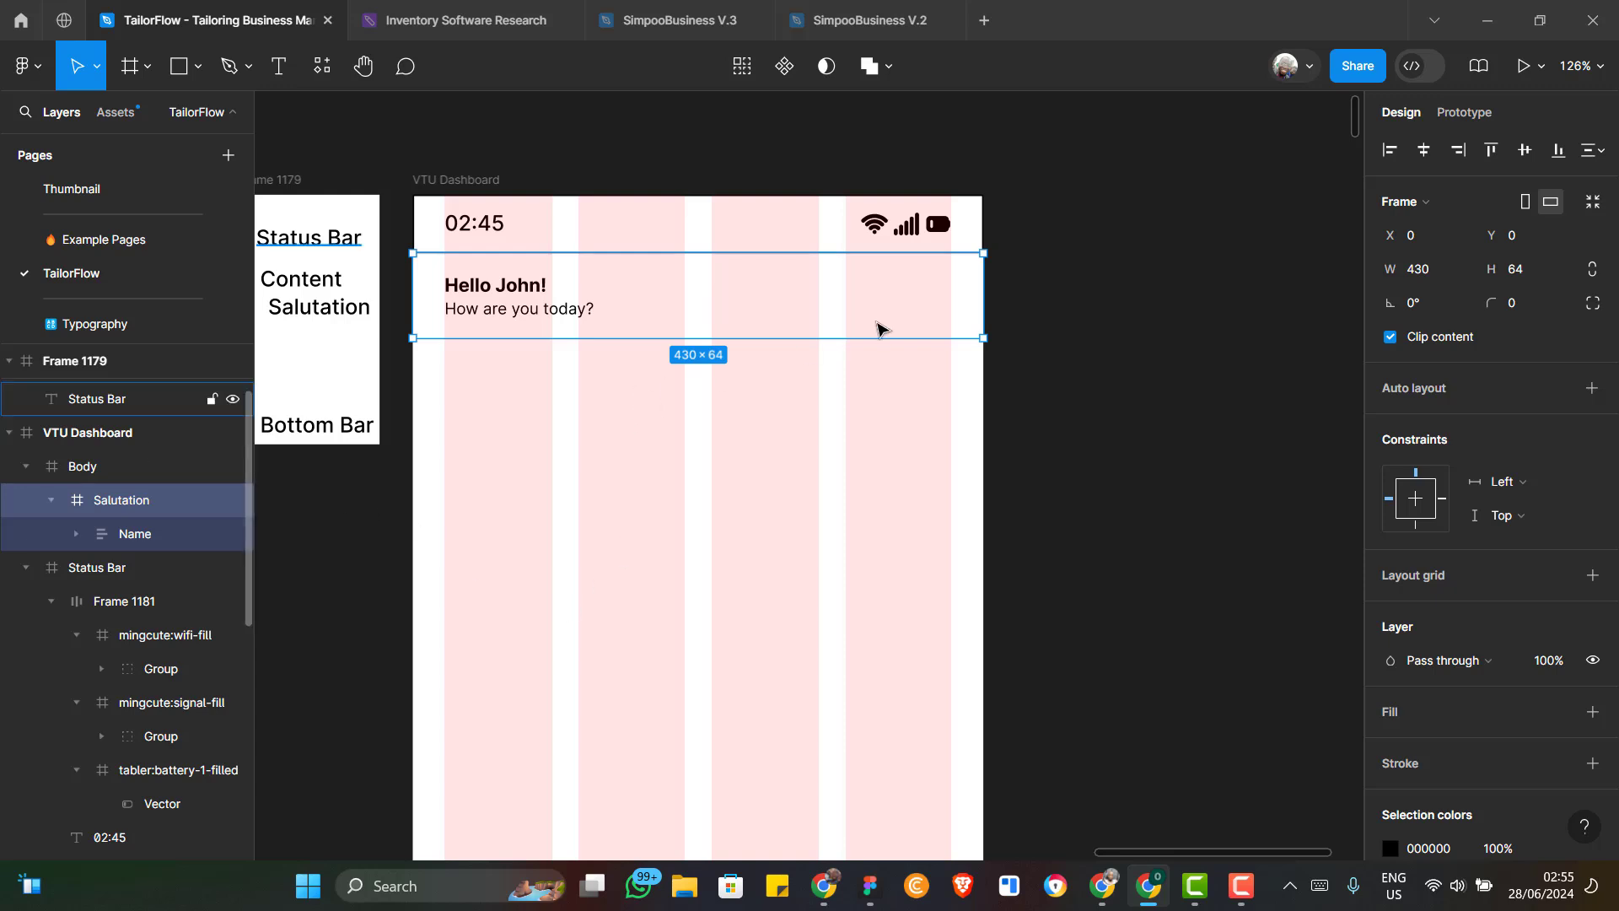
Run the Iconify plugin on the Salutation frame and search its icons for "notification"
scroll(878, 329, "up", 2)
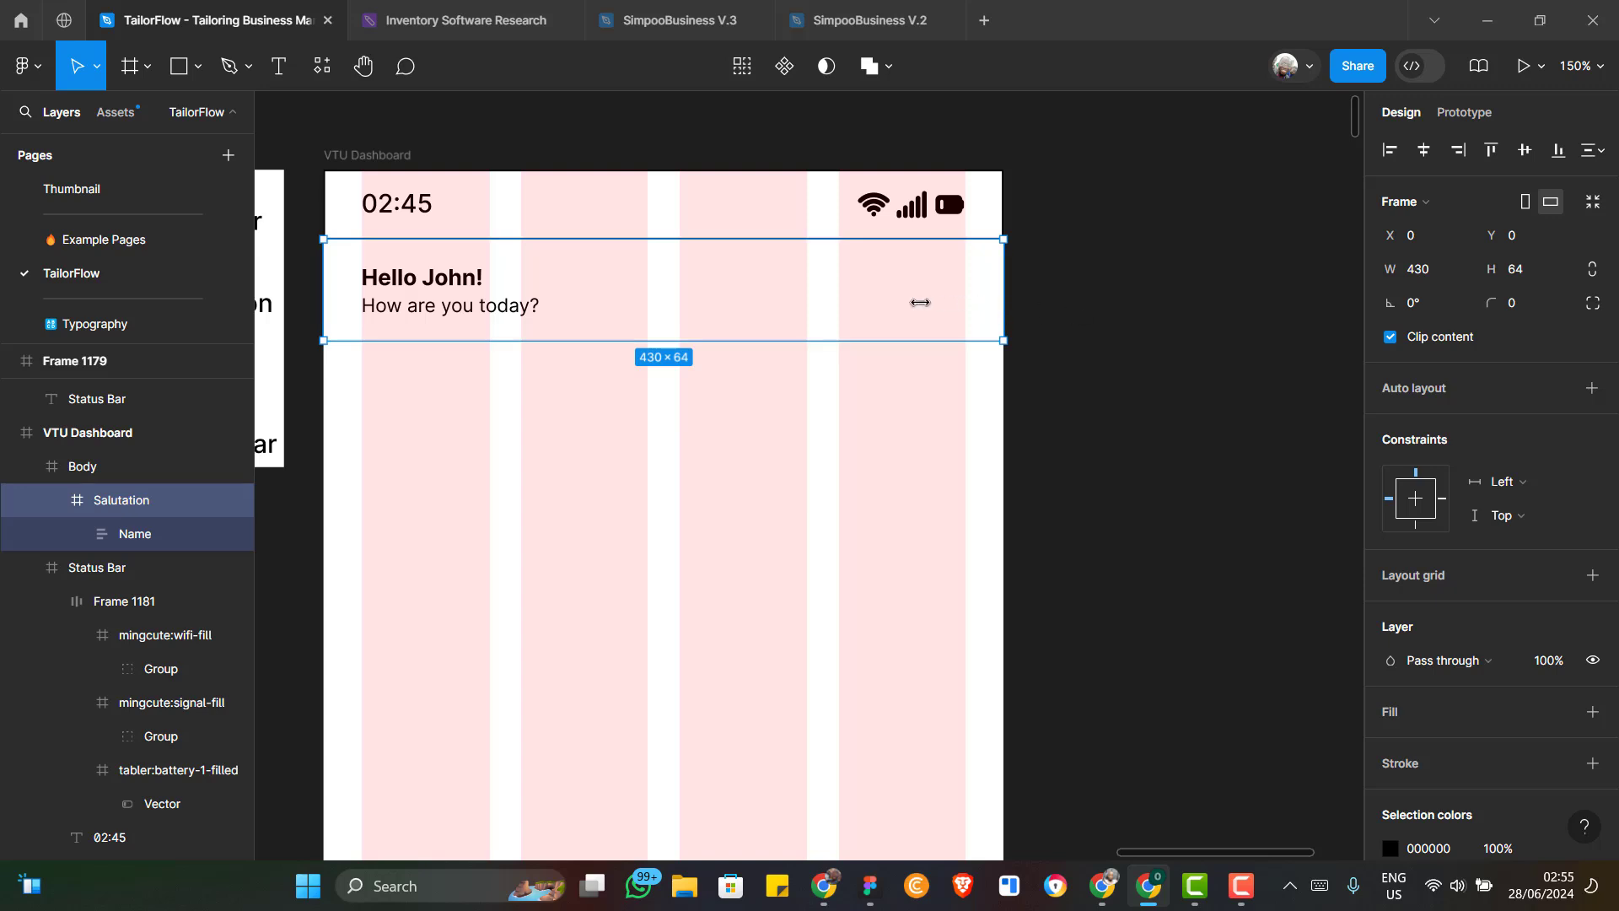
left_click(873, 291)
right_click(873, 291)
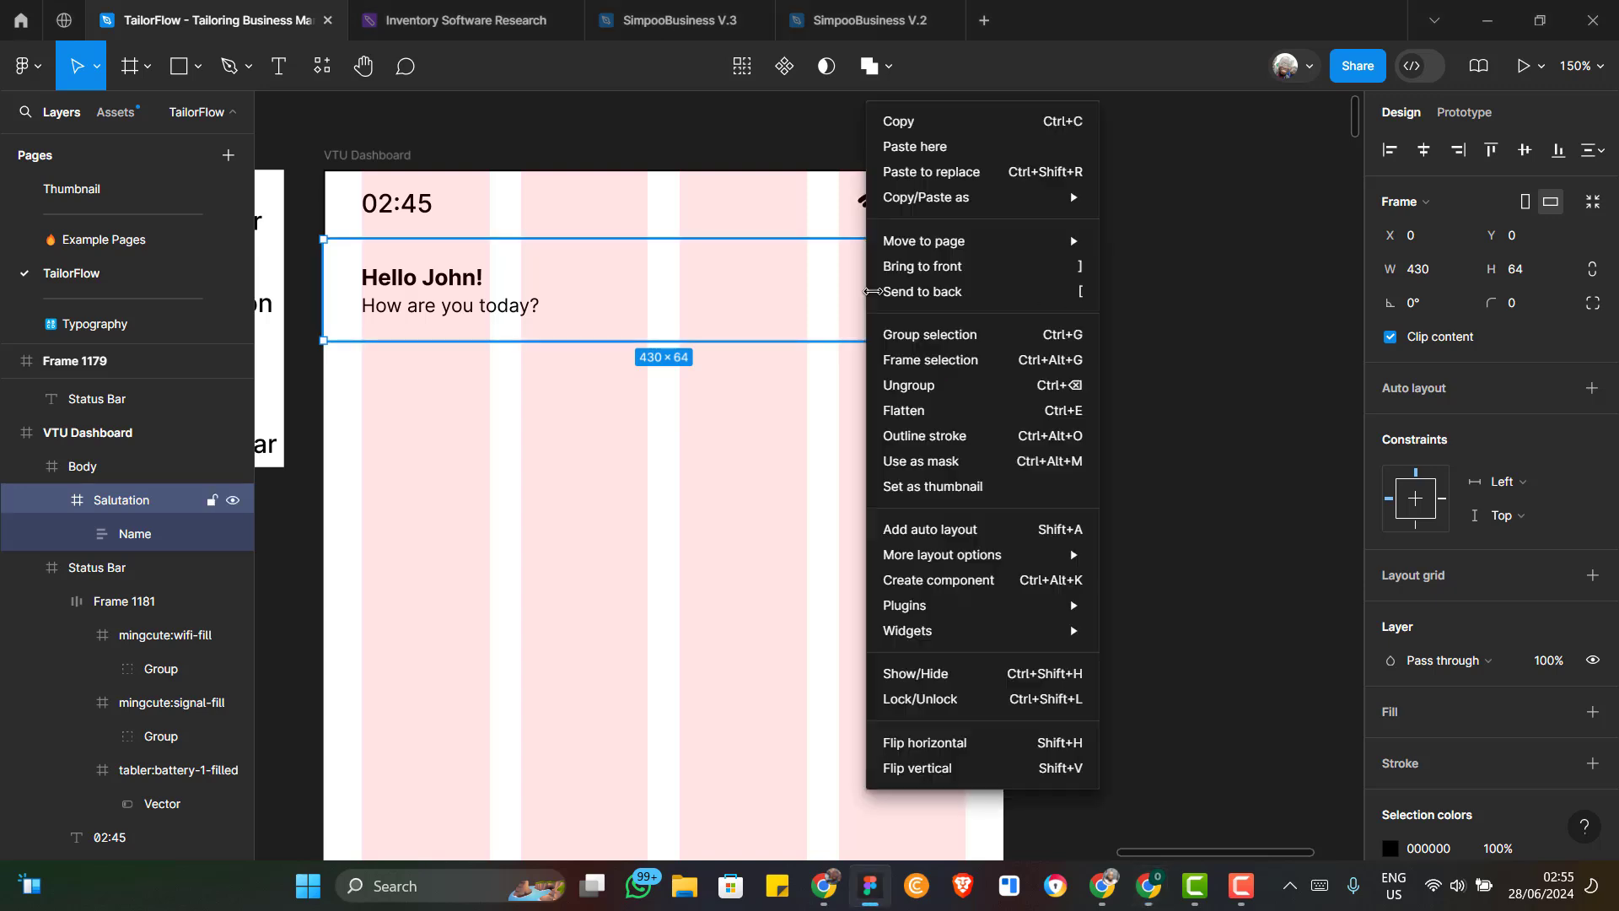
mouse_move(1015, 614)
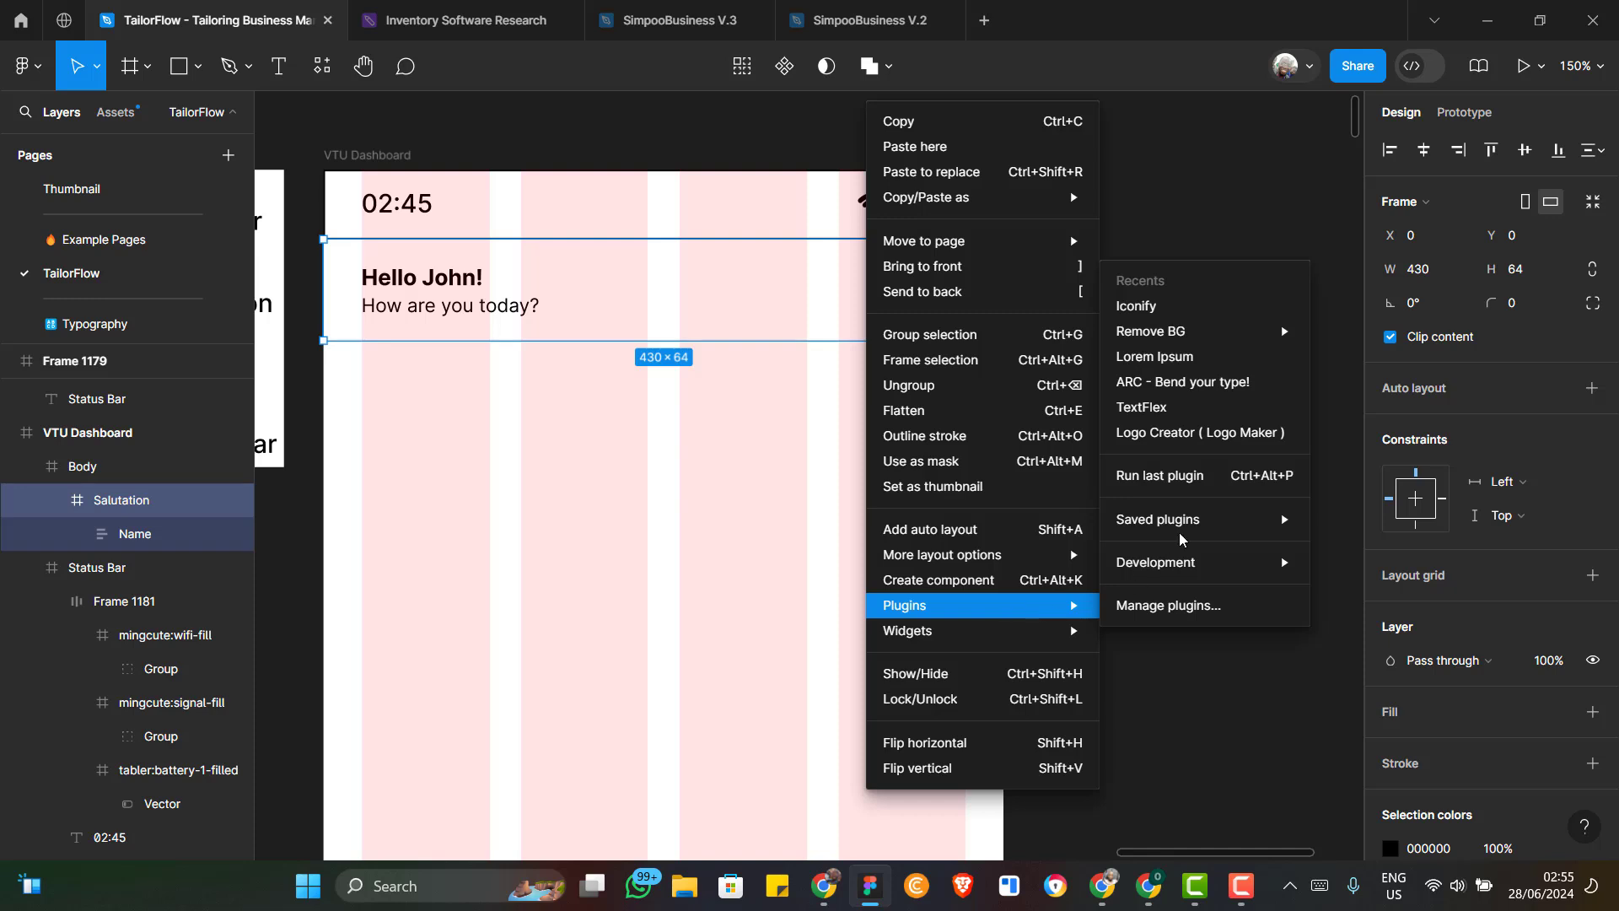
left_click(1157, 308)
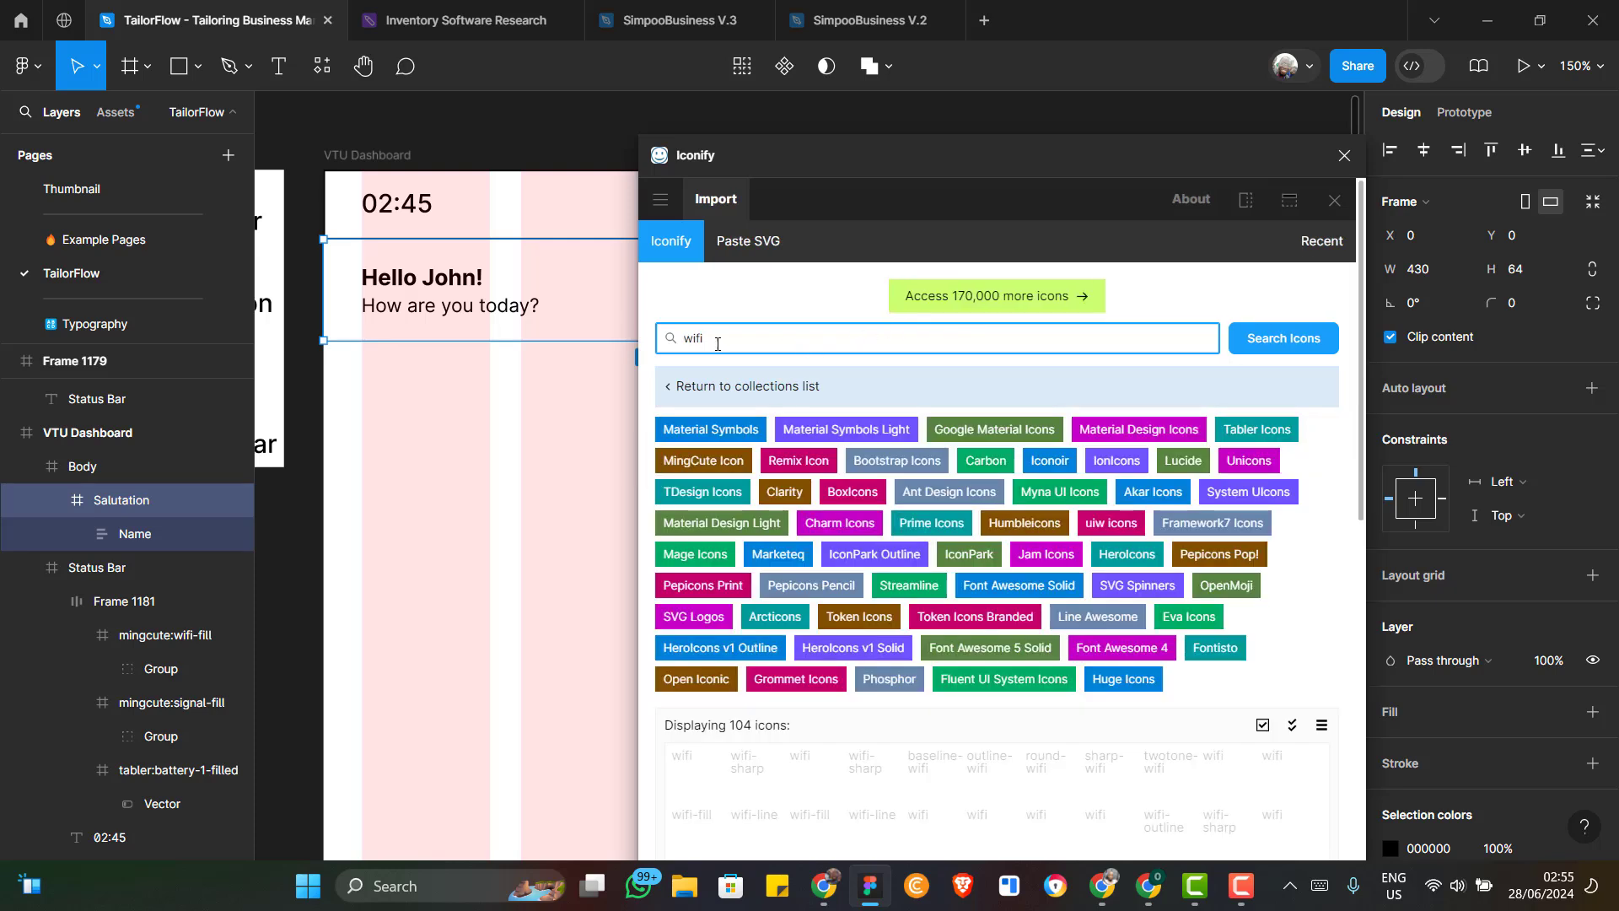
double_click(718, 343)
type("n")
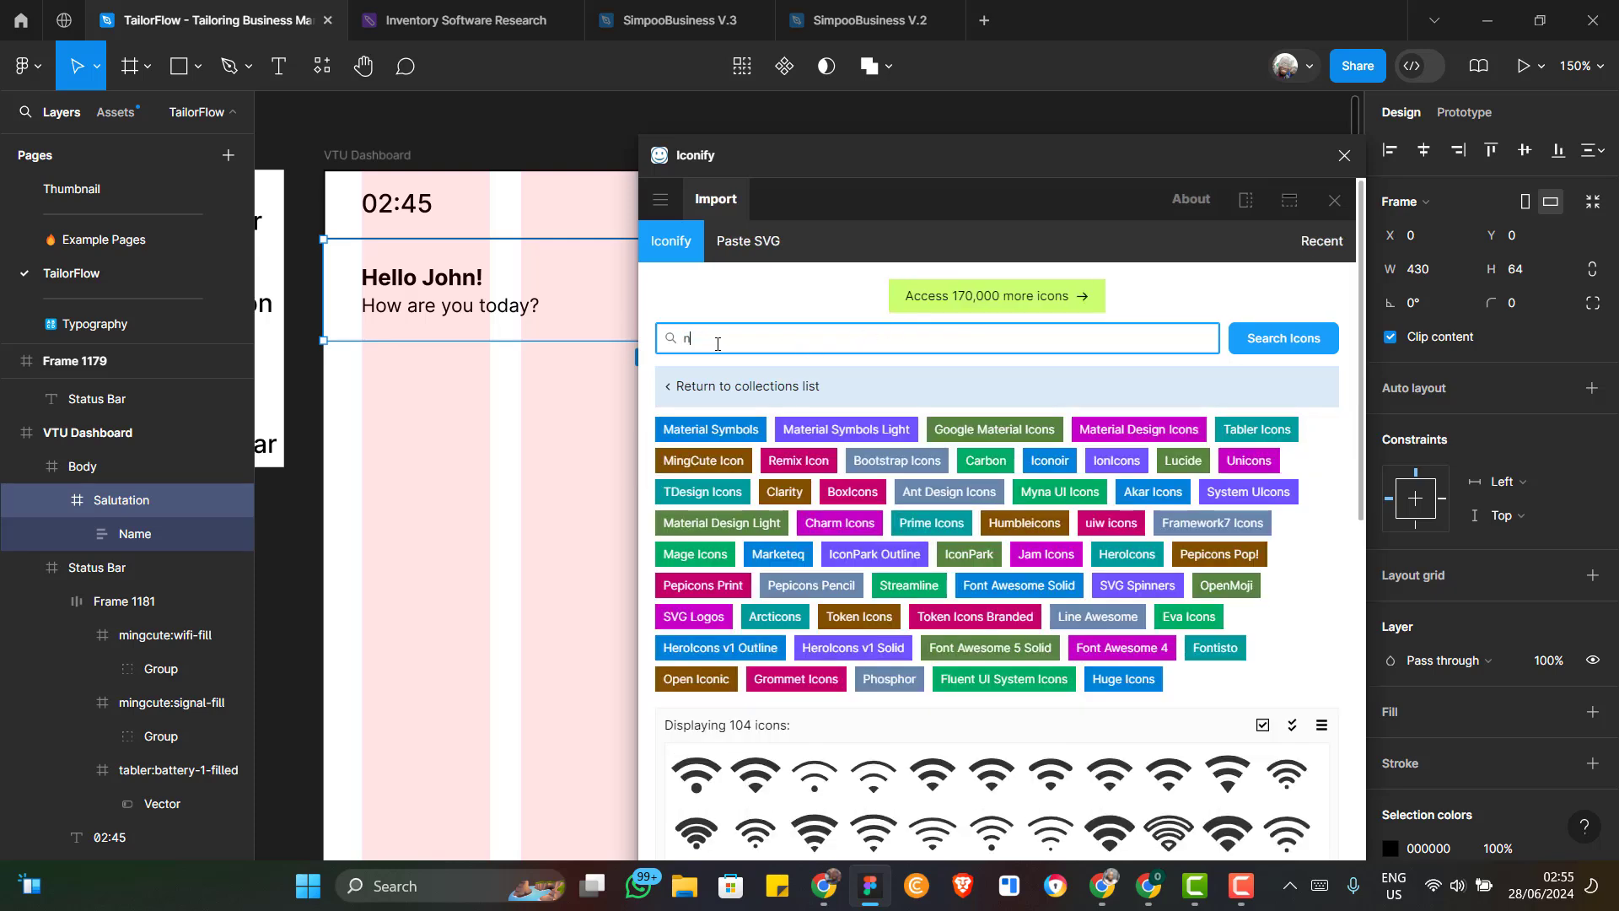
type("otification")
Browse to page 5 of the extended icon results and place the solid Clarity bell with a badge dot below the greeting
scroll(879, 449, "down", 1)
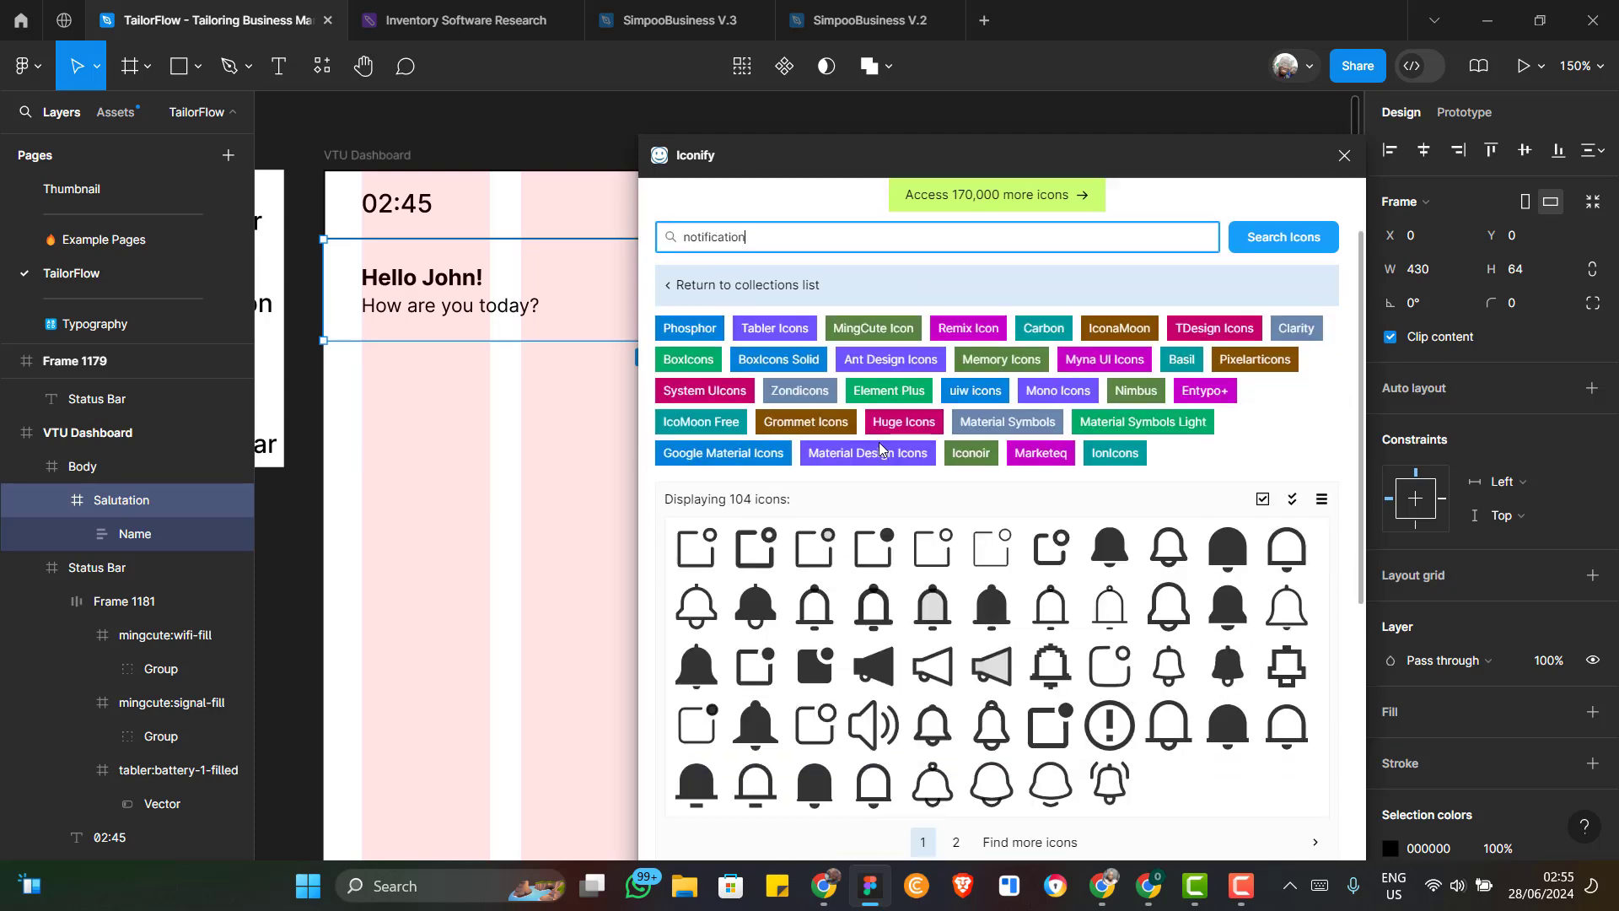
scroll(987, 548, "down", 2)
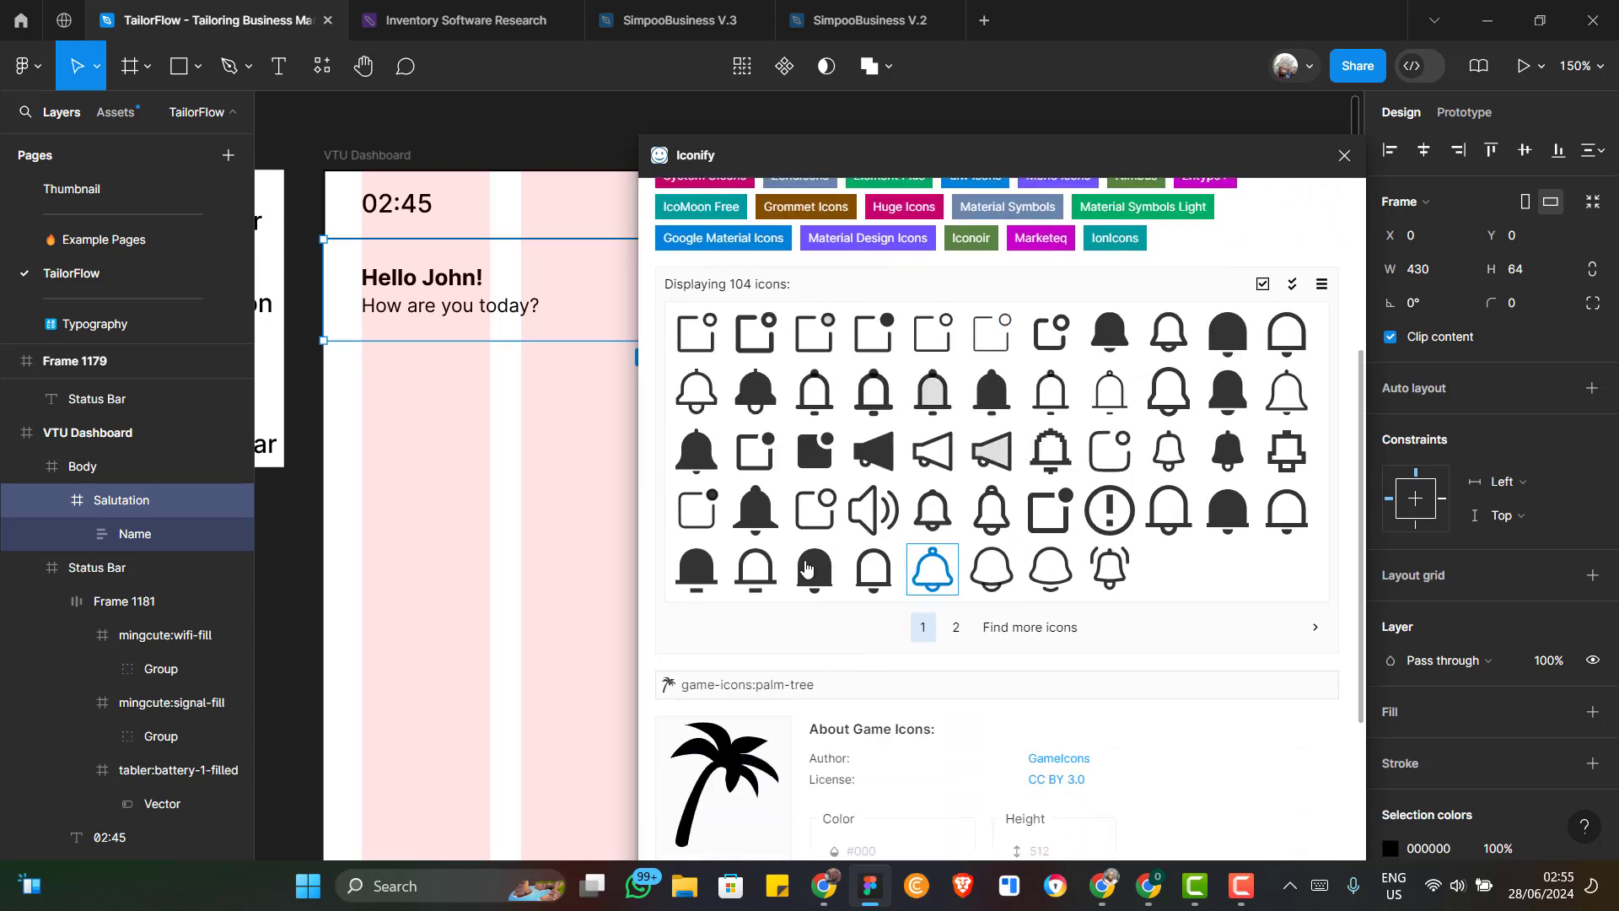
scroll(1104, 565, "down", 1)
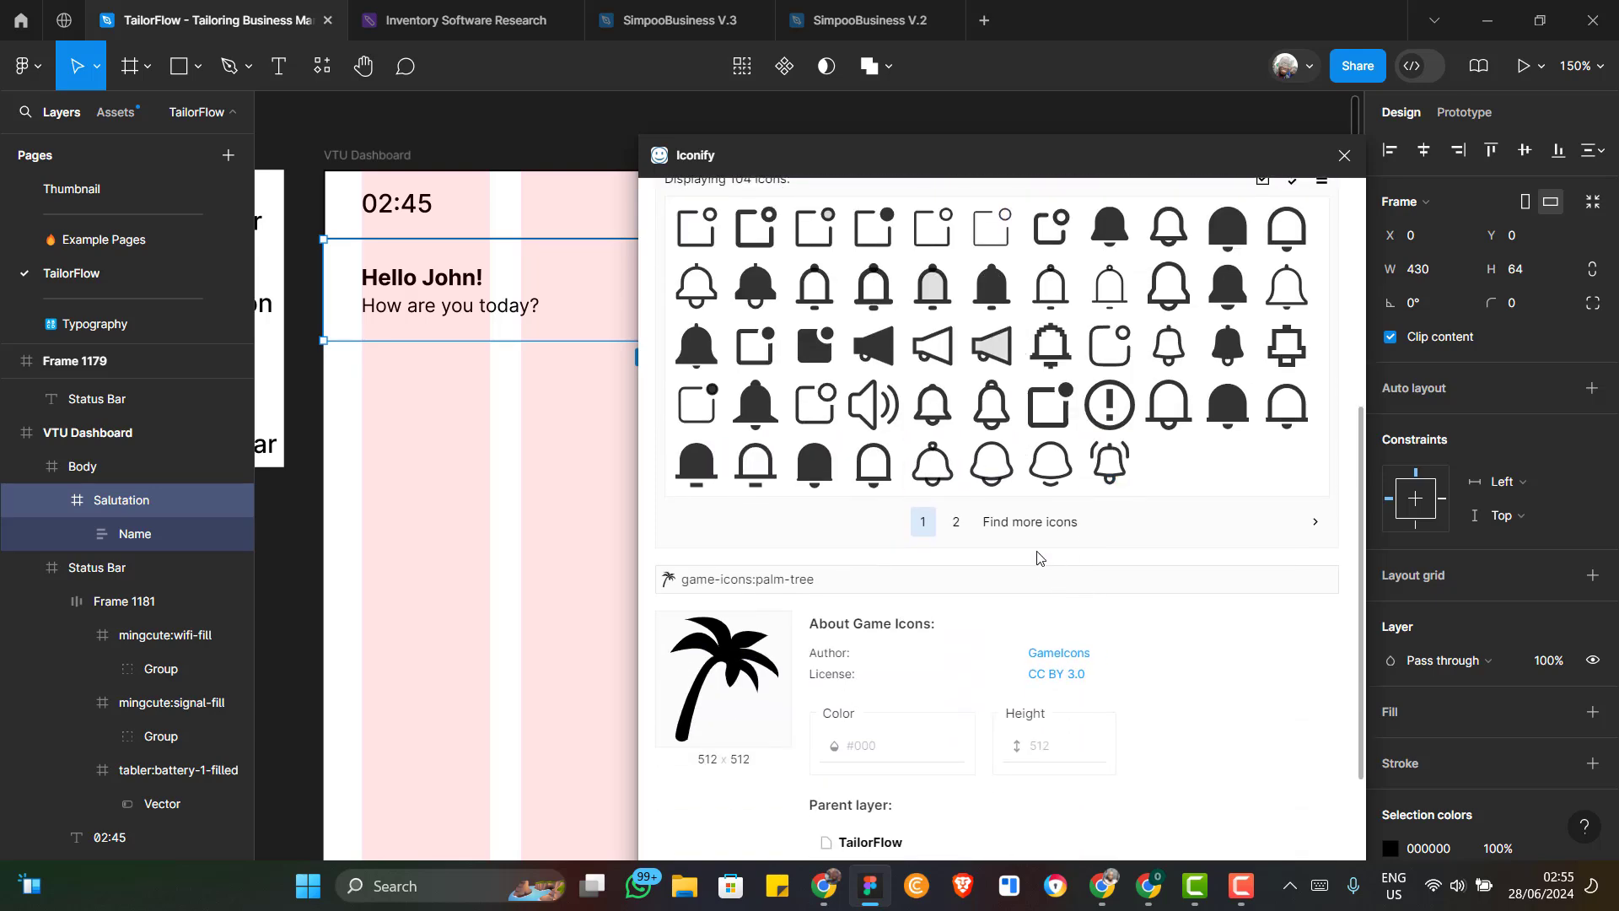
left_click(1037, 522)
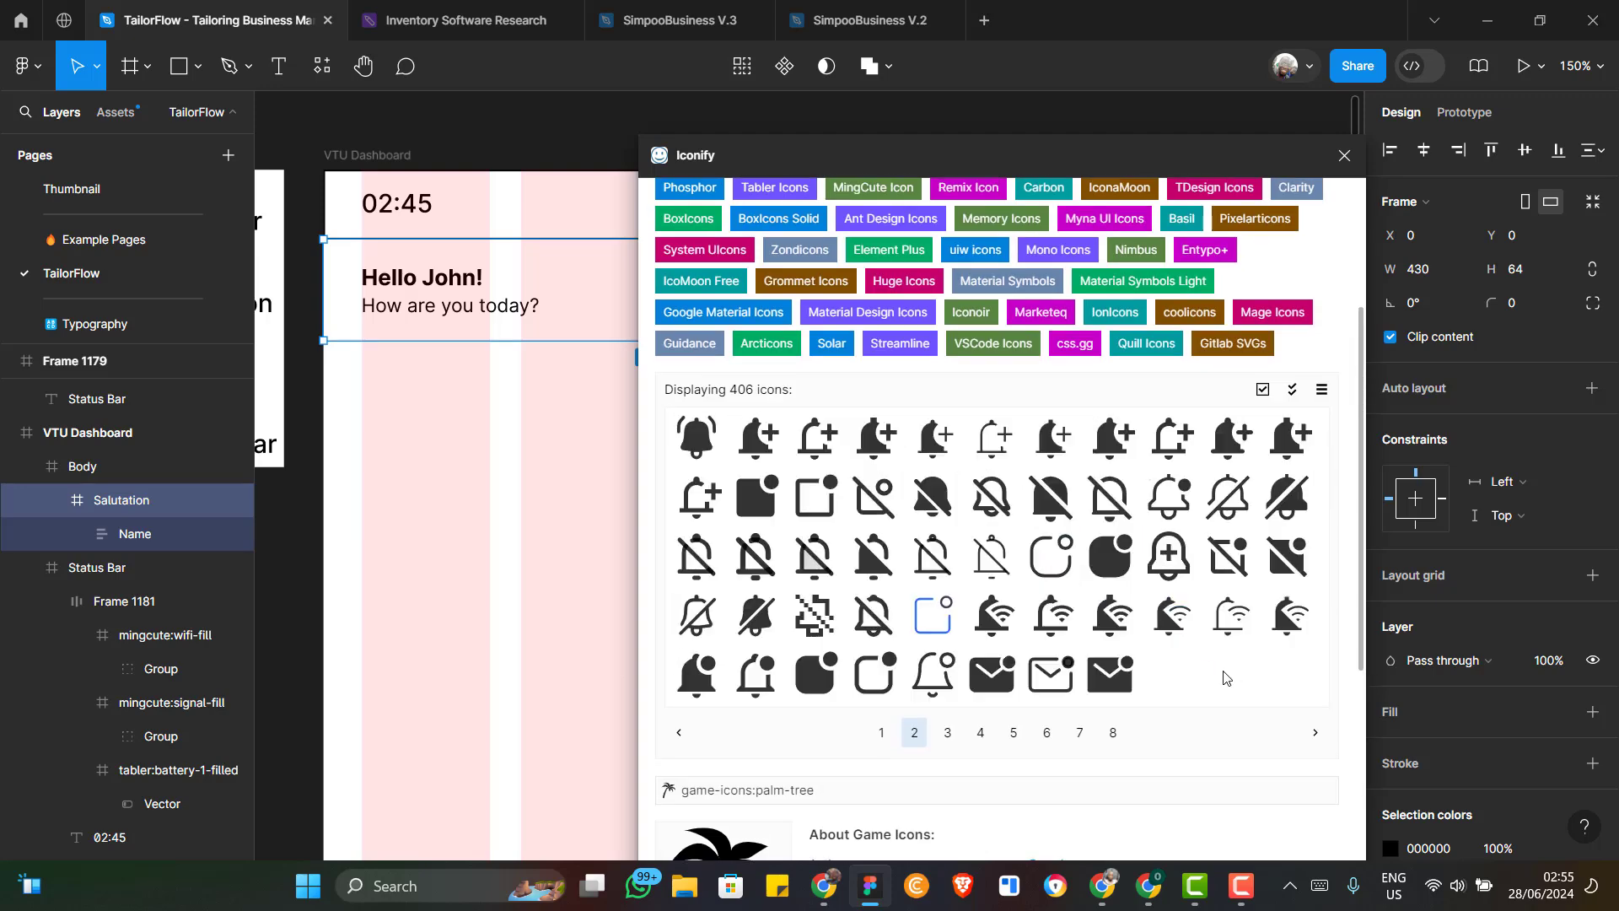
left_click(946, 734)
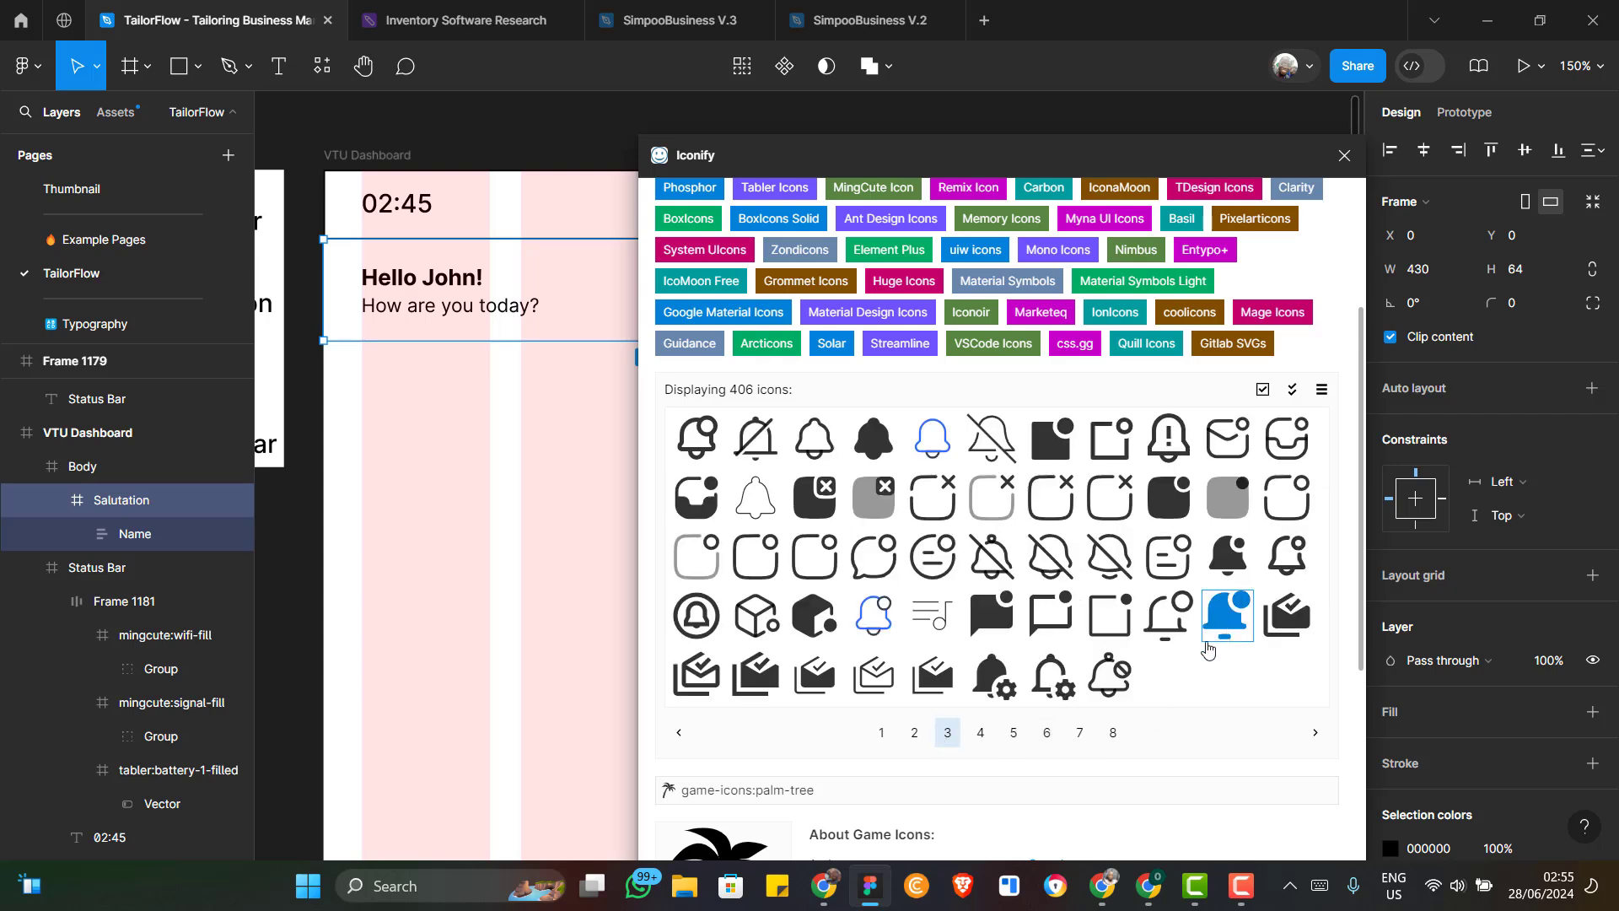
left_click(978, 739)
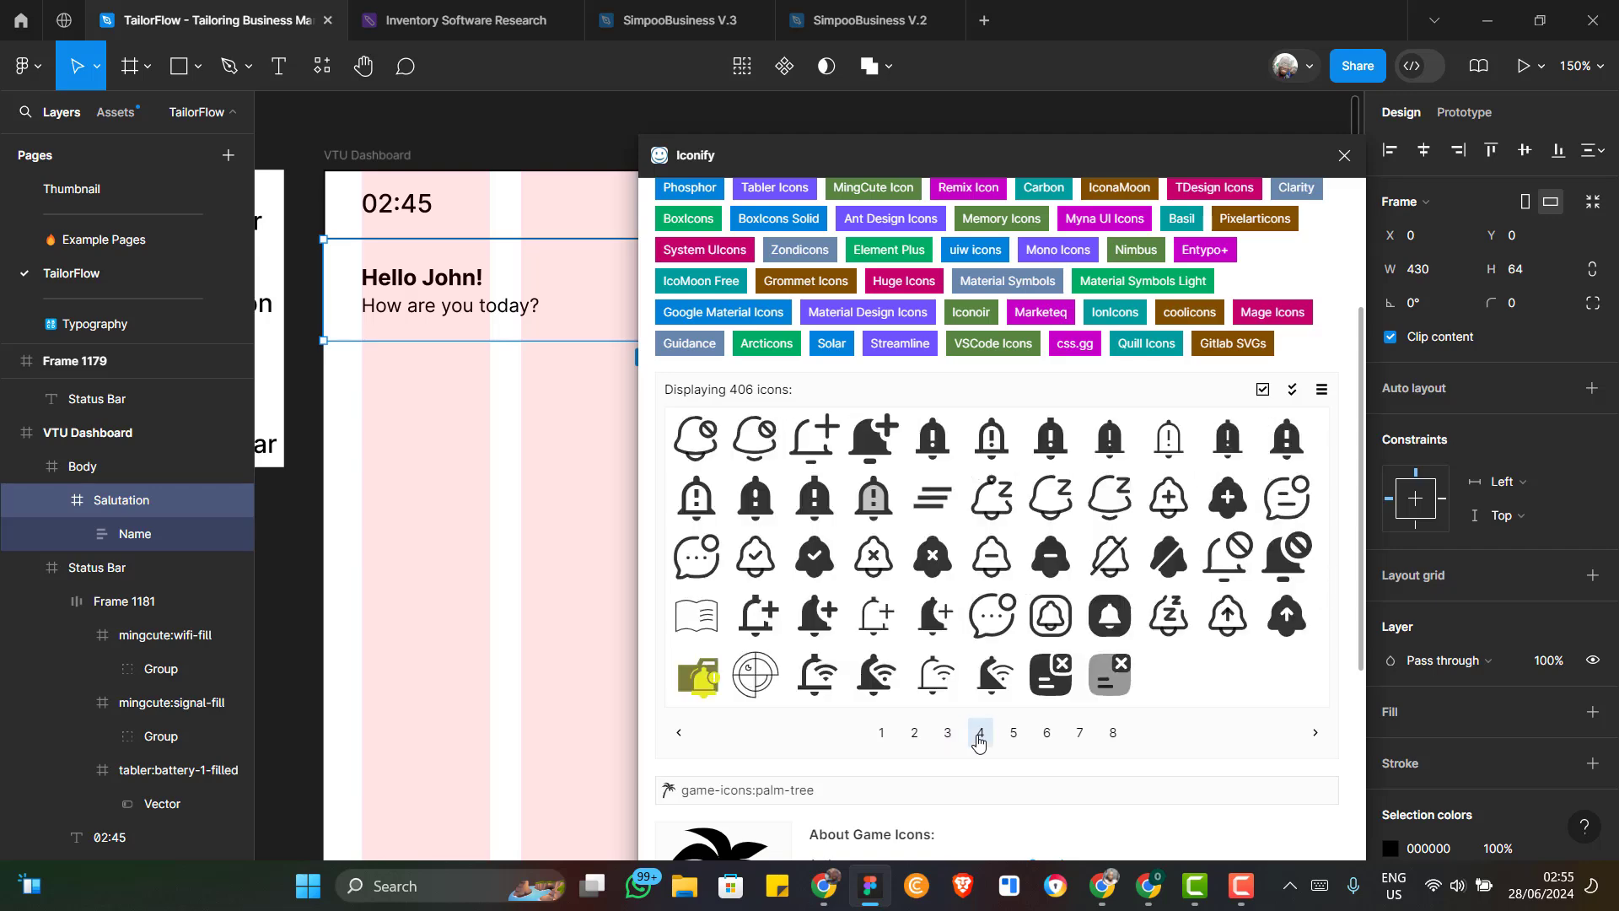
left_click(1015, 739)
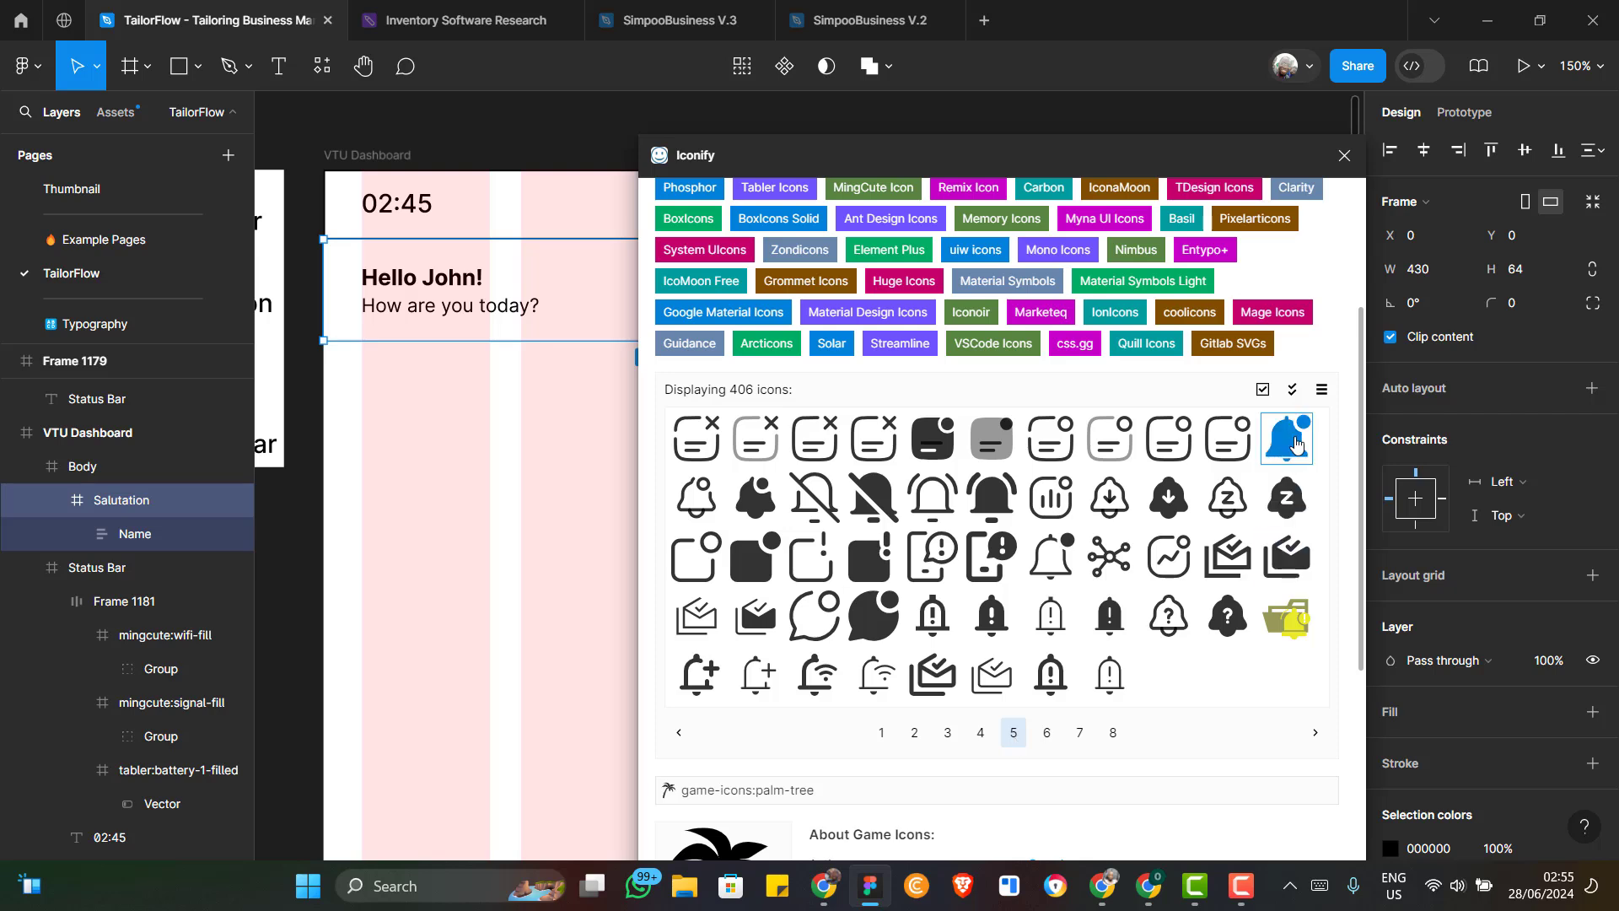
left_click_drag(1296, 444, 485, 396)
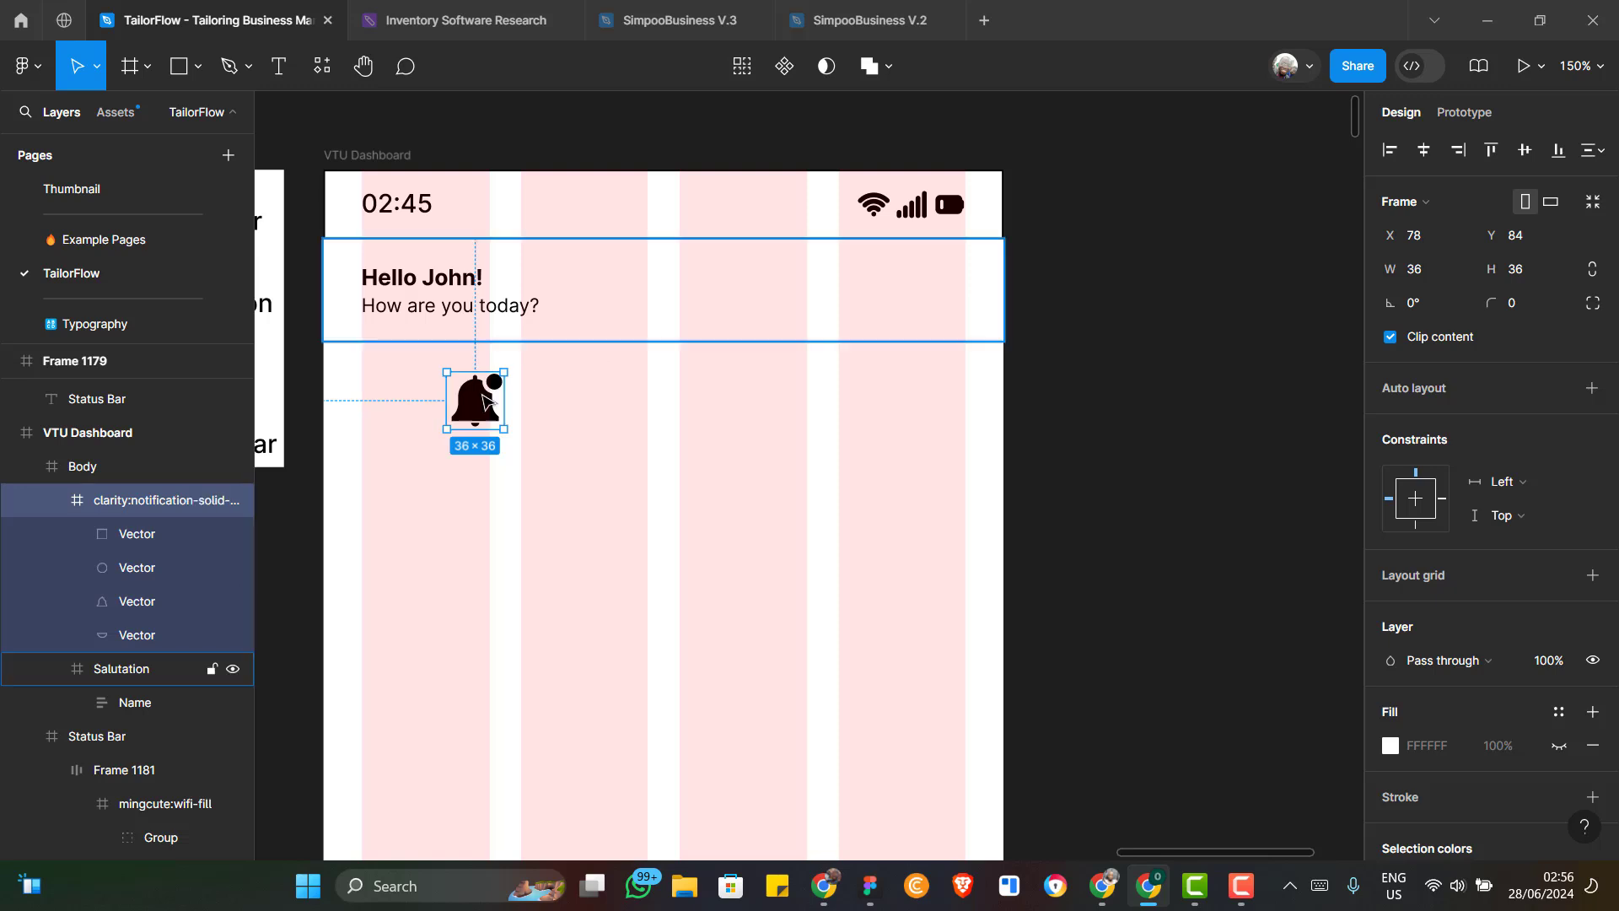
Resize the bell icon to 24 × 24 with its proportions constrained
left_click(1590, 270)
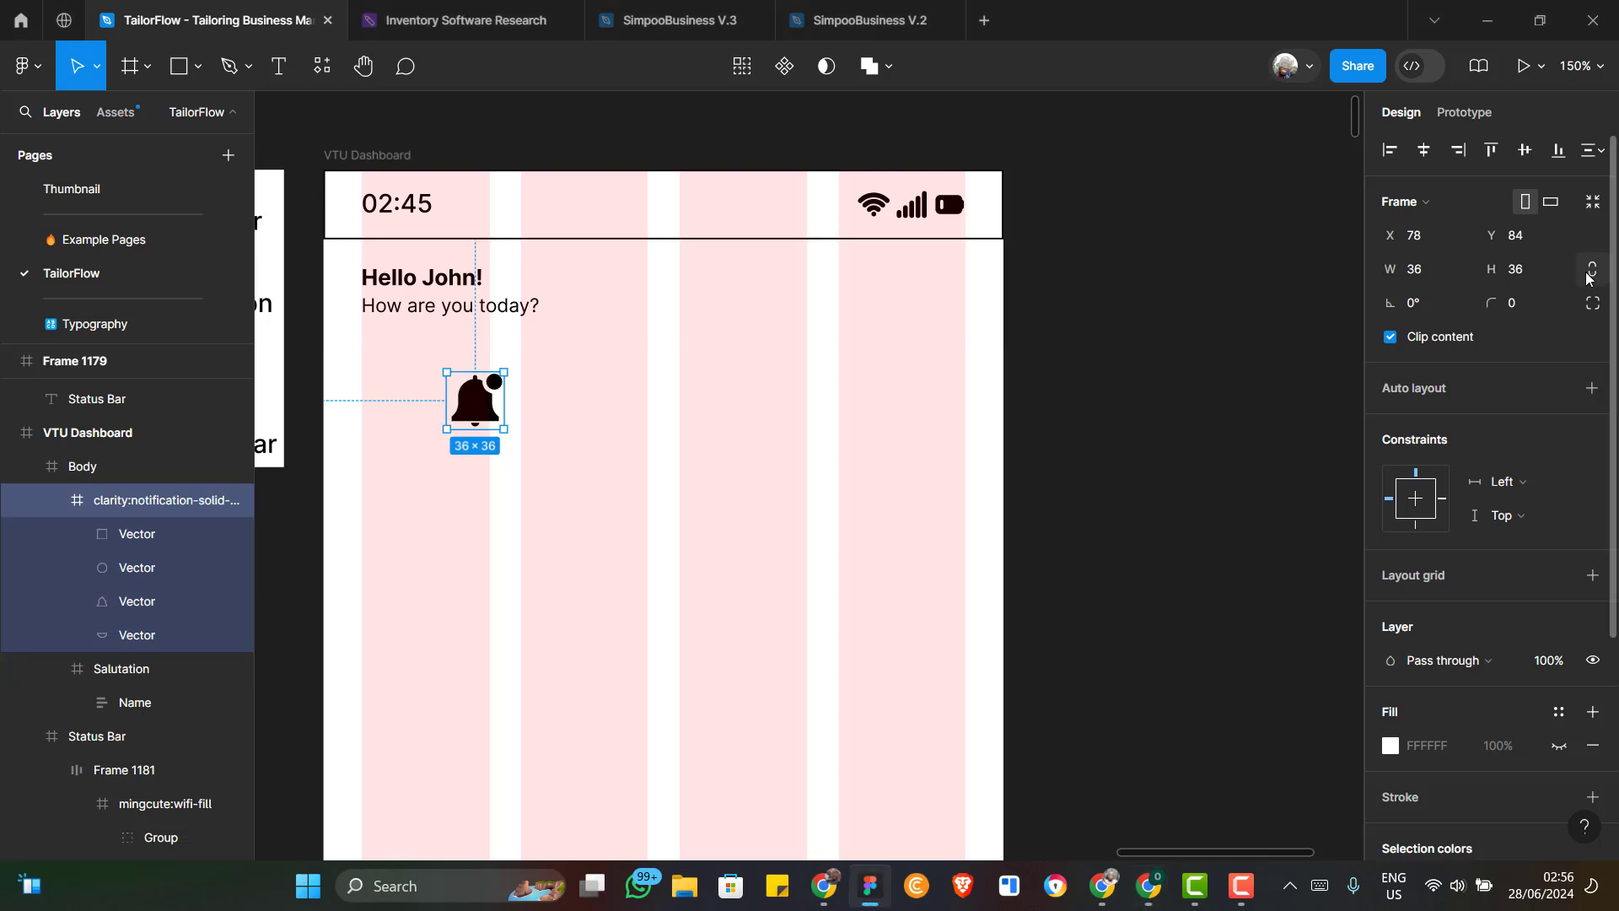
left_click(1433, 275)
key("Tab")
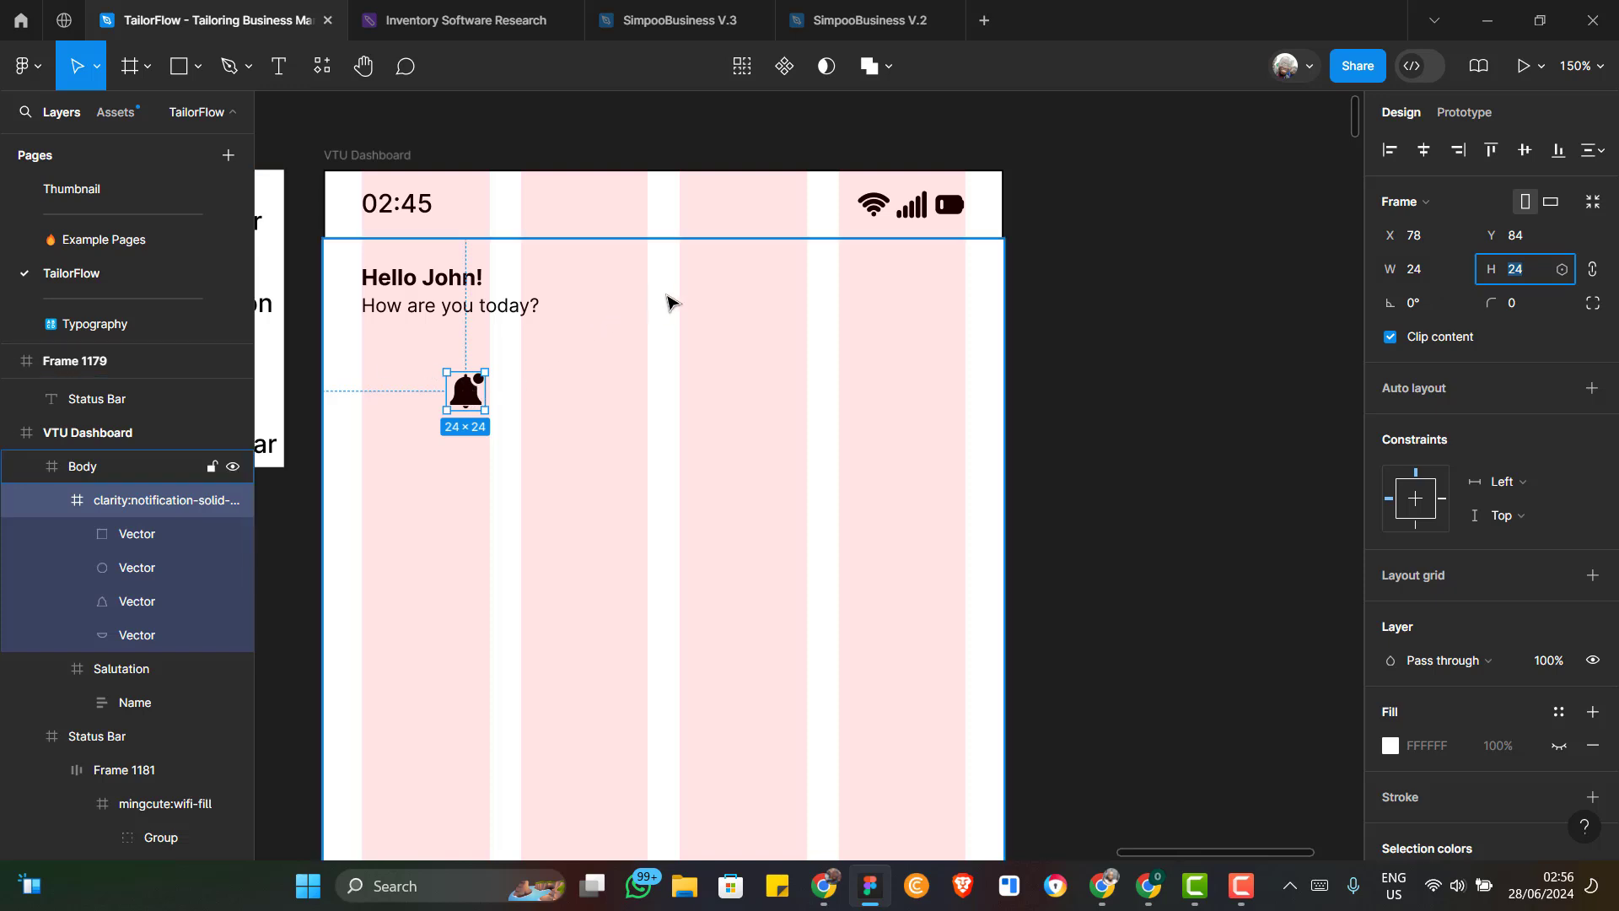
Move the bell icon into the Salutation frame at X 382, Y 17, flush with the last grid column's outer edge
left_click_drag(474, 398, 940, 301)
scroll(940, 300, "up", 3)
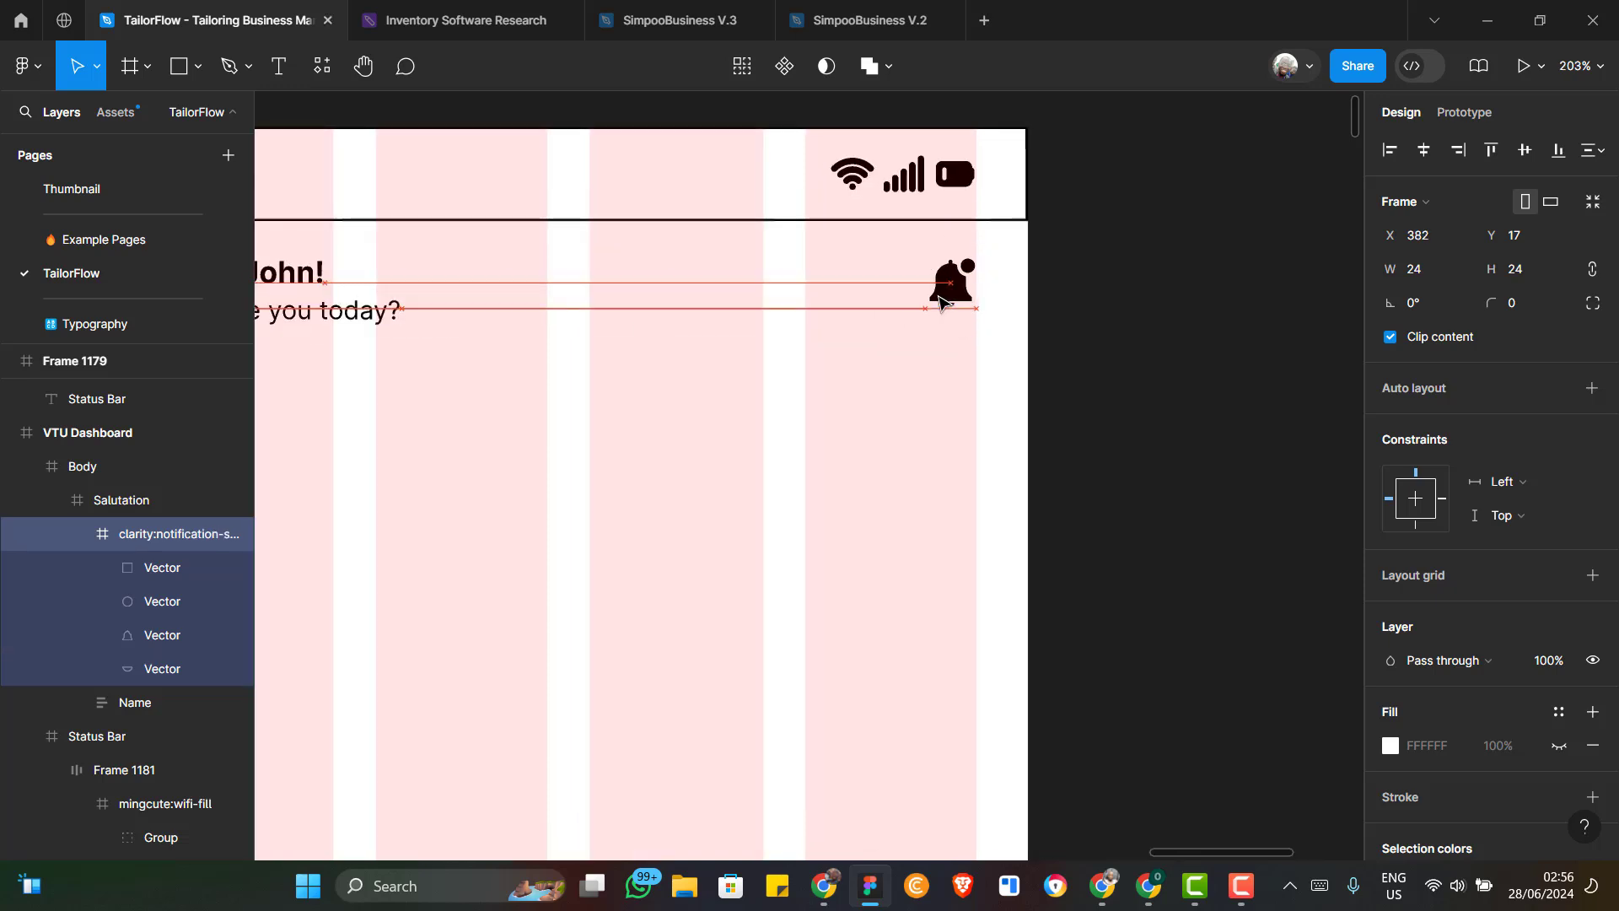
key("Right")
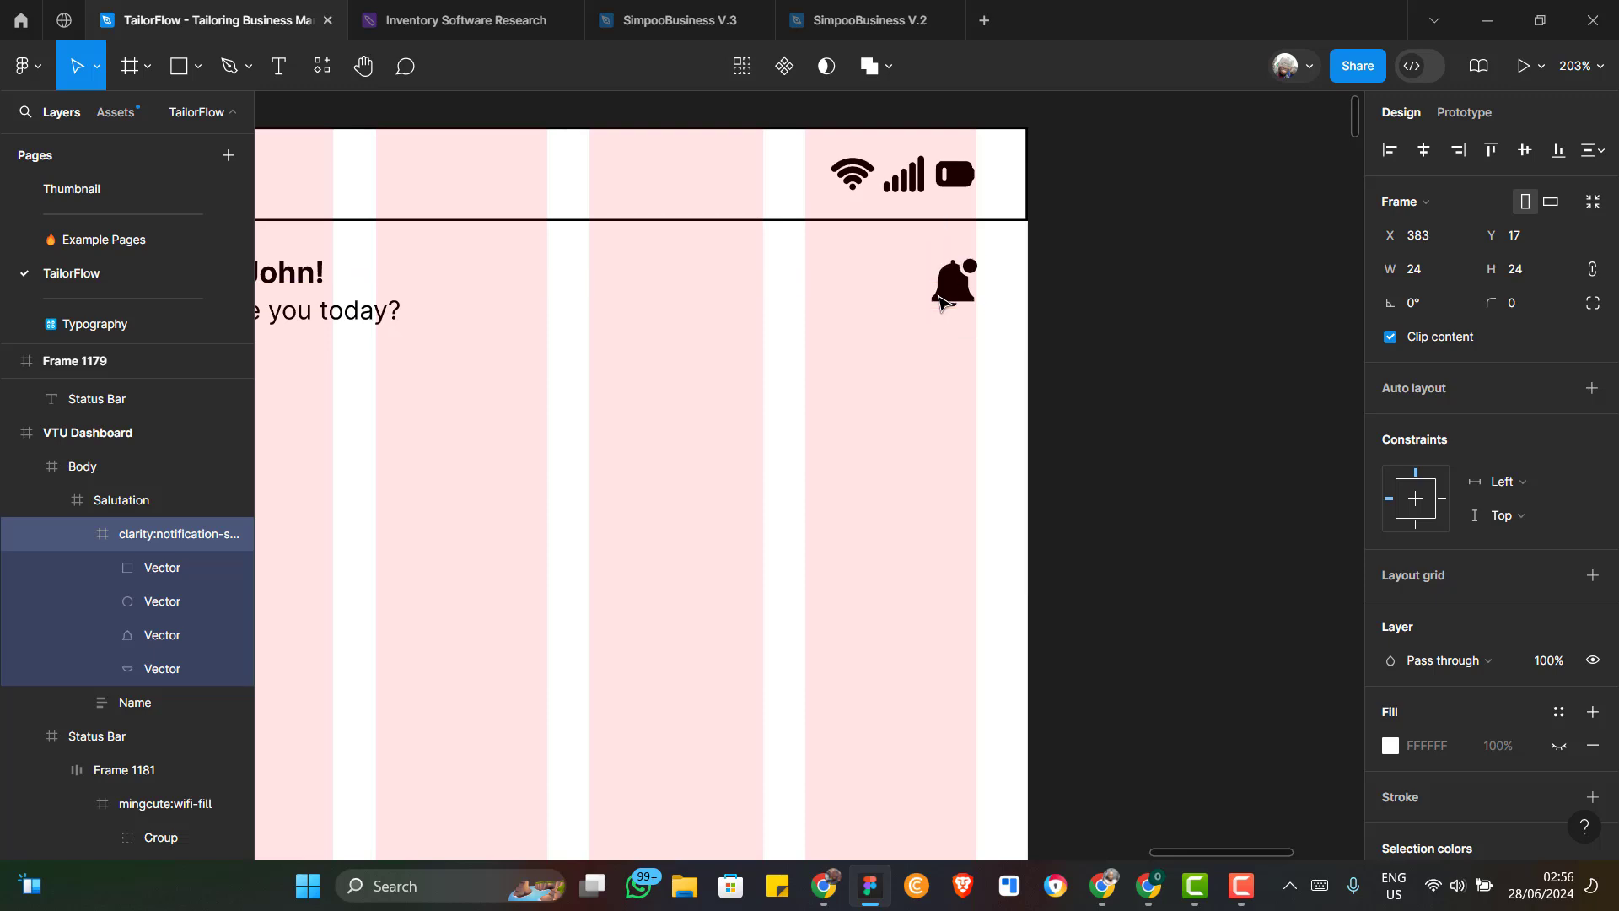
key("Left")
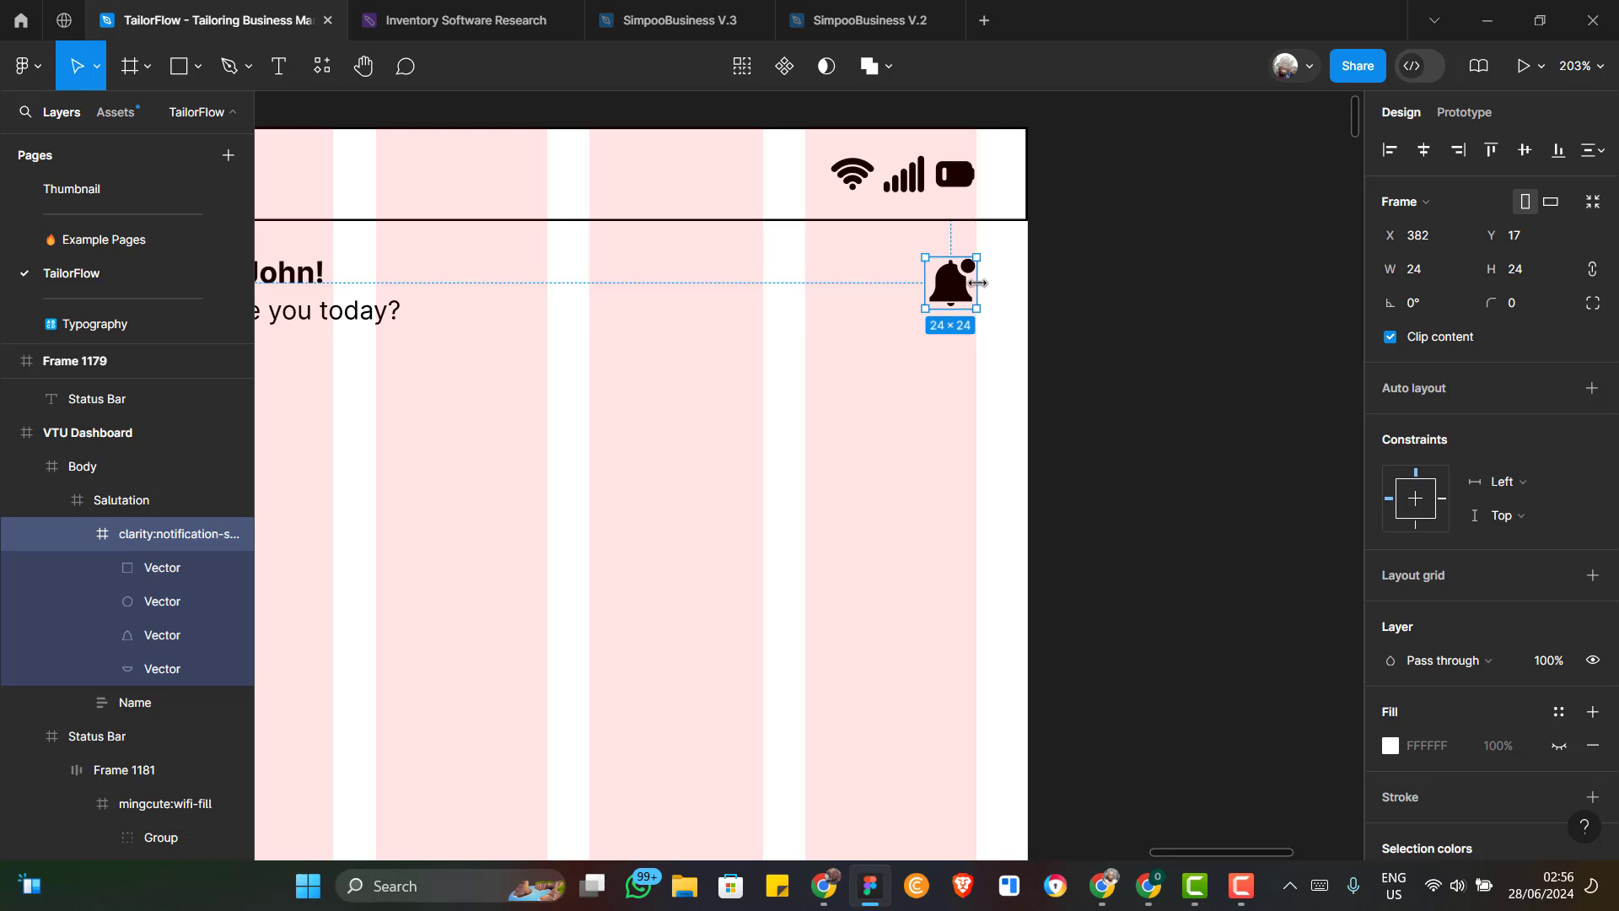
scroll(978, 283, "down", 2)
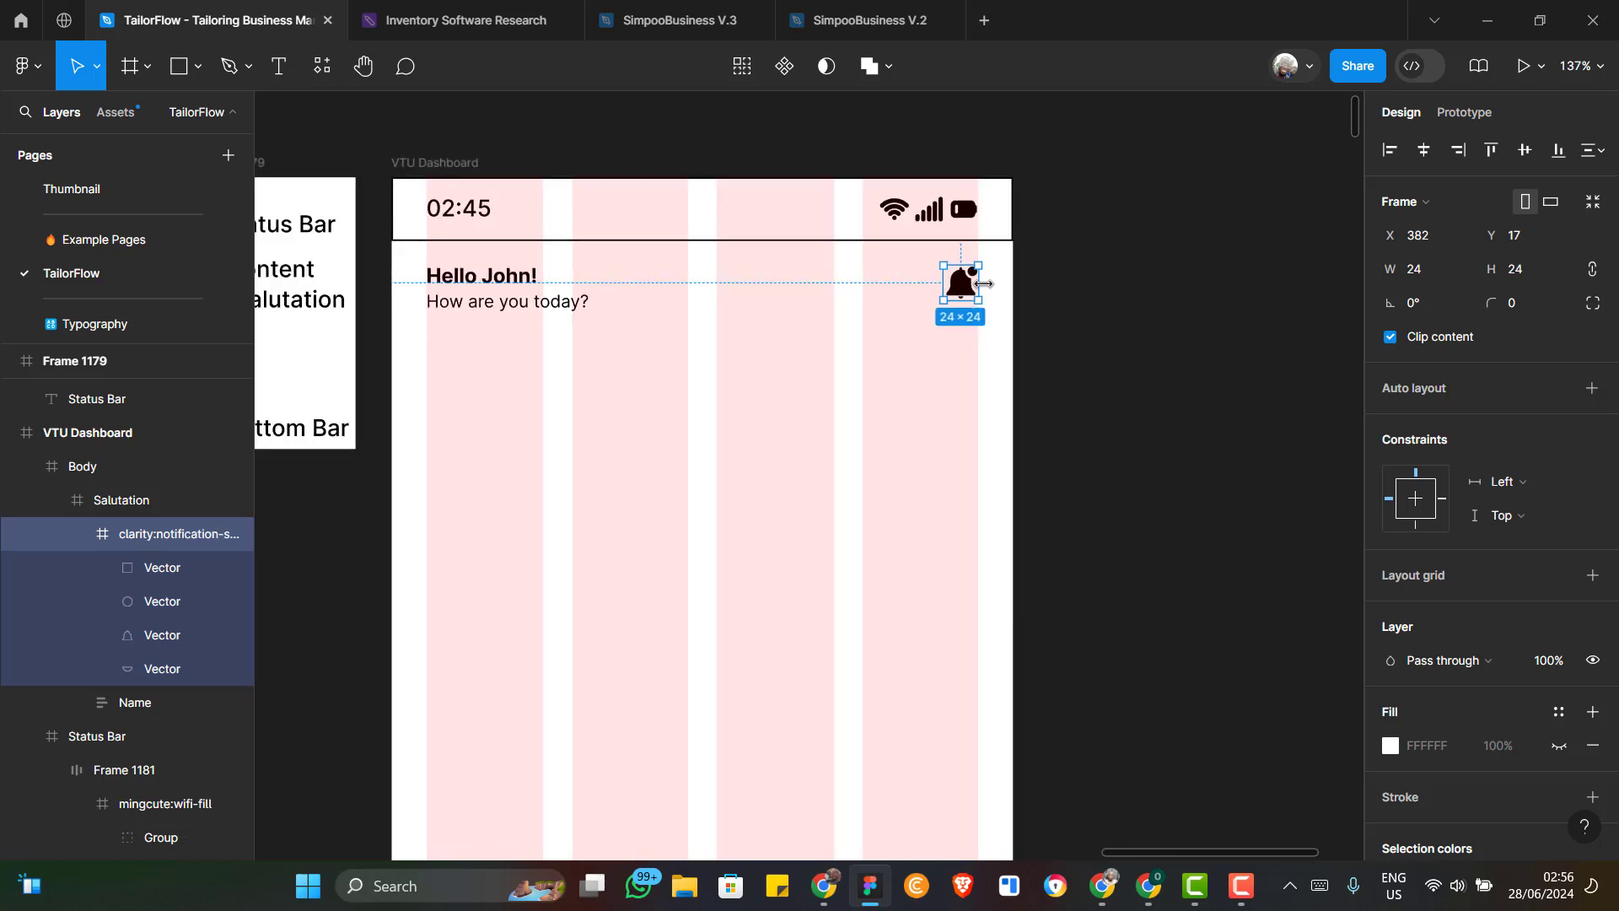
scroll(959, 283, "up", 1)
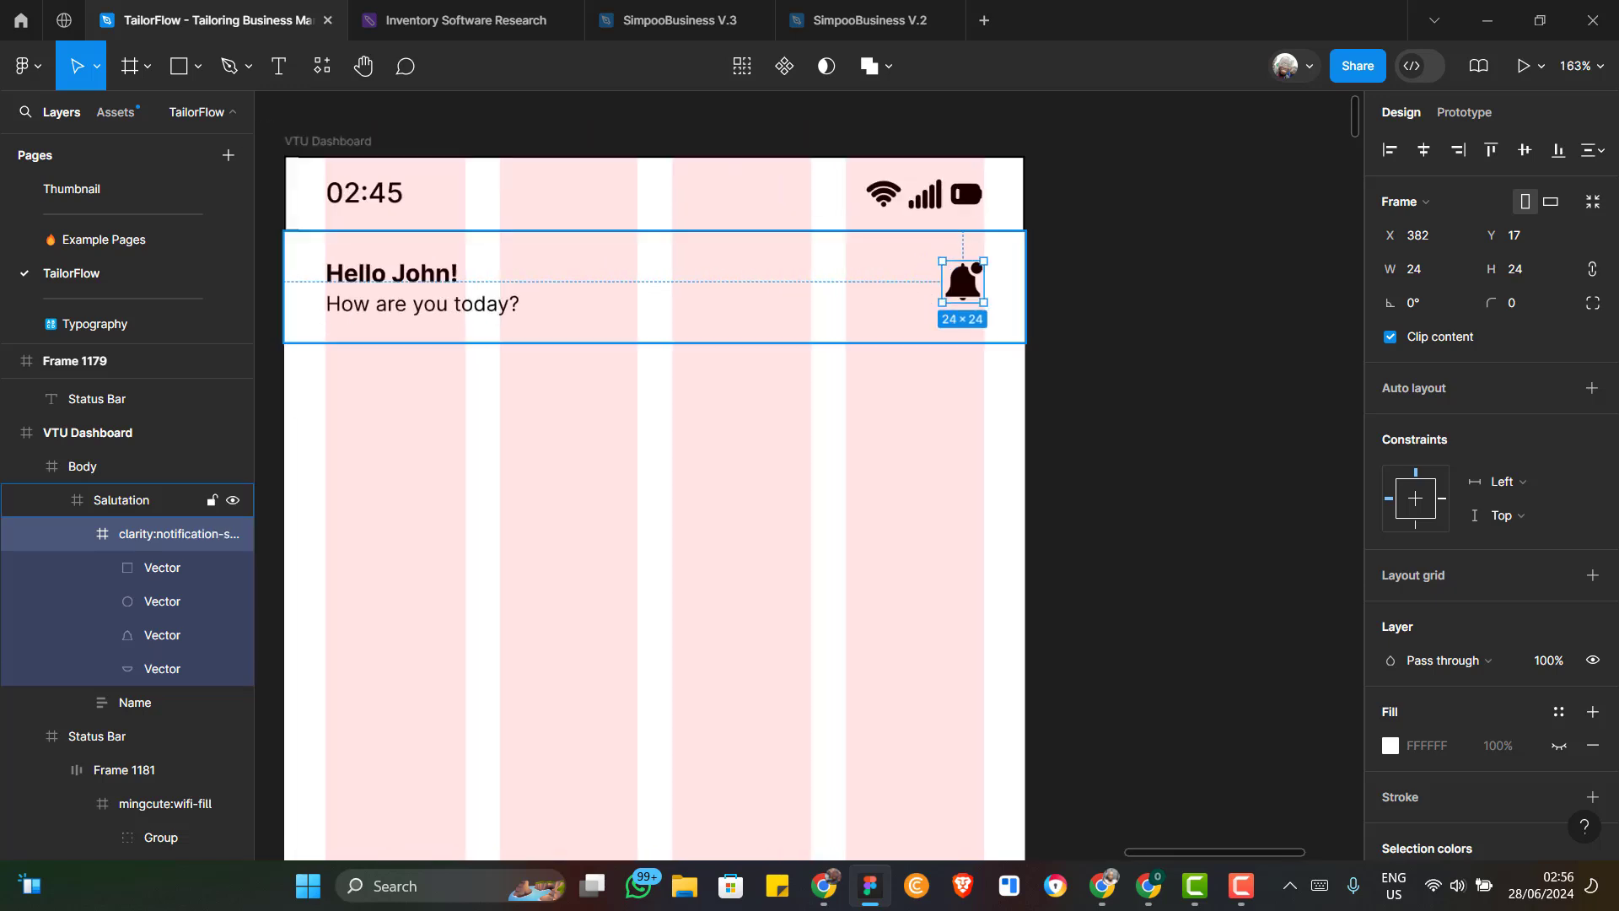
key("alt+Tab")
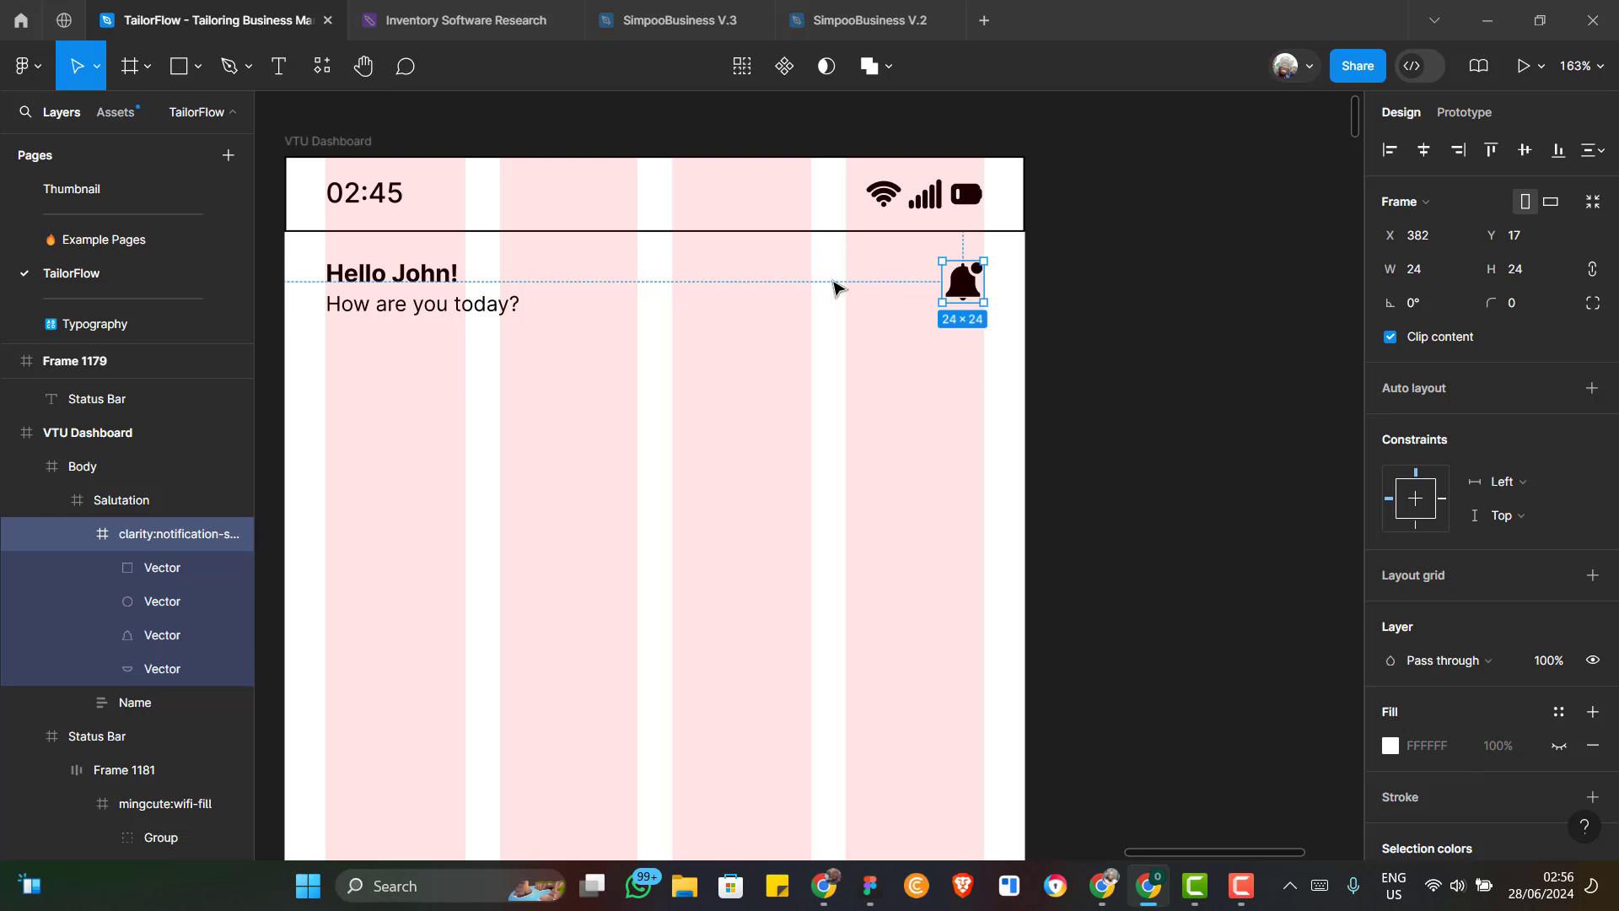
Draw a new frame in the Body below the Salutation section and set its size to 93 × 36
left_click(128, 67)
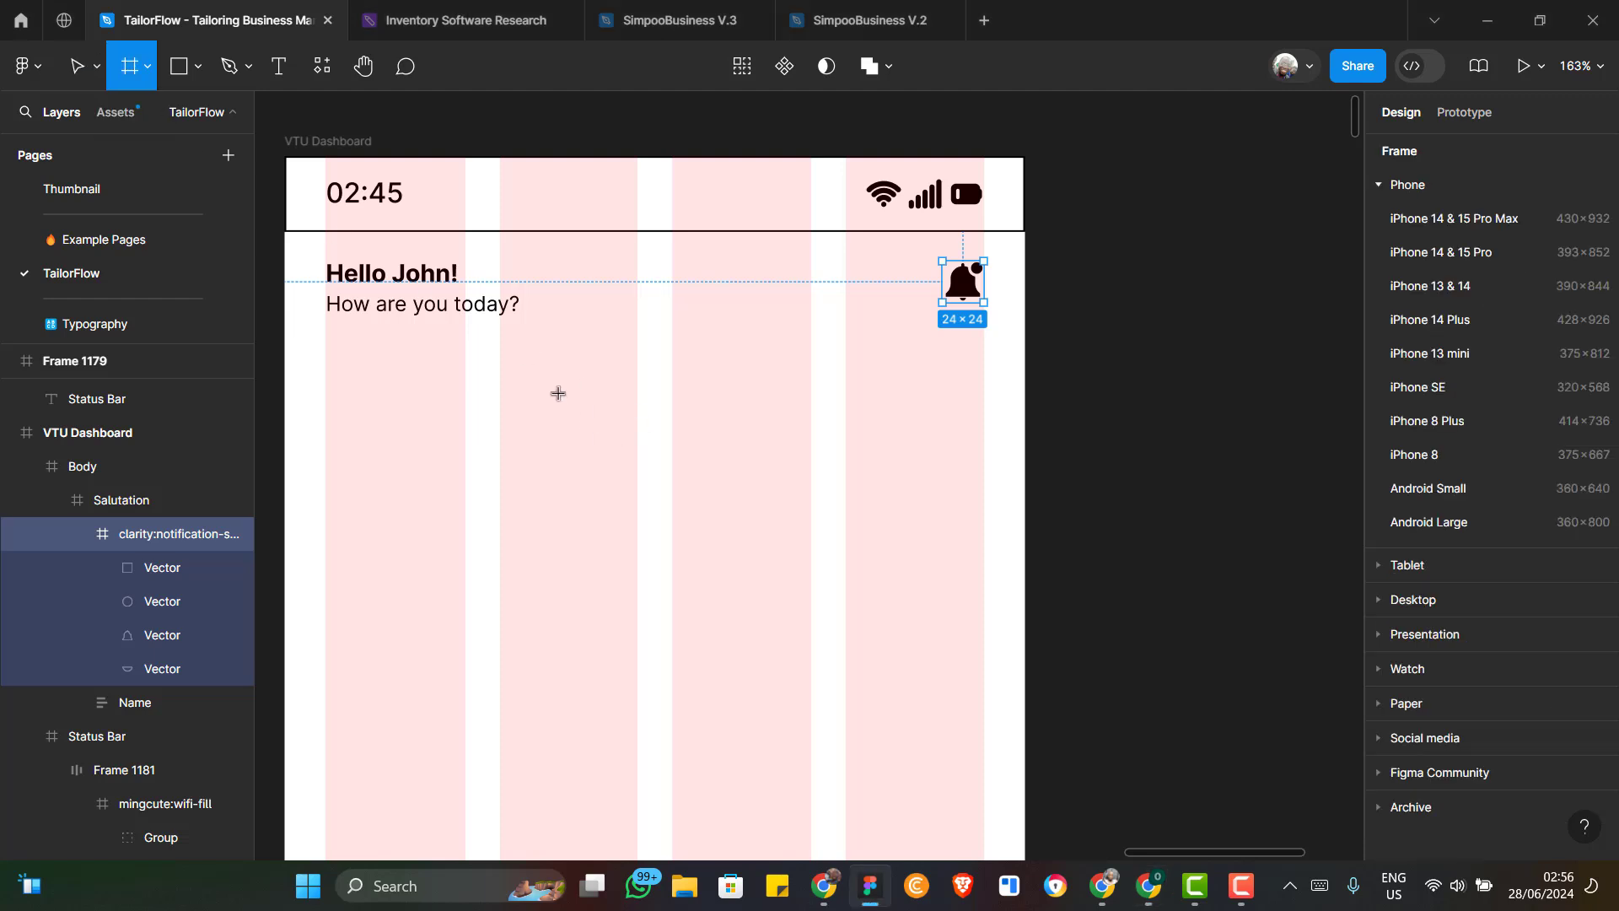
mouse_move(556, 393)
left_mouse_down()
mouse_move(594, 461)
mouse_move(719, 447)
left_mouse_up()
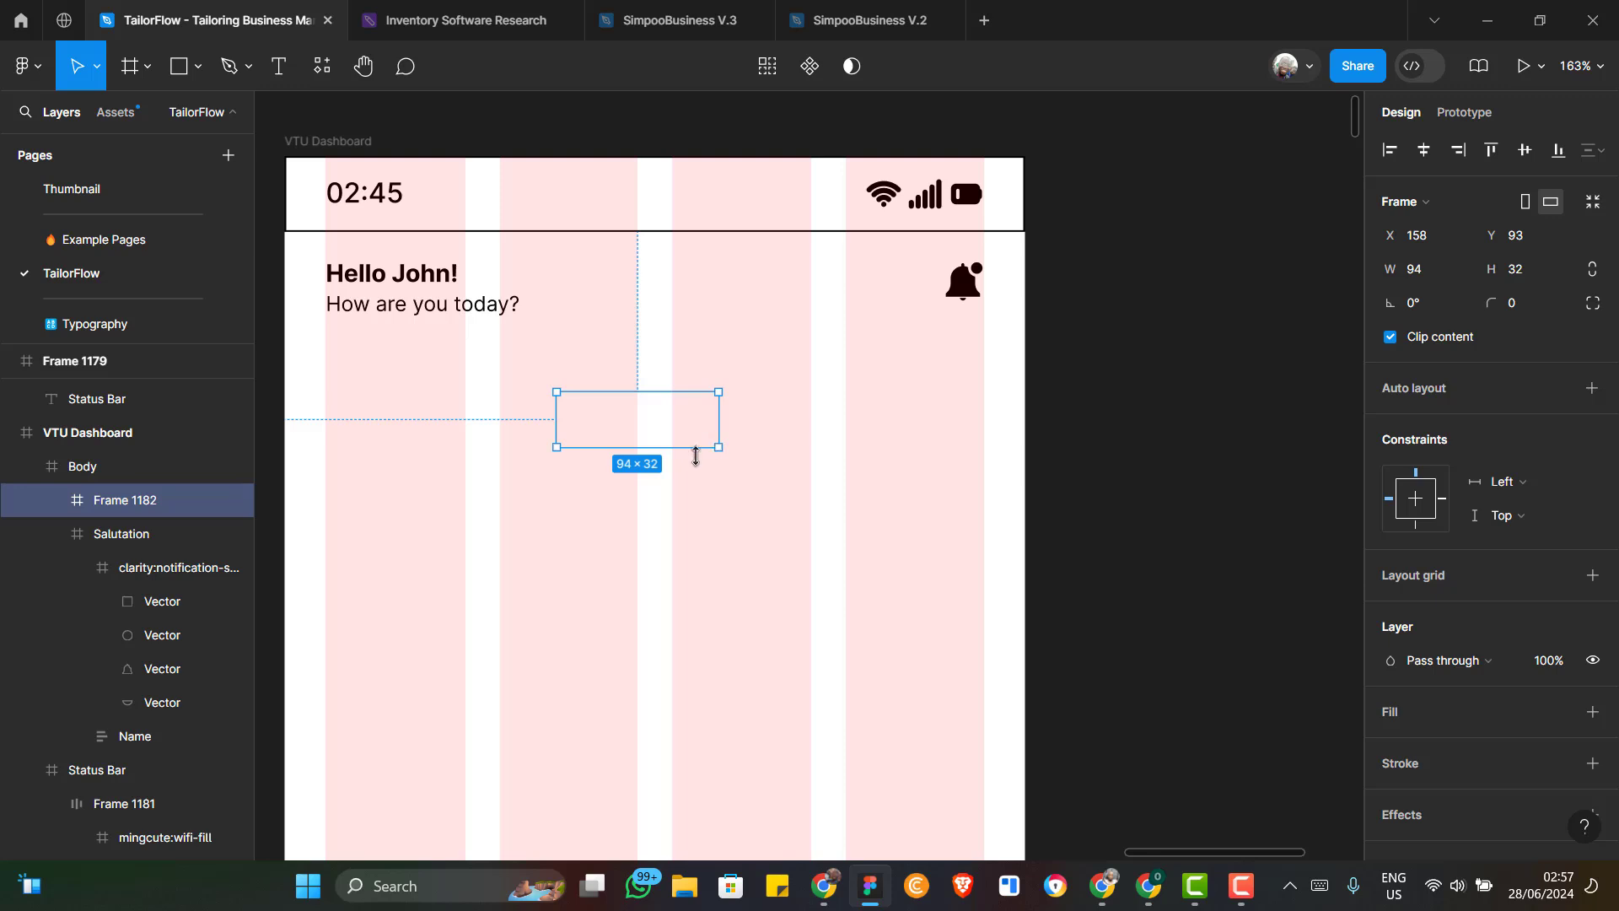
left_click(1434, 268)
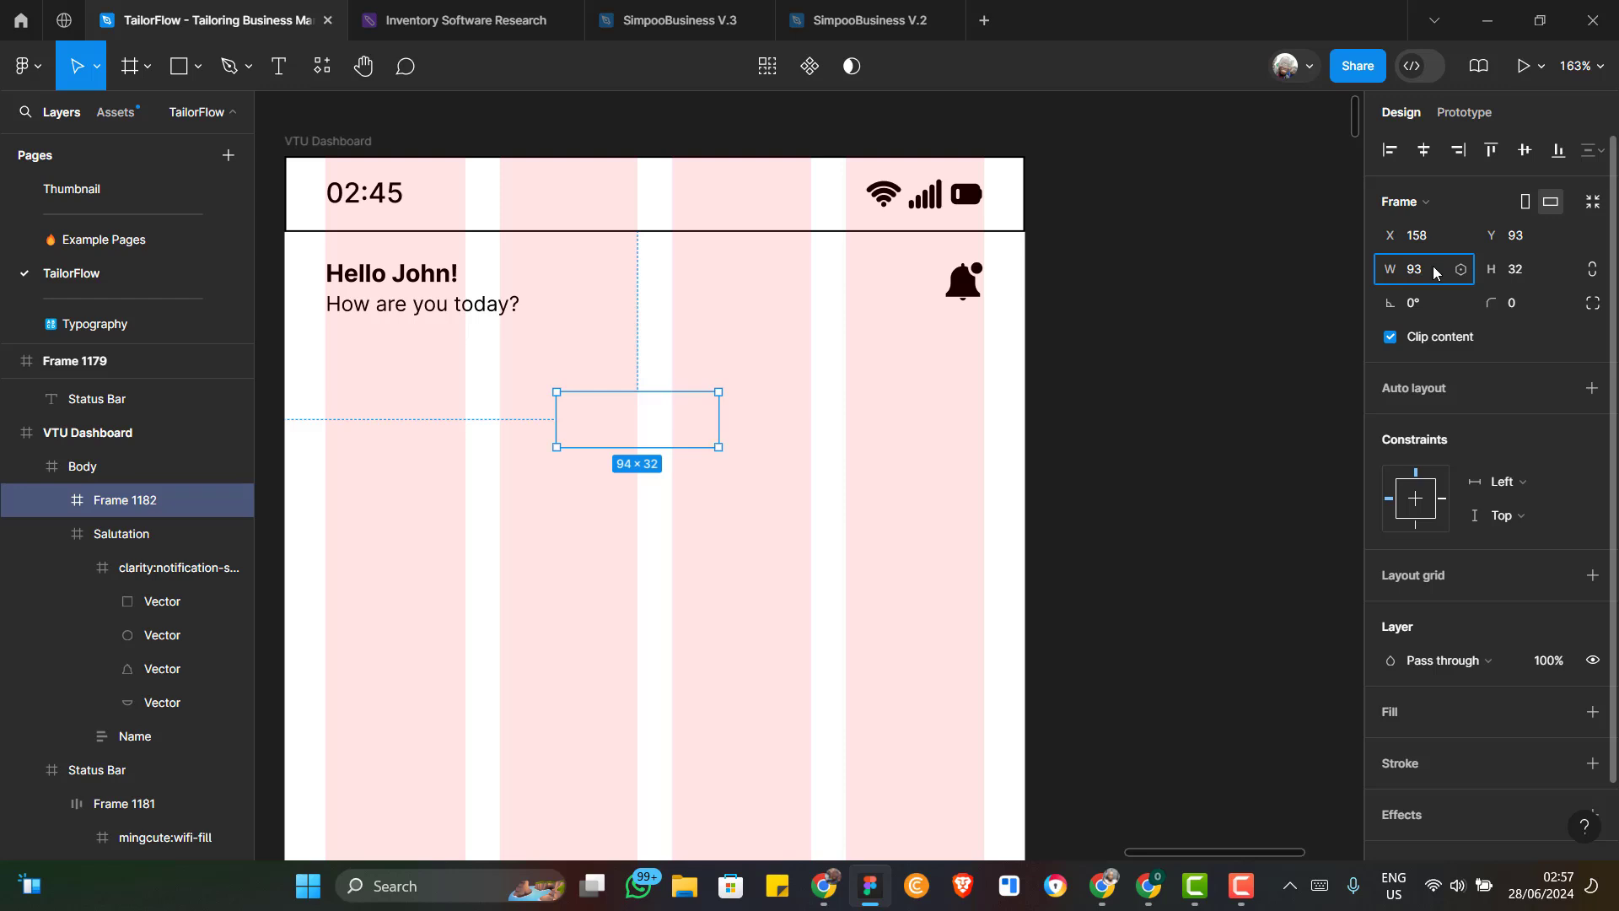
type("93")
key("Tab")
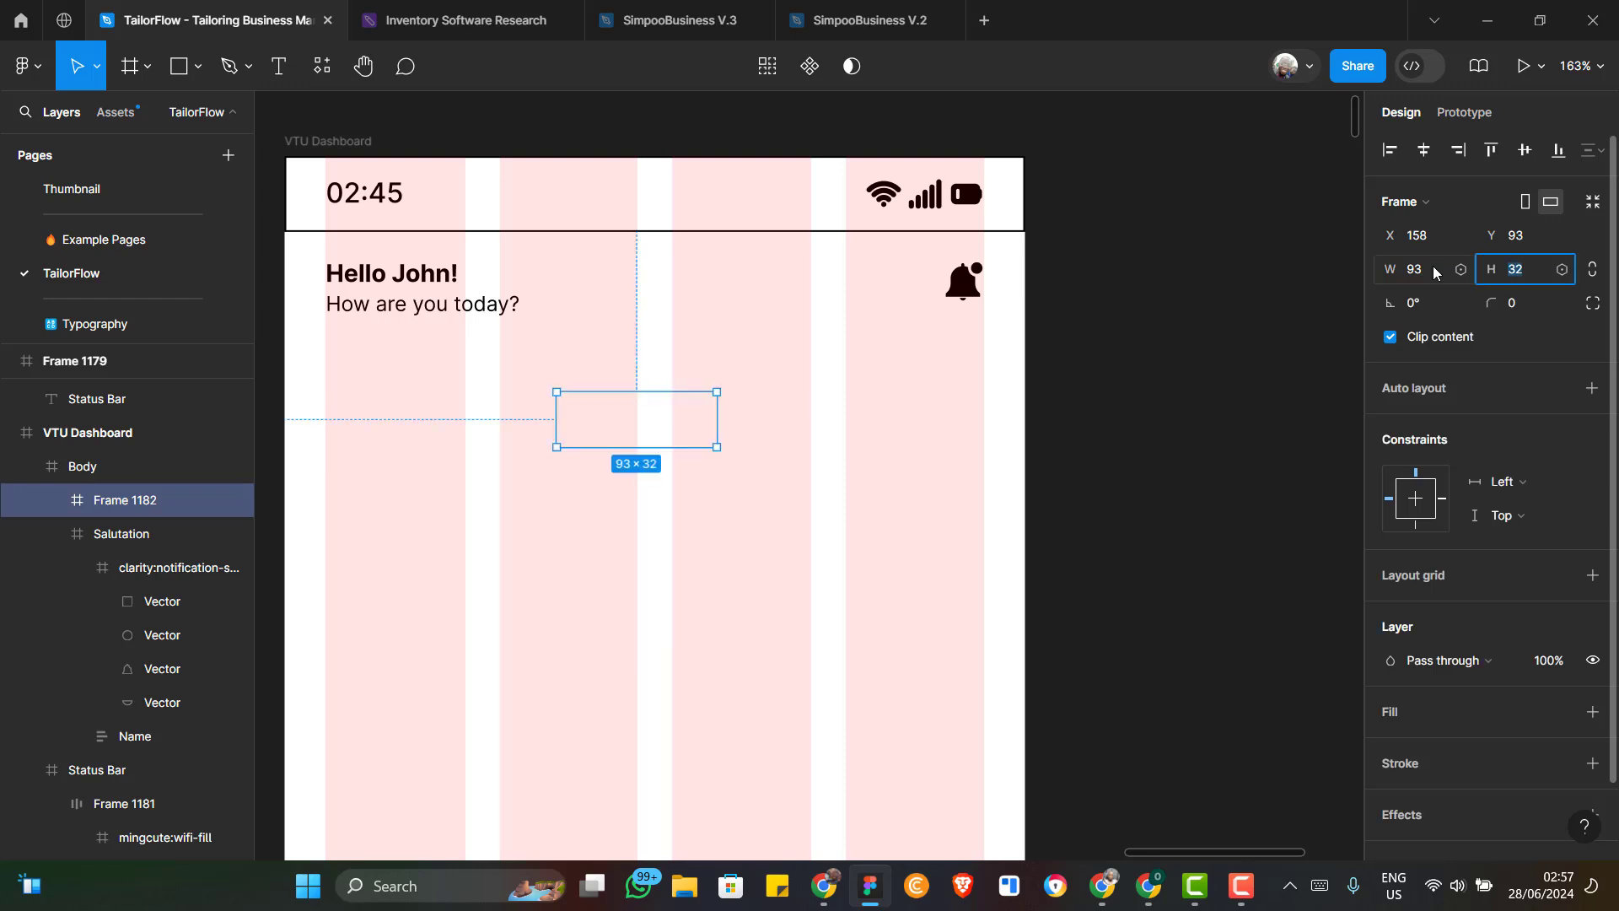
type("36")
key("Return")
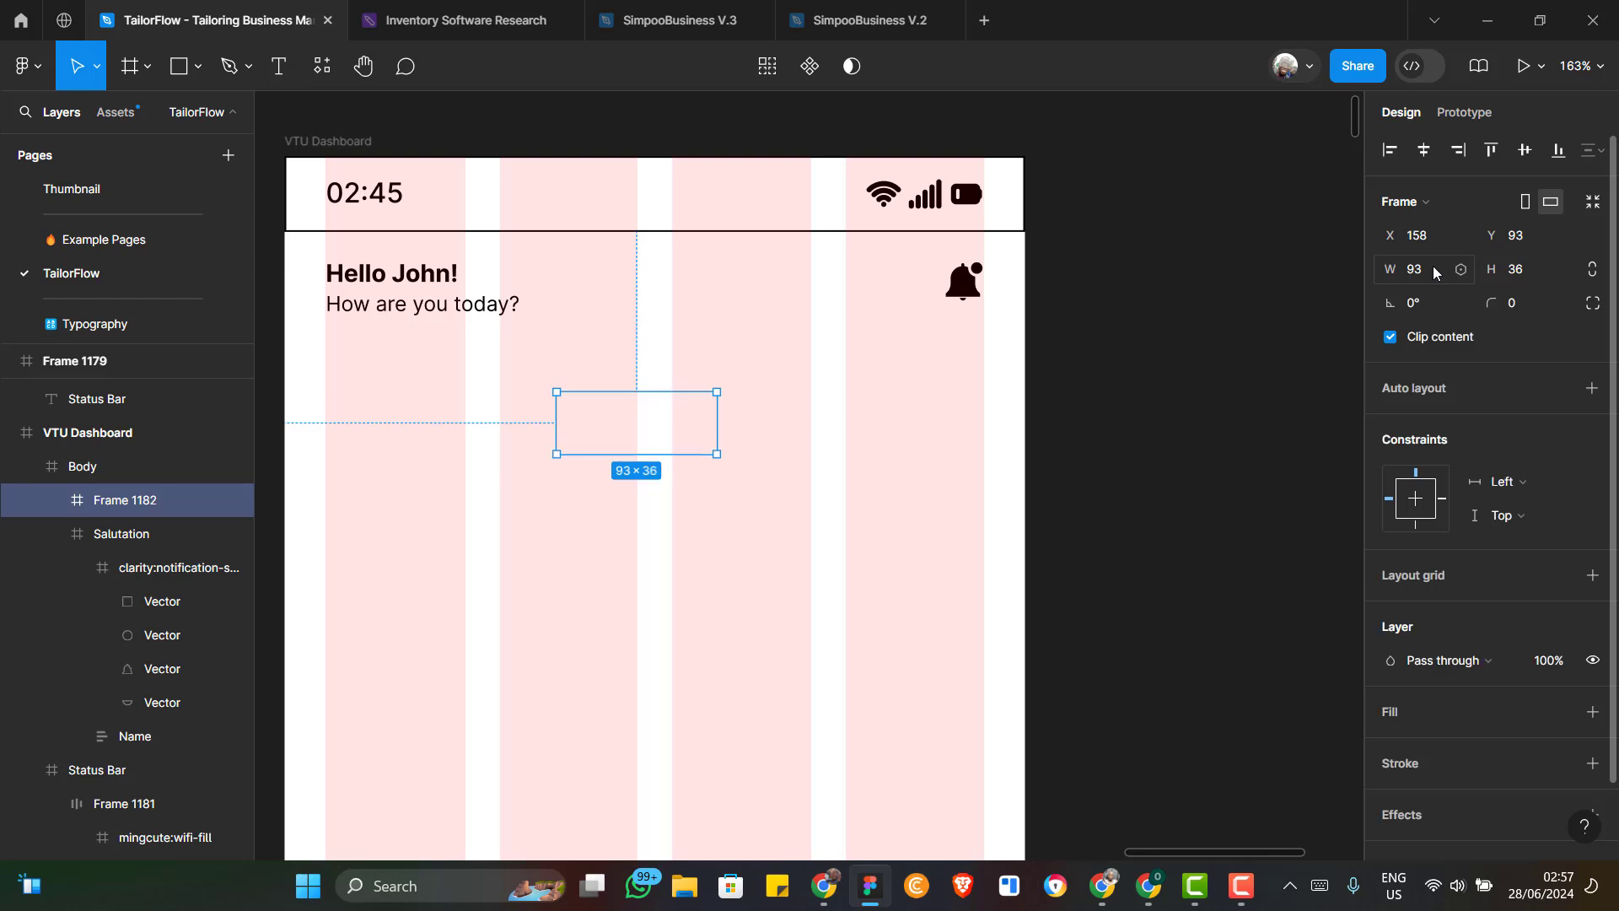
Give the new frame a corner radius of 50 and apply the Picko Purple library style as its fill
left_click(1513, 305)
type("50")
key("Return")
left_click(1562, 715)
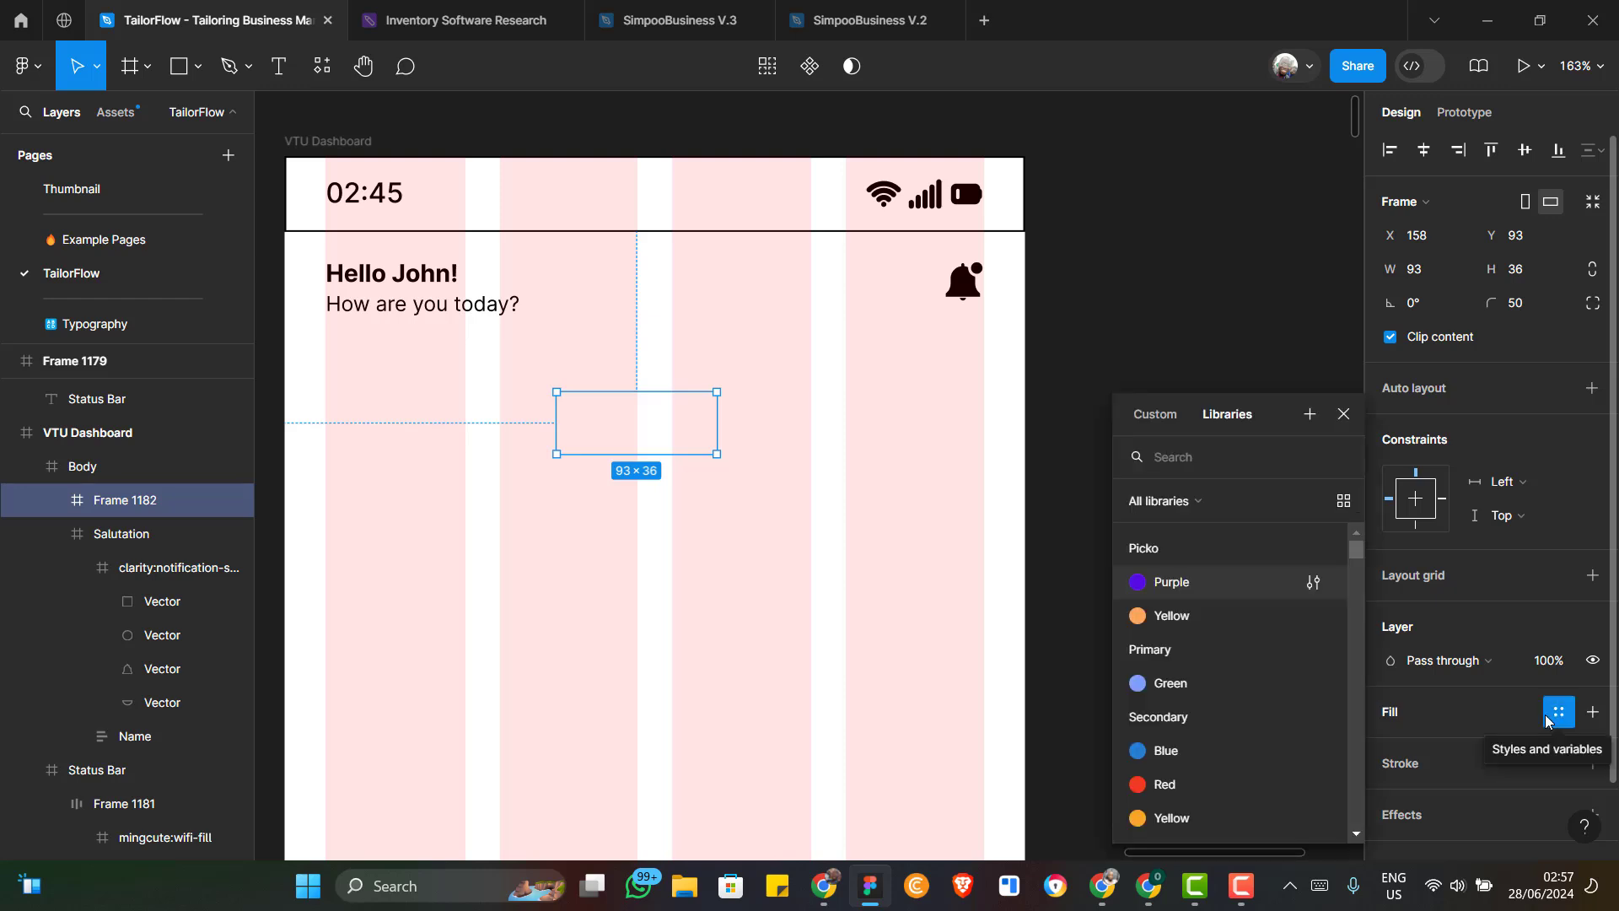
left_click(1173, 583)
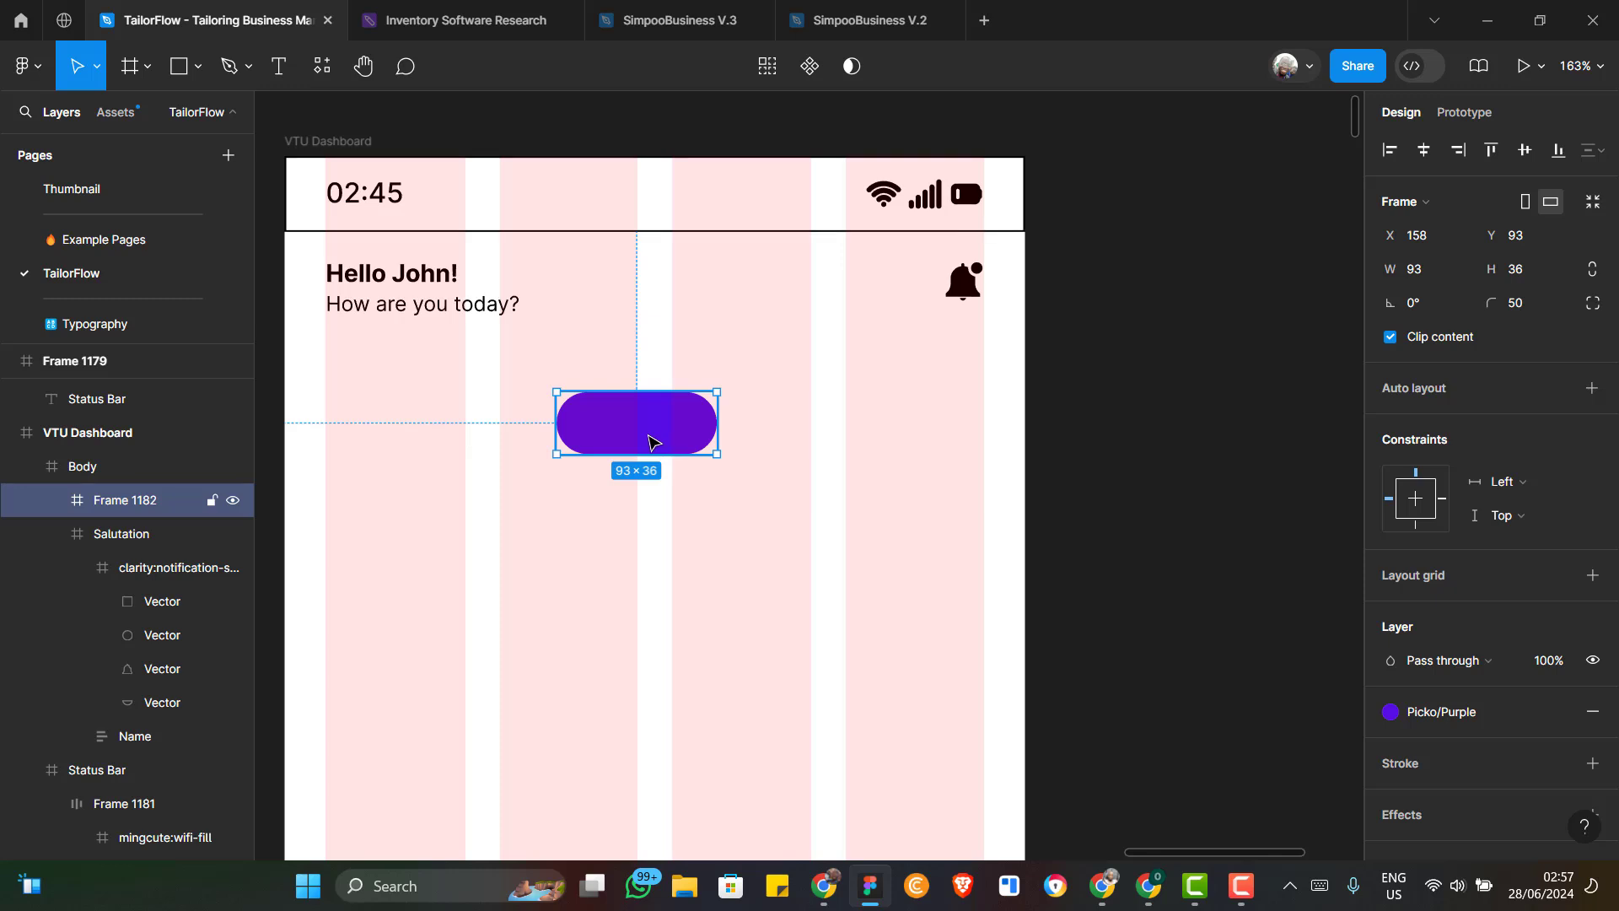
Run the Iconify plugin on the Body frame and search its icons for "reward" and "users"
scroll(650, 440, "up", 3)
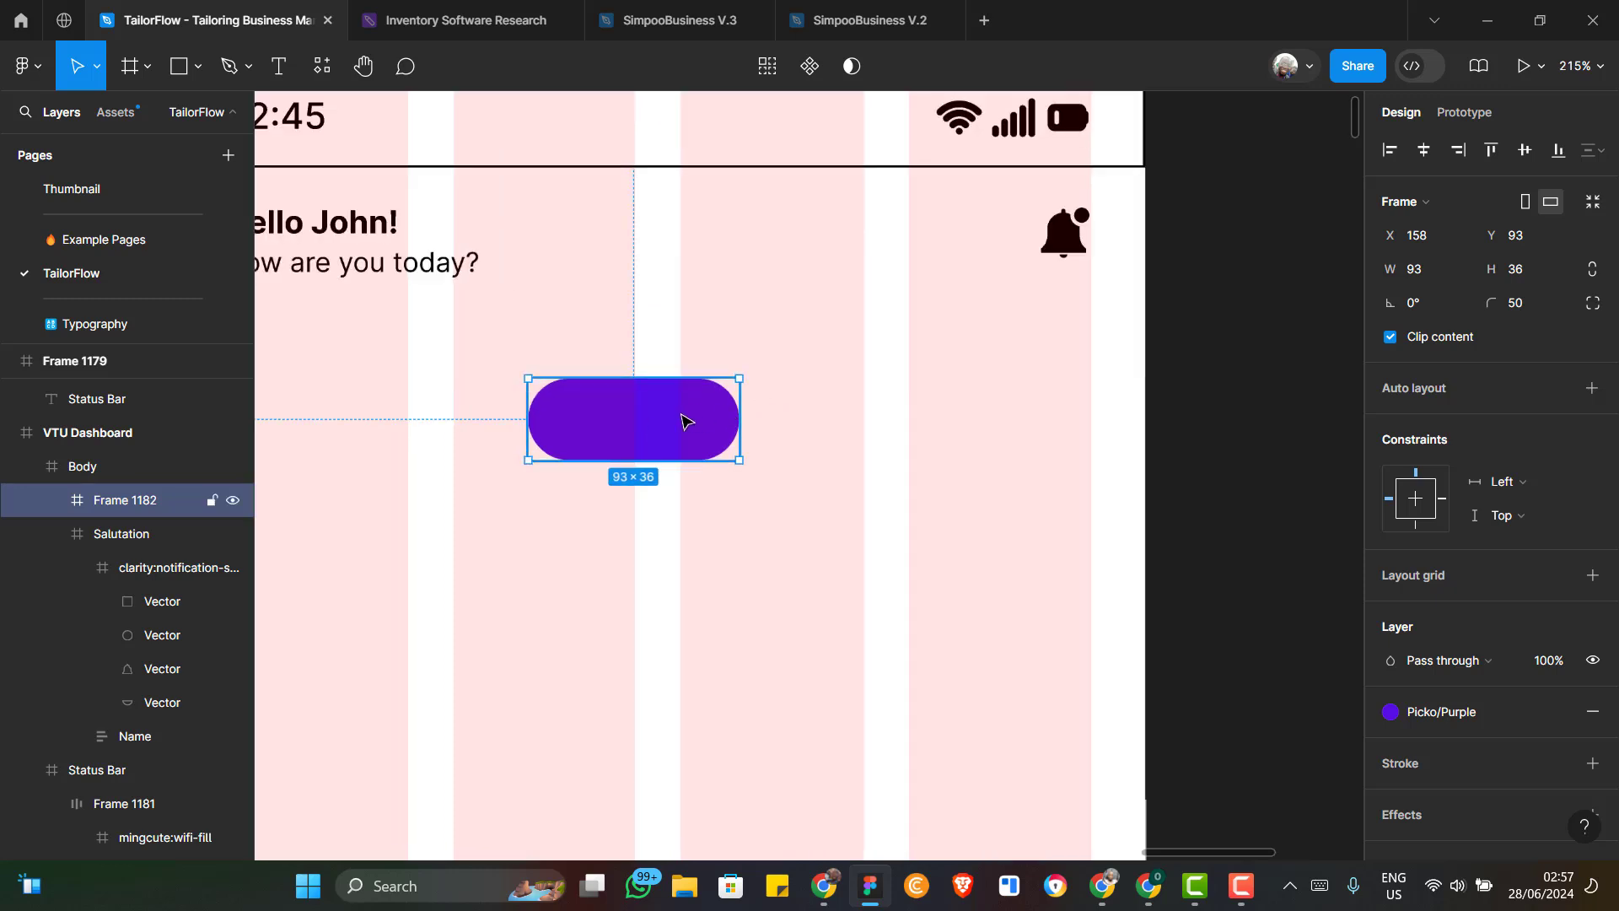
scroll(590, 436, "up", 1)
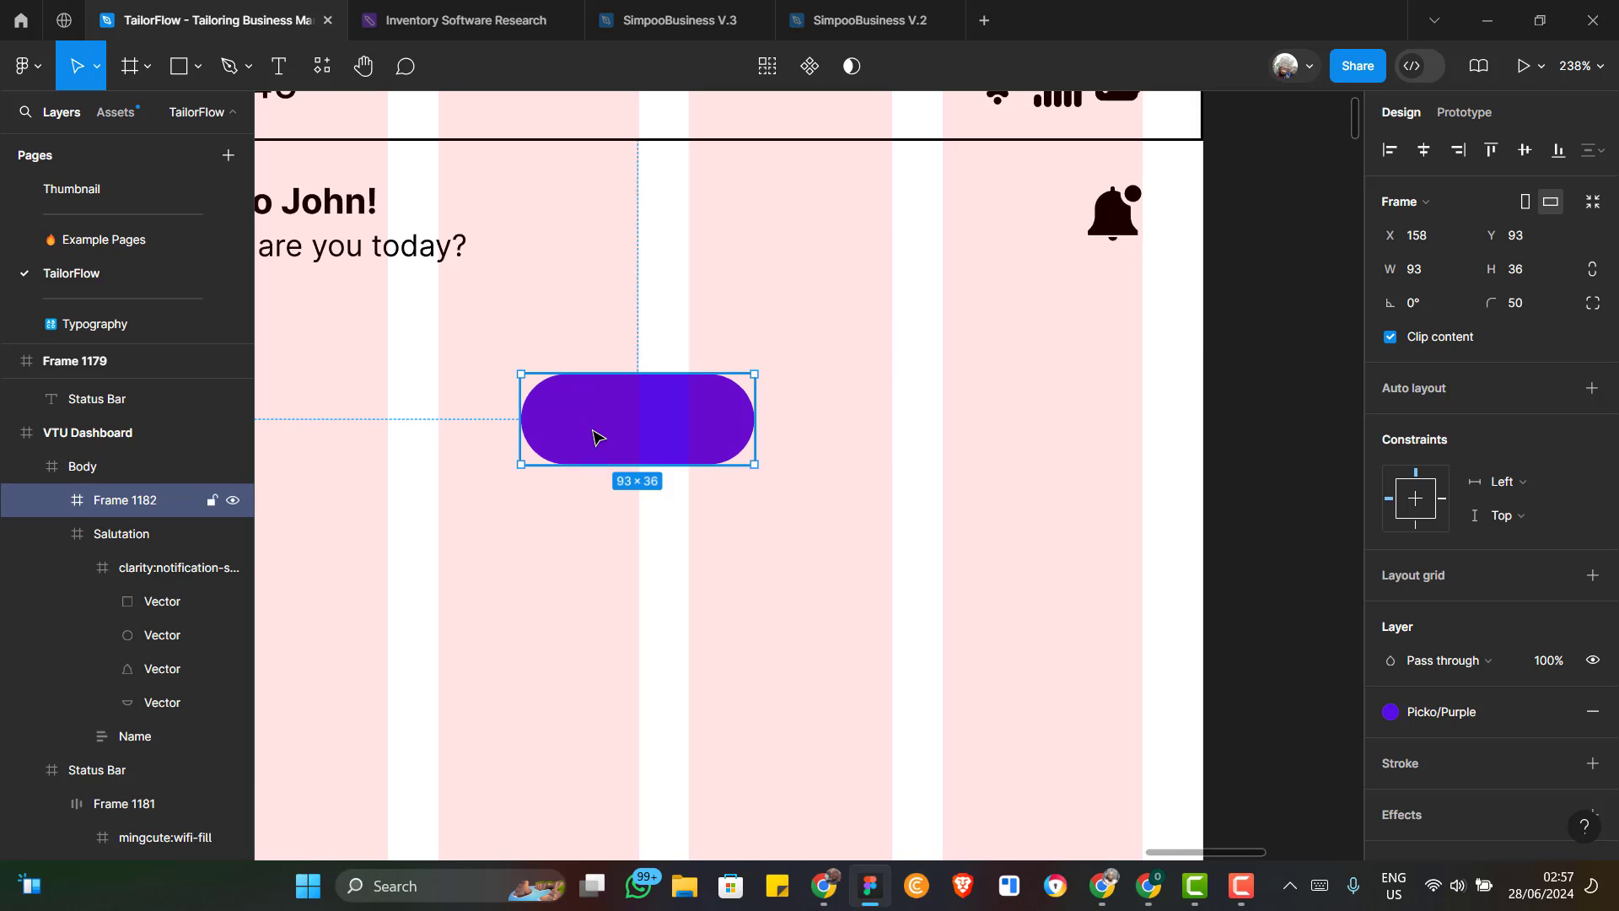
scroll(792, 517, "down", 2)
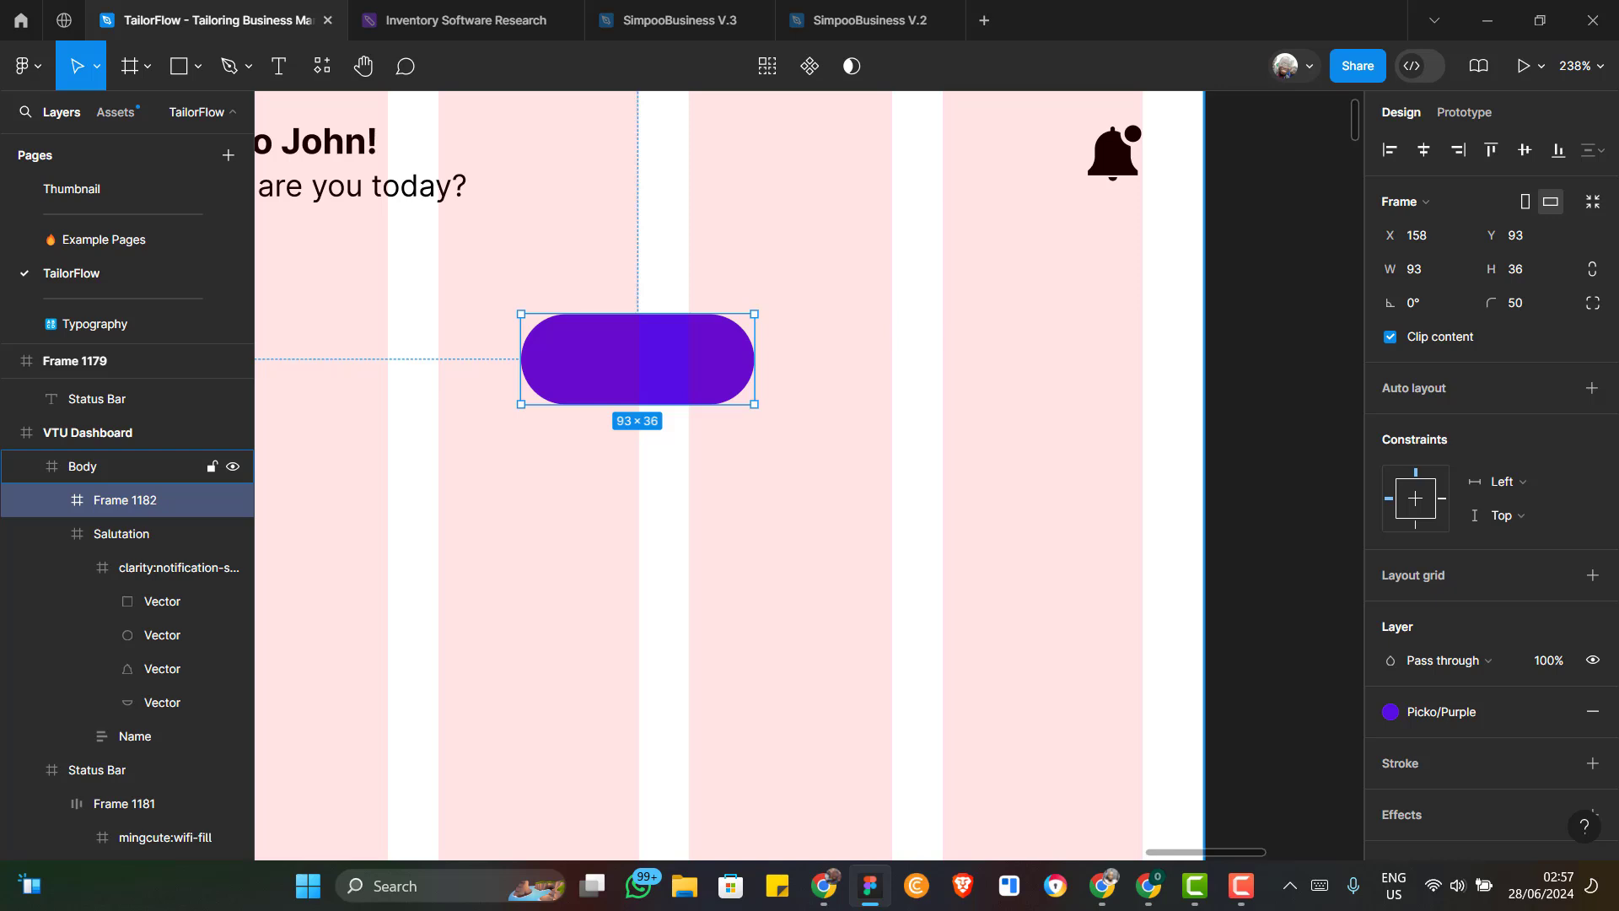
key("alt+Tab")
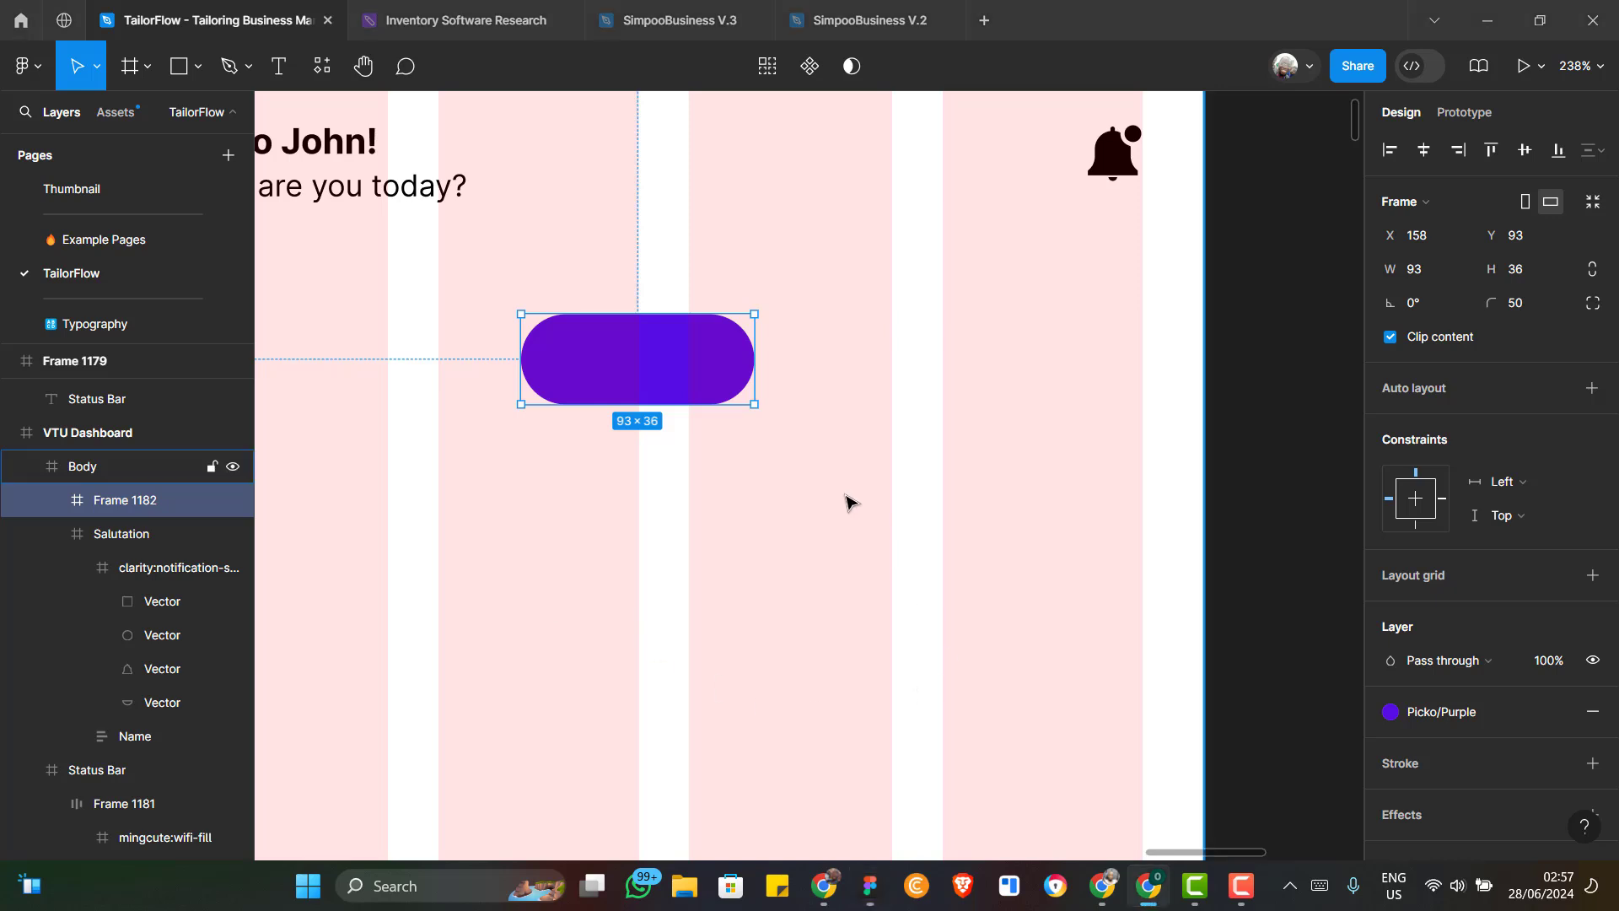
key("alt+Tab")
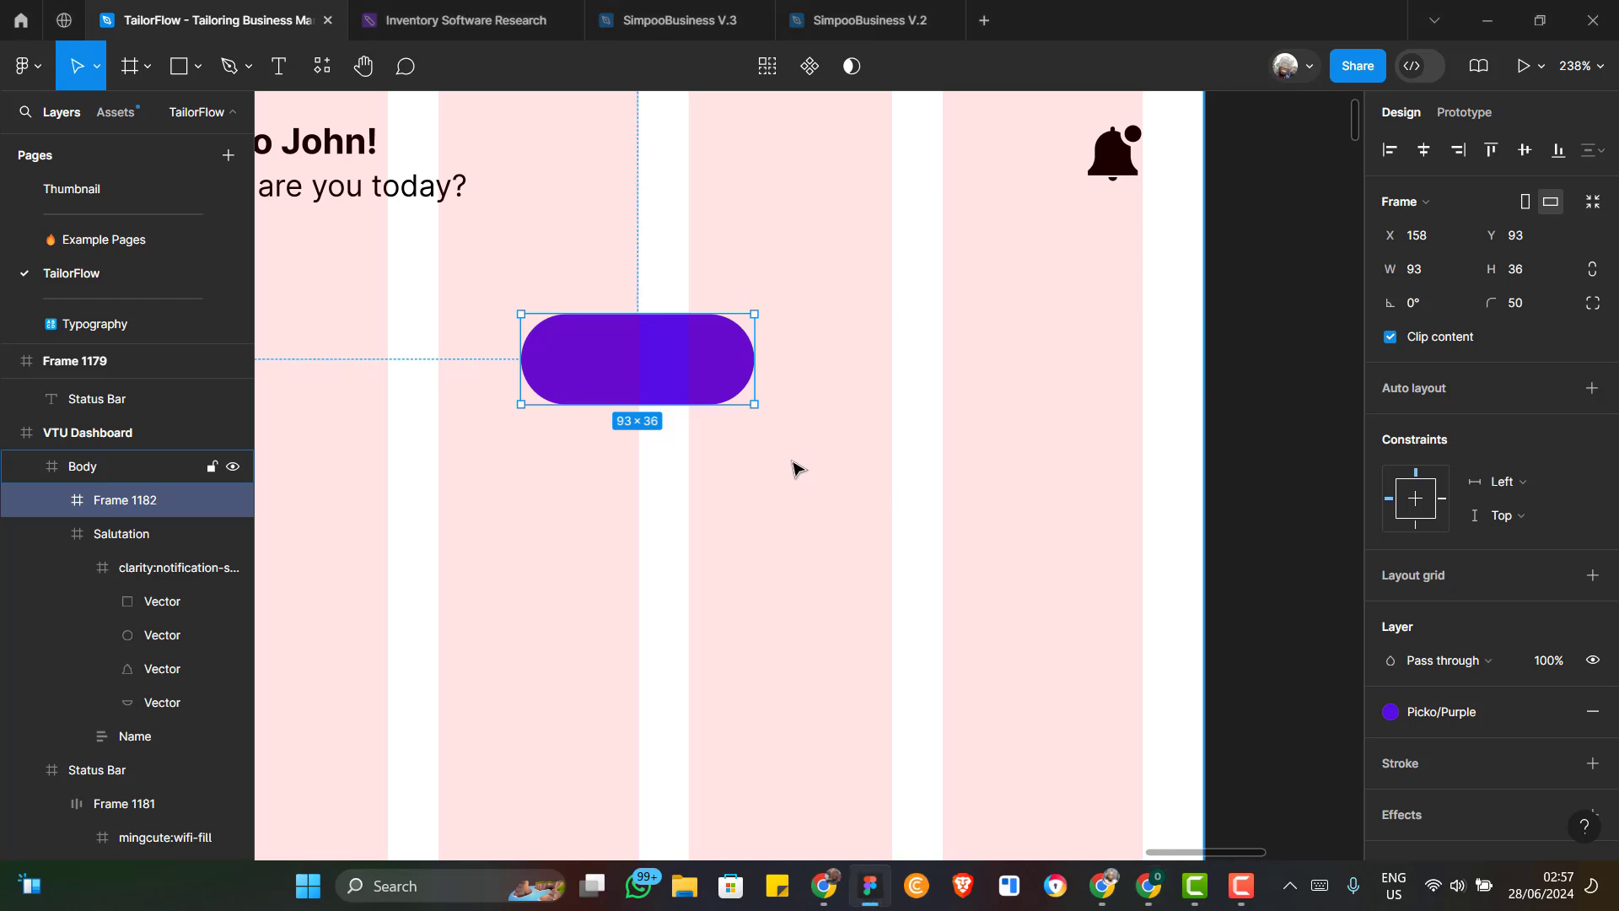
right_click(793, 468)
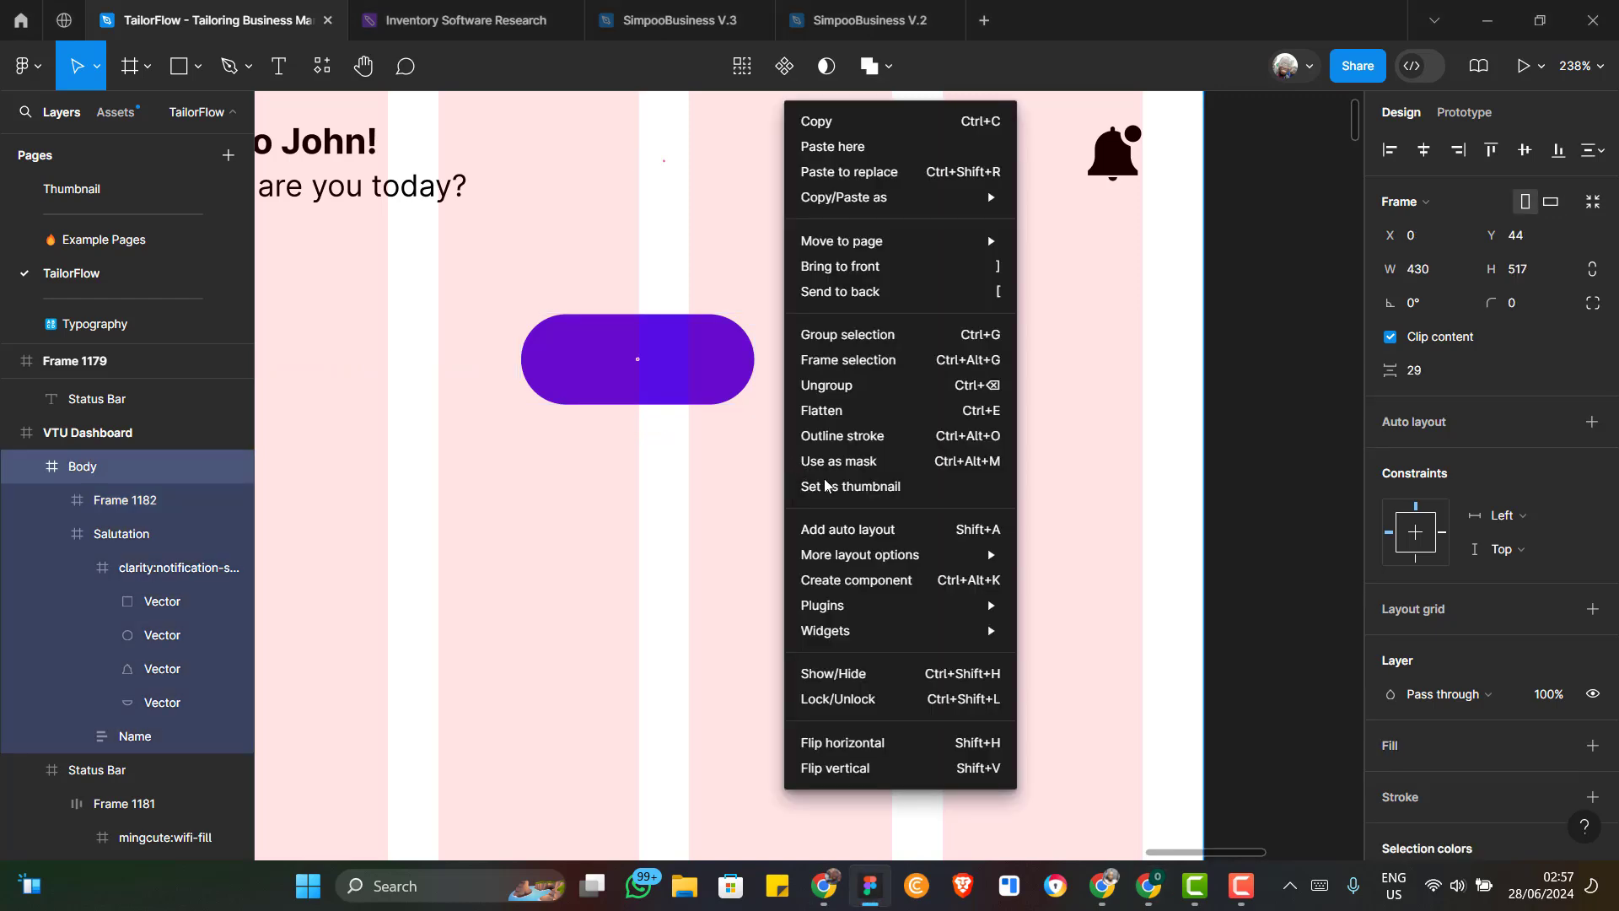
mouse_move(899, 607)
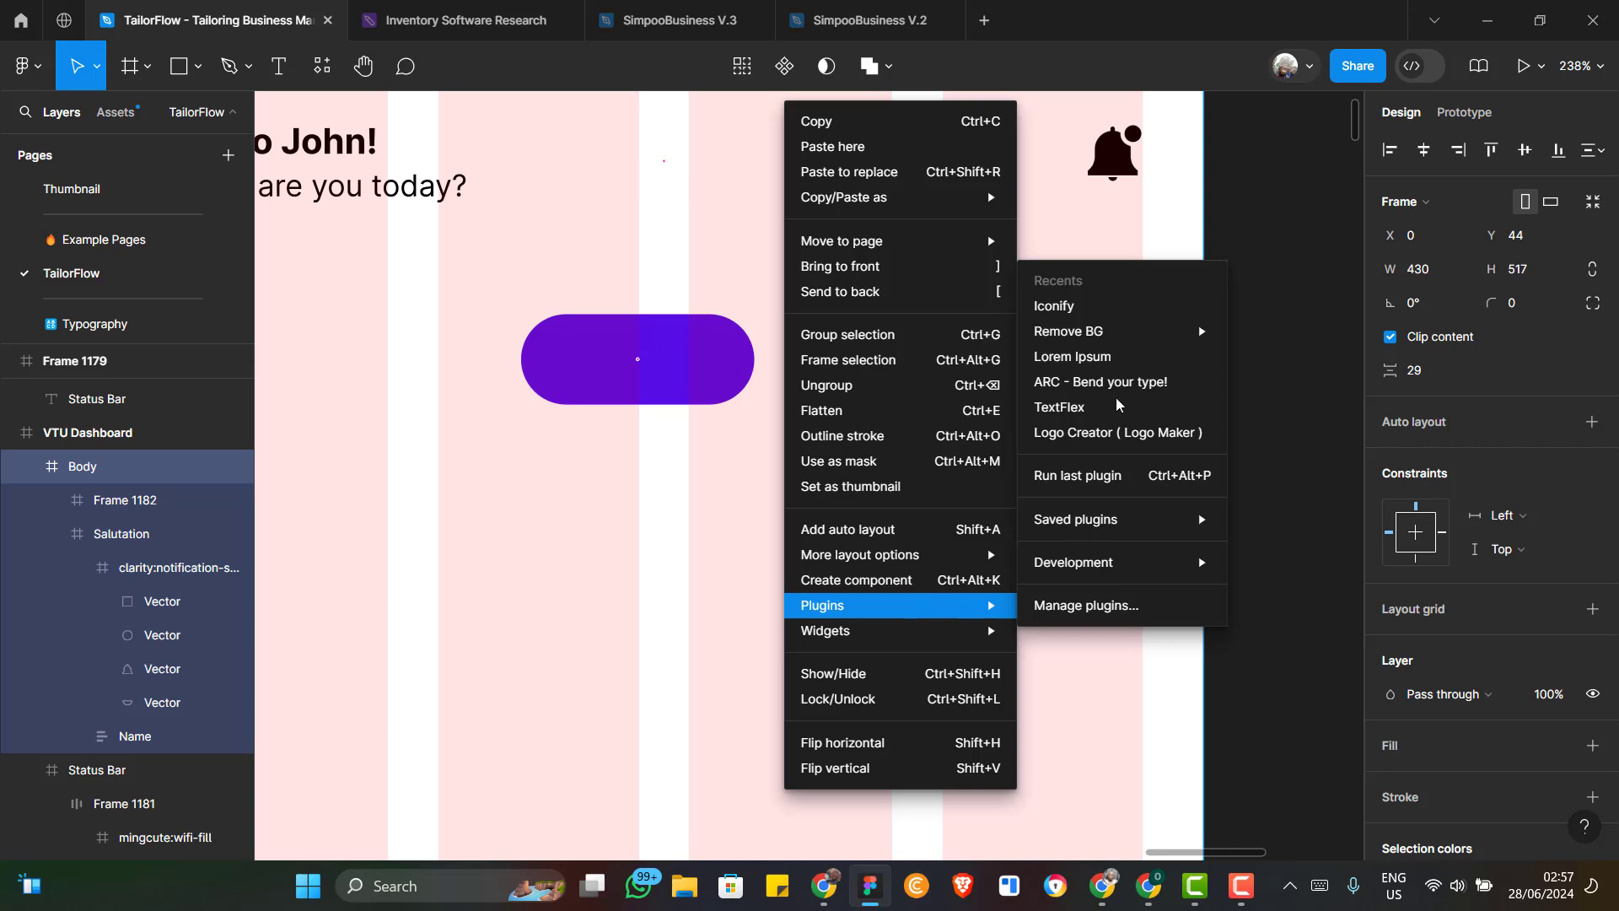
left_click(1090, 311)
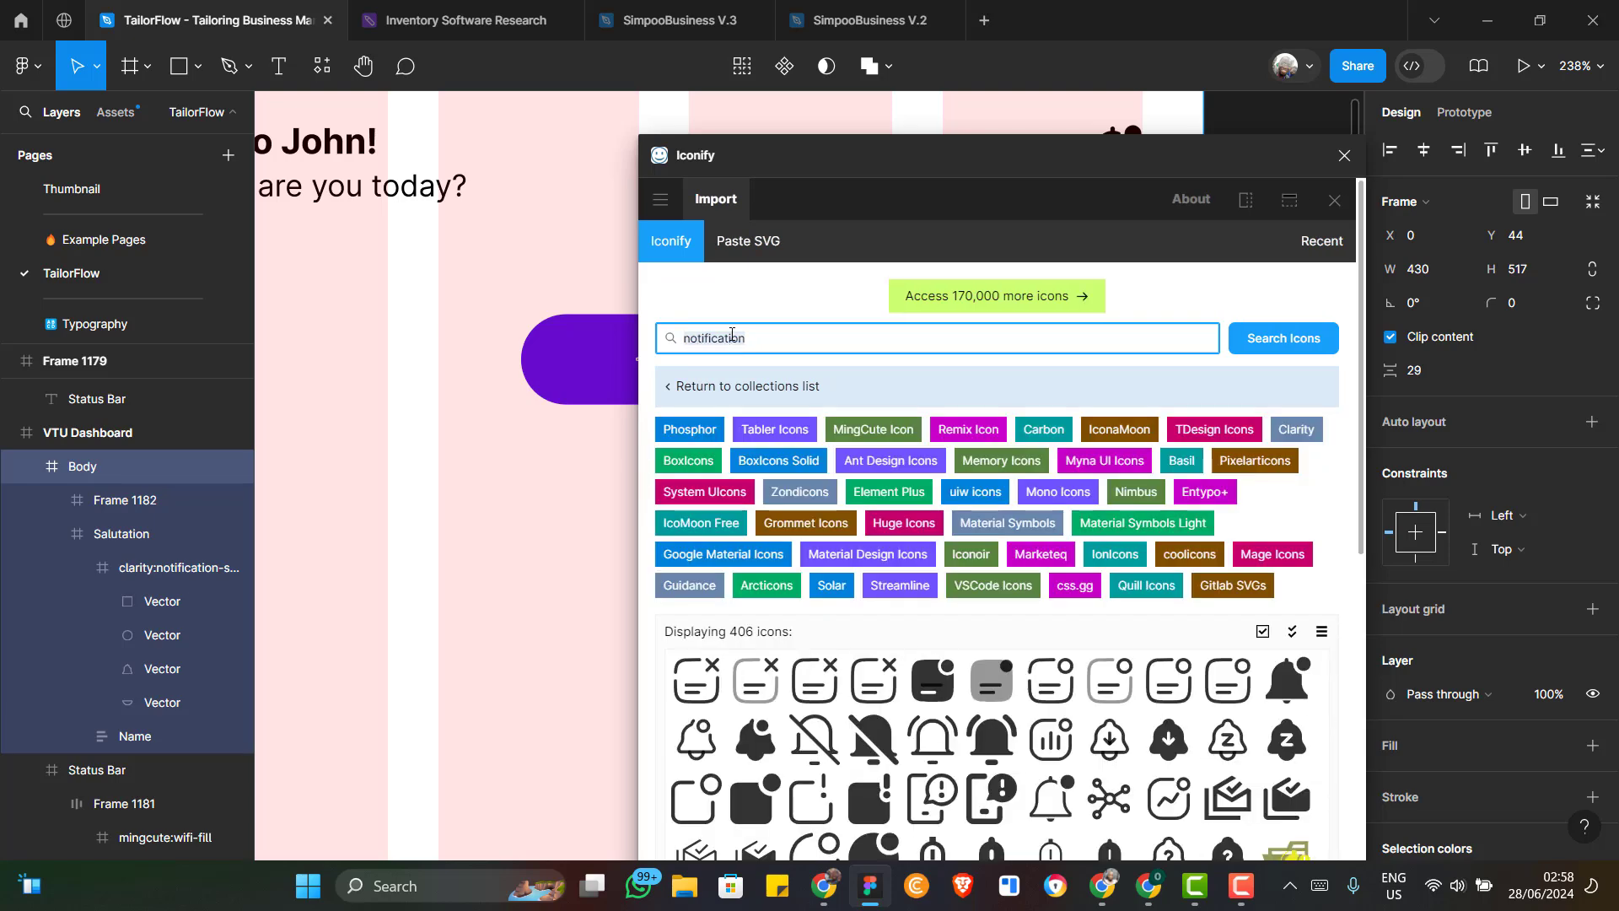
type("reward")
key("Return")
type("users")
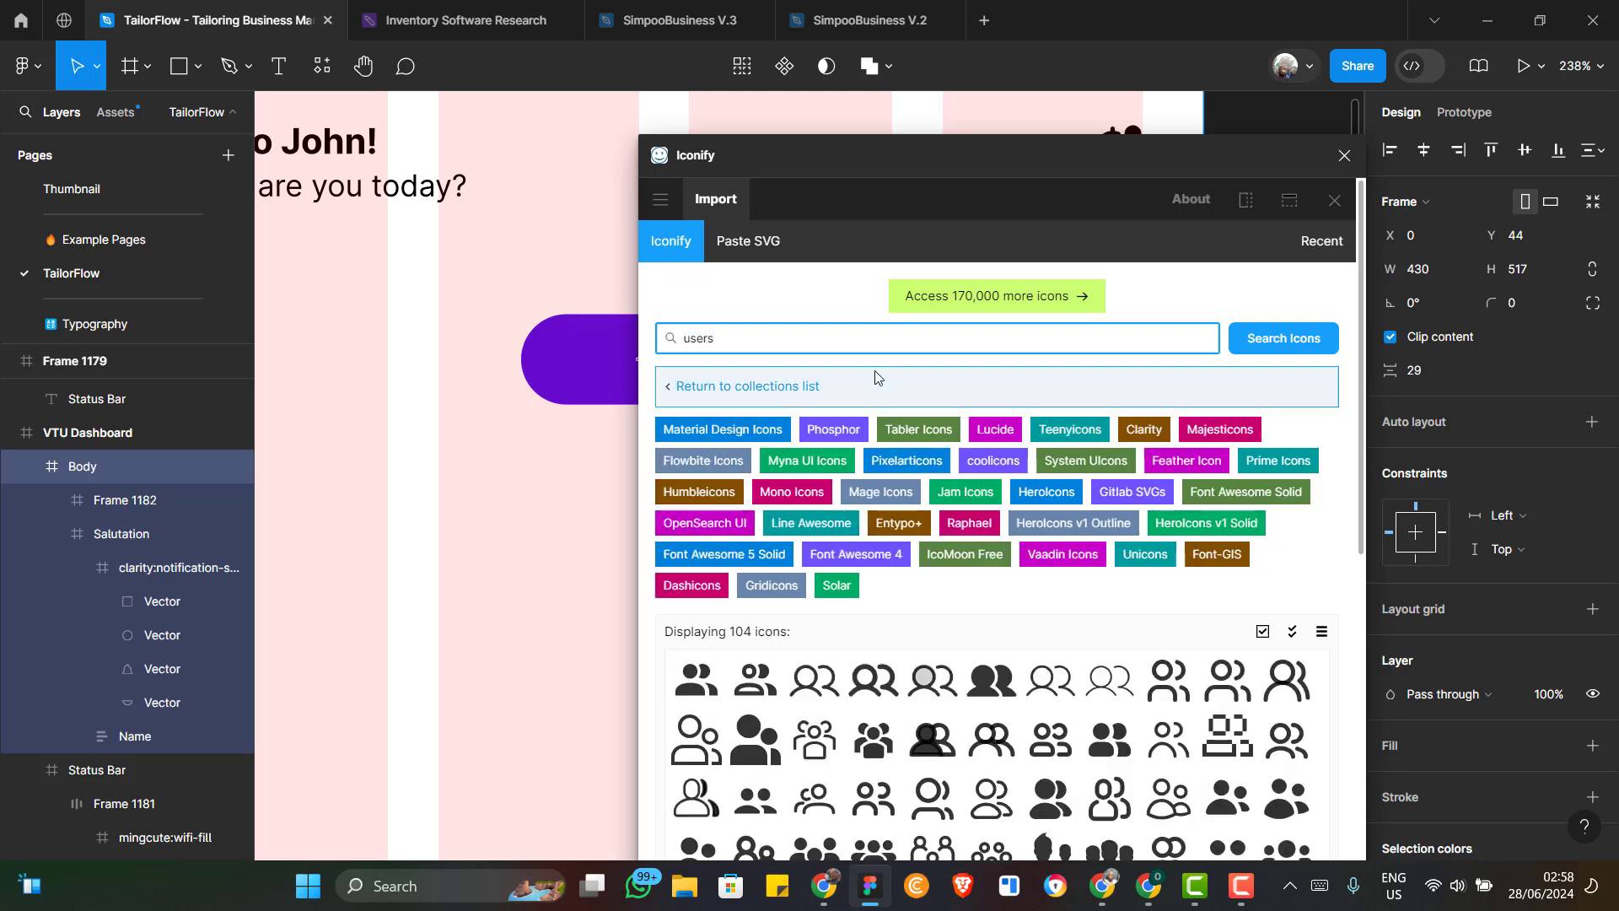
Search the icons for "user", place the Solar user-broken icon inside the purple pill frame and close the plugin
double_click(707, 346)
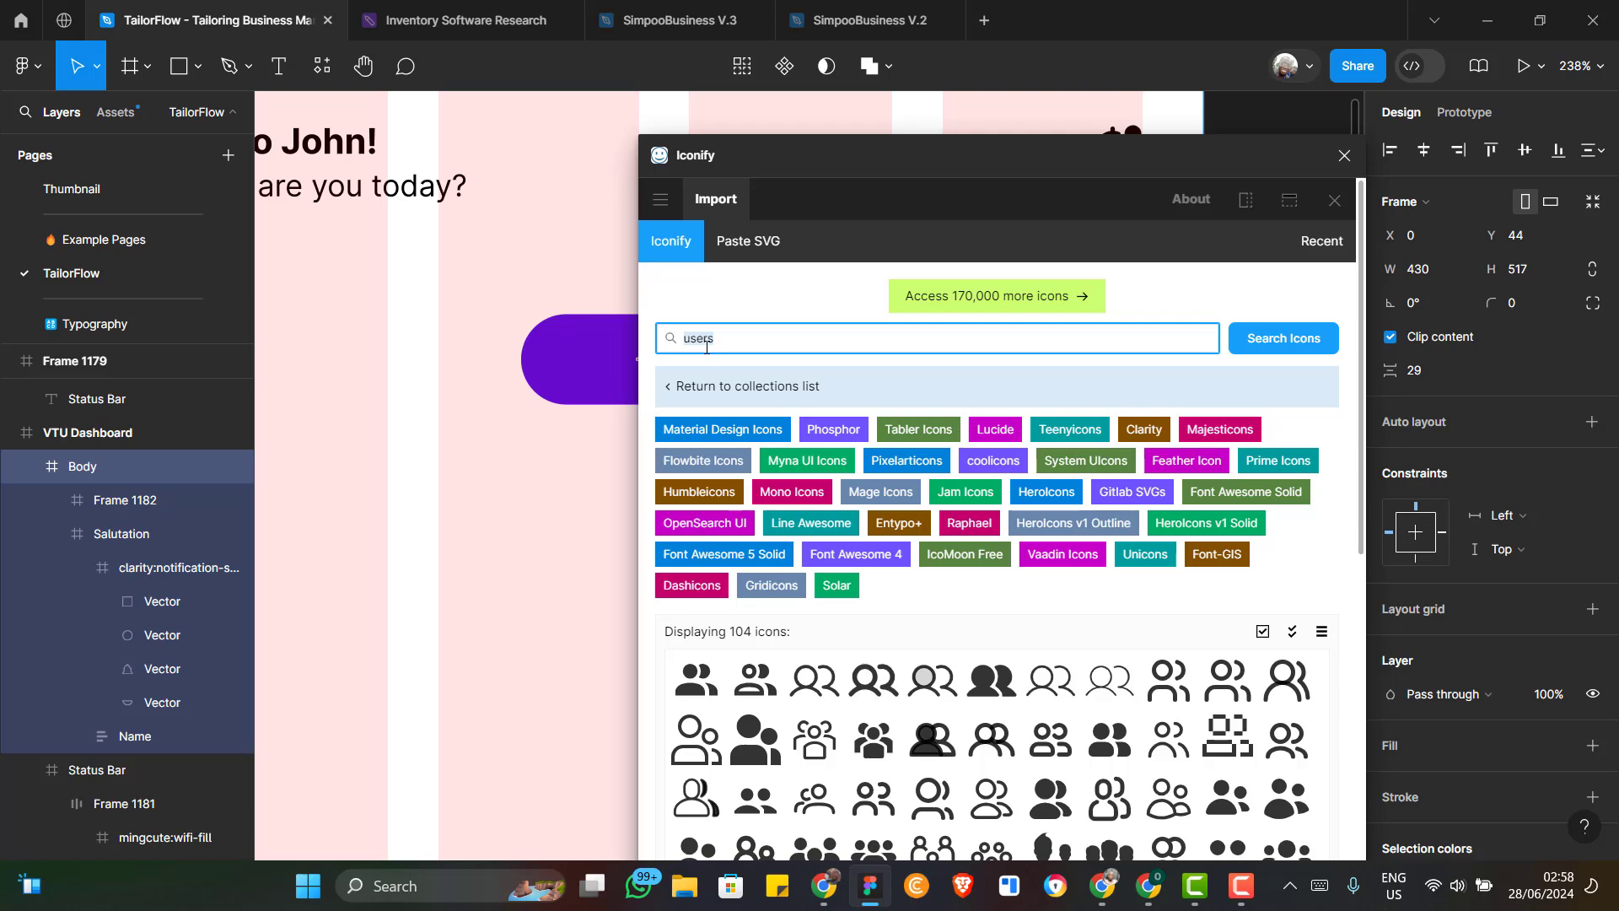
type("user")
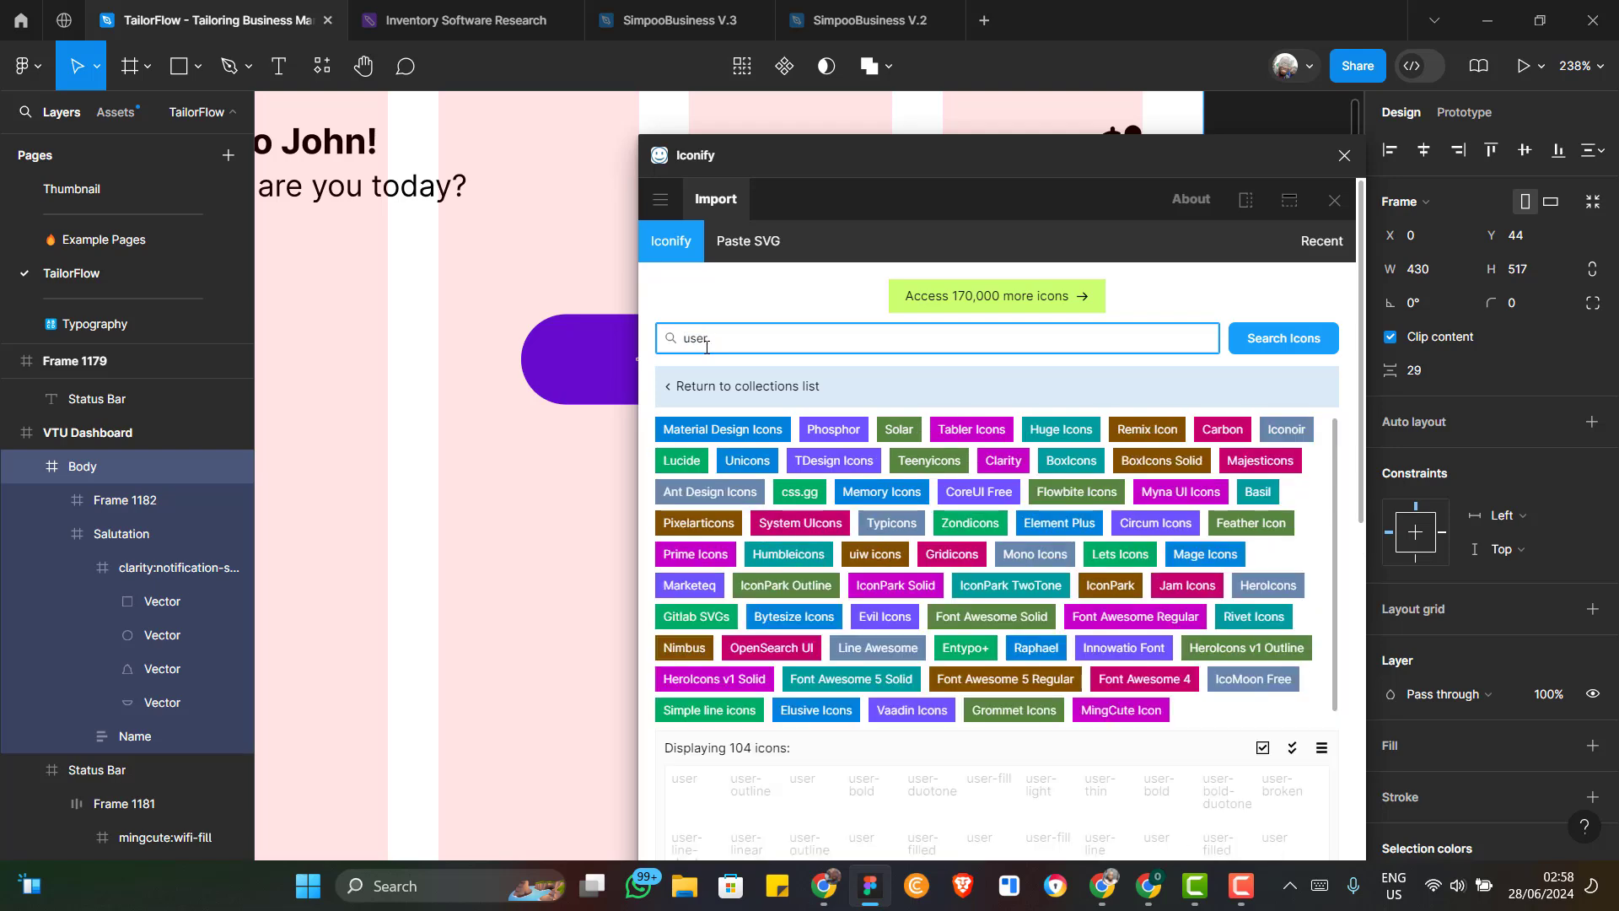
scroll(1233, 761, "down", 1)
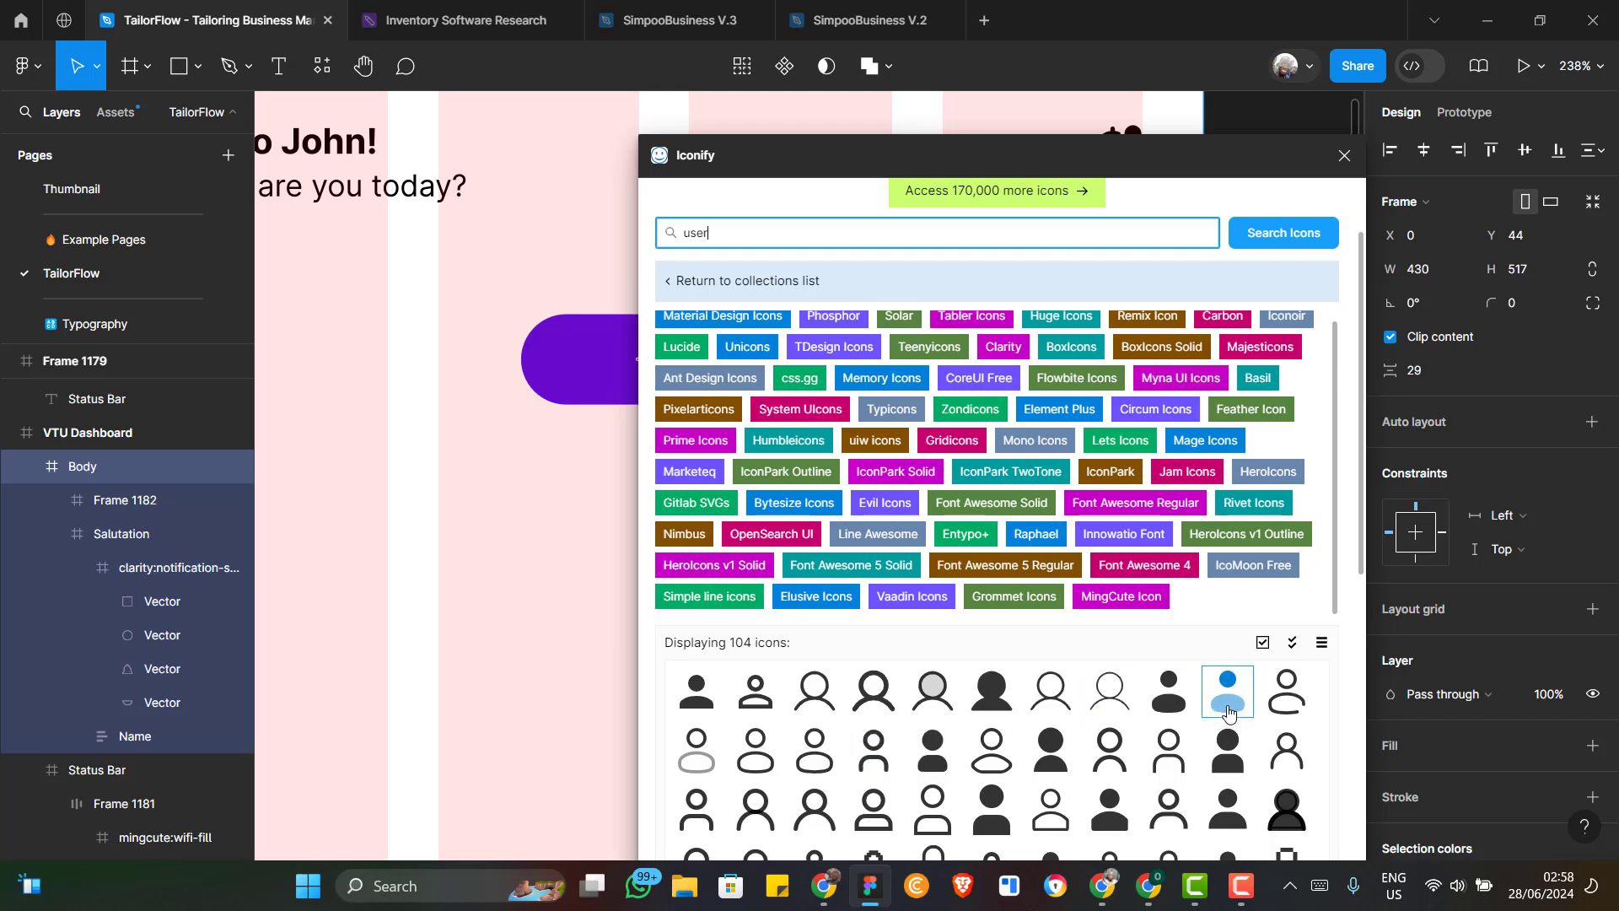
left_click_drag(1287, 692, 590, 380)
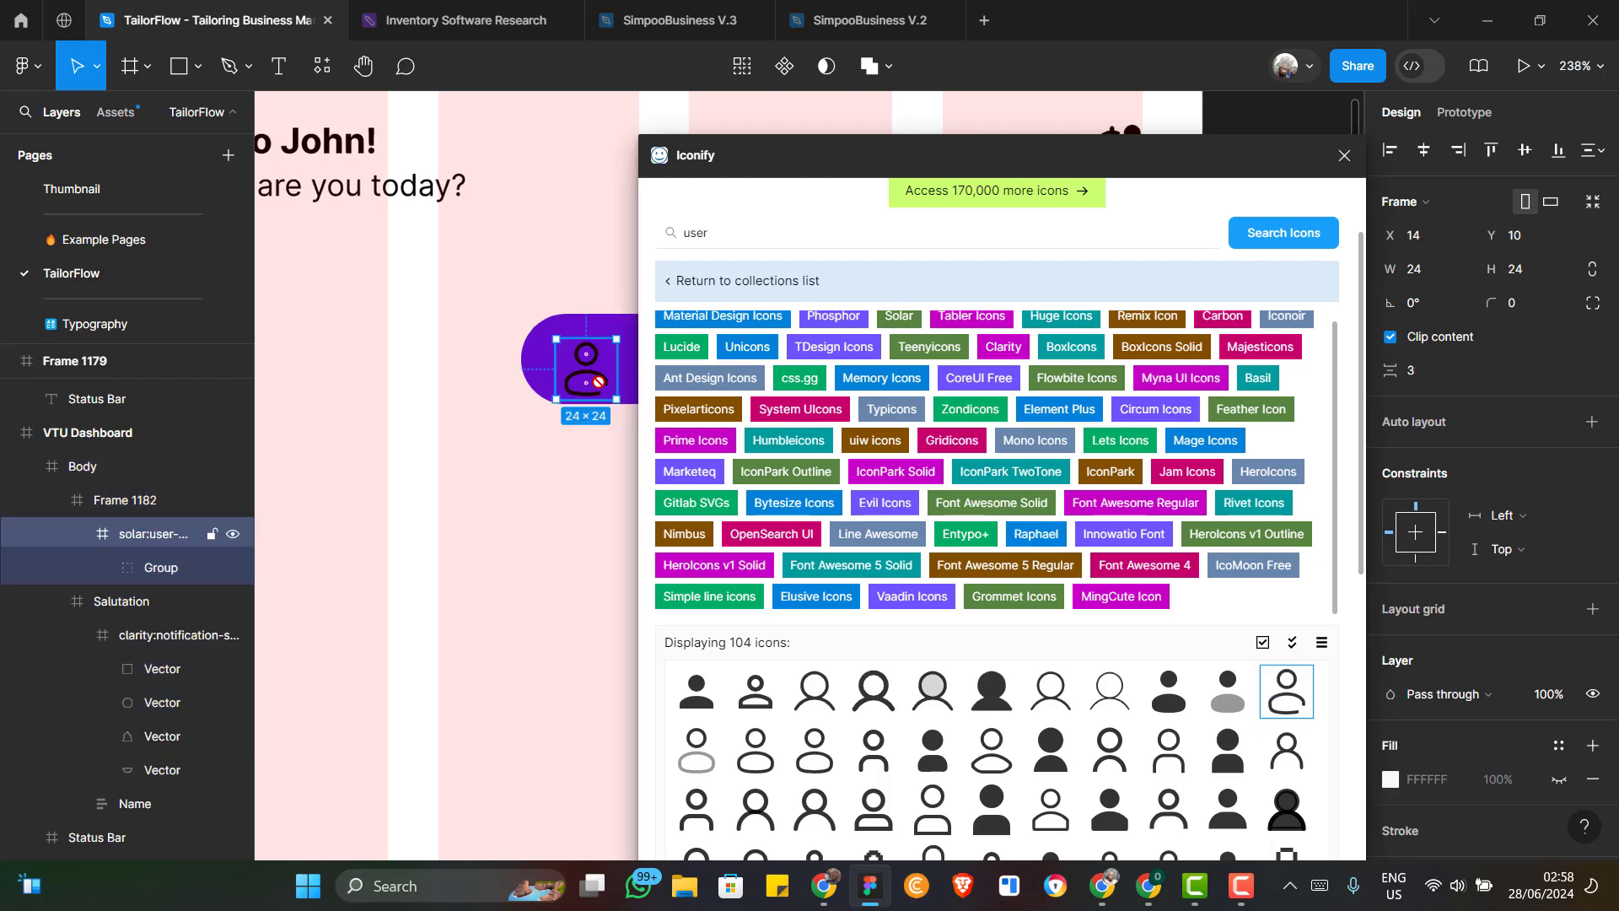
left_click(1344, 157)
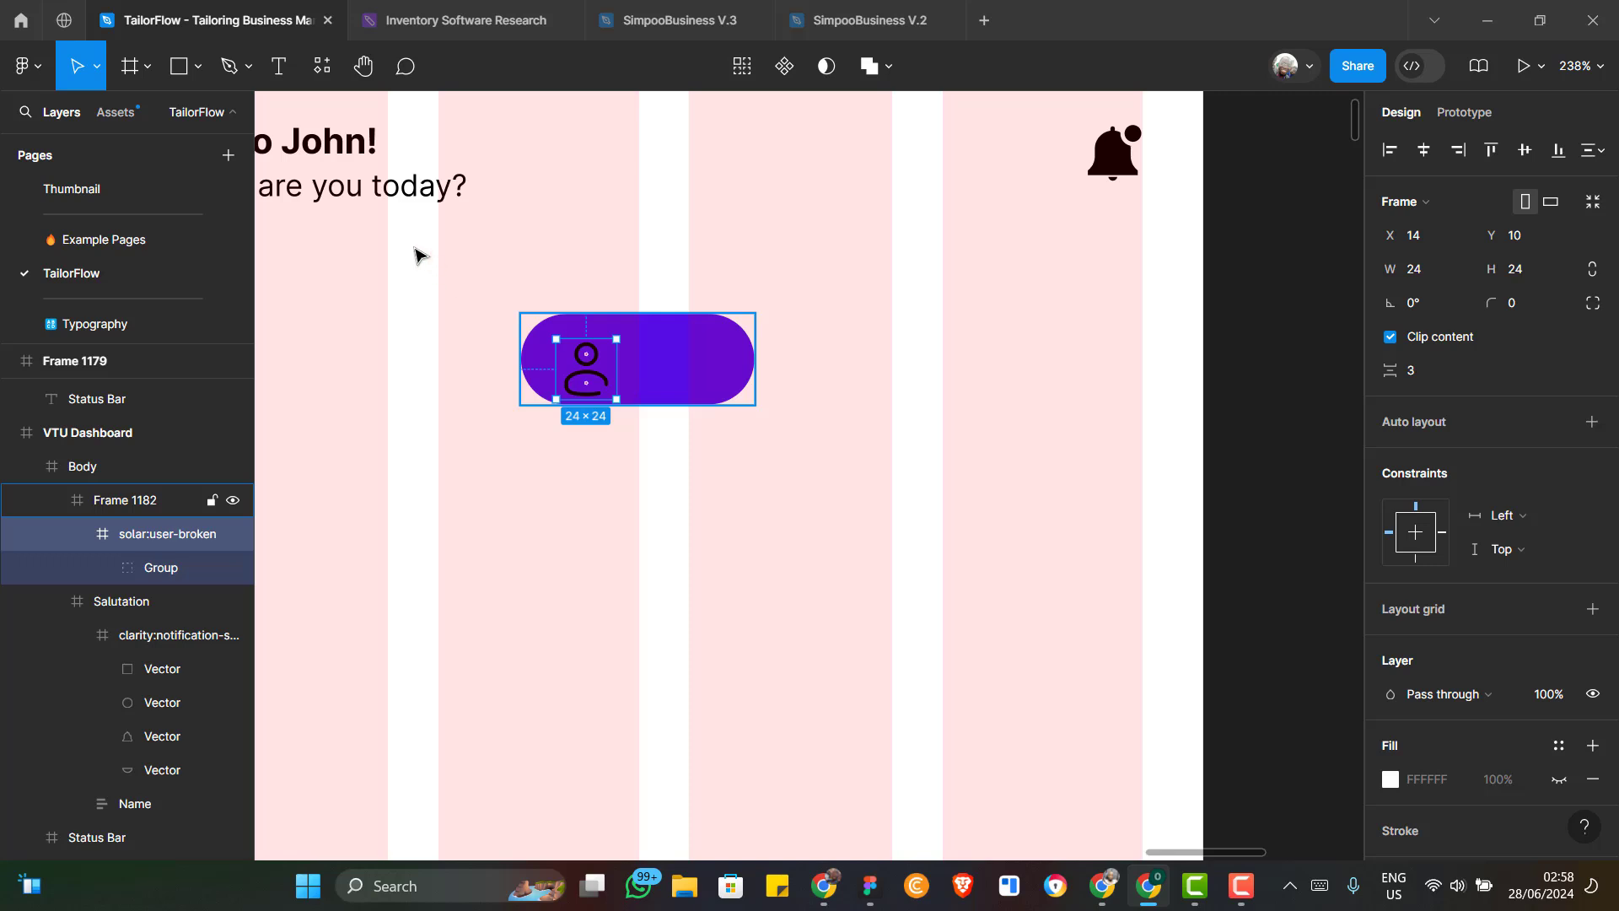
Add the text label "Refer" inside the purple pill beside the user icon
left_click(279, 67)
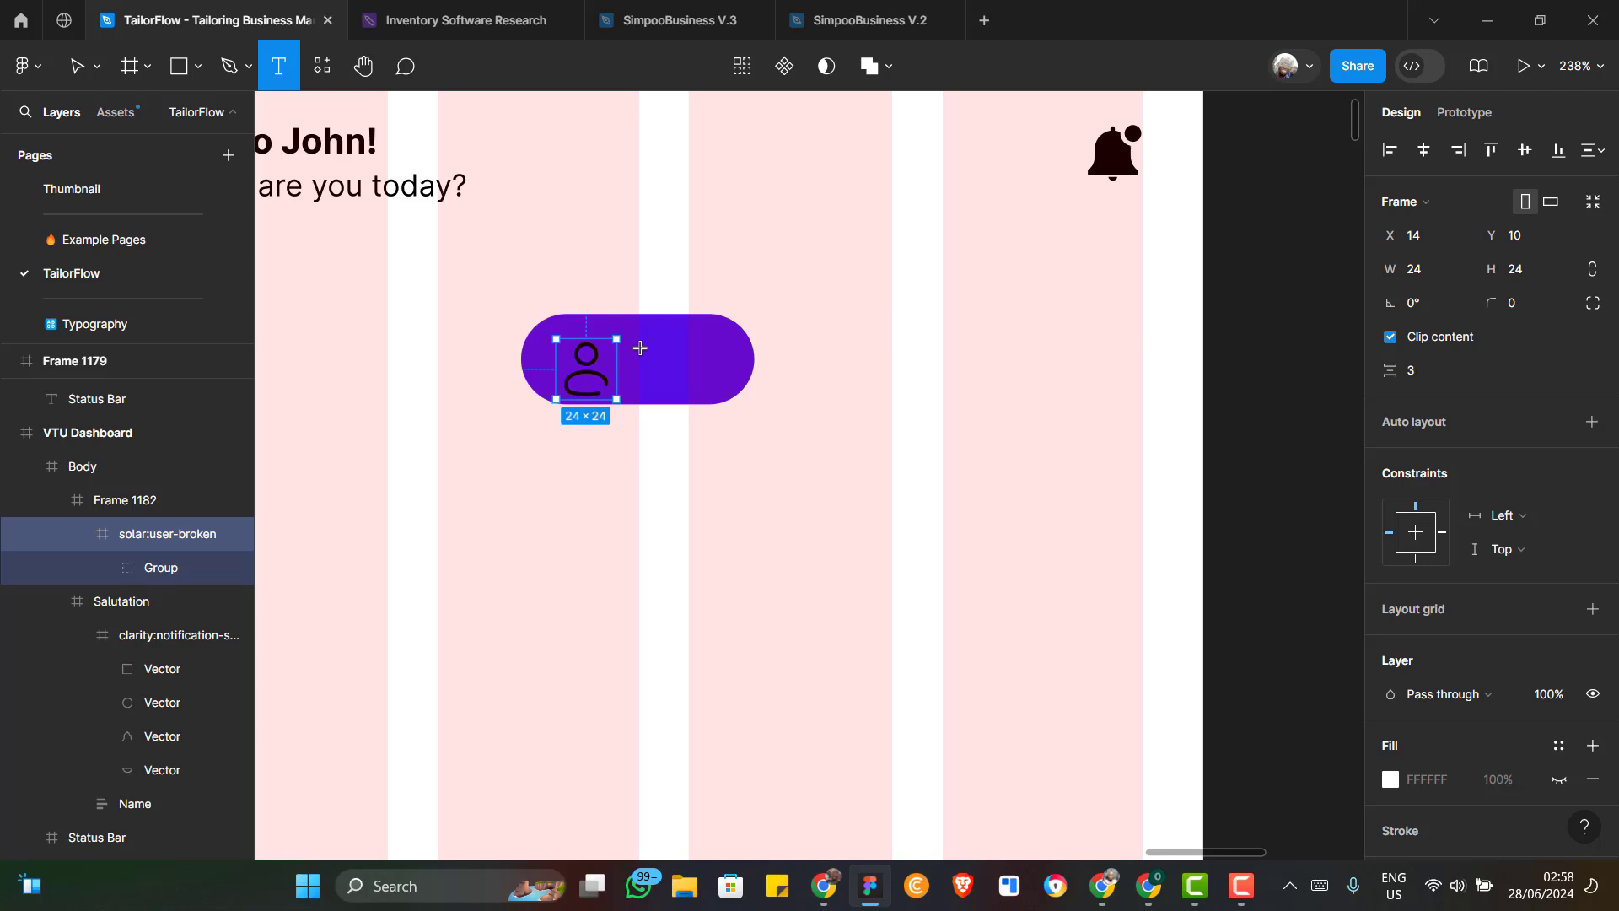
left_click(640, 348)
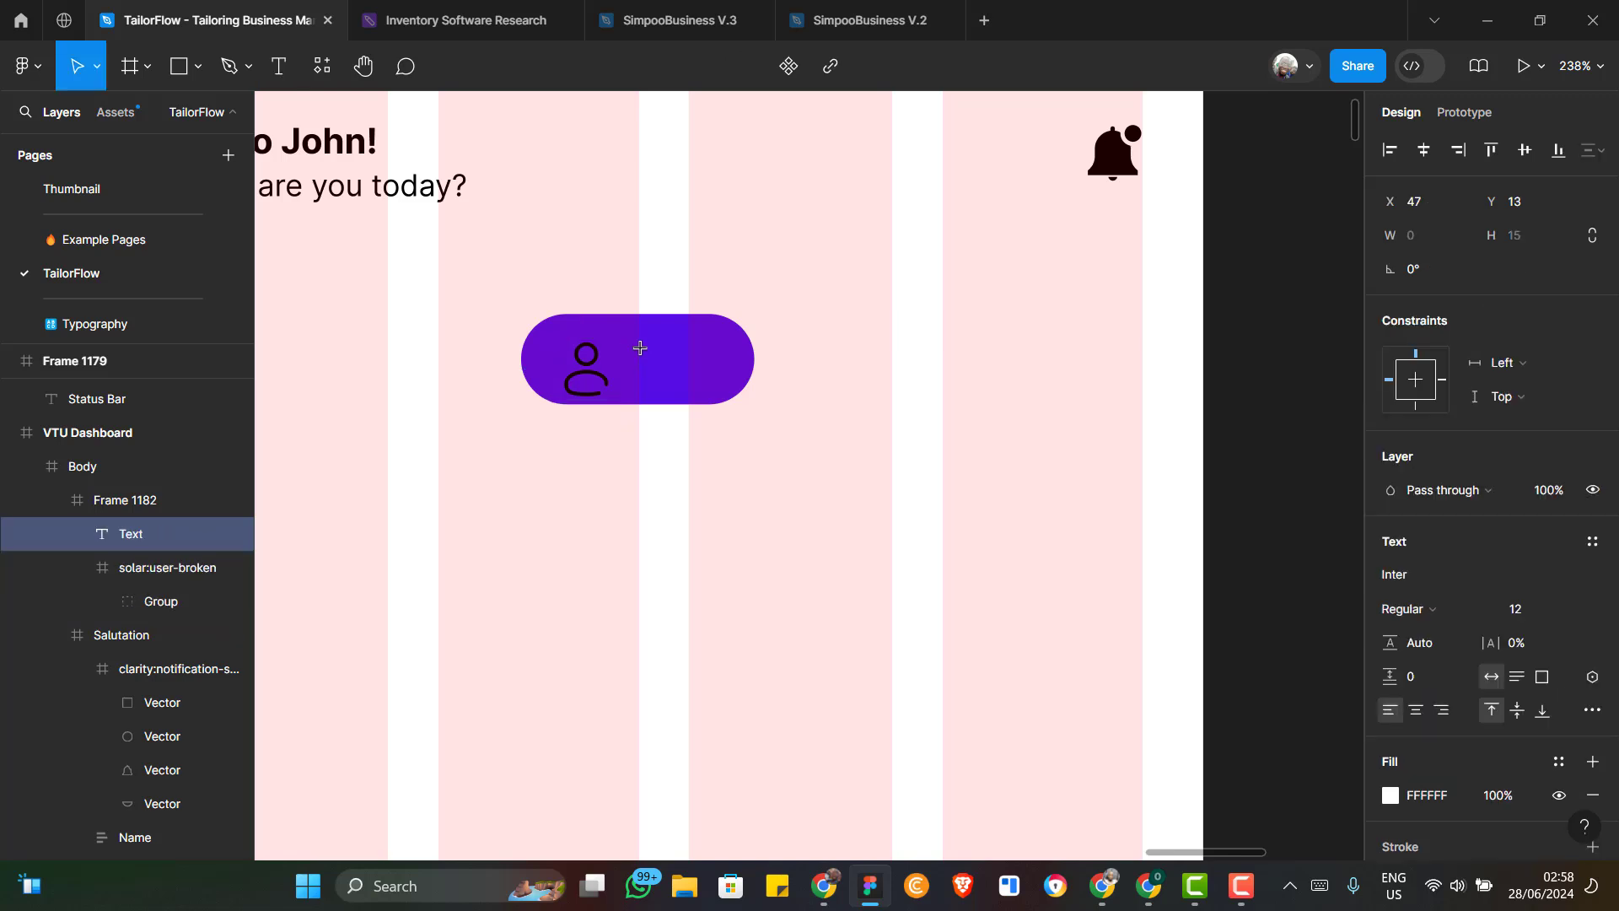
type("Refer")
key("Escape")
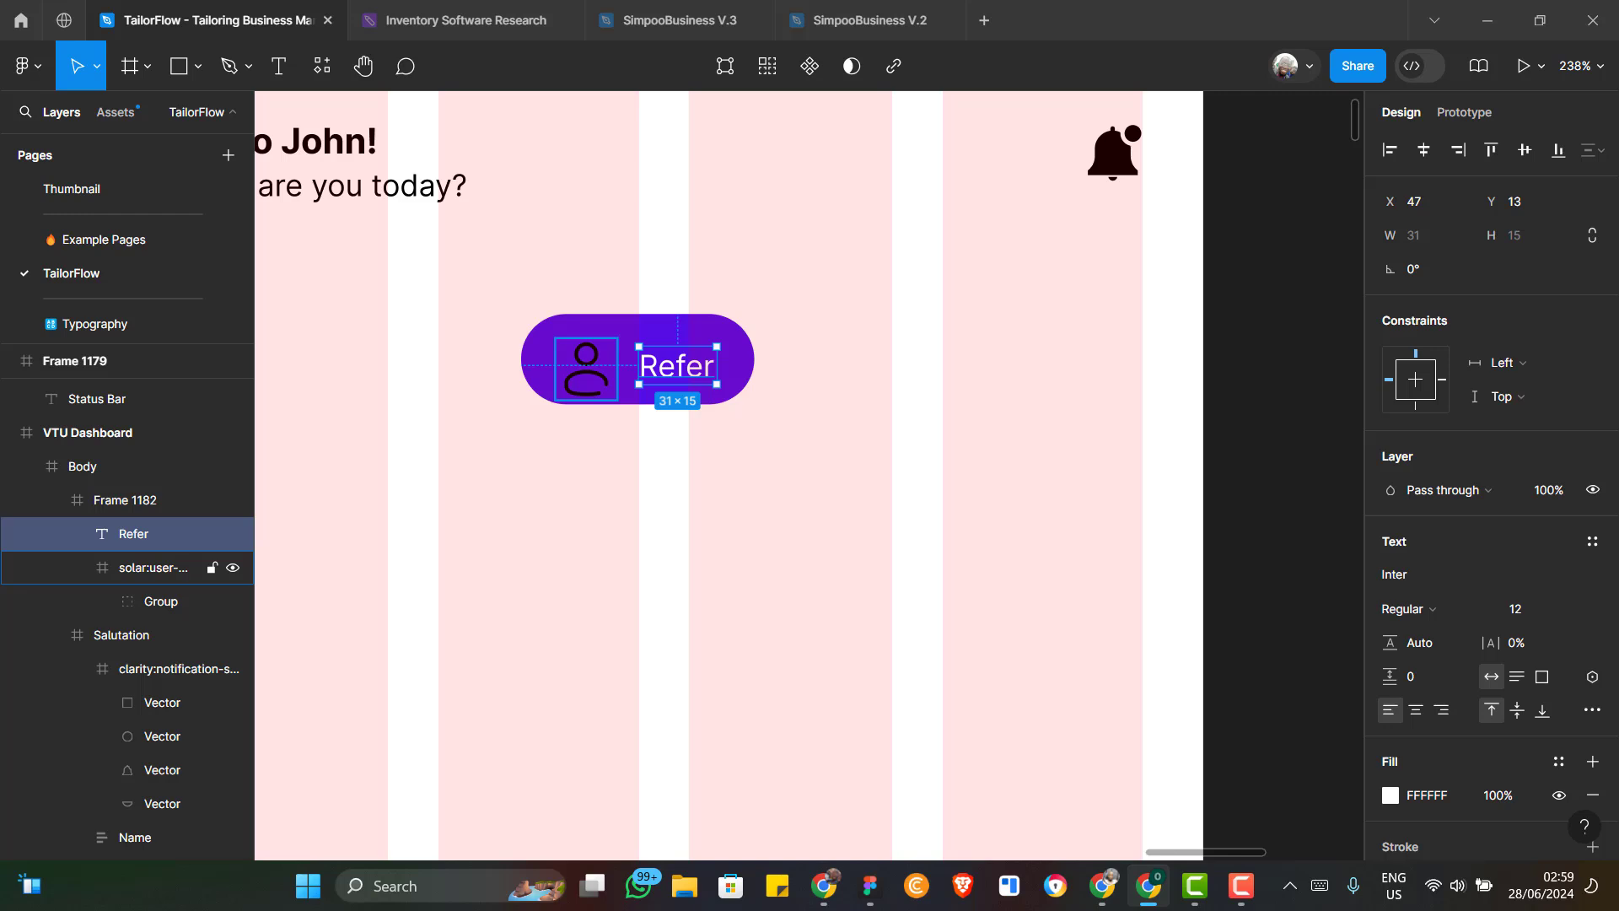
Resize the user icon in the pill to 16 × 16 with its proportions constrained
left_click(153, 568)
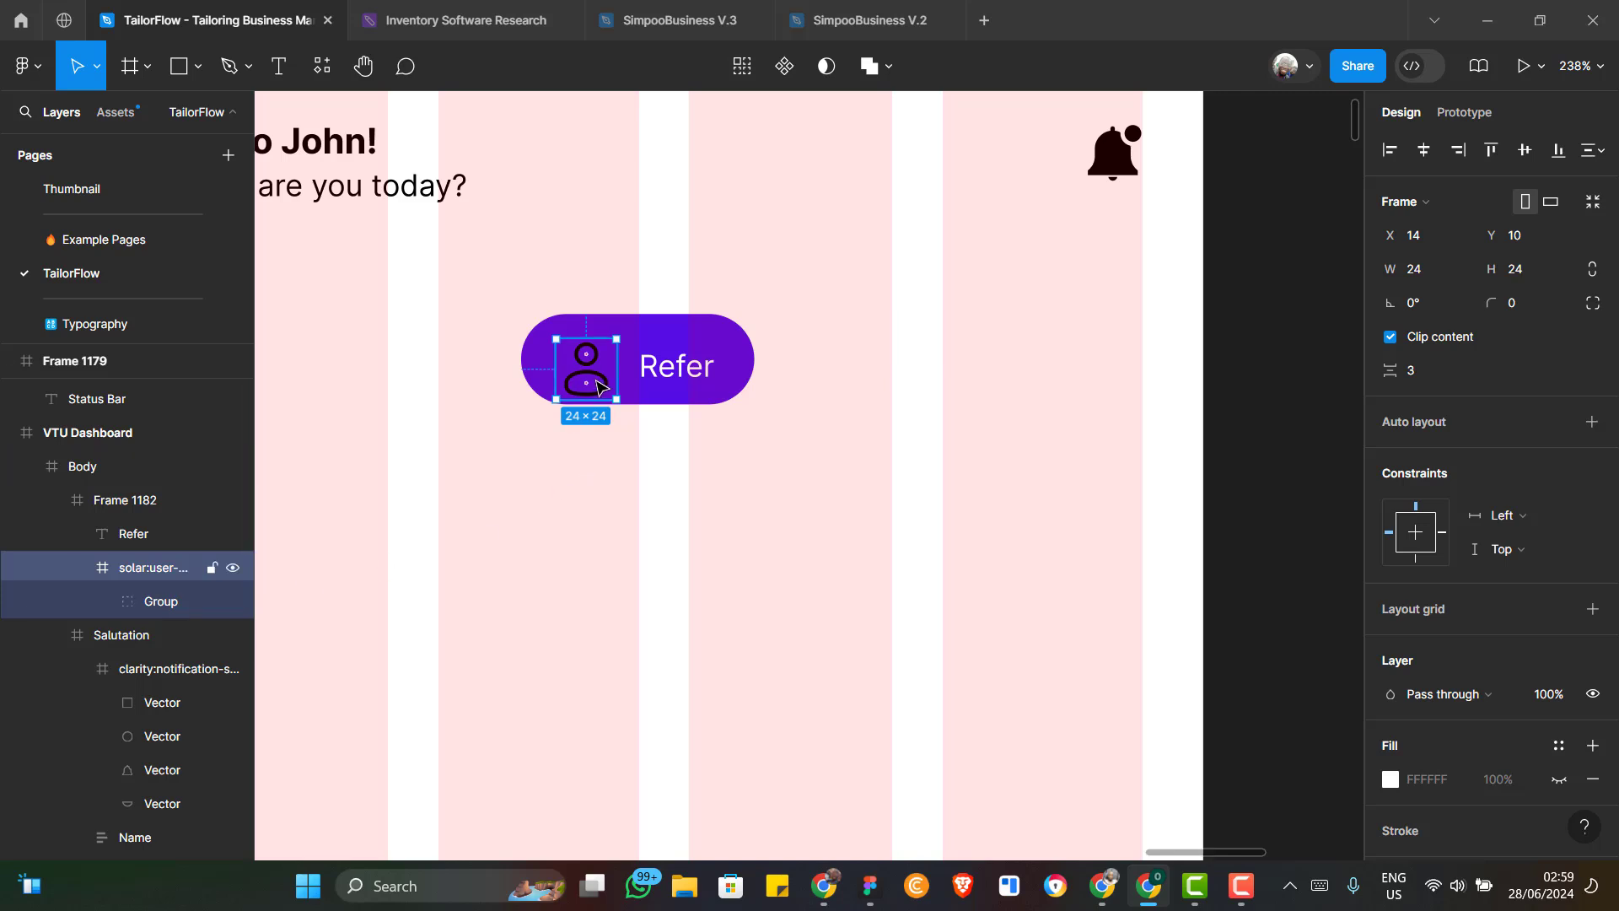
left_click(1591, 272)
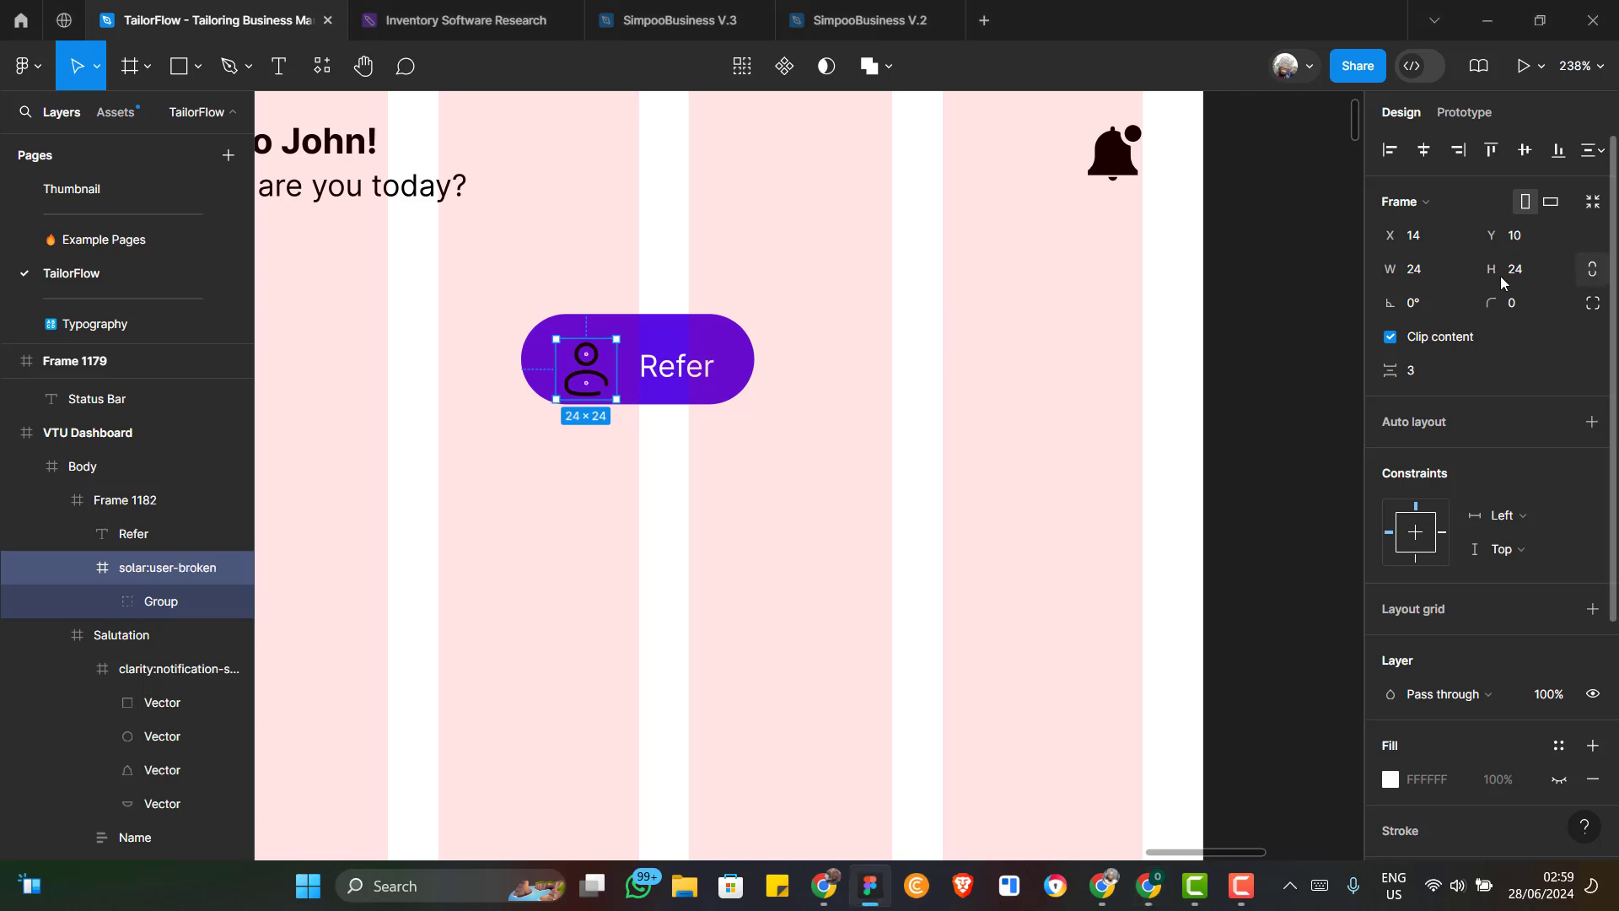
left_click(1427, 272)
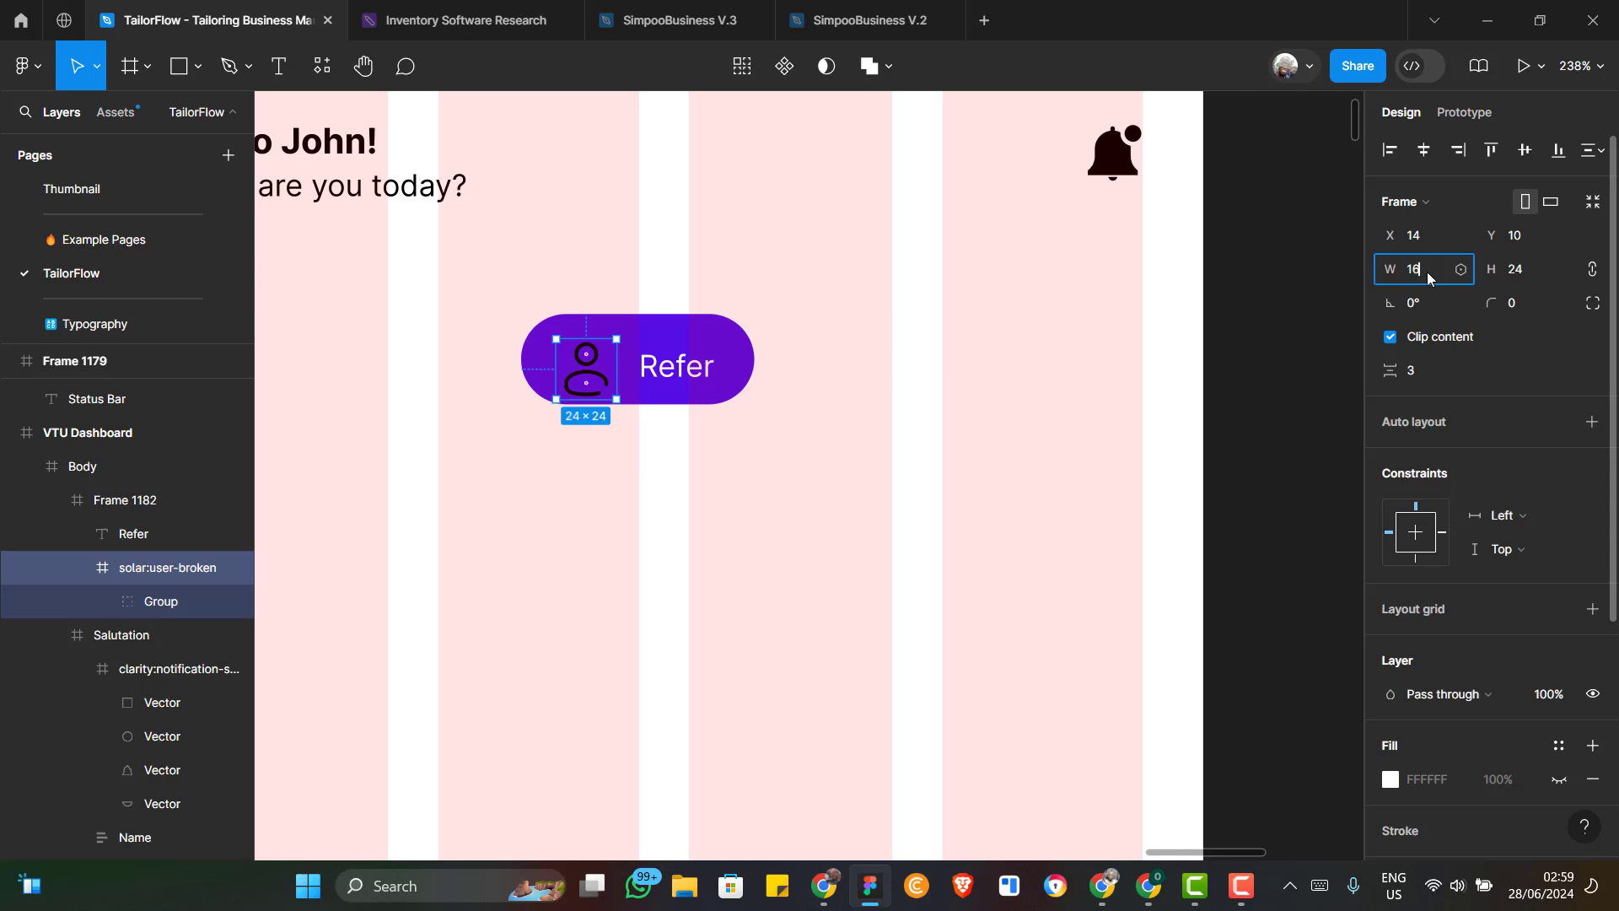
key("Tab")
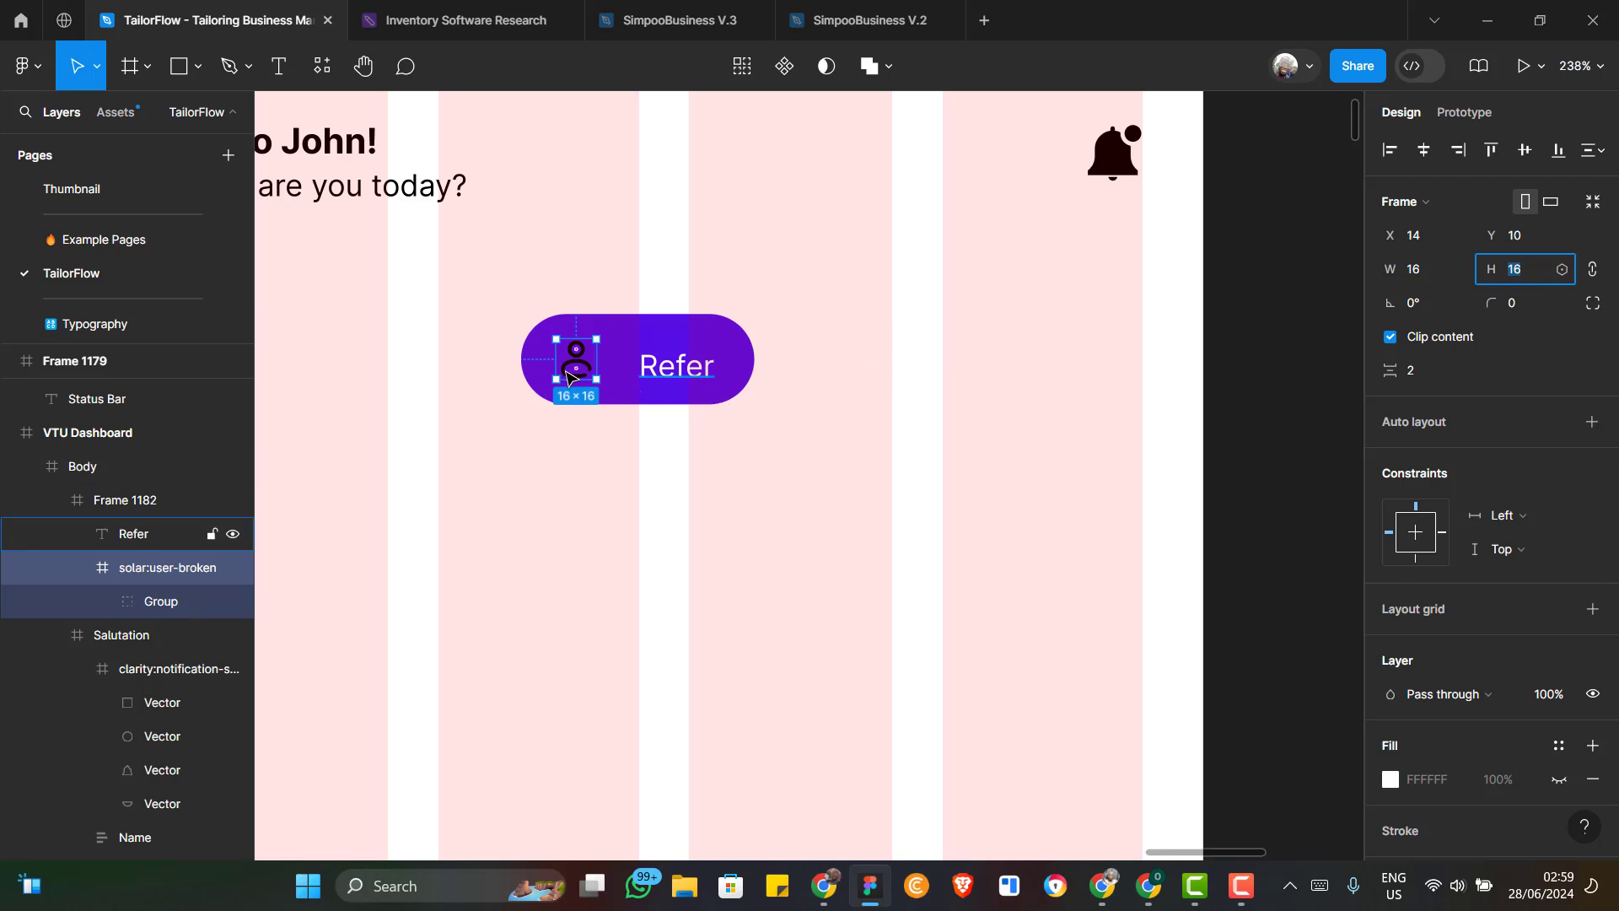
Add auto layout to the purple pill frame and set the spacing between its icon and label to 6
left_click(673, 379, "shift")
key("alt+Tab")
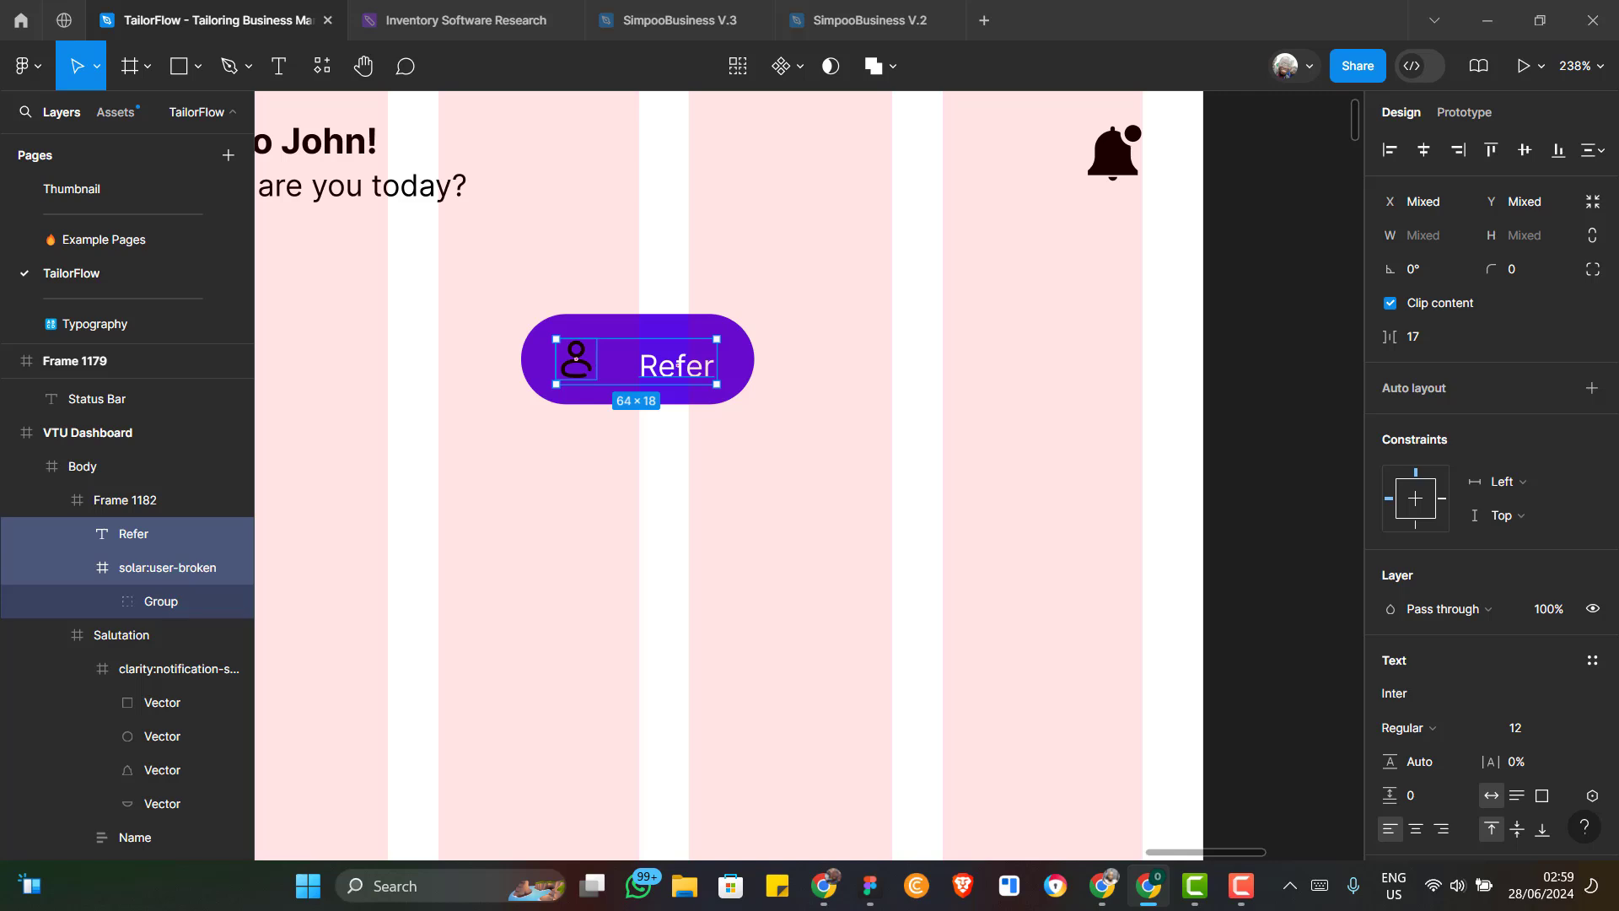
left_click(626, 322)
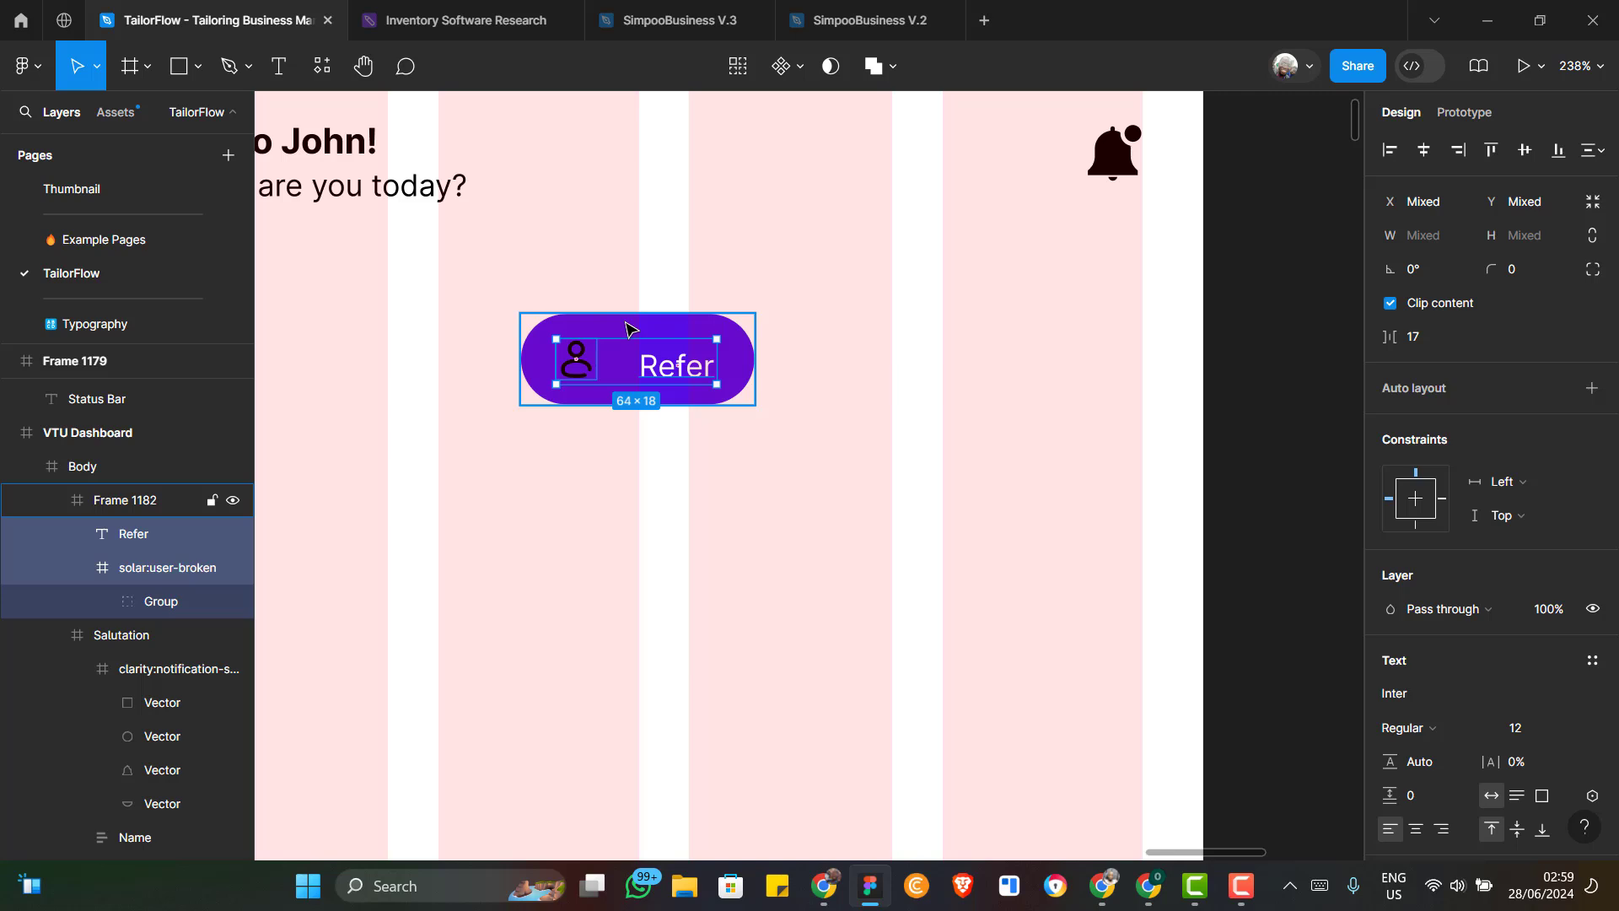
left_click(626, 327)
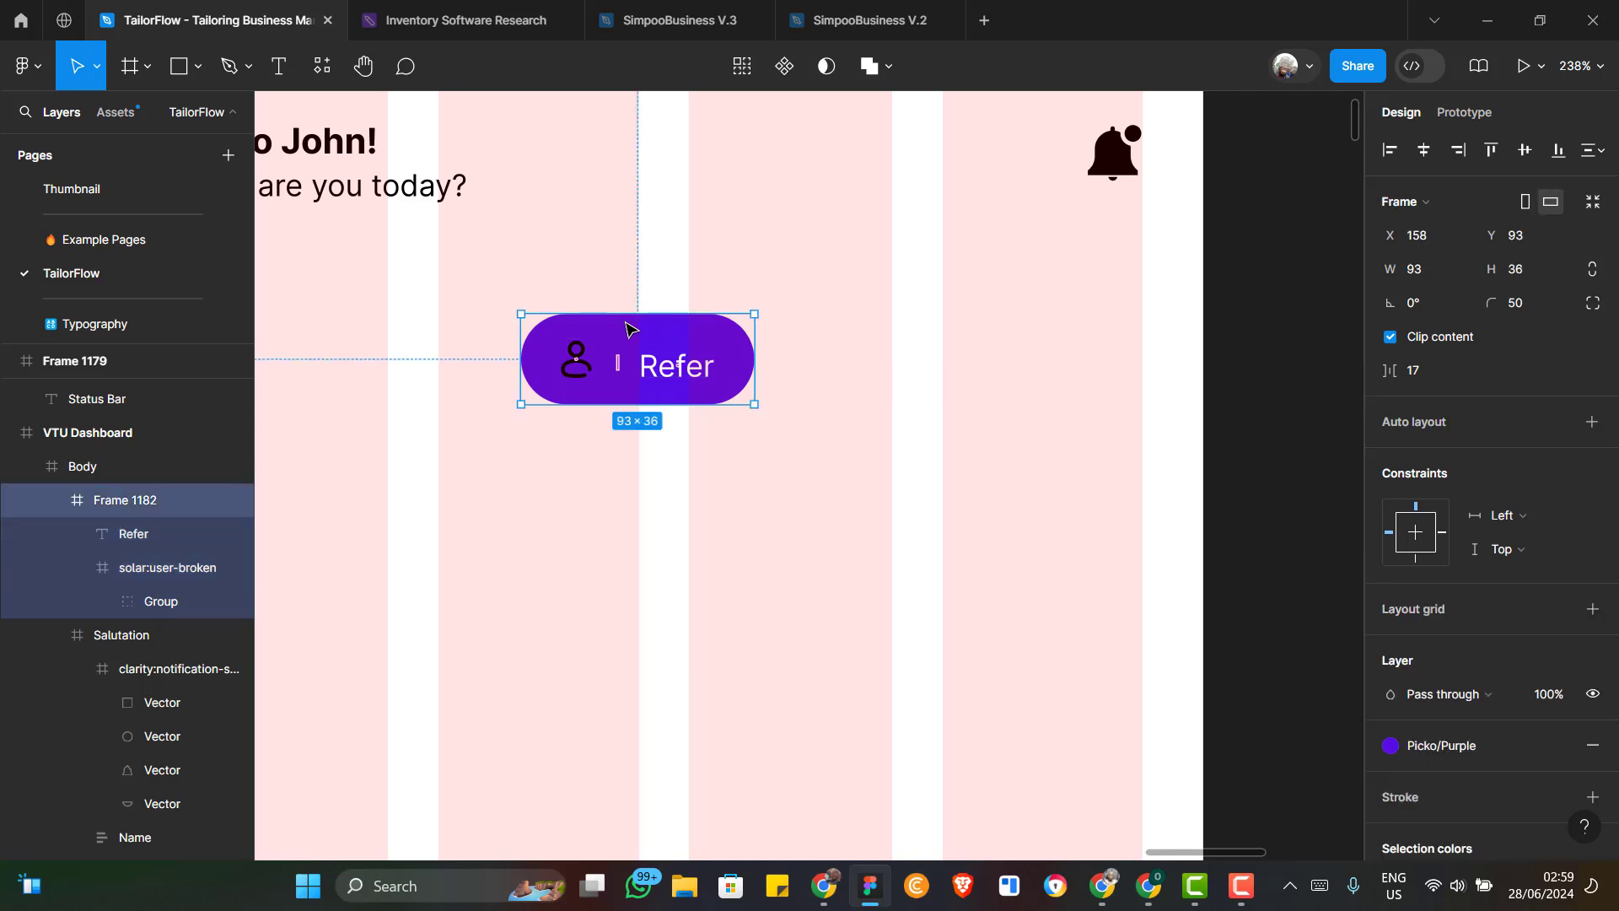
key("shift+a")
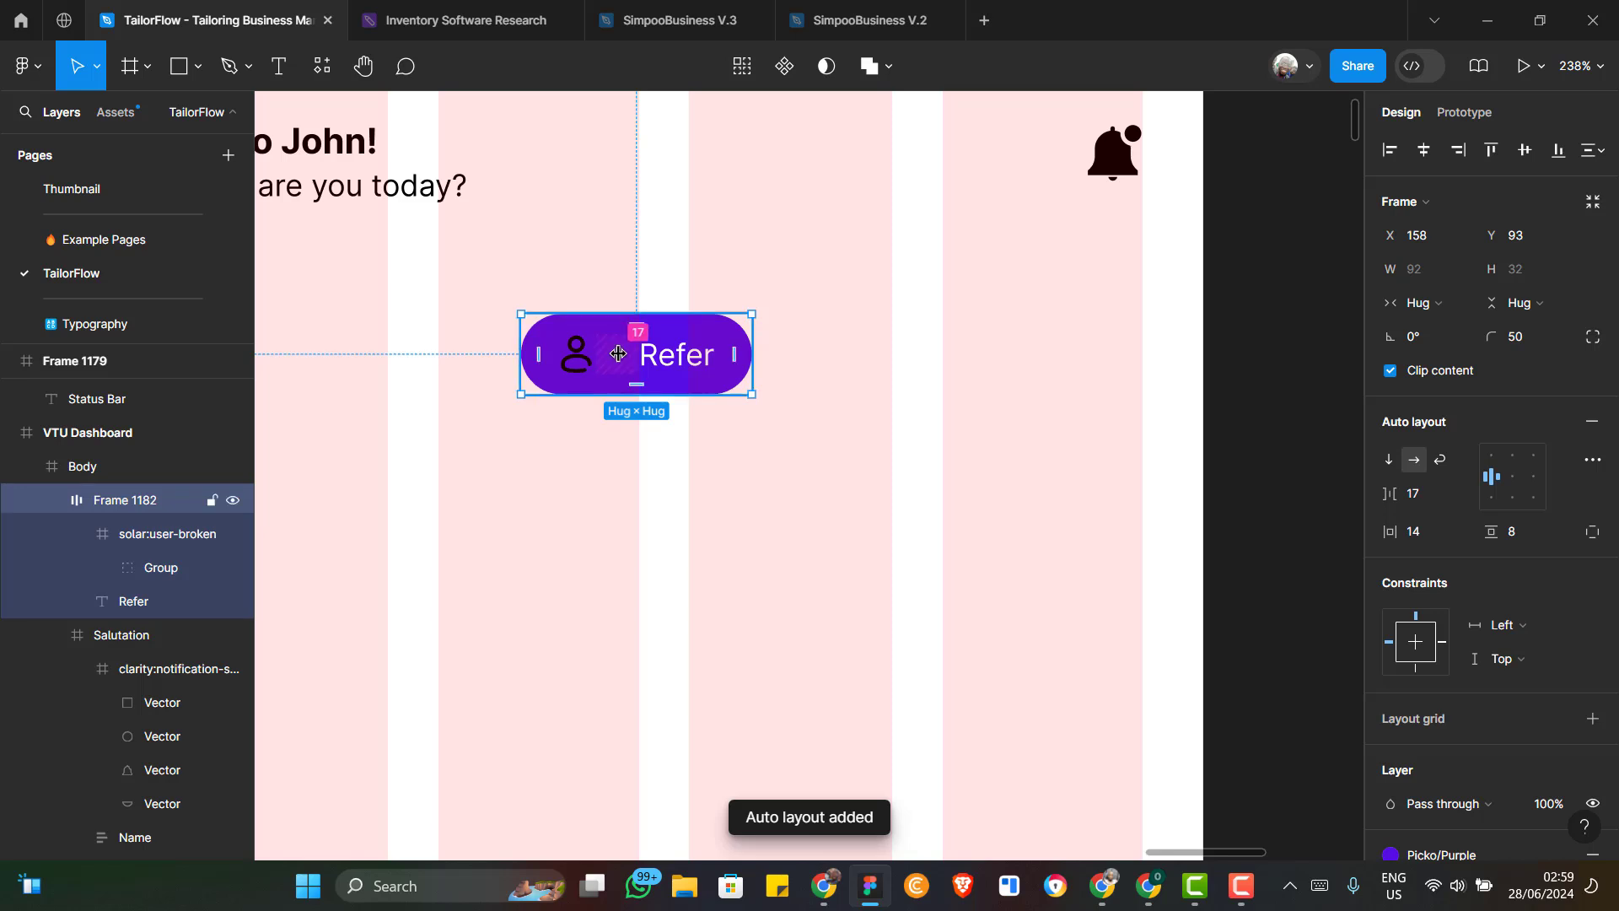
left_click_drag(618, 353, 603, 355)
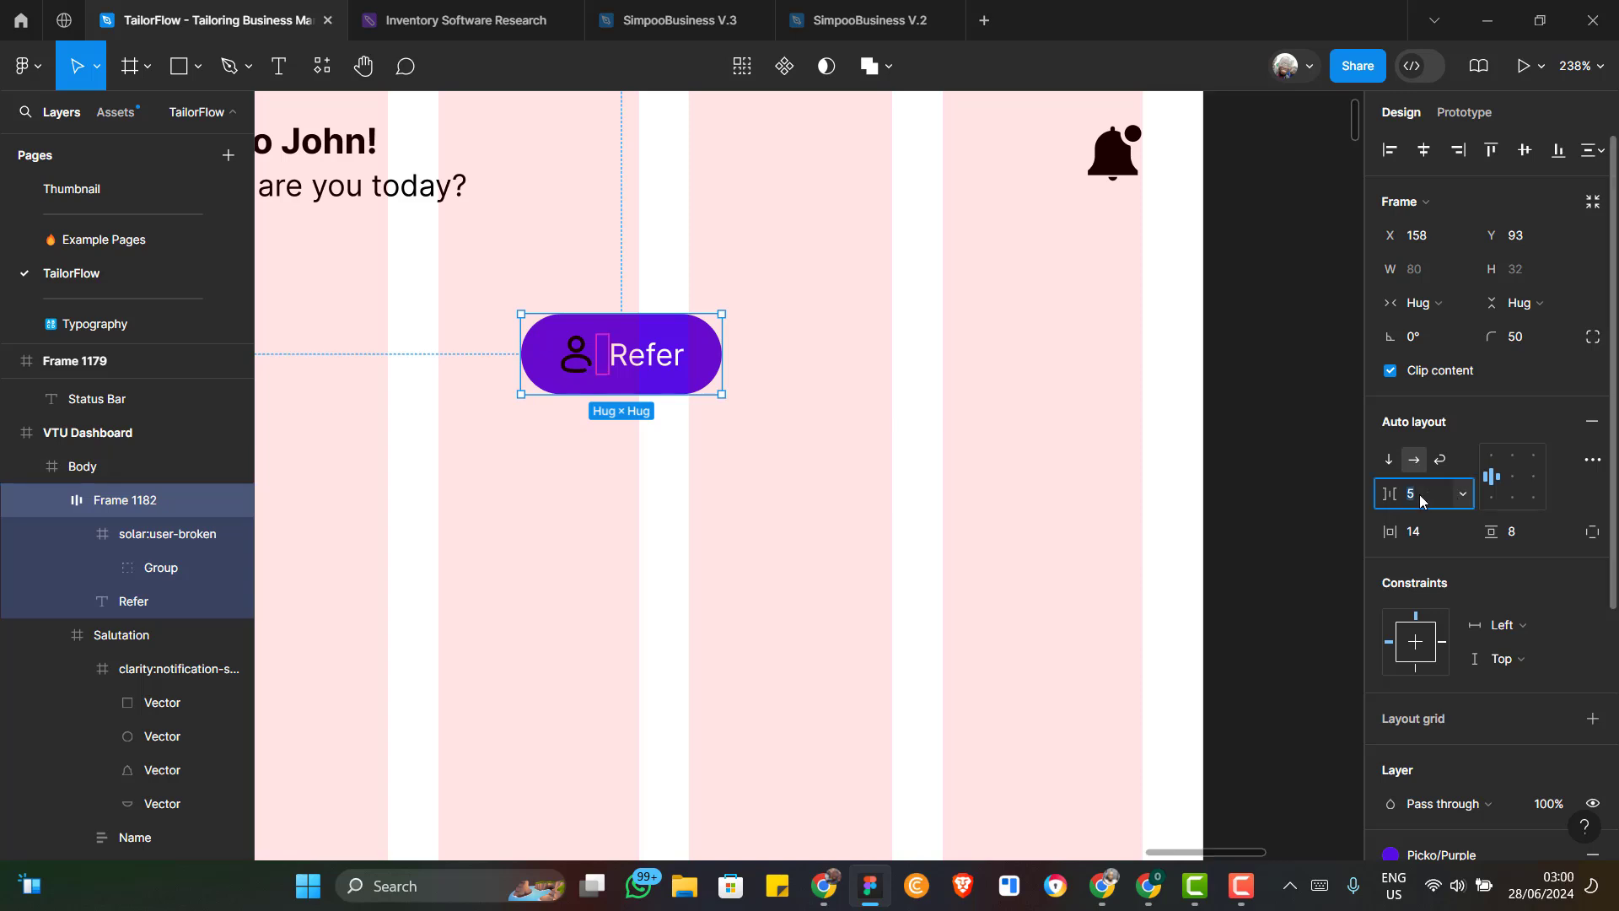
type("6")
key("Return")
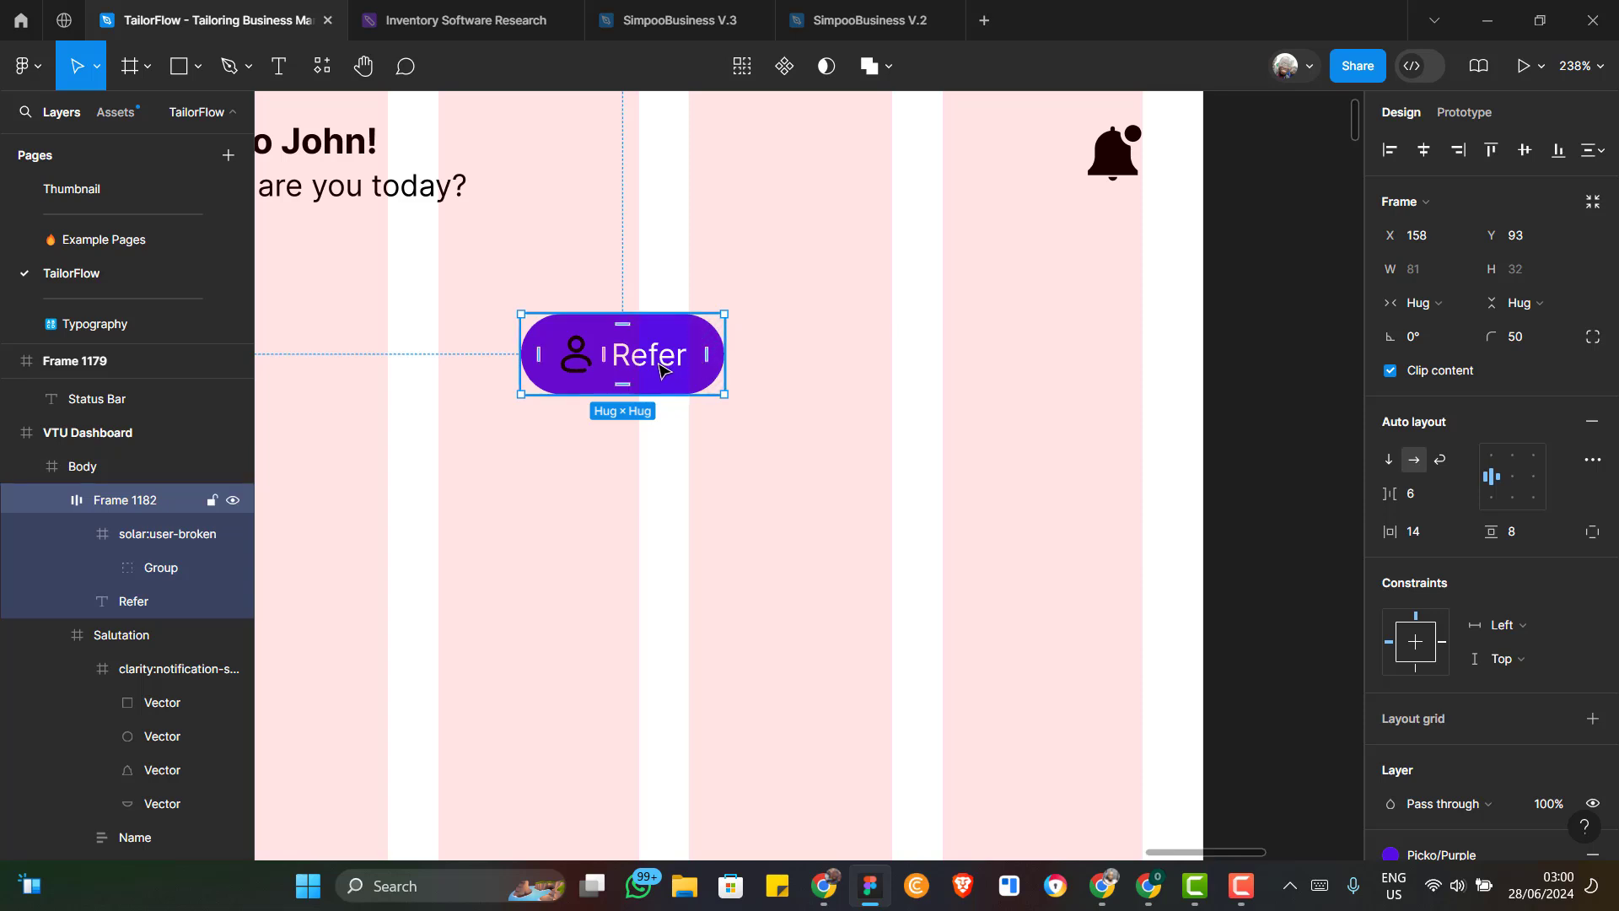
Recolor the user icon inside the Refer pill to white, FFFFFF
double_click(573, 369)
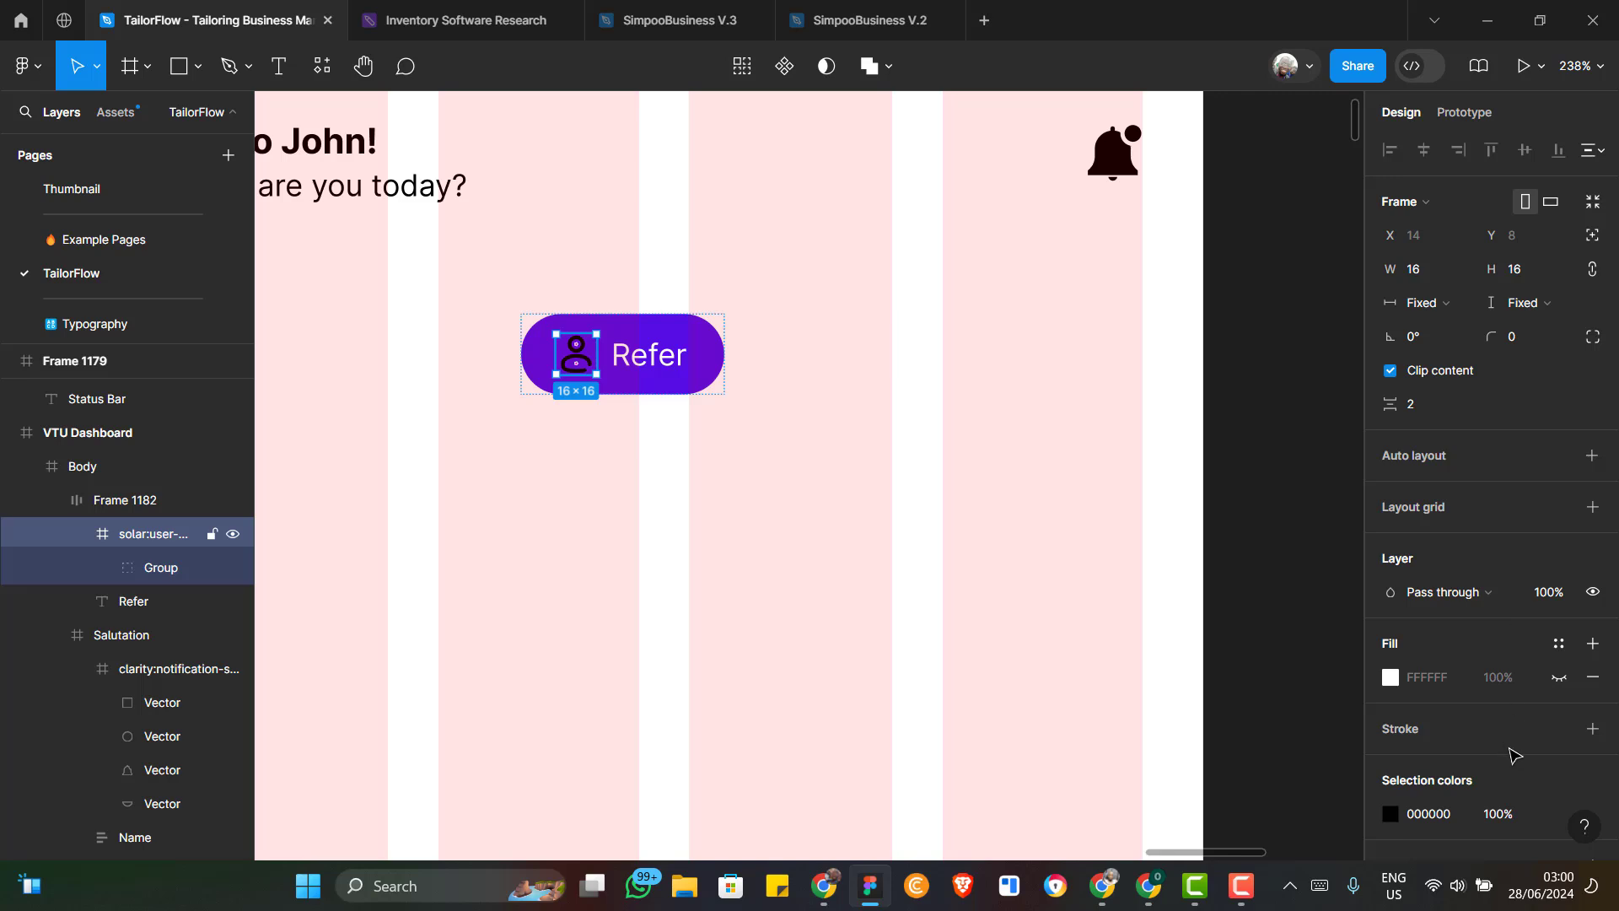
scroll(1510, 763, "down", 3)
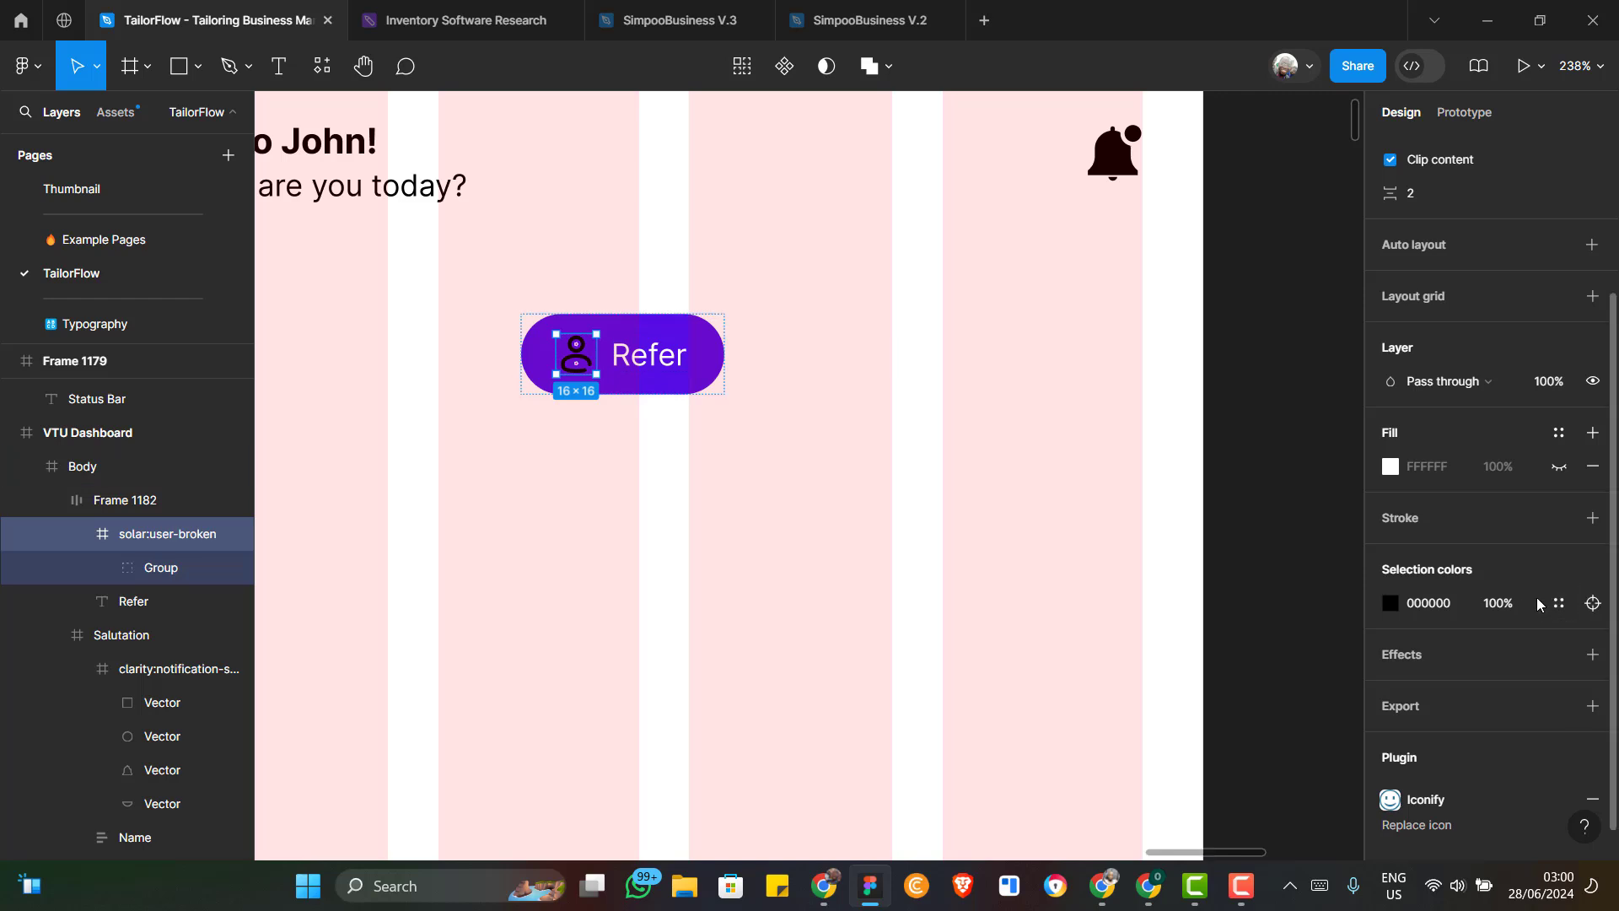
left_click(1392, 603)
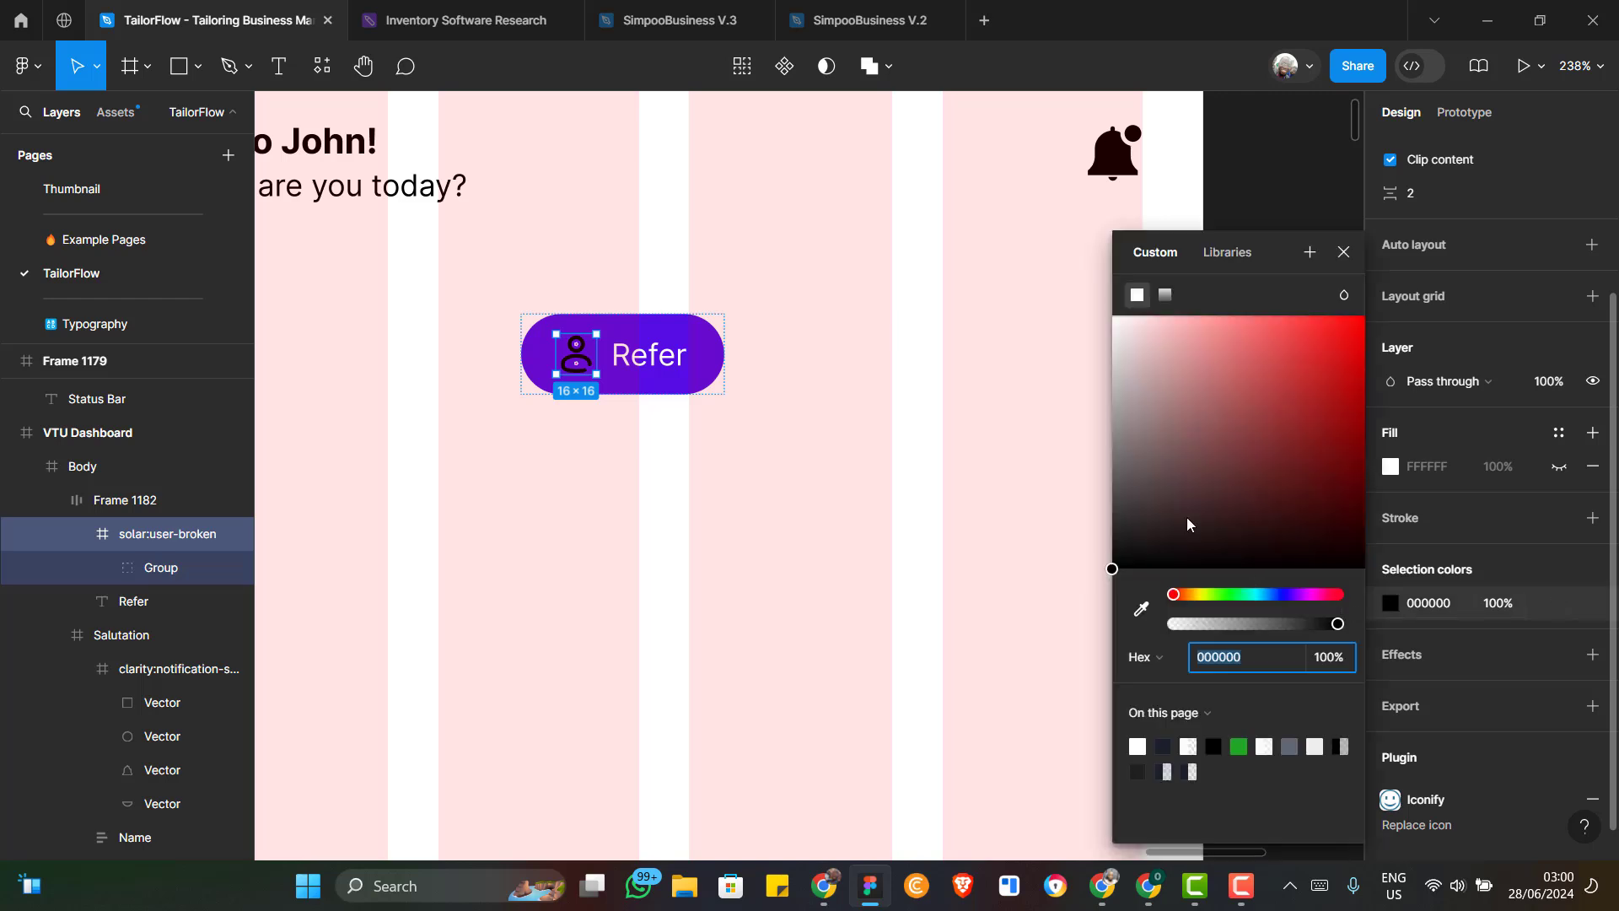
type("C0A7A7")
key("Return")
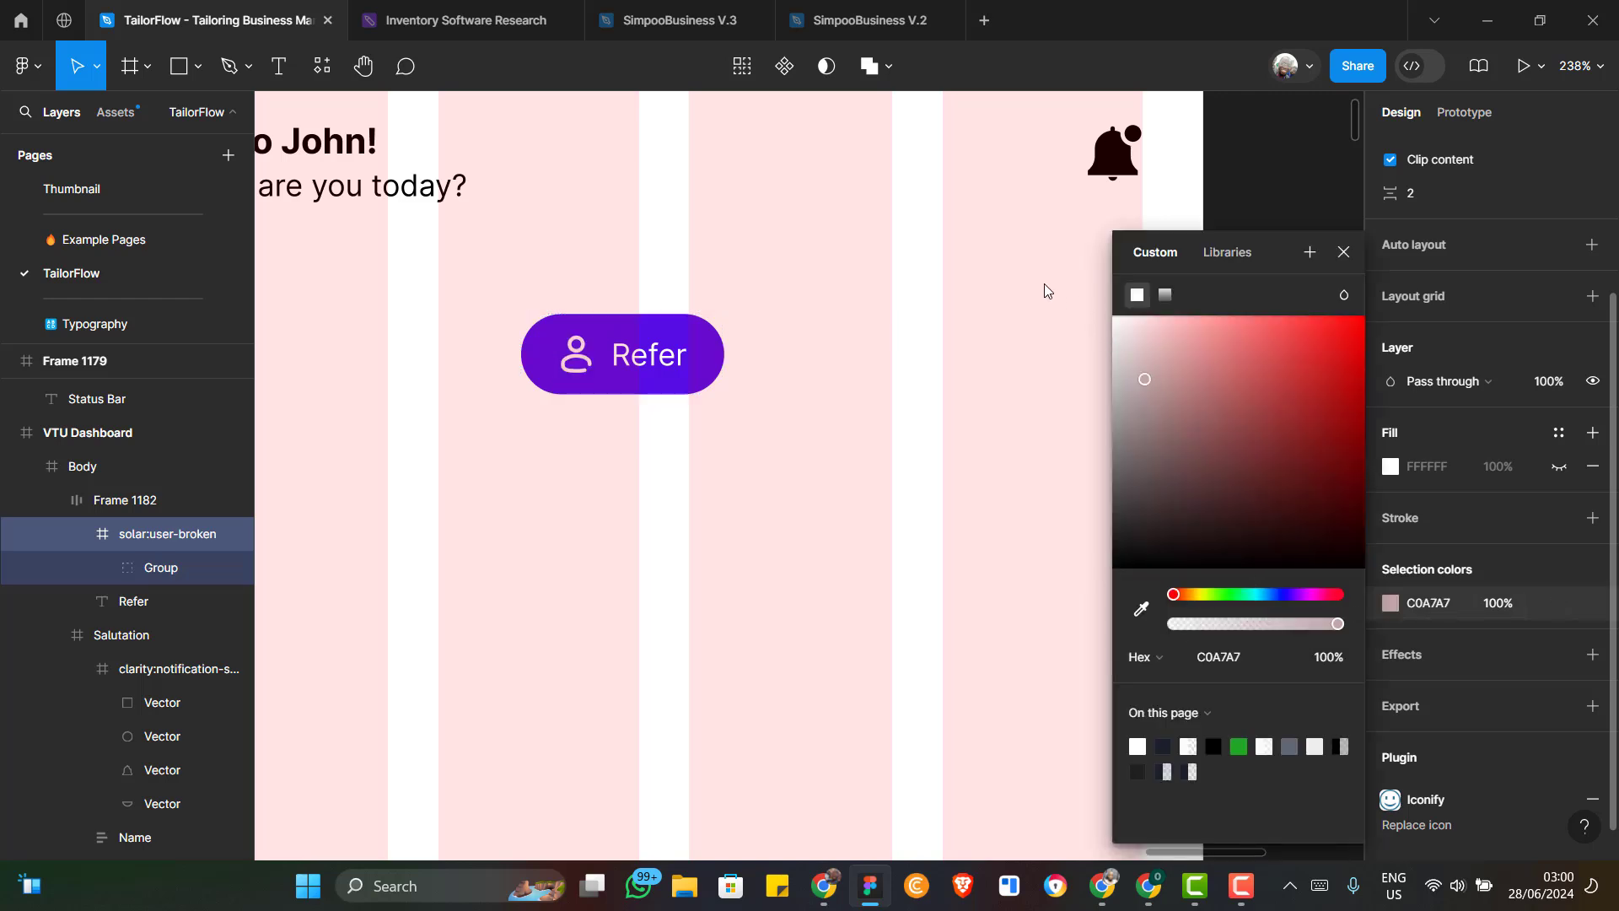
key("ctrl+z")
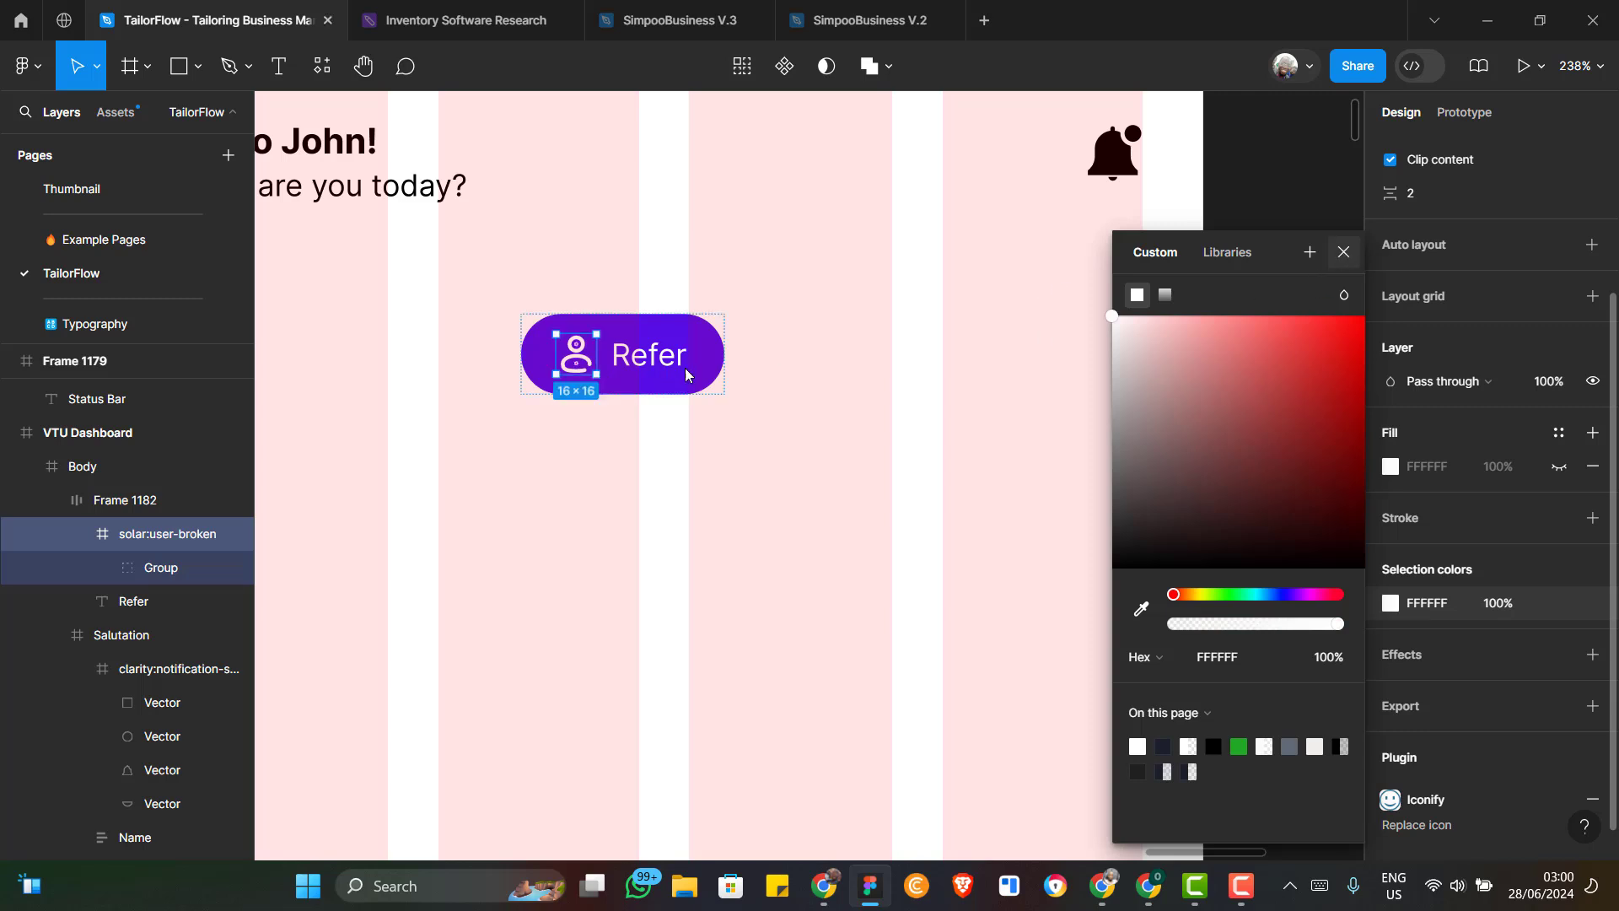
key("Escape")
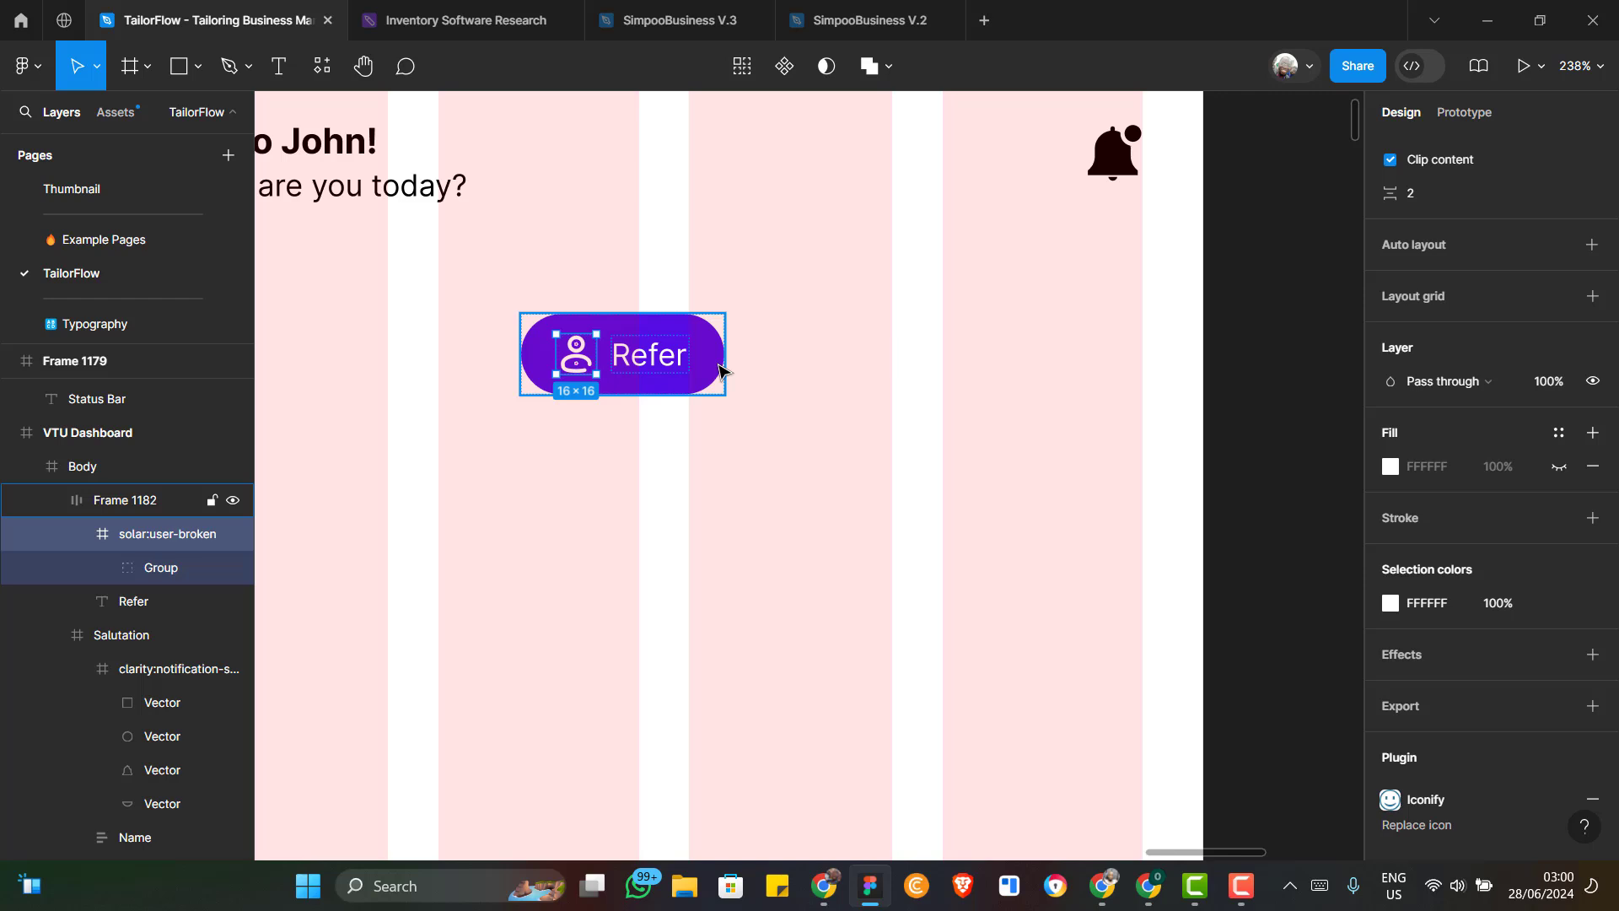
Detach the Picko/Purple style from the Refer pill and set its fill to the near-black 080212
left_click(719, 371)
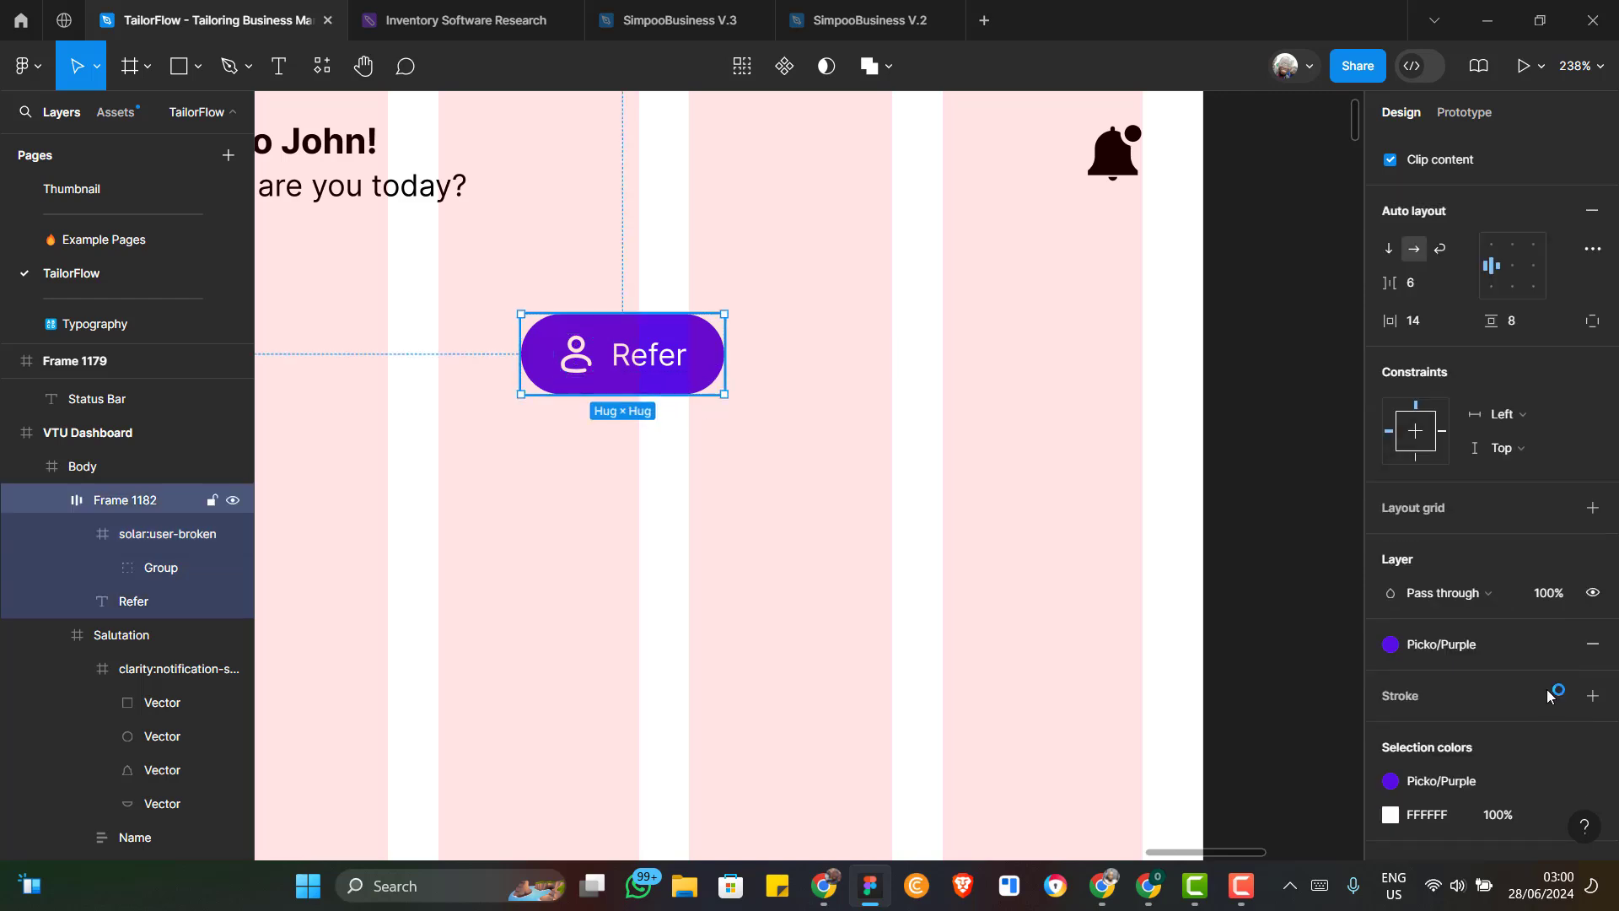
left_click(1557, 643)
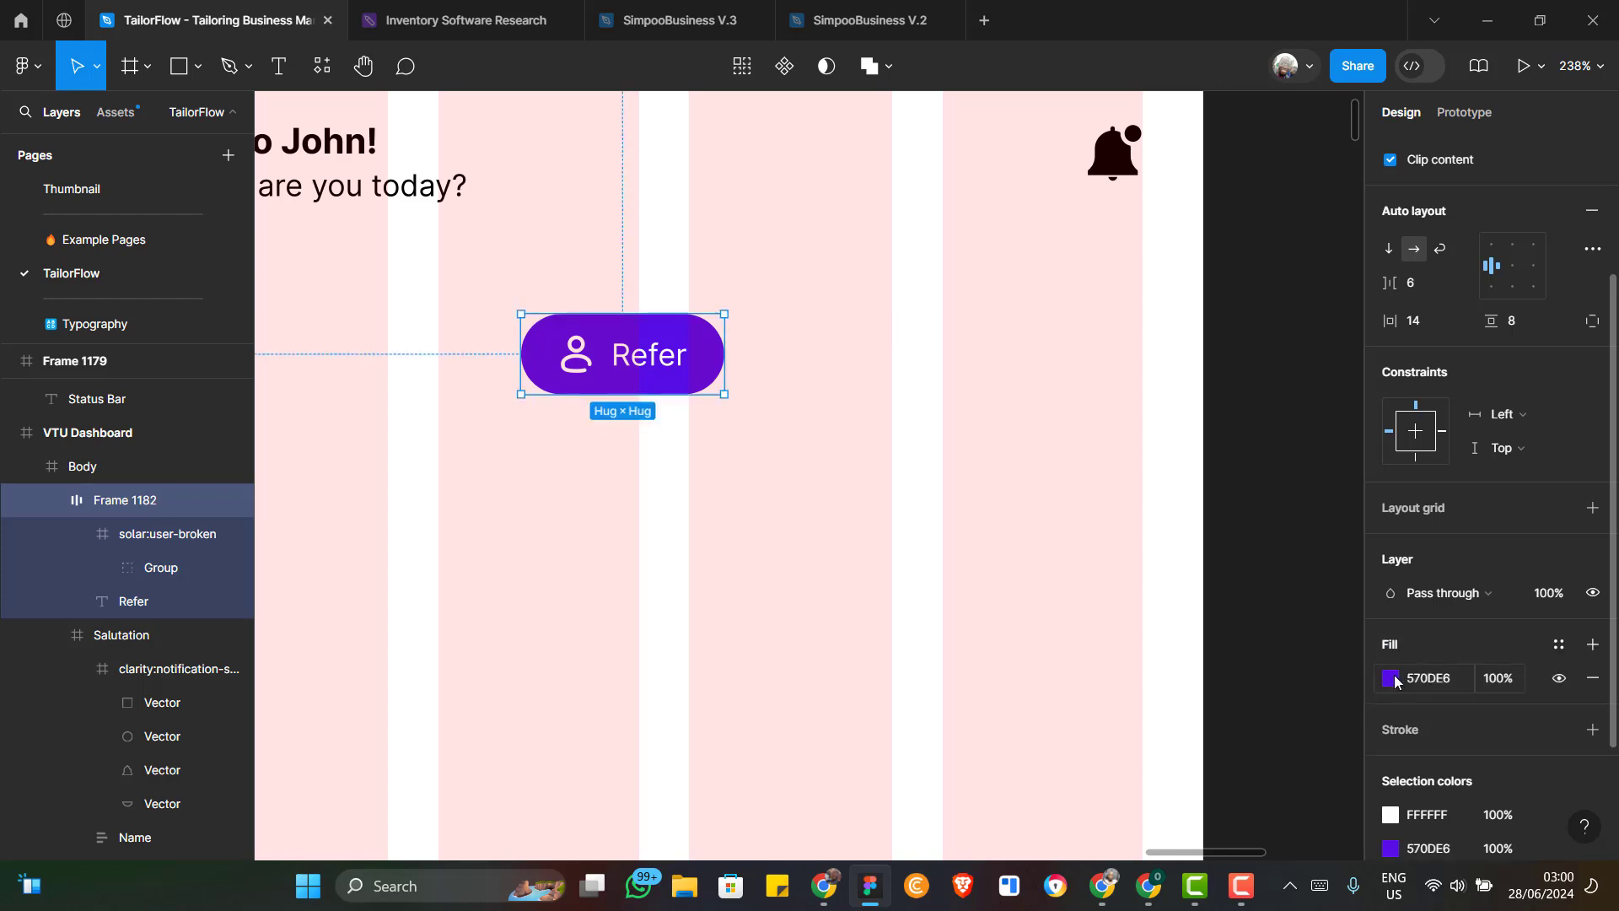
left_click(1390, 679)
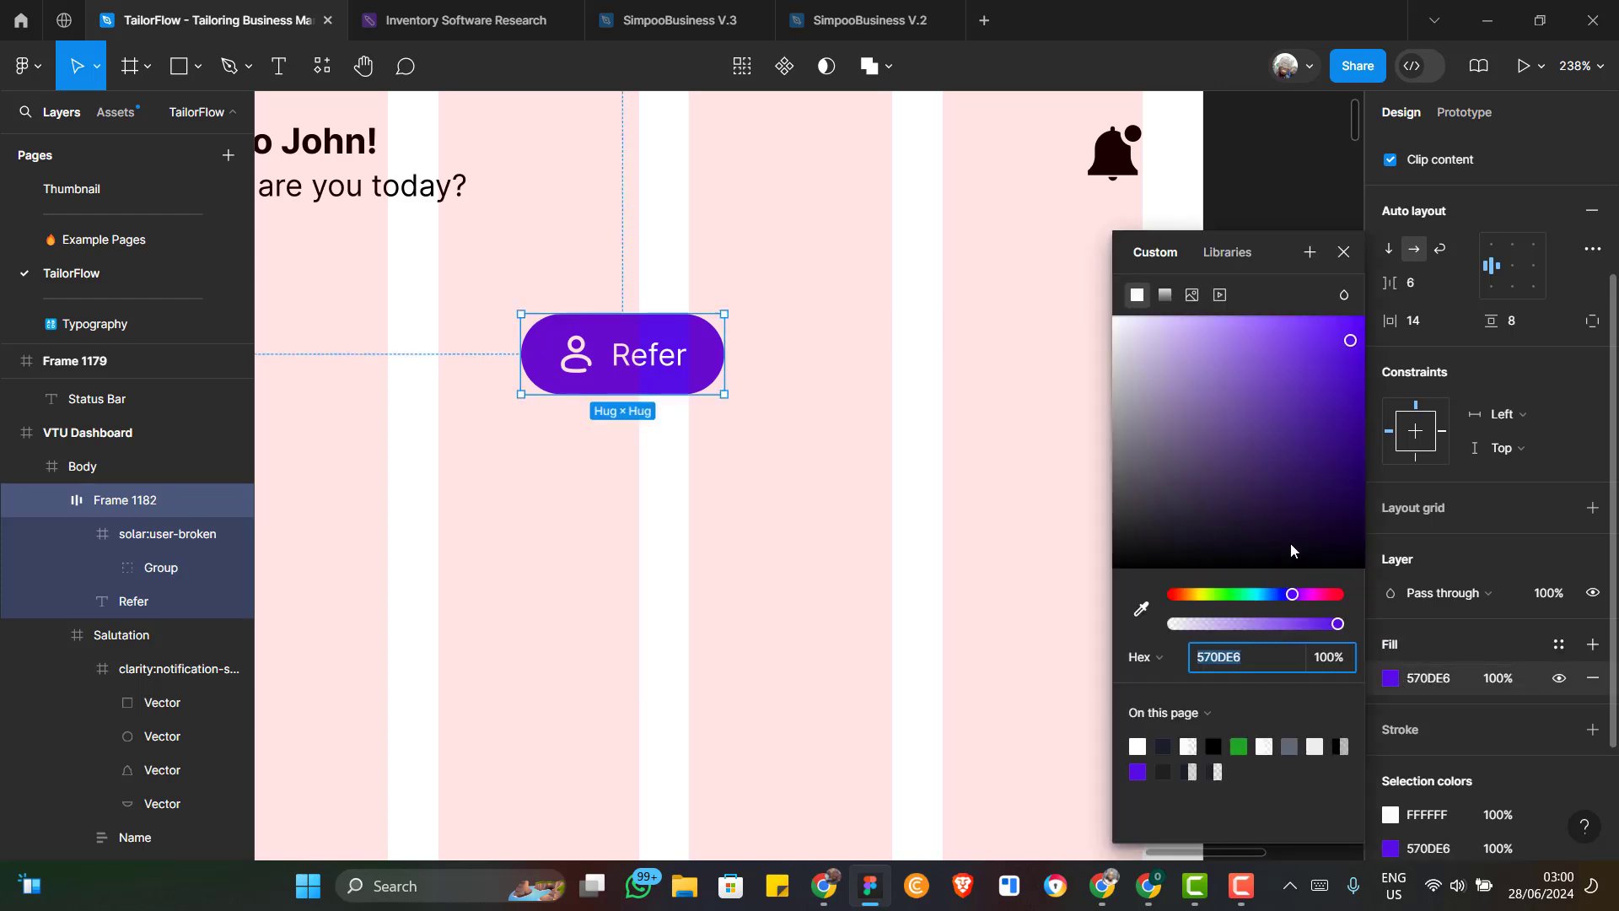
left_click(1332, 551)
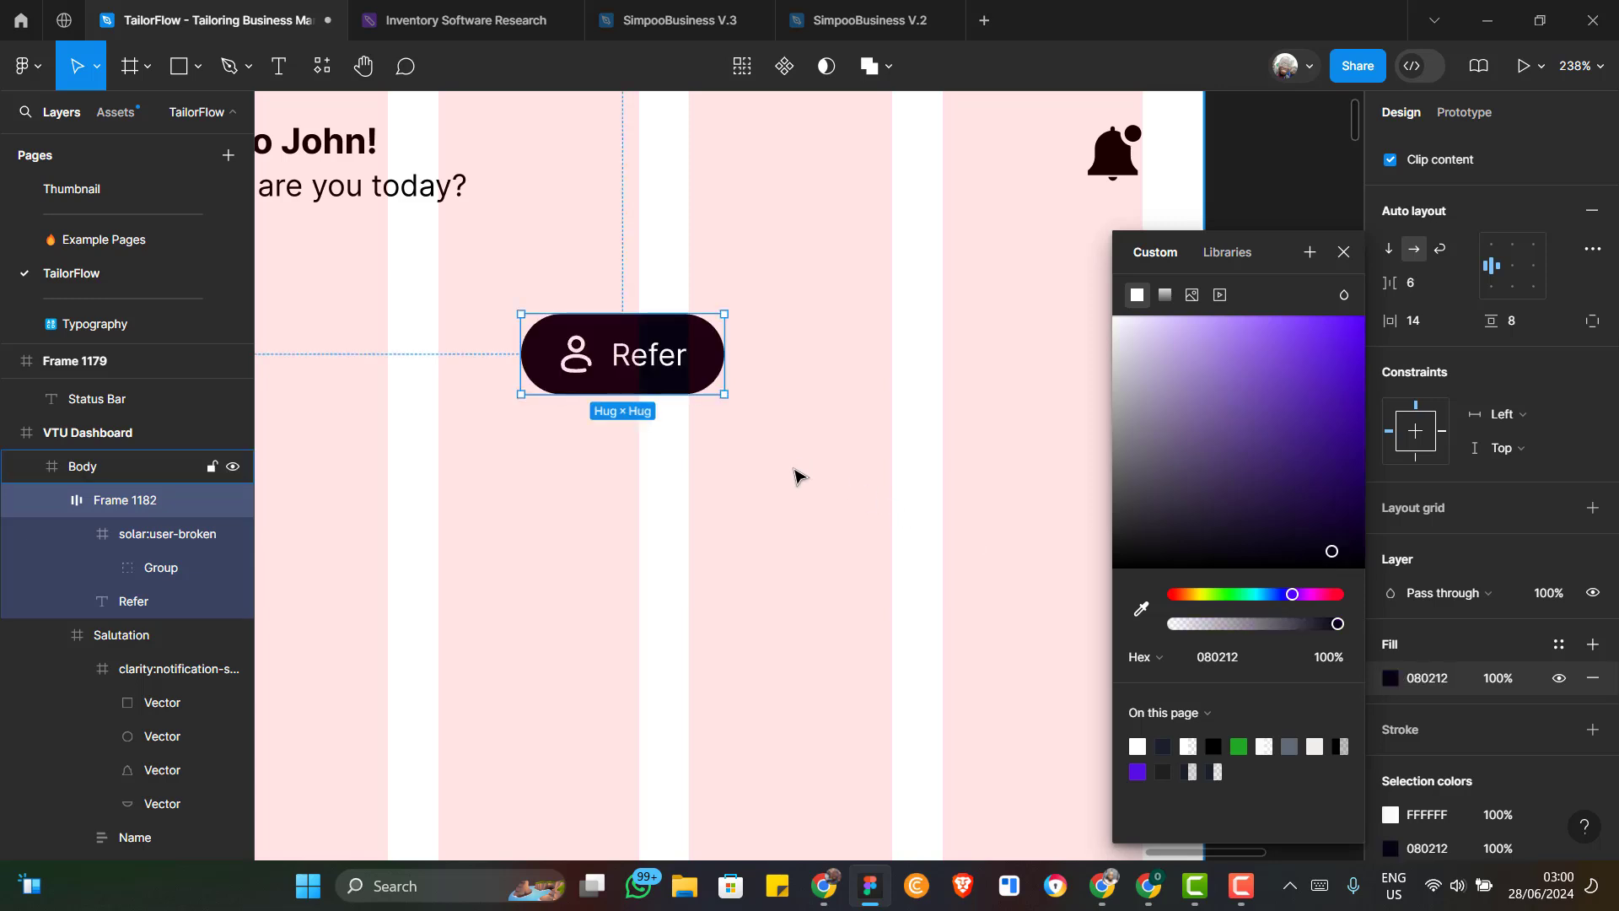
Move the Refer pill into the Salutation frame, just beside the notification bell, and close the color picker
scroll(792, 401, "down", 2)
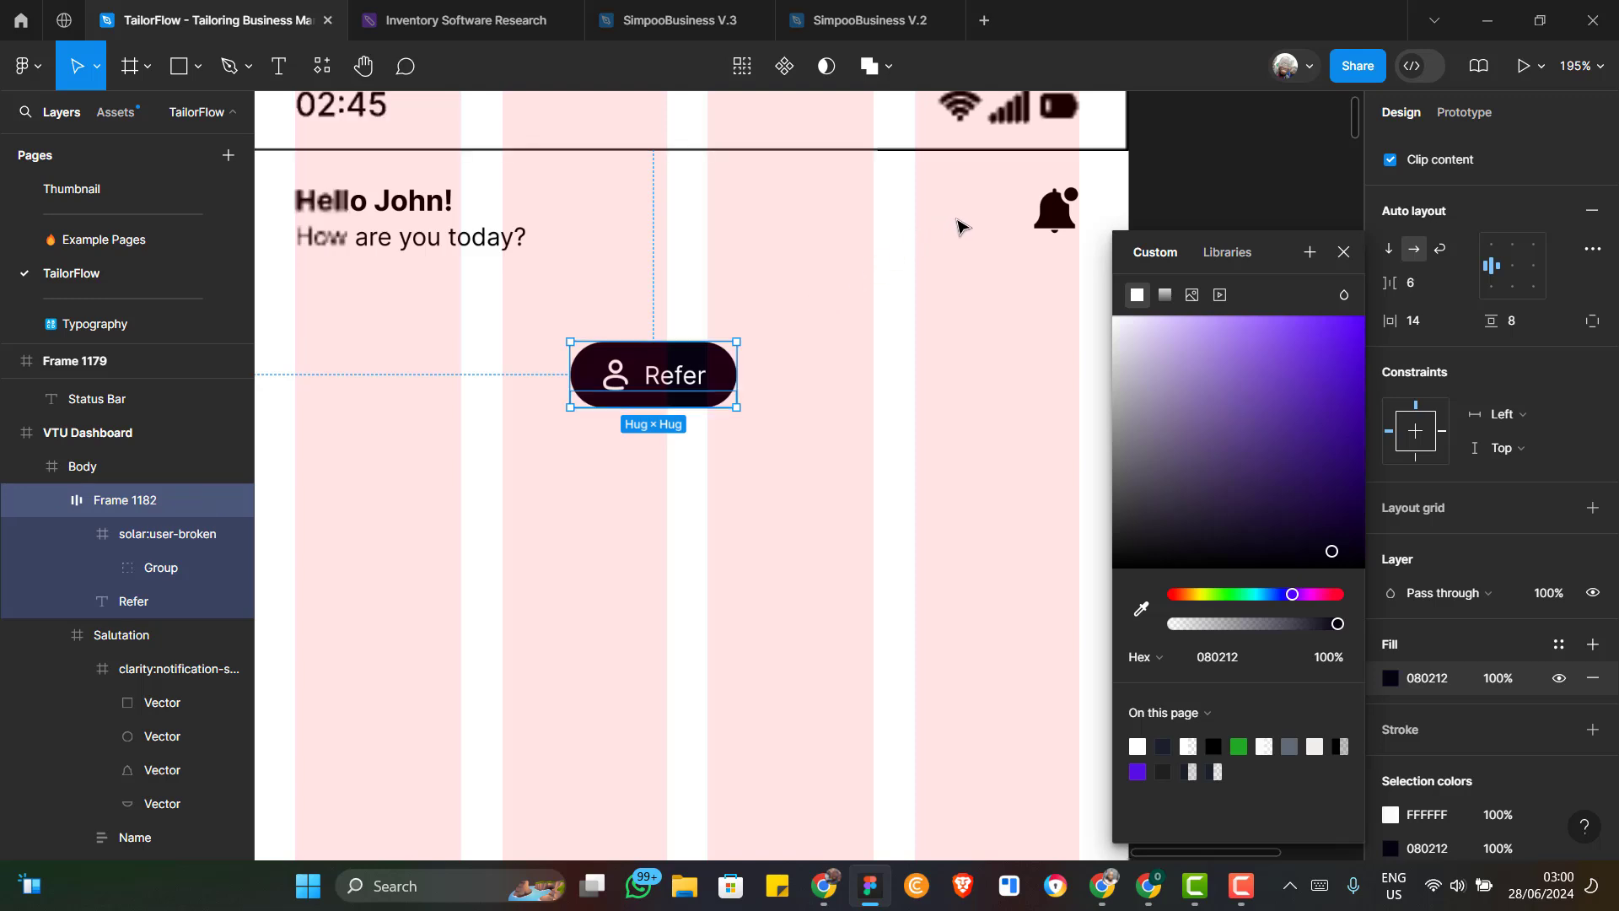
left_click_drag(956, 219, 958, 250)
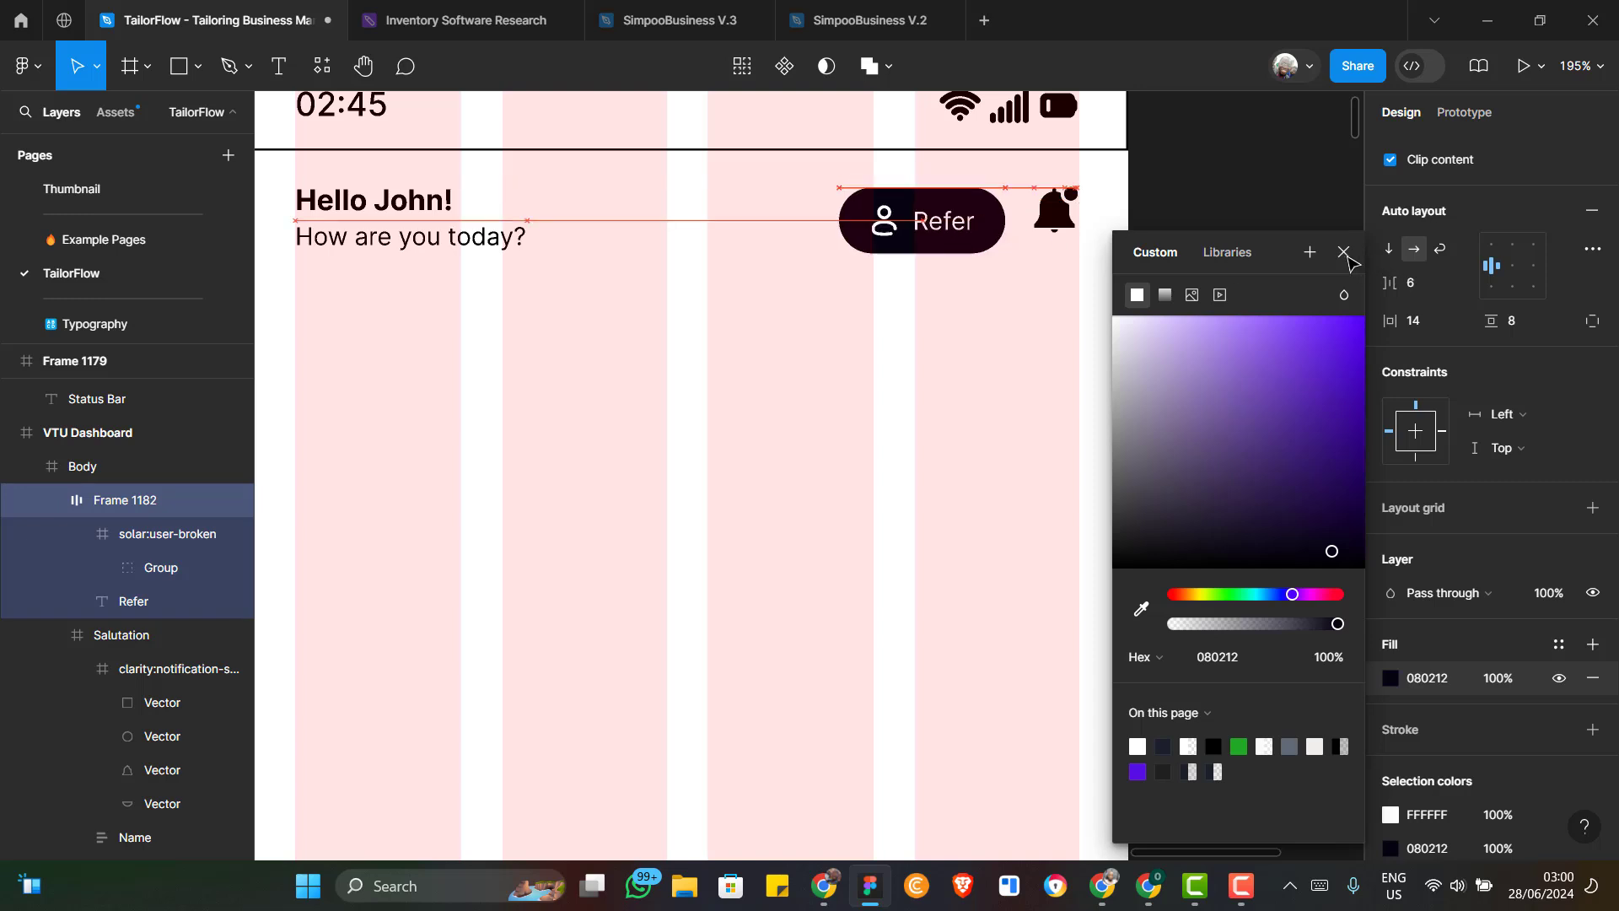
left_click(1344, 253)
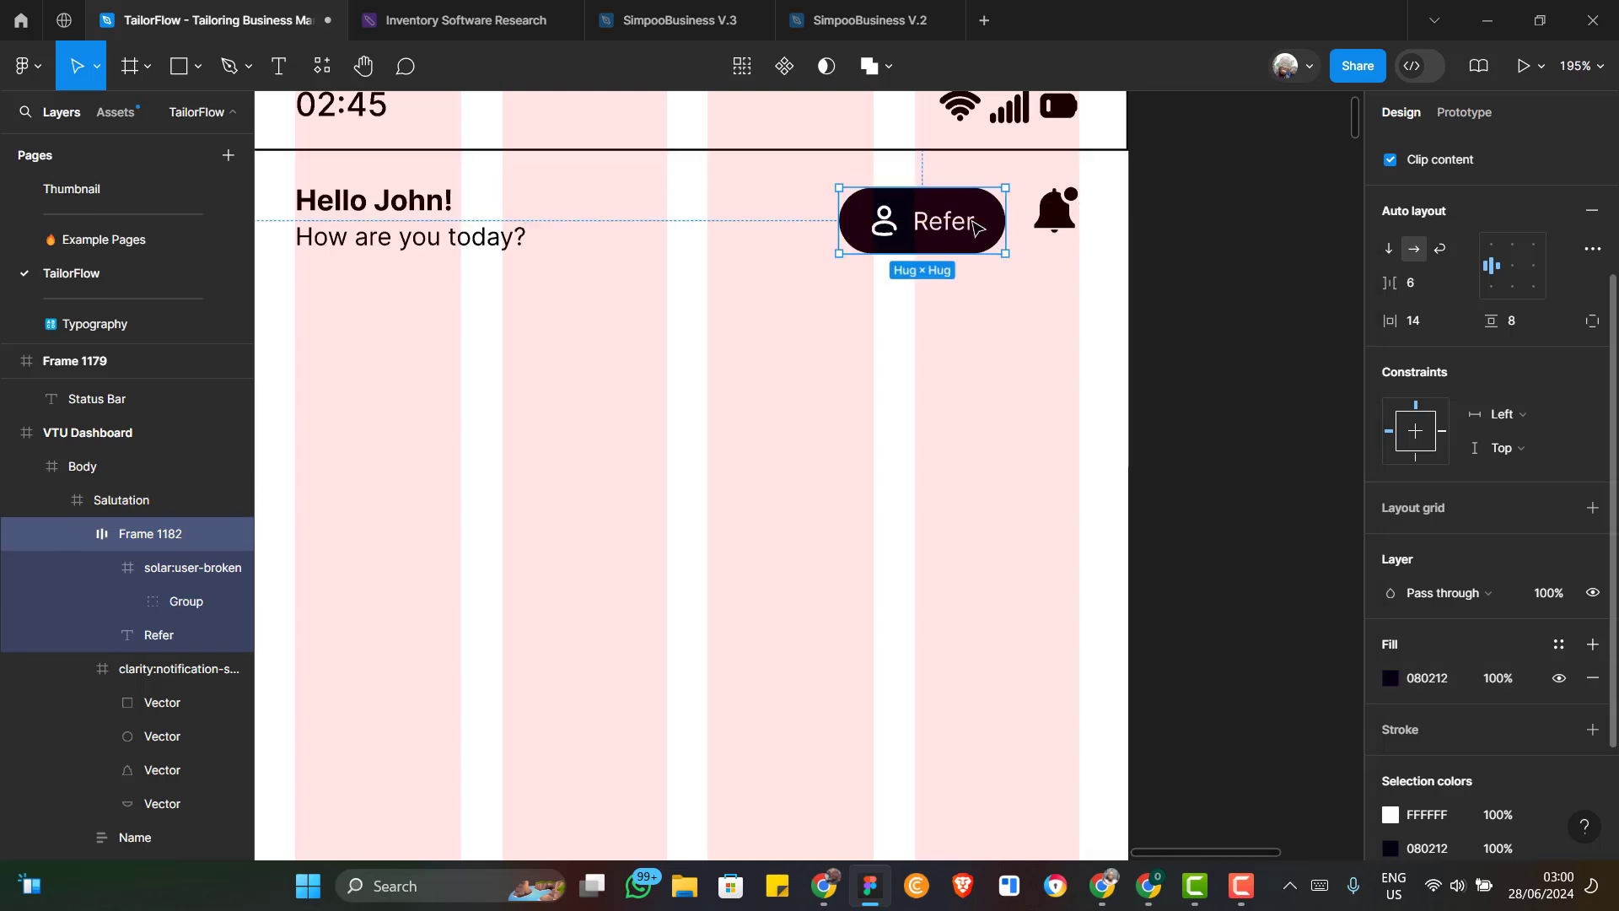
Wrap the Refer pill and notification bell in a horizontal auto layout with a spacing of 16
left_click(1059, 230, "shift")
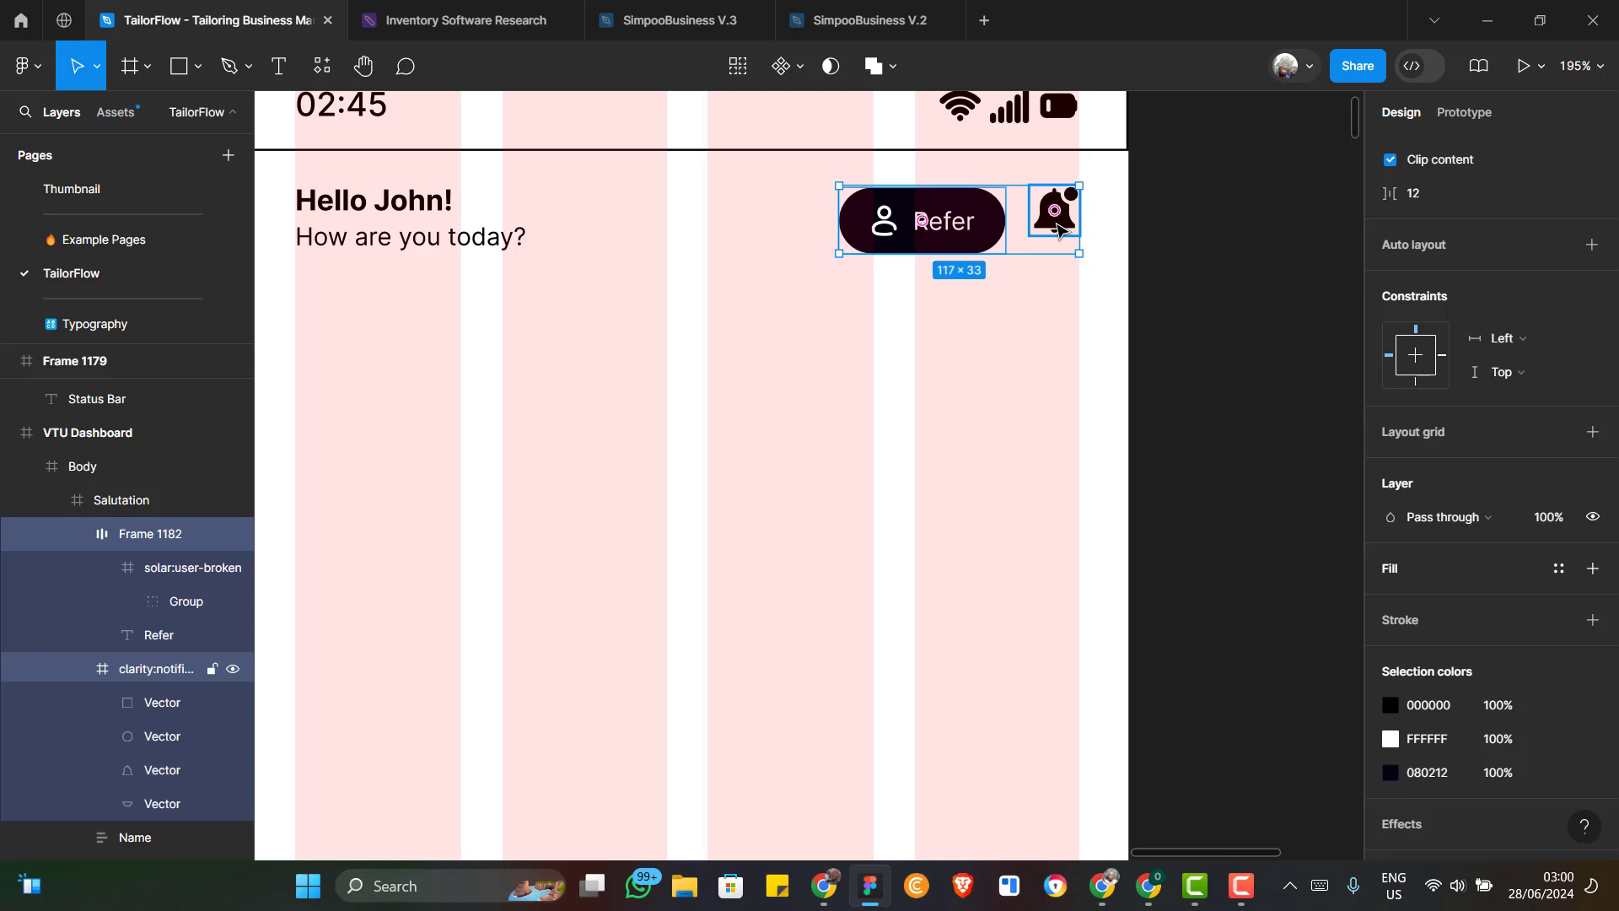
key("shift+a")
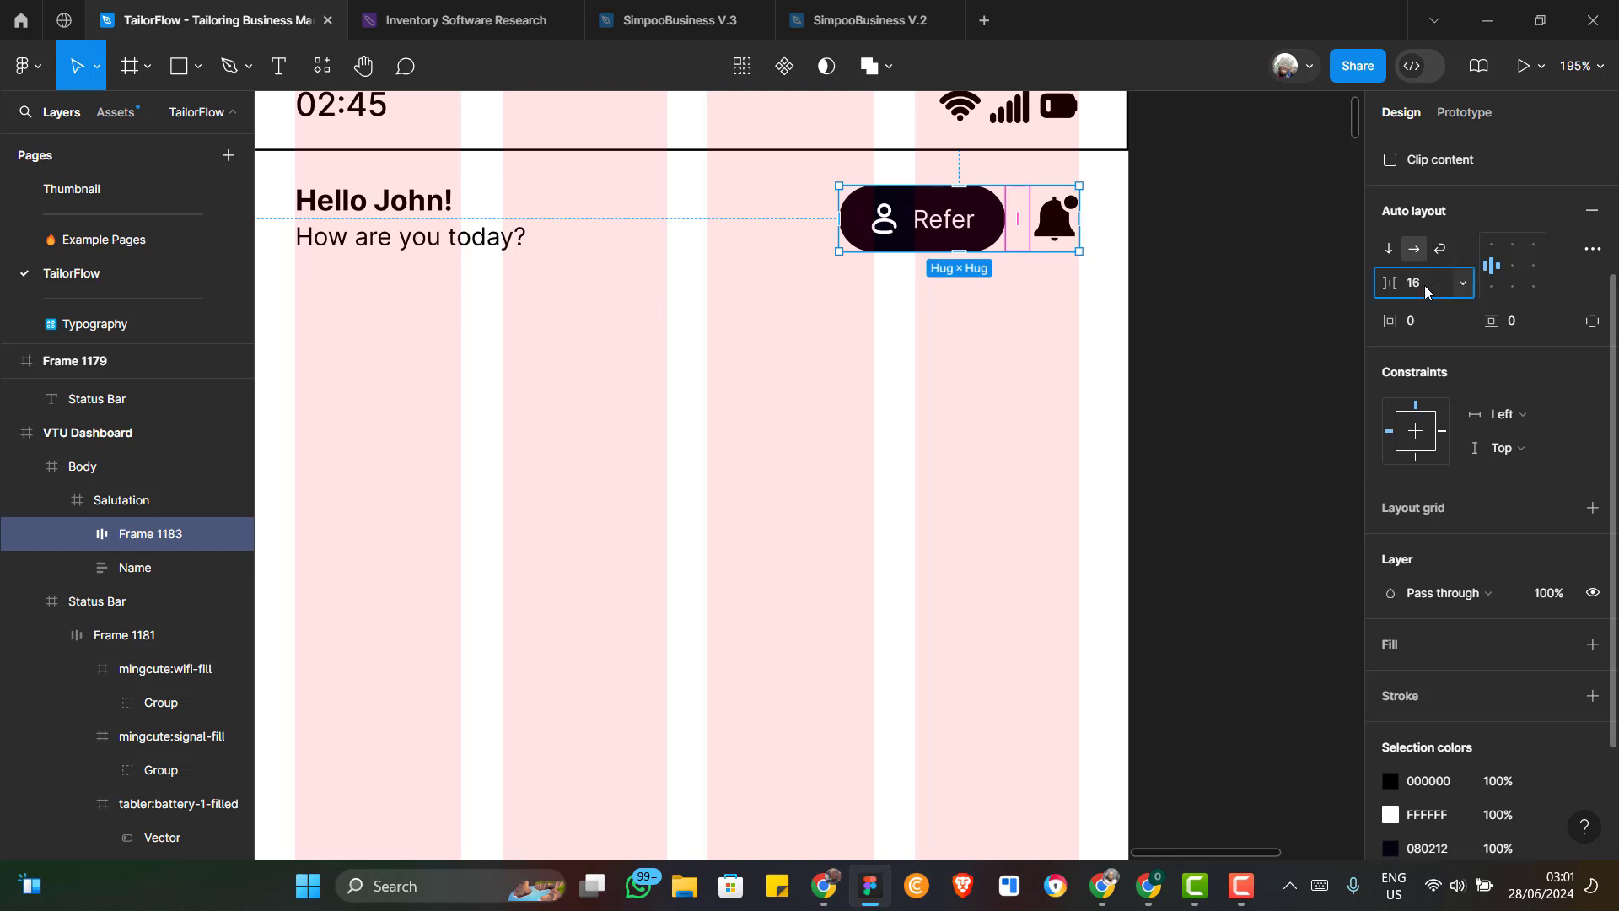
key("Return")
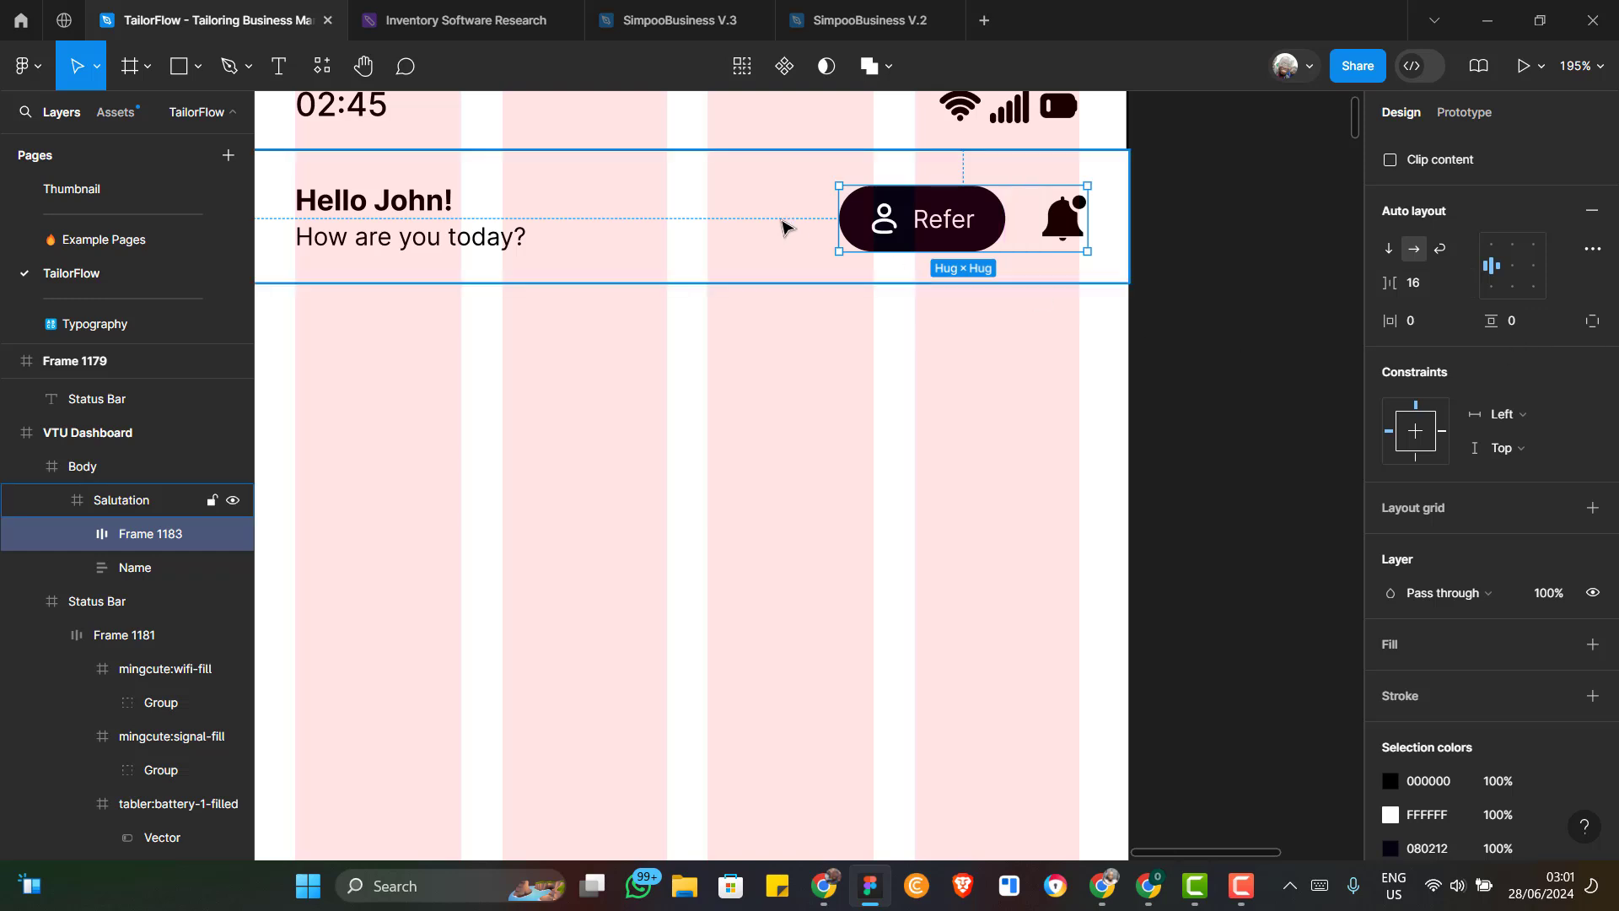
Nudge the pill and bell group left so the bell lines up with the outer edge of the last grid column
key("Left")
key("Left")
key("Left")
key("Left")
key("Left")
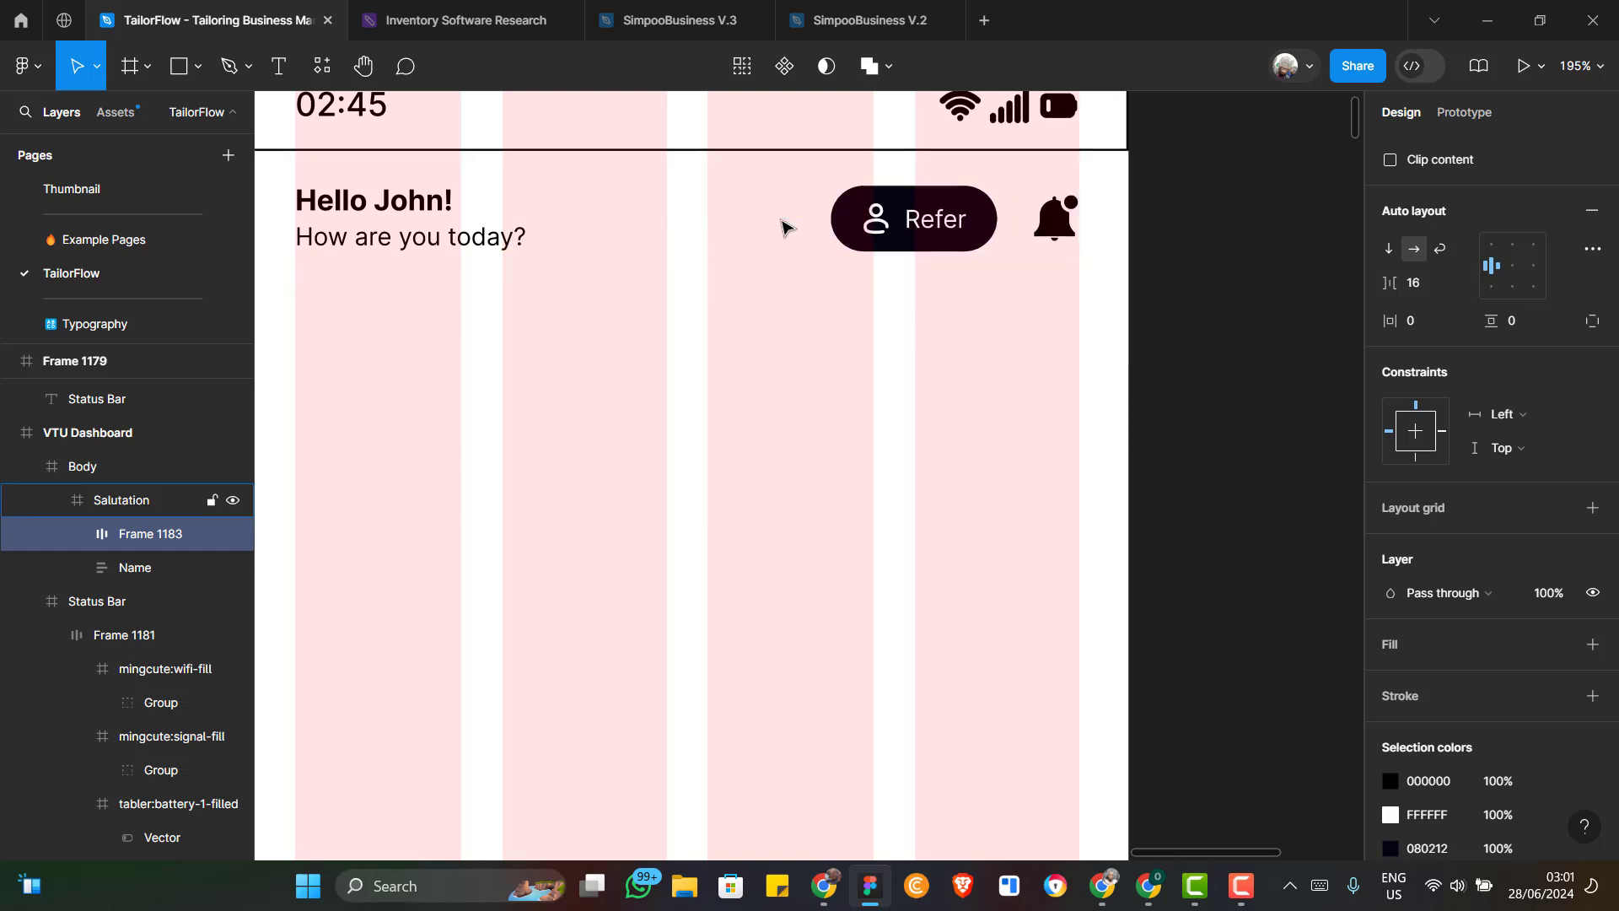
key("Right")
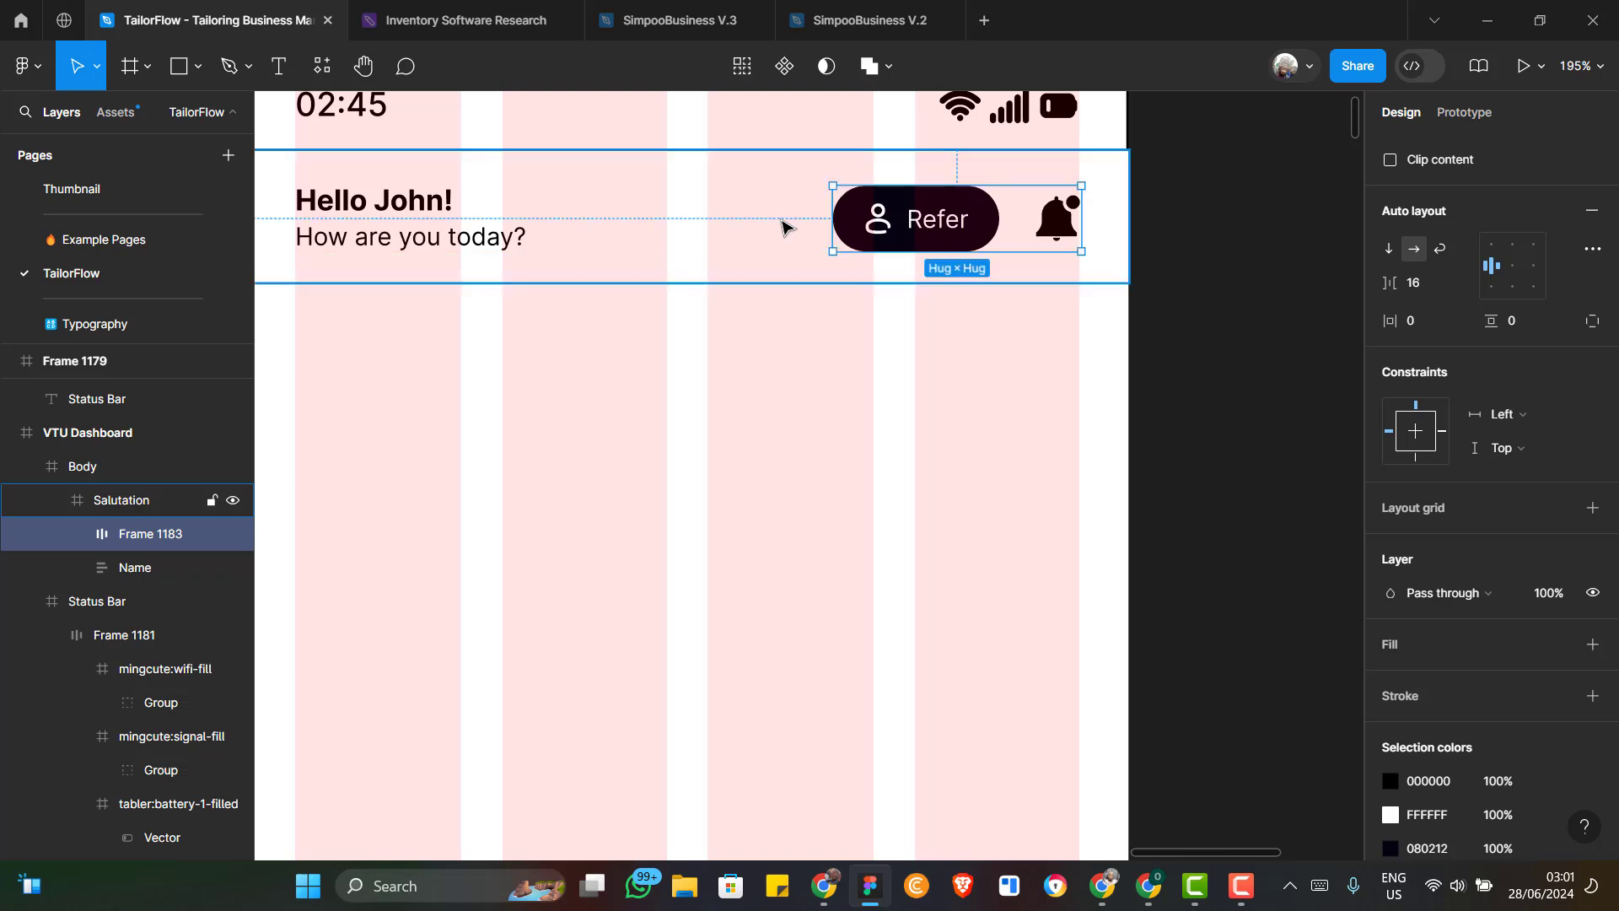
Duplicate the Salutation label in the outline frame, place the copy directly below it and change its text to "Balance"
scroll(839, 274, "down", 1)
scroll(839, 274, "down", 2)
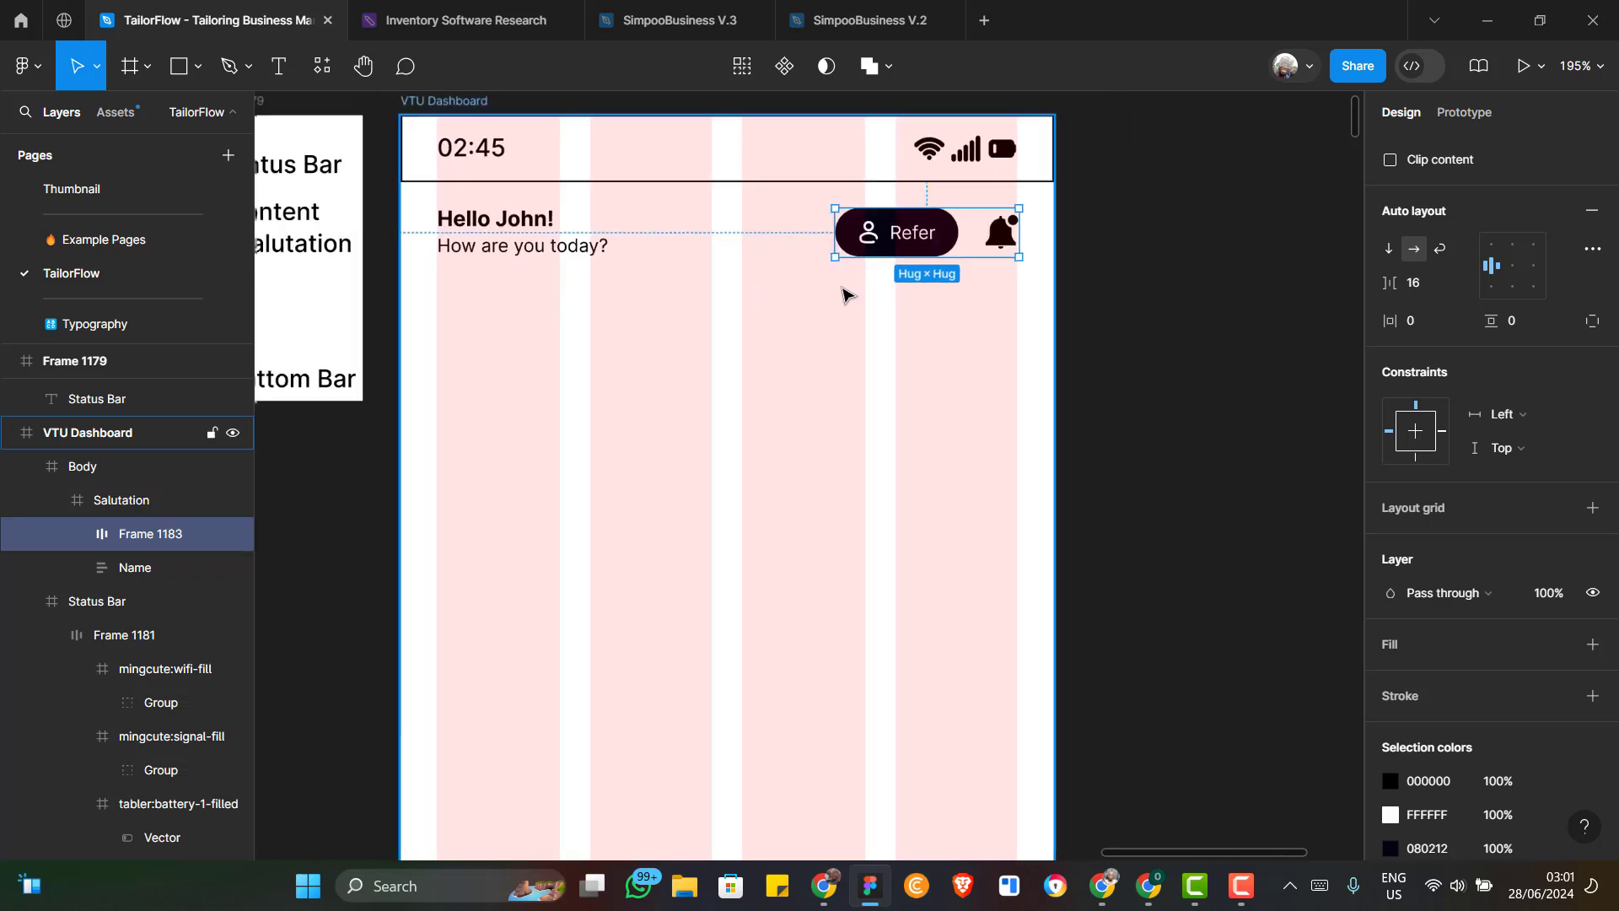
scroll(849, 296, "down", 2)
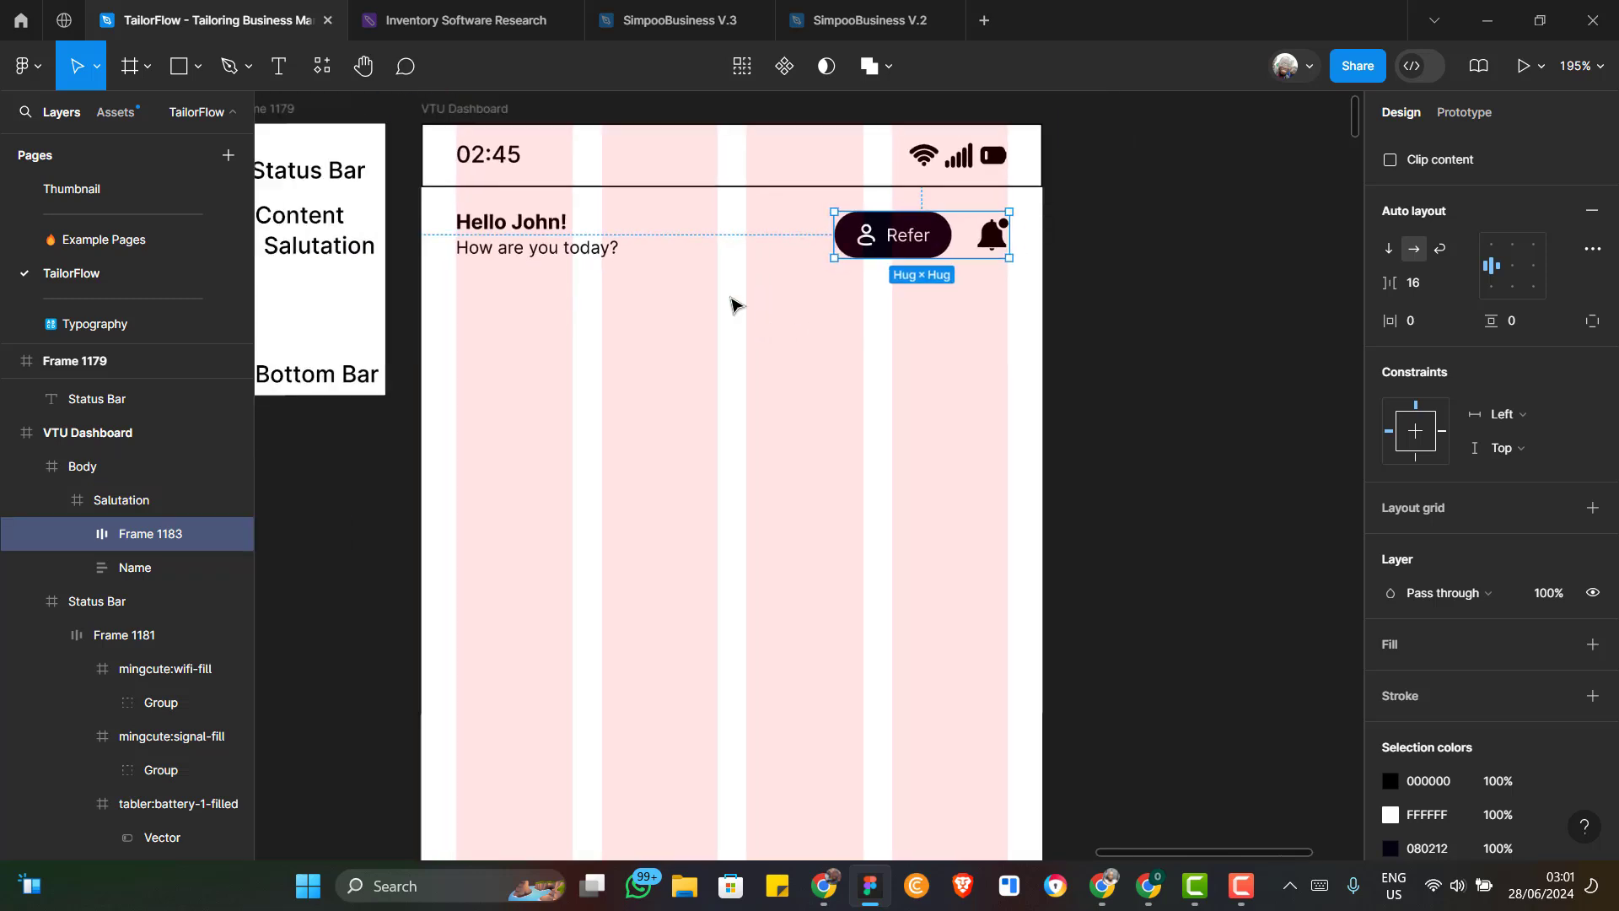
left_click(715, 252)
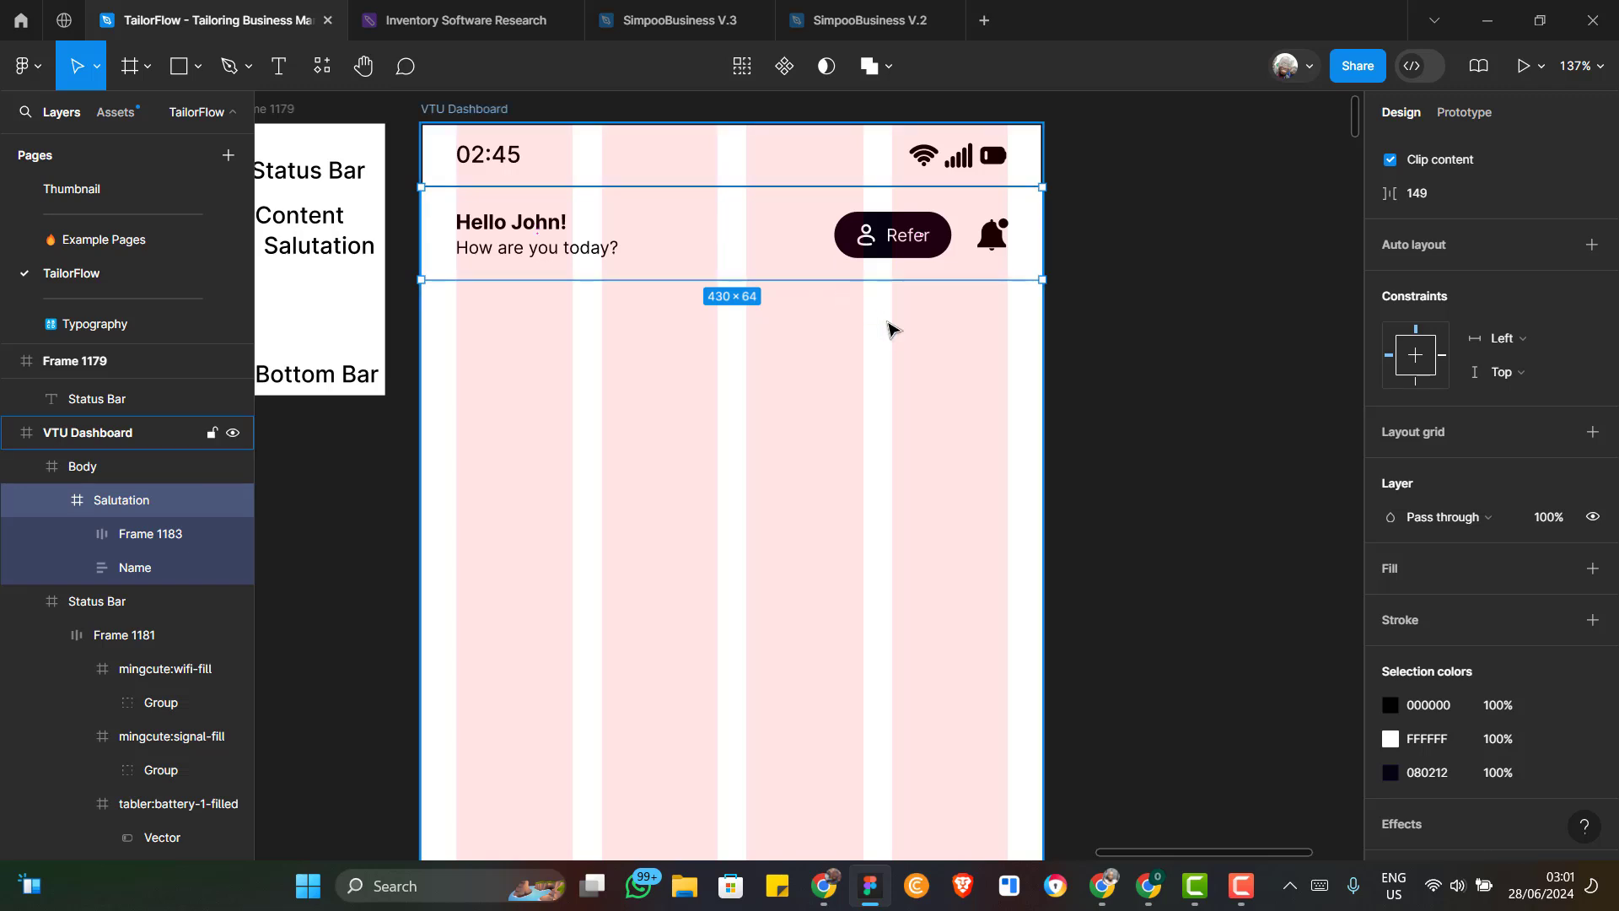
scroll(892, 329, "down", 1)
scroll(893, 329, "down", 1)
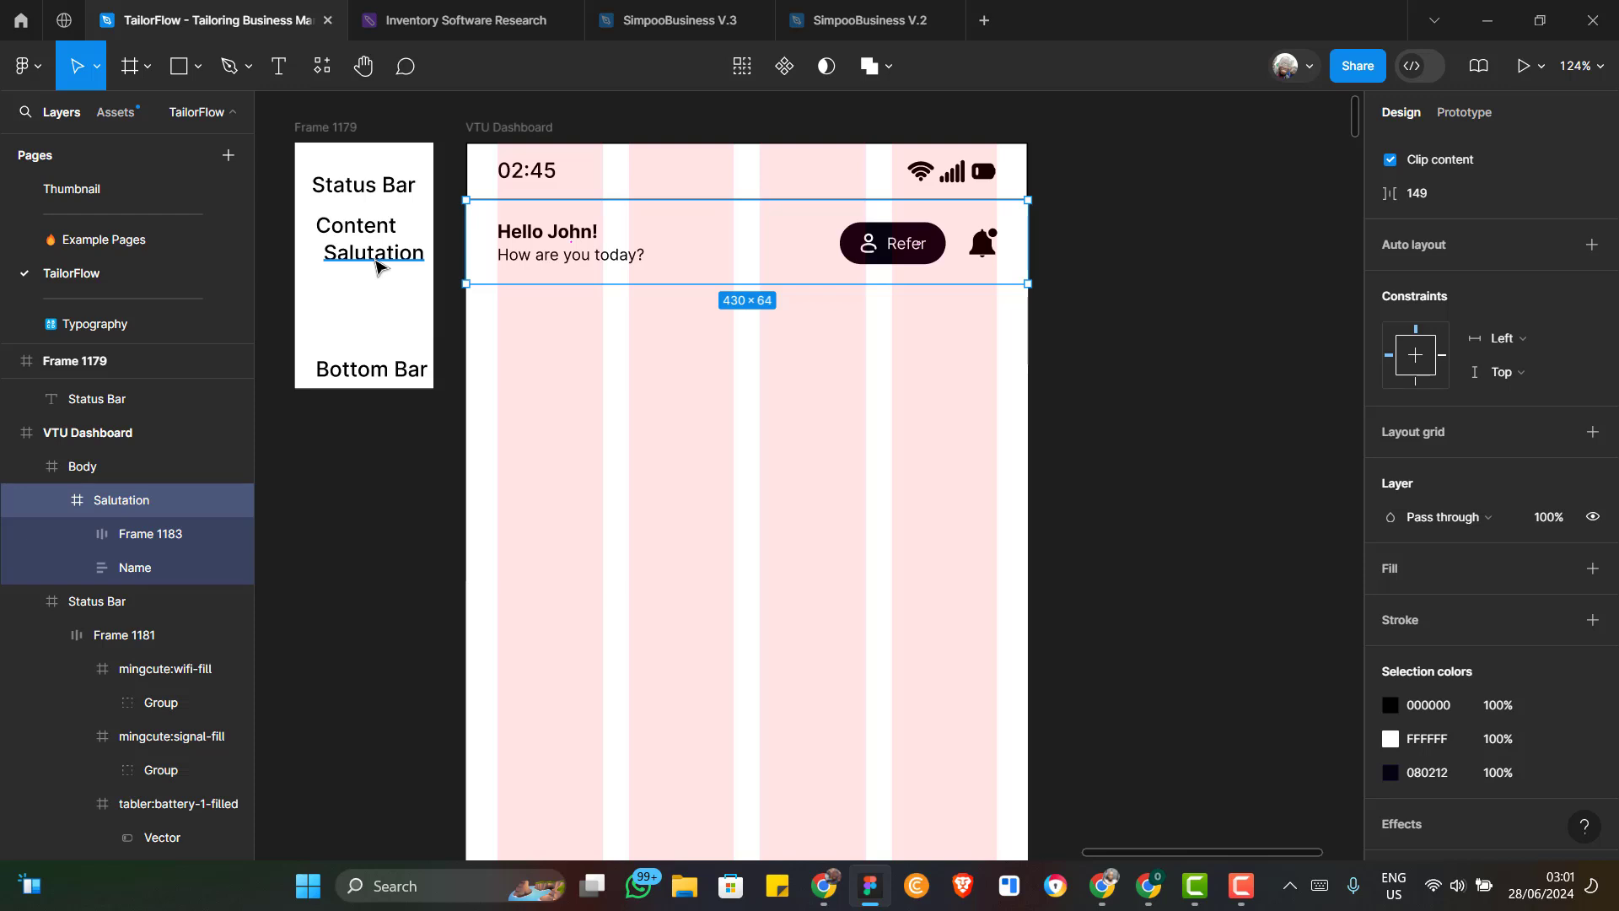
left_click(376, 266)
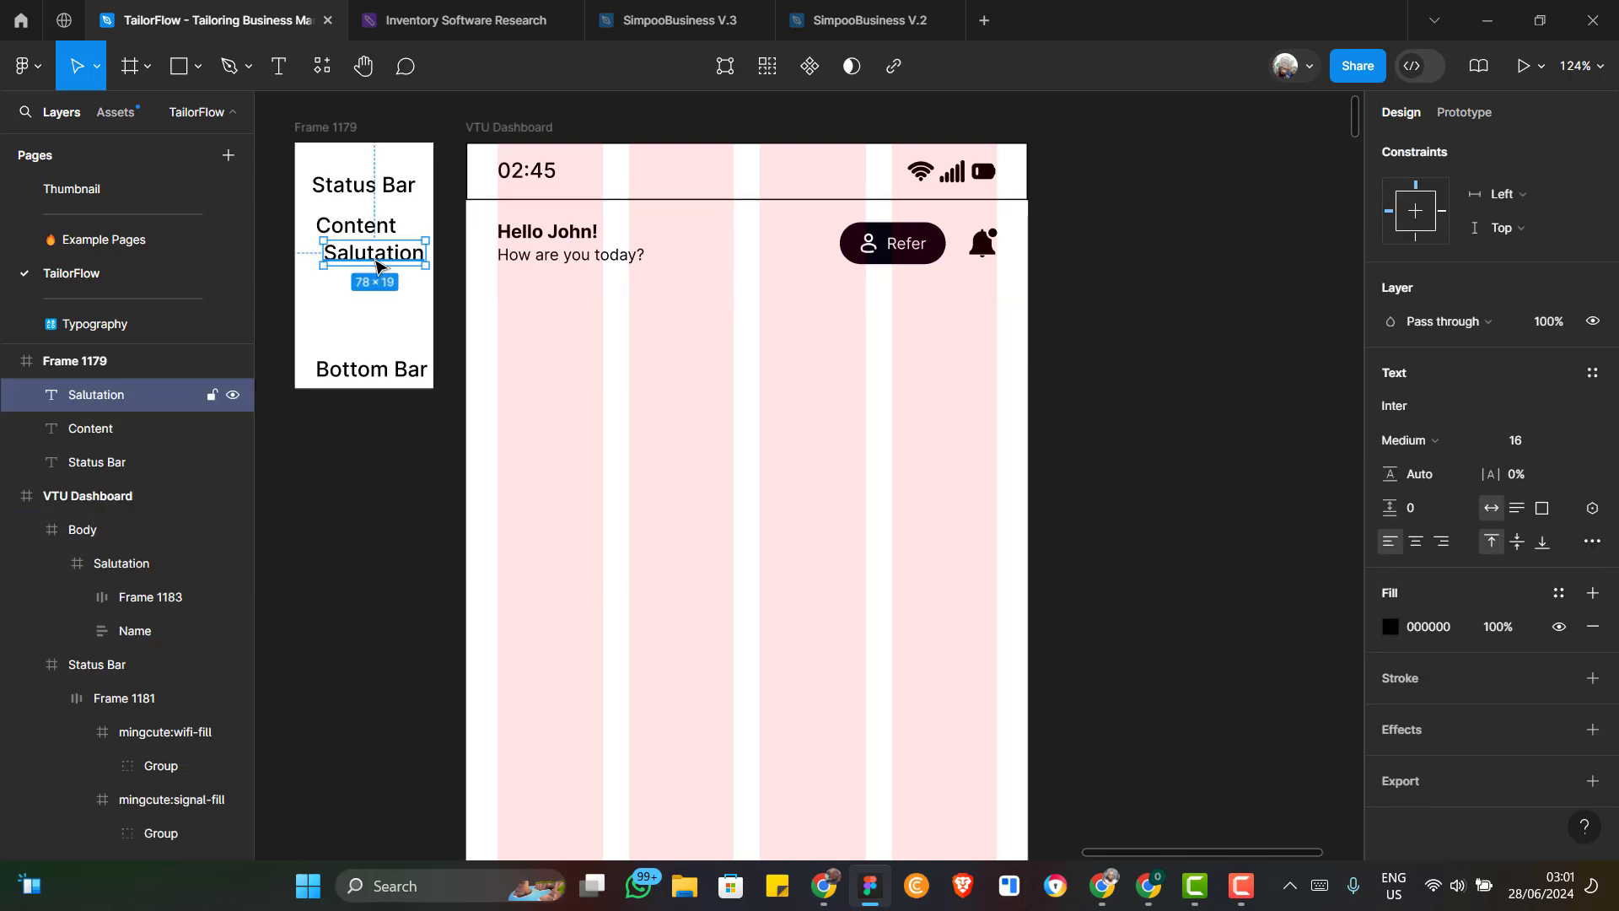
key("ctrl+d")
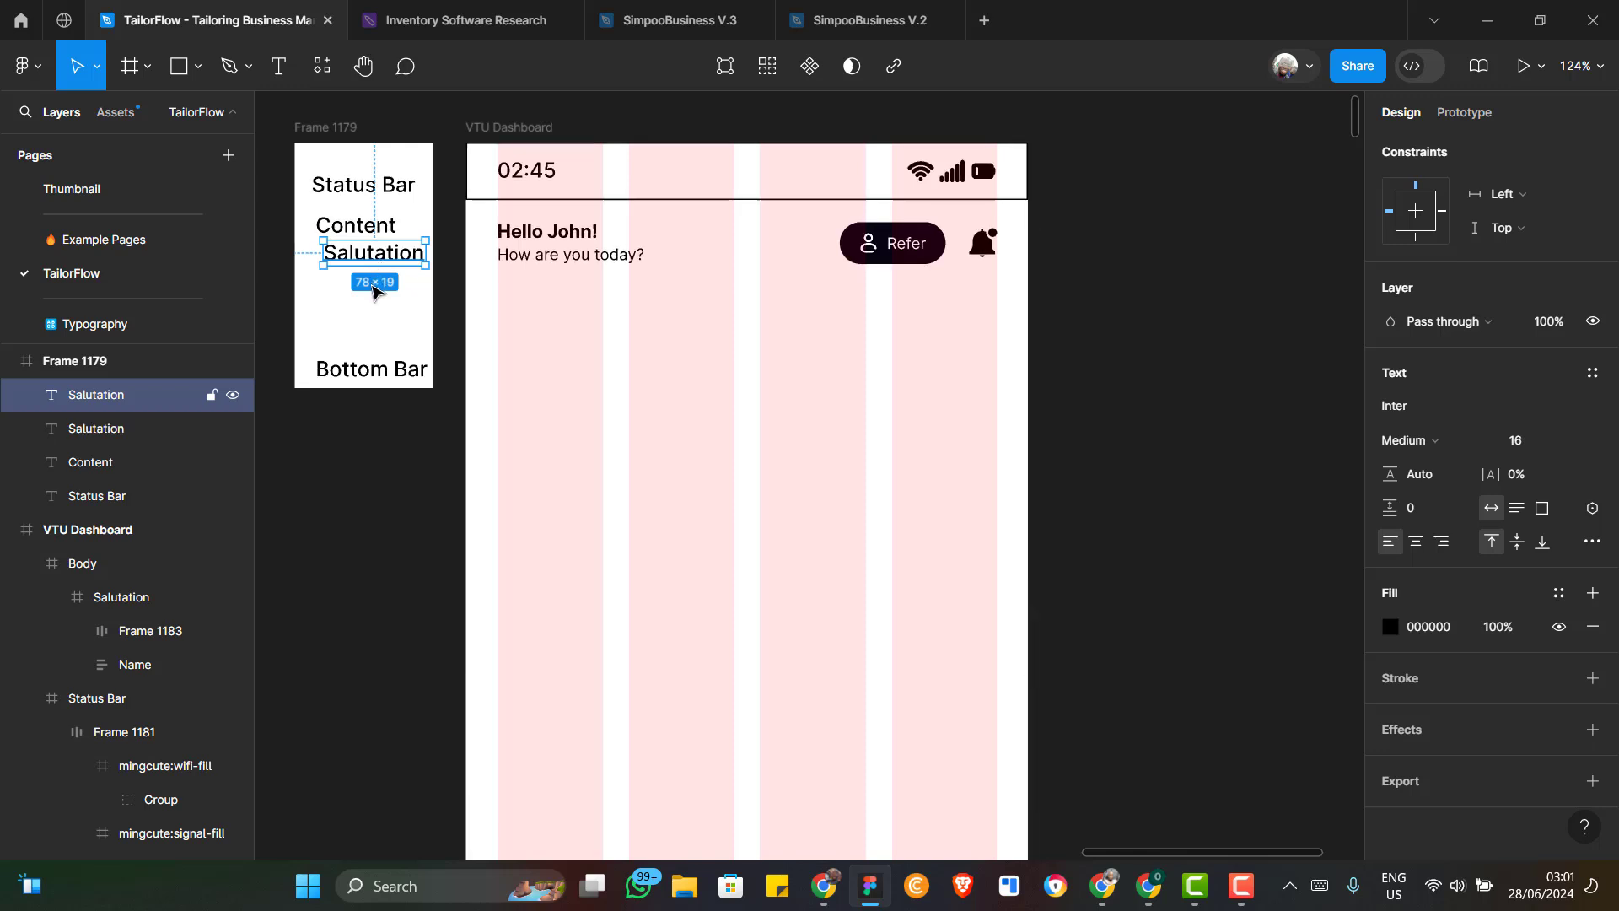
left_click_drag(377, 290, 380, 284)
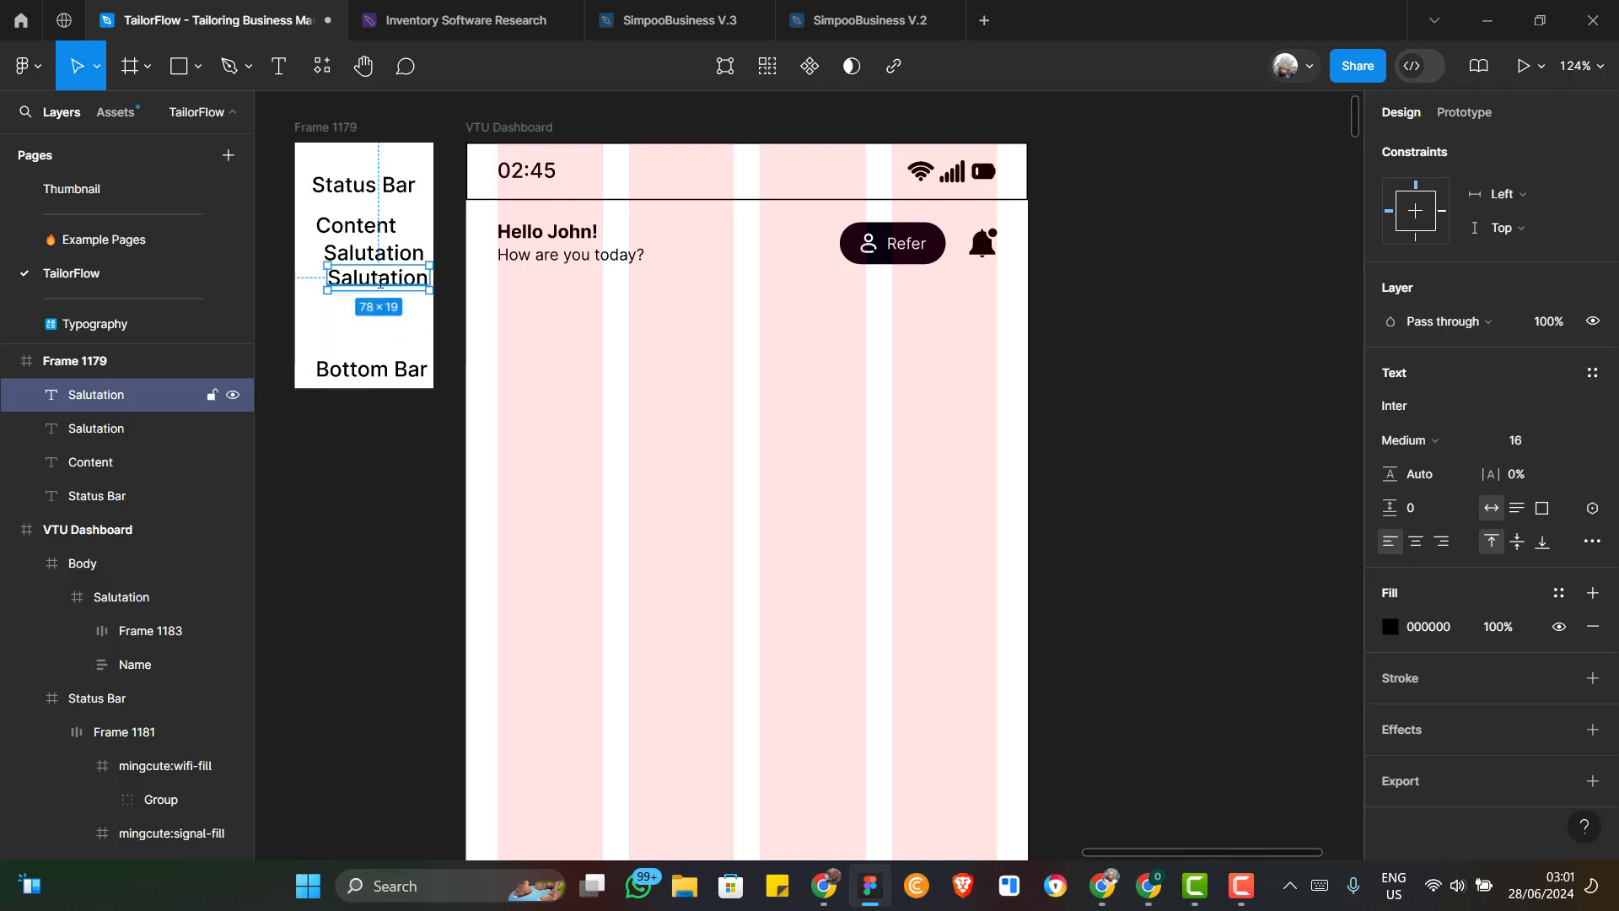
double_click(380, 284)
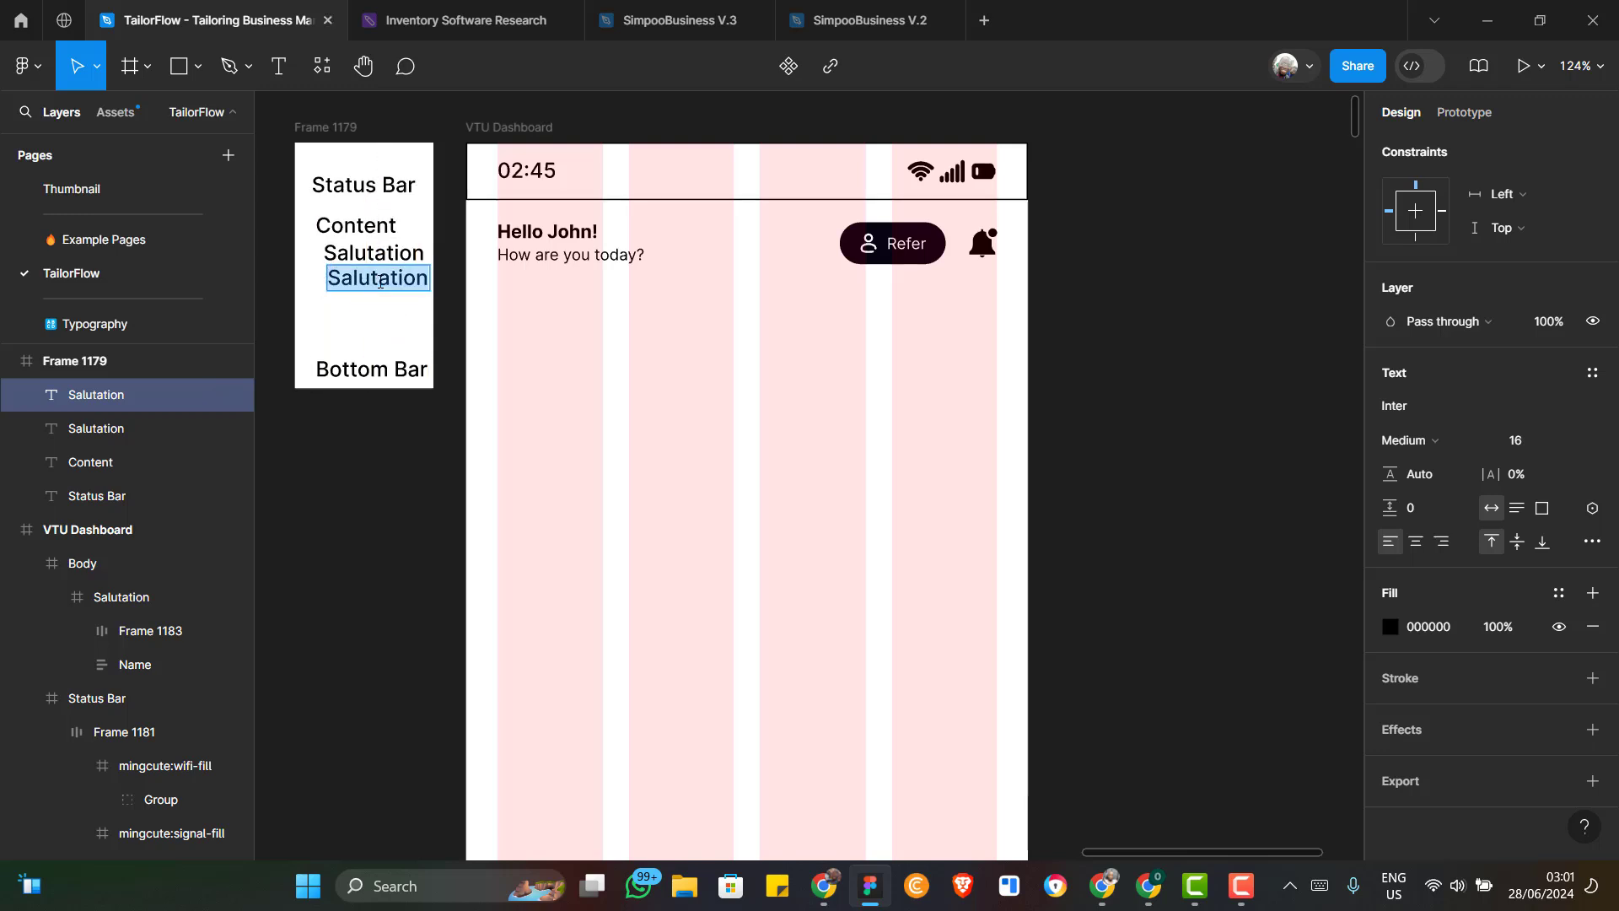
type("Balance")
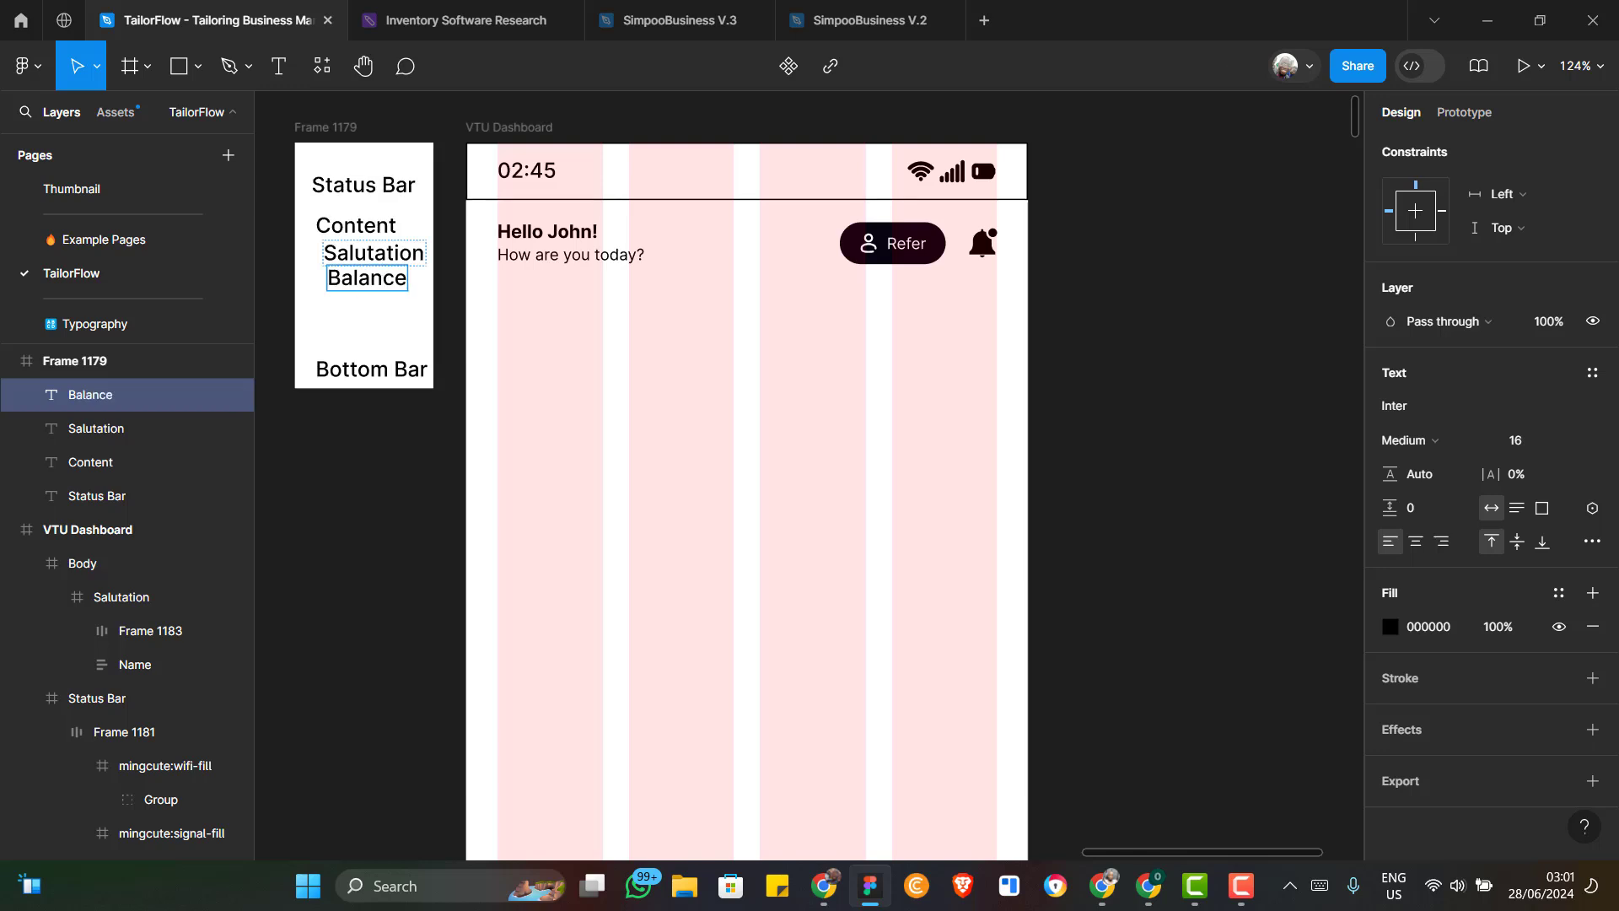
Draw a frame about 388 × 119 in the Body below the Salutation section, starting at the first grid column
key("alt+Tab")
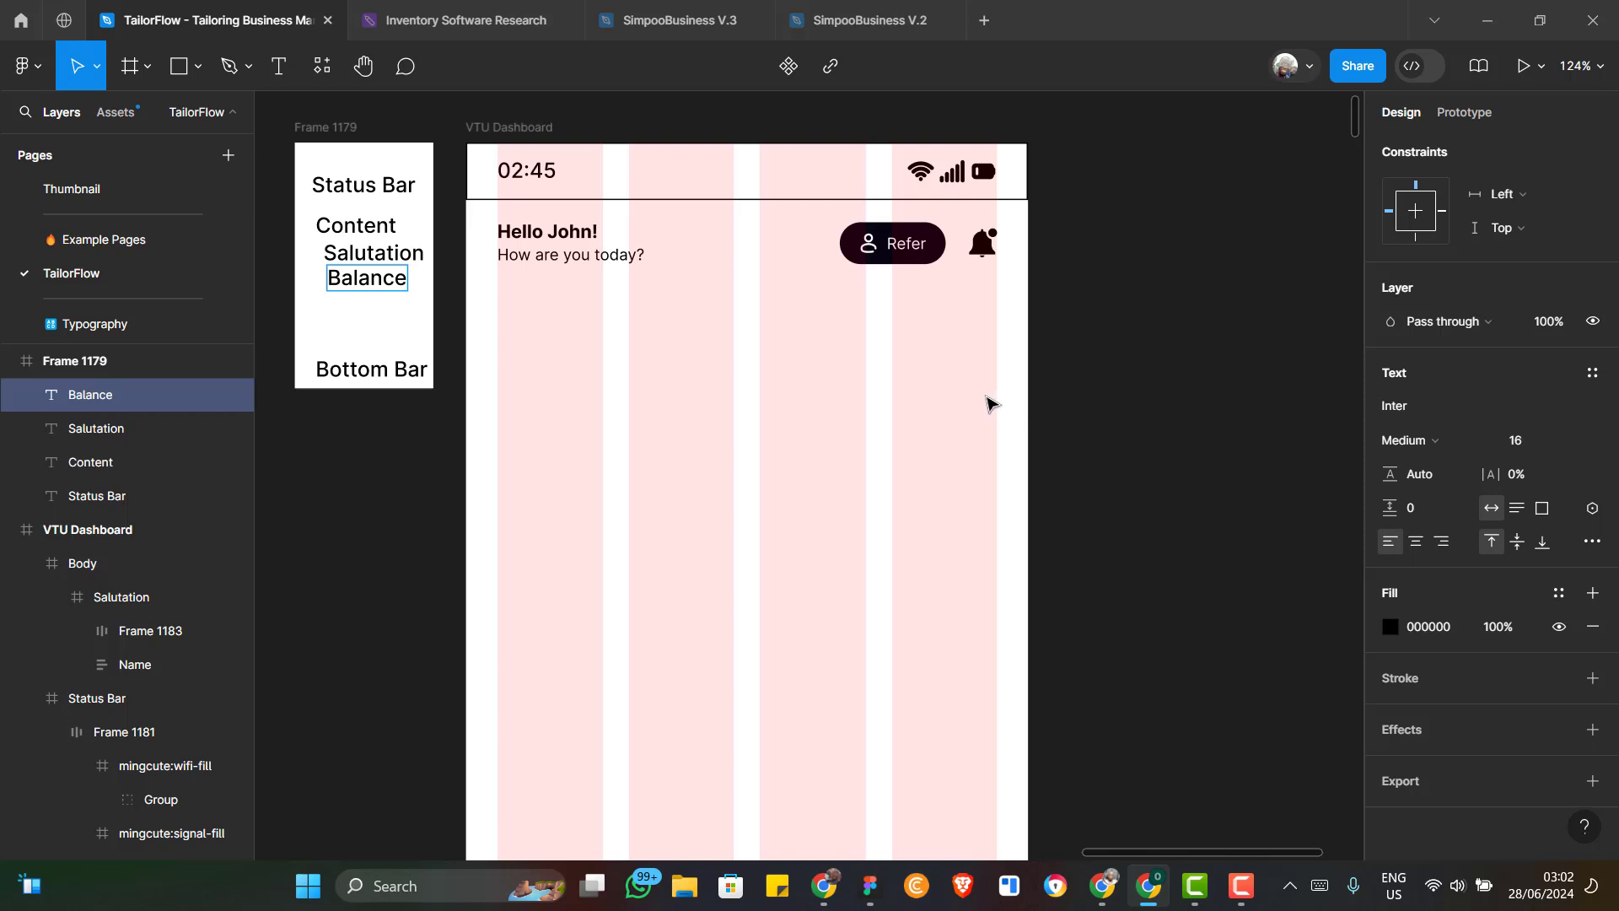
scroll(611, 397, "down", 3)
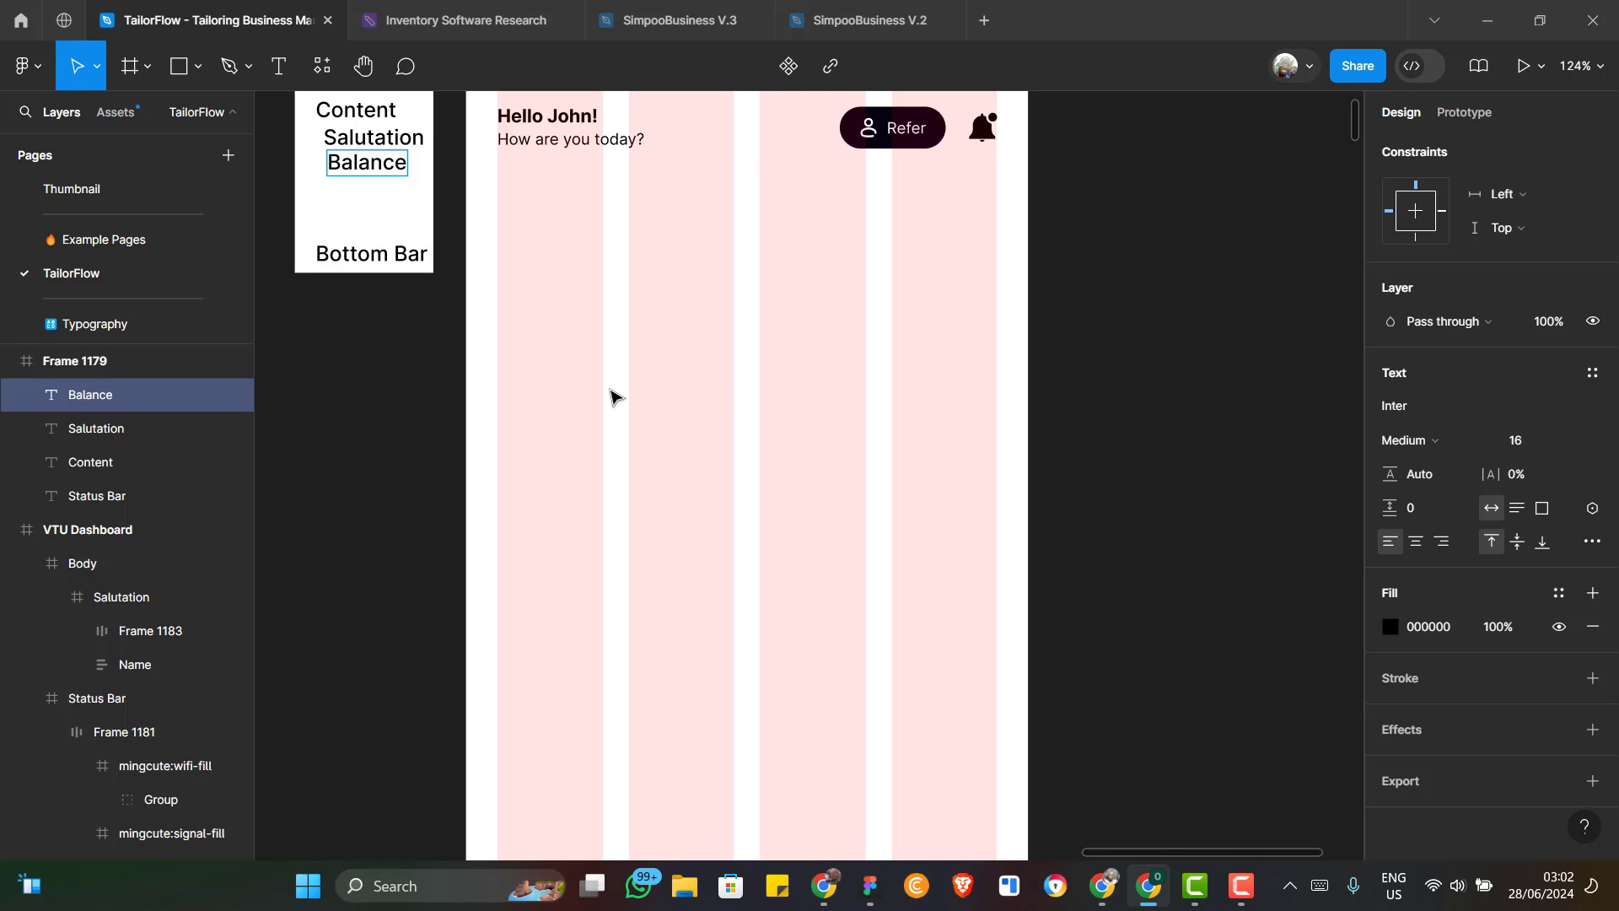
left_click(127, 73)
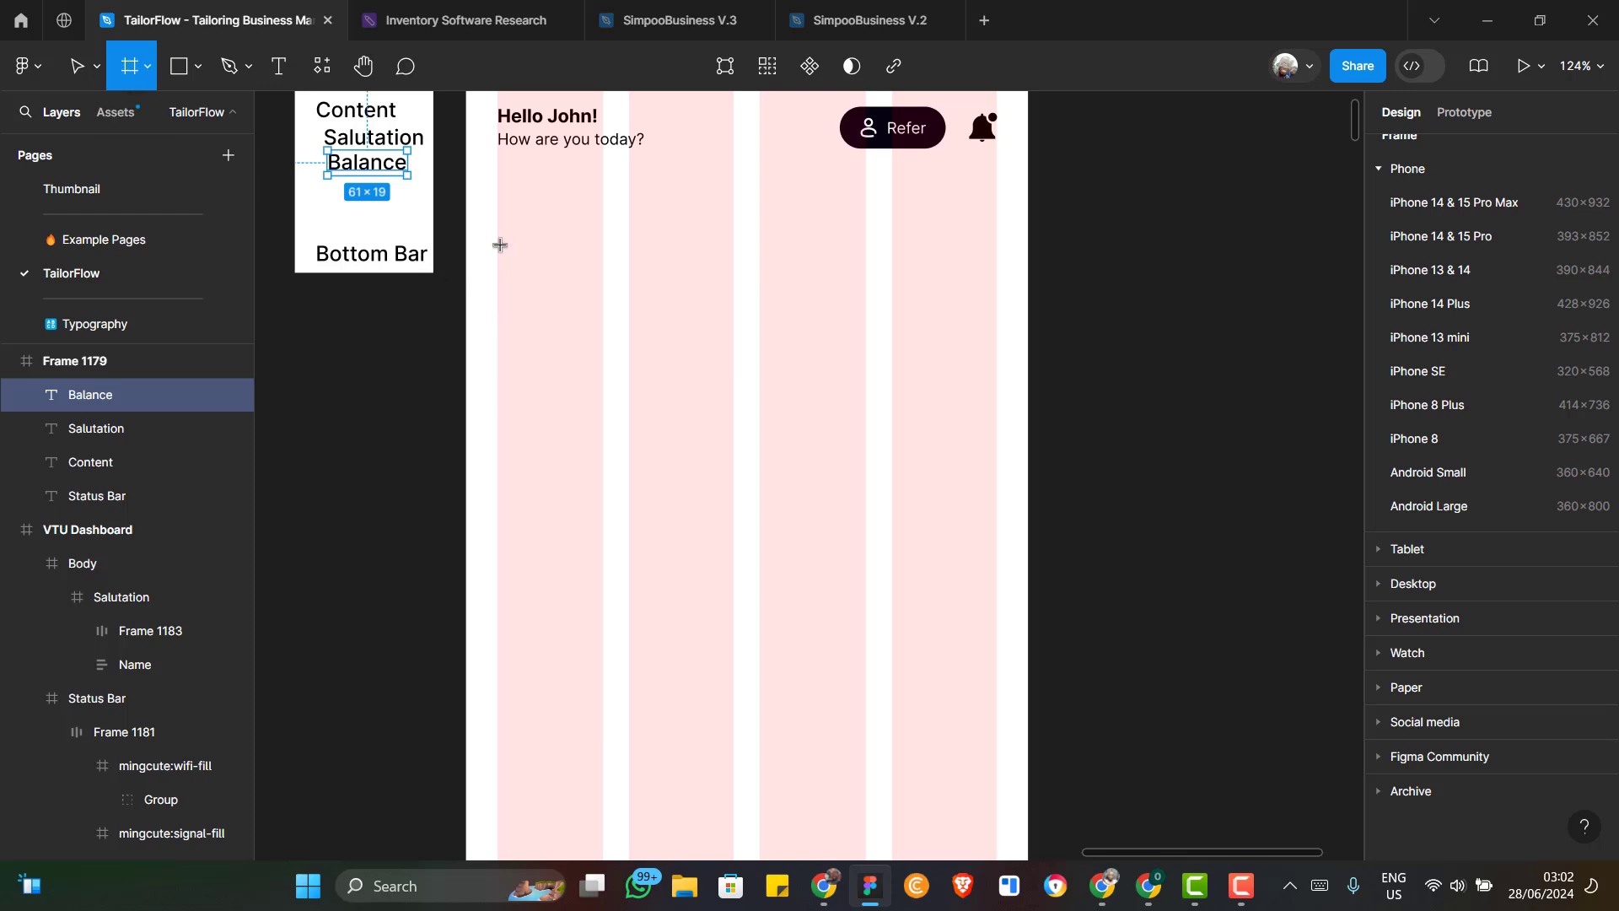
mouse_move(521, 310)
left_mouse_down()
mouse_move(560, 391)
mouse_move(607, 408)
mouse_move(762, 419)
mouse_move(1005, 401)
left_mouse_up()
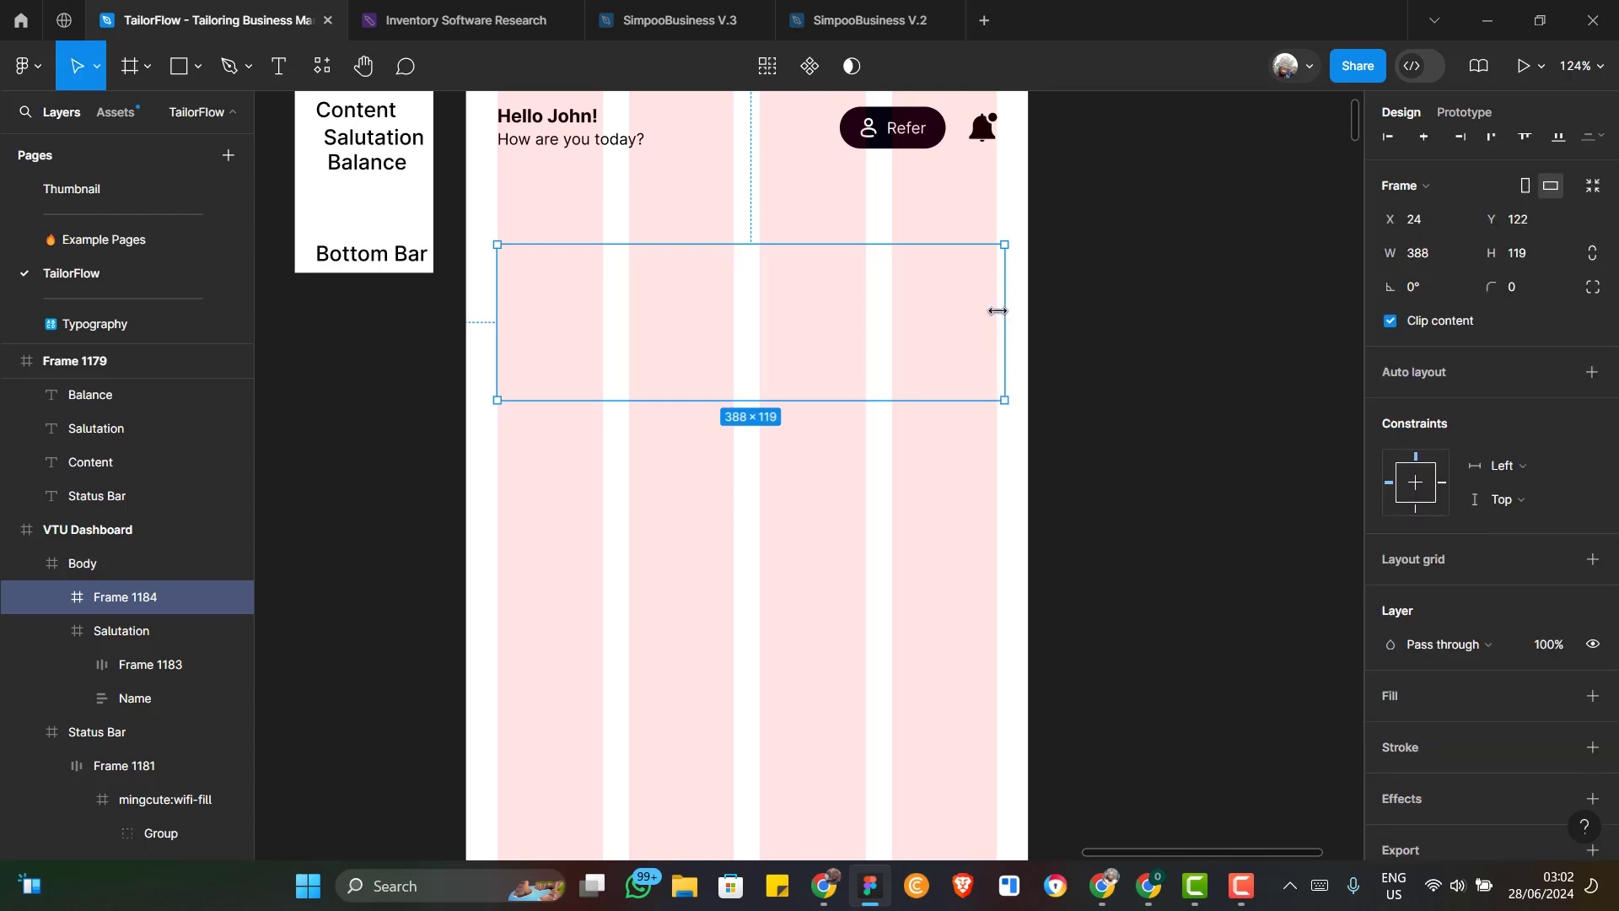
left_click_drag(998, 311, 1004, 313)
scroll(723, 358, "up", 1)
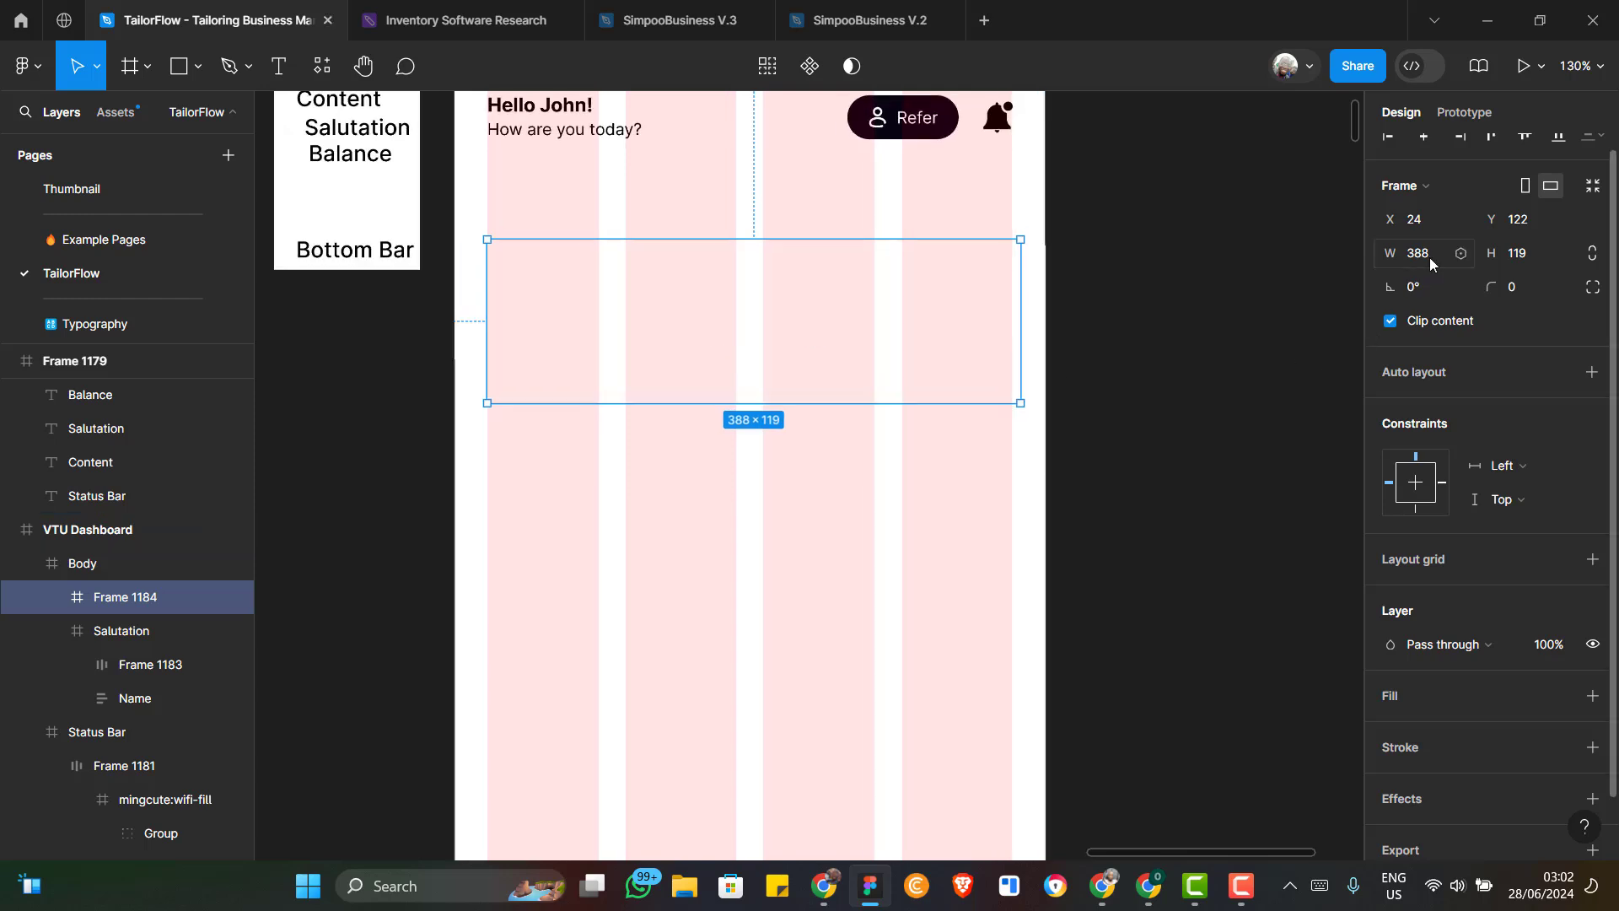
Set the new frame below the Salutation section to 327 wide and 167 high
left_click(1430, 257)
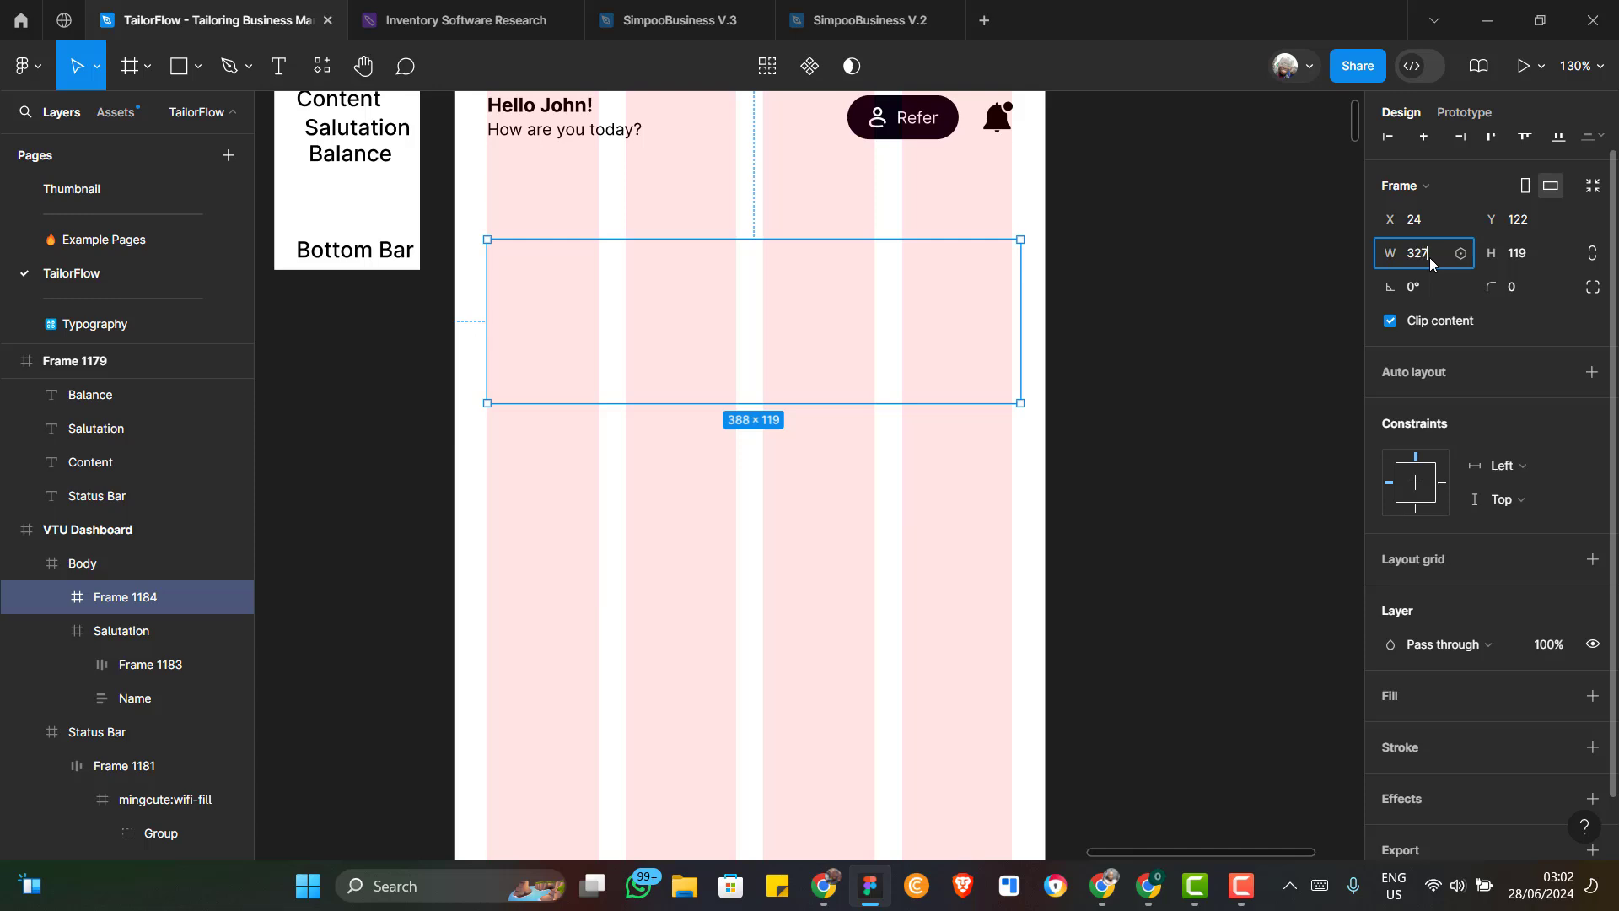
key("Tab")
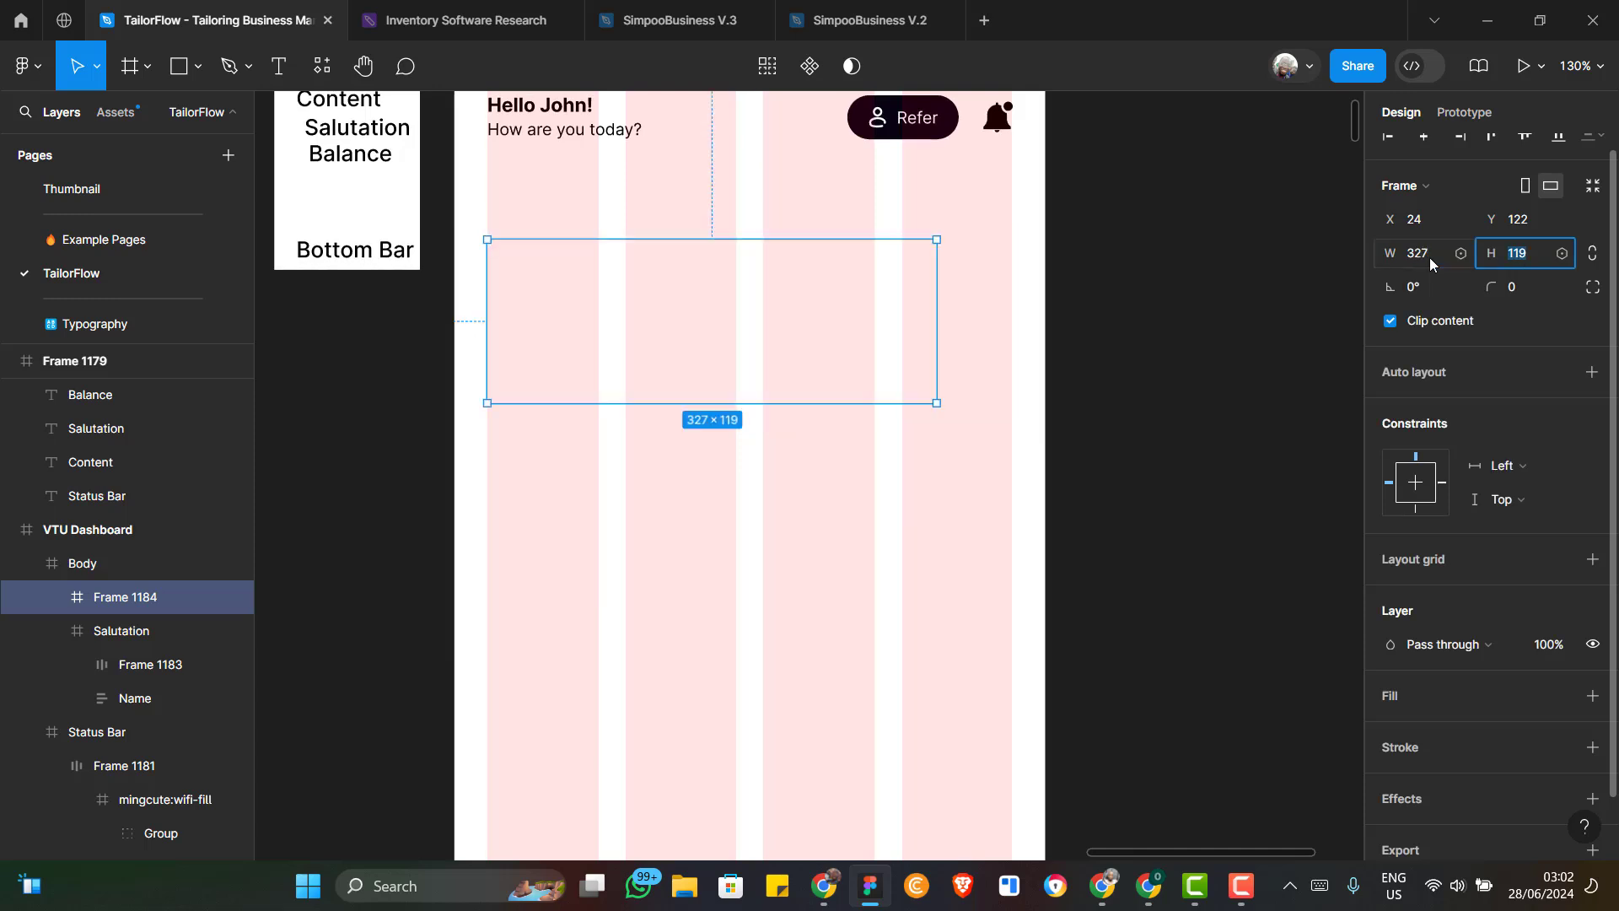
type("167")
key("Return")
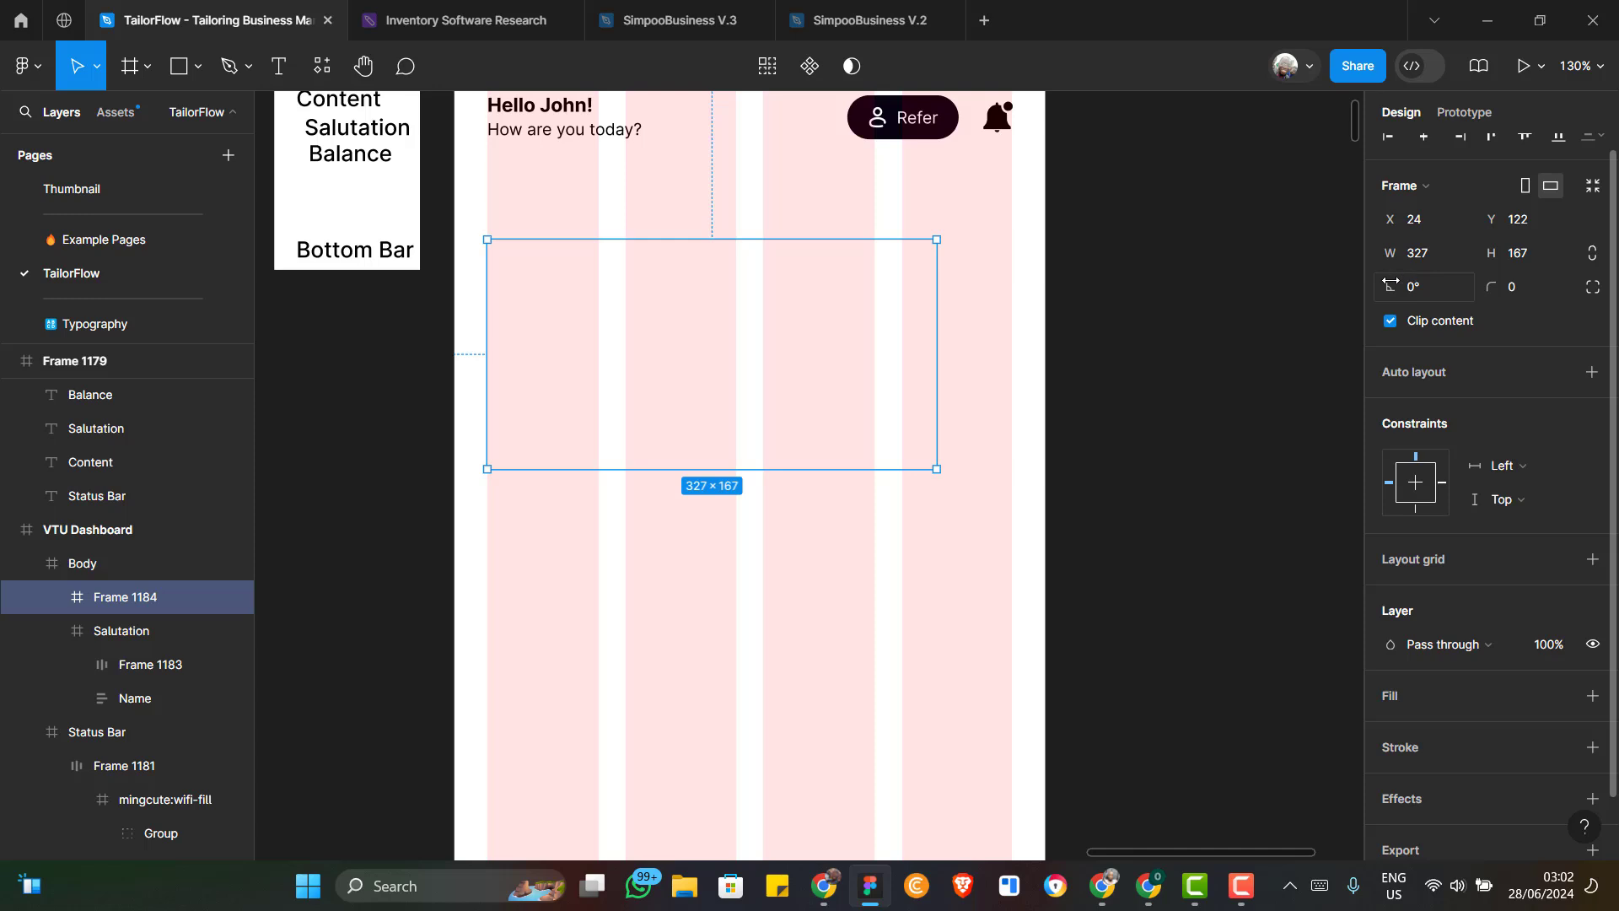
Widen the frame below the Salutation section to 379, out towards the outer edge of the last grid column
scroll(590, 451, "up", 3)
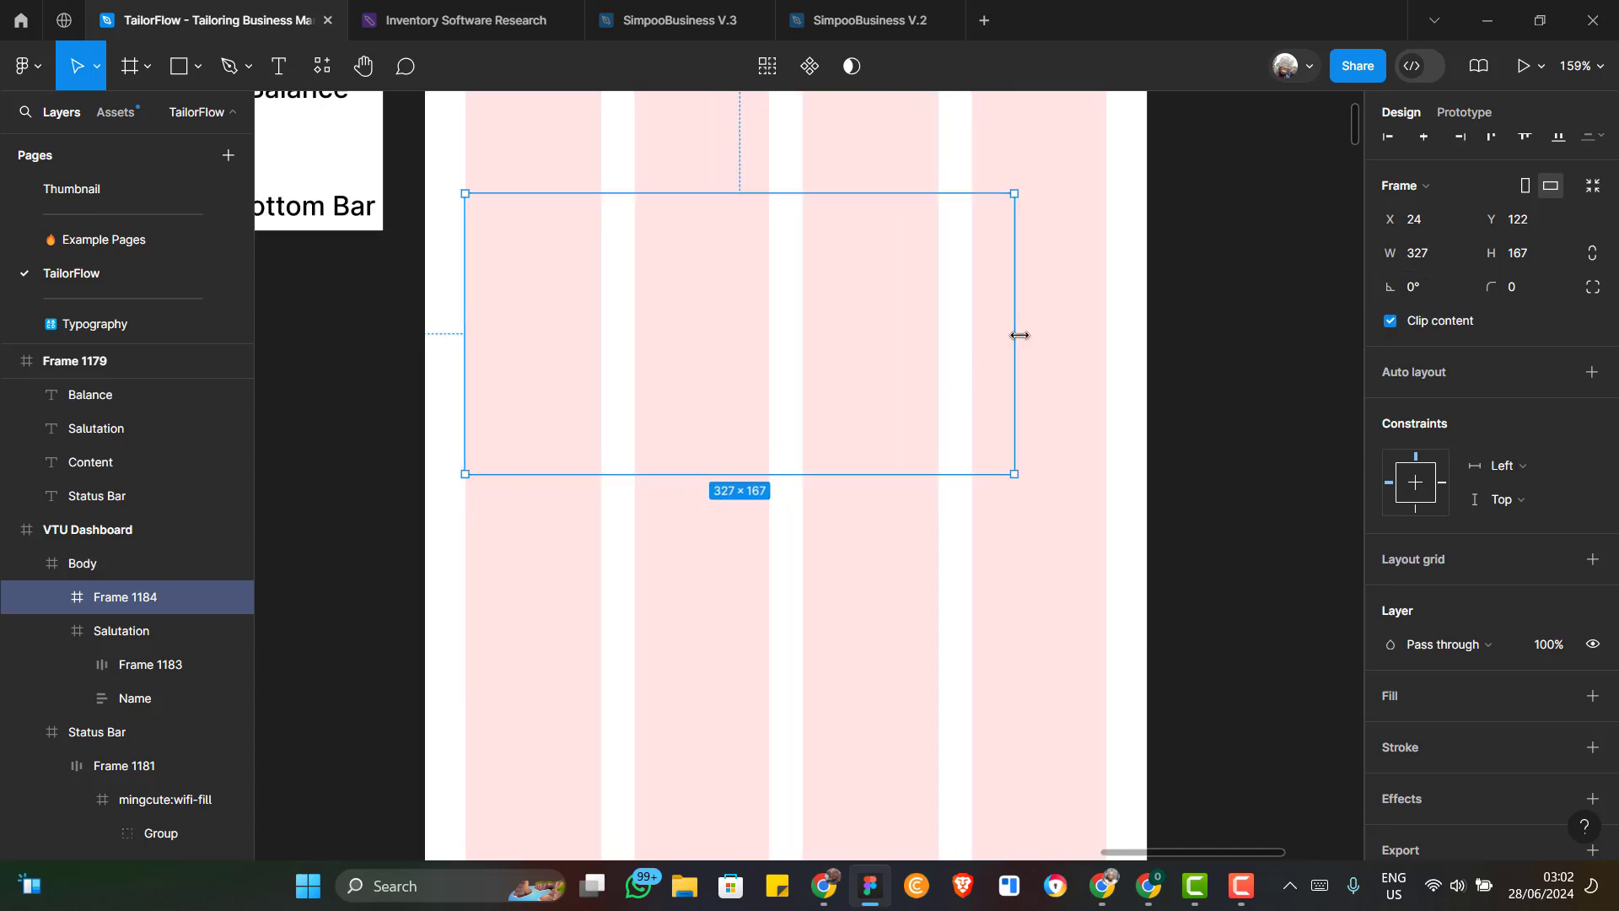
left_click_drag(1049, 329, 1098, 324)
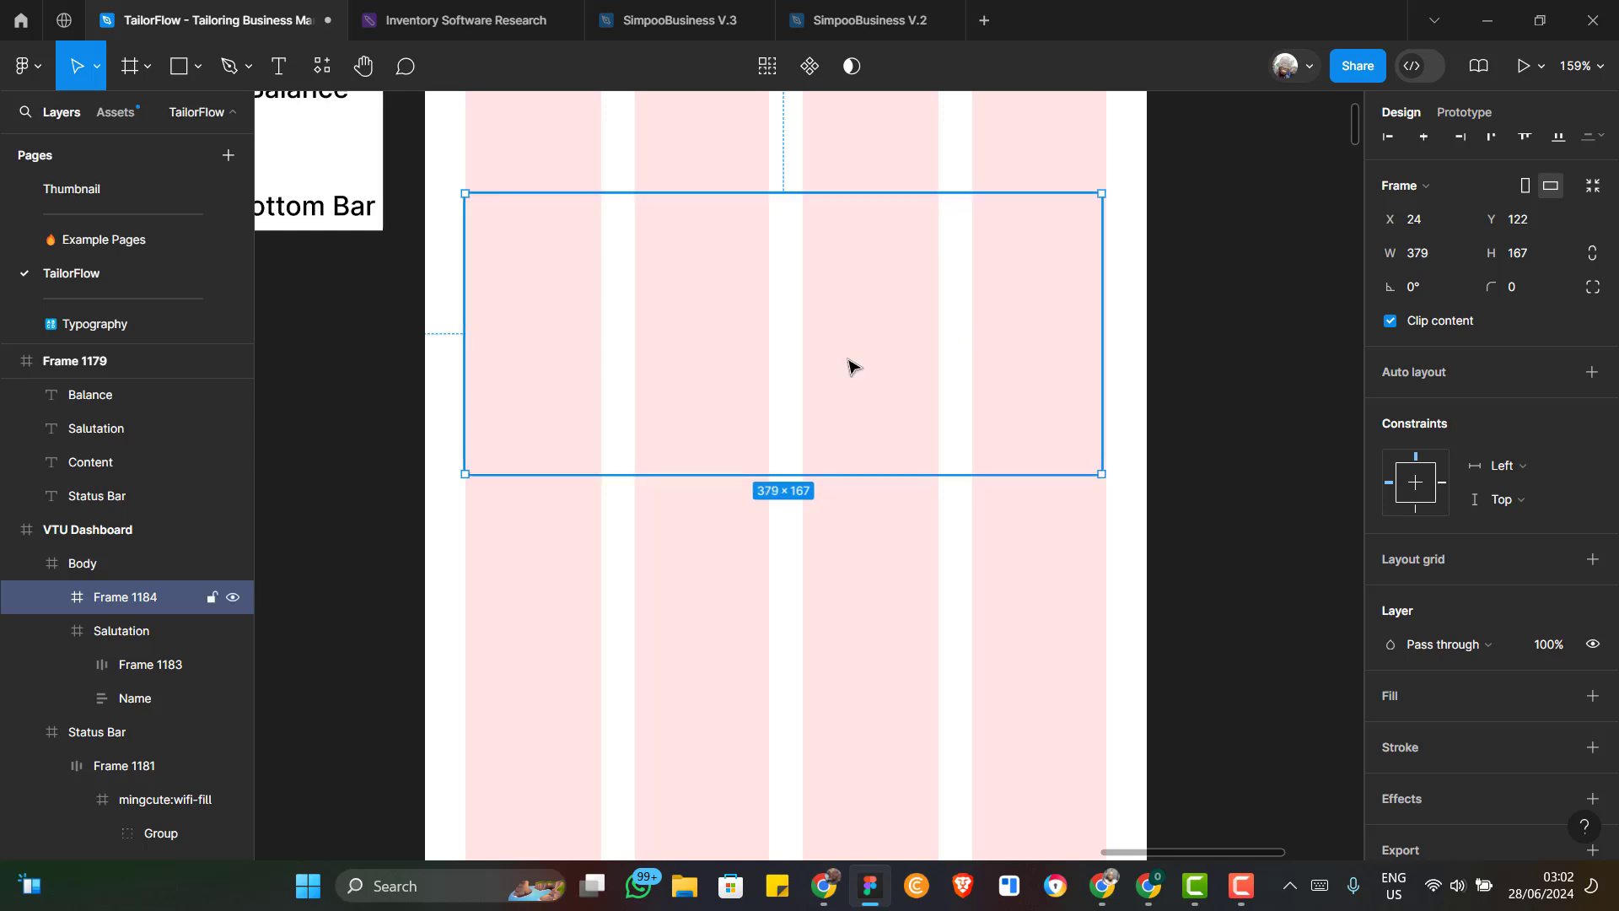
scroll(848, 365, "up", 3)
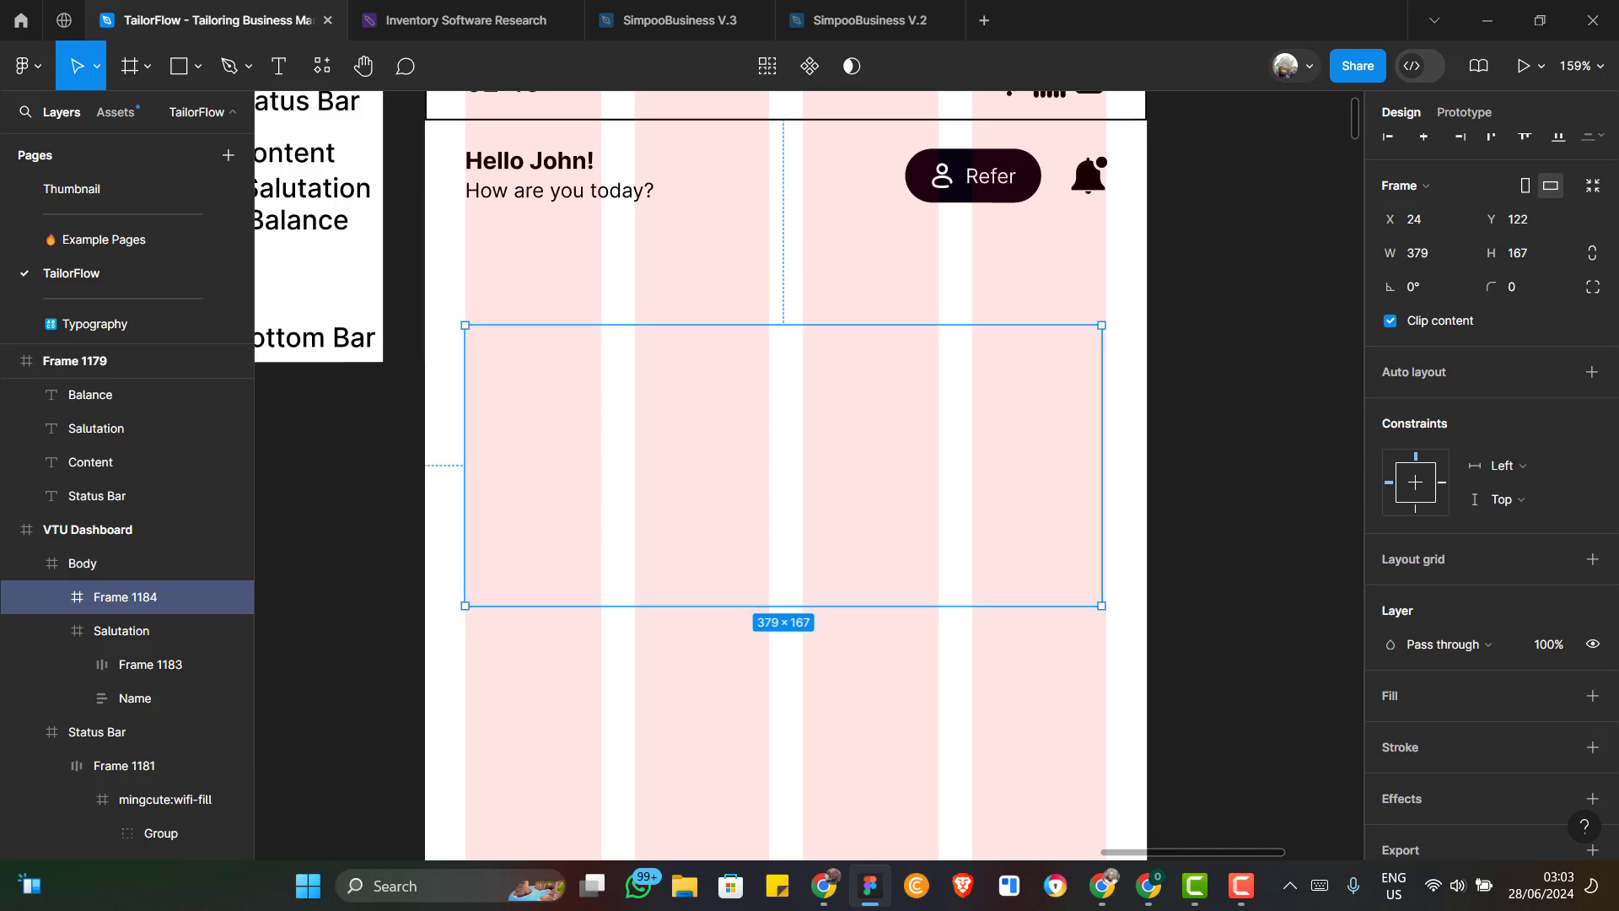
Set the vertical spacing between the Salutation section and the frame below it to 12
key("alt+Tab")
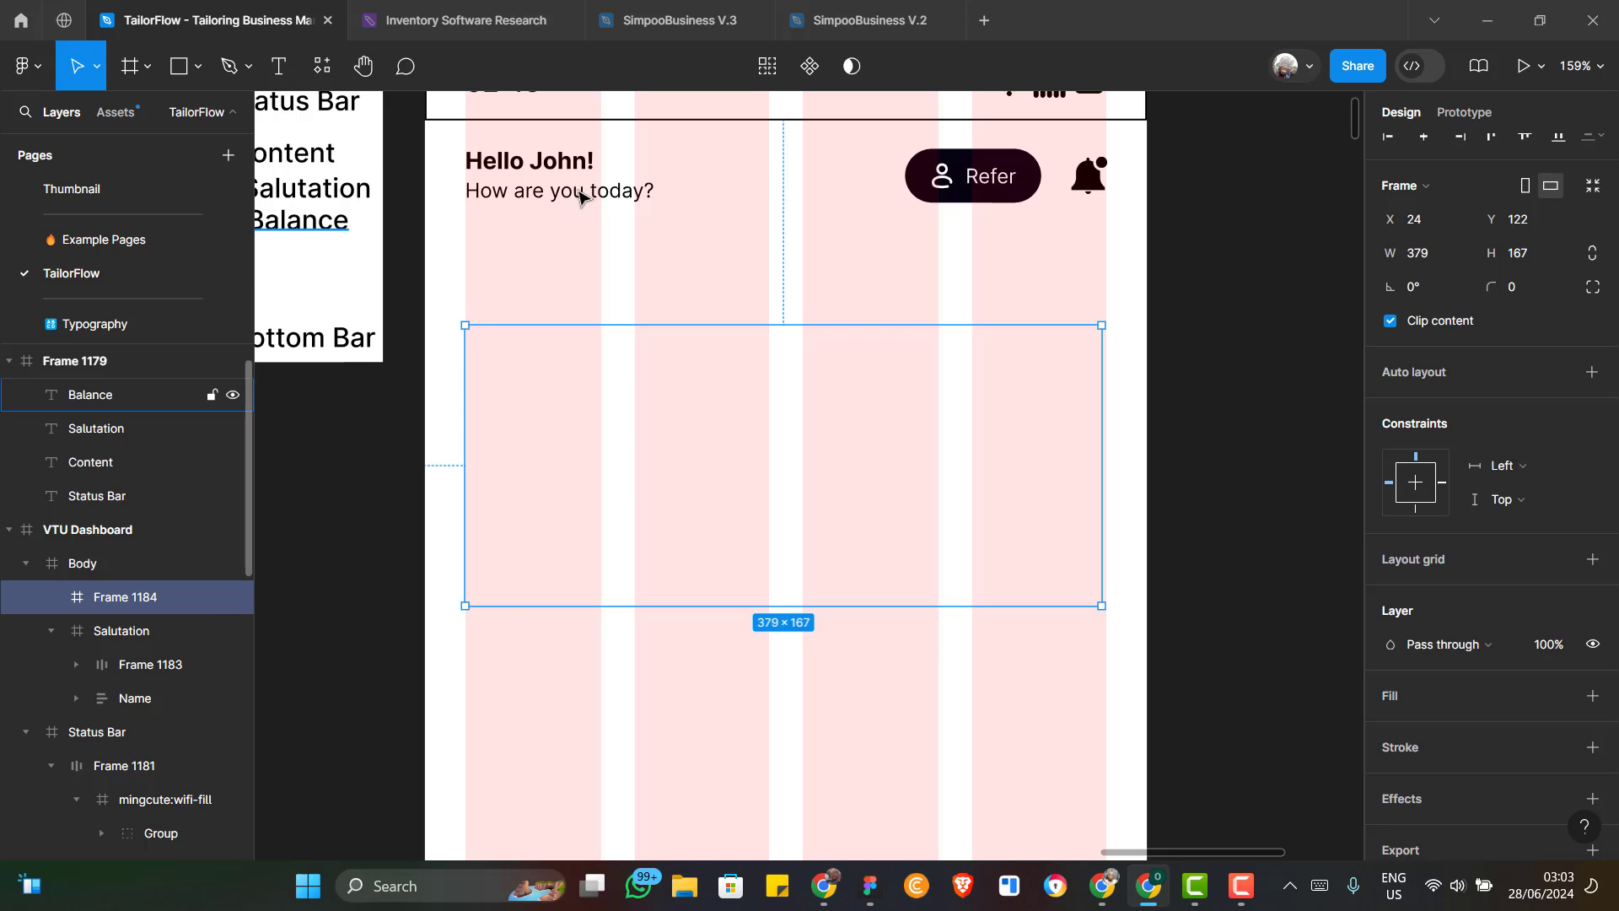
key("alt+Tab")
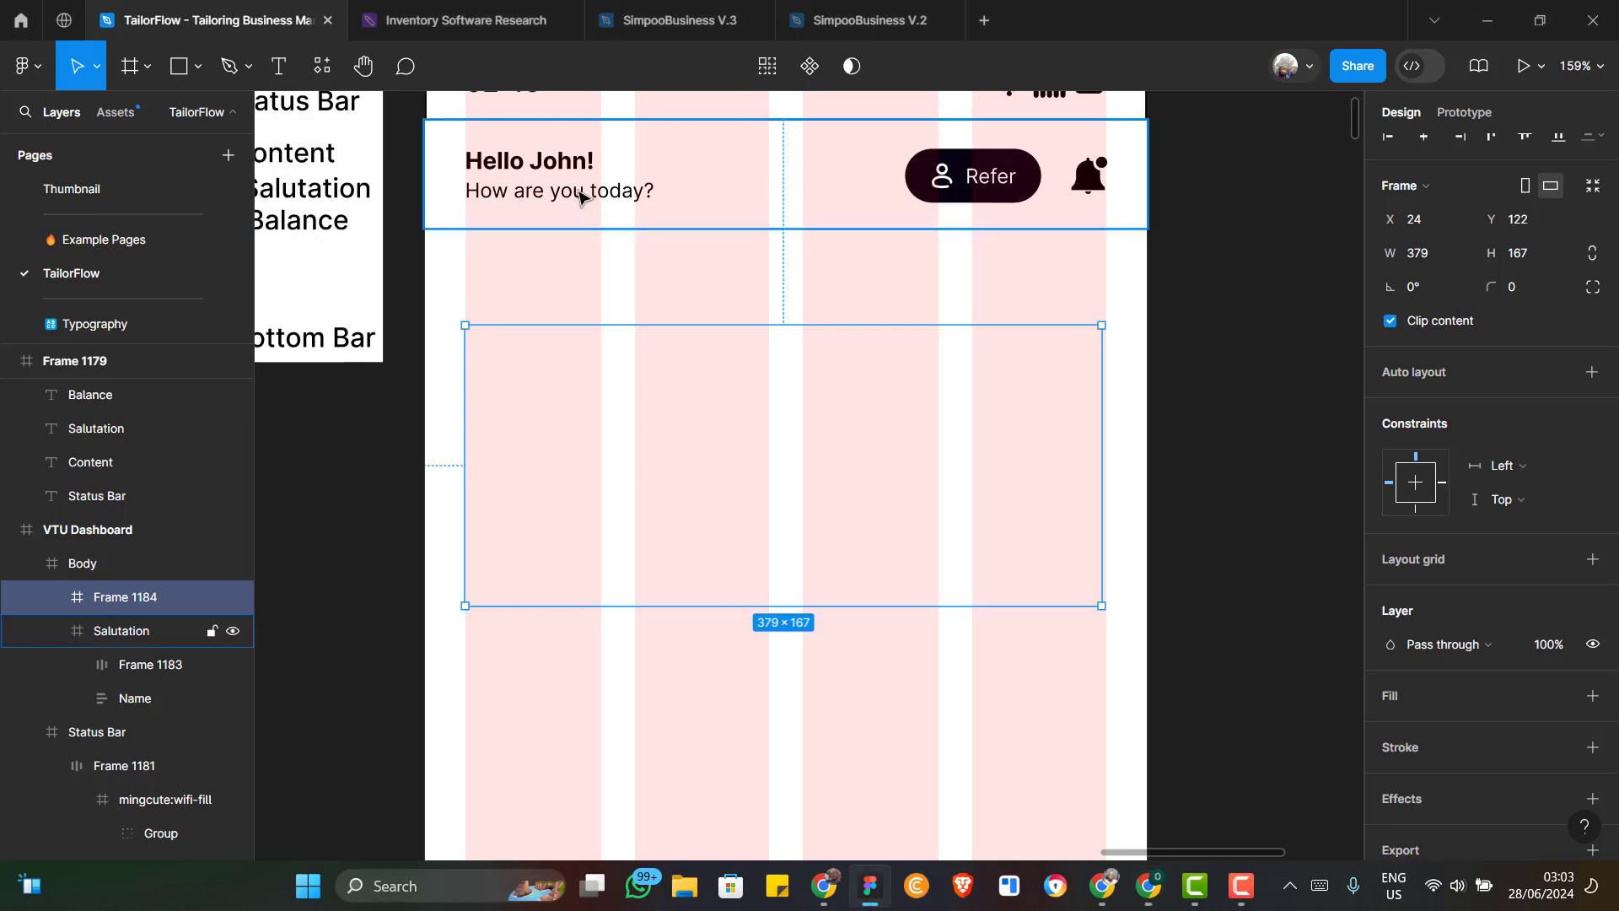
left_click(579, 197)
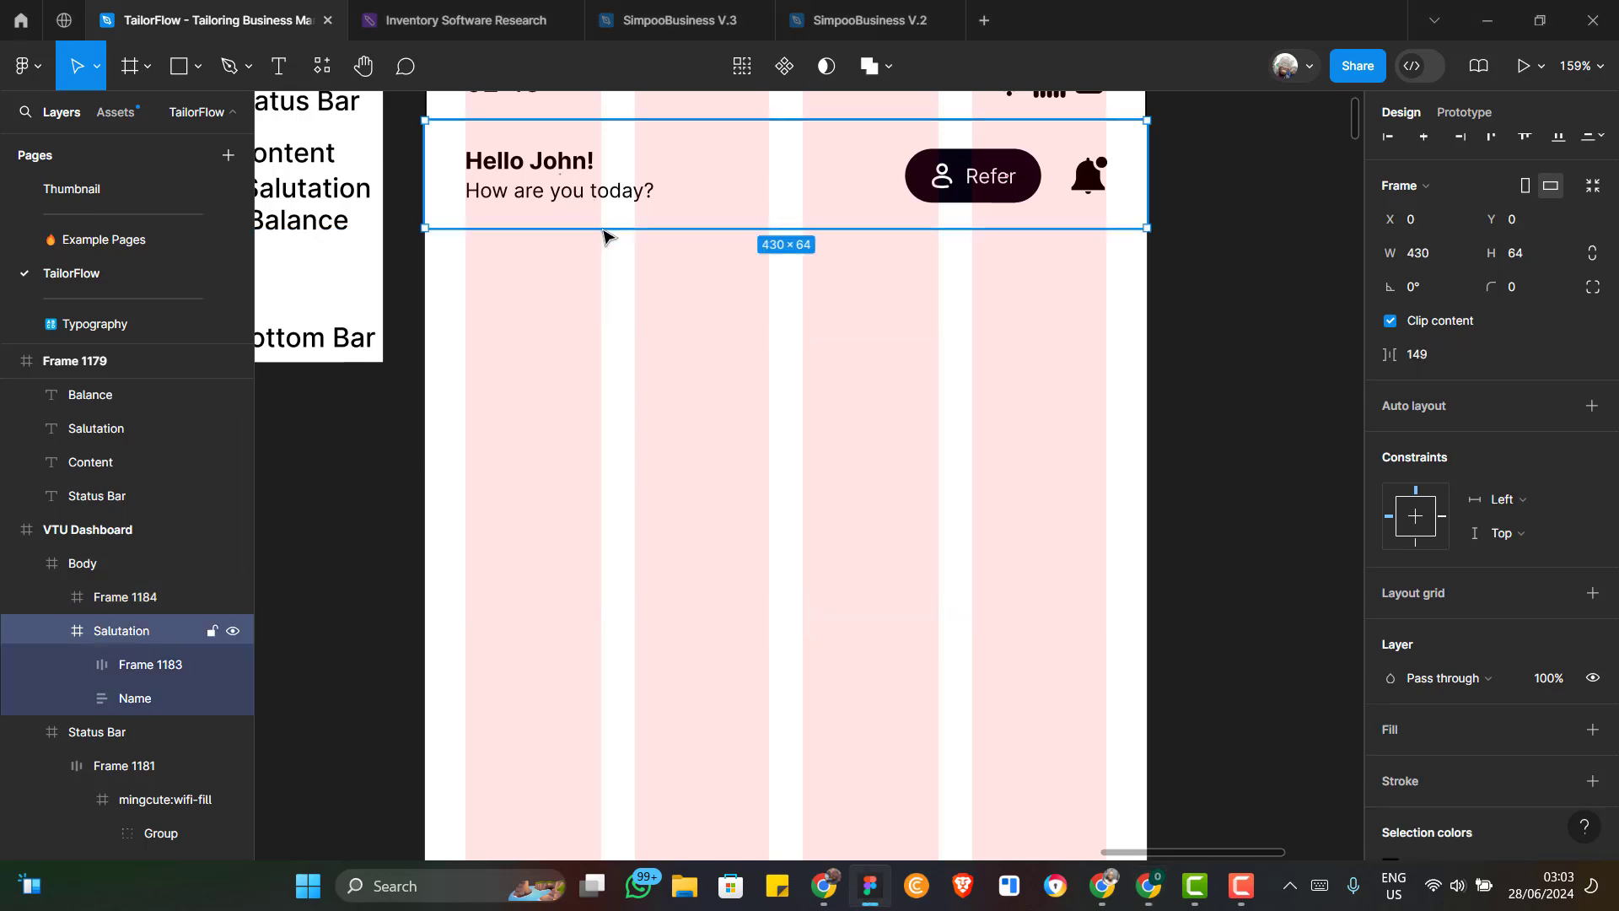
left_click(624, 379, "shift")
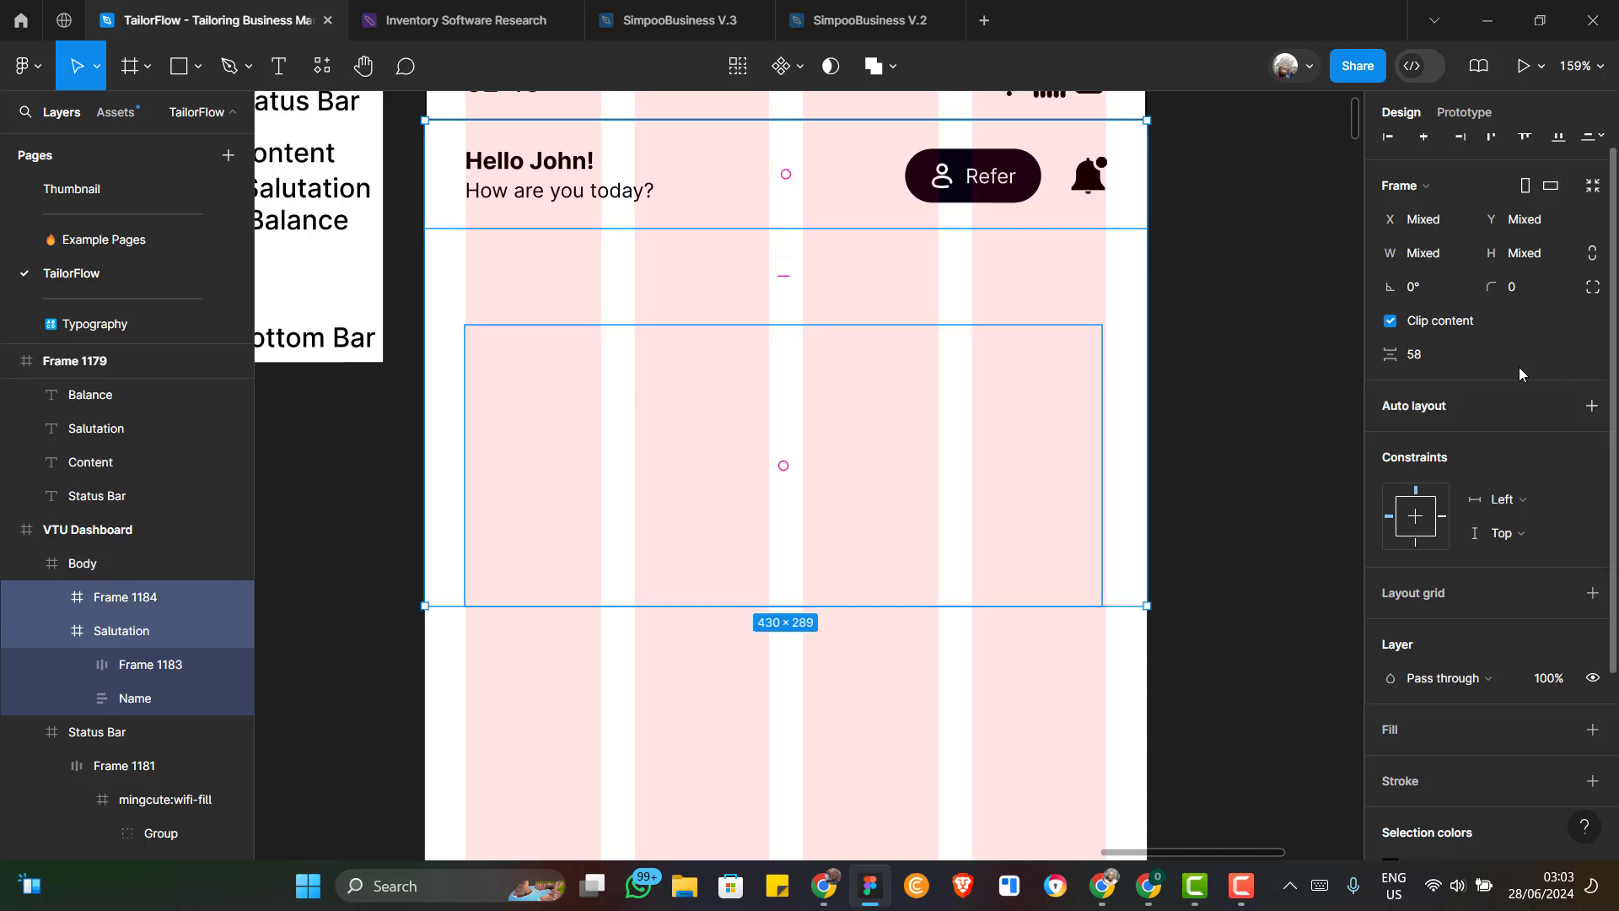
left_click(1433, 355)
type("12")
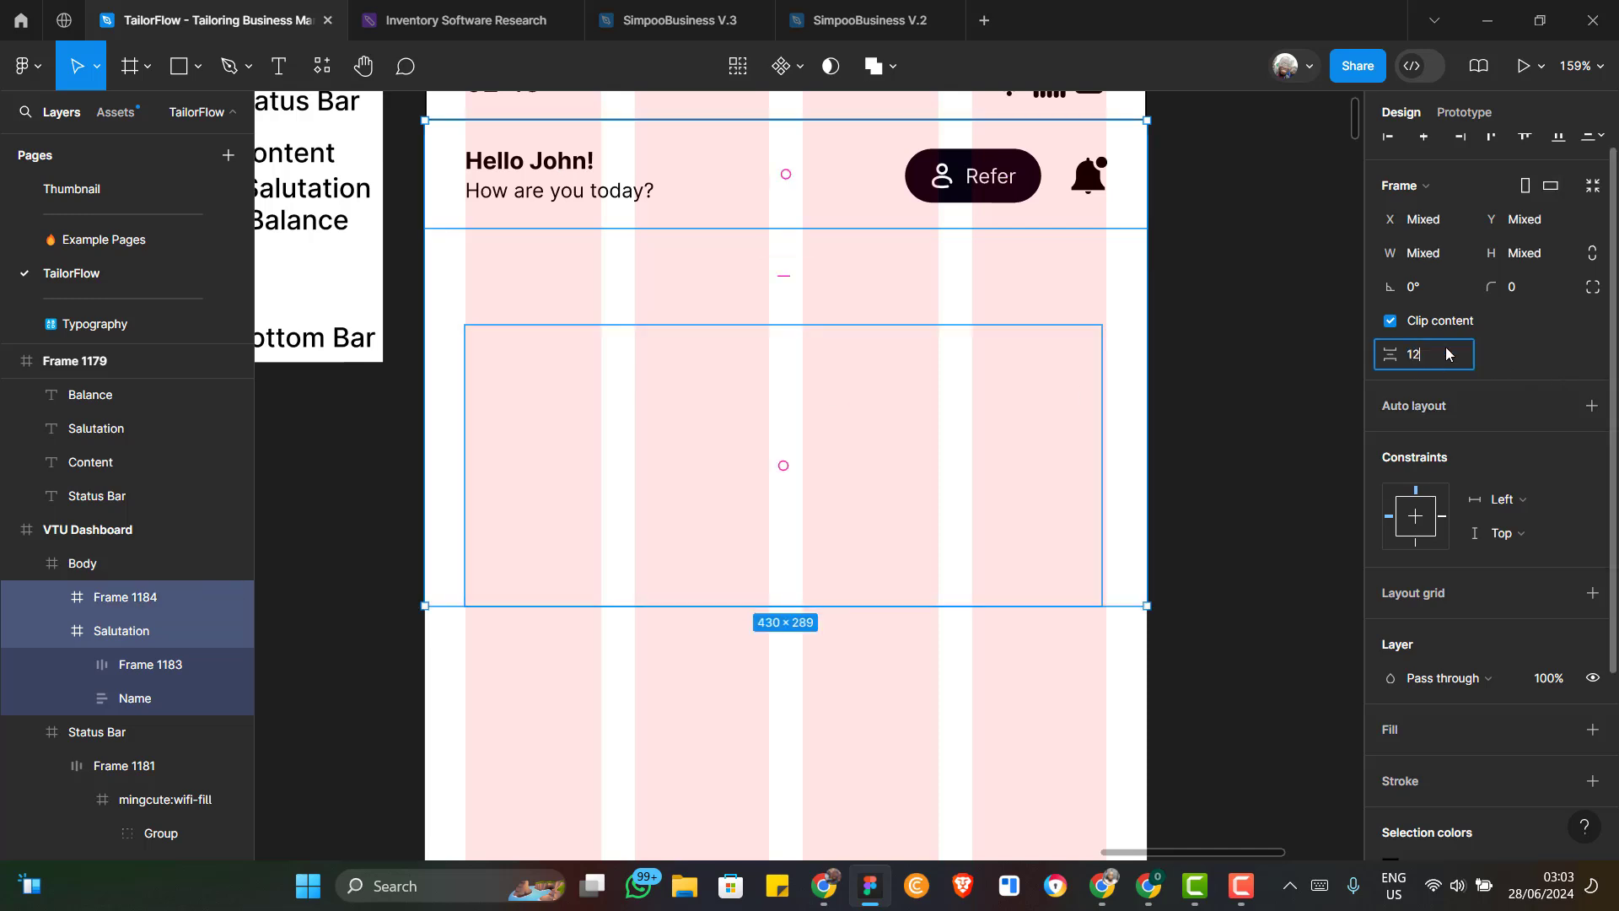
key("Return")
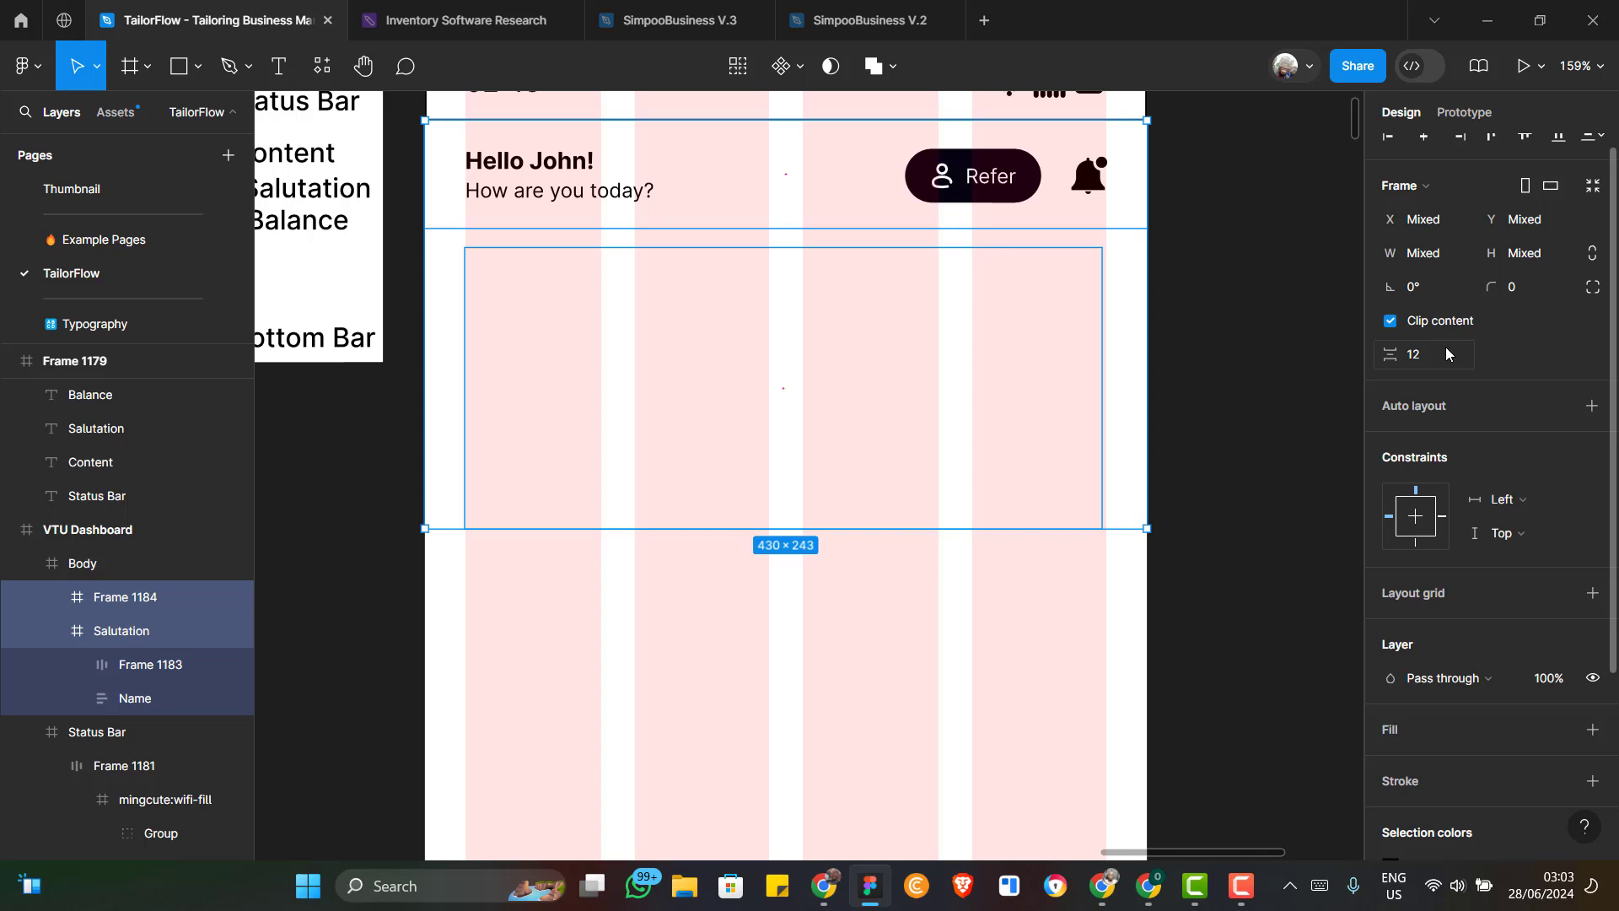
Fine-tune the frame below the Salutation section to 381 wide so its edge meets the outer edge of the last grid column
left_click(1059, 428)
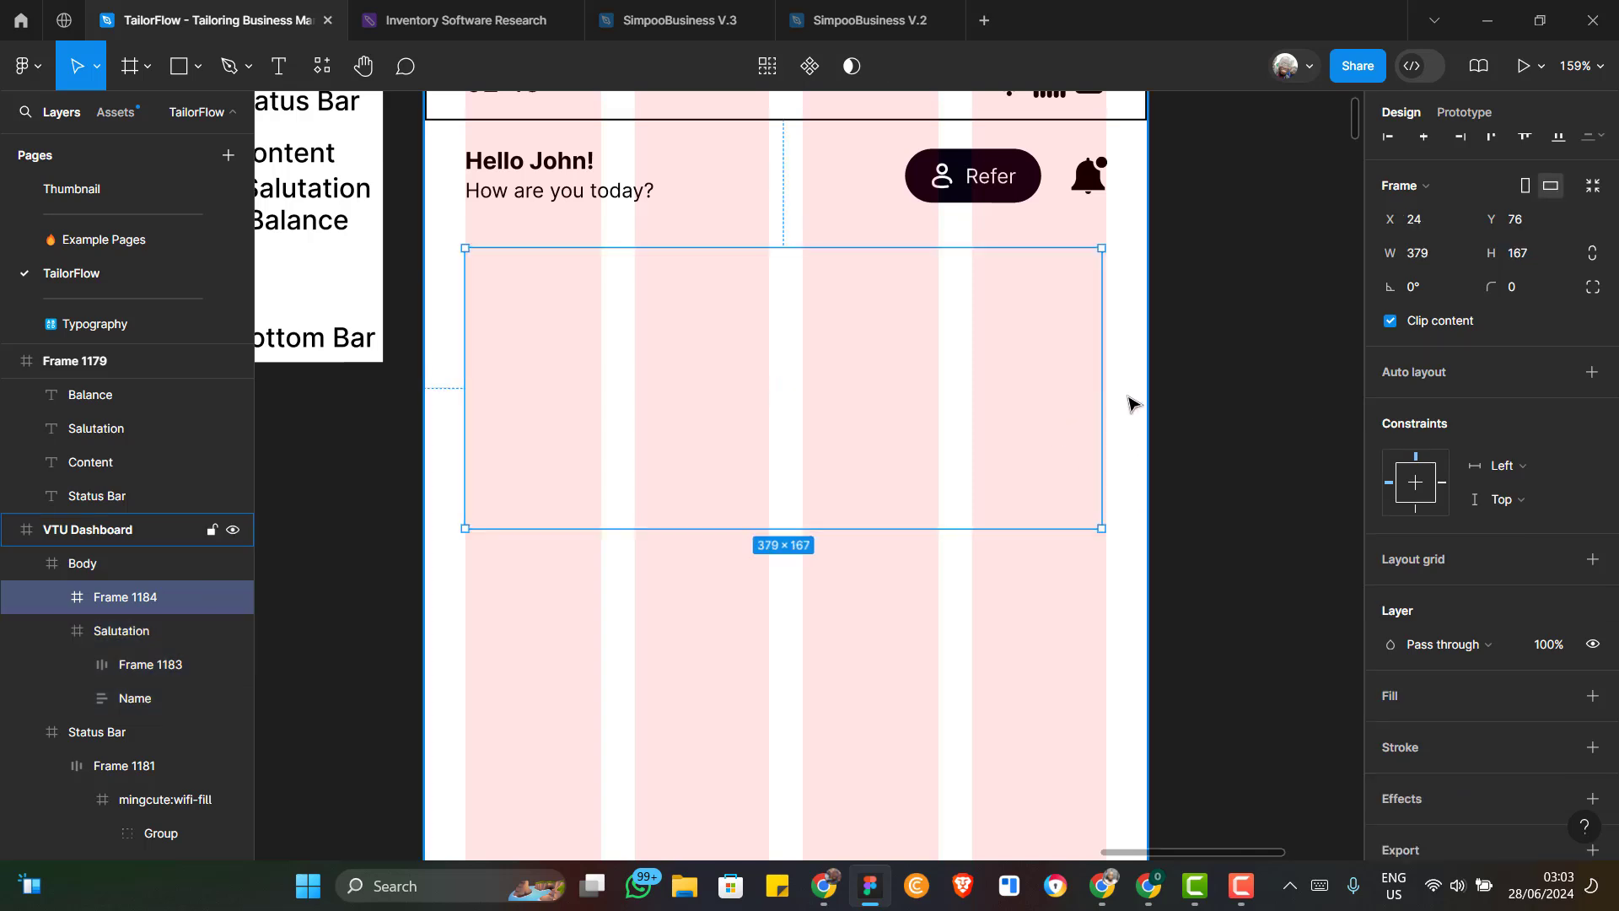
scroll(1134, 403, "up", 5)
scroll(1079, 411, "up", 2)
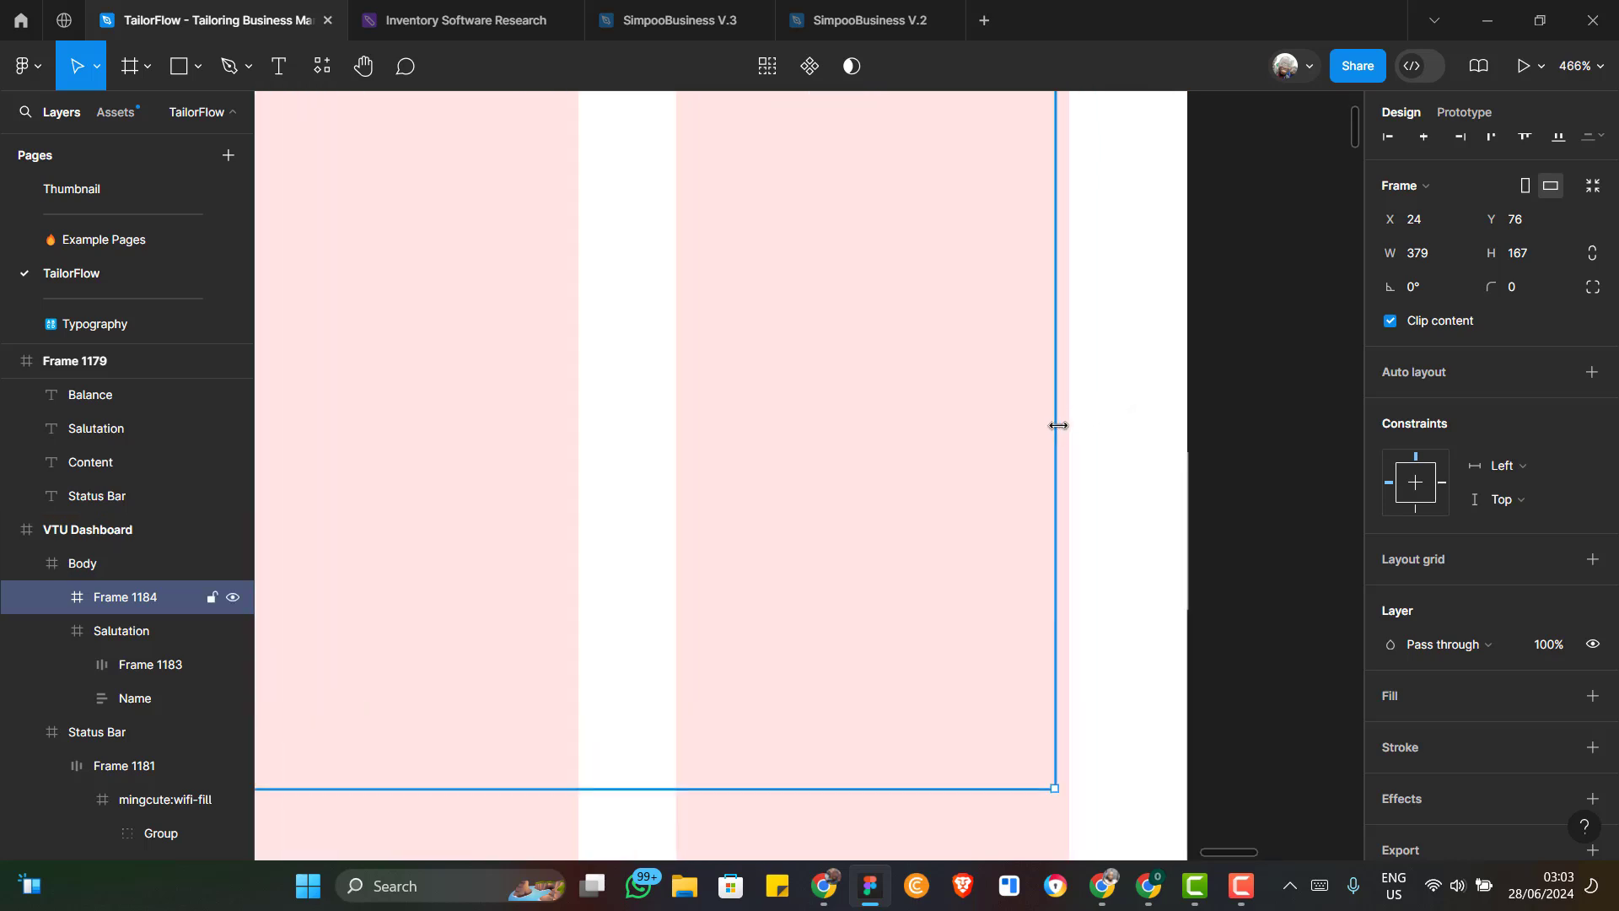
scroll(1059, 426, "up", 2)
left_click_drag(1059, 426, 1065, 423)
scroll(1212, 513, "down", 5)
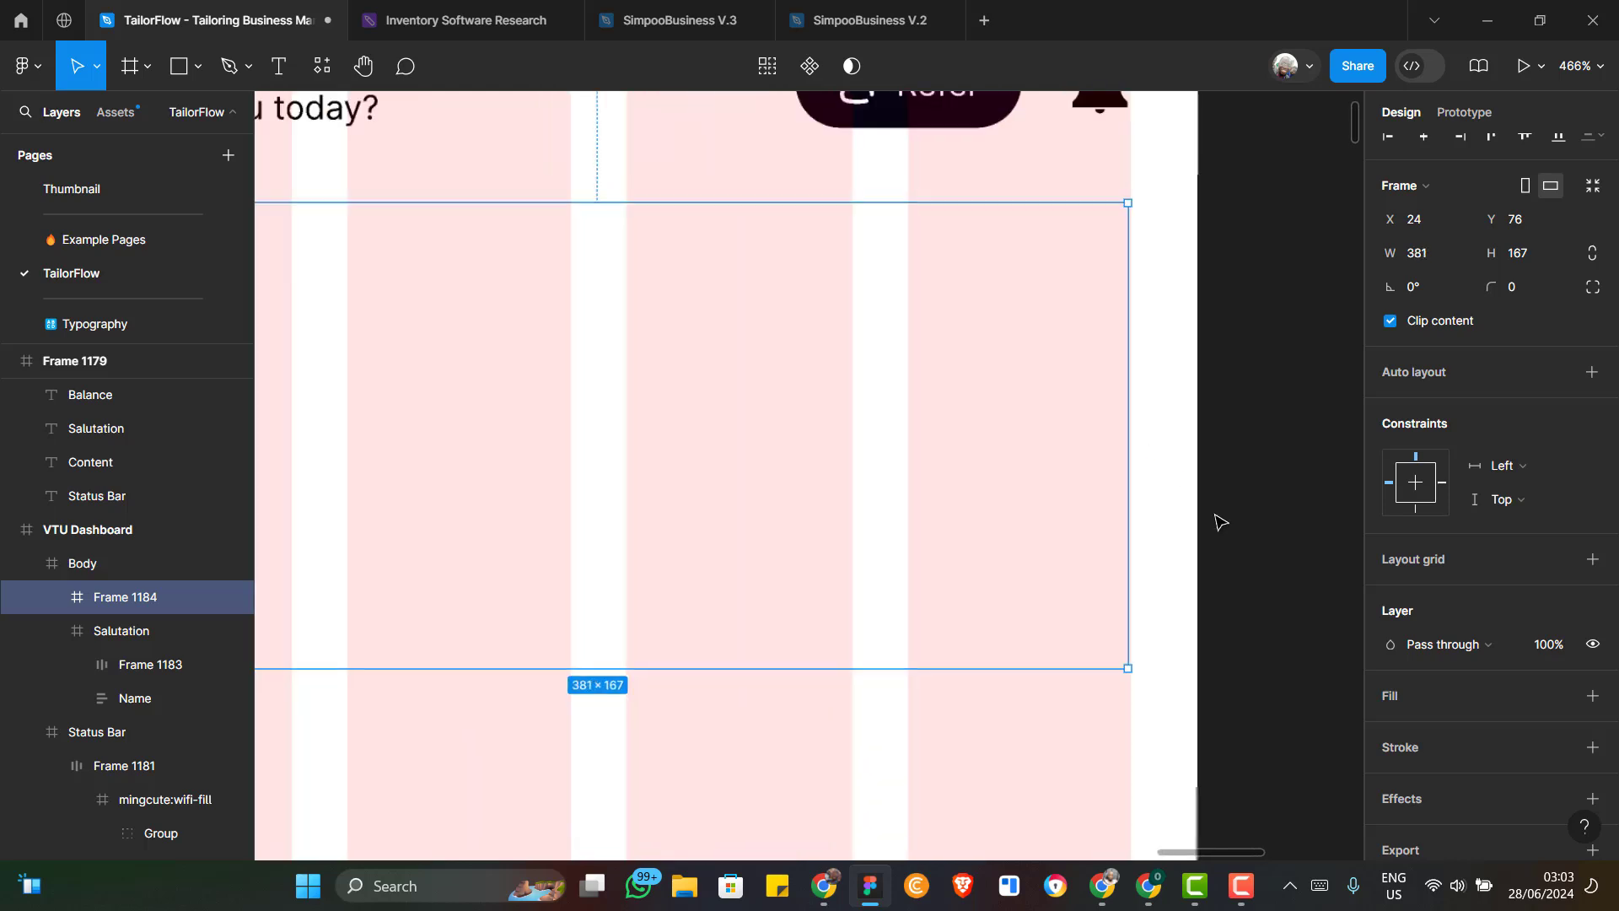
scroll(951, 477, "down", 1)
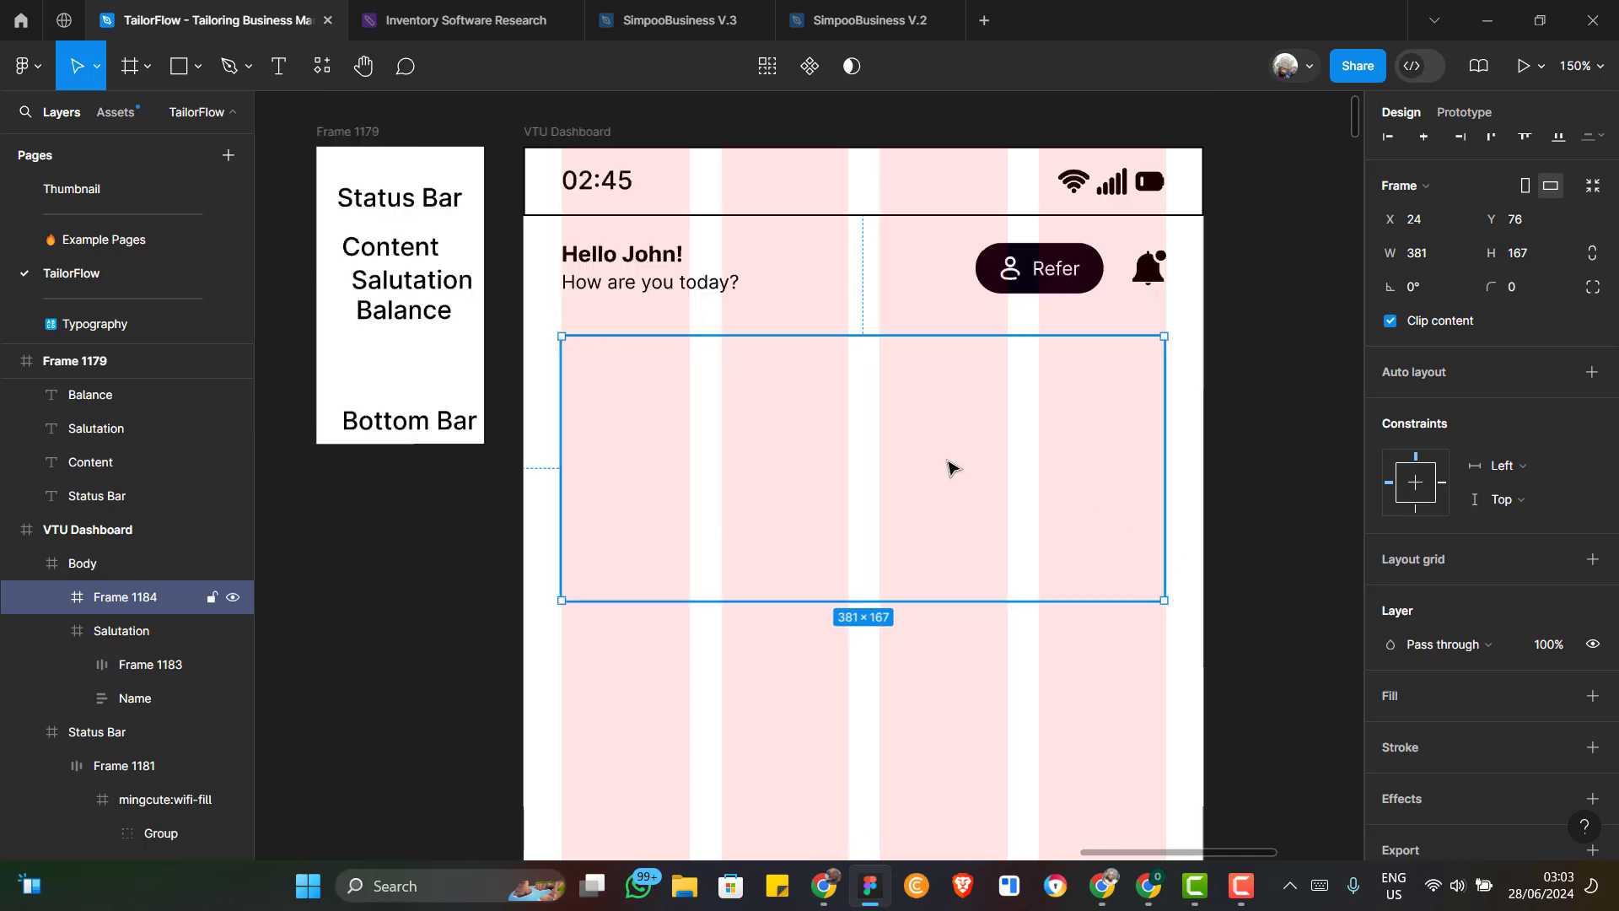
Rename the frame below the Salutation section as "Balance"
double_click(146, 597)
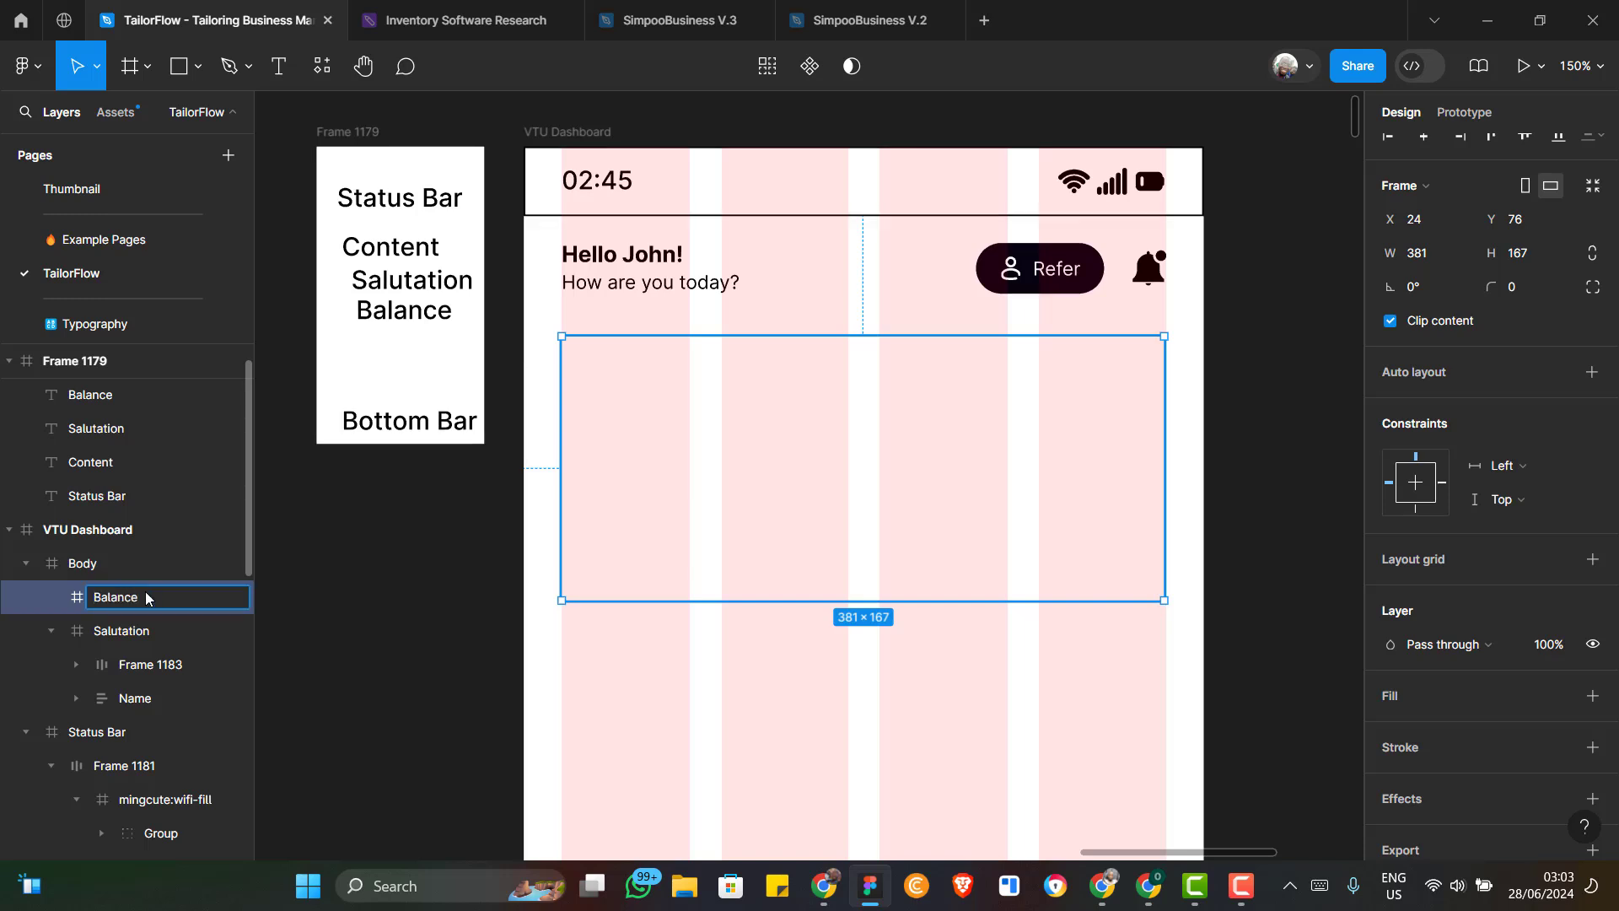
key("alt+Tab")
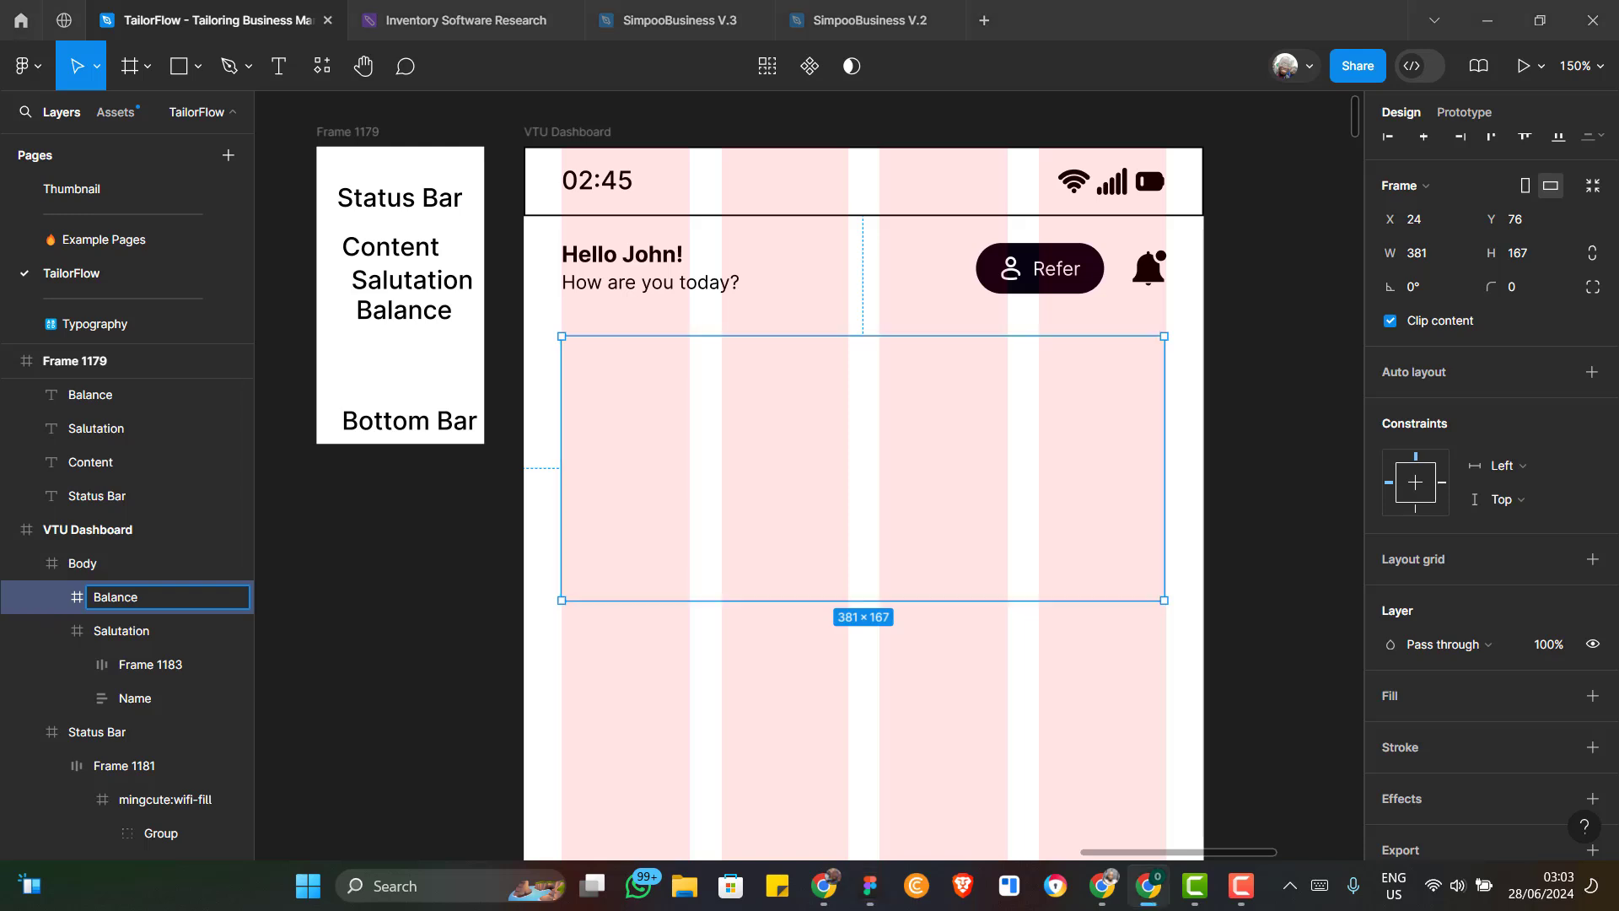
key("Return")
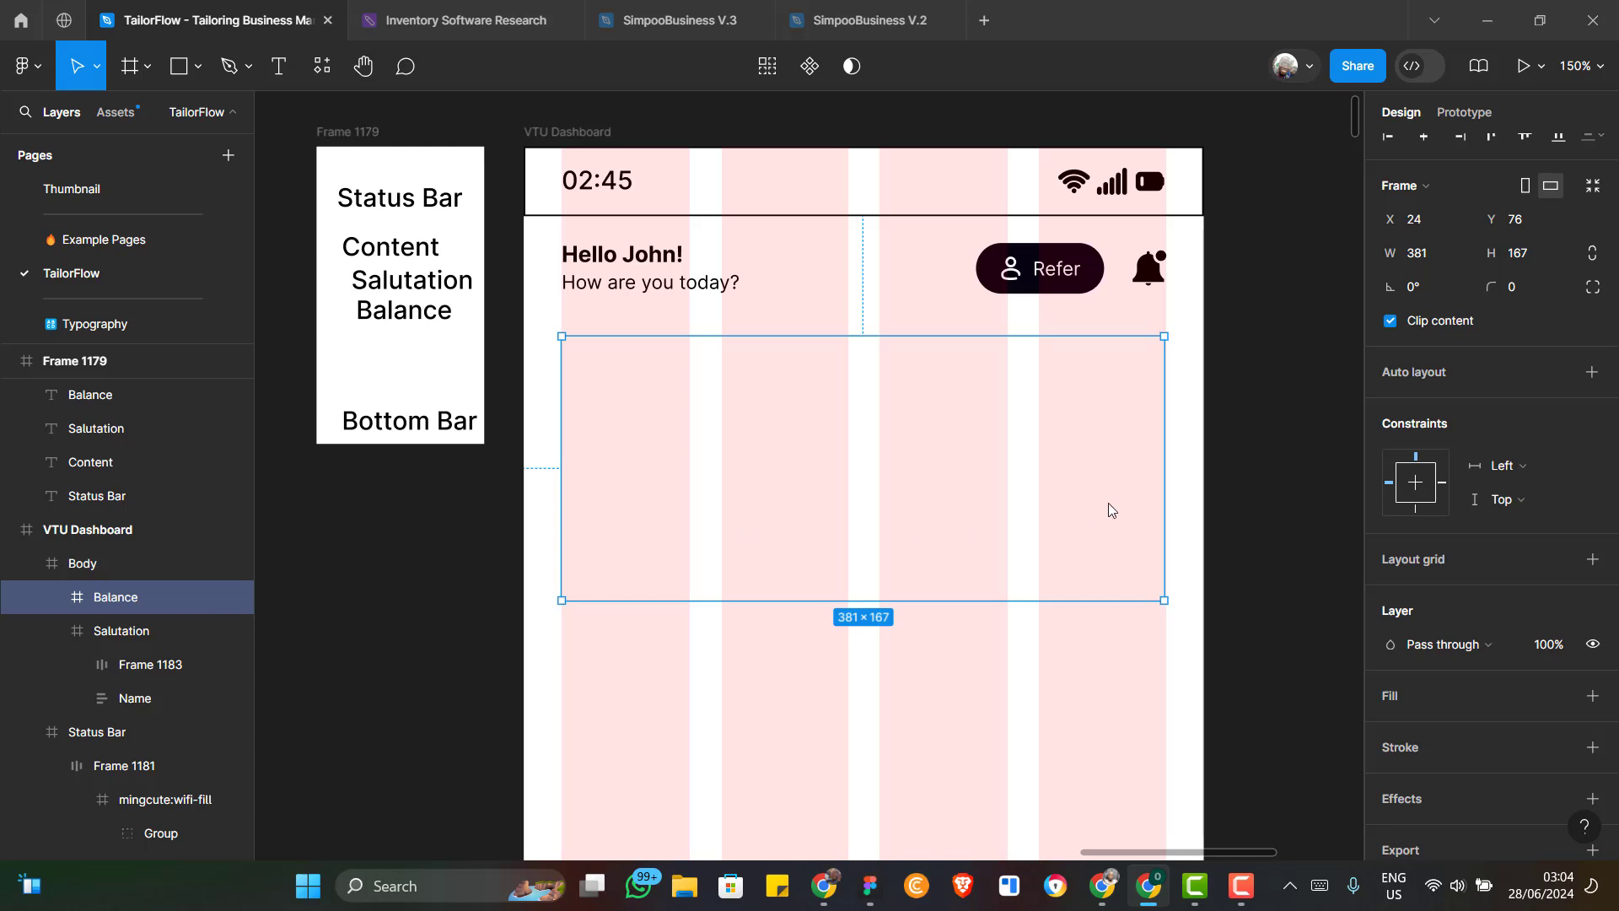
Draw a rectangle about 90 × 144 inside the Balance frame, near its edge at the first grid column
left_click(178, 68)
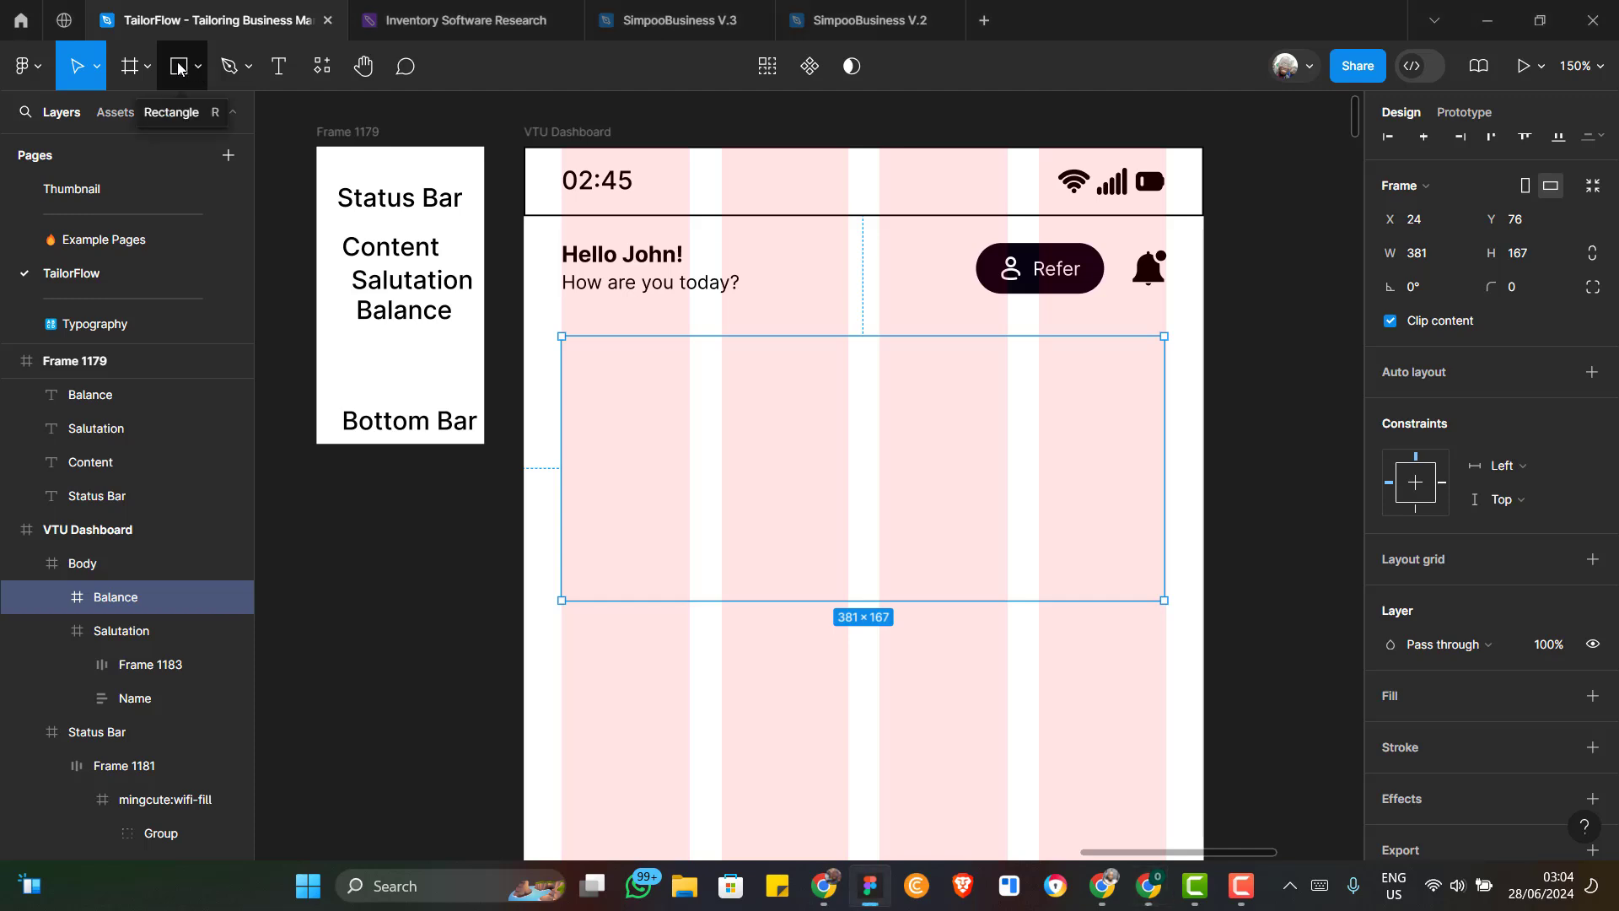
left_click(178, 67)
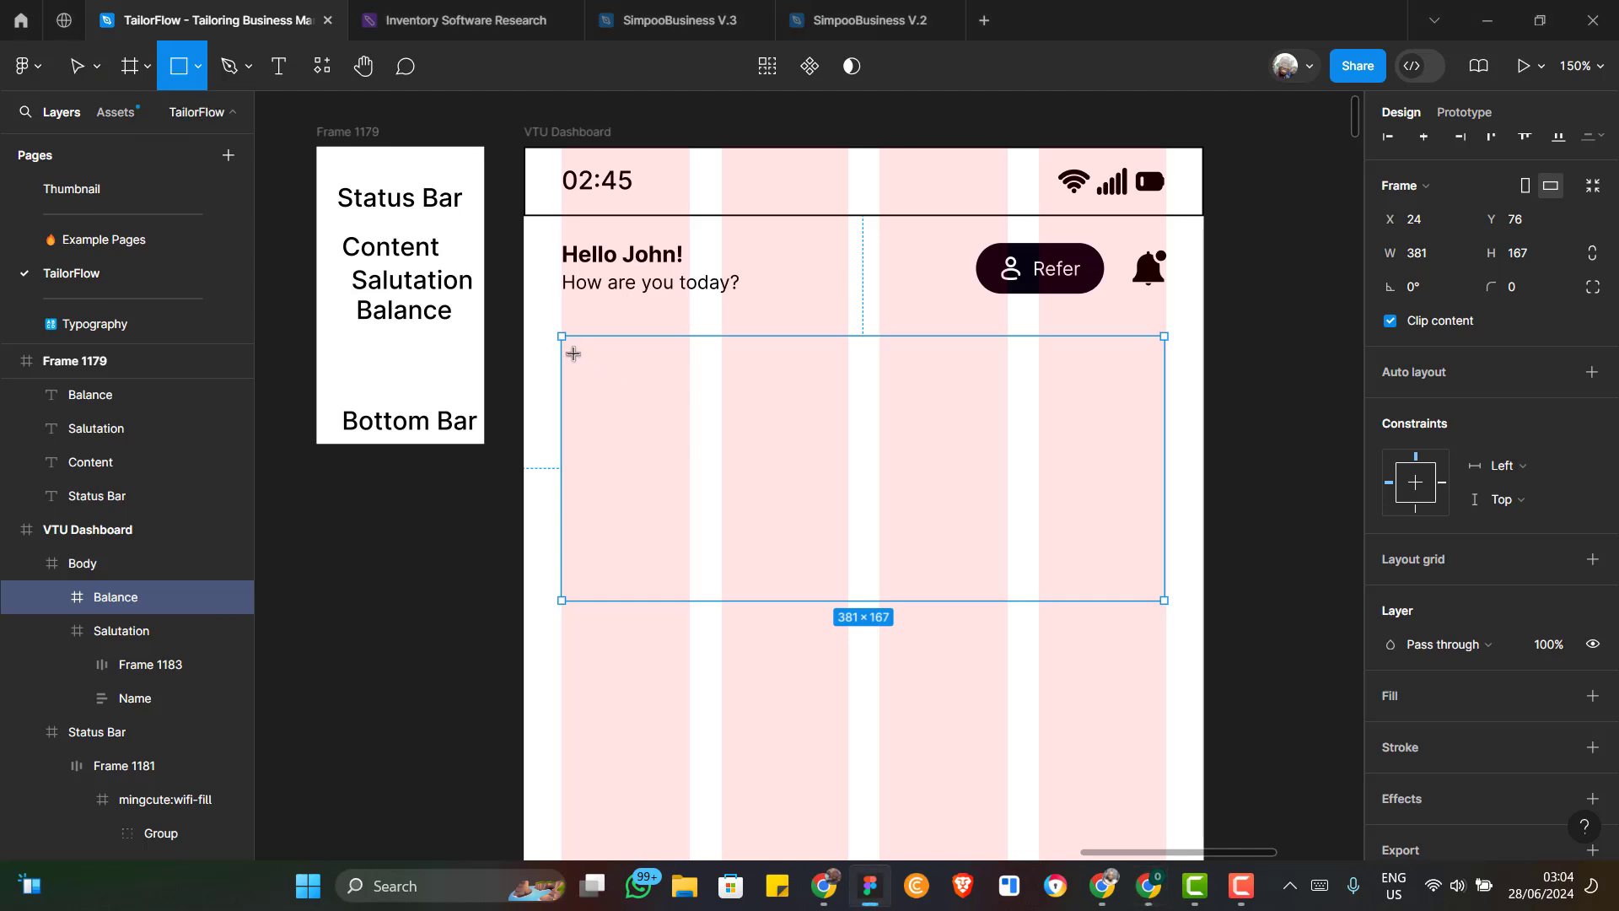
left_click_drag(574, 354, 577, 361)
left_click_drag(628, 476, 641, 495)
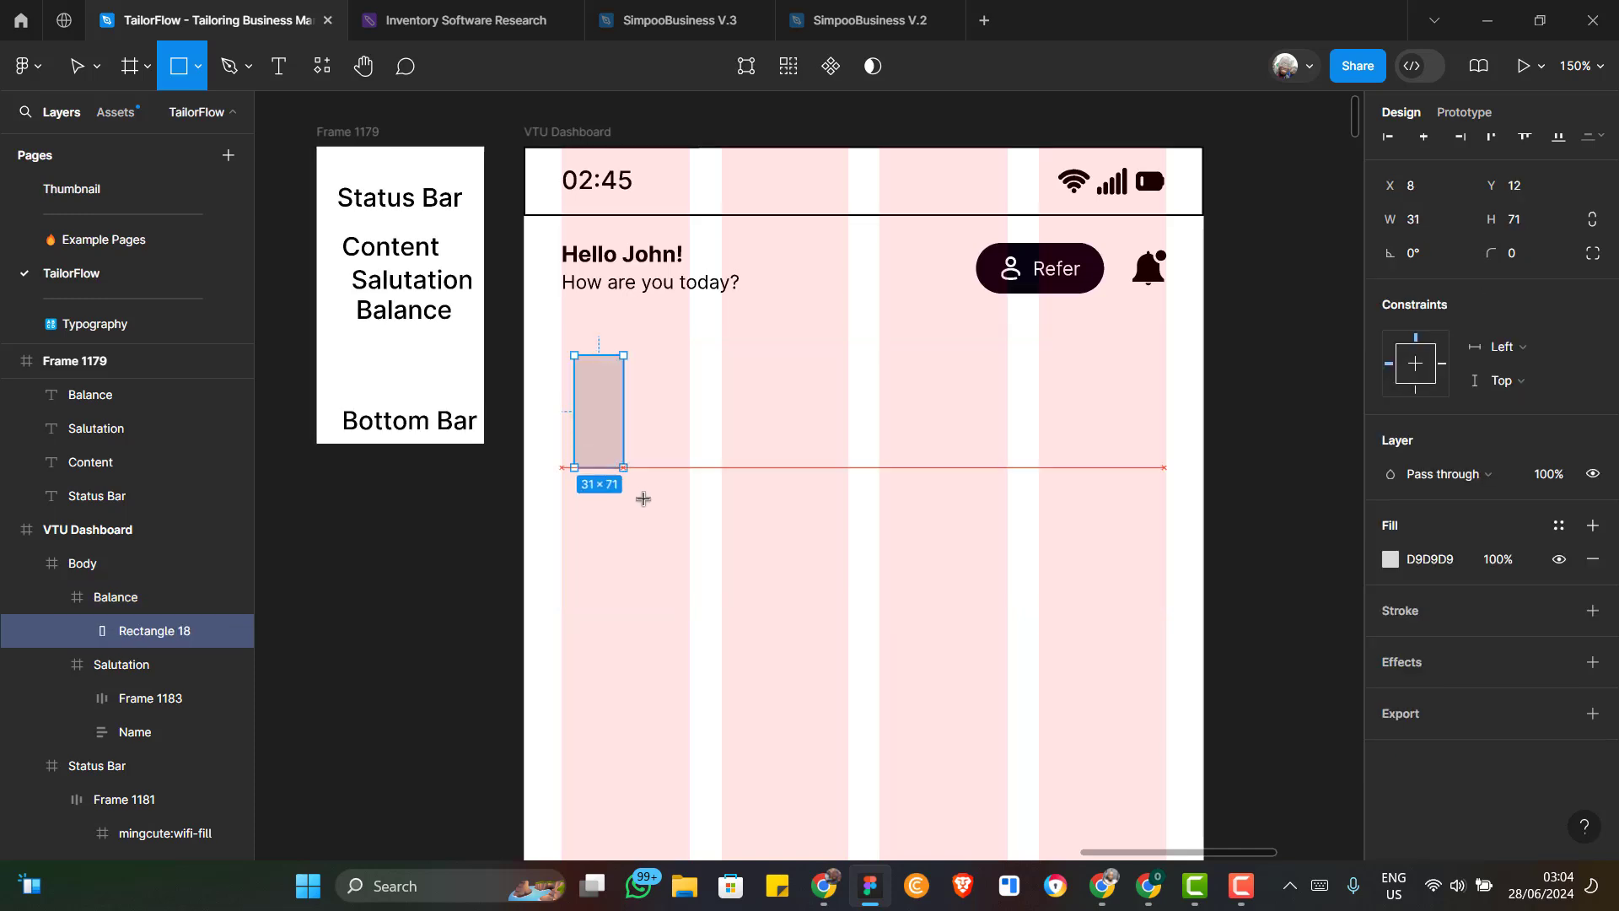
left_click_drag(709, 566, 719, 582)
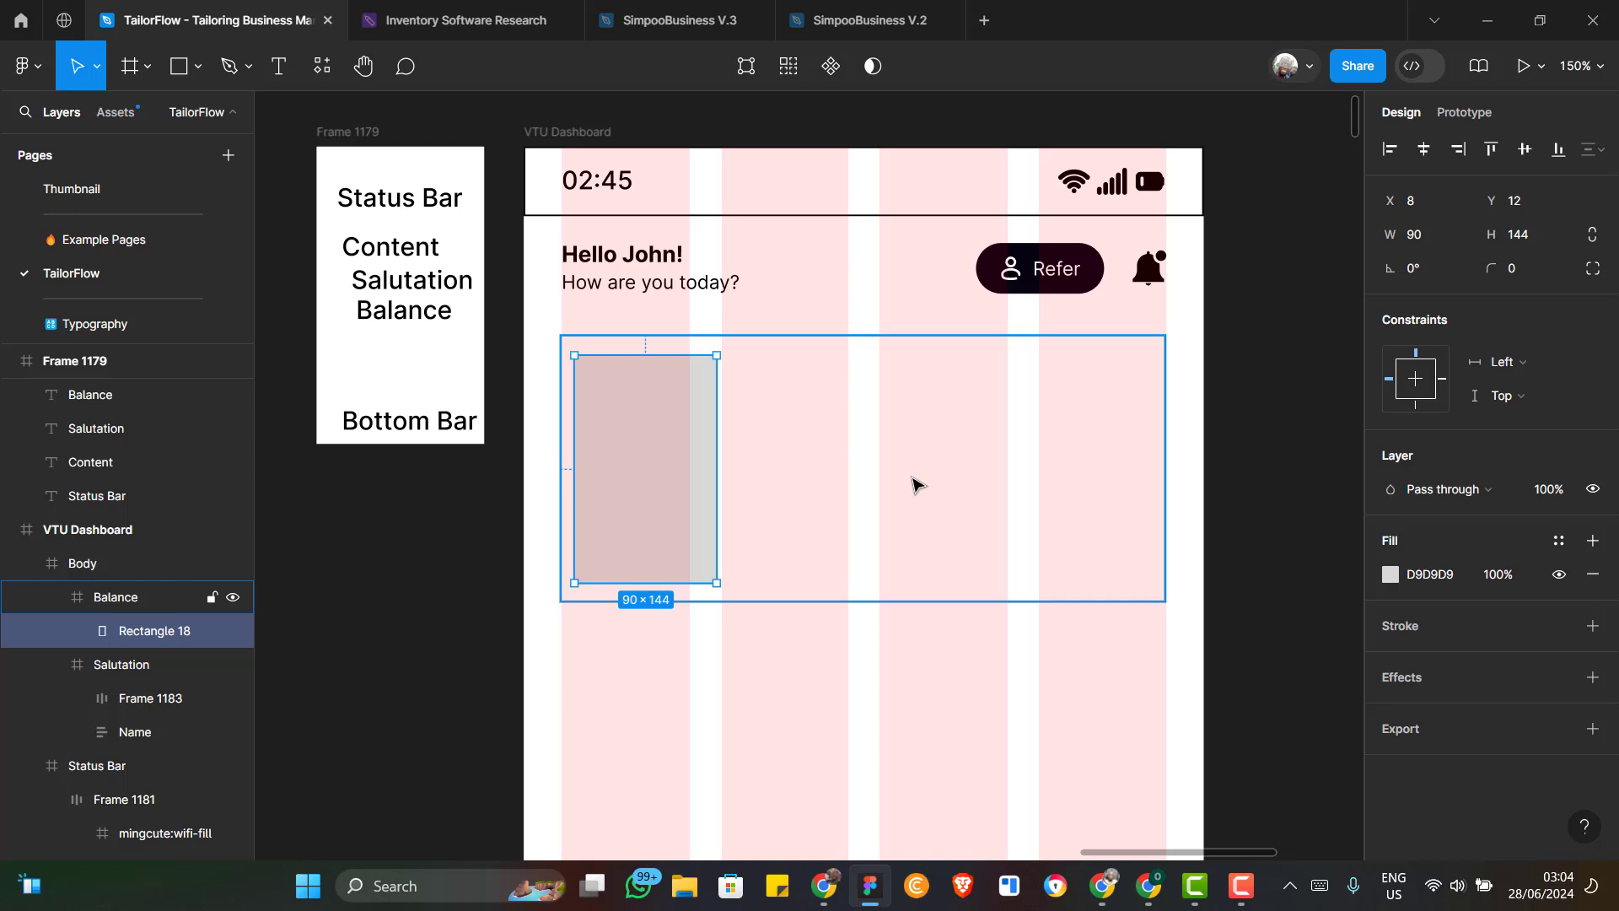
Give the Balance frame a black 1-wide inside stroke and a corner radius of 16
left_click(915, 483)
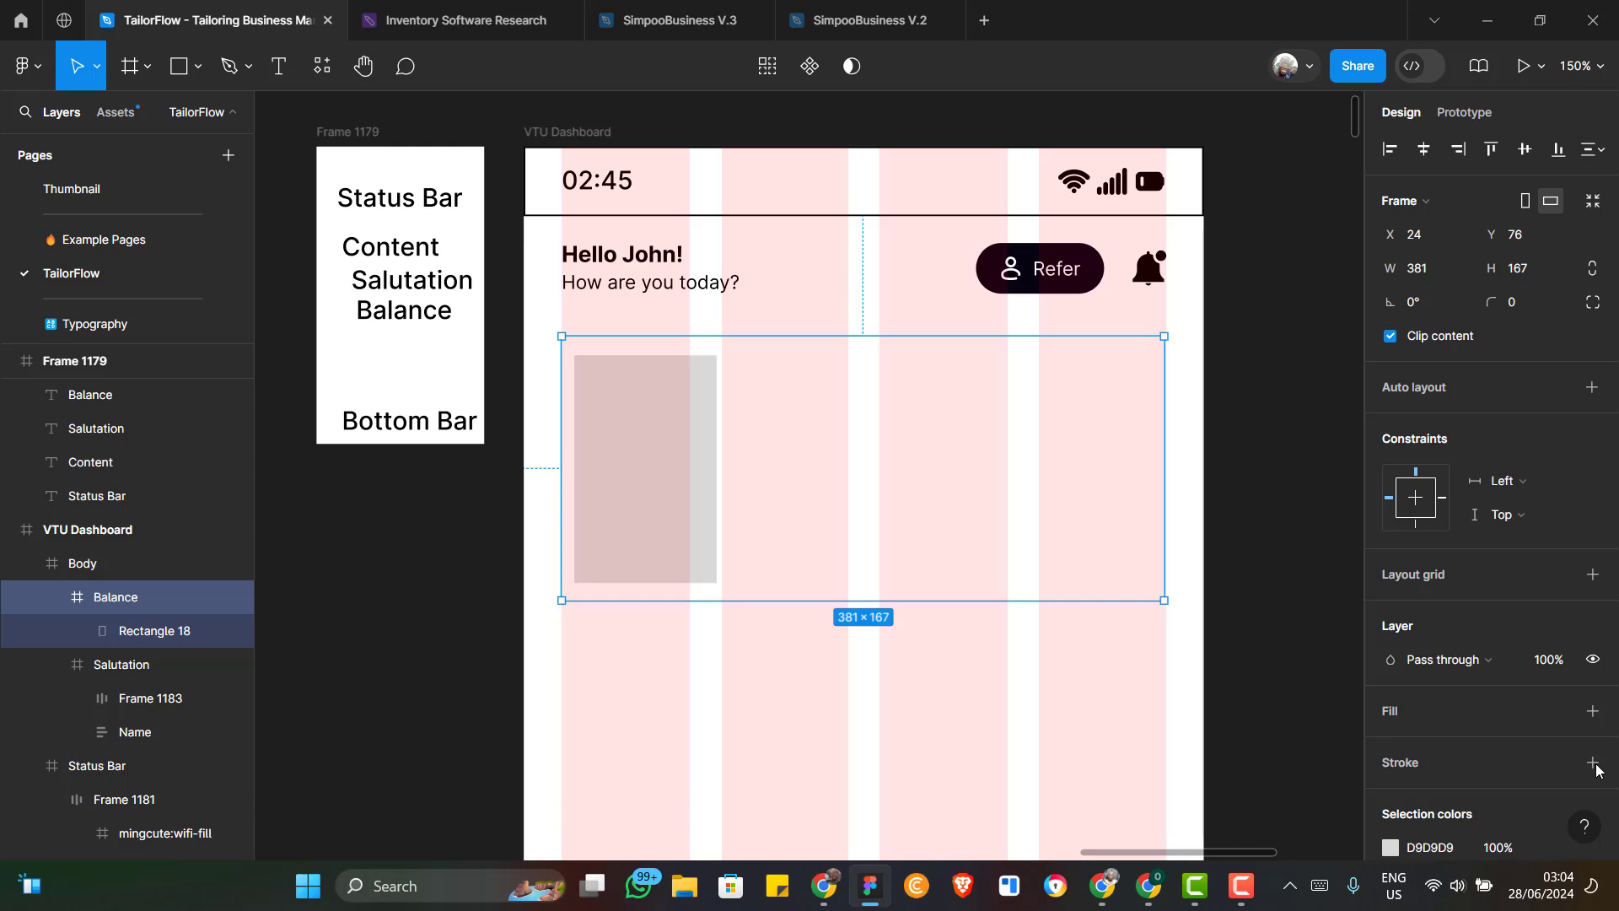
scroll(1597, 769, "down", 2)
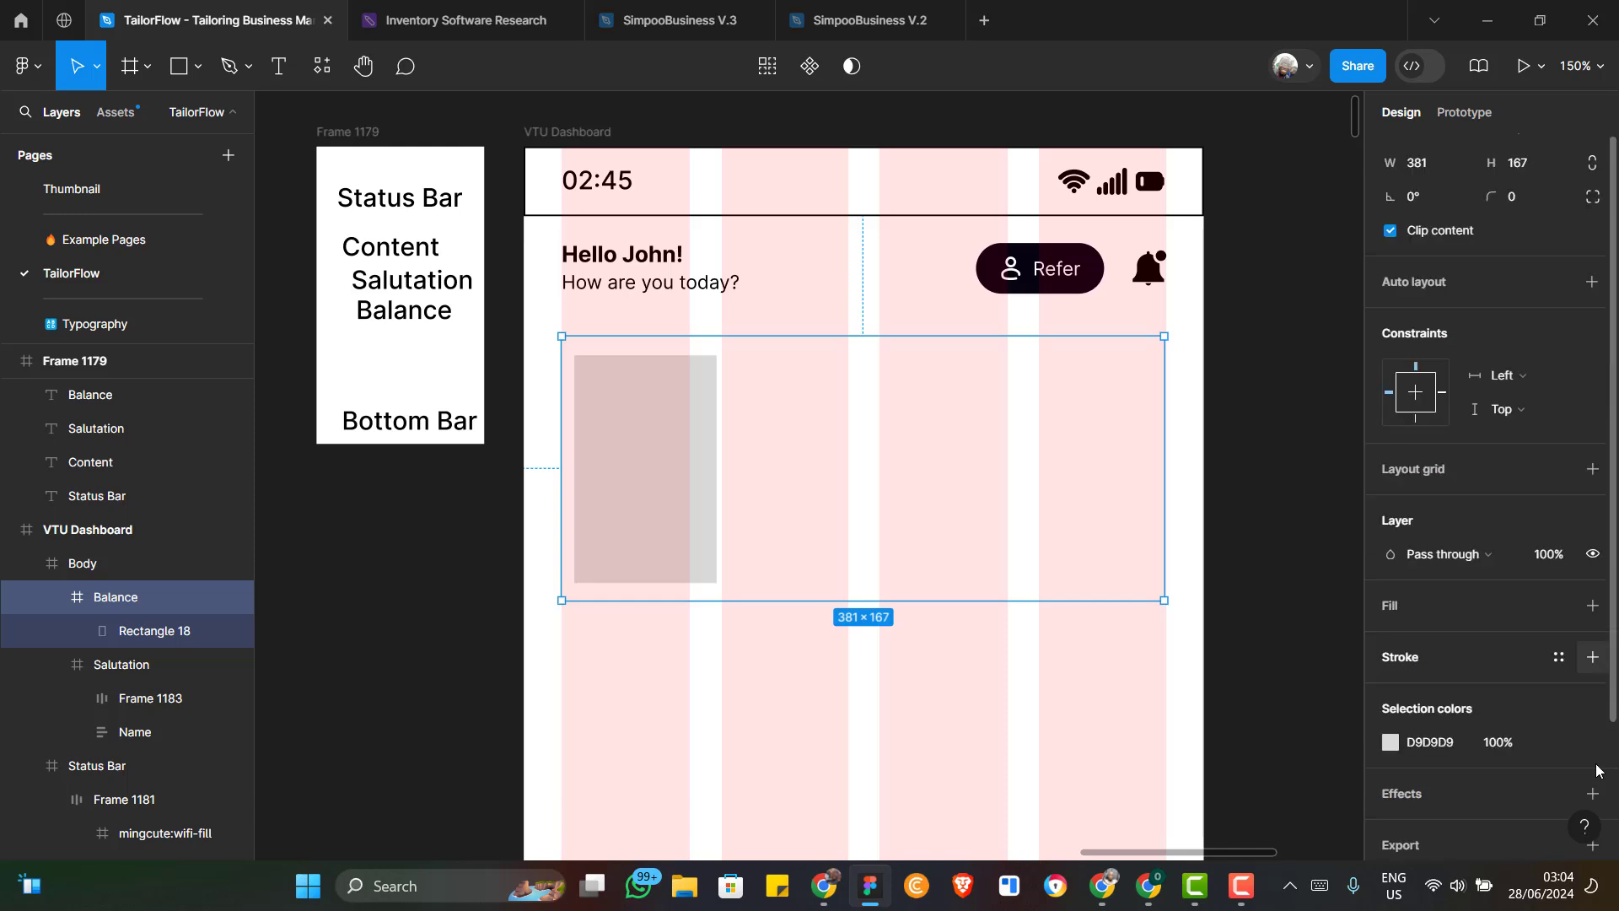
left_click(1593, 657)
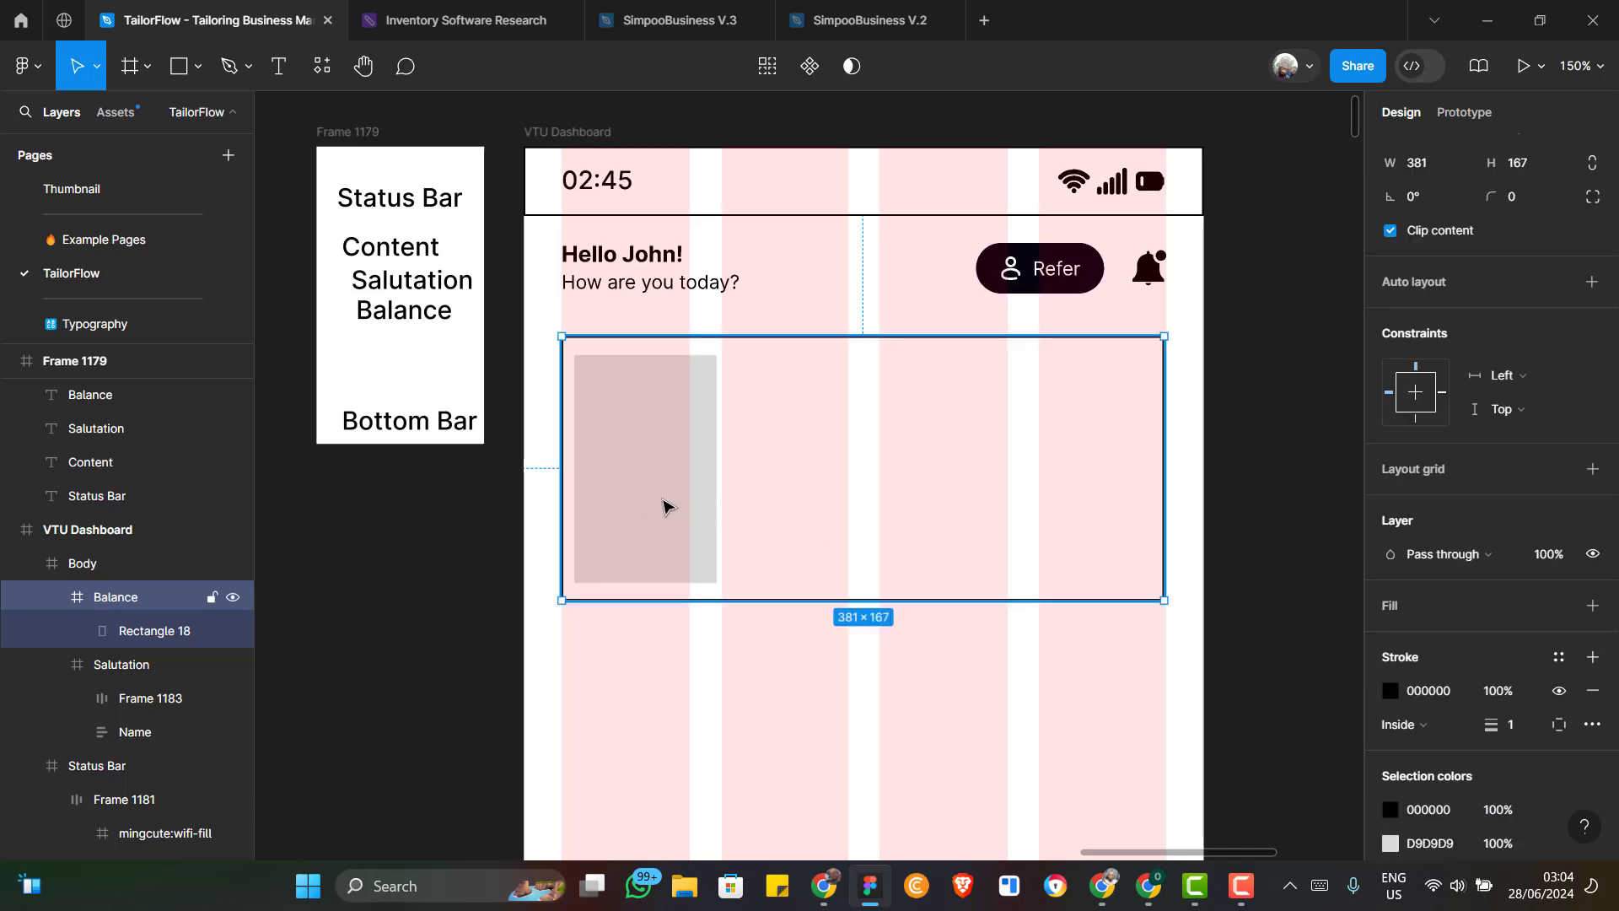
scroll(1523, 388, "up", 2)
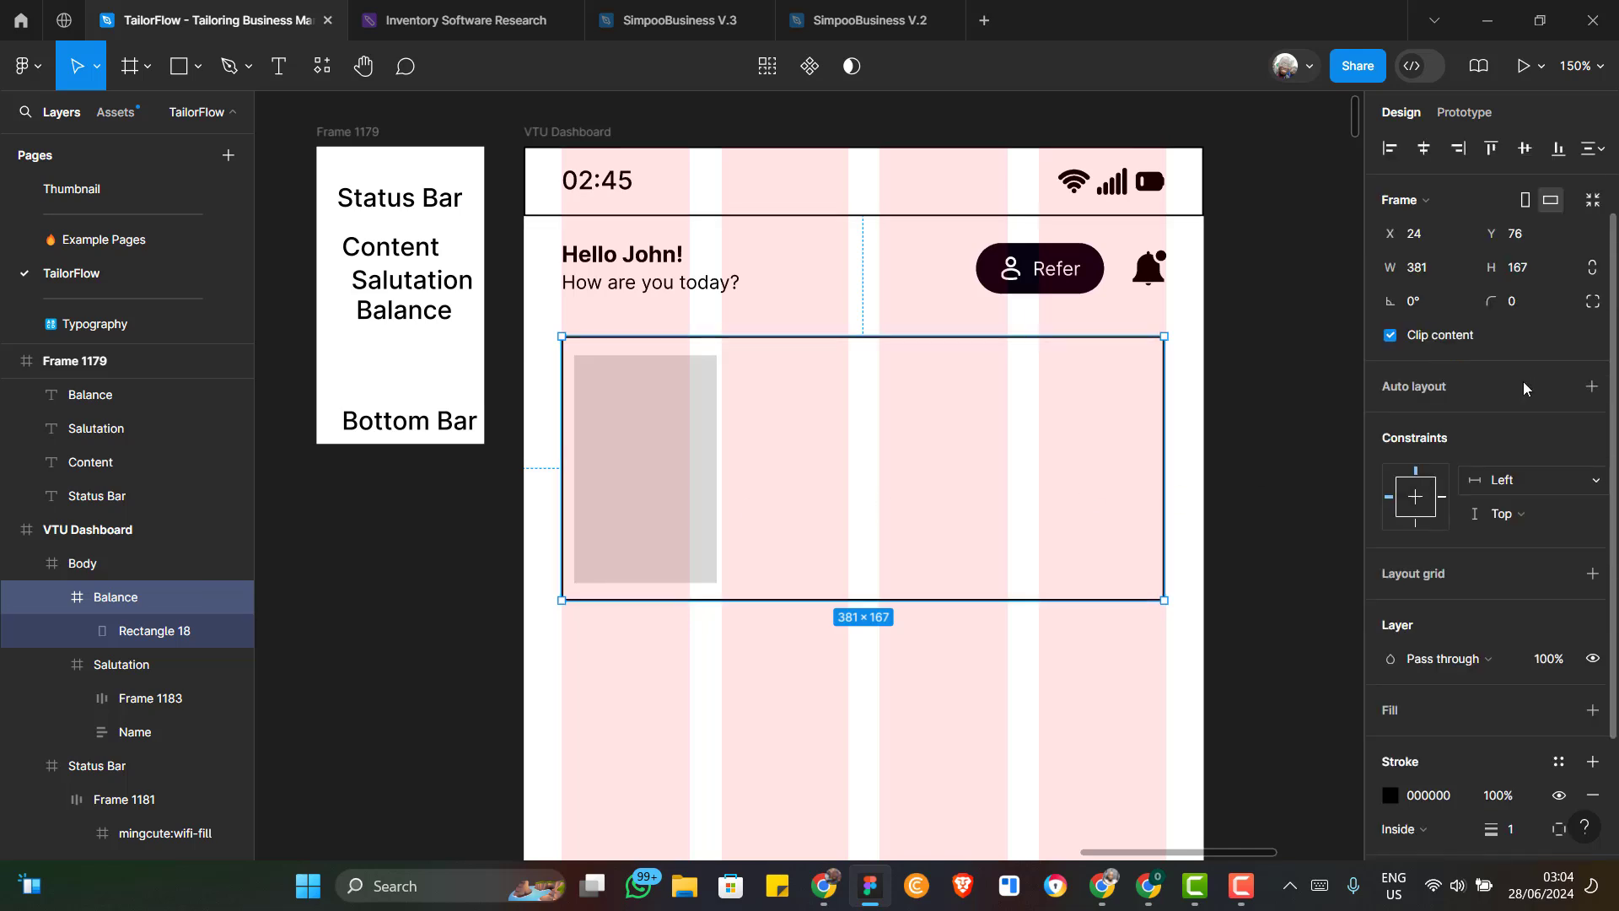
left_click(1530, 308)
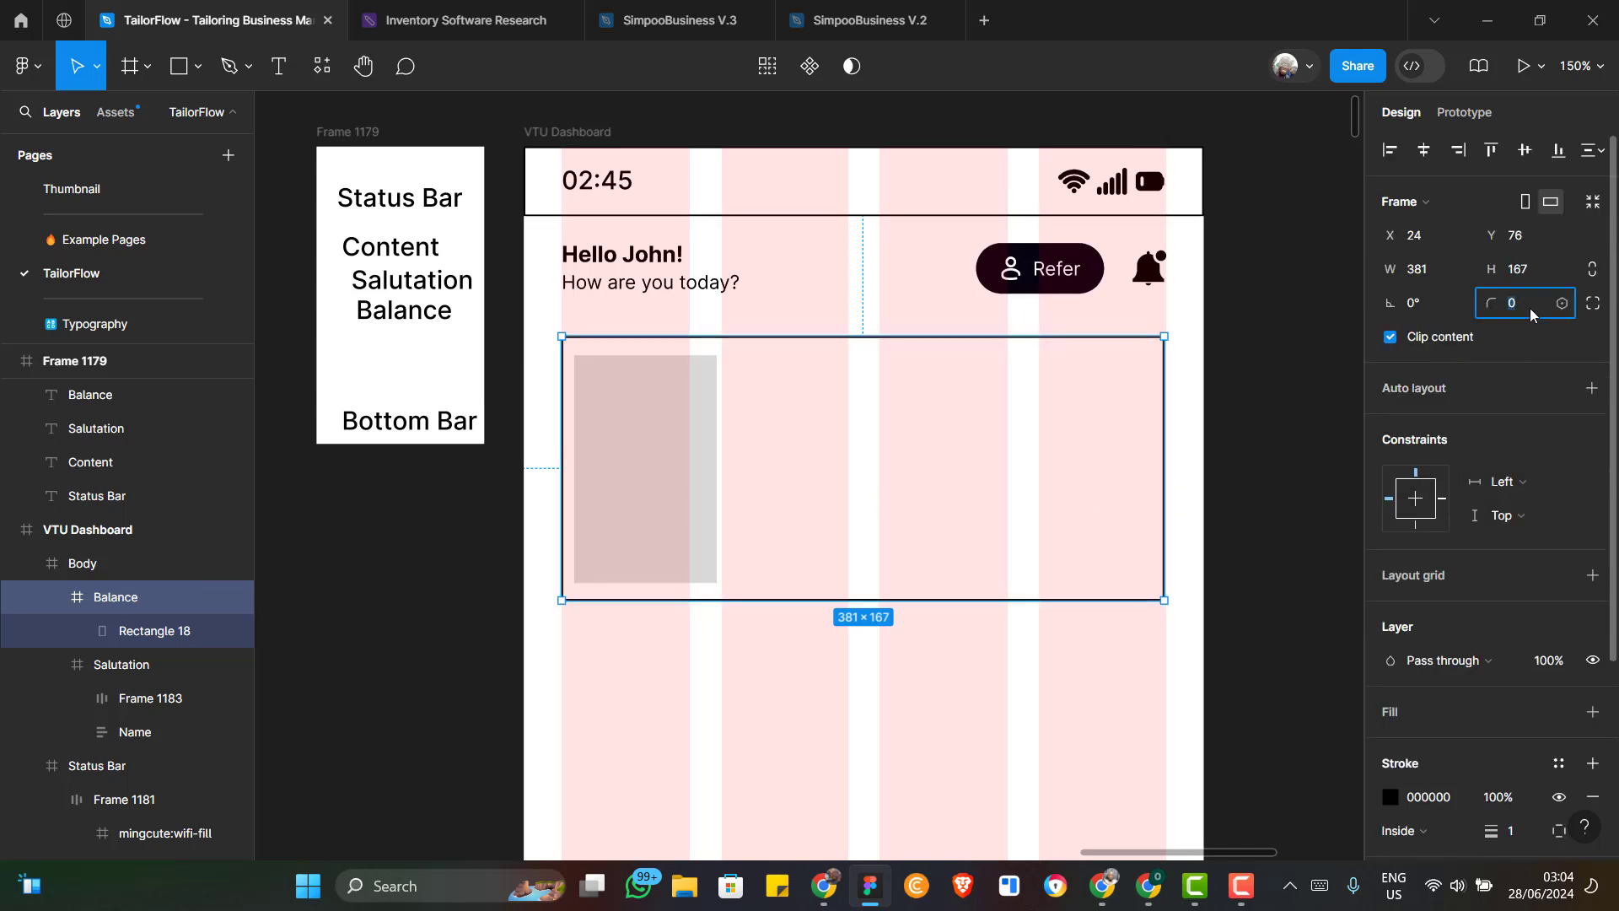
type("16")
key("Return")
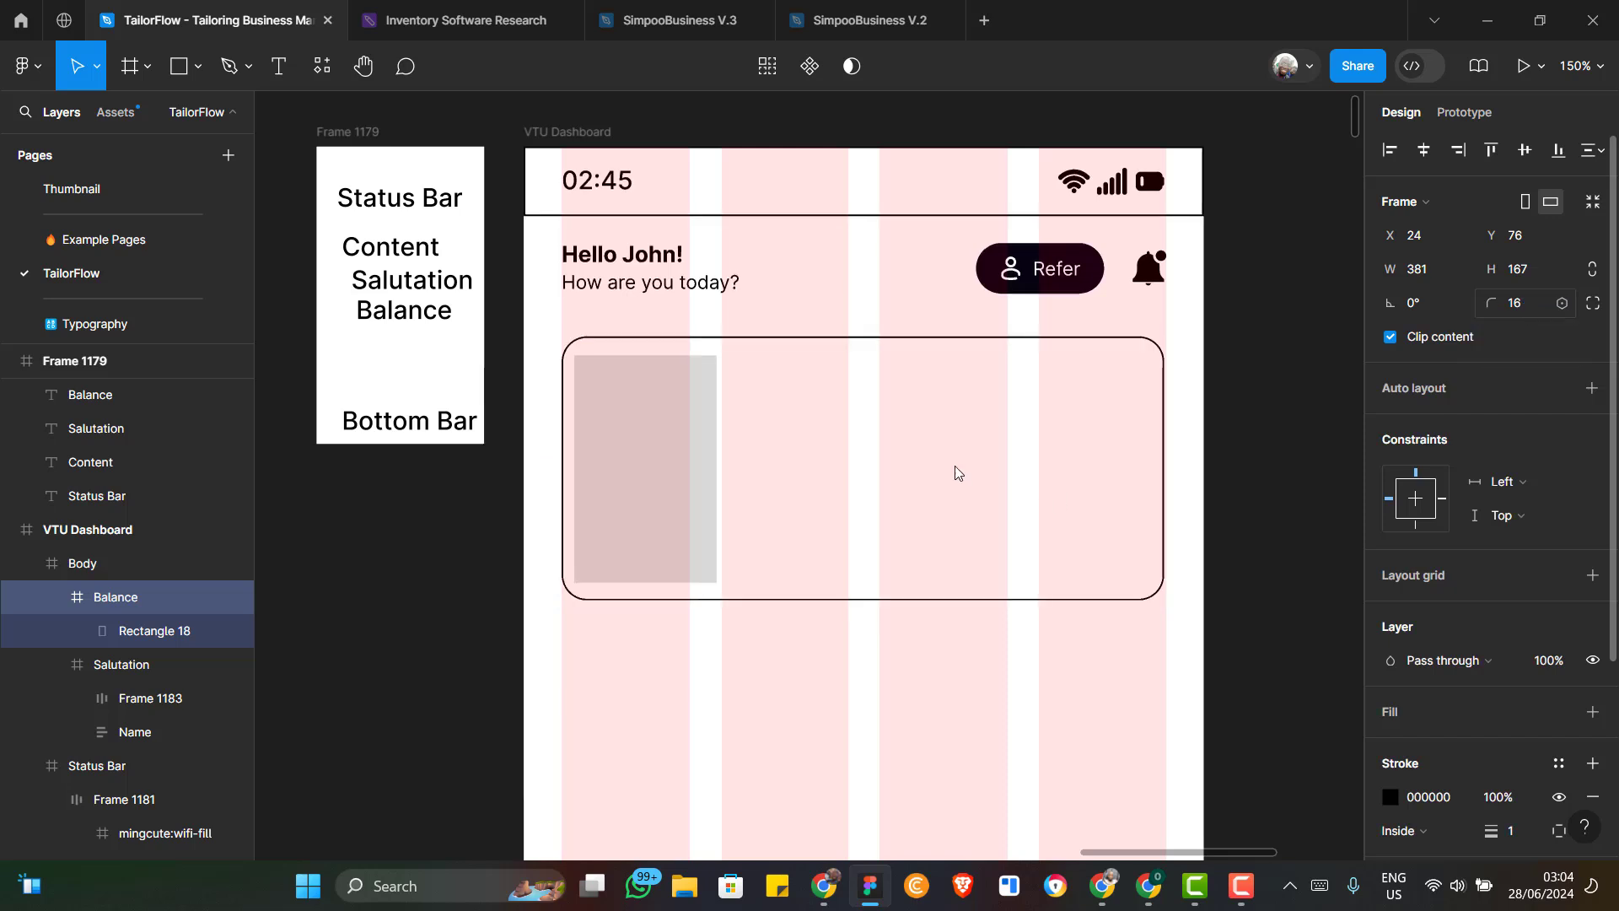
Select the grey rectangle inside the Balance frame for editing
left_click(666, 505)
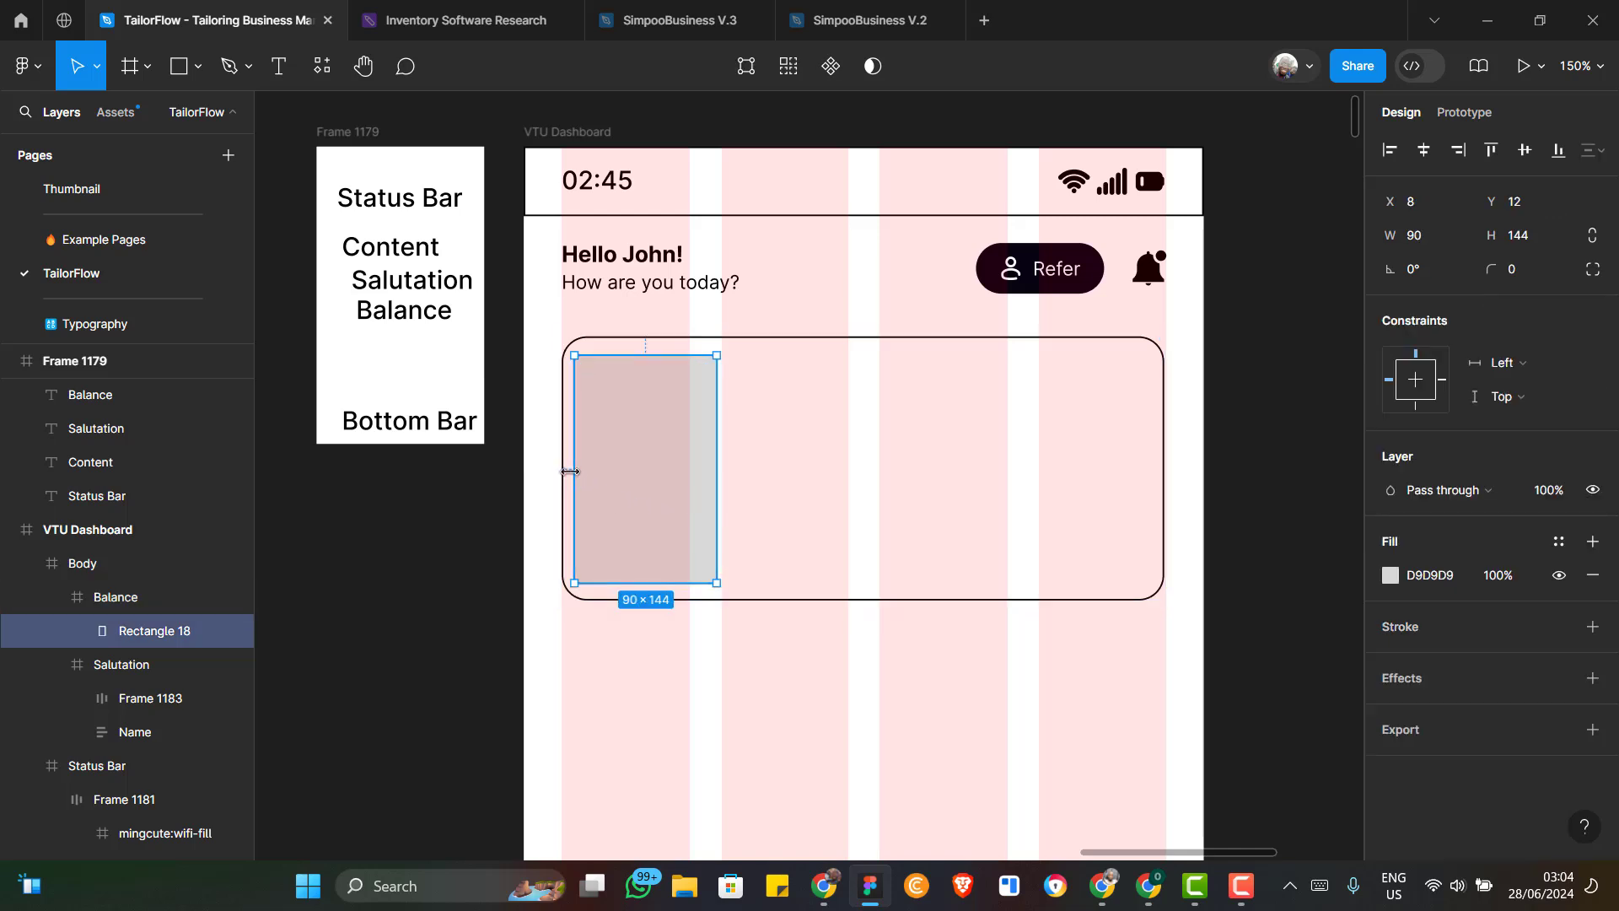
Resize the grey rectangle to 381 × 167 so it fills the whole Balance frame
left_click_drag(570, 471, 558, 478)
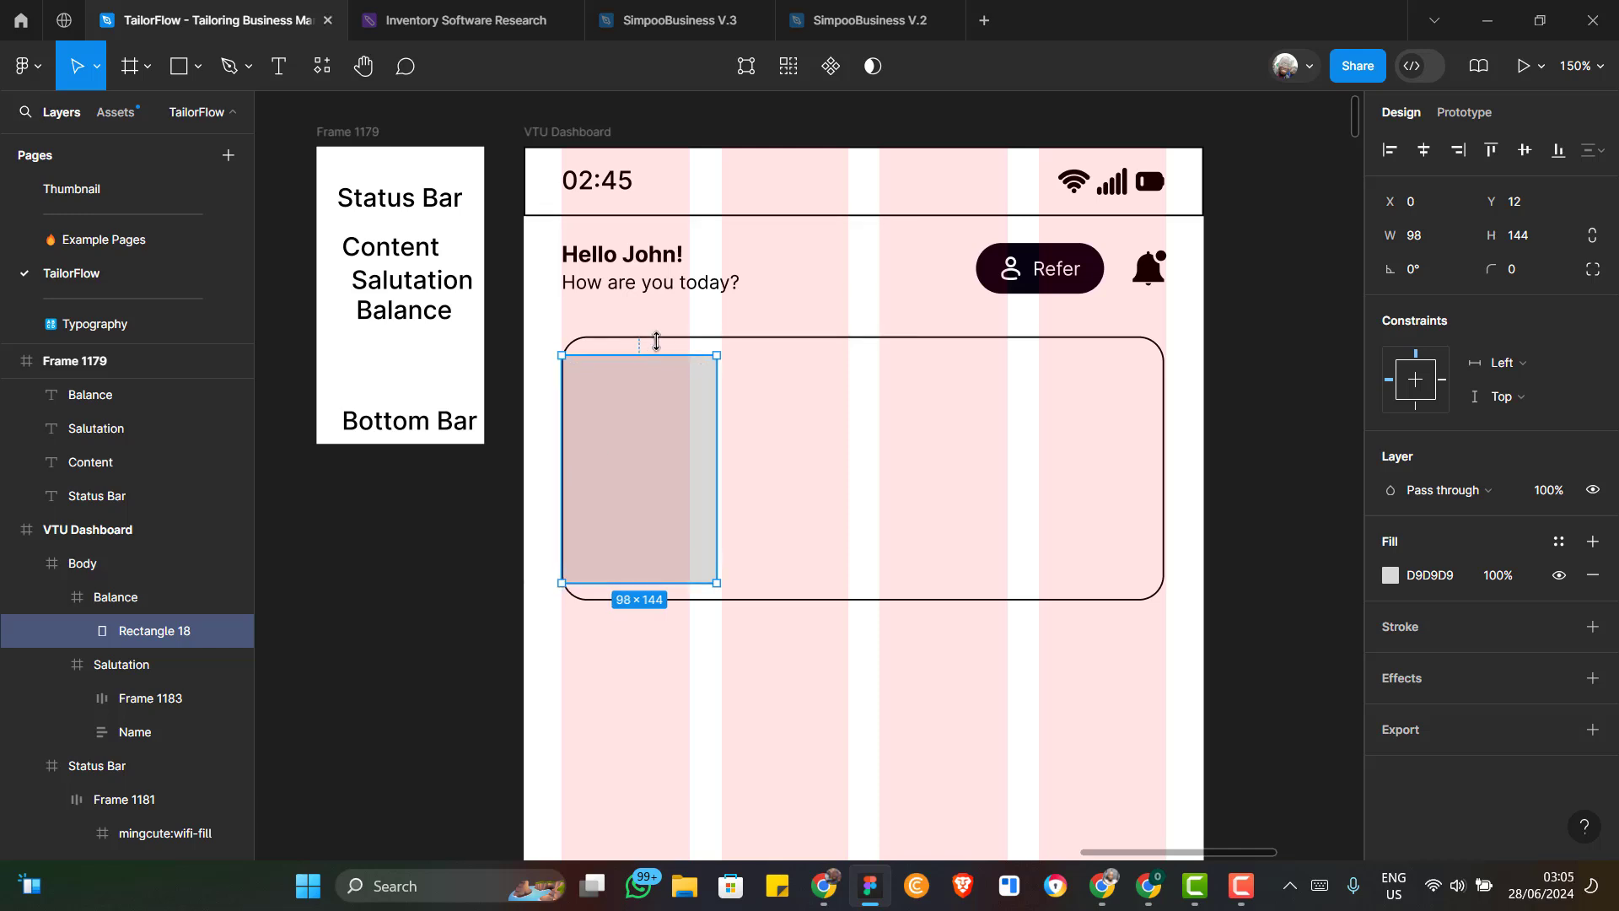
left_click_drag(654, 339, 662, 334)
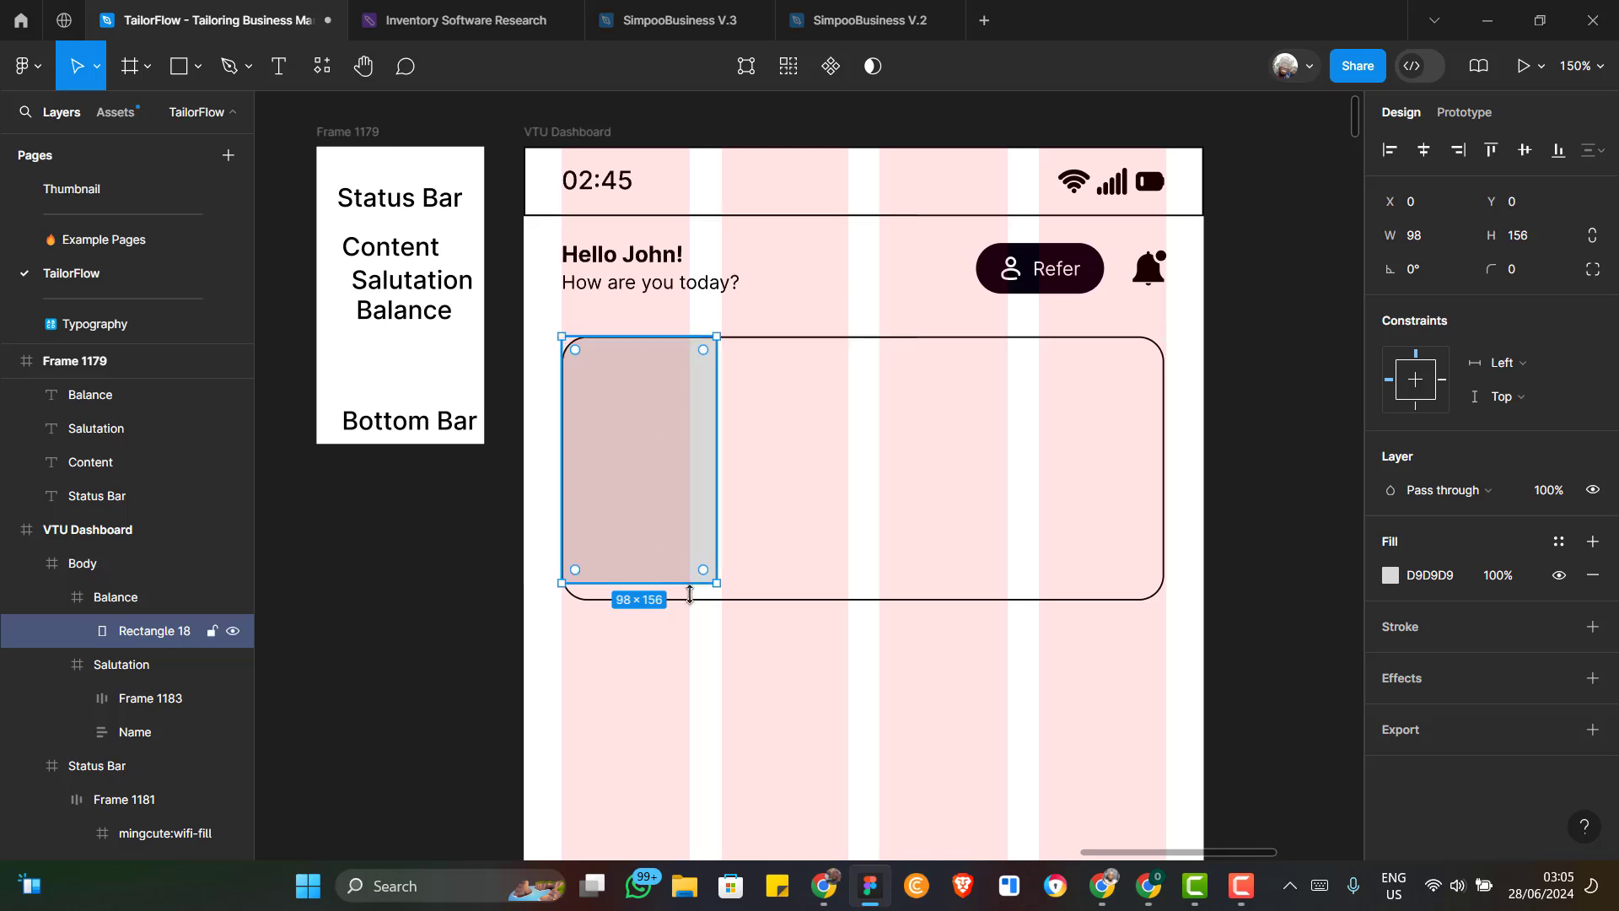
left_click_drag(690, 595, 693, 610)
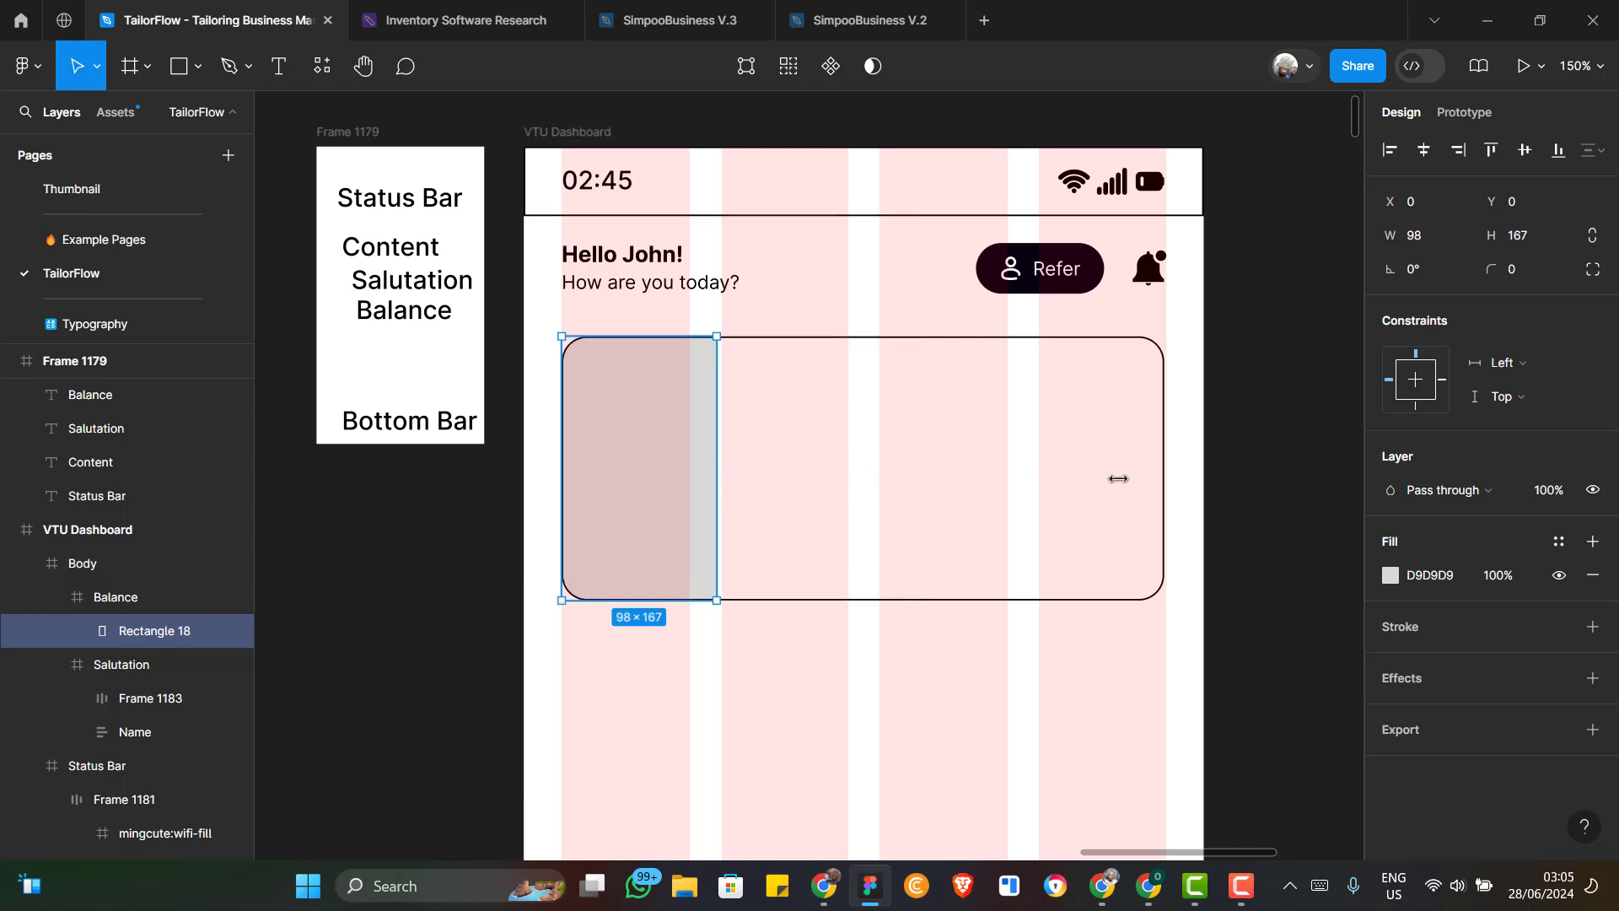
left_click_drag(1119, 478, 1165, 468)
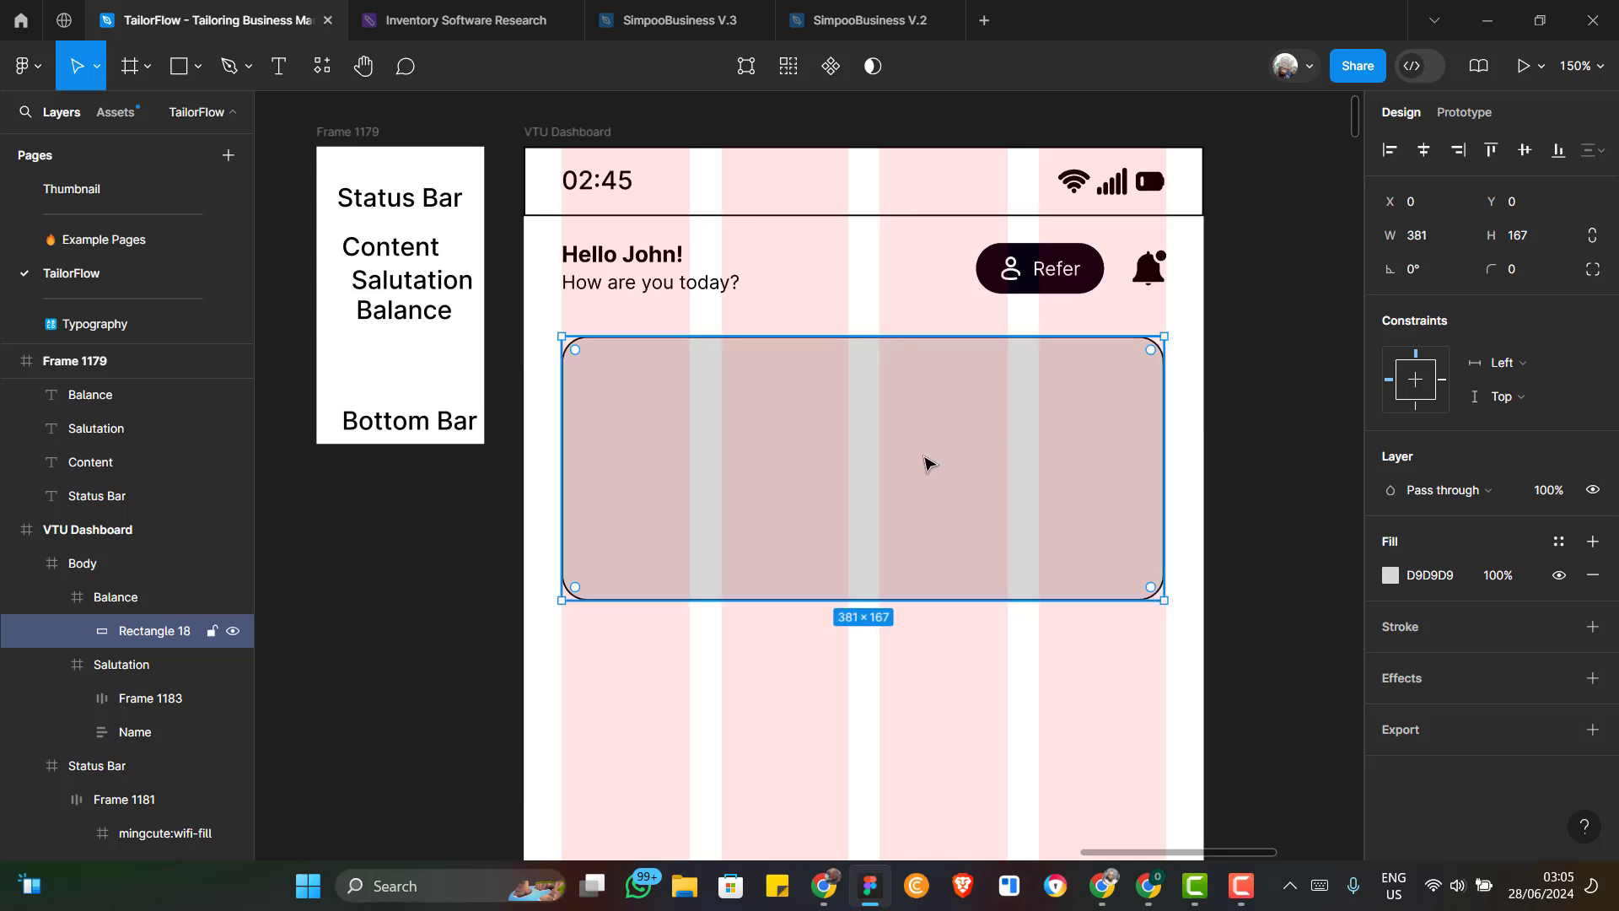
double_click(951, 498)
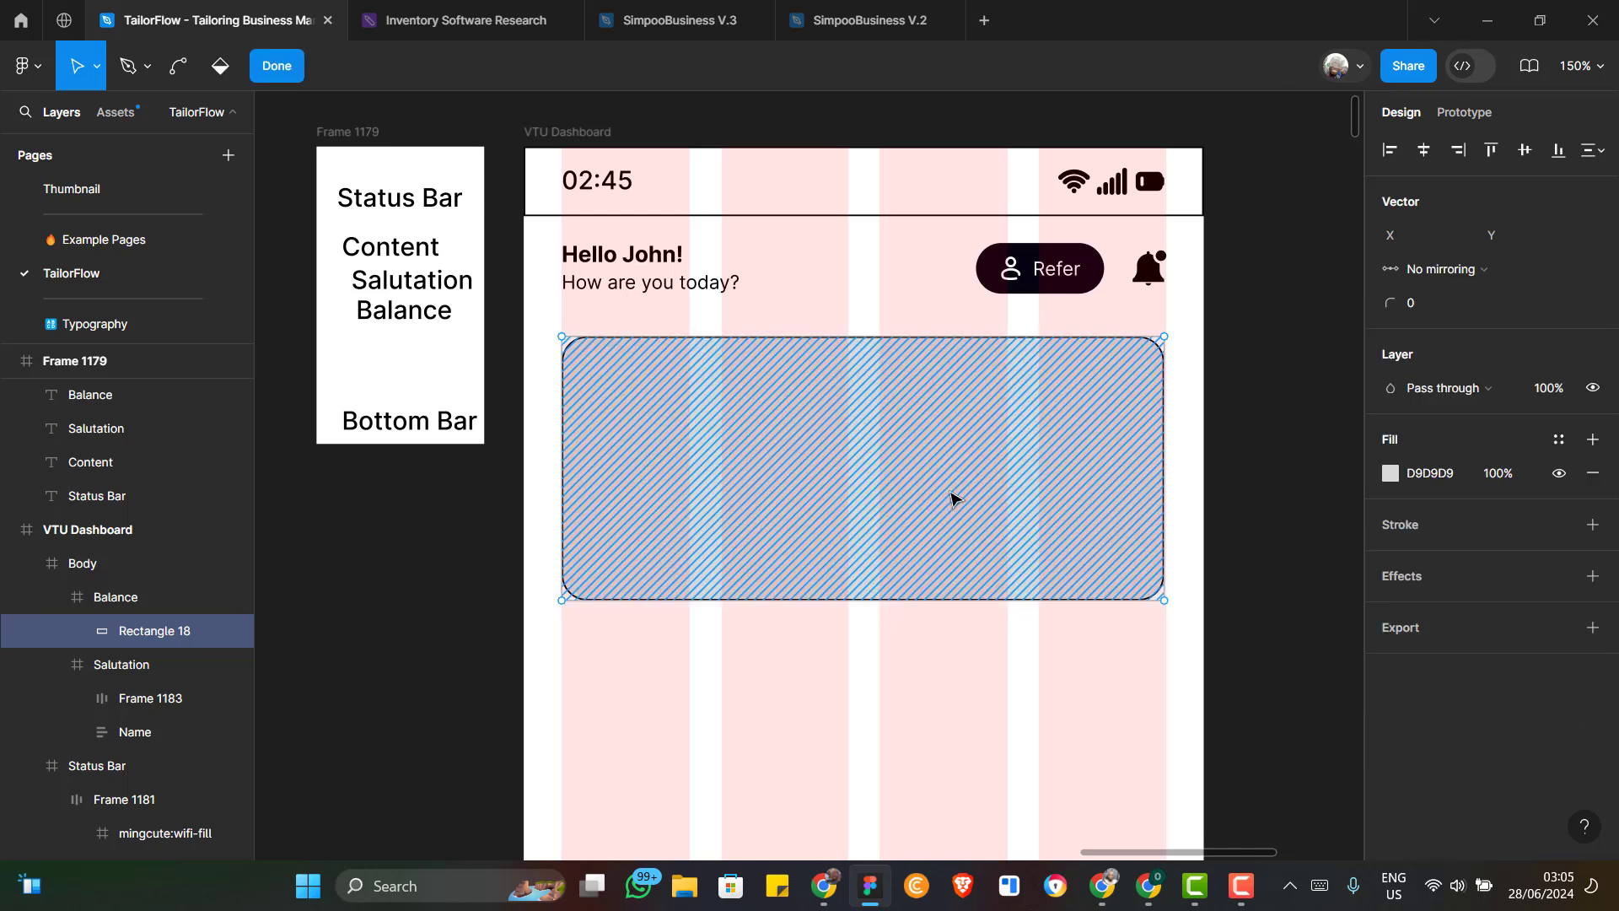
left_click(1165, 604)
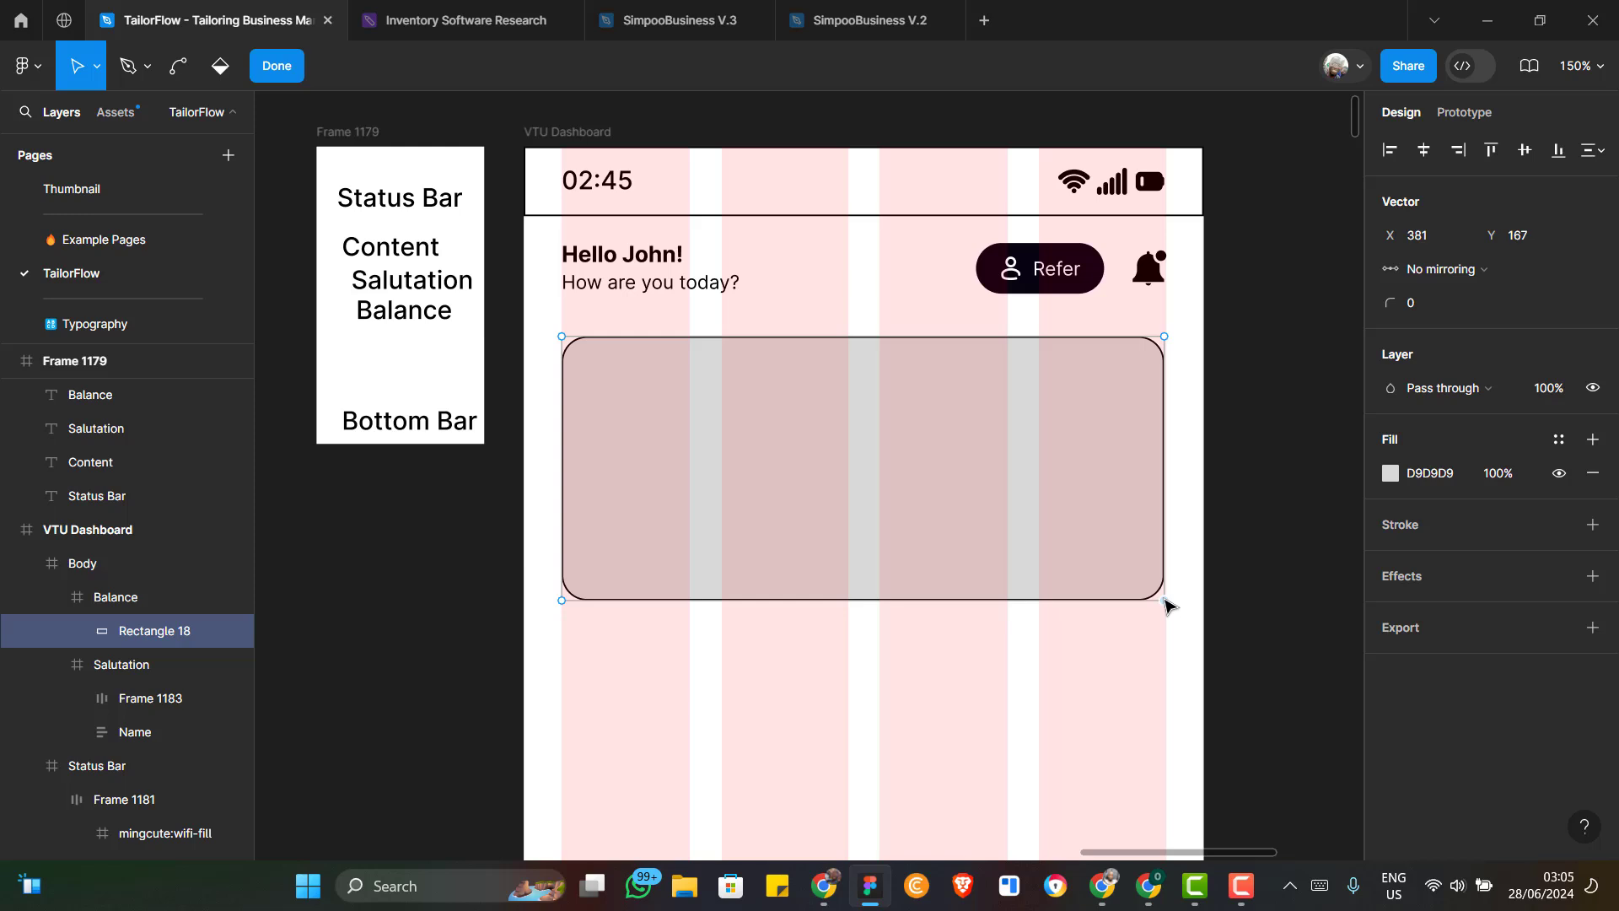
left_click_drag(1168, 604, 1169, 533)
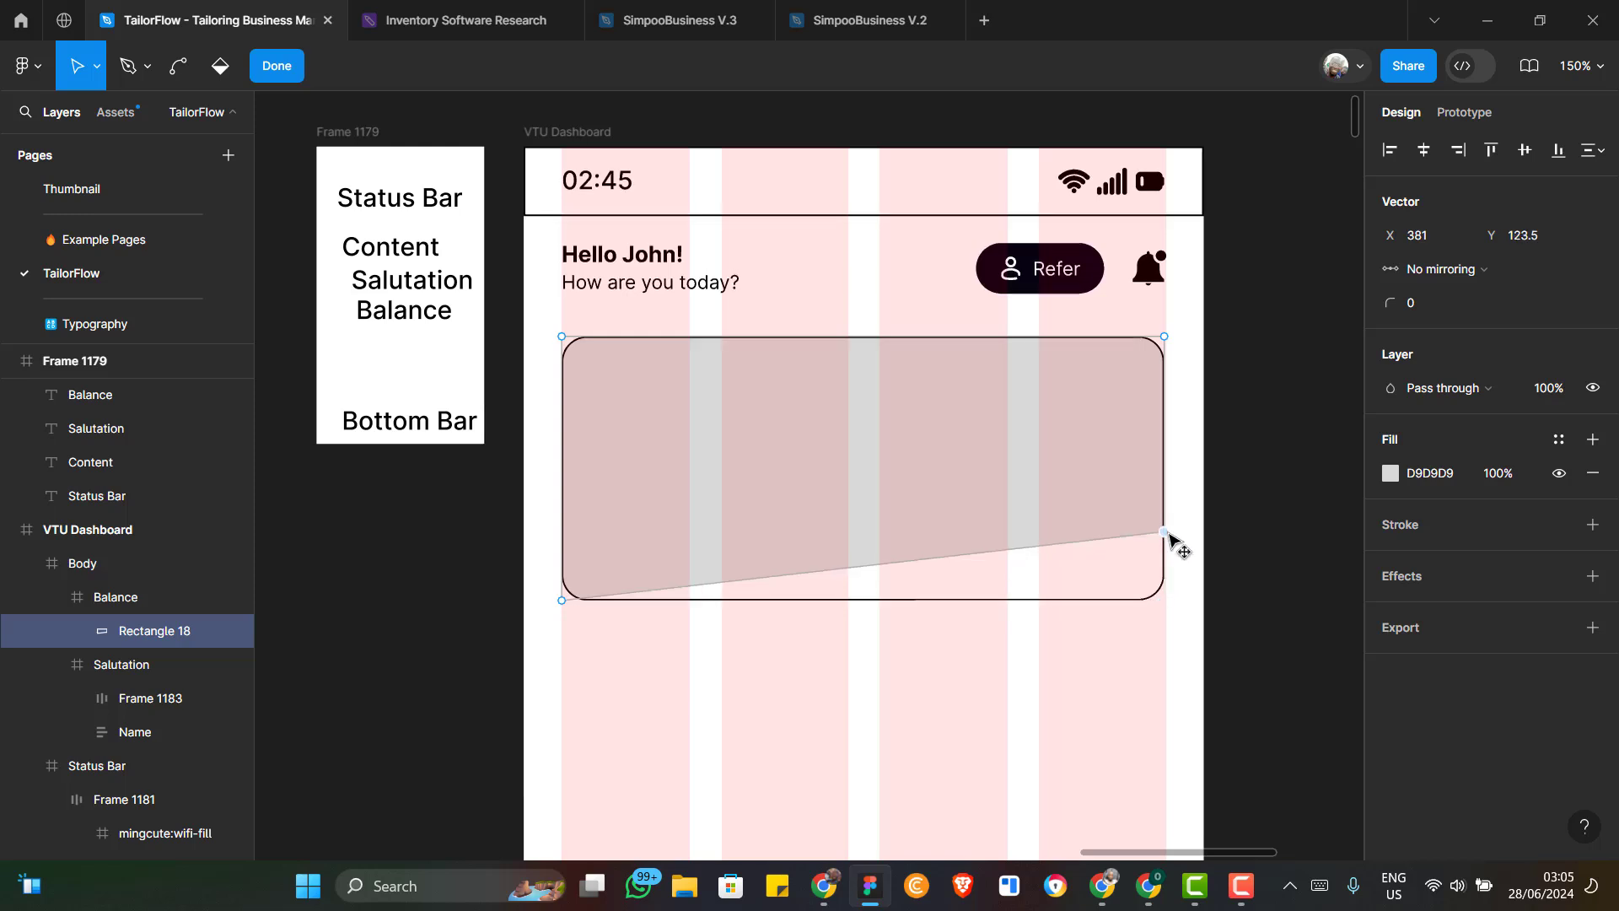
key("ctrl+z")
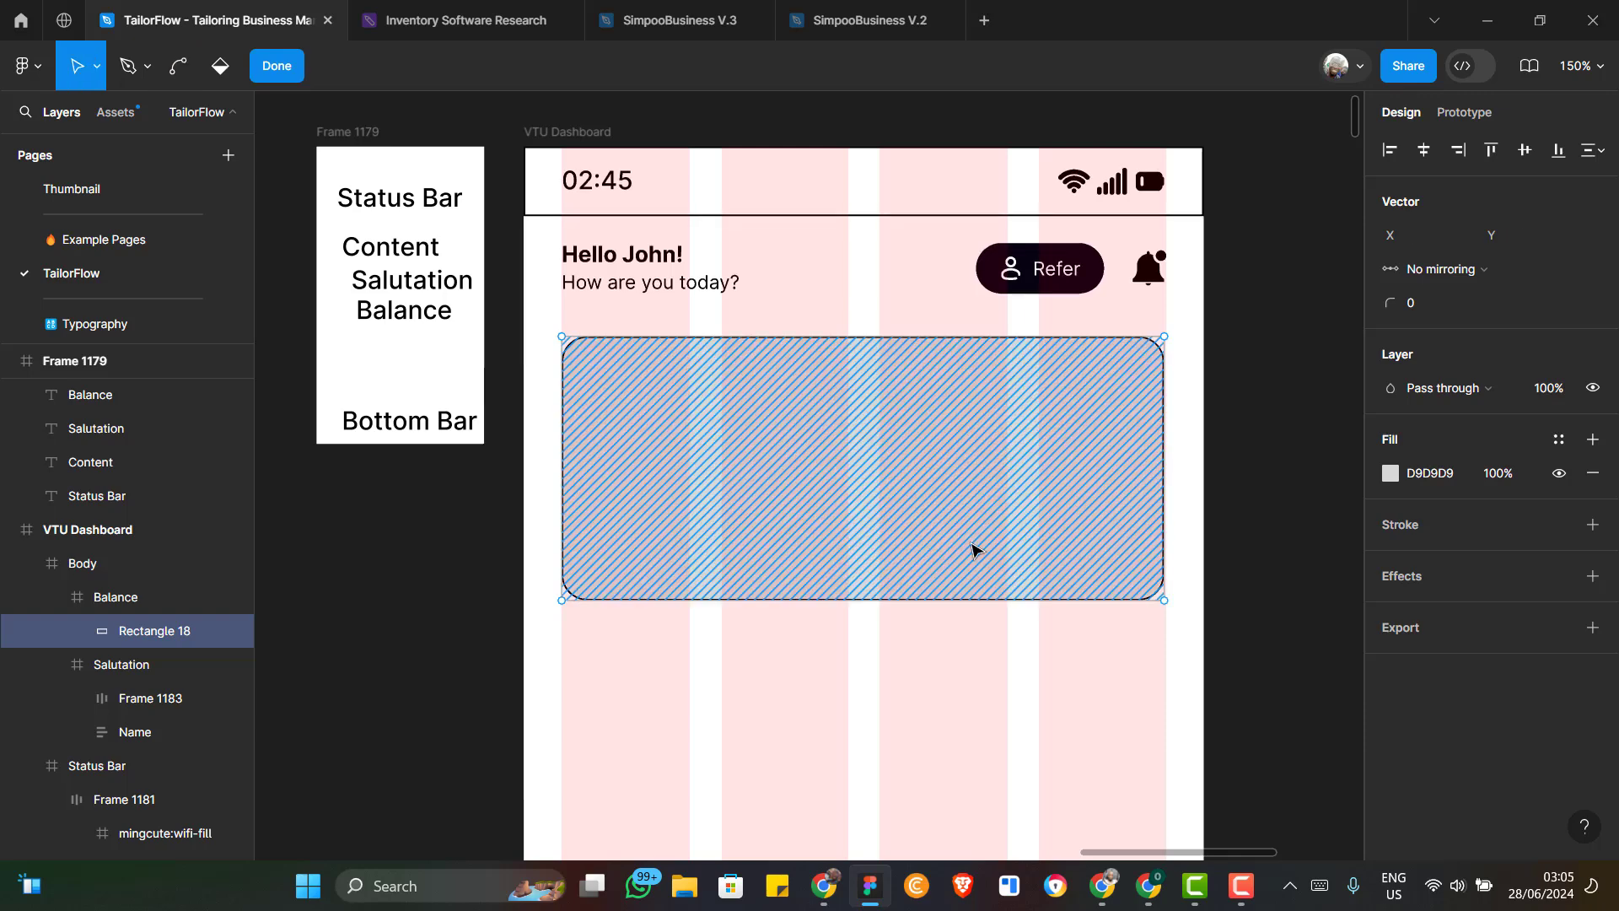
scroll(972, 549, "down", 1)
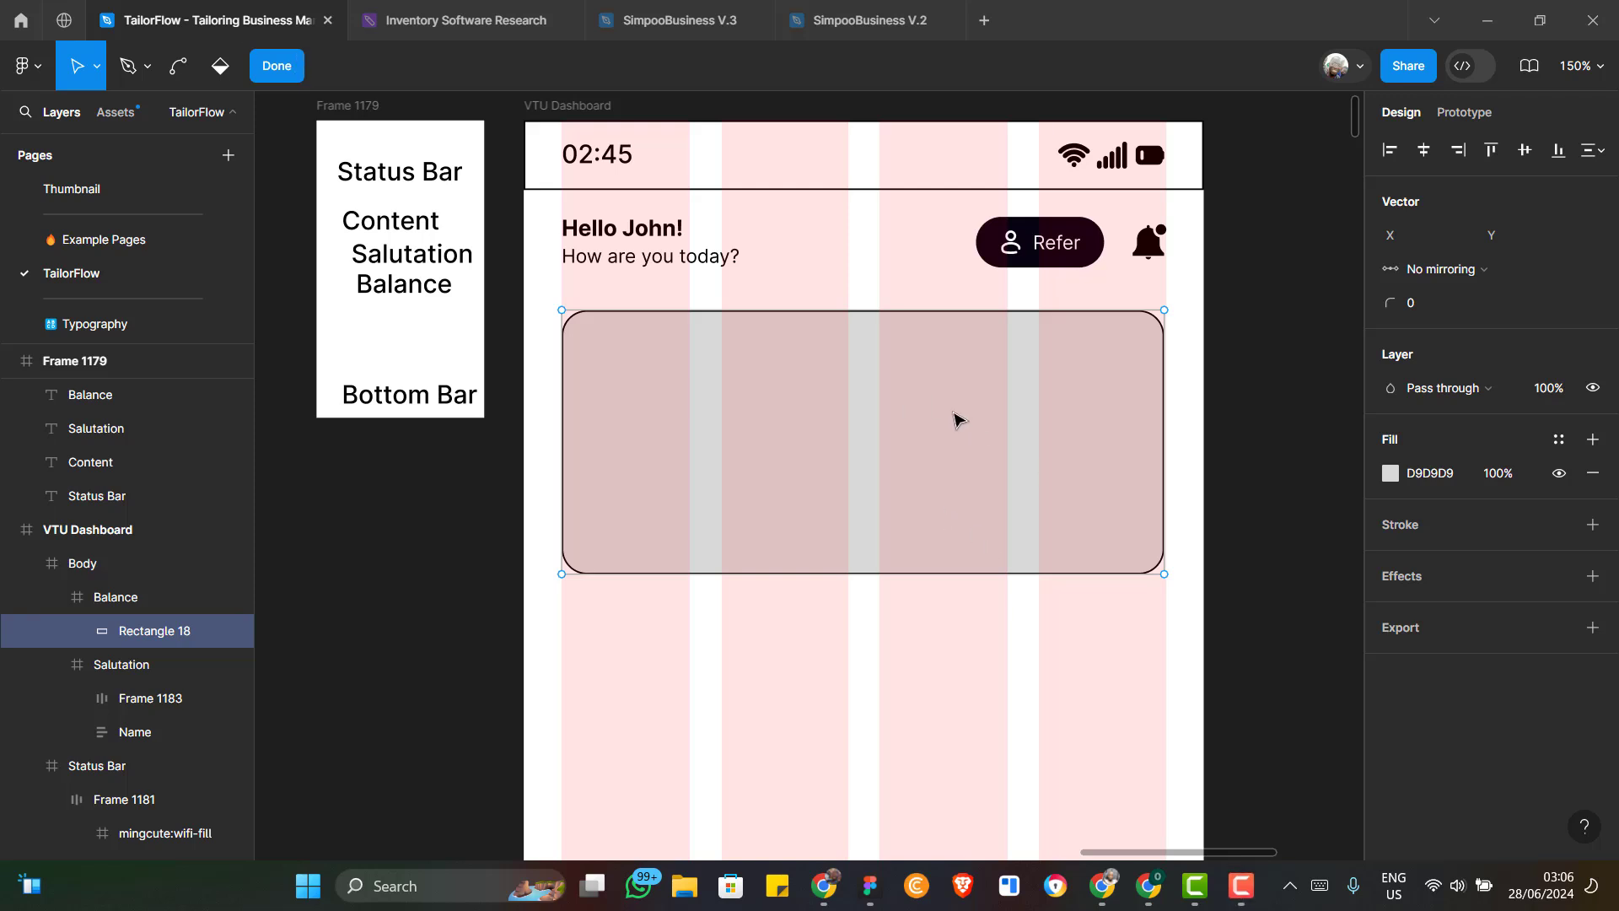
scroll(955, 419, "down", 3)
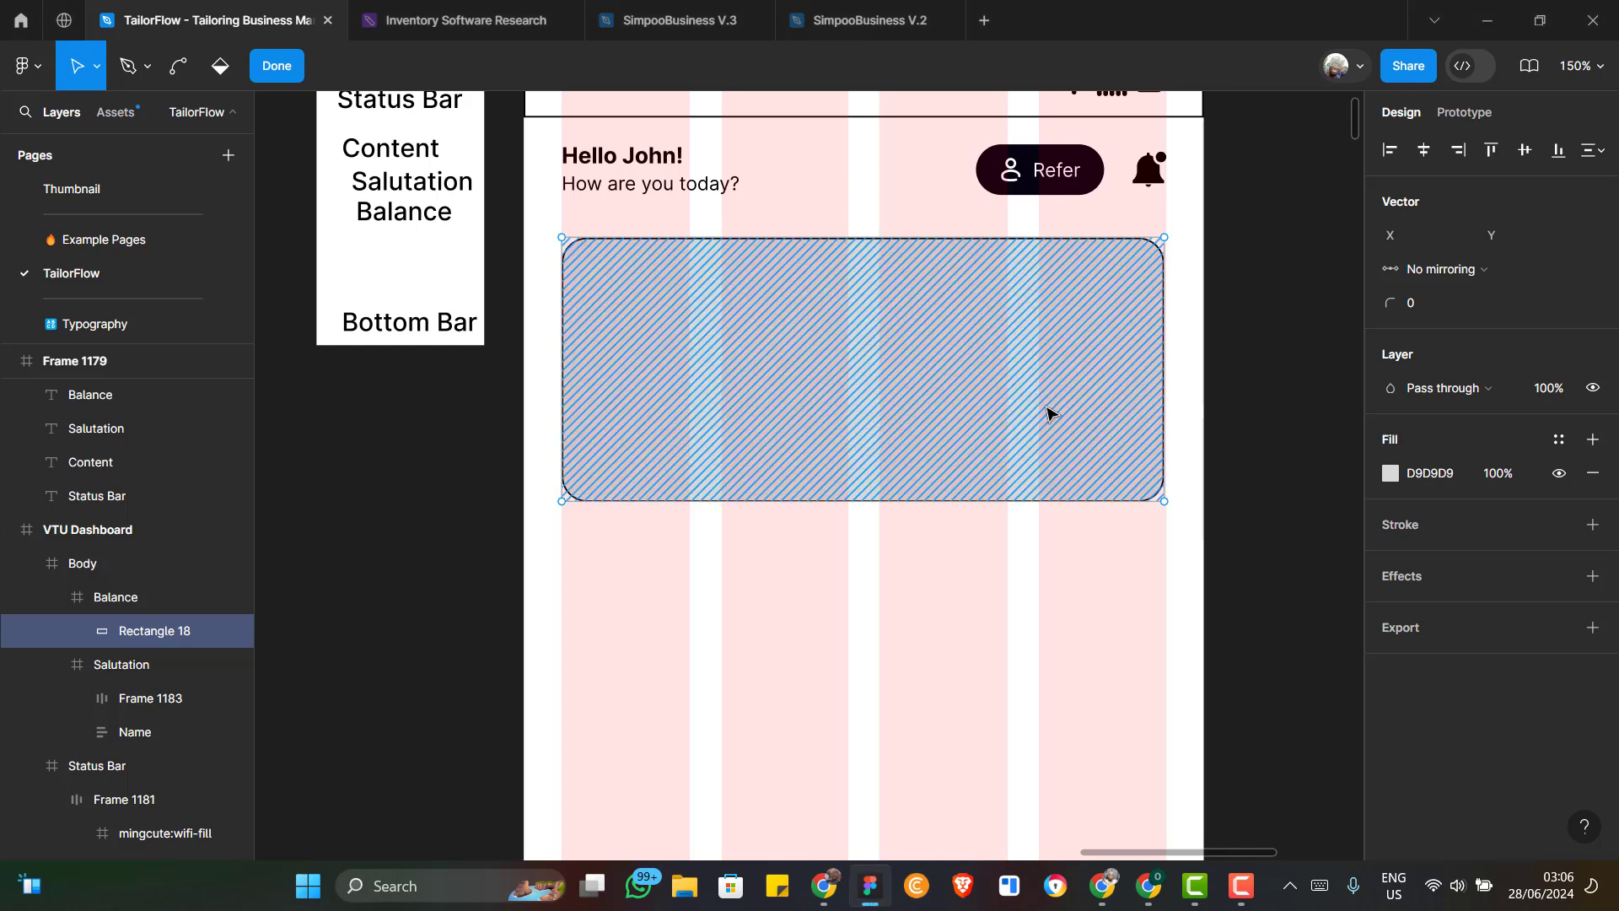
key("Escape")
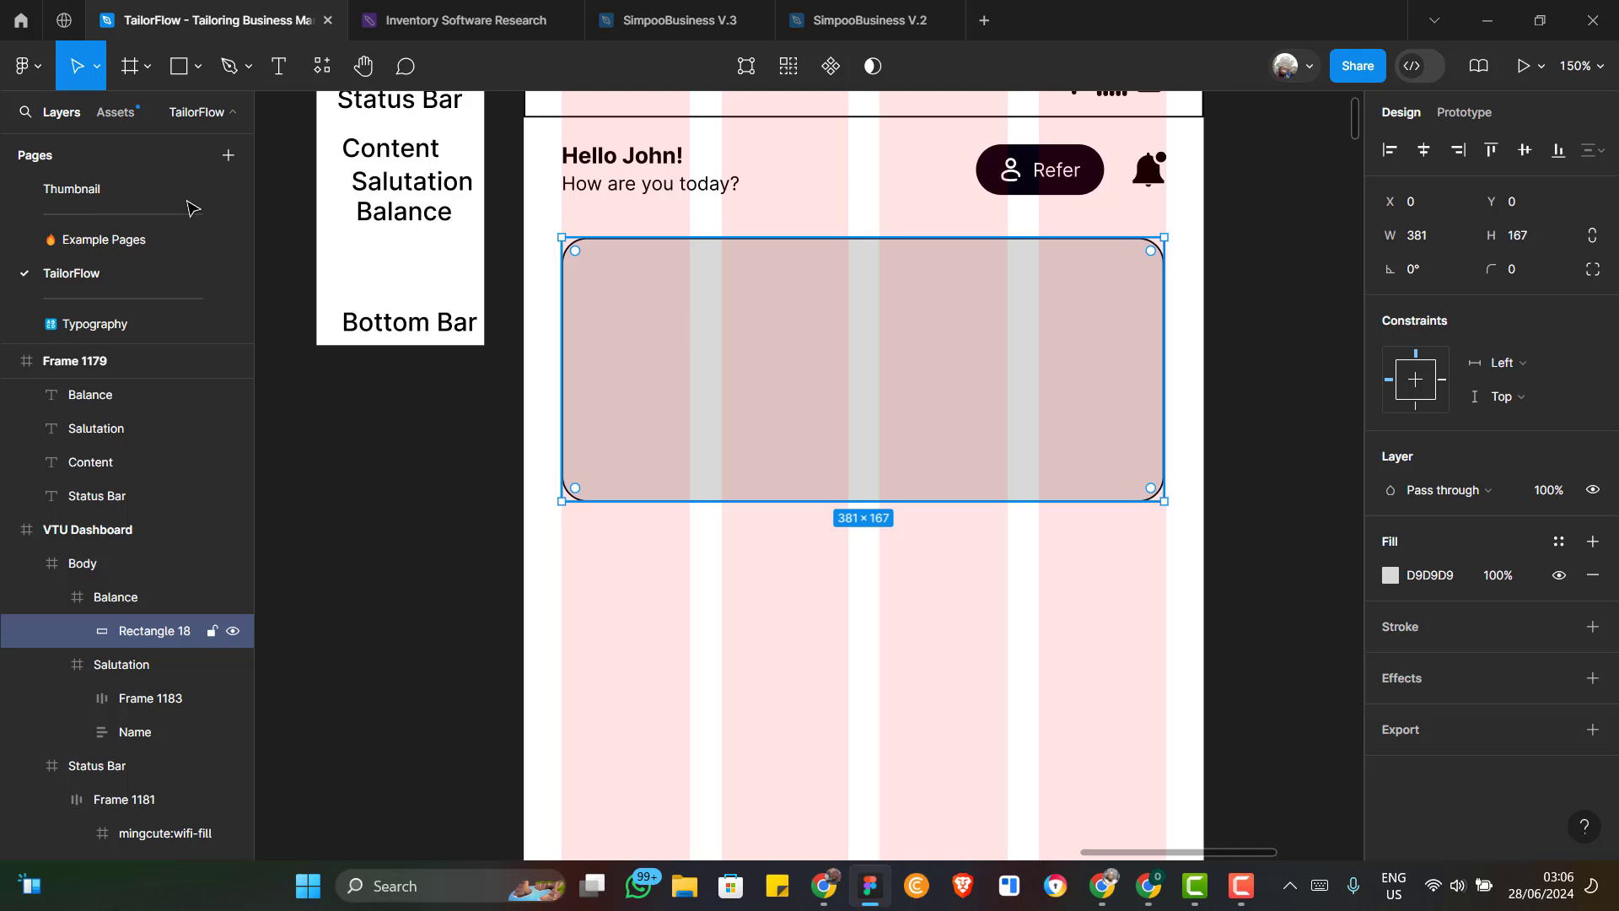
Draw a second rectangle about 156 × 59 in the lower-right part of the Balance card, reaching its bottom edge
left_click(176, 68)
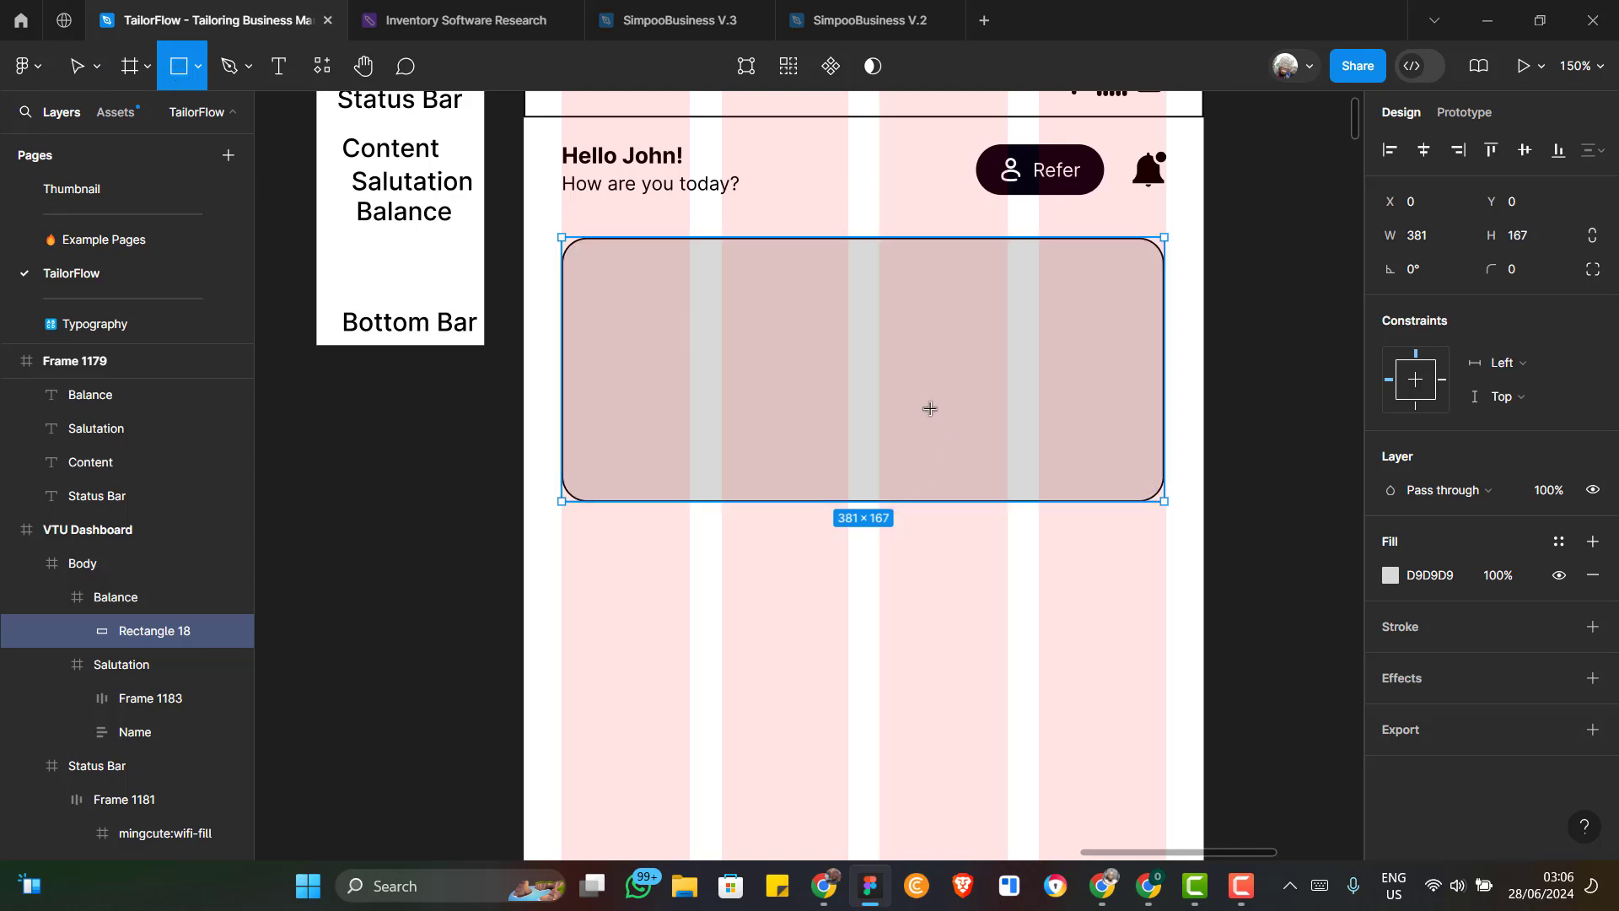
left_click_drag(931, 409, 966, 482)
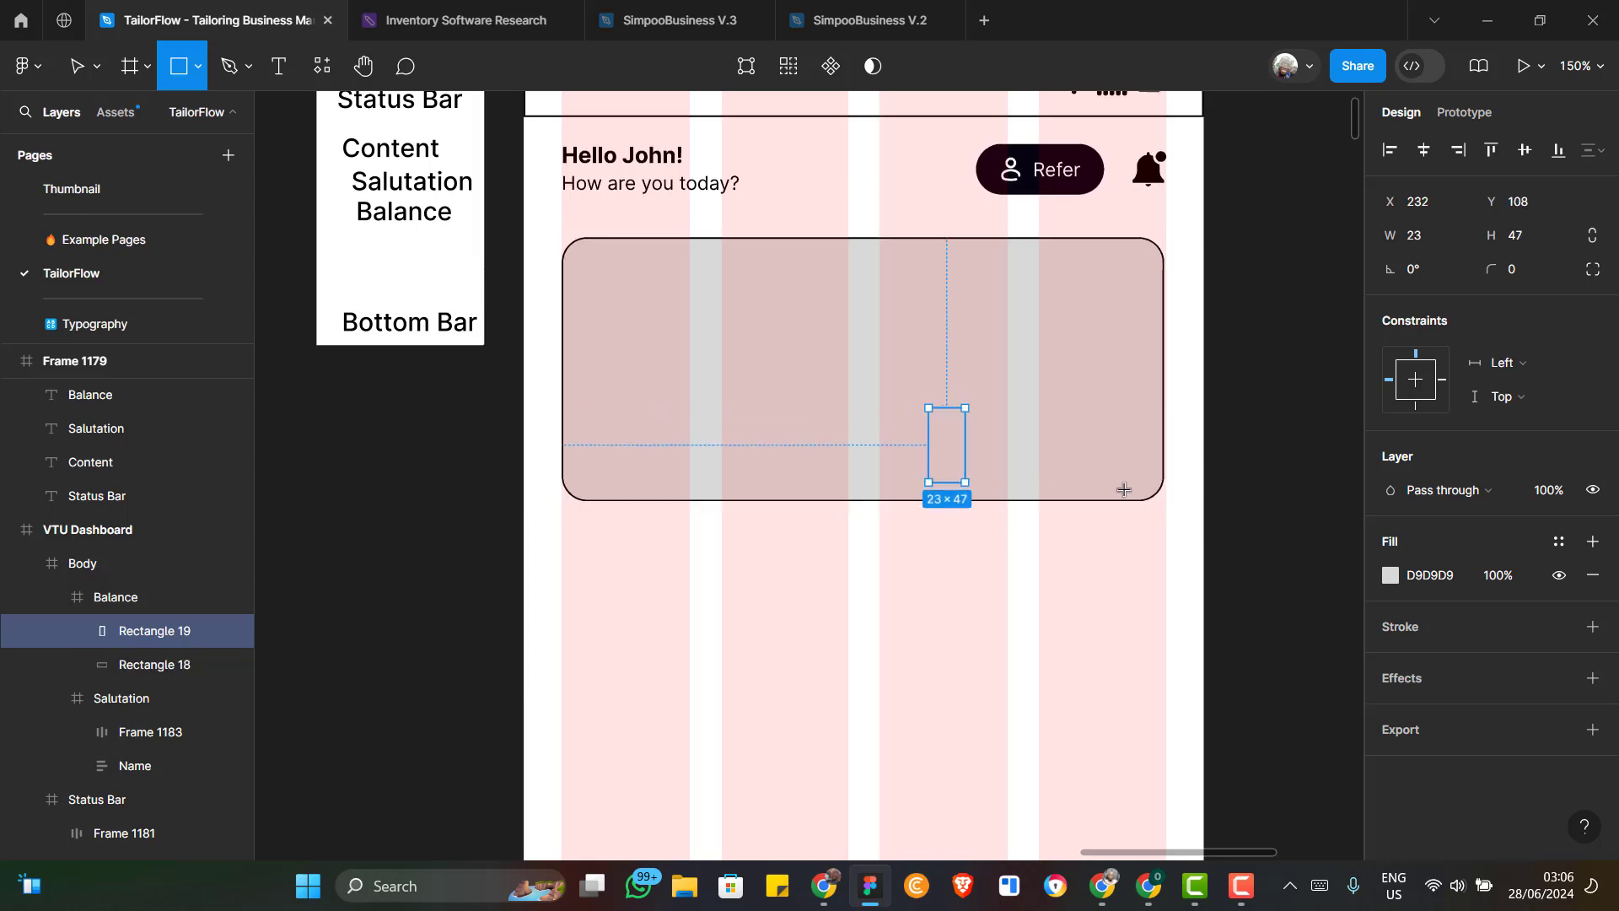
left_click_drag(1124, 489, 1178, 487)
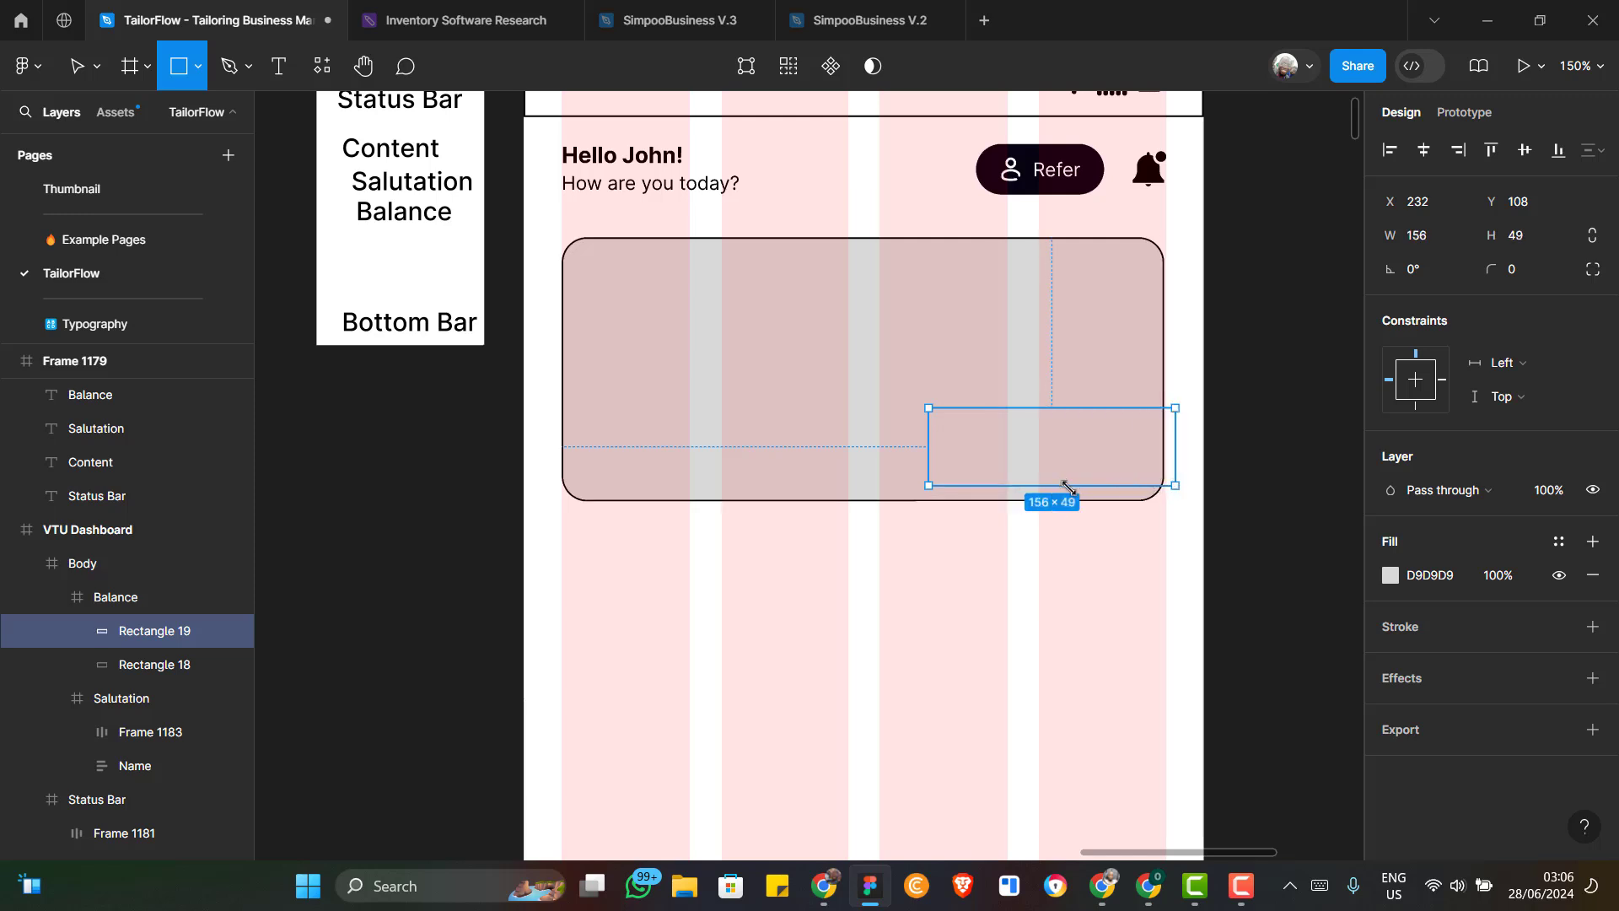
mouse_move(1069, 497)
left_mouse_down()
mouse_move(1065, 512)
mouse_move(1052, 497)
left_mouse_up()
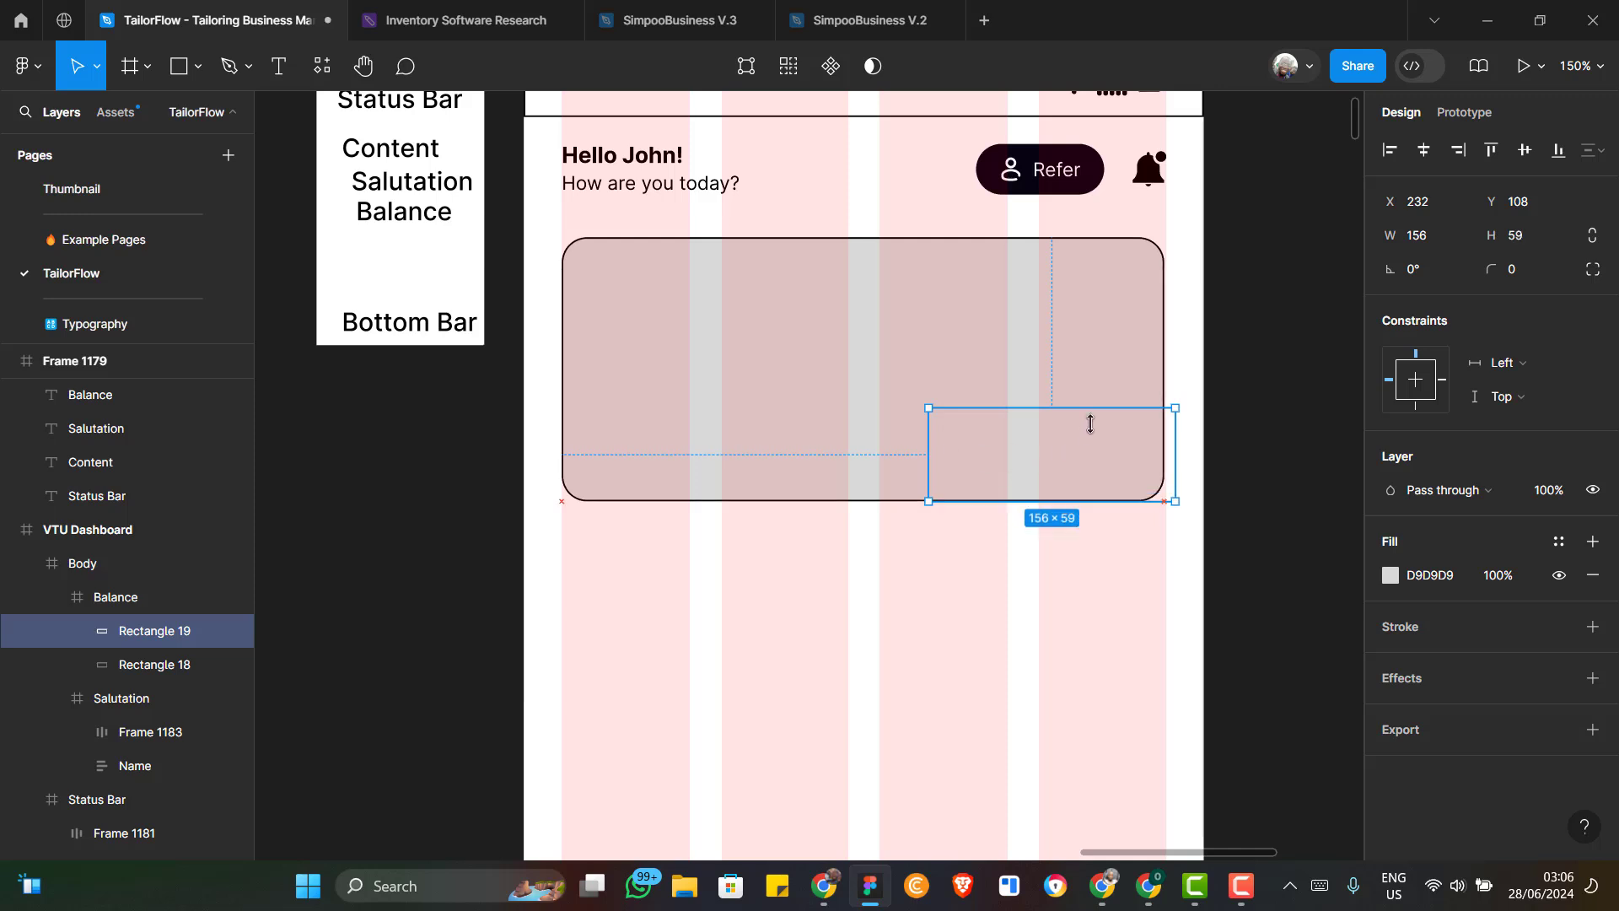
Align the small rectangle to the right of the Balance frame and set its size to 148 × 56
left_click(1390, 150)
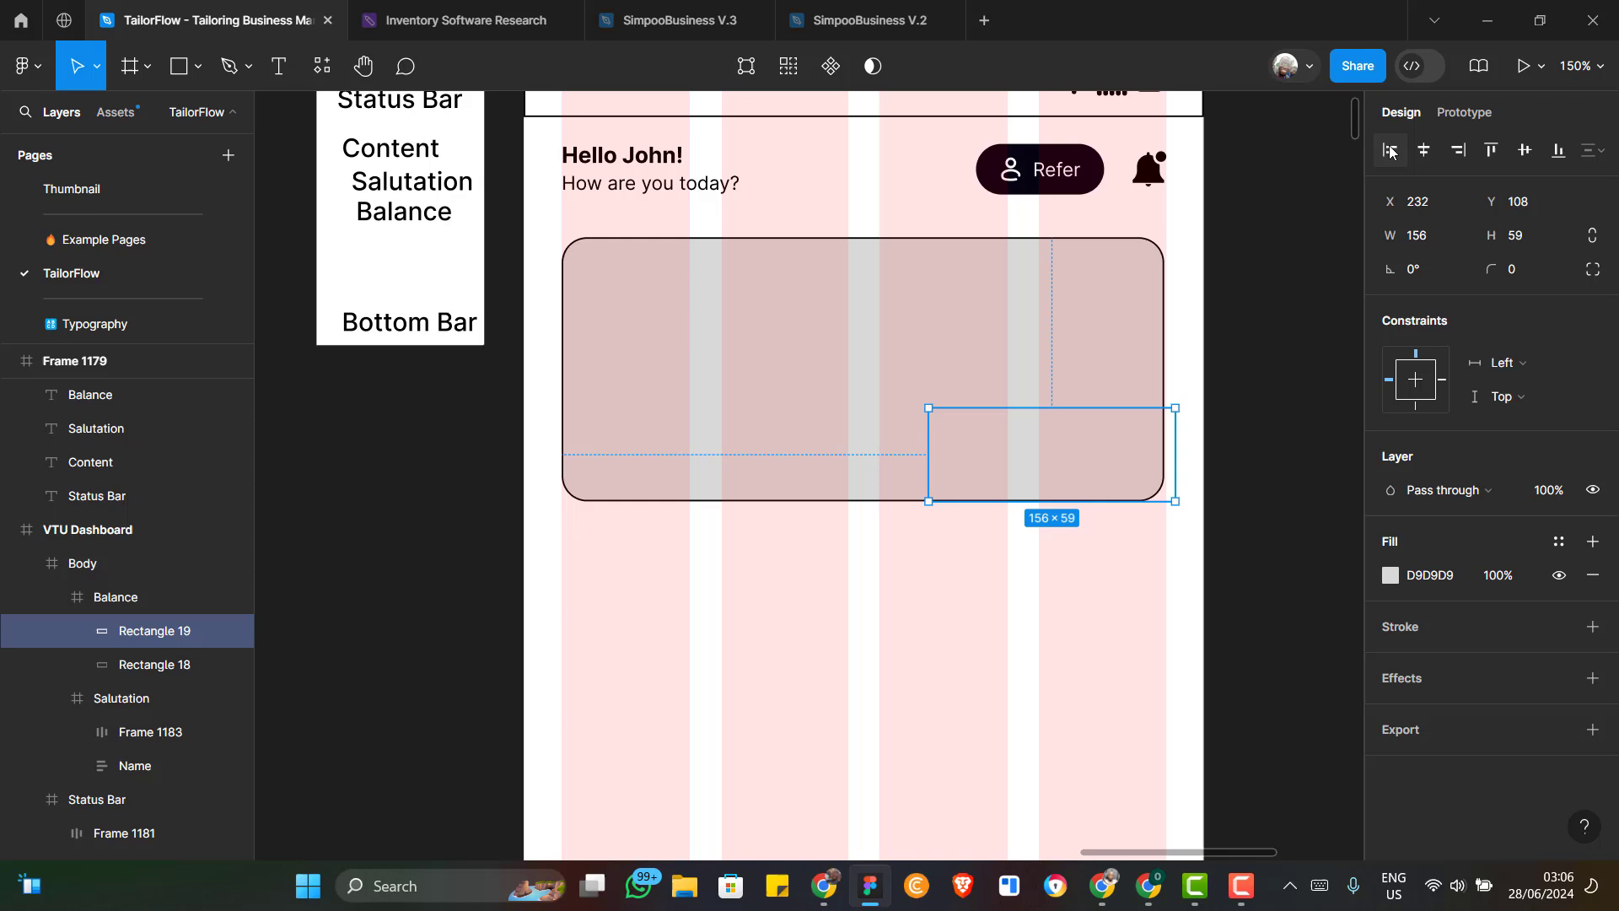
left_click(1458, 151)
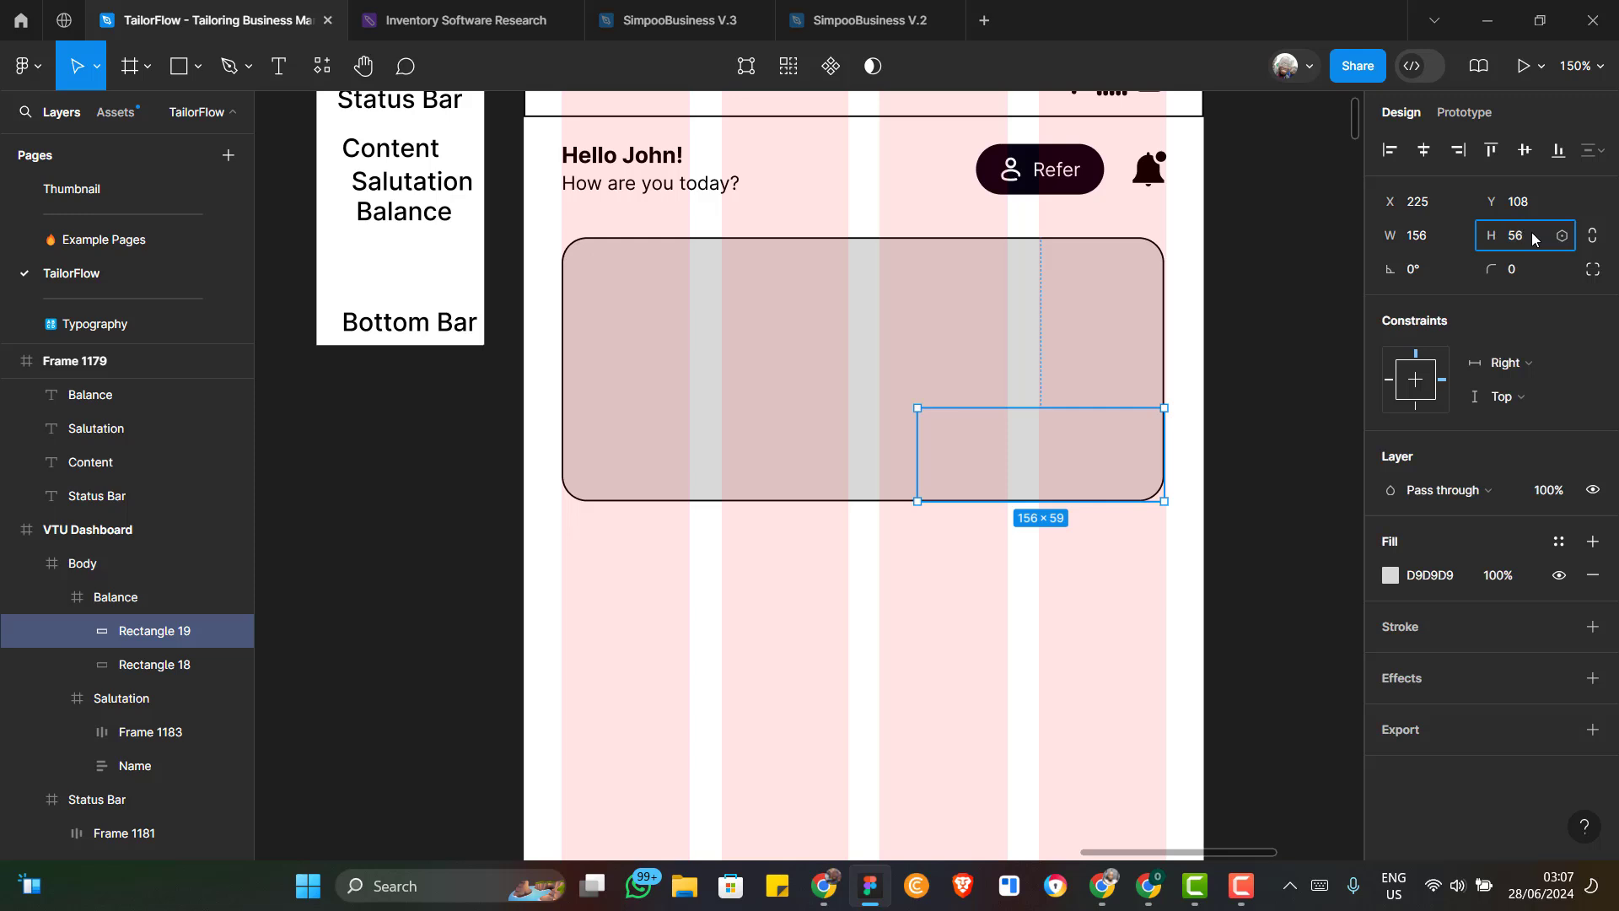
left_click(1425, 235)
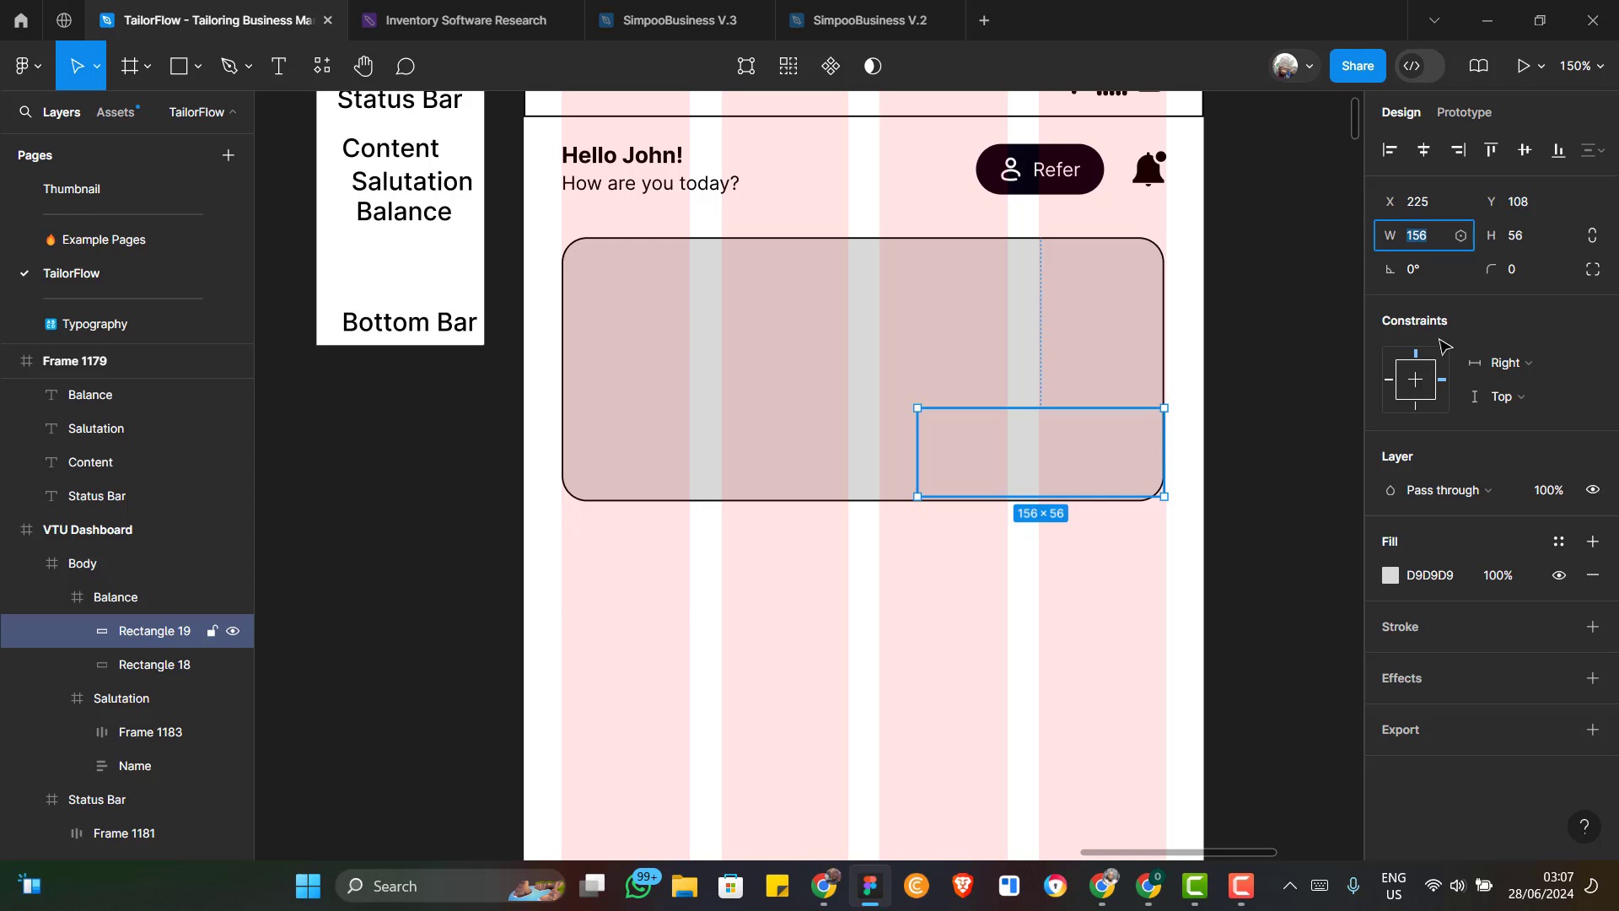
type("14")
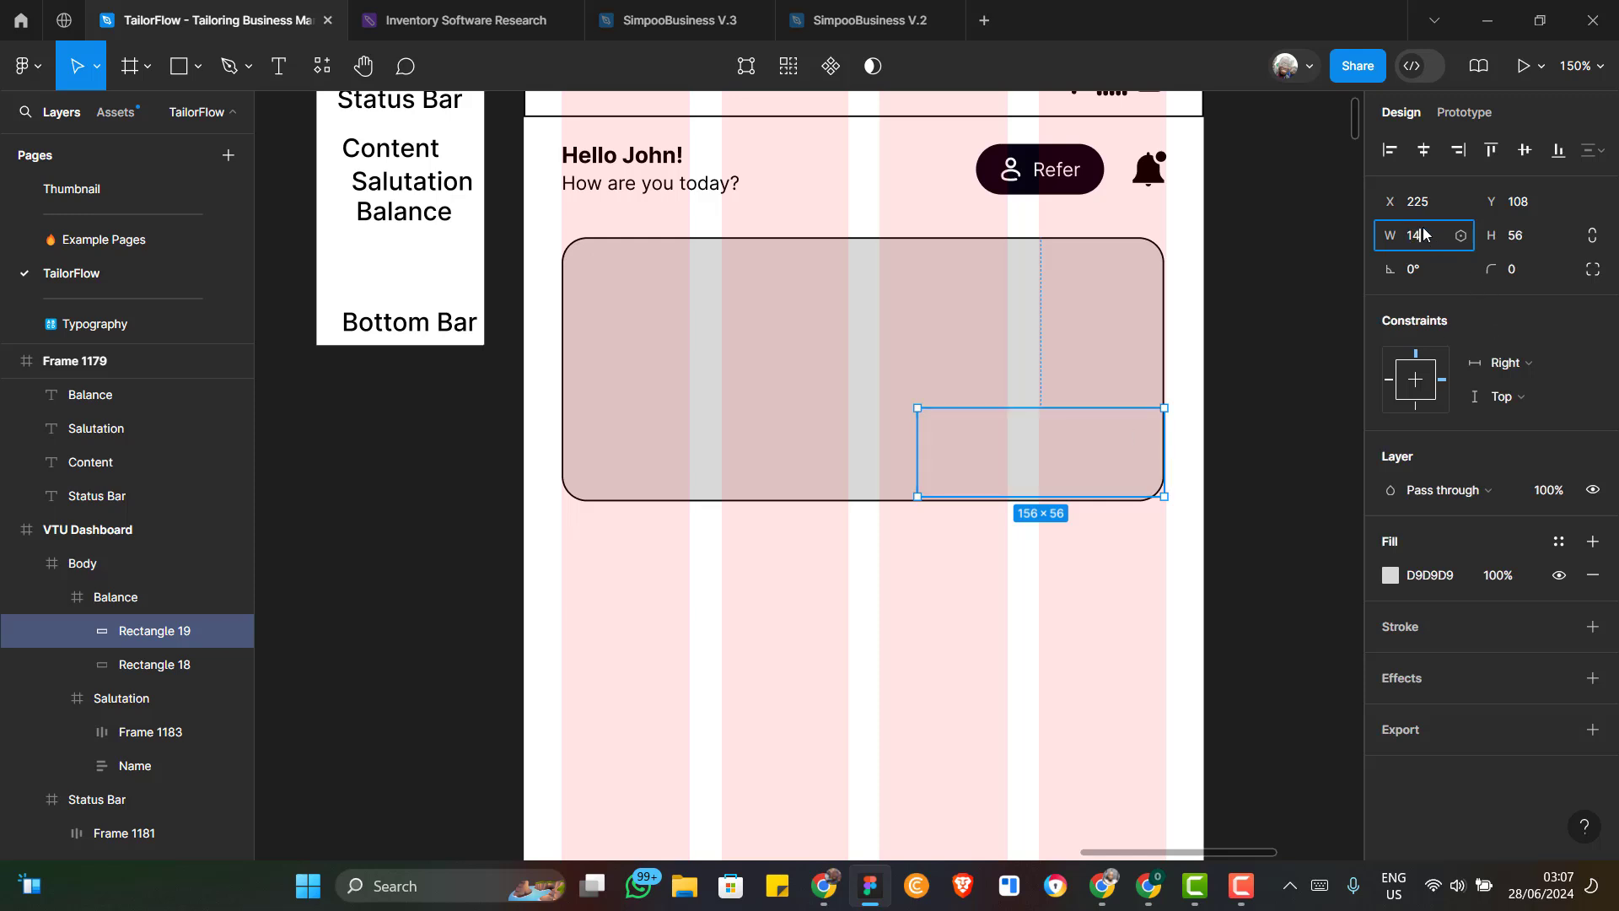
type("8")
key("Return")
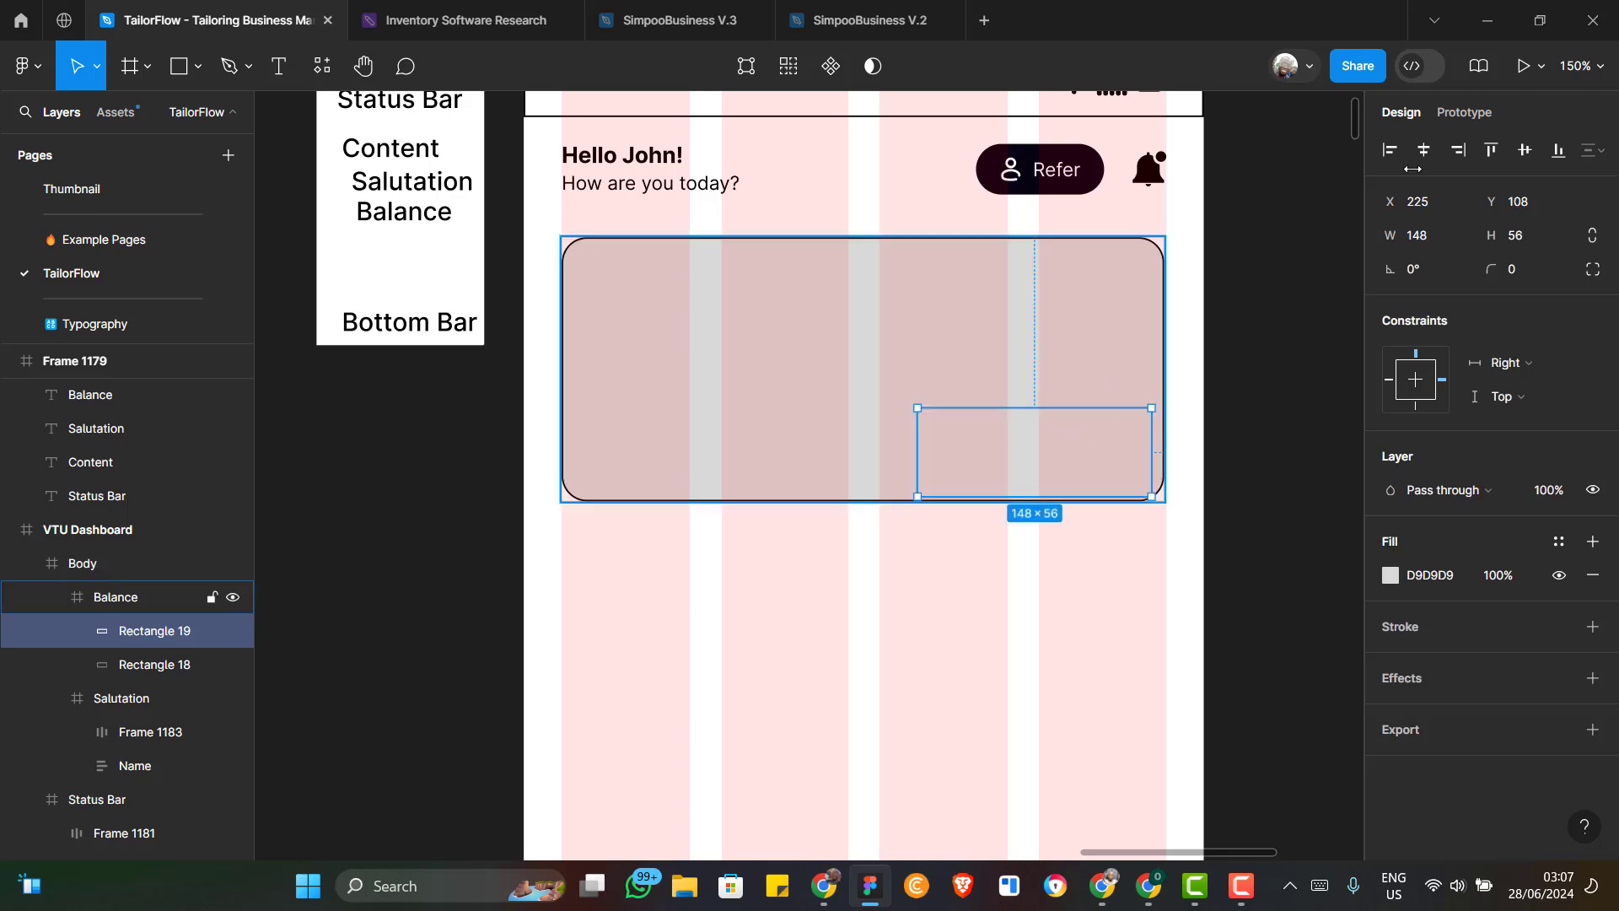
Align the small rectangle to the right and bottom edges of the Balance frame
left_click(1463, 153)
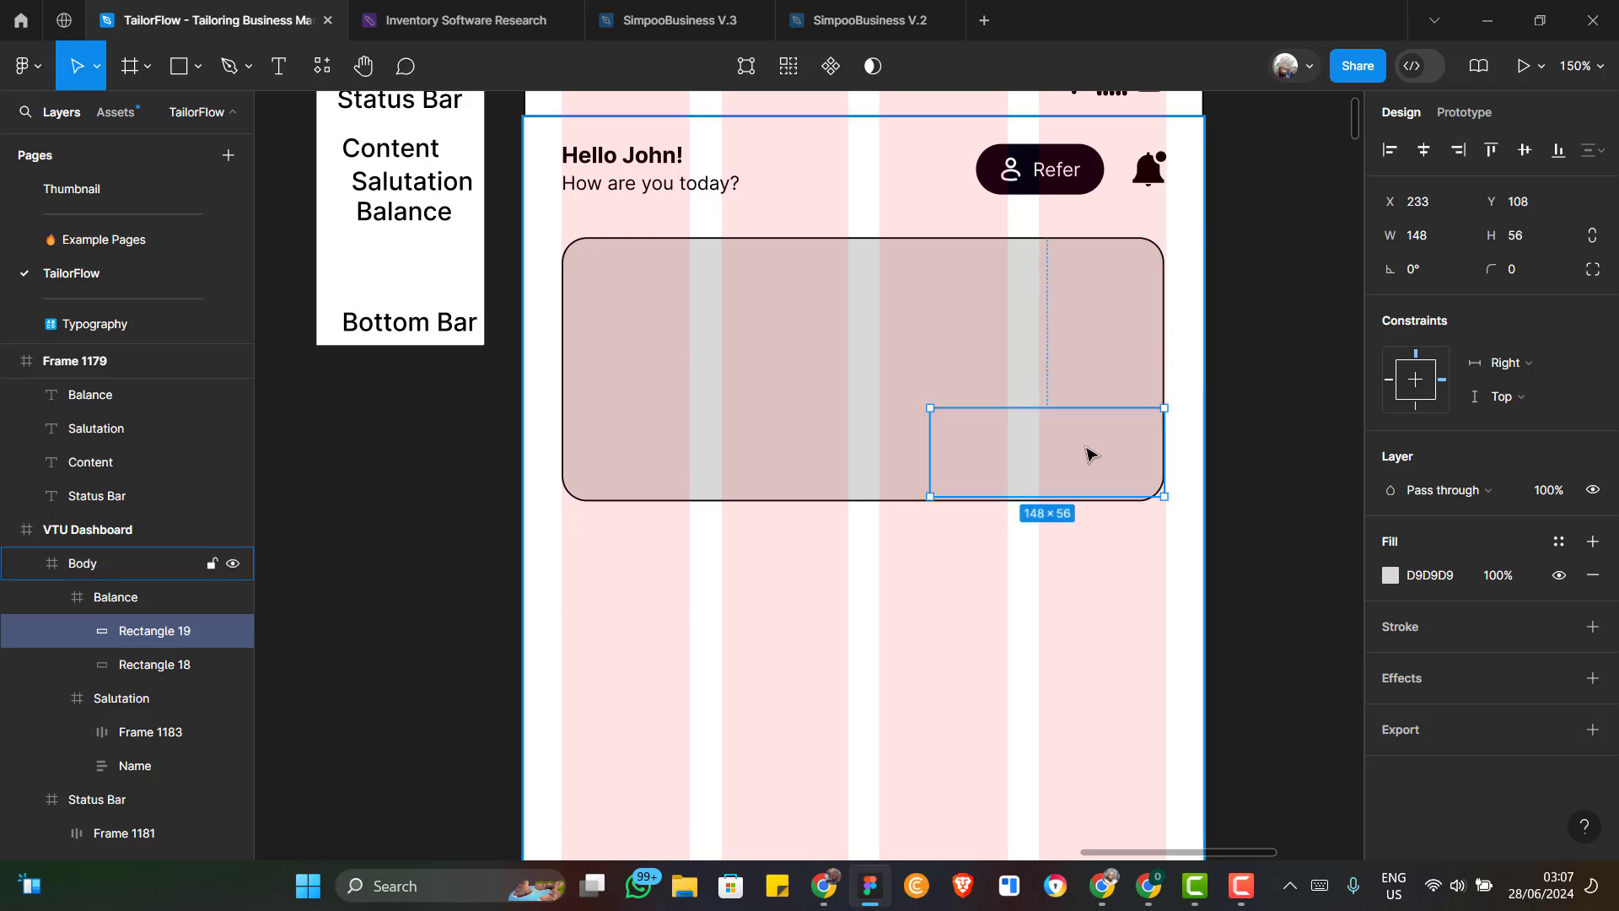
left_click(1561, 152)
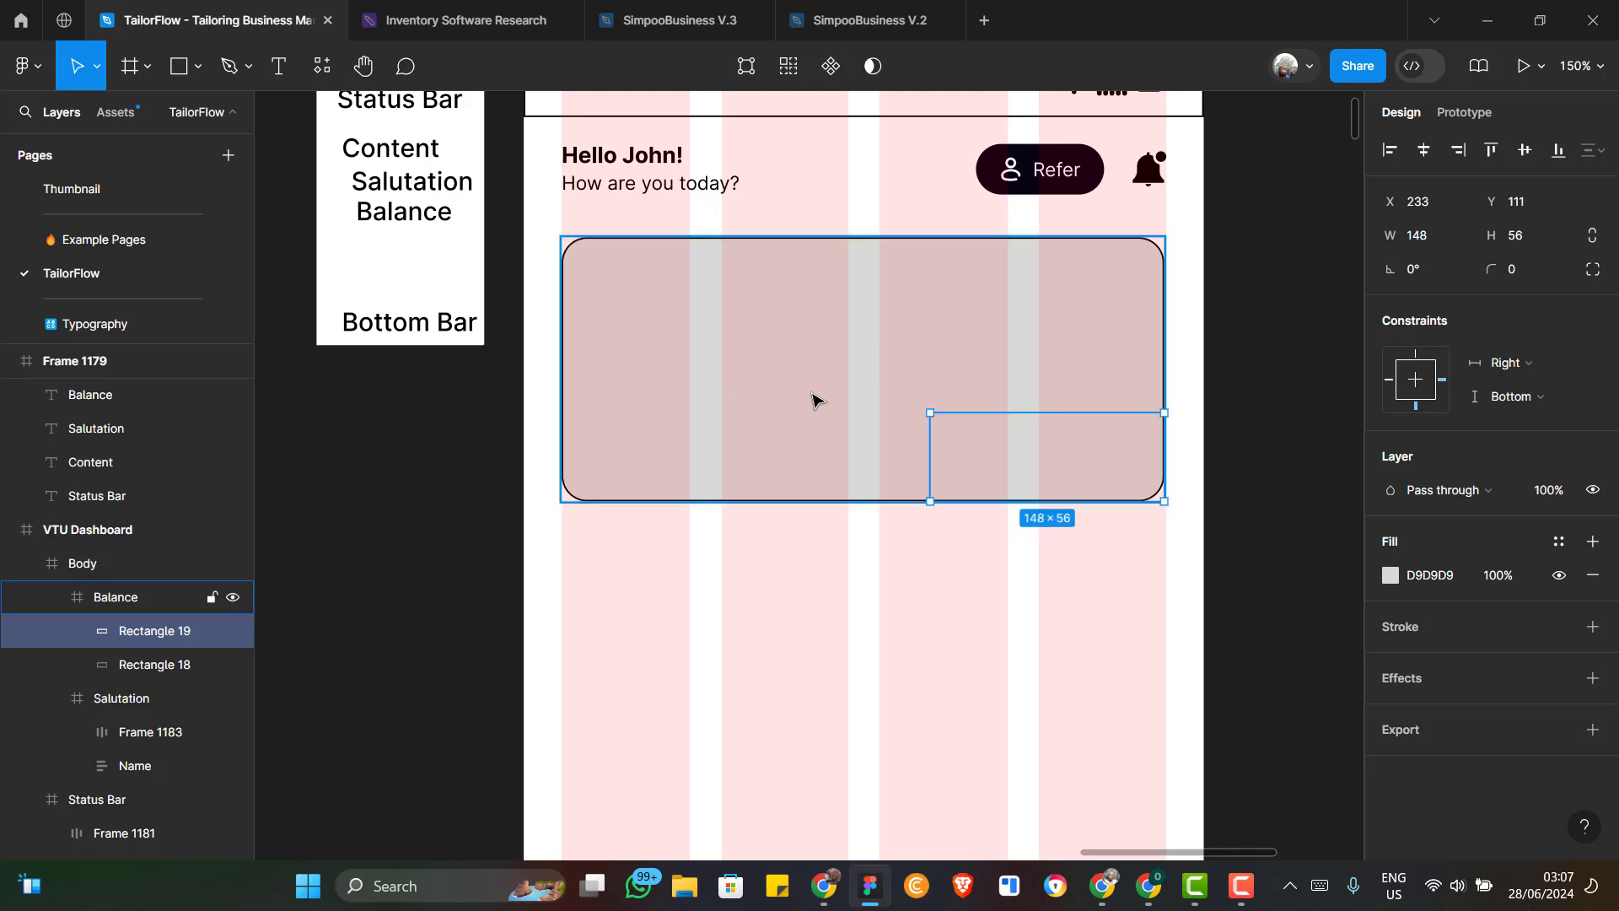
key("Escape")
Set the corner radius of the large grey rectangle to 16
left_click(815, 400)
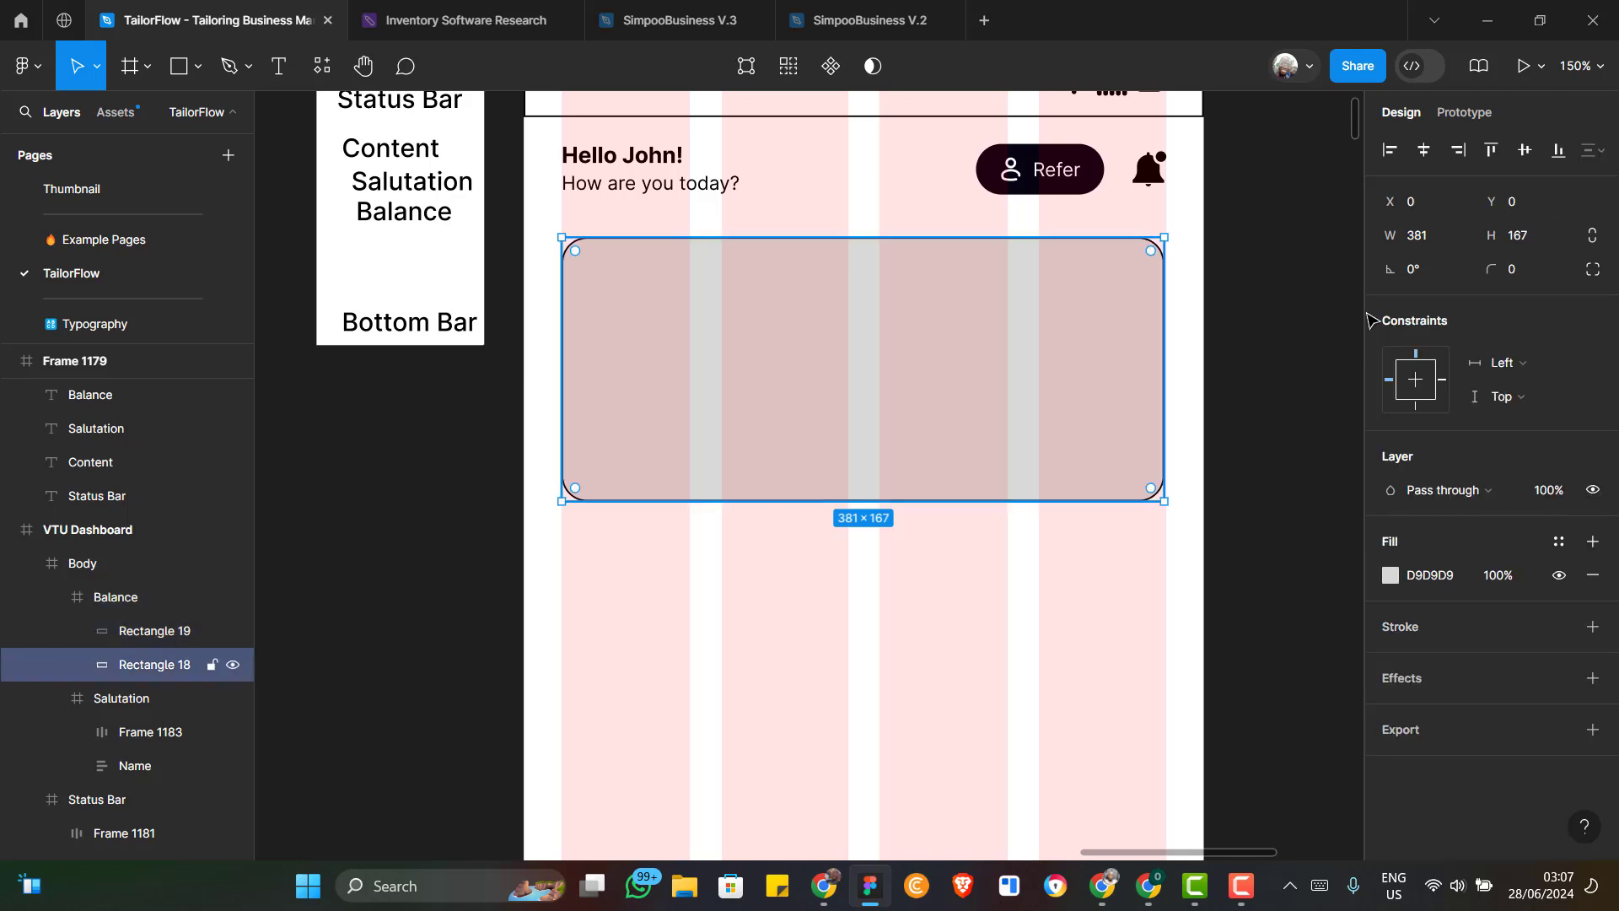
left_click(1530, 272)
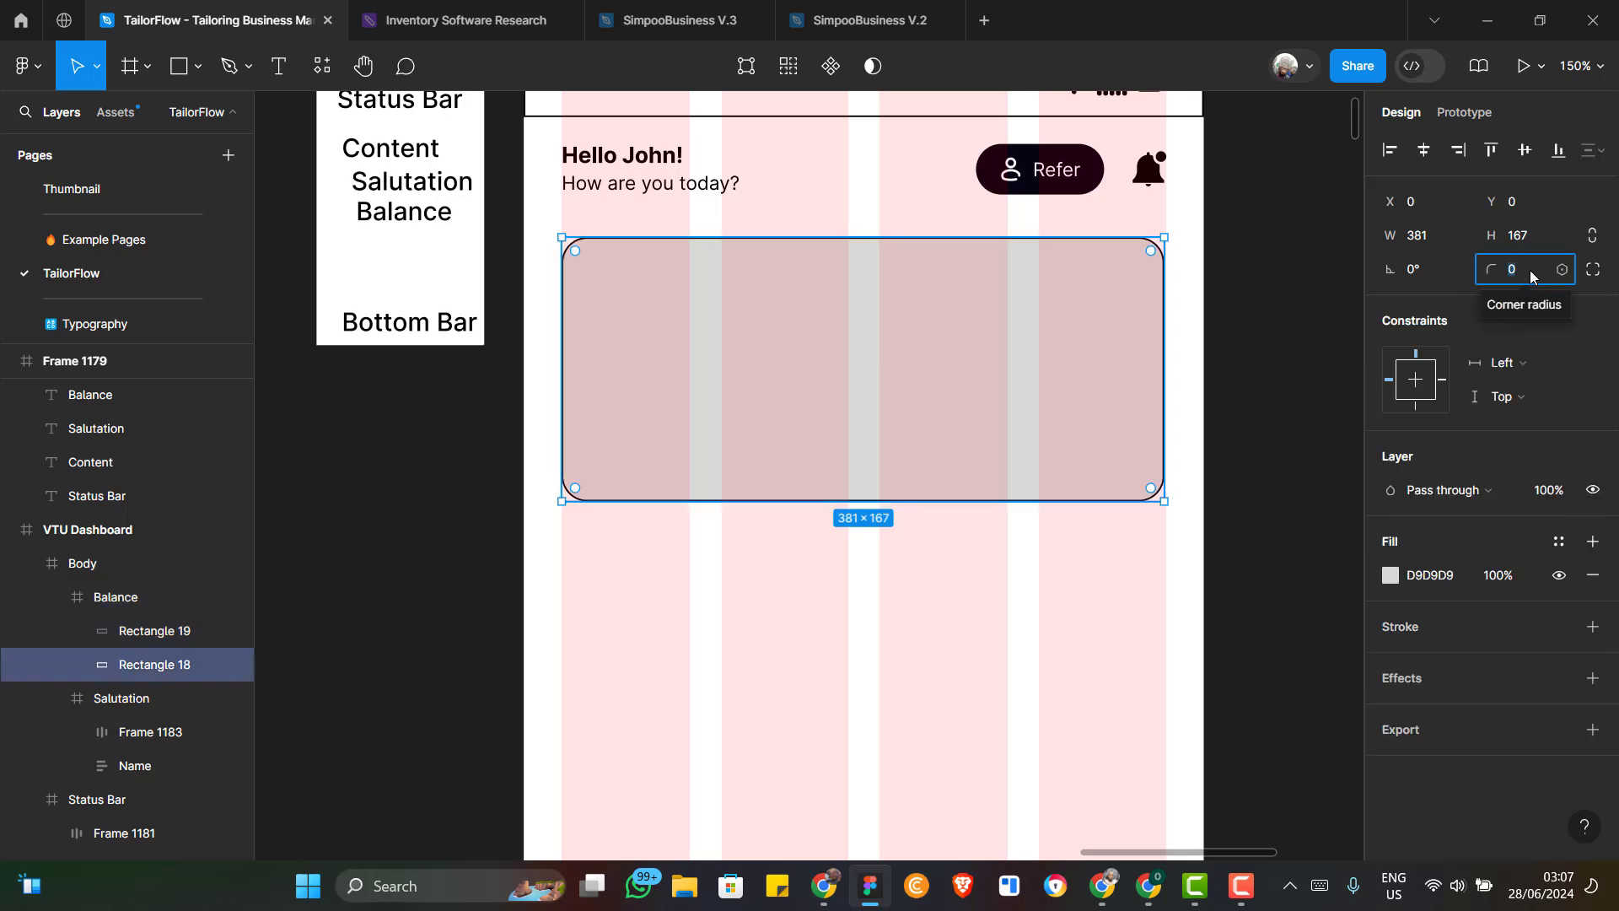
type("16")
key("Return")
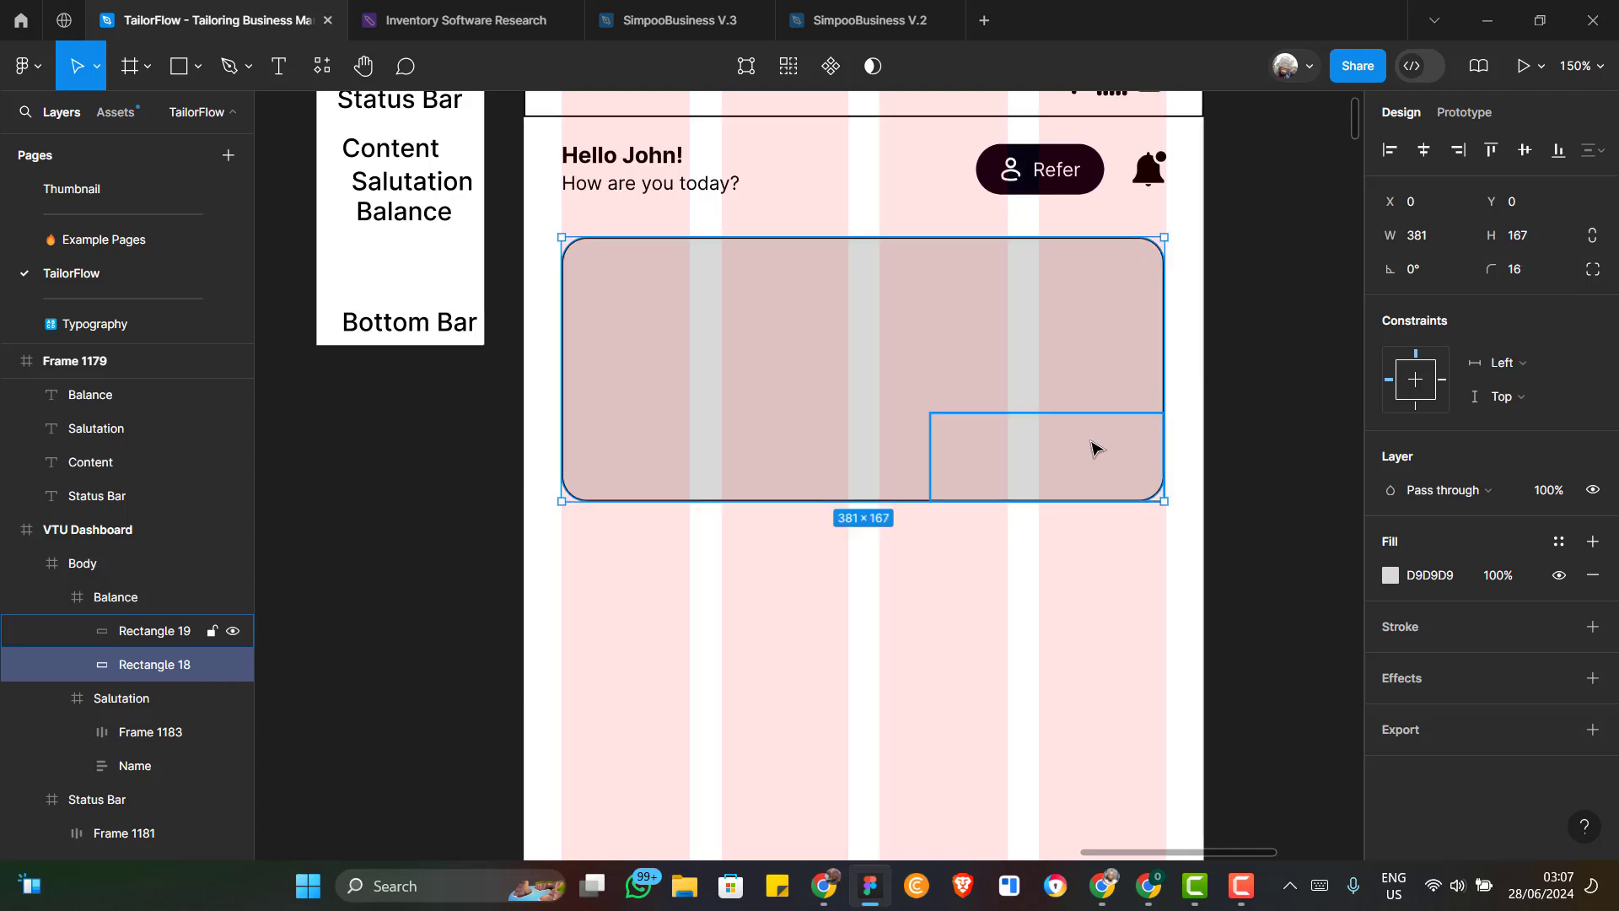
Fill the small lower-right rectangle with the colour 130808
double_click(1092, 447)
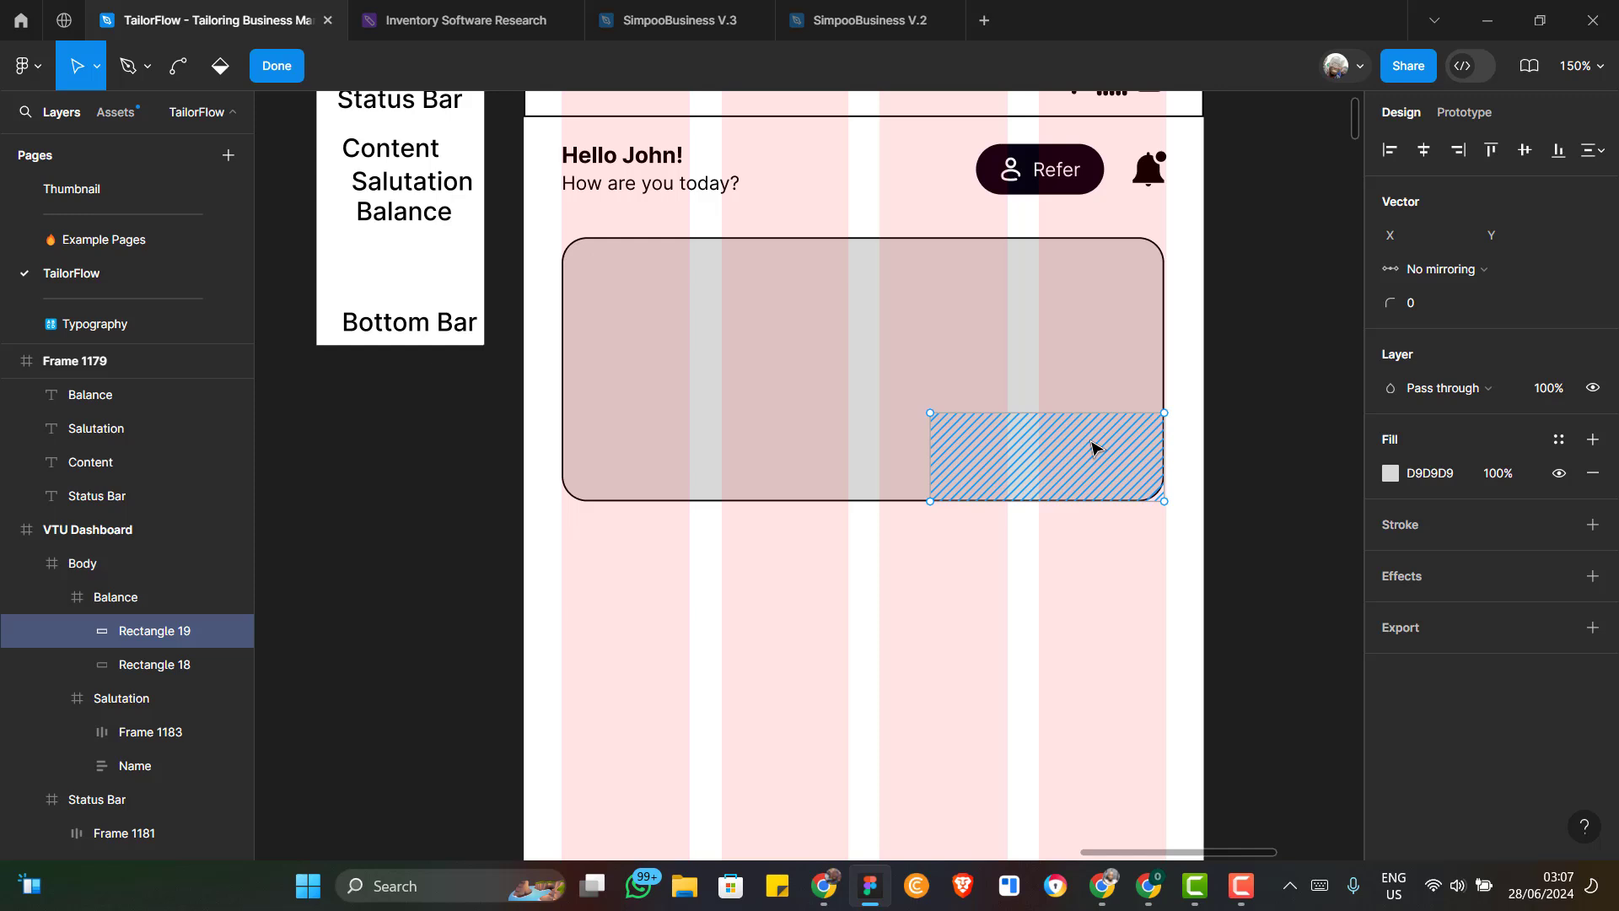
key("Escape")
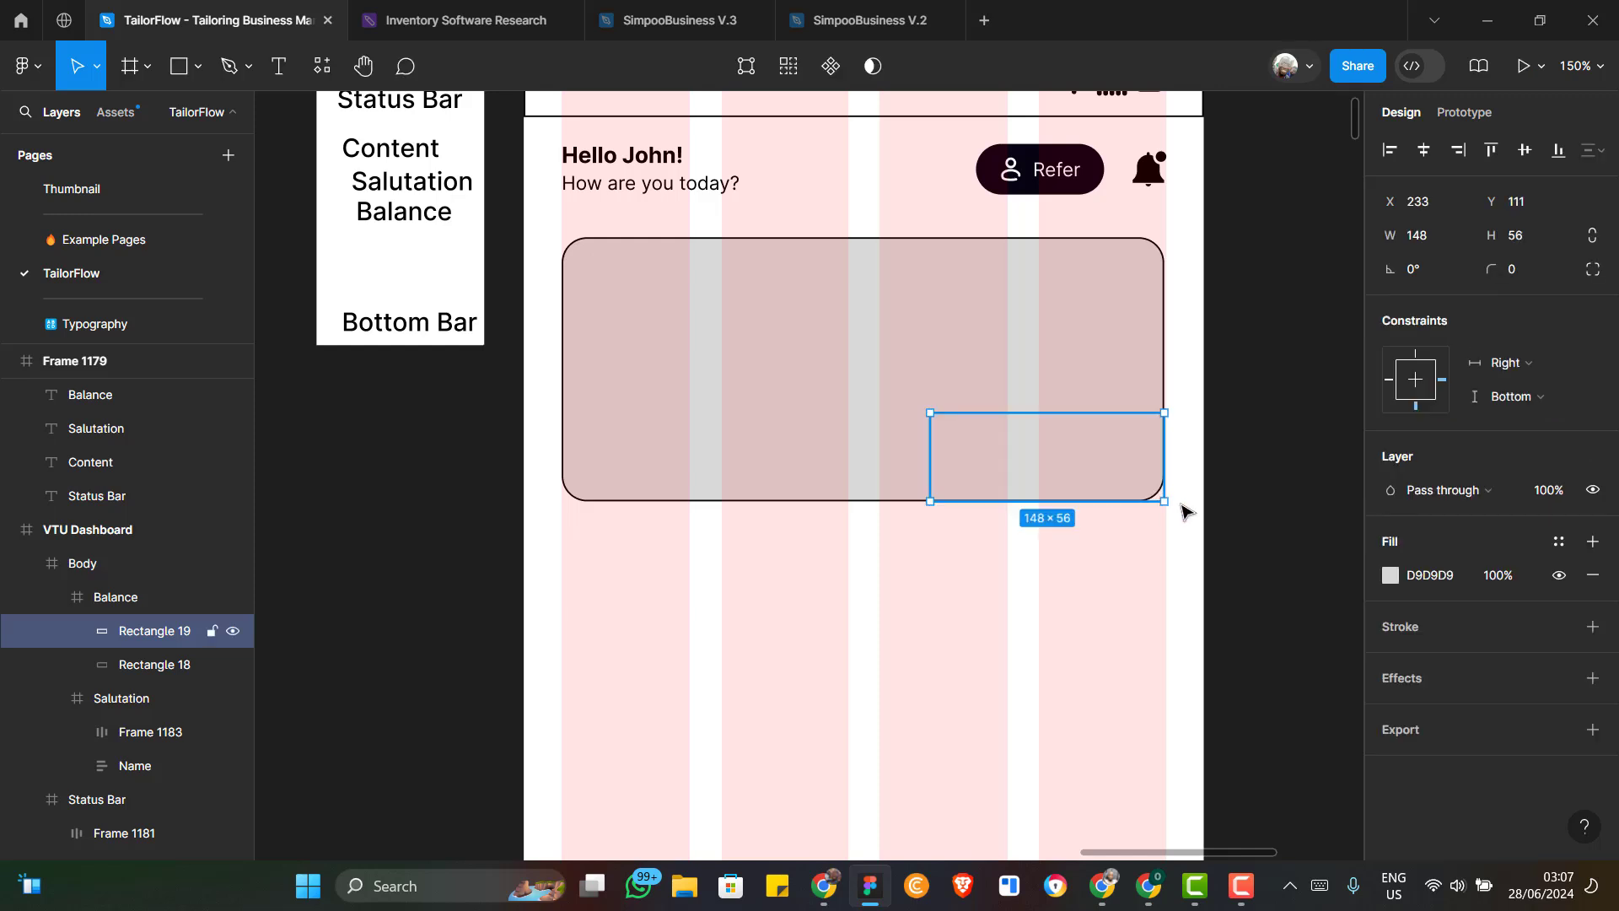
scroll(1206, 498, "up", 2)
scroll(1153, 489, "up", 3)
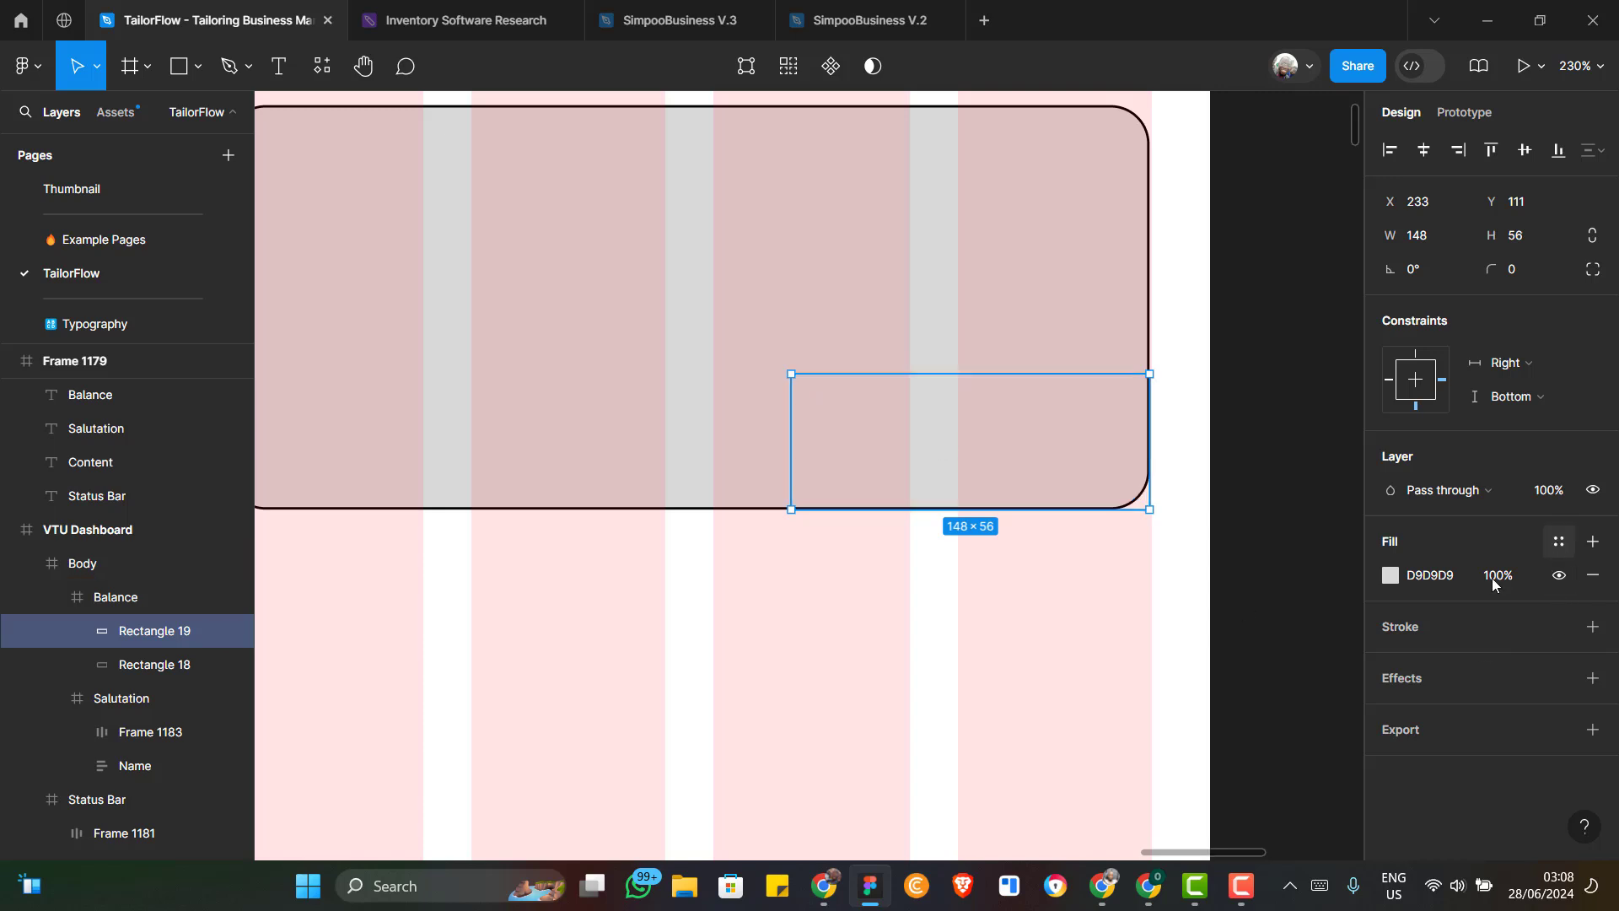
left_click(1390, 576)
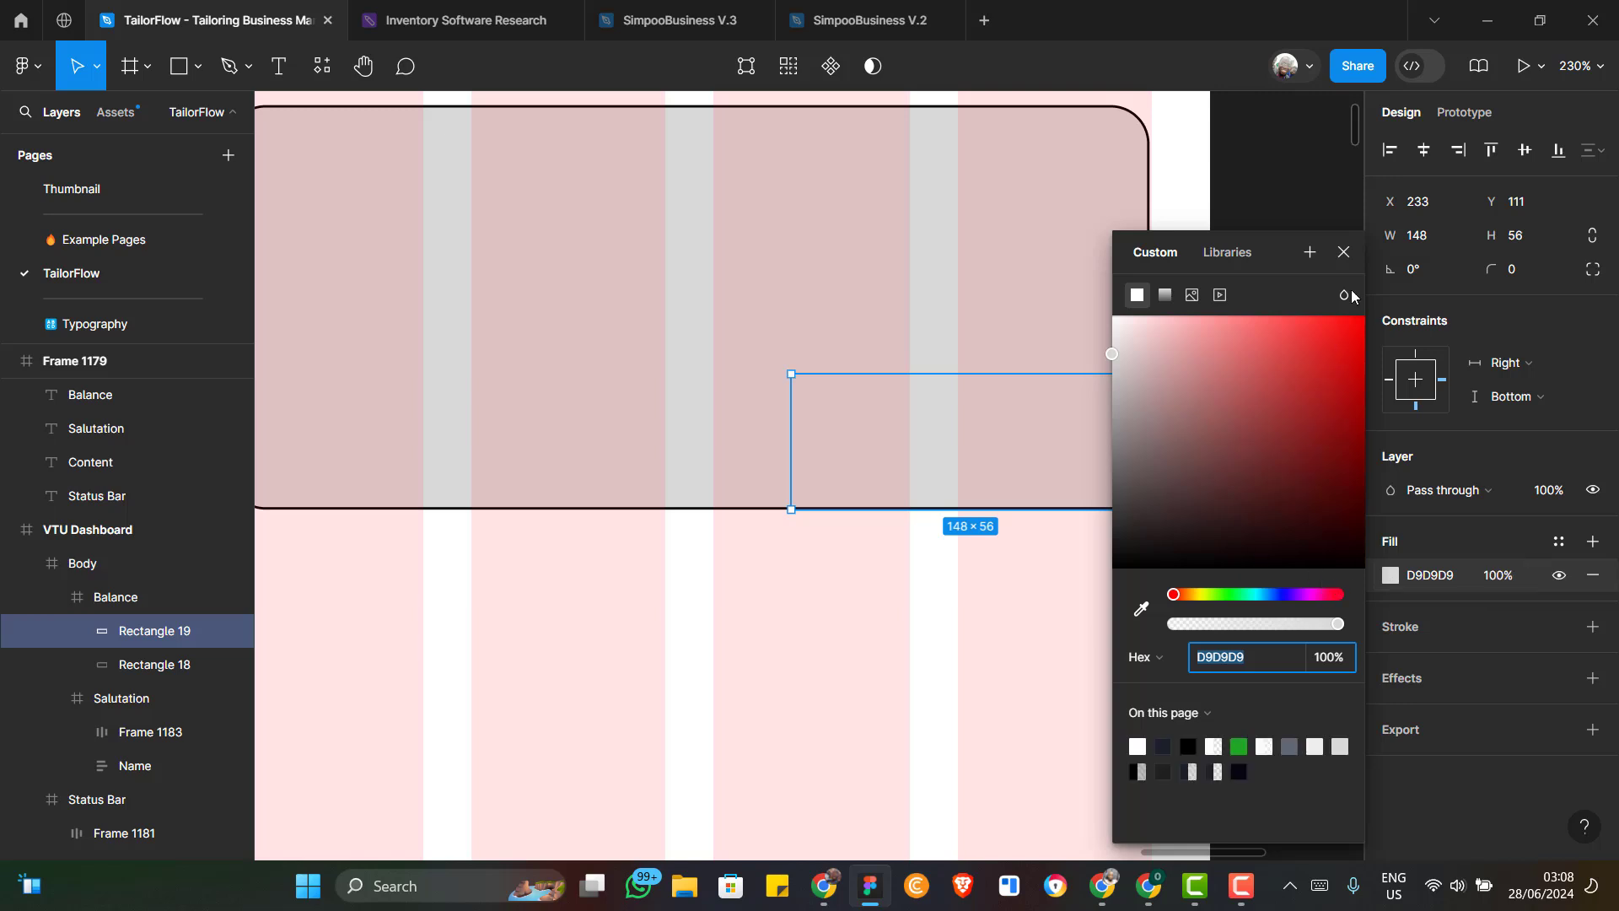
type("130808")
key("Return")
key("Escape")
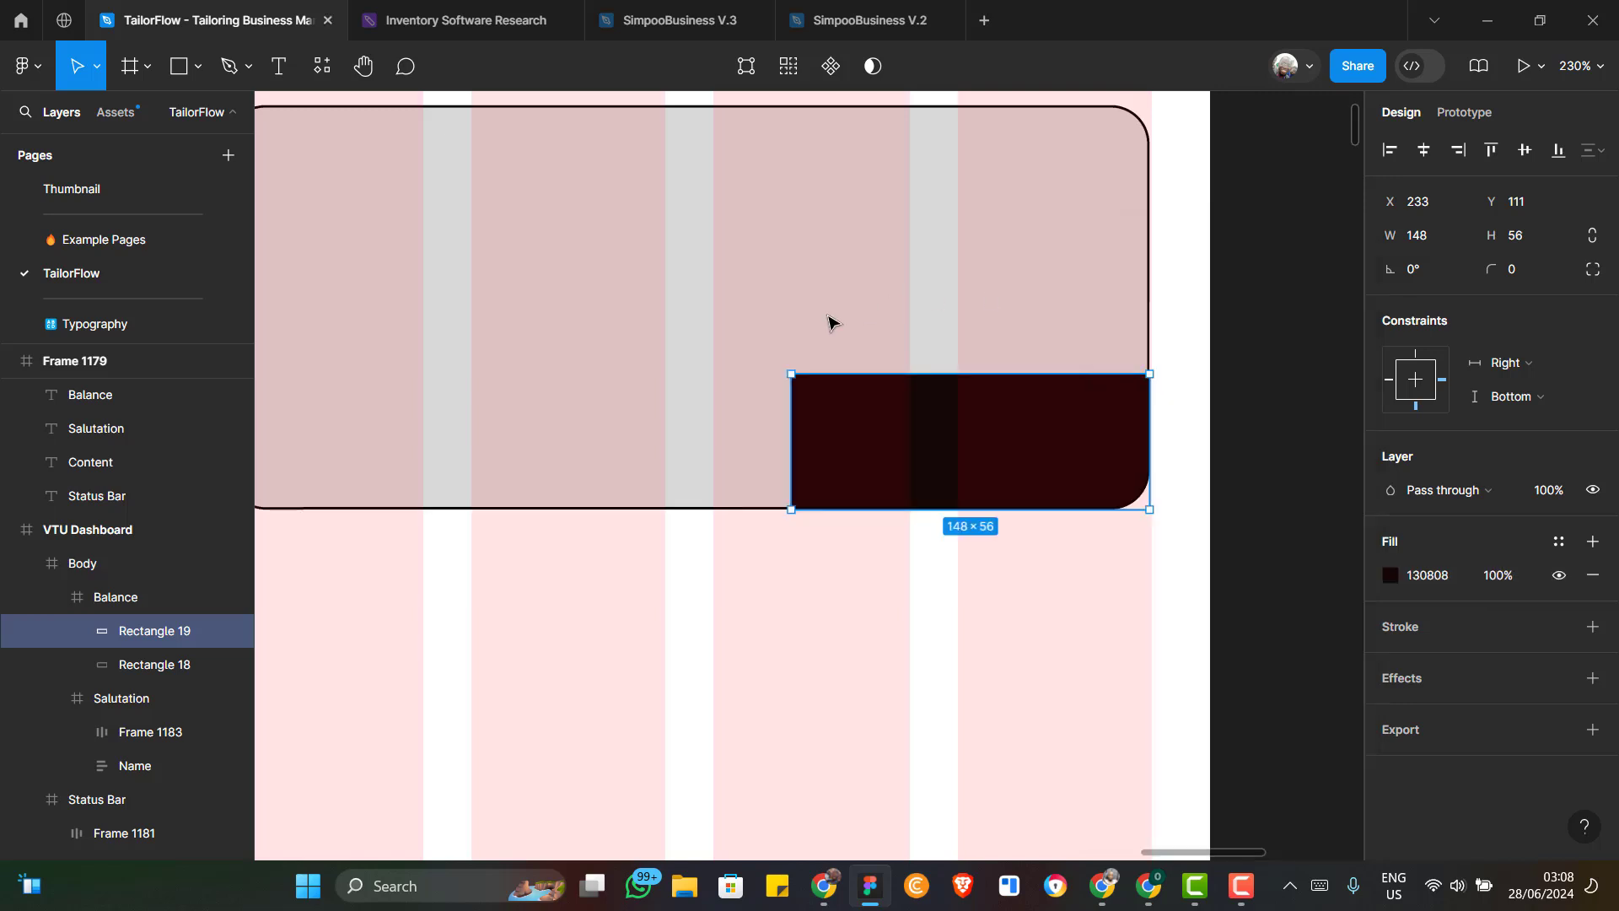
key("Escape")
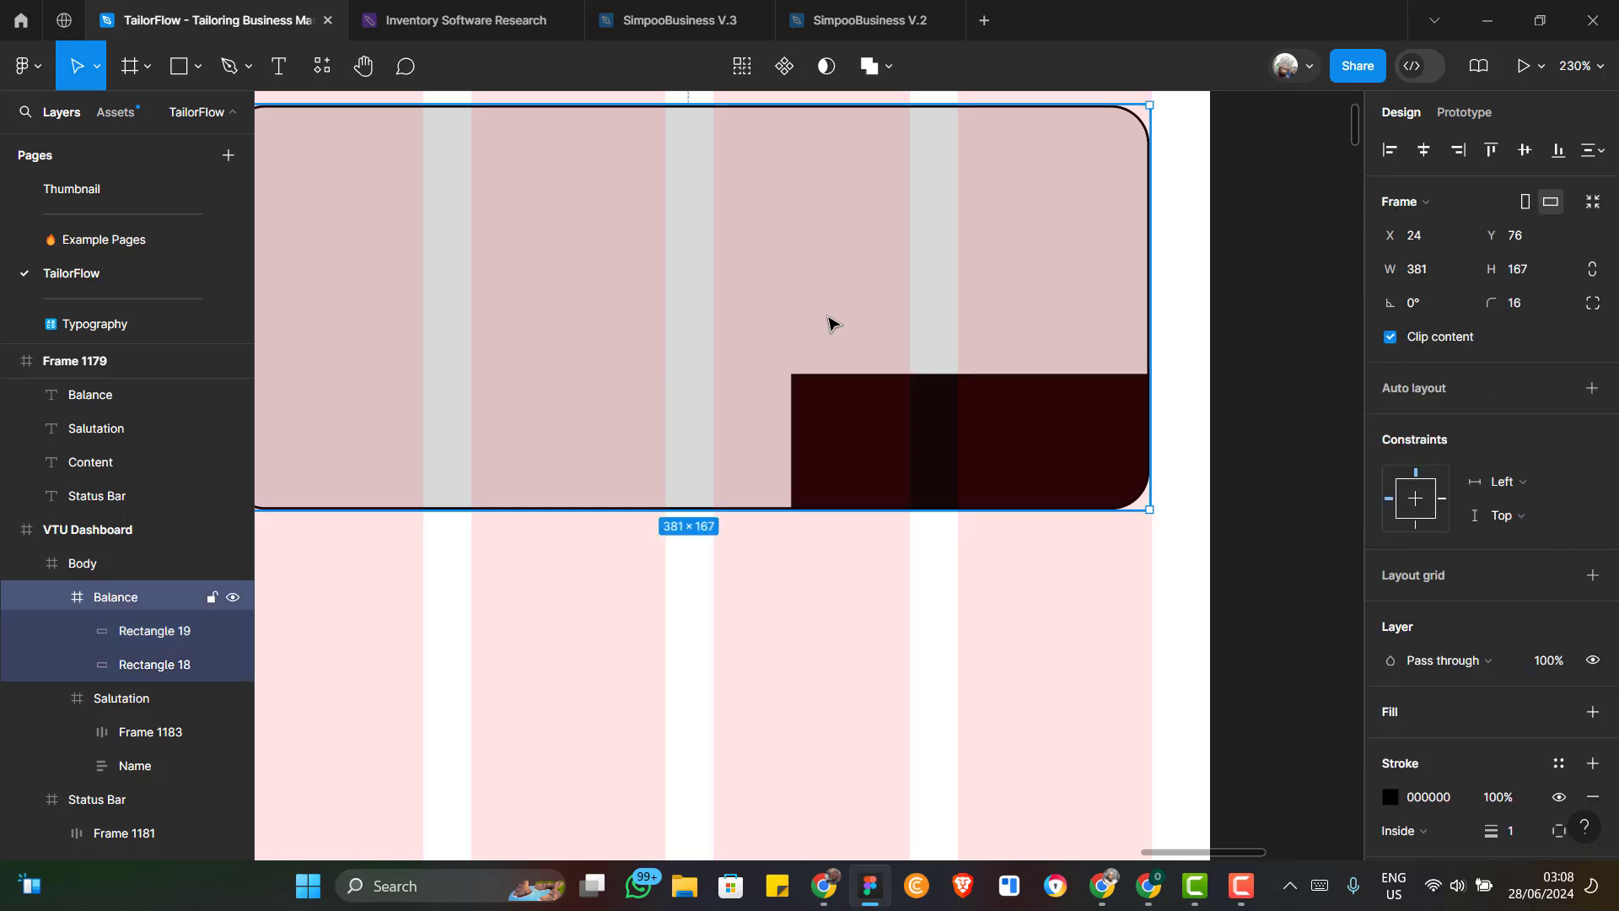
Add a vector point on the large grey rectangle's bottom edge and move it to X 233.5, at the dark rectangle's lower-left corner
left_click(831, 323)
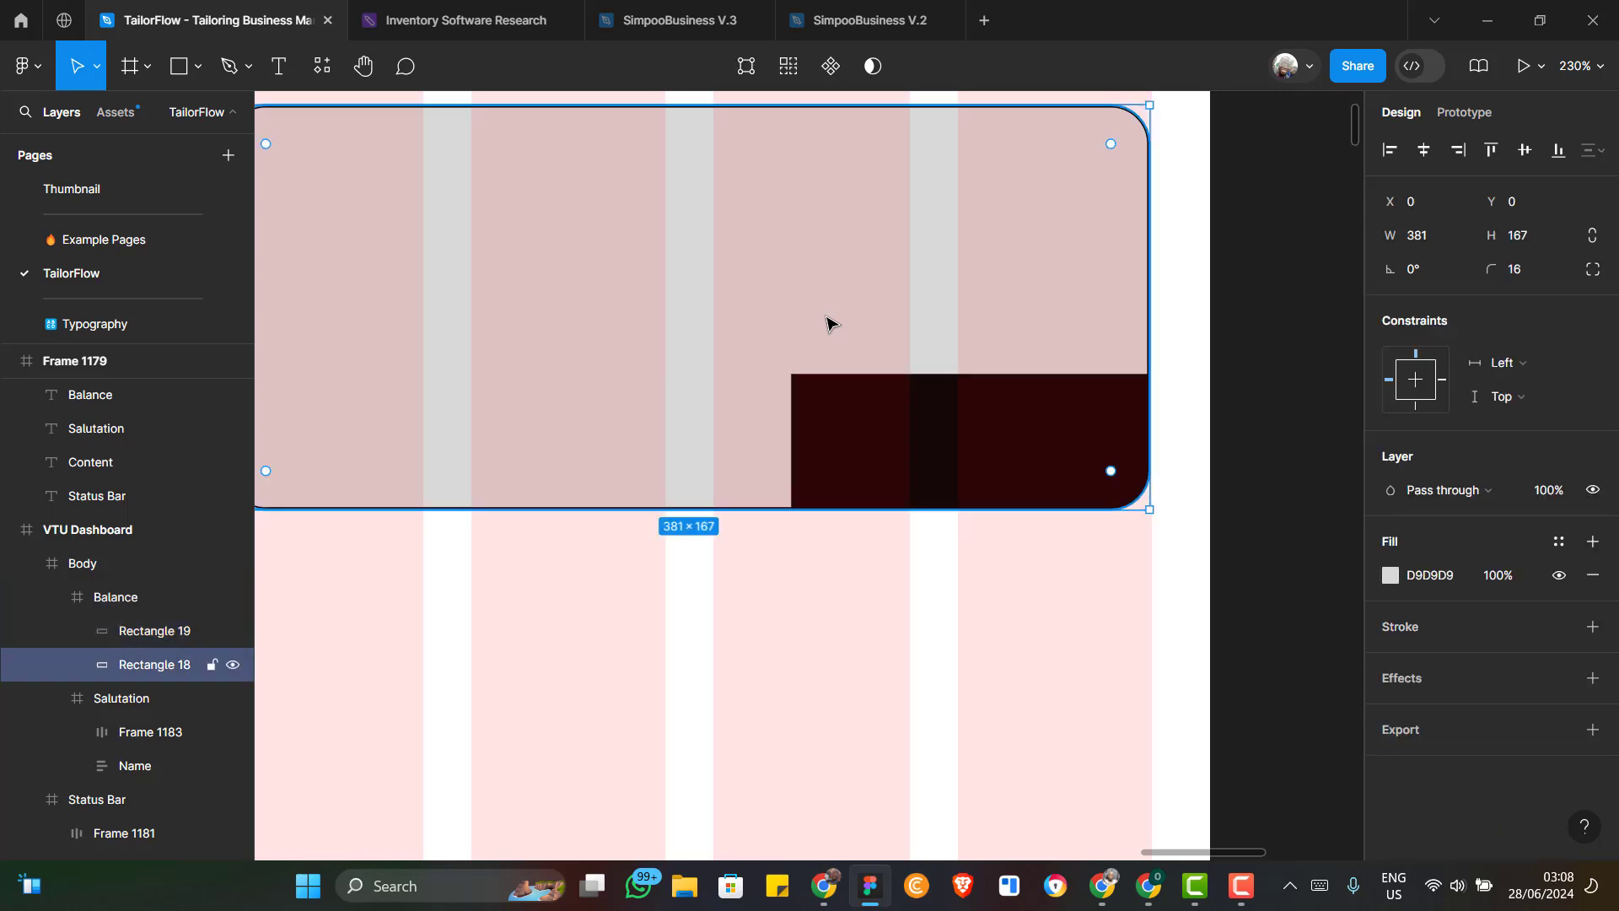
left_click(748, 67)
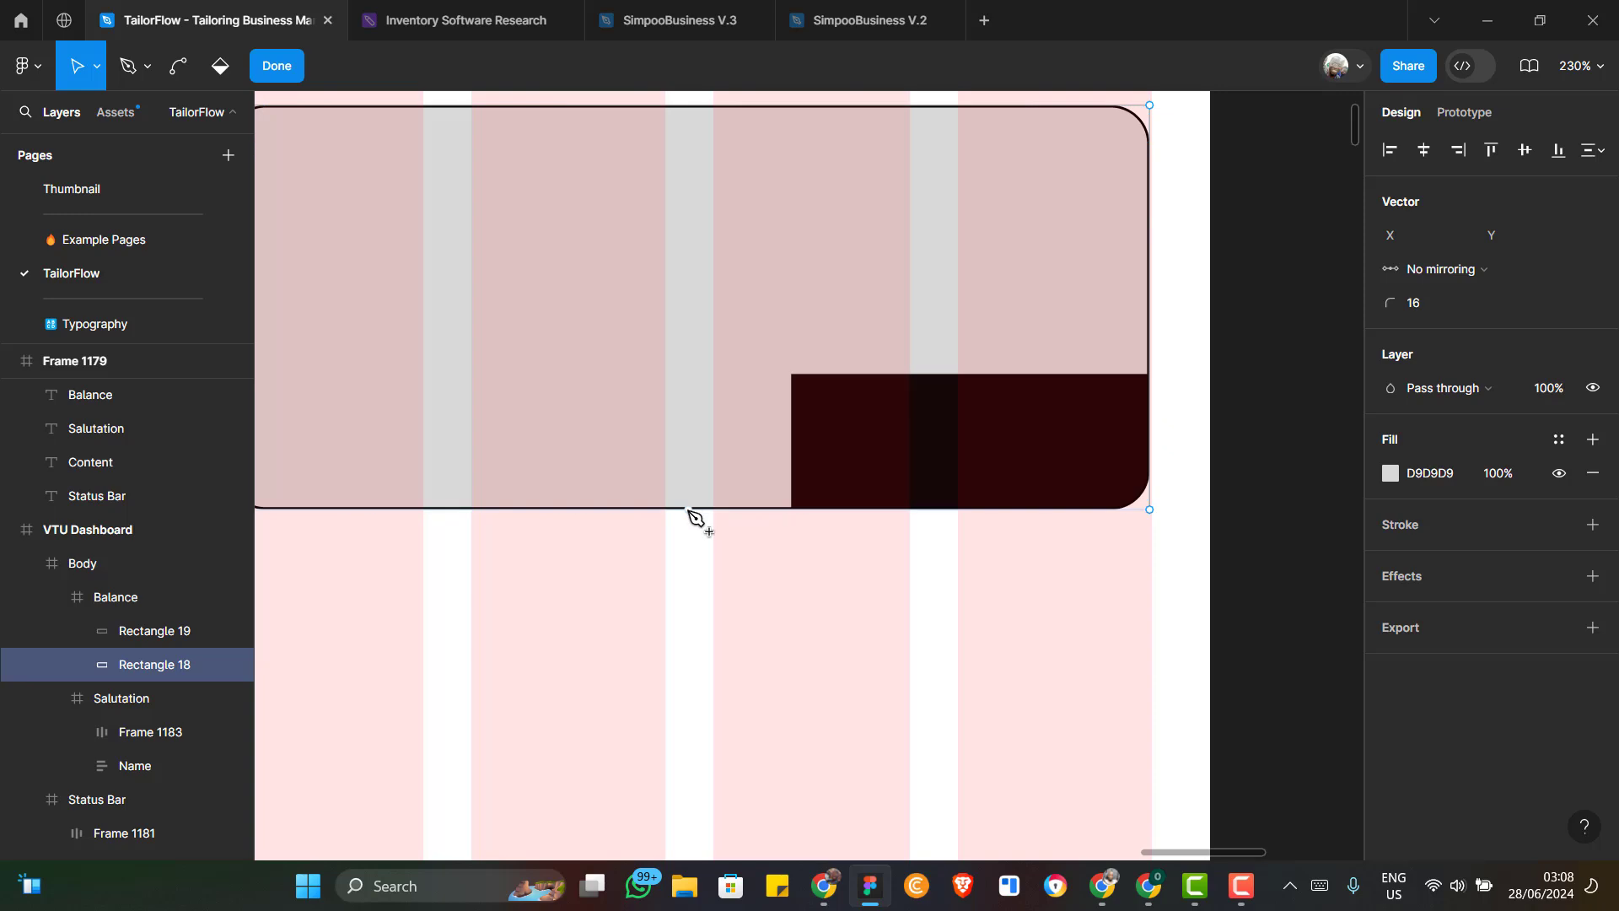
left_click(703, 510)
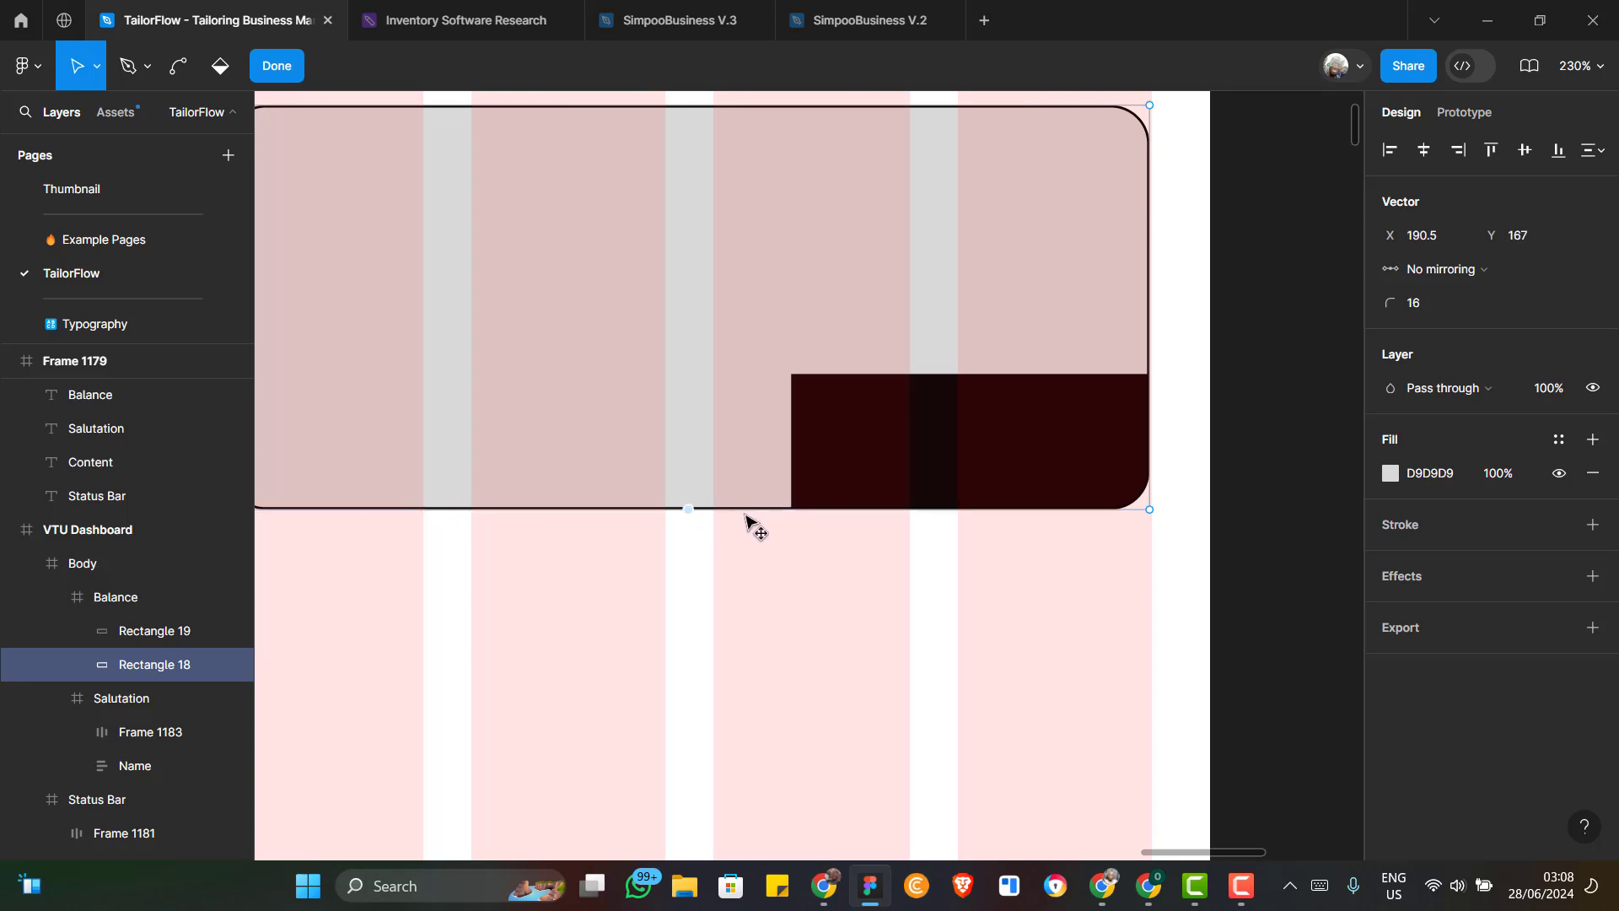
left_click_drag(756, 516, 795, 513)
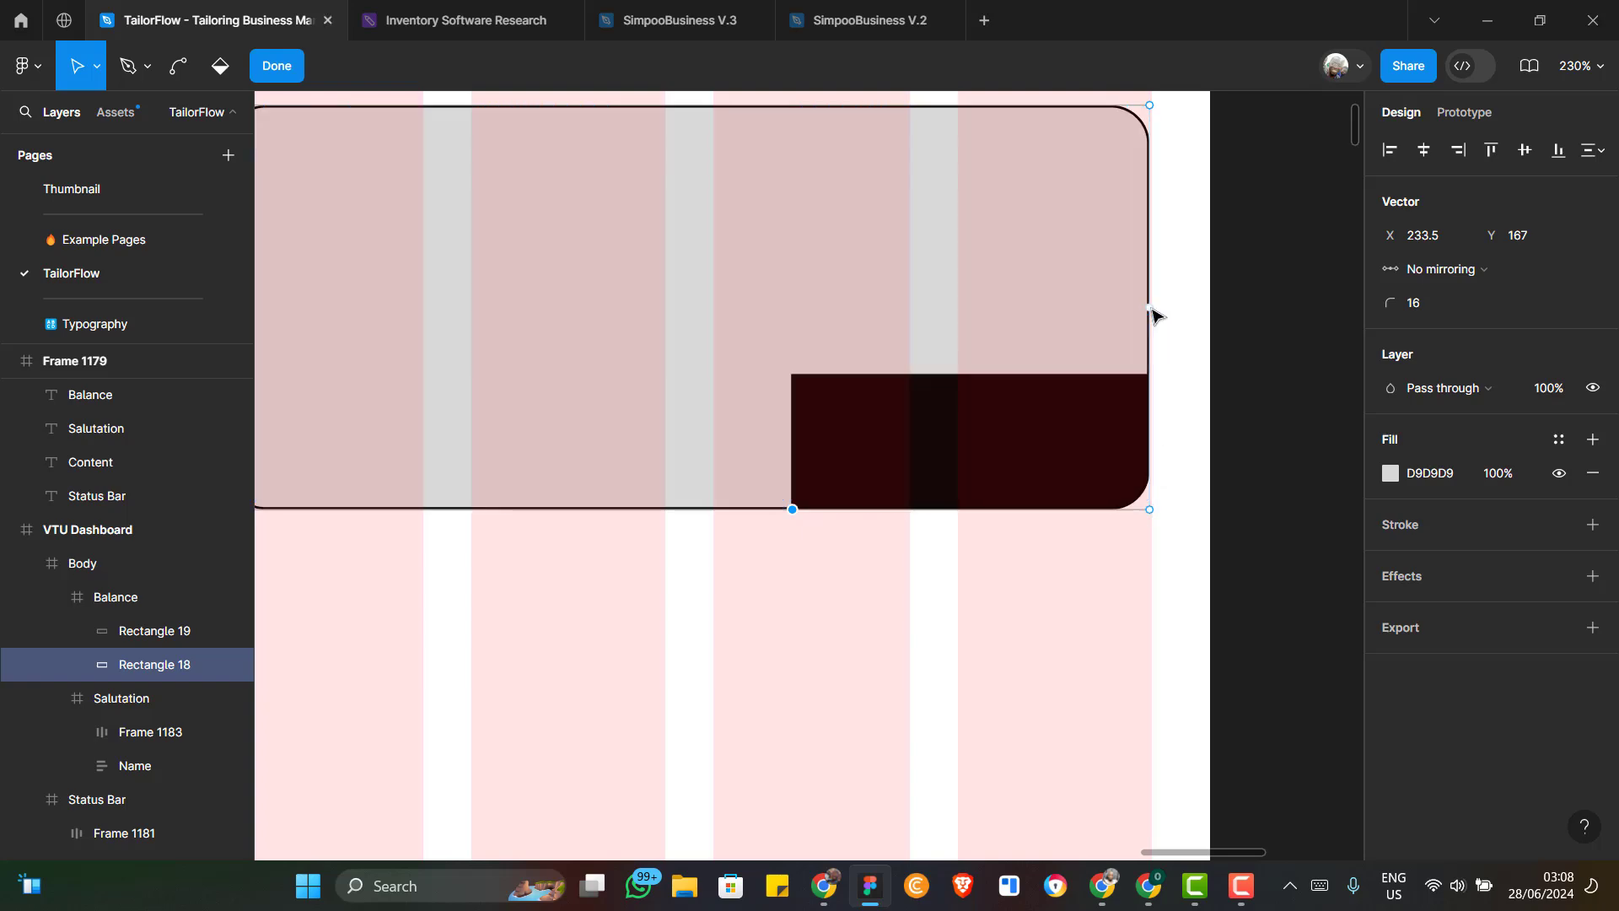
Add a vector point on the grey shape's right edge at Y 111.5 and move its lower-right corner point to X 233.5, Y 111.5
left_click(1150, 335)
left_click_drag(1154, 367, 1152, 379)
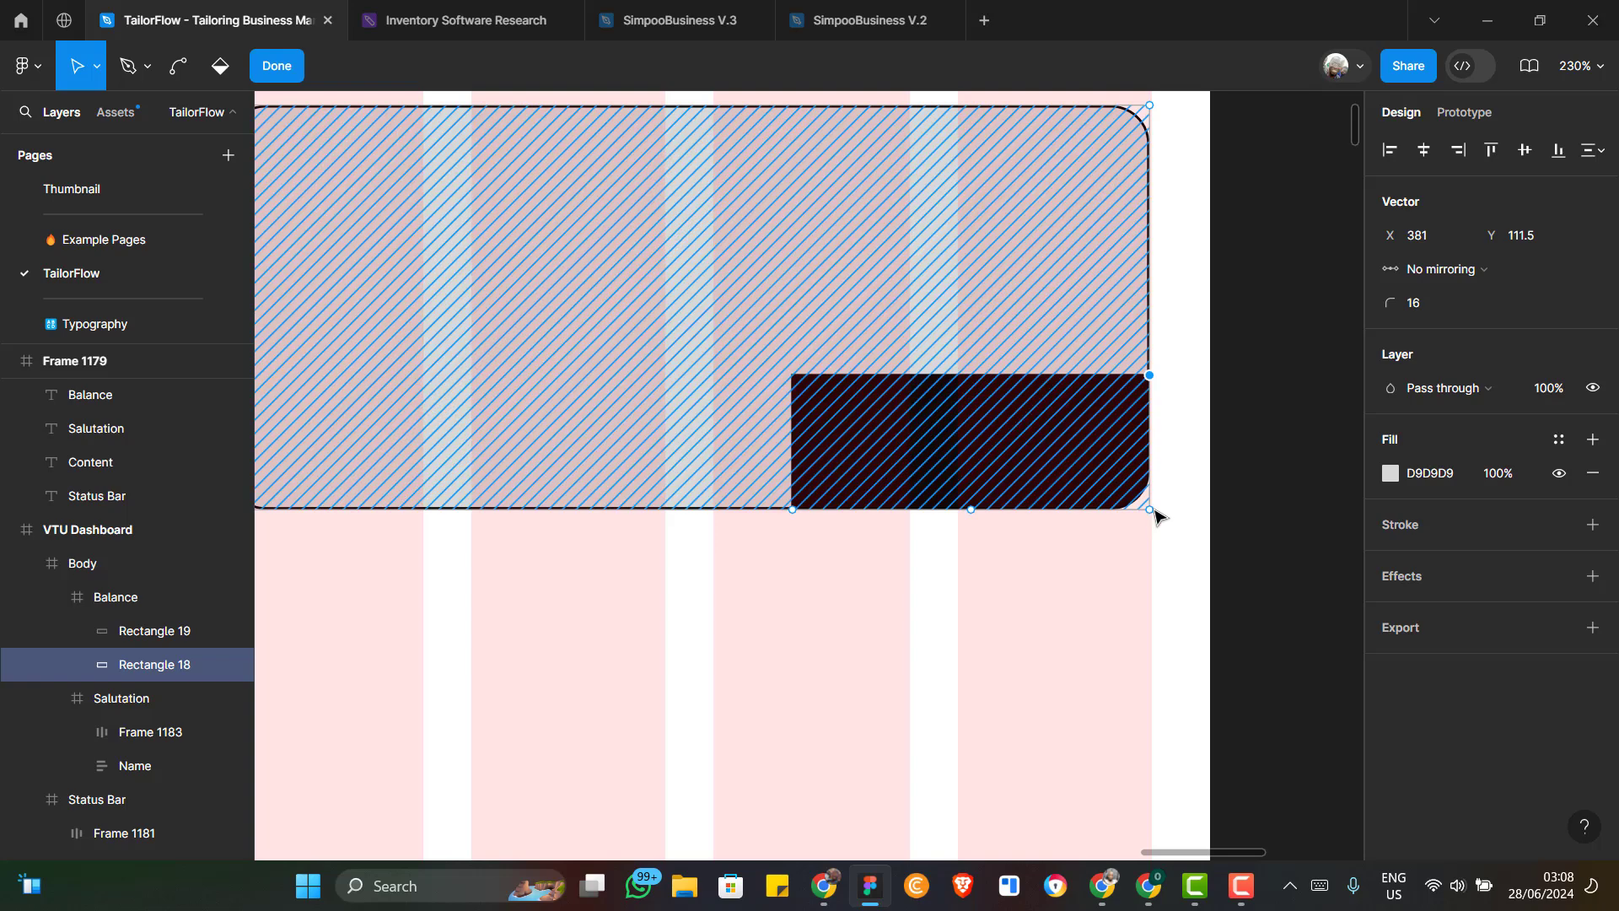
left_click(1151, 509)
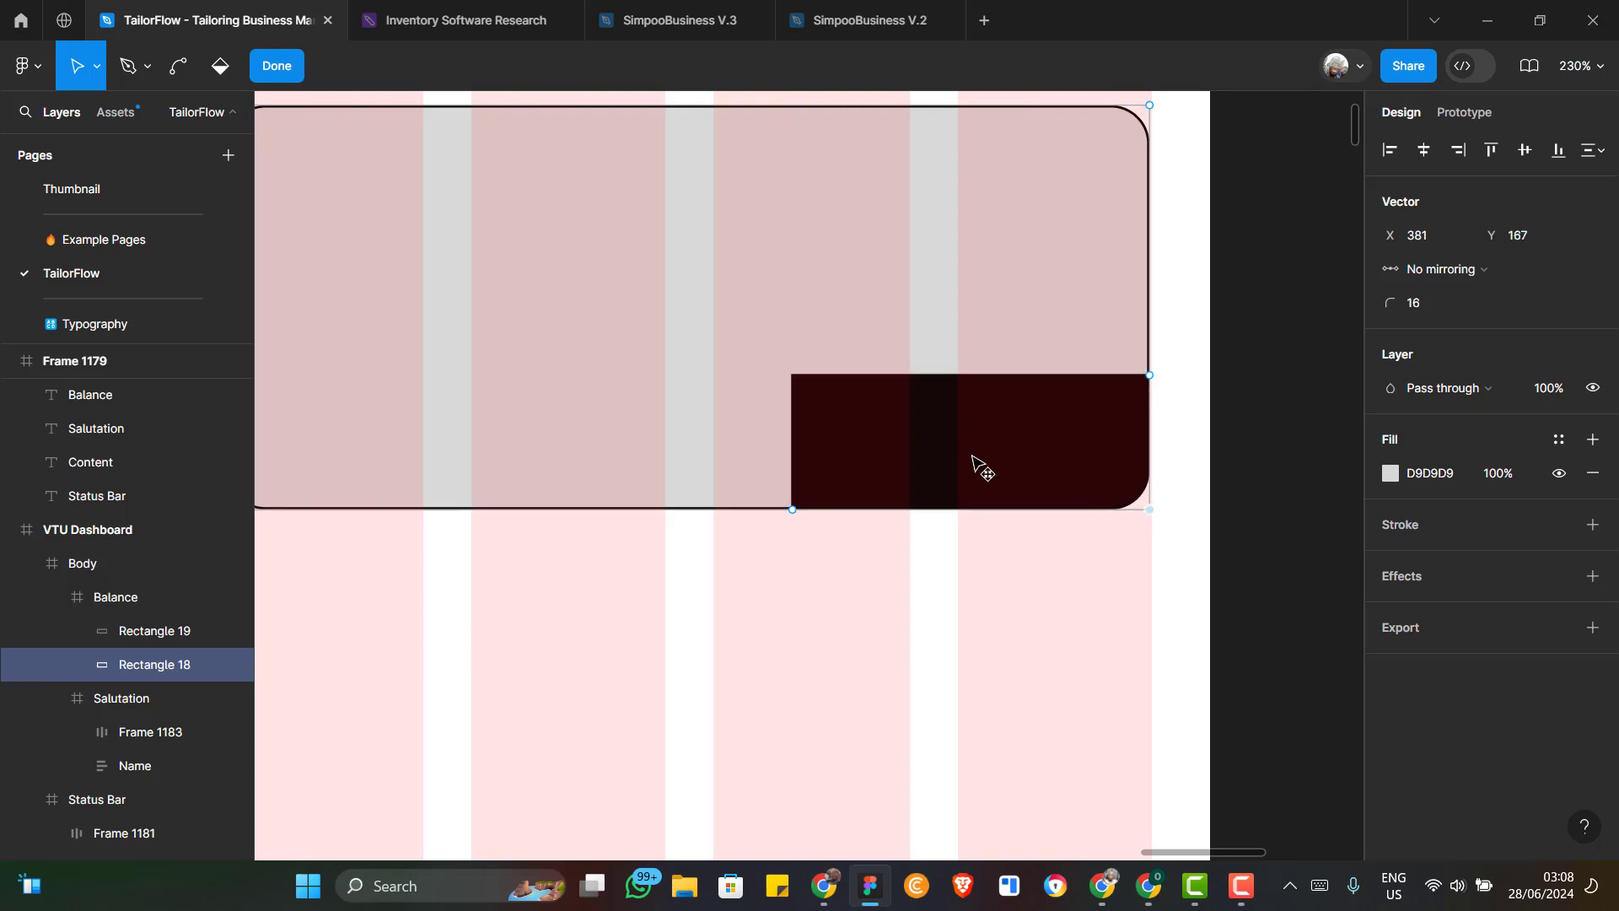
left_click_drag(931, 440, 797, 378)
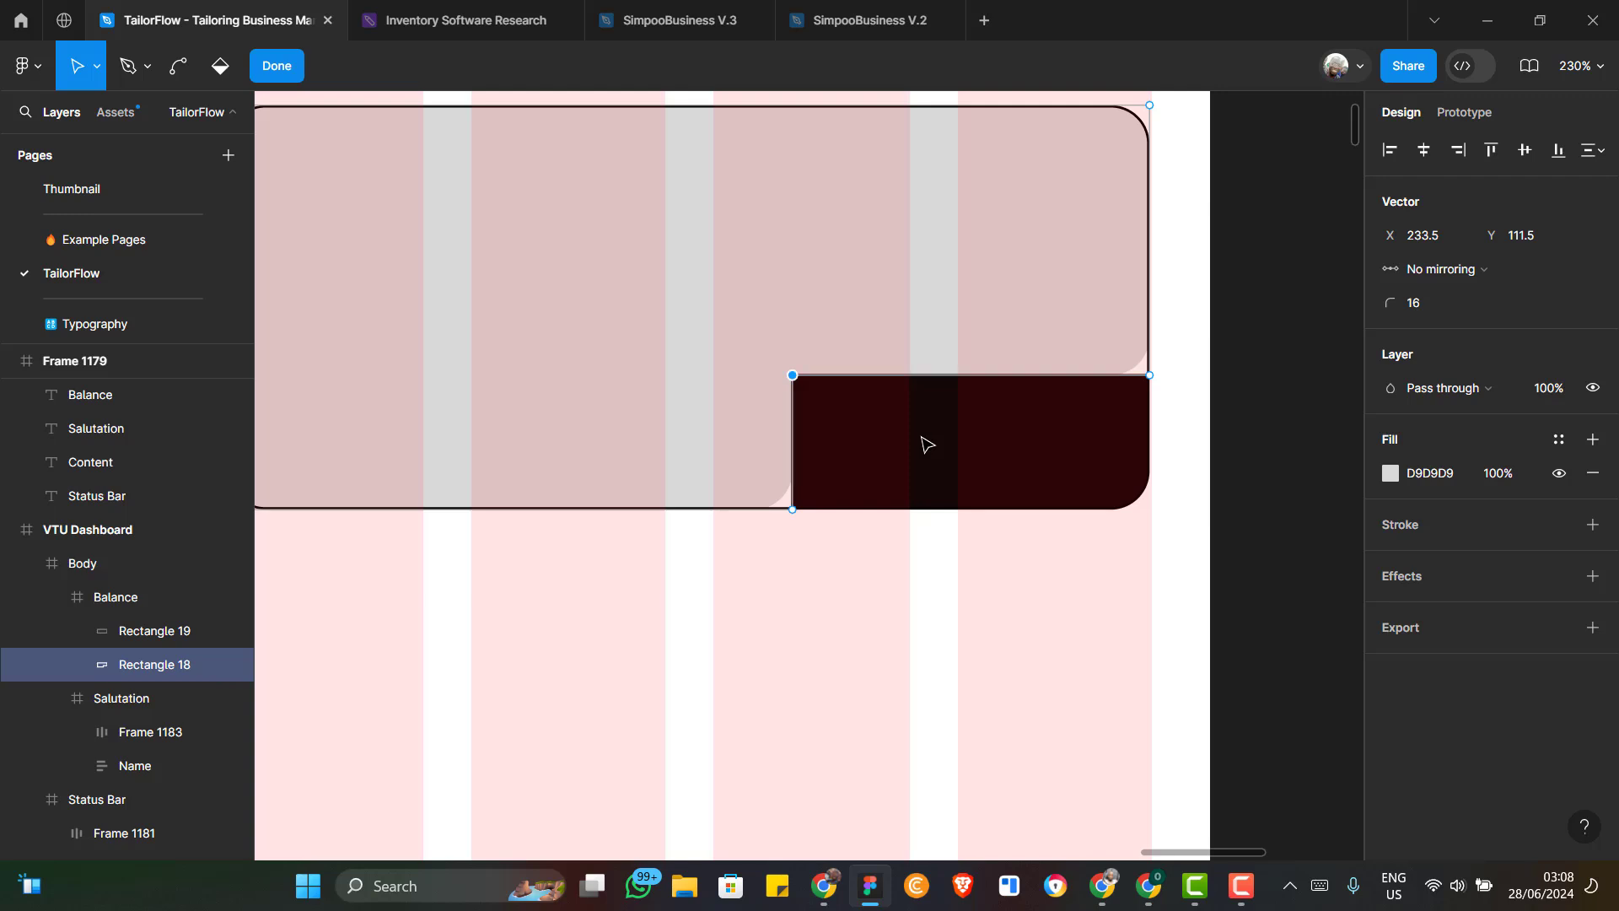
key("Escape")
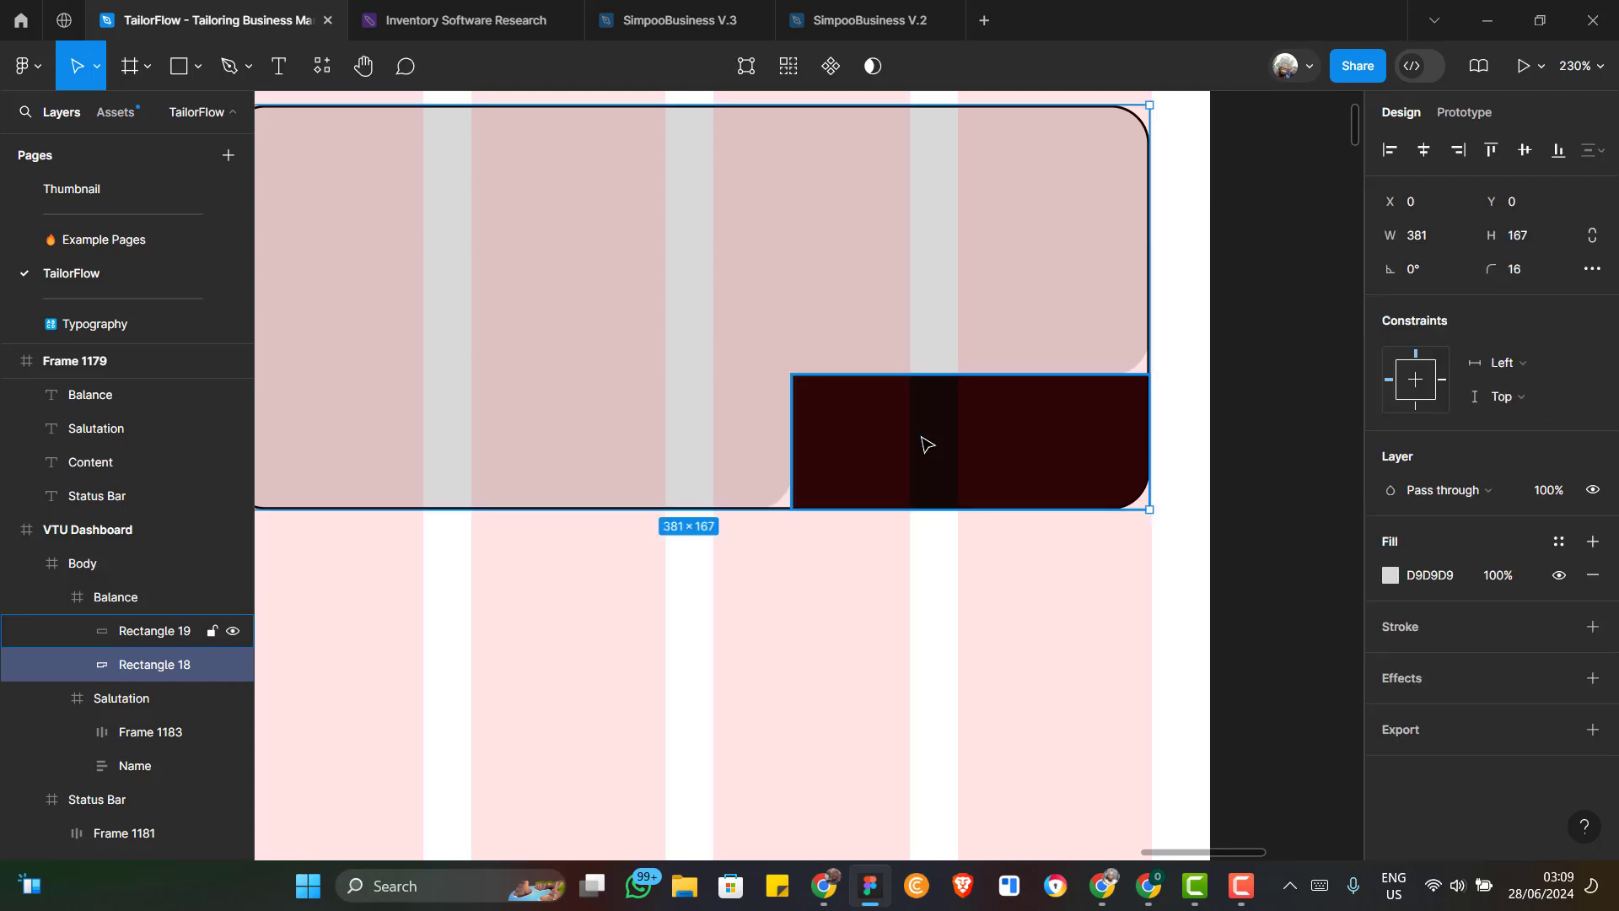
Move the dark rectangle out of the Balance frame to X 261, Y 249, just below the card
left_click_drag(922, 437, 947, 546)
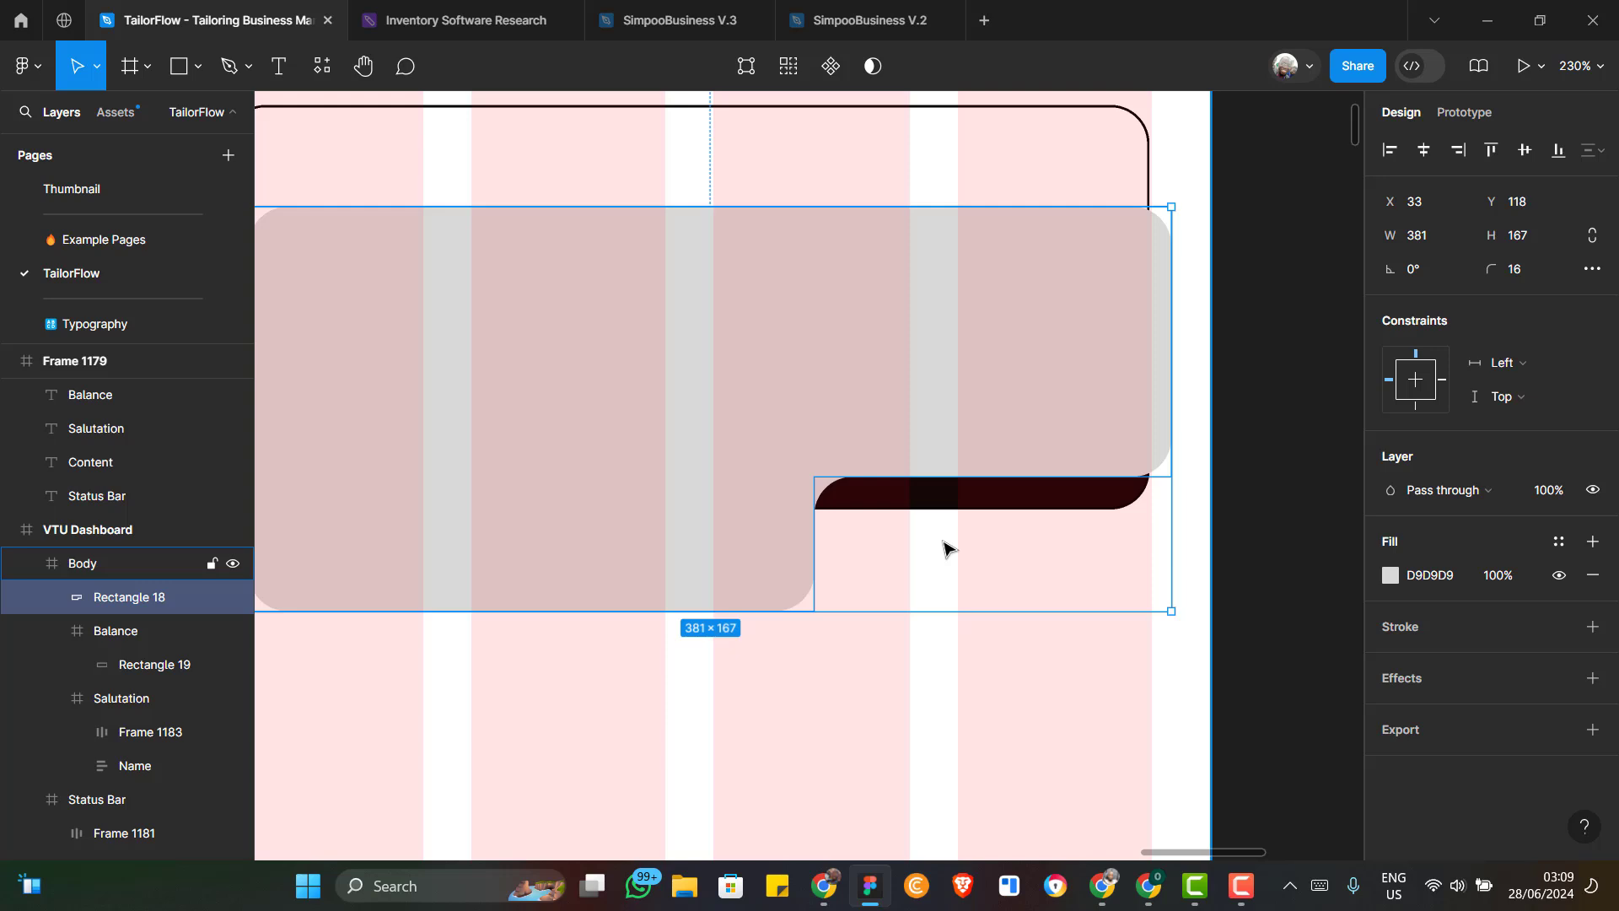
key("ctrl+z")
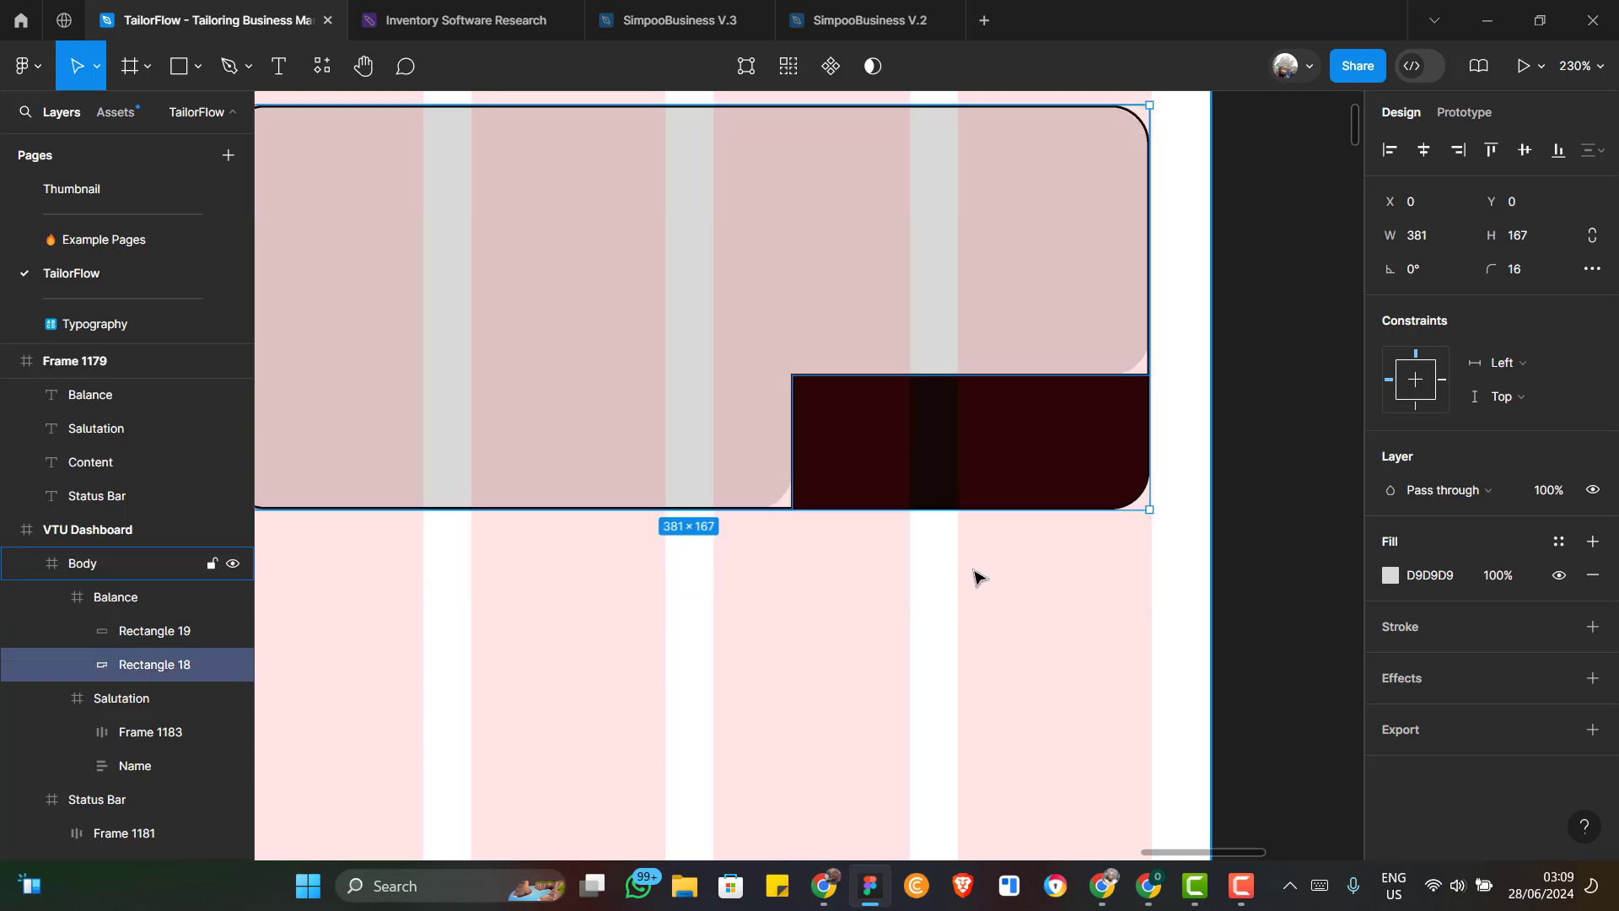
left_click(960, 452)
left_click_drag(960, 451, 967, 600)
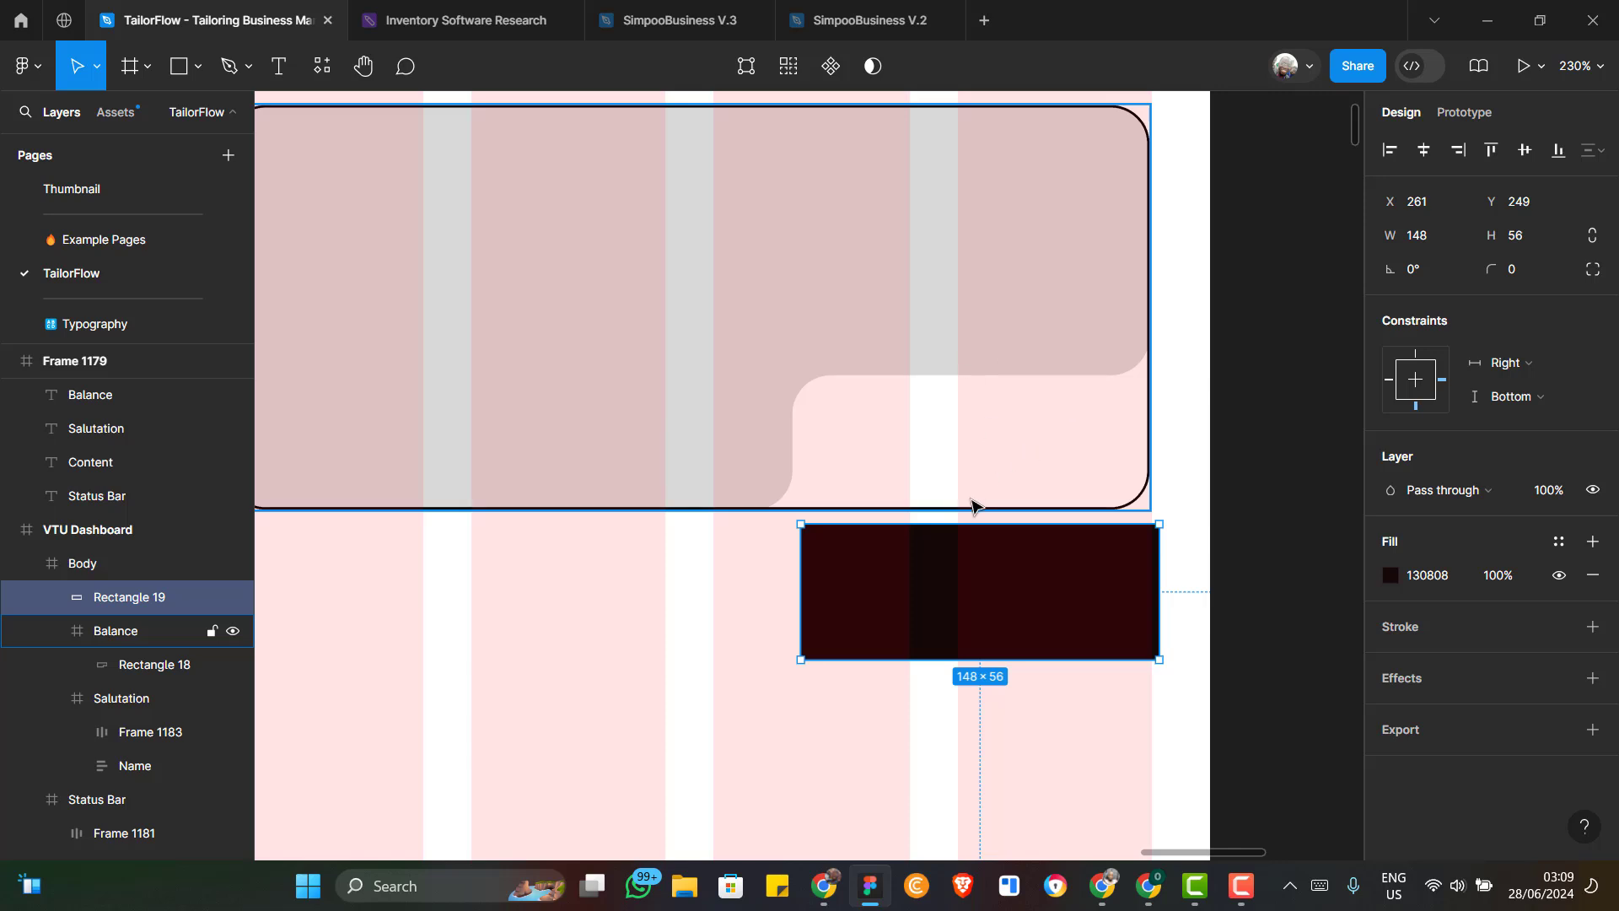
key("alt+Tab")
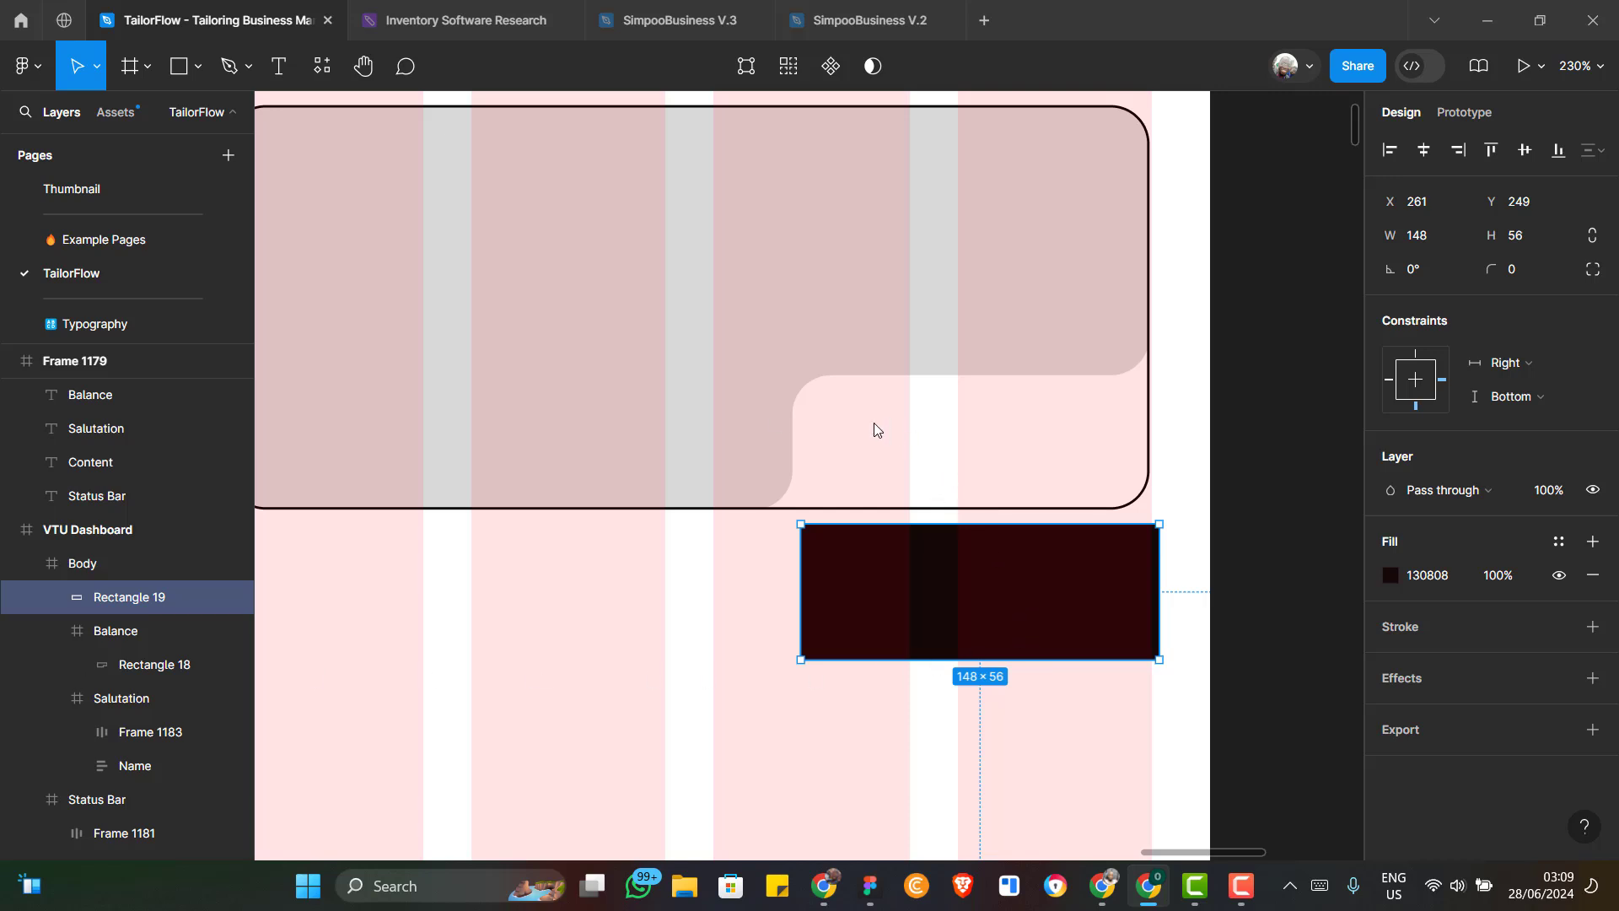
Draw a 137 × 45 frame in the notch of the grey shape at X 244, Y 122, reaching the card's right and bottom edges
left_click(127, 73)
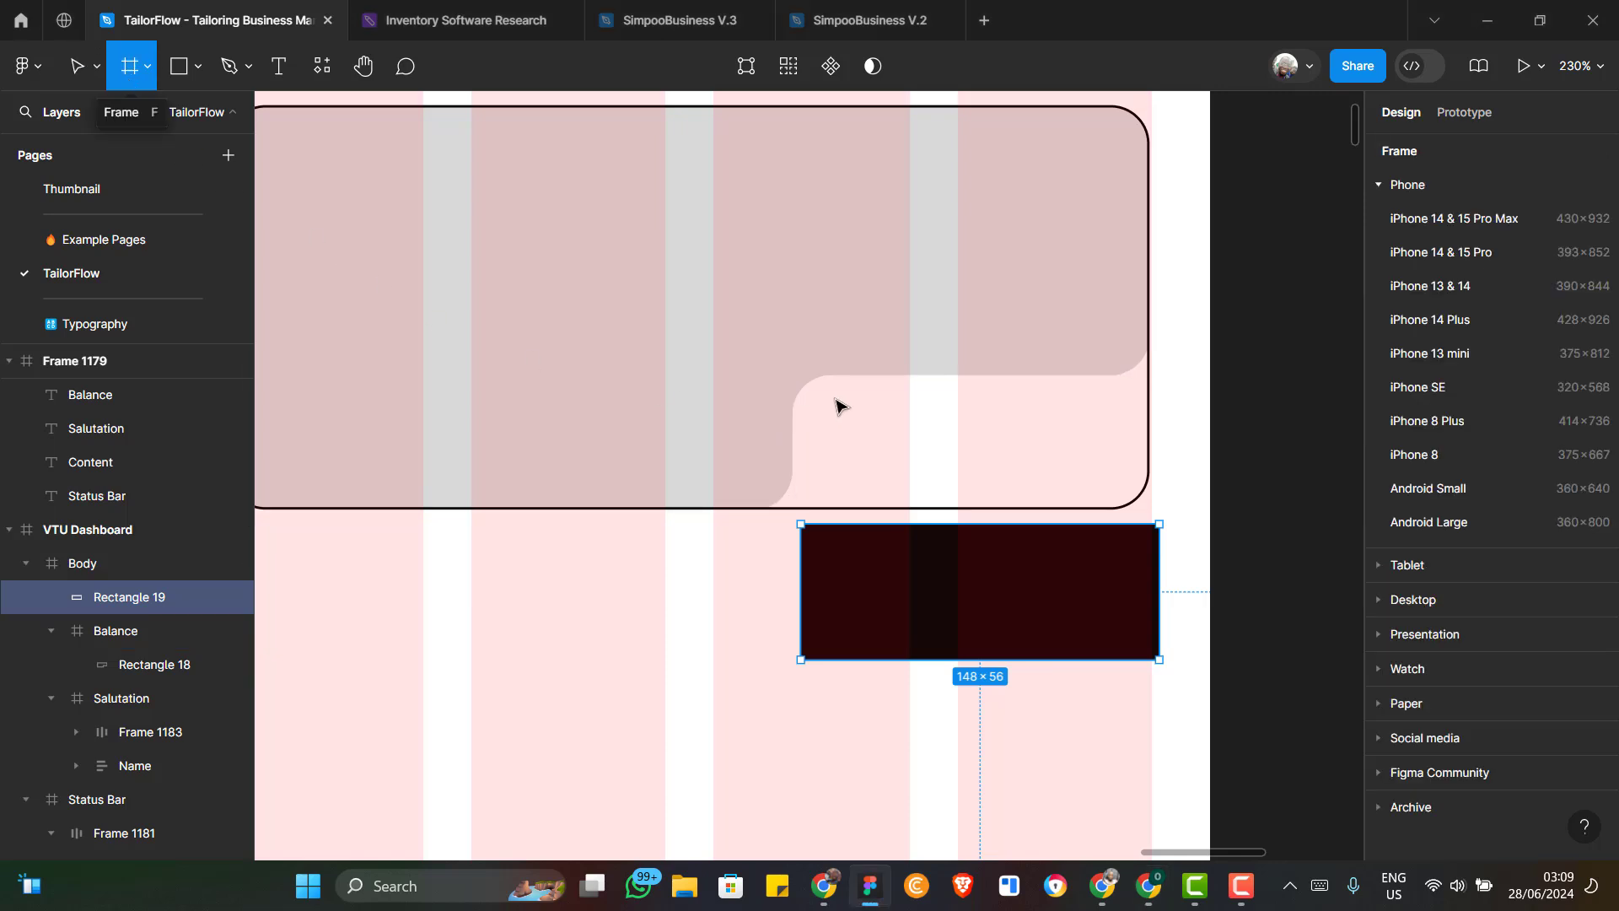
left_click_drag(826, 402, 847, 468)
left_click_drag(952, 478, 1150, 462)
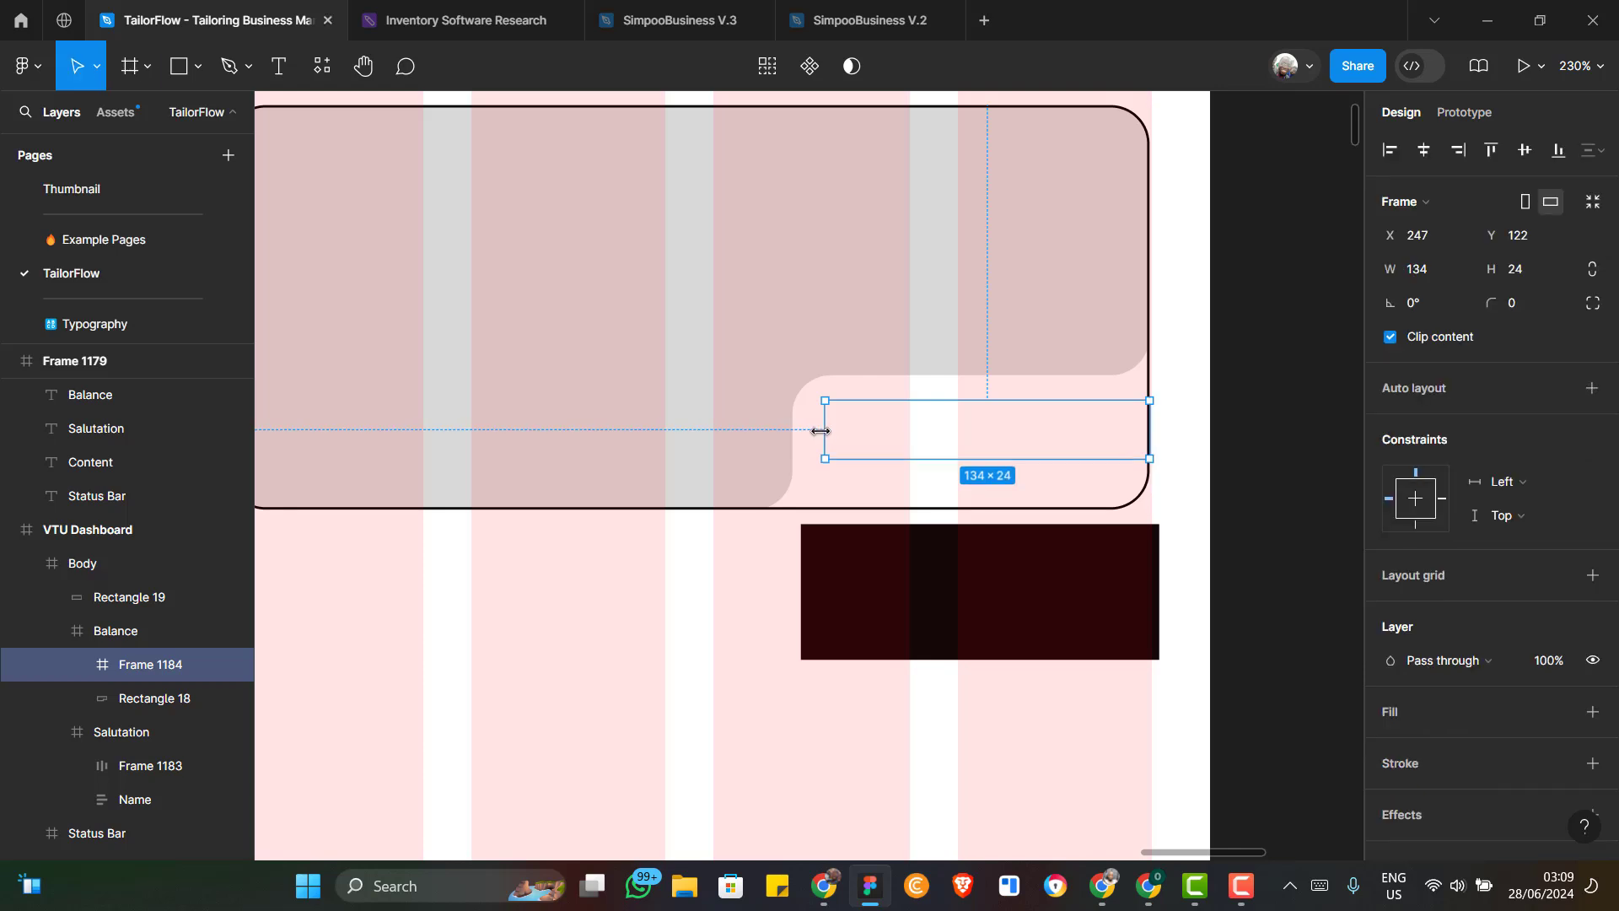
left_click_drag(825, 431, 817, 432)
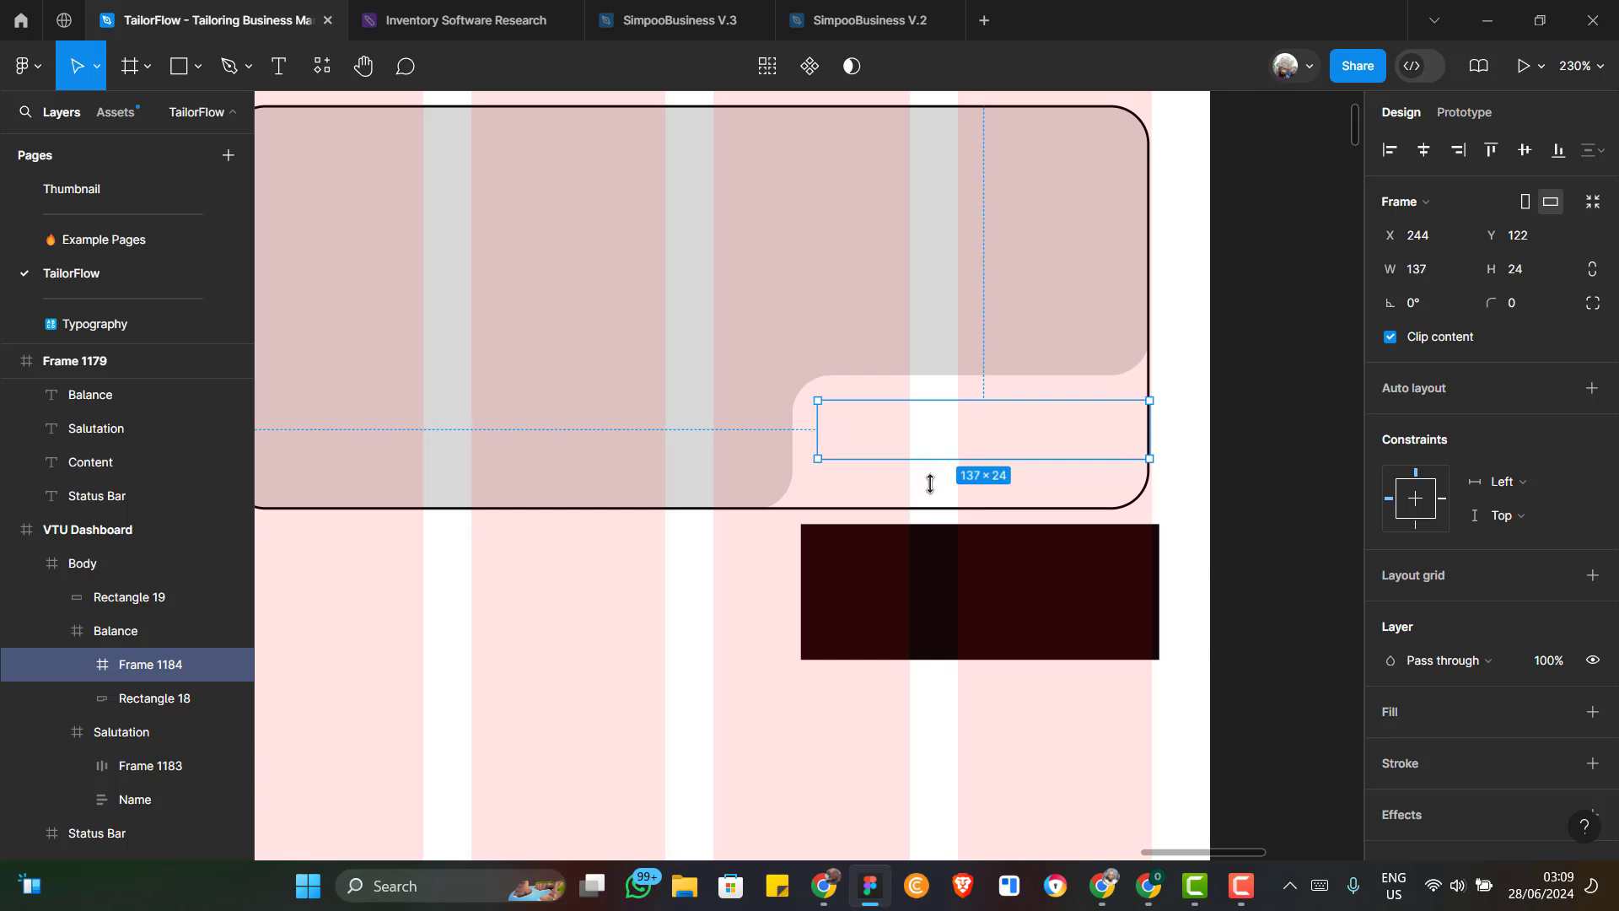
left_click_drag(932, 481, 931, 507)
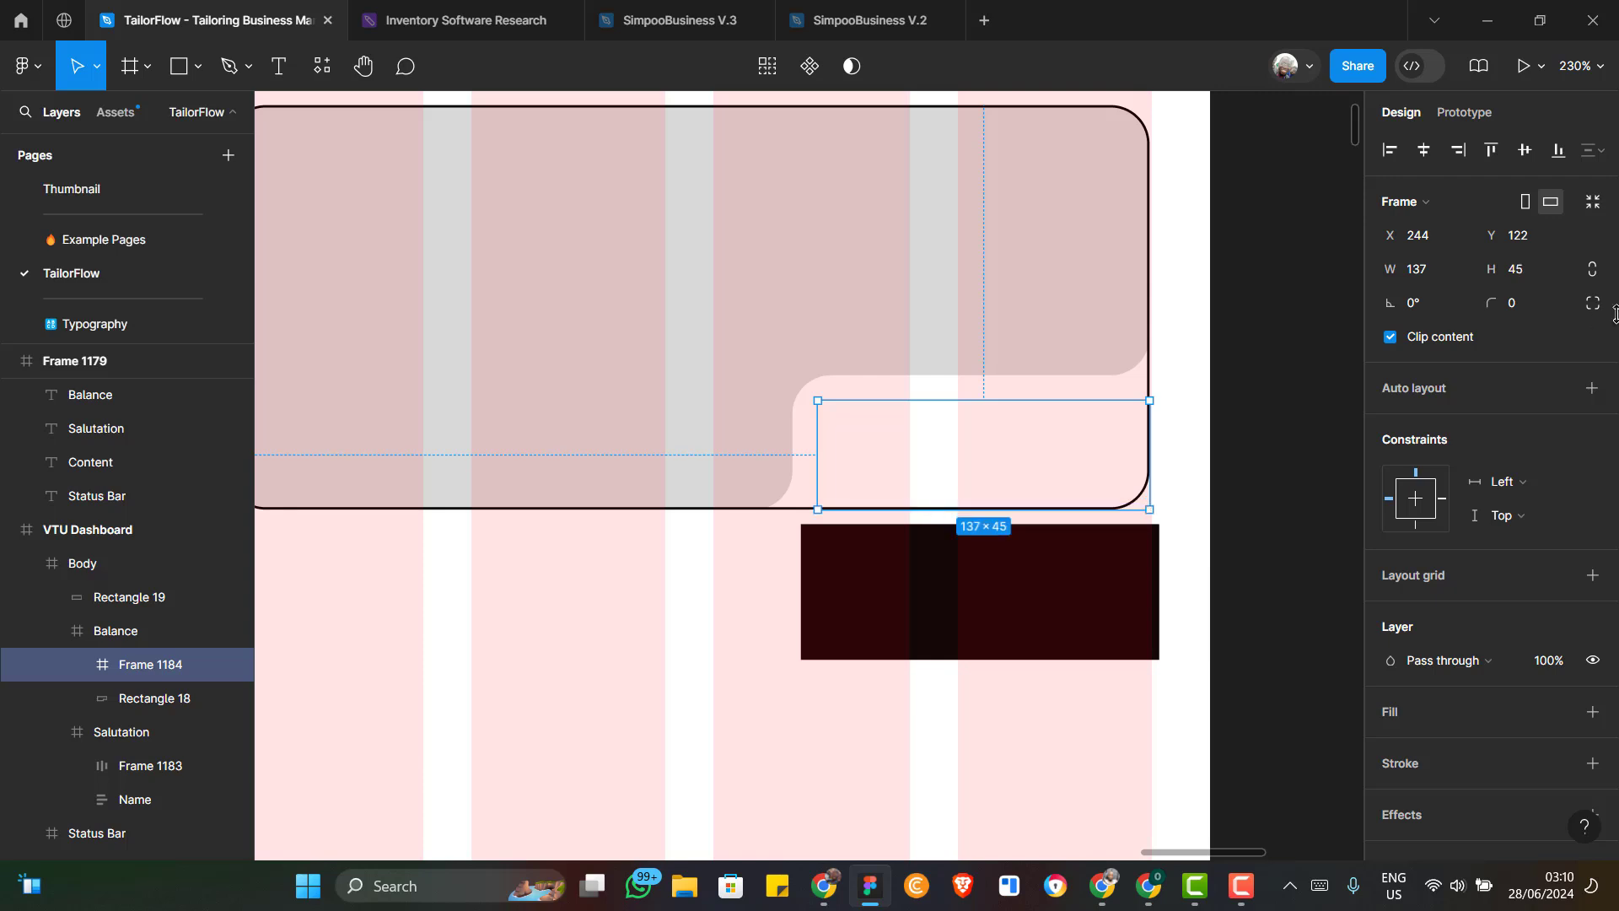
Give the new frame in the notch a corner radius of 12 and the Picko Purple library colour as fill
left_click(1517, 304)
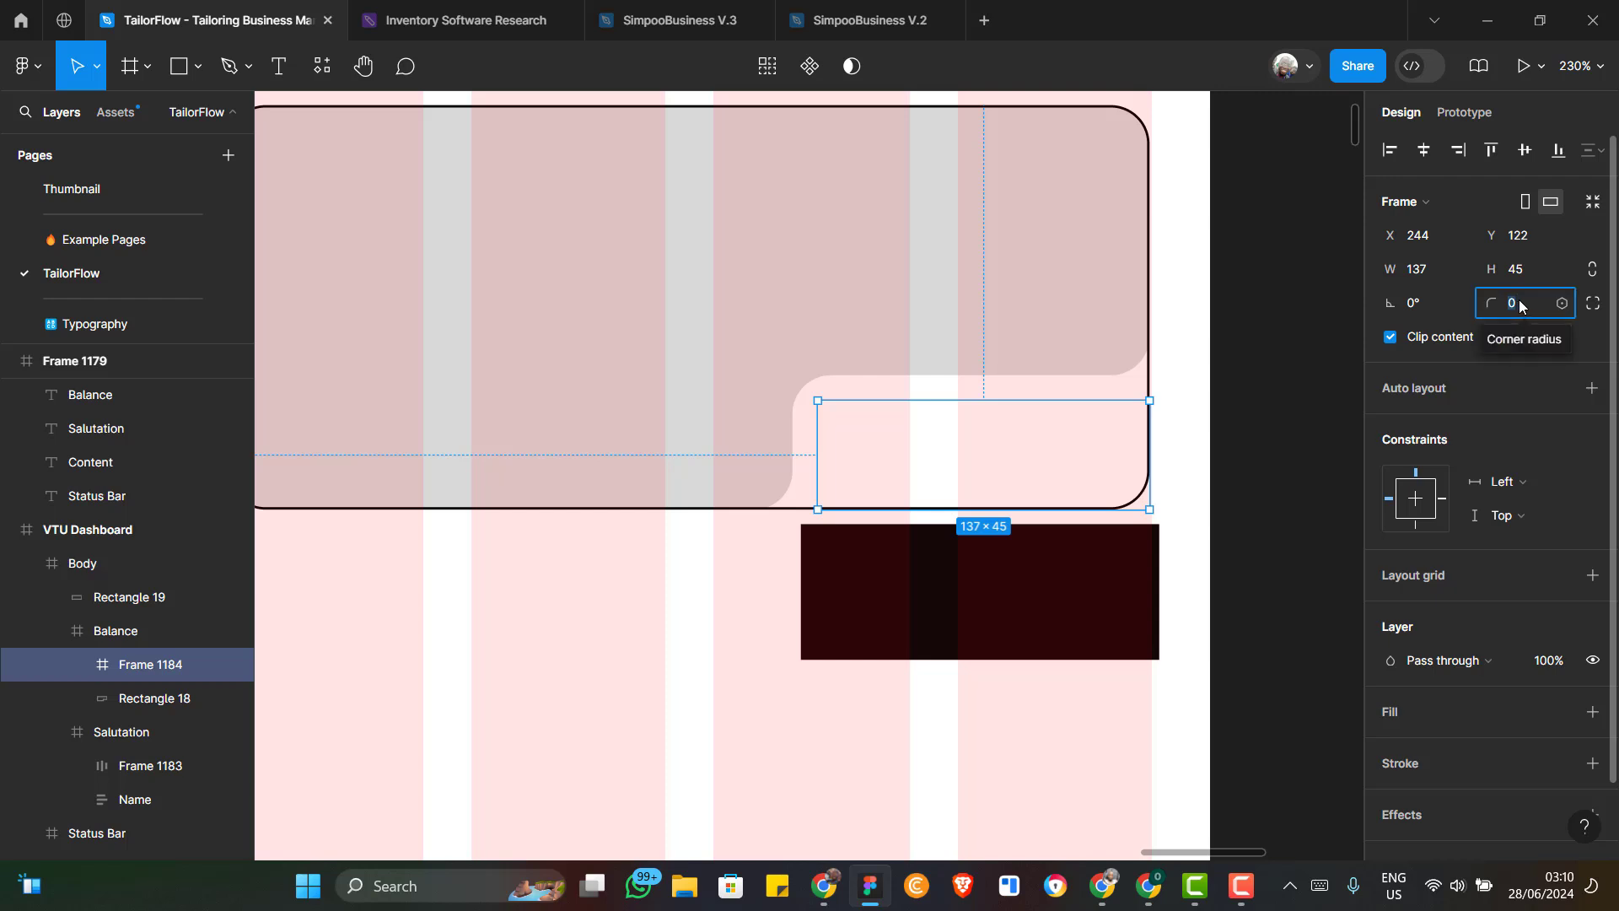
type("12")
key("Return")
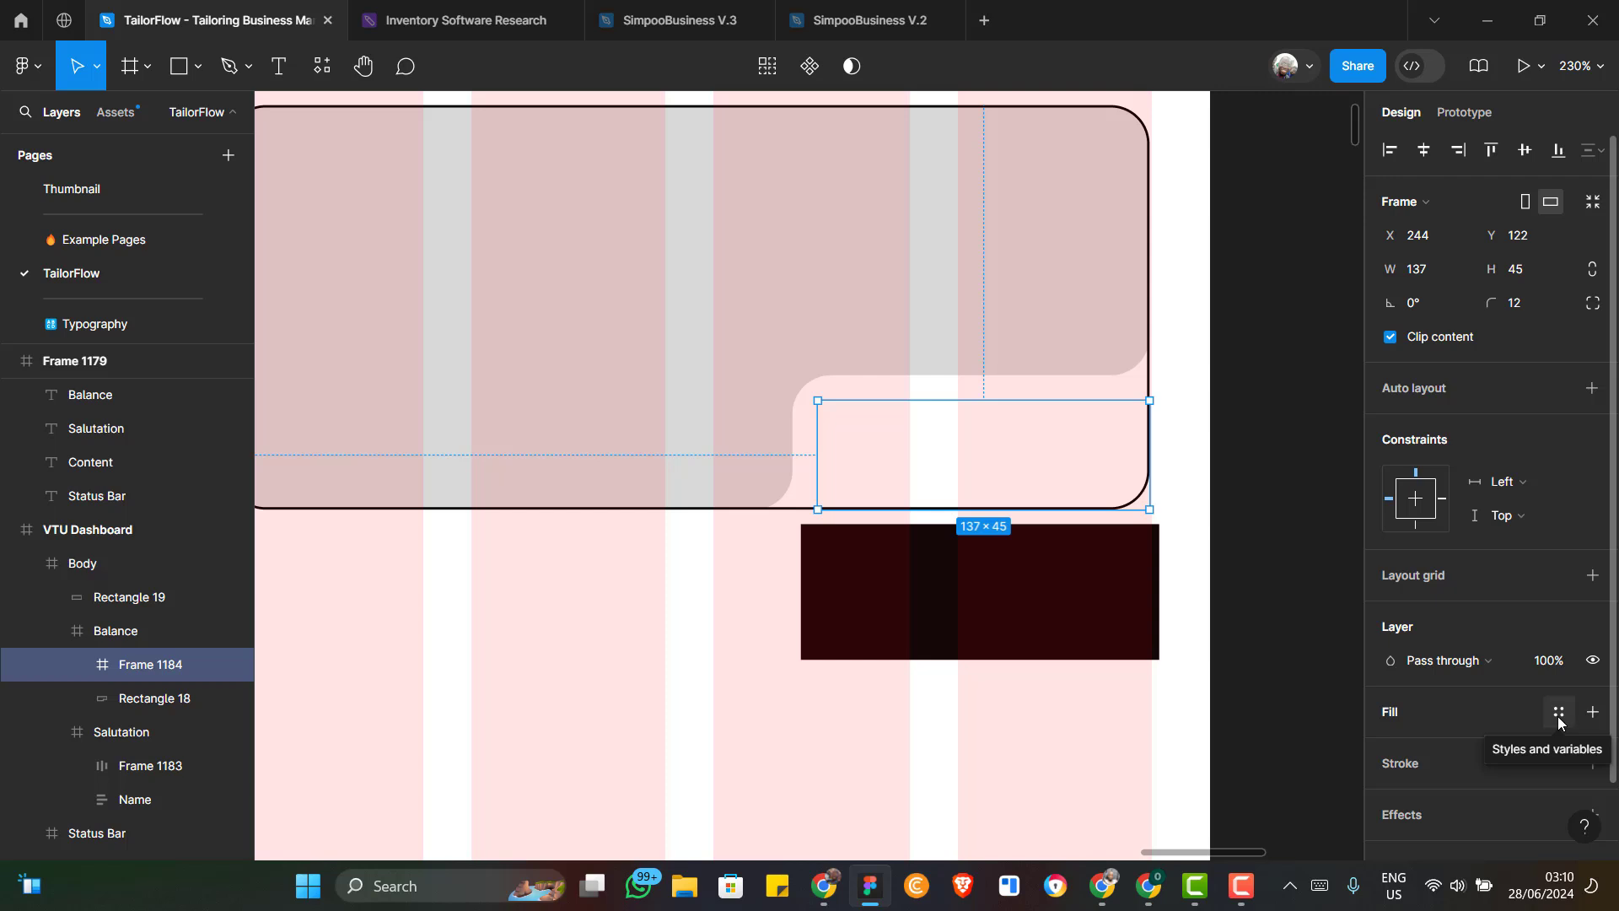
left_click(1558, 711)
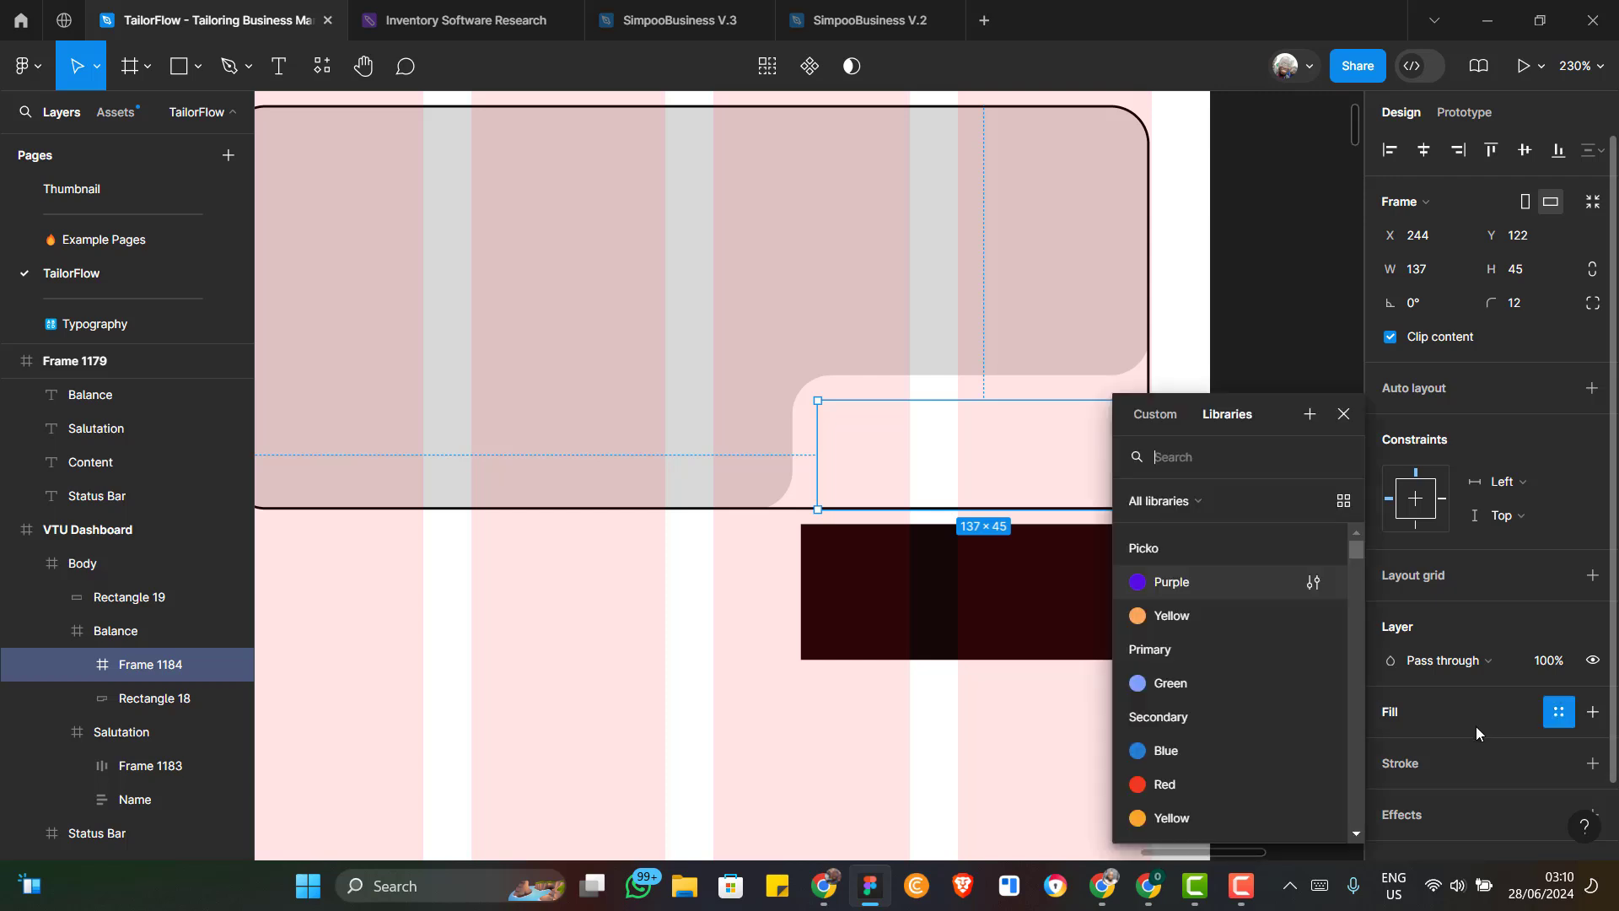
left_click(1171, 584)
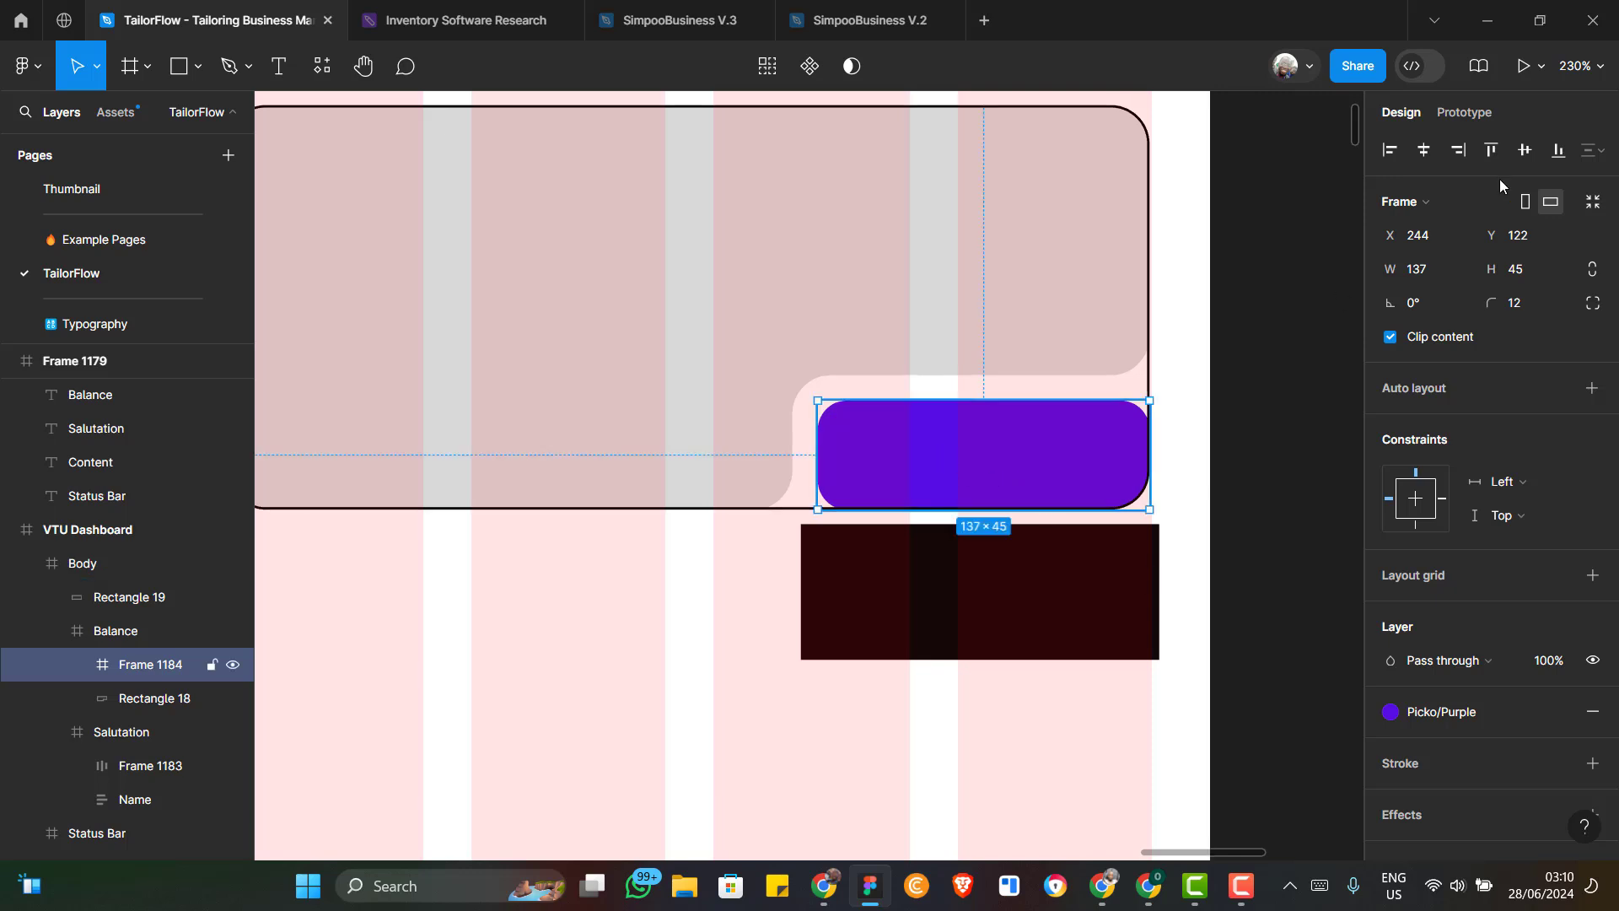
Align the purple frame to the right edge of the Balance frame
left_click(1392, 152)
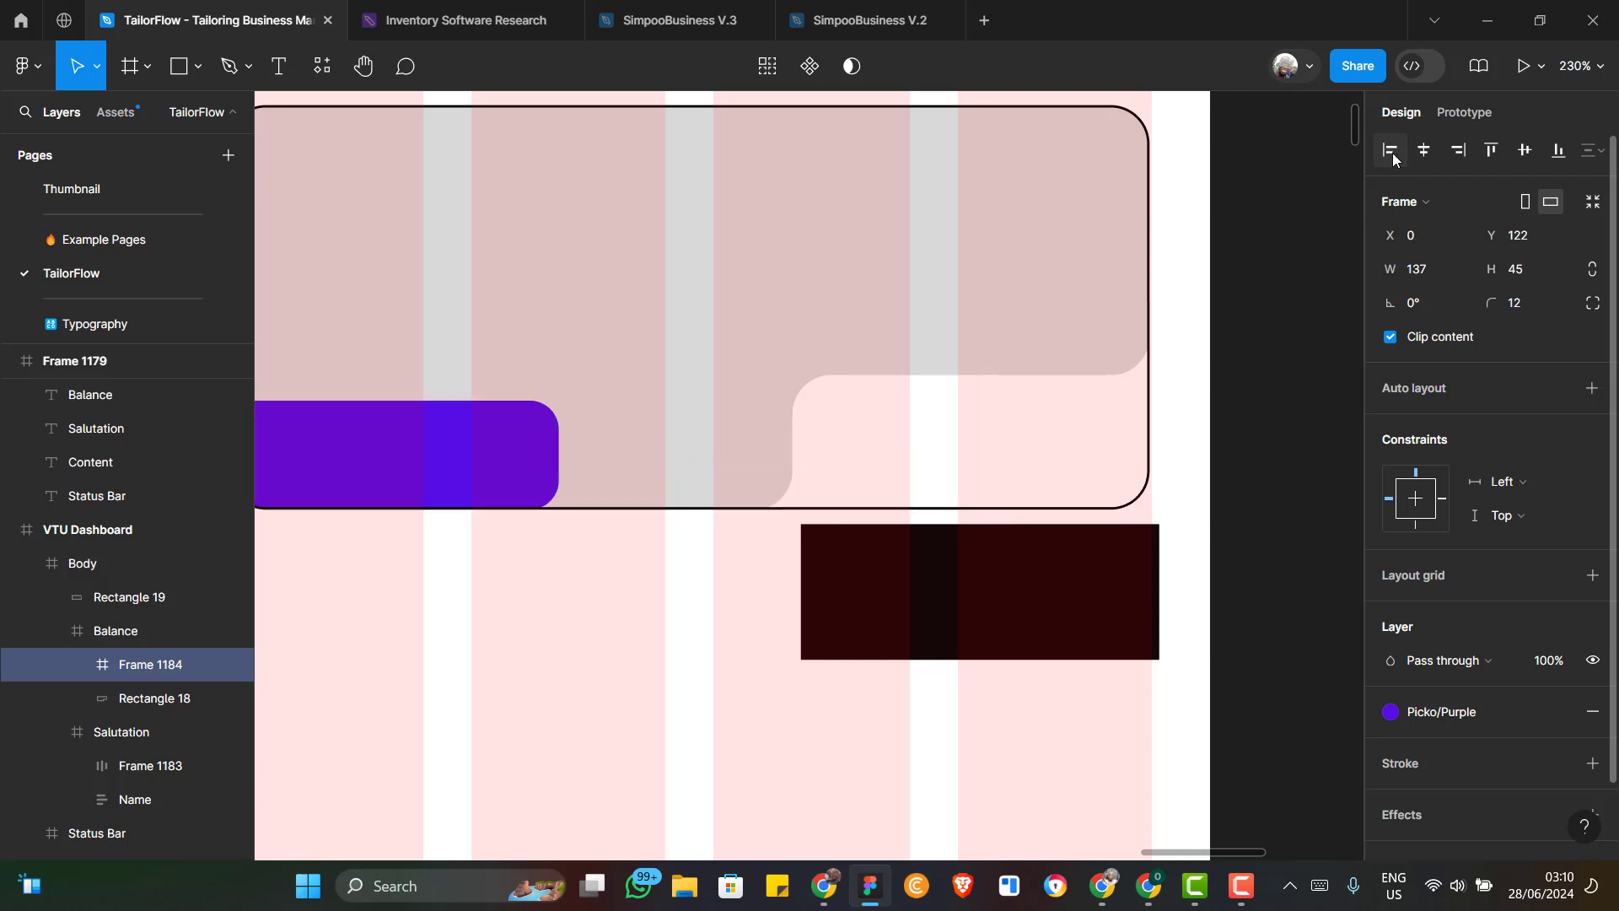
left_click(1465, 150)
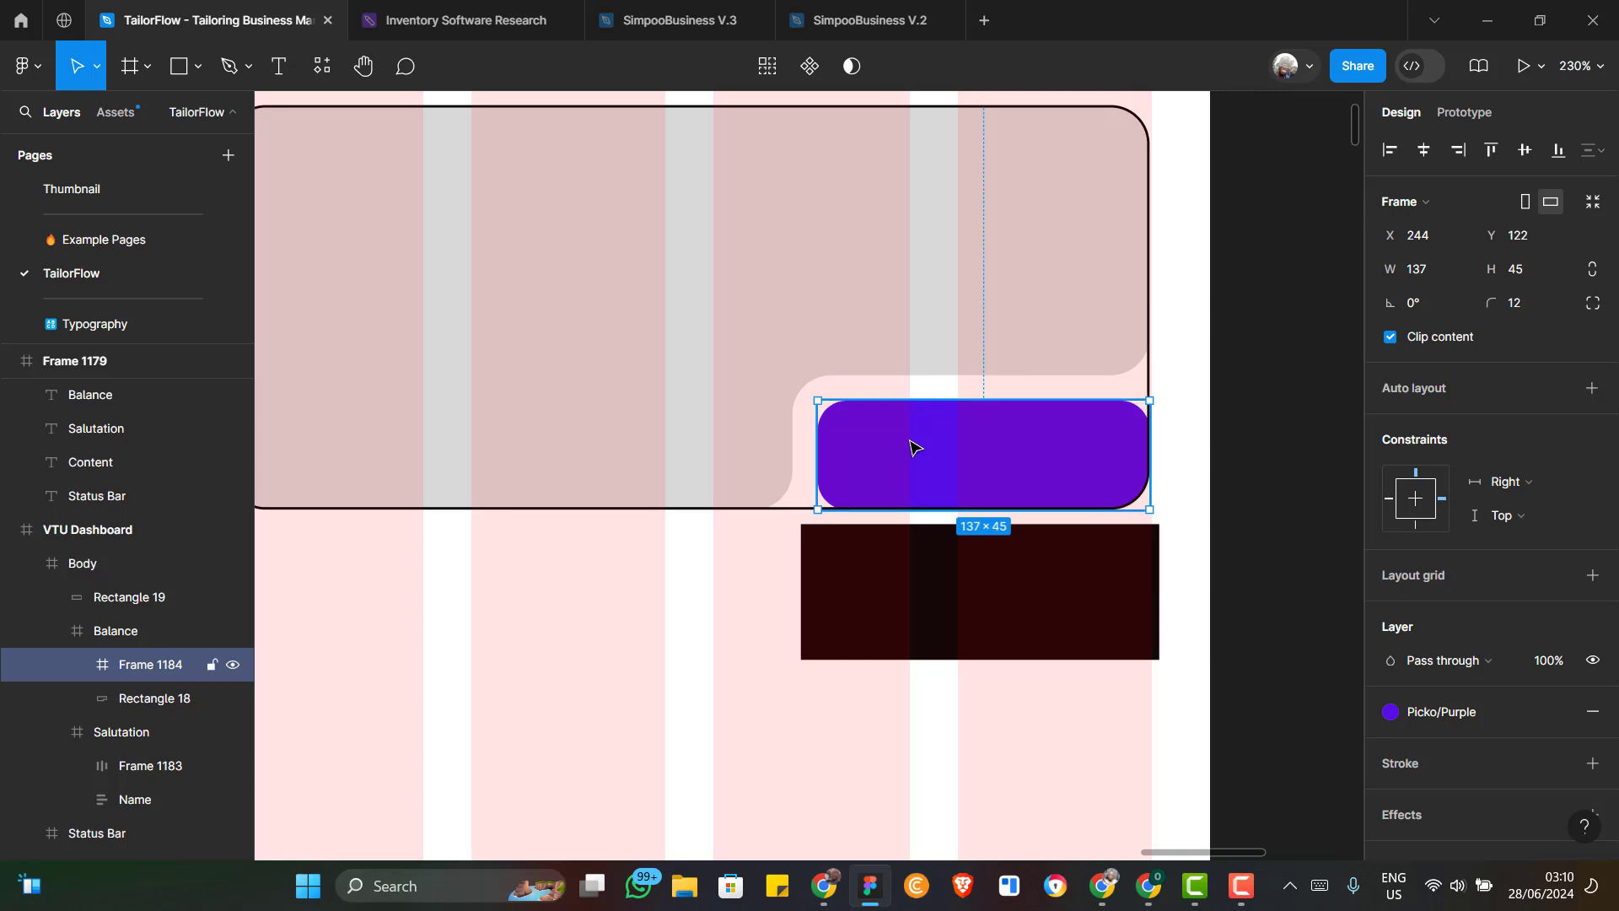
scroll(916, 445, "up", 3)
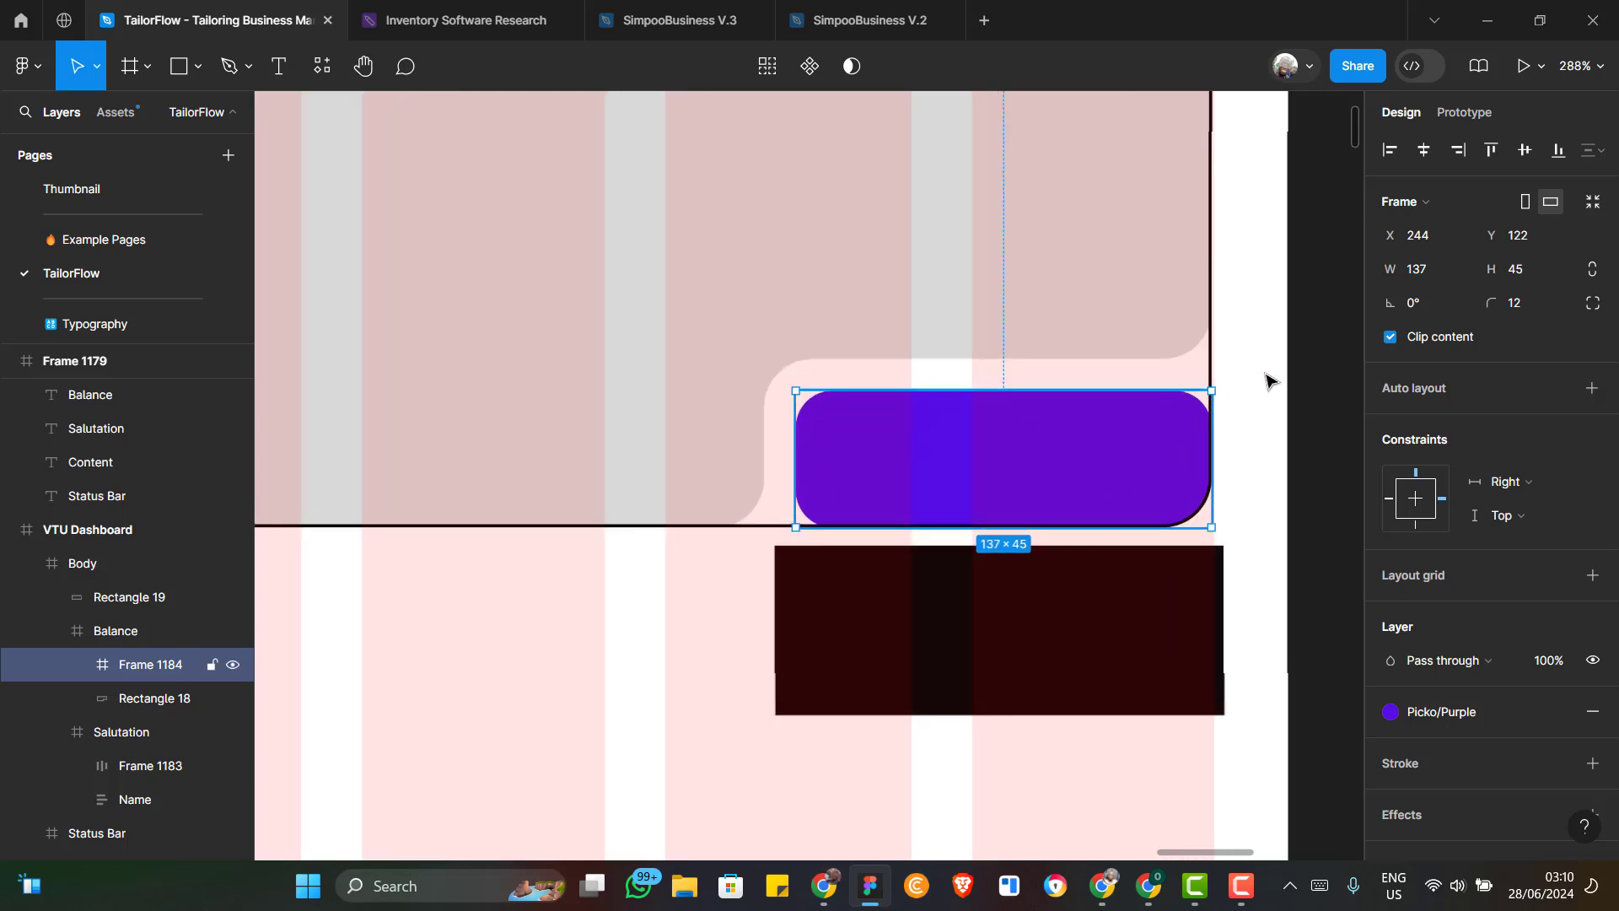
scroll(694, 405, "down", 5)
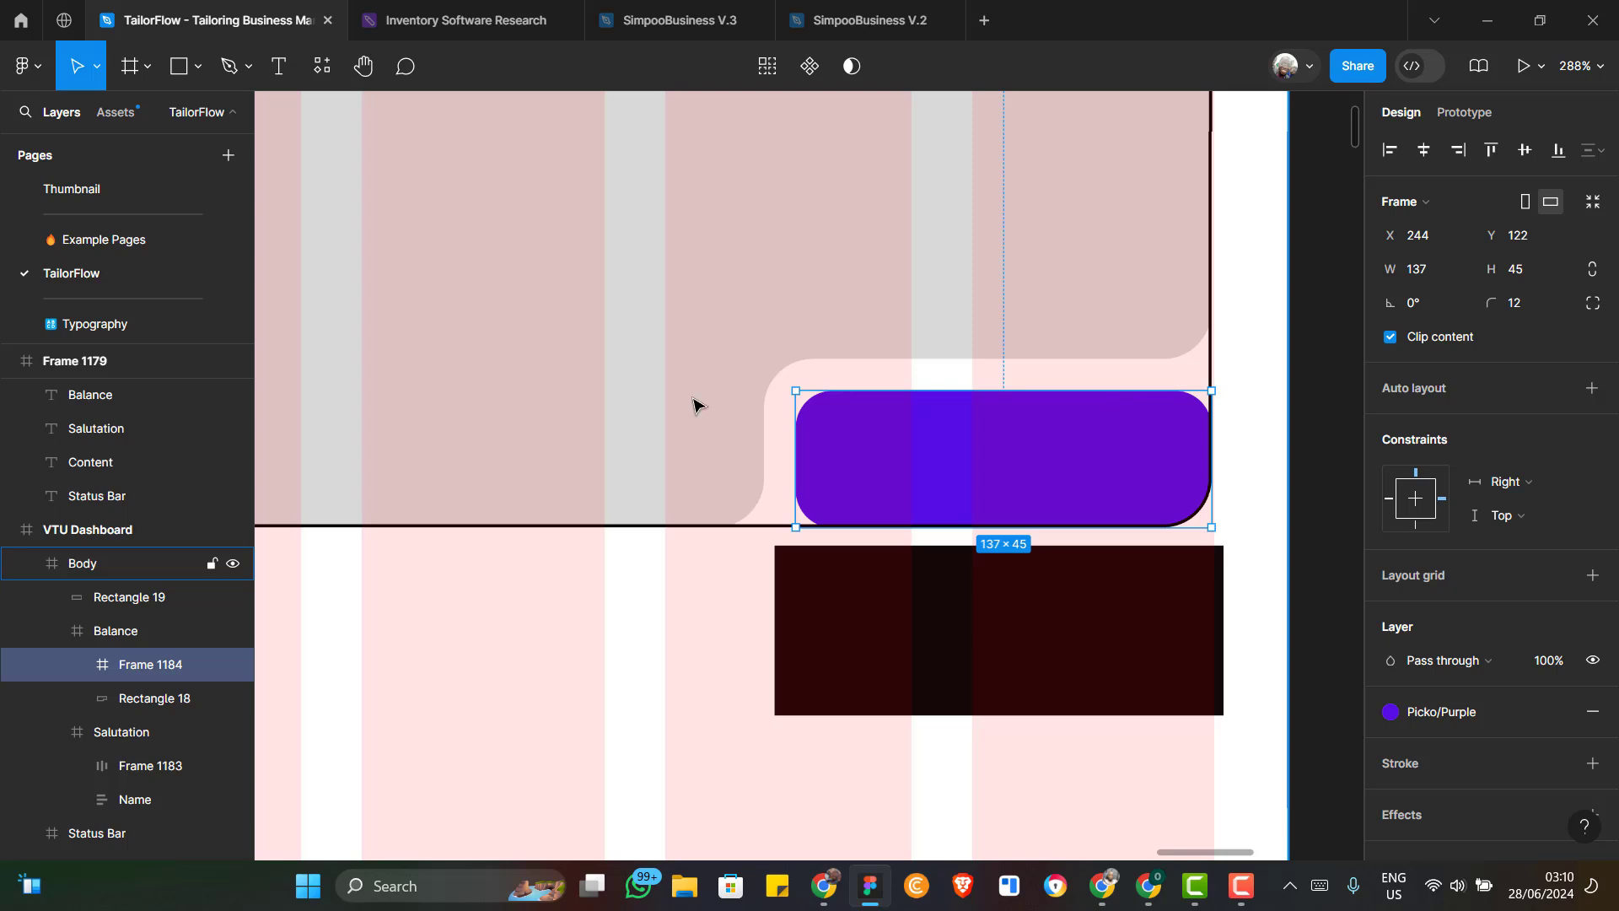
Remove the black stroke from the Balance frame
left_click(694, 405)
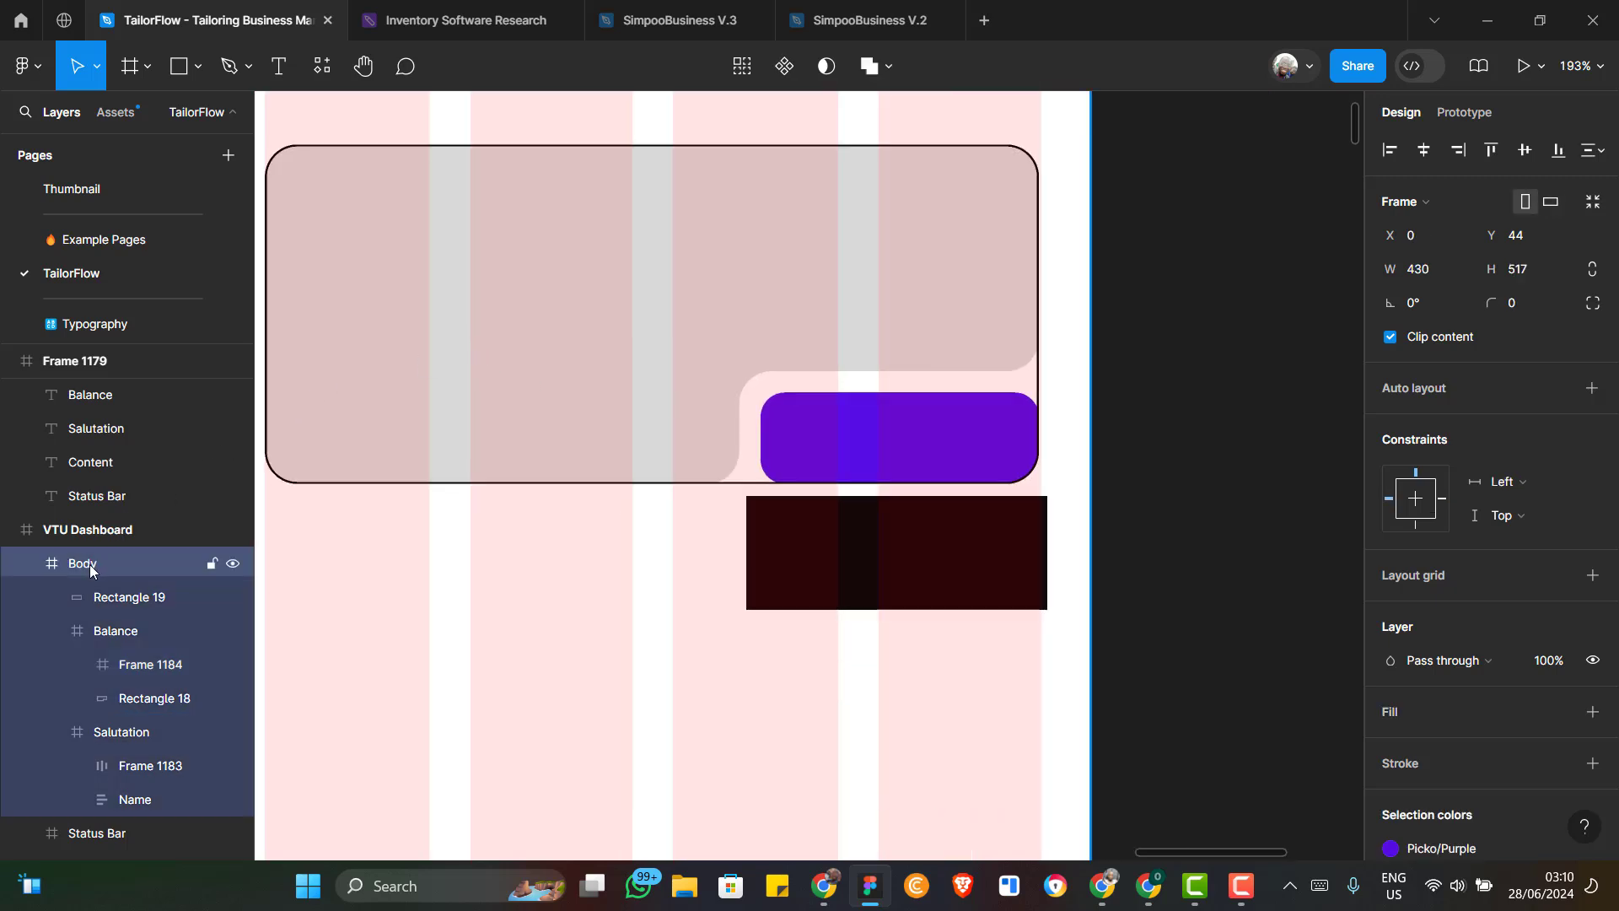
left_click(96, 636)
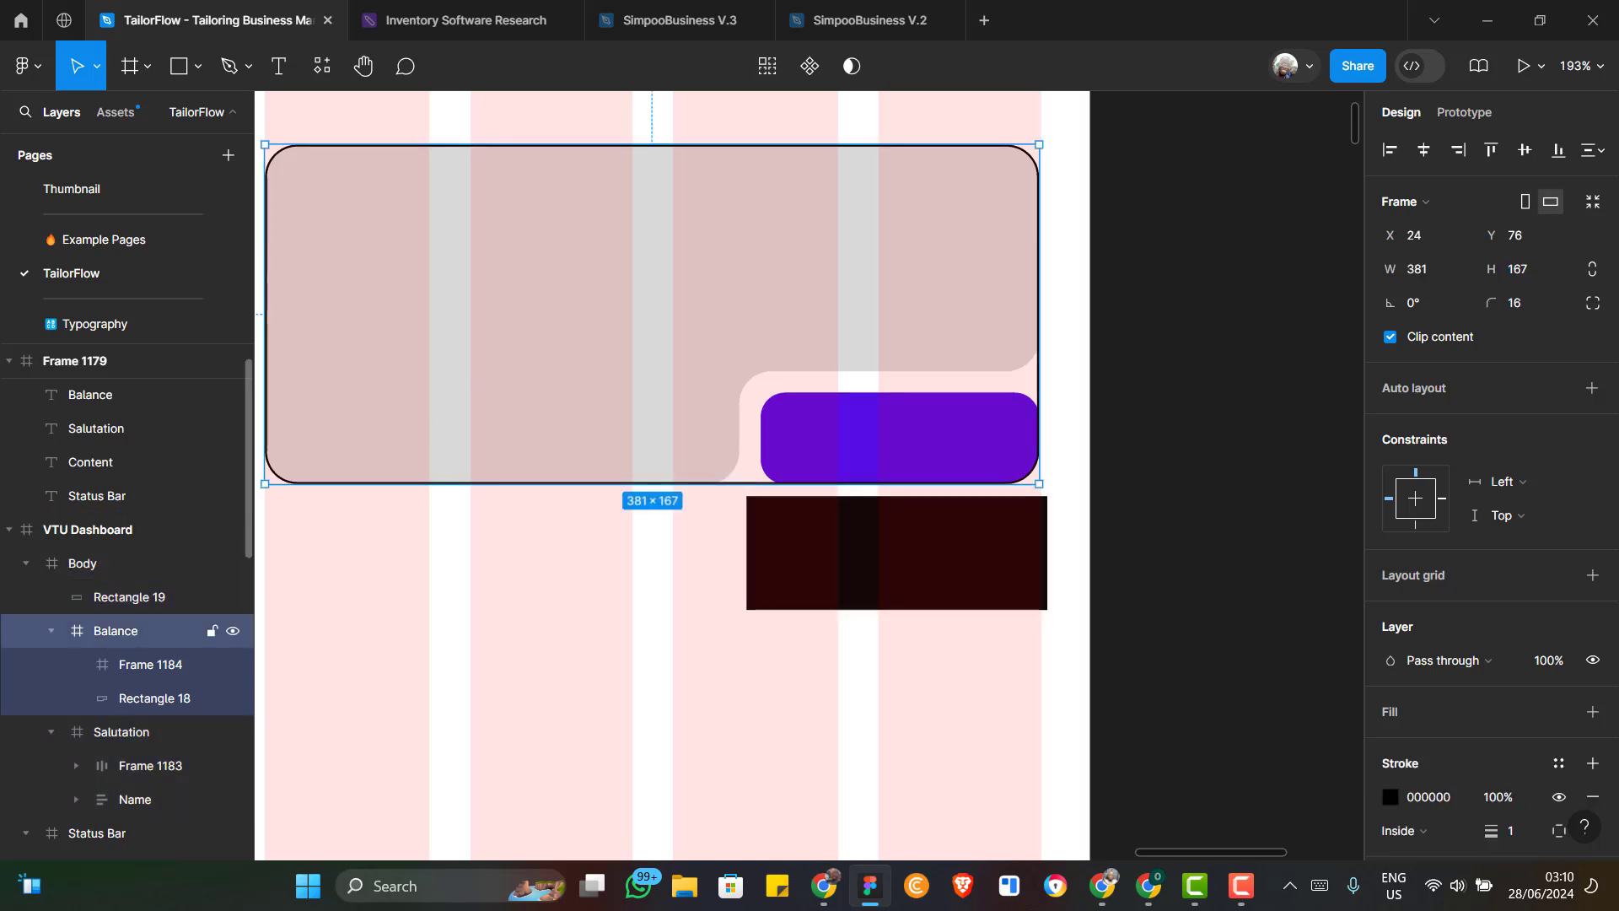
left_click(1592, 799)
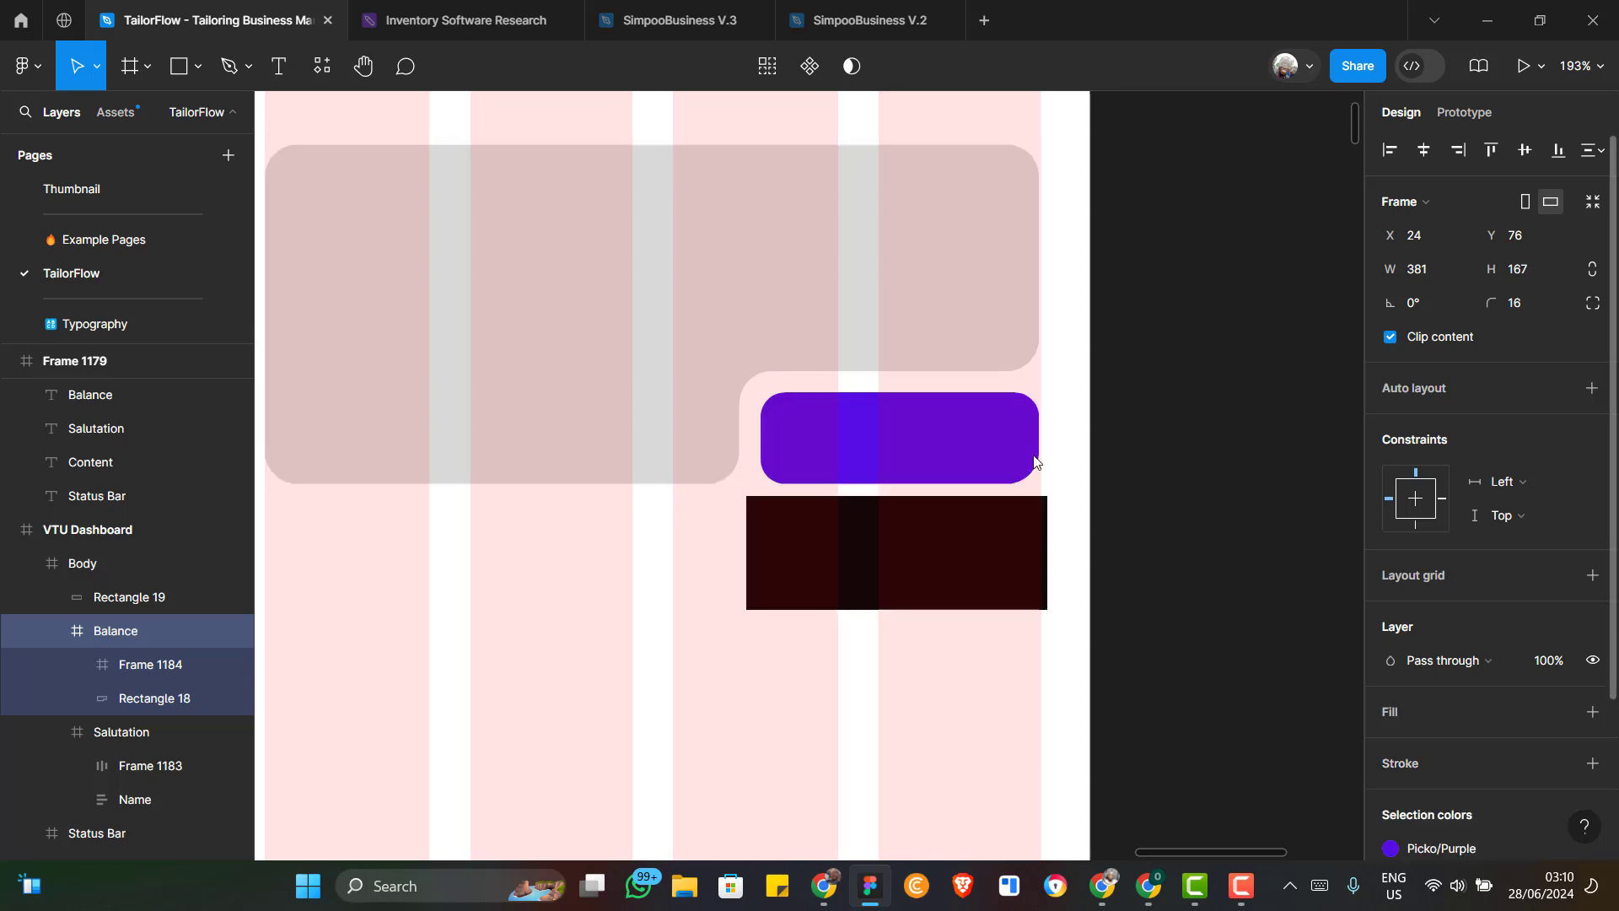
Move the dark rectangle farther below the card to X 245, Y 304
scroll(1048, 423, "down", 2)
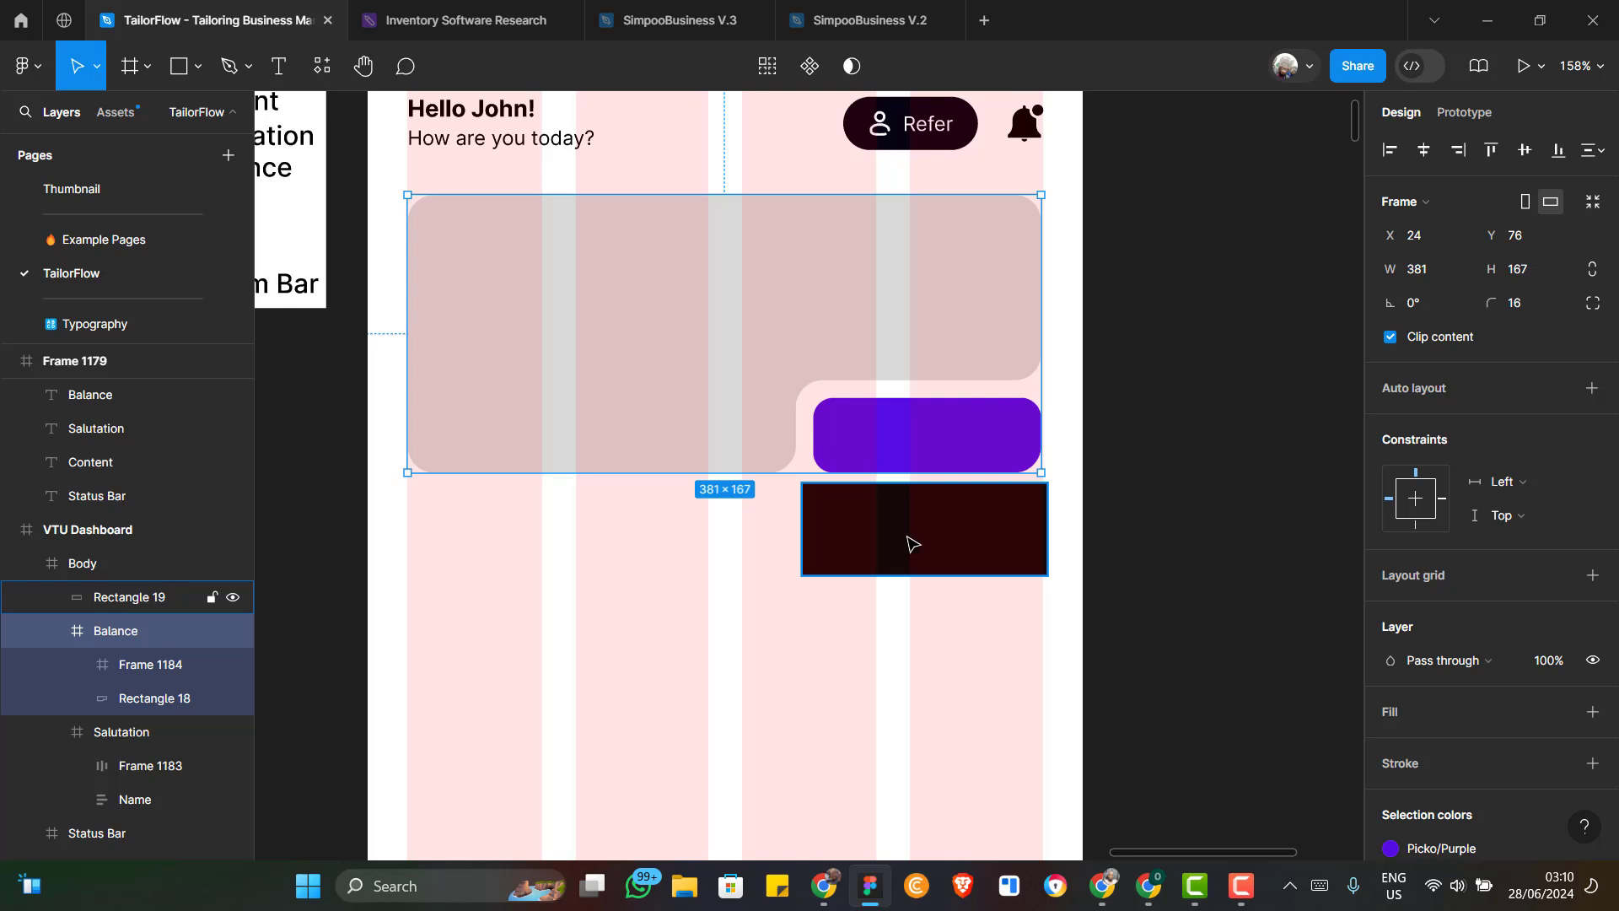
left_click(911, 542)
left_click_drag(910, 543, 888, 634)
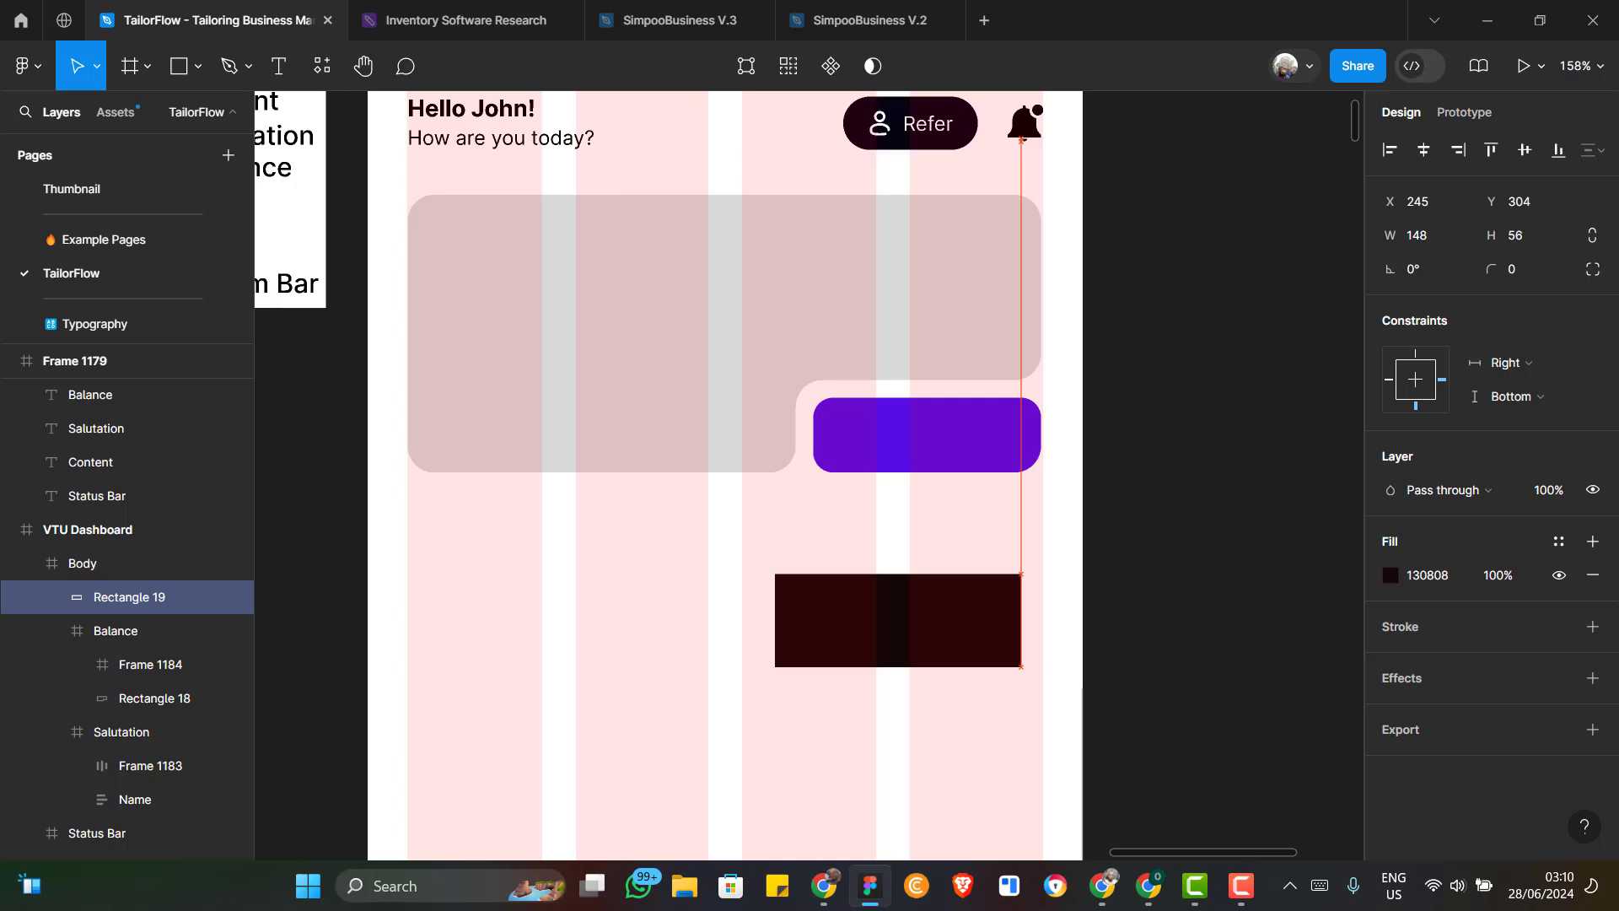
key("alt+Tab")
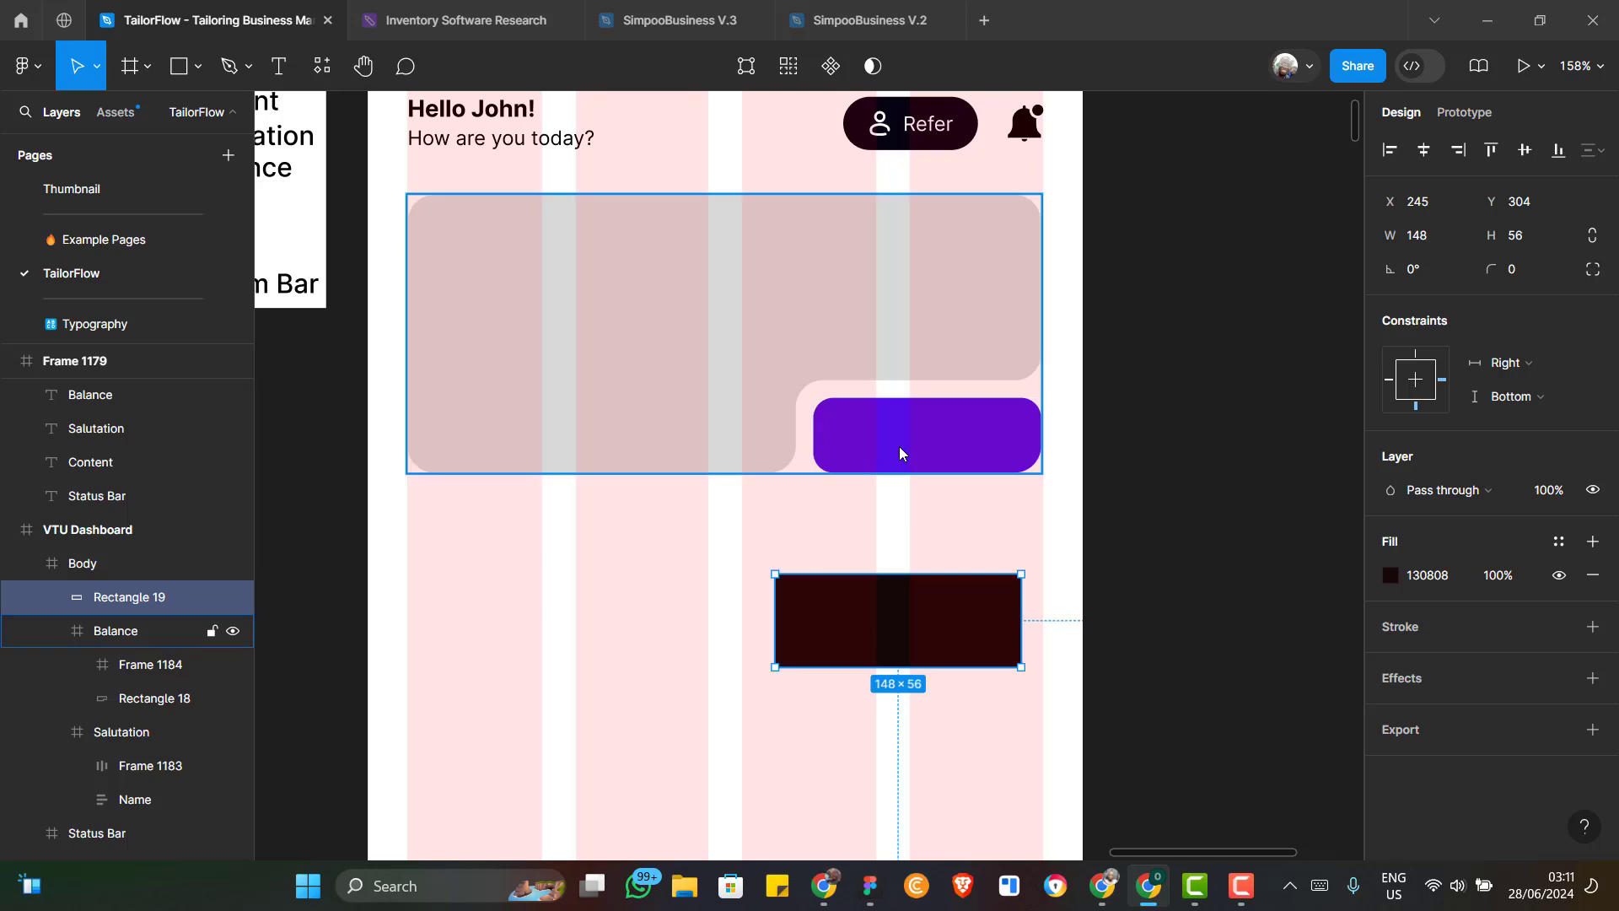
Add the text "Fund Wallet" inside the purple frame and centre it horizontally and vertically
left_click(273, 66)
left_click(275, 68)
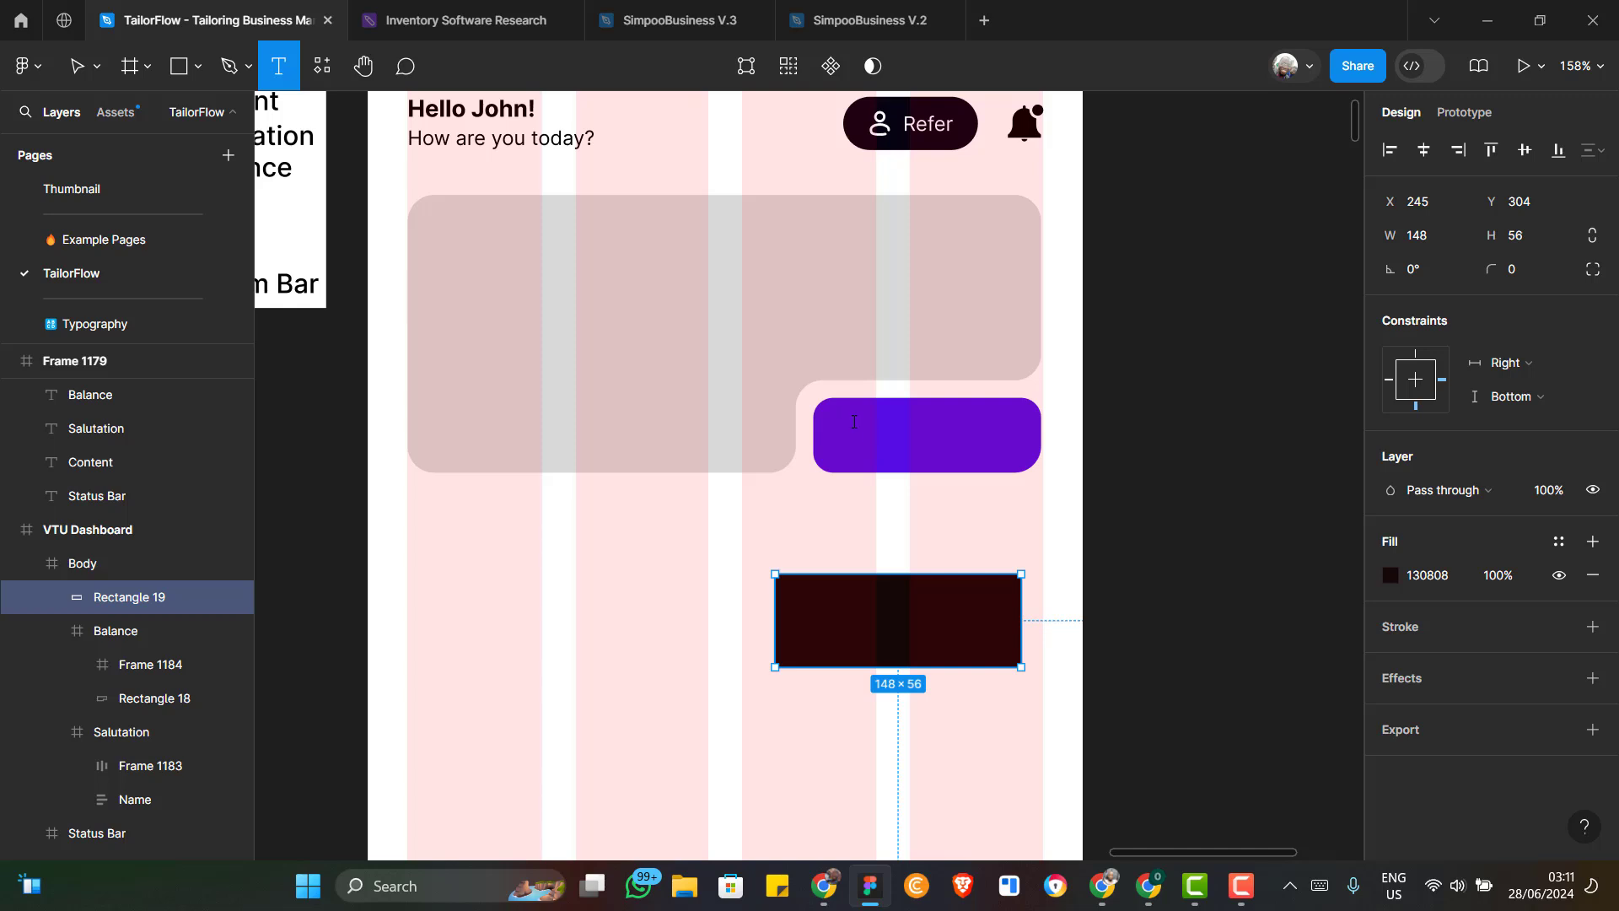
left_click(886, 433)
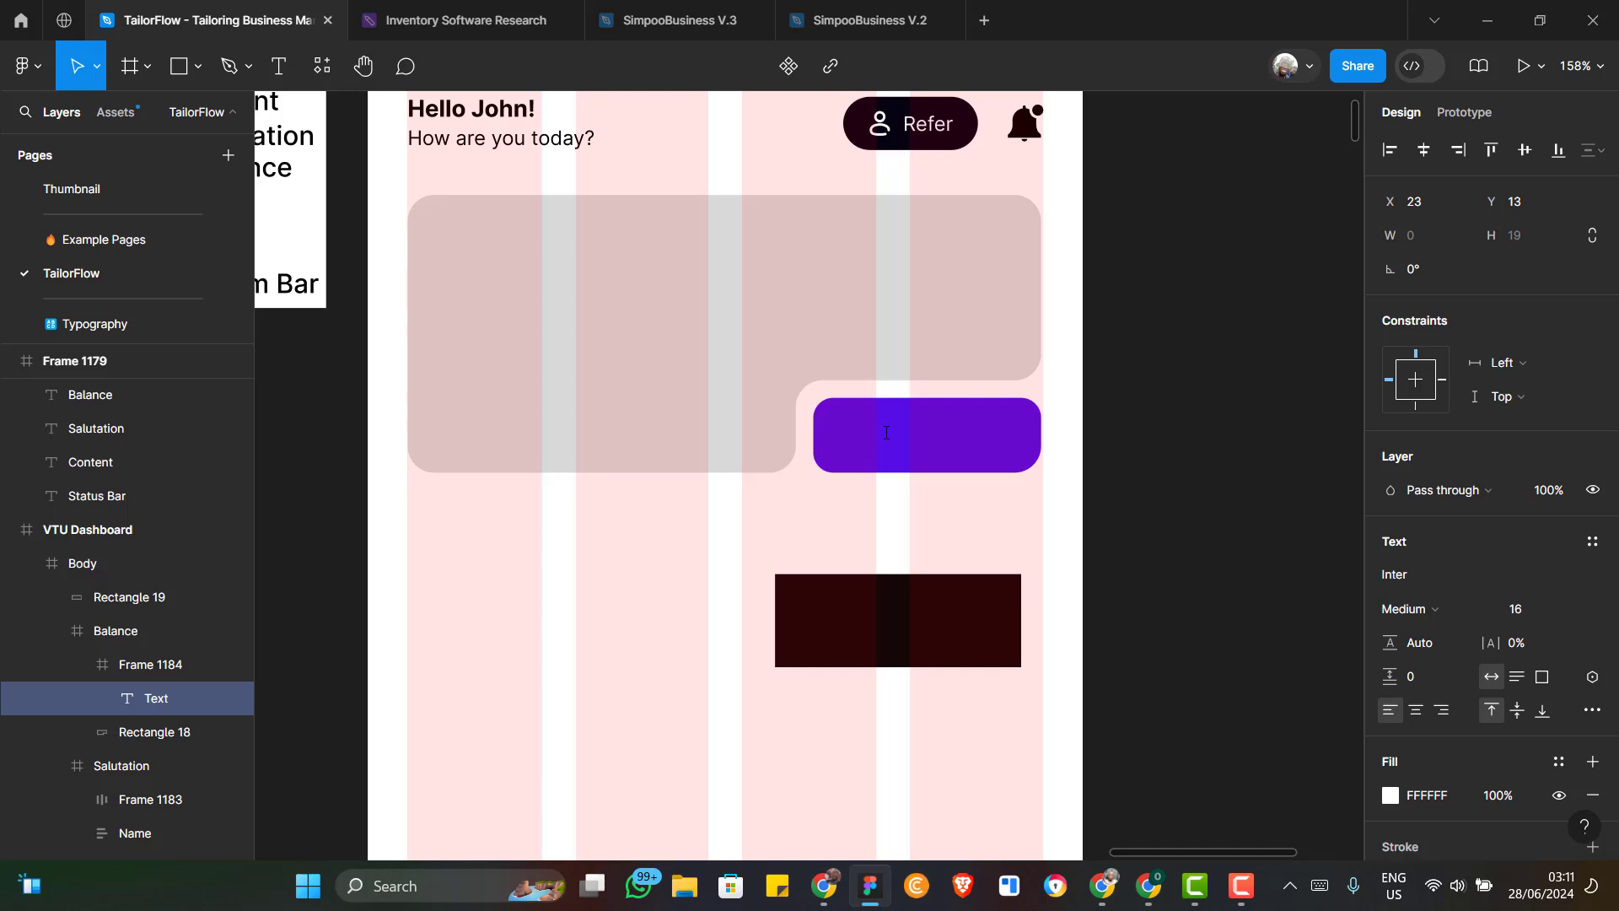
type("Fund")
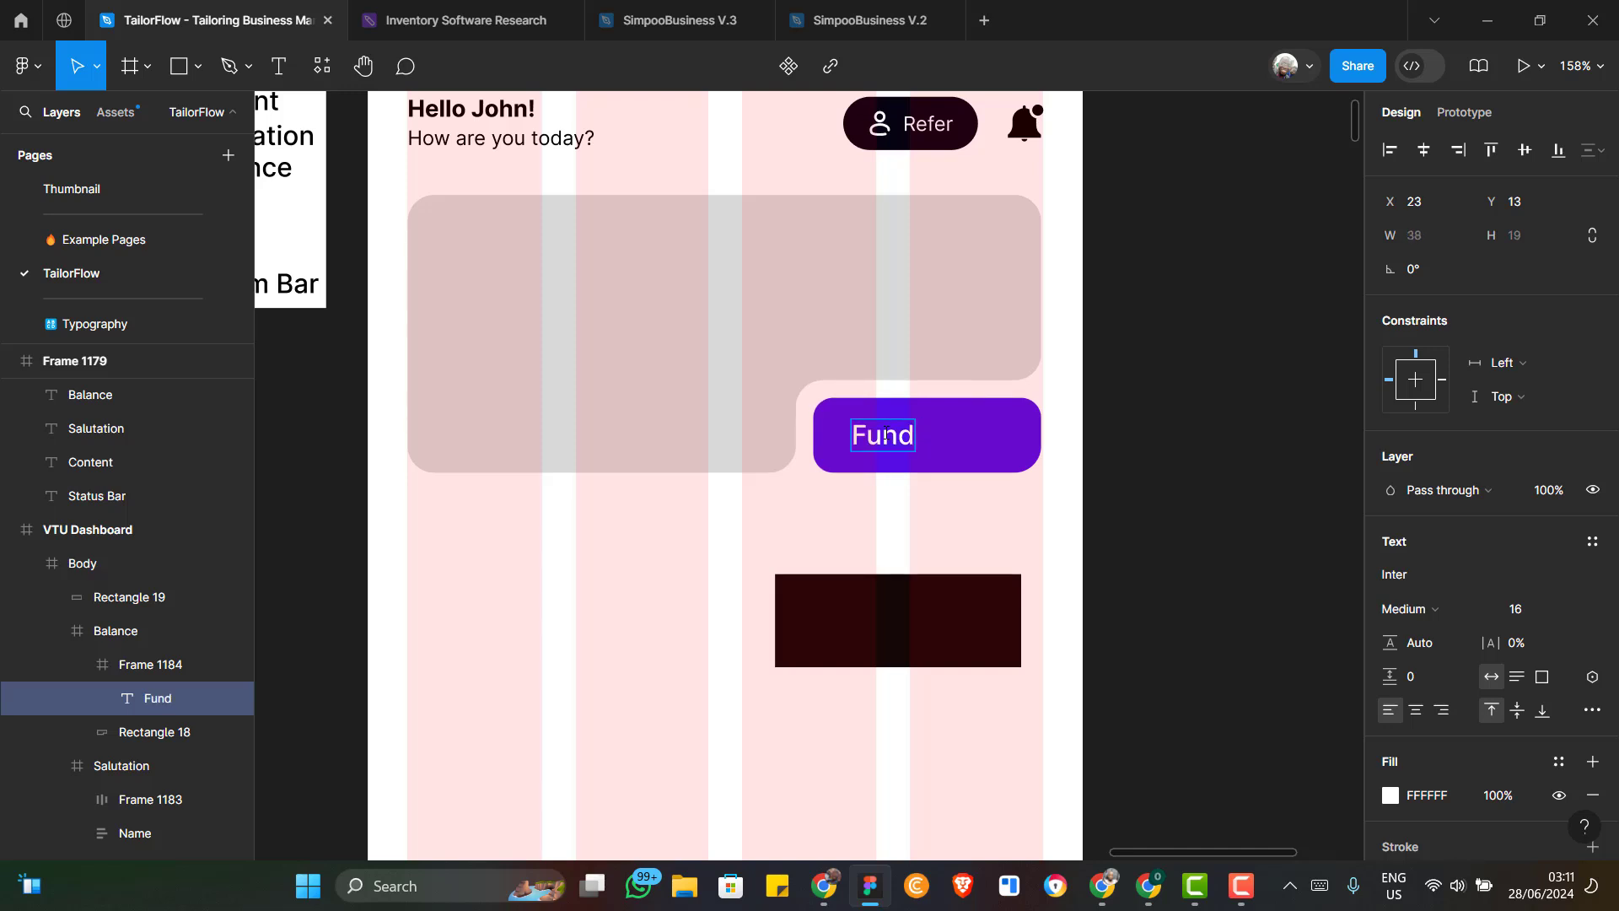
type(" Wallet")
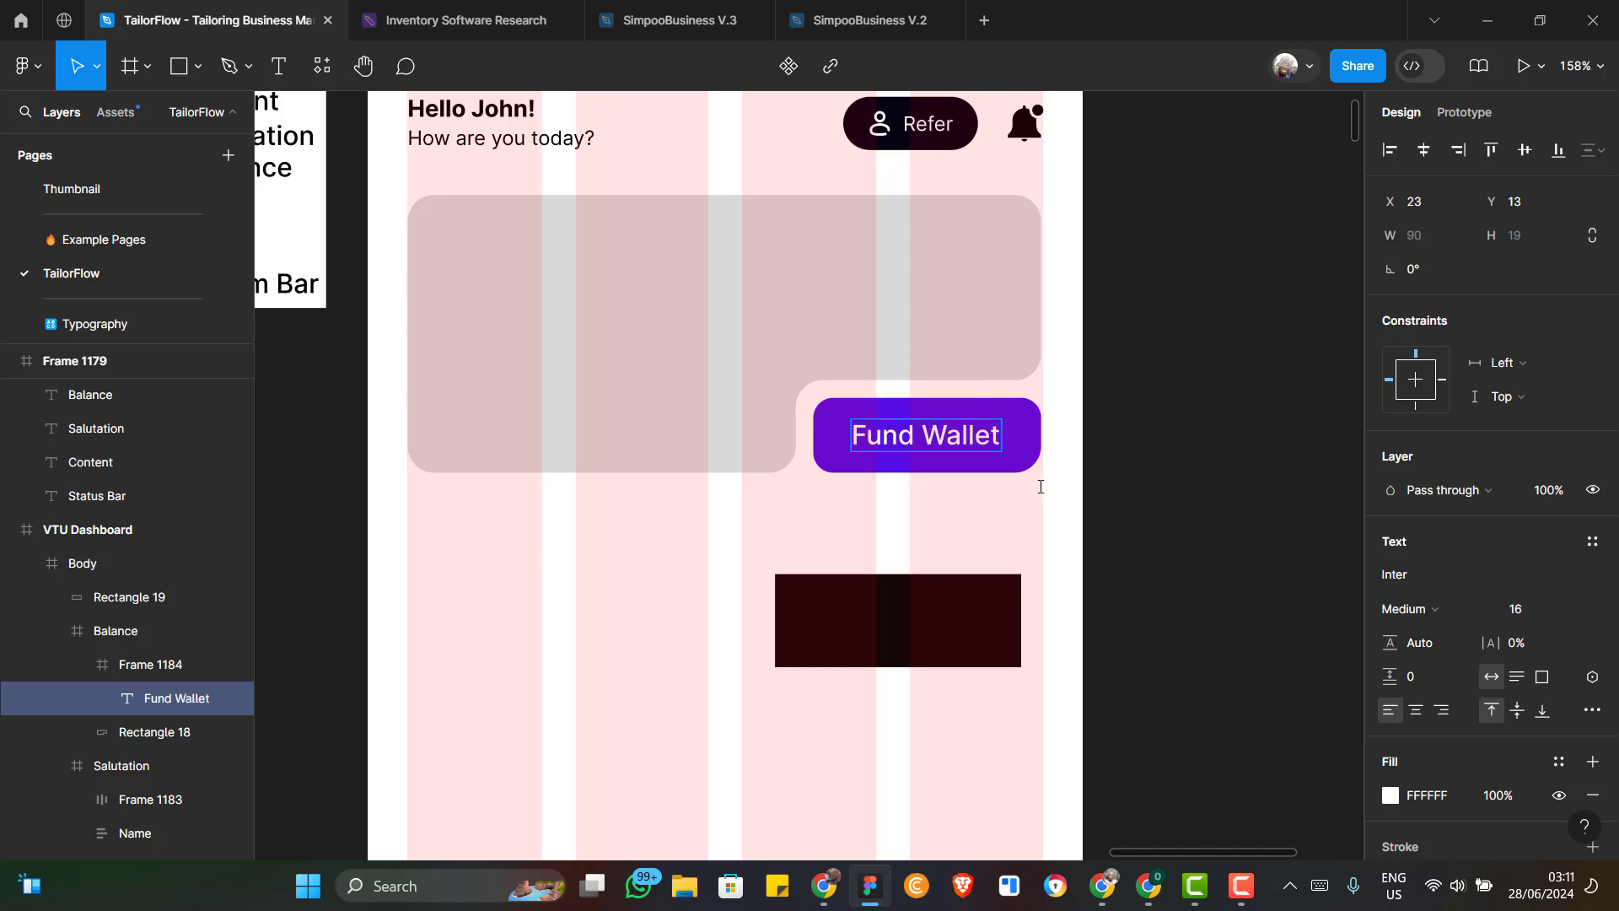
key("Escape")
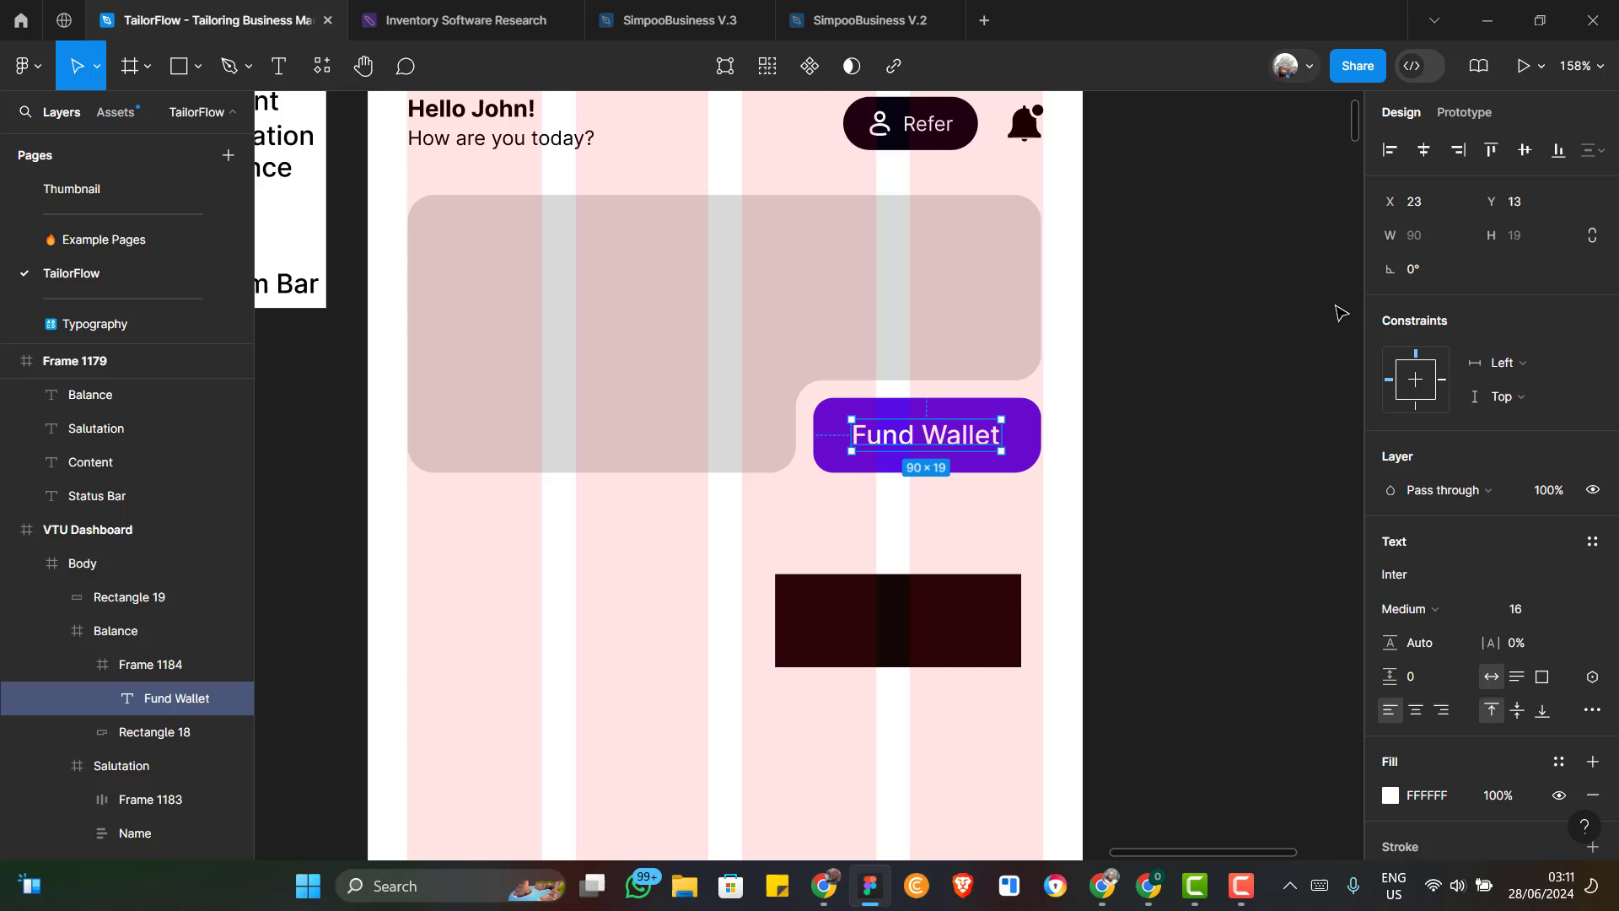
left_click(1422, 150)
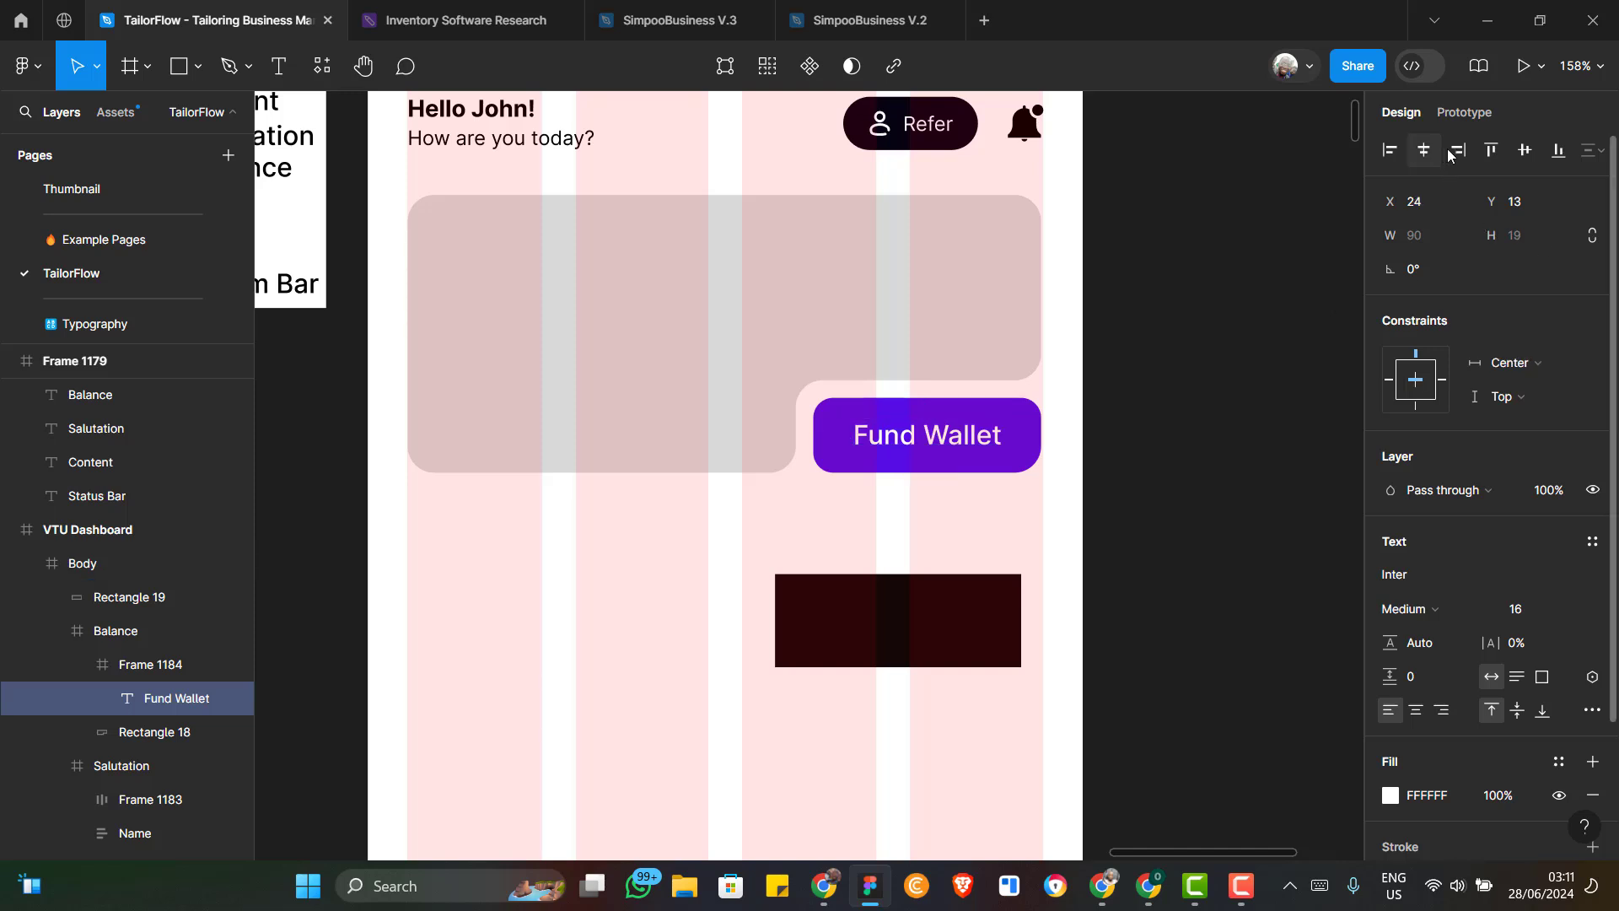
left_click(1527, 150)
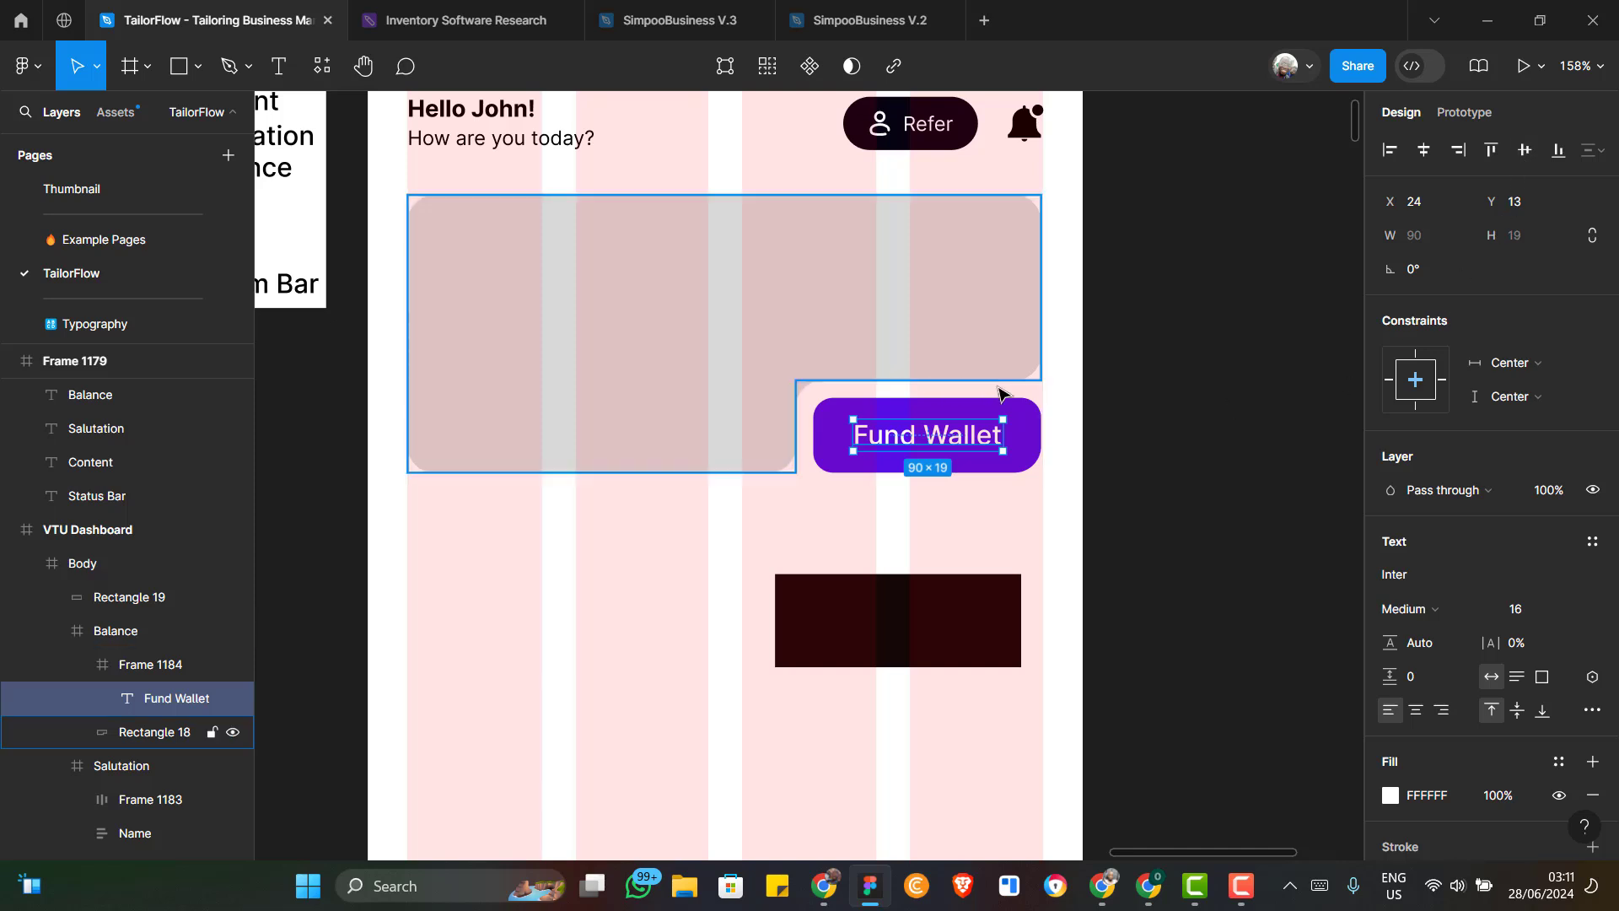
scroll(1000, 392, "down", 3)
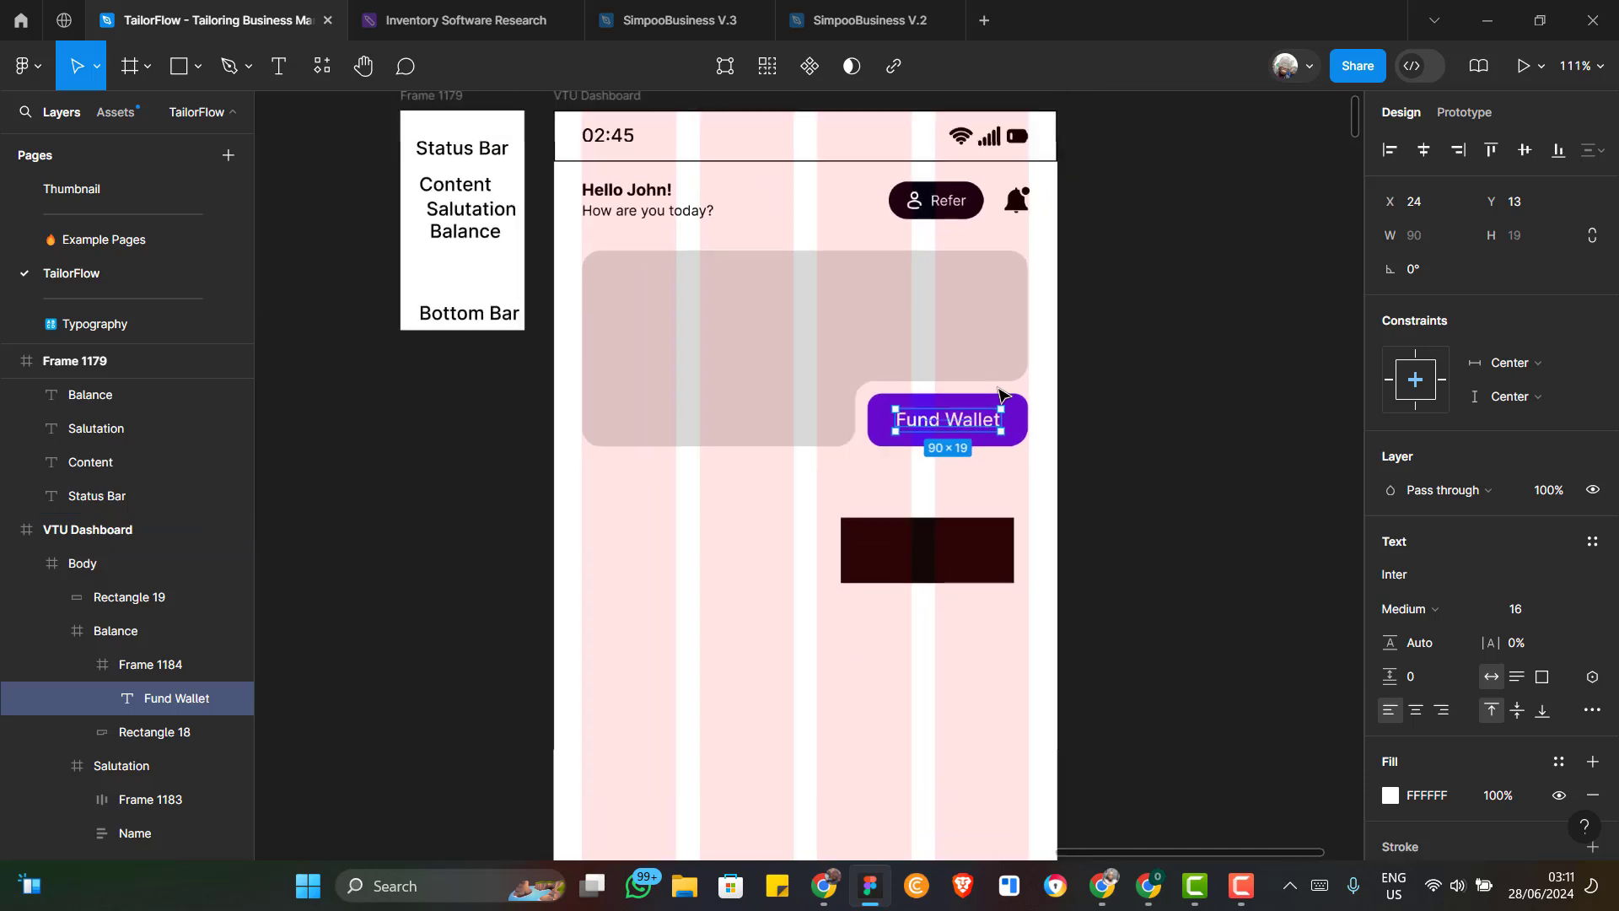
left_click(730, 380)
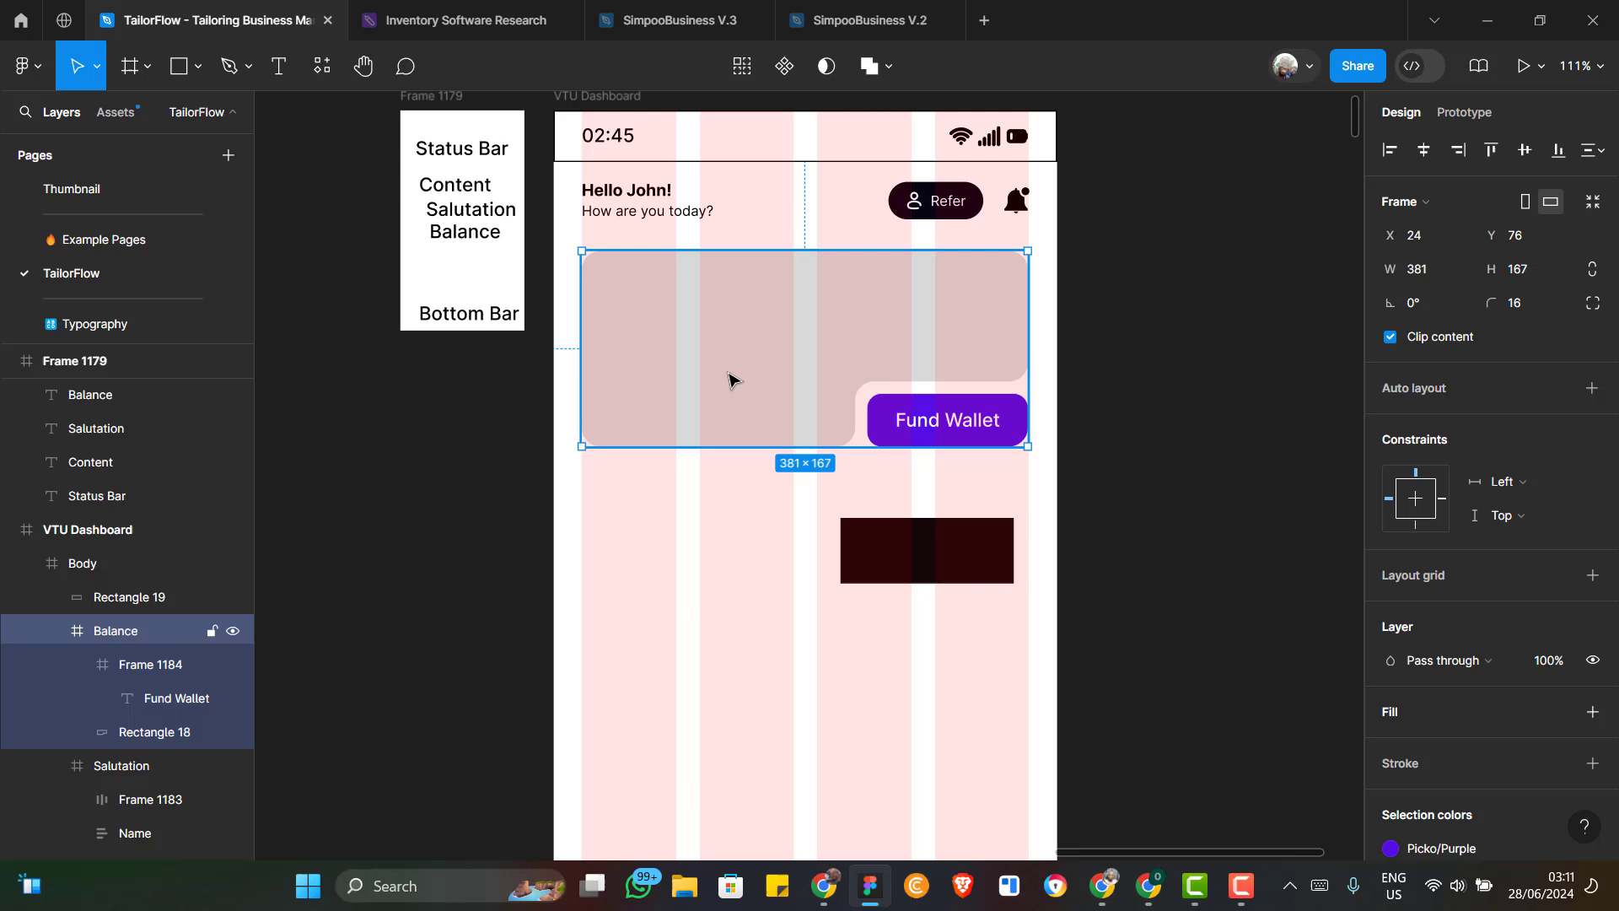
left_click(916, 419)
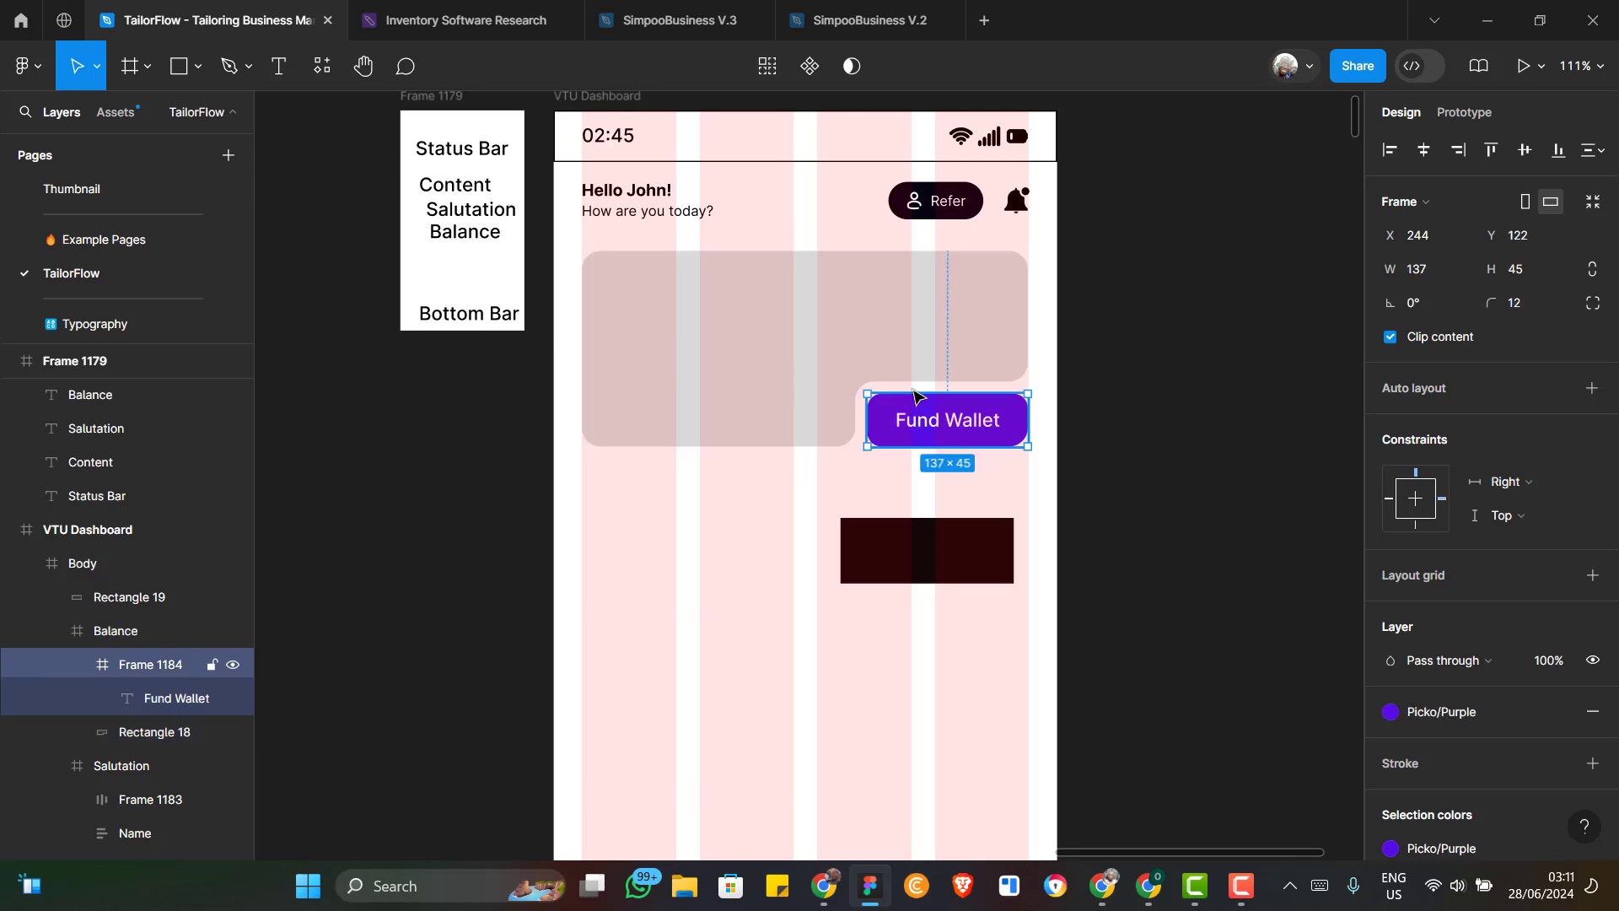
left_click(930, 339)
left_click(930, 339)
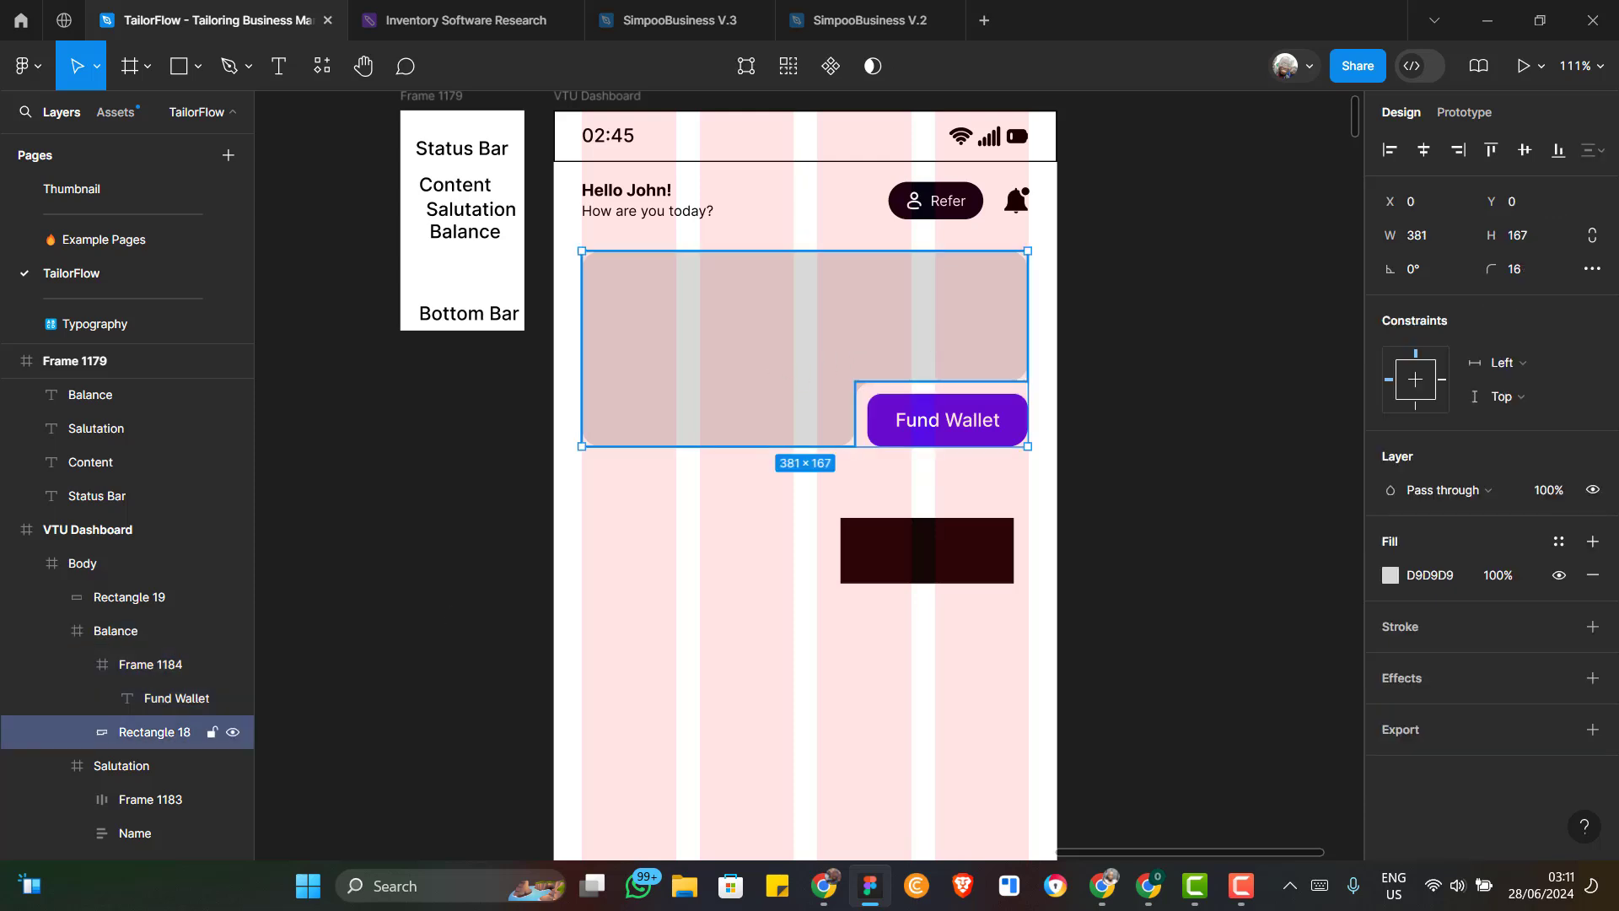
Rename the purple Fund Wallet frame, Frame 1184, as "button"
double_click(163, 666)
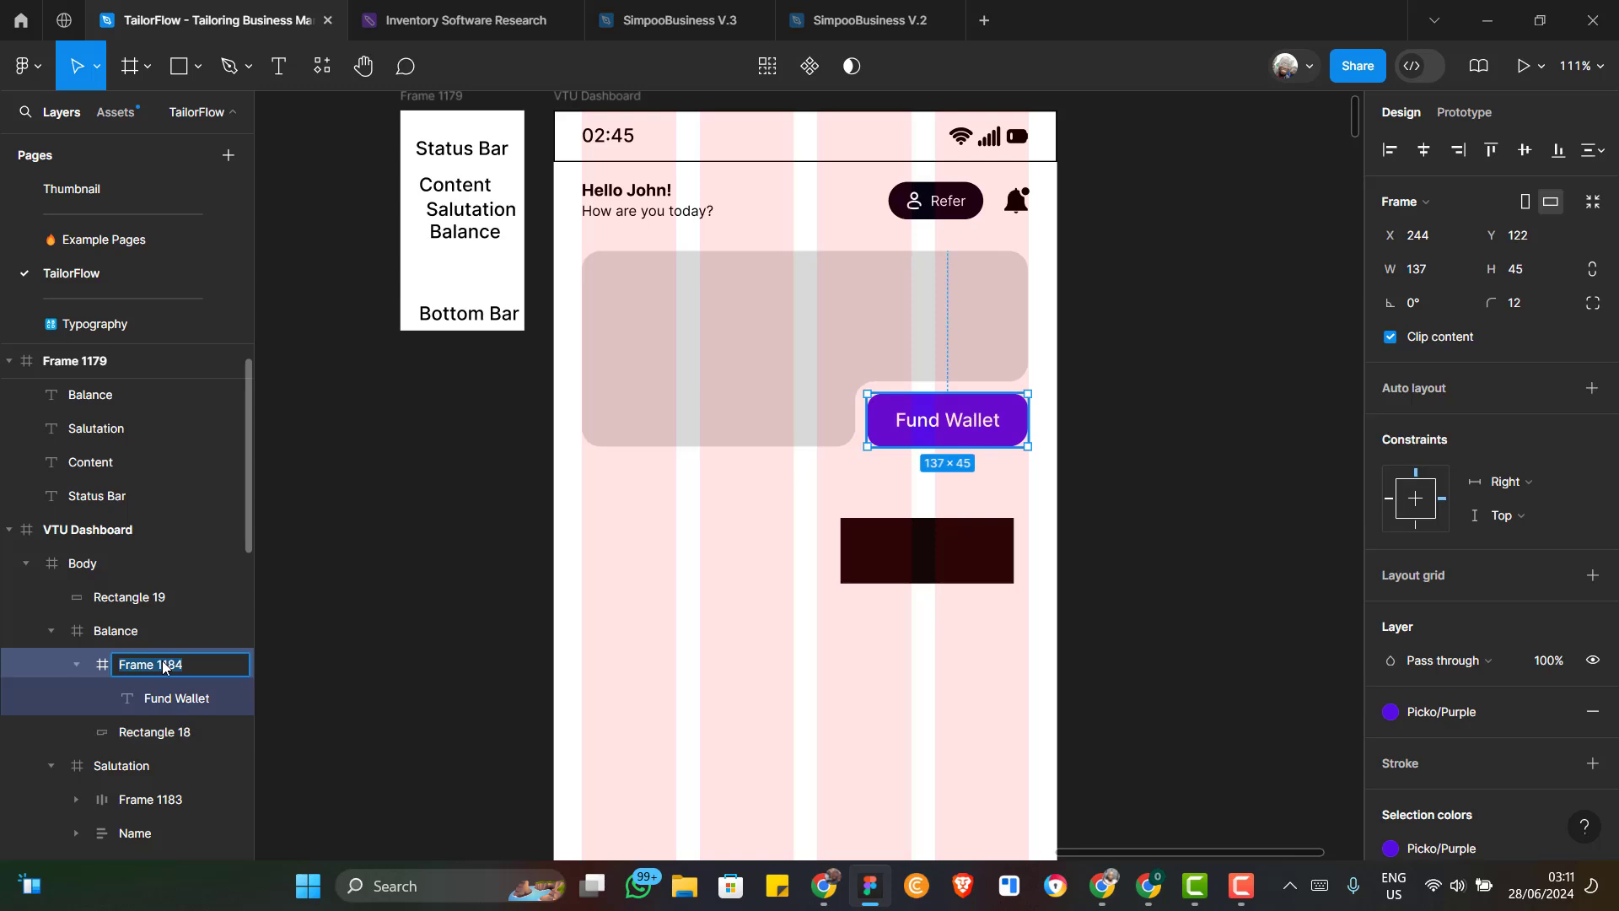
type("button")
key("Return")
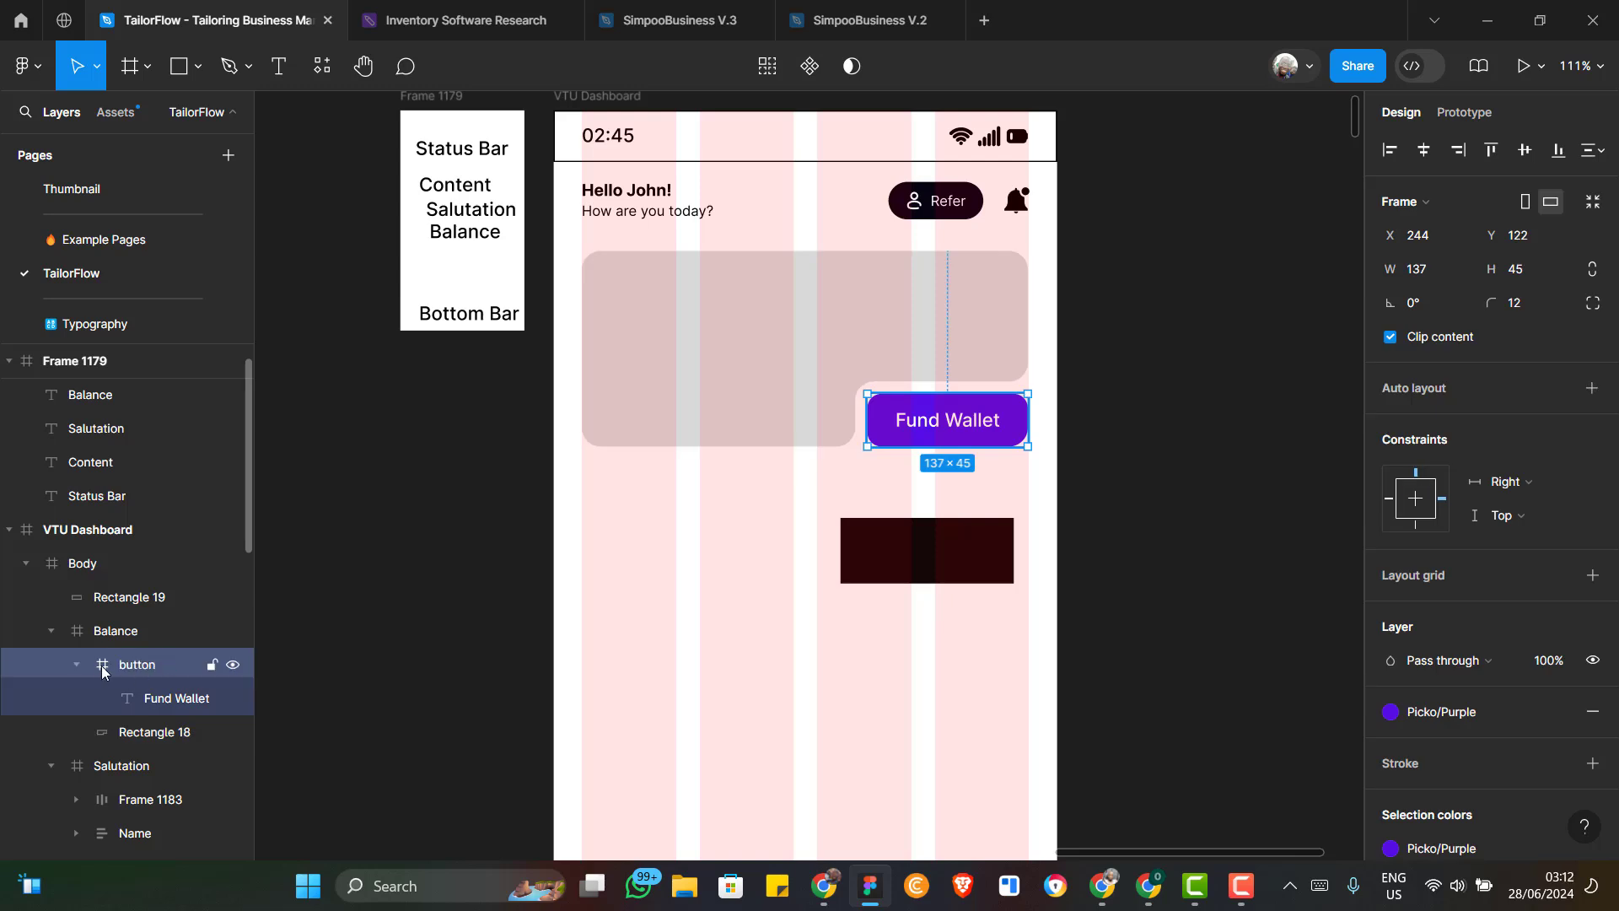
Collapse the button layer and lock both it and Rectangle 18 inside the Balance frame
left_click(75, 666)
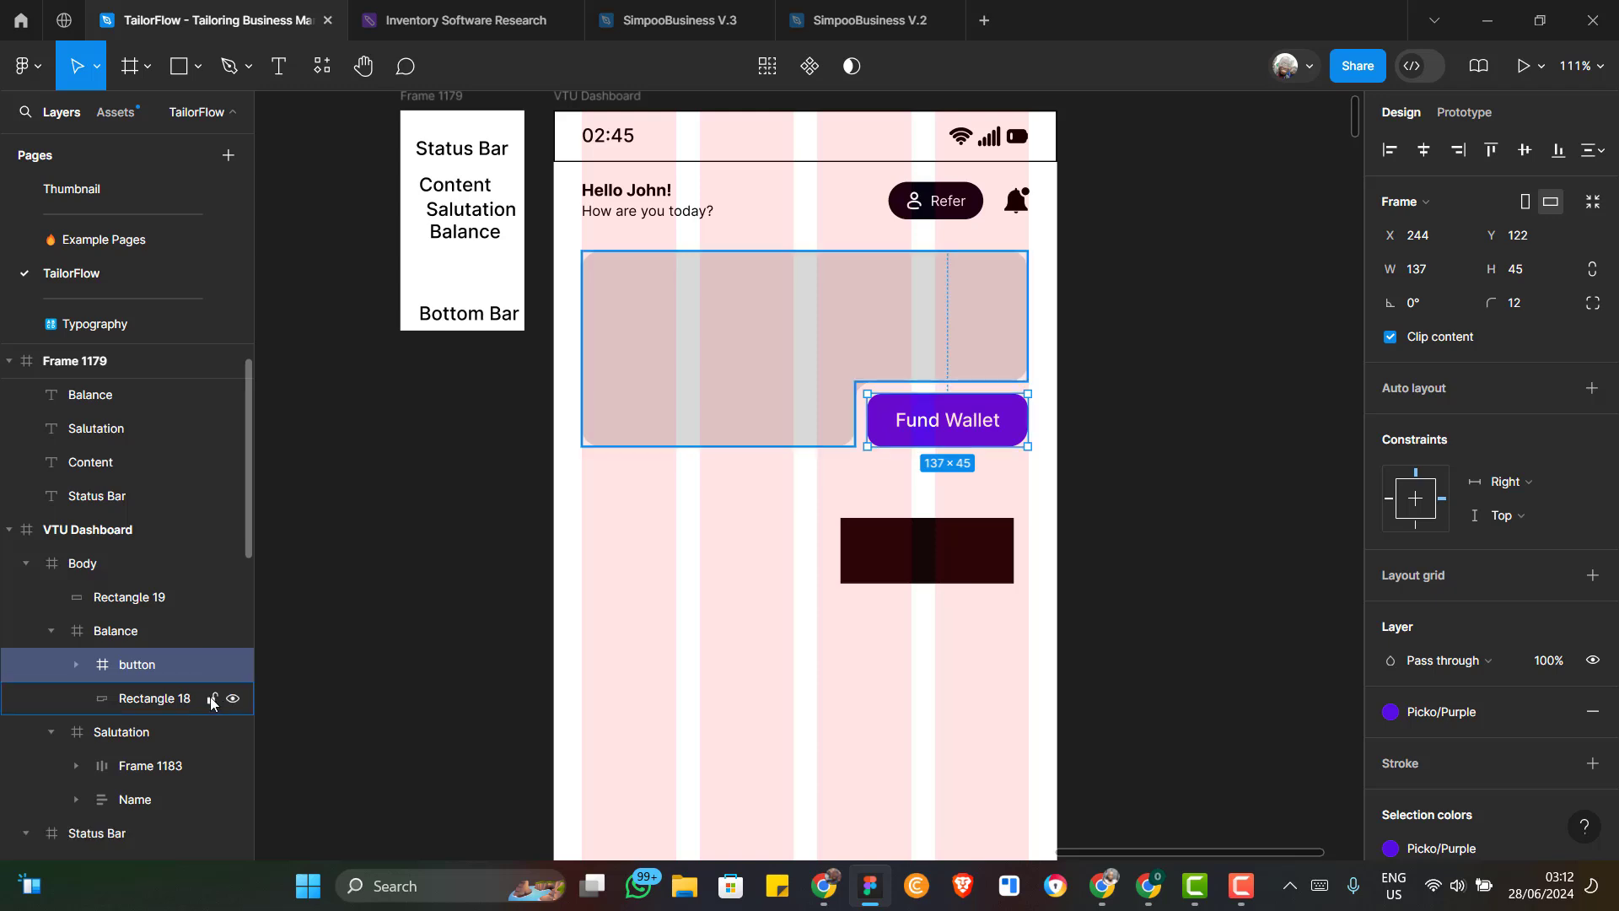
left_click(212, 700)
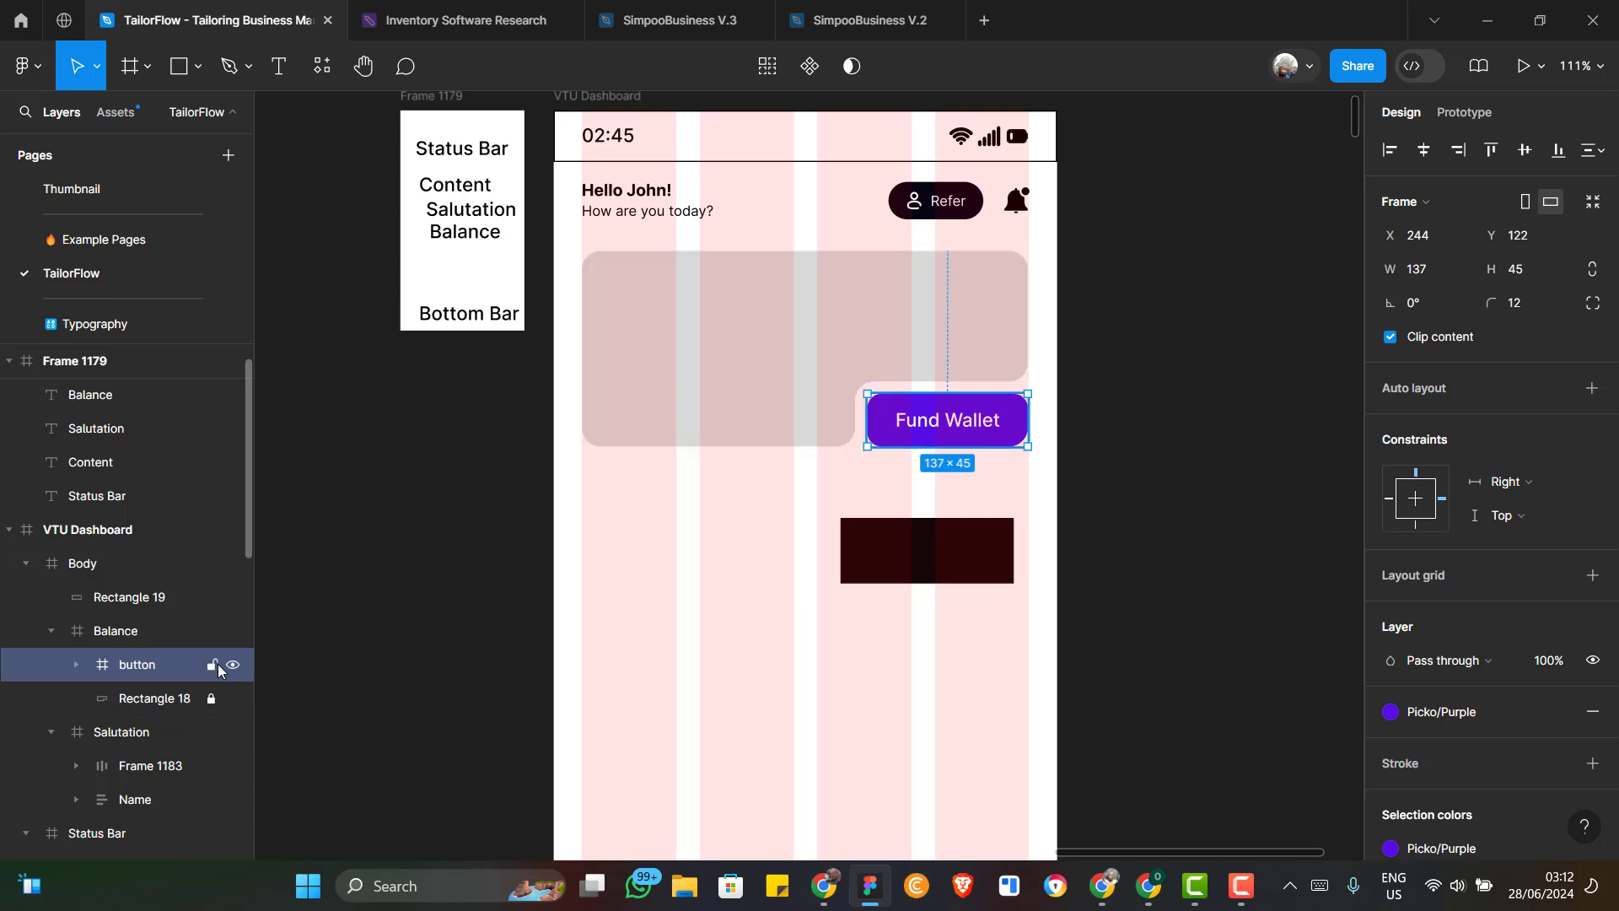
left_click(211, 666)
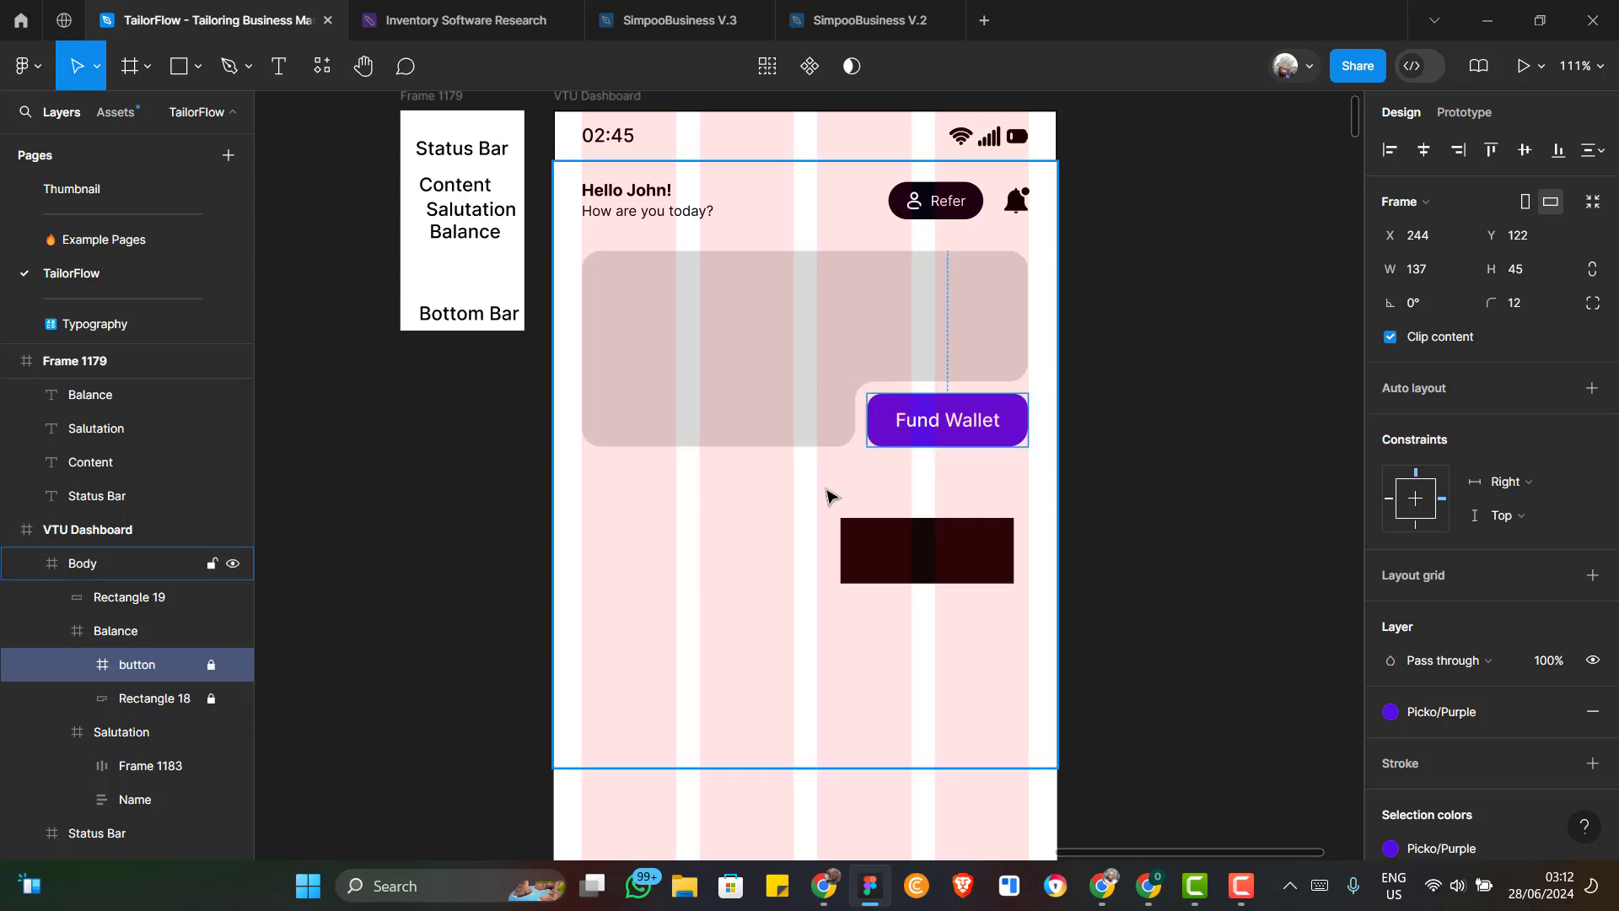
Add the text "NGN15,000.00" in the upper-left area of the Balance card
left_click(724, 368)
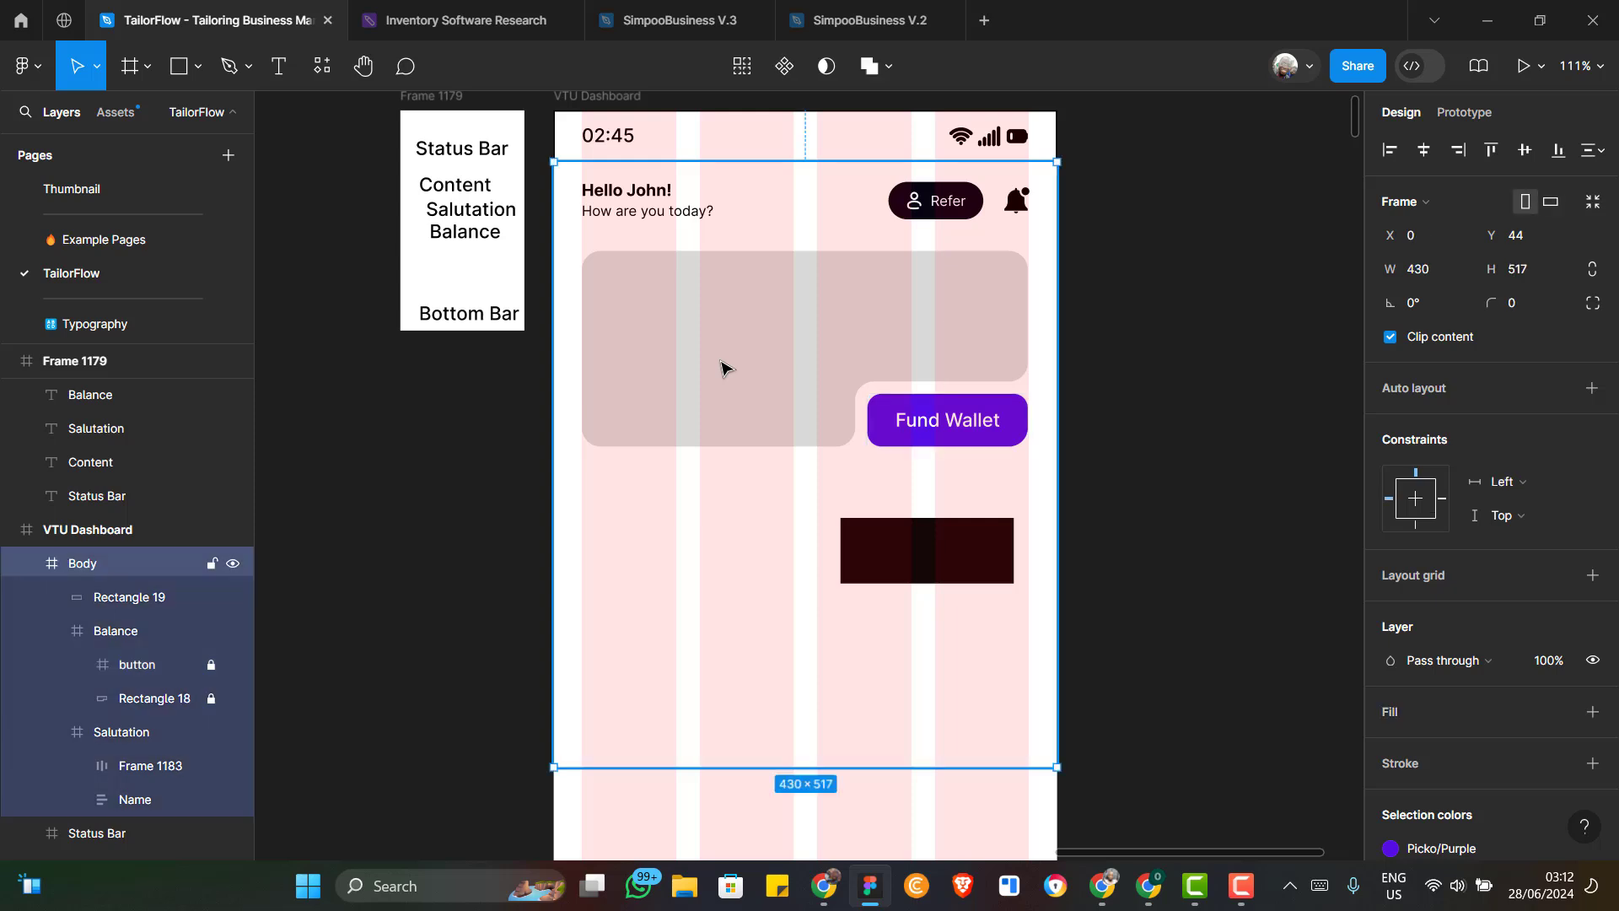
double_click(724, 368)
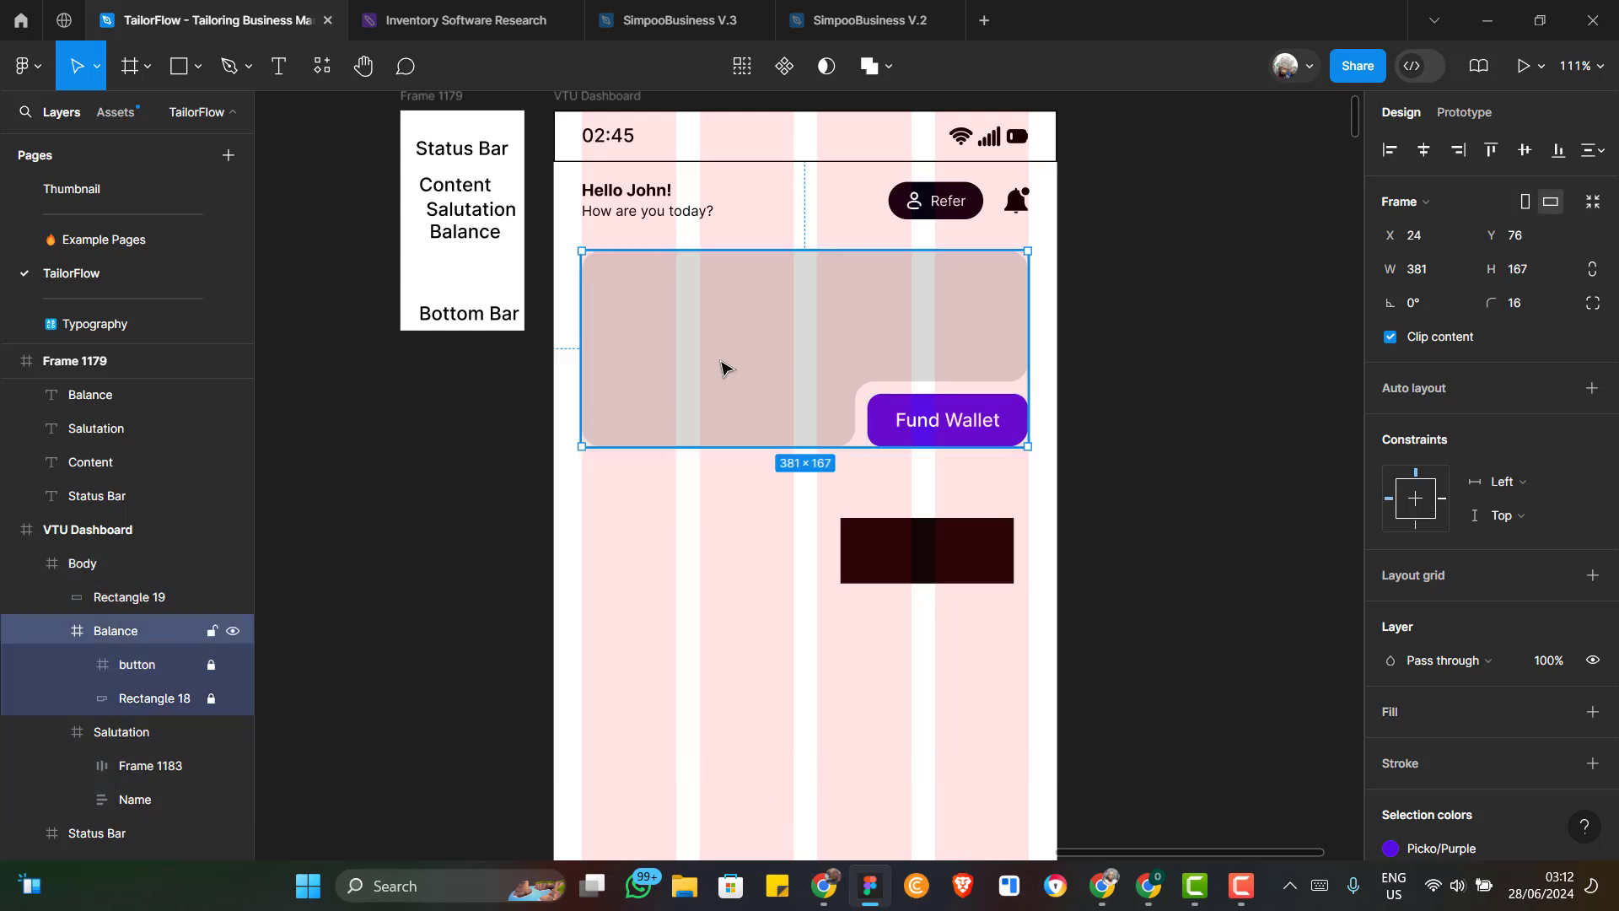
scroll(686, 356, "up", 3, "ctrl")
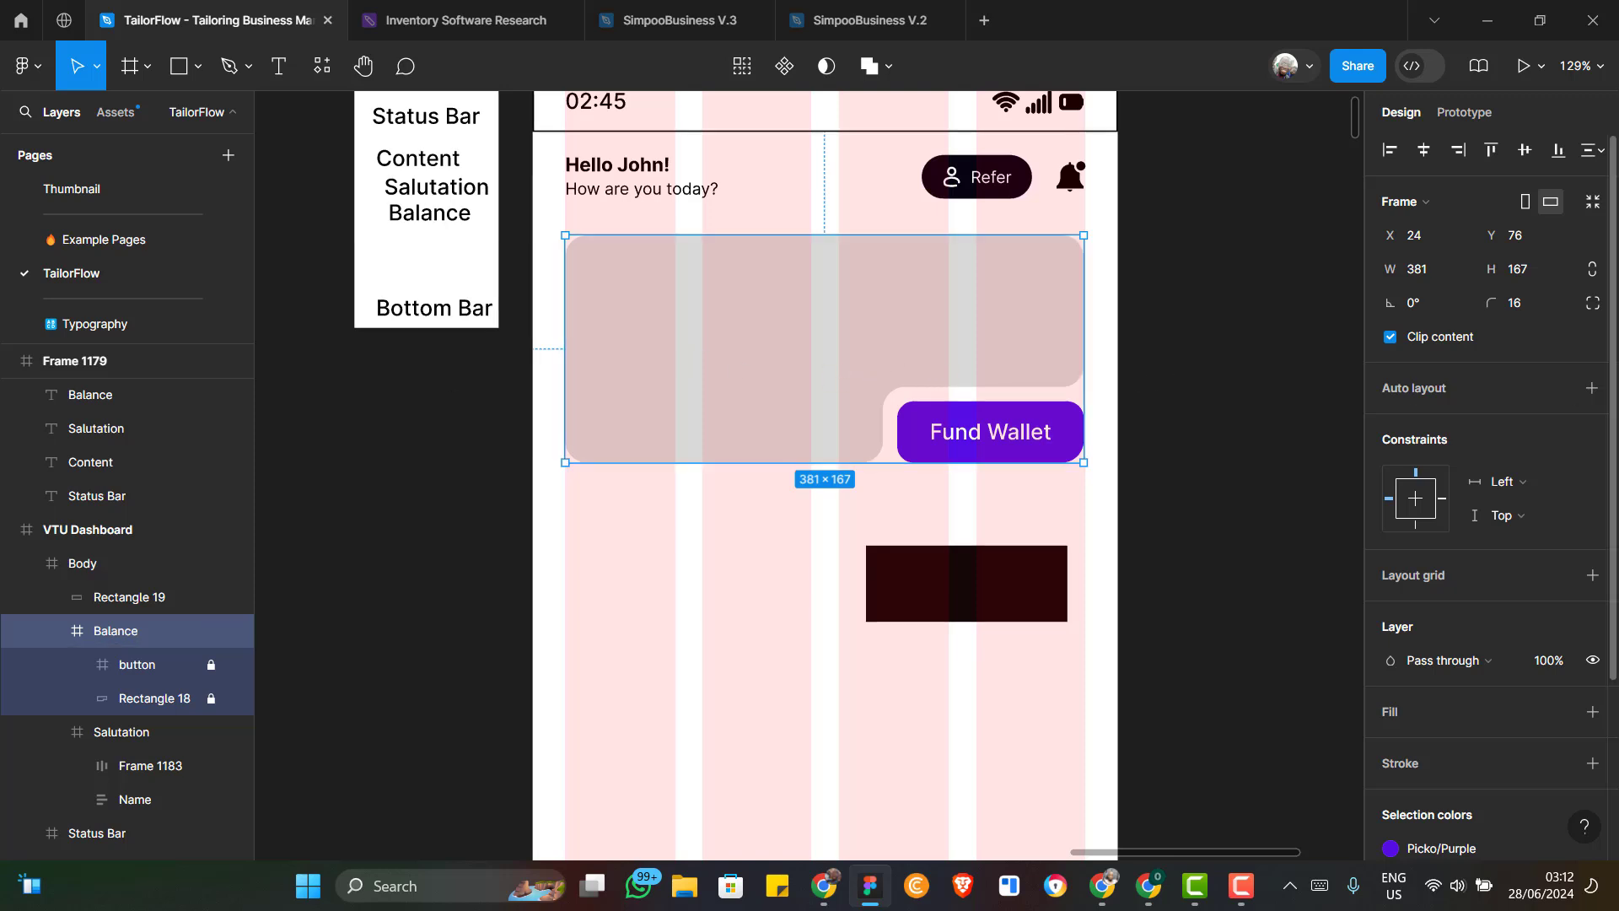
left_click(1149, 886)
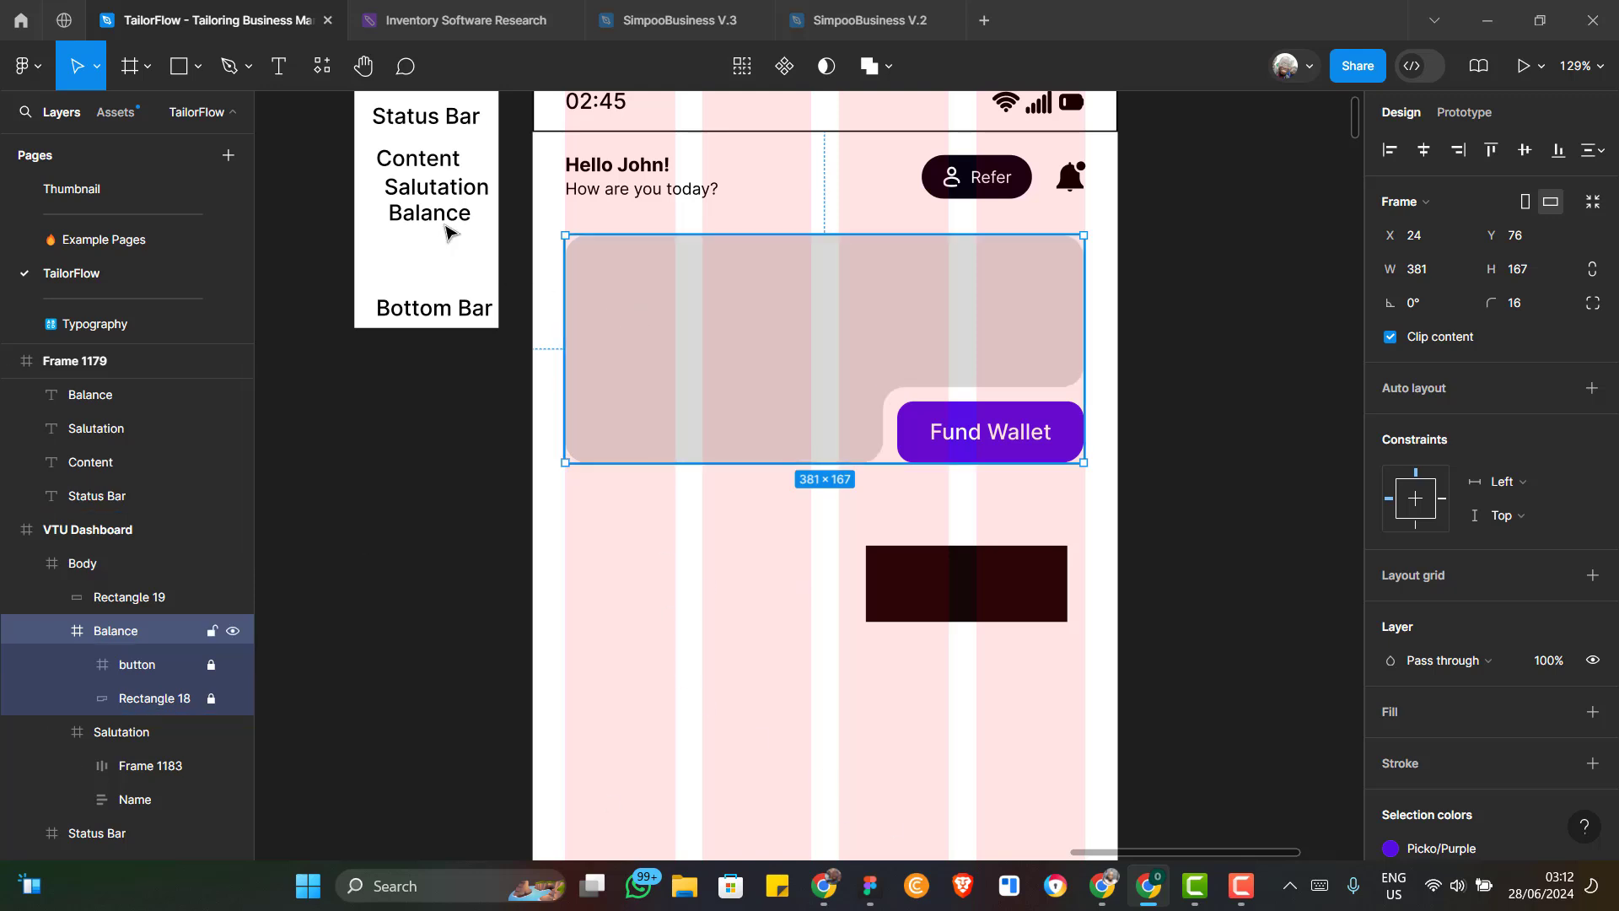
left_click(280, 69)
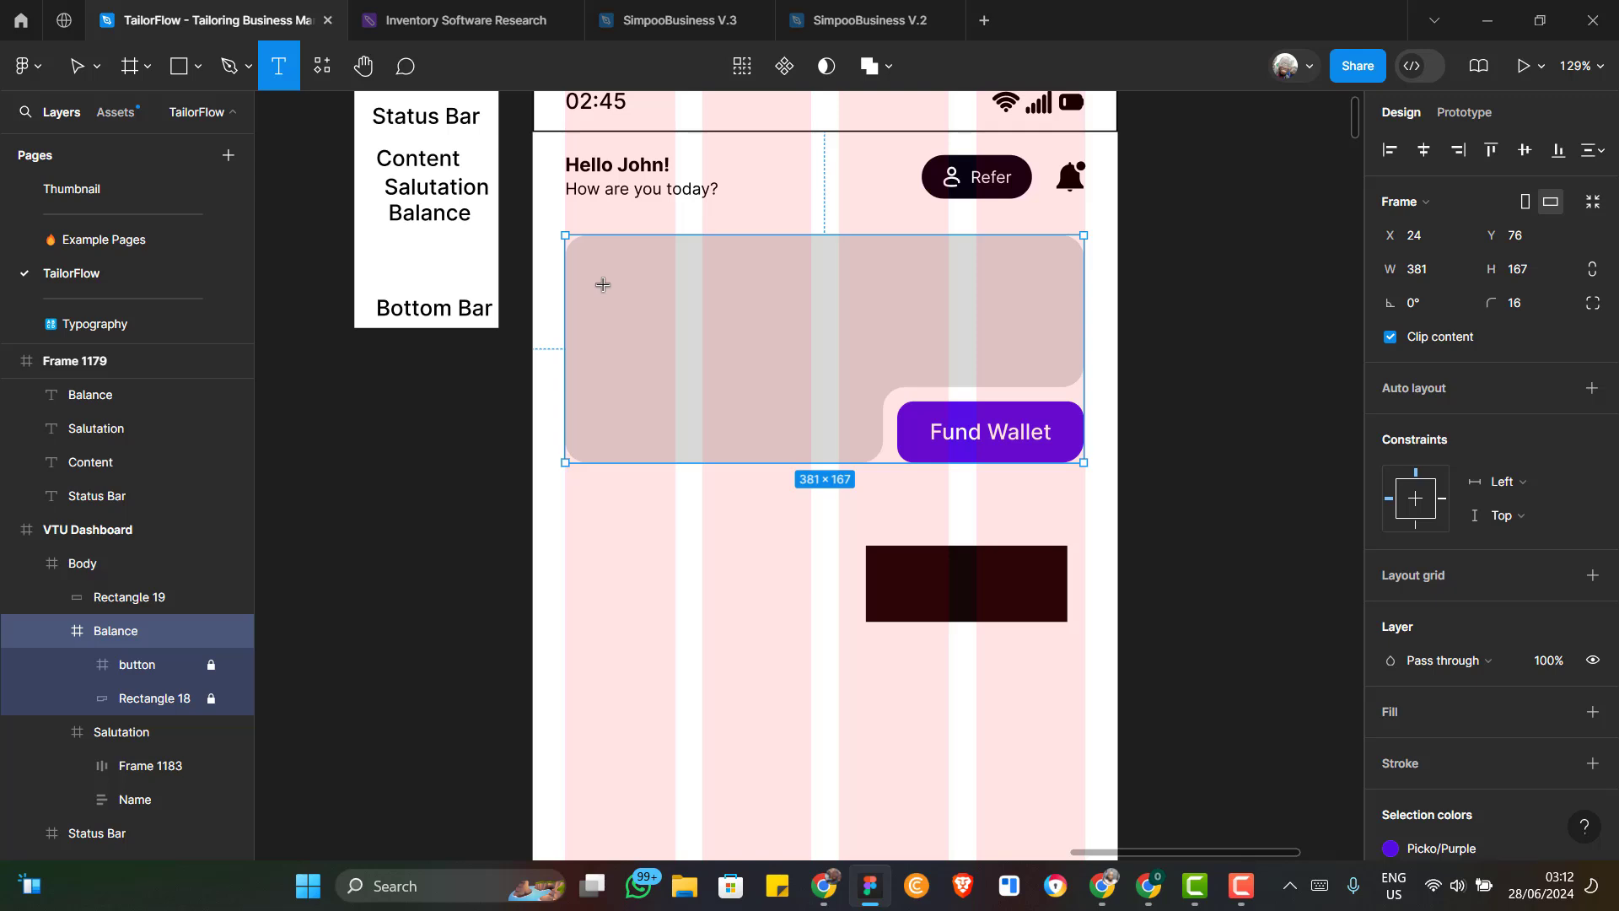
left_click(603, 285)
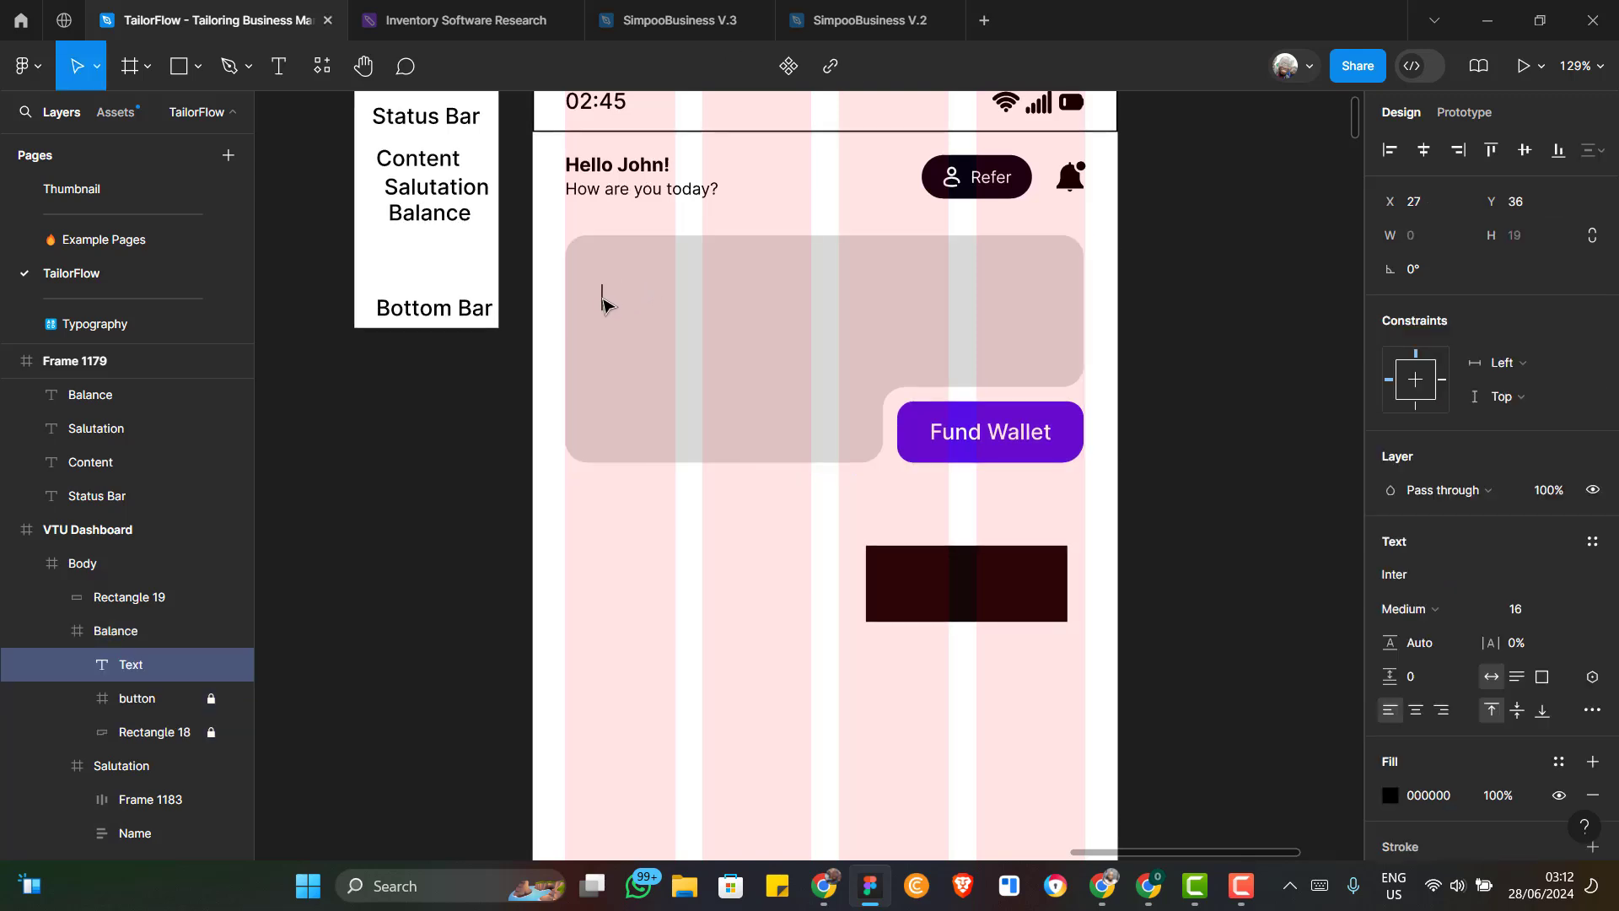
type("NGN")
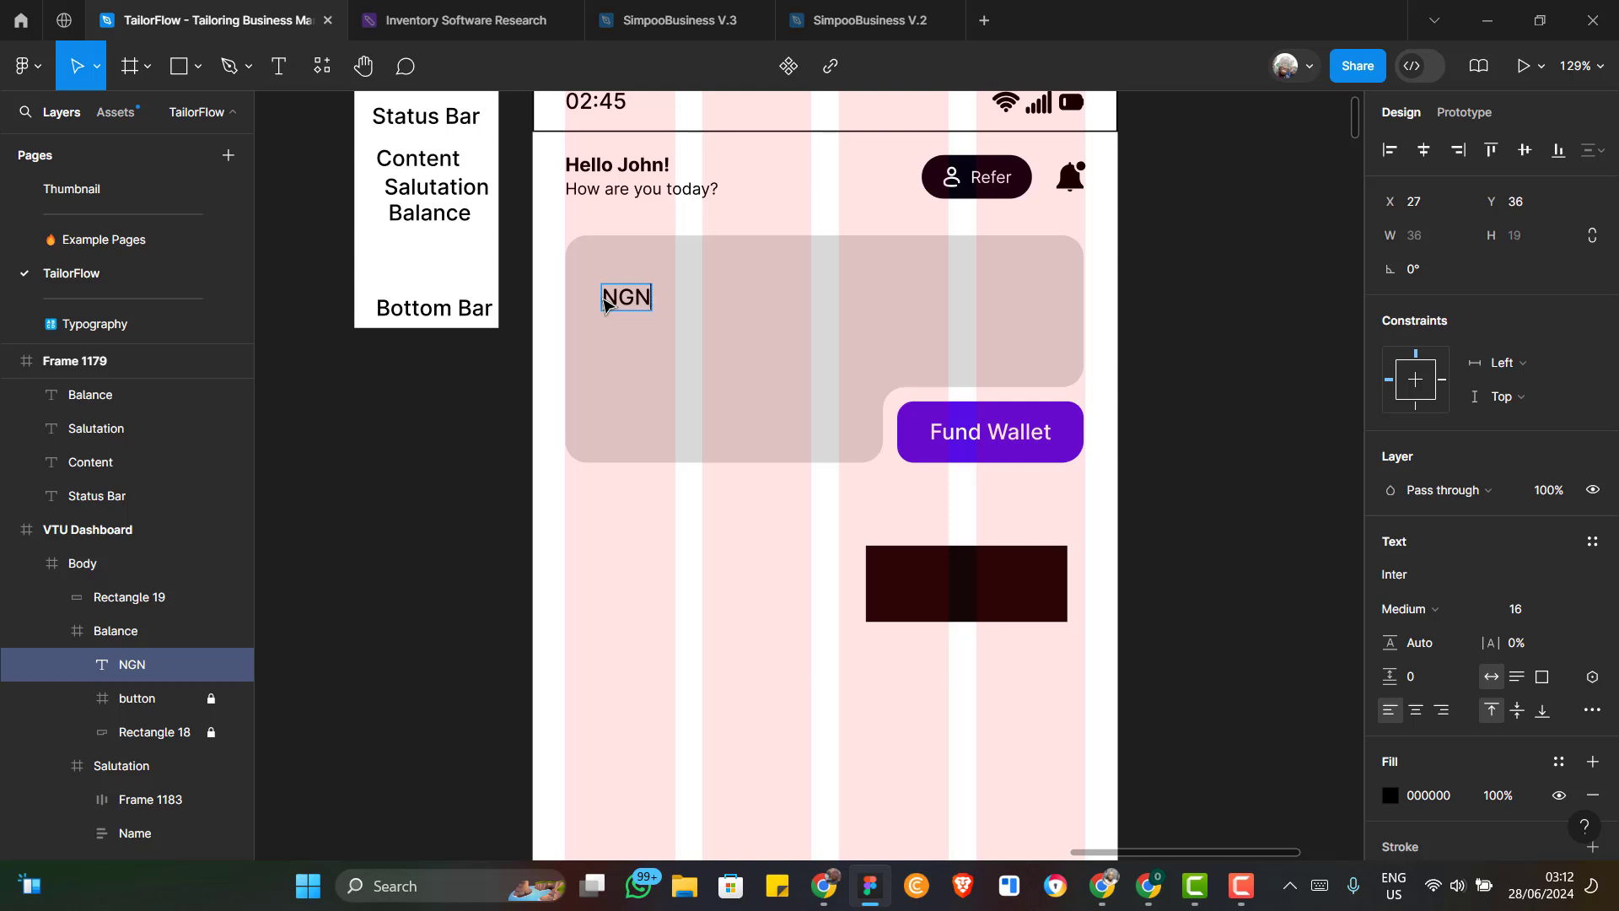
type("15,")
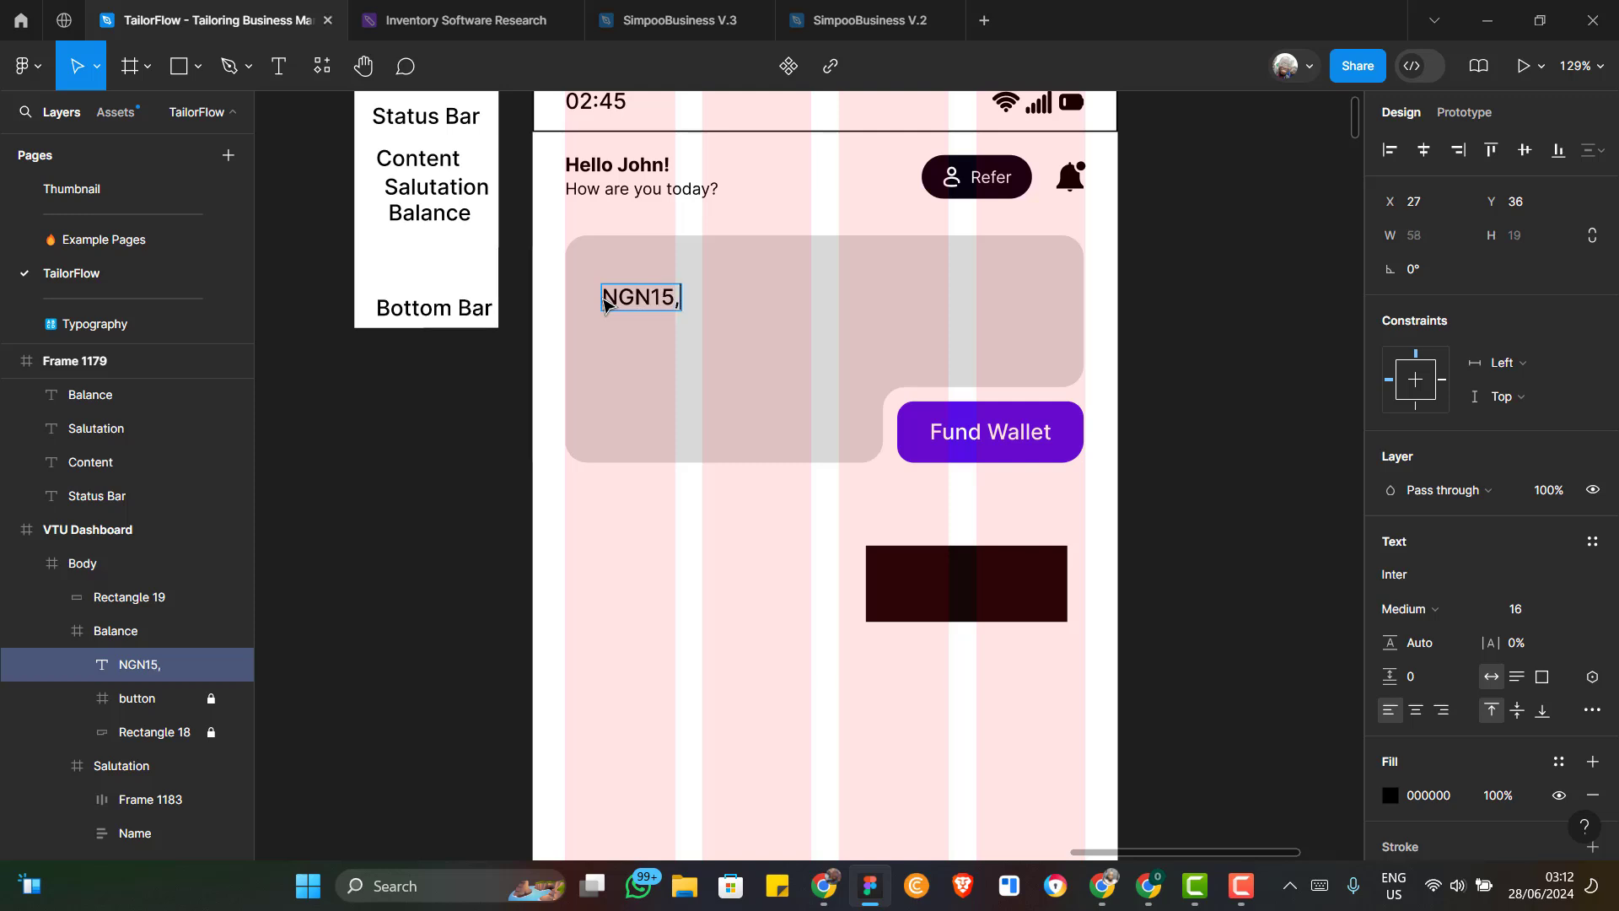
type("000")
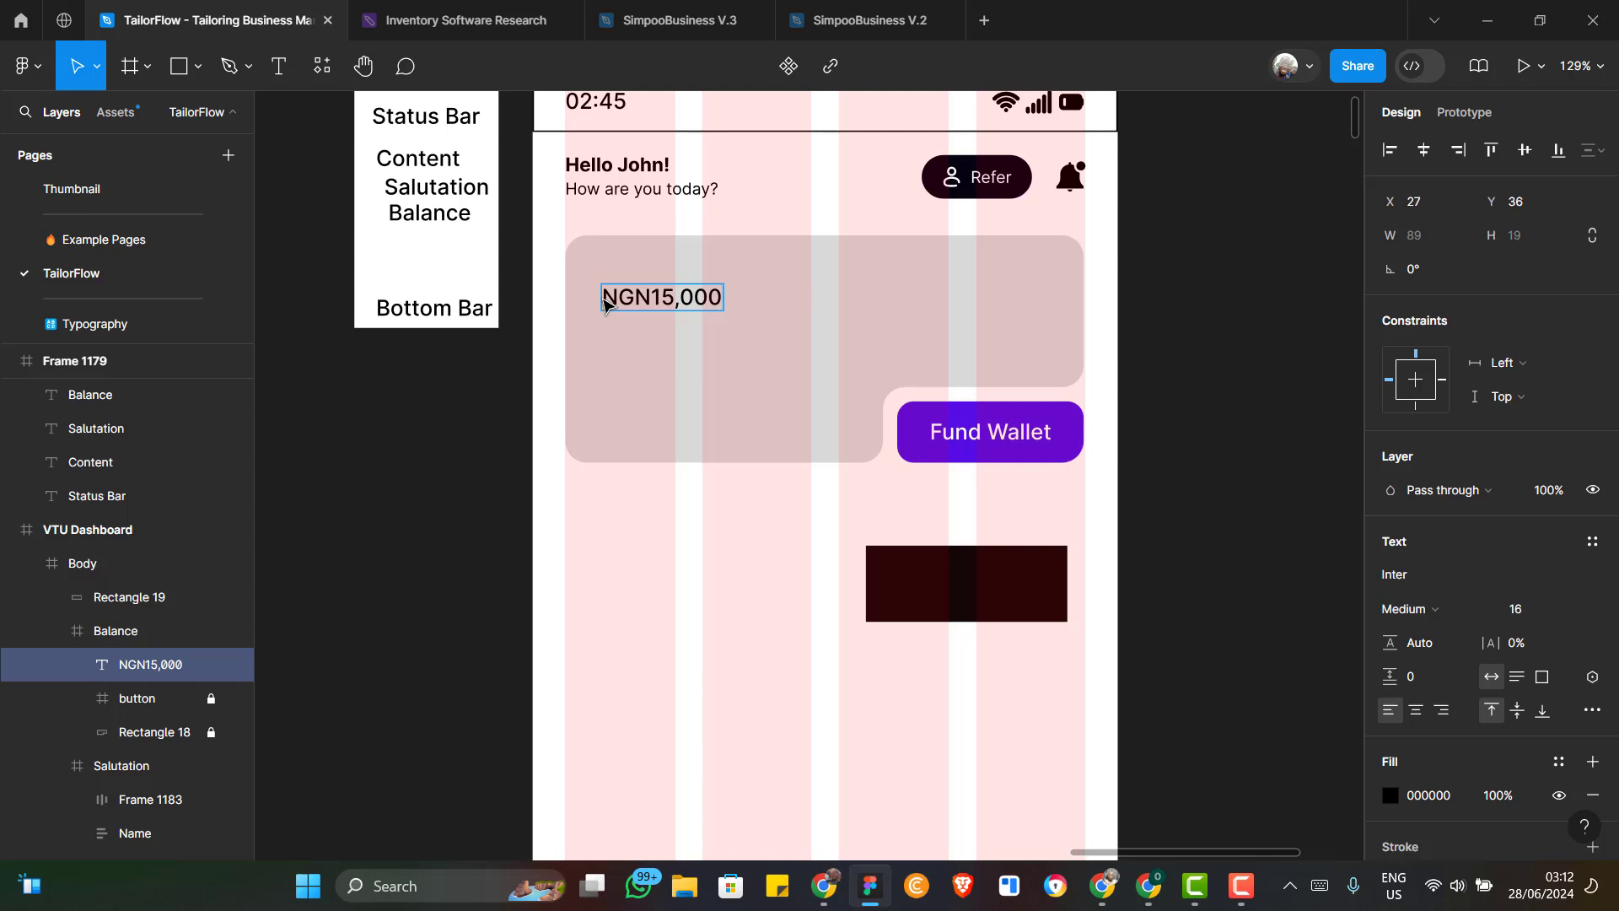
type(".00")
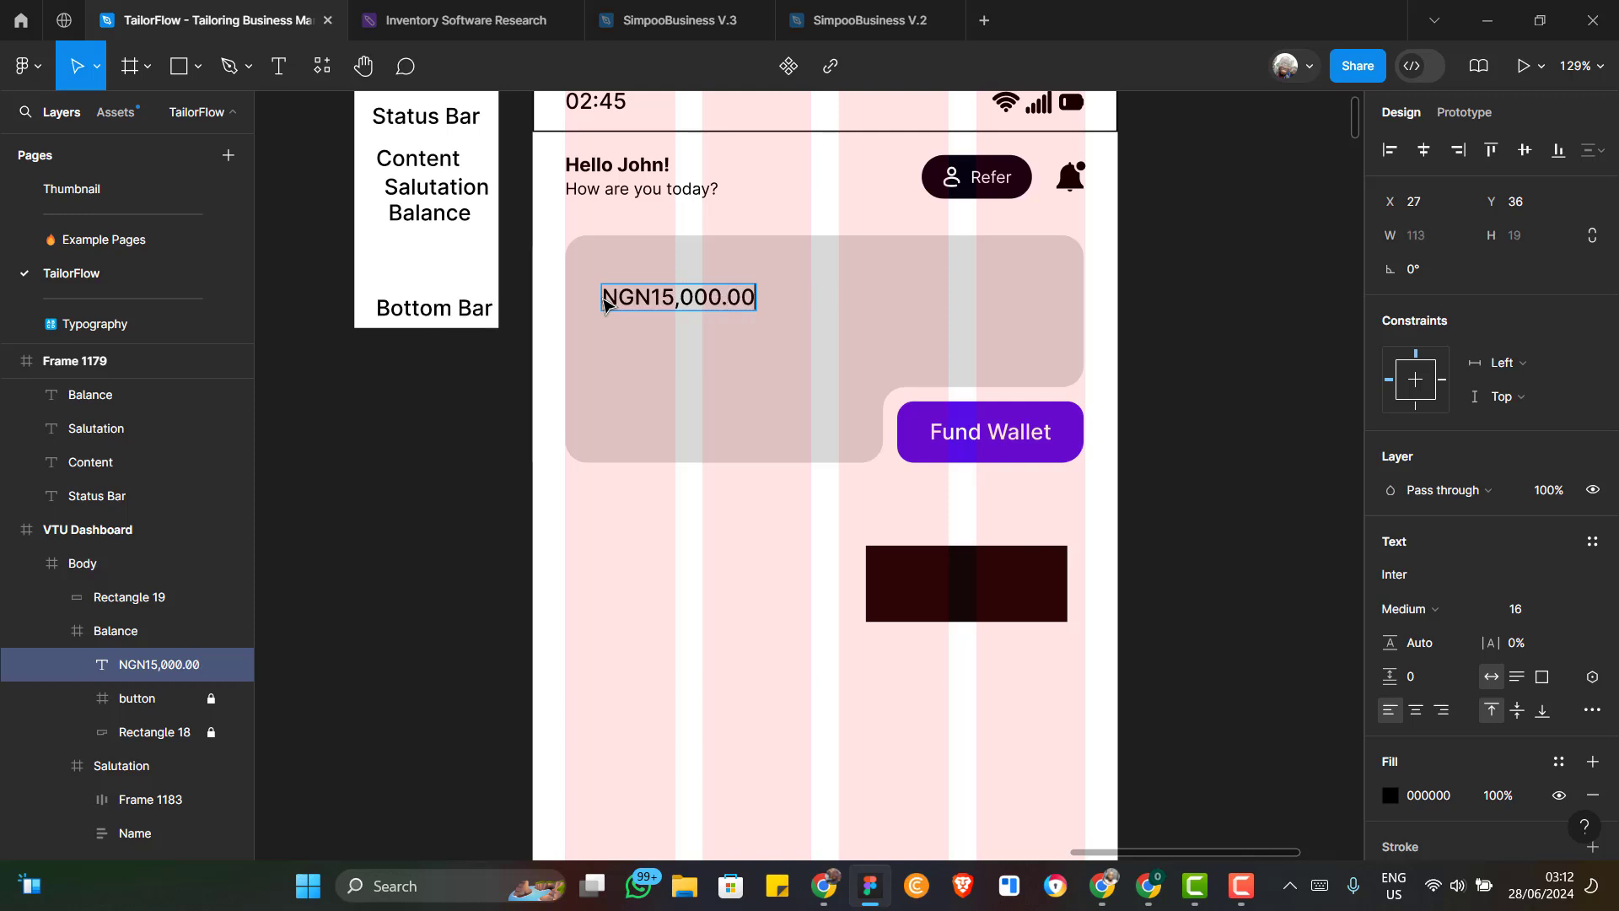
Set the NGN15,000.00 text to font size 24 and Bold weight
key("ctrl+a")
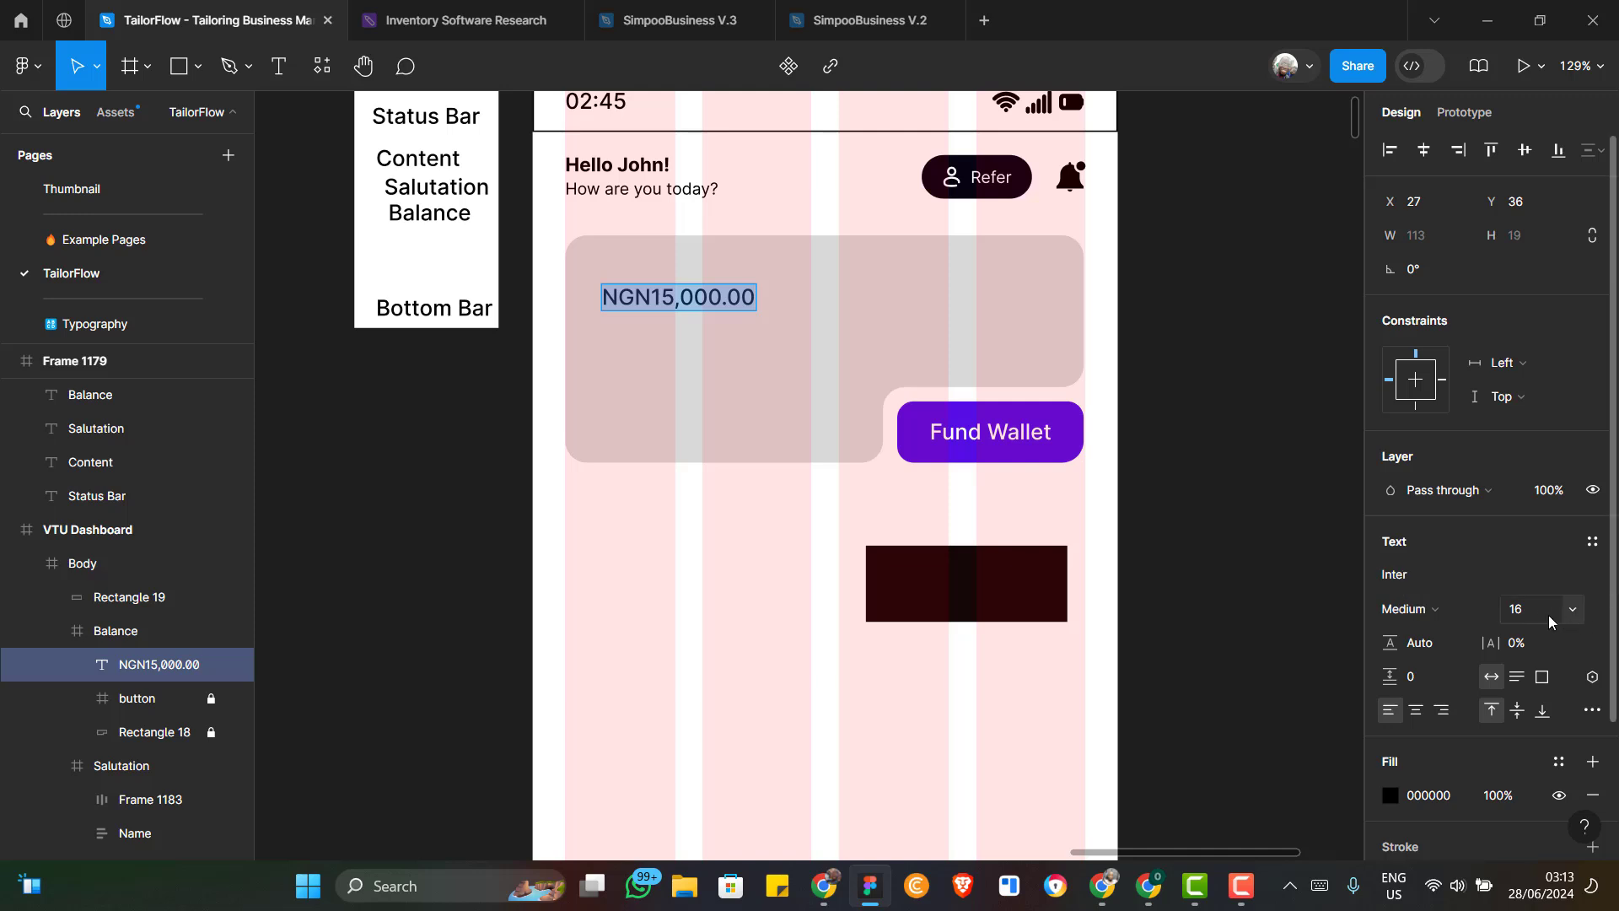
left_click(1576, 609)
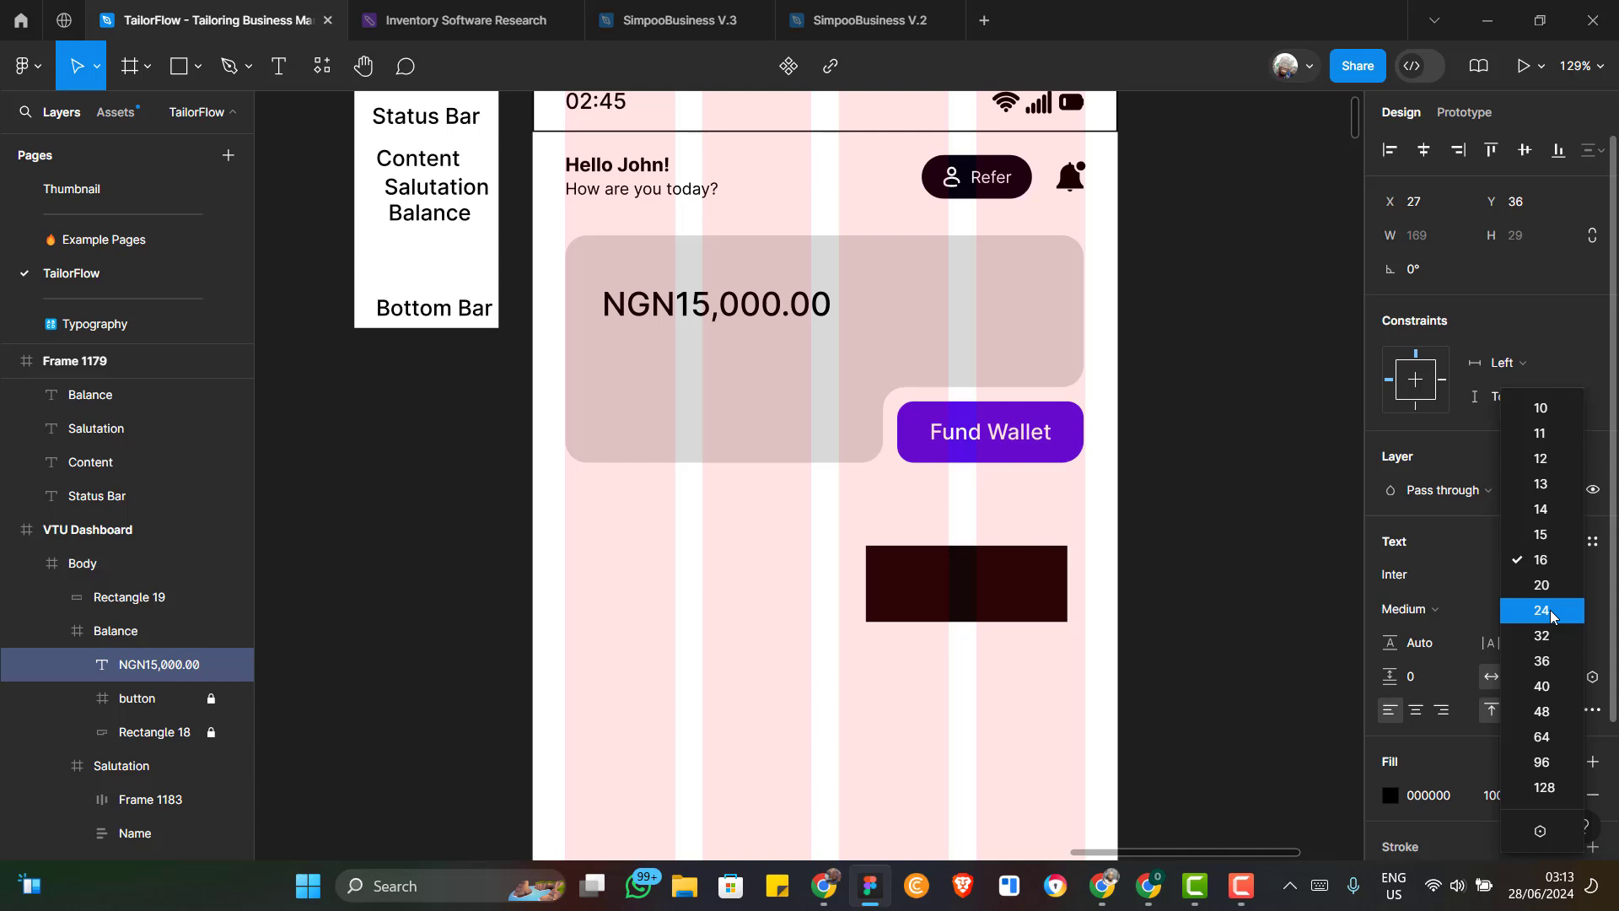
left_click(1551, 614)
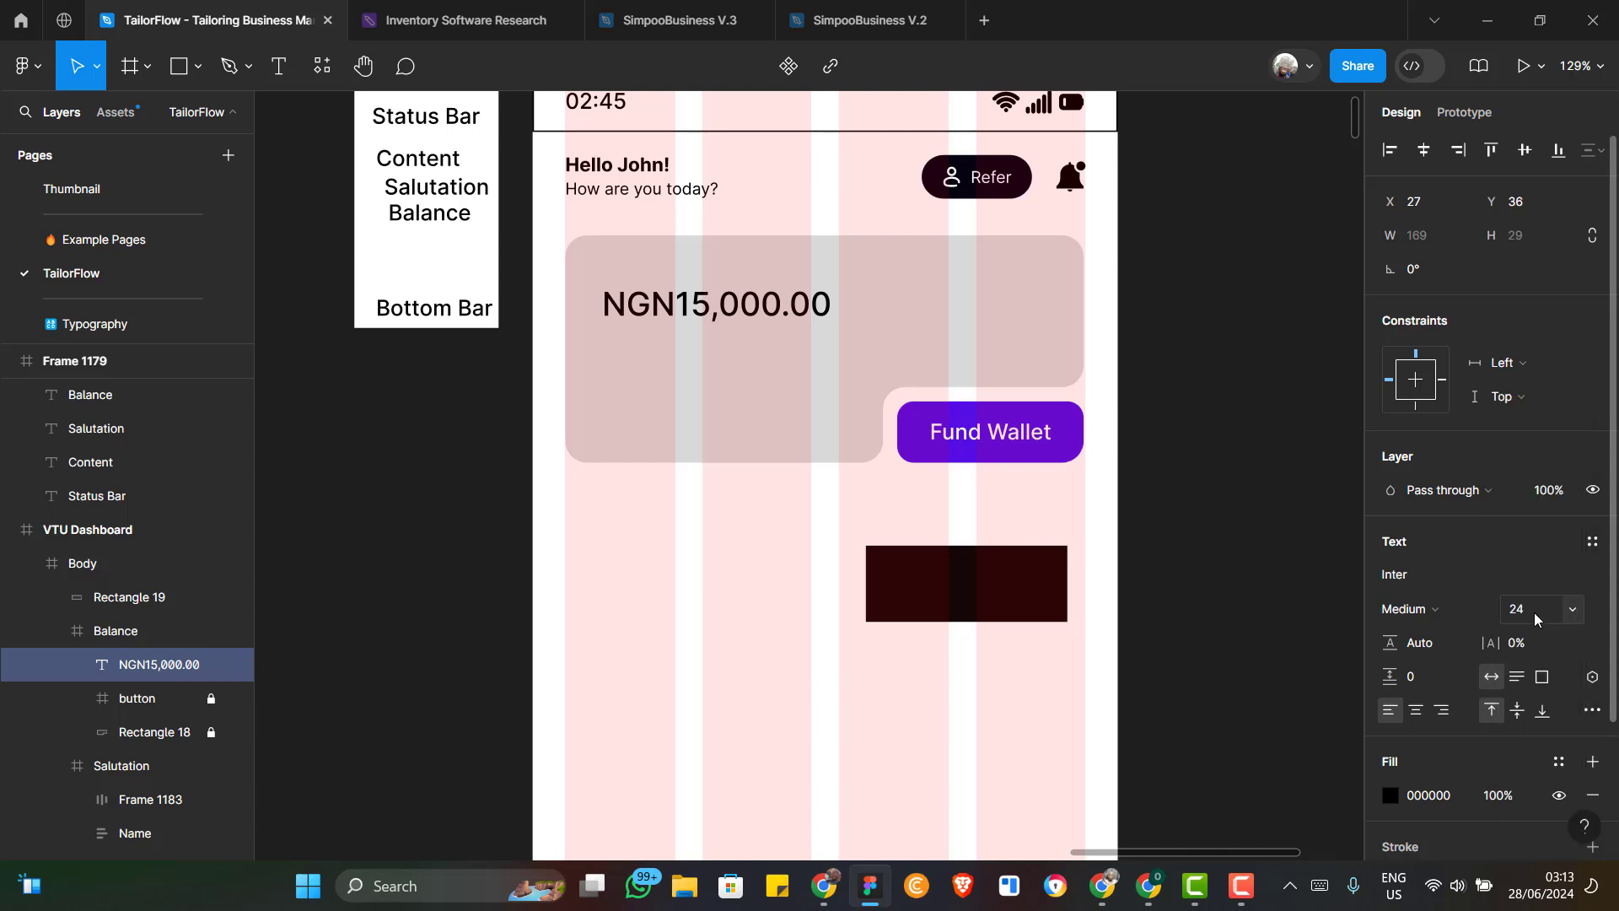
left_click(1488, 610)
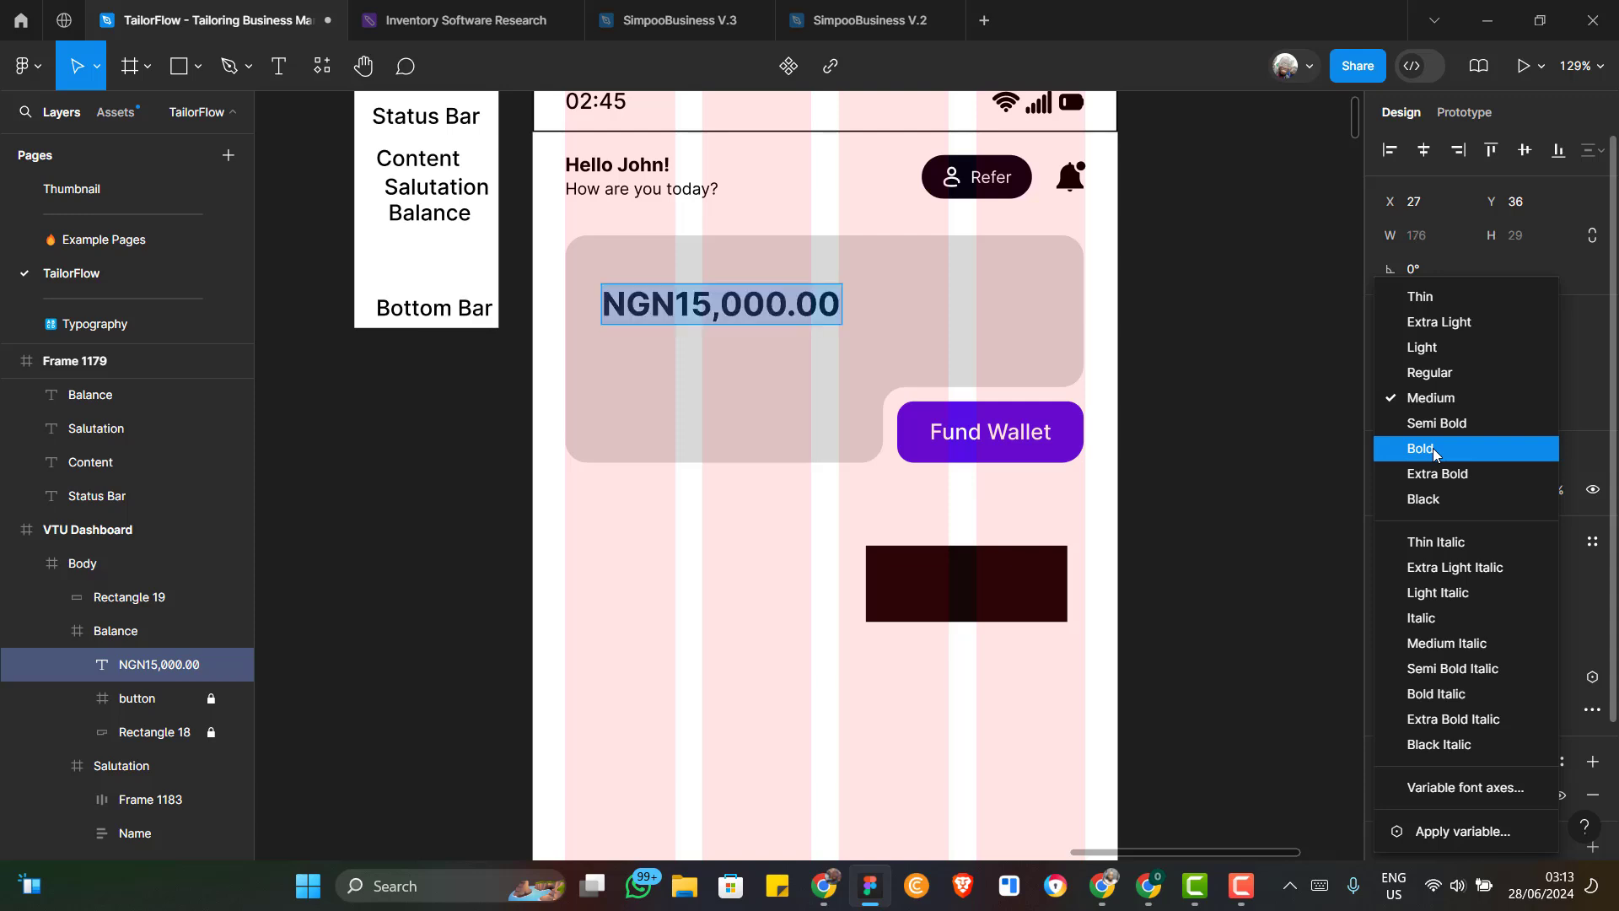
key("Return")
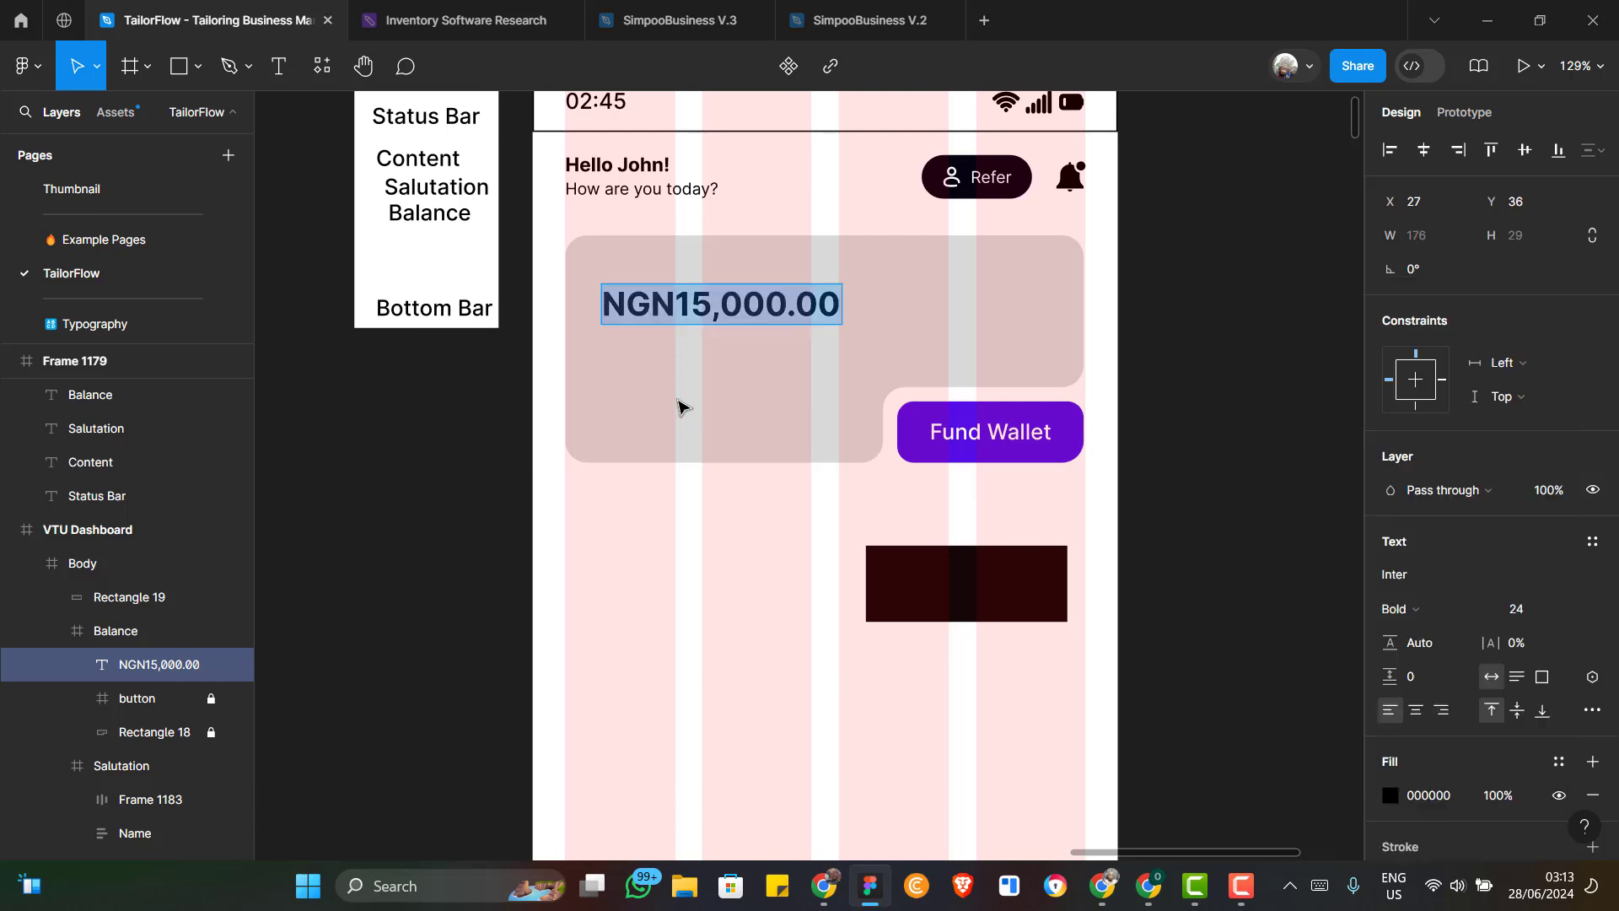
key("Escape")
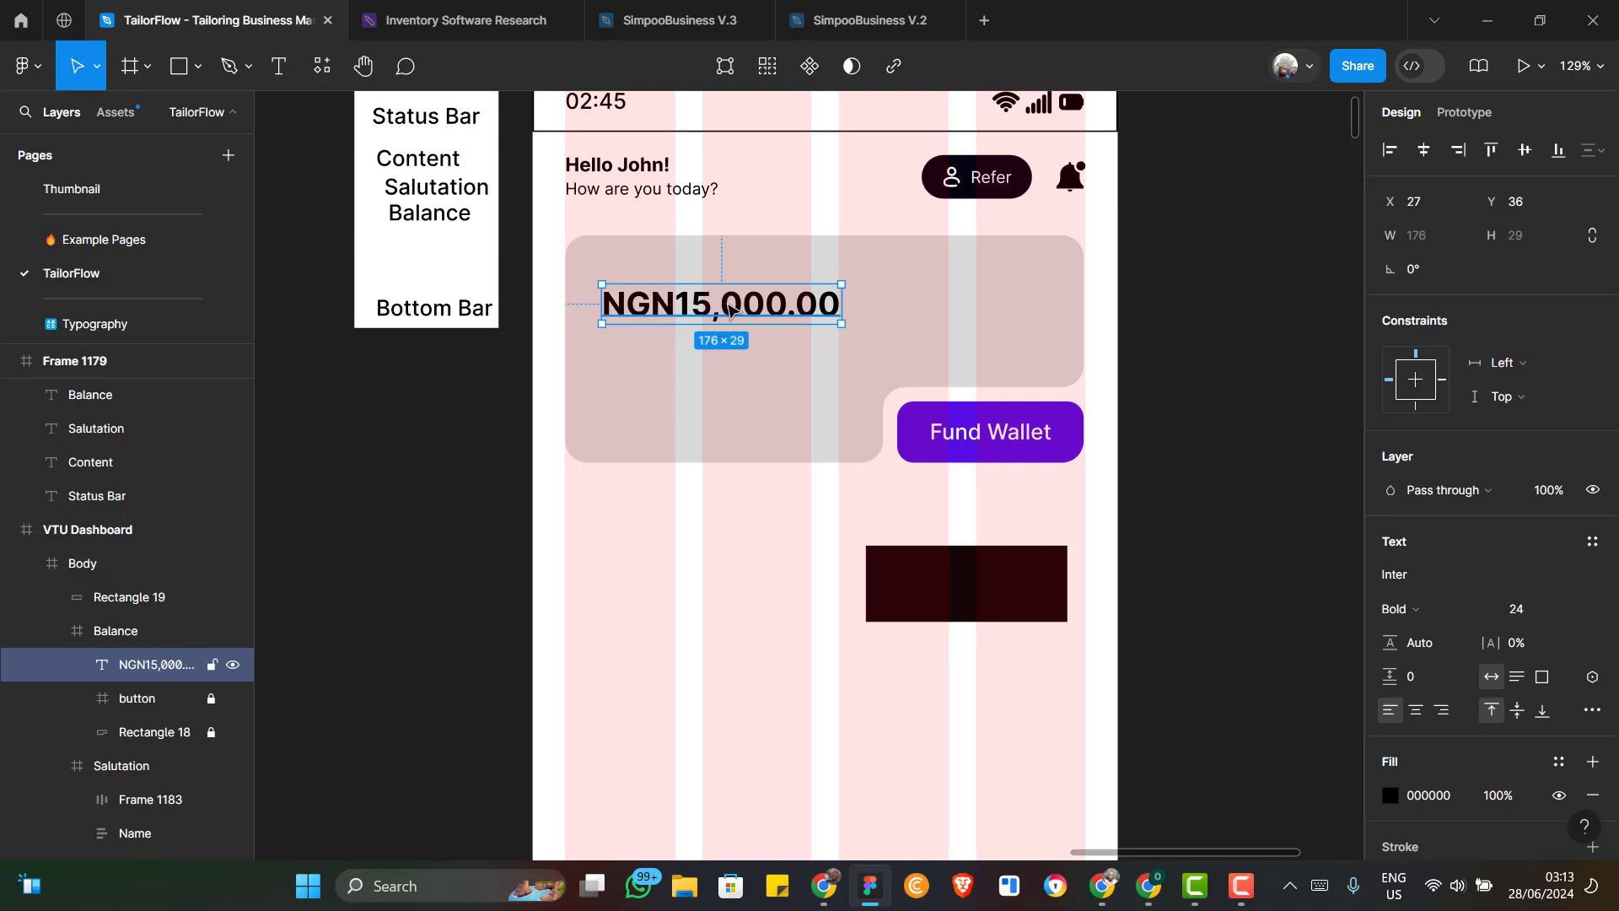
Move the NGN15,000.00 text up and slightly left in the Balance card, to X 22, Y 24
left_click_drag(720, 294, 722, 288)
key("Up")
key("Up")
key("Up")
key("Up")
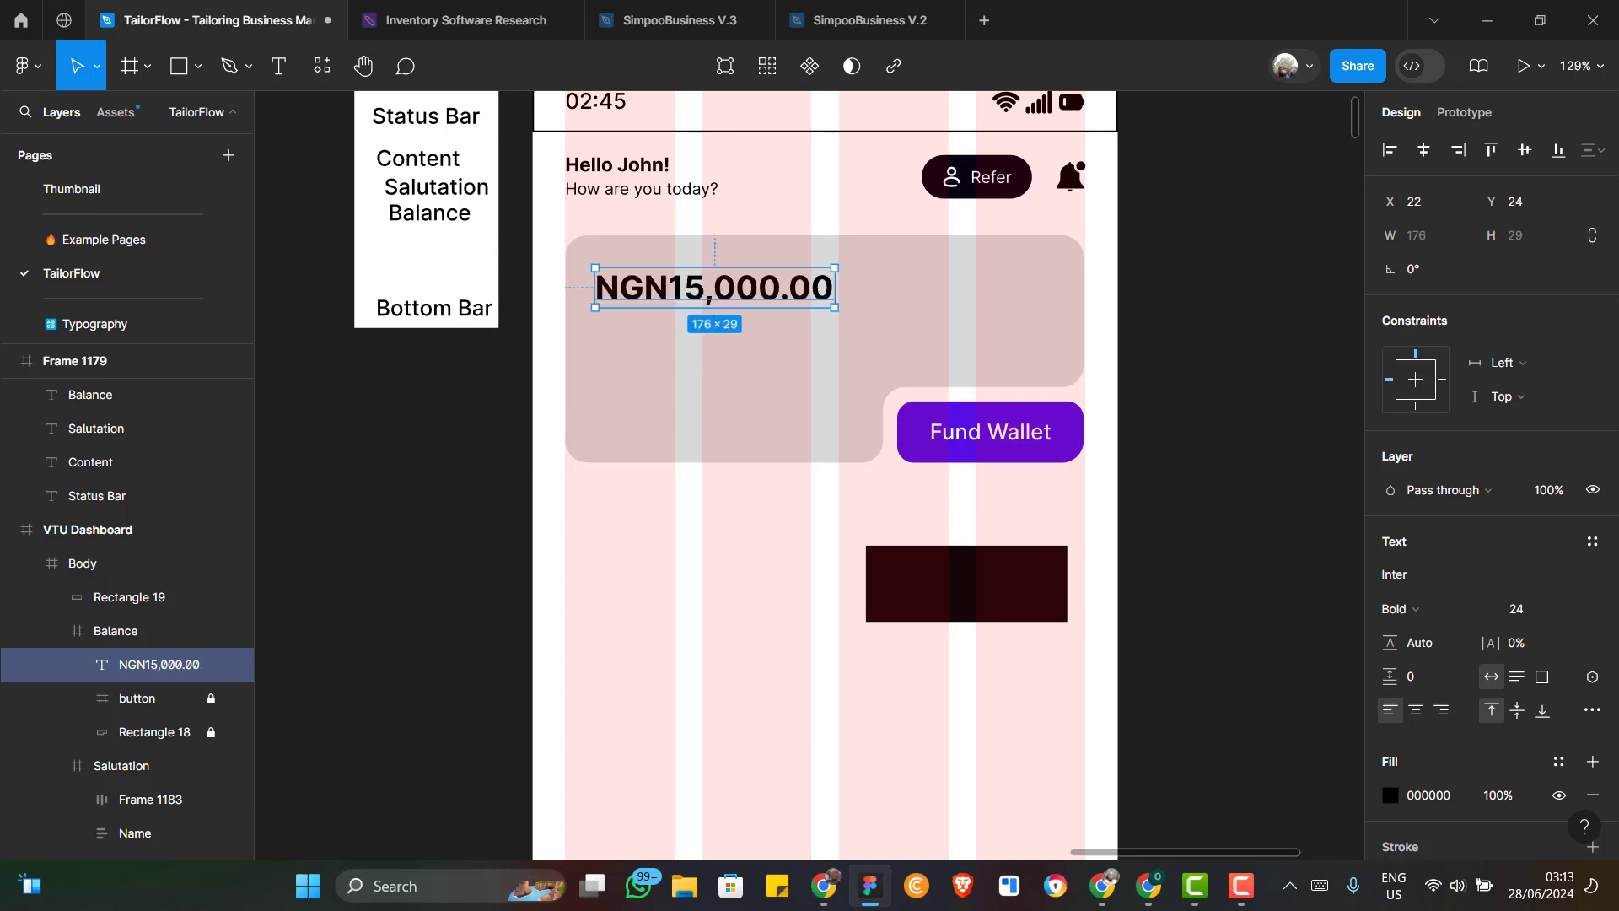
Duplicate the NGN15,000.00 text and place the copy directly beneath the original at X 22, Y 53
key("alt+Tab")
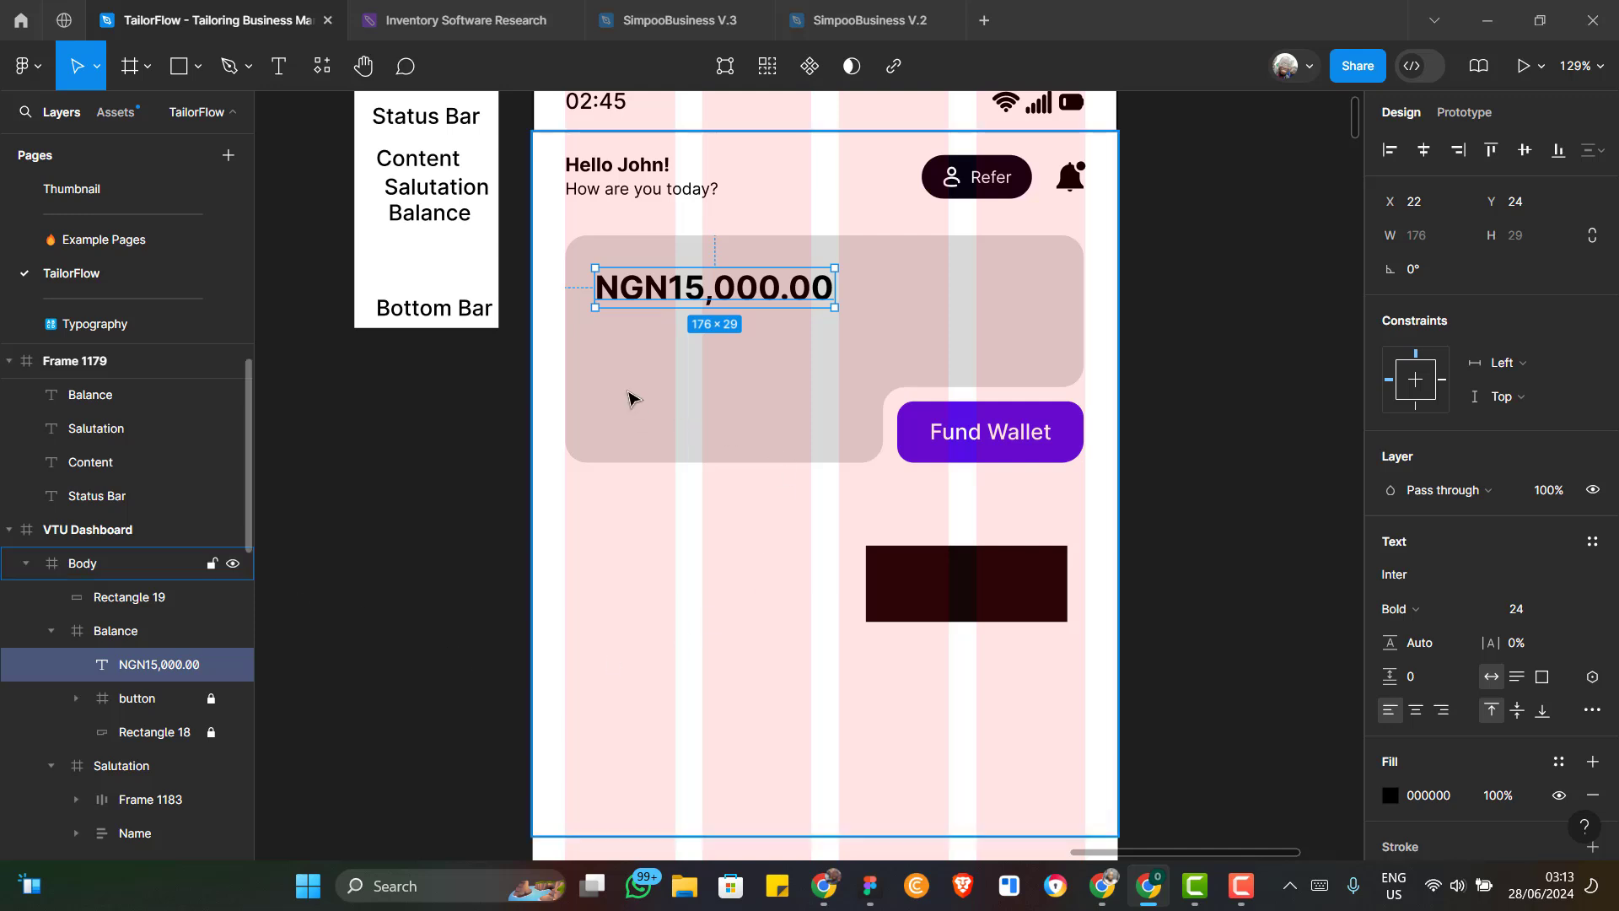
left_click(685, 298)
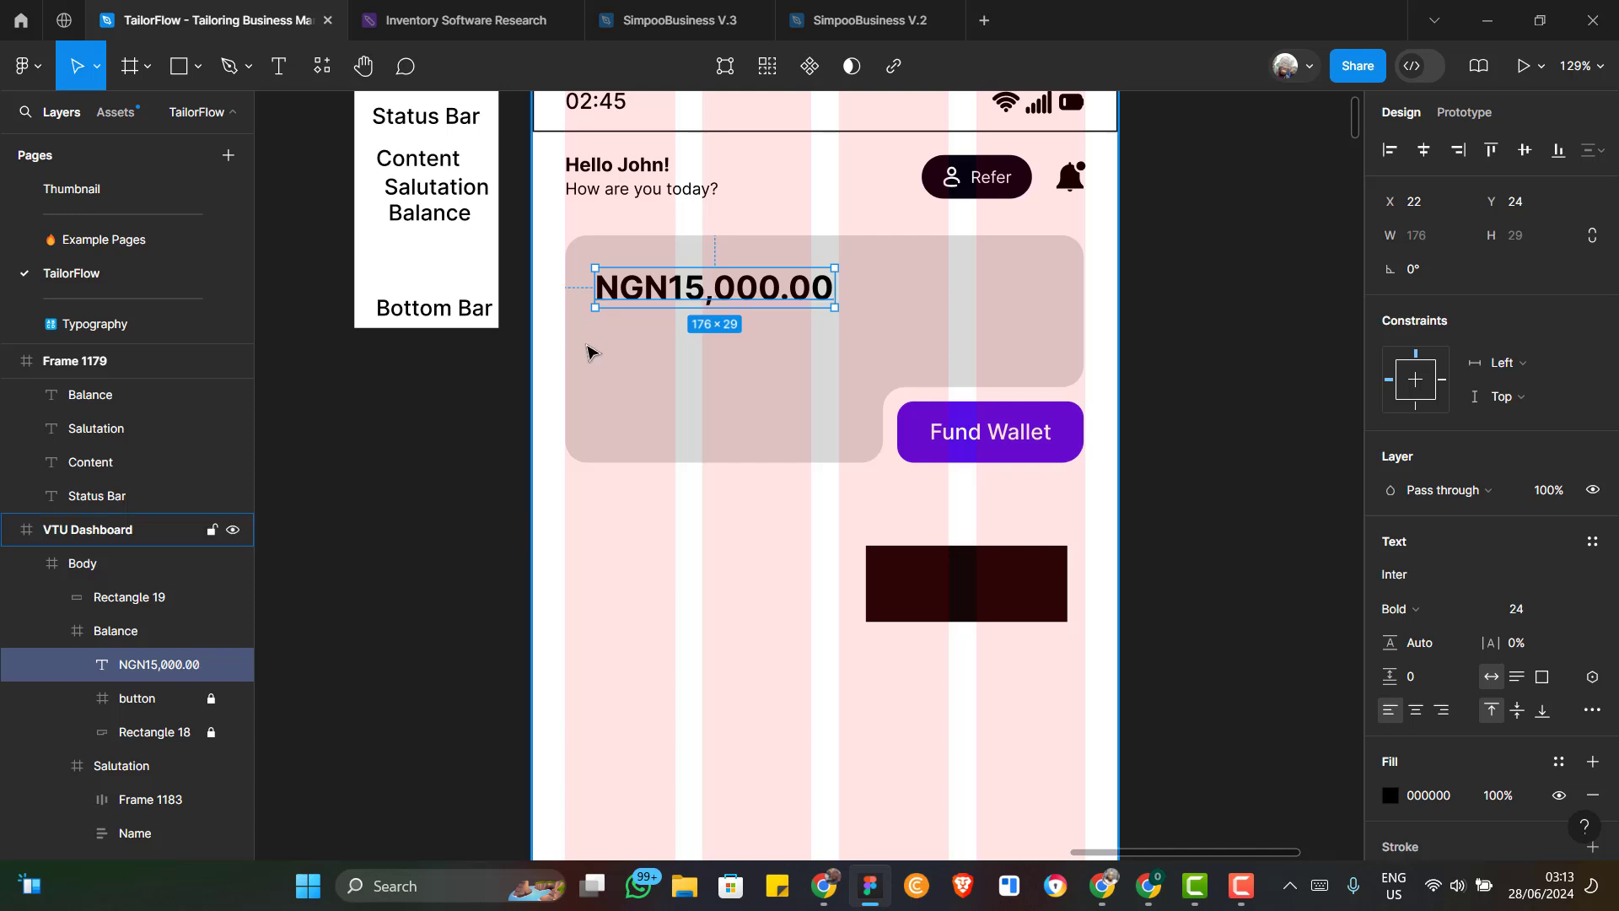
key("ctrl+d")
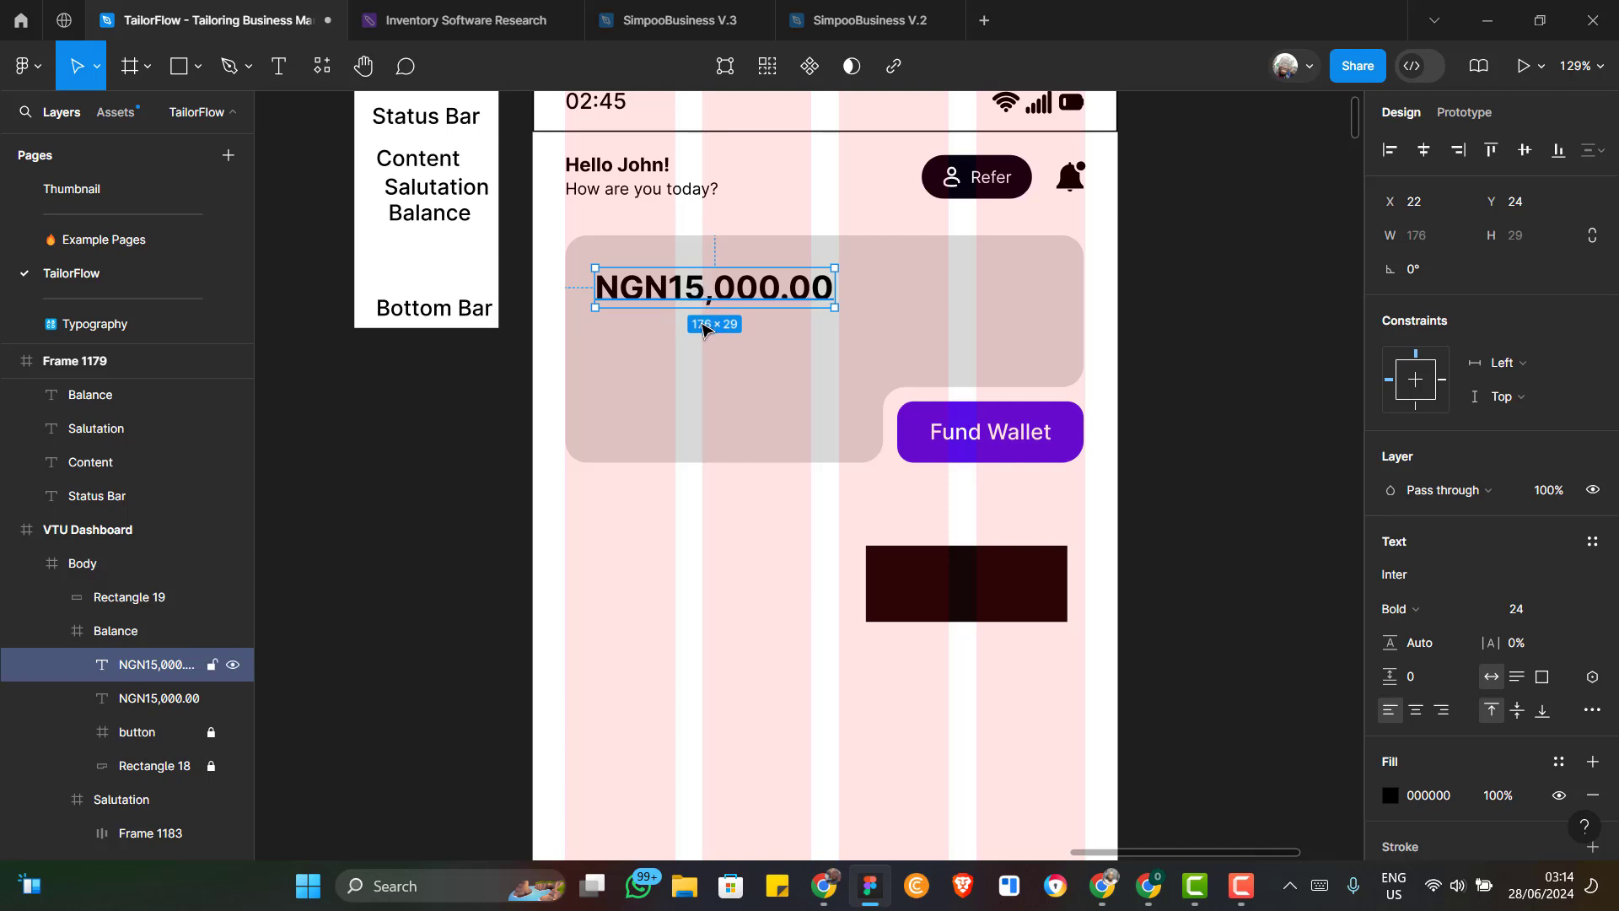
left_click_drag(703, 328, 700, 335)
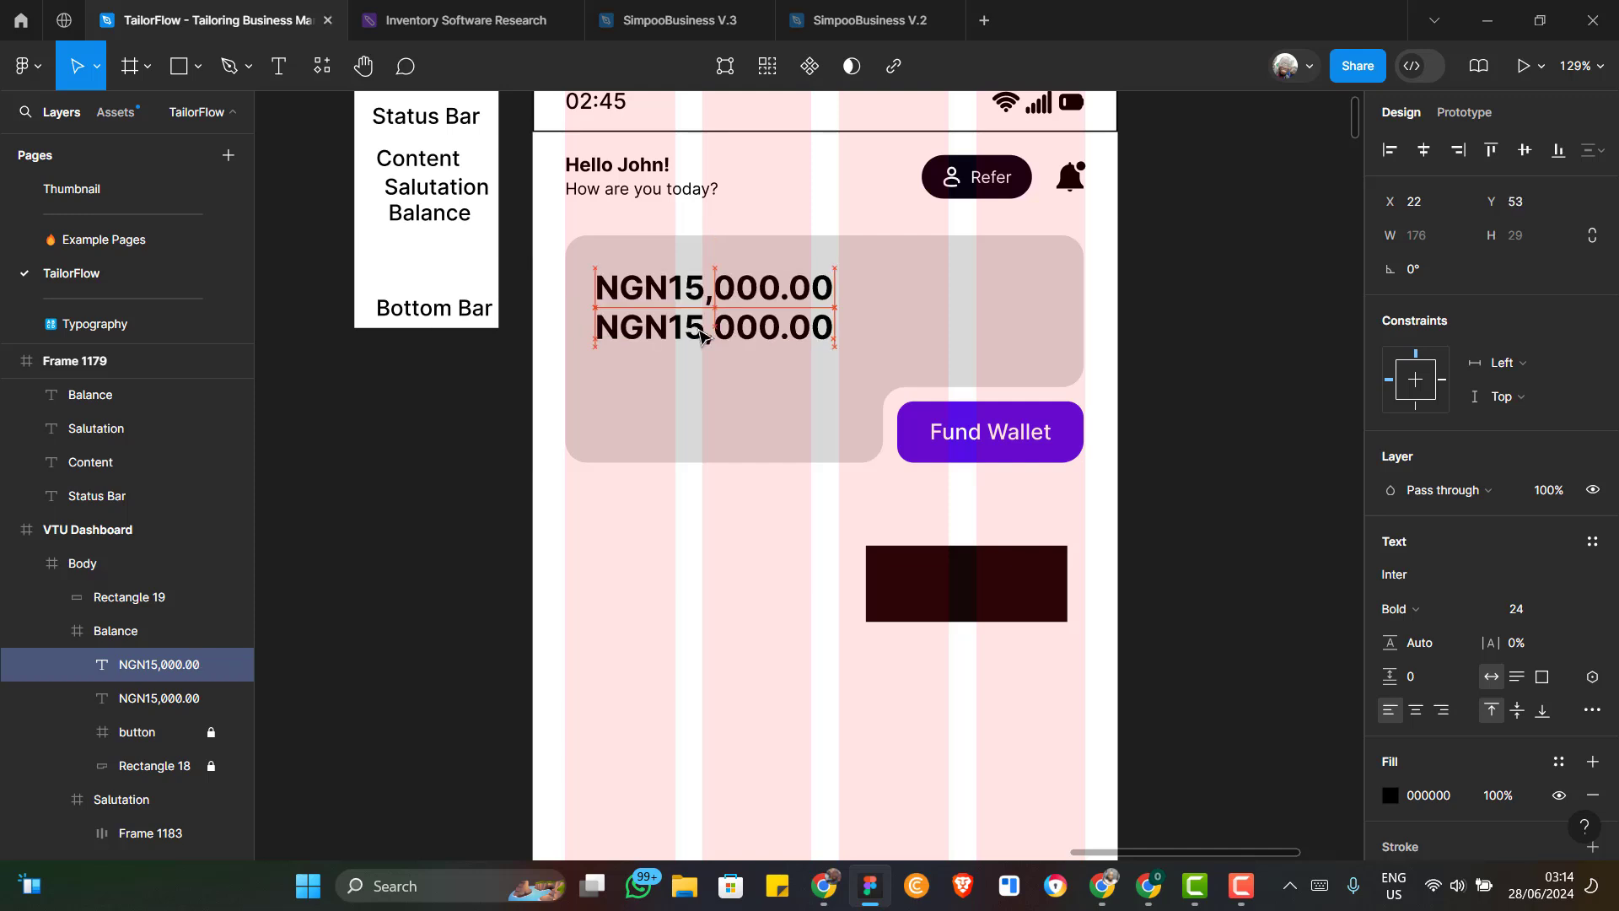
Replace the text of the lower NGN15,000.00 copy in the Balance card with "Wallet Balance"
key("alt+Tab")
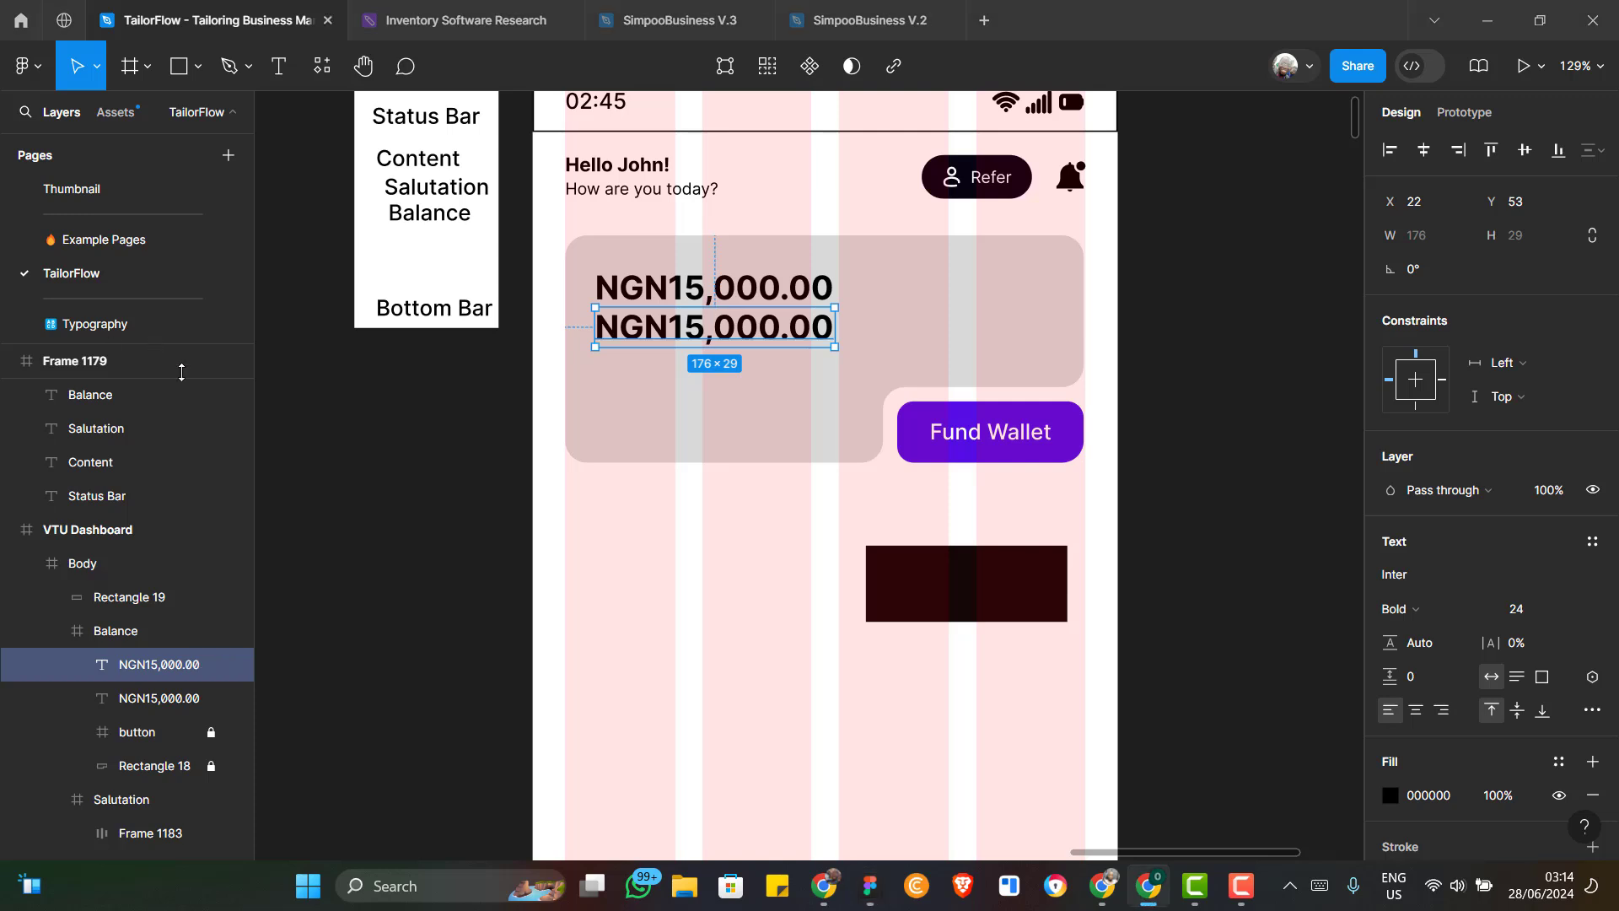
left_click(652, 329)
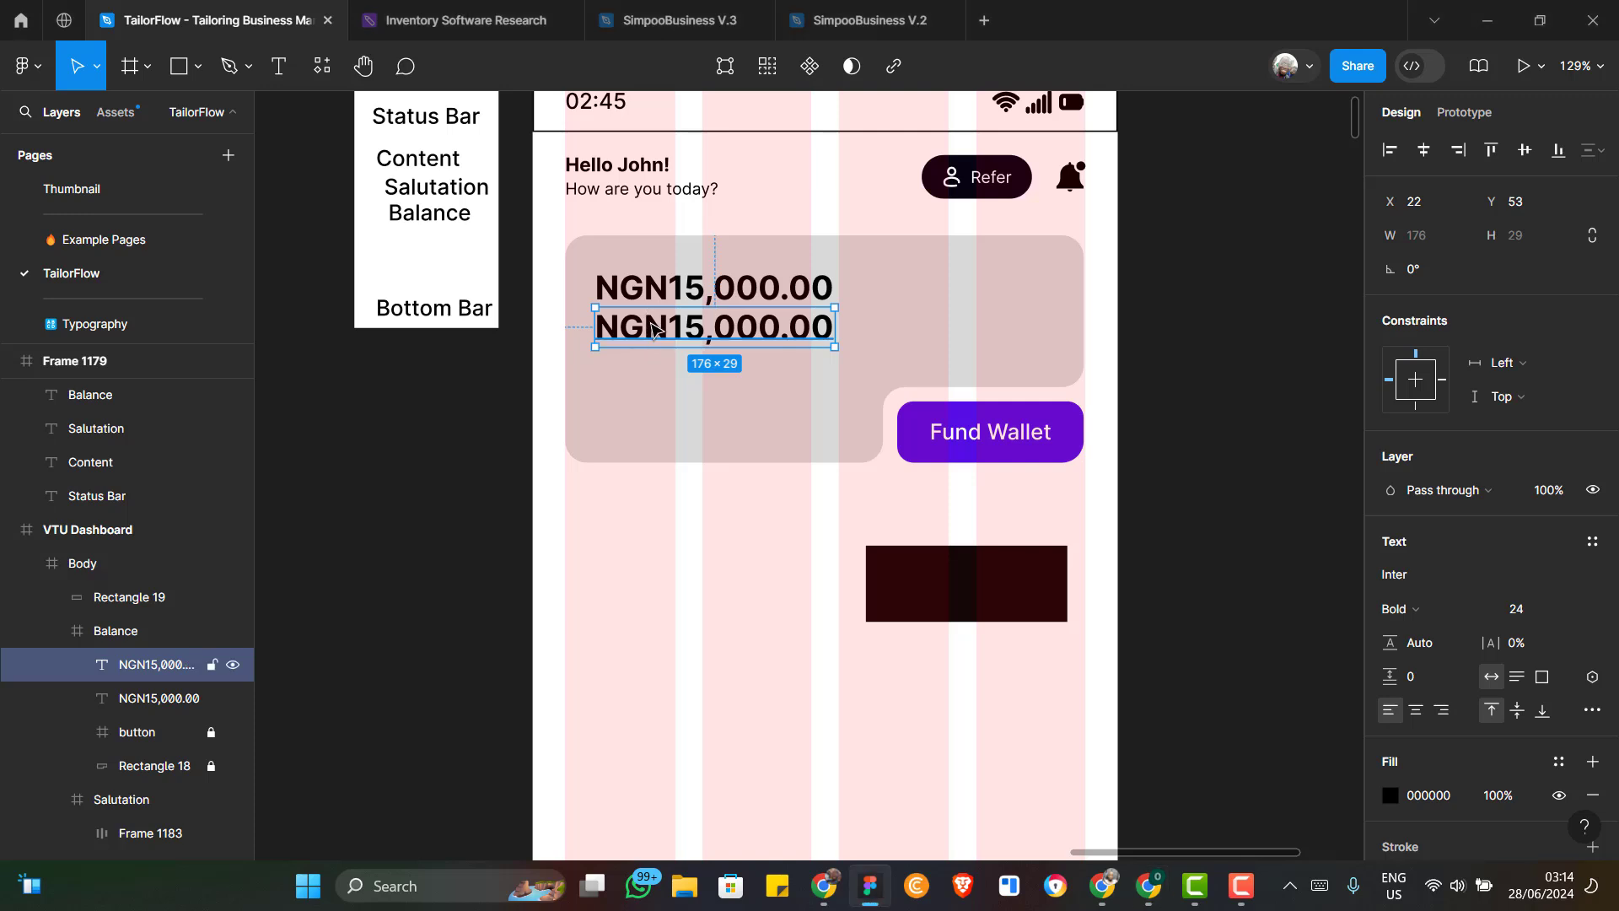
double_click(652, 329)
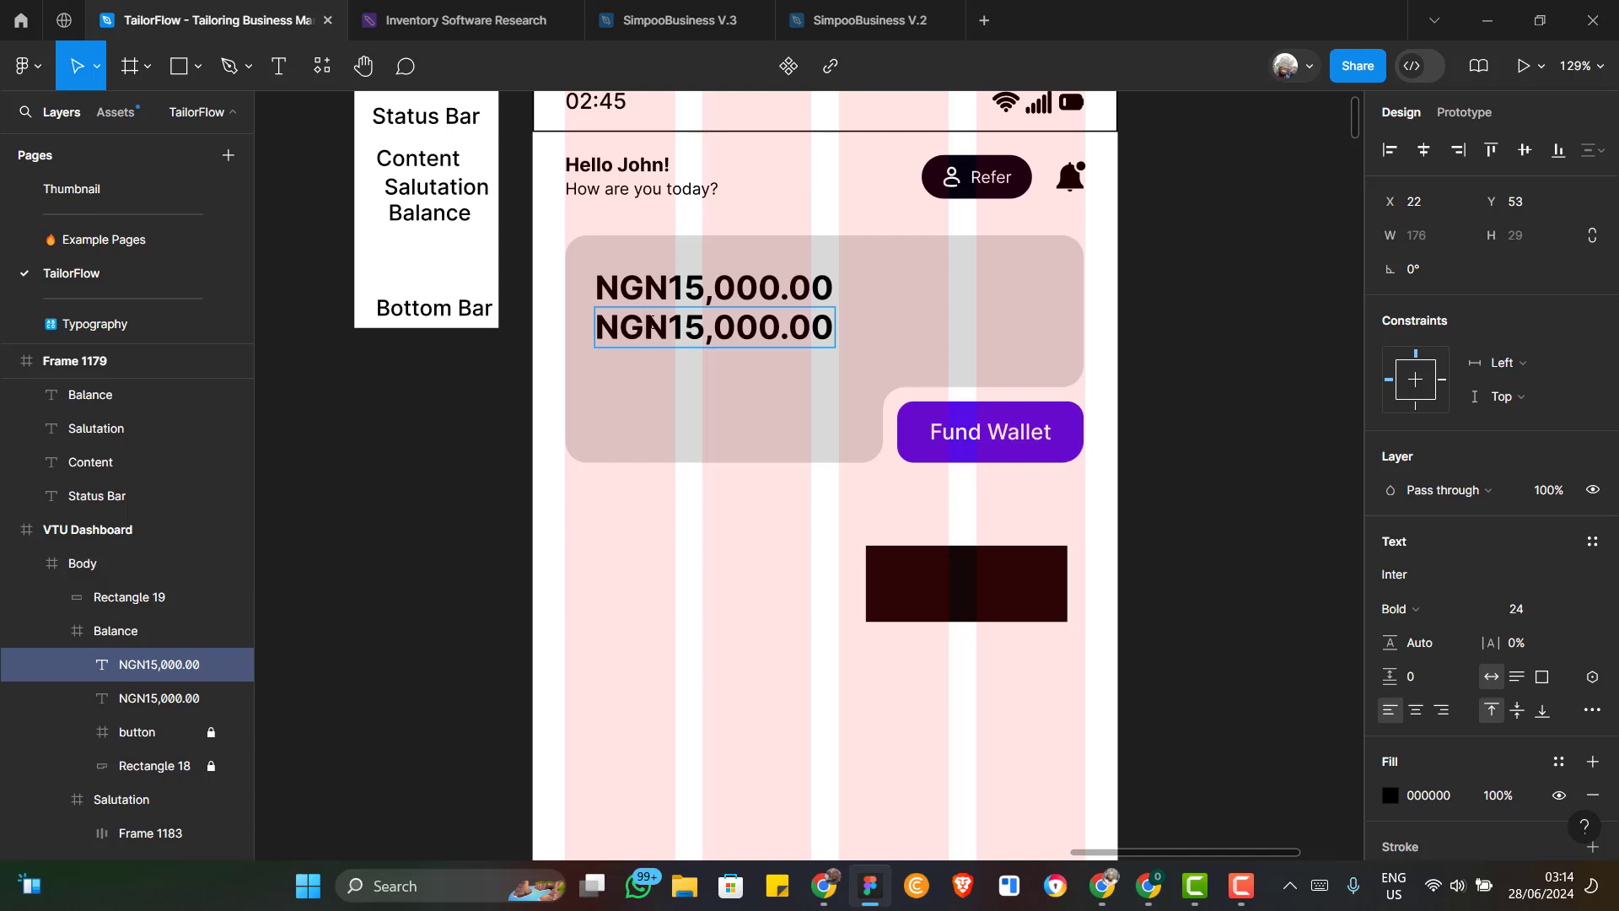
double_click(652, 323)
triple_click(652, 323)
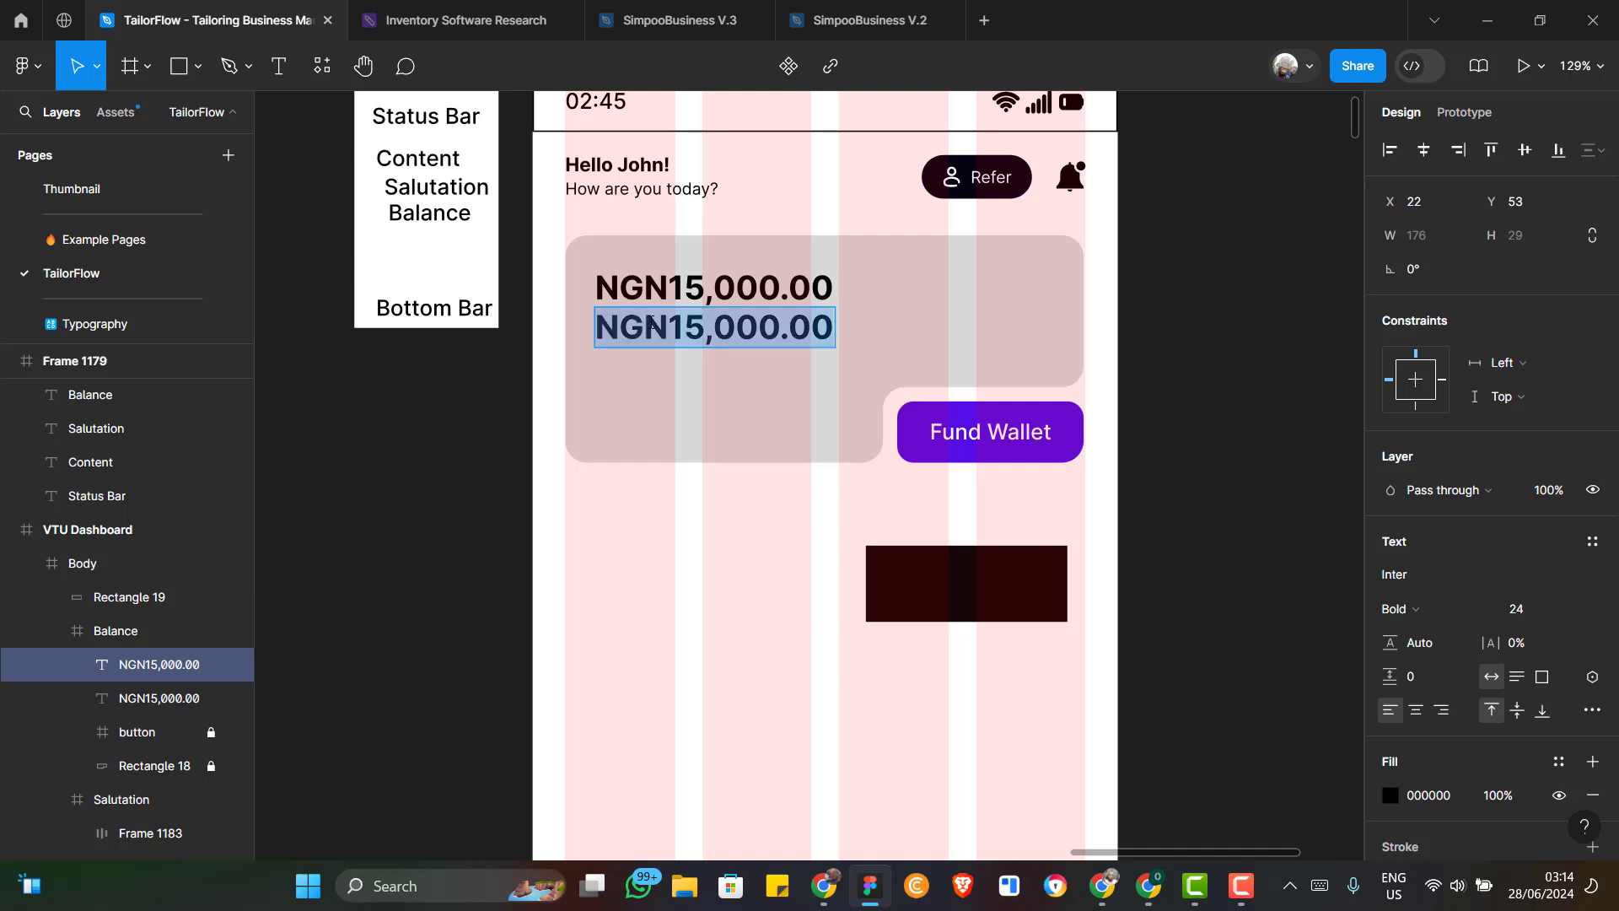
type("Wallet")
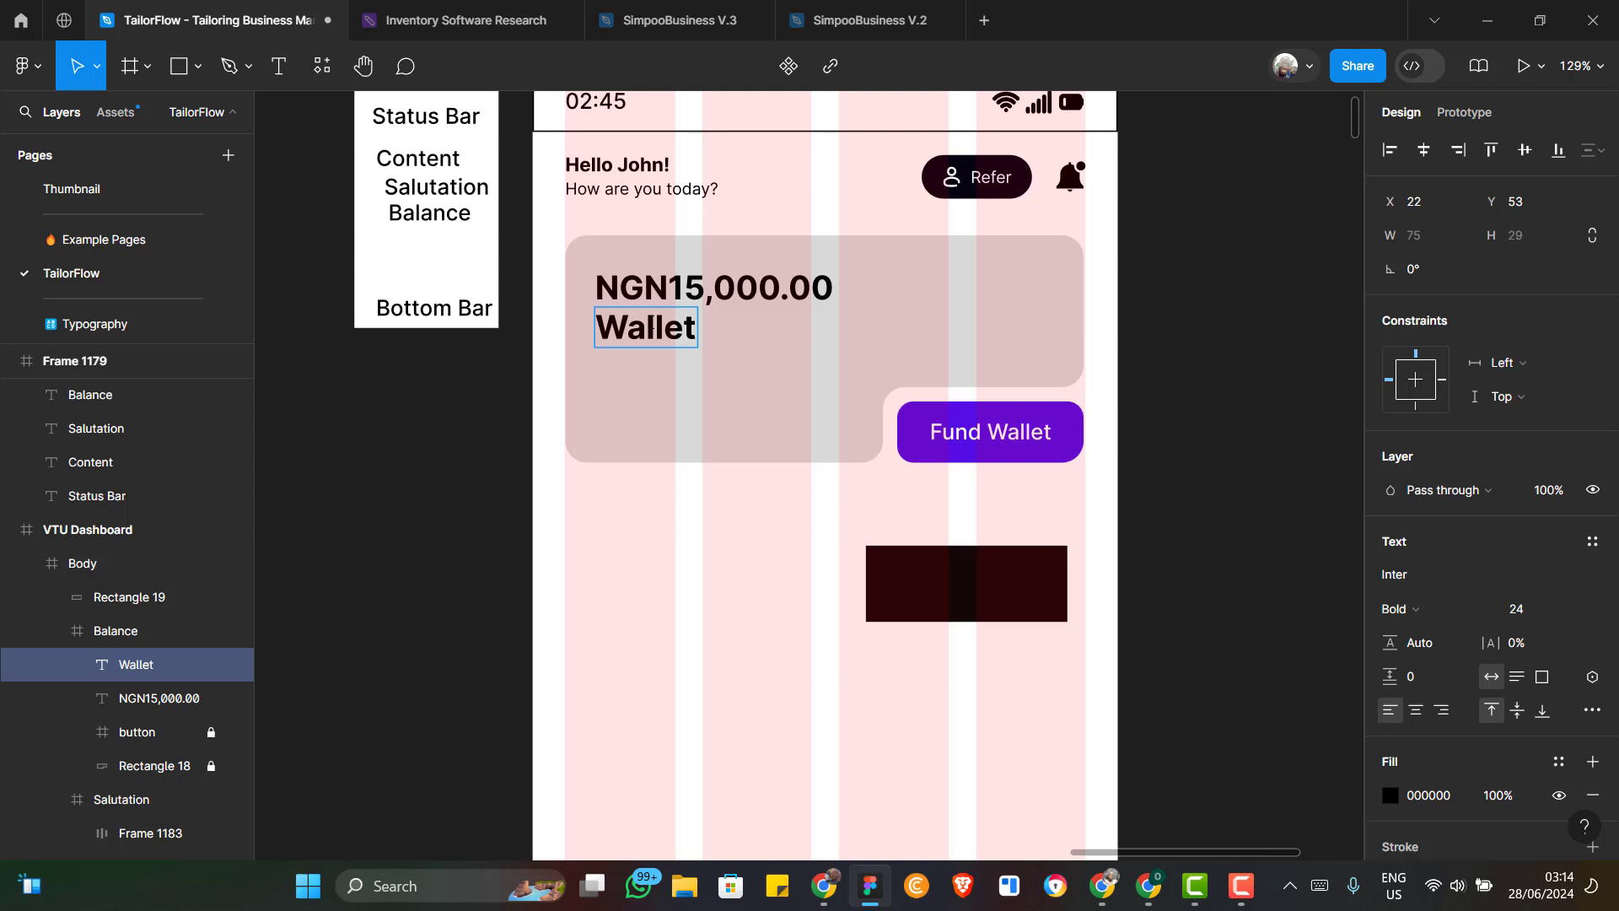
type("Balance")
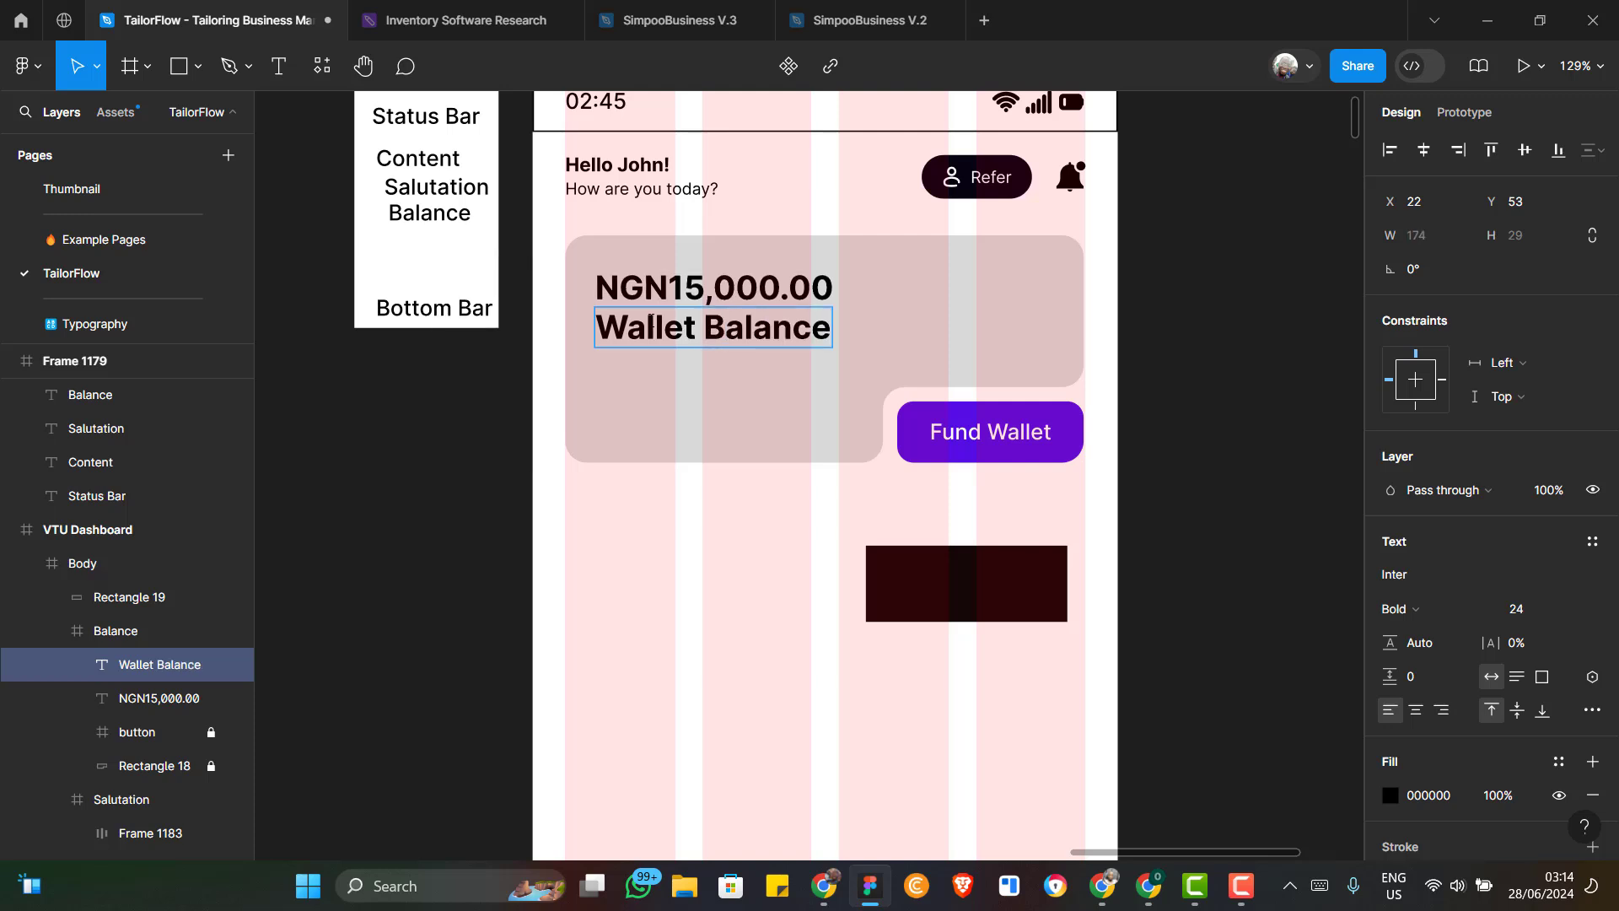
Set the Wallet Balance label to Regular weight and font size 16
triple_click(748, 329)
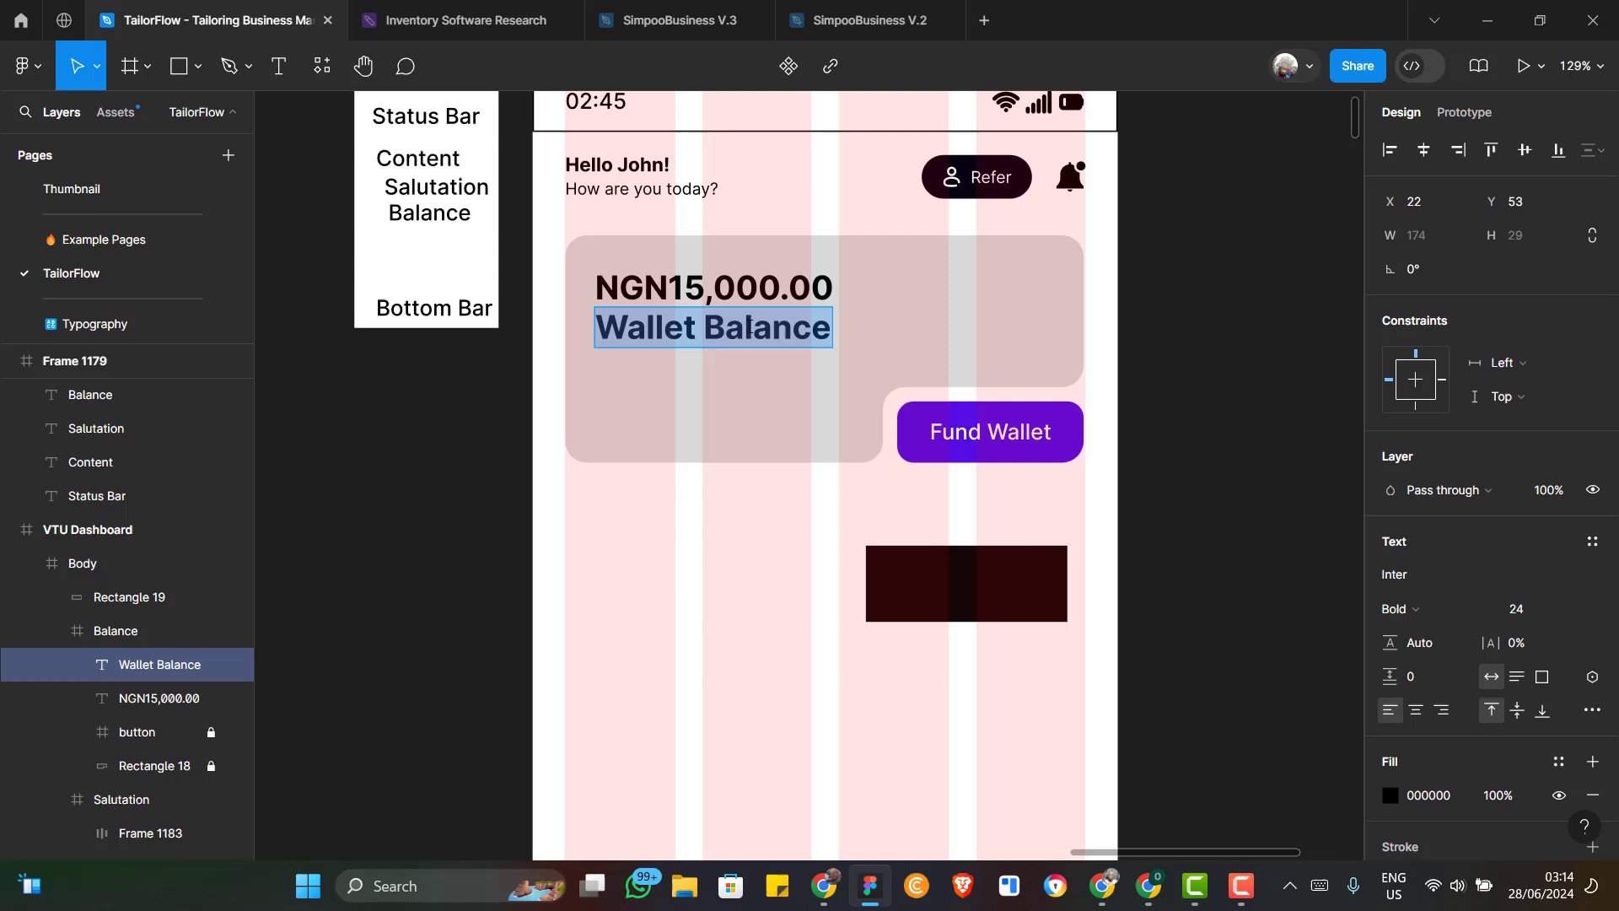
left_click(1479, 610)
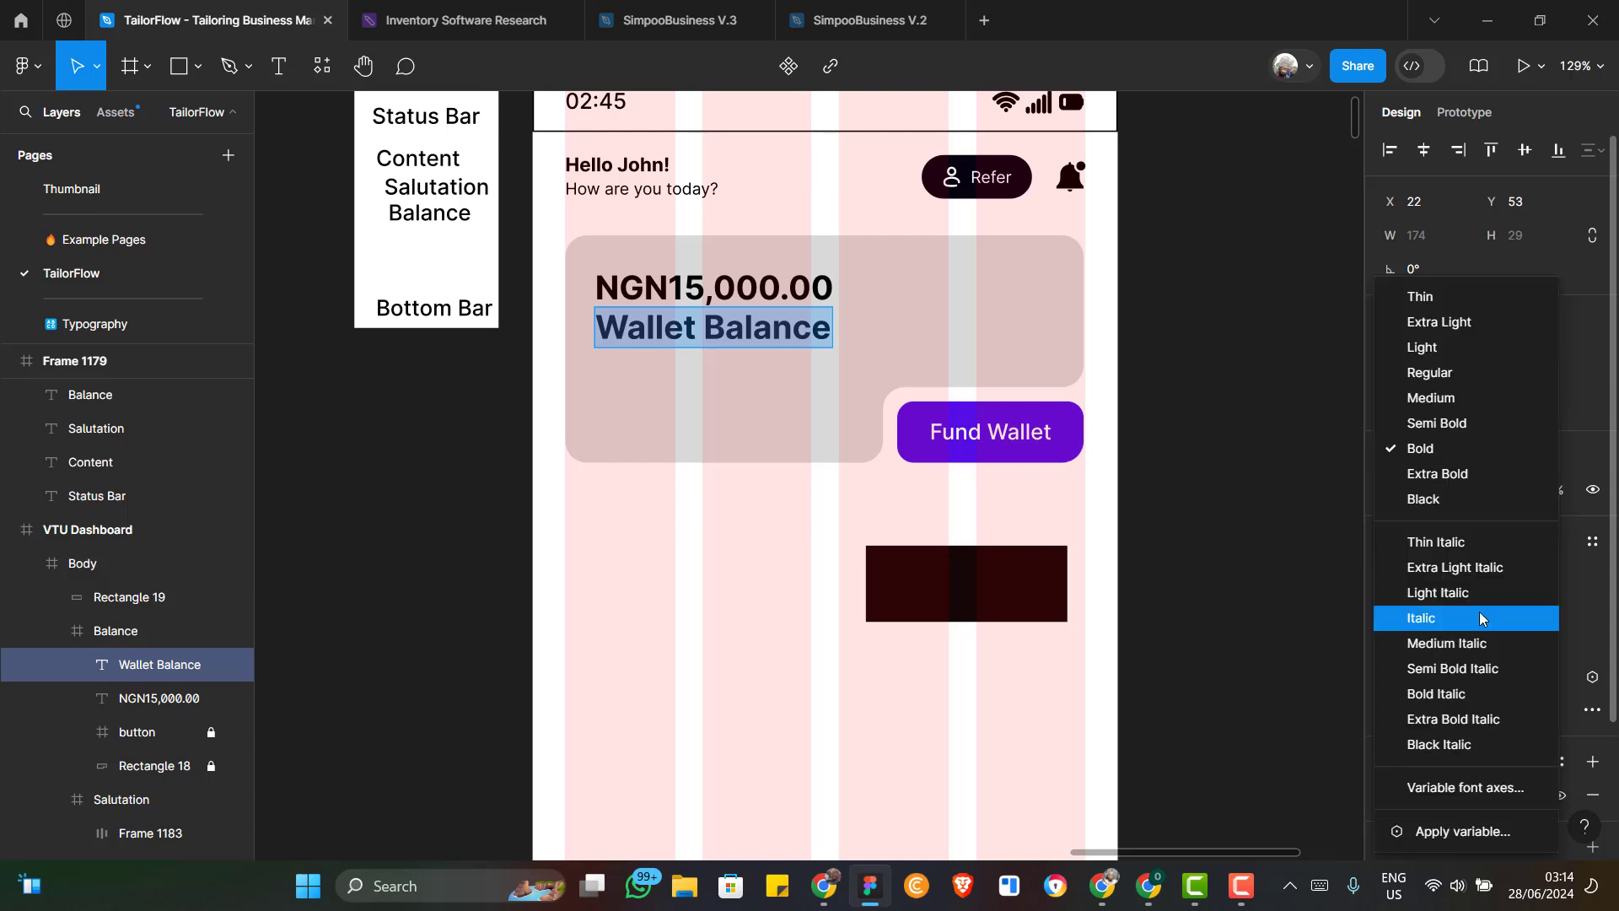
left_click(1443, 375)
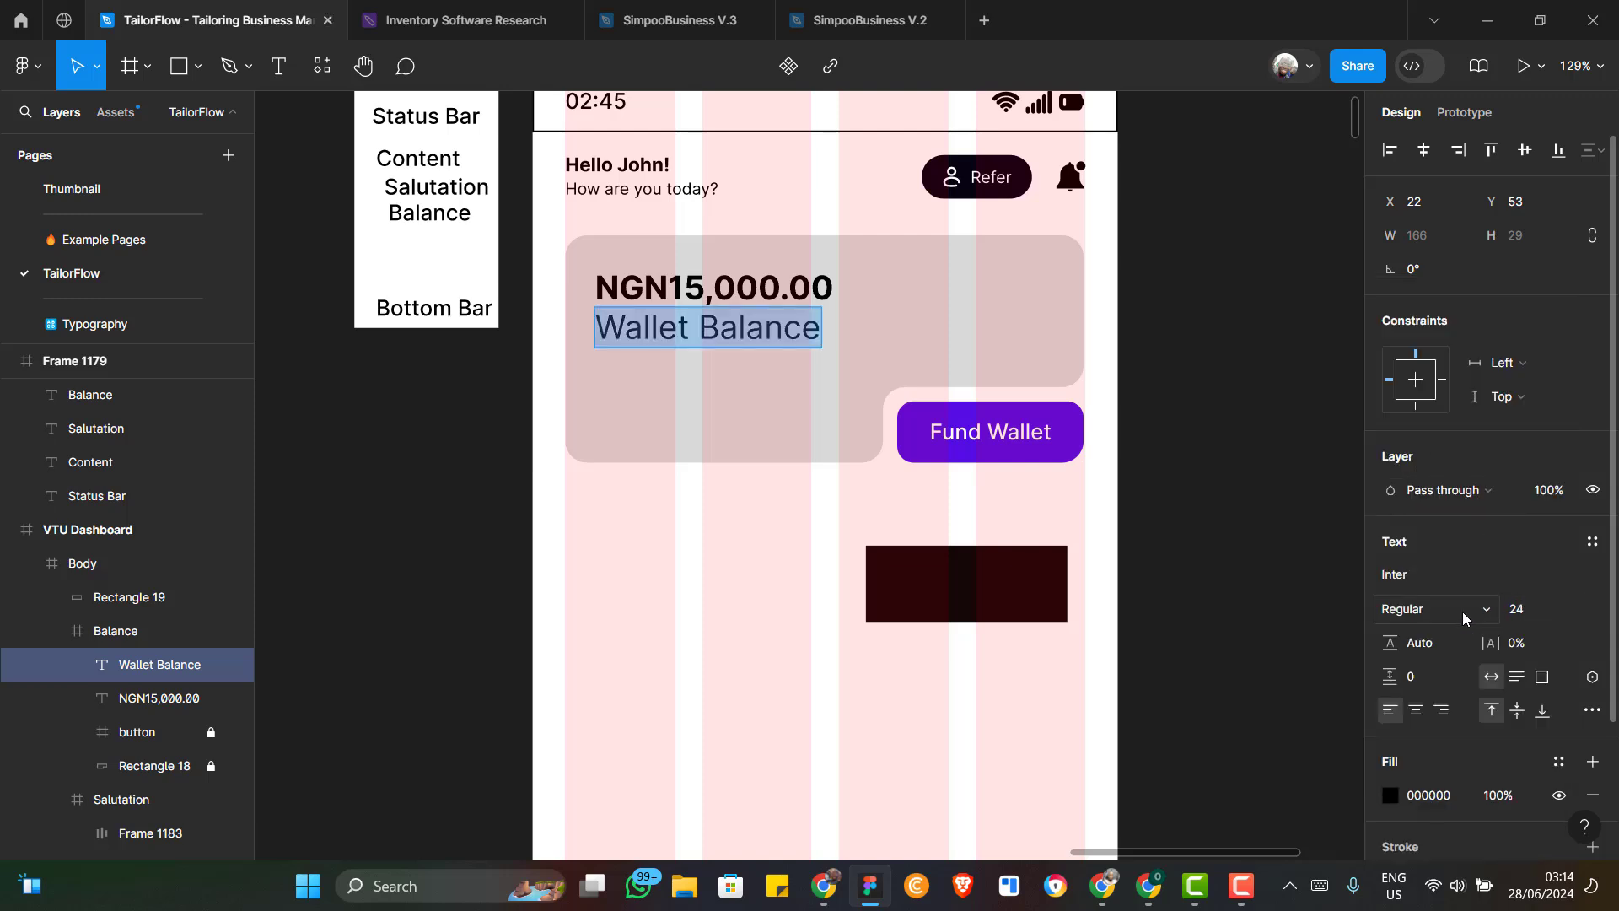
left_click(1558, 618)
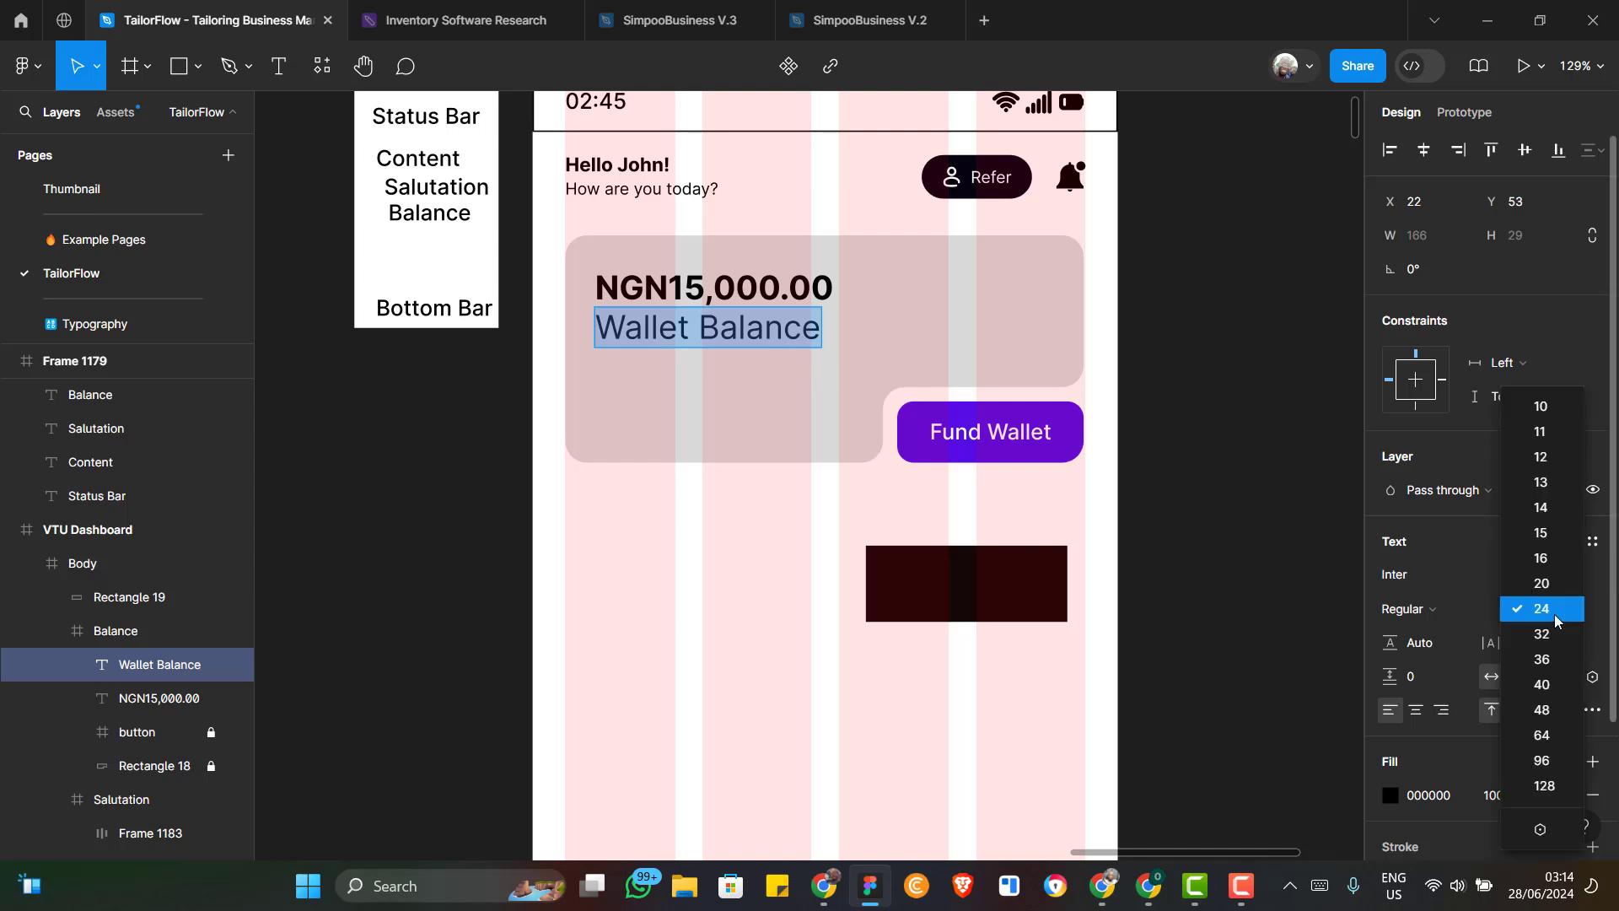
left_click(1547, 563)
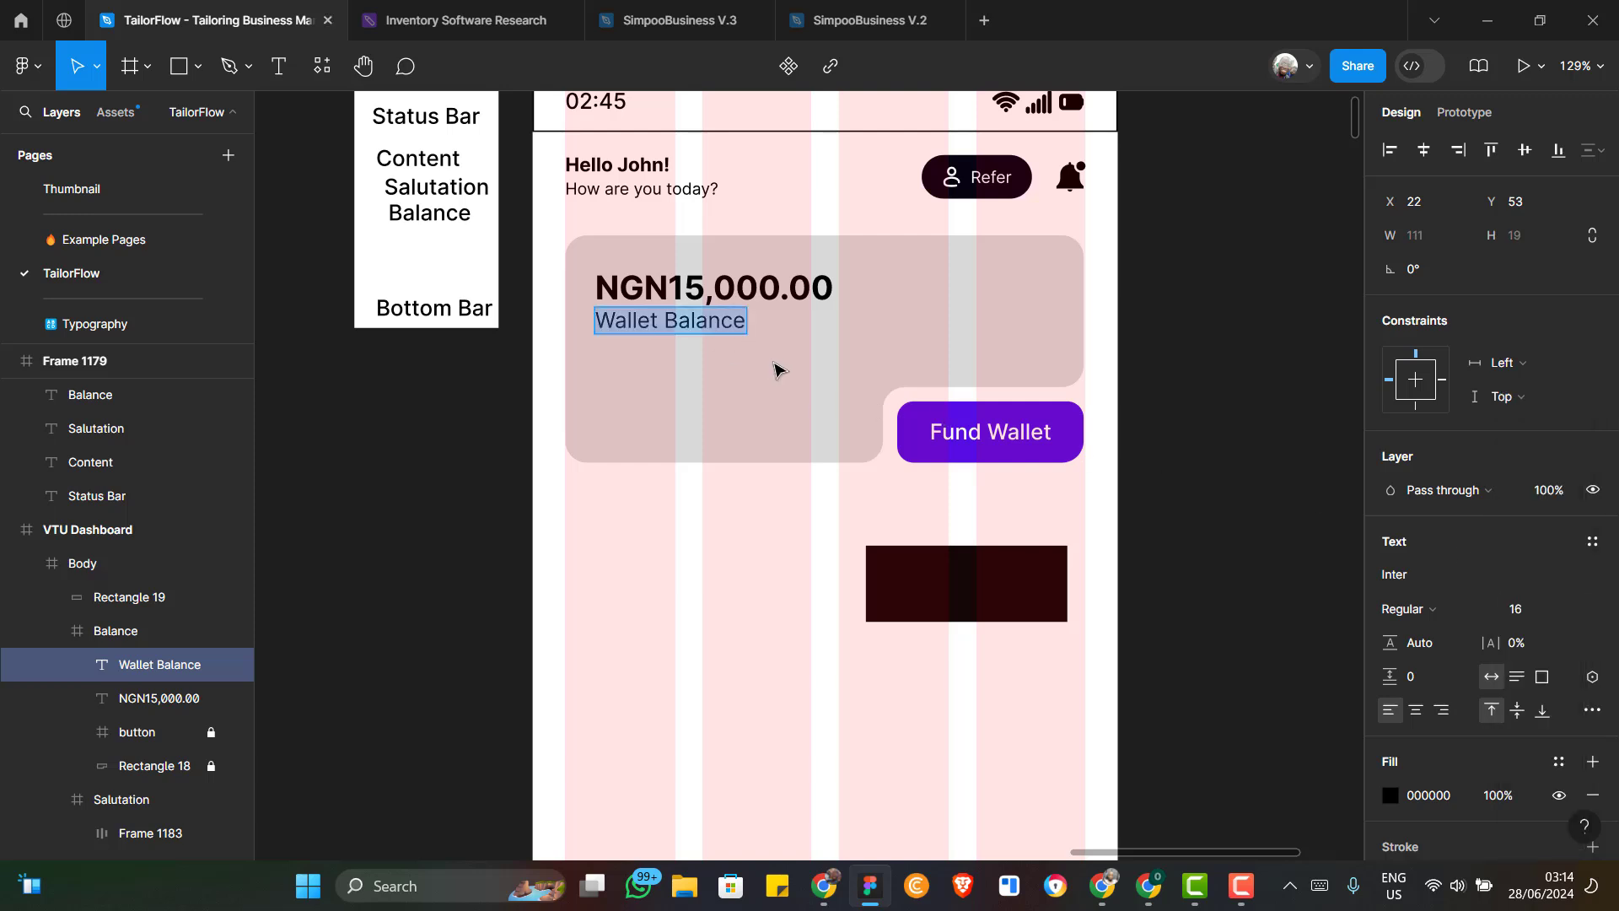
key("Escape")
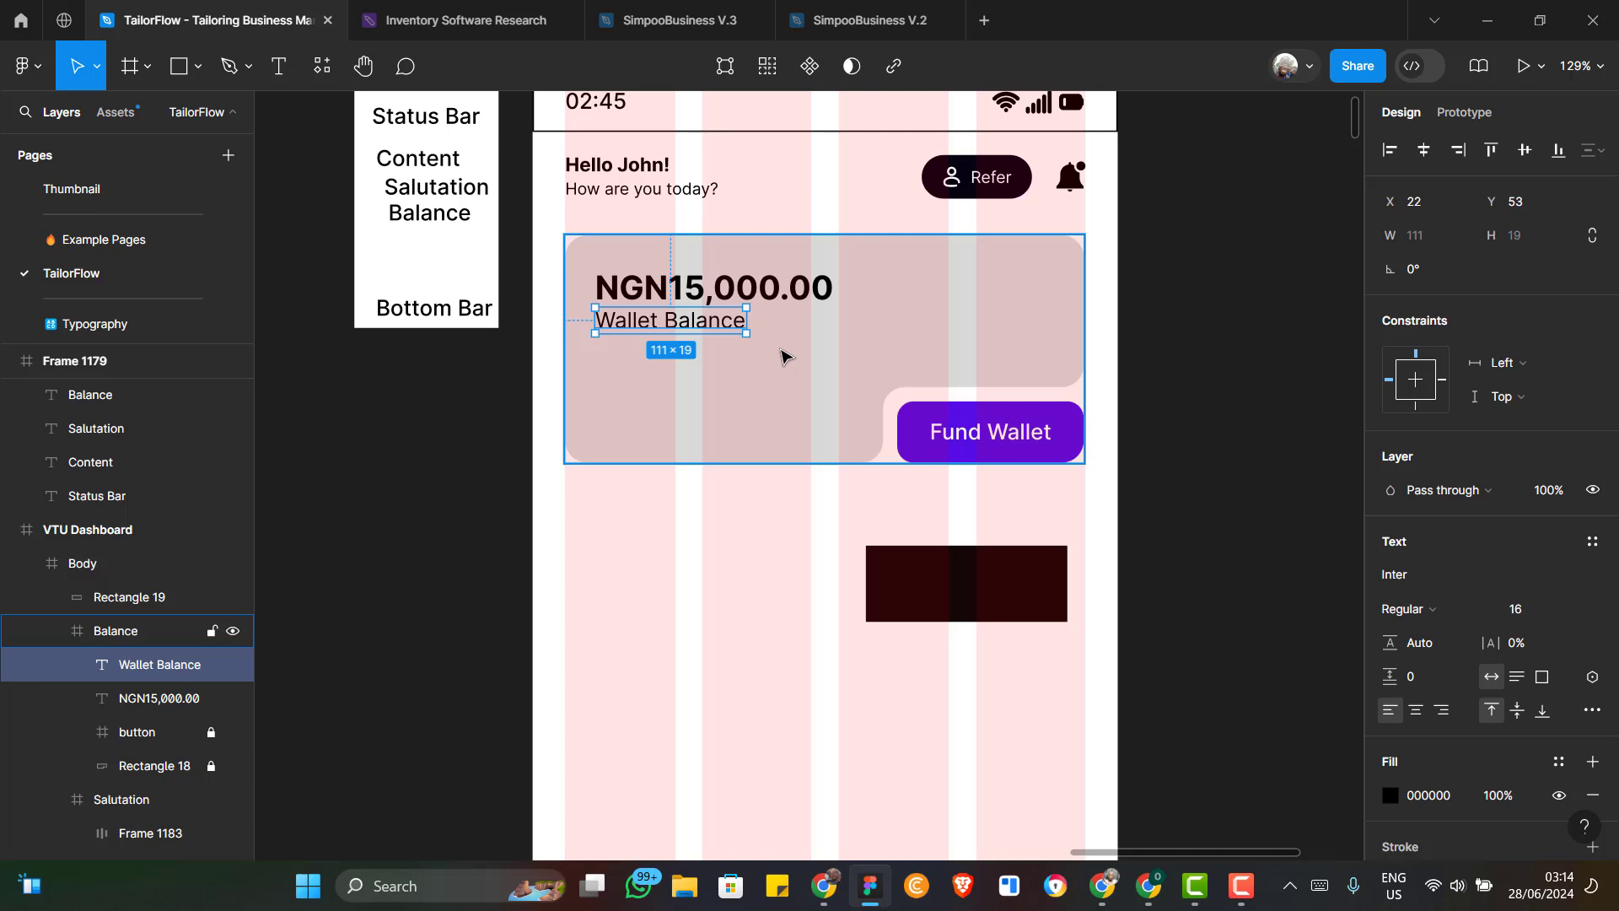
Nudge the Wallet Balance label down to Y 54 and wrap it with the NGN15,000.00 text in an auto layout frame
key("Down")
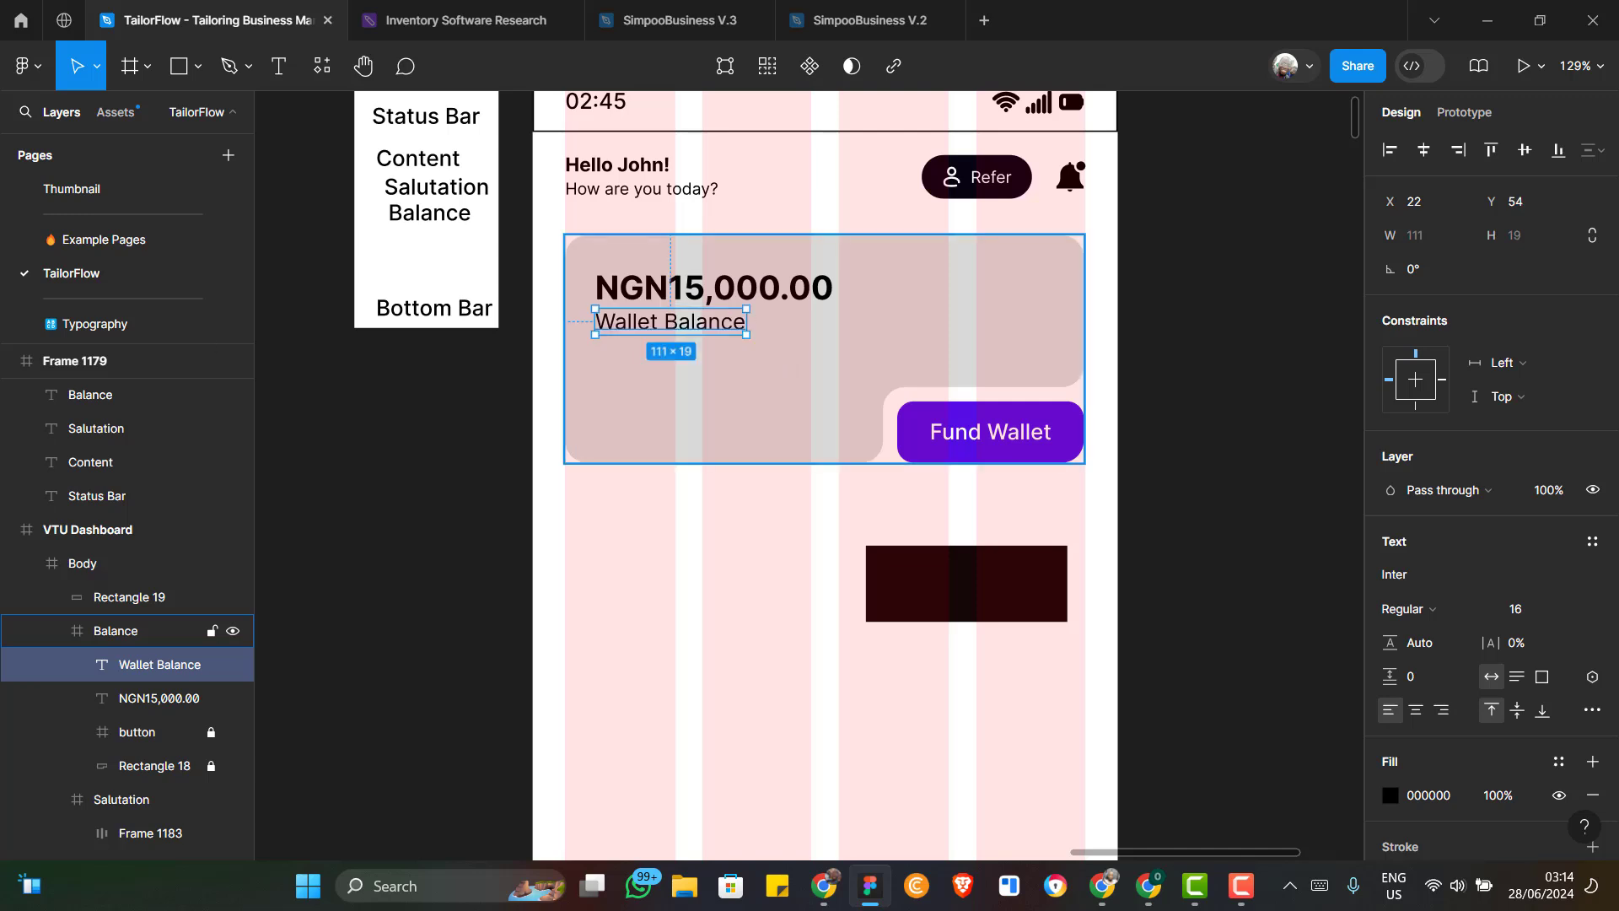
key("alt+Tab")
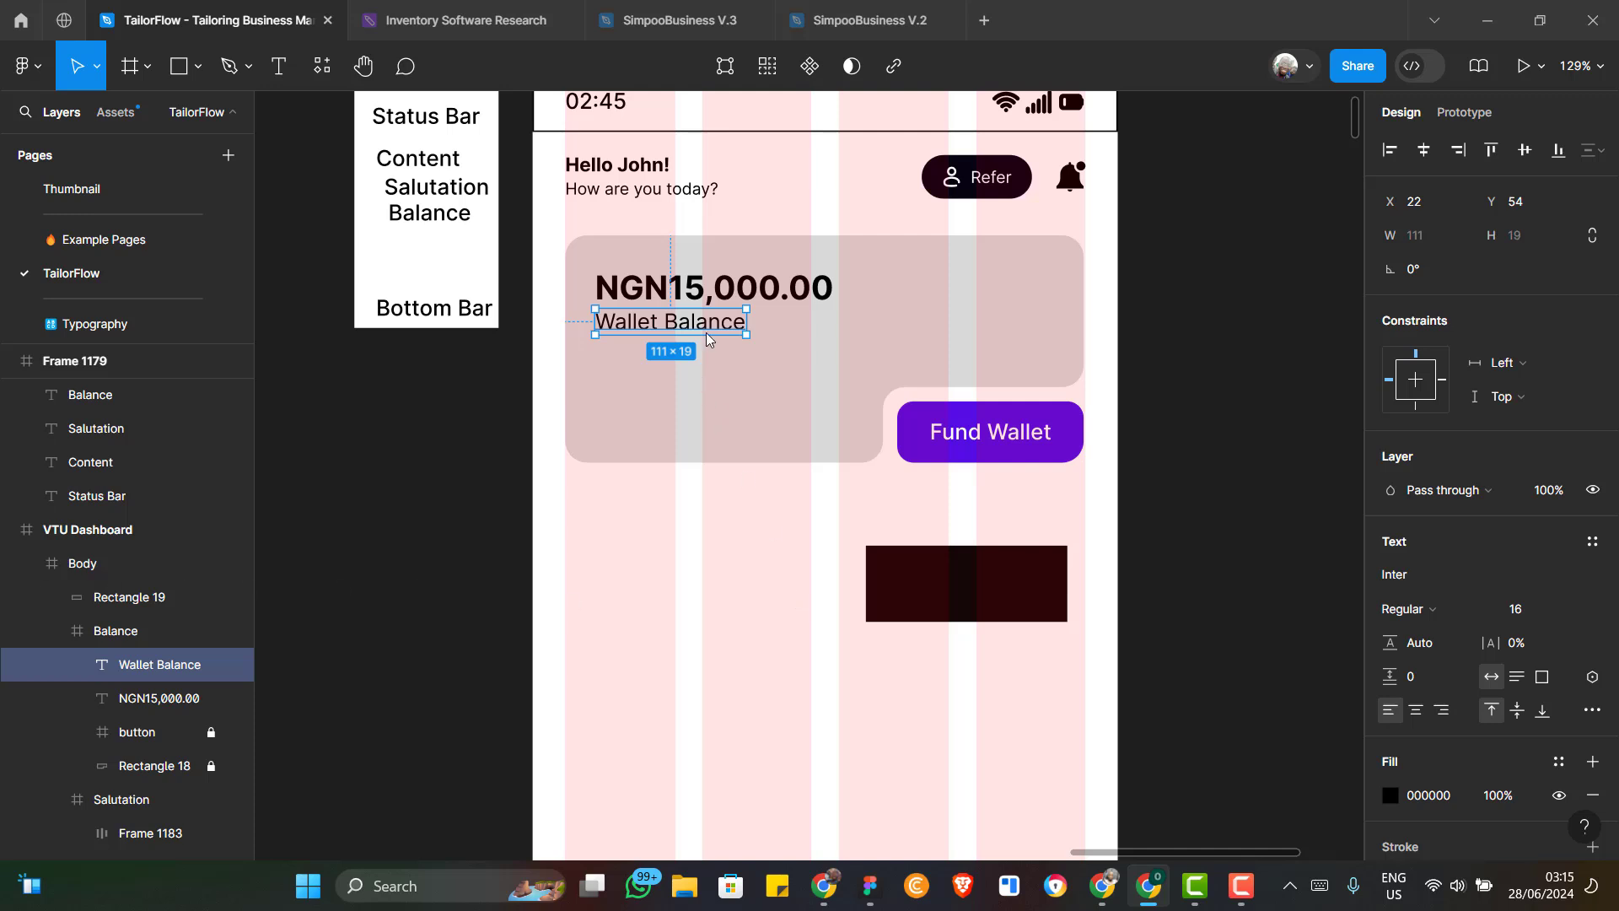
left_click(768, 291, "shift")
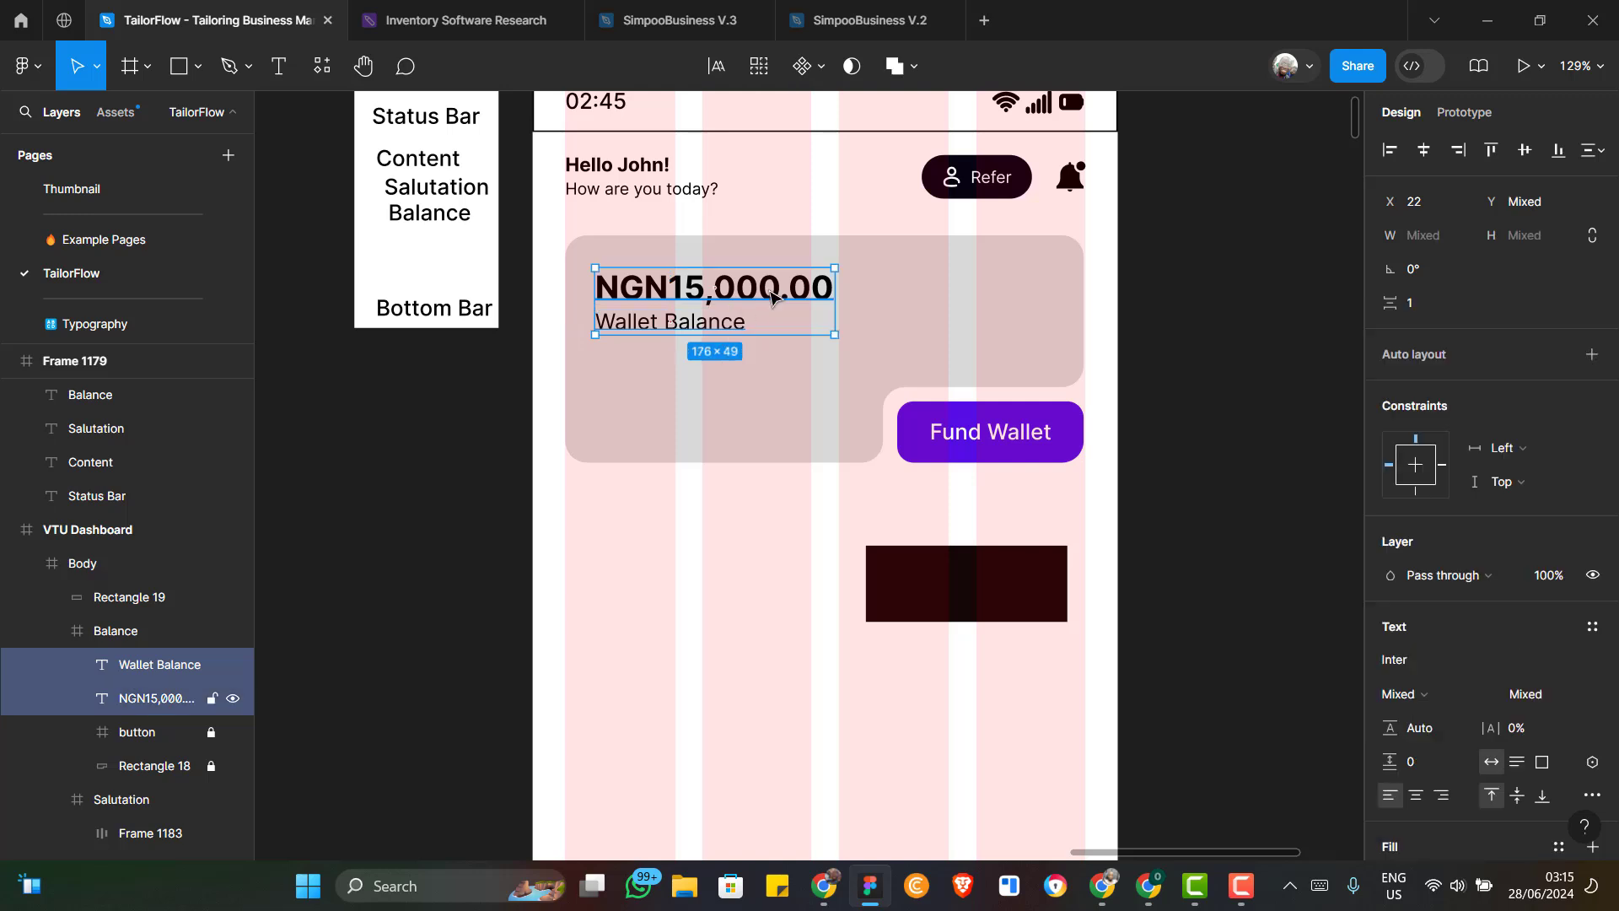
key("shift+a")
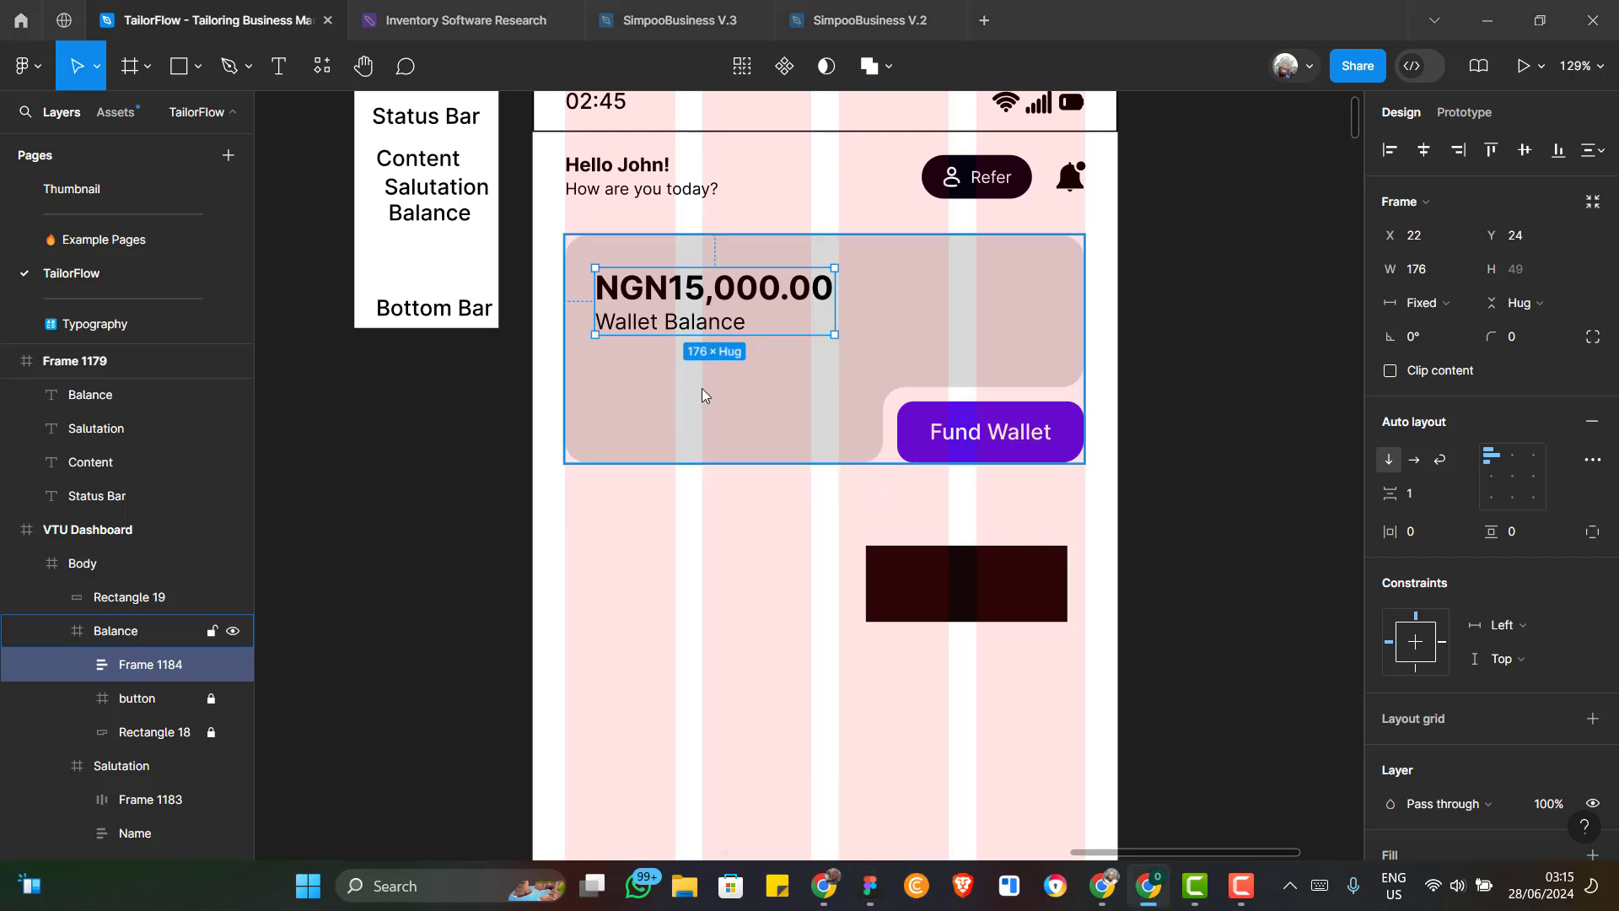
Duplicate the Wallet Balance label and move the copy out of the auto layout frame to X 22, Y 110 in the Balance card
scroll(672, 414, "up", 2)
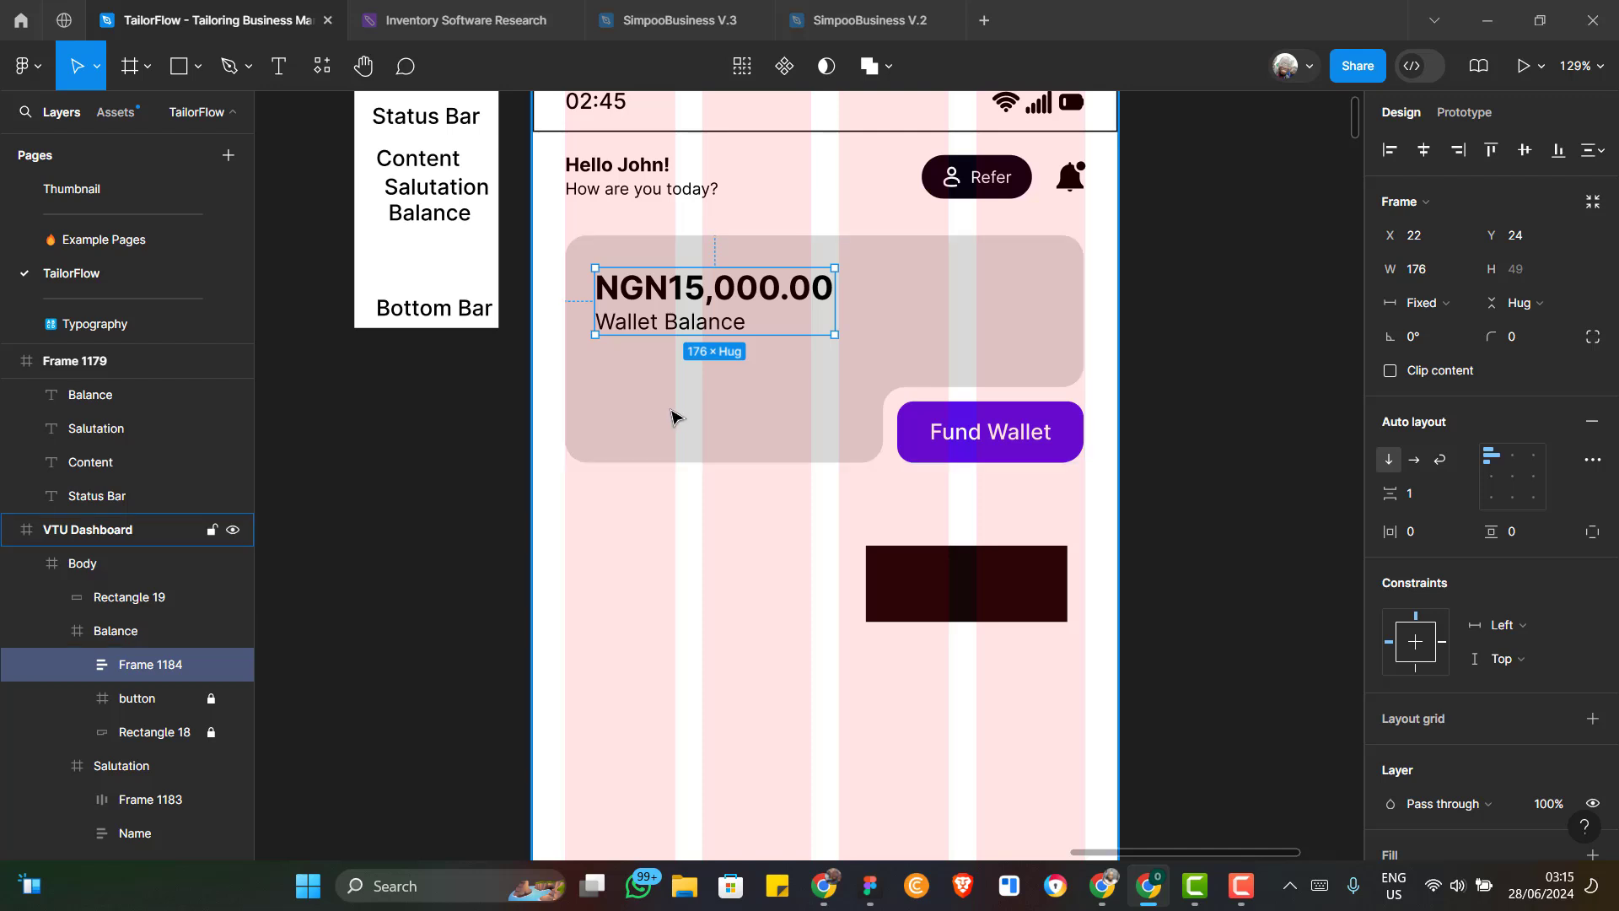
scroll(672, 415, "up", 1)
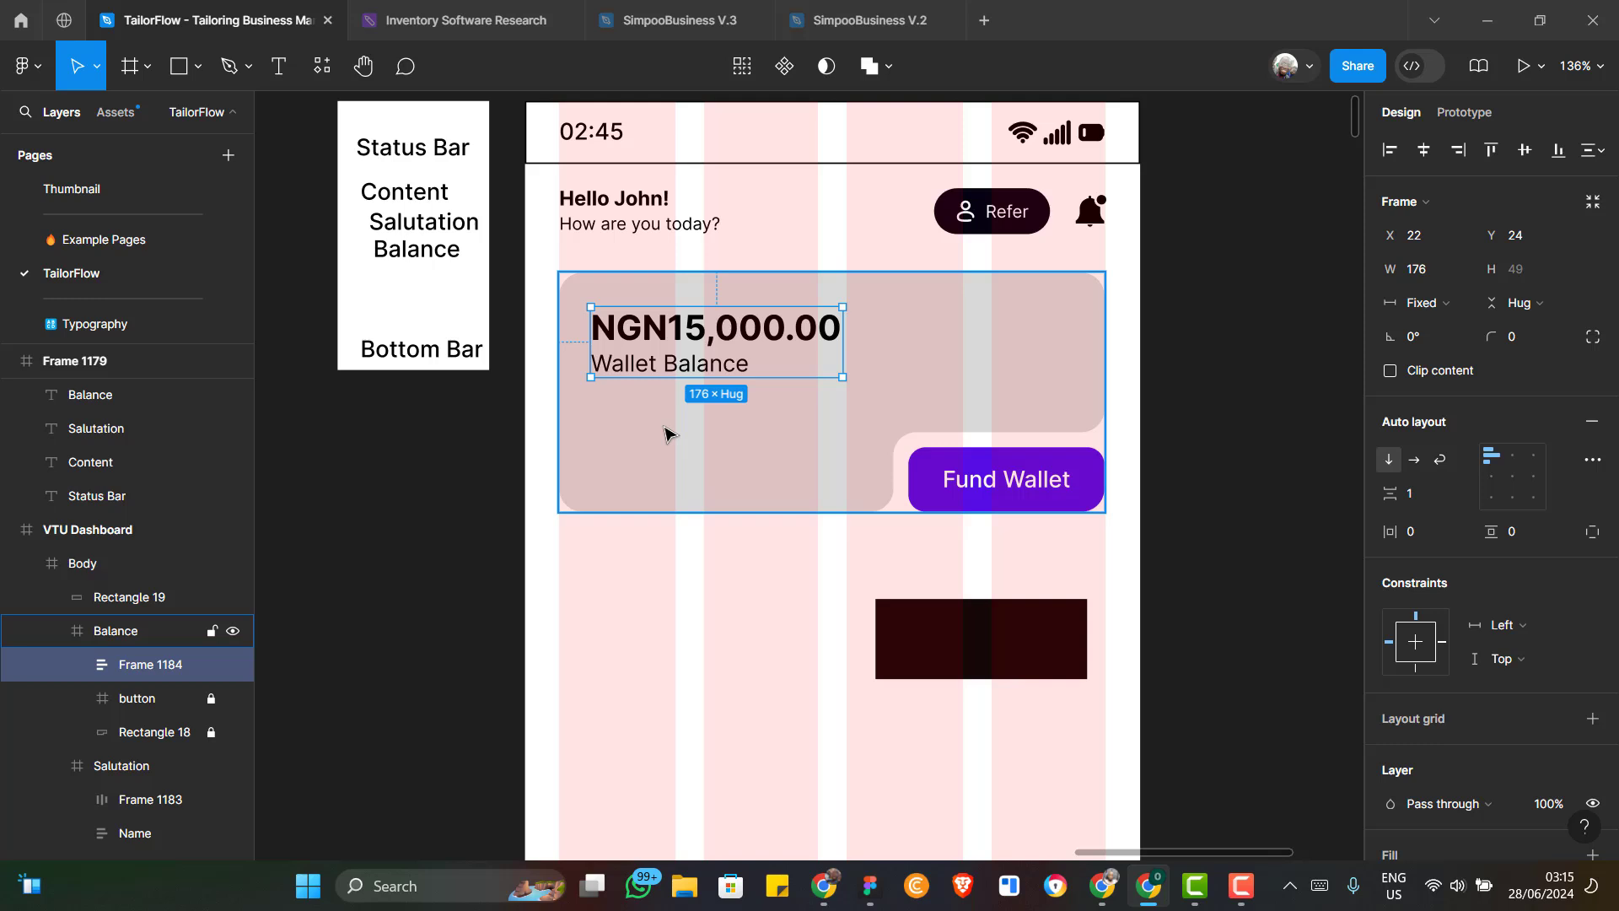
scroll(666, 433, "up", 1)
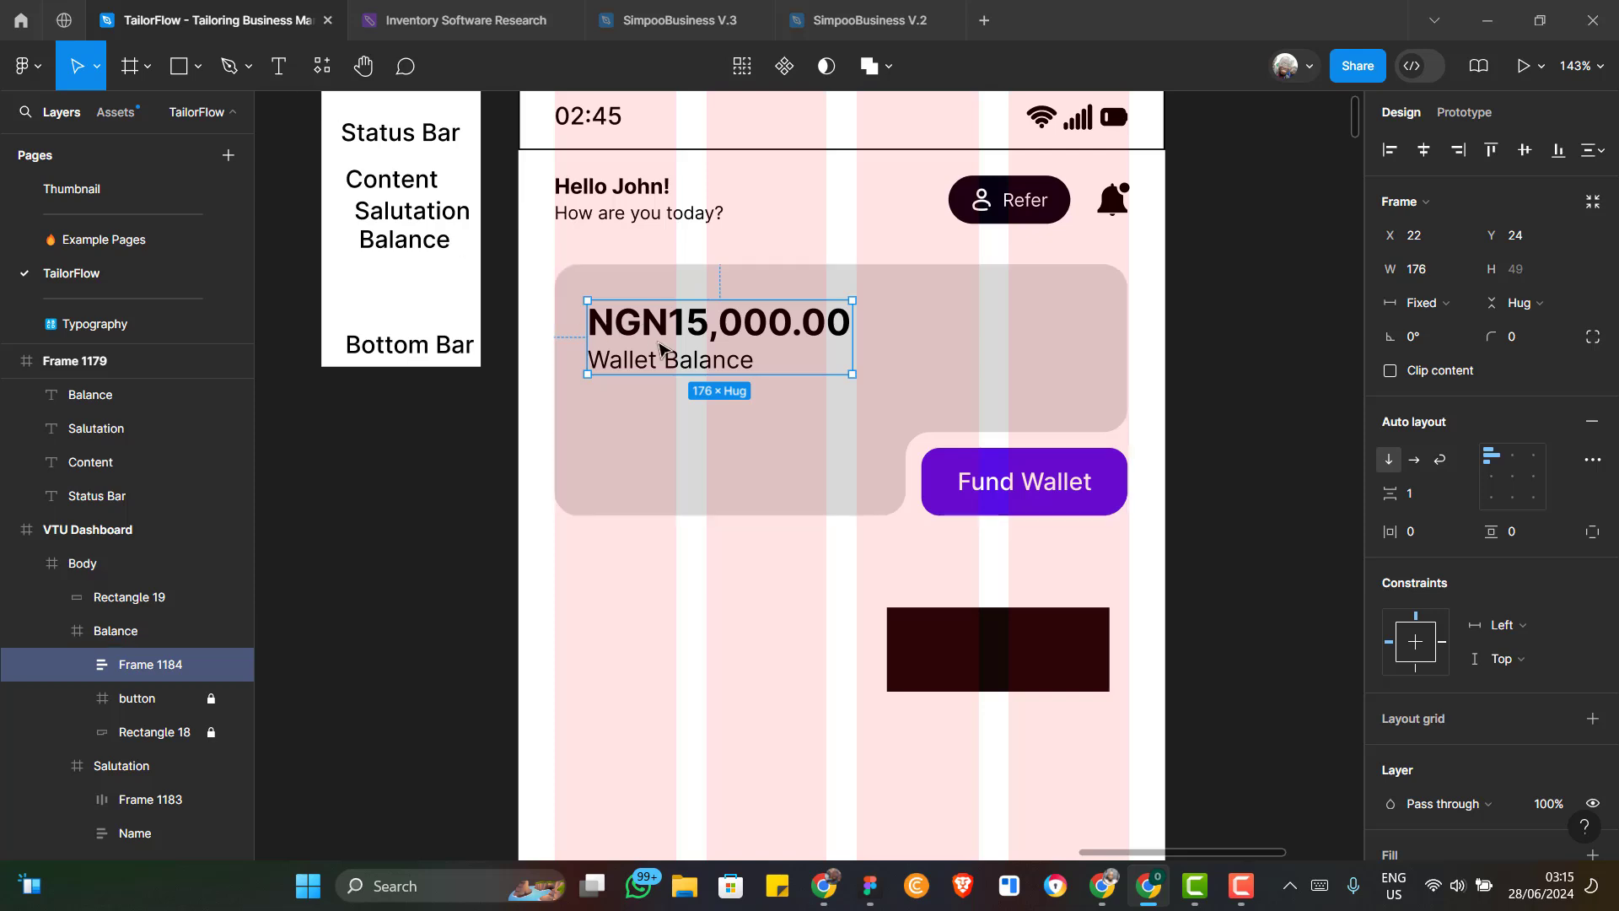
left_click(673, 371)
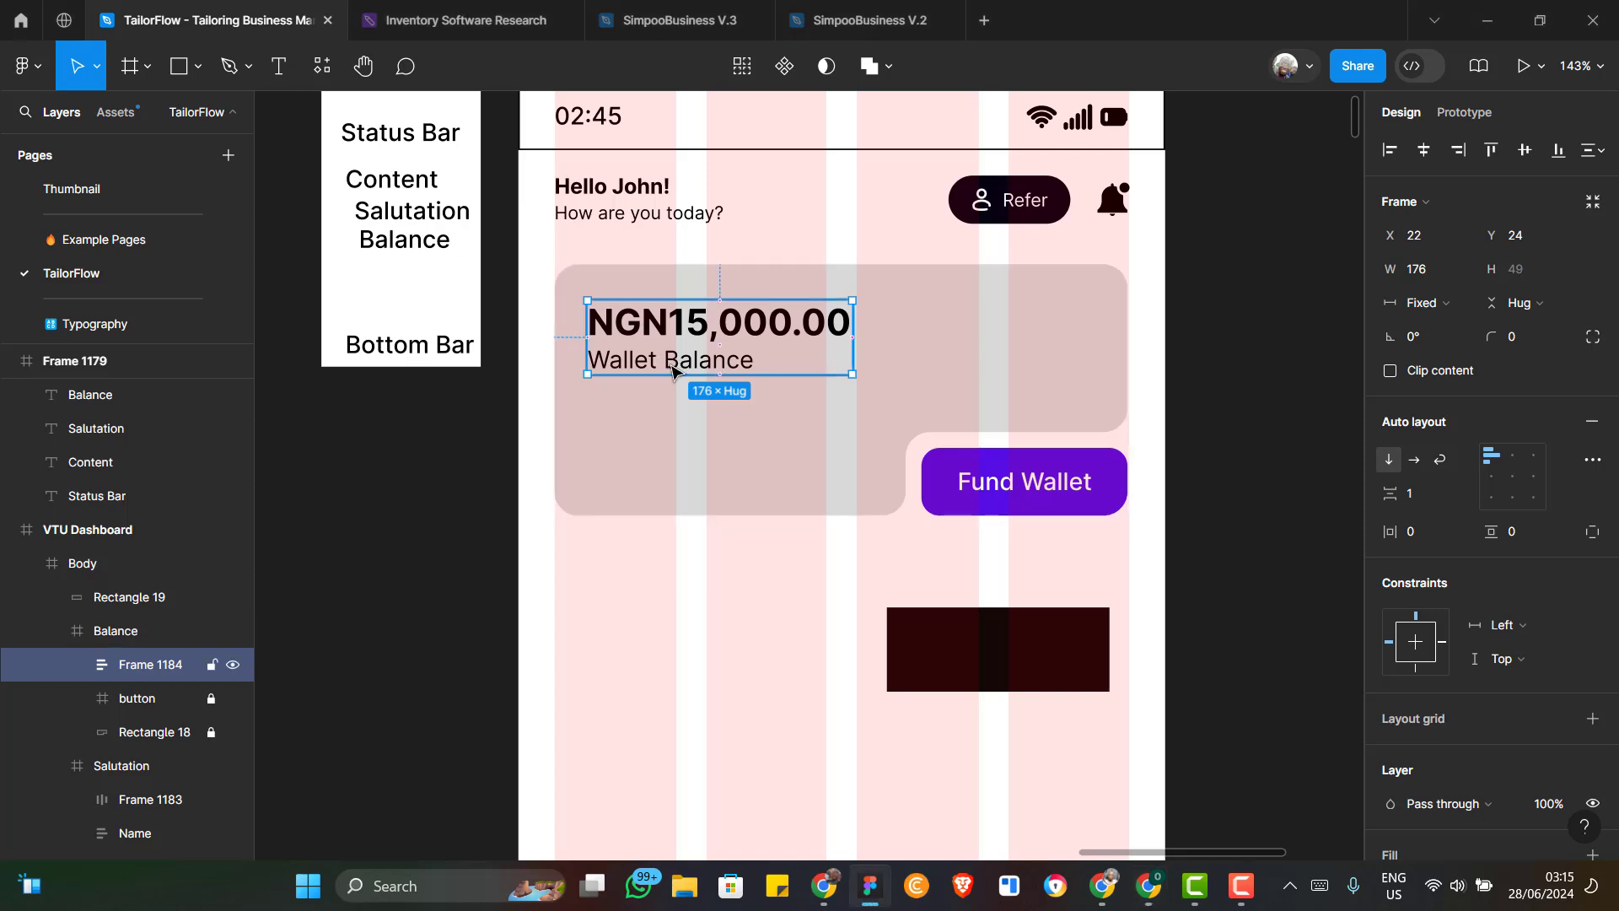
left_click(673, 371)
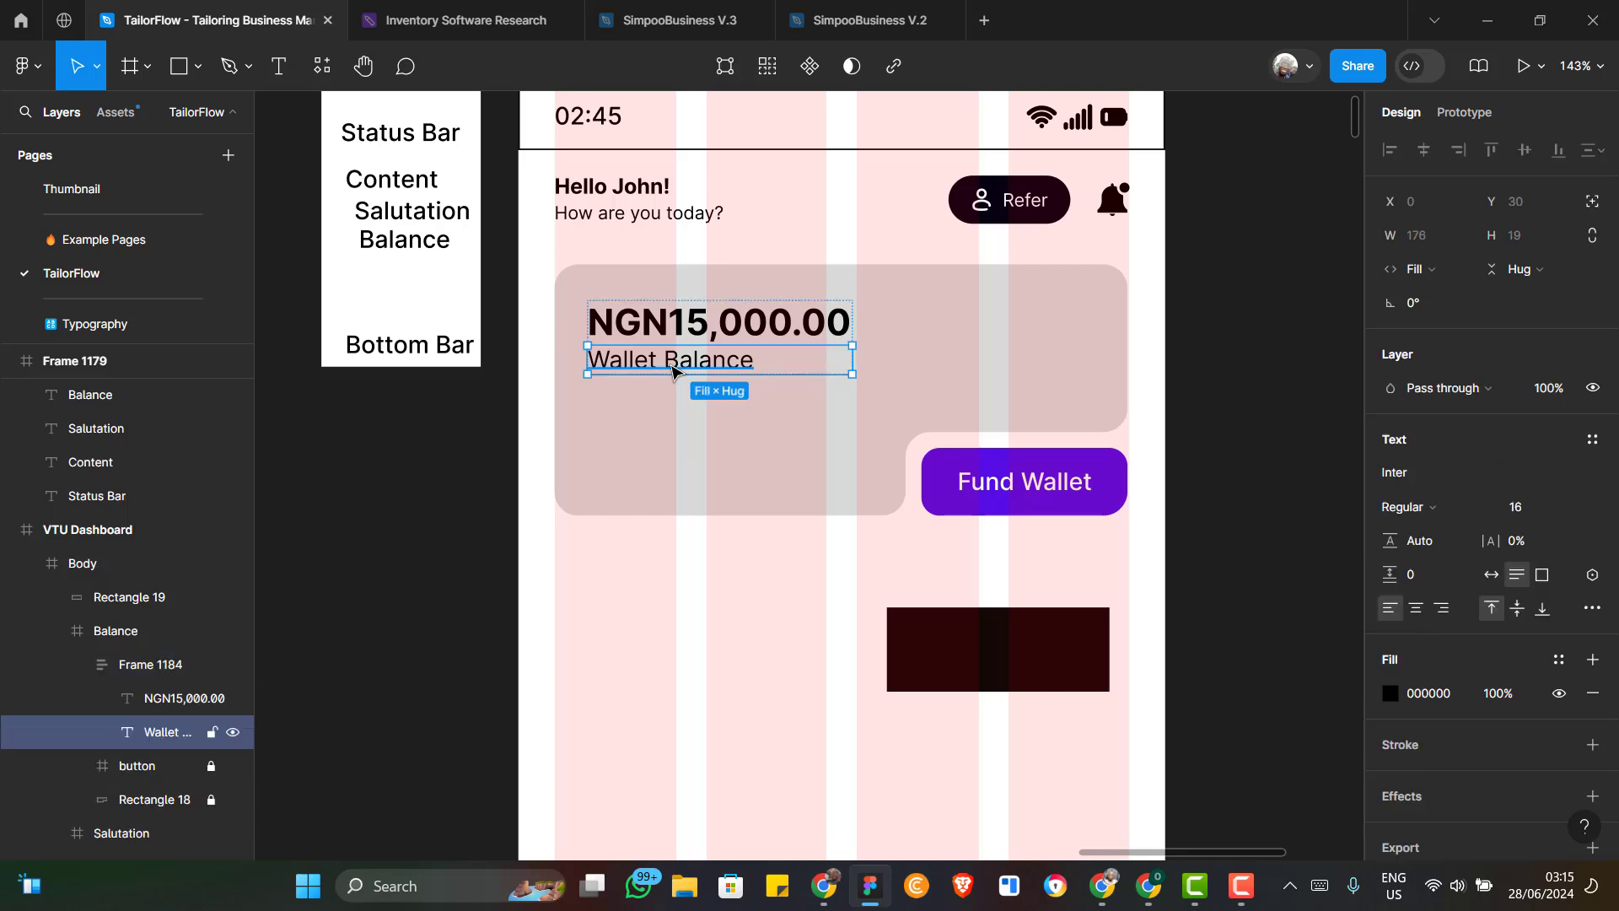
key("ctrl+d")
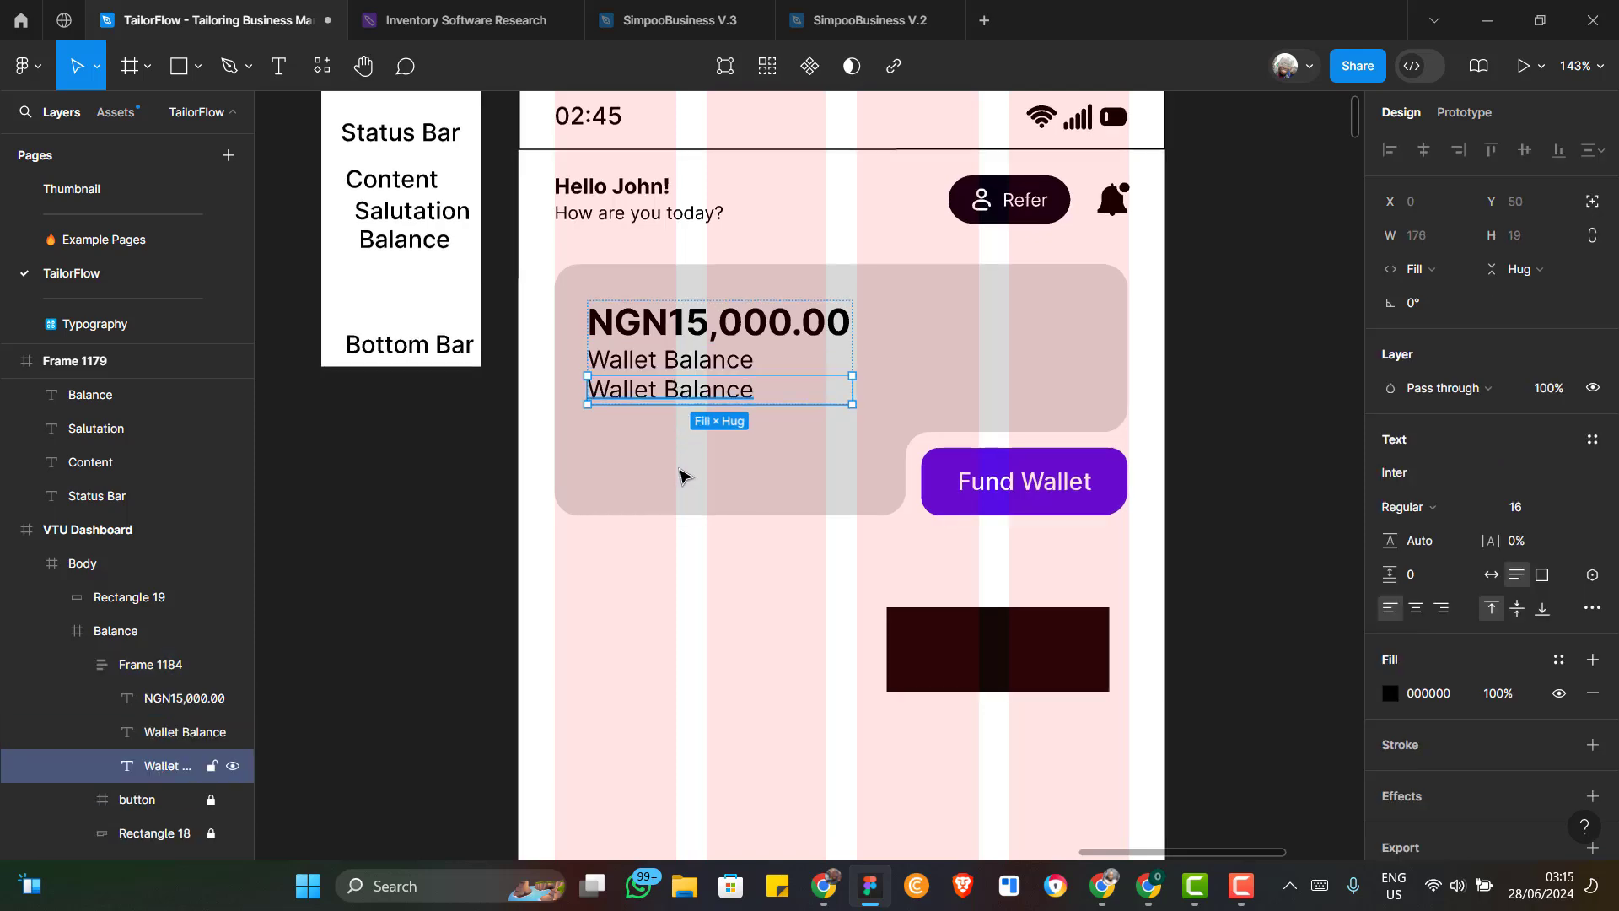
left_click_drag(685, 396, 676, 445)
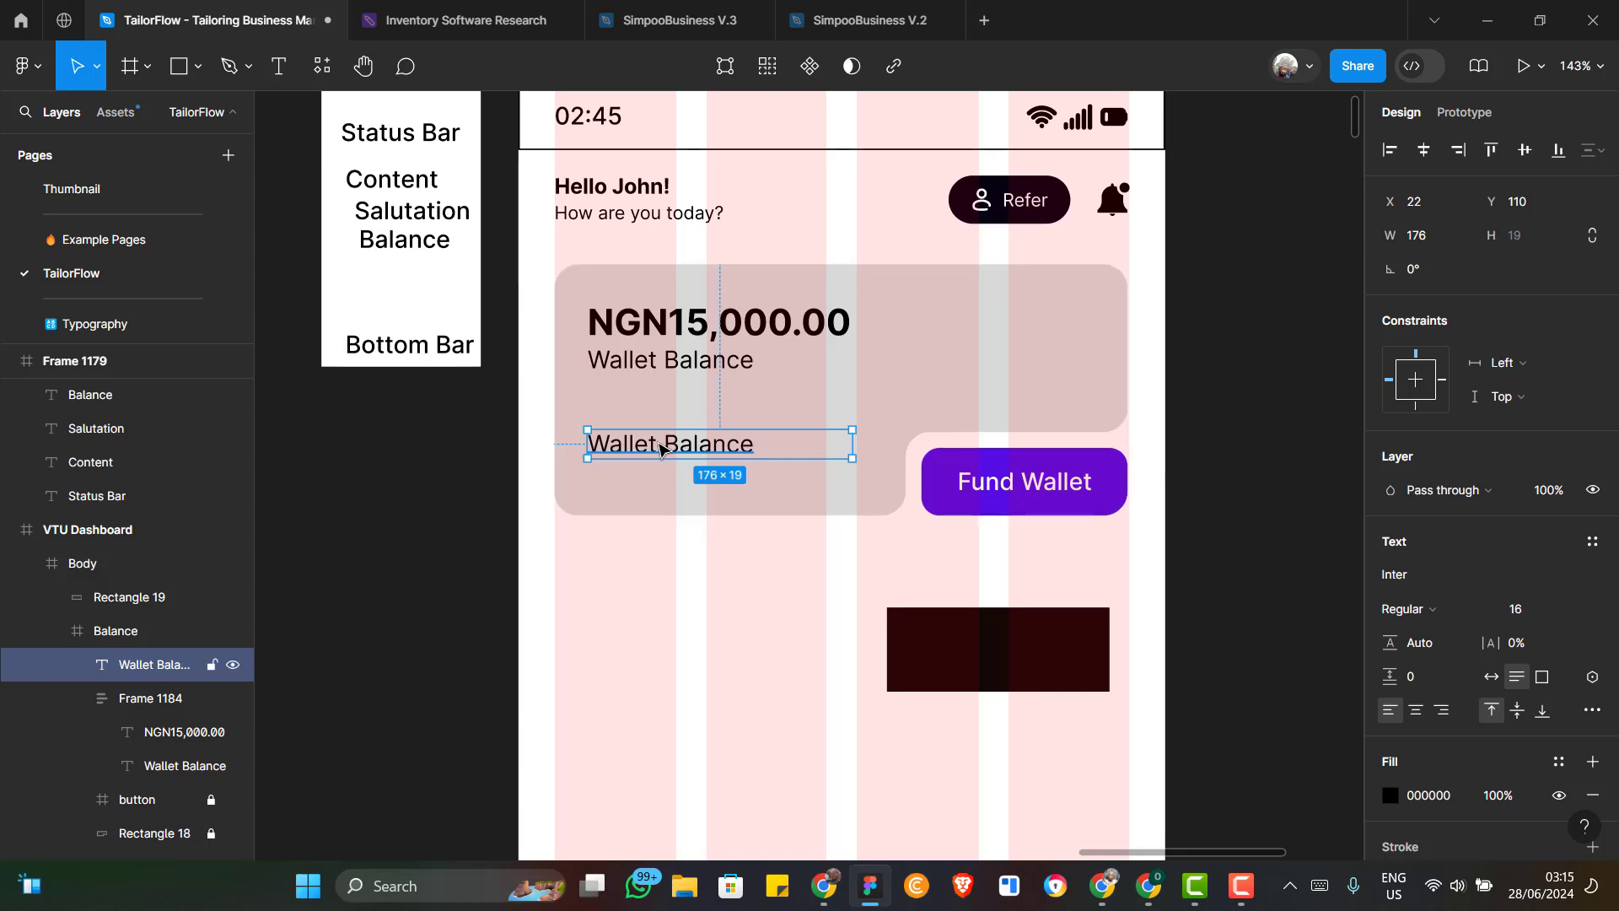
Replace the text of the lower Wallet Balance copy with "Accoun Number"
double_click(661, 447)
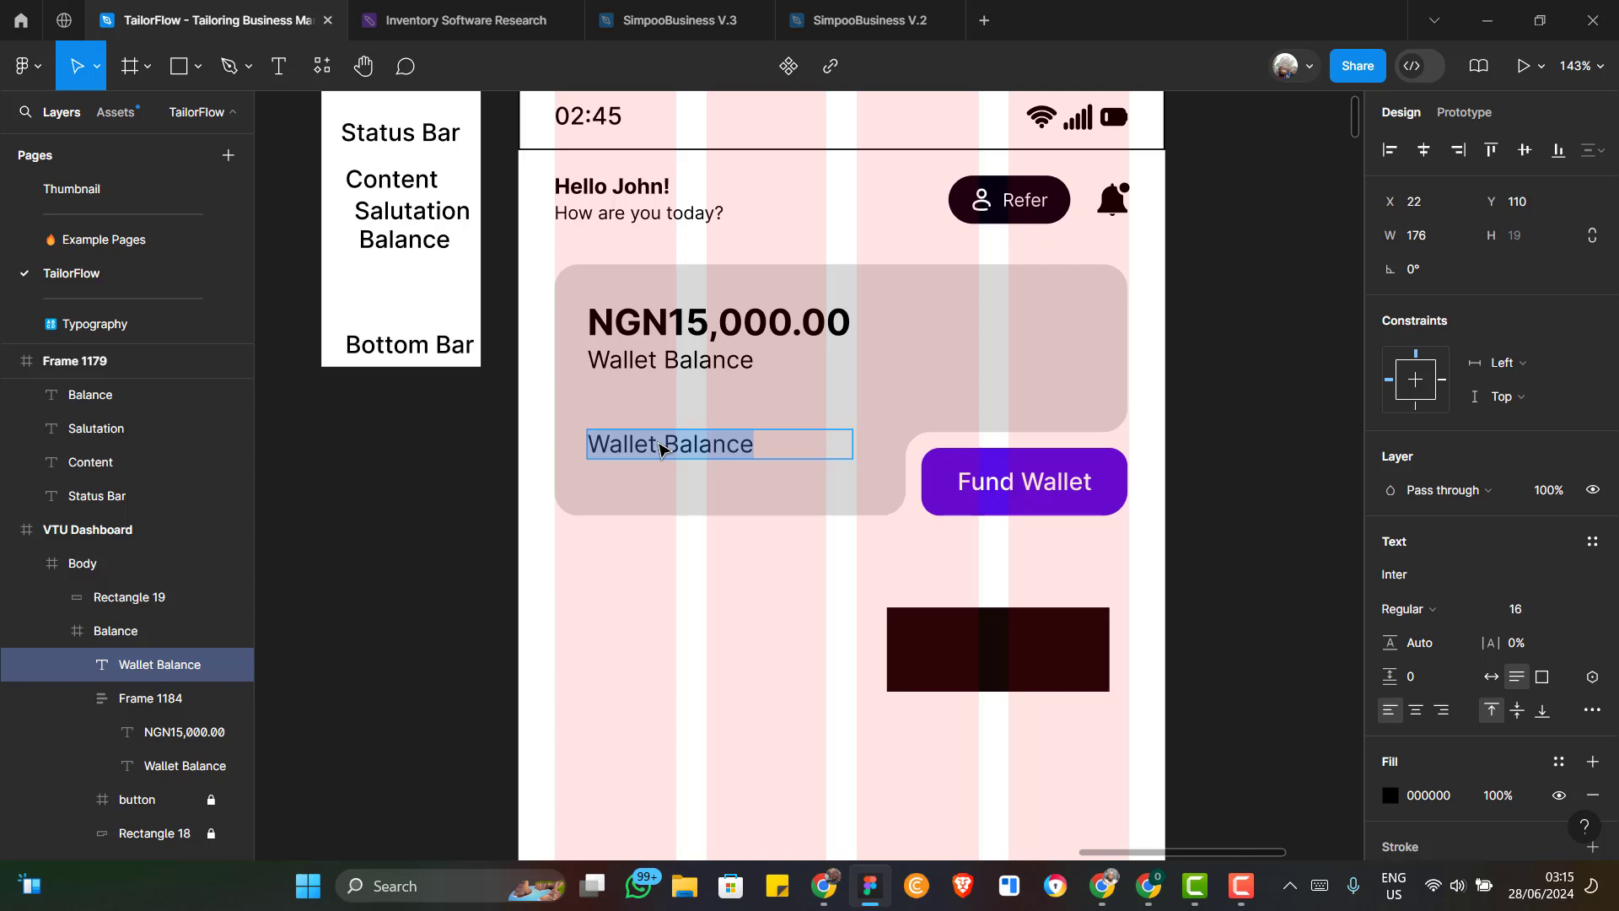
type("Acc")
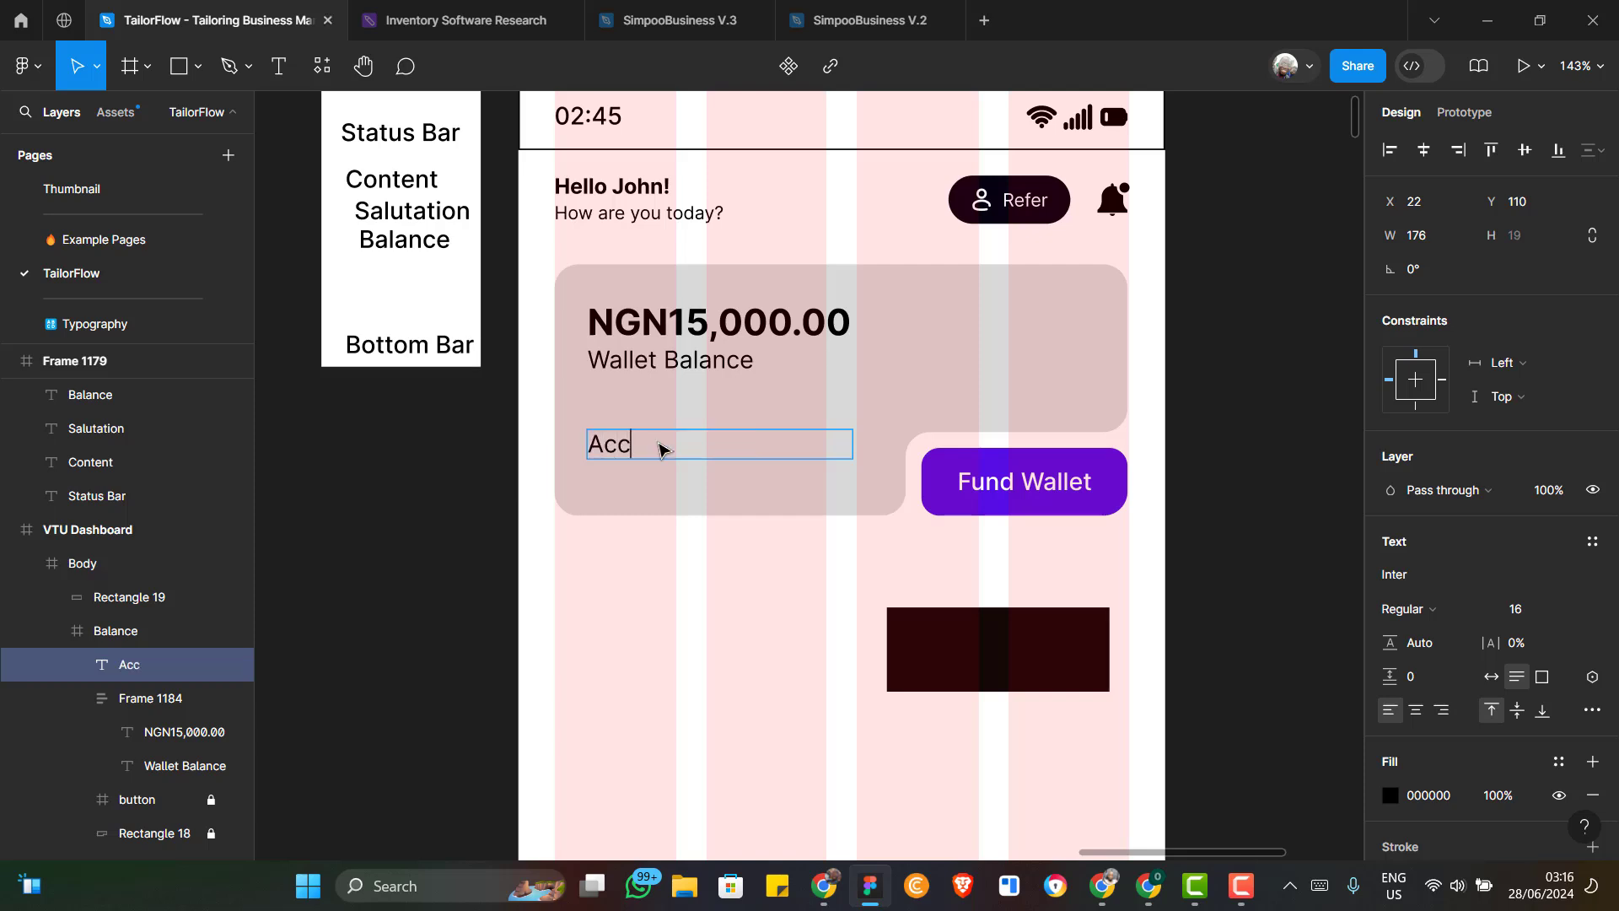
type("oun Num")
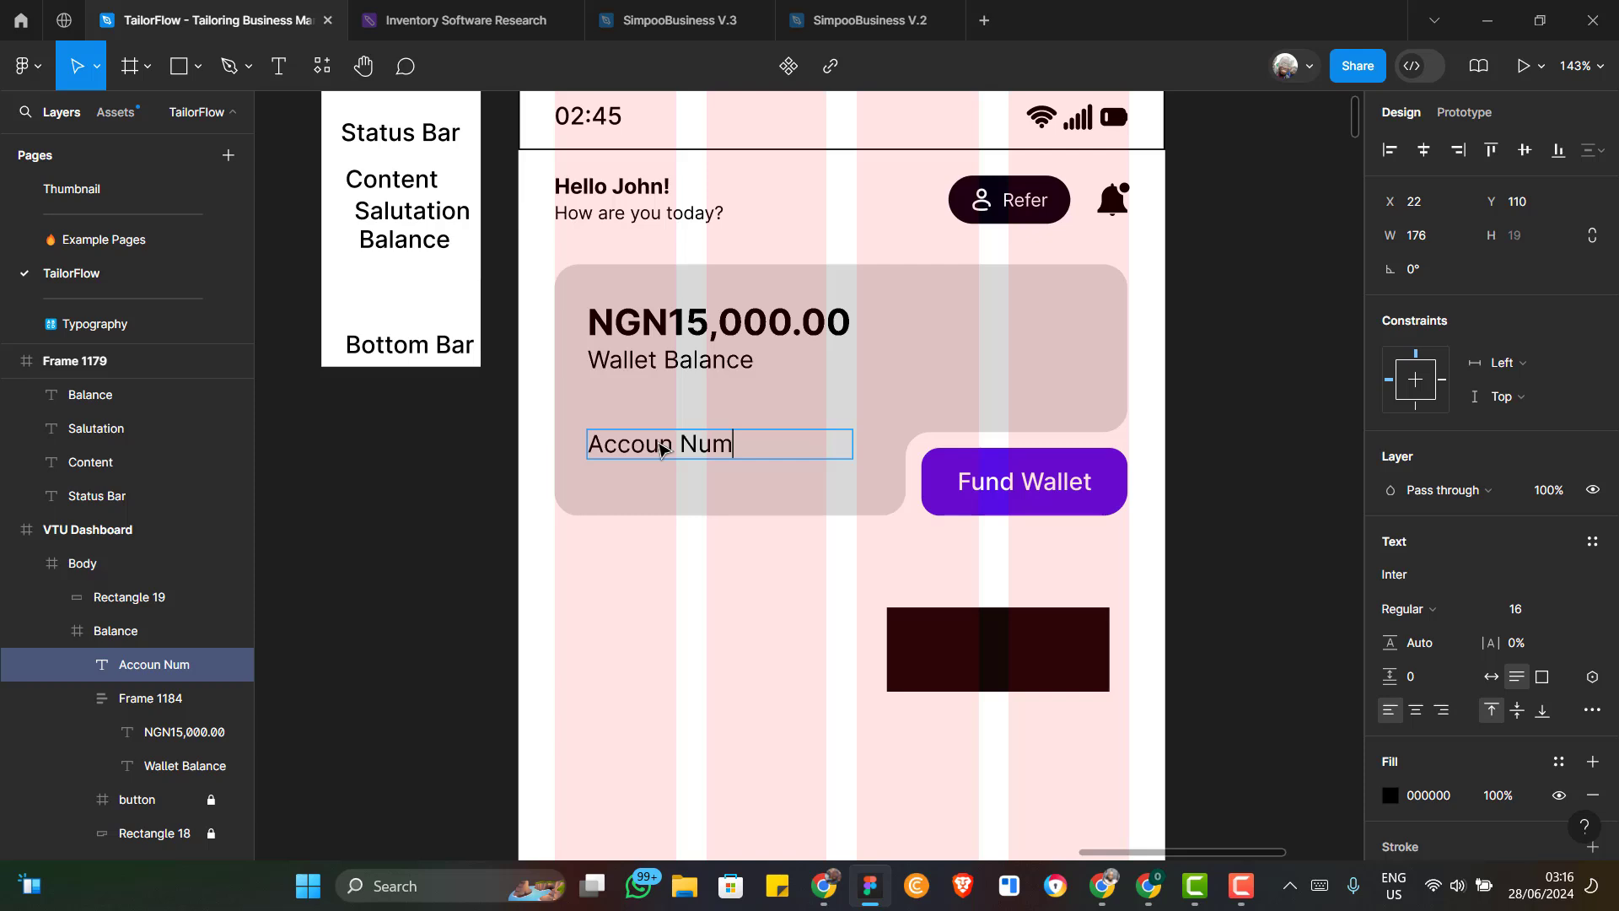
type("ber")
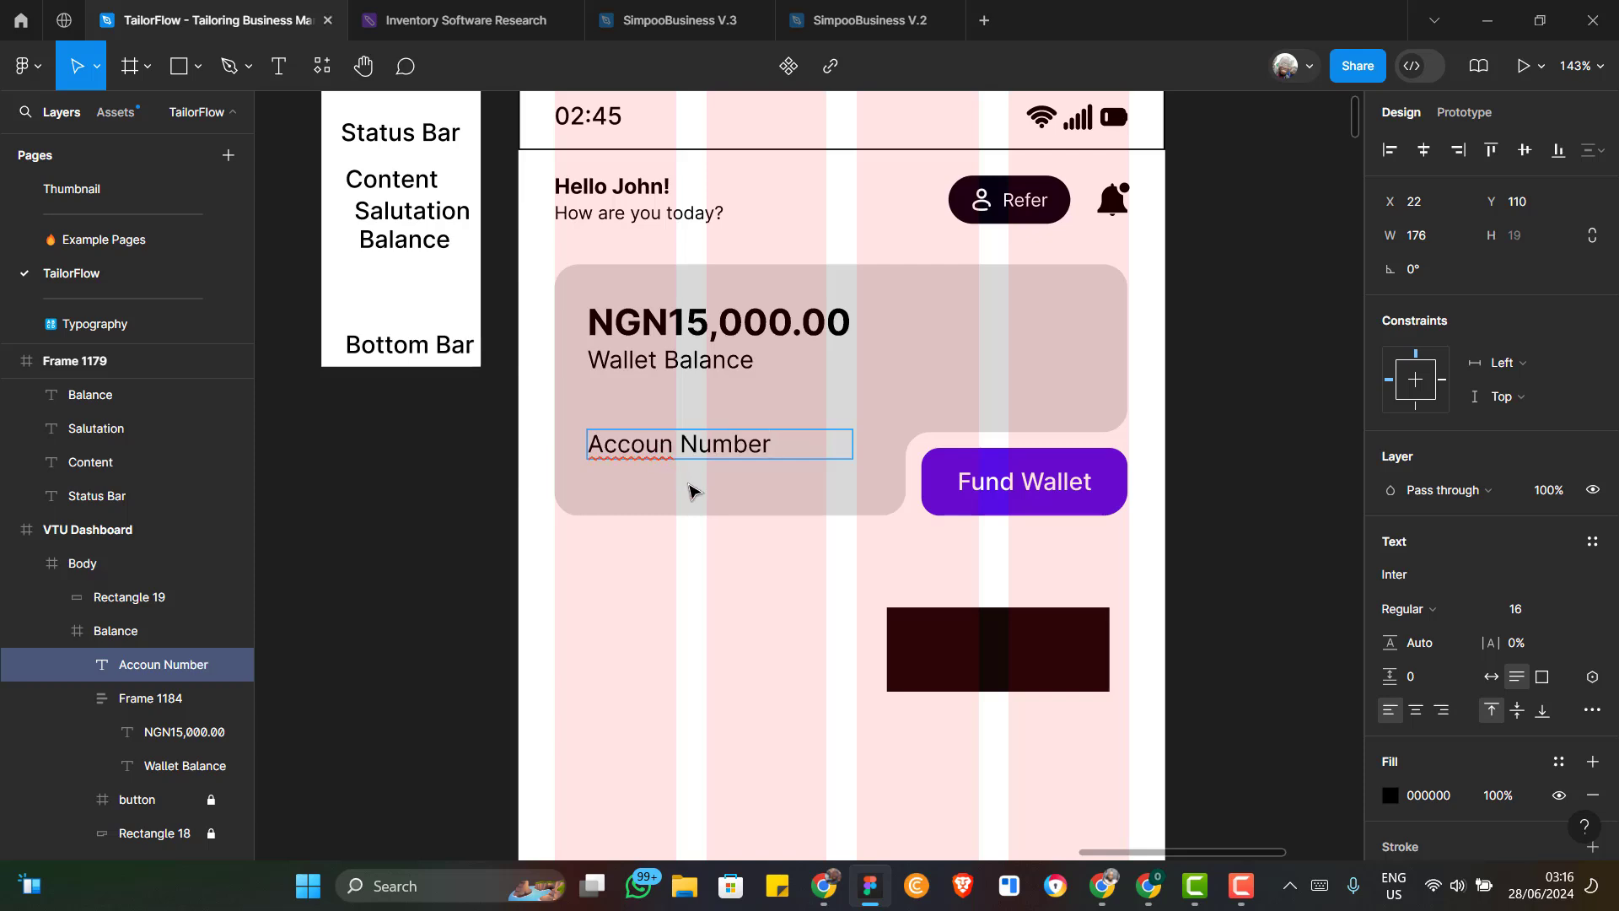
key("Escape")
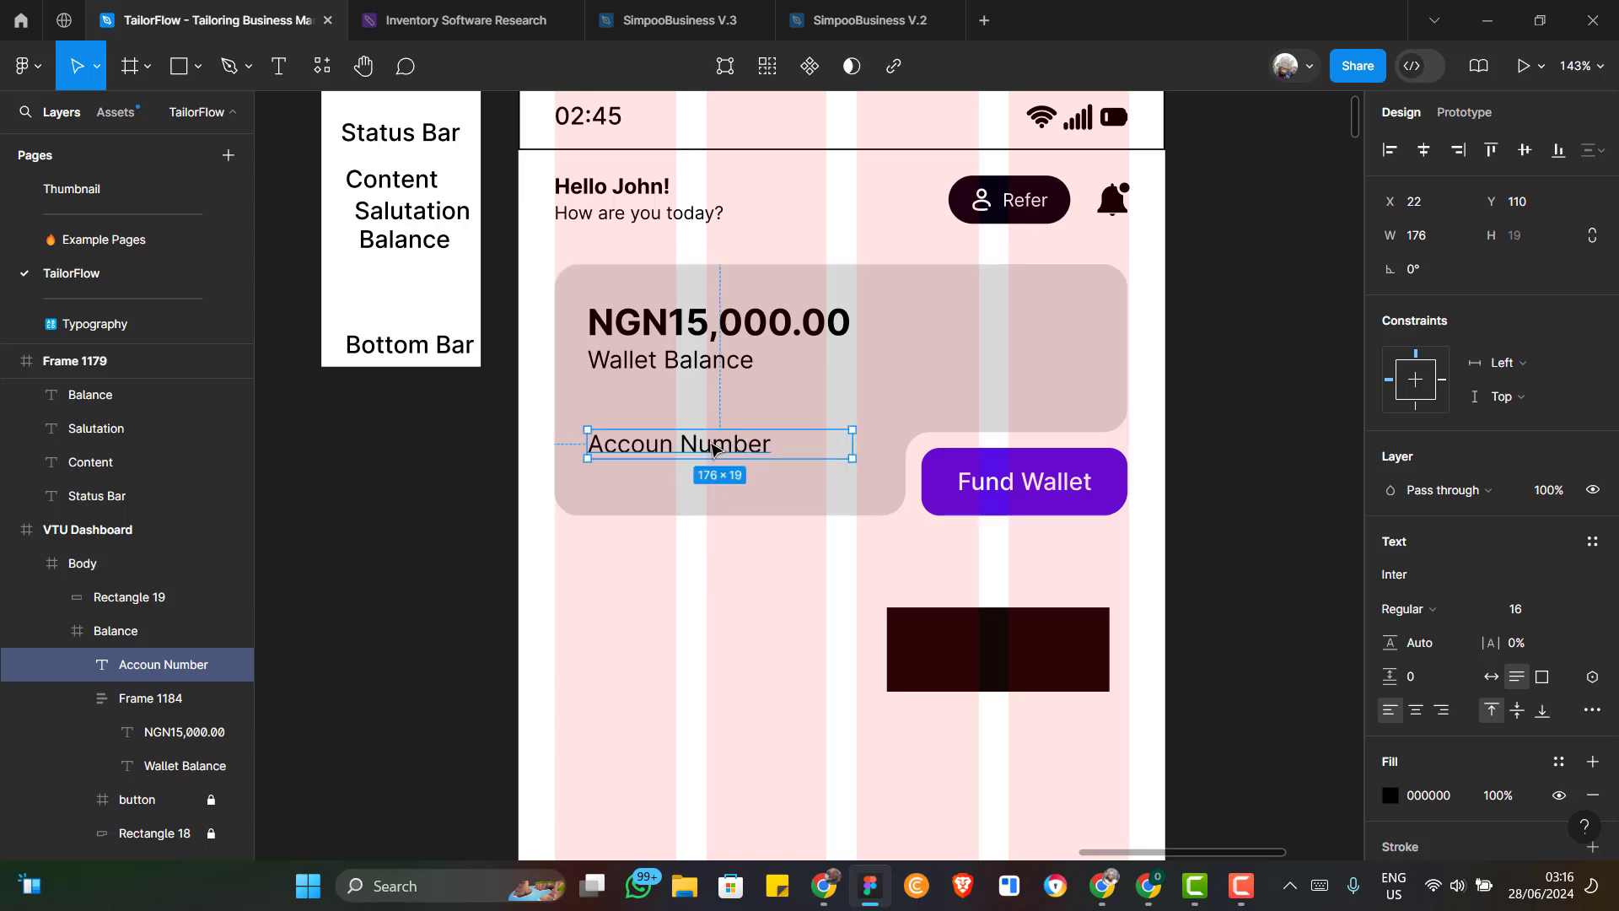
Set the font size of the Accoun Number label to 13
double_click(713, 448)
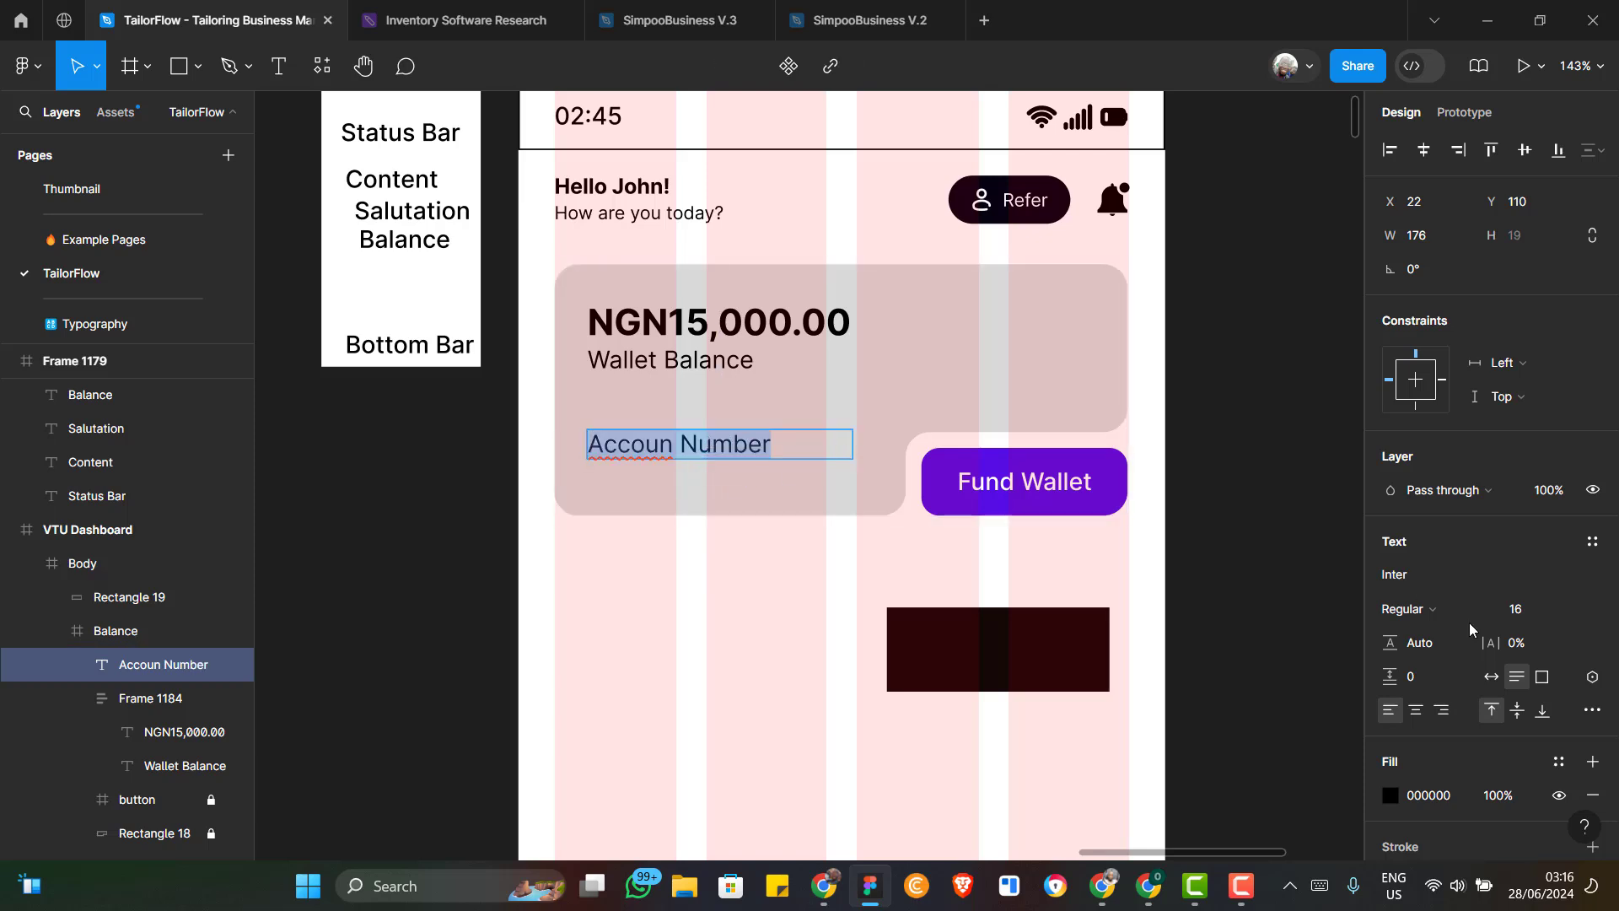
left_click(1571, 621)
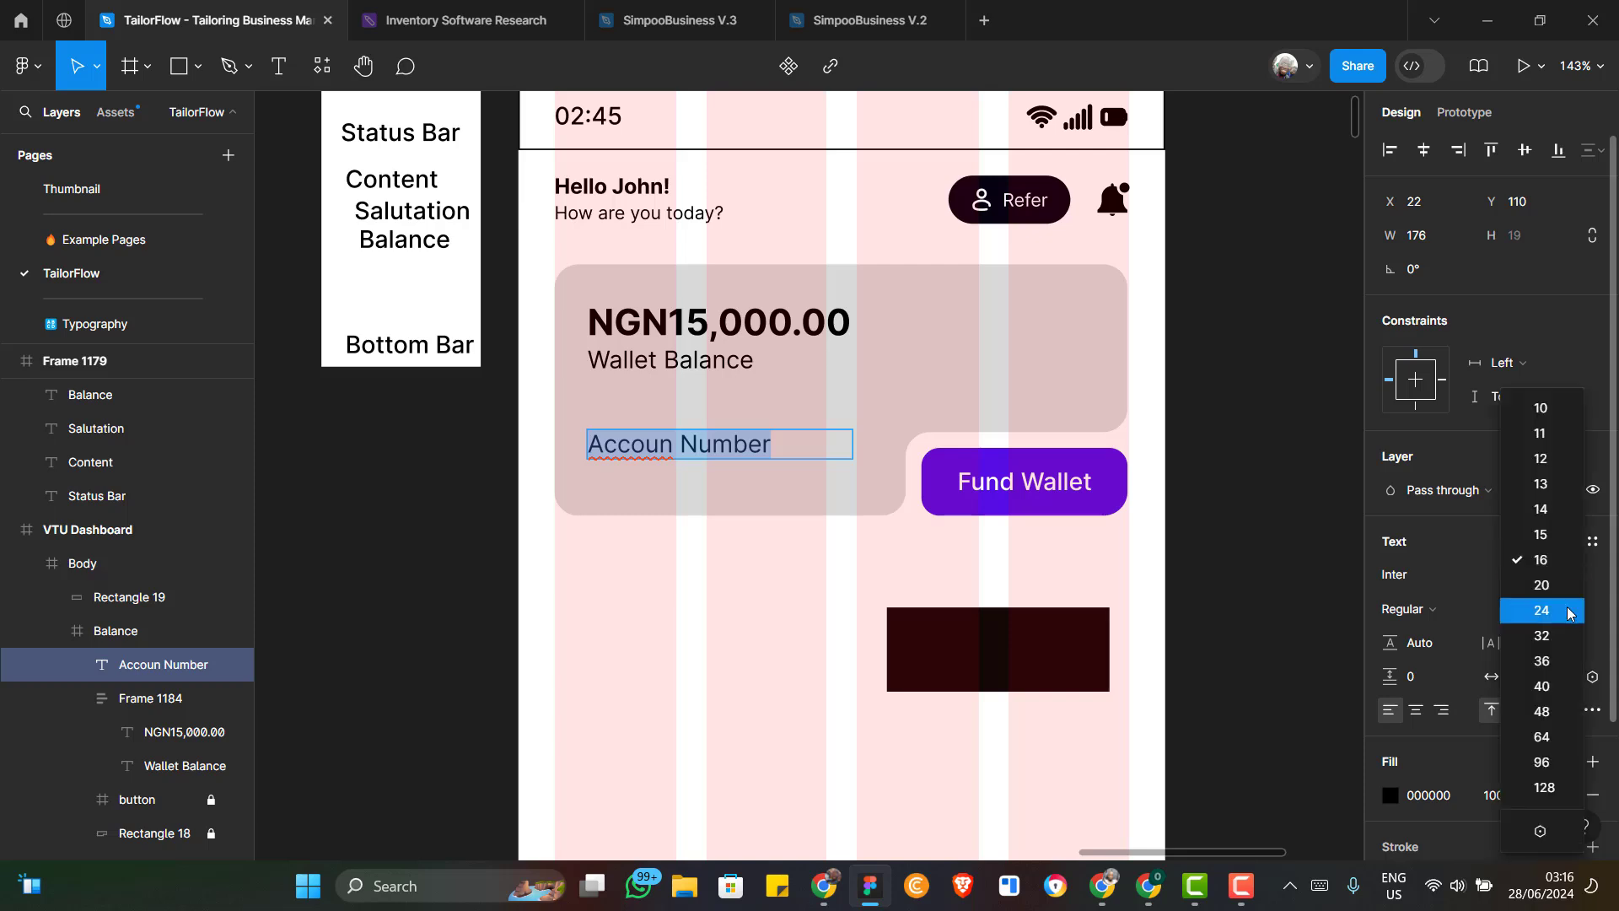
left_click(1546, 487)
scroll(650, 484, "up", 2)
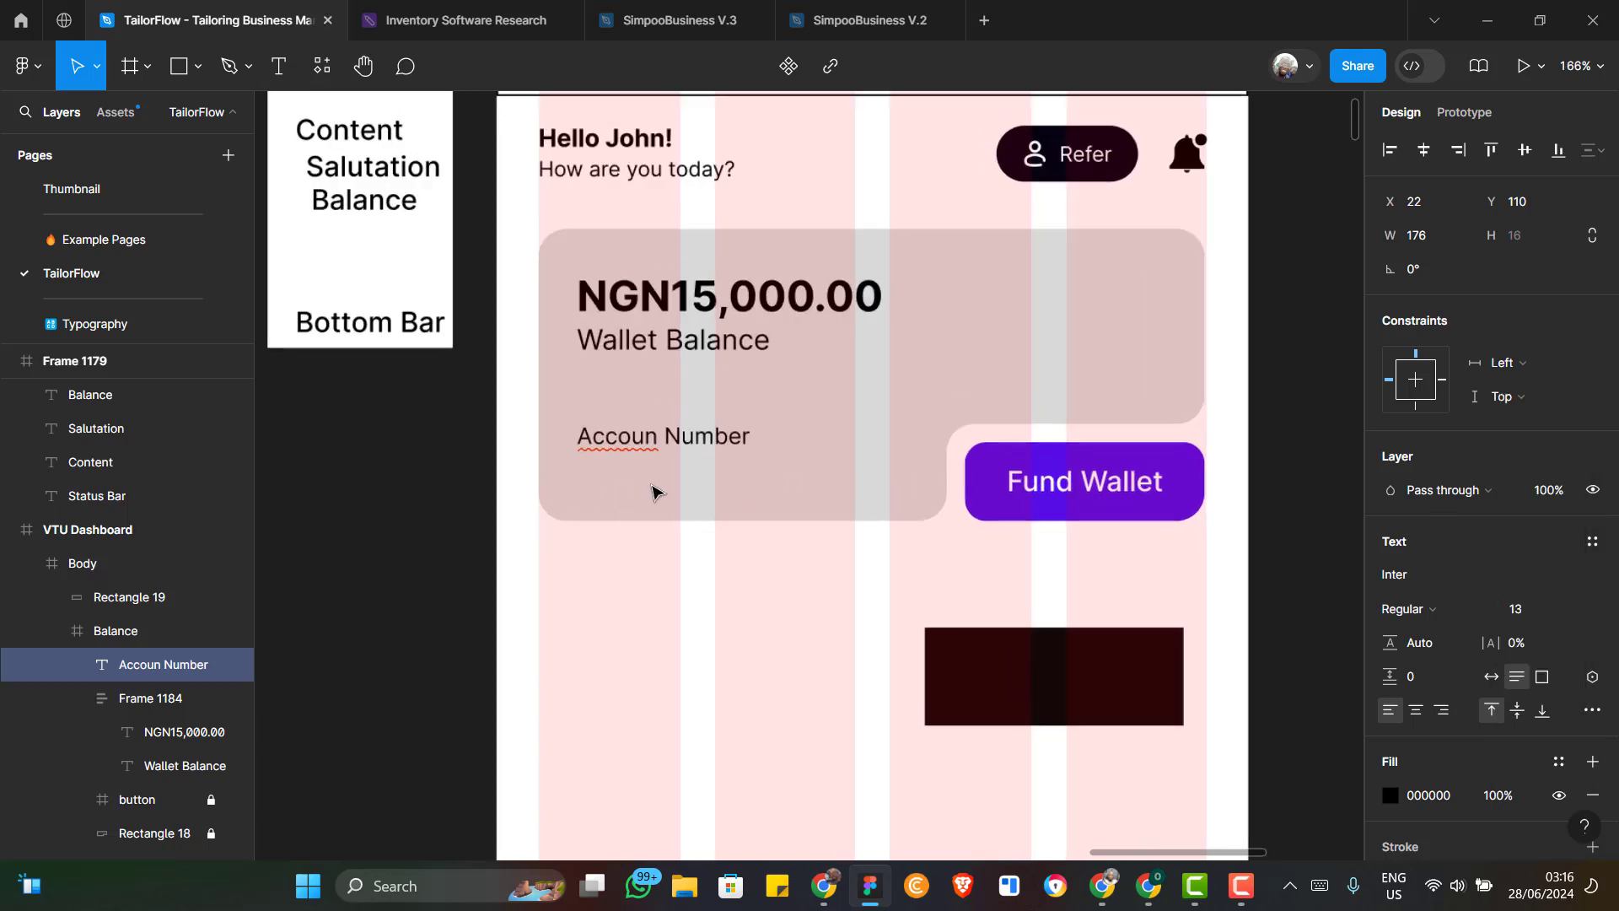
key("Escape")
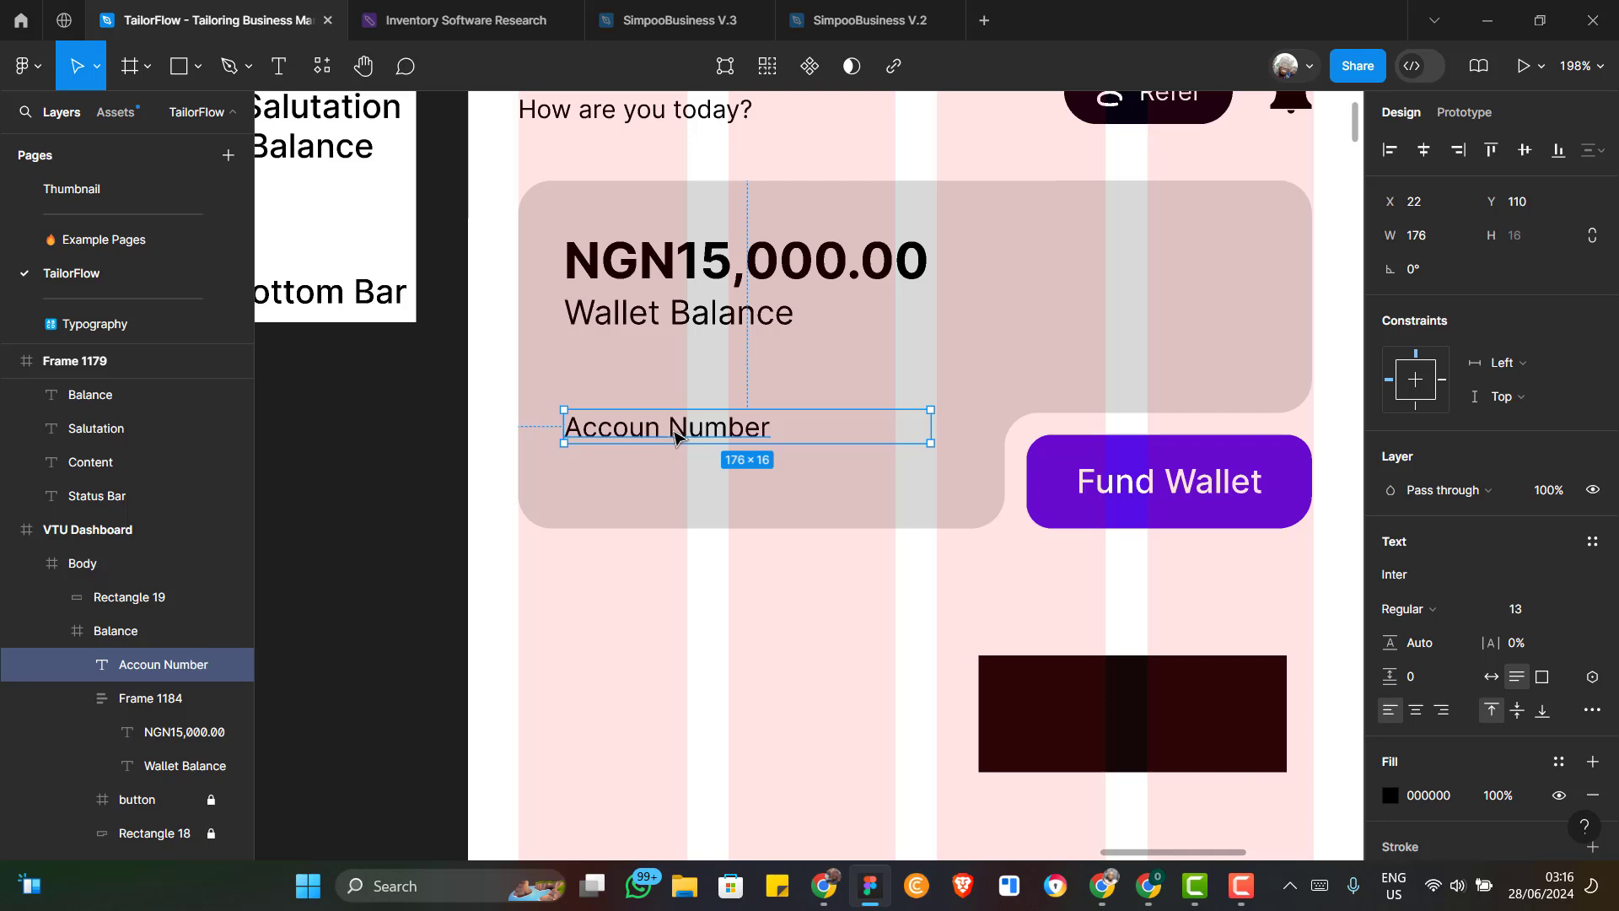
Correct the spelling of the lower label in the Balance card to "Account Number"
double_click(675, 434)
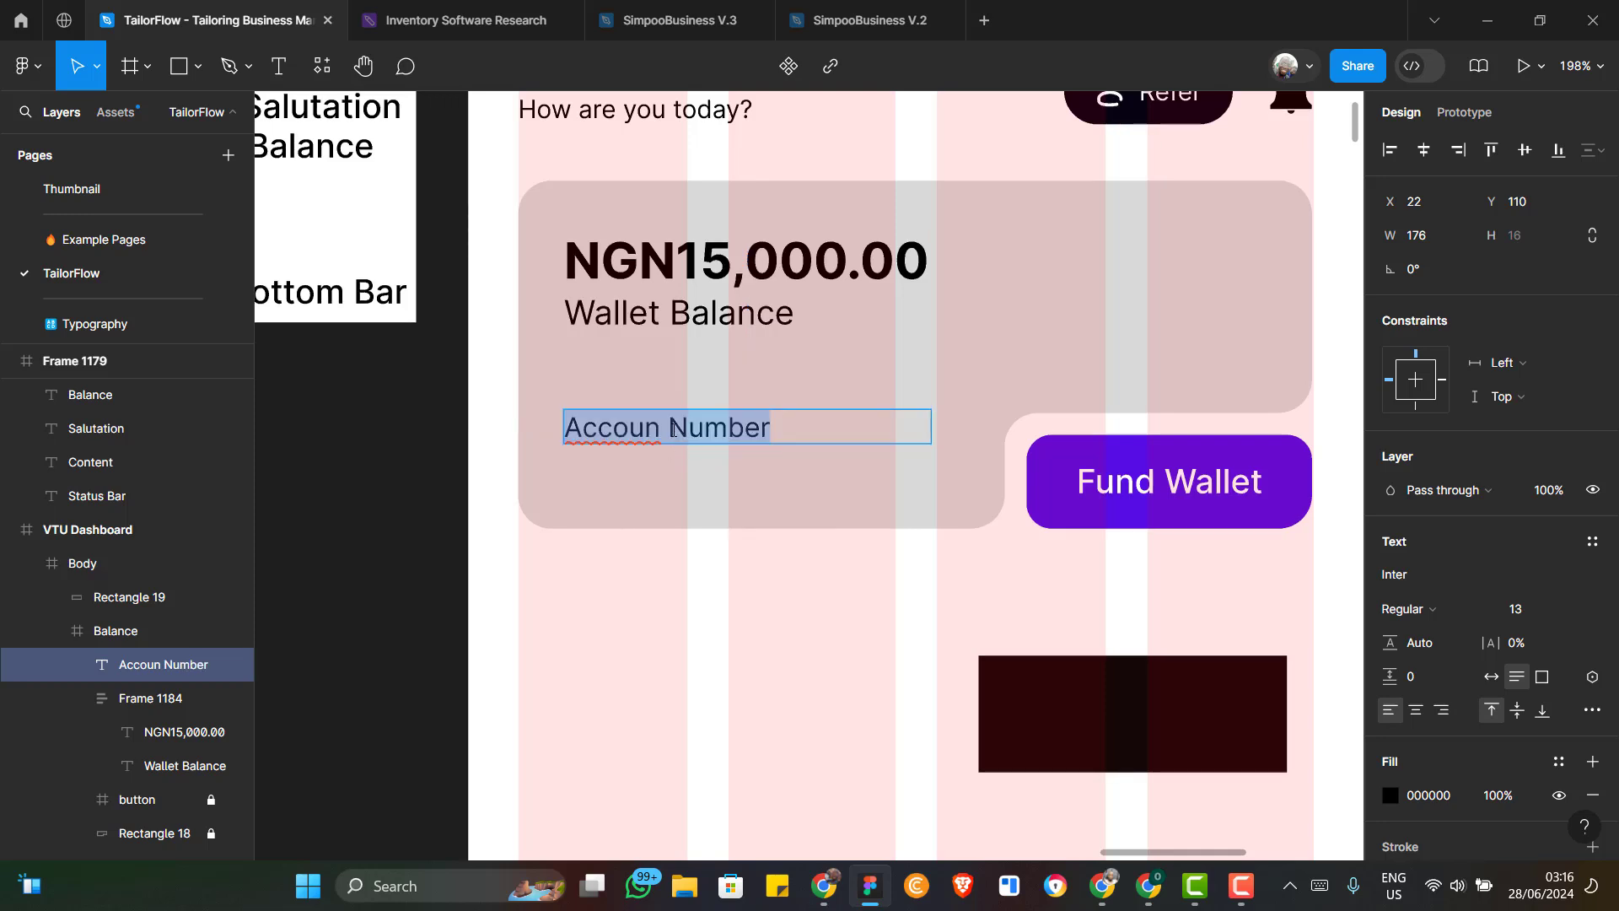
left_click(664, 430)
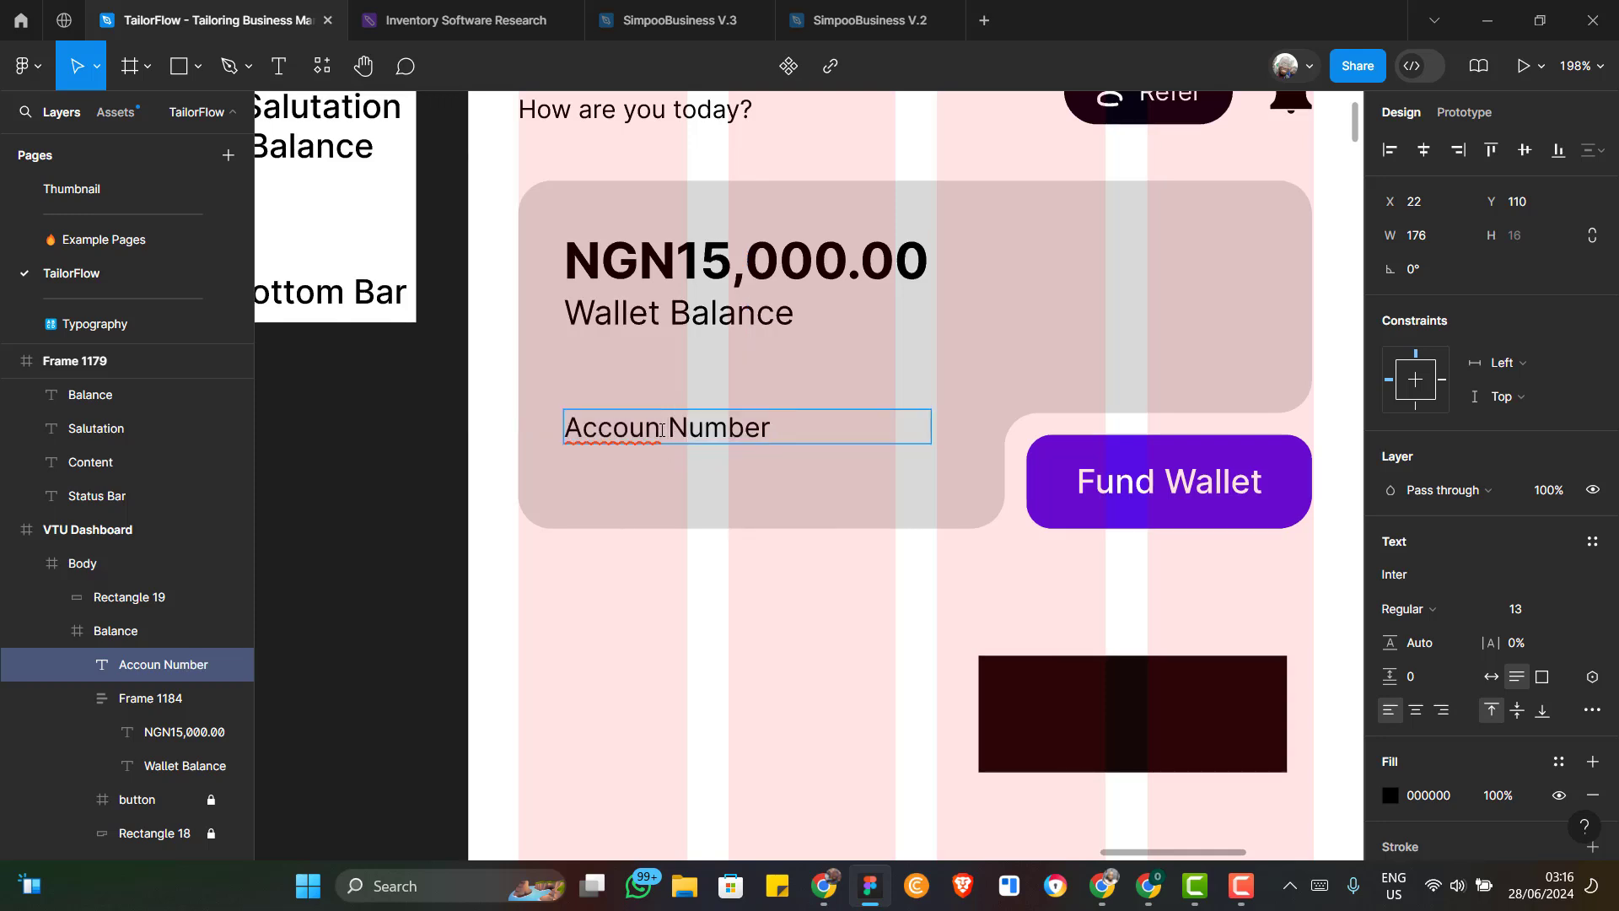
type("t")
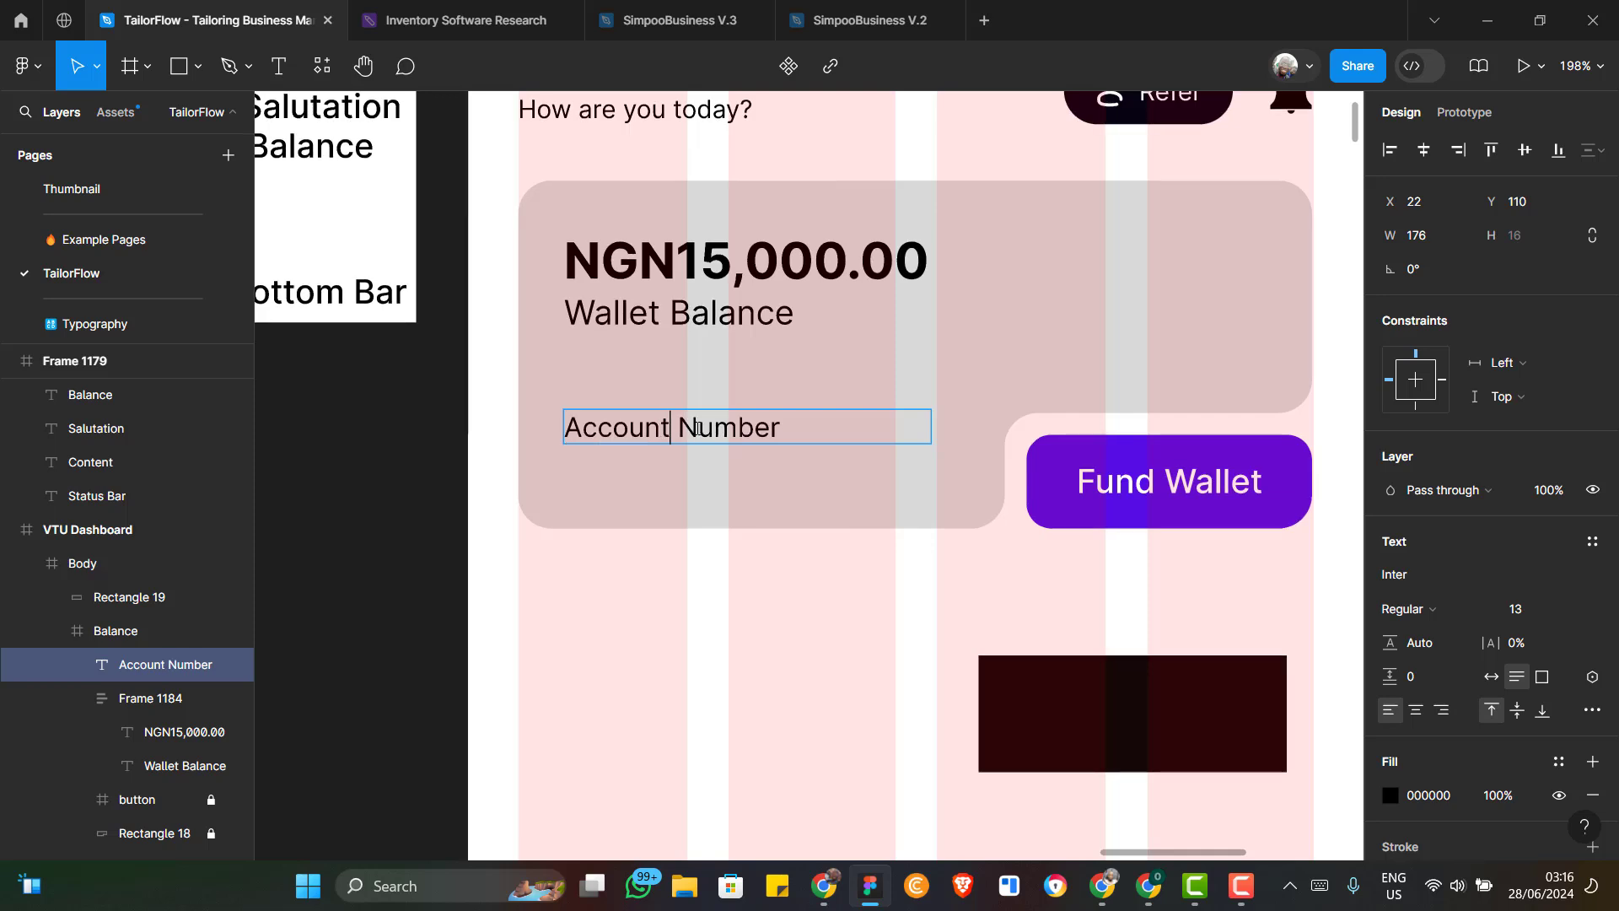
Shorten the Account Number label in the Balance card to "Account No." and narrow its text box to a width of 77
key("Right")
key("Right")
key("shift+End")
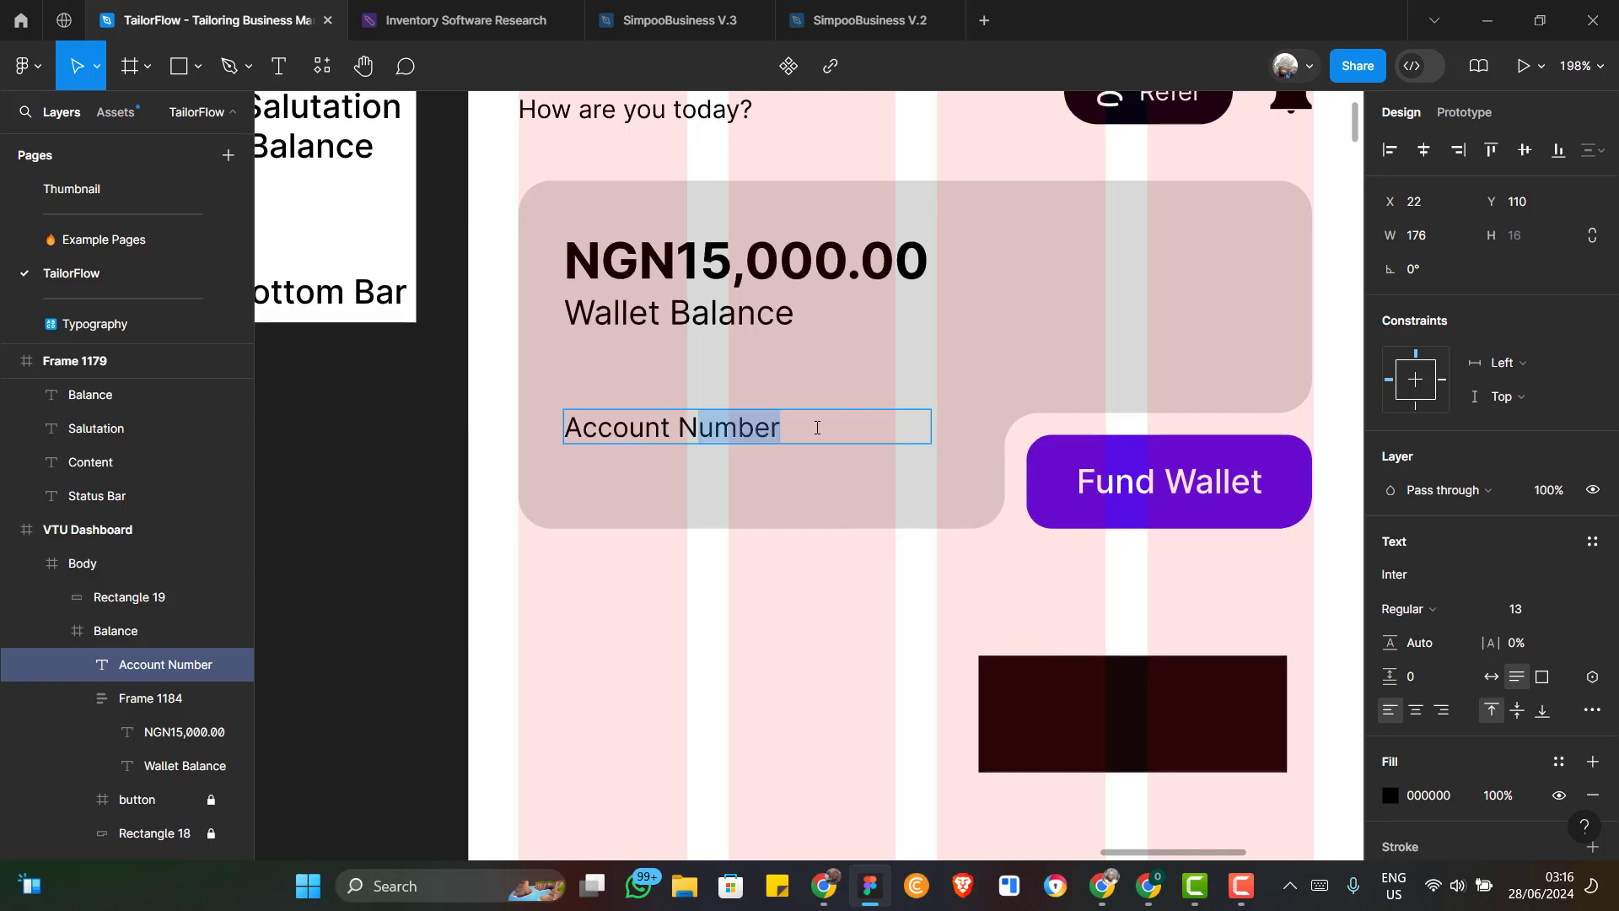
type("o.")
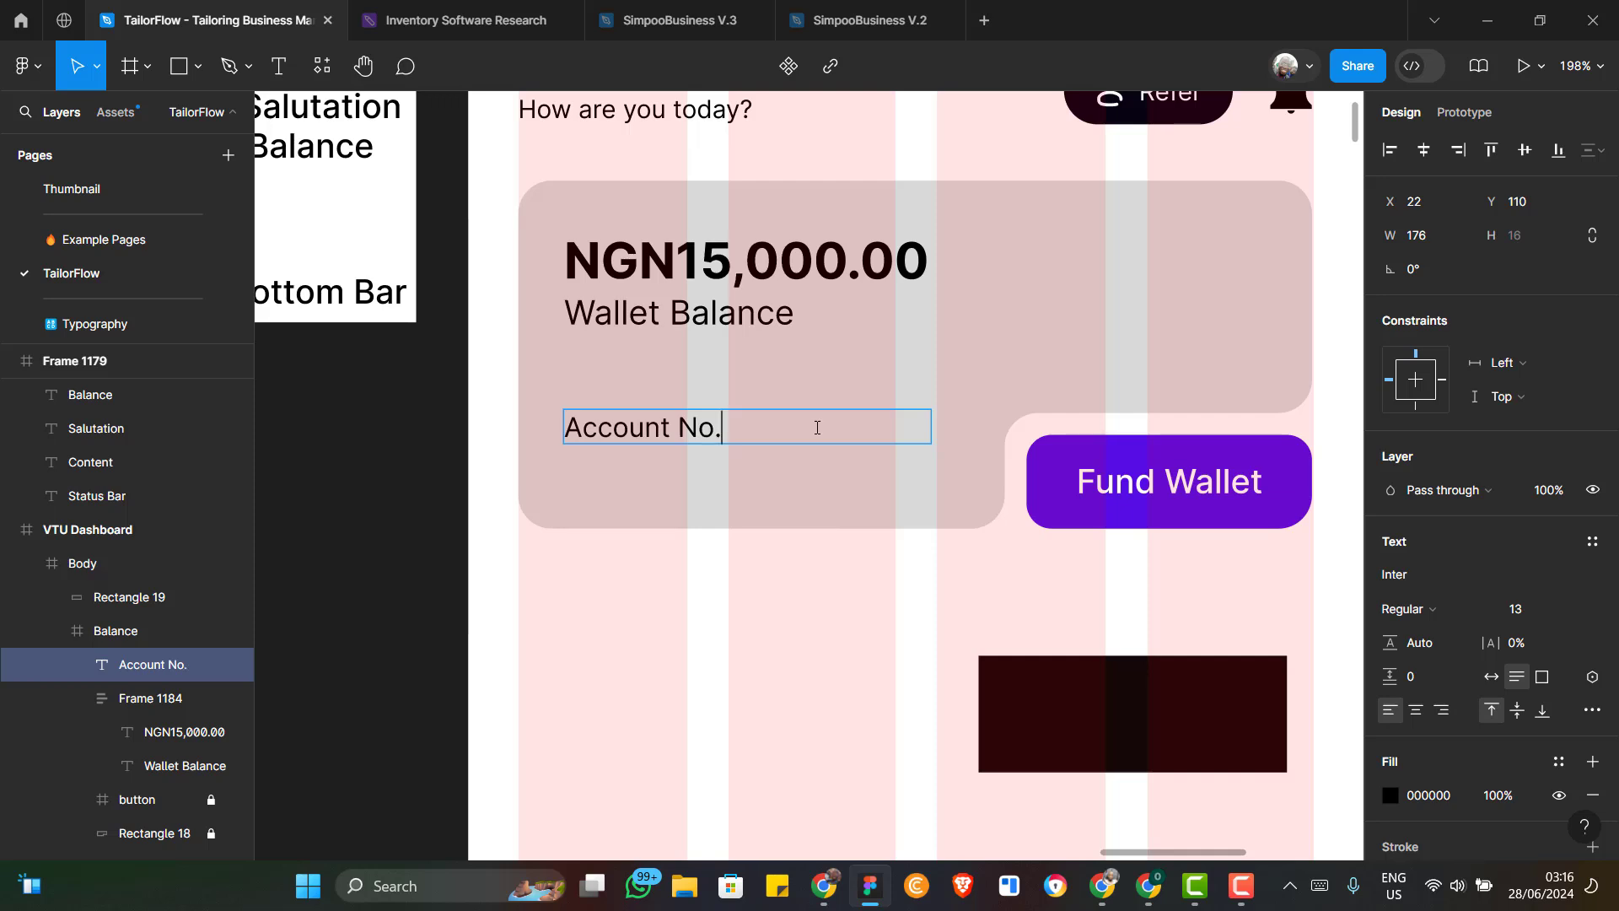
key("Escape")
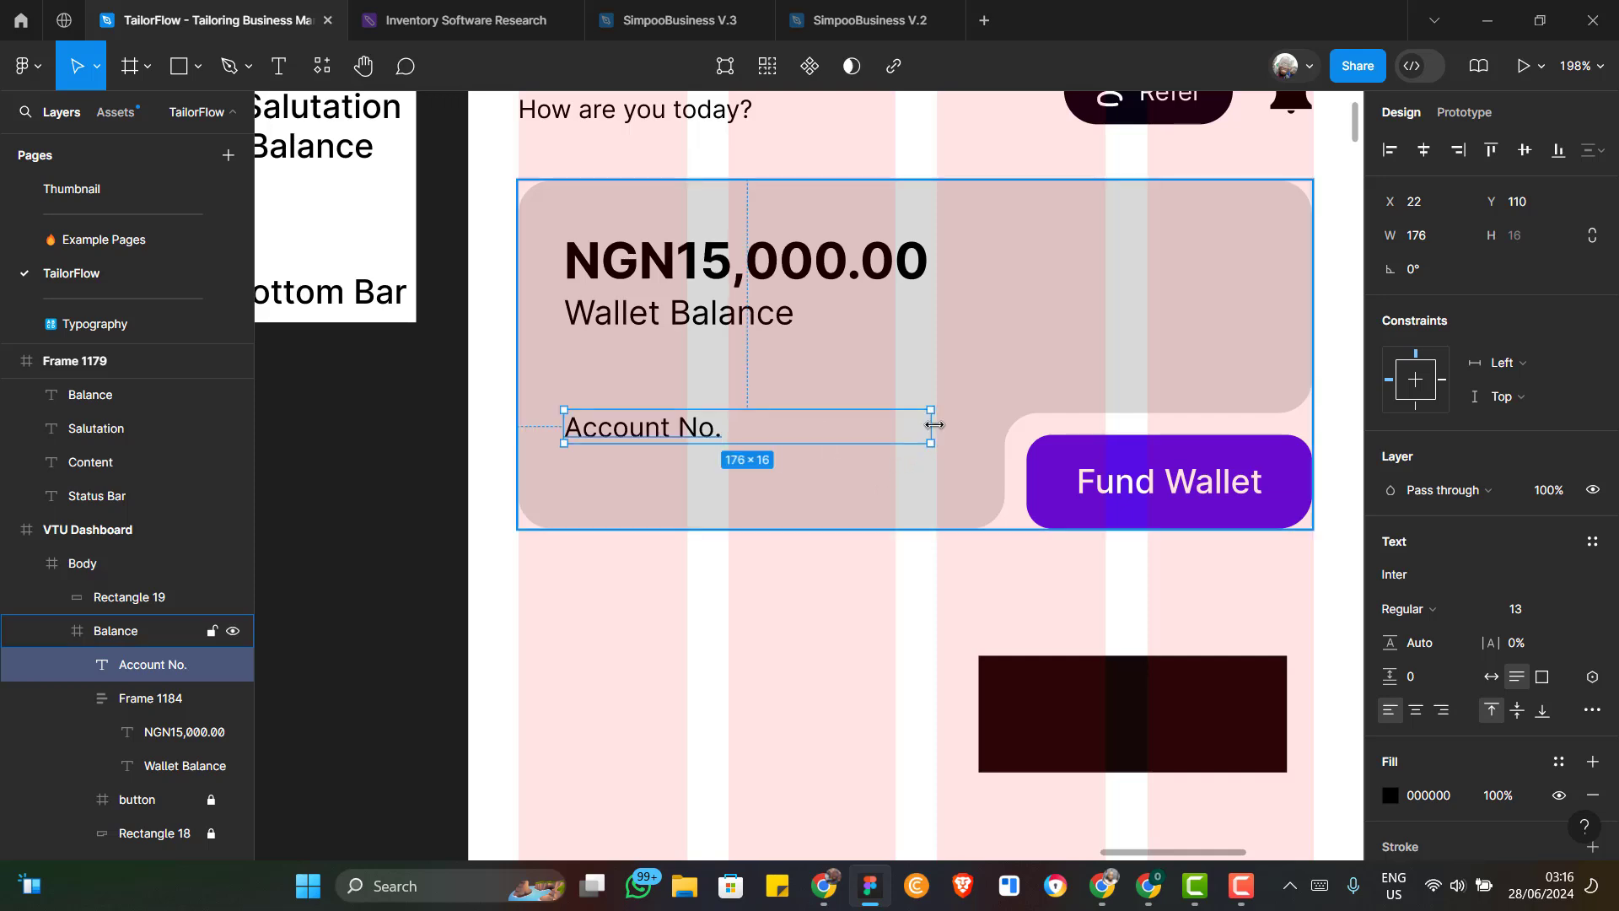
left_click_drag(788, 427, 720, 431)
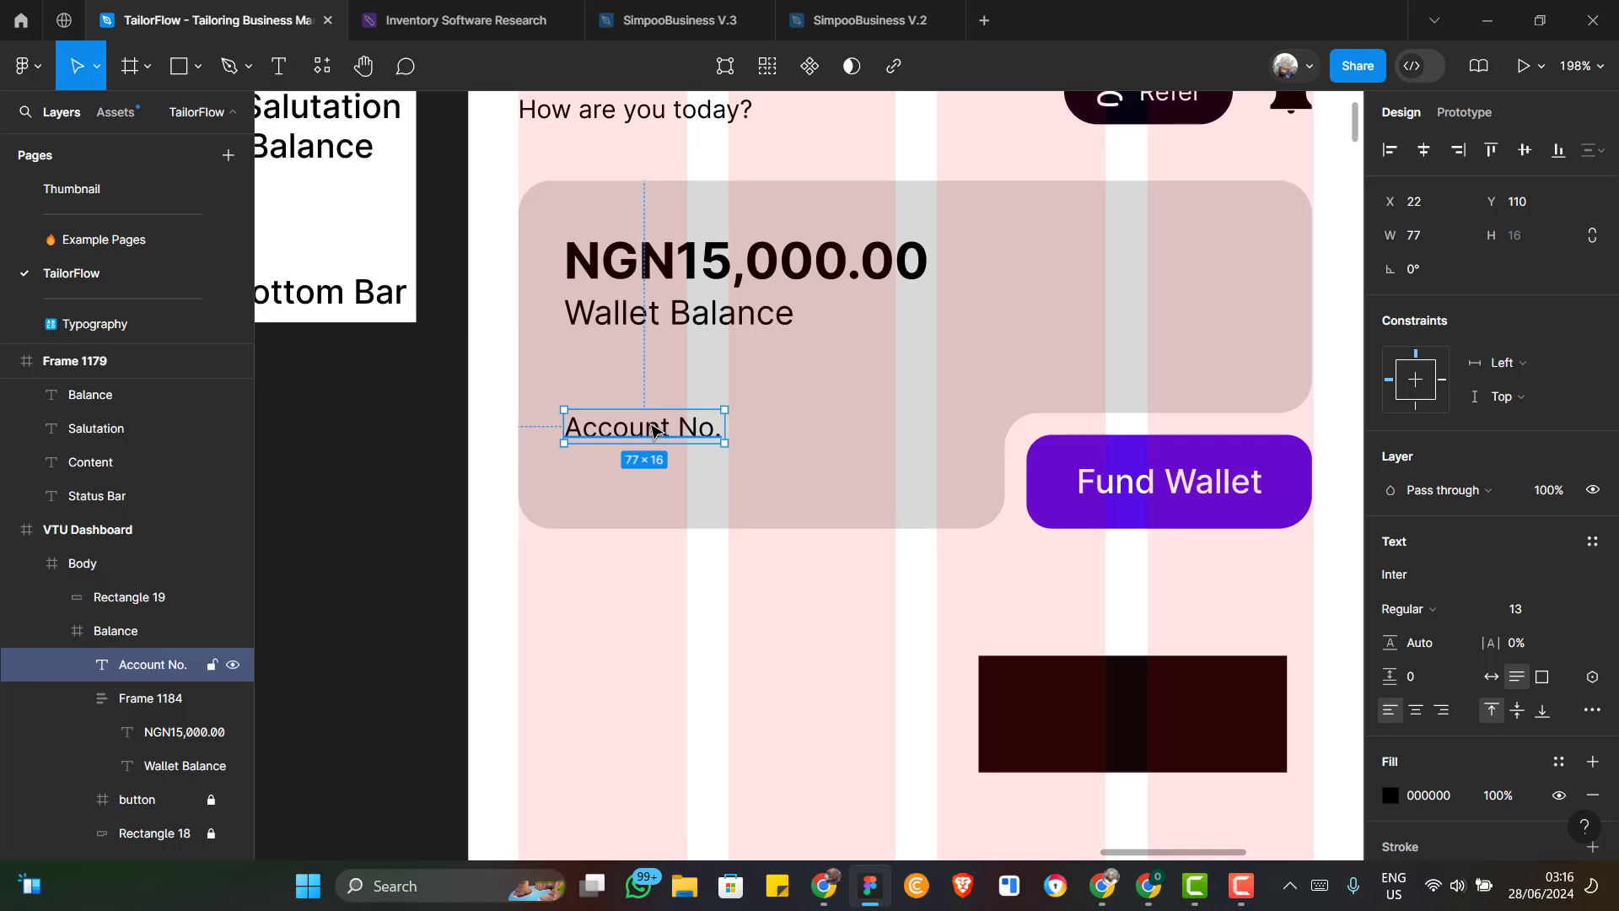
Duplicate the Account No. label, place the copy beside it at X 139, Y 109, and change its text to "Bank Name"
key("ctrl+d")
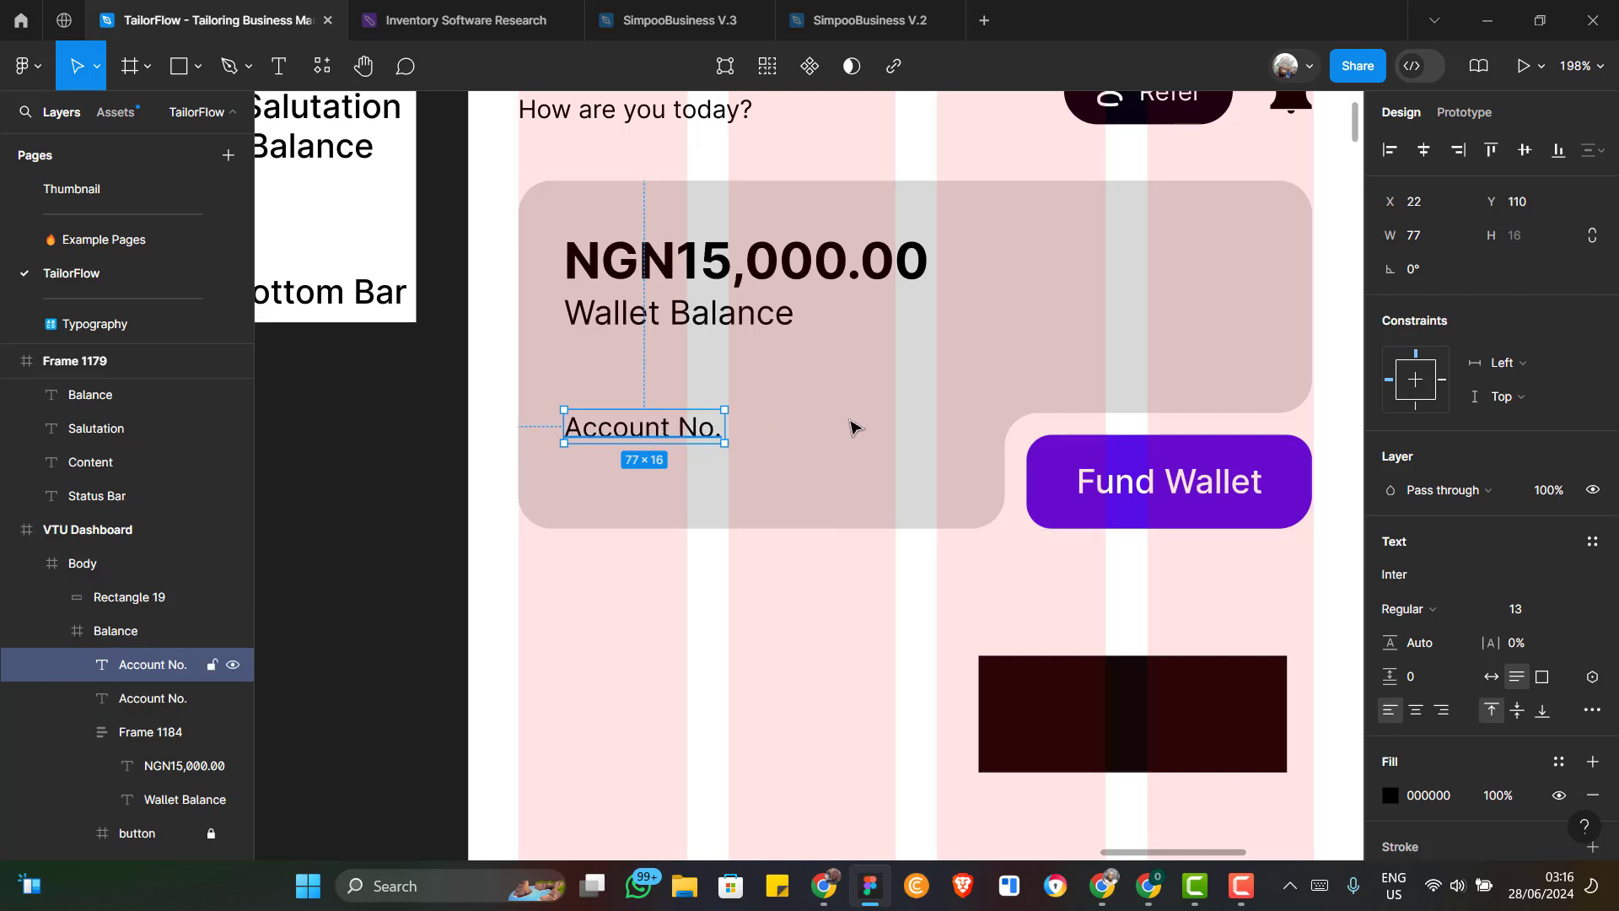
left_click_drag(667, 428, 895, 430)
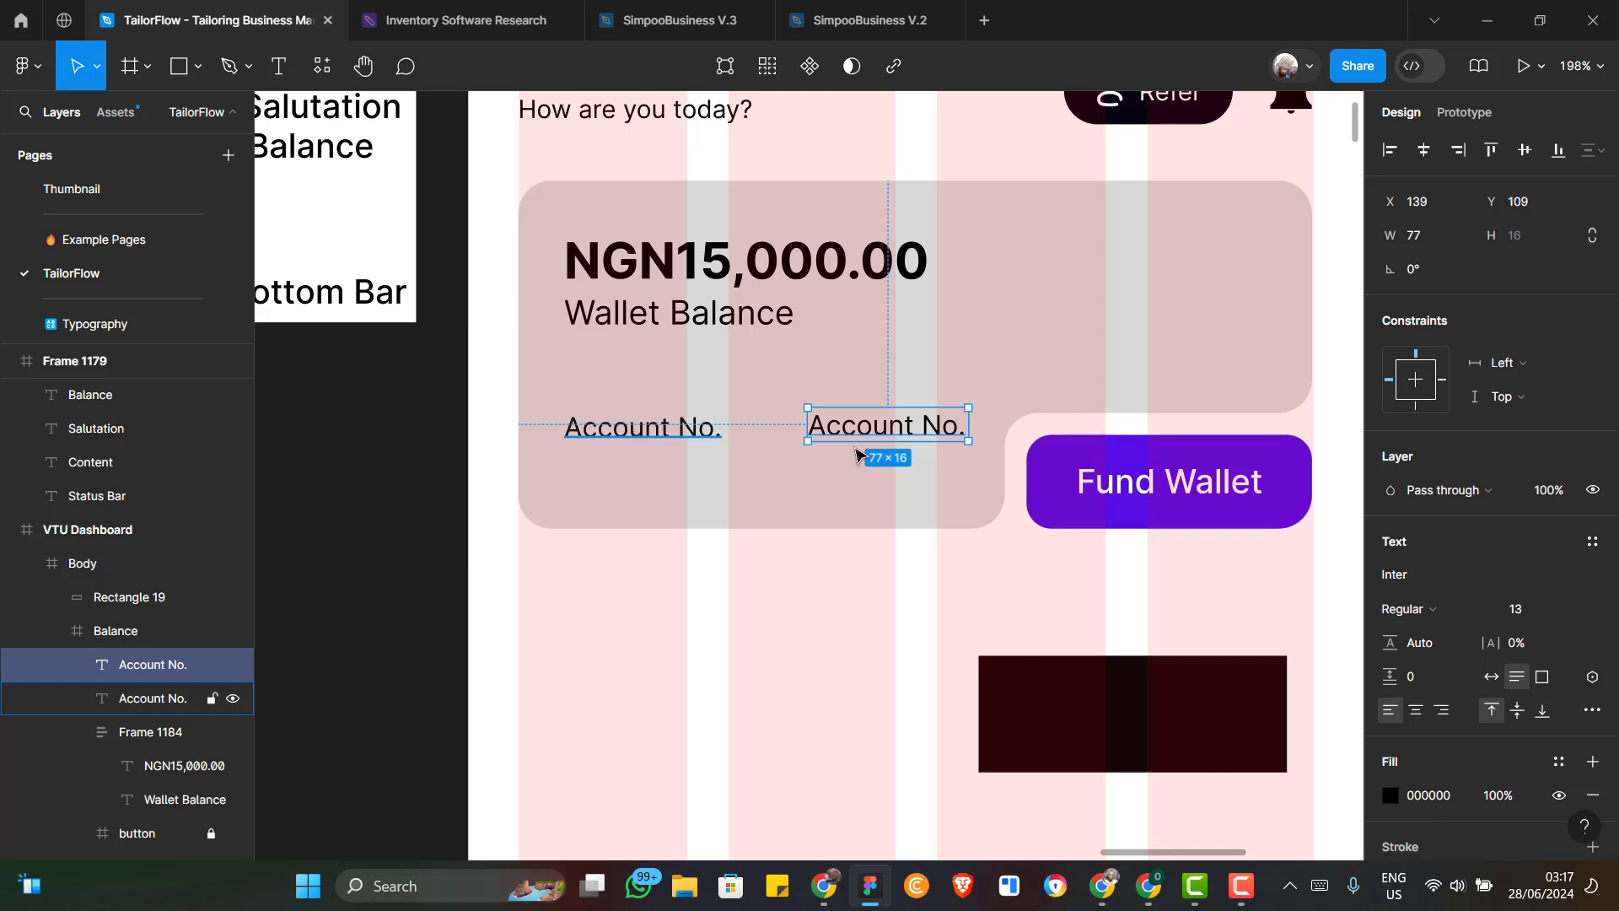
double_click(881, 425)
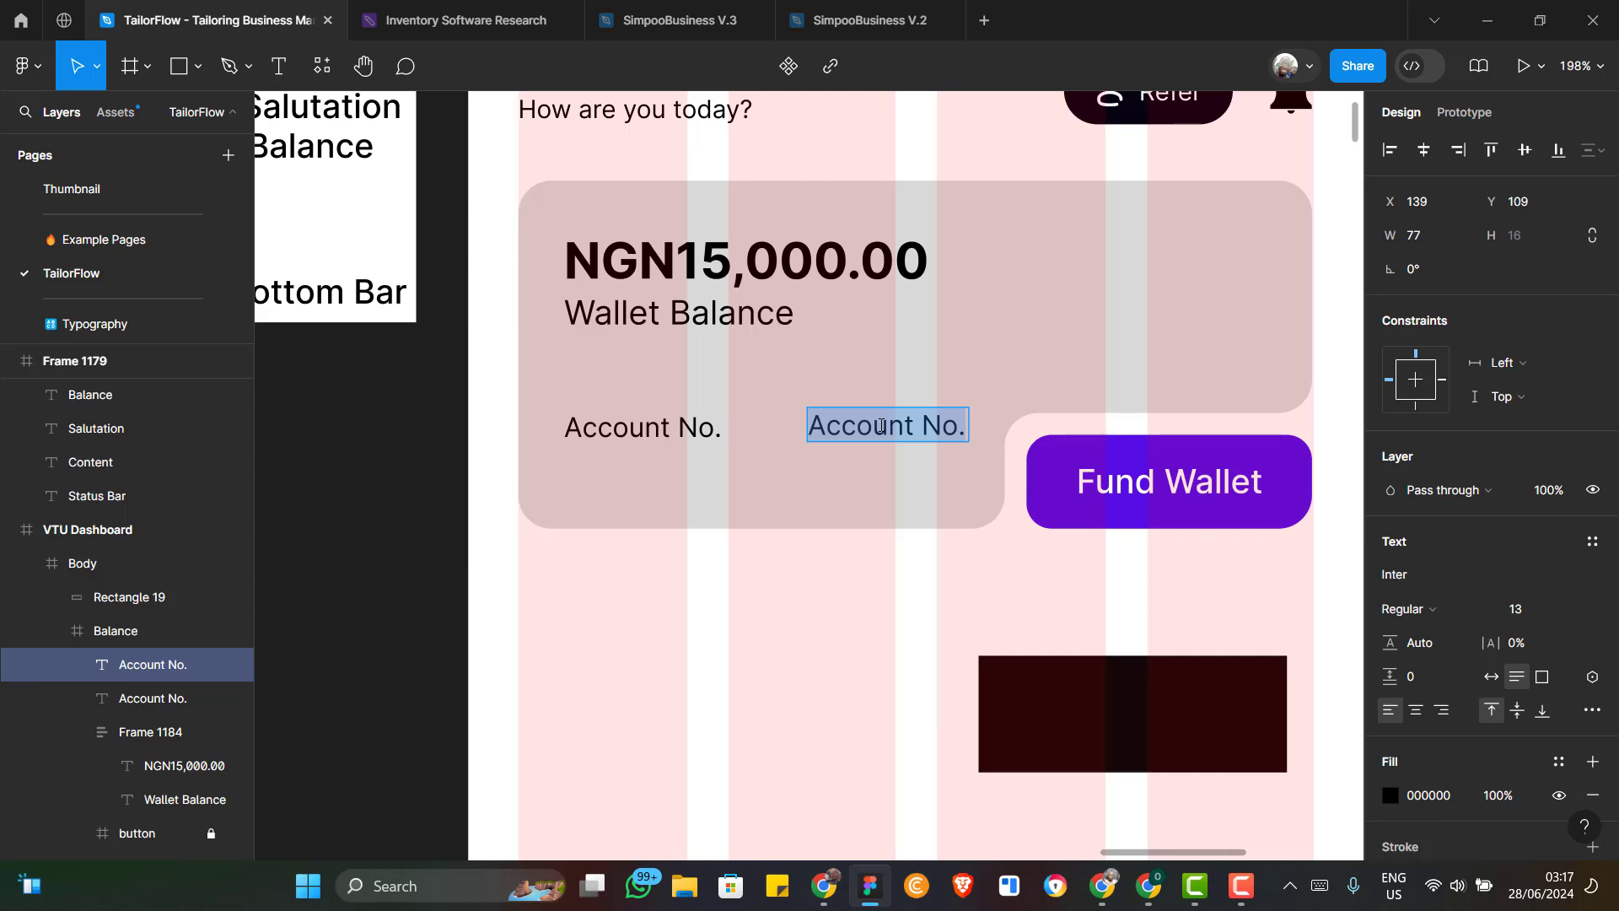
type("Bank Name")
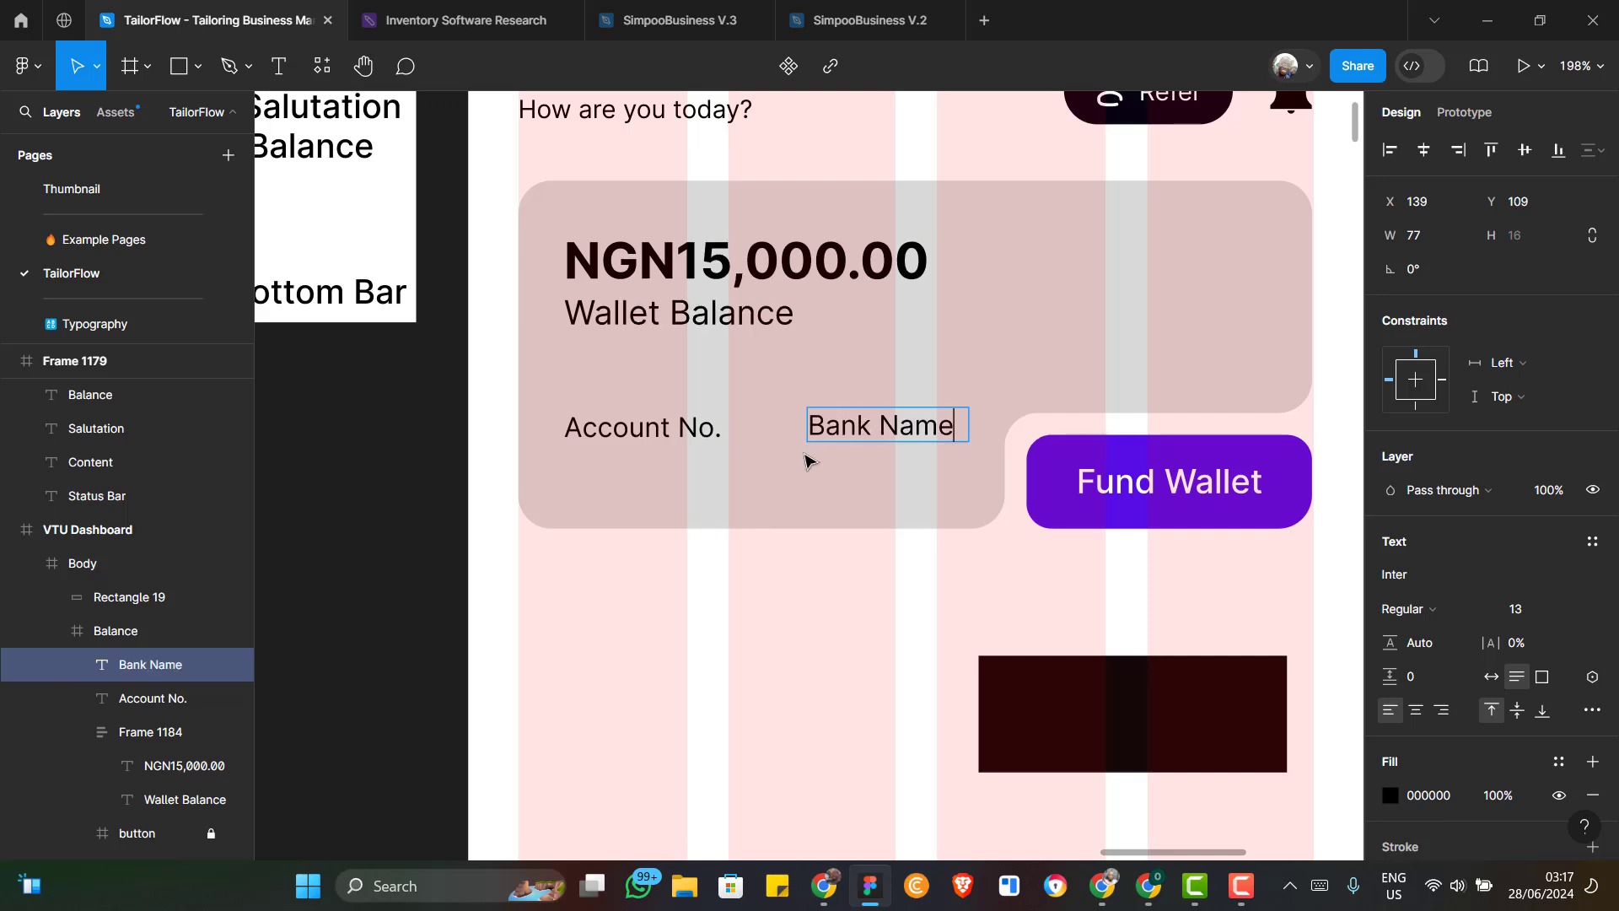
key("Escape")
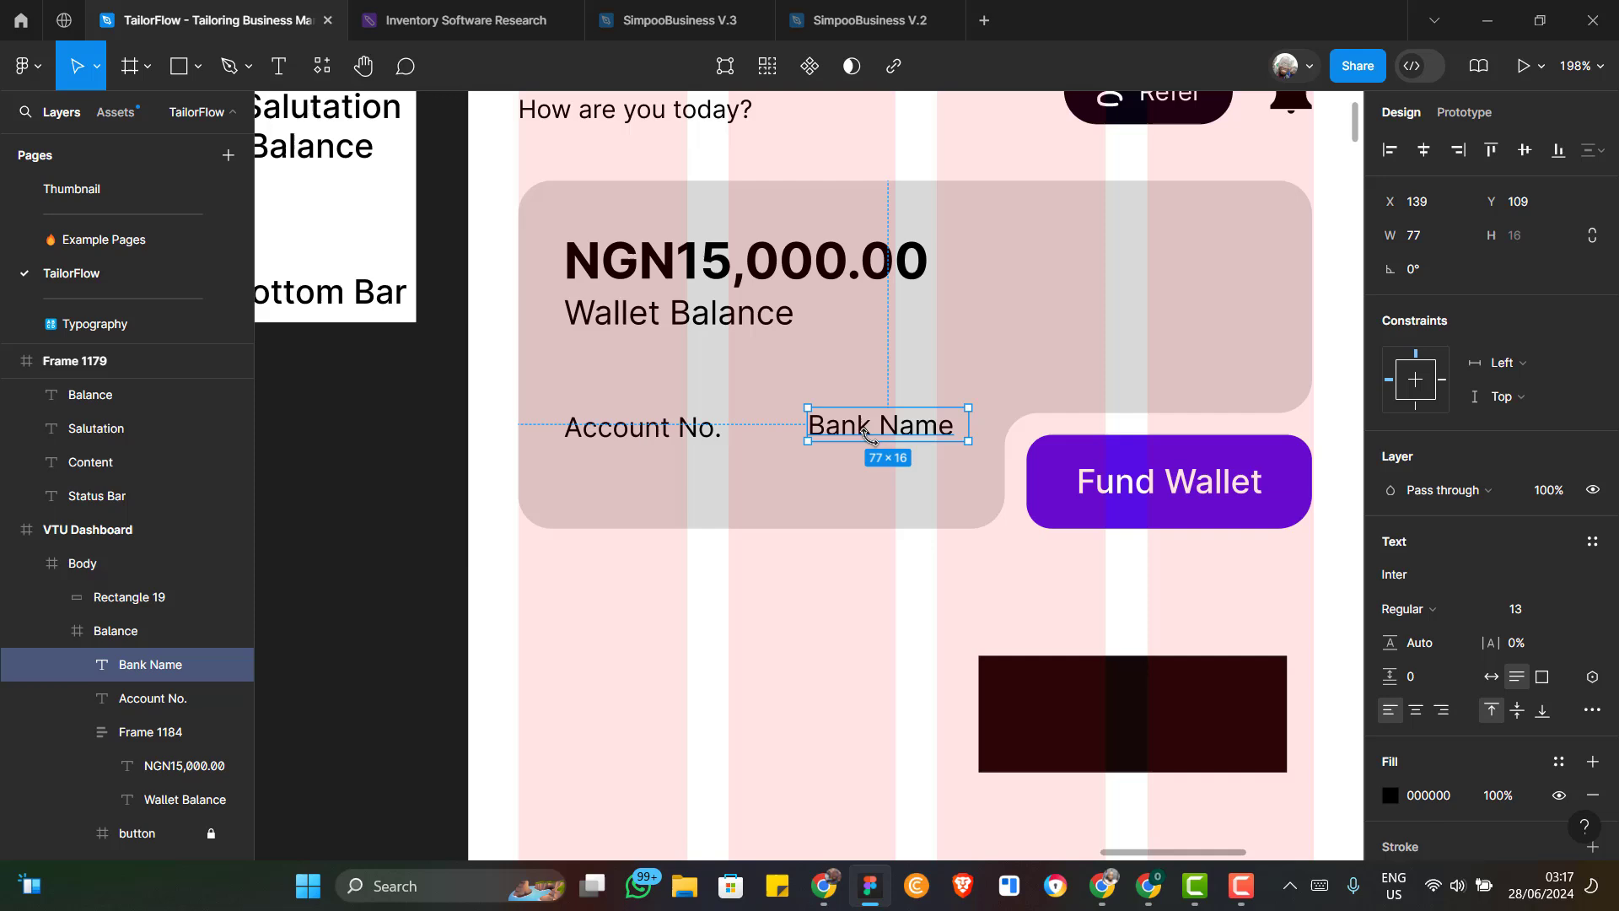
Duplicate the Account No. label and place the copy directly beneath it at X 22, Y 128
left_click(631, 437)
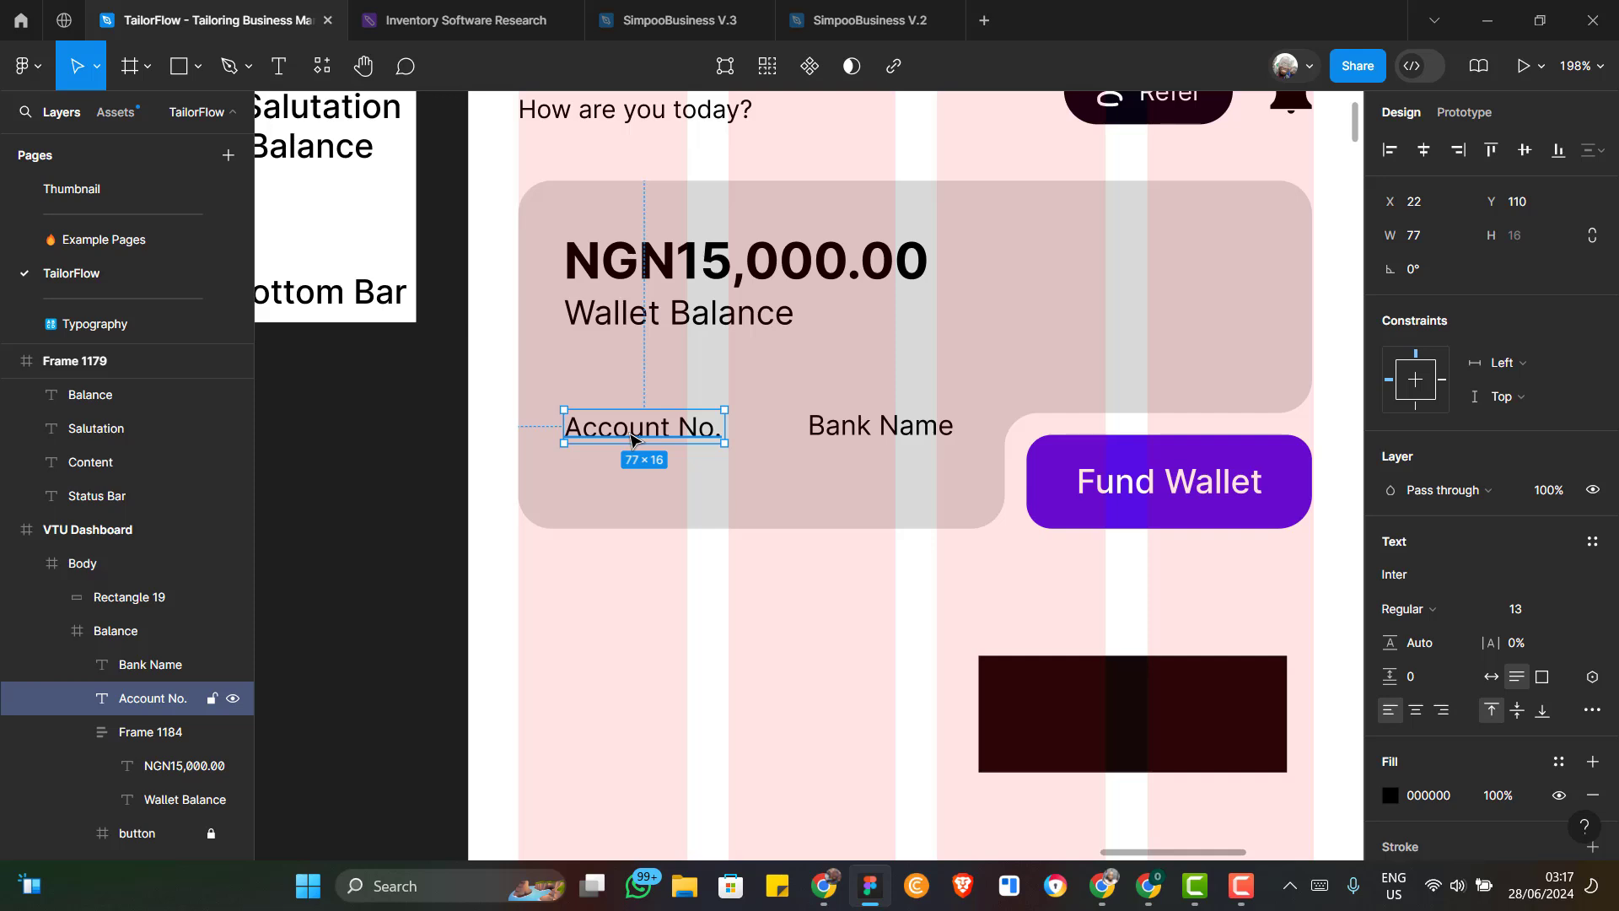
key("ctrl+d")
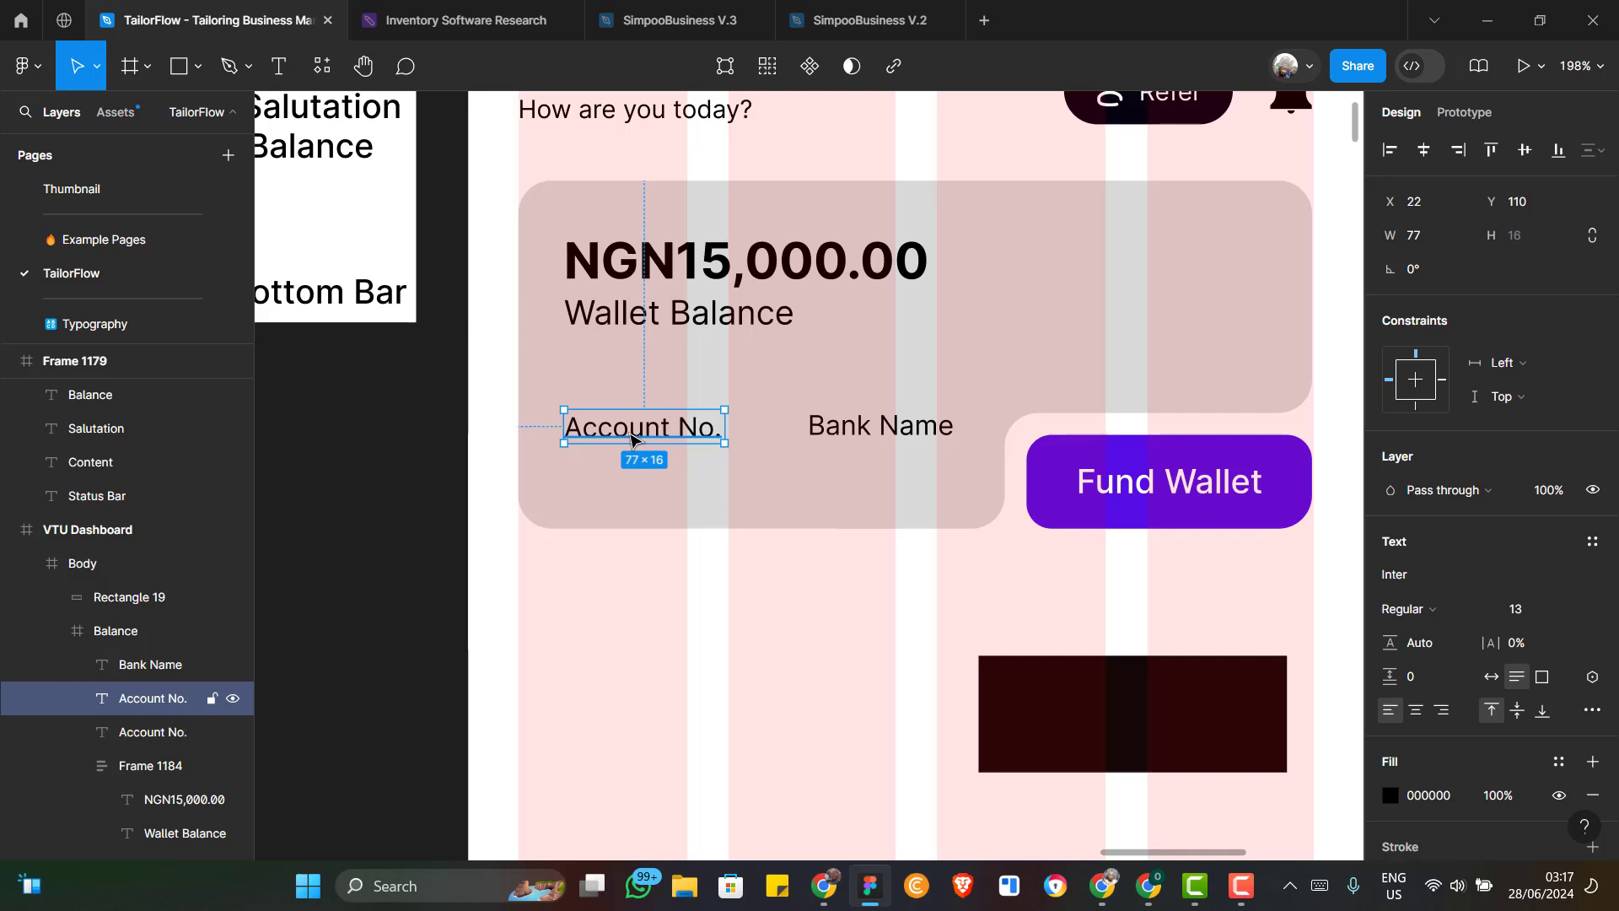
left_click_drag(630, 437, 631, 477)
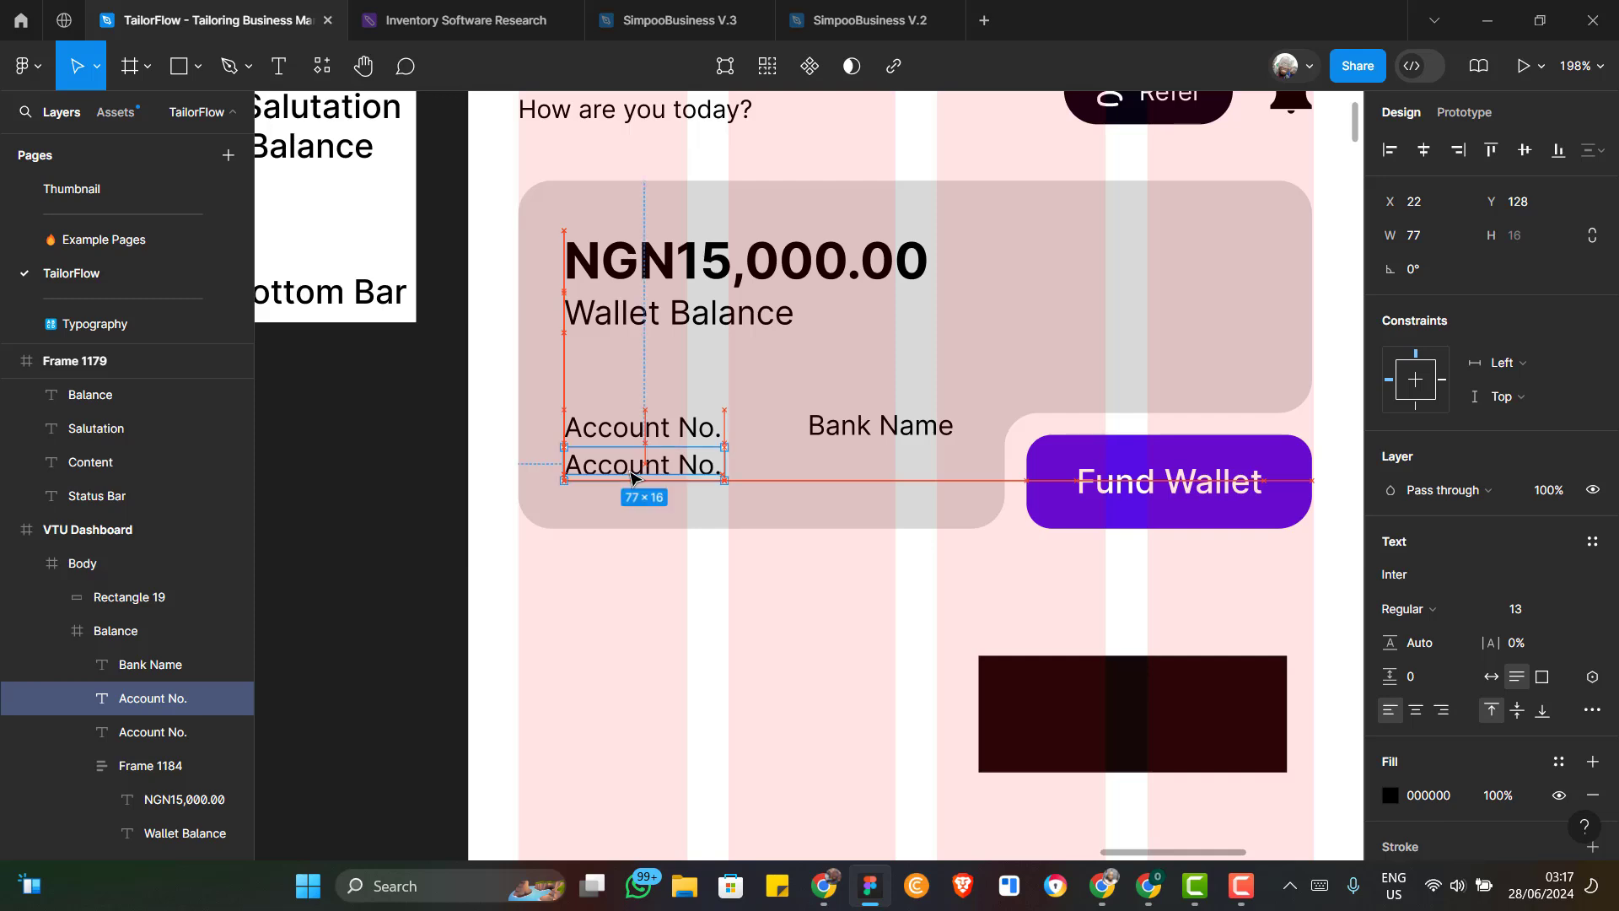
Replace the lower Account No. copy's text with a ten-digit sample account number and widen its box to 86 so it fits one line
double_click(630, 477)
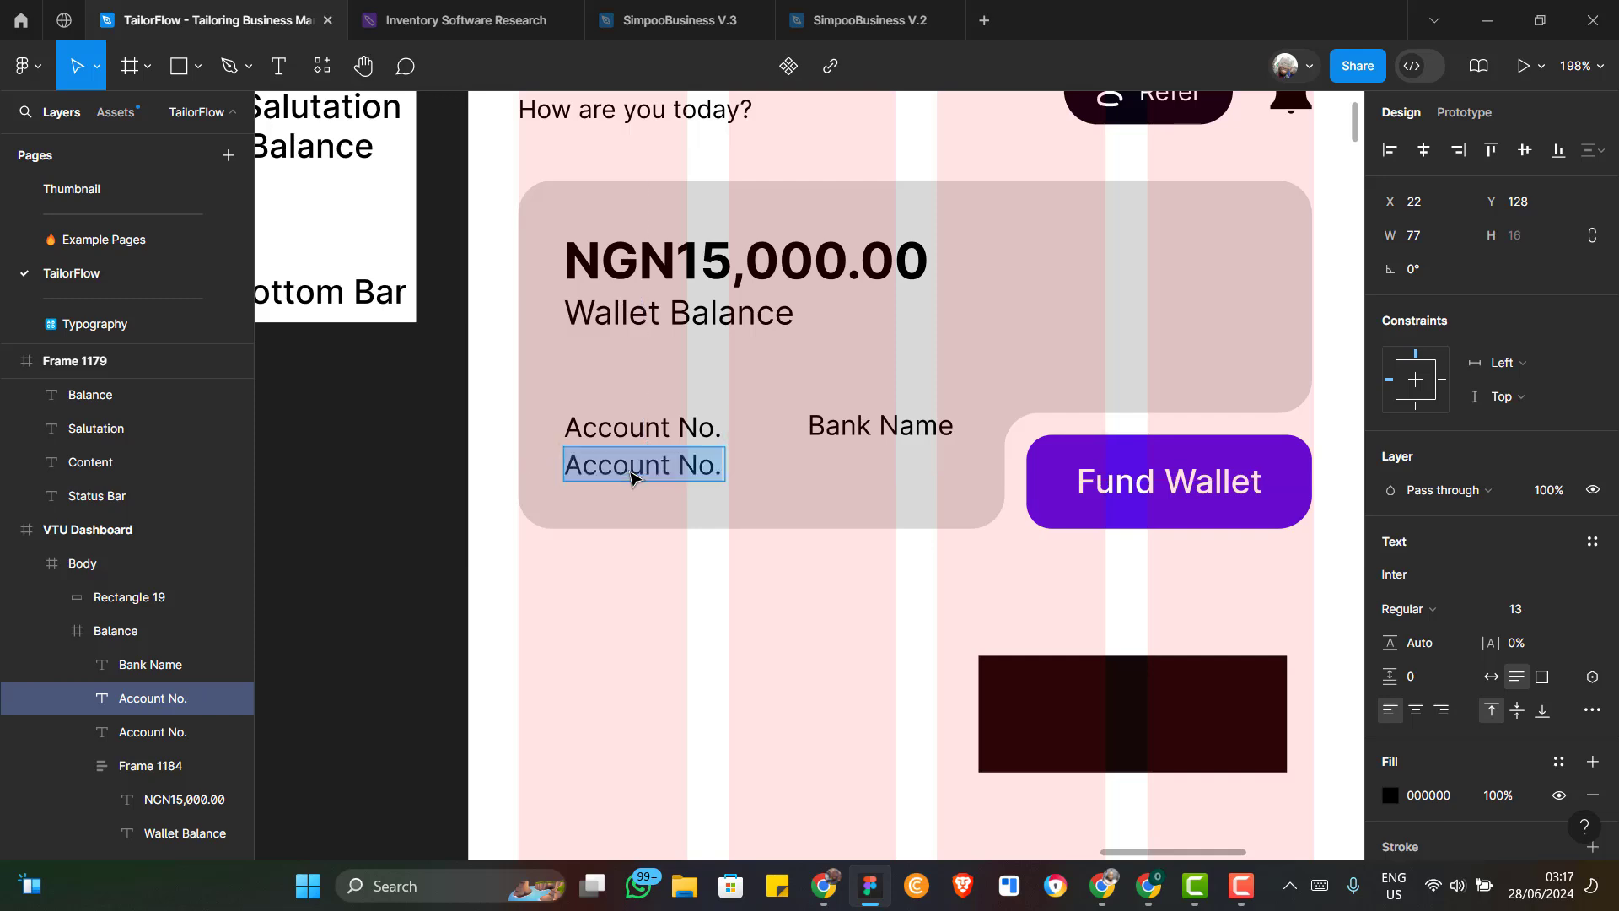
type("01")
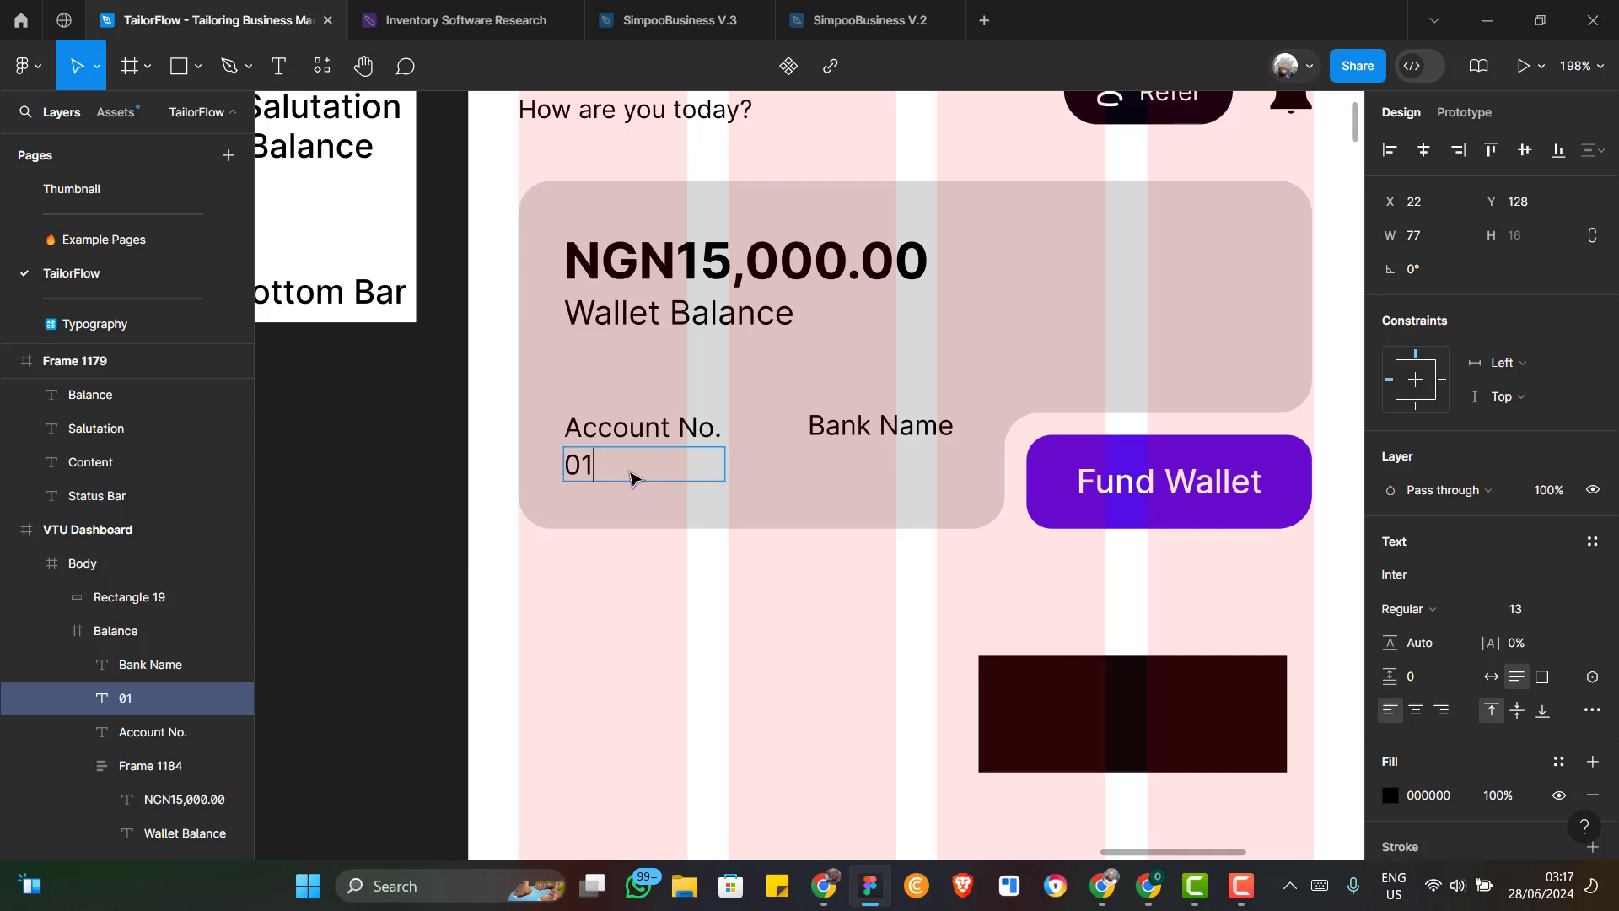
type("23456")
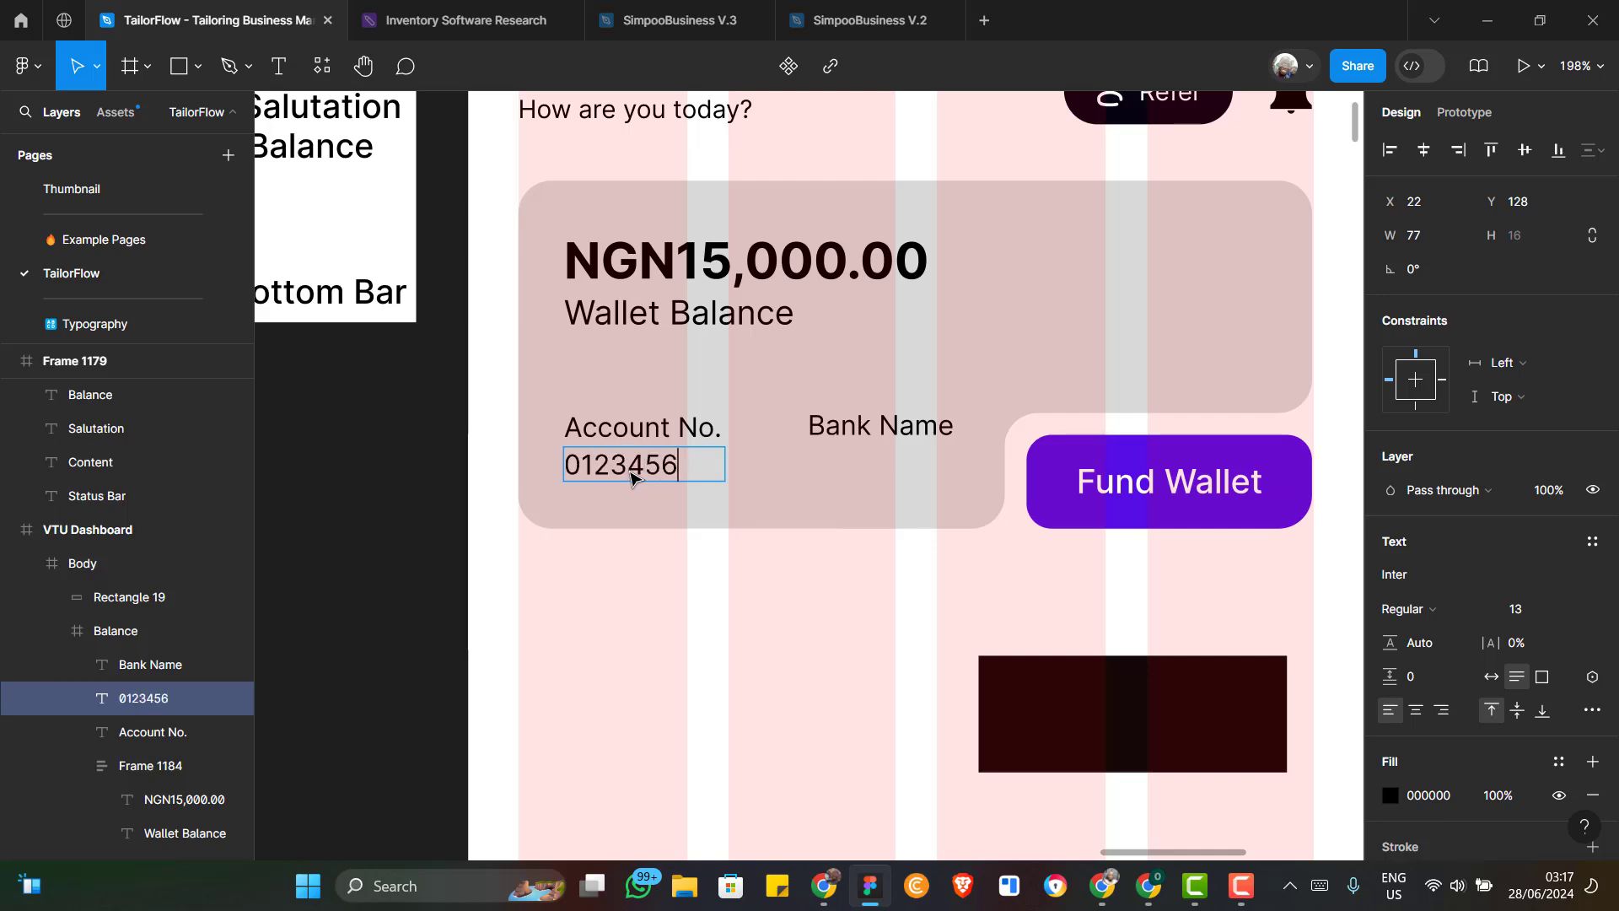
type("789")
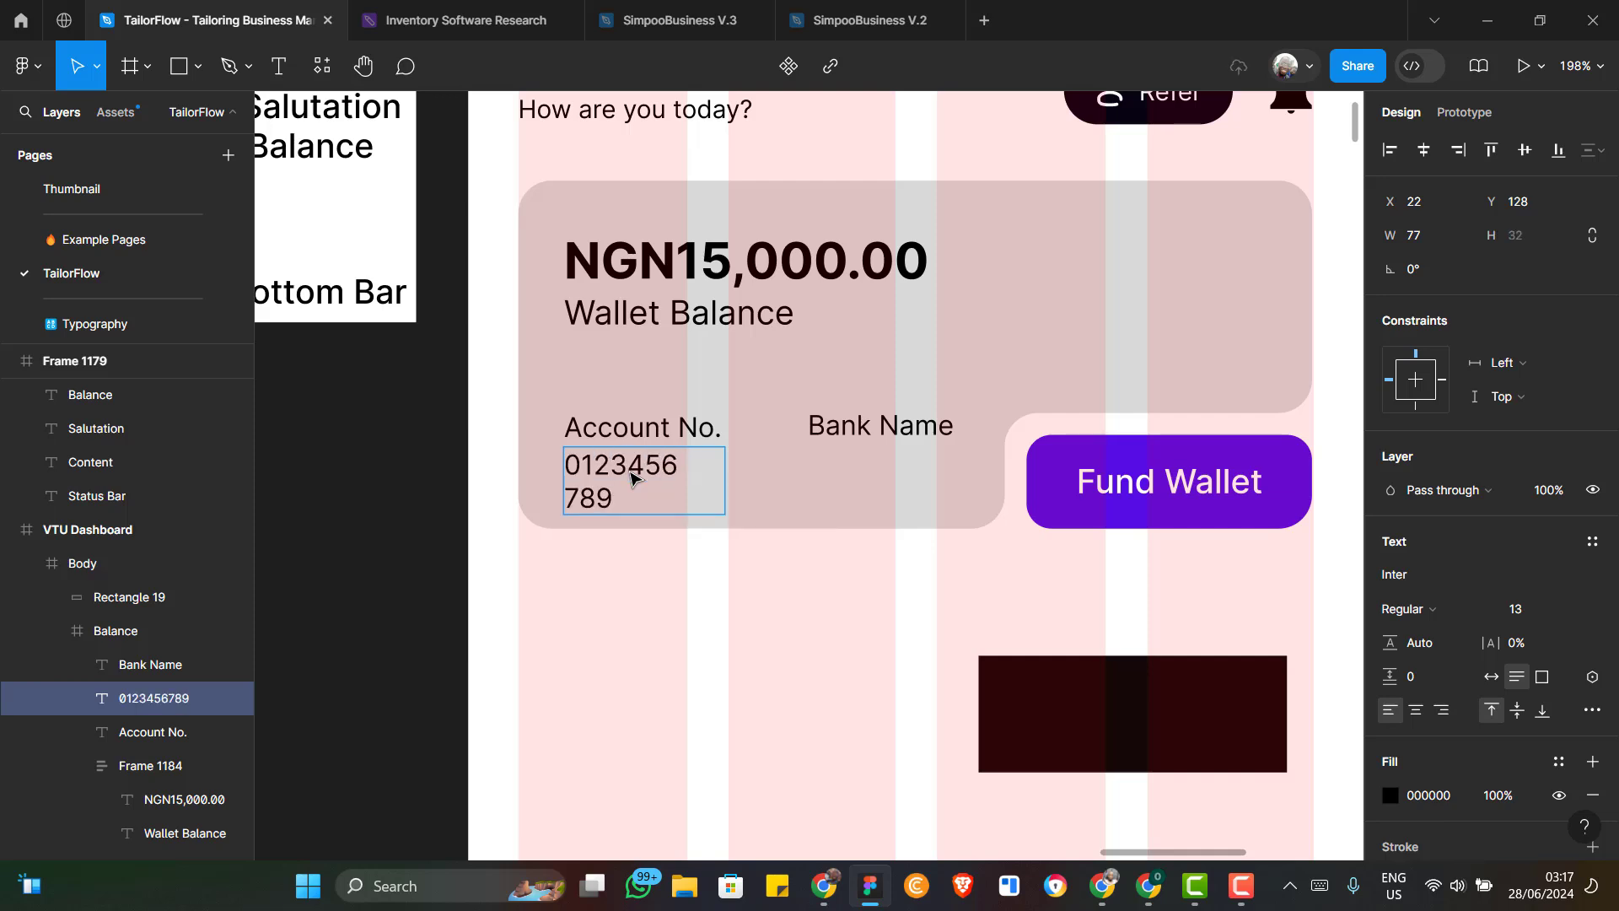
key("Escape")
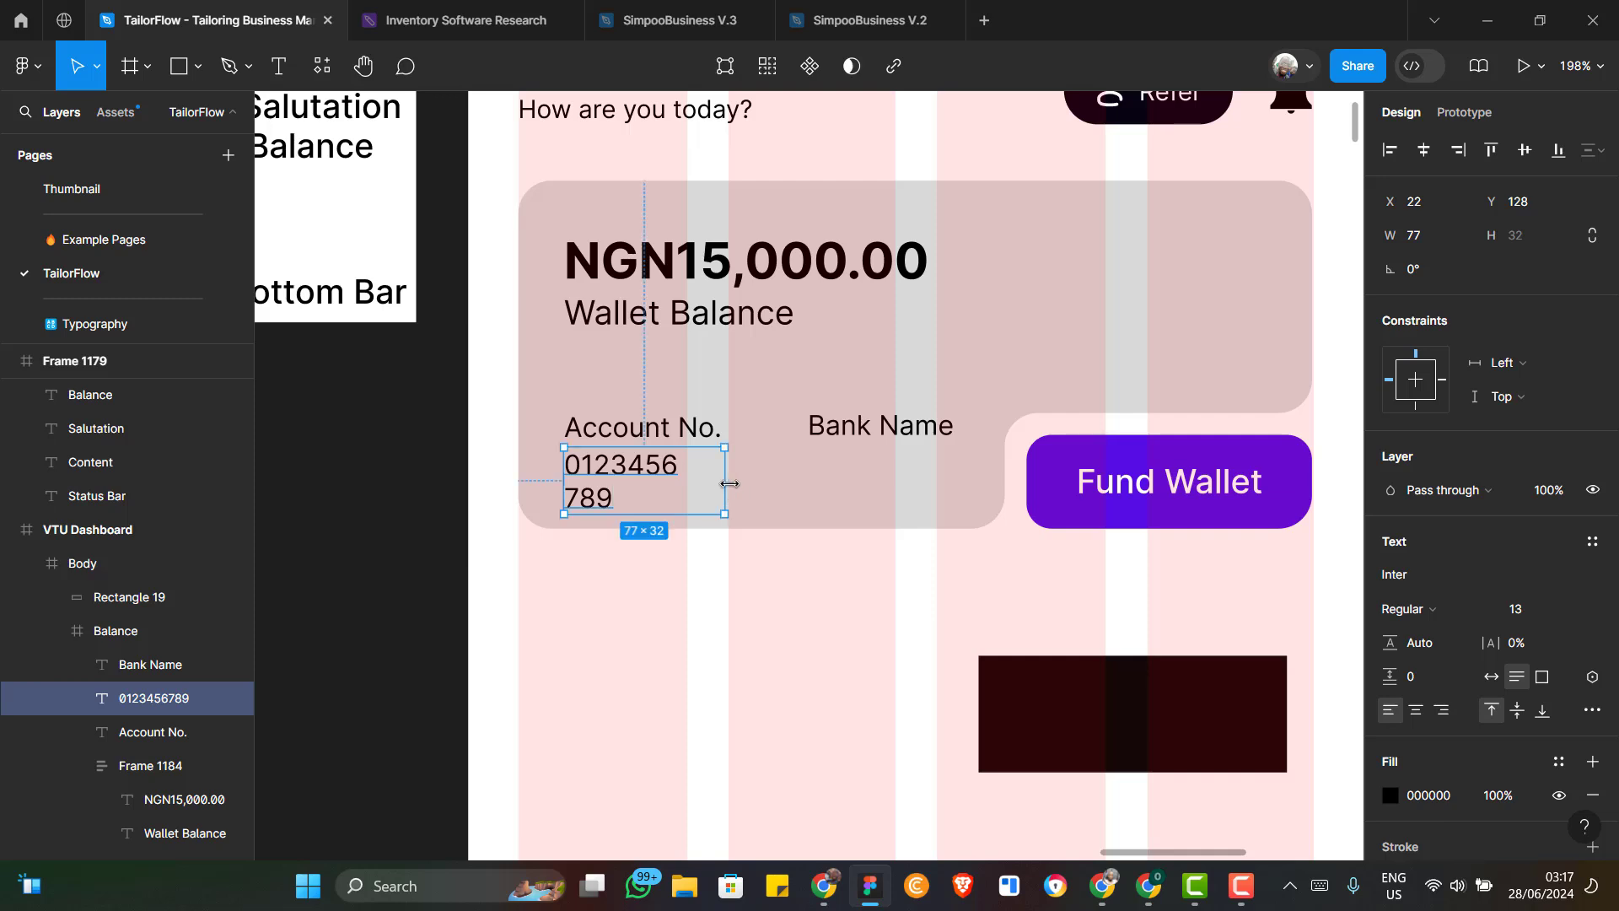
double_click(744, 481)
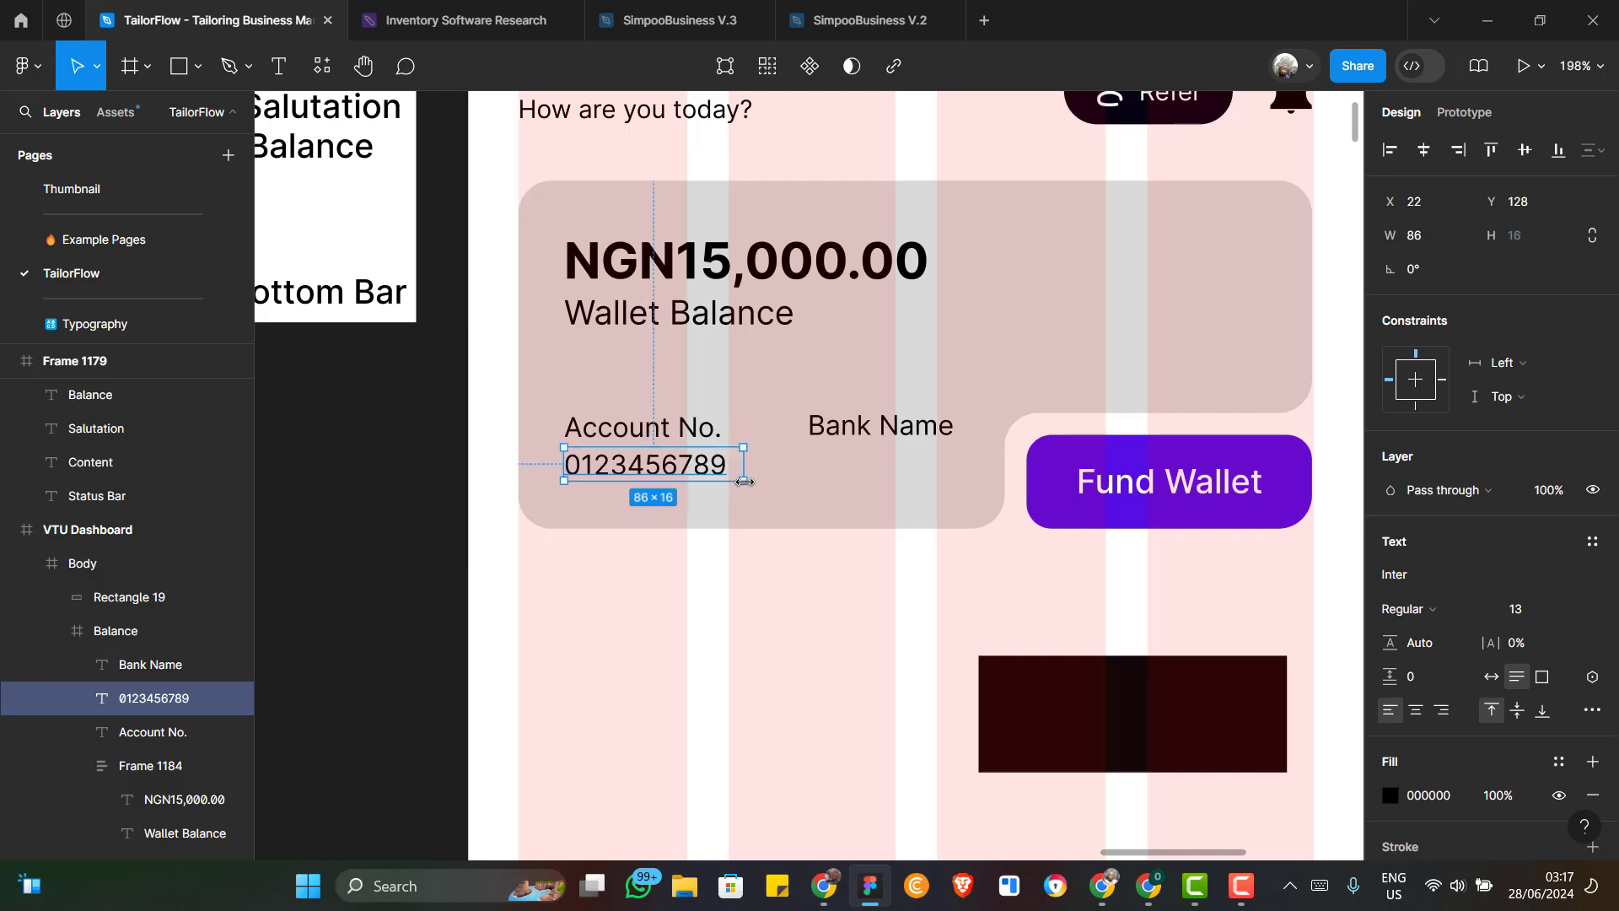
Set the font weight of the account number value beneath the Account No. label to Bold
double_click(689, 470)
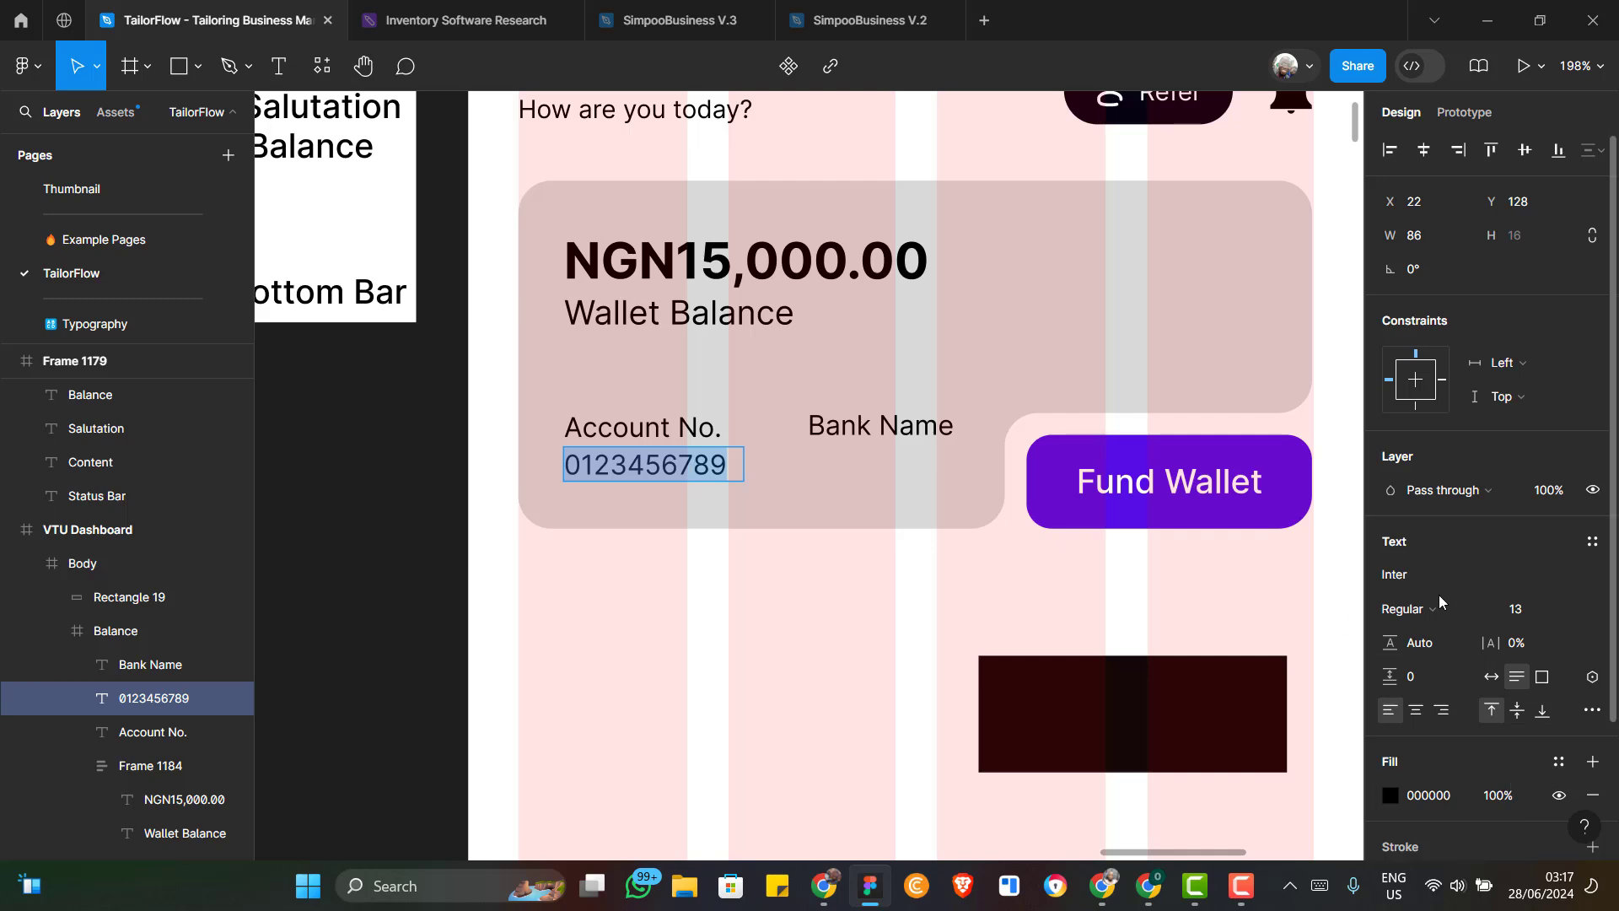
left_click(1480, 611)
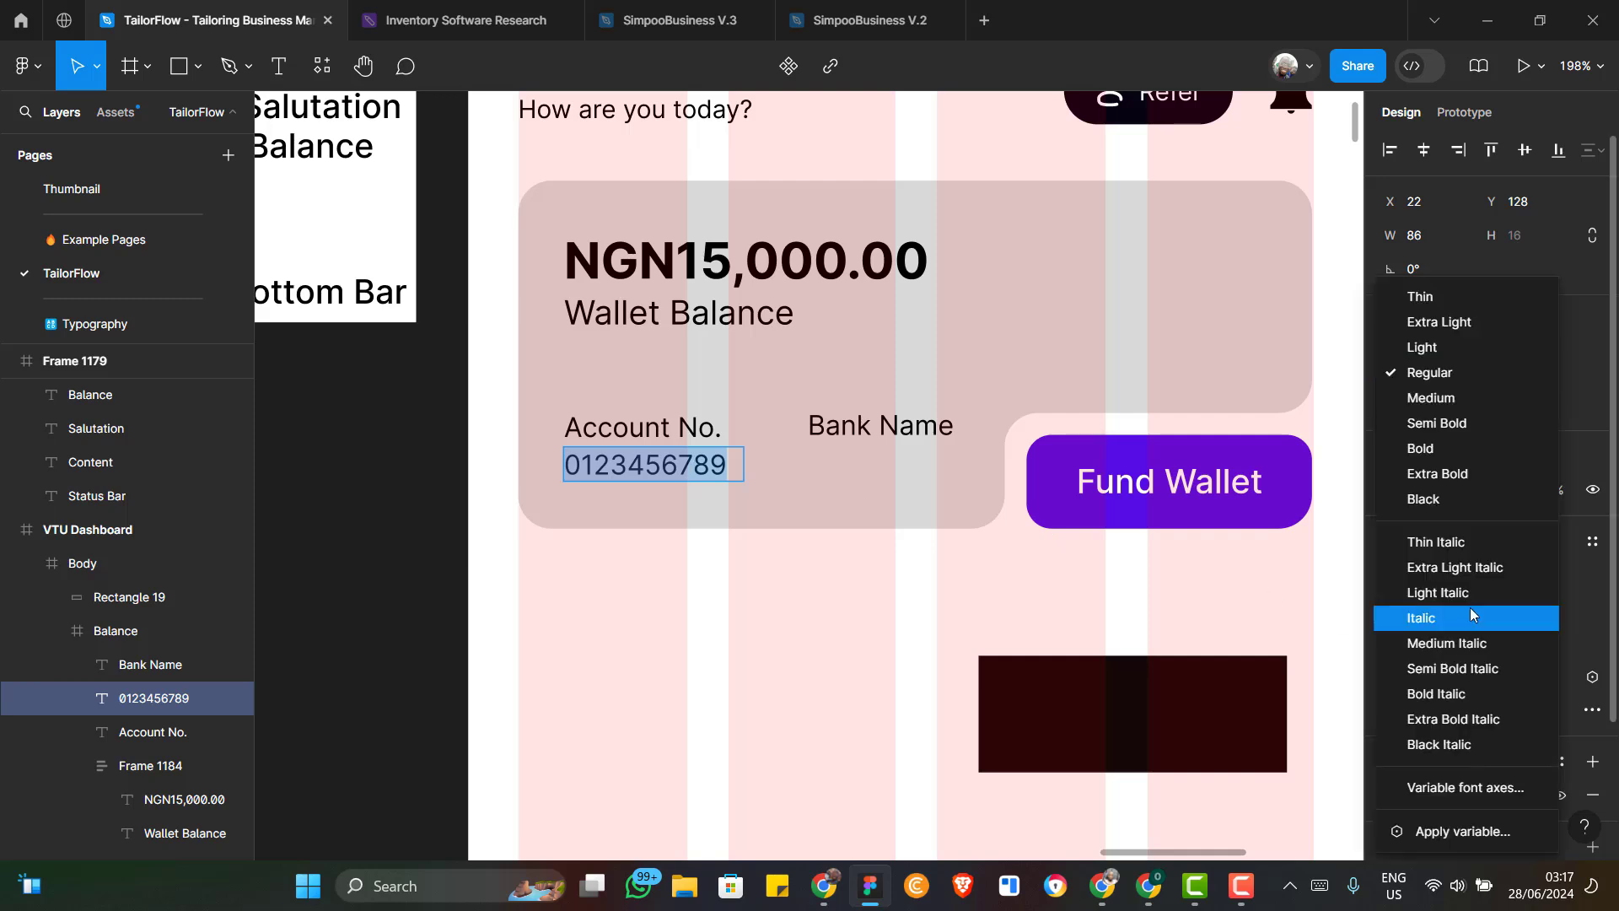
left_click(1422, 451)
key("Return")
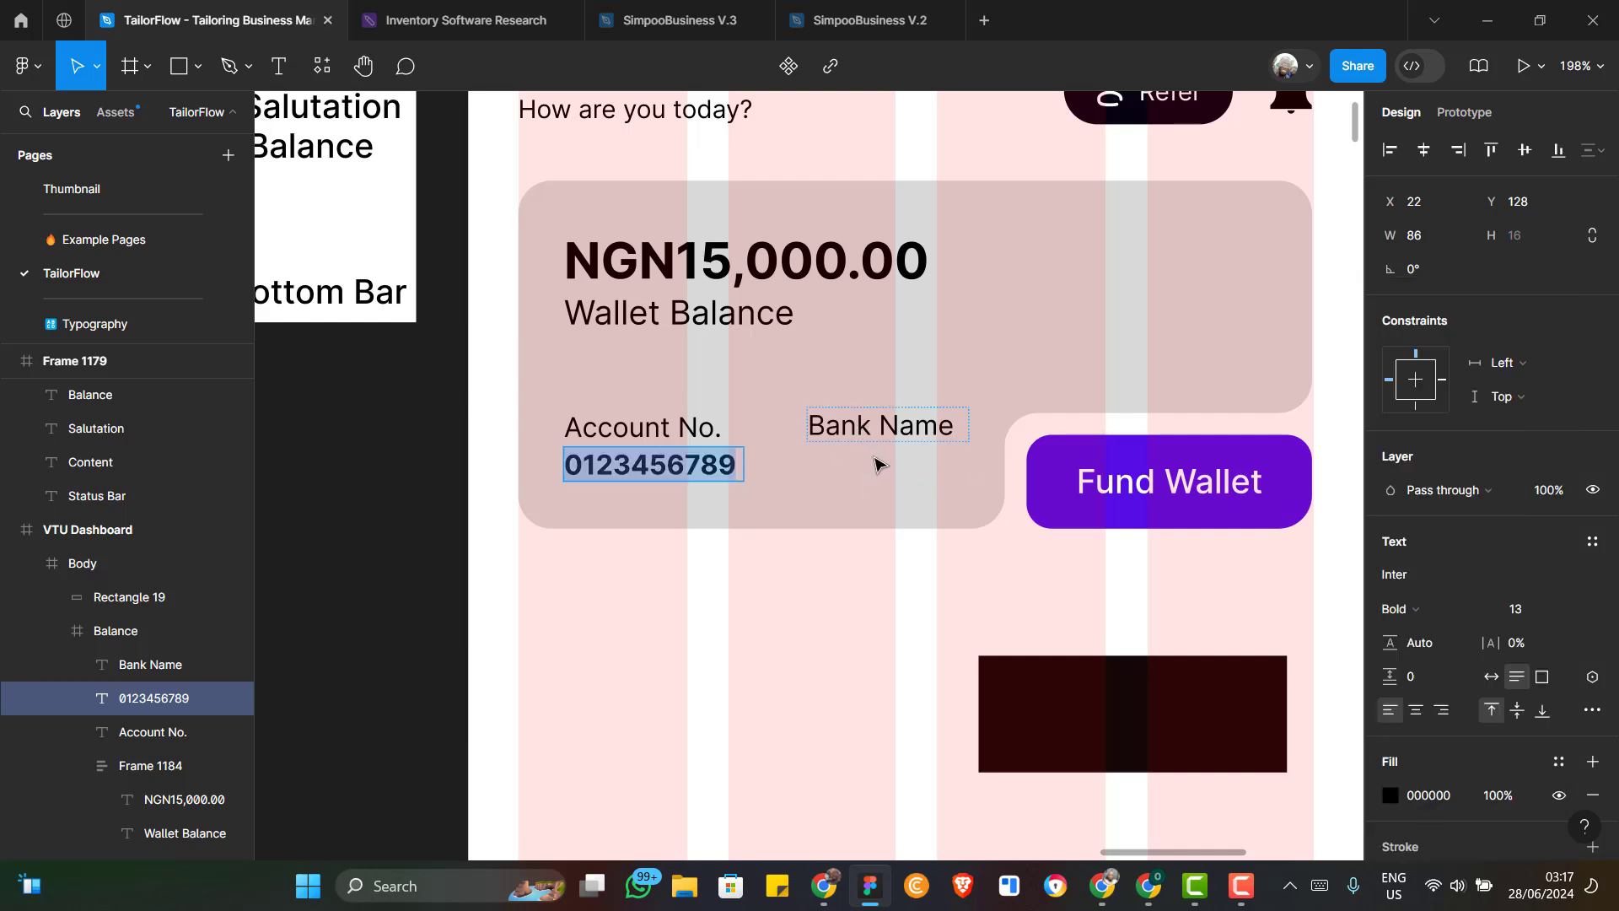
key("Escape")
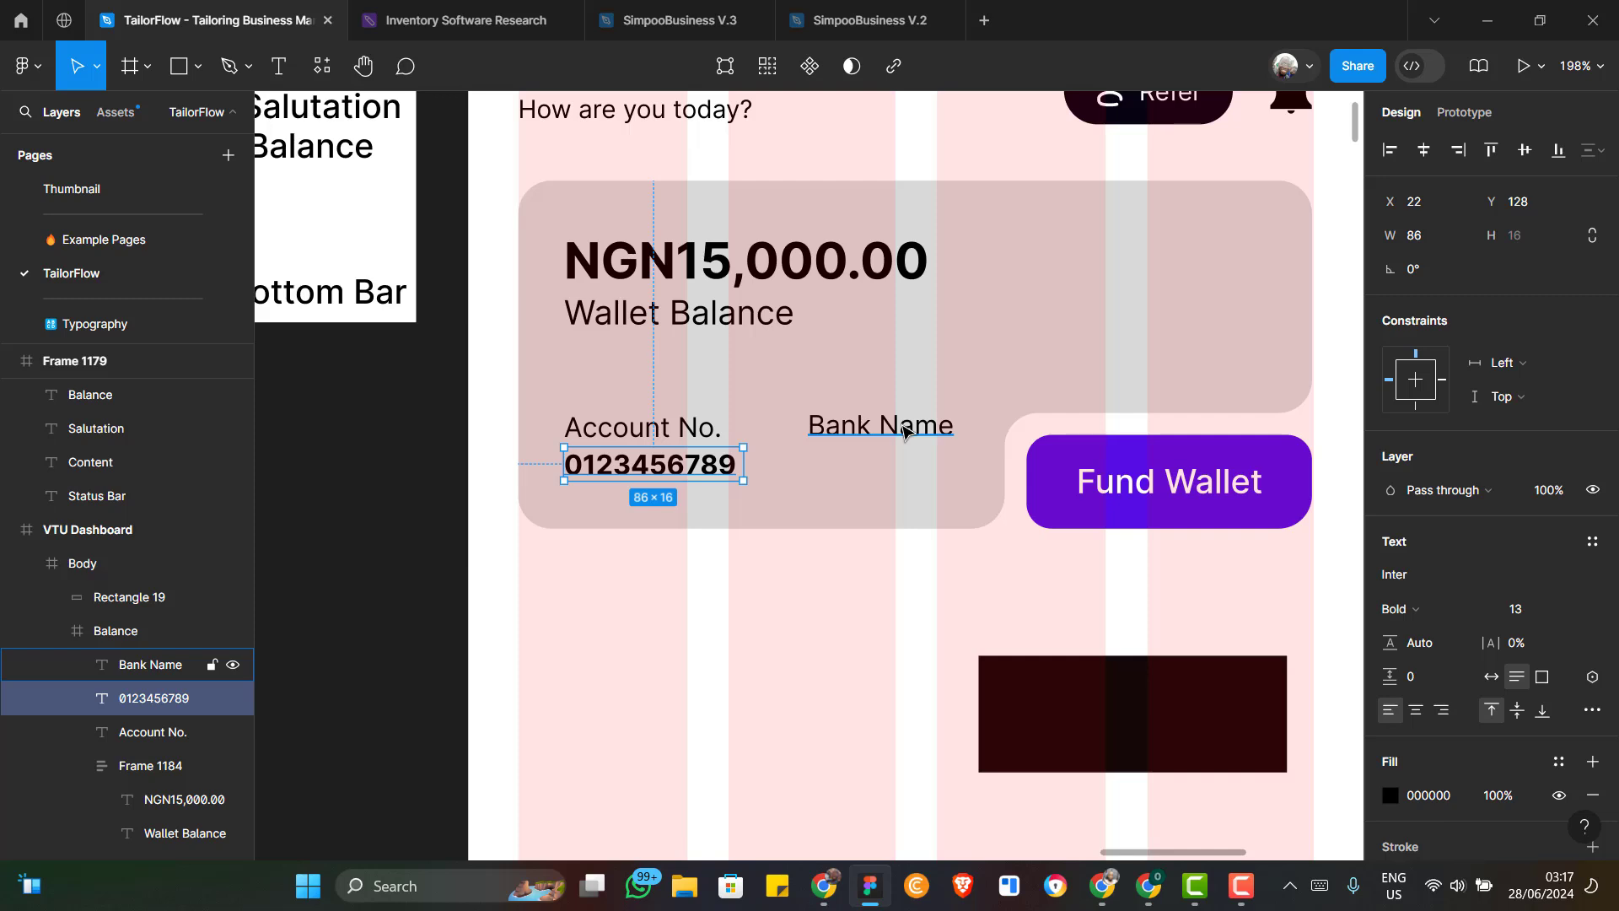
Duplicate the Bank Name label, place the copy beneath it at X 139, Y 127, and change its text to "Any Bank"
left_click(903, 432)
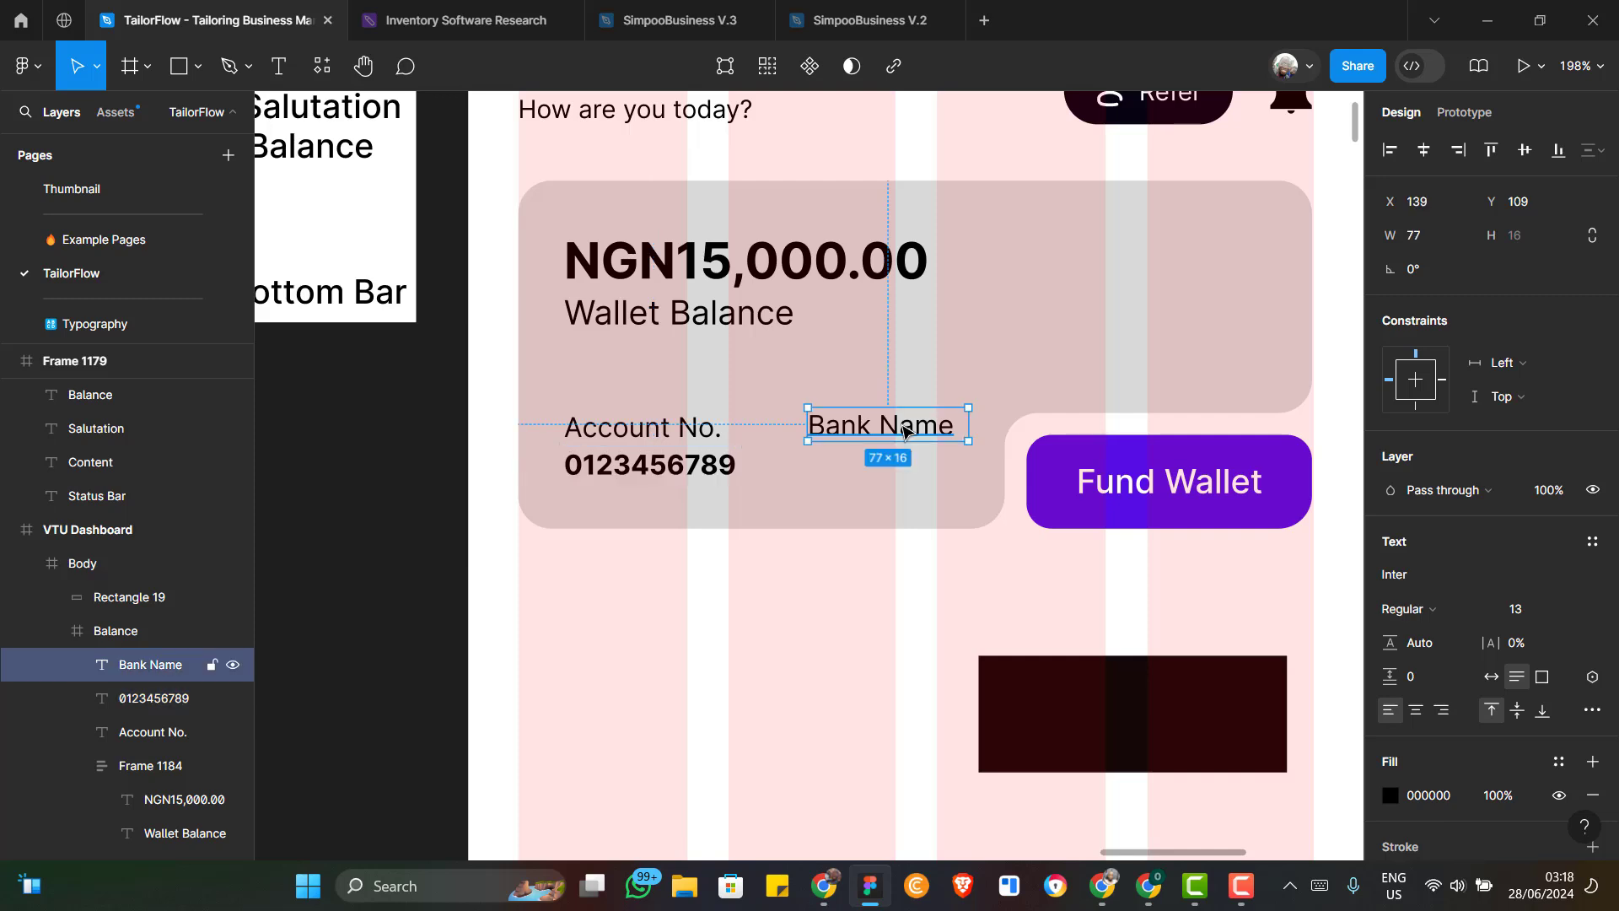
key("ctrl+d")
left_click_drag(903, 432, 903, 468)
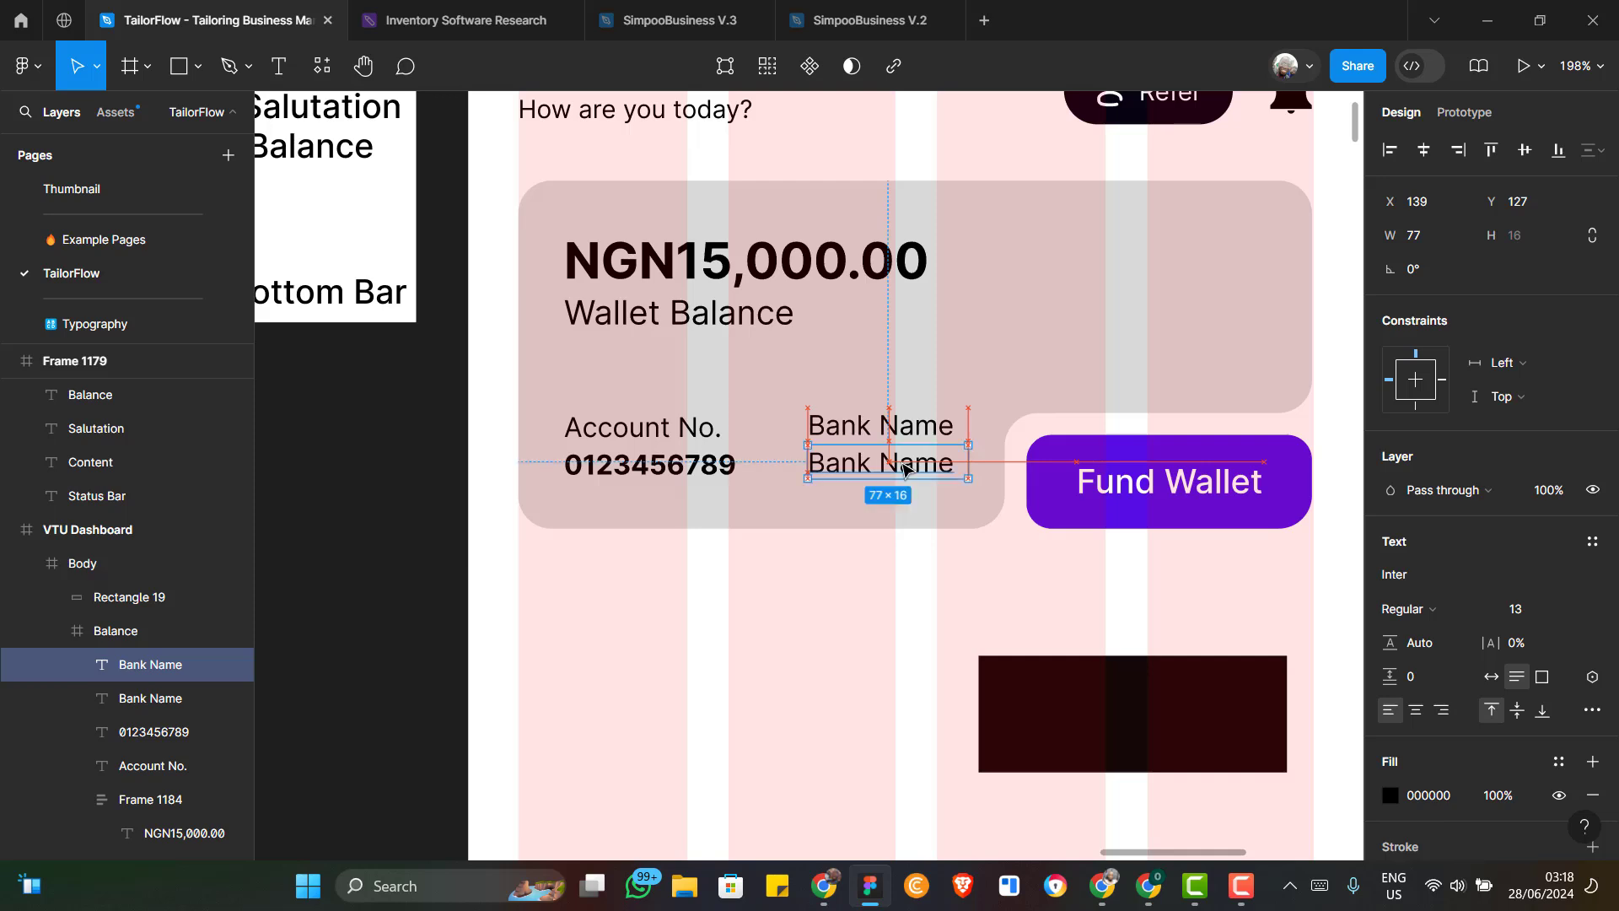
double_click(903, 468)
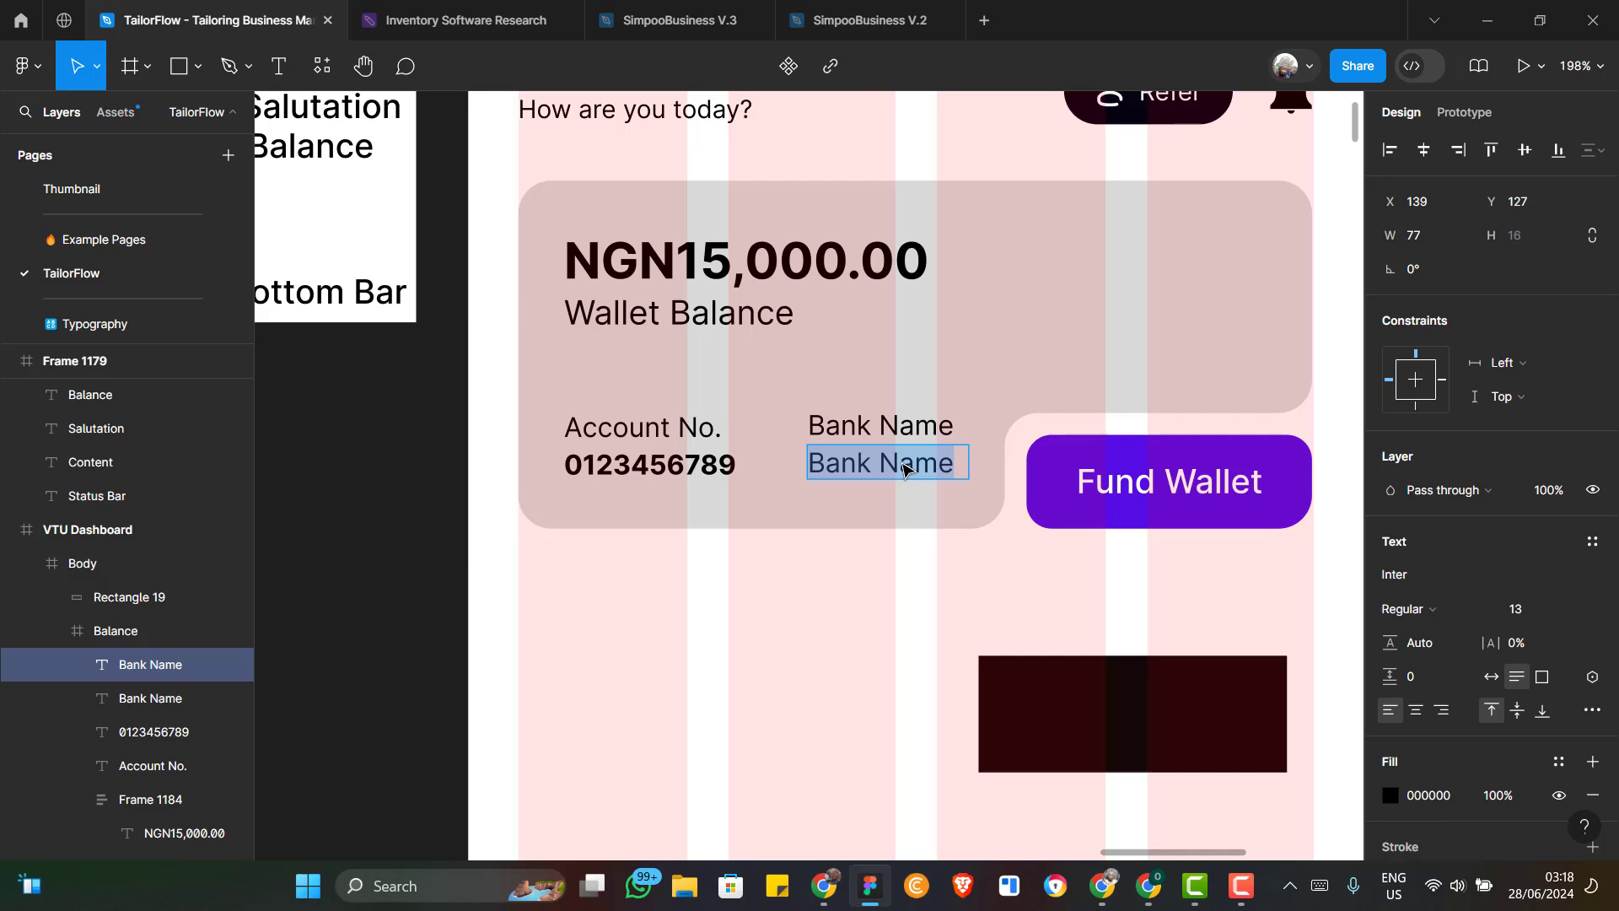
type("A")
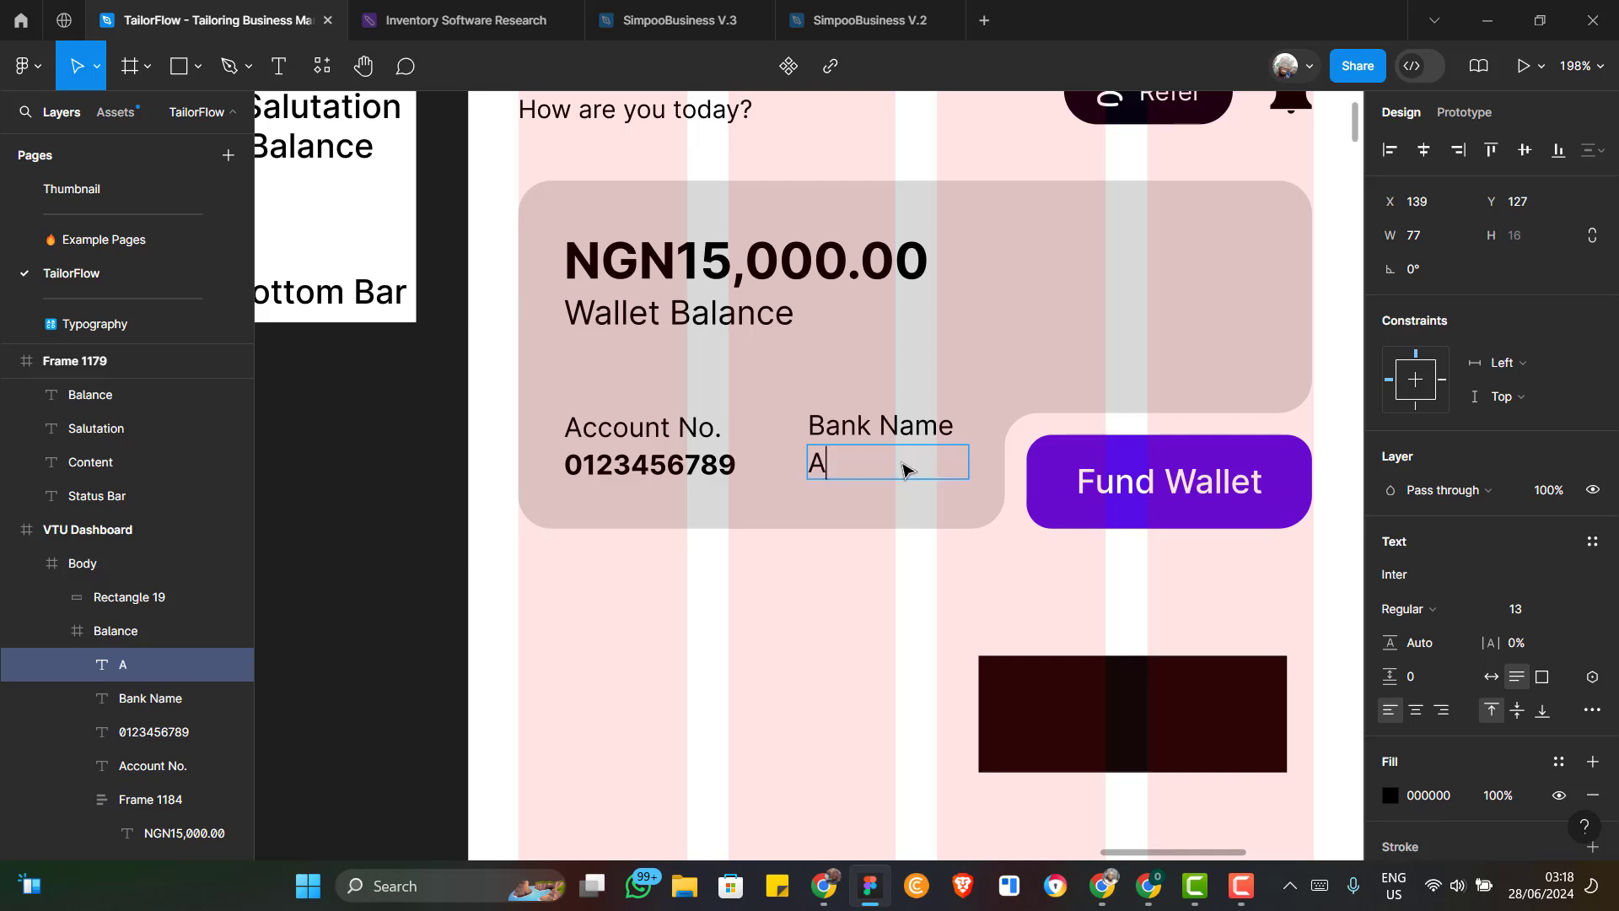
type("ny Bank")
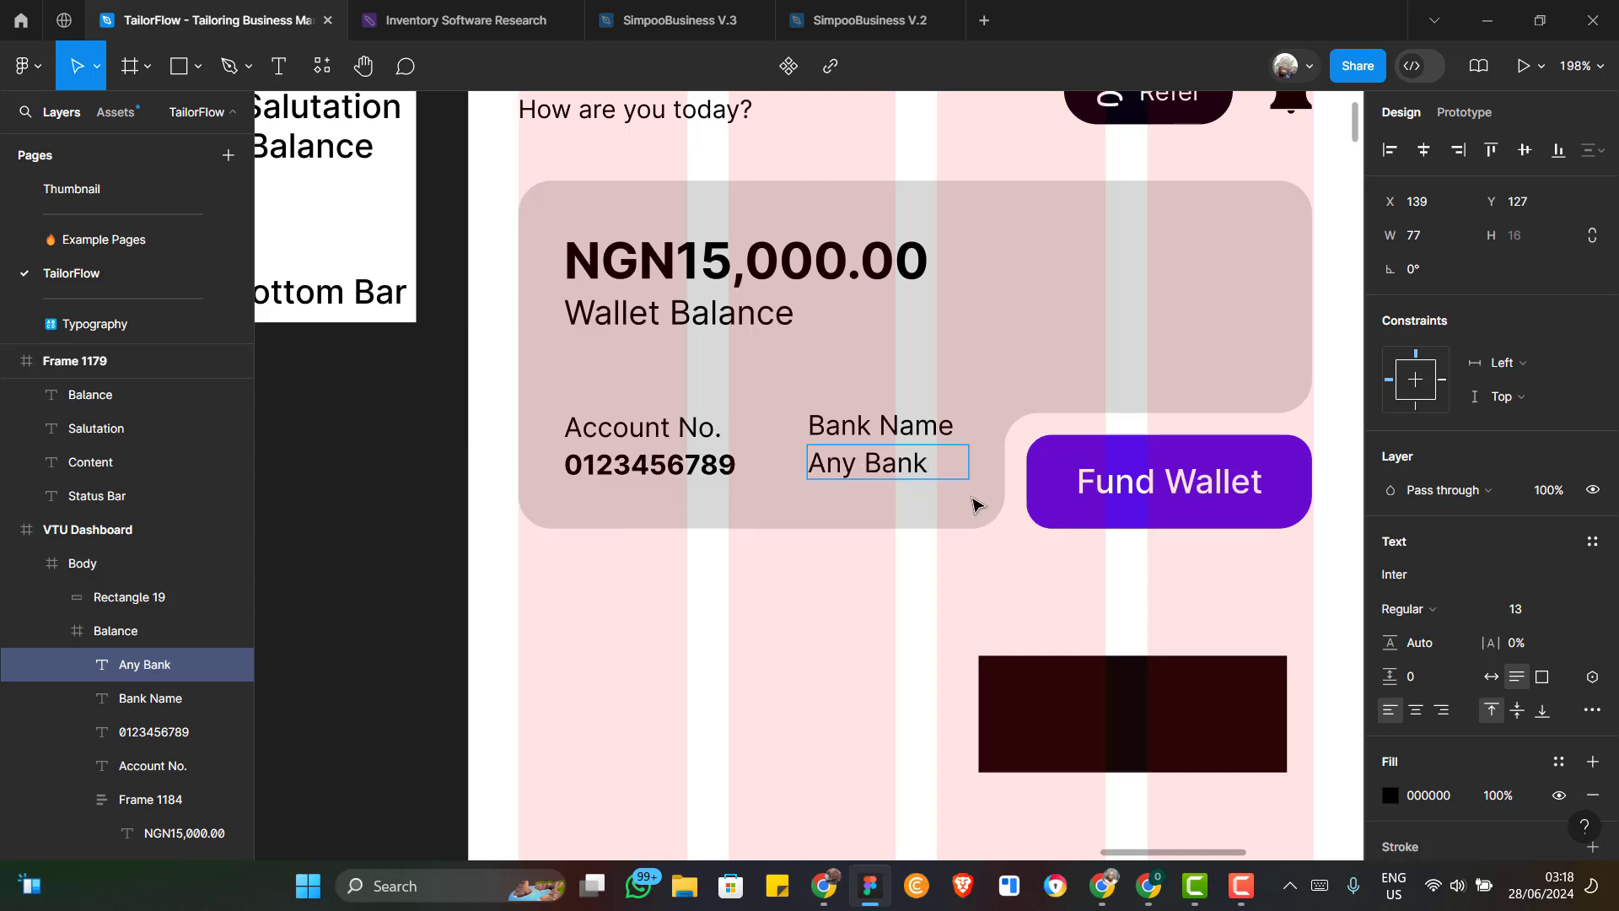
key("Escape")
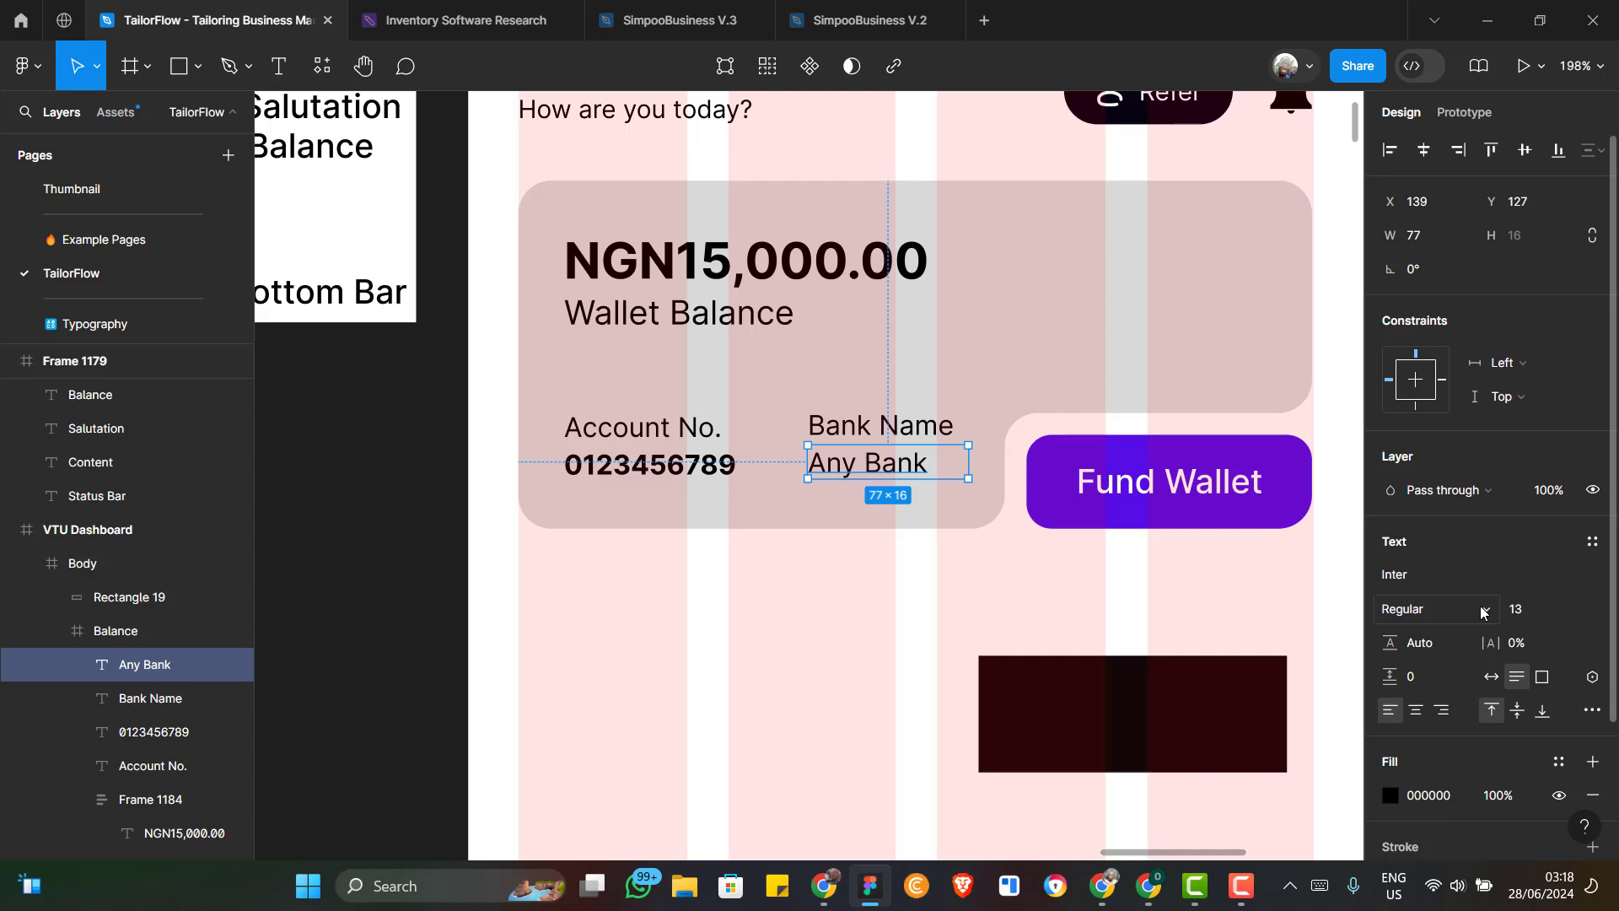
Set the font weight of the Any Bank text to Bold
left_click(1420, 609)
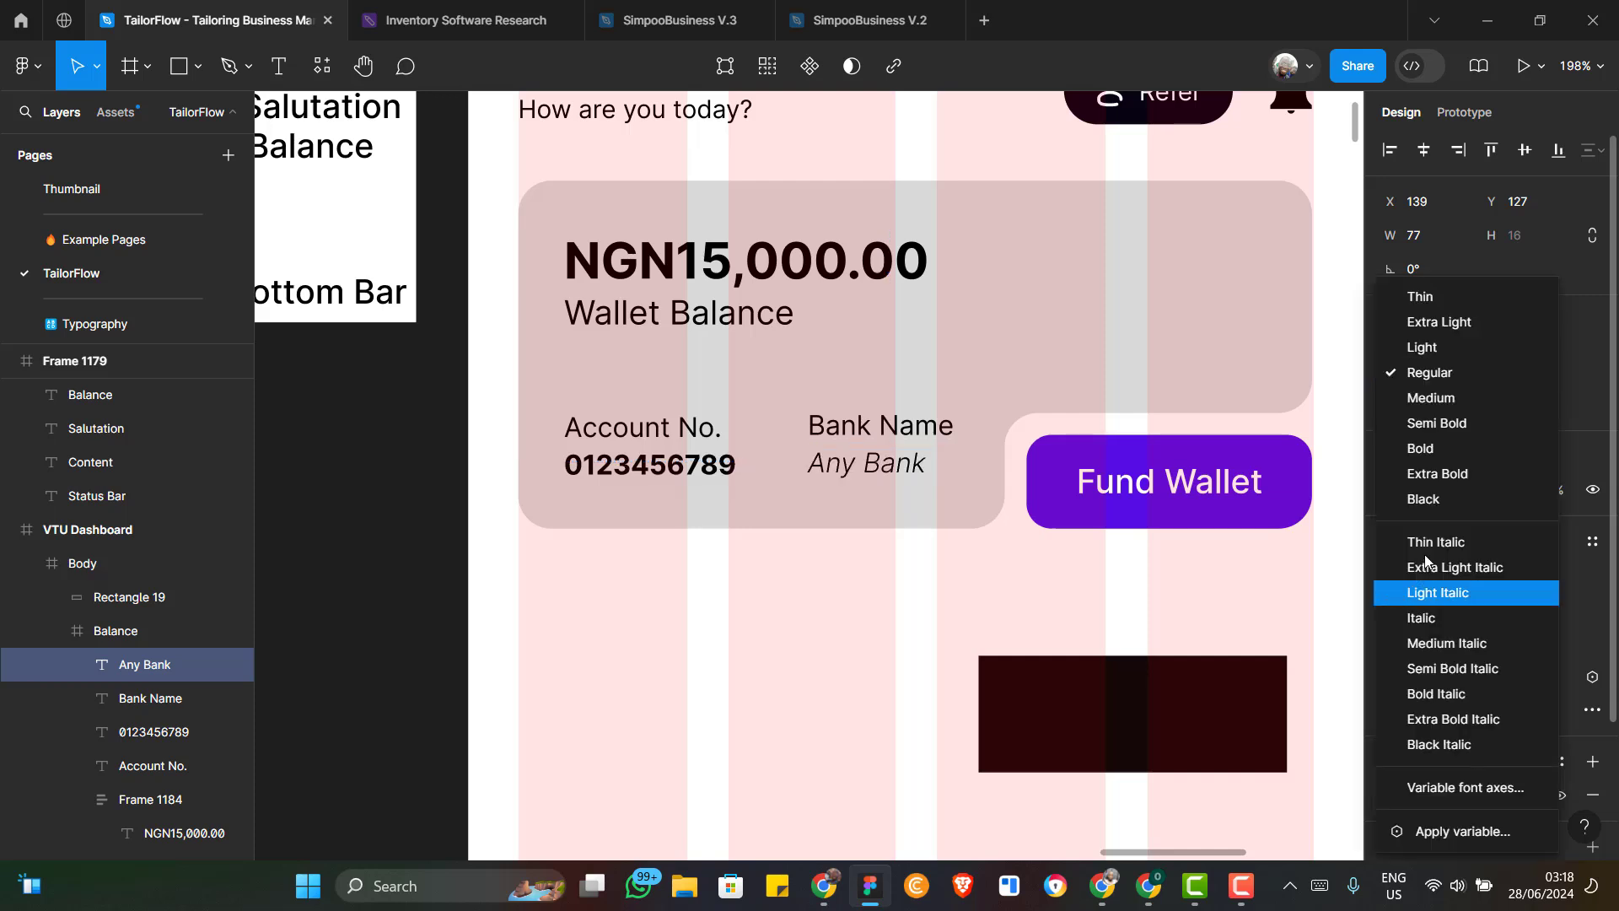
left_click(1429, 443)
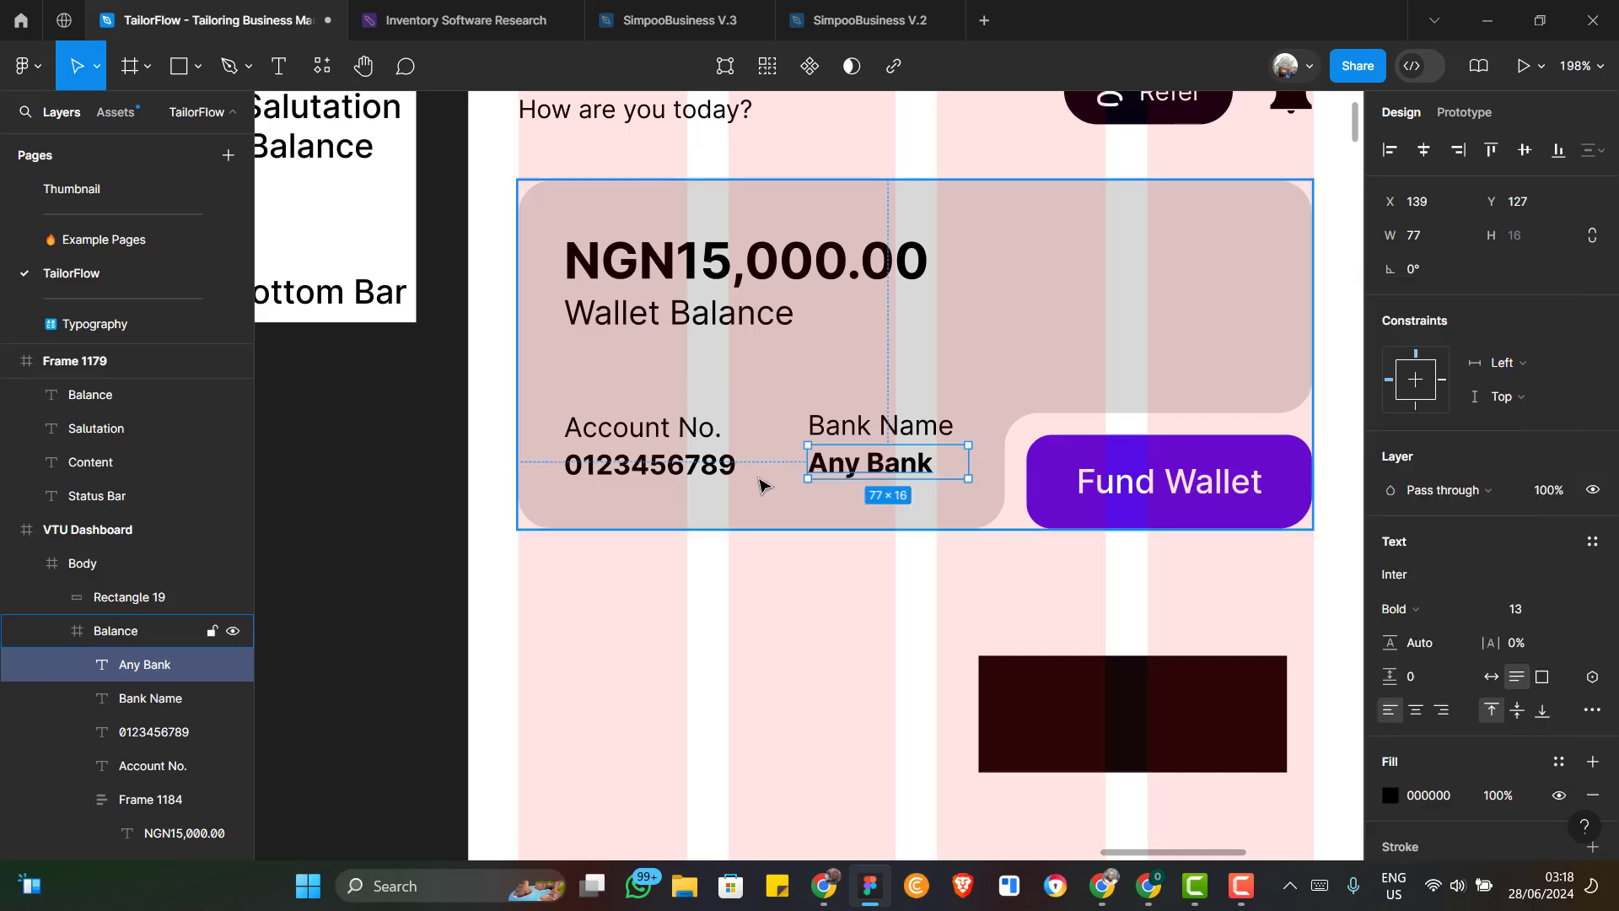
key("Escape")
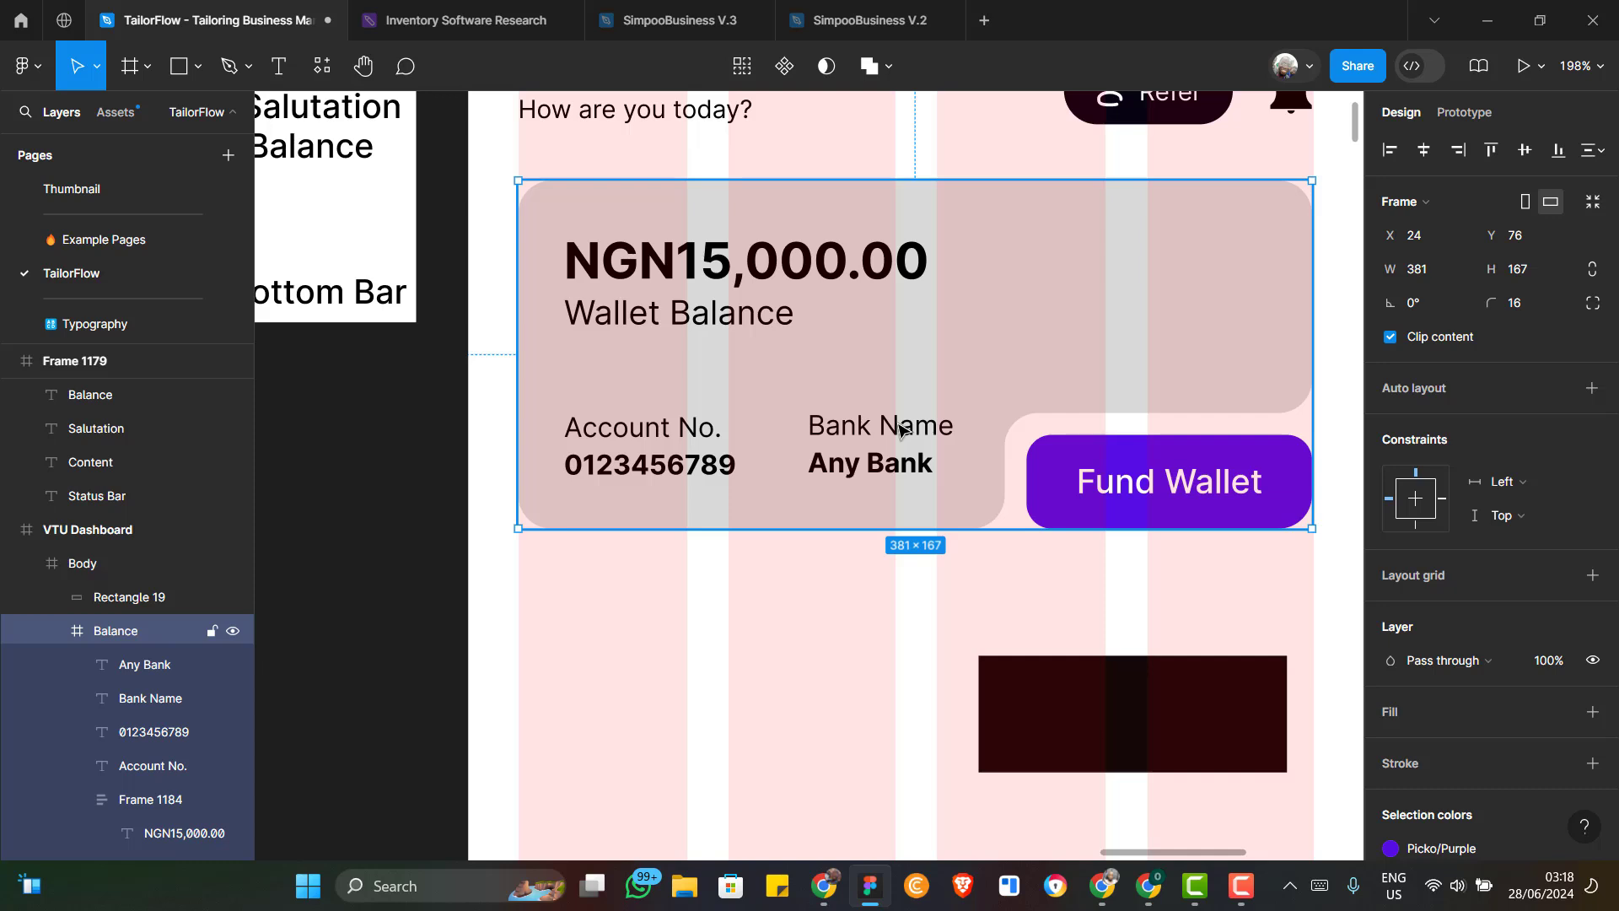
Wrap the Bank Name and Any Bank texts in a vertical auto layout with a gap of 0
left_click(901, 428)
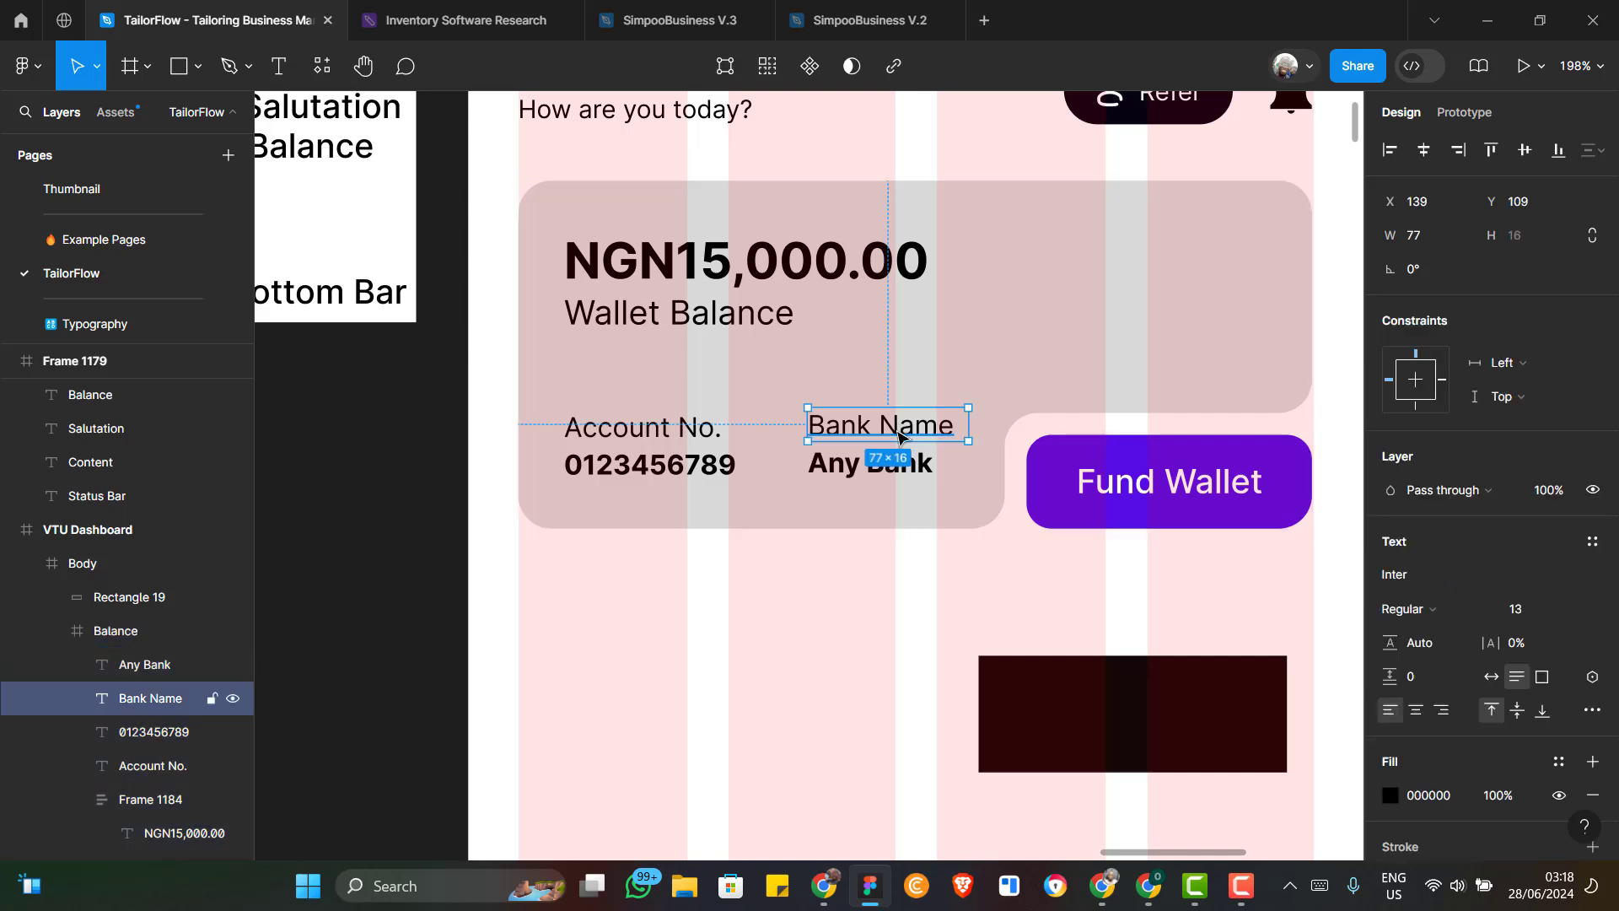
left_click(919, 472, "shift")
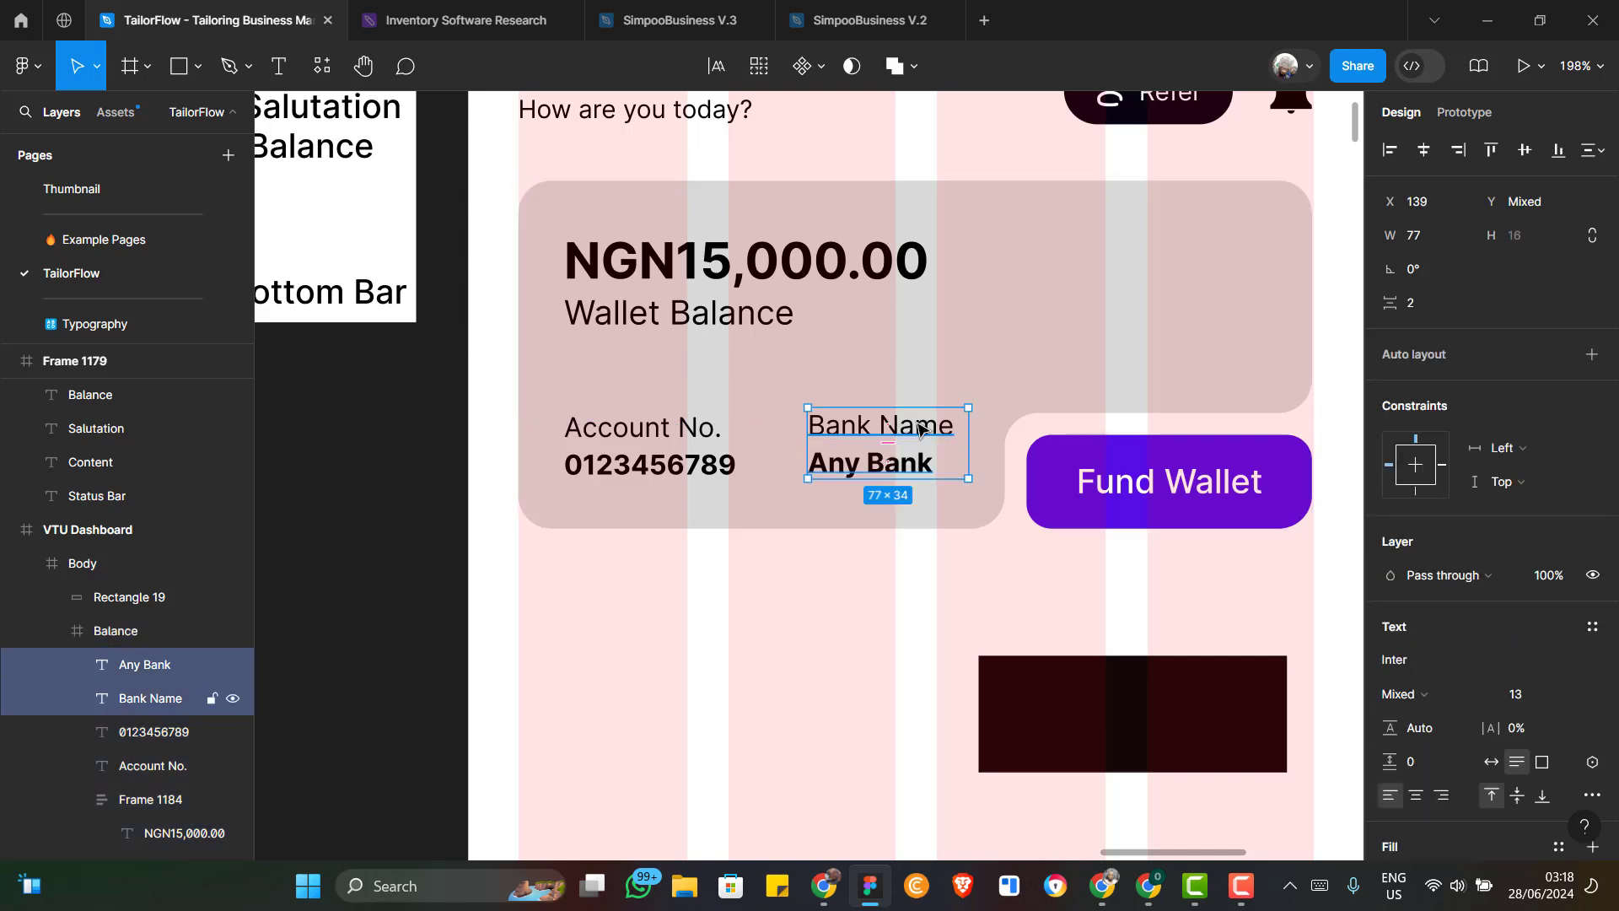
key("shift+a")
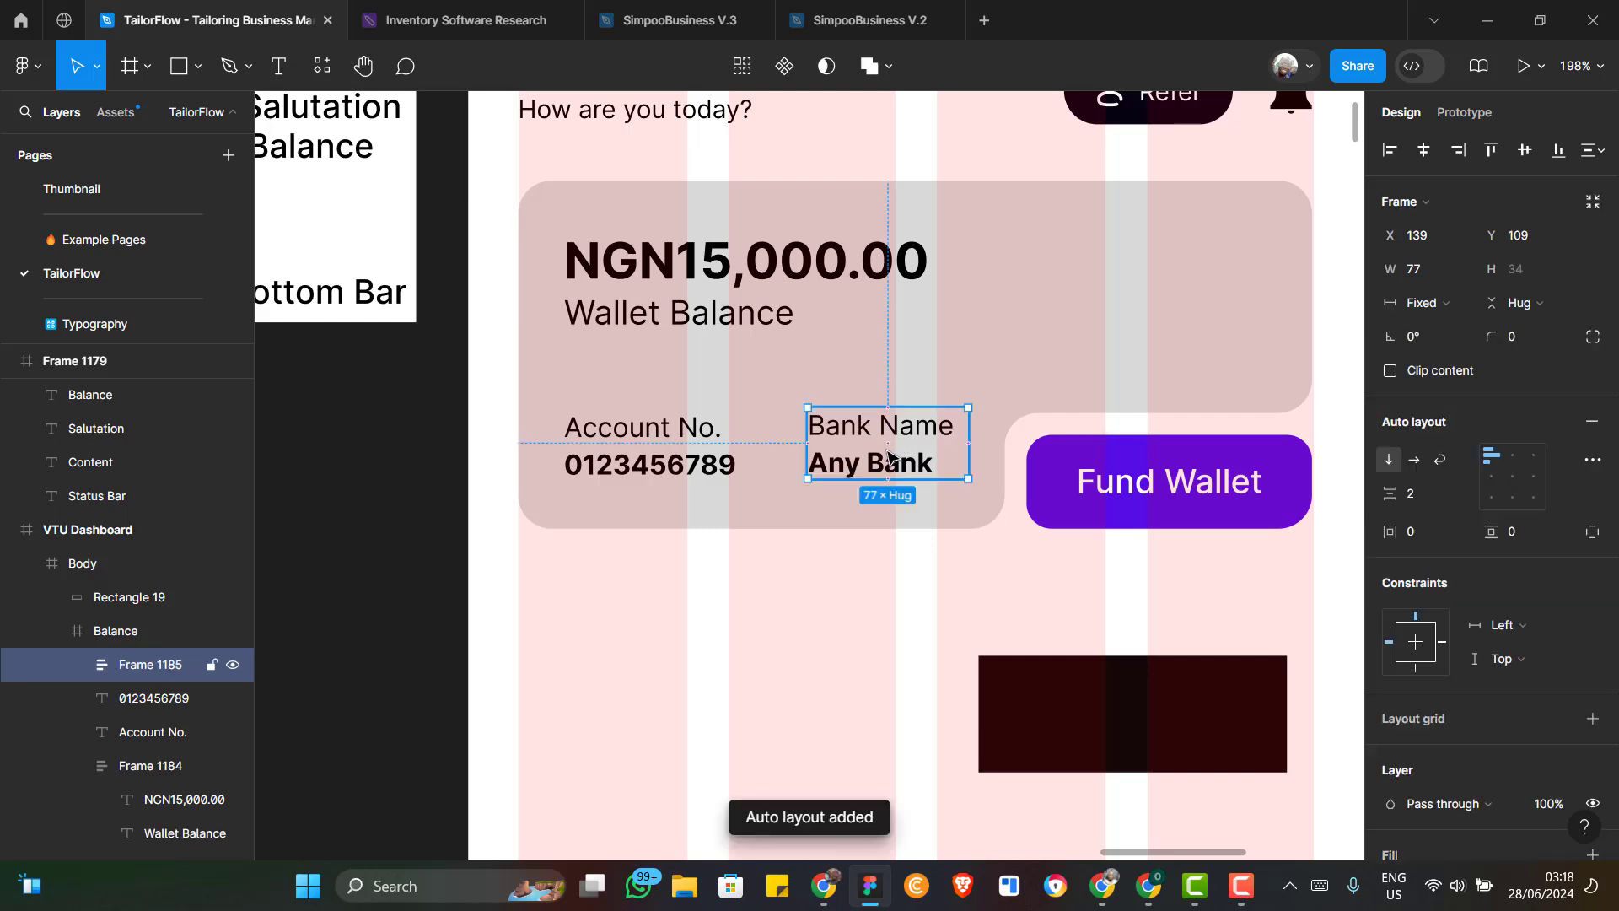
left_click(1420, 495)
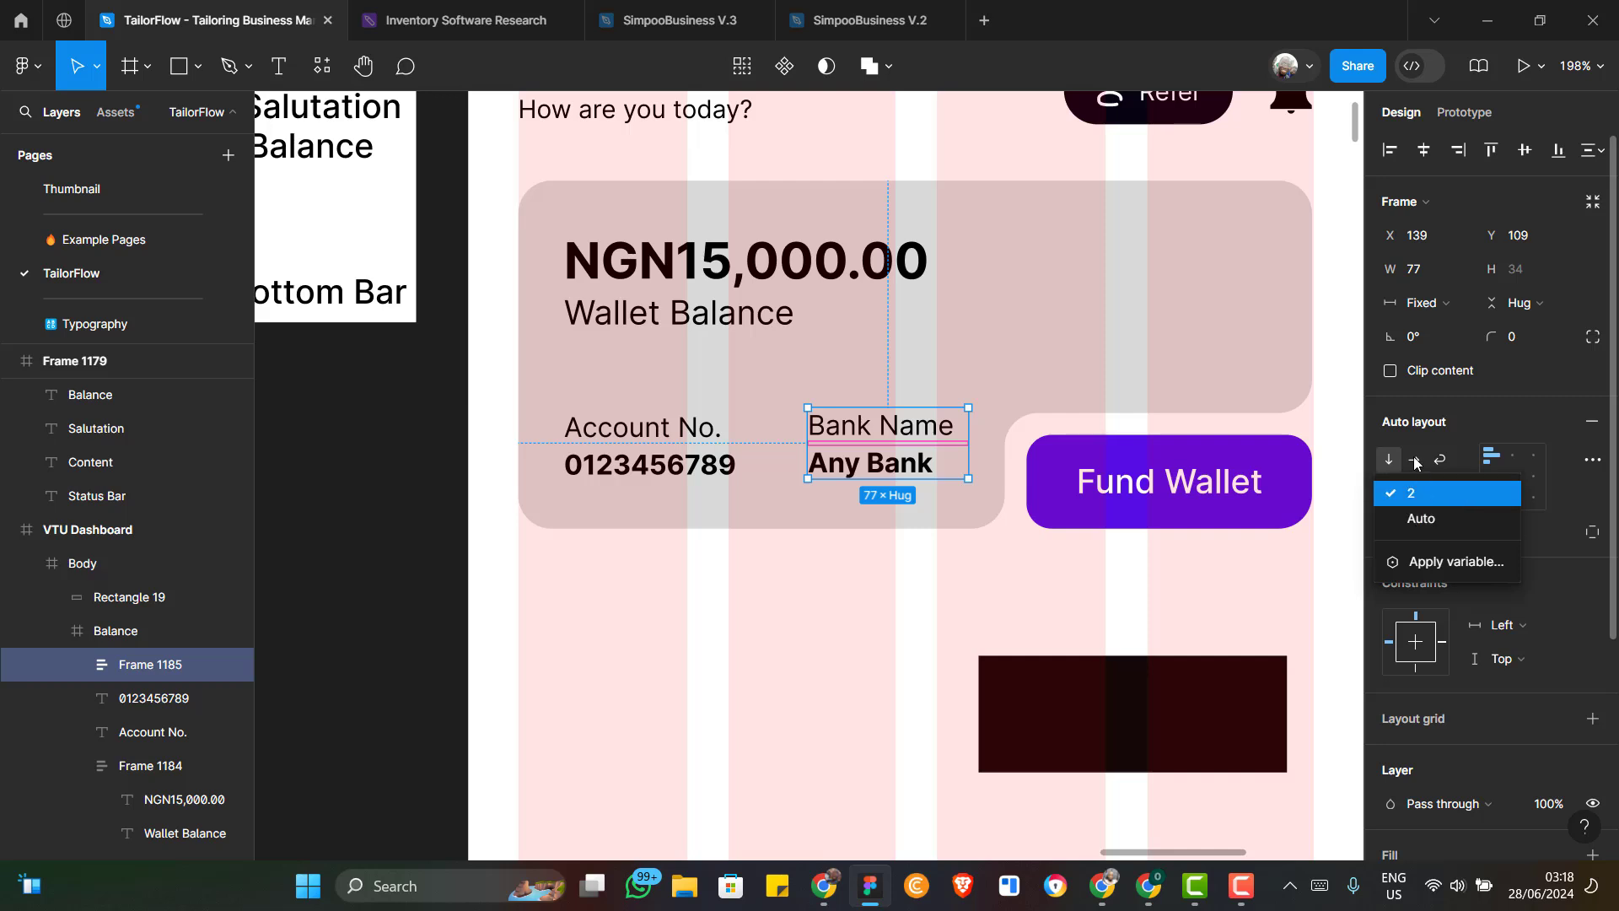
left_click(1421, 495)
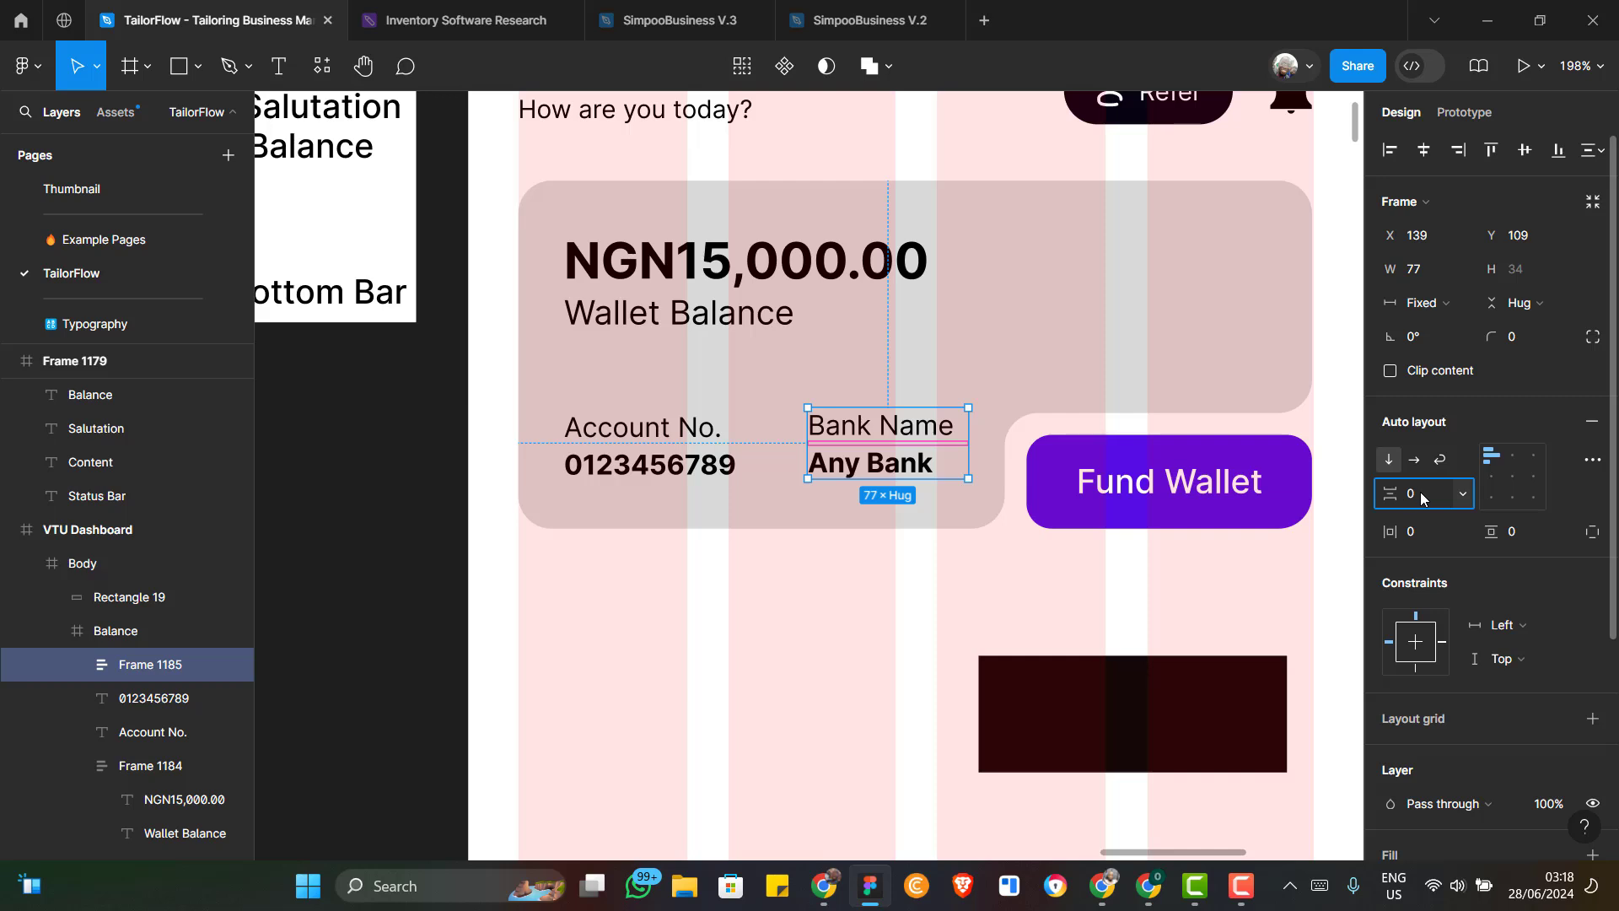
type("0")
key("Return")
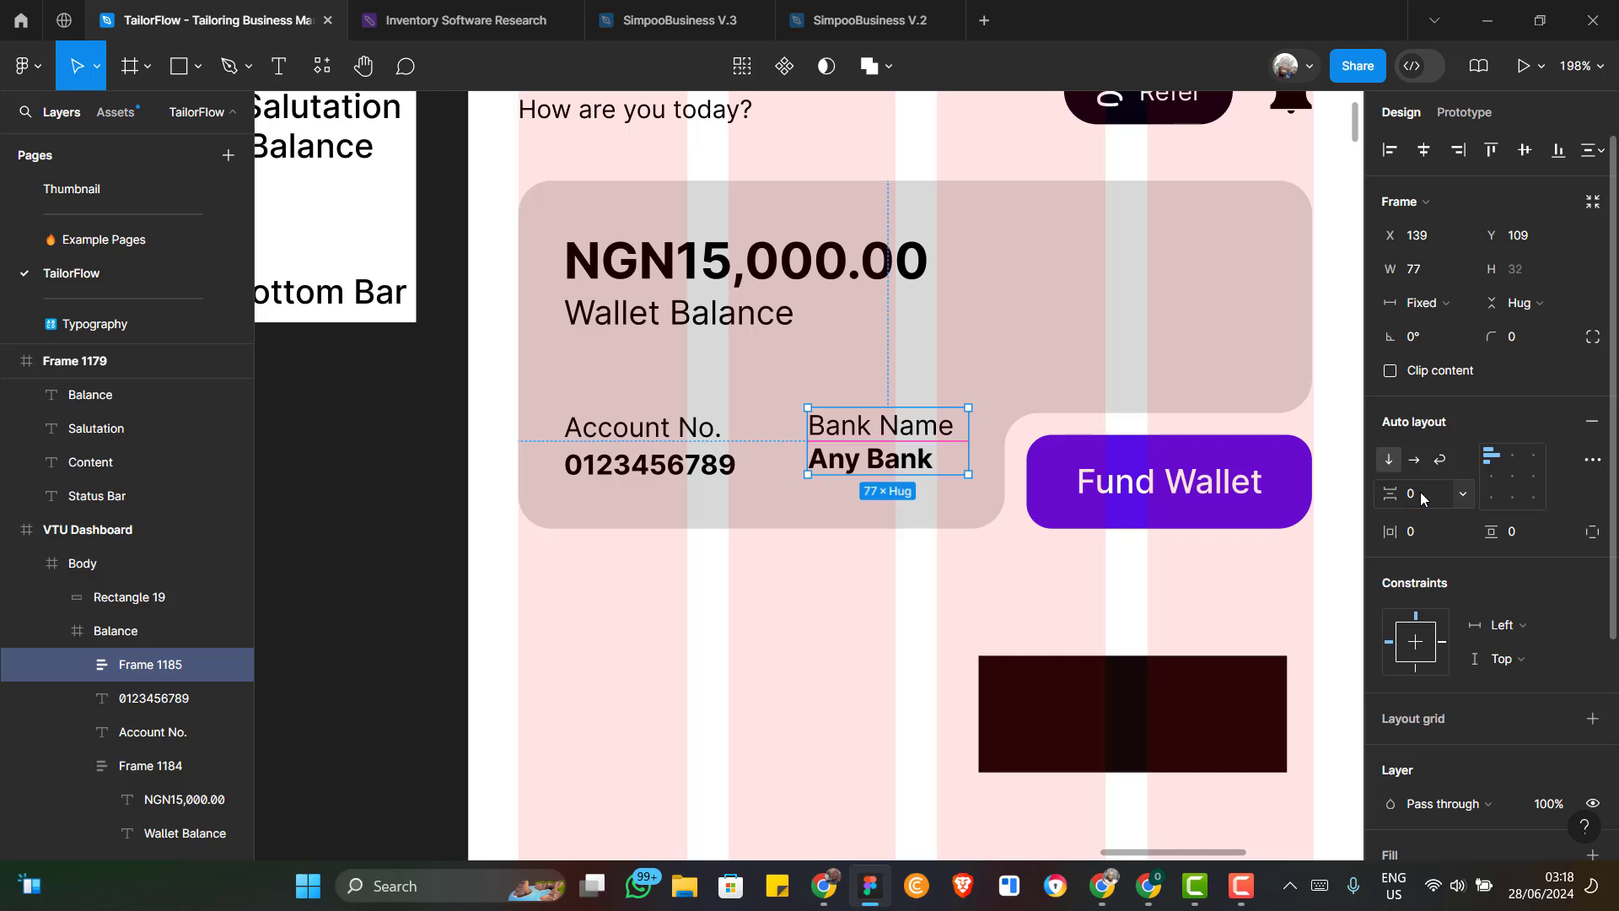
Wrap the Account No. label and the account number value in a vertical auto layout with a gap of 0
left_click(681, 456)
left_click(688, 431, "shift")
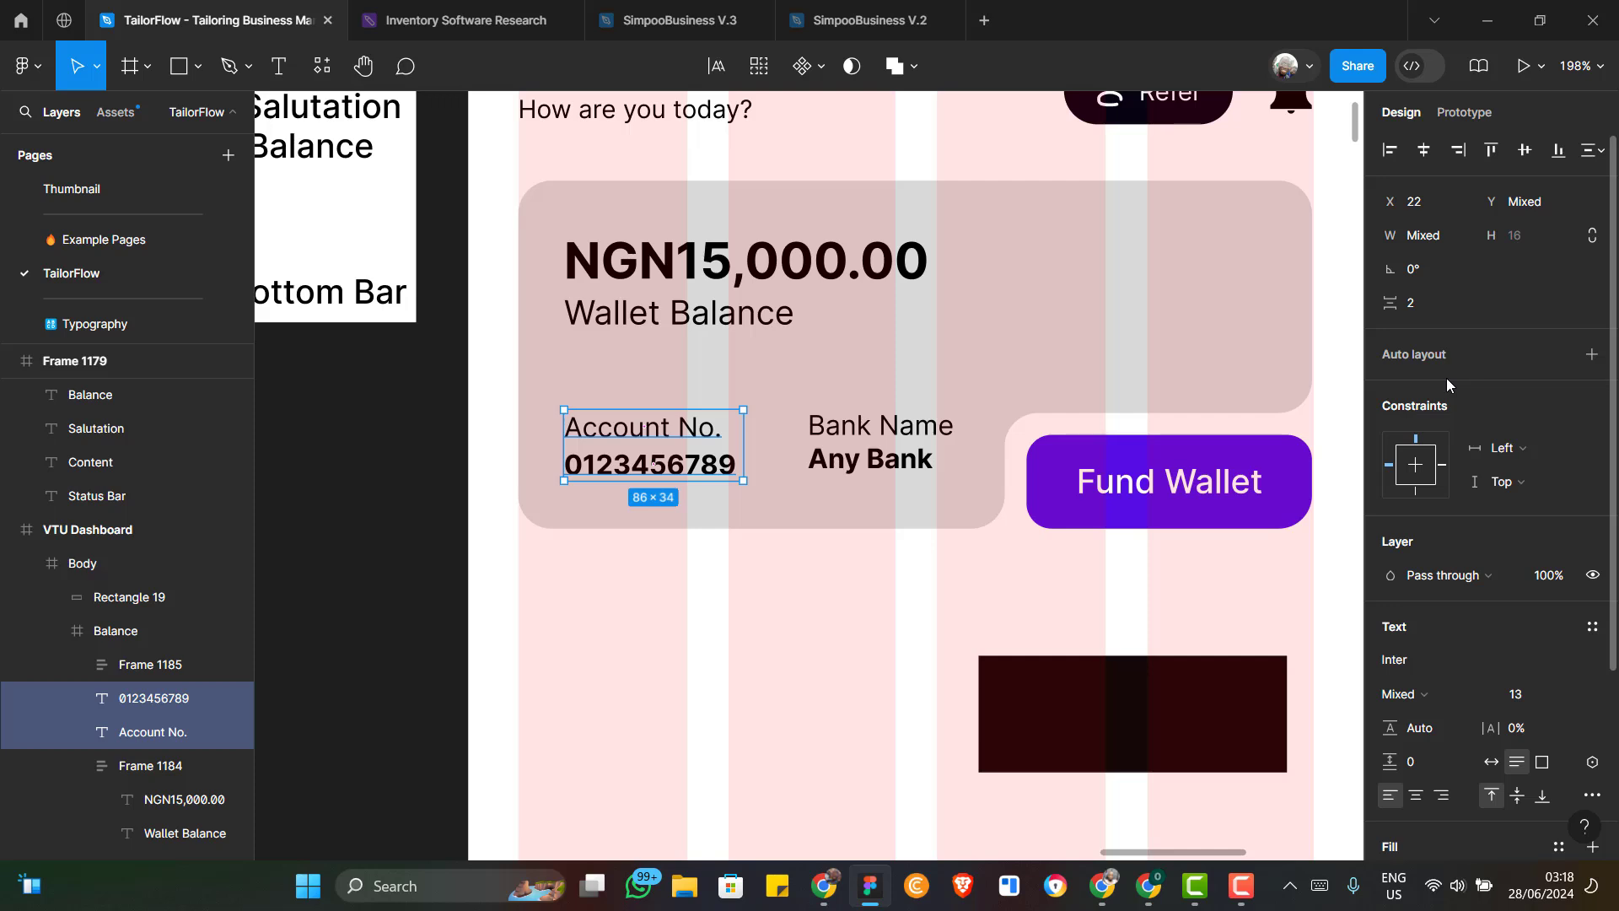
key("shift+a")
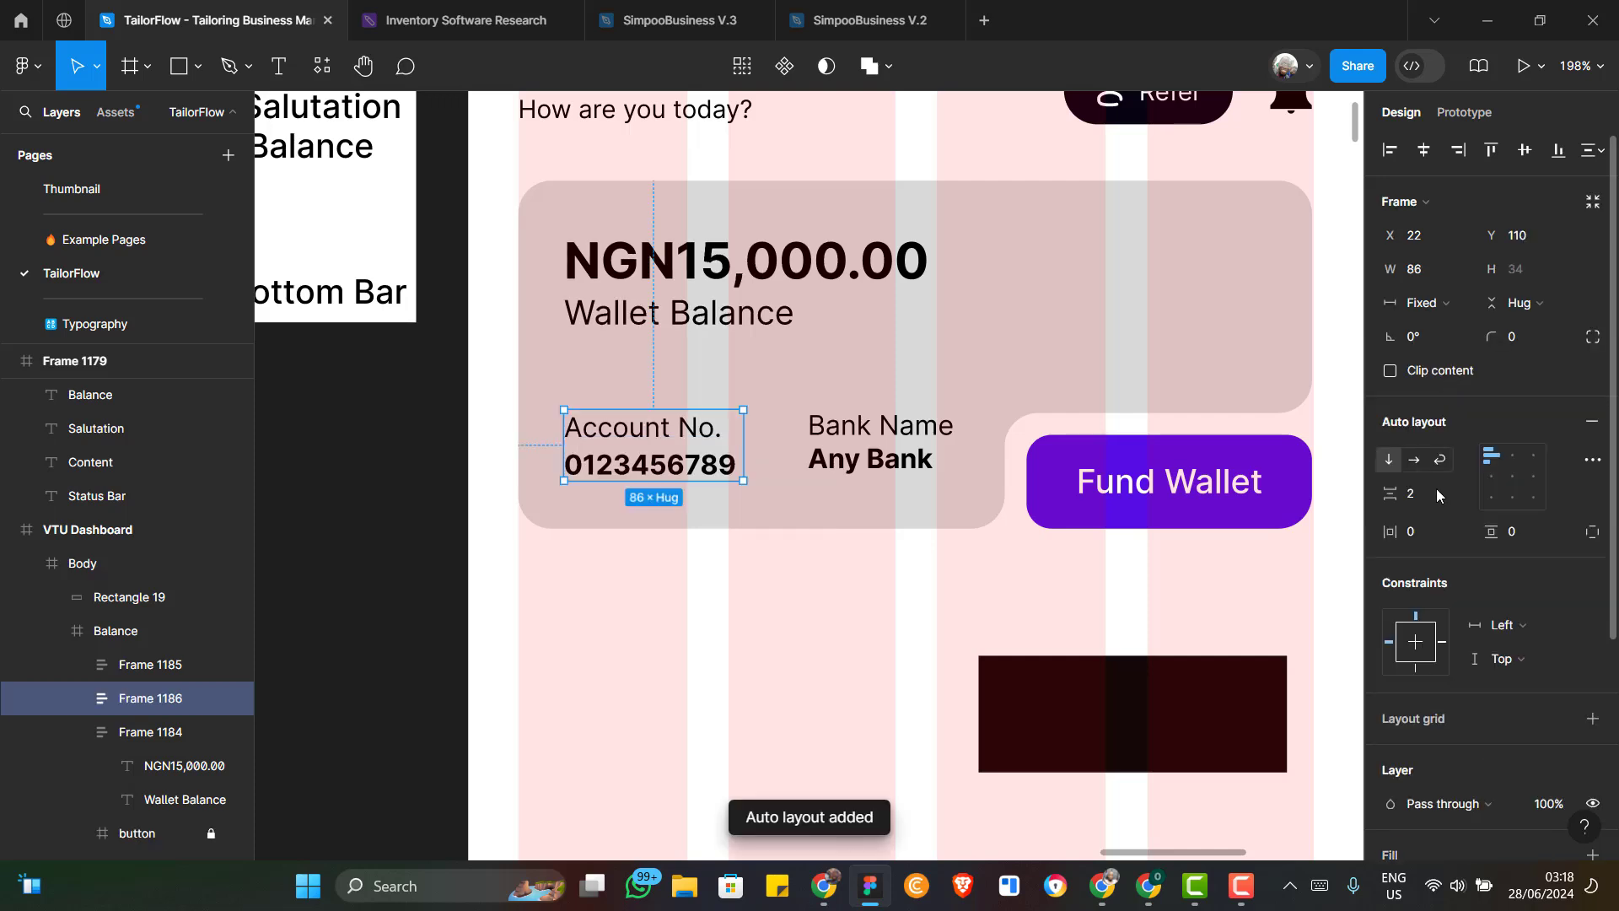
left_click(1424, 496)
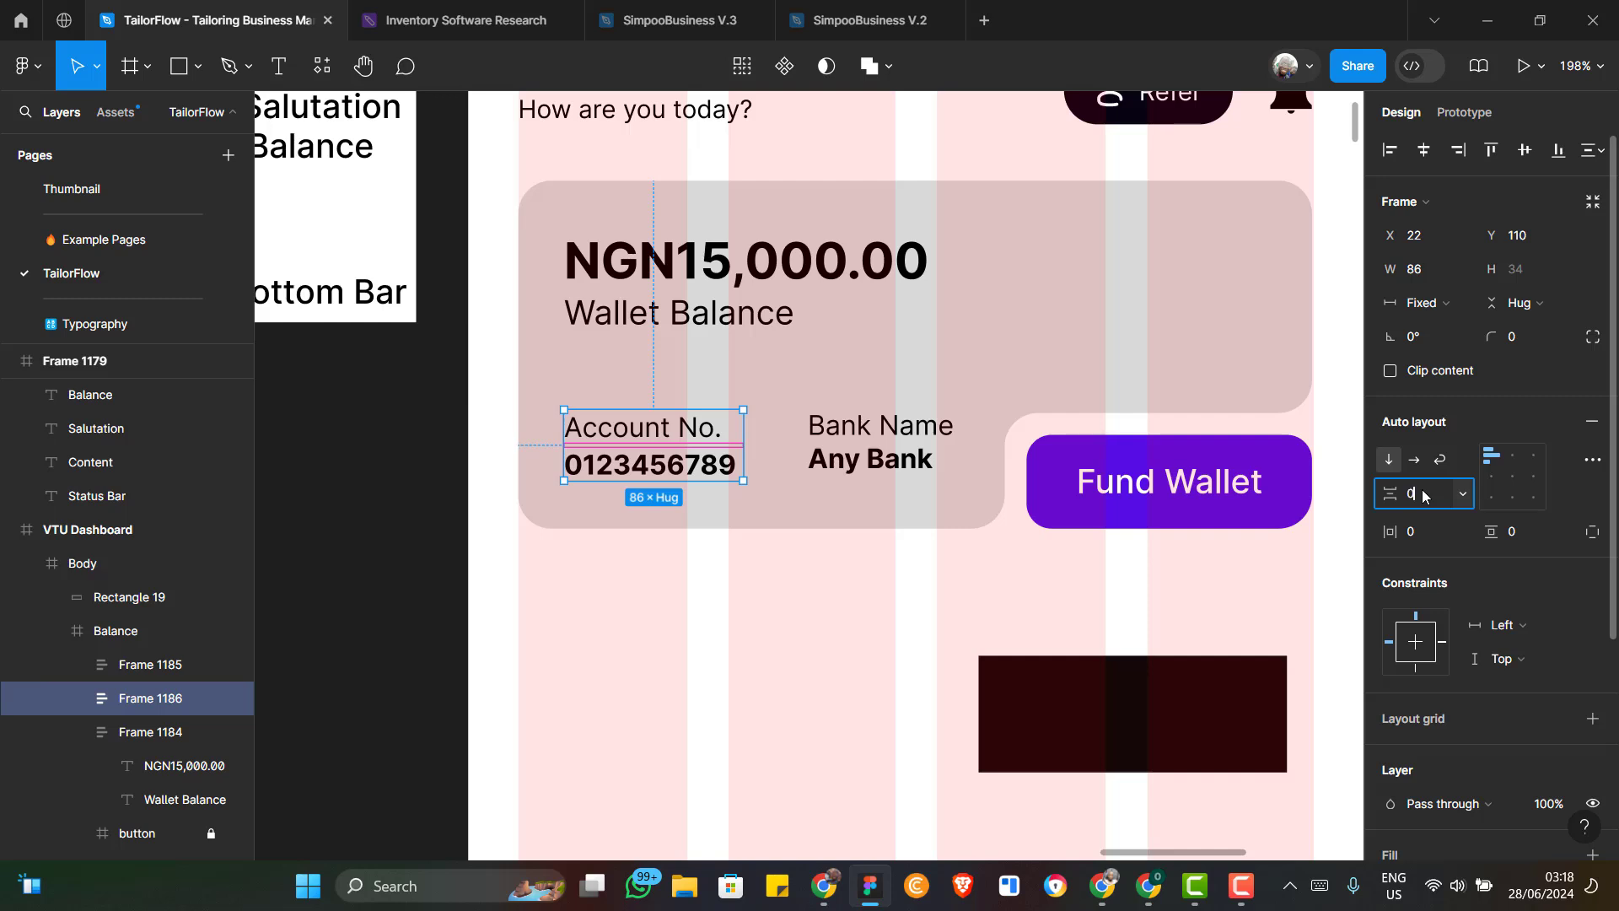
type("0")
key("Return")
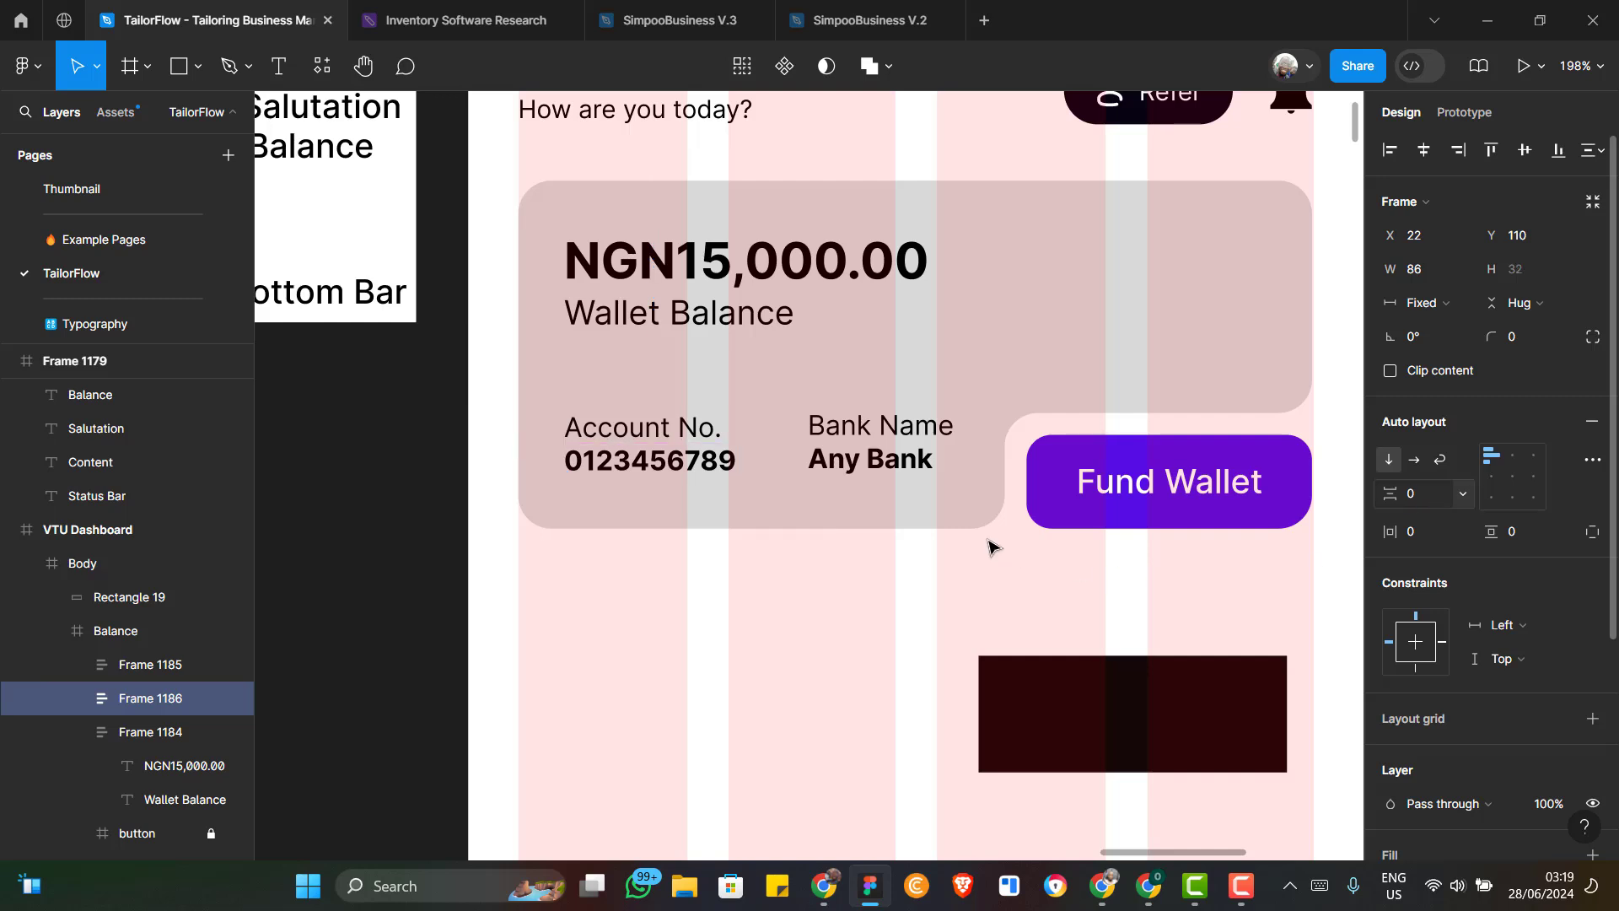
Align the account number and bank name groups, combine them in a horizontal auto layout, and move it down to Y 121
left_click(887, 455, "shift")
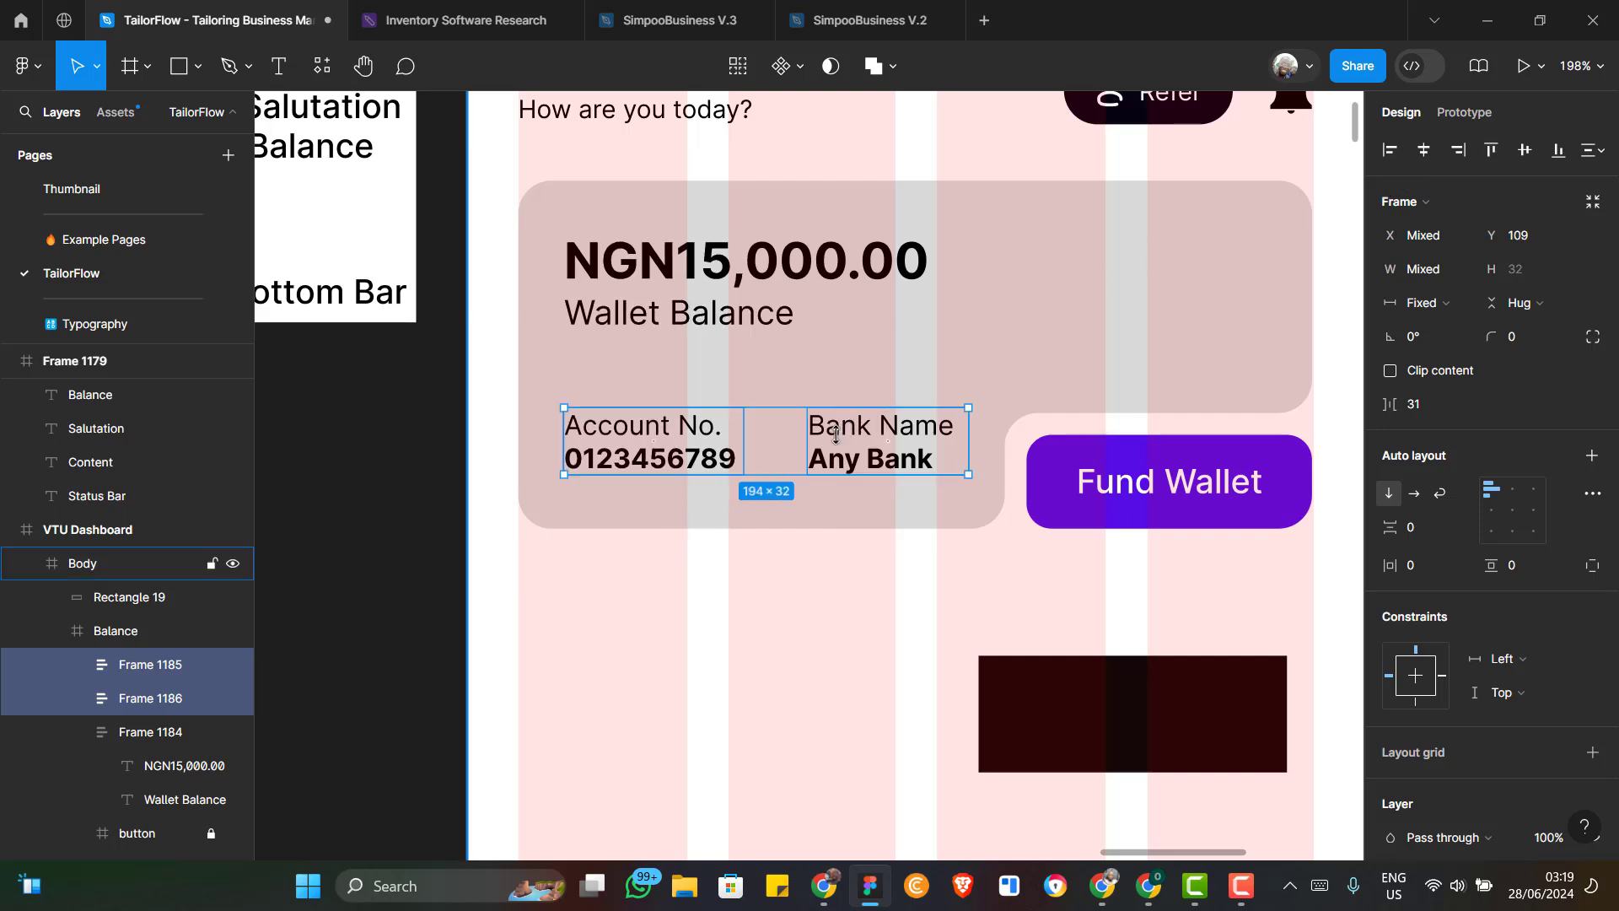
key("shift+a")
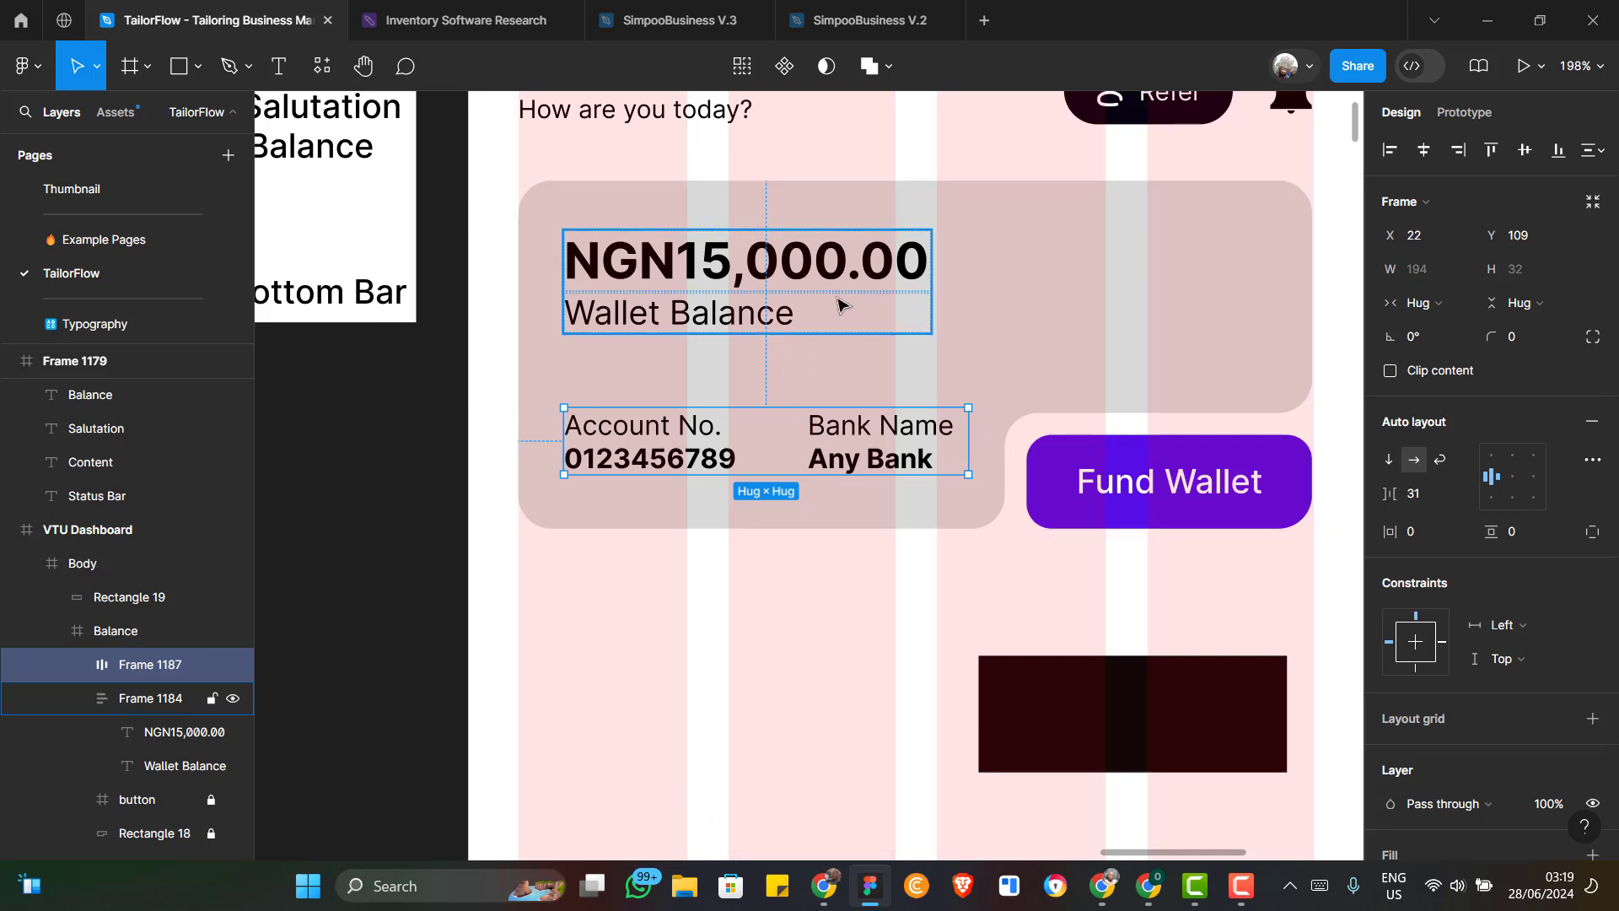
key("Down")
key("Down")
key("Down")
key("Down")
key("Down")
key("Down")
key("Down")
key("Down")
key("Down")
key("Down")
key("Down")
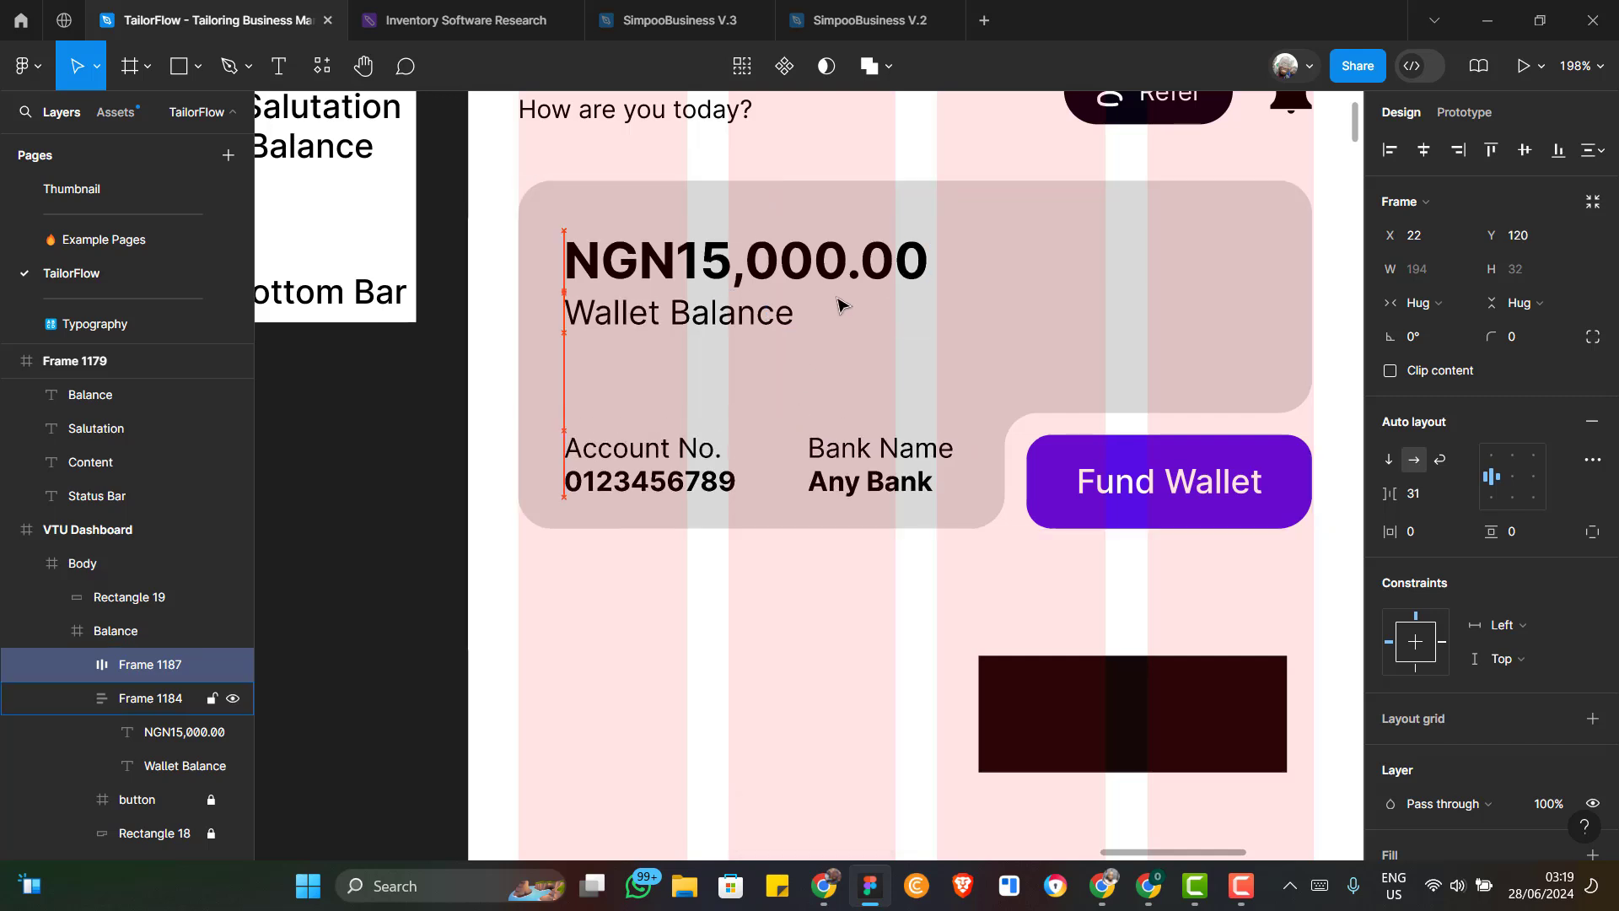
key("Down")
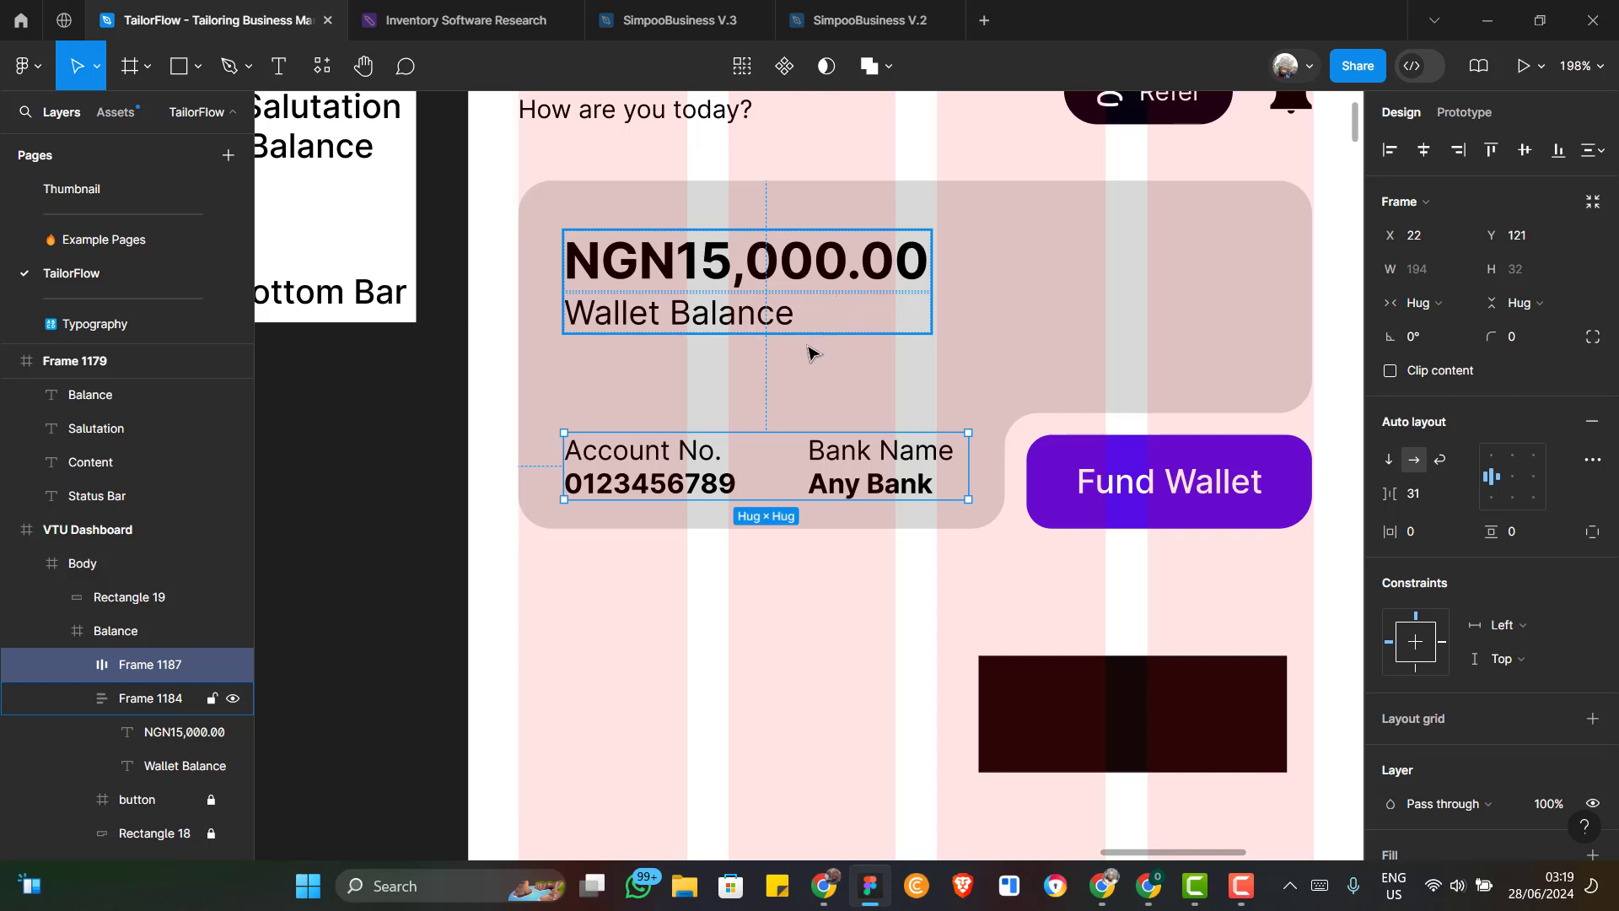
Run the Iconify plugin and search its icons for "eye"
scroll(979, 267, "up", 1)
scroll(775, 317, "down", 1)
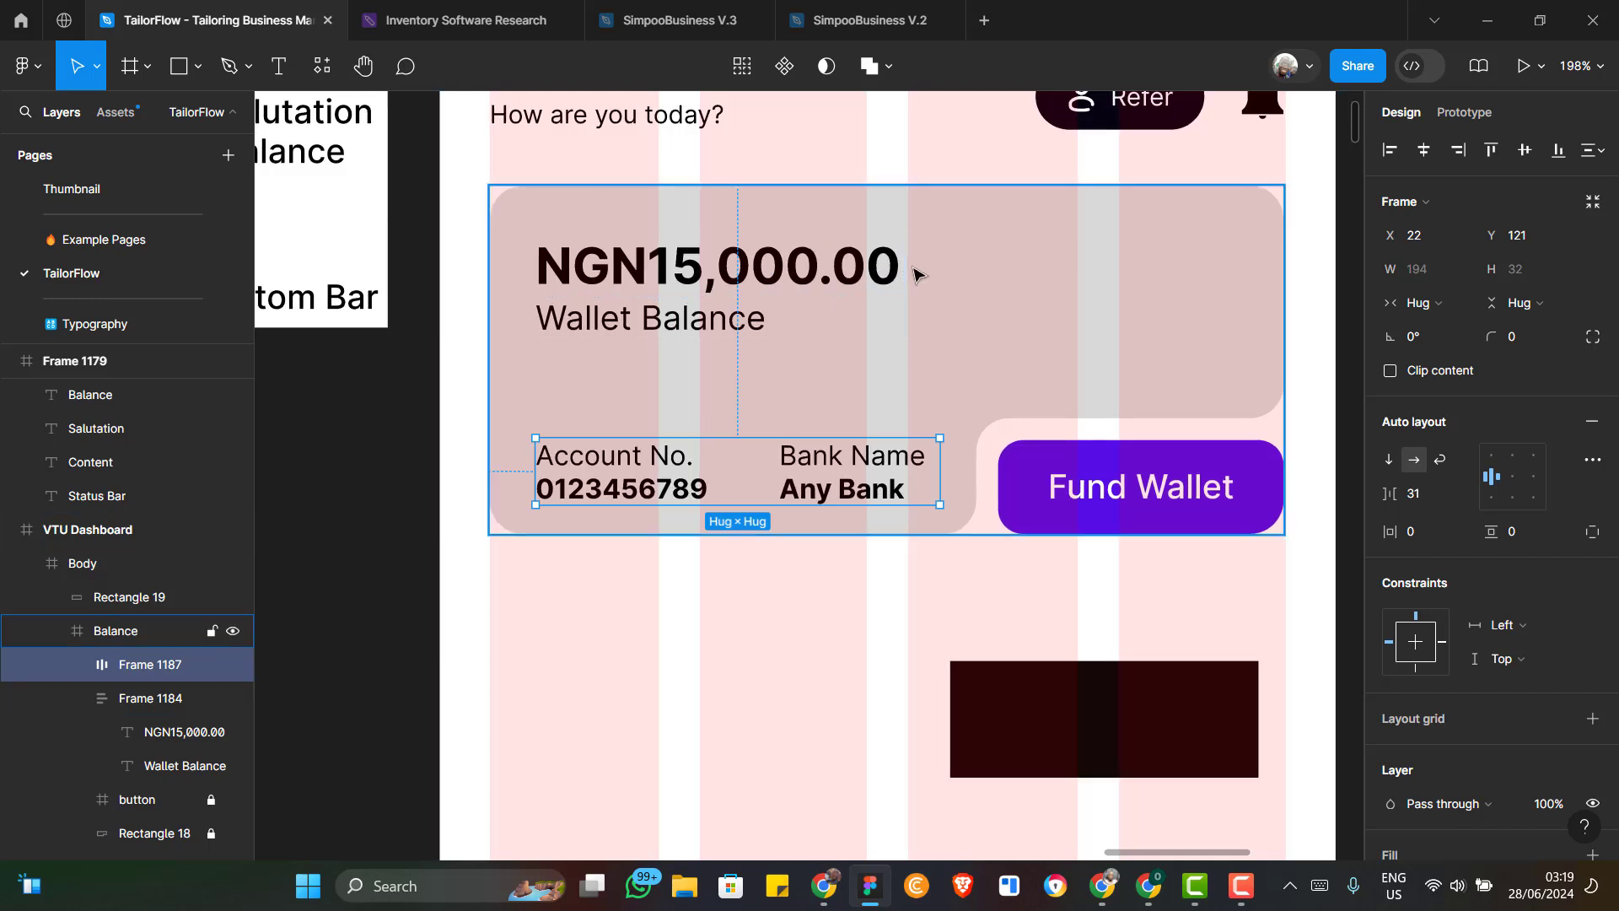
scroll(609, 326, "down", 1)
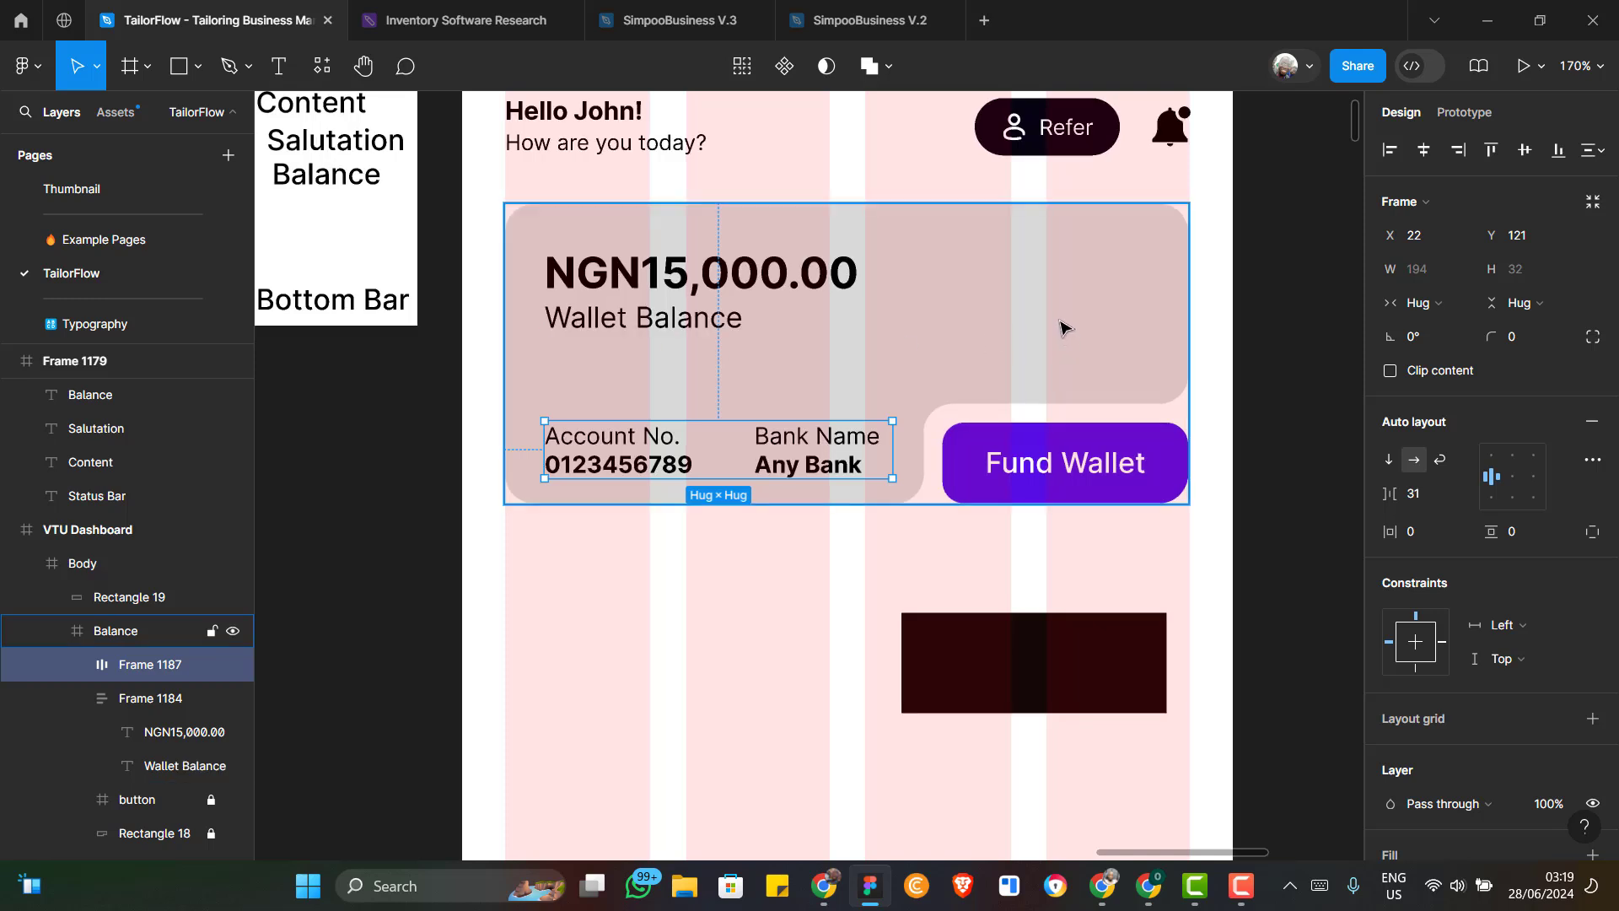
right_click(1061, 328)
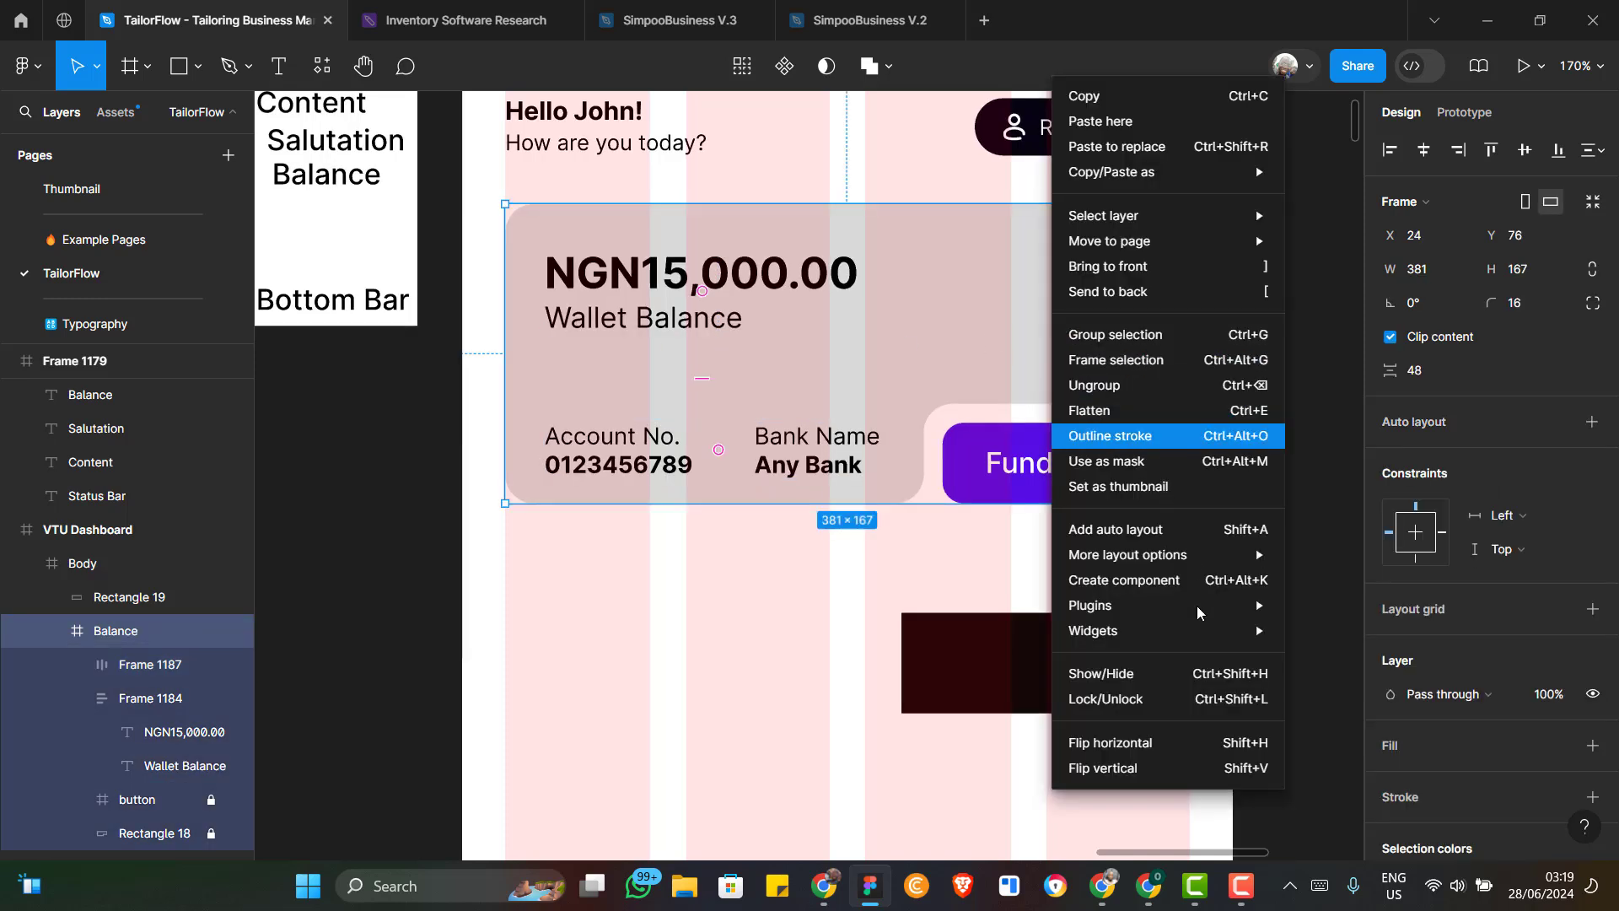
mouse_move(1161, 601)
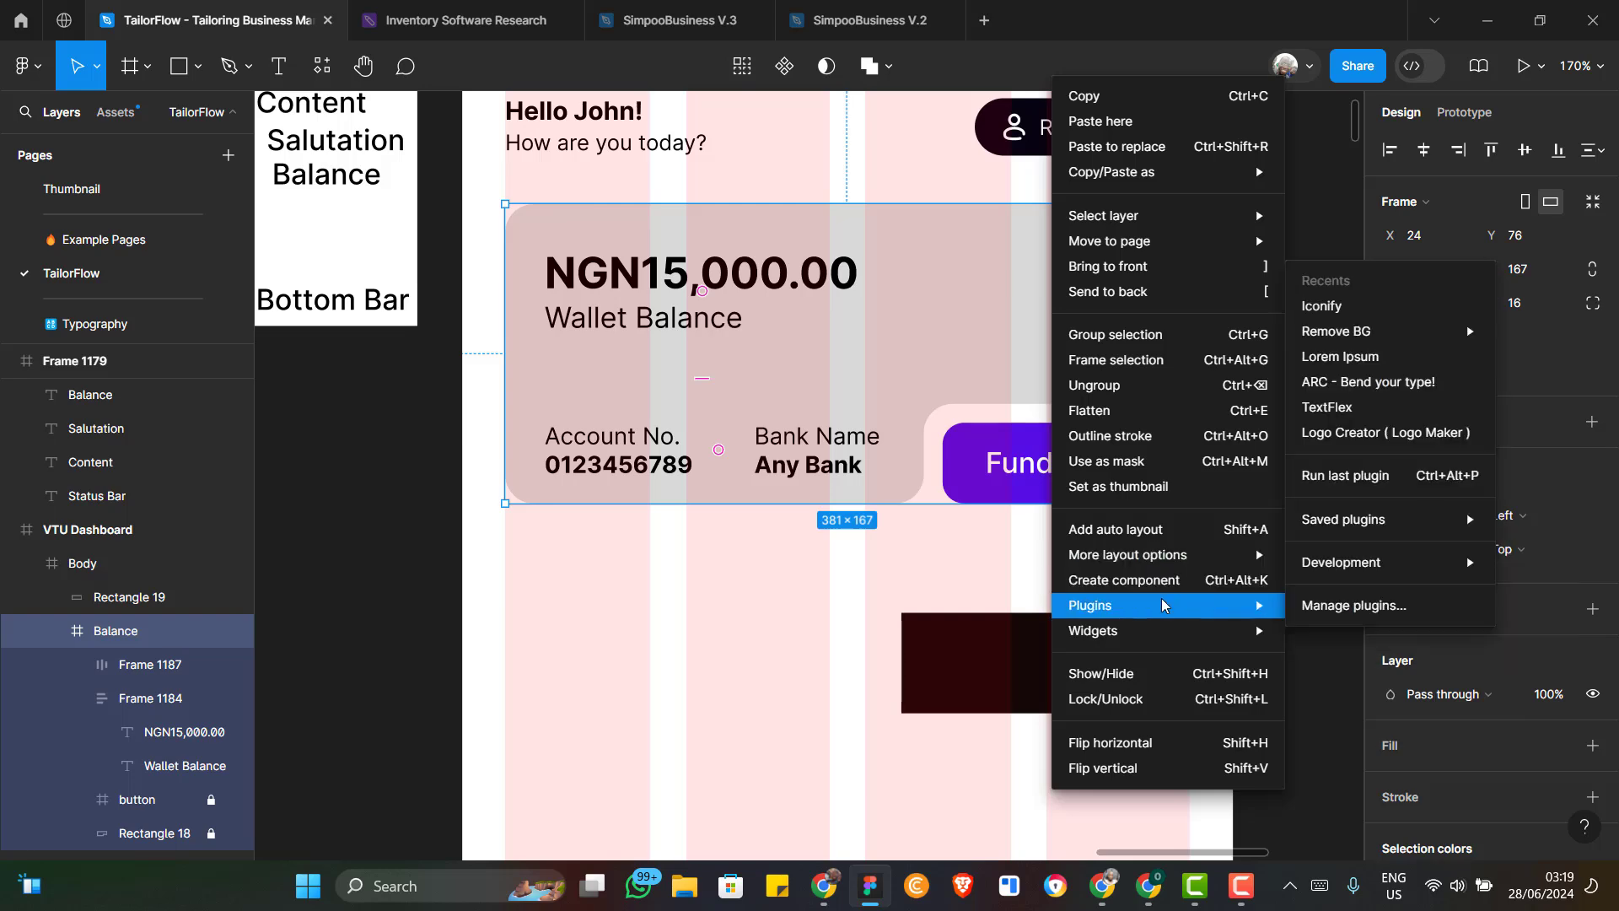
left_click(1374, 308)
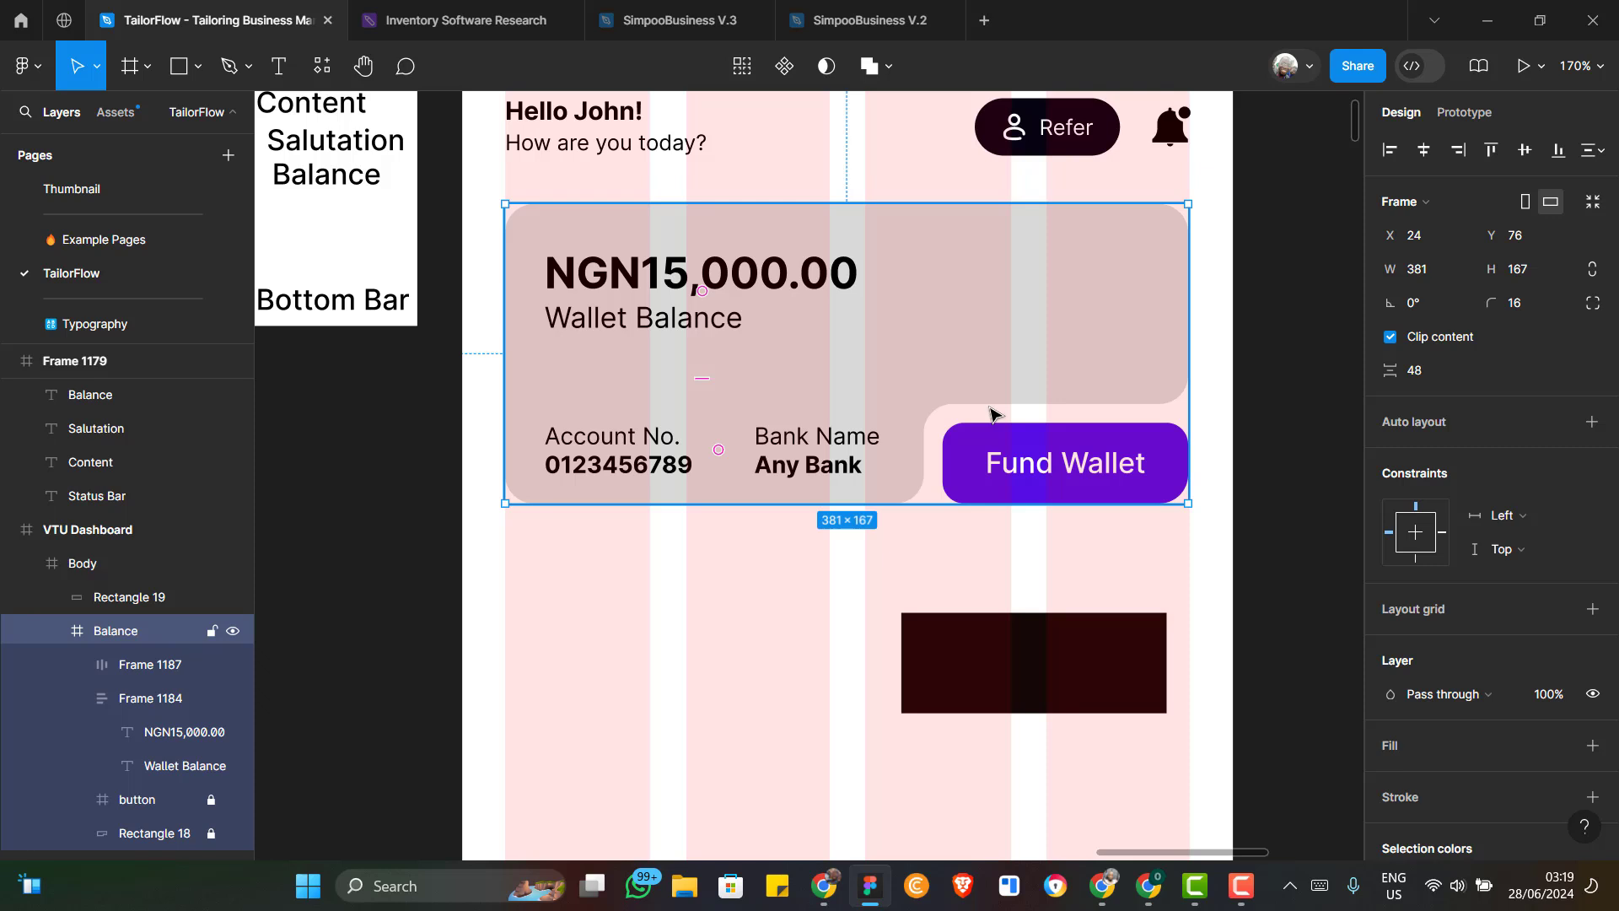
type("user")
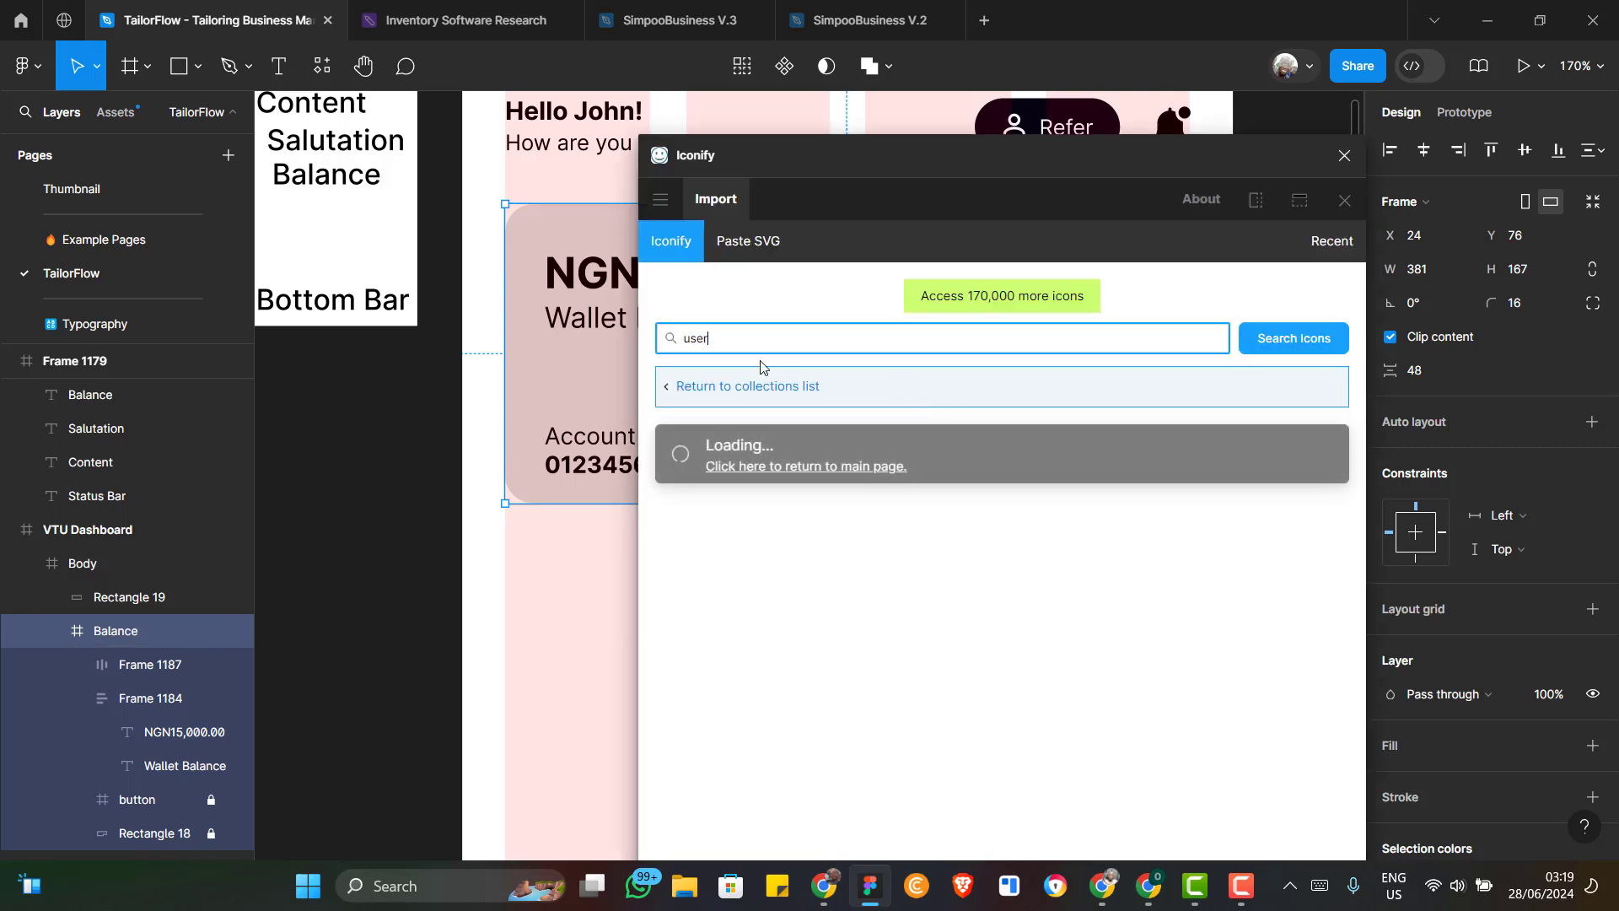
double_click(715, 342)
type("eye")
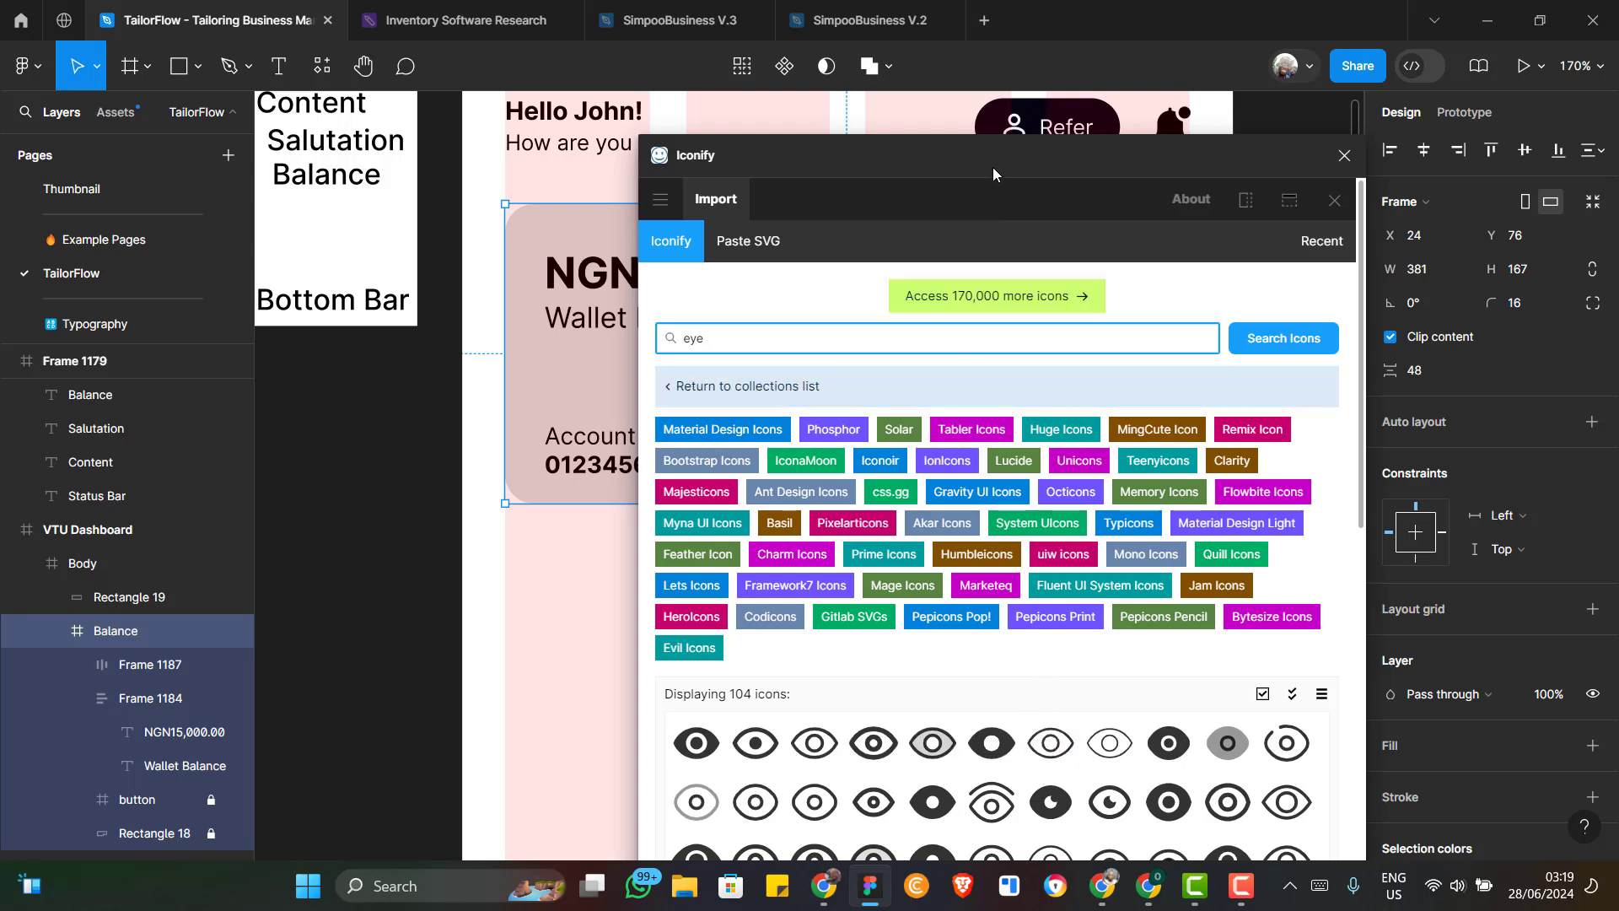
Insert the mdi:eye-outline icon just below the Balance card
left_click_drag(993, 167, 984, 356)
left_click_drag(1244, 123, 1273, 135)
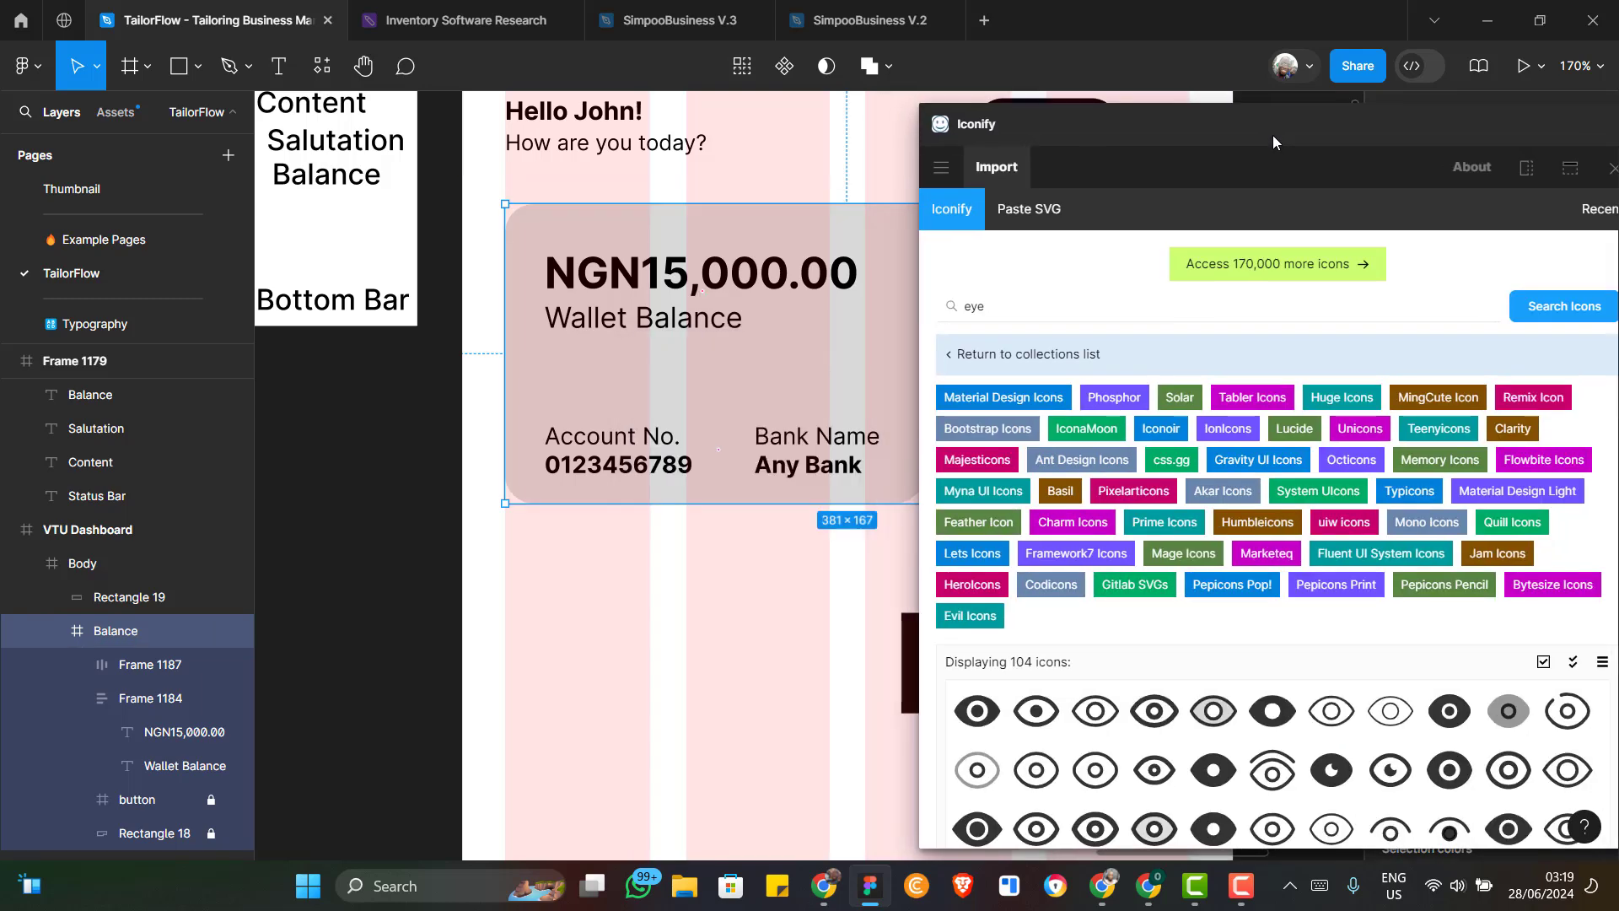
scroll(1110, 624, "down", 2)
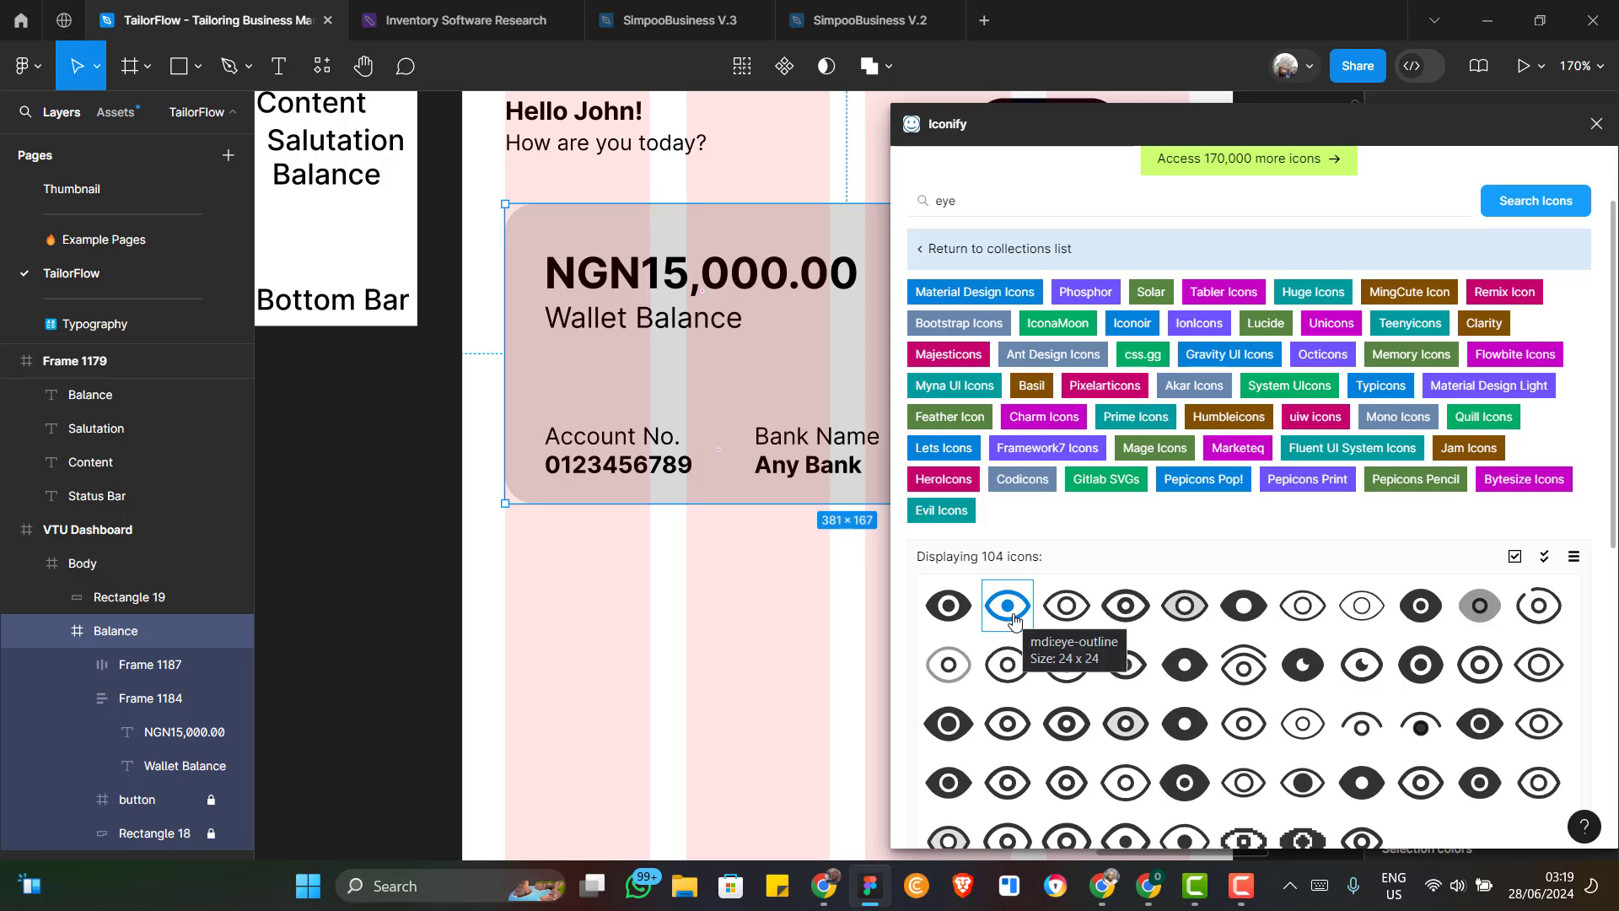
left_click_drag(1013, 620, 590, 558)
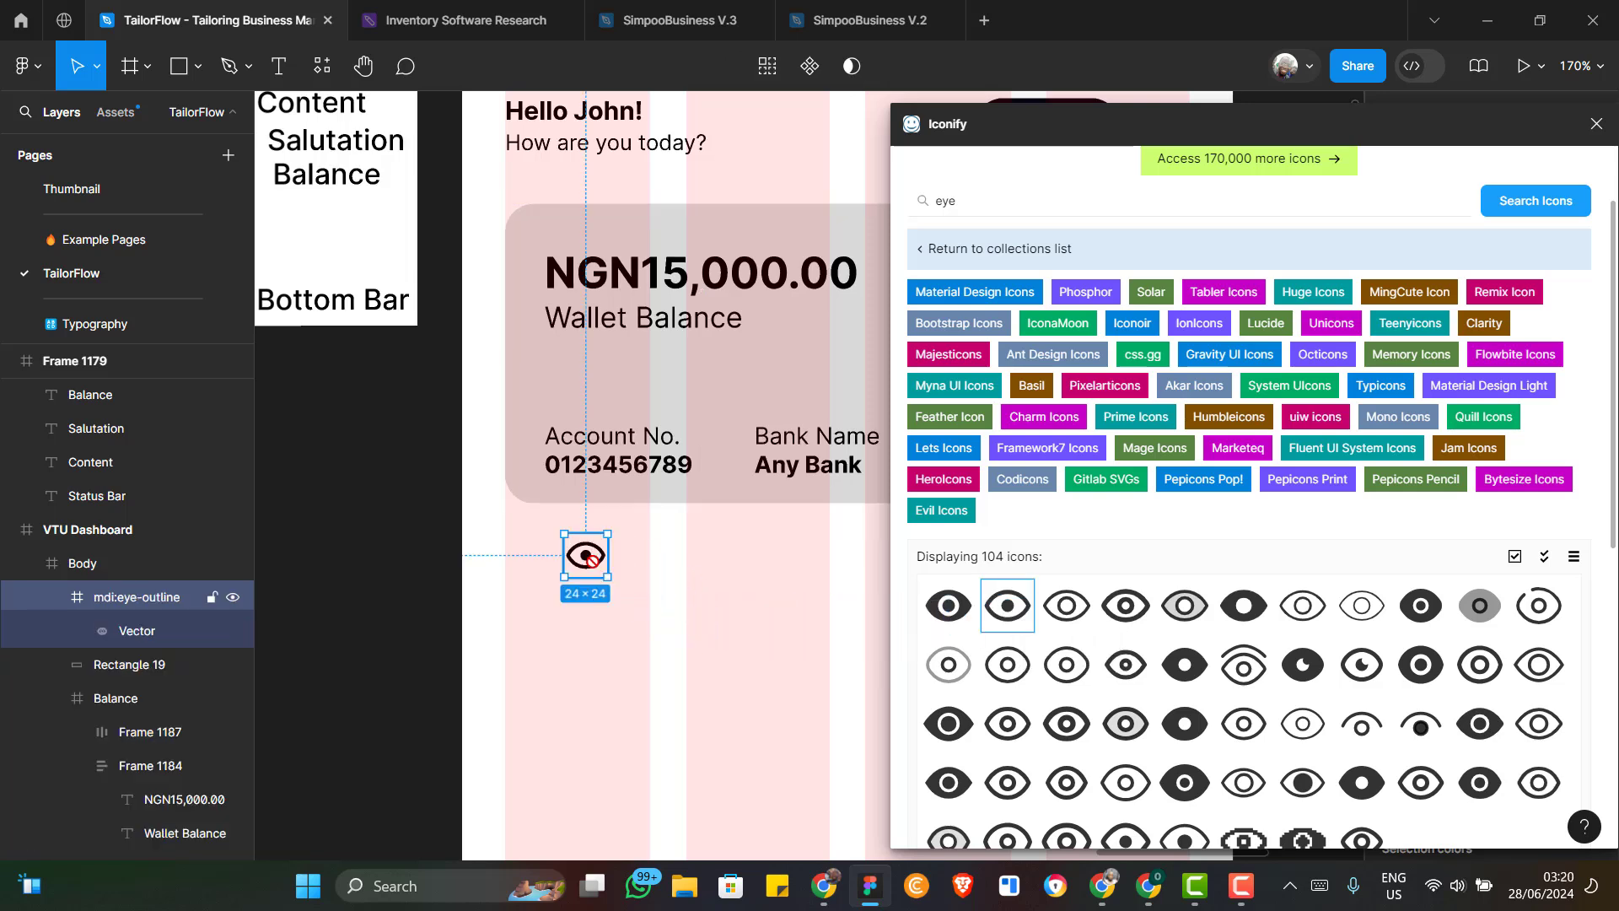
Search Iconify for "refresh", insert the ic:baseline-refresh icon beside the eye icon, and close the plugin
double_click(975, 203)
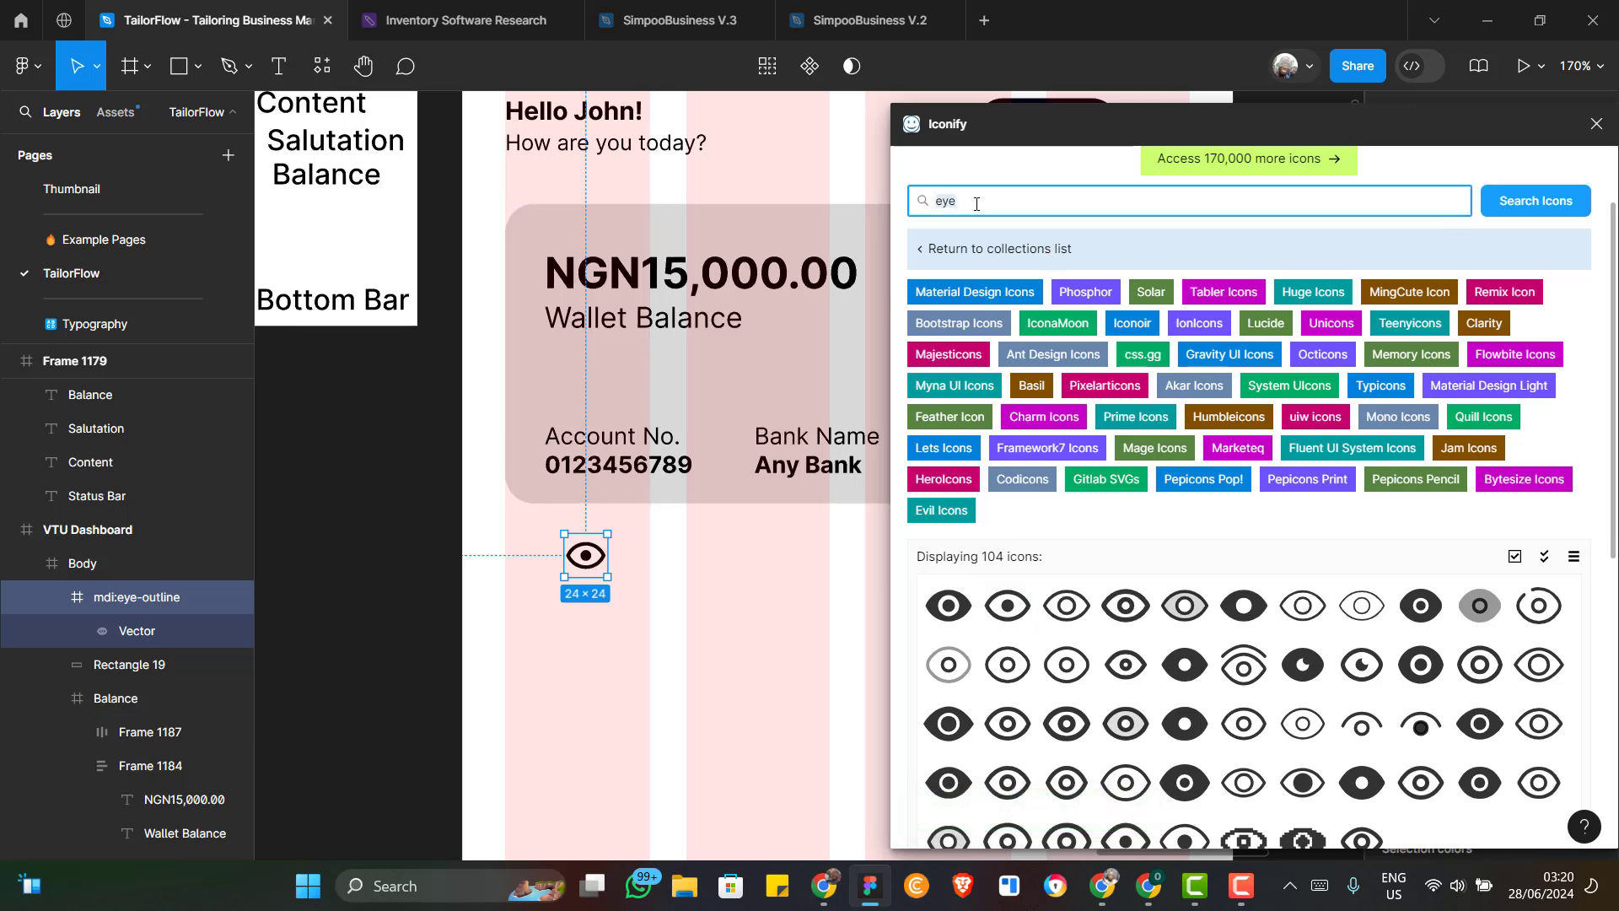
type("refresh")
key("Return")
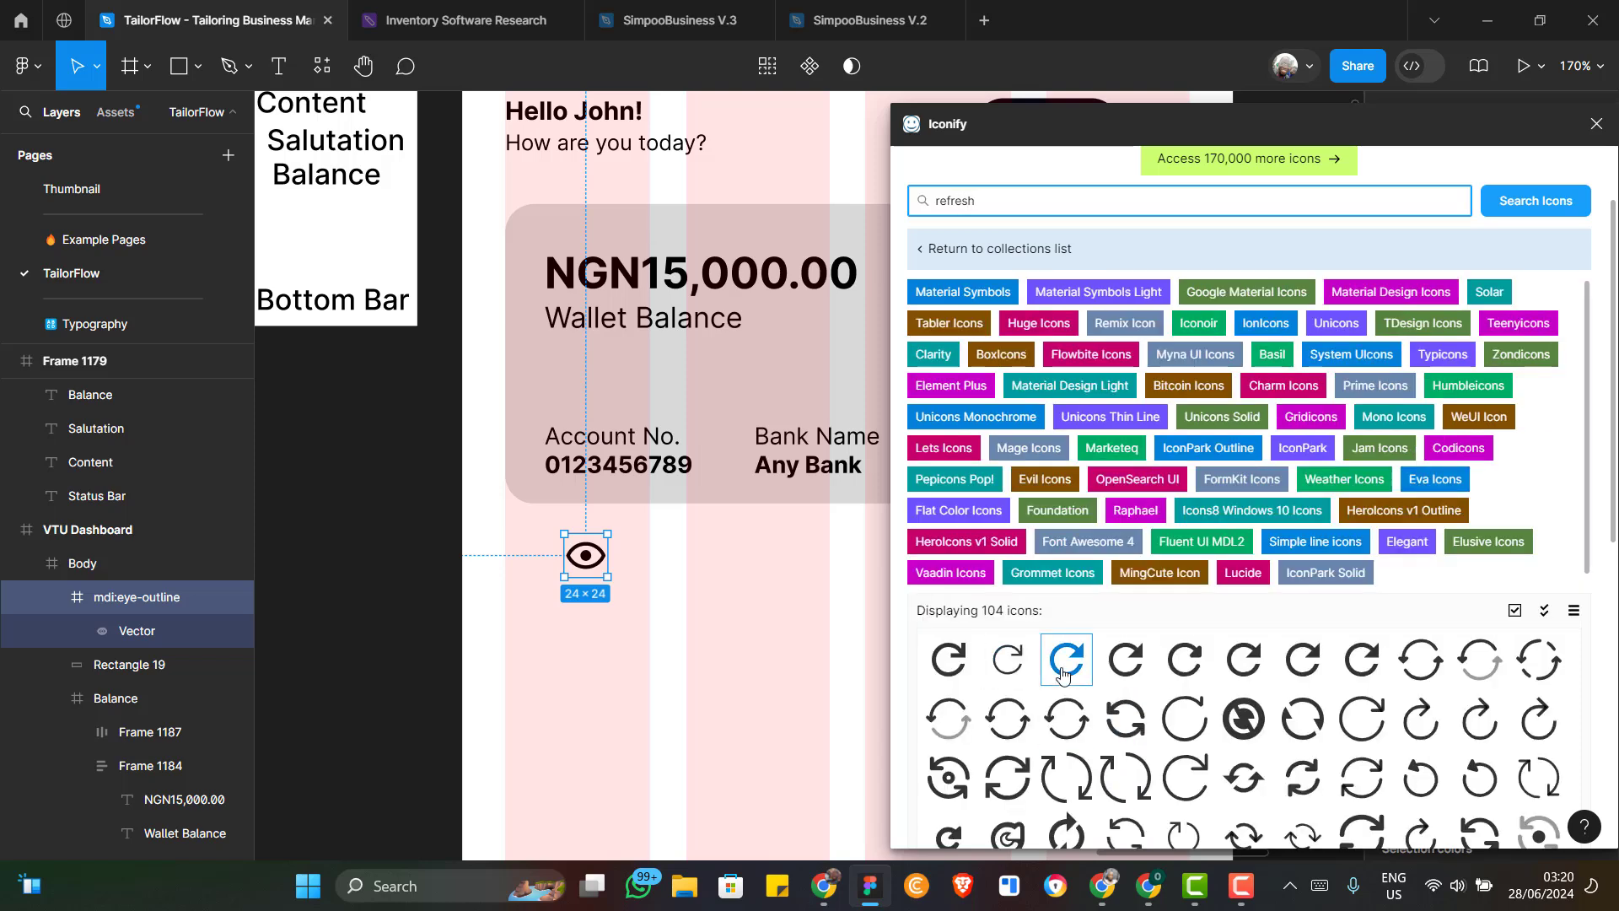
left_click_drag(1062, 674, 654, 563)
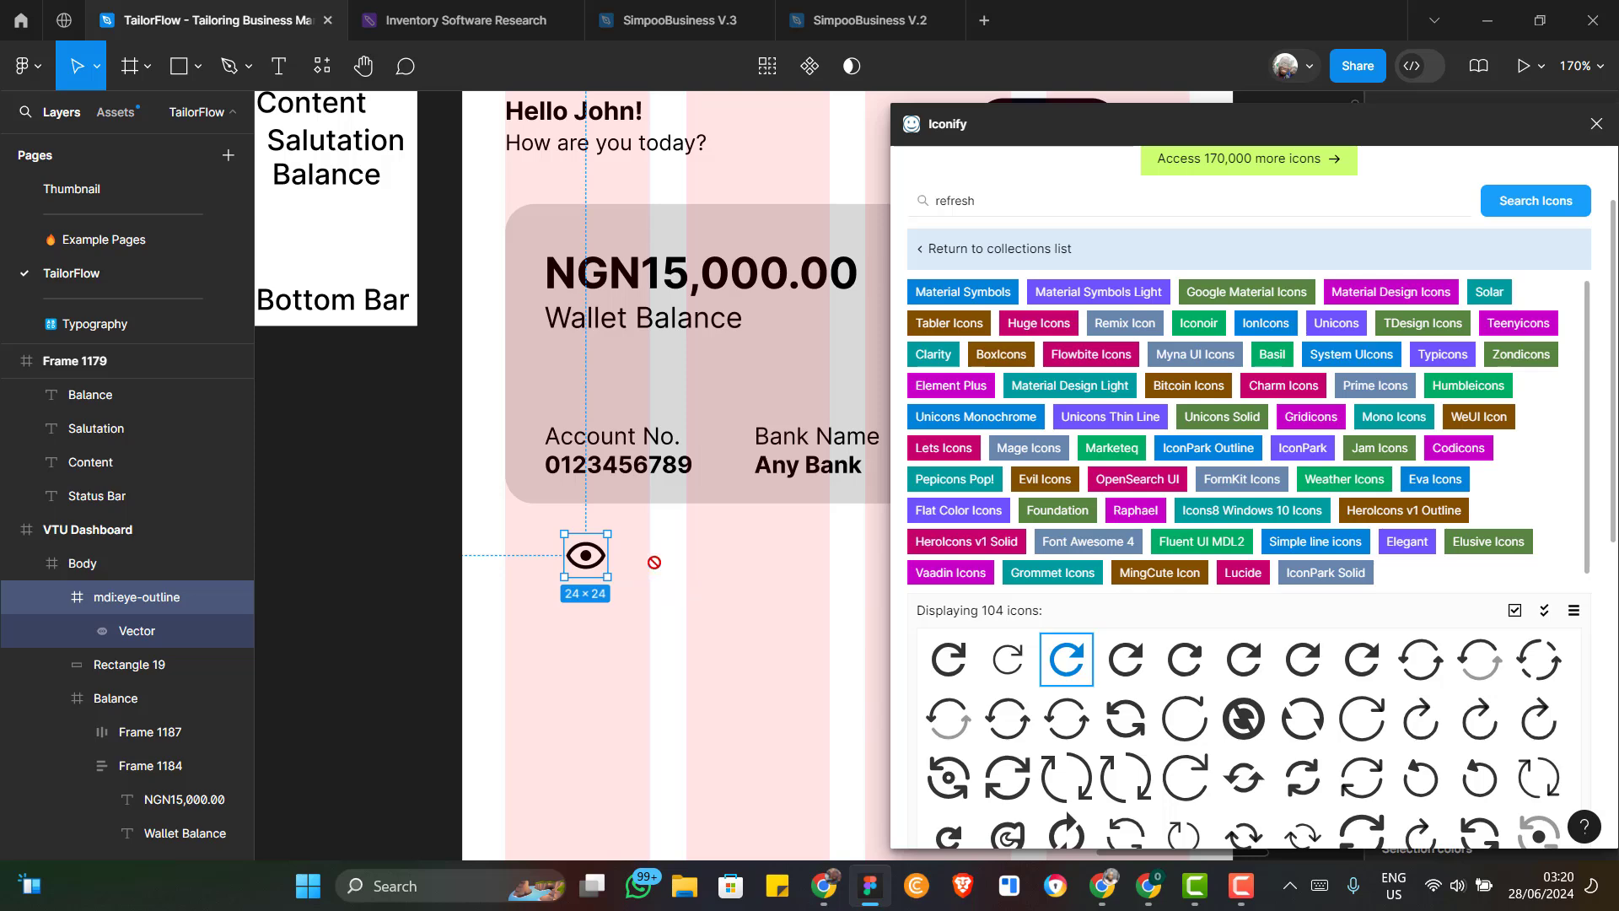
left_click(1596, 126)
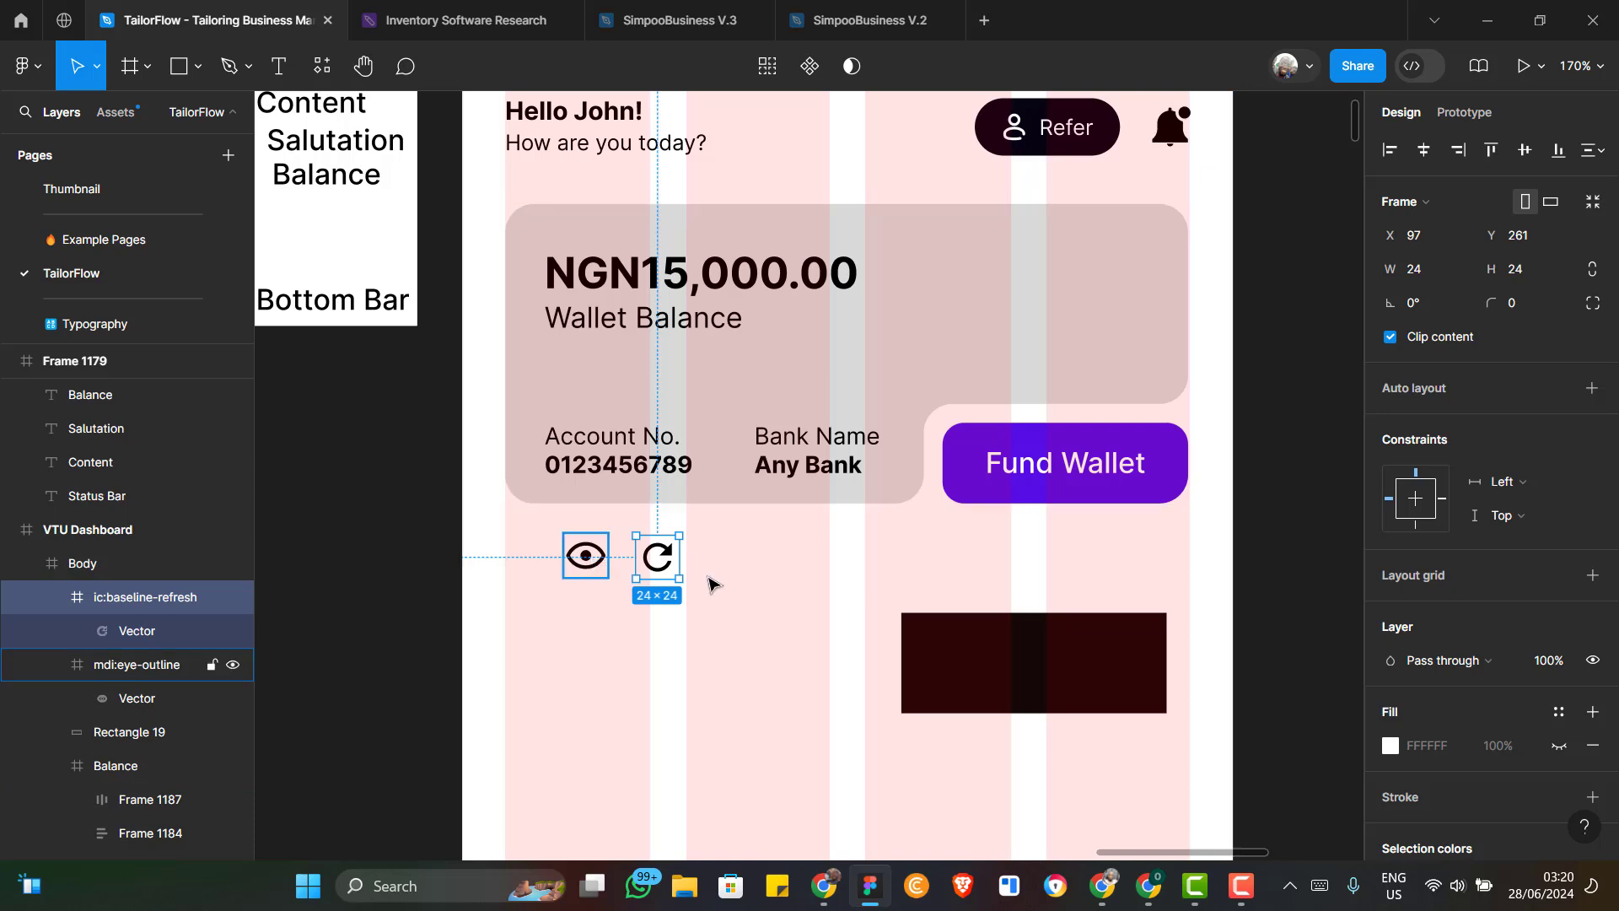
Combine the eye and refresh icons in a horizontal auto layout with a gap of 10
left_click(586, 556, "shift")
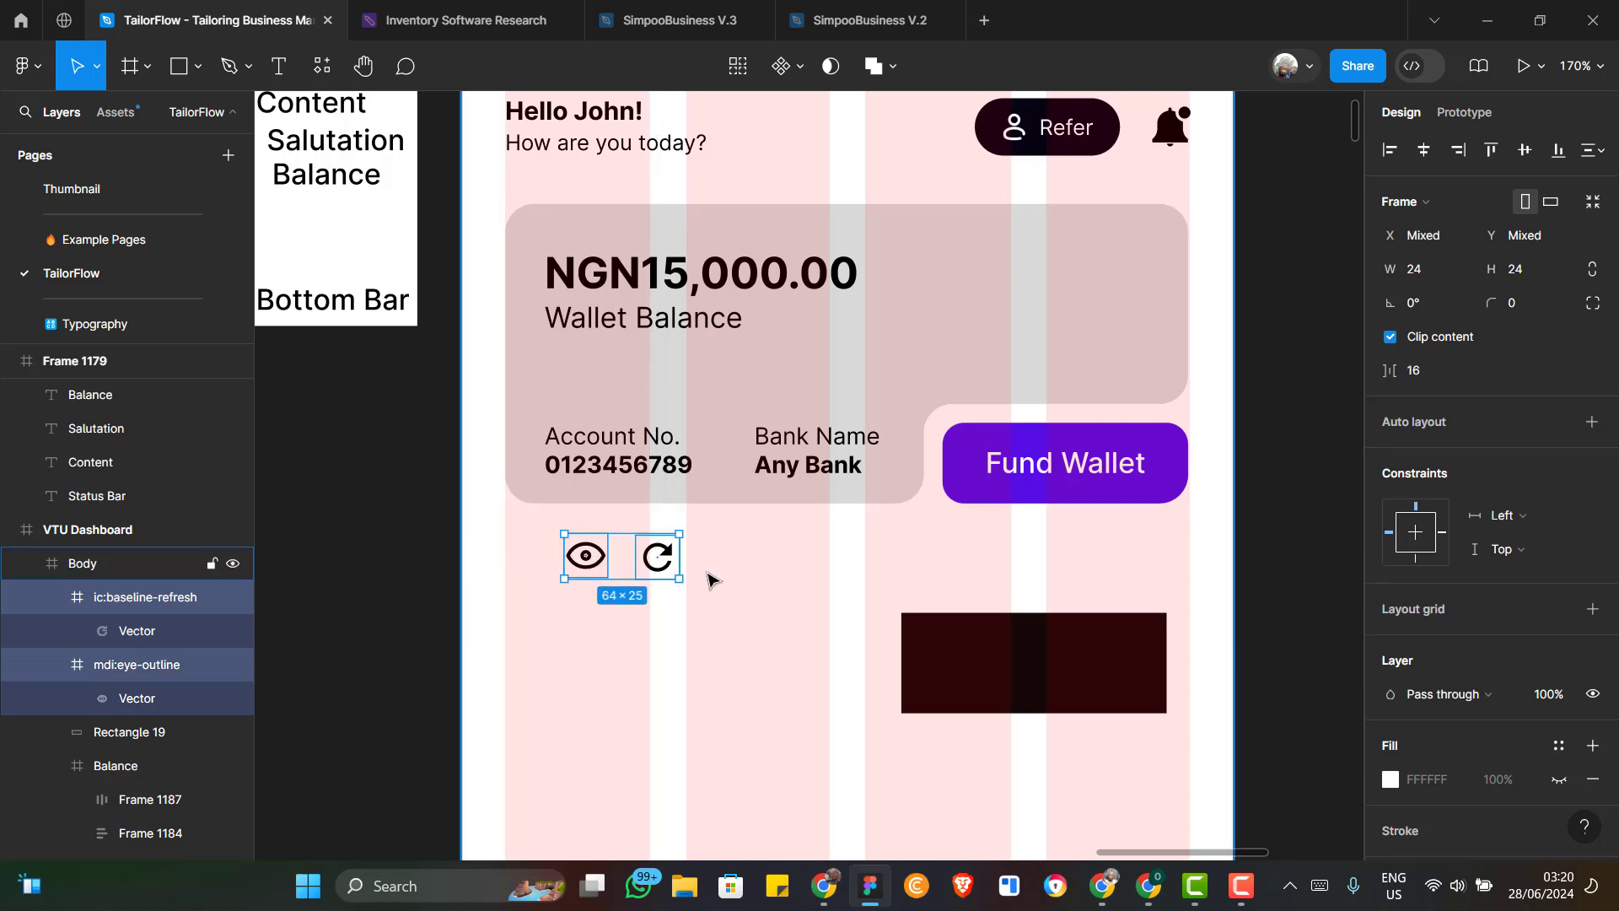
key("shift+a")
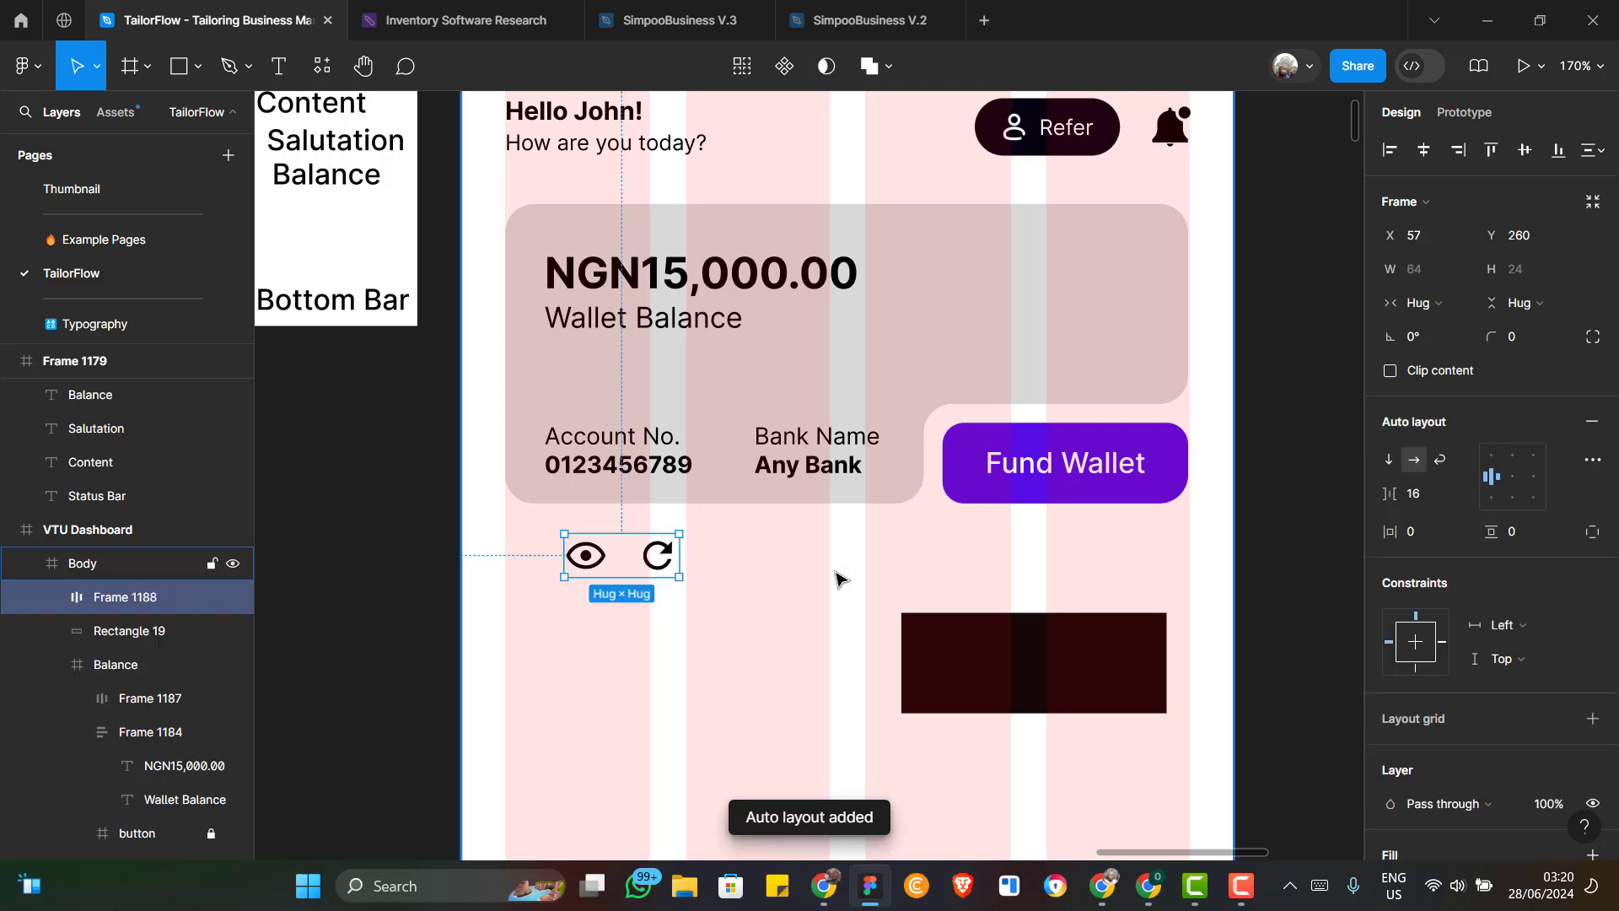
left_click(1419, 498)
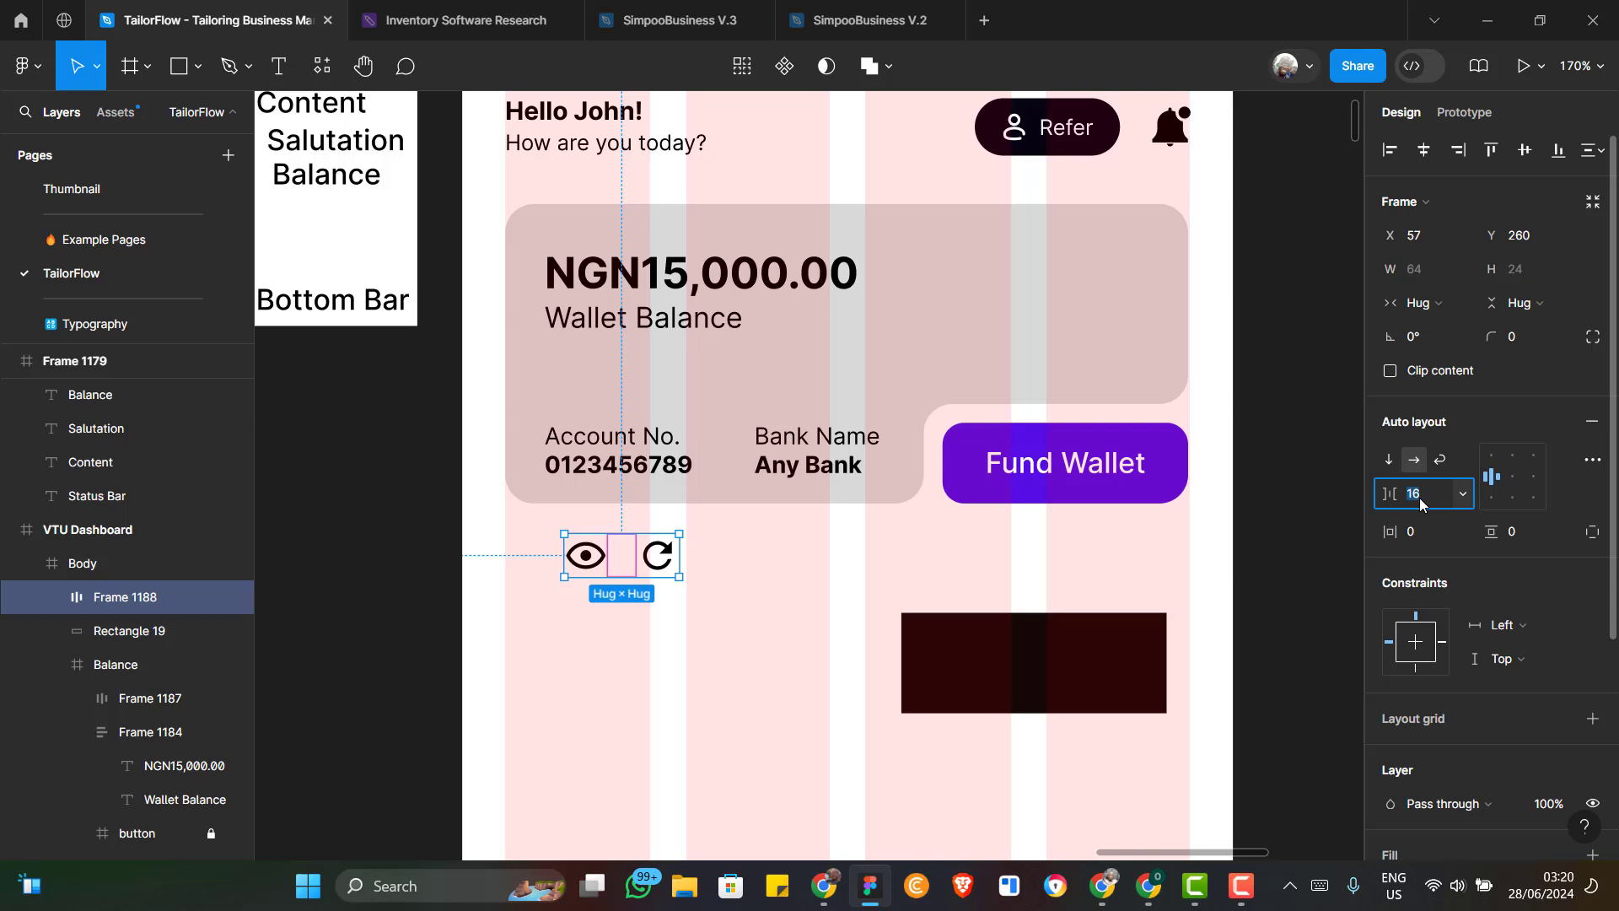
key("Return")
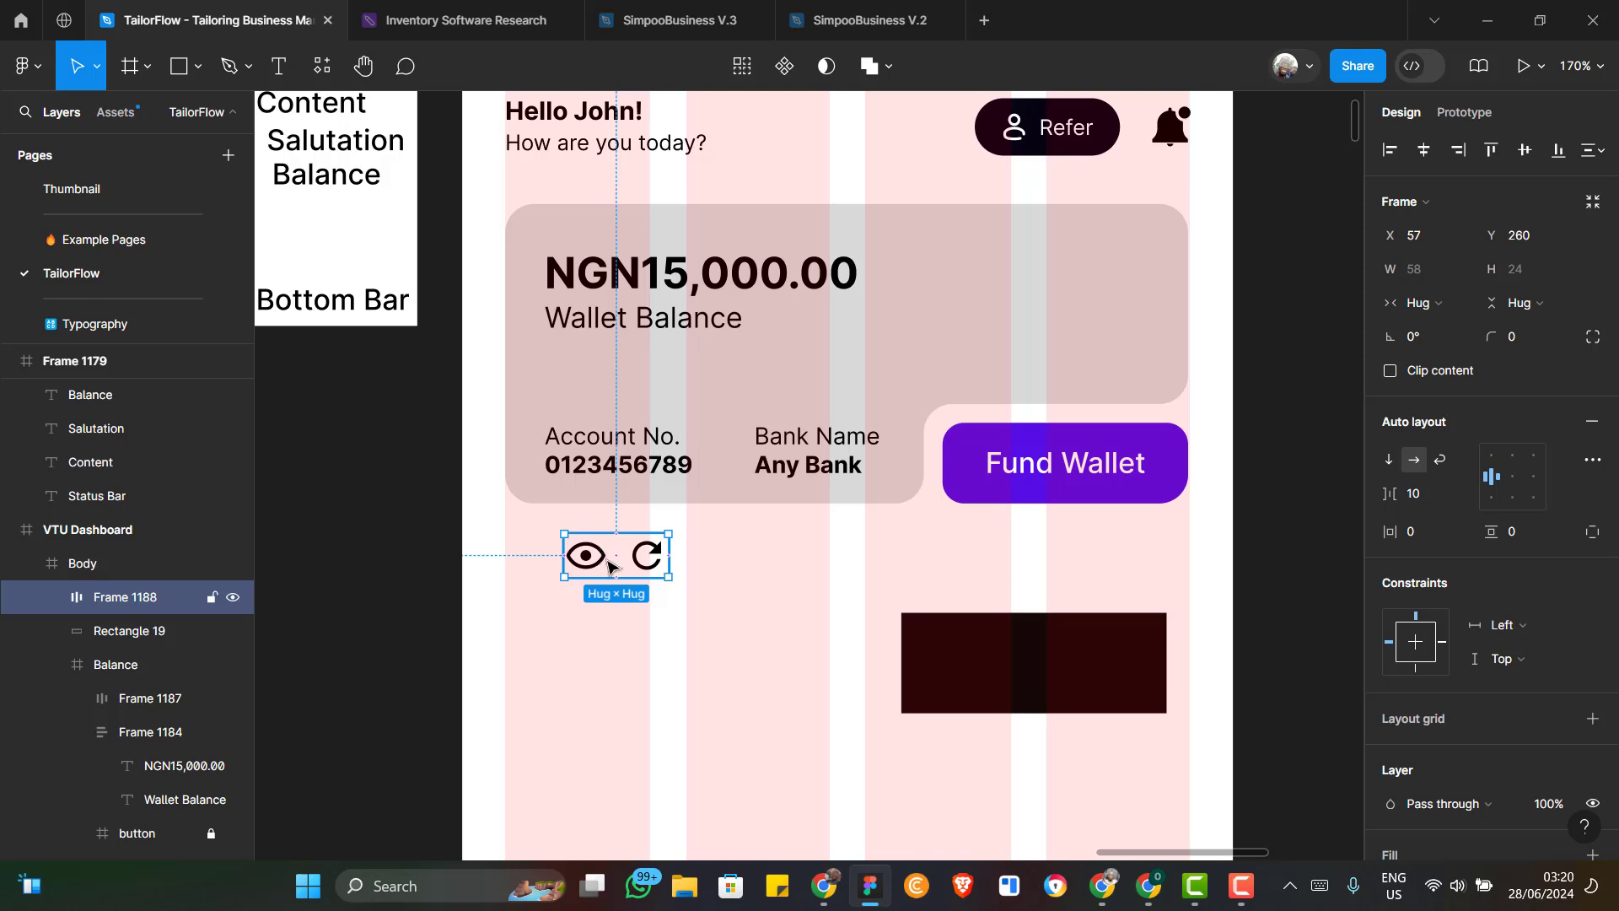
Move the eye and refresh icon group into the Balance card beside NGN15,000.00, at X 210, Y 26
left_click_drag(690, 502, 925, 275)
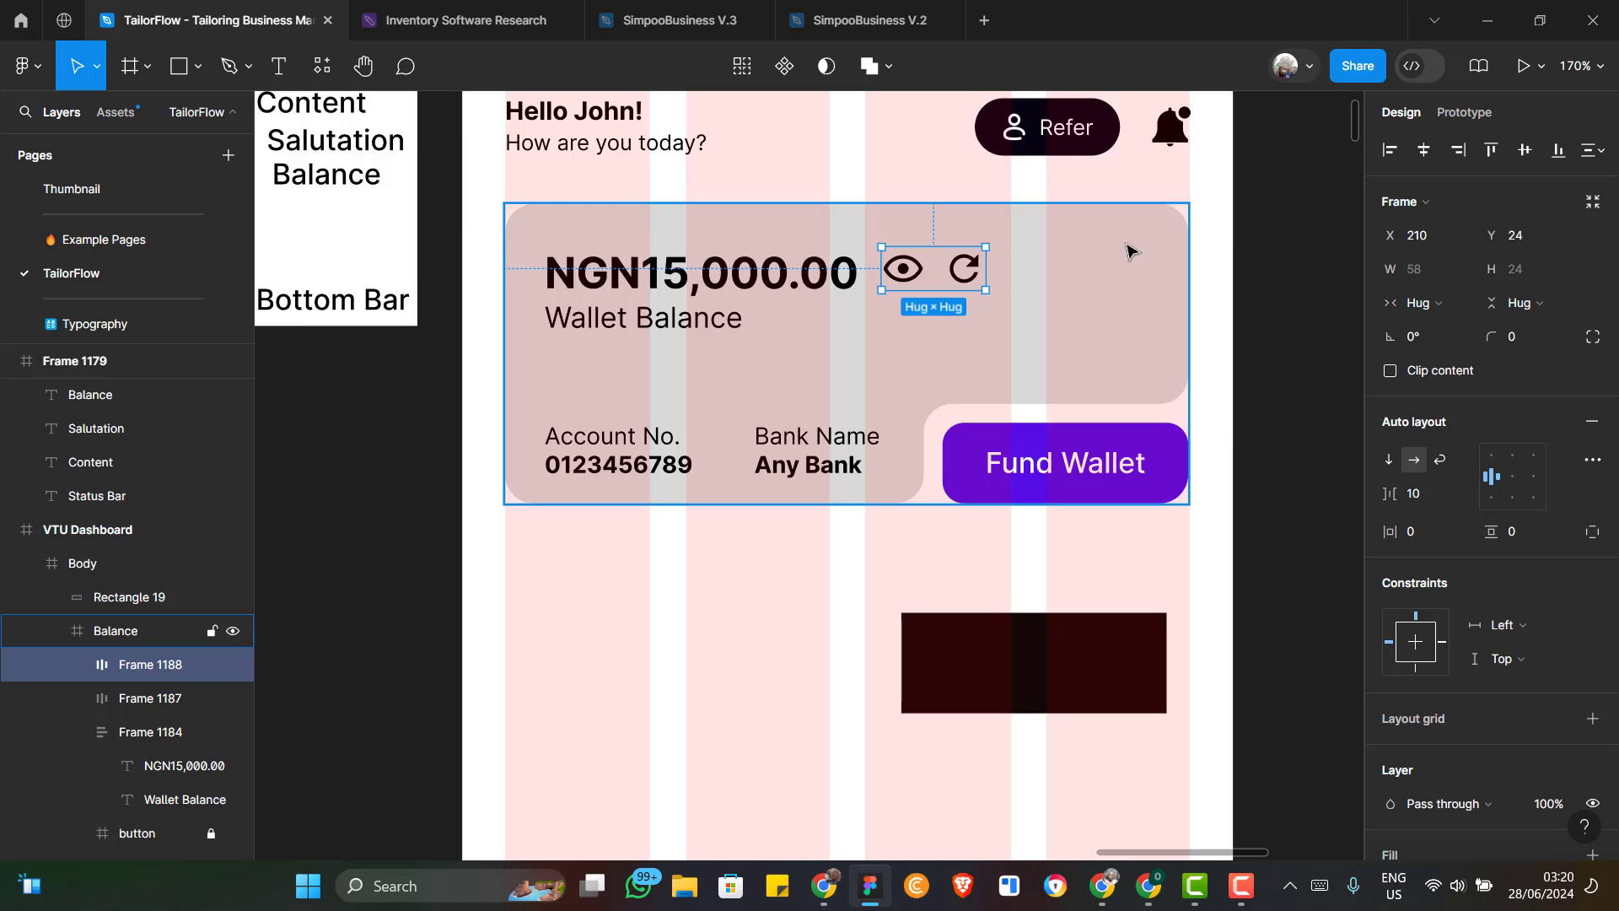
key("Down")
key("Down")
key("Down")
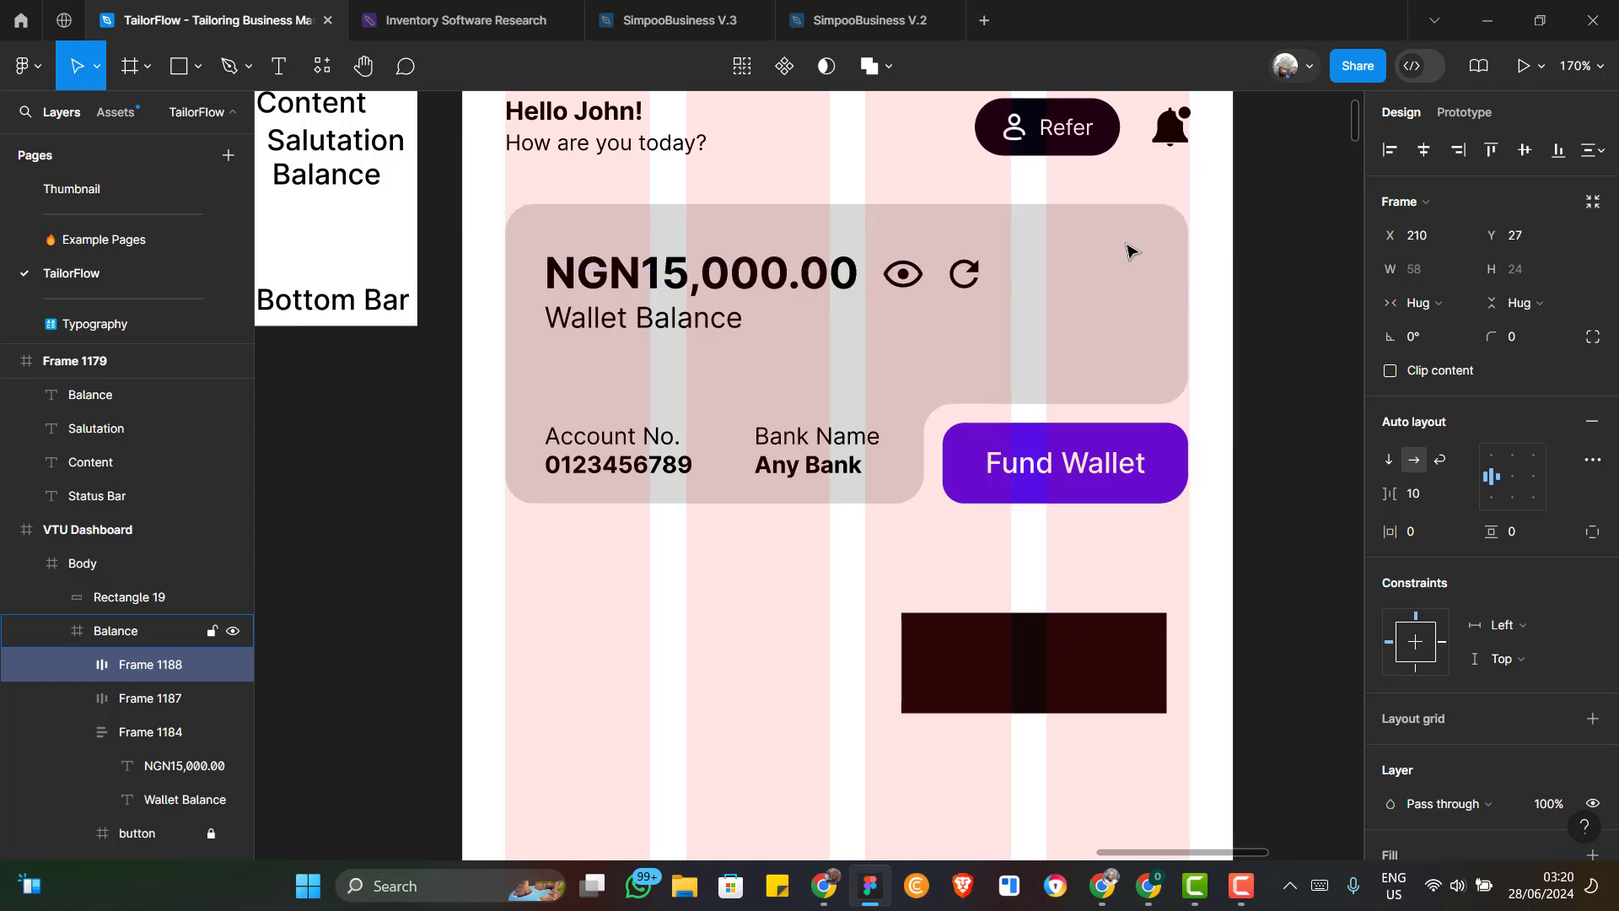
key("Up")
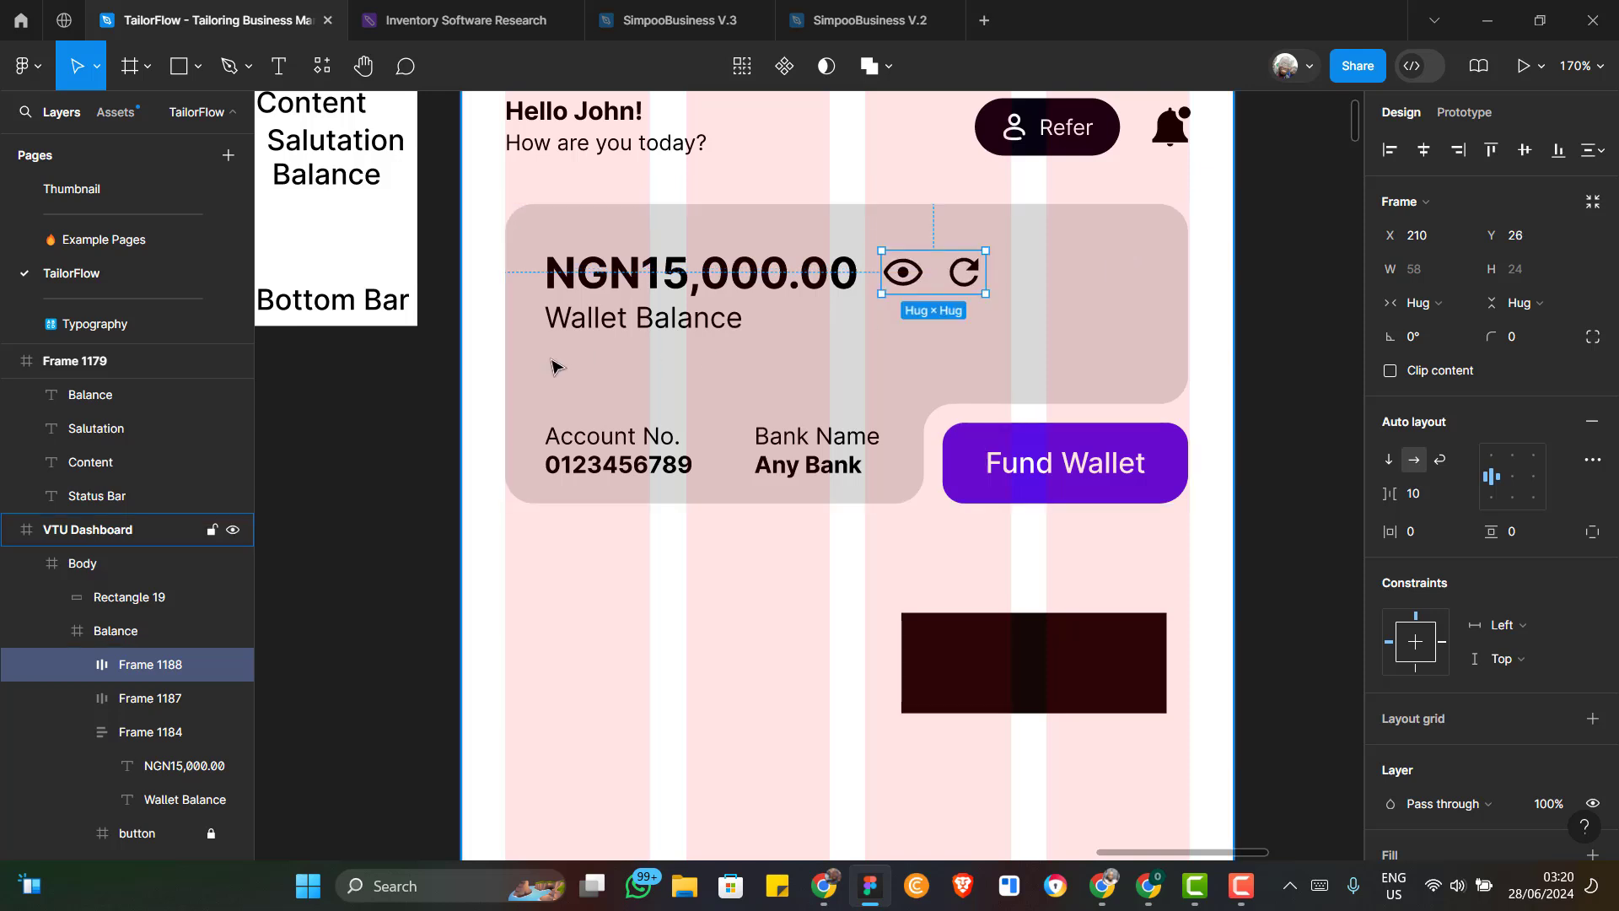
Open the Iconify plugin from the Body frame and search it for "copy"
scroll(557, 369, "down", 3)
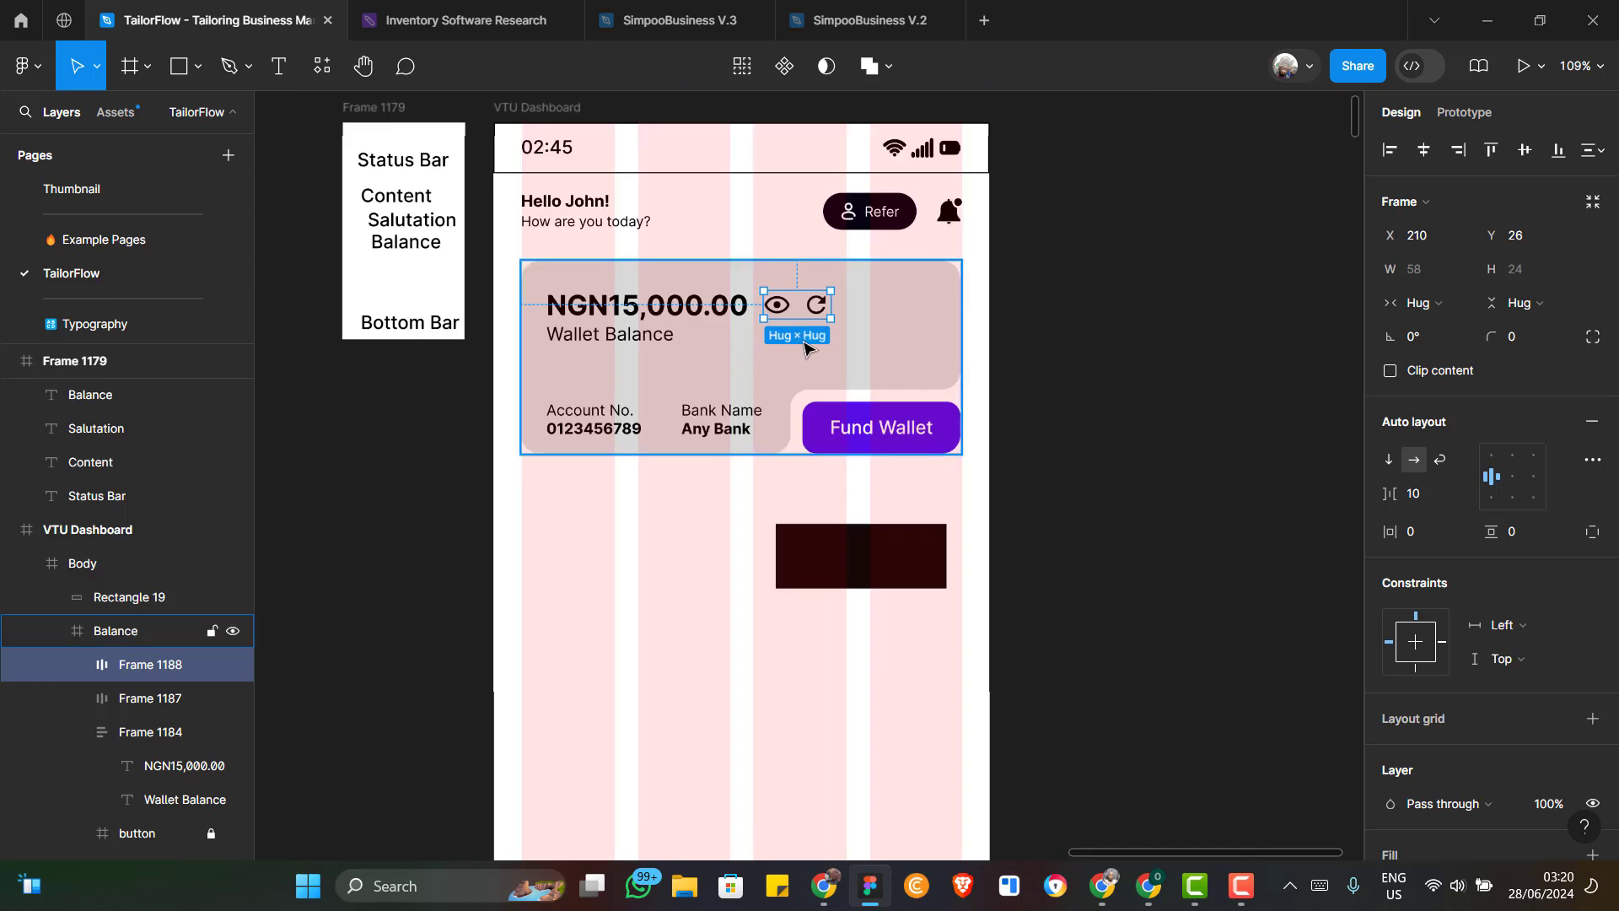
key("shift+Return")
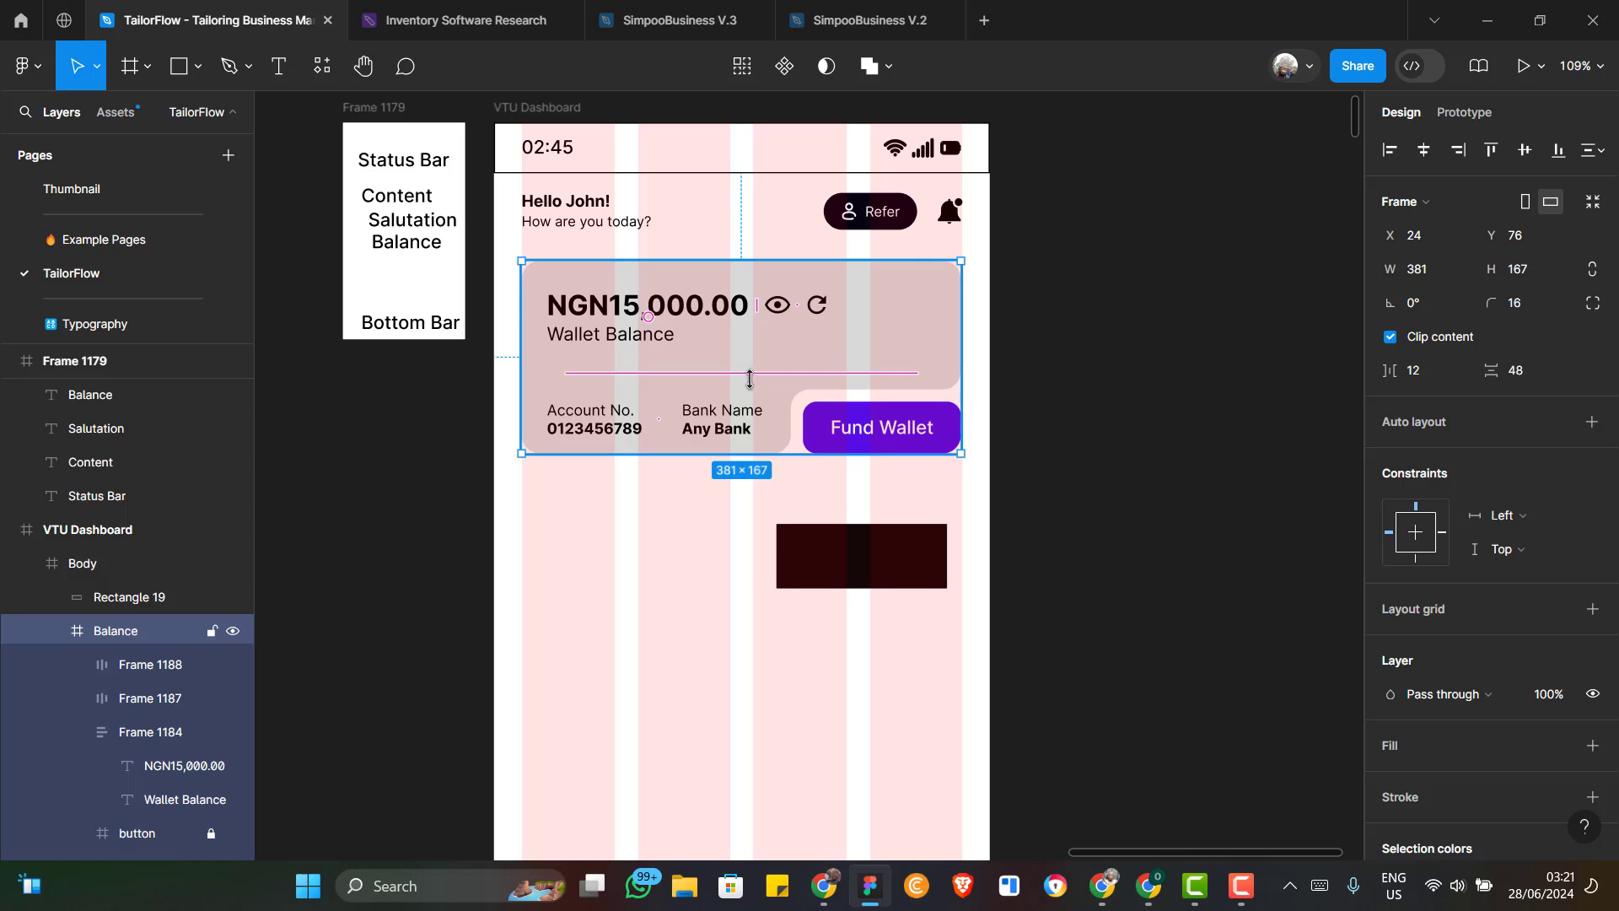
scroll(750, 380, "down", 3)
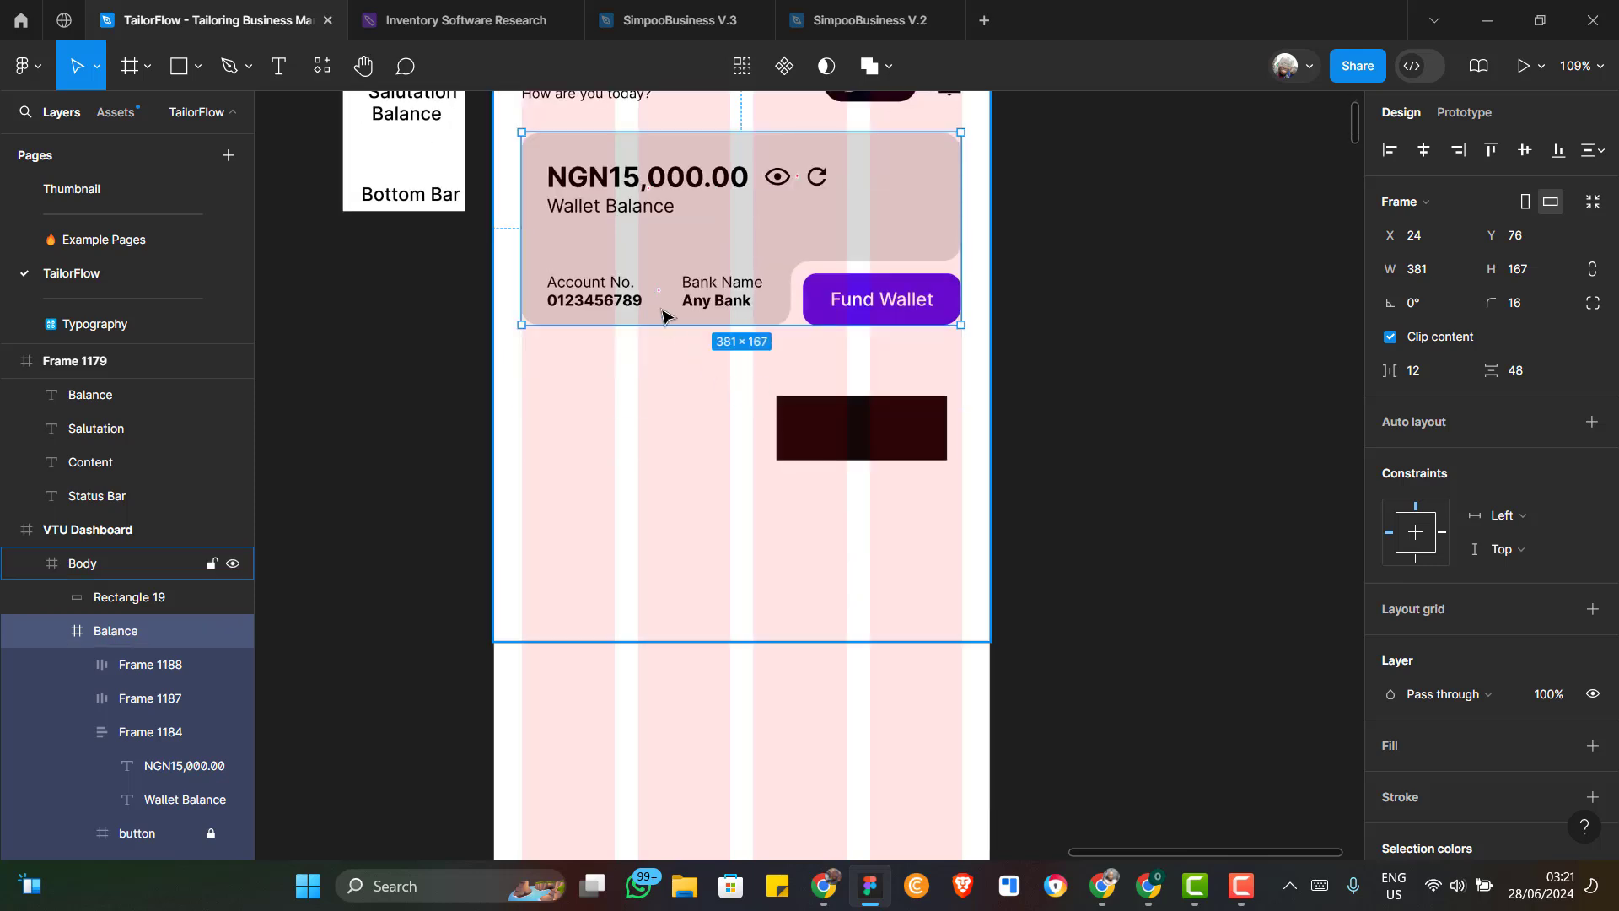
scroll(666, 316, "up", 3)
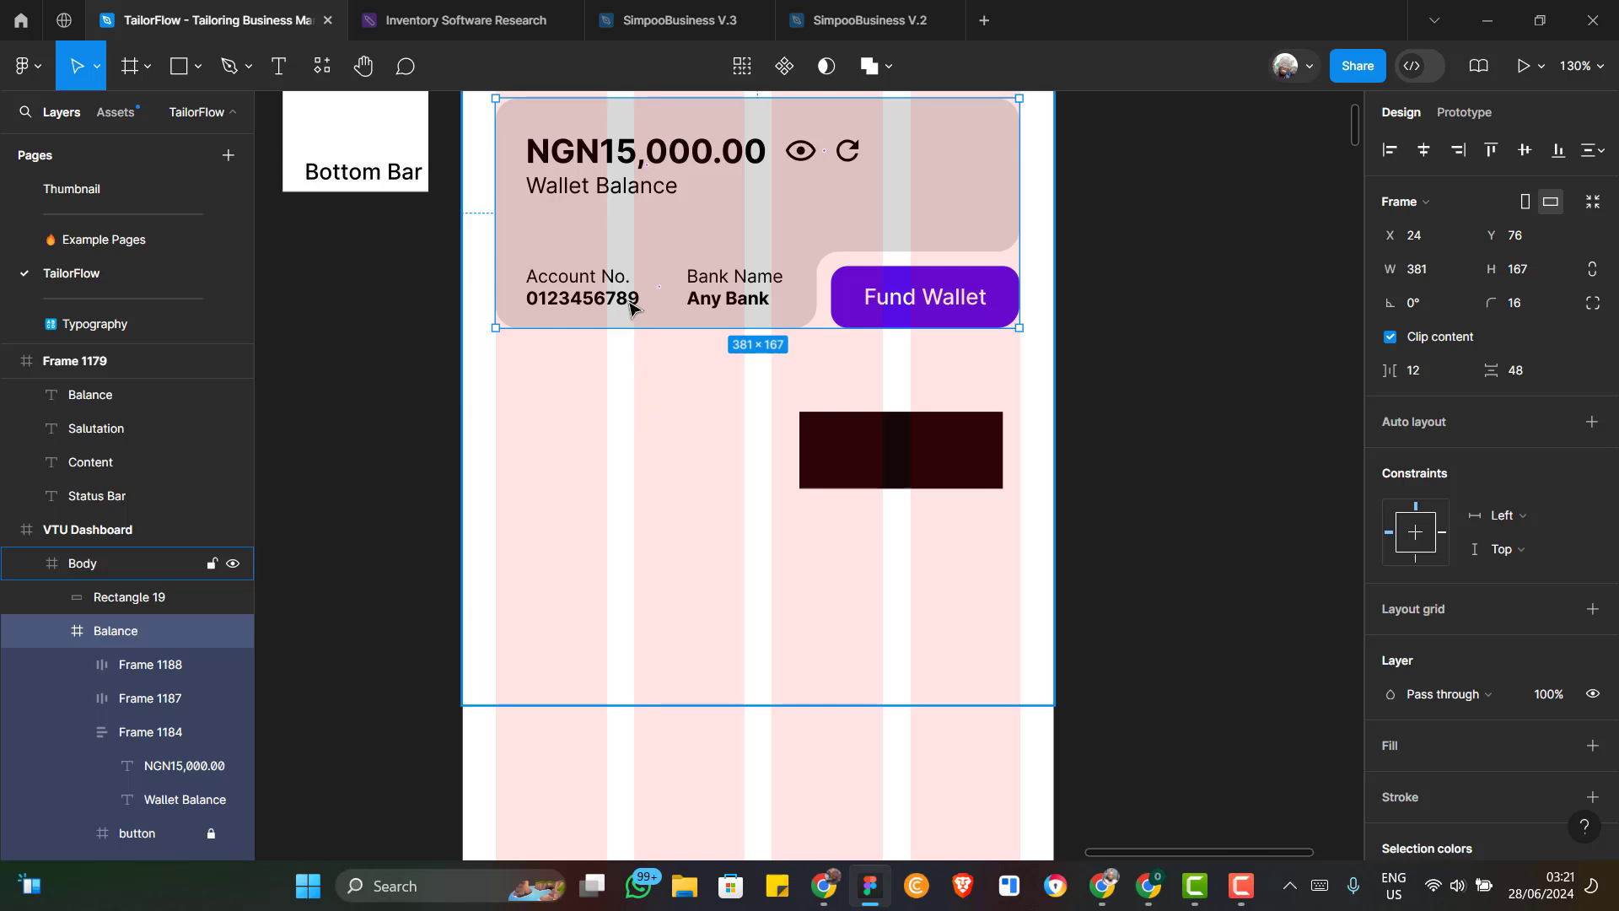
right_click(647, 376)
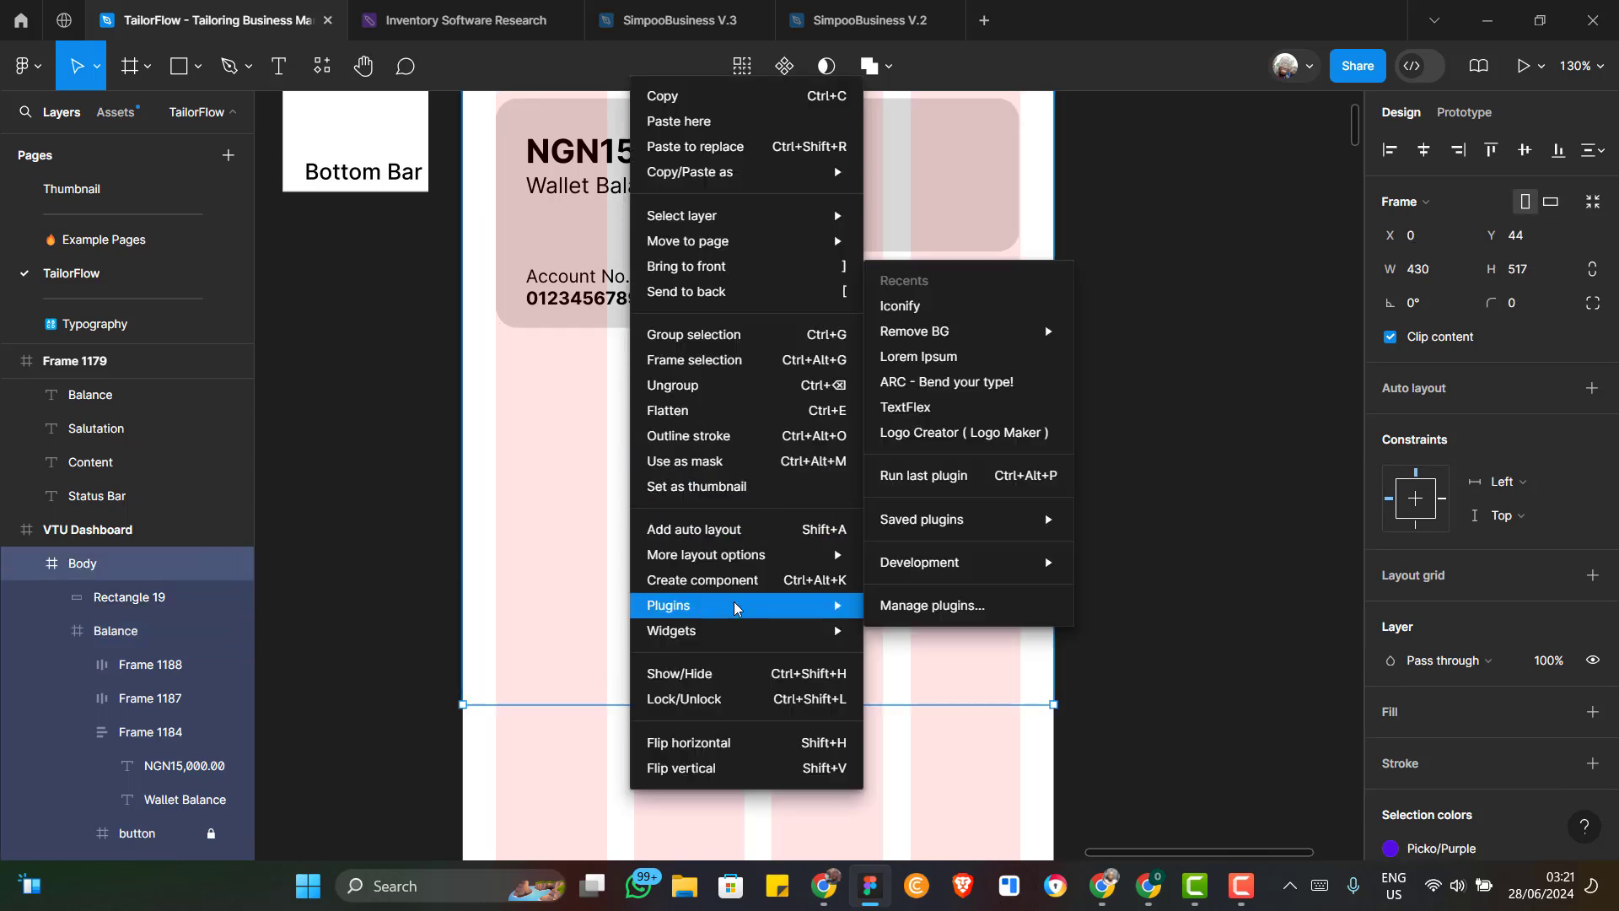
mouse_move(737, 631)
left_click(916, 310)
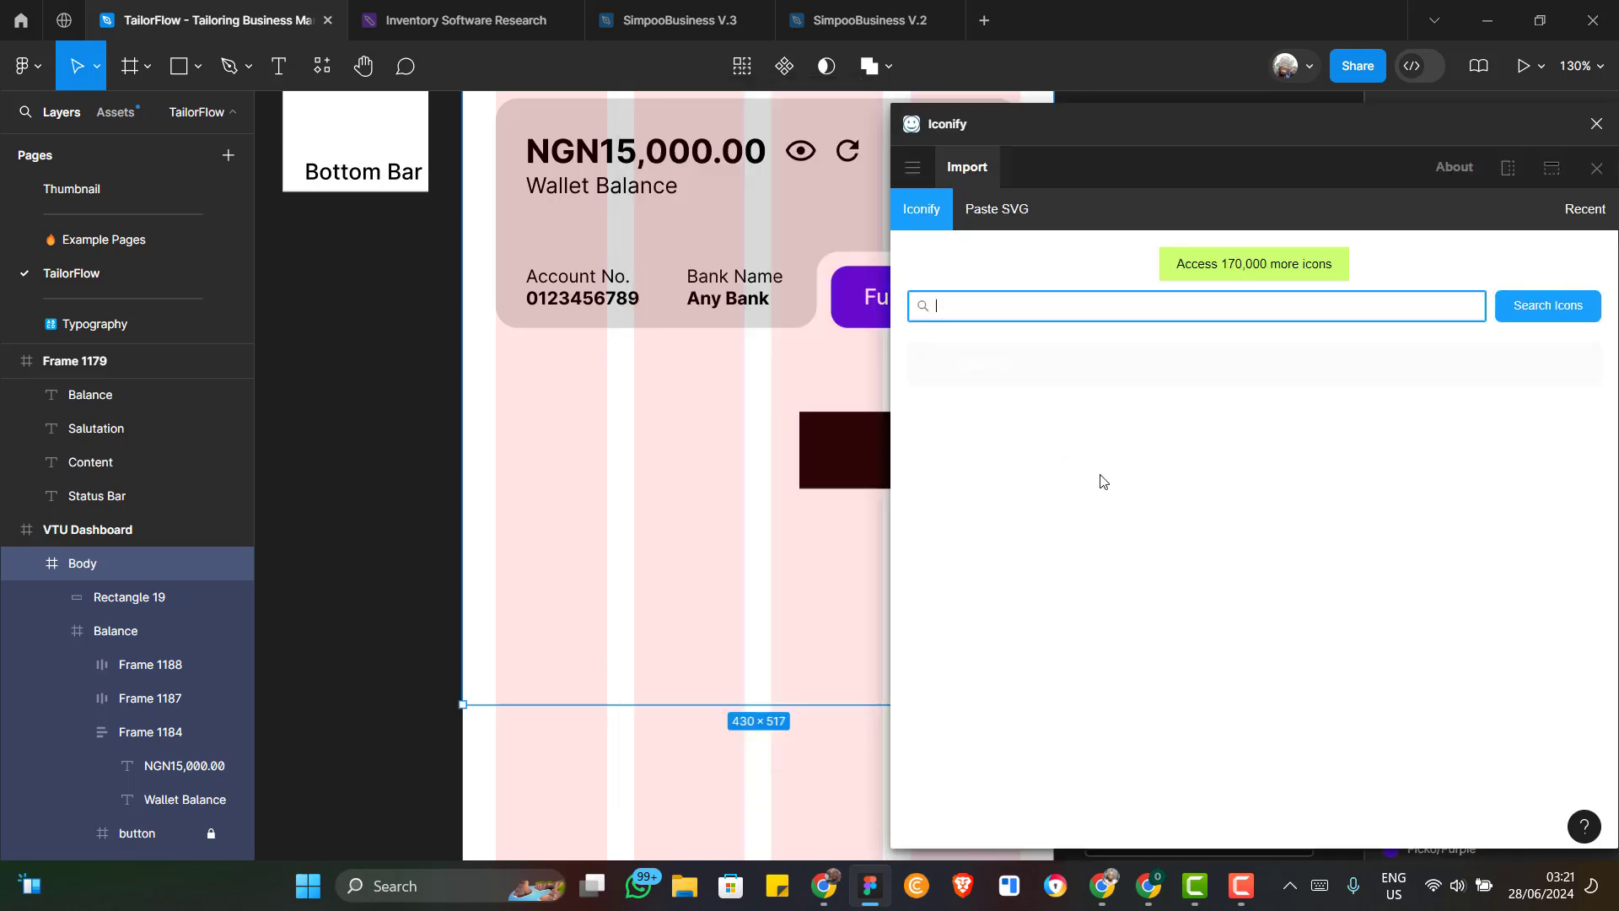
type("refresh")
key("Return")
double_click(967, 310)
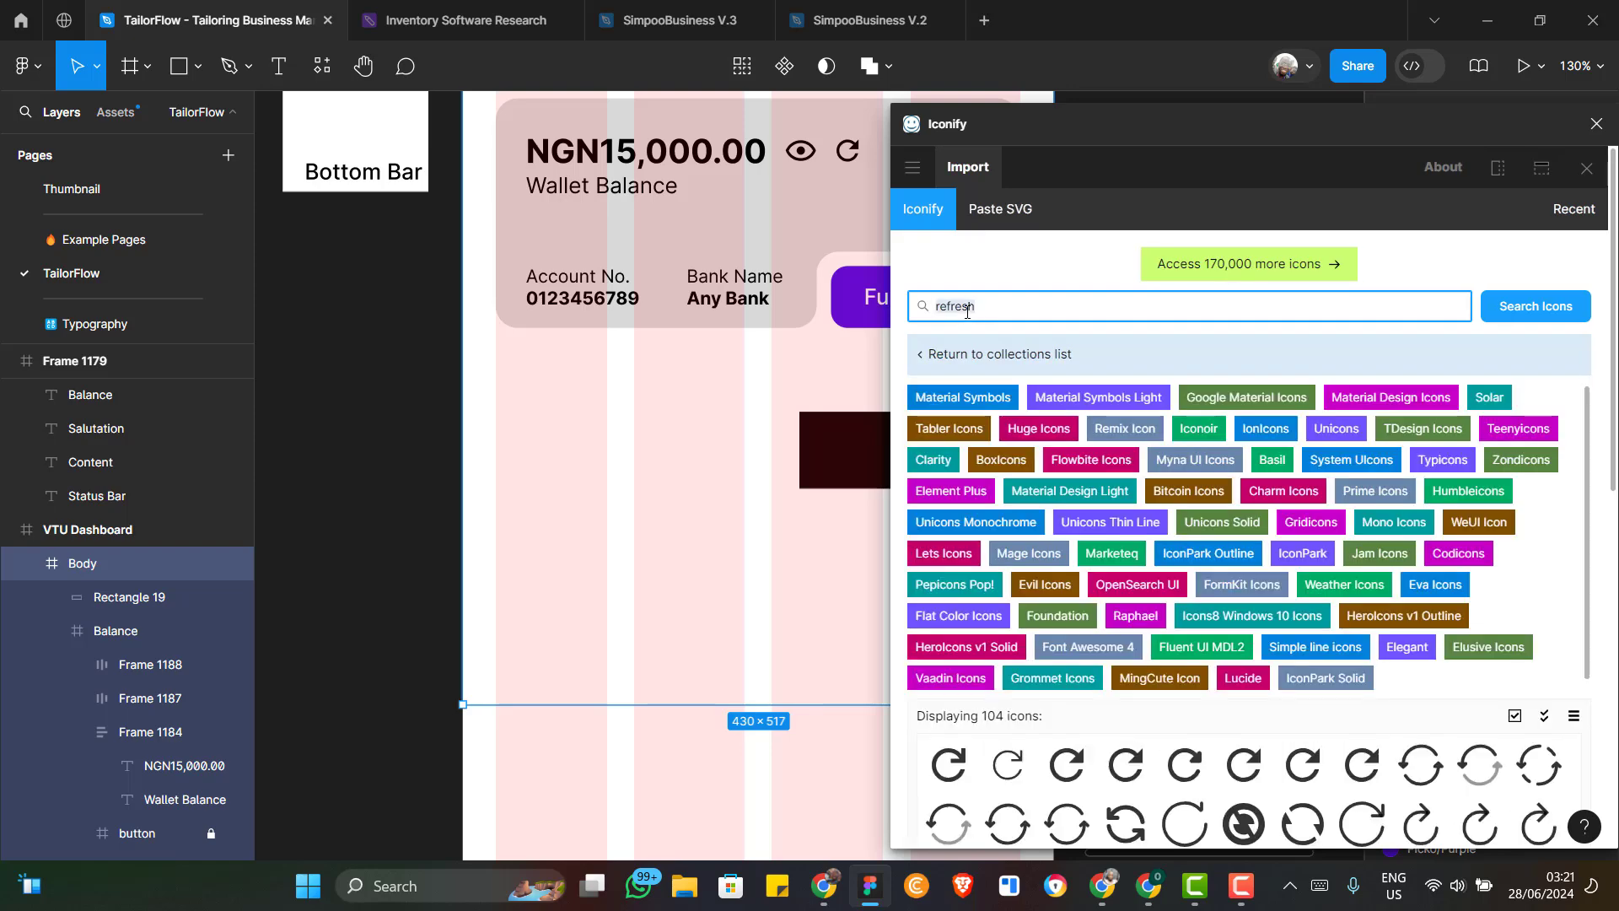
type("copy")
key("Return")
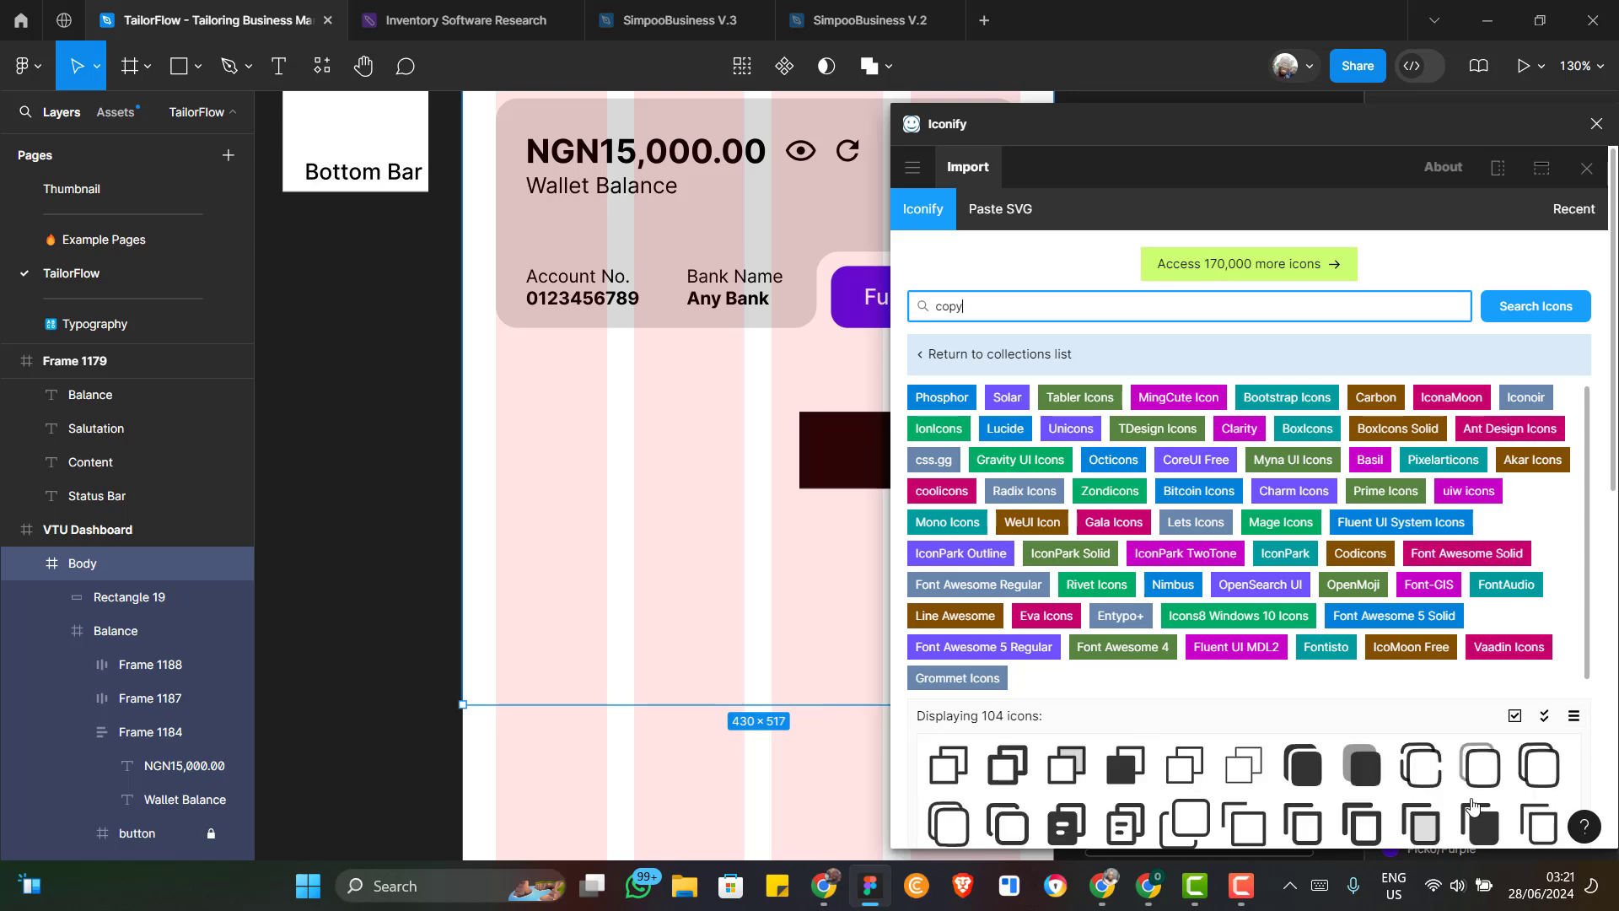
Insert the solar:copy-outline icon into the Body frame just below the Balance card and scale it to 12 × 12
scroll(1297, 741, "down", 1)
left_click(1303, 723)
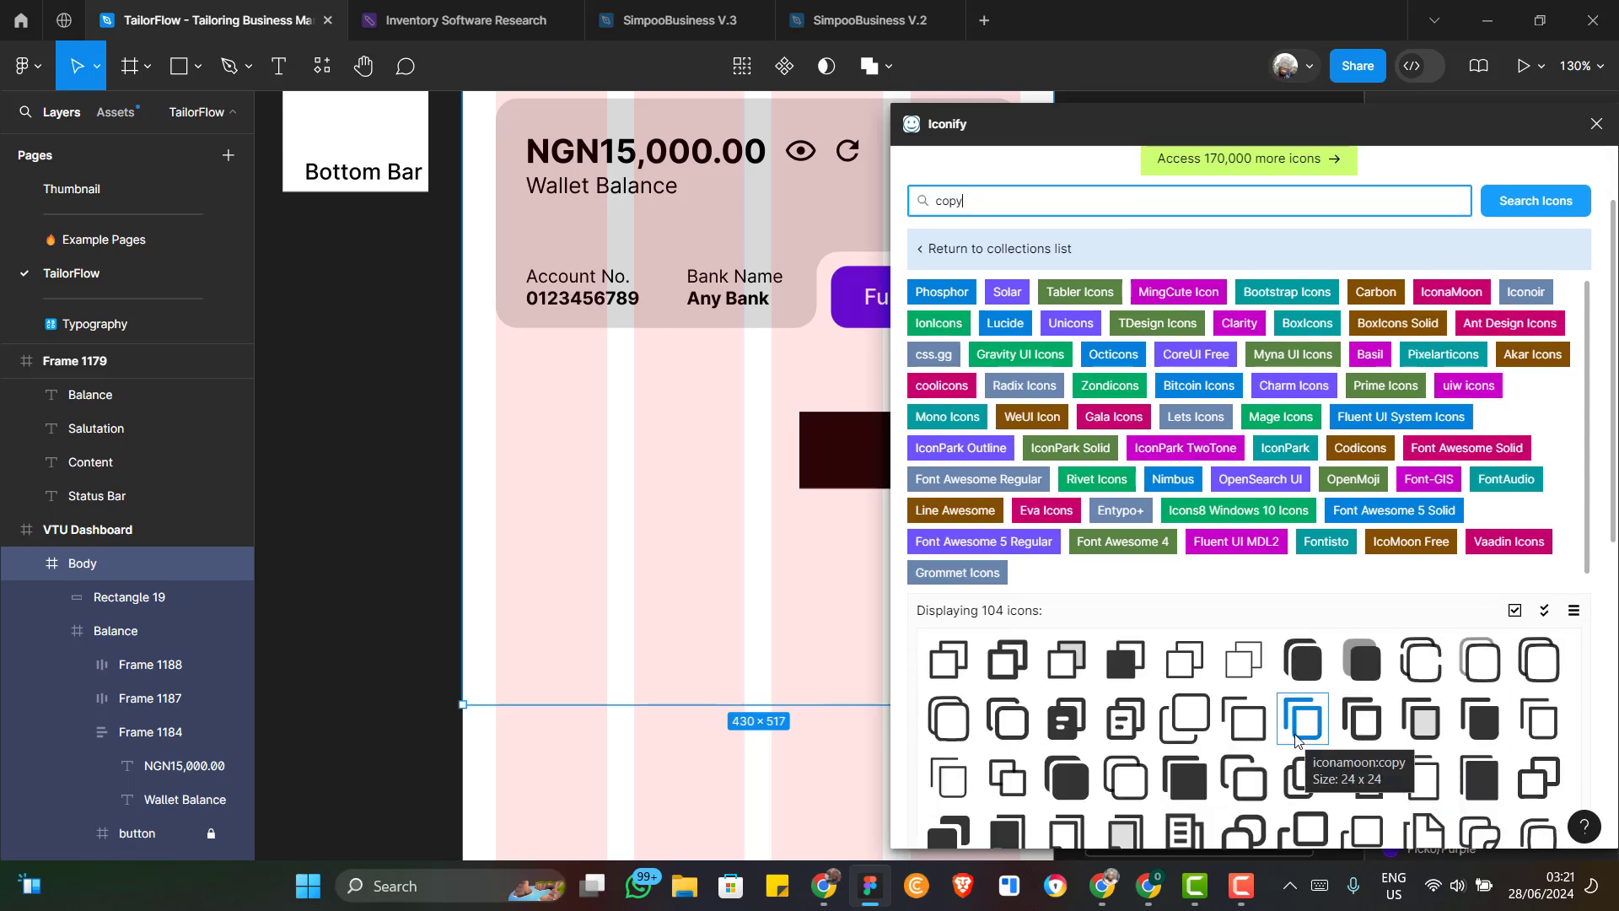
scroll(1356, 711, "down", 1)
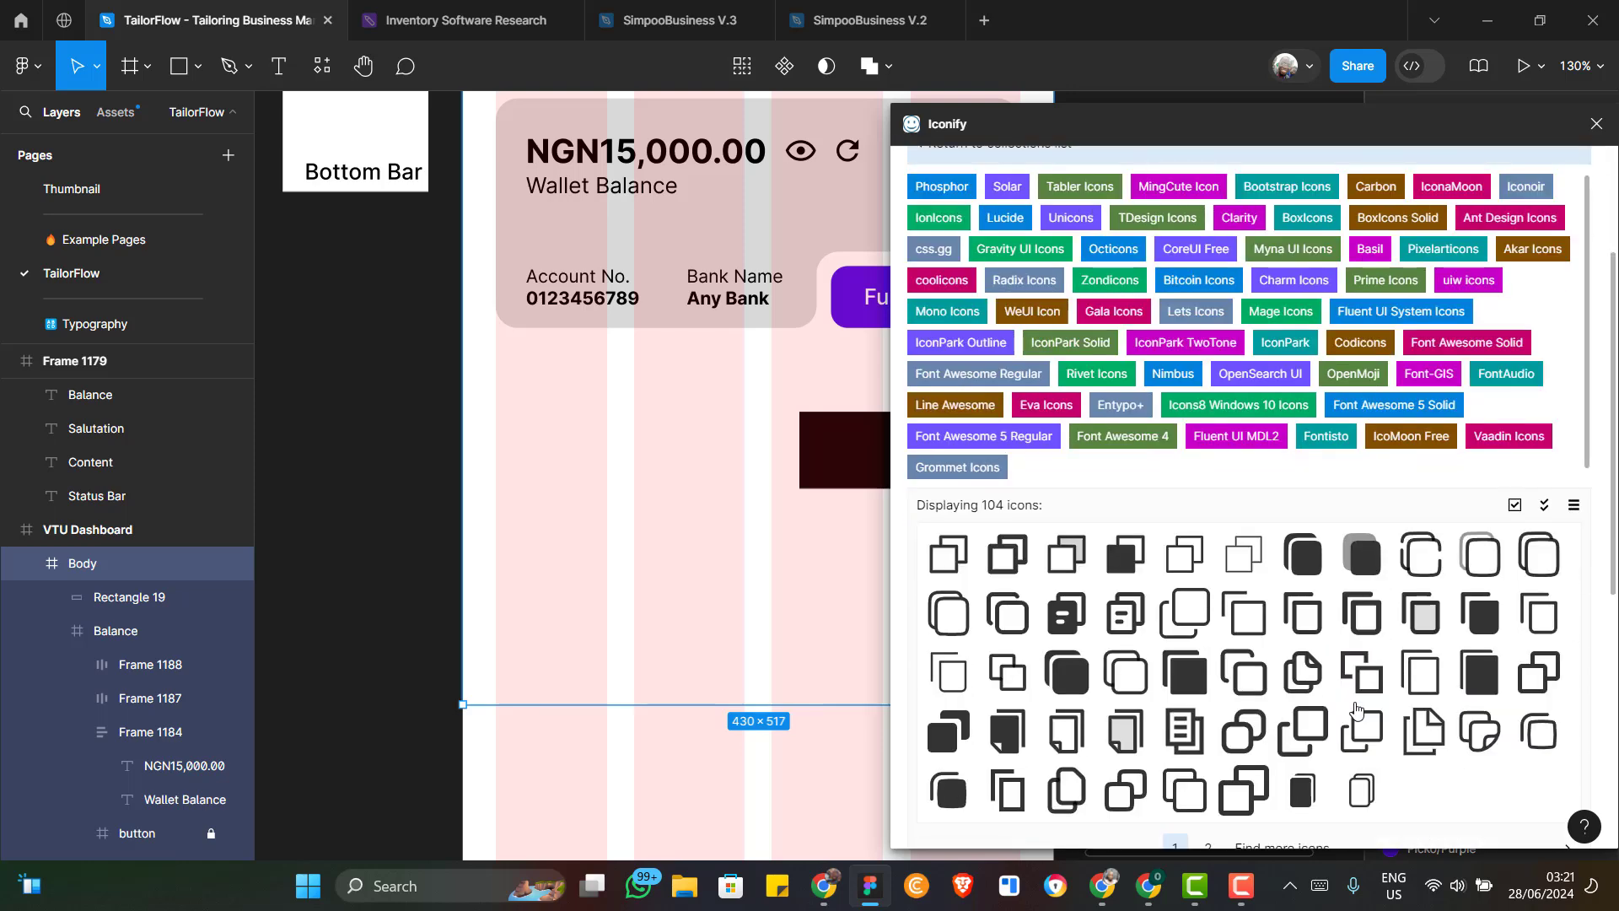
scroll(1350, 711, "down", 1)
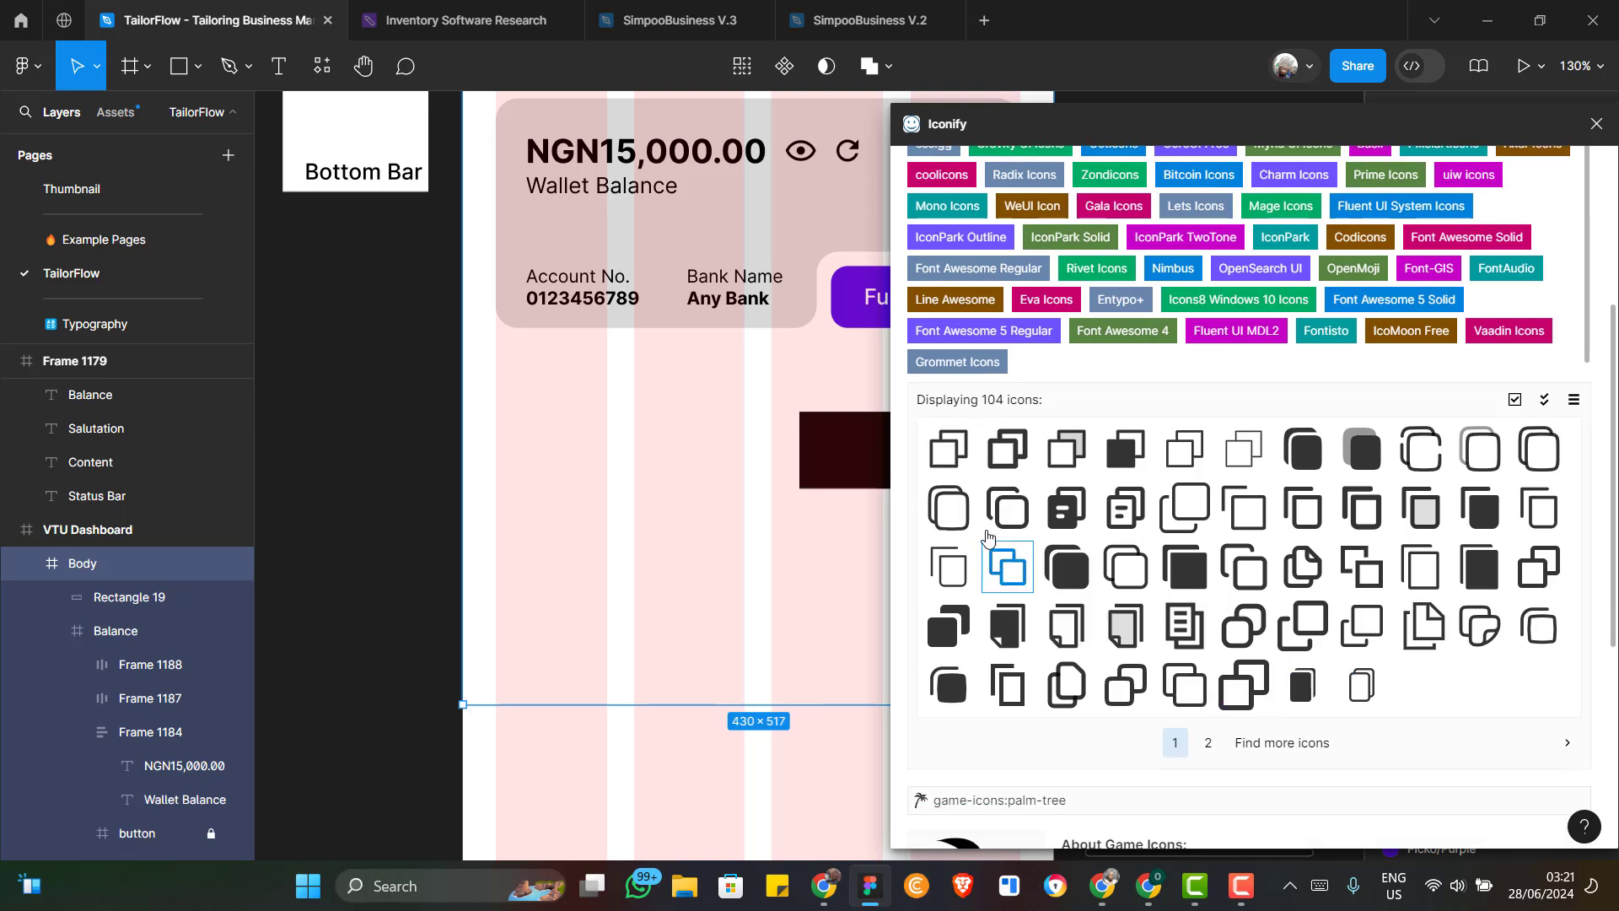
left_click_drag(947, 506, 680, 393)
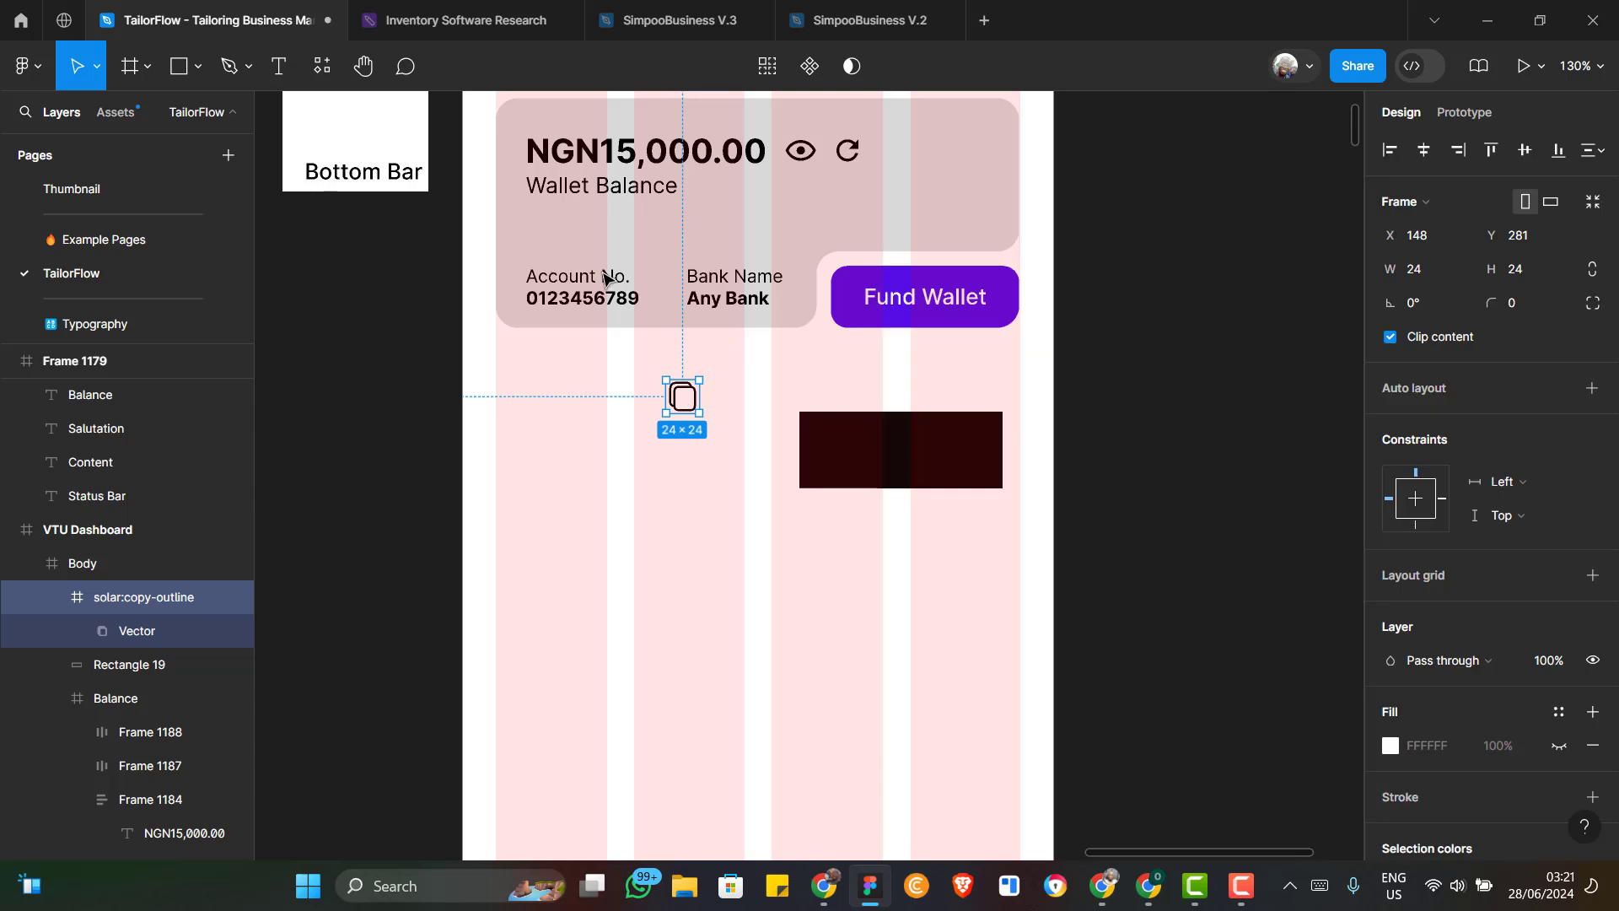
scroll(685, 403, "up", 2)
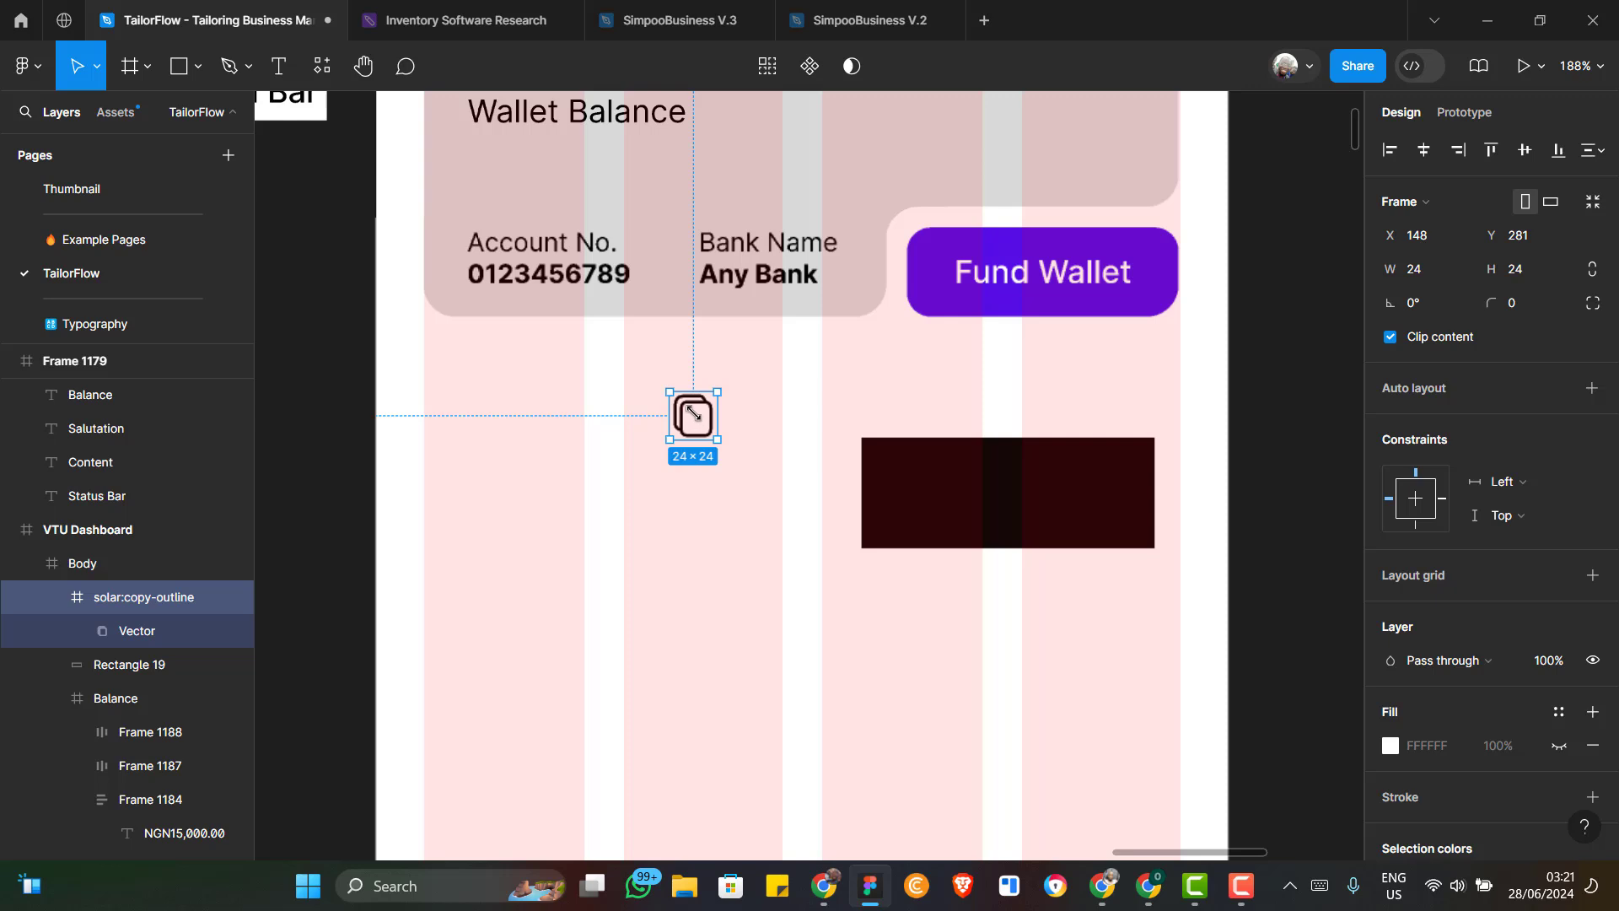
left_click_drag(693, 413, 693, 412)
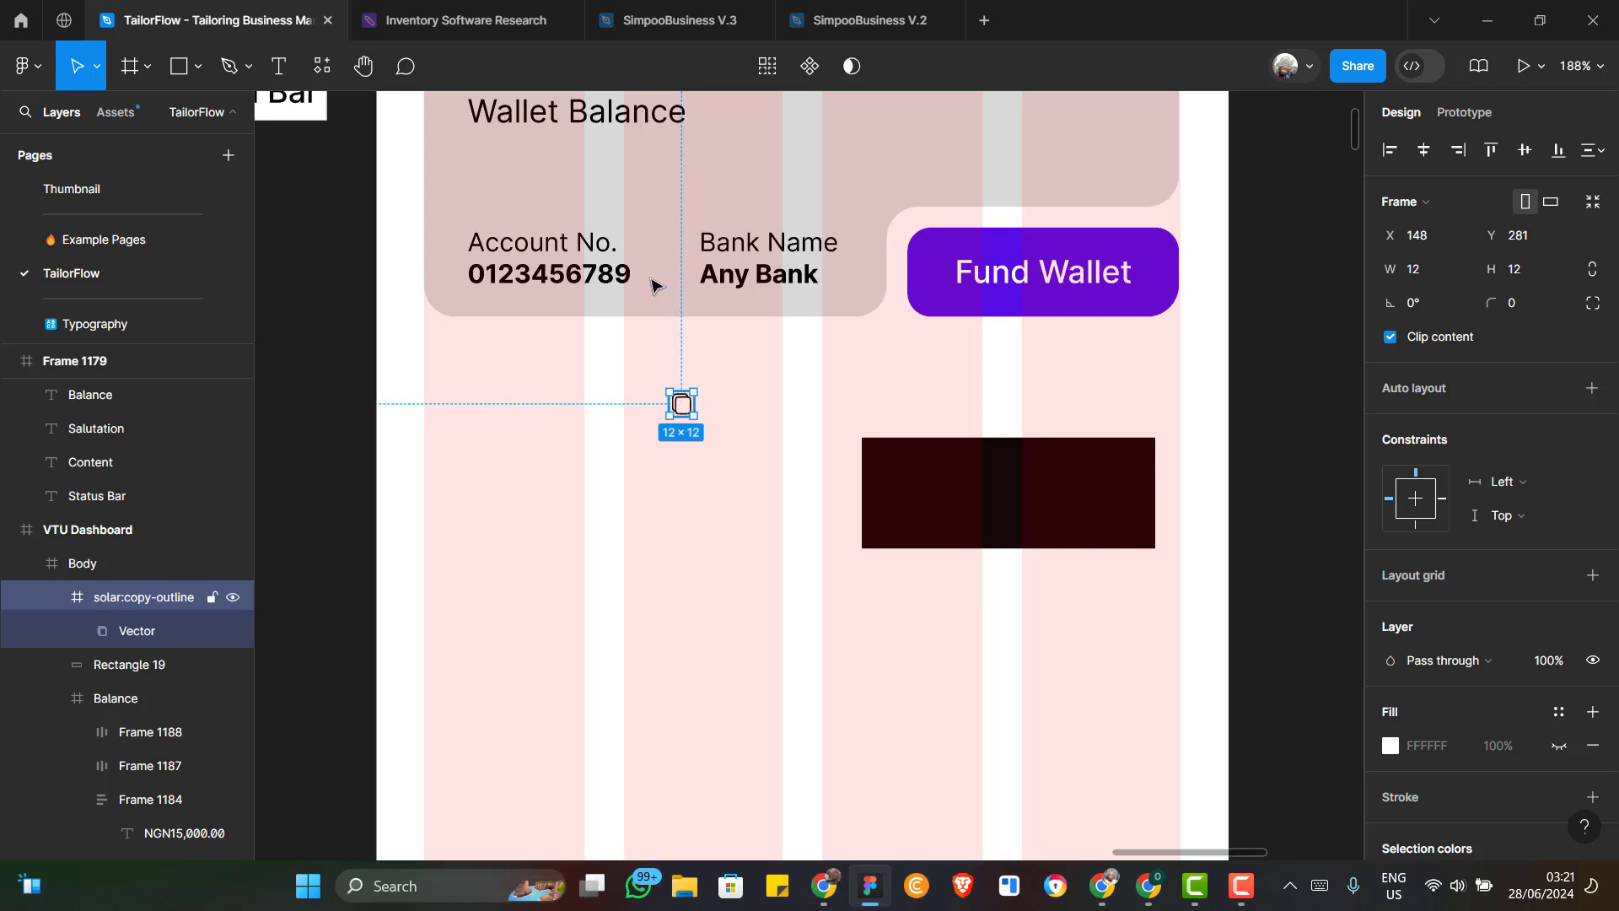
Move the copy icon into the Account No. column's frame, directly under the account number
left_click_drag(651, 281, 644, 281)
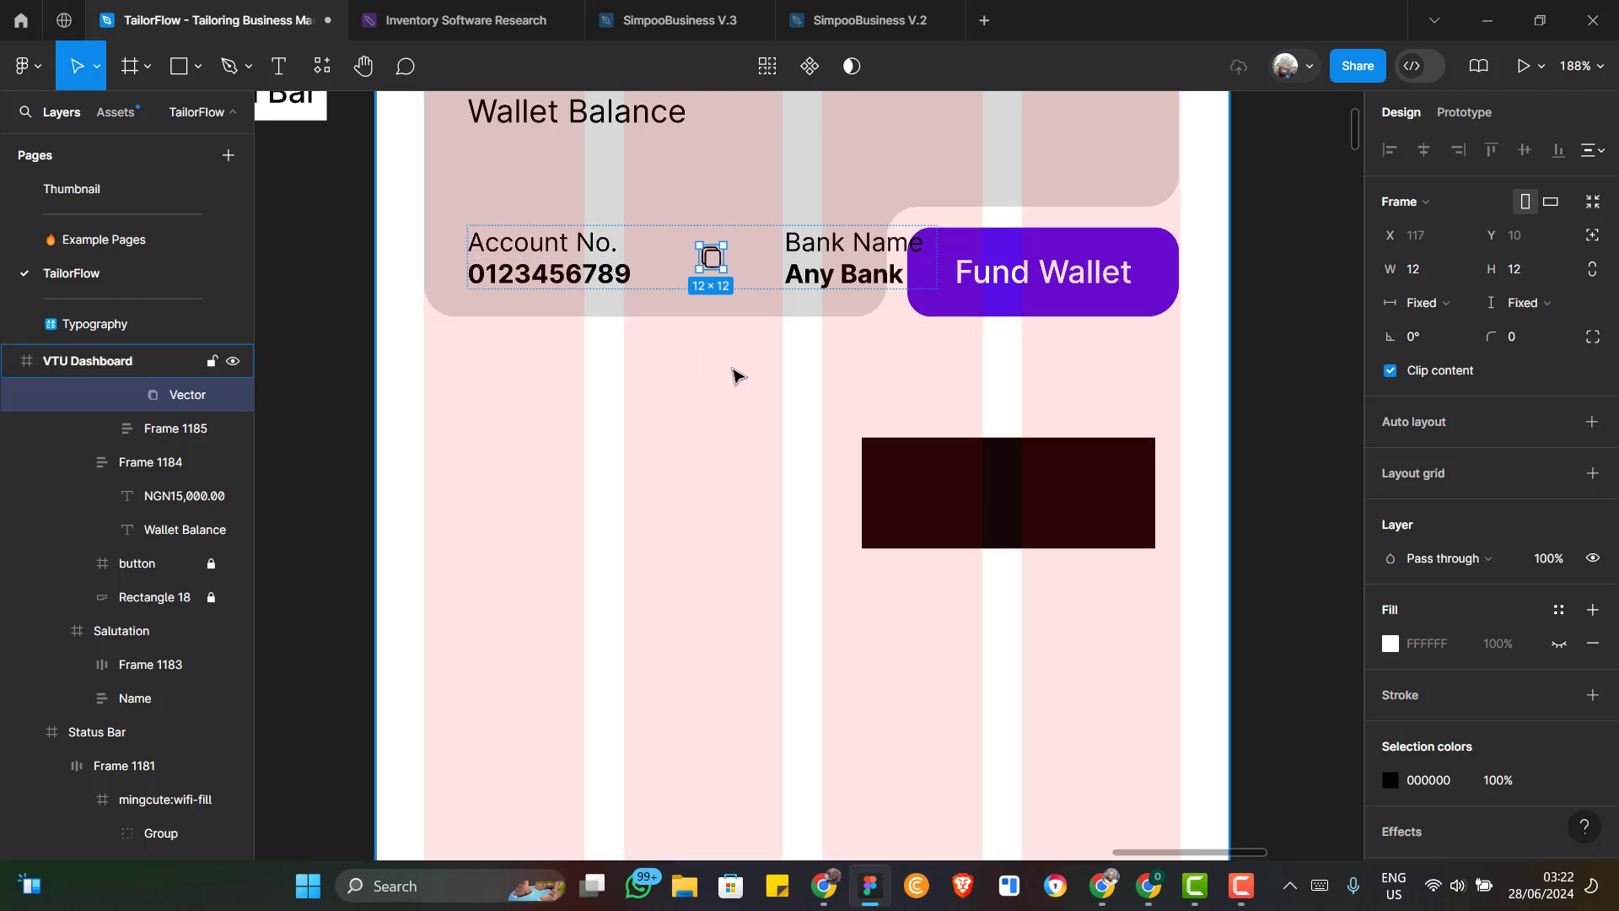
key("Delete")
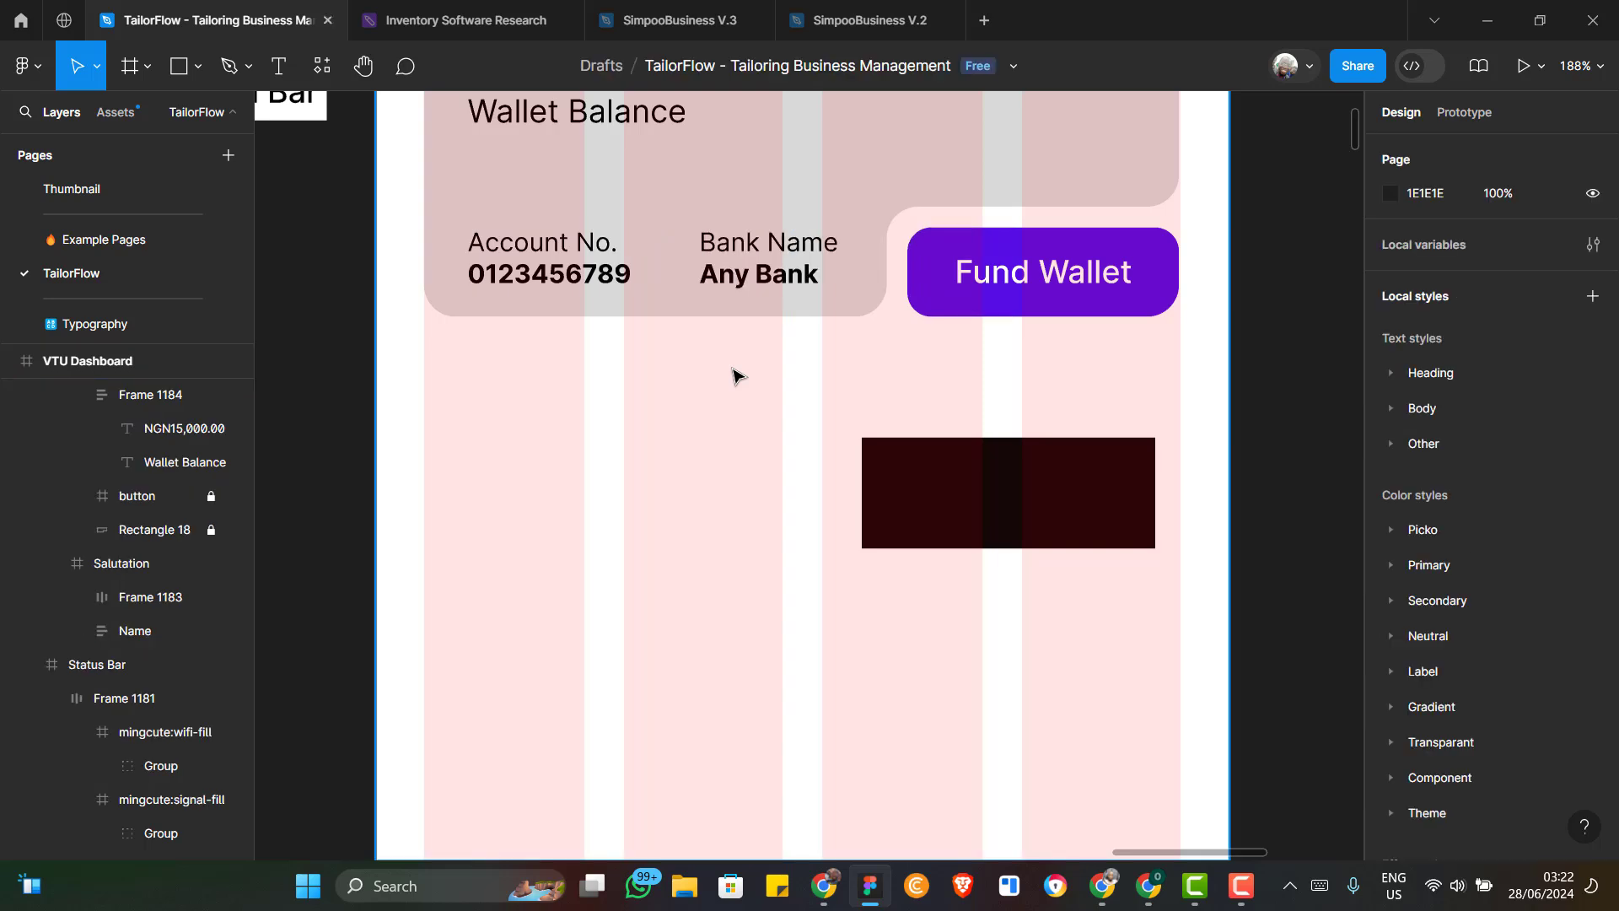
left_click(597, 274)
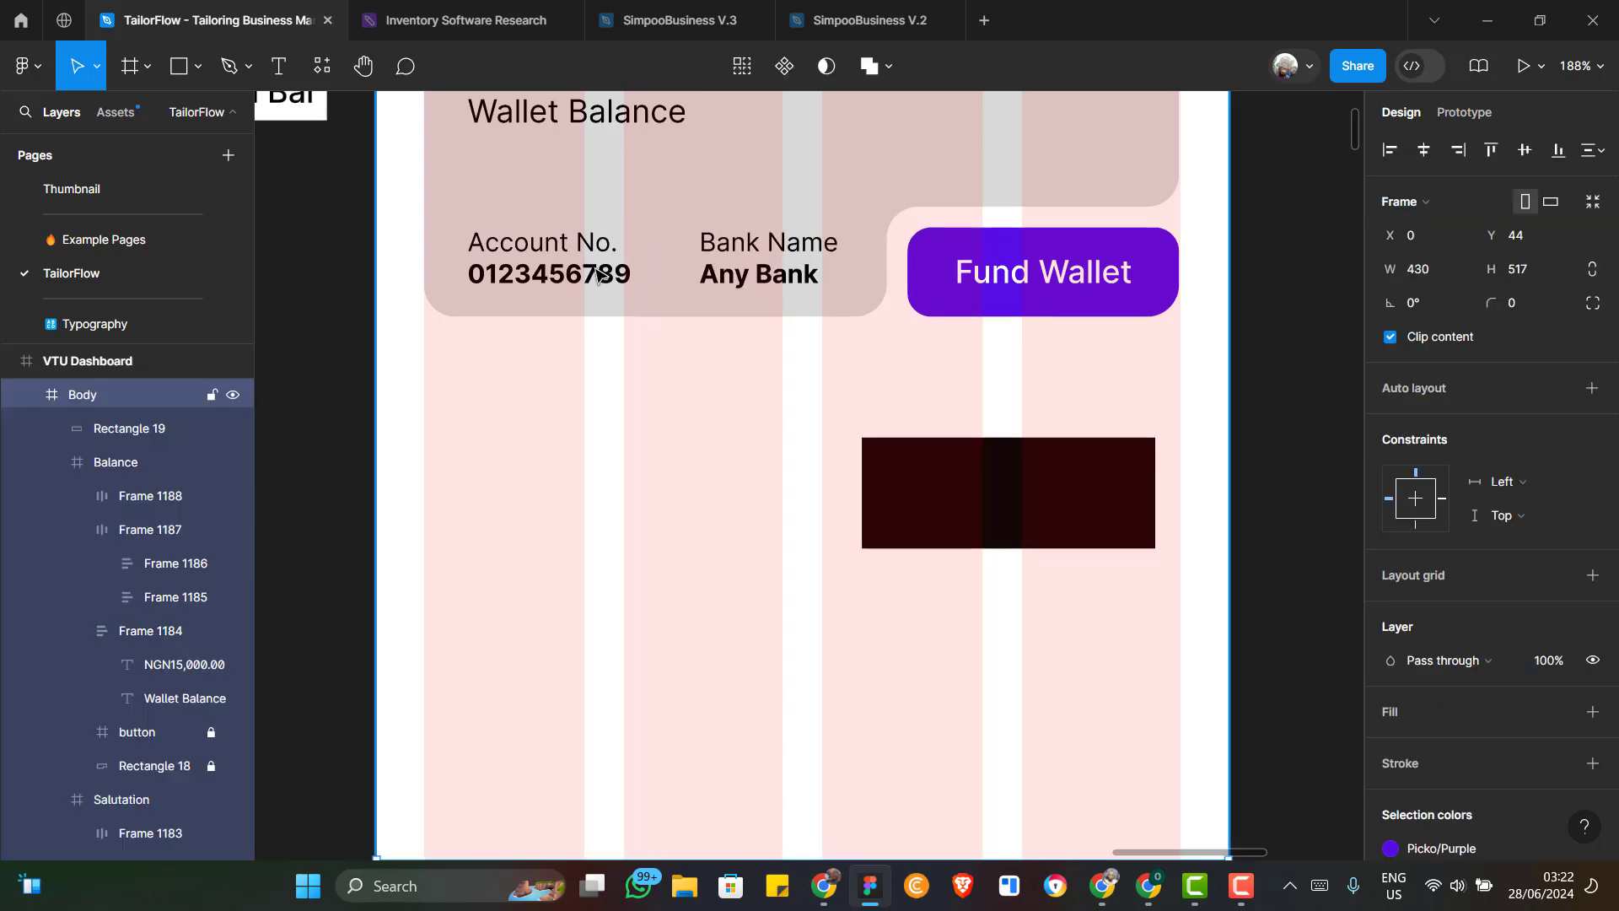
left_click(597, 274)
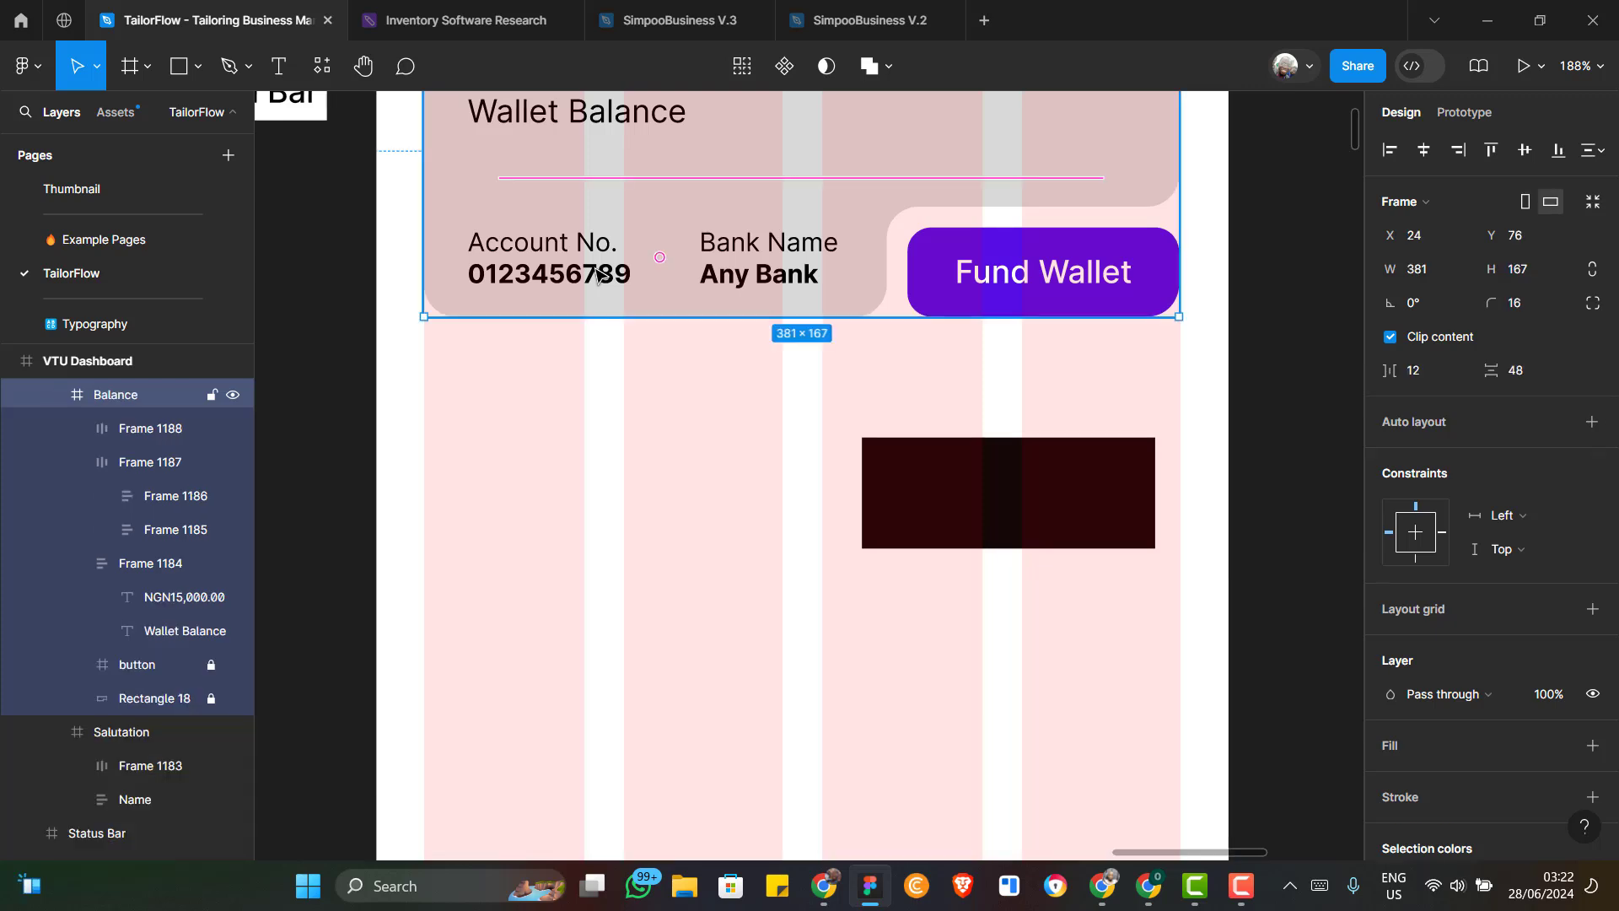
left_click(597, 274)
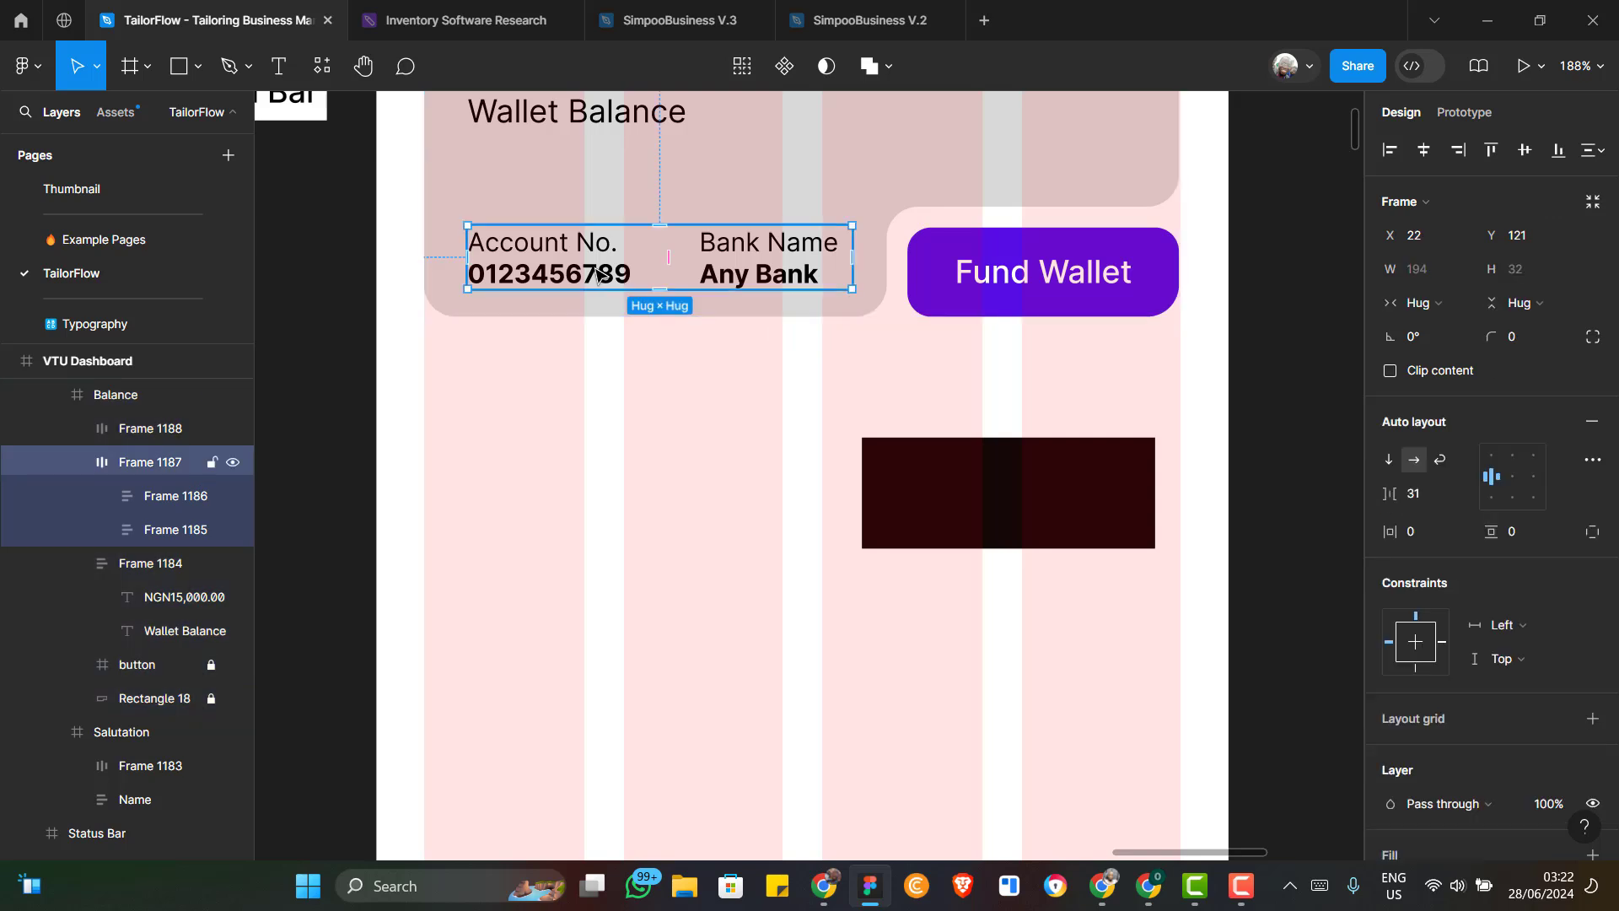
left_click(597, 274)
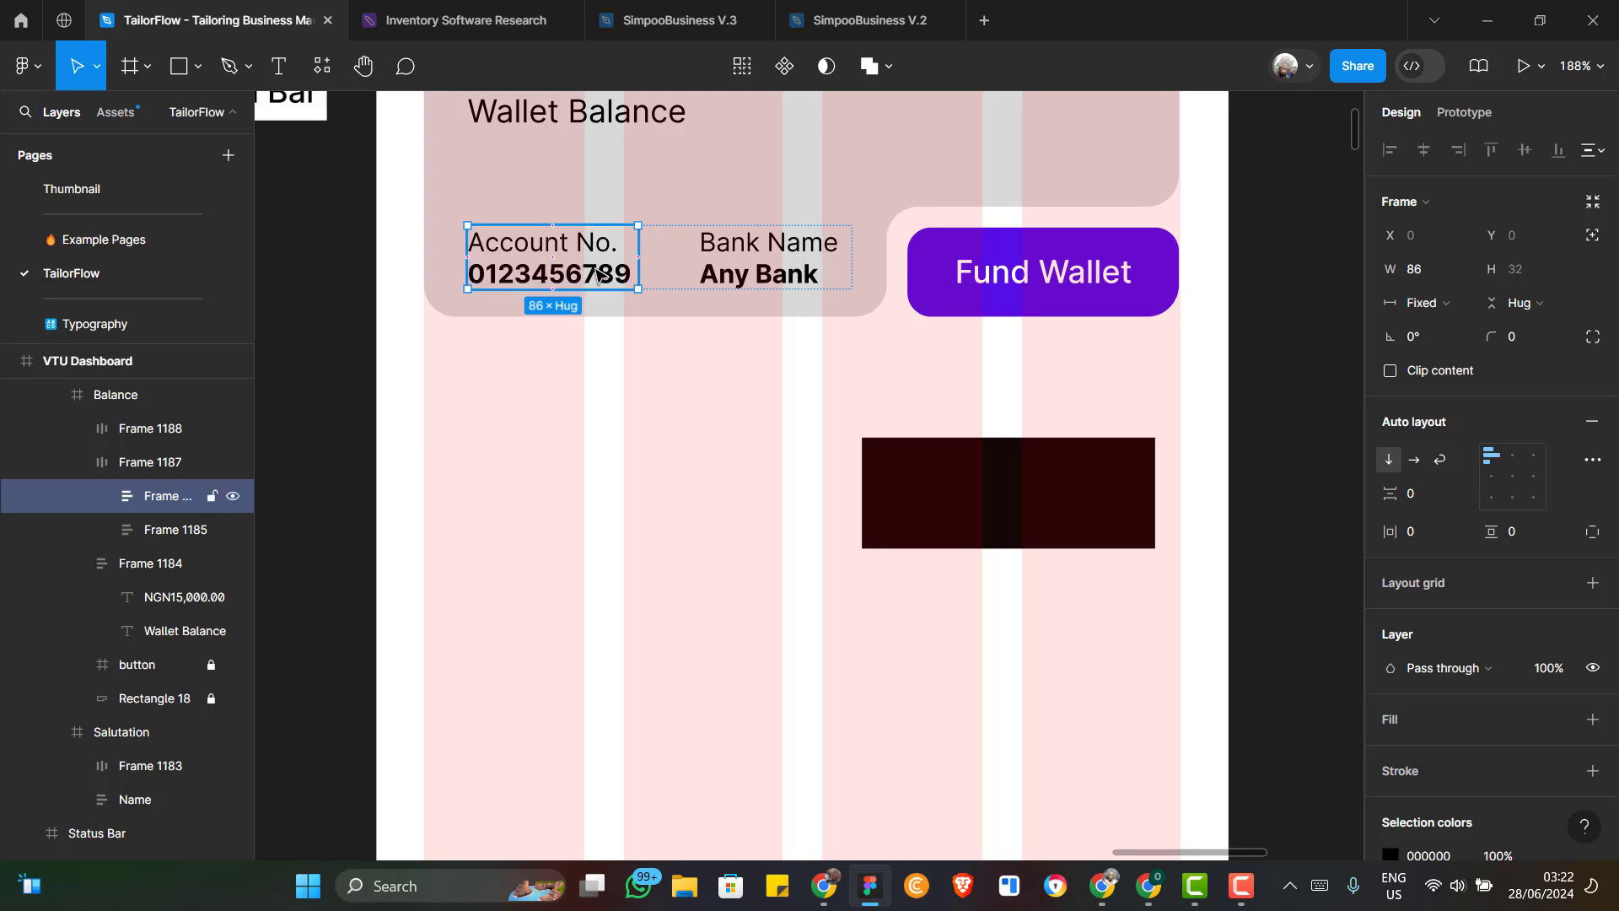
key("ctrl+v")
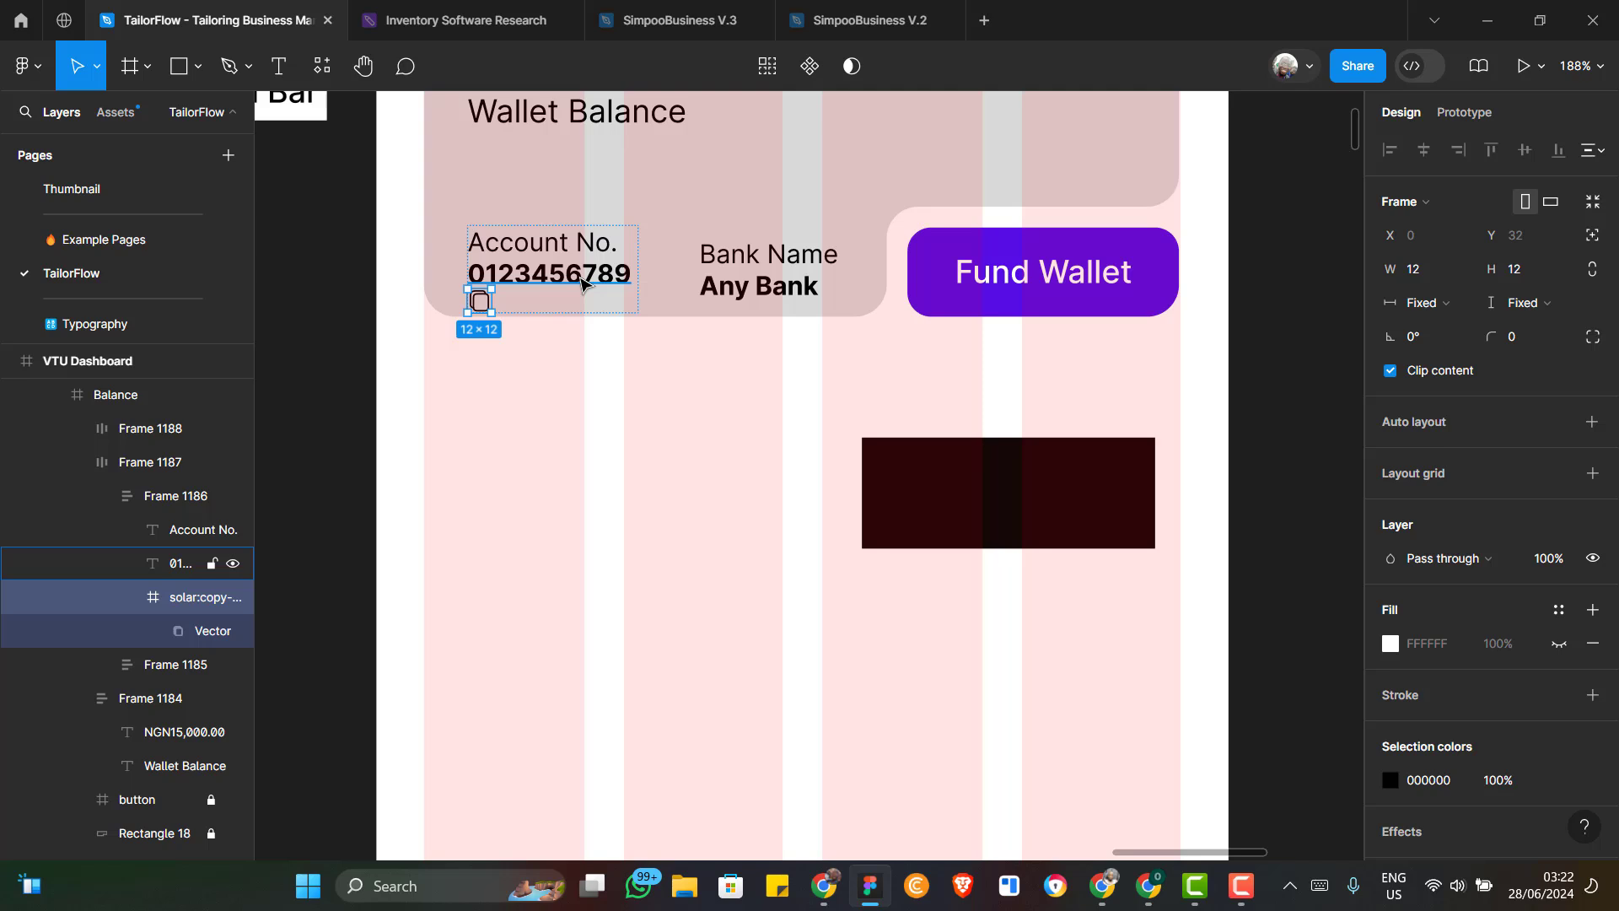
Combine the account number and copy icon in a horizontal auto layout, and widen the Account No. column to 98
left_click(581, 282, "shift")
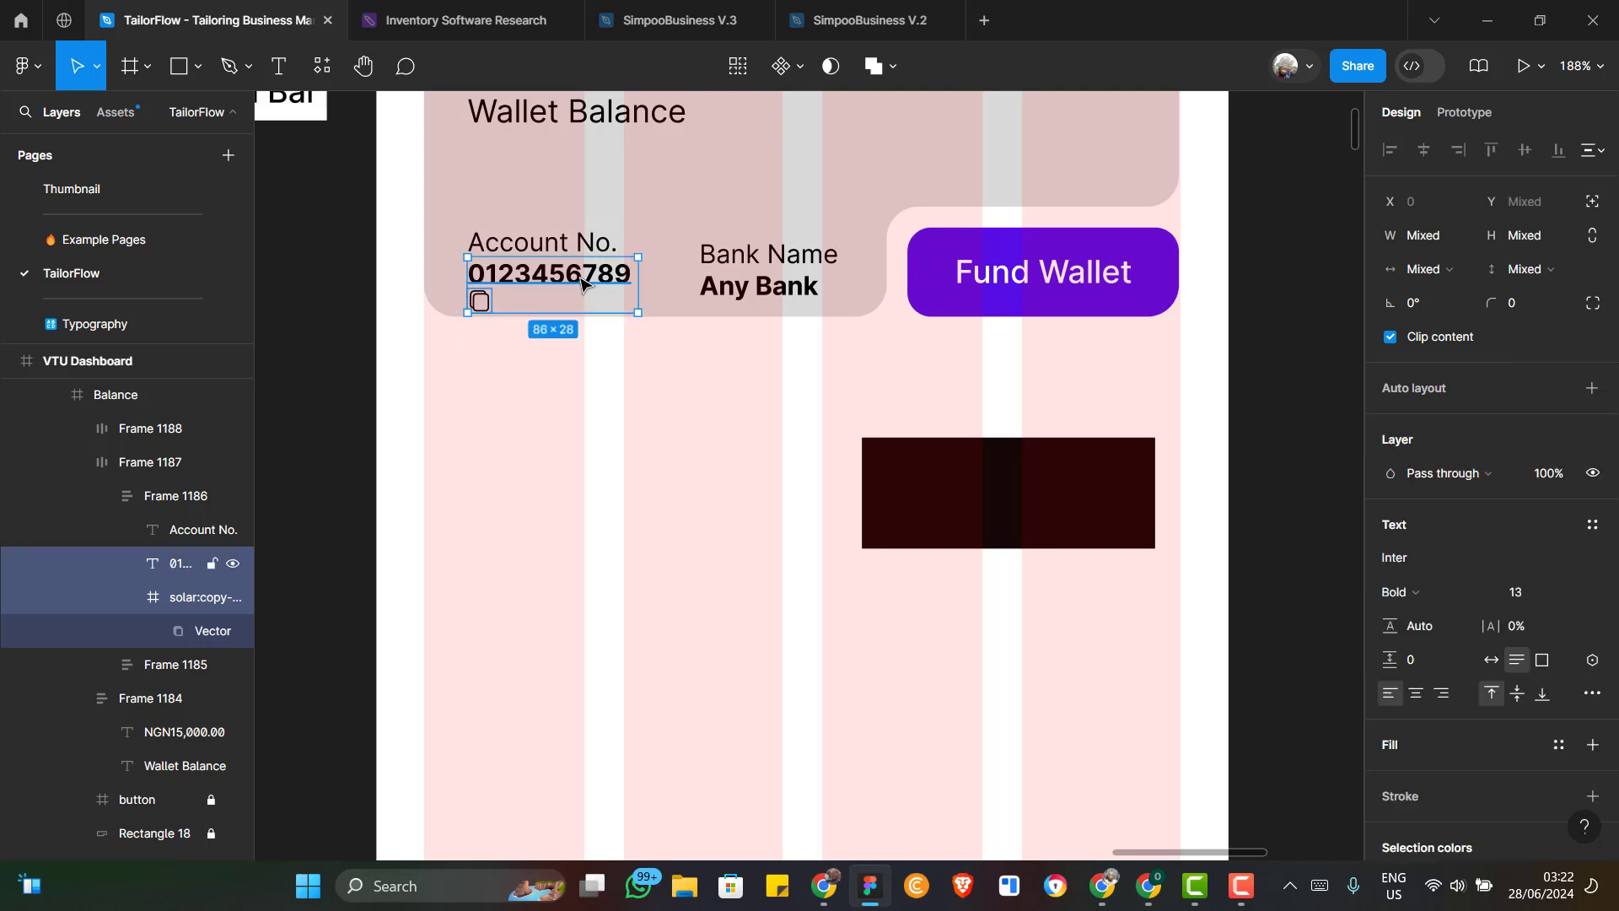
key("shift+a")
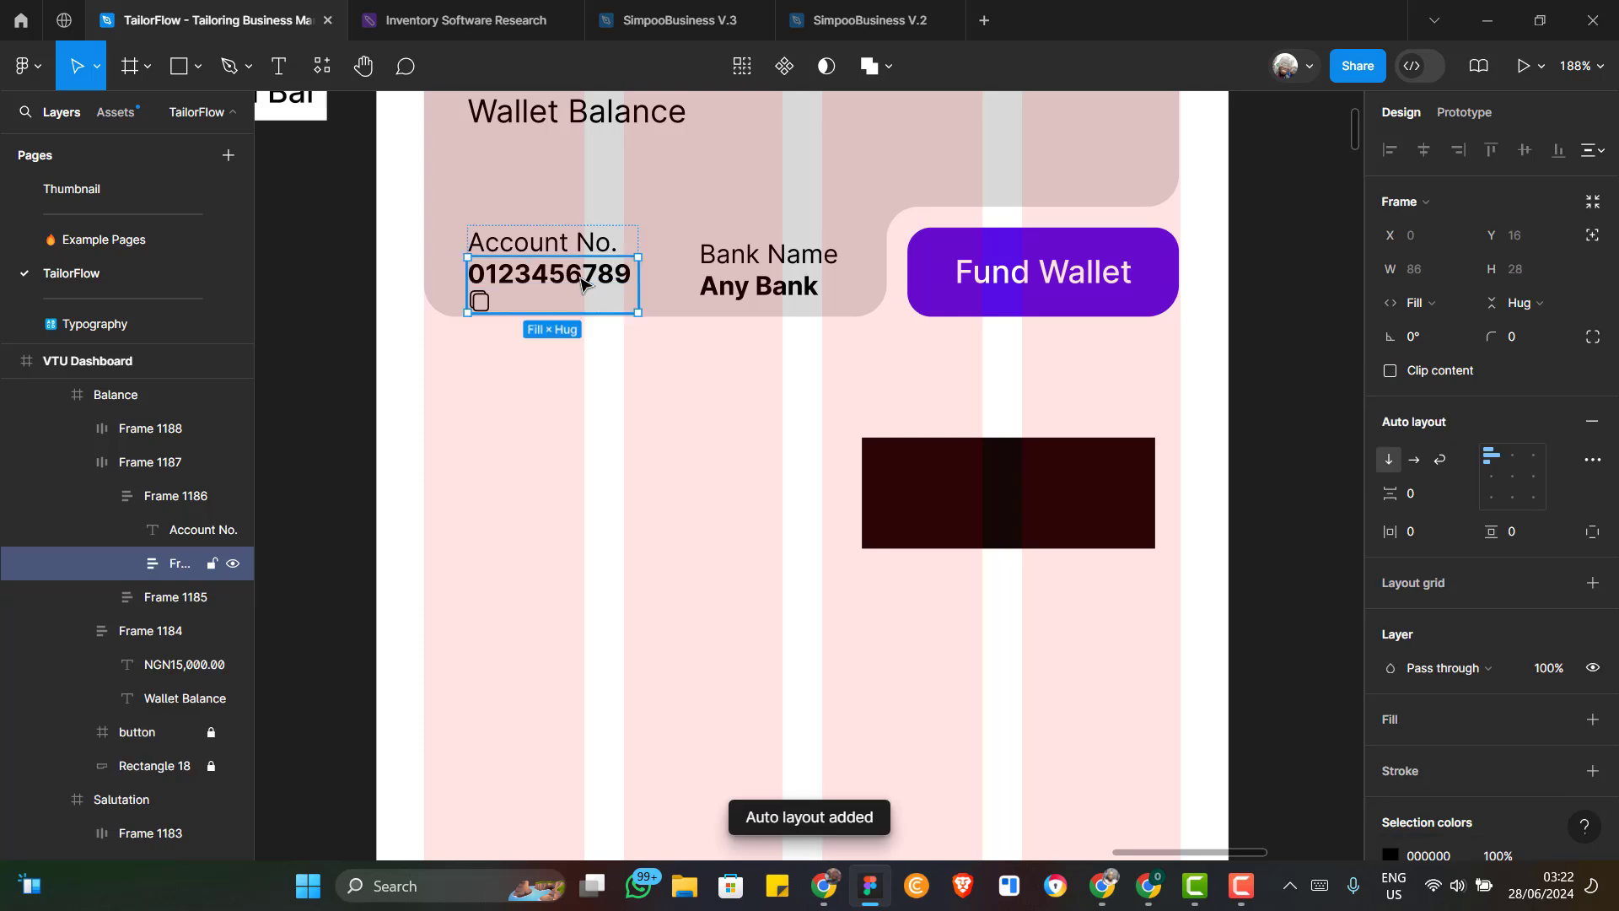
left_click(1416, 462)
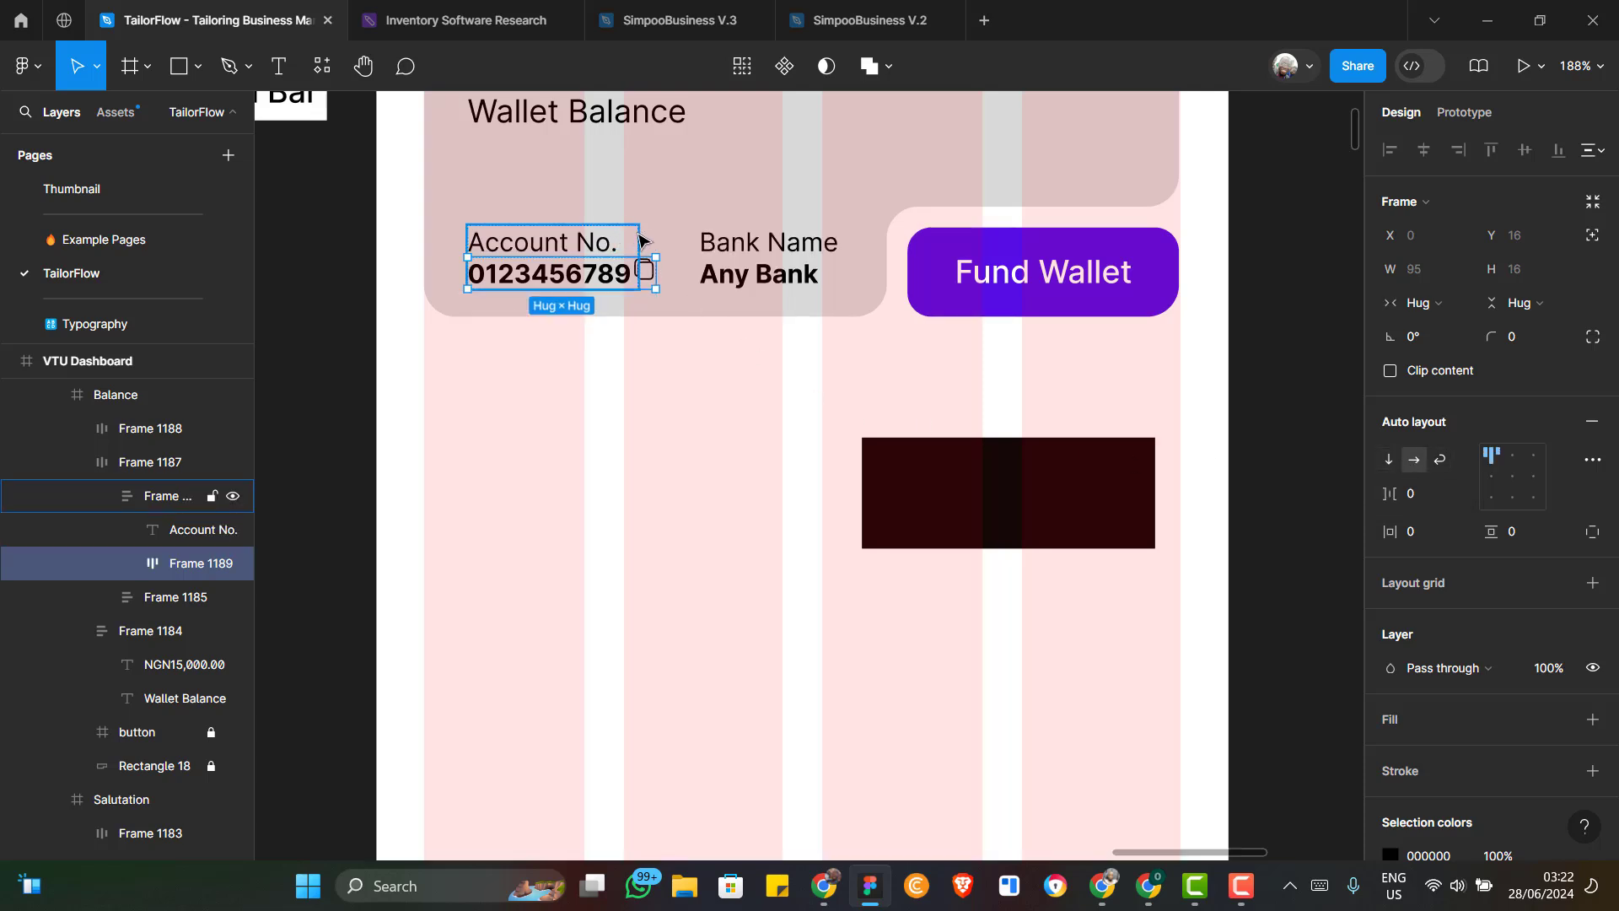
left_click(639, 237)
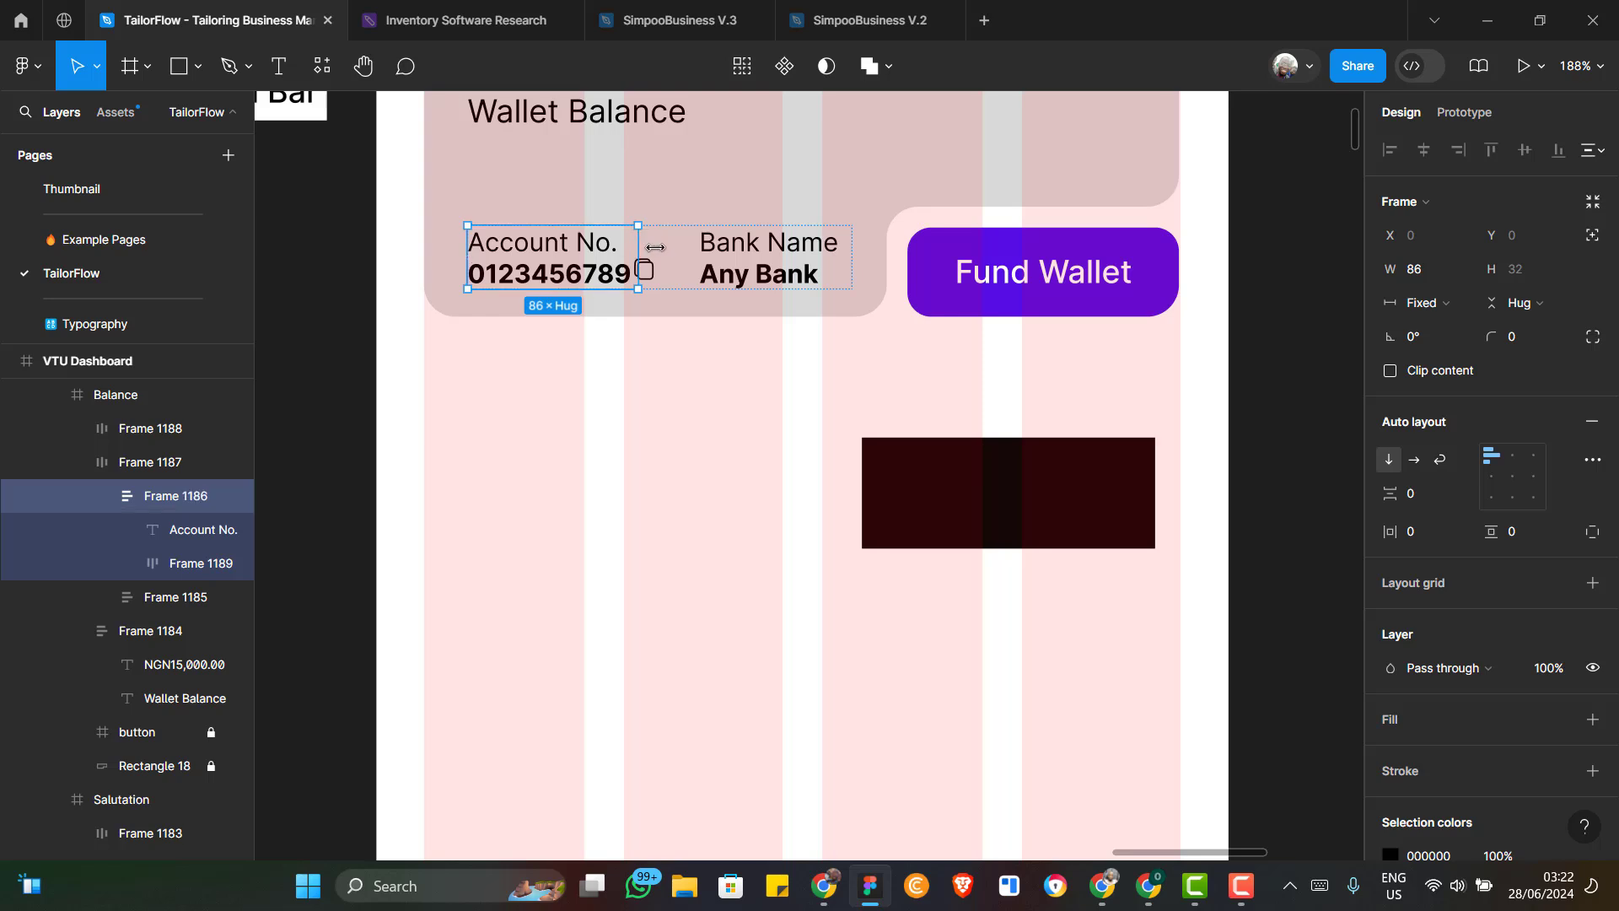
left_click_drag(656, 247, 667, 249)
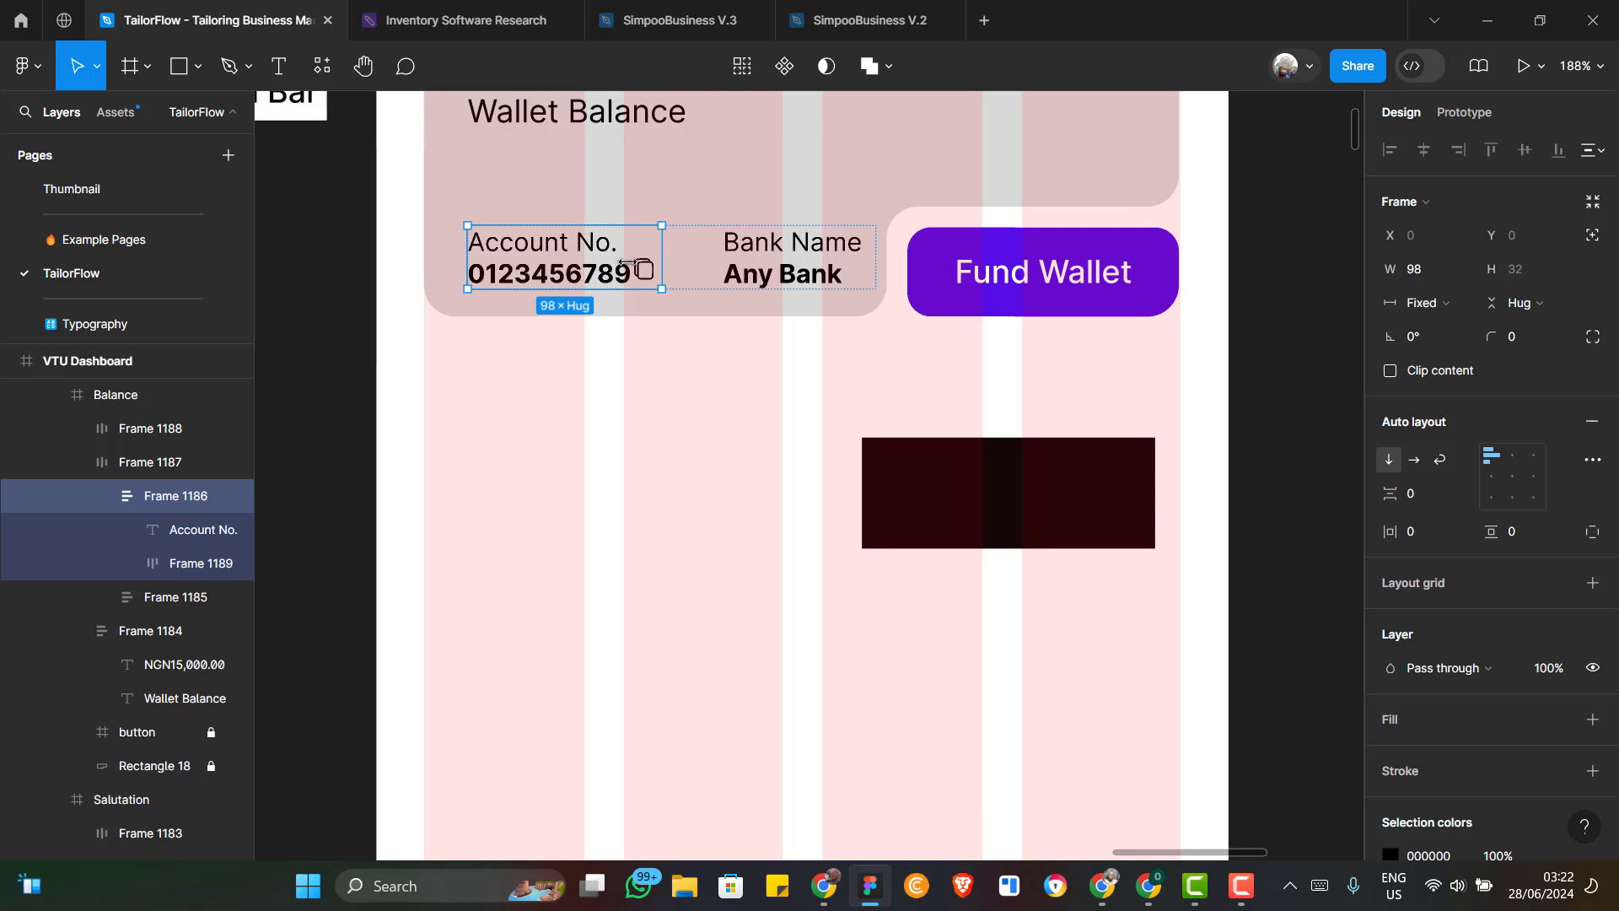
Vertically center the account number and copy icon in their auto layout row and set their gap to 2
left_click(620, 274)
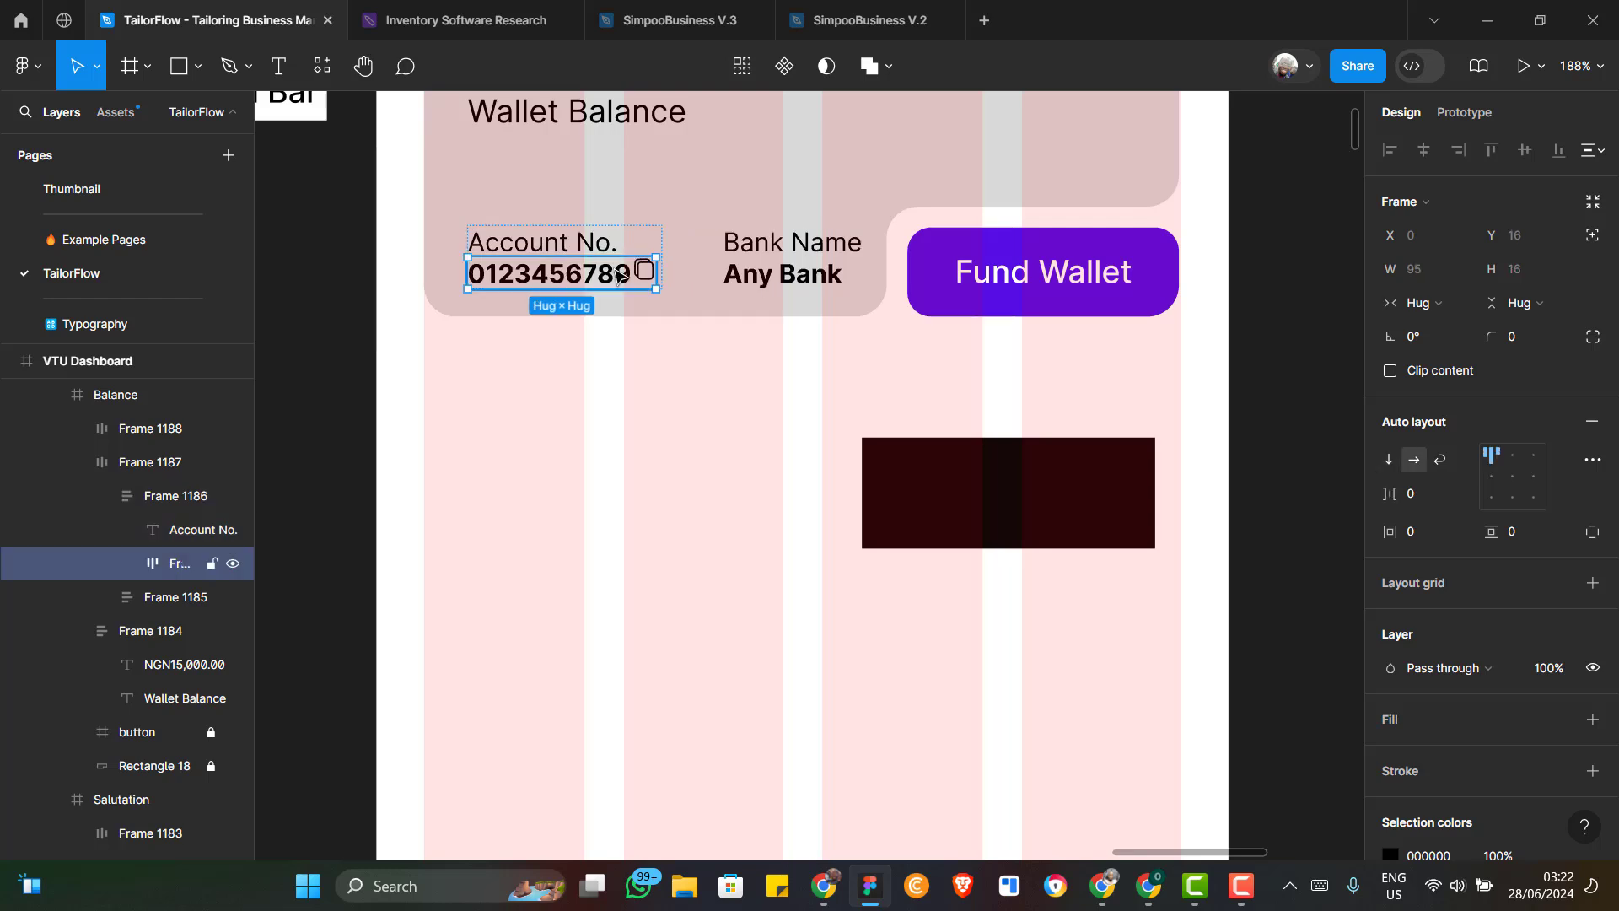
left_click(1489, 477)
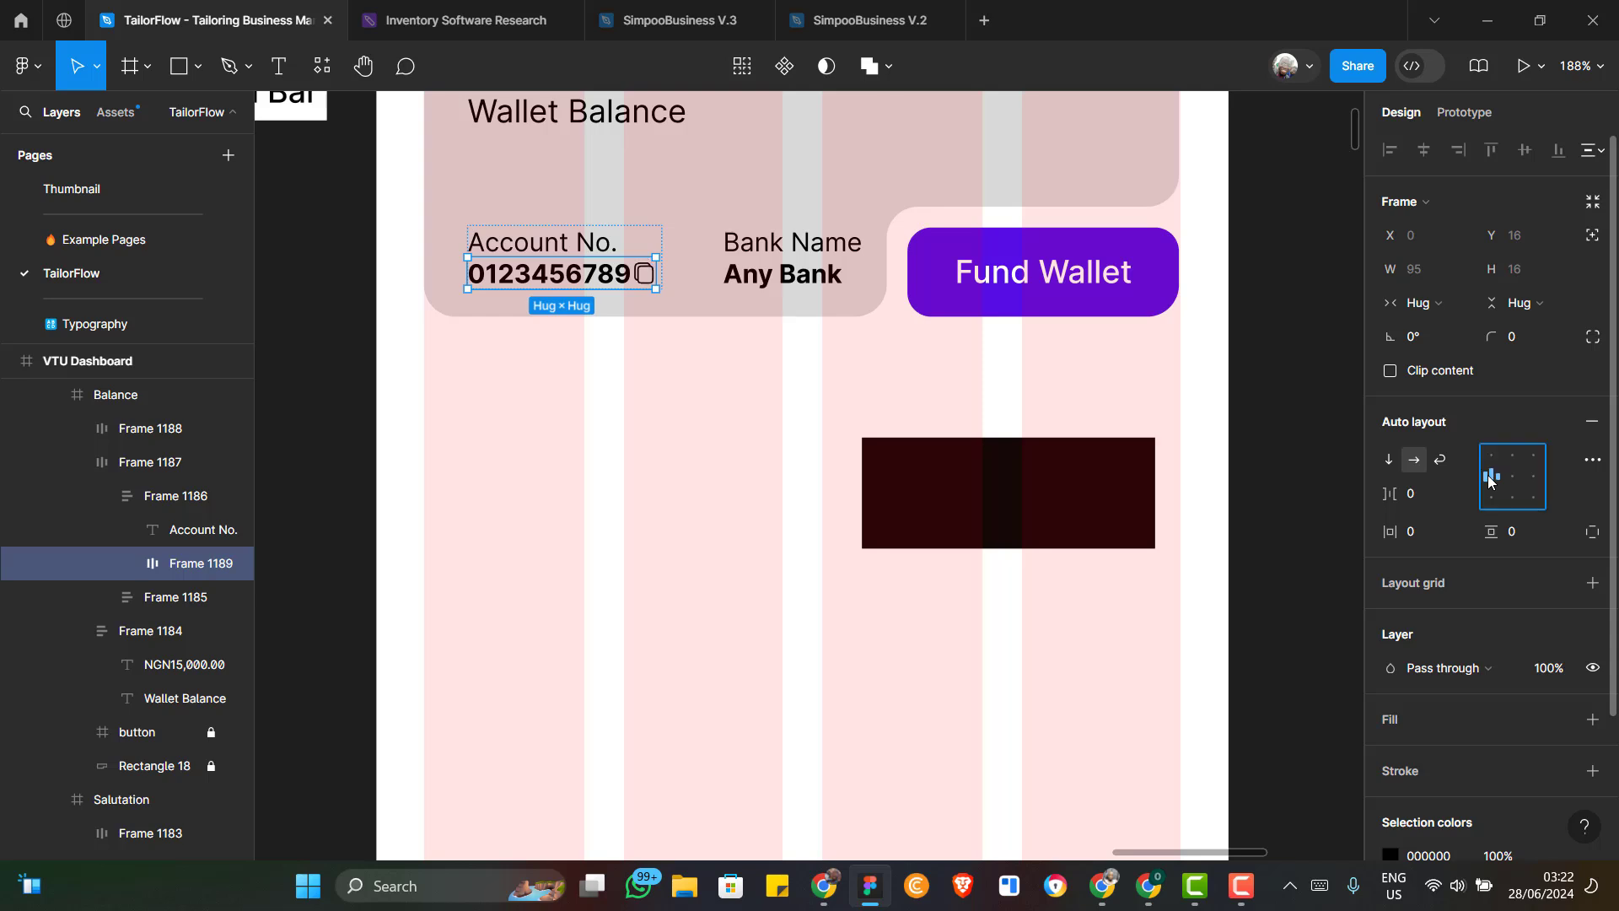
left_click(1420, 499)
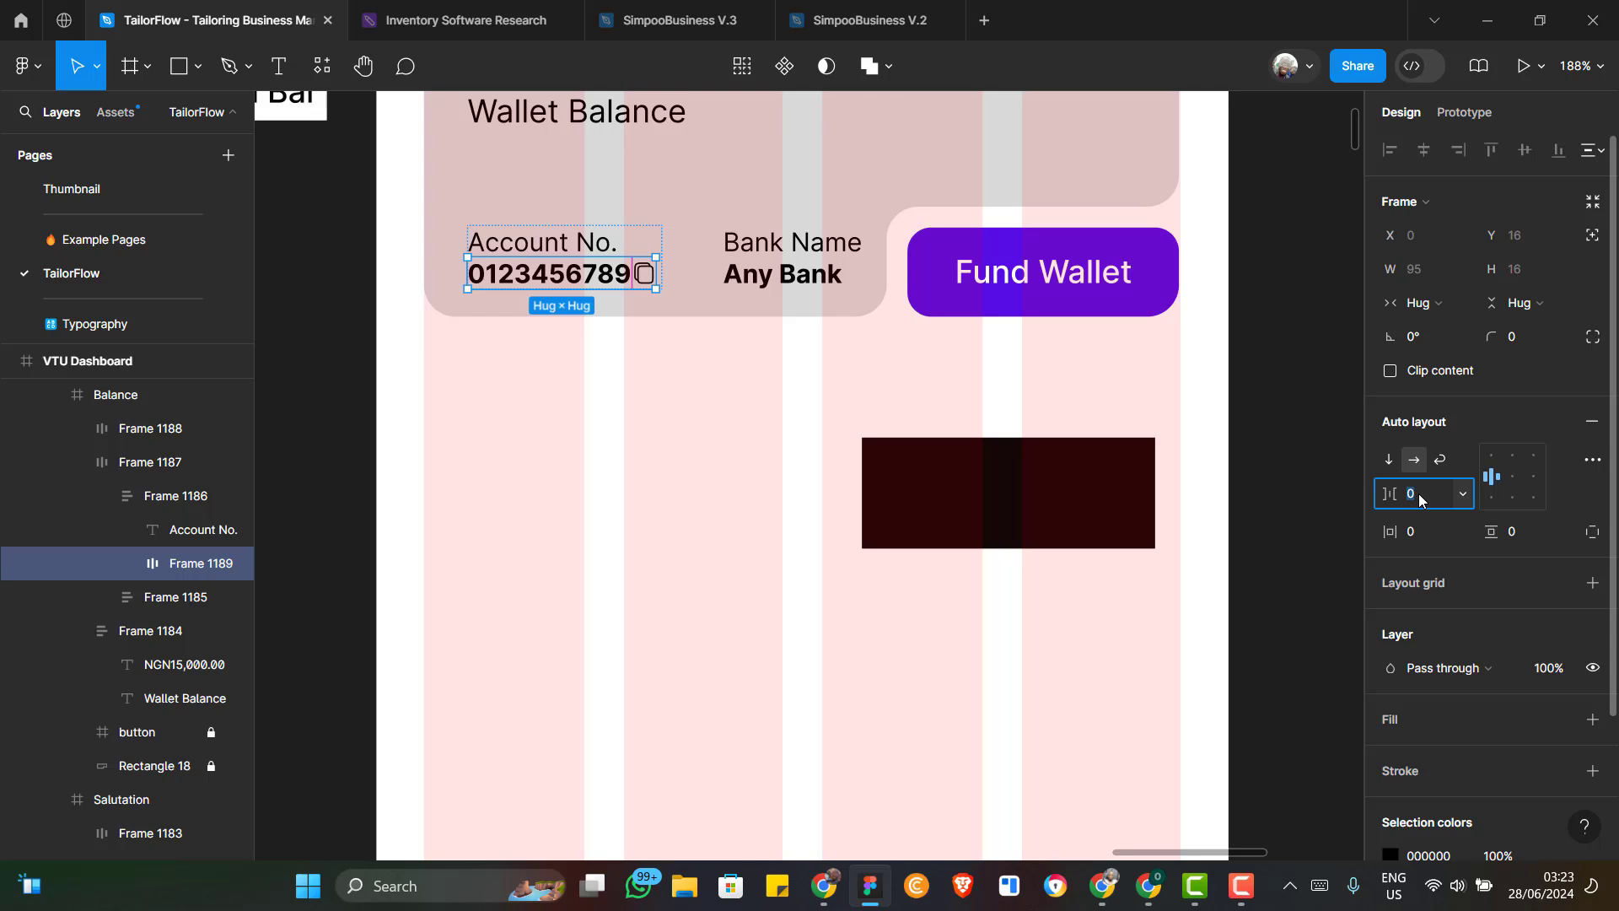
type("2")
key("Return")
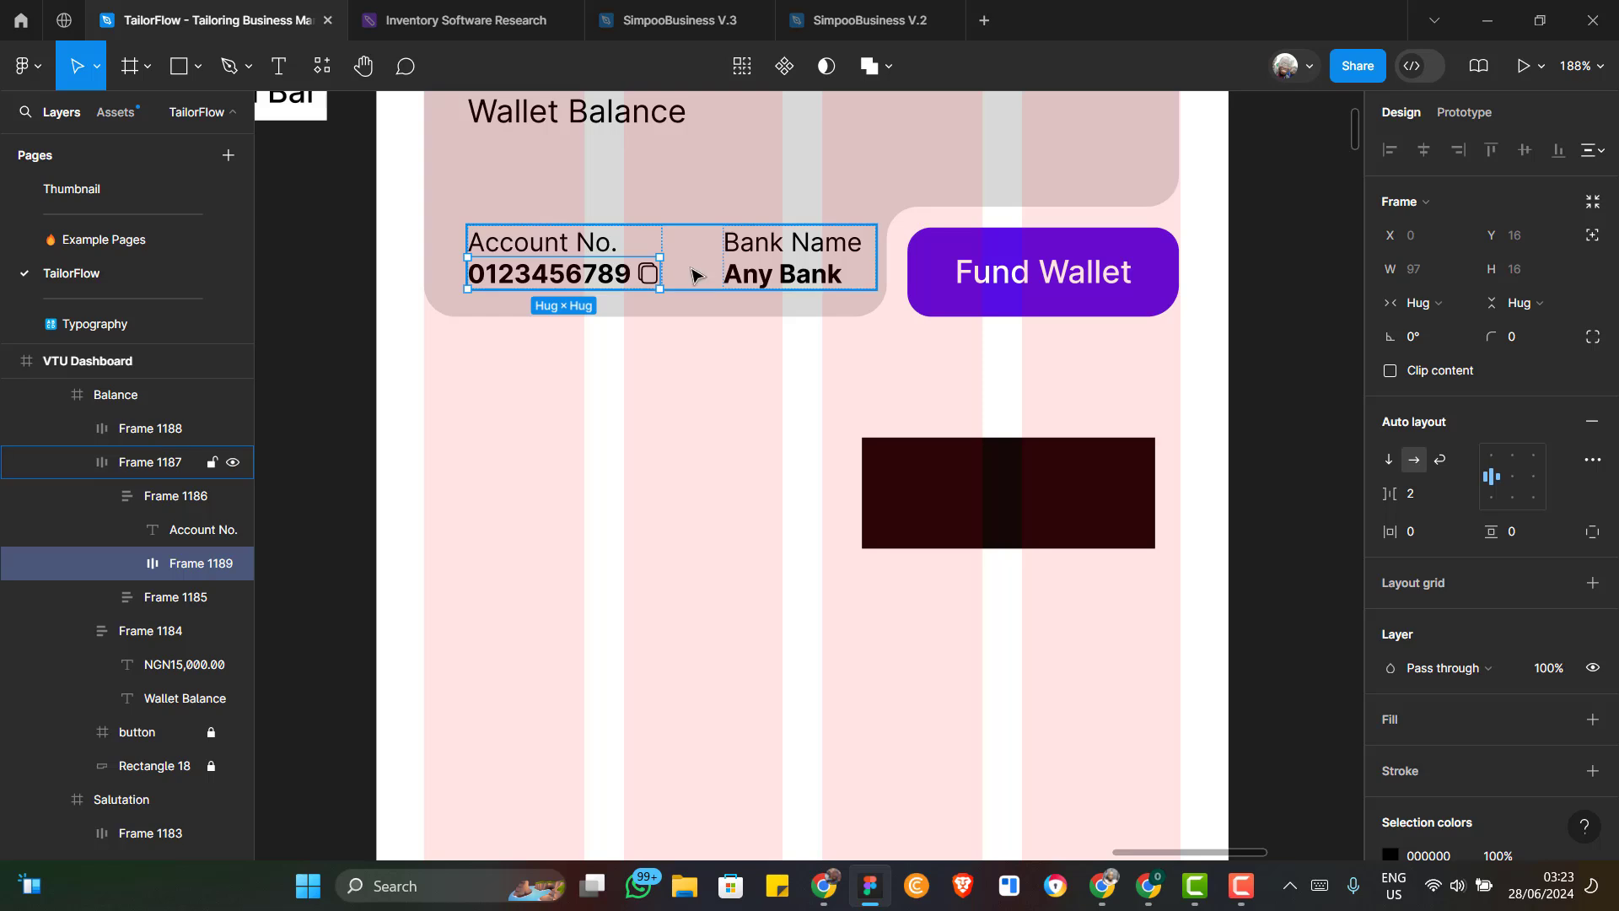
Set the horizontal gap between the Account No. and Bank Name columns to 24
left_click(693, 274)
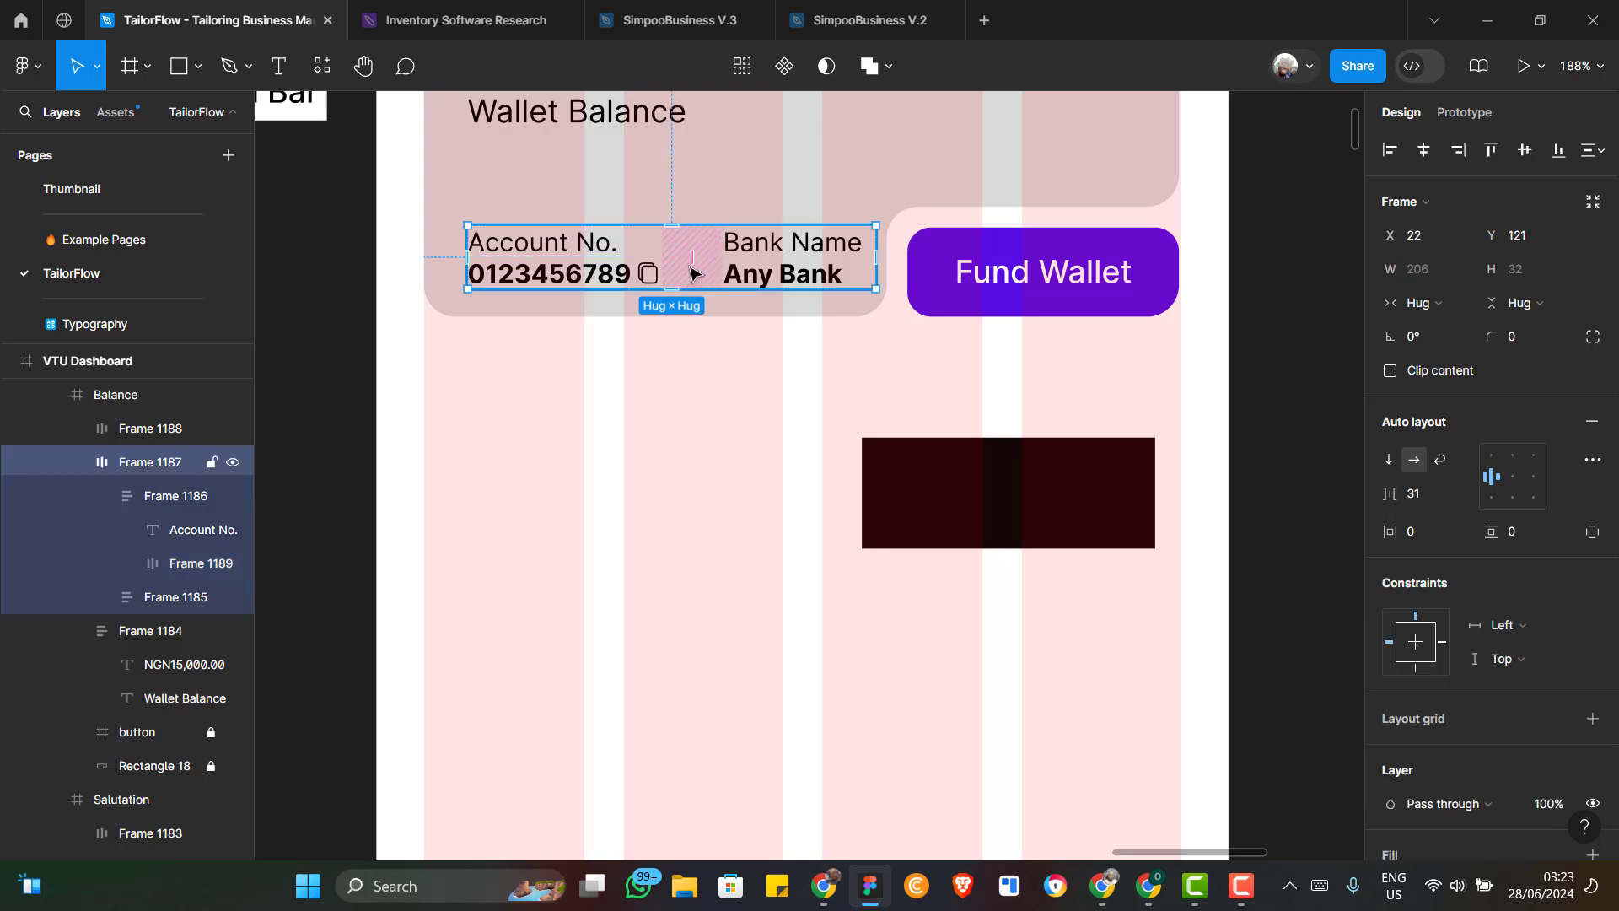
left_click(1428, 494)
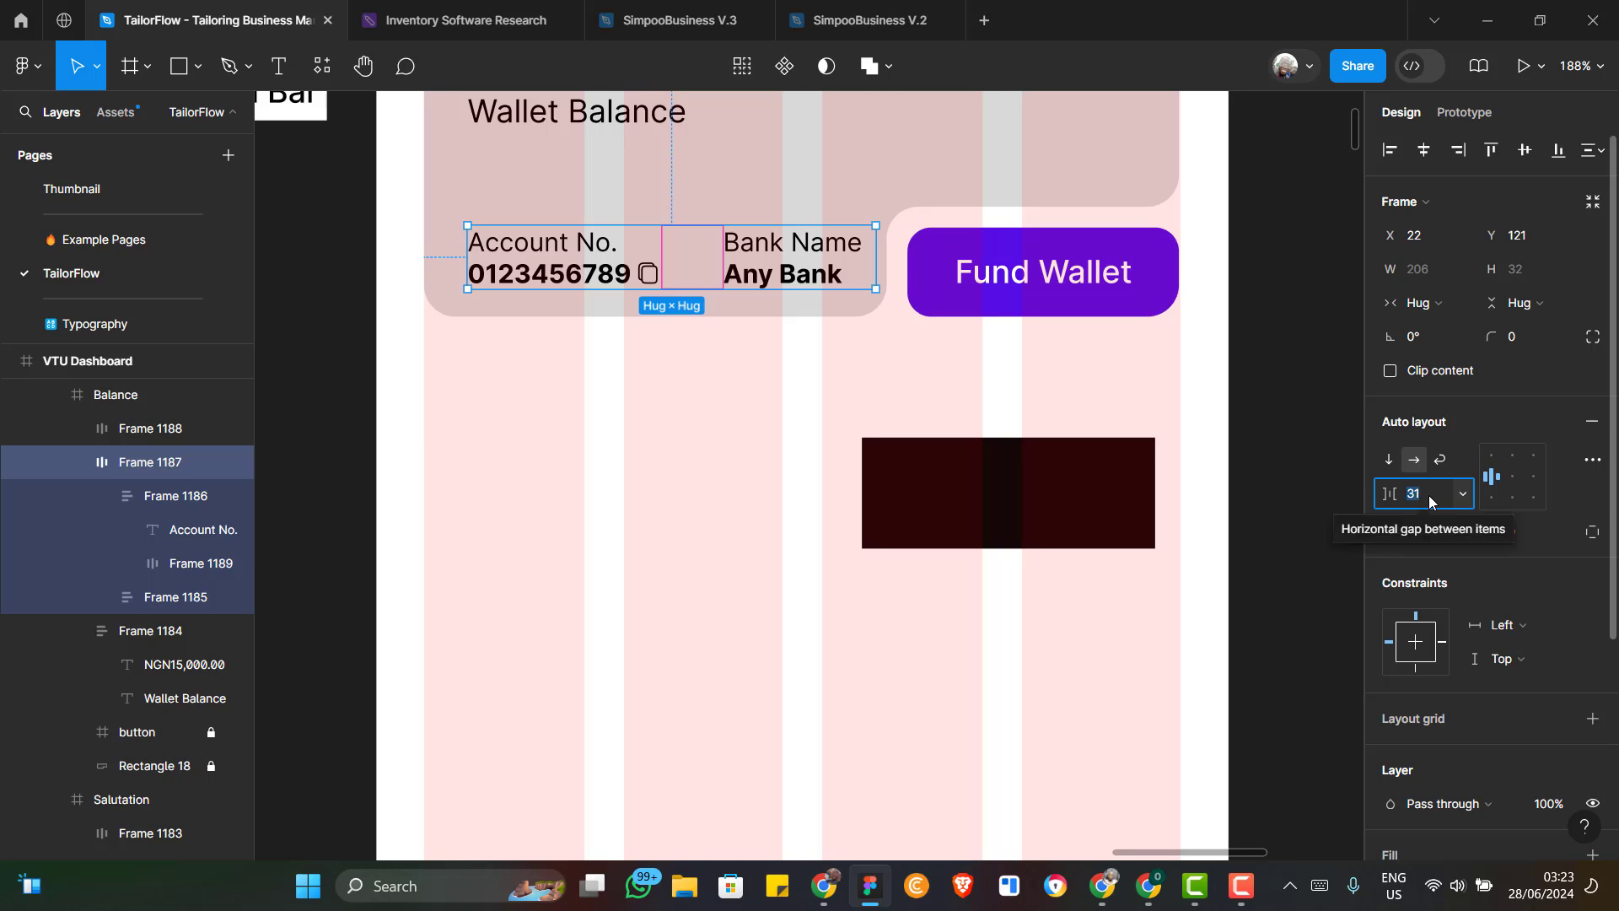
type("24")
key("Return")
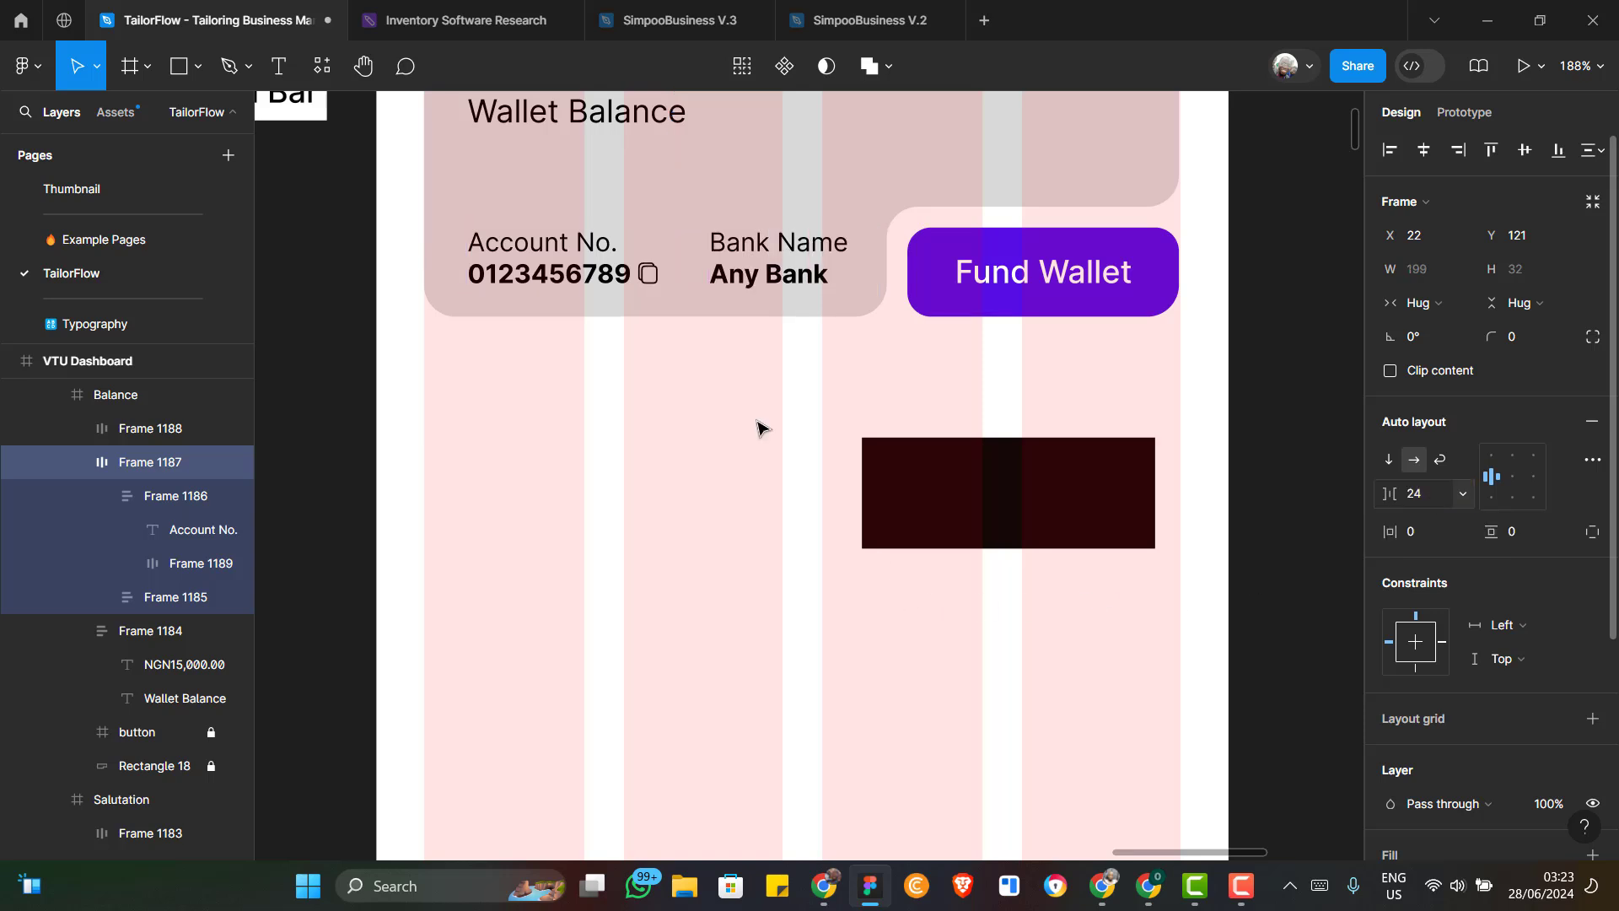
left_click(714, 449)
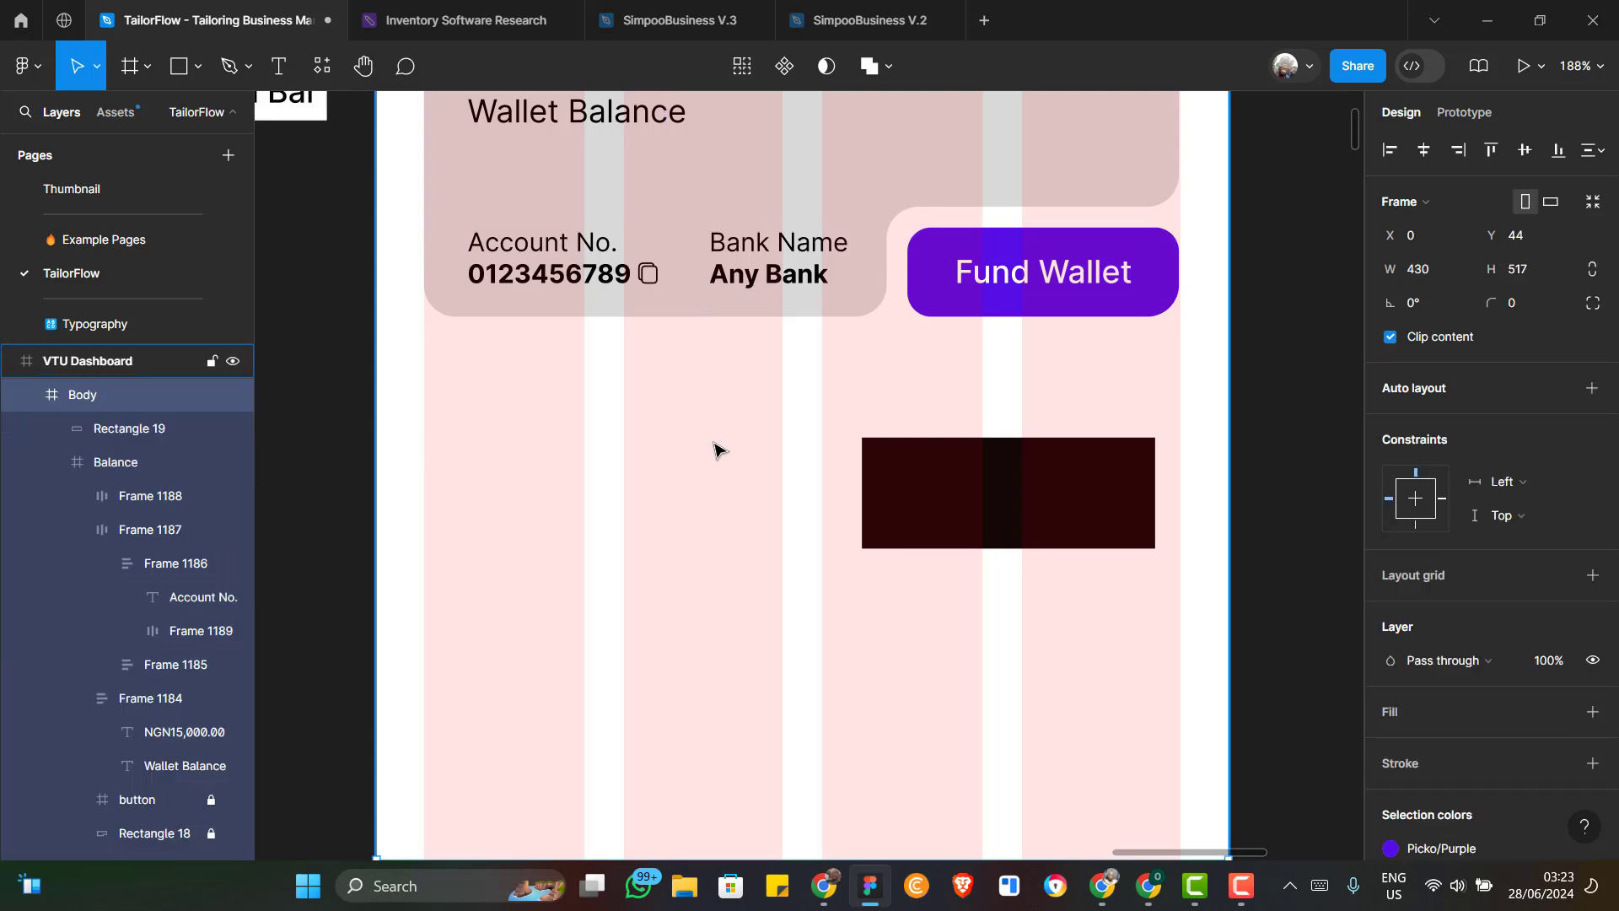
scroll(714, 449, "down", 2)
scroll(715, 449, "down", 3)
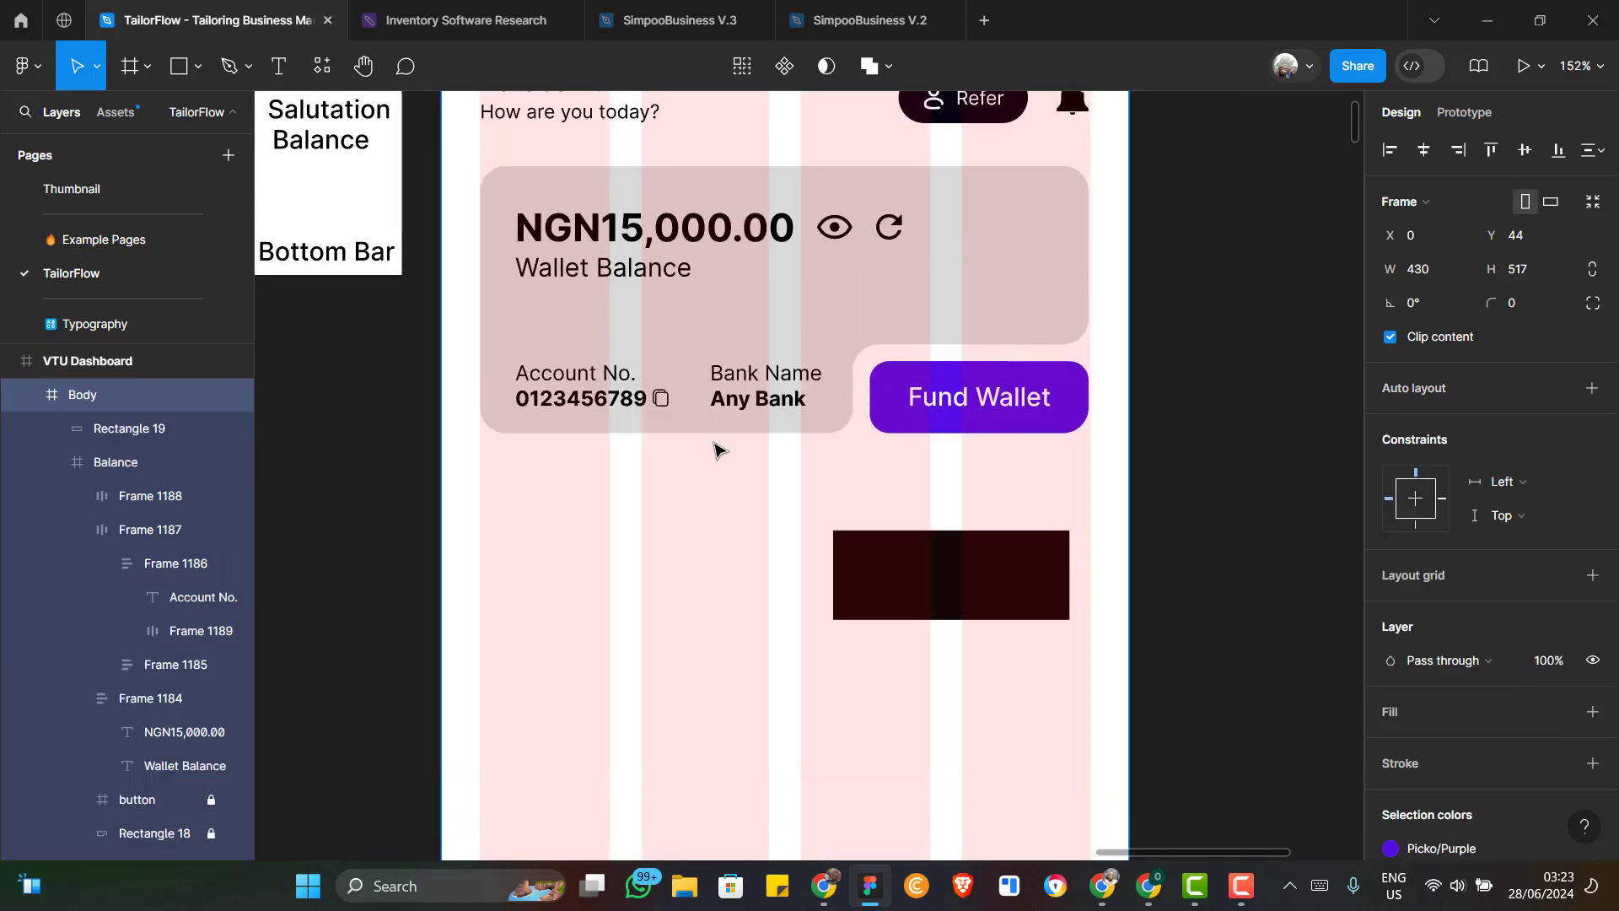
Delete the leftover dark rectangle below the Balance card
scroll(715, 450, "down", 2)
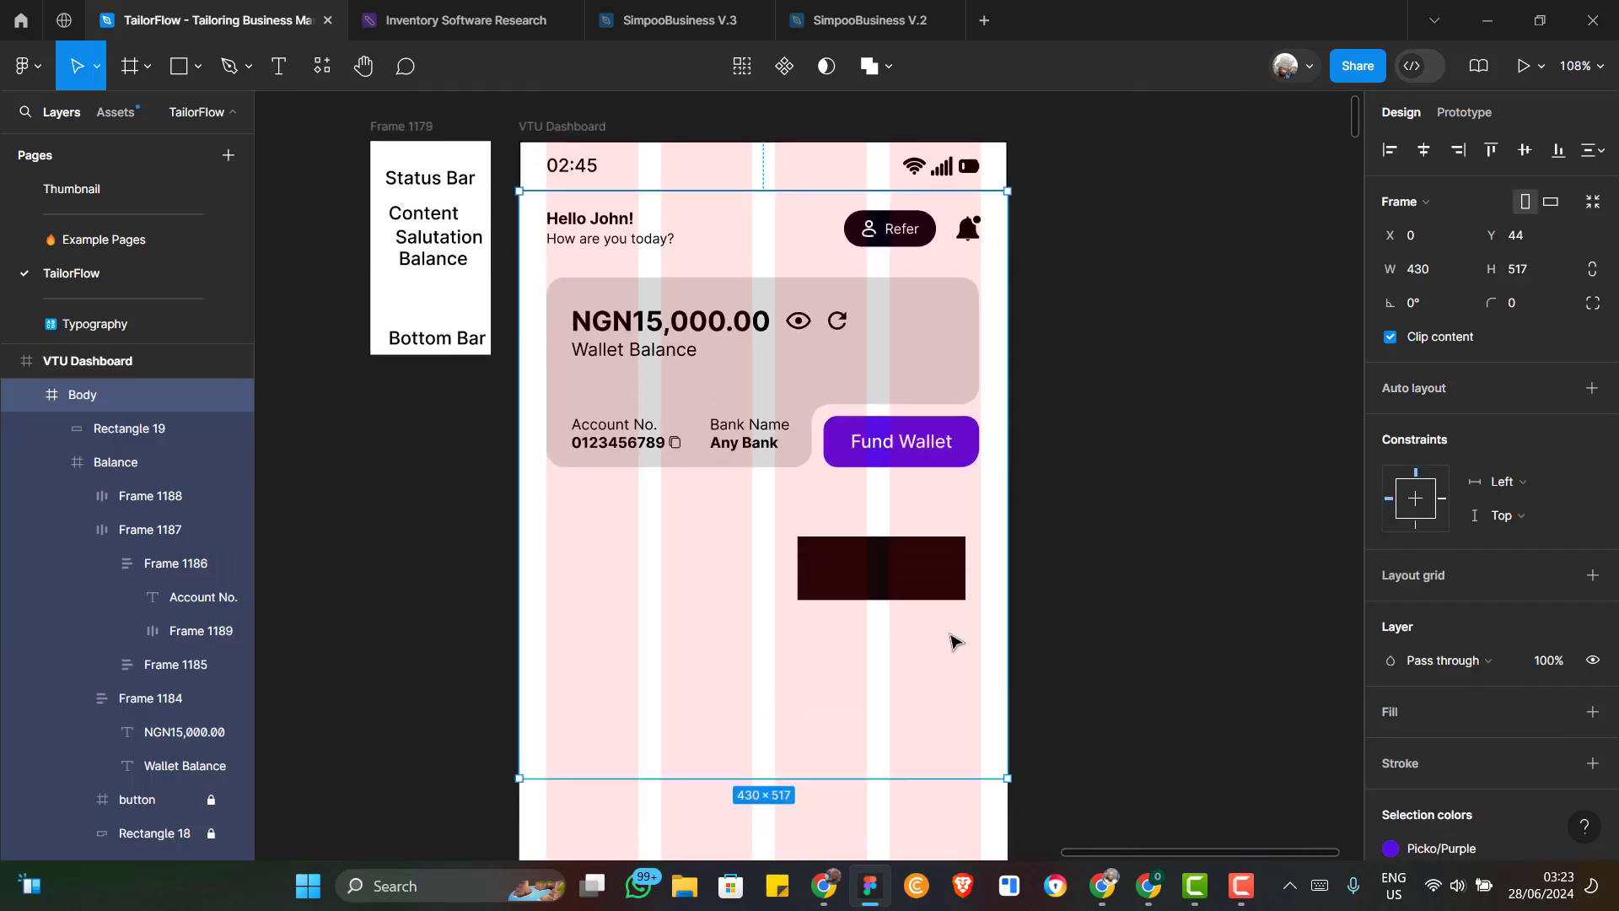
left_click(905, 593)
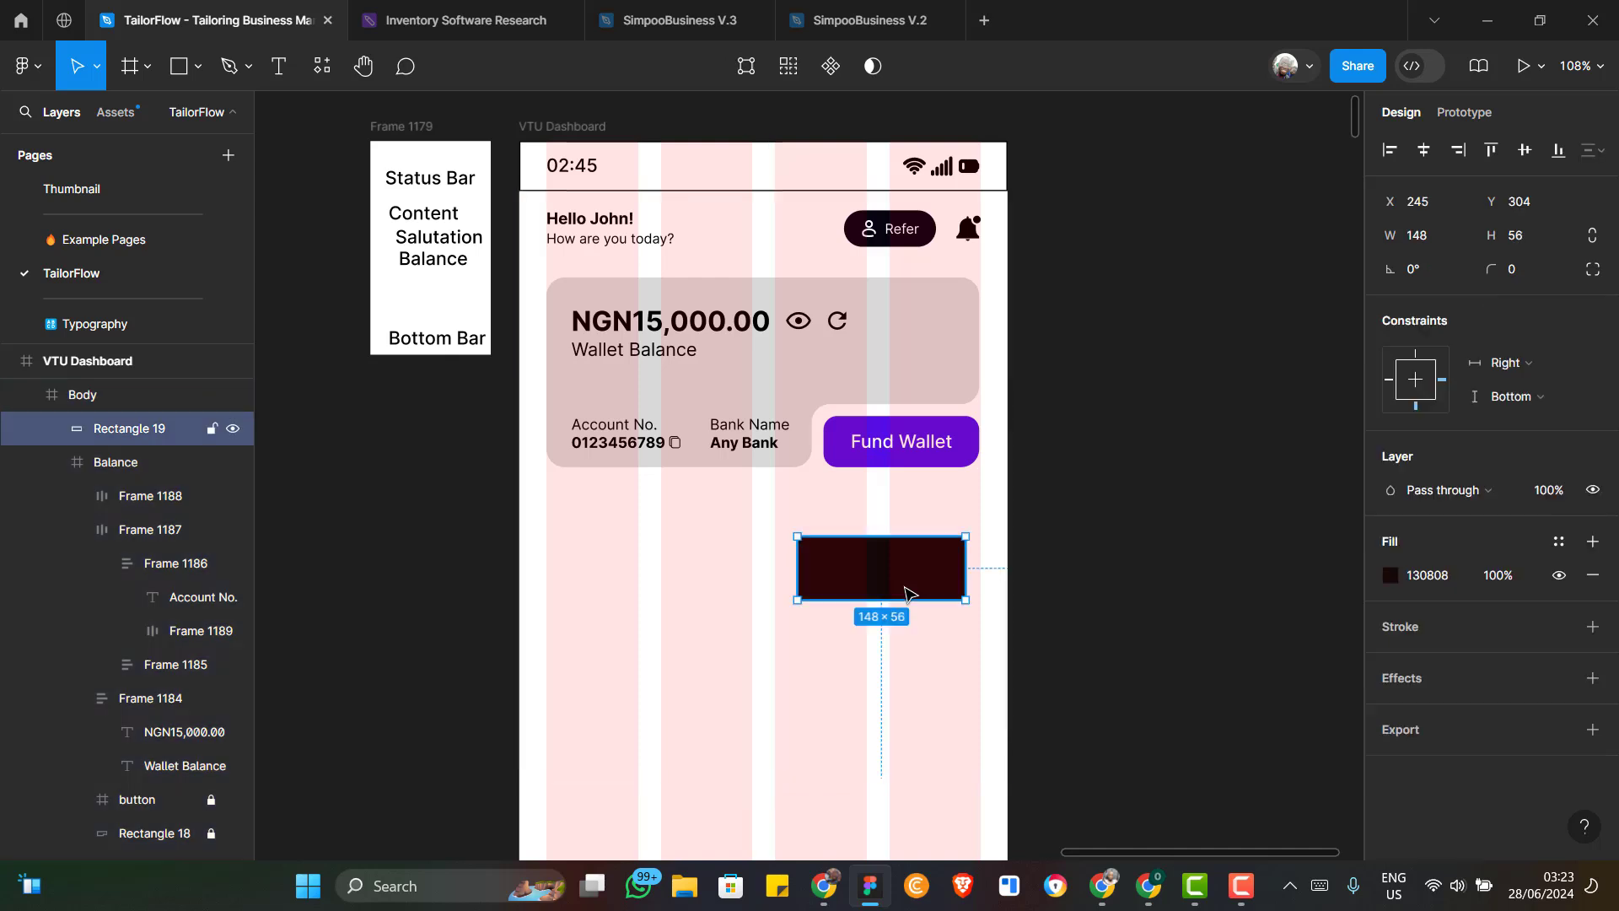
key("Delete")
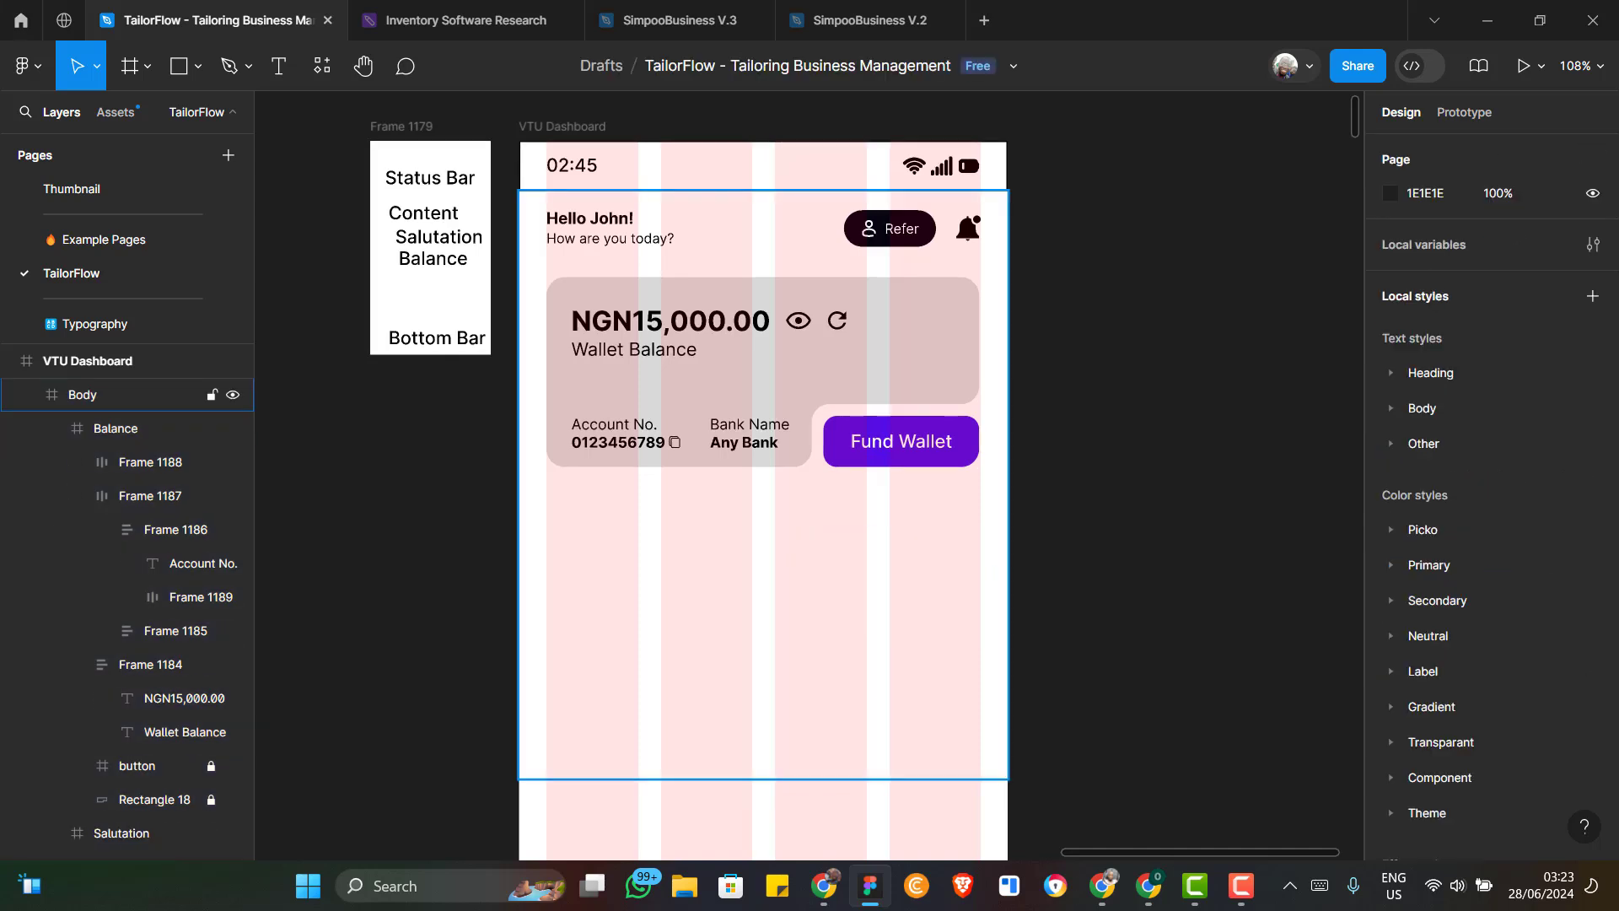
key("alt+Tab")
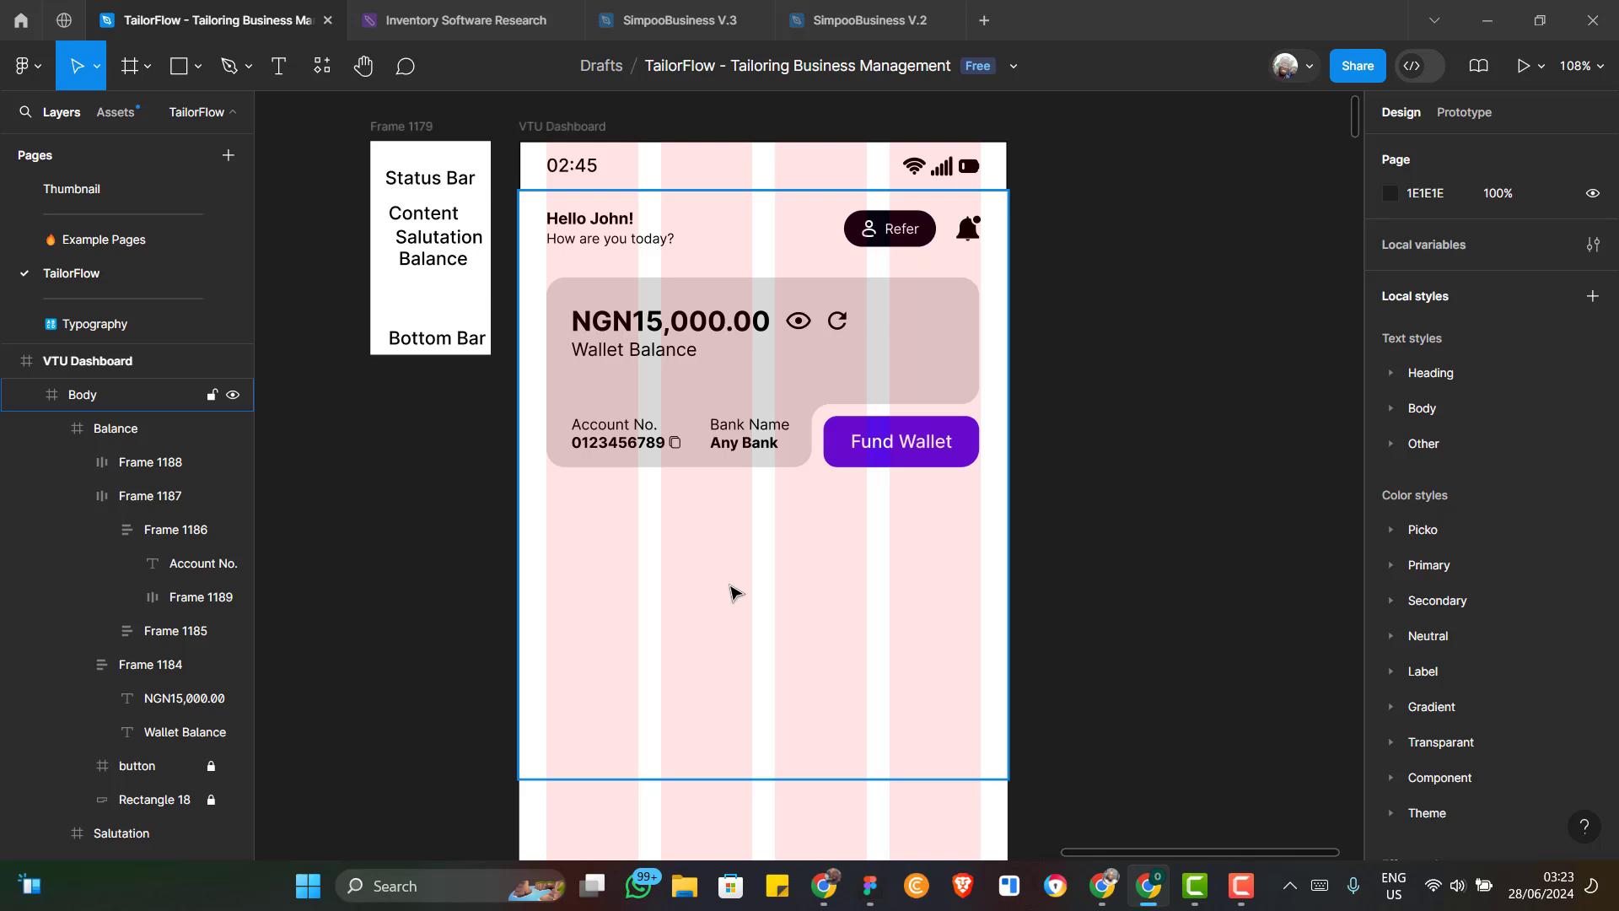
scroll(731, 593, "down", 1, "ctrl")
scroll(731, 593, "down", 2, "ctrl")
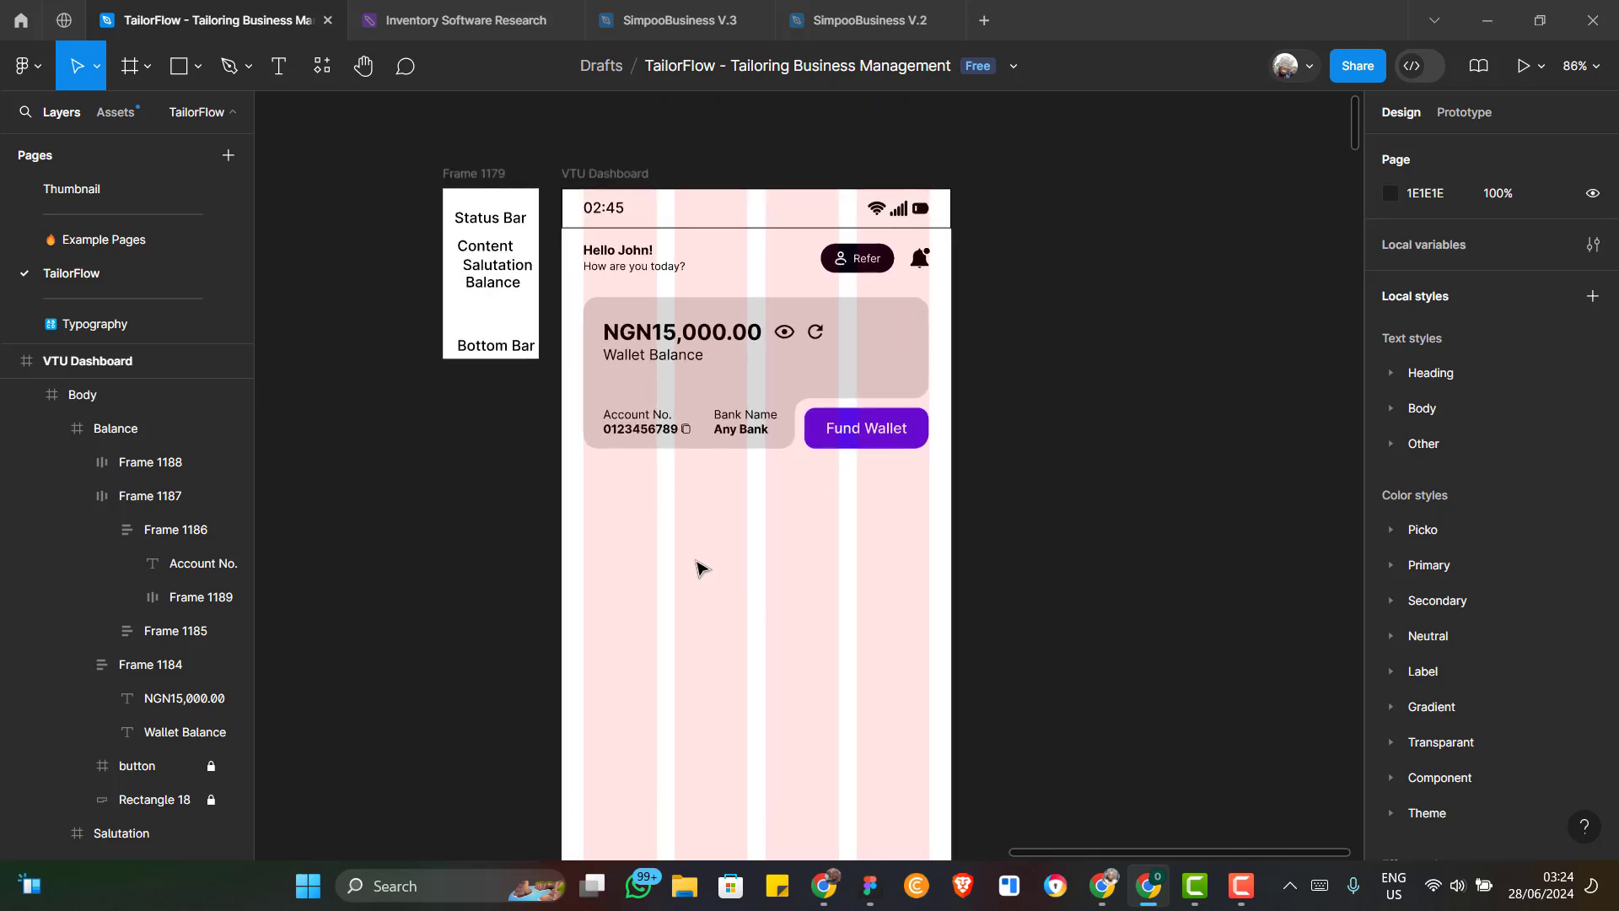
scroll(696, 567, "down", 2, "ctrl")
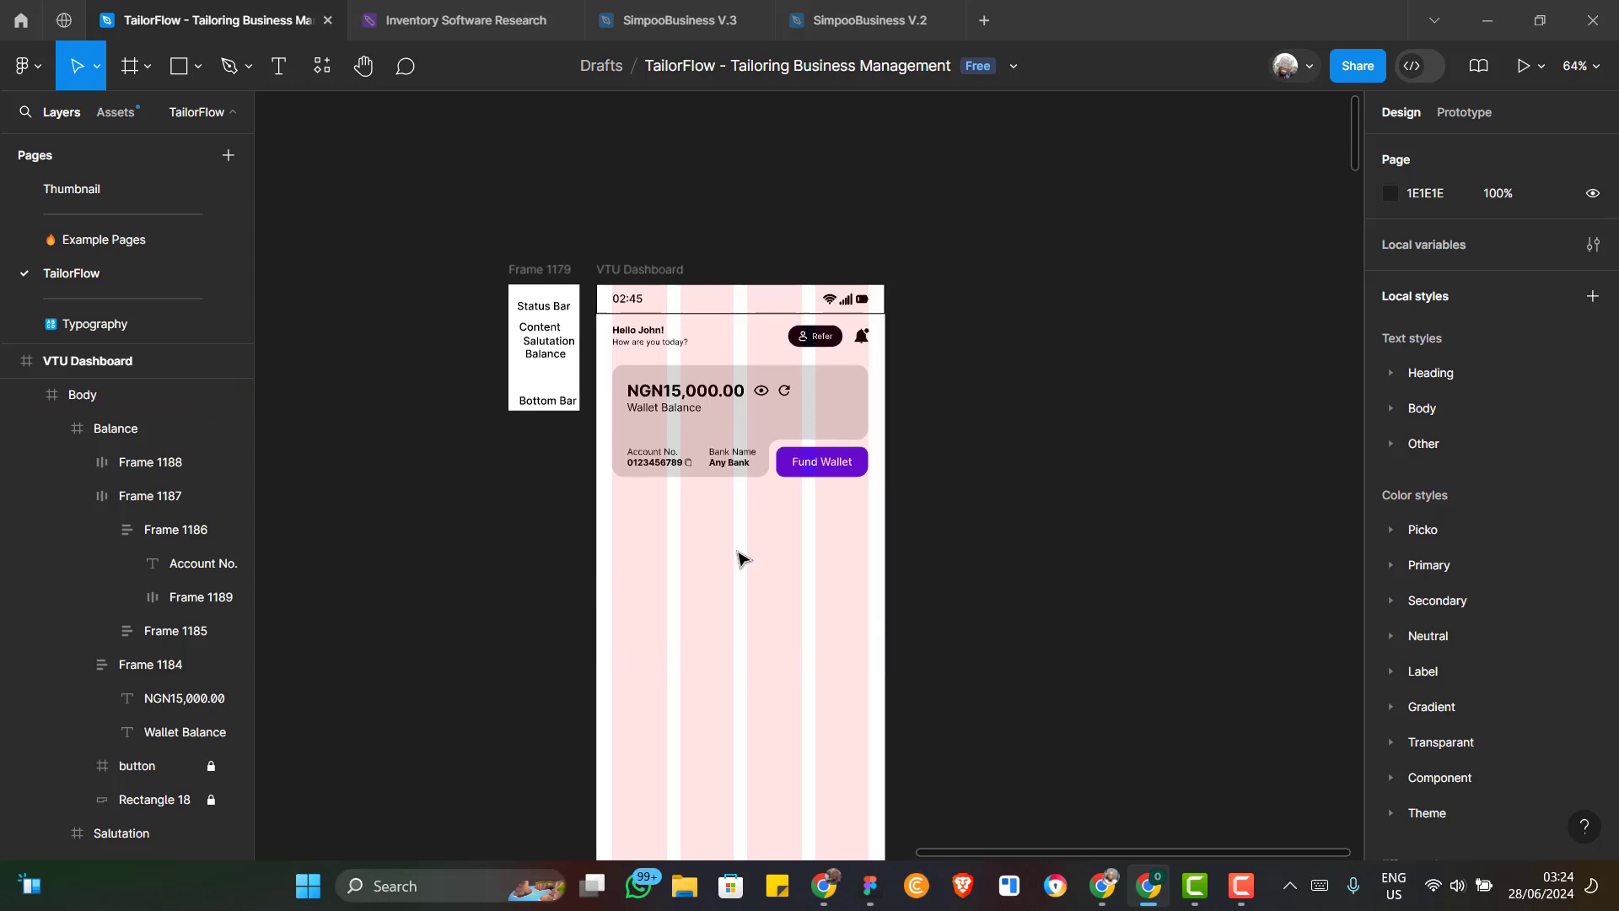
scroll(739, 559, "up", 2, "ctrl")
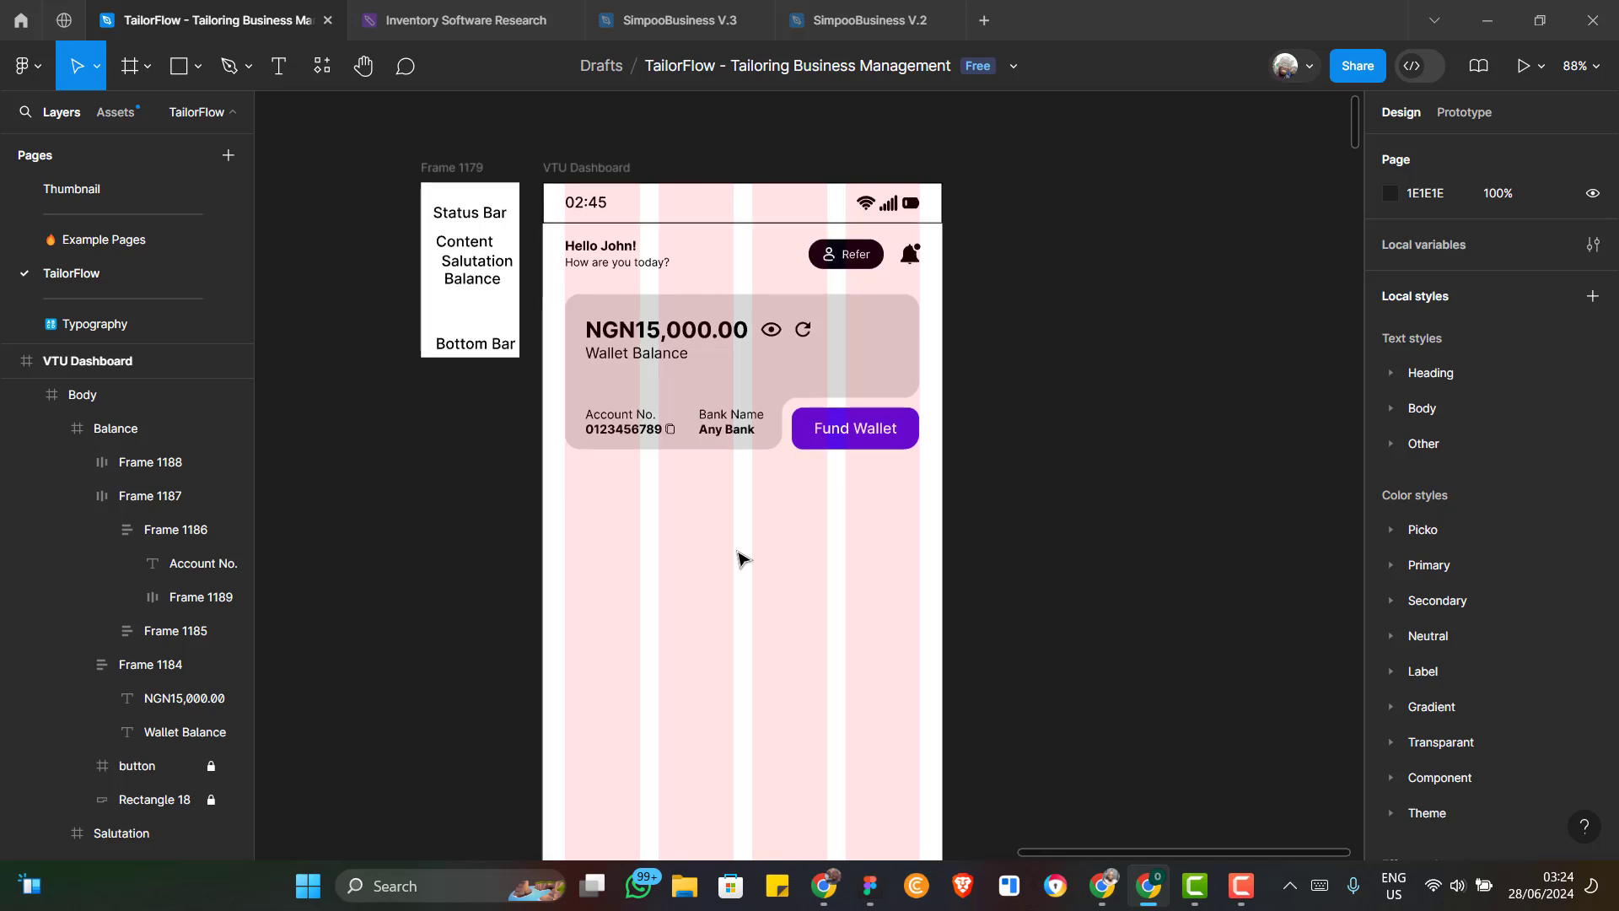
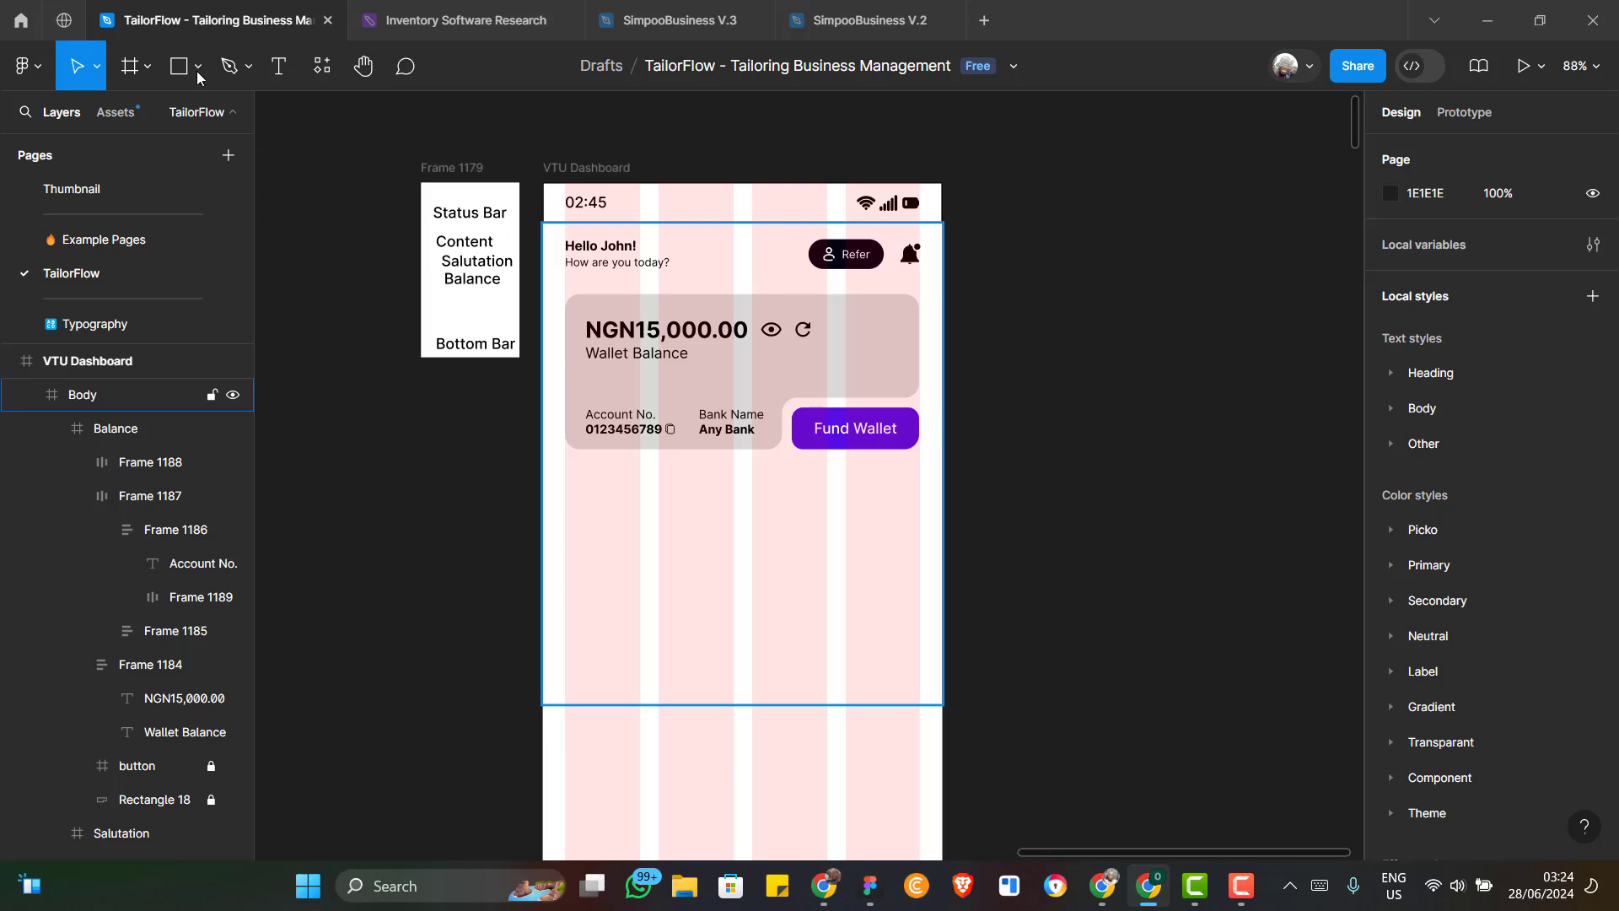
Draw an 80 × 80 frame in the first grid column, just below the Balance card
left_click(133, 71)
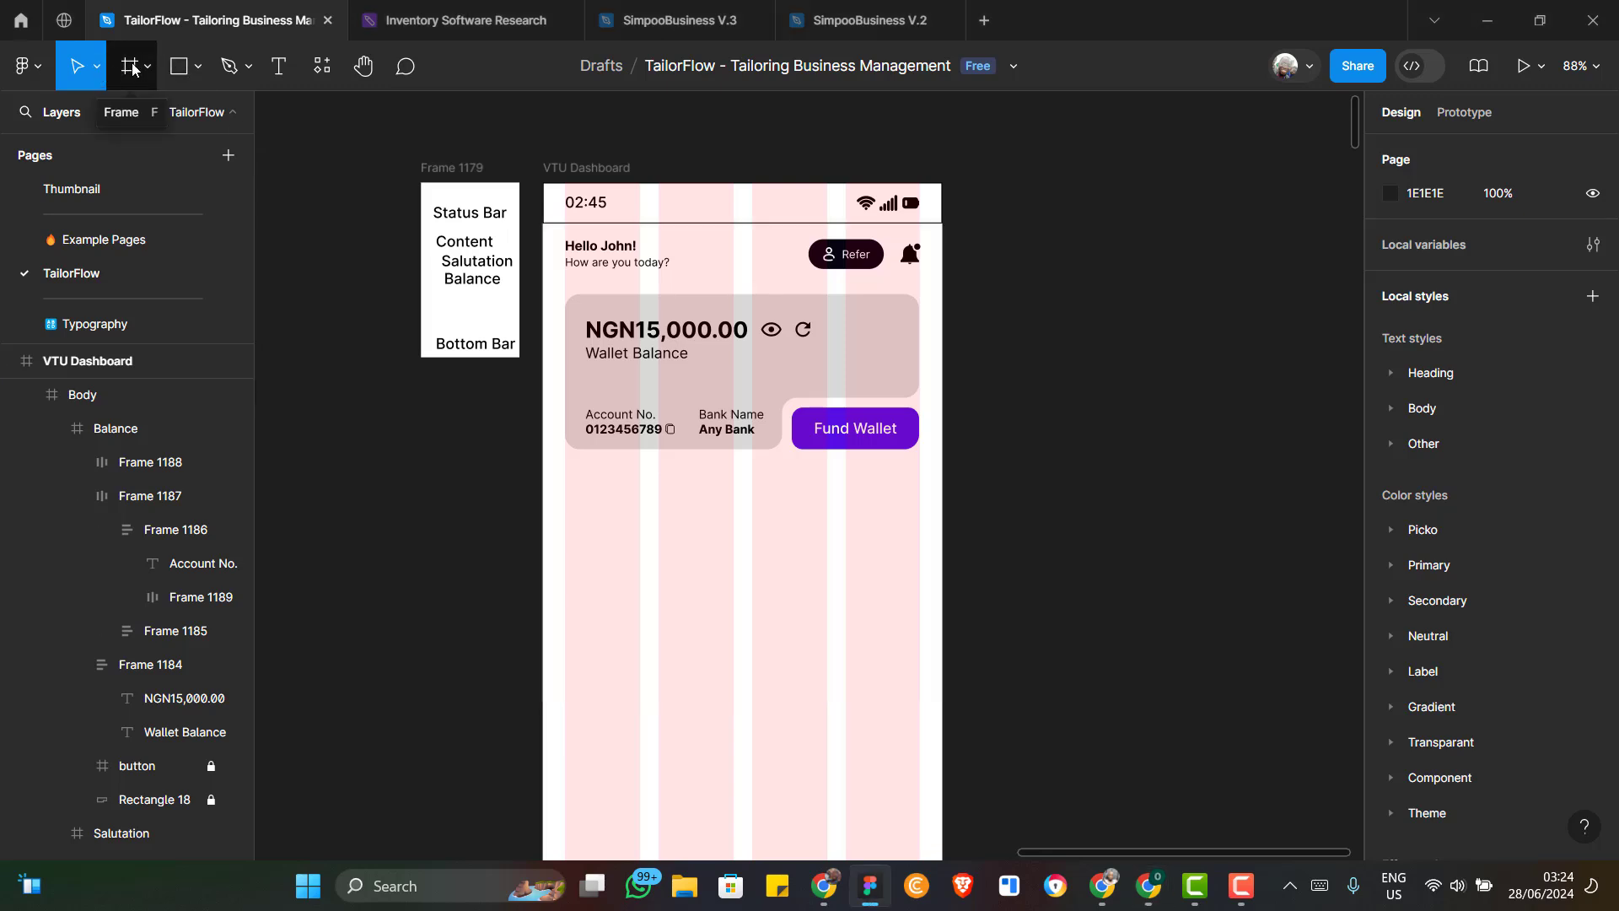
left_click(132, 72)
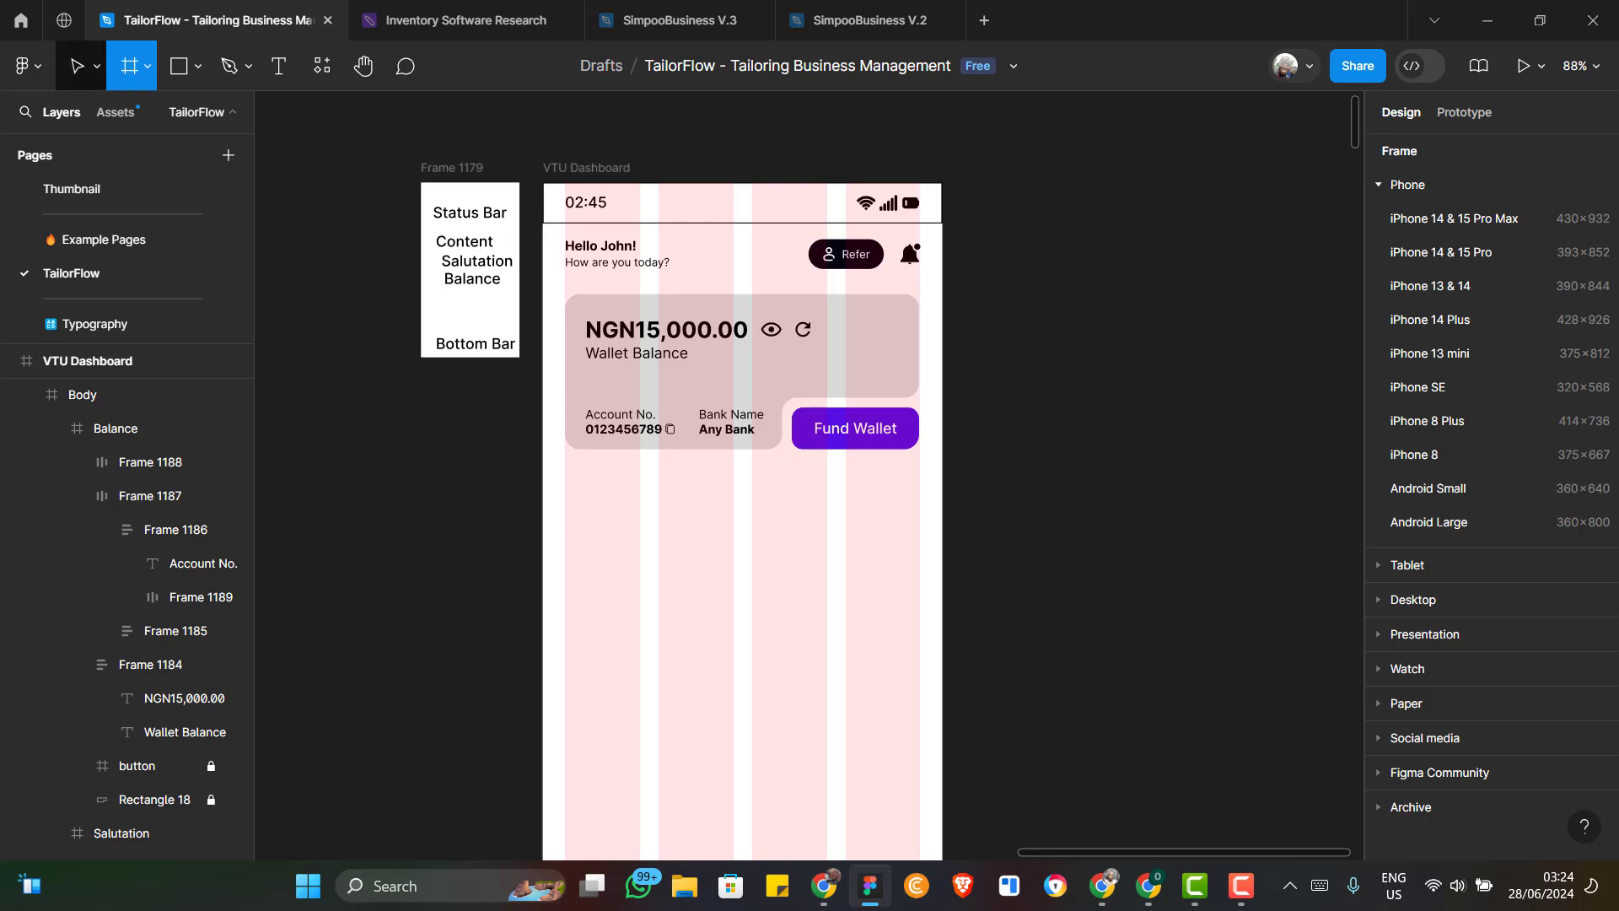
key("alt+Tab")
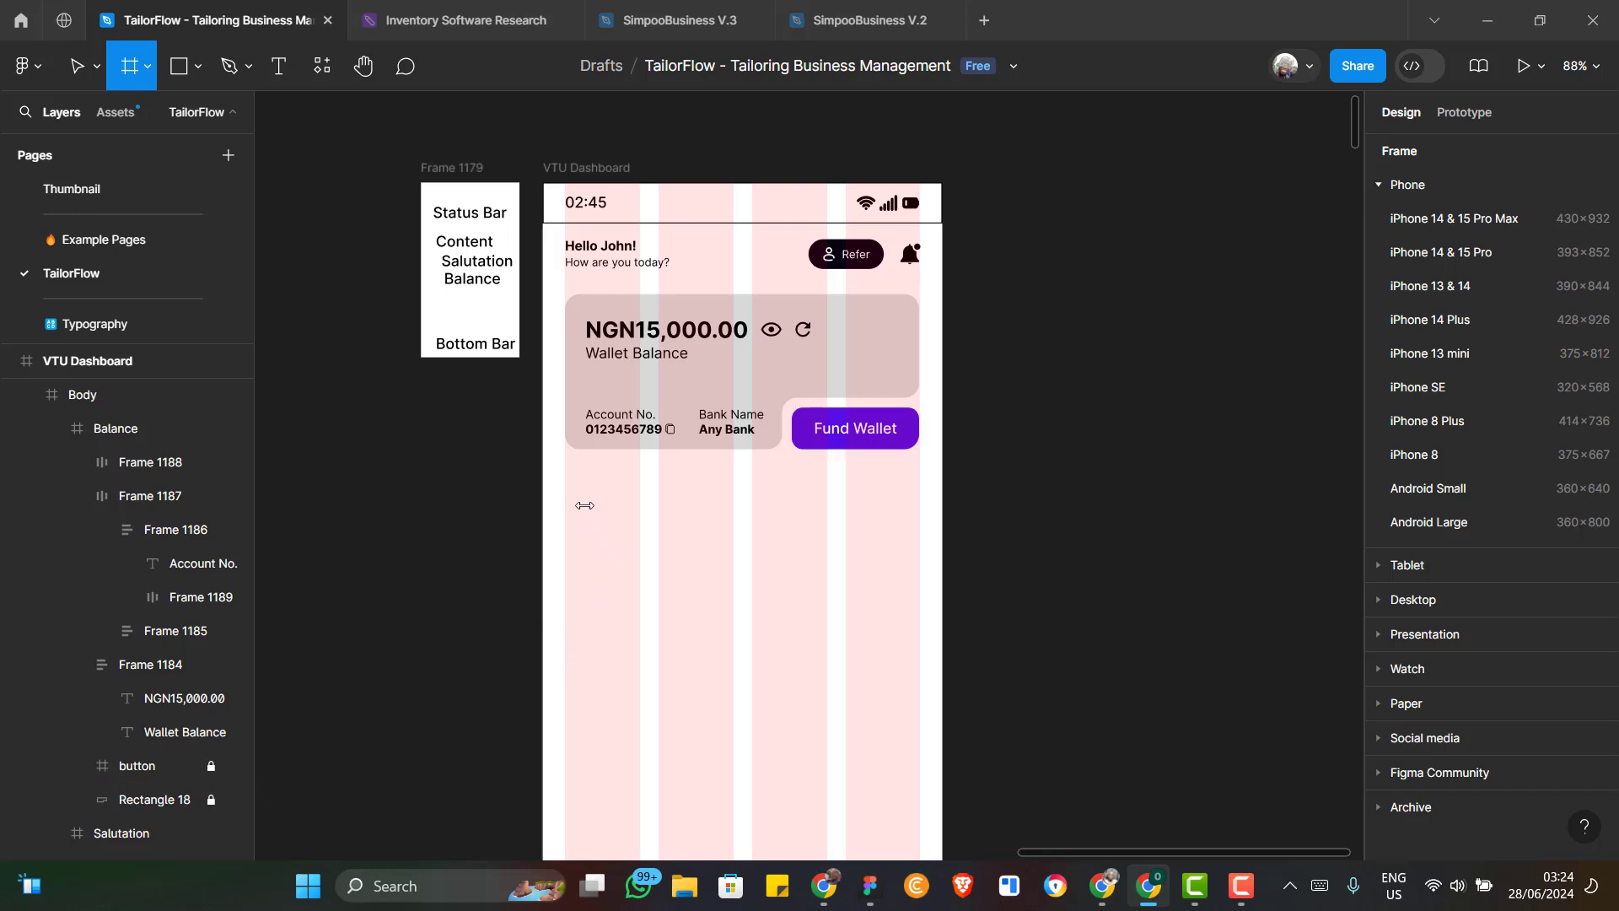
scroll(584, 506, "up", 5)
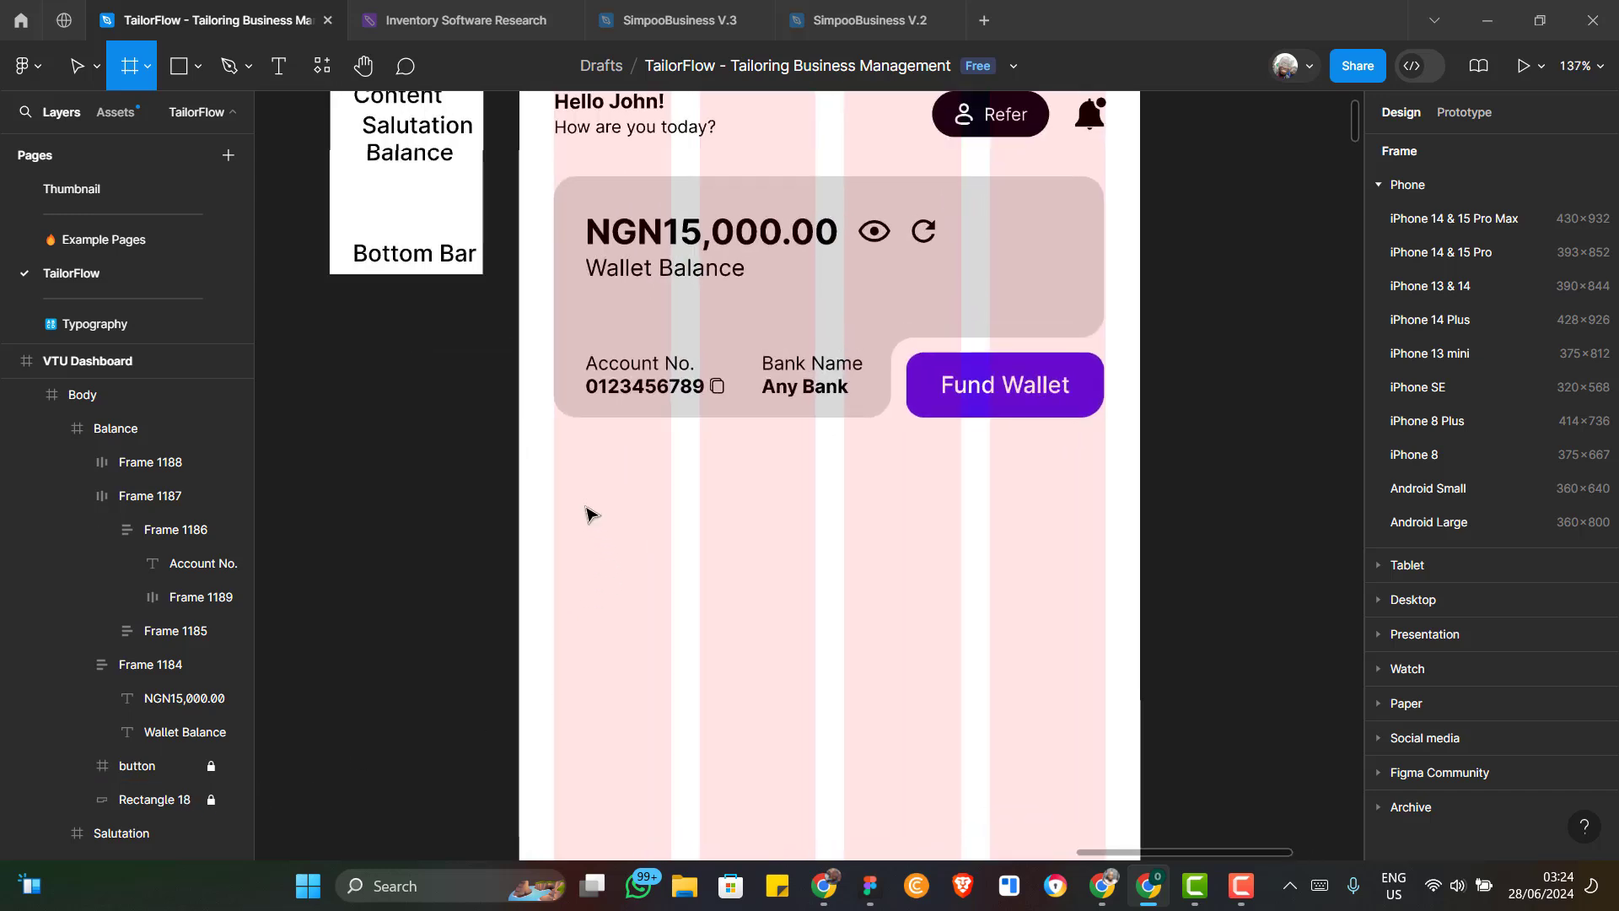
left_click(557, 455)
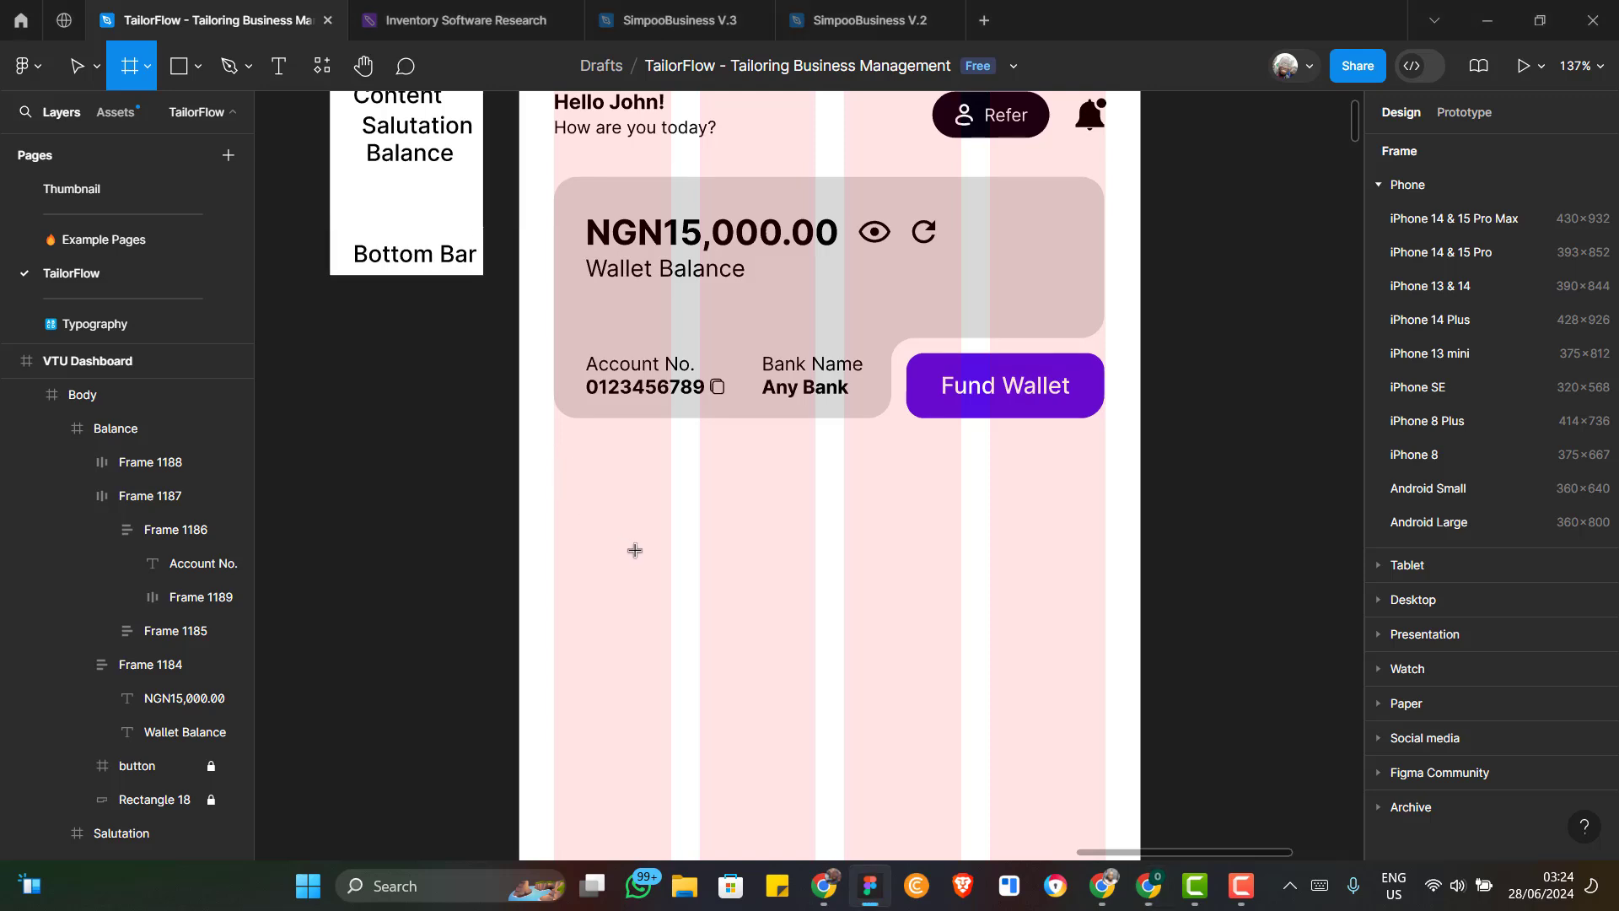
left_click_drag(635, 550, 671, 561)
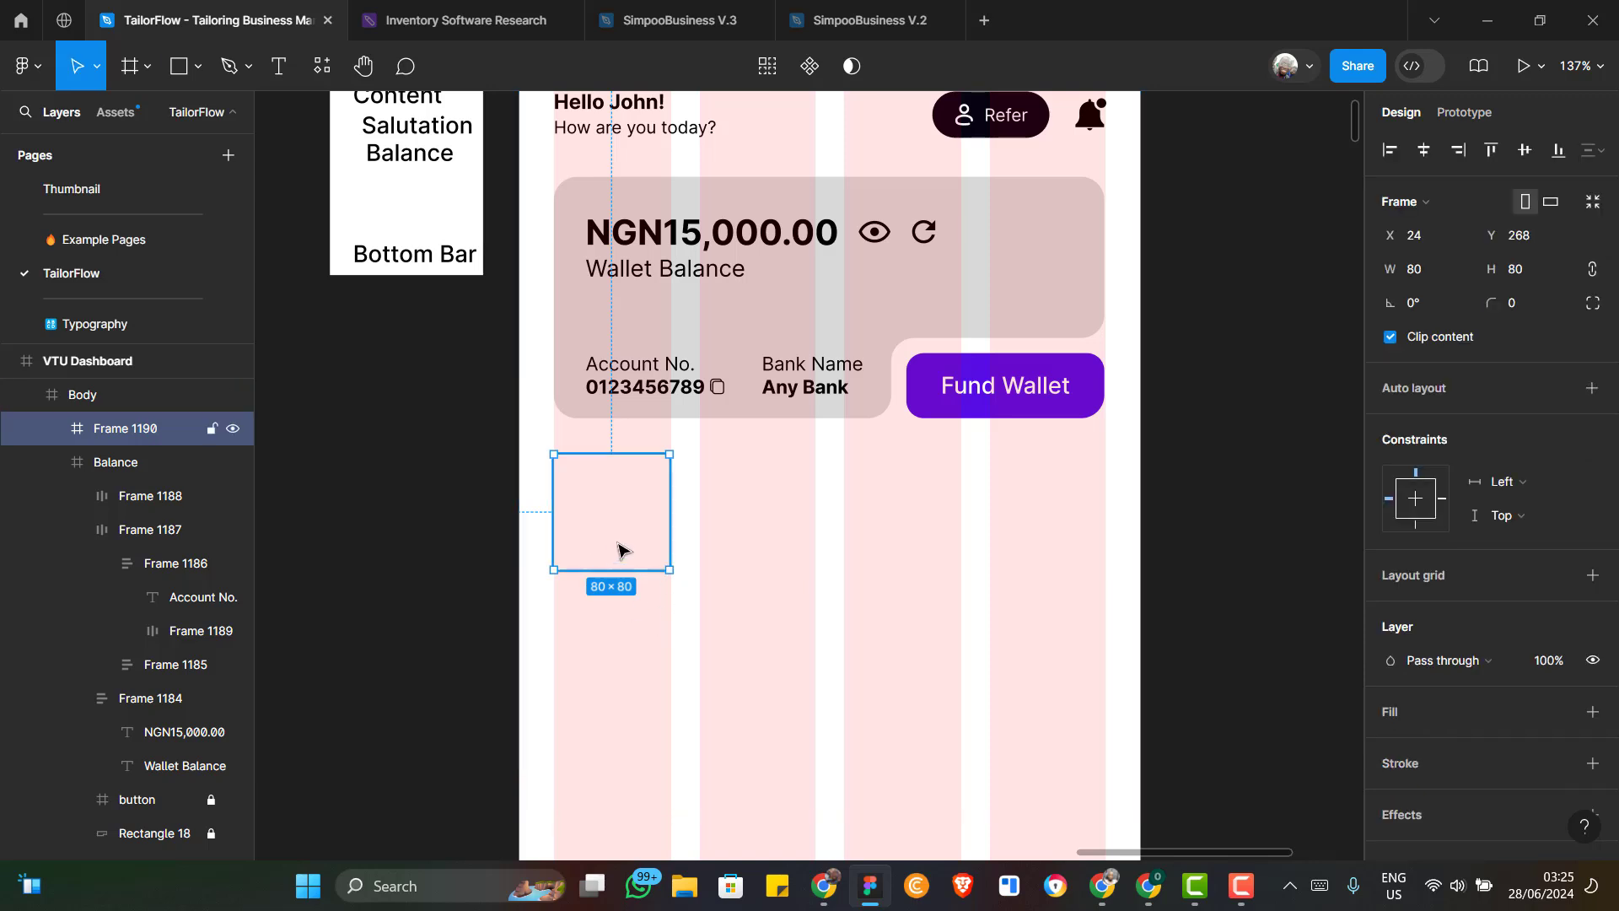
Run the Iconify plugin, search for "netflix", and import the mage:netflix icon into the new square frame
scroll(618, 550, "up", 1)
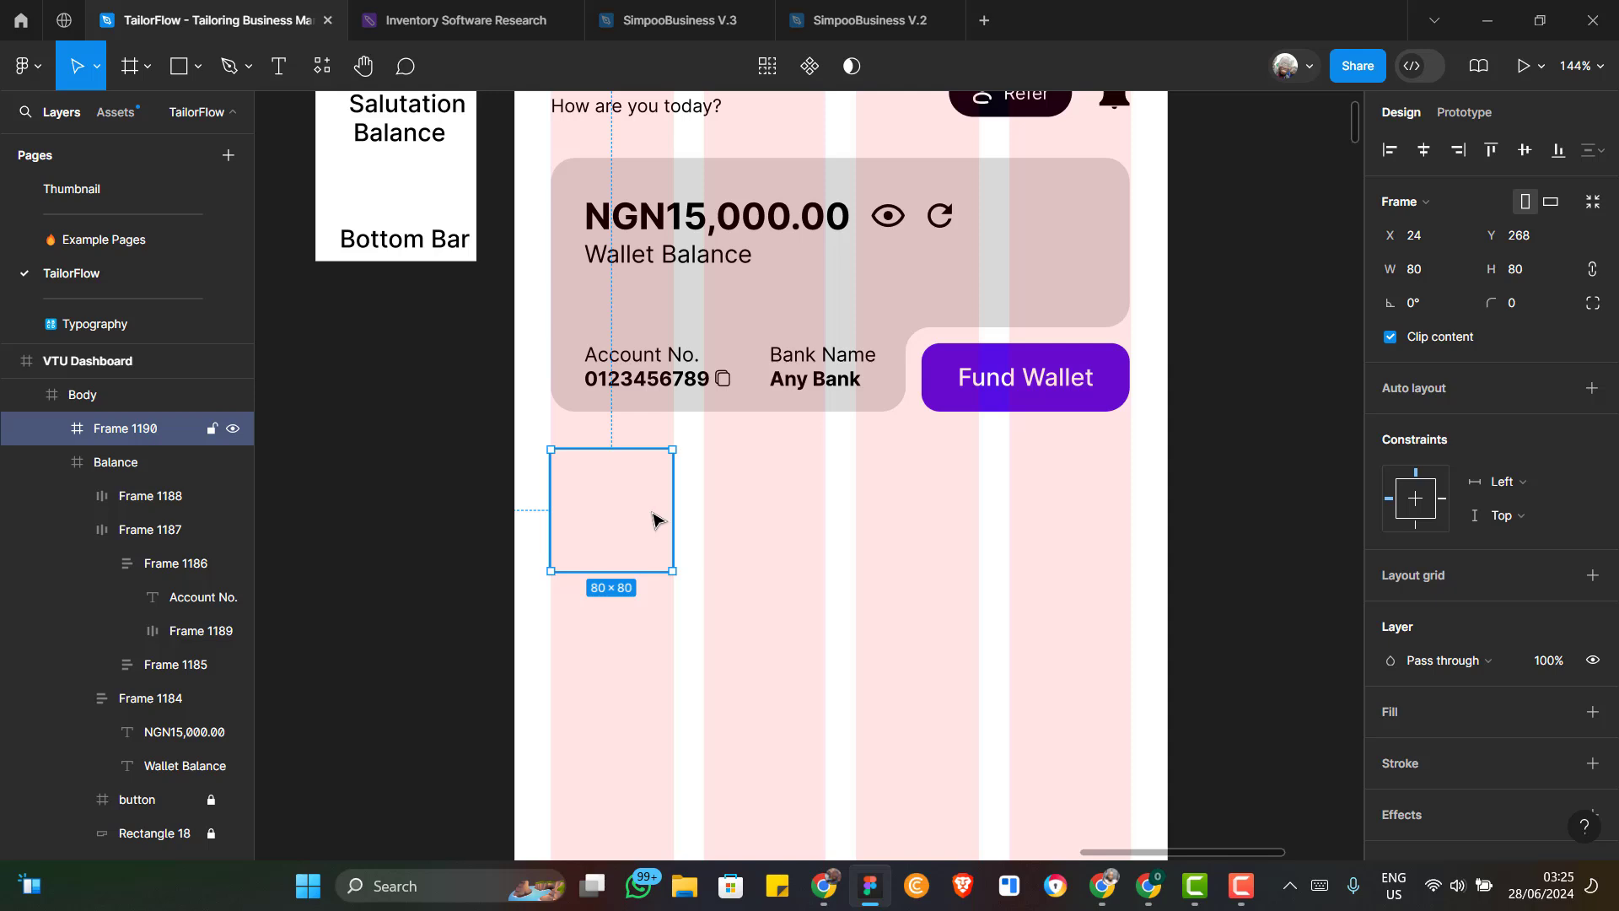
right_click(755, 503)
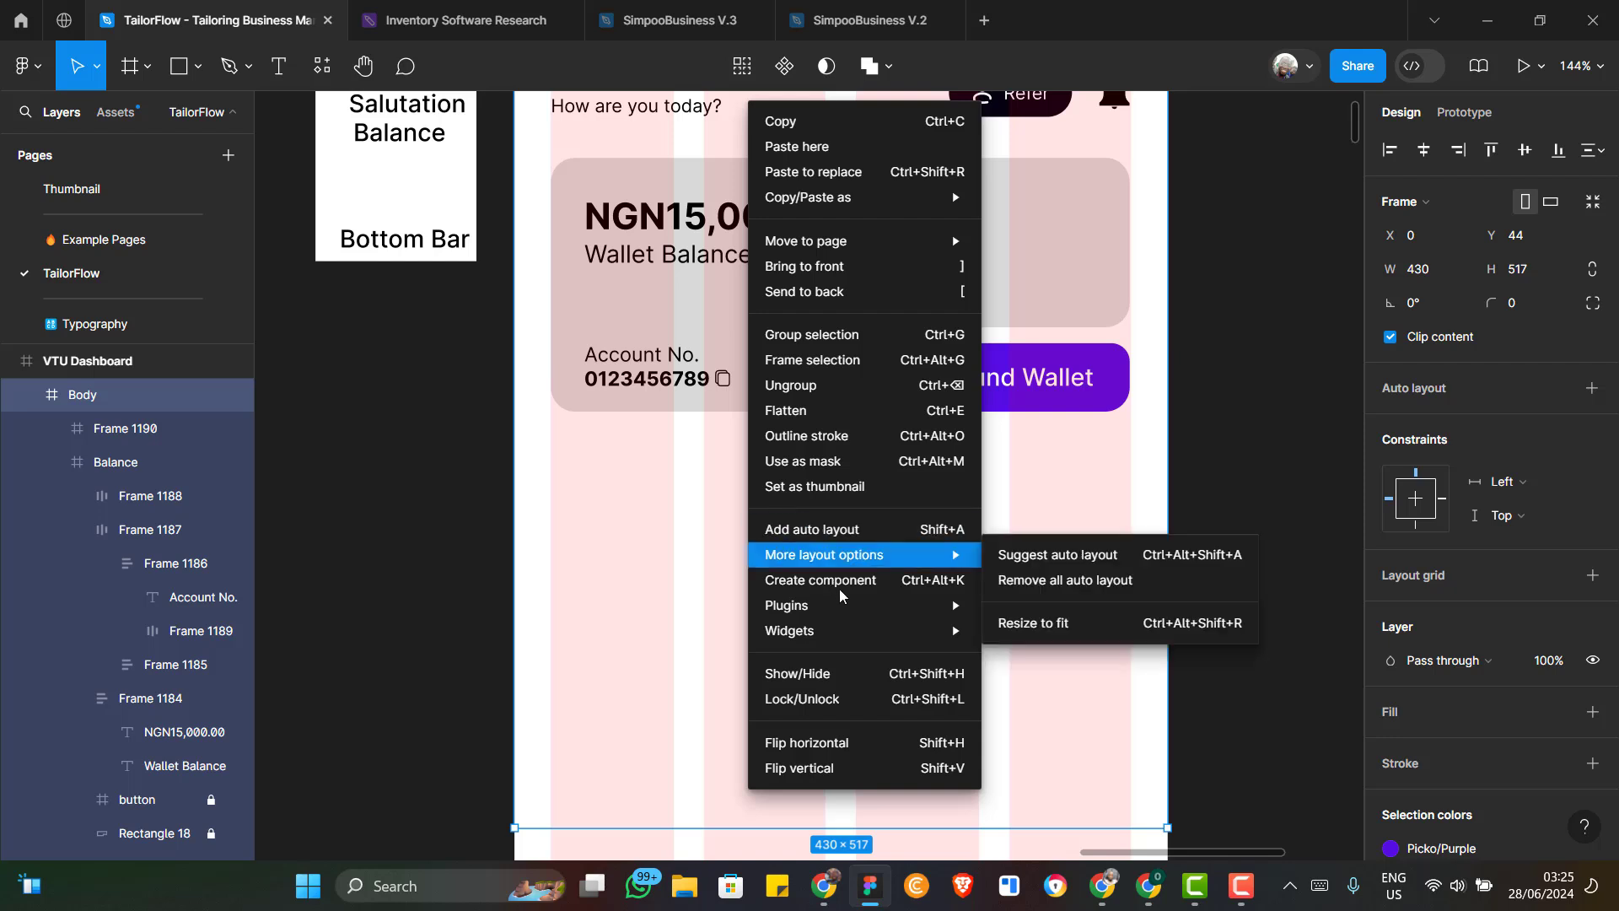
mouse_move(894, 609)
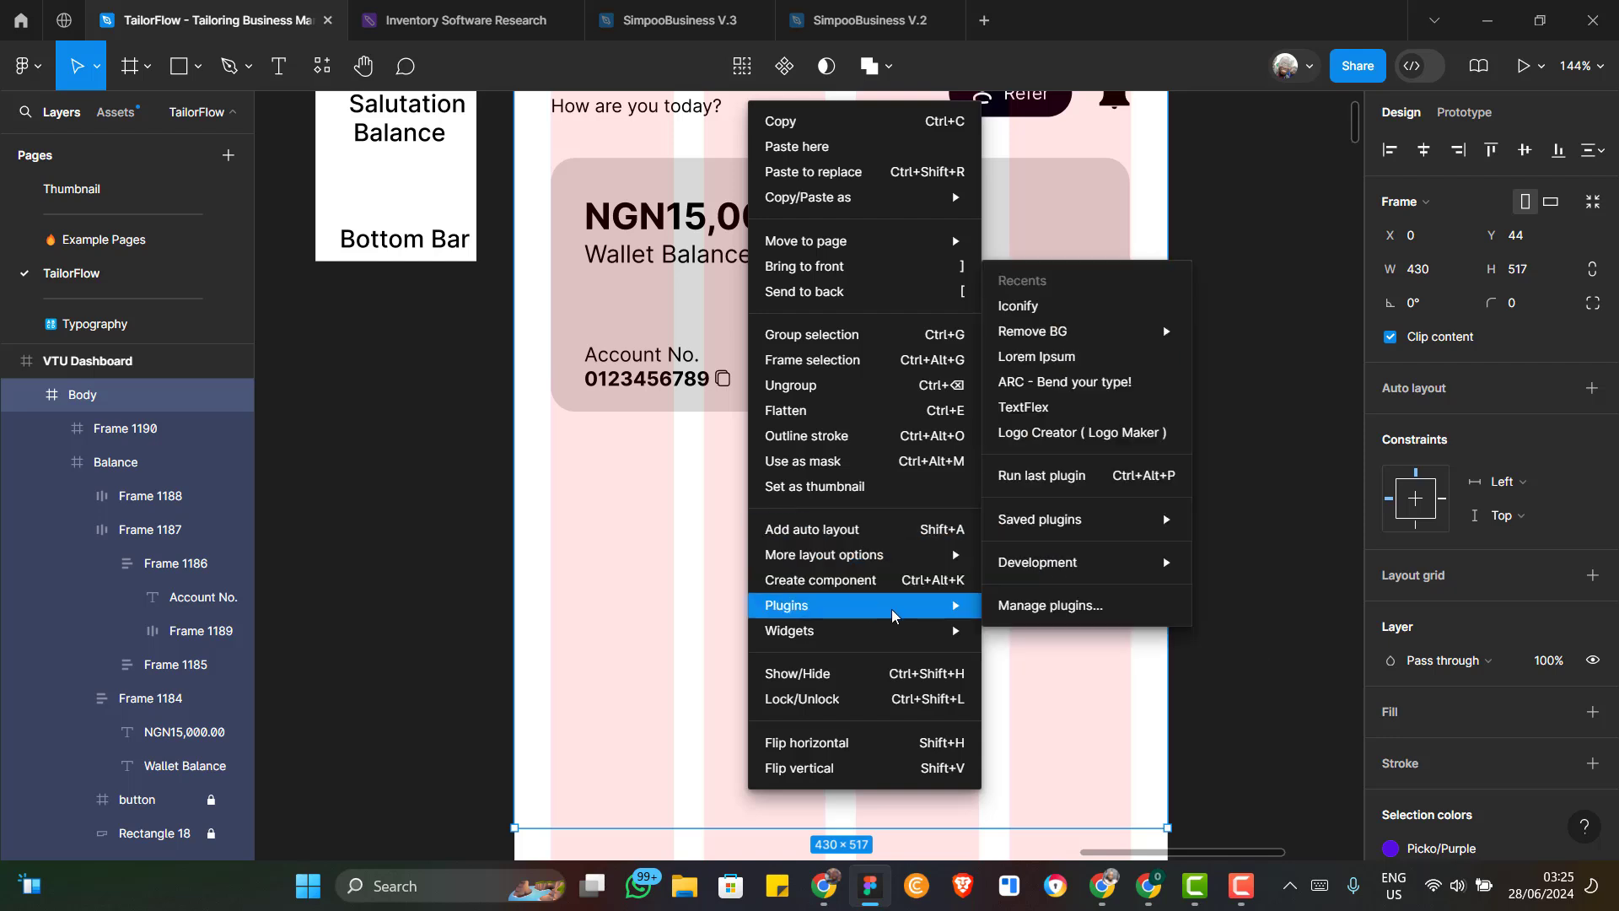
left_click(1023, 317)
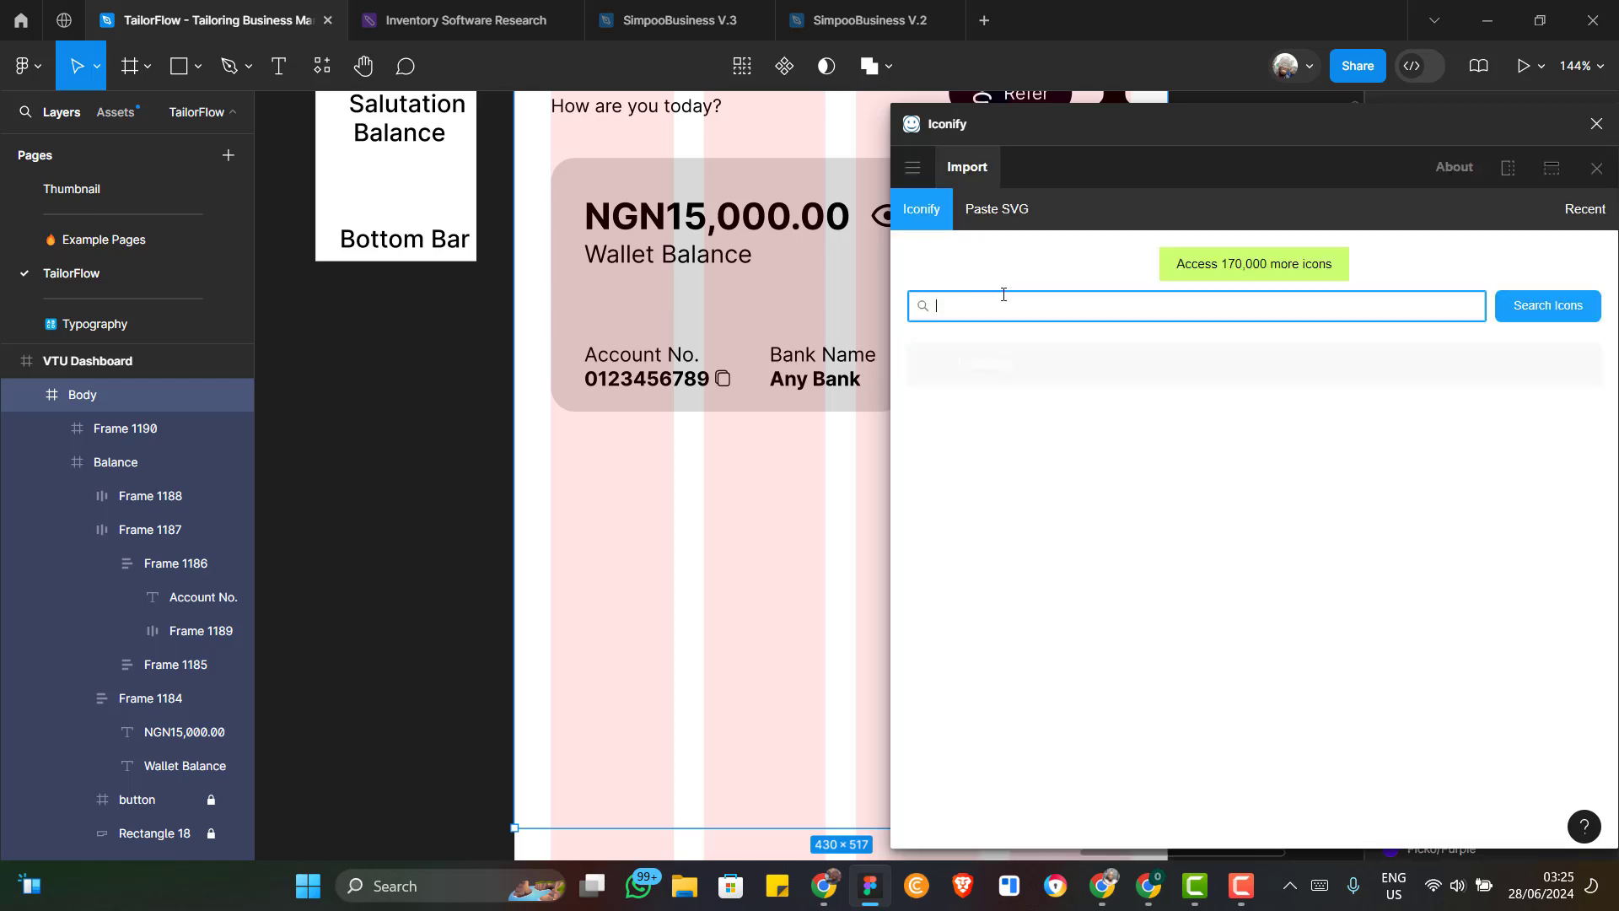
double_click(968, 303)
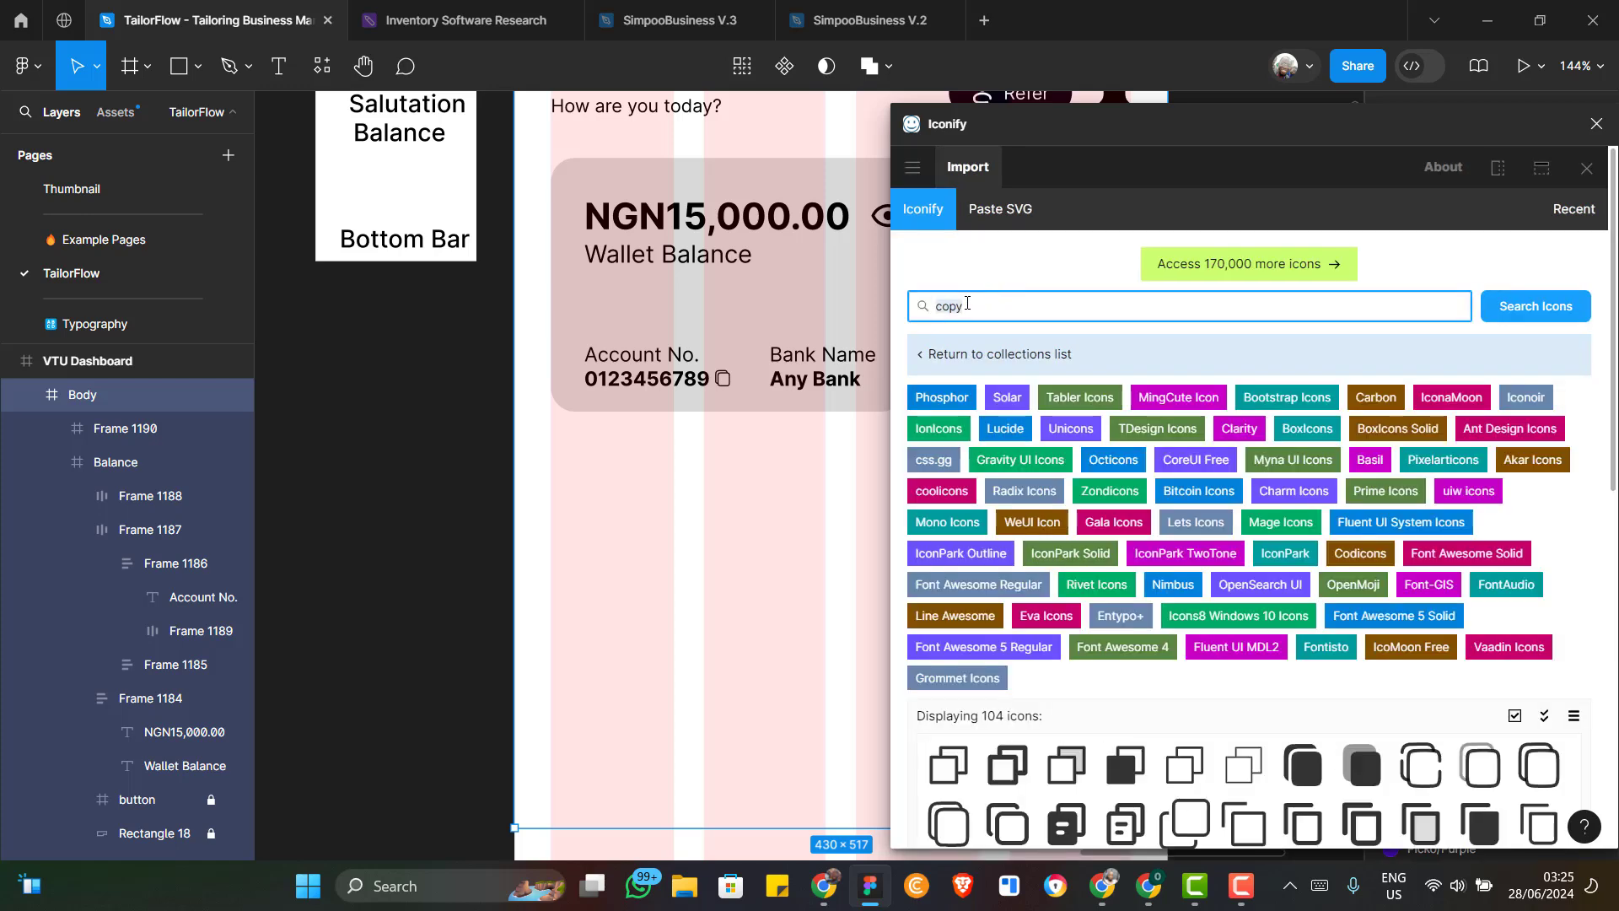
type("netflix")
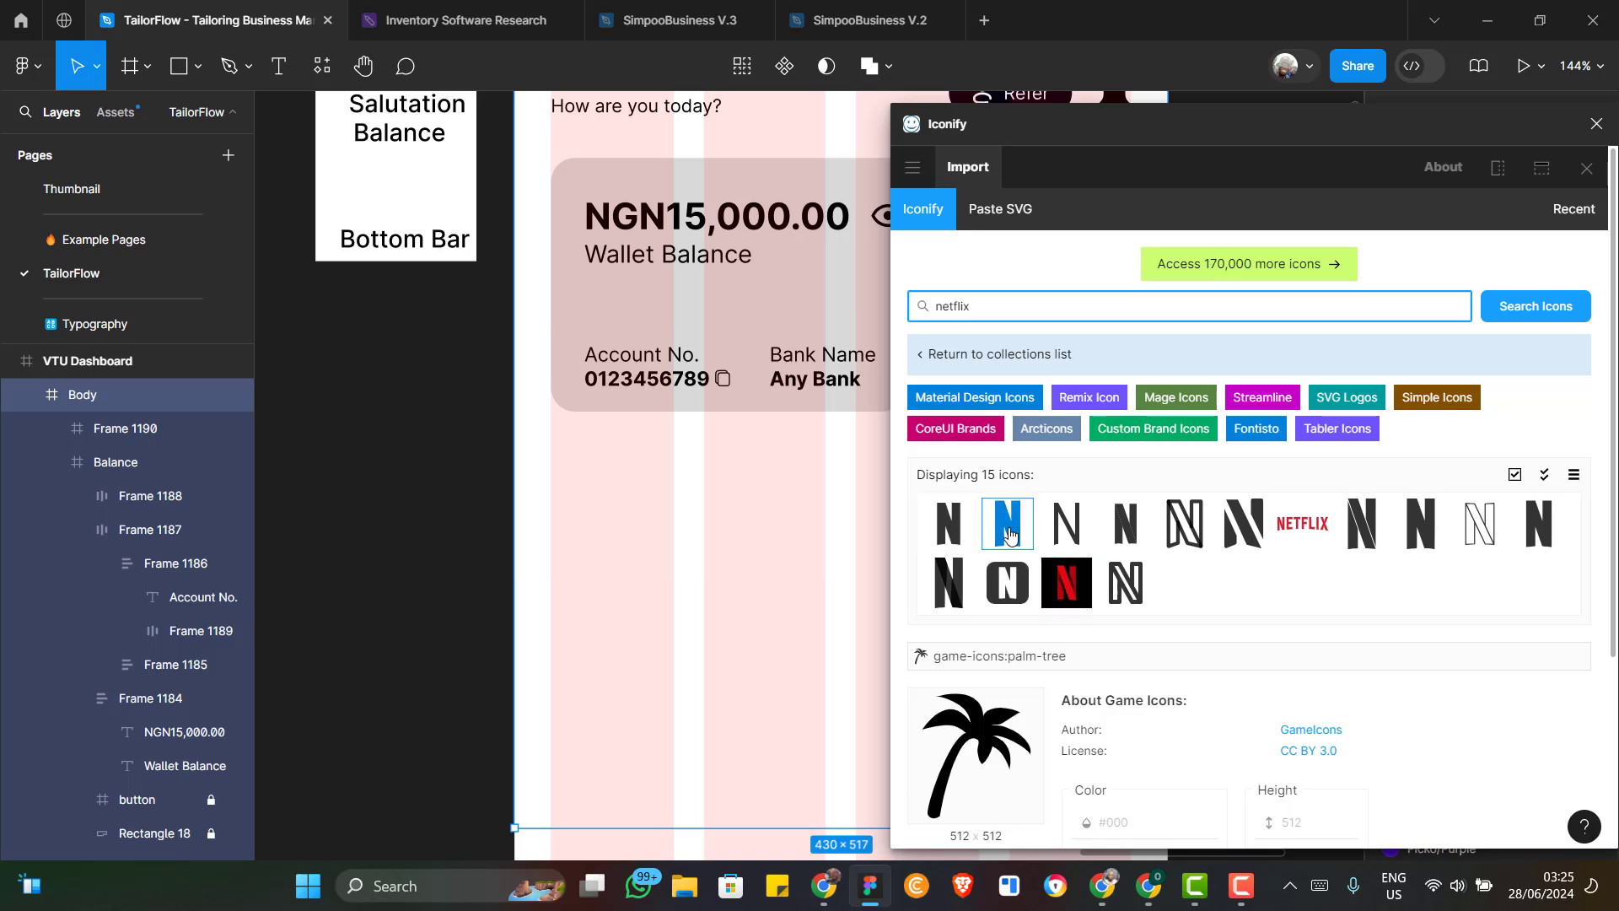
left_click_drag(1010, 529, 628, 485)
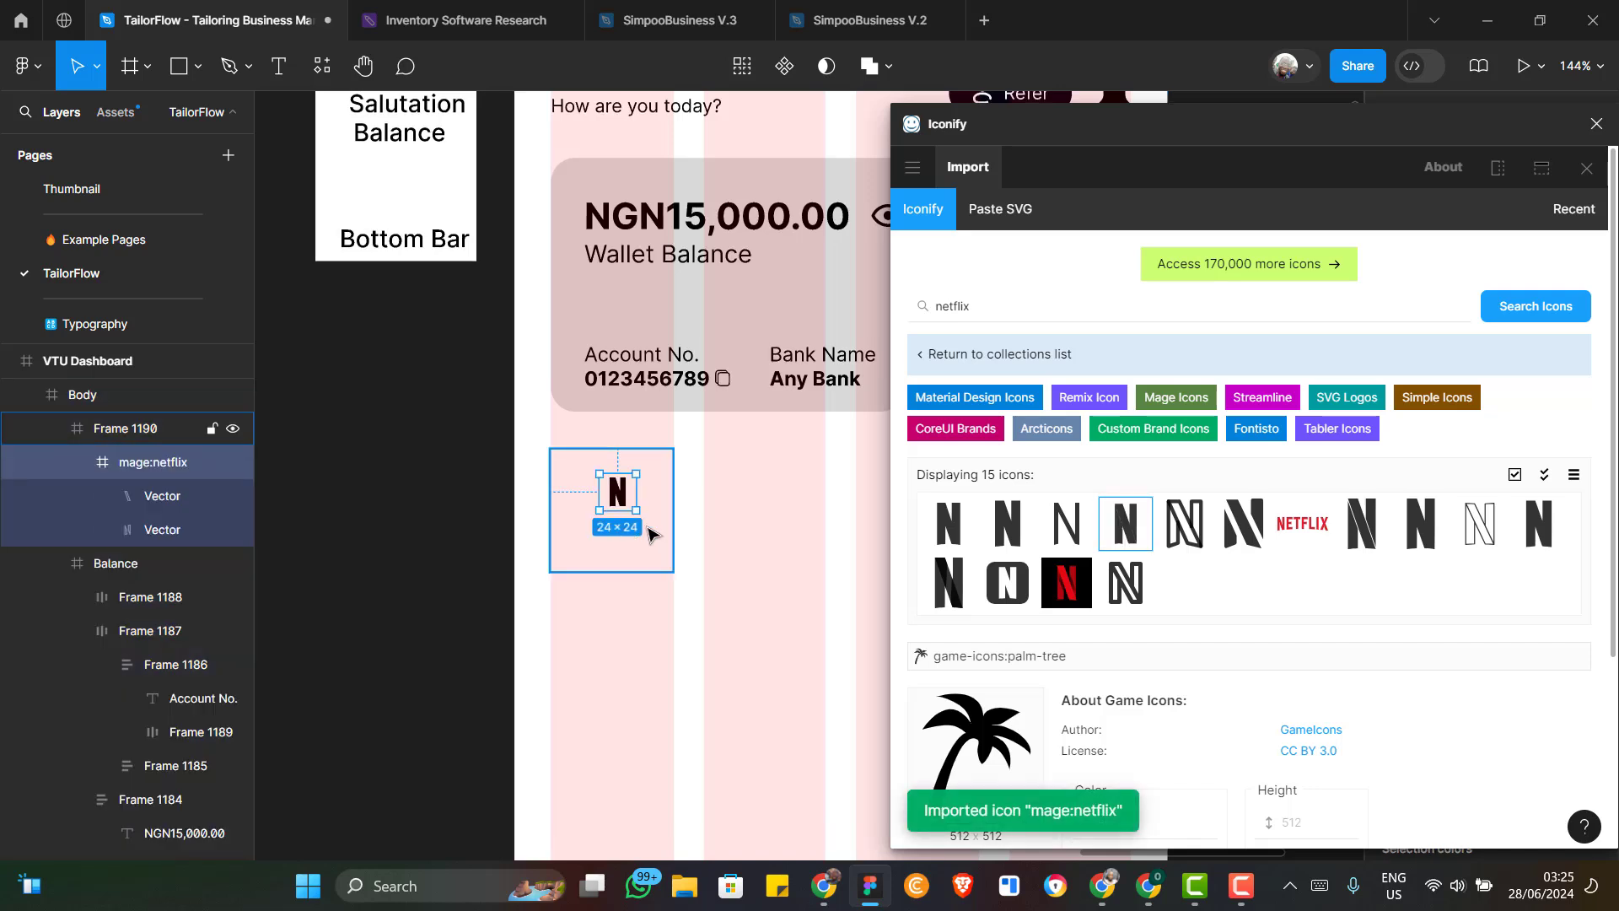
Search Iconify for "airtime" and "mobile", and import the fontisto:mobile-alt icon into the second grid column, beside the Netflix icon
double_click(967, 309)
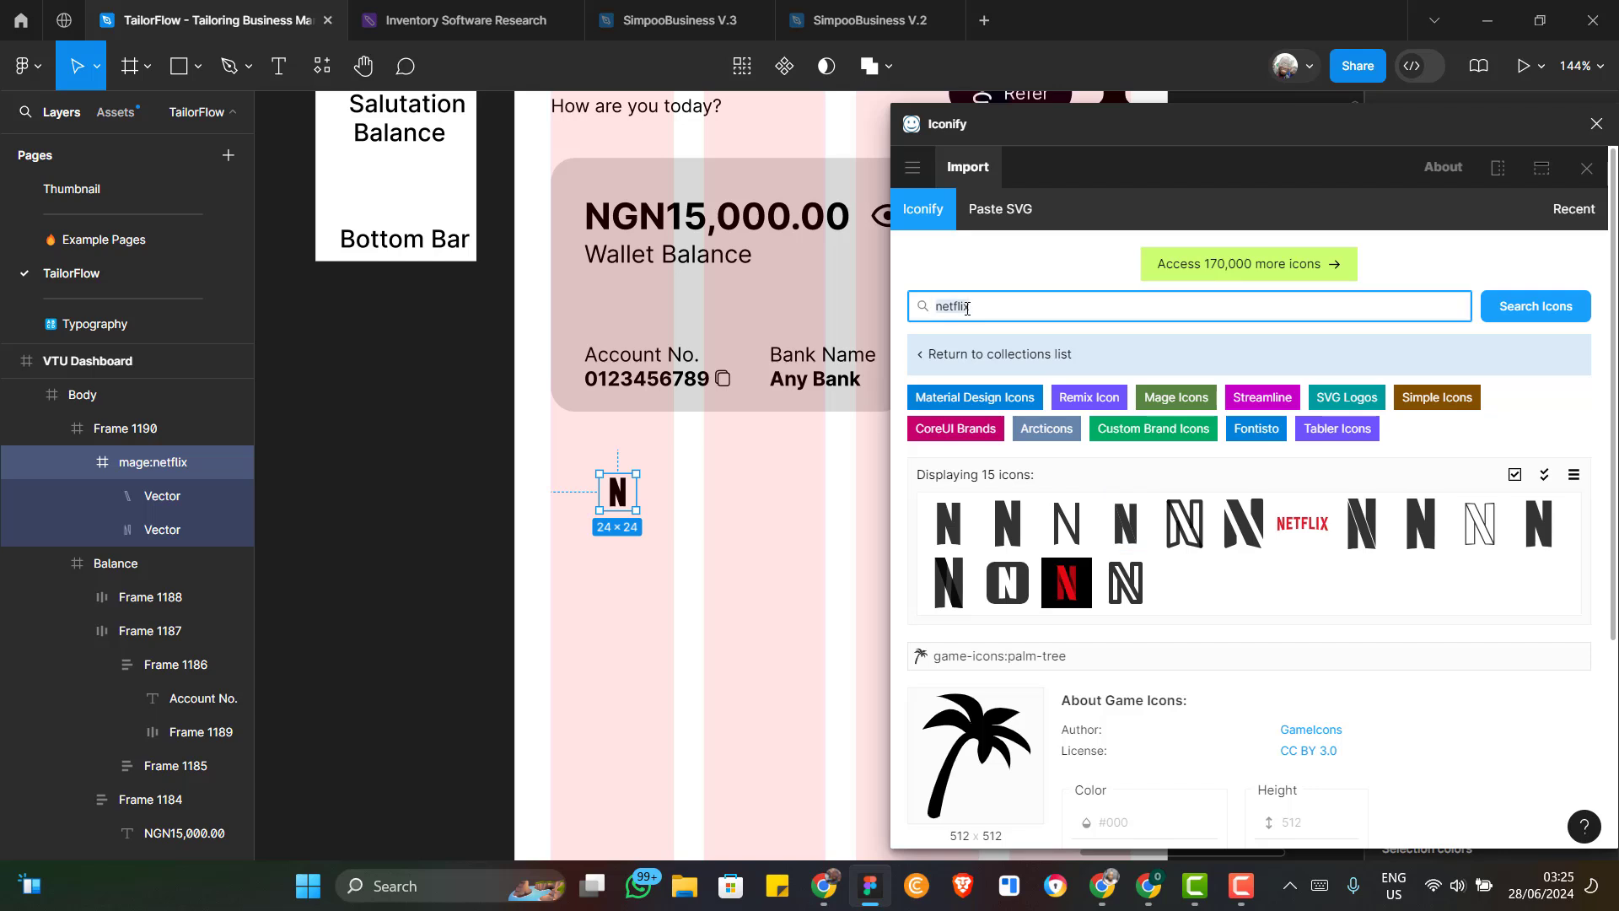
type("airtime")
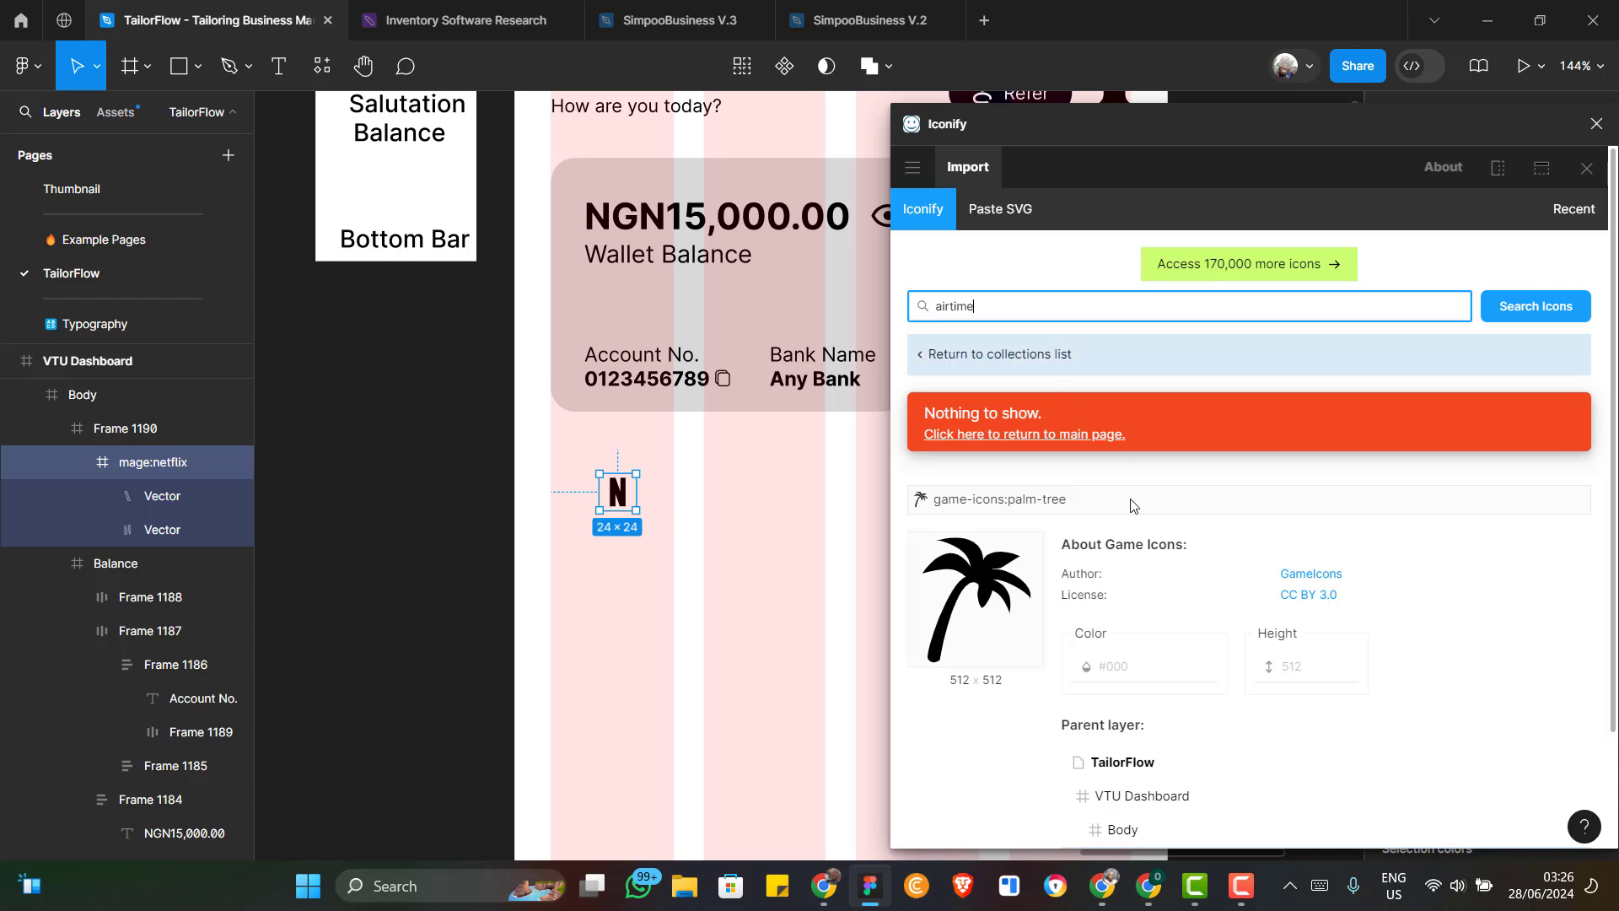
double_click(951, 308)
type("mobile")
key("Return")
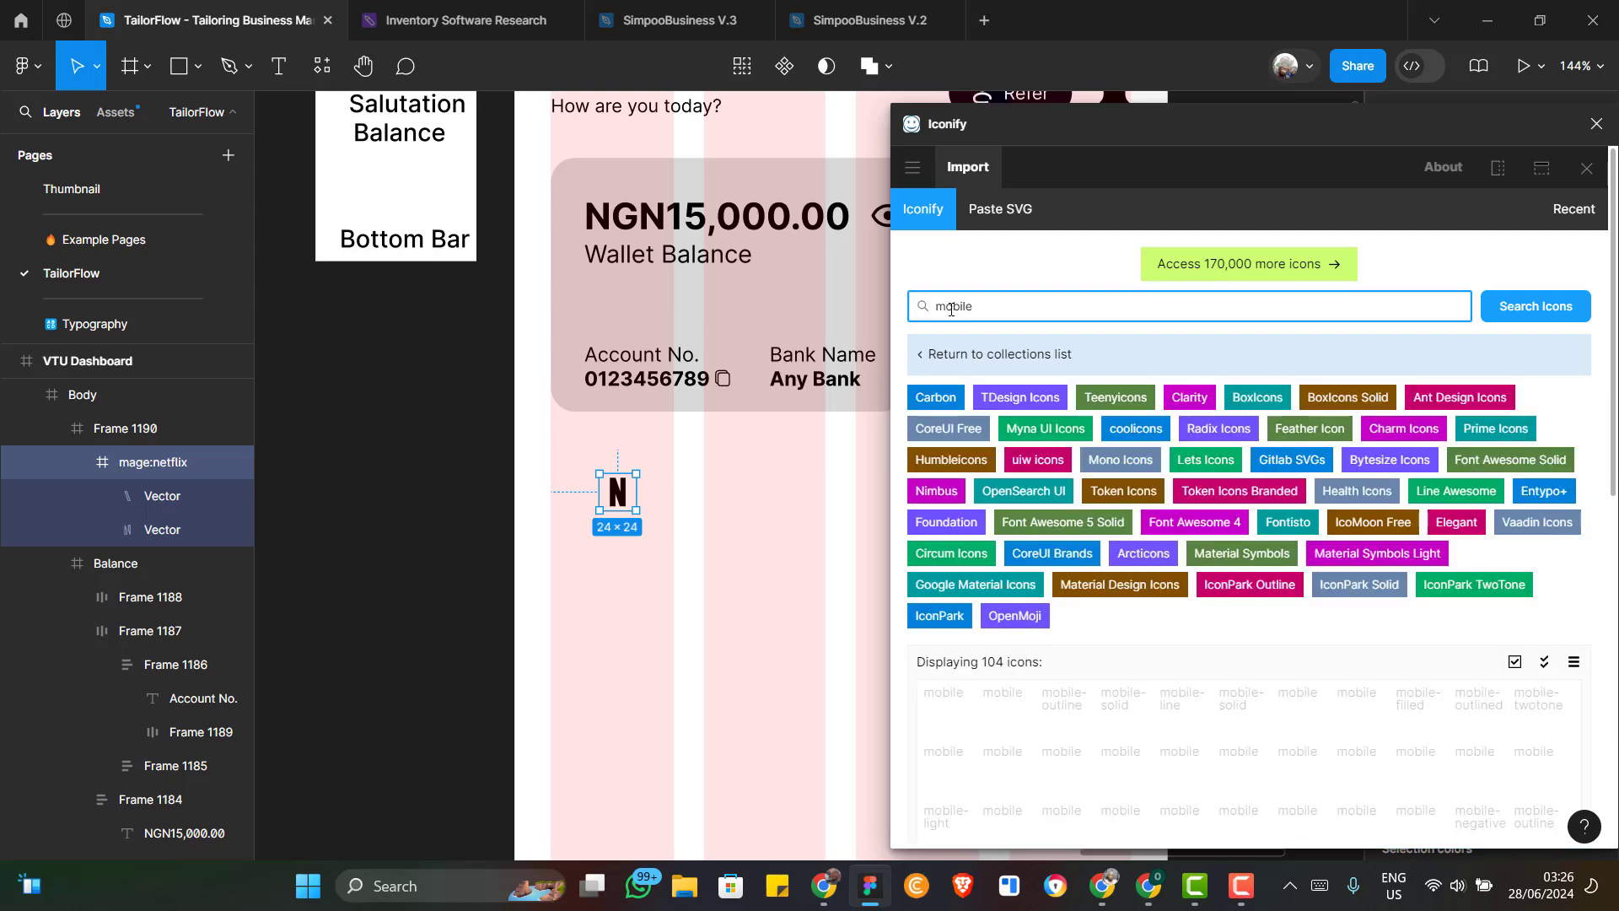
scroll(1210, 574, "down", 3)
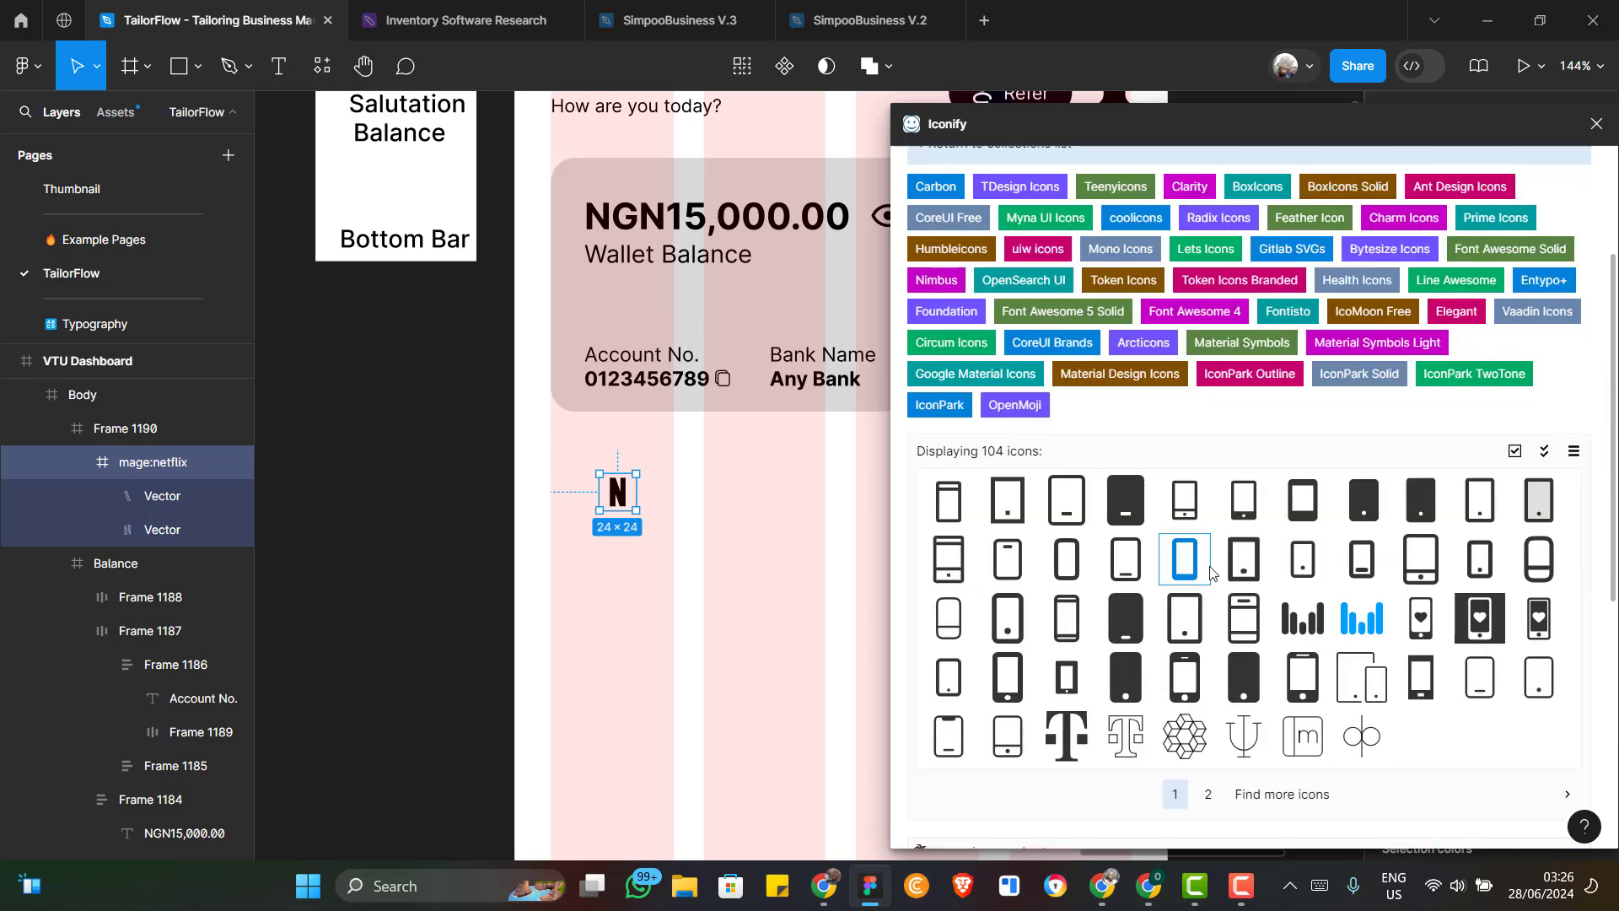
scroll(1299, 687, "down", 3)
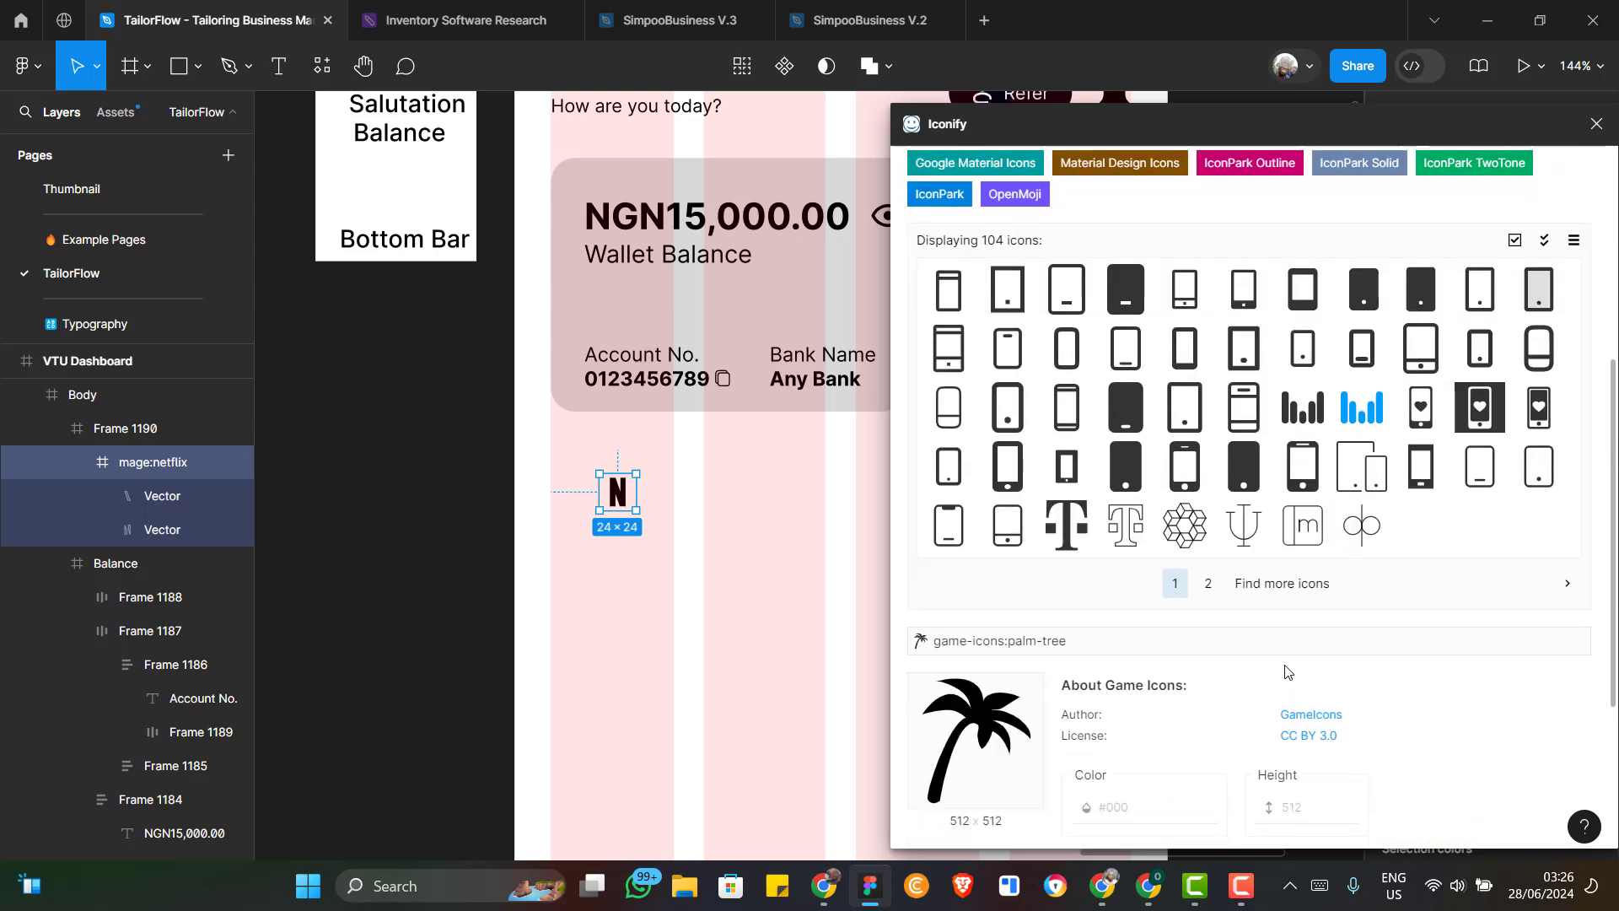
left_click(1212, 591)
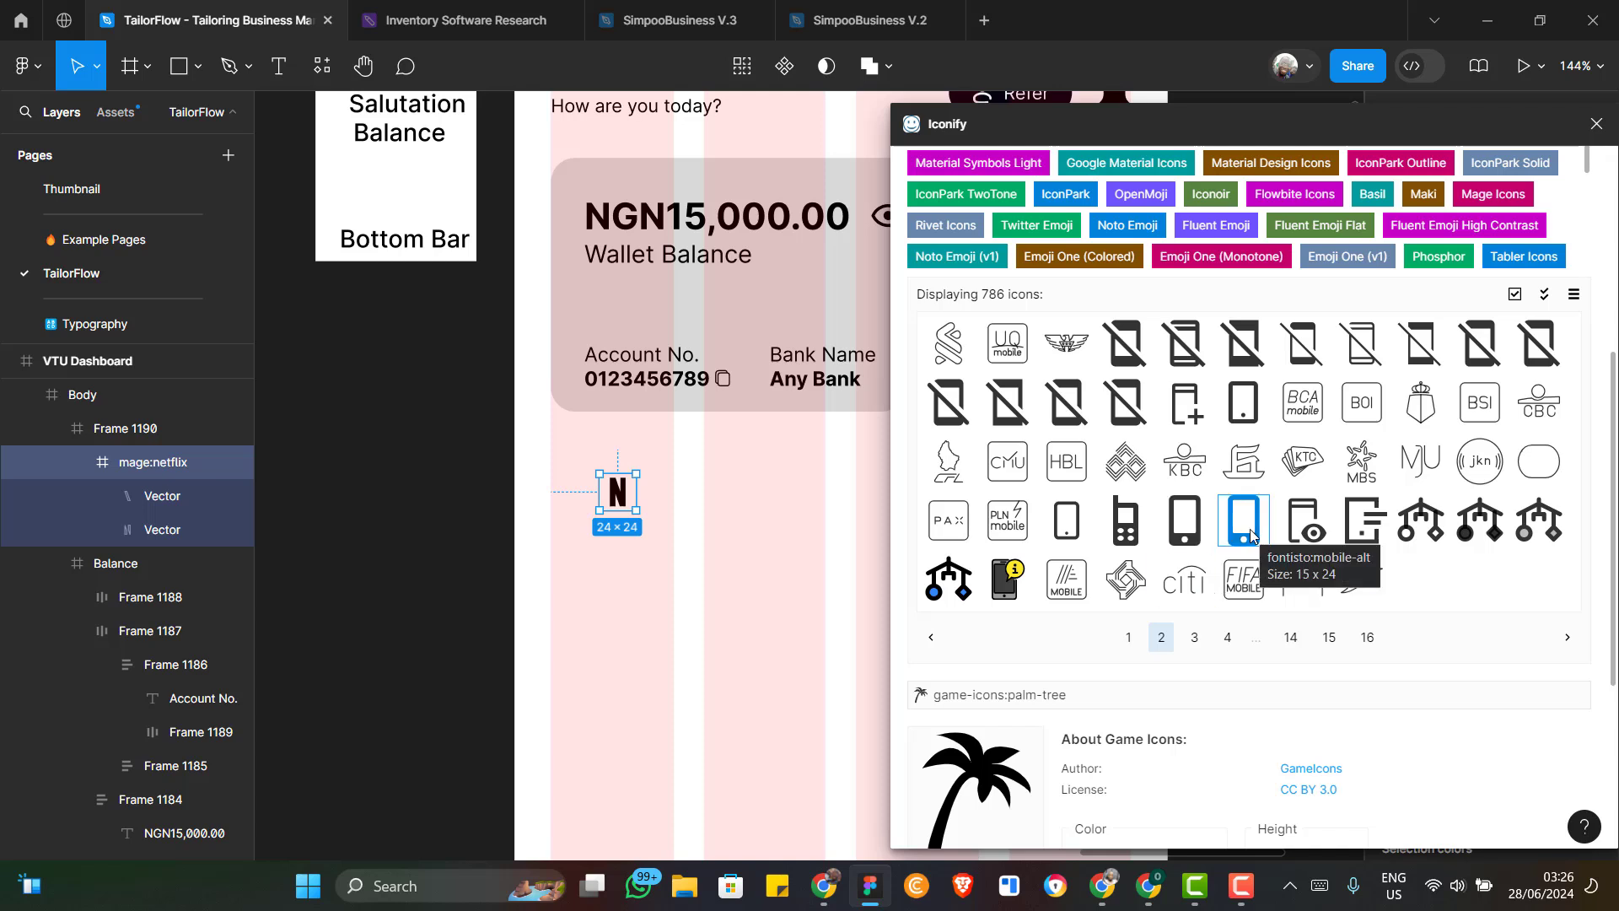
left_click_drag(1251, 531, 753, 502)
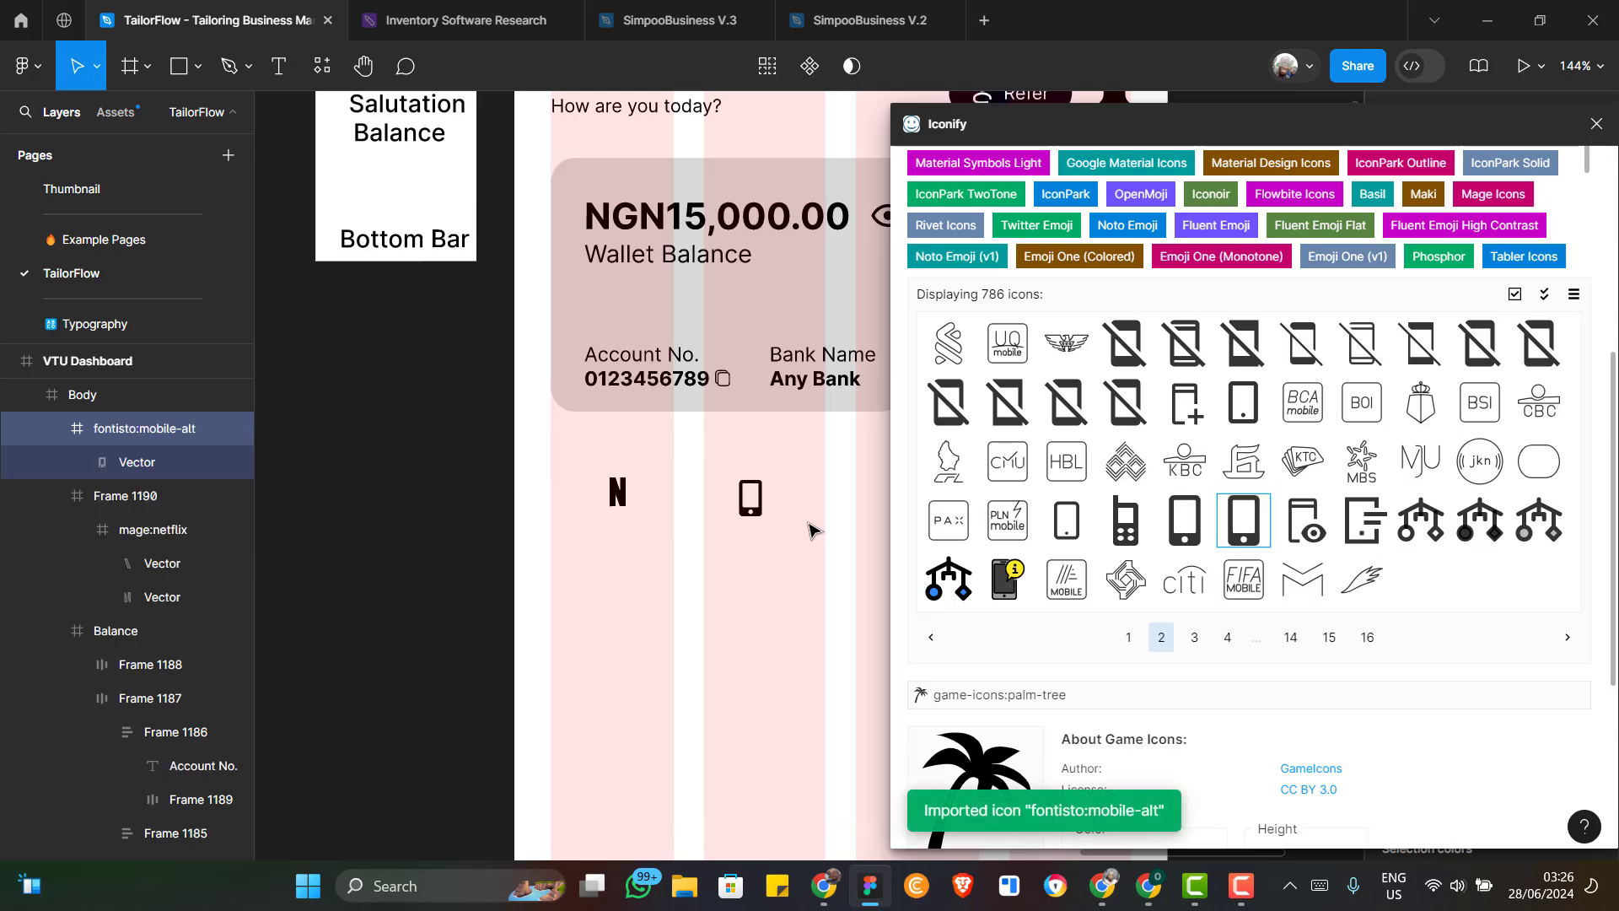
Search Iconify for "Electricity" and import the mage:light-bulb-electricity icon in the first column, below the Netflix icon
scroll(1331, 437, "up", 5)
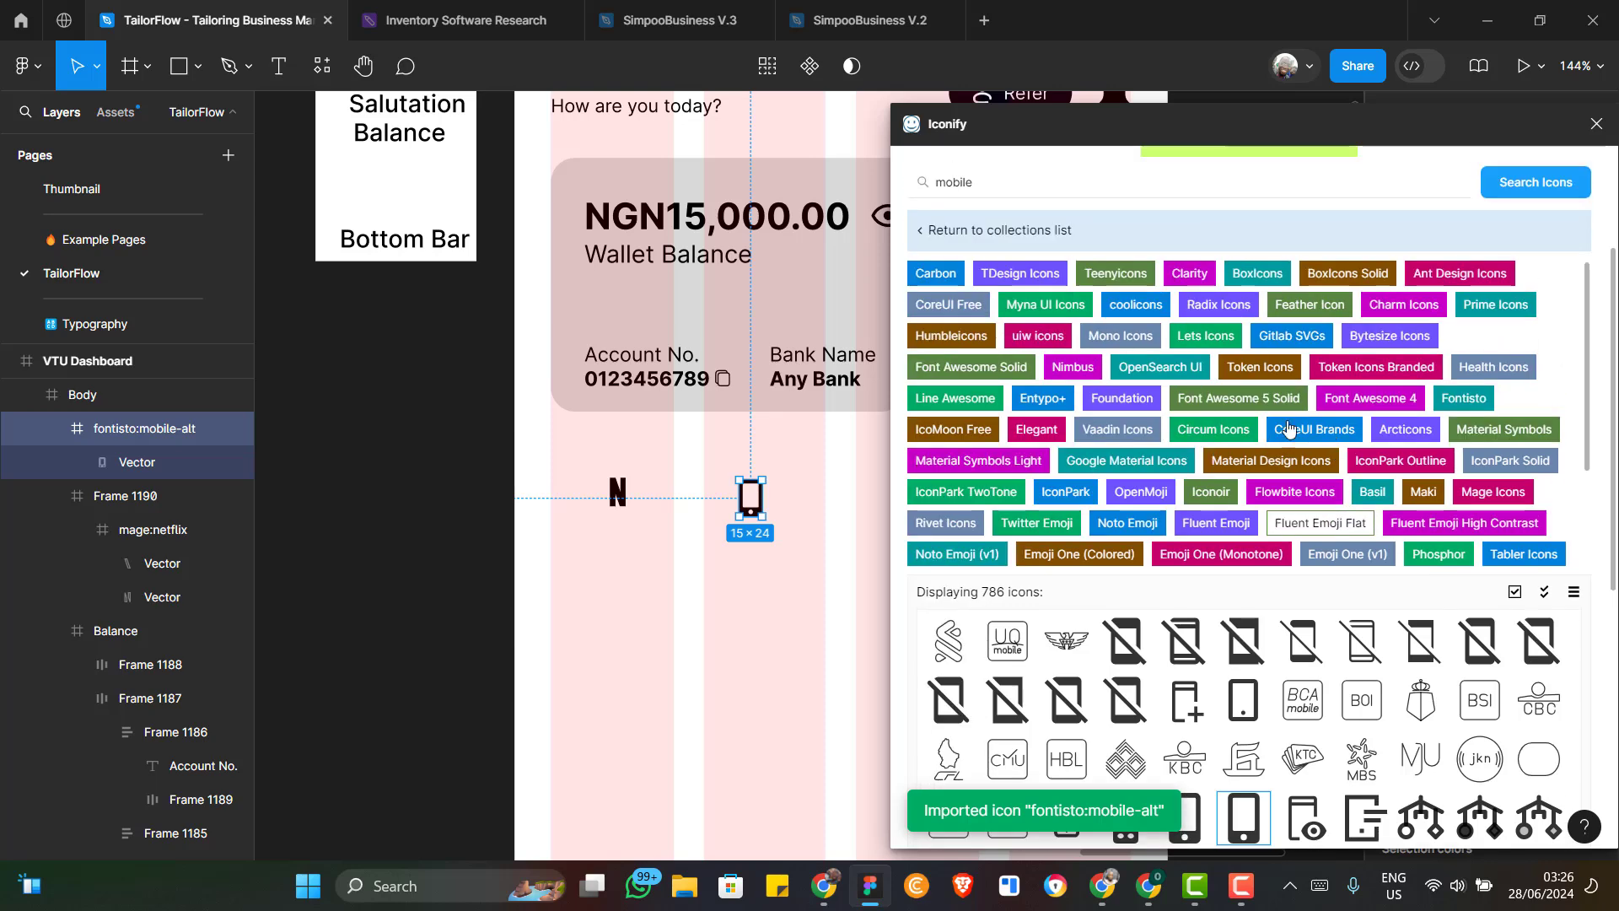
double_click(995, 306)
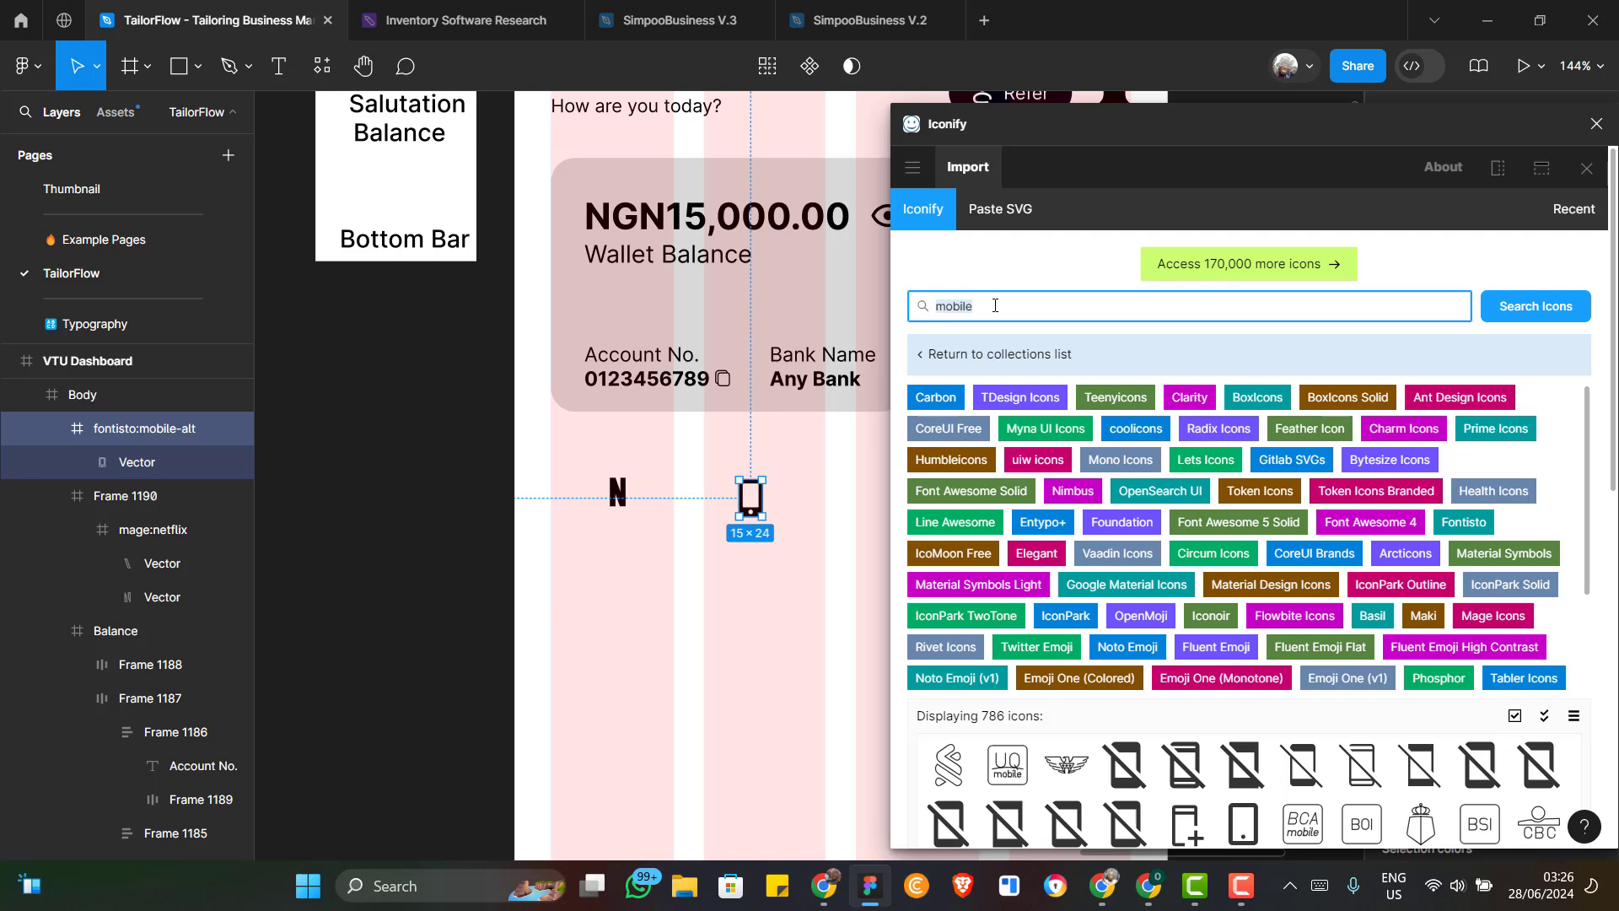
type("Electricity")
key("Return")
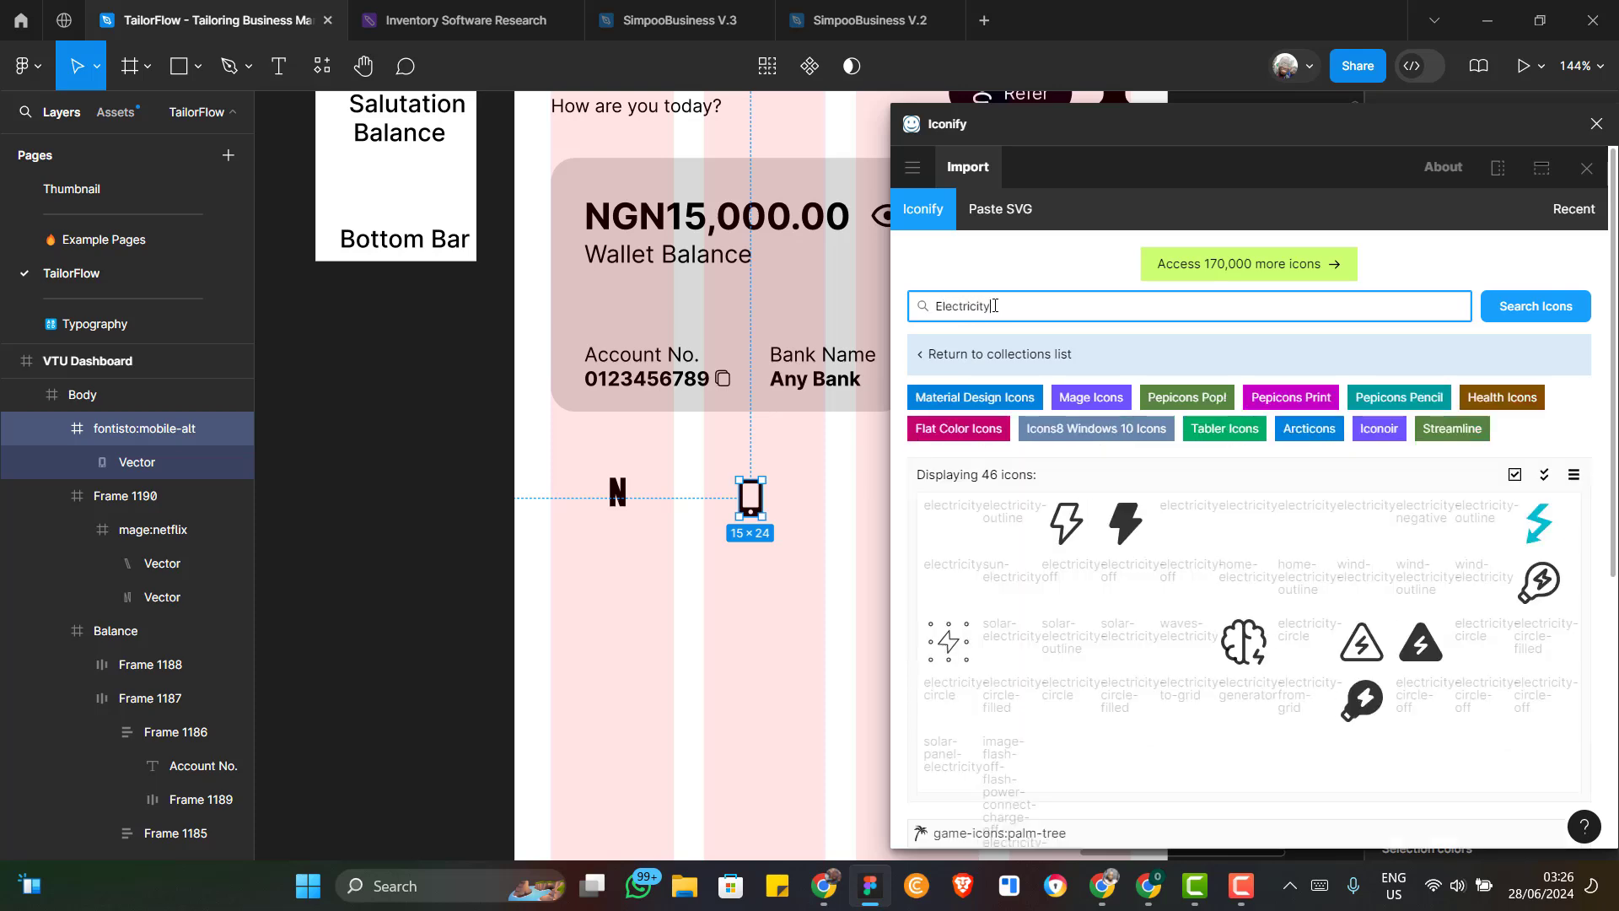
scroll(1247, 504, "down", 1)
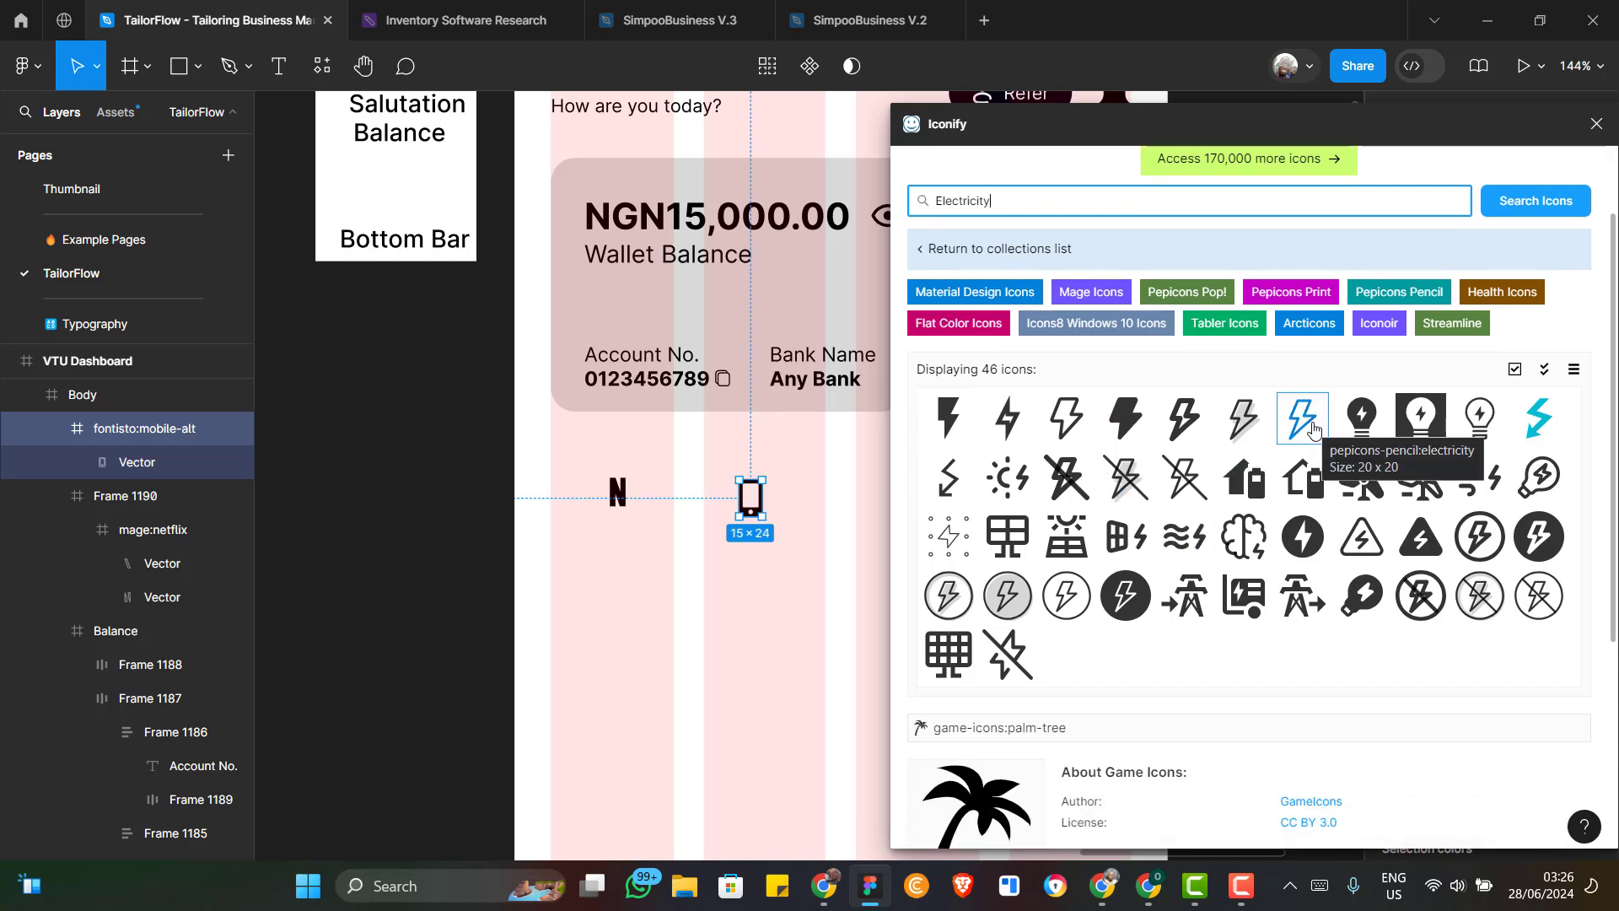
left_click_drag(1543, 478, 650, 594)
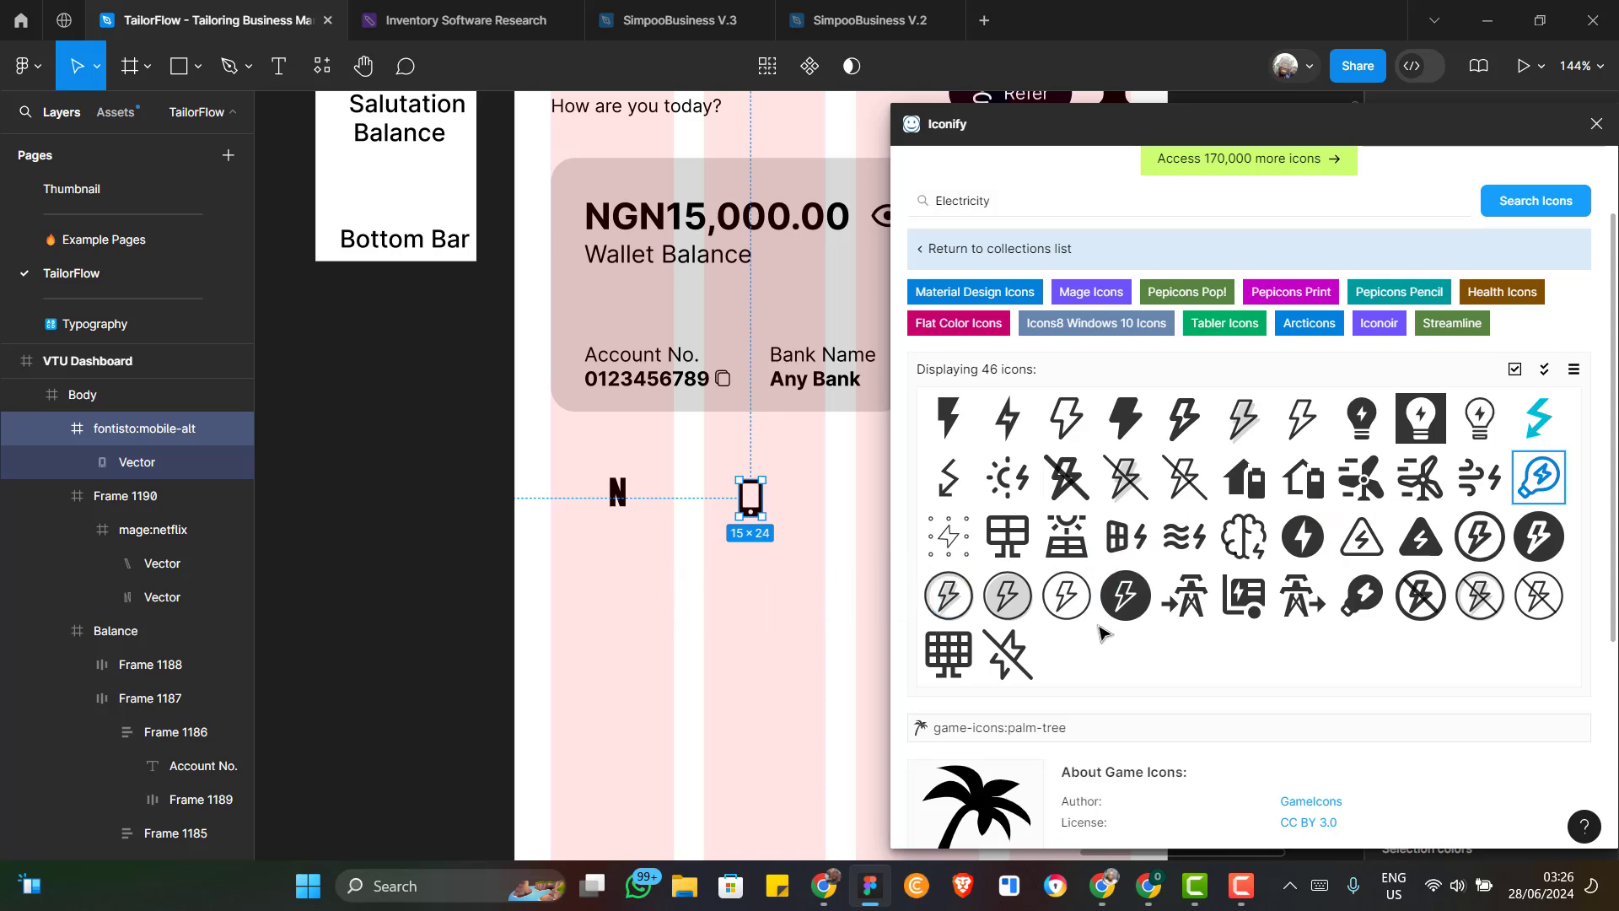
Search Iconify for "more", import the ci:more-grid-big icon into the second grid column below the mobile icon, and close the plugin
double_click(1021, 207)
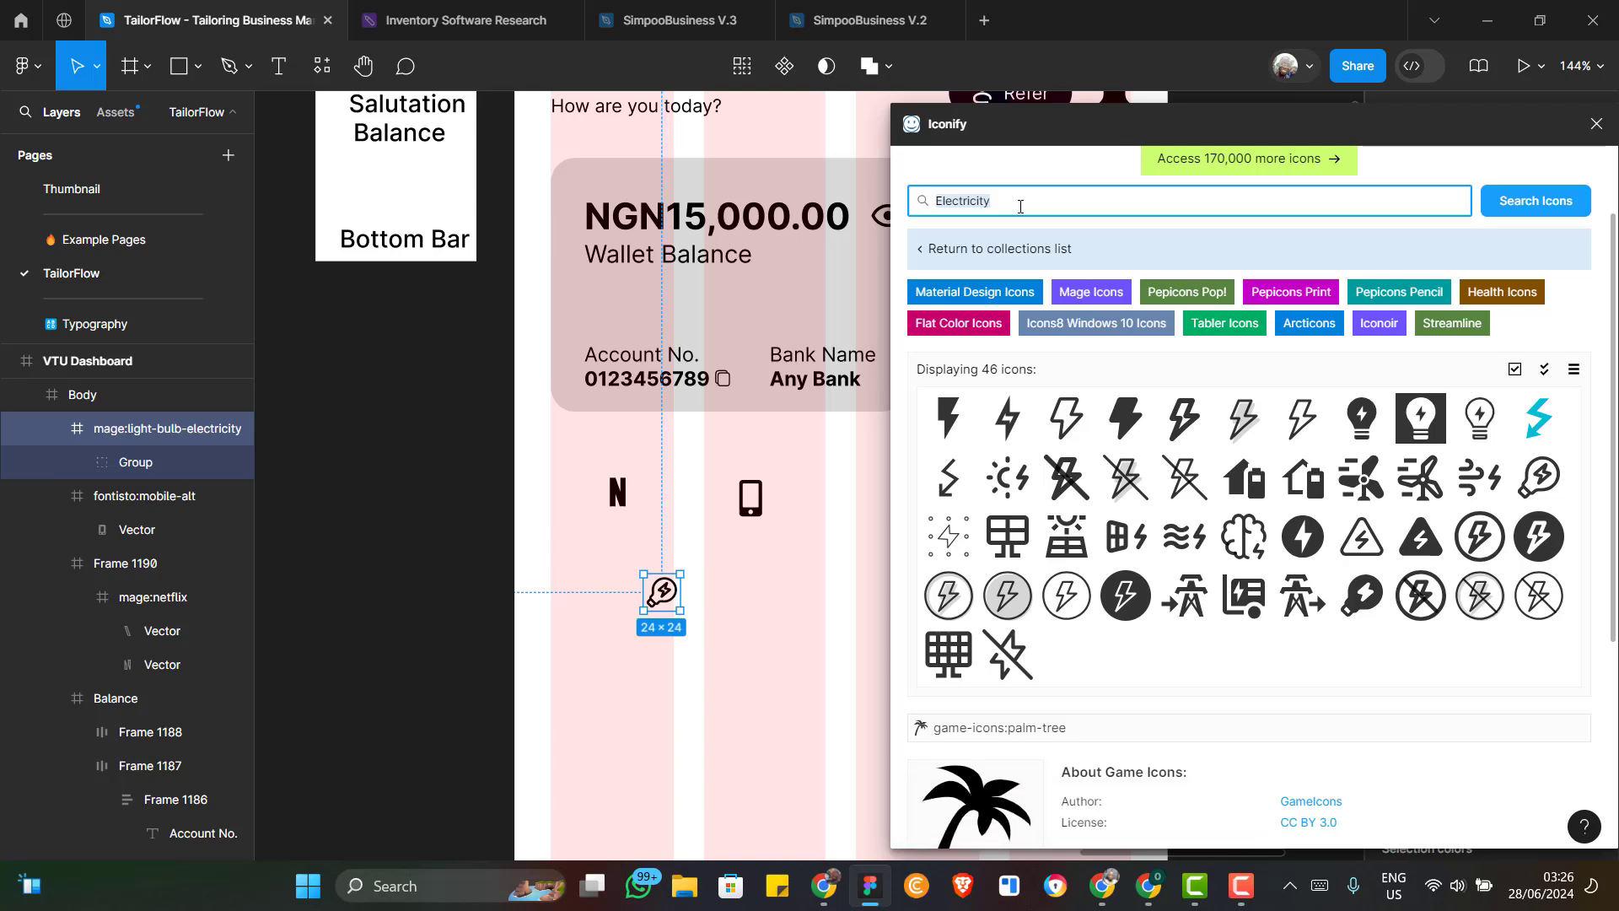
type("more")
key("Return")
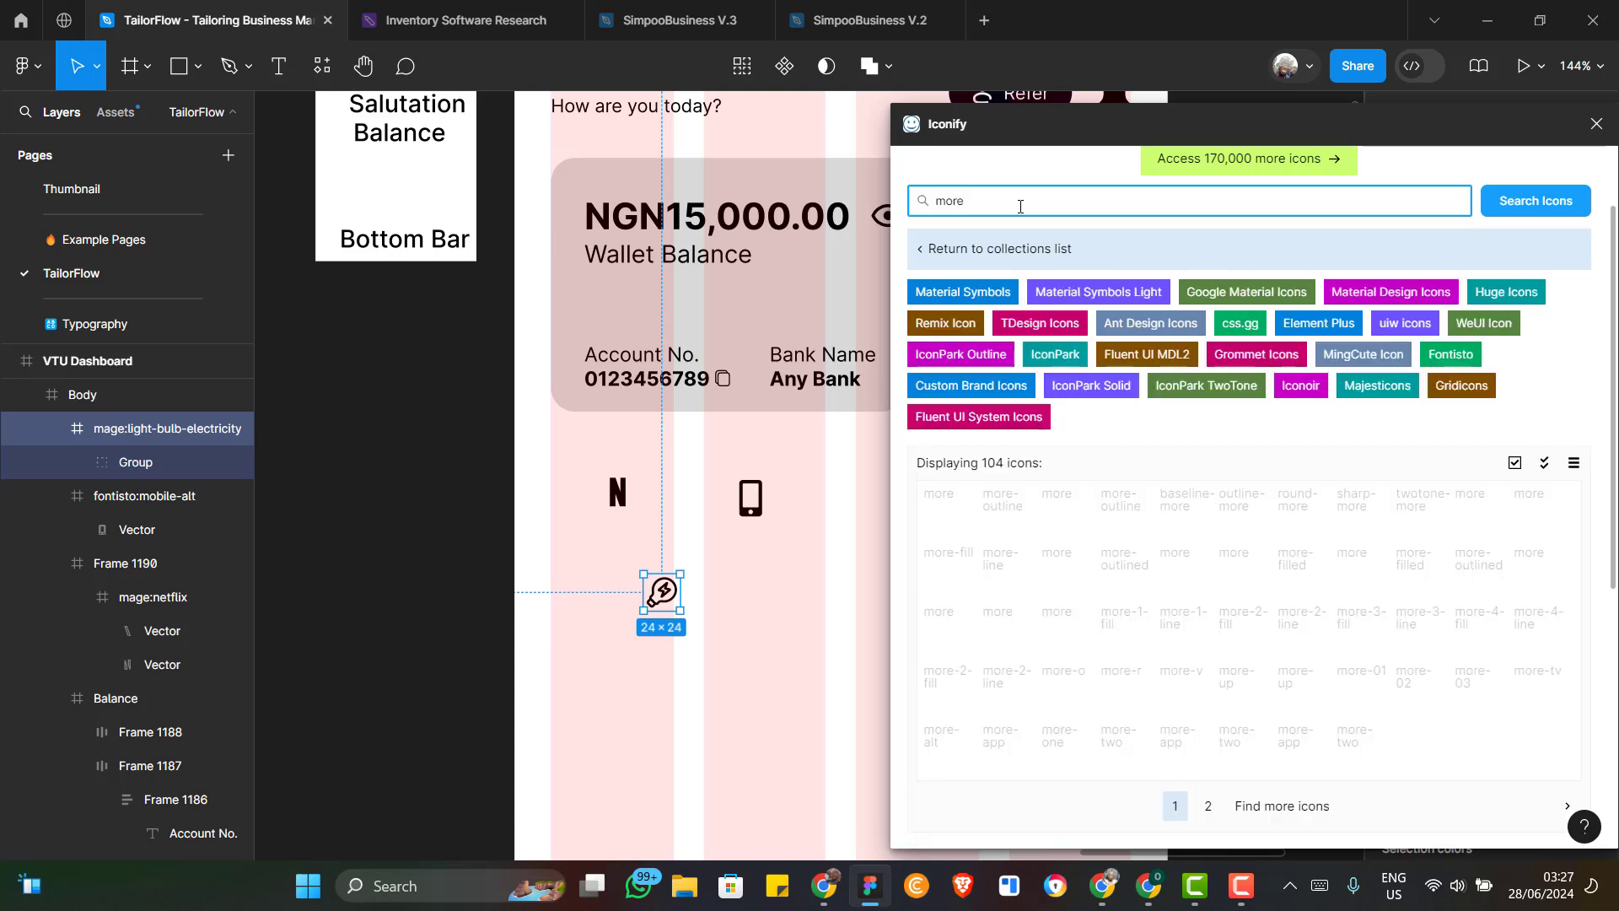
scroll(1303, 529, "down", 1)
scroll(1303, 529, "down", 1)
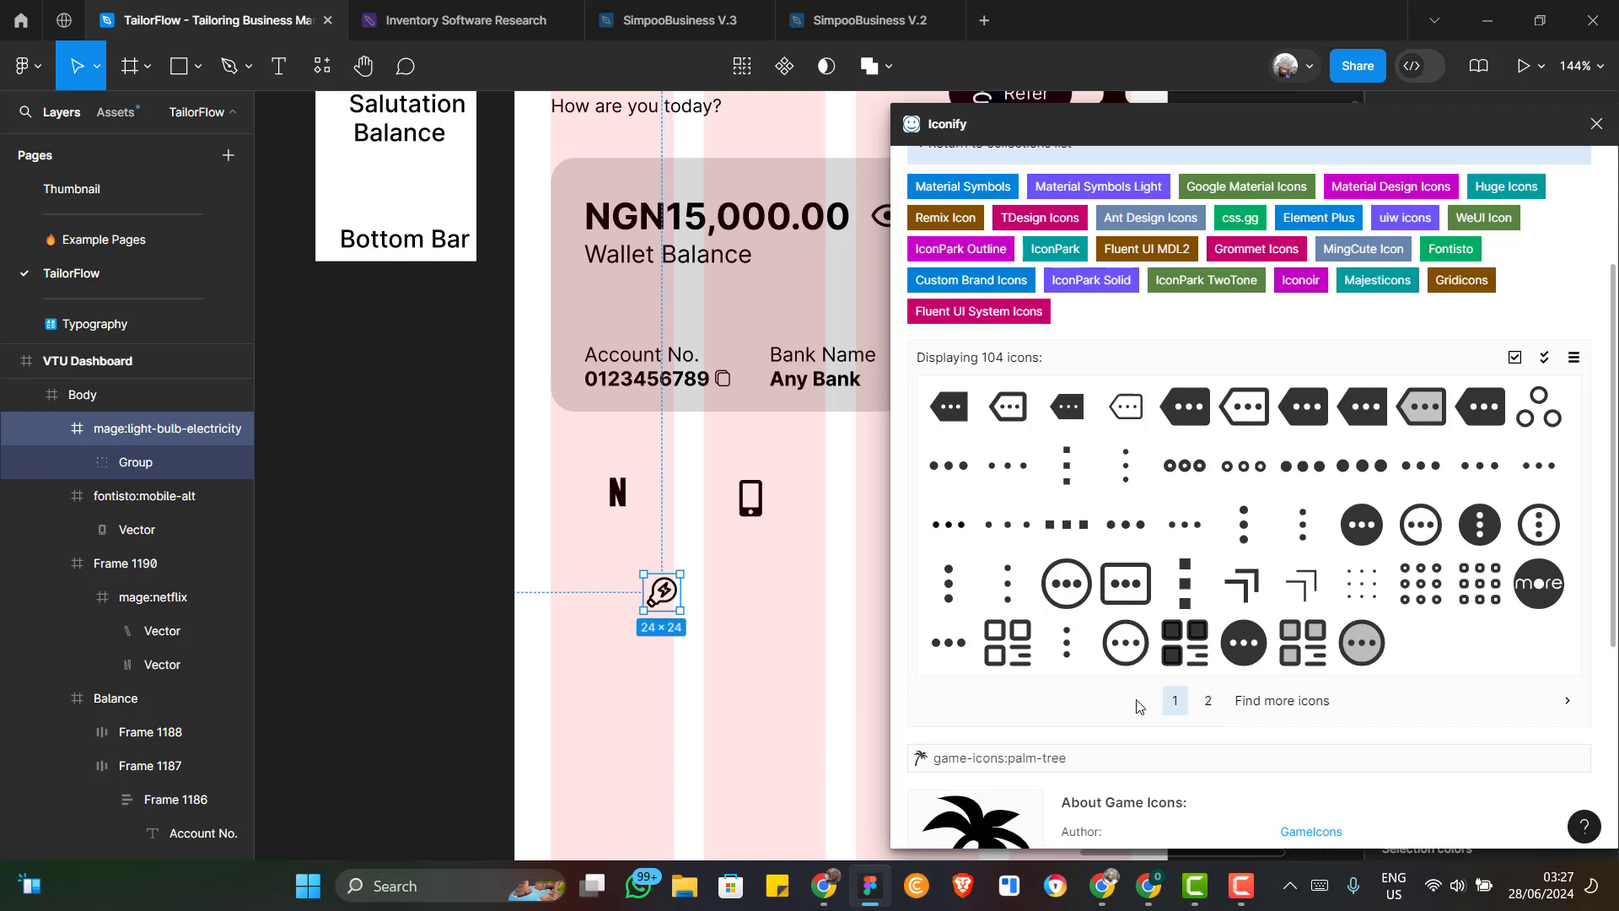
left_click(1206, 711)
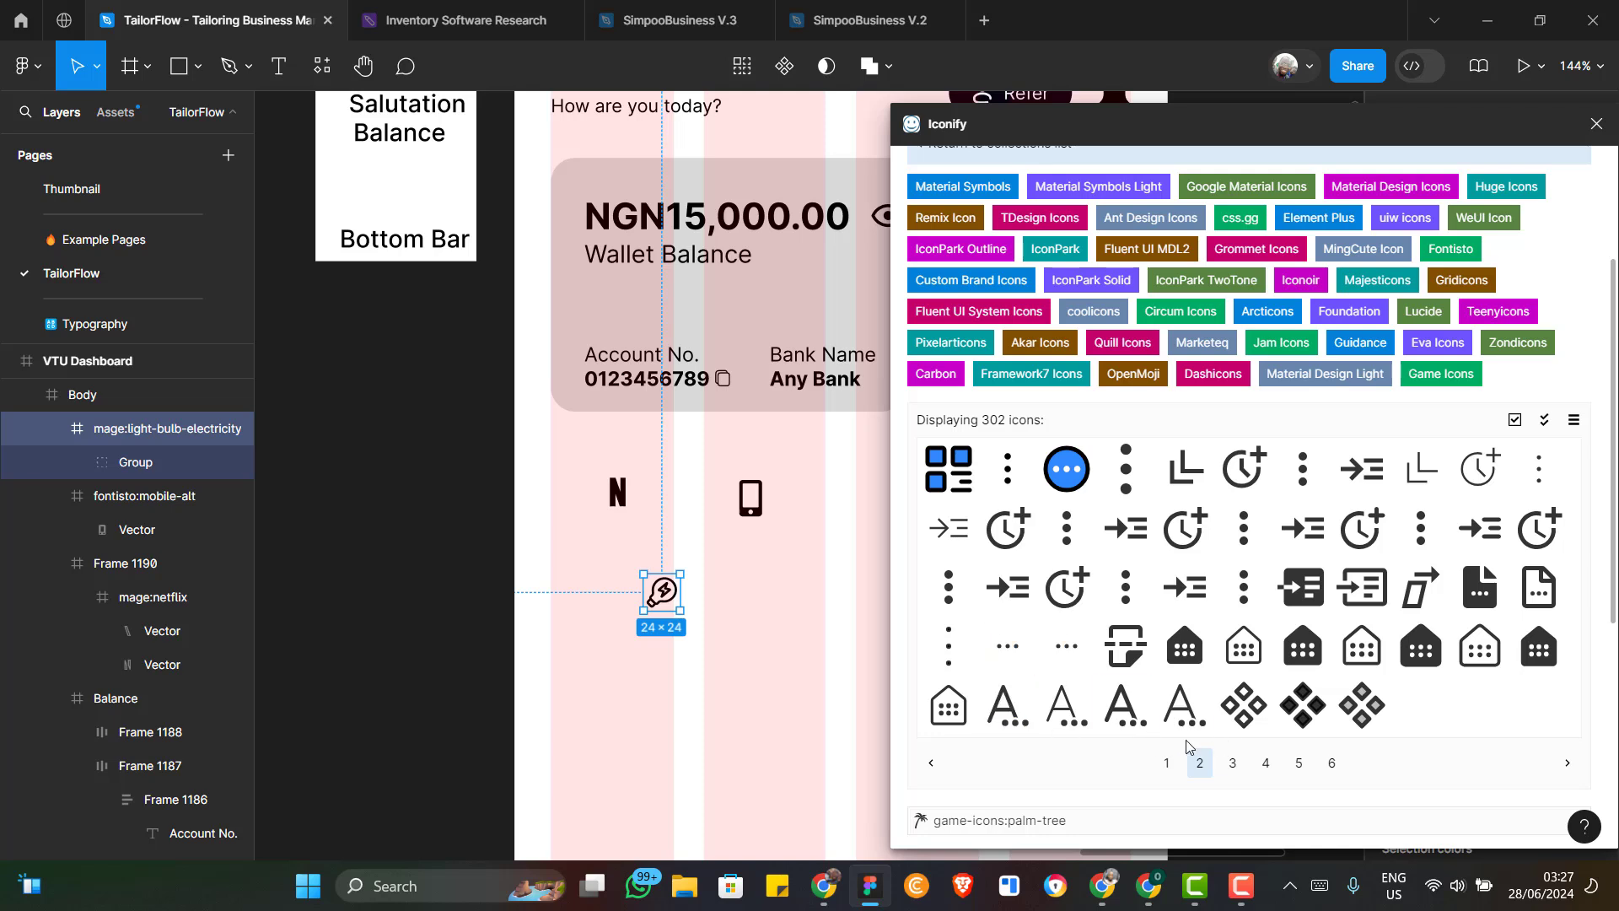
left_click(1233, 765)
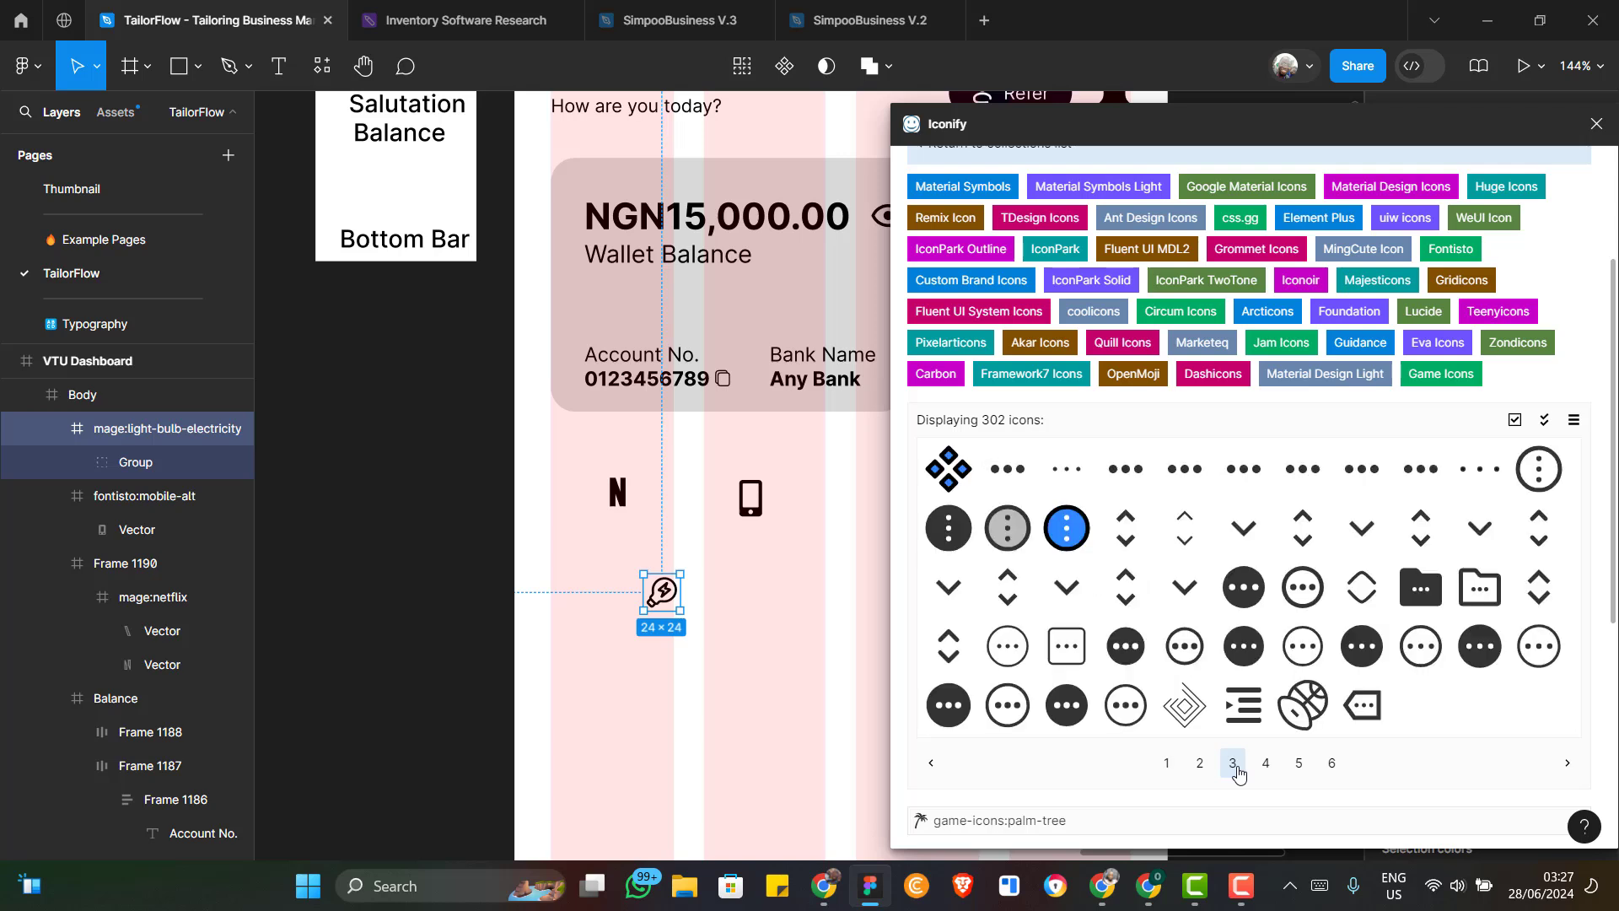
left_click(1266, 764)
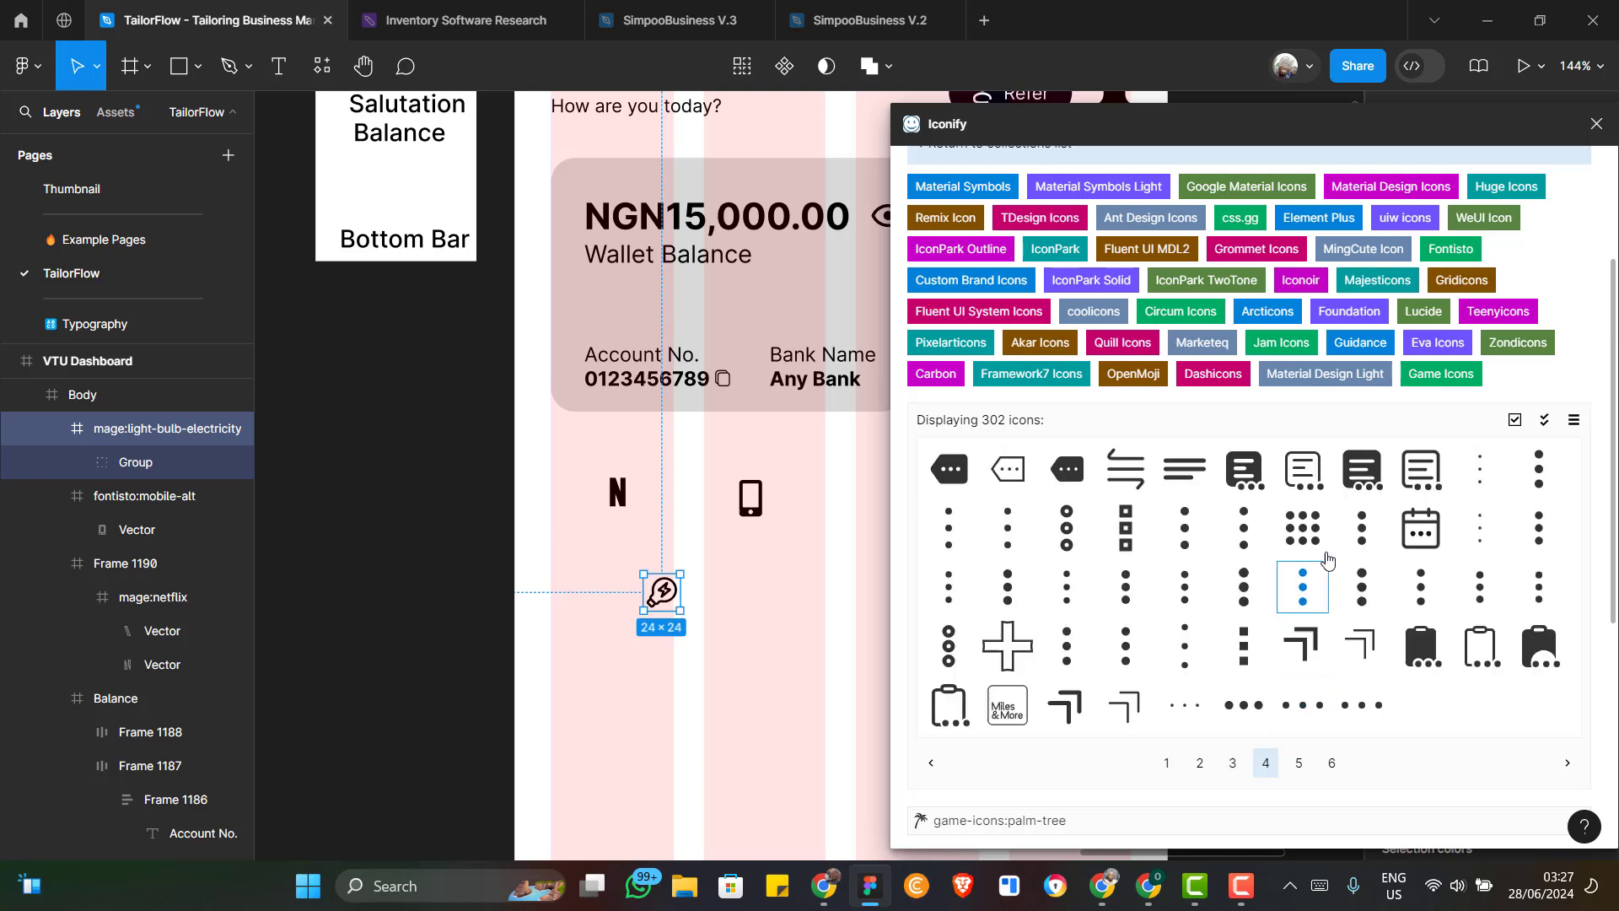
left_click_drag(1303, 528, 756, 588)
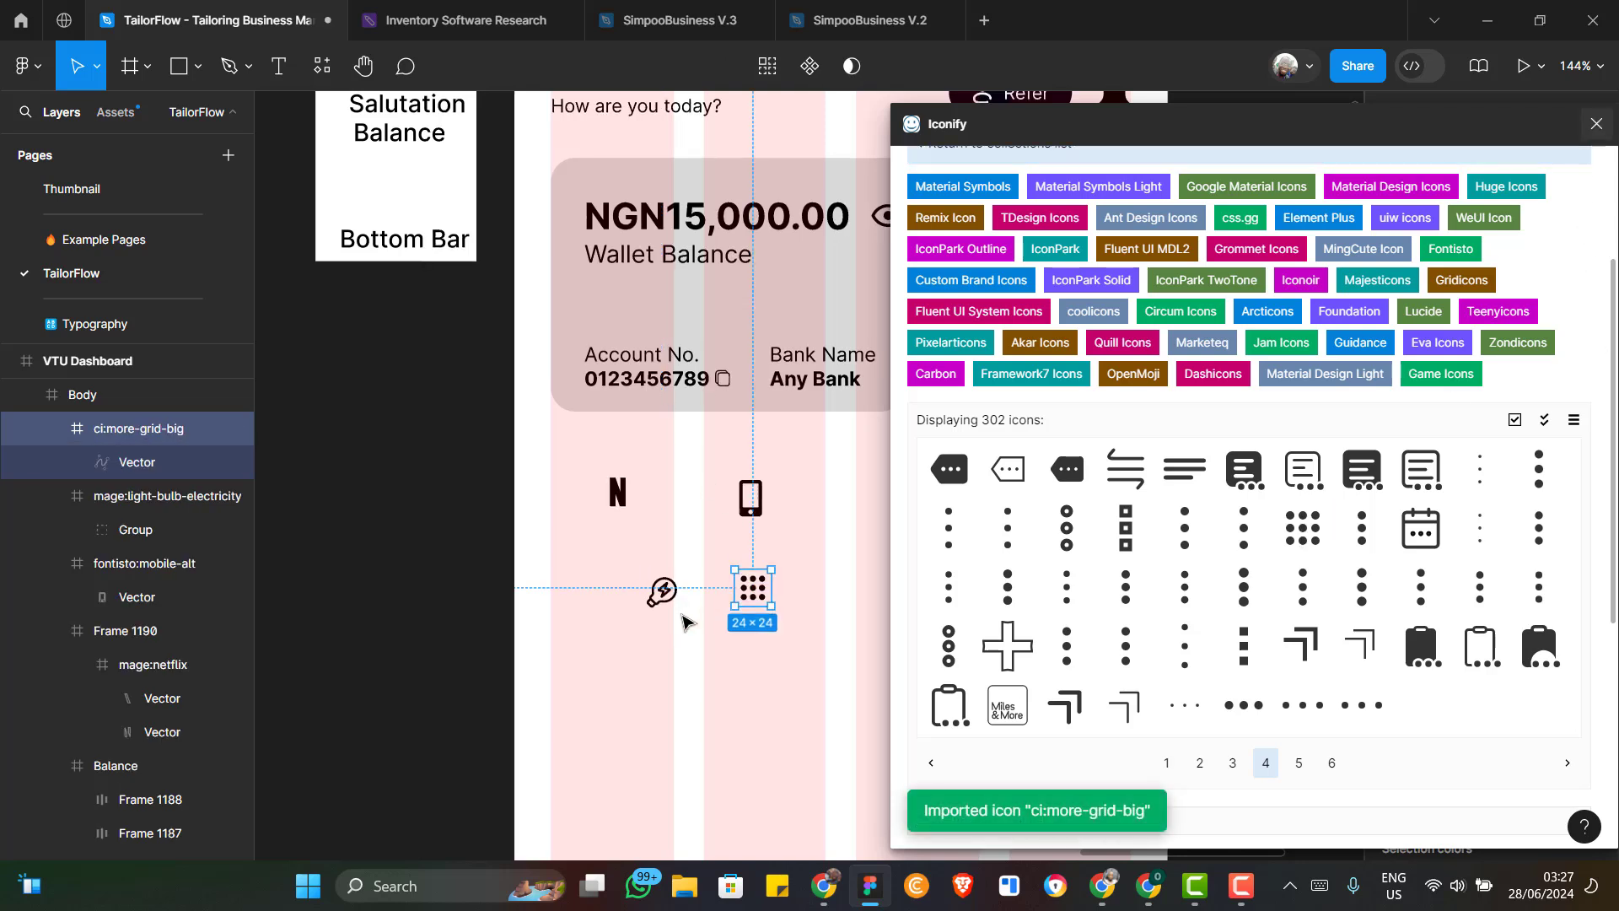
key("Escape")
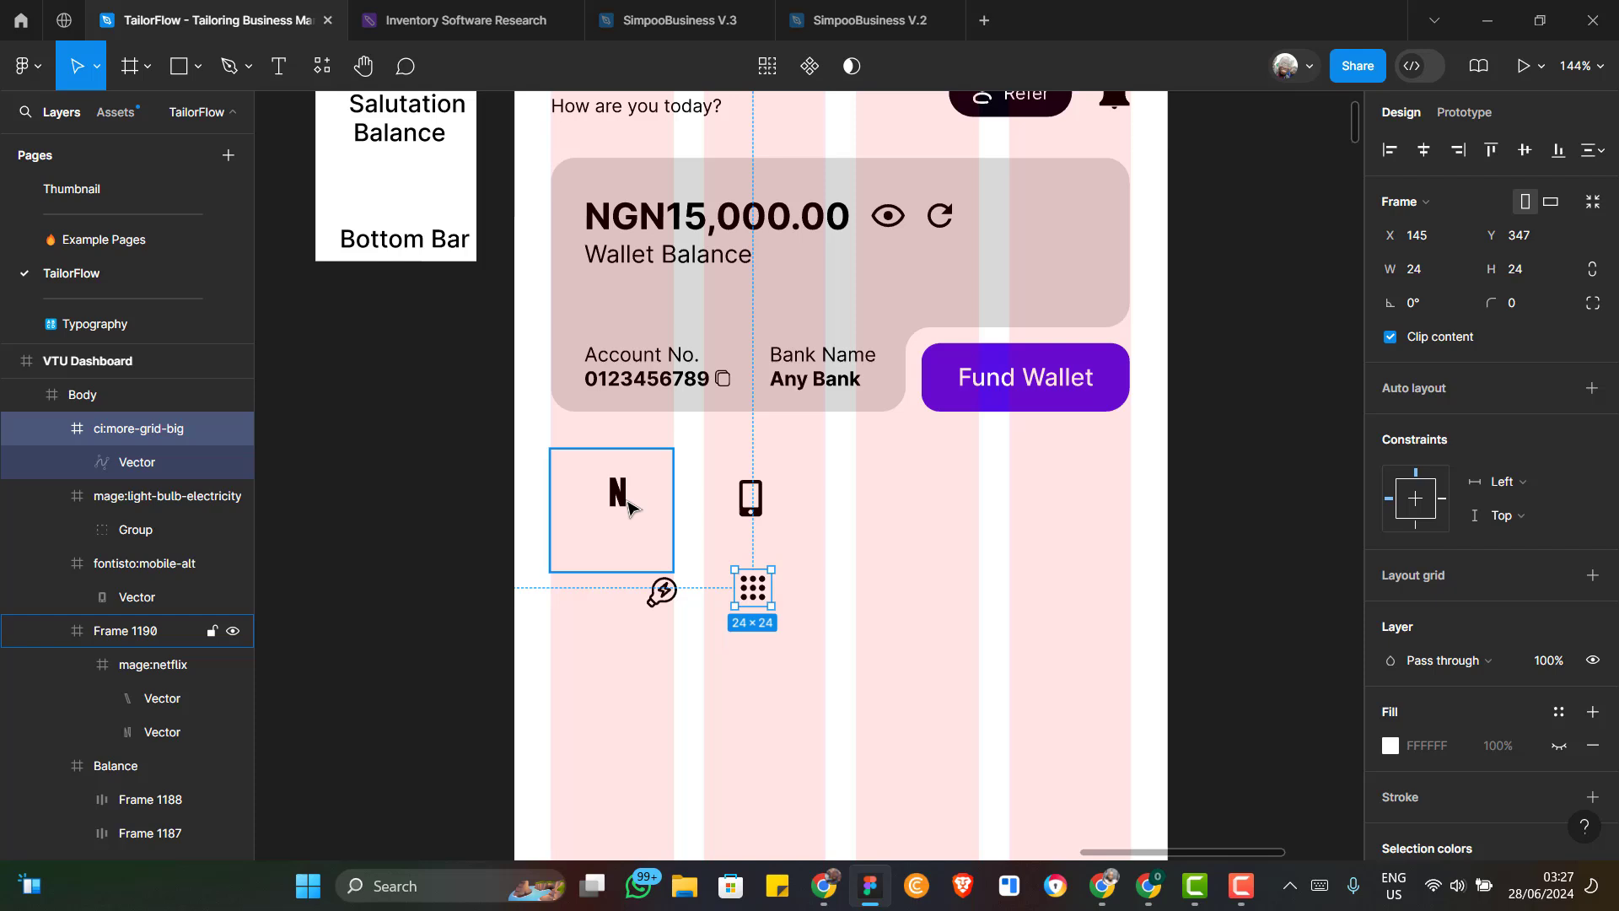
Rename the 80 × 80 frame around the Netflix icon as "Netflix"
left_click(631, 507)
left_click(627, 506)
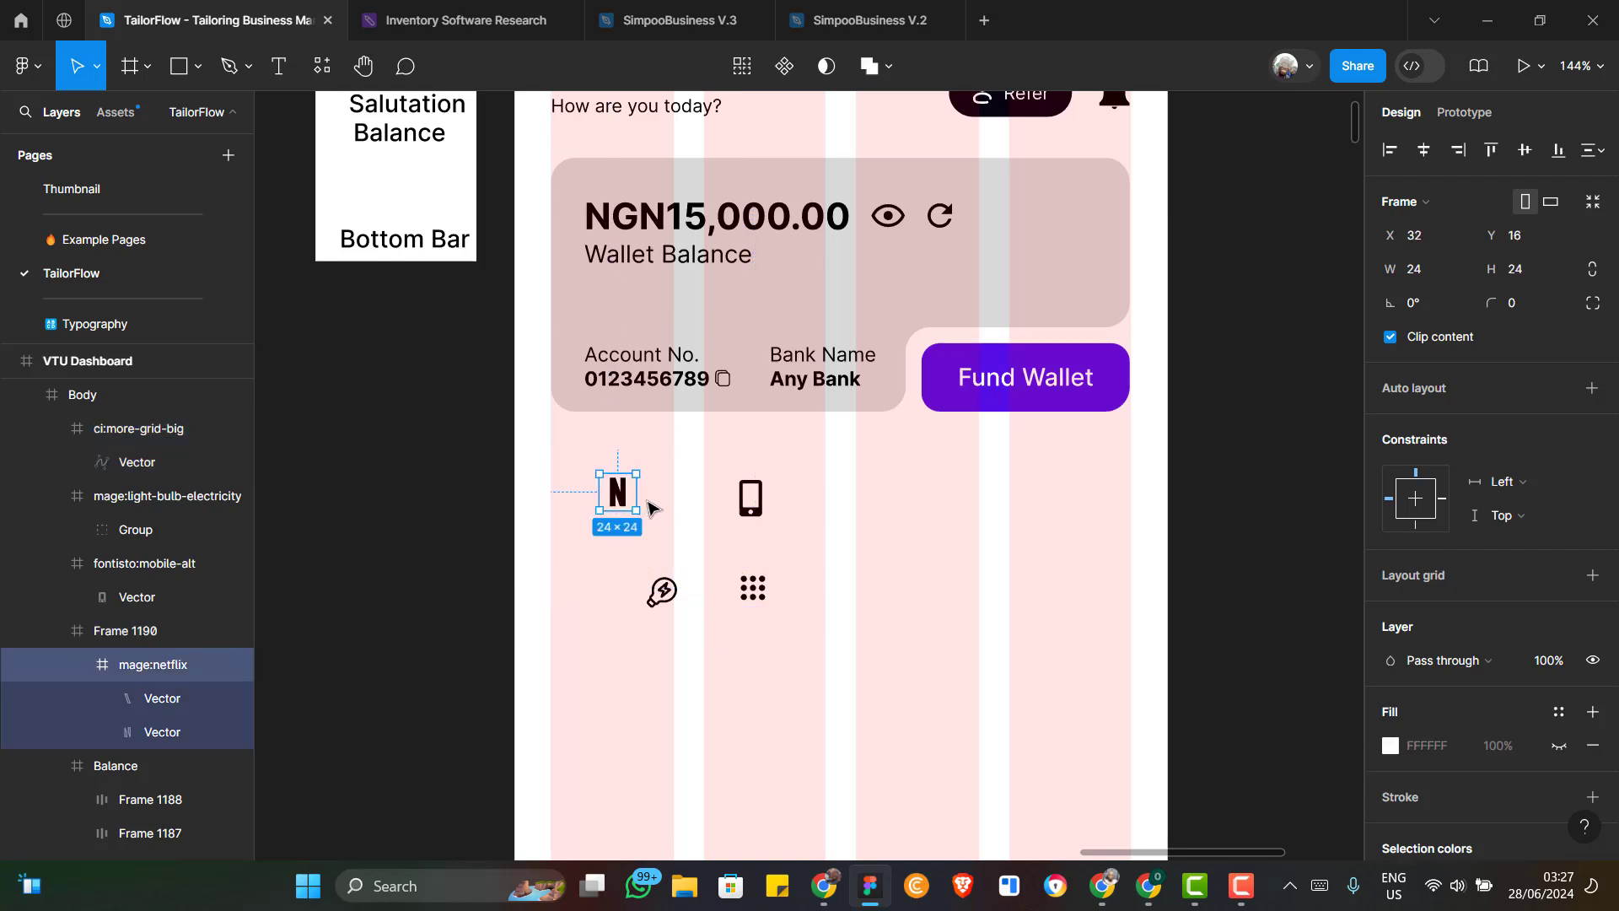
left_click(112, 636)
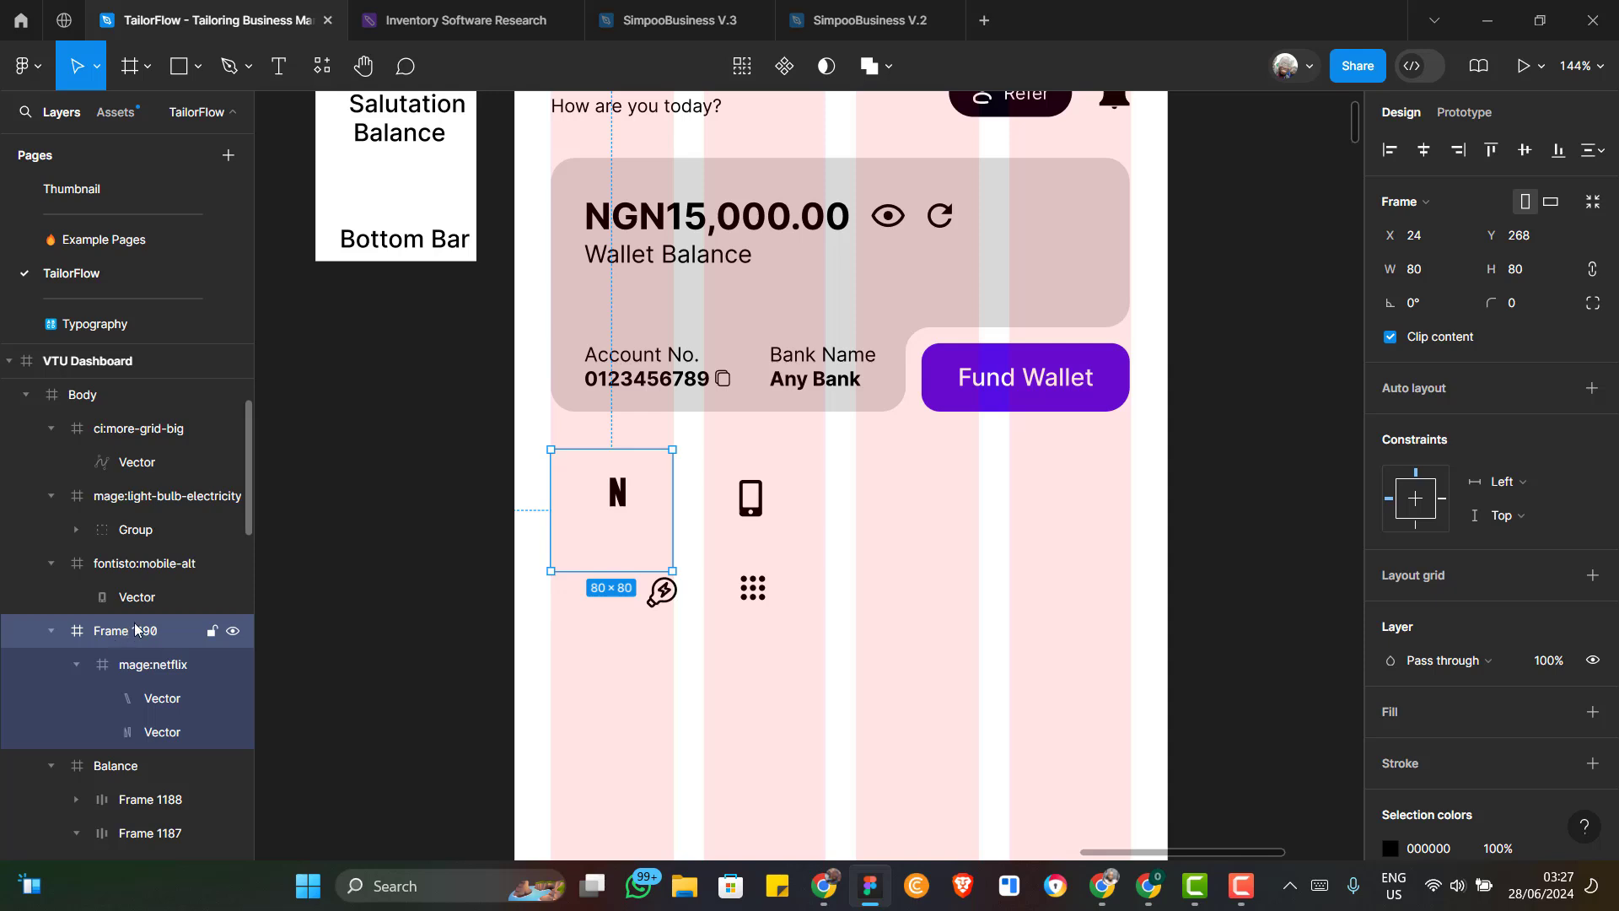
double_click(135, 630)
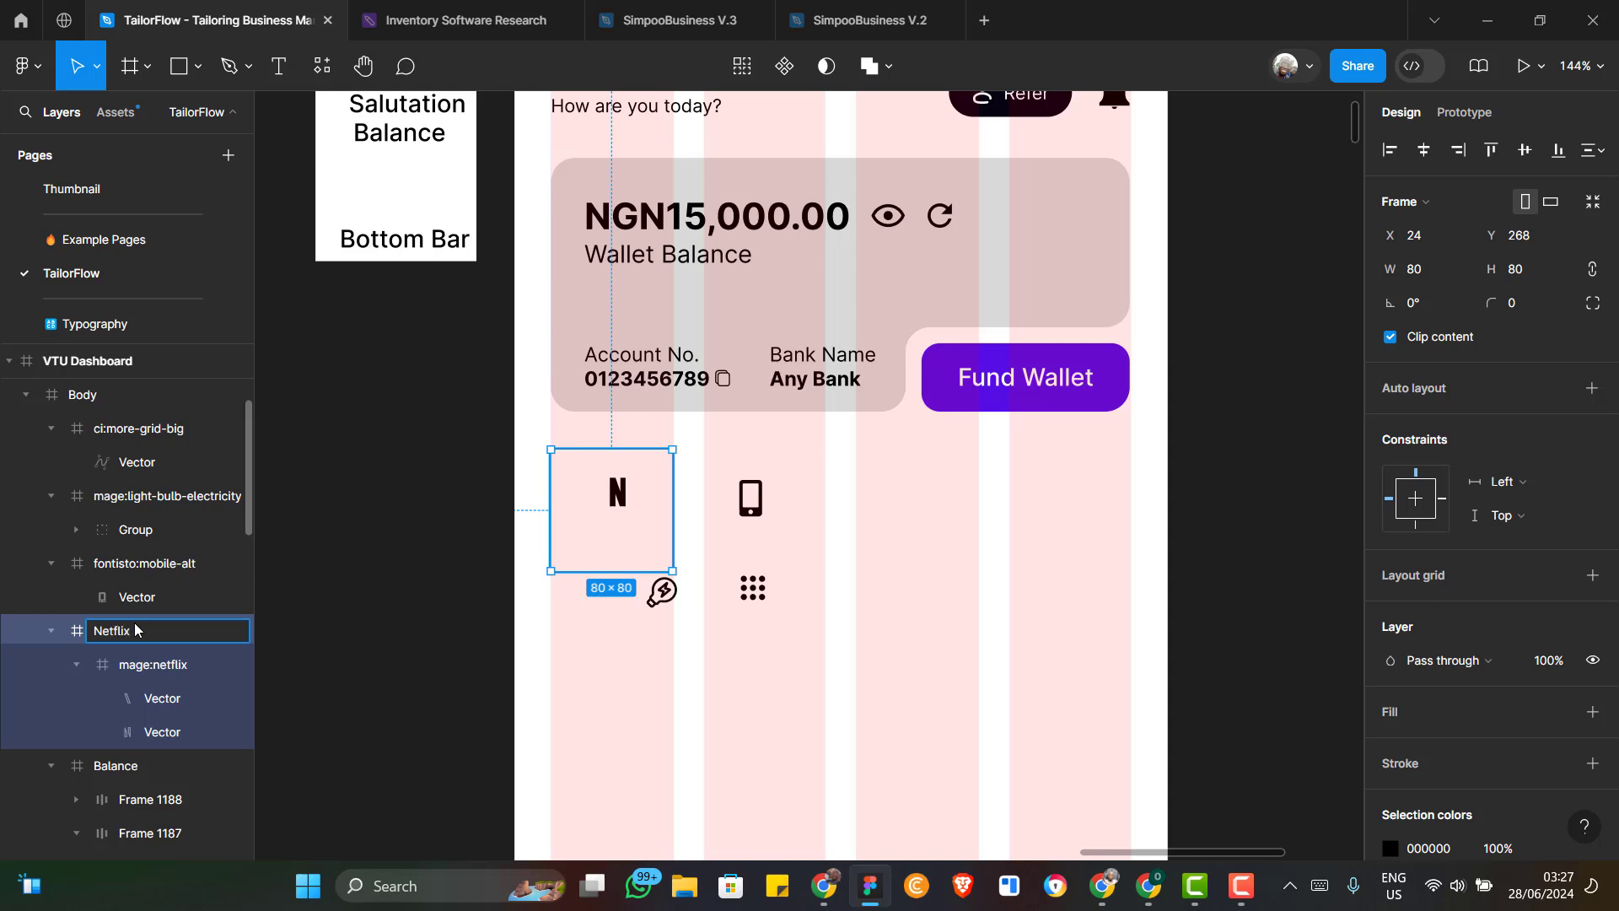
key("Return")
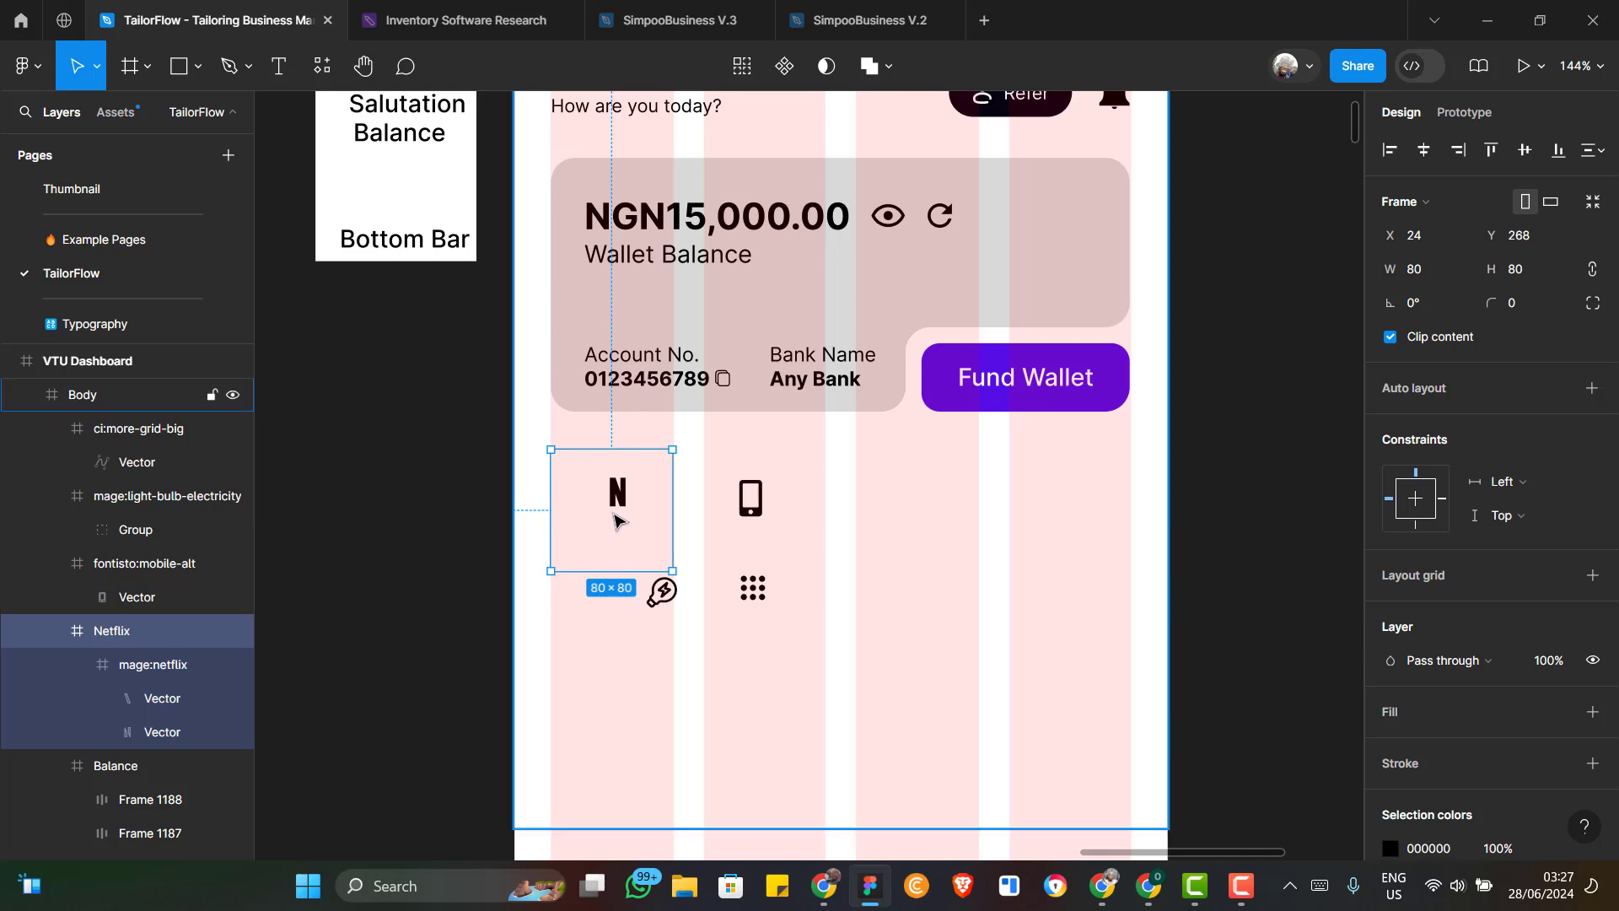
Resize the mage:netflix icon inside the Netflix frame to 30 × 30
key("alt+Tab")
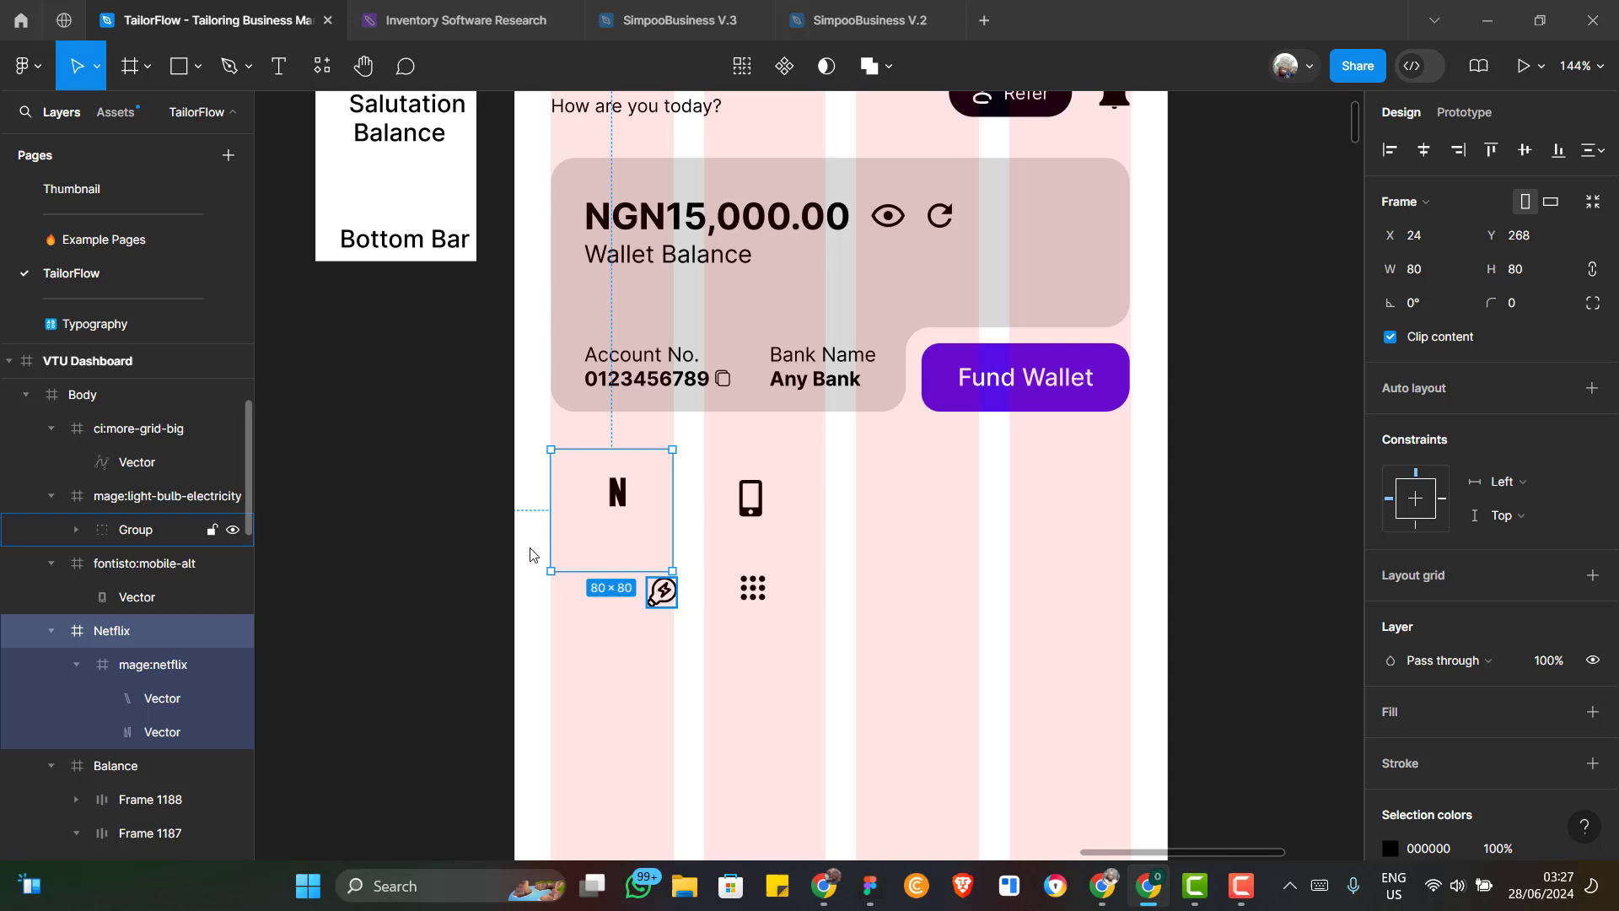
left_click(611, 506)
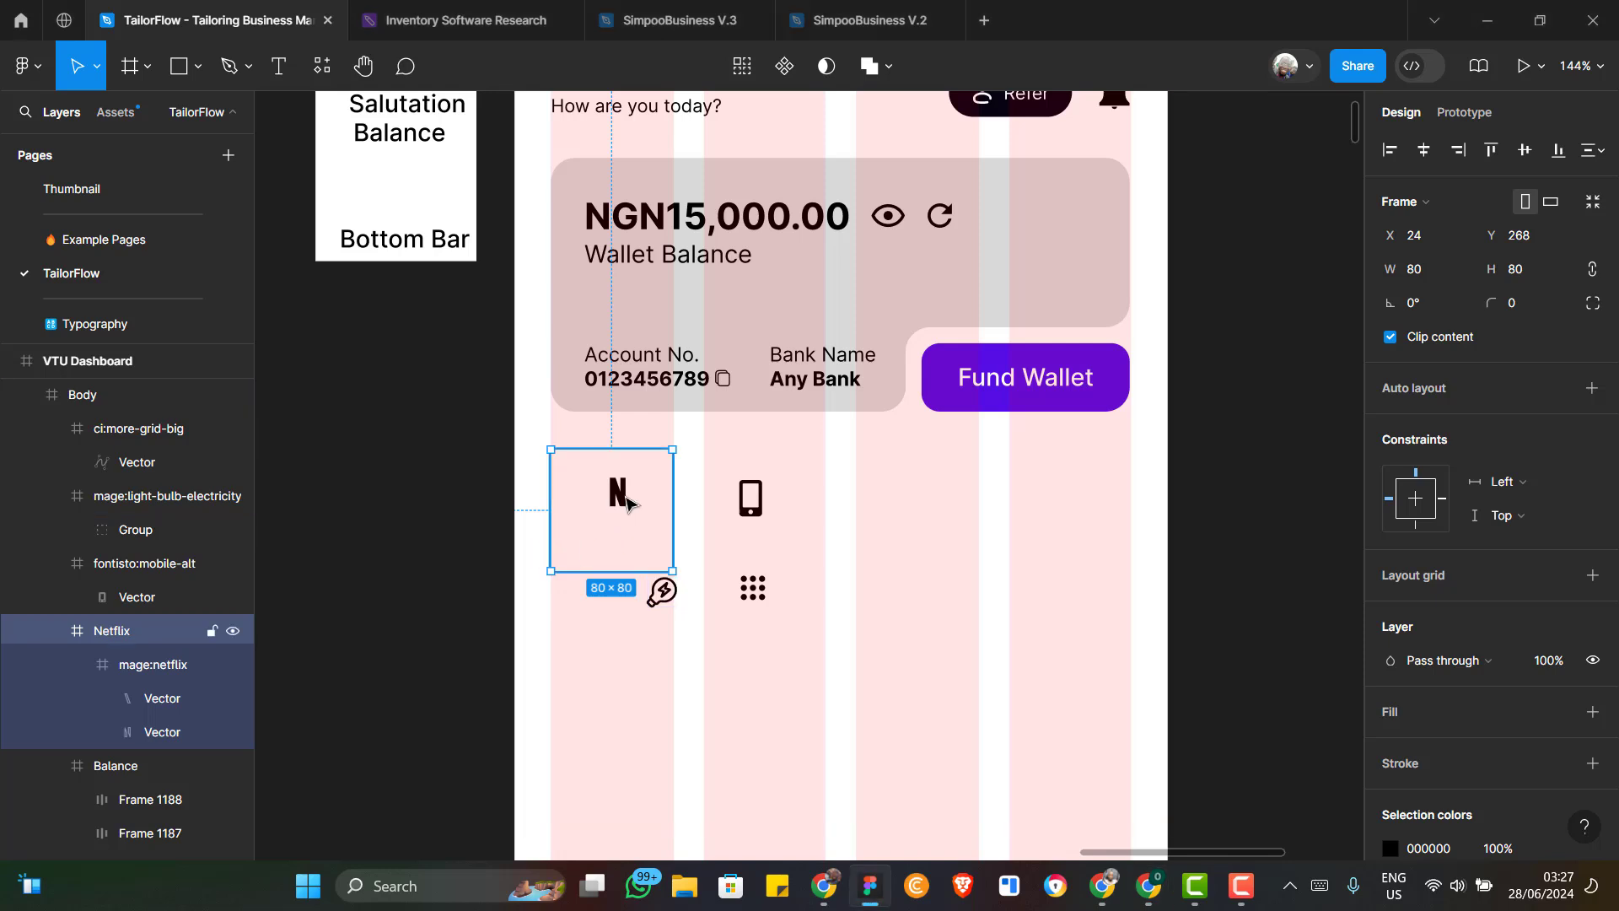
left_click(614, 500)
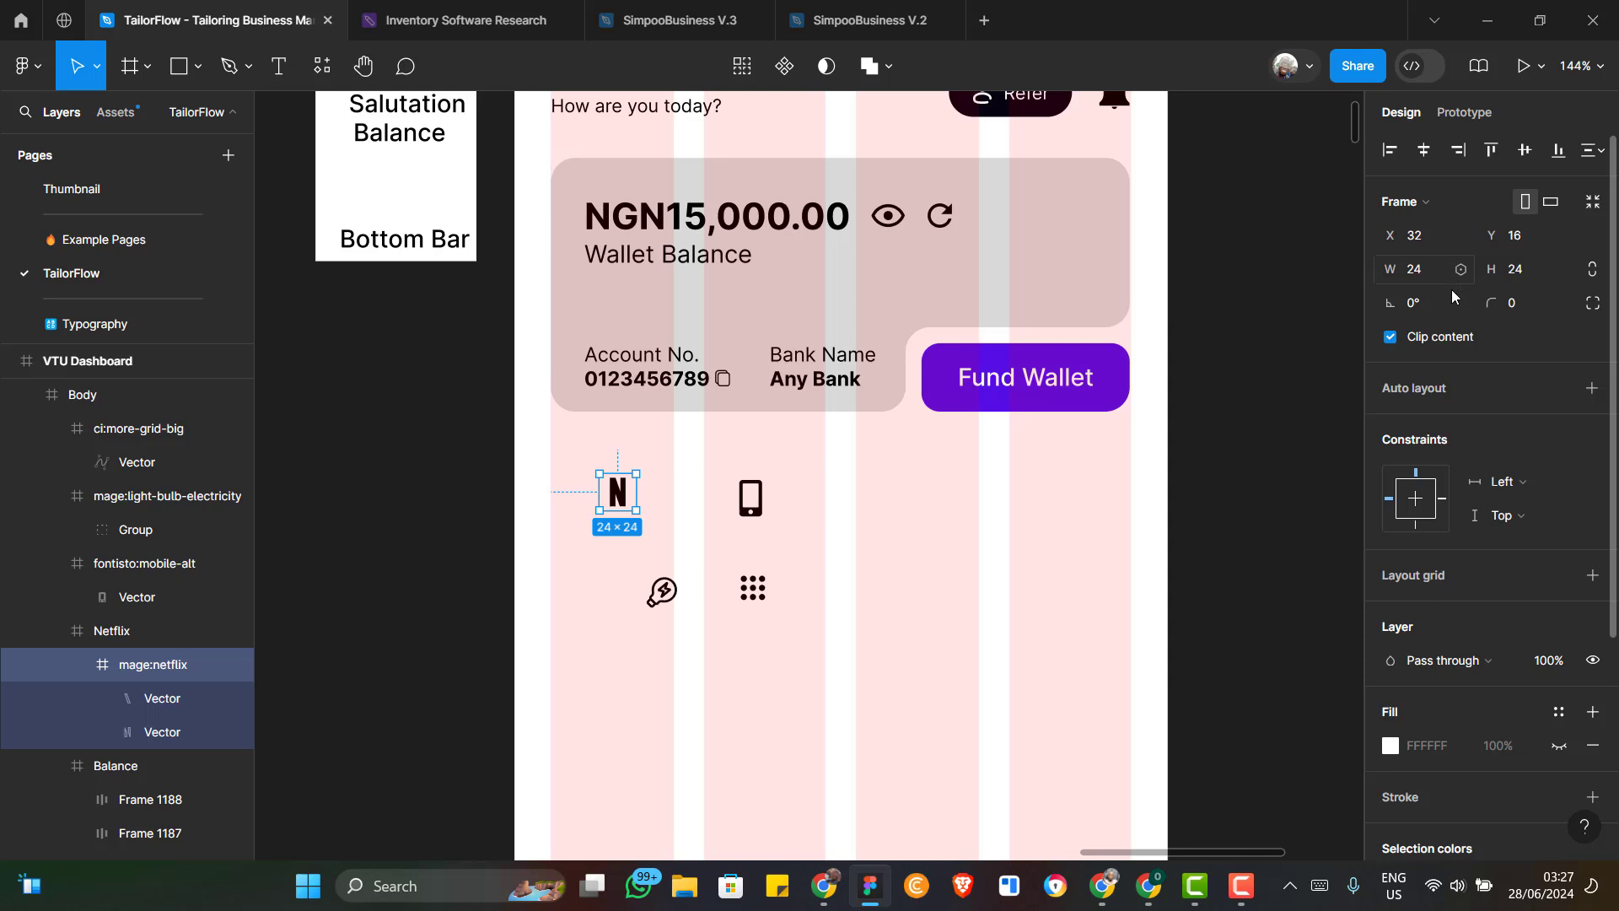
left_click(1431, 275)
key("Return")
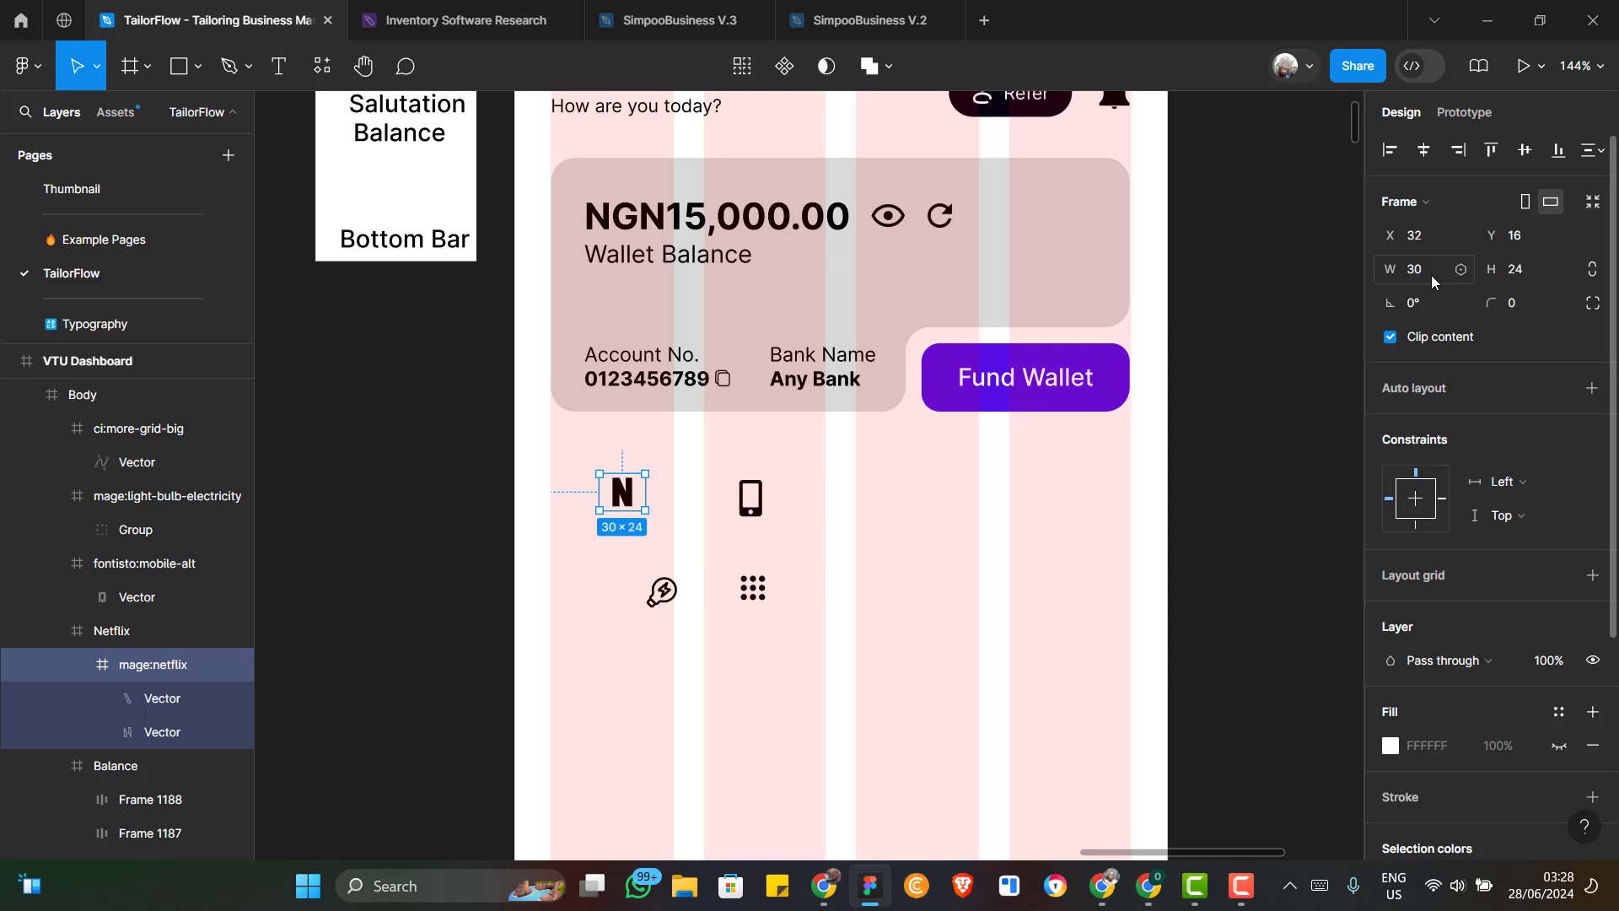
key("3")
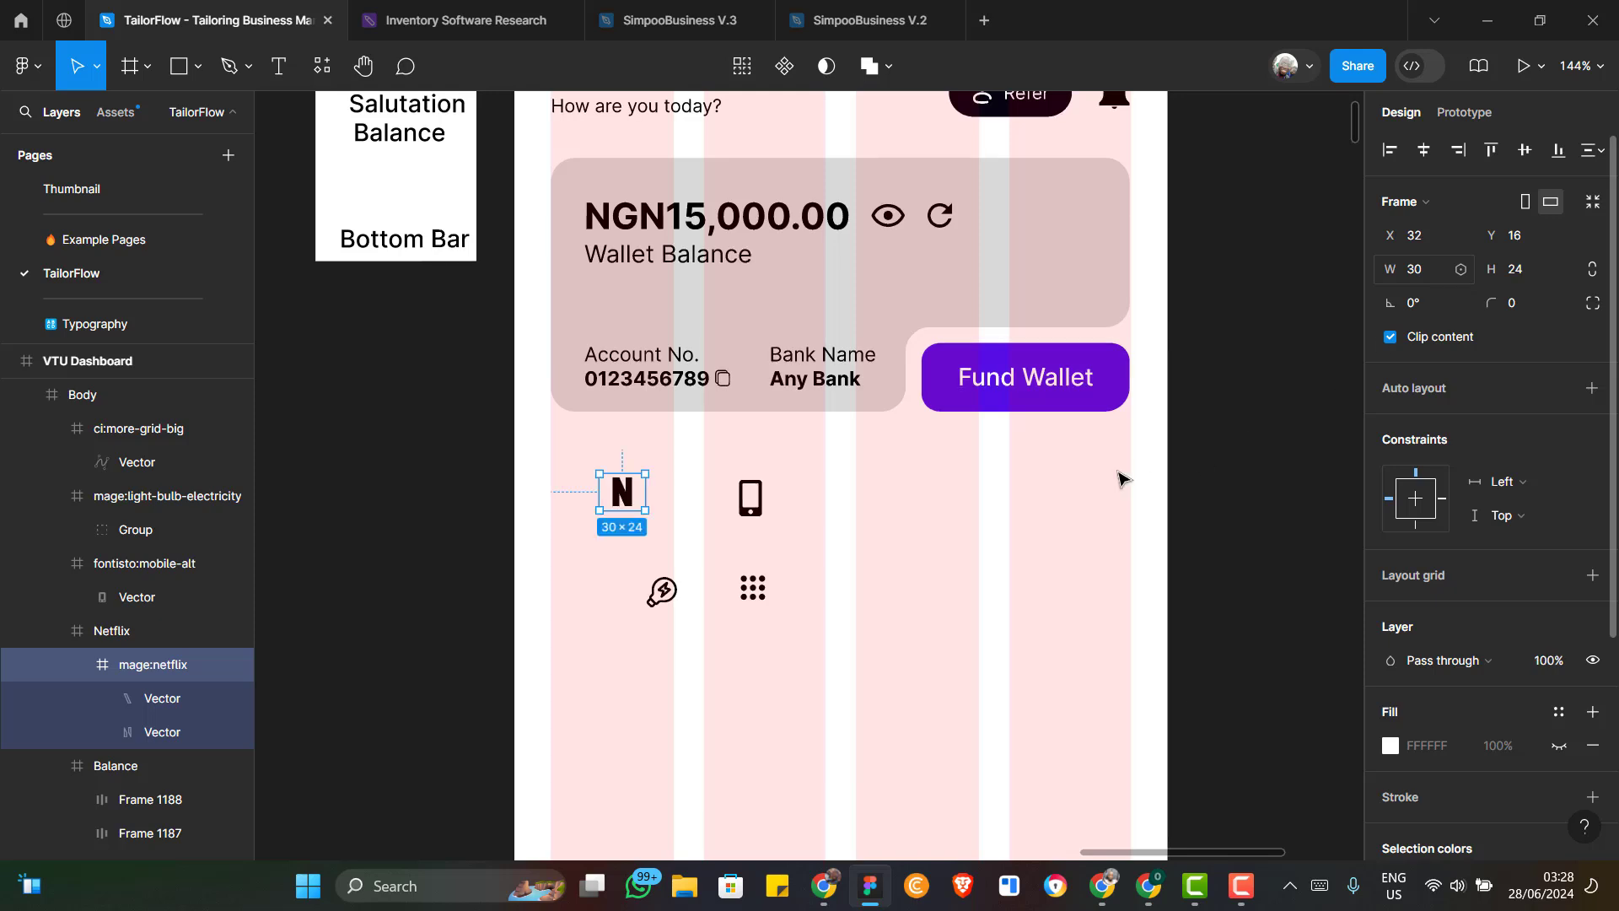
key("ctrl+z")
left_click(1535, 269)
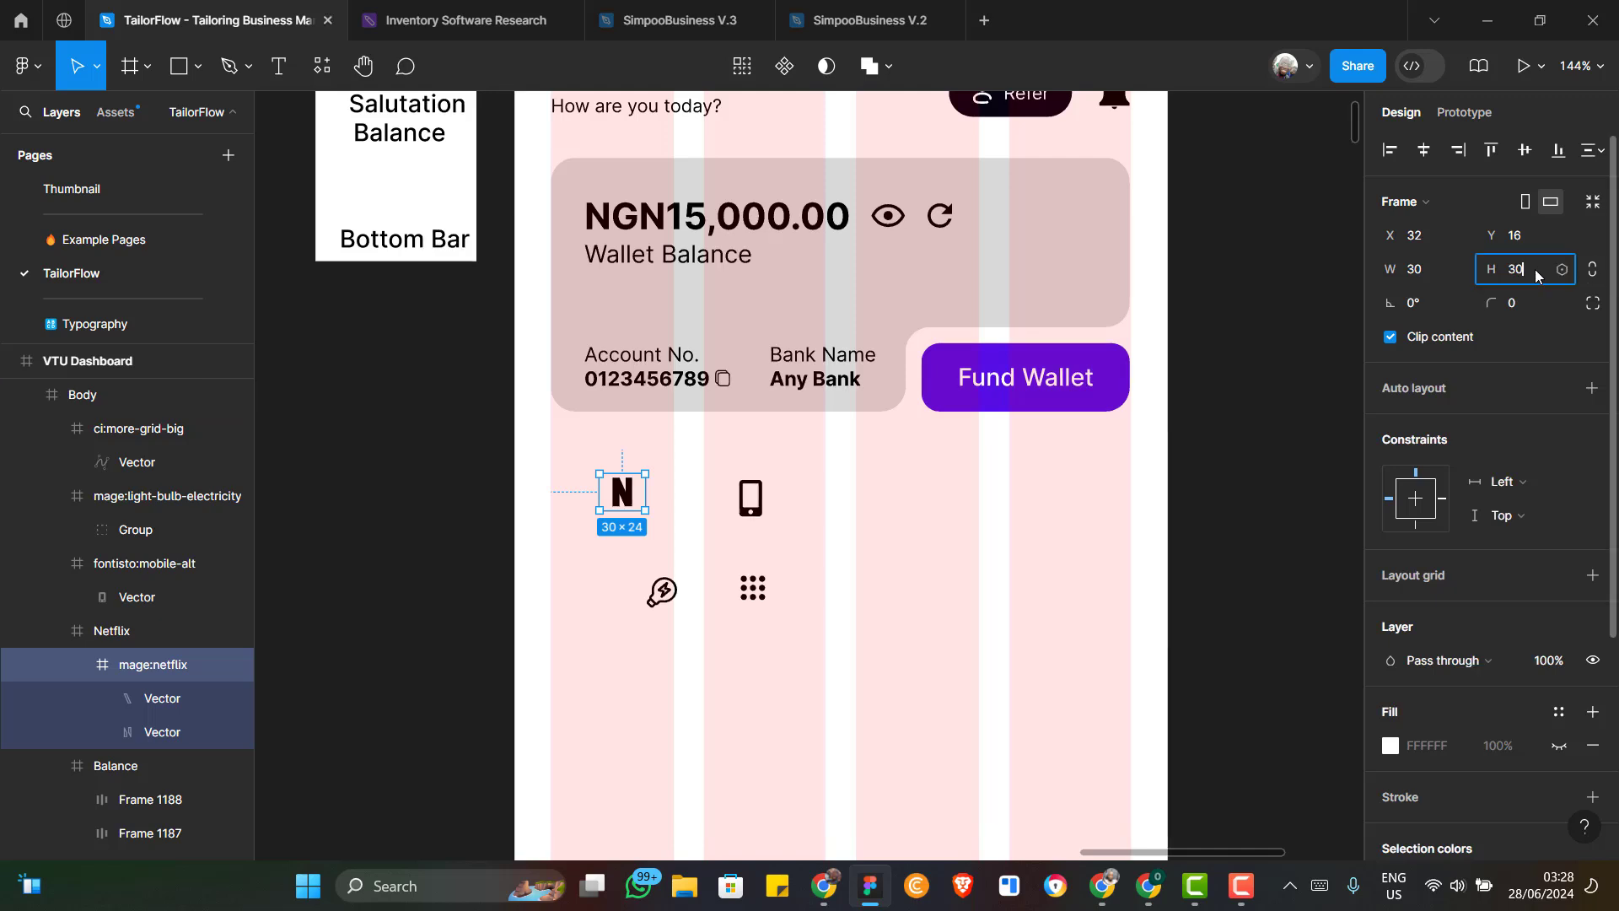
key("Return")
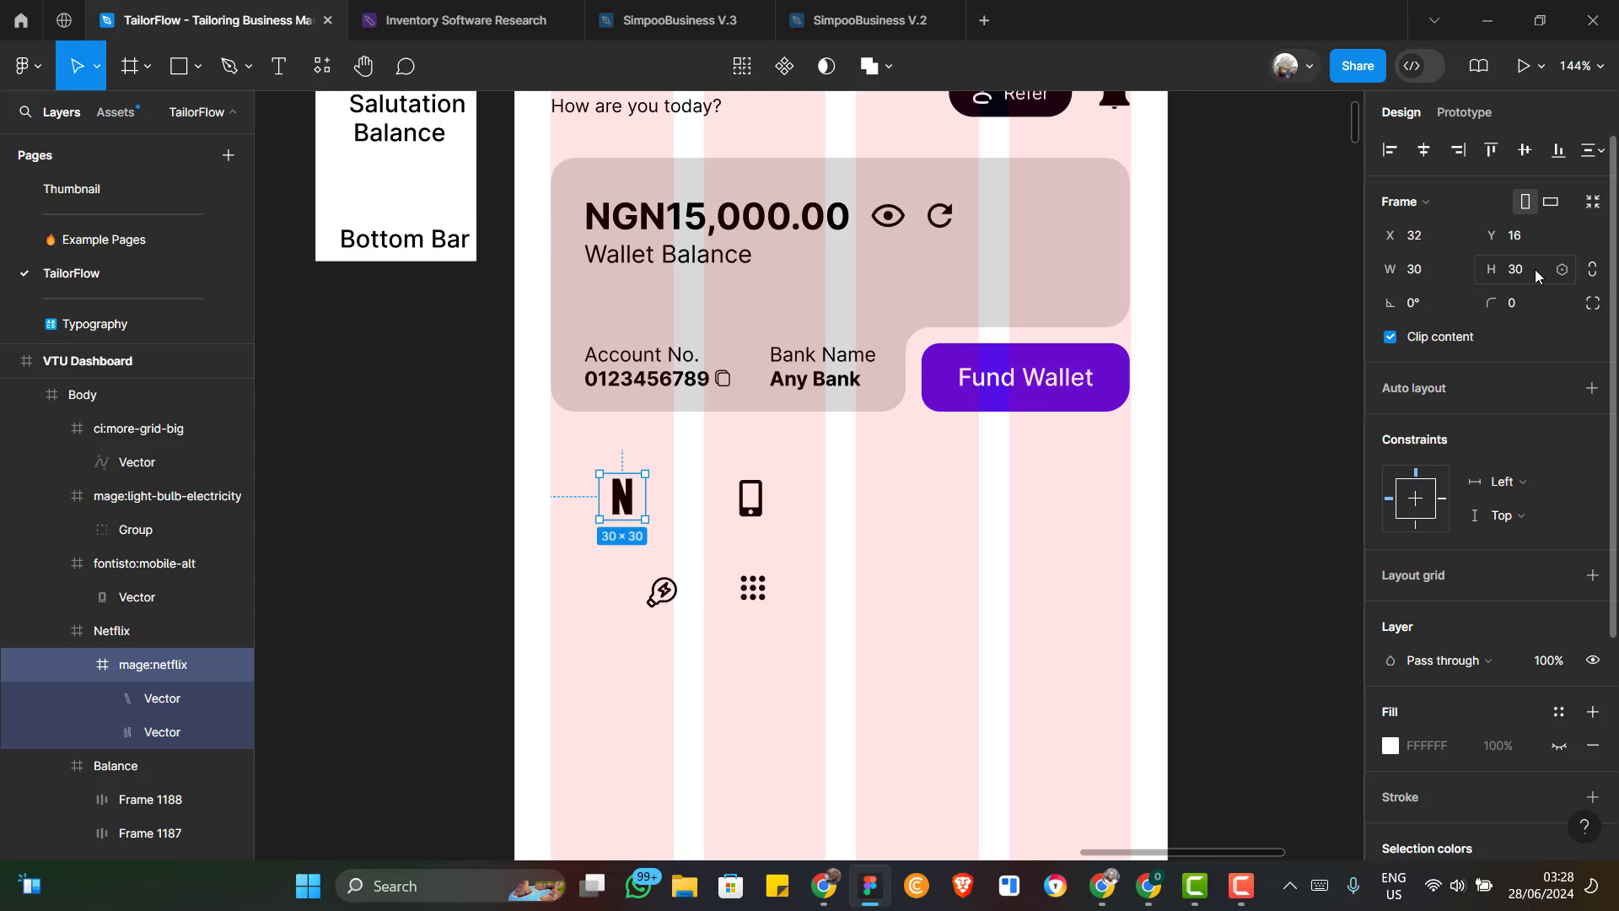
Set the mage:netflix icon's width and height to 40 × 40
left_click(1435, 271)
type("40")
key("Tab")
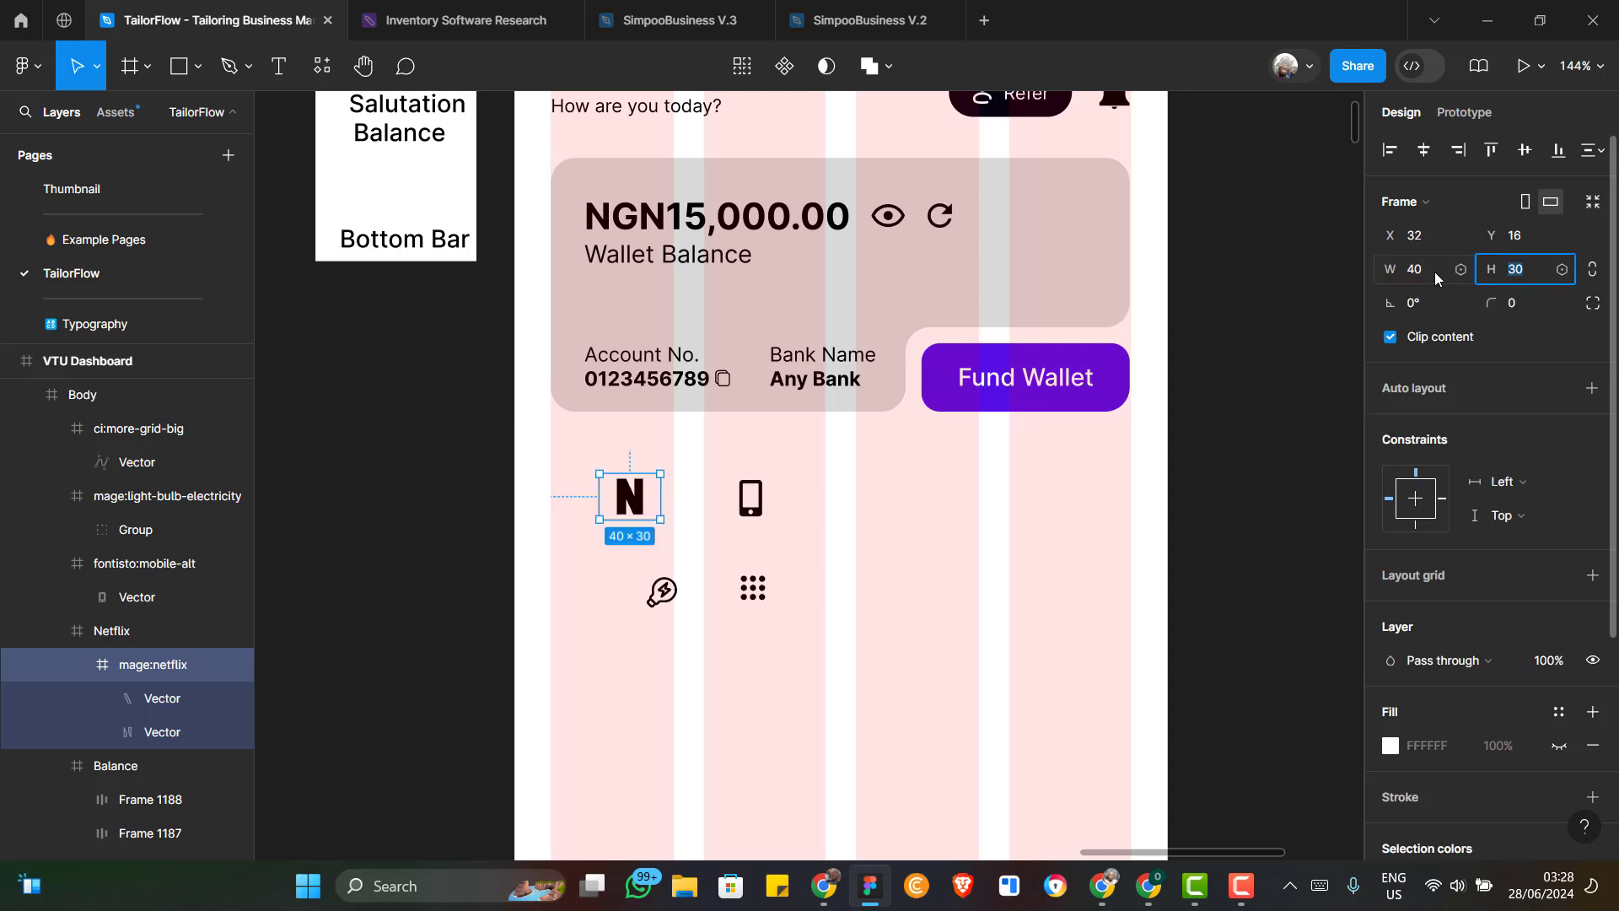
type("40")
key("Return")
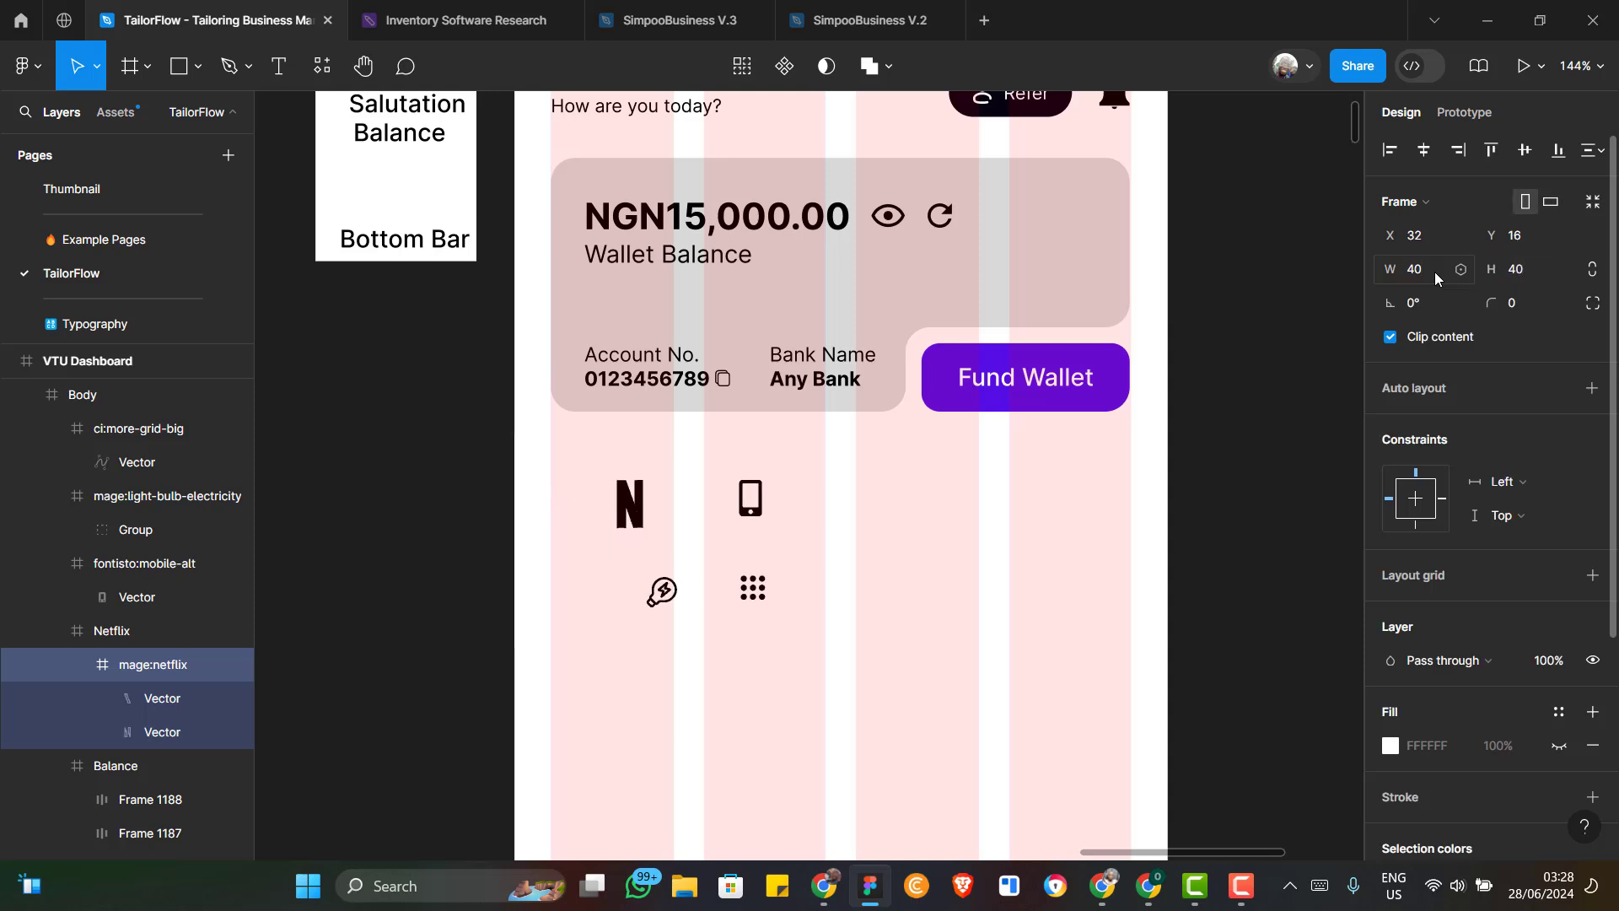
left_click(656, 529)
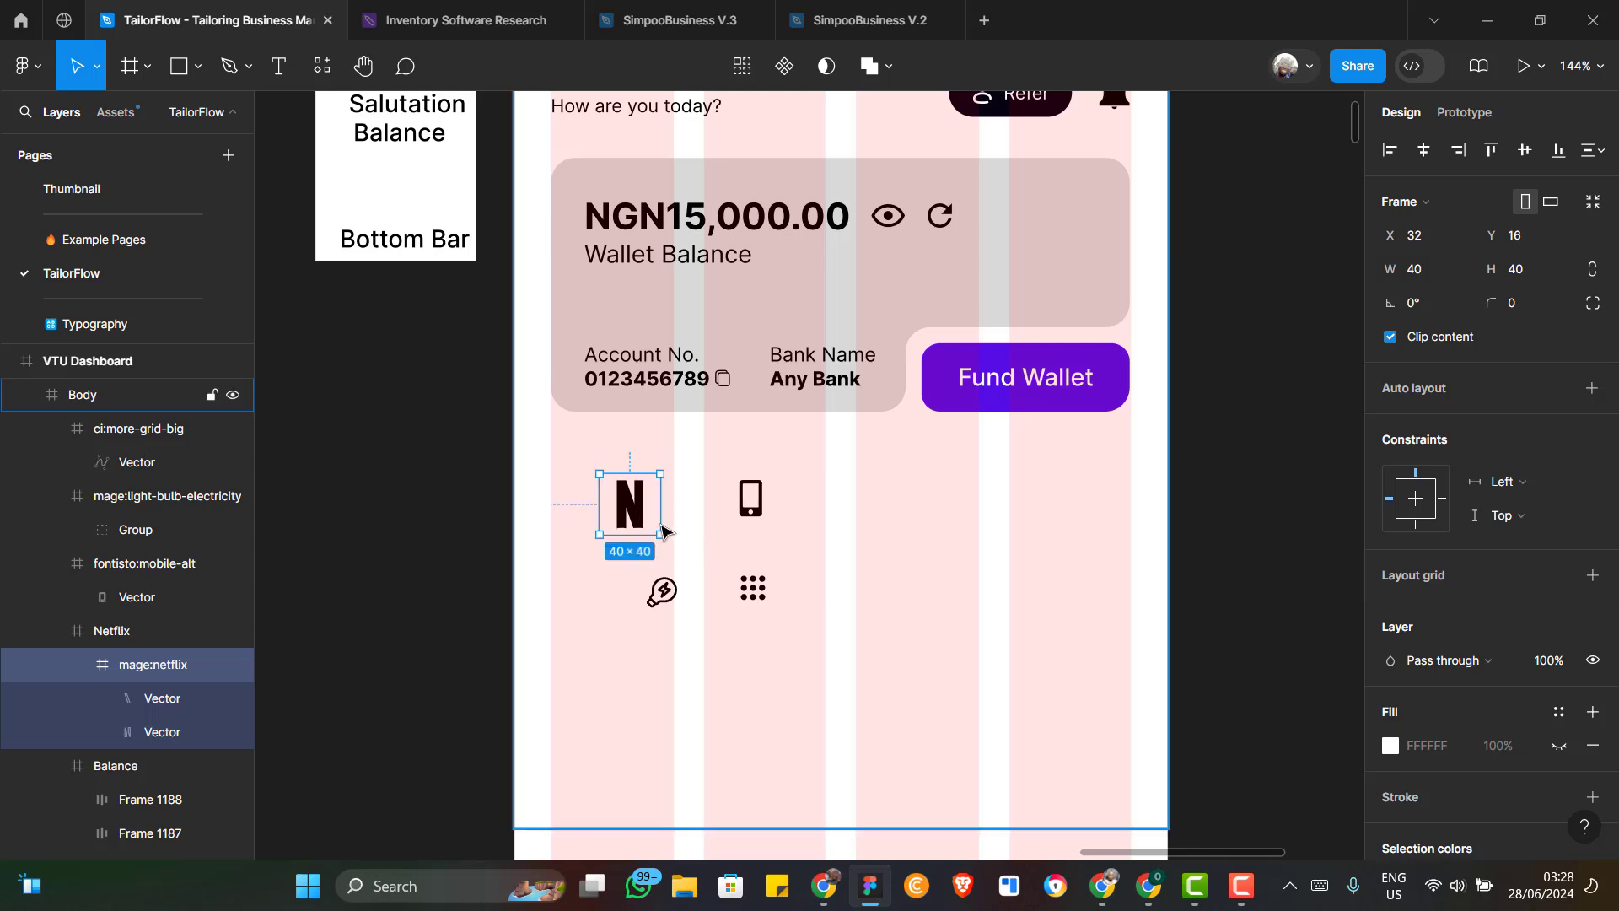
key("alt+Tab")
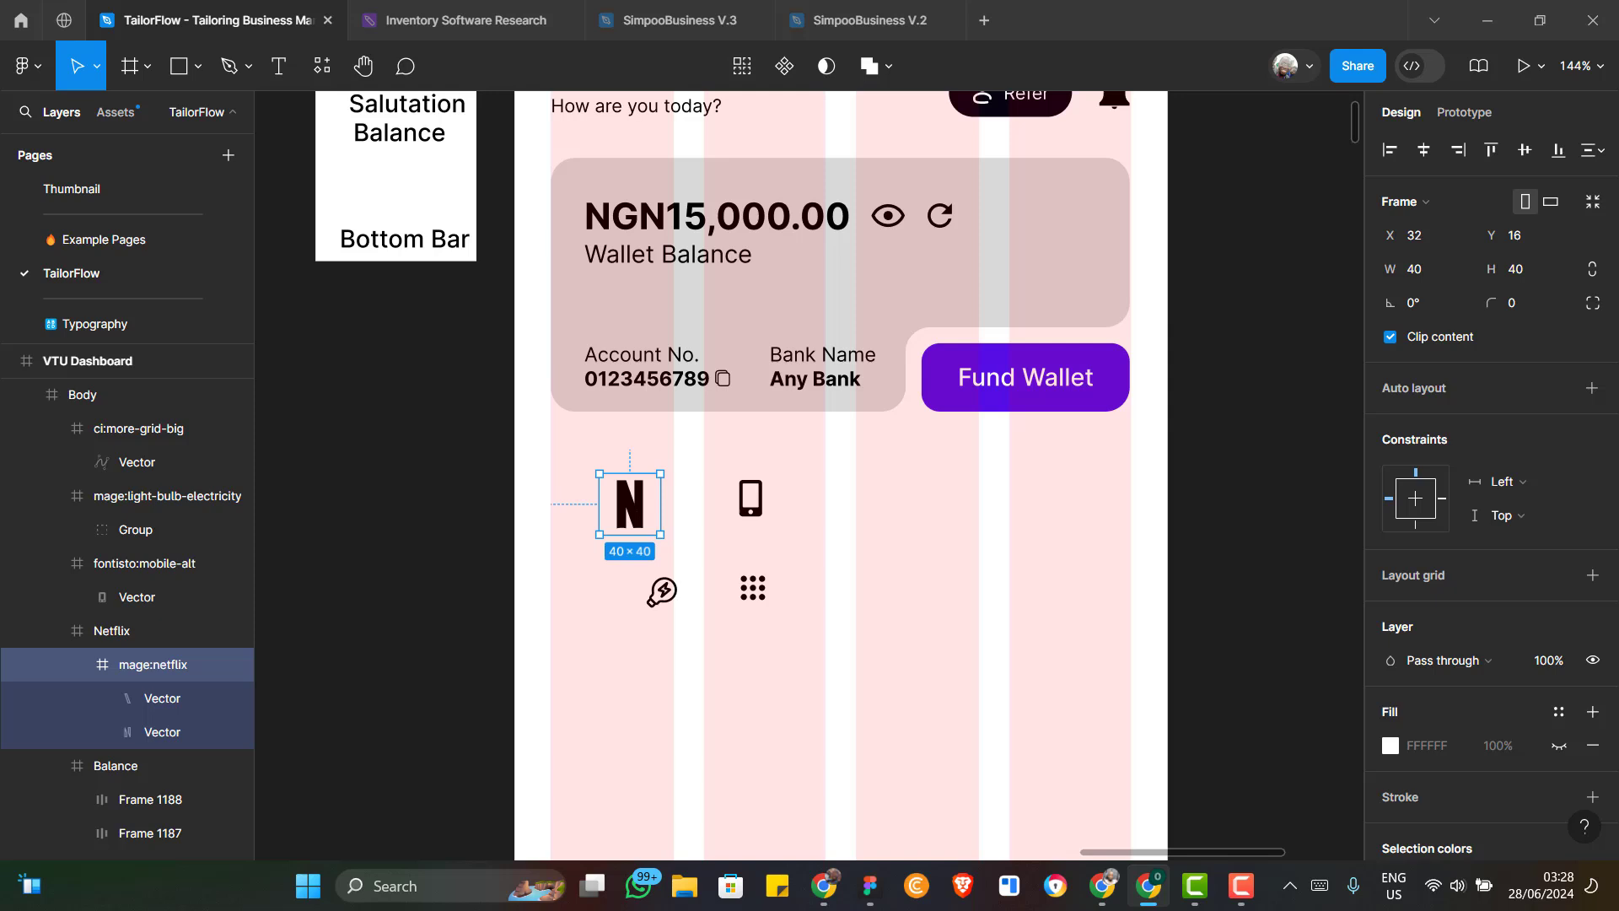
Give the Netflix frame a corner radius of 12
left_click(662, 548)
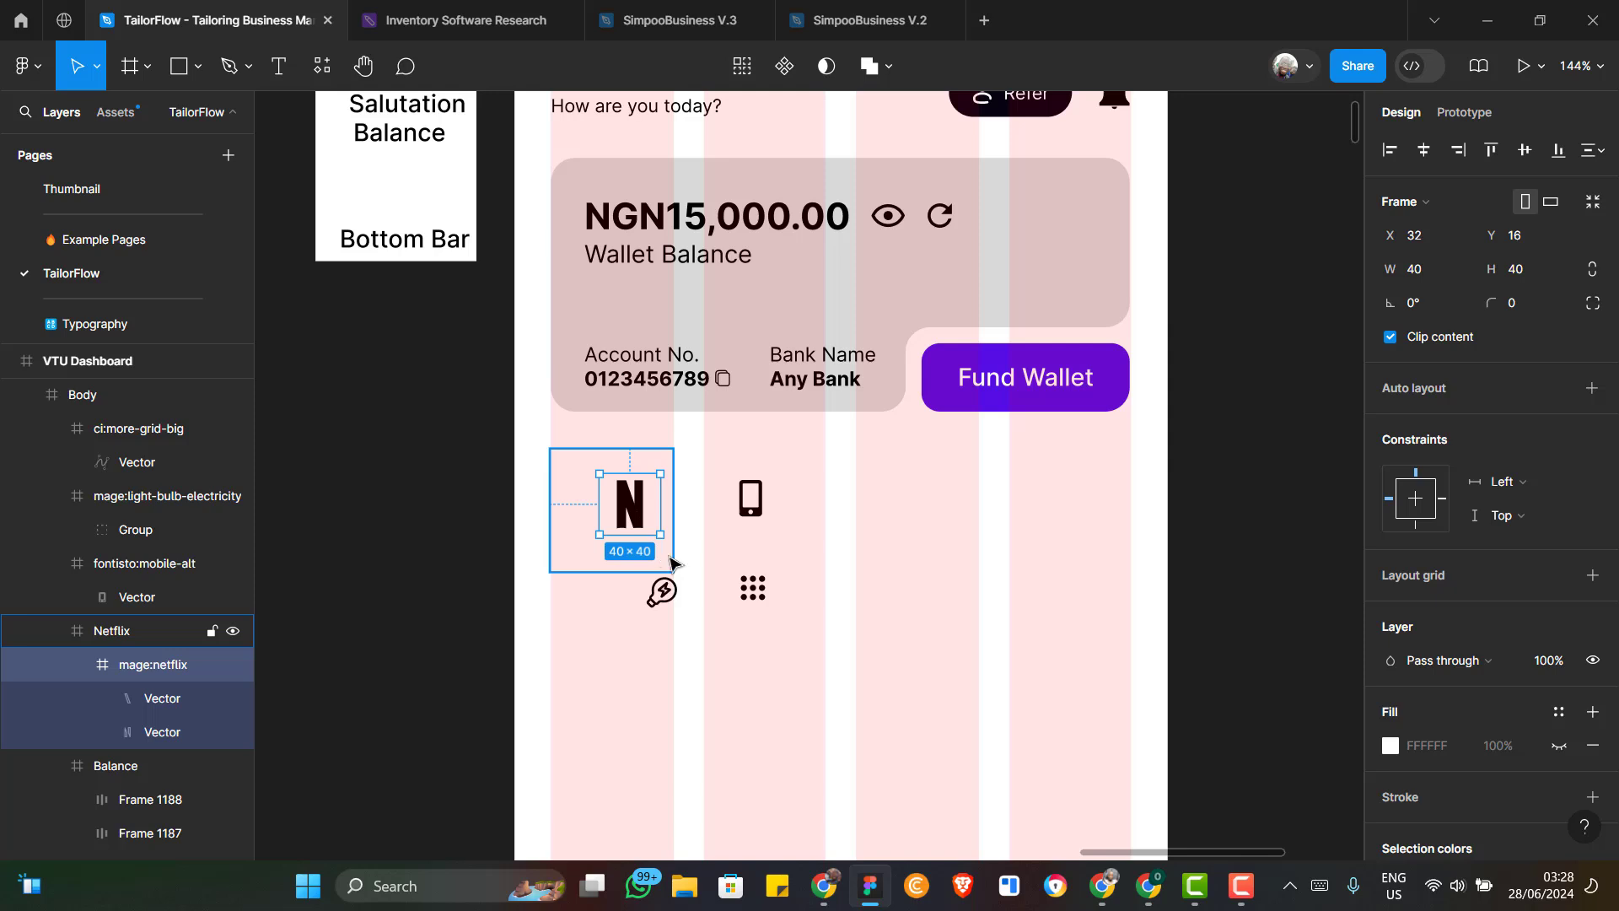
left_click(670, 561)
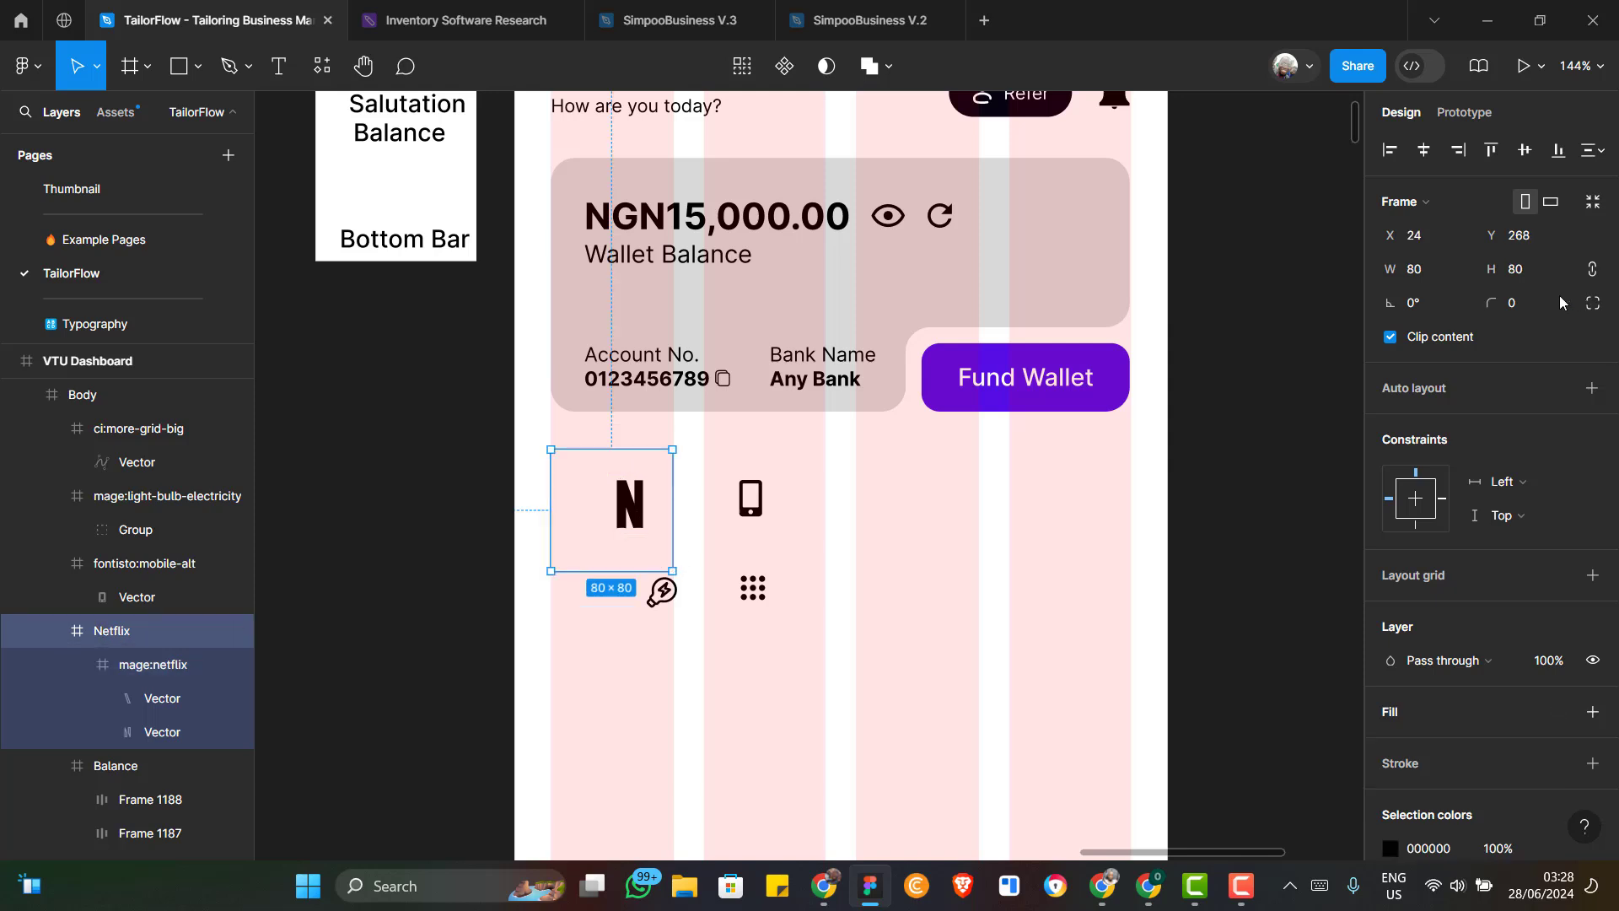
left_click(1531, 303)
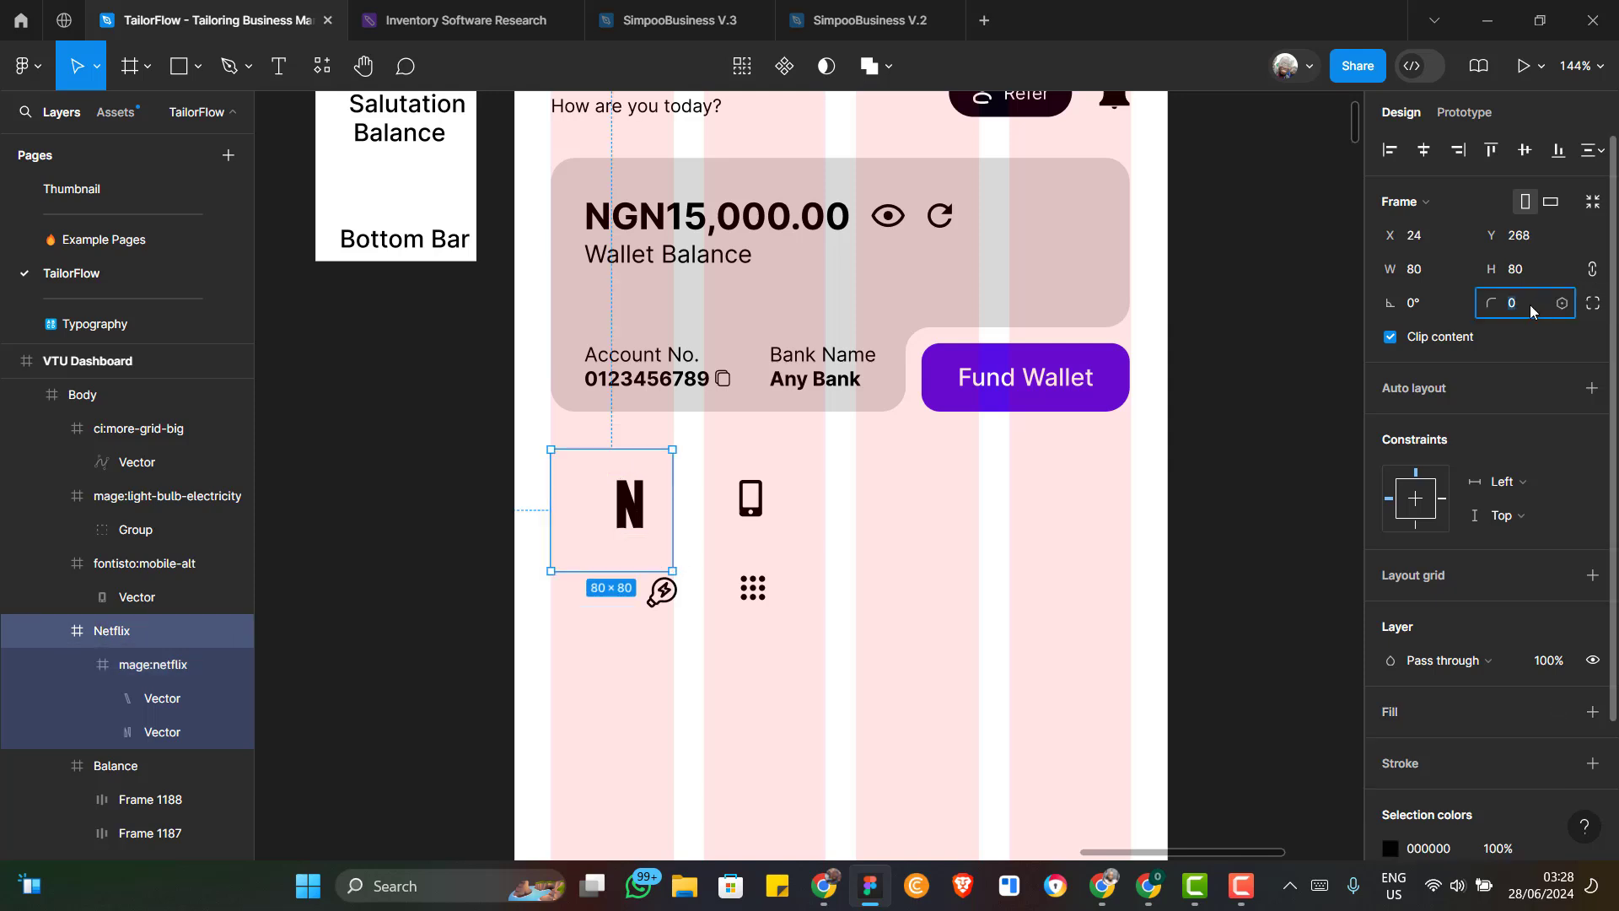
type("12")
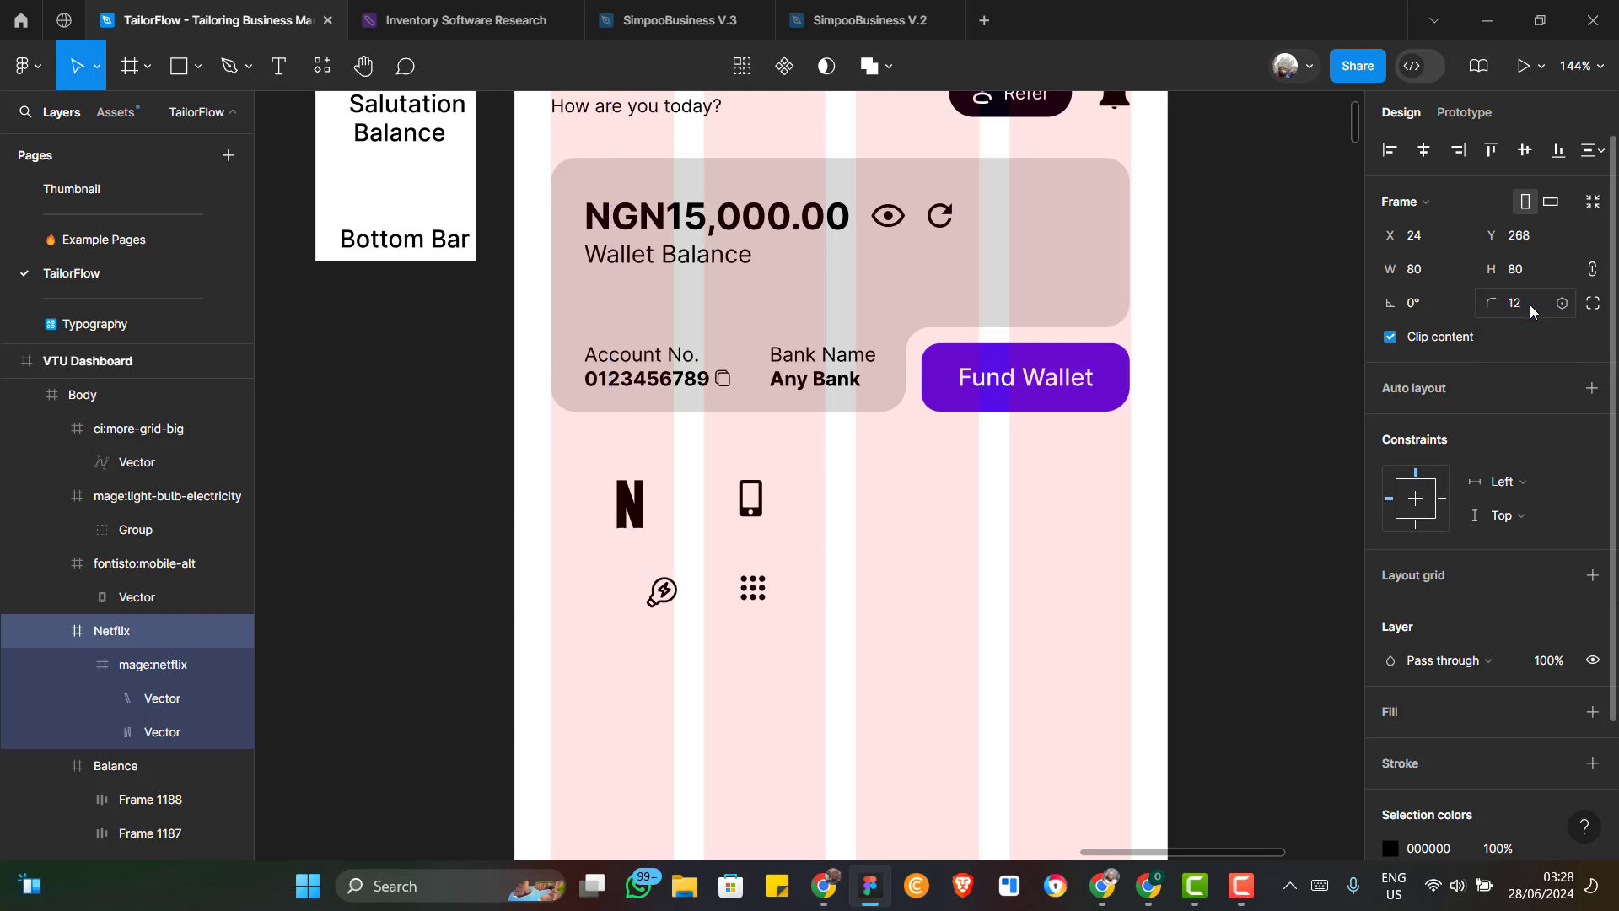
key("Return")
Add a solid fill to the Netflix frame and set its colour to F7F9FC
scroll(1491, 568, "down", 2)
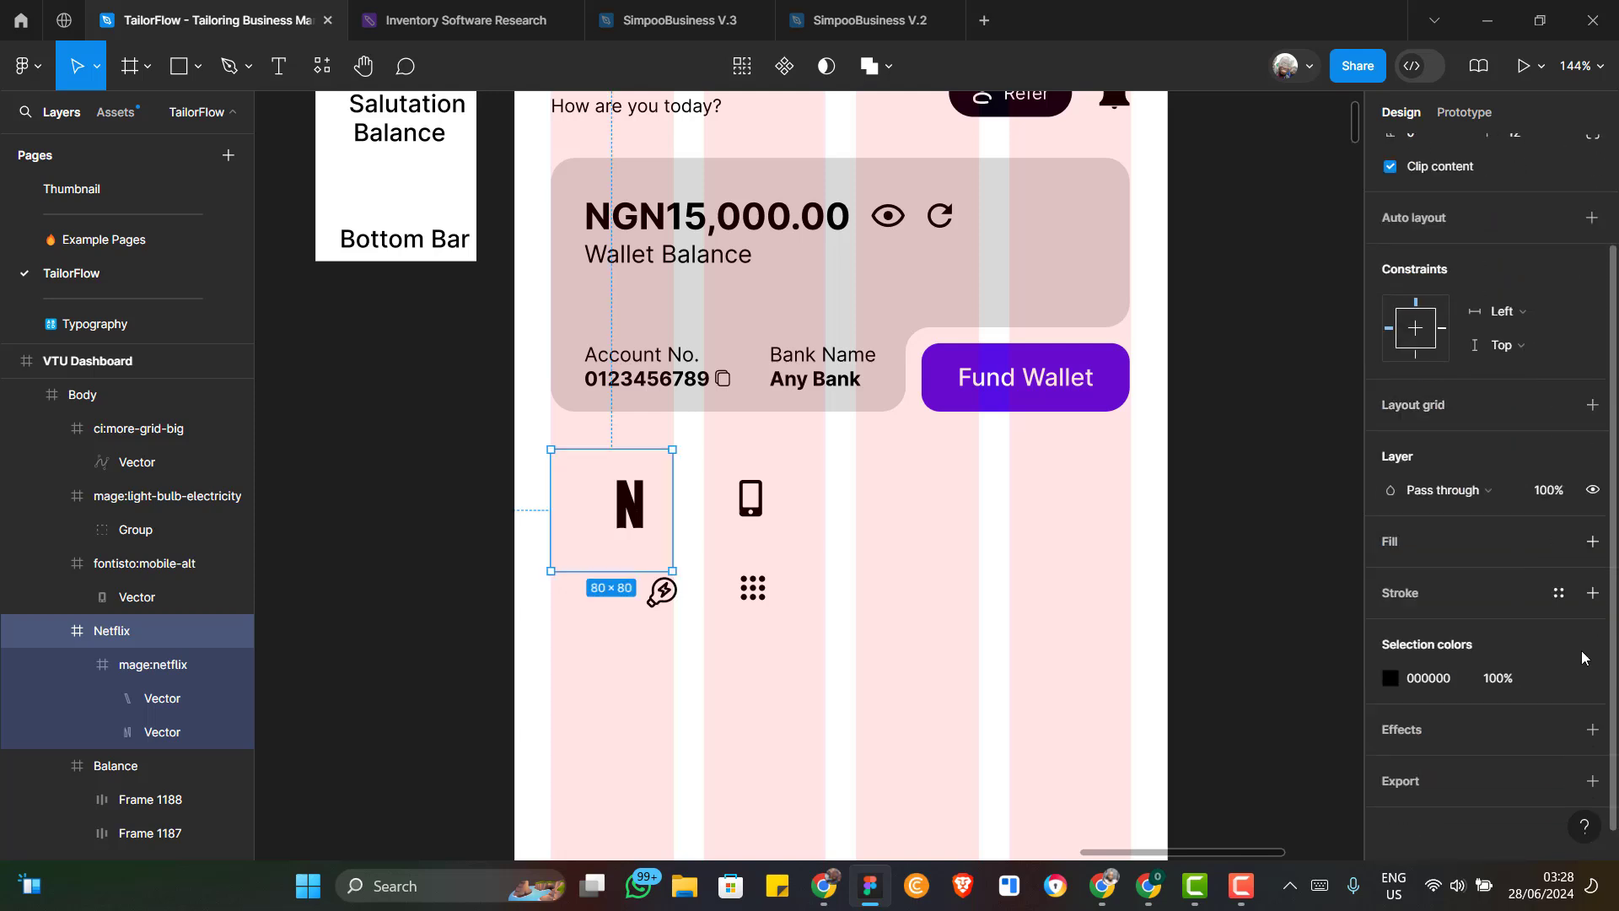
left_click(1592, 542)
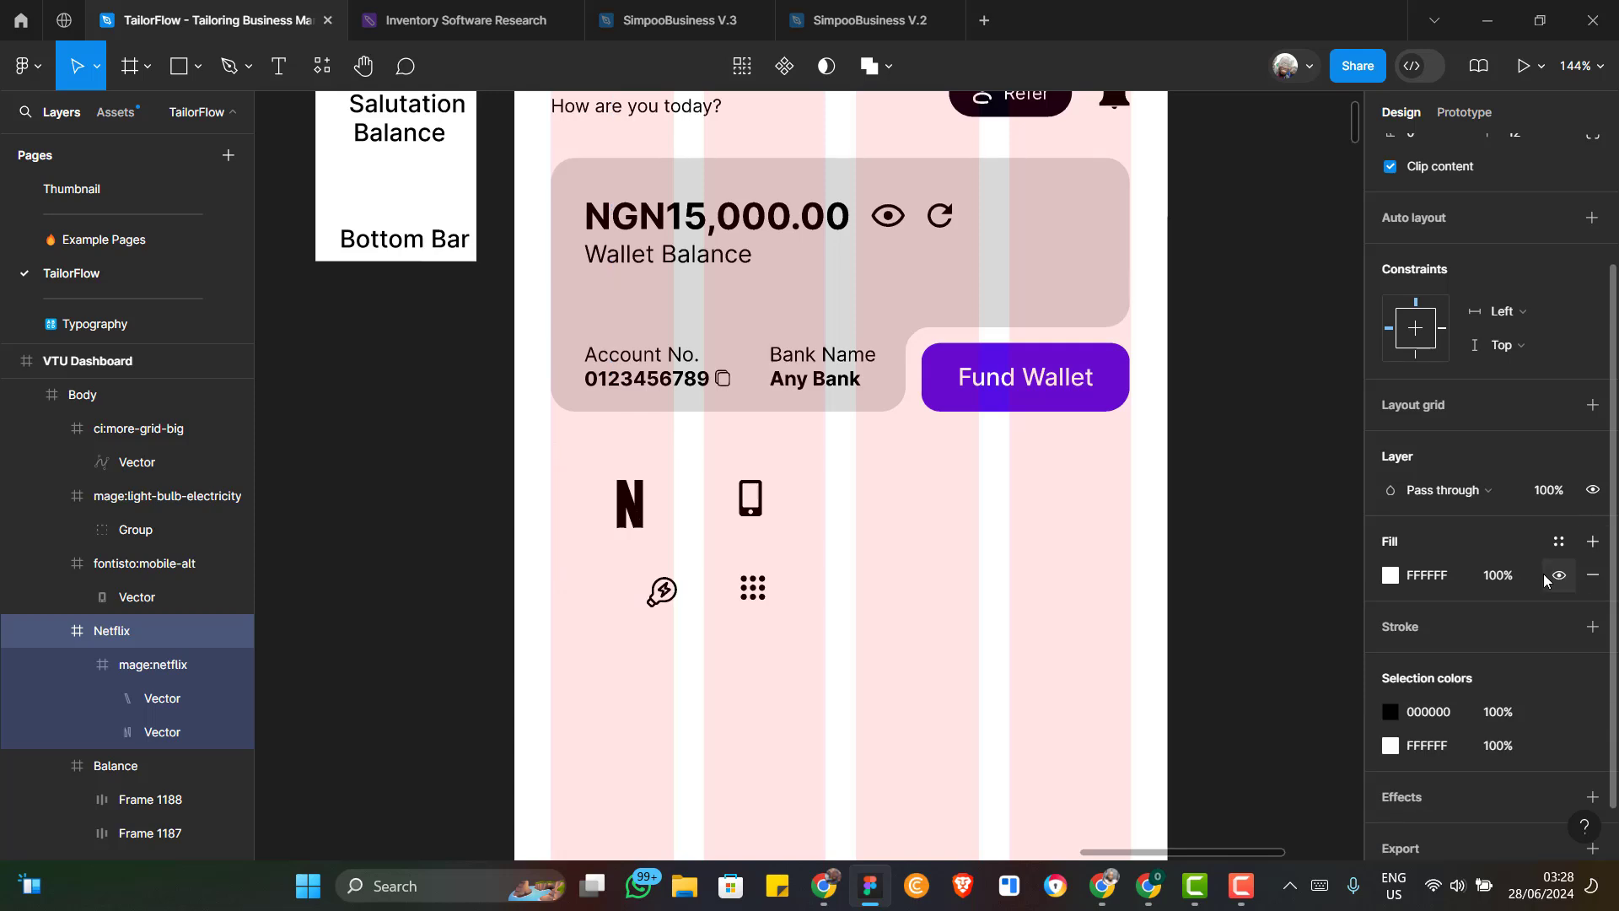
left_click(1433, 580)
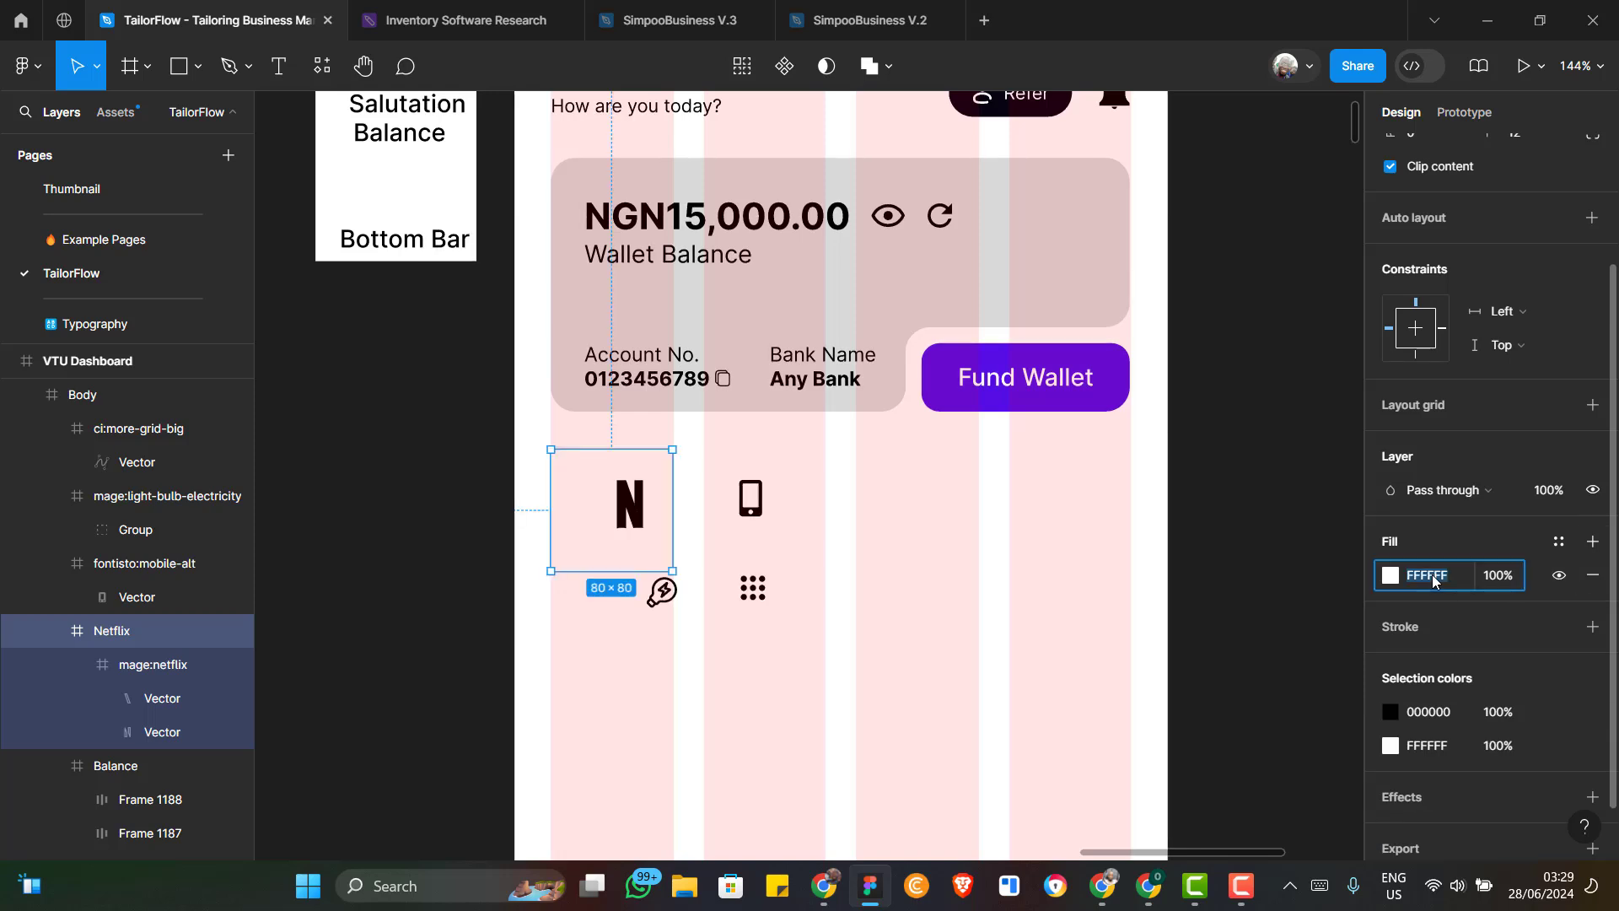
type("F7F9FC")
key("Return")
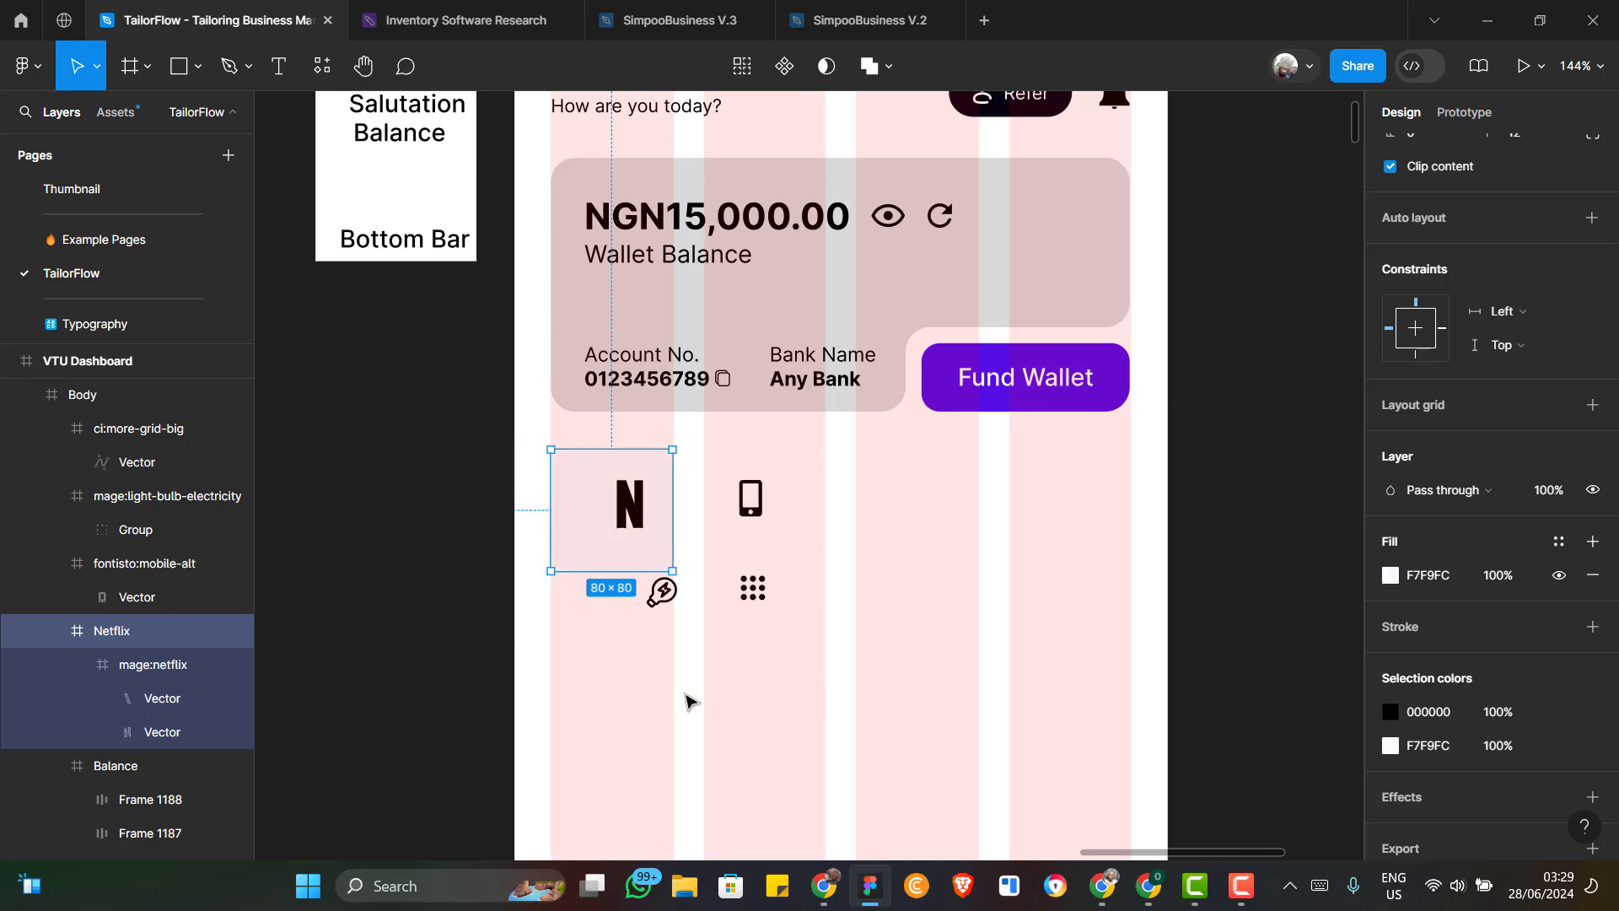
Center the mage:netflix icon horizontally and vertically within the Netflix frame
scroll(662, 524, "up", 3)
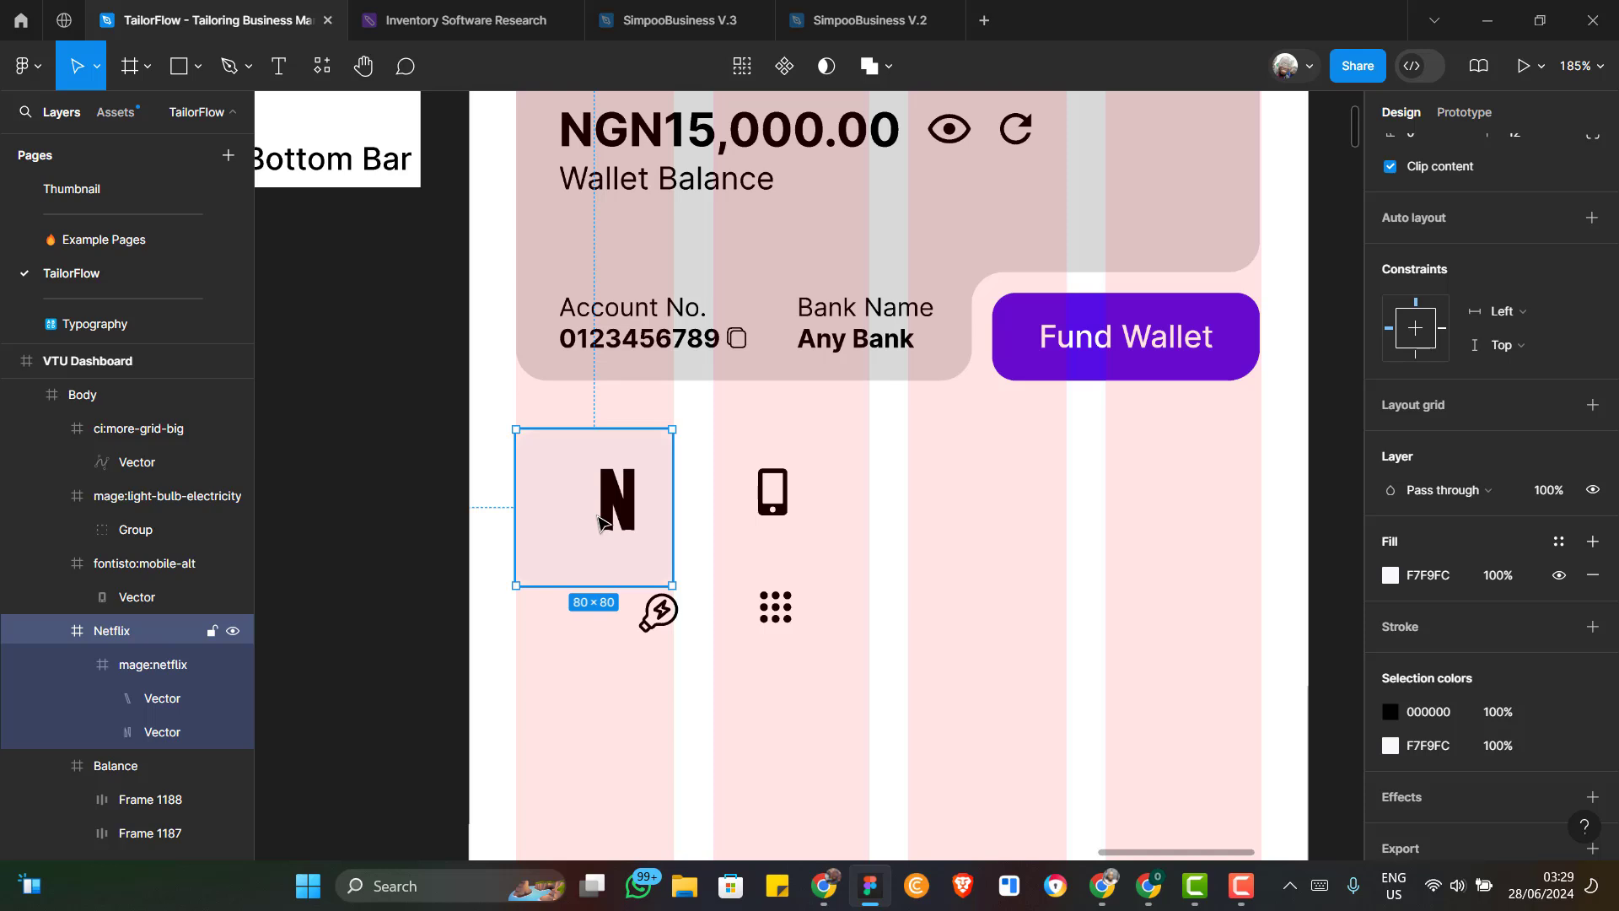
double_click(621, 516)
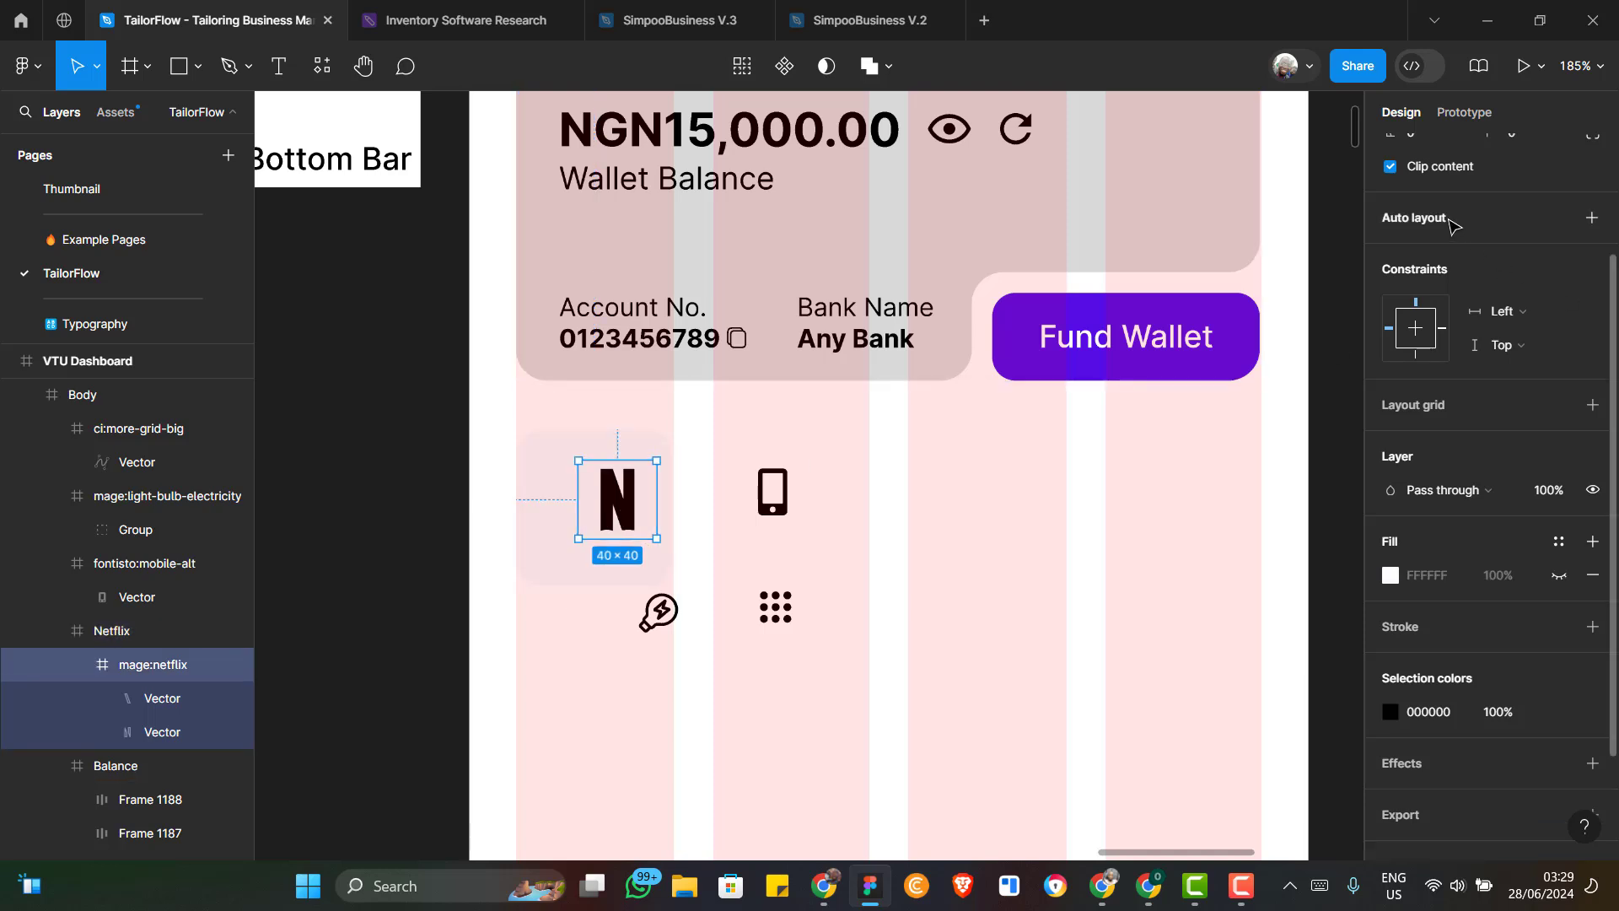
scroll(1447, 215, "up", 2)
left_click(1423, 149)
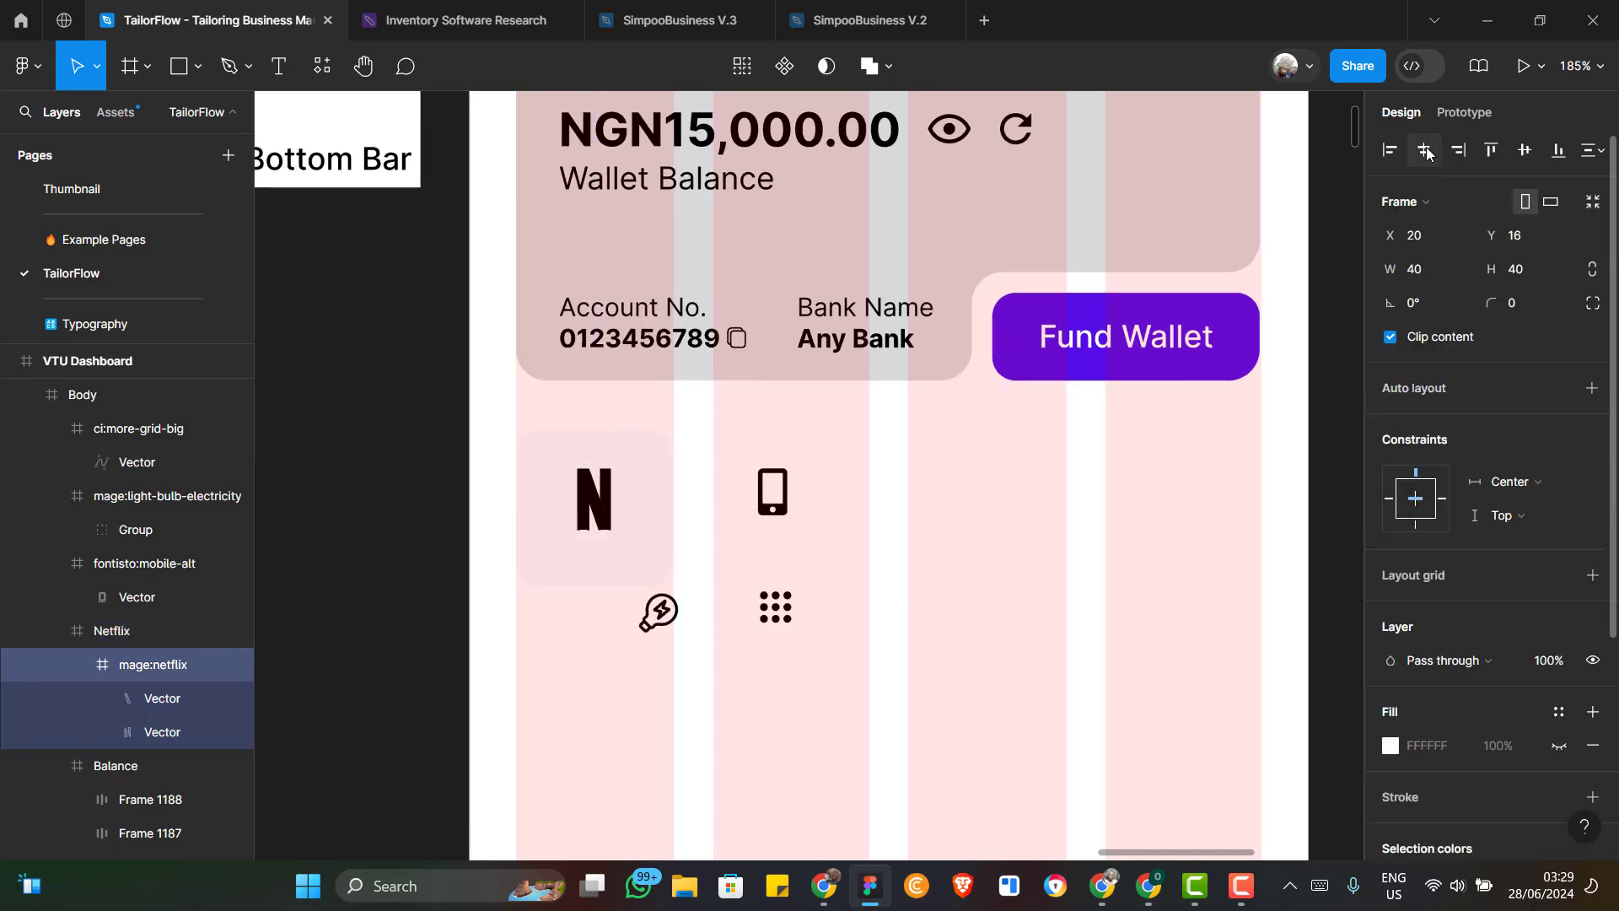
left_click(1525, 149)
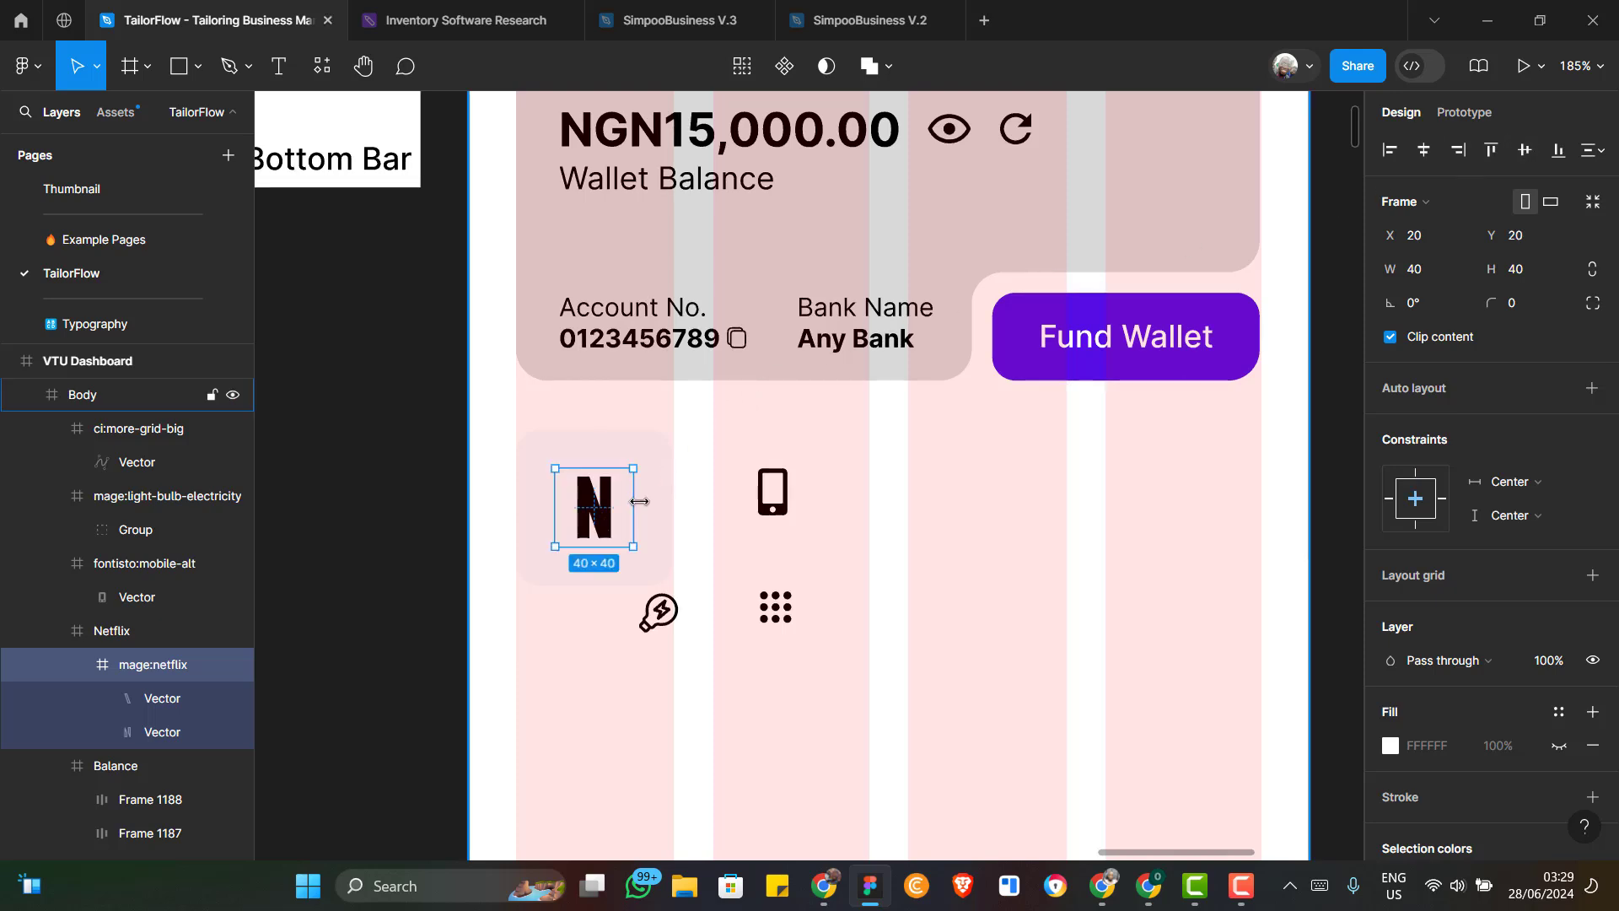
Move the light-bulb icon to the right of the nine-dot grid icon, level with it
scroll(620, 519, "up", 2)
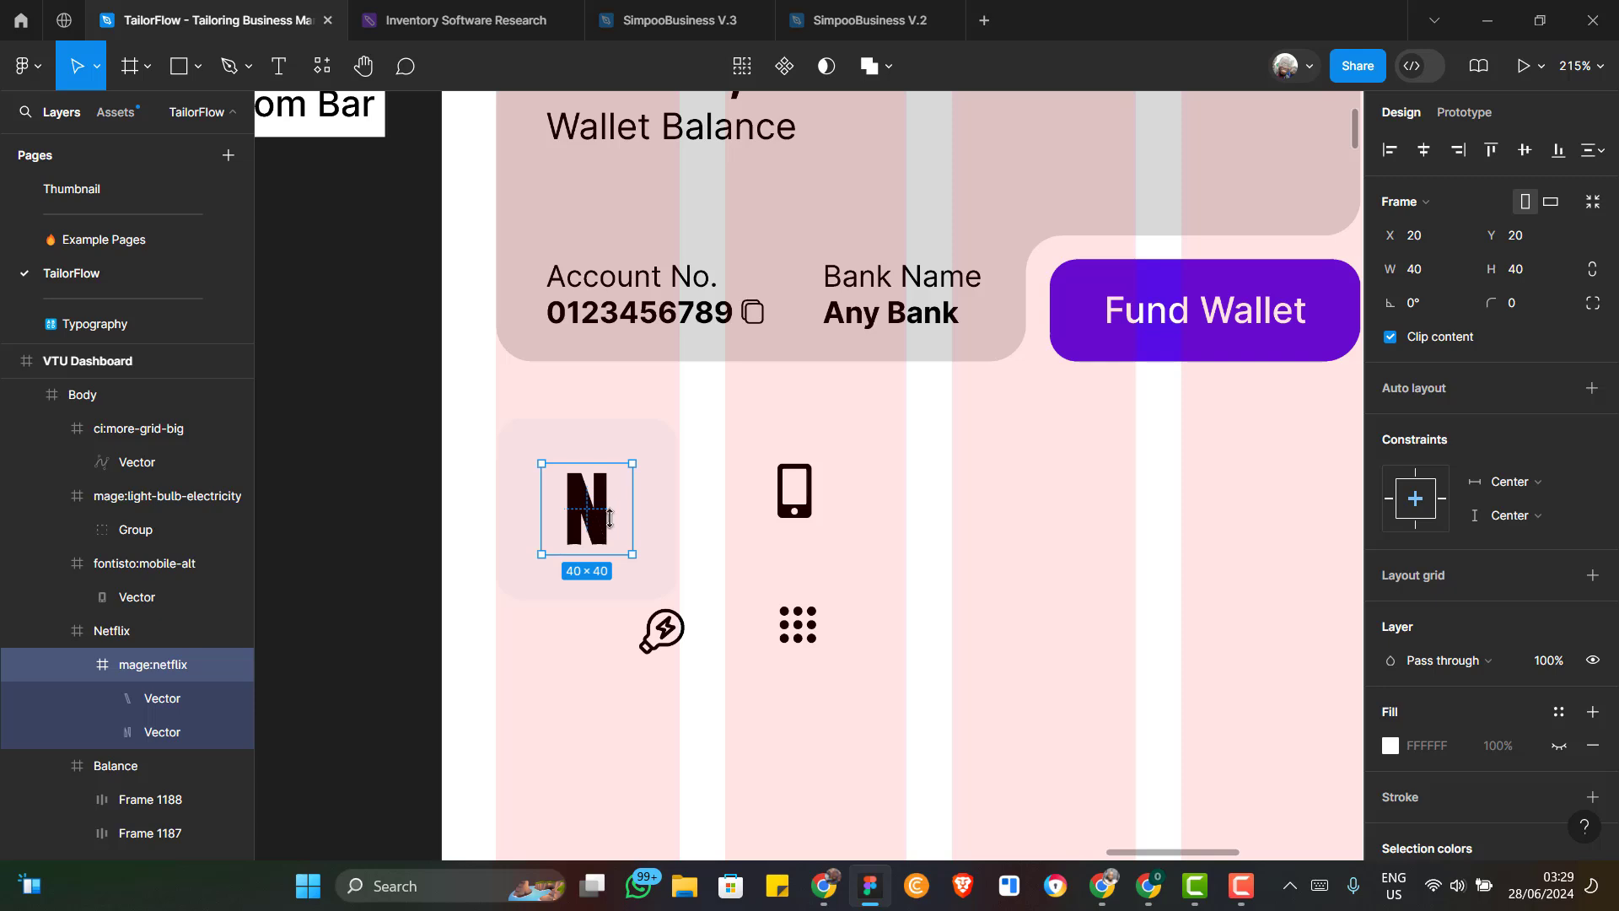
scroll(1476, 646, "down", 3)
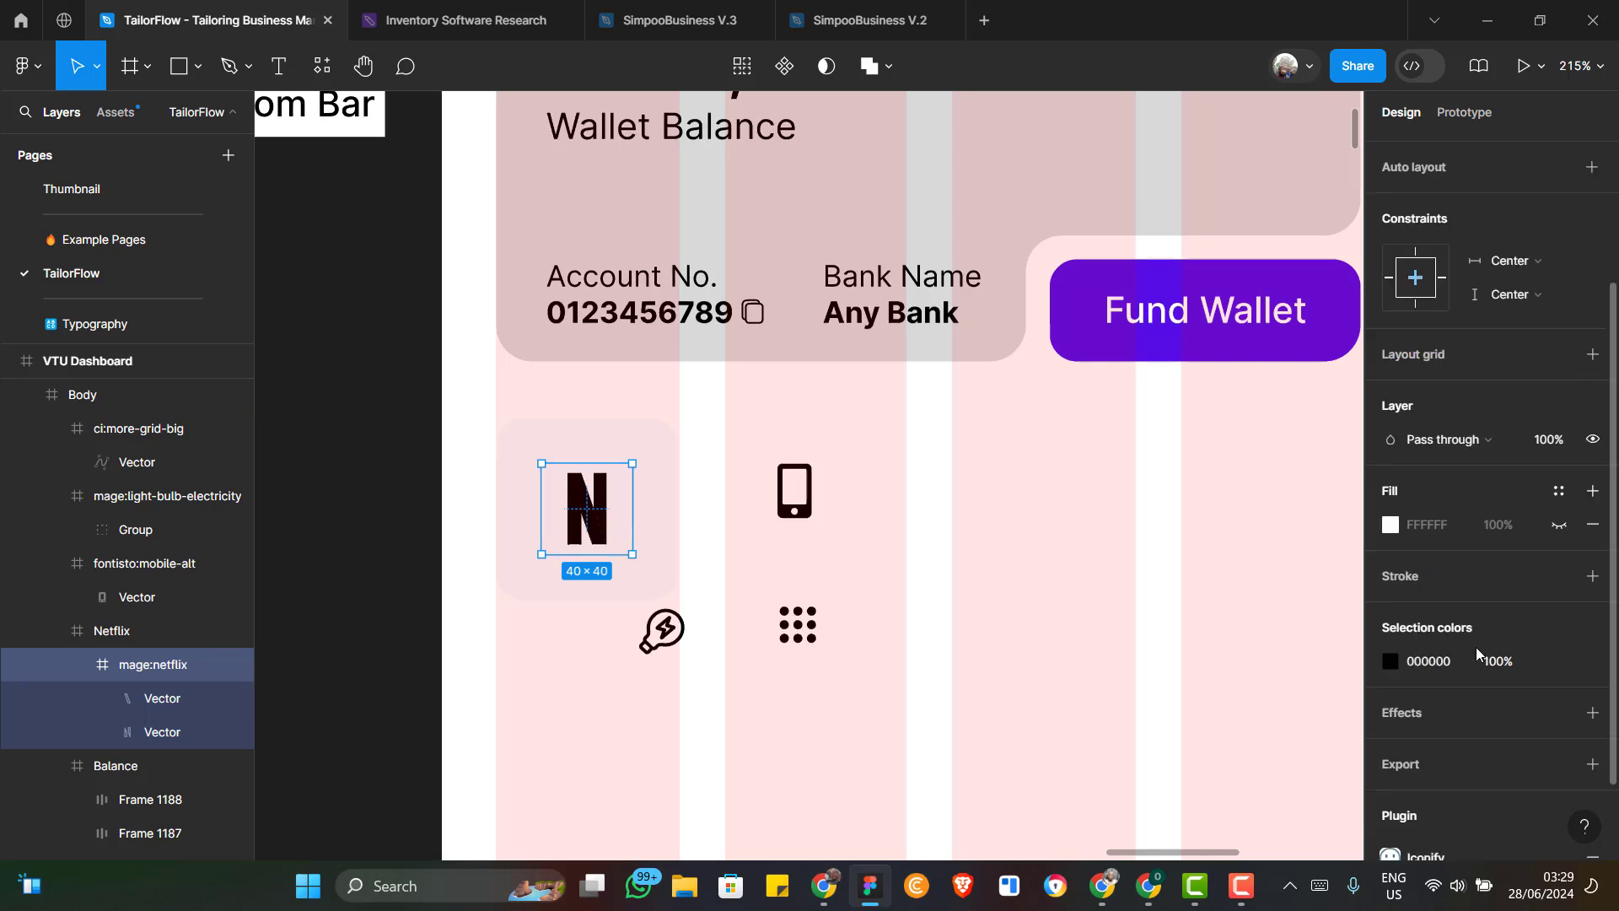
scroll(1476, 653, "down", 1)
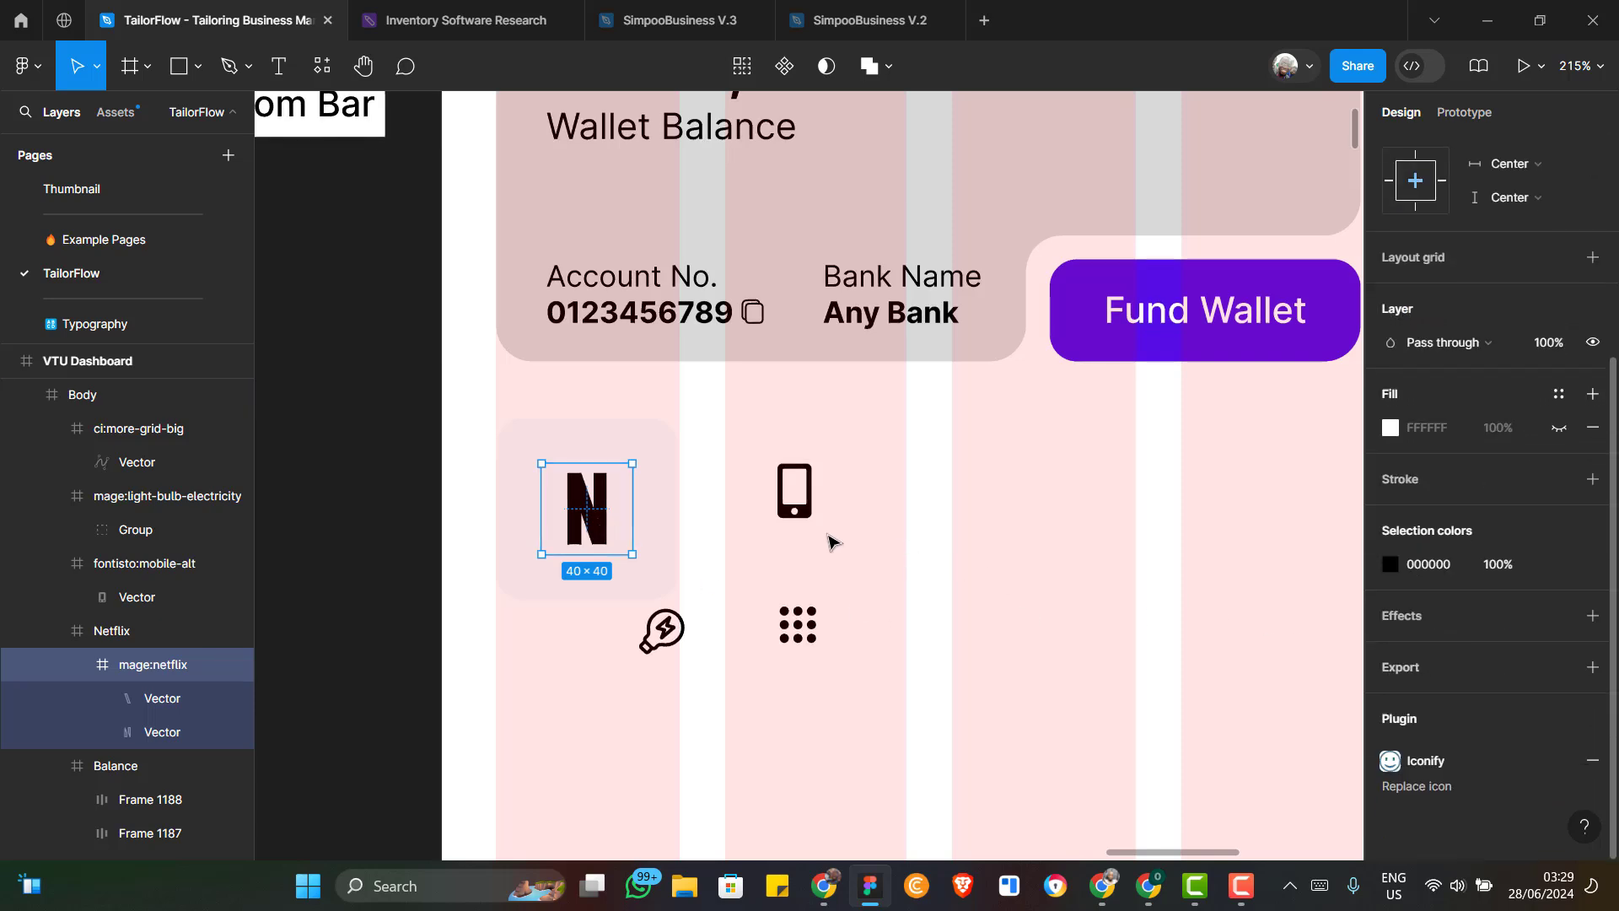
left_click(671, 631)
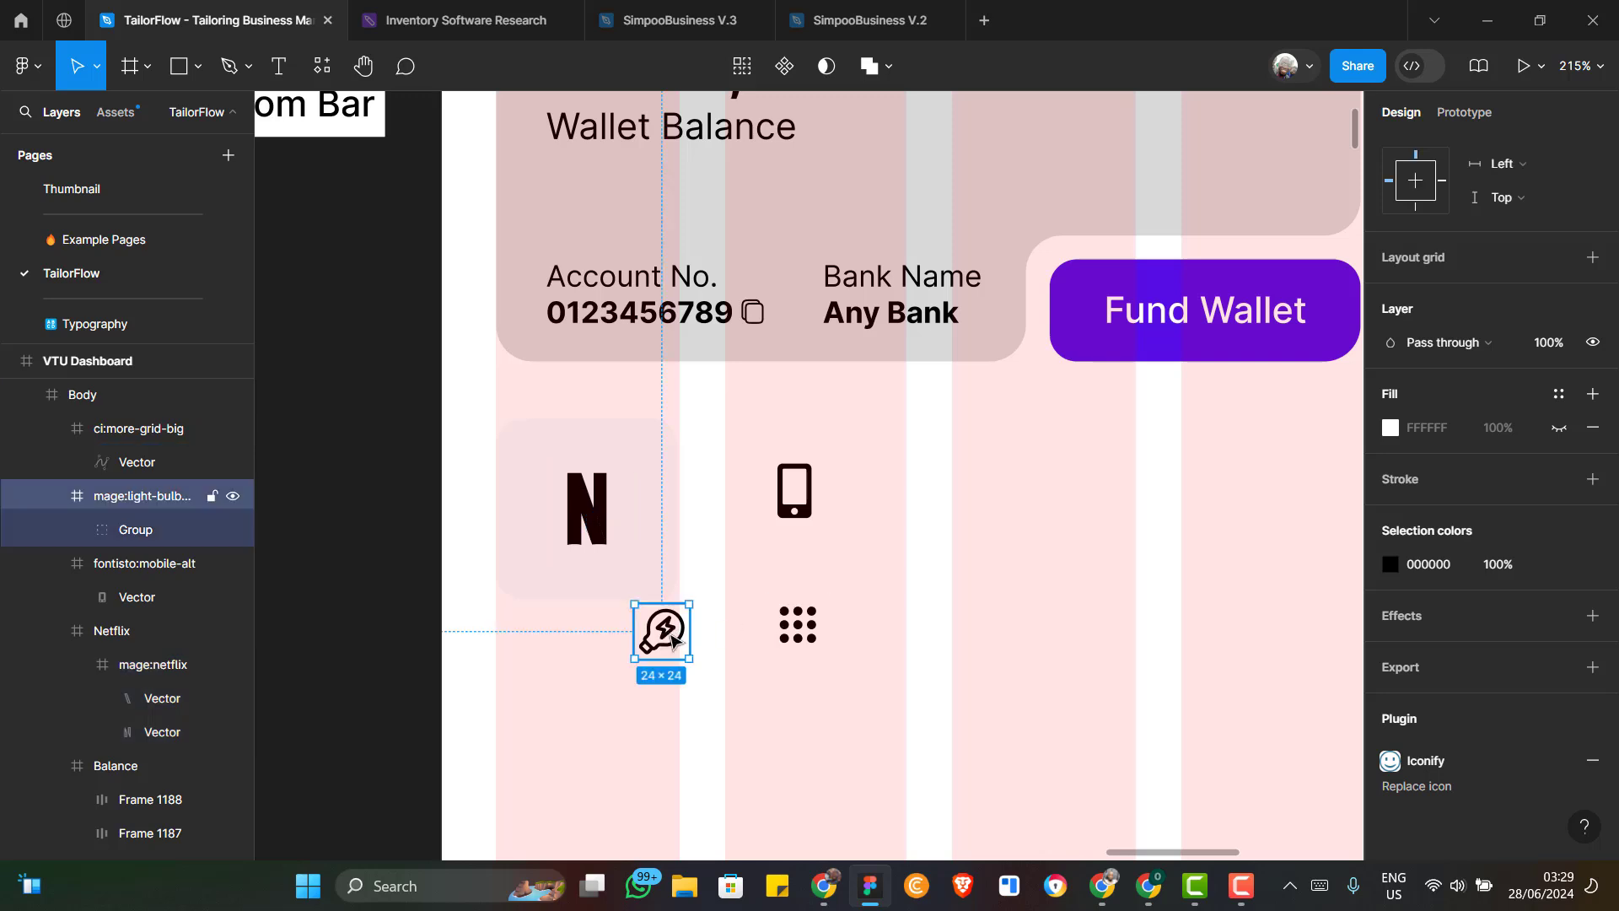
left_click_drag(832, 639, 886, 625)
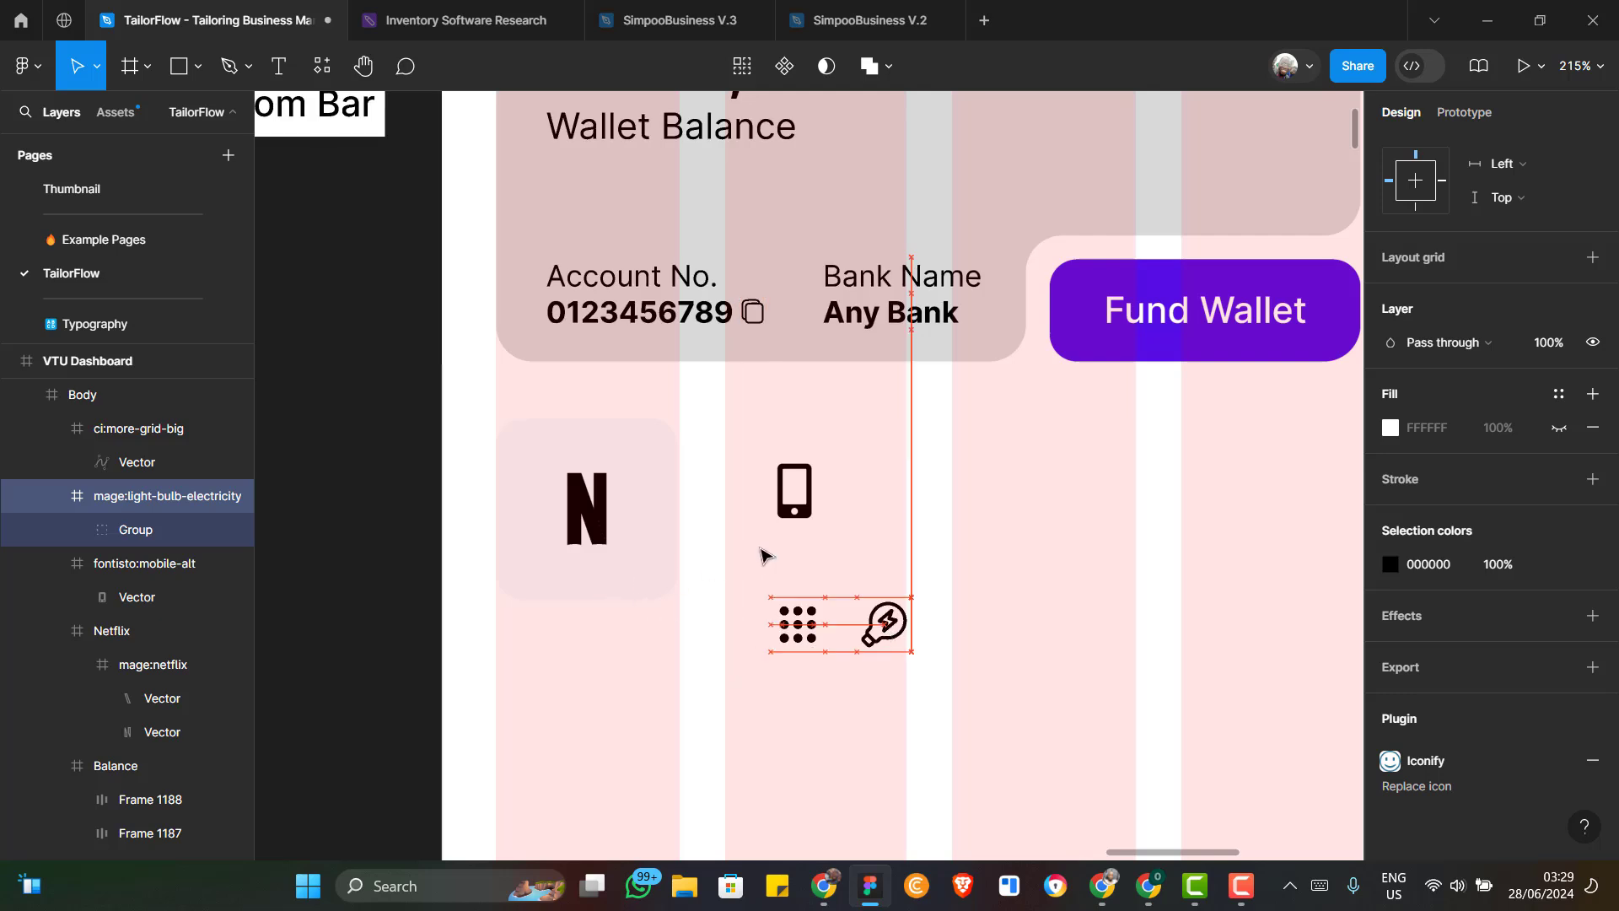
scroll(588, 625, "down", 3)
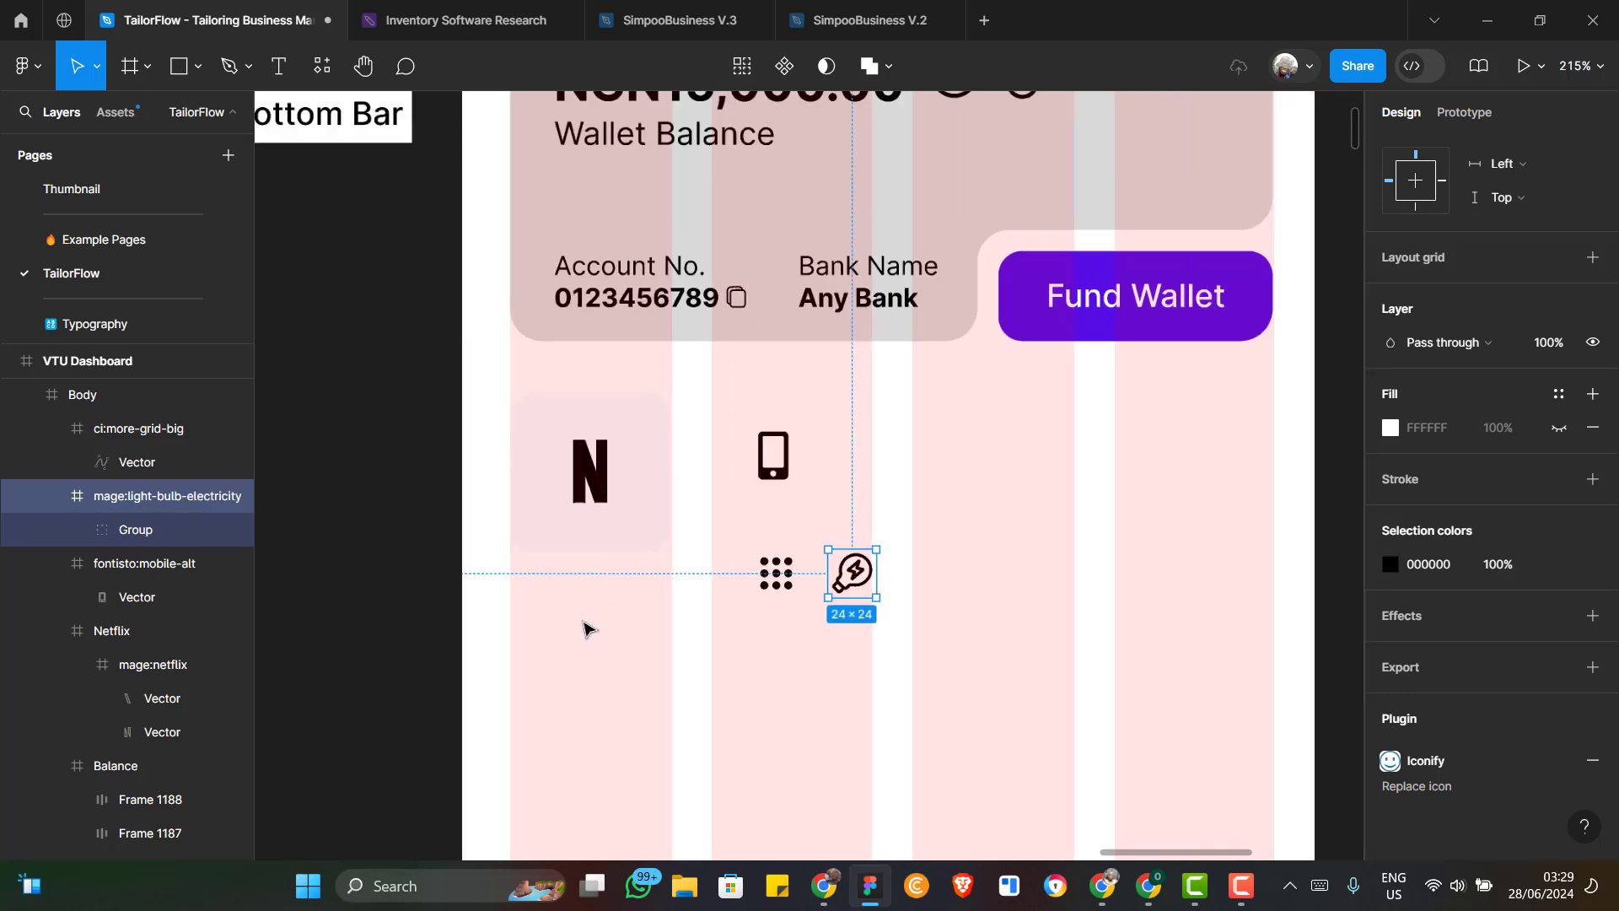
Add a text label reading "Netflix" just below the Netflix icon tile
left_click(613, 494)
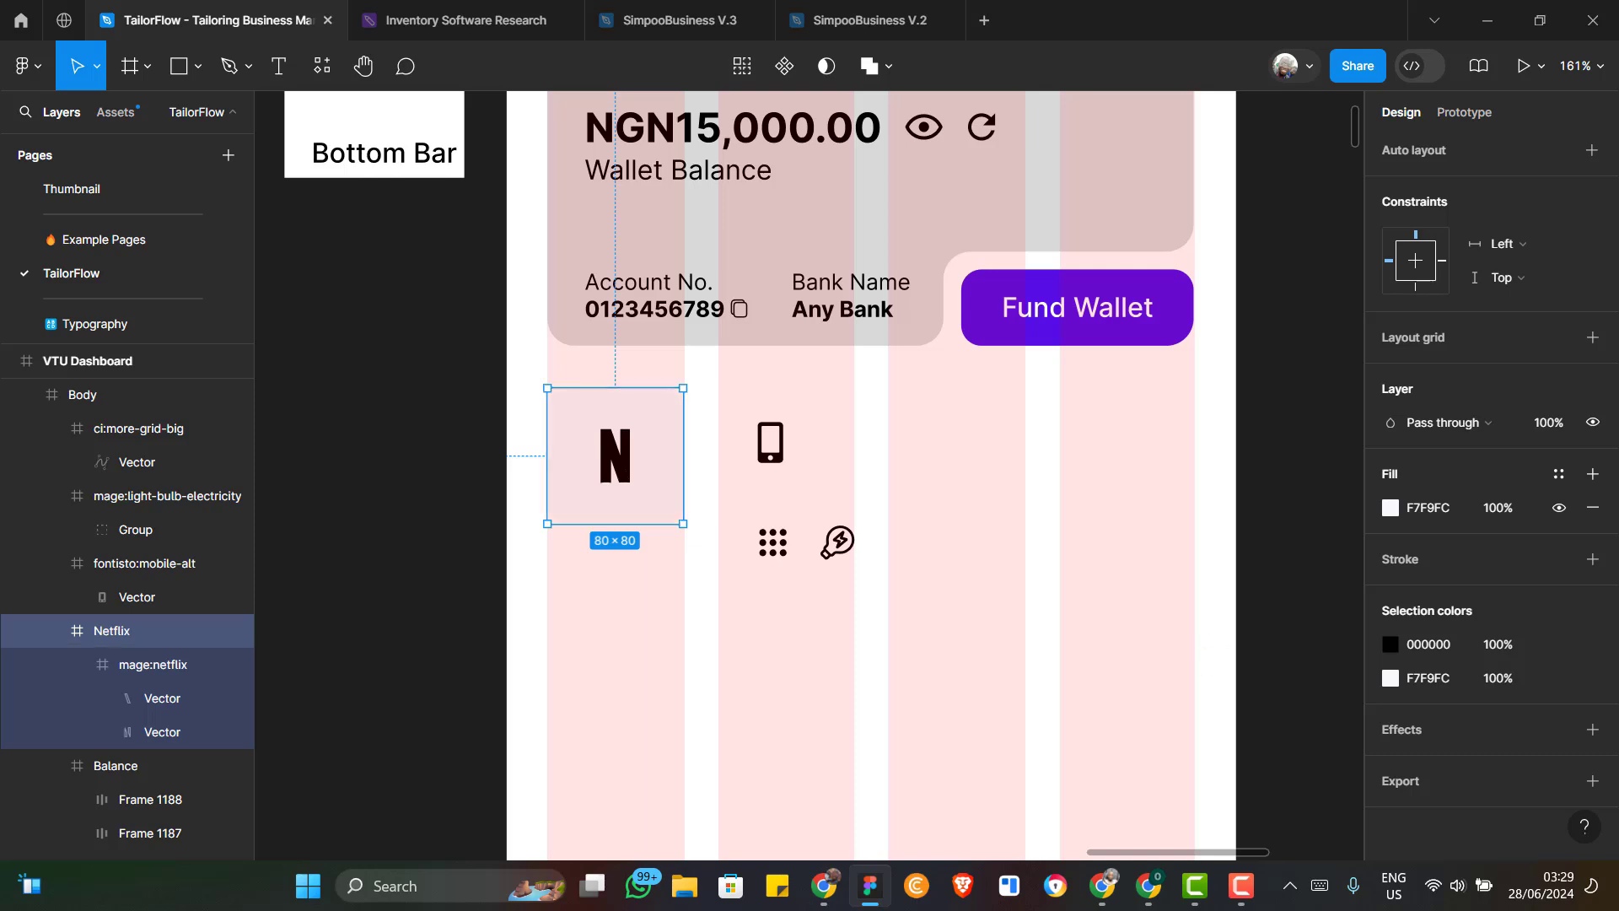
key("alt+Tab")
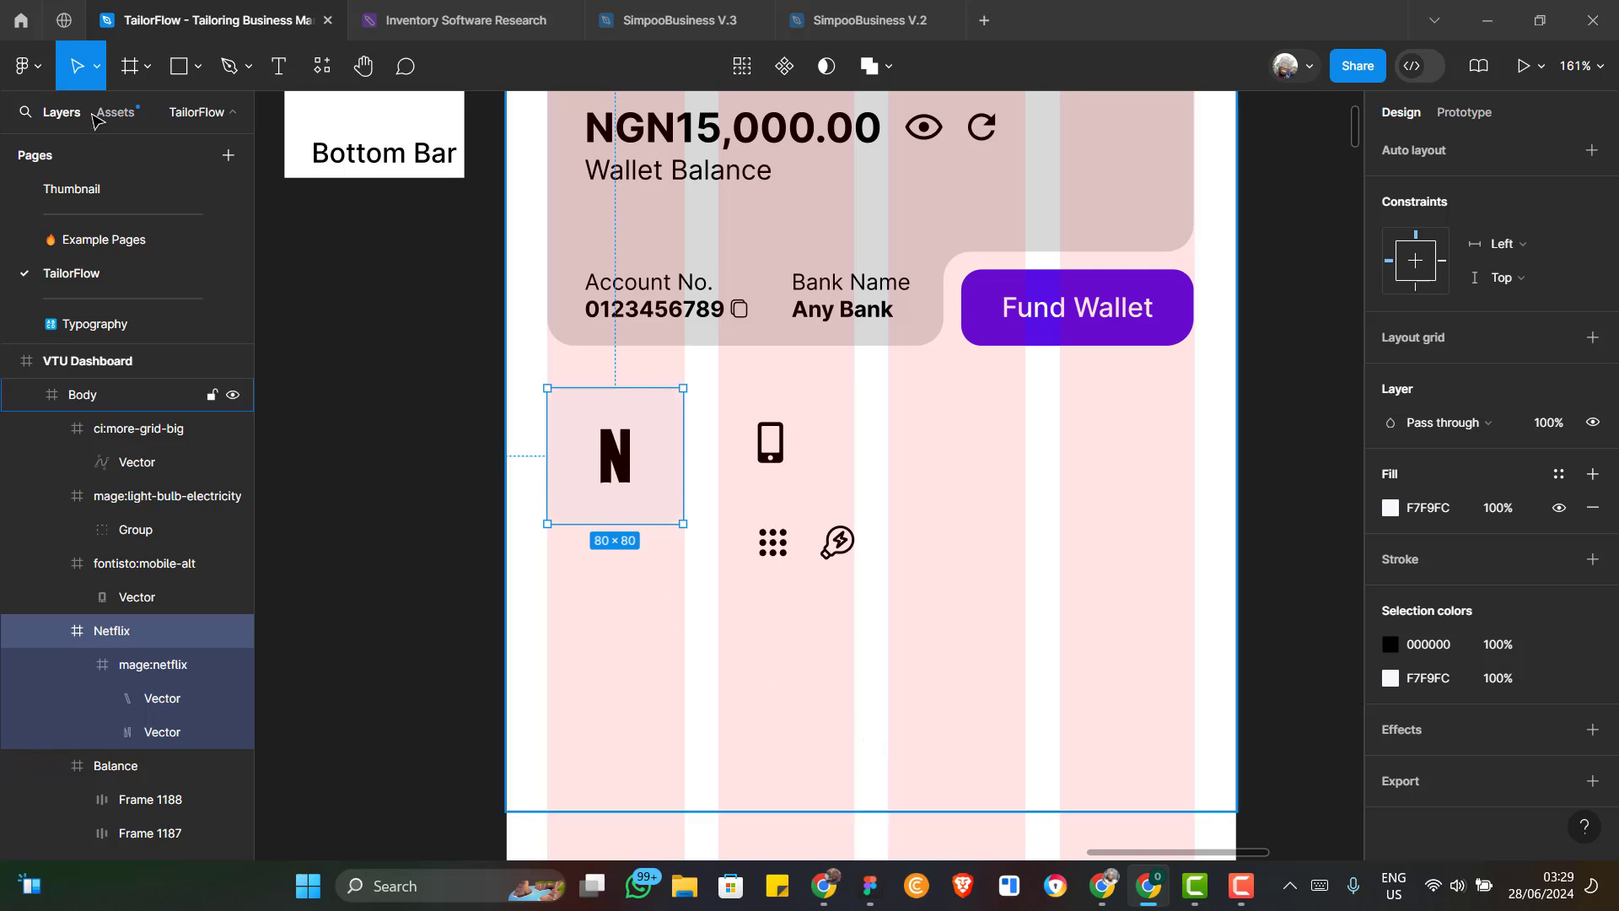
left_click(282, 72)
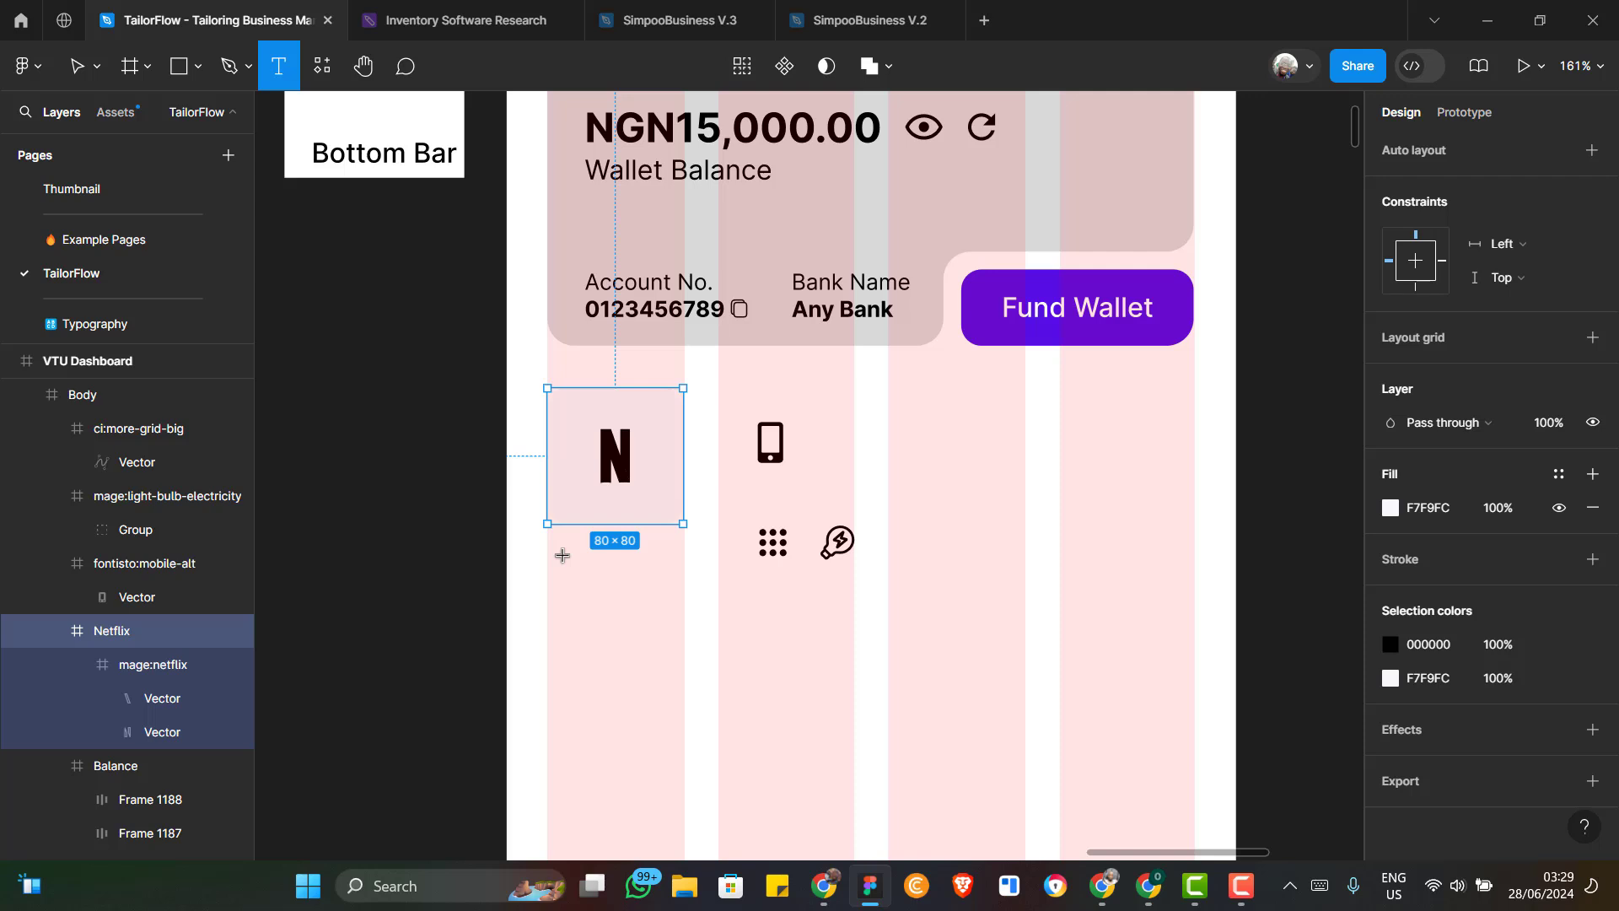
left_click(562, 555)
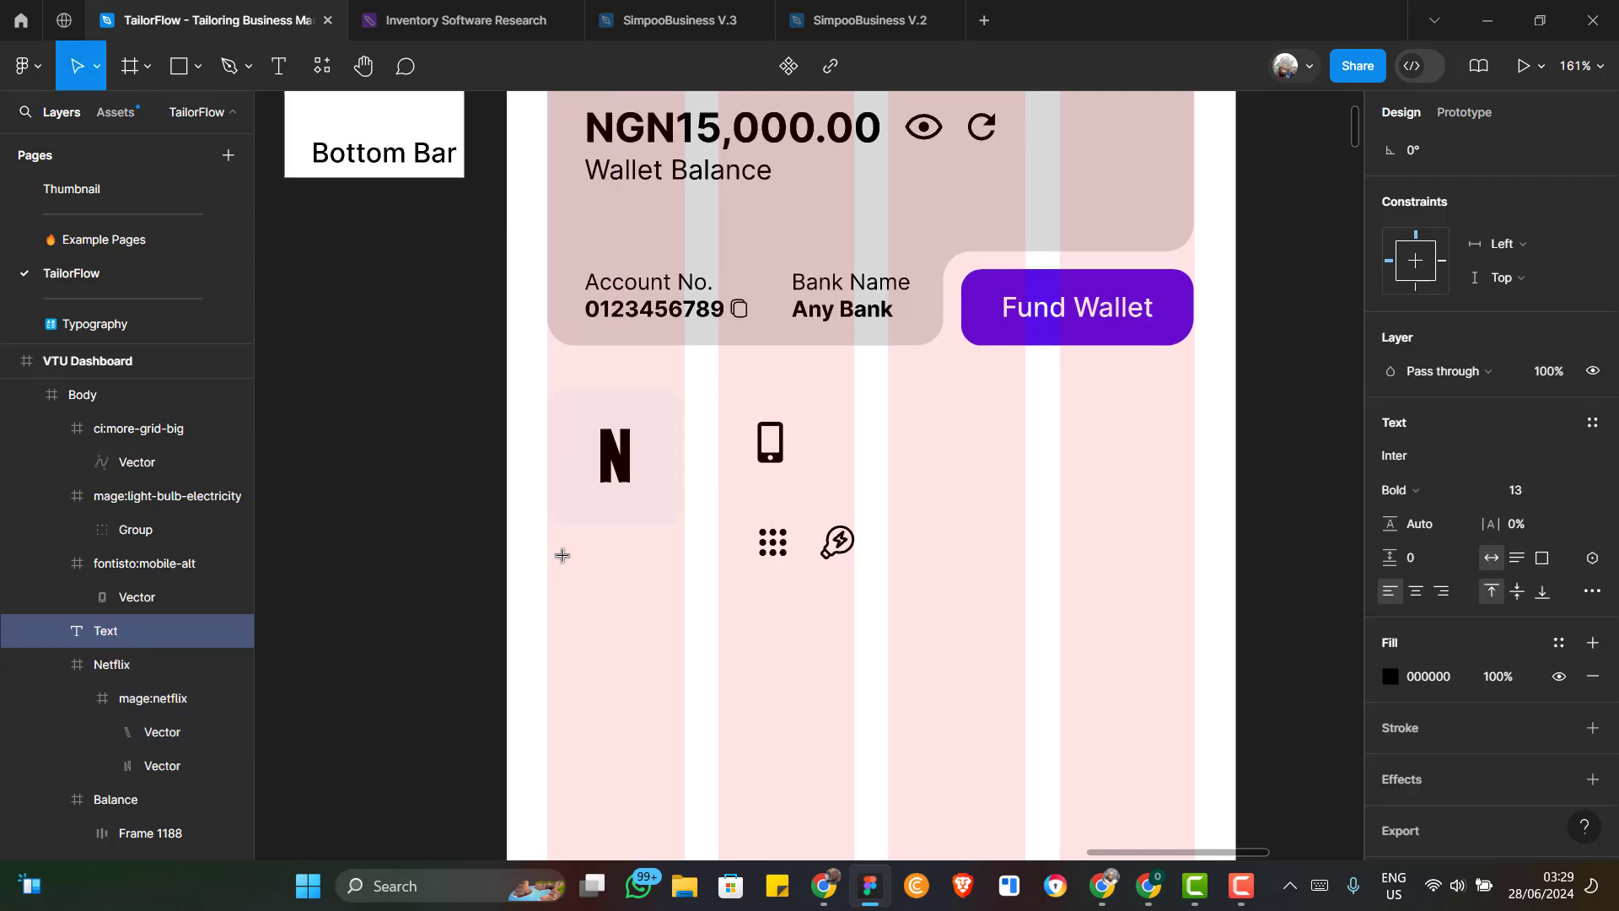
type("Netflix")
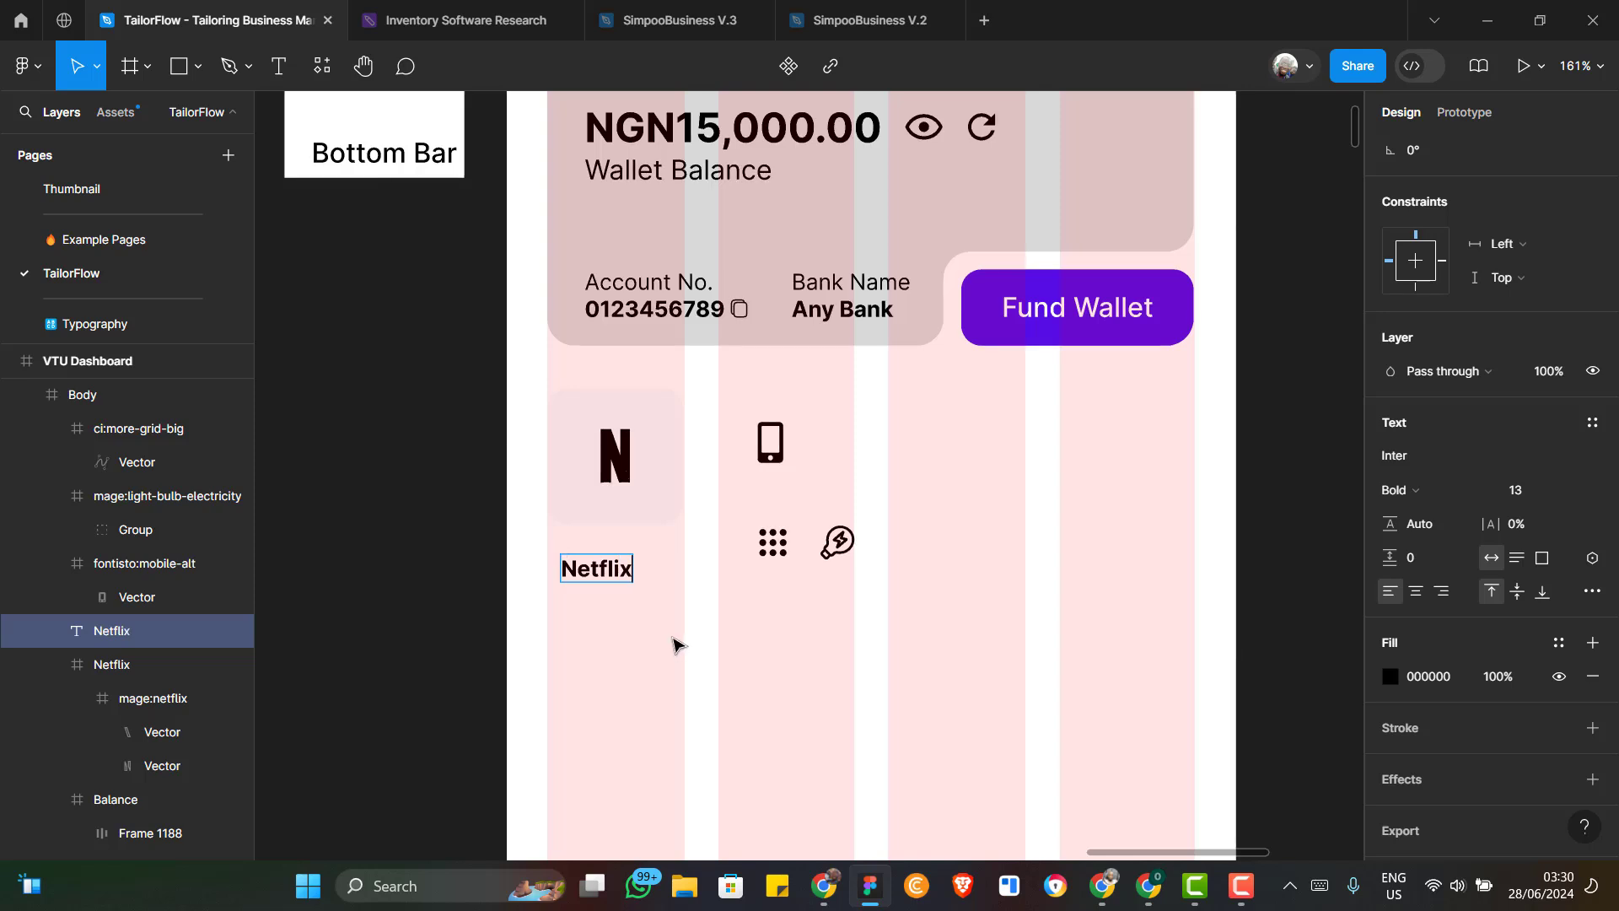
key("Escape")
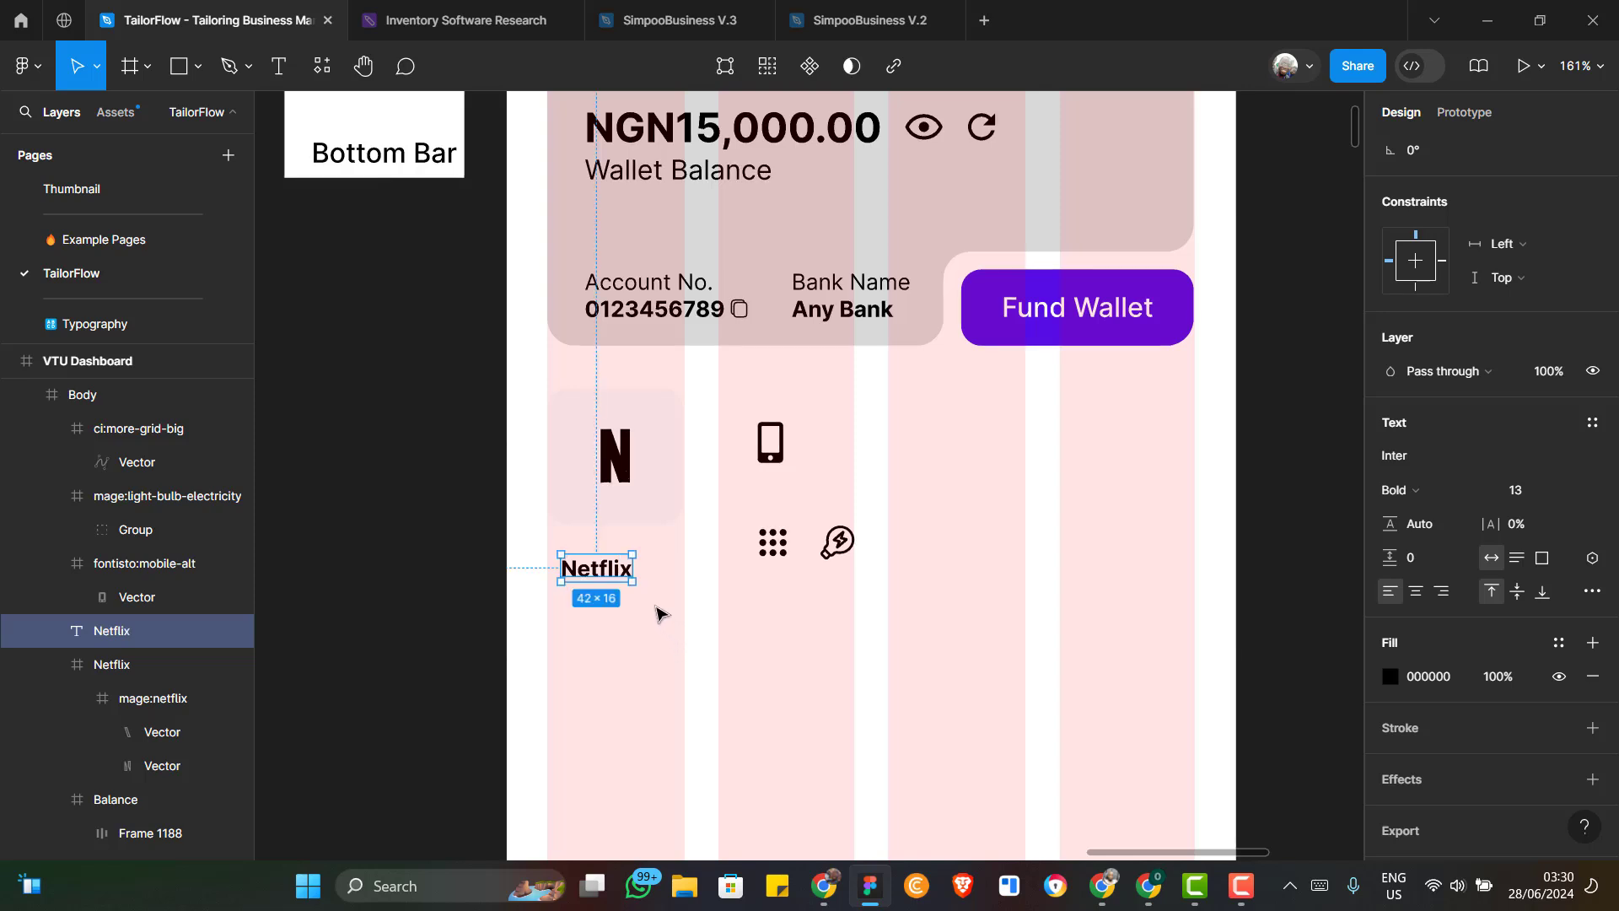
Combine the Netflix tile and its label in a vertical auto layout, centre-aligned with a gap of 8
left_click(643, 495, "shift")
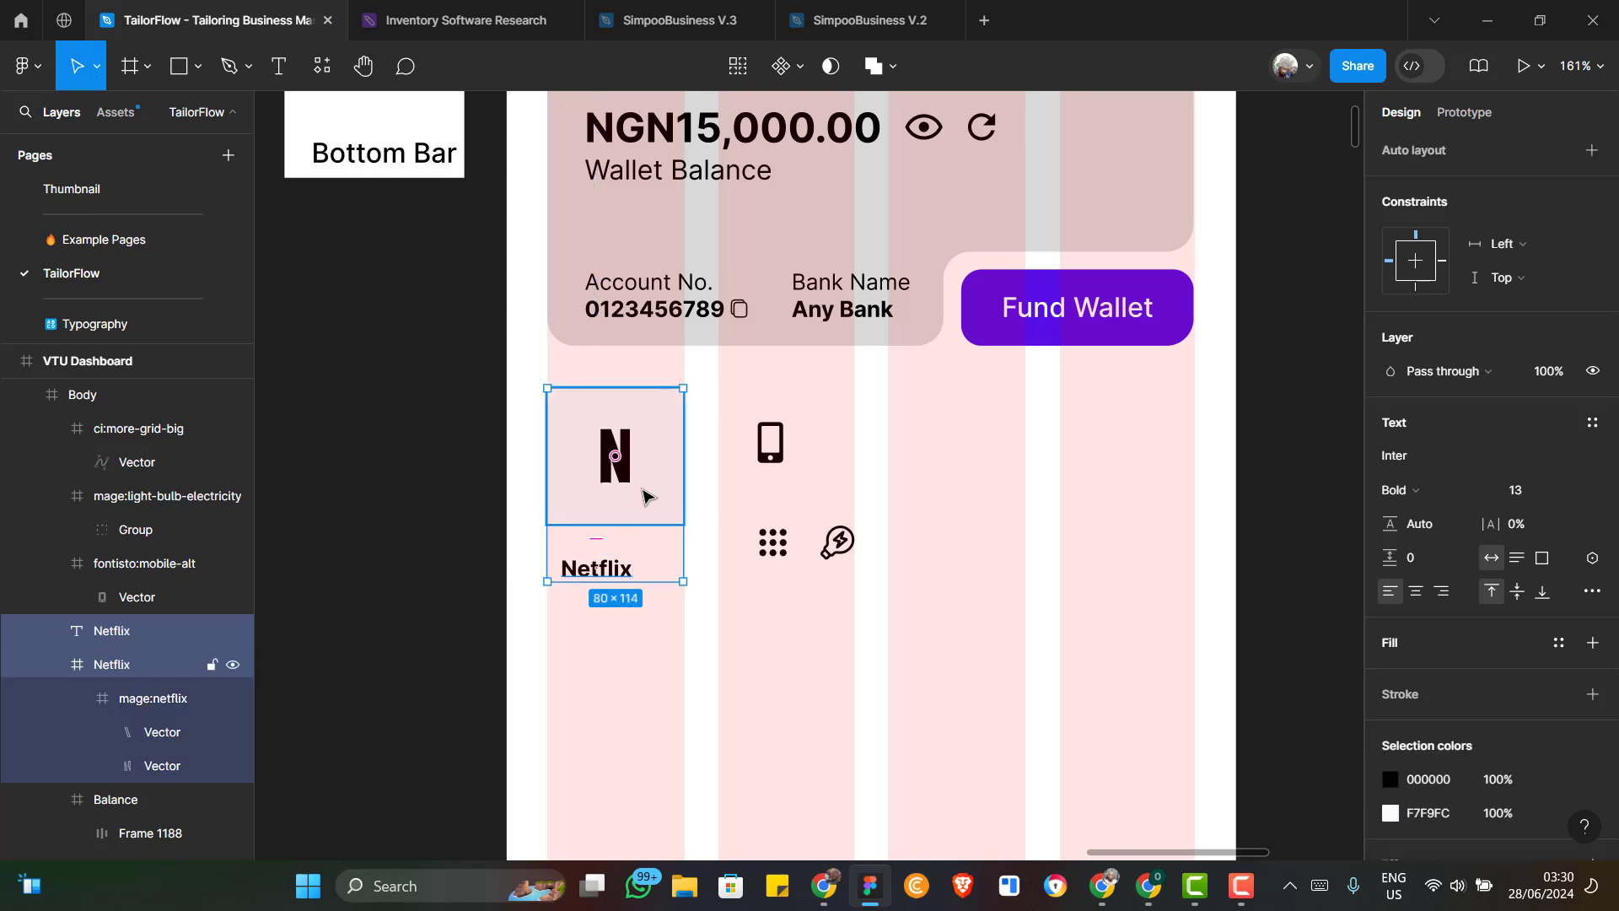
key("shift+a")
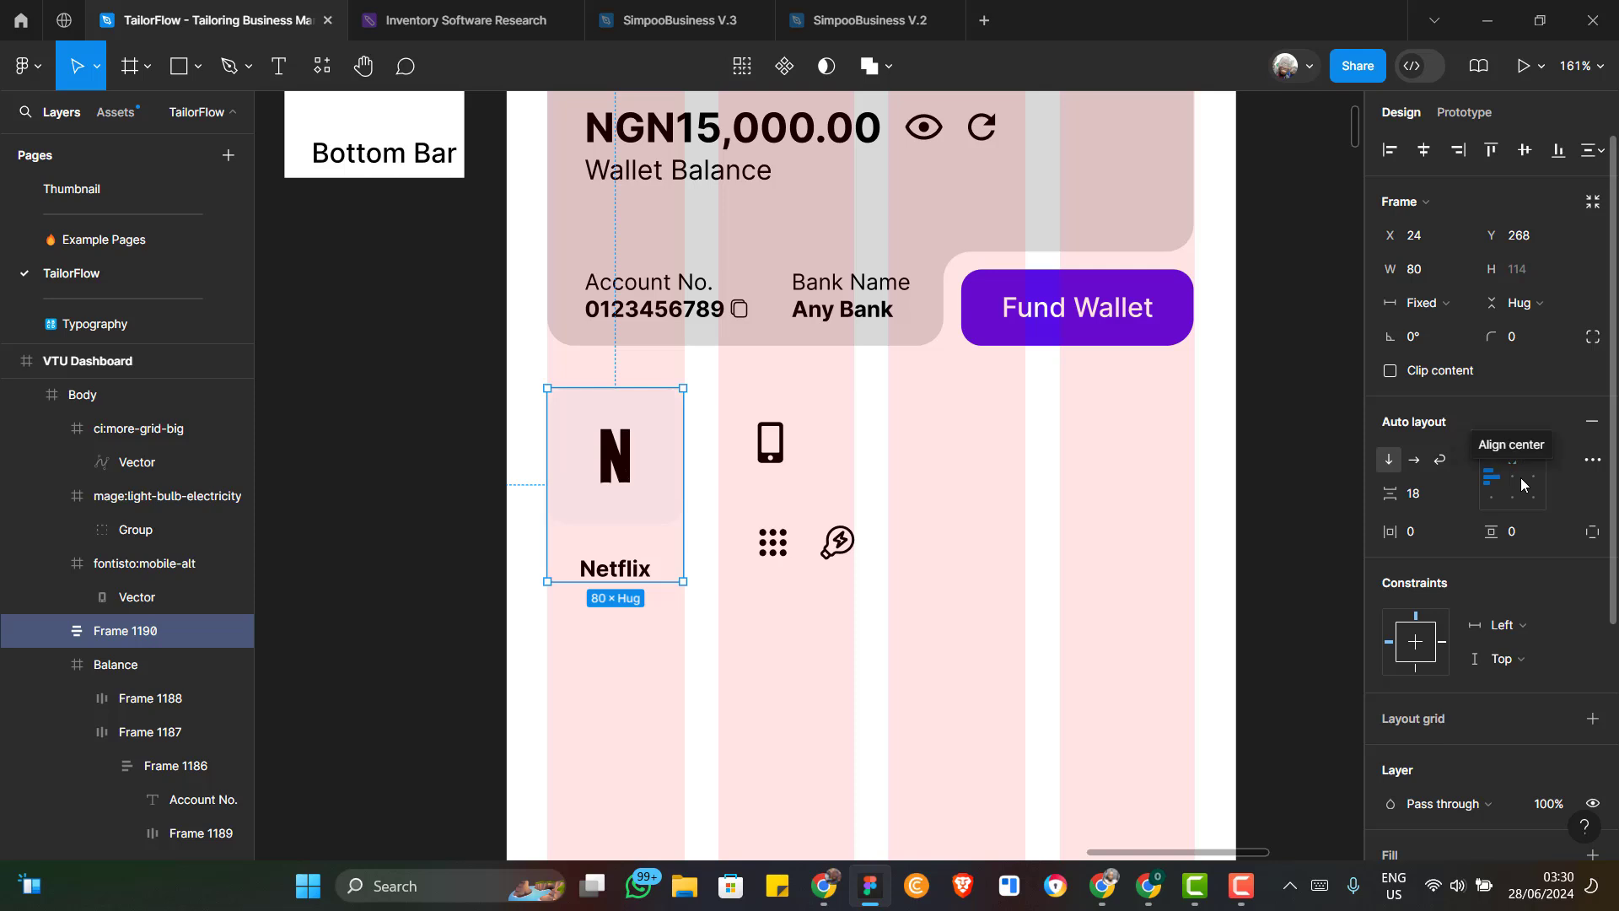
left_click(1517, 485)
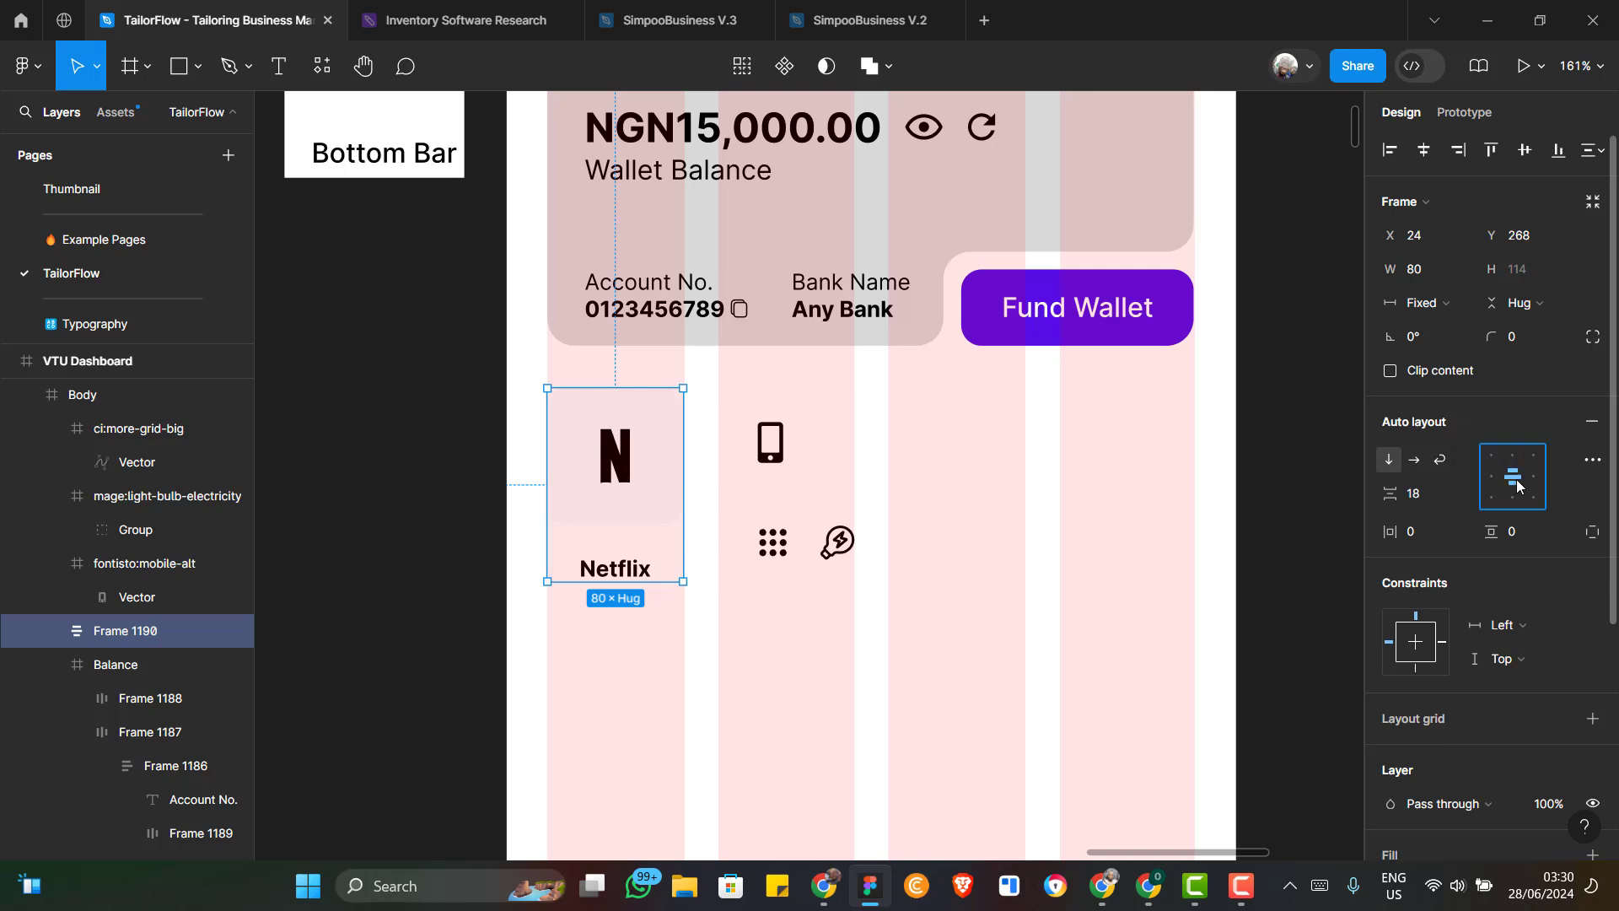
left_click(1425, 493)
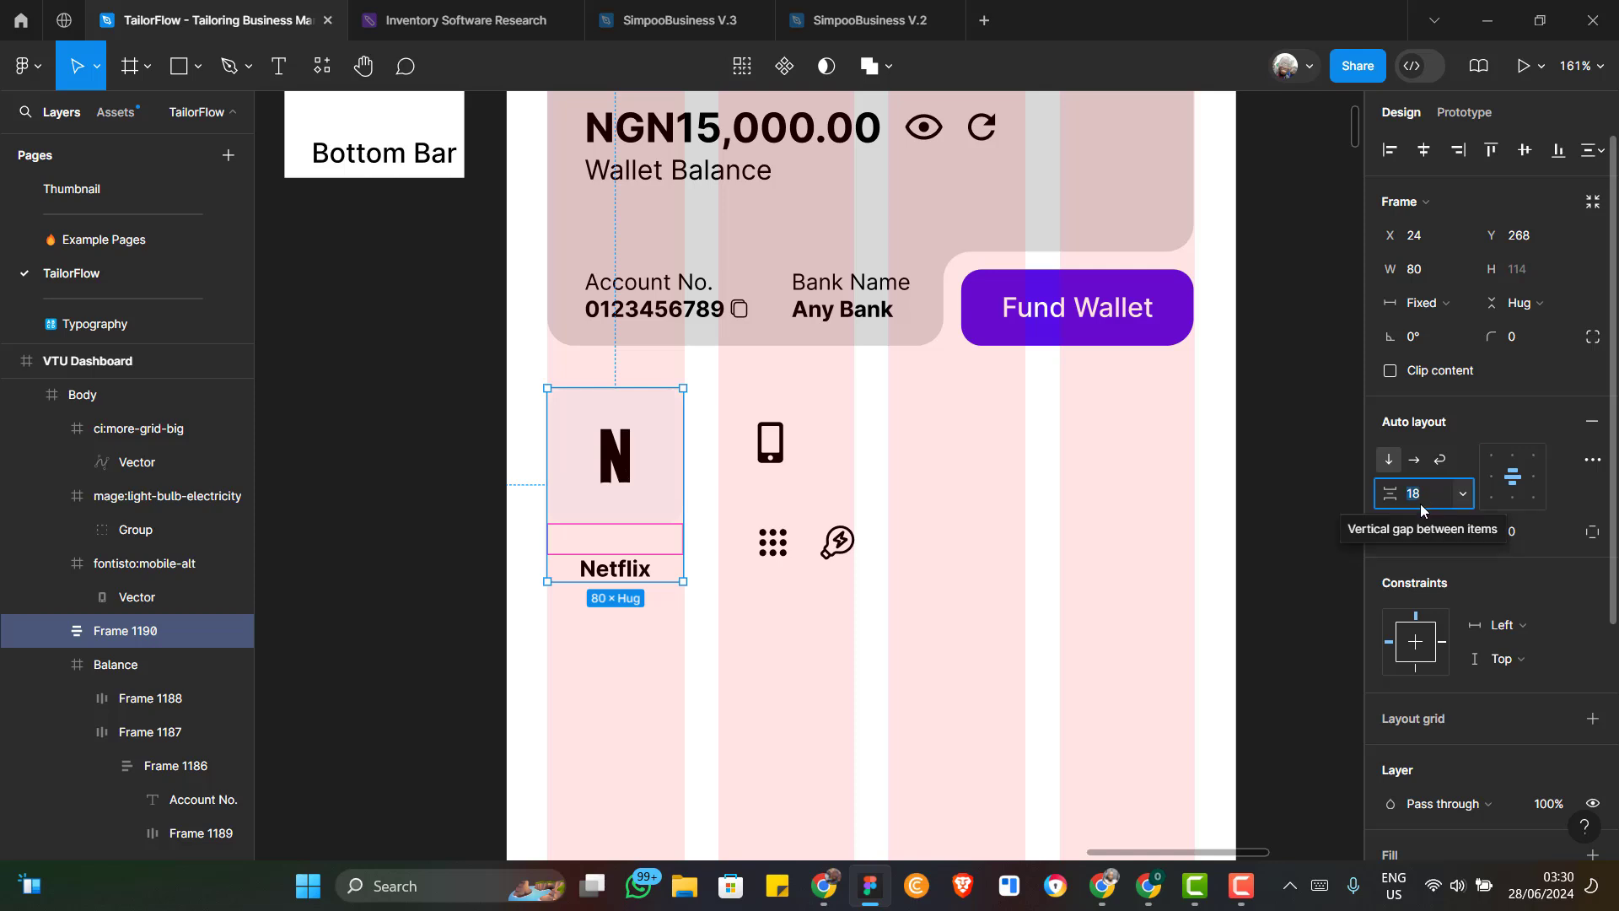
type("8")
key("Return")
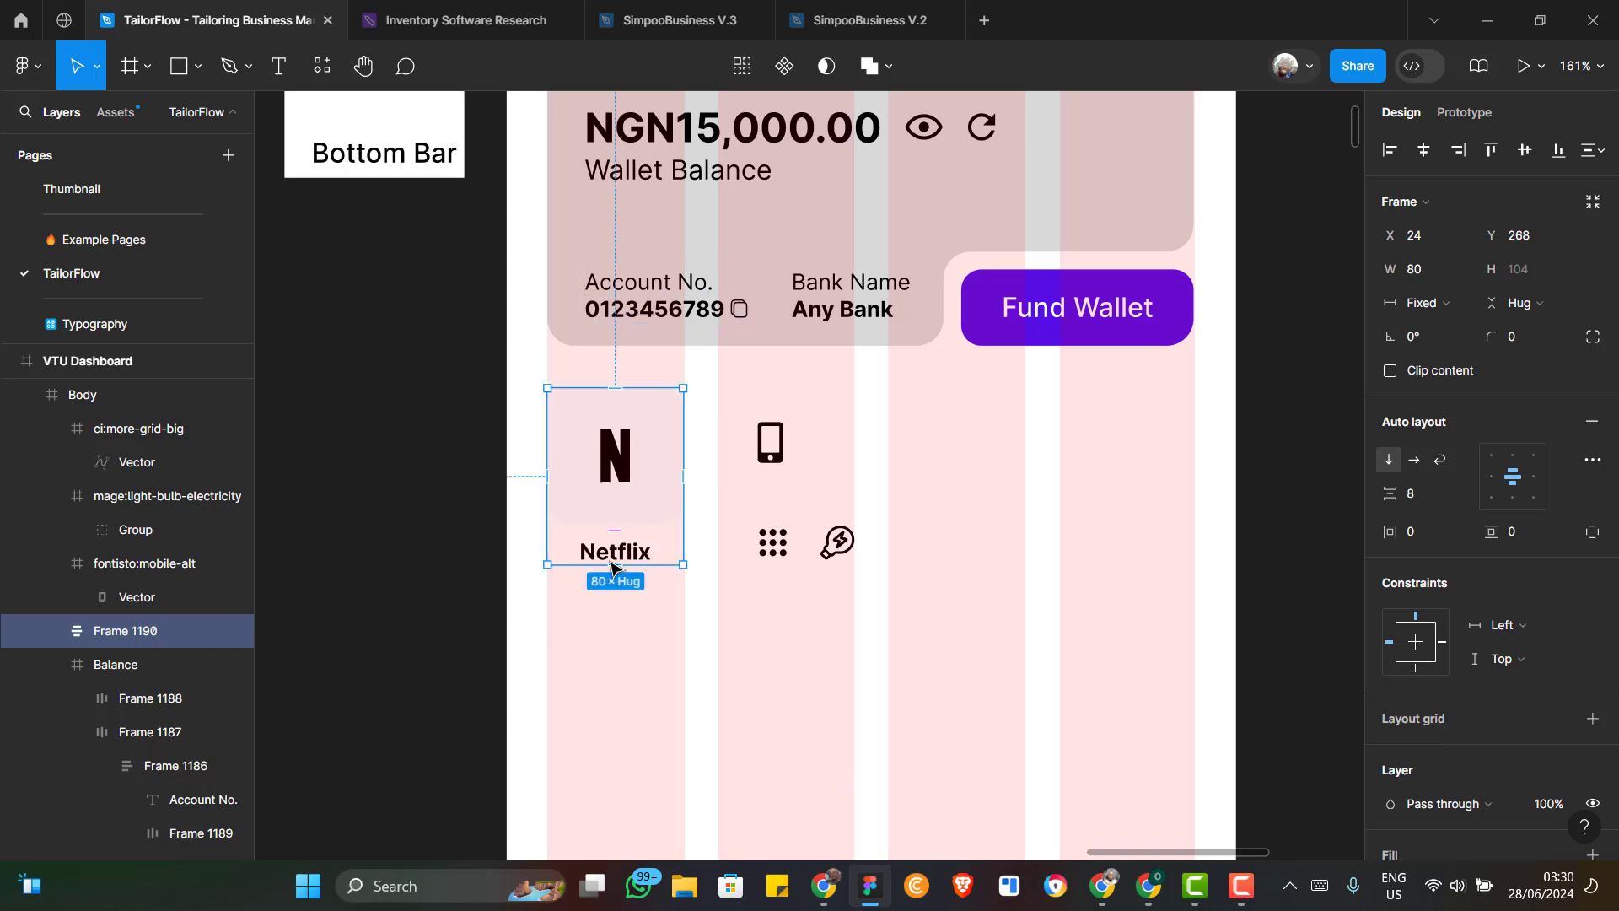
Set the Netflix label's font size to 12
key("alt+Tab")
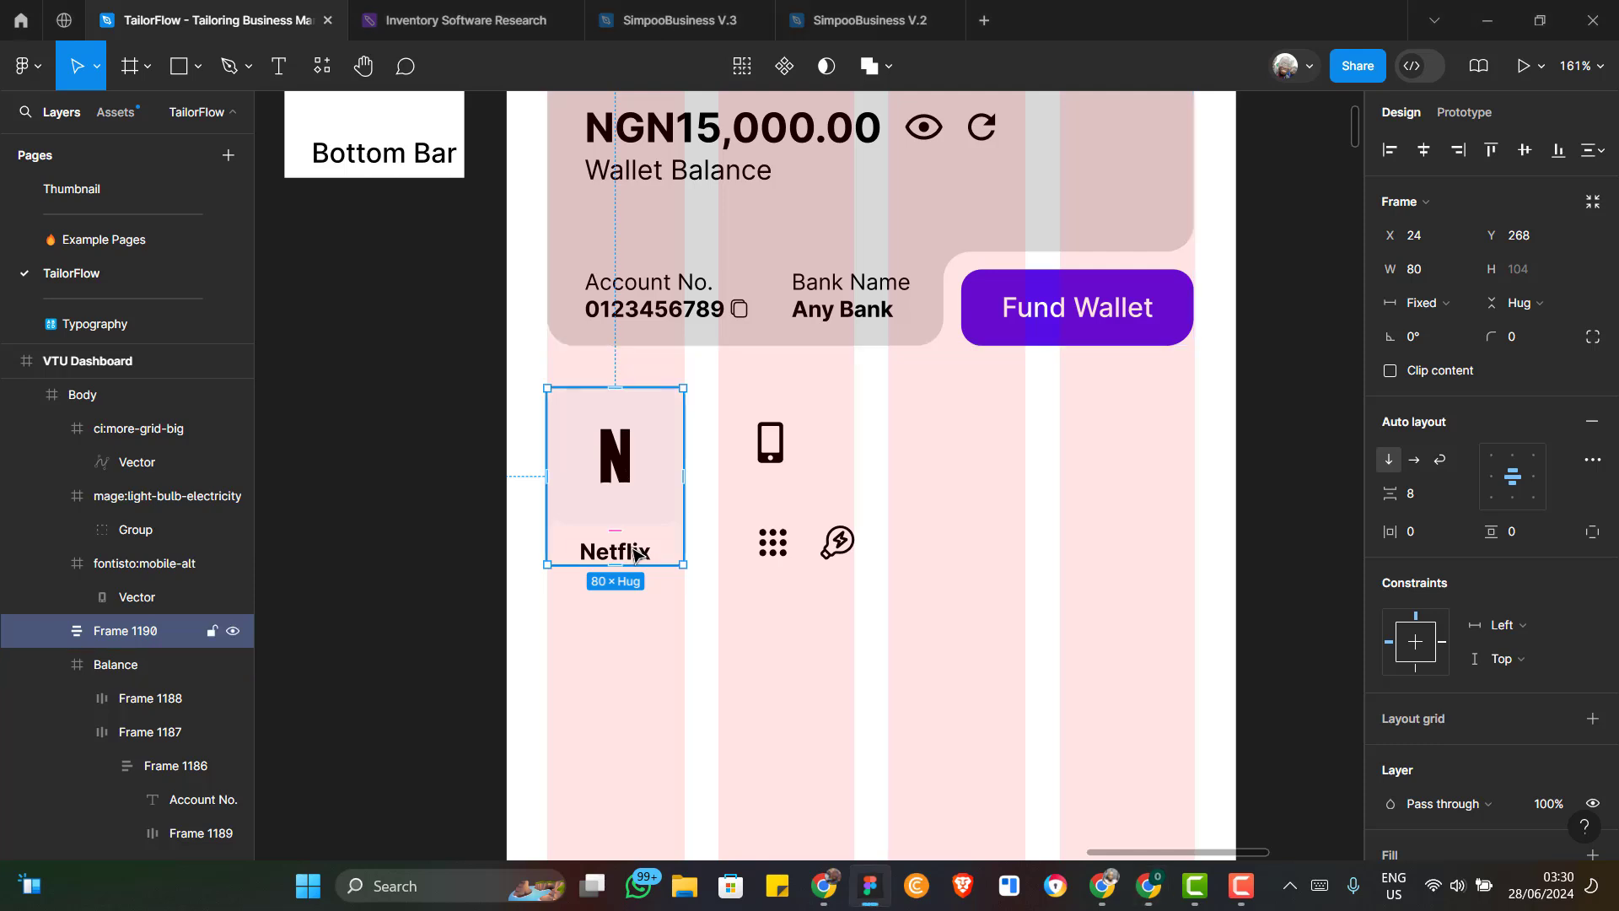
left_click(634, 553)
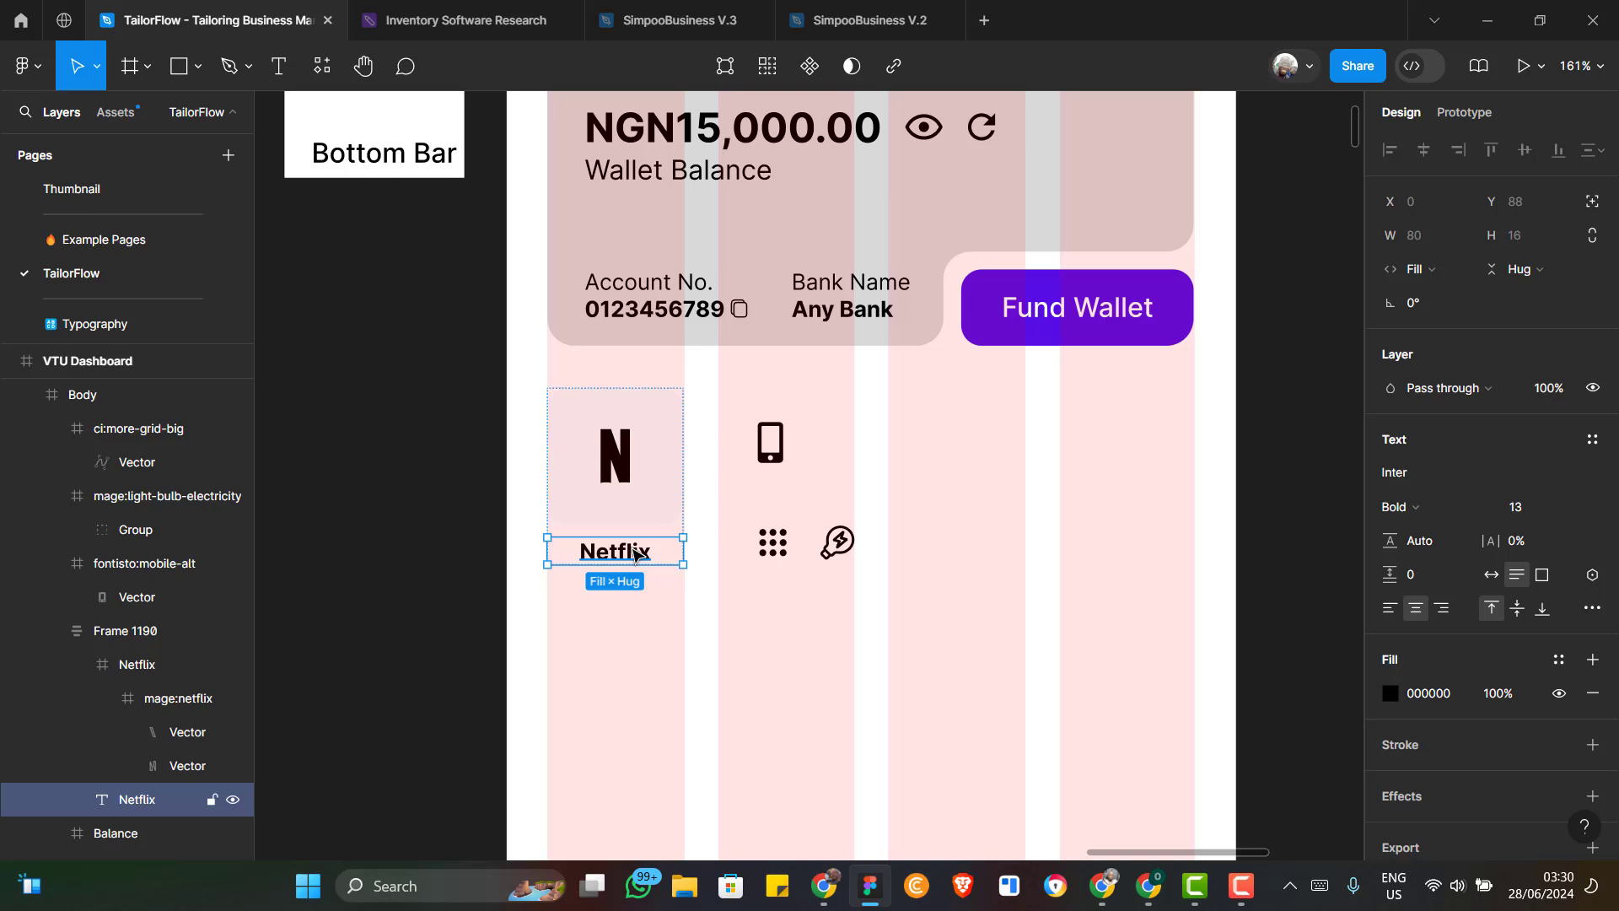
key("Return")
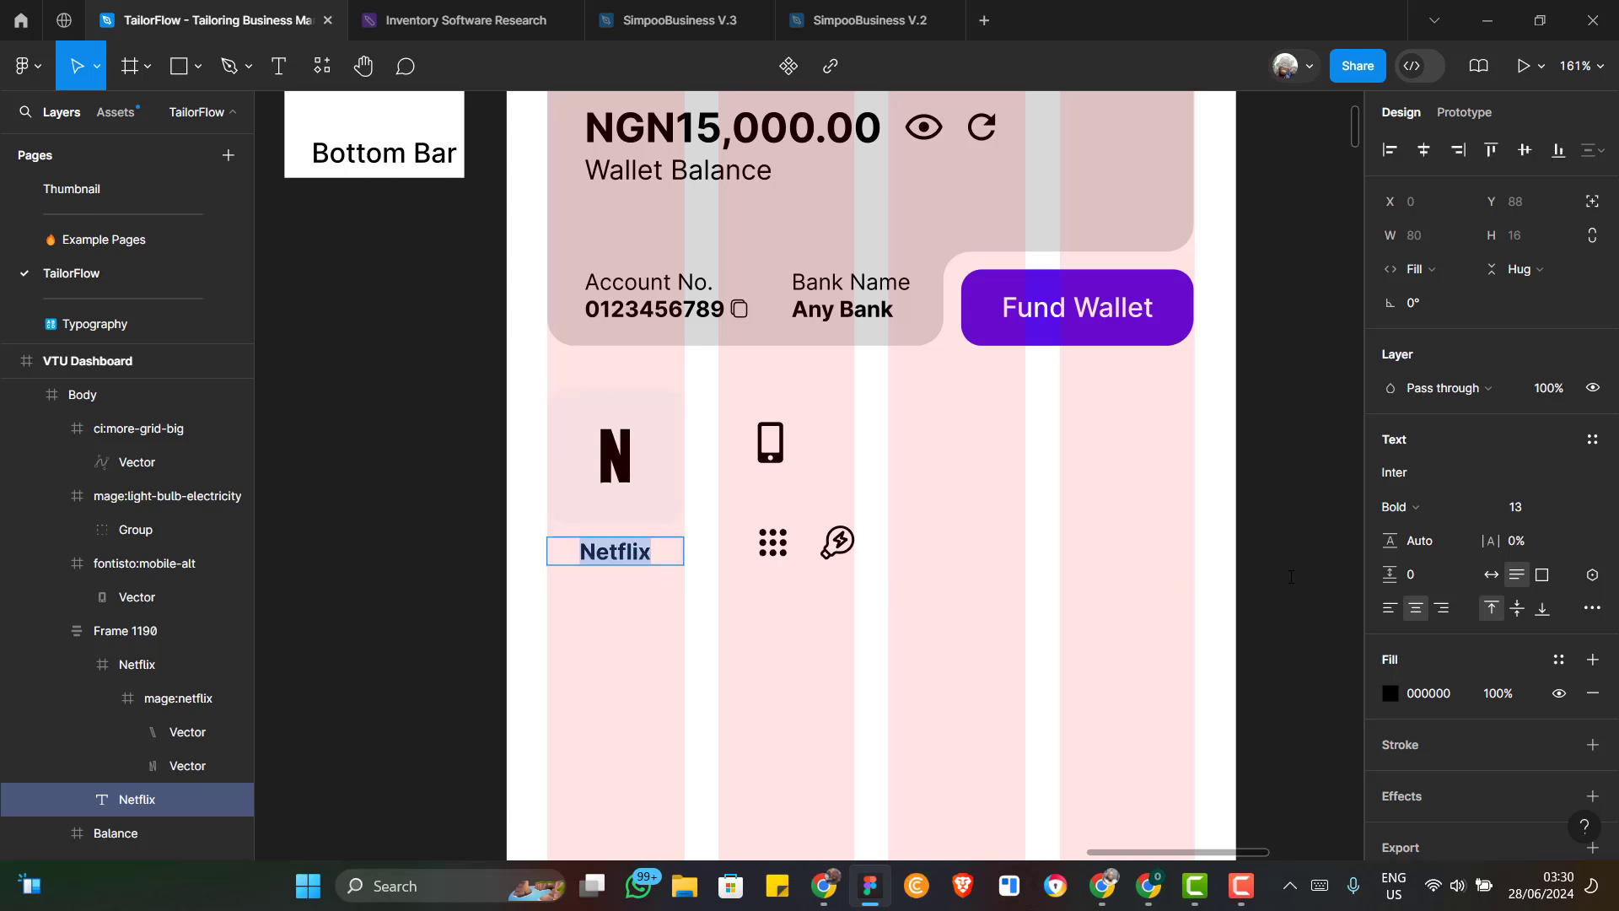
left_click(1530, 508)
type("12")
key("Return")
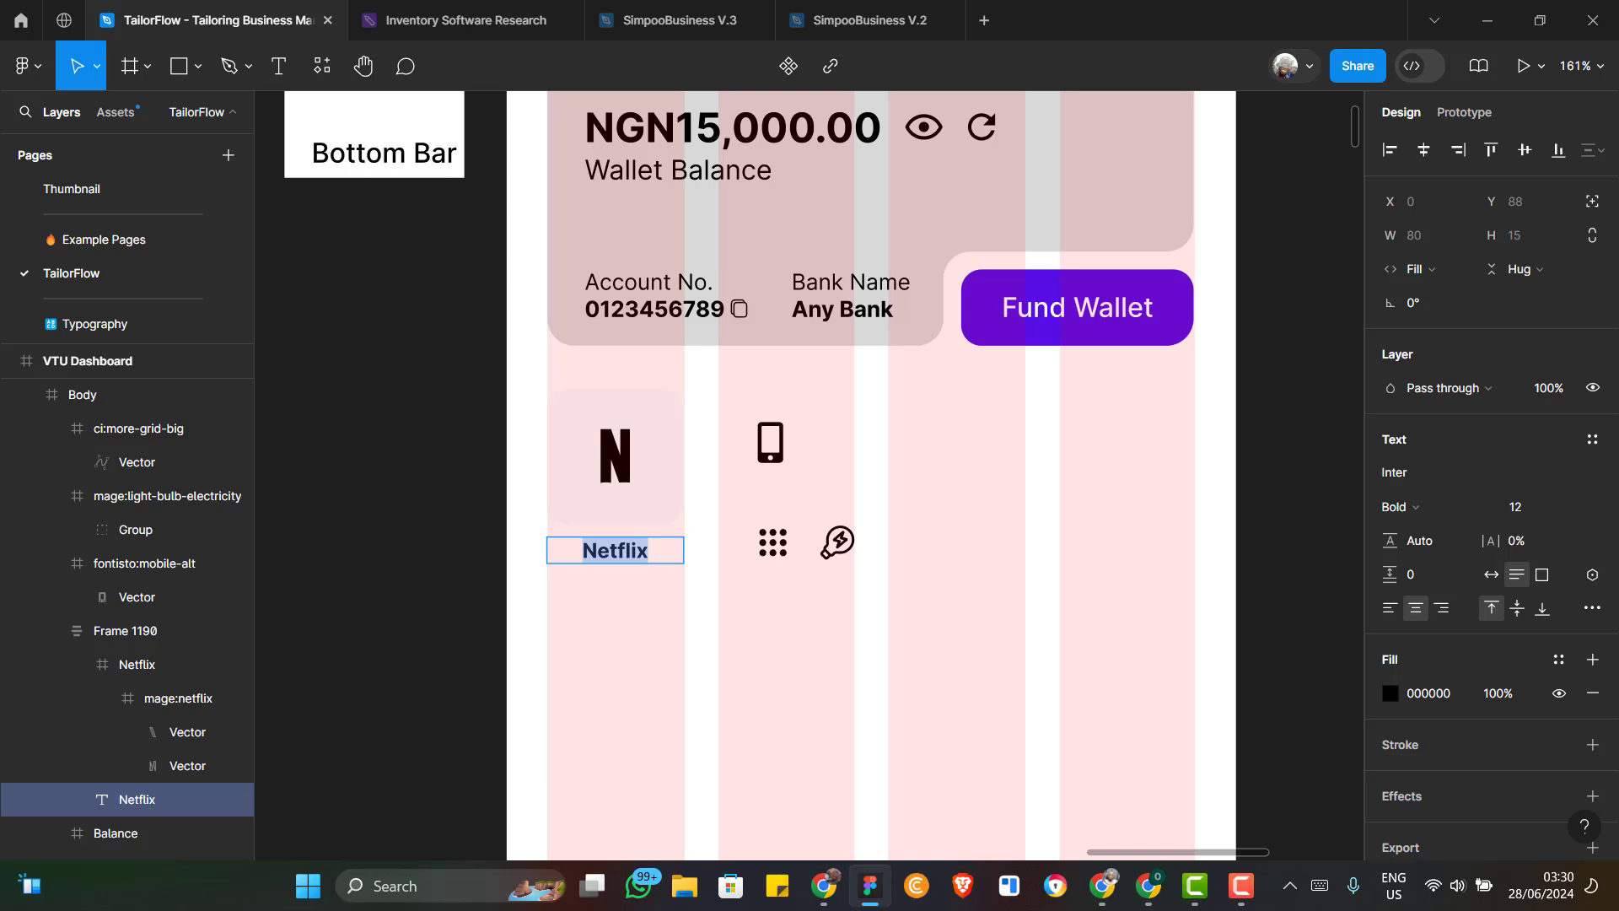
Change the Netflix label's fill colour to 6A7187
key("alt+Tab")
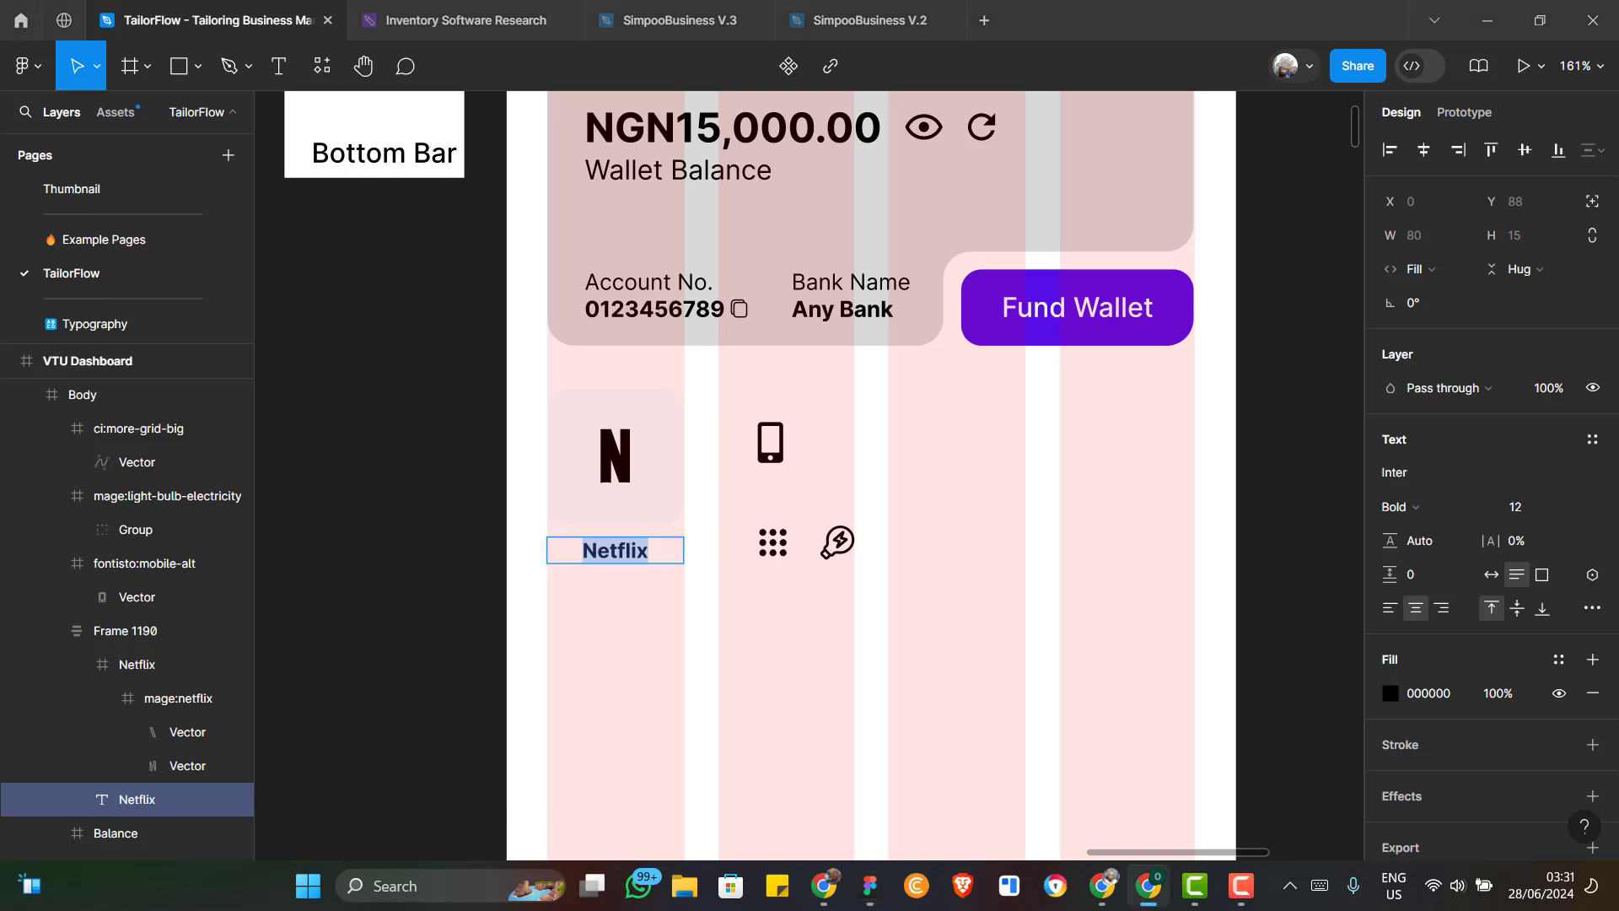
left_click(1454, 691)
left_click(1454, 692)
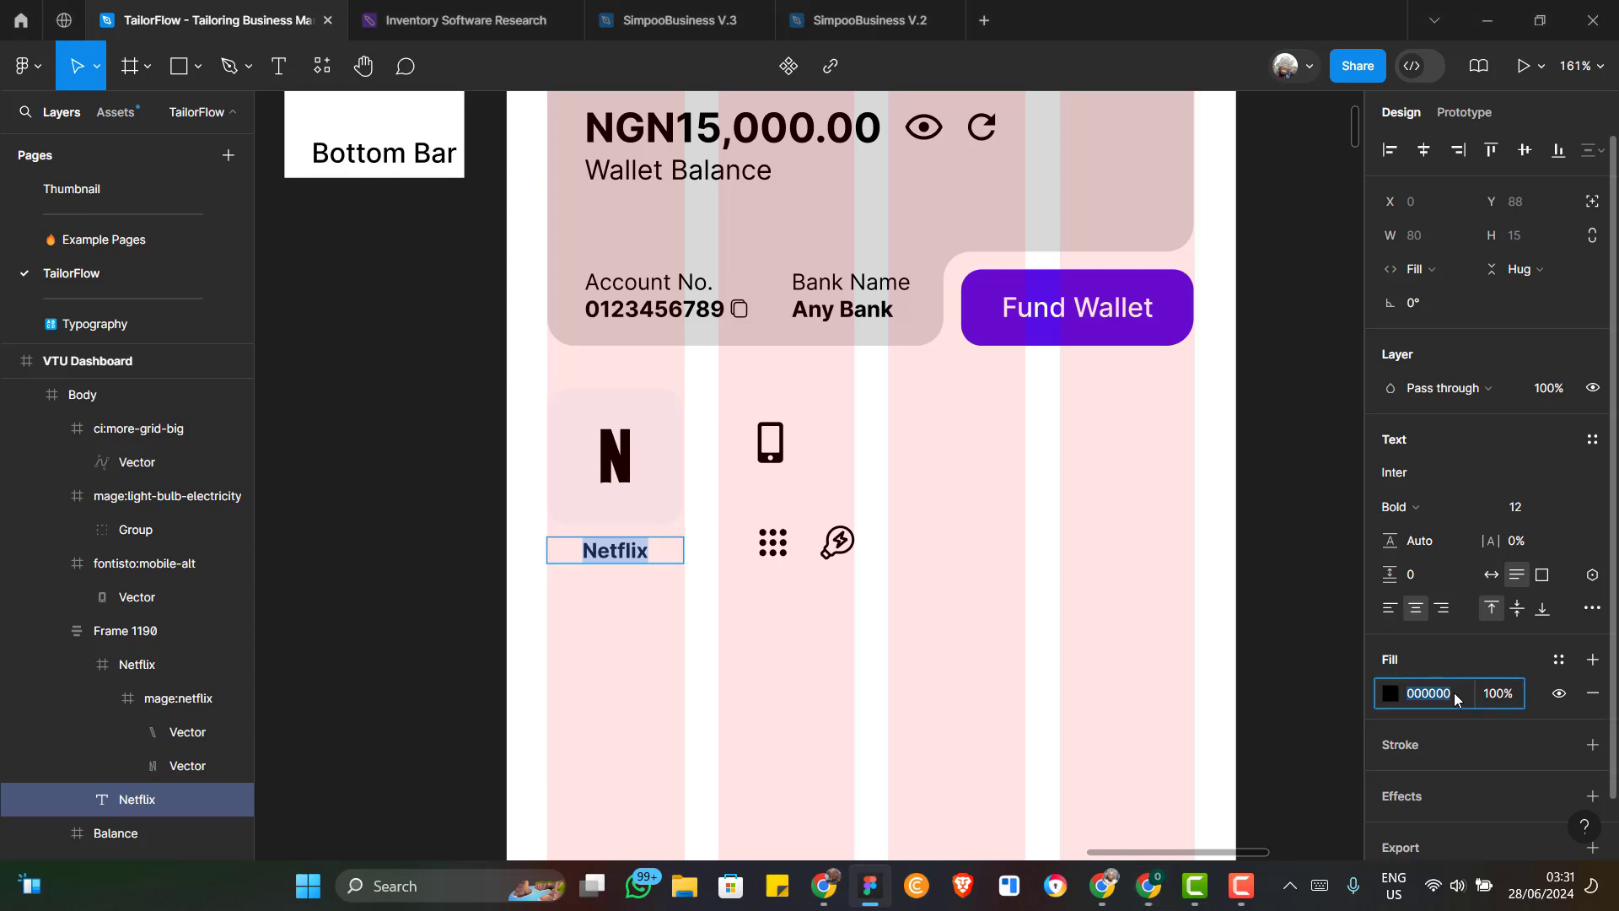
key("Return")
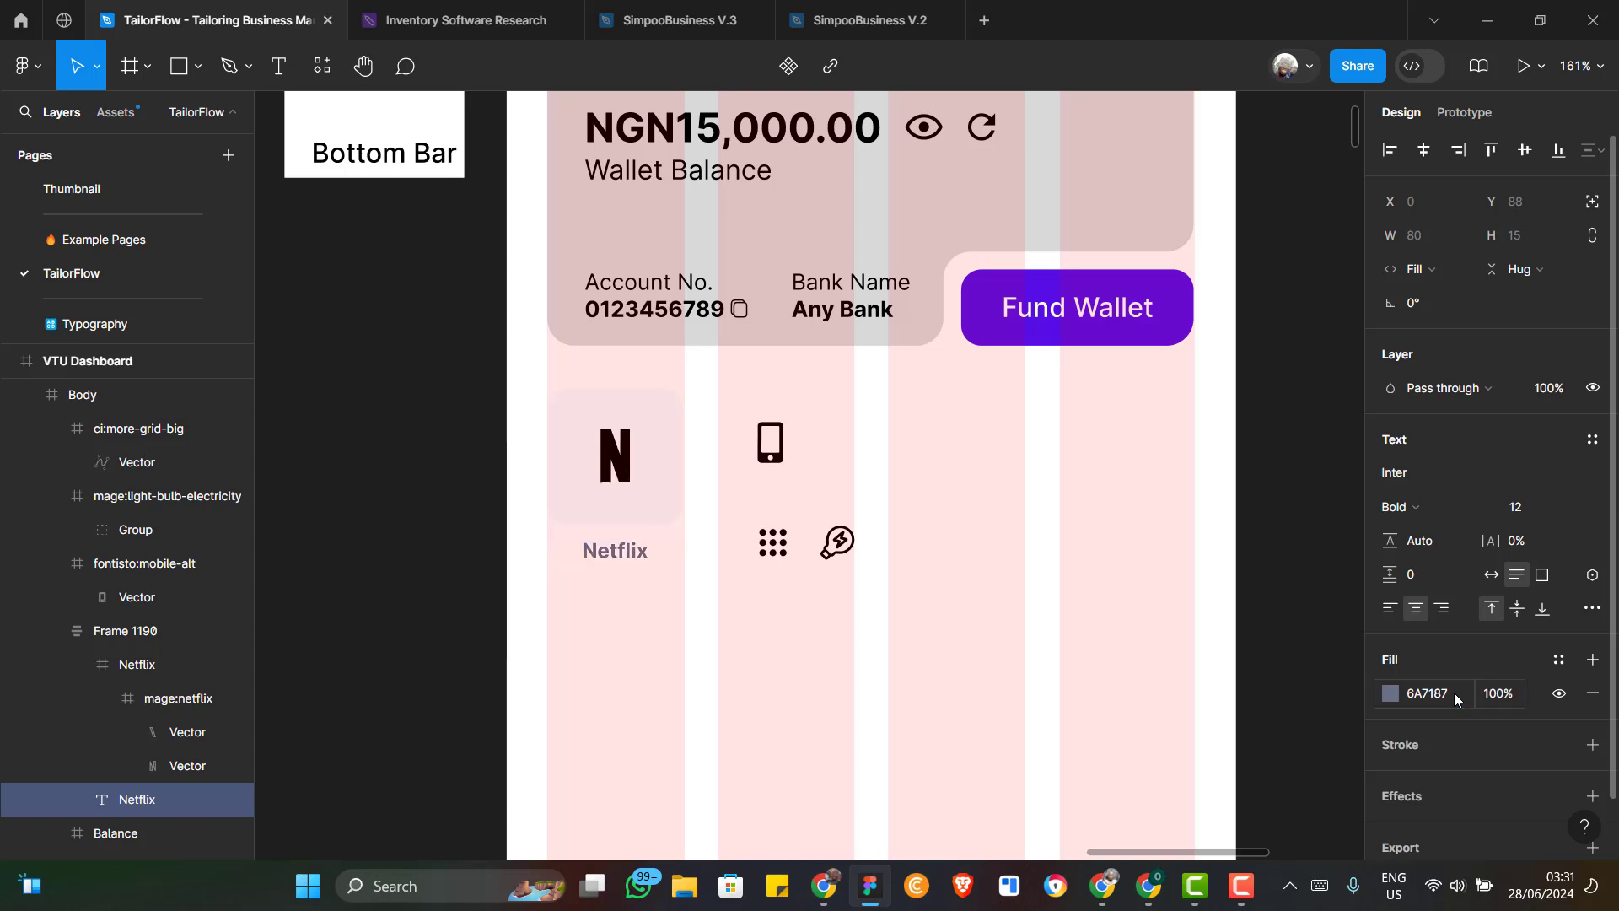
key("Return")
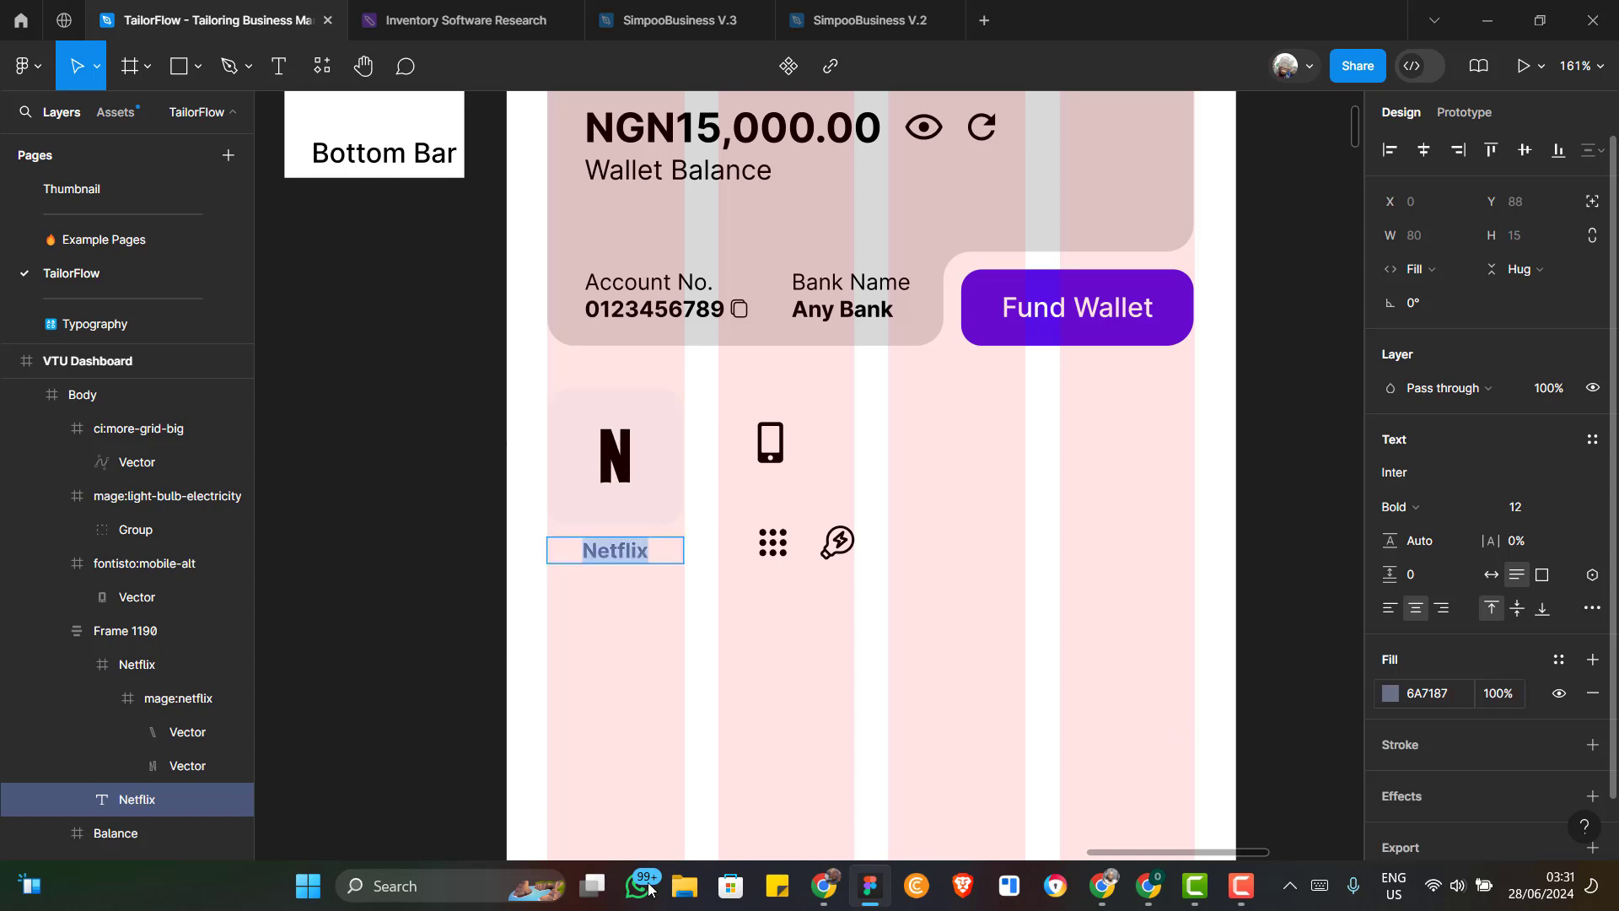
key("Escape")
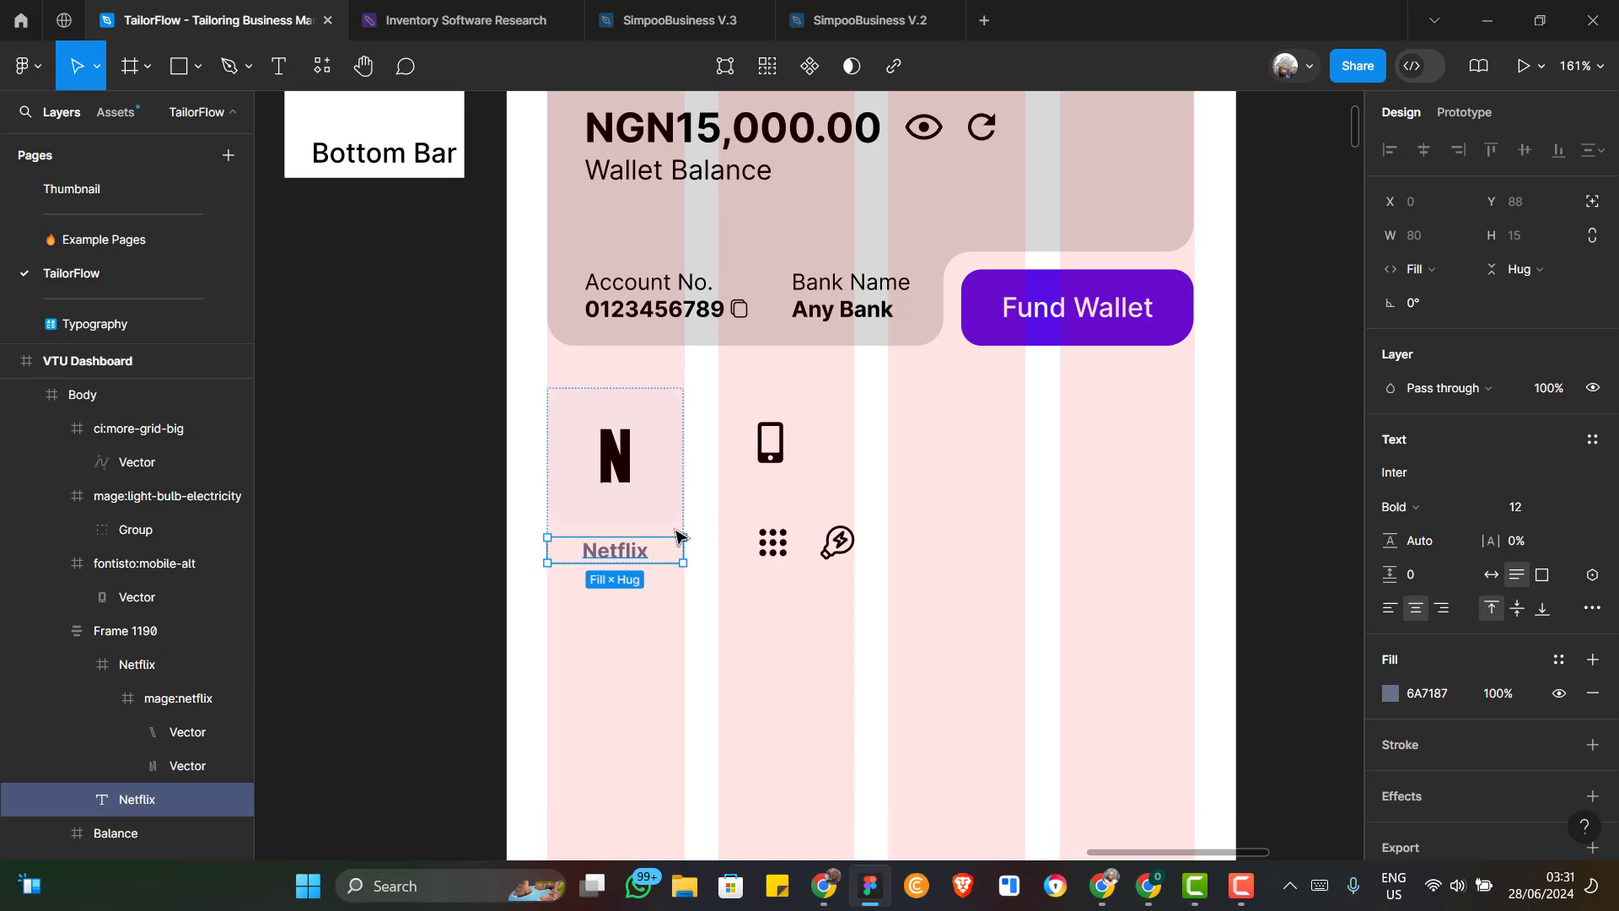
Move the grid, light-bulb and mobile icons together further down, clear of the Netflix tile's row
scroll(673, 530, "up", 4)
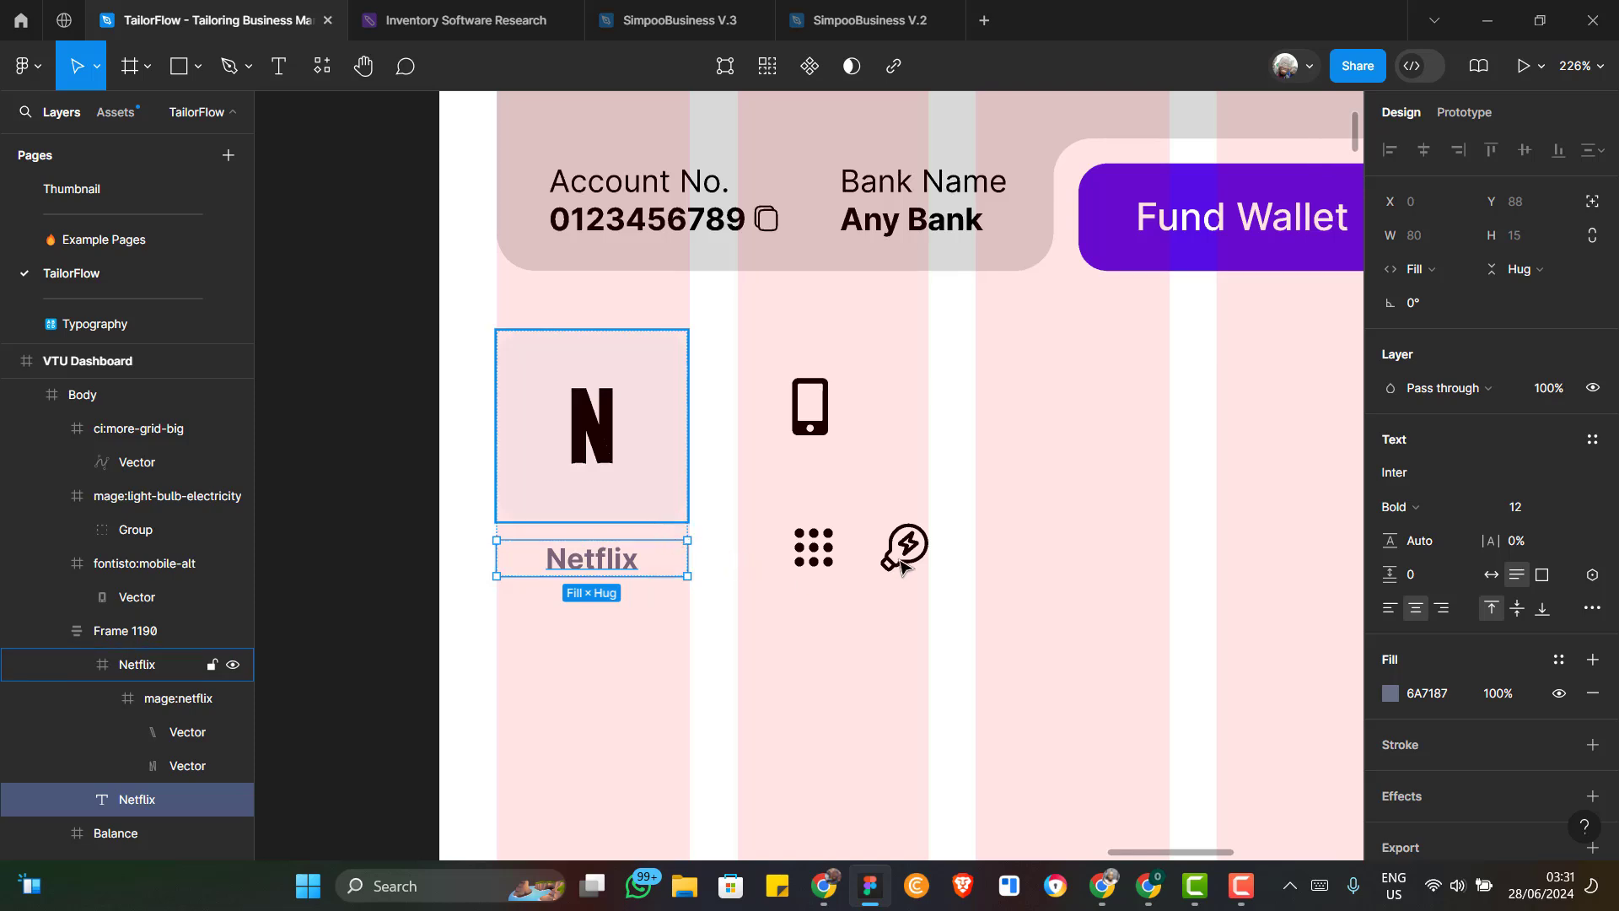
key("Escape")
scroll(903, 567, "down", 2)
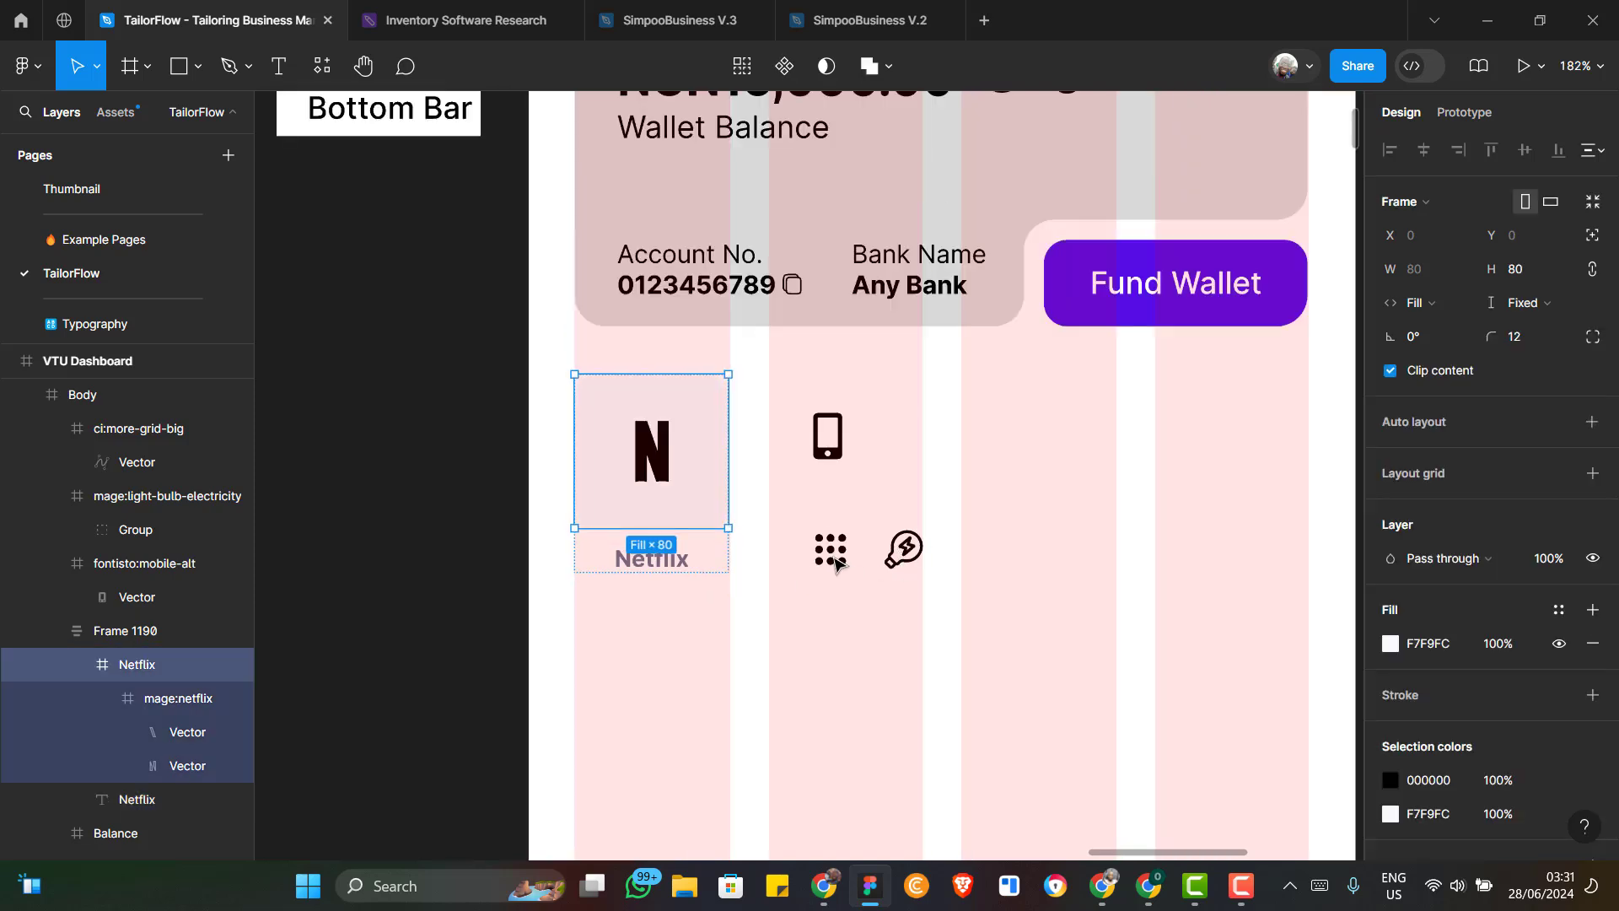
left_click(830, 550)
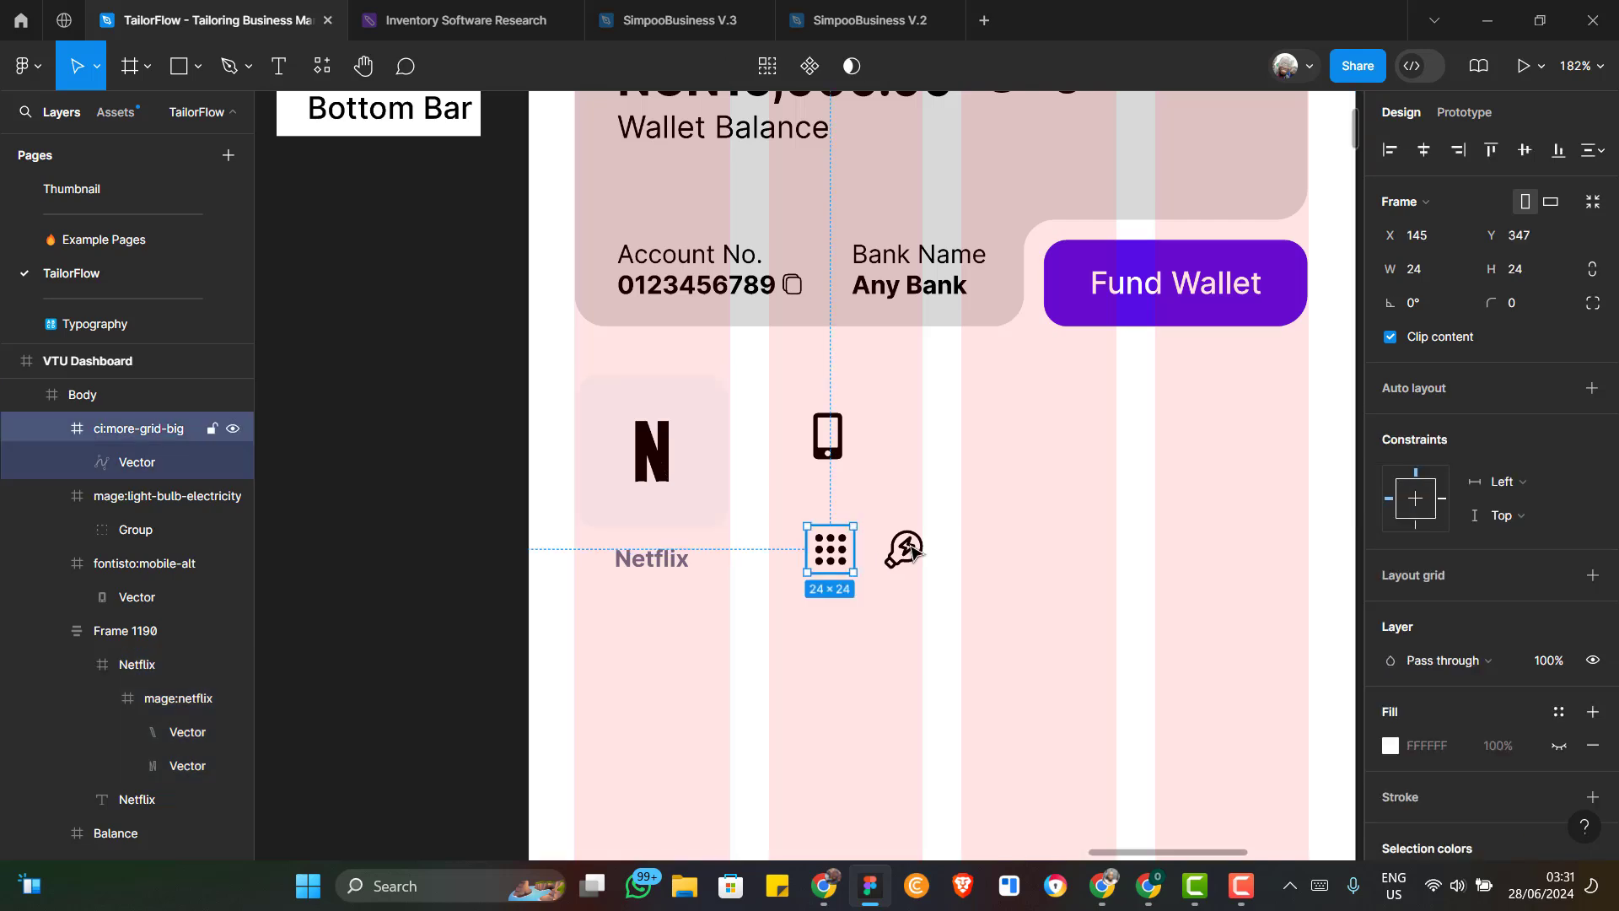
left_click(833, 440, "shift")
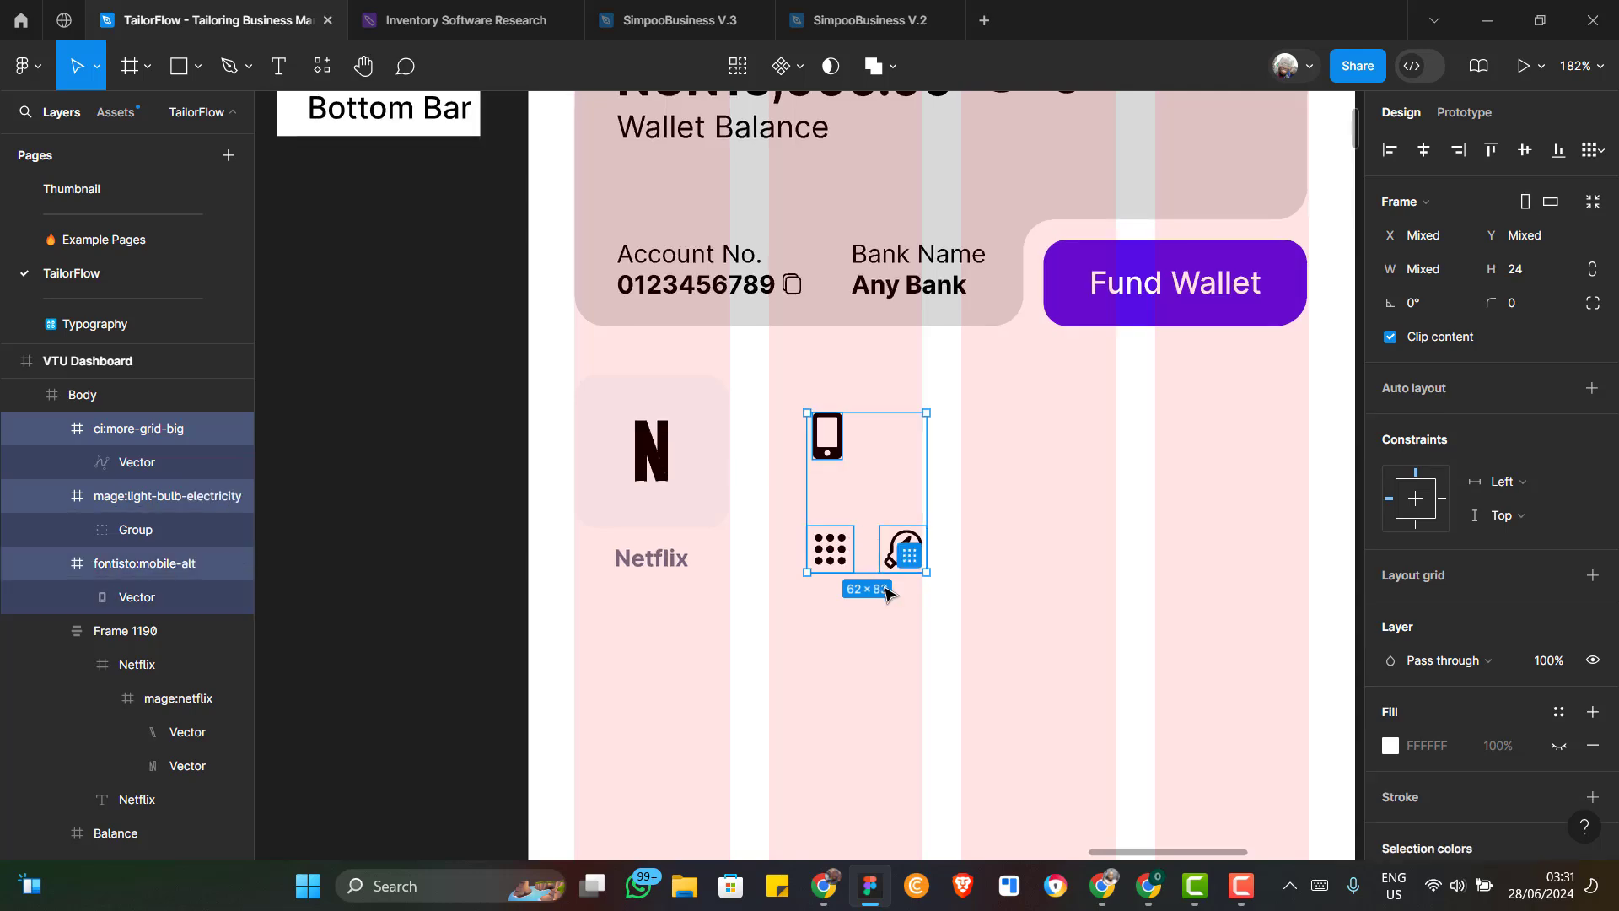
left_click_drag(920, 705, 895, 741)
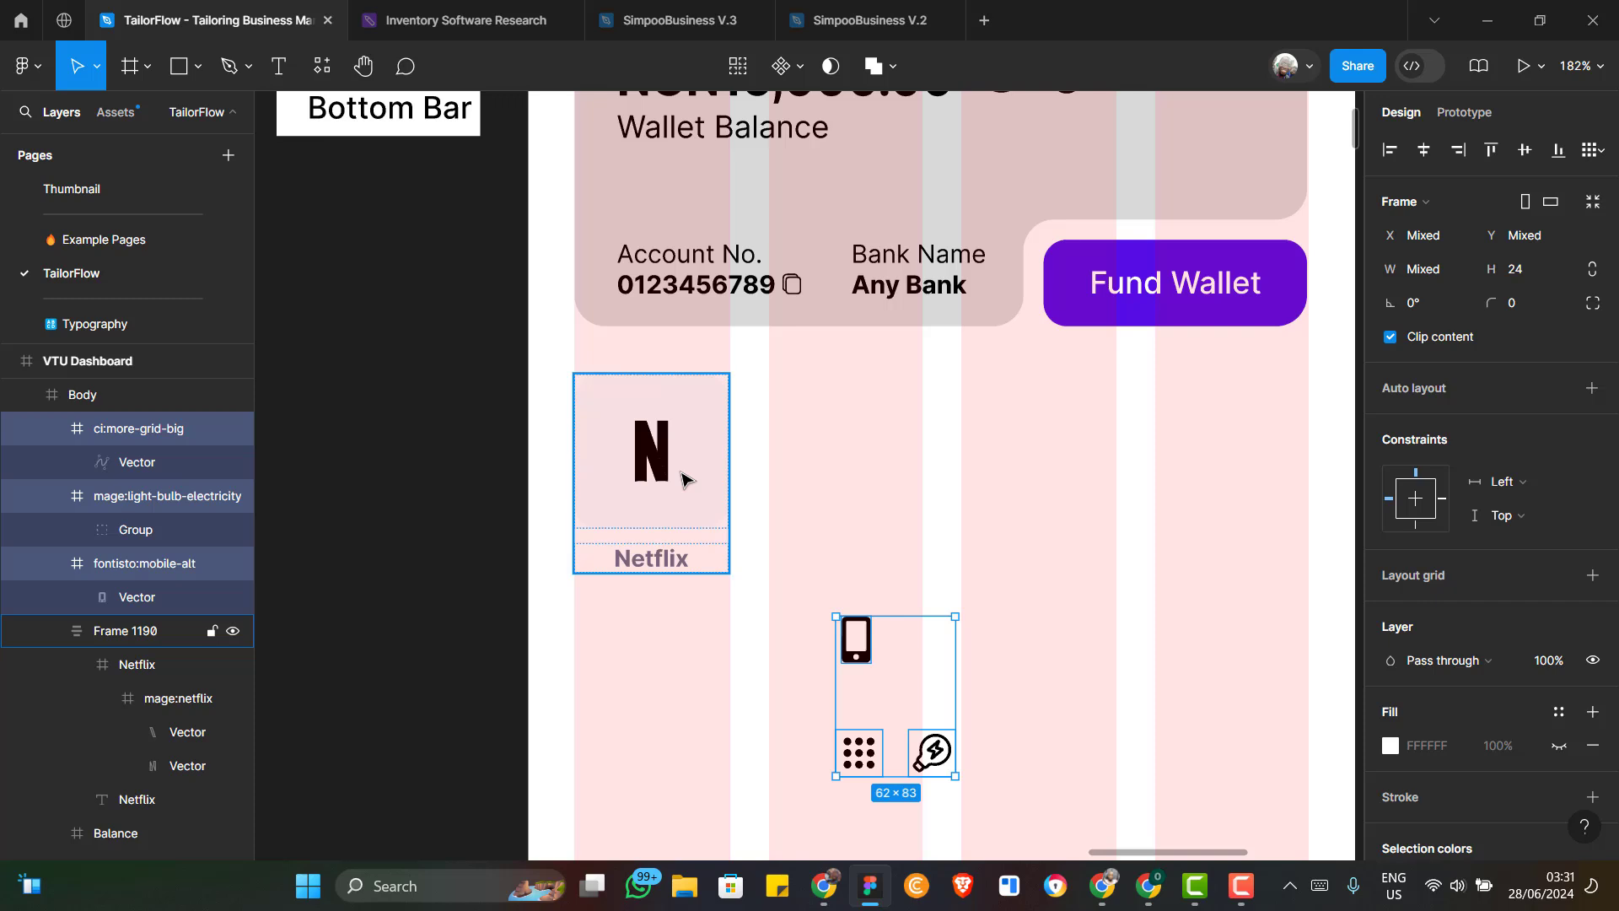
Rename the auto layout frame holding the Netflix tile and label to "Menu 1"
left_click(681, 479)
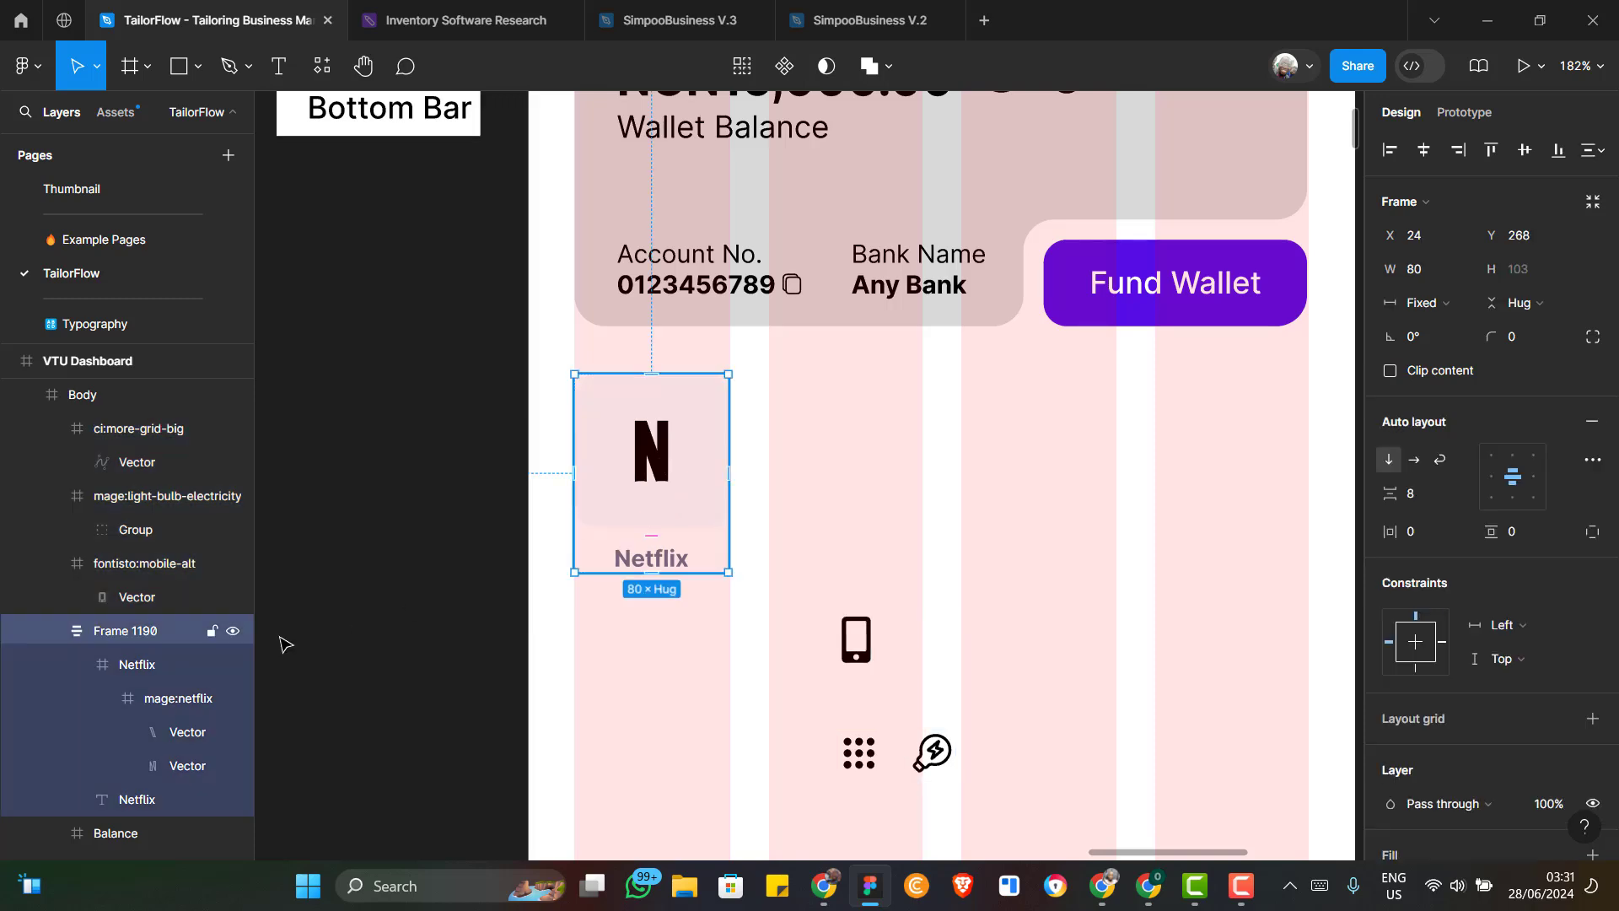
double_click(153, 633)
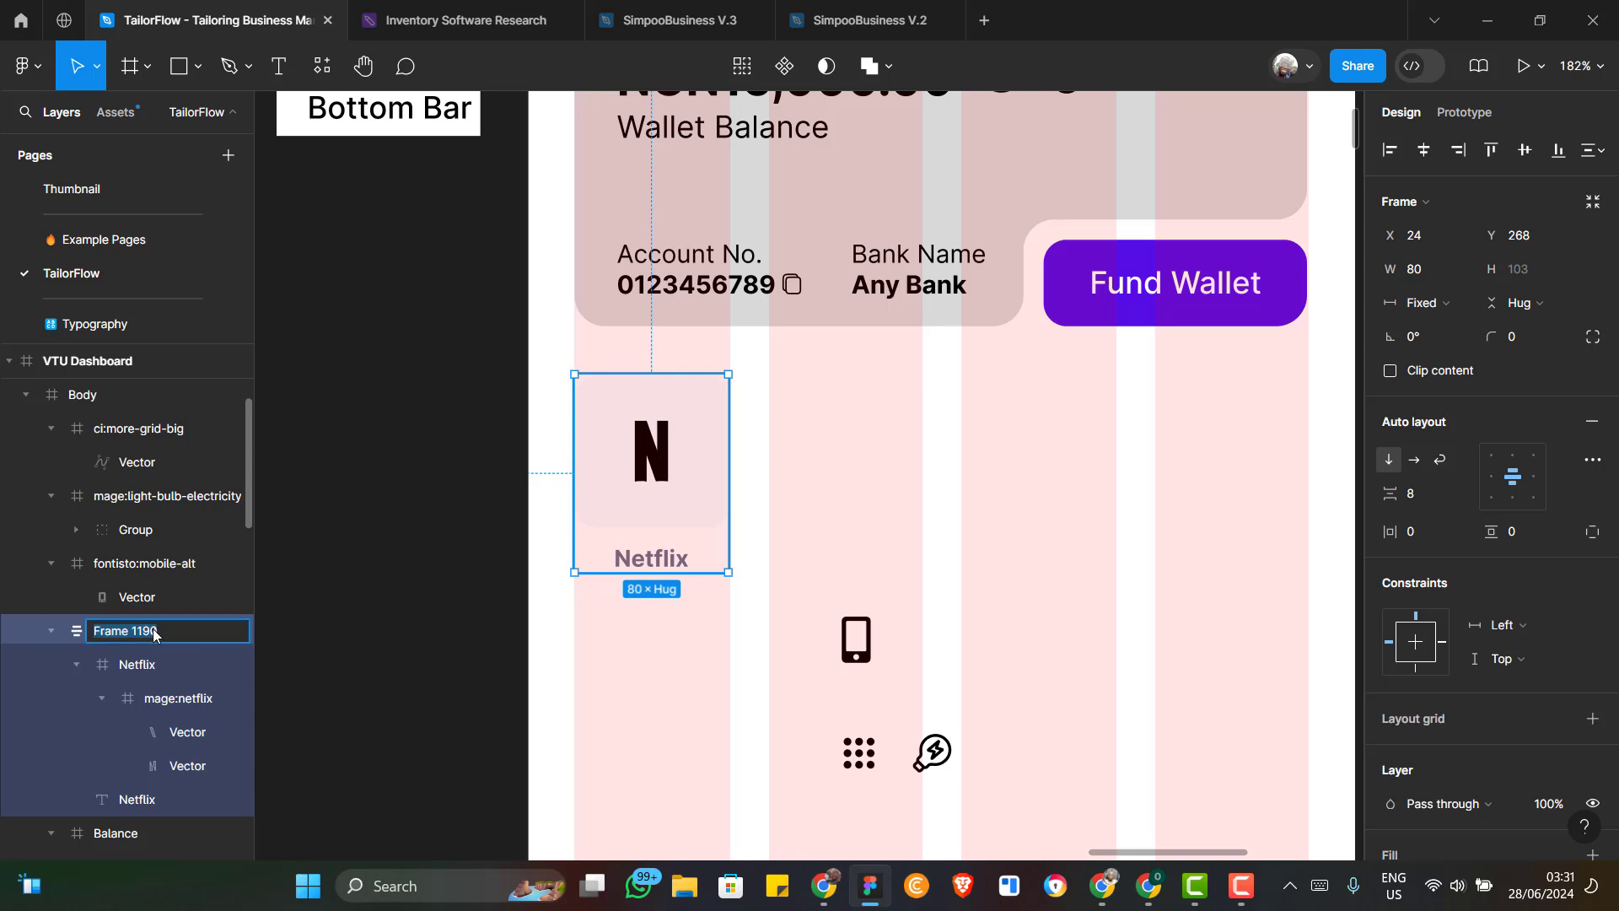
type("Menu 1")
key("Return")
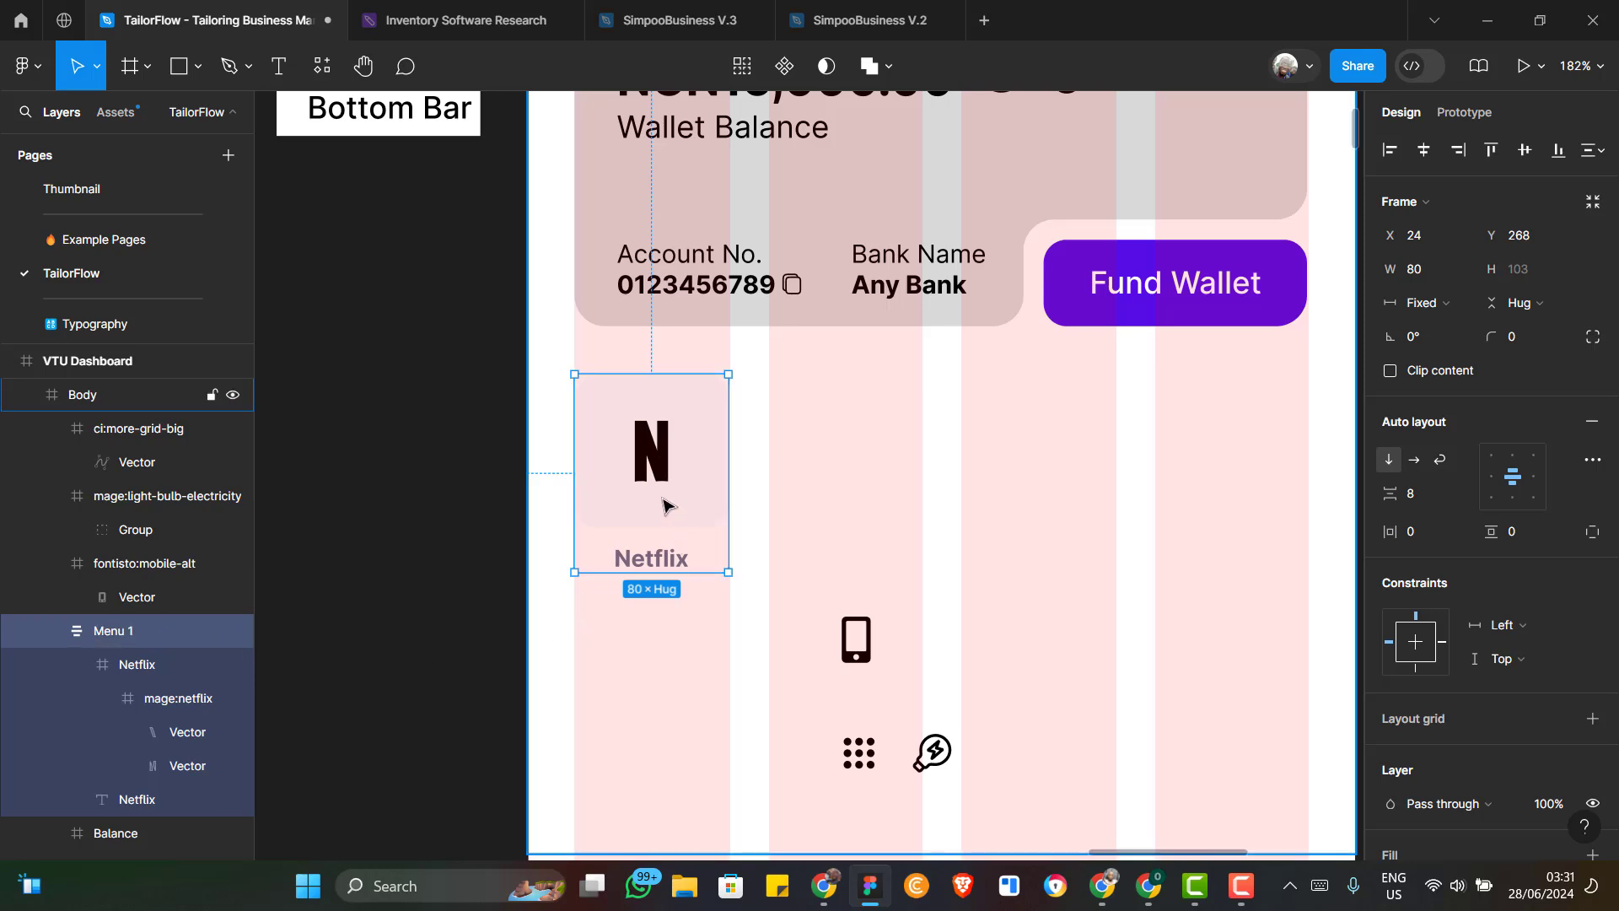
Duplicate the Menu 1 tile and place the copy beside it in the same row, with a 24 gap between them
key("ctrl+d")
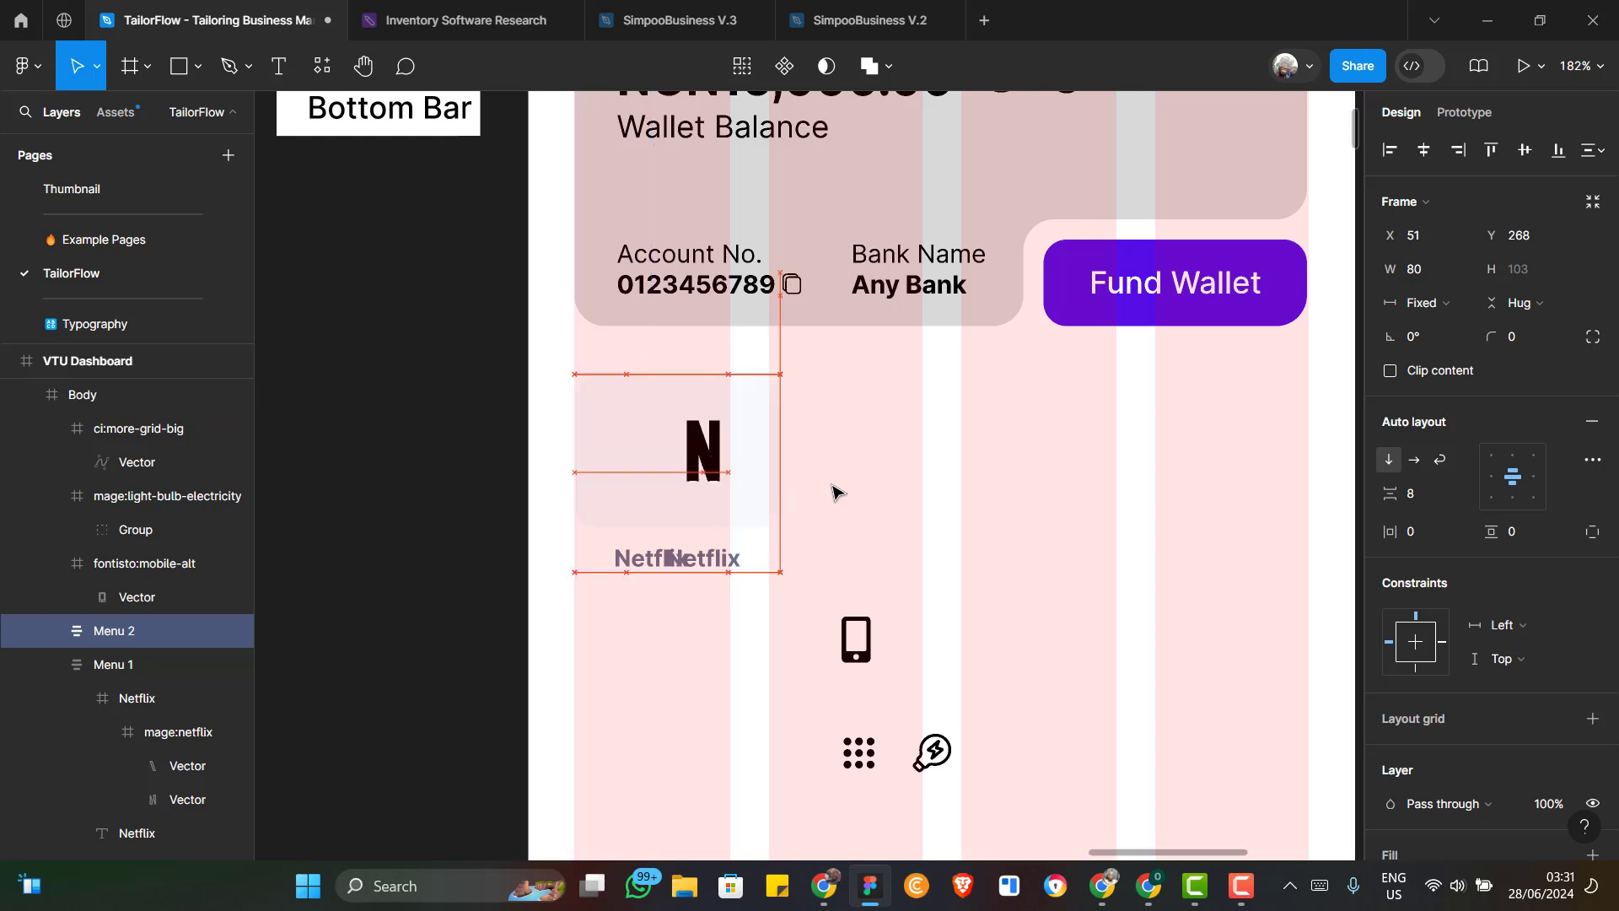
left_click_drag(831, 491, 863, 503)
left_click_drag(865, 503, 867, 504)
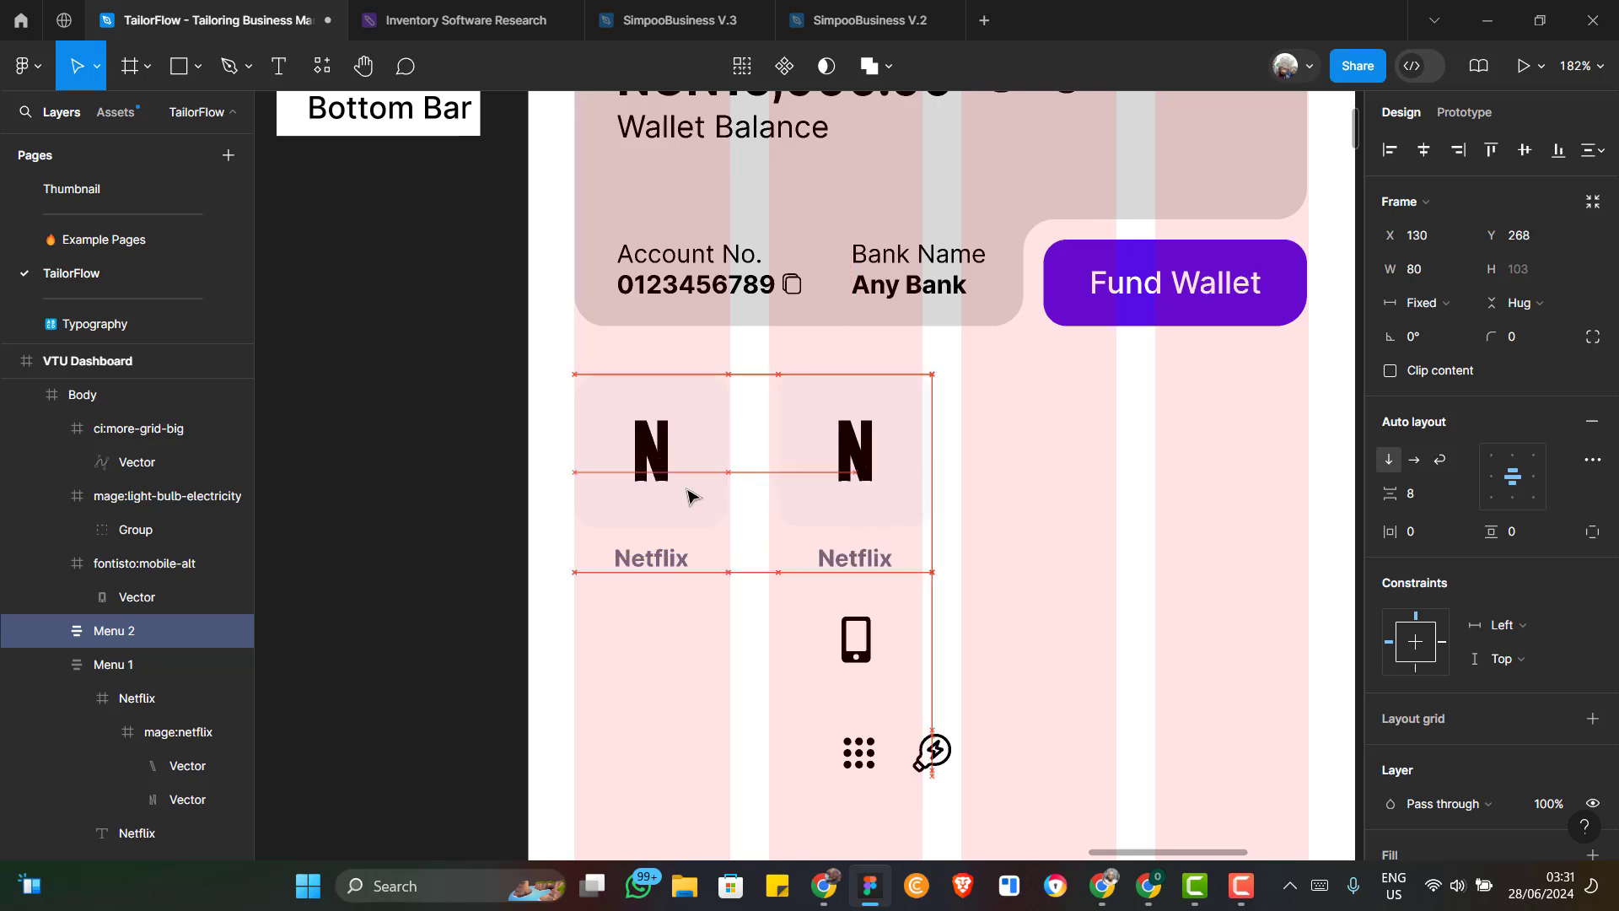
key("ctrl+z")
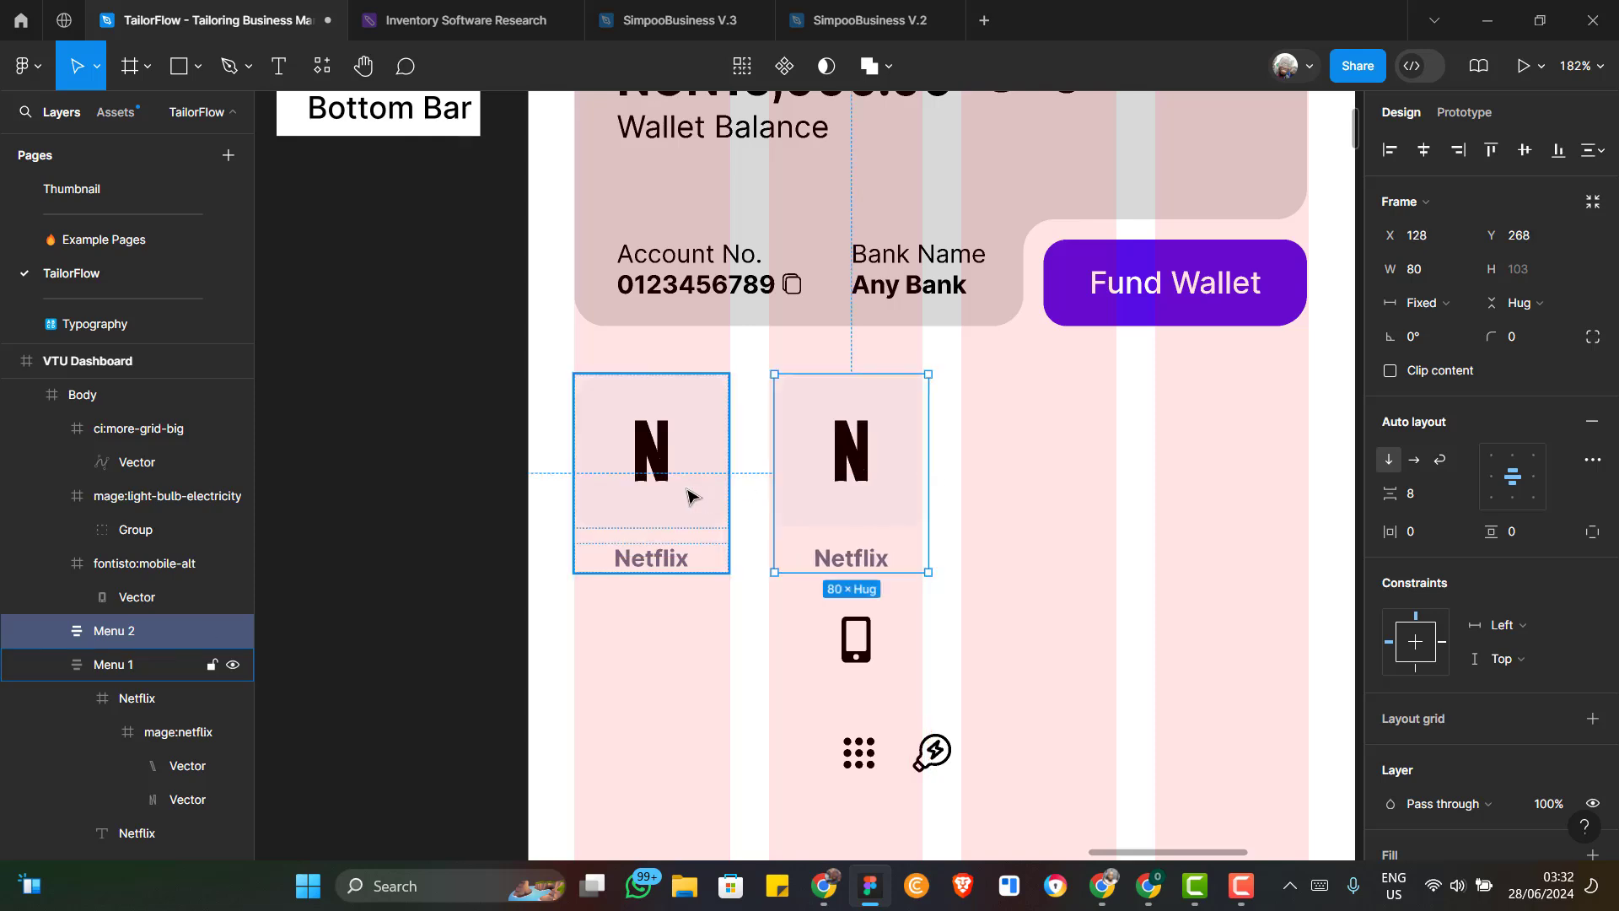
Wrap both Netflix tiles in a horizontal auto layout and duplicate the second tile twice to make a row of four
left_click(687, 495, "shift")
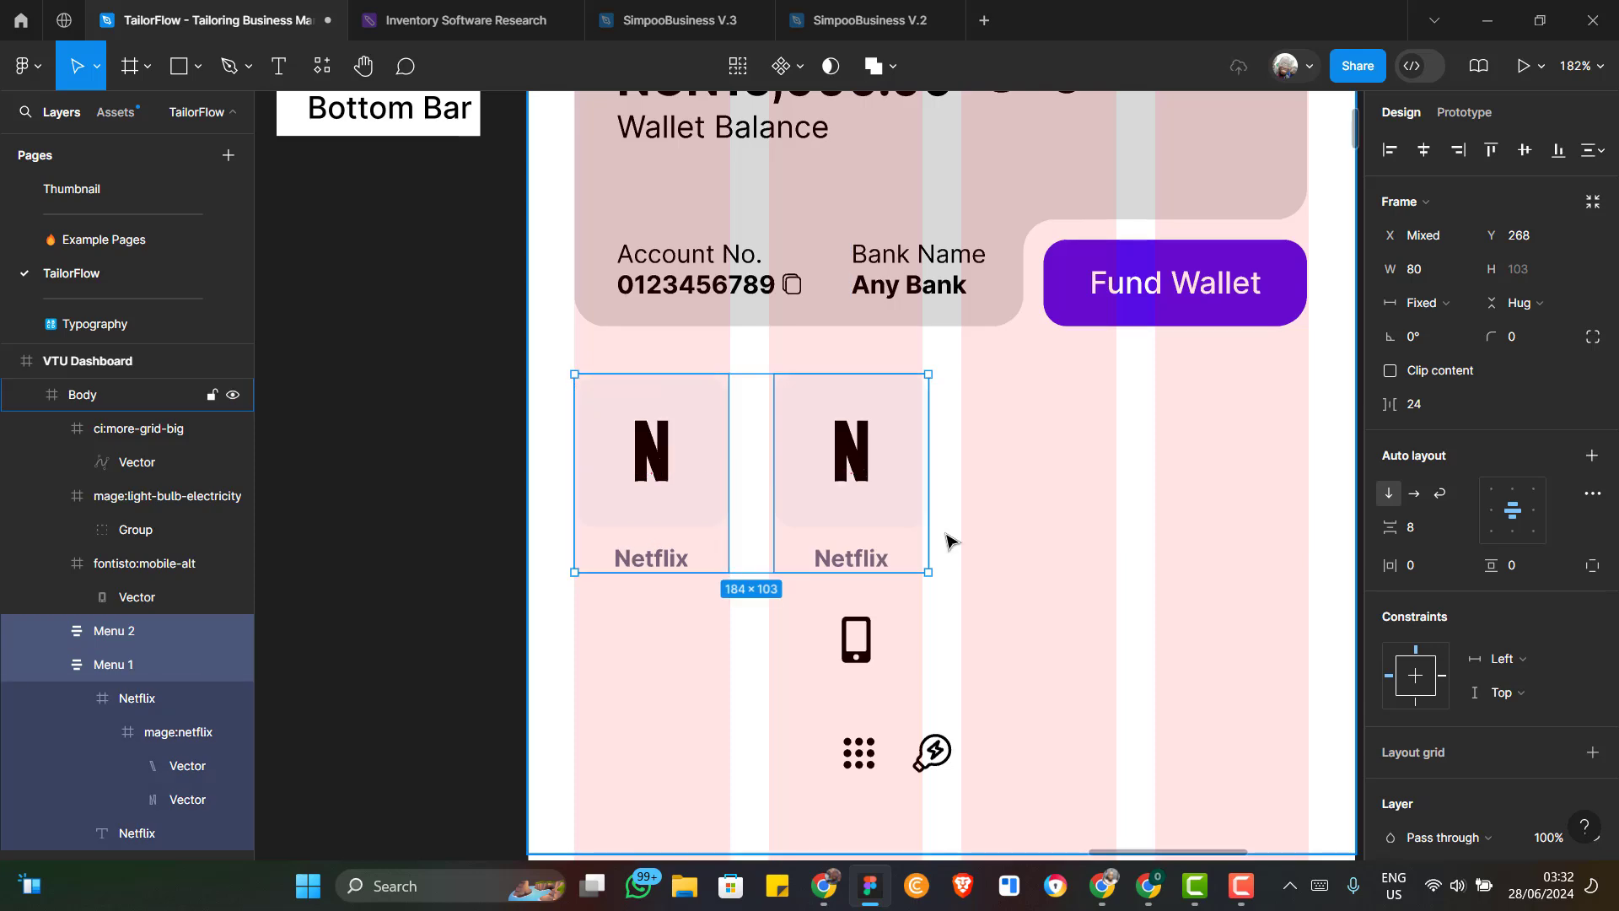
key("shift+a")
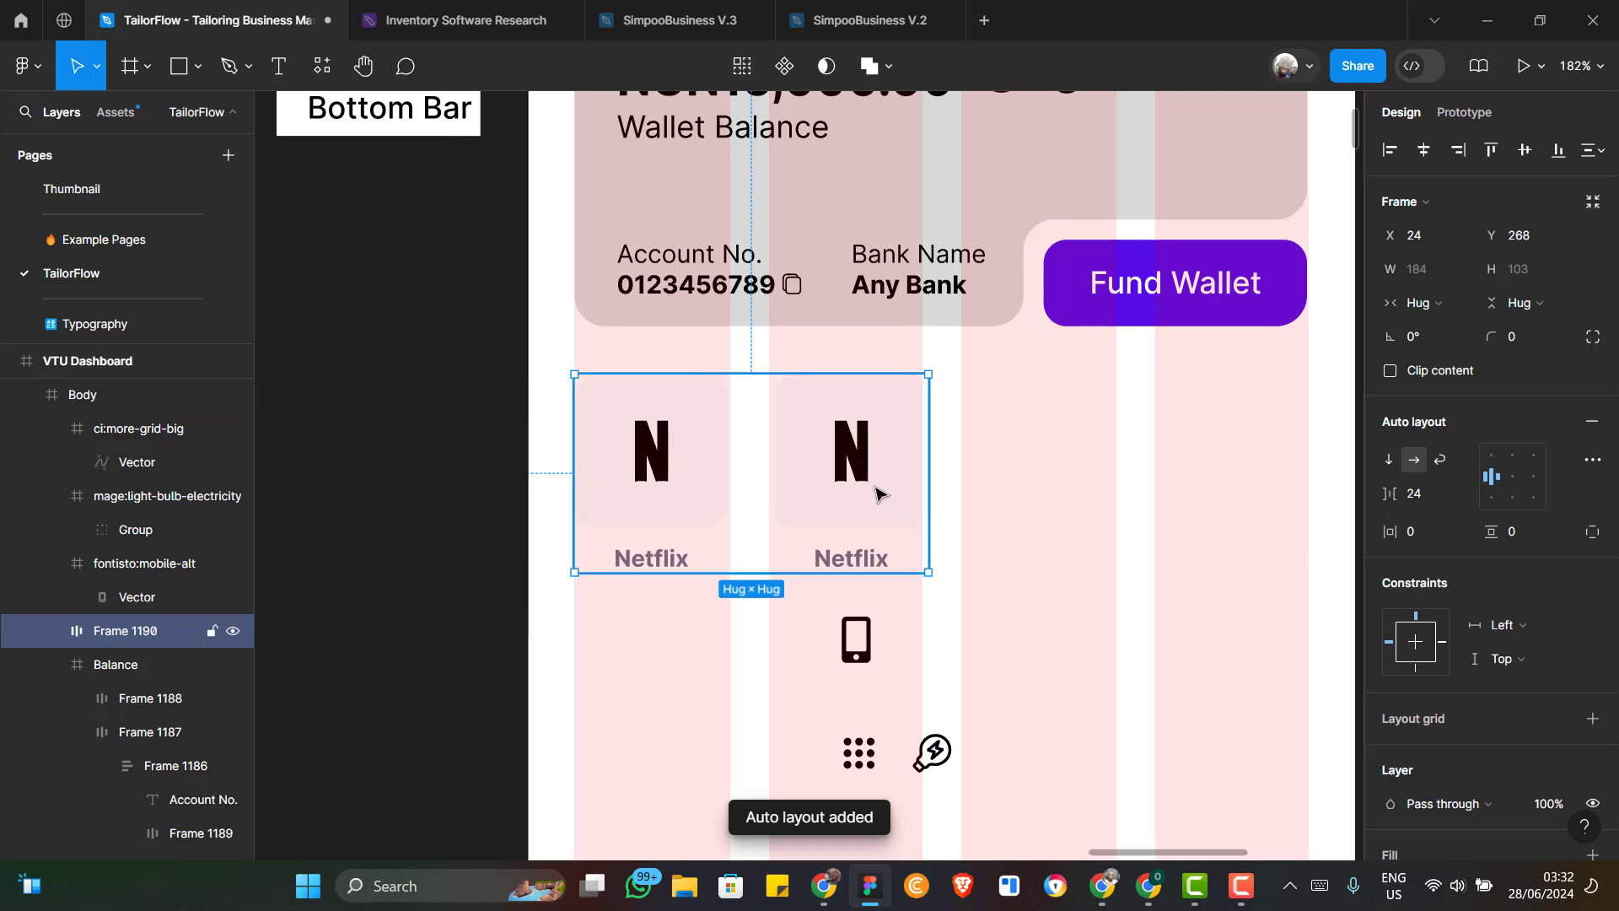
left_click(878, 494)
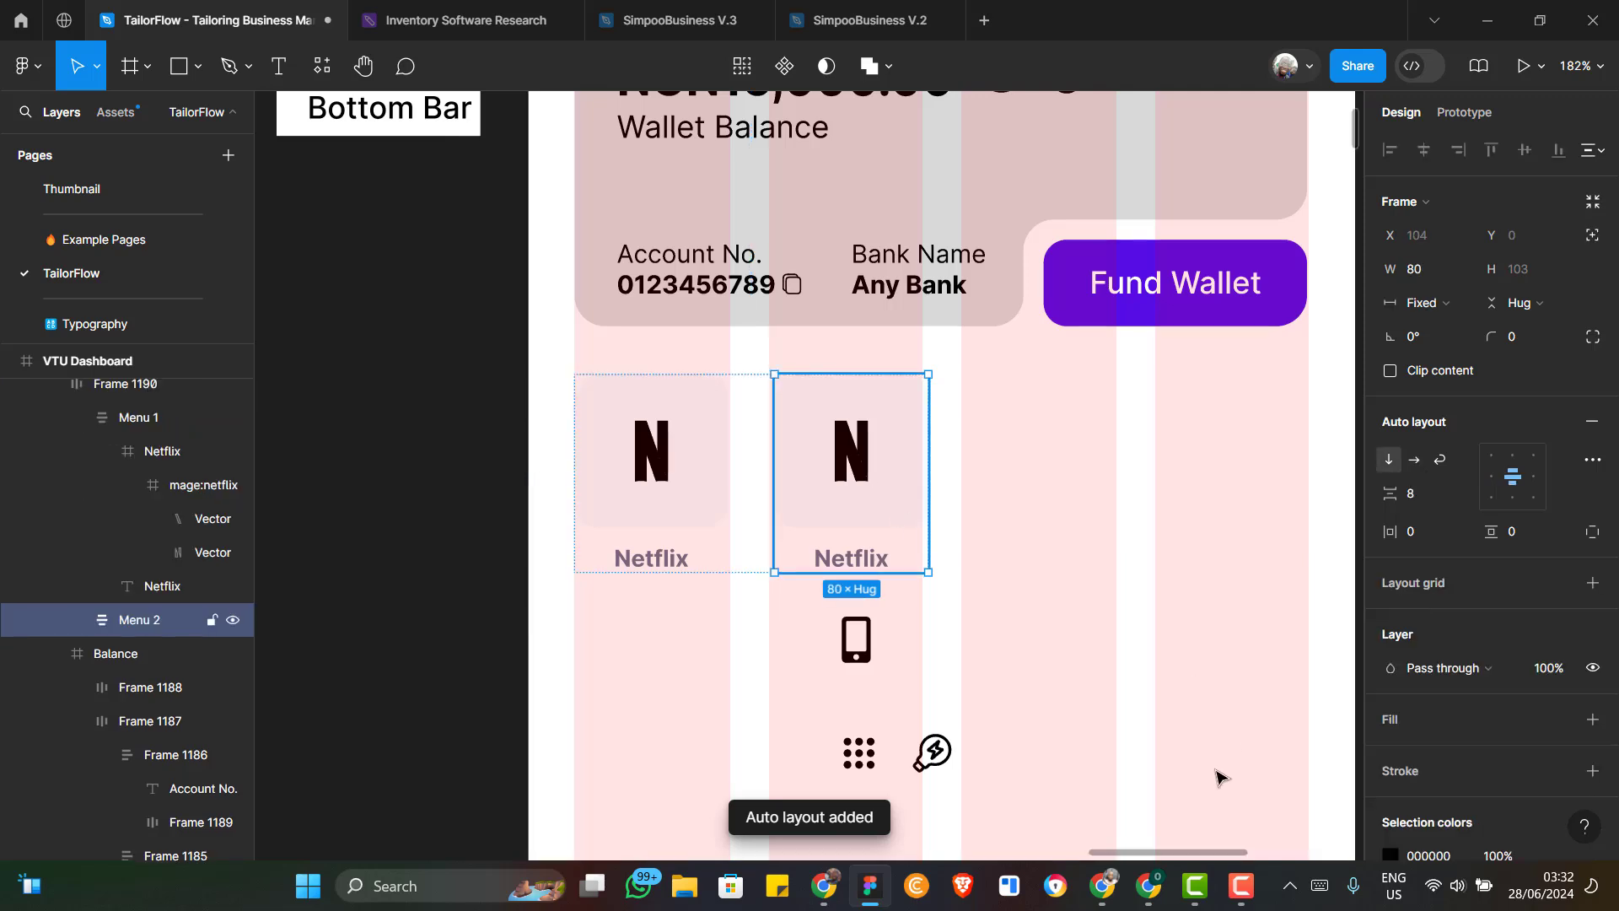
key("ctrl+d")
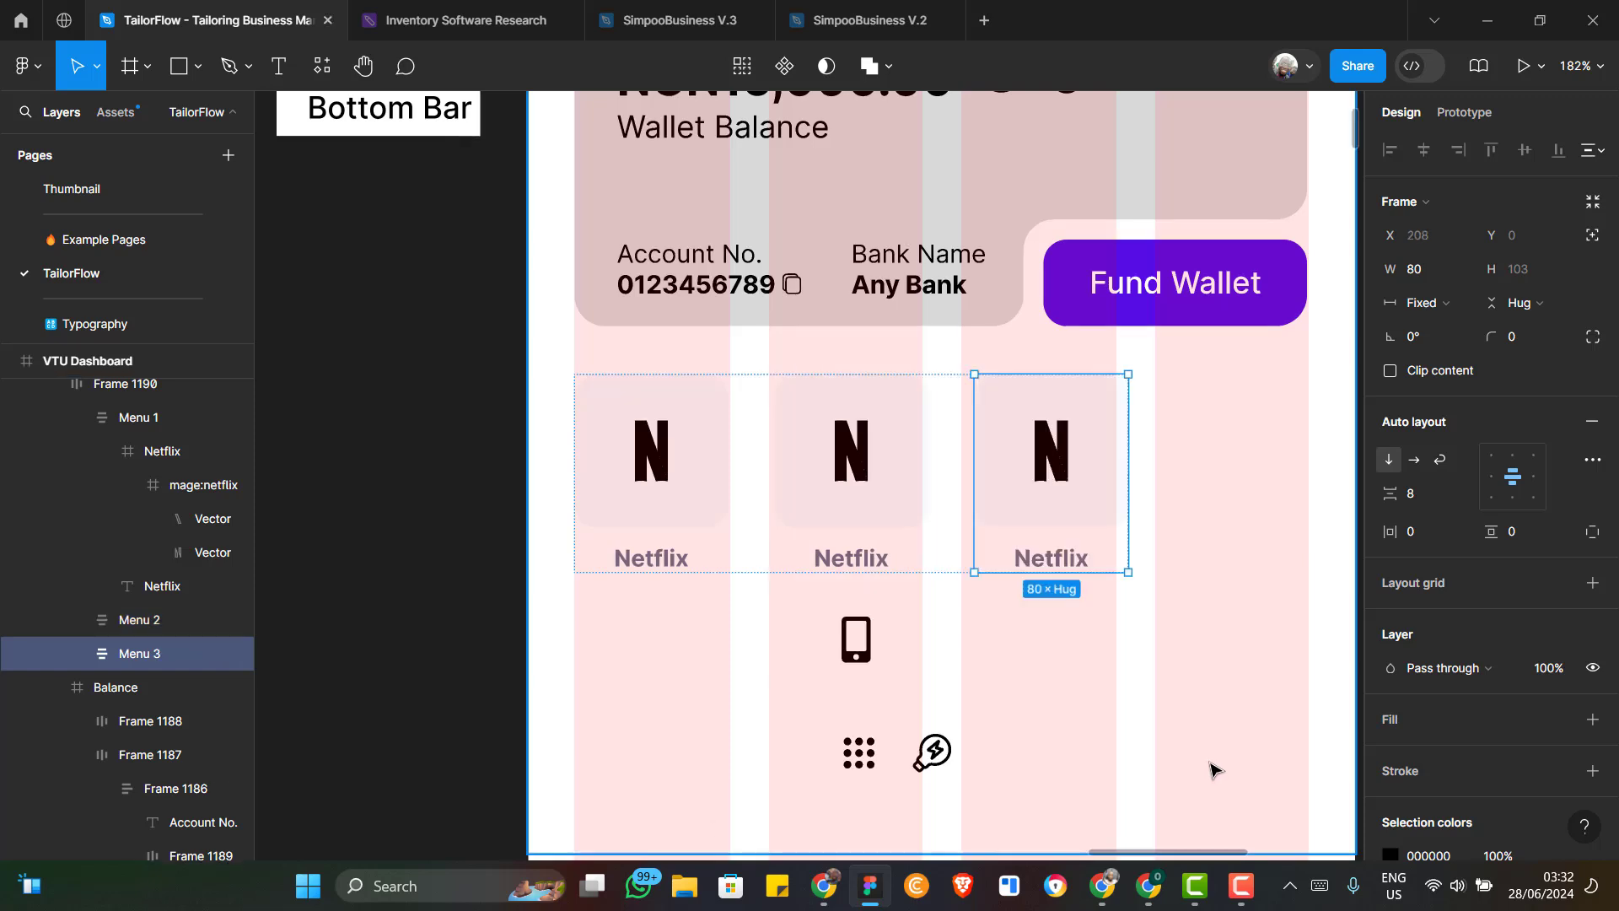
key("ctrl+d")
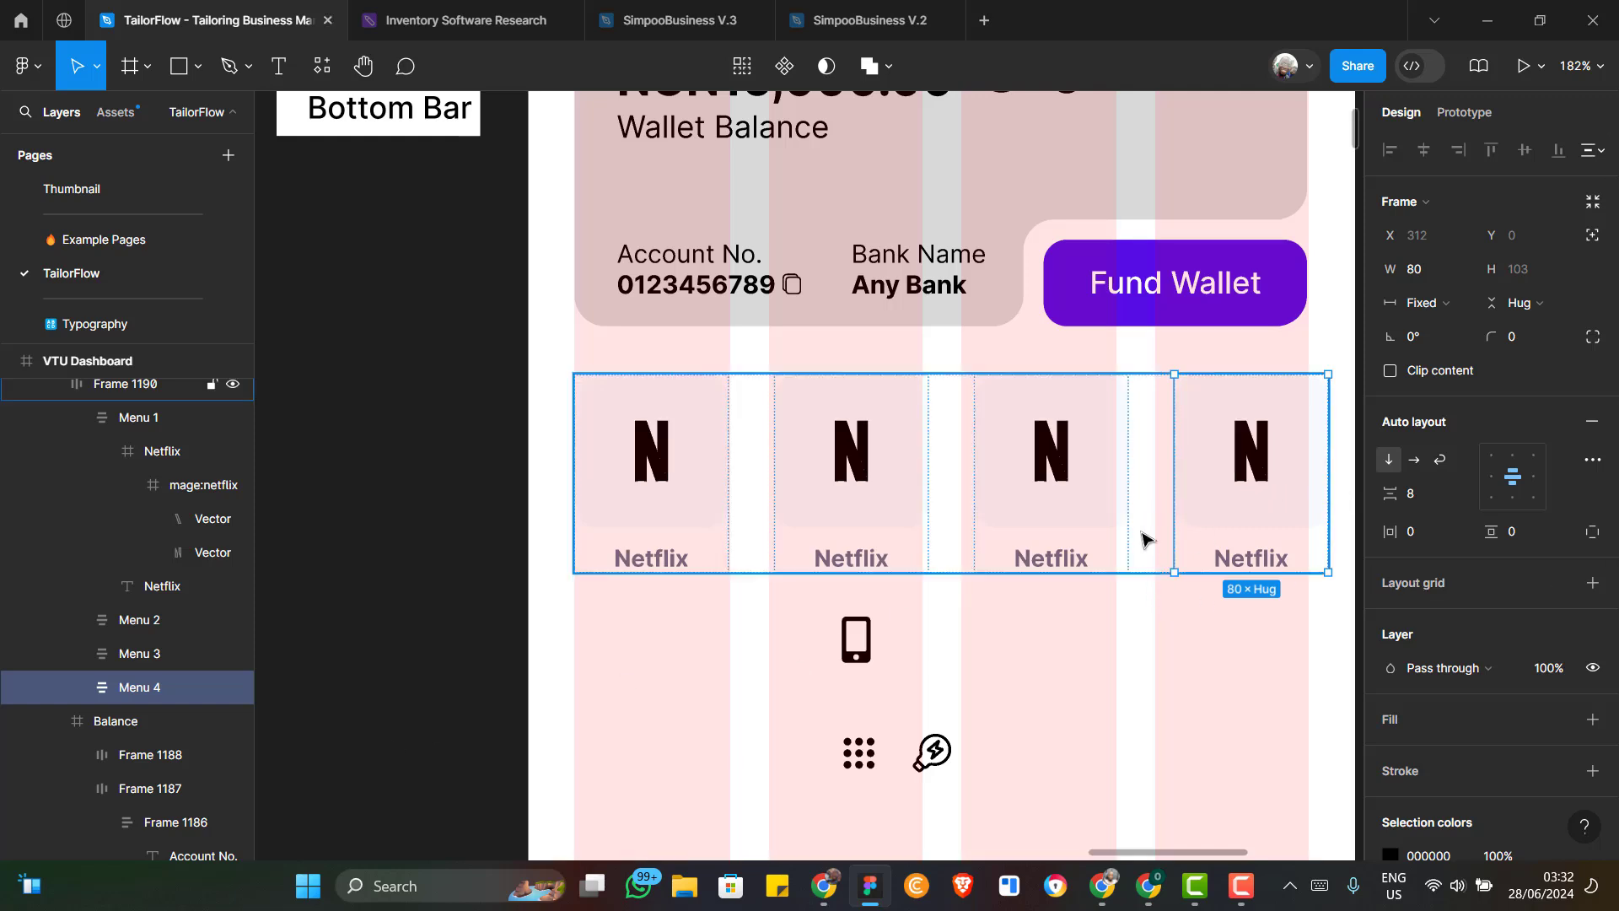
Rename the auto layout frame holding the four tiles to "Menu Bar"
left_click(1143, 538)
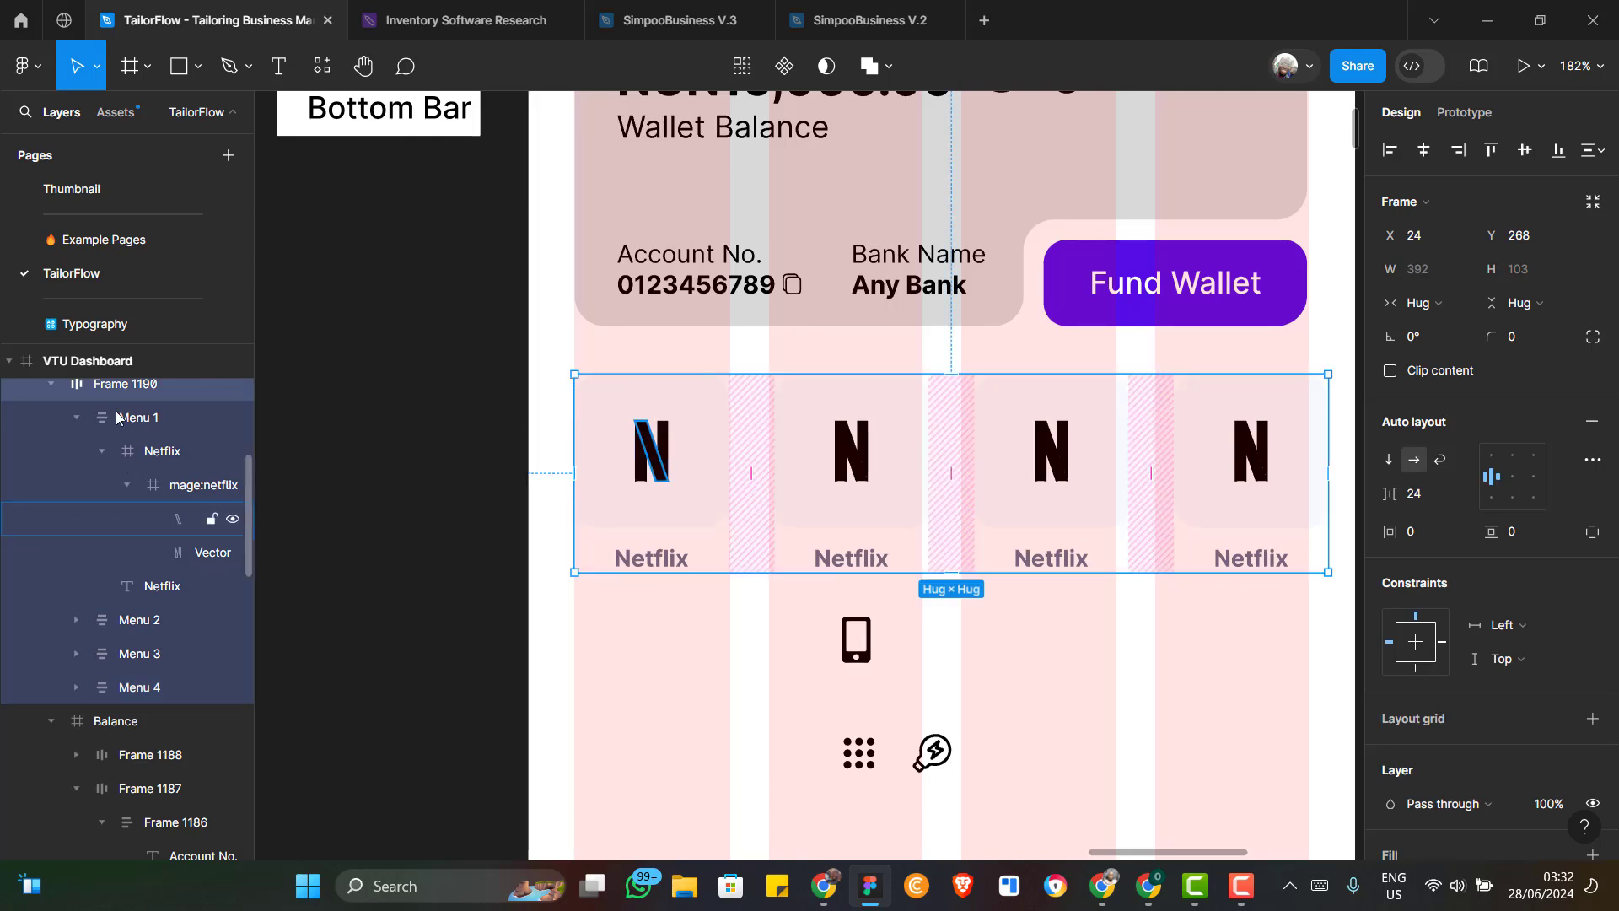
scroll(127, 395, "up", 3)
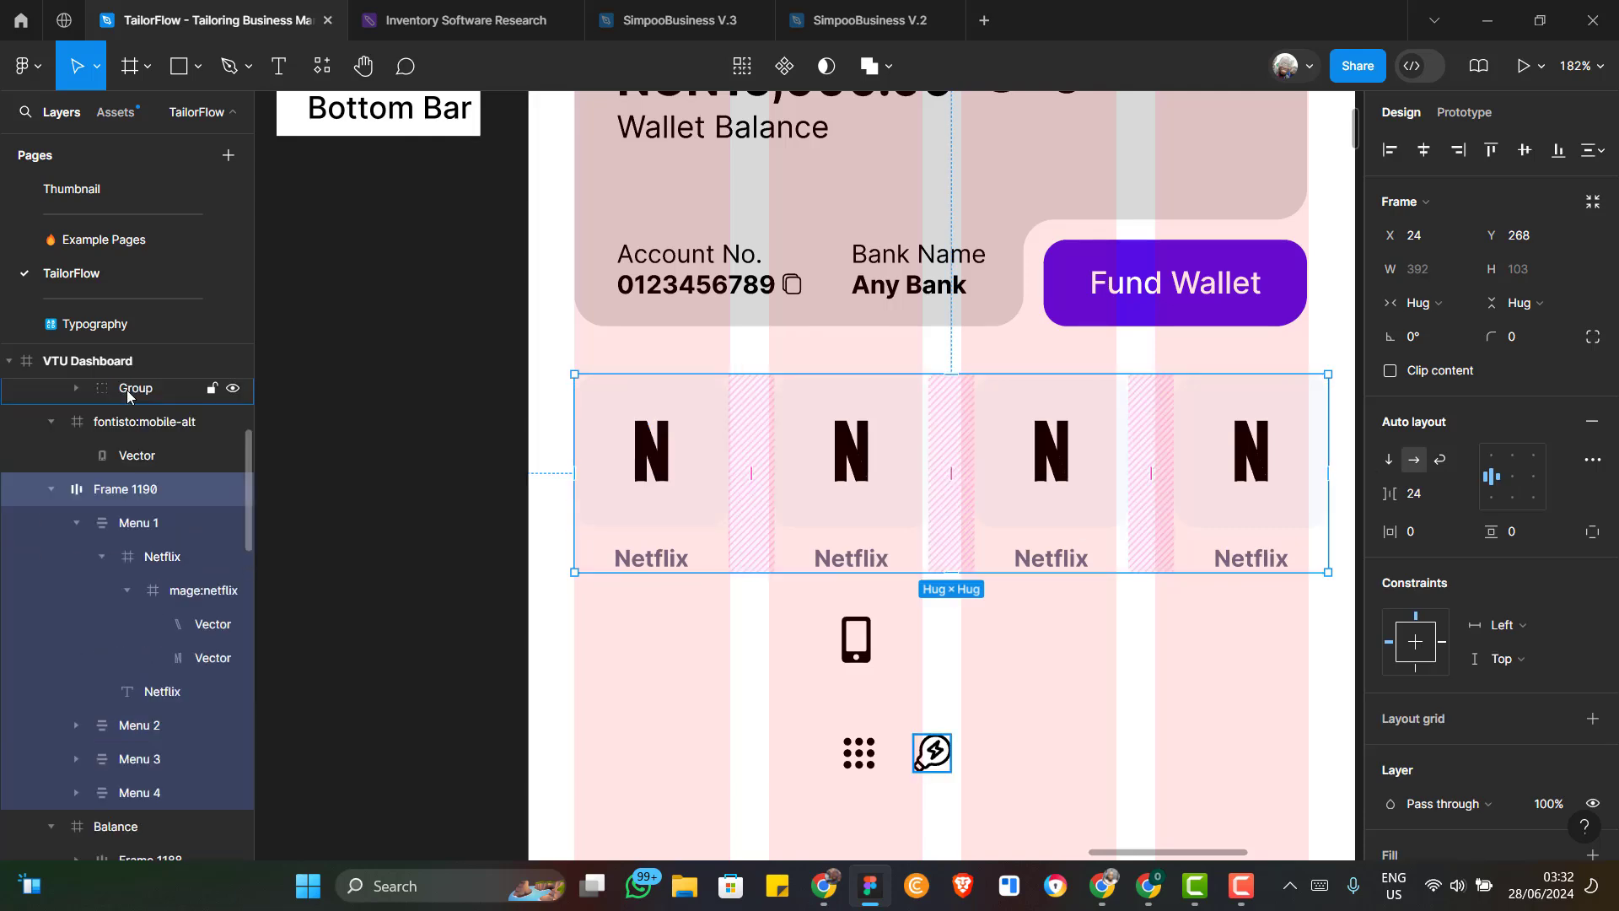
double_click(140, 492)
type("M")
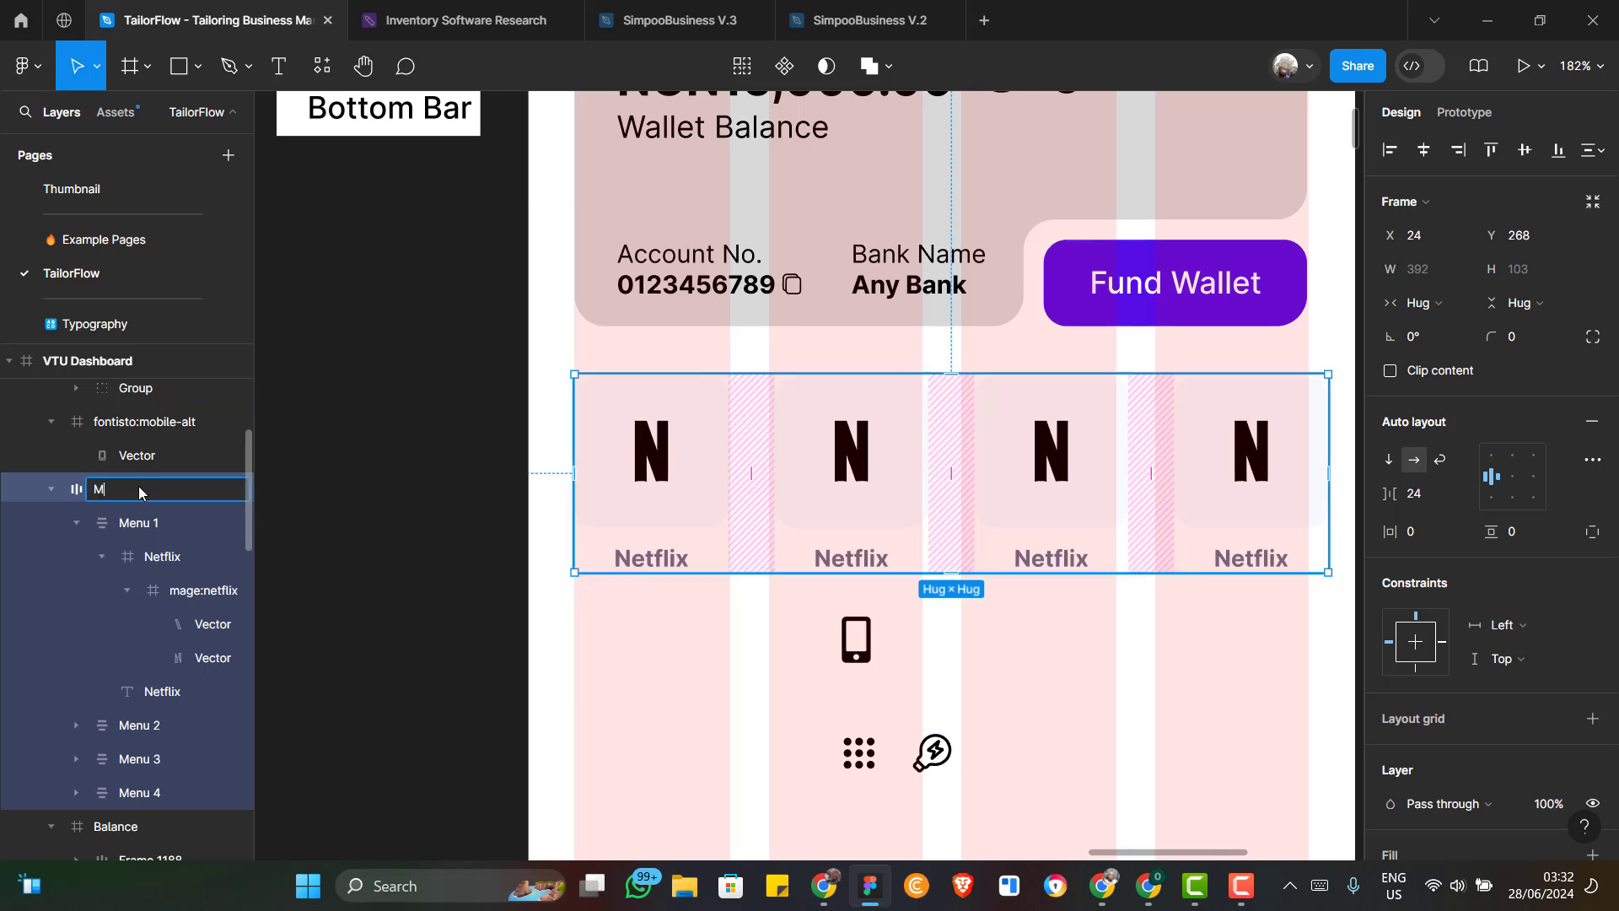
type("enu Bar")
key("Return")
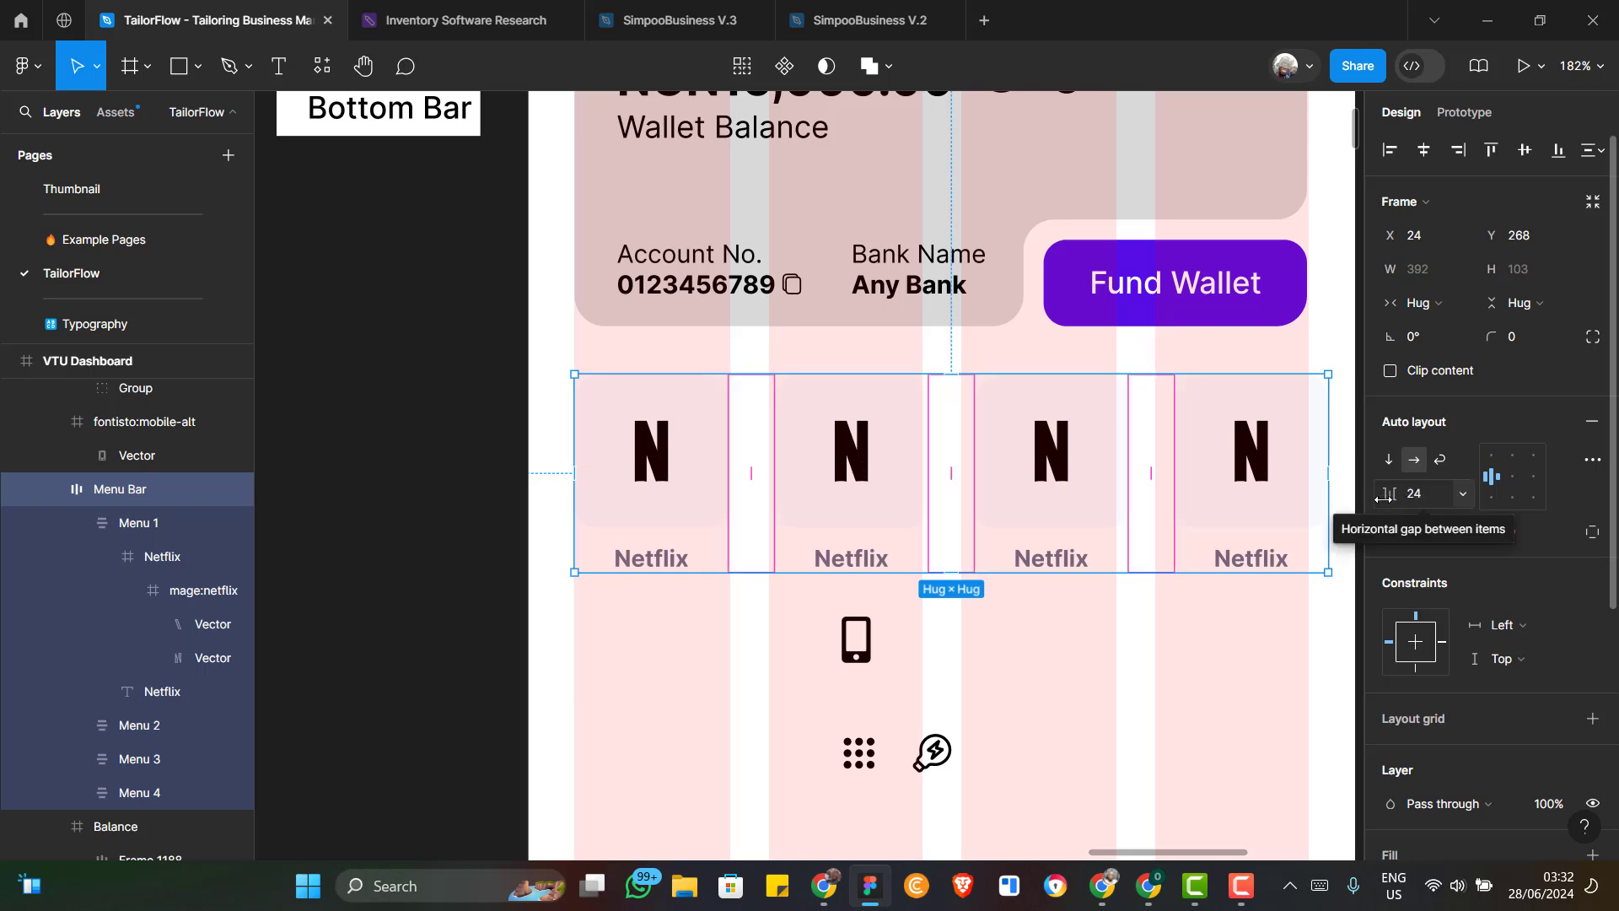
Try horizontal gaps of 18, 22, 20 and 19 between the Menu Bar's tiles against the column grid
left_click_drag(1393, 496, 1376, 503)
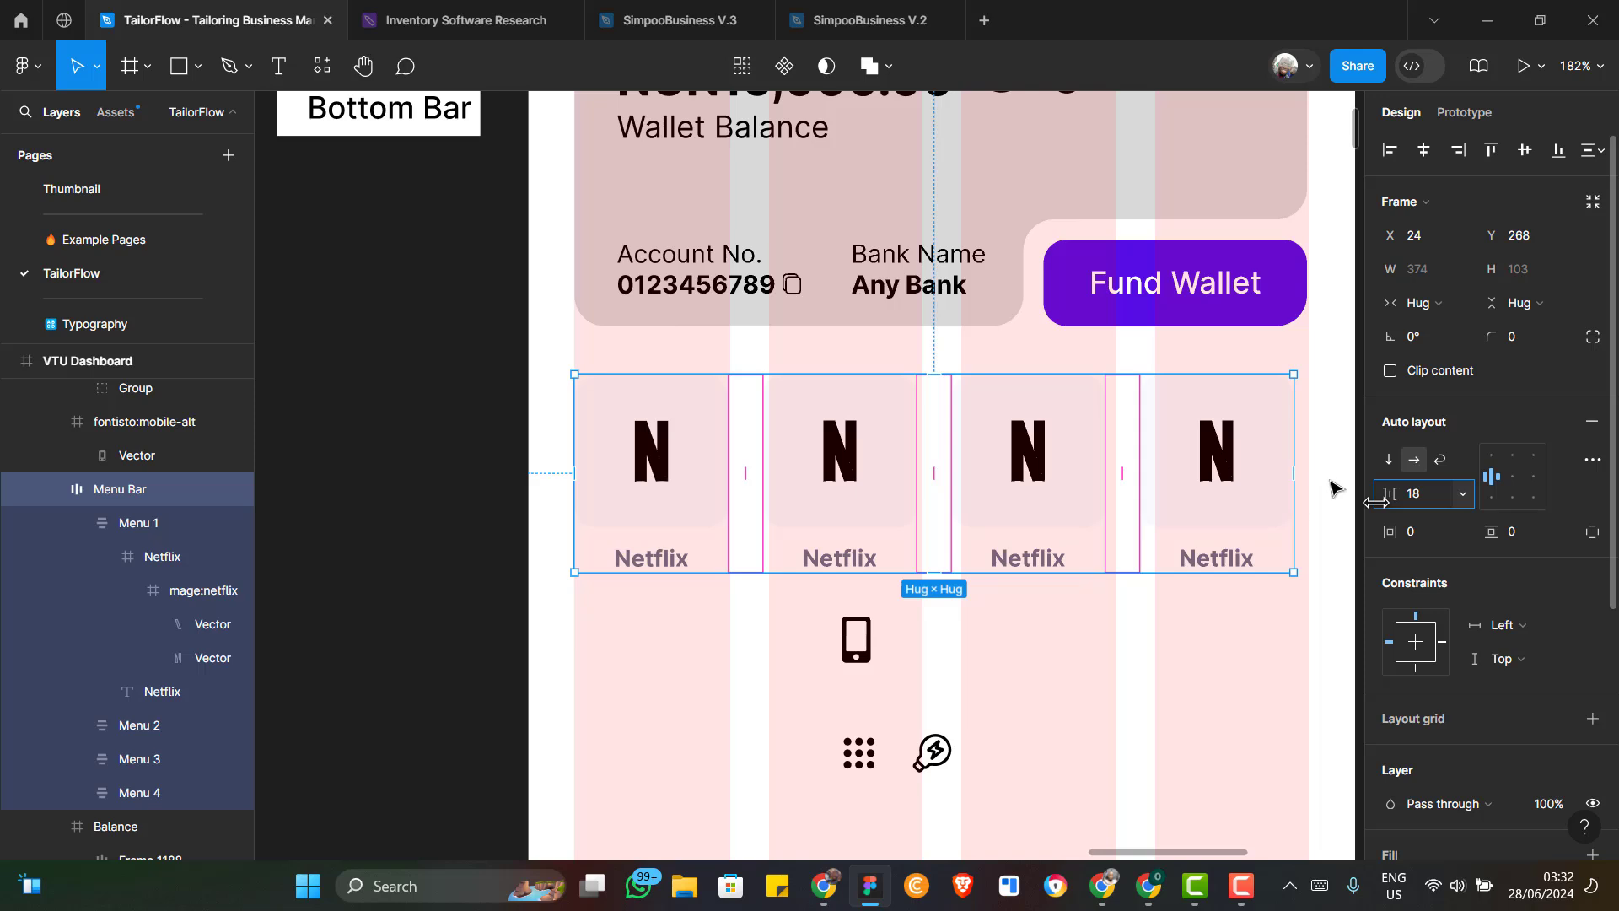
scroll(1333, 493, "up", 2)
scroll(848, 585, "down", 1)
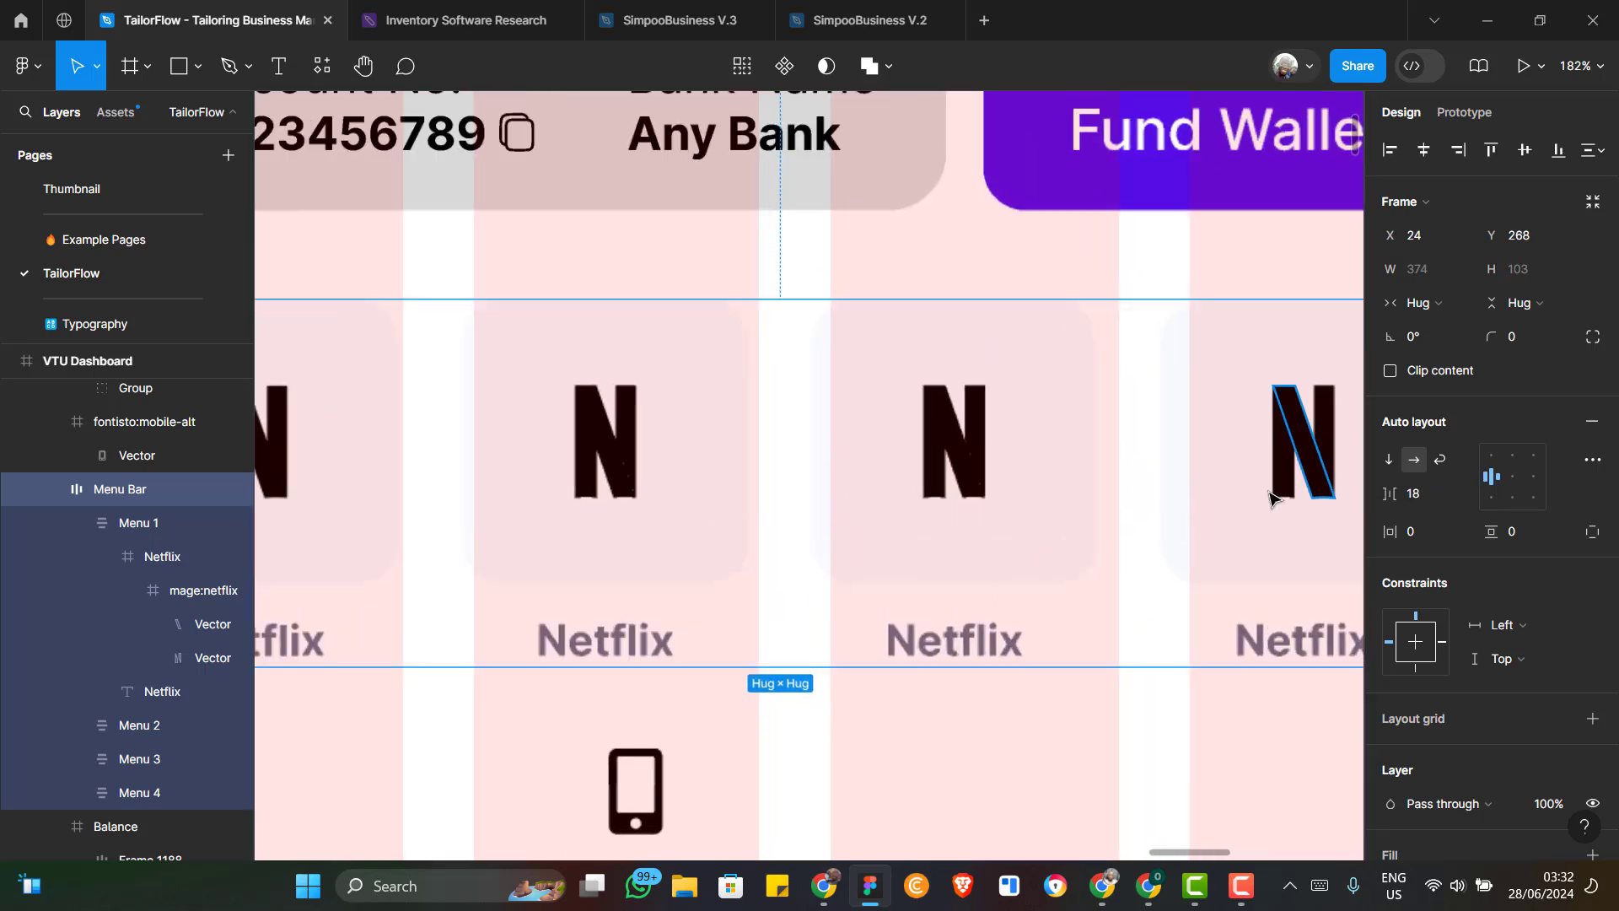
scroll(1272, 498, "up", 1)
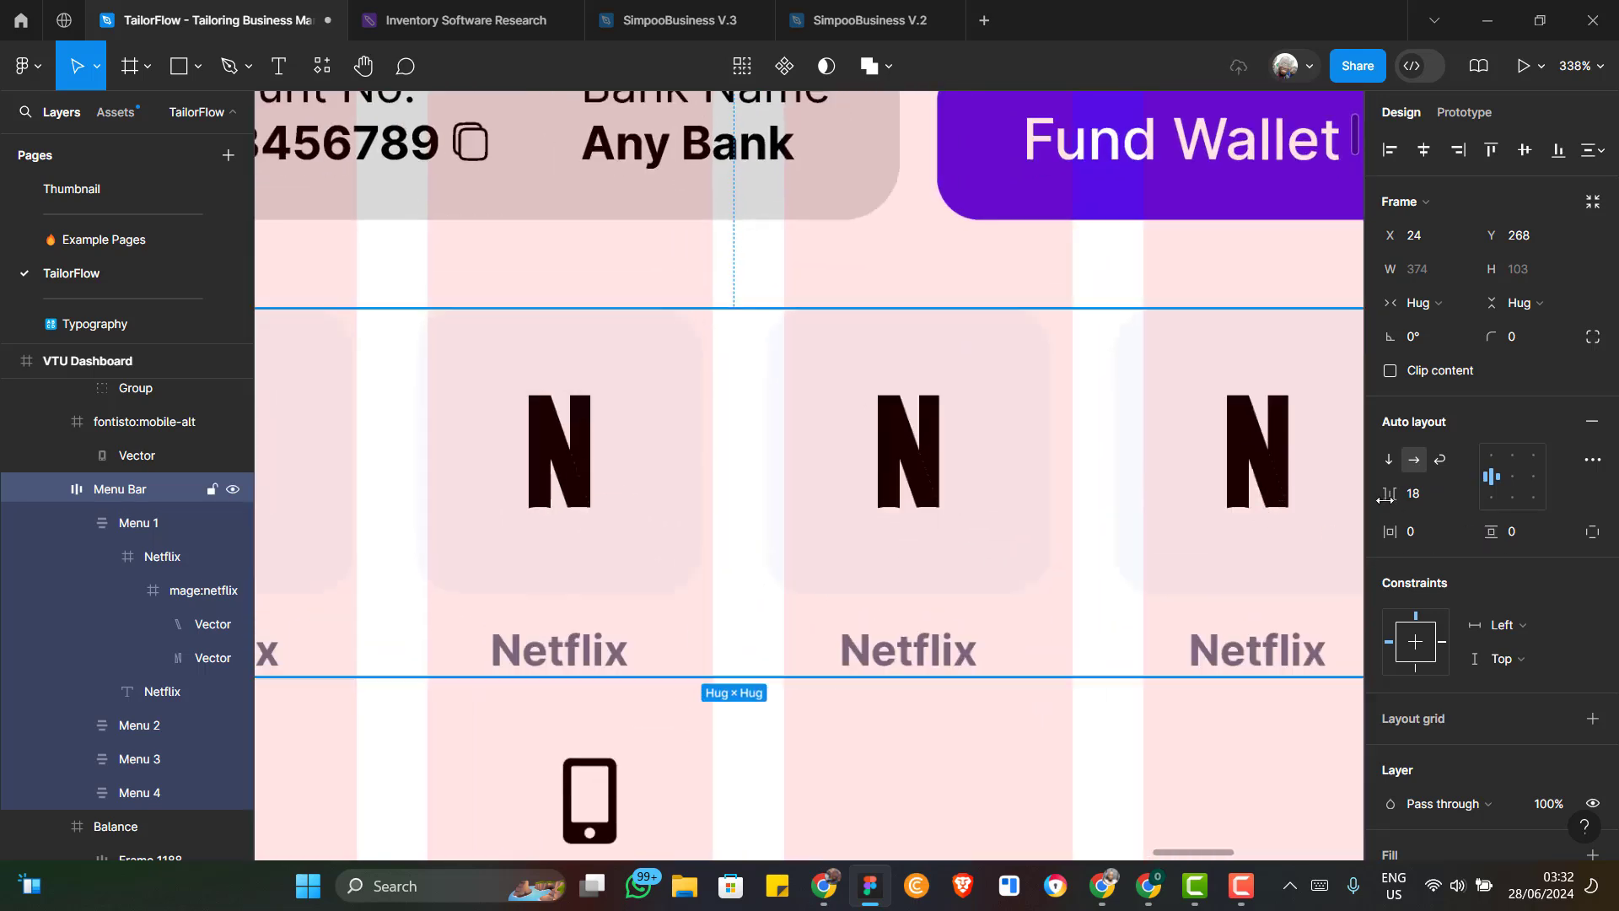
left_click_drag(1385, 494, 1384, 495)
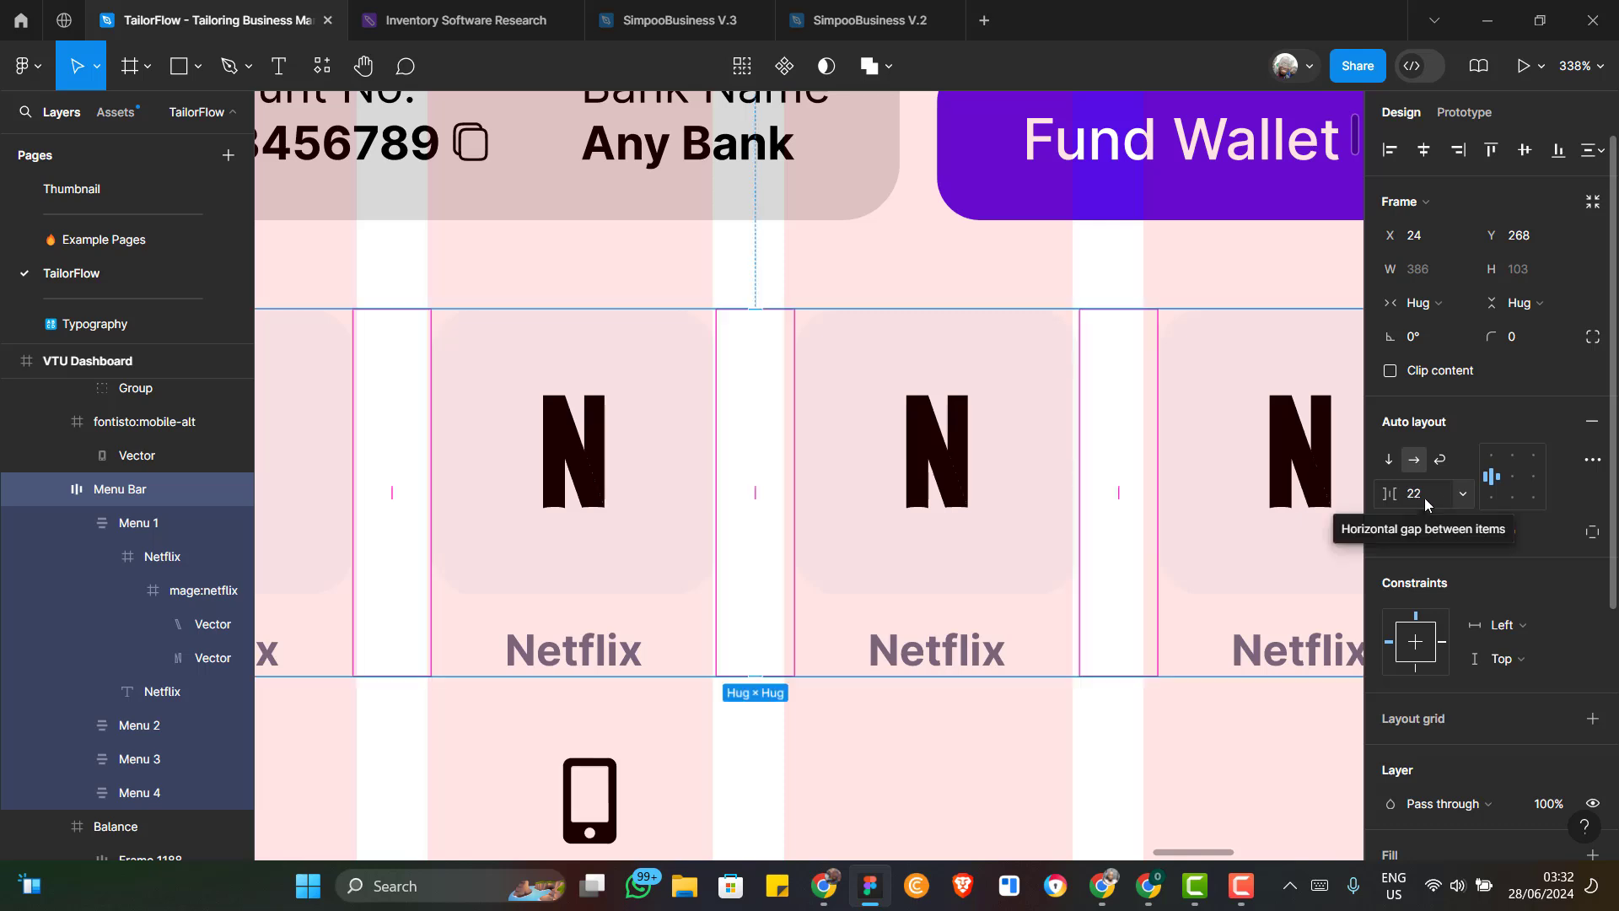
left_click(1422, 498)
type("20")
key("Return")
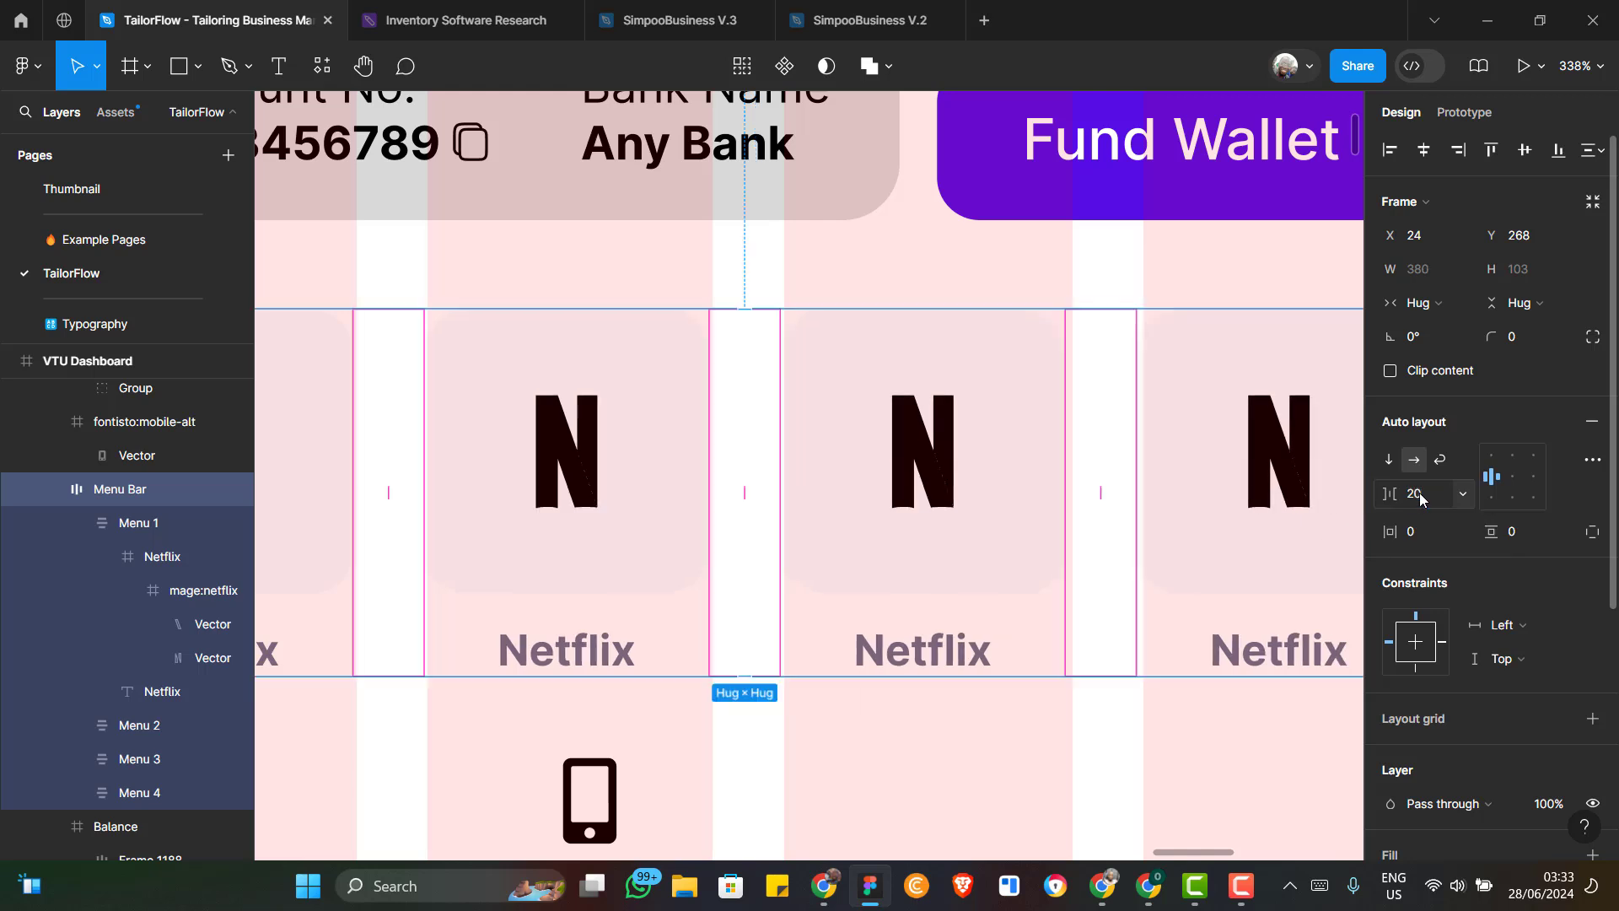
left_click(1419, 492)
type("19")
key("Return")
Set the horizontal gap between the Menu Bar's tiles to 21
left_click(1420, 493)
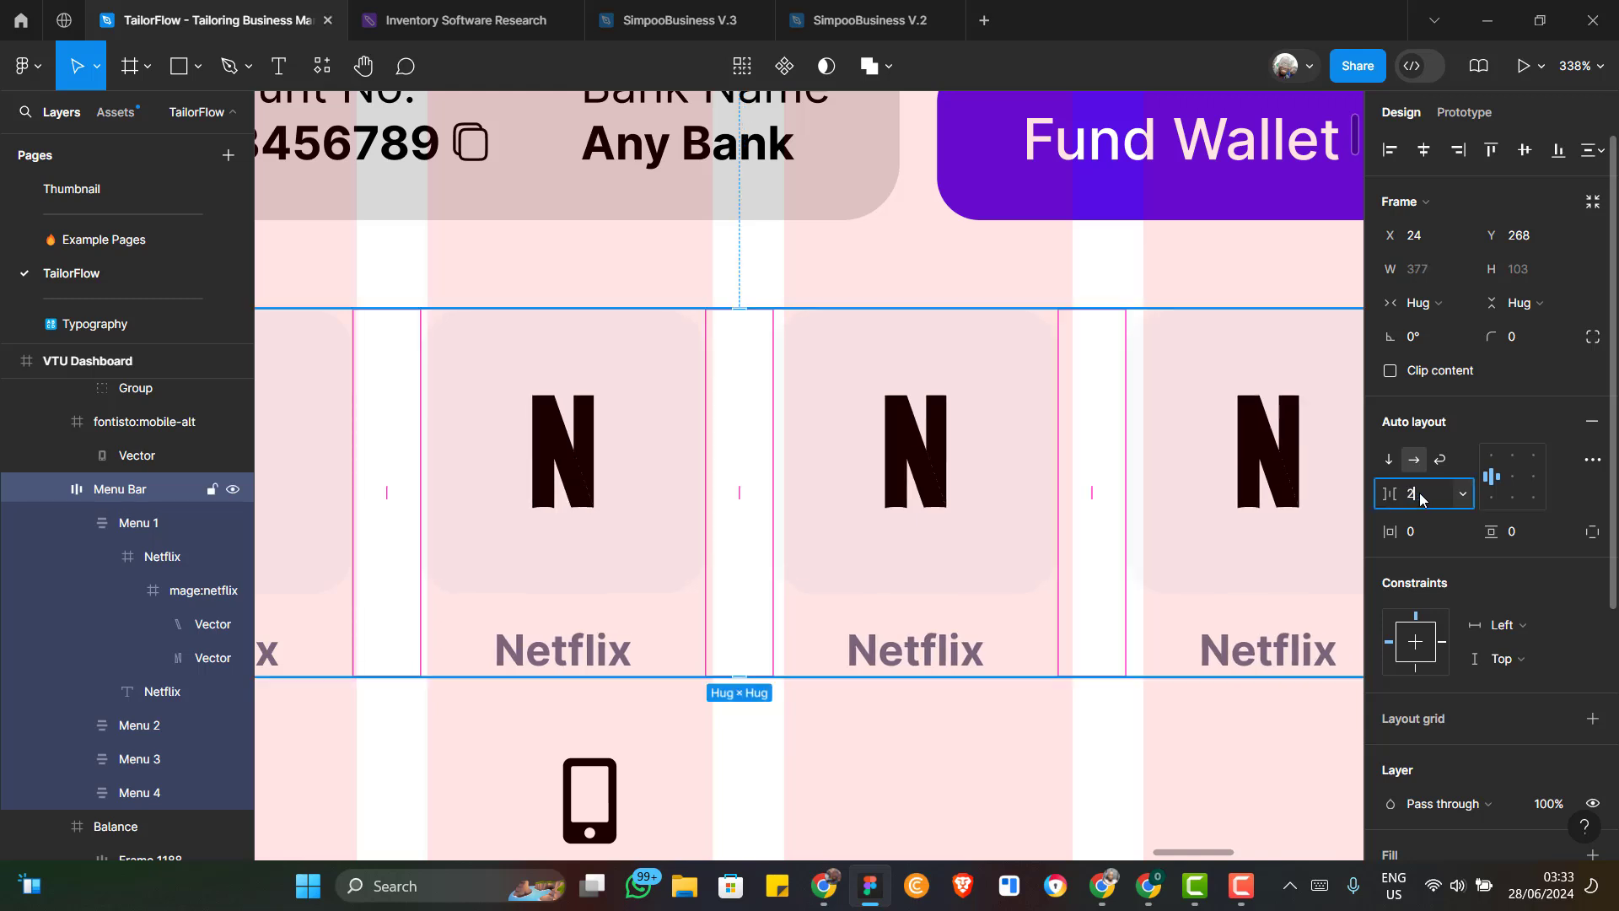
key("Return")
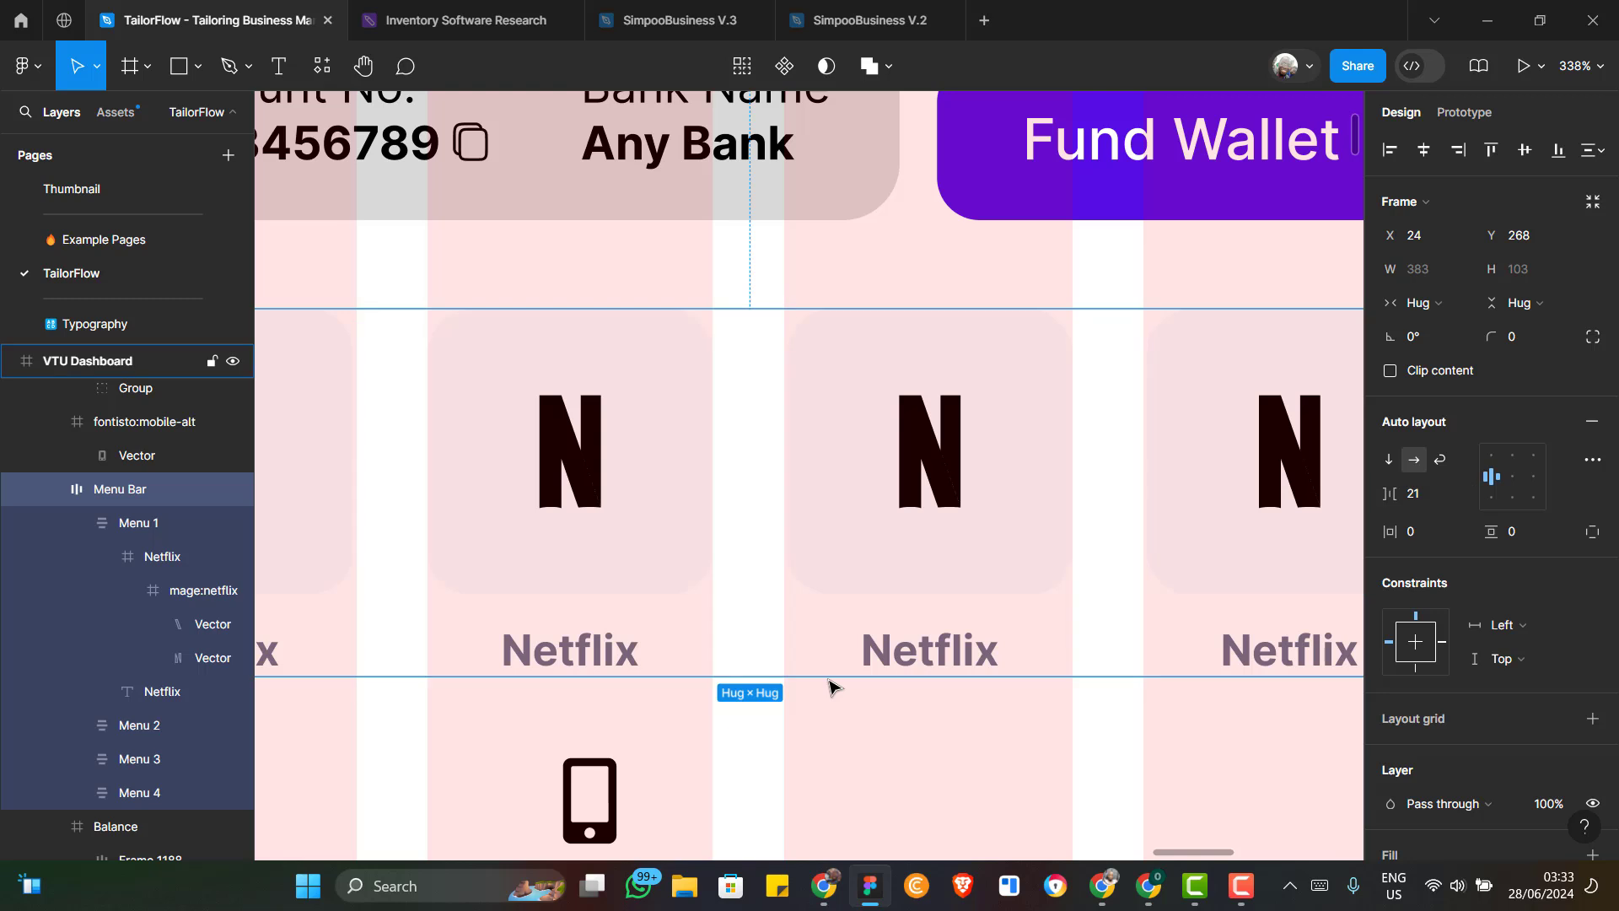
Change the second tile's label text to "Electricity"
scroll(831, 683, "down", 5)
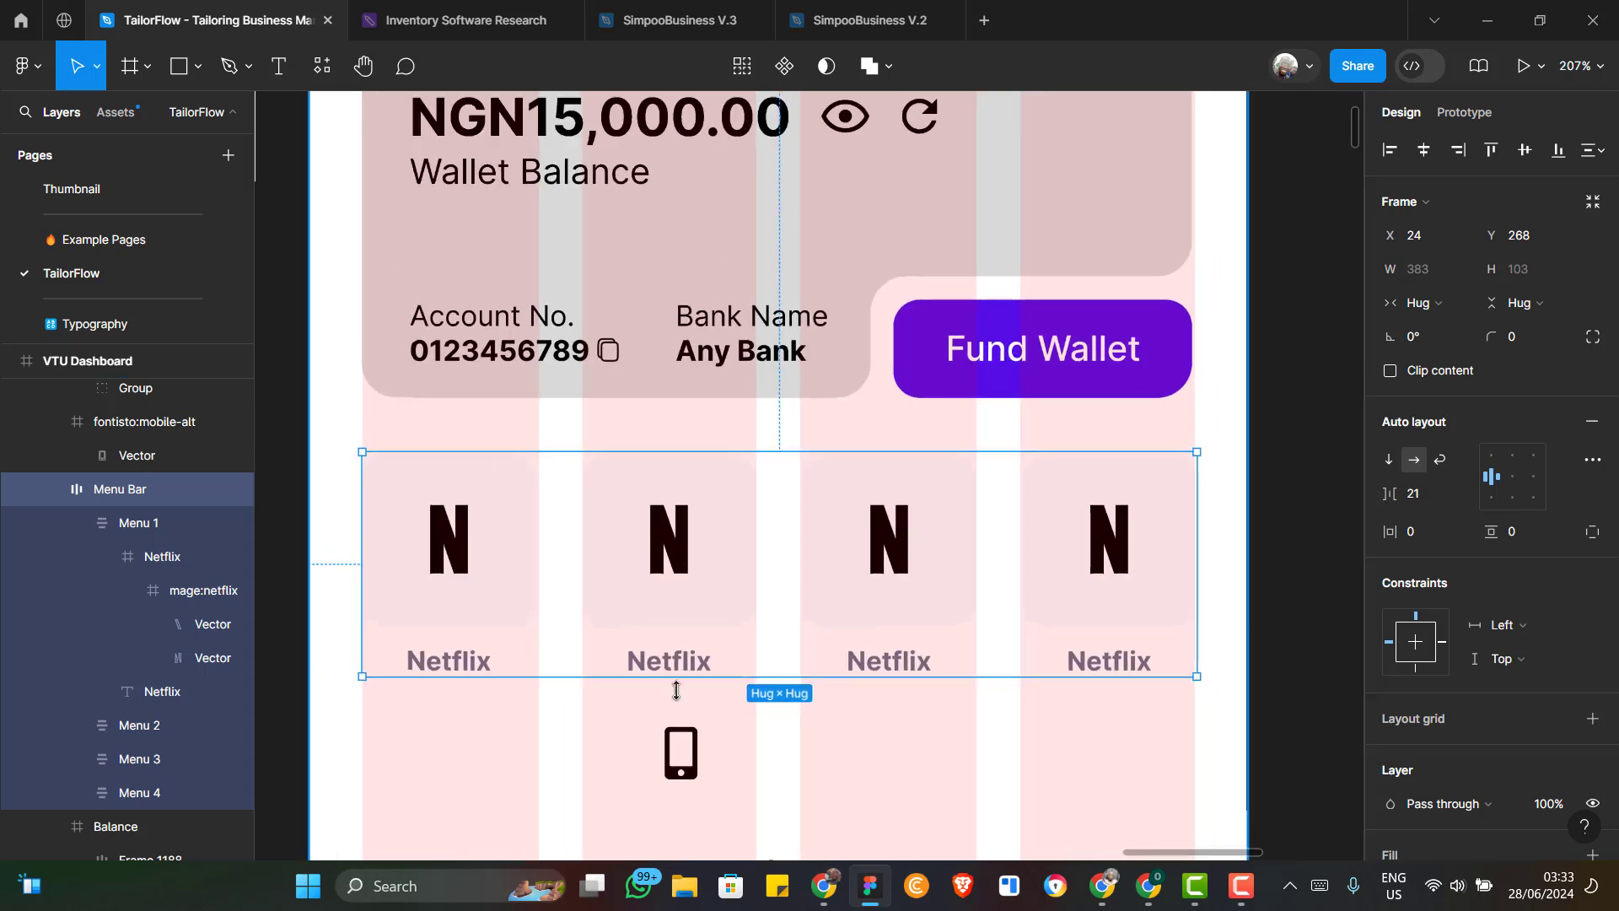
scroll(676, 690, "down", 4)
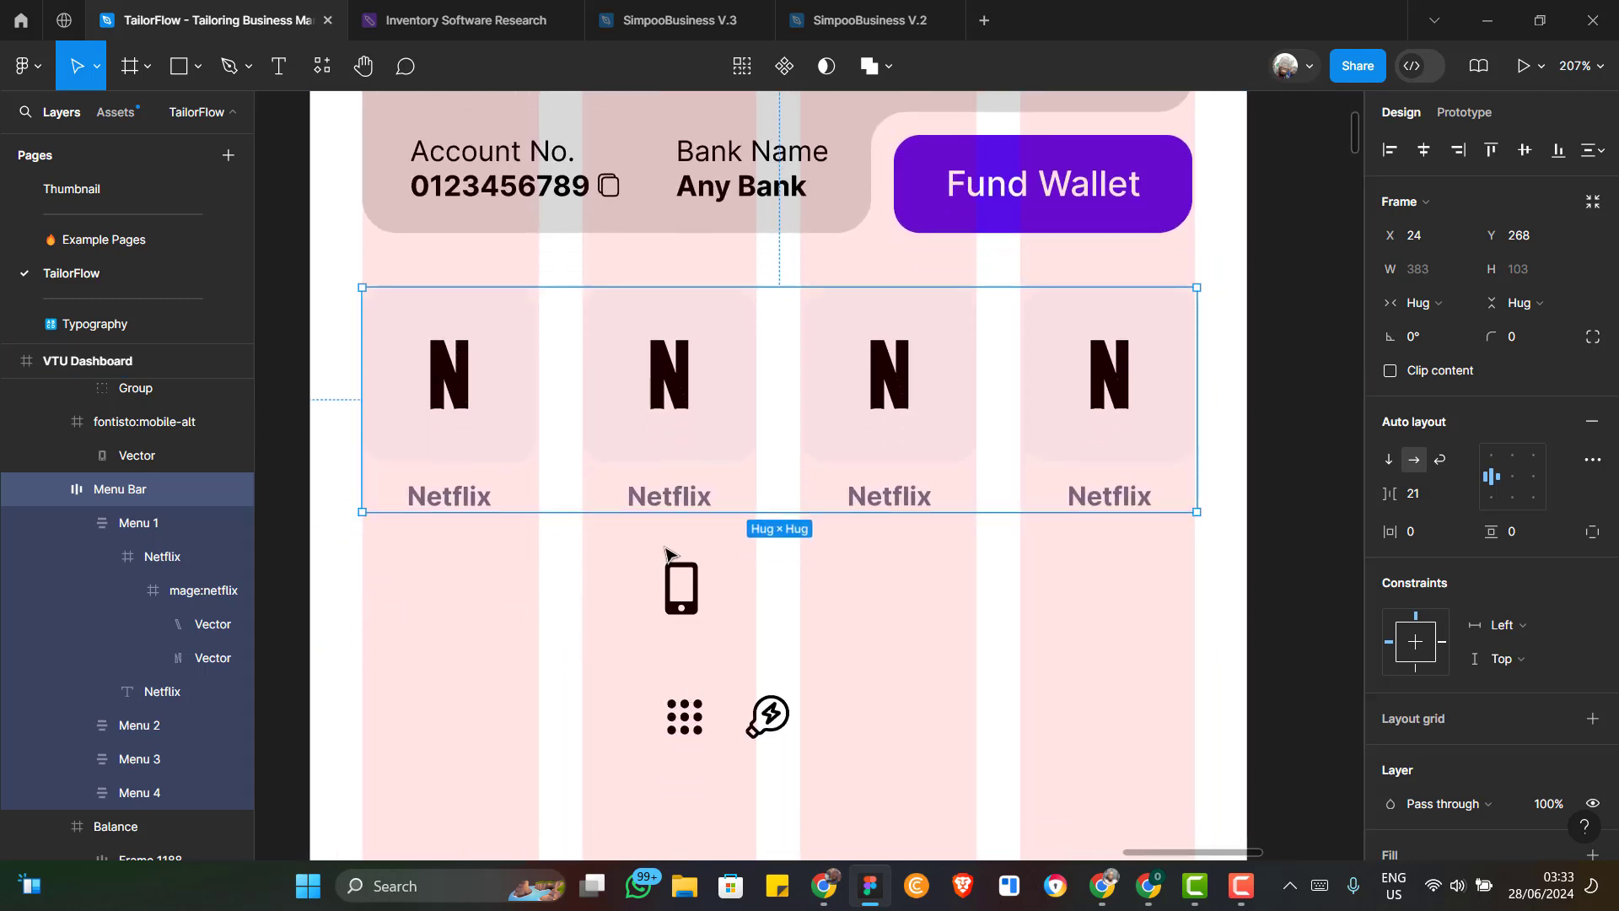
double_click(679, 503)
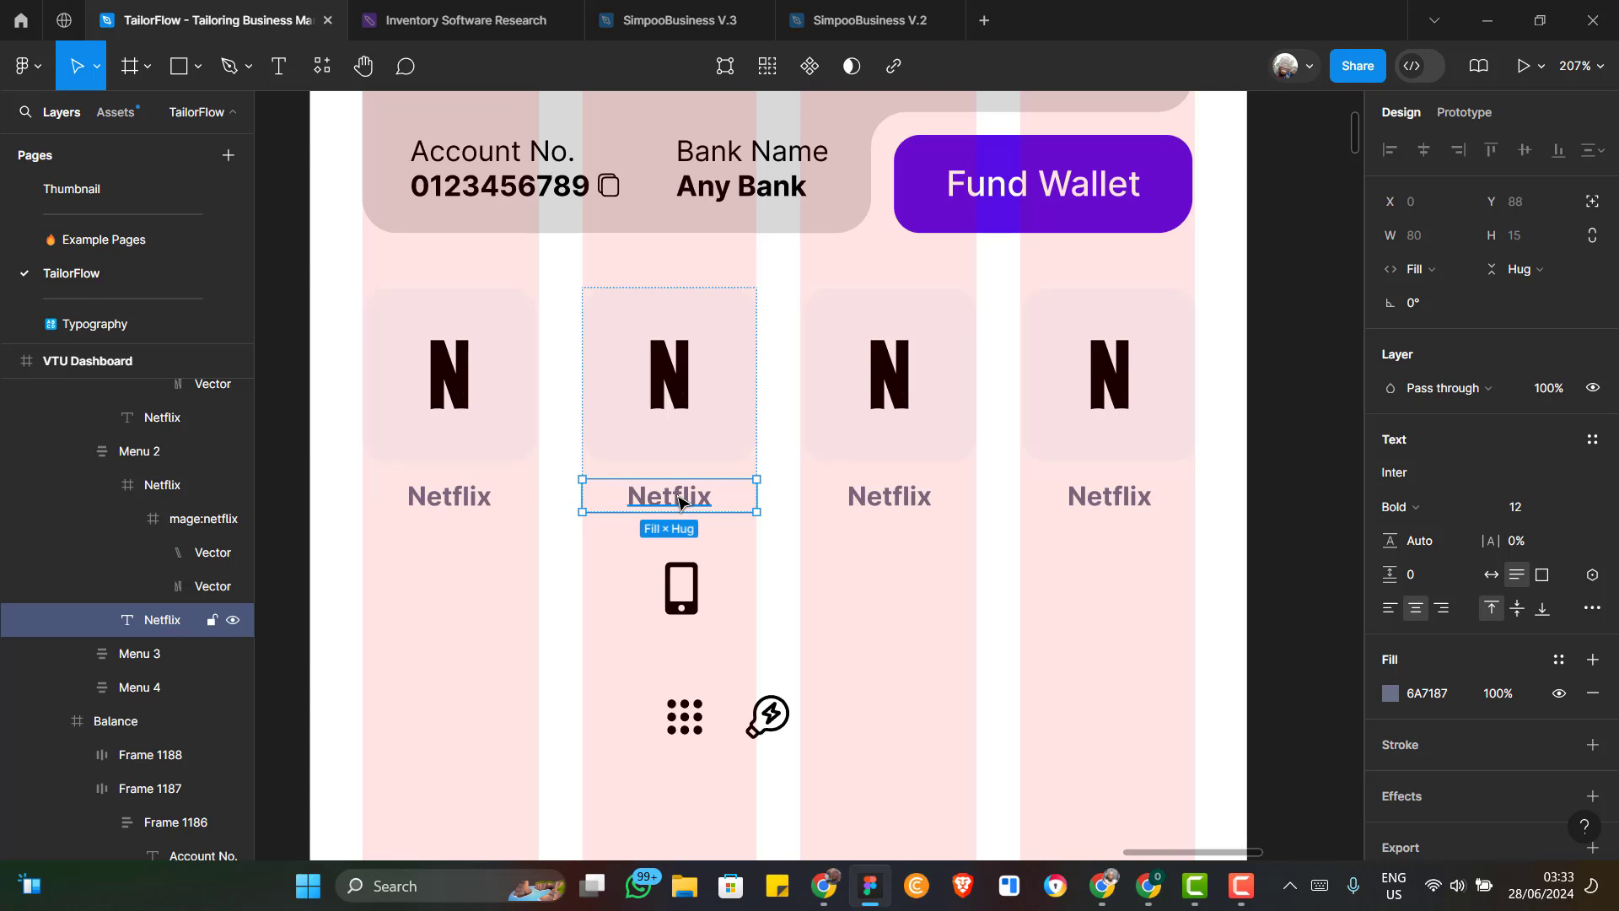
double_click(679, 503)
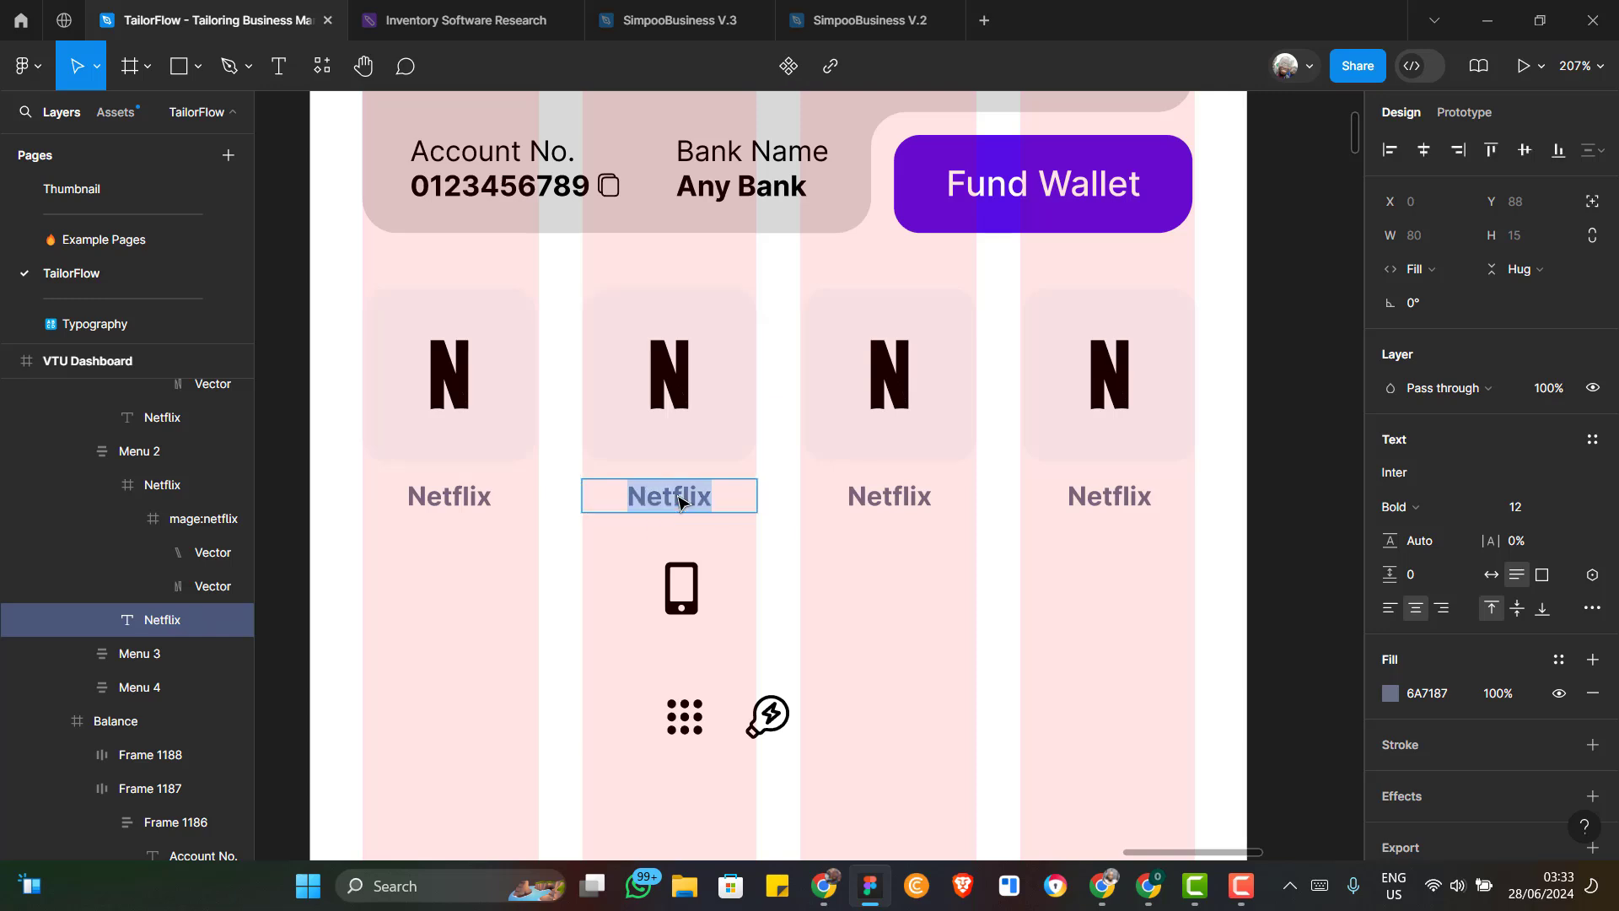
type("Elec")
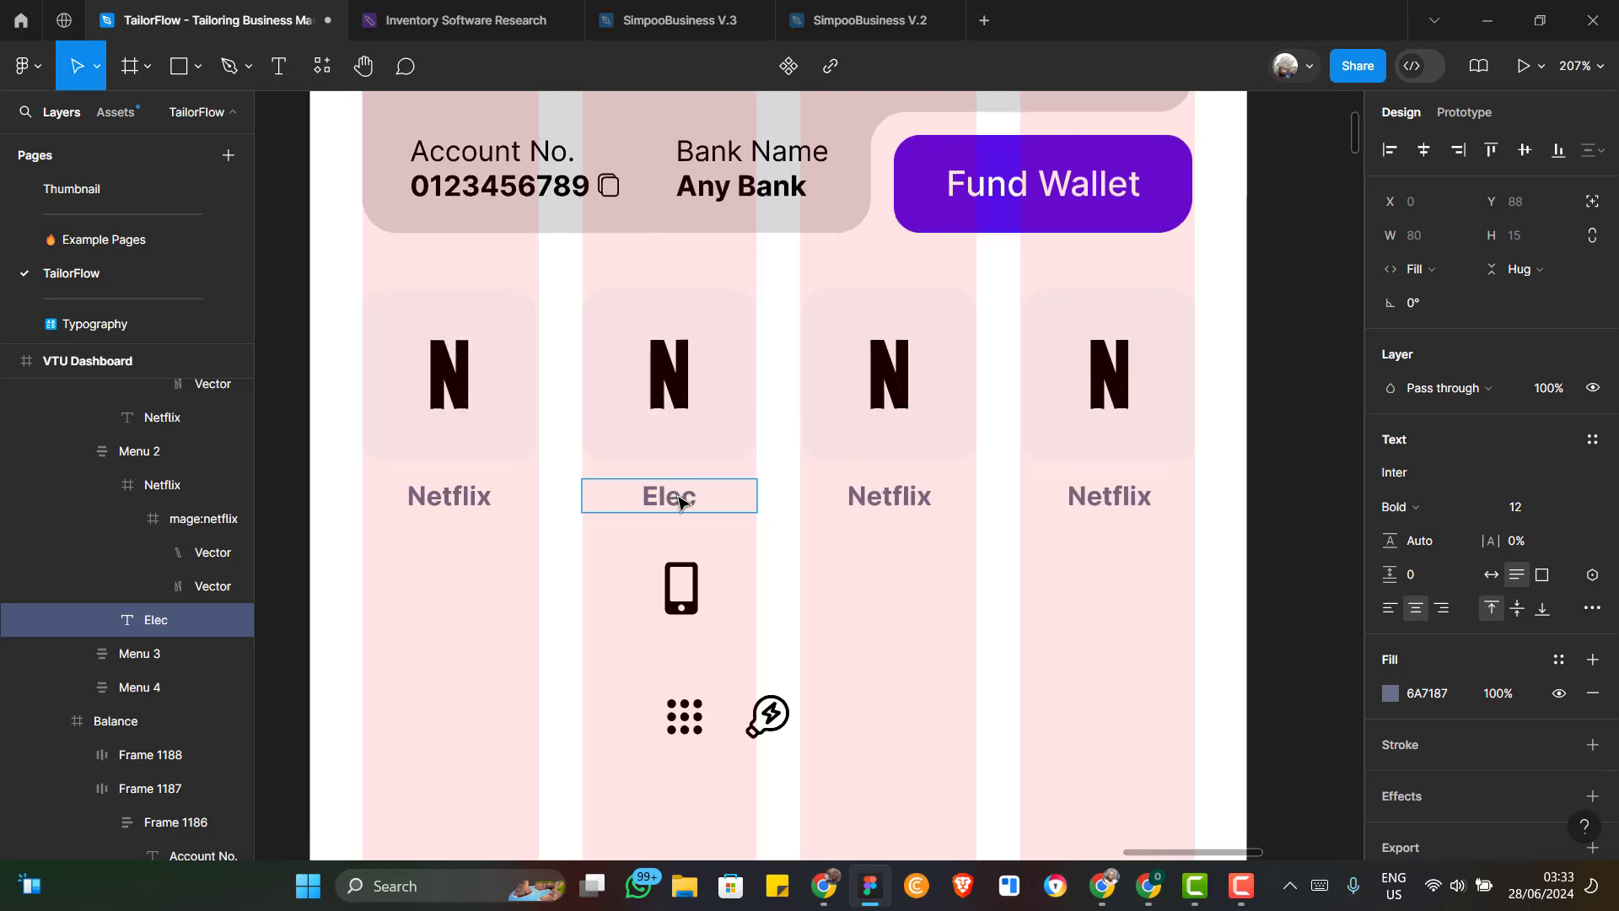
type("tricity")
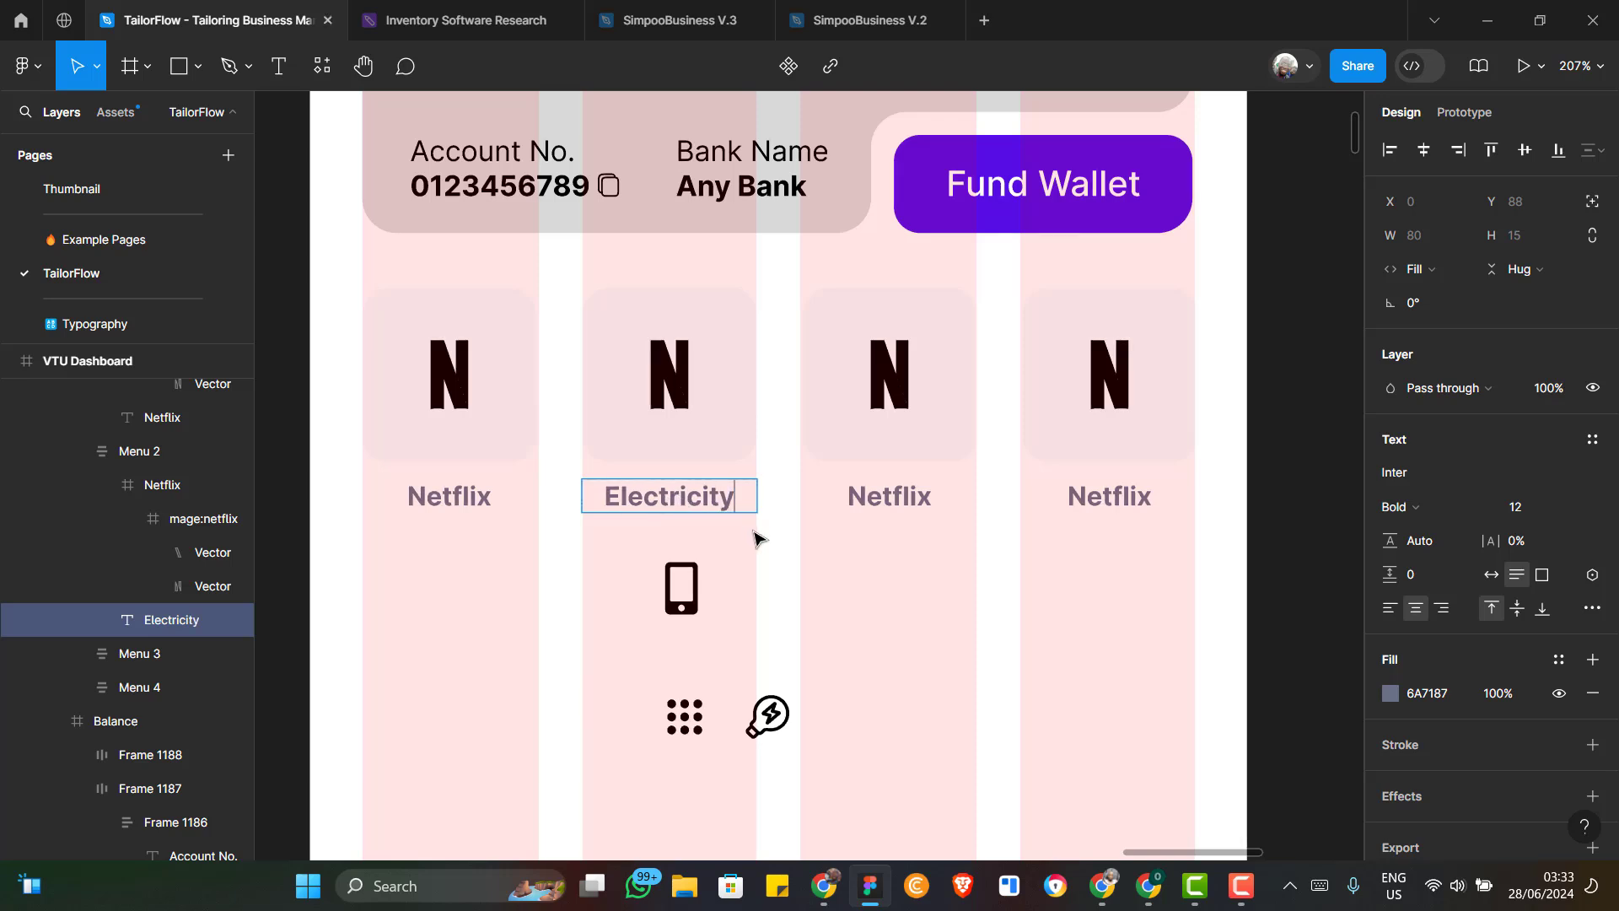
key("Escape")
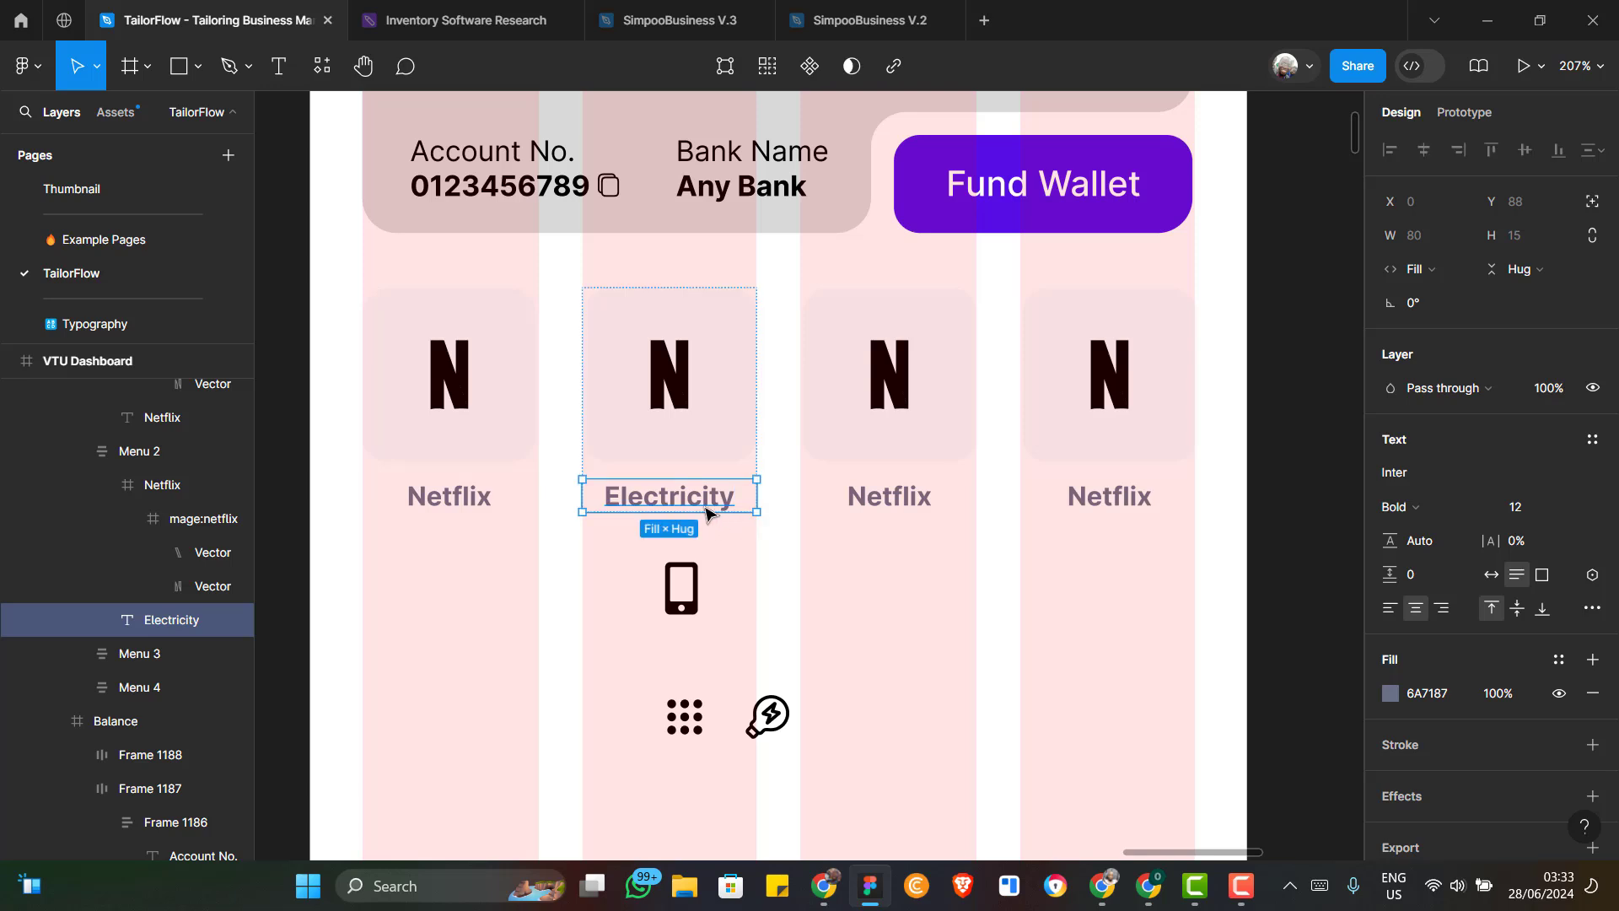
Set the font weight of all four tile labels to Semi Bold
left_click(447, 505, "shift")
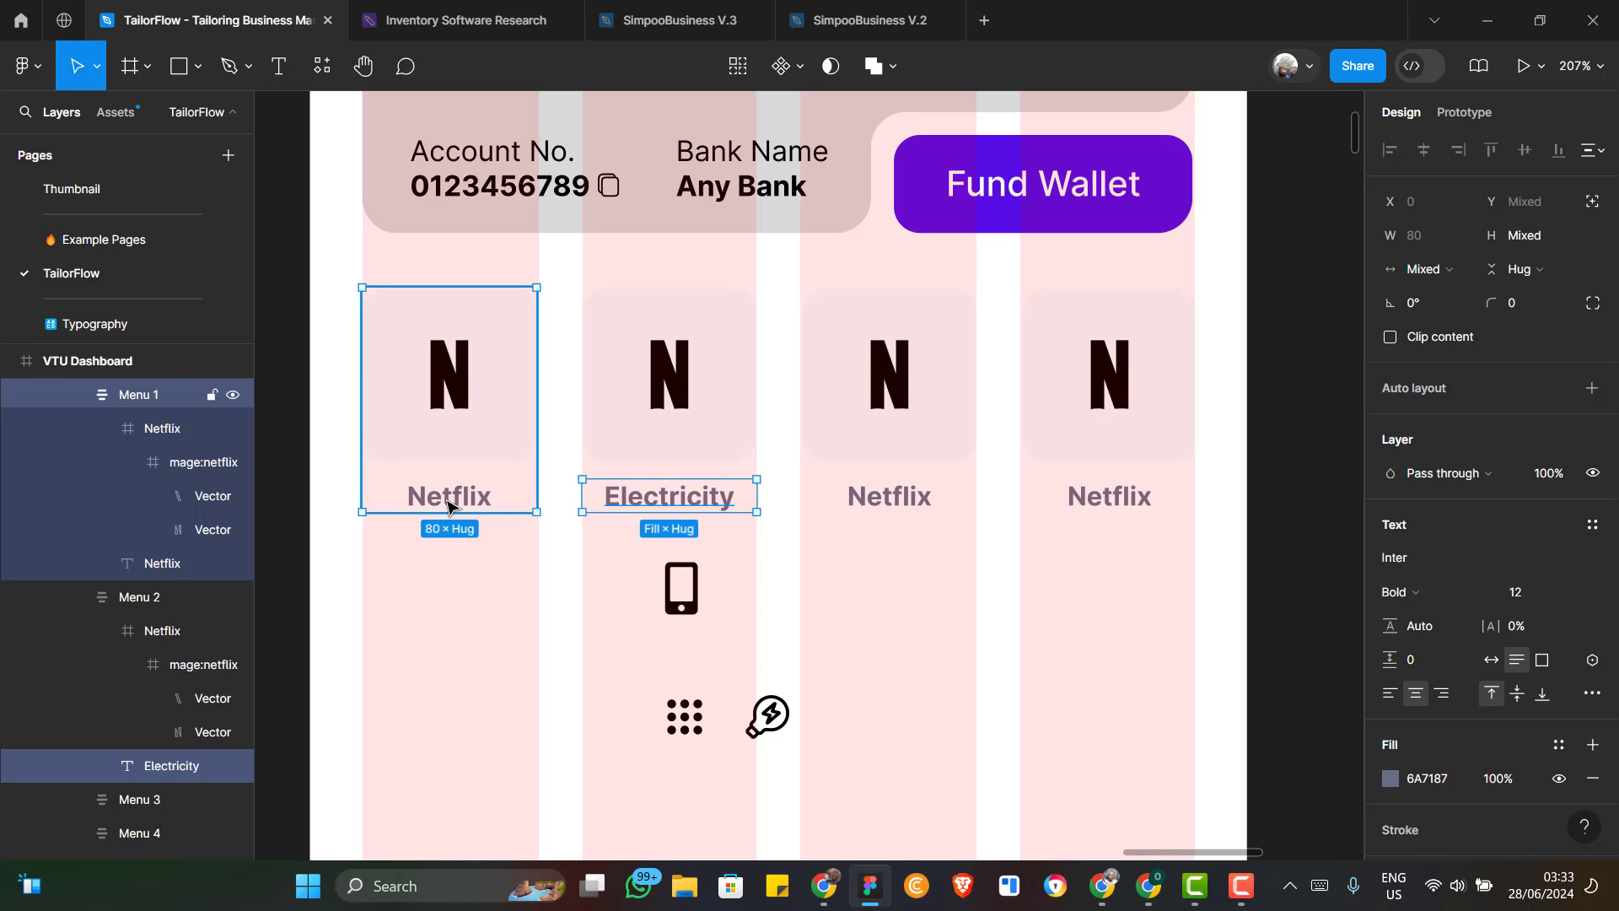
double_click(447, 505, "shift")
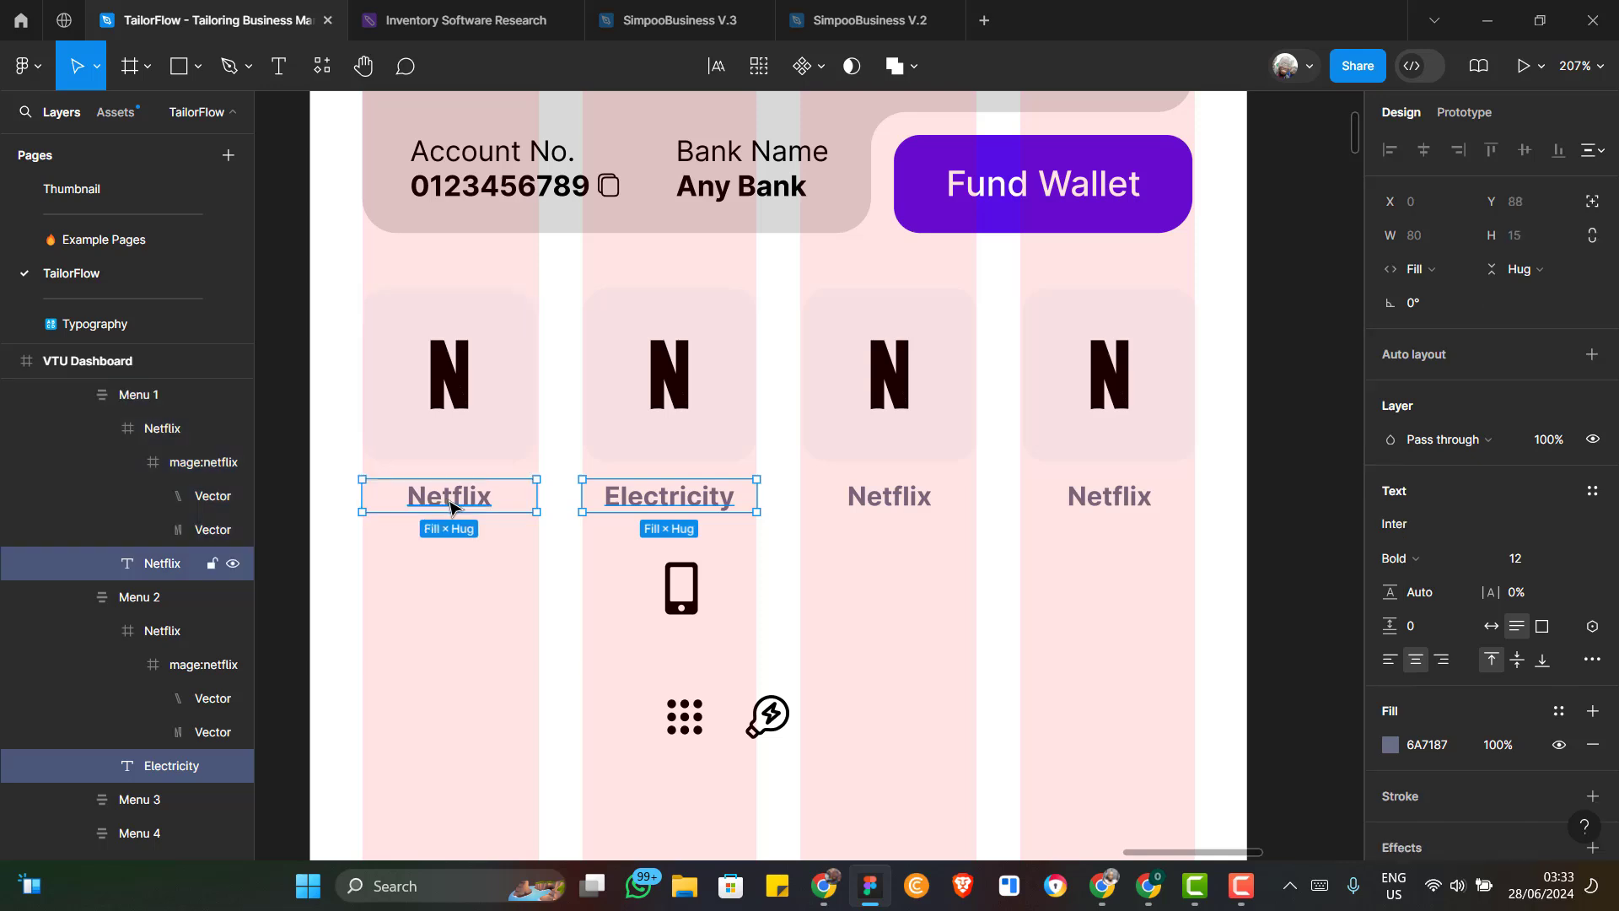
left_click(924, 498, "shift")
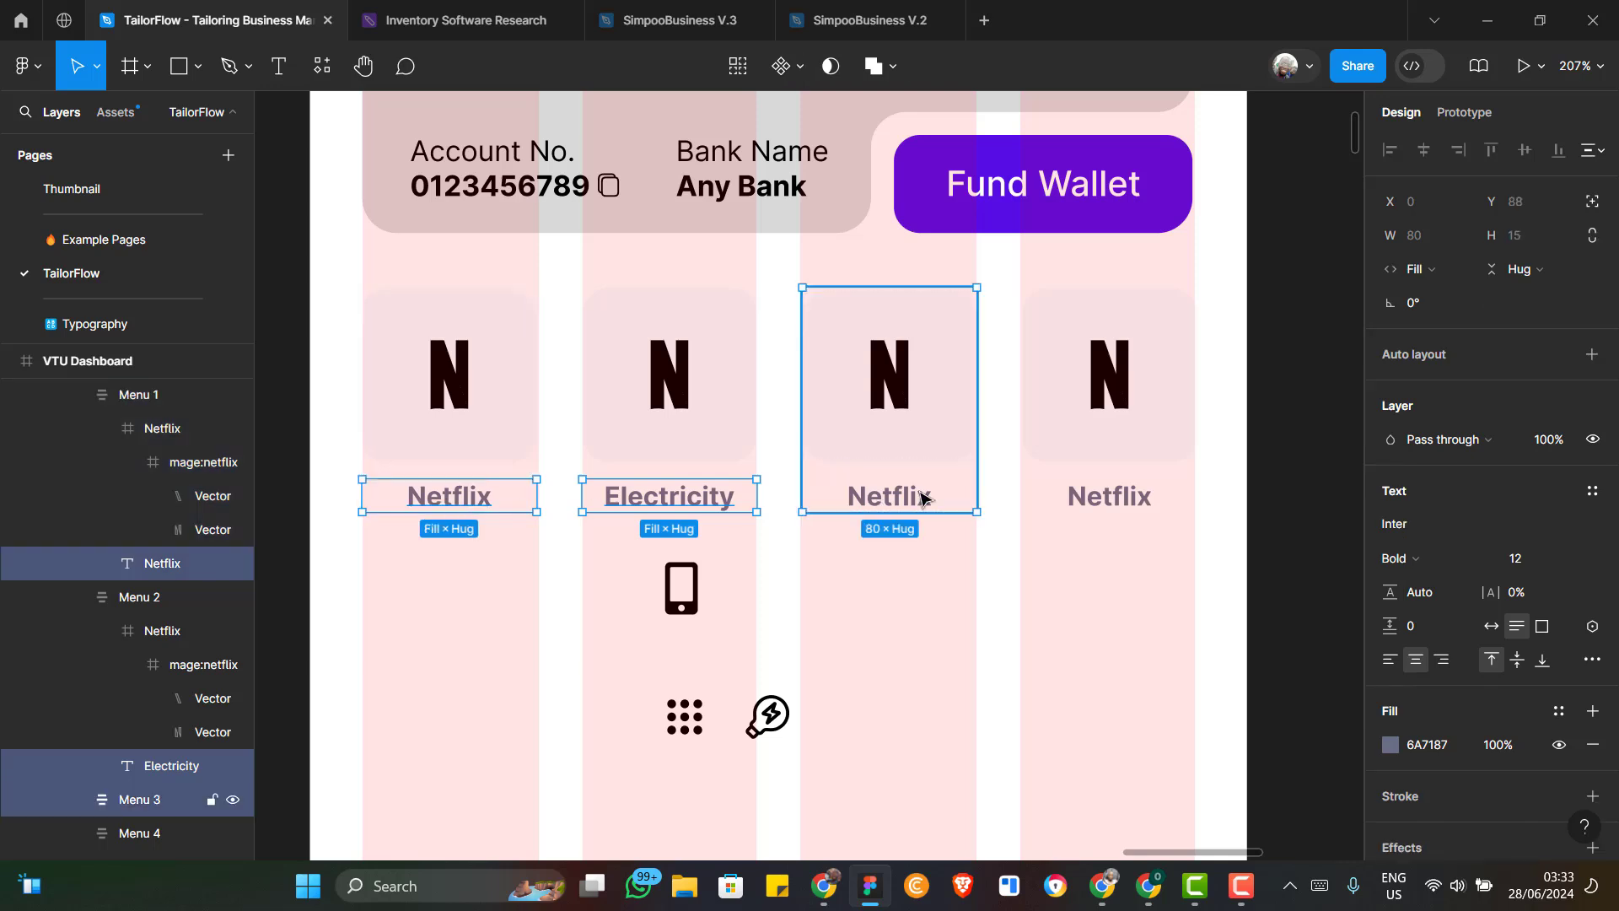
double_click(924, 498, "shift")
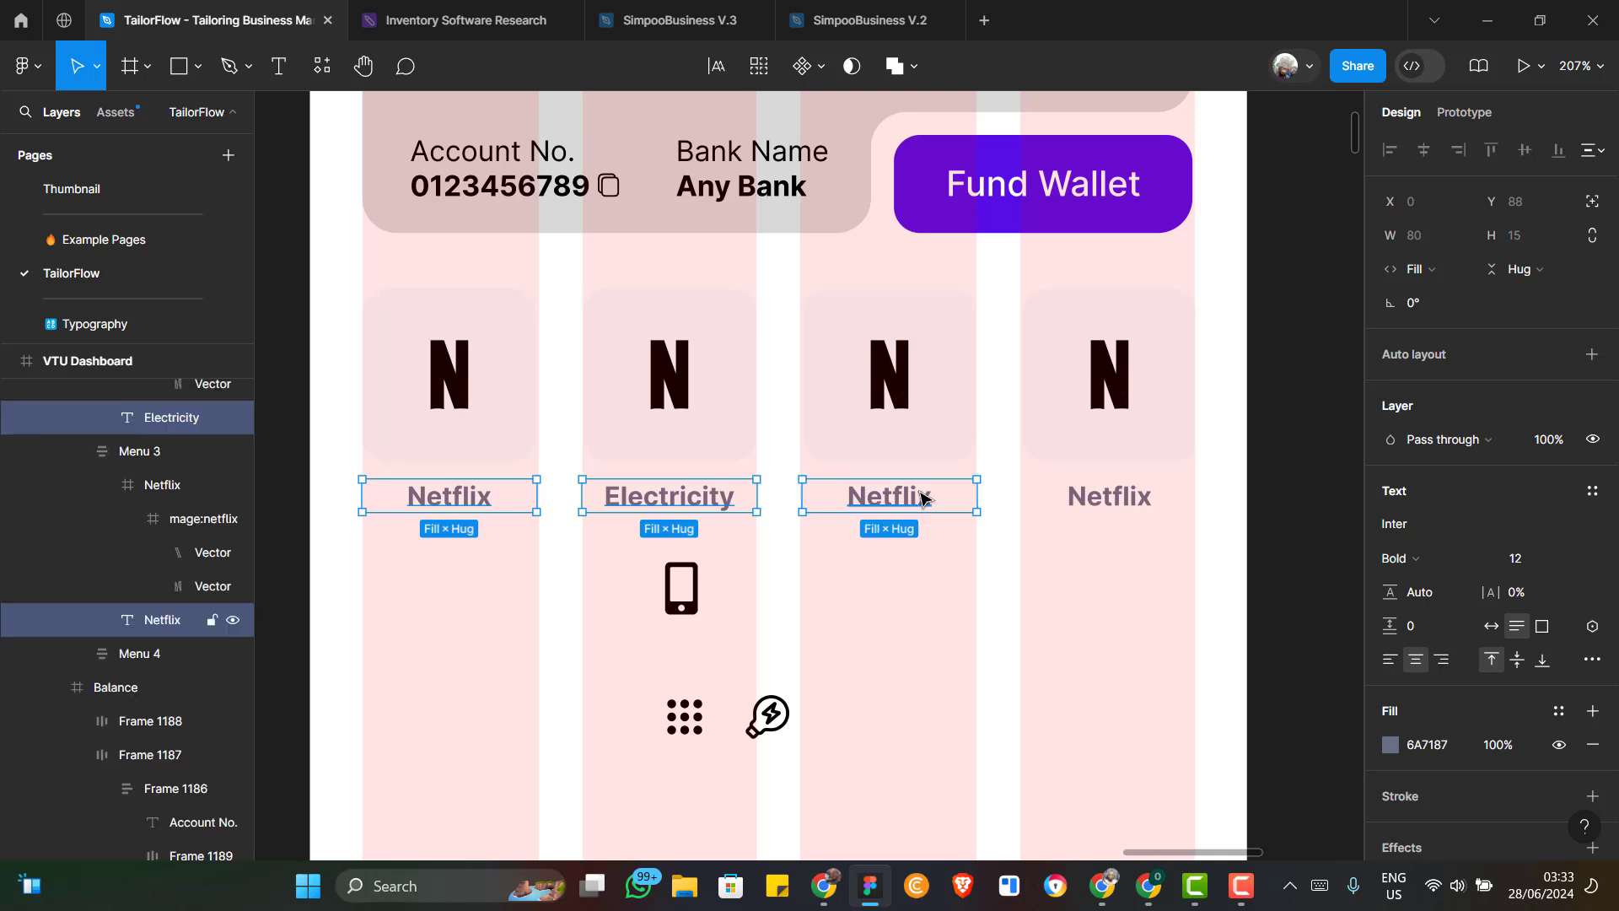
left_click(1133, 501, "shift")
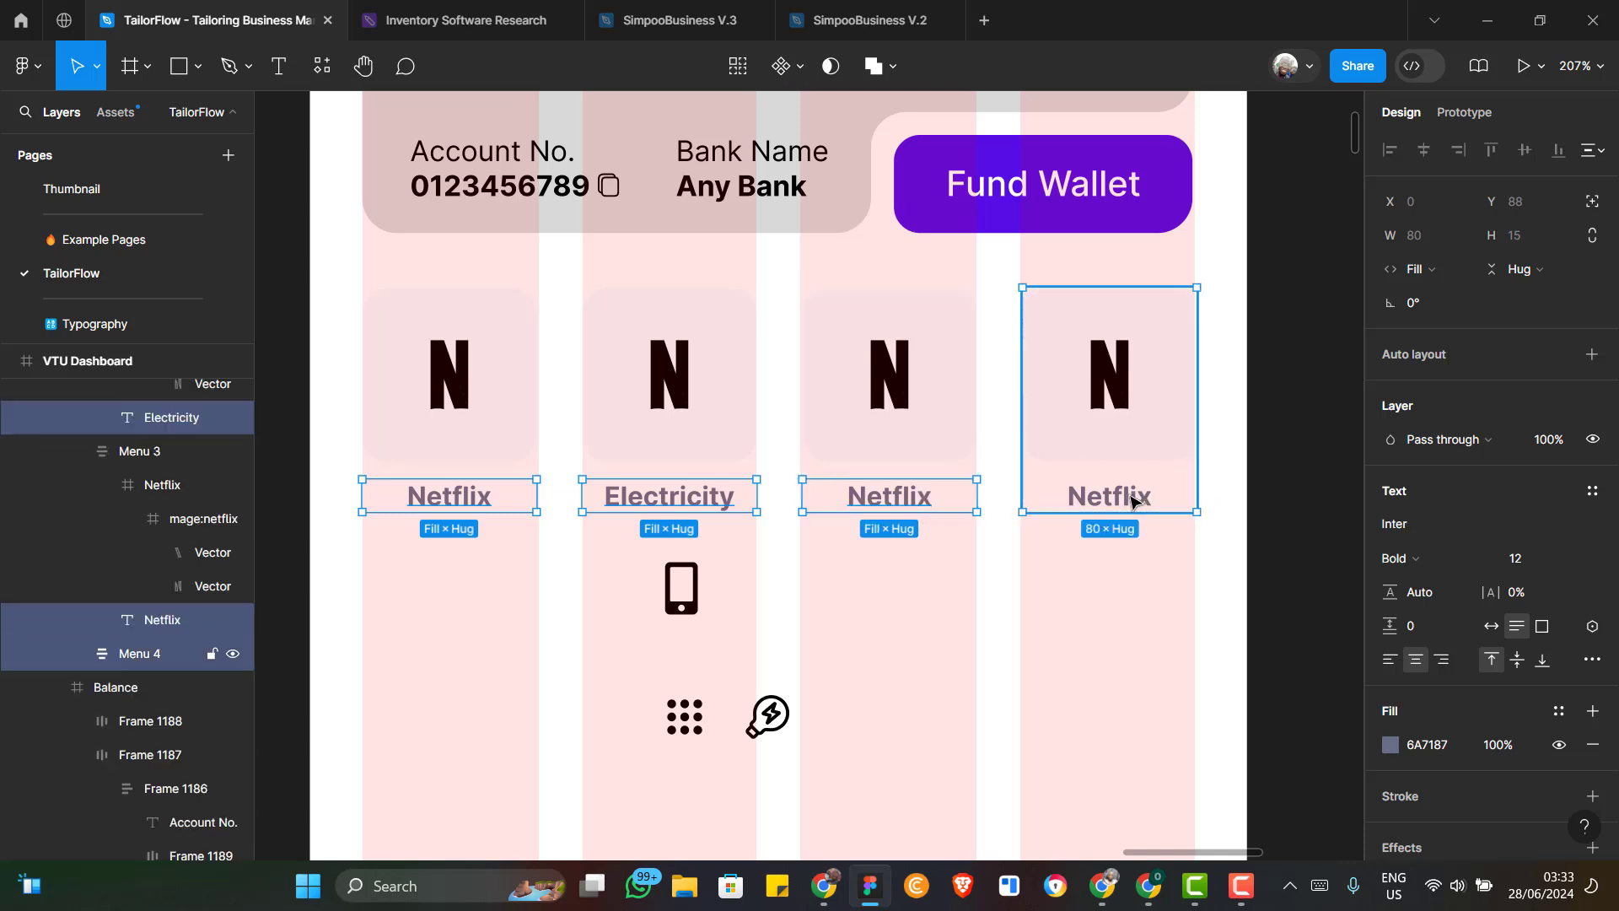
double_click(1133, 501, "shift")
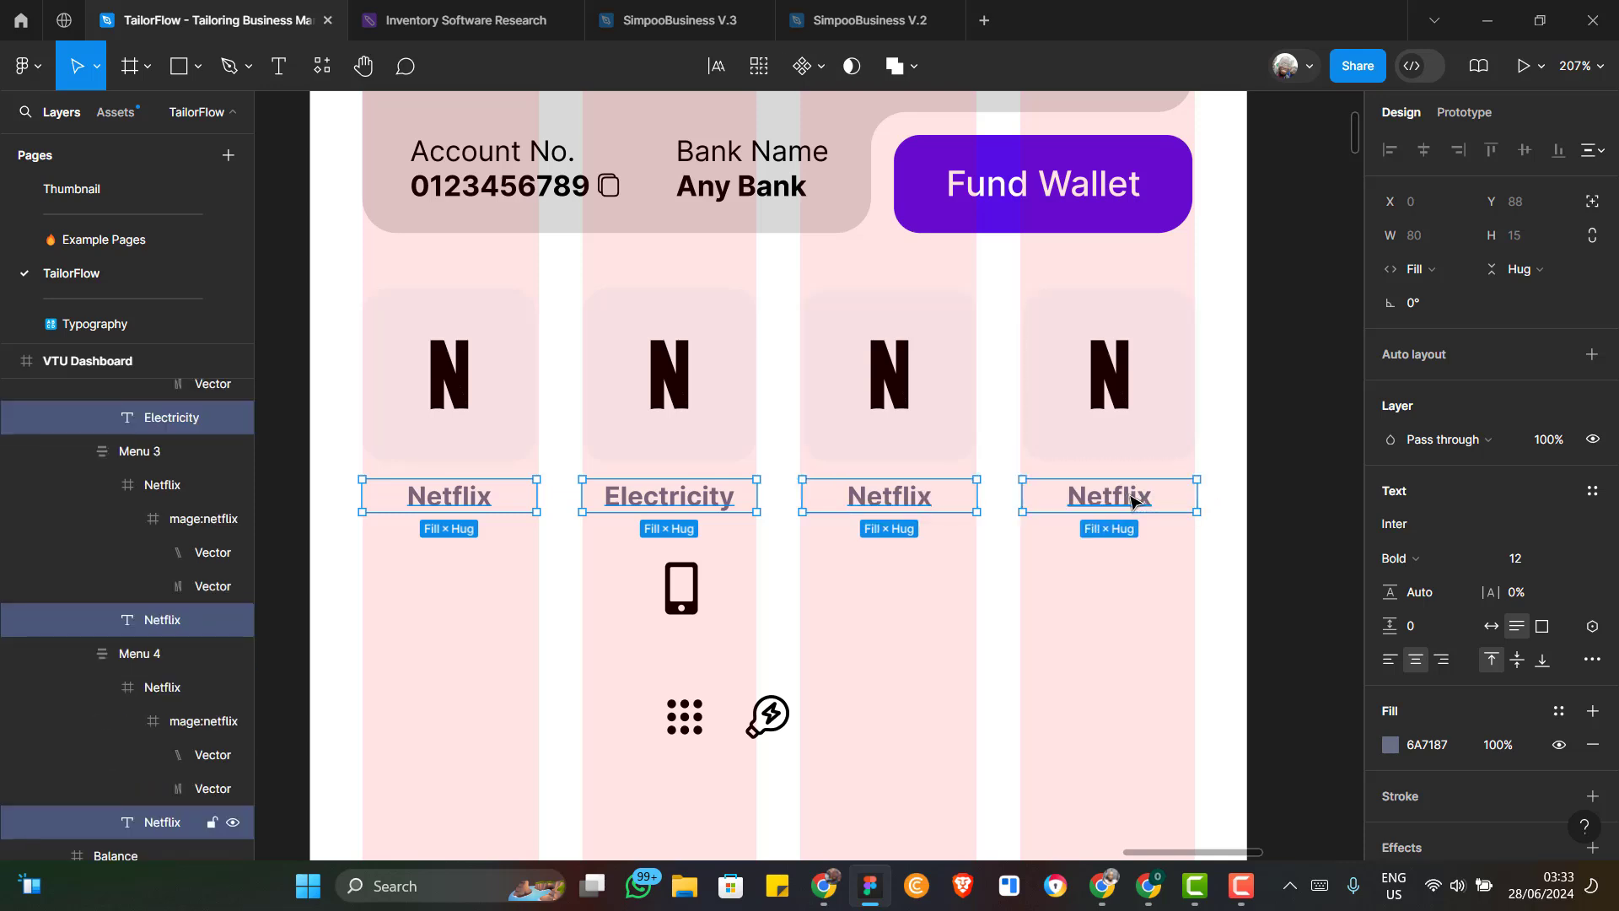
left_click(1482, 560)
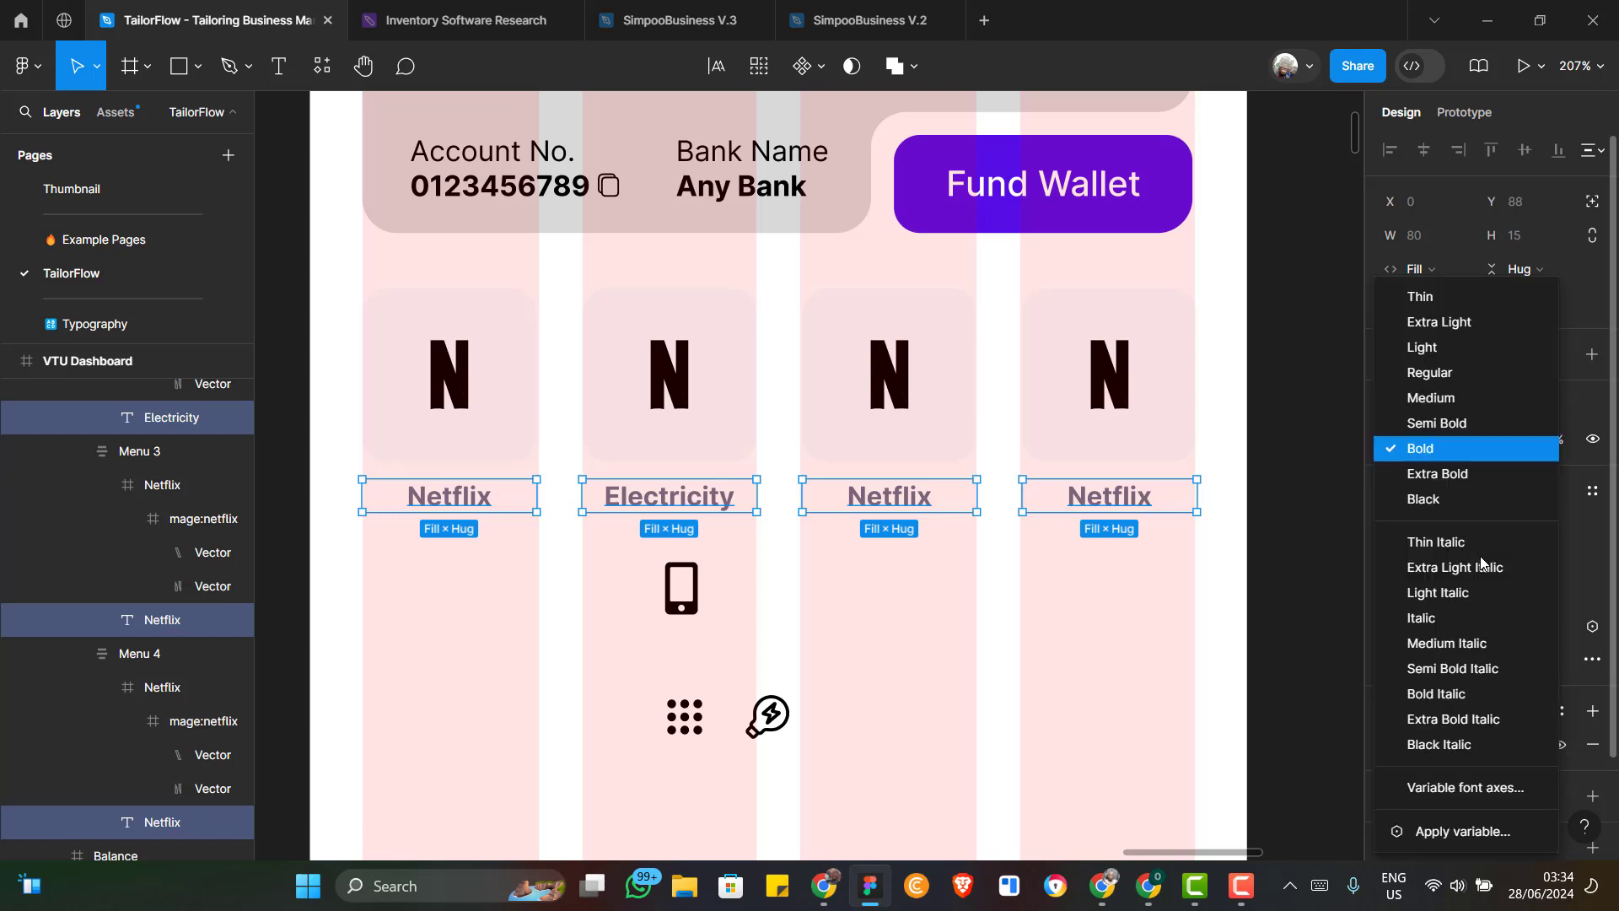
left_click(1440, 427)
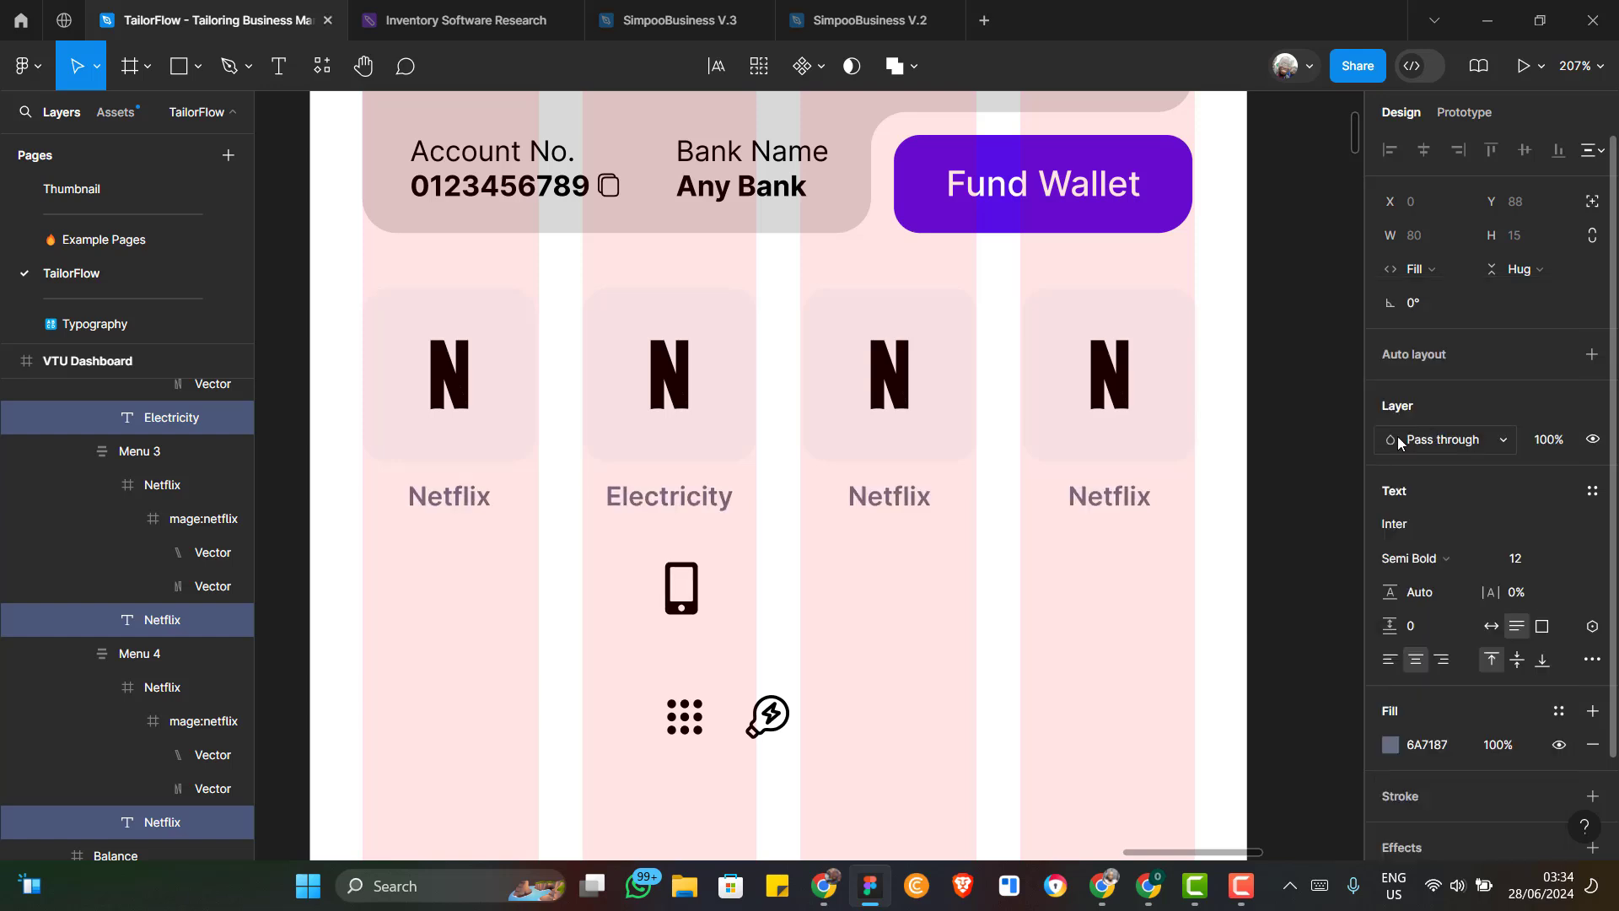
Change the third tile's label to "Airtime" and the fourth tile's label to "More"
double_click(901, 504)
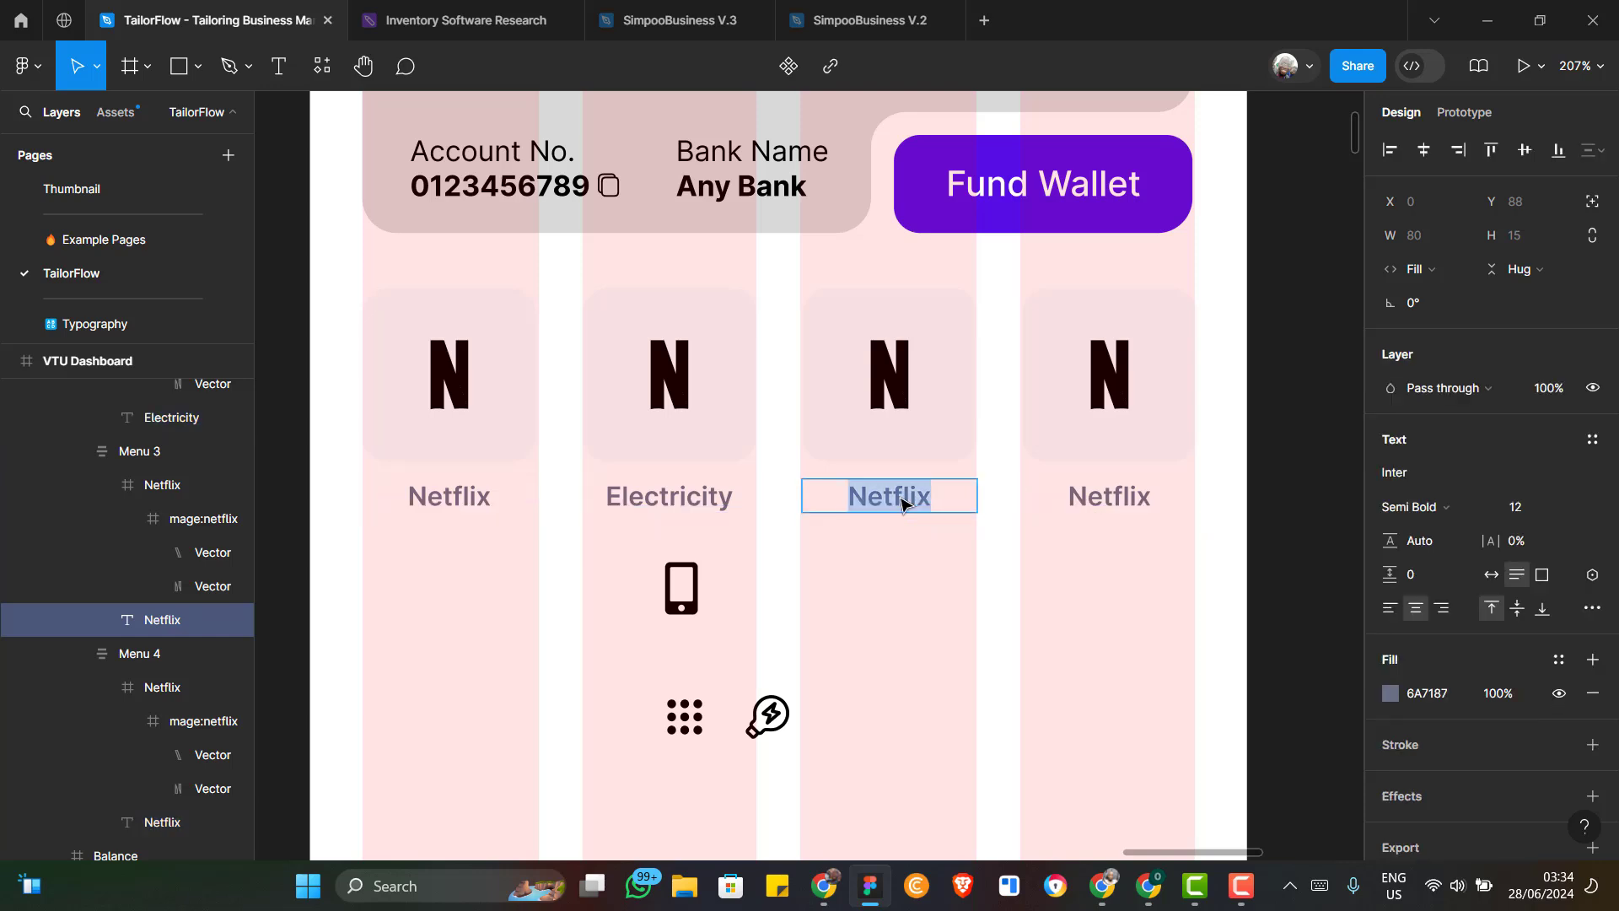
type("A")
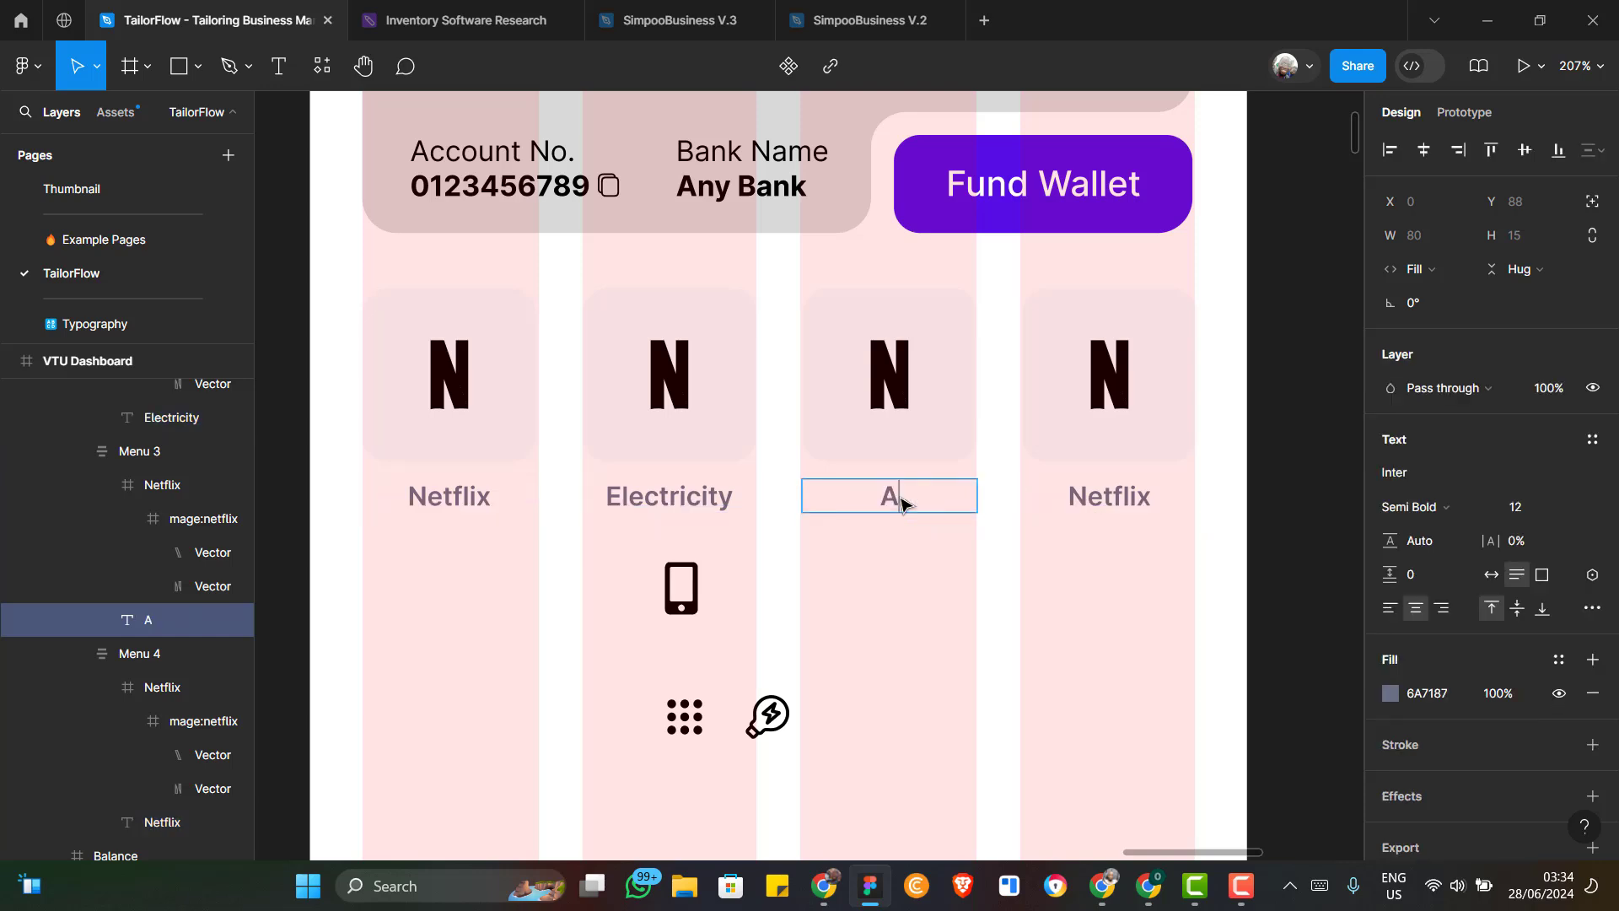
type("irtime")
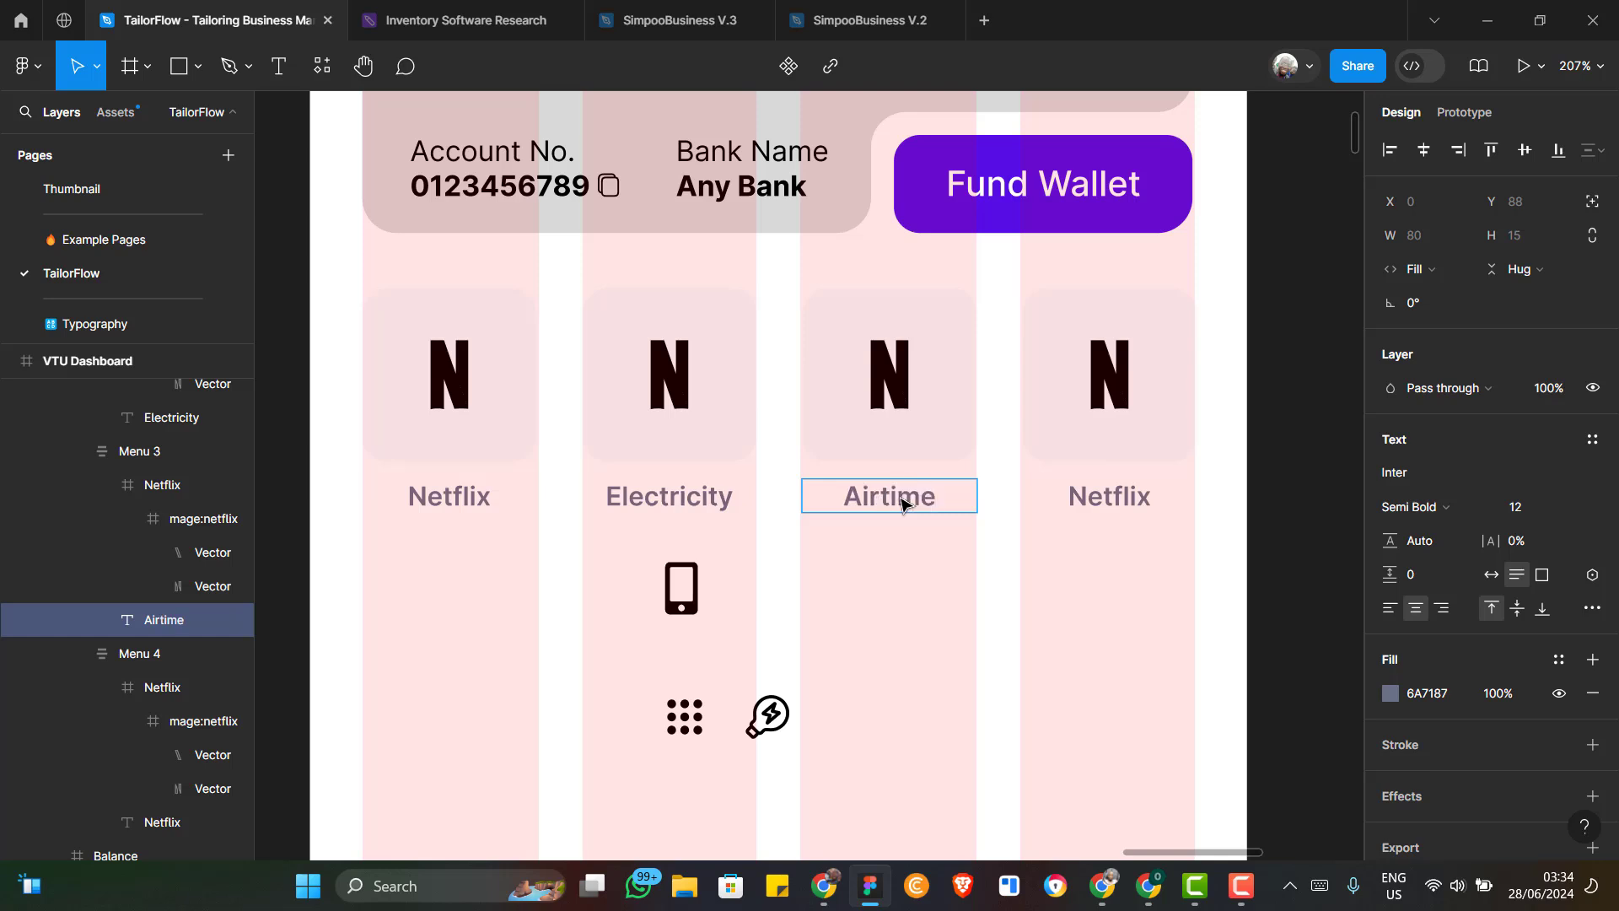
left_click(1109, 501)
double_click(1109, 501)
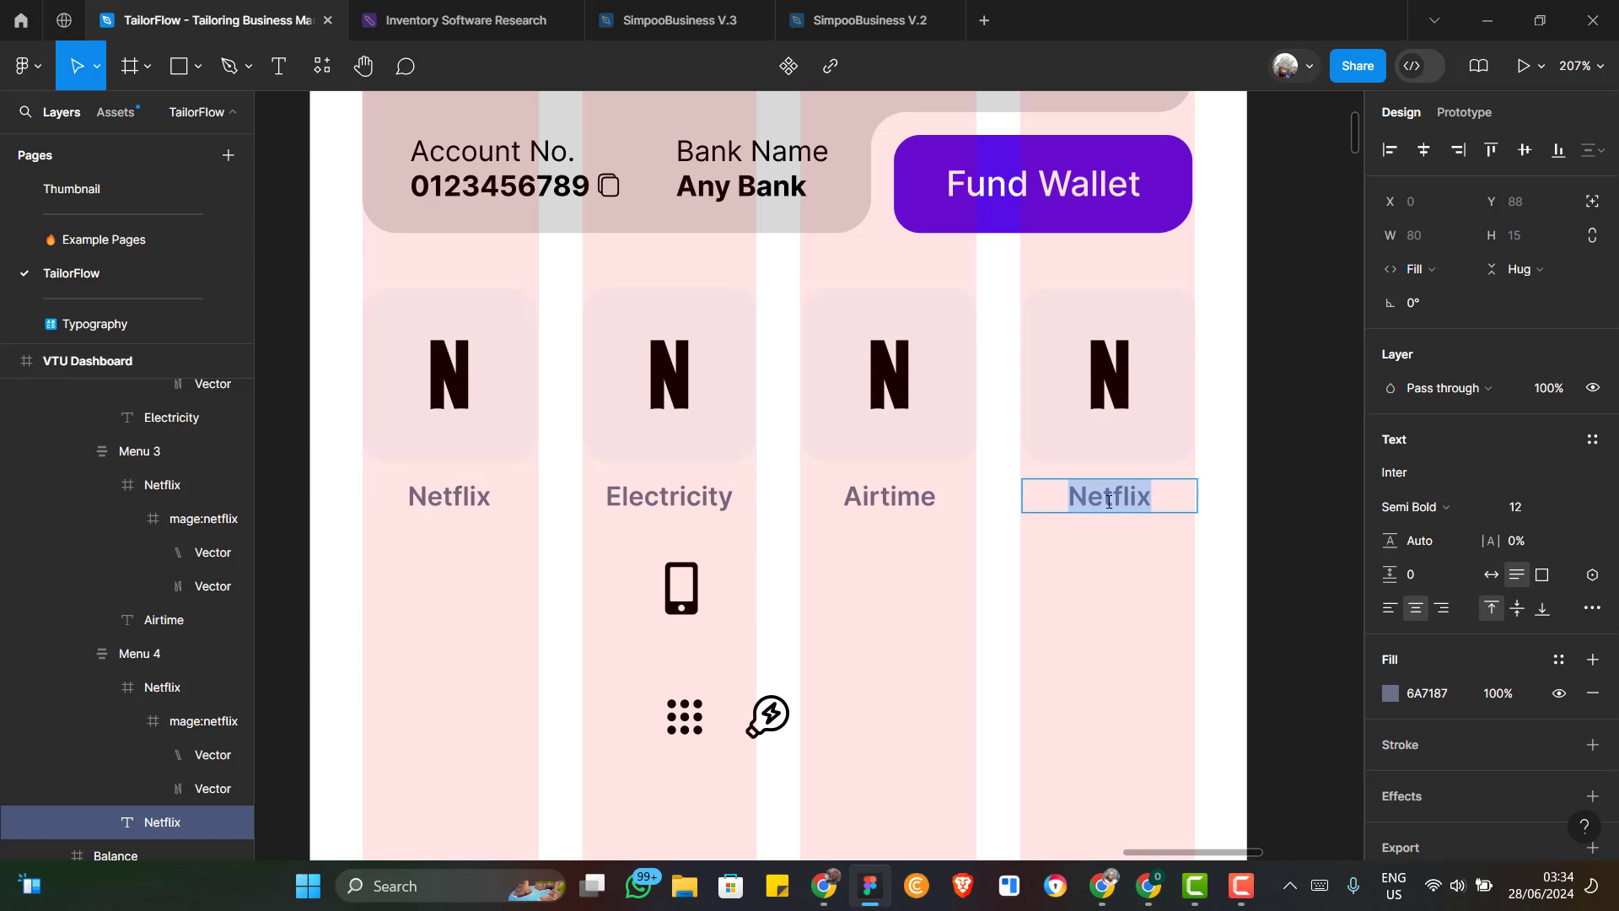
type("More")
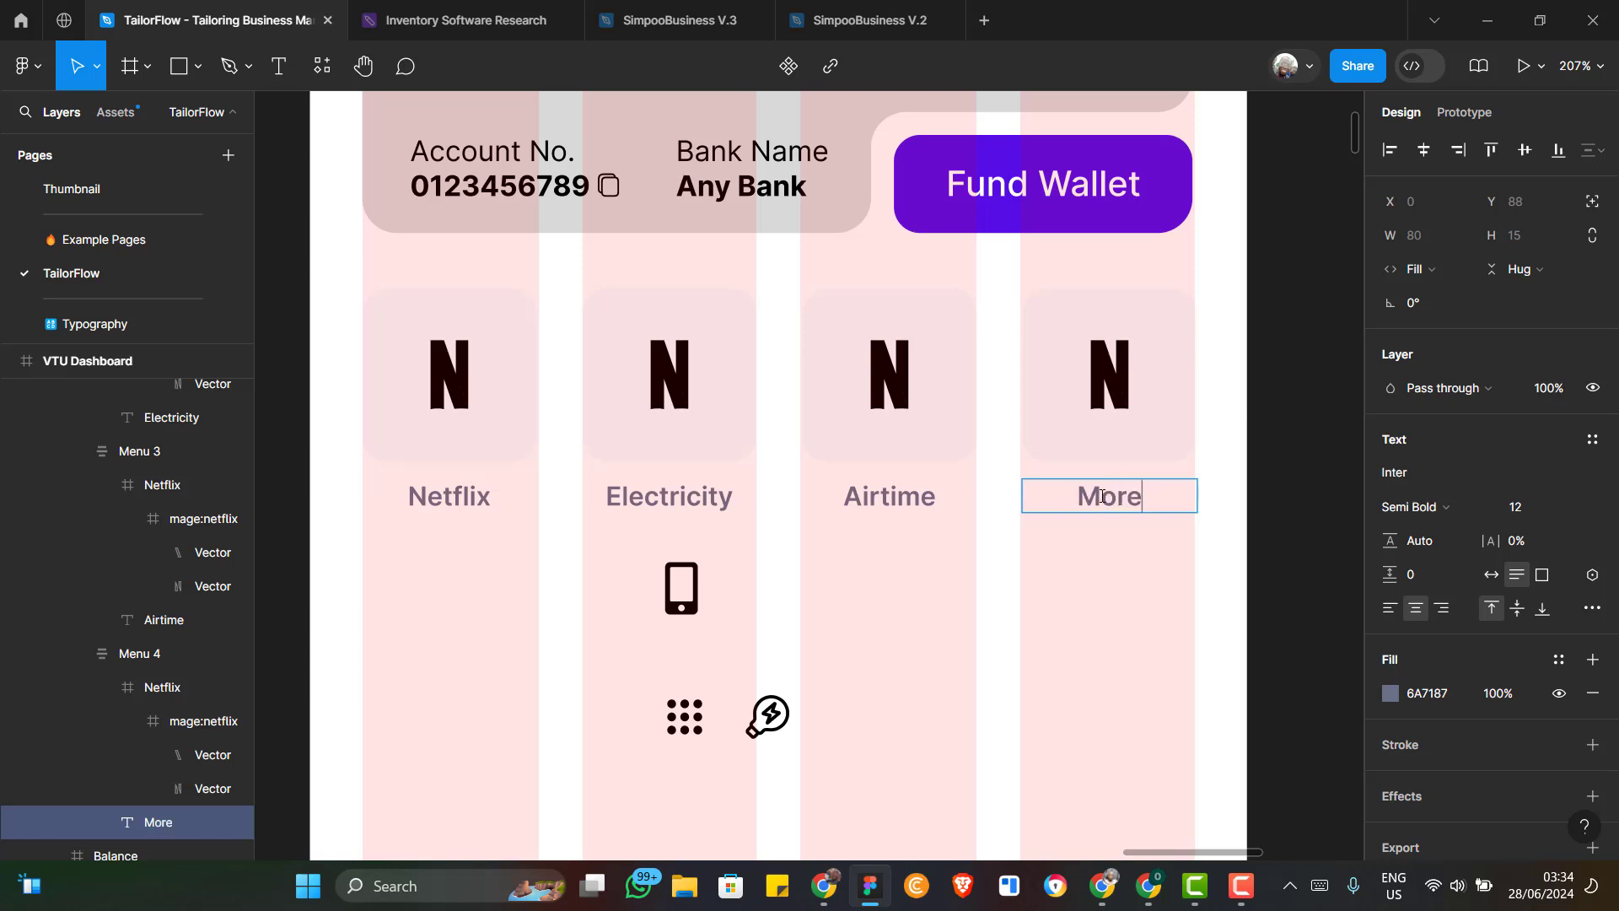
key("Escape")
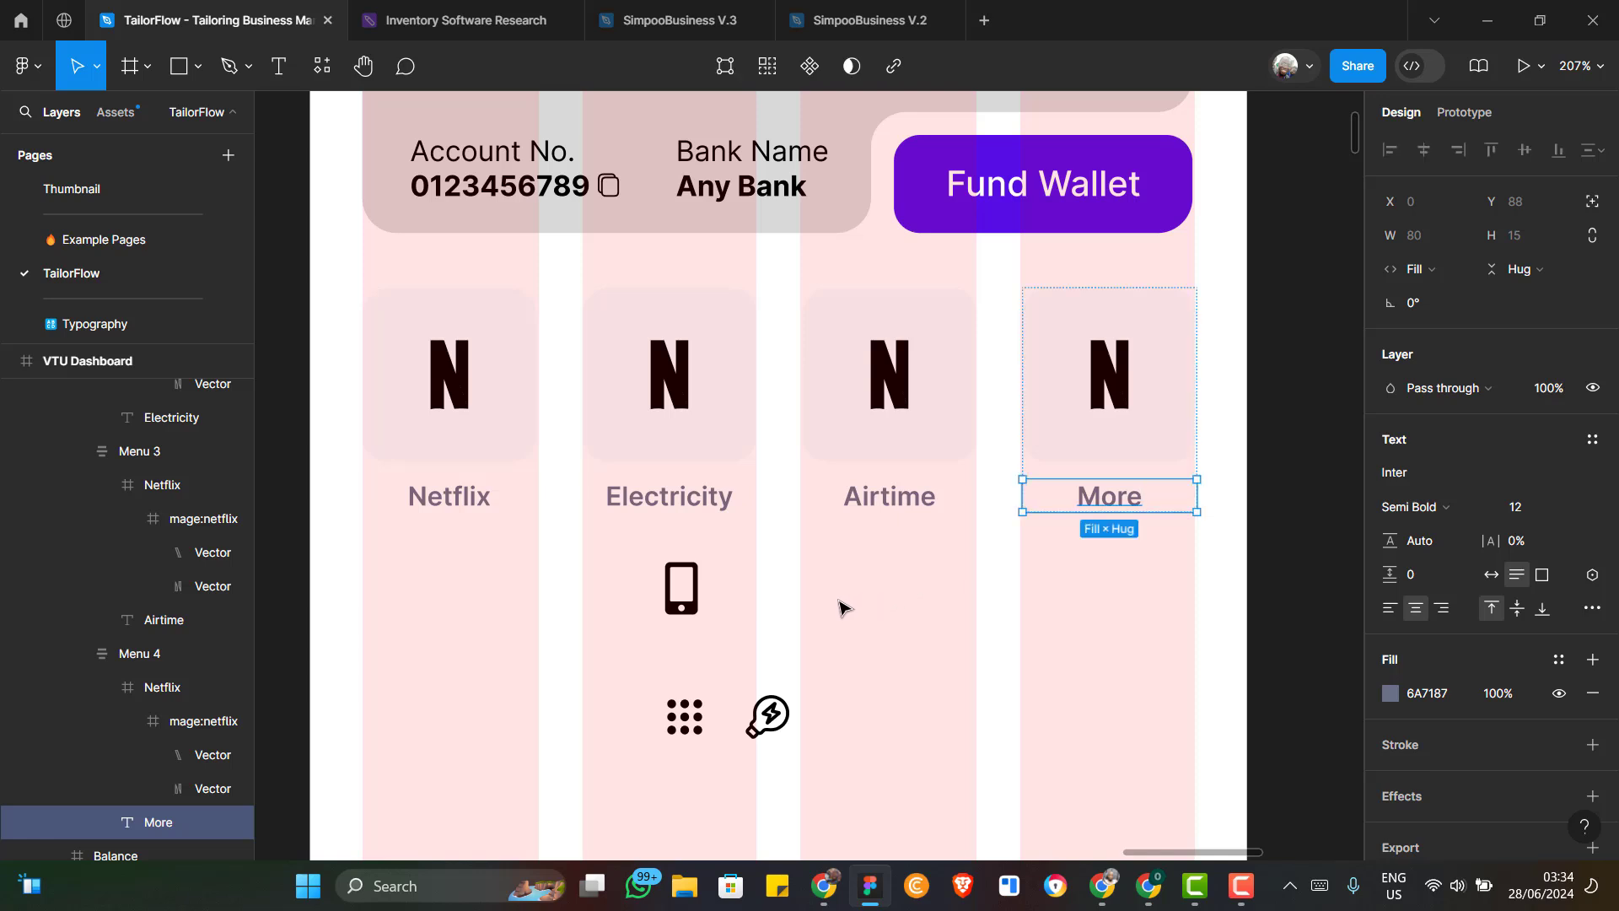
Cut the mobile phone icon from below the tiles and delete the Netflix logo inside the Electricity tile
left_click(686, 588)
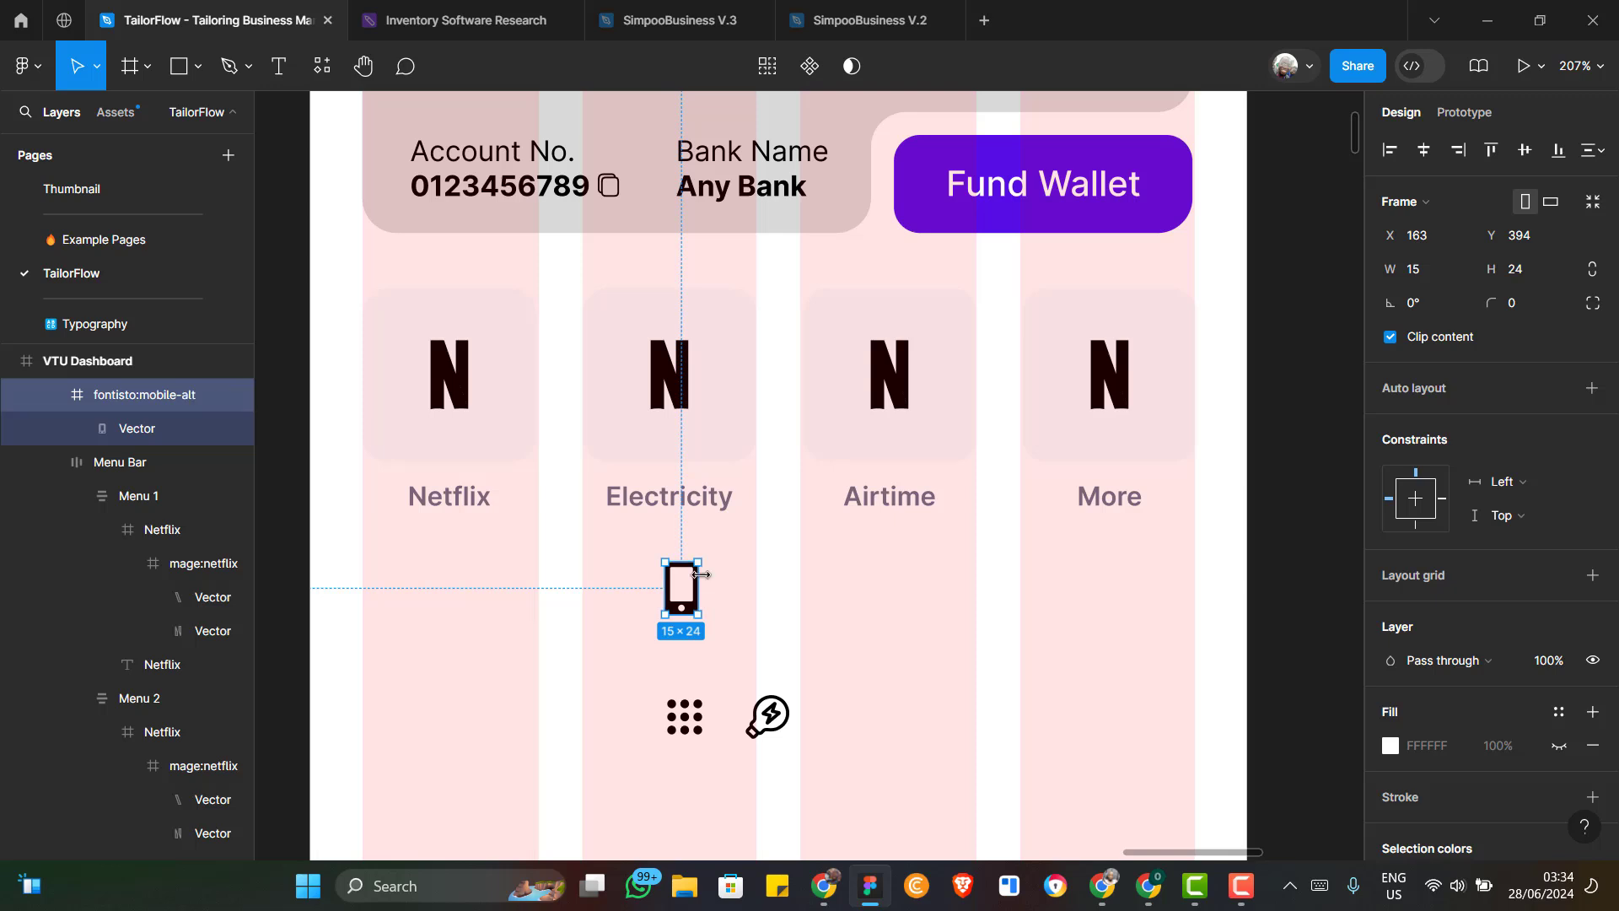
key("Delete")
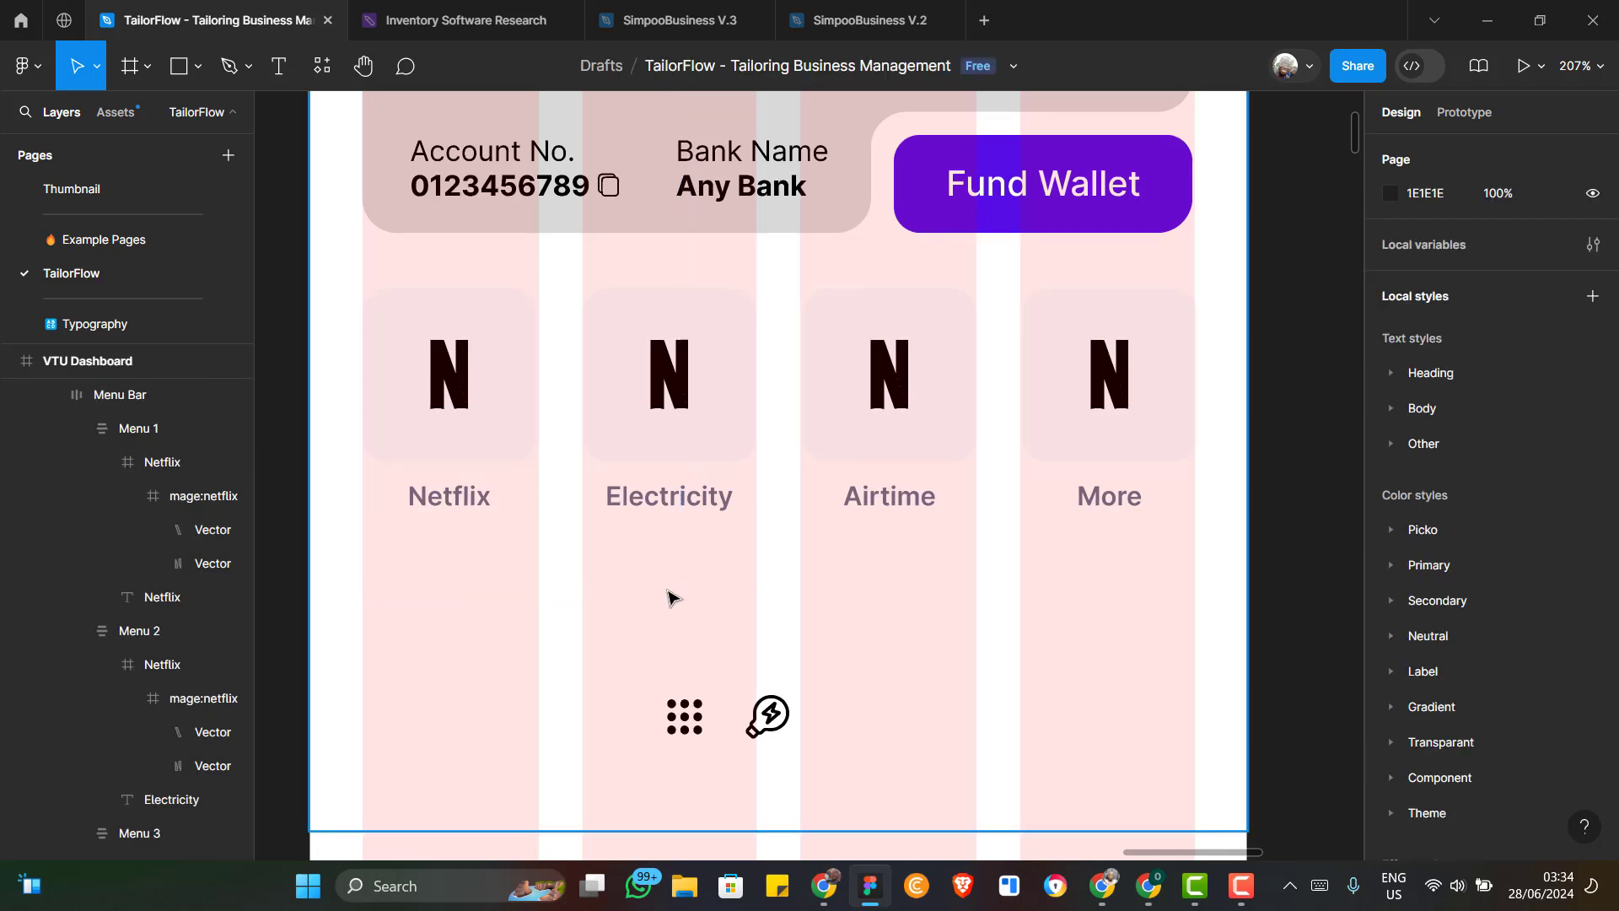
left_click(669, 384)
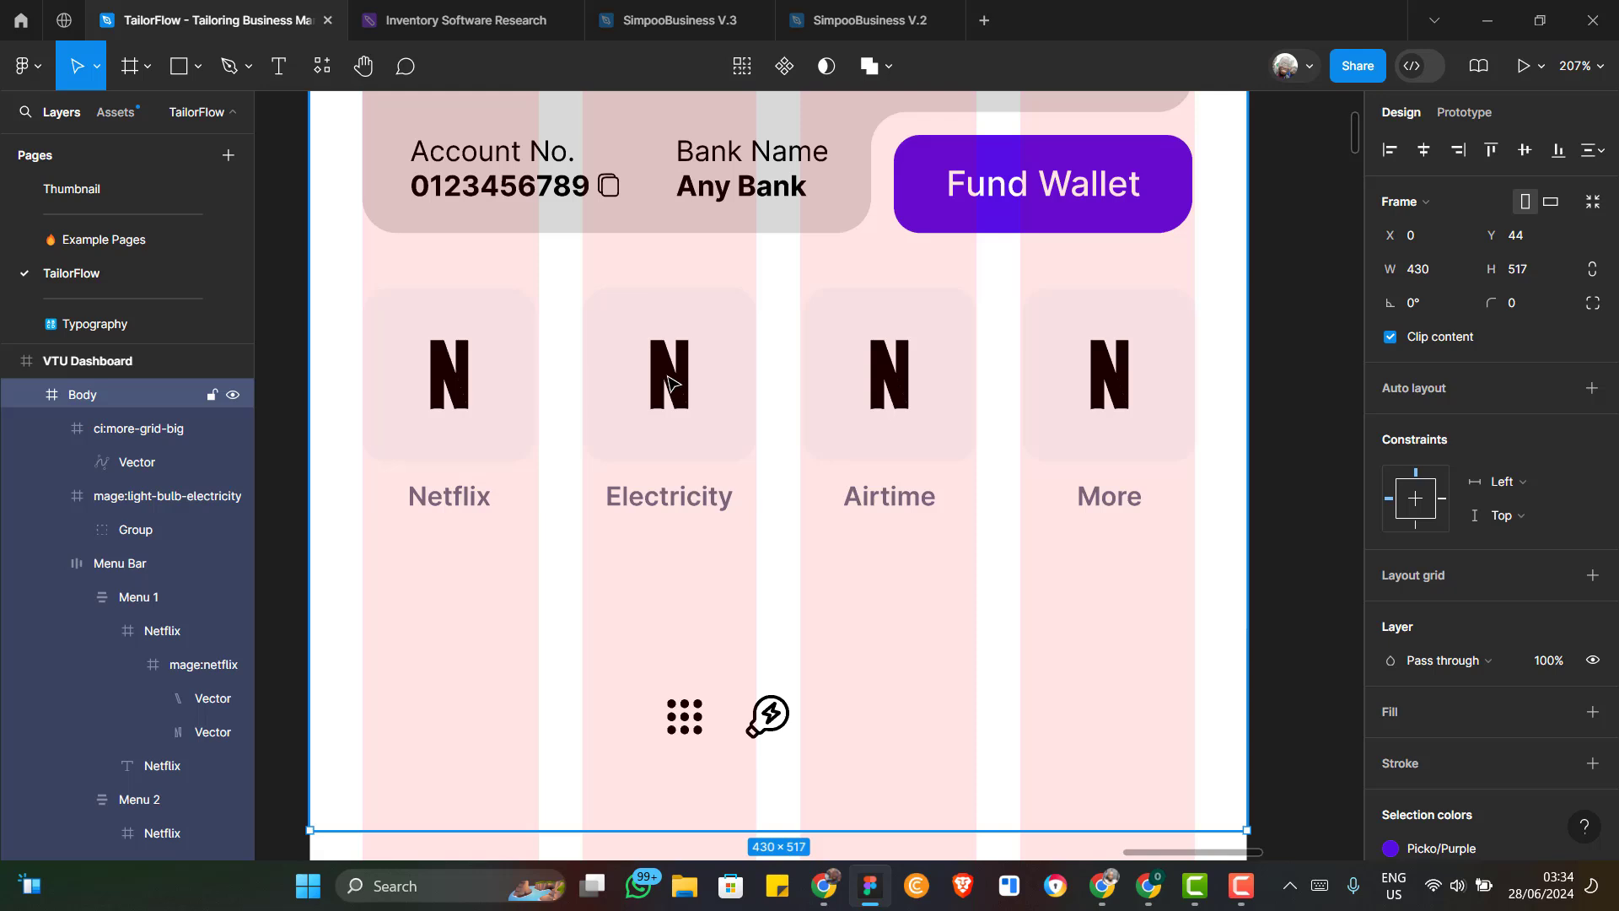
double_click(668, 383)
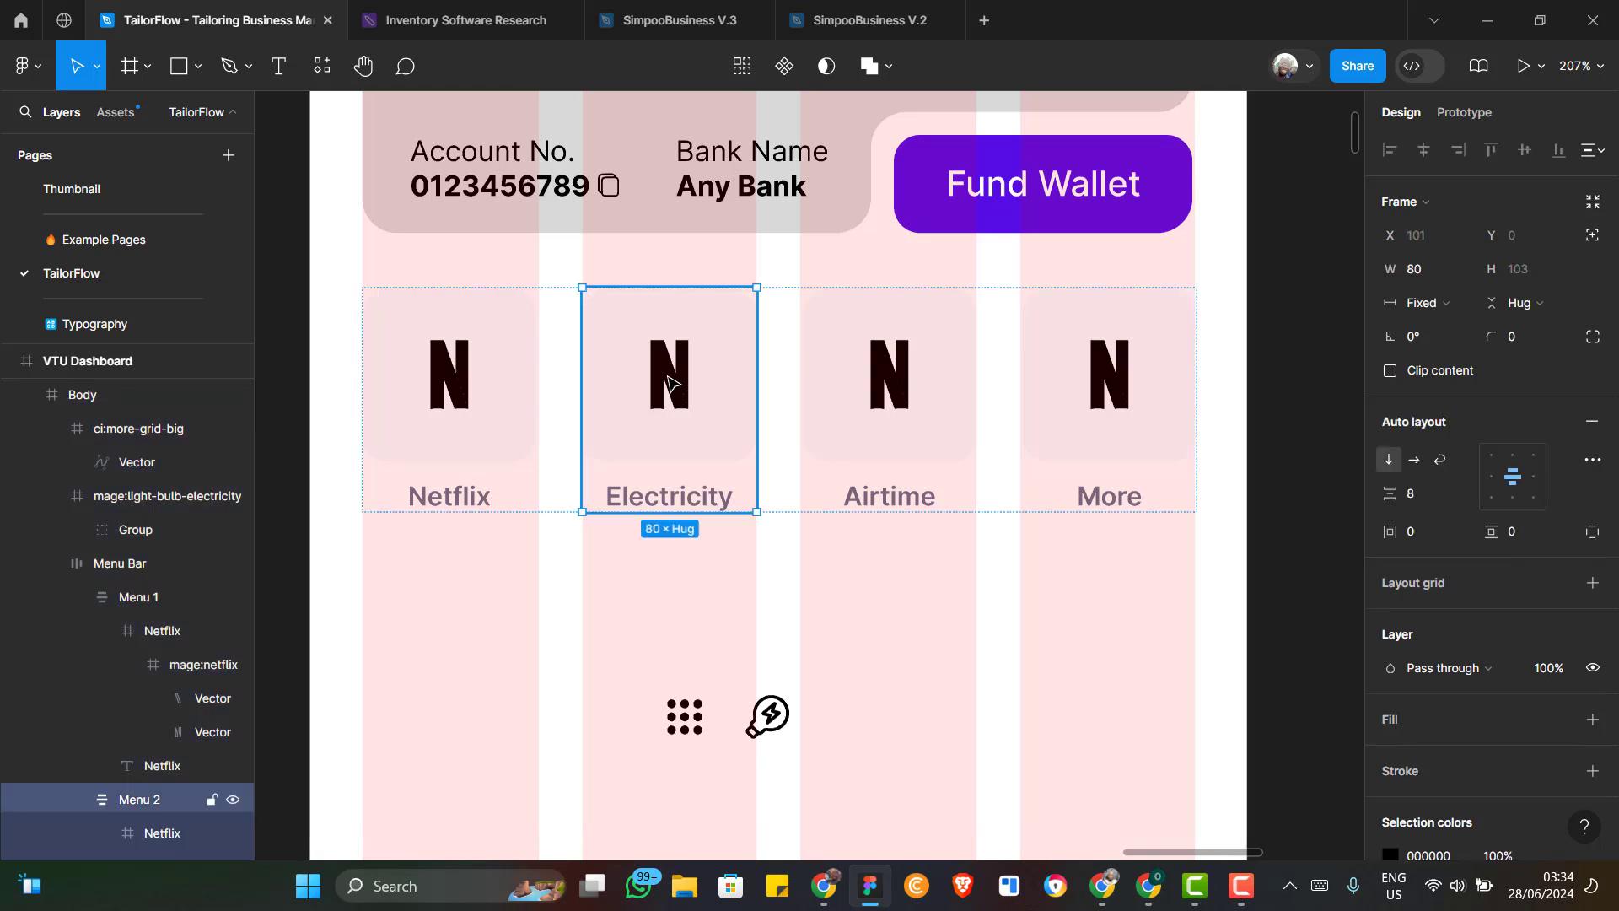
double_click(669, 383)
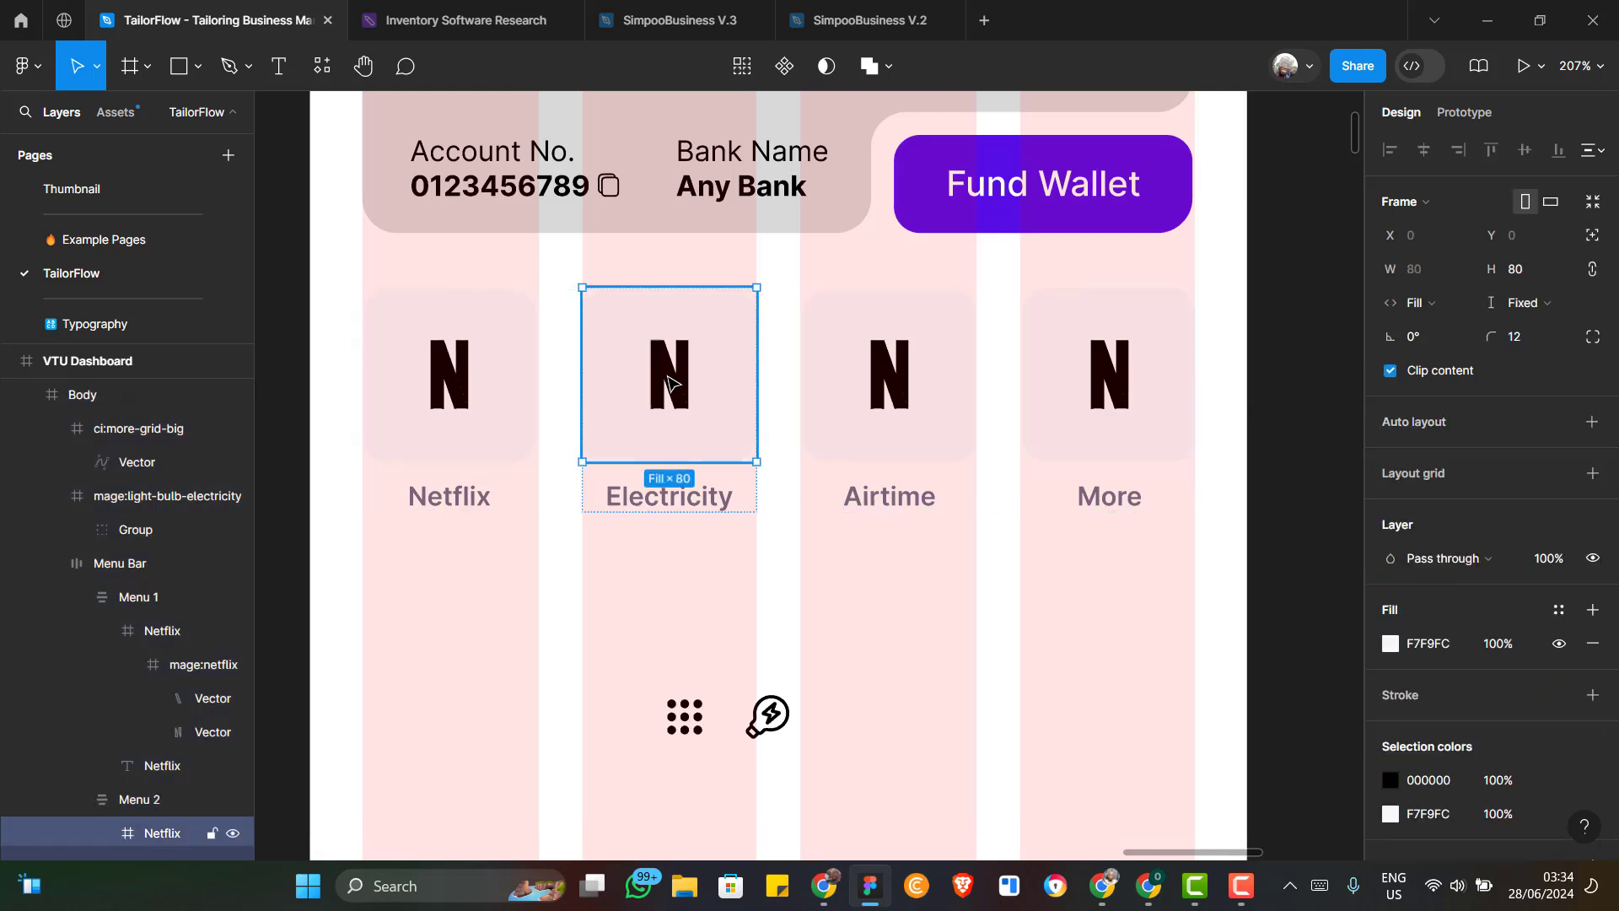
double_click(669, 384)
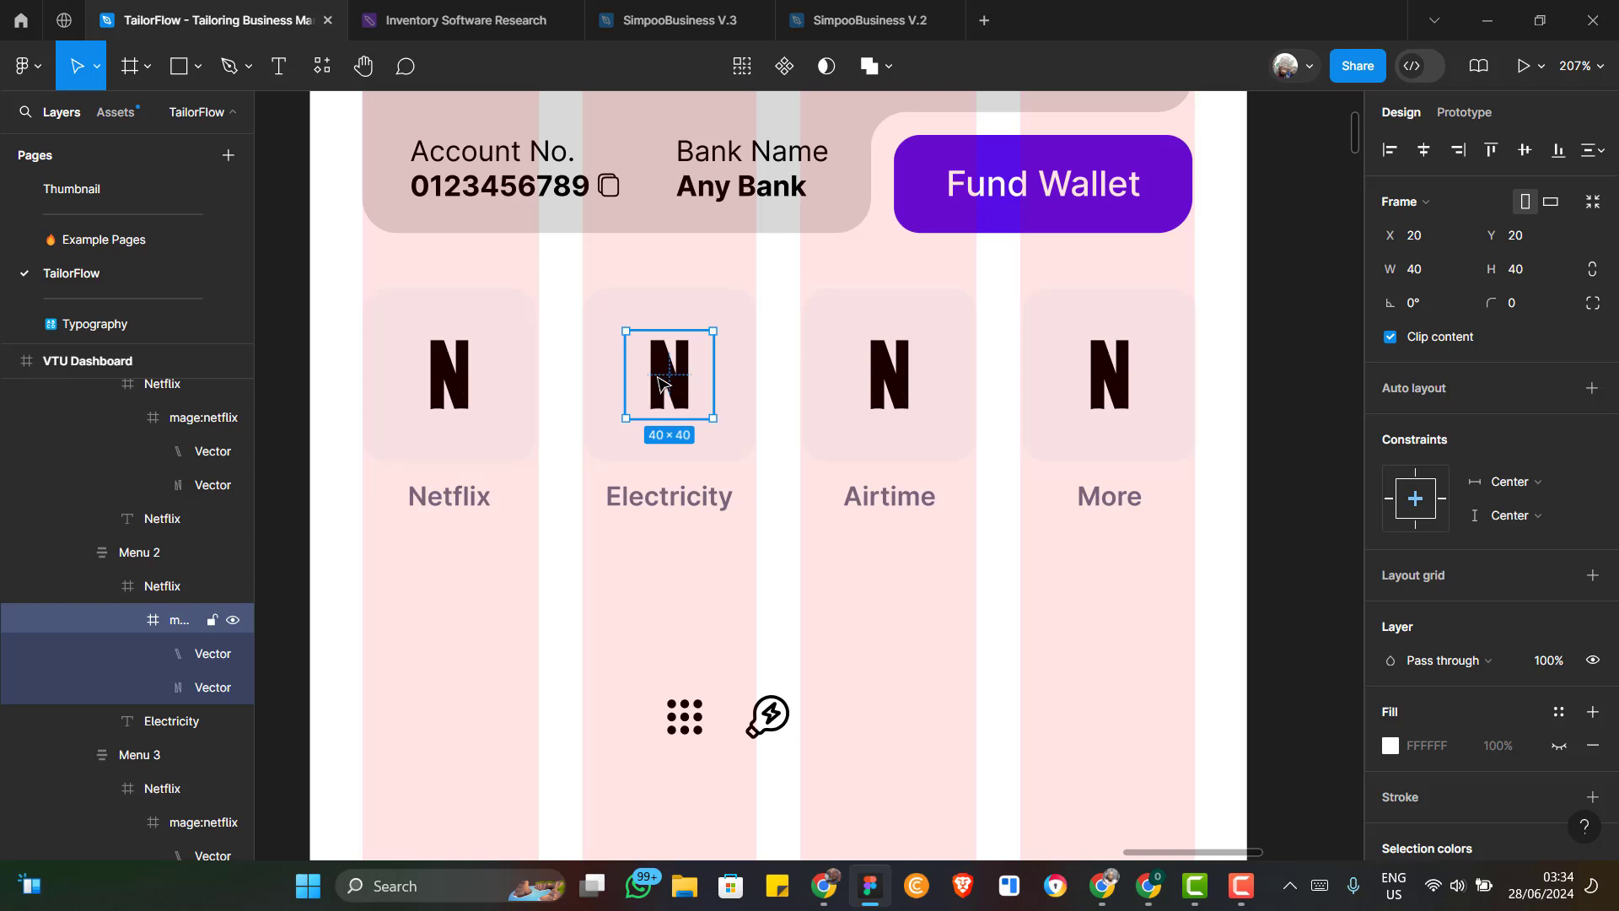
key("Delete")
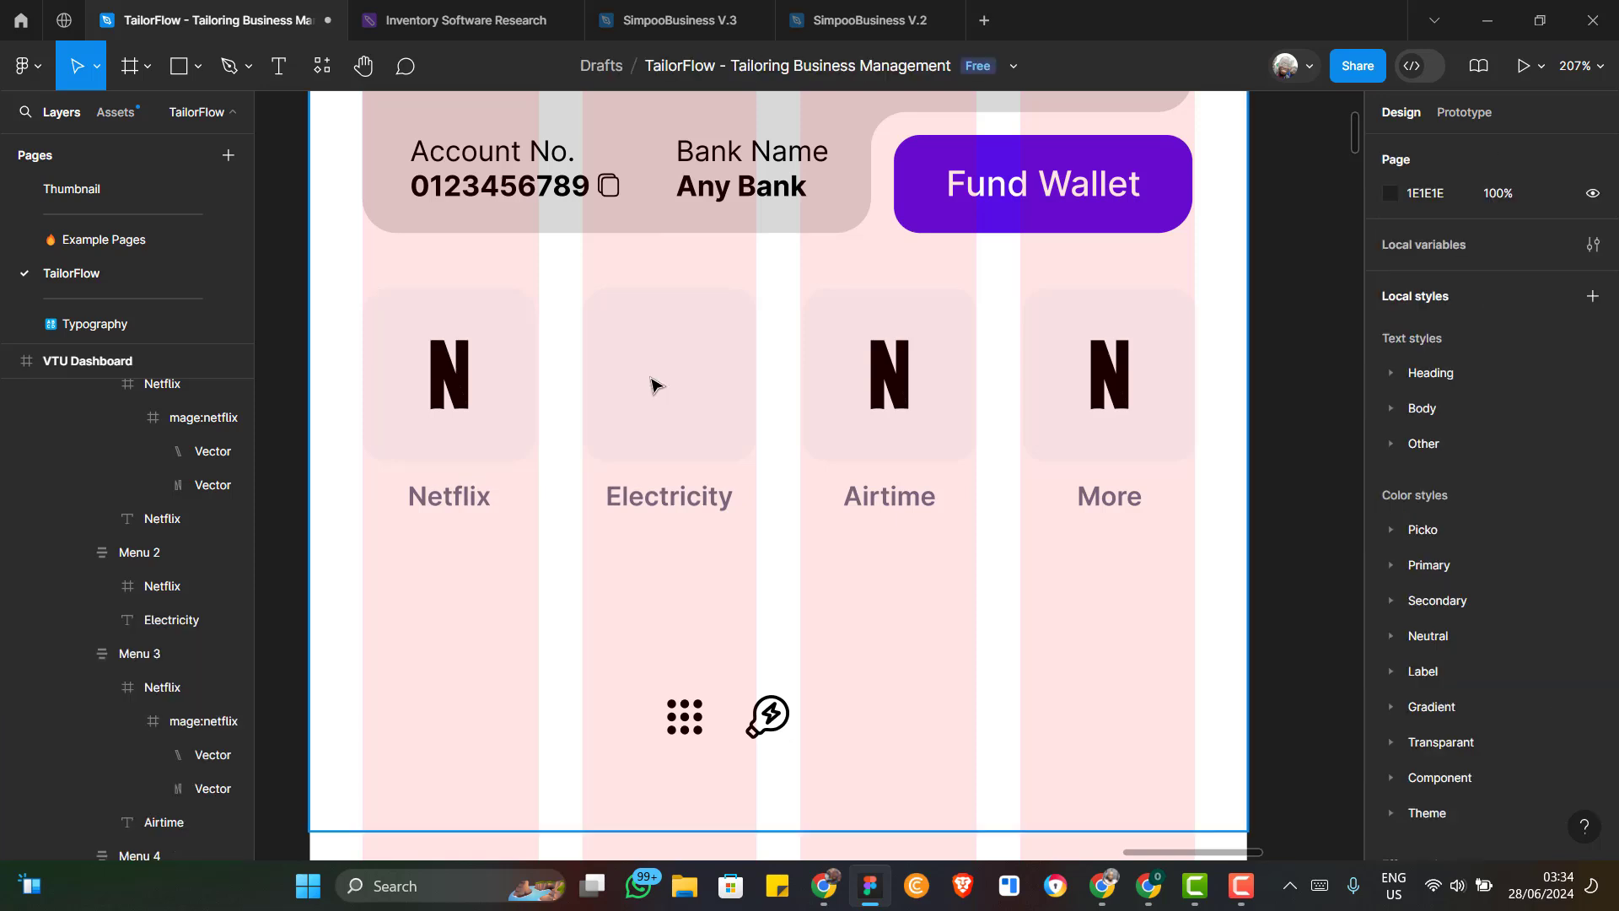
Paste the mobile phone icon into the empty square frame of the Electricity tile
left_click(652, 379)
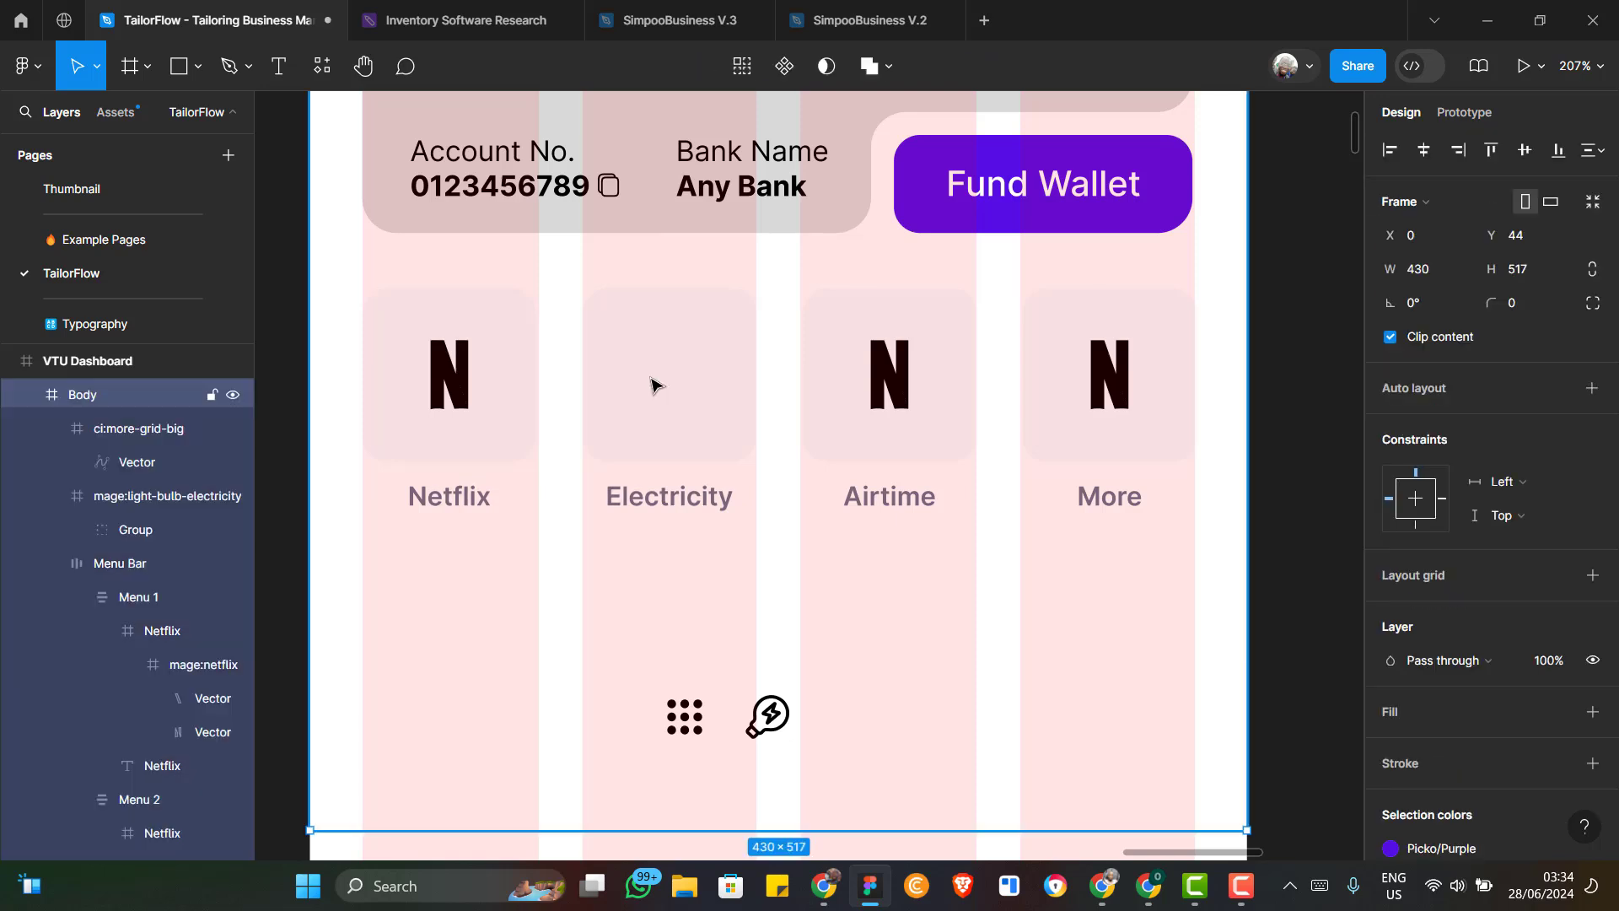
double_click(651, 385)
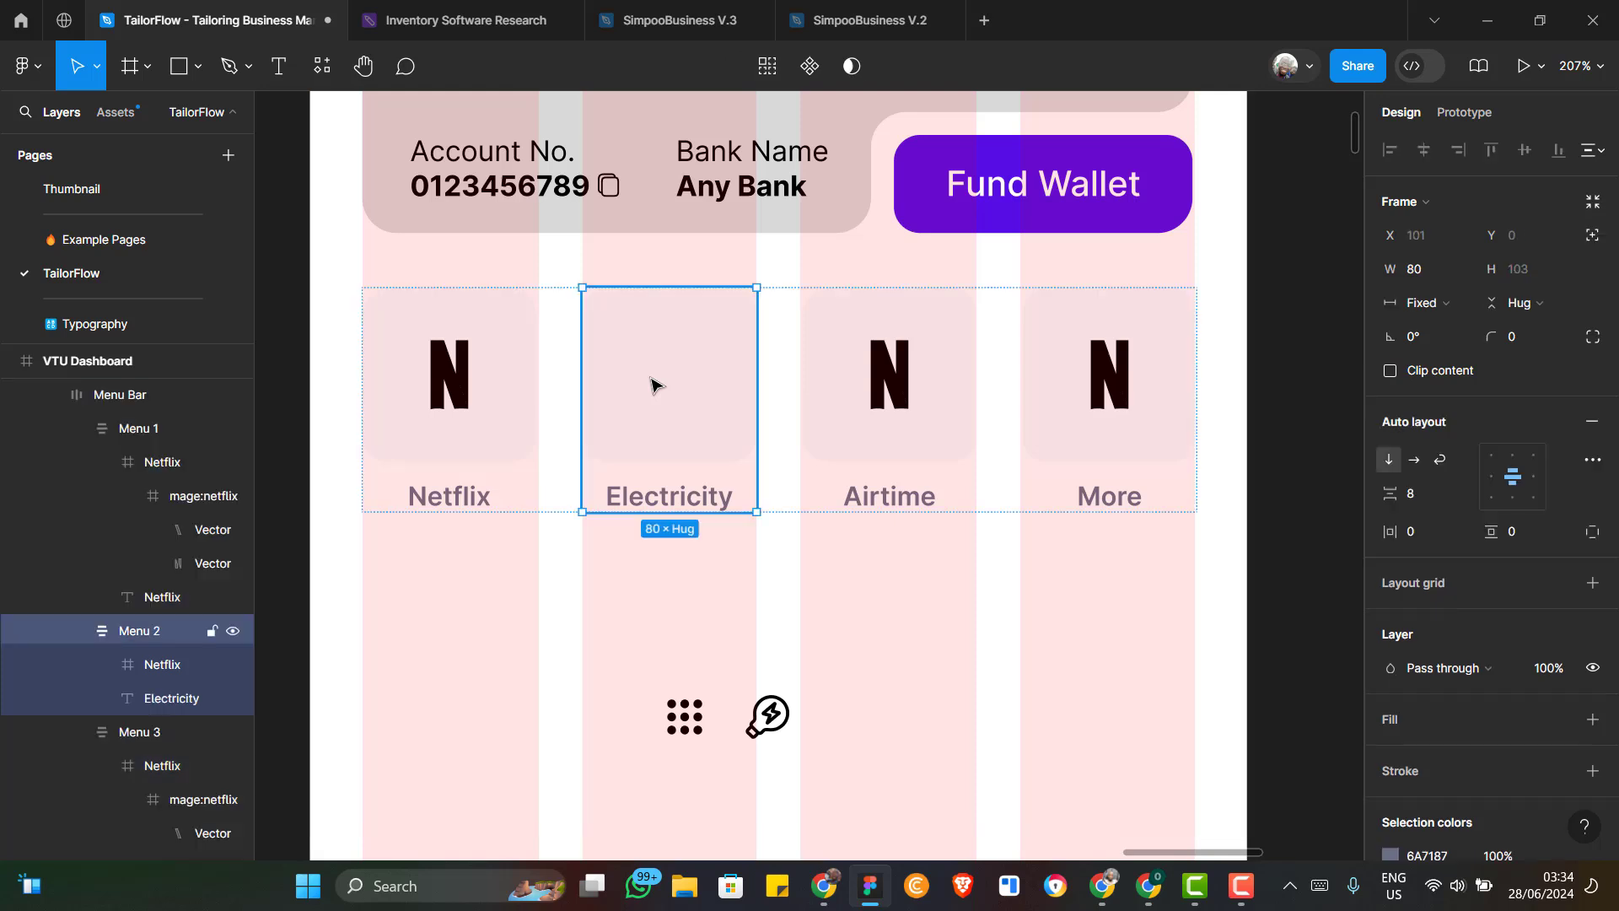
double_click(651, 386)
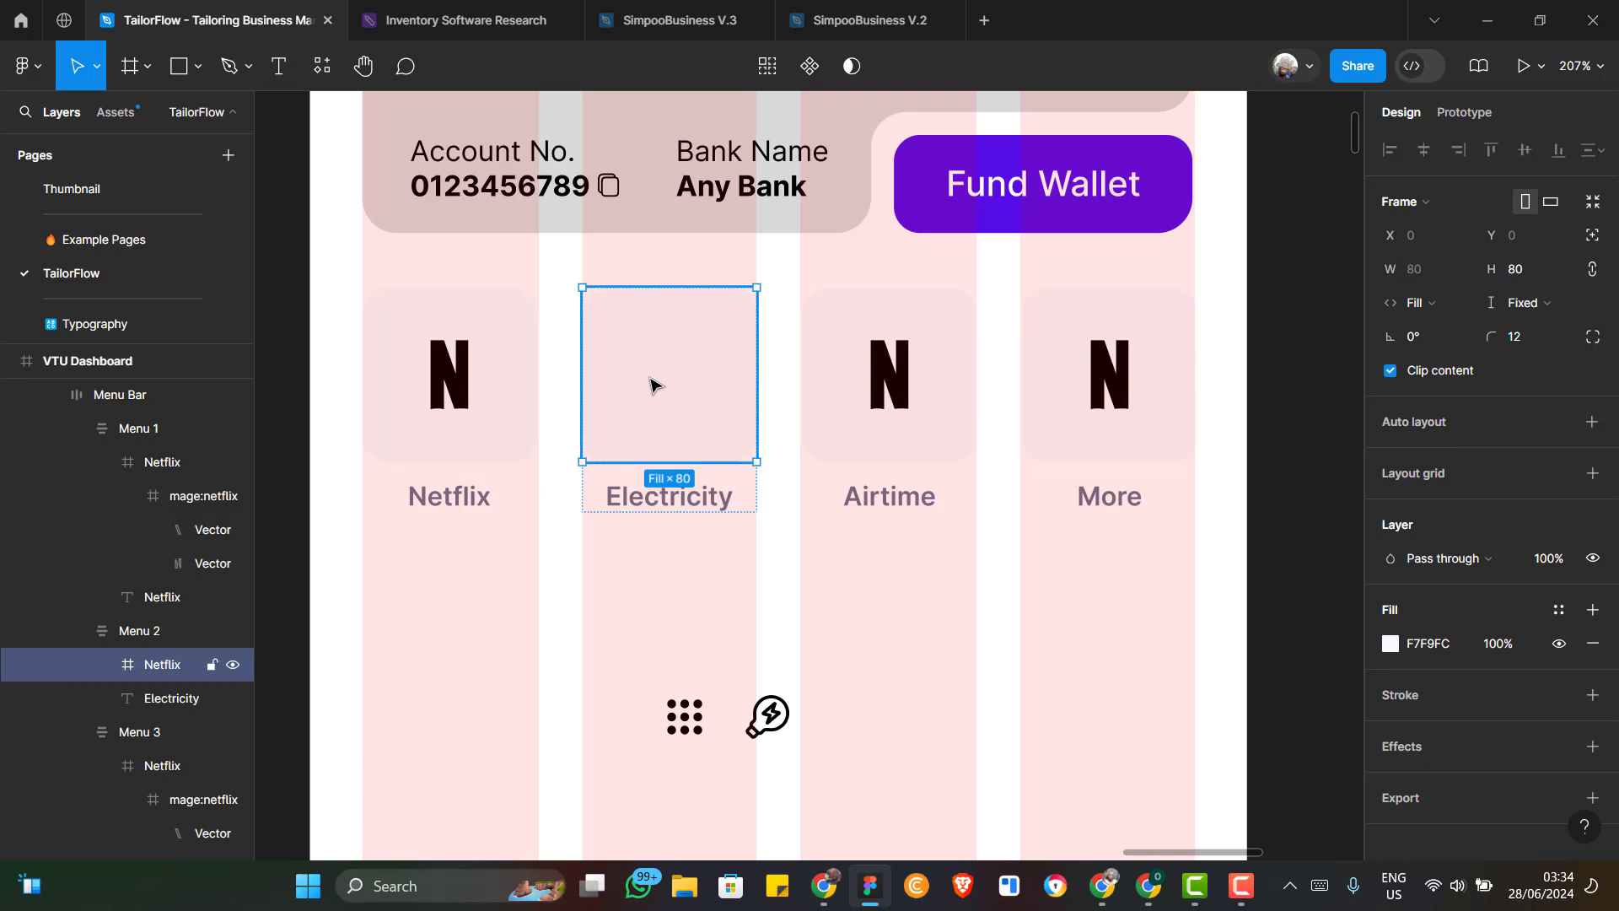
key("ctrl+v")
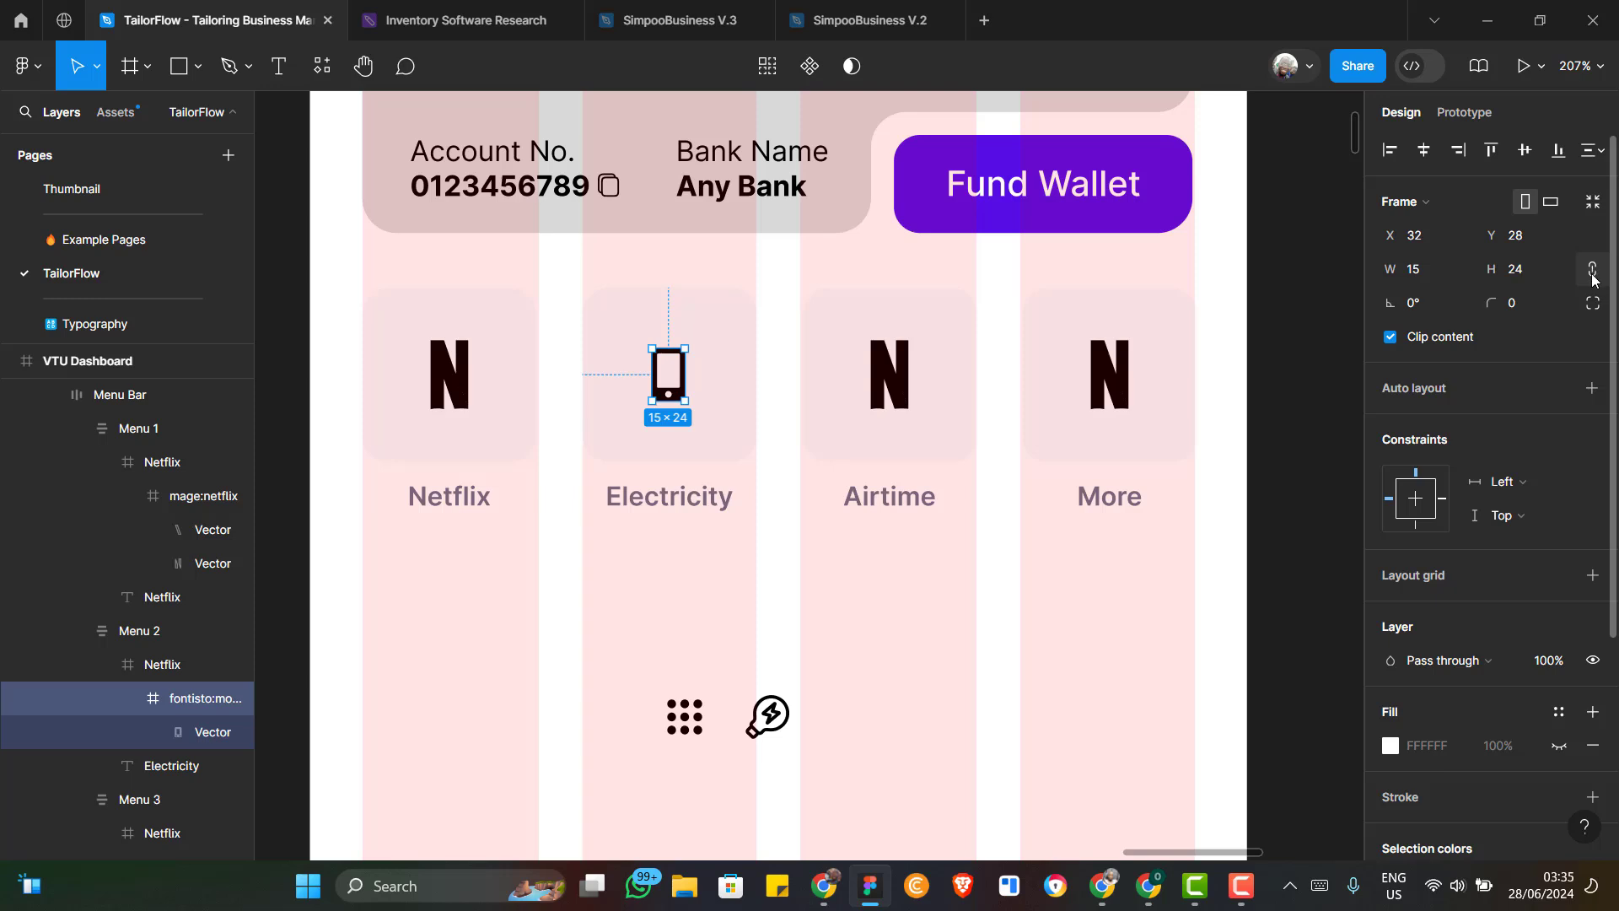
Try a proportional width of 40 for the phone icon in the Electricity tile
left_click(1420, 270)
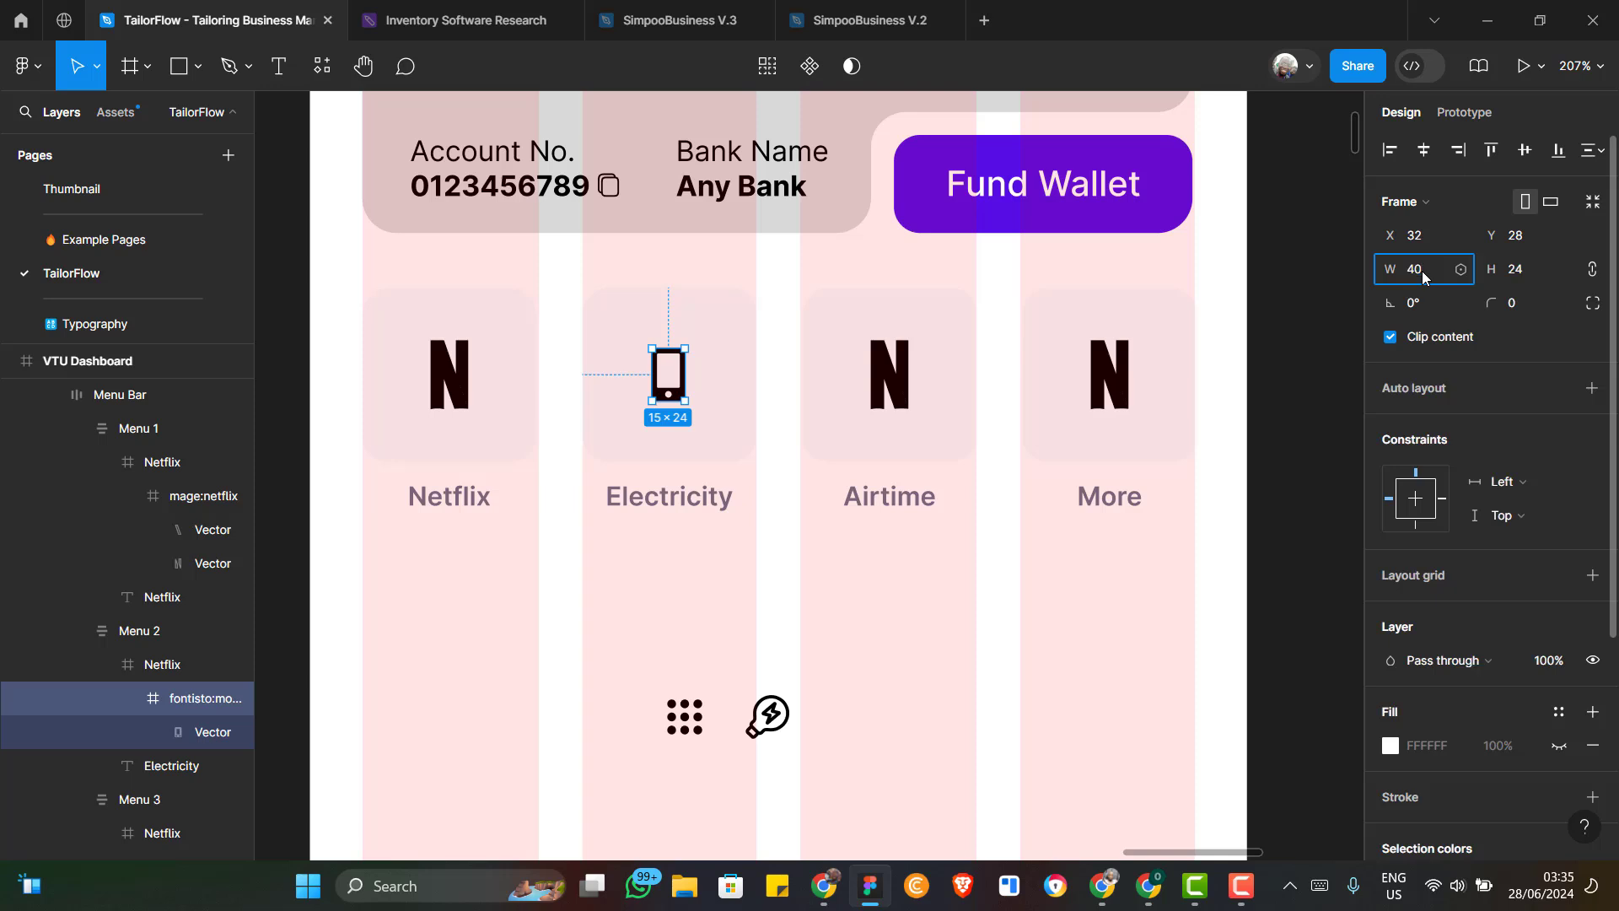
type("40")
key("Return")
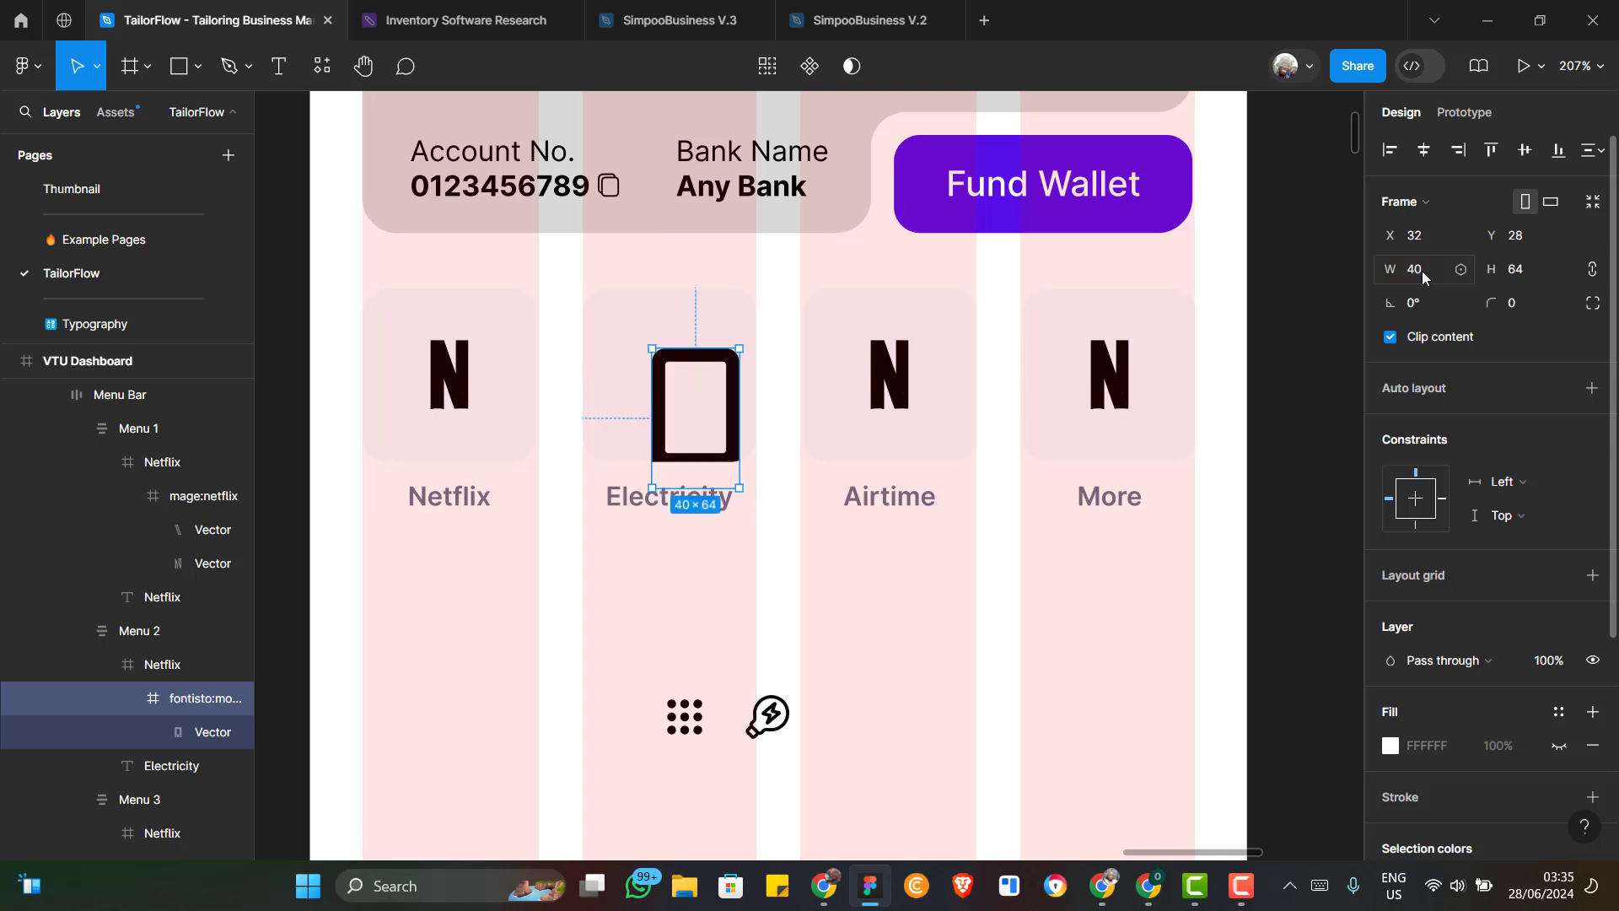
Set the phone icon's width to 30 with its proportions locked
left_click(1422, 270)
type("30")
key("Return")
Centre the phone vector in its icon frame and the icon frame in the Electricity tile, both horizontally and vertically
key("Return")
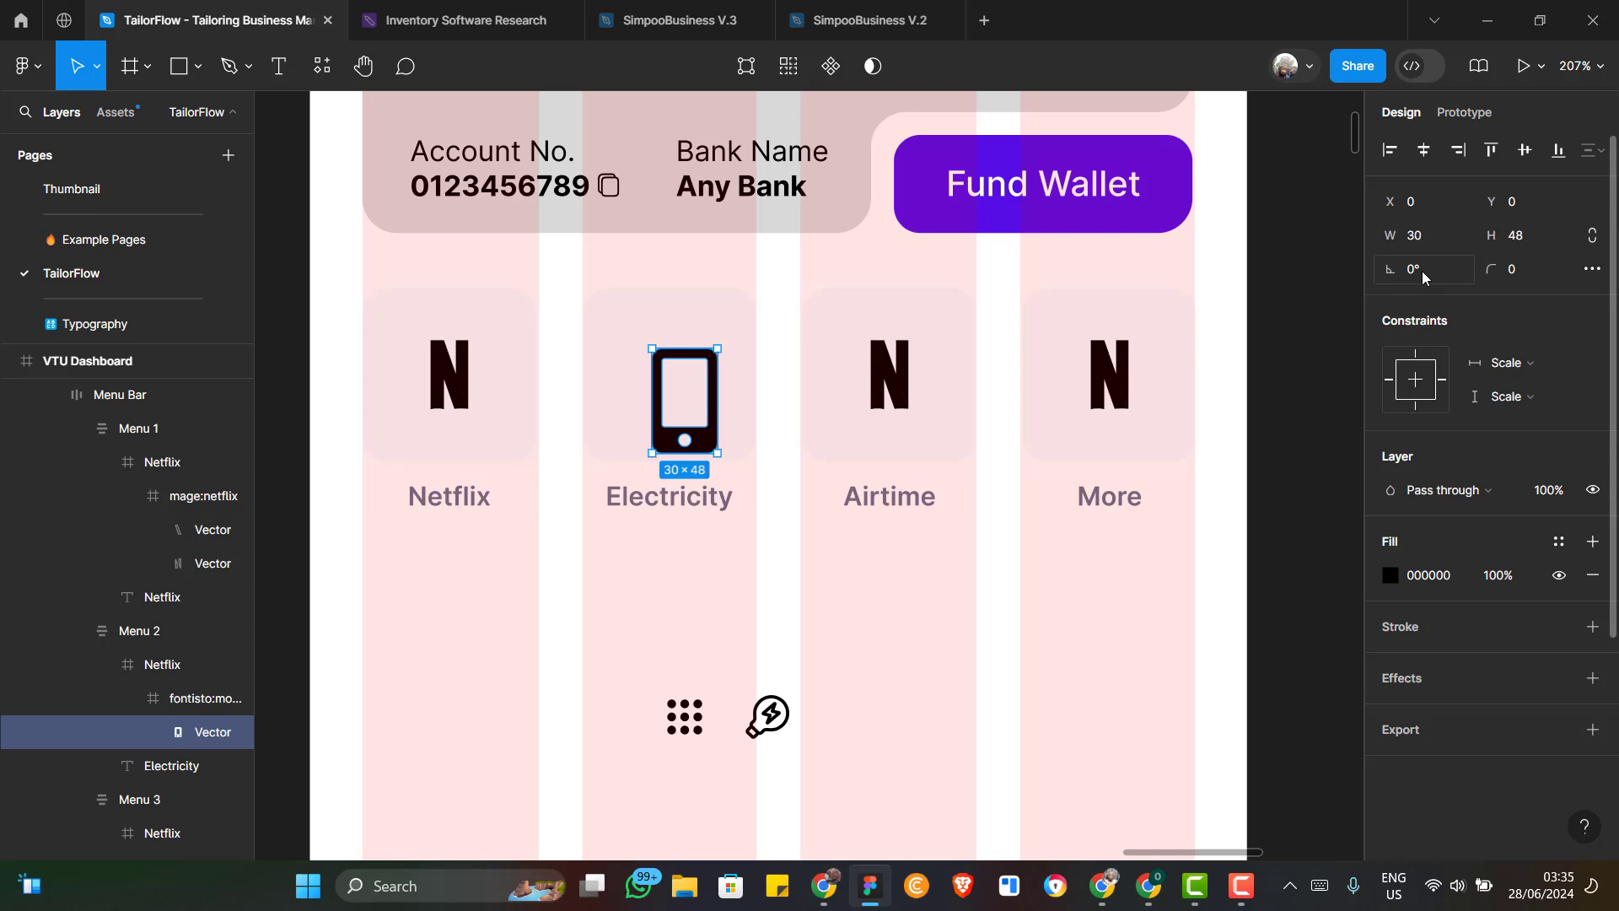
left_click(1422, 153)
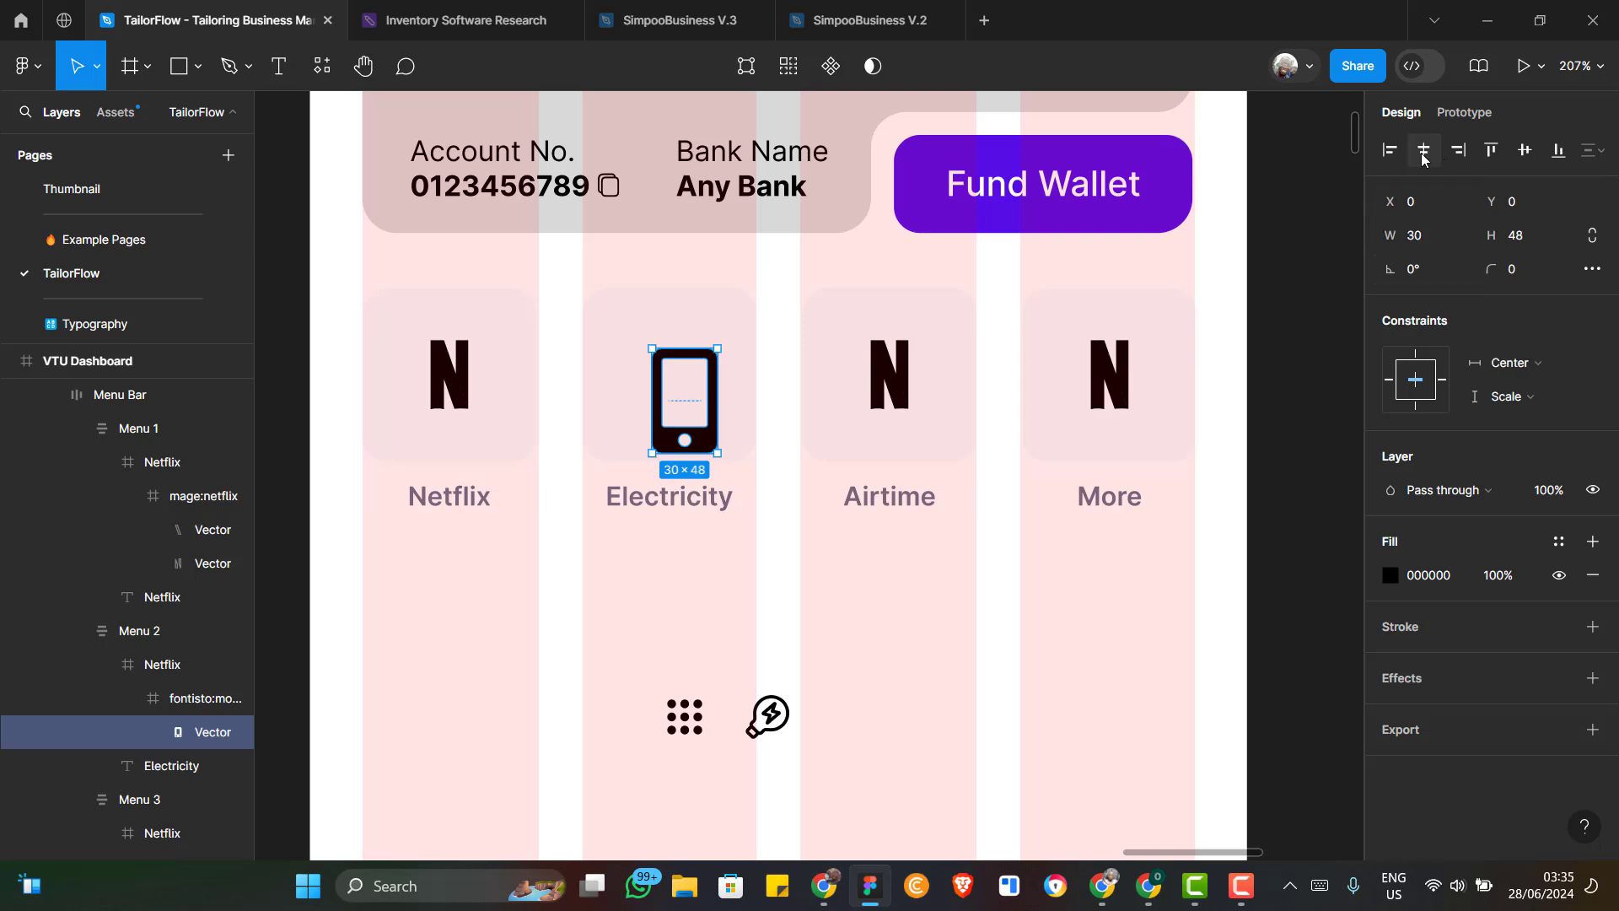
left_click(1525, 152)
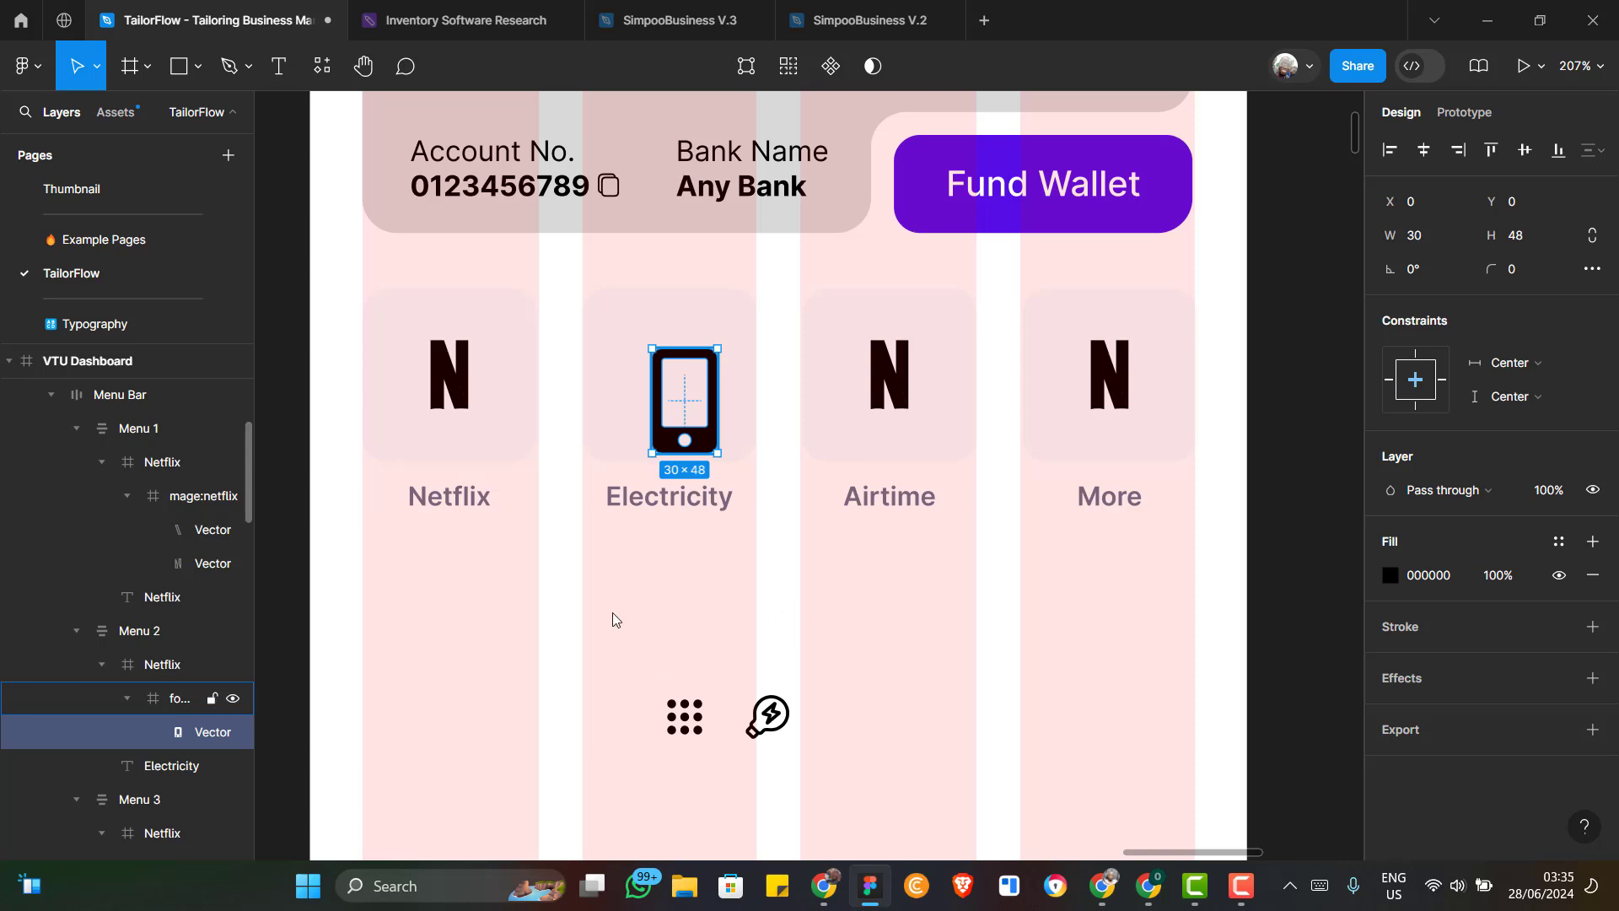
left_click(182, 699)
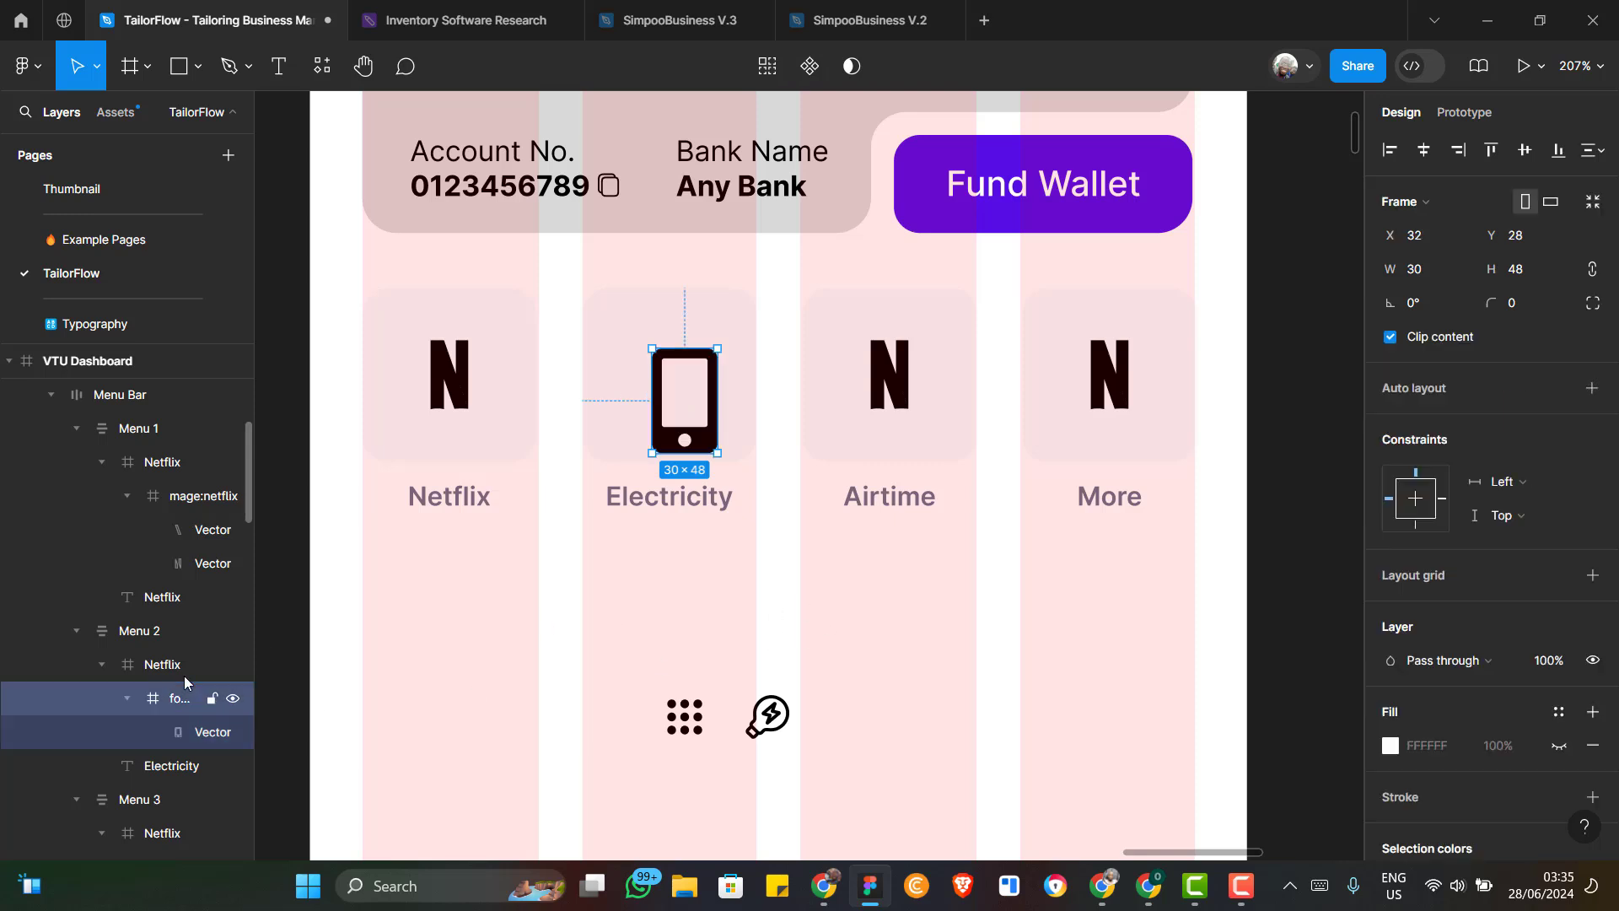
left_click(1430, 152)
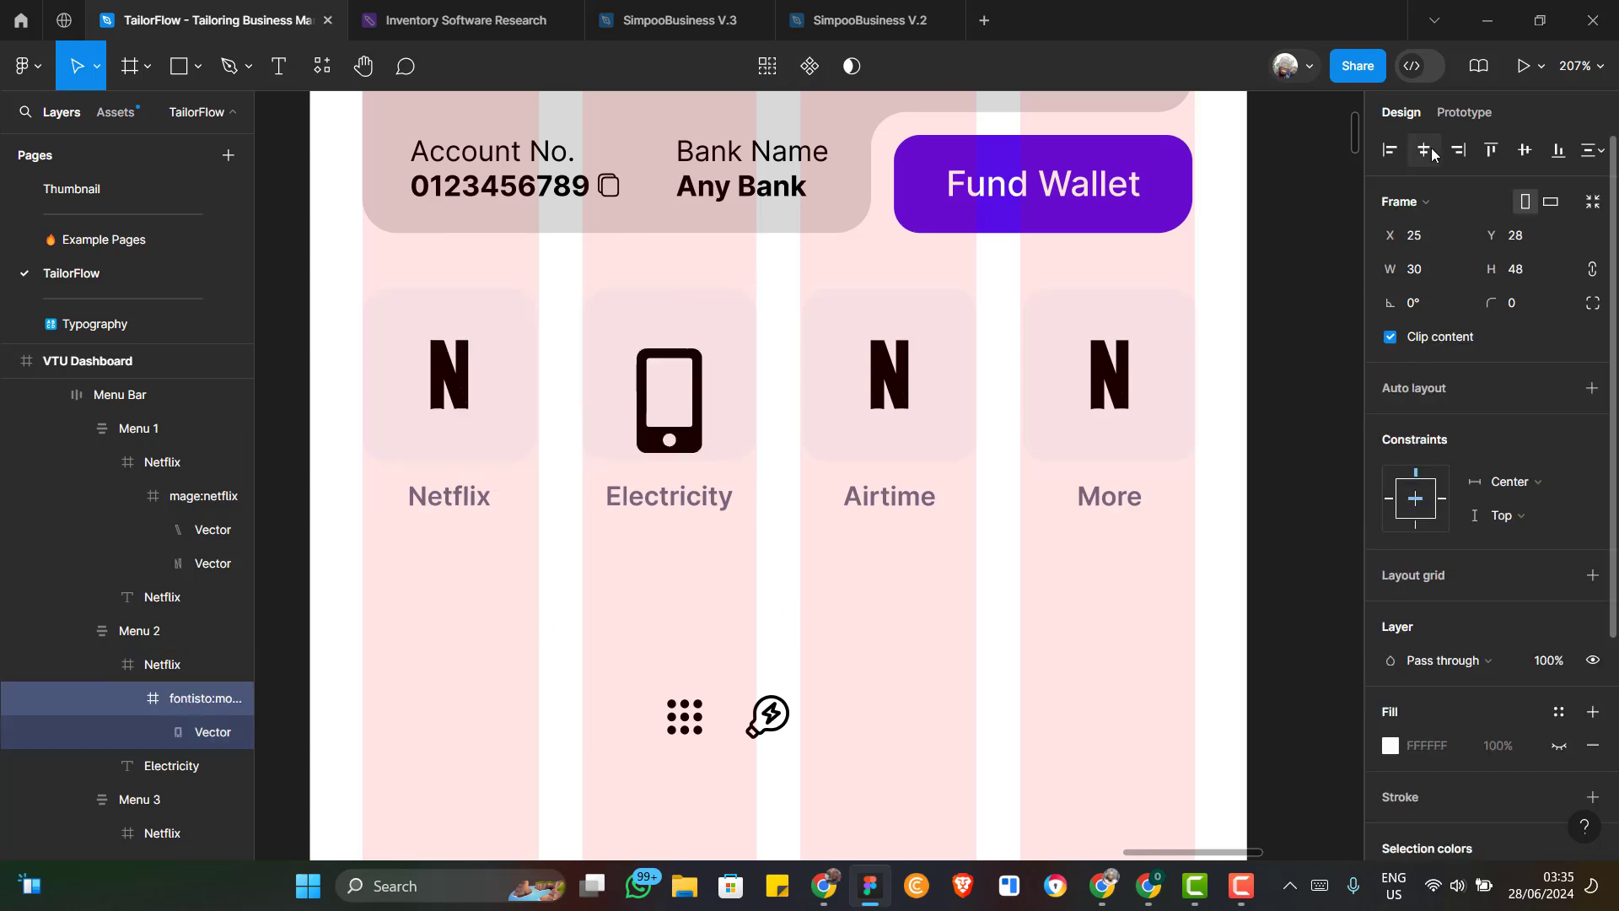
left_click(1526, 152)
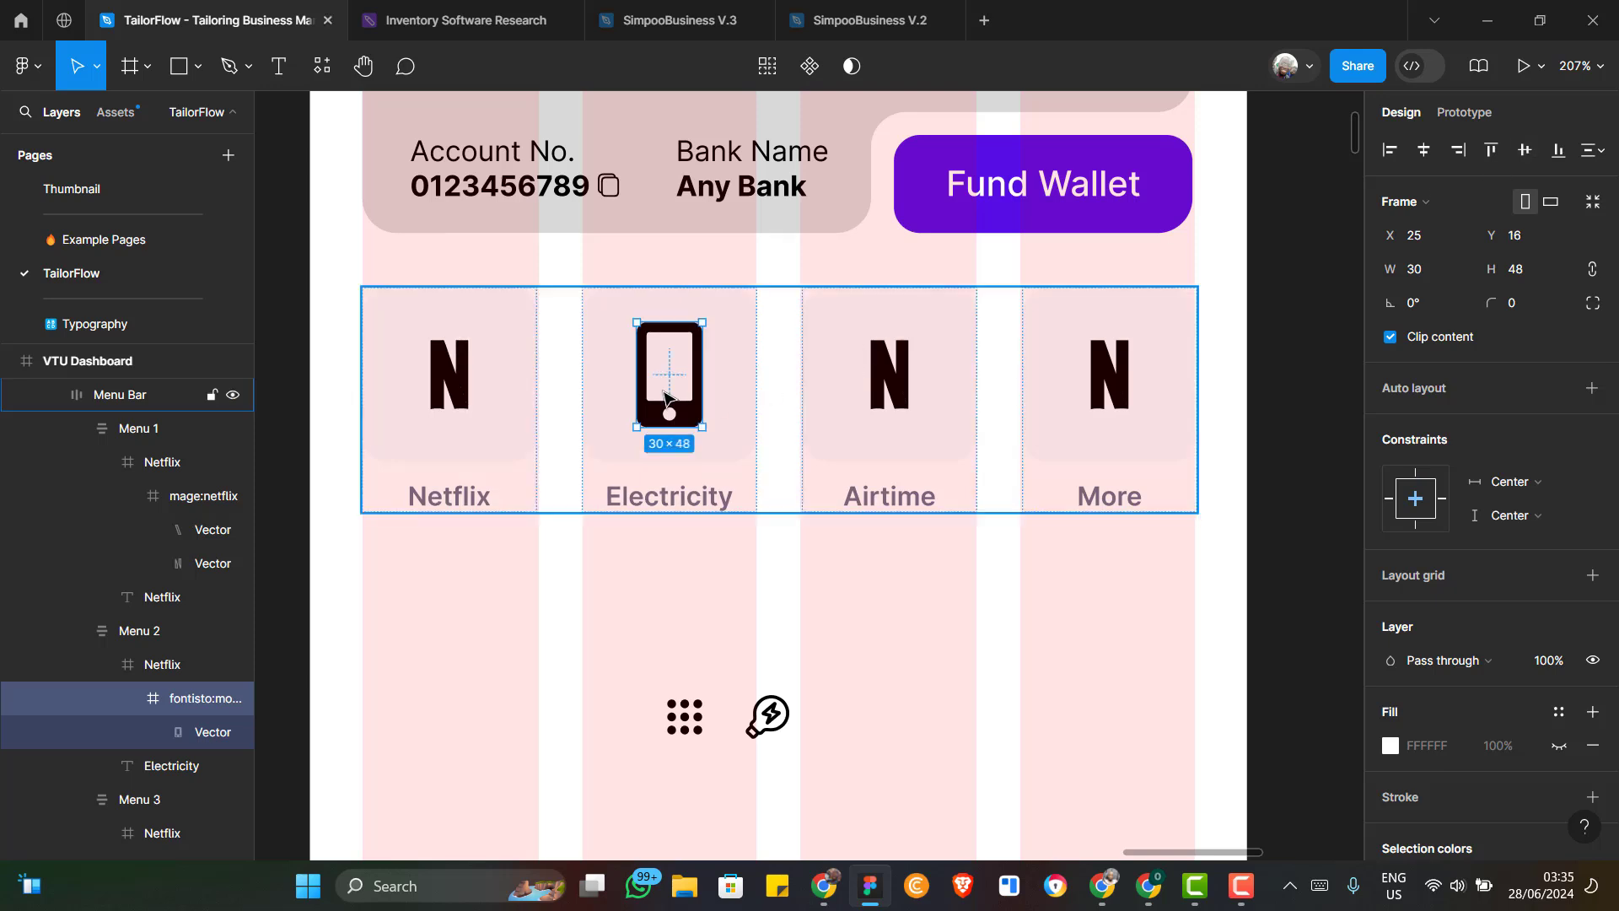
Try shrinking the phone icon's frame to a width of 24 and to about 27 × 43, and undo both
left_click(1431, 268)
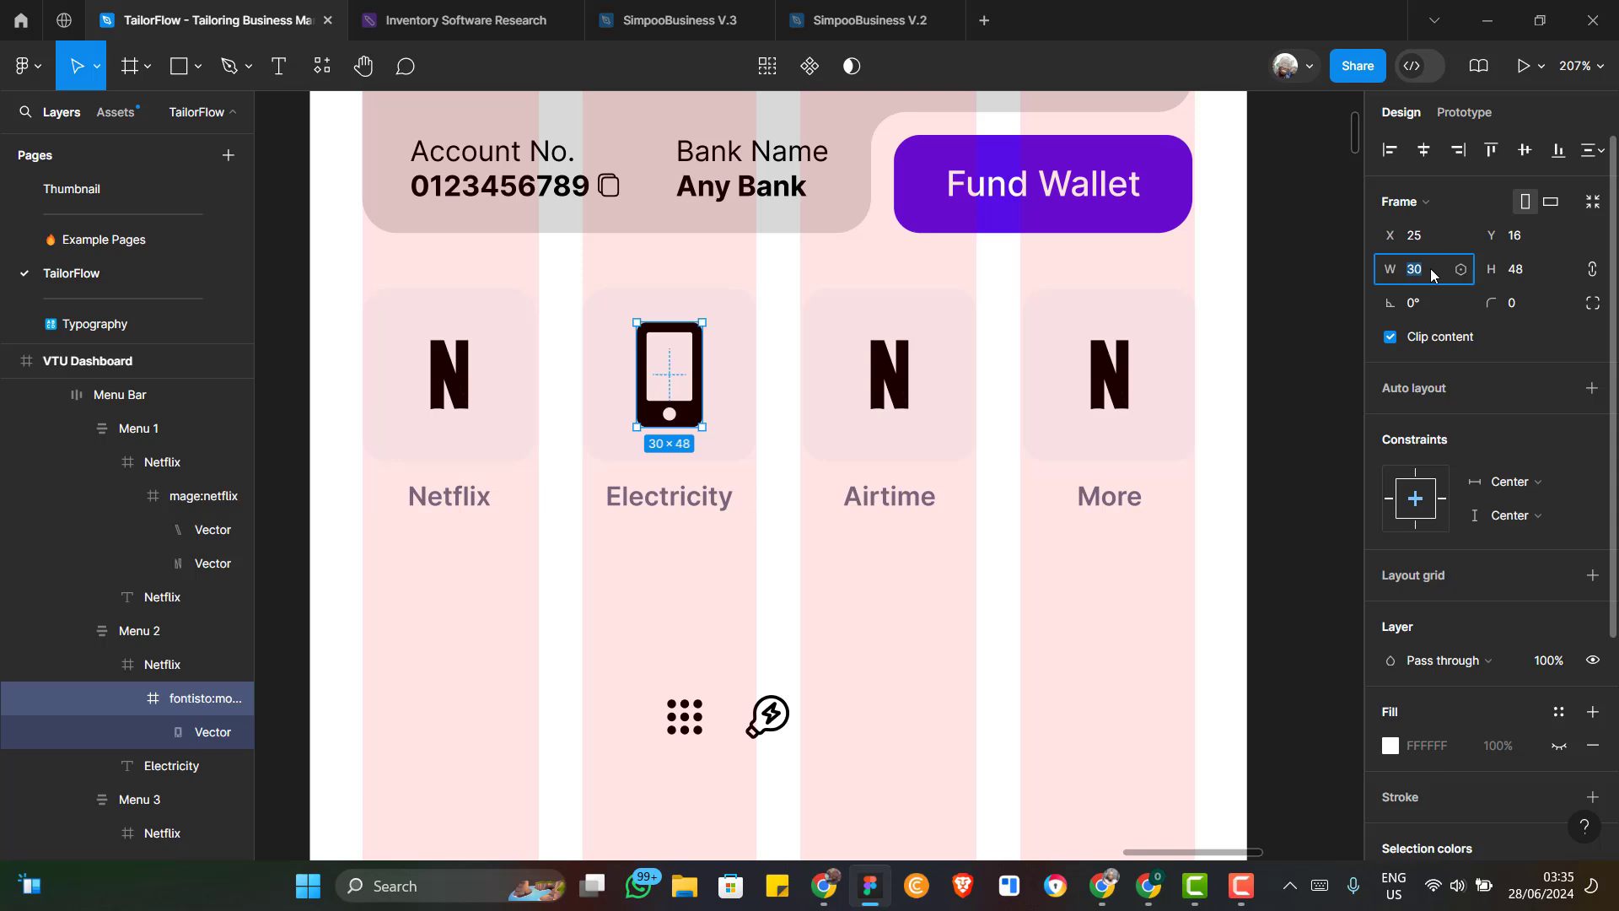
type("24")
key("Return")
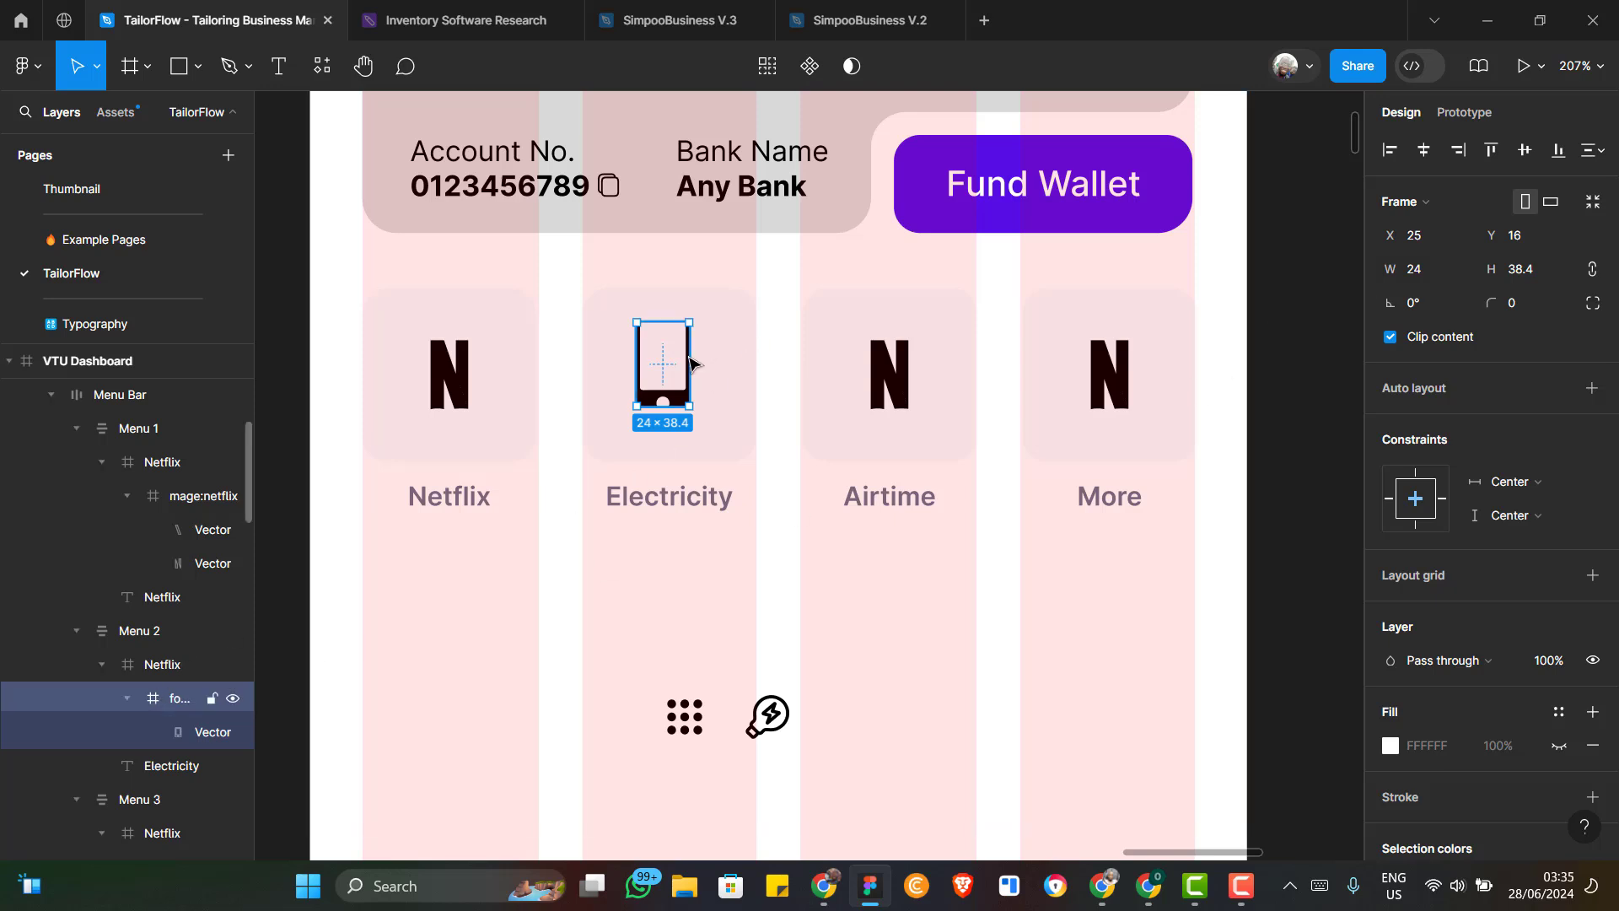
left_click_drag(689, 406, 702, 426)
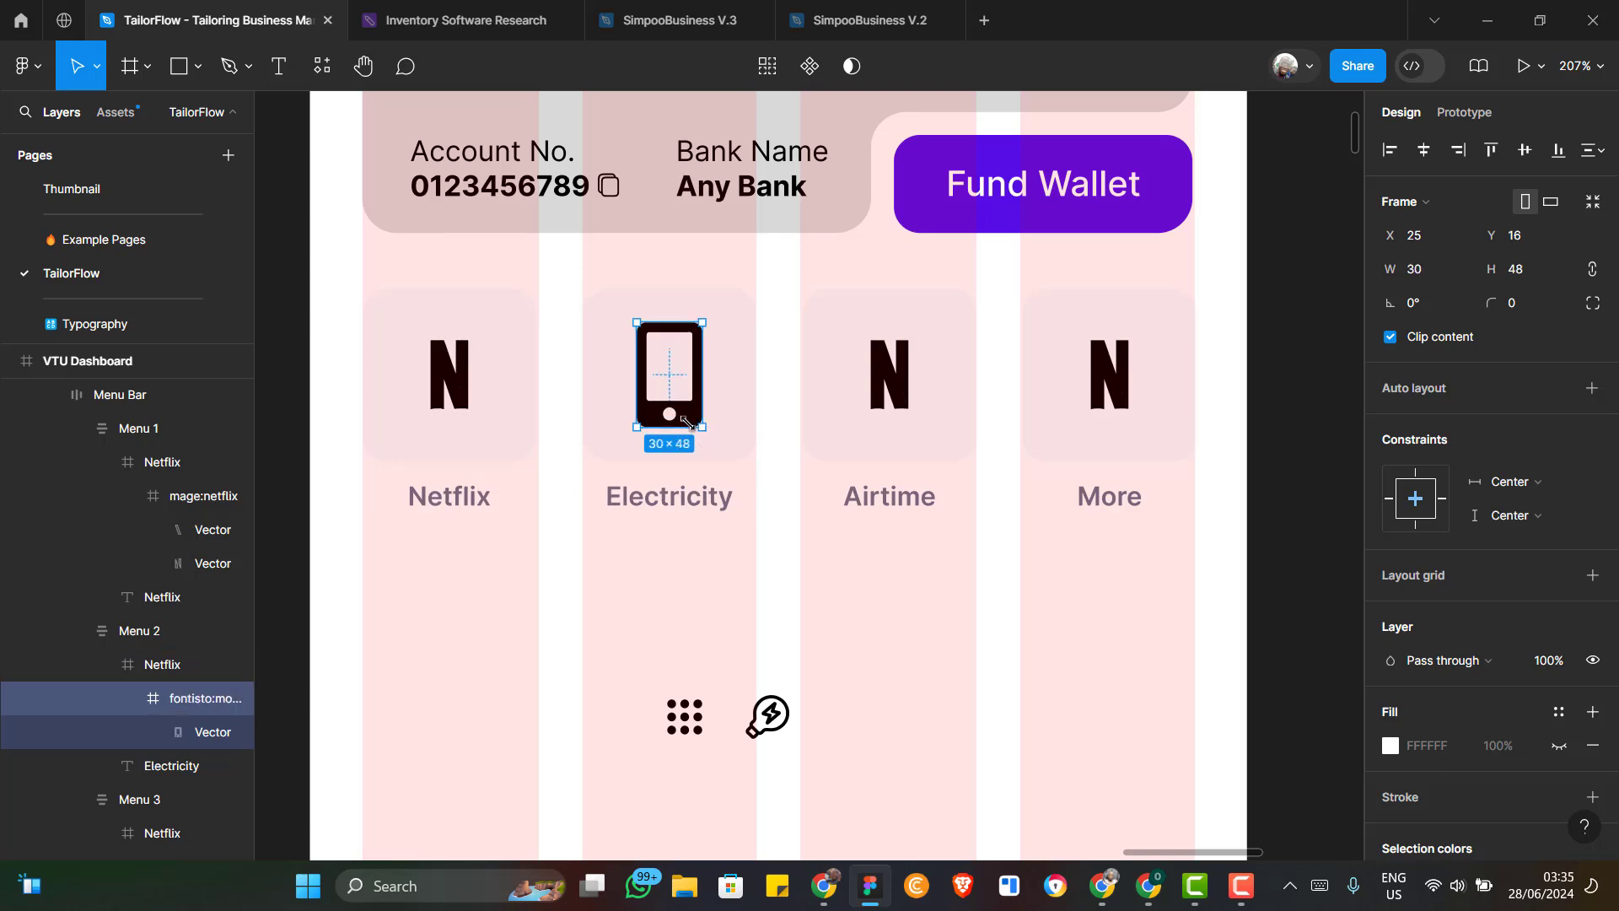
left_click_drag(683, 417, 682, 415)
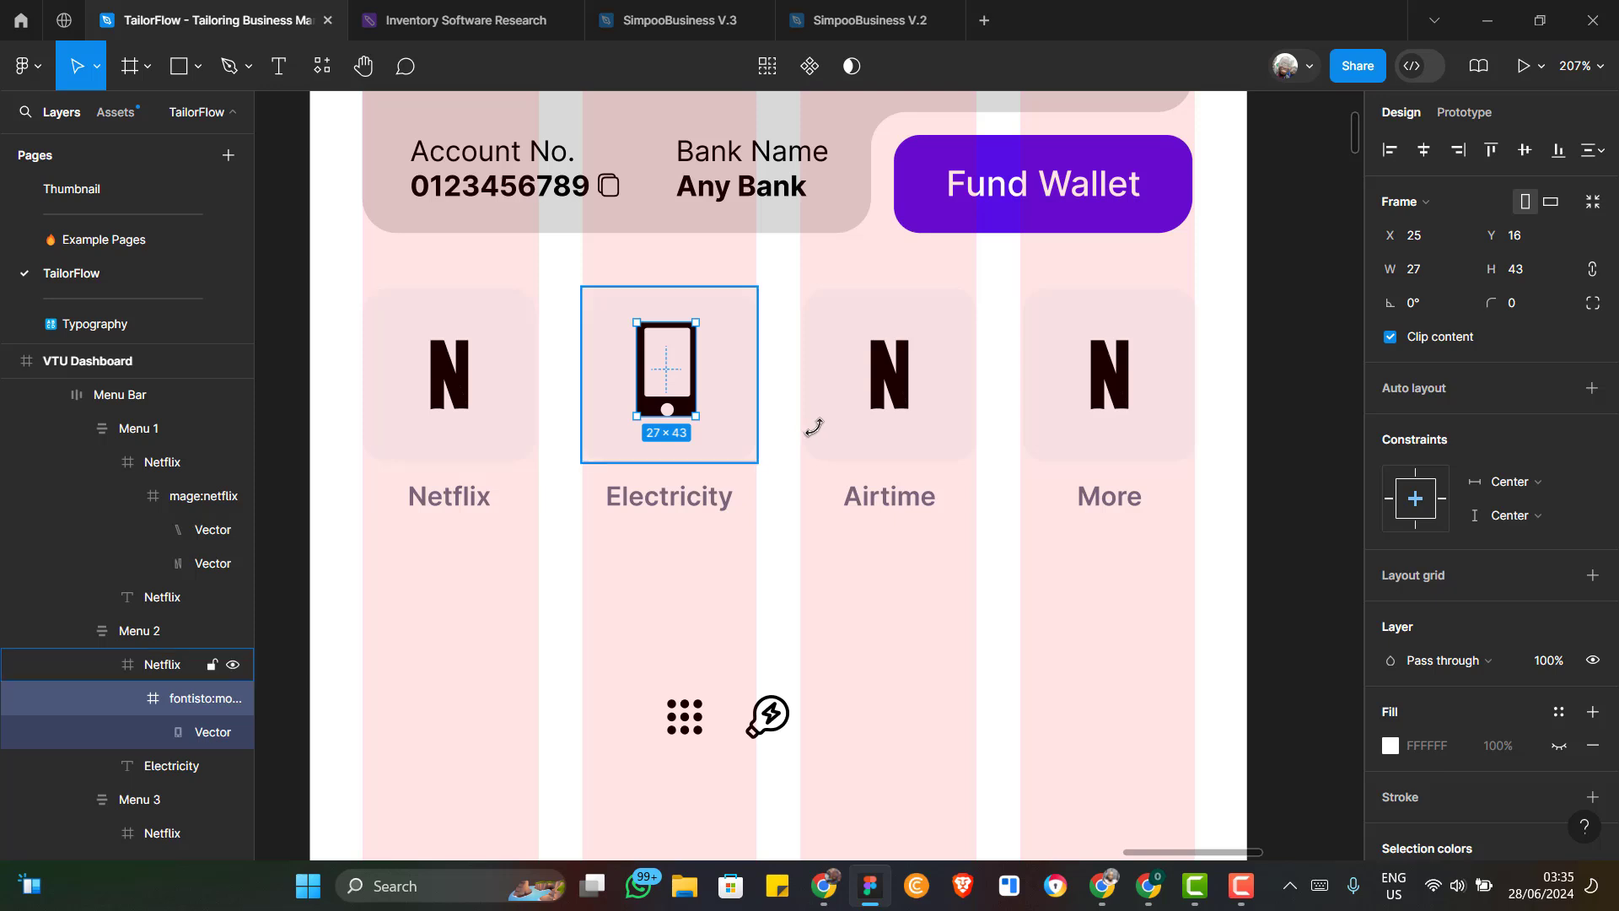
key("ctrl+z")
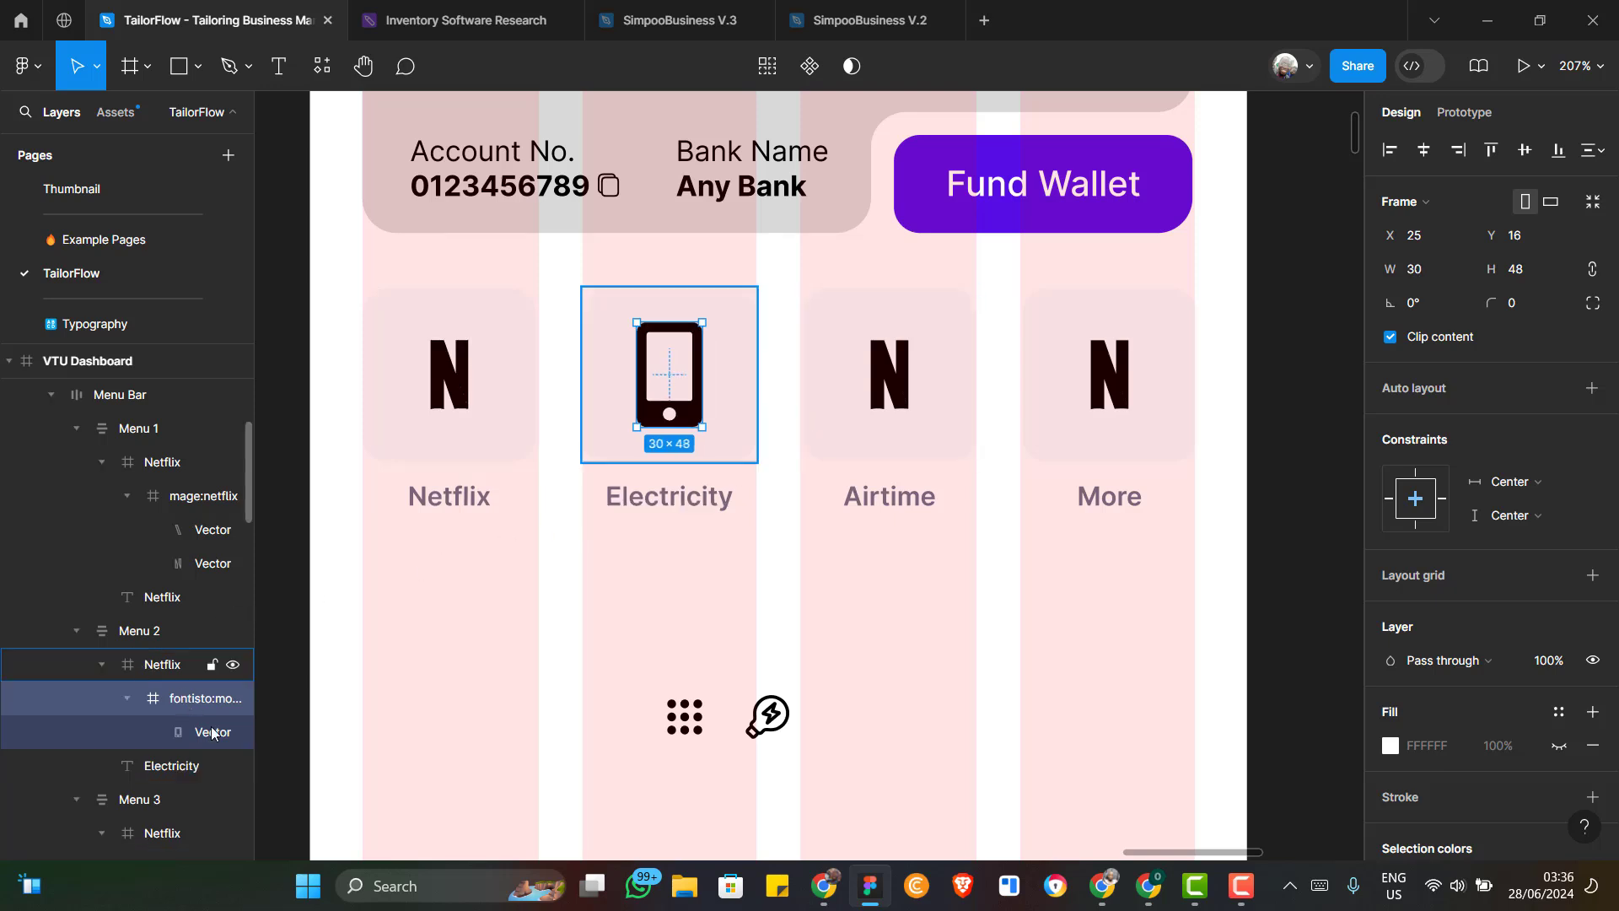
Try a width of 24 on the reselected phone icon frame and undo it
key("Escape")
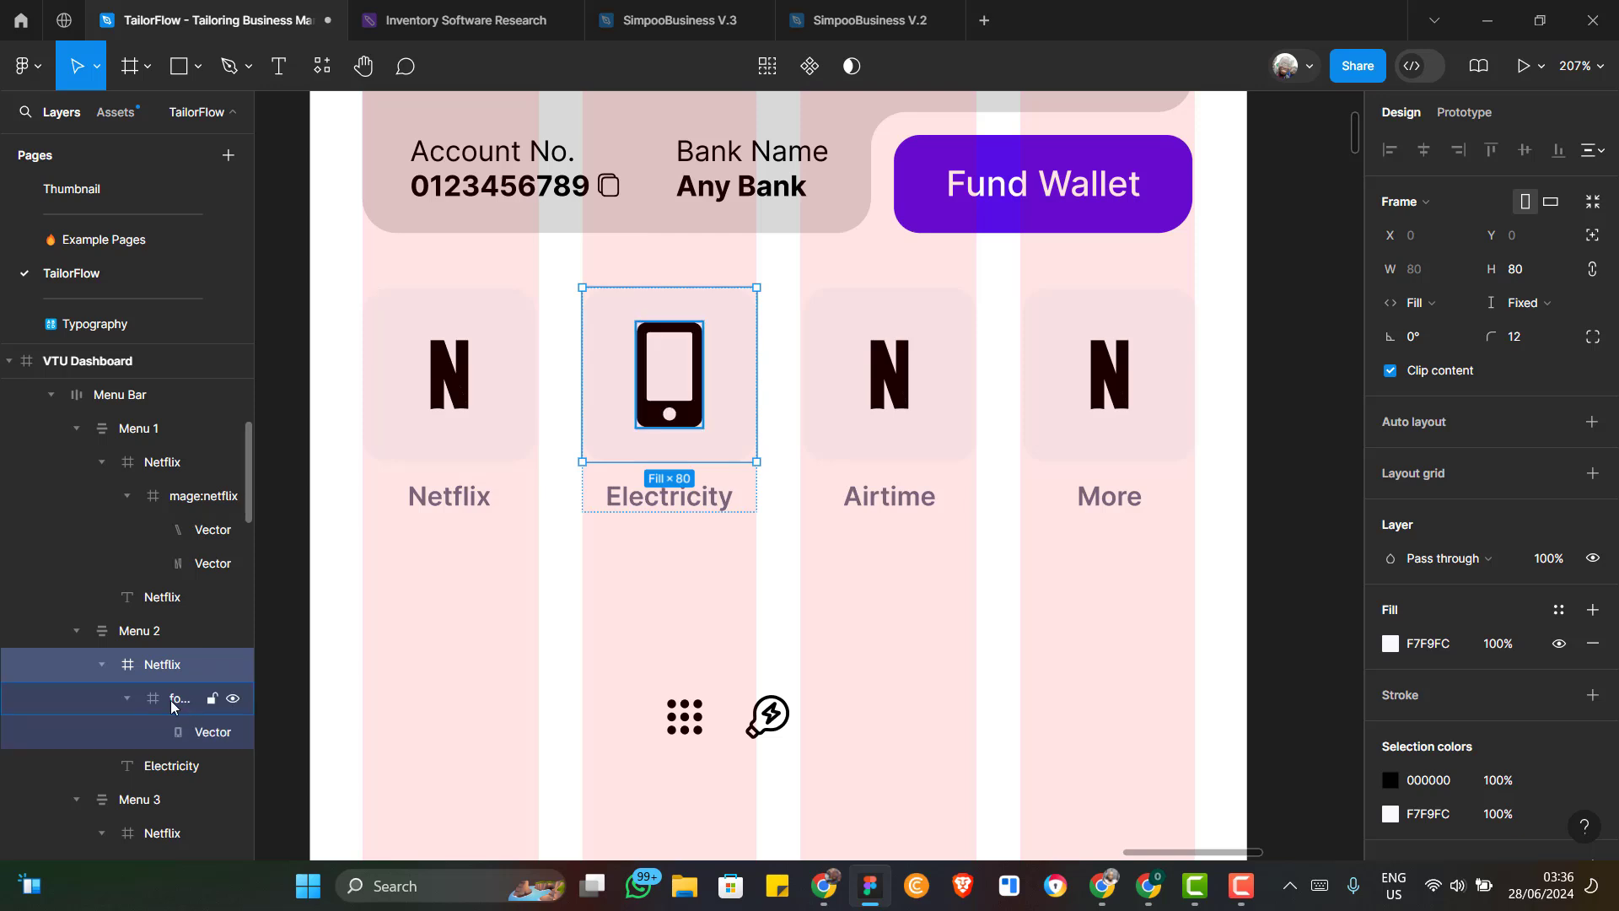
left_click(172, 705)
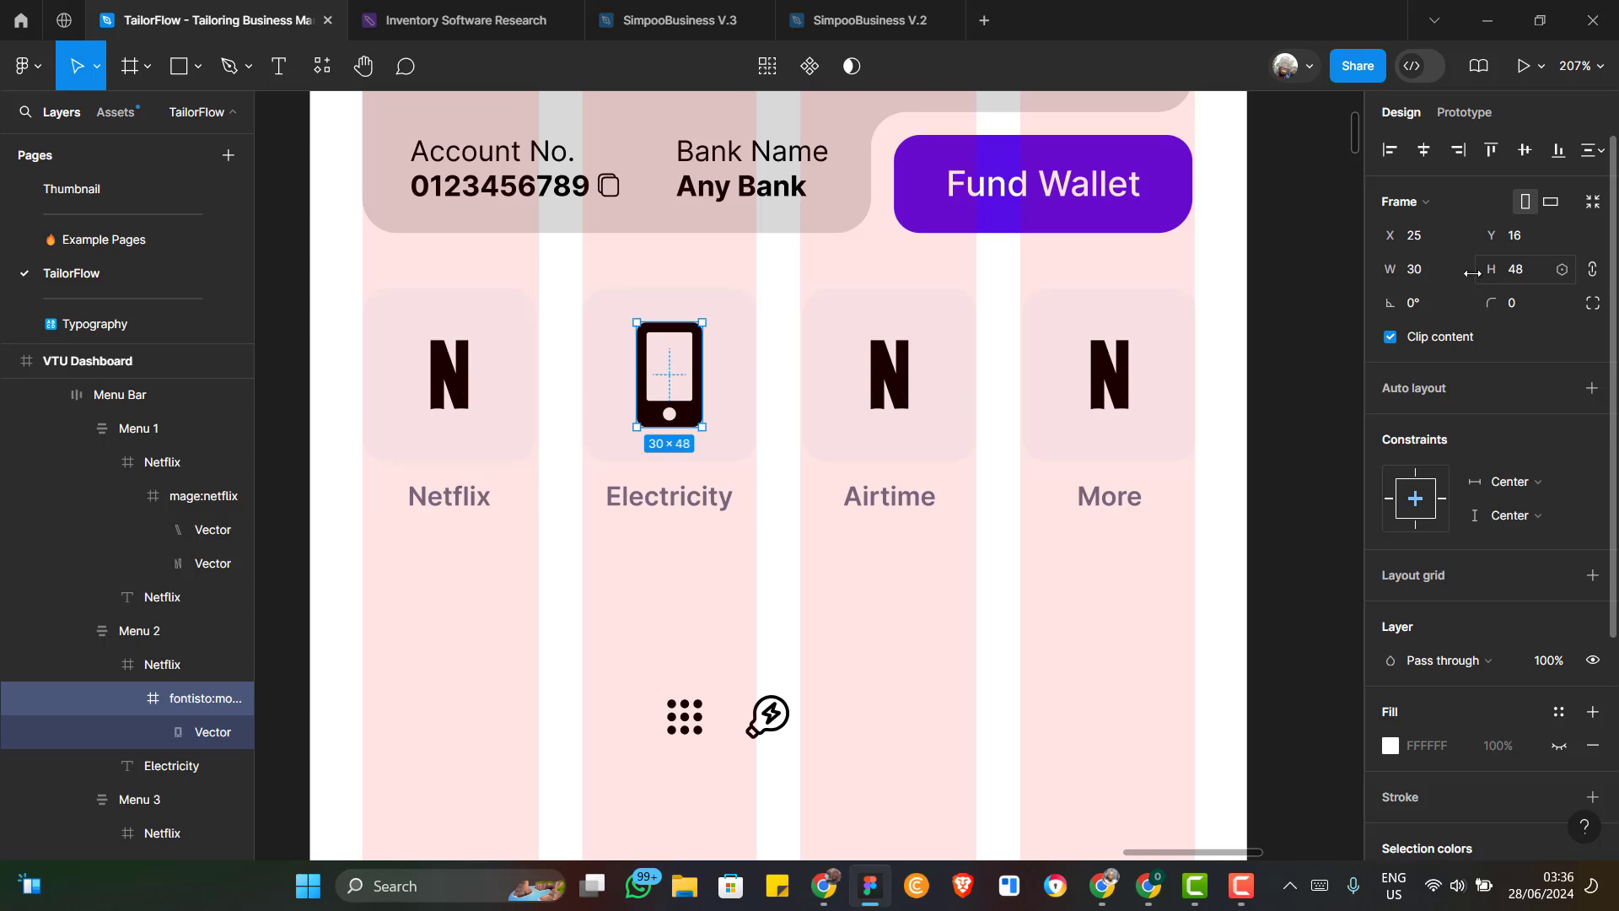
left_click(1424, 270)
type("24")
key("Return")
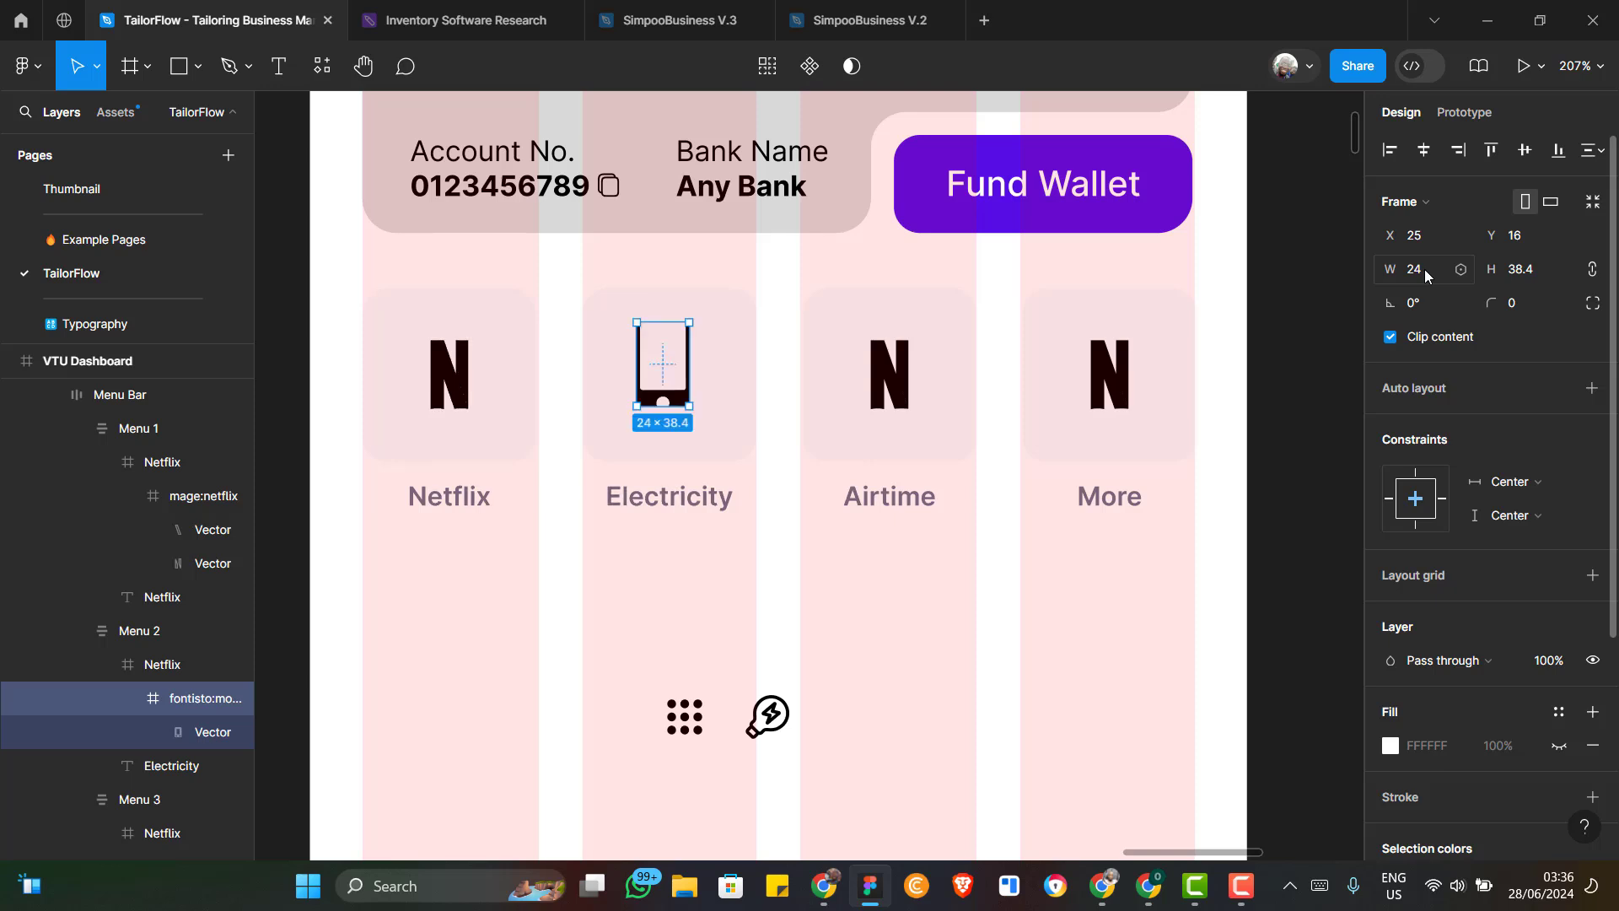
key("ctrl+z")
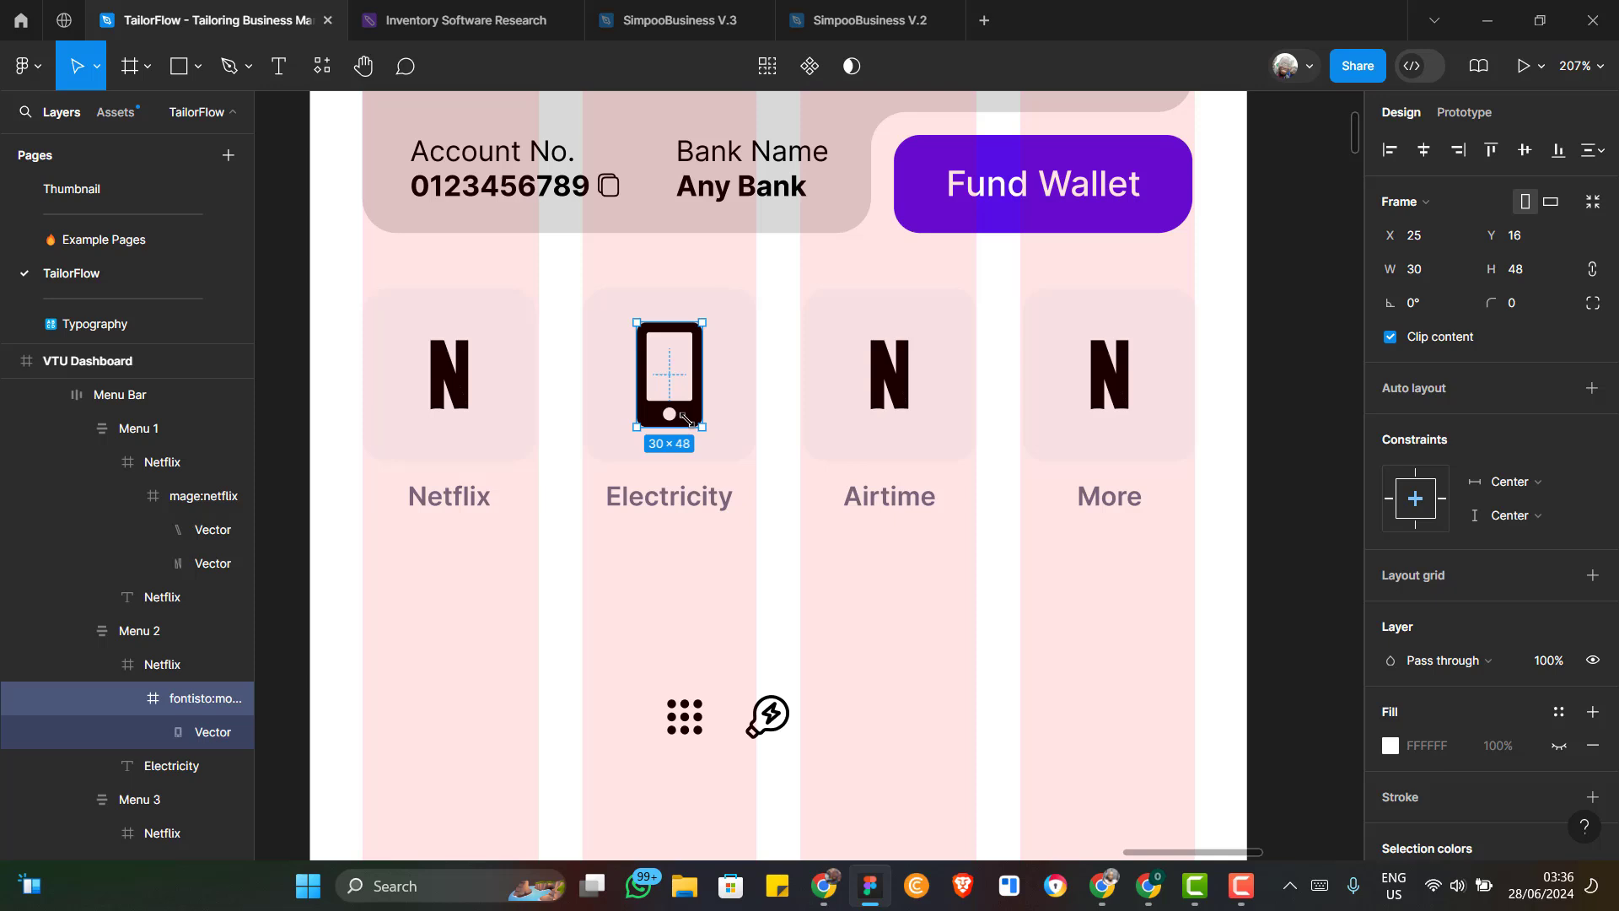
Shrink the phone icon's frame in the Electricity tile freehand to about 24 × 39
left_click_drag(681, 416, 679, 409)
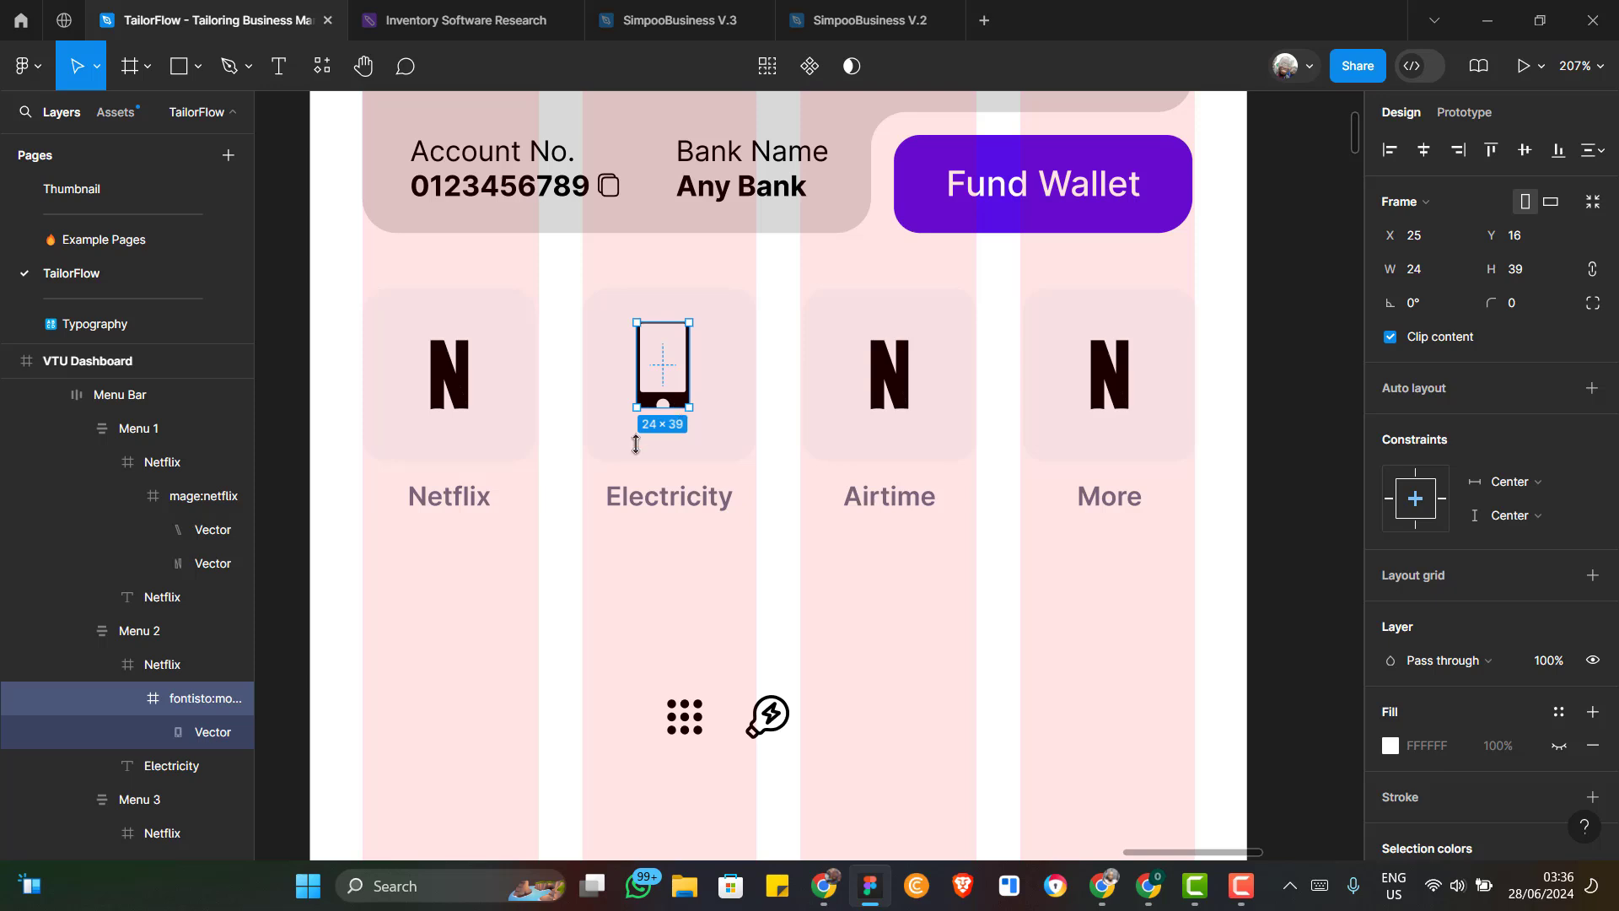
Undo the phone frame's last resize, then try a size of 24 × 24 on the phone vector and undo it
key("ctrl+z")
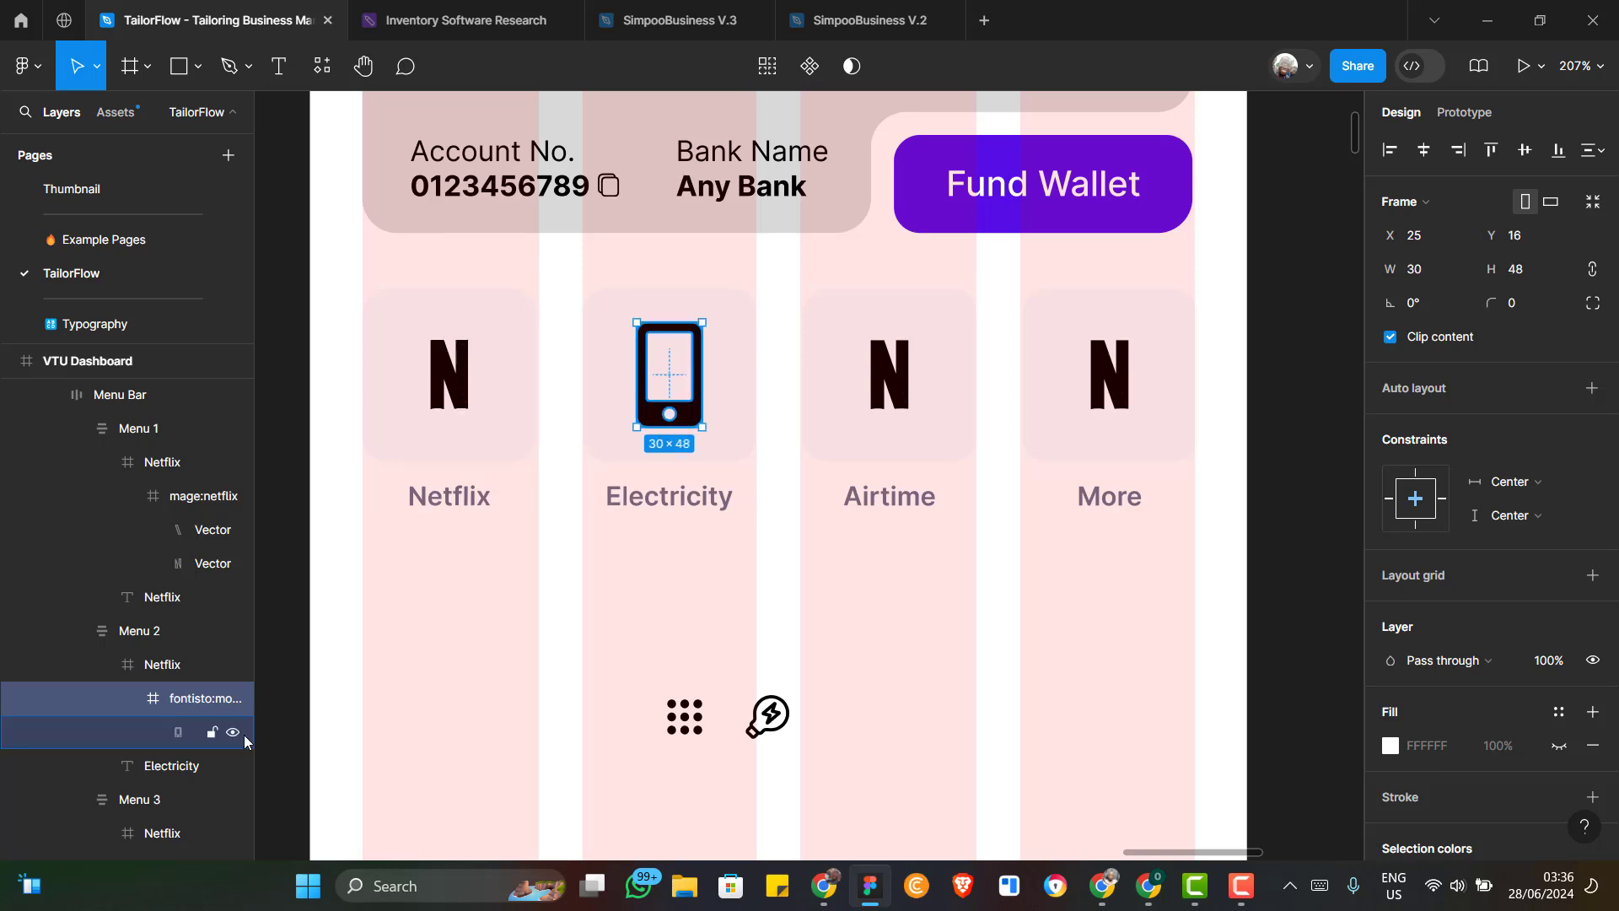
left_click(178, 734)
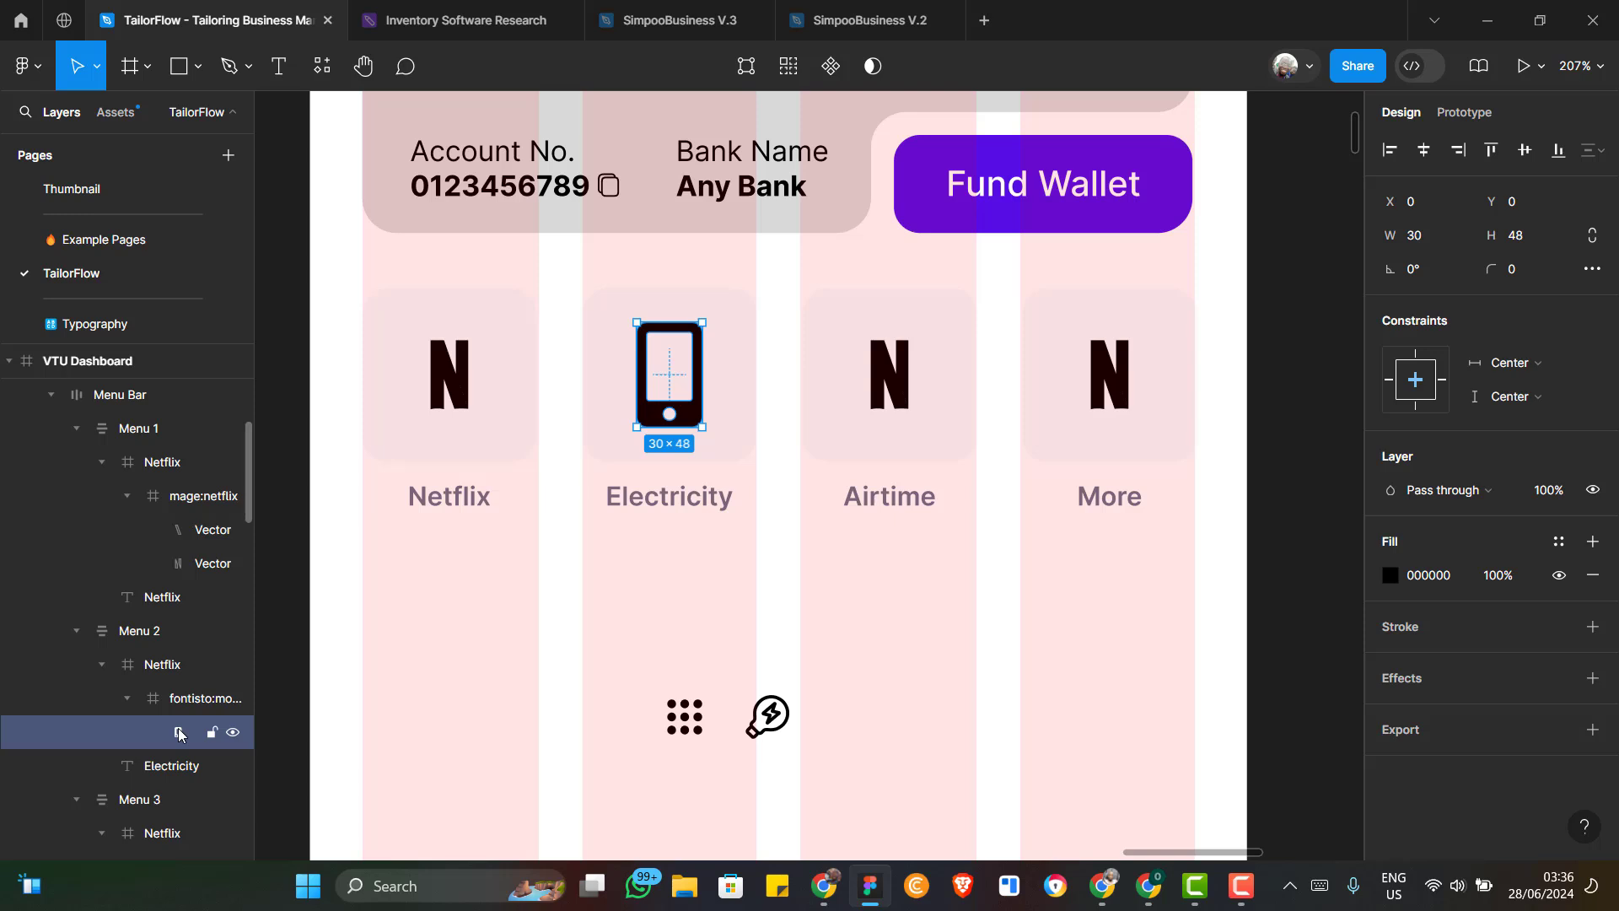
left_click(1423, 237)
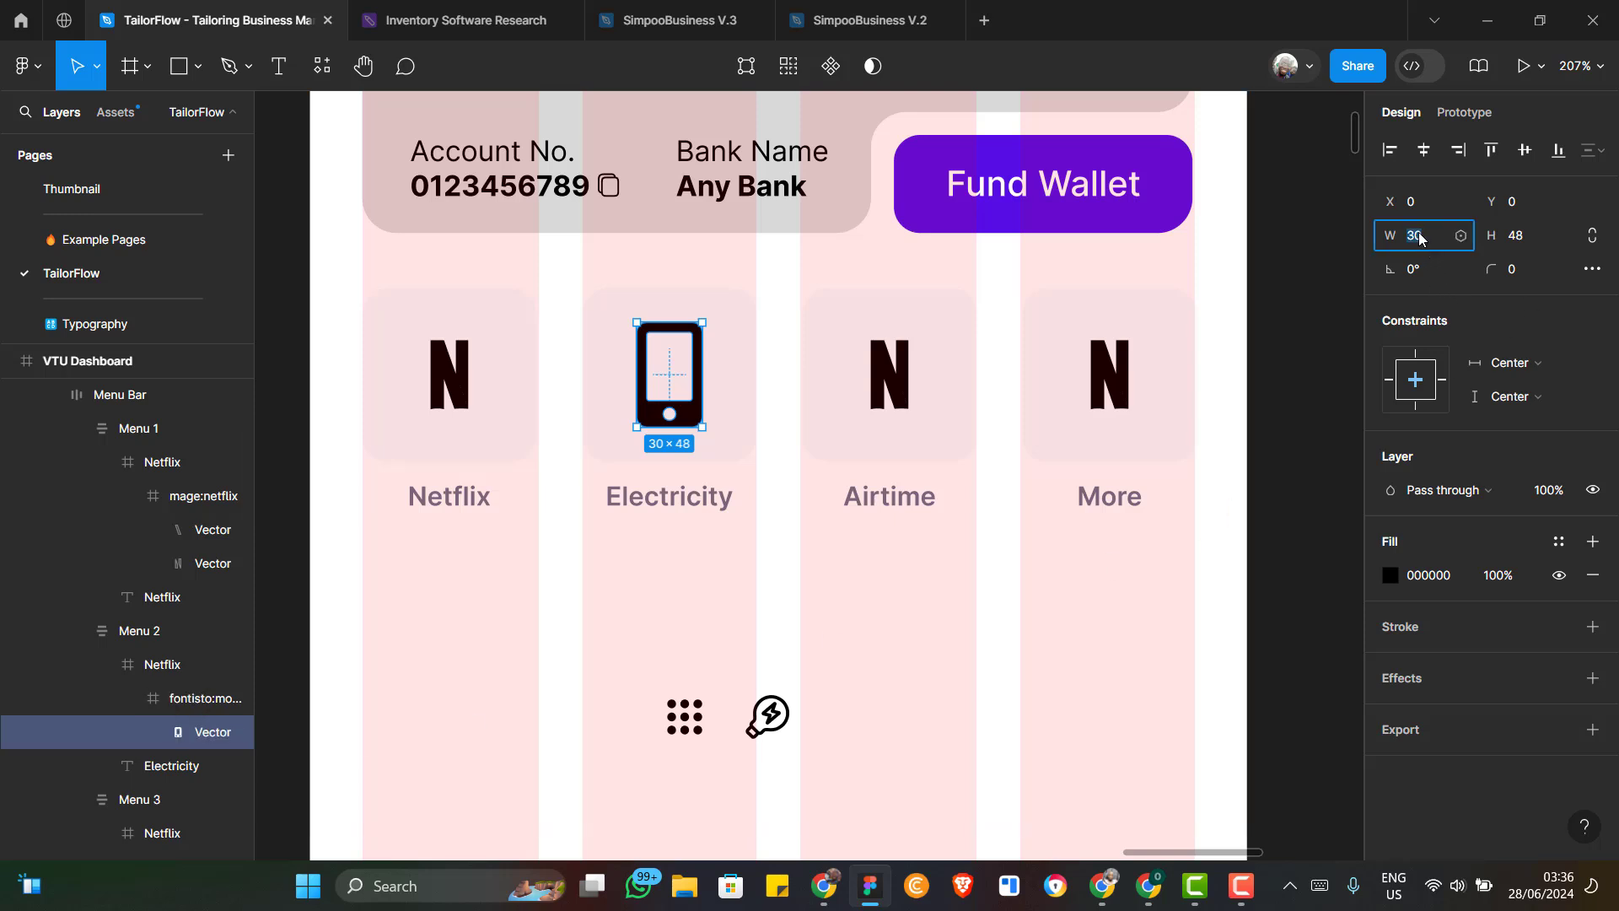
type("24")
key("Tab")
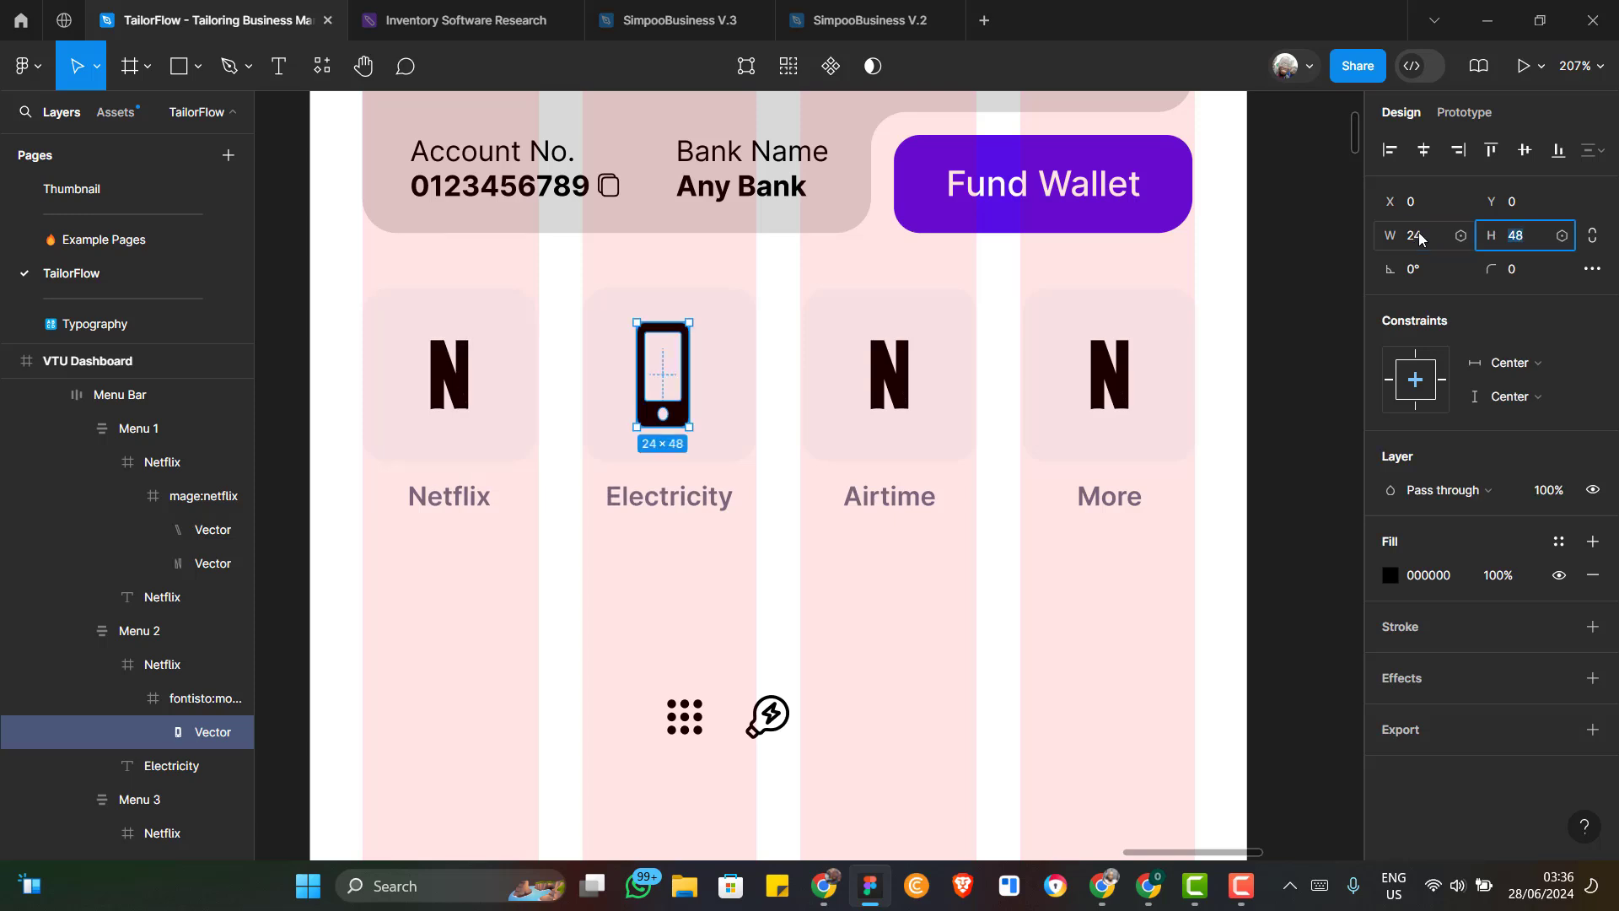
type("24")
key("Return")
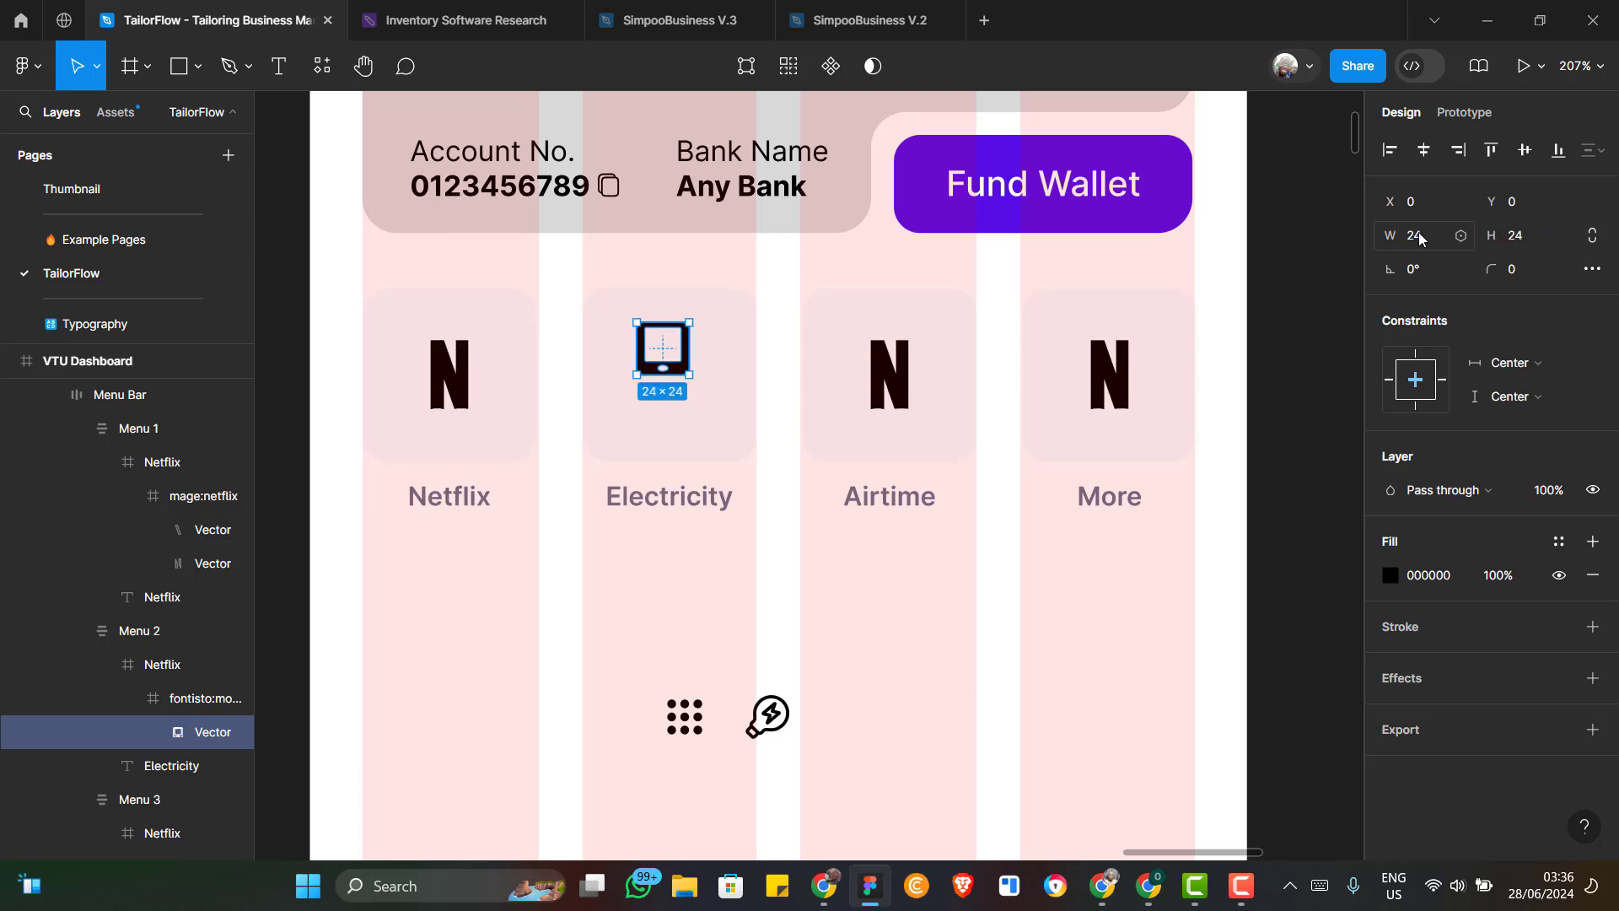
key("ctrl+z")
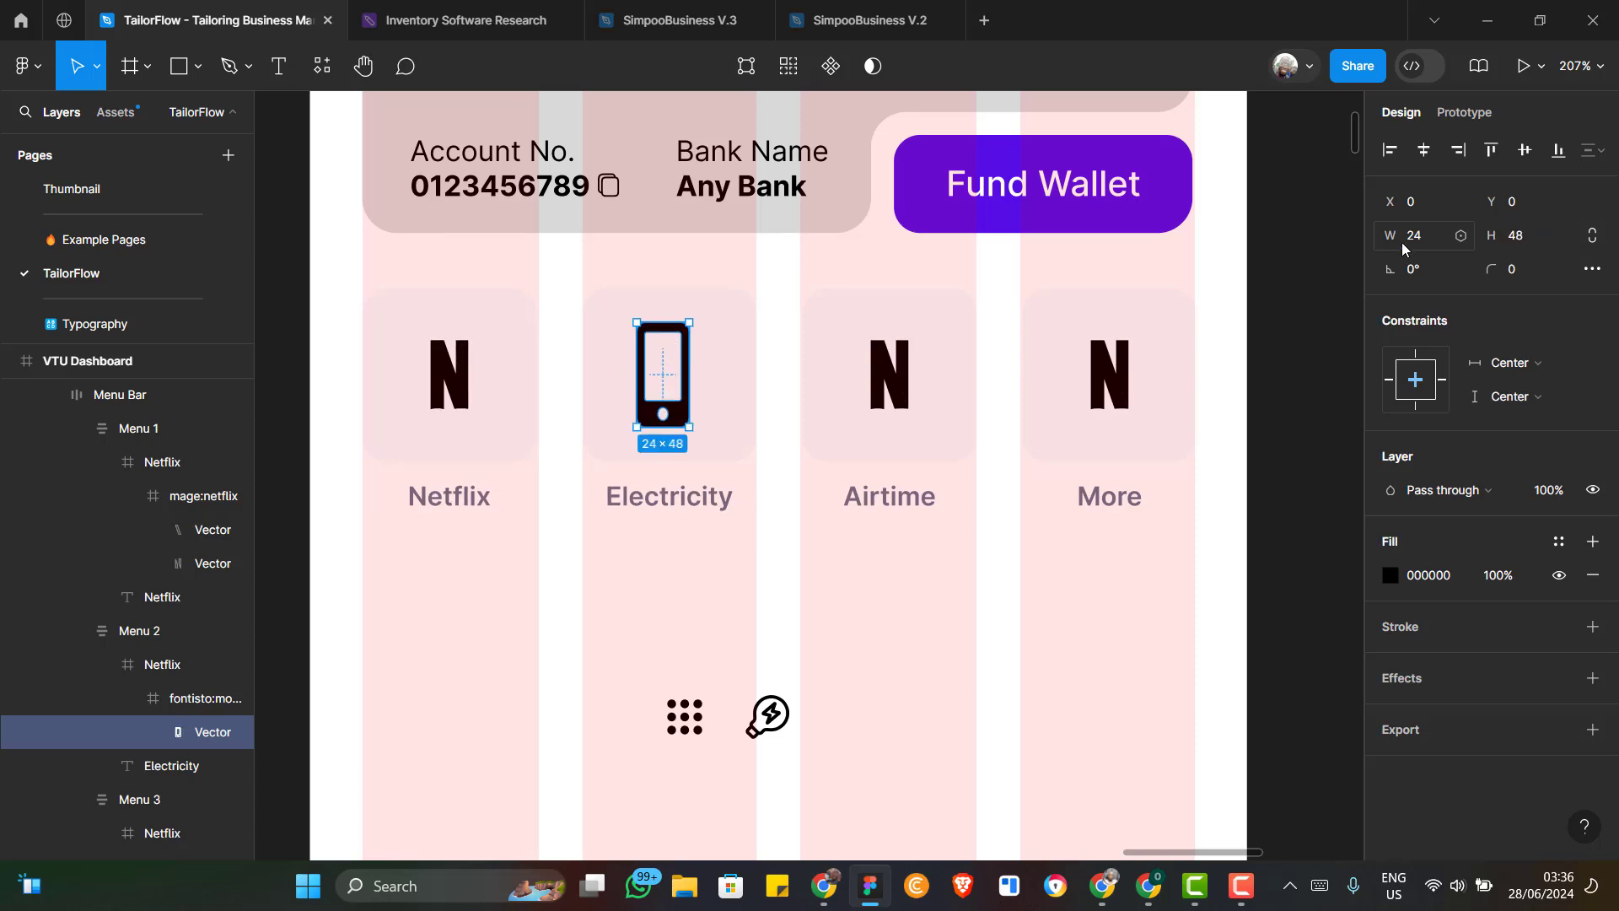
left_click_drag(1396, 253, 1401, 253)
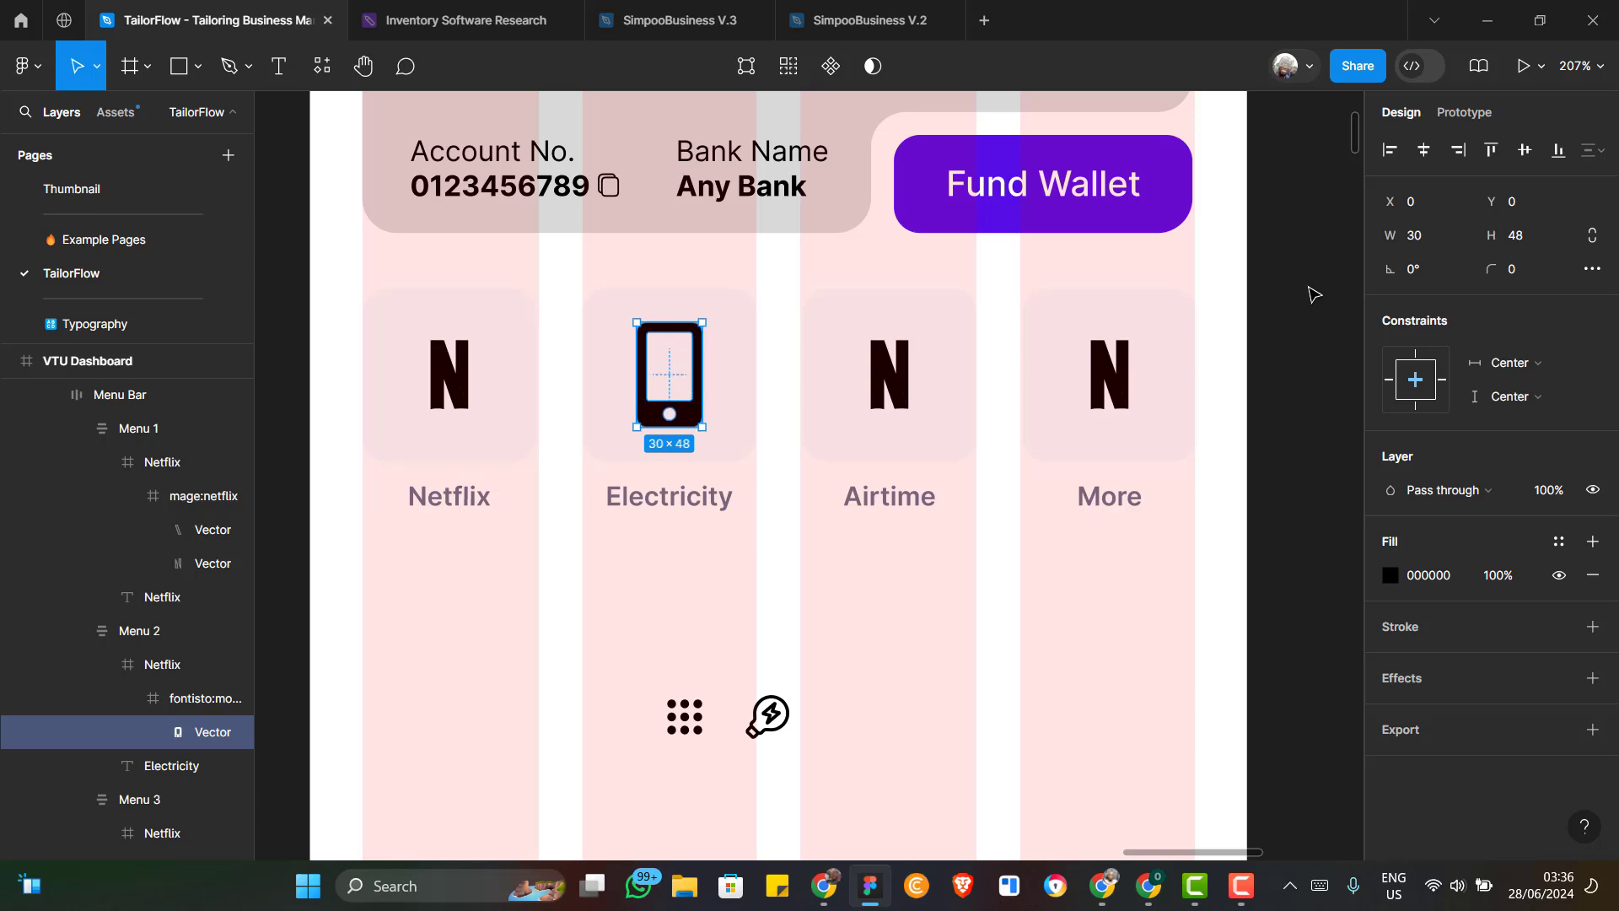
Lock the phone vector's proportions and set its width to 25
left_click(1595, 237)
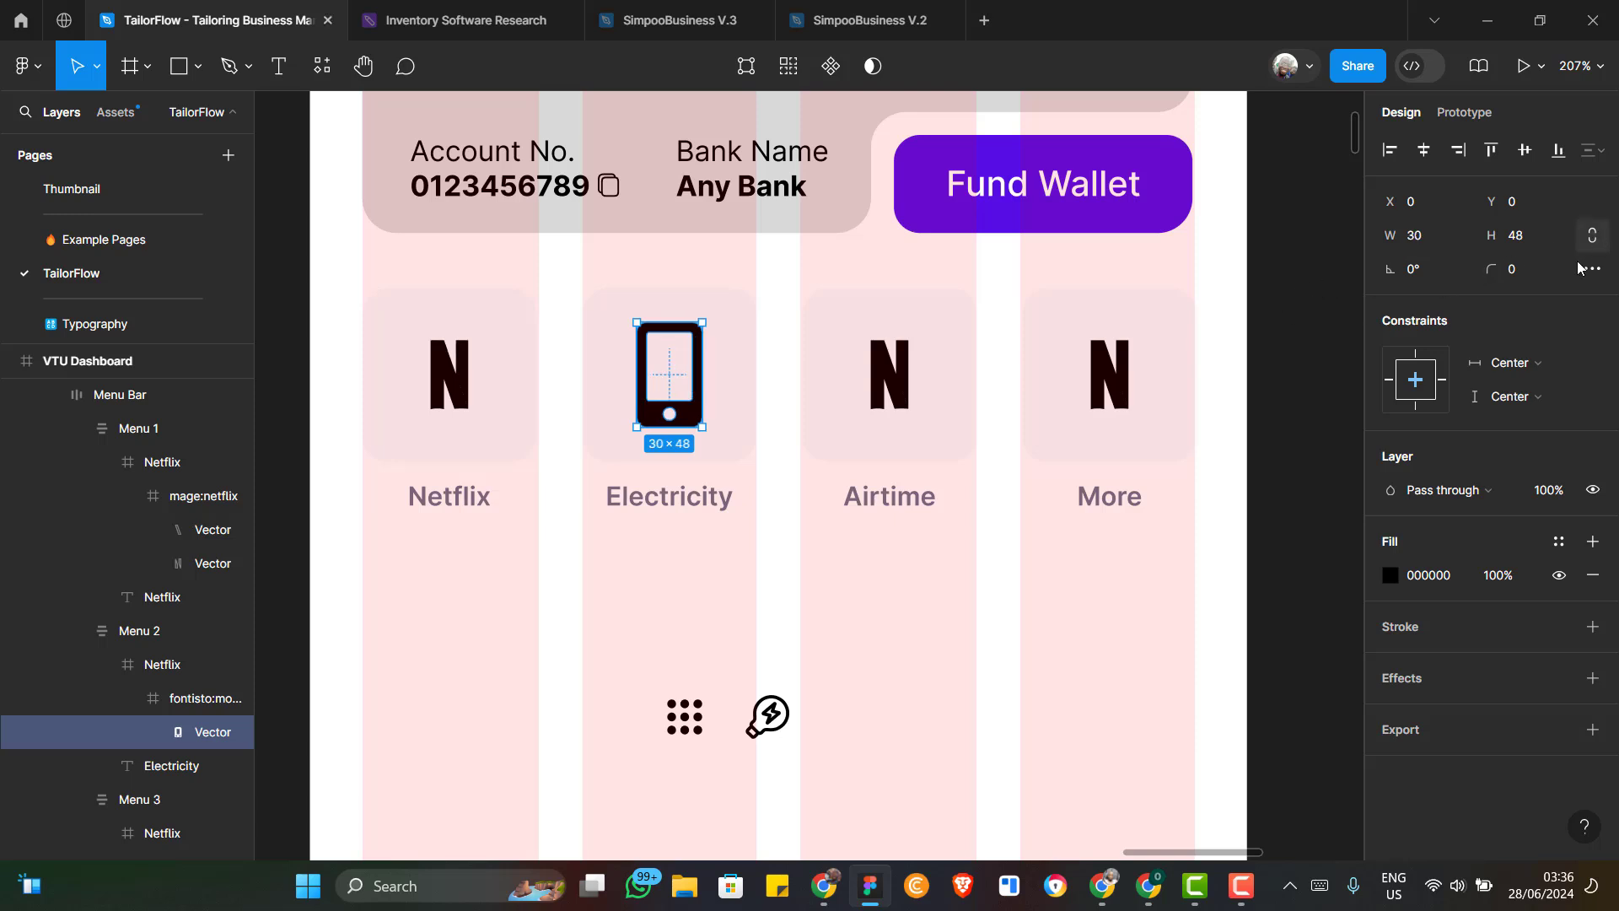
left_click(1434, 237)
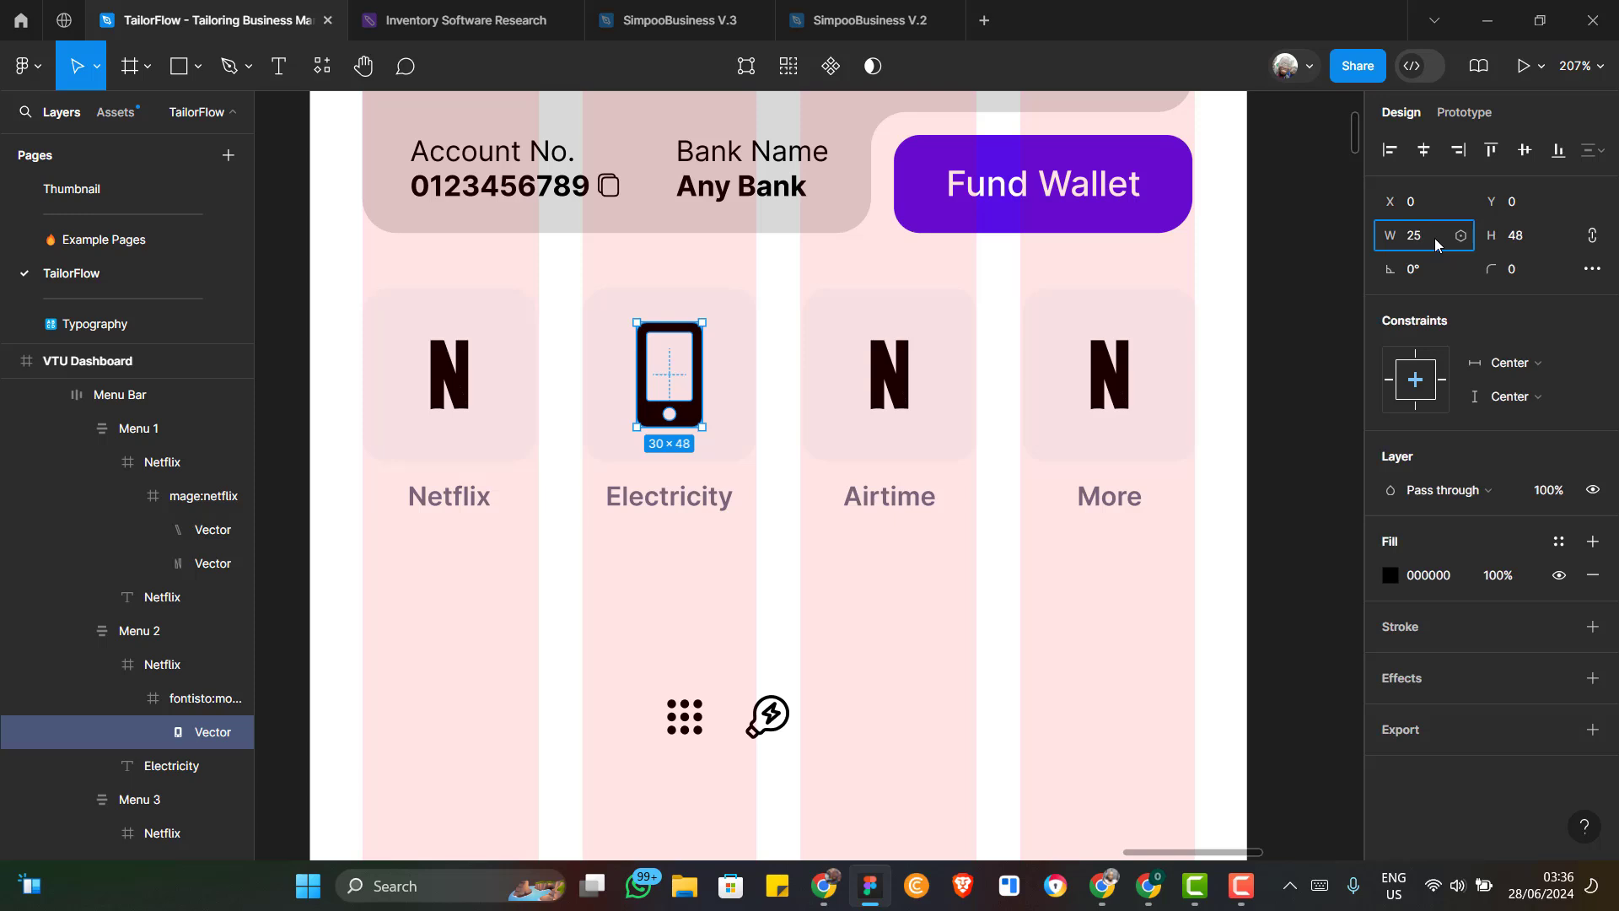
key("Return")
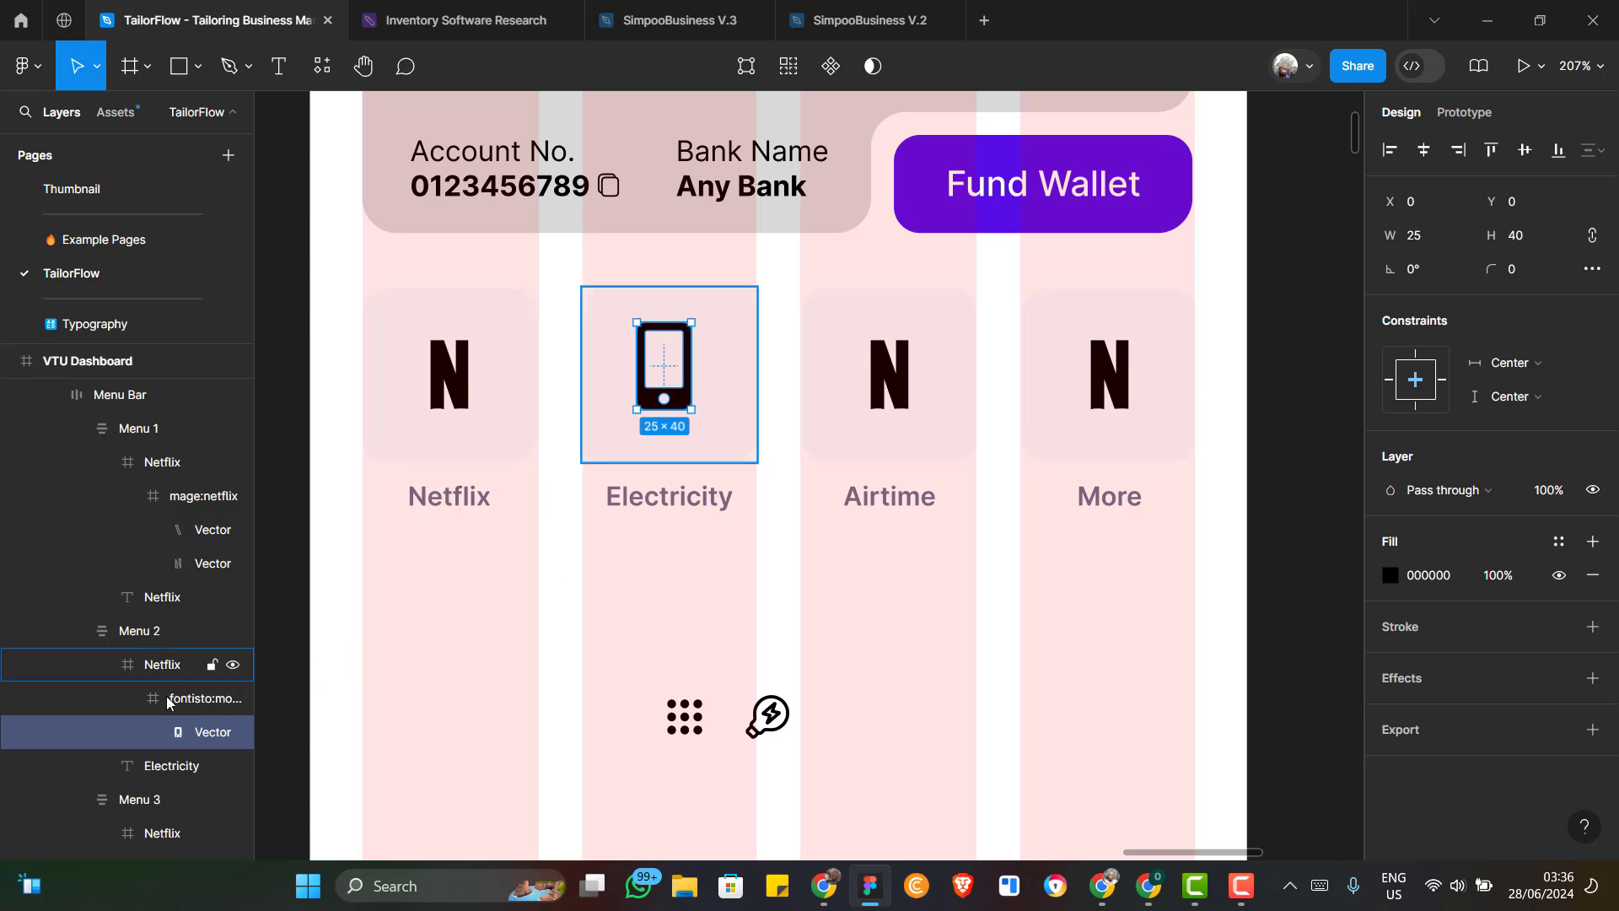
Centre the resized phone vector horizontally and vertically within its icon frame in the second tile
key("shift+Return")
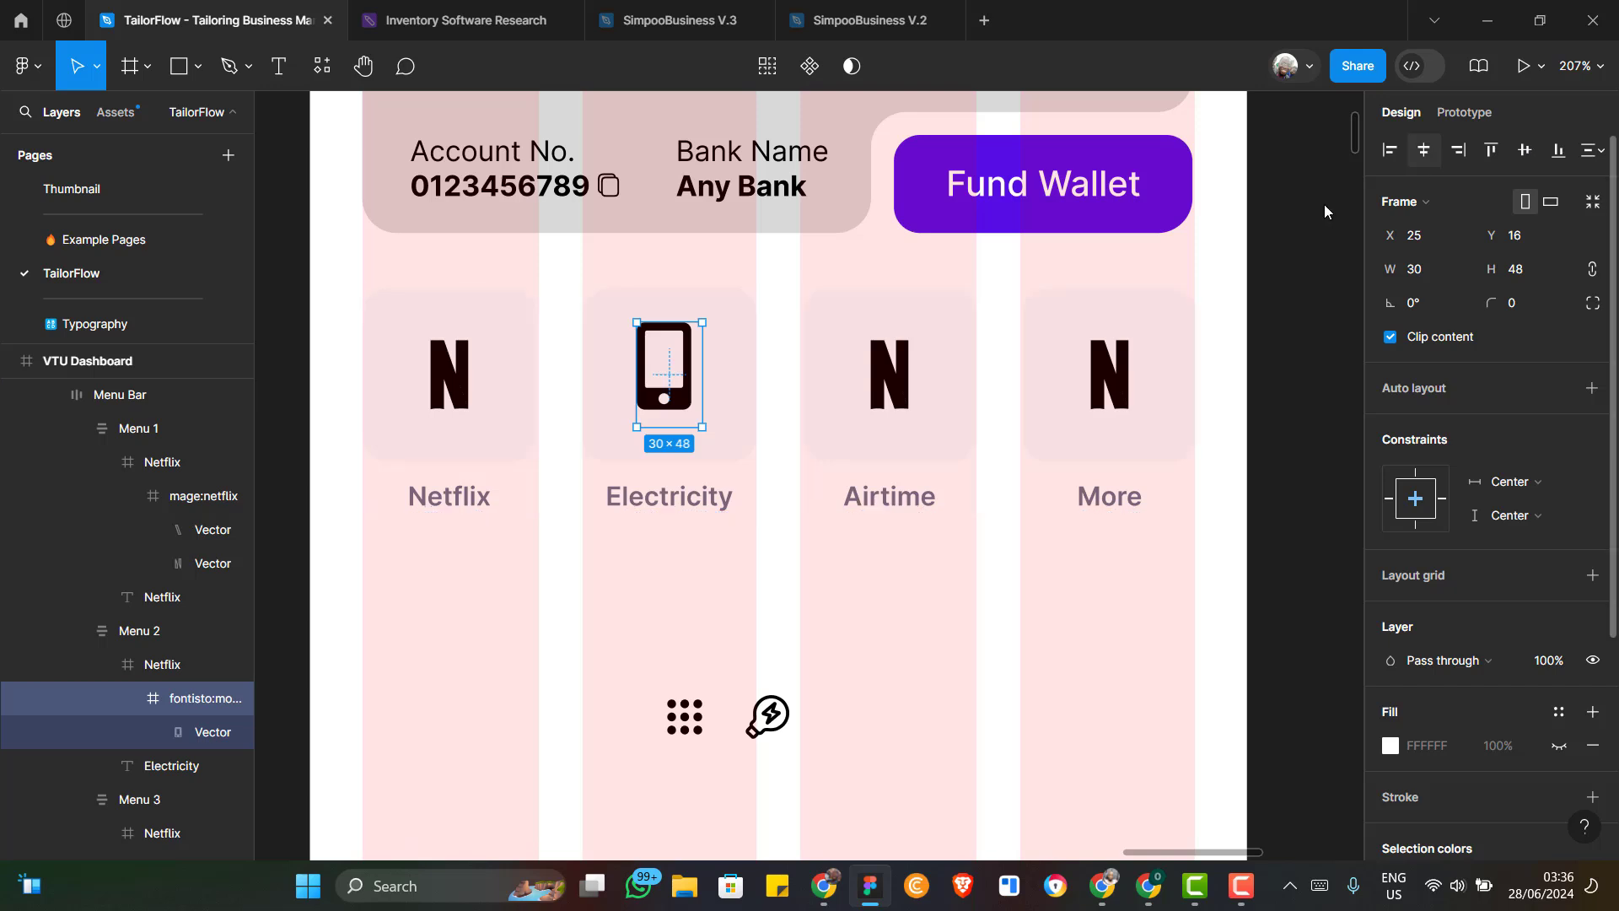
double_click(683, 407)
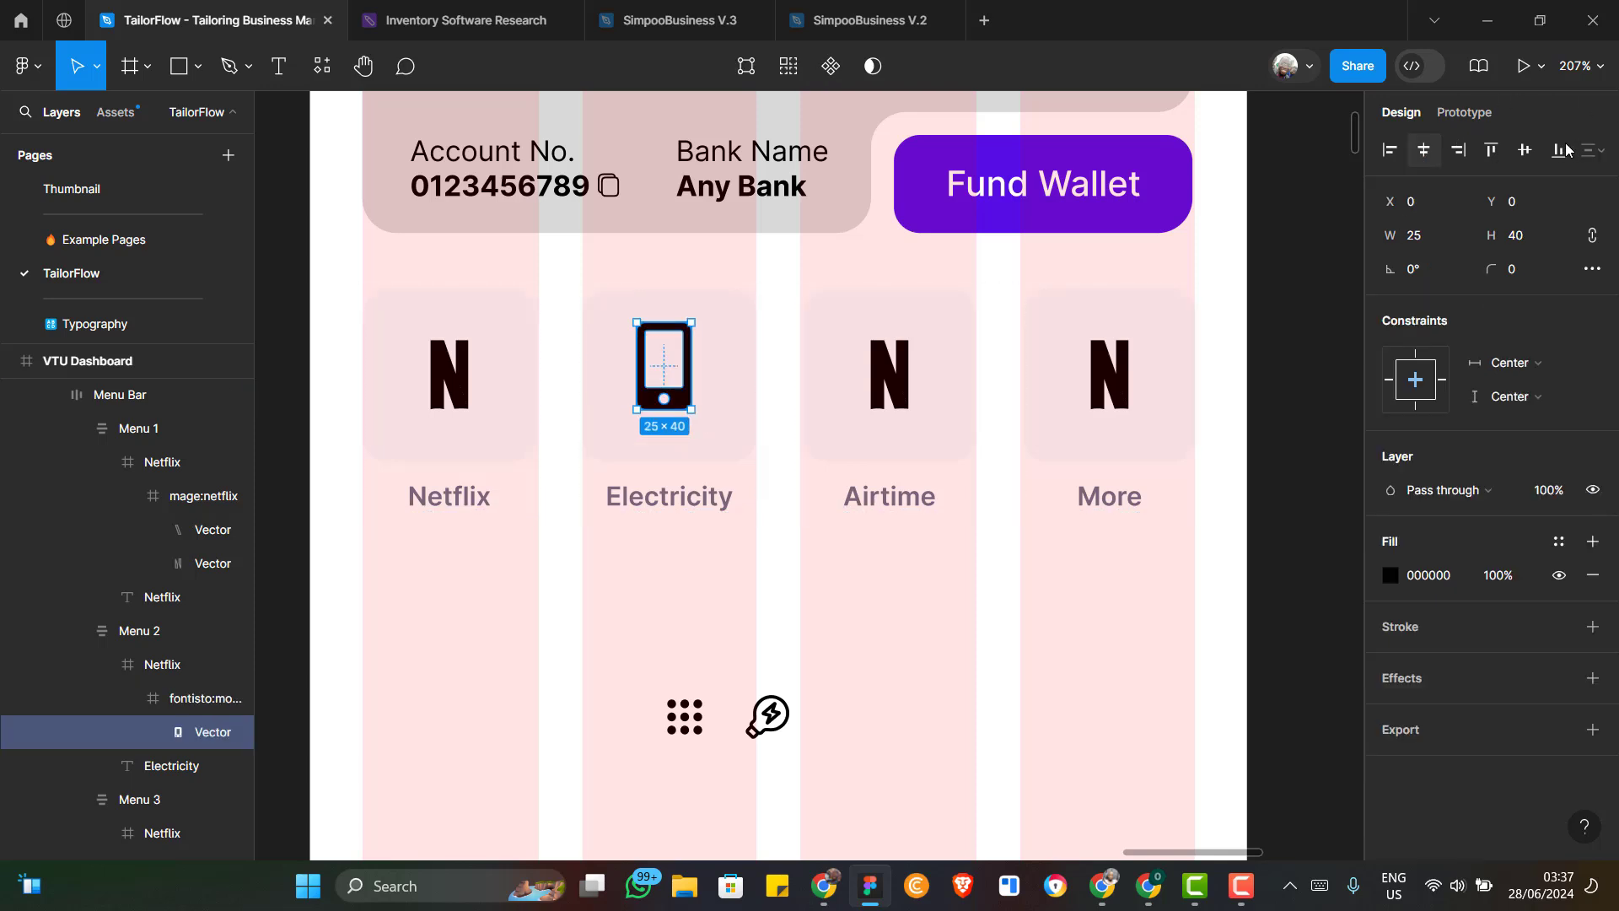
left_click(1524, 150)
left_click(1524, 150)
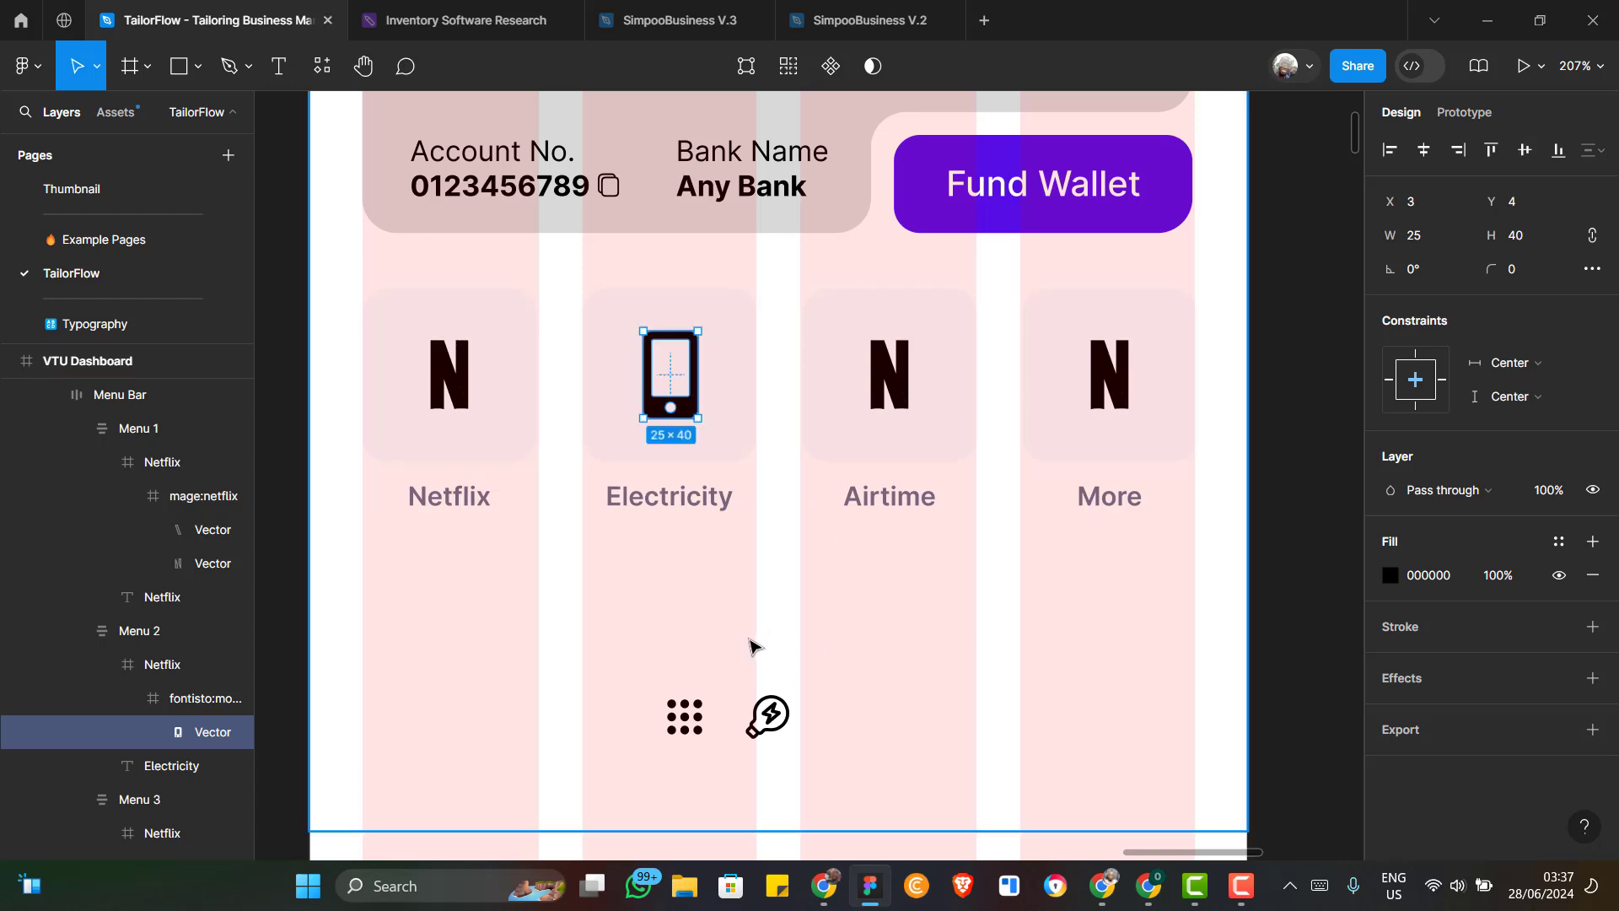
Change the second tile's label from Electricity to Airtime
scroll(759, 662, "down", 1)
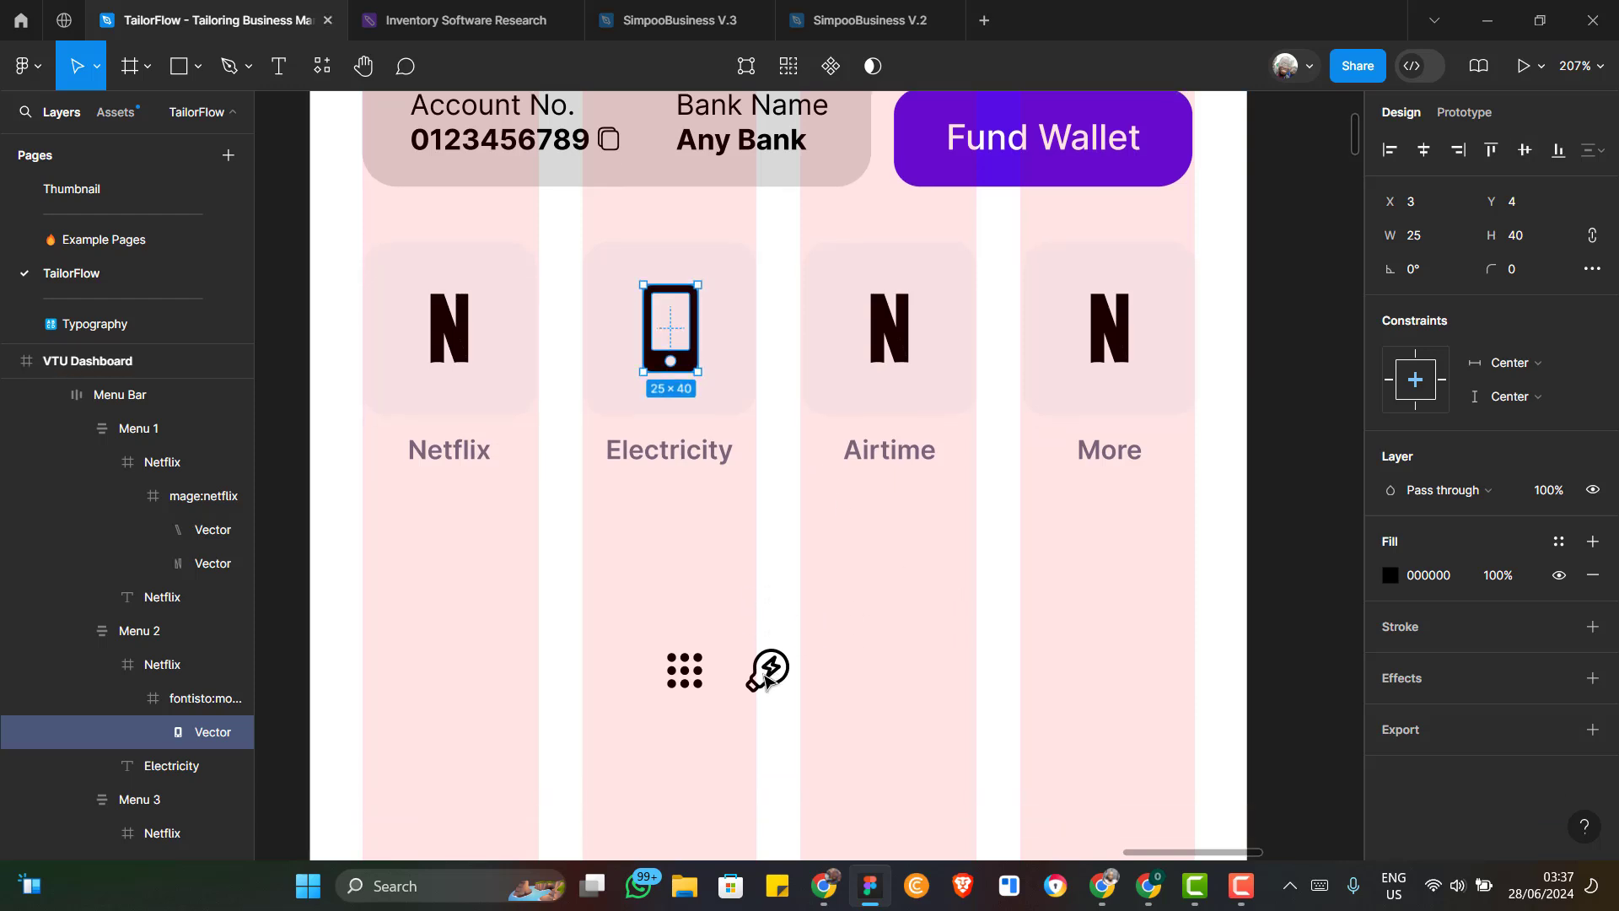
left_click(690, 454)
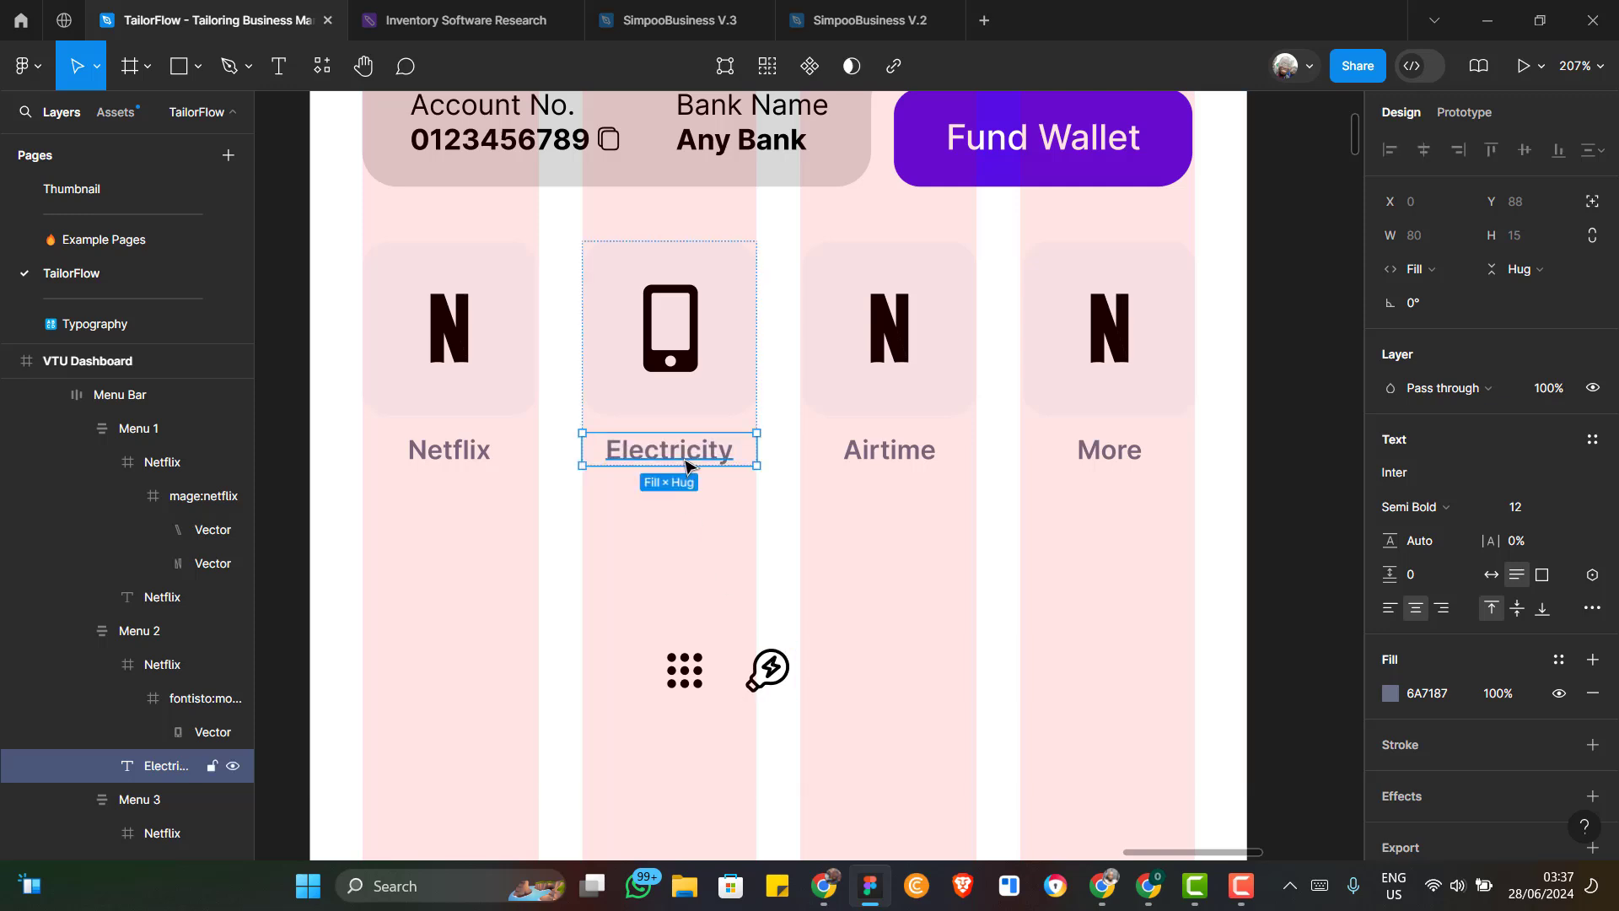
double_click(688, 466)
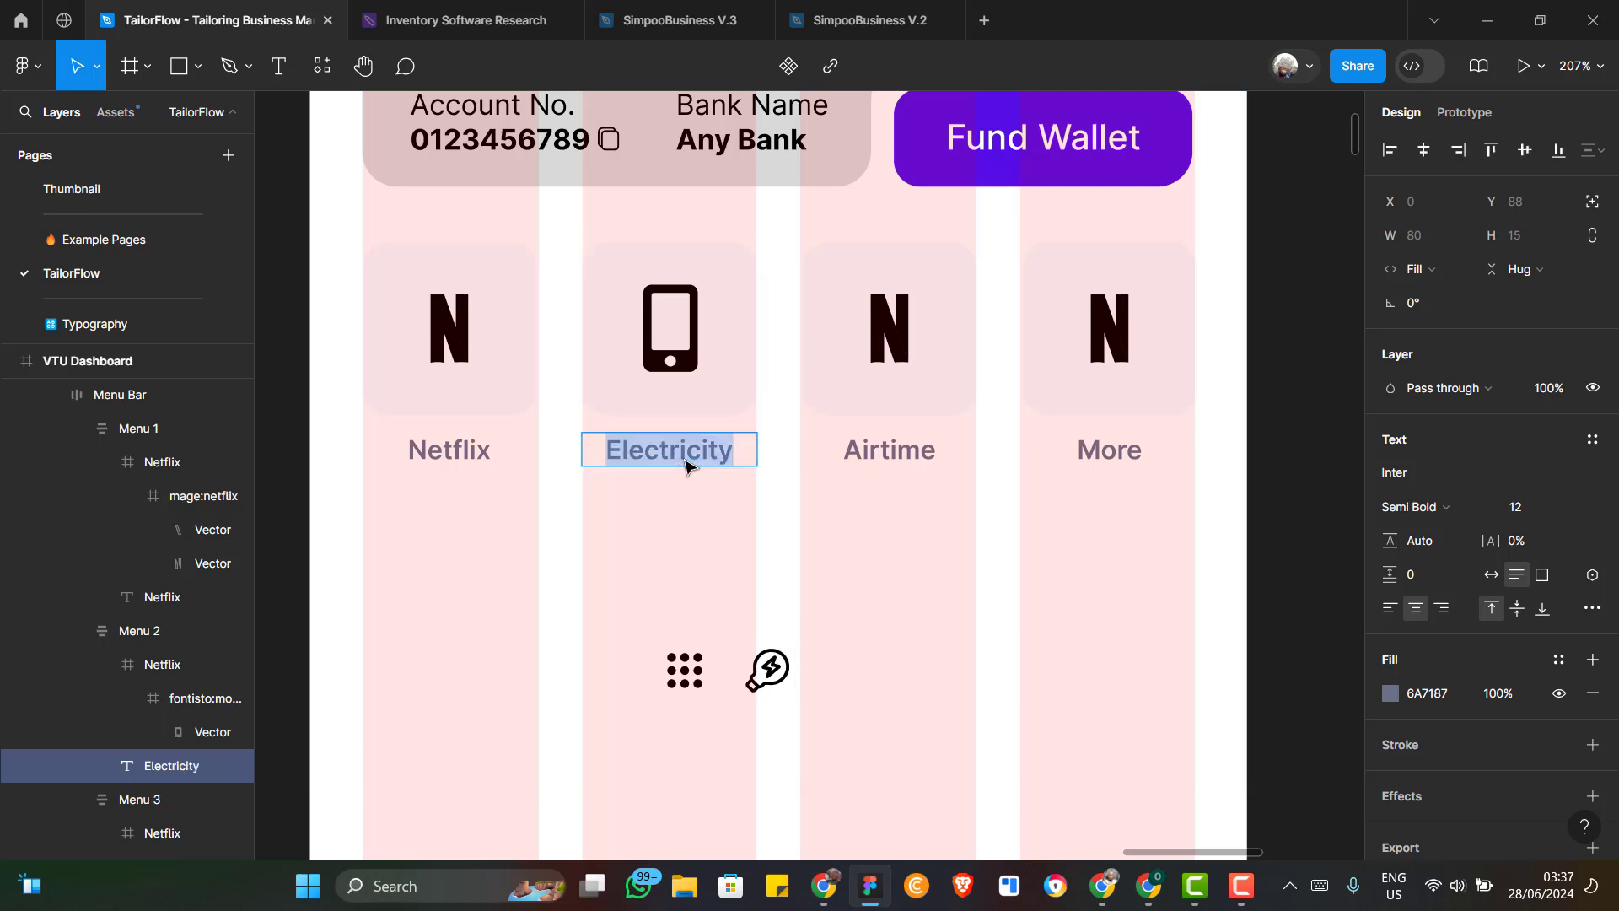
type("Airti")
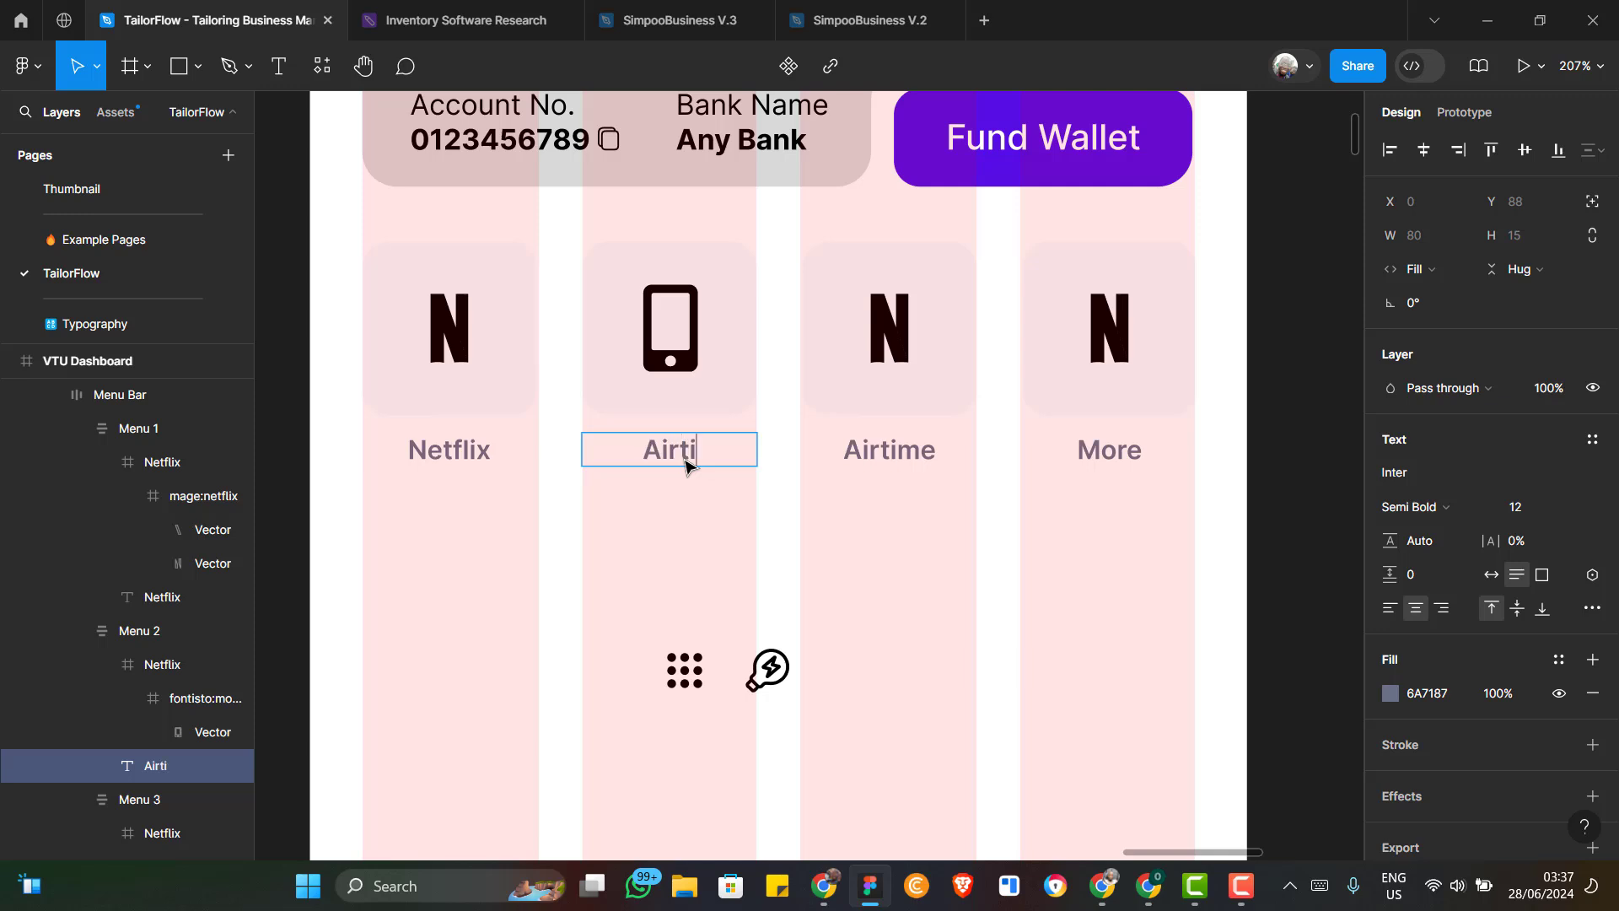
type("me")
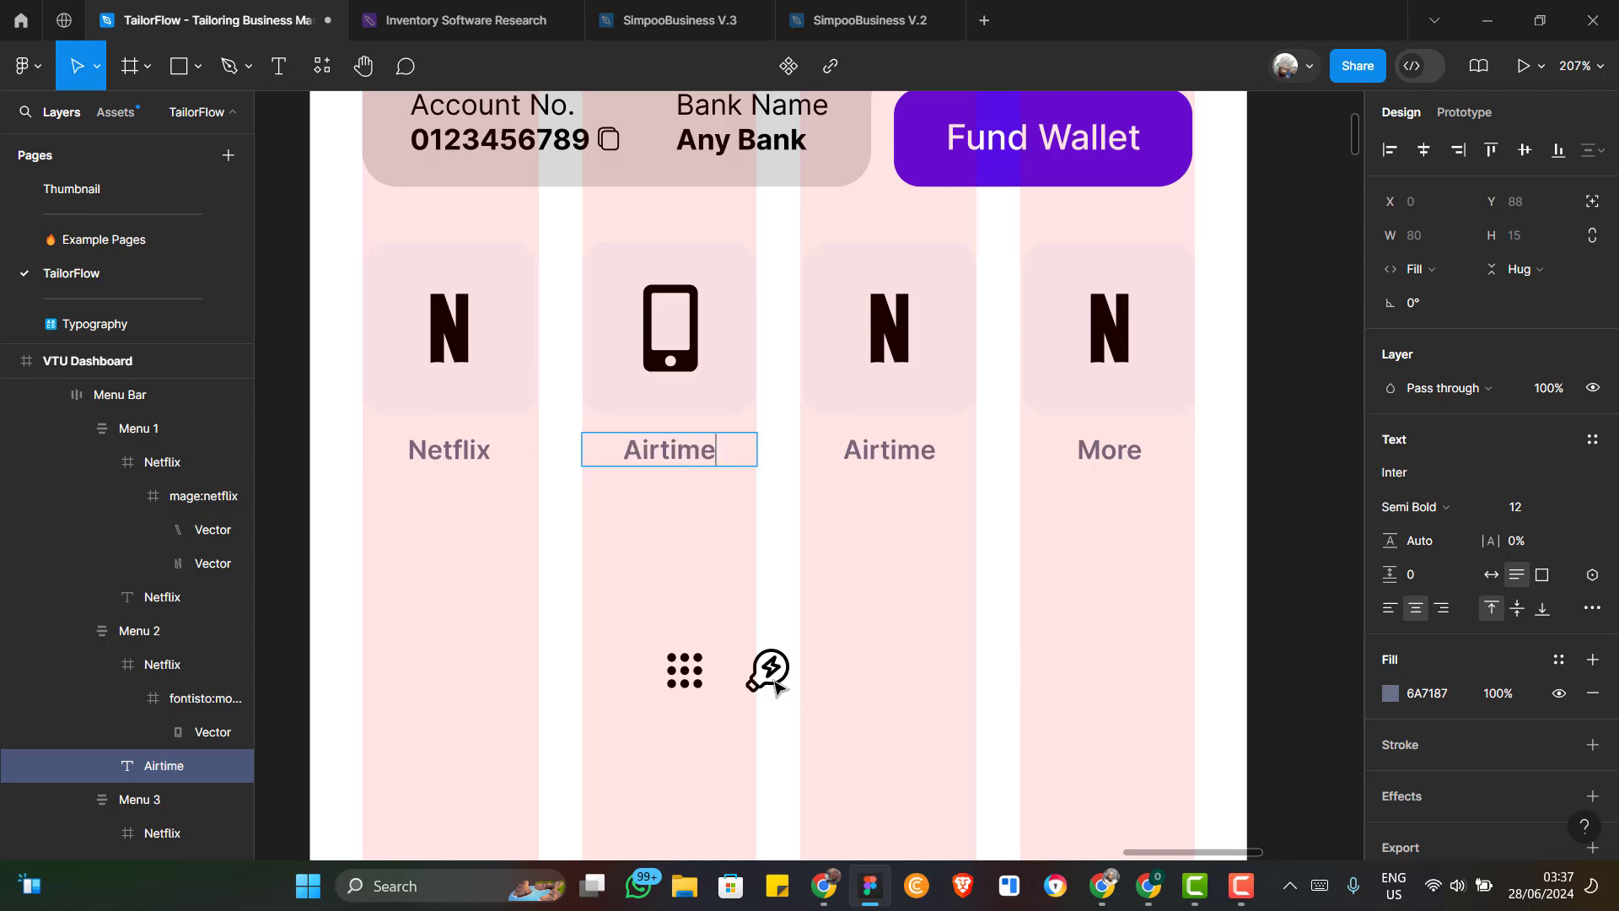
key("Escape")
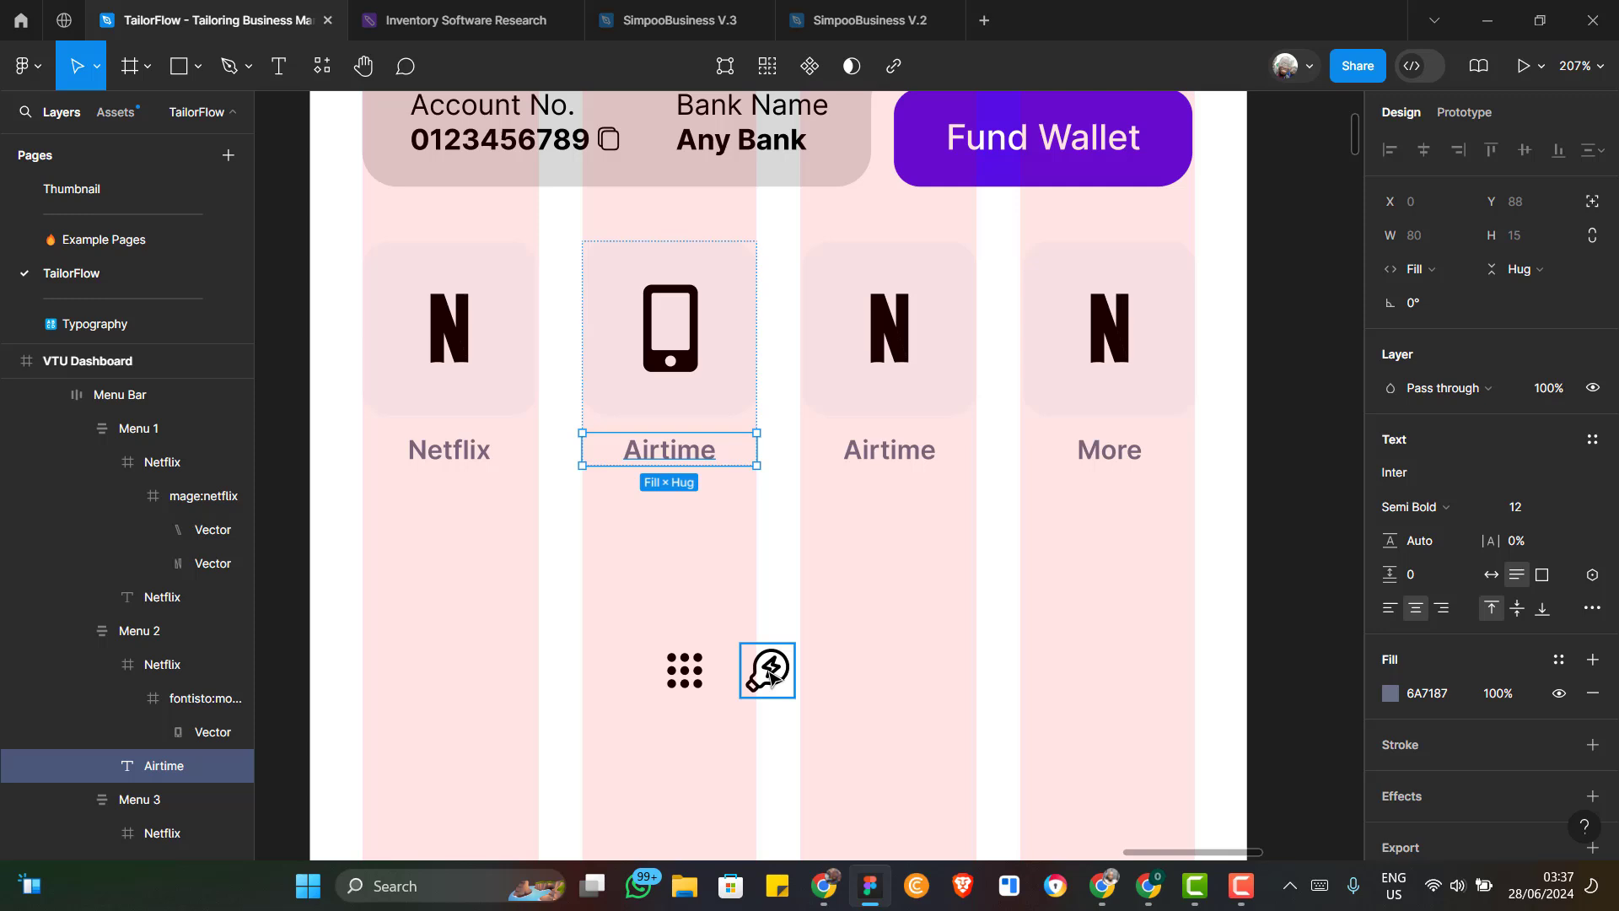
Cut the light-bulb icon from below the Menu Bar and delete the Netflix icon from the third tile
left_click(772, 677)
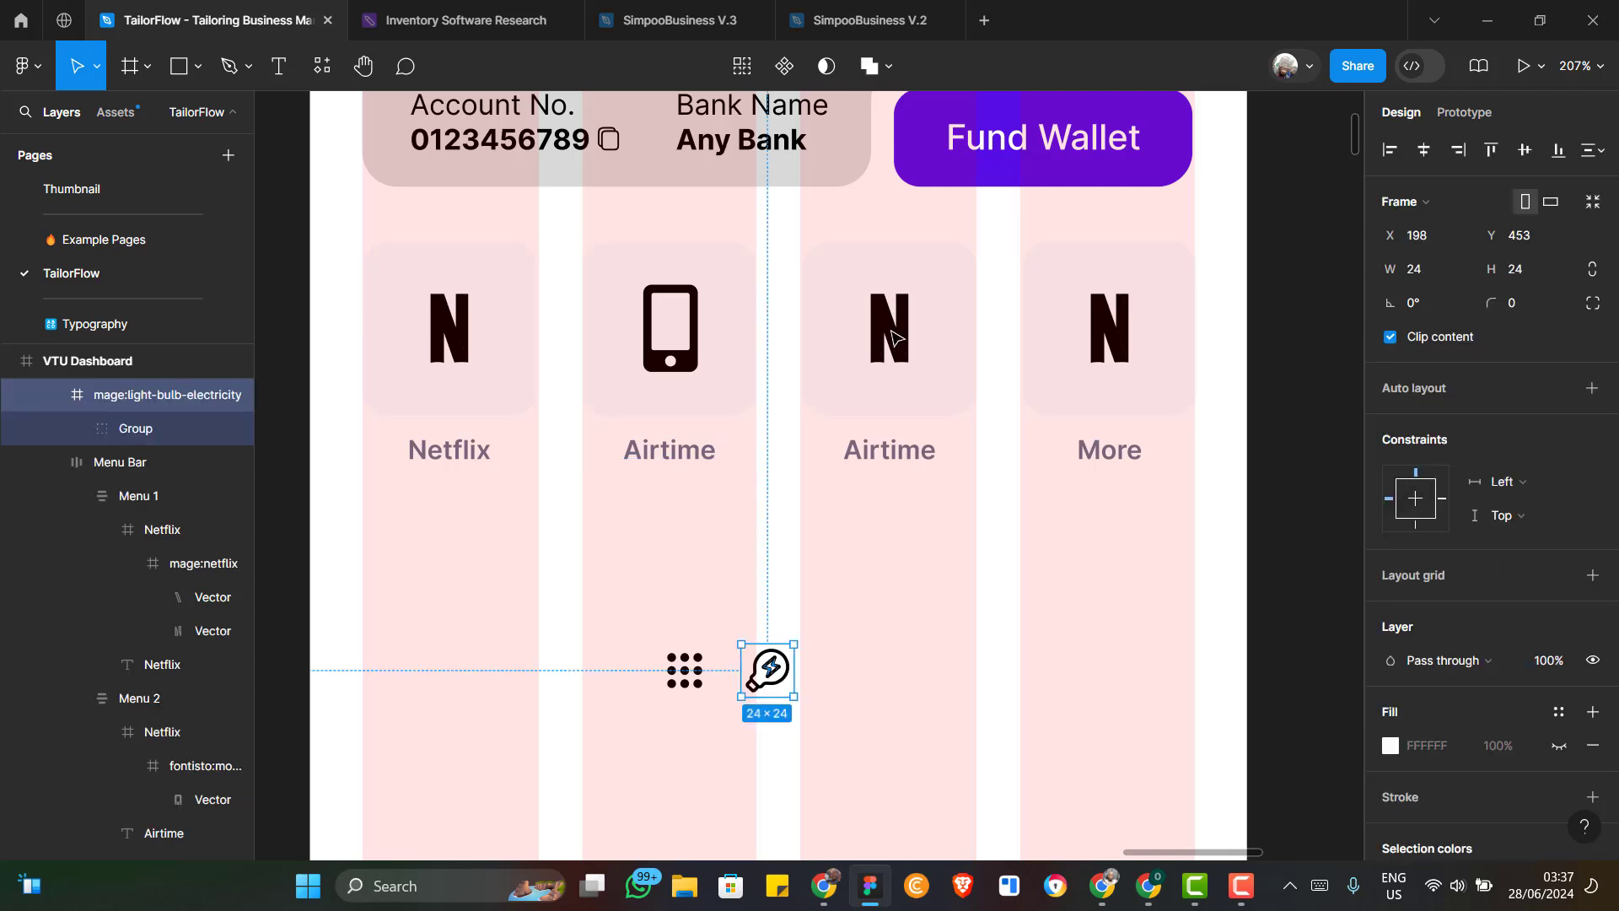
key("Delete")
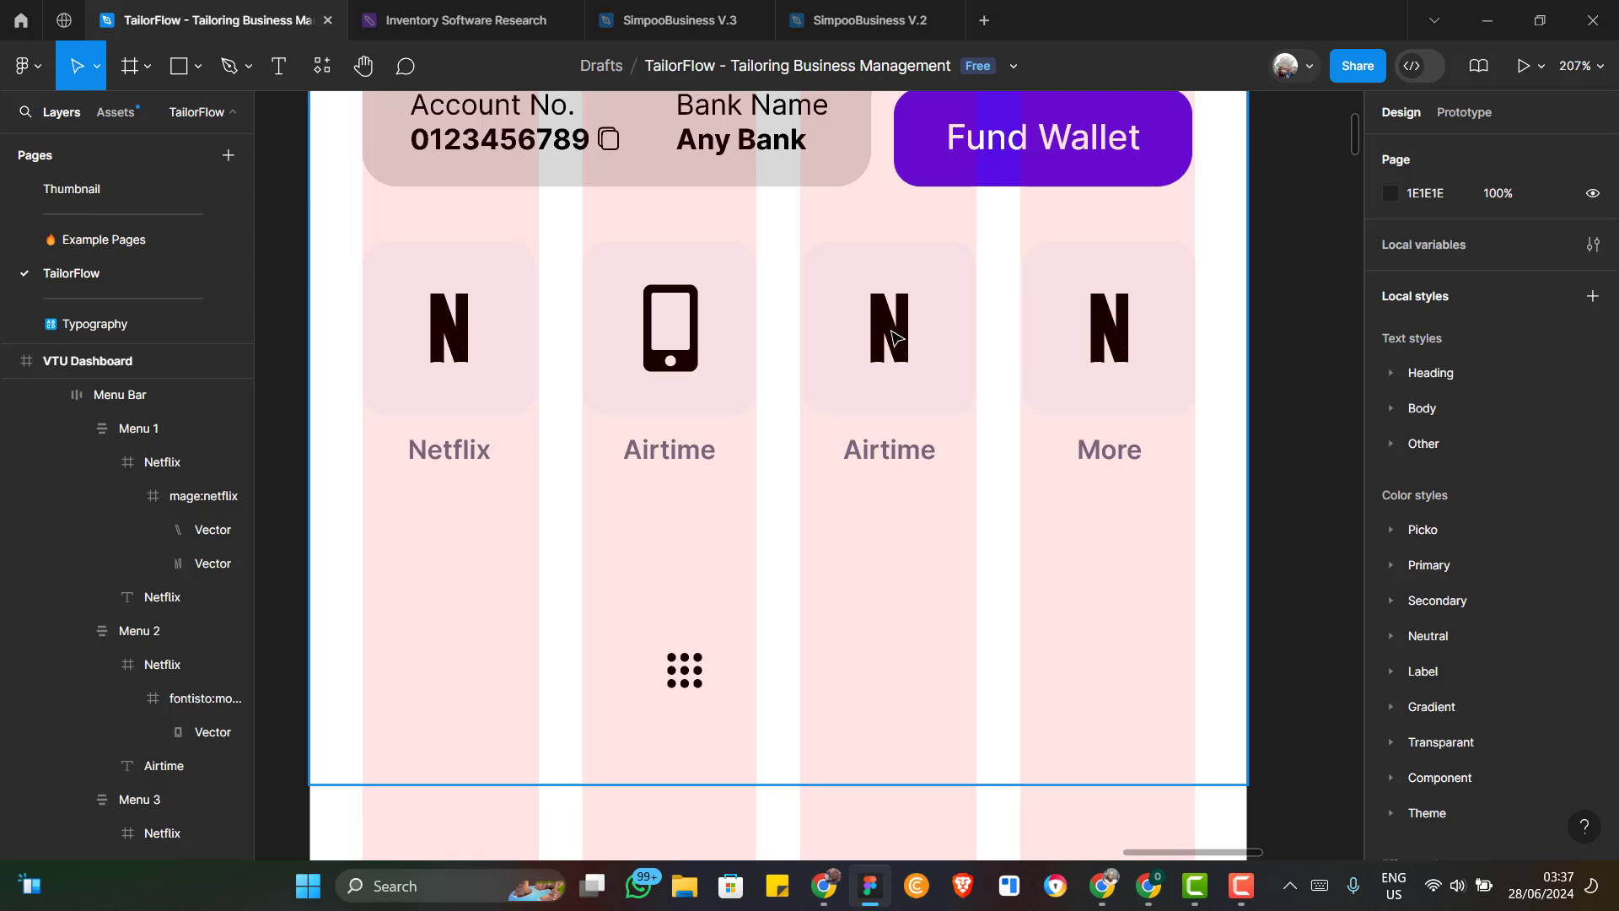
left_click(894, 337)
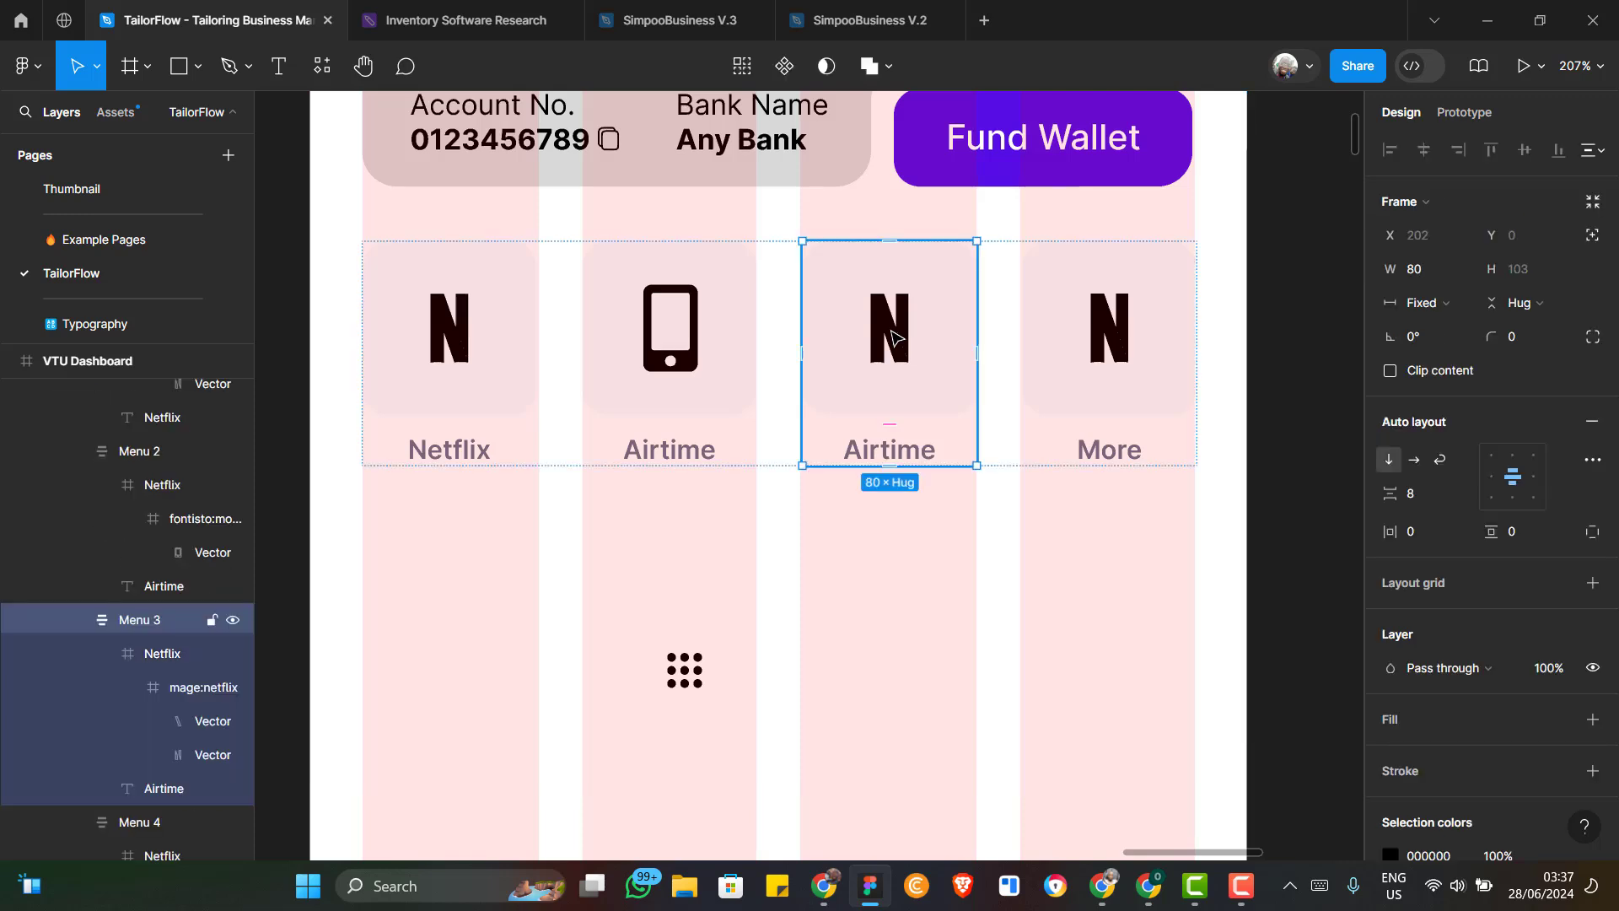
left_click(894, 338)
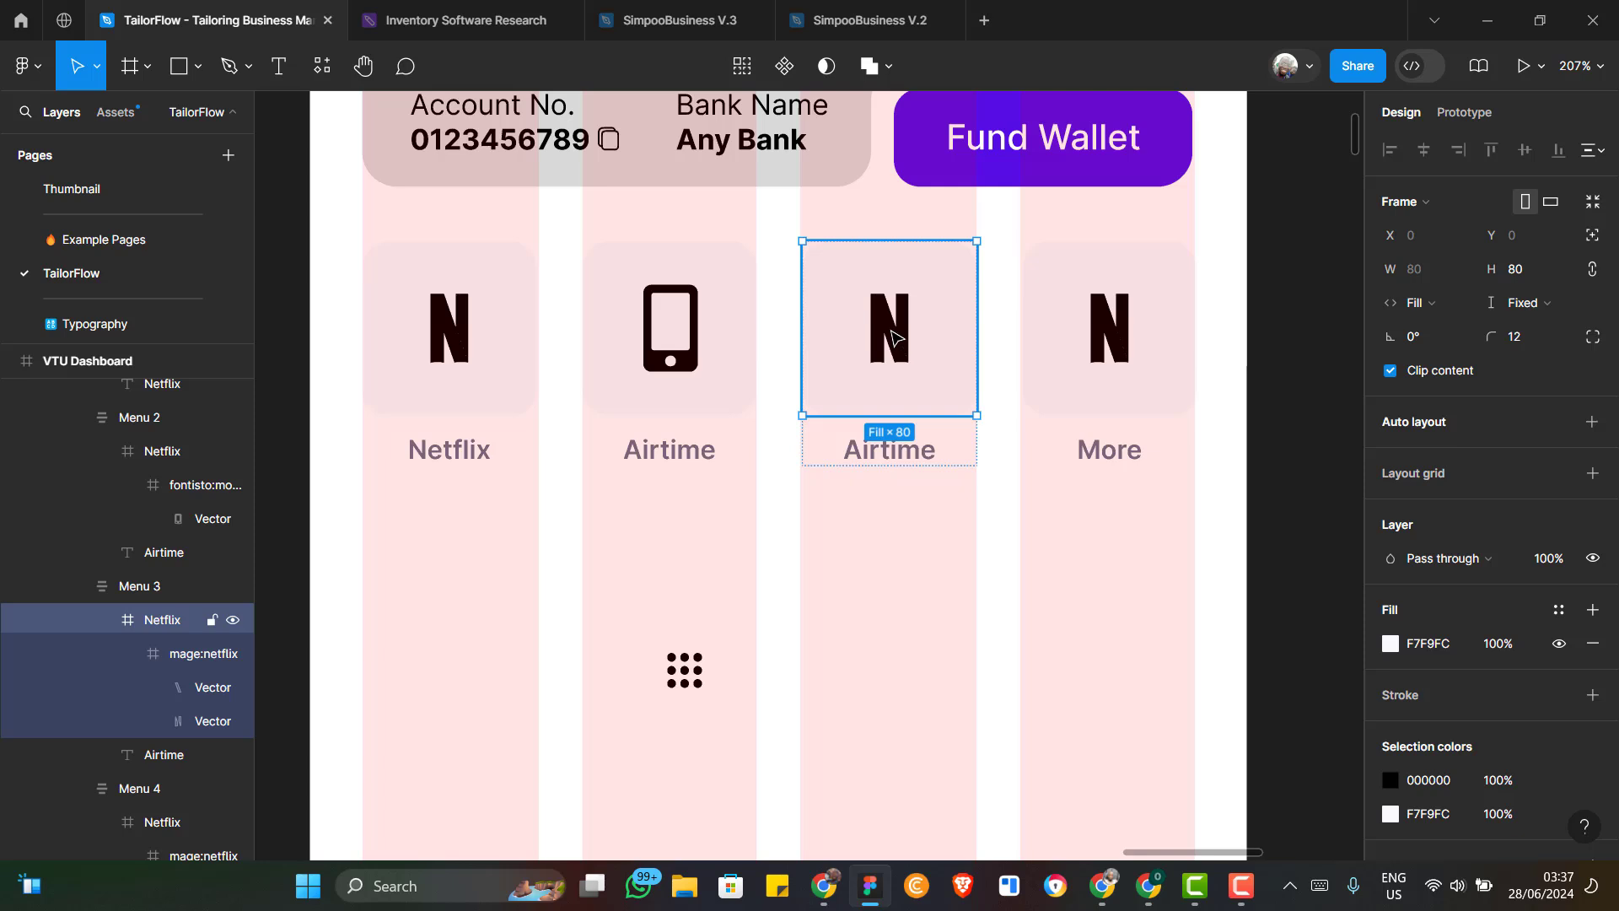
left_click(894, 337)
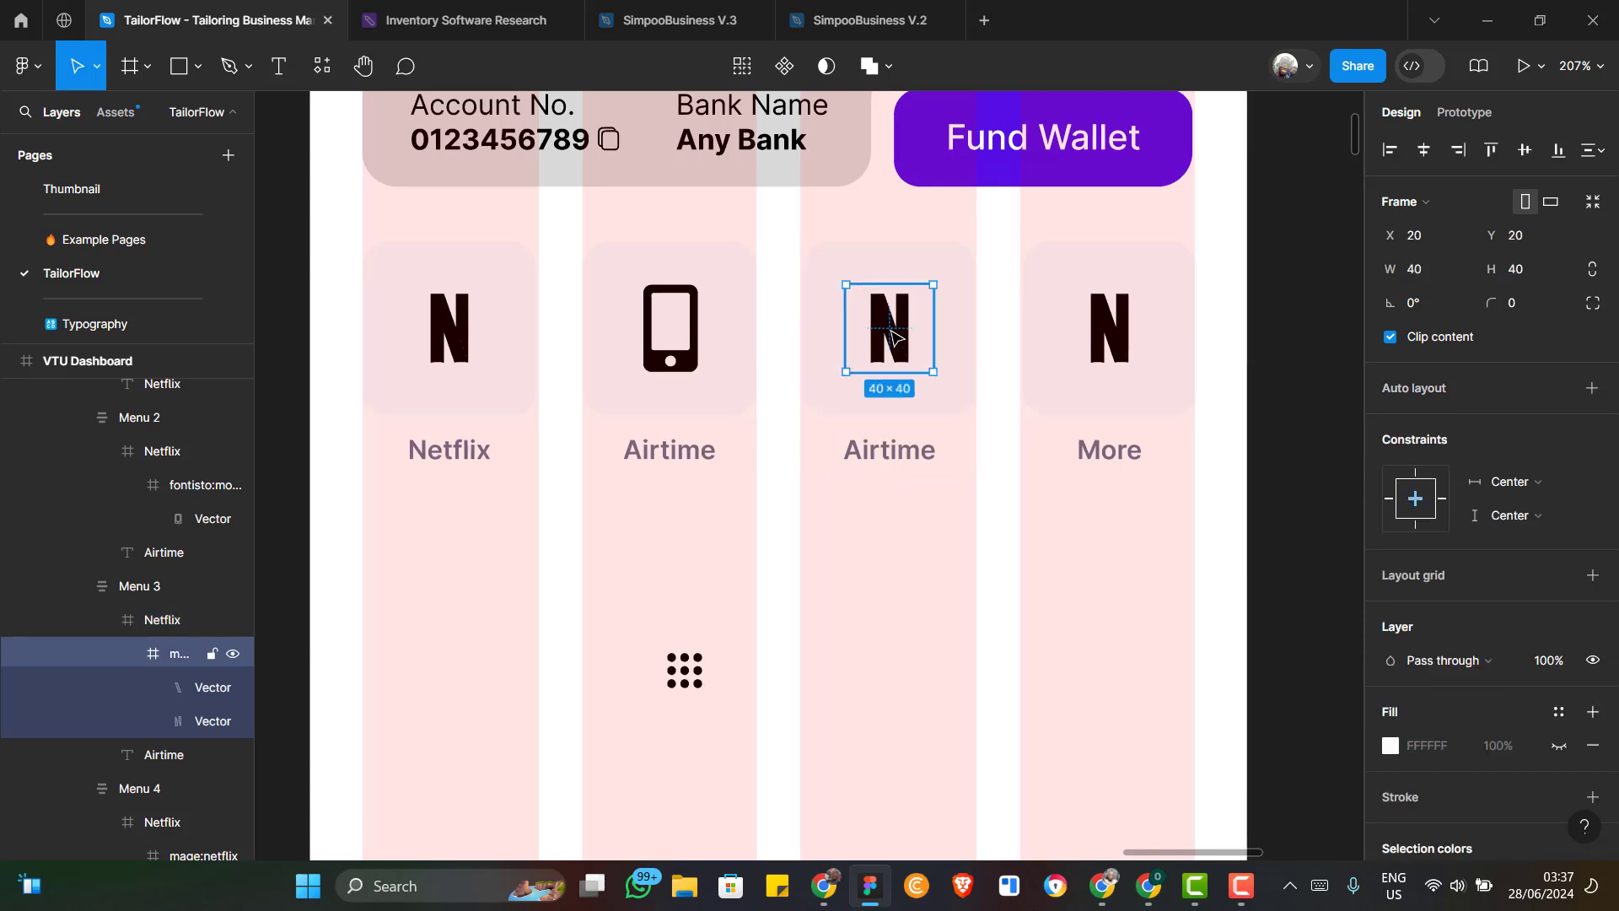
key("Delete")
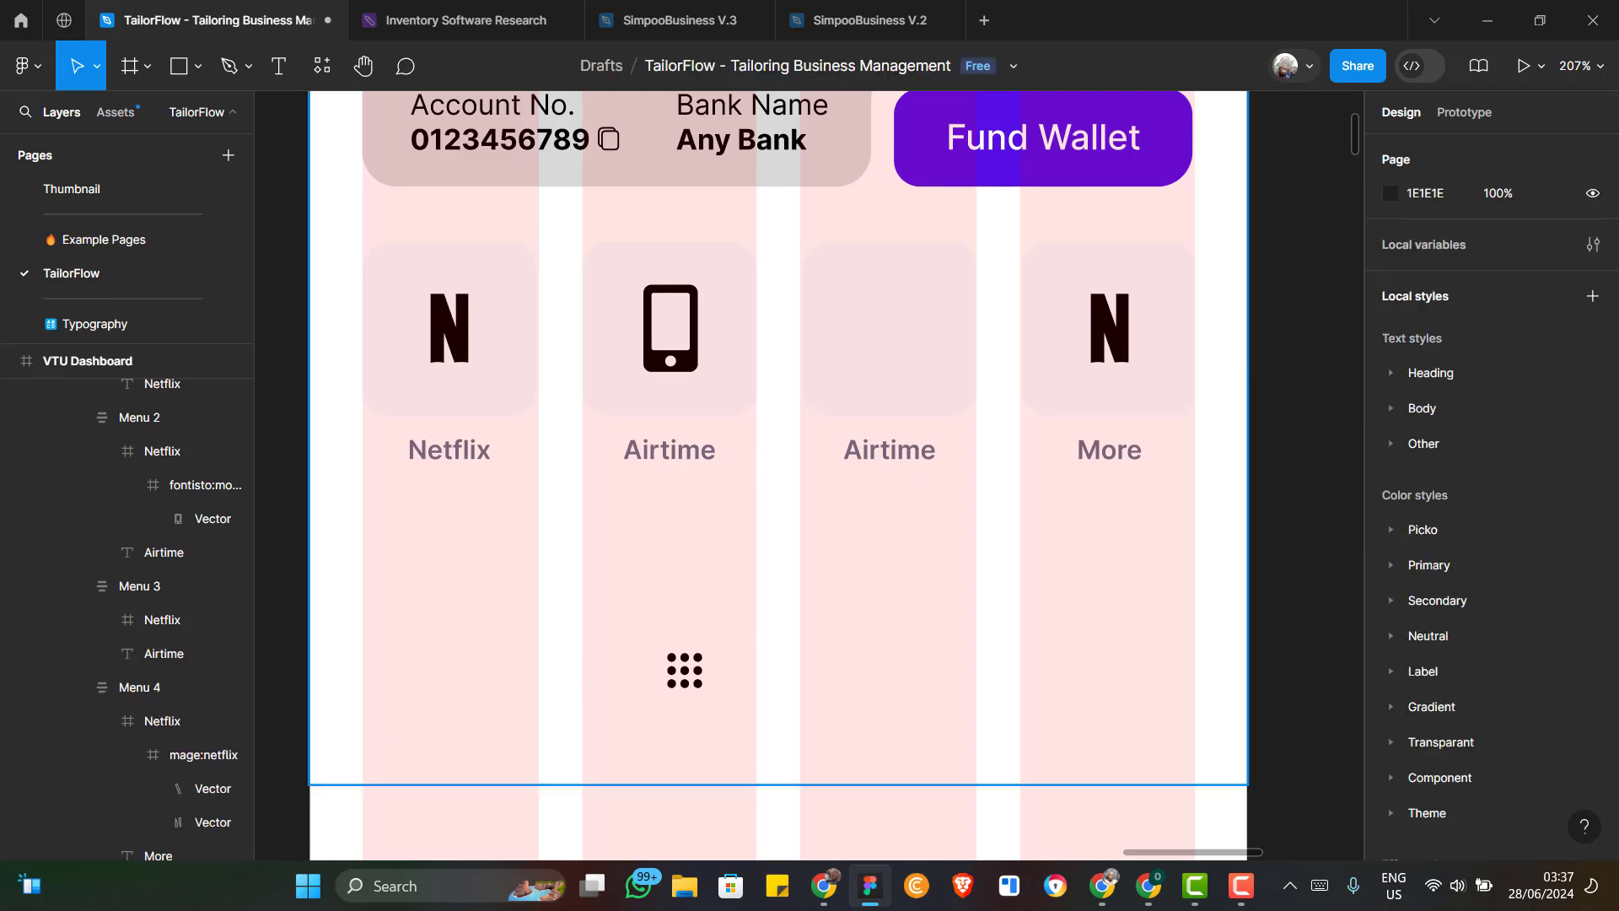
Paste the cut light-bulb icon into the empty Netflix frame of Menu 3
left_click(366, 666)
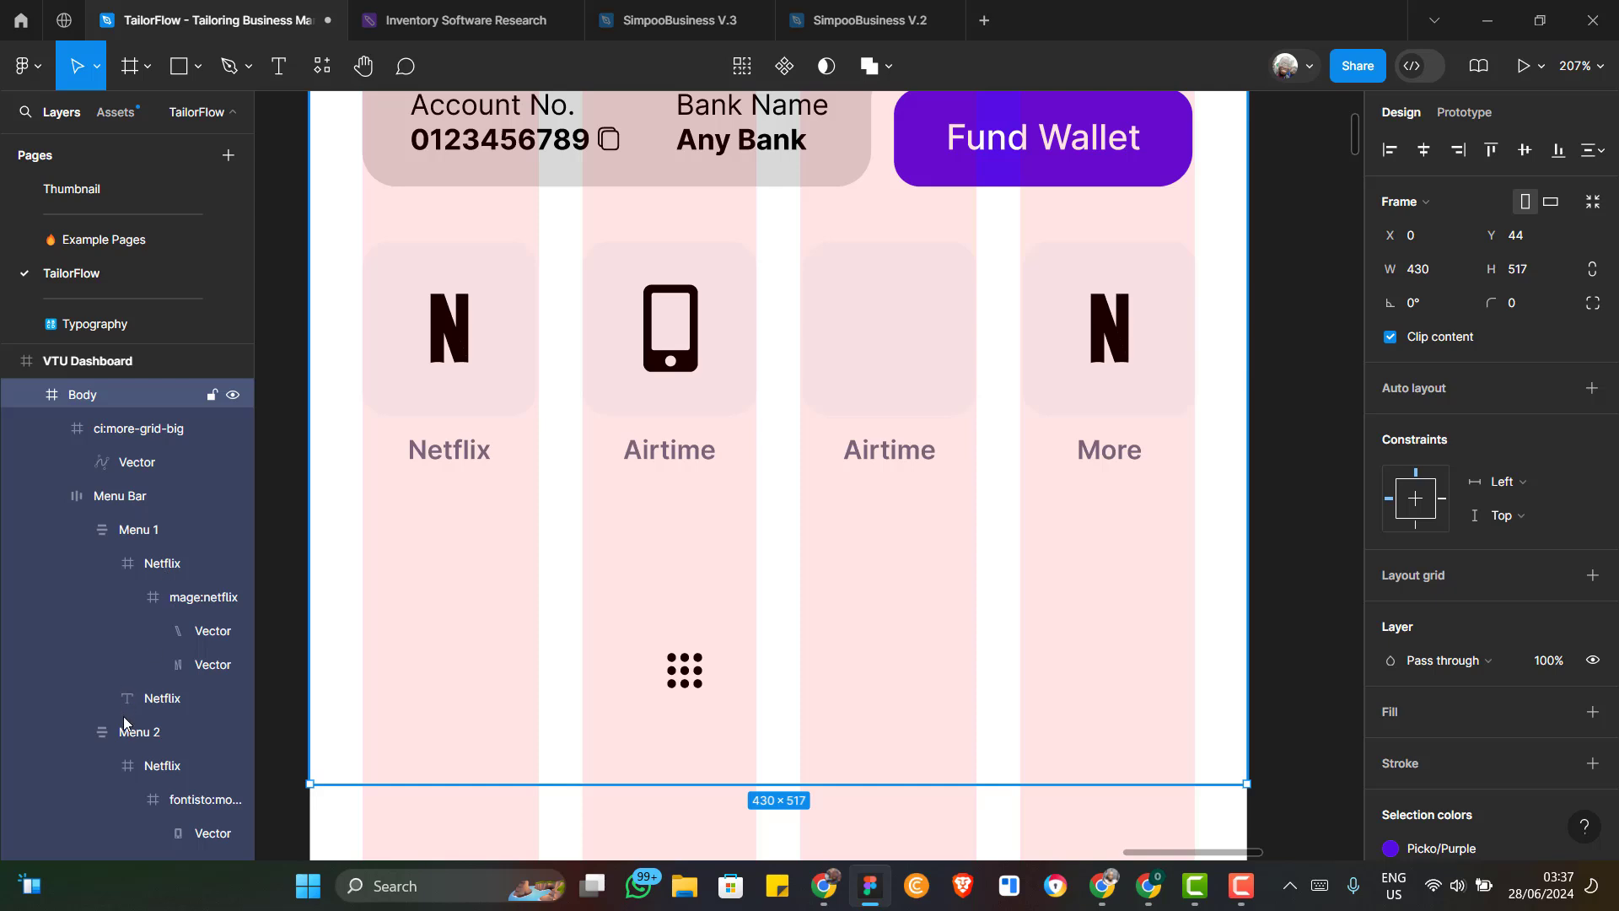
key("ctrl+z")
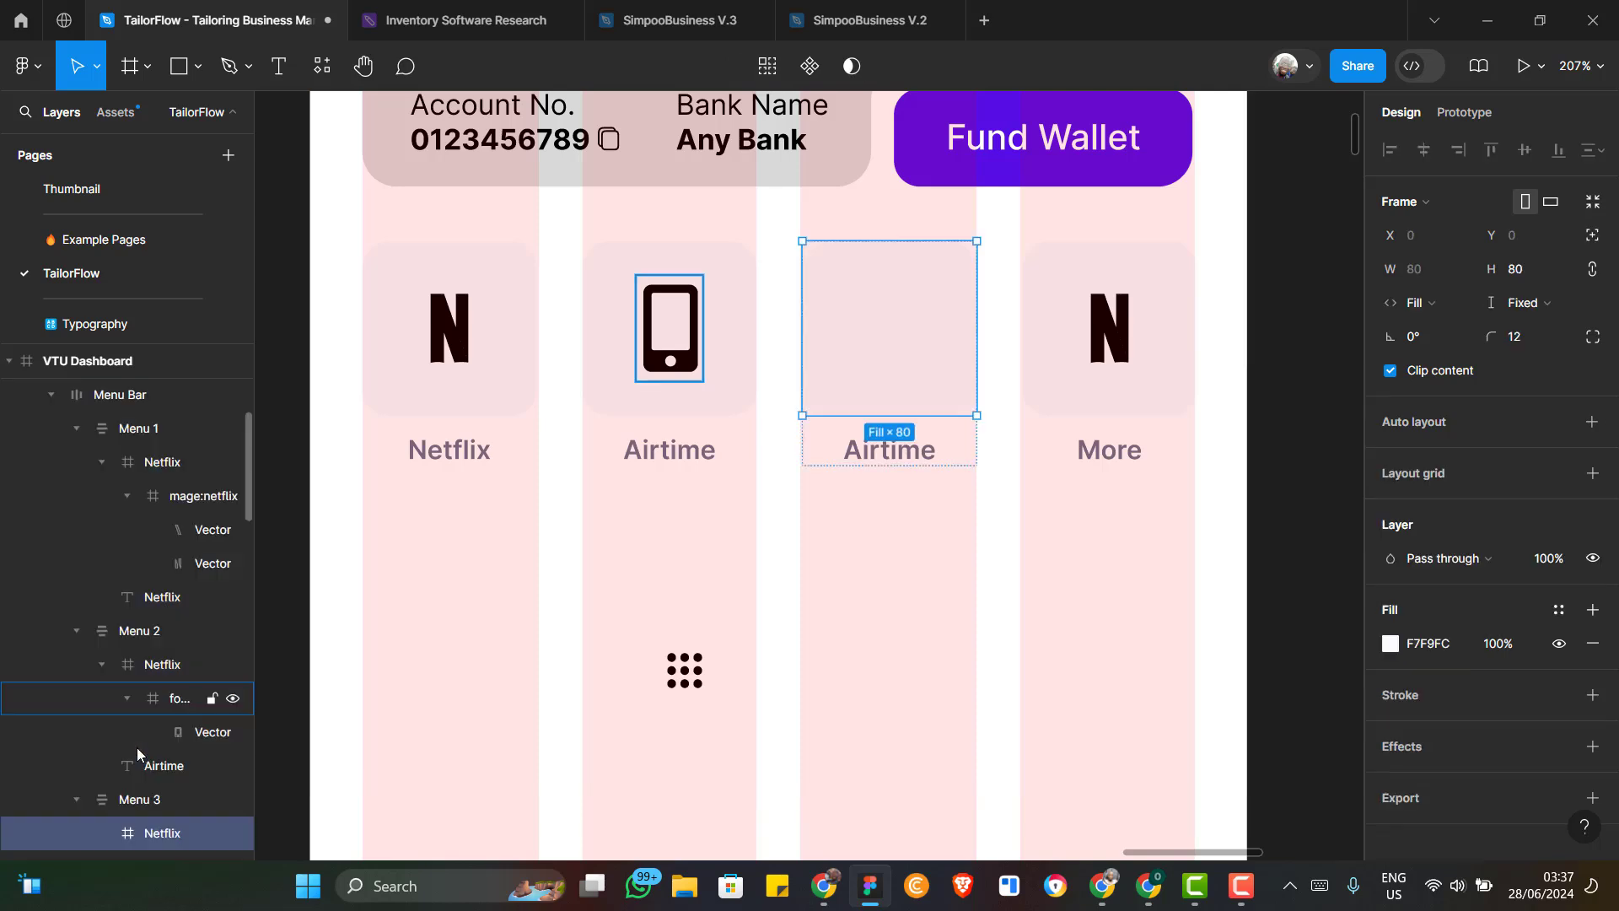
scroll(133, 743, "down", 3)
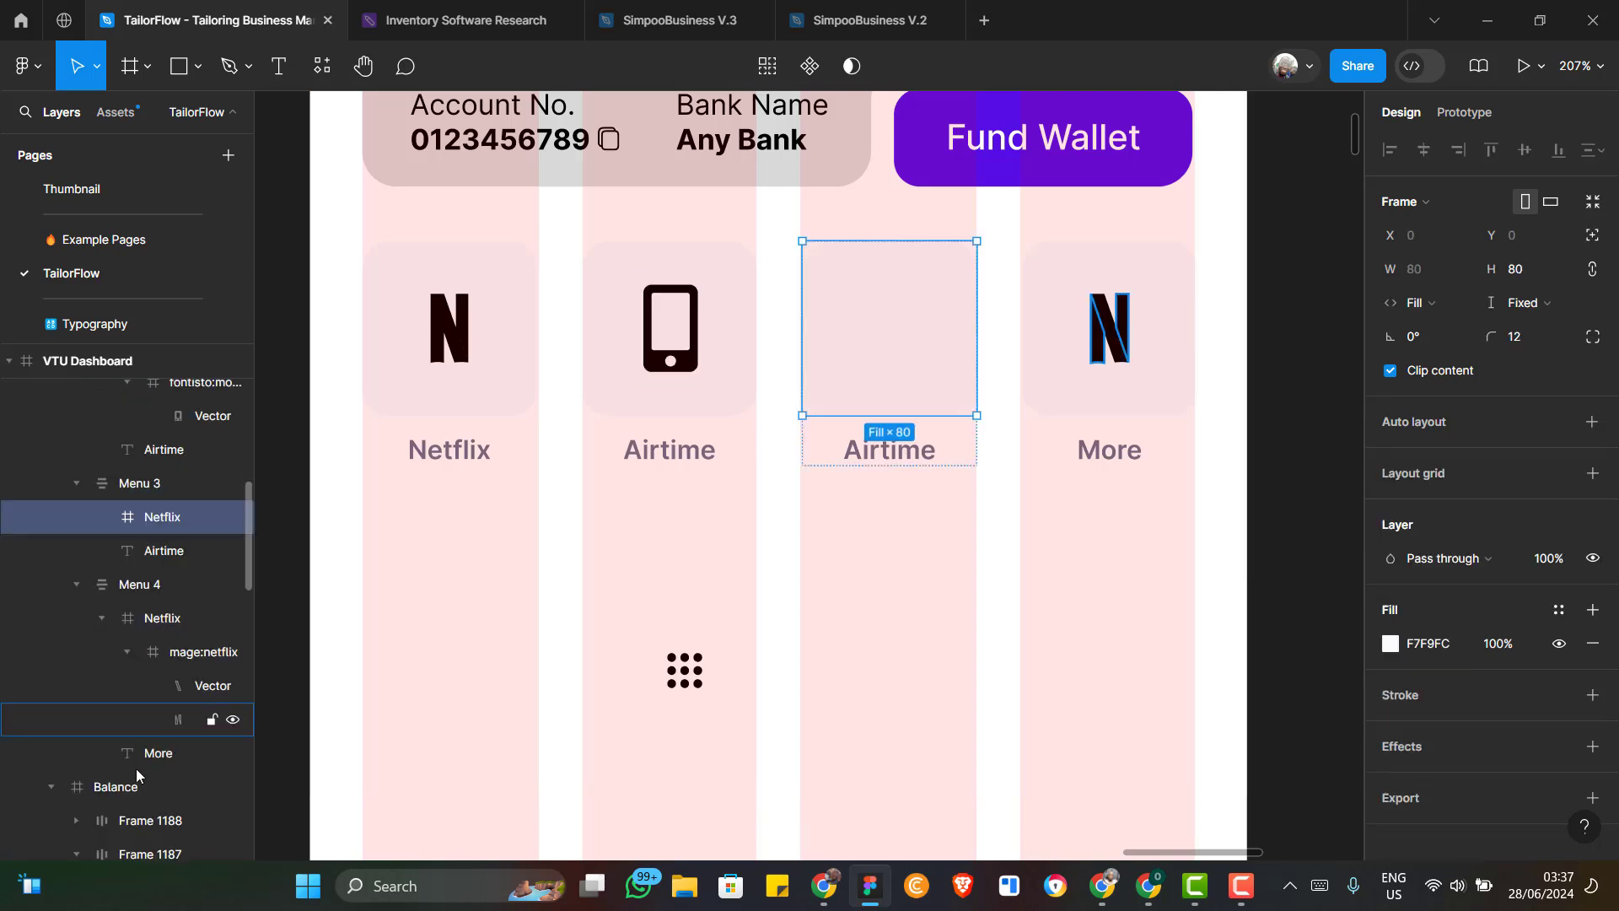
scroll(163, 619, "down", 1)
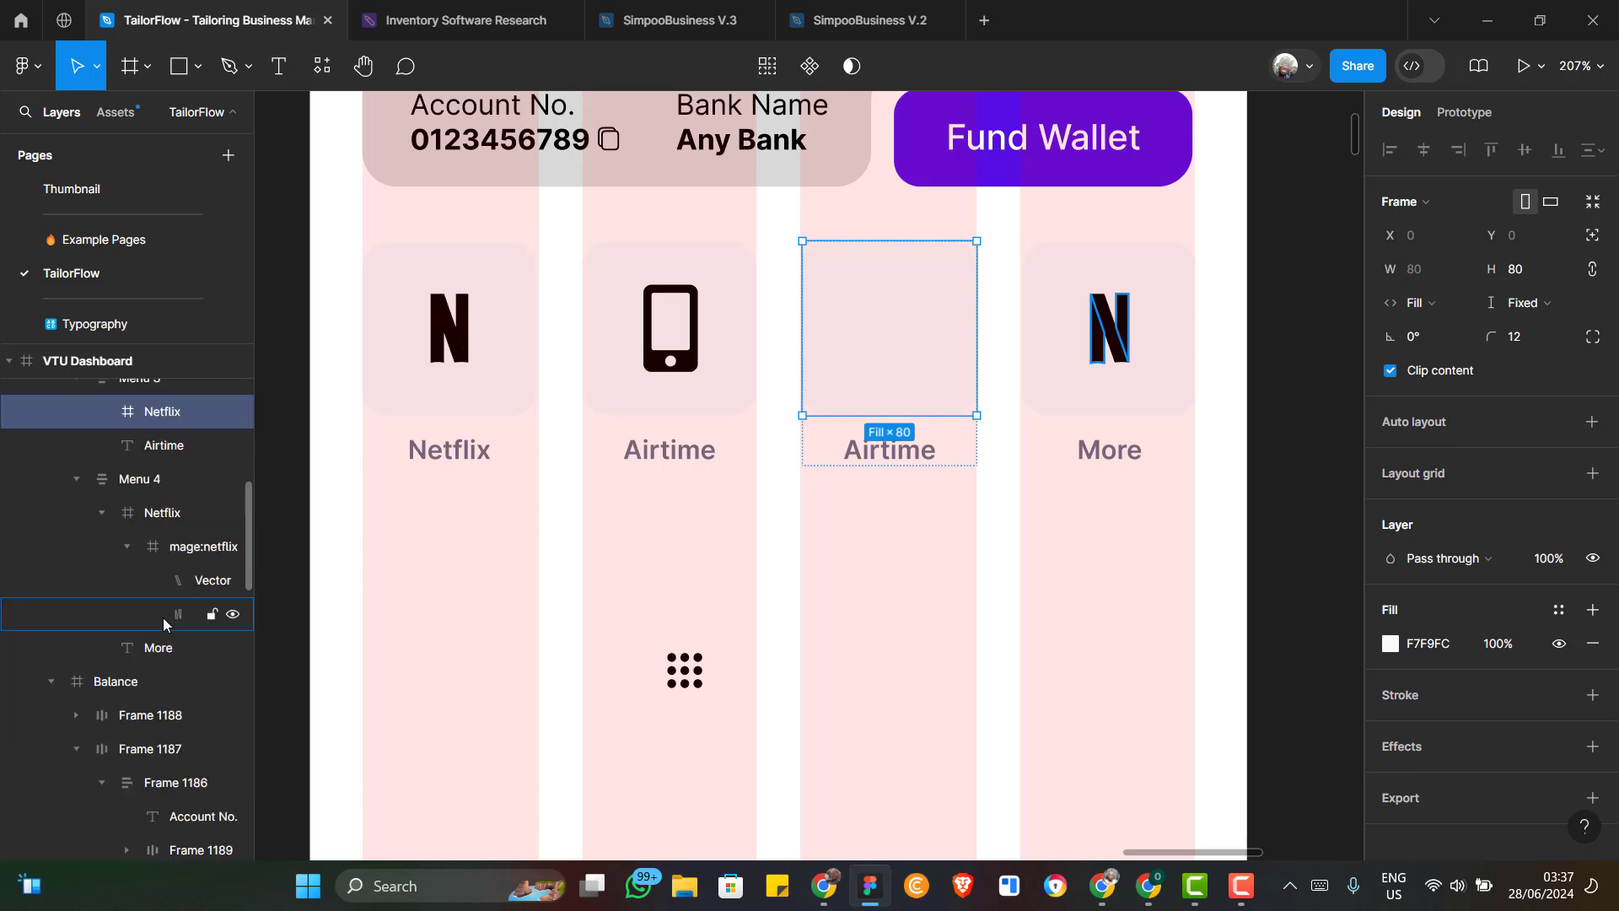
scroll(164, 440, "down", 1)
left_click(174, 422)
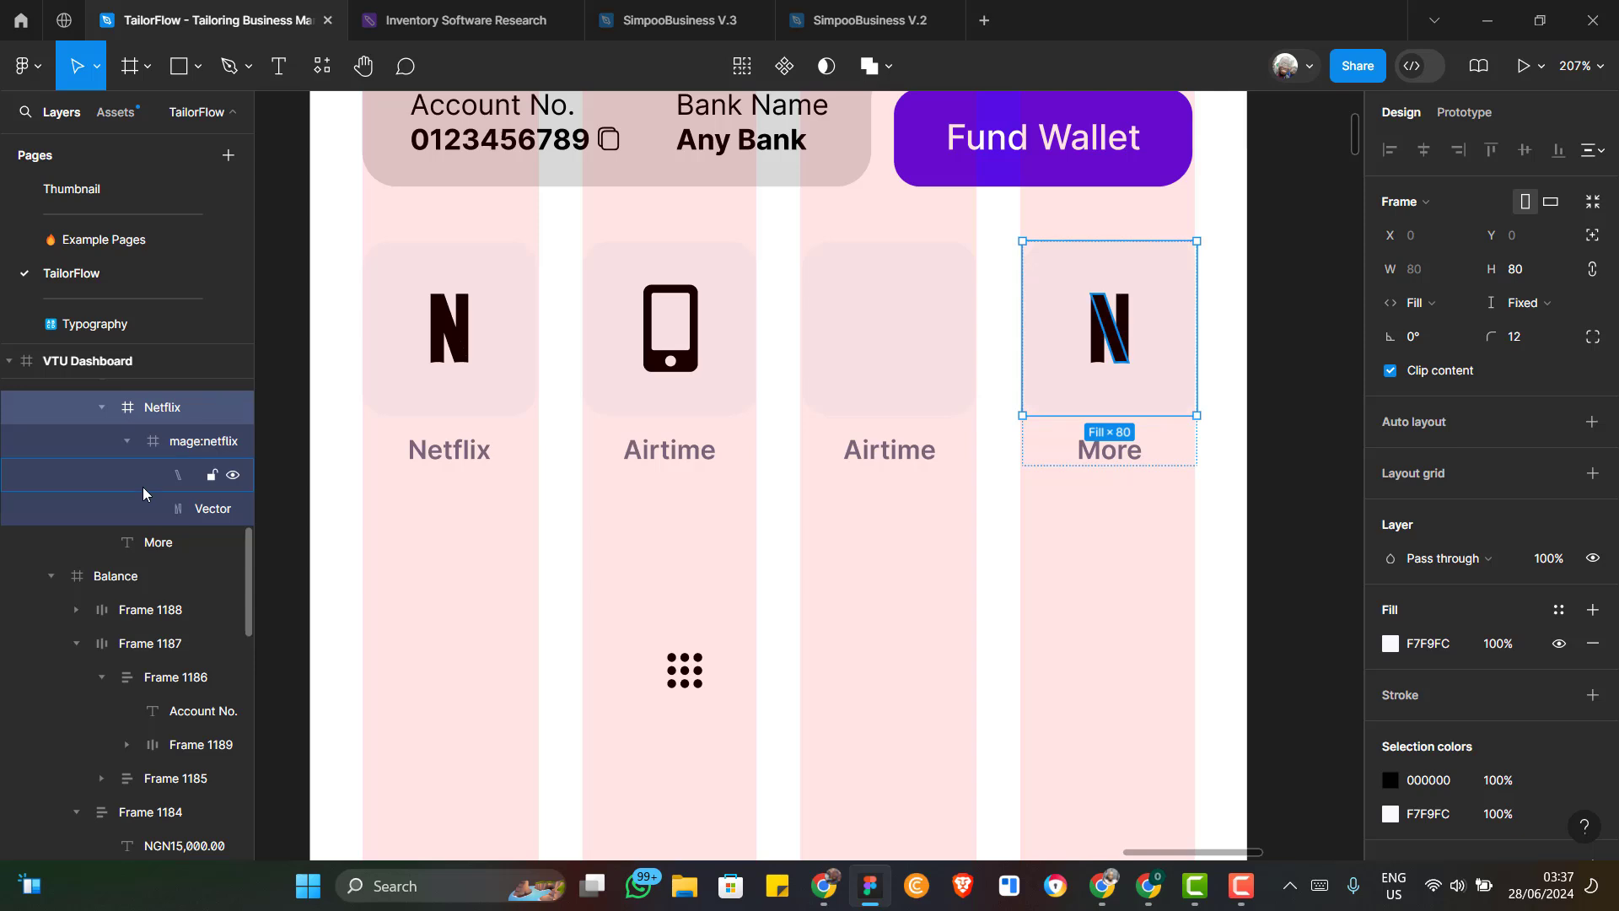
scroll(141, 487, "up", 1)
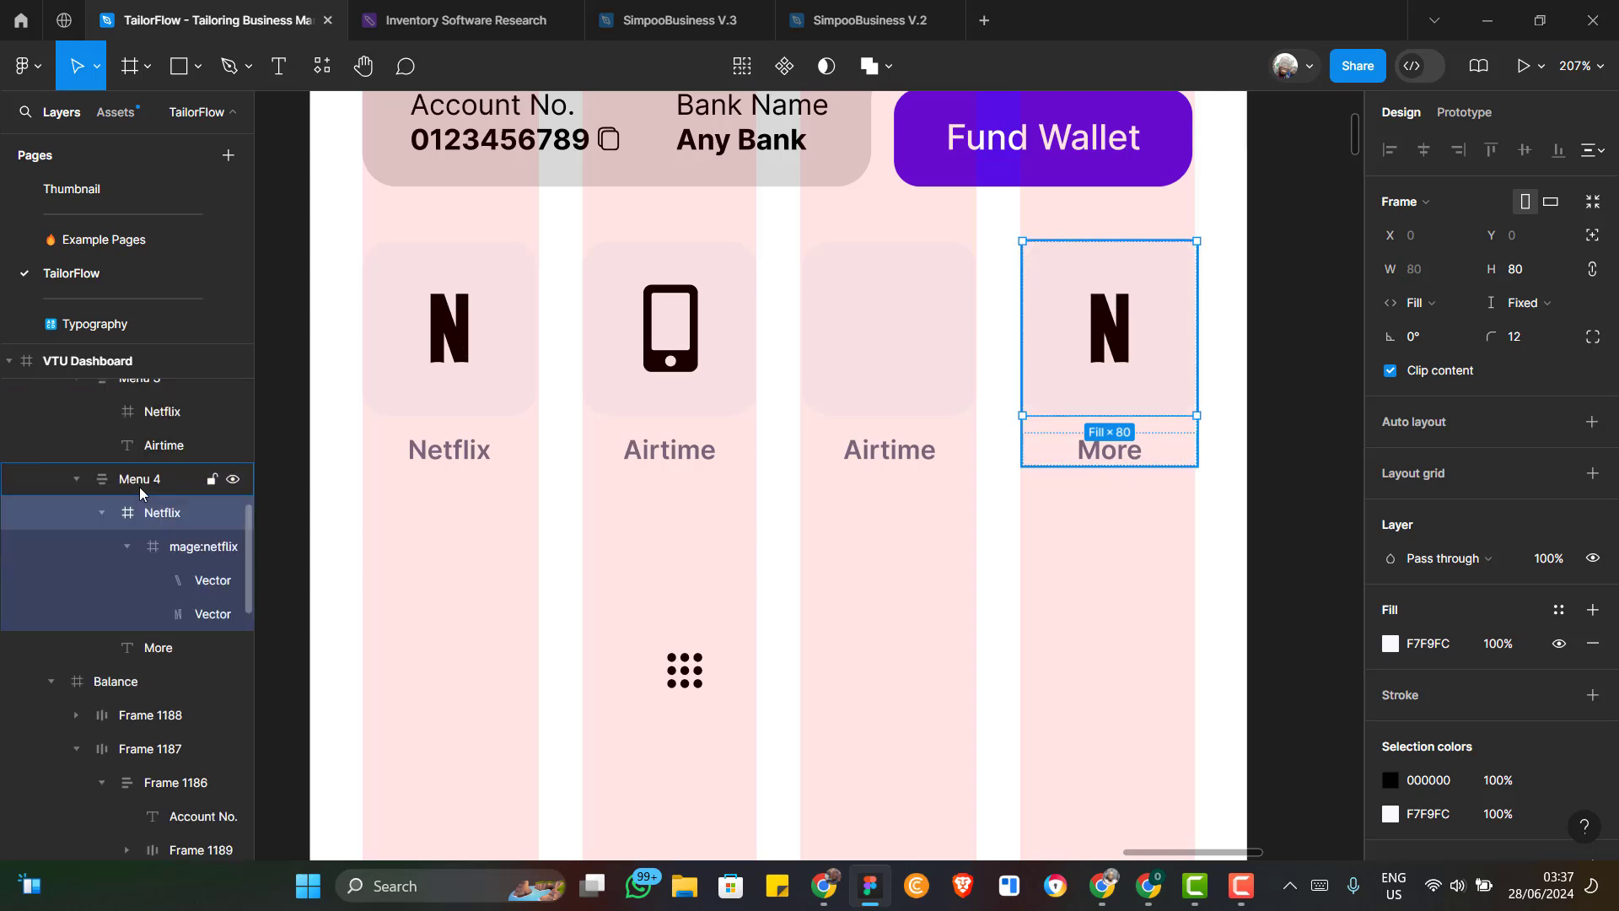
left_click(167, 411)
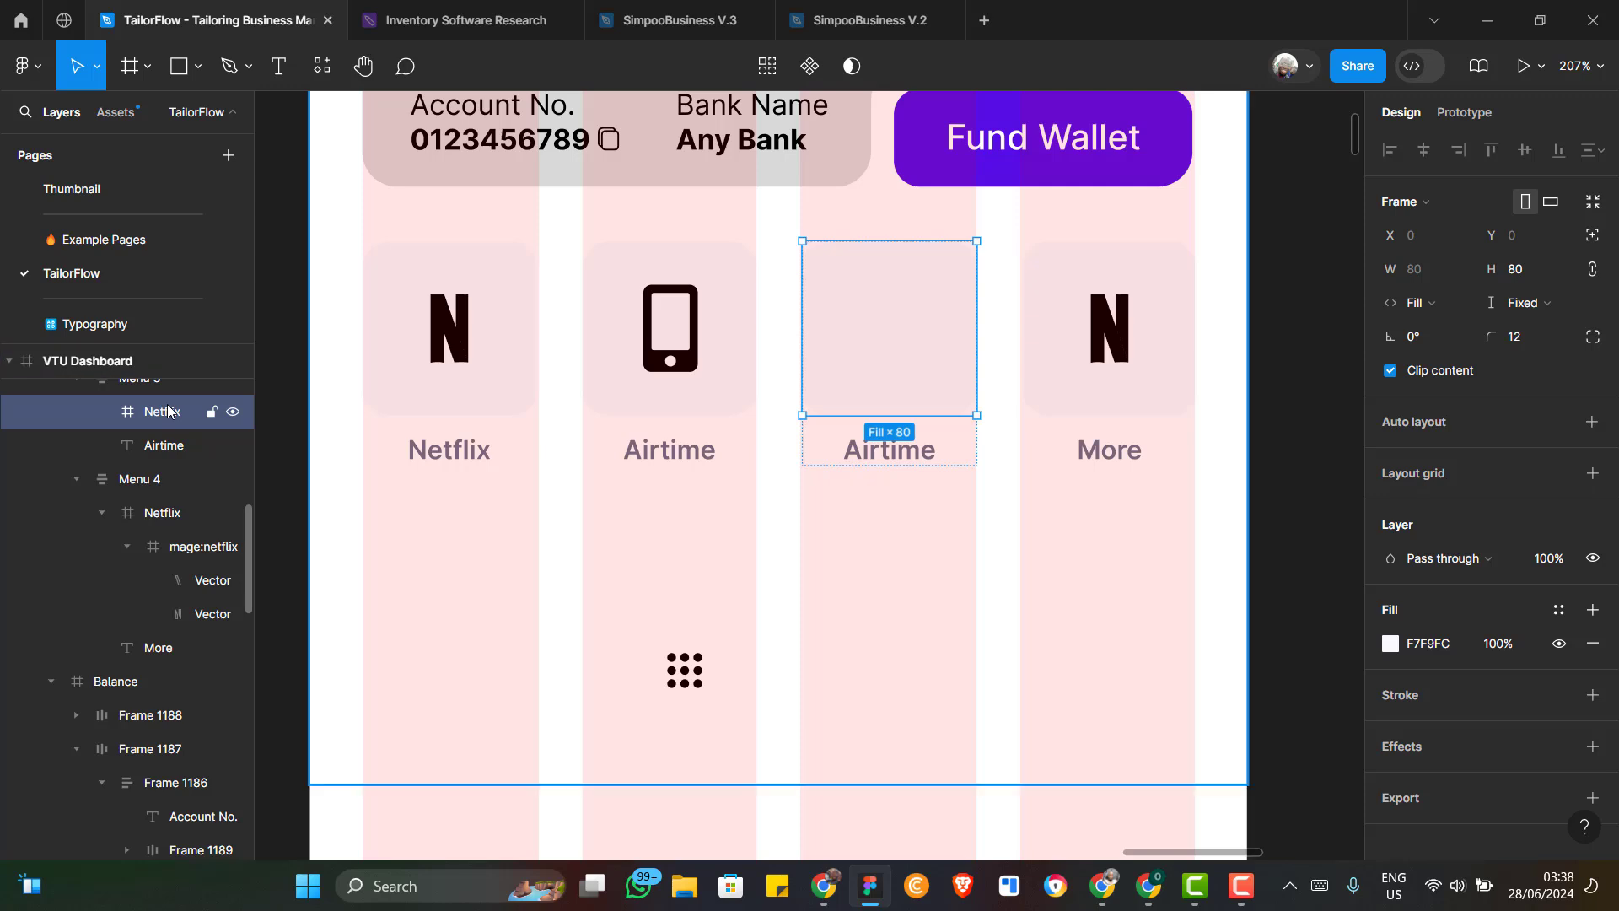
key("ctrl+v")
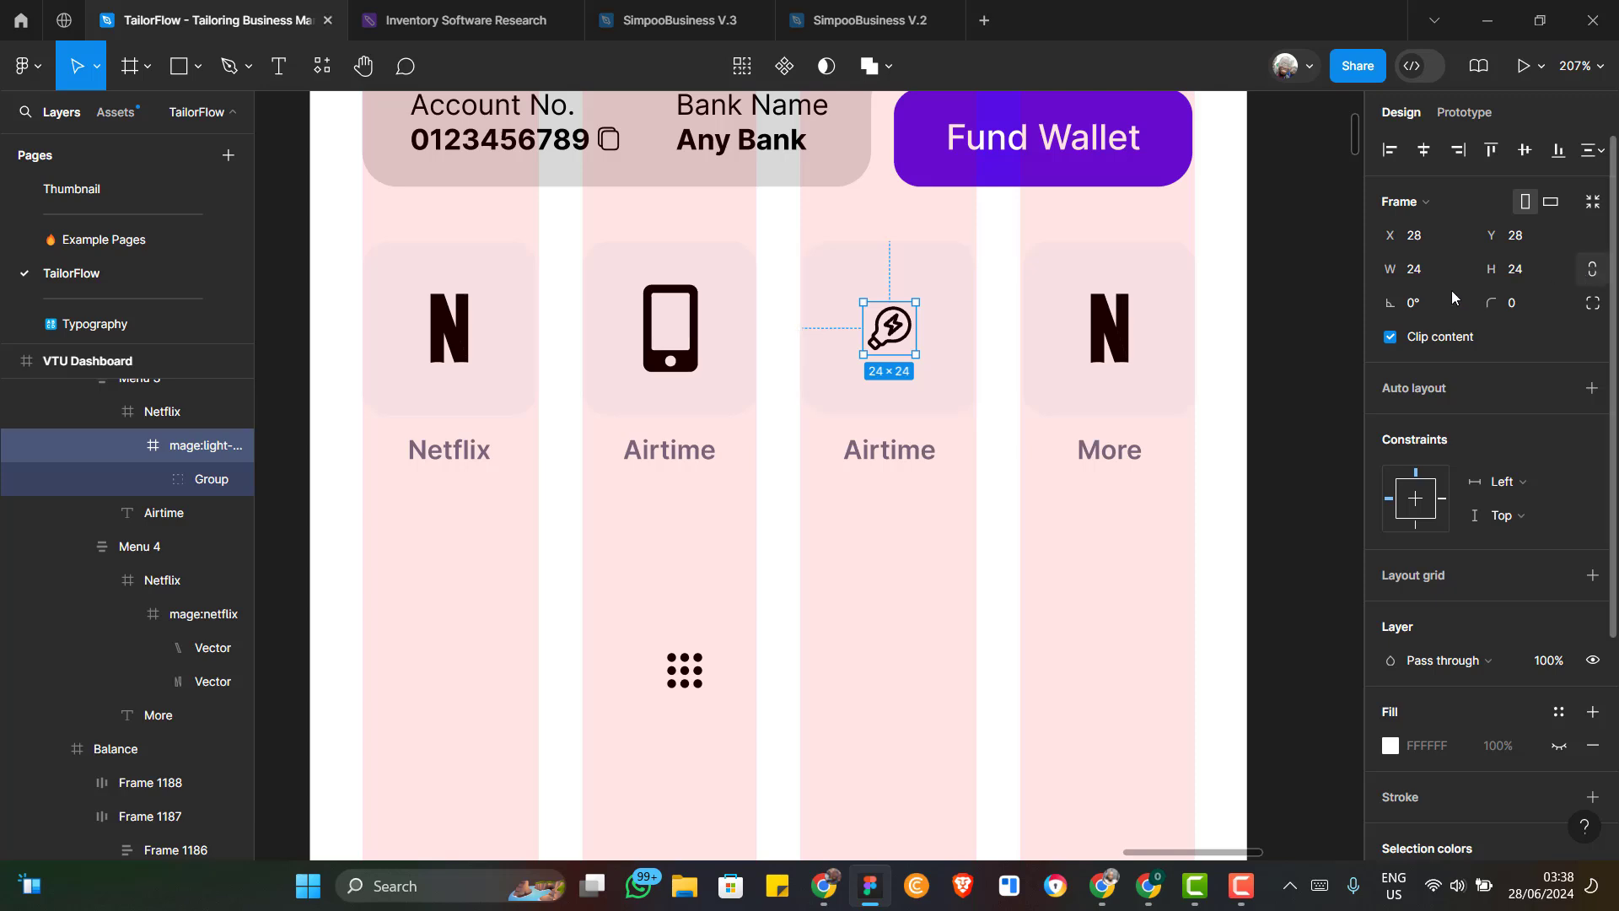
Set the light-bulb icon frame's width to 30 with its proportions locked
left_click(1430, 279)
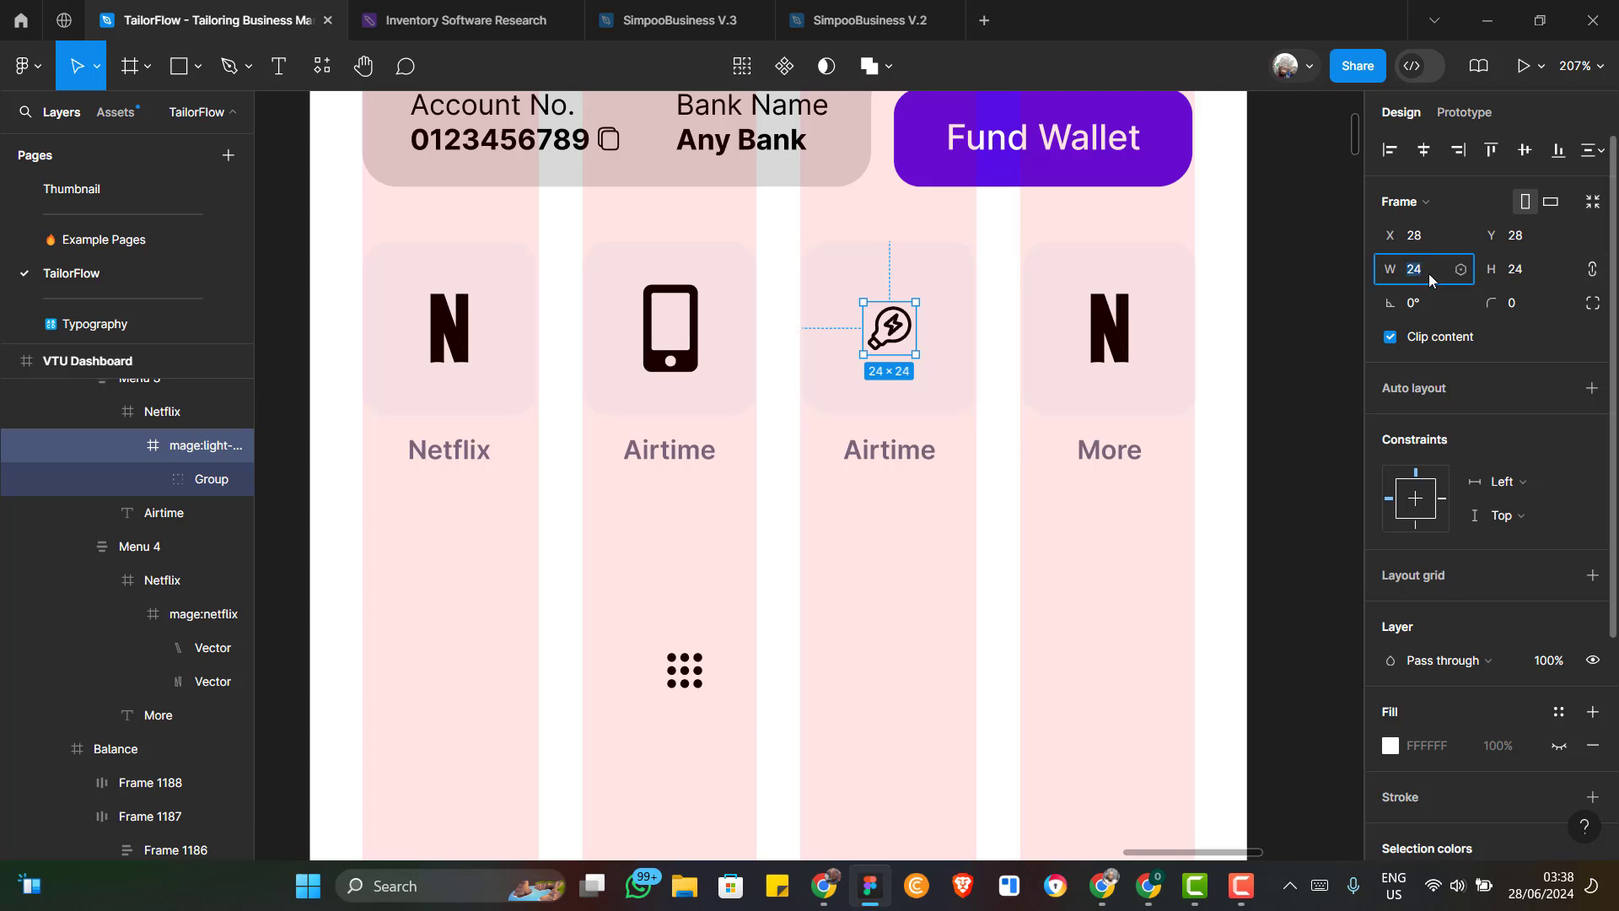
type("30")
key("Tab")
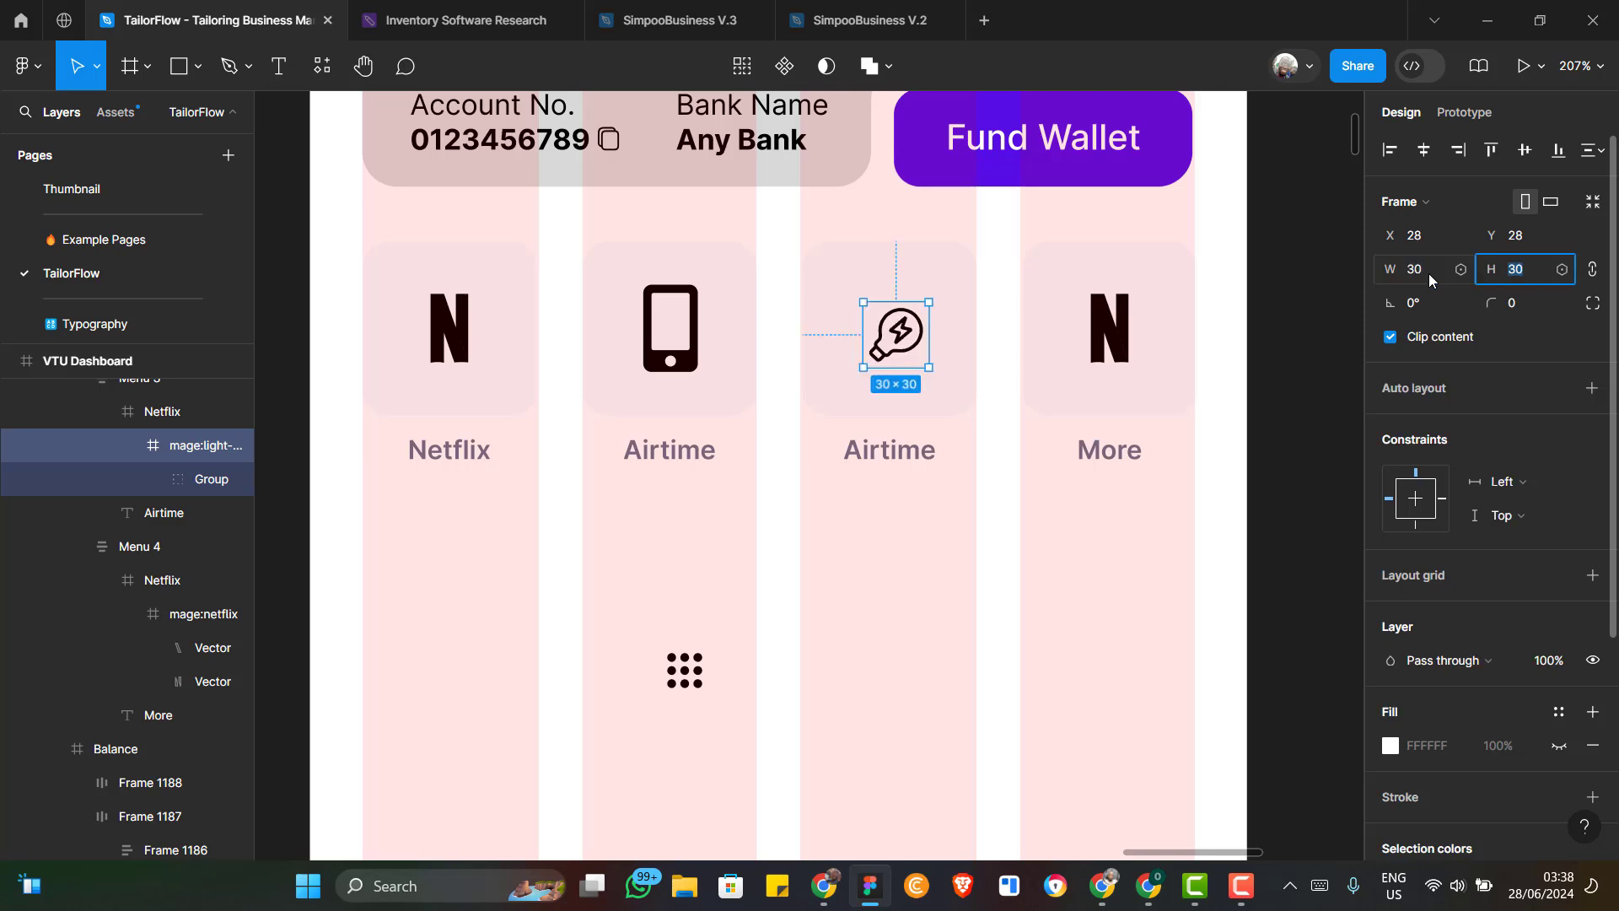
Resize the light-bulb icon frame to 40 × 40 and centre it horizontally and vertically in the third tile
left_click(1429, 279)
type("40")
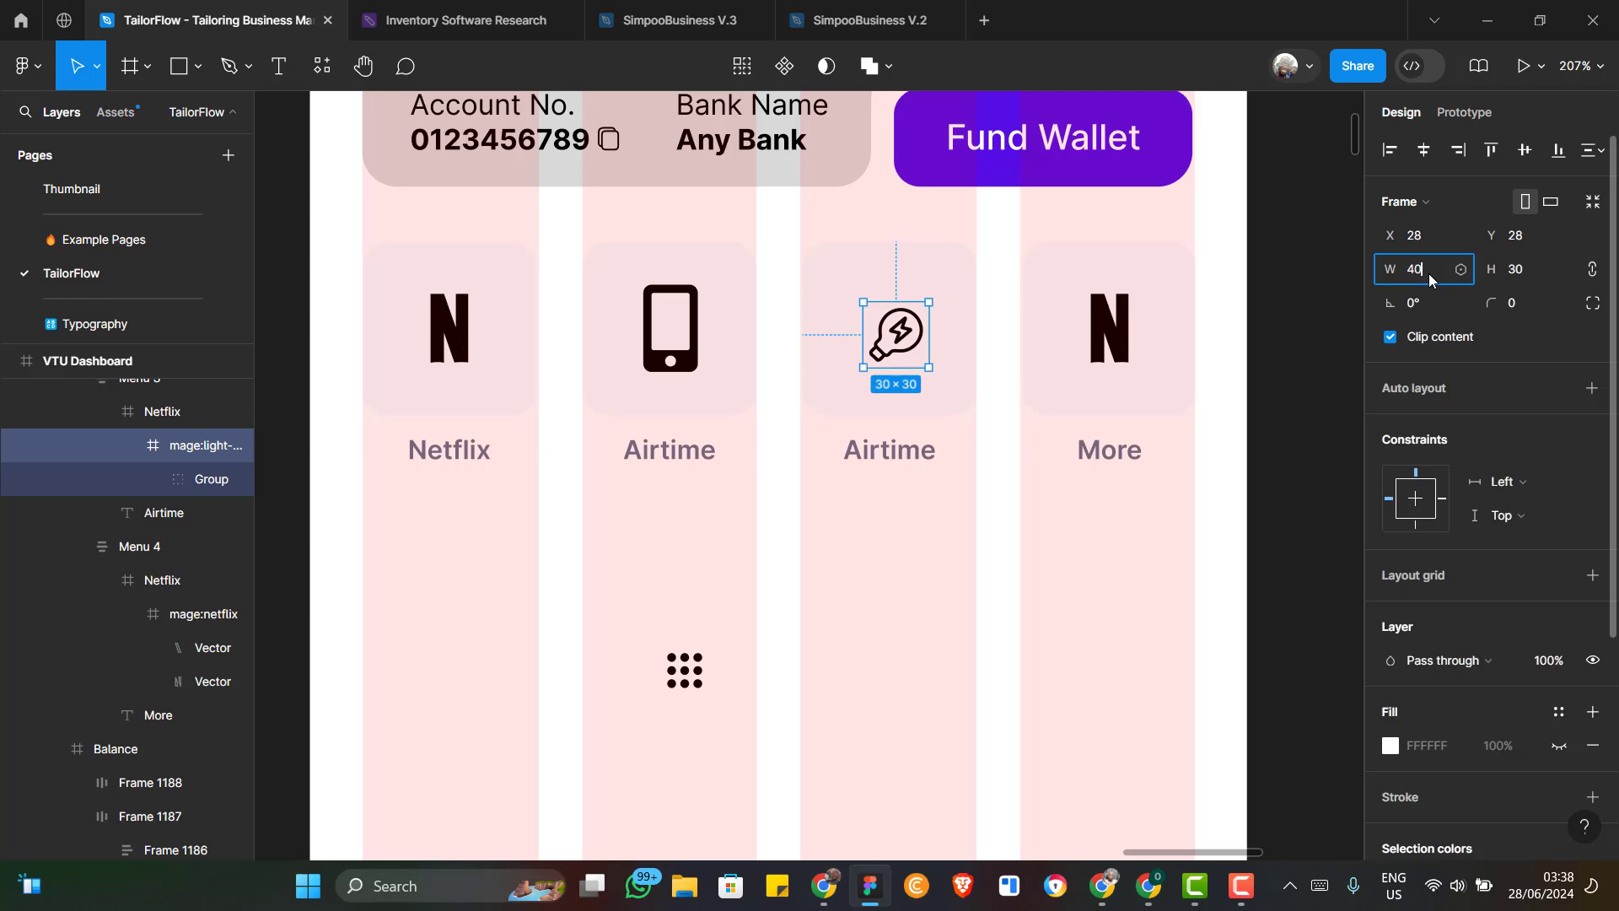
key("Tab")
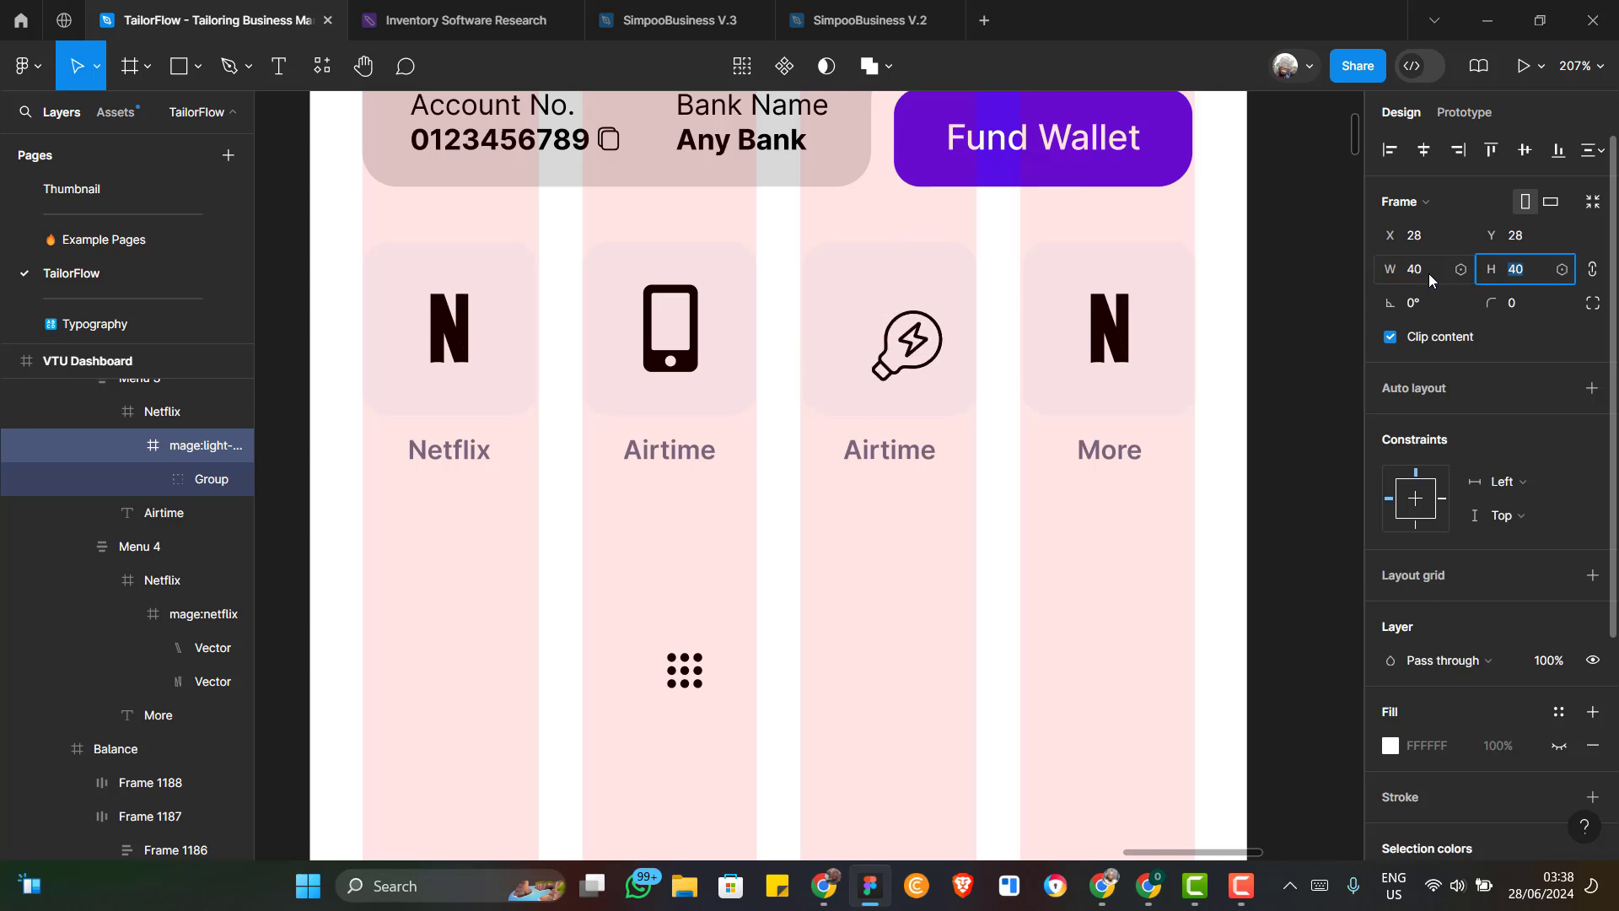
left_click(1424, 159)
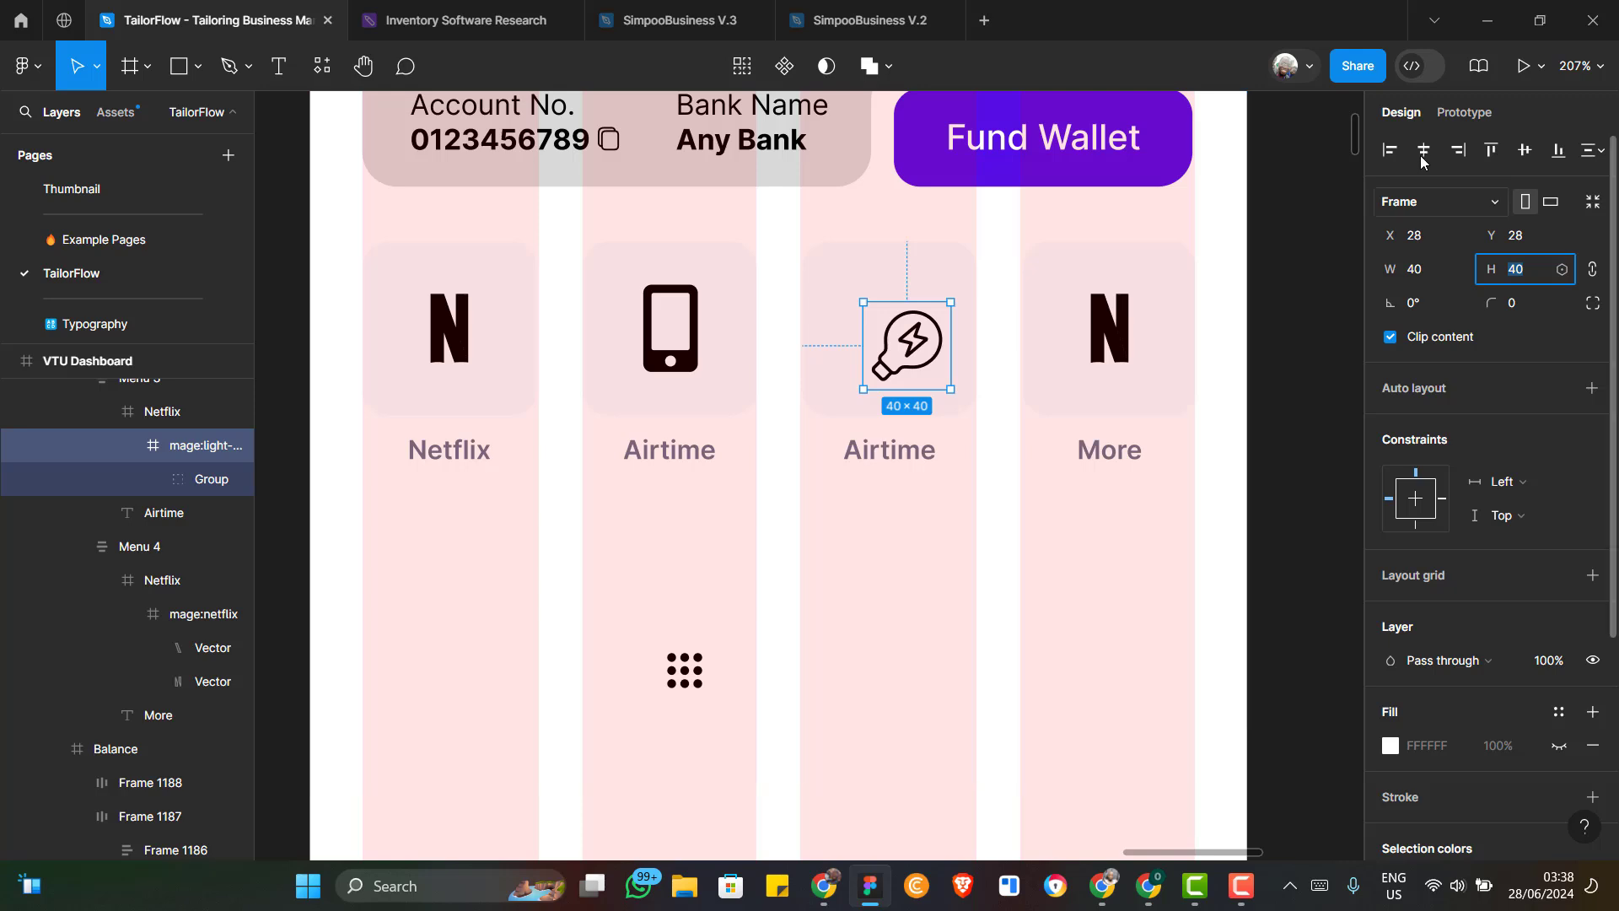
left_click(1527, 159)
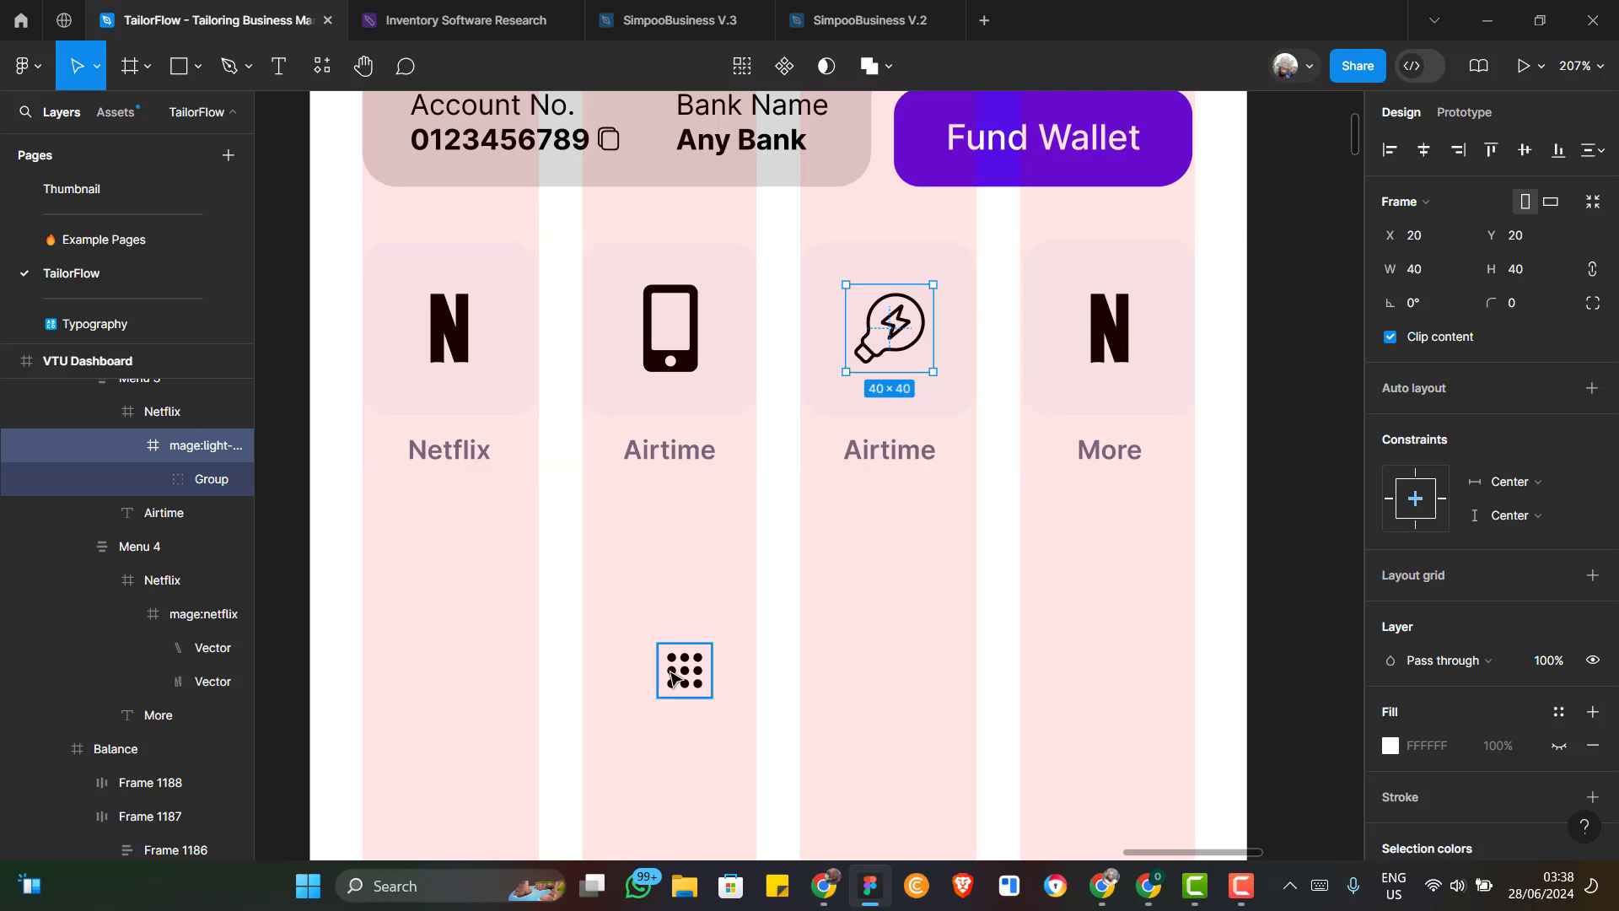
Cut the dotted-grid icon from below the Menu Bar and change the third tile's label to Electricity
left_click(672, 678)
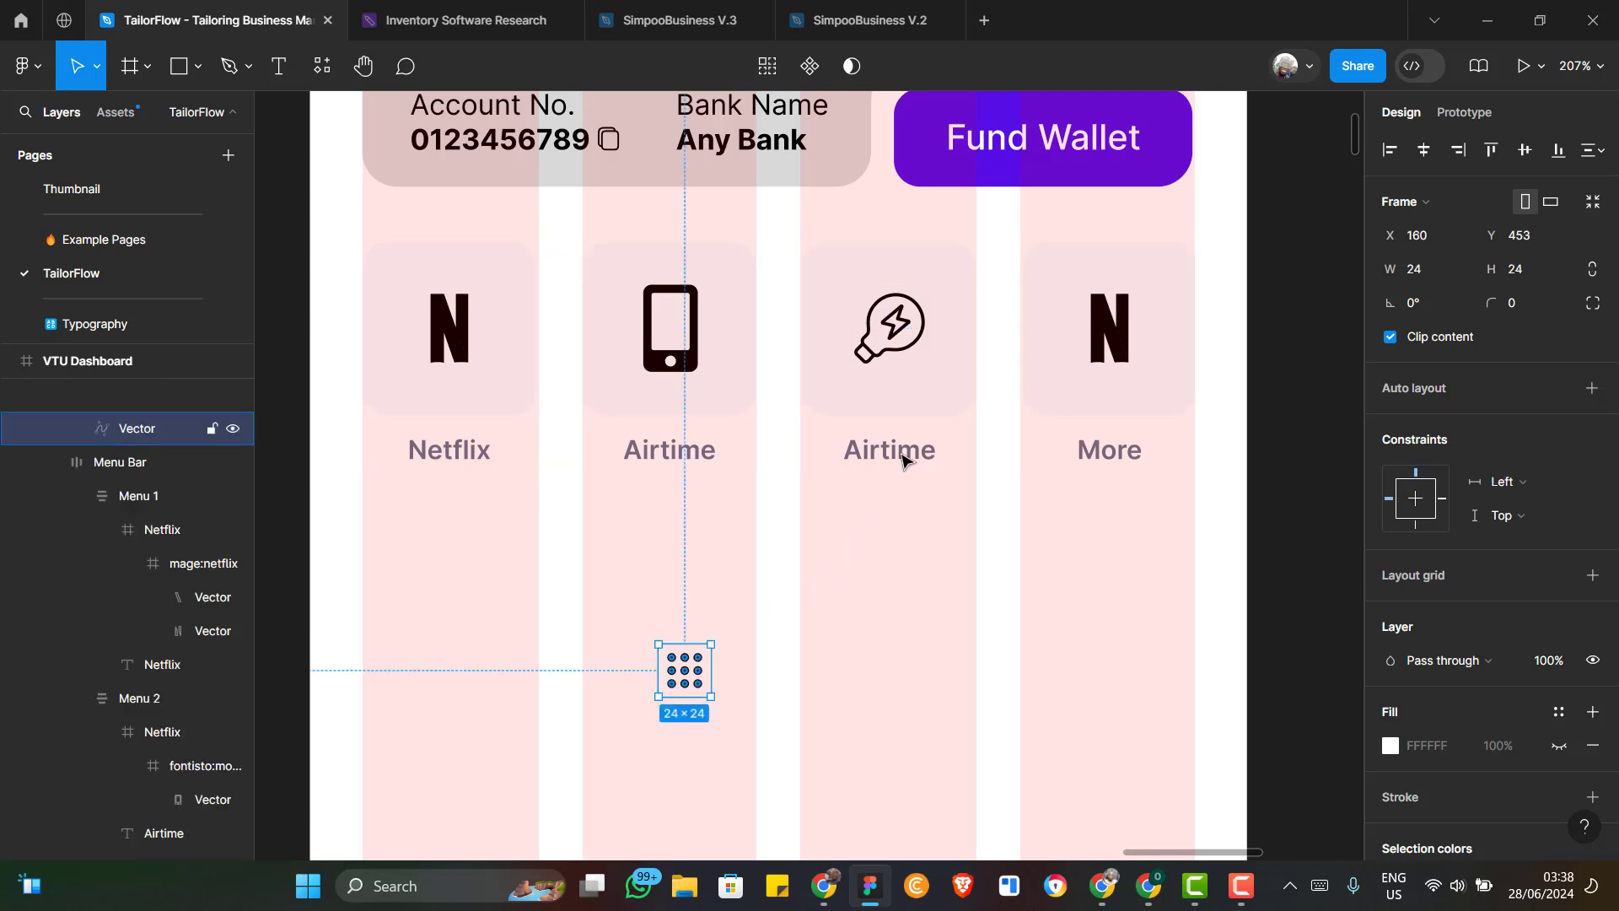
key("Delete")
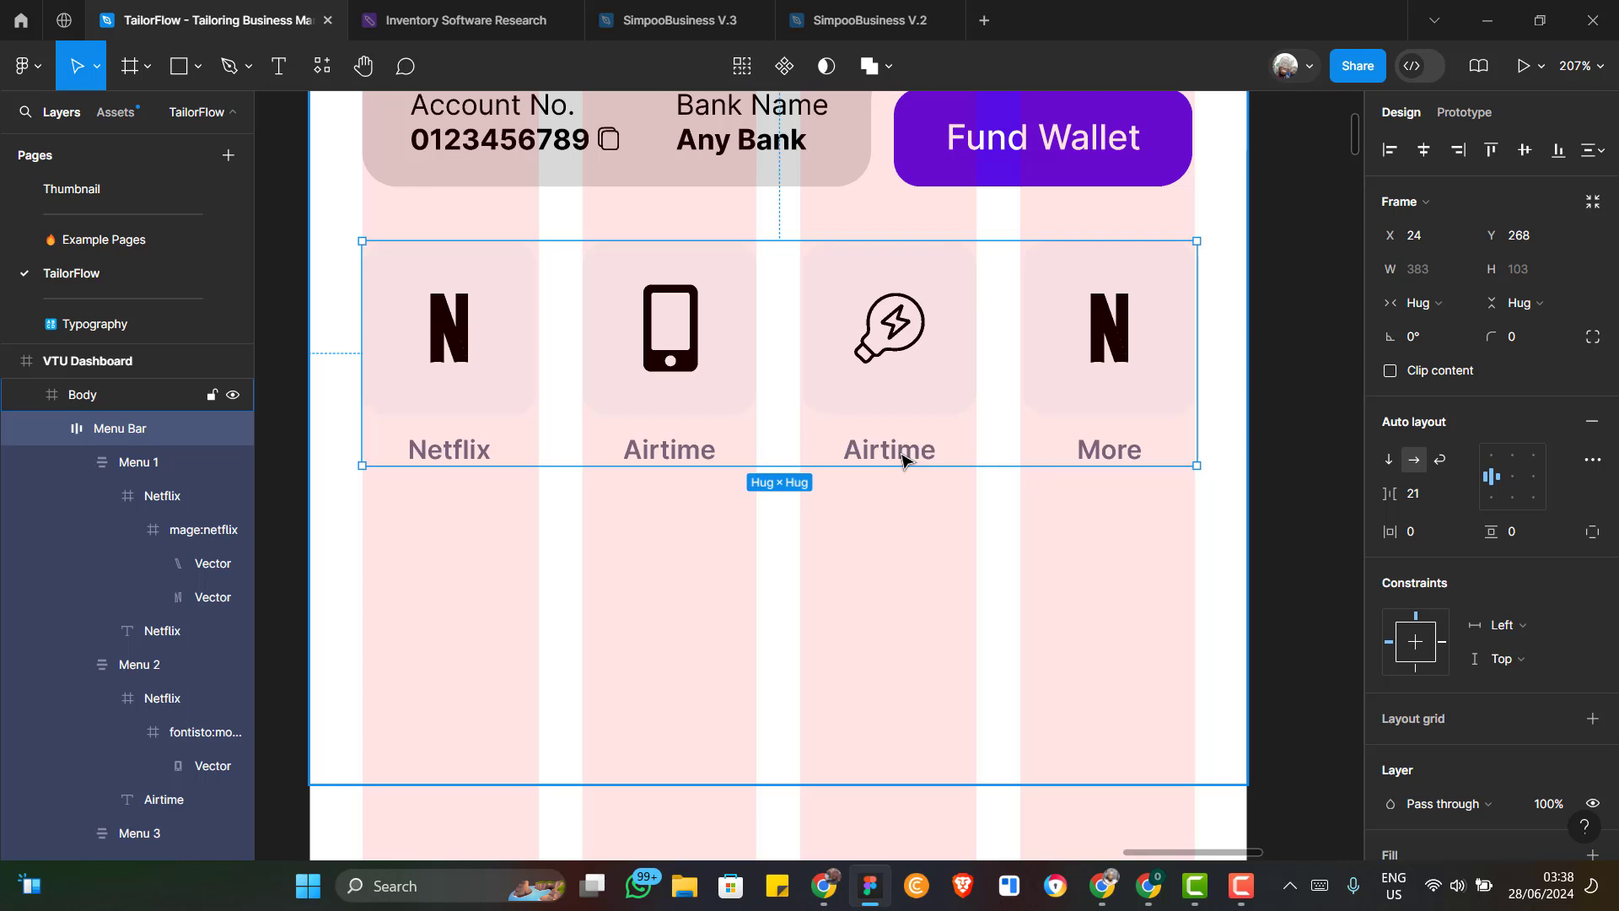
double_click(901, 455)
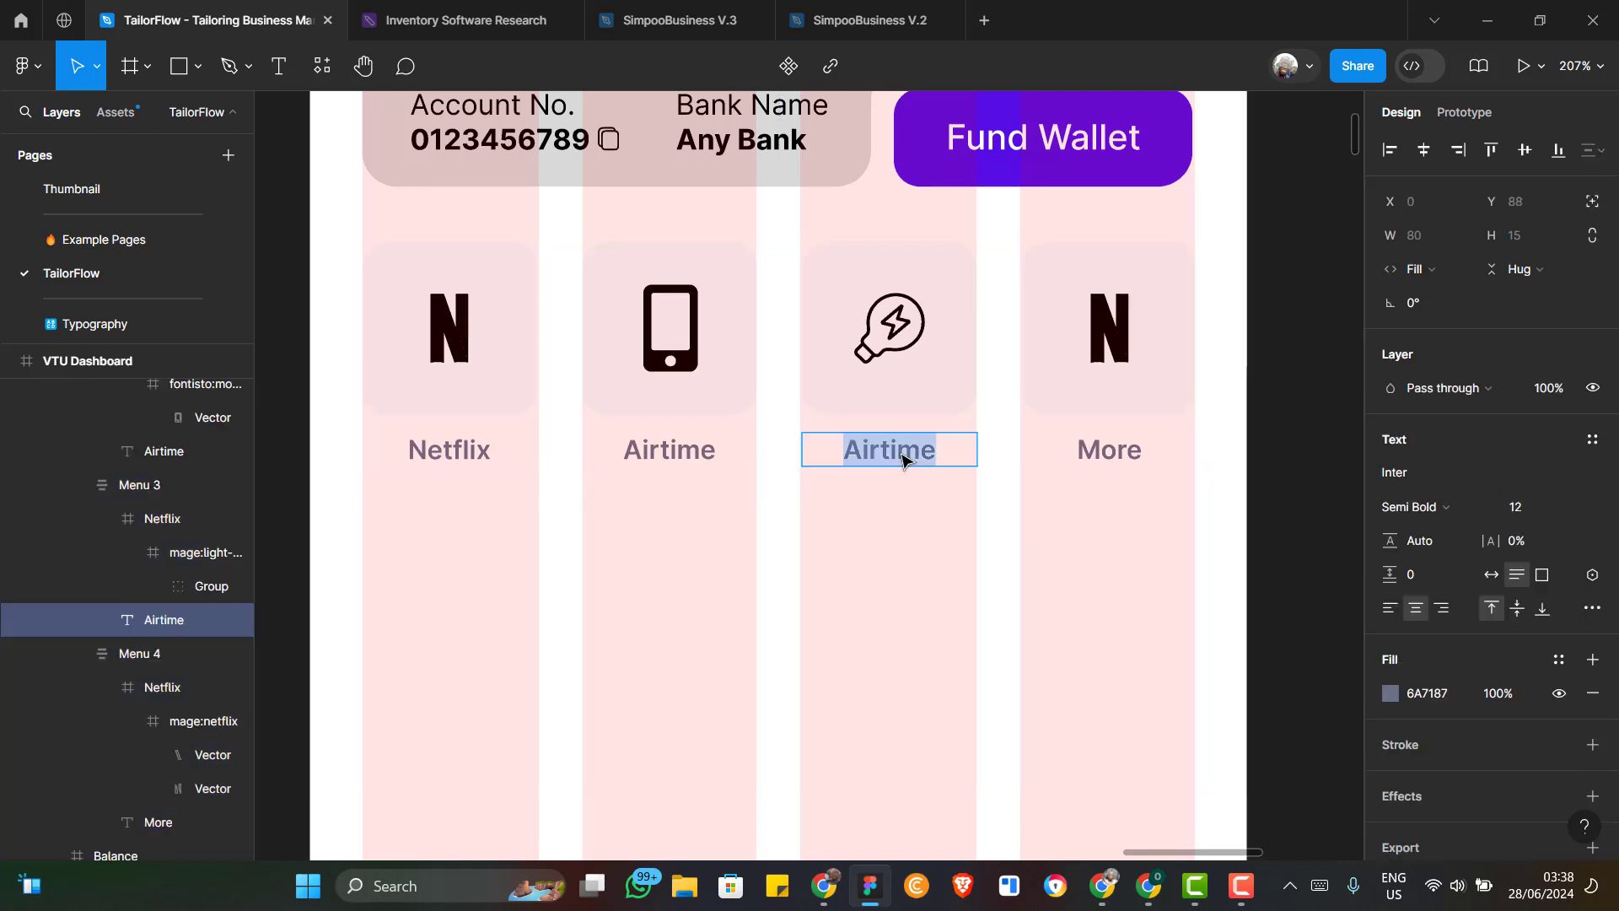
type("E")
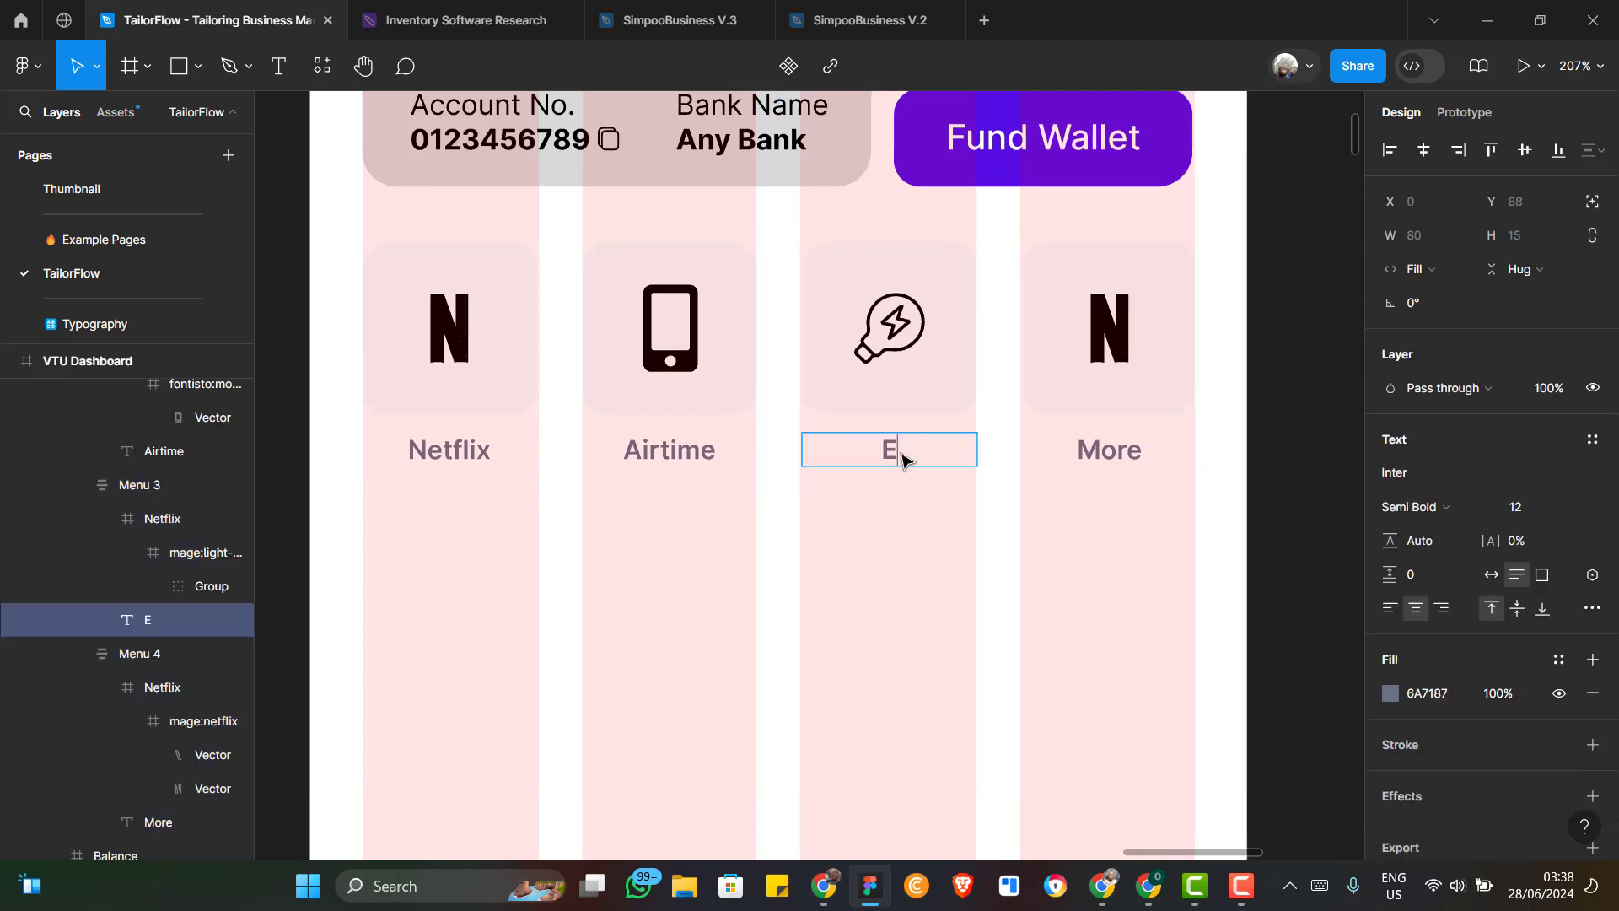
type("lectricity")
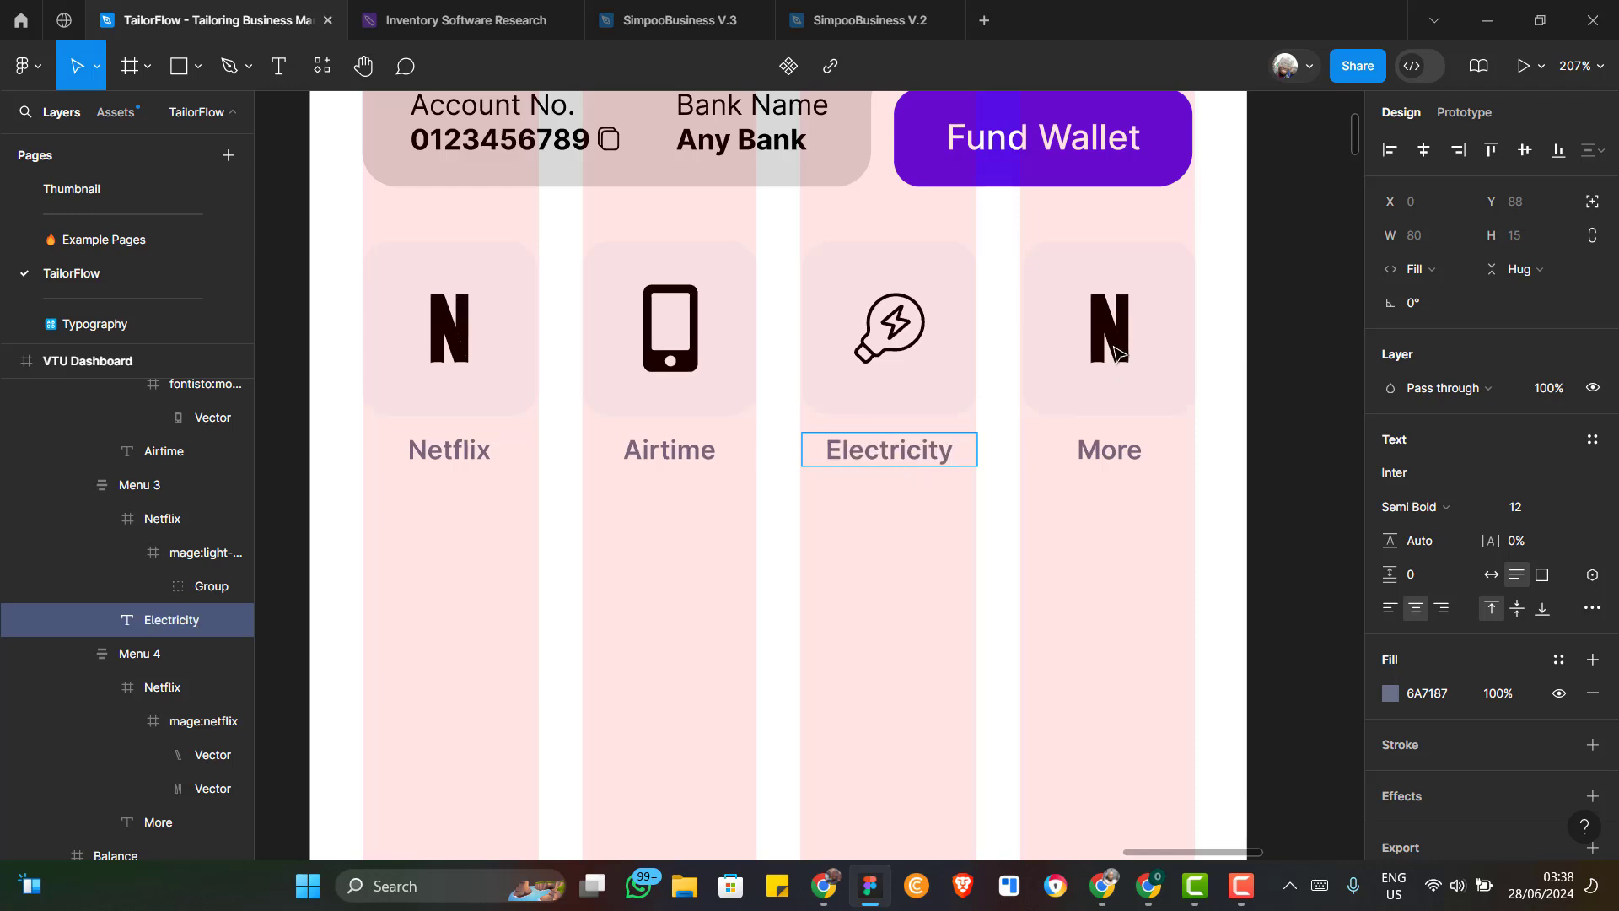
key("Escape")
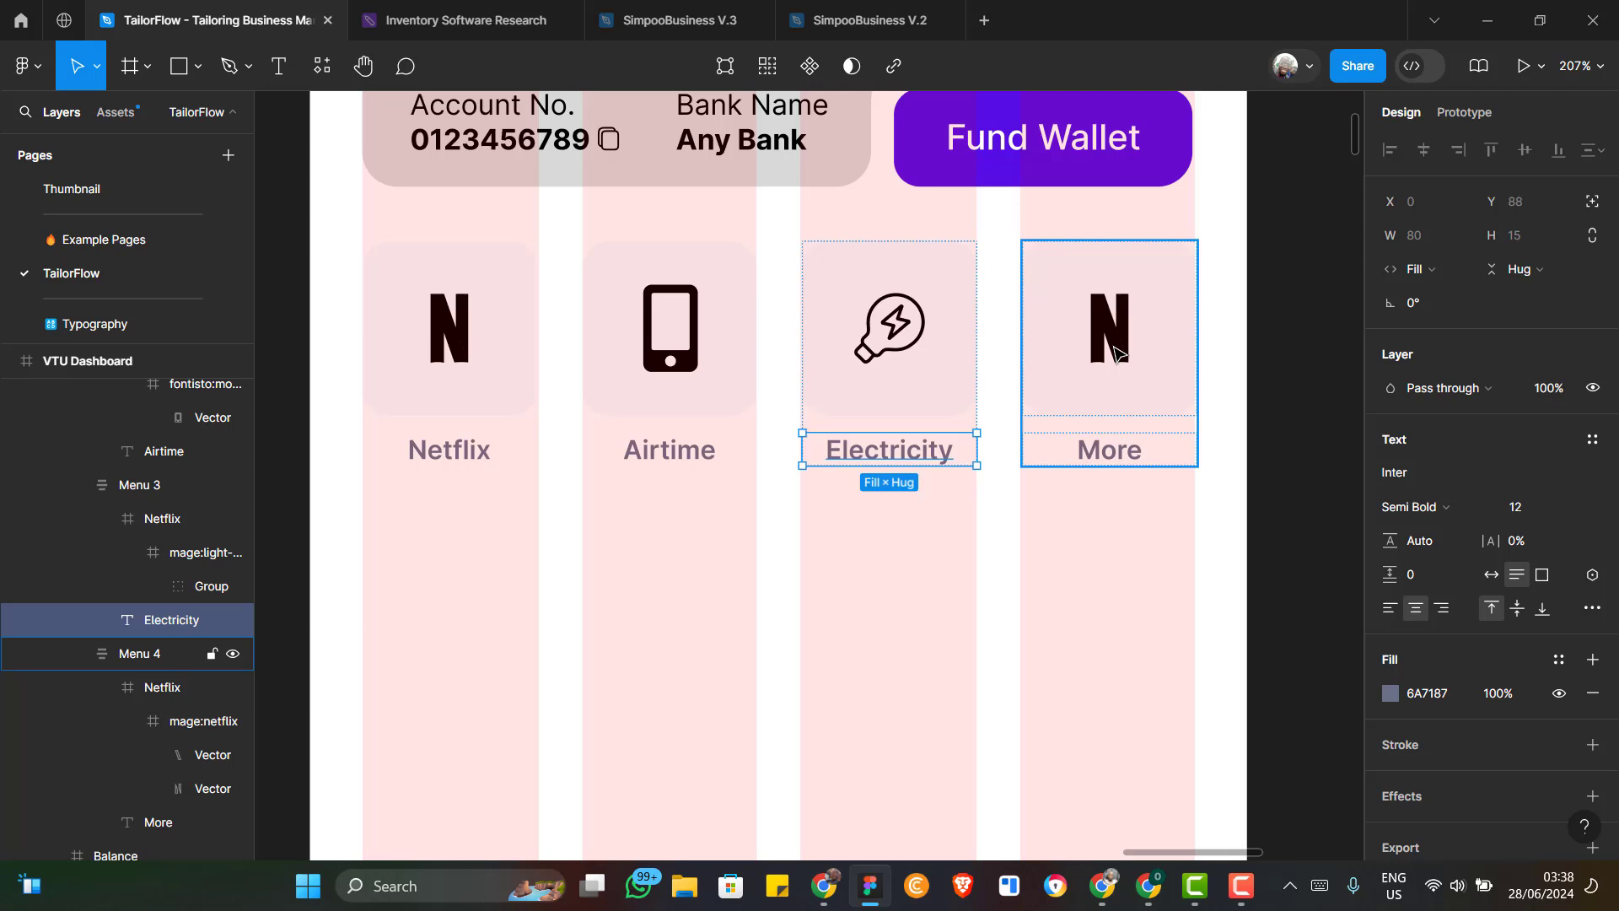
Replace the Netflix icon in the More tile with the cut dotted-grid icon, pasted inside the tile's Netflix frame
left_click(1115, 352)
left_click(1115, 352)
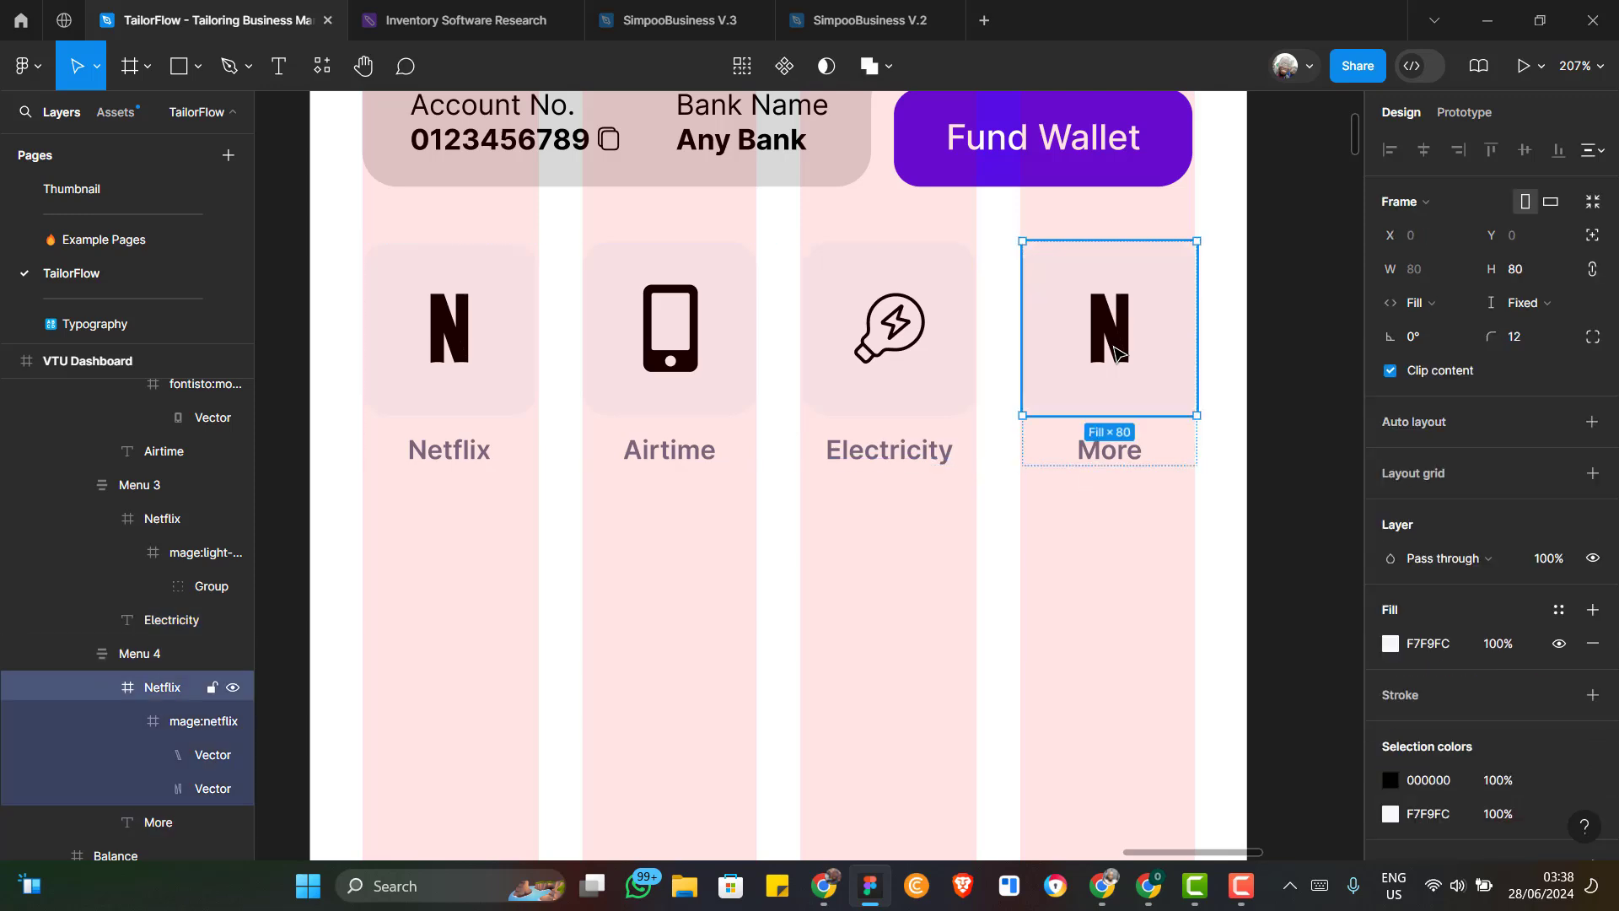
left_click(1115, 352)
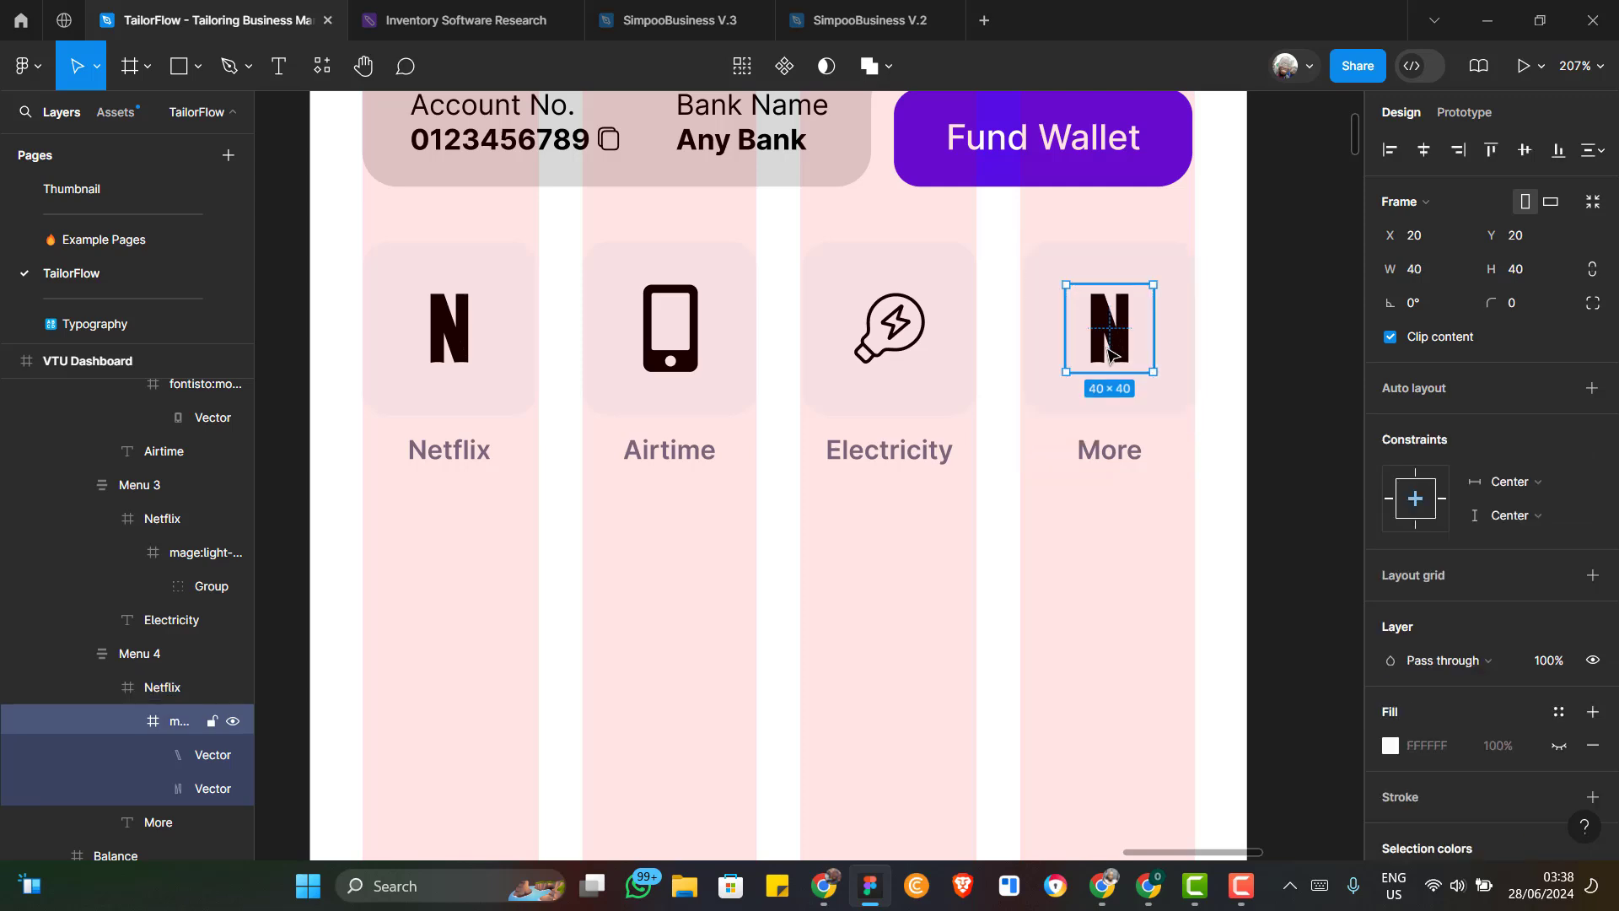
key("Delete")
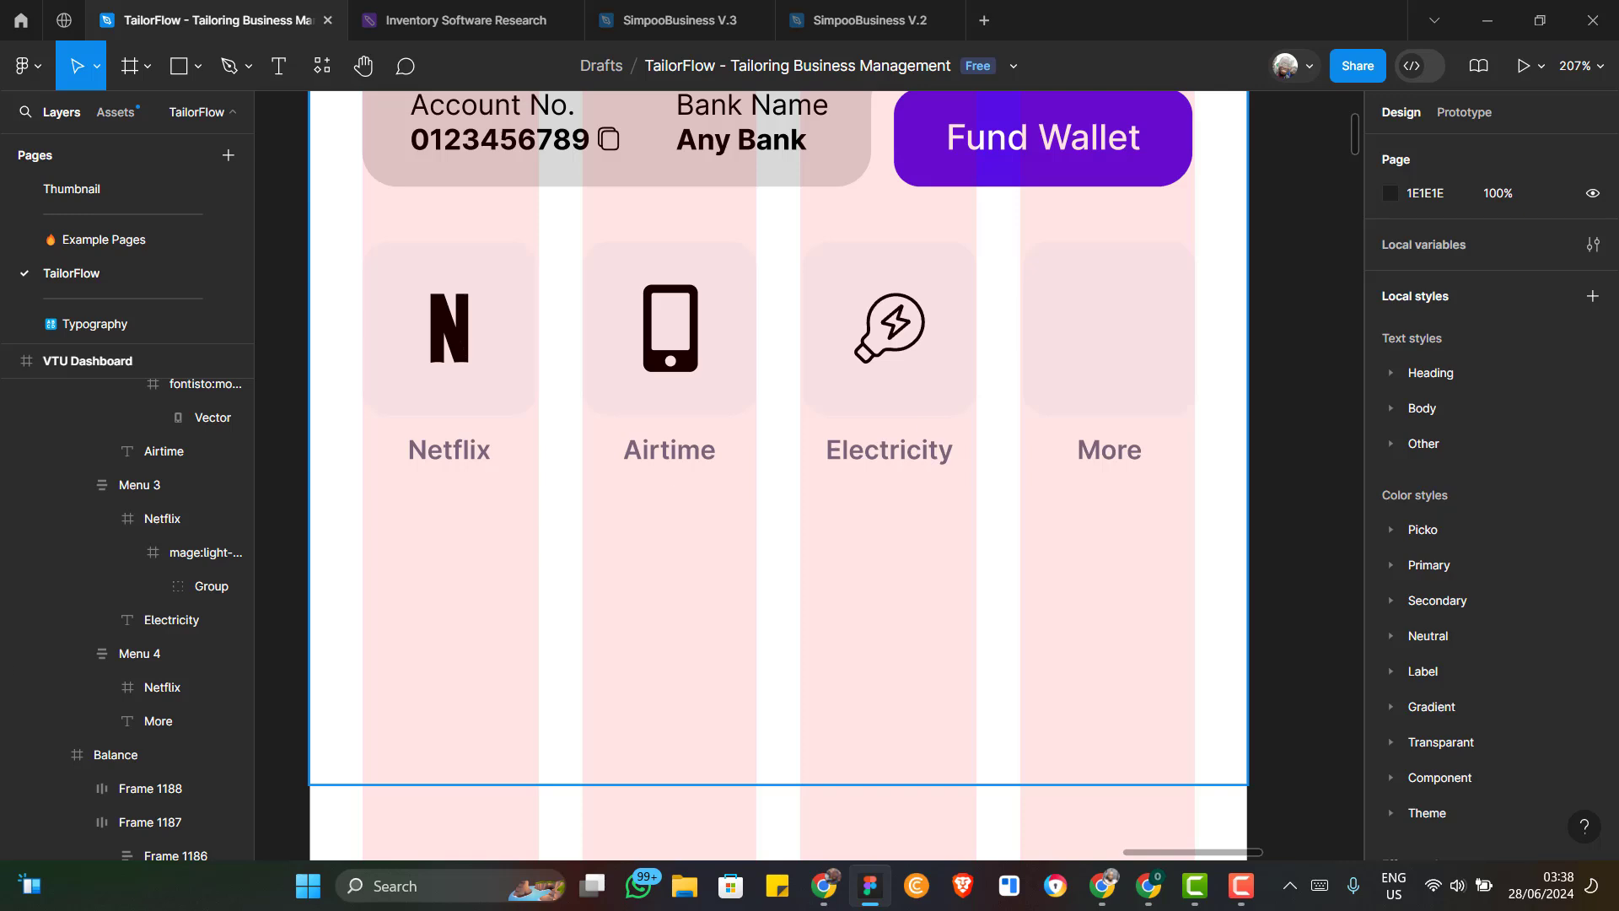
left_click(160, 693)
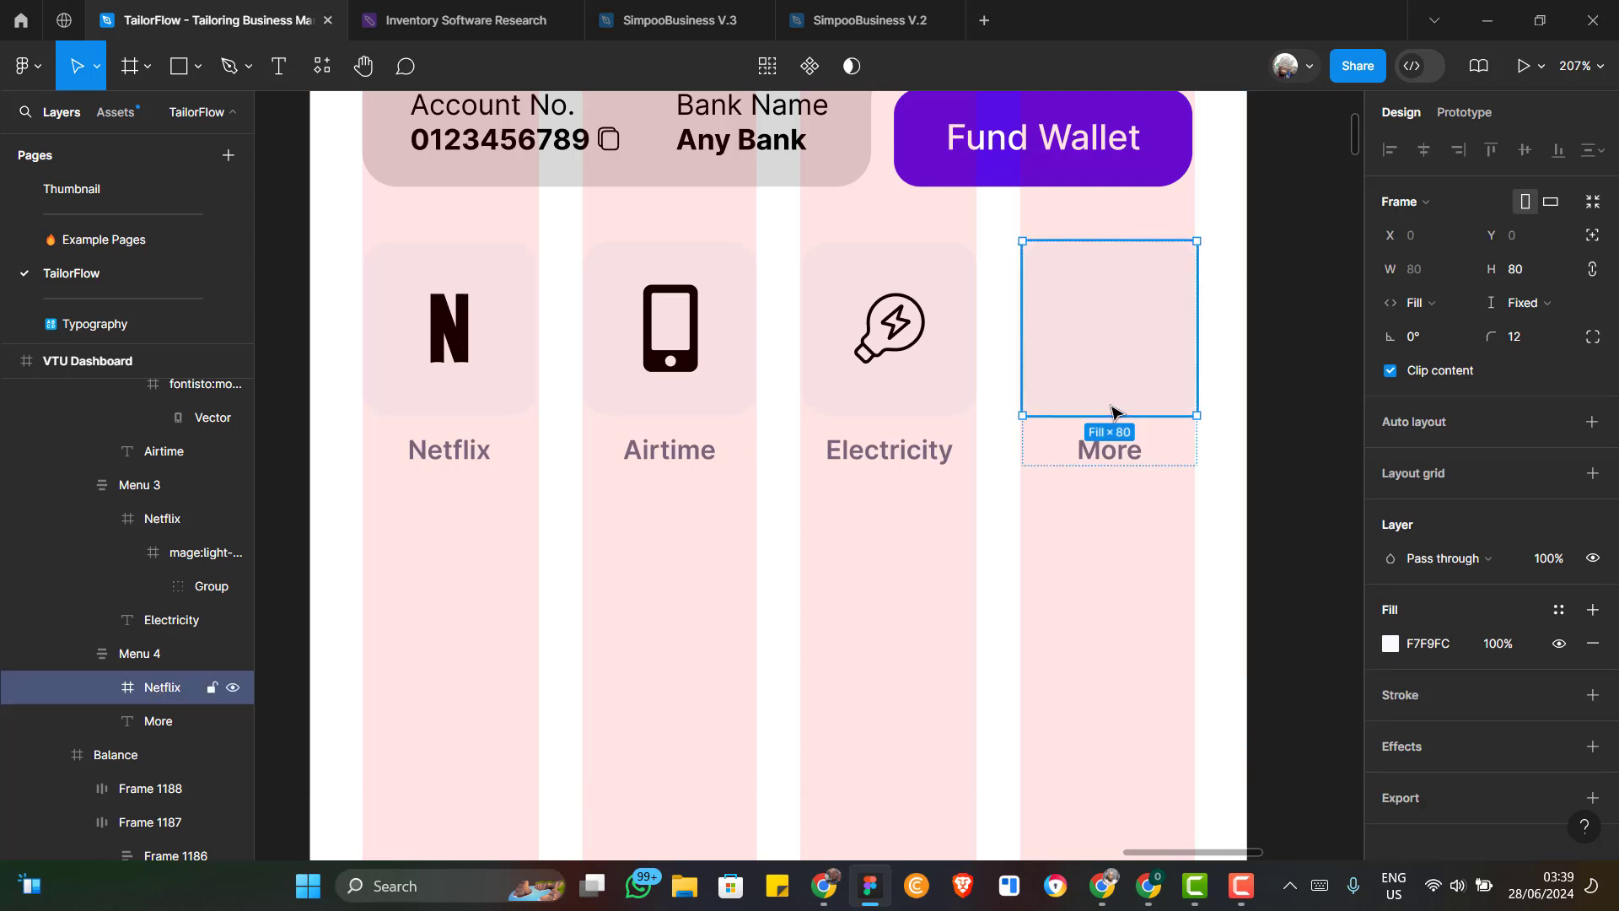
key("ctrl+v")
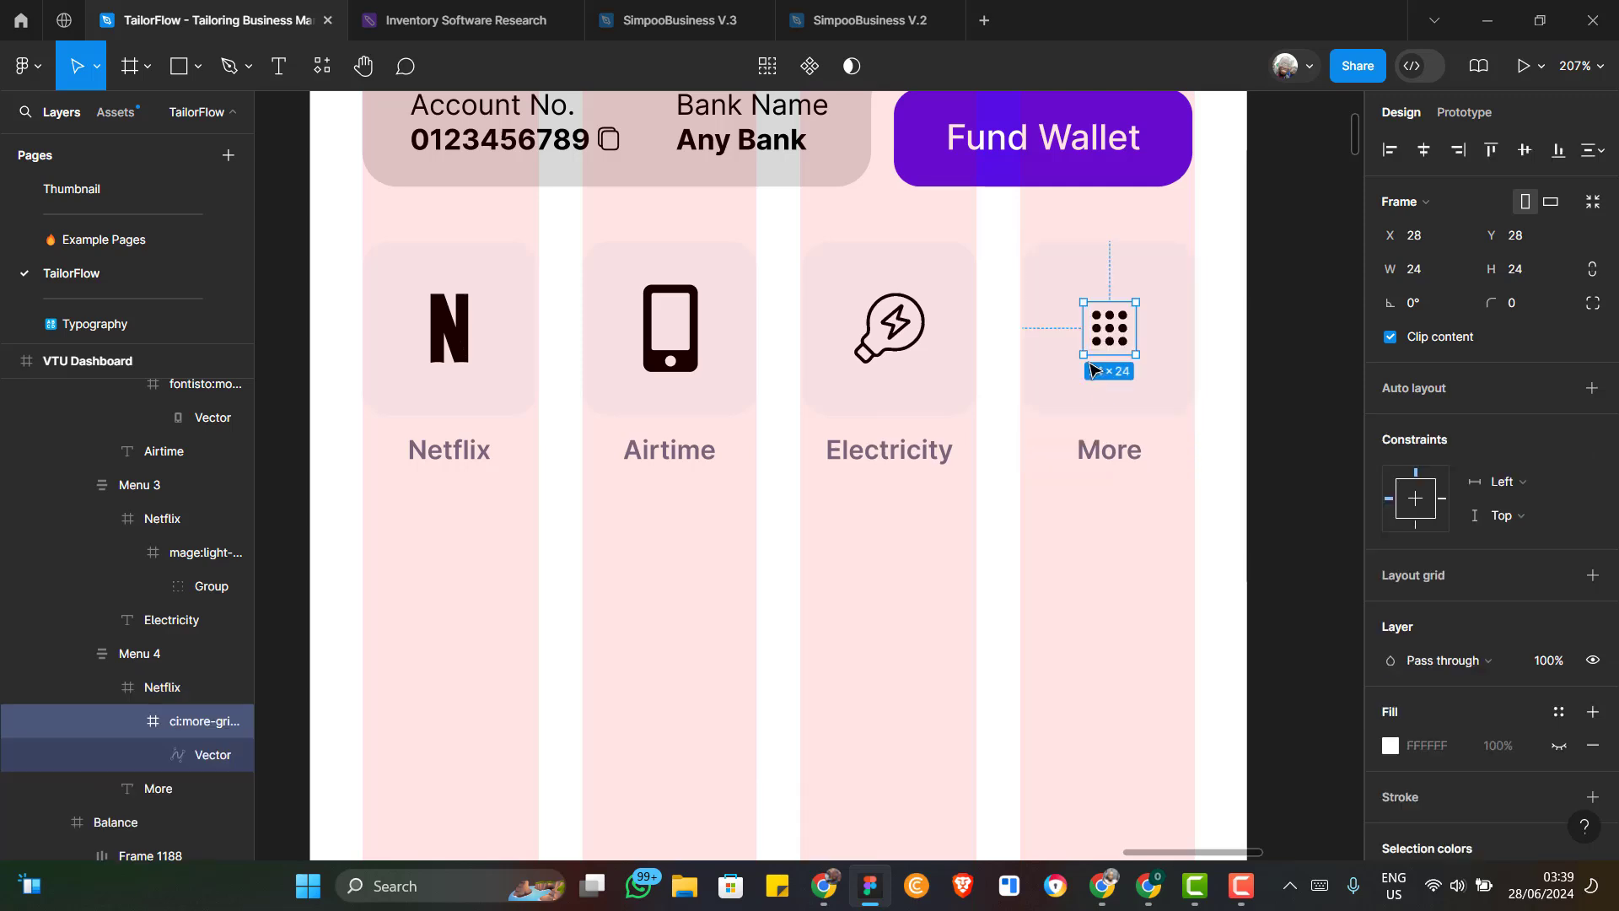
Resize the dotted-grid icon to 40 × 40 with locked proportions and centre it both ways in the More tile
left_click(1600, 274)
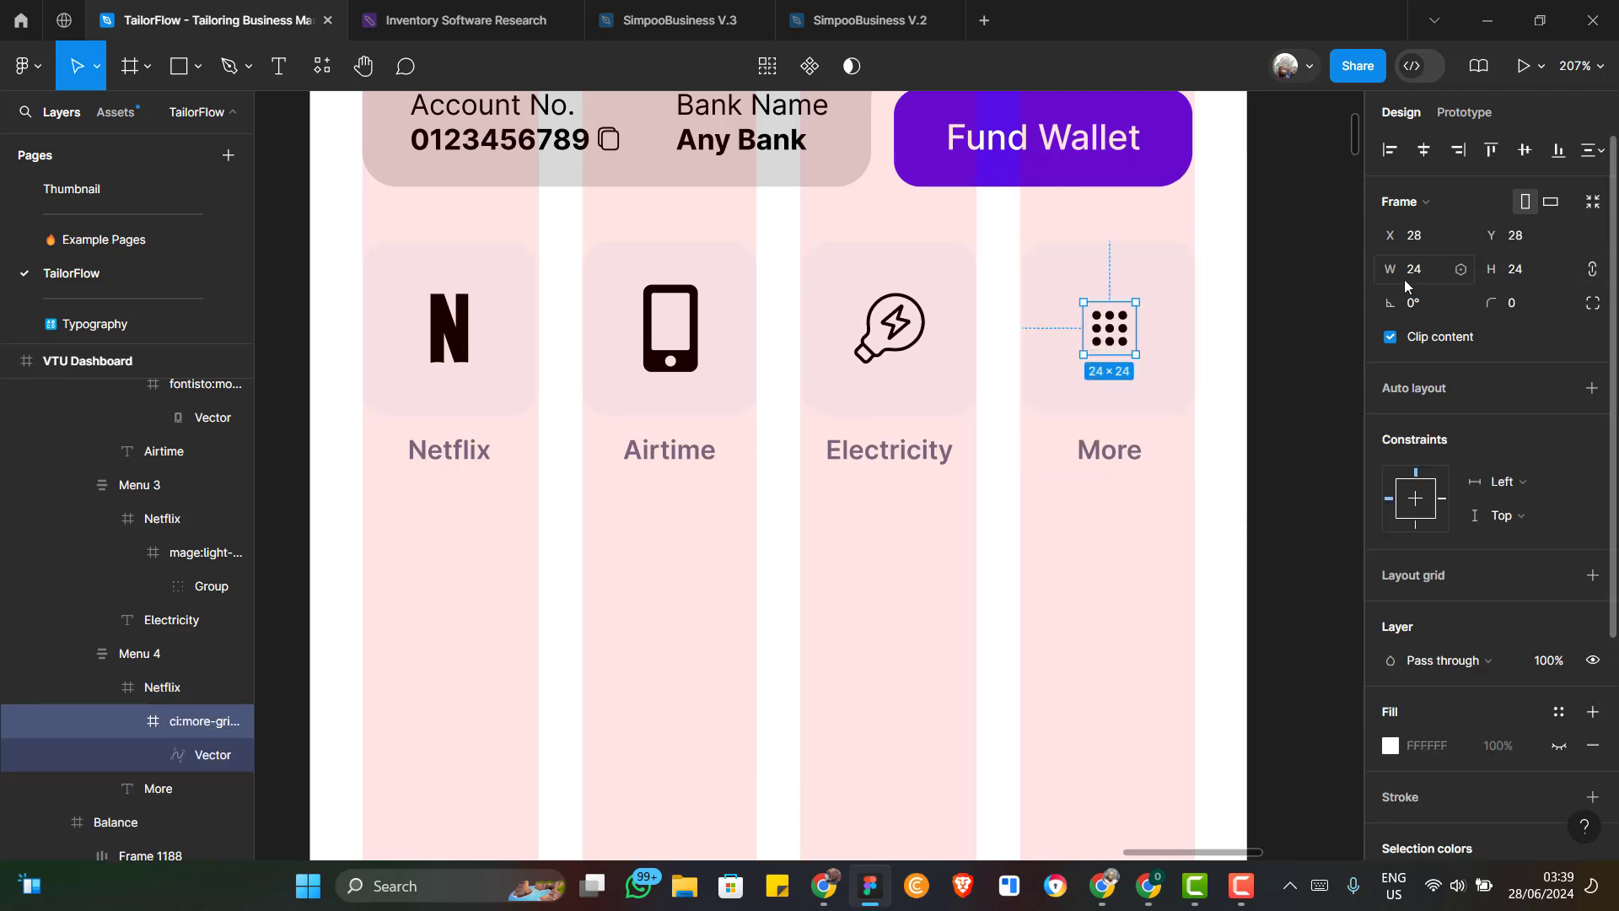
left_click(1425, 273)
type("40")
key("Tab")
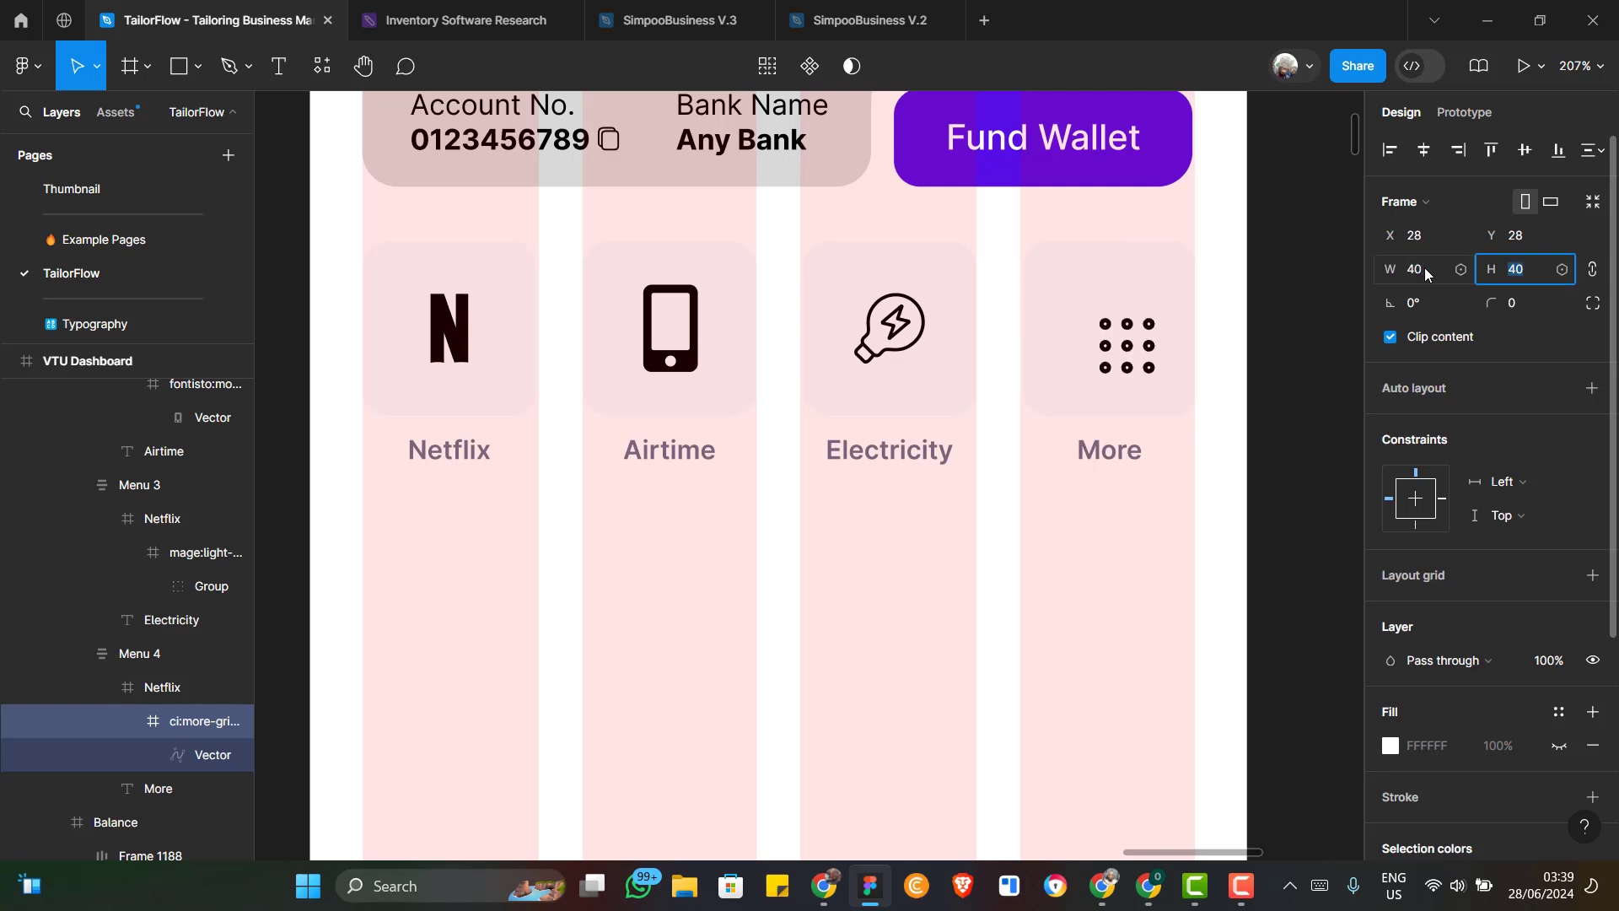
type("40")
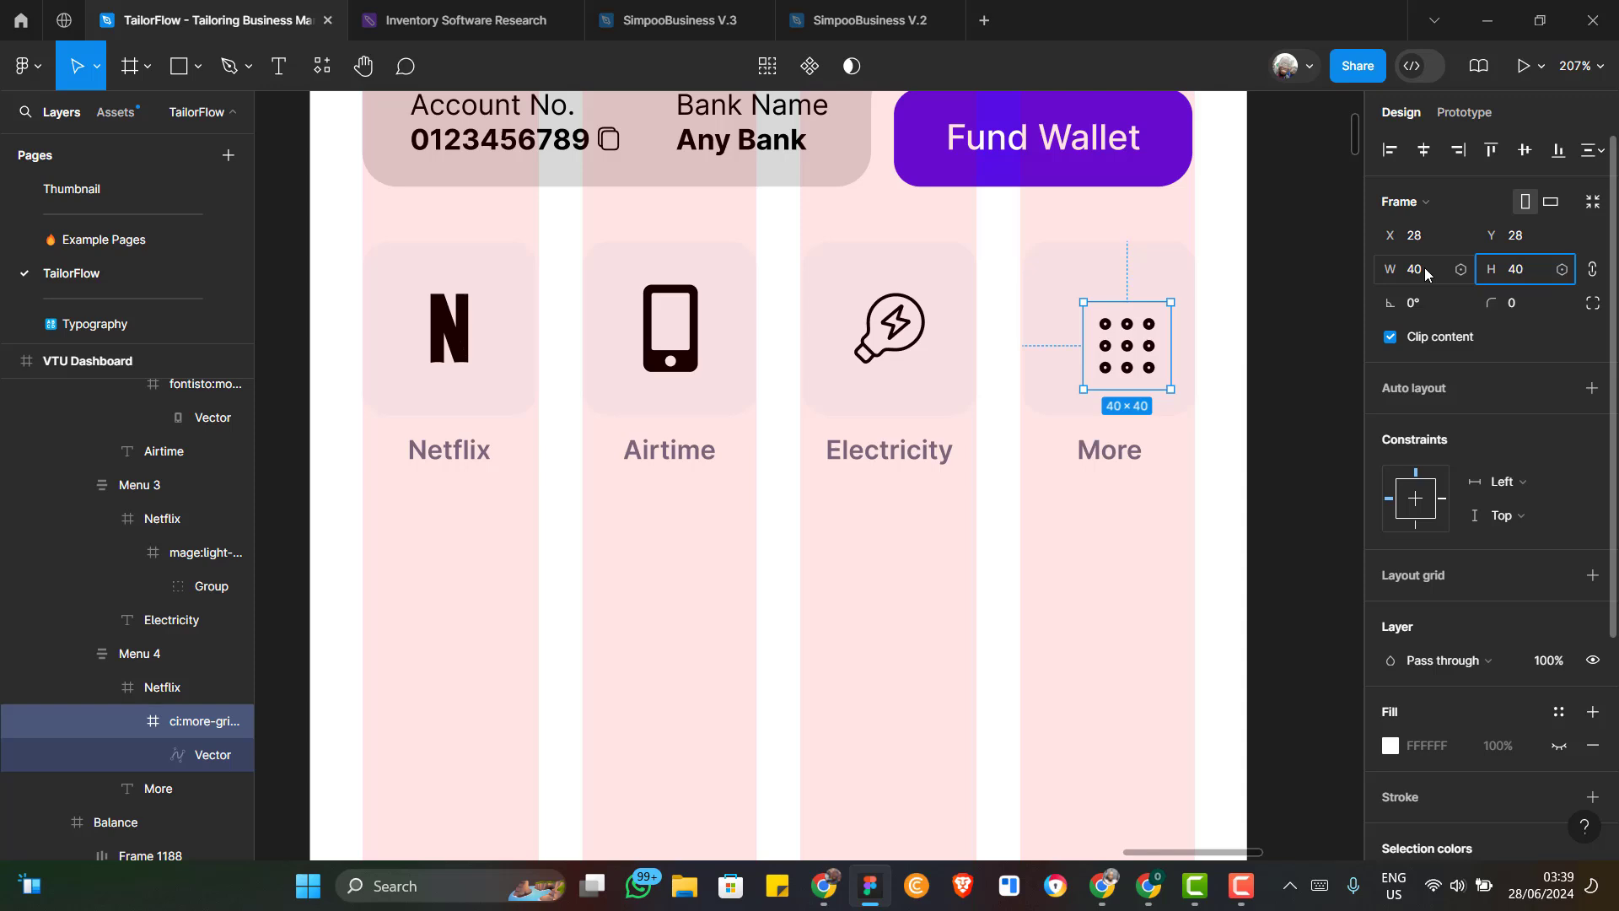
key("Return")
left_click(1435, 149)
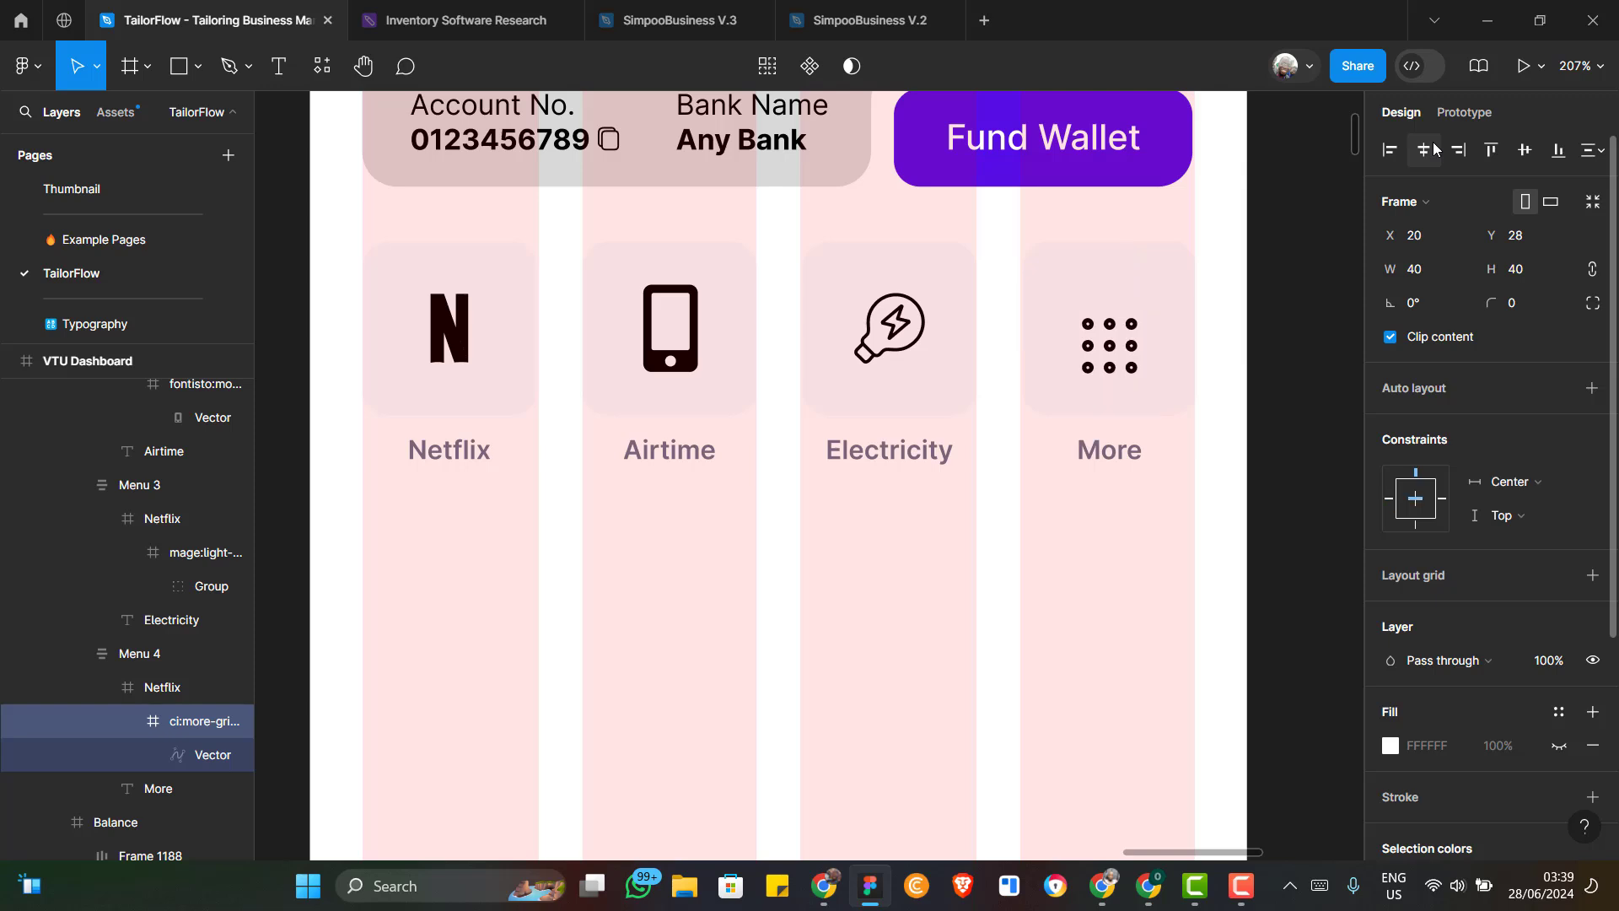
left_click(1525, 151)
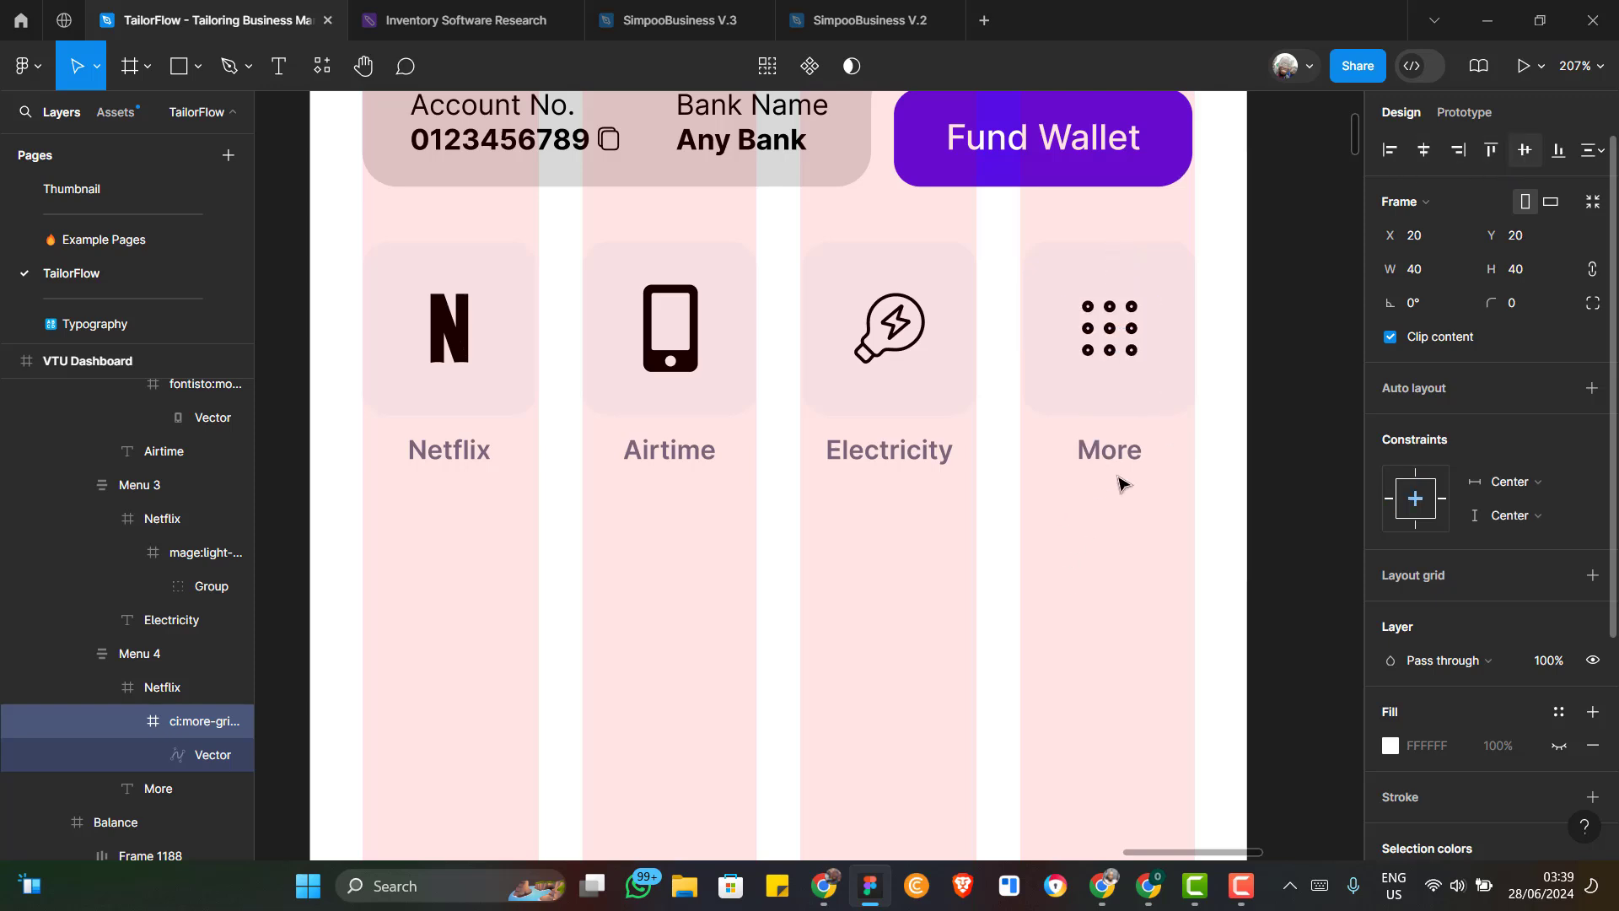
Extend the Body frame downward to a height of about 839, near the end of the VTU Dashboard
scroll(950, 599, "down", 3)
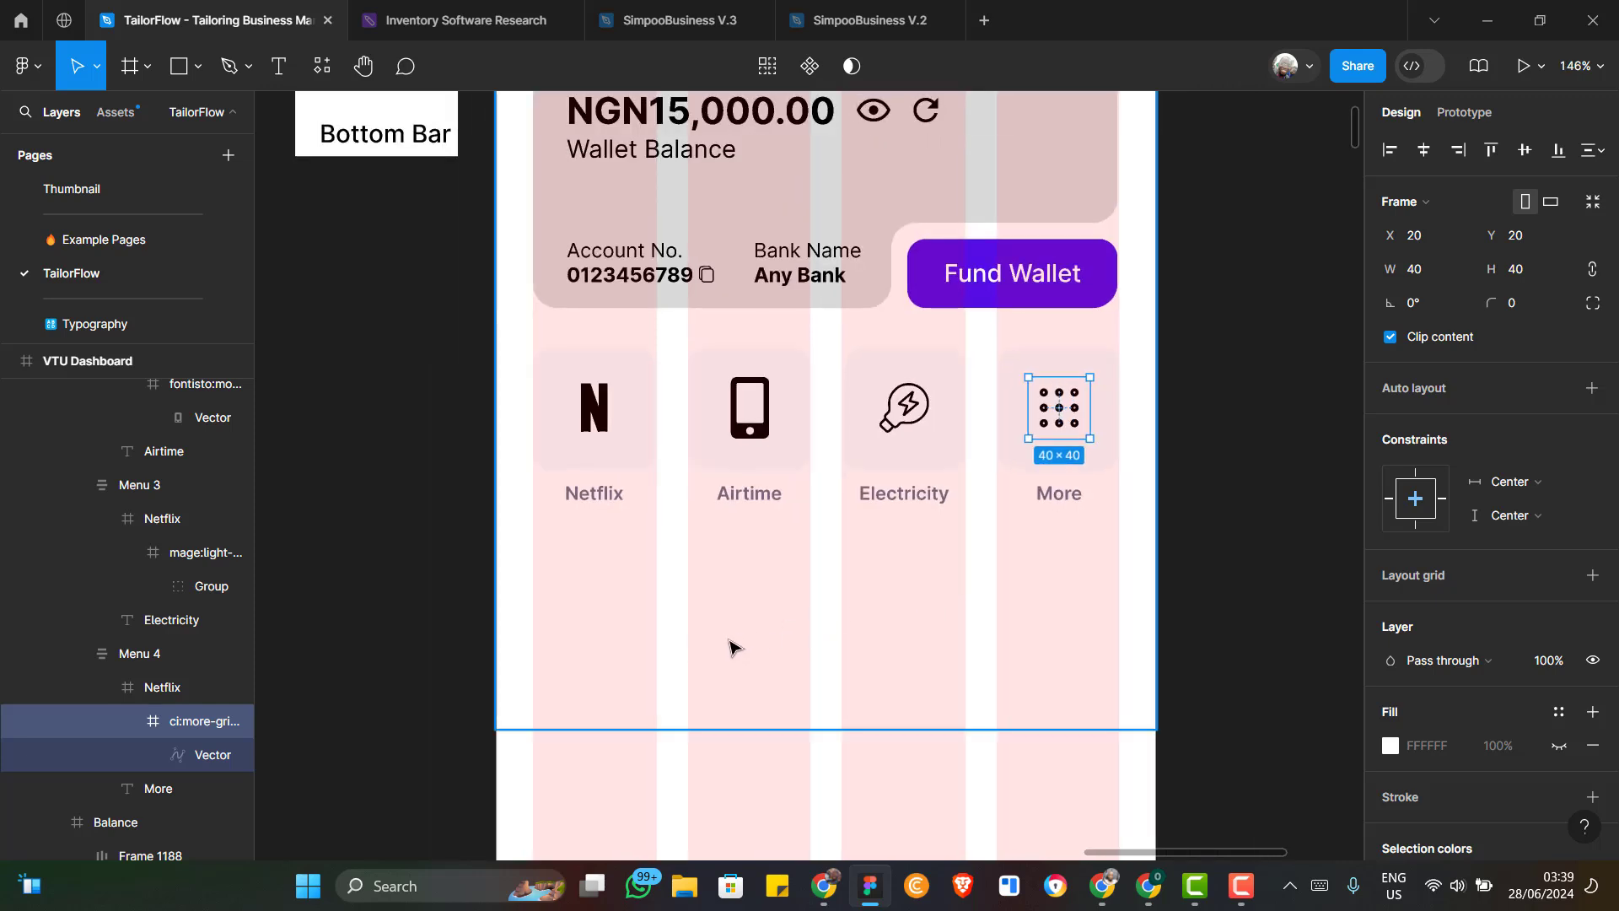
left_click(763, 630)
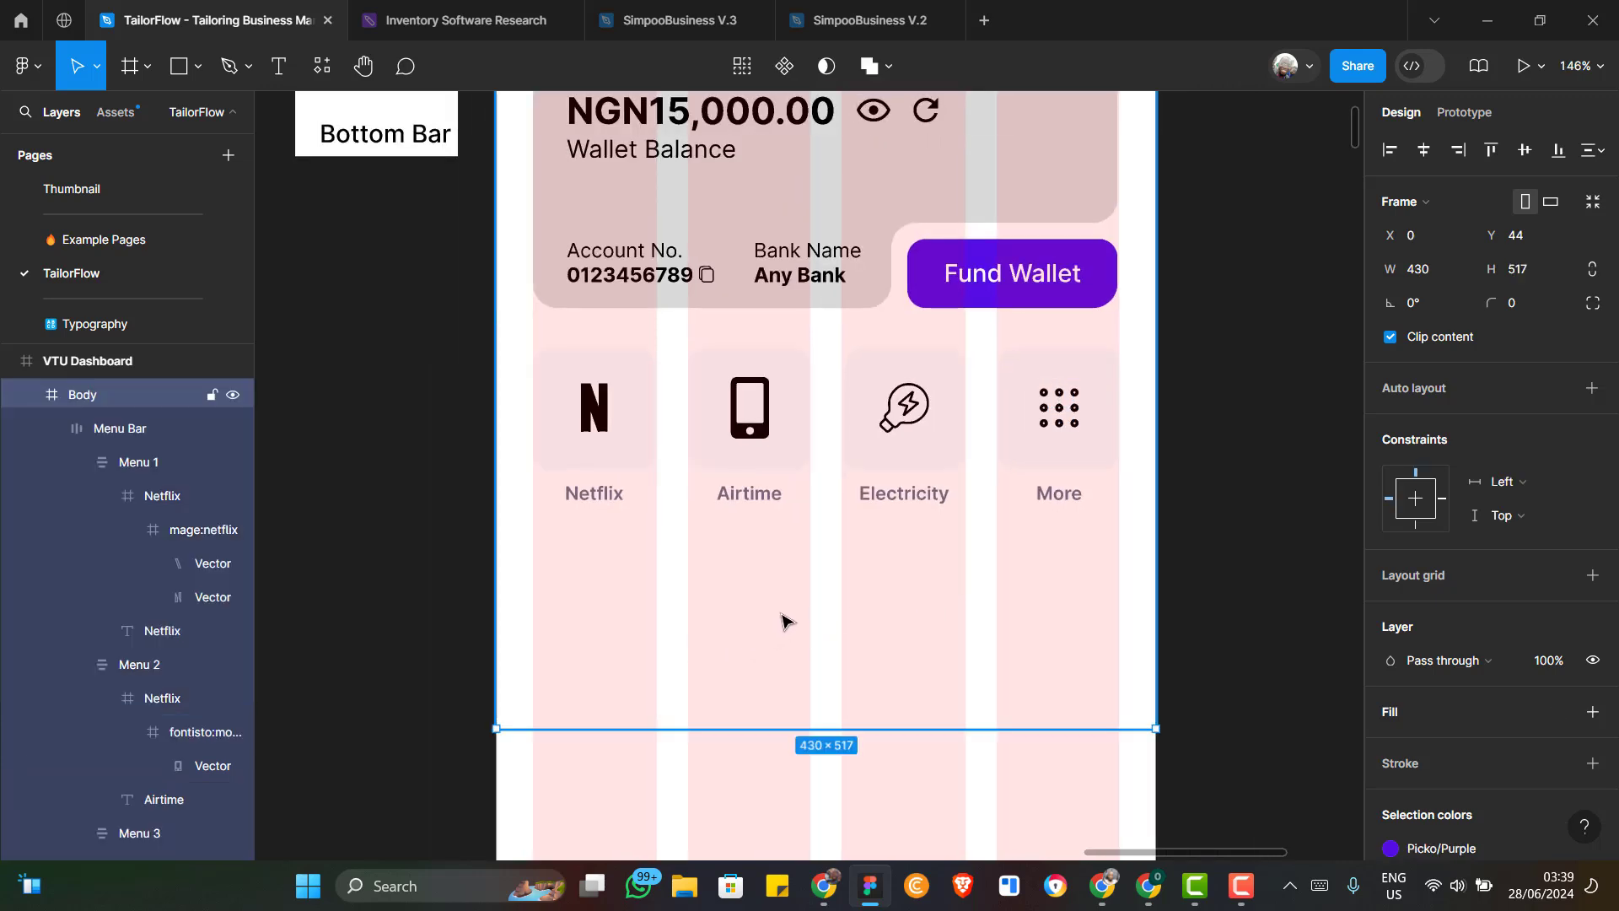
scroll(784, 622, "down", 1)
scroll(784, 622, "down", 3)
scroll(784, 621, "down", 3)
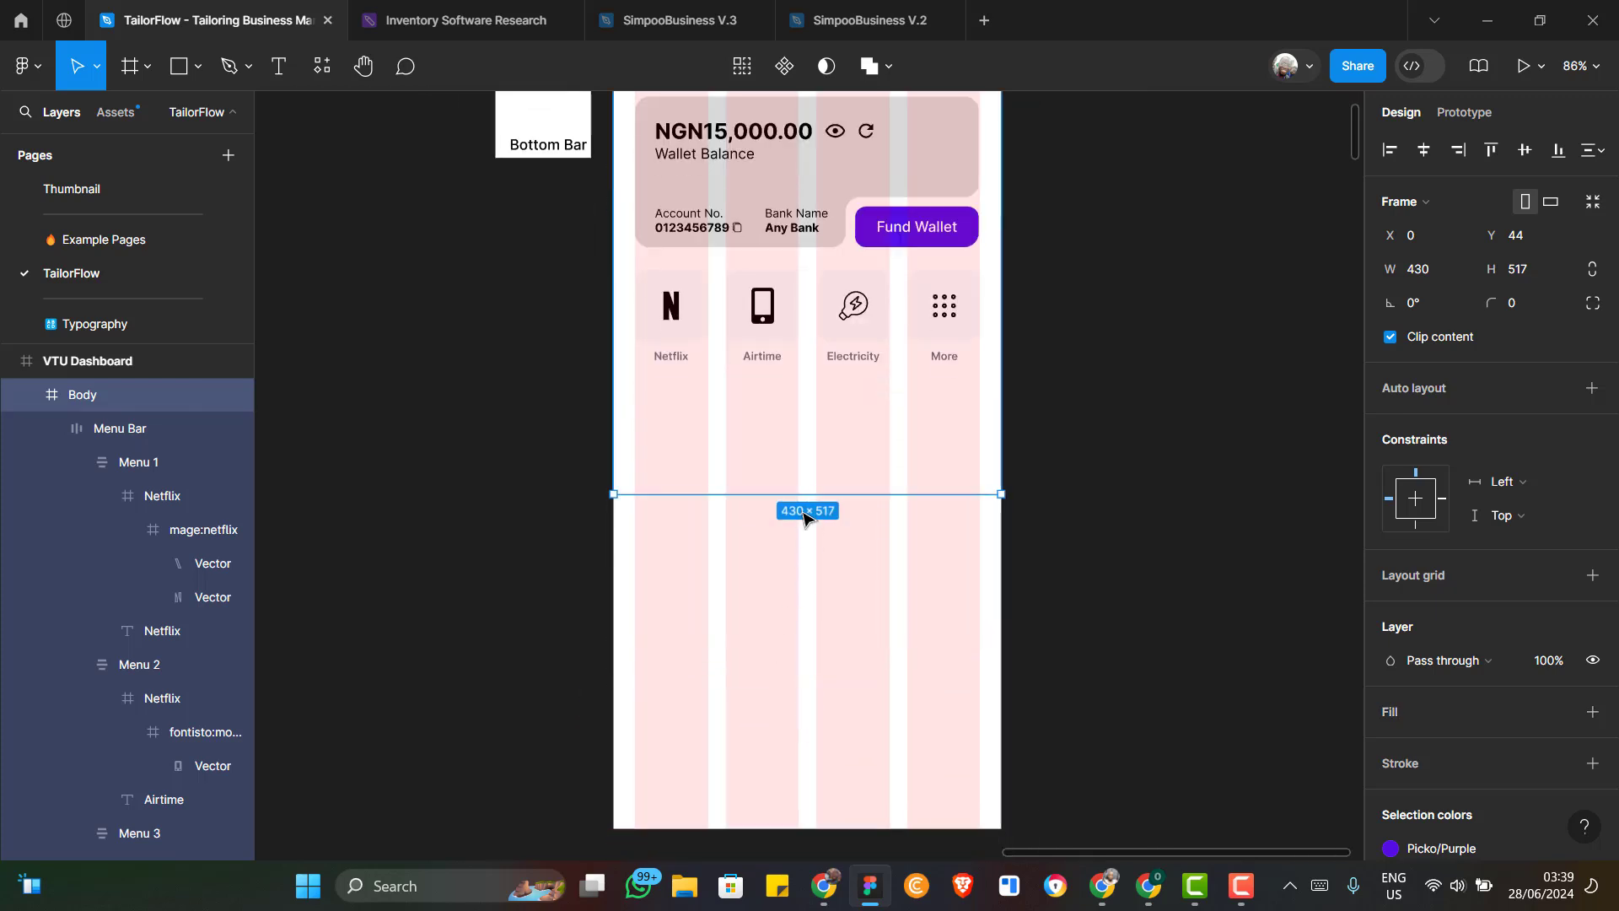
scroll(803, 518, "down", 2)
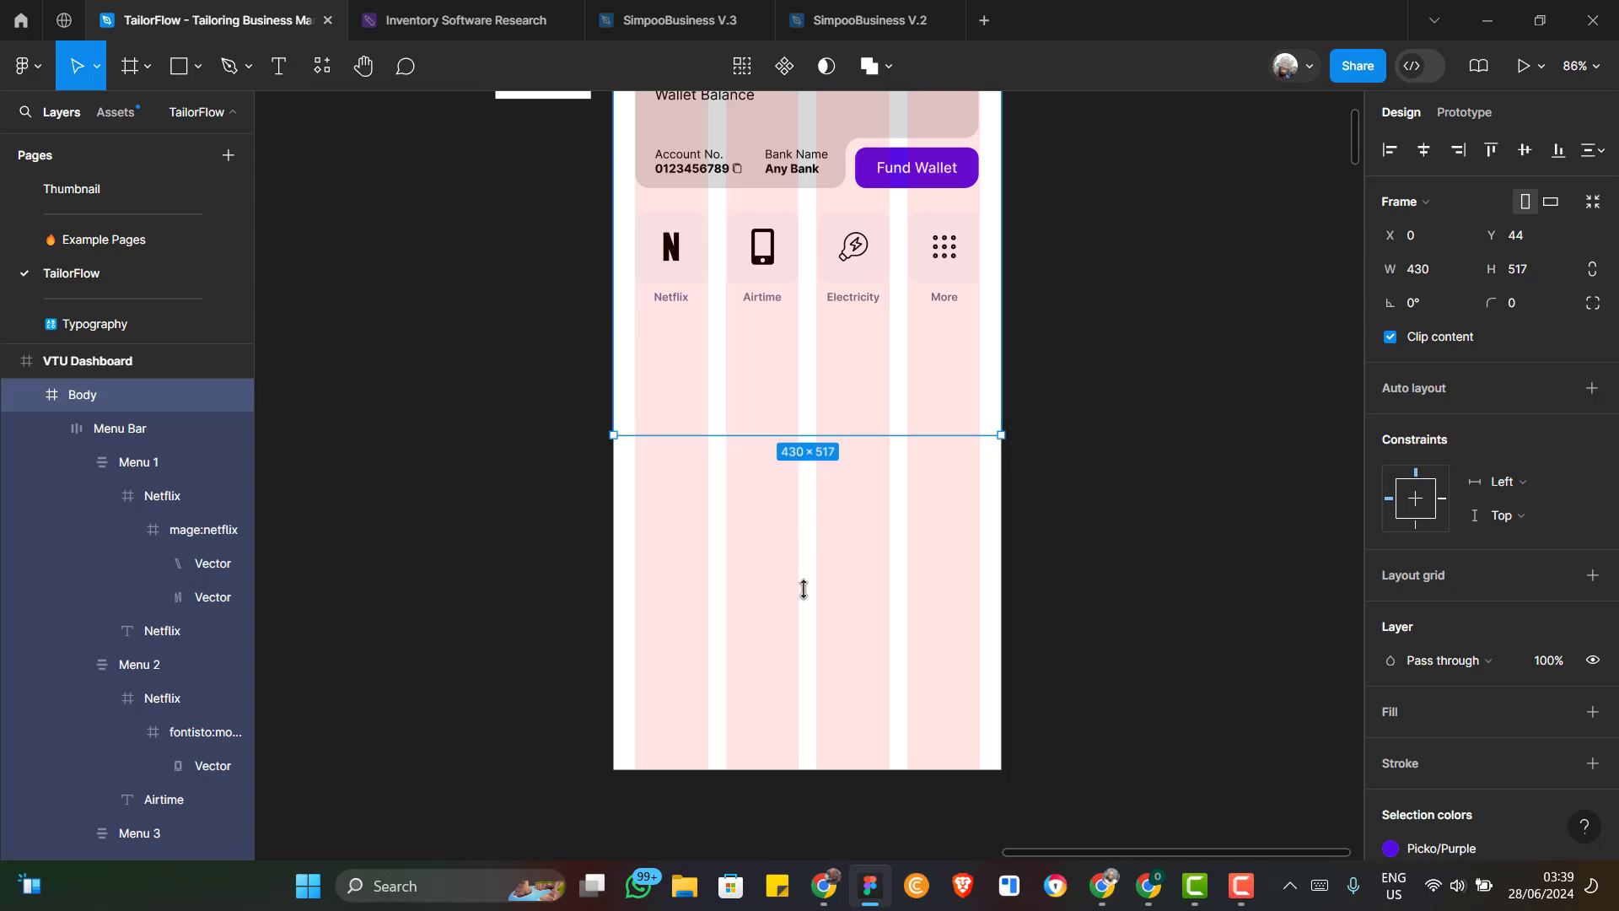
left_click_drag(804, 589, 815, 725)
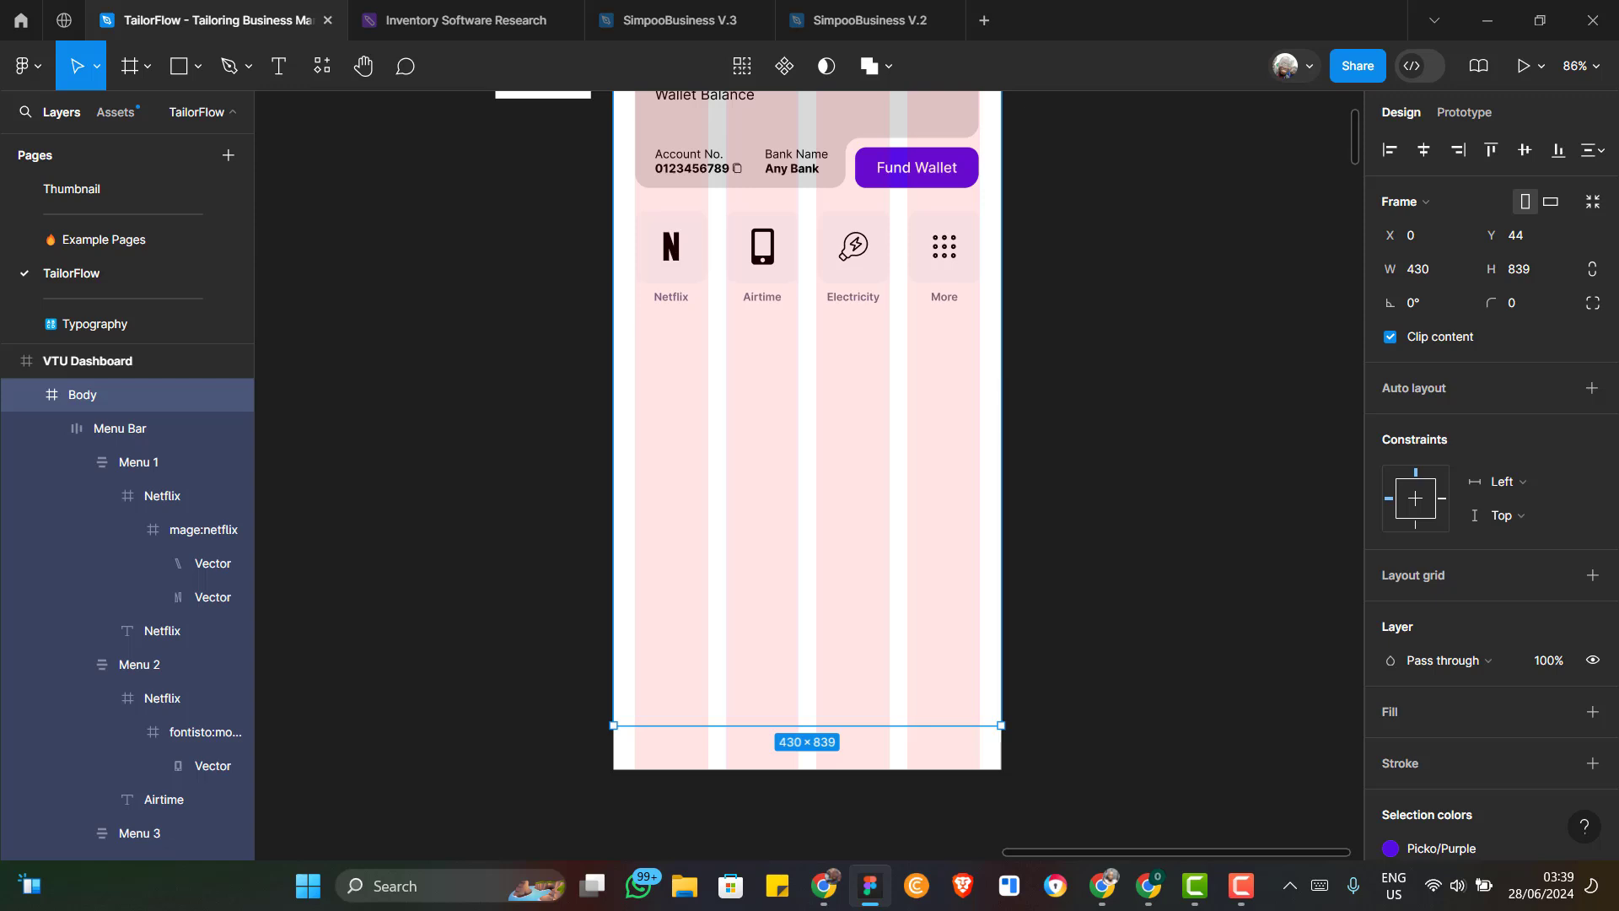
key("alt+Tab")
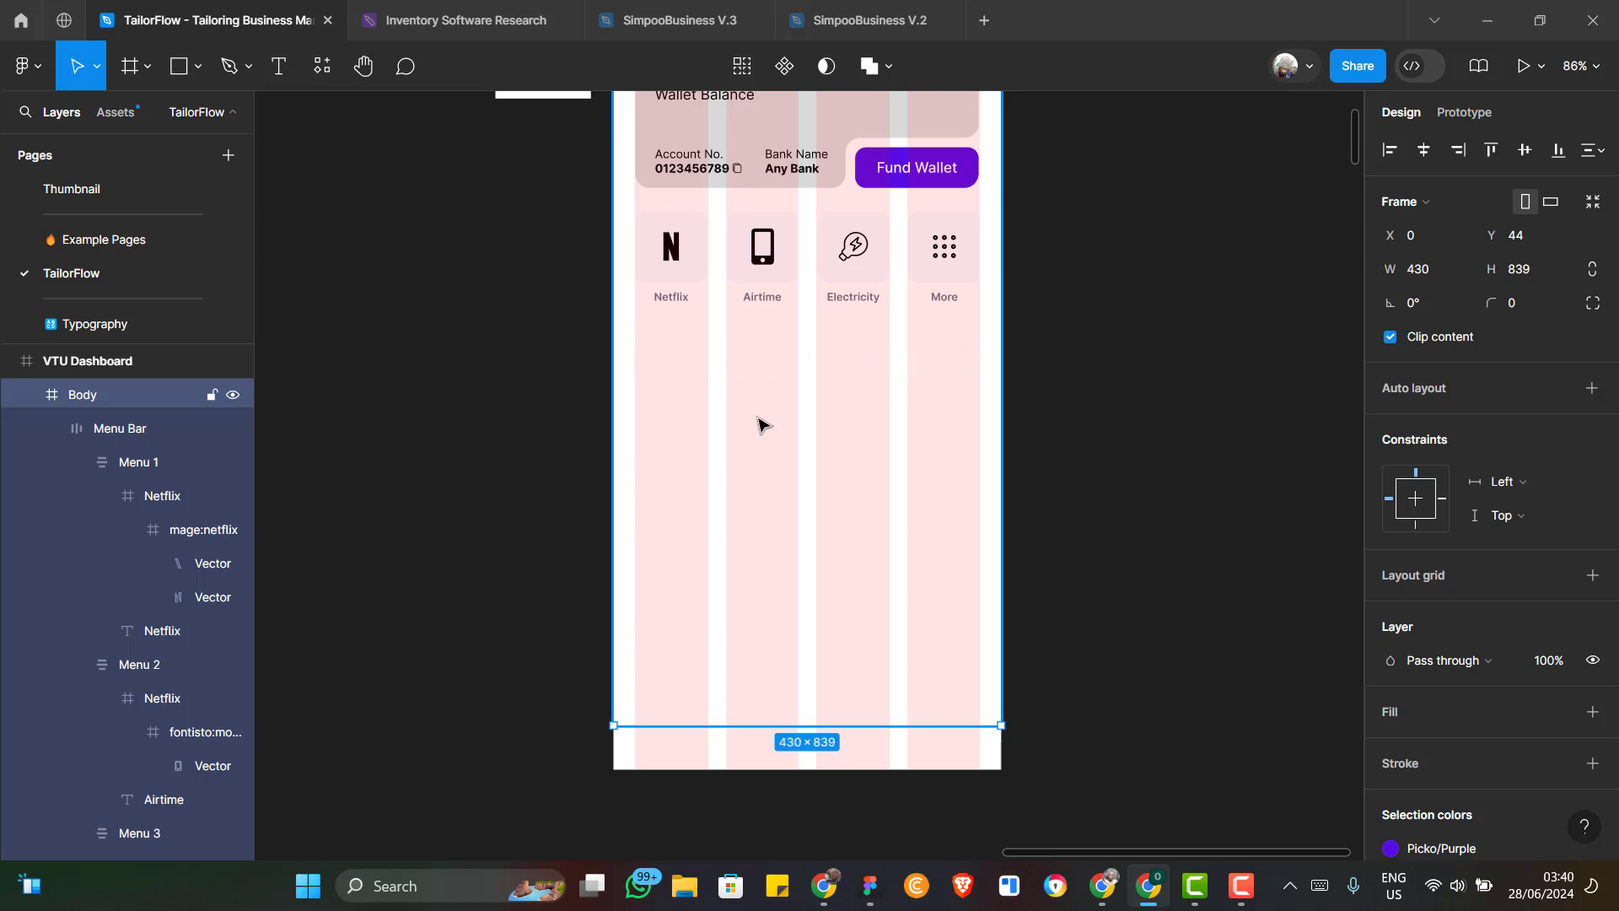
Add a "Transactions" text heading in the Body frame below the Netflix tile and left-align its text
scroll(760, 423, "up", 3)
scroll(759, 422, "down", 3)
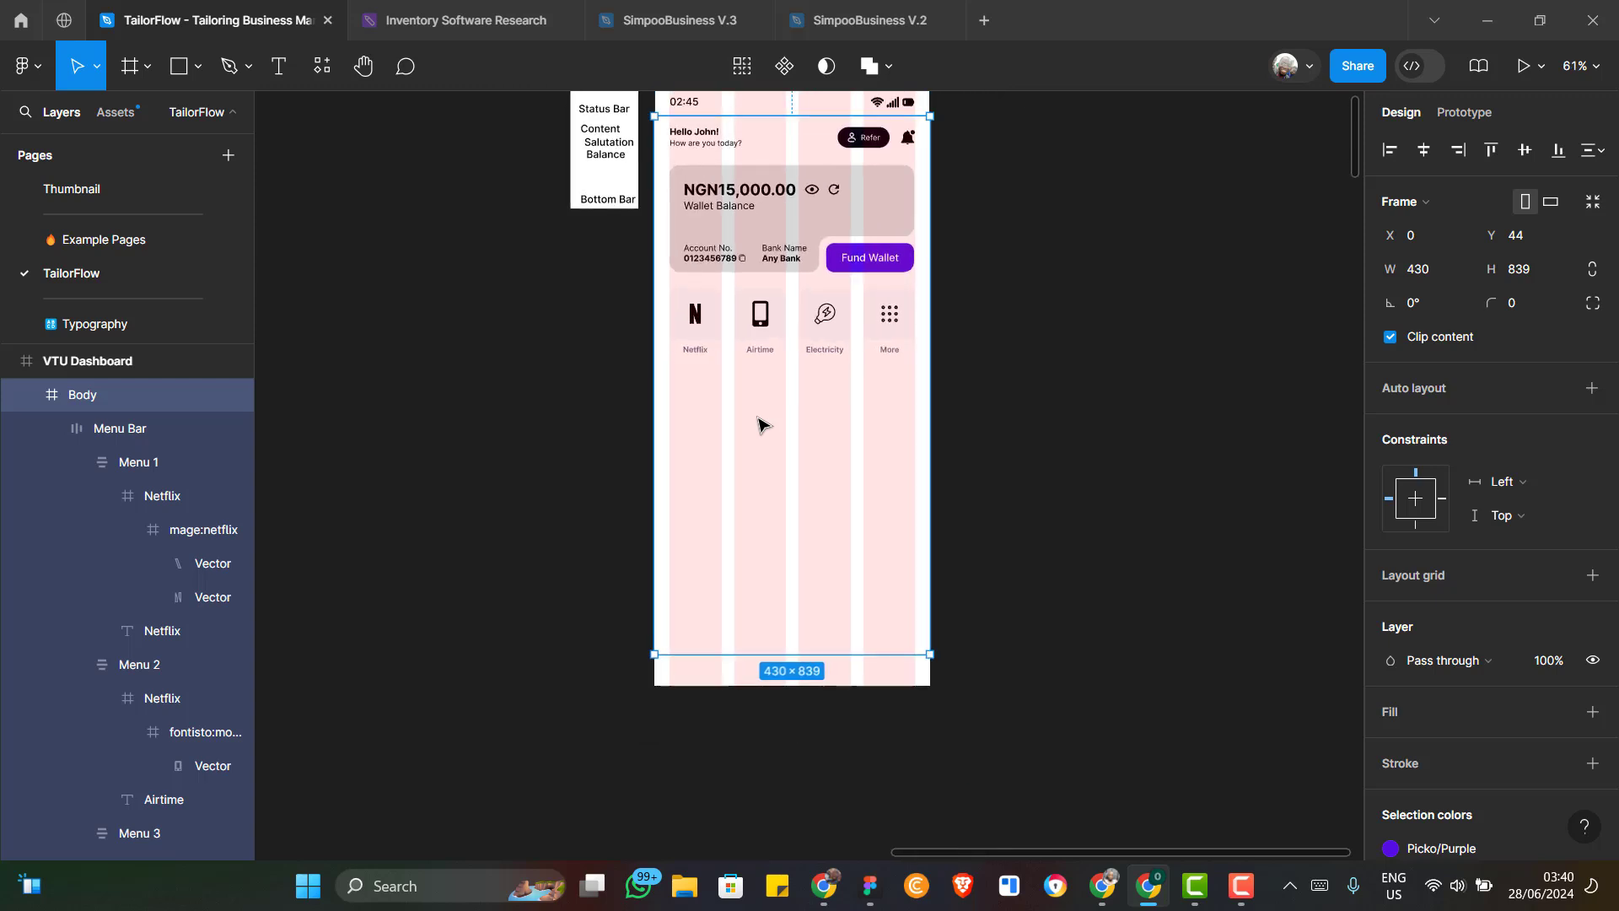
scroll(730, 448, "up", 1)
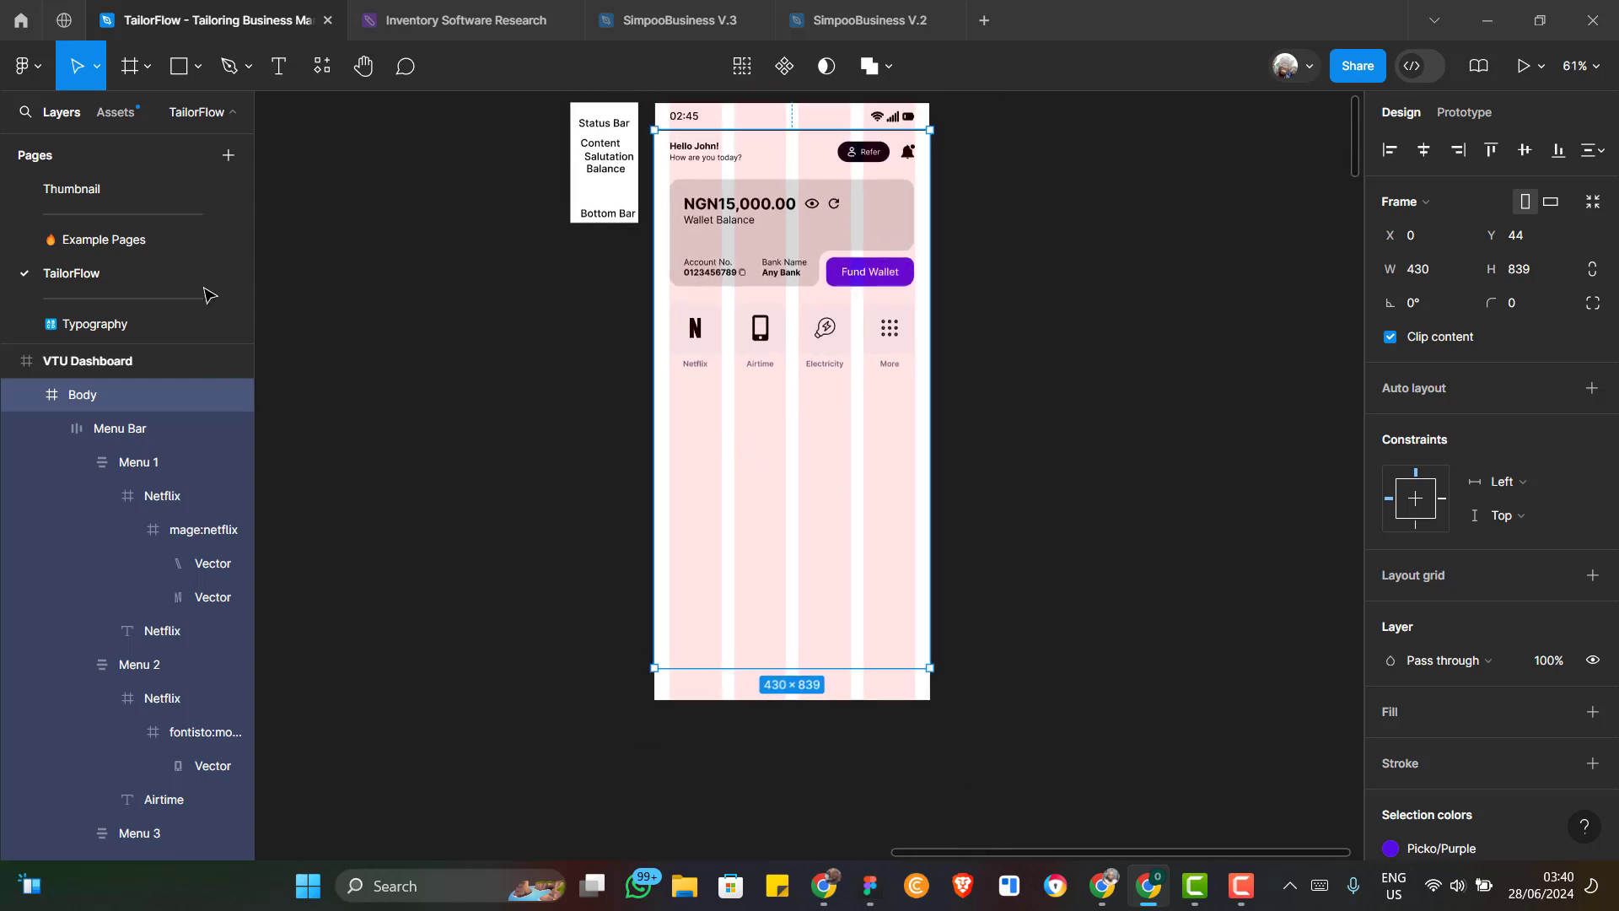
left_click(283, 73)
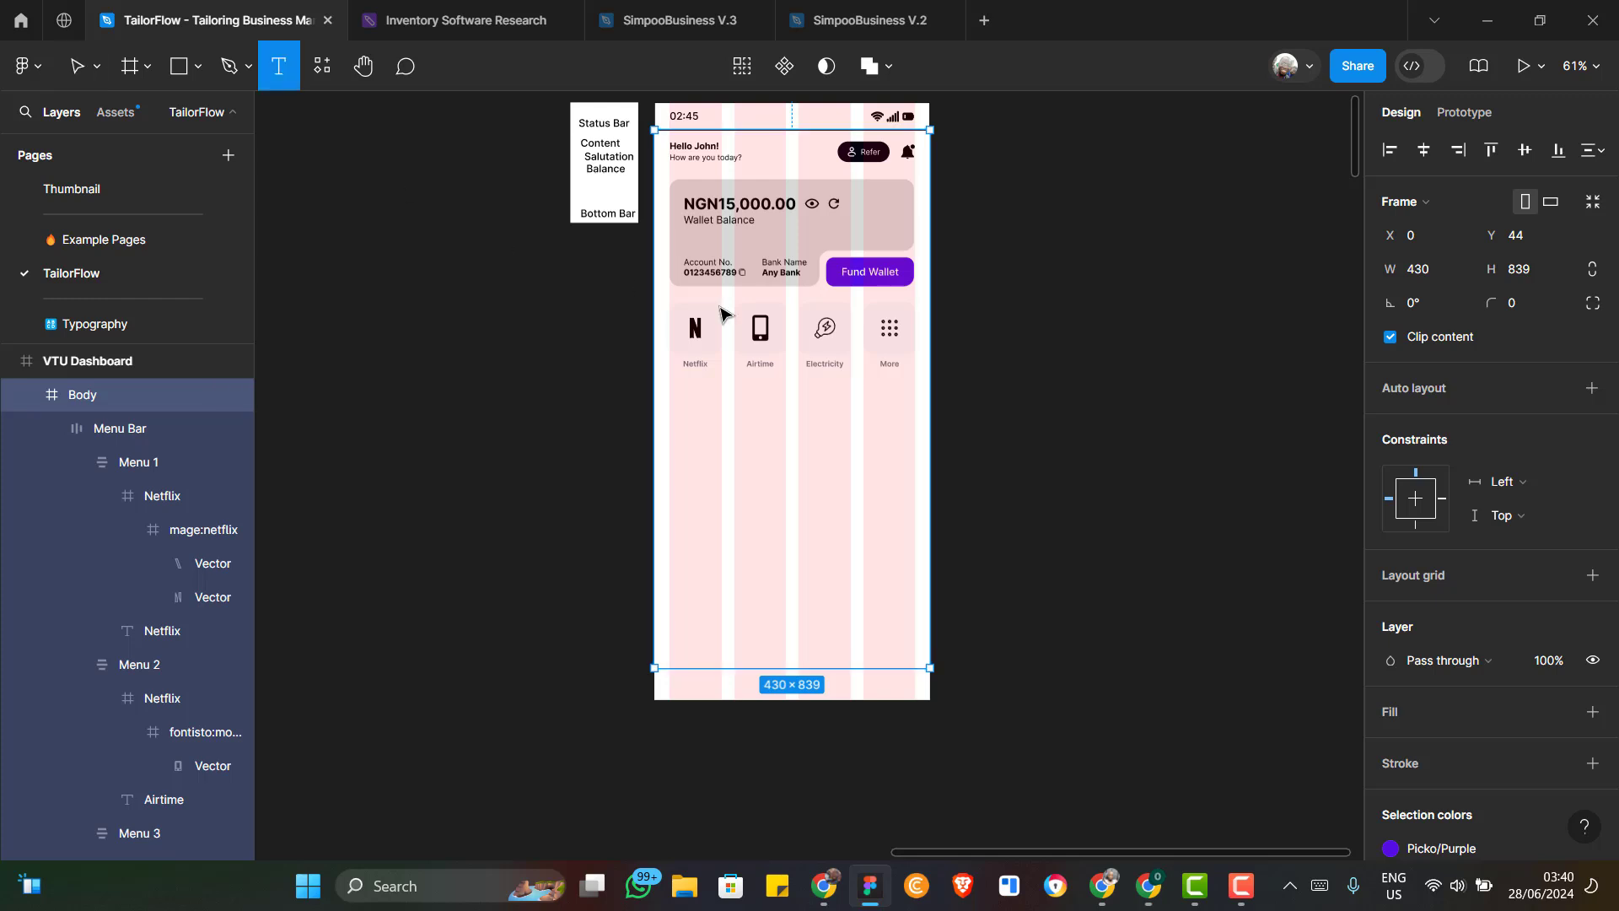
left_click(677, 413)
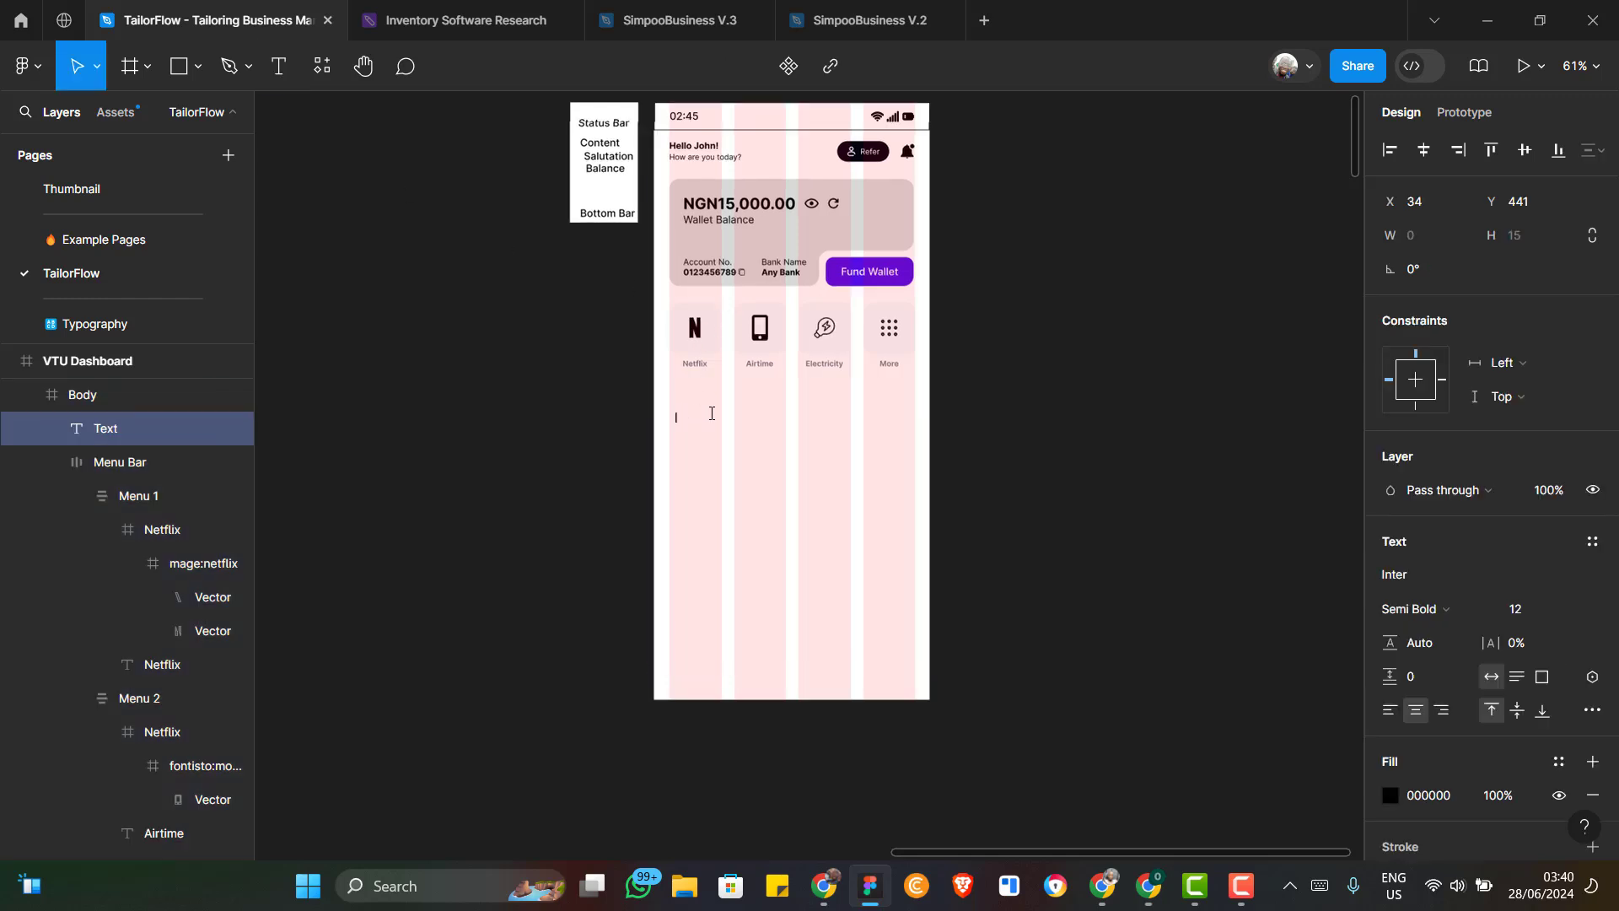
scroll(711, 415, "up", 5)
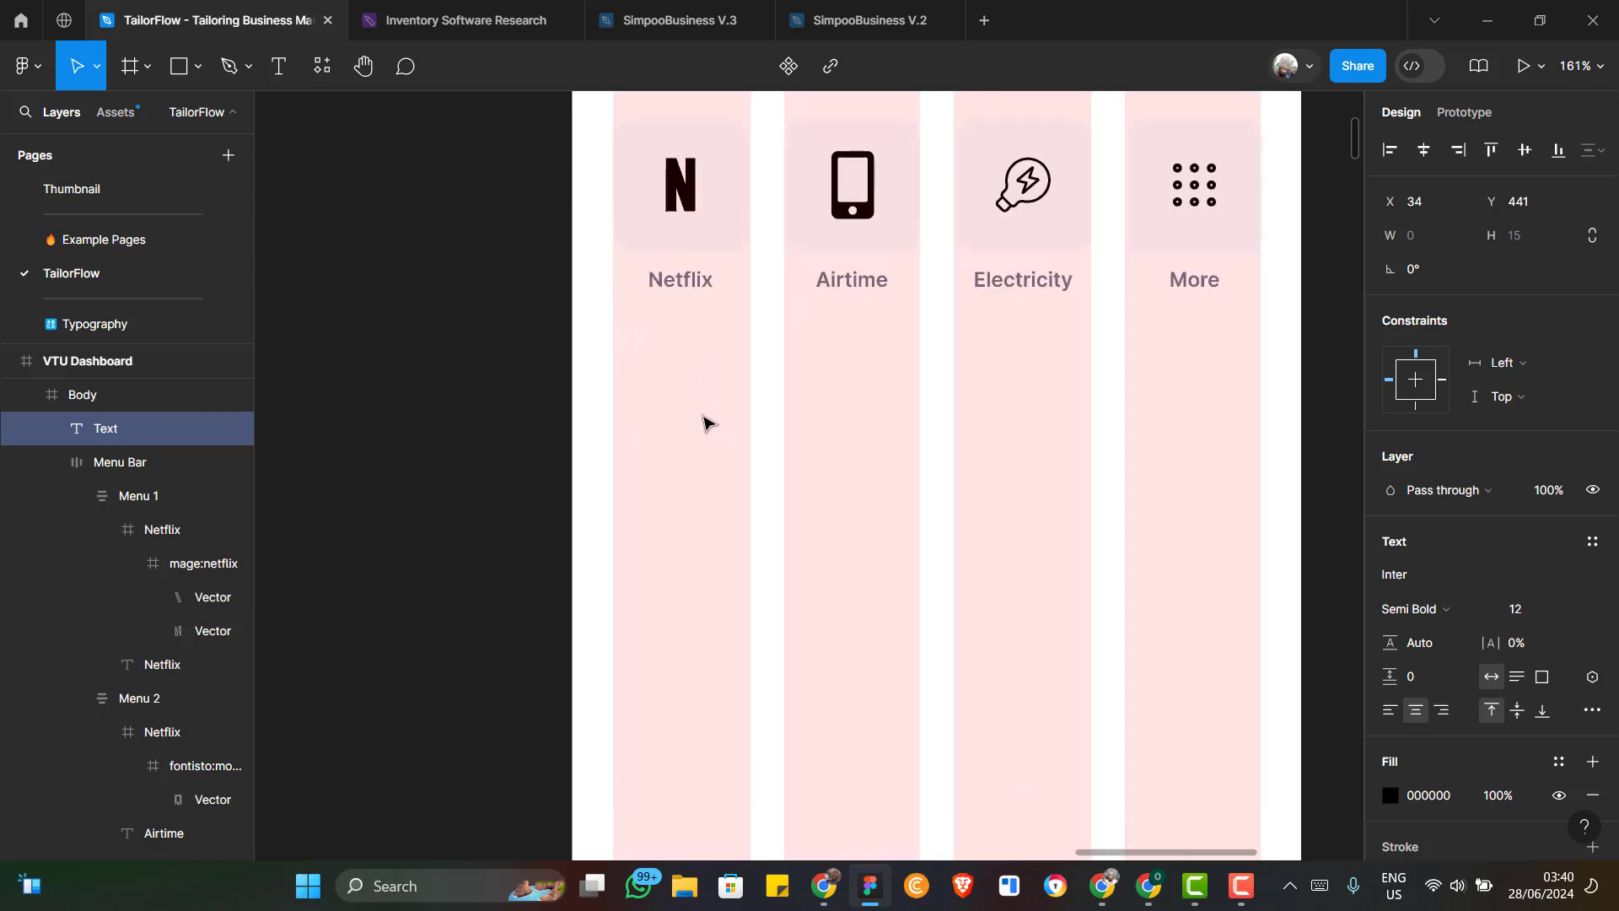
type("Tran")
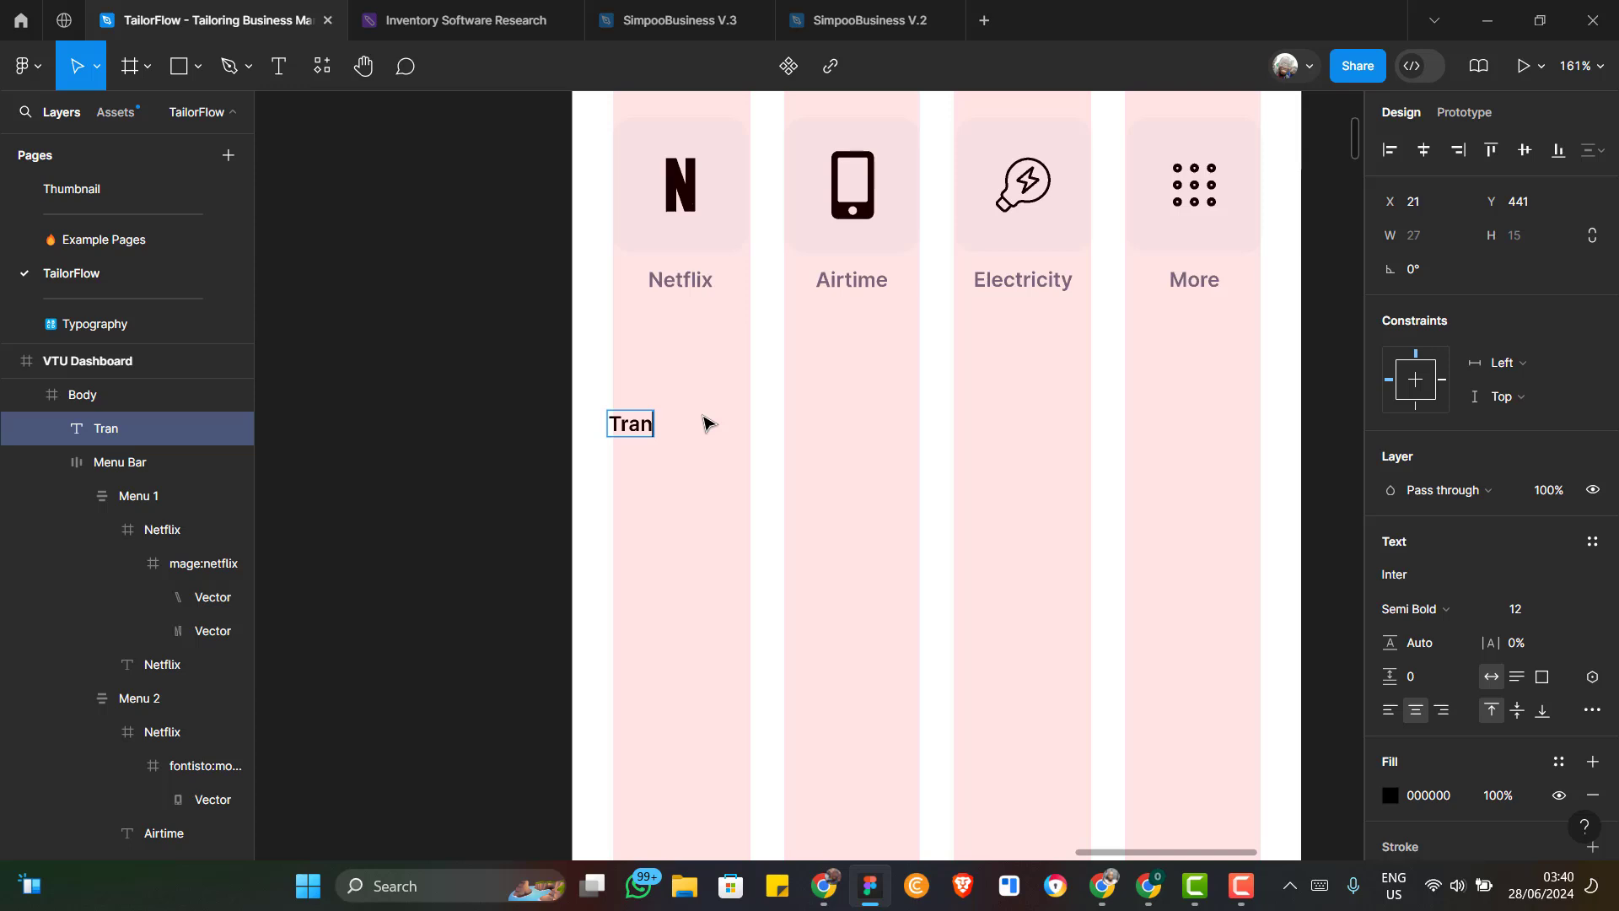
type("s")
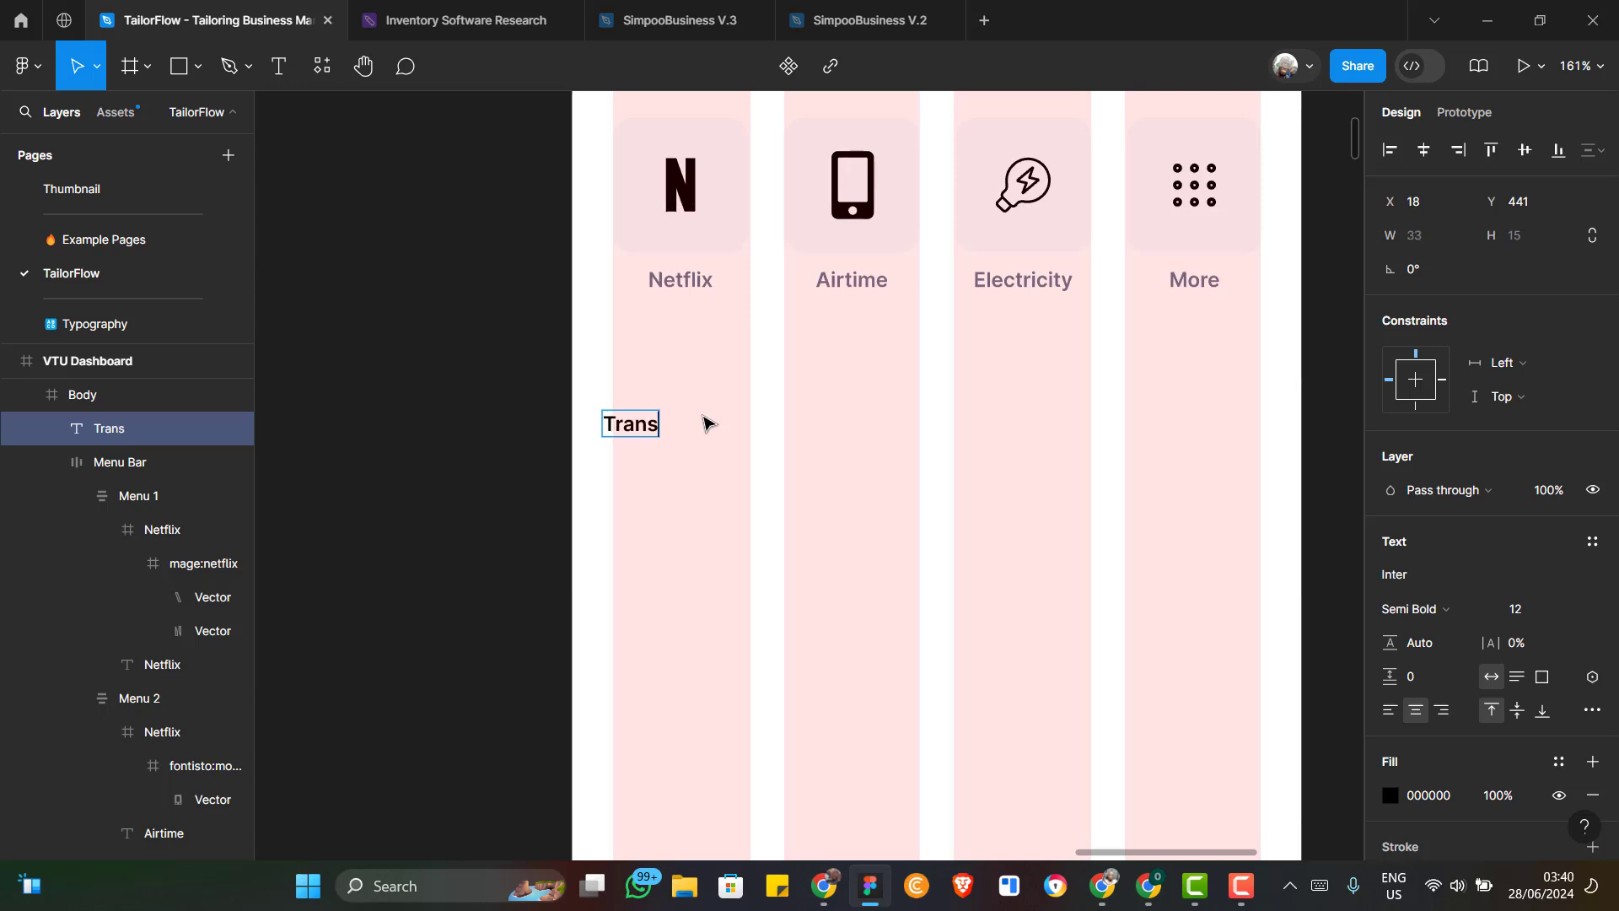
type("actions")
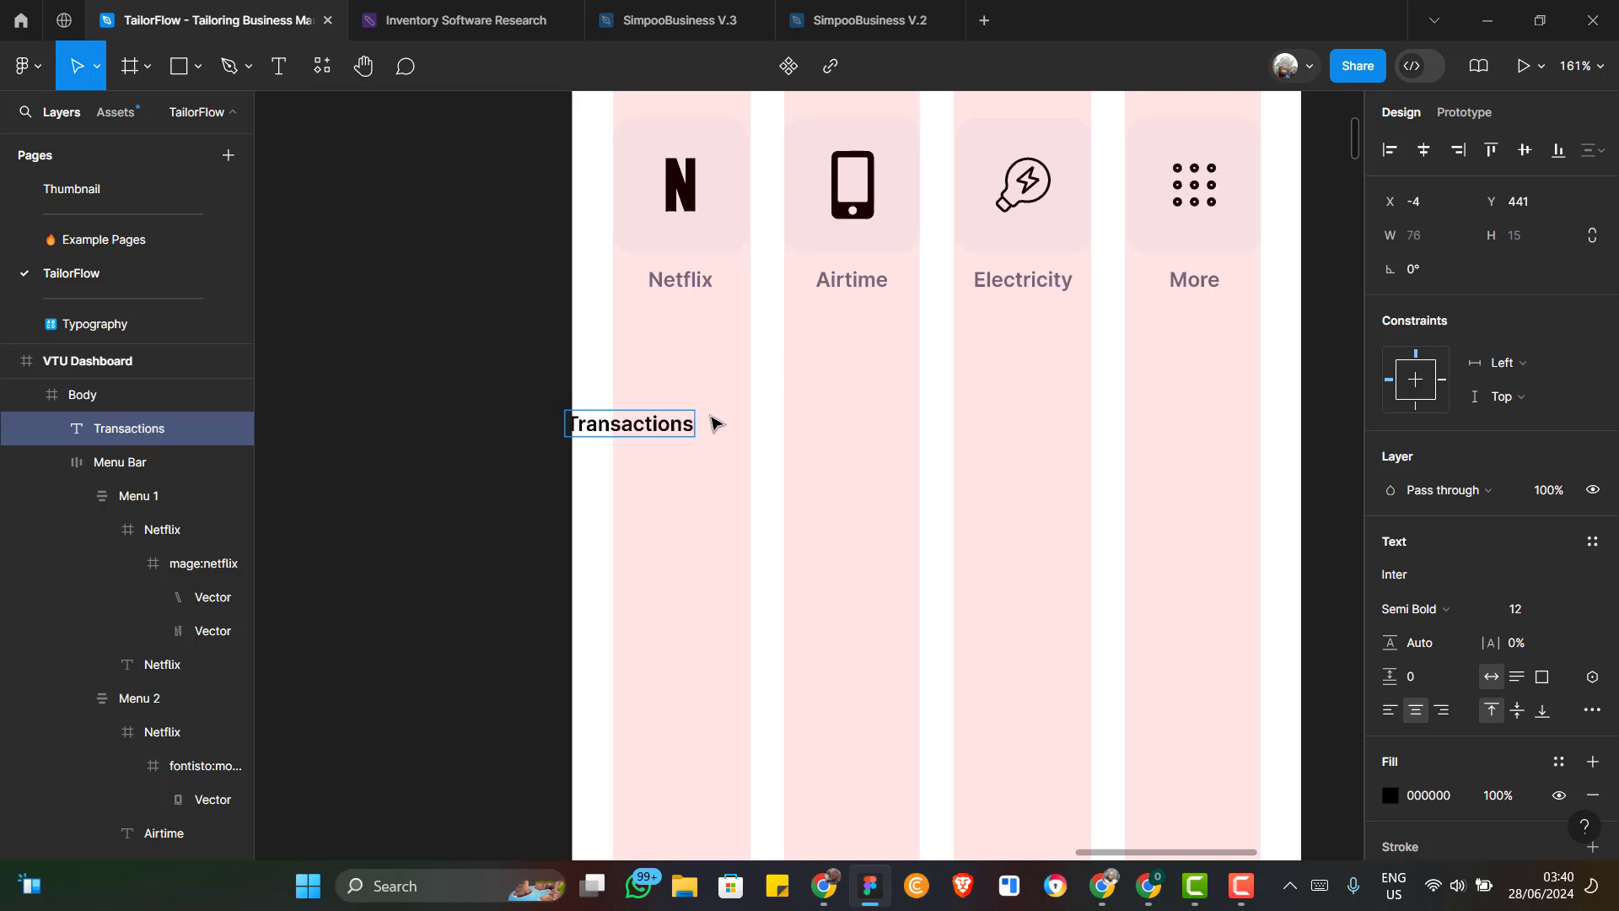
left_click(1391, 713)
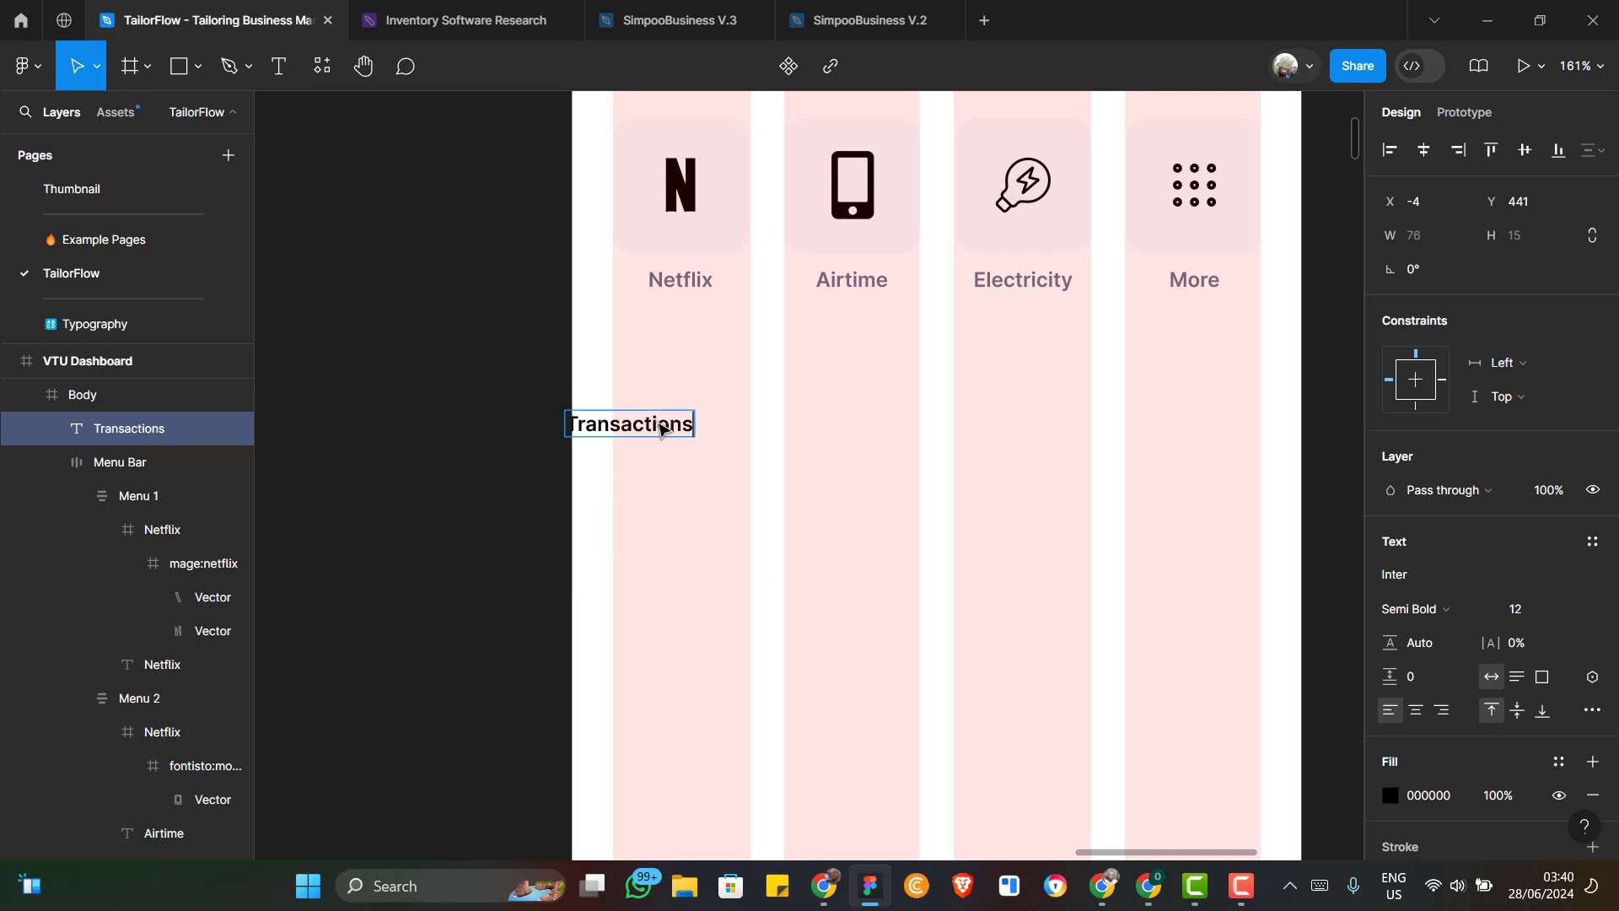
Move the Transactions heading into the first grid column and set its font to Bold, size 16
key("Escape")
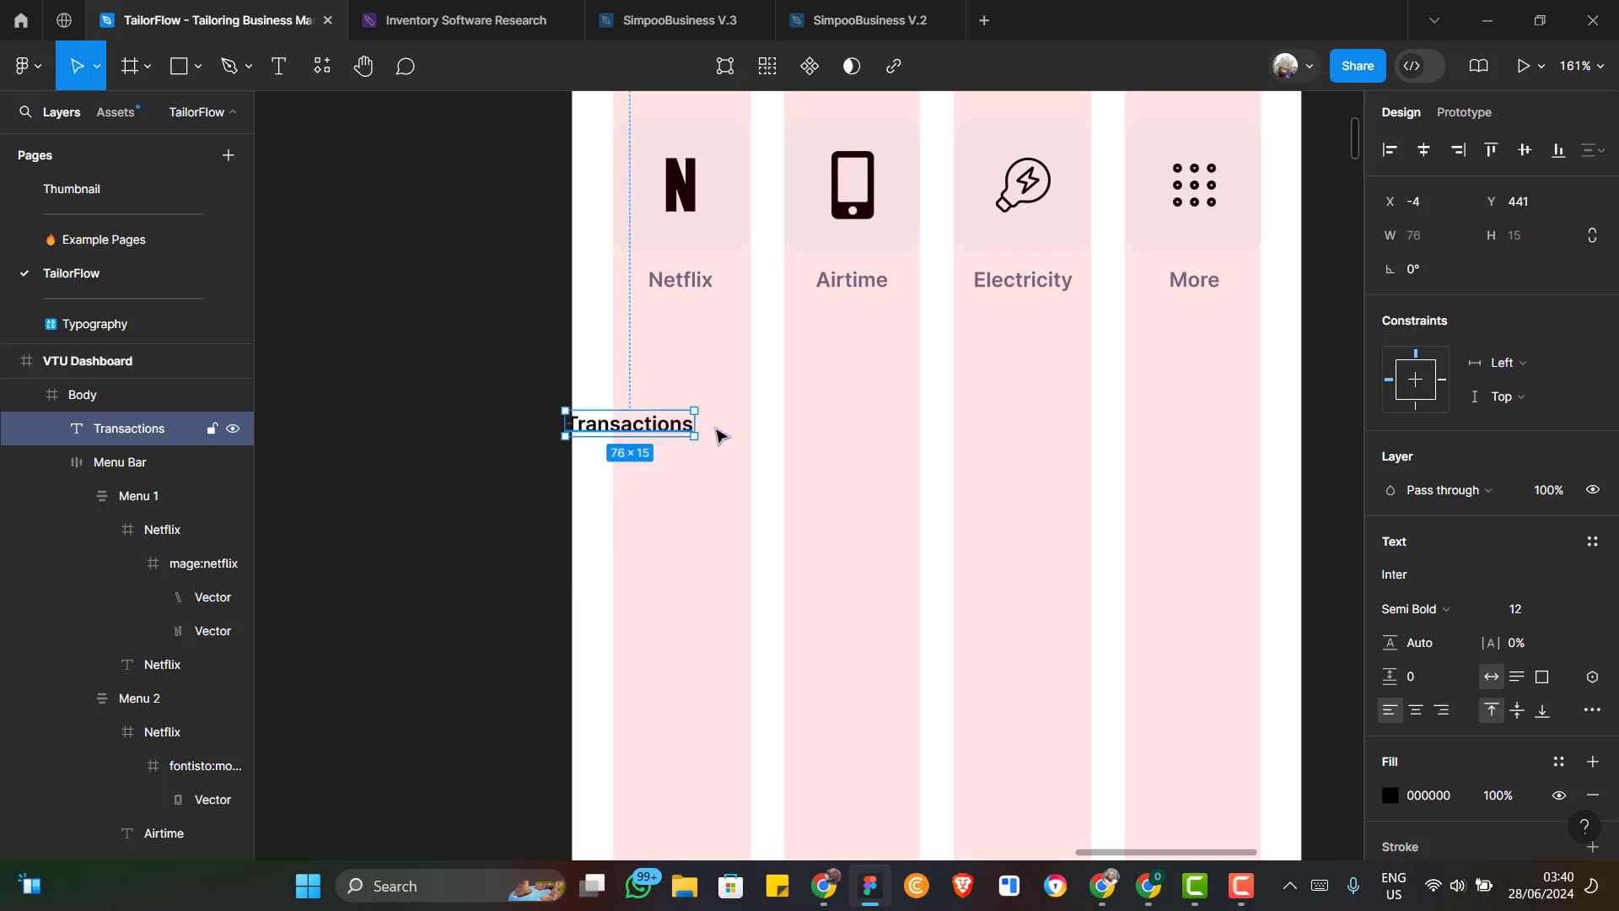
left_click_drag(718, 432, 707, 432)
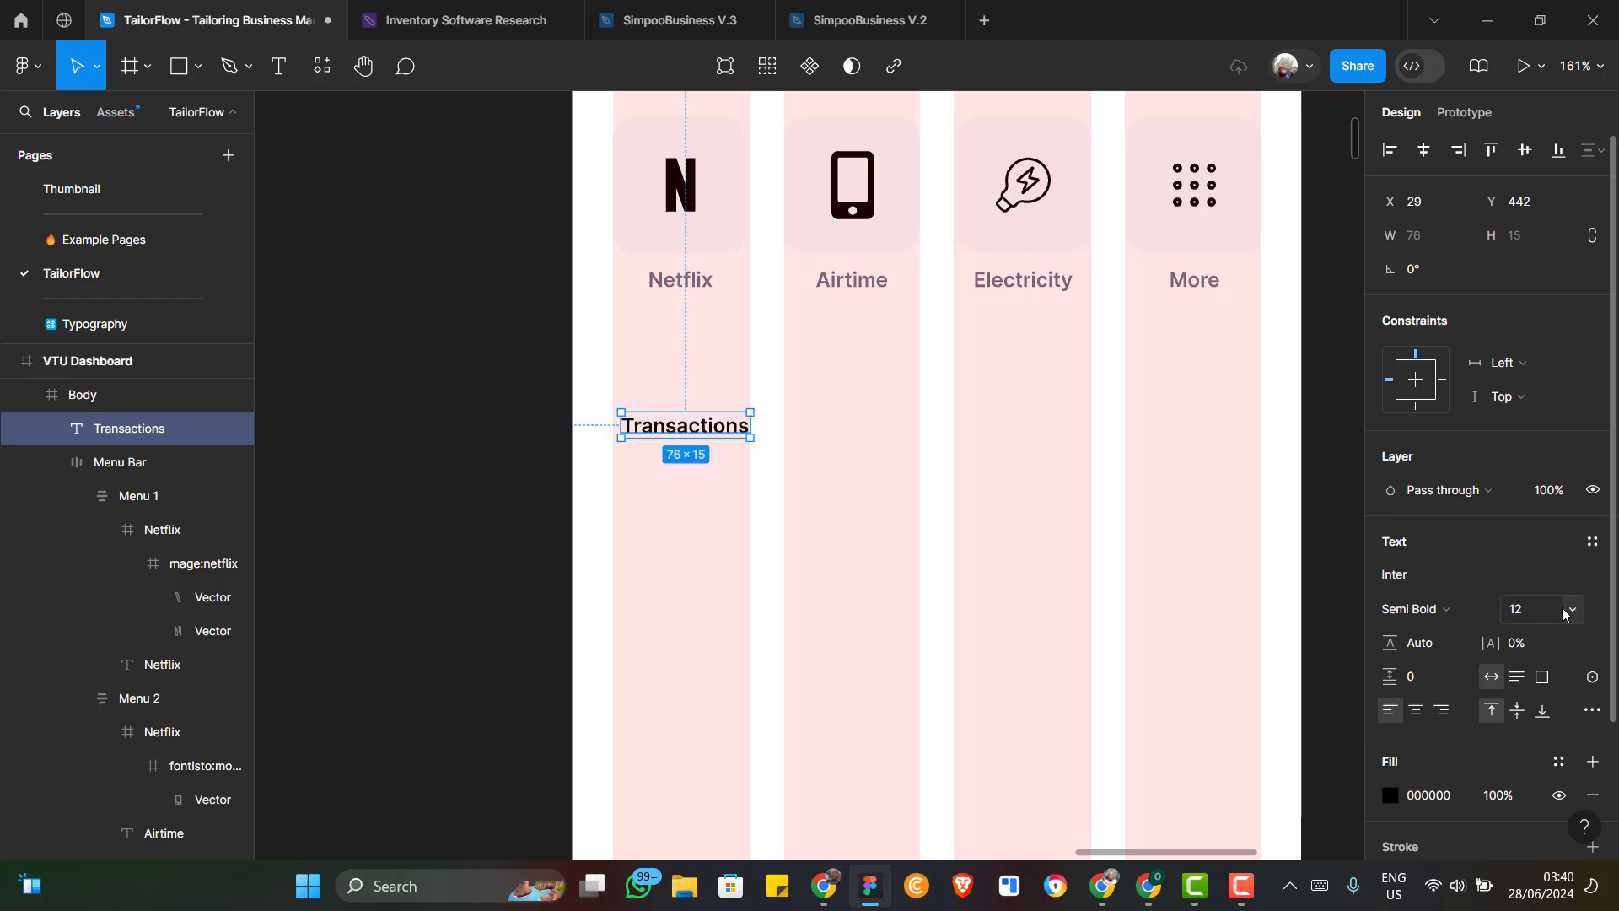
left_click(1575, 608)
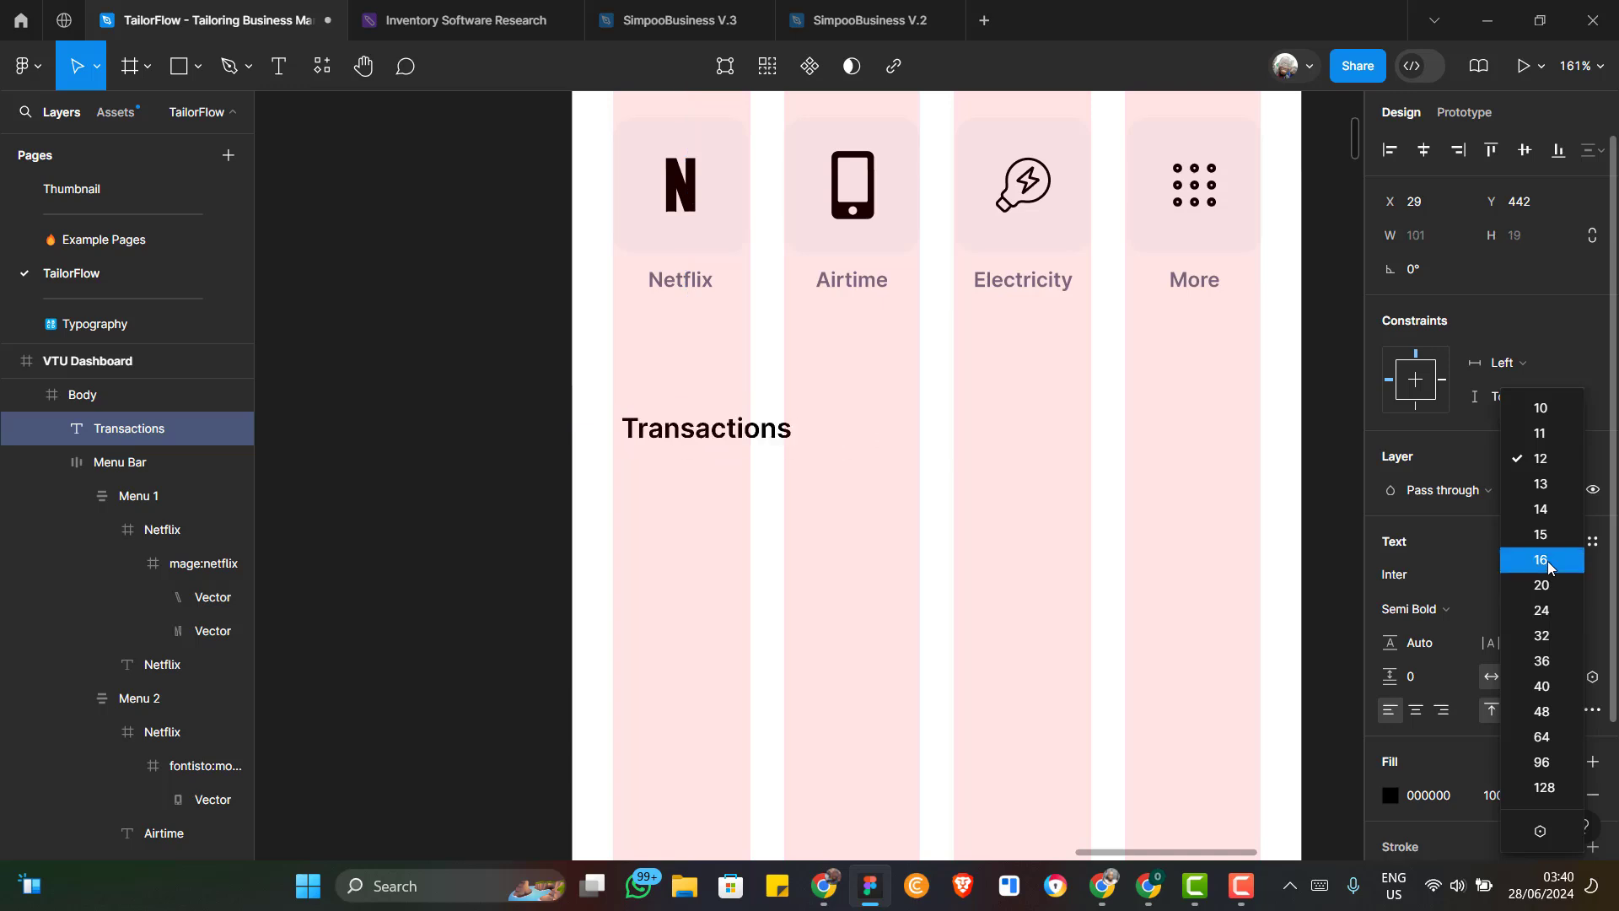
left_click(1547, 560)
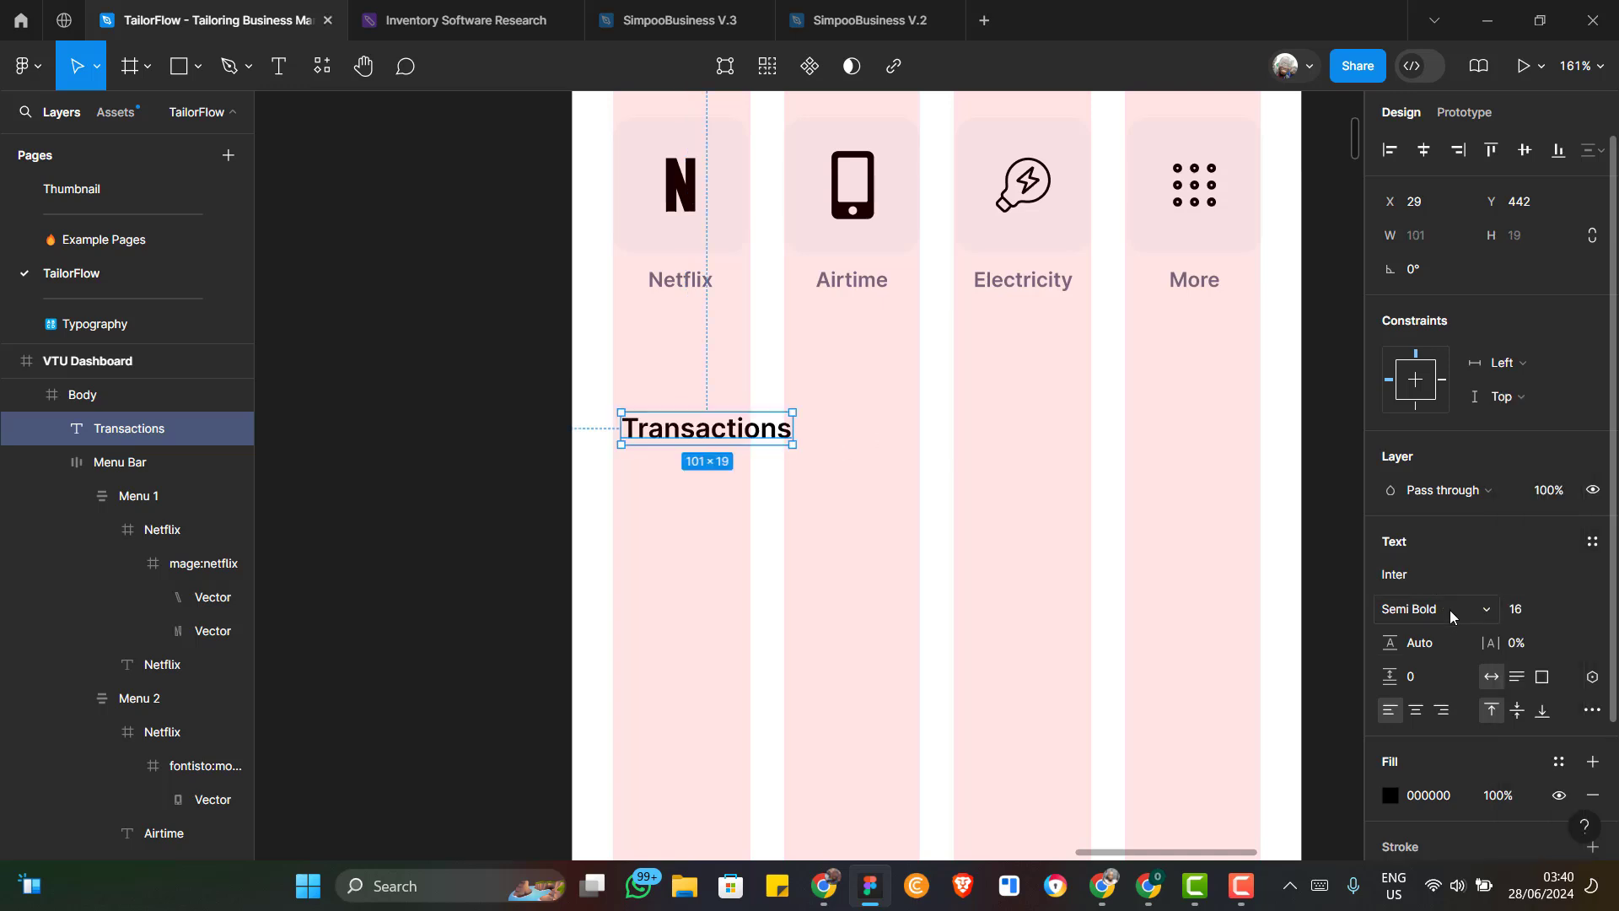
left_click(1450, 610)
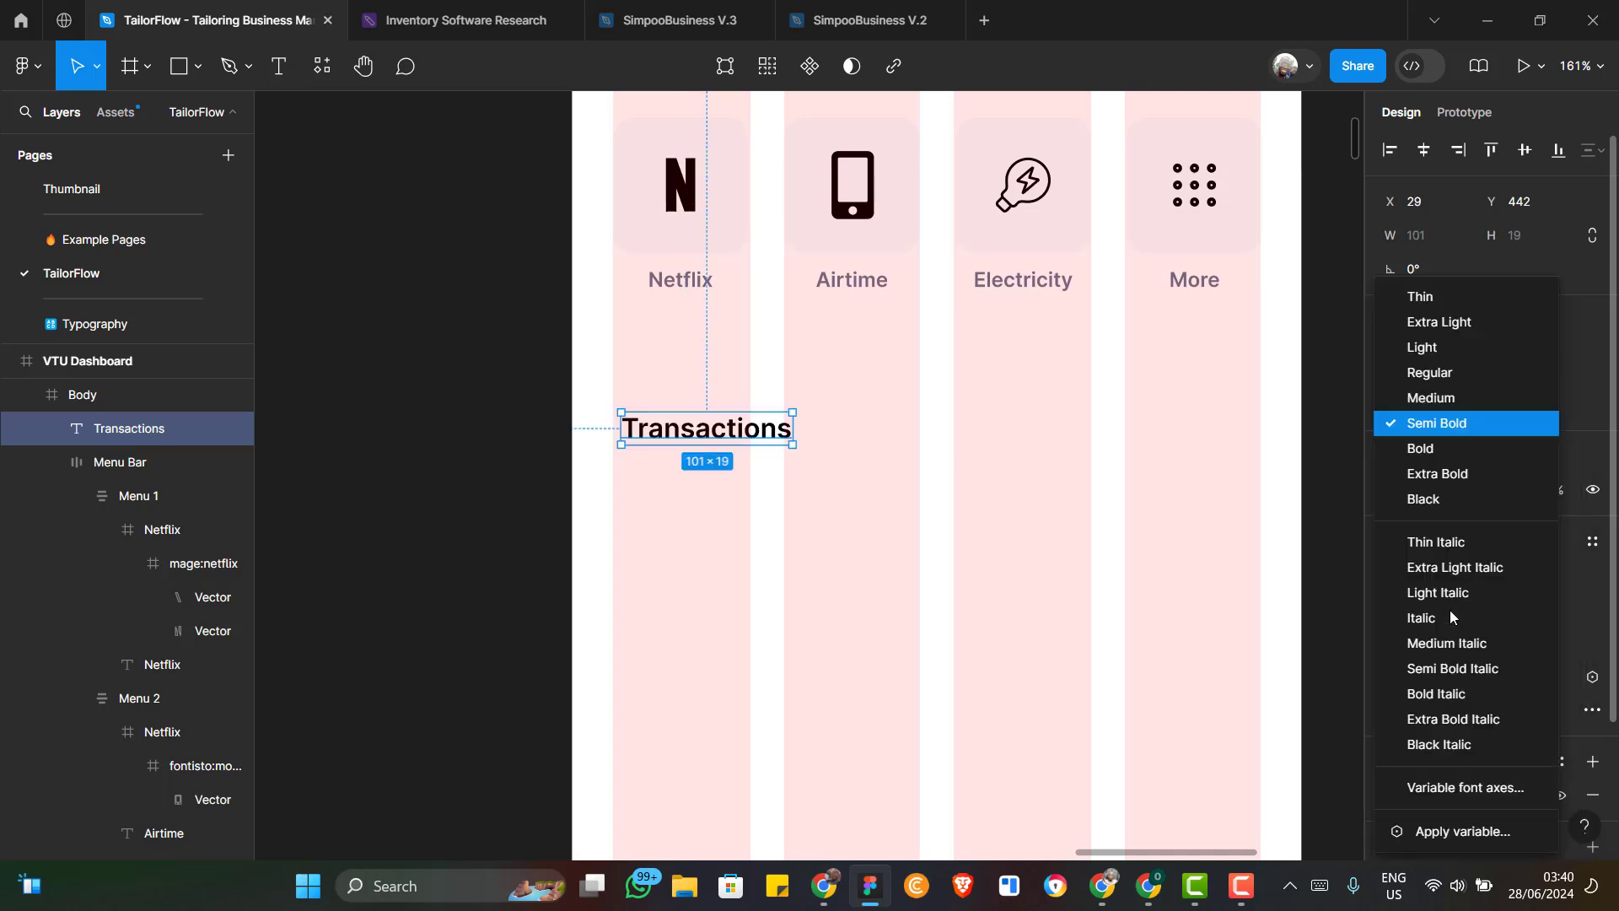
left_click(1443, 448)
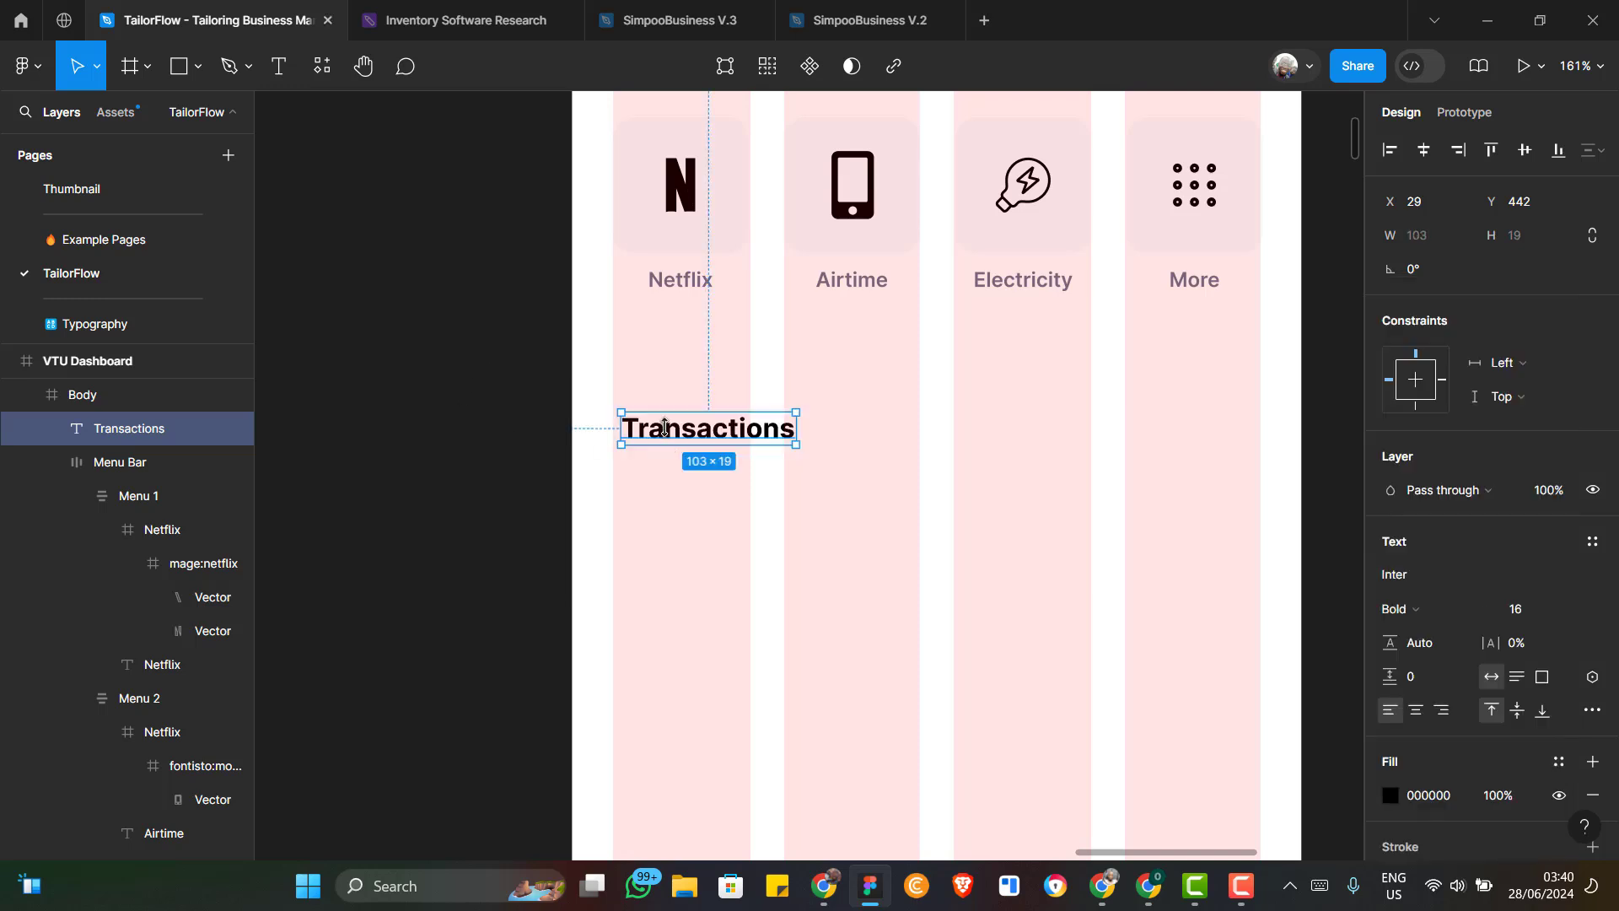
Nudge the Transactions heading to X 24 so it lines up with the first grid column's edge
key("Left")
key("Left")
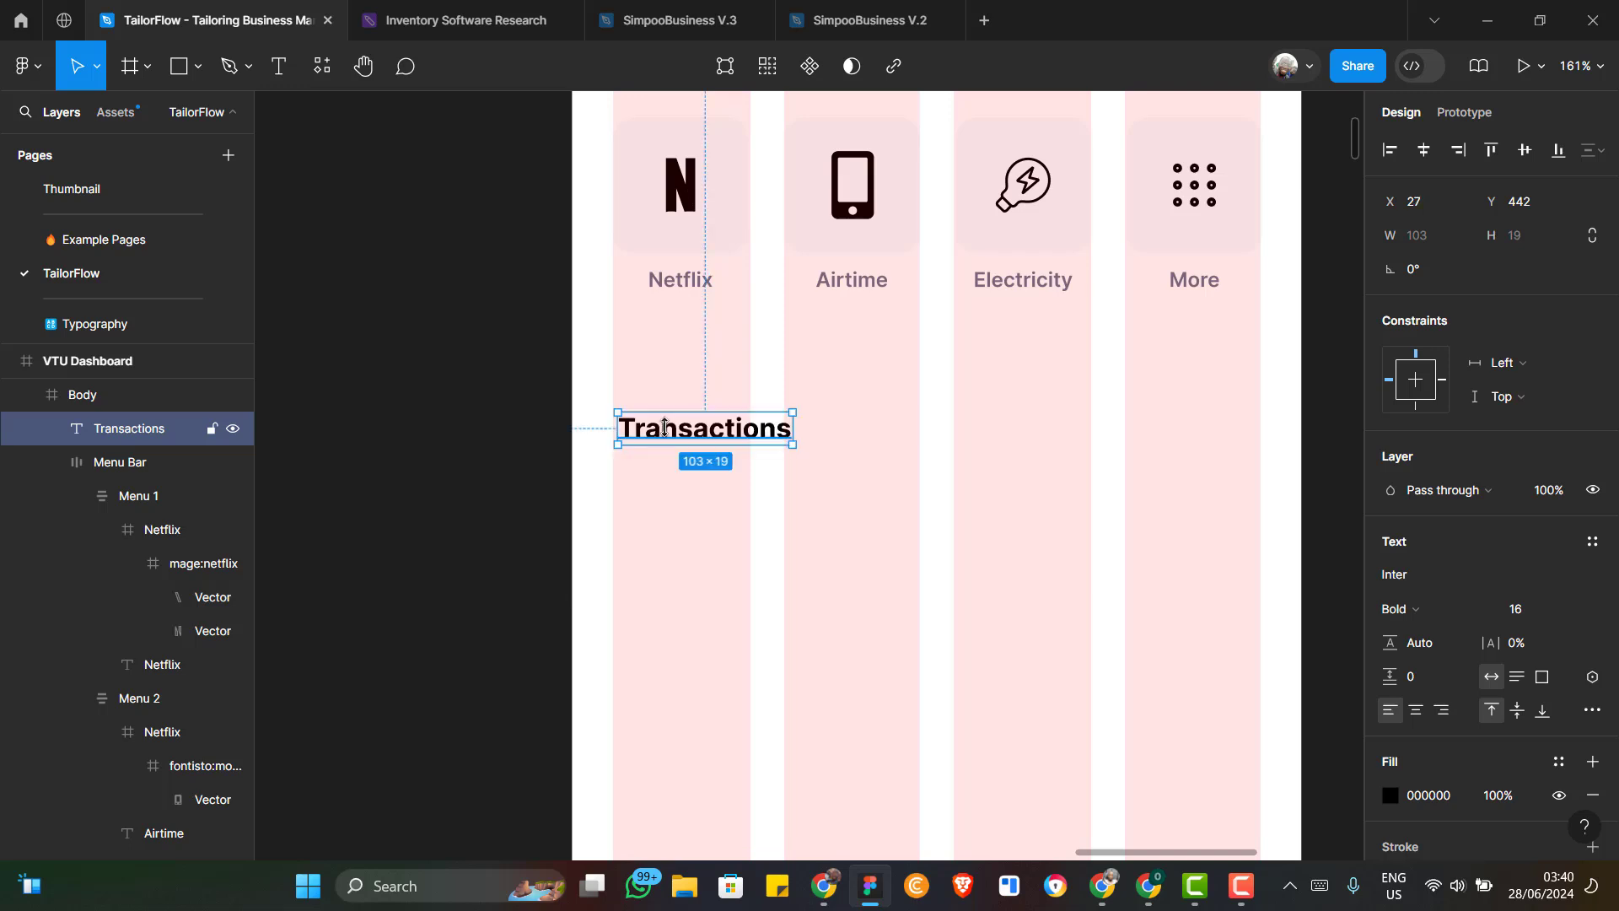
key("Left")
key("Left")
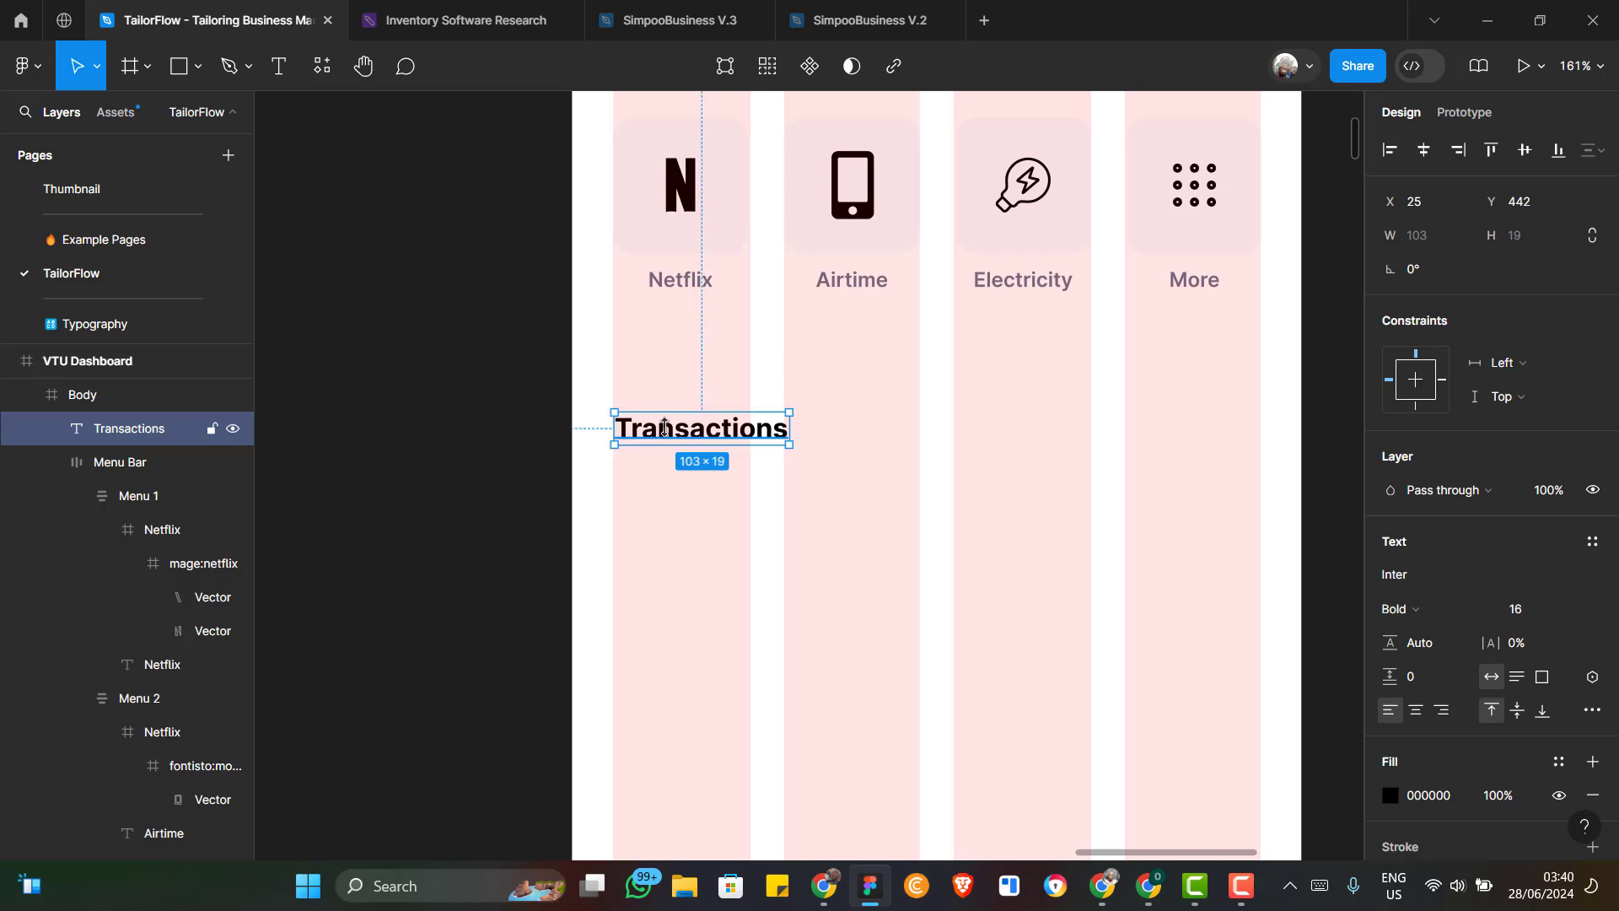
key("Left")
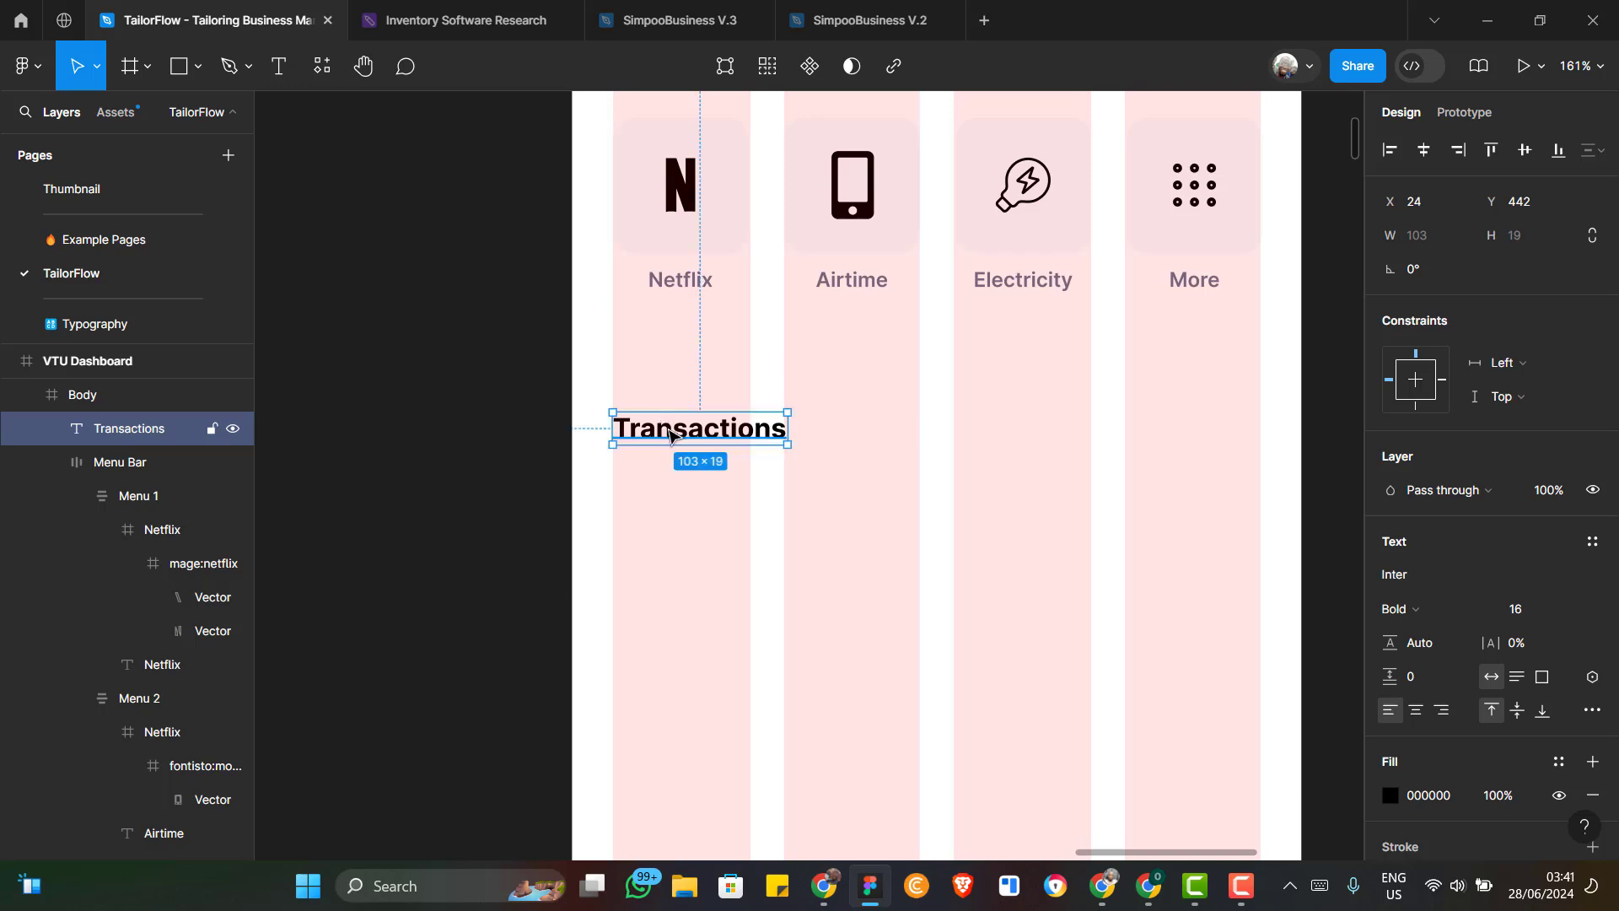
Duplicate the Transactions heading, place the copy at the row's opposite end below the More tile, right-align it and change its text to "See More"
scroll(668, 434, "down", 5)
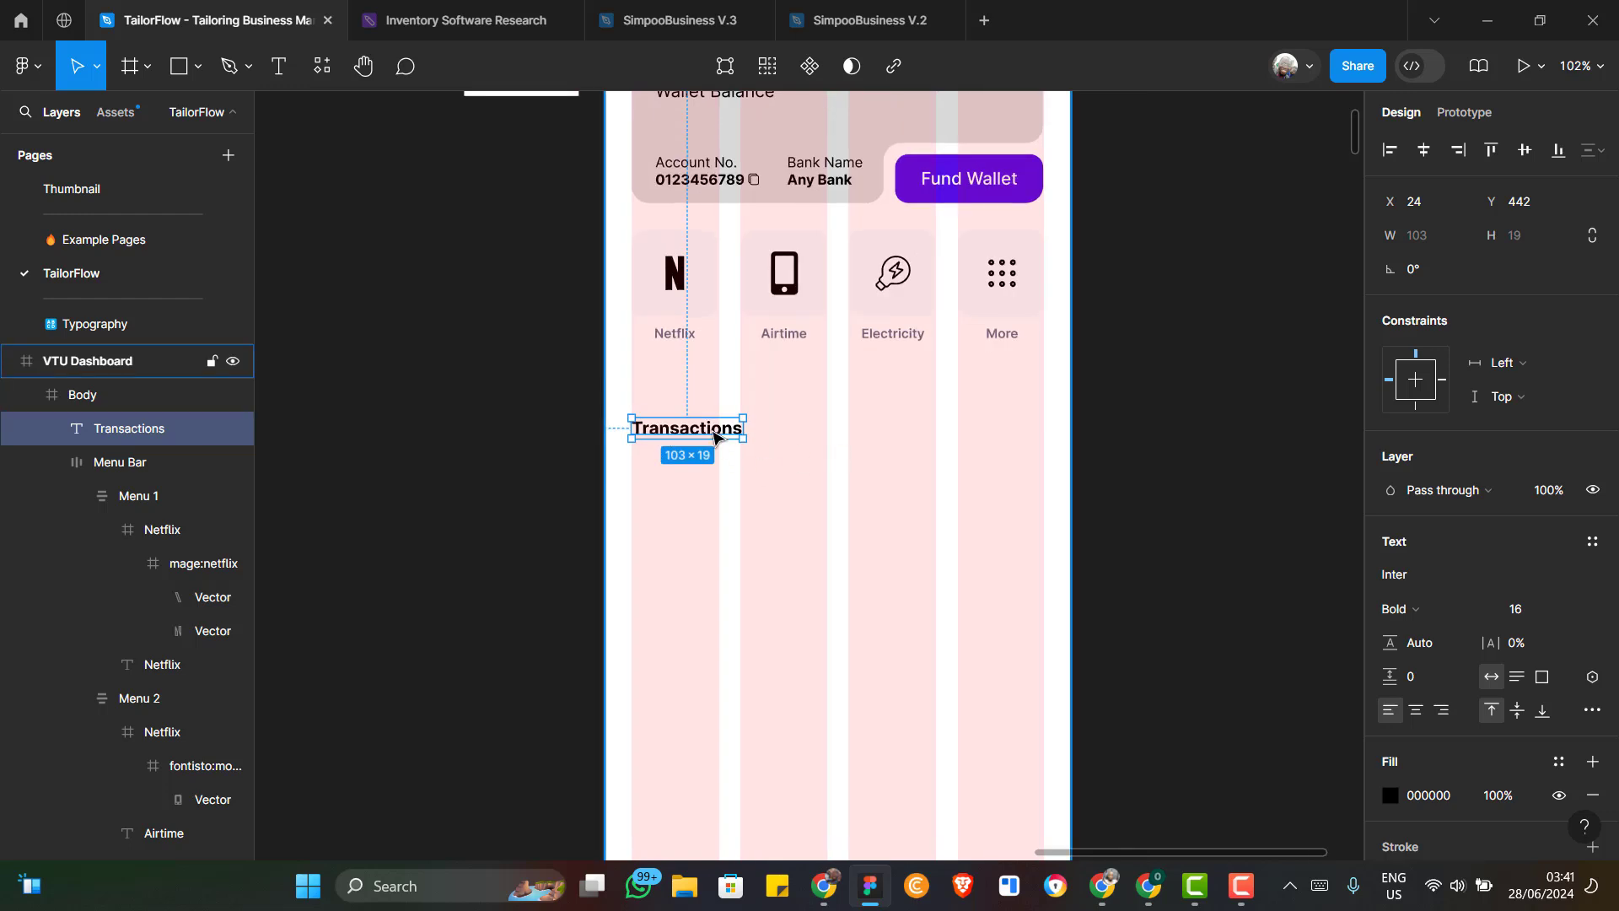
key("ctrl+d")
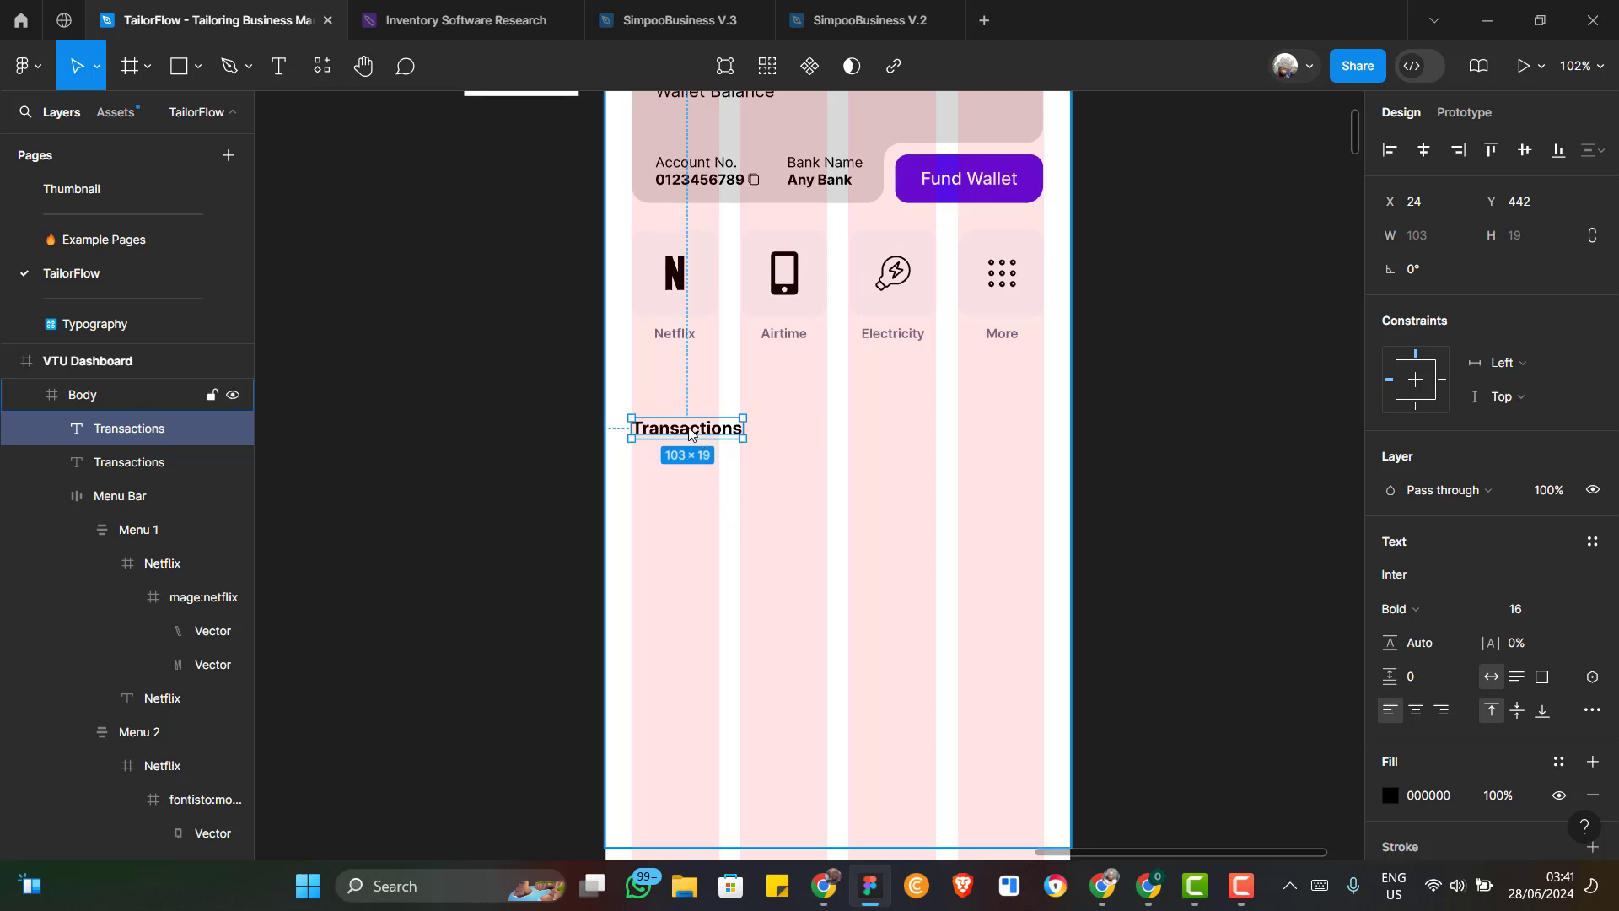
left_click_drag(955, 434, 992, 439)
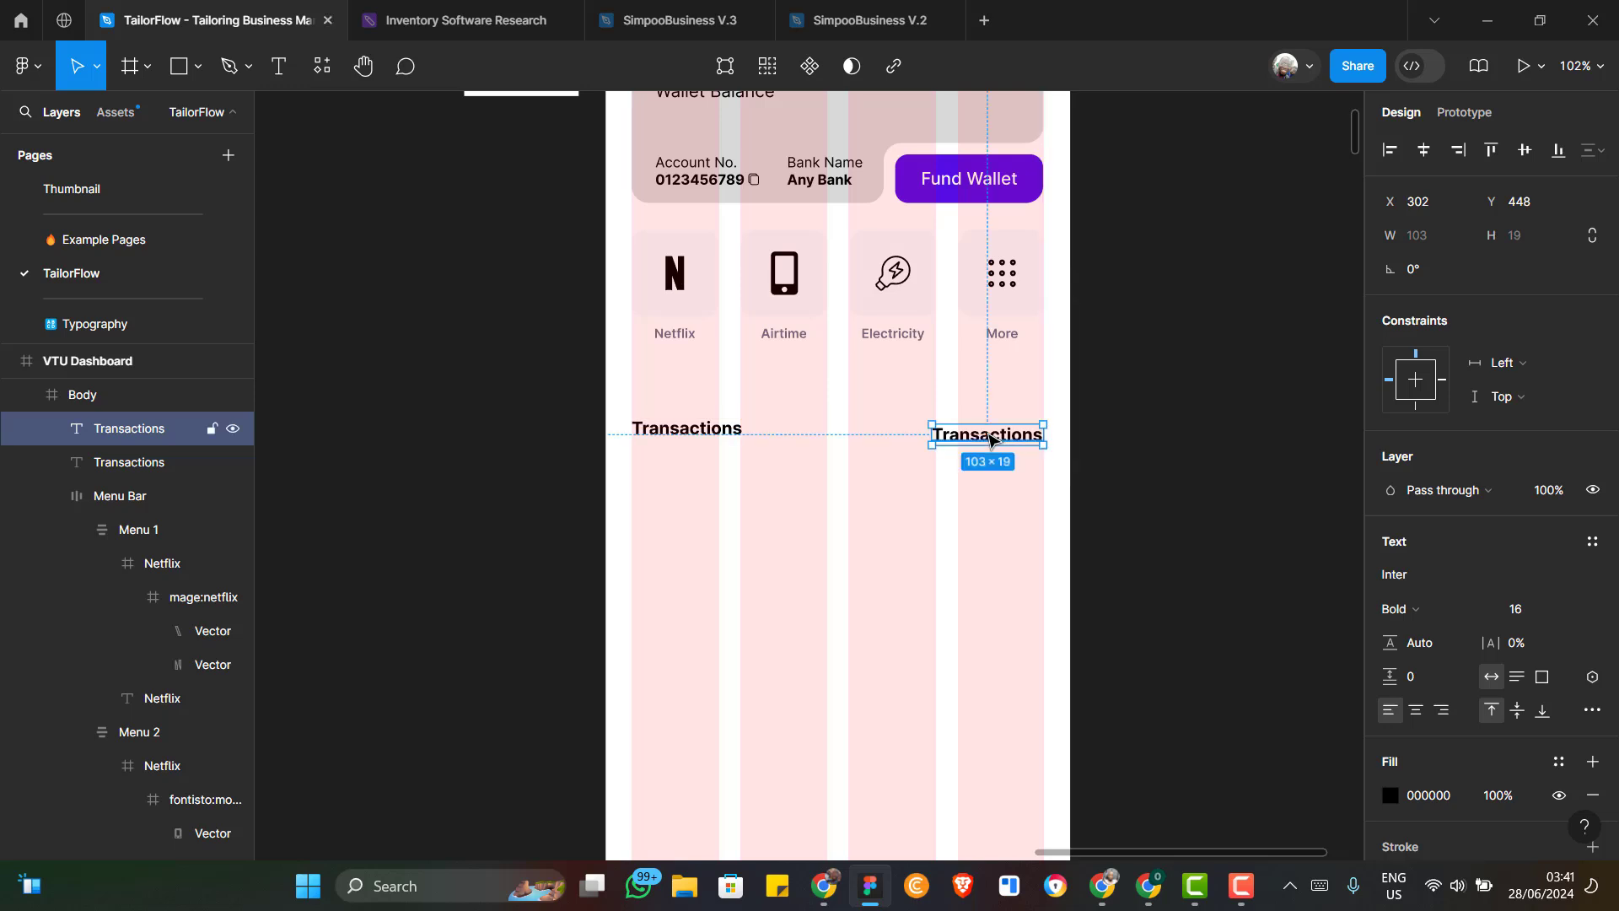
double_click(991, 440)
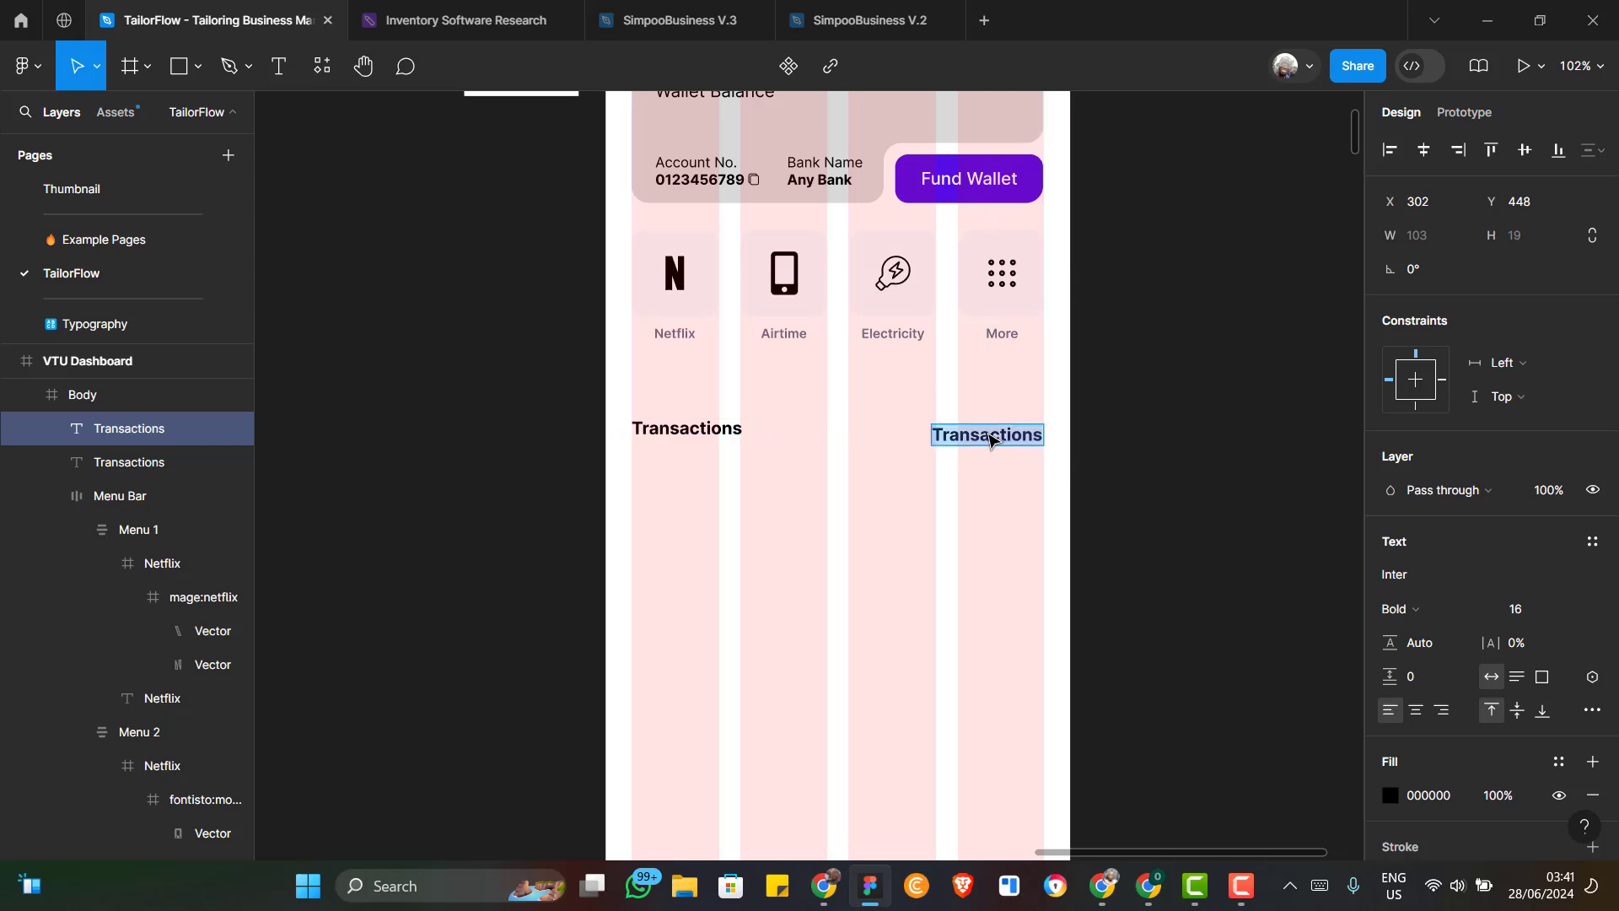
left_click(1443, 713)
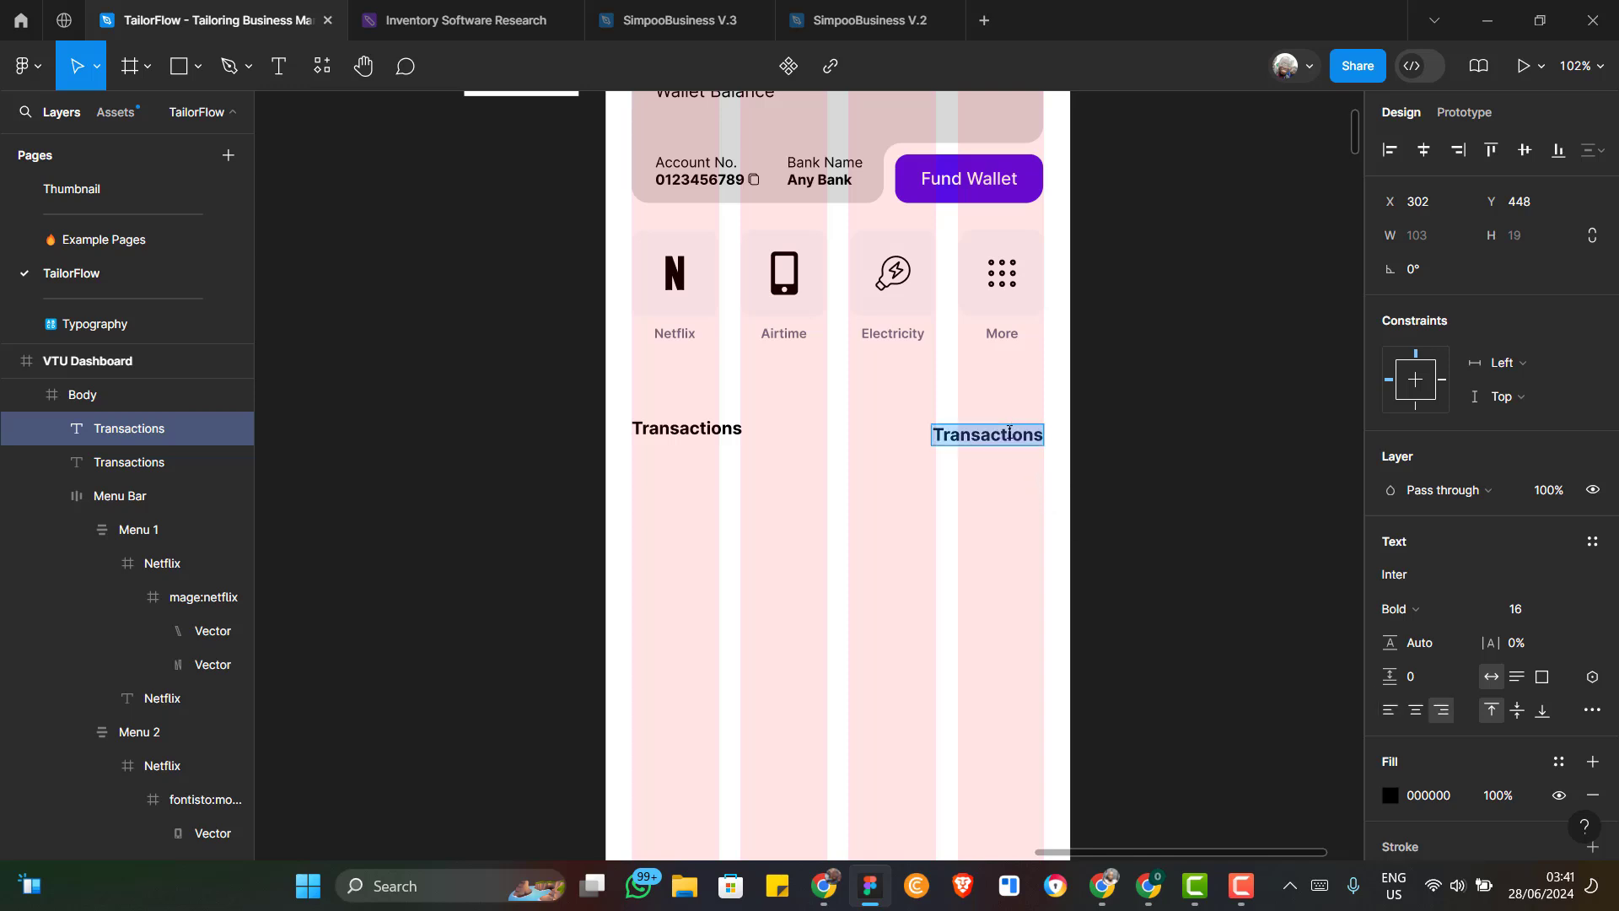
type("Se")
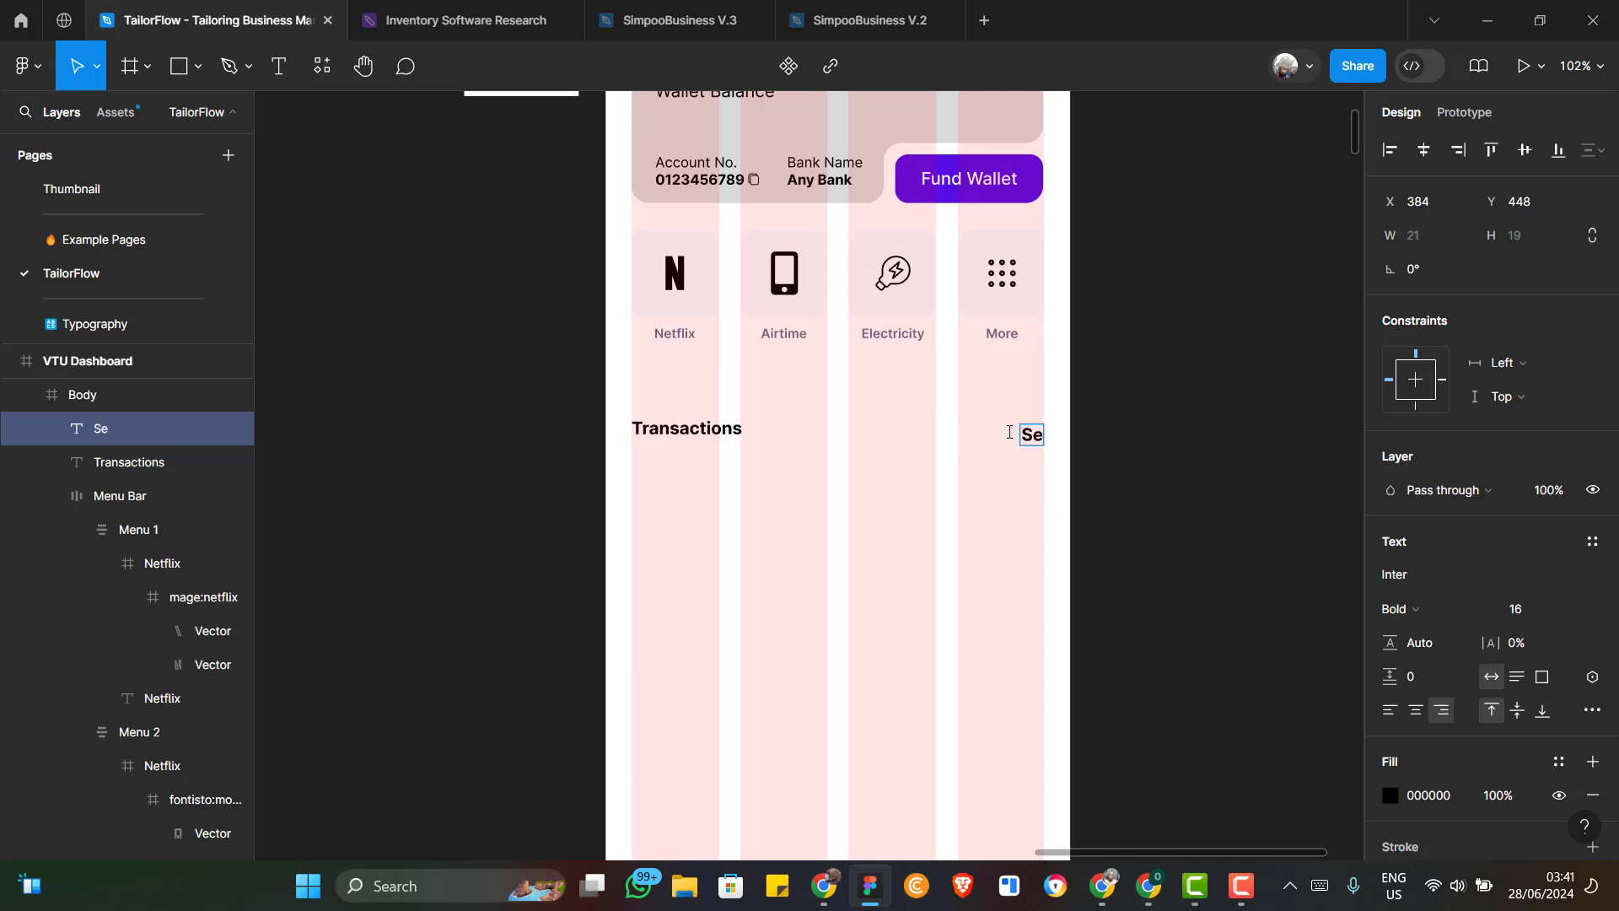
type("e More")
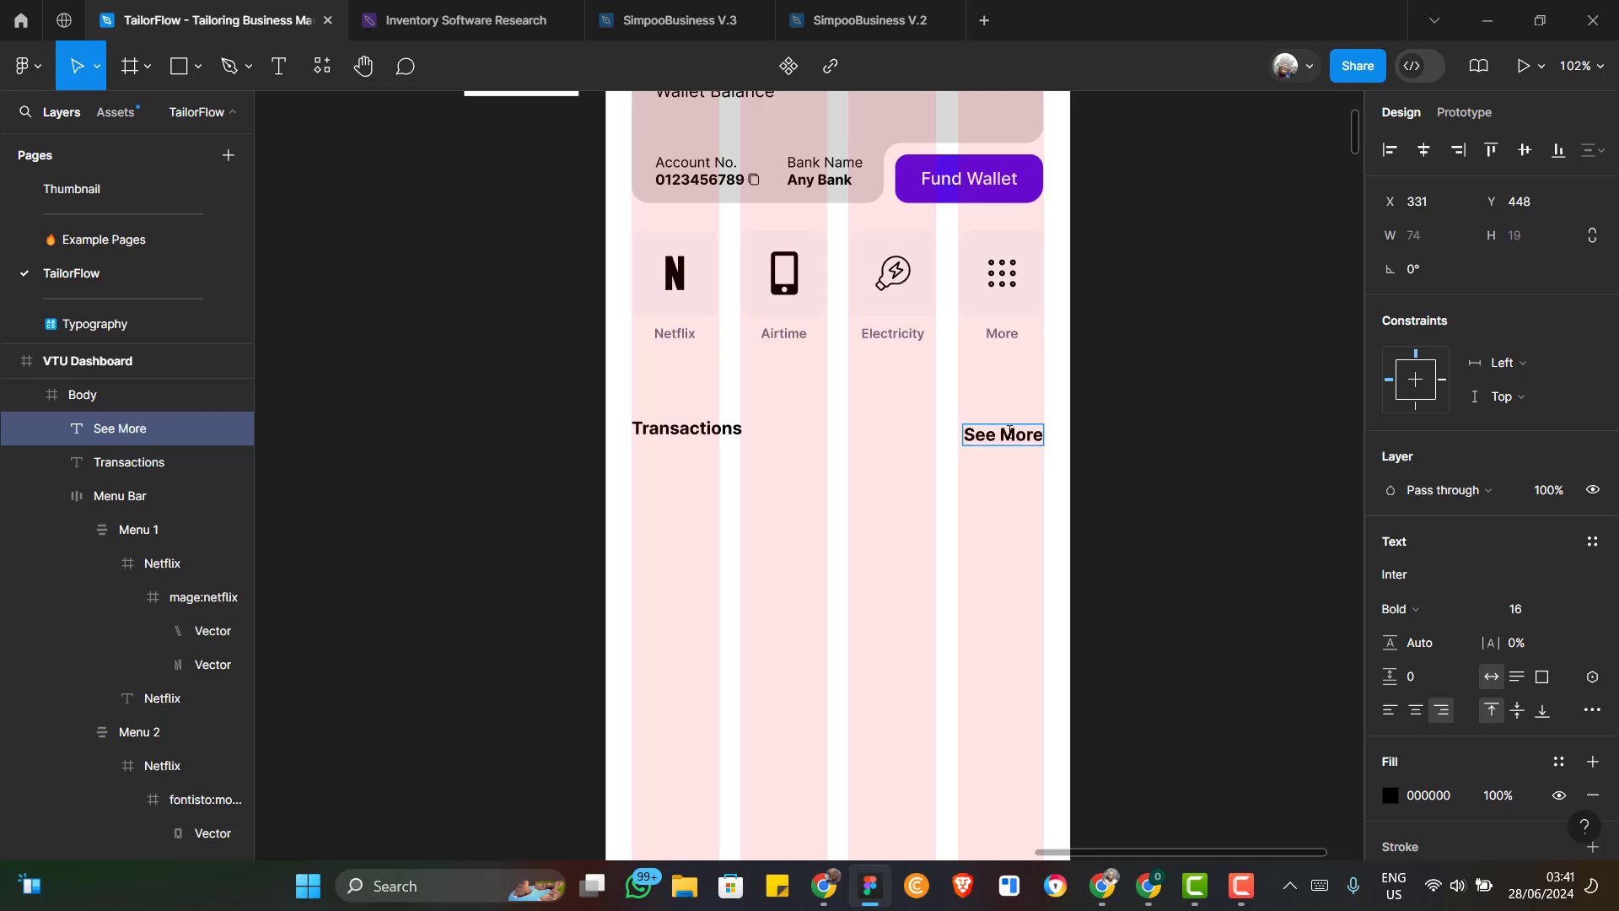
Set the font weight of the whole "See More" text to Regular
double_click(1009, 432)
left_click(985, 436)
key("ctrl+a")
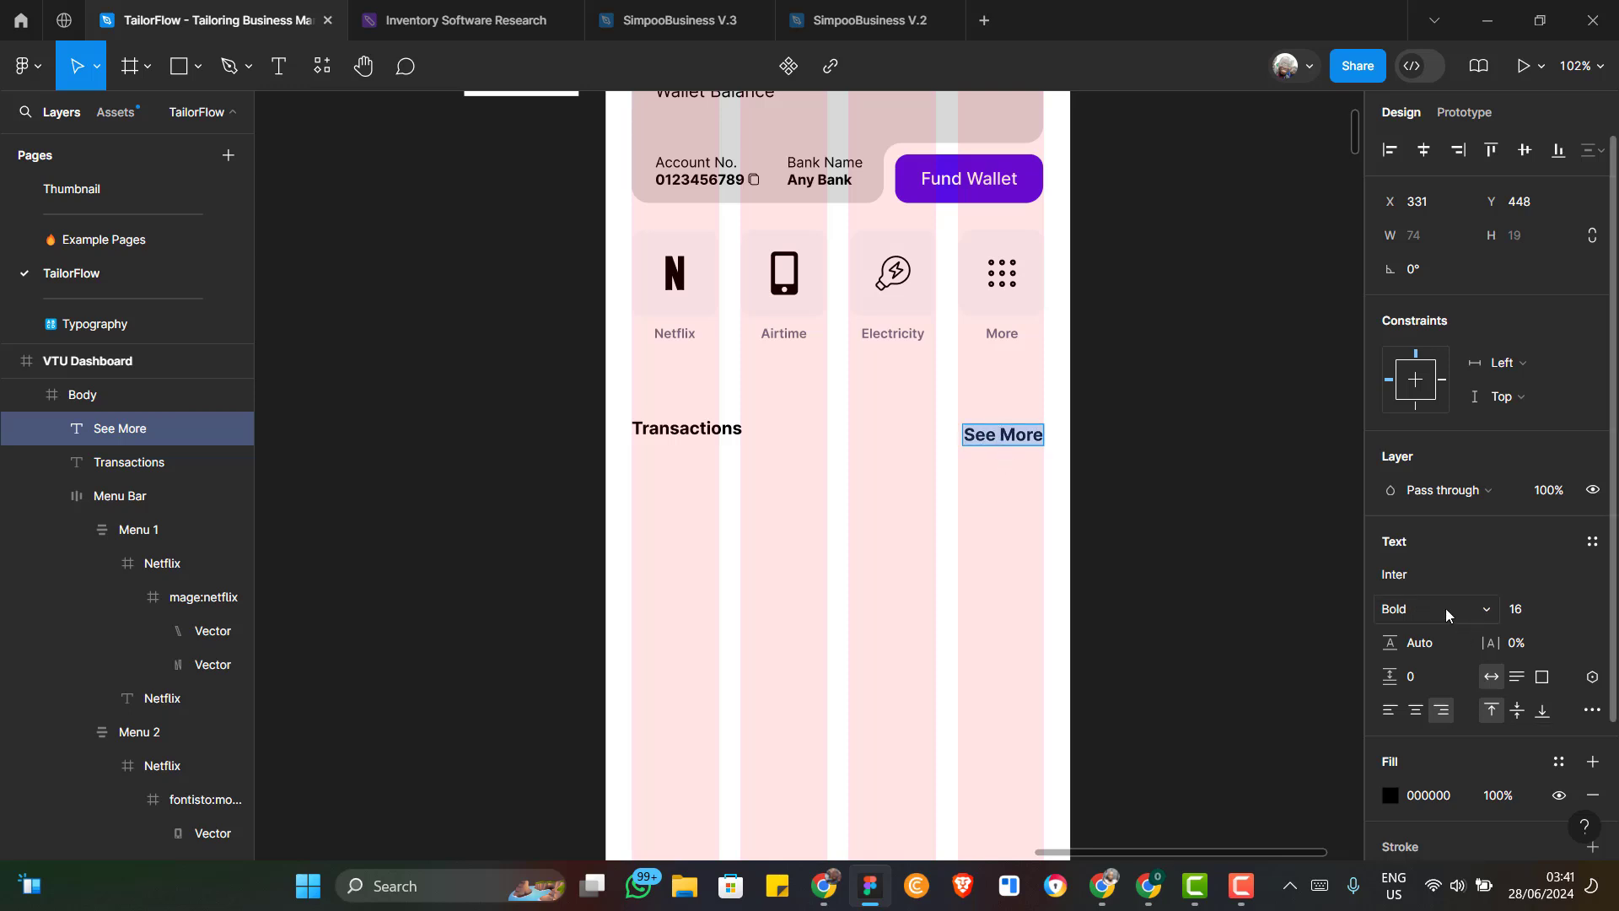
left_click(1469, 607)
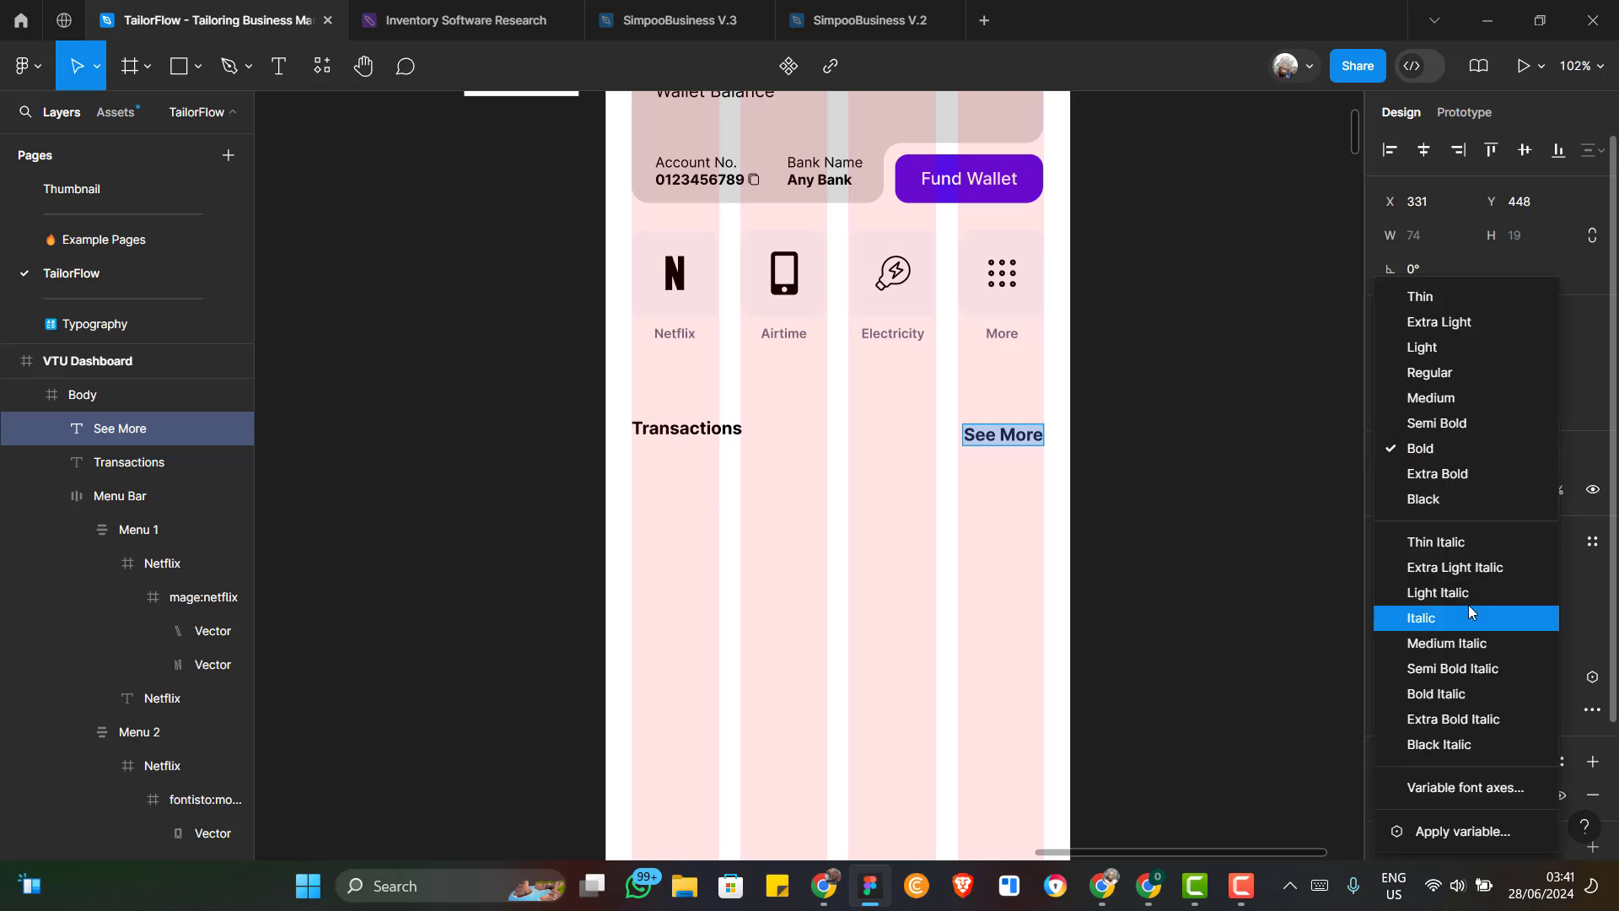
left_click(1432, 376)
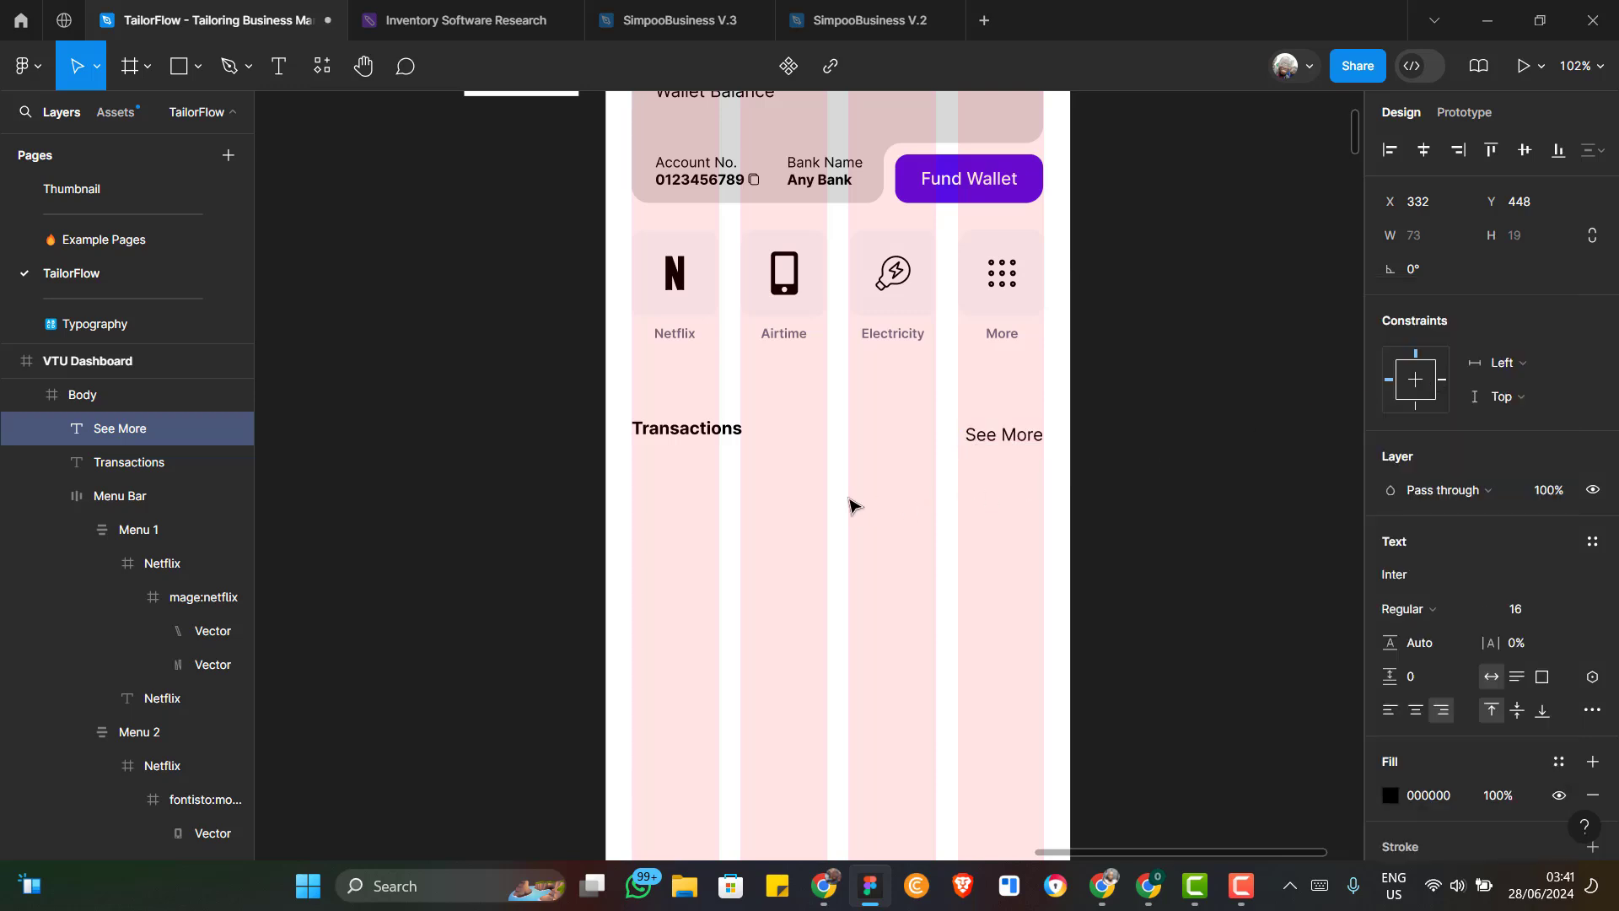
Combine the "Transactions" and "See More" texts into one horizontal auto layout frame
left_click(714, 435, "shift")
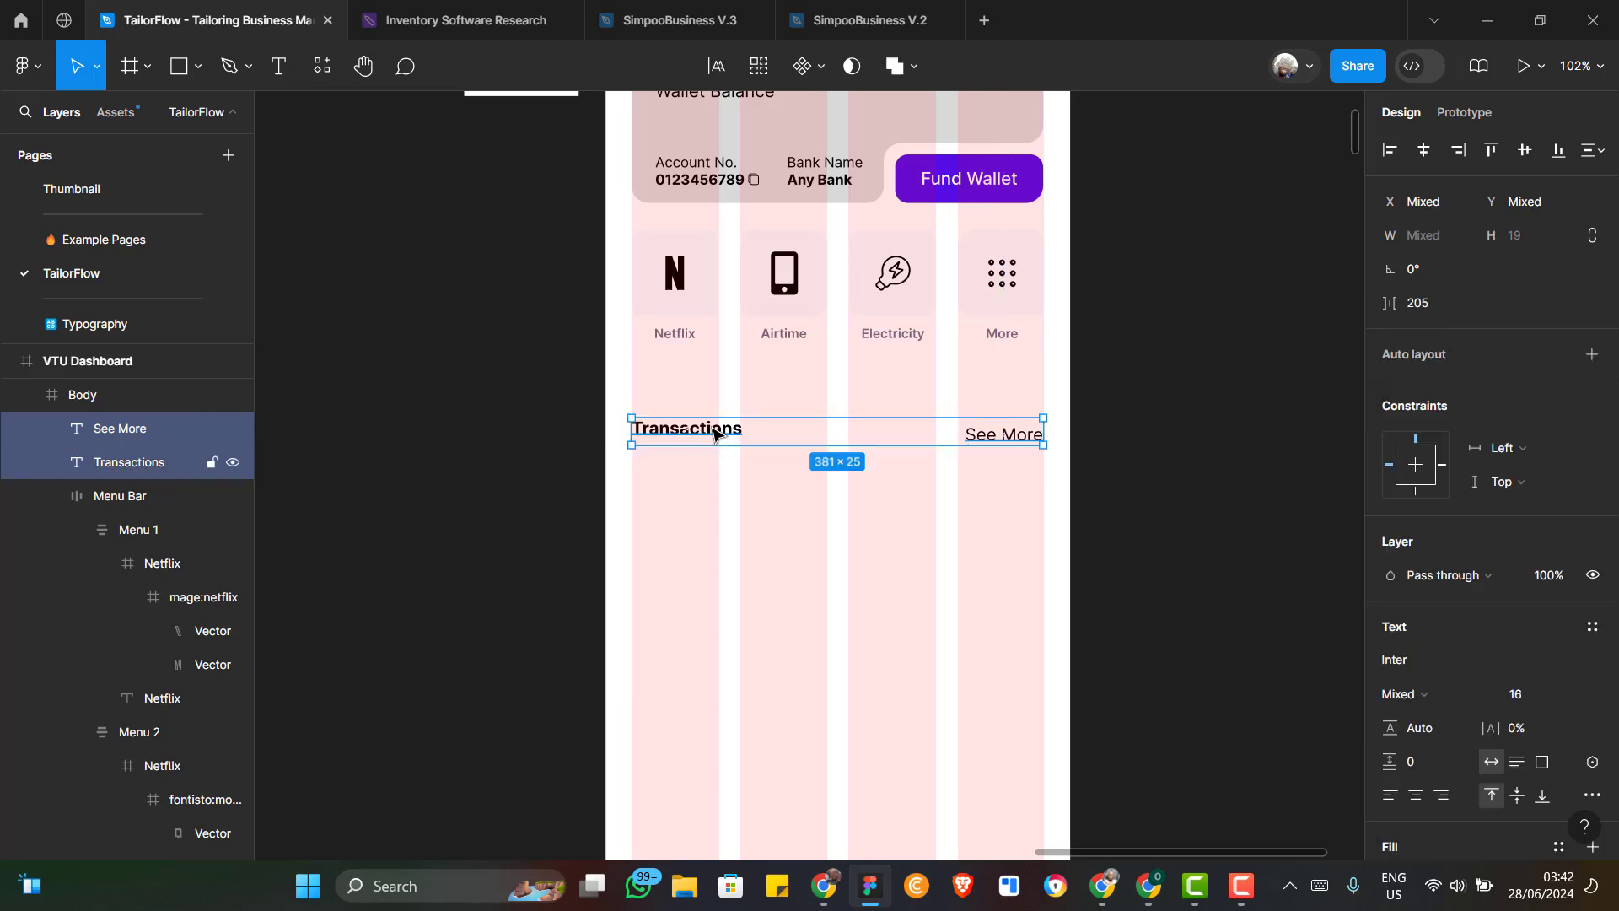
key("shift+a")
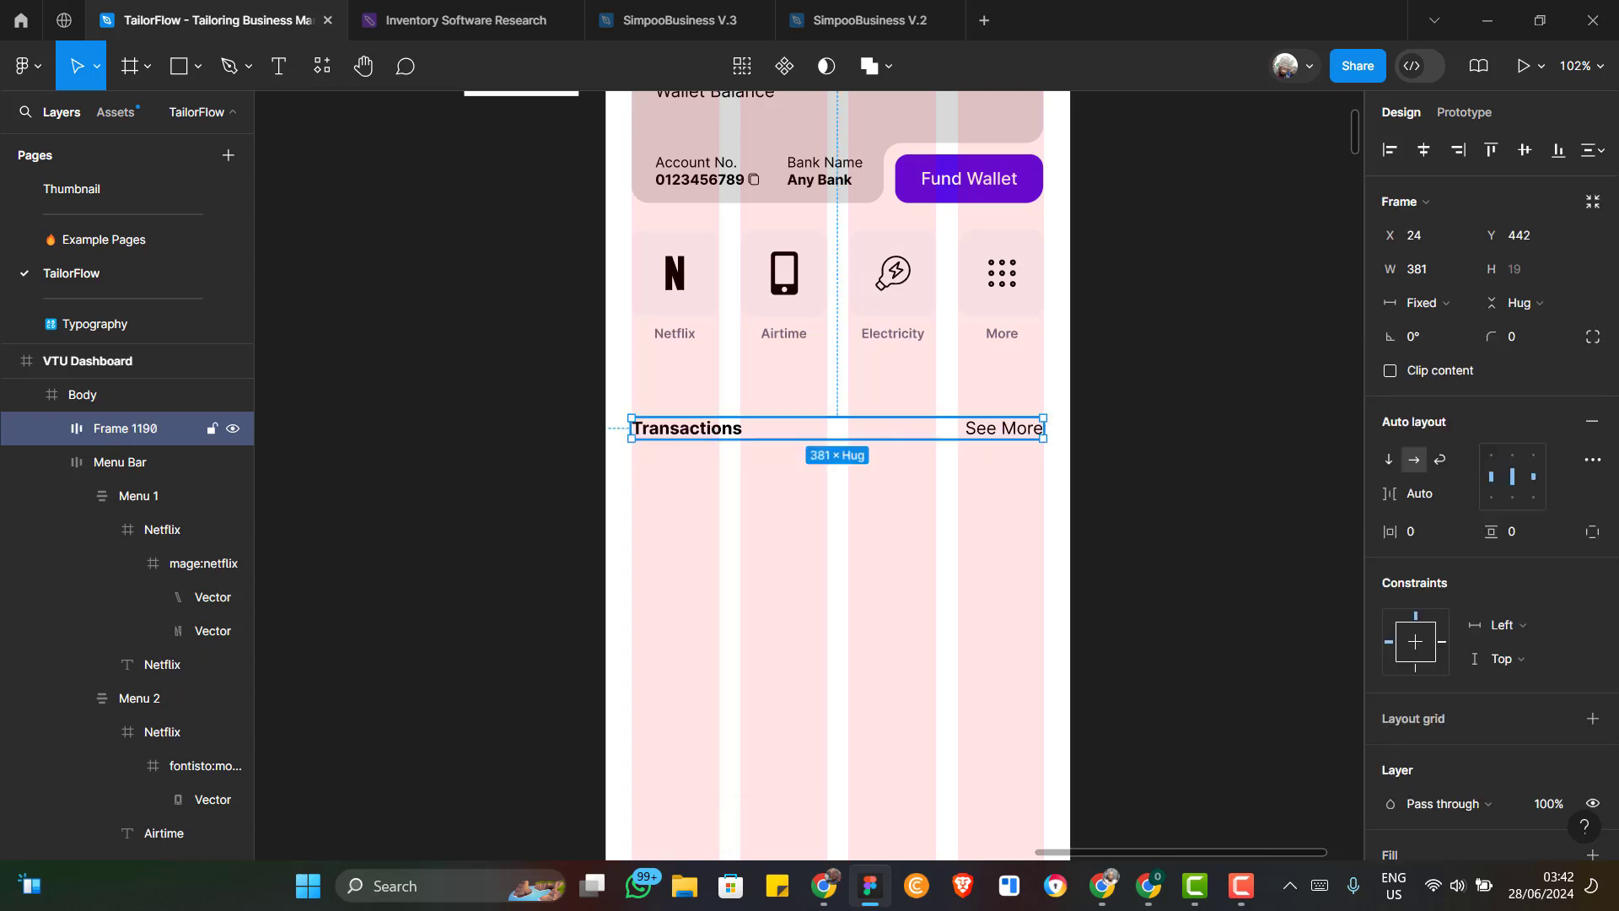
key("alt+Tab")
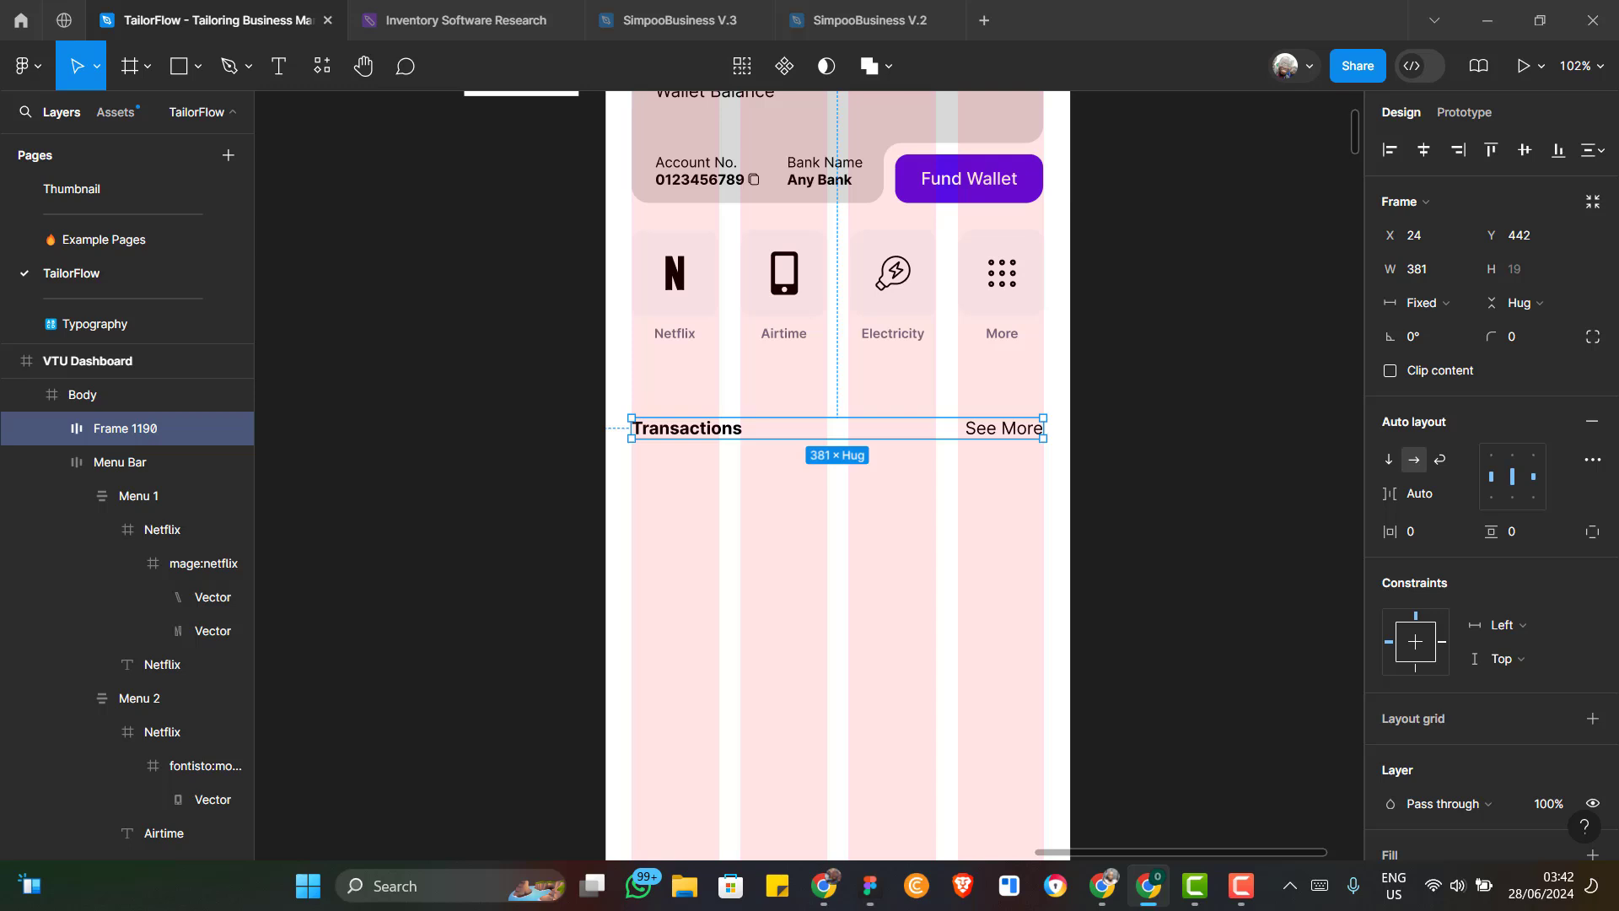
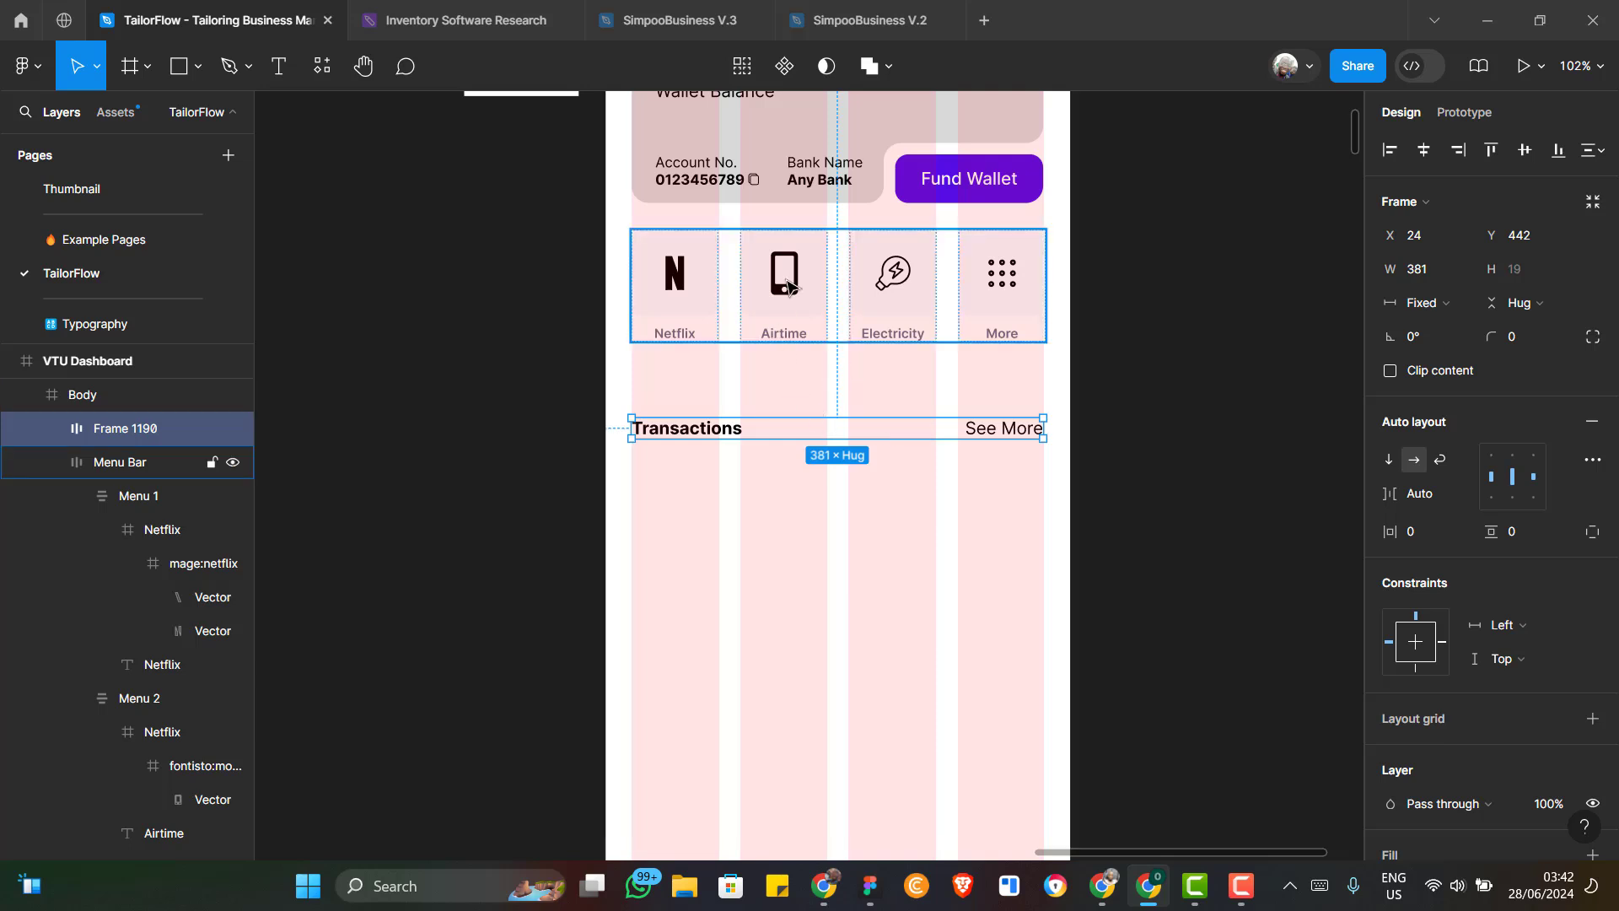
Move the Transactions header row up to Y 396, just below the Menu Bar, and centre it horizontally in the Body frame
left_click(828, 426)
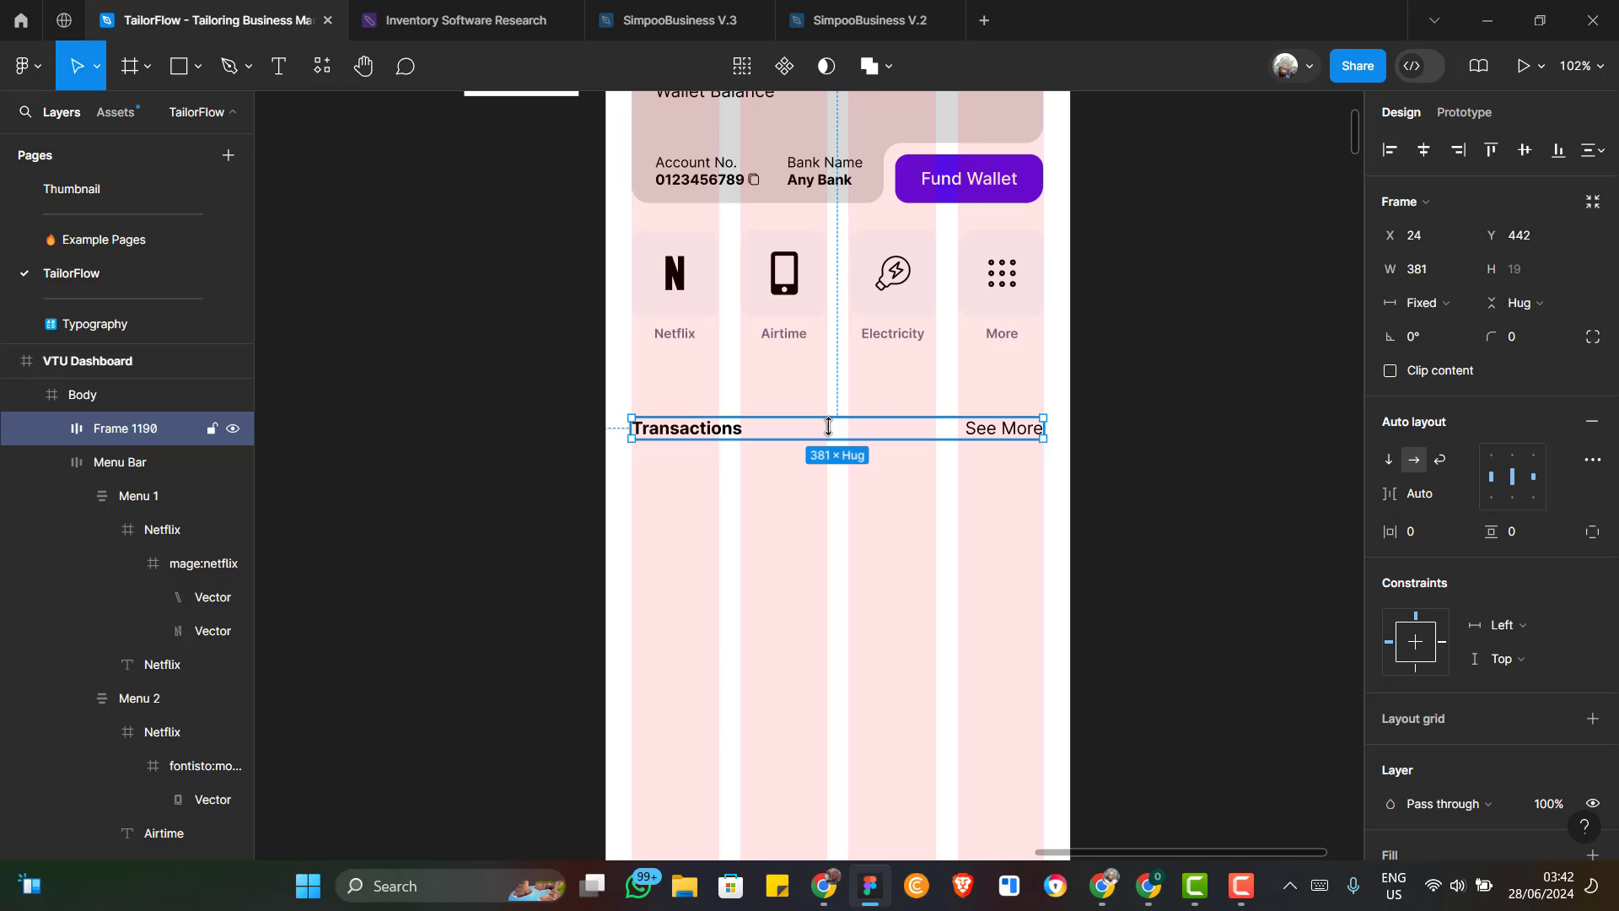
left_click_drag(831, 416, 835, 381)
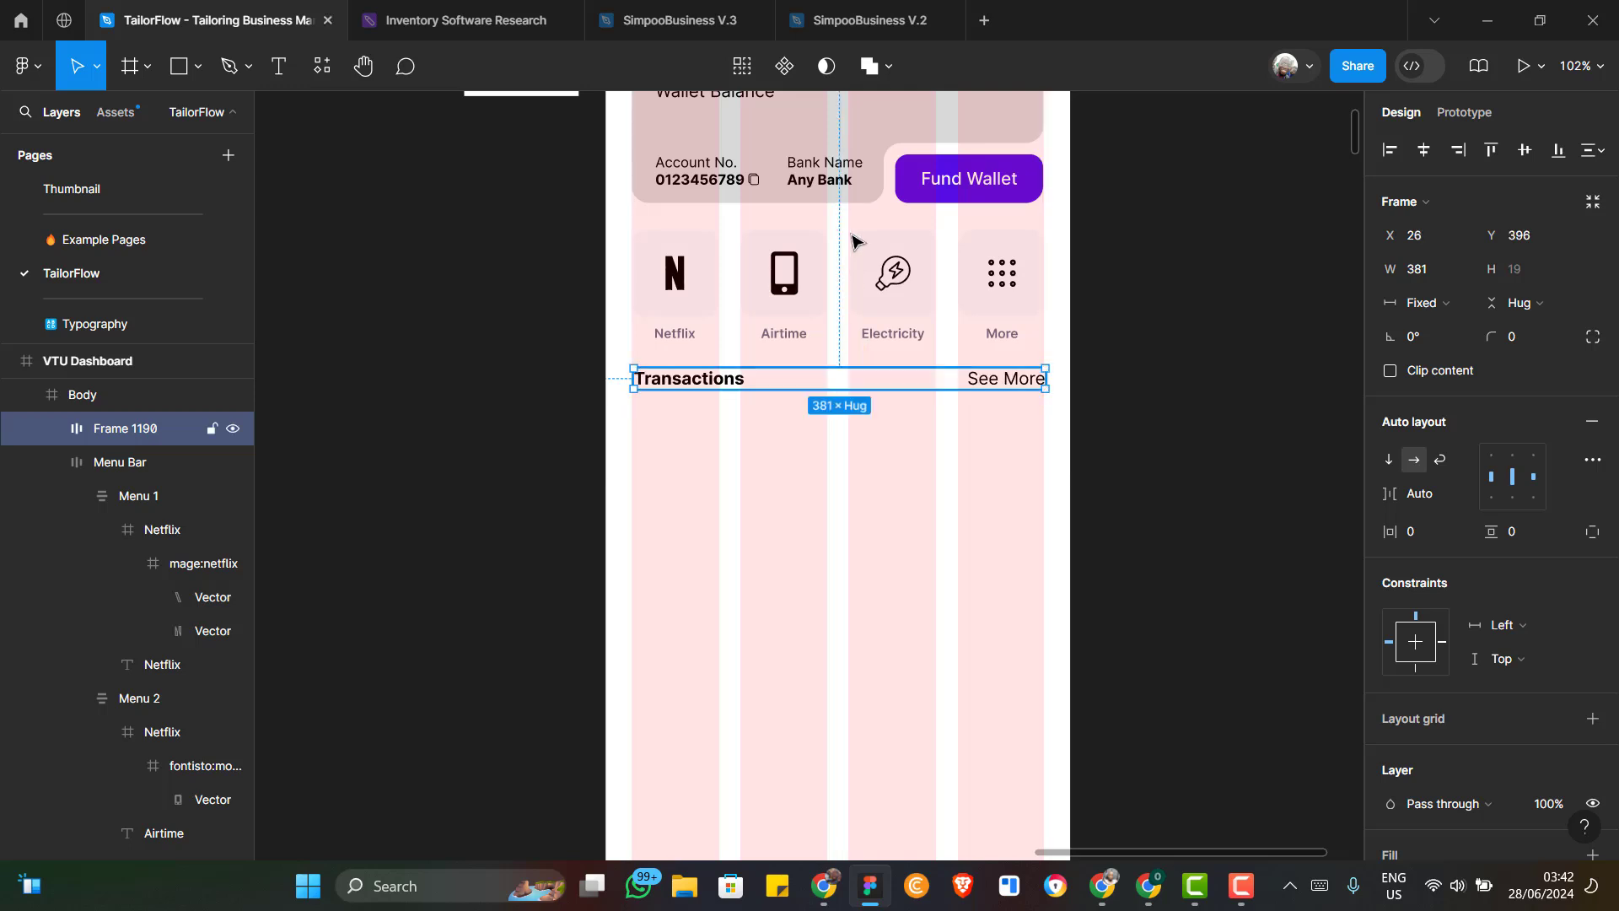
left_click(1423, 152)
left_click(1424, 152)
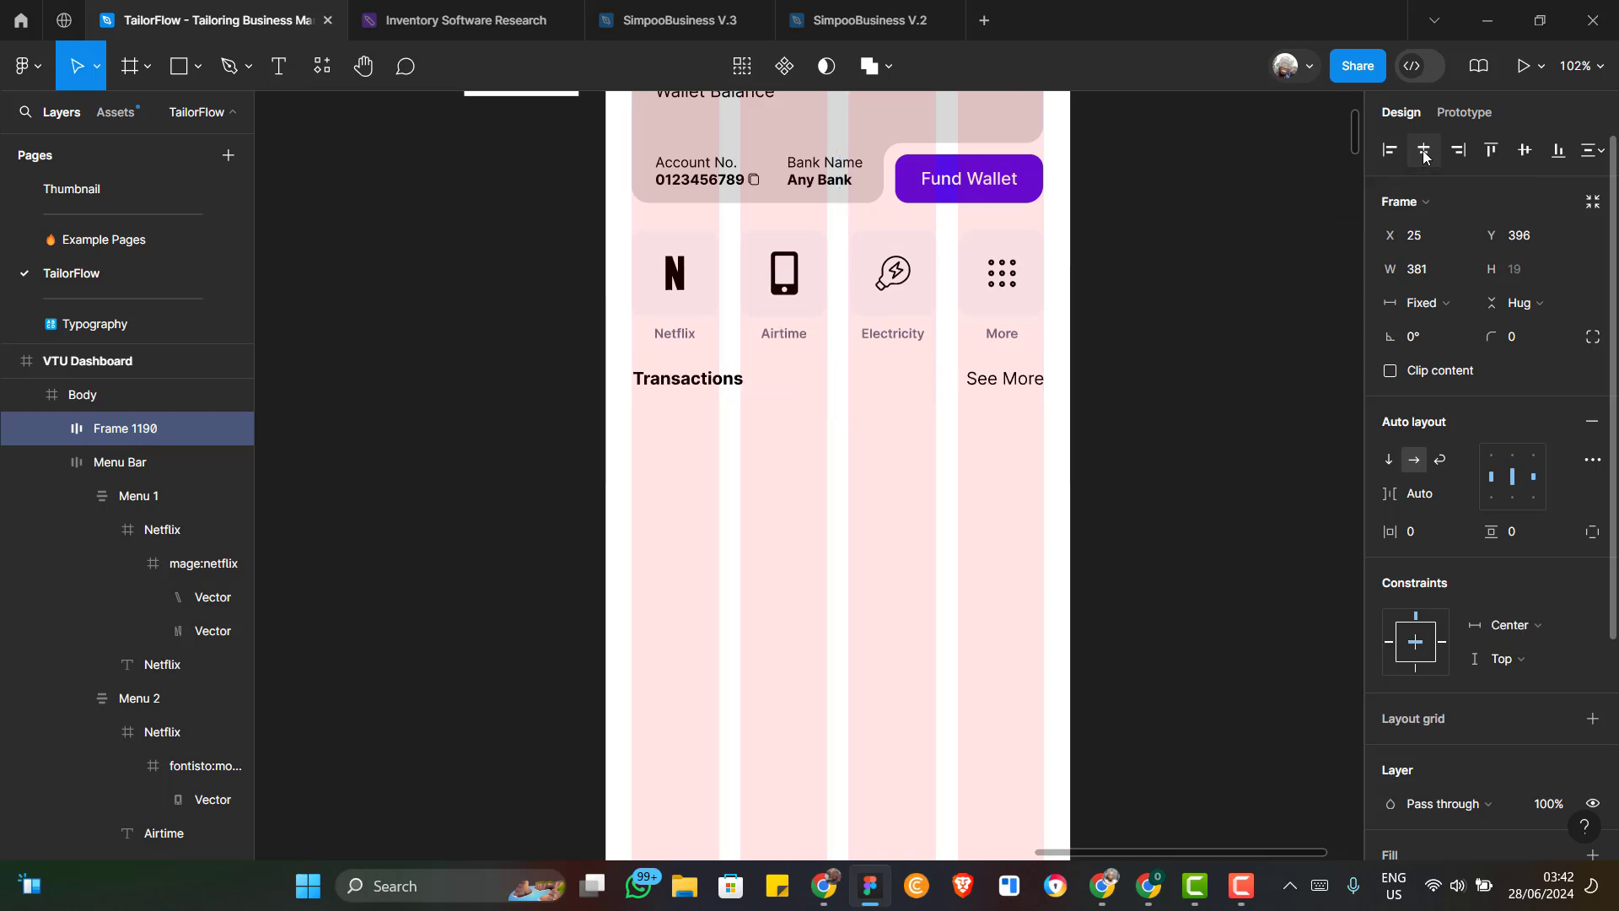
Apply the Picko/Purple library colour to the "See More" text's fill
left_click(988, 388)
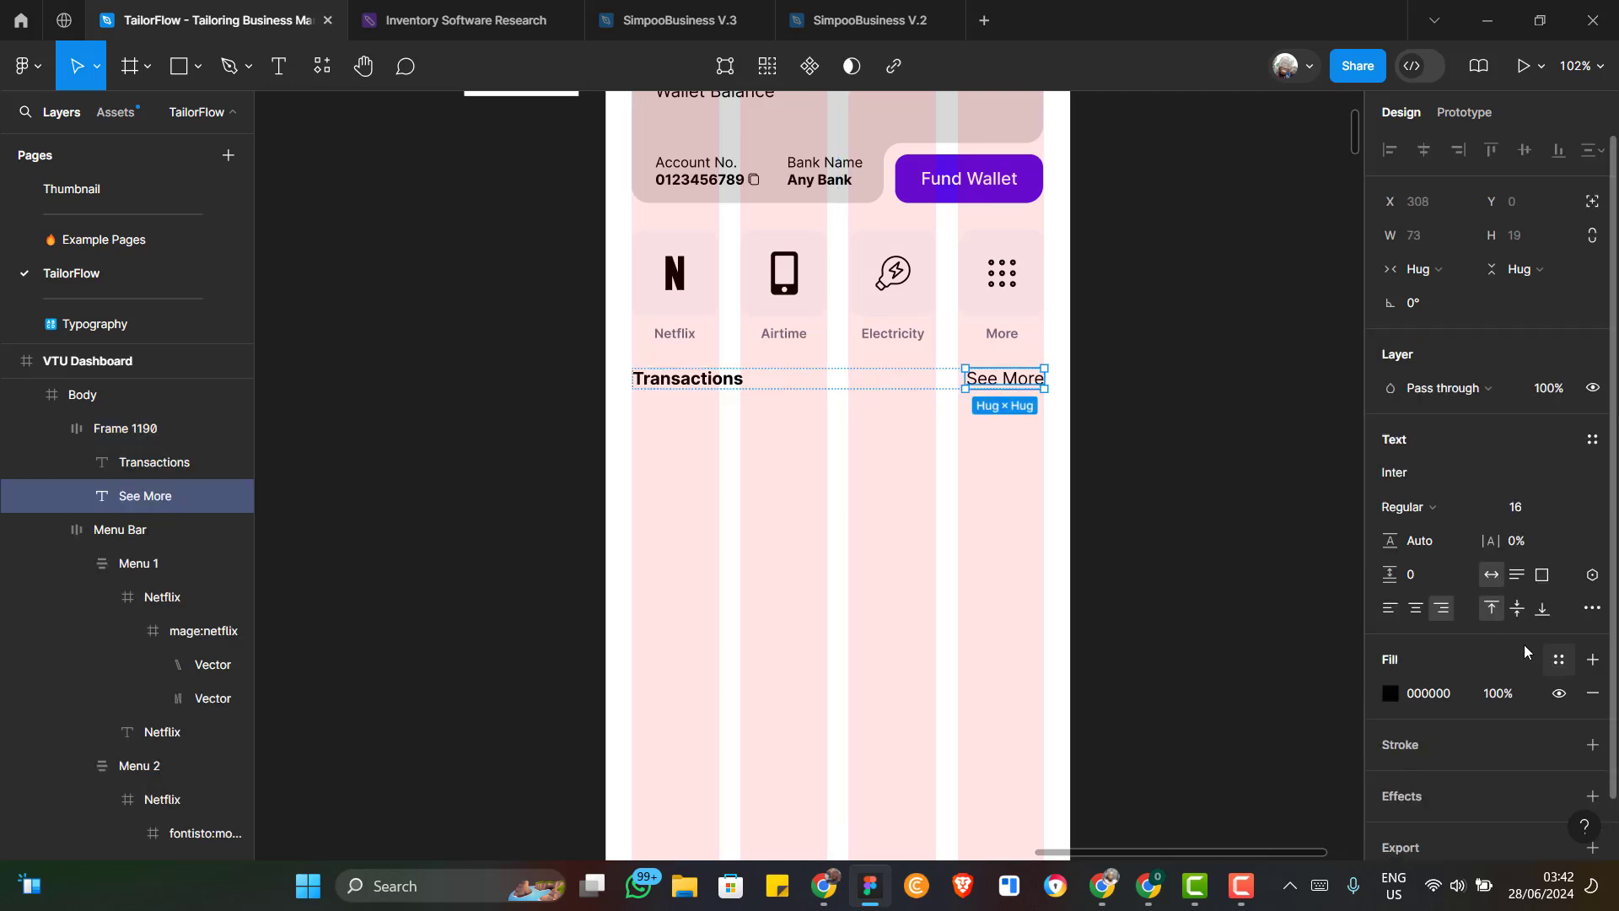
left_click(1556, 658)
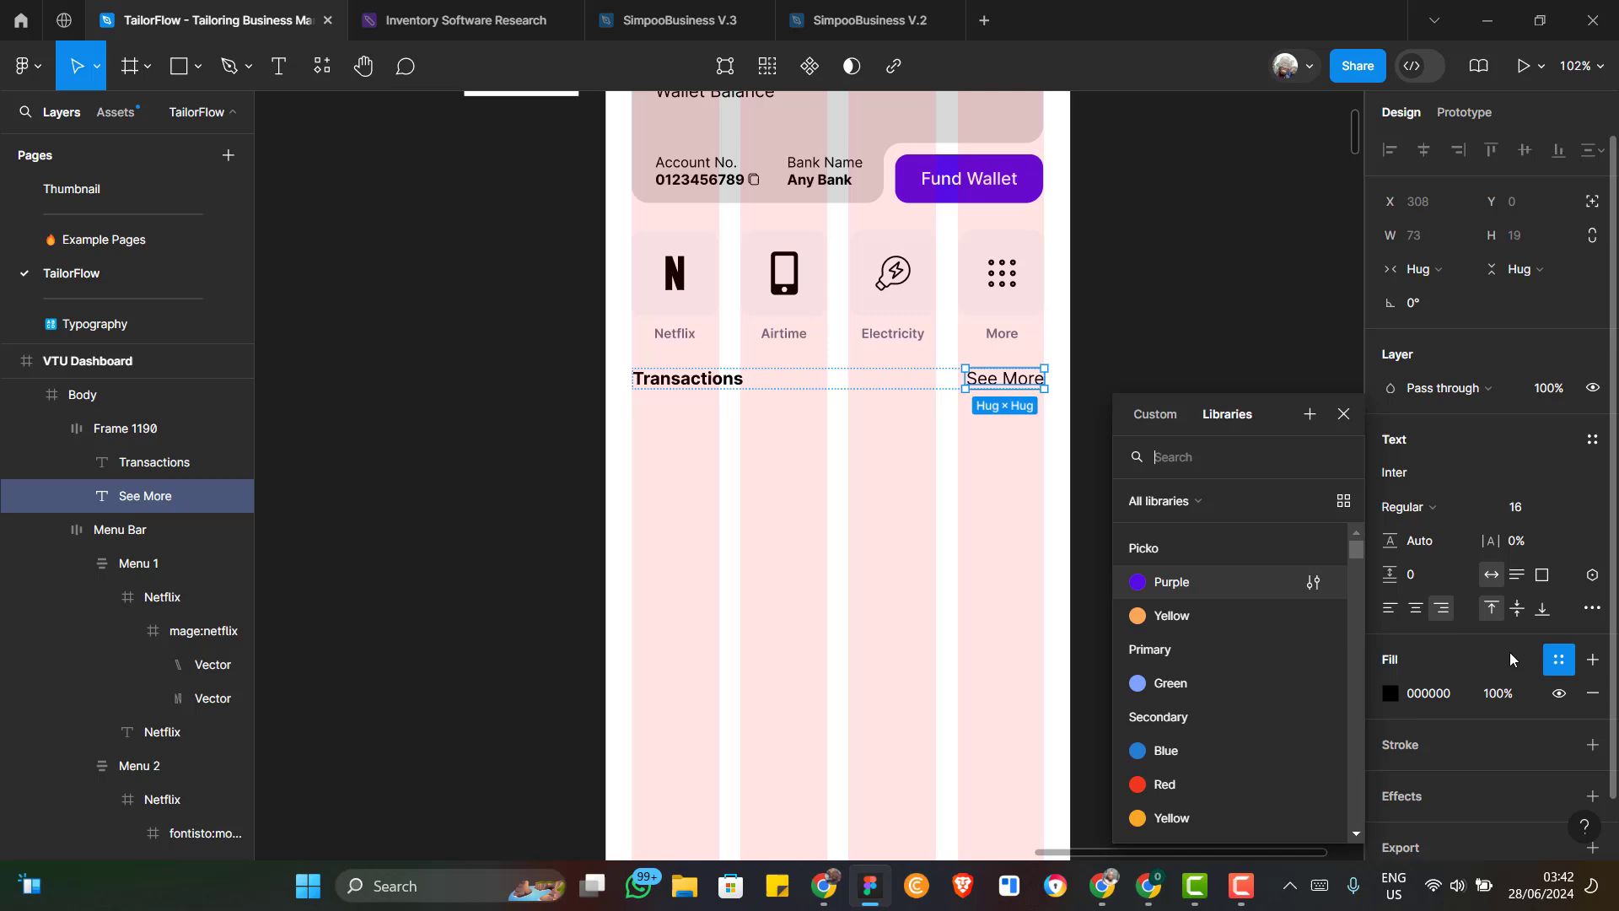
left_click(1184, 589)
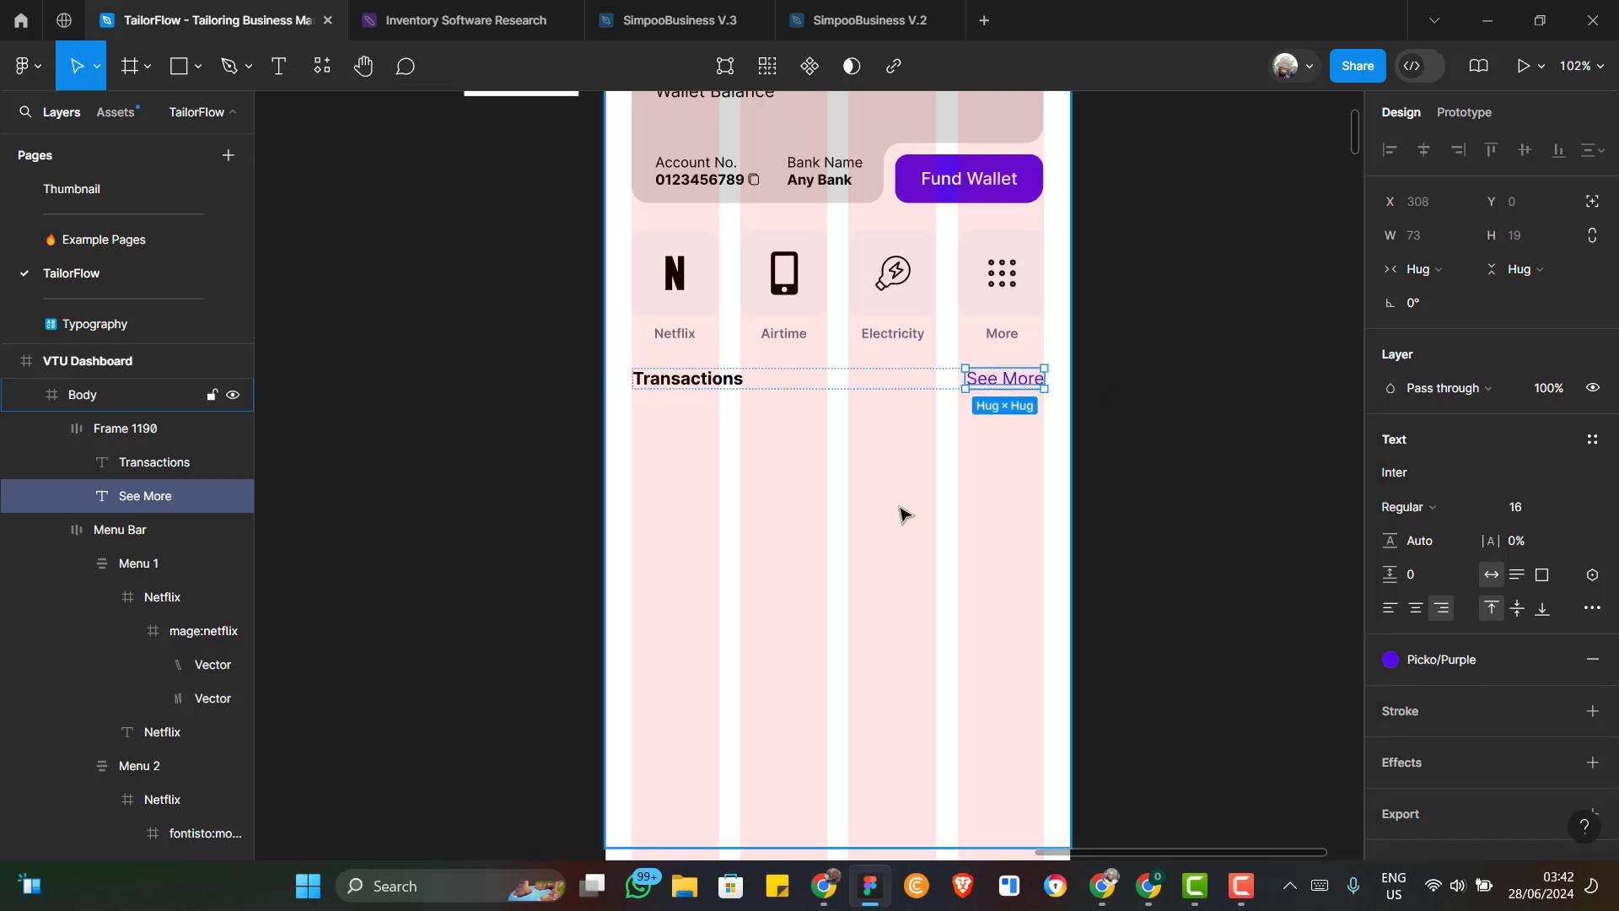
Draw a rectangle about 596 × 110 below the Transactions header row in the Body frame
scroll(961, 289, "up", 1)
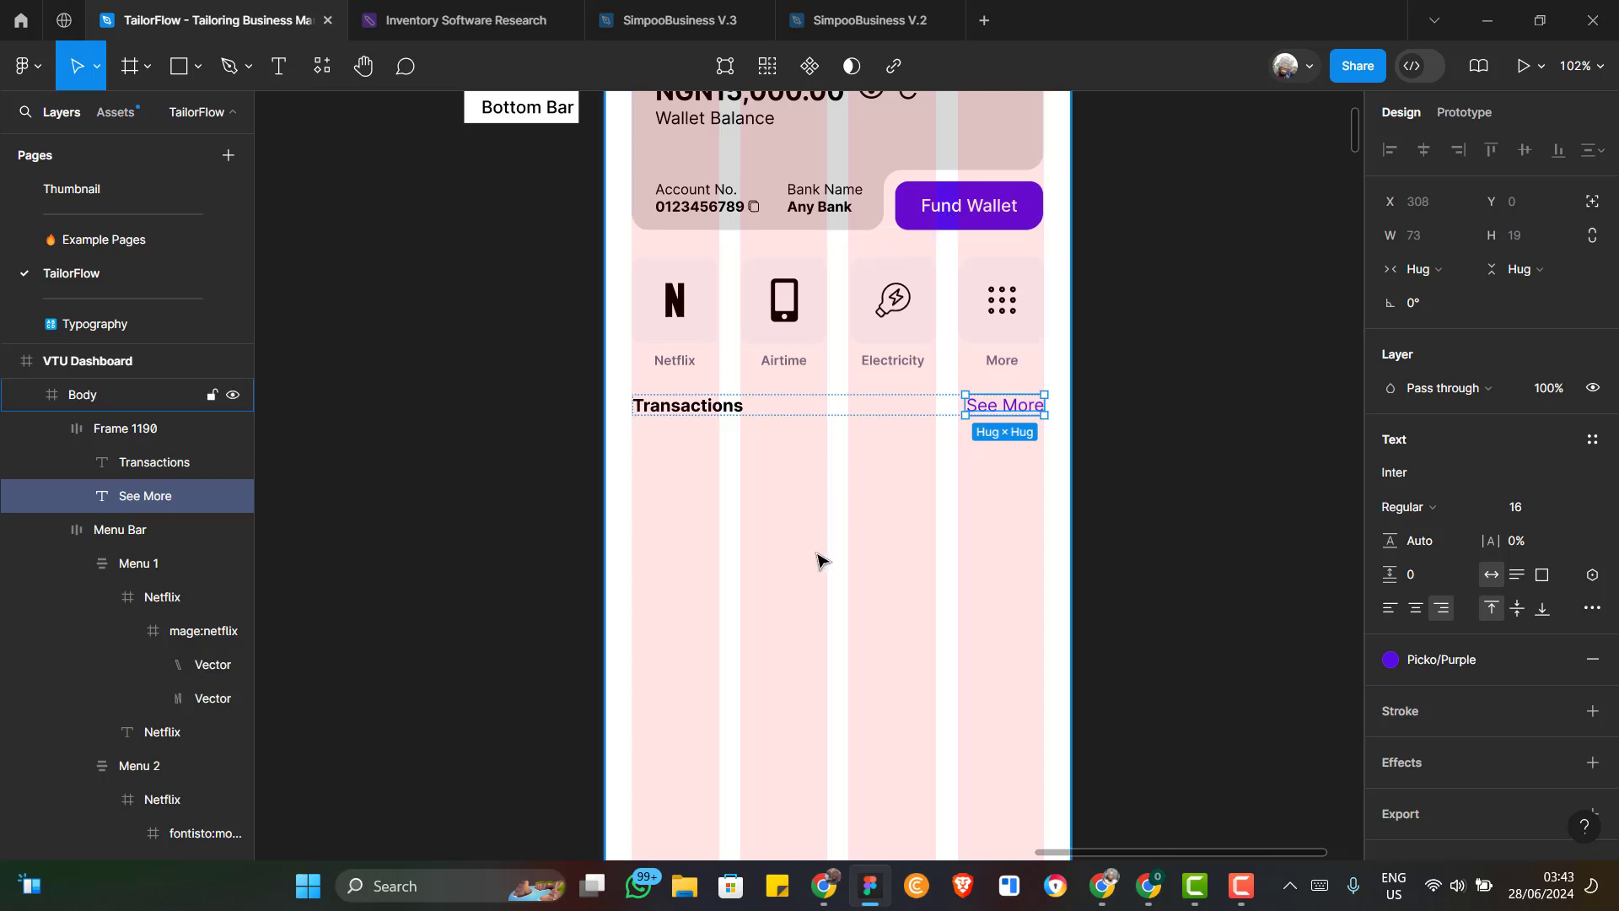
scroll(818, 559, "down", 2)
scroll(818, 558, "down", 3)
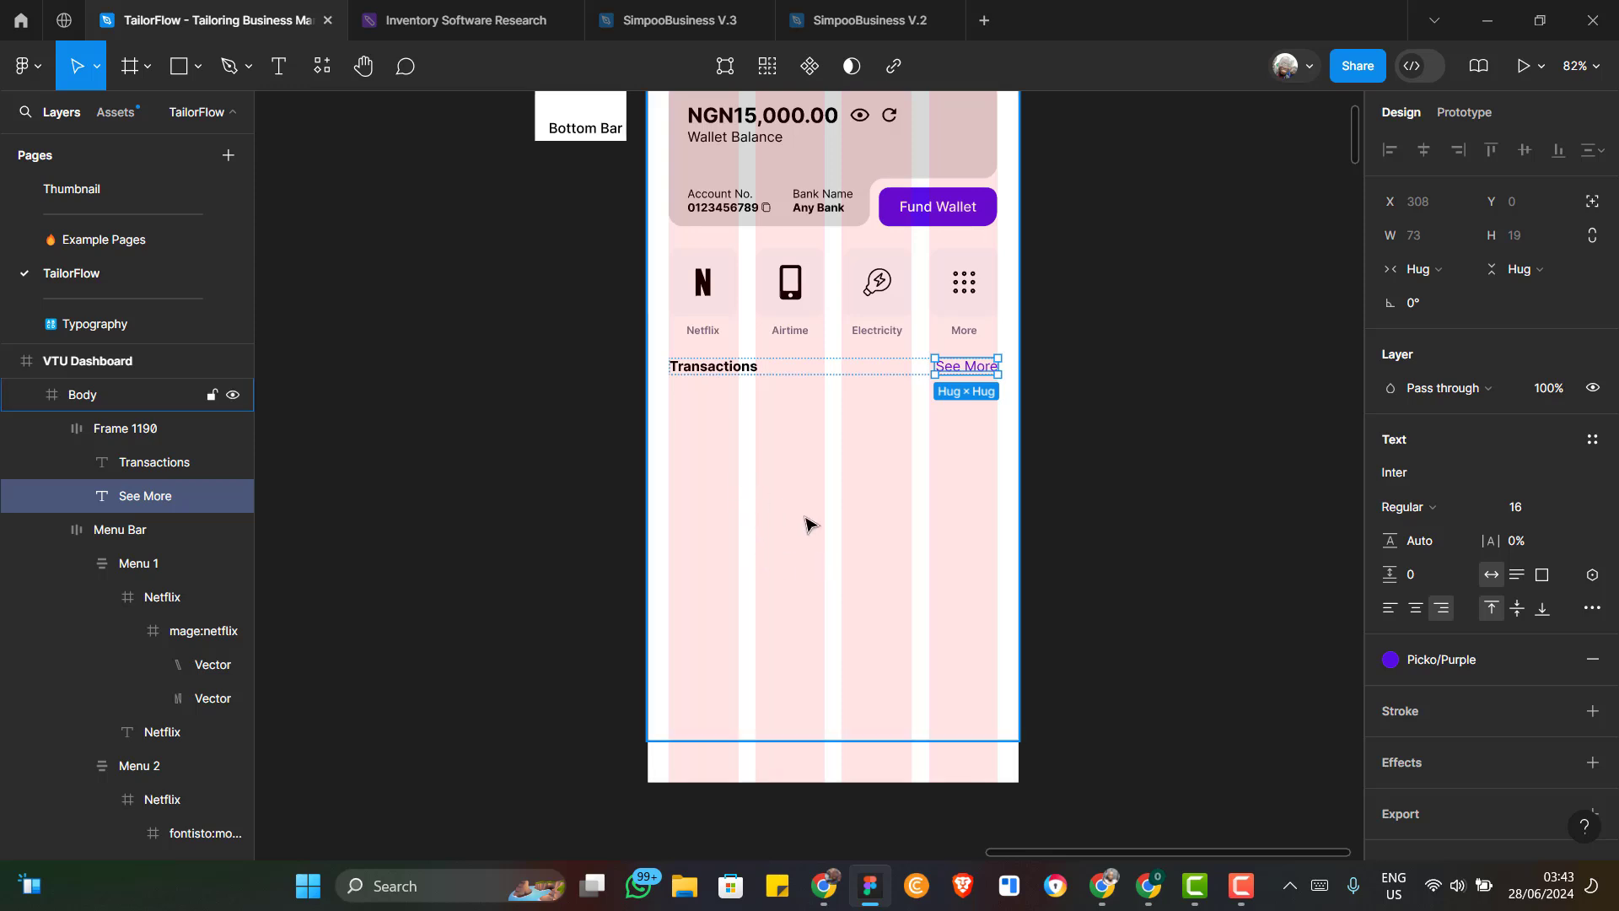
key("alt+Tab")
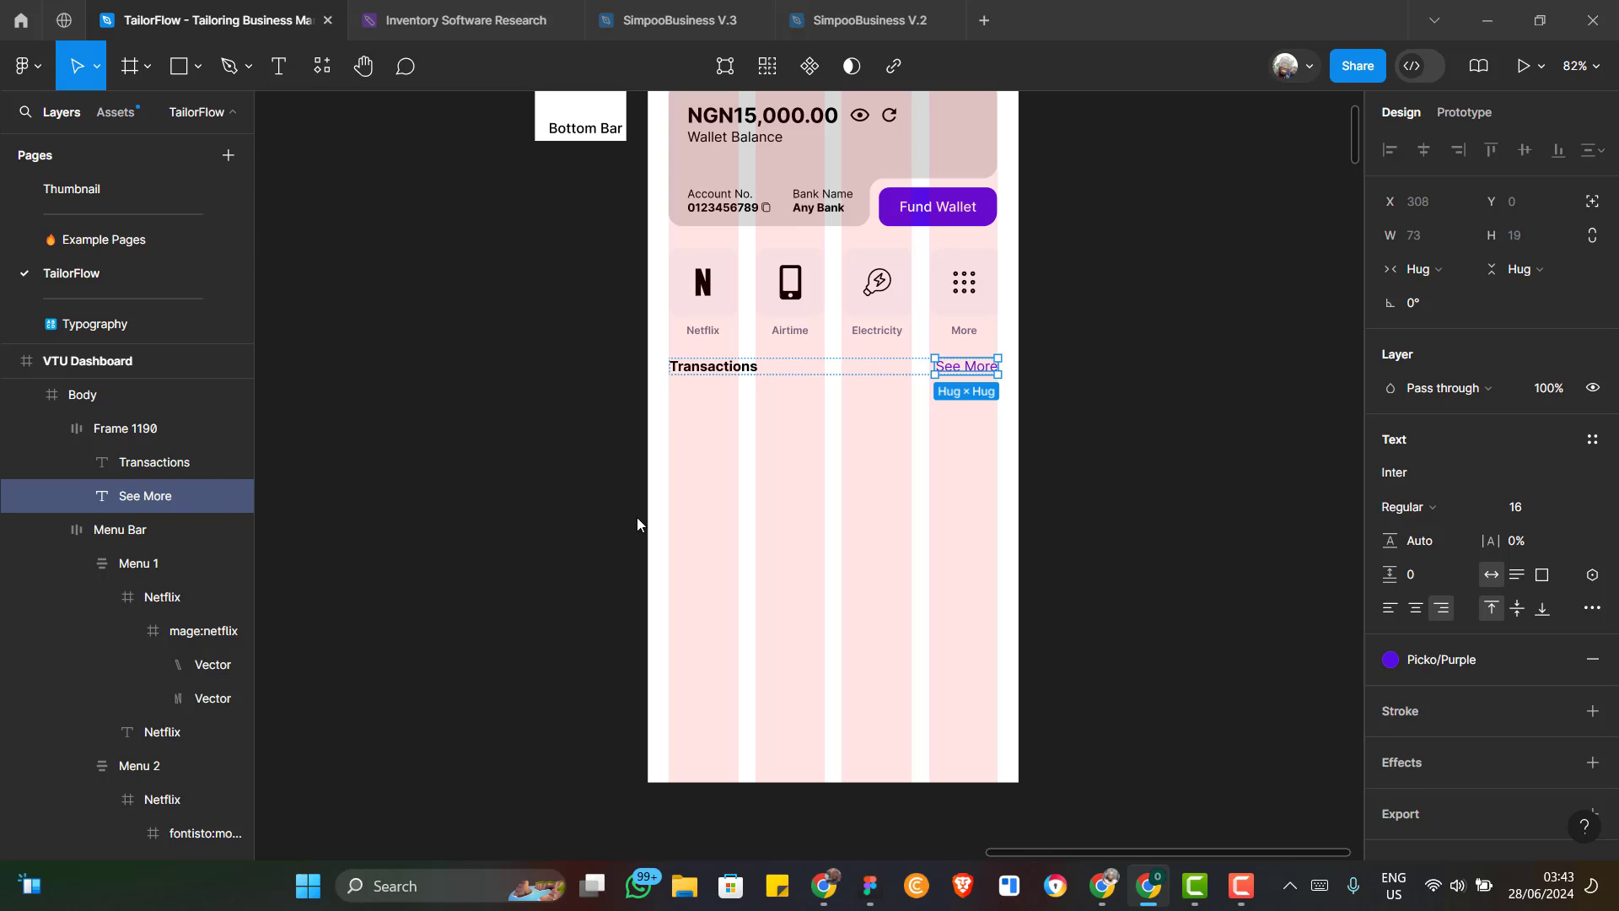
scroll(925, 424, "up", 3)
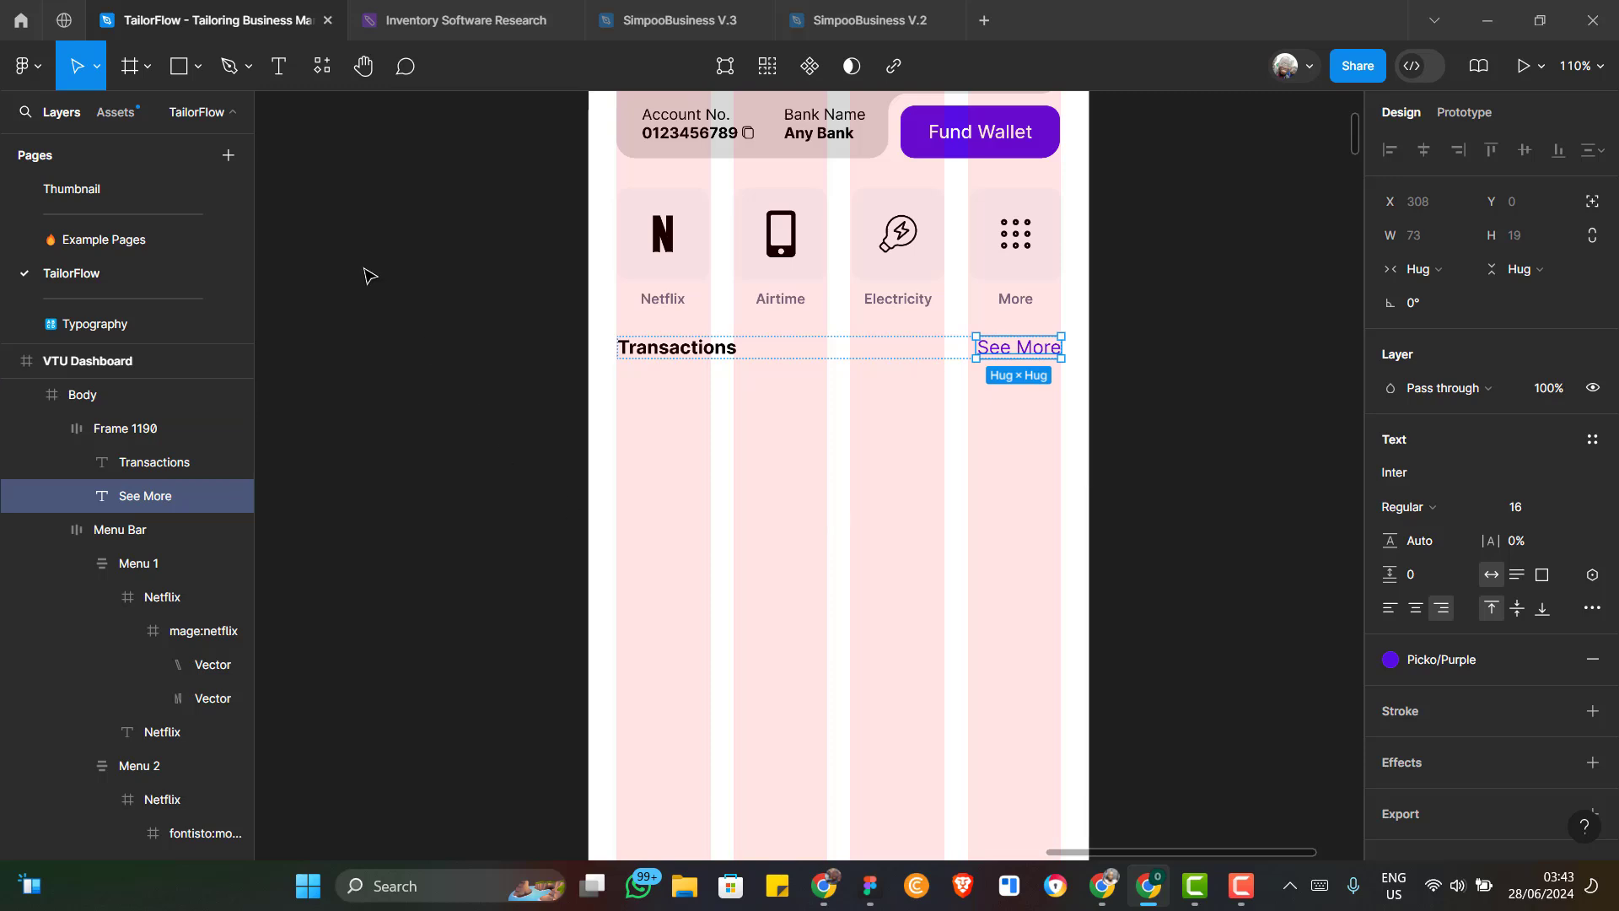
left_click(180, 72)
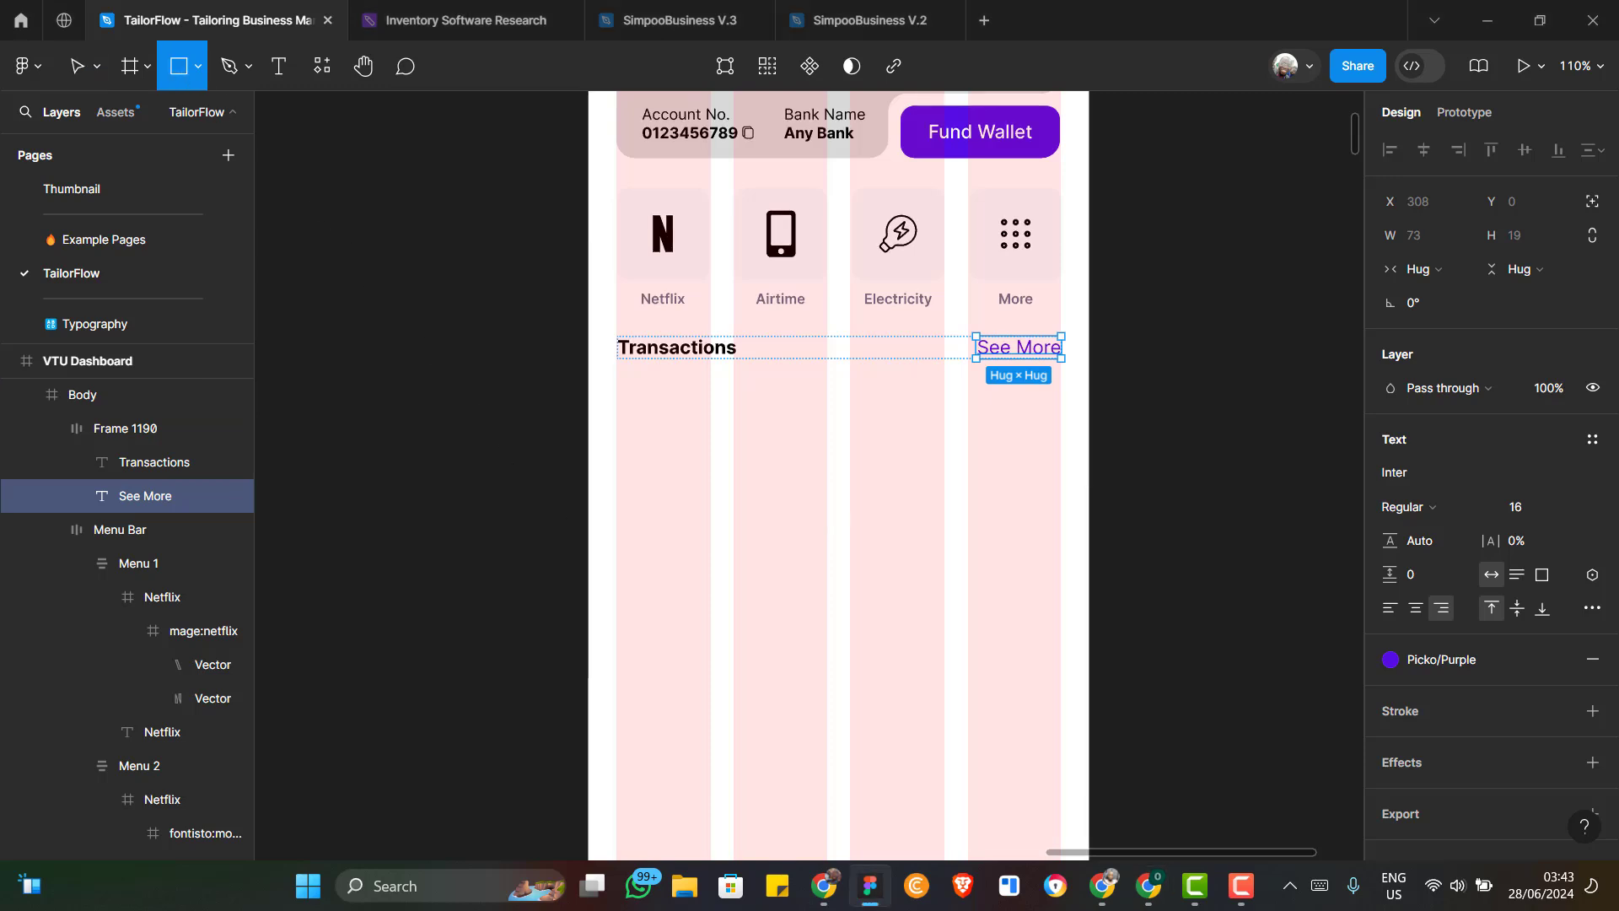
key("alt+Tab")
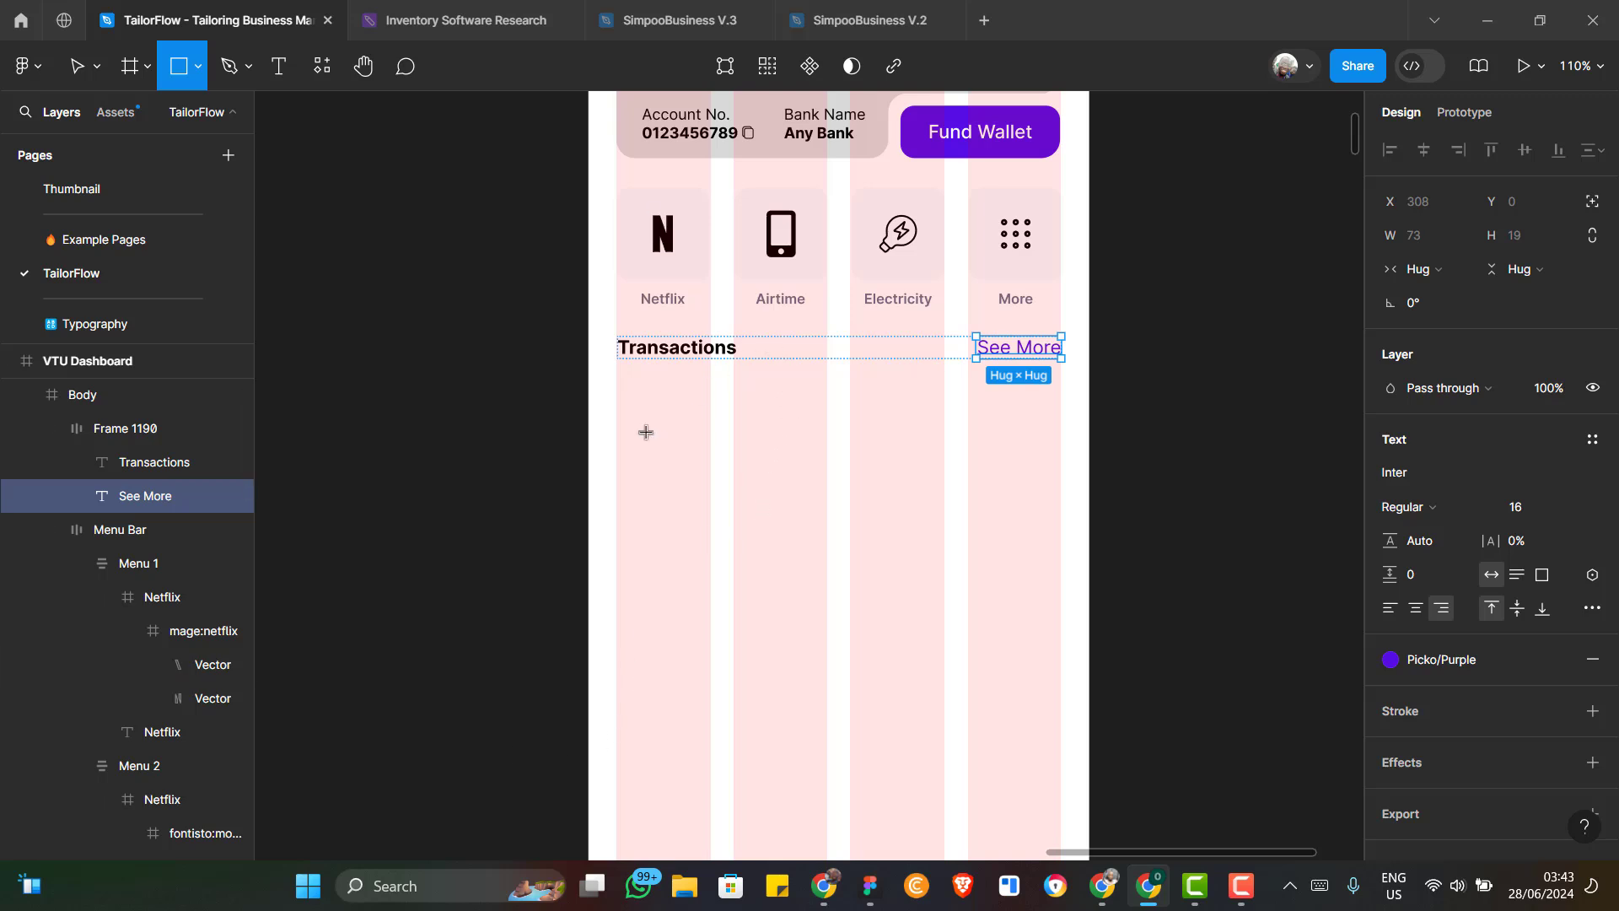
key("alt+Tab")
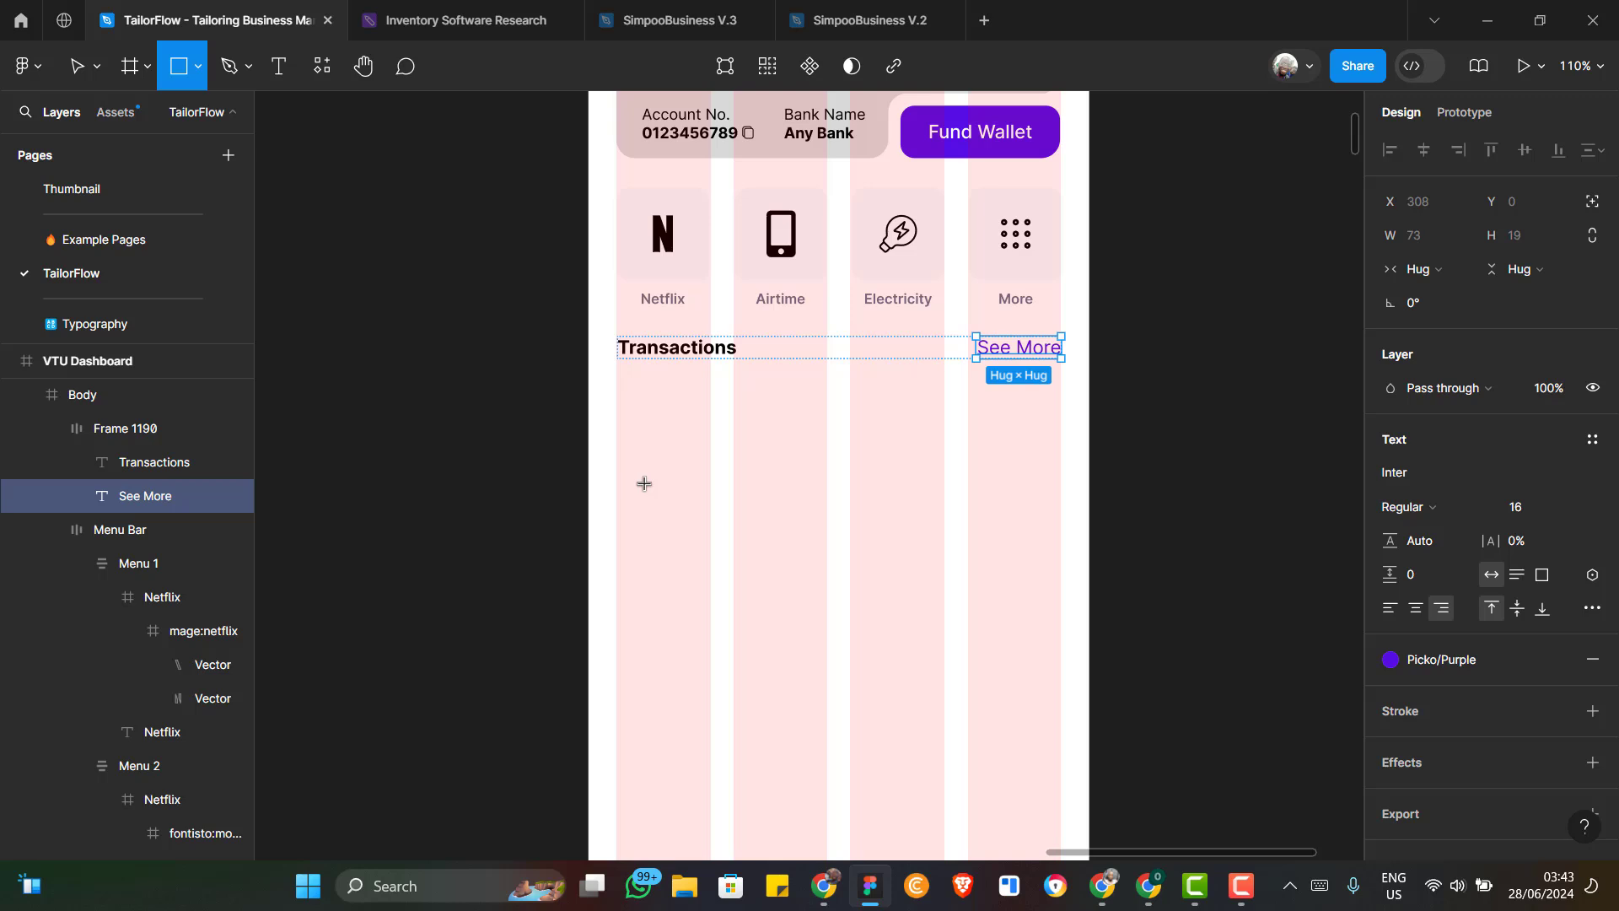
left_click_drag(641, 483, 590, 346)
left_click_drag(727, 505, 964, 480)
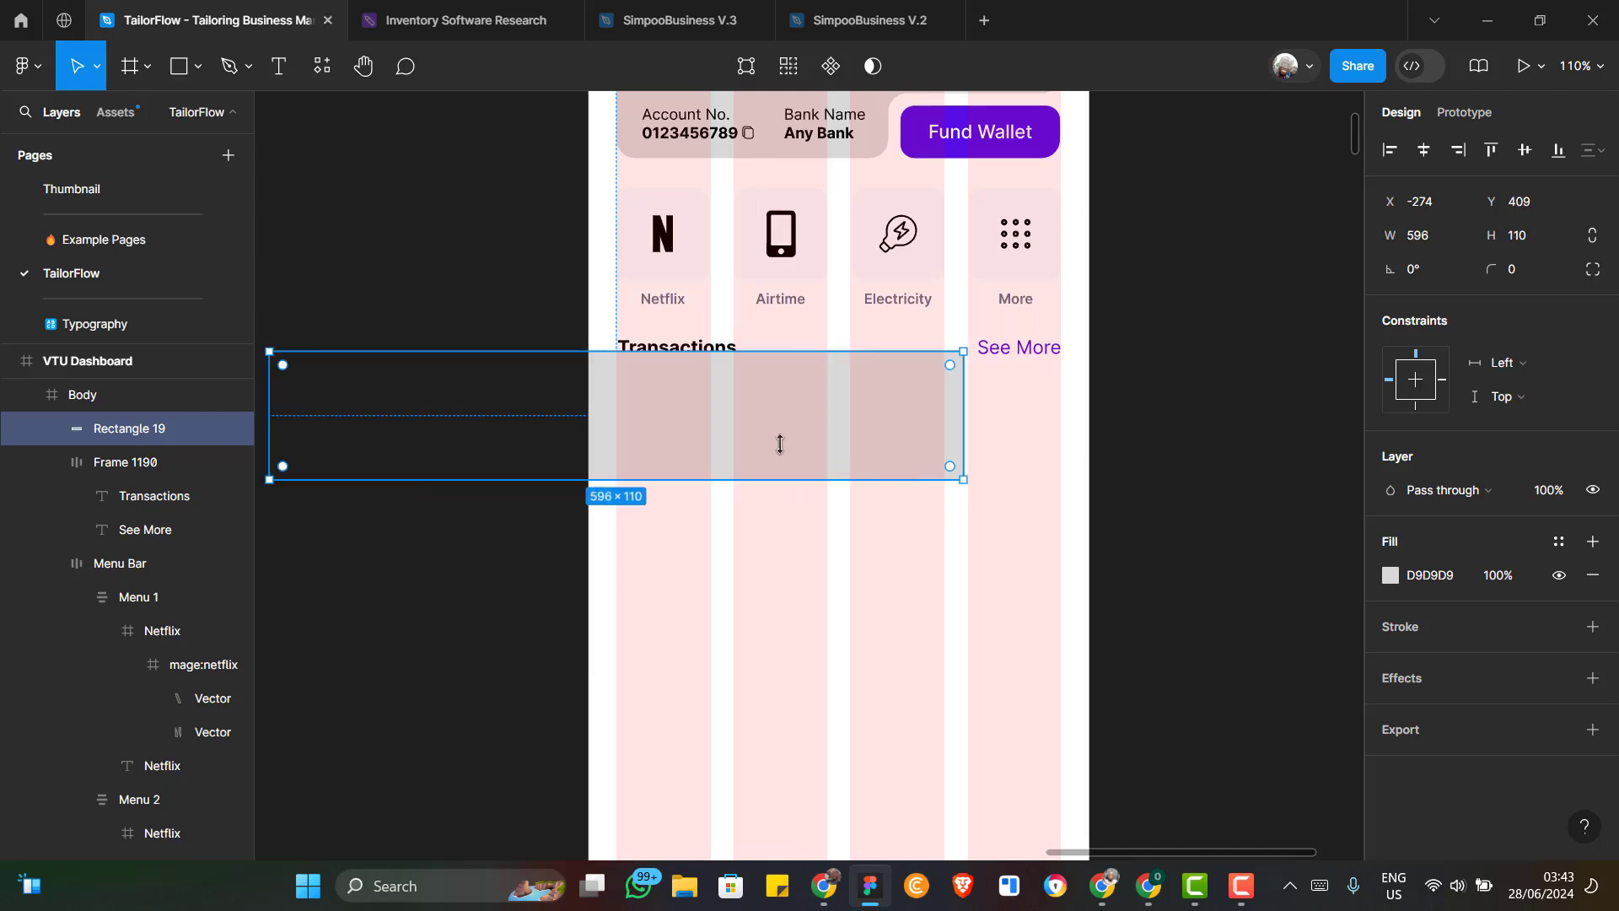
Move the new rectangle down to Y 460 and narrow it to 380 wide, starting at X 25 to fit the layout columns
left_click_drag(739, 440, 819, 492)
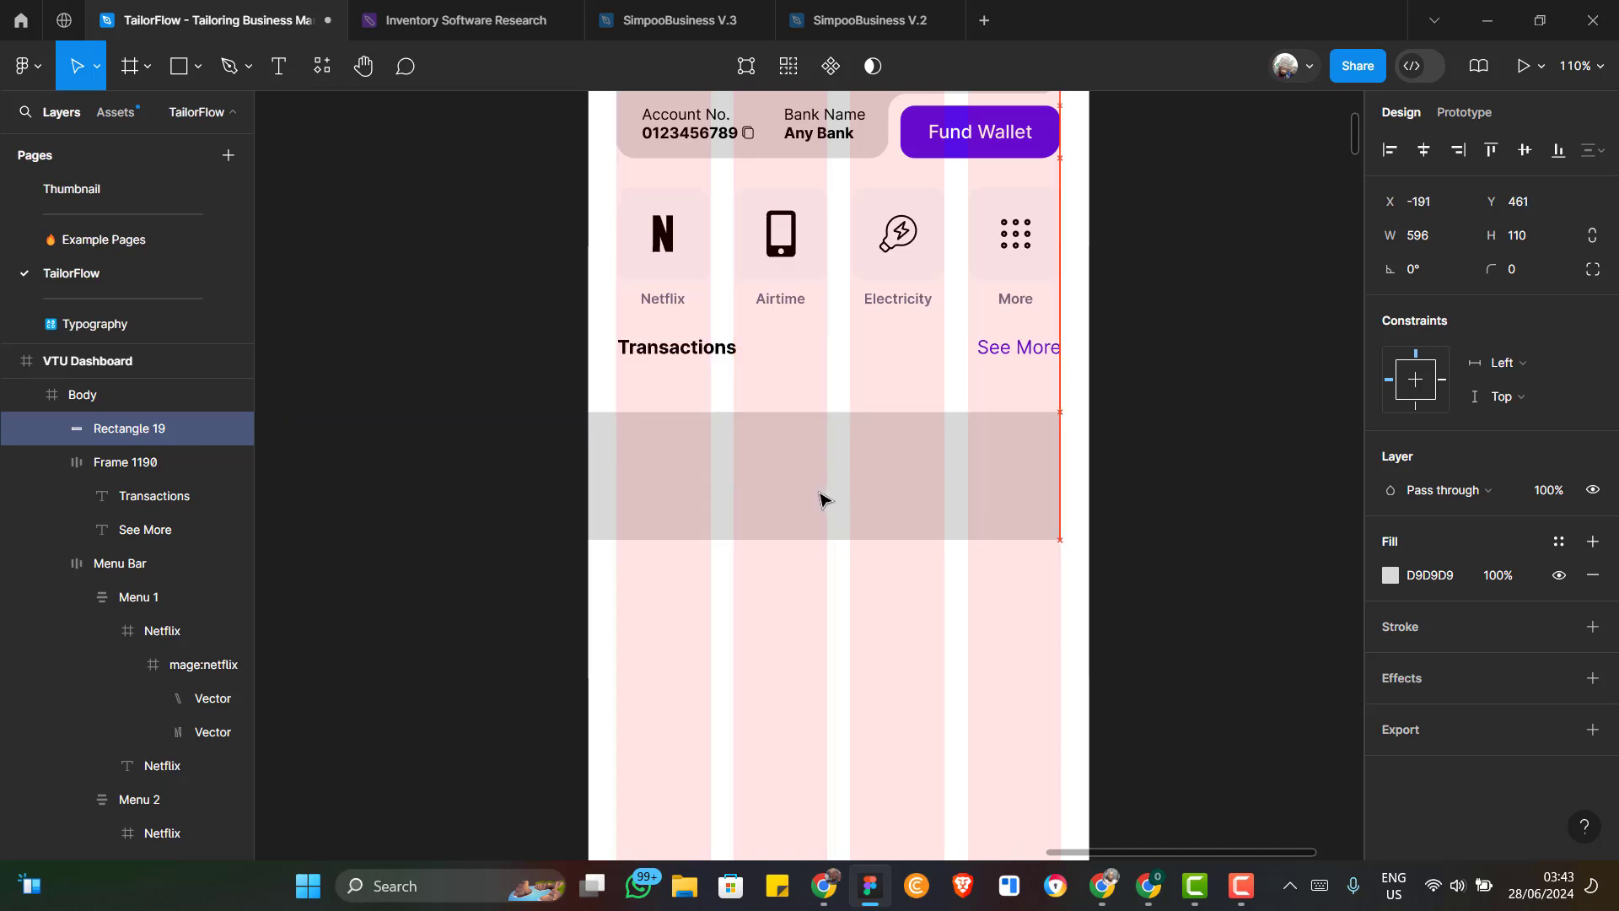
left_click_drag(714, 506, 715, 505)
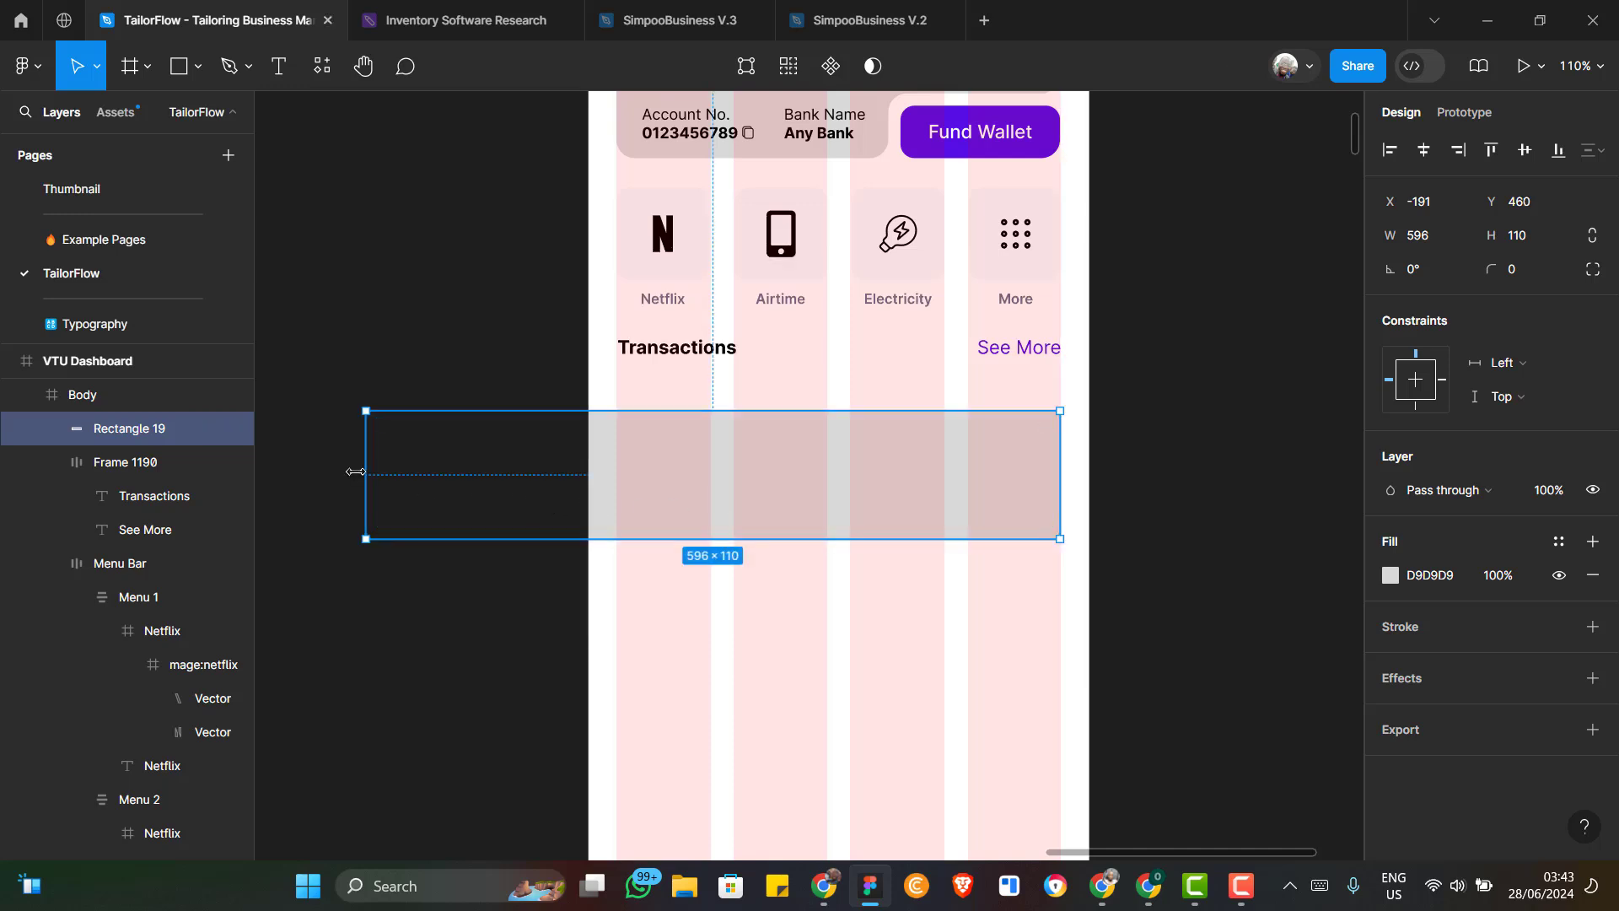
left_click_drag(361, 472, 619, 475)
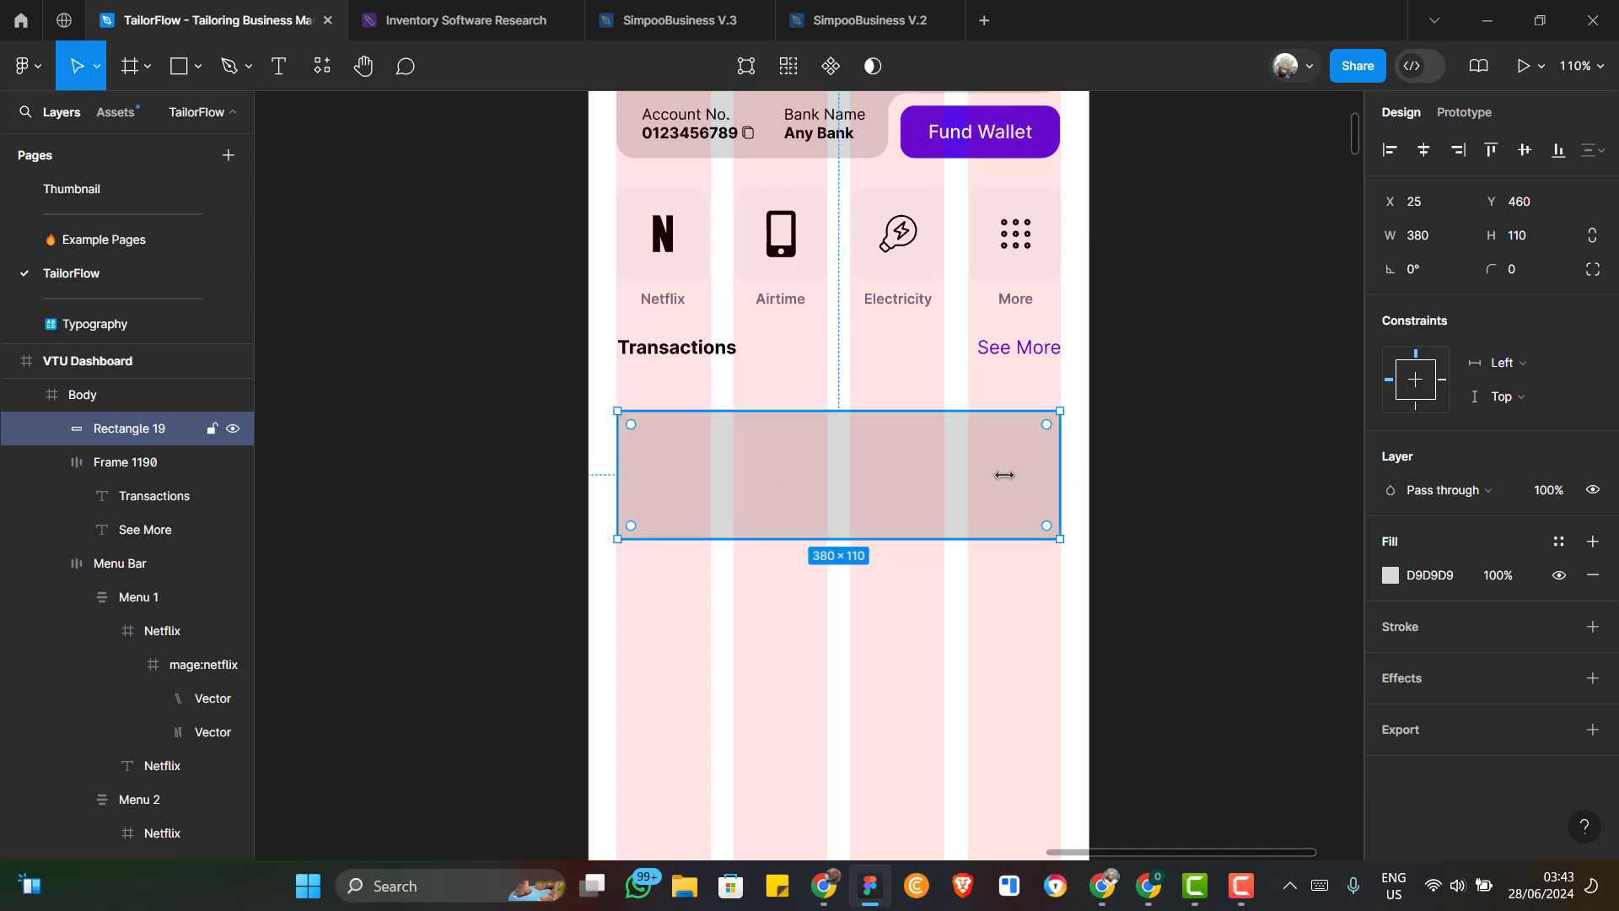
Set the rectangle's height to 77 and its corner radius to 12
left_click(1529, 239)
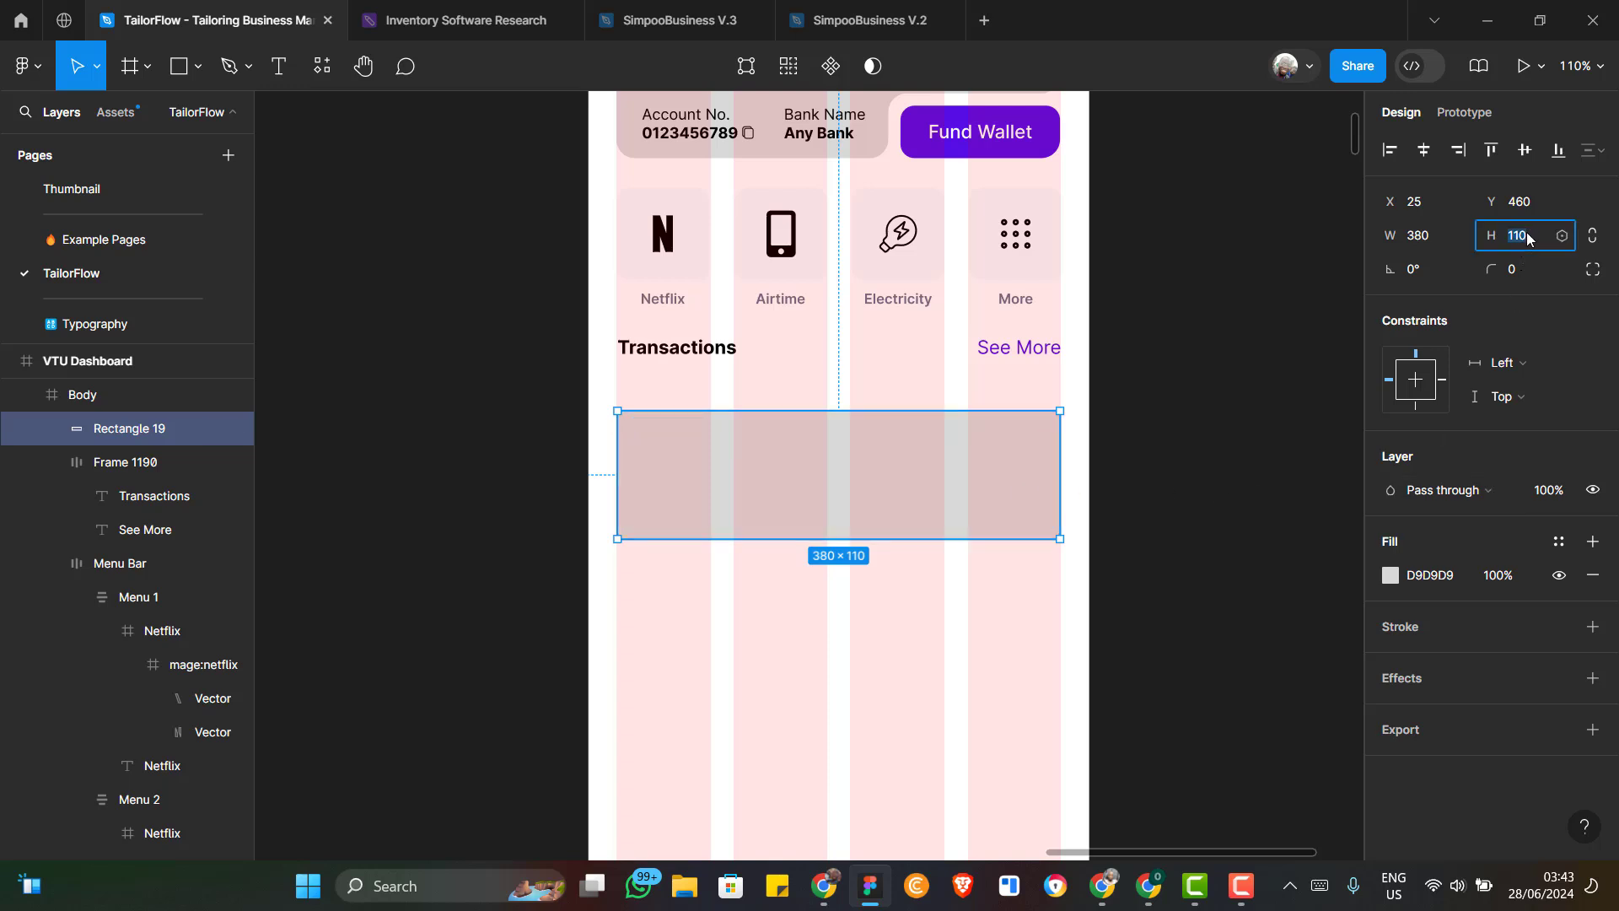
type("77")
key("Return")
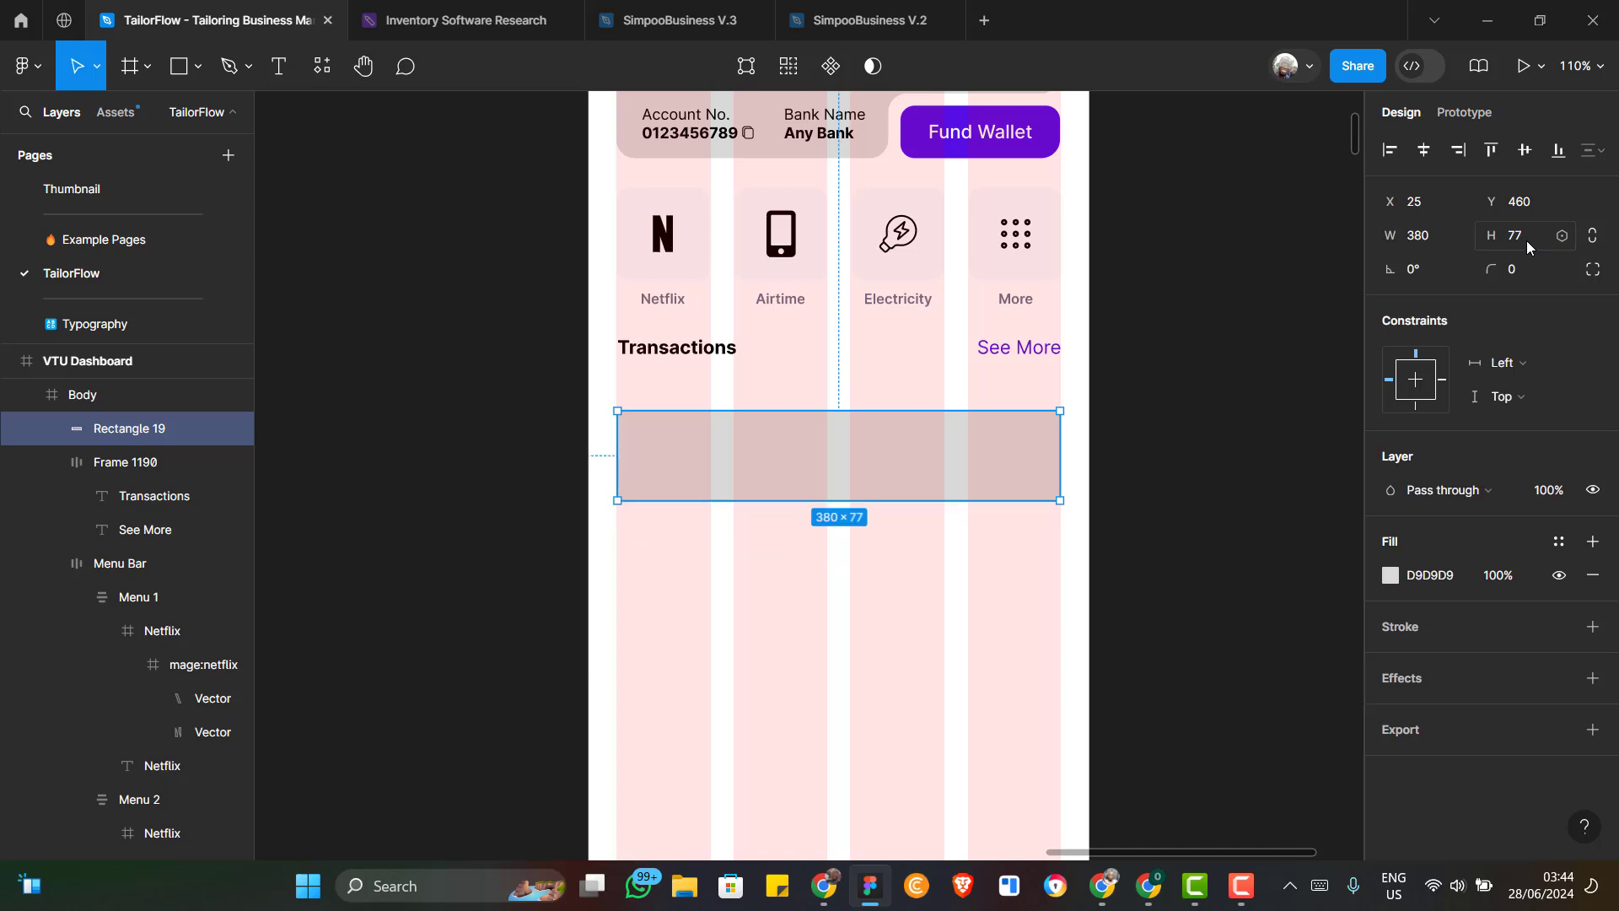
left_click(1523, 271)
type("12")
key("Return")
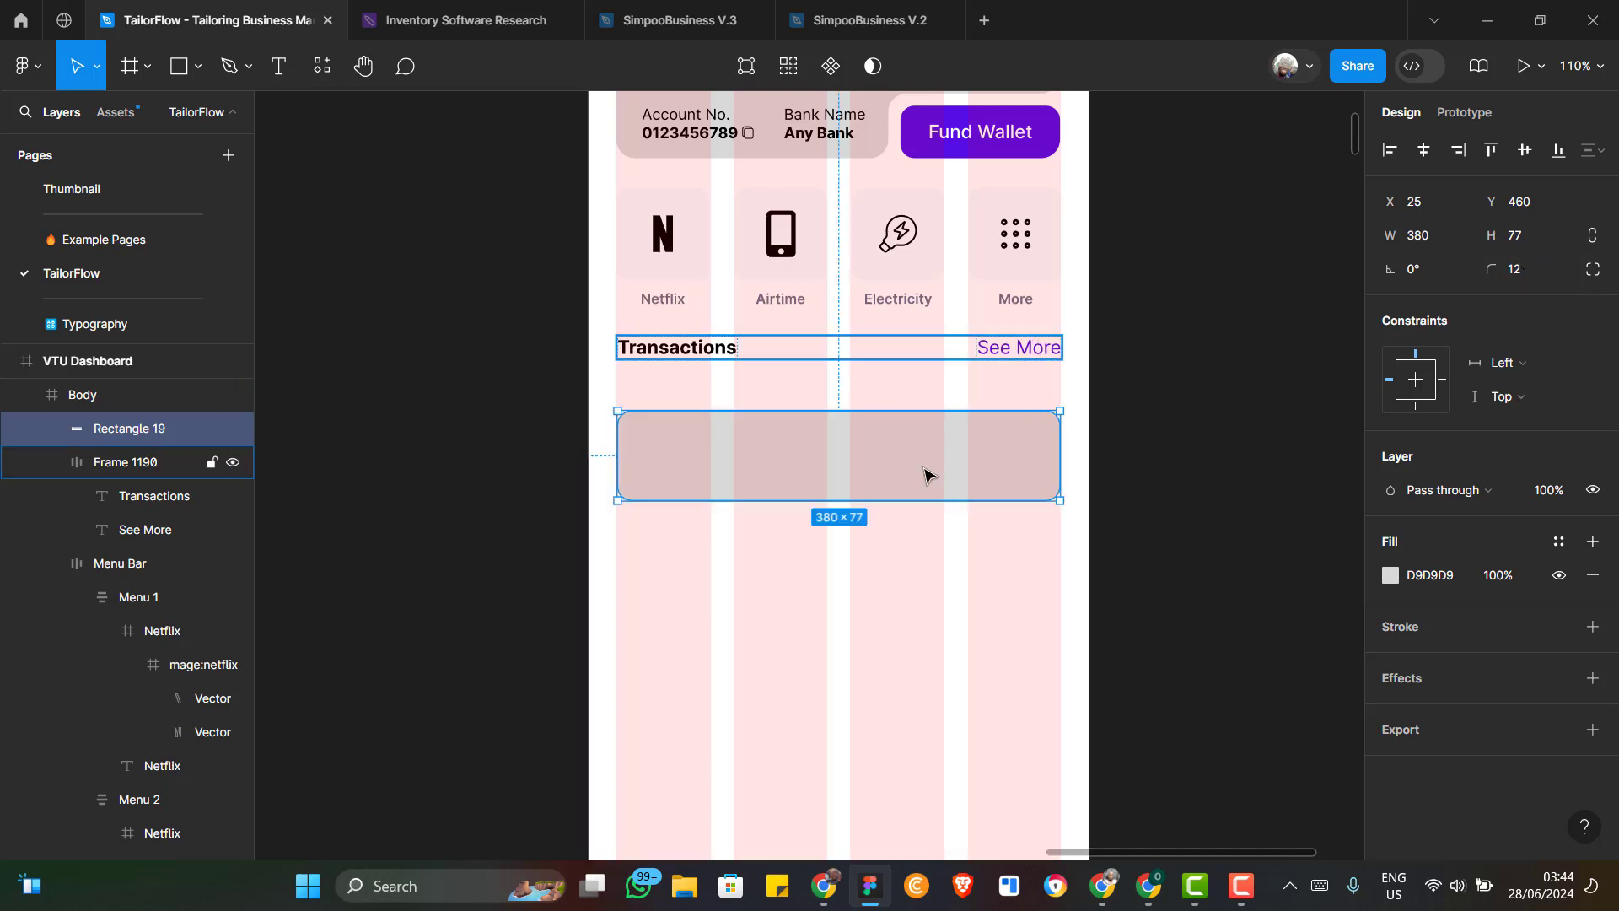
Wrap the rectangle in a frame and set the frame's corner radius to 12
scroll(926, 474, "down", 2)
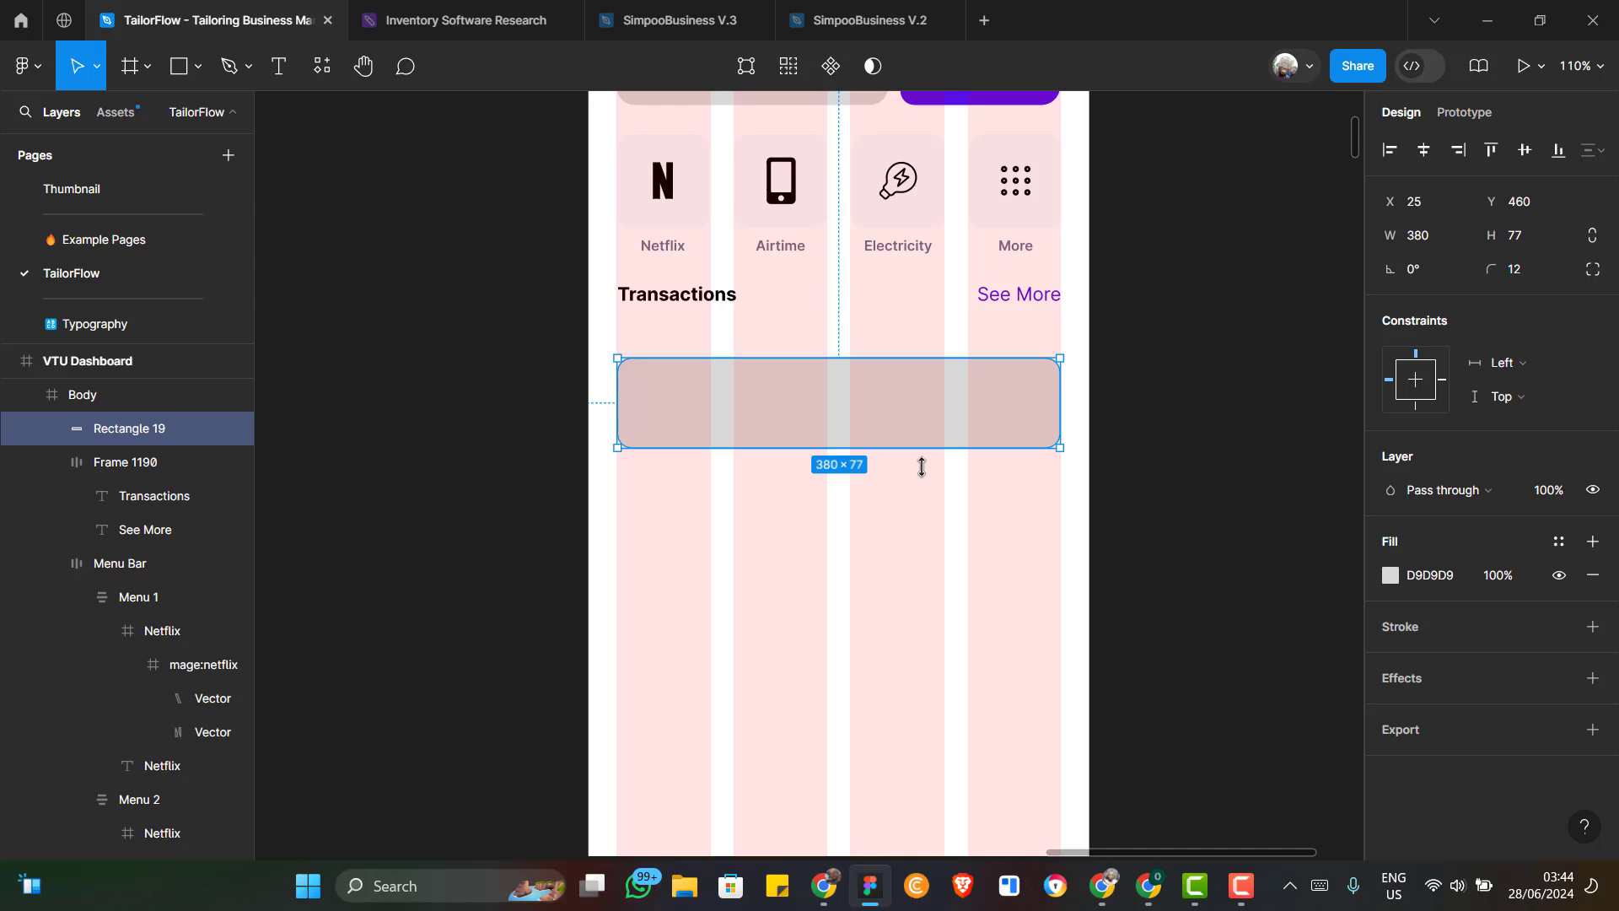
scroll(928, 472, "down", 1)
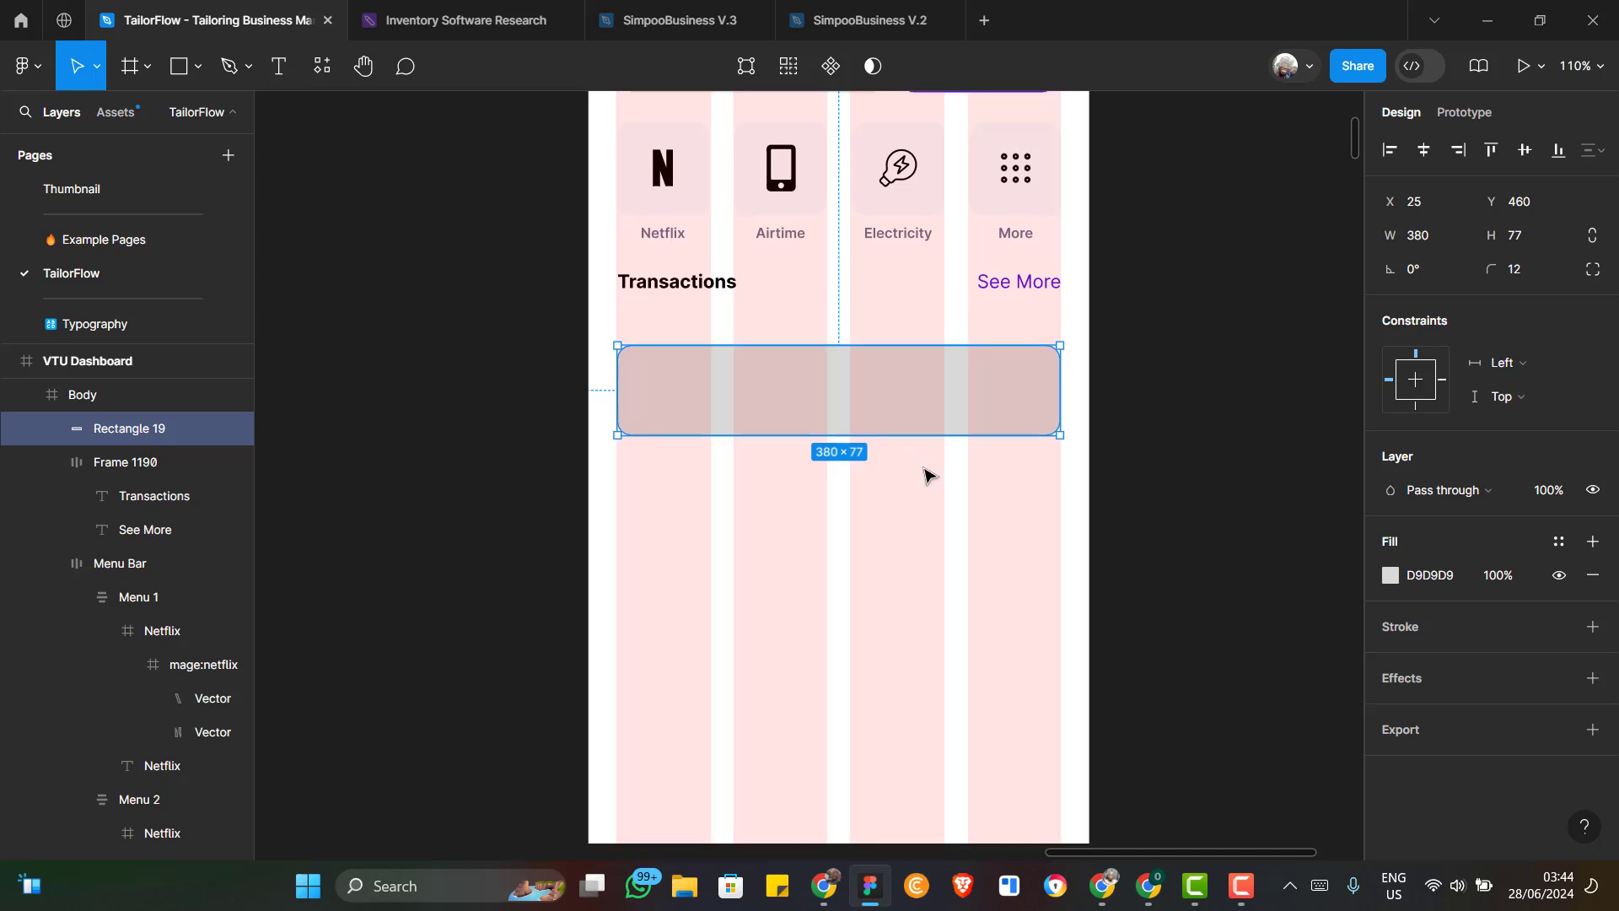
scroll(892, 475, "up", 3)
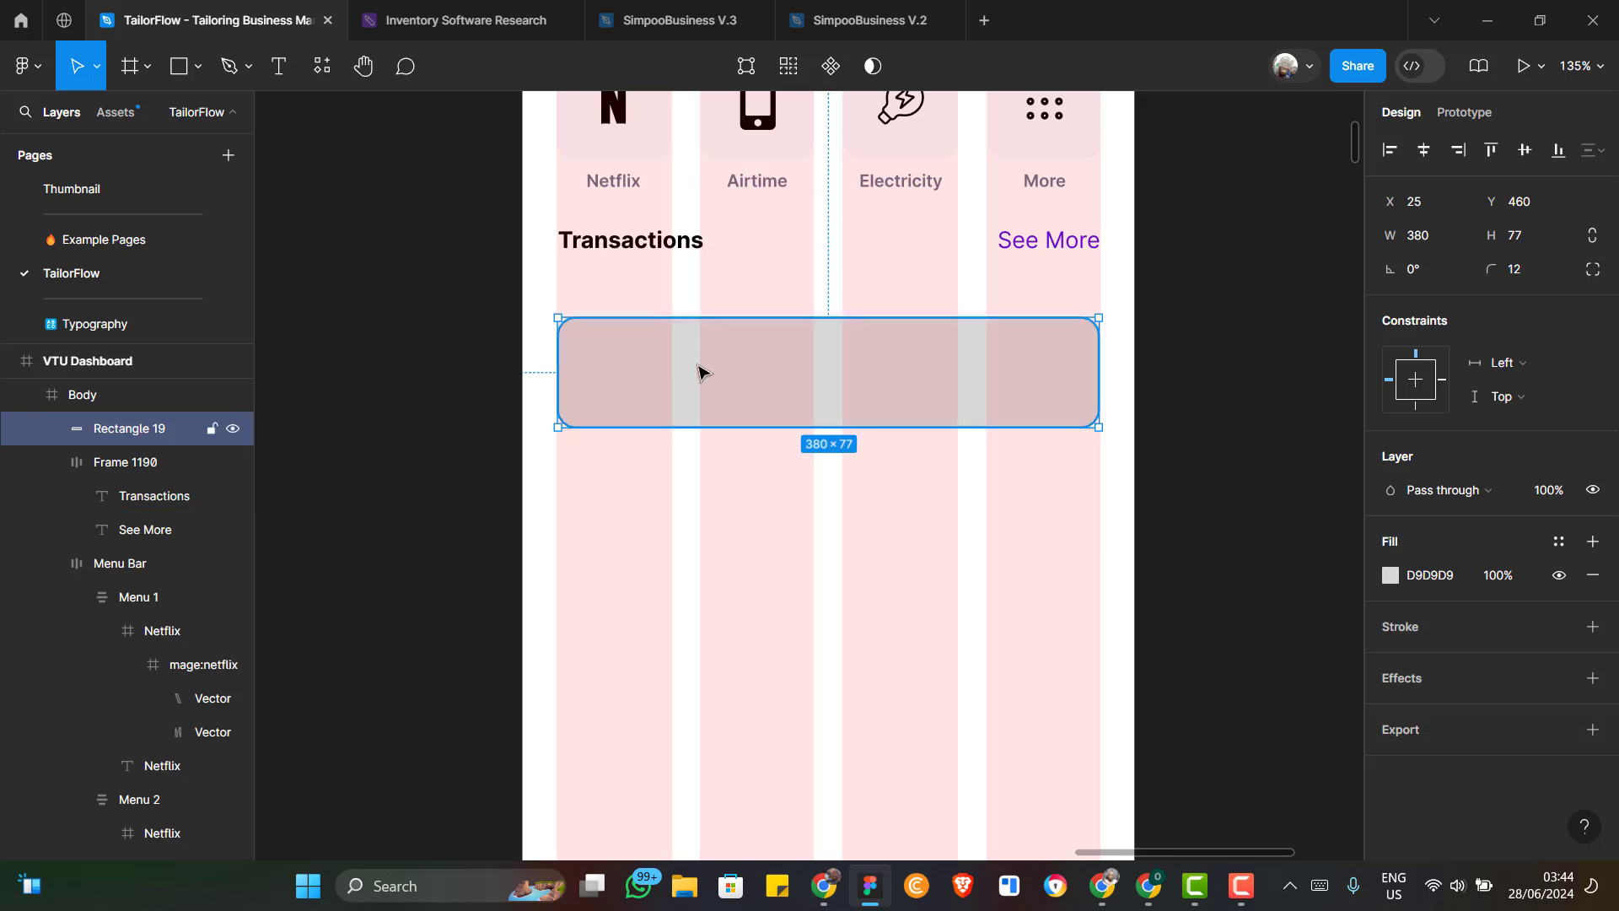
right_click(699, 371)
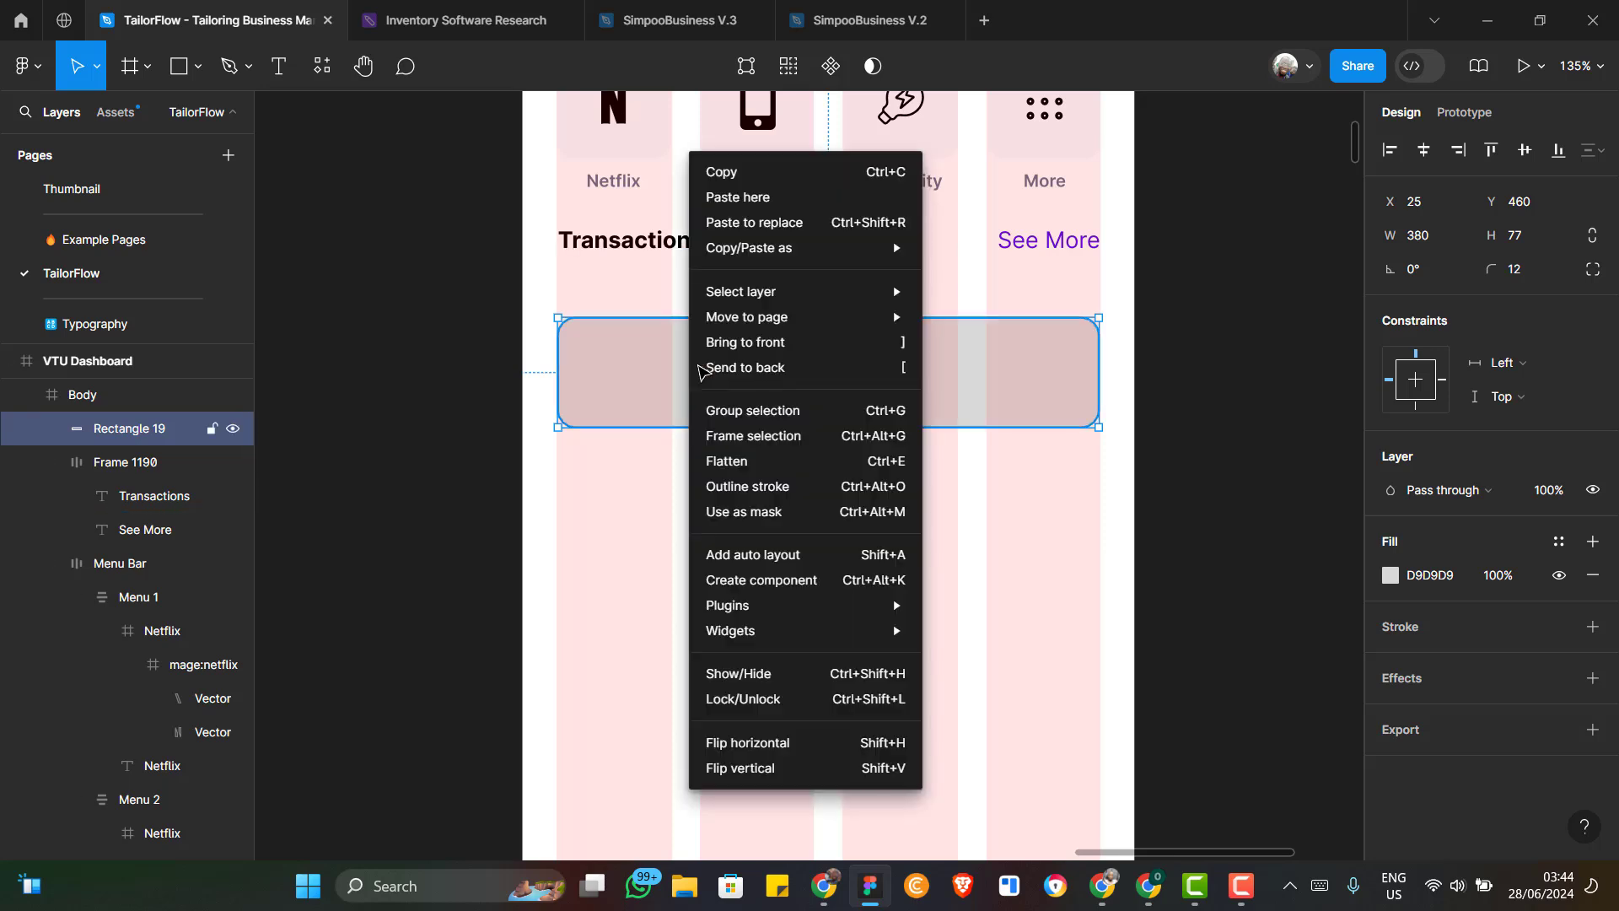
left_click(775, 437)
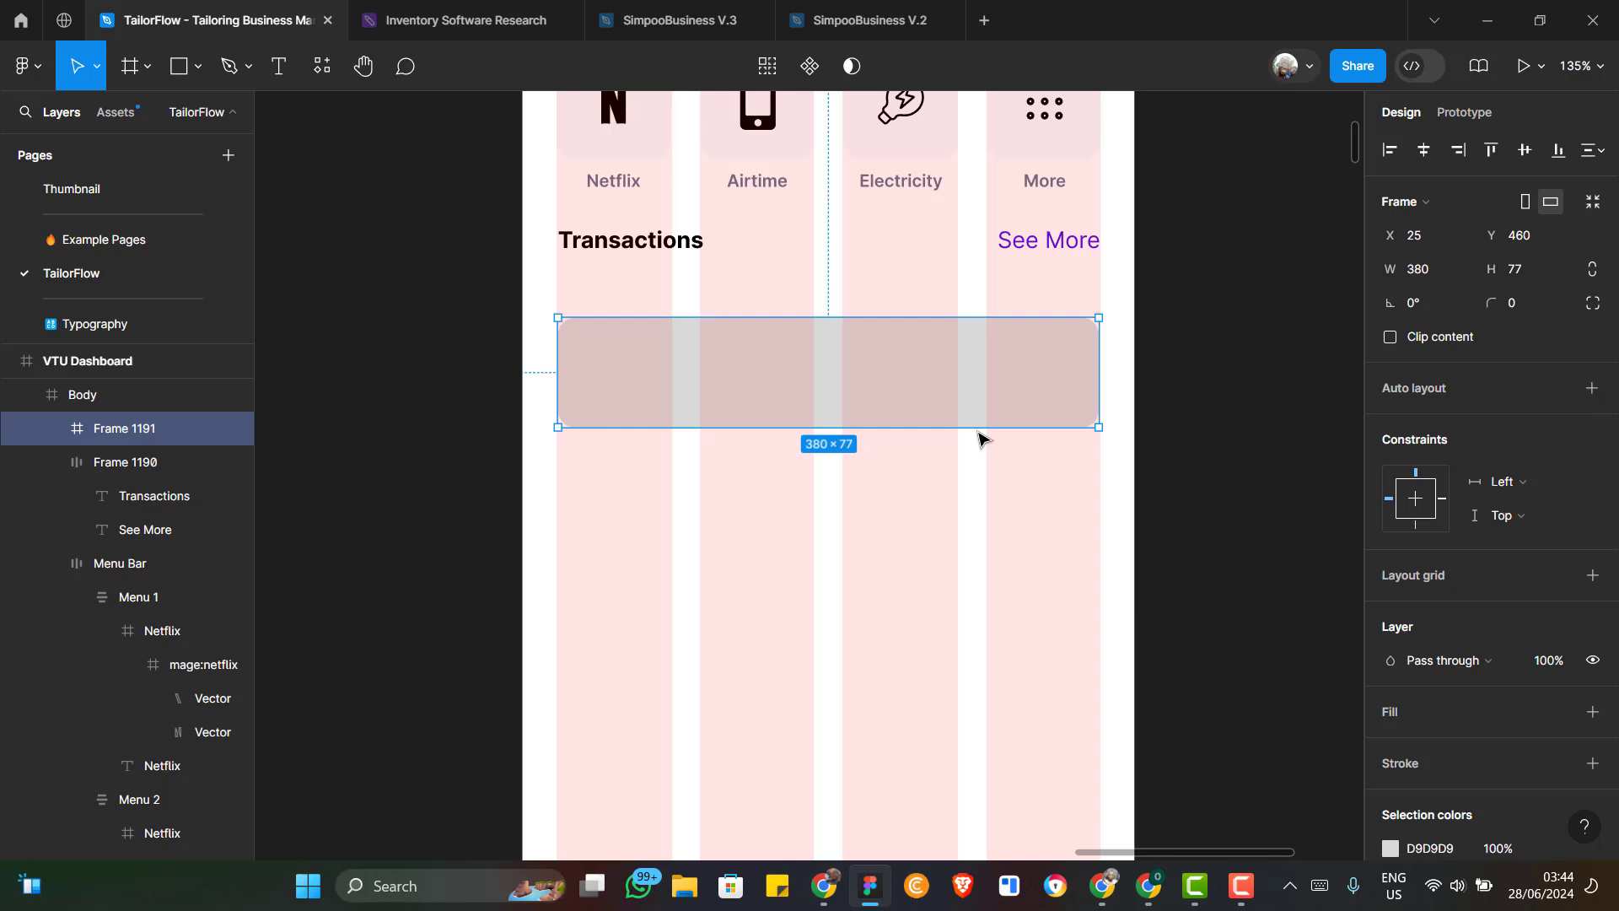
left_click(1530, 301)
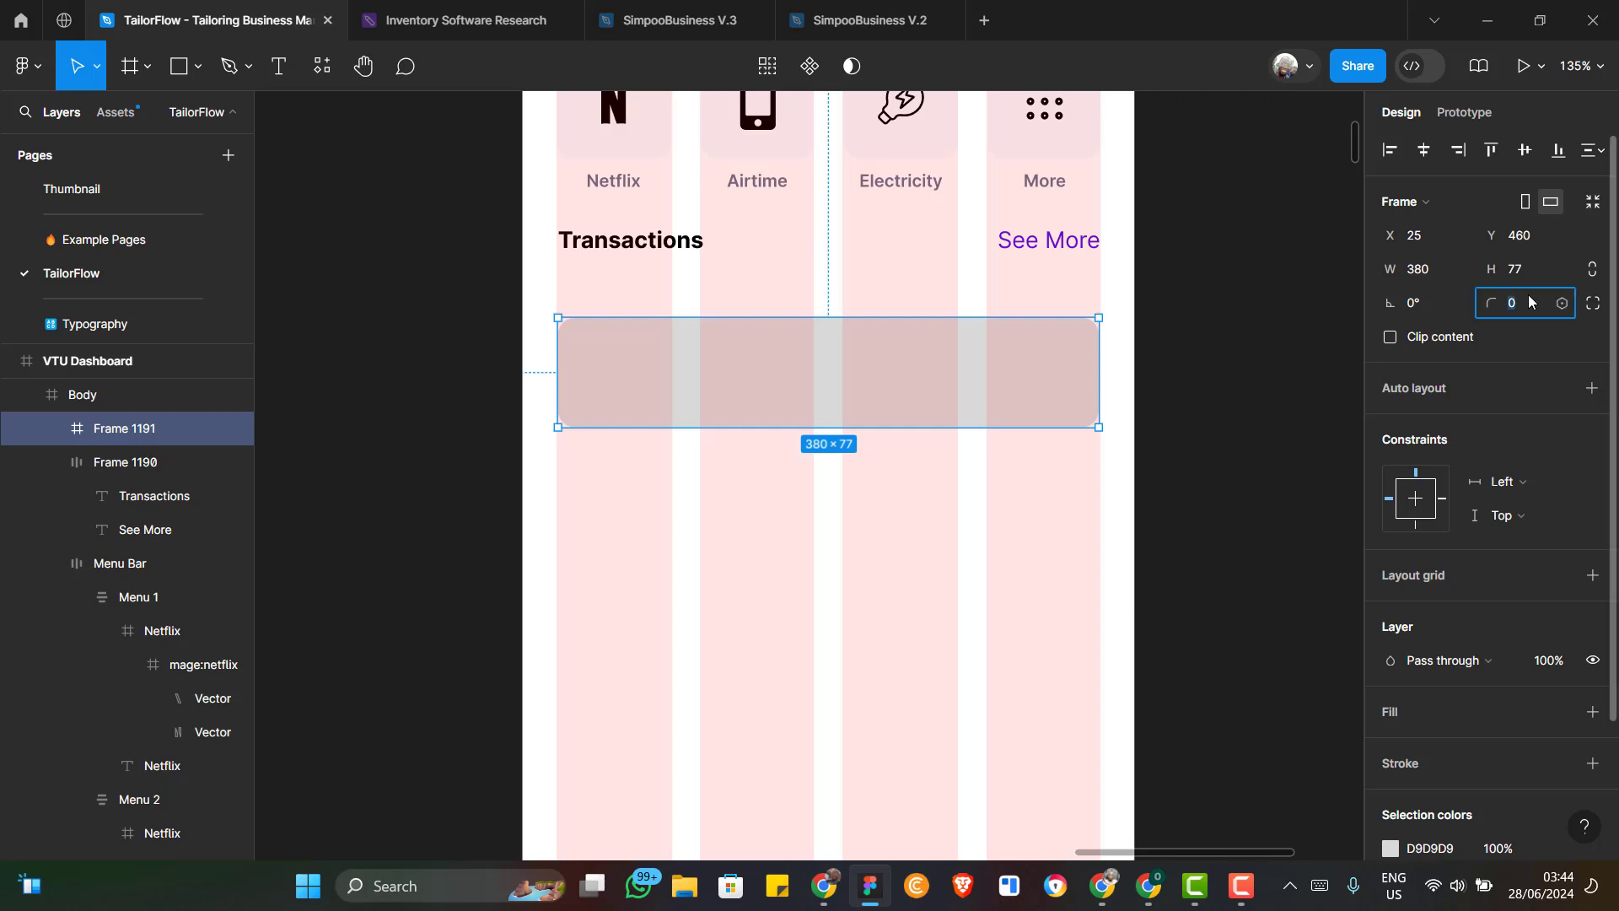
type("12")
key("Return")
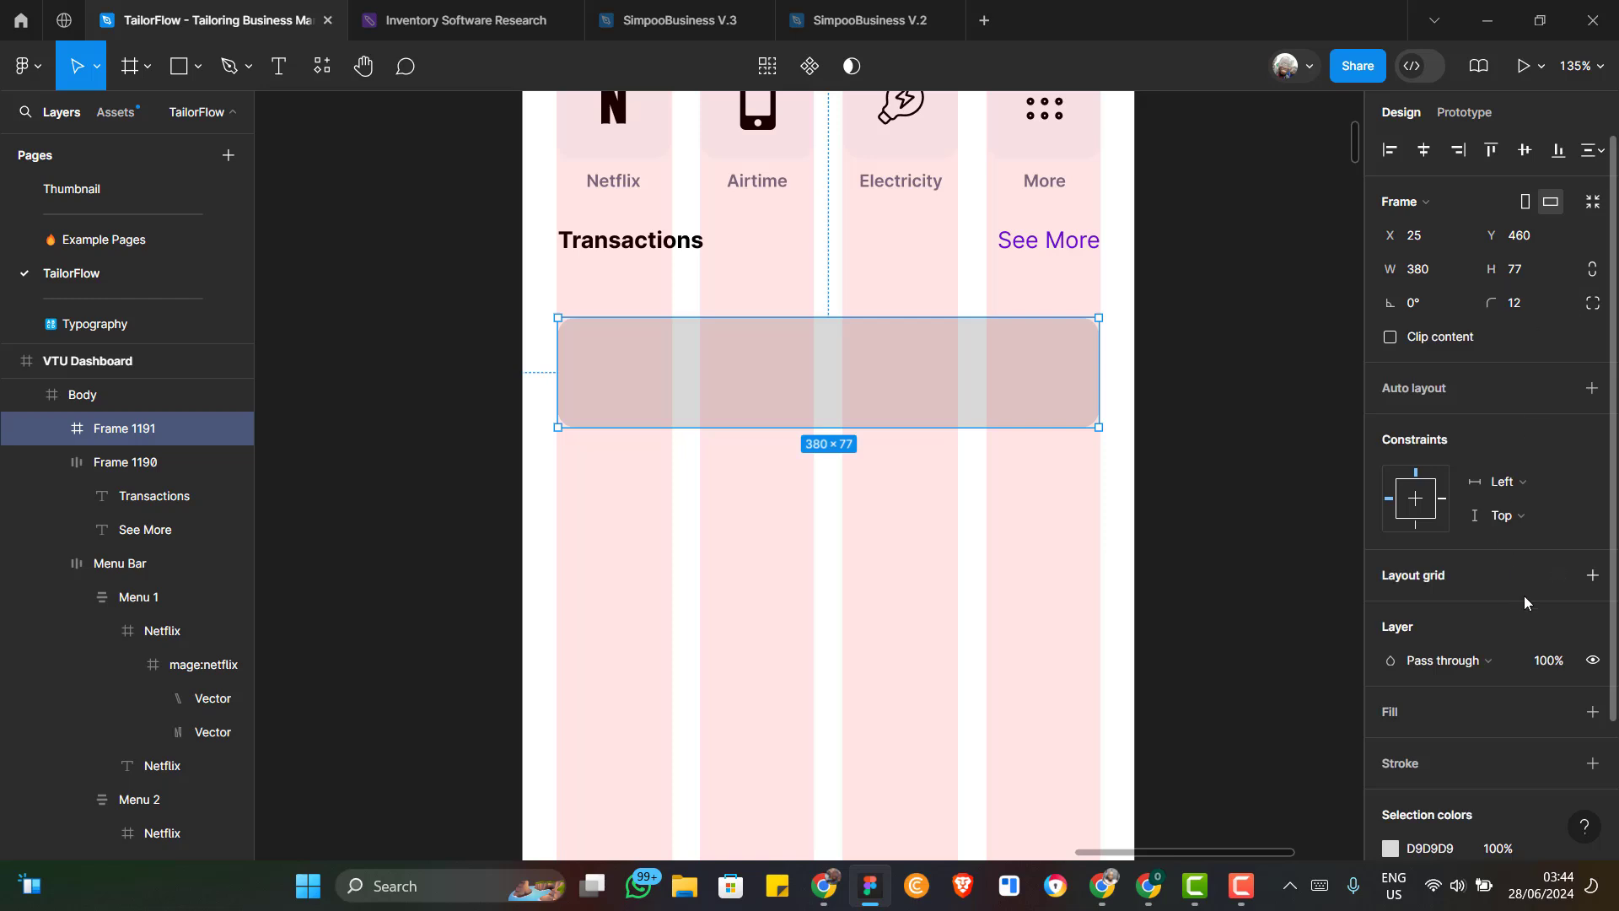
Give the new frame a D9D9D9 fill sampled from the rectangle, and delete the rectangle inside it
scroll(1525, 602, "down", 2)
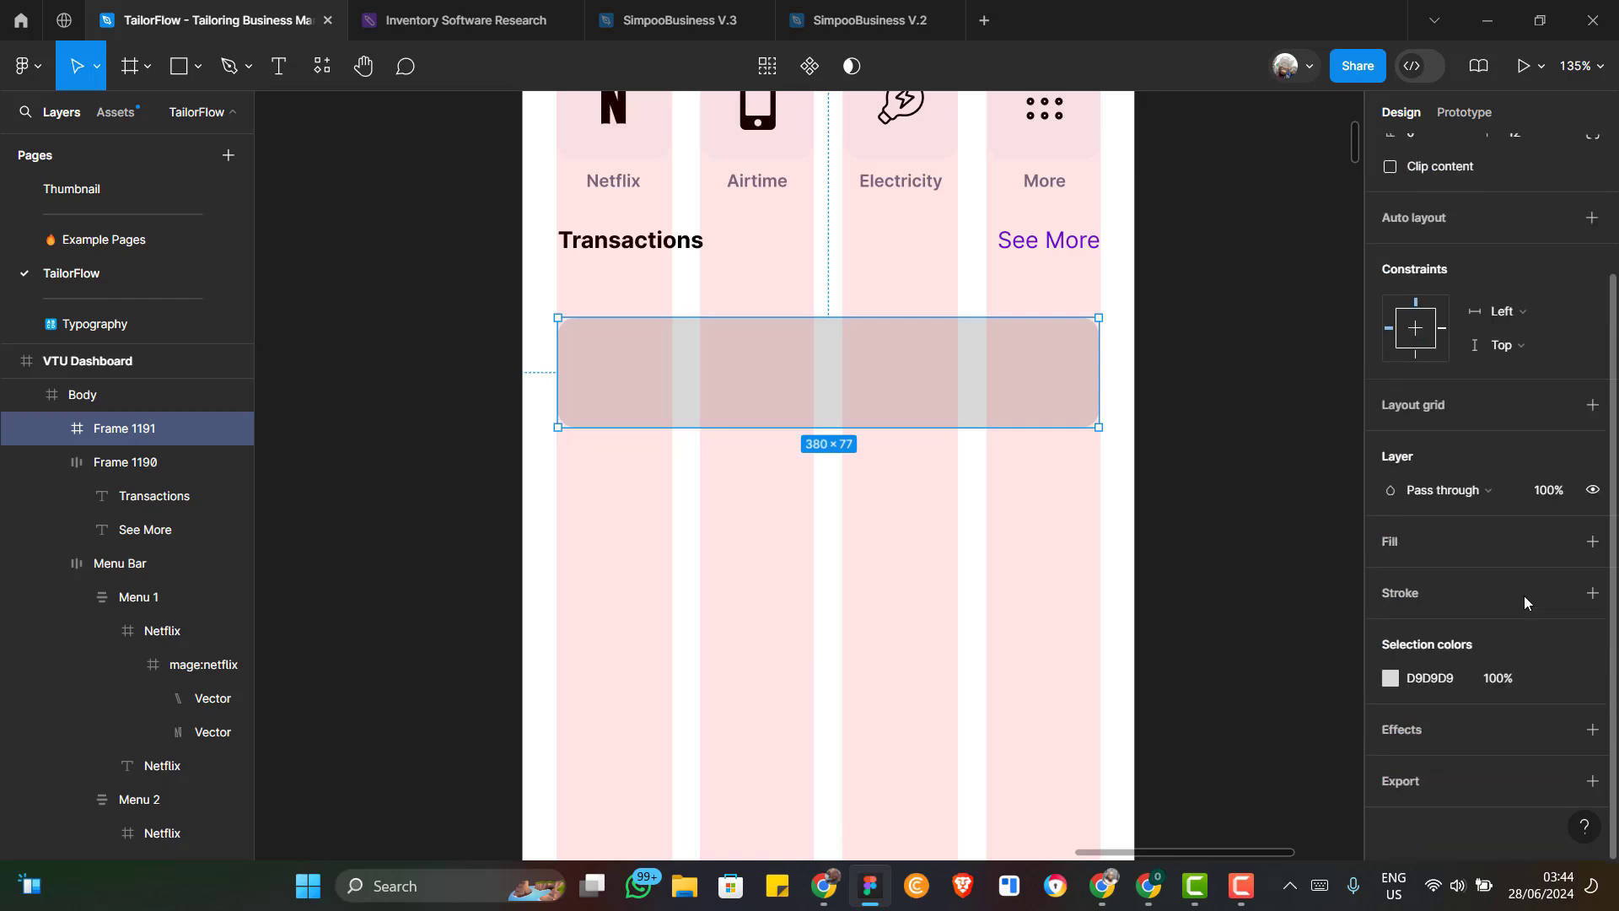
left_click(1592, 547)
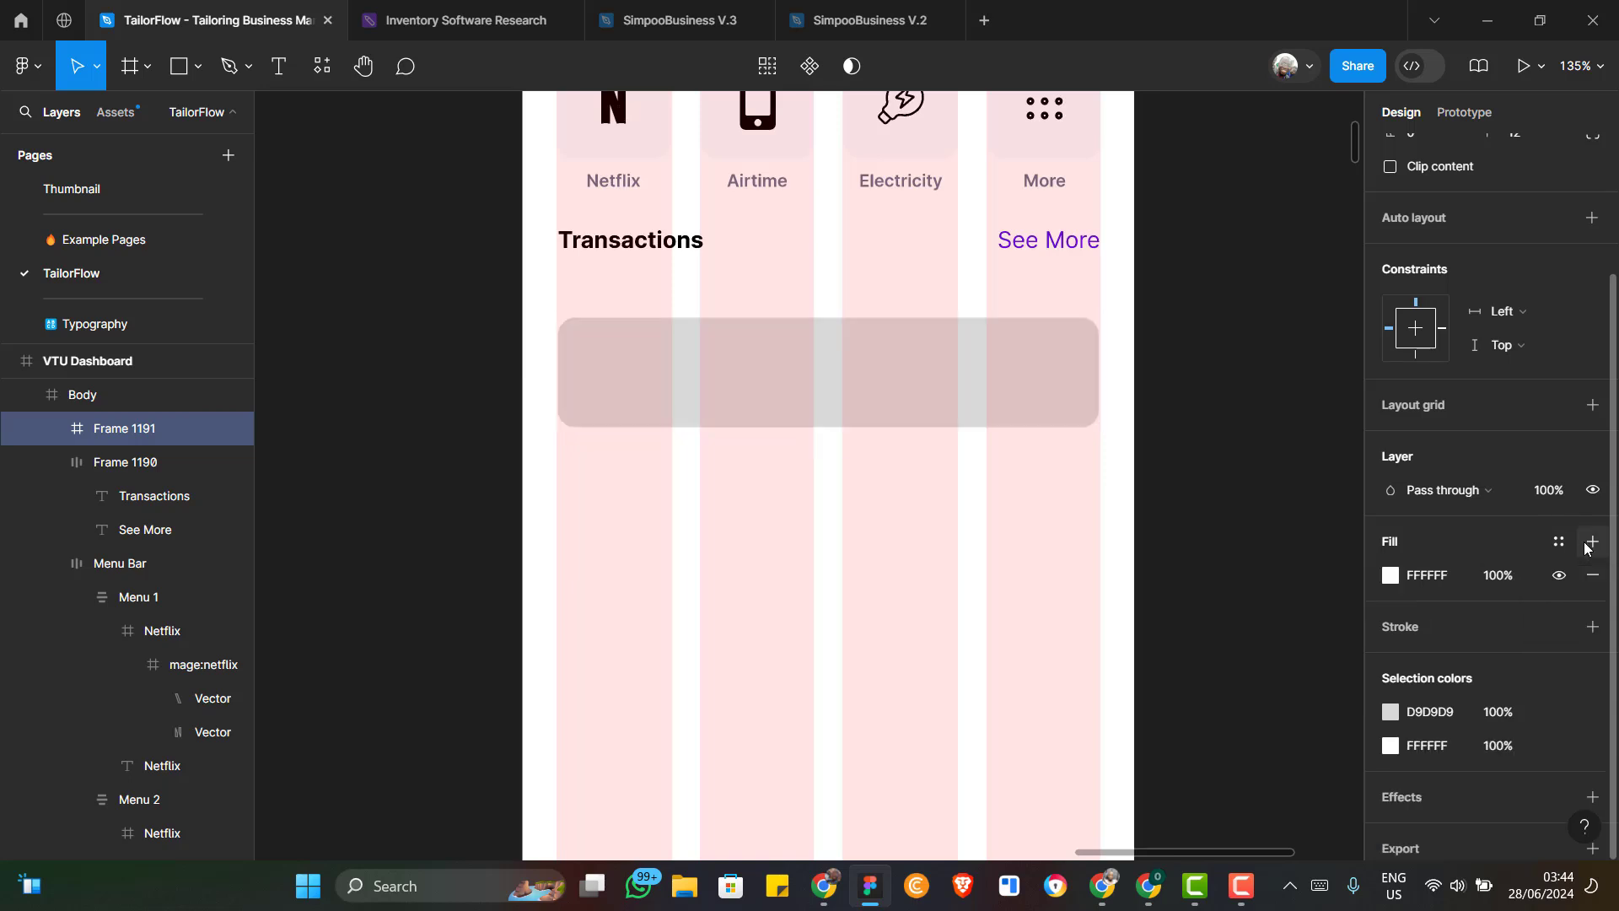
left_click(1391, 577)
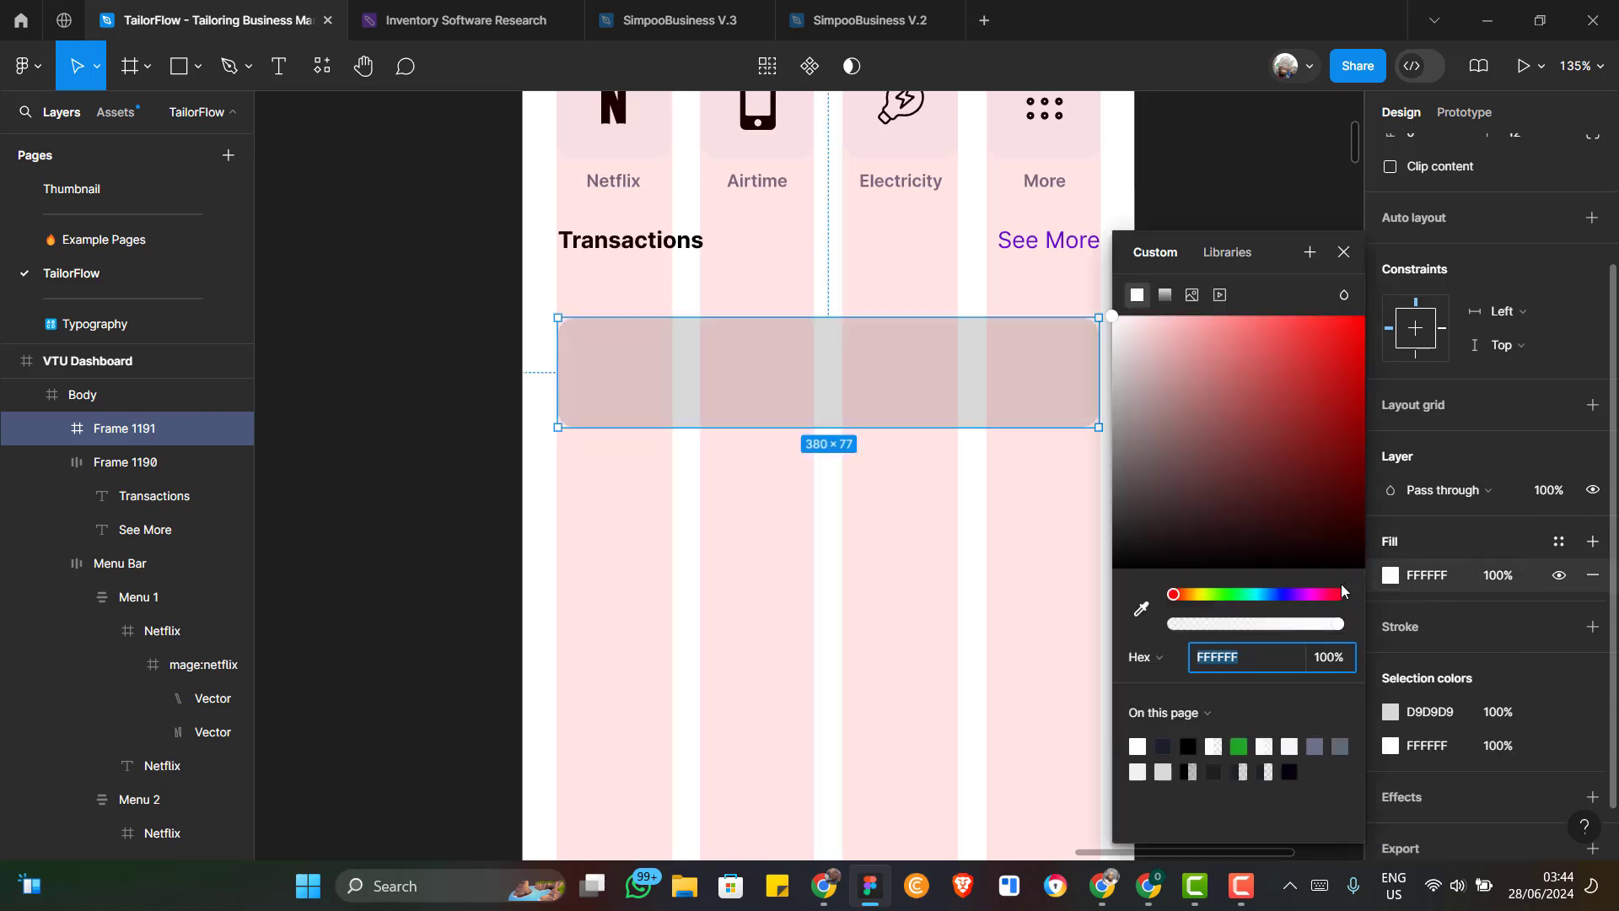
key("i")
left_click(983, 363)
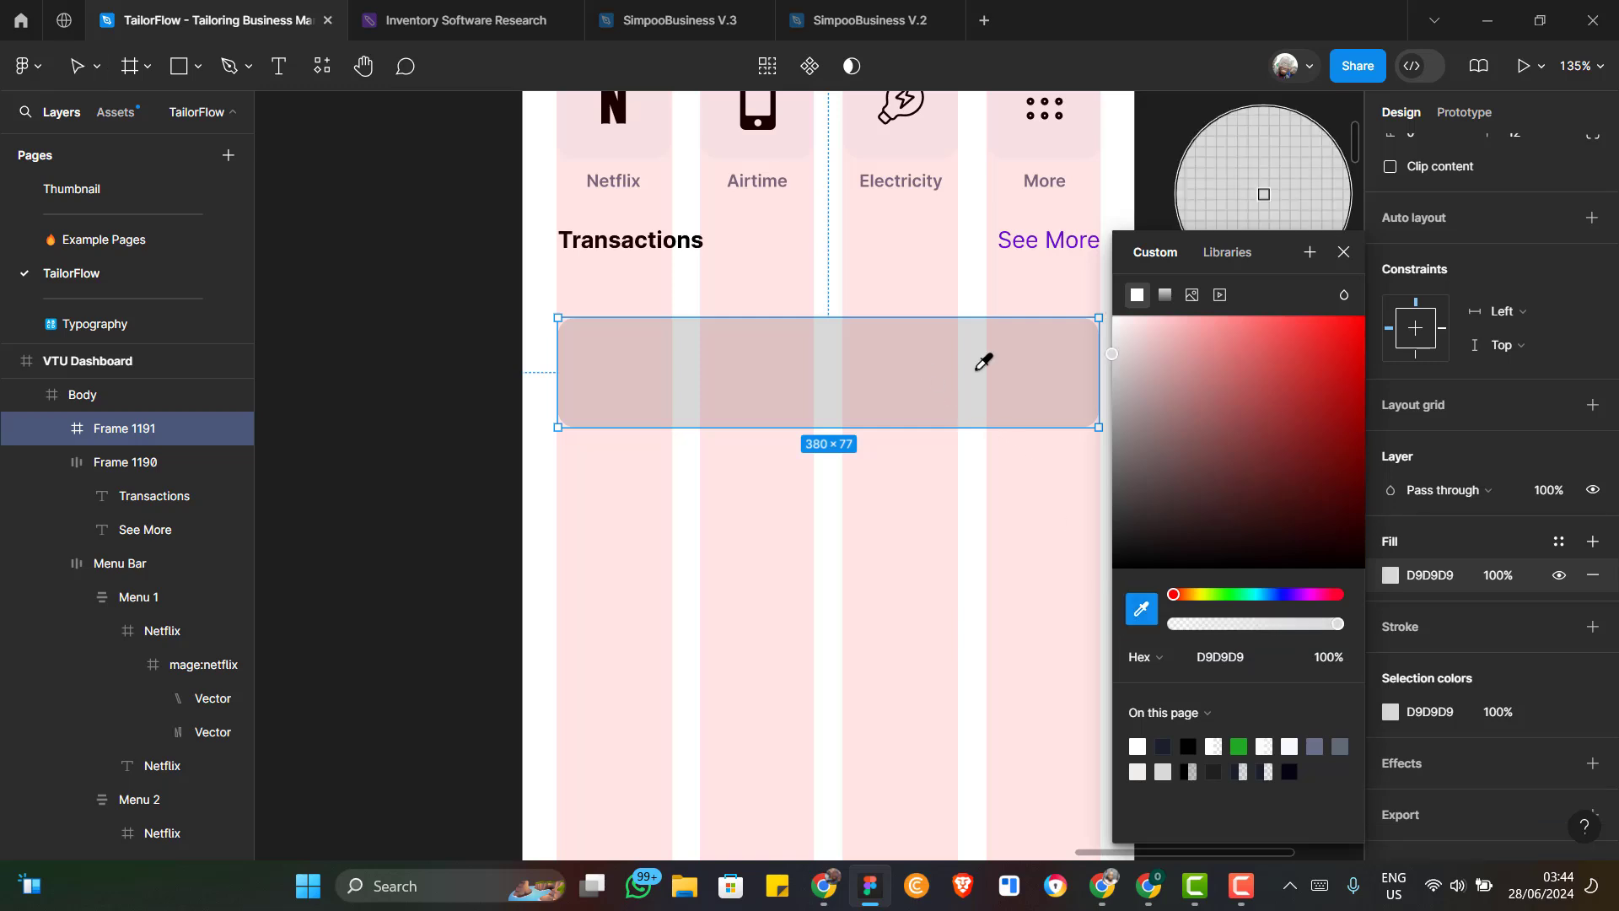
left_click(1347, 254)
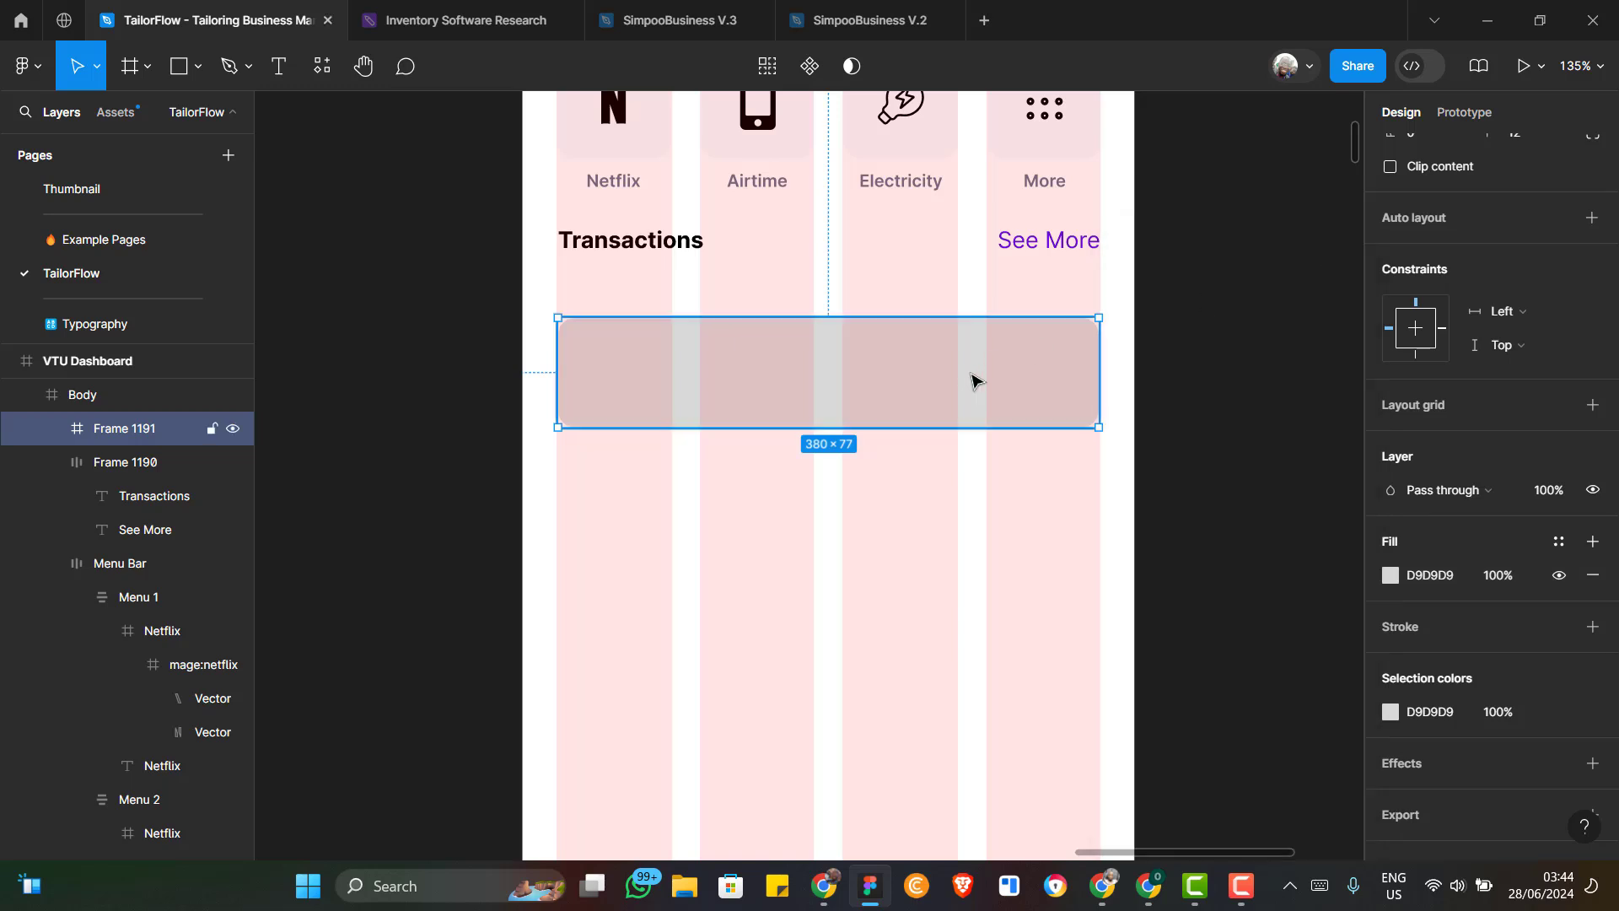
double_click(972, 373)
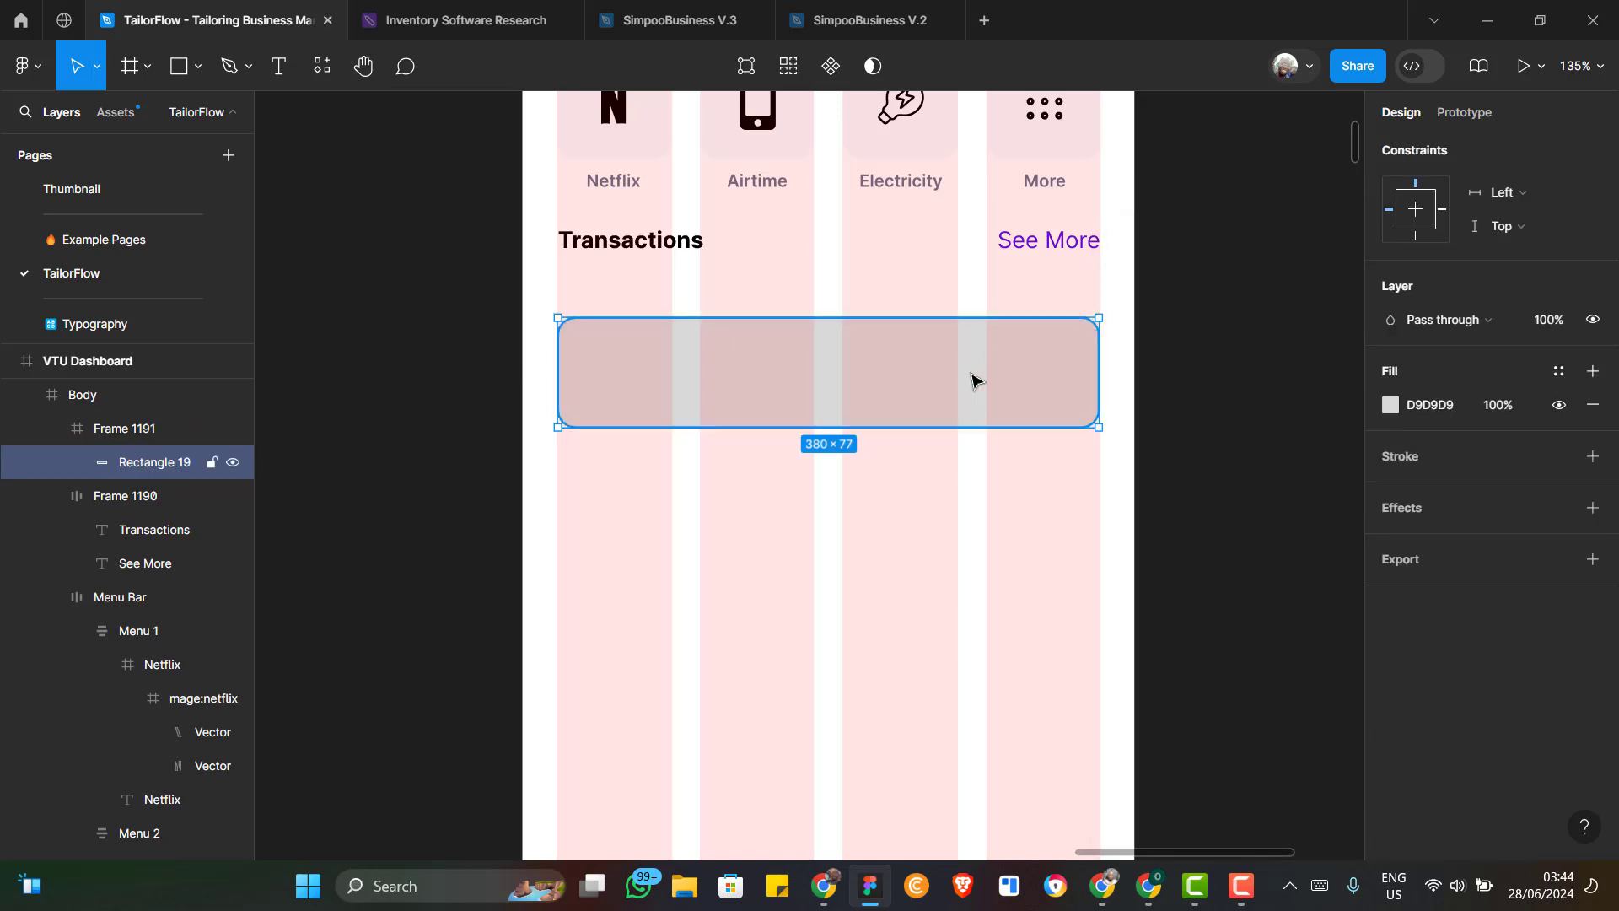
key("Escape")
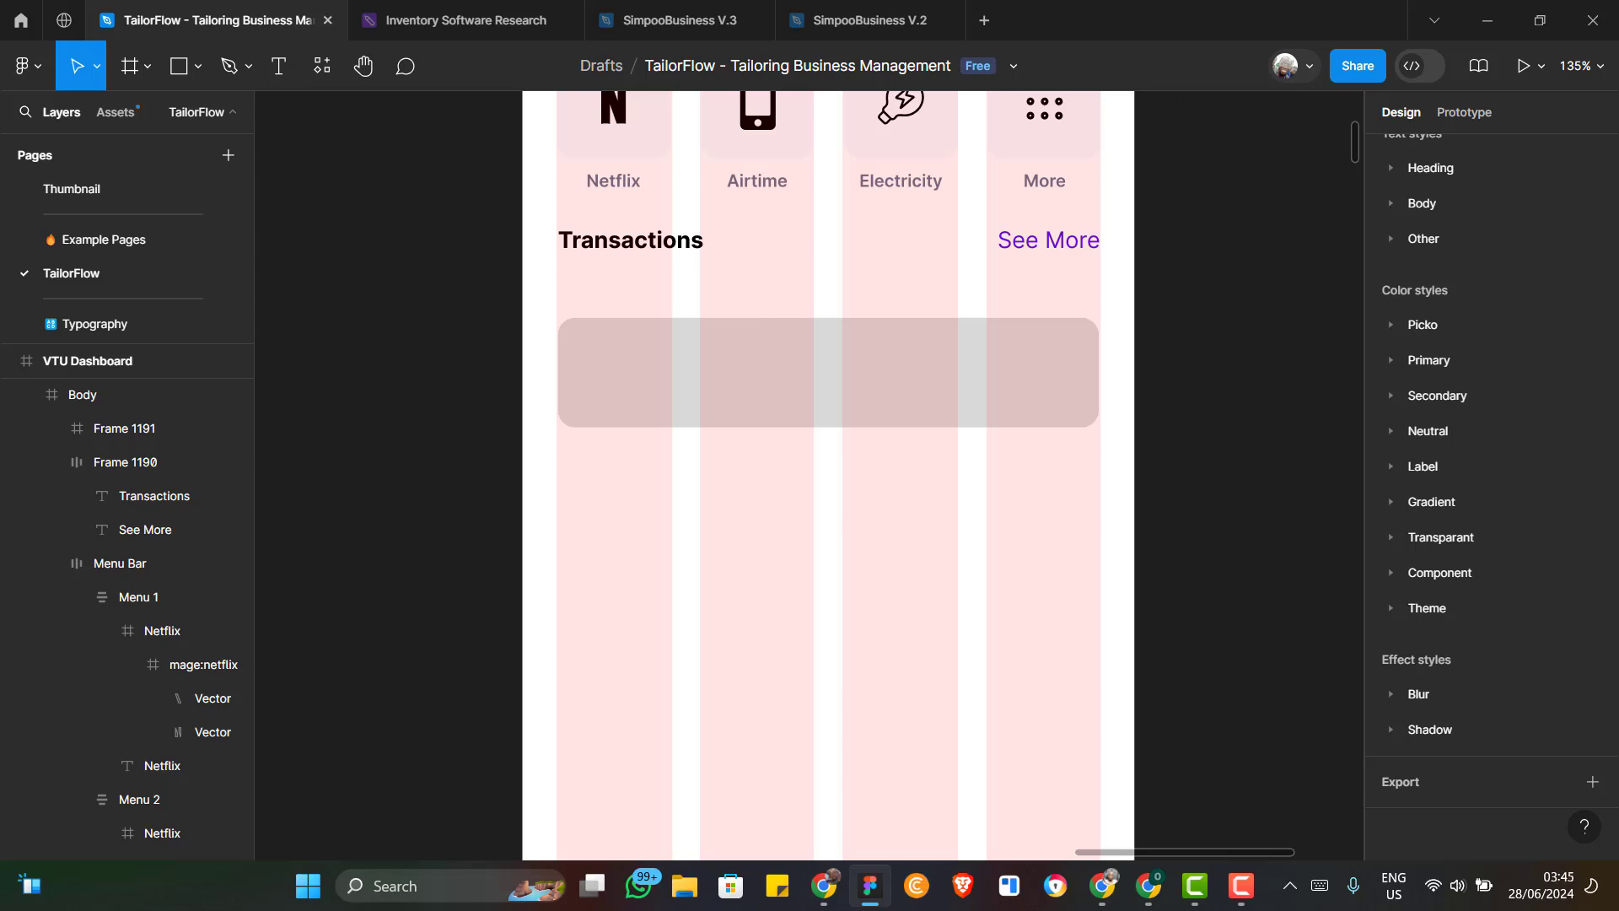
Set the fill colour of the frame below the Transactions header to F7F9FC
key("alt+Tab")
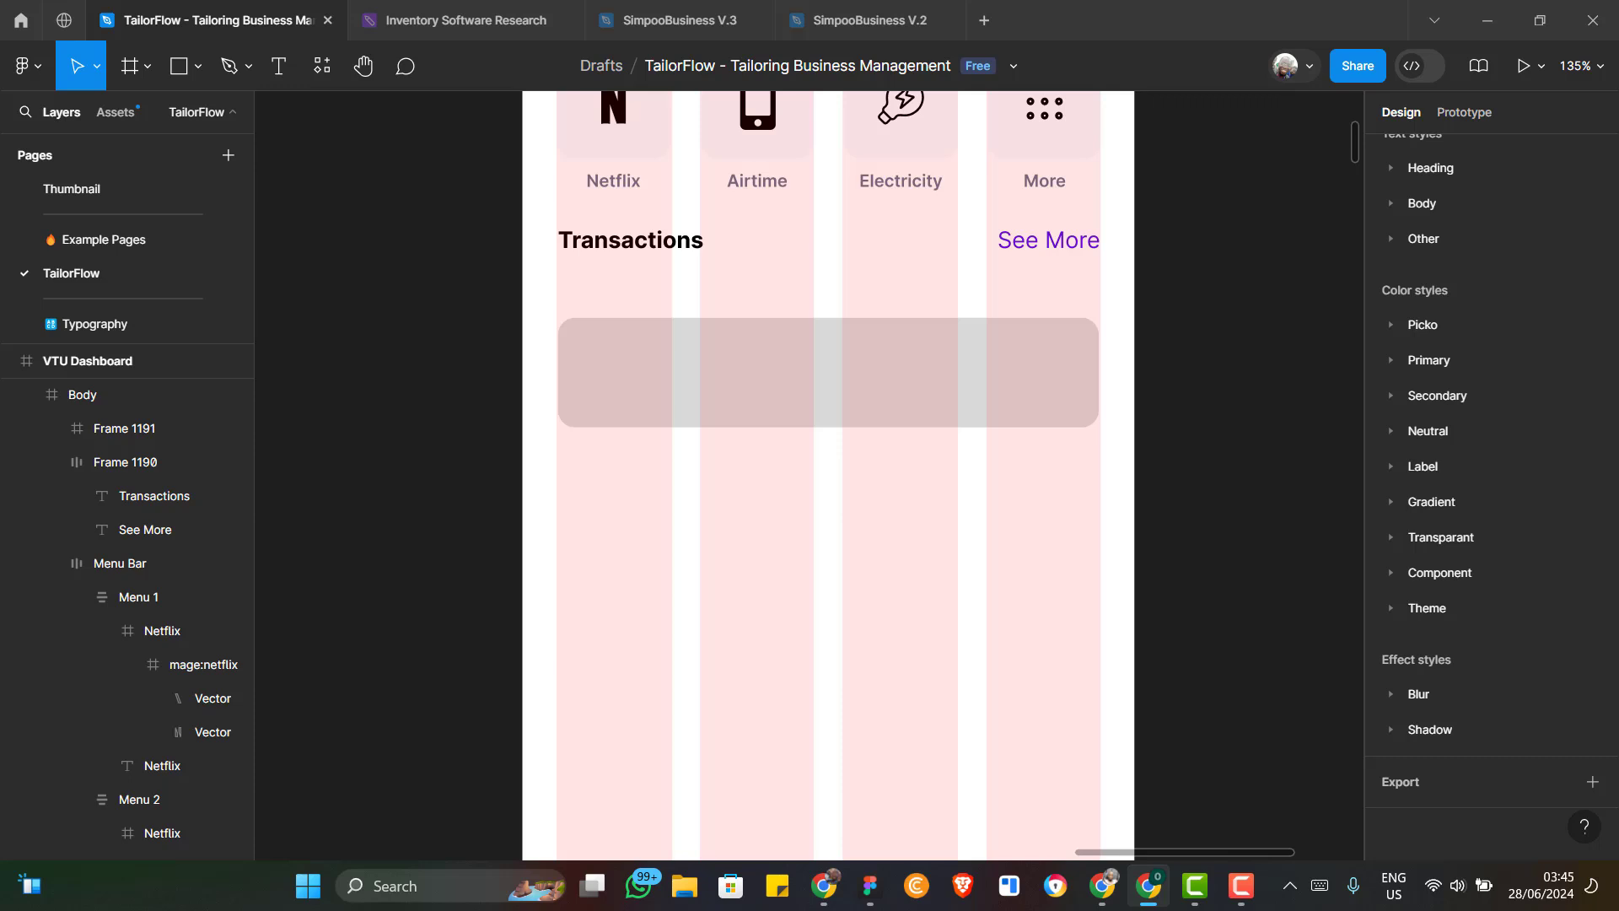
scroll(846, 672, "up", 1)
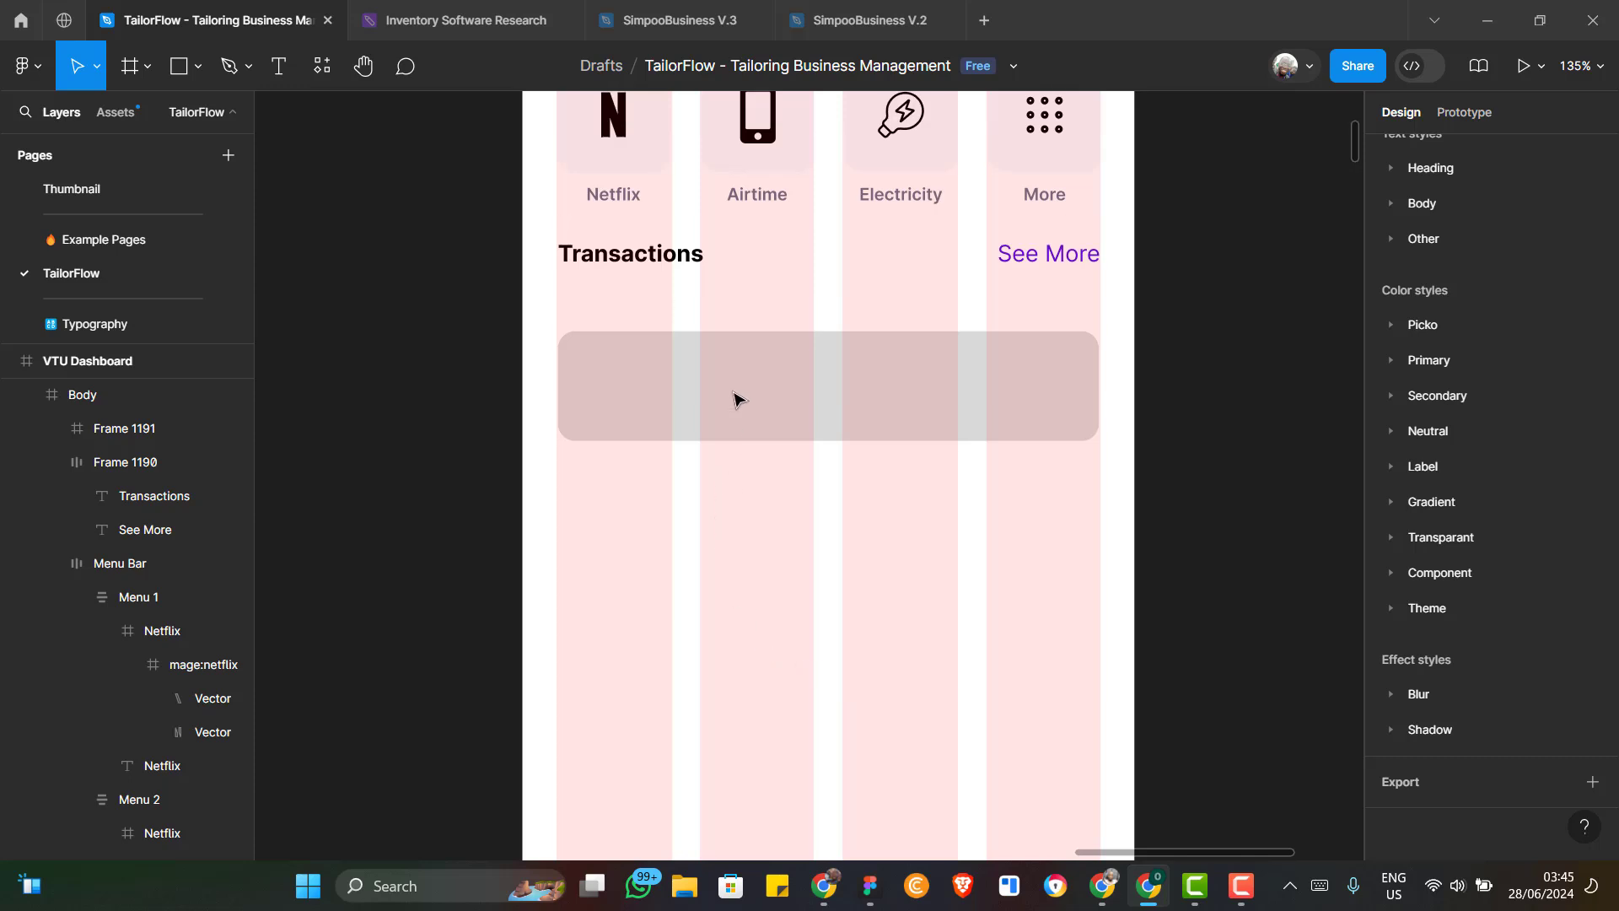
scroll(734, 400, "up", 4)
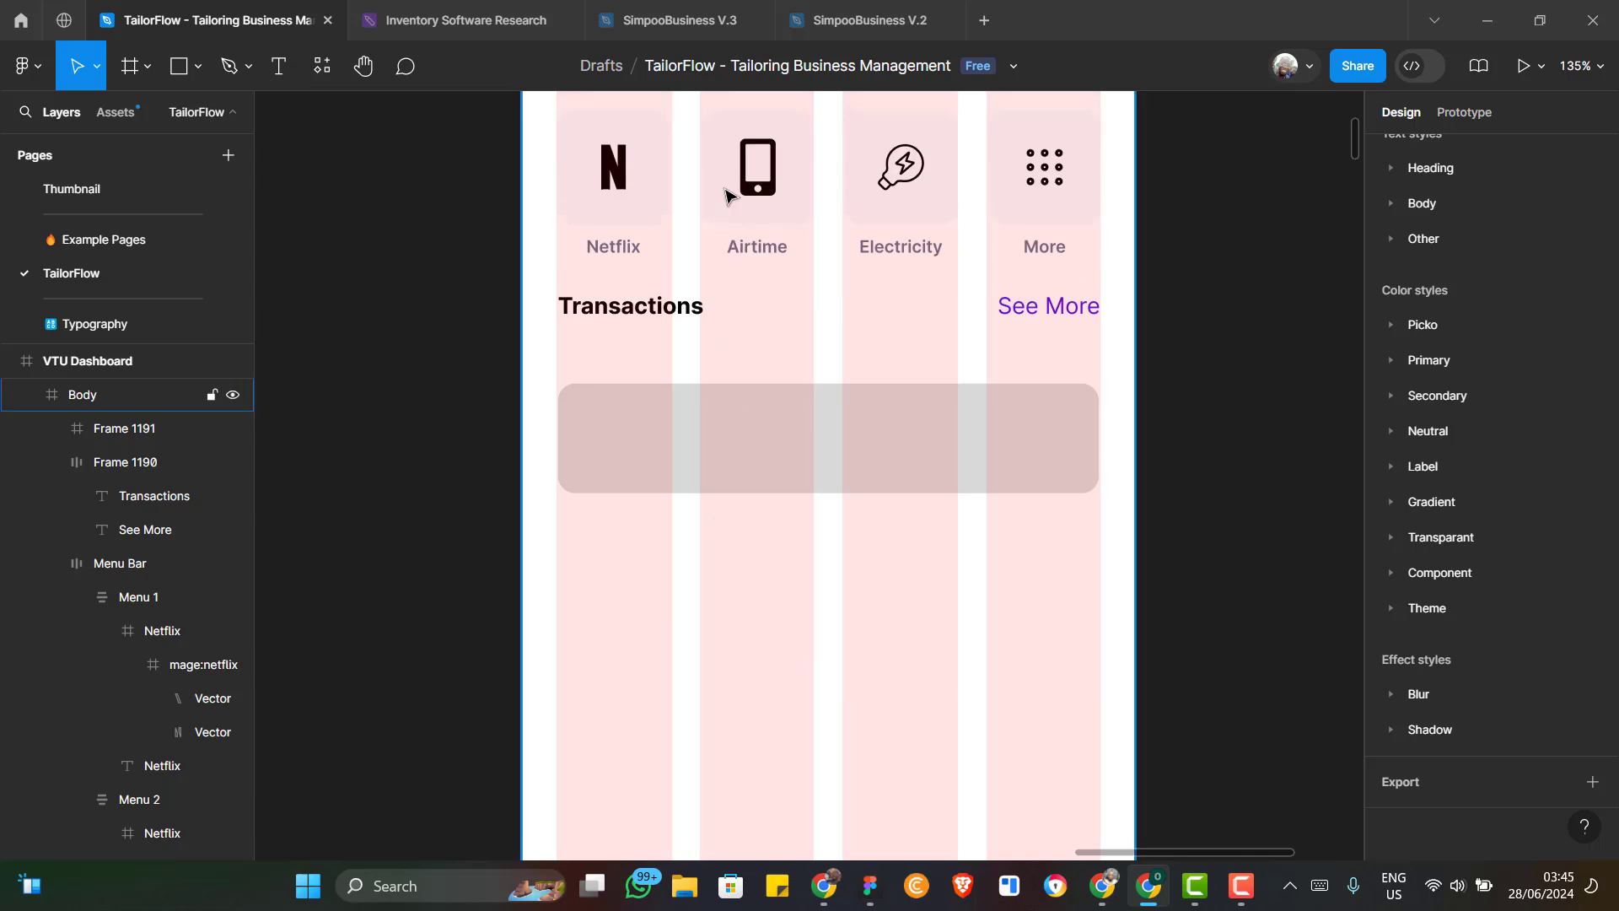
scroll(706, 210, "up", 2)
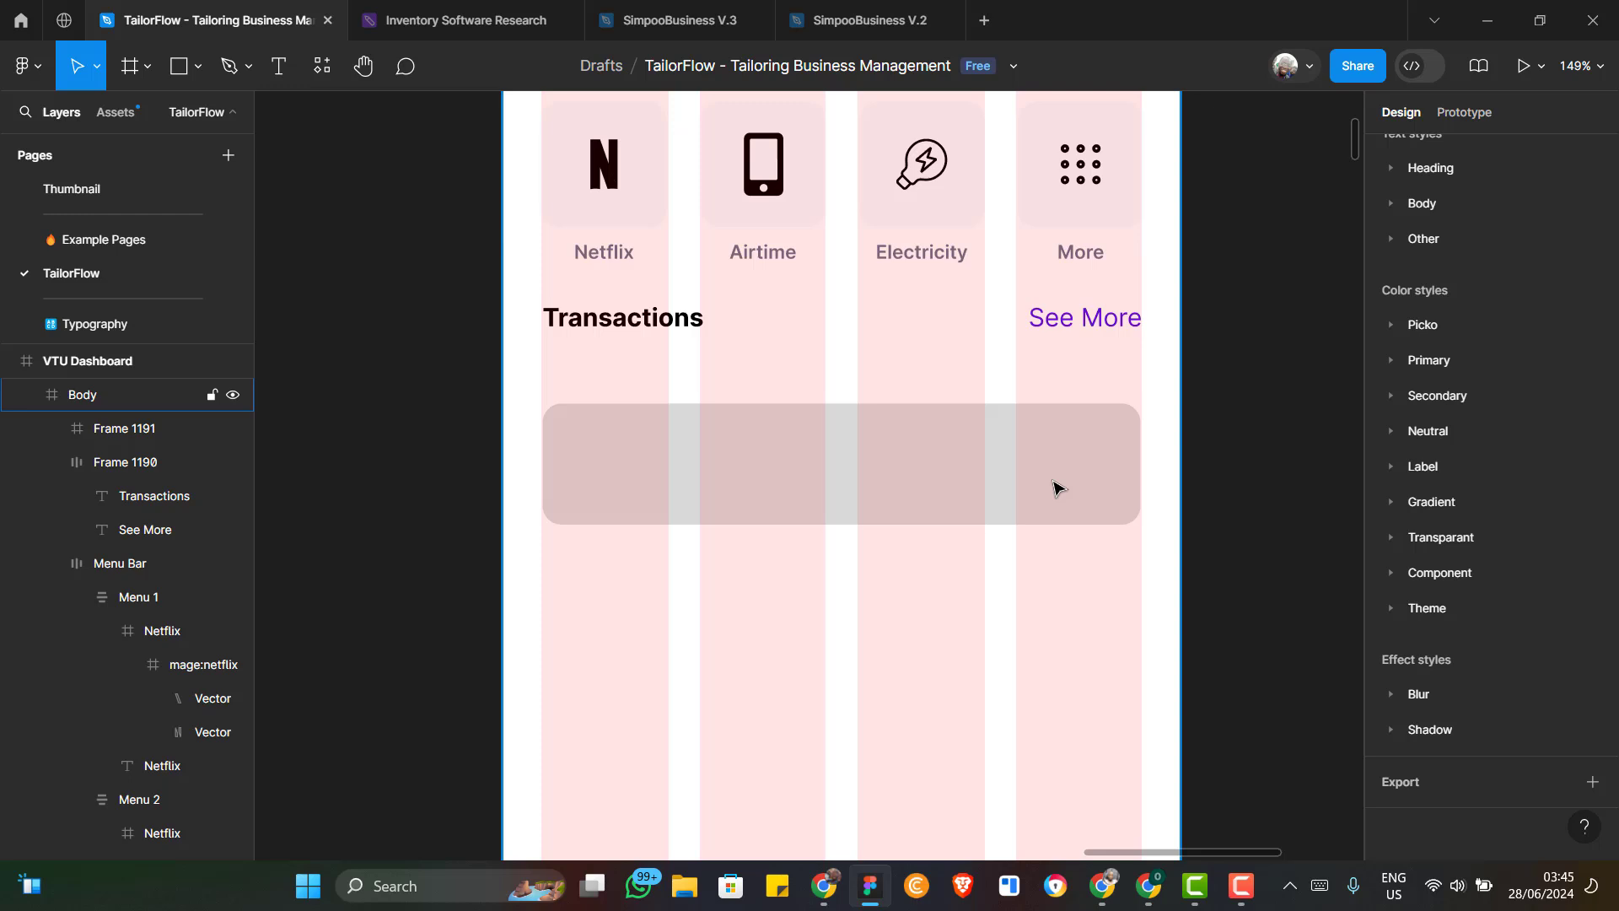
left_click(1056, 489)
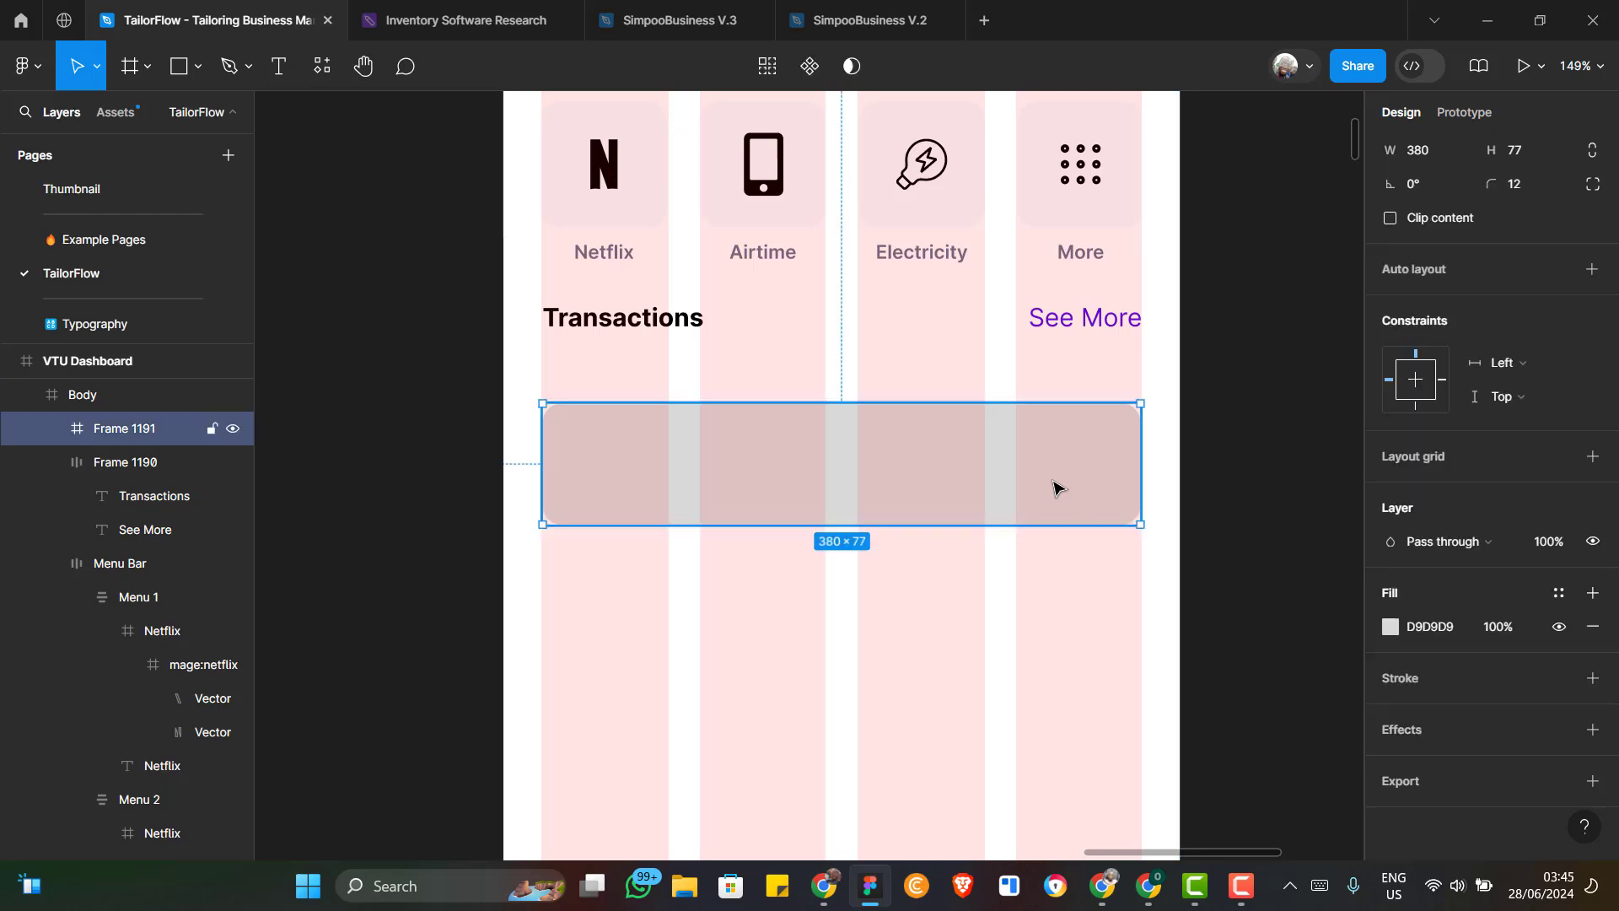
left_click(1461, 627)
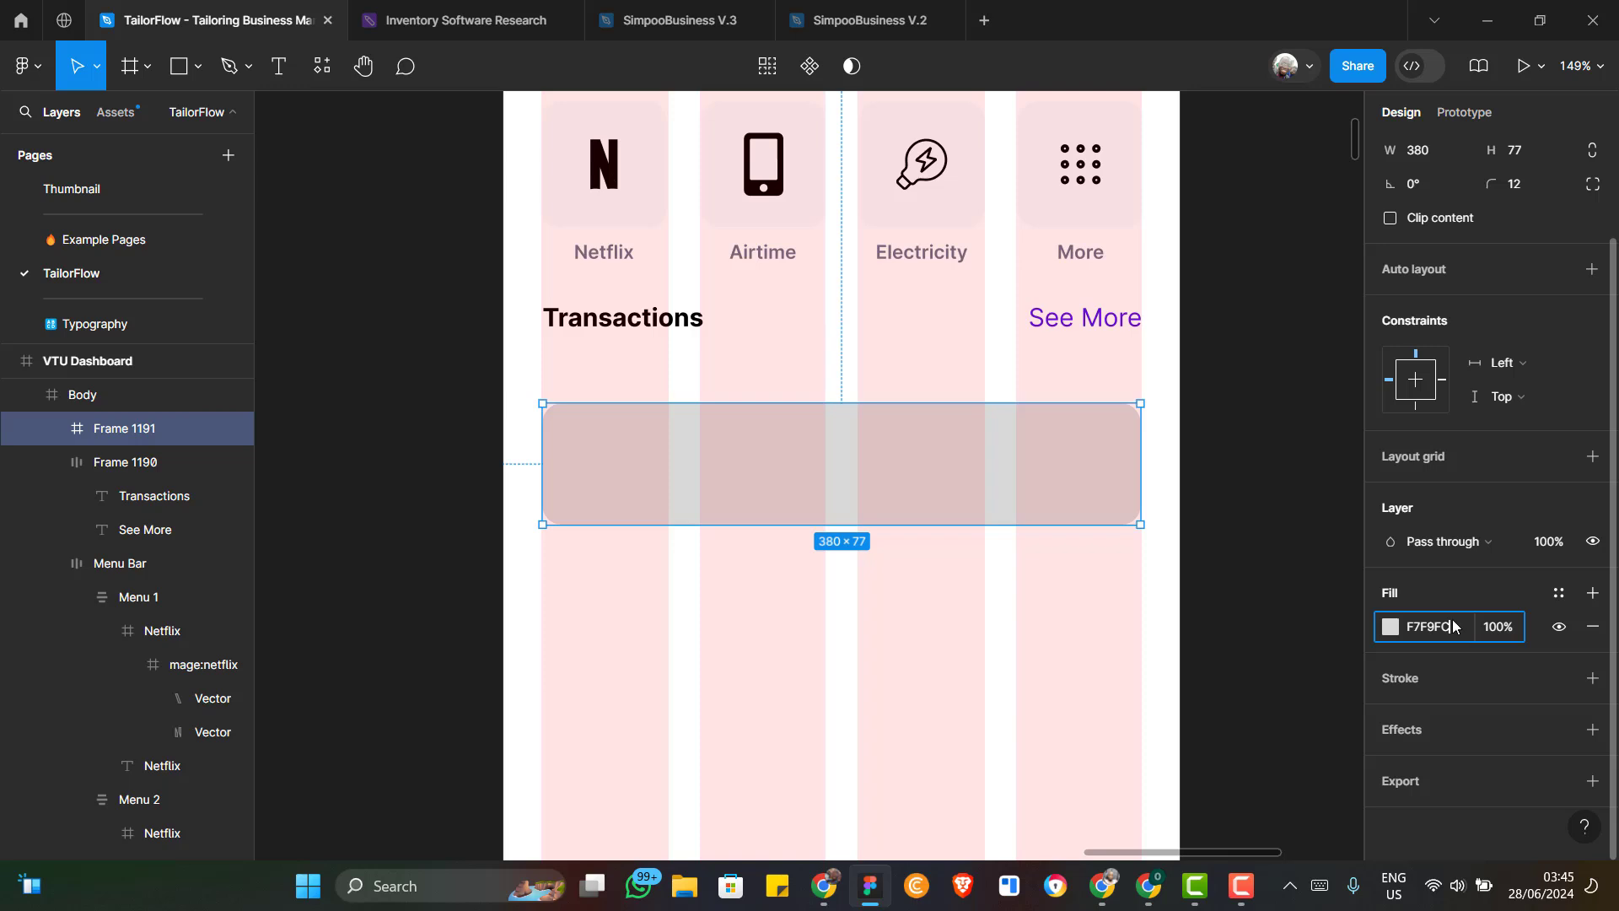
key("Return")
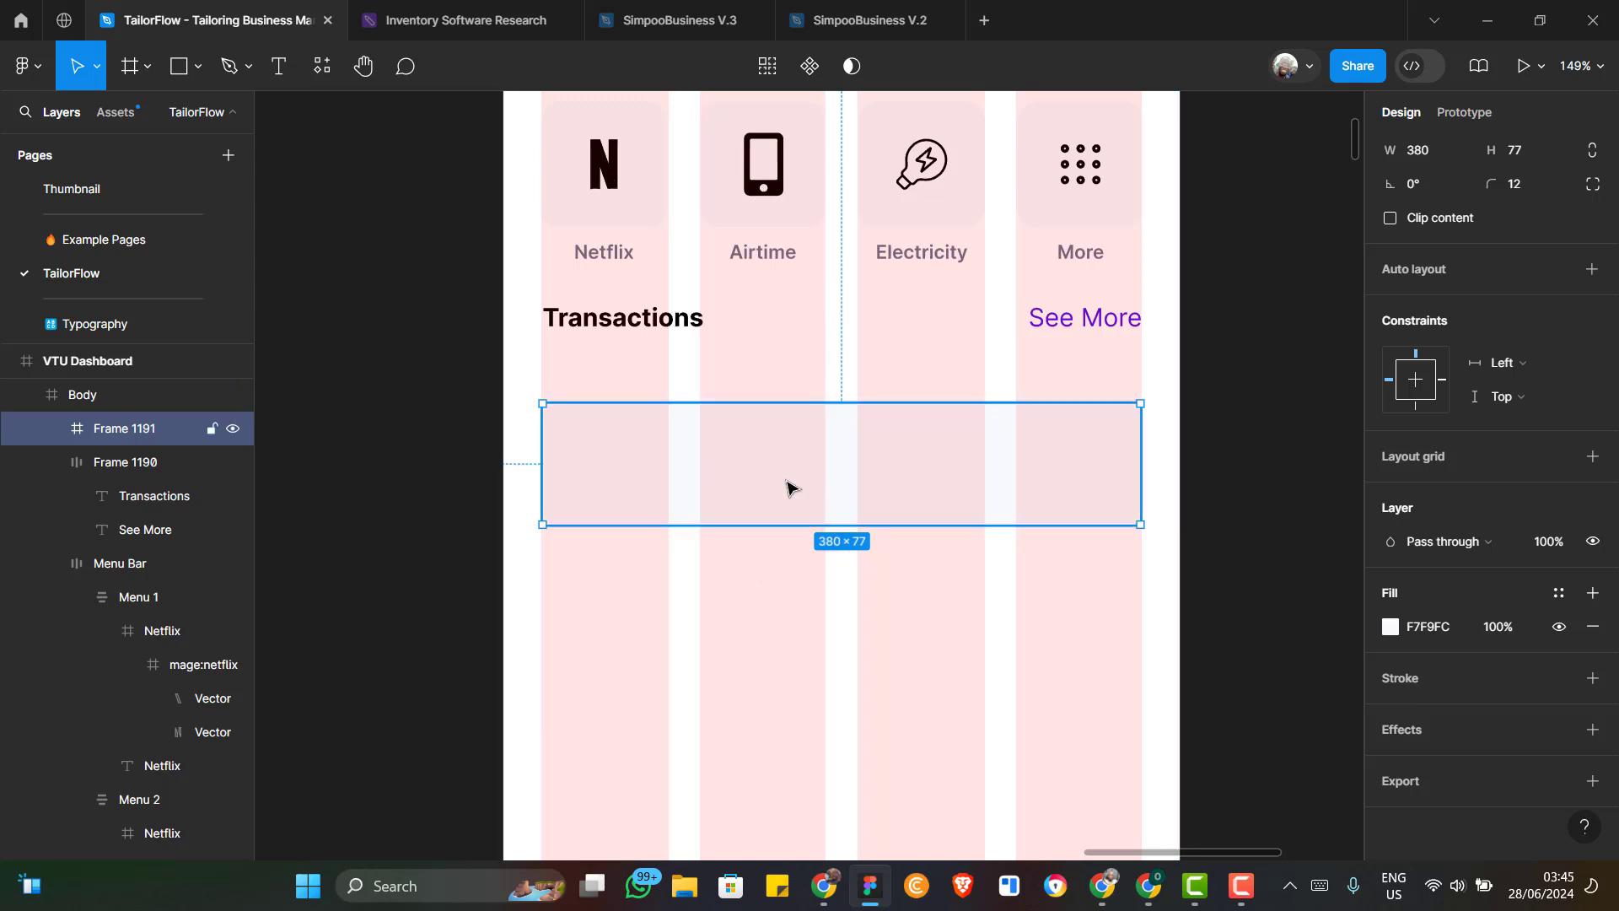
Set the vertical spacing between the Transactions header row and the empty card frame below it to 16
key("alt+Tab")
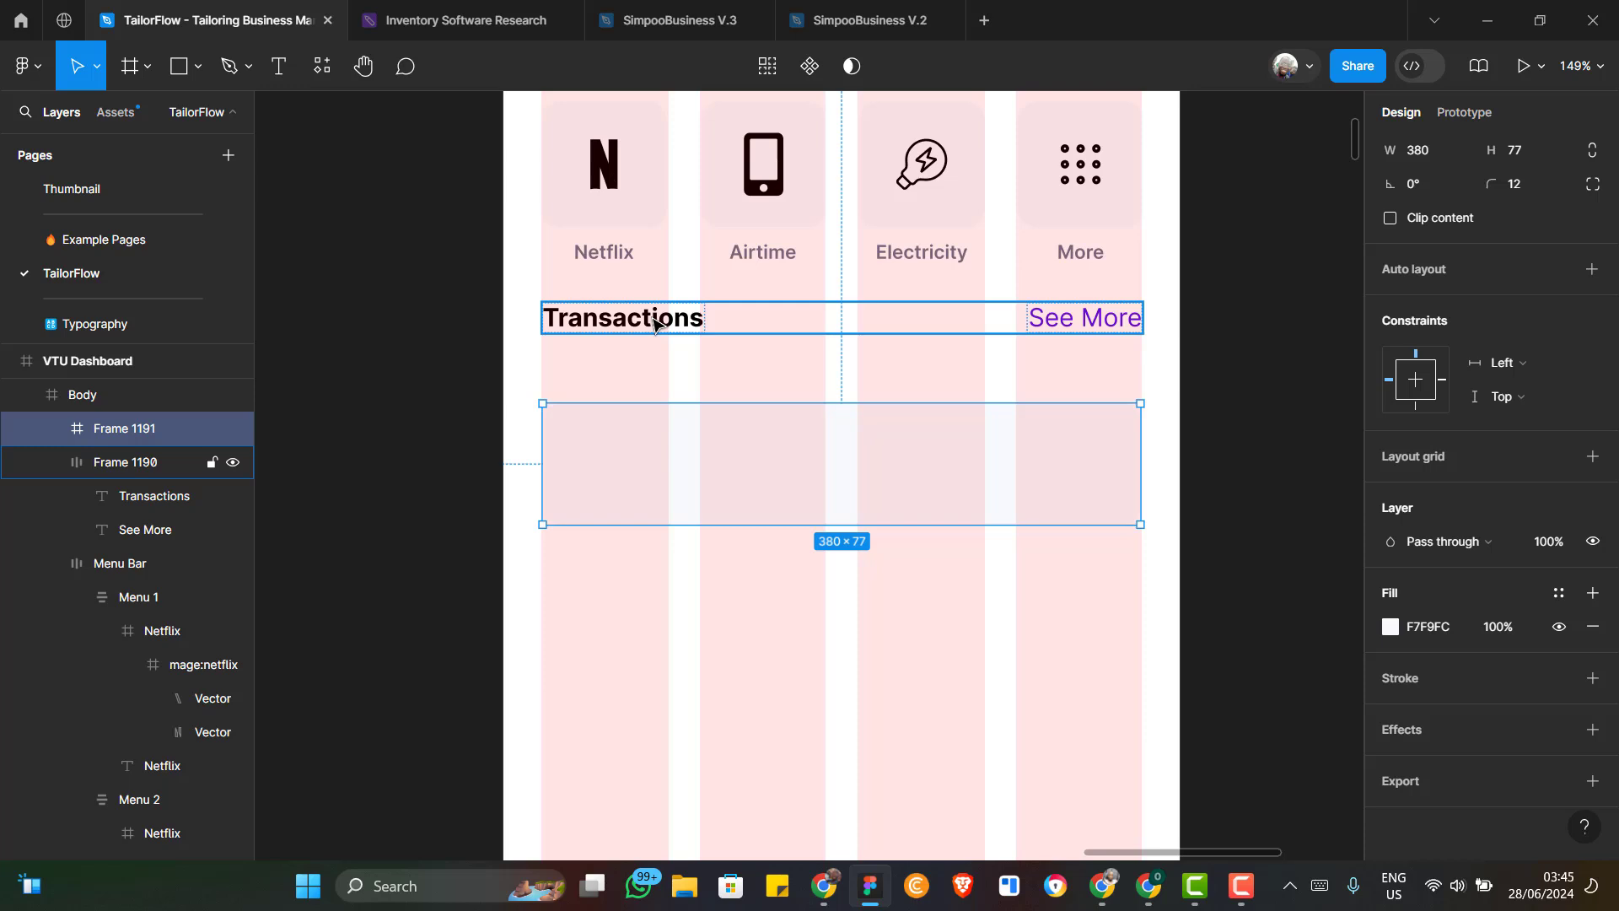
left_click(656, 324, "shift")
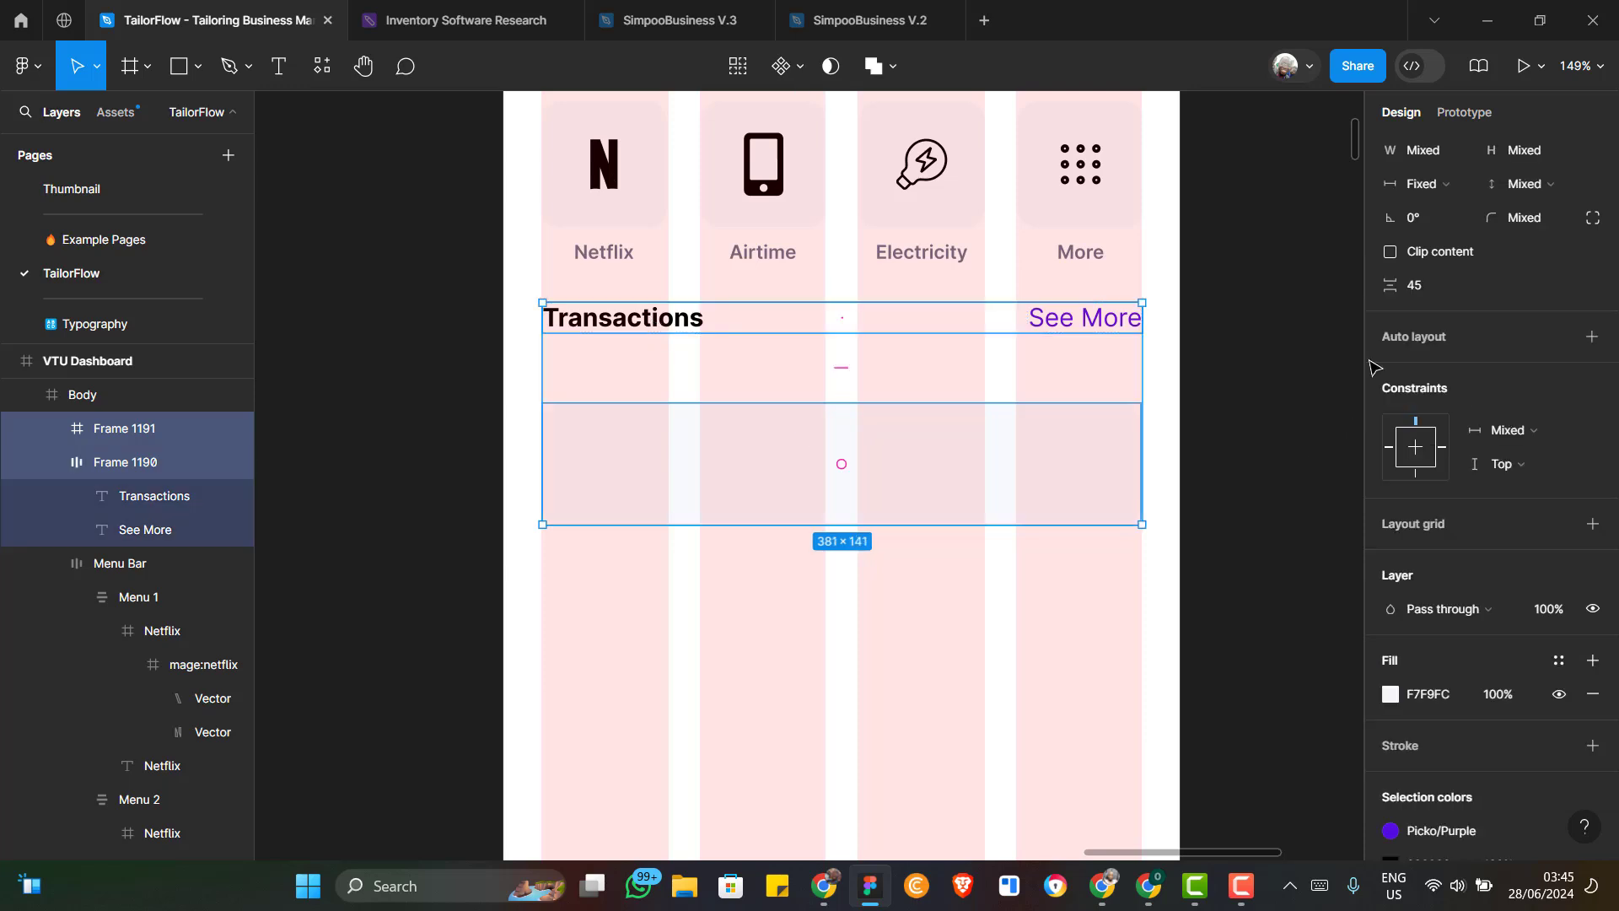
left_click(1434, 285)
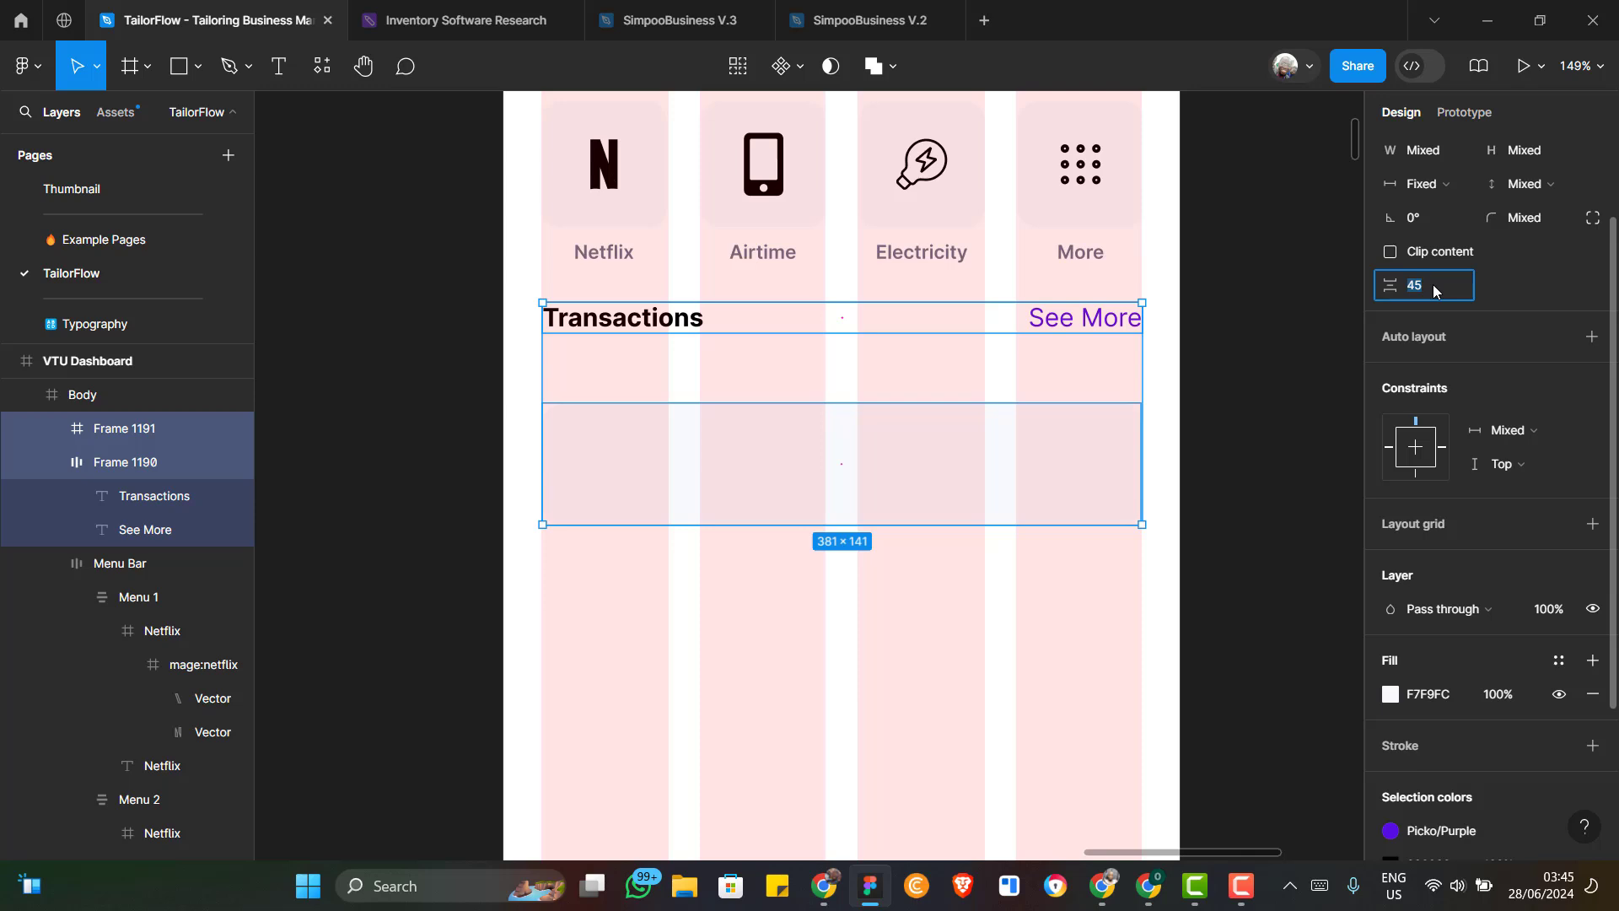
type("16")
key("Return")
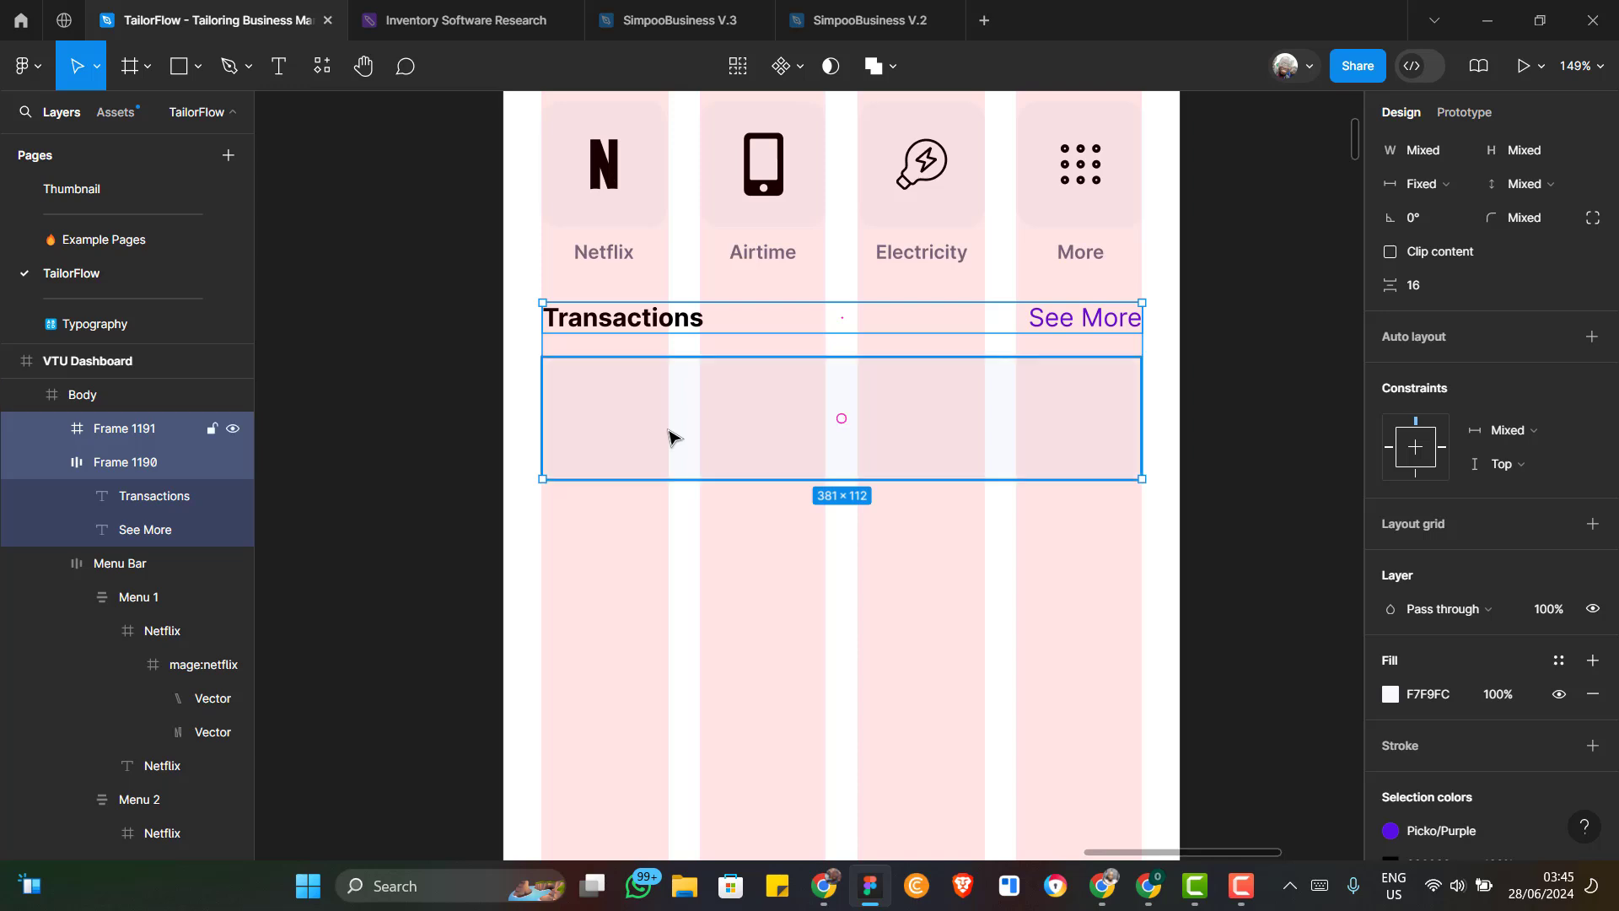
Copy the Netflix icon tile from the menu bar and paste it inside the card frame below the Transactions header
left_click(939, 436)
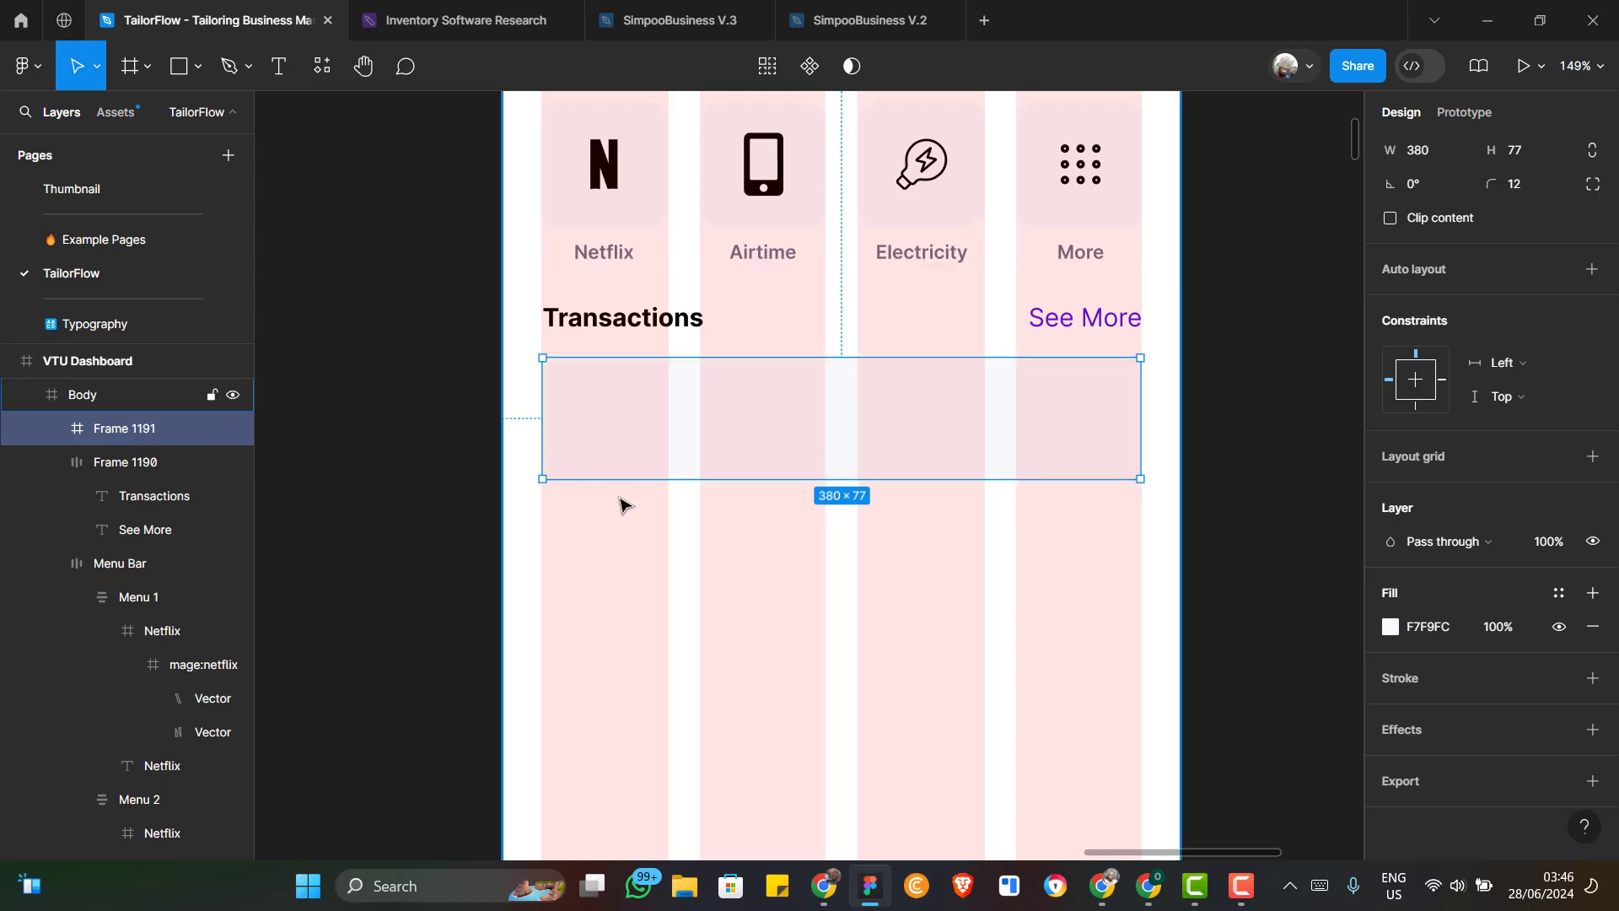
scroll(623, 506, "up", 2)
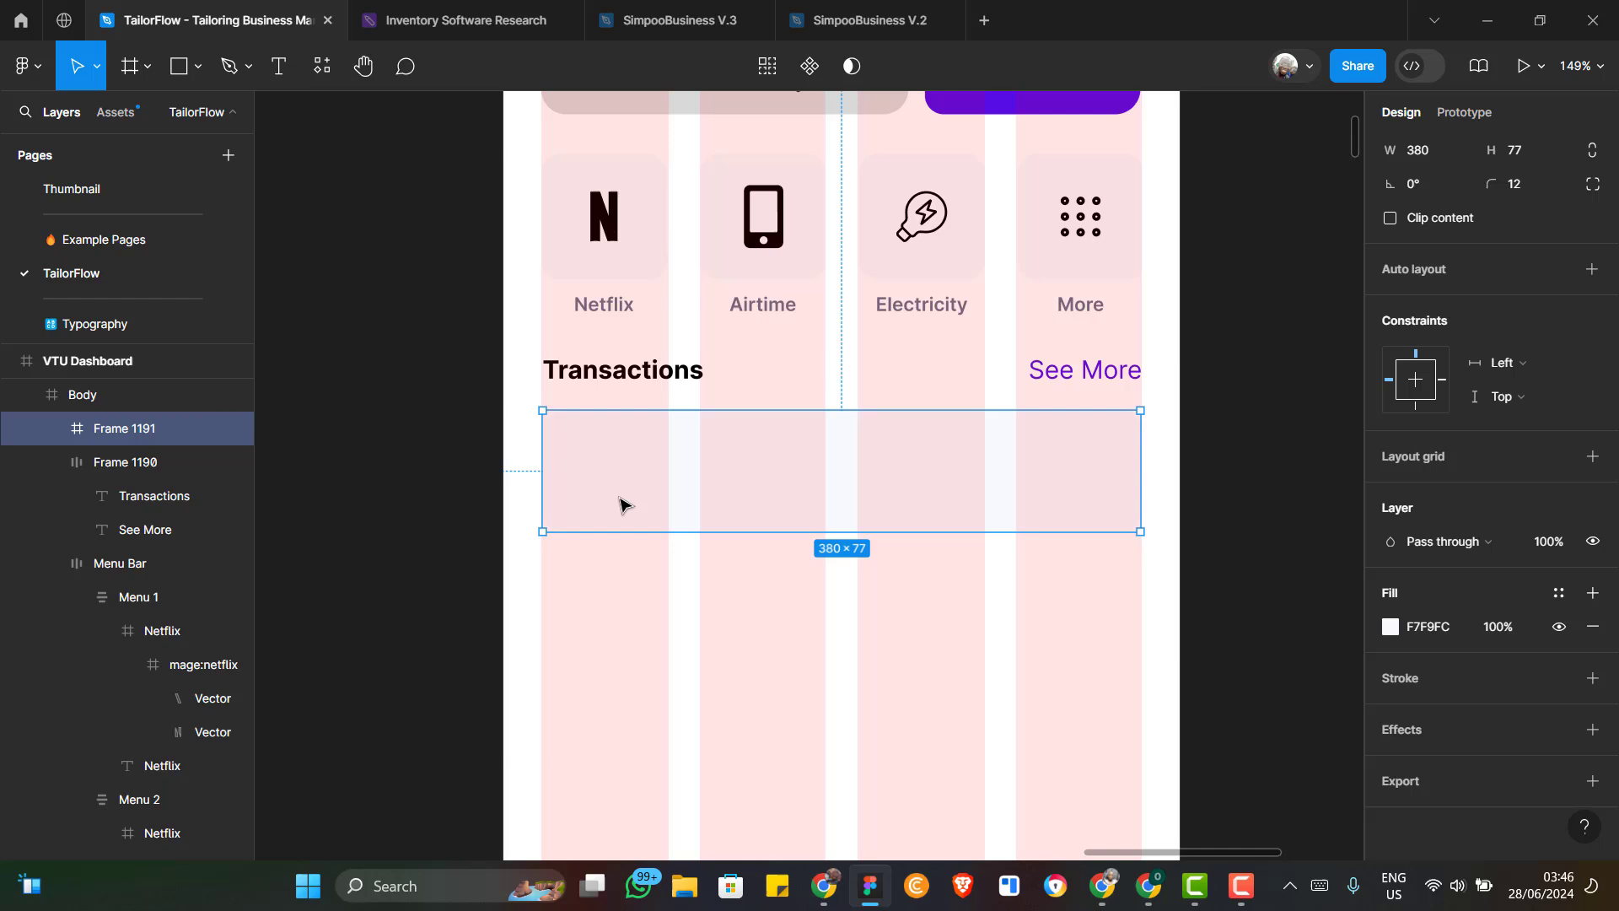
left_click(607, 228)
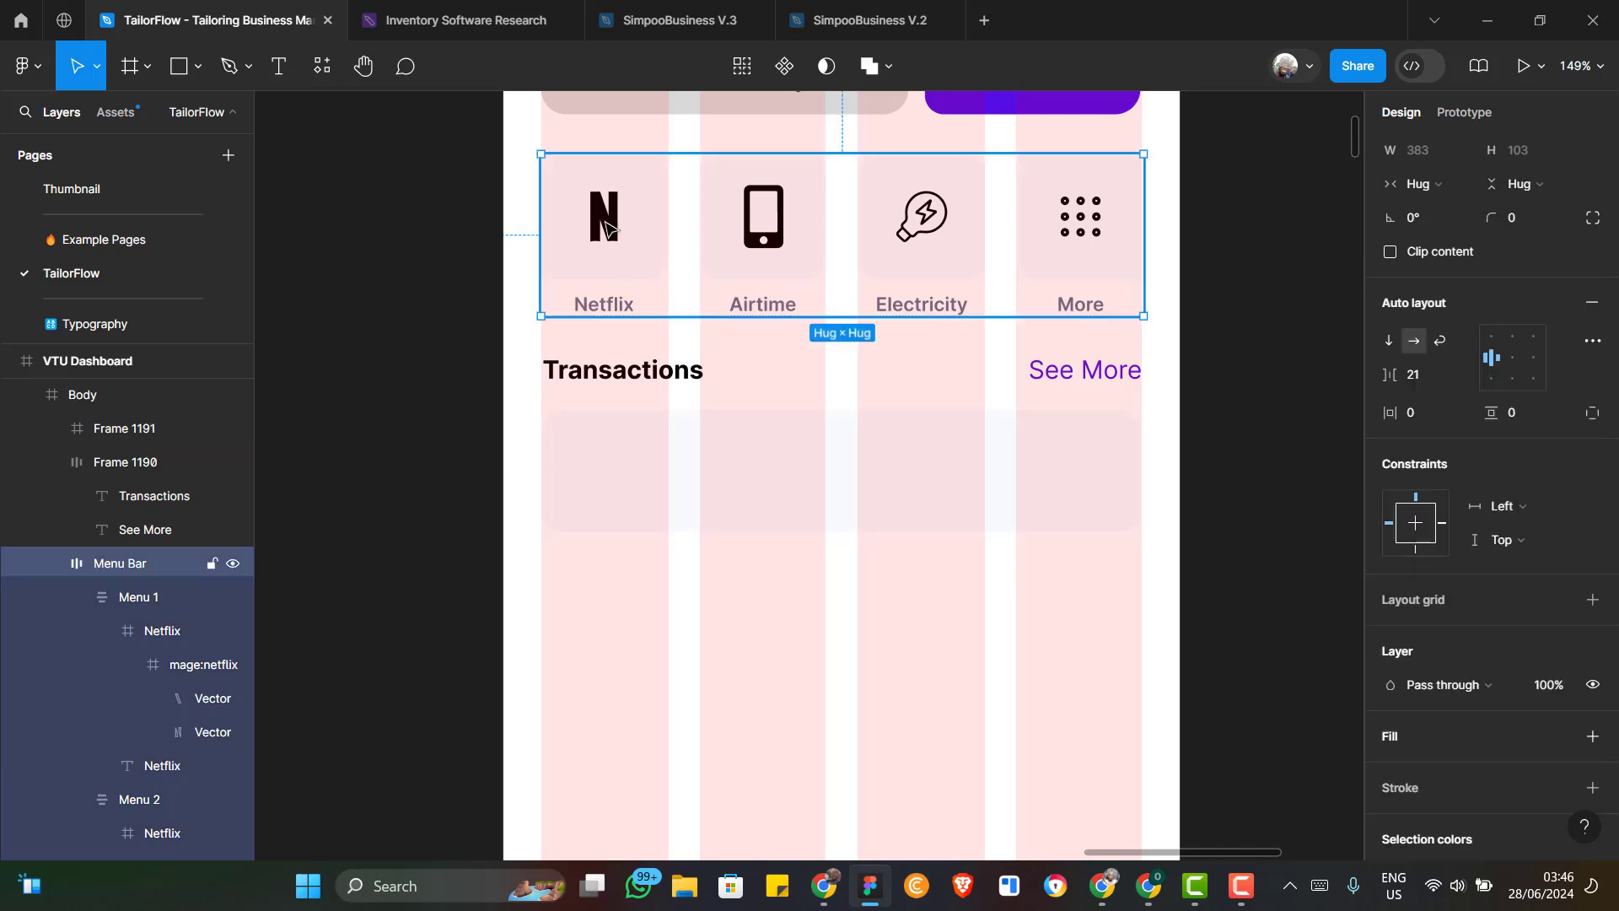
double_click(607, 228)
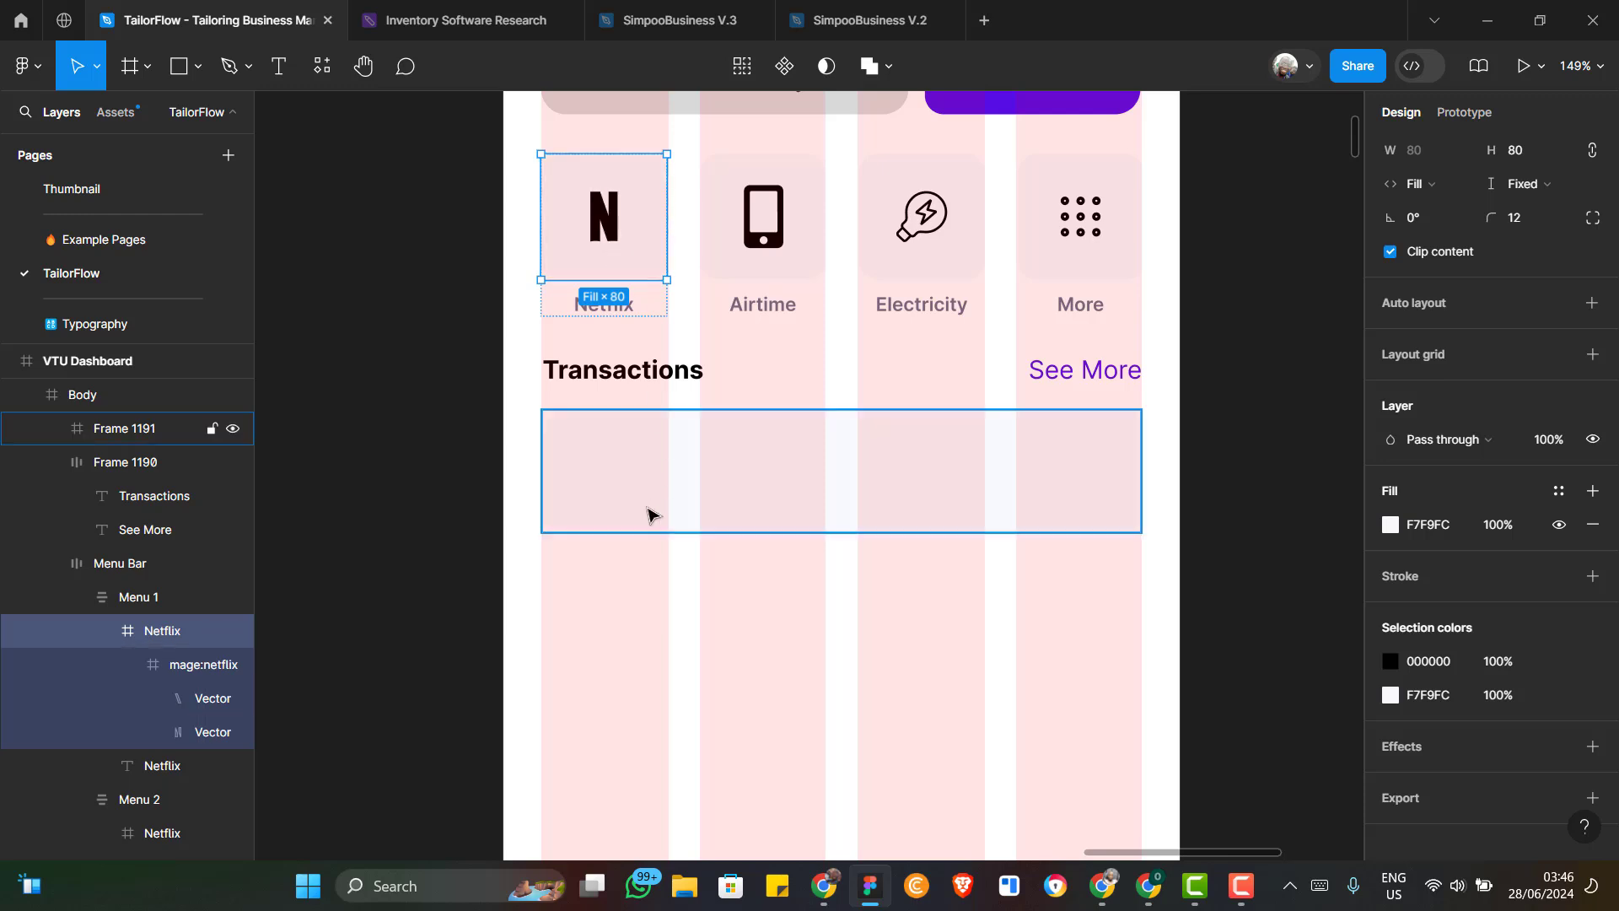
scroll(649, 513, "down", 2)
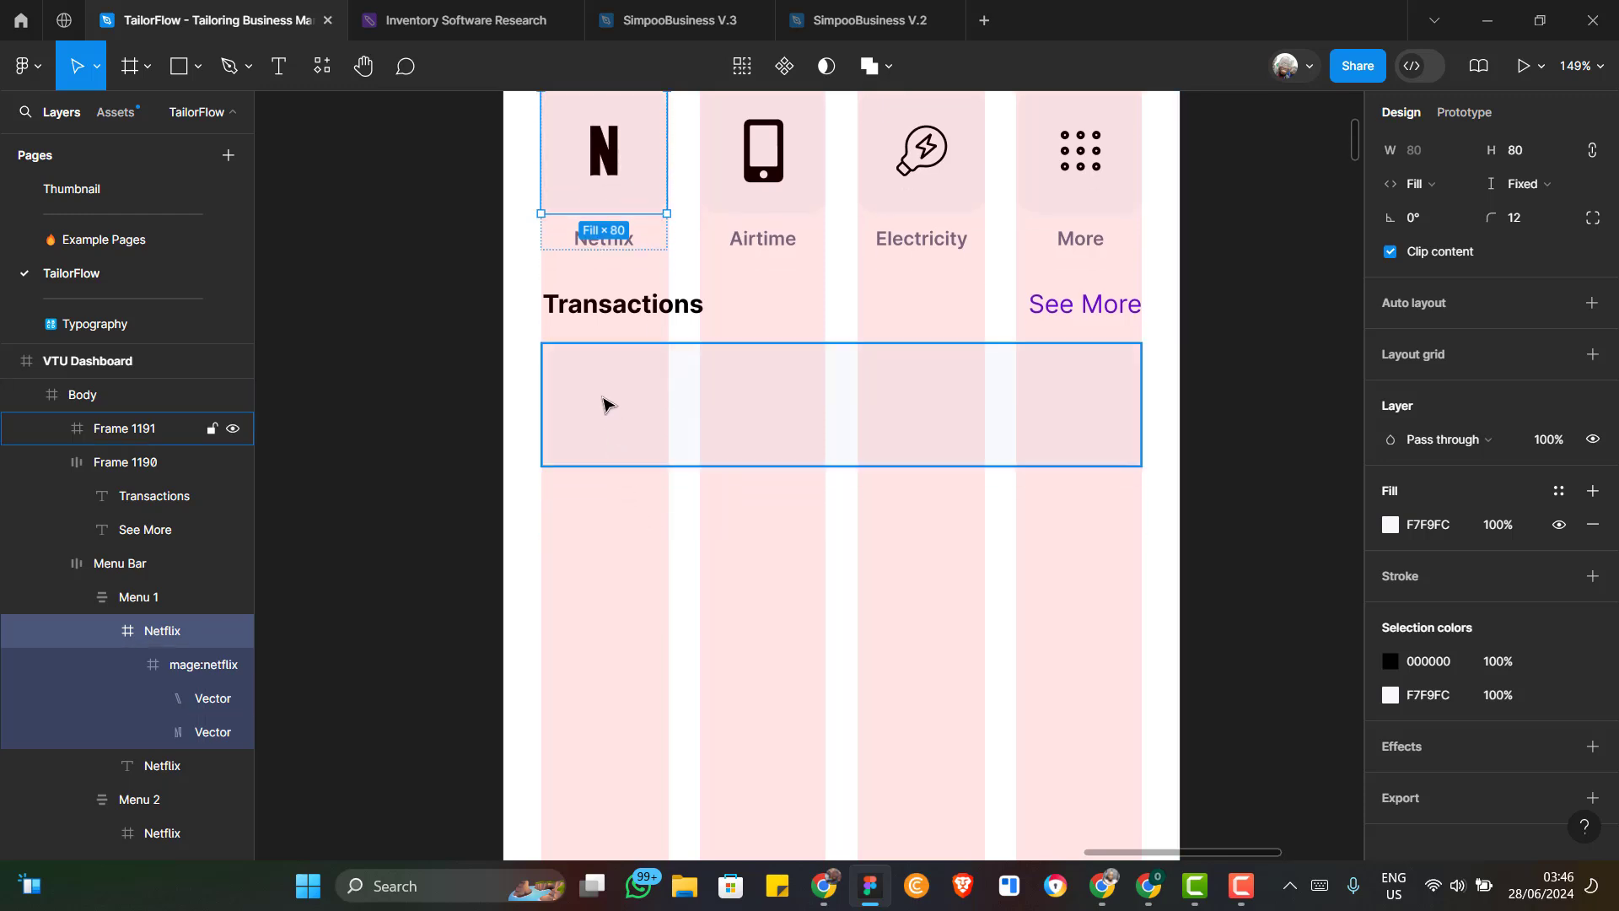
left_click(607, 404)
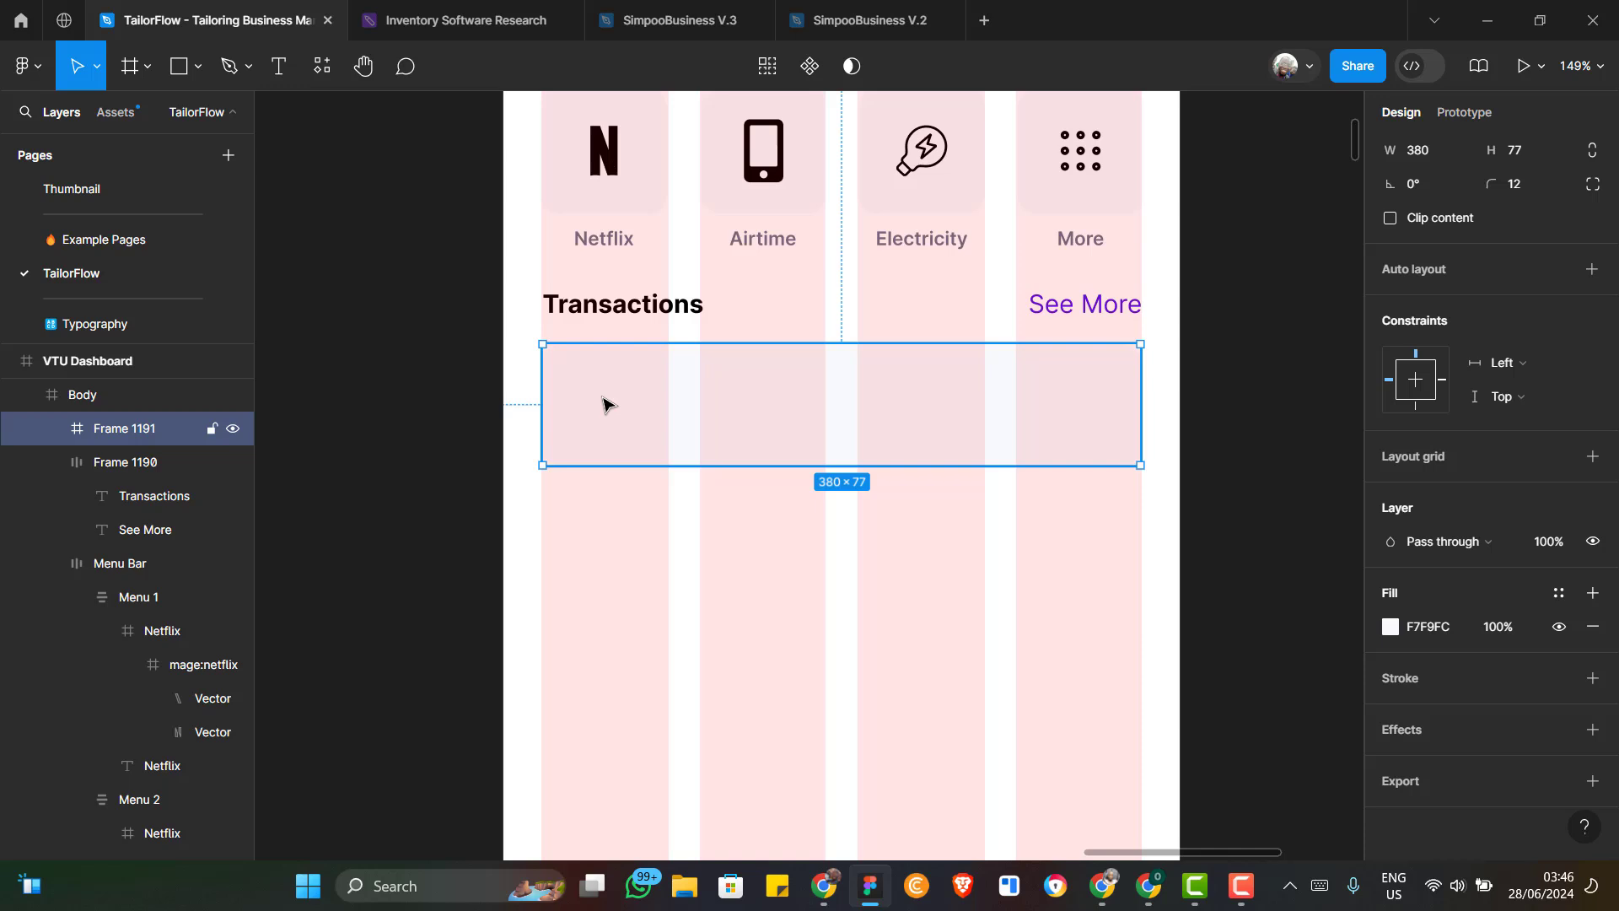
key("ctrl+v")
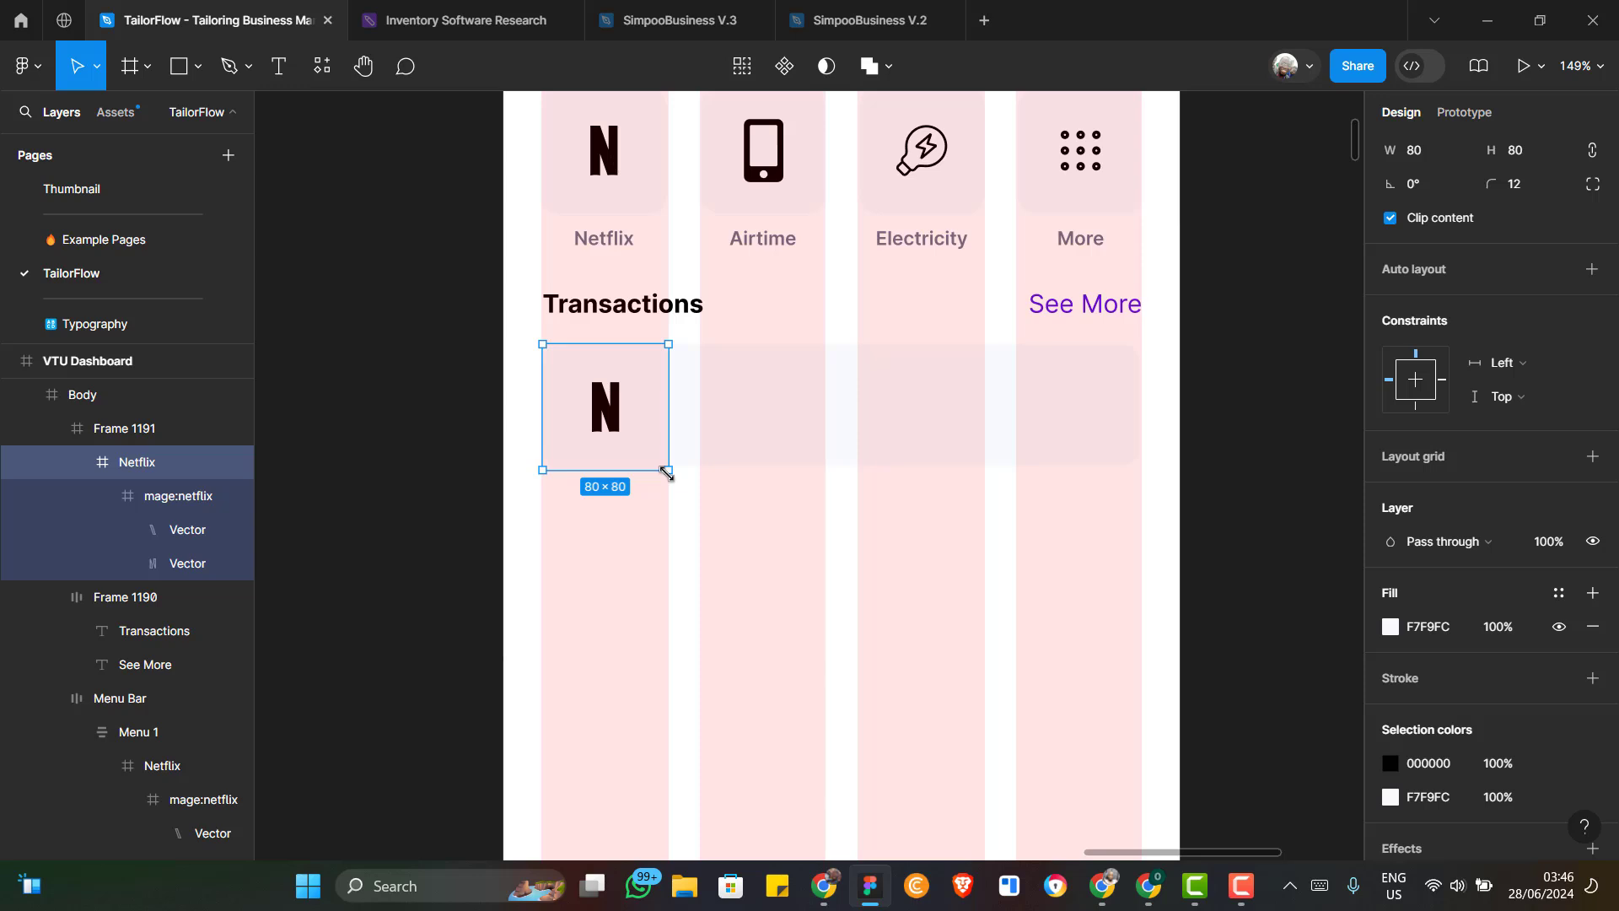
Scale the pasted Netflix tile down to 54 × 54 and centre it vertically within the card
left_click_drag(667, 474, 626, 425)
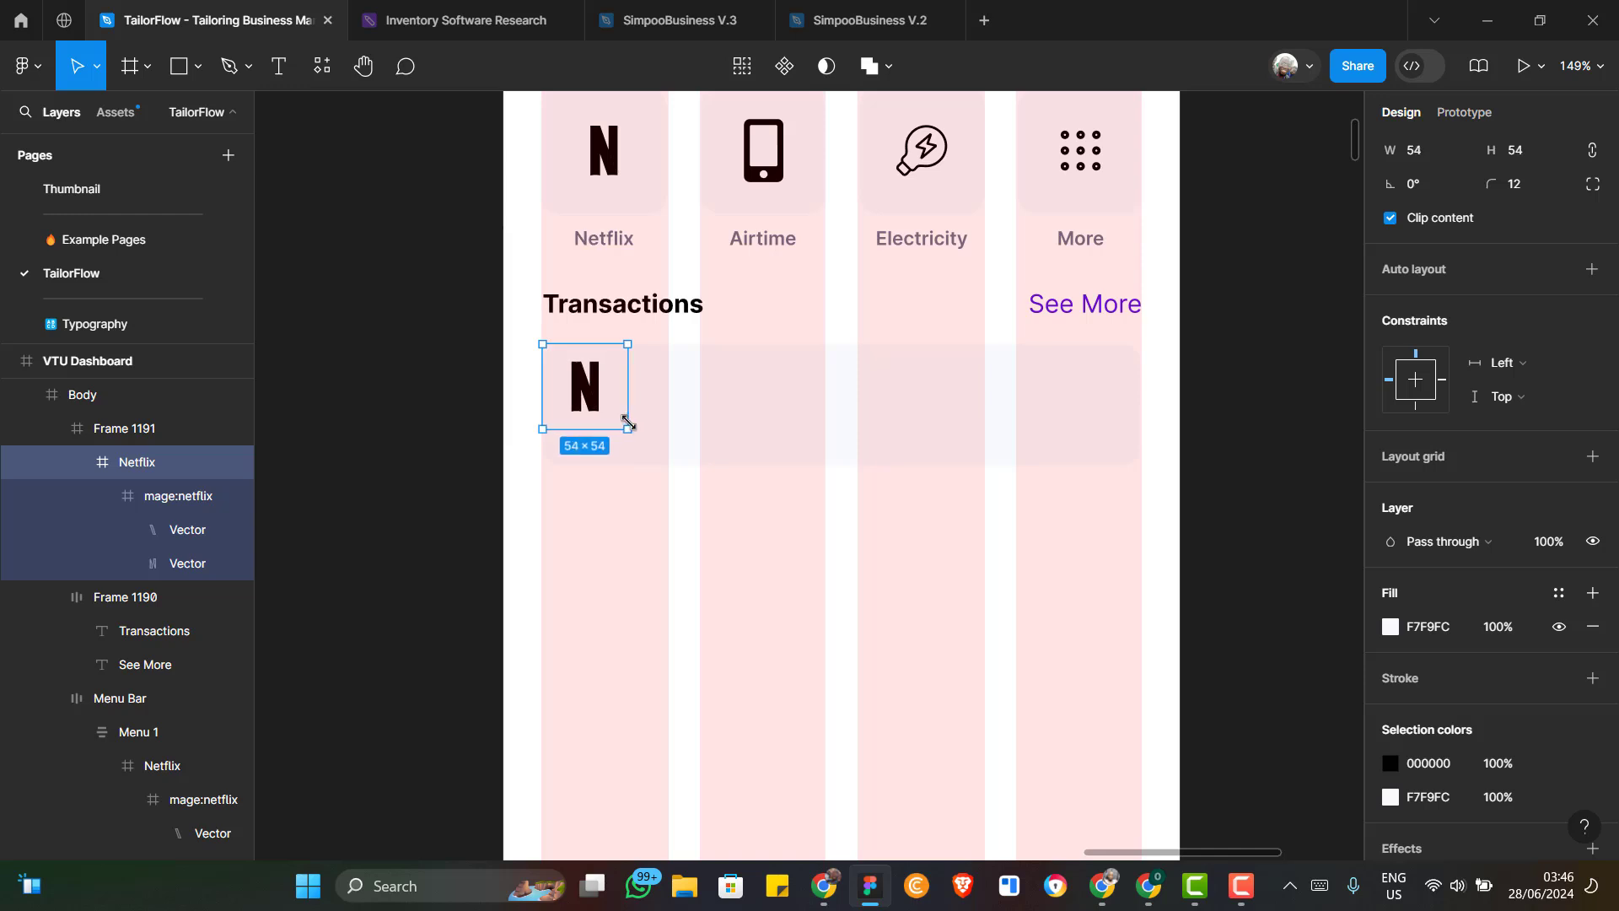
scroll(1527, 292, "up", 3)
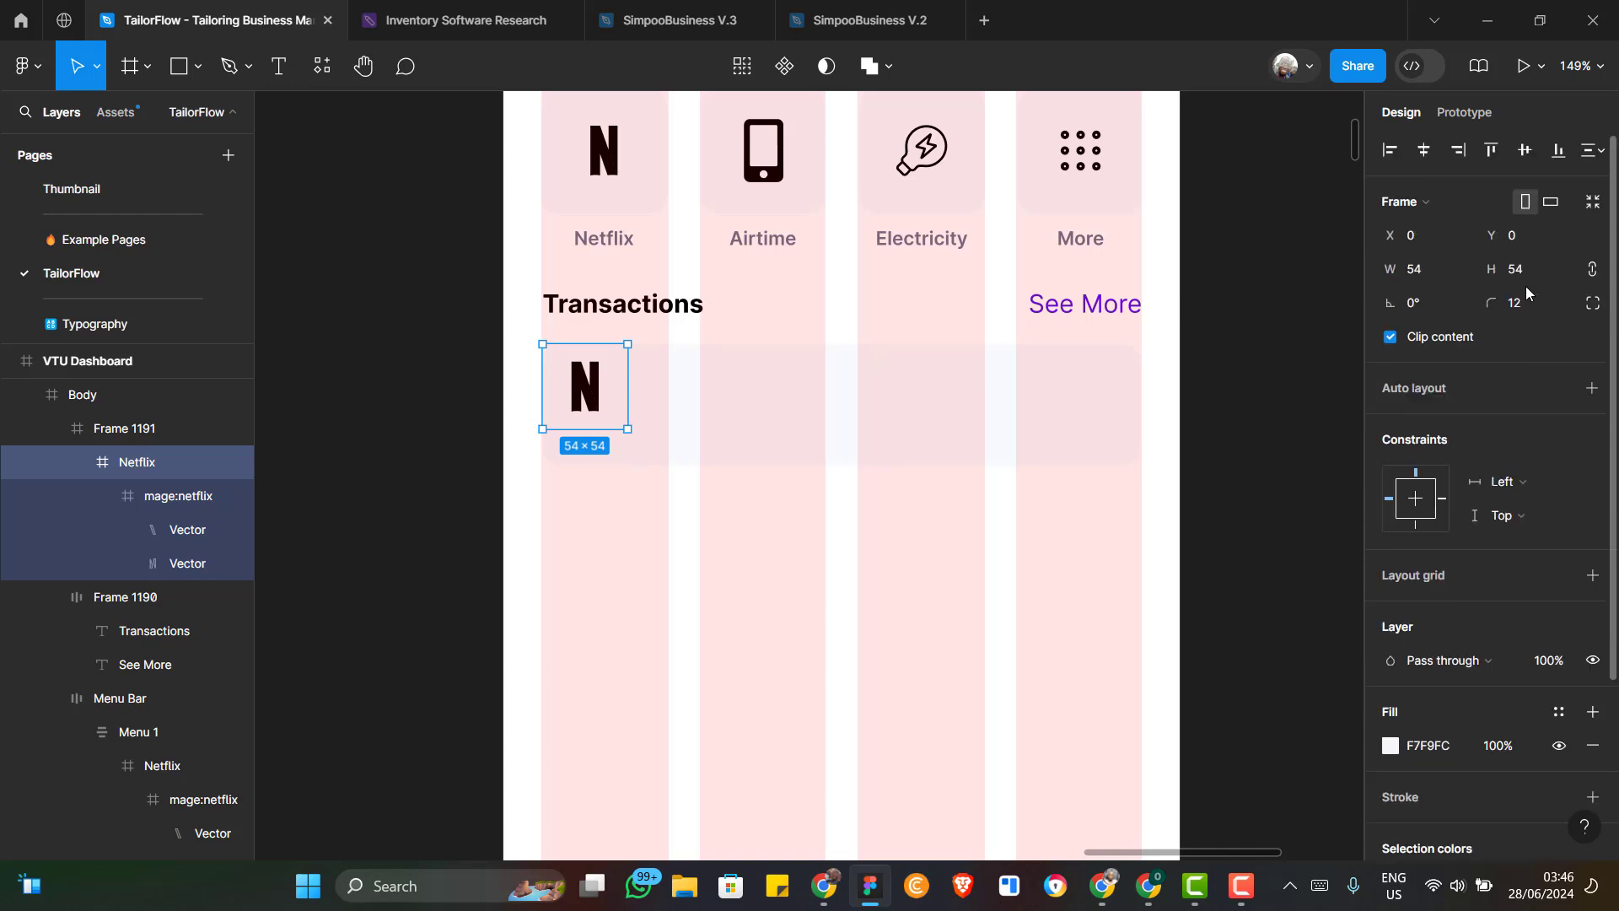
scroll(1529, 293, "down", 3)
scroll(1526, 253, "up", 3)
left_click(1525, 150)
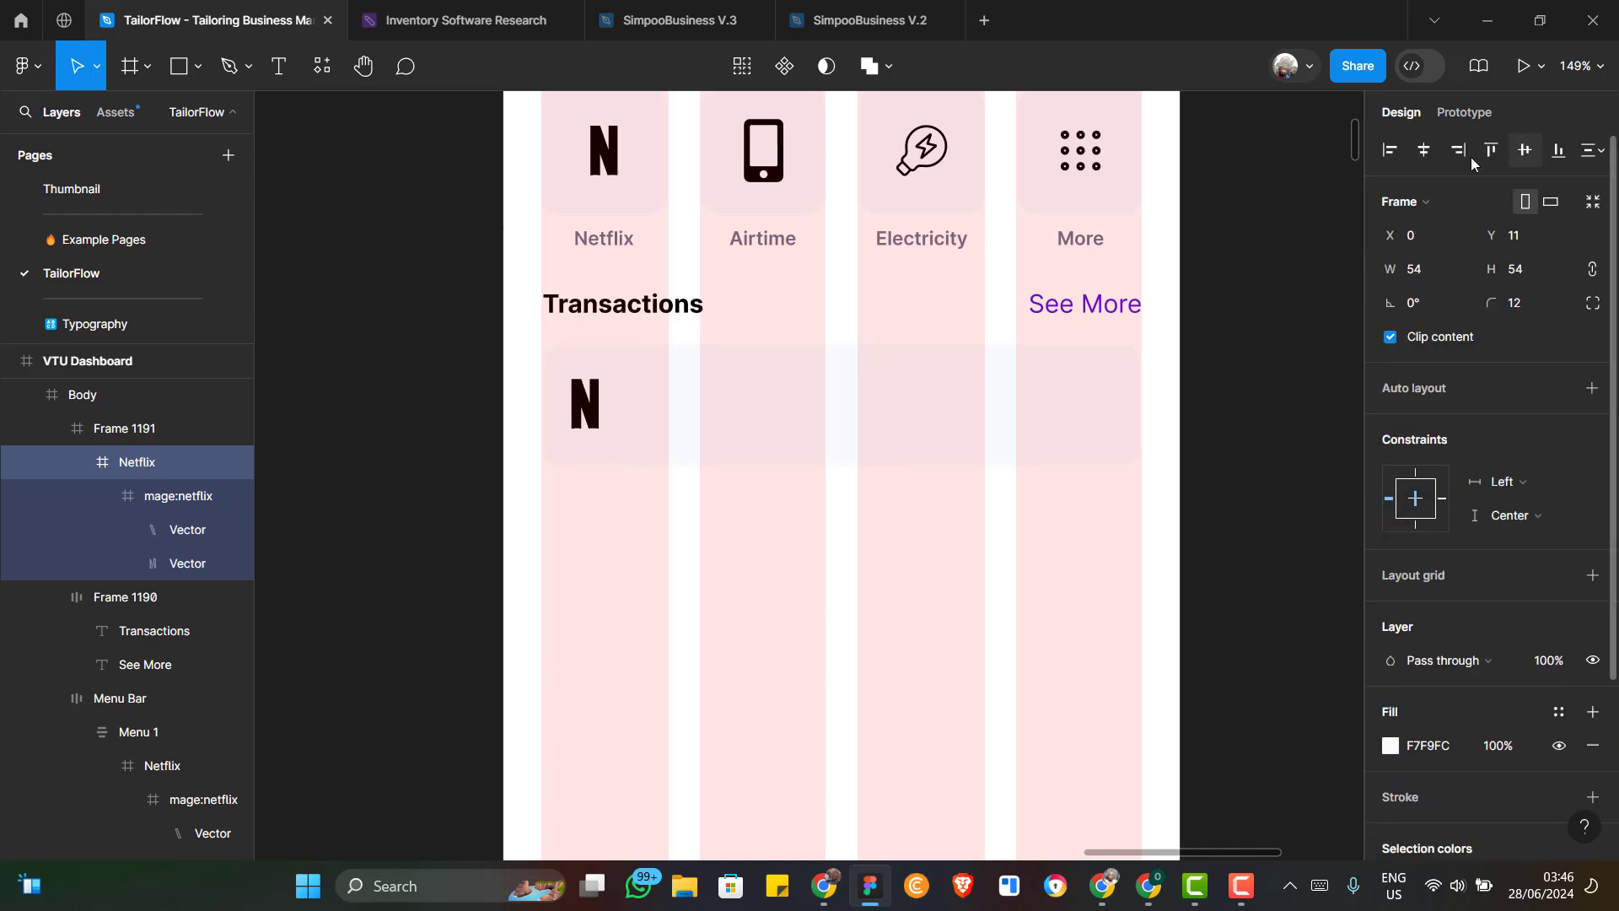
Centre the Netflix tile horizontally in the card, and reposition it near the card's left edge at X 14
left_click(1425, 152)
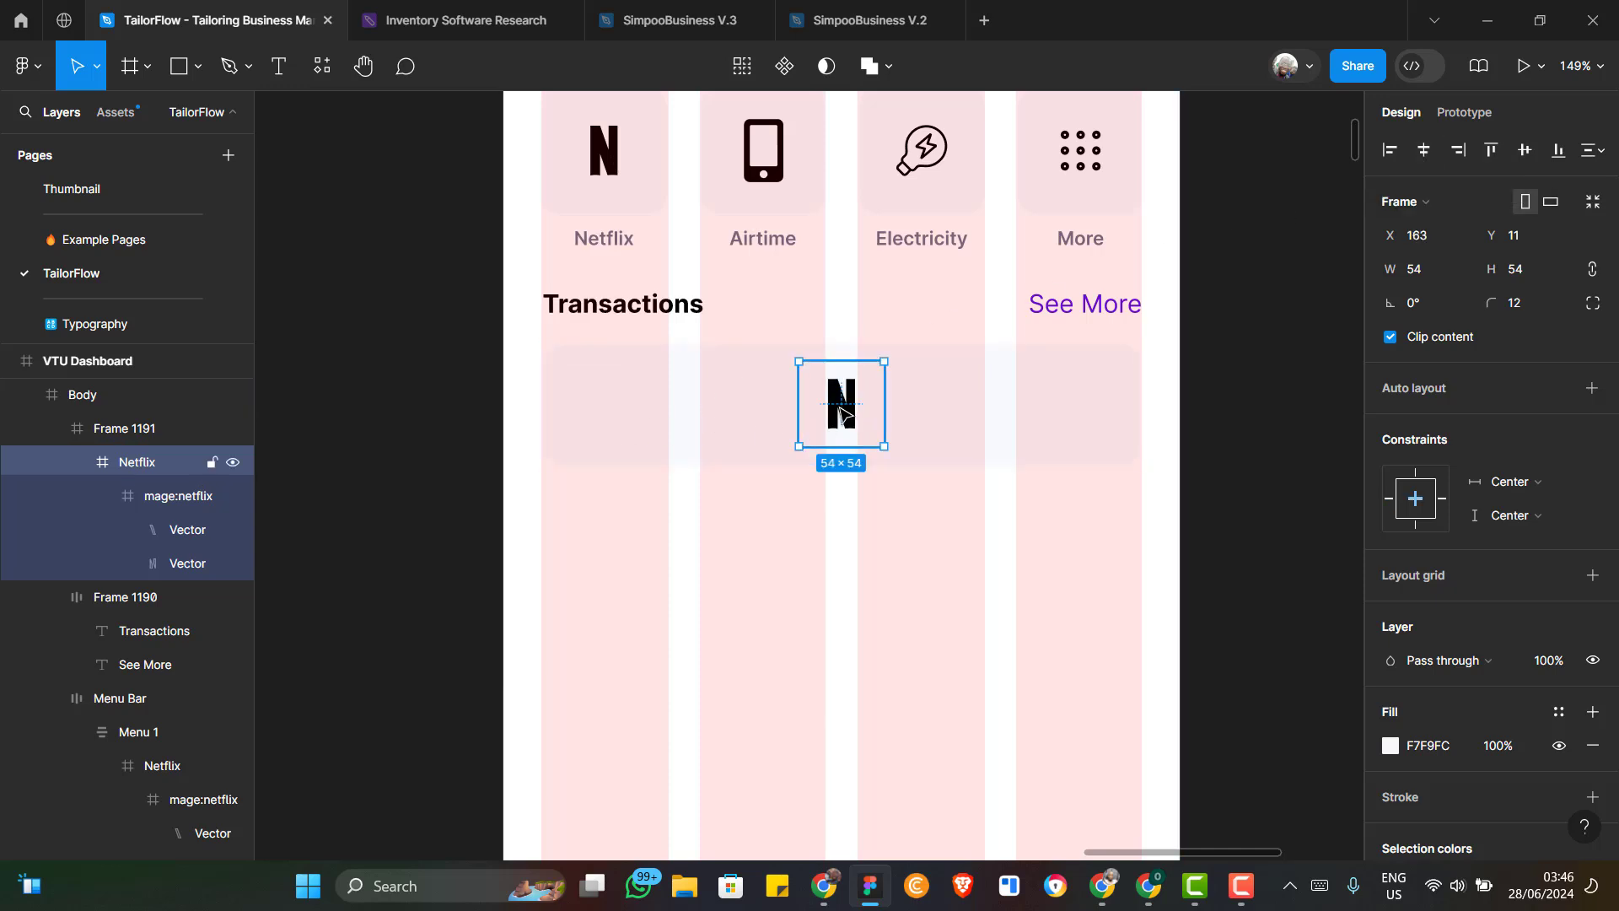
left_click_drag(841, 413, 610, 407)
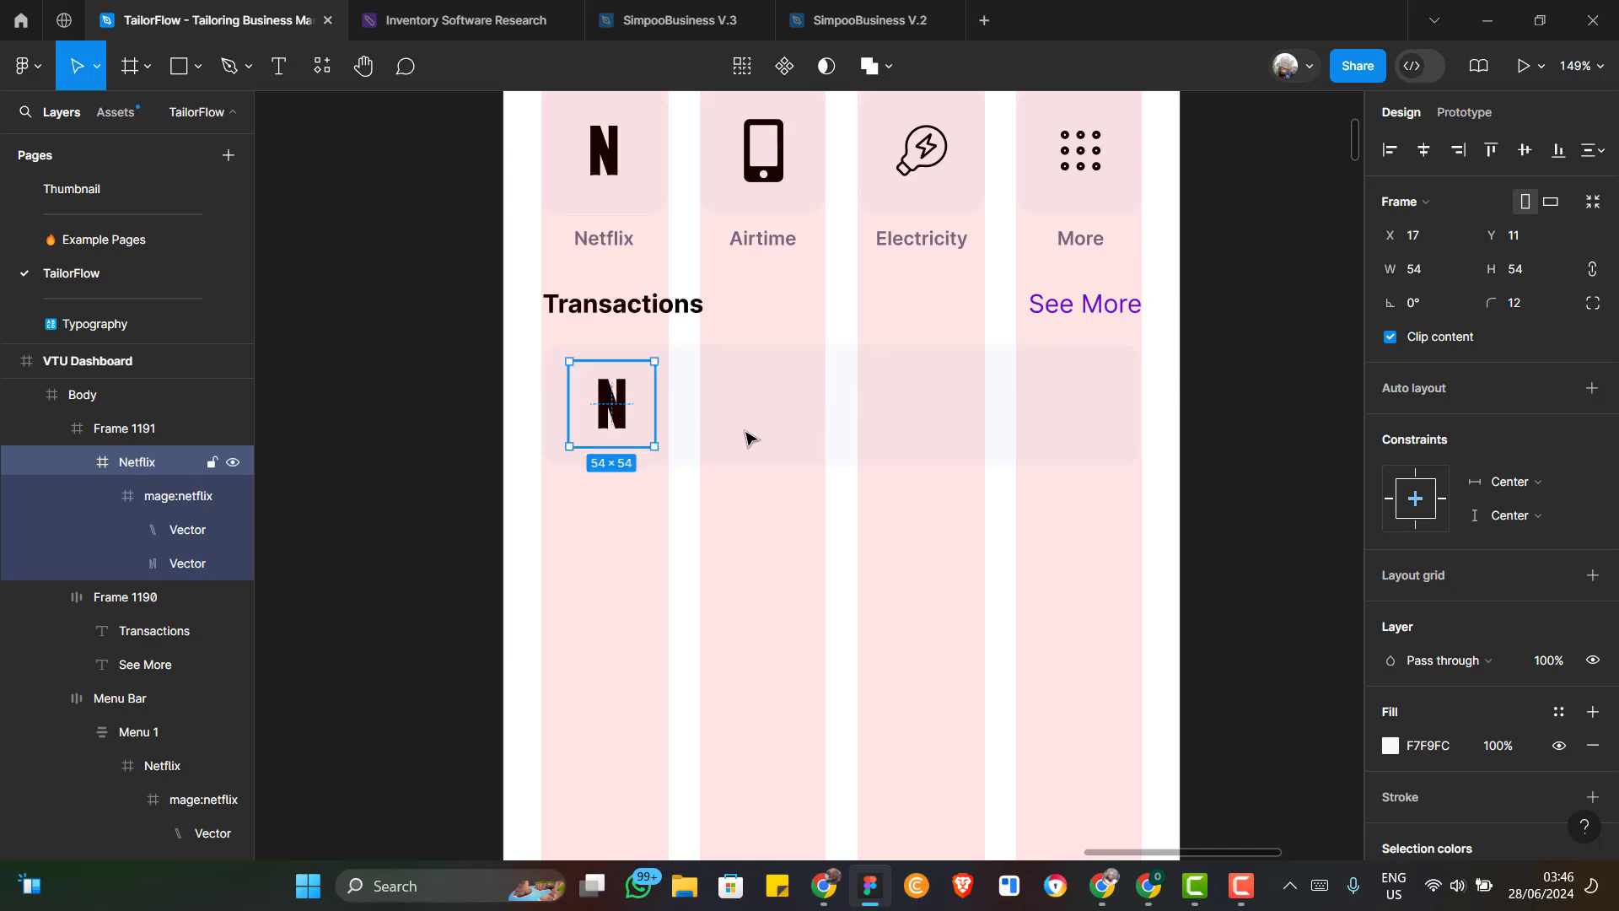
key("Left")
key("Left")
key("Left")
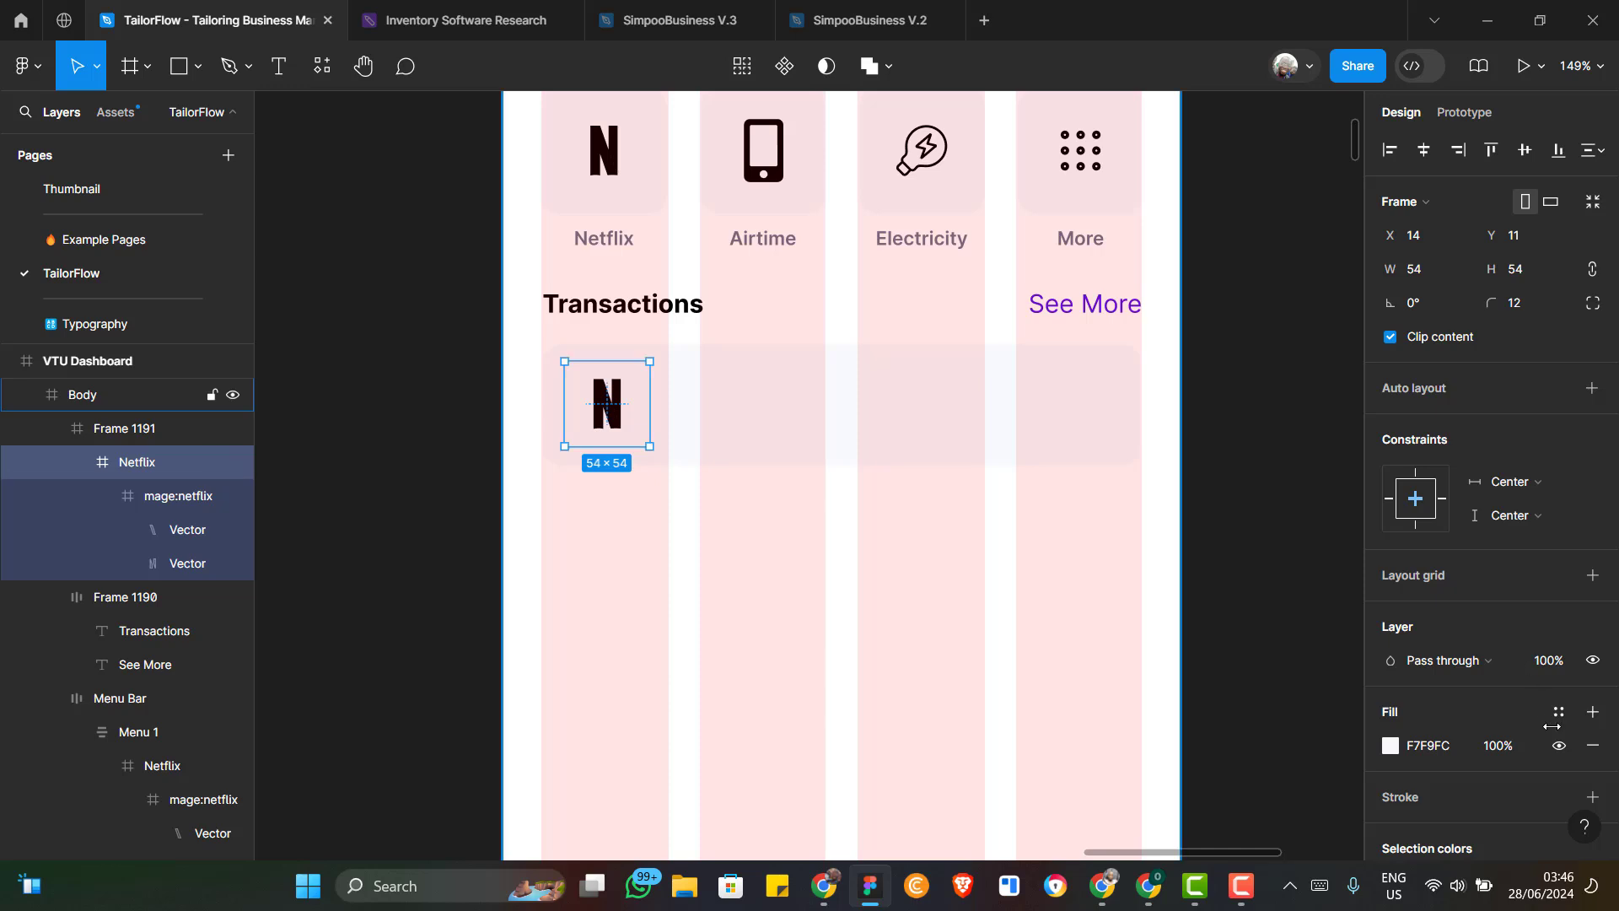
Set the fill colour of the card's Netflix tile to FFFFFF
left_click(1391, 746)
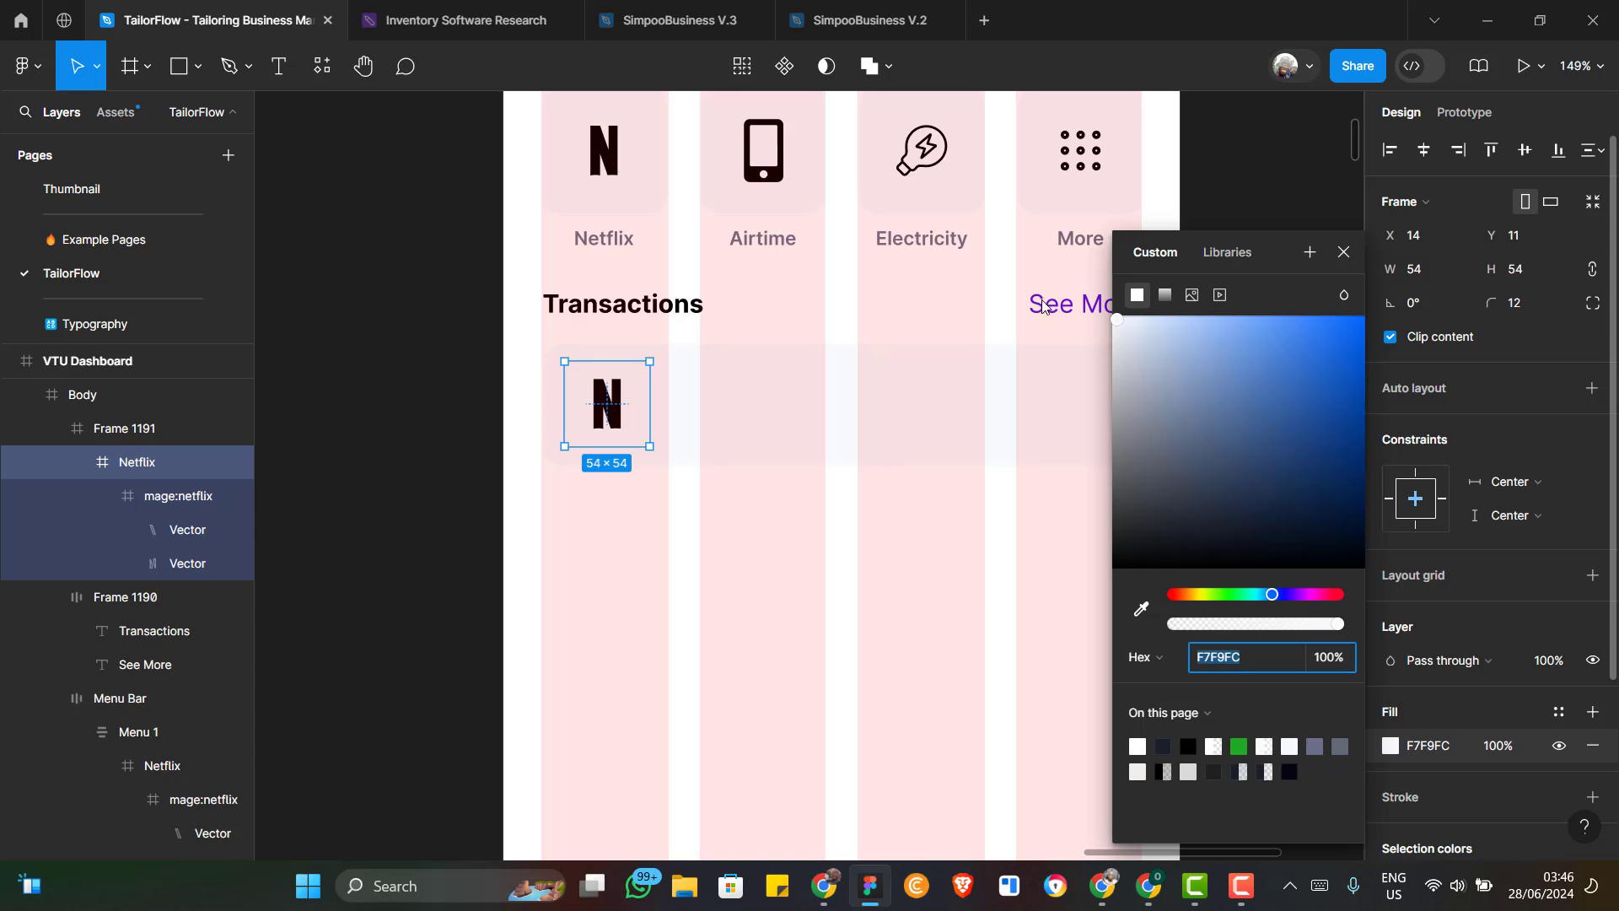
type("fff")
key("Return")
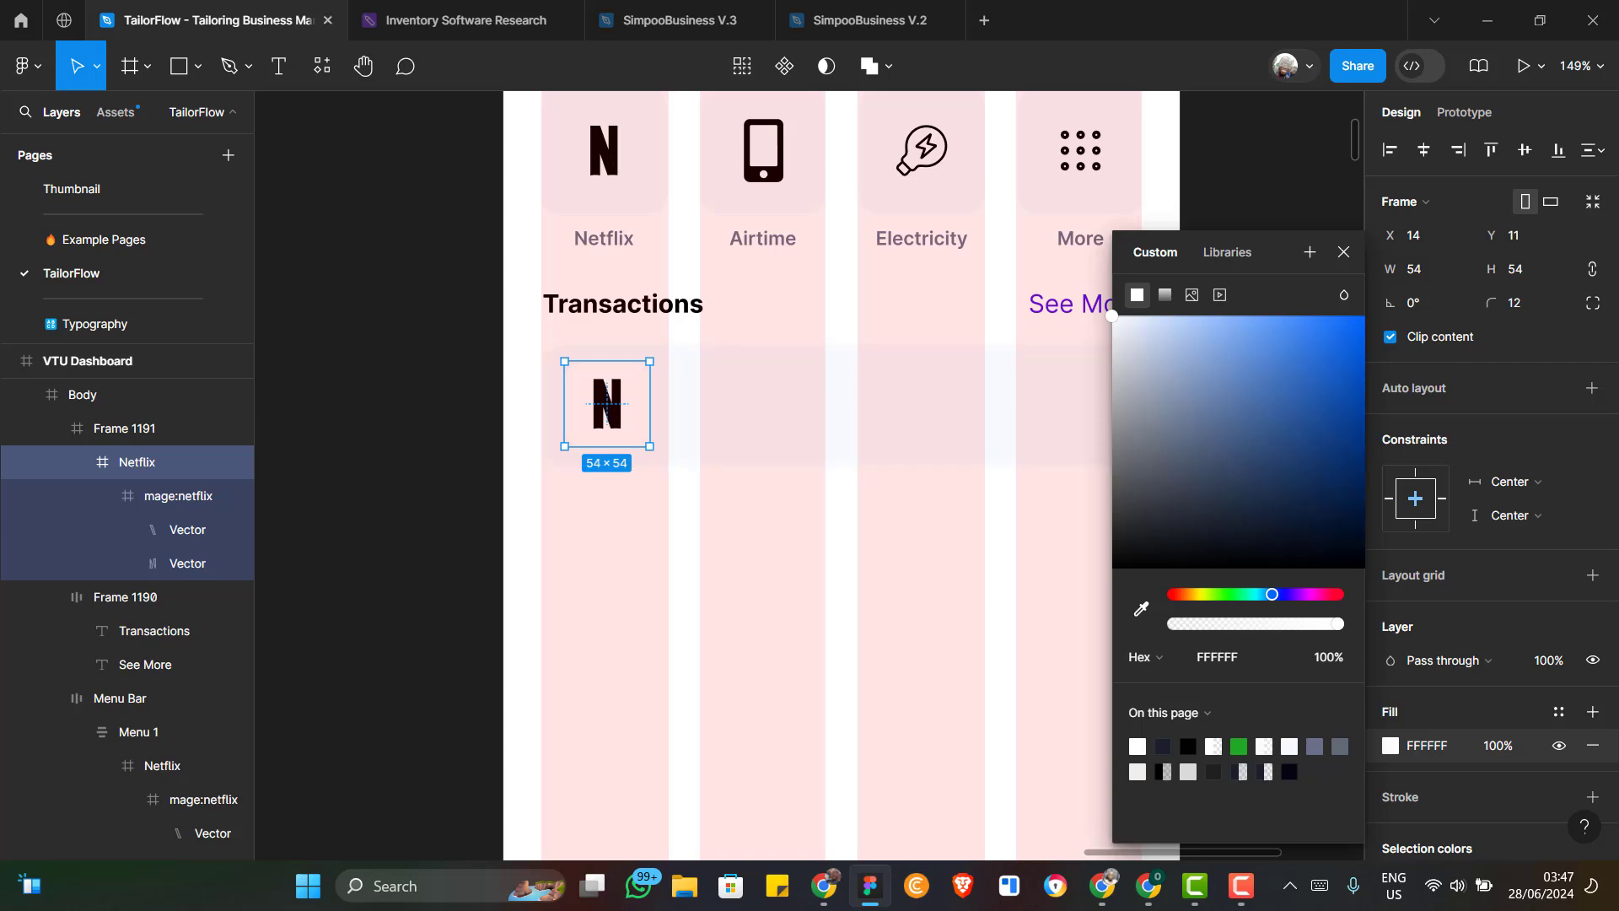
key("alt+Tab")
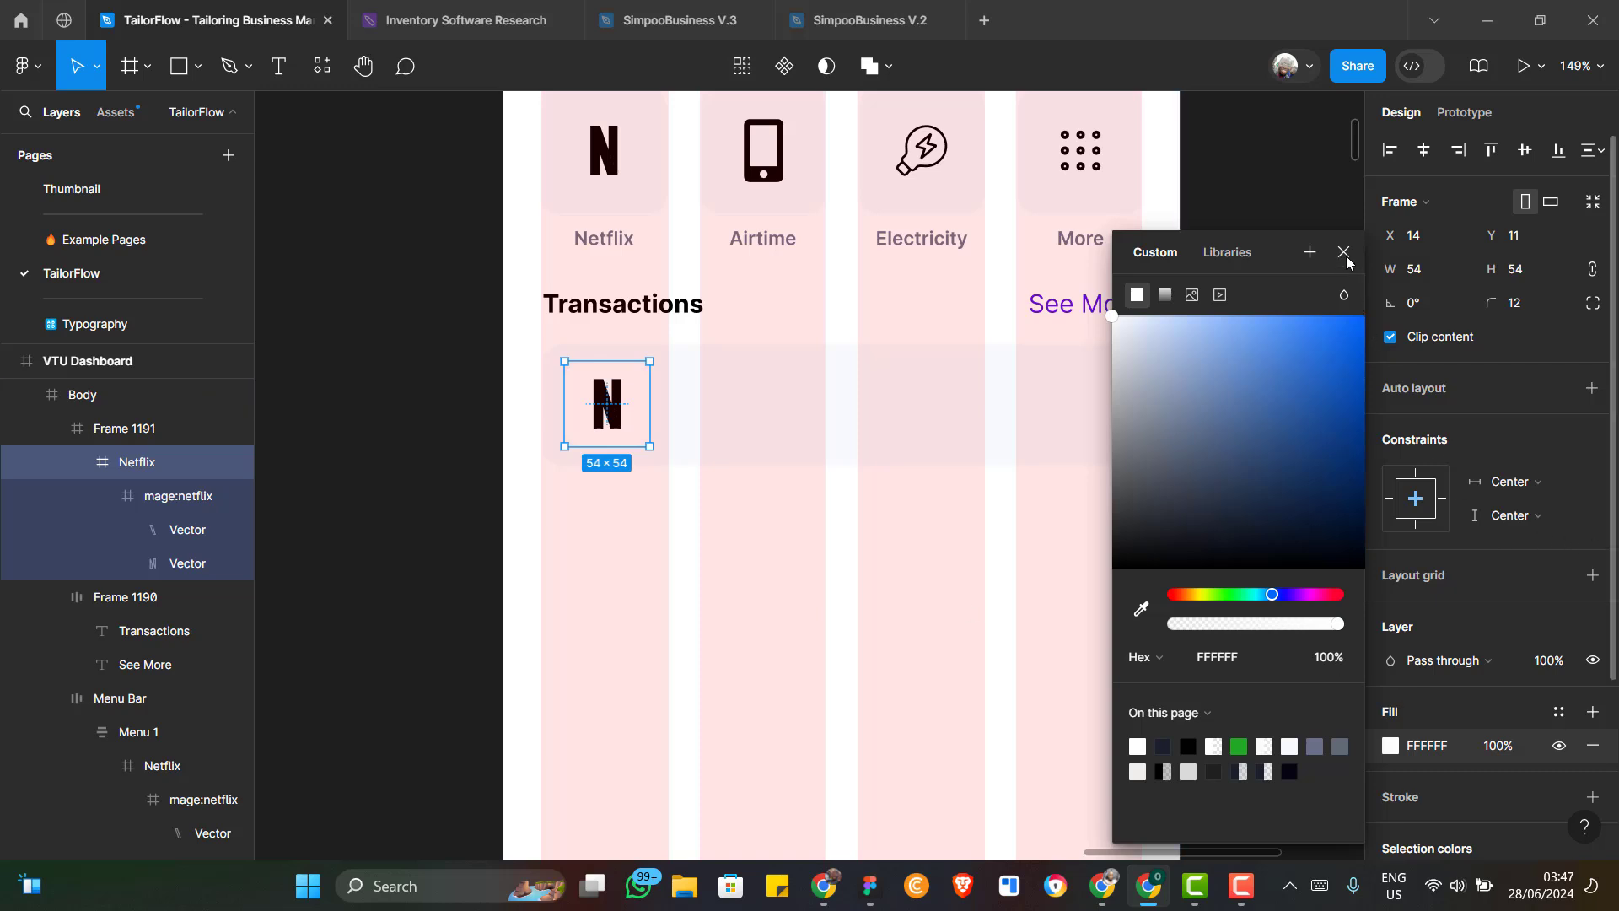
Apply the Secondary/Red library colour to the Netflix icon inside the card's white tile
left_click(611, 430)
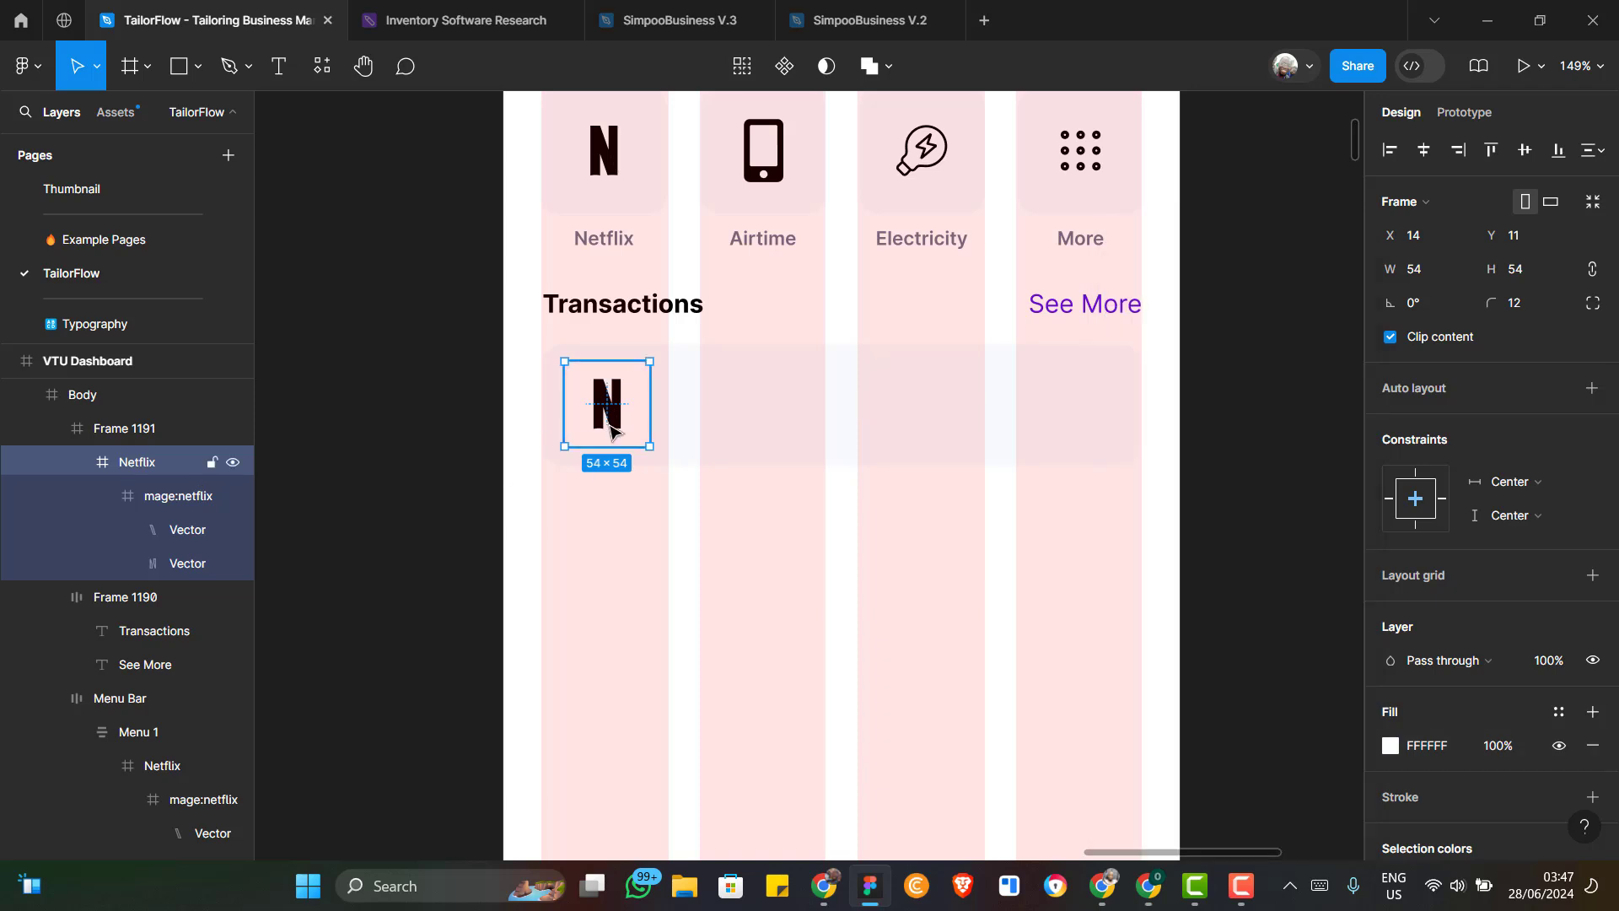
double_click(611, 430)
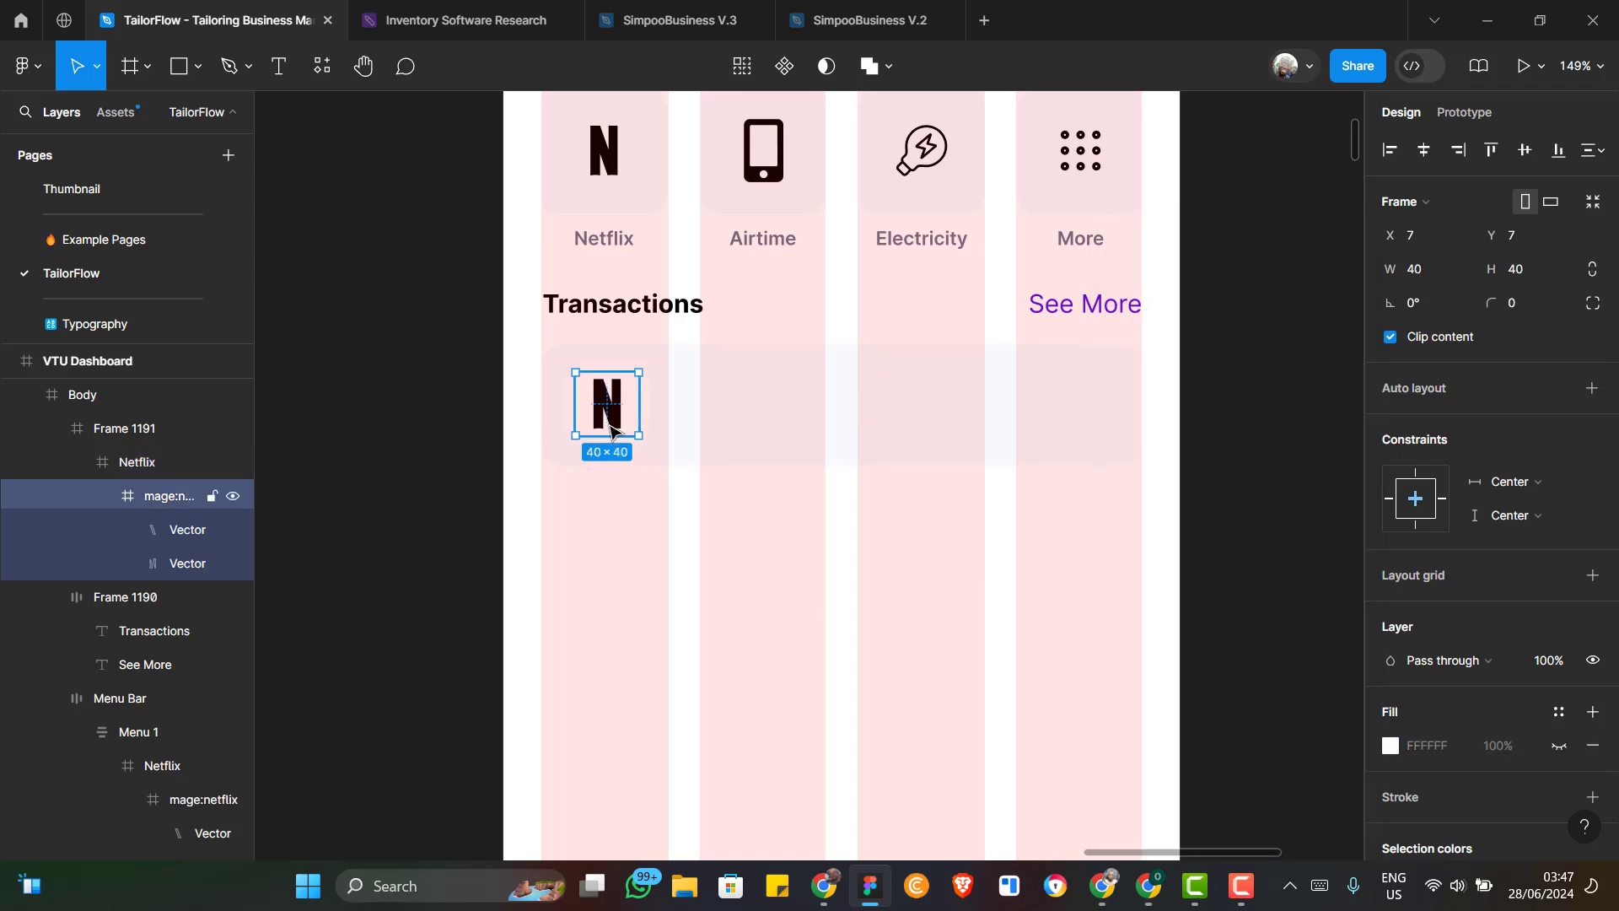
scroll(1511, 747, "down", 3)
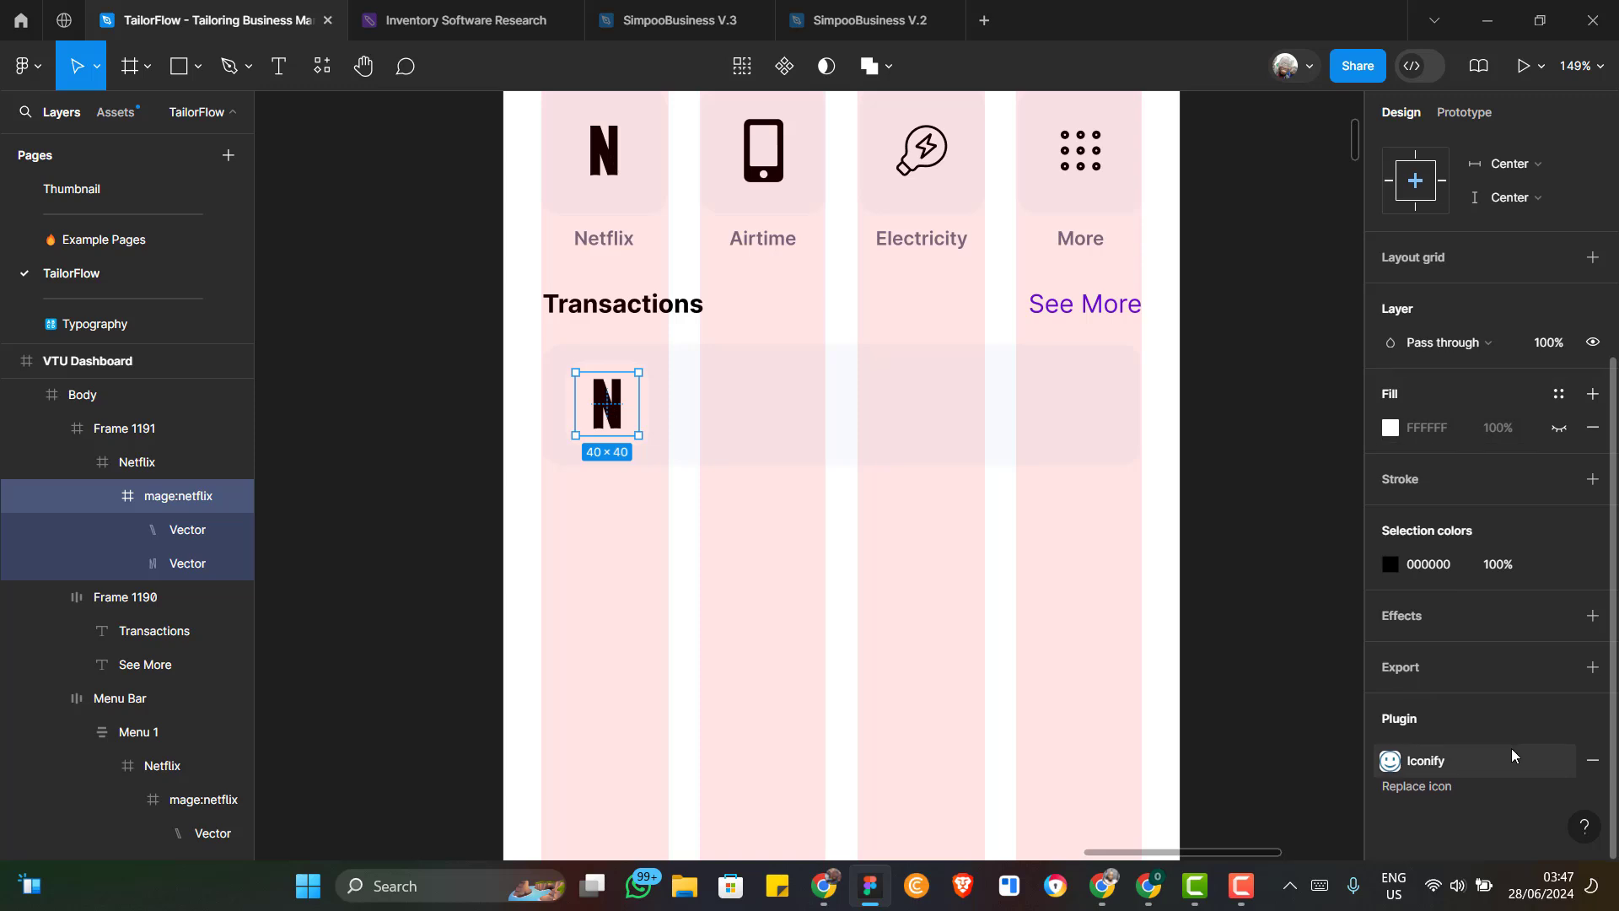
left_click(1561, 566)
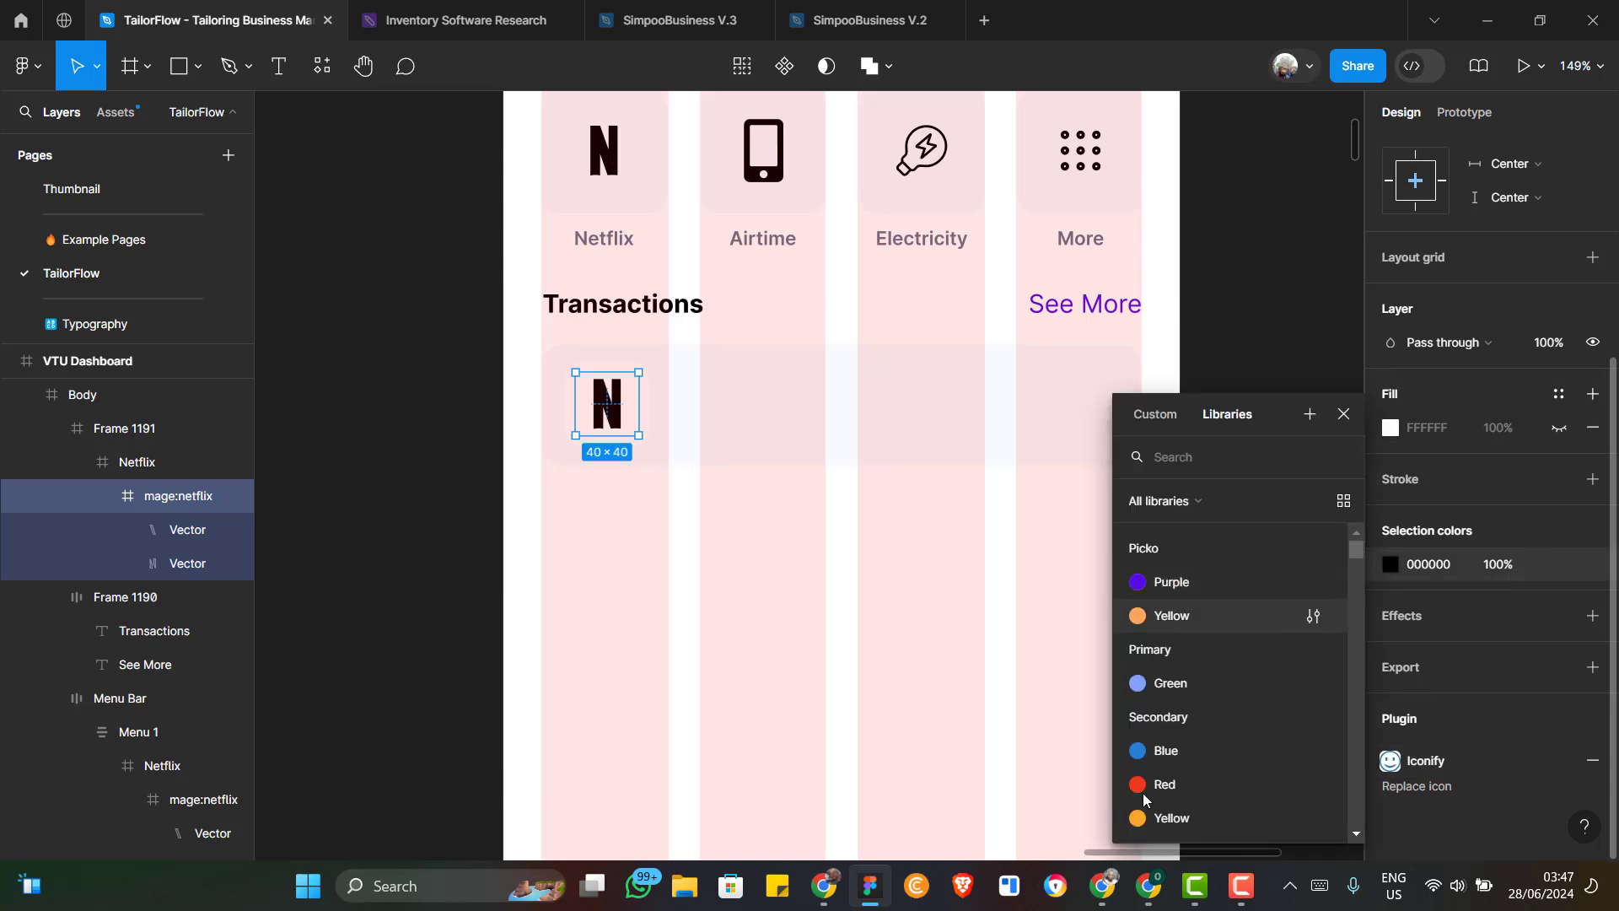
left_click(1160, 789)
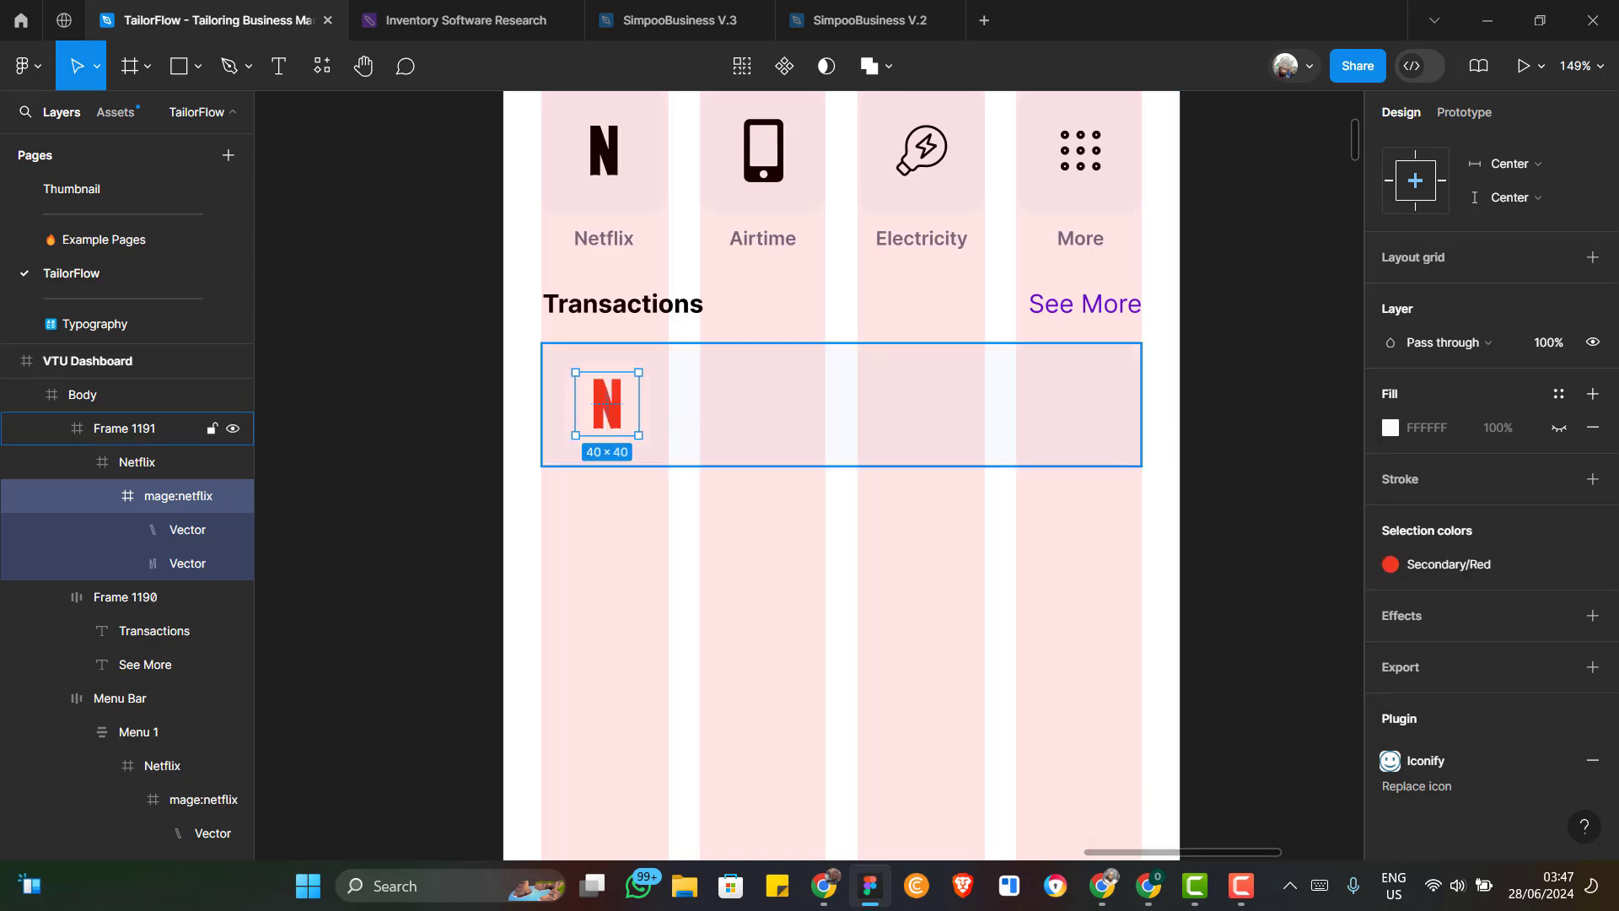
Add the text label "Netflx" beside the Netflix tile inside the transaction card
key("alt+Tab")
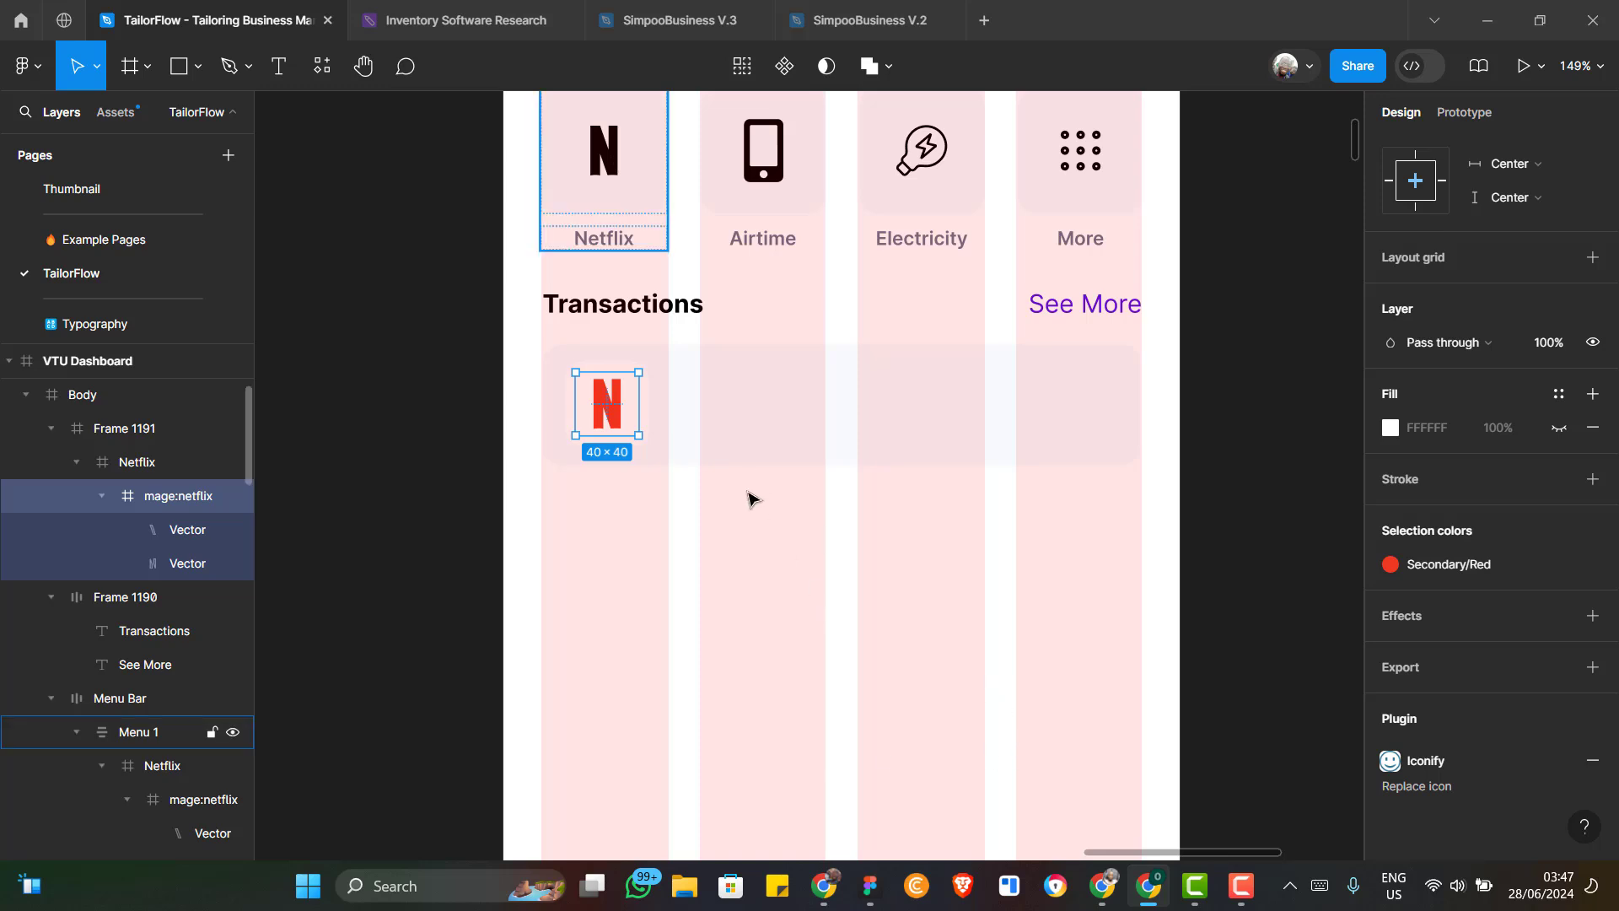
scroll(742, 491, "up", 1)
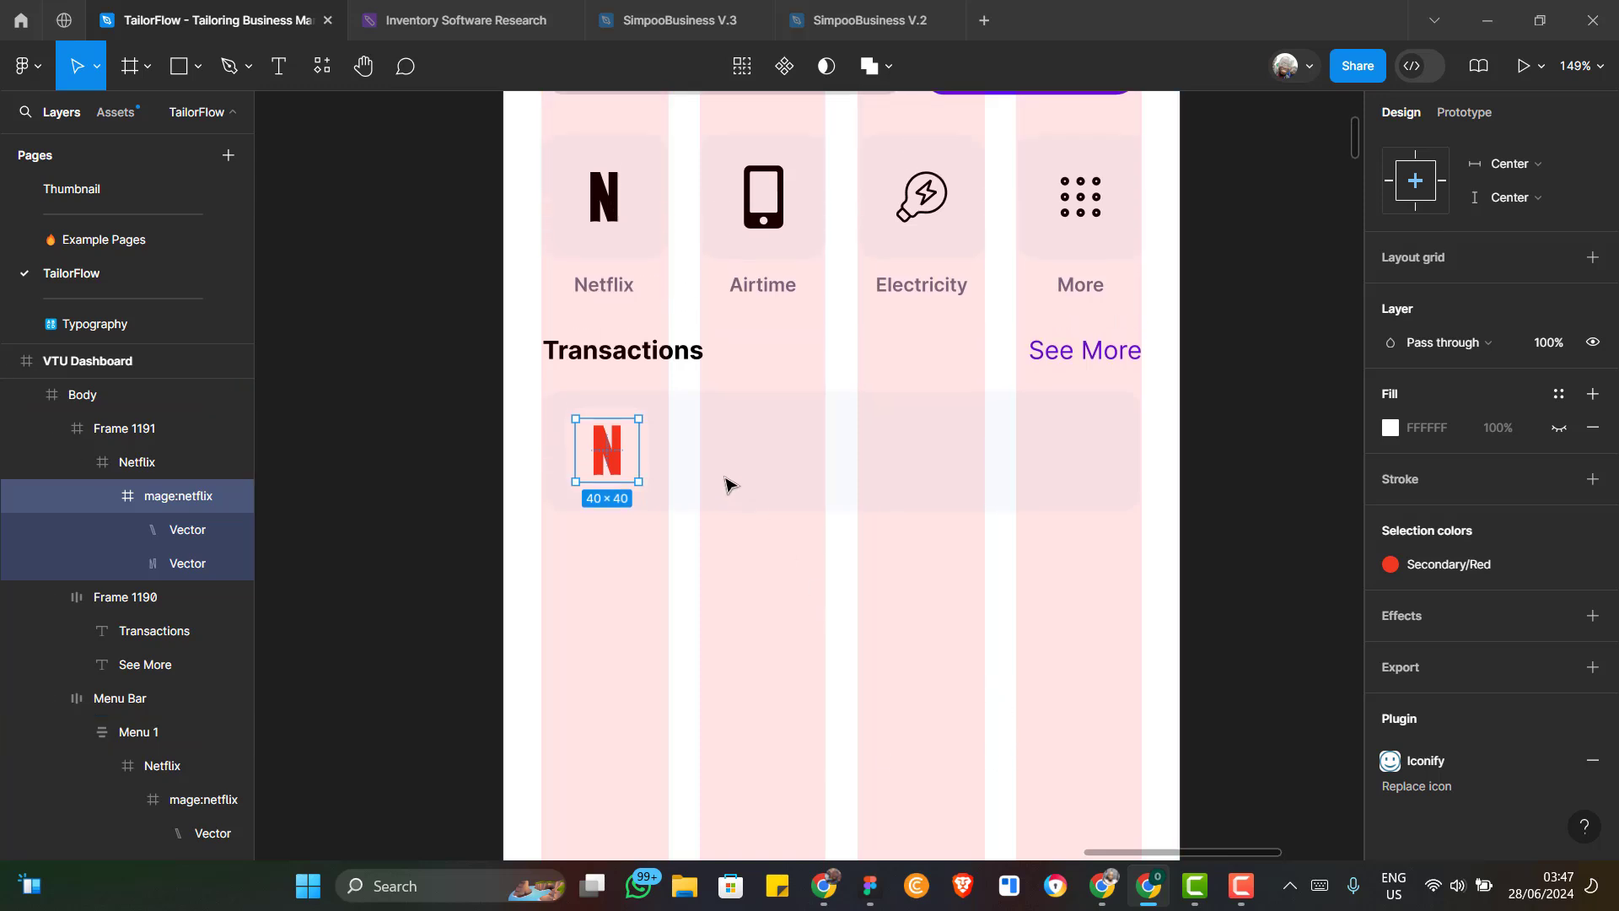
scroll(725, 478, "up", 2)
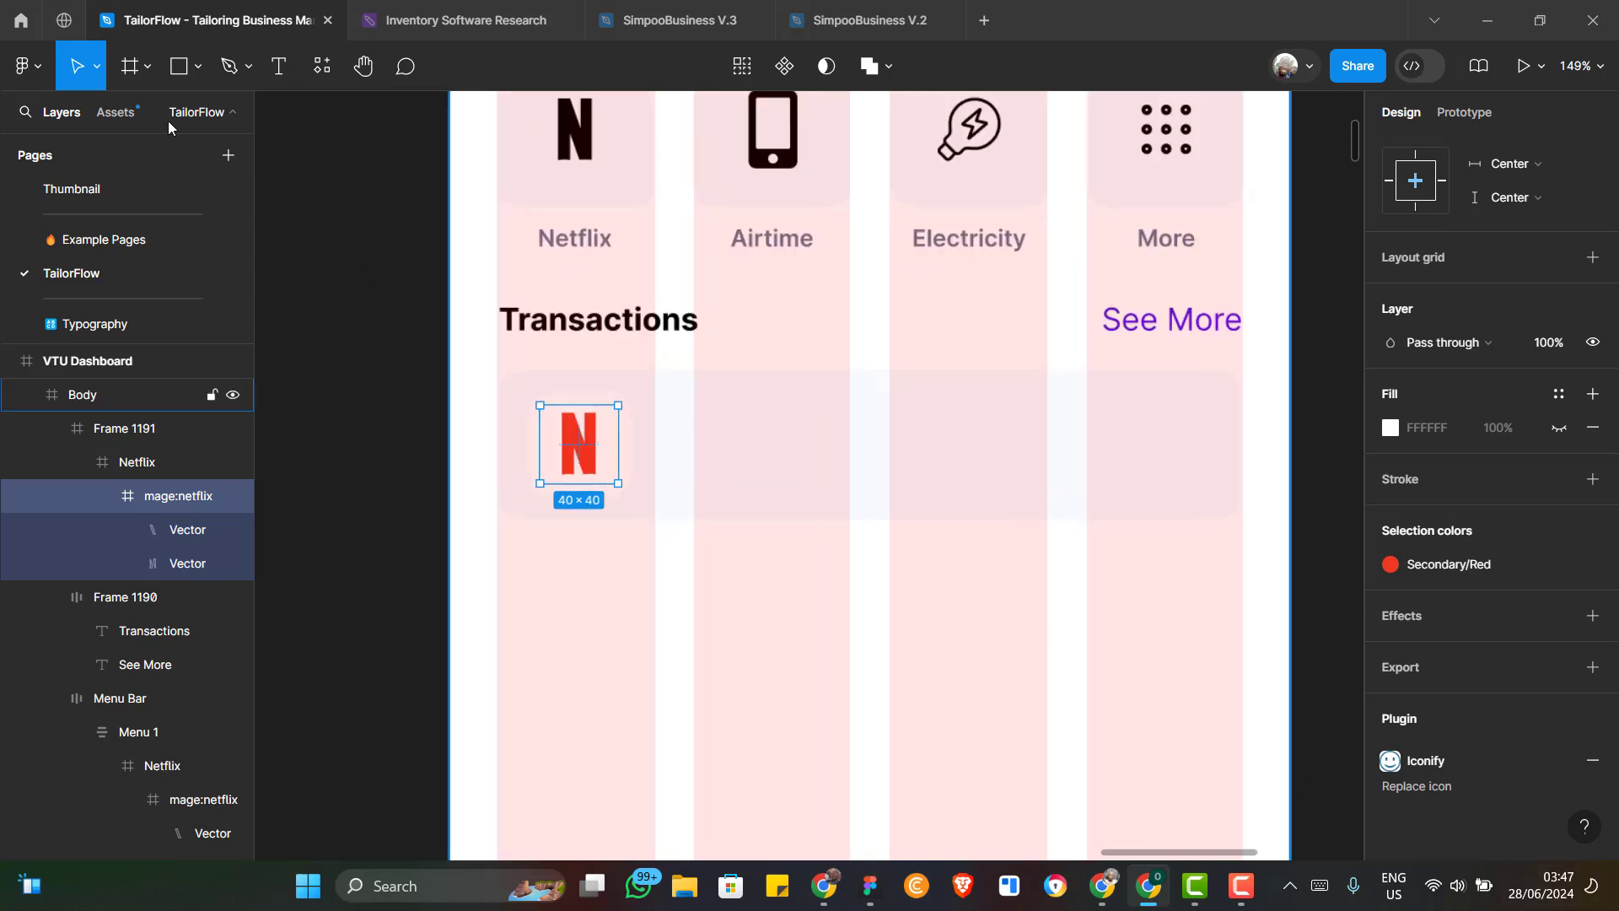
left_click(277, 66)
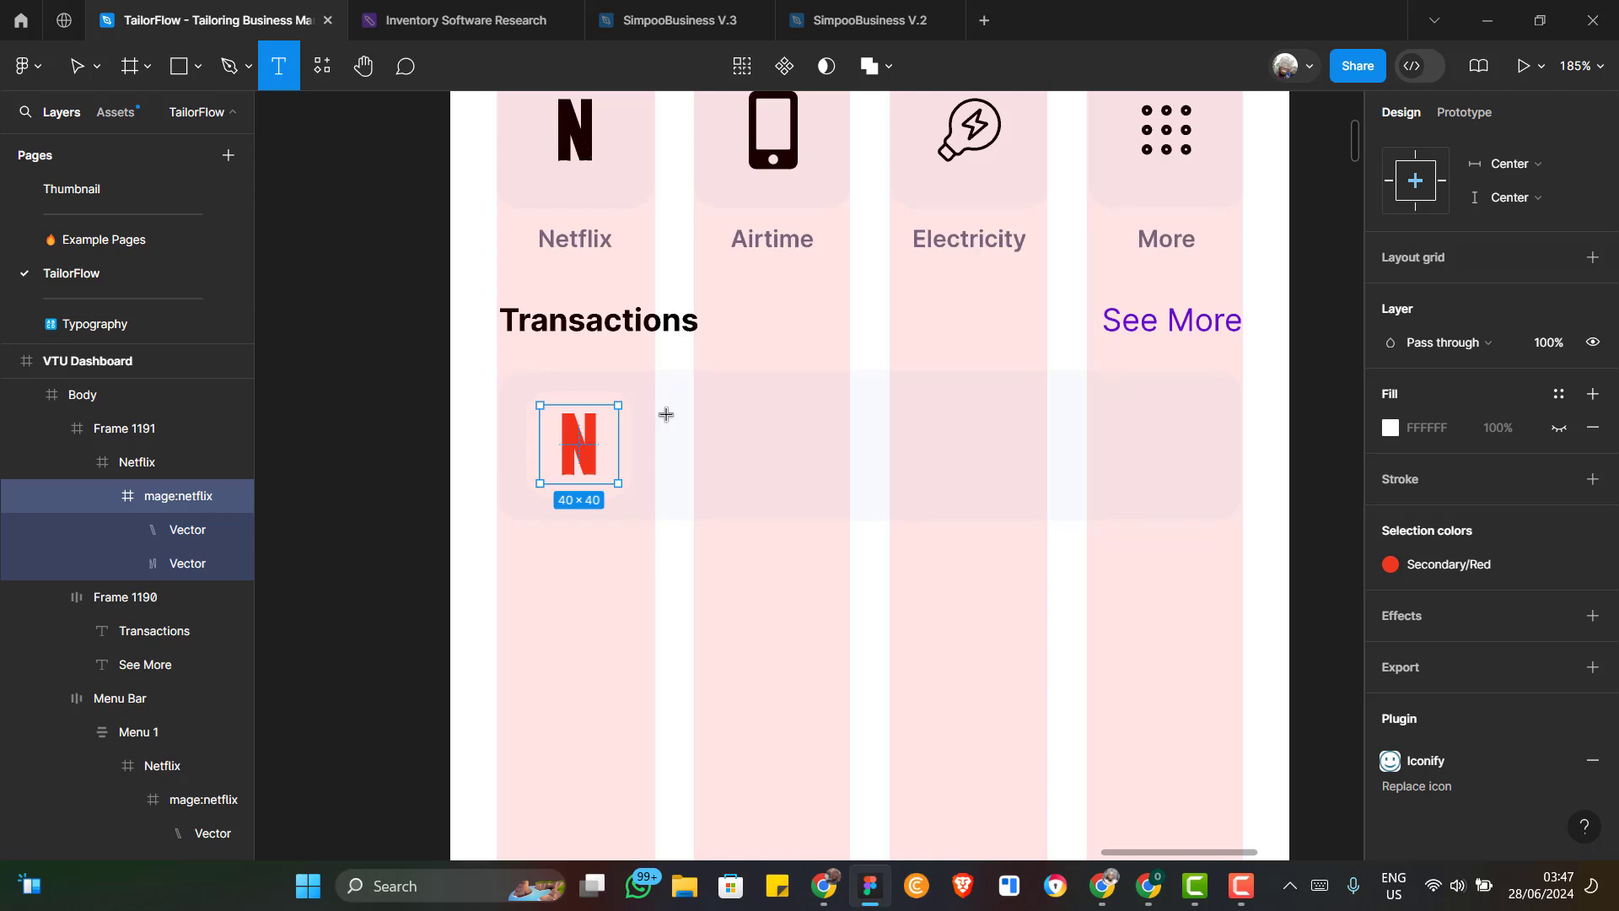
left_click(731, 413)
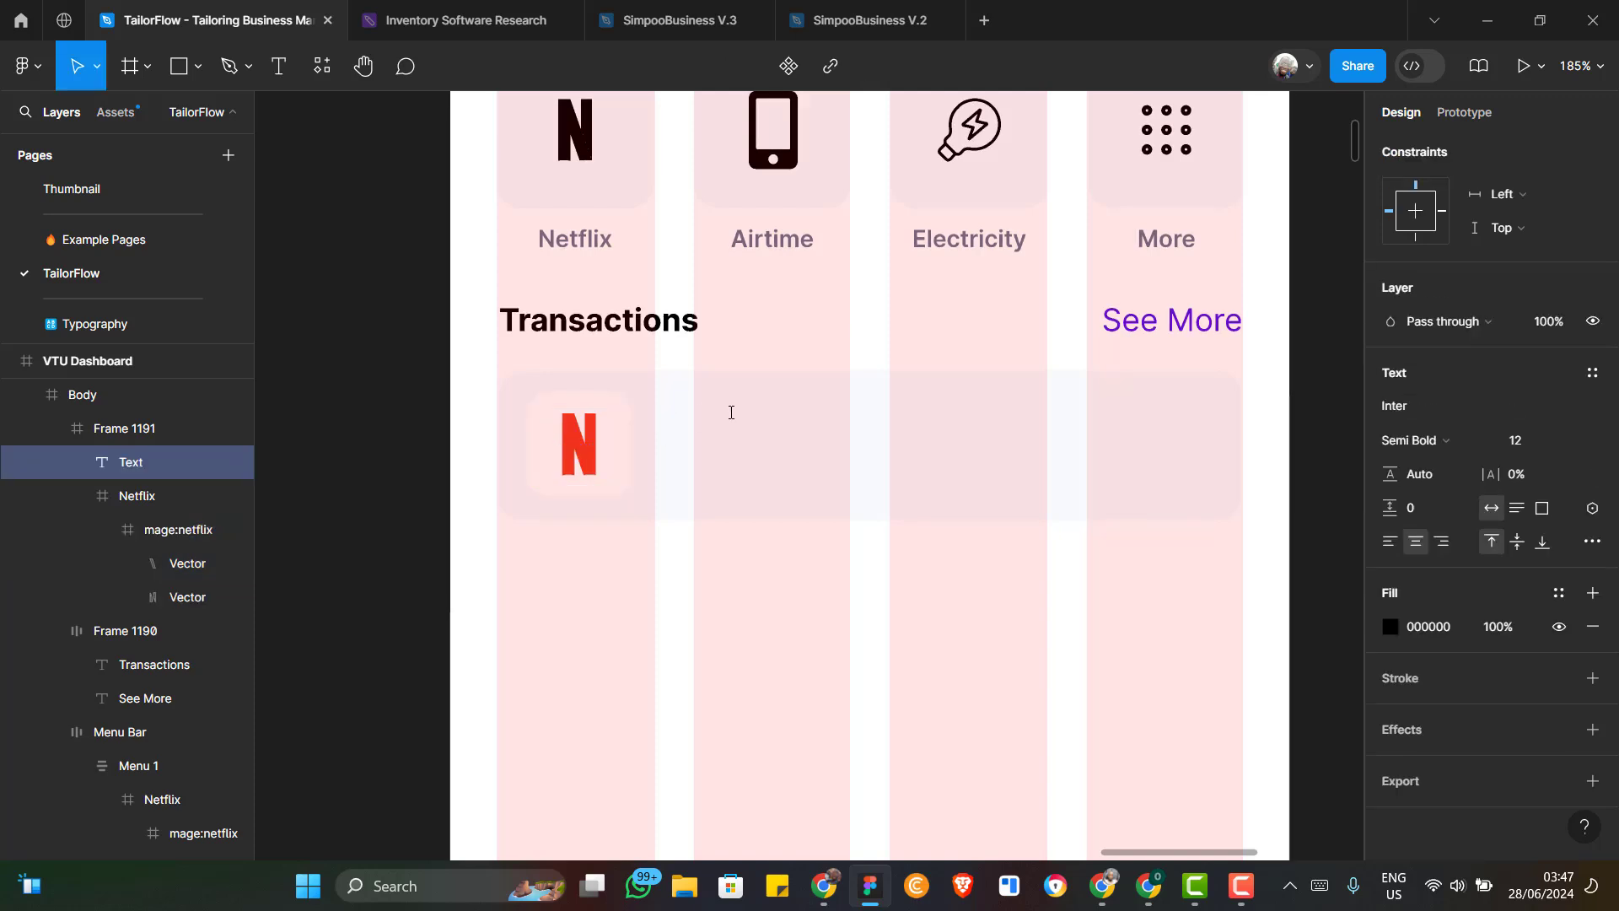
type("N")
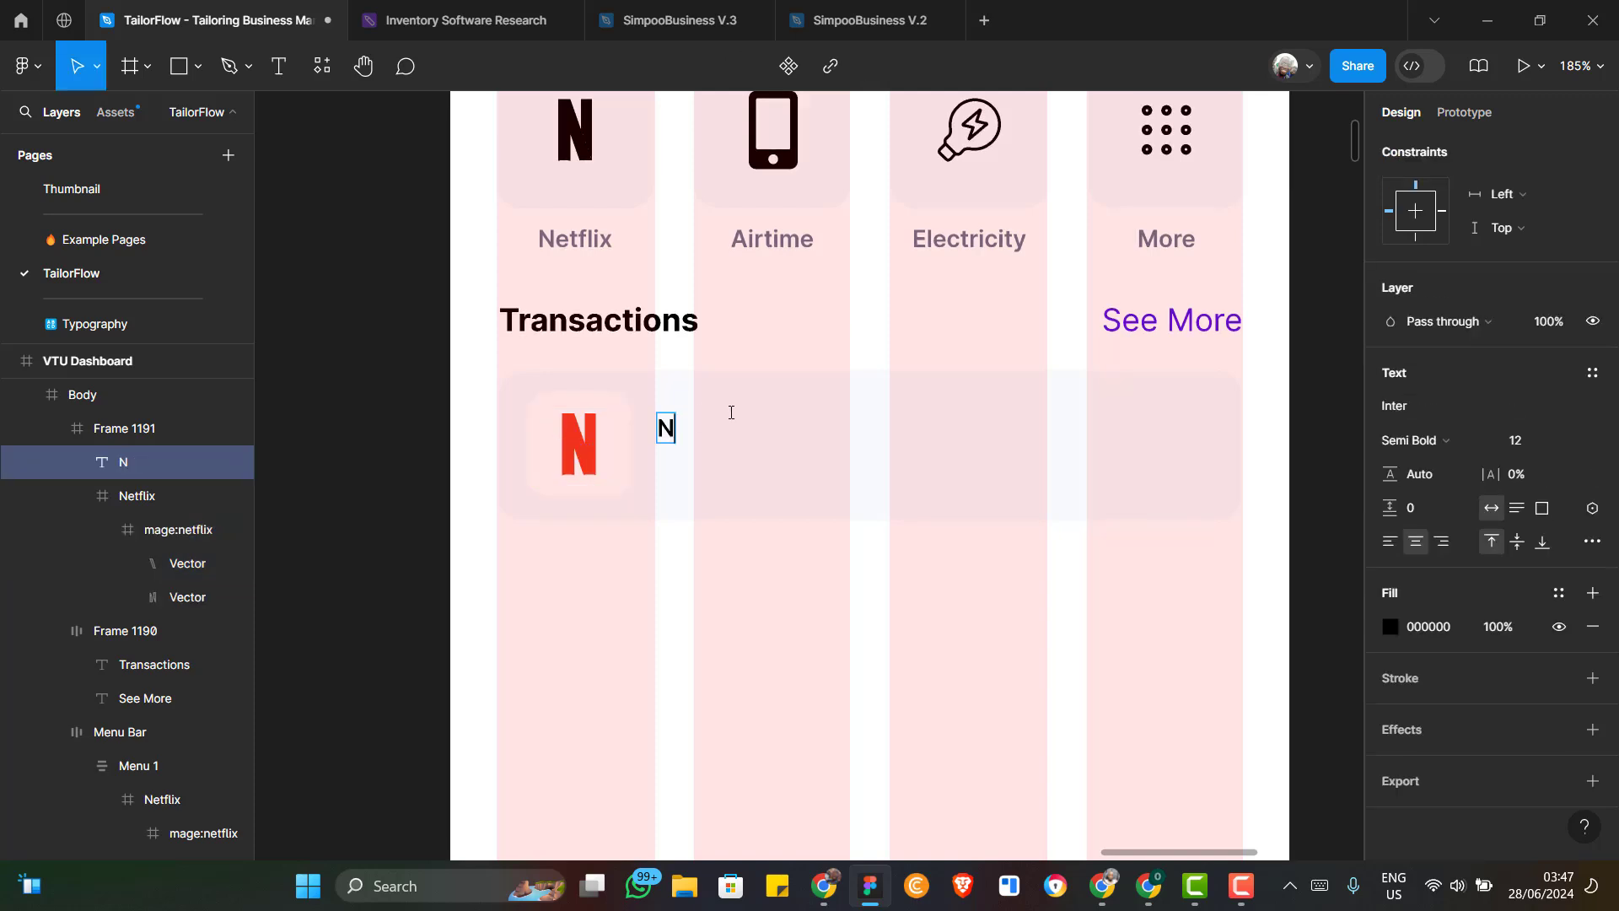
type("etfli")
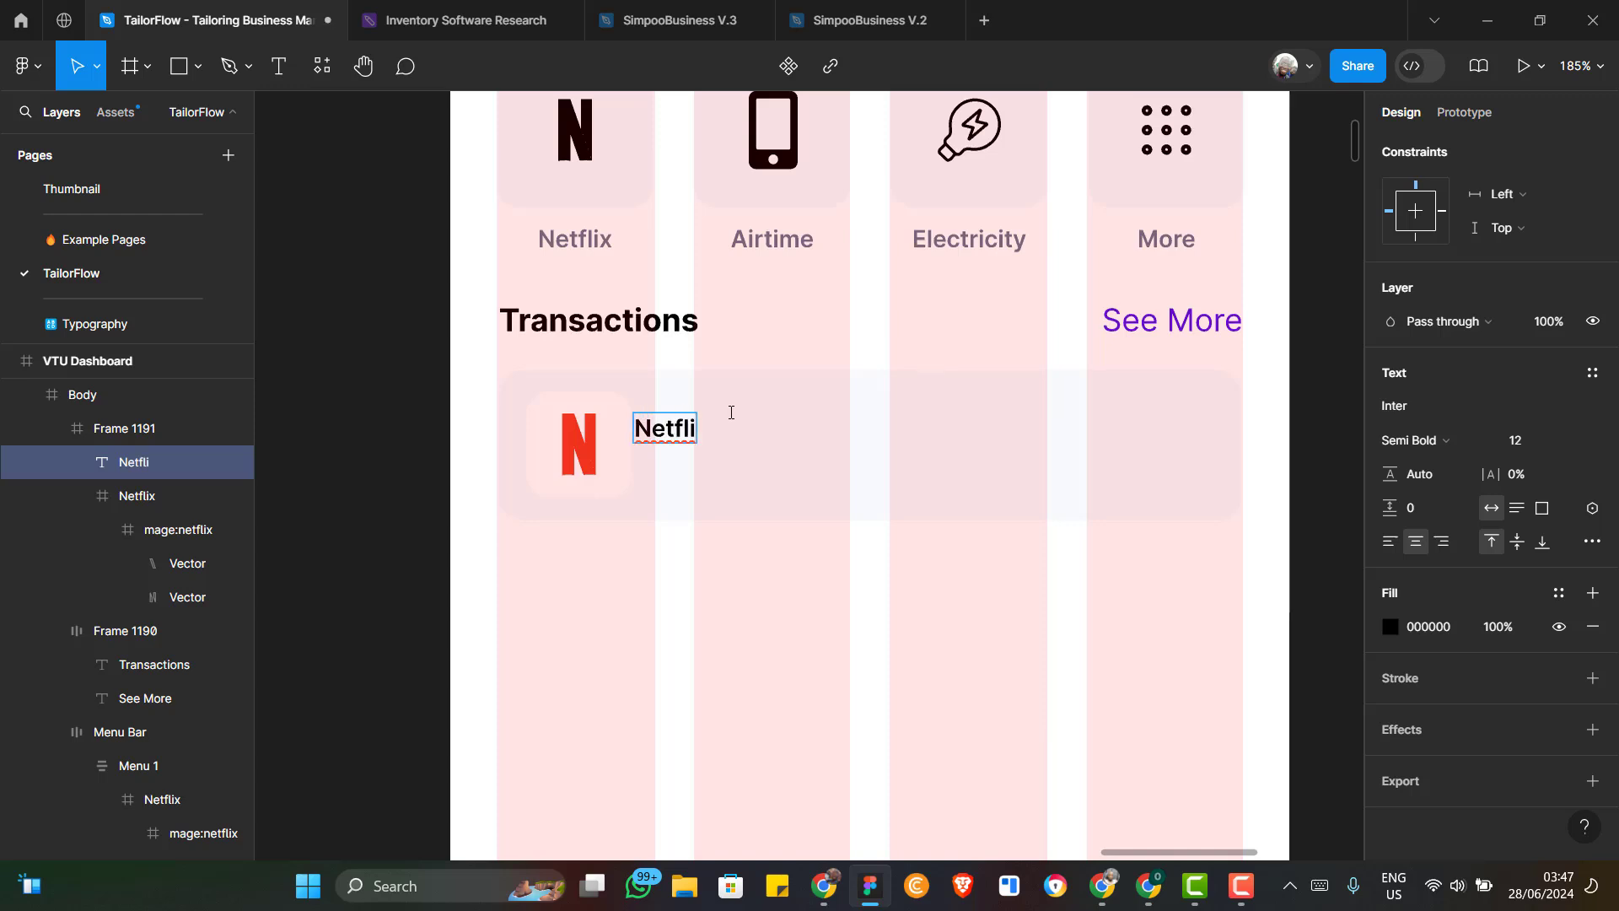
key("BackSpace")
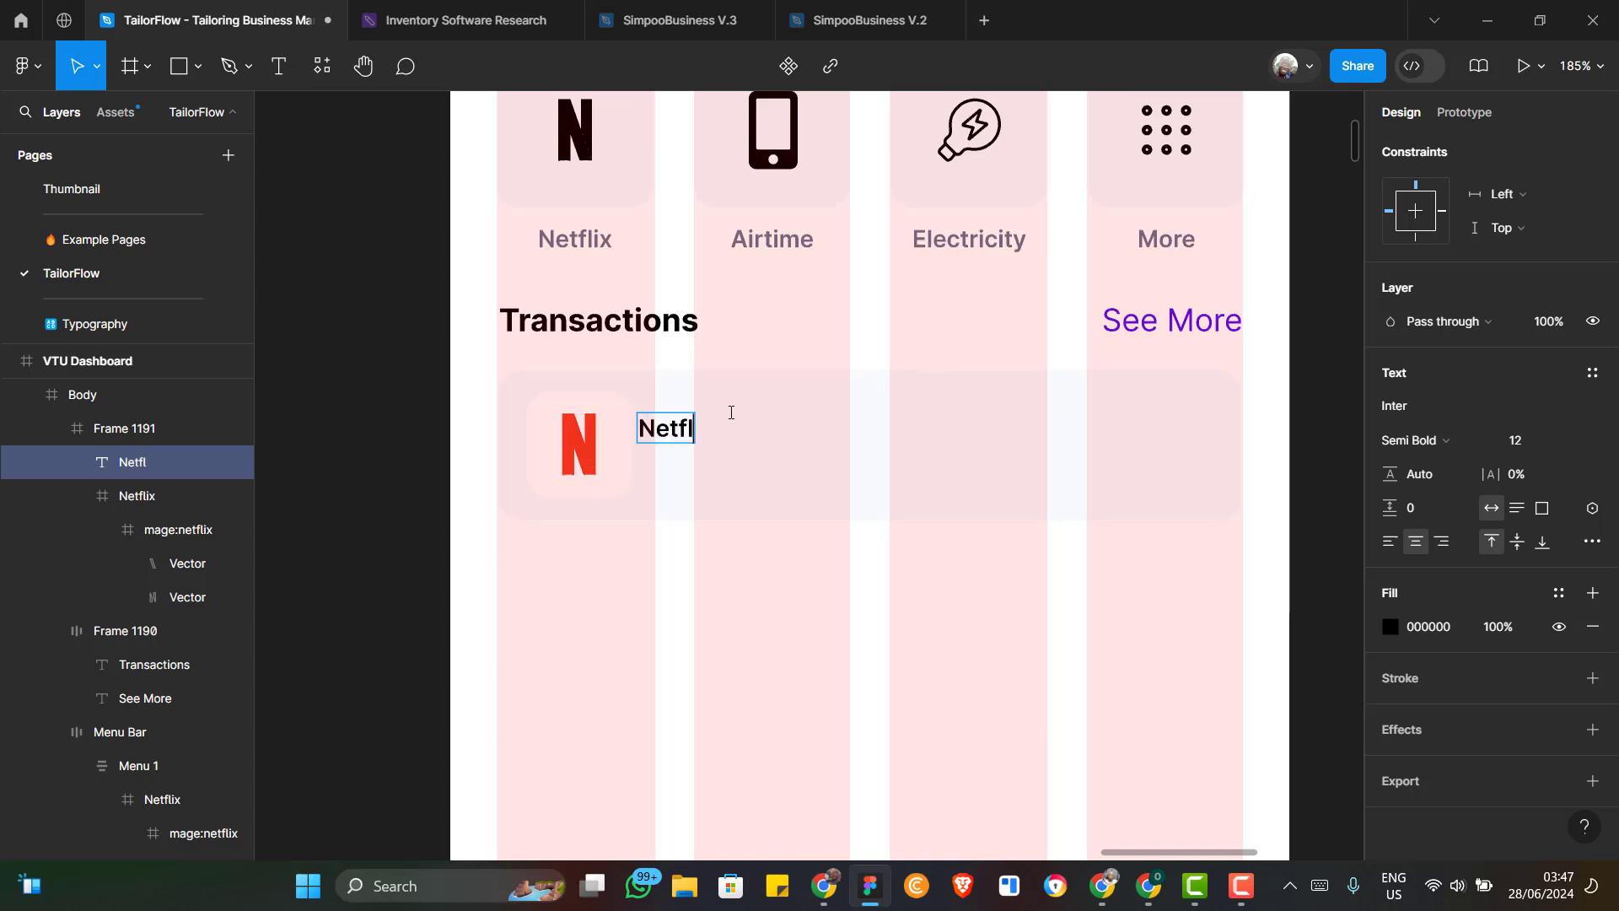
type("x")
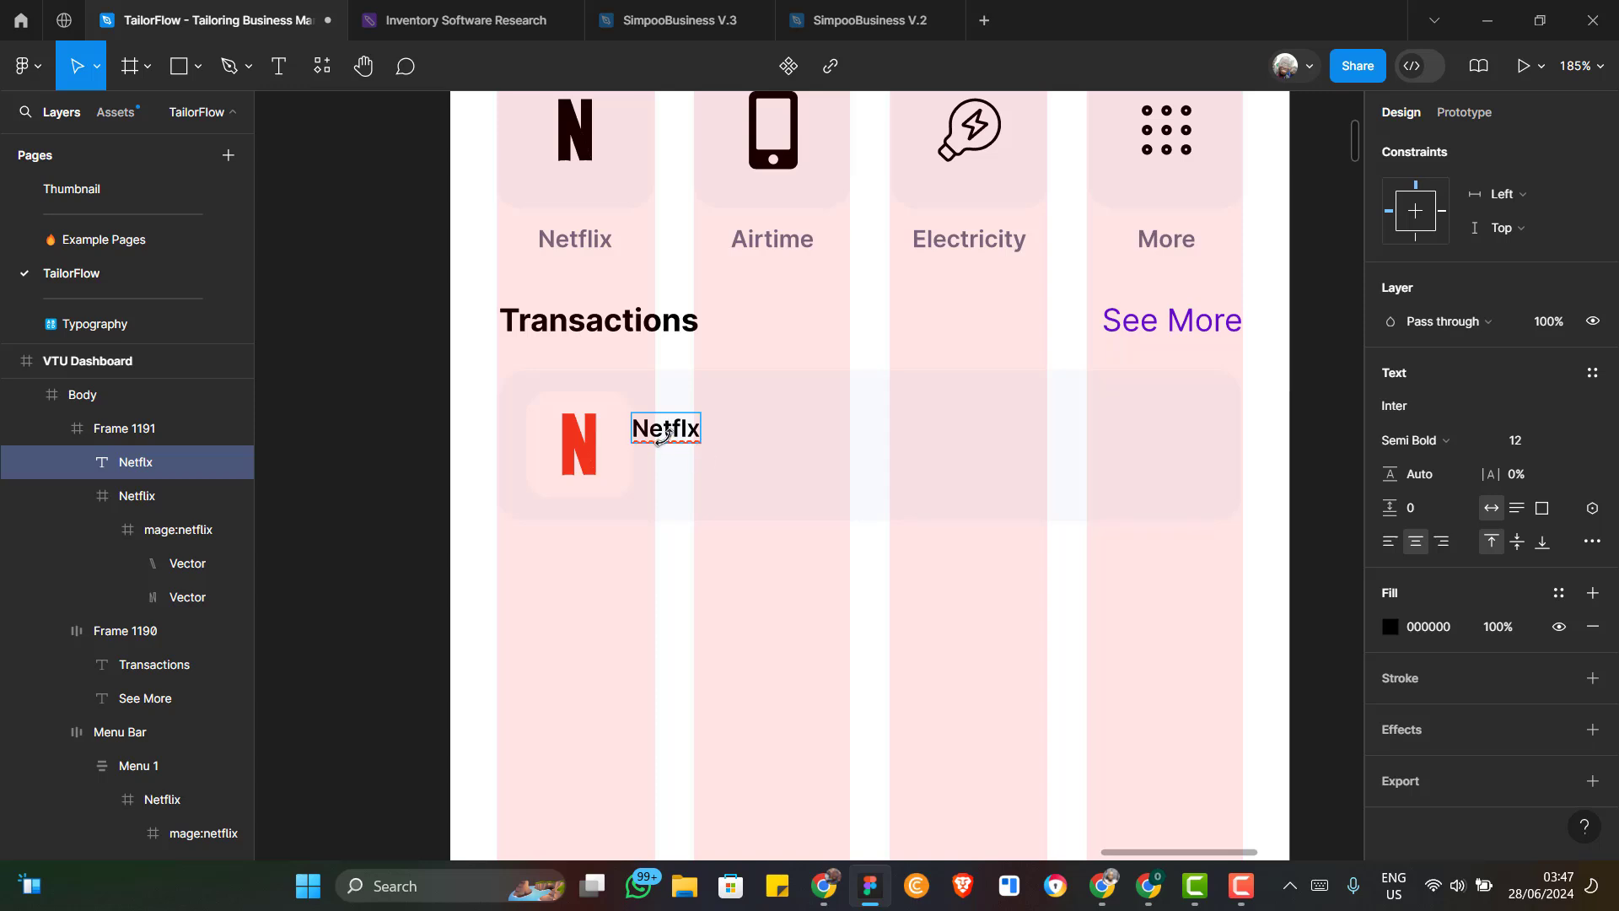
Move the label slightly further from the Netflix tile in the transaction card and correct its spelling to "Netflix"
key("Escape")
left_click_drag(662, 432, 710, 435)
double_click(709, 431)
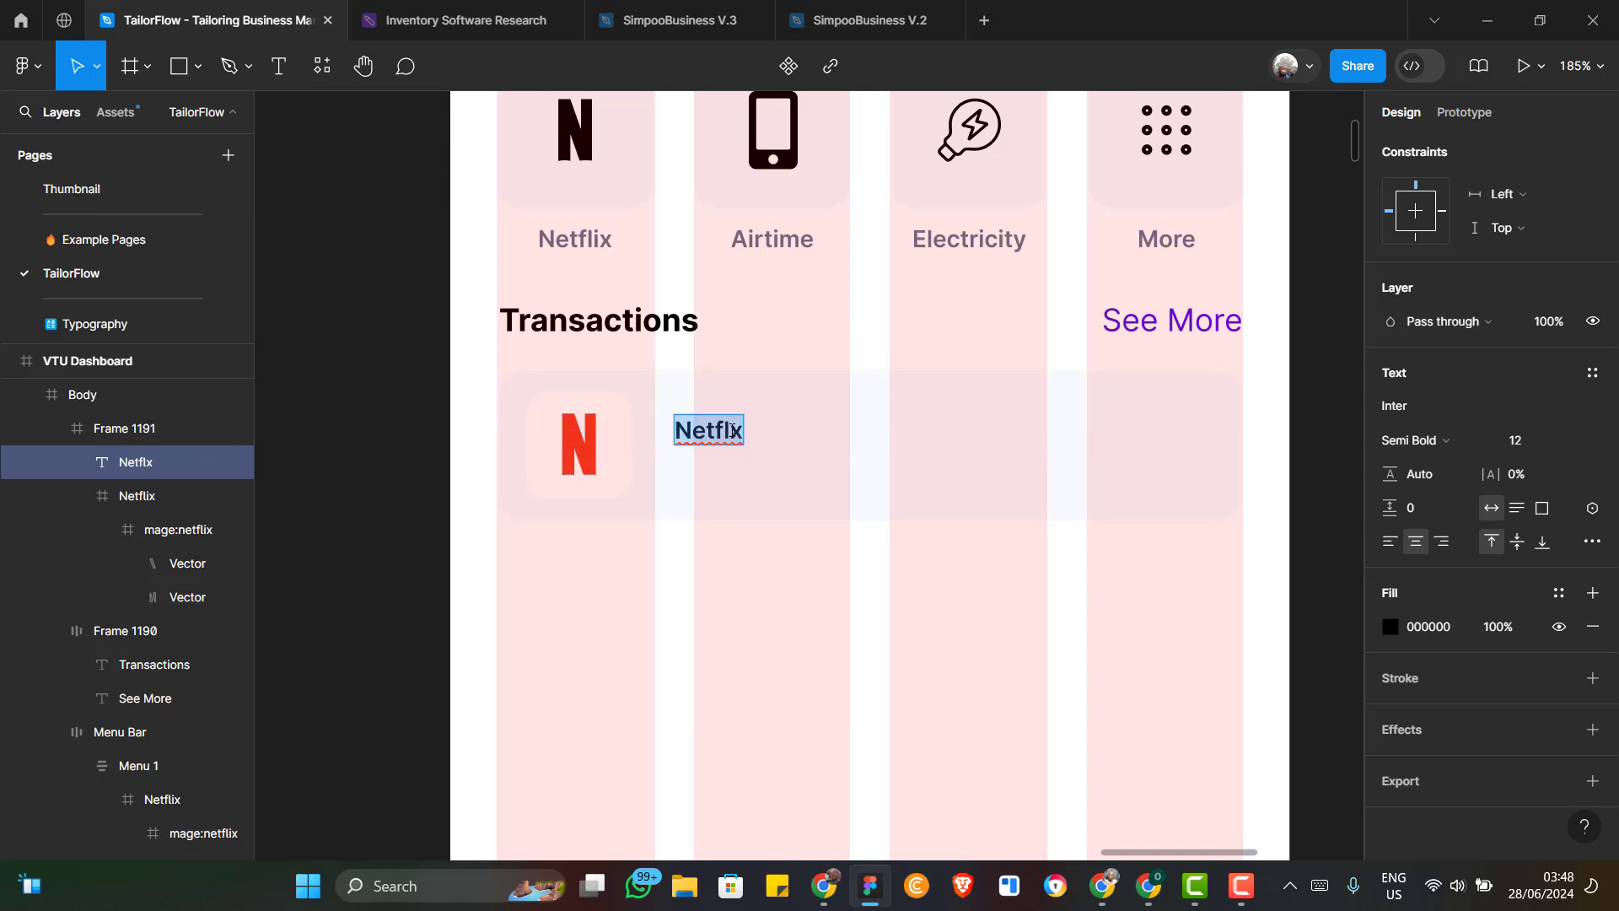
left_click(736, 431)
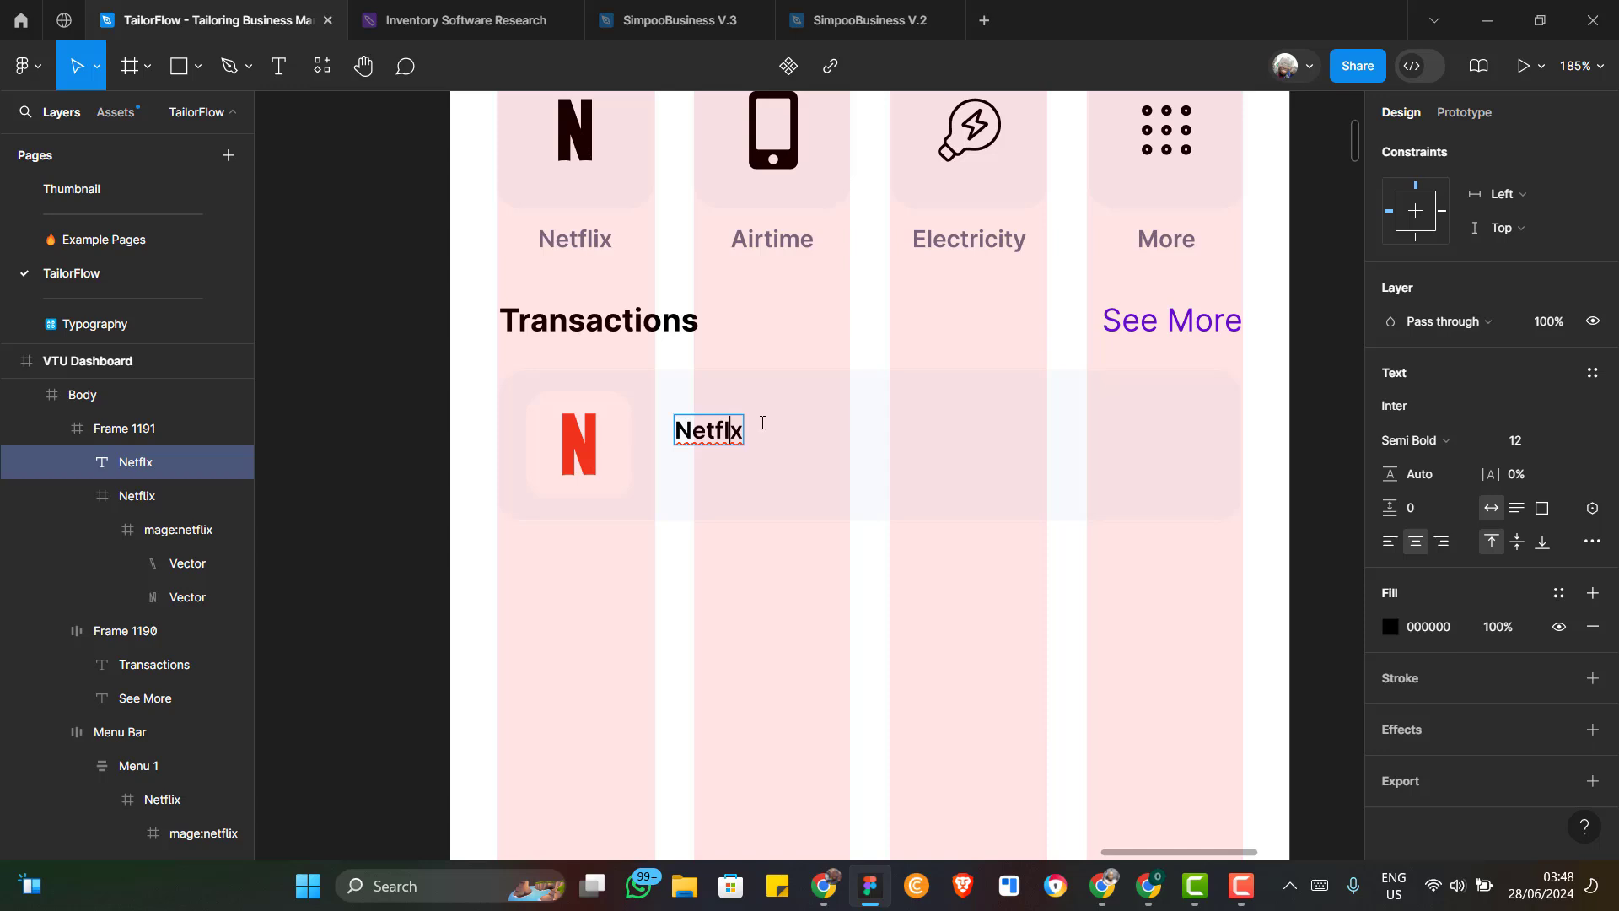
type("i")
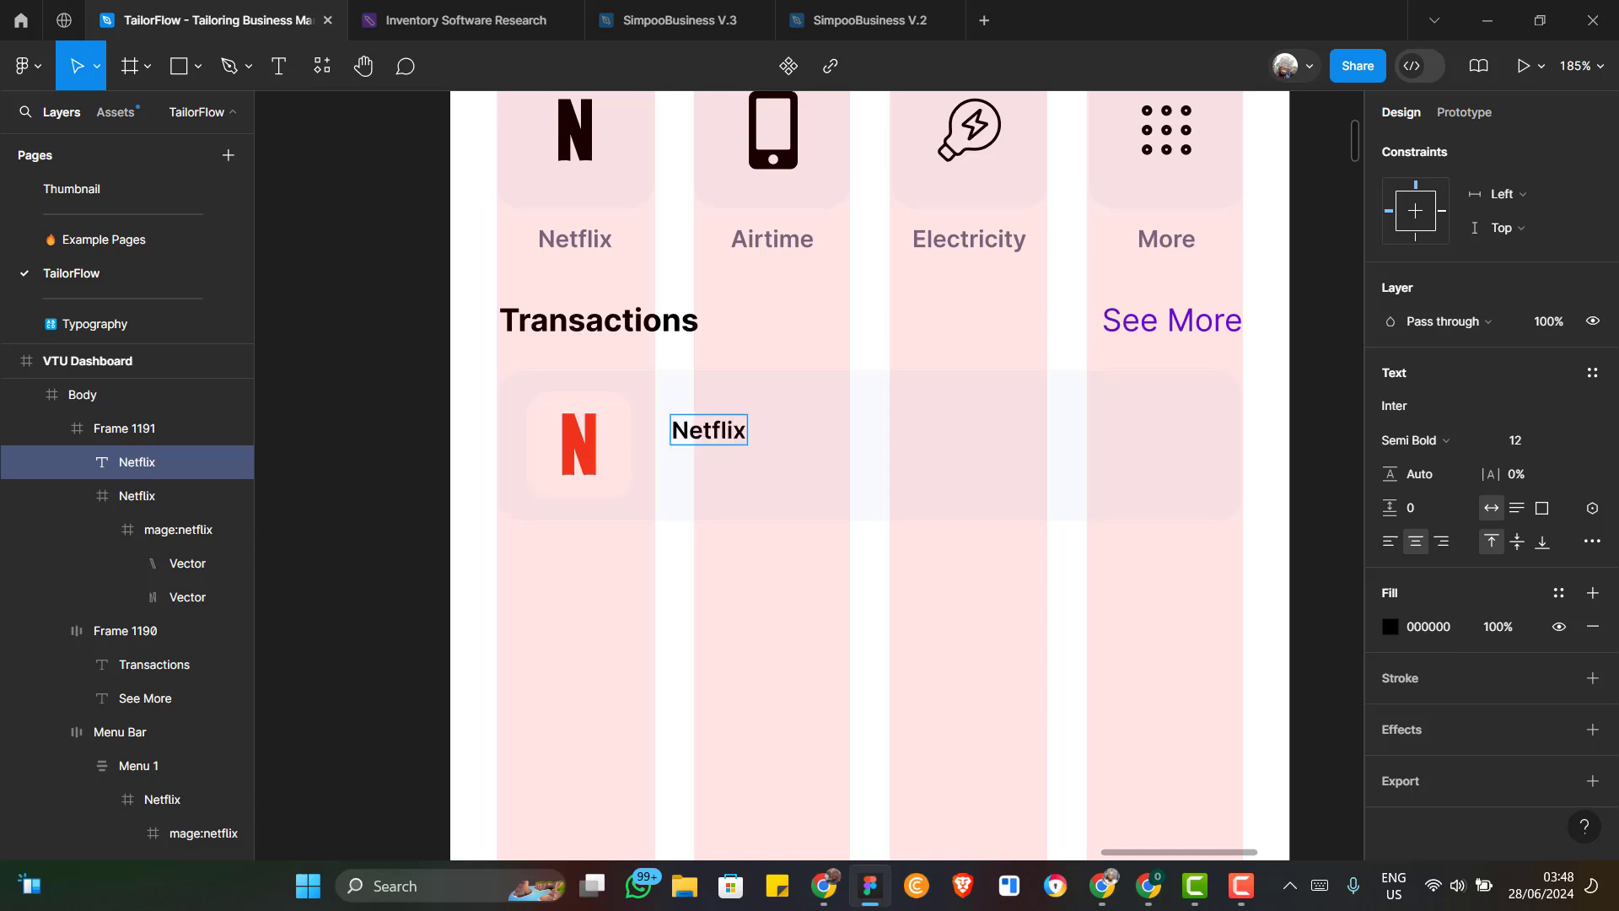
Set the font size of the transaction card's Netflix label to 16
key("alt+Tab")
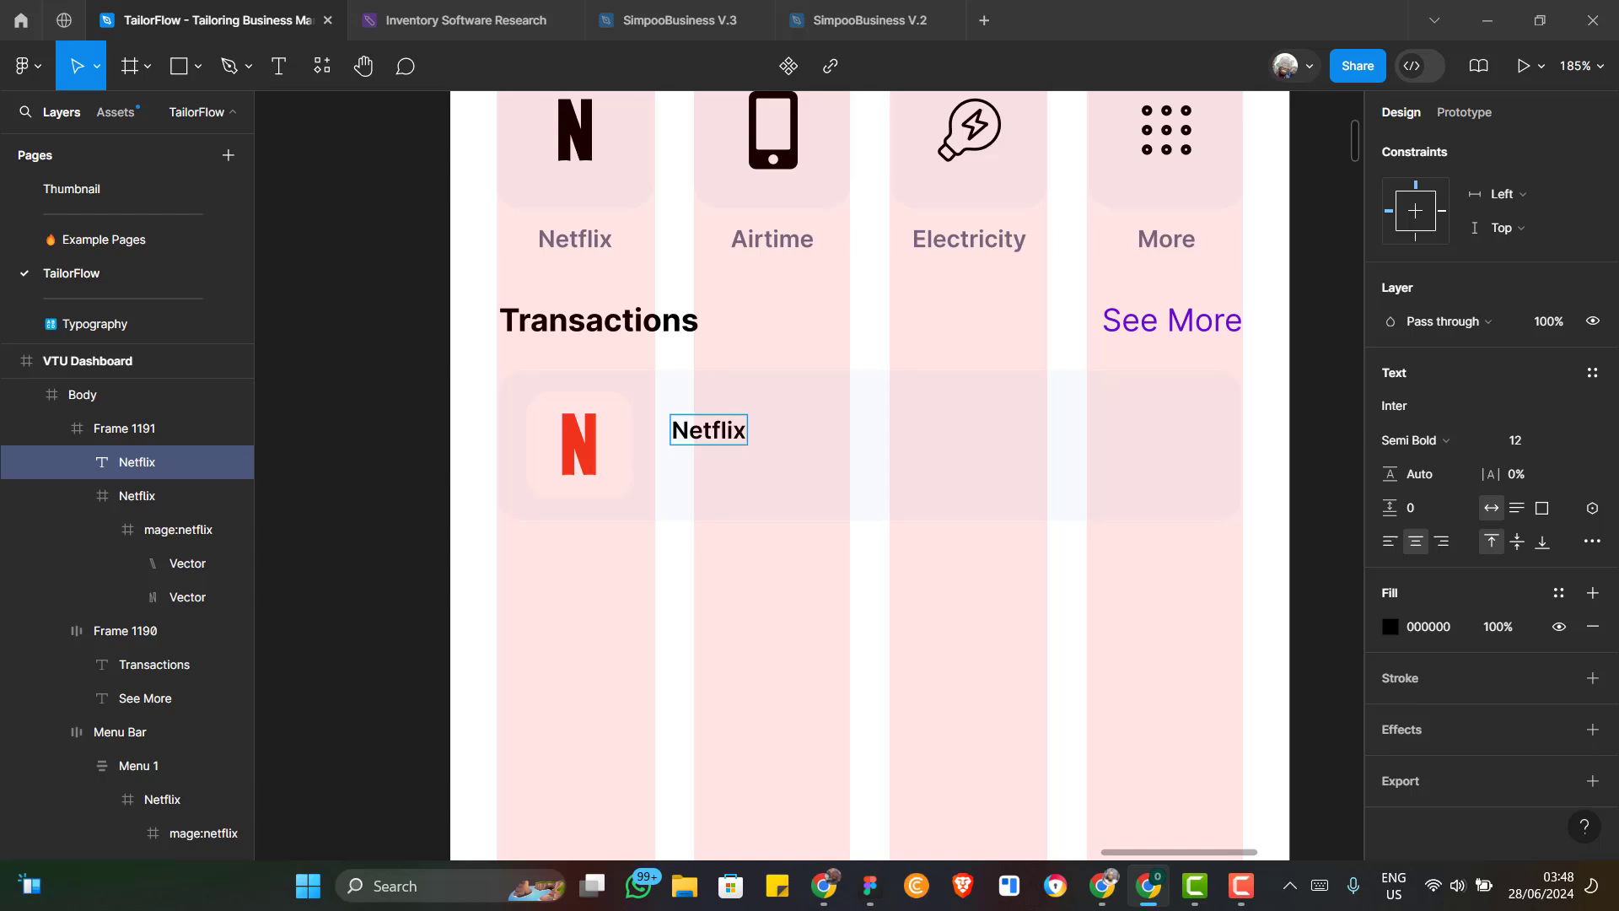
left_click(732, 431)
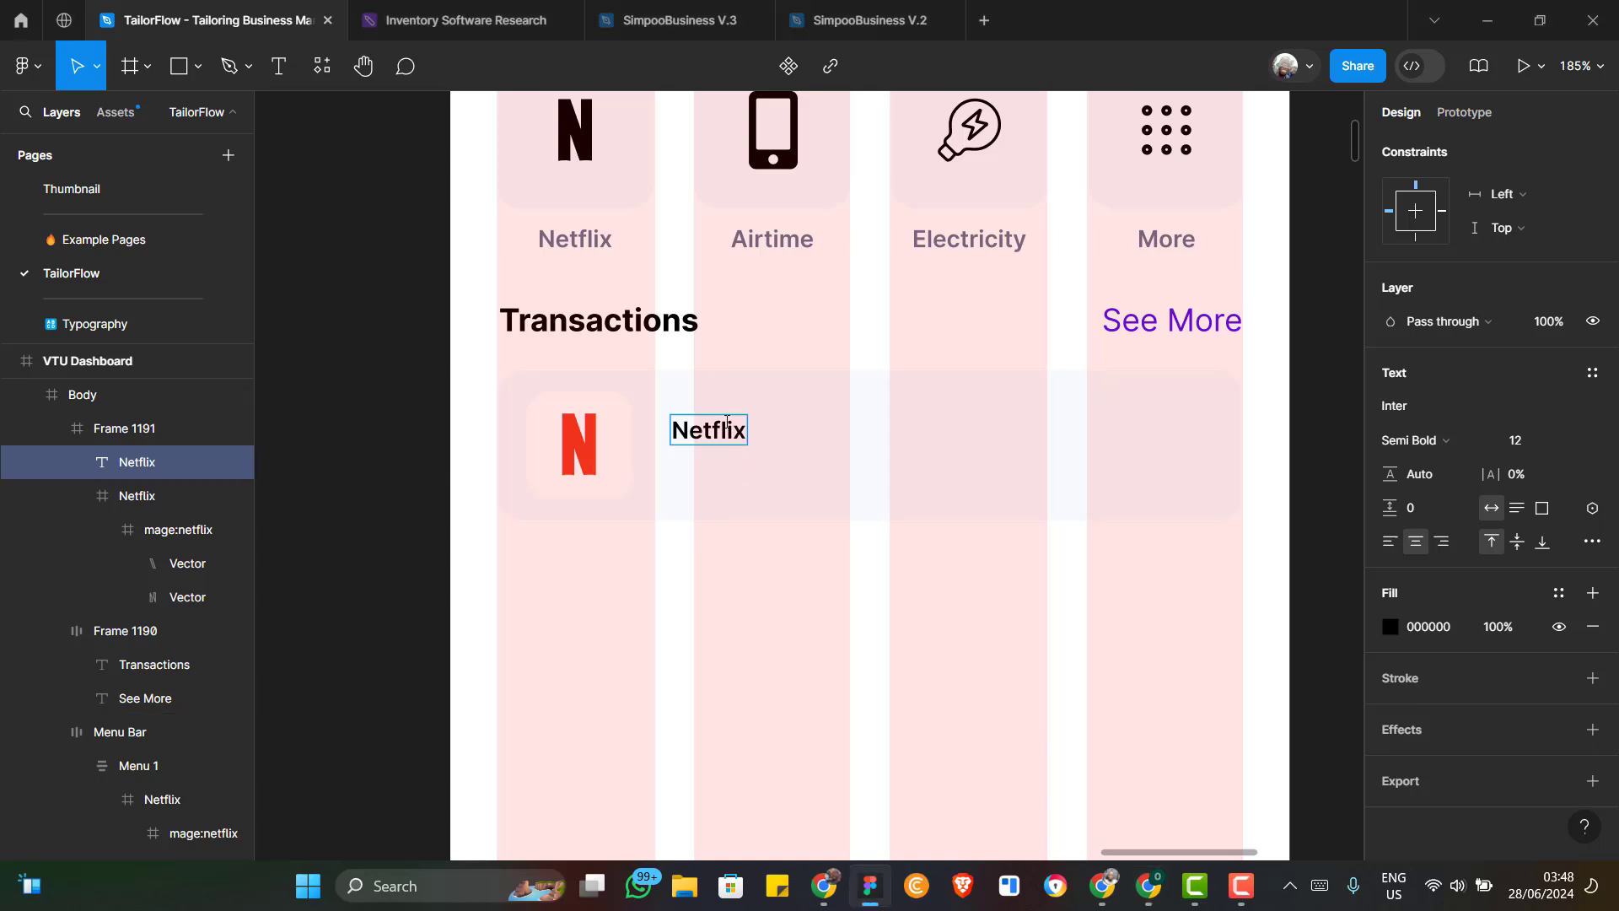
double_click(727, 422)
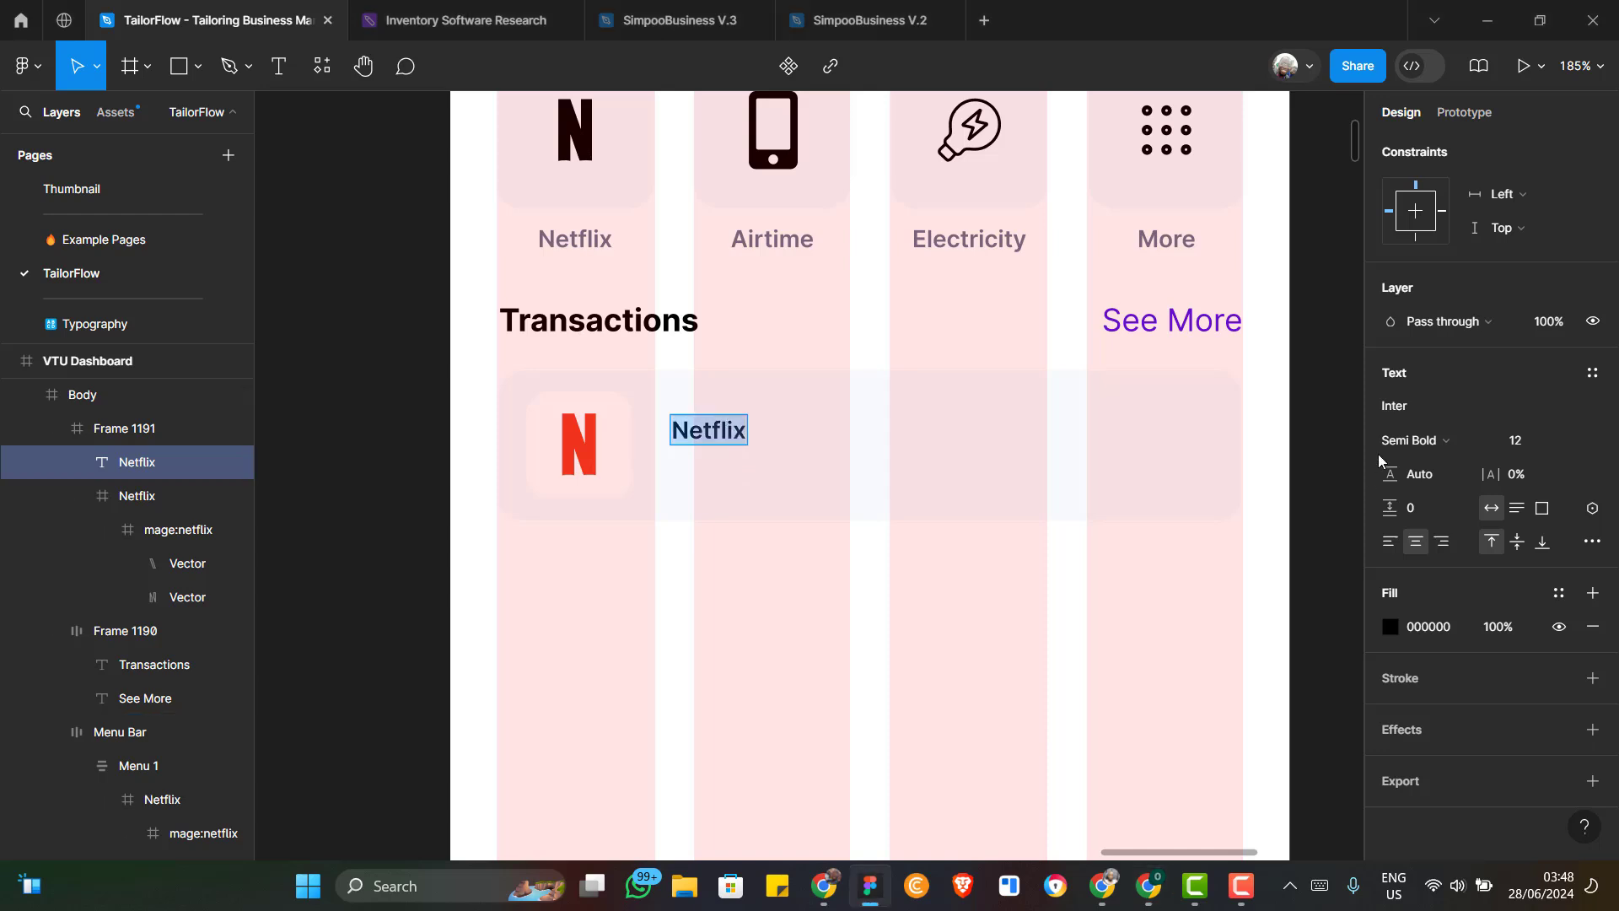
left_click(1574, 442)
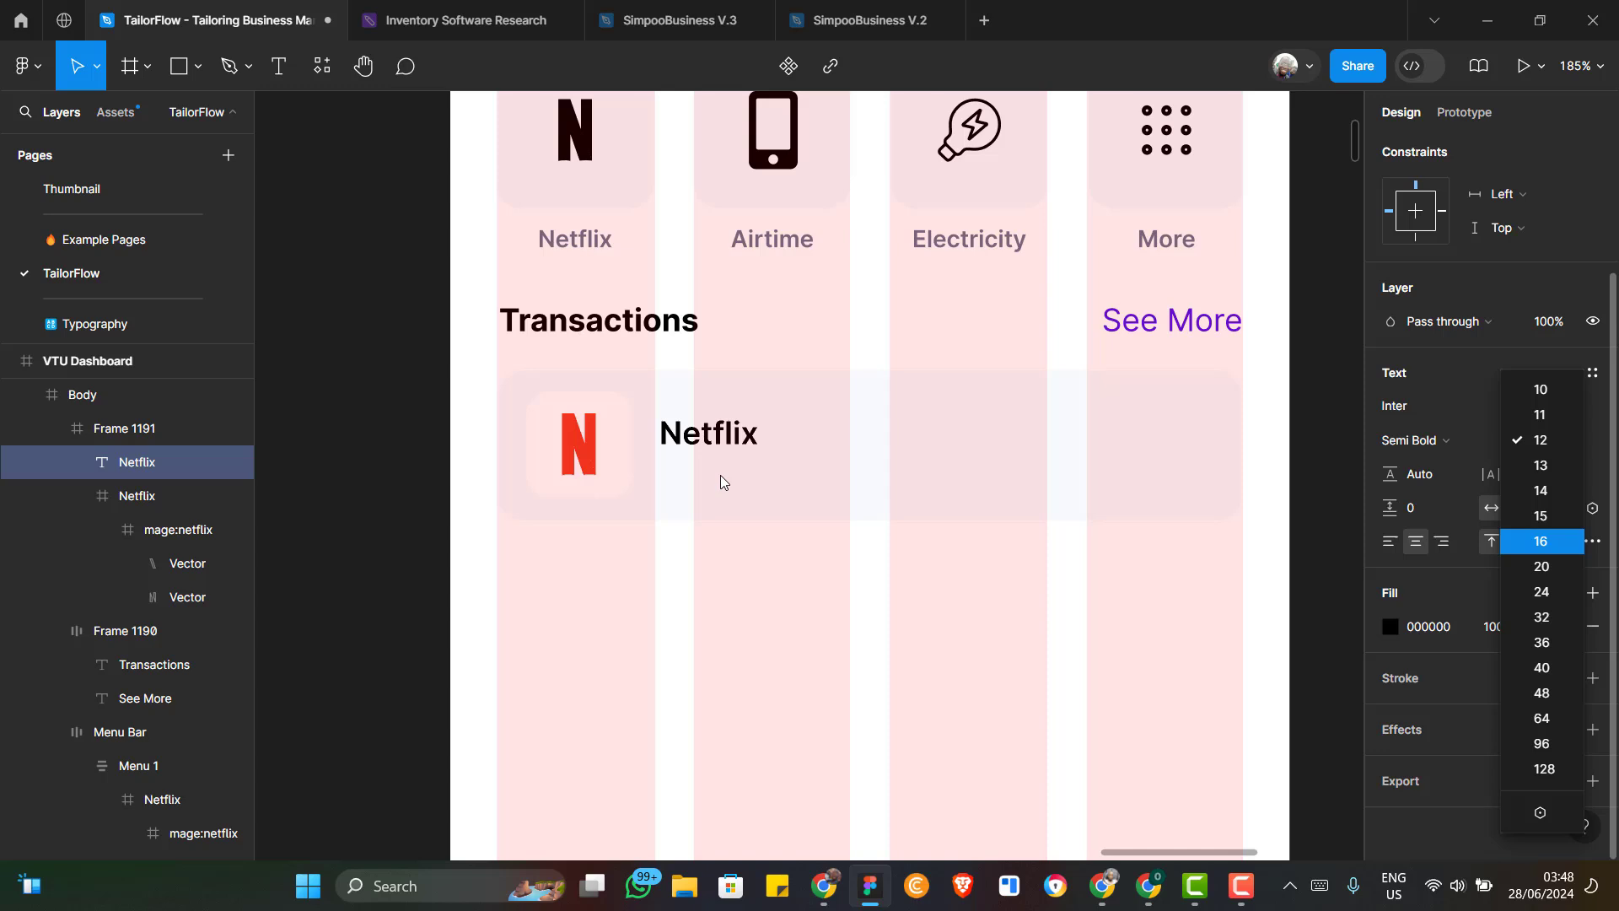
key("Return")
key("alt+Tab")
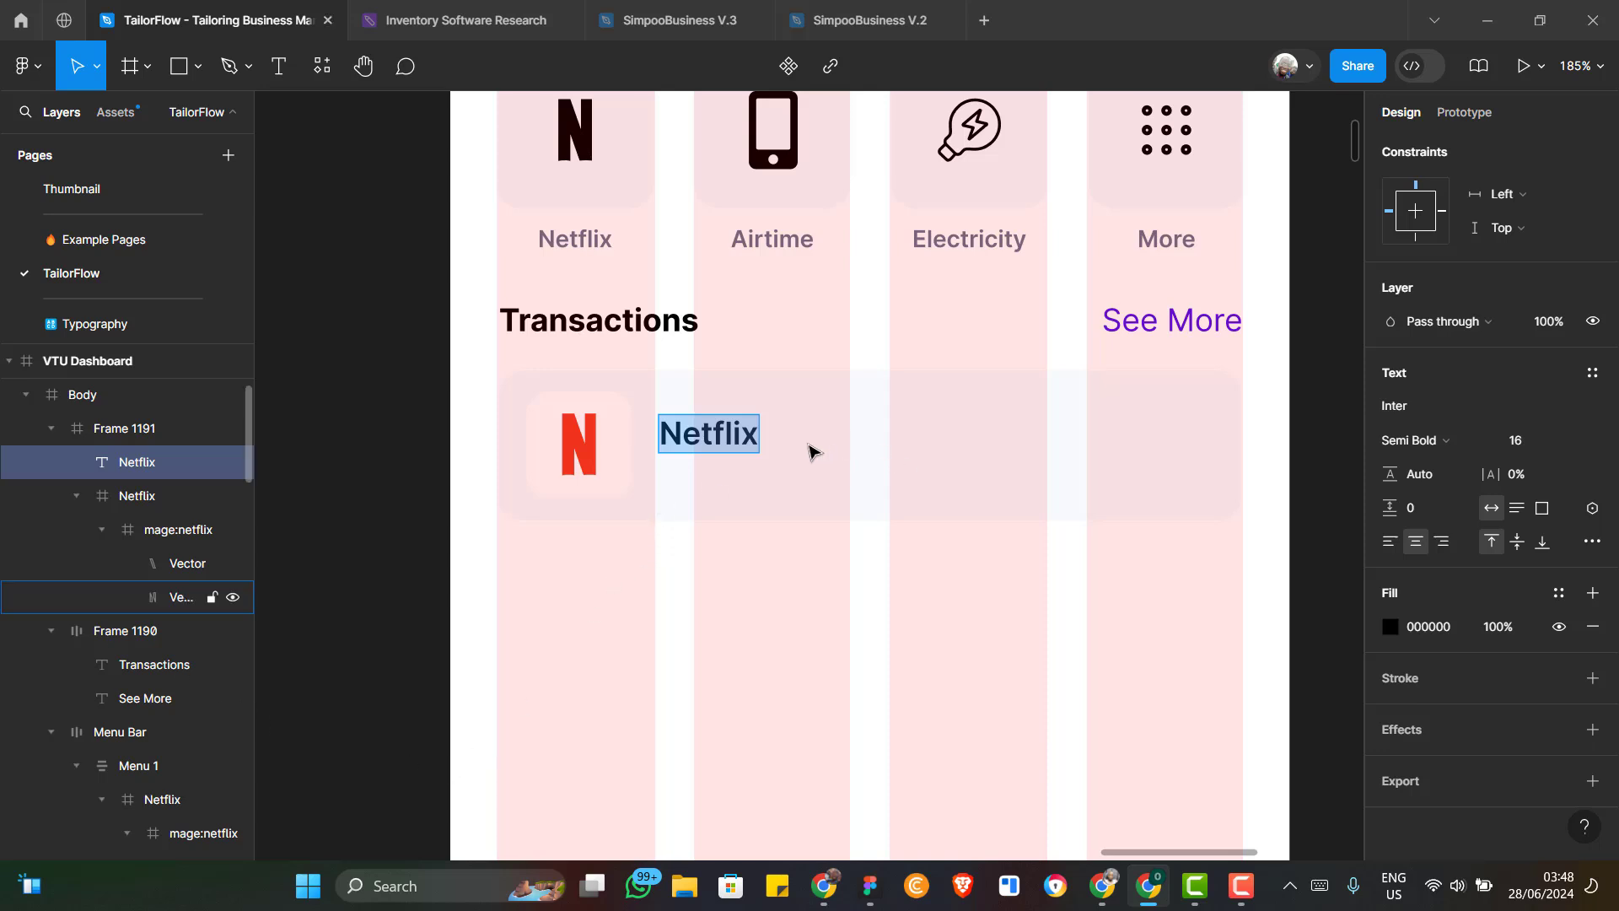
key("alt+Tab")
key("Escape")
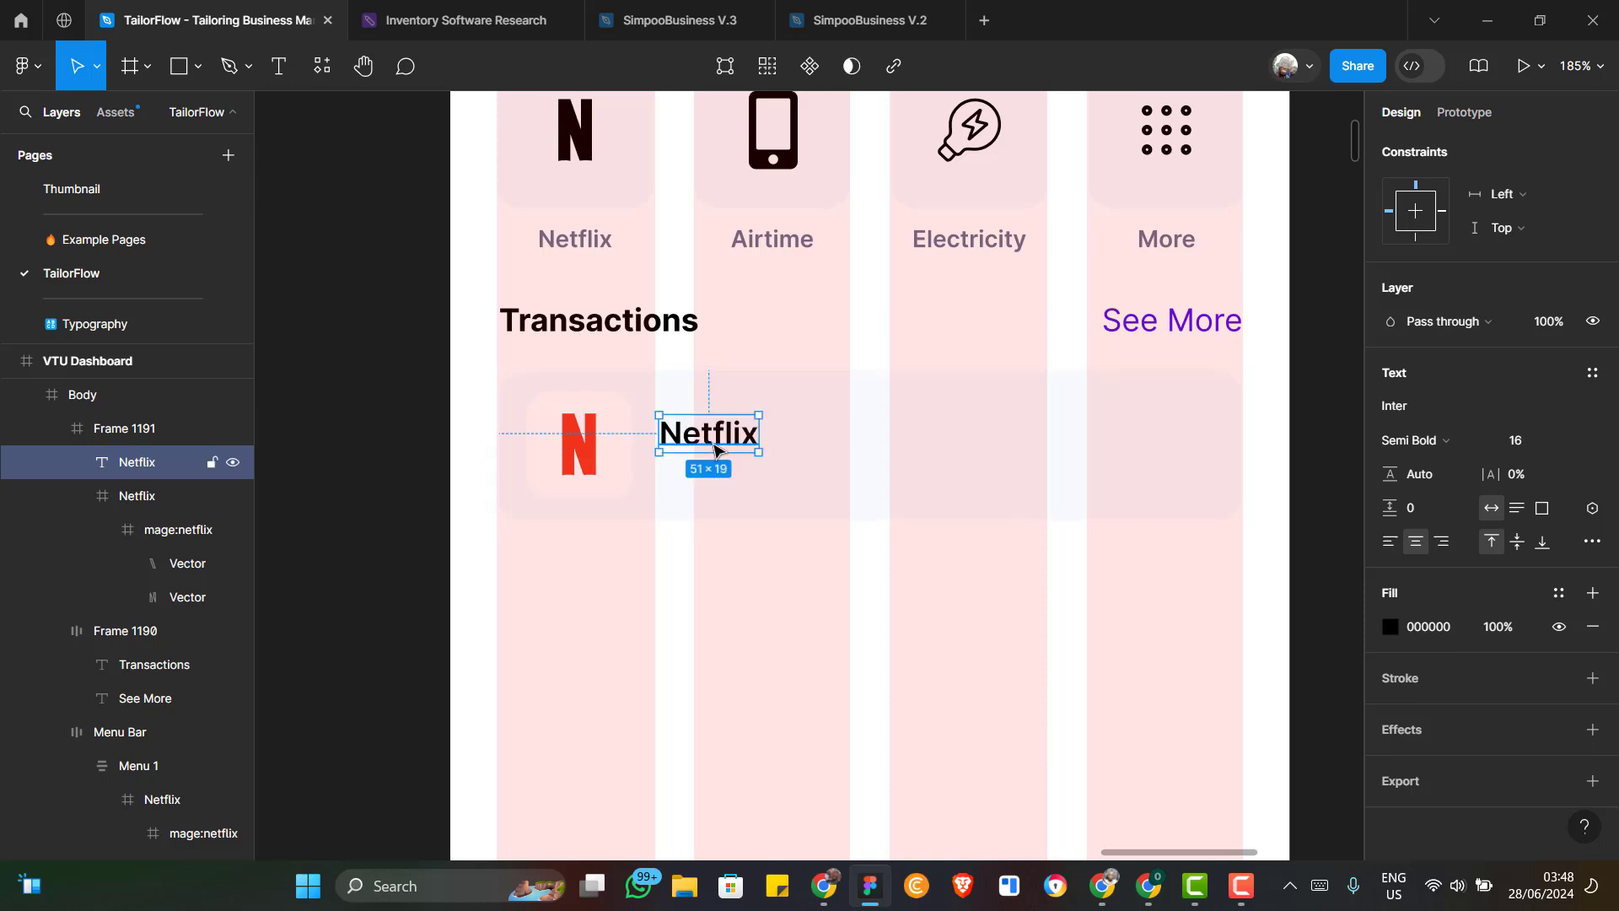
Duplicate the card's Netflix label and place the copy directly below the original
key("ctrl+d")
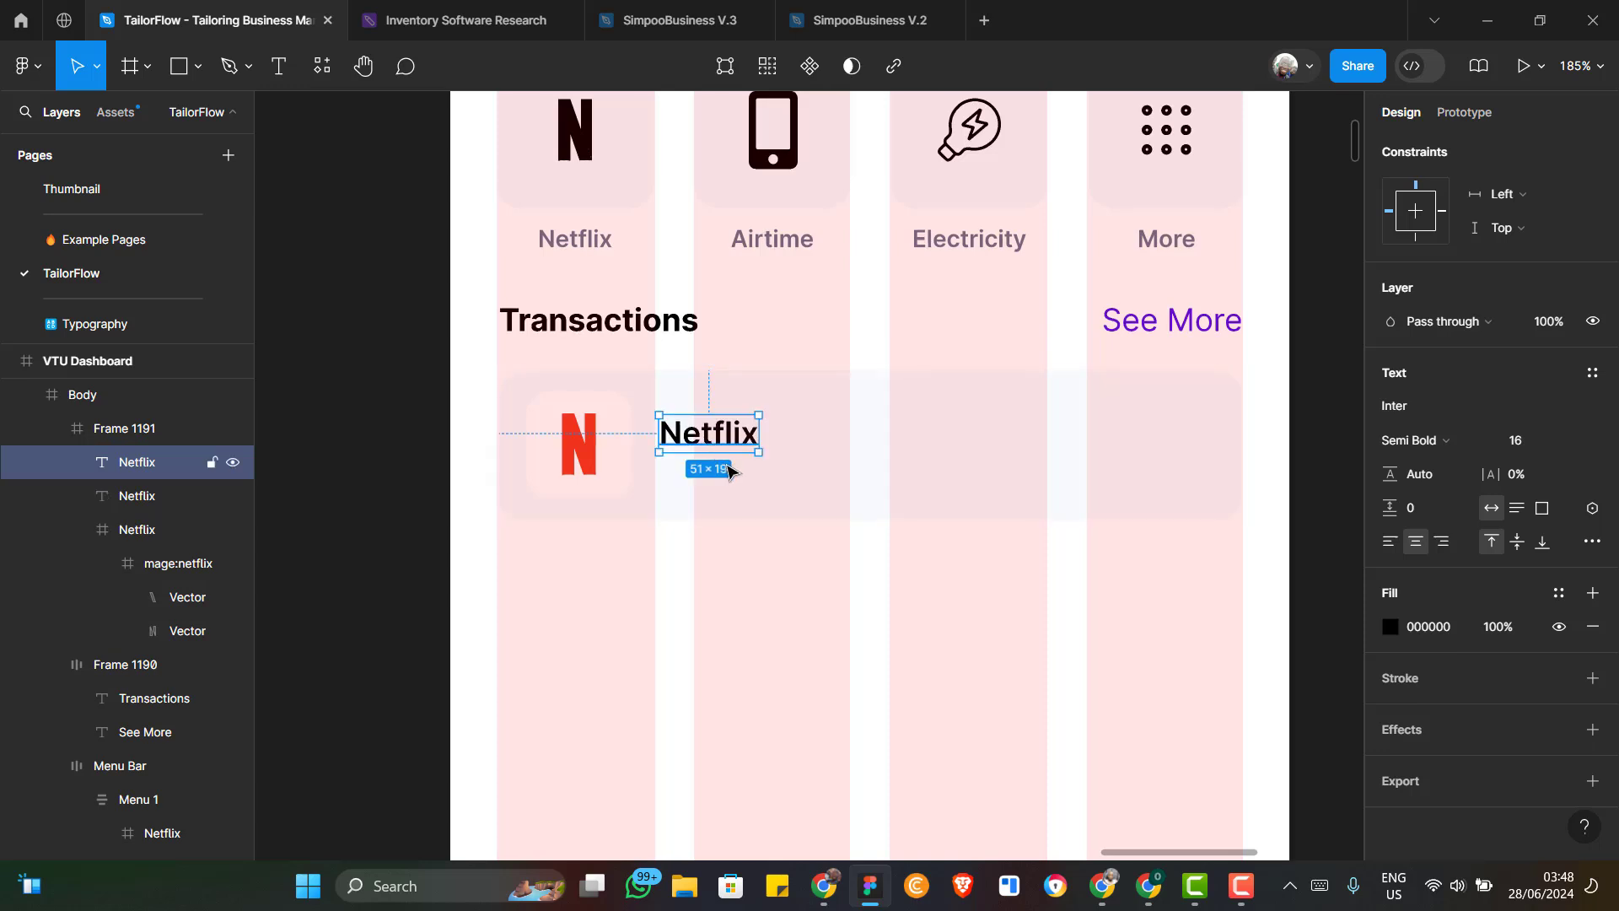
key("Down")
key("Down")
key("Down")
key("Down")
left_click_drag(730, 476, 713, 486)
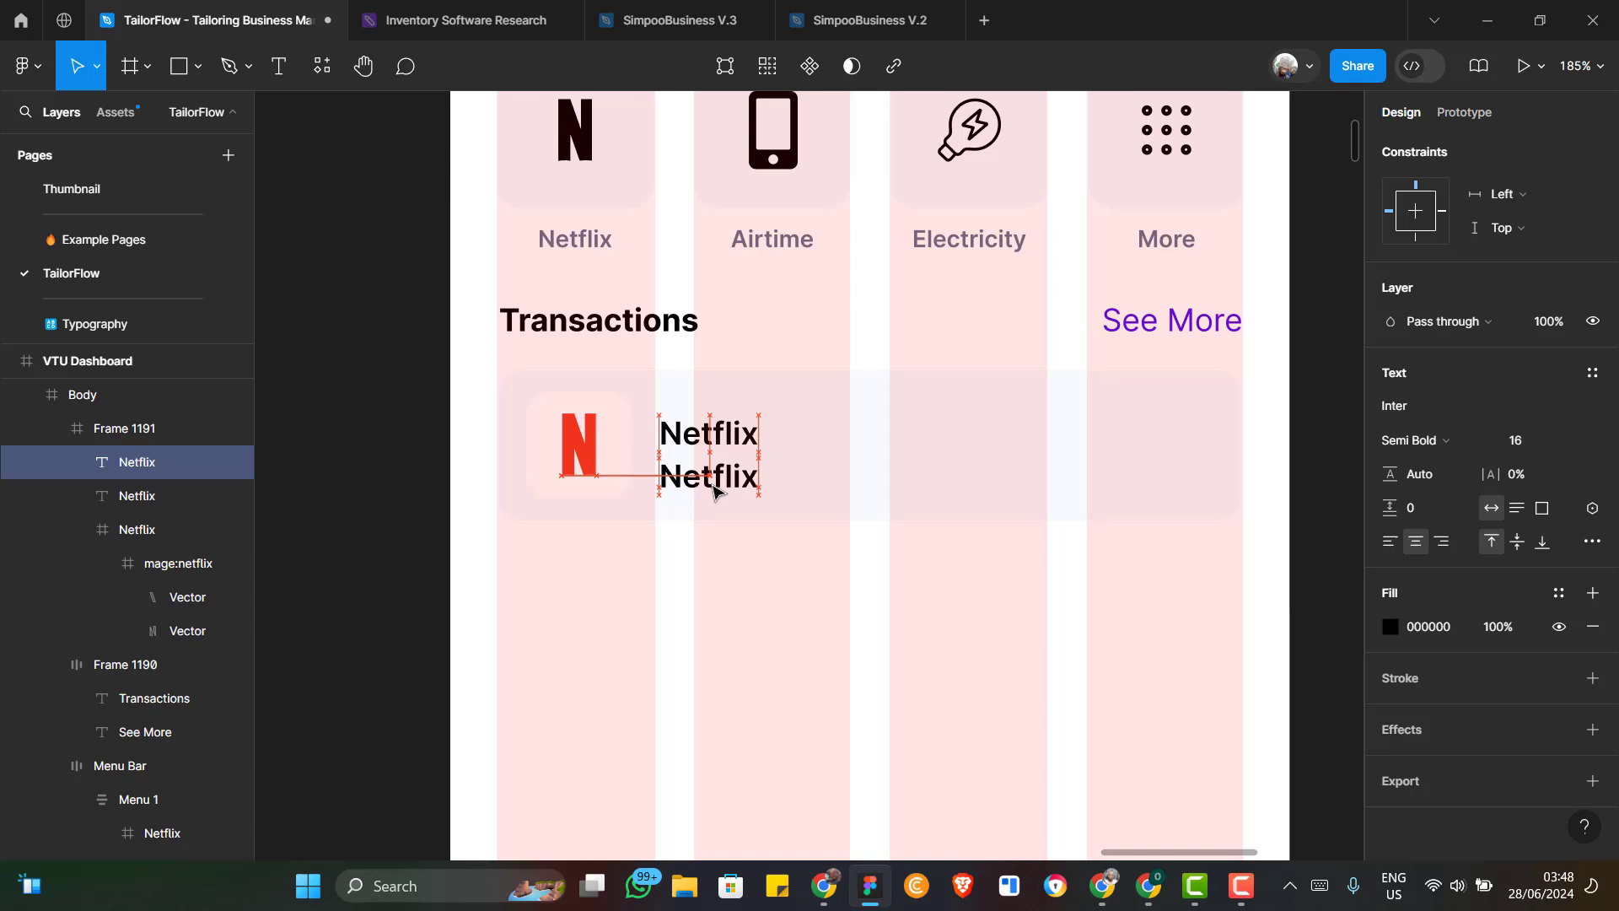
left_click_drag(714, 490, 714, 491)
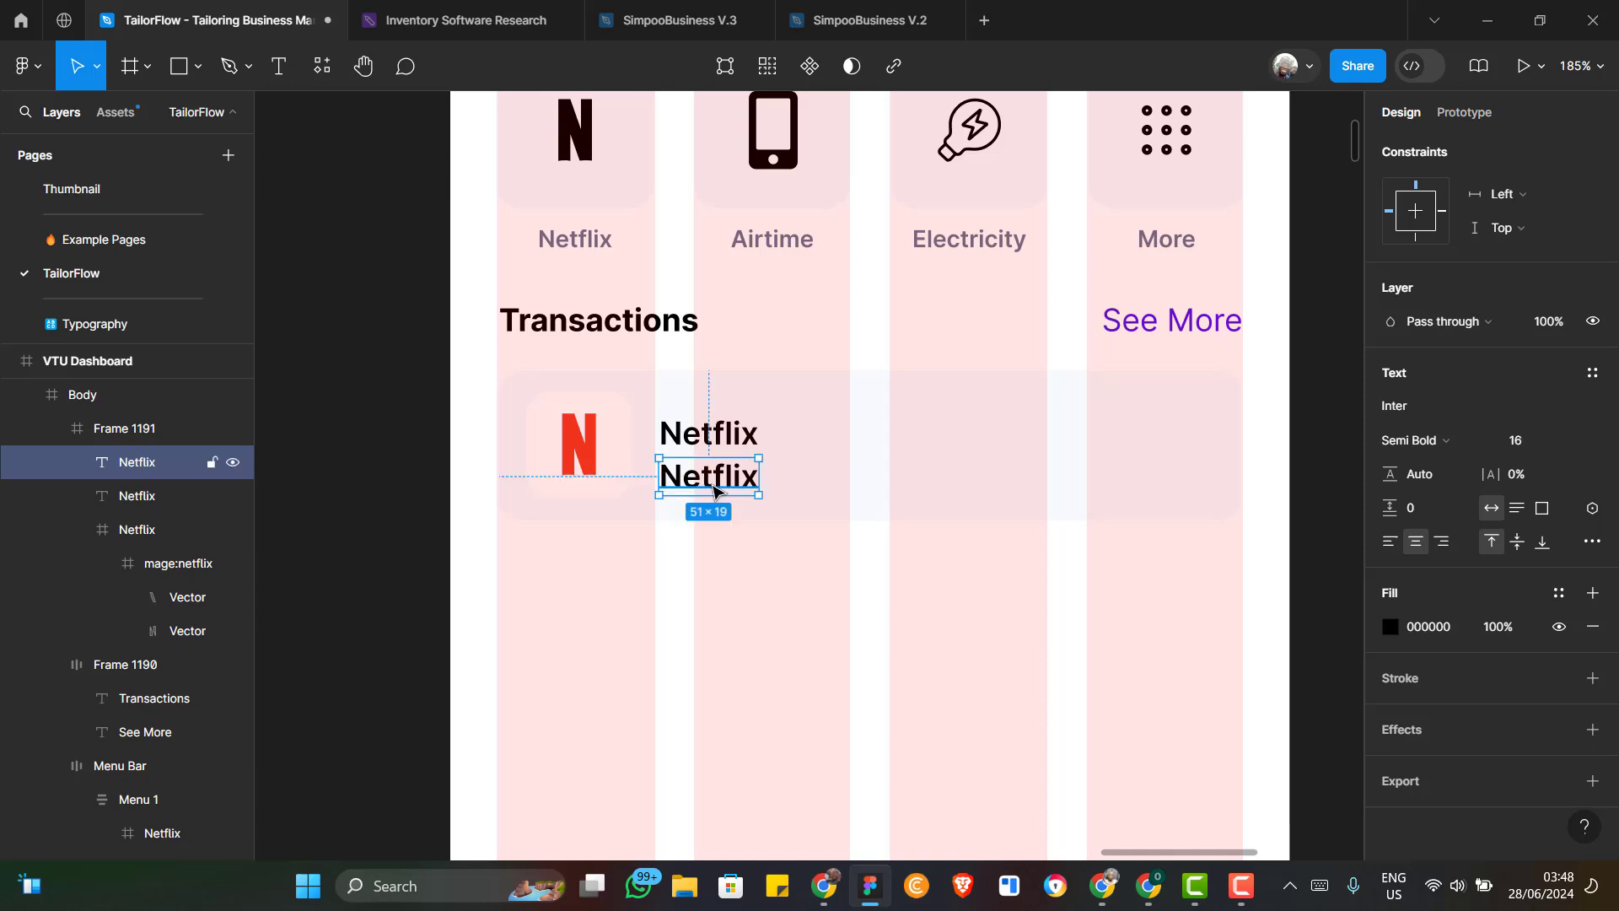
Replace the text of the lower label with "Yesterday, 5:00 AM"
double_click(713, 491)
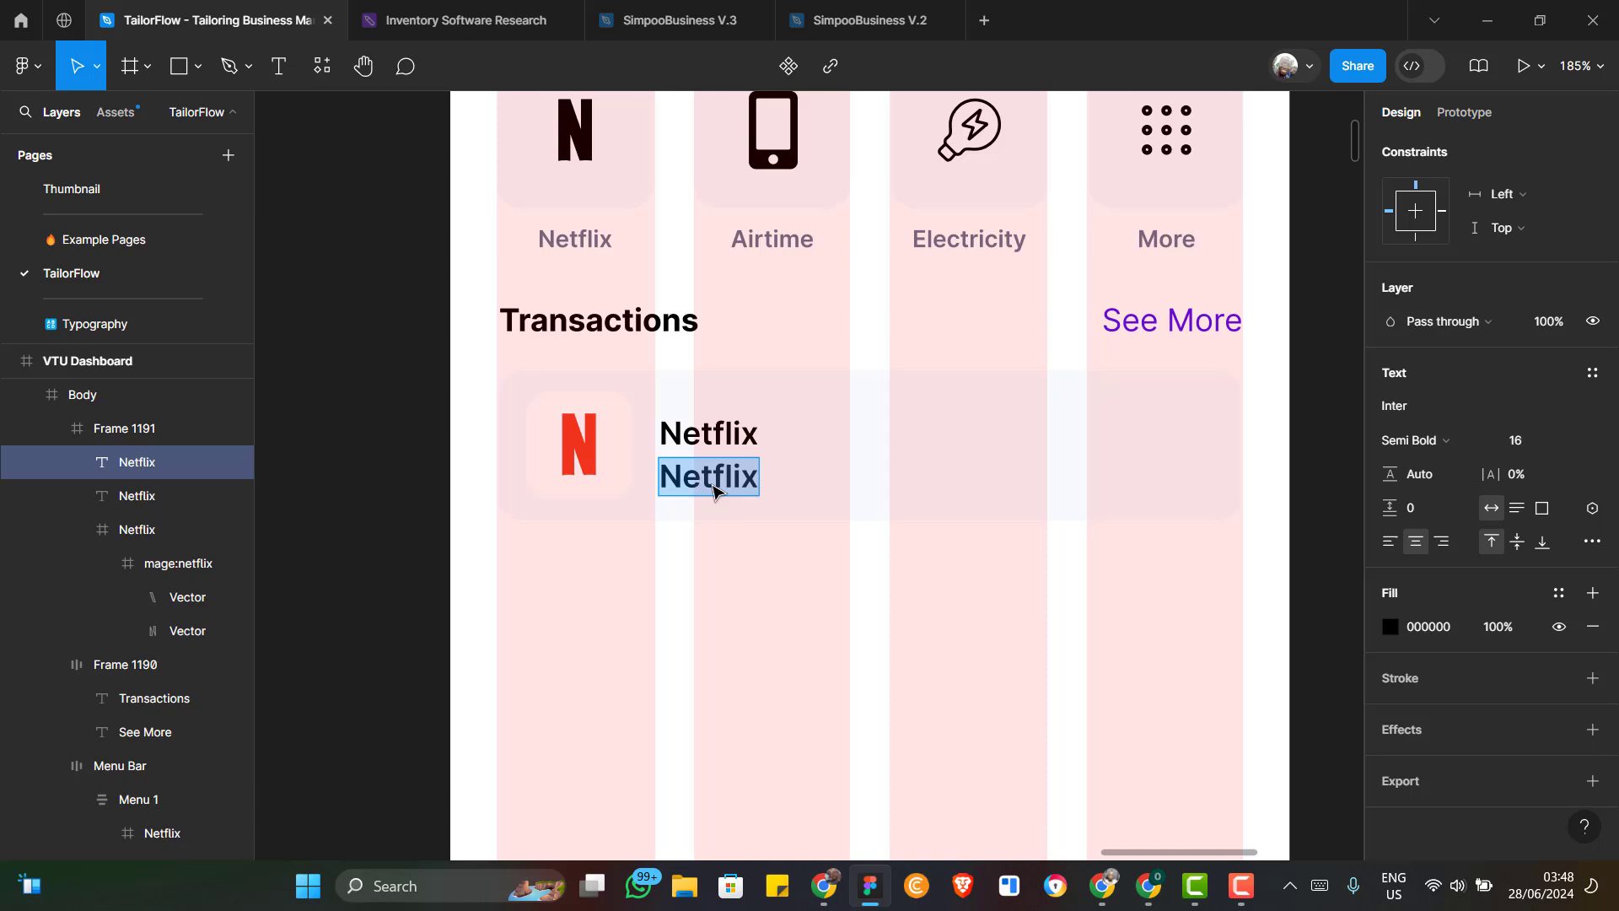
type("Yeste")
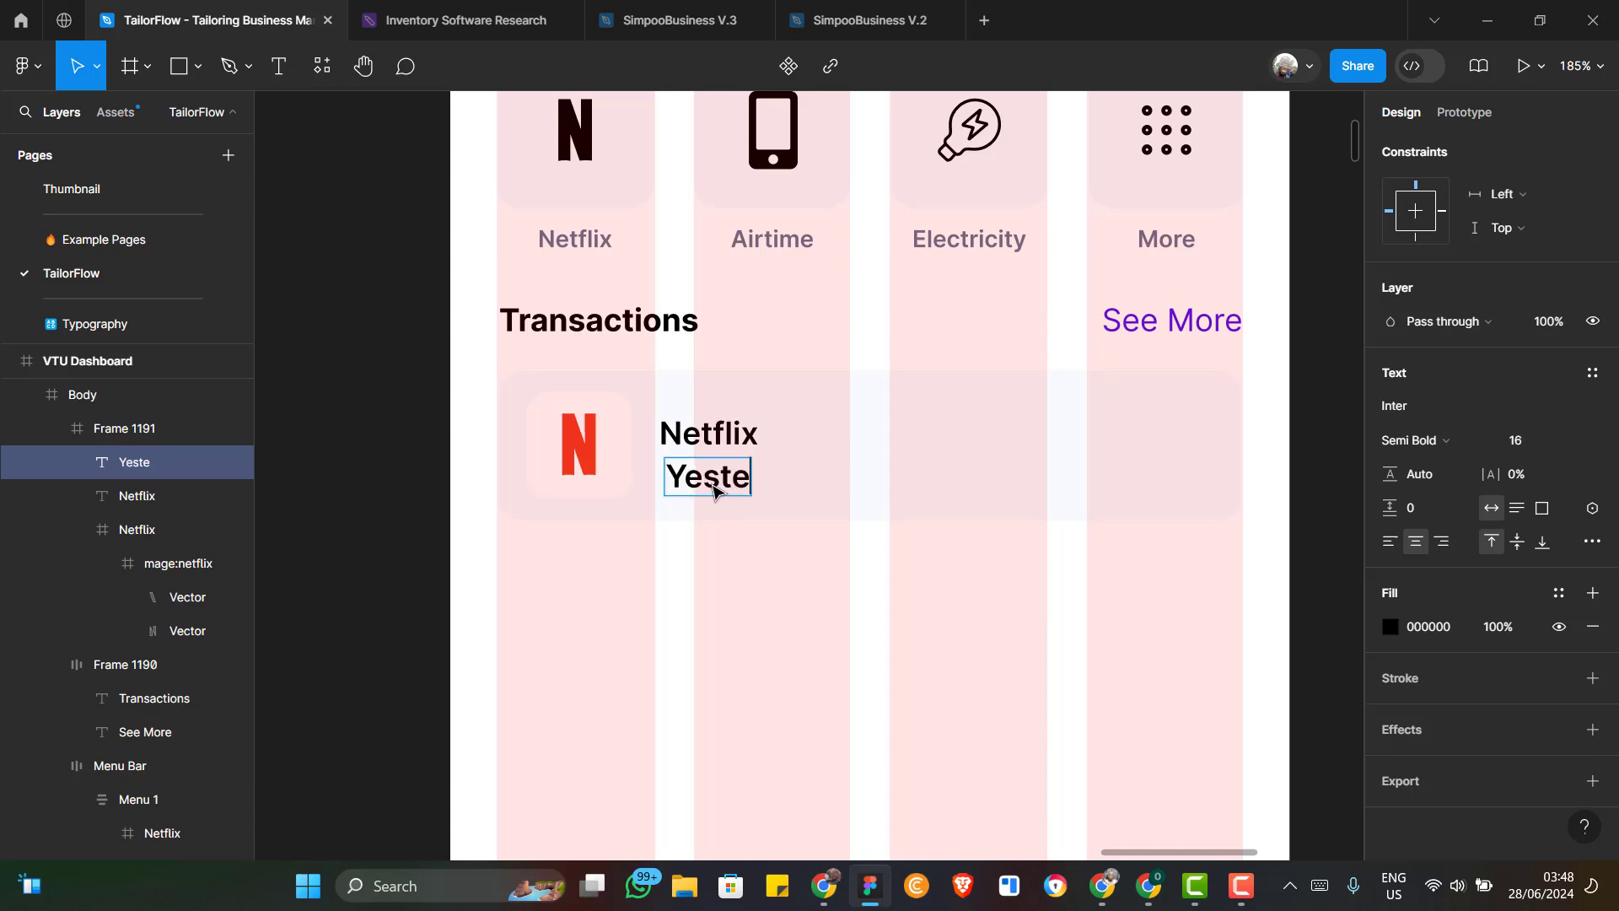
type("rday")
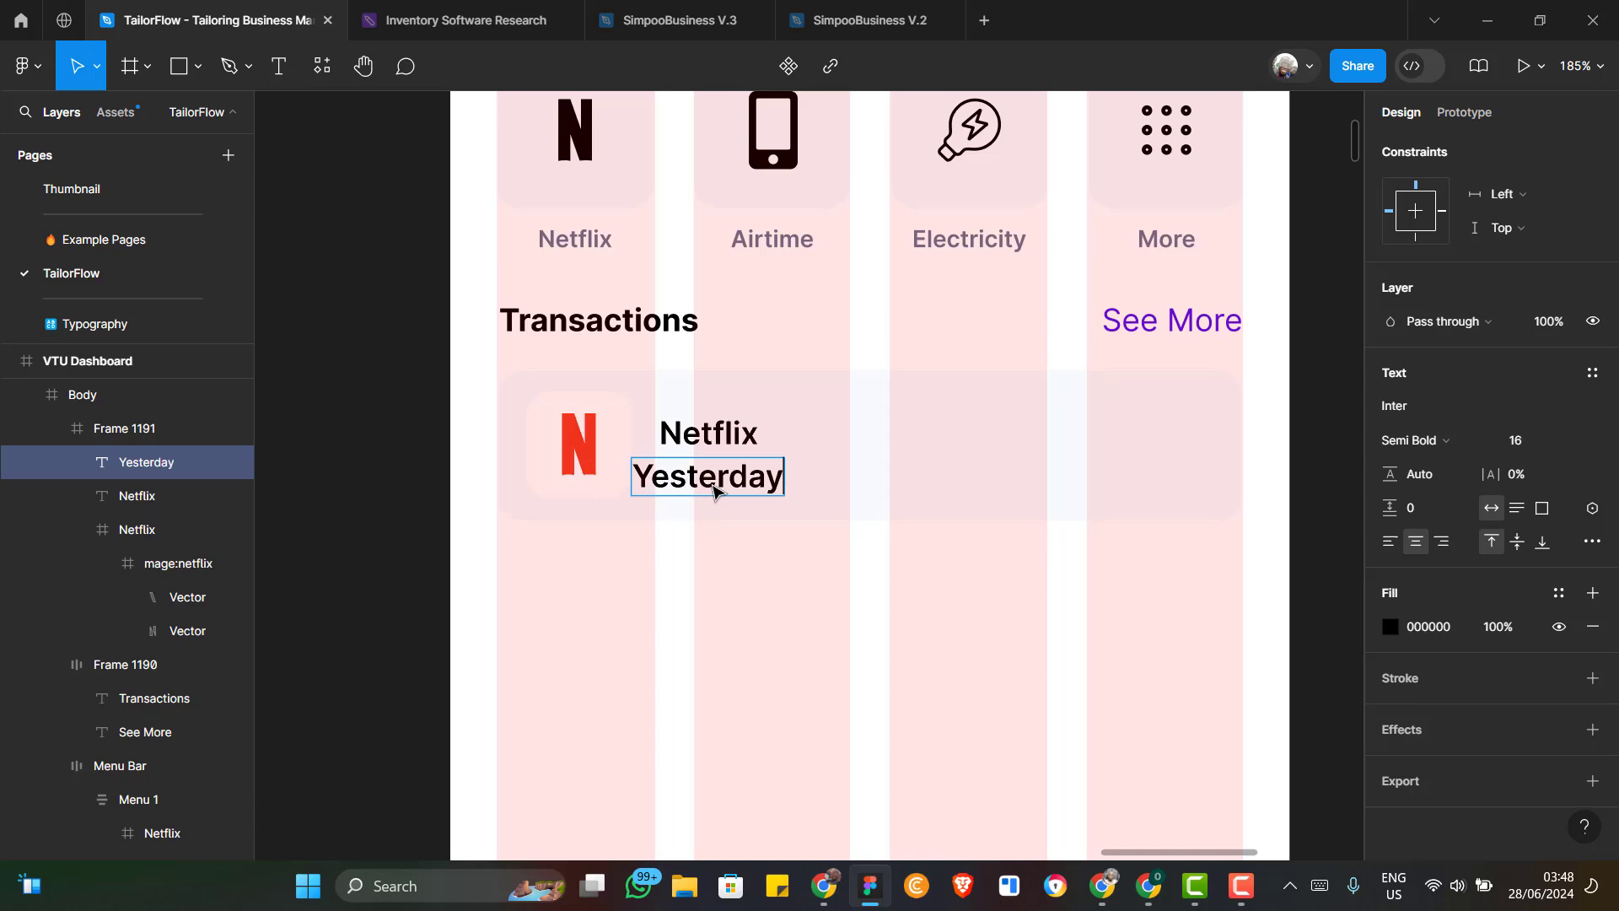
type(",")
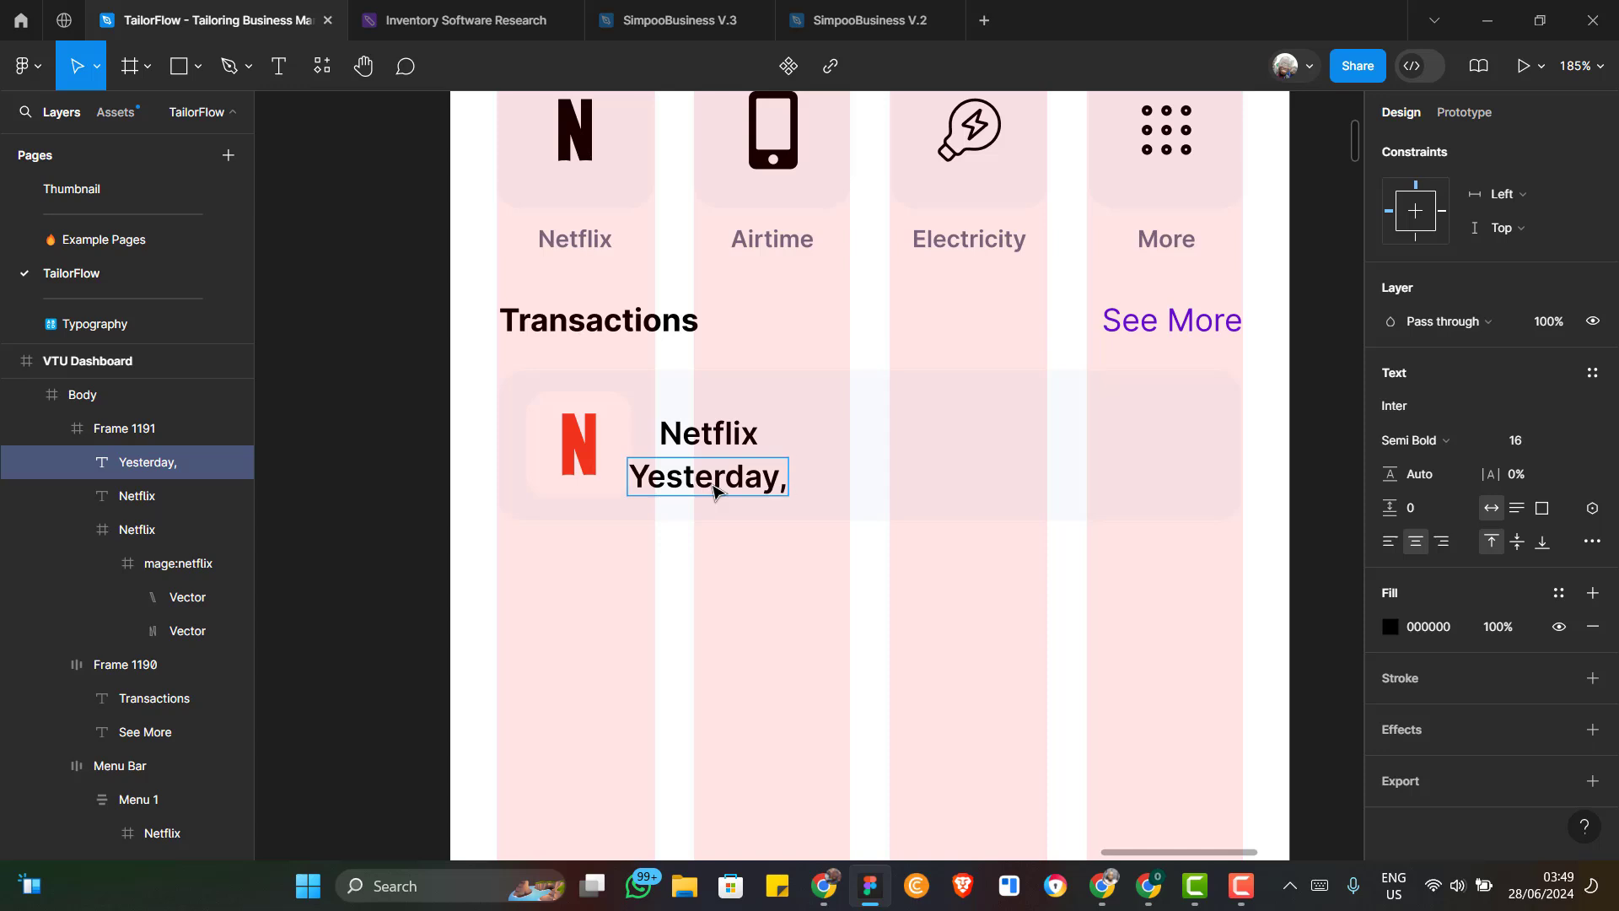
type(" 5")
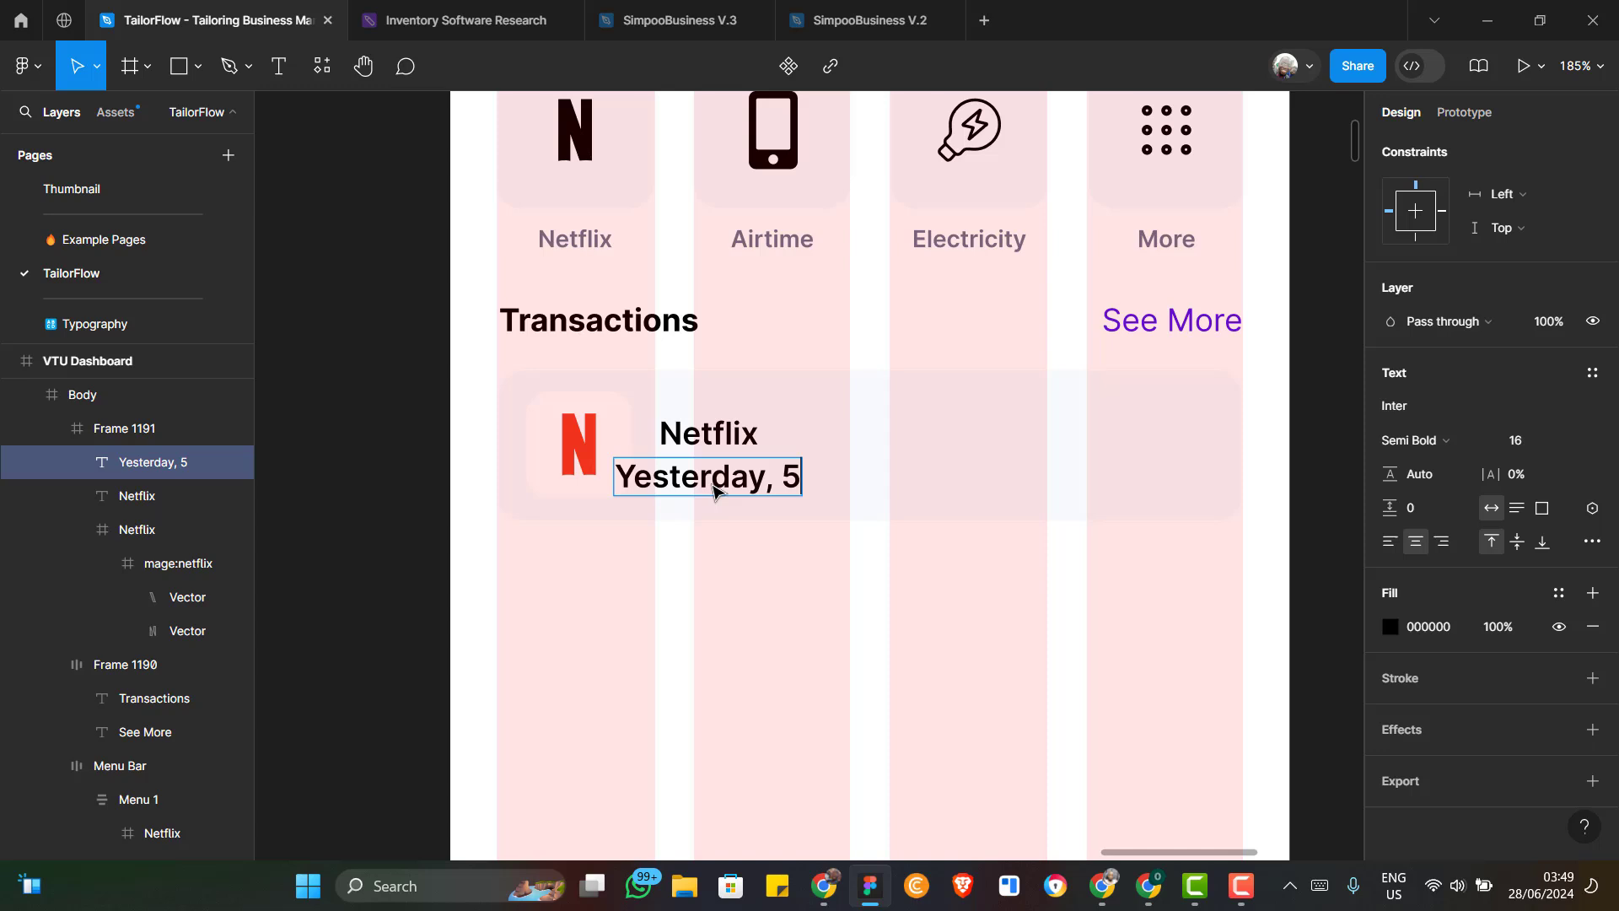
type(":")
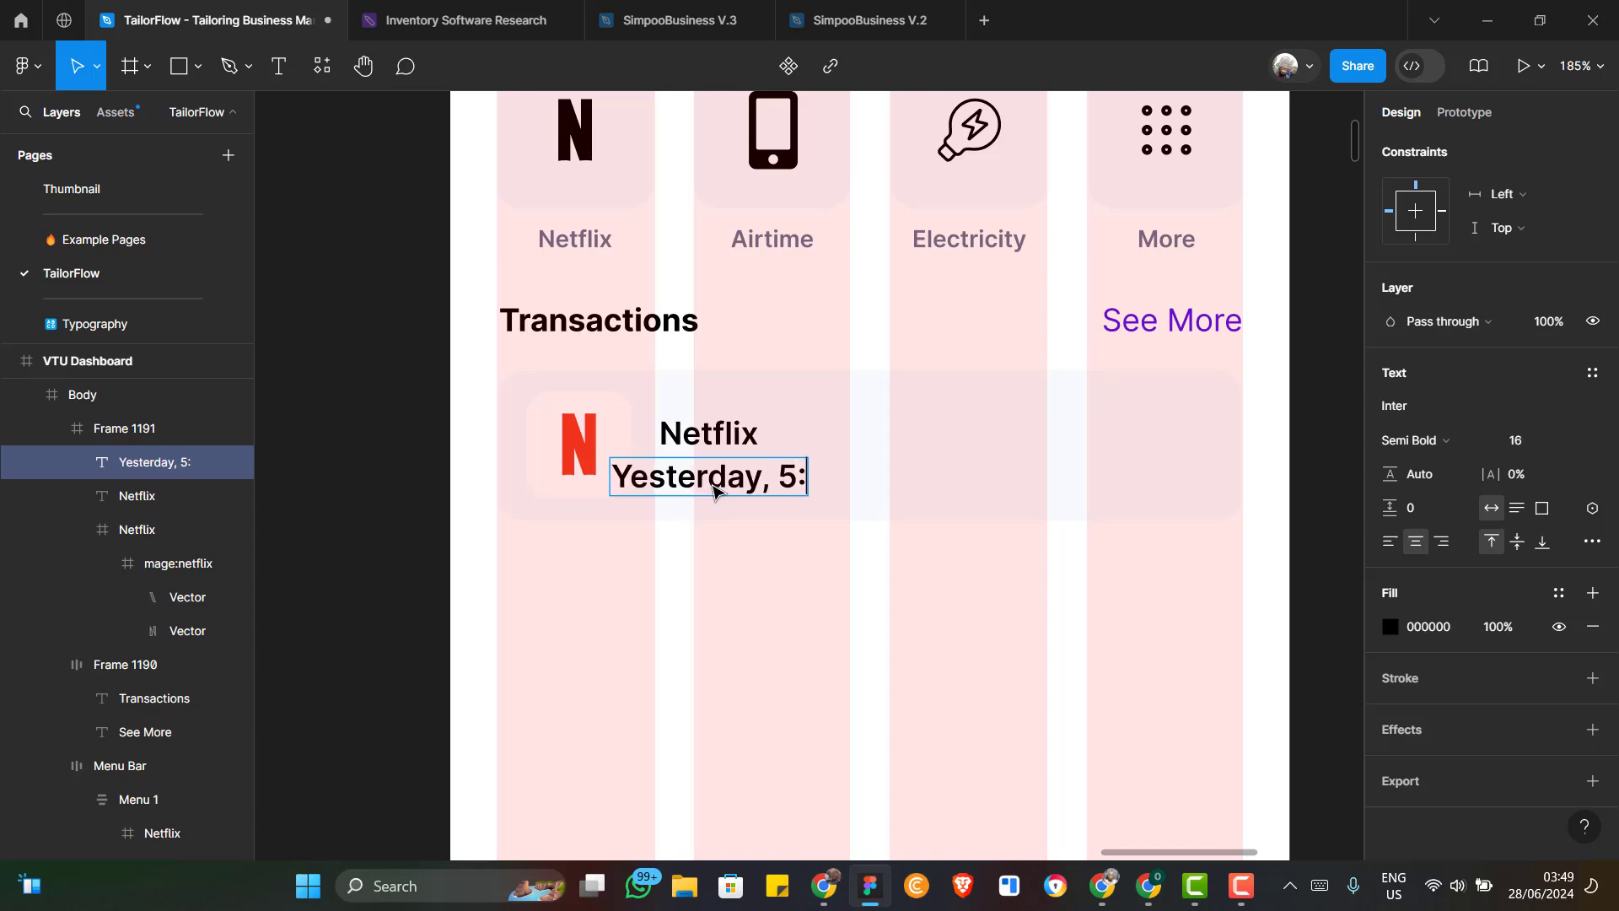
type("00")
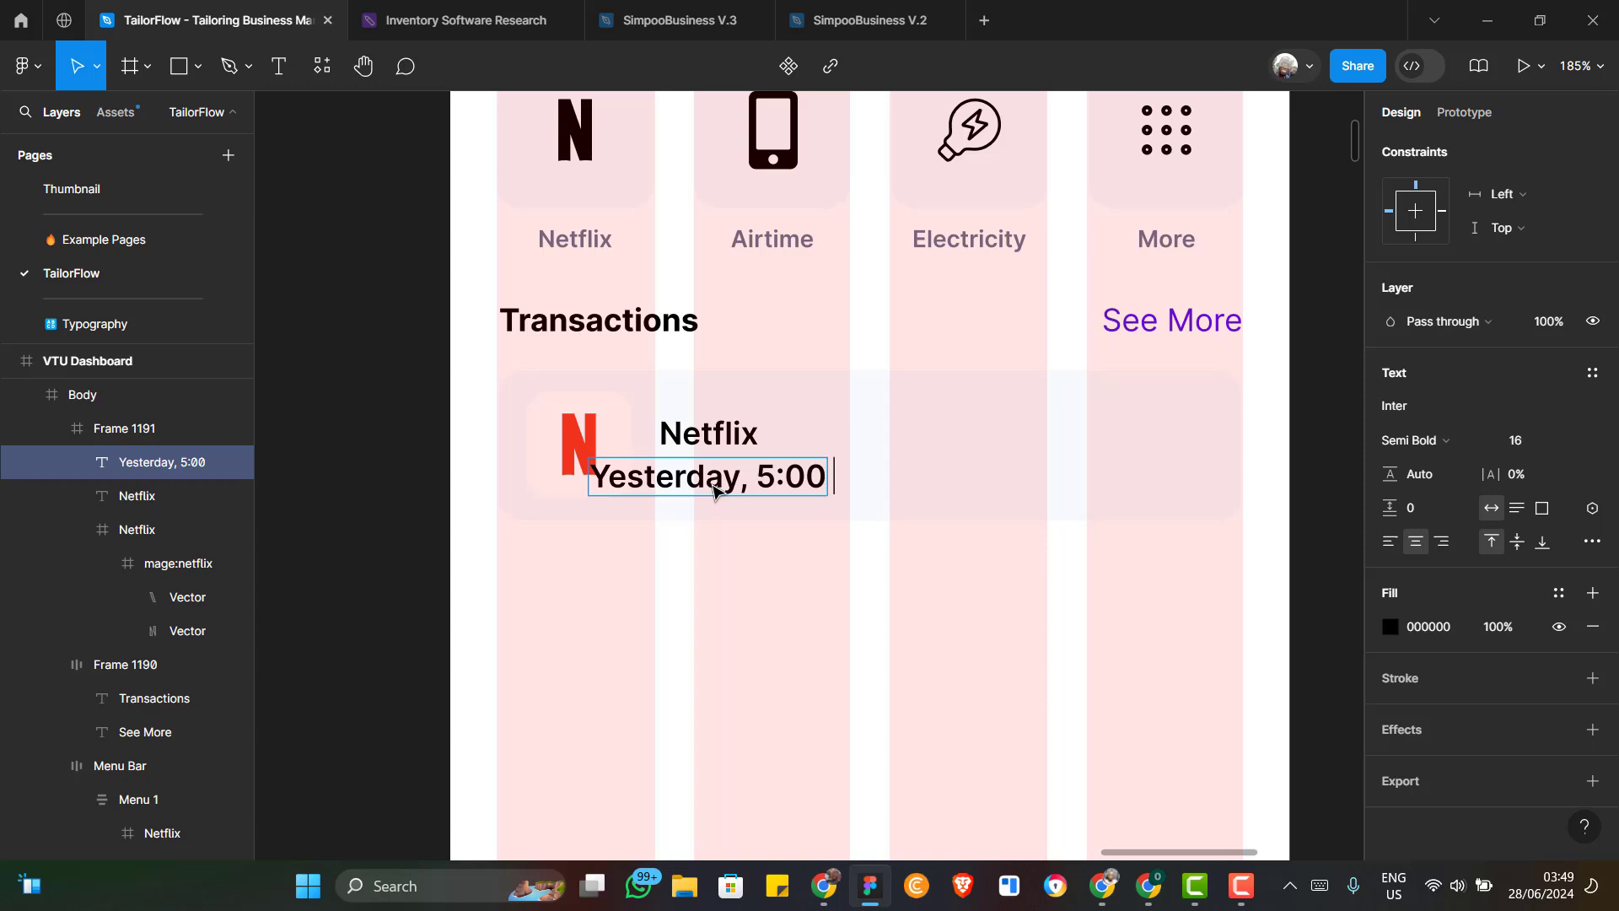
type(" AM")
Set the "Yesterday, 5:00 AM" text to Regular weight at font size 14
key("ctrl+a")
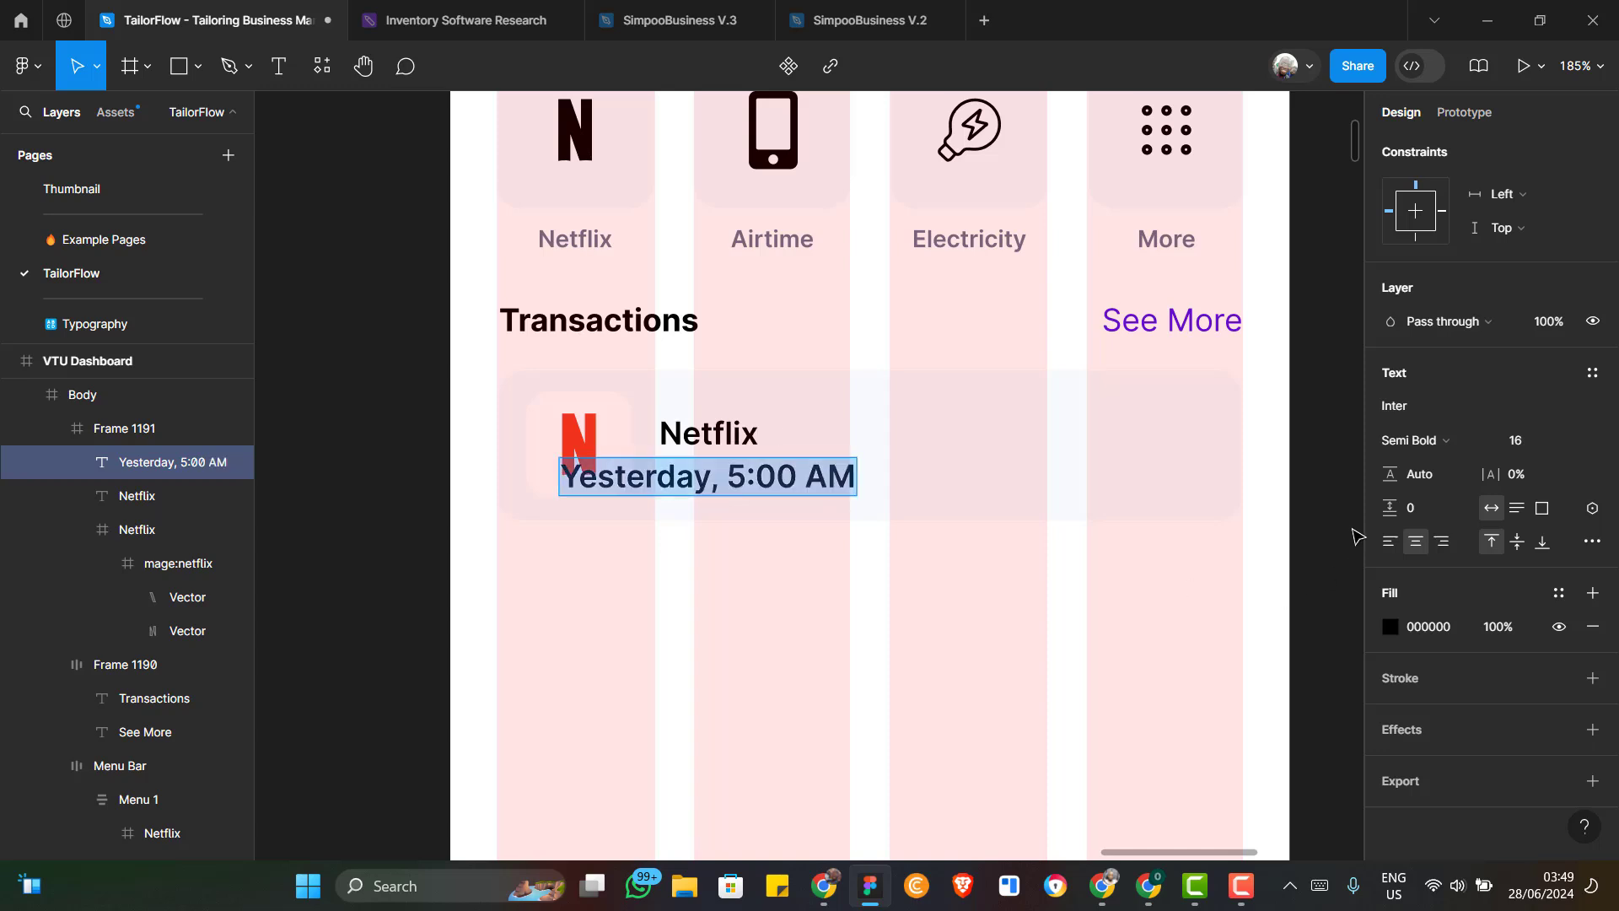
left_click(1457, 444)
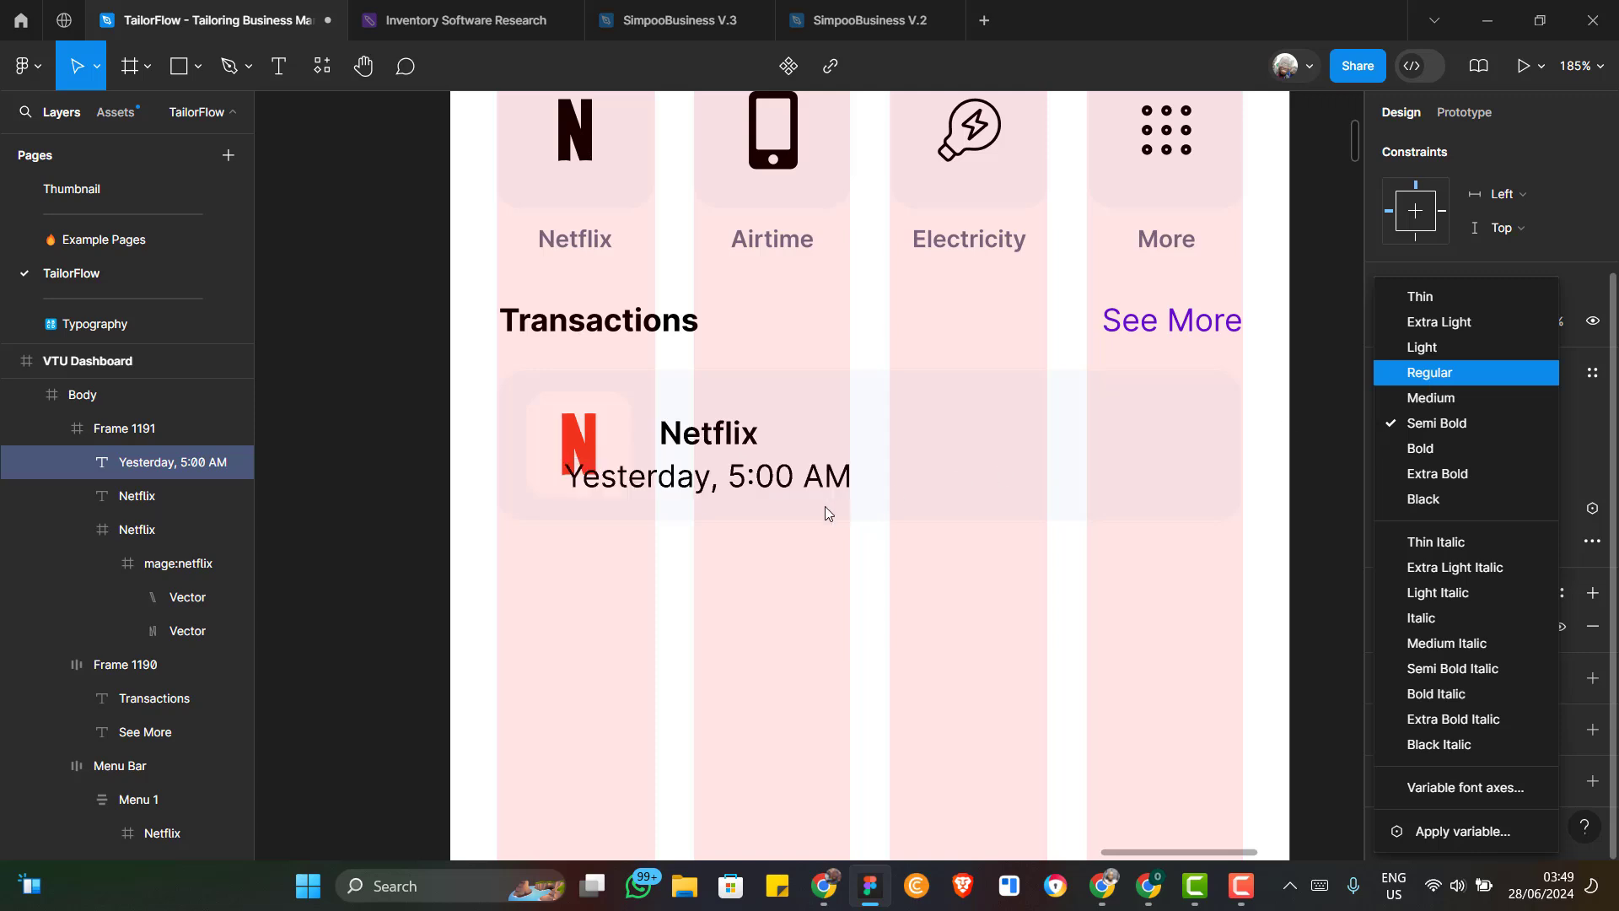
left_click(1434, 376)
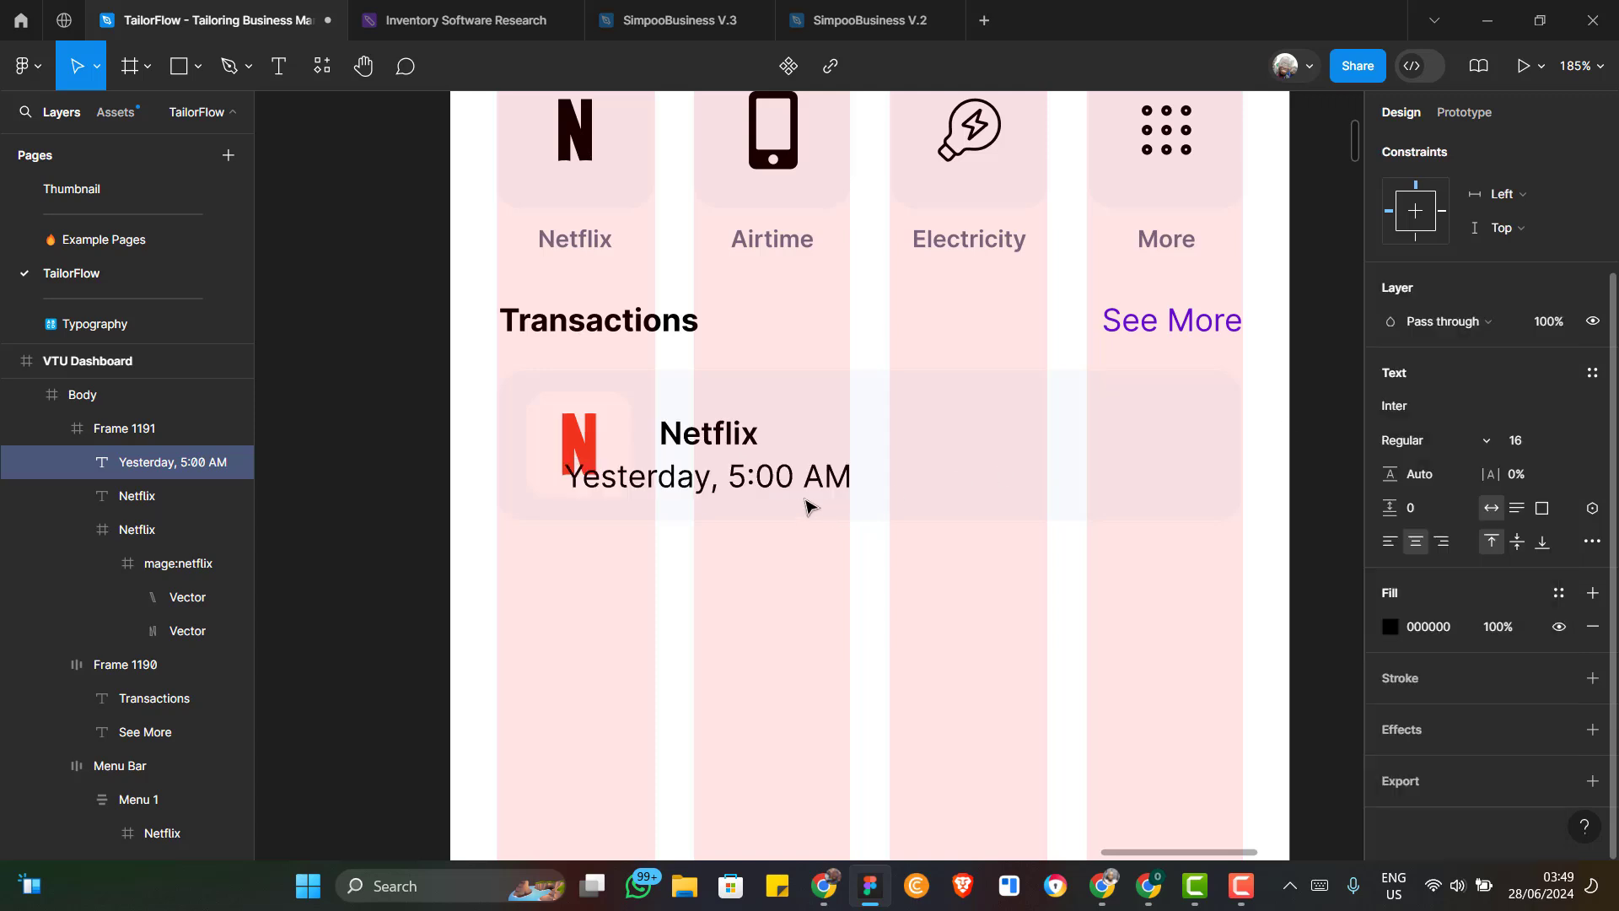
left_click(1570, 444)
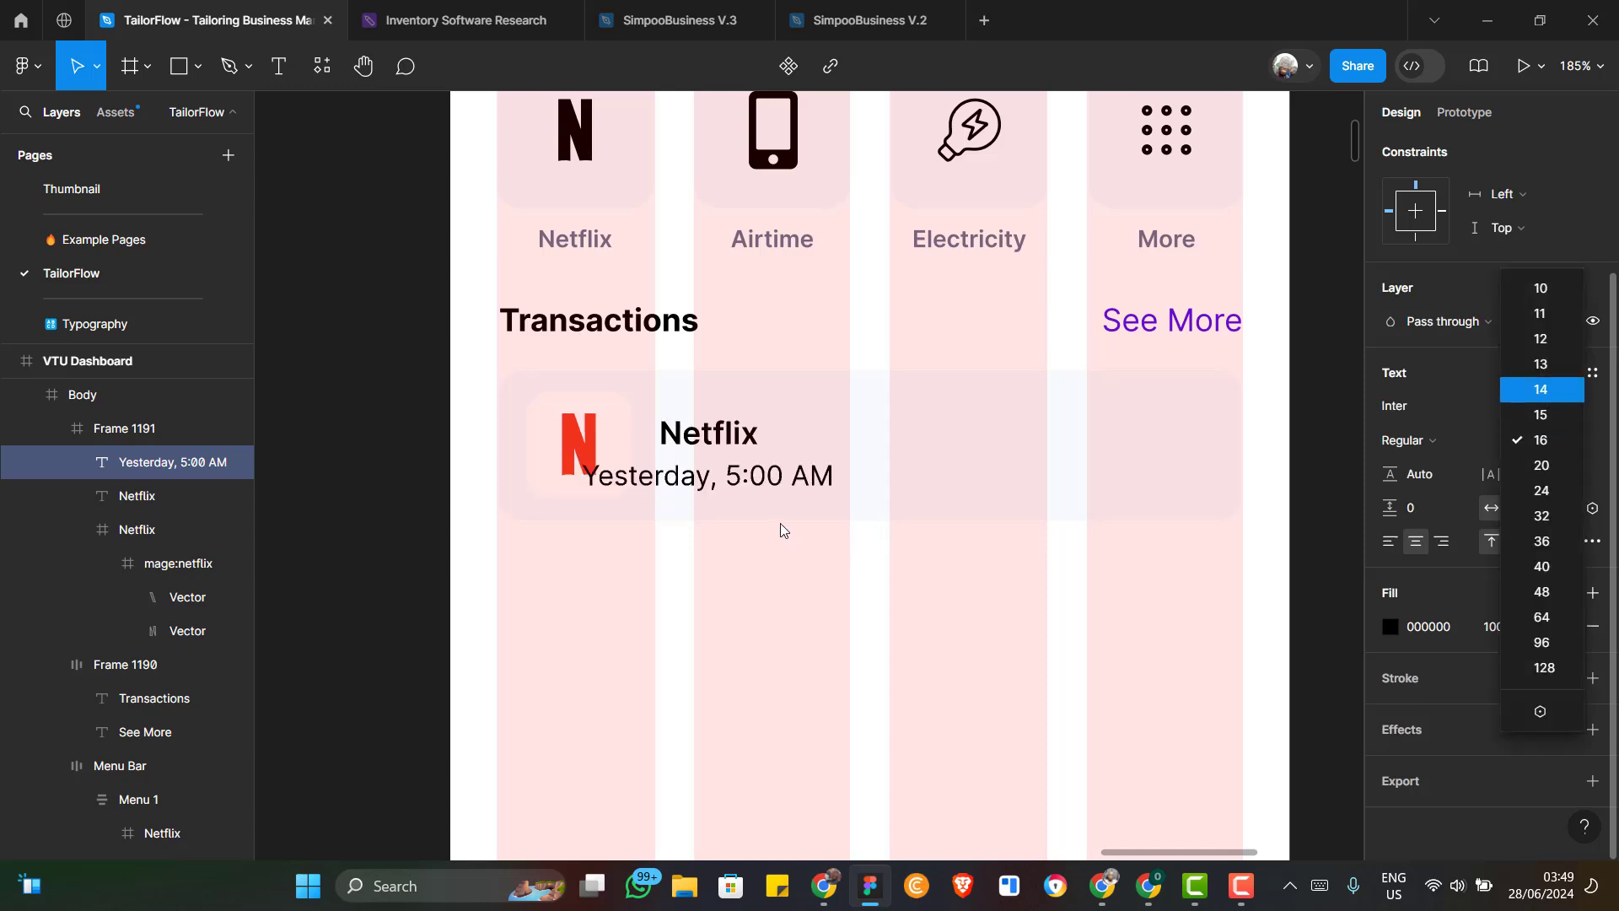
key("Return")
key("Return")
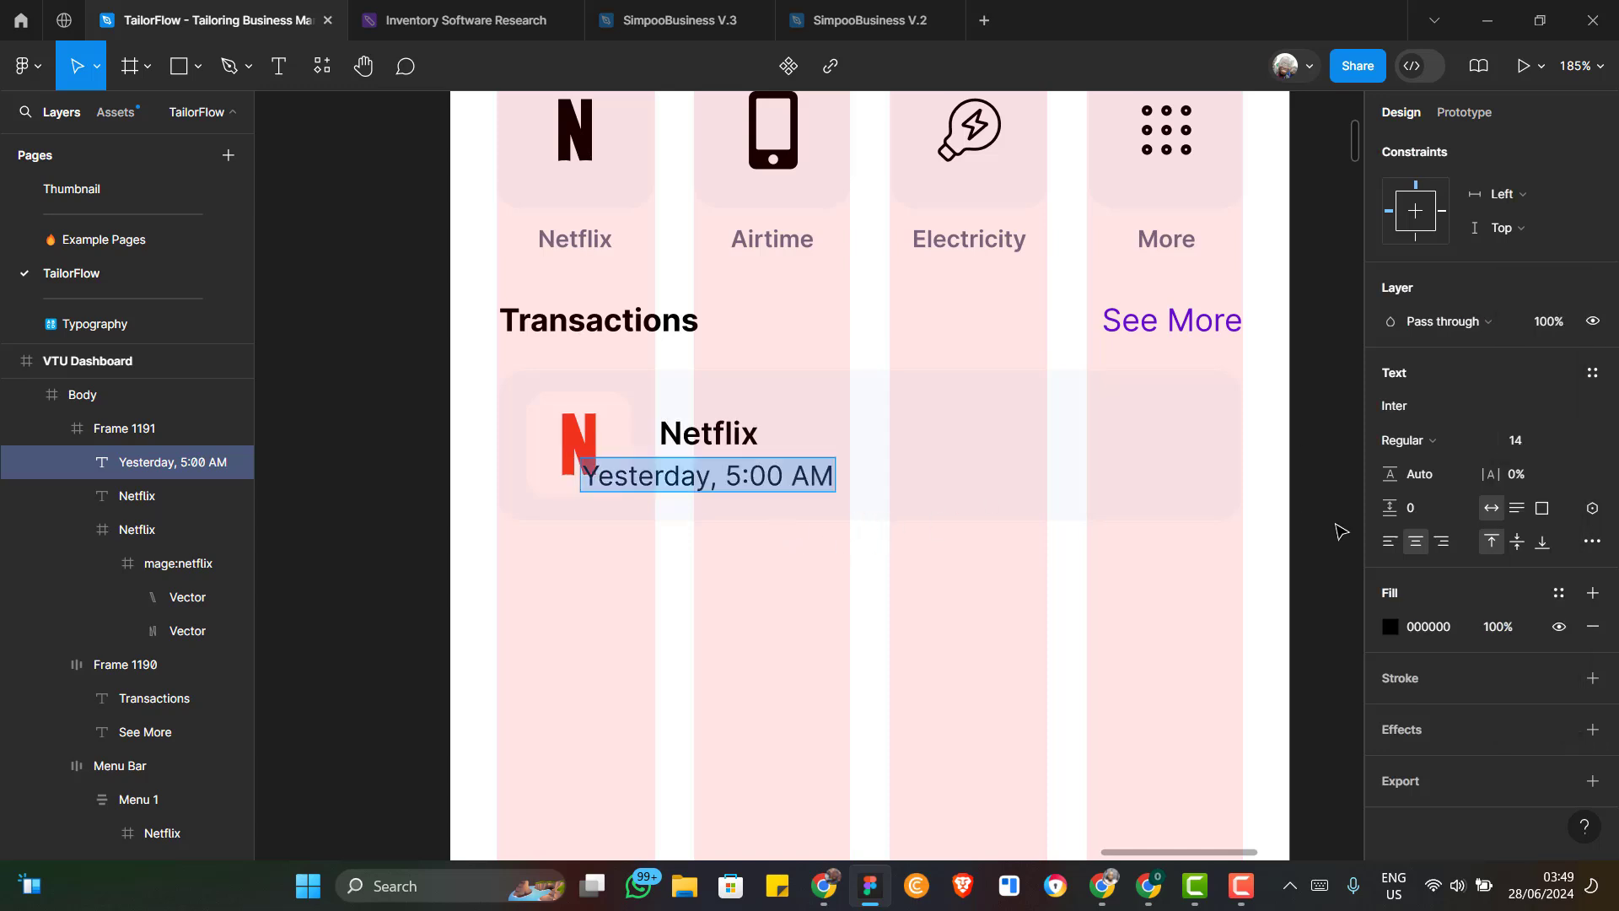
Left-align the "Yesterday, 5:00 AM" text and move it so its left edge lines up with the Netflix label above
left_click(1391, 542)
key("Escape")
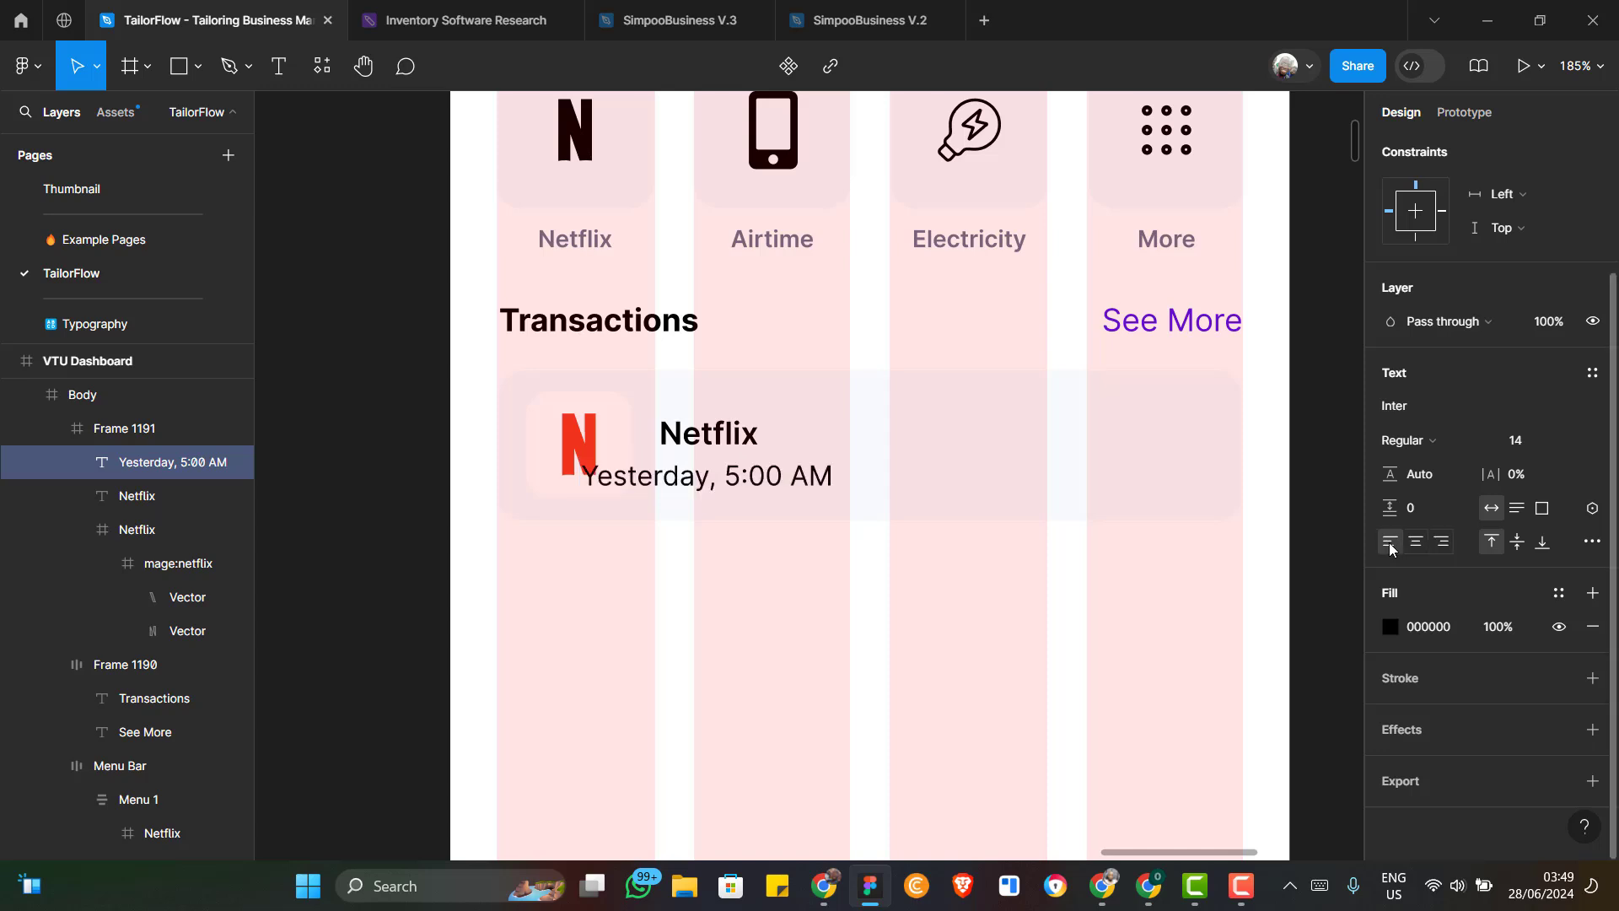
double_click(839, 475)
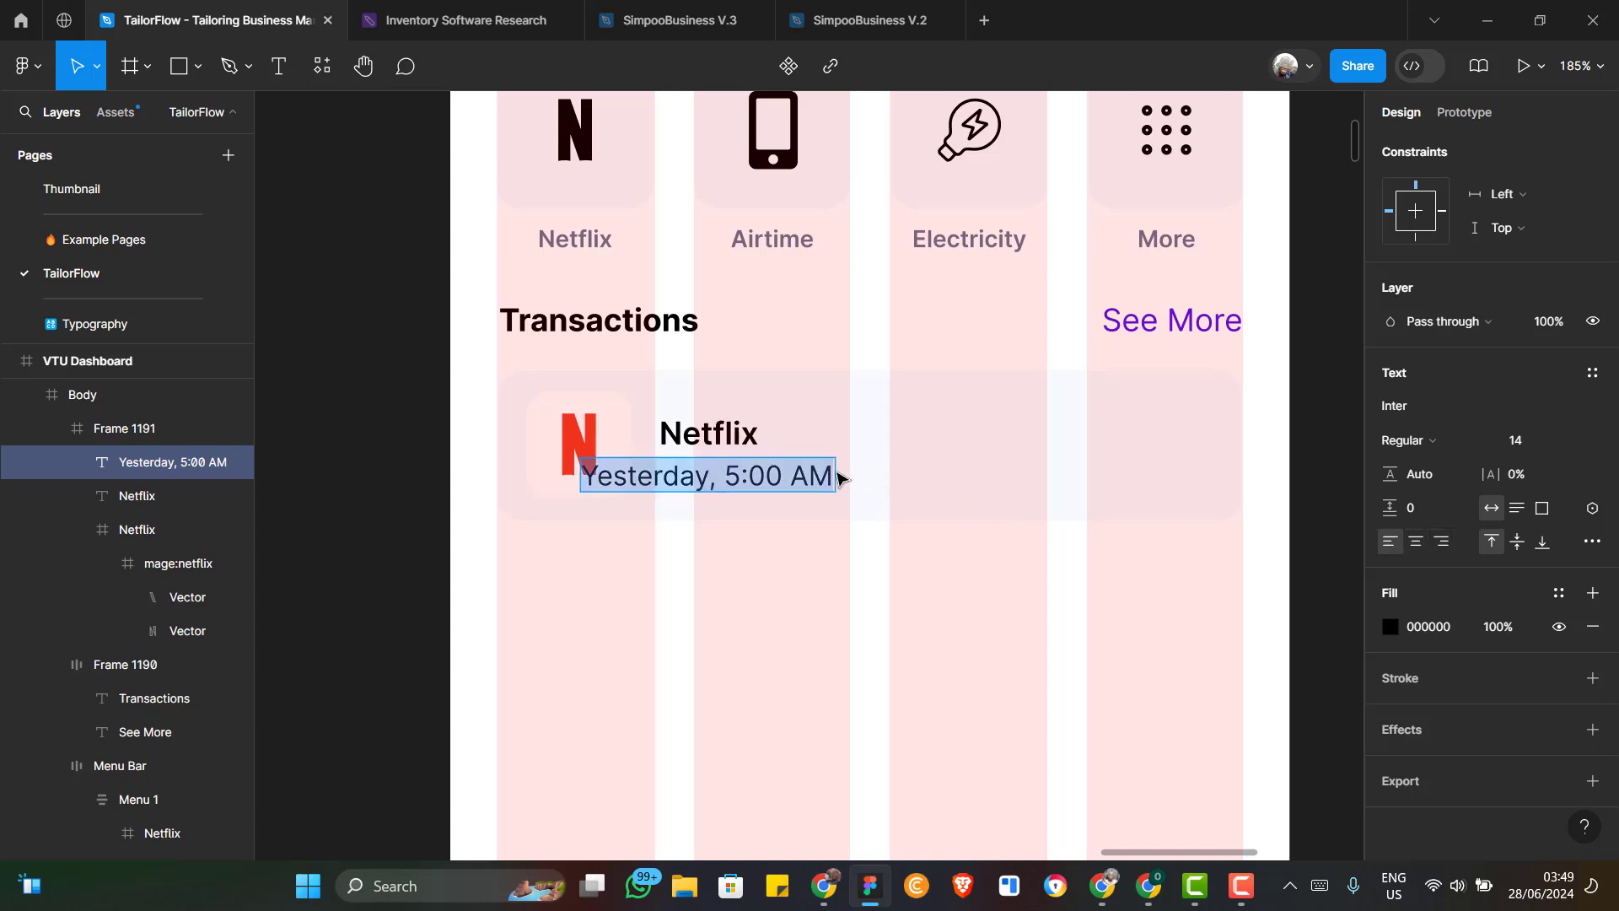
key("Escape")
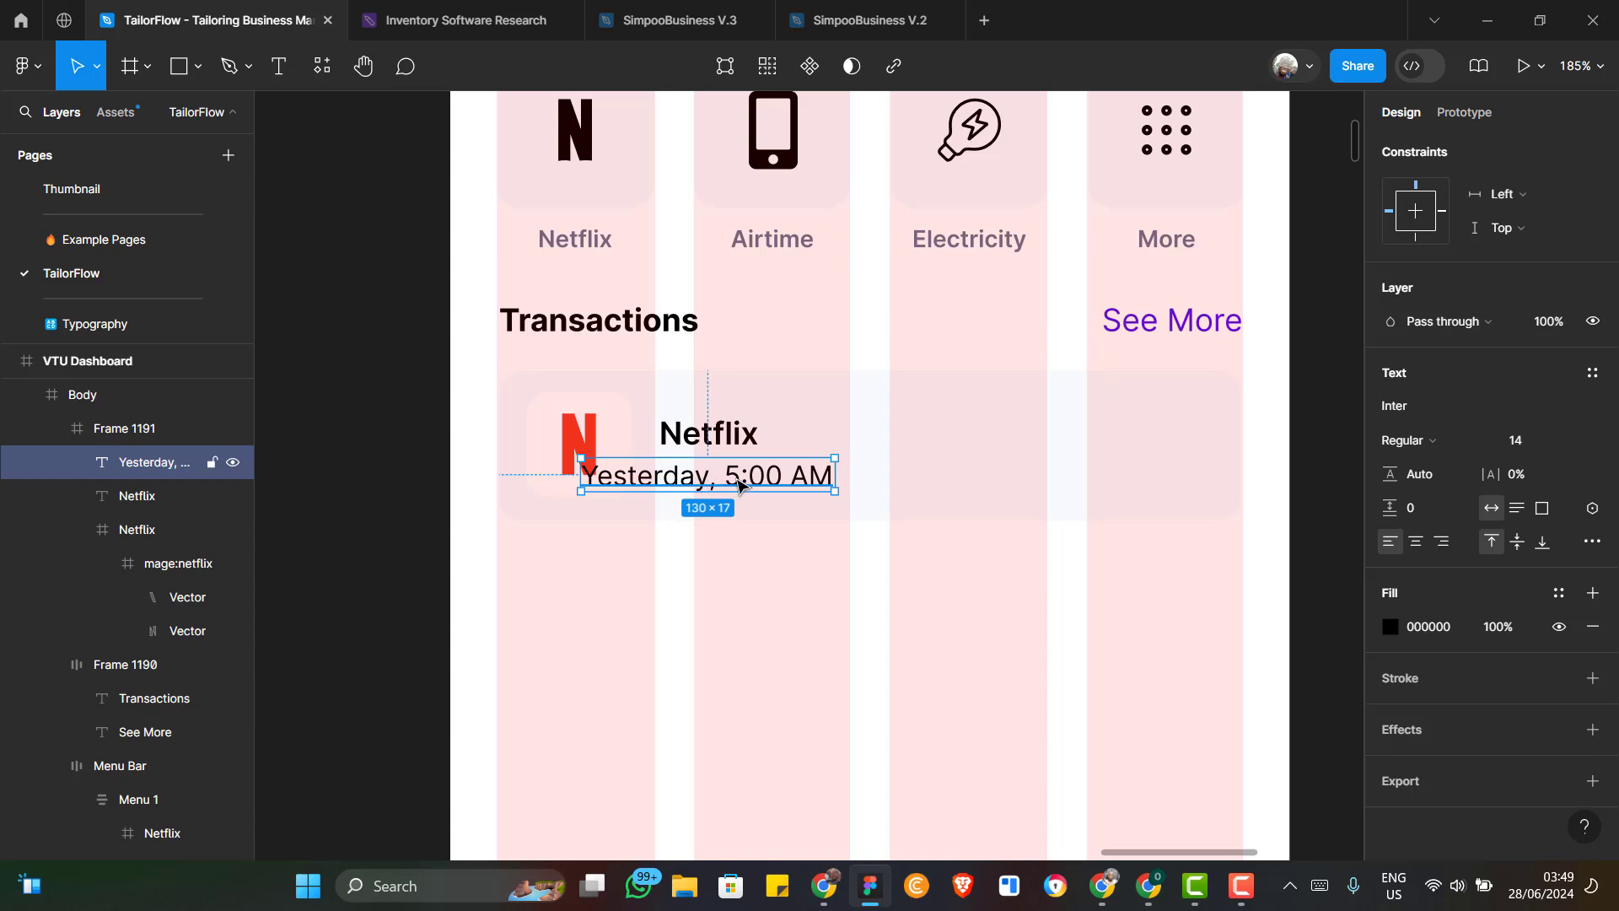
left_click_drag(738, 478, 785, 481)
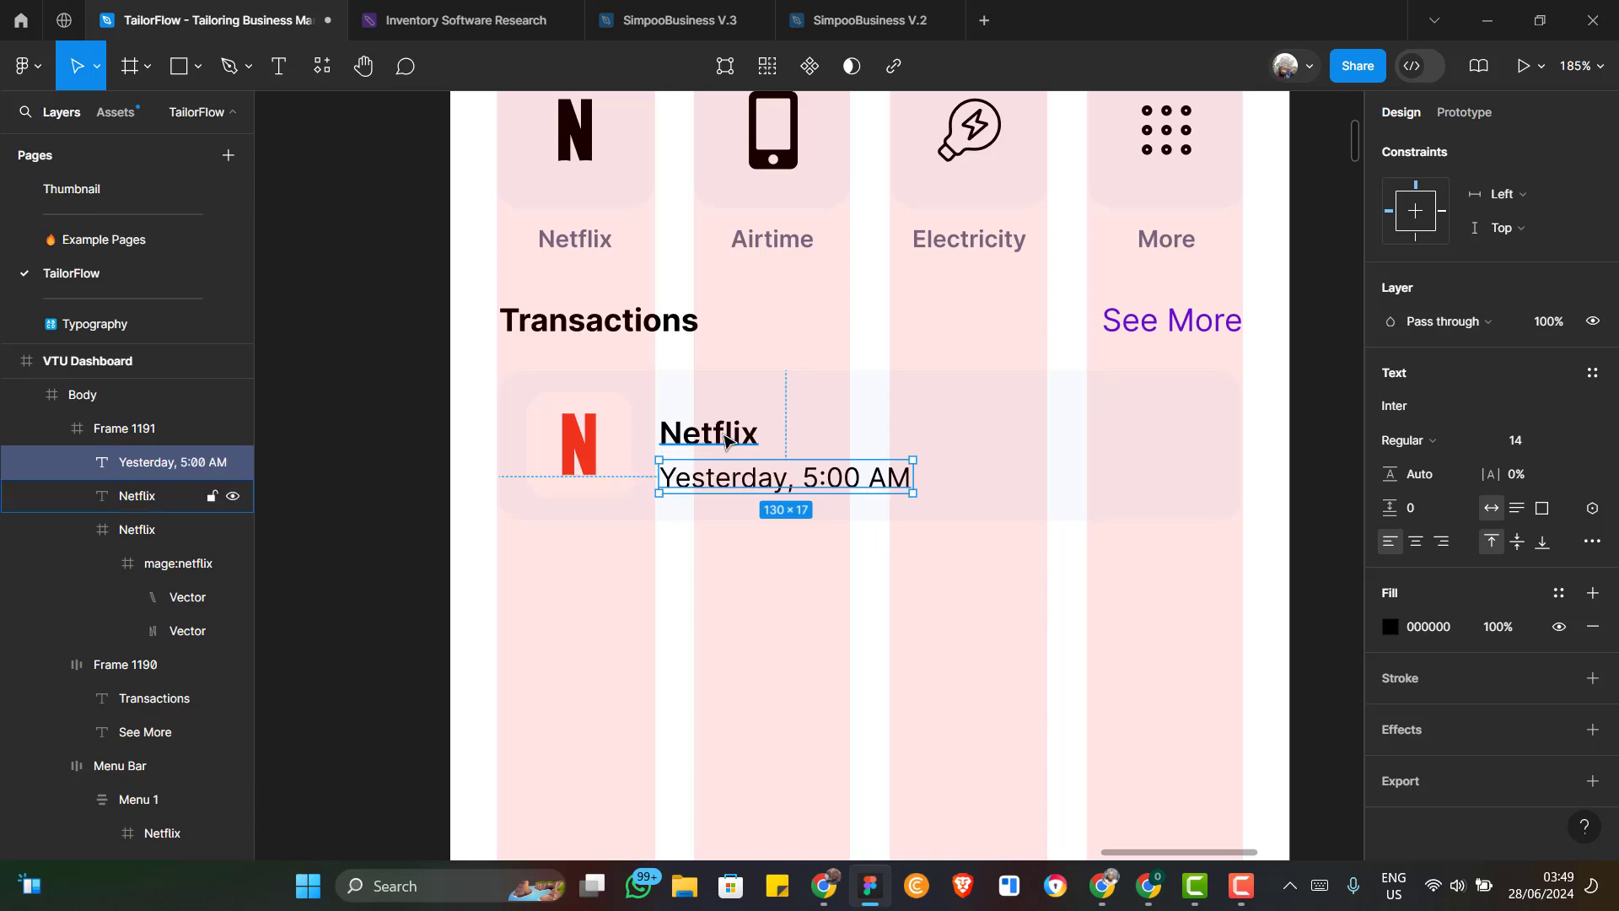
Group the Netflix label and the date text in a vertical auto layout, and centre it vertically in the transaction card
left_click(725, 439, "shift")
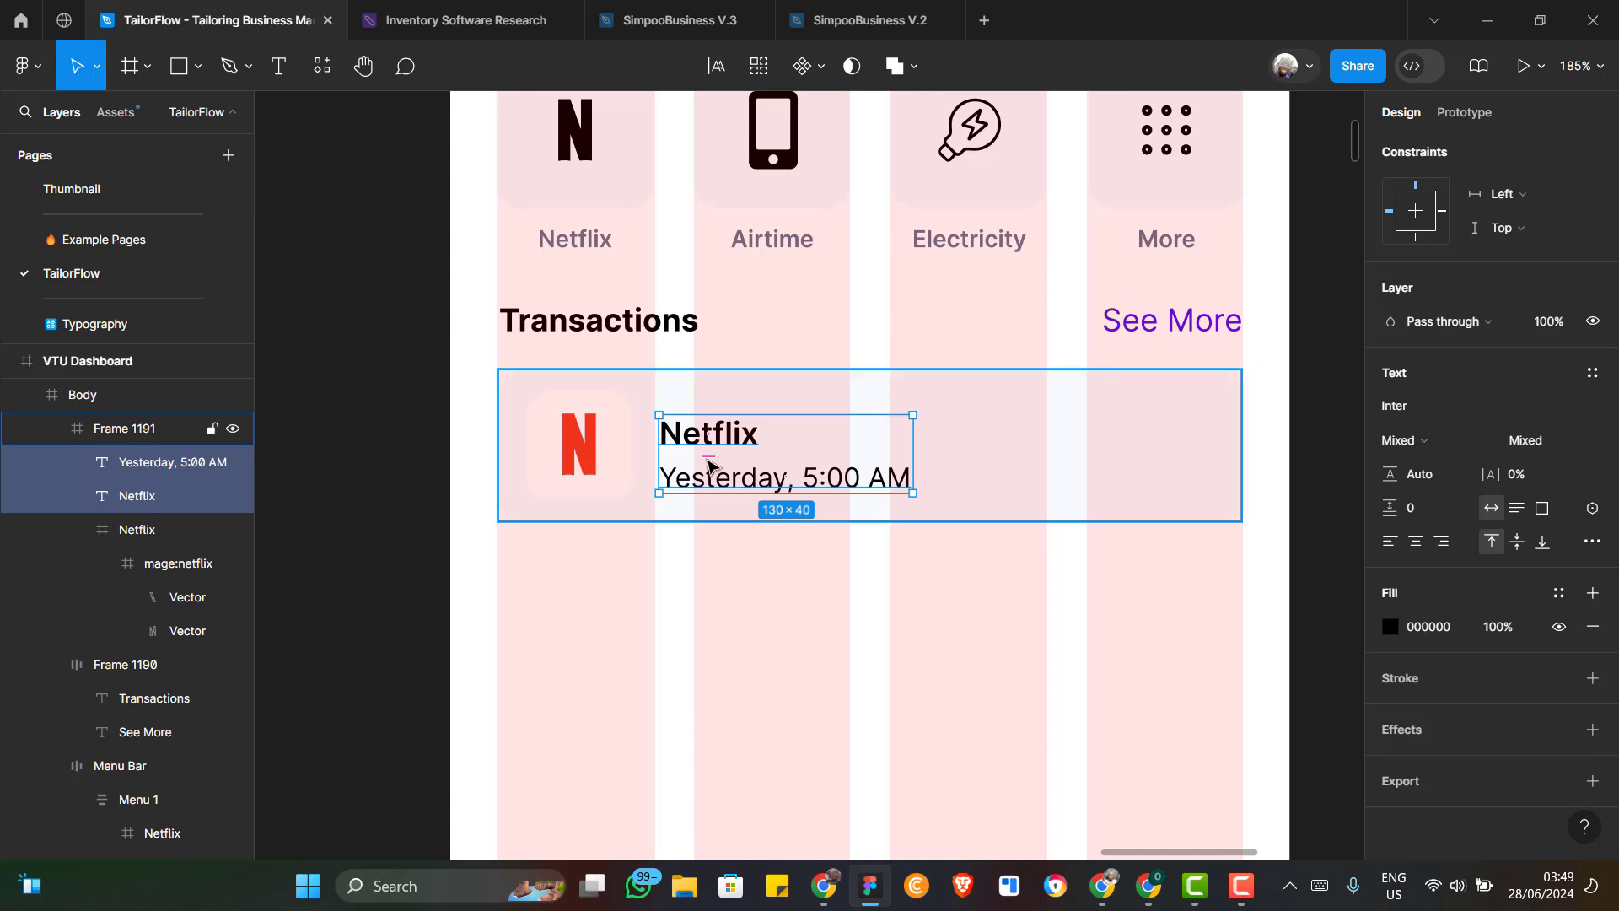
key("shift+a")
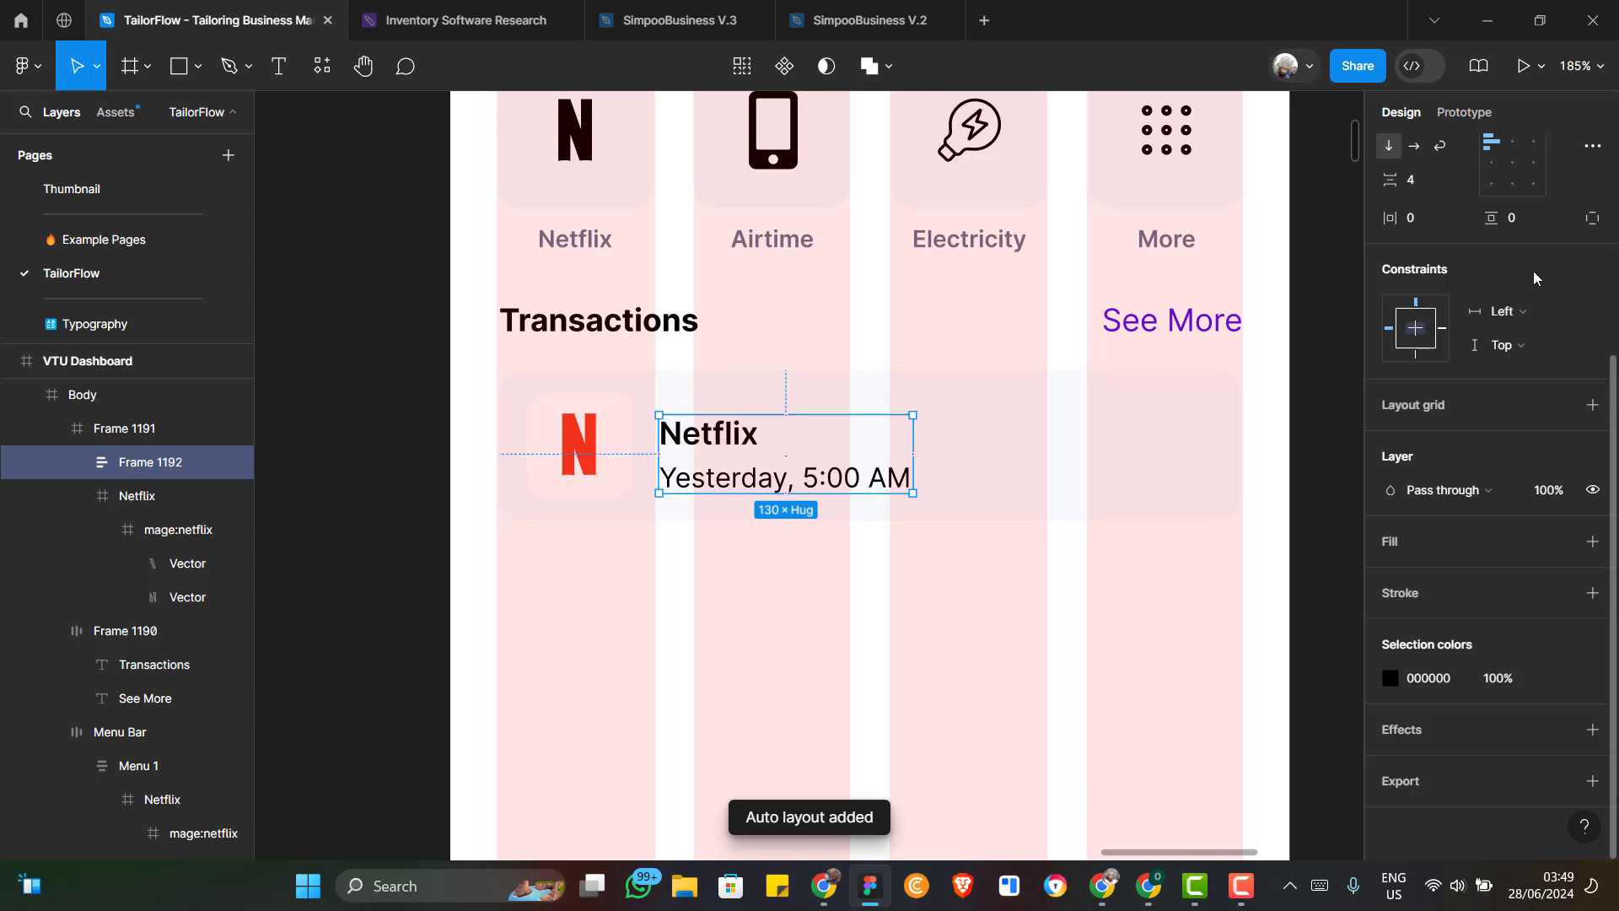
scroll(1534, 271, "up", 4)
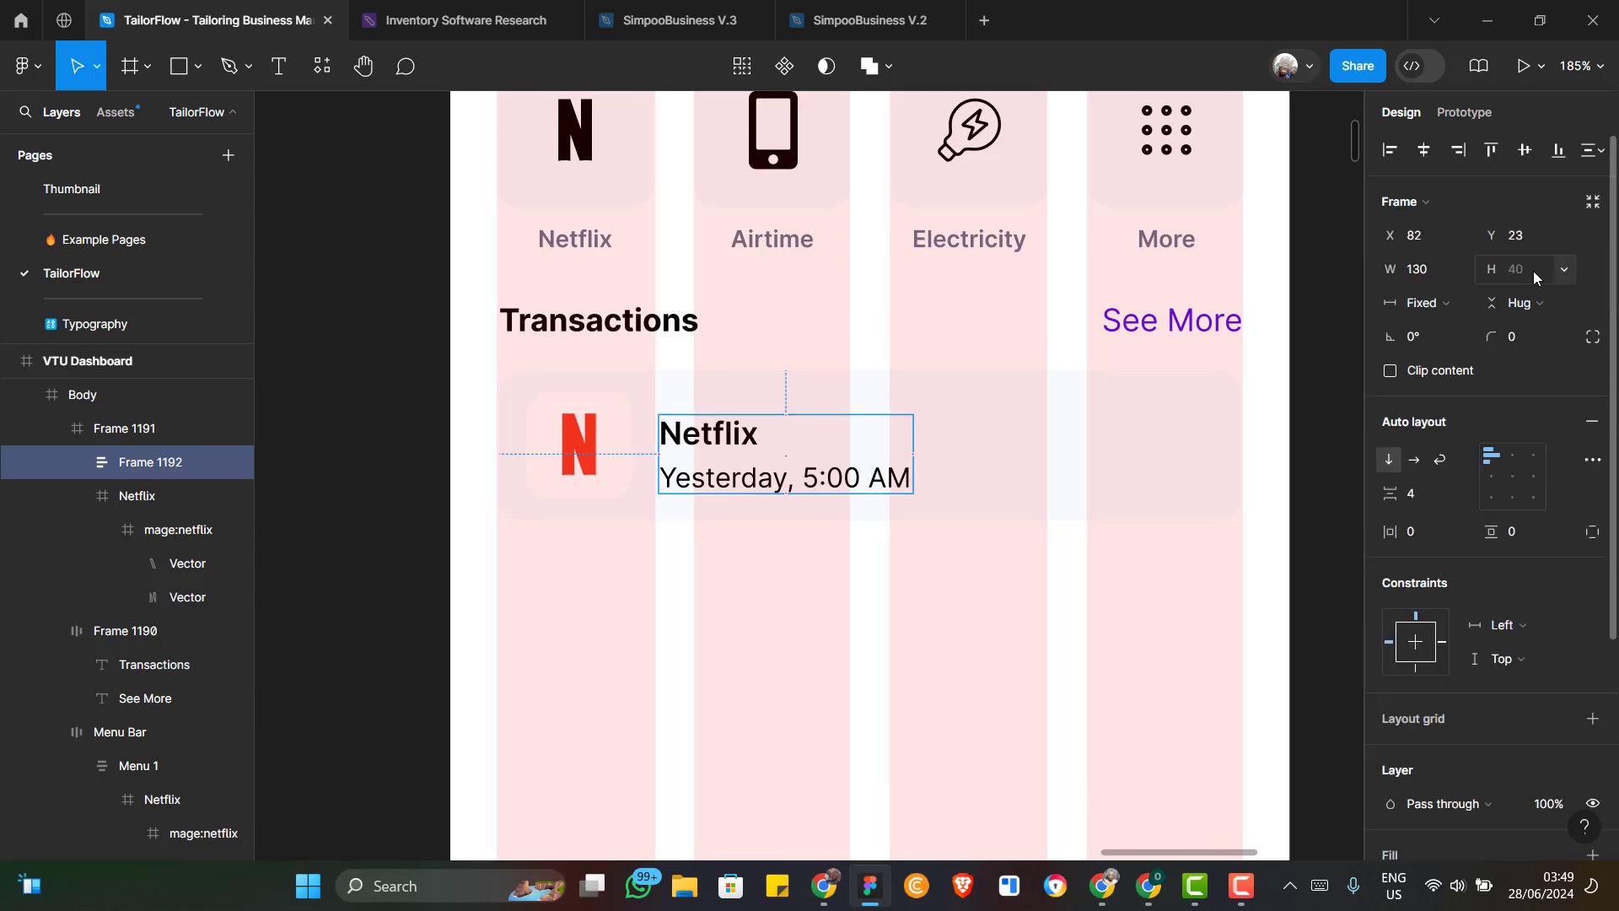
left_click(1523, 151)
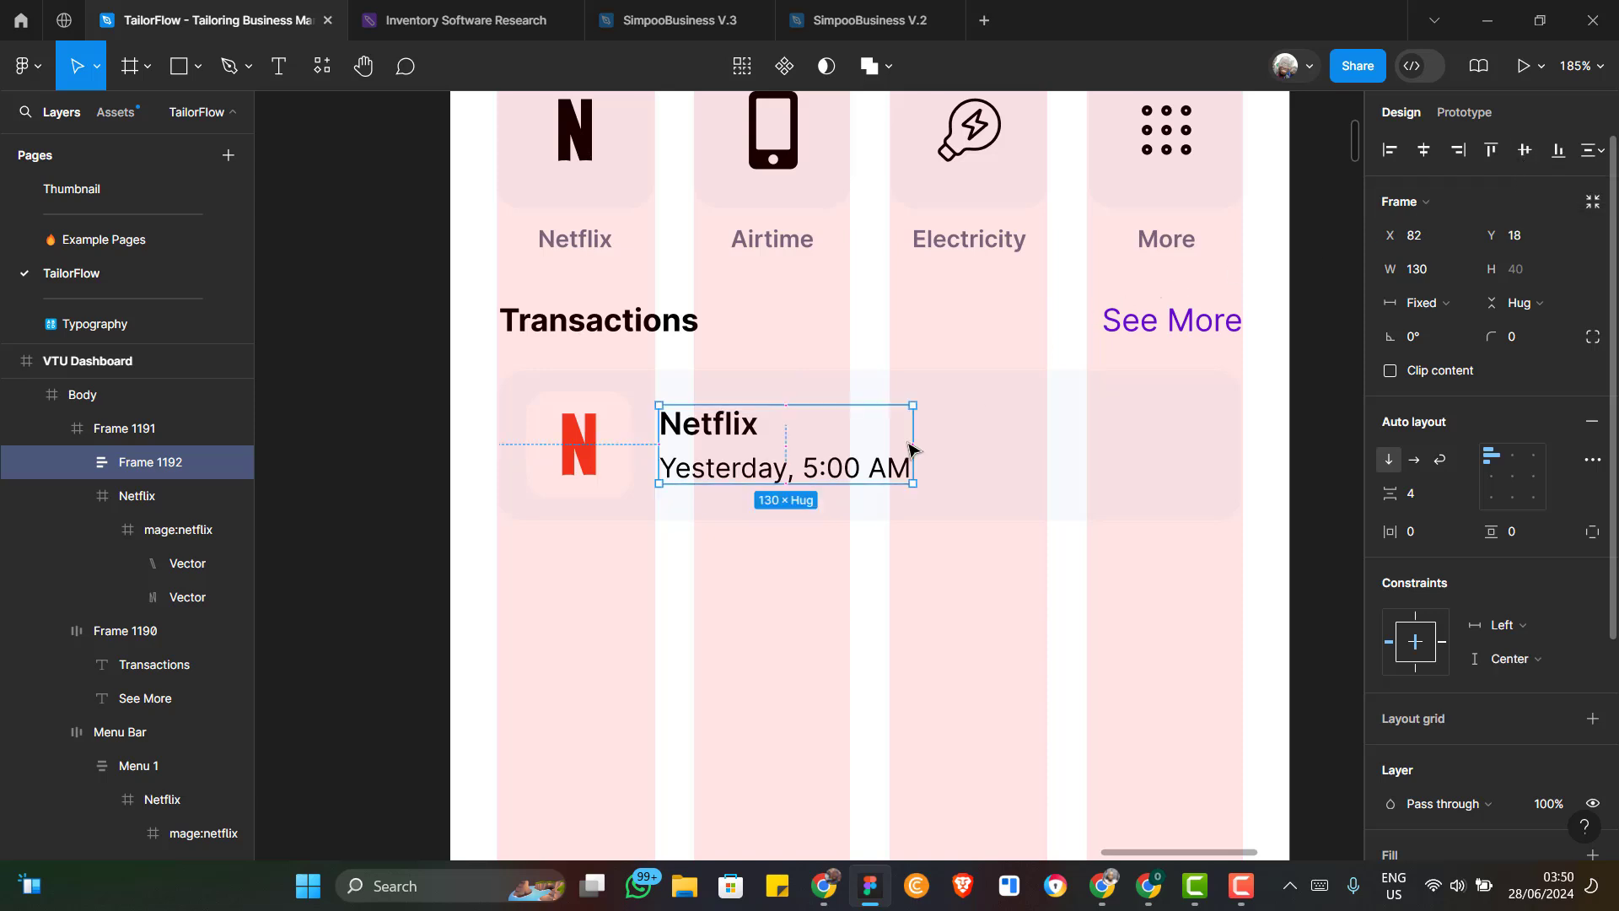
Recolour the "Yesterday, 5:00 AM" text in the transaction card with the Airtime label's fill colour, 6A7187
double_click(843, 474)
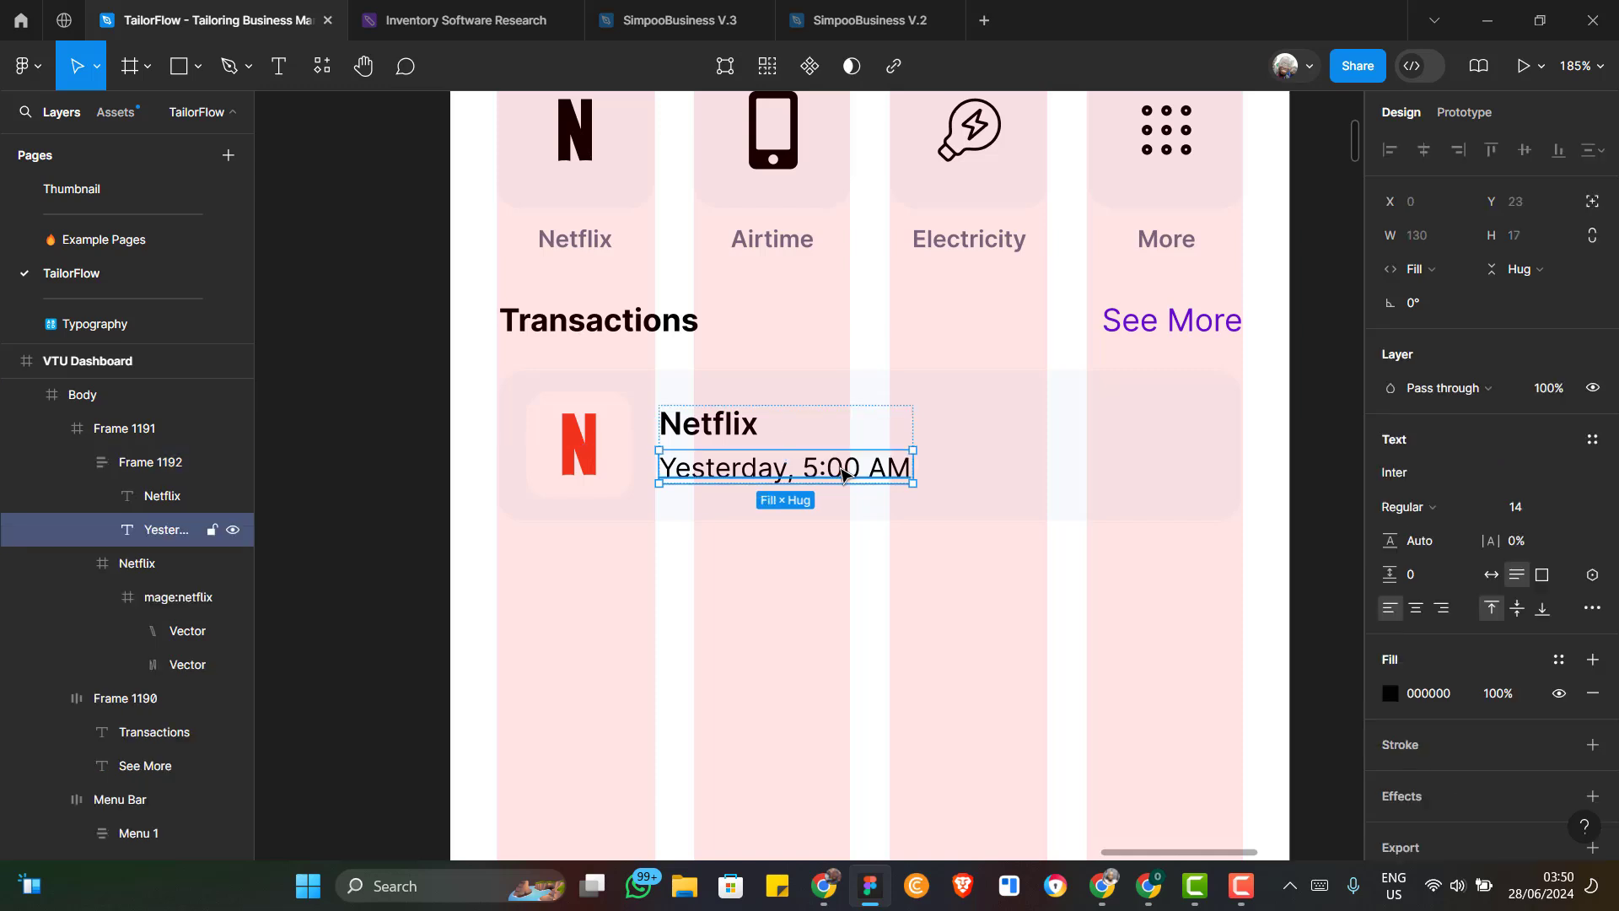
left_click(792, 241)
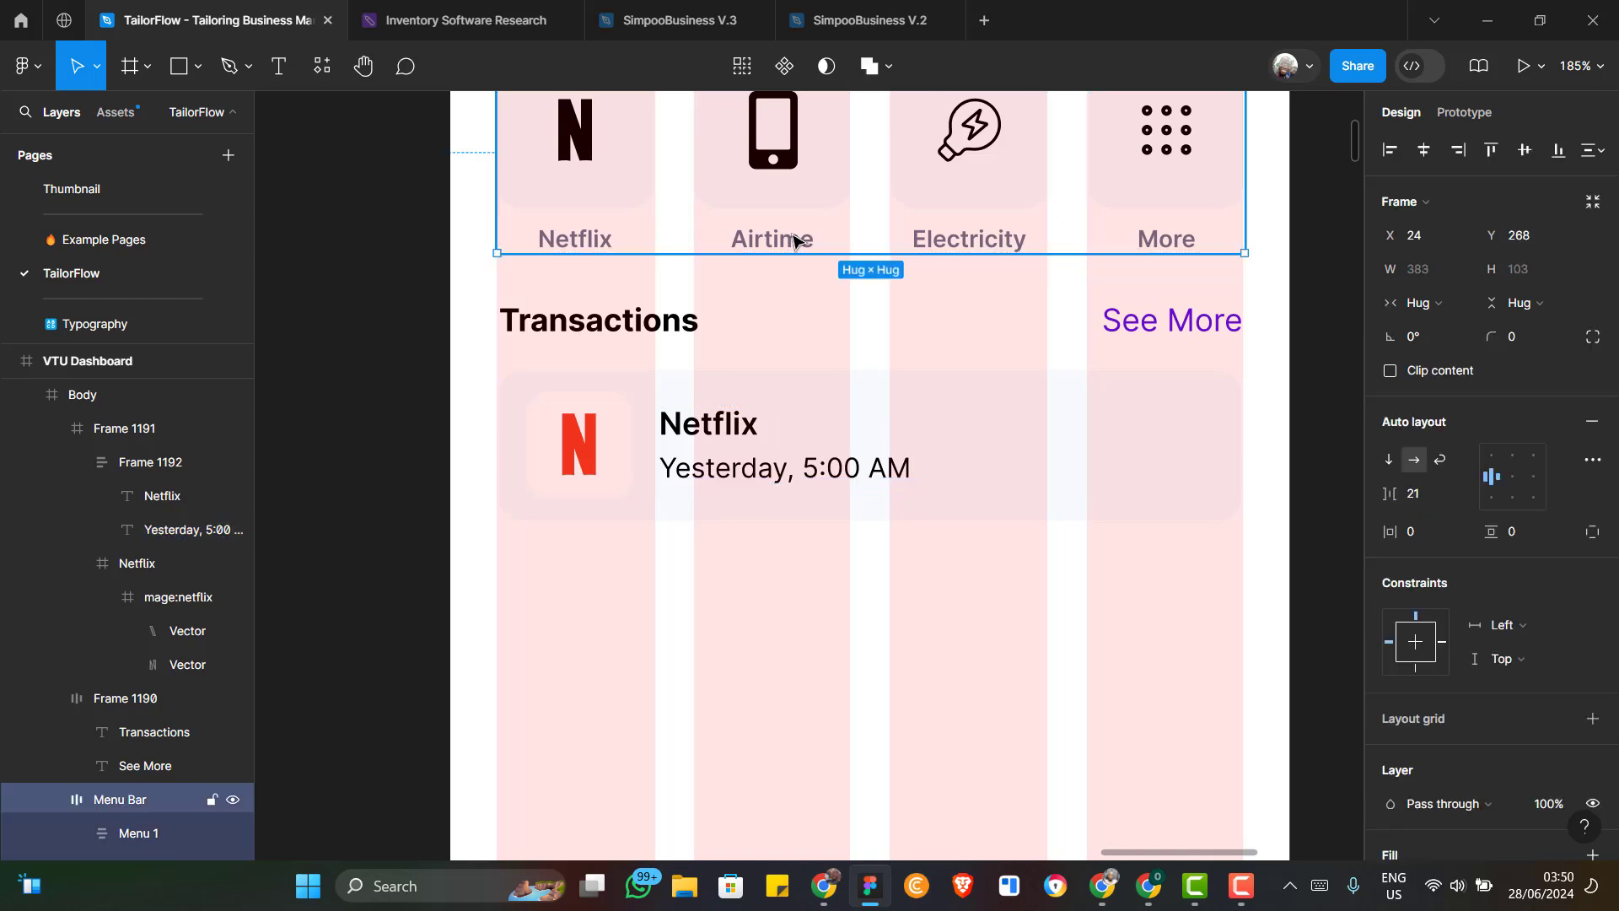
double_click(792, 240)
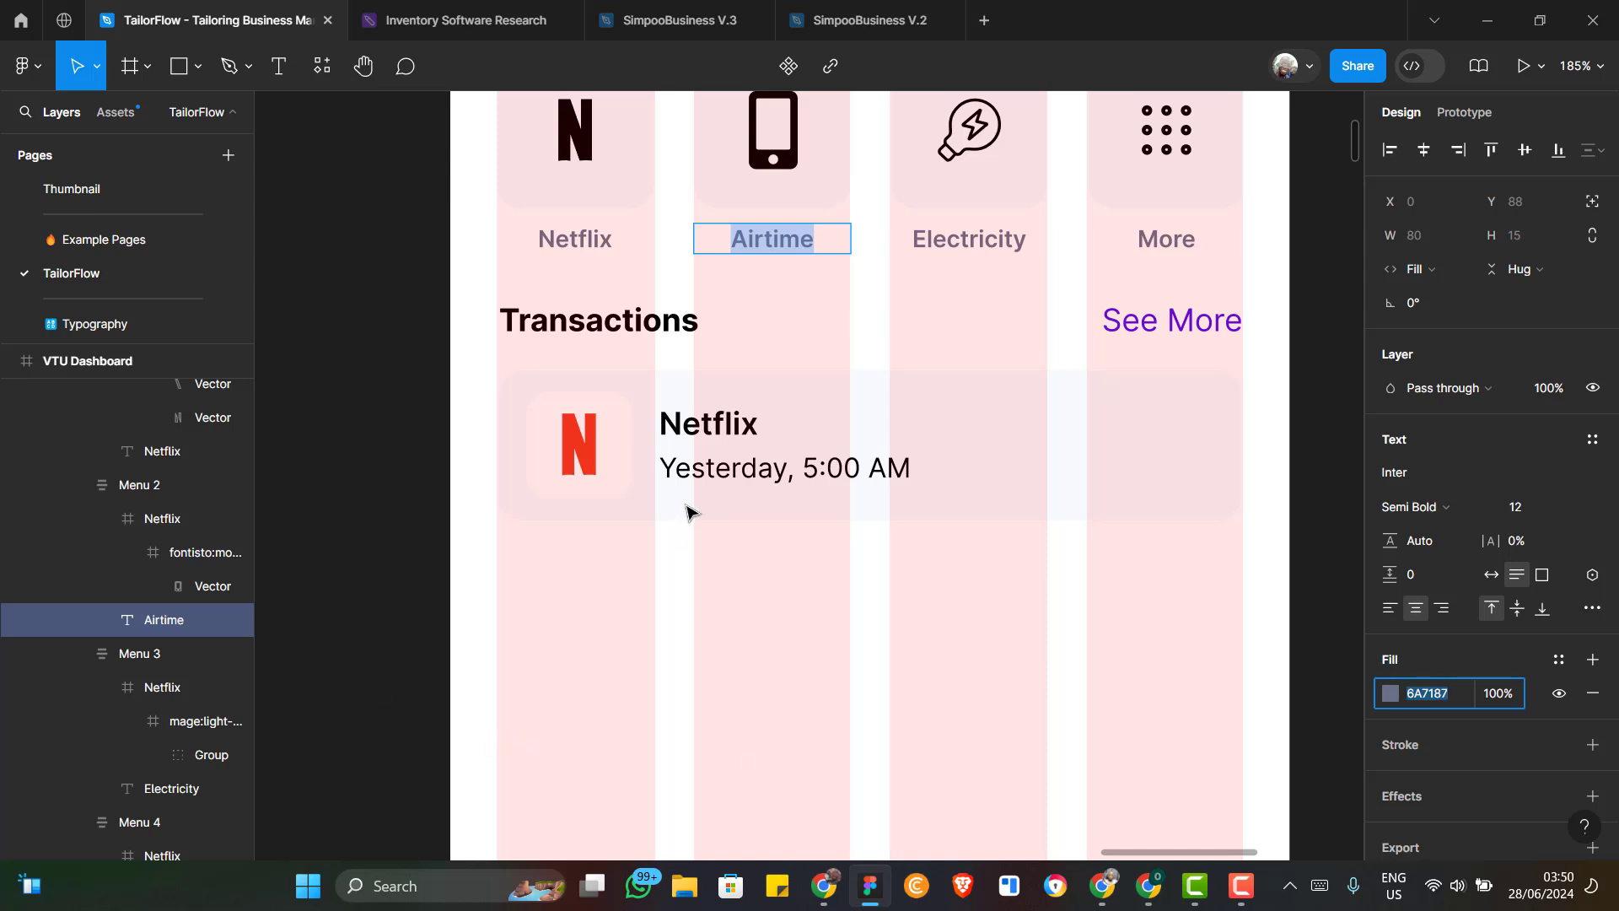
double_click(747, 469)
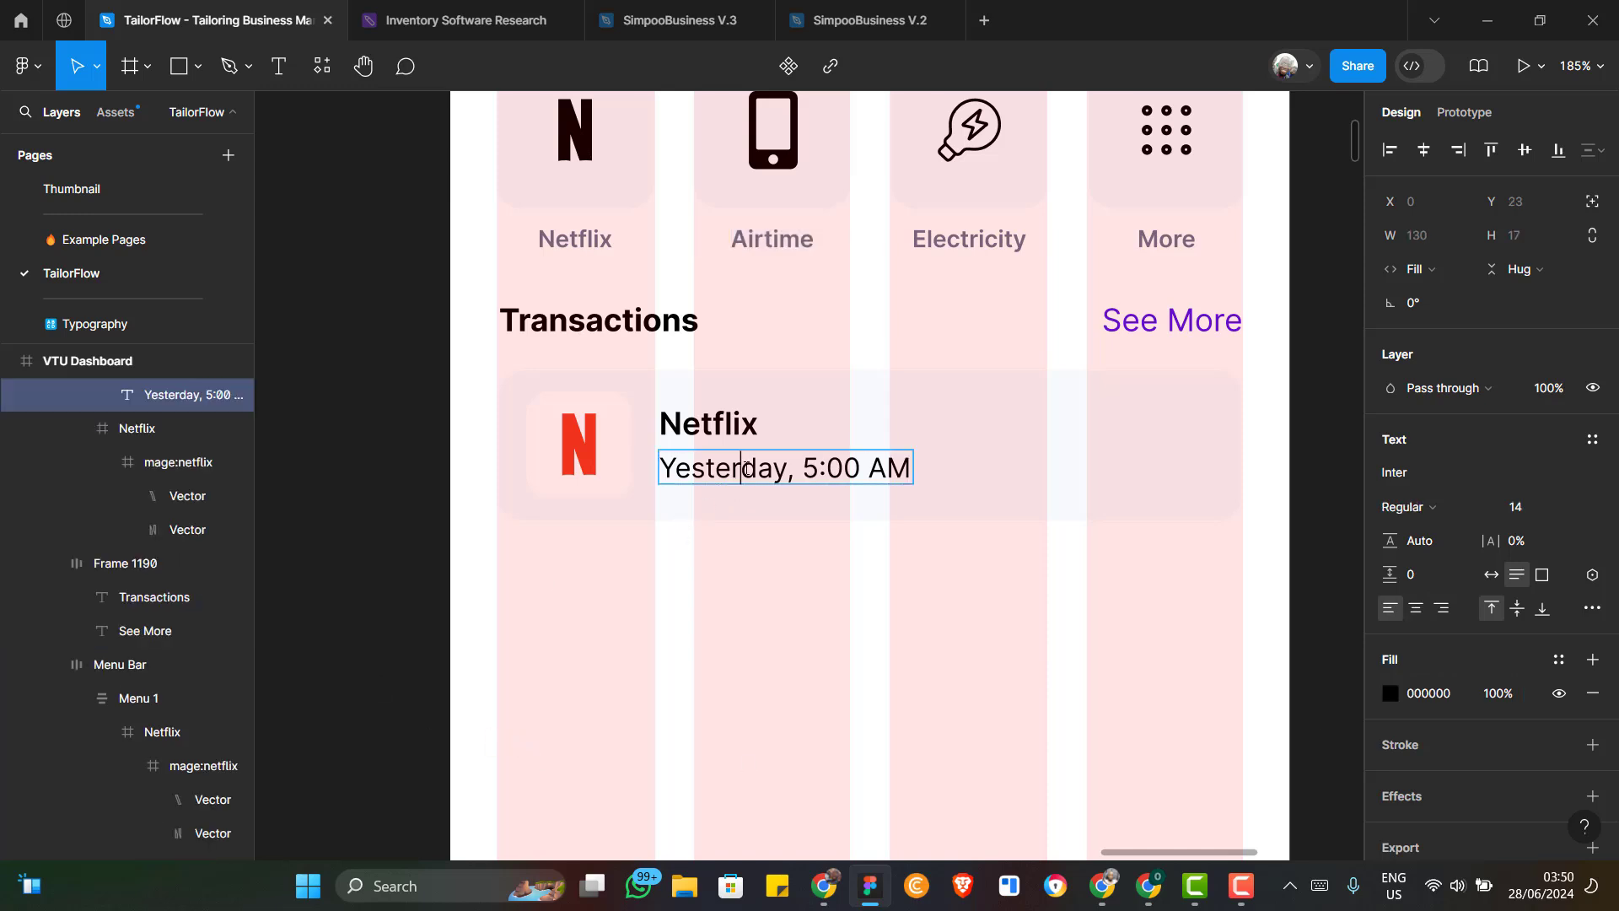
key("ctrl+a")
left_click(1446, 695)
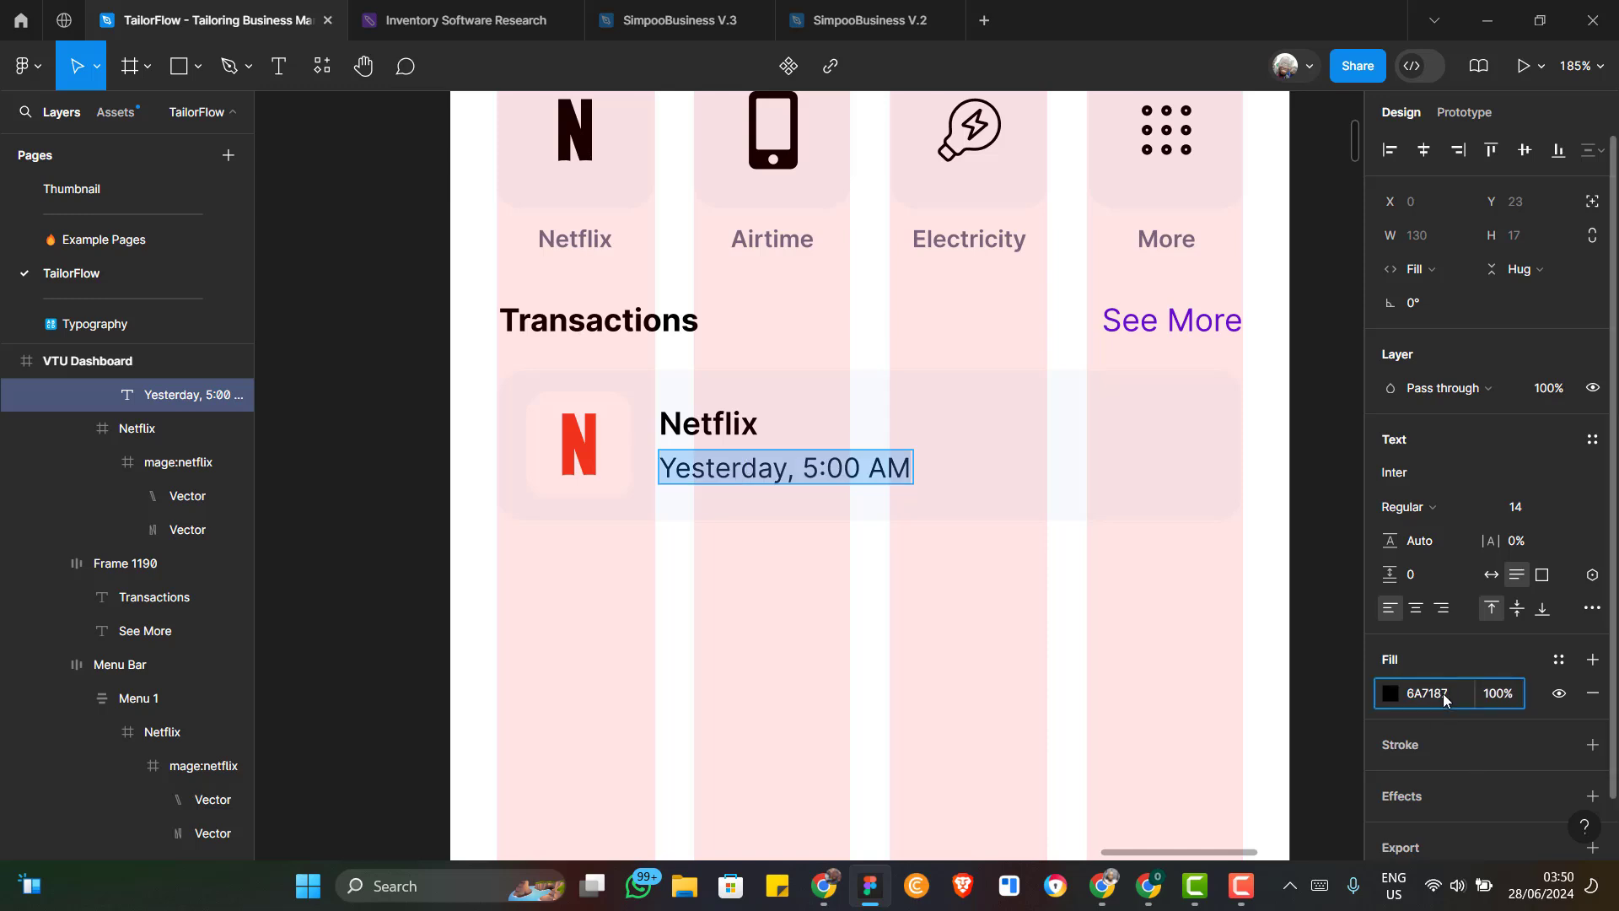
type("6A7187")
key("Return")
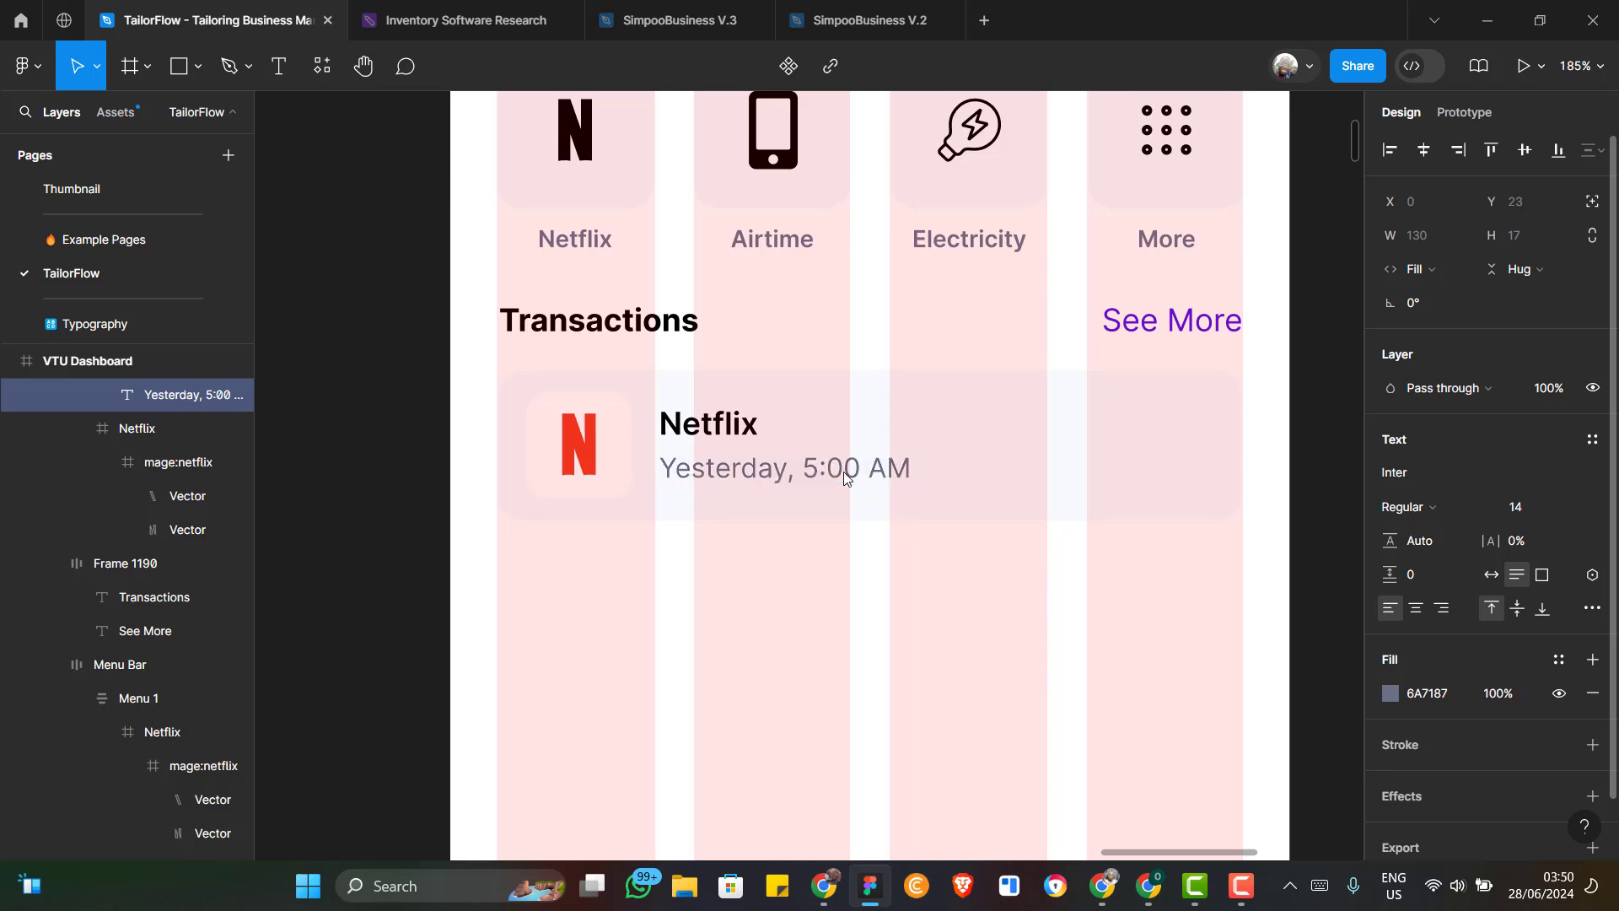
Duplicate the card's Netflix title and date block, place the copy at X 234, and set its auto layout alignment to top right
scroll(742, 534, "down", 1)
scroll(742, 533, "down", 2)
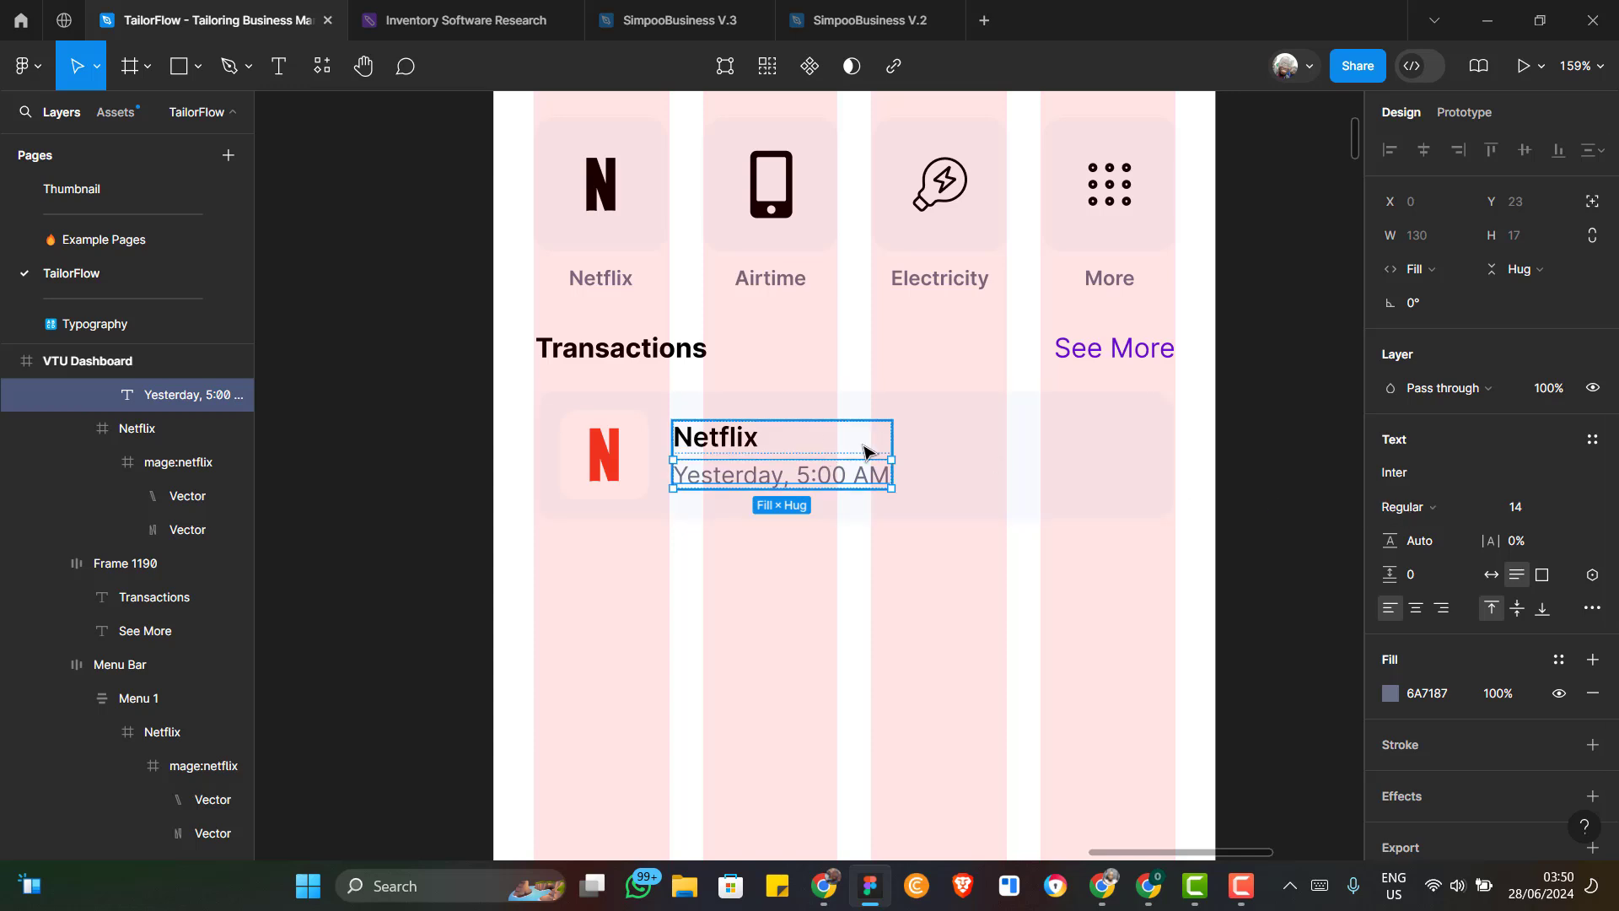
key("shift+a")
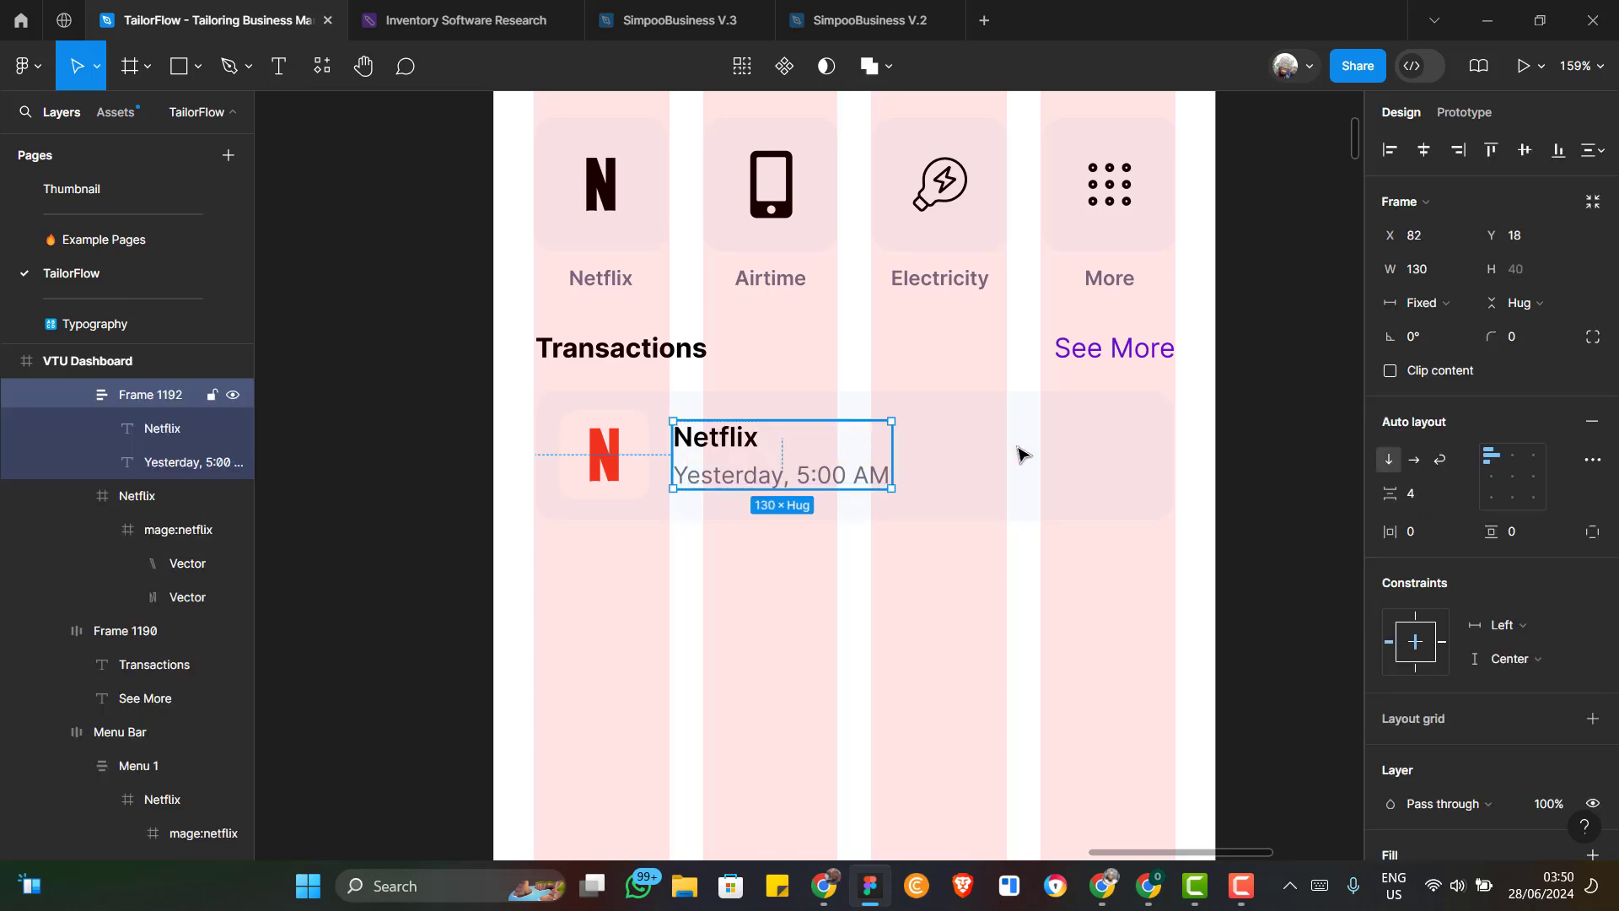
key("shift+a")
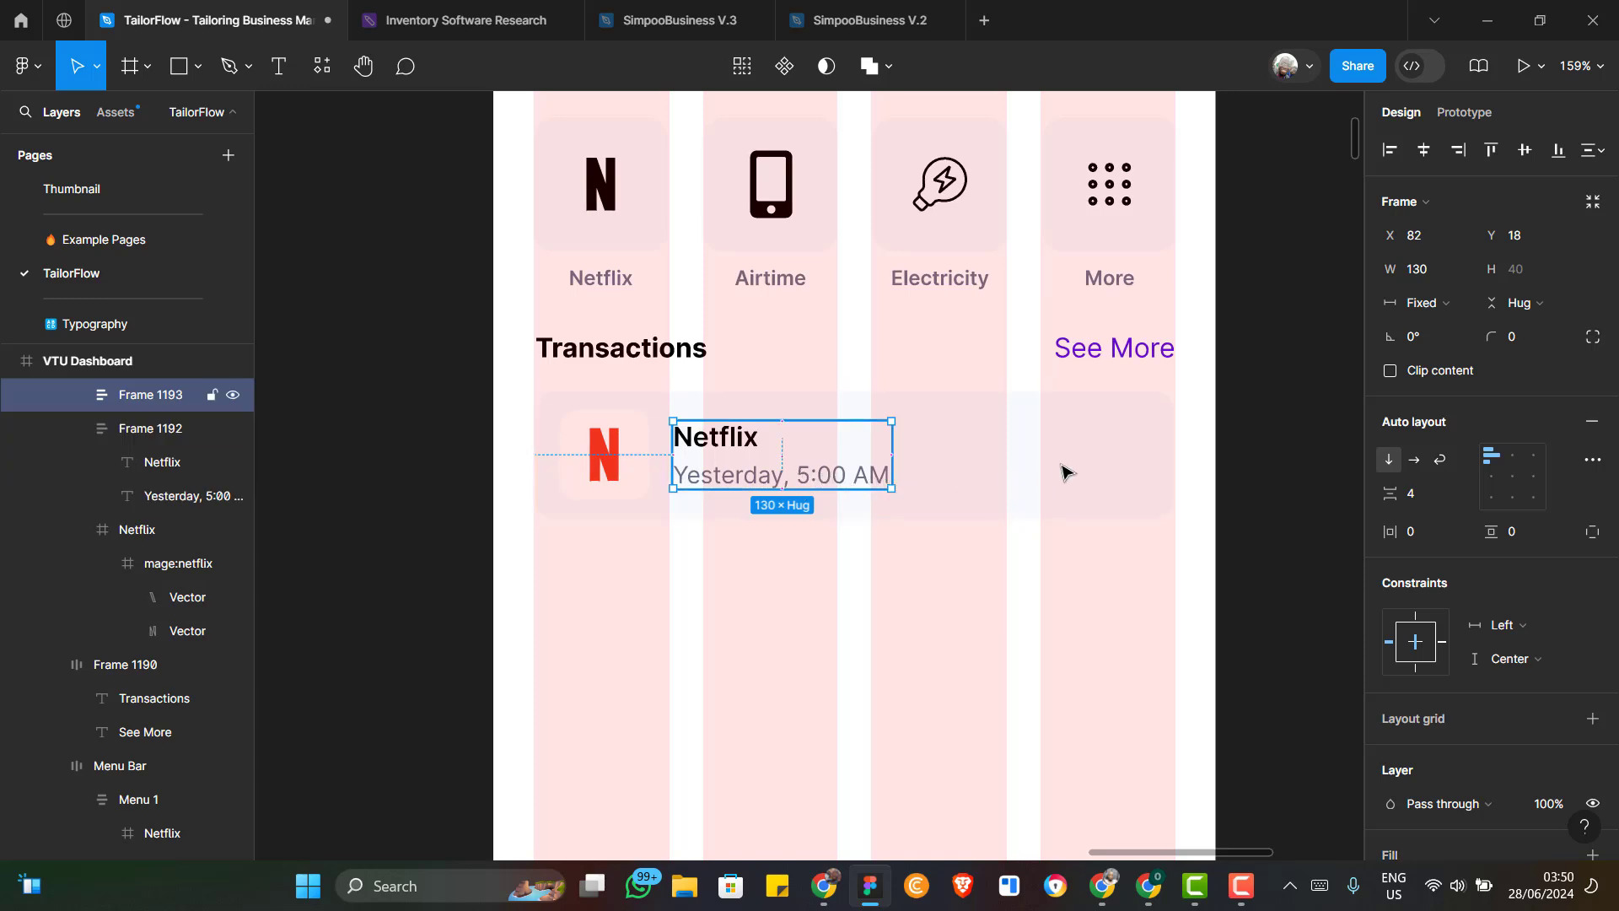
mouse_move(1061, 464)
left_mouse_down()
mouse_move(1087, 463)
mouse_move(1060, 476)
left_mouse_up()
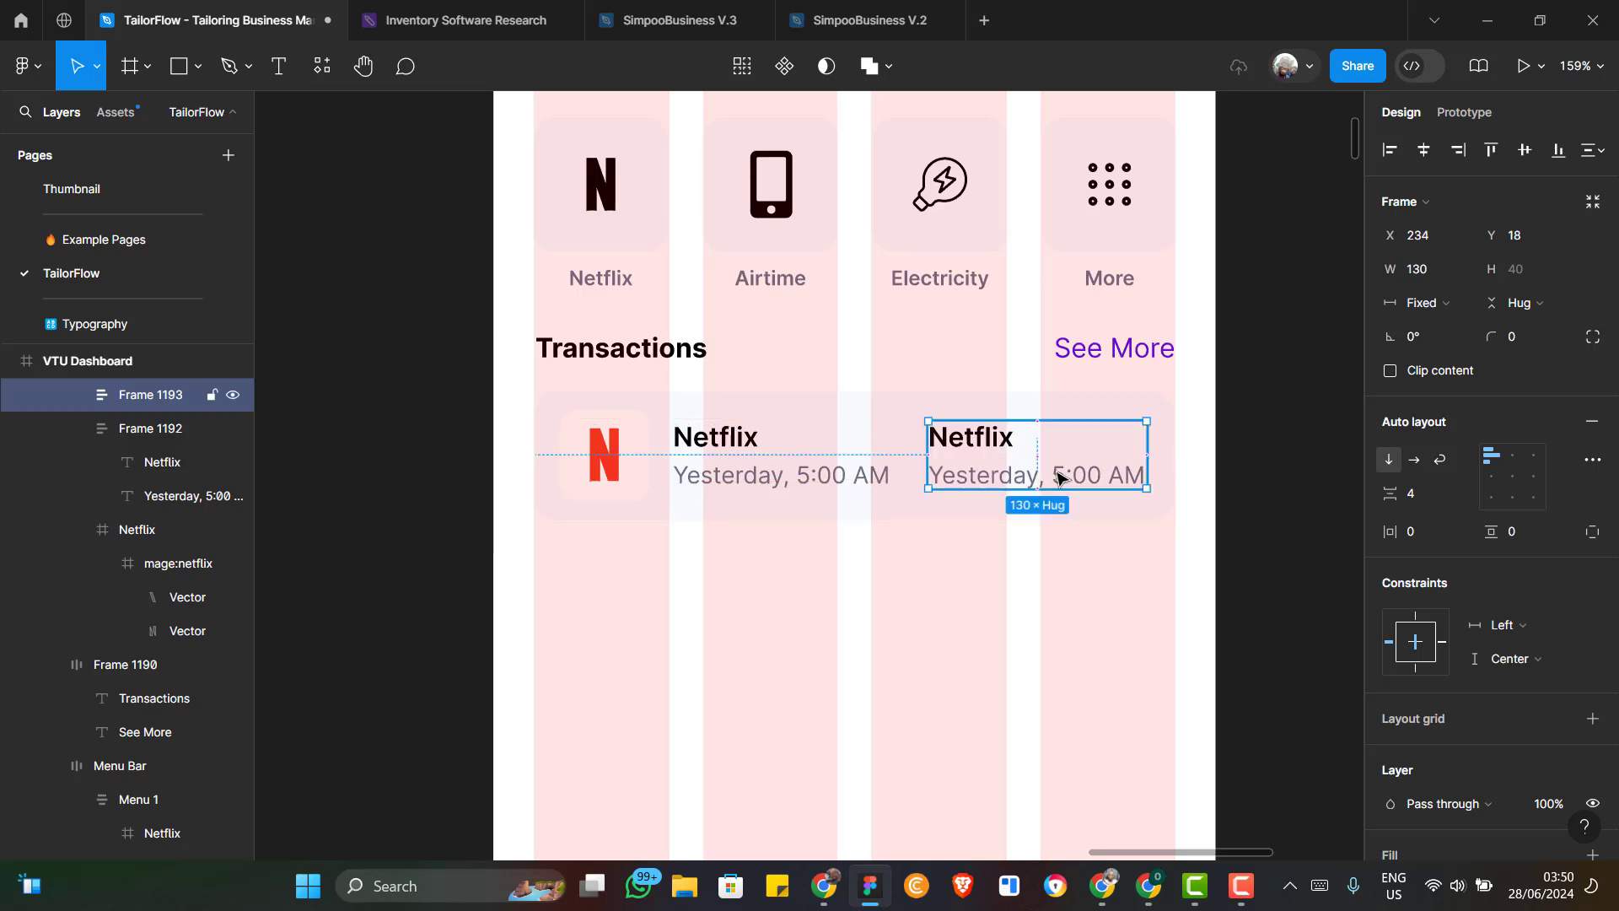
left_click(1536, 456)
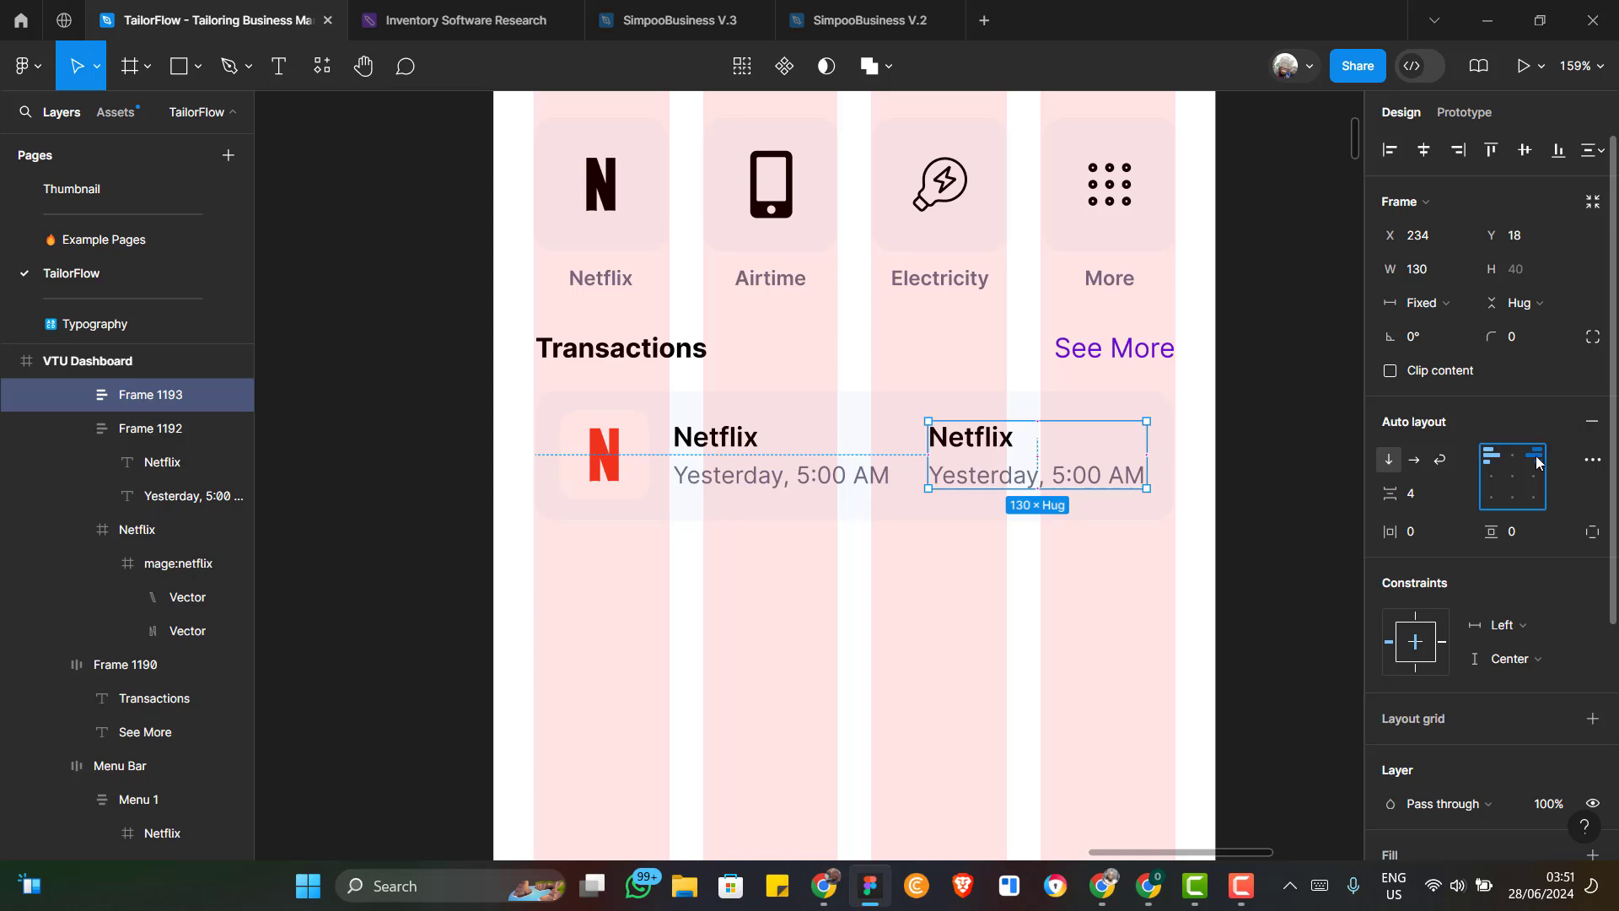
left_click(1536, 456)
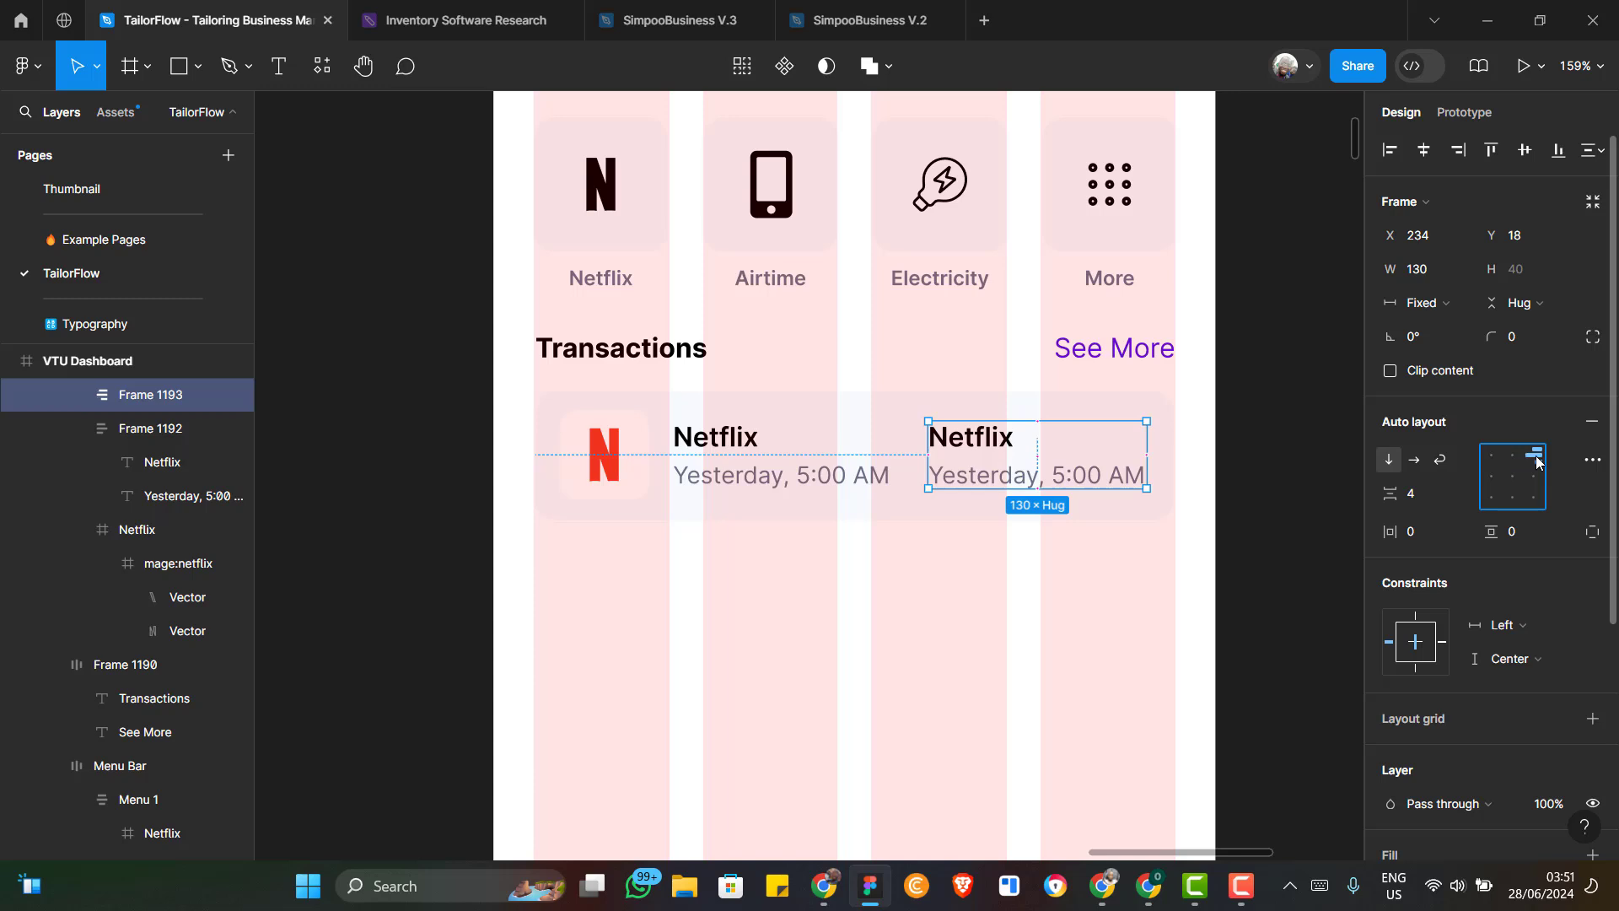
Right-align the Netflix title text in the duplicated block
double_click(995, 444)
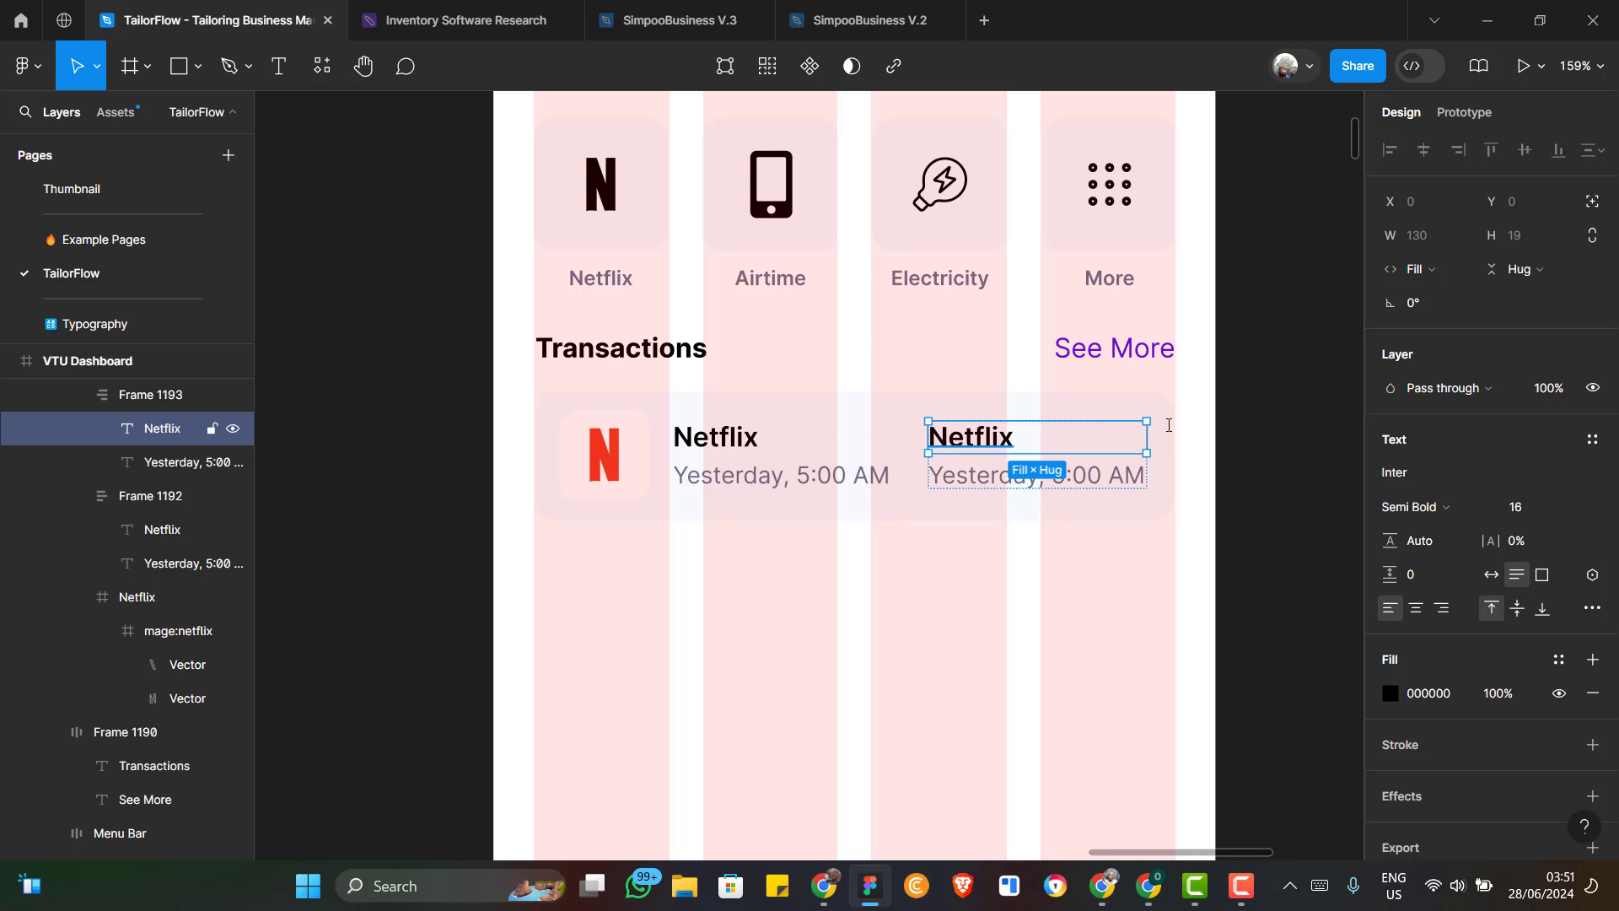
key("Return")
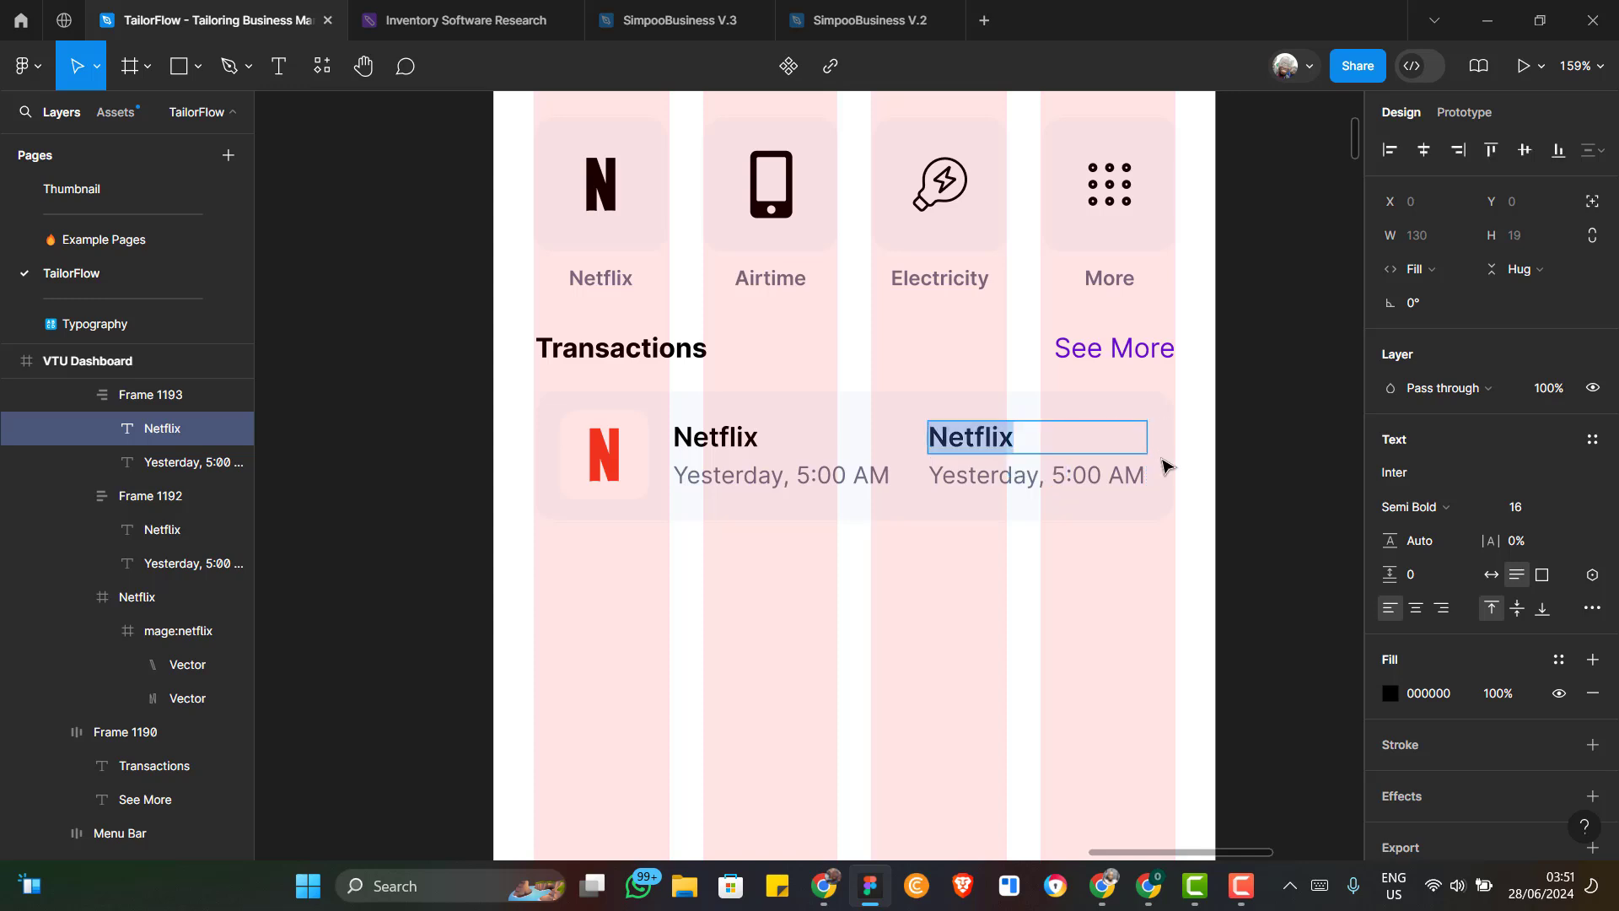
key("Escape")
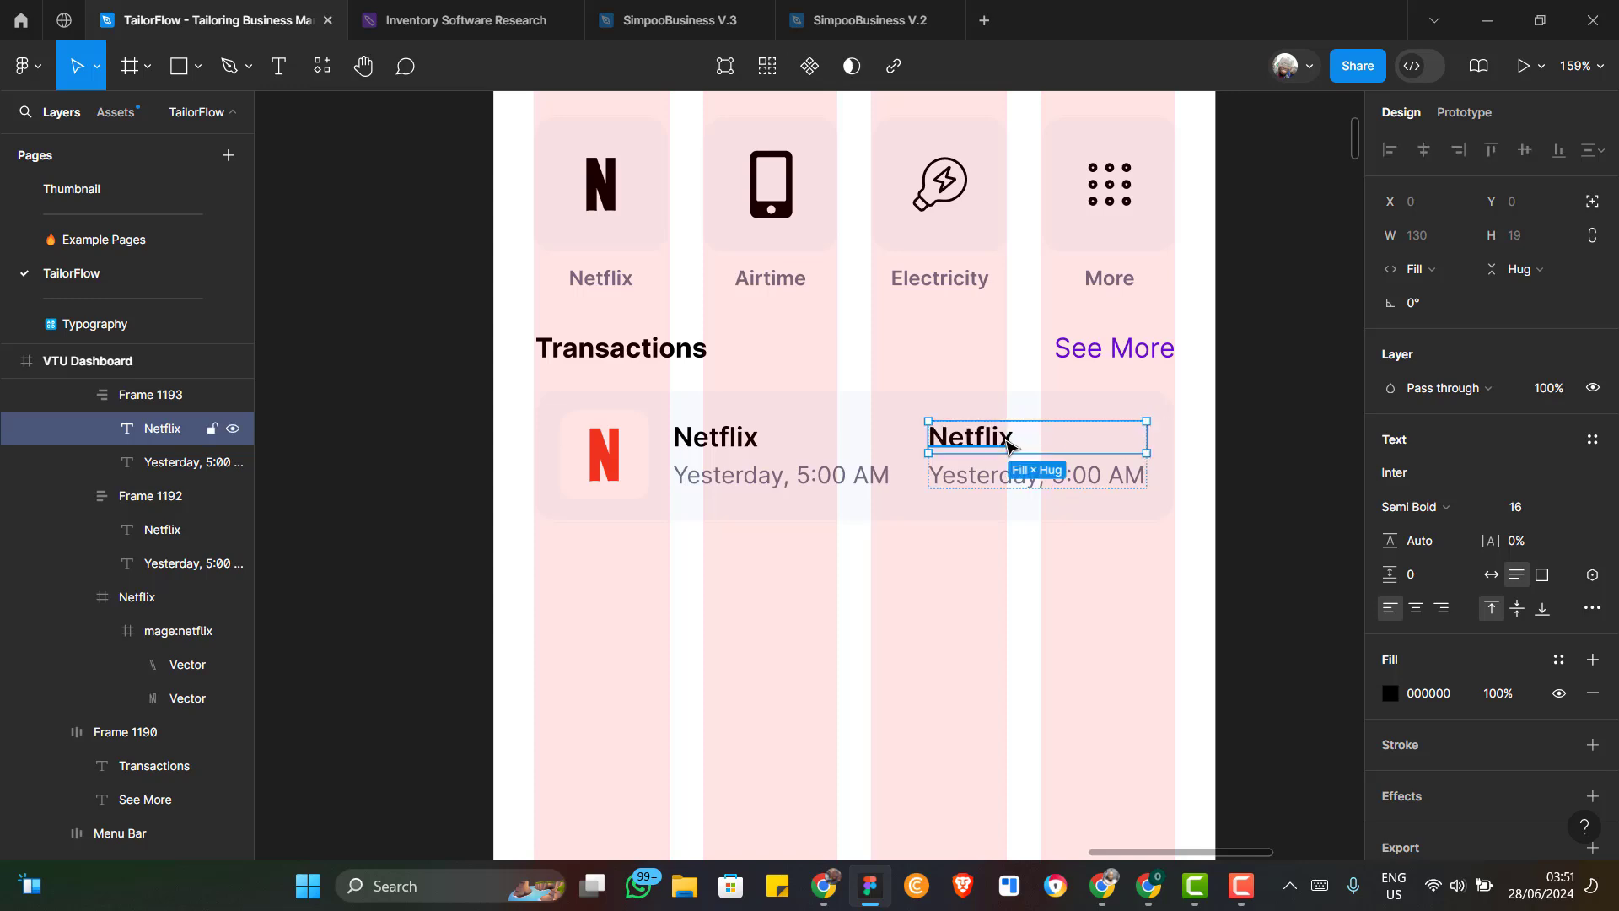
double_click(1009, 447)
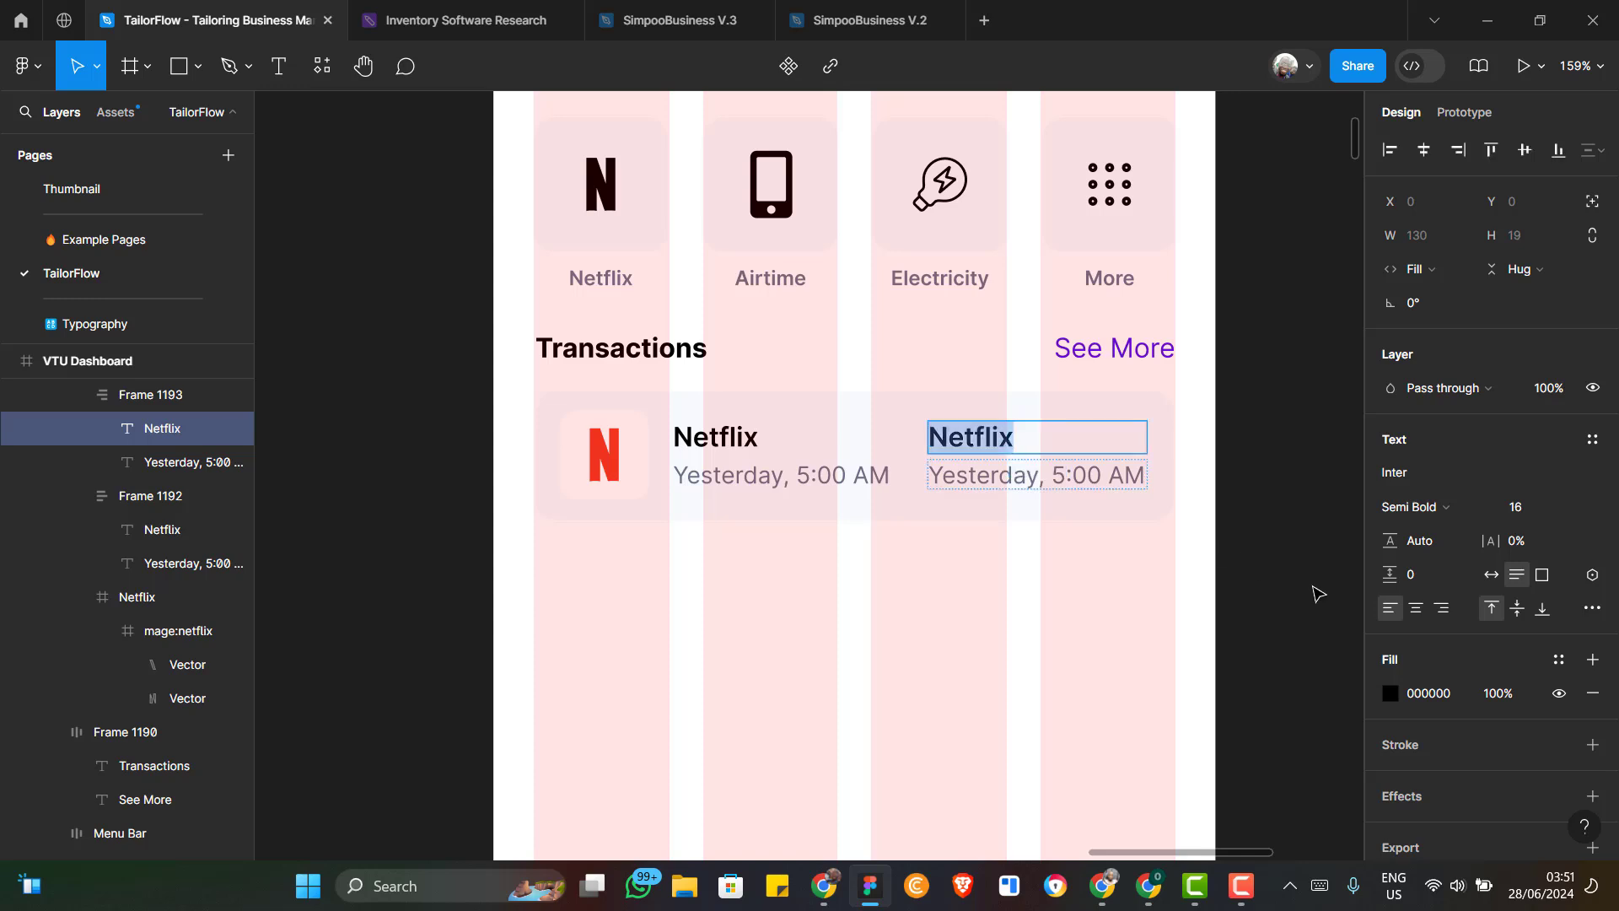
left_click(1442, 610)
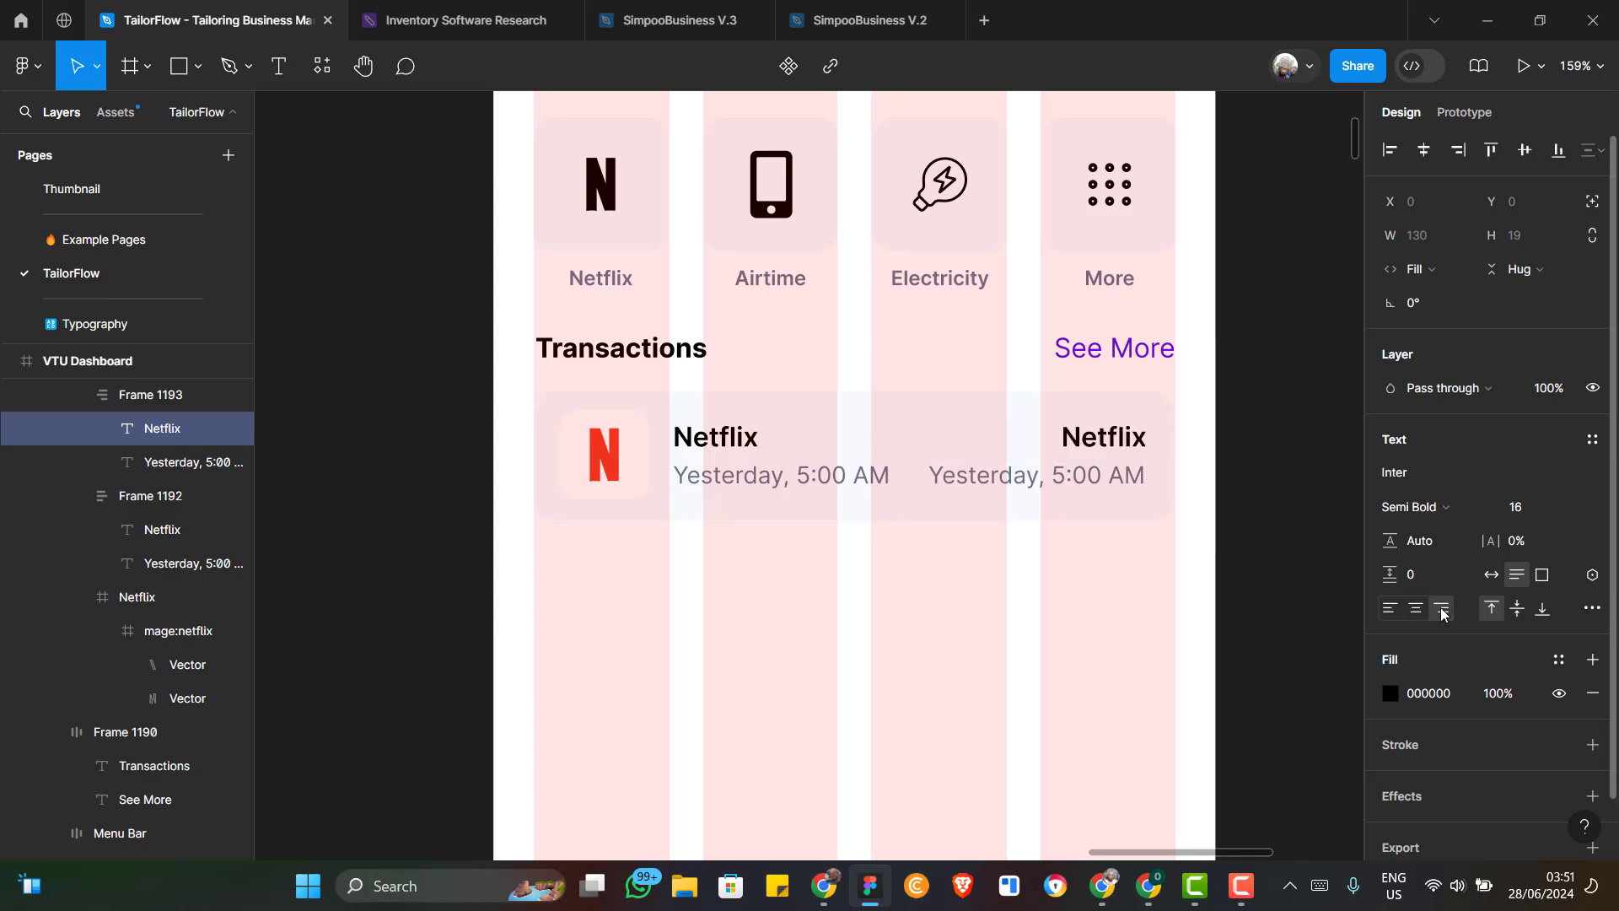
Right-align the "Yesterday, 5:00 AM" text in the duplicated block
left_click(1111, 474)
double_click(1111, 474)
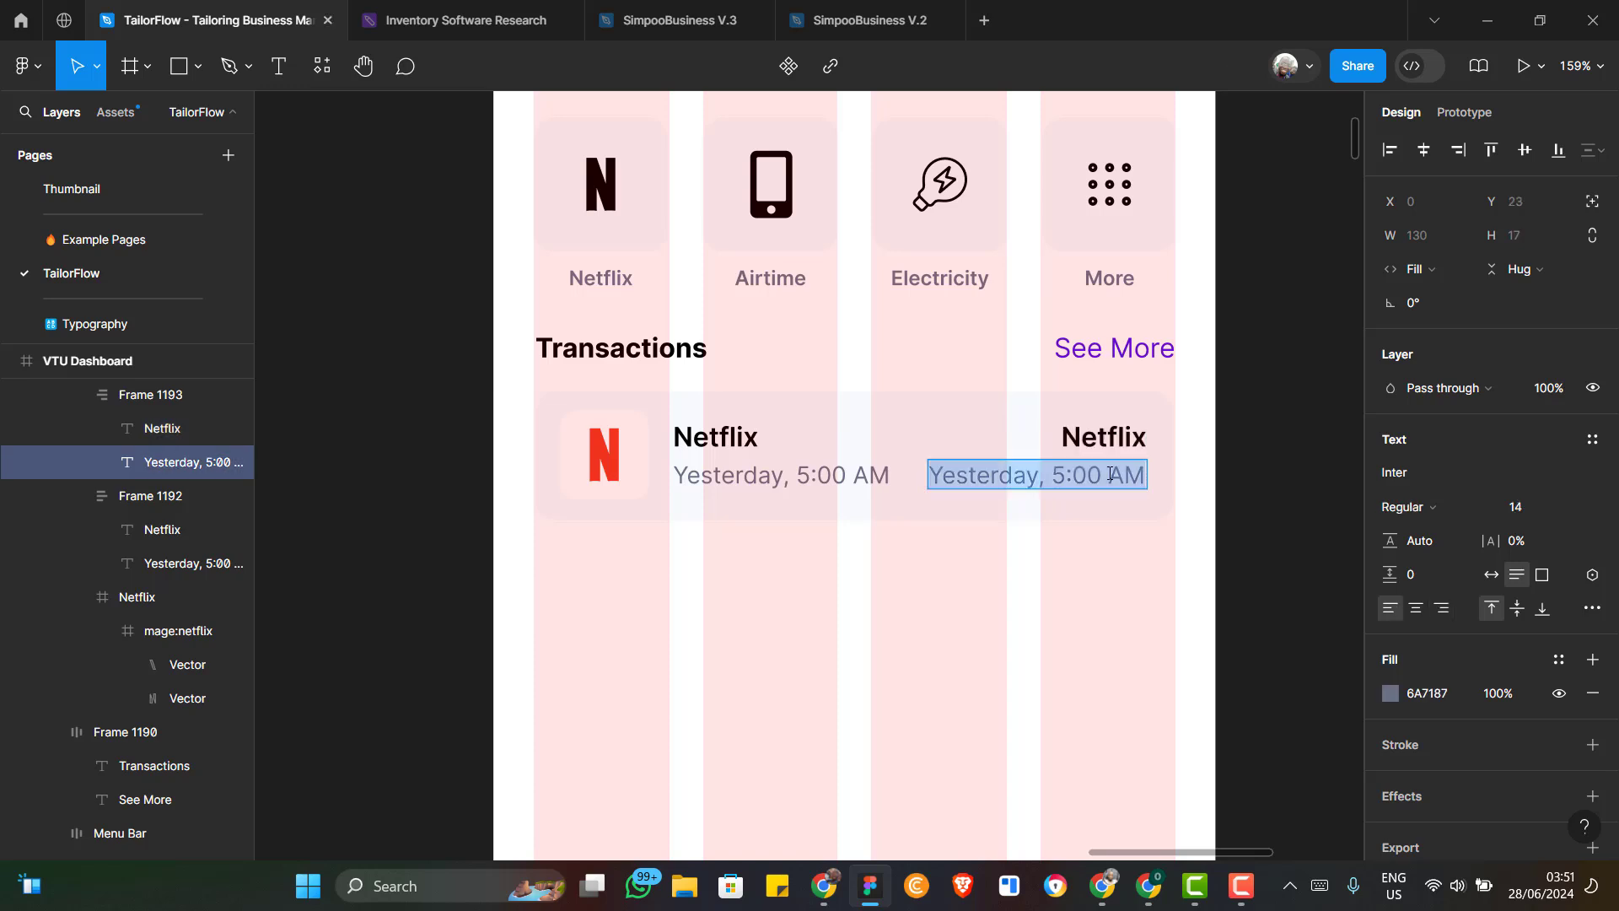
type("S")
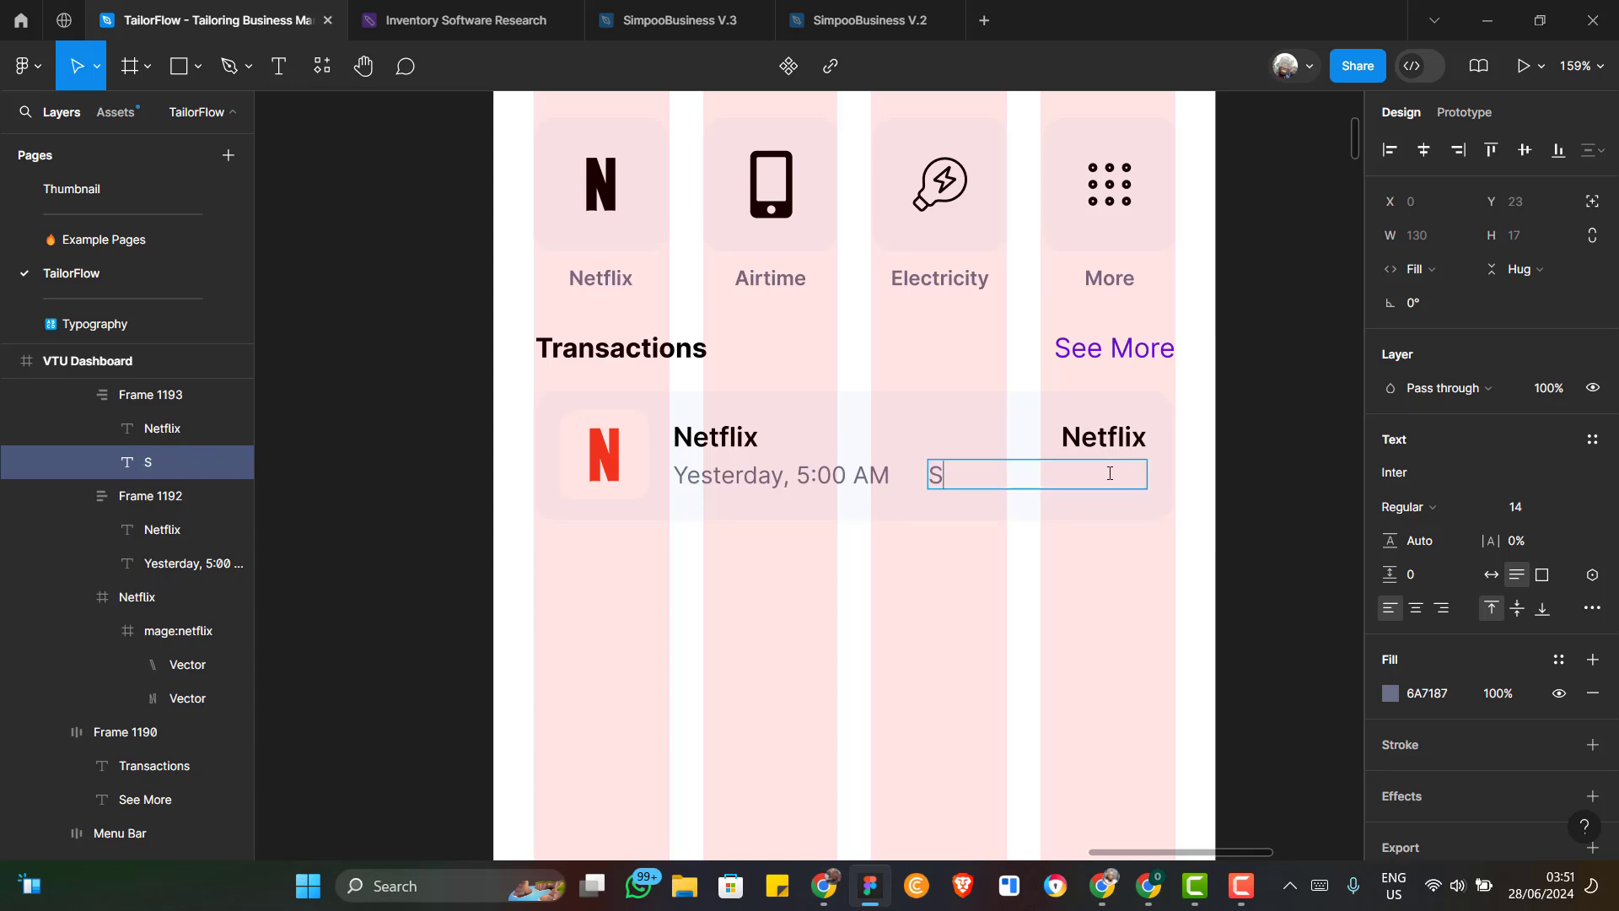
key("ctrl+z")
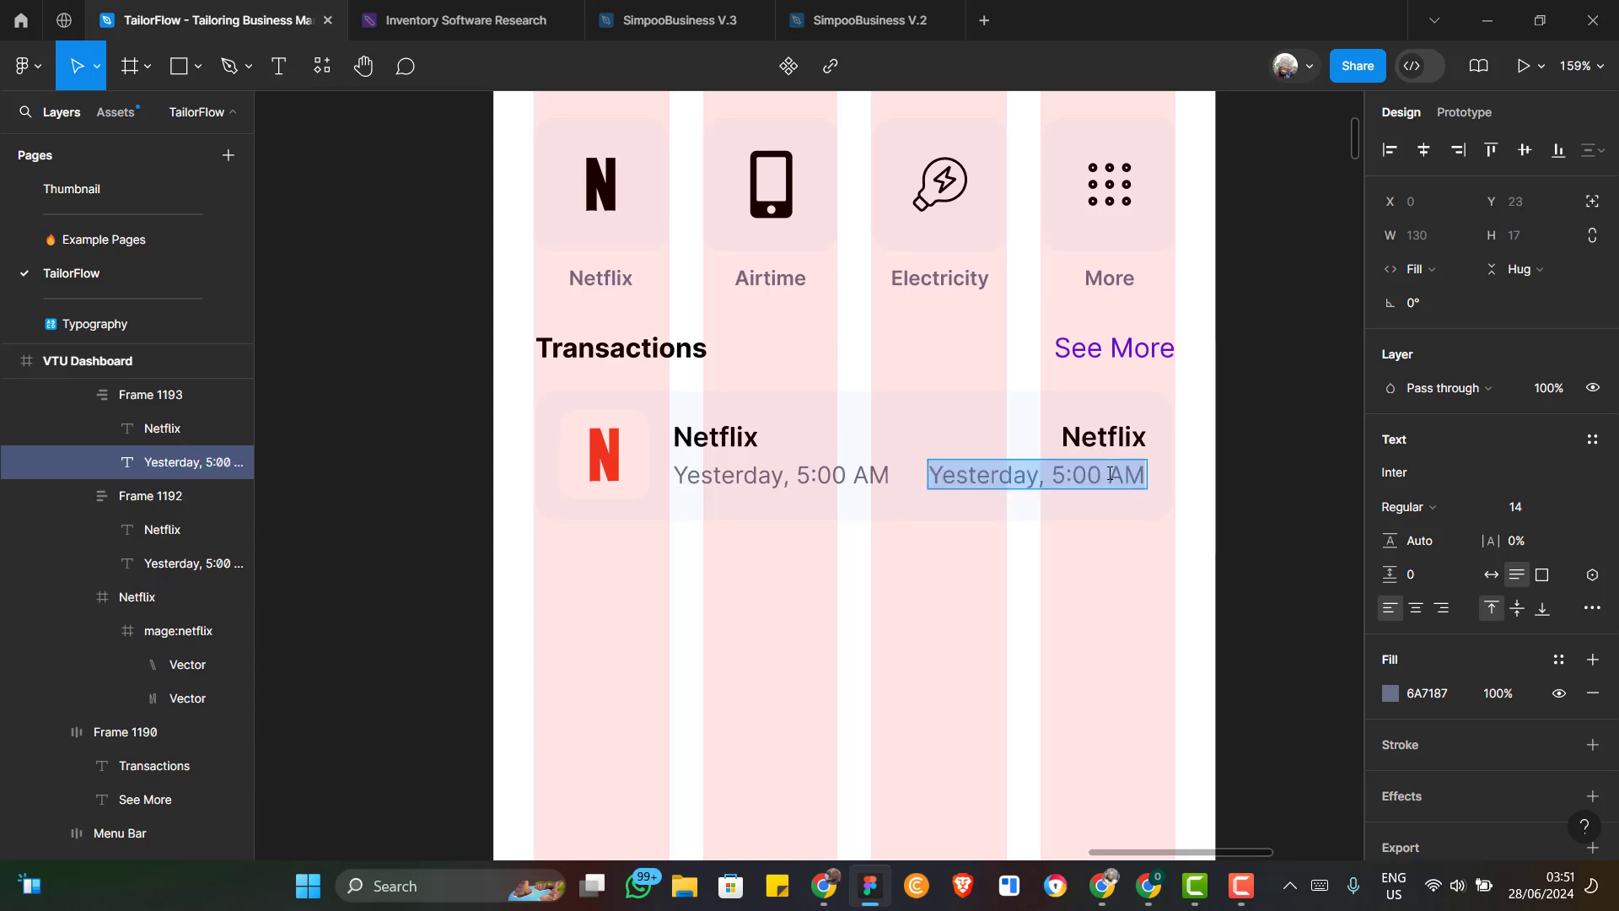
left_click(1444, 608)
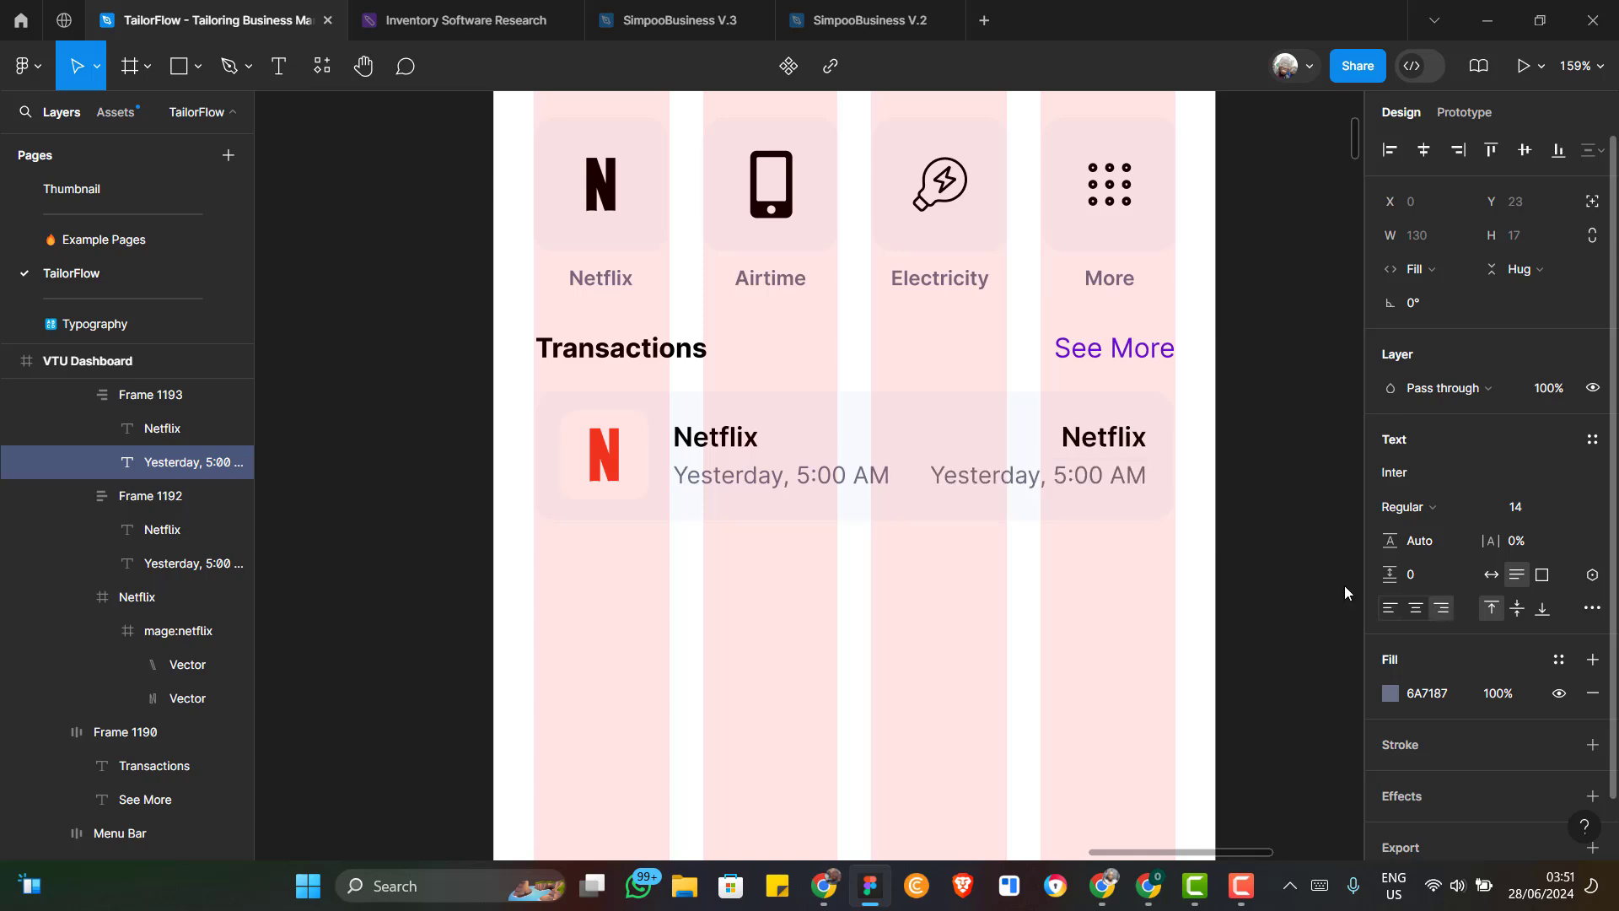
Replace the date text in the duplicated block with "Subscription"
double_click(1103, 481)
left_click(1102, 481)
key("ctrl+a")
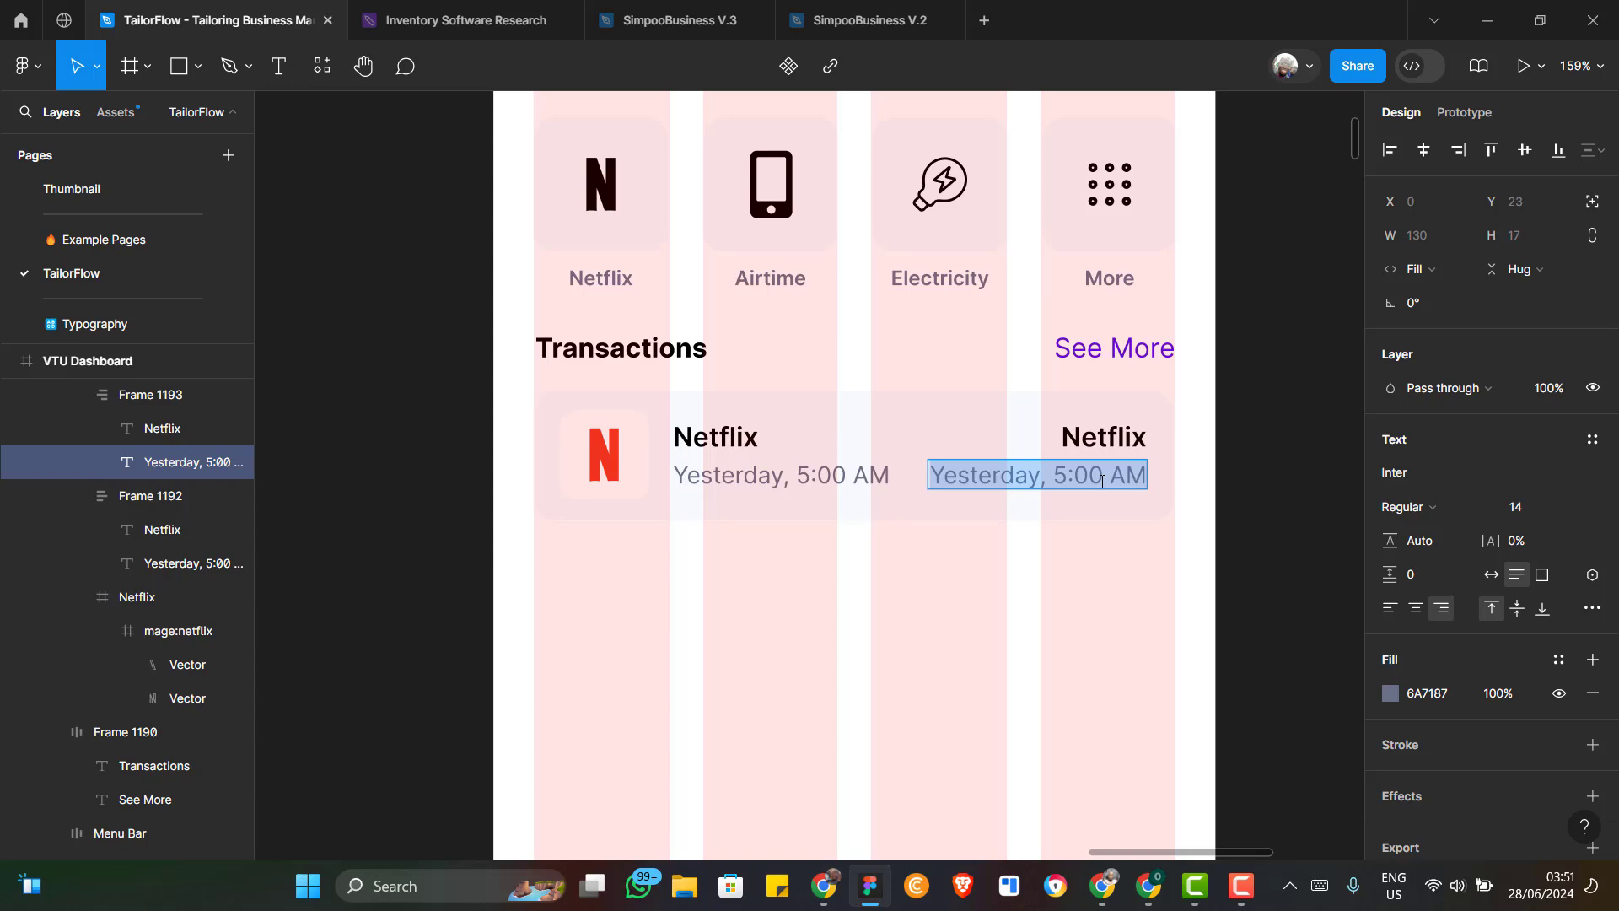
type("Sub")
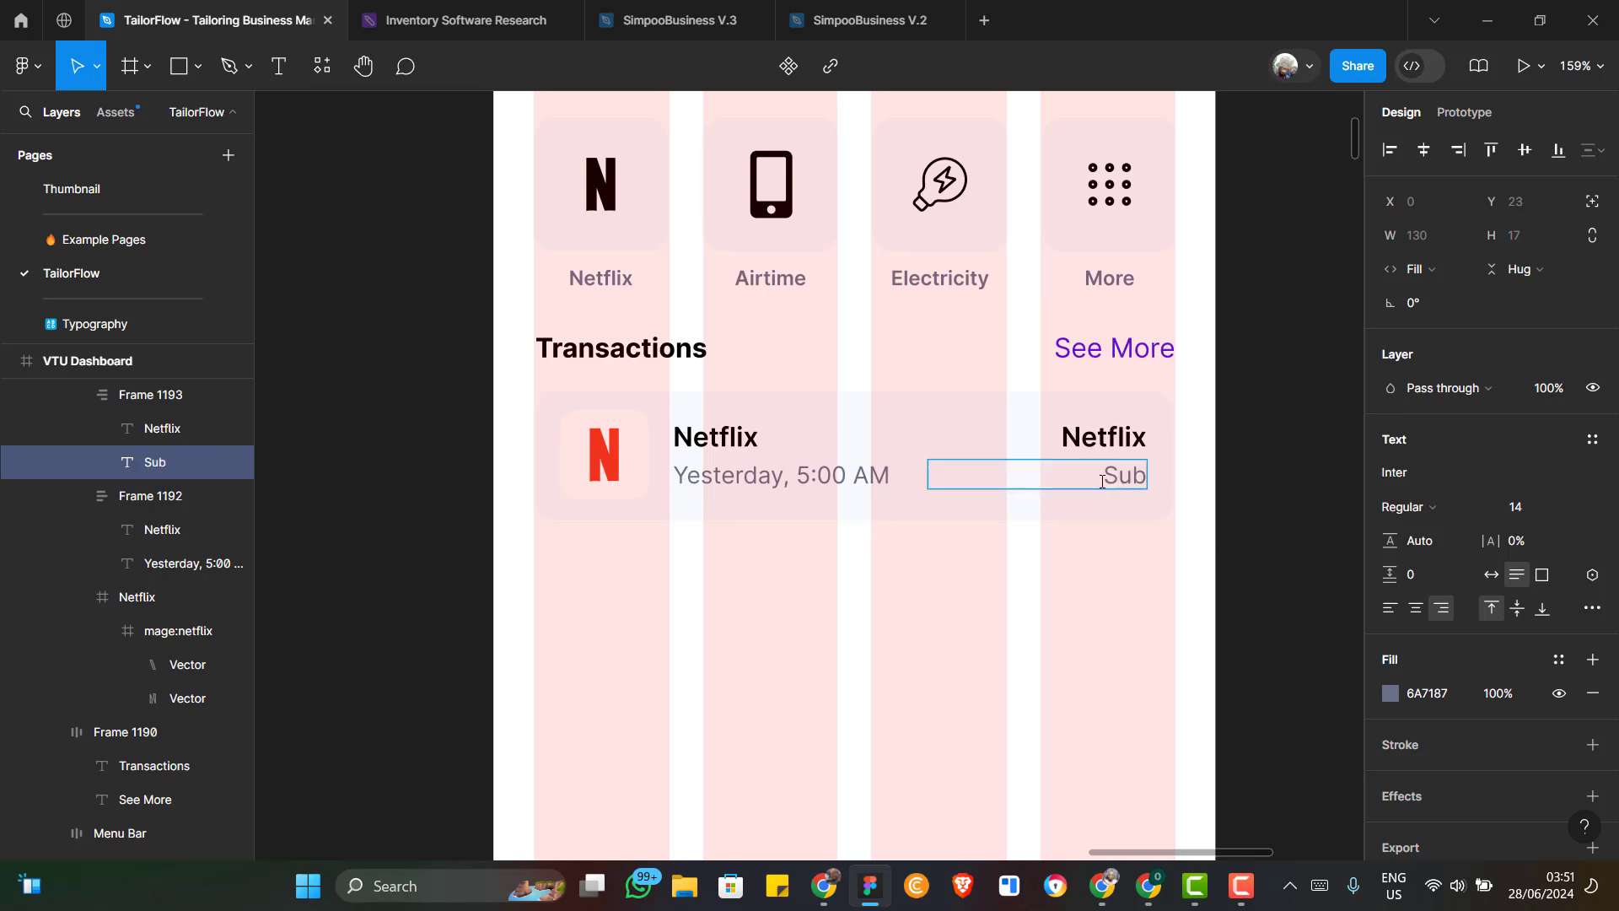
type("scription")
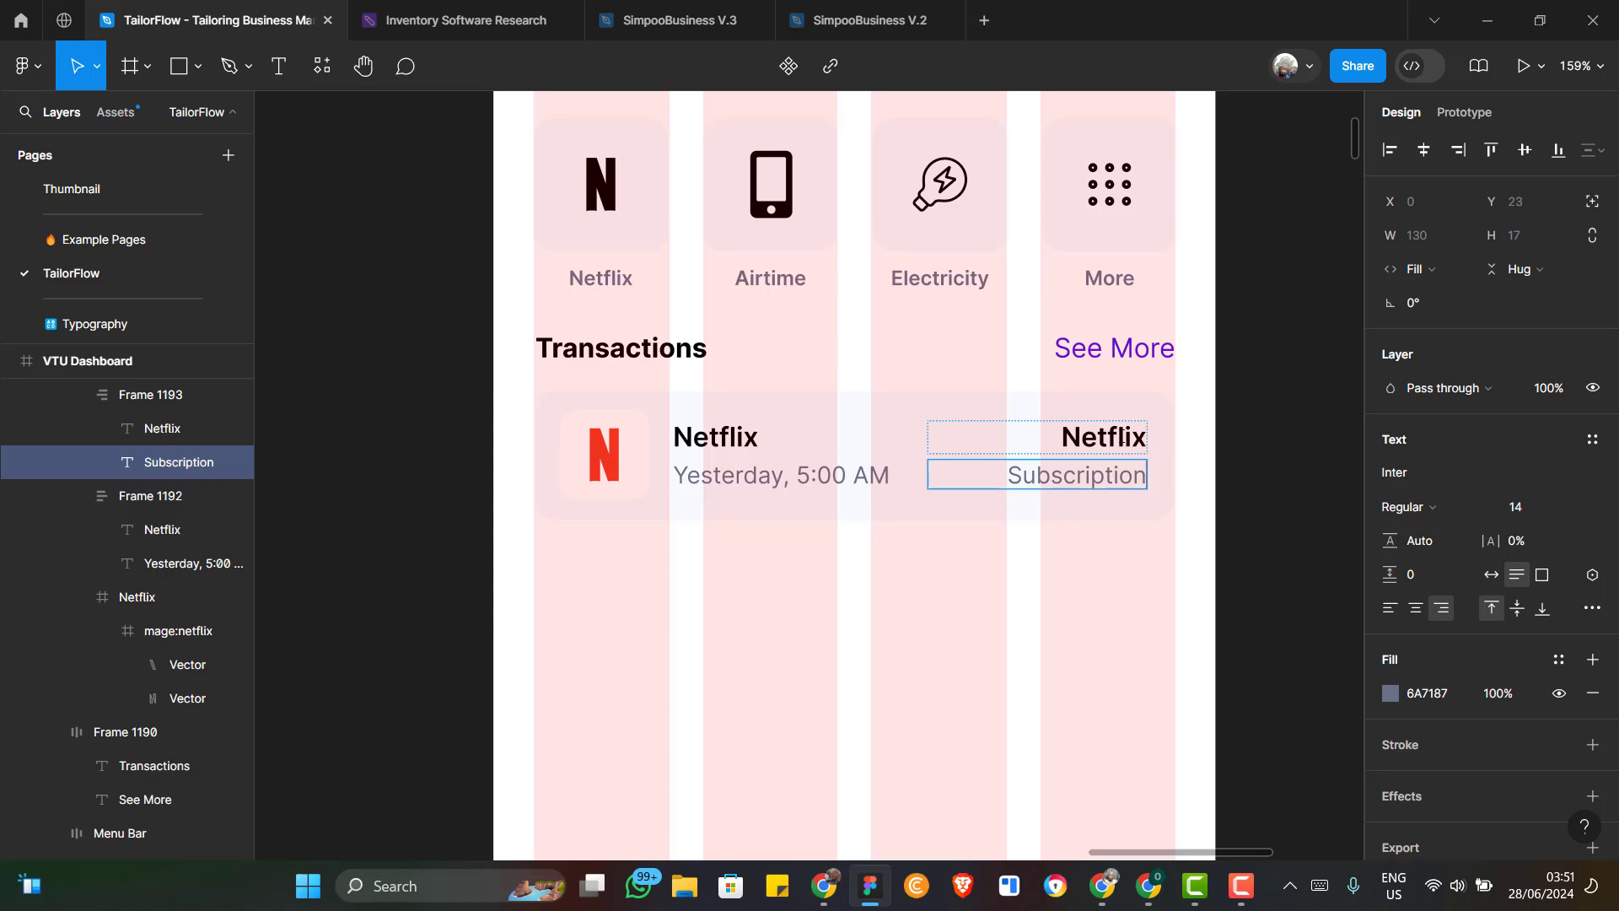
Replace the Netflix title above "Subscription" with the amount "-N2,000.00"
double_click(1122, 436)
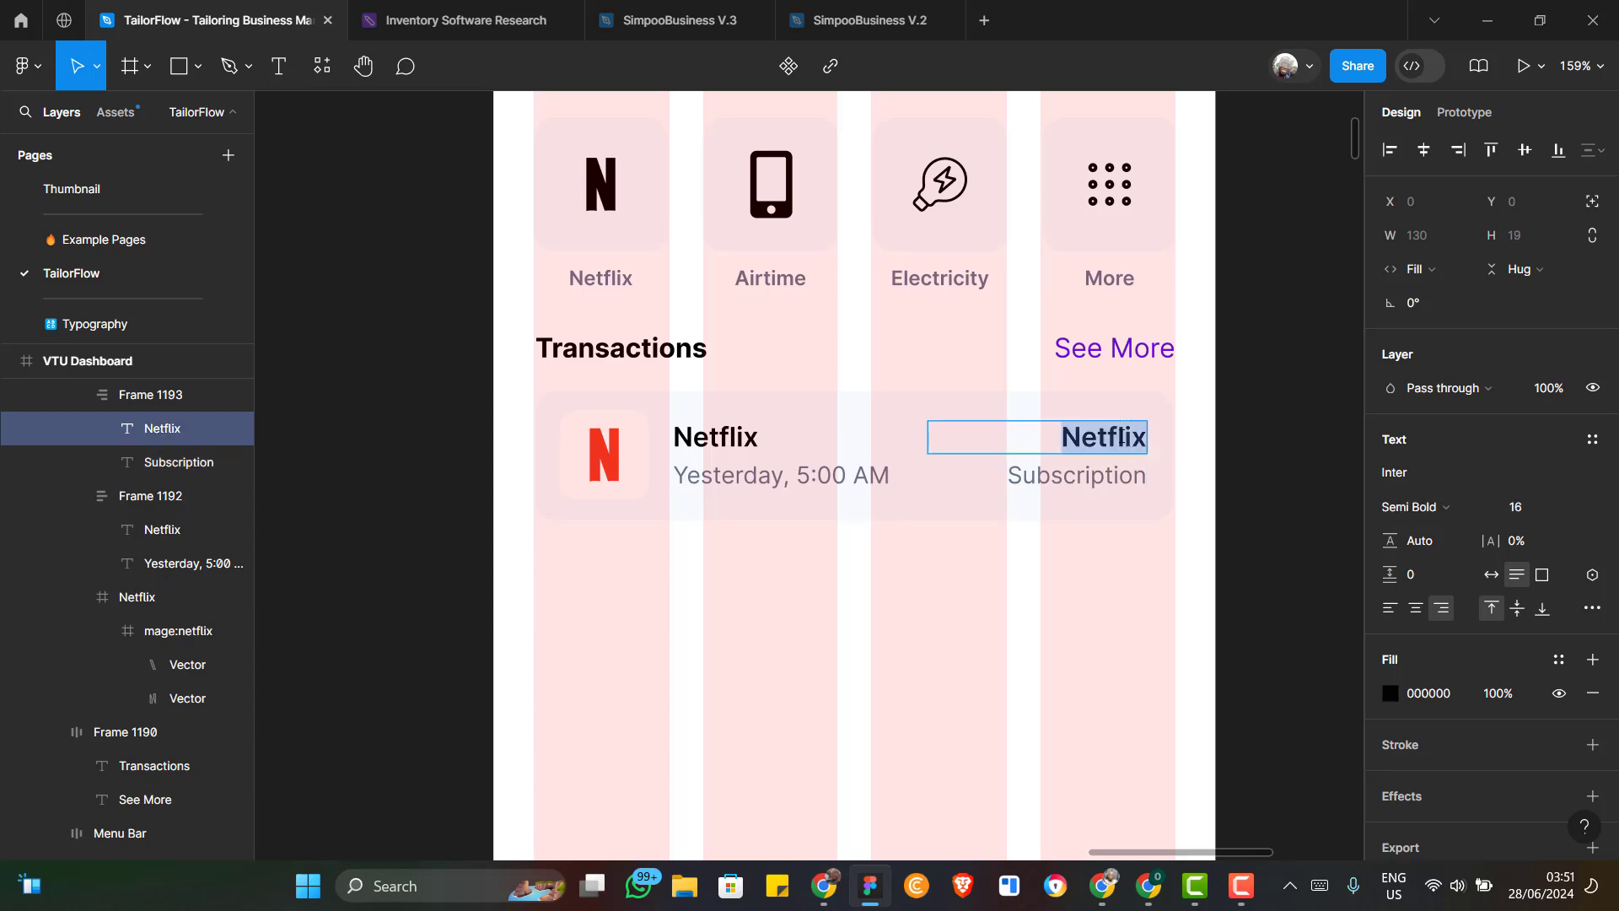
type("-")
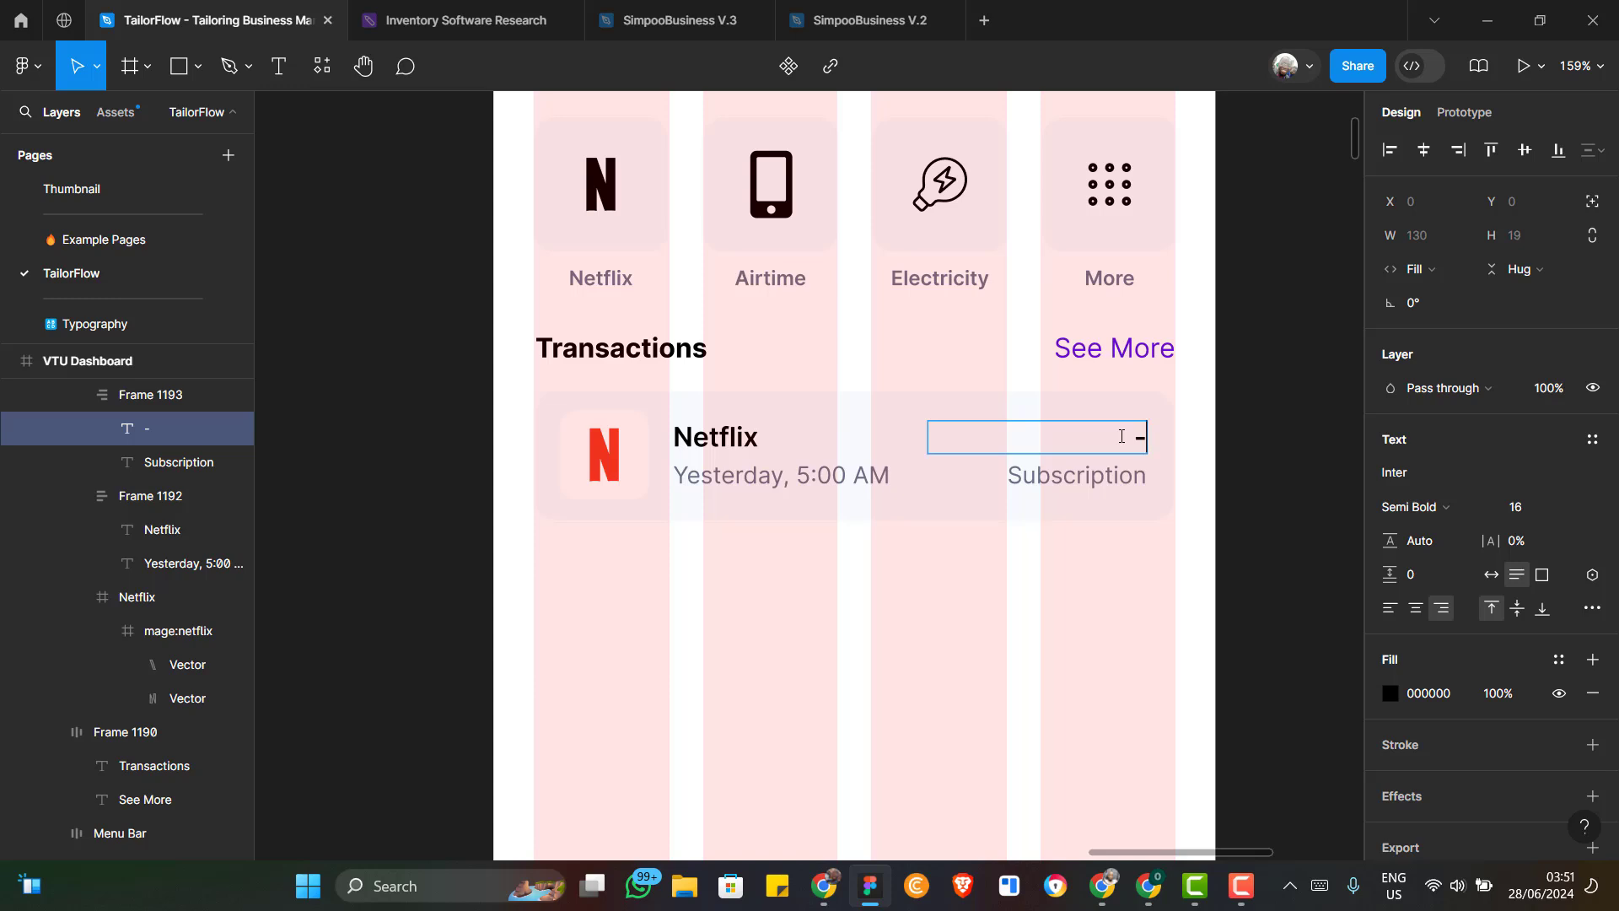
type("N2,000.")
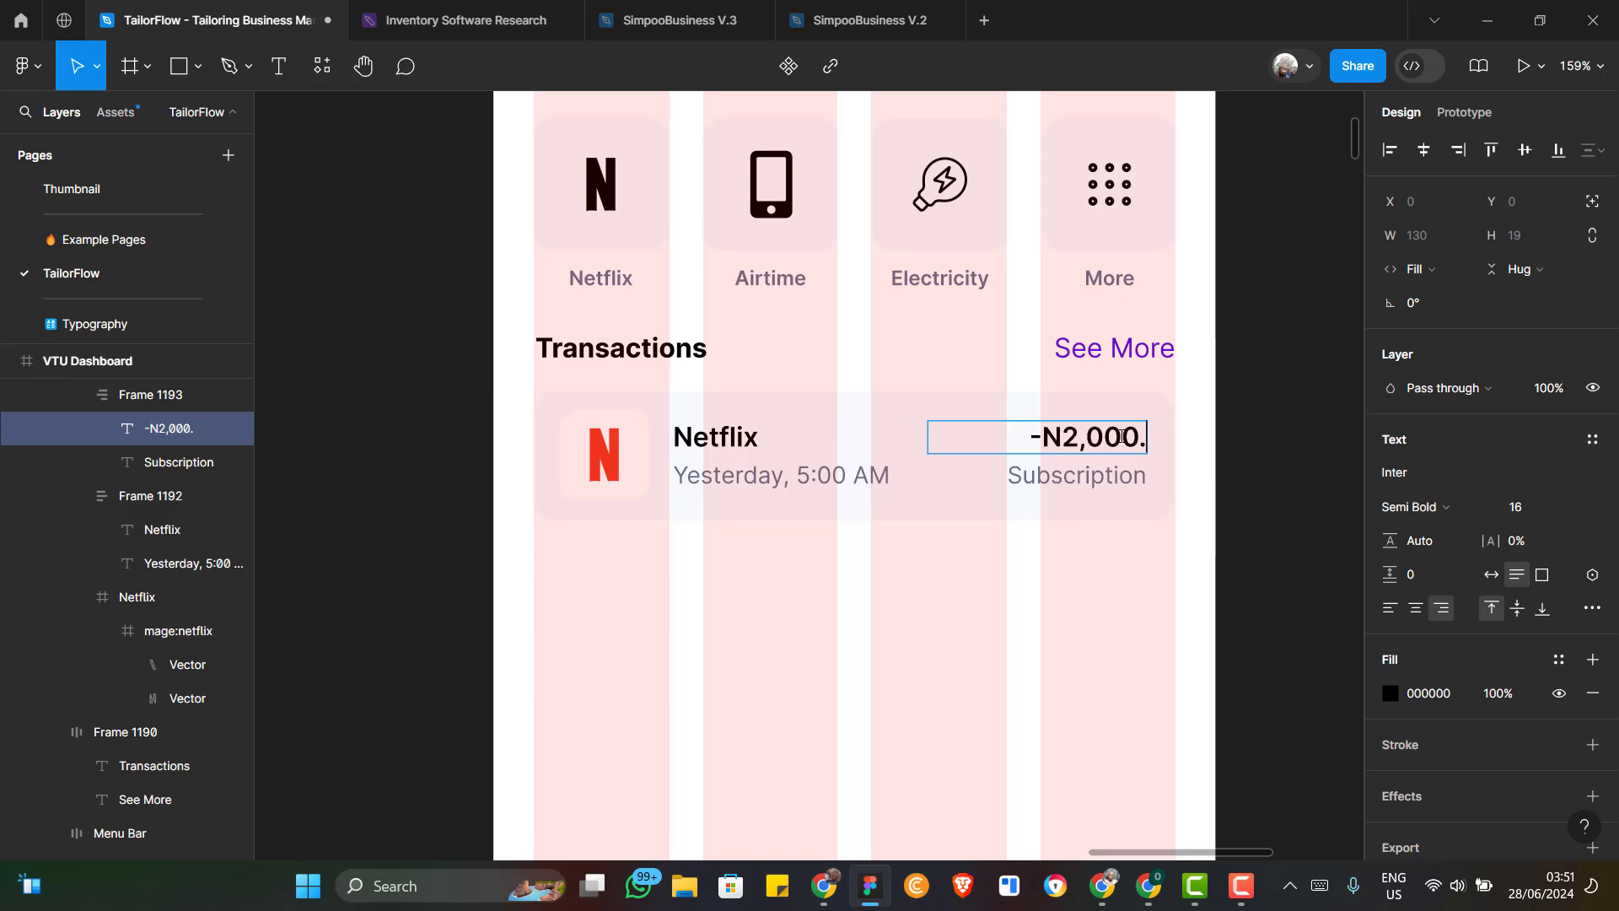
type("00")
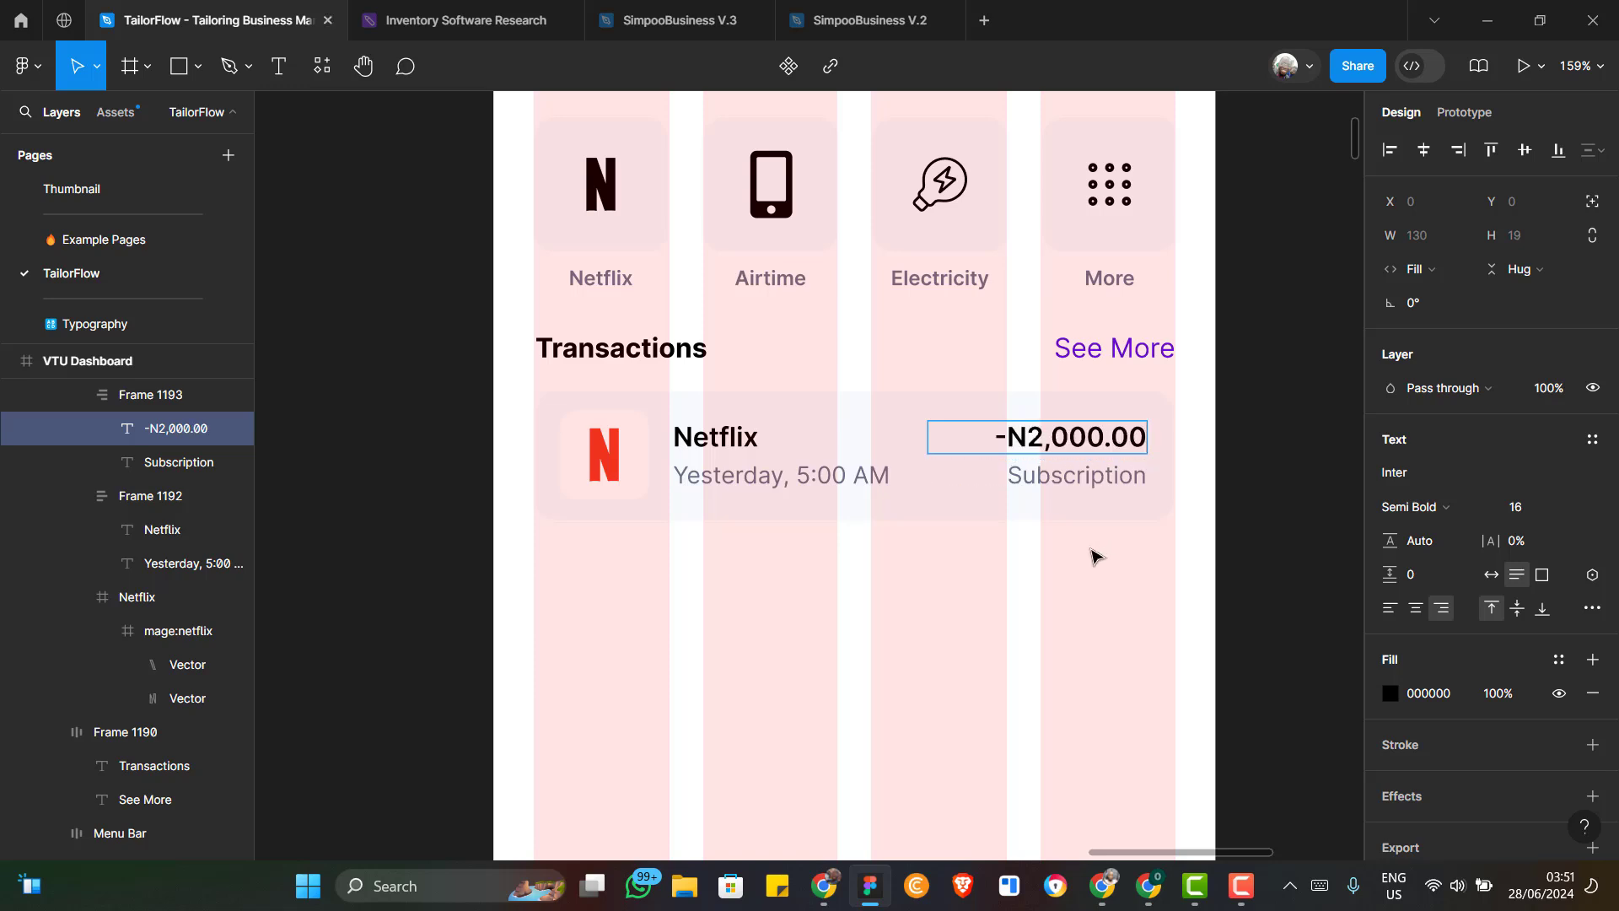
key("Escape")
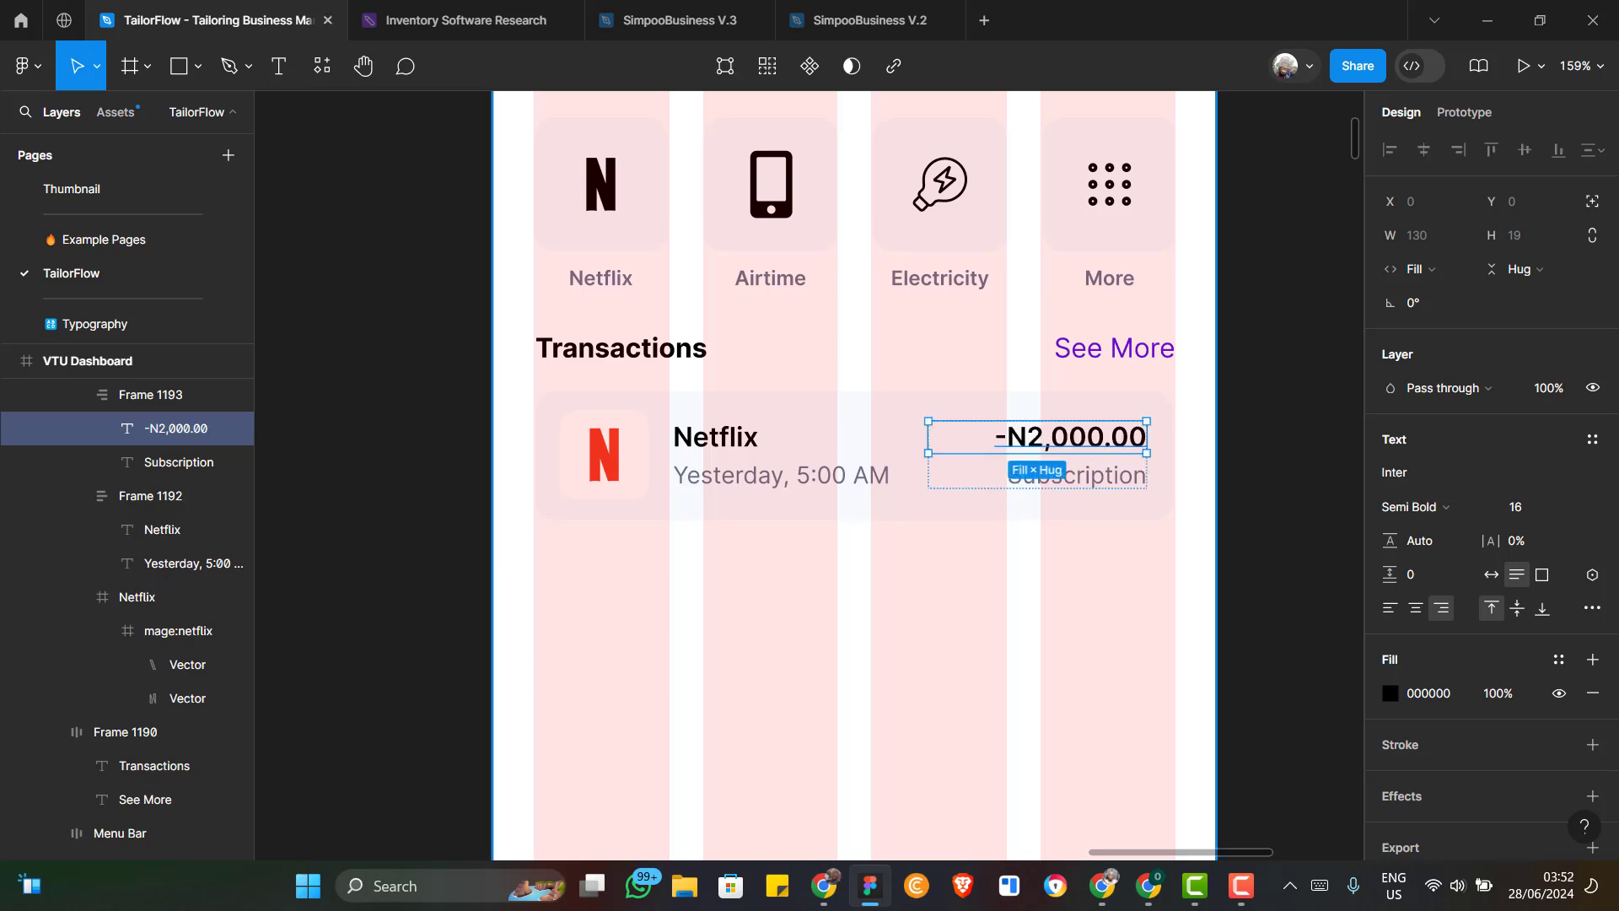
key("Escape")
key("Escape")
key("Escape")
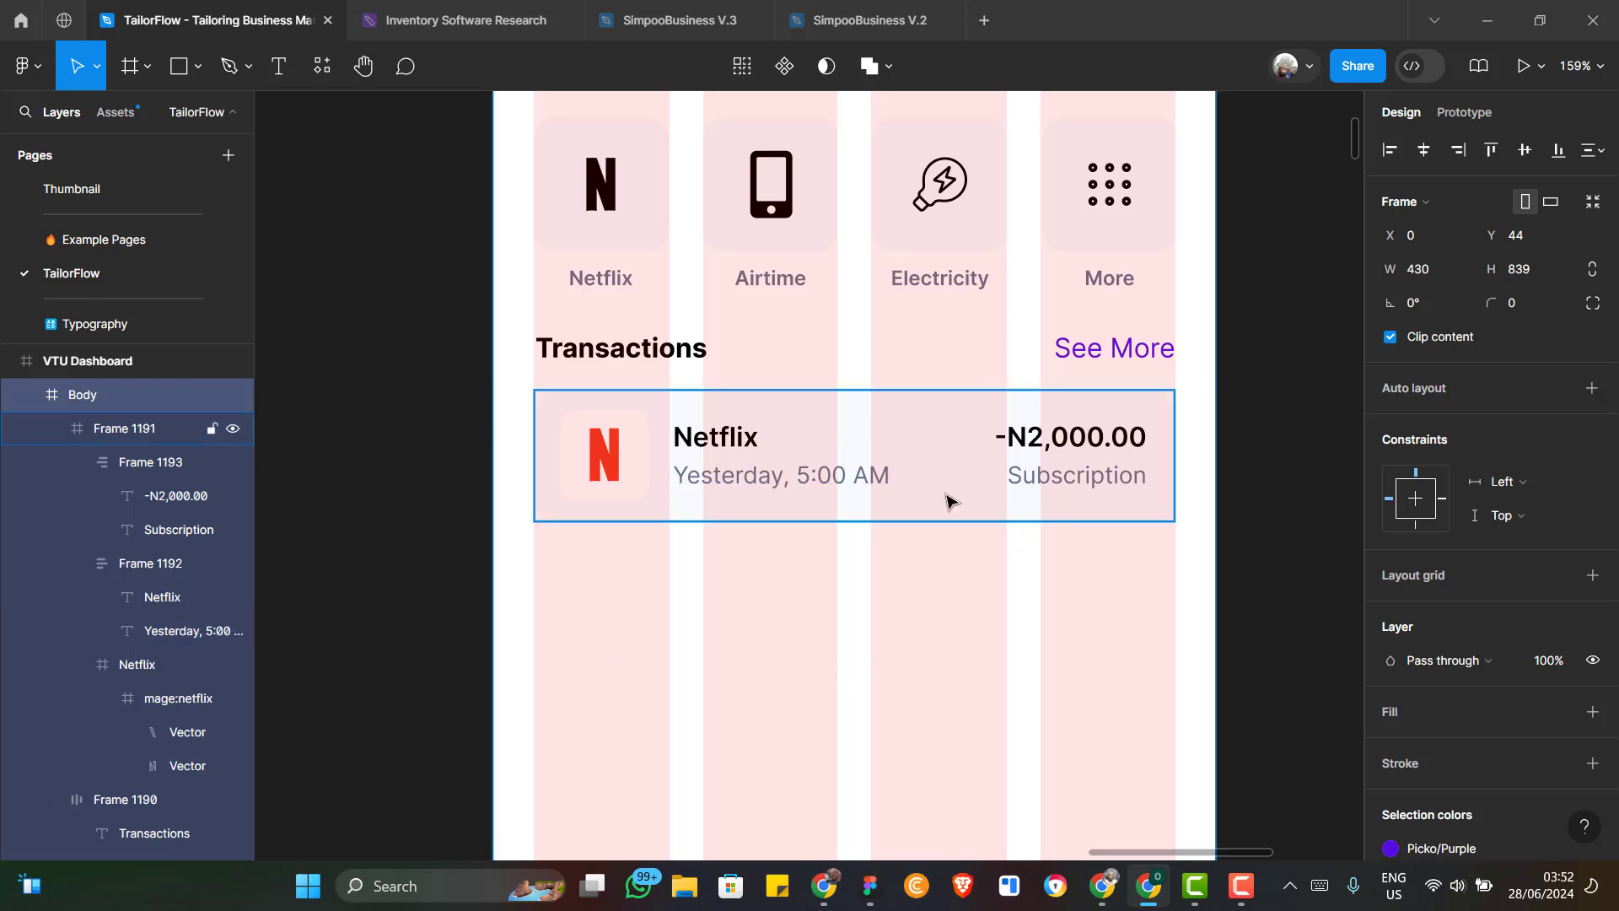
Duplicate the whole Netflix transaction card, place the copy below the original at Y 540, and centre it horizontally in the body
scroll(946, 501, "down", 2)
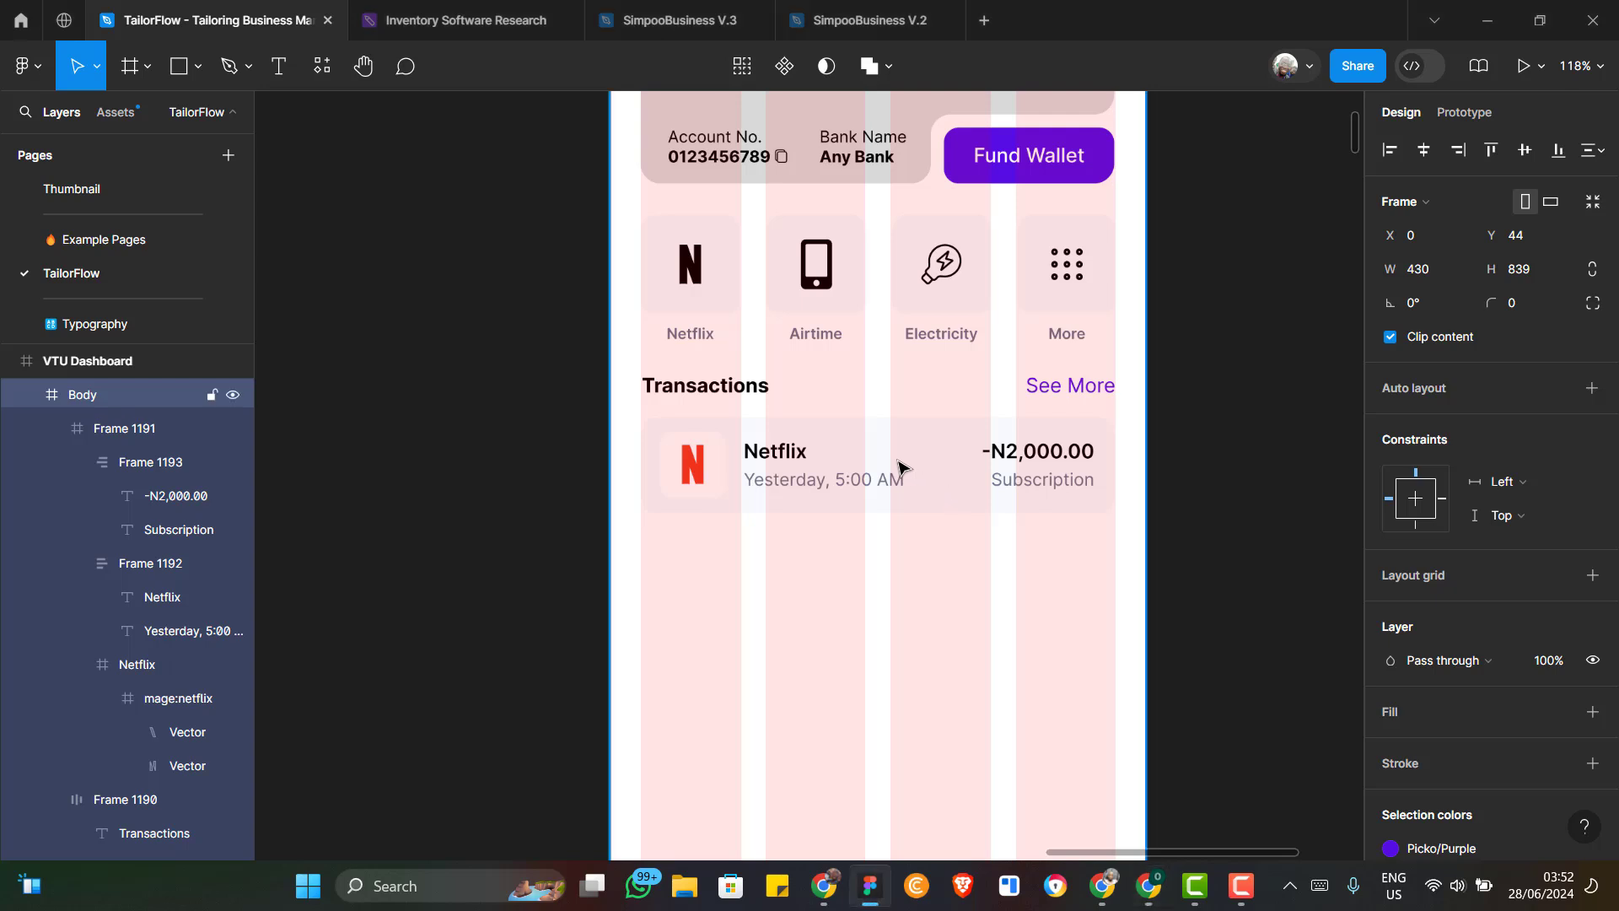
left_click(900, 466)
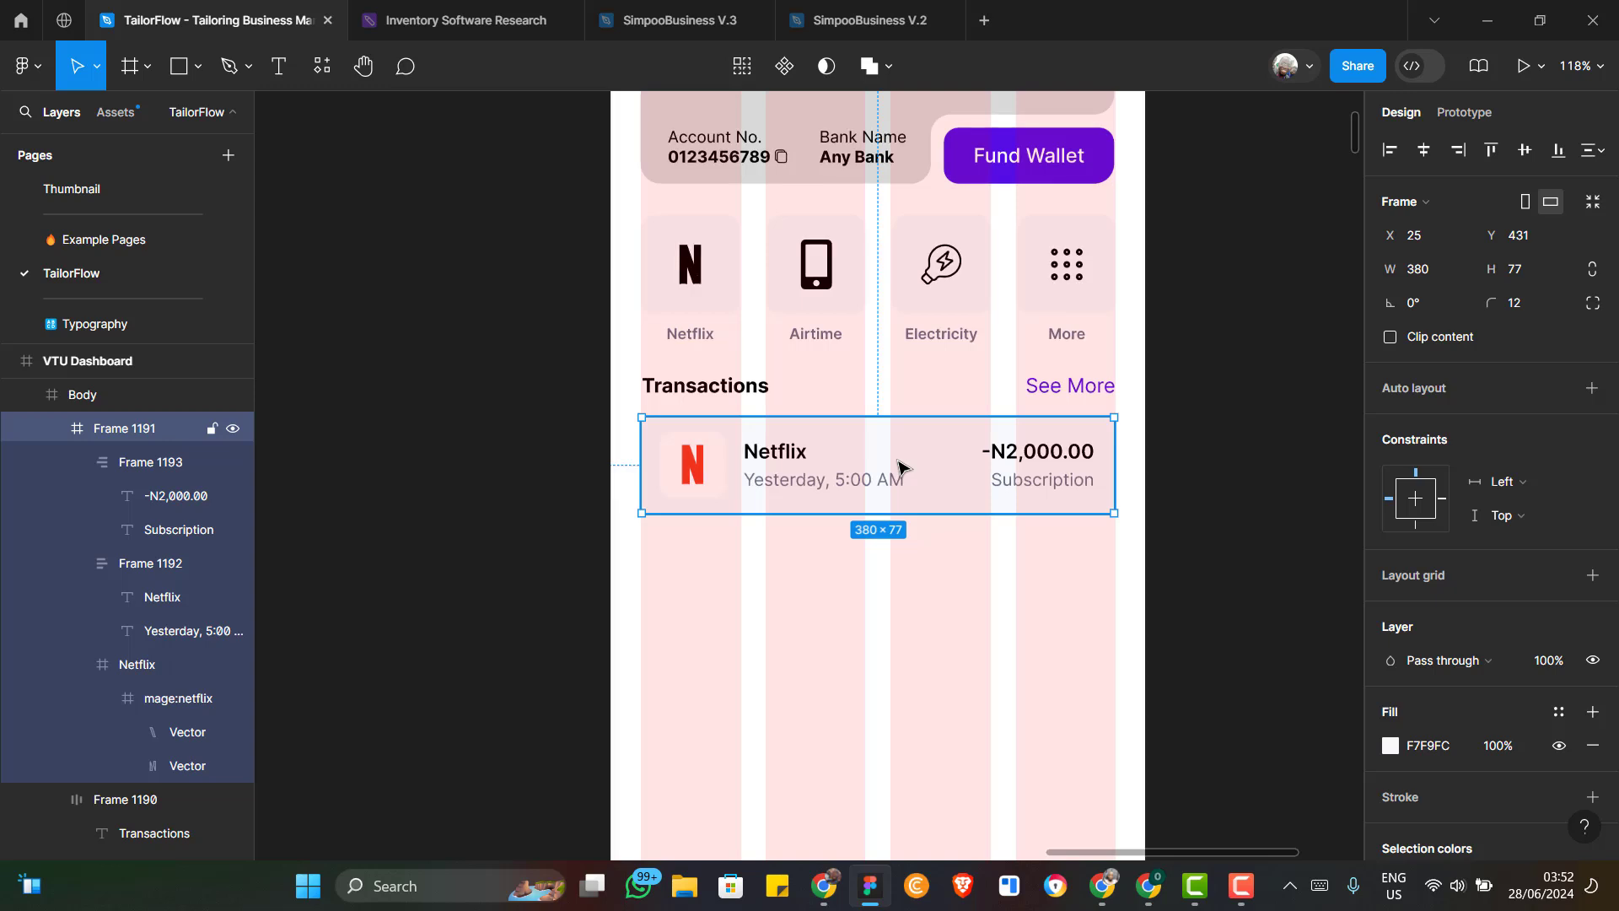
key("ctrl+alt+g")
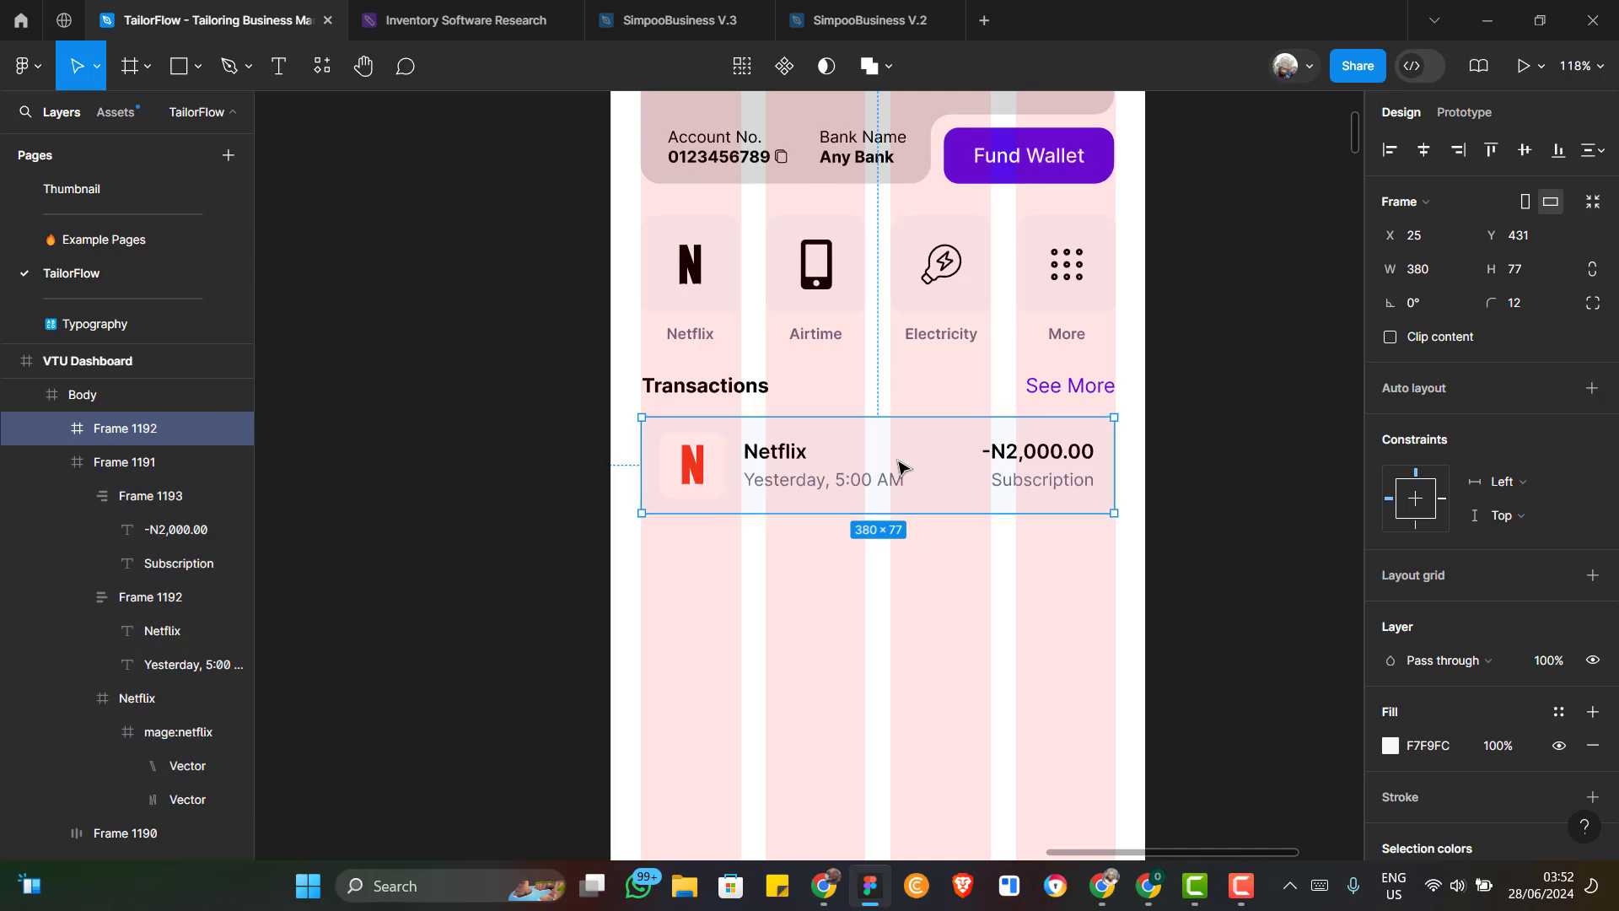
left_click_drag(878, 541, 870, 604)
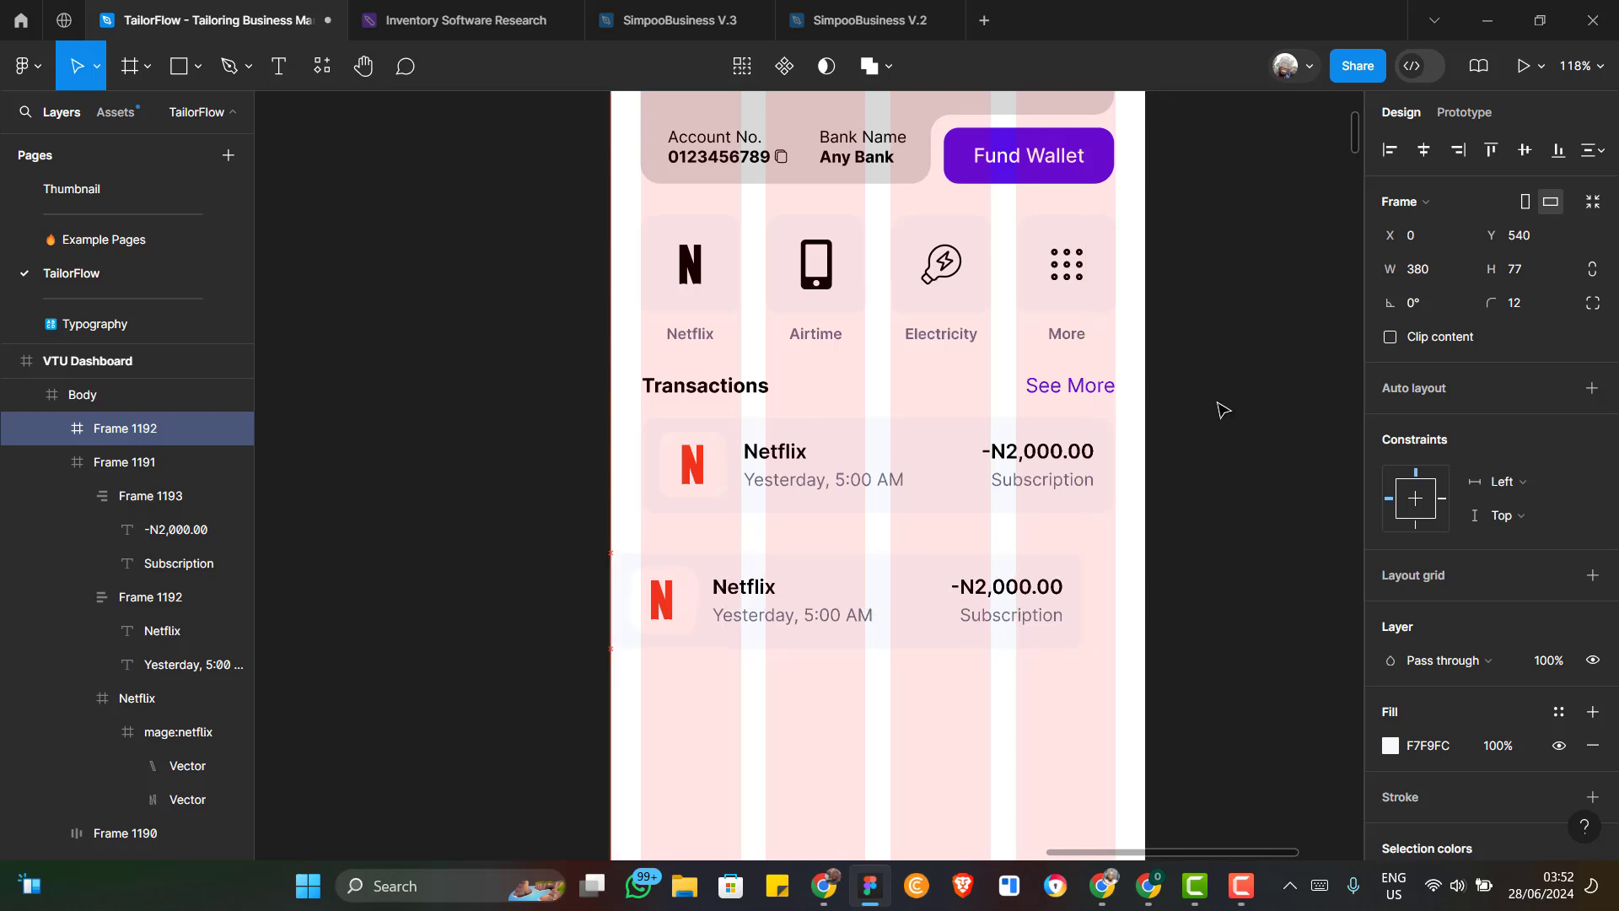
left_click(1423, 151)
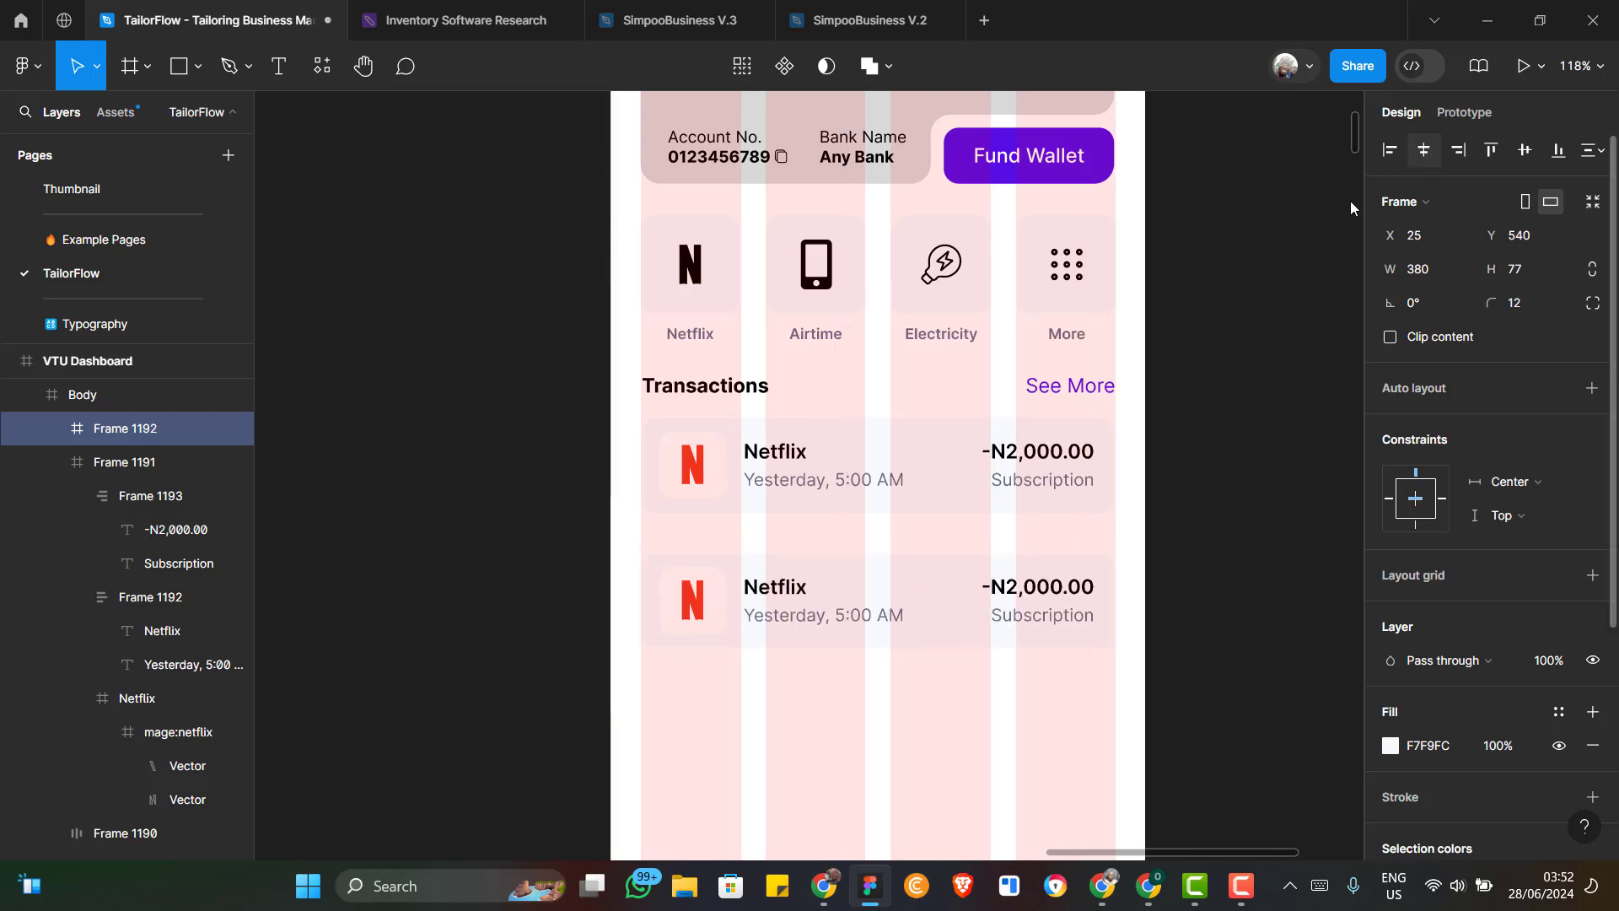
Move the lower Netflix card up to Y 524 and wrap both cards in a horizontally centred vertical auto layout with 16 spacing
left_click(844, 585)
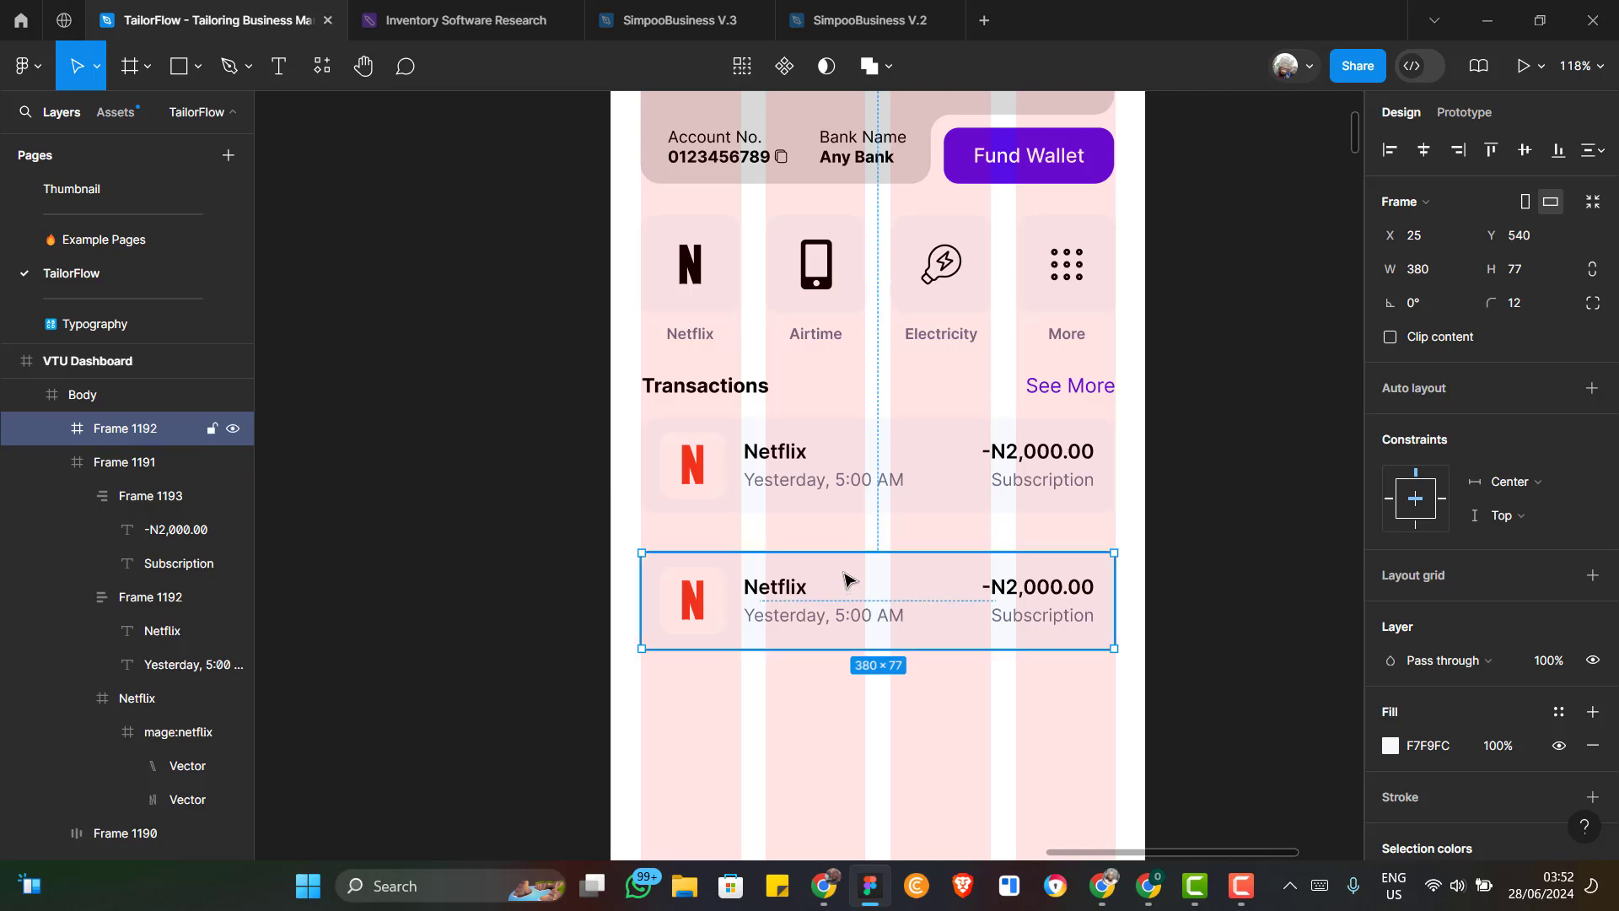
left_click_drag(845, 573, 846, 567)
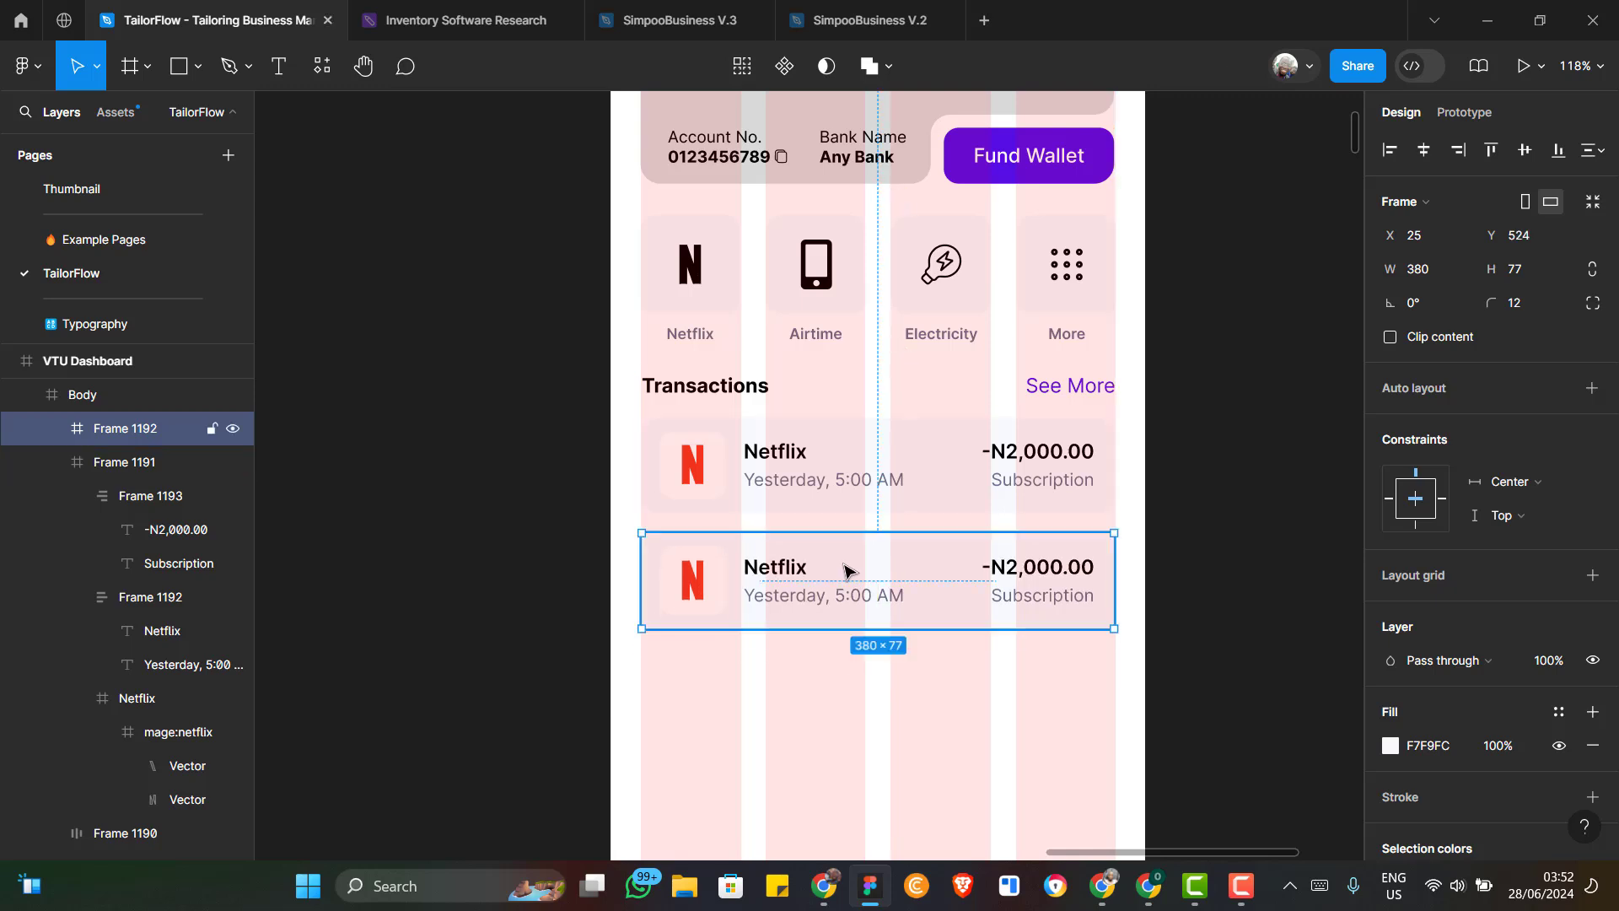
left_click(899, 465, "shift")
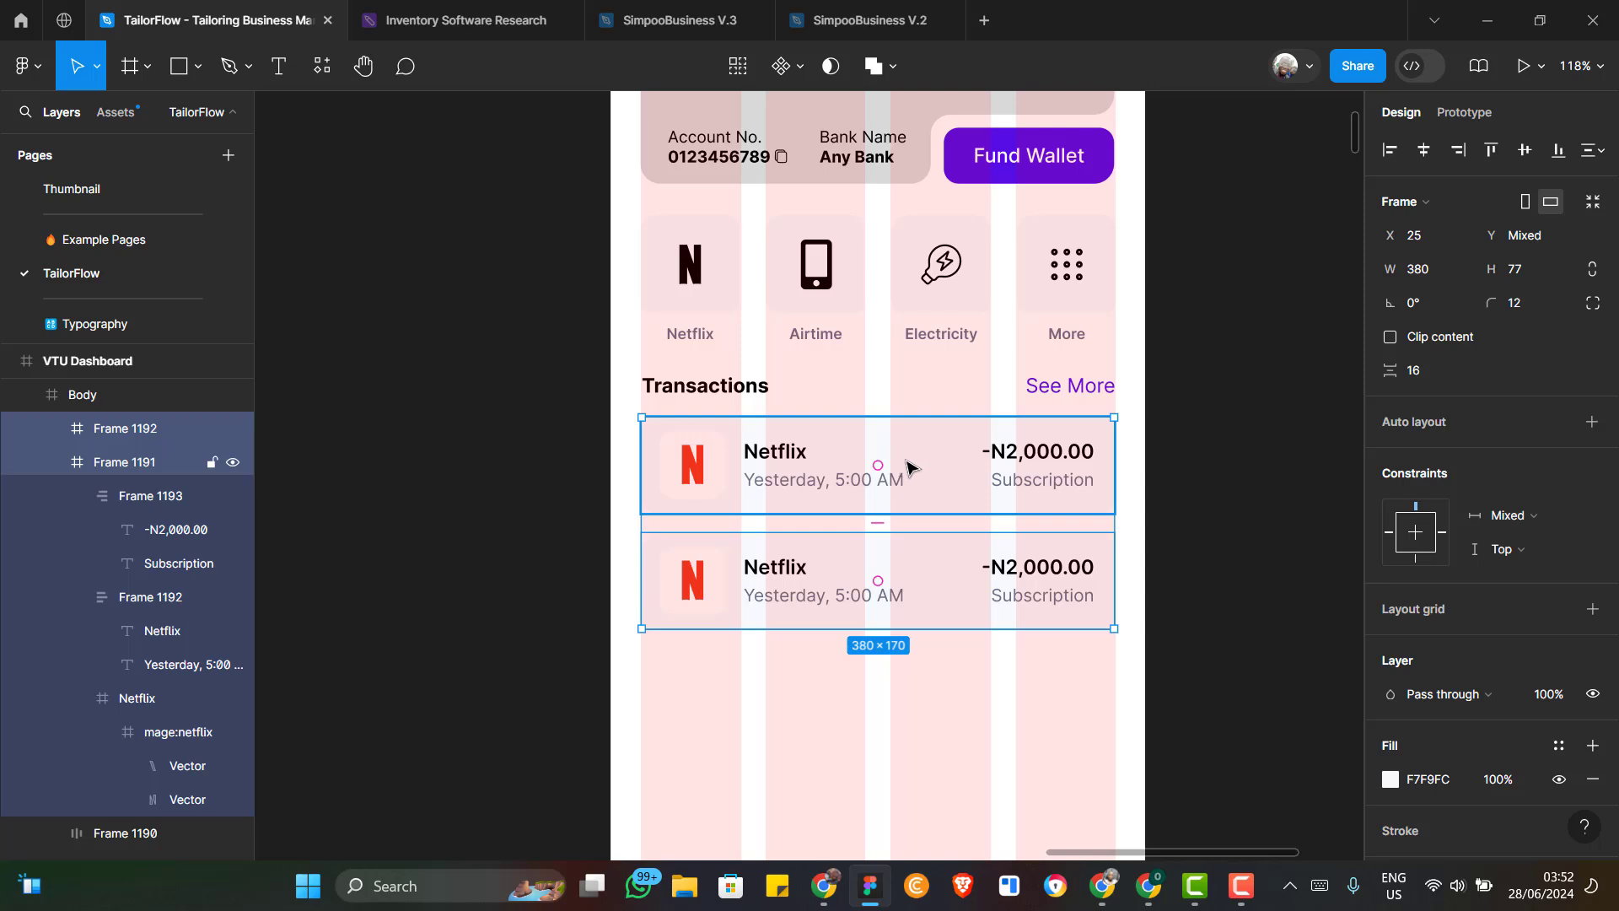
key("shift+a")
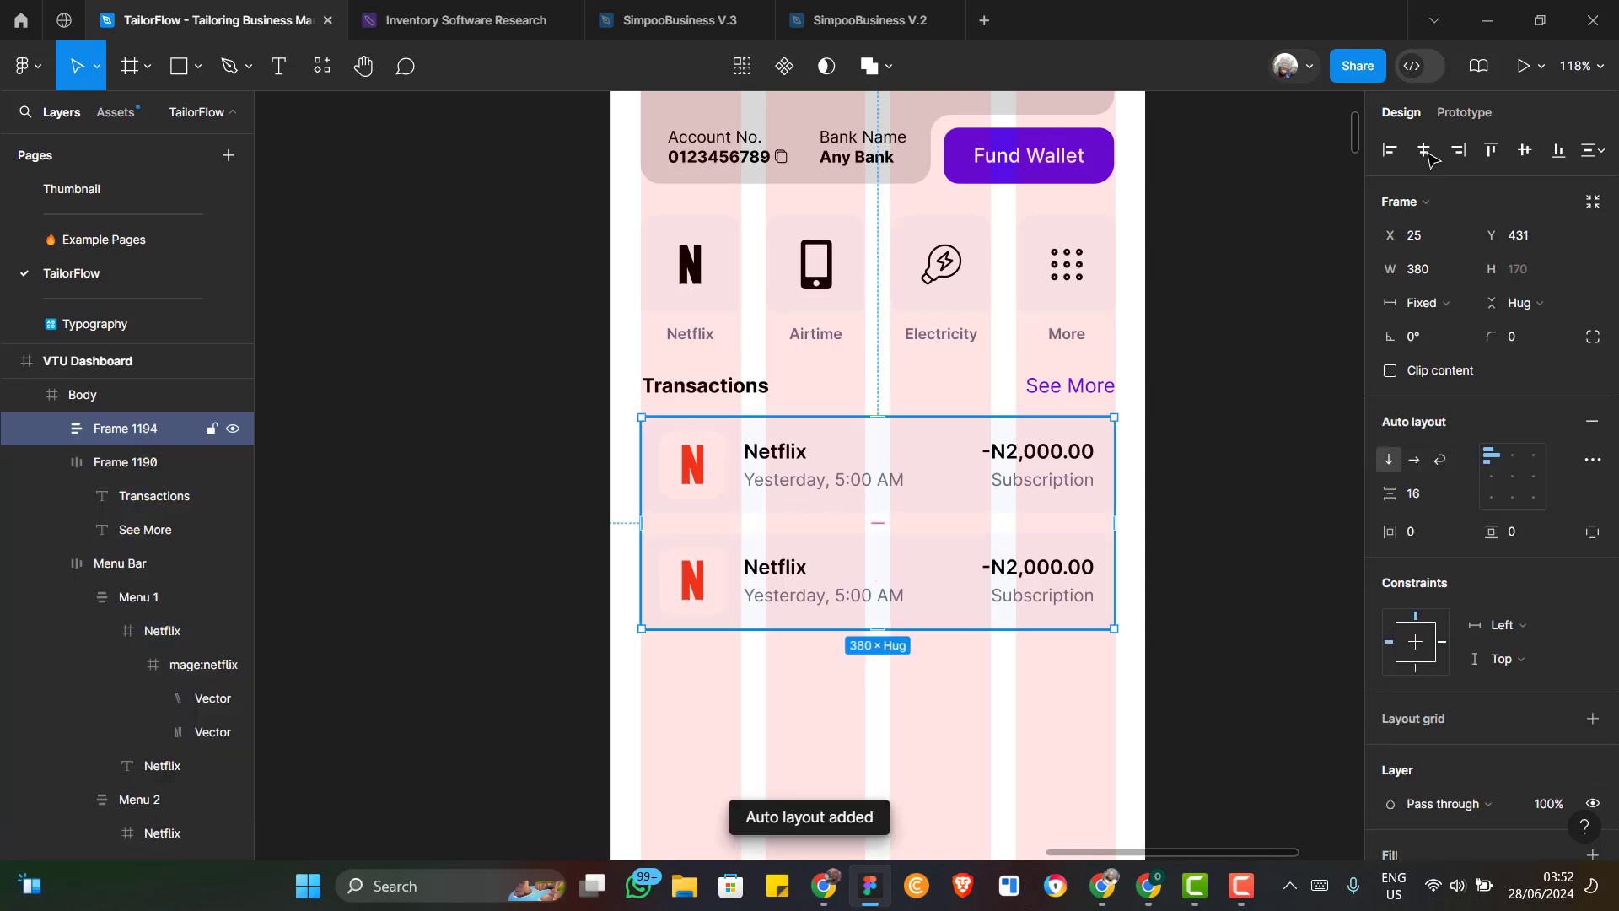
left_click(1425, 151)
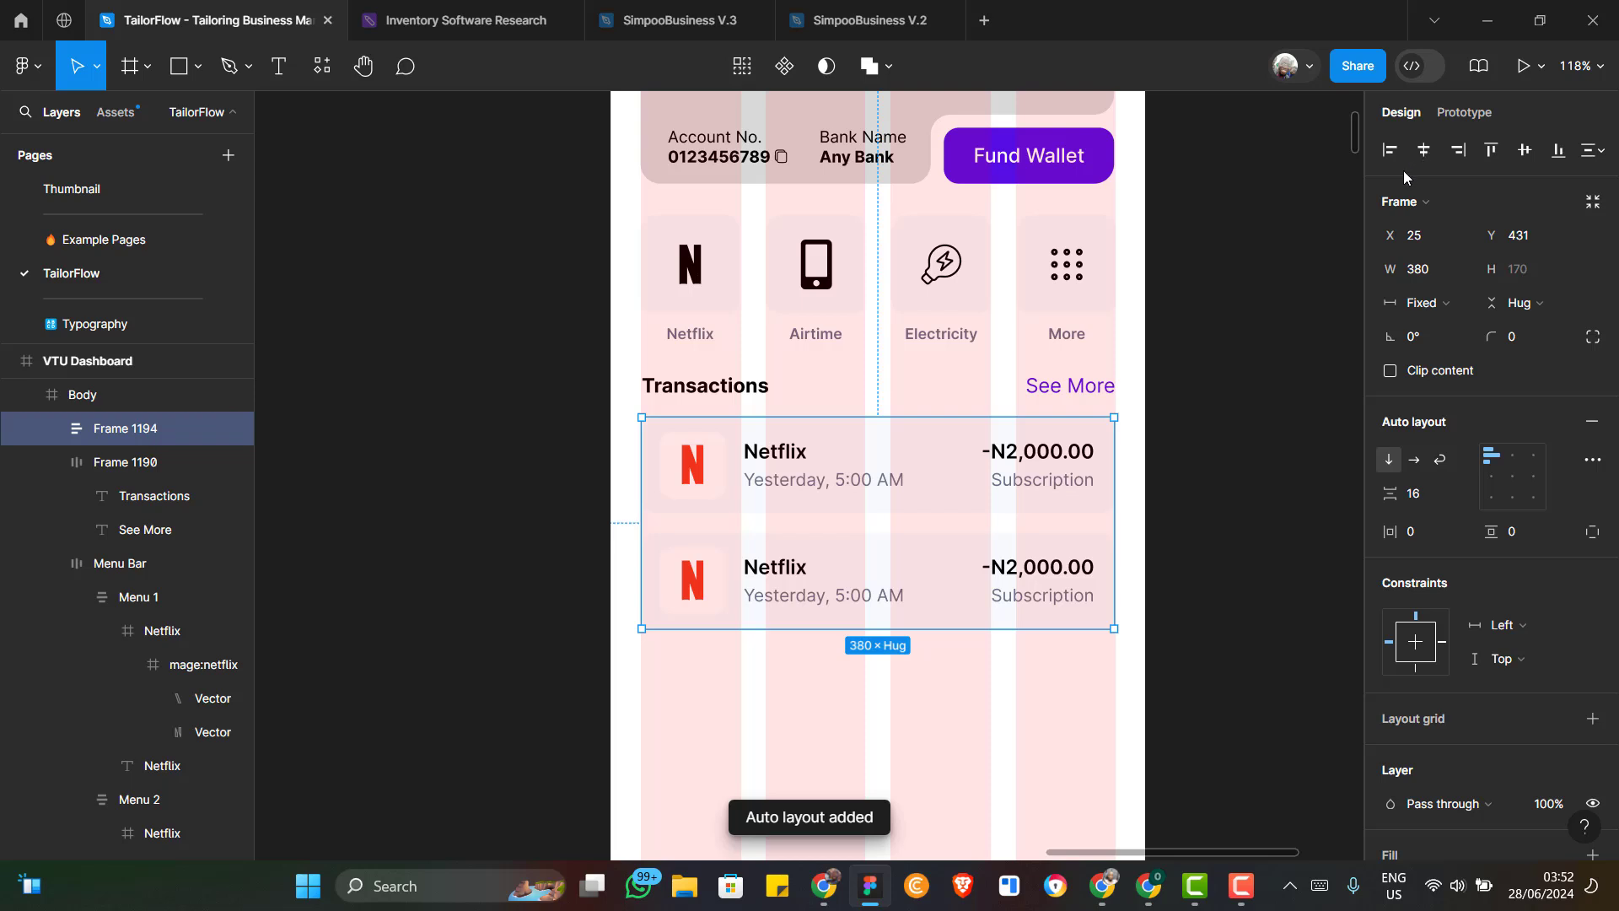
Duplicate the second Netflix card inside the auto layout to add a third transaction card
scroll(831, 588, "down", 5)
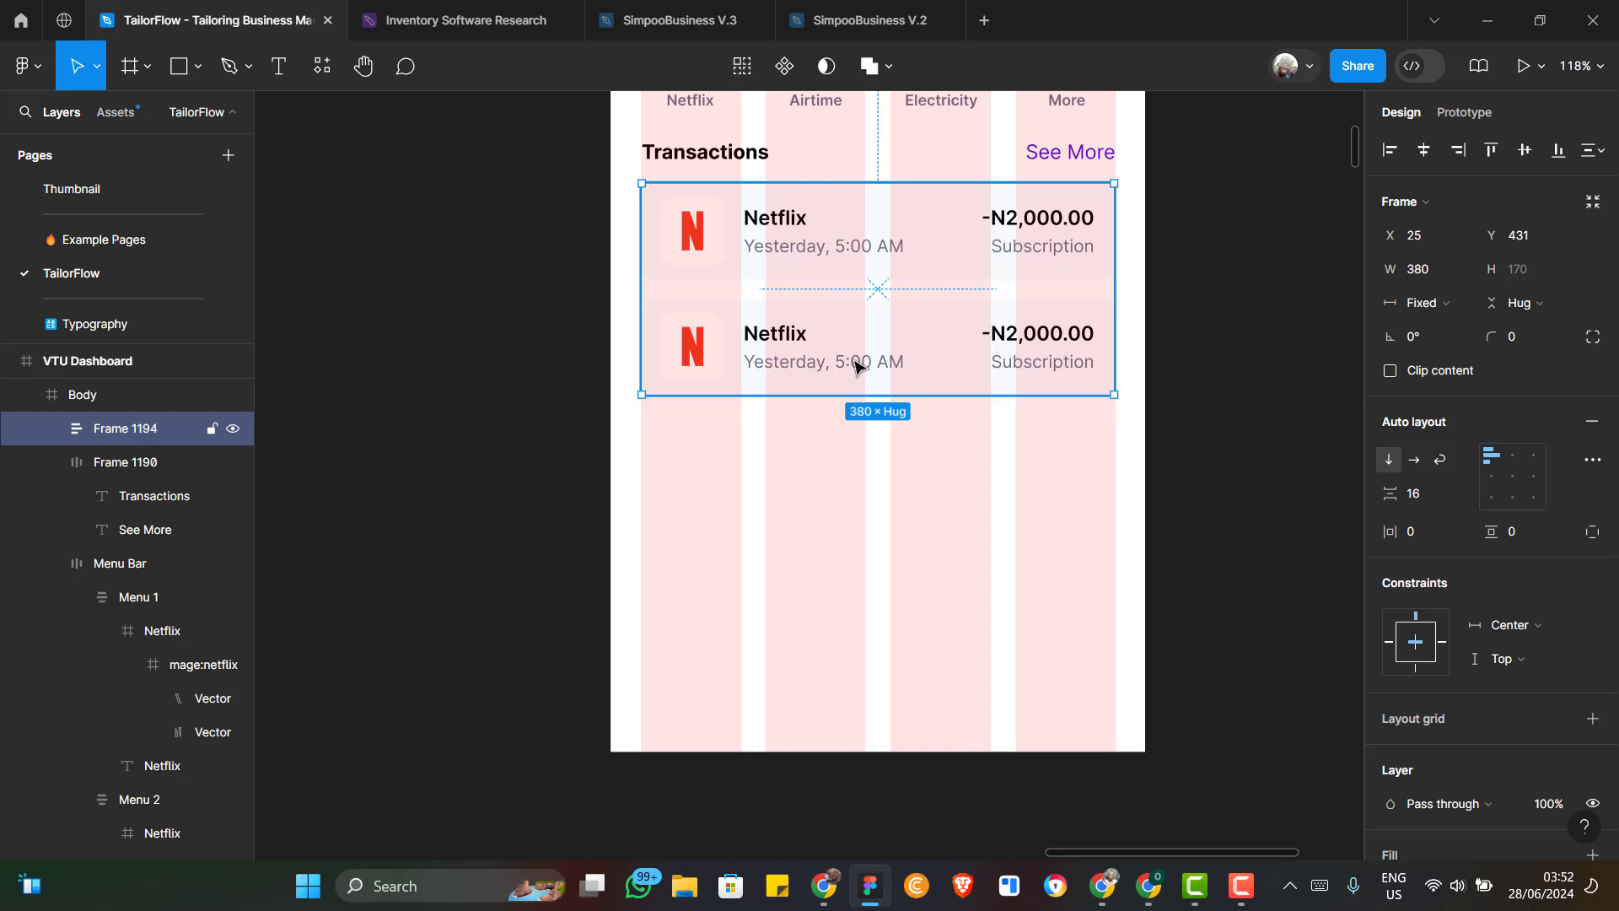
left_click(855, 364)
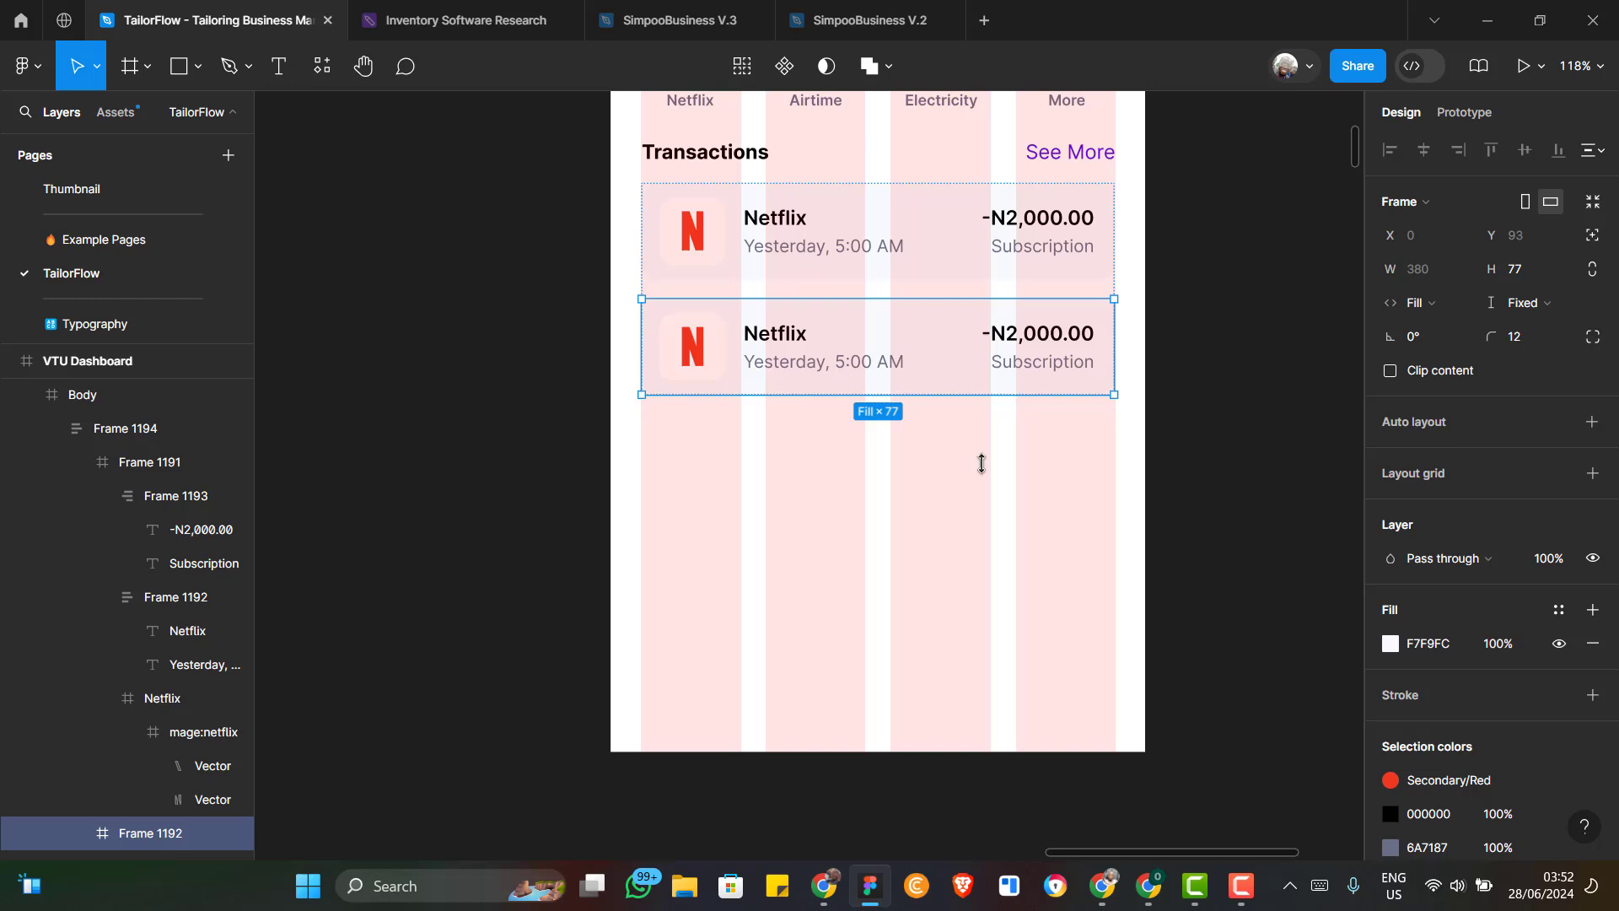
key("ctrl+d")
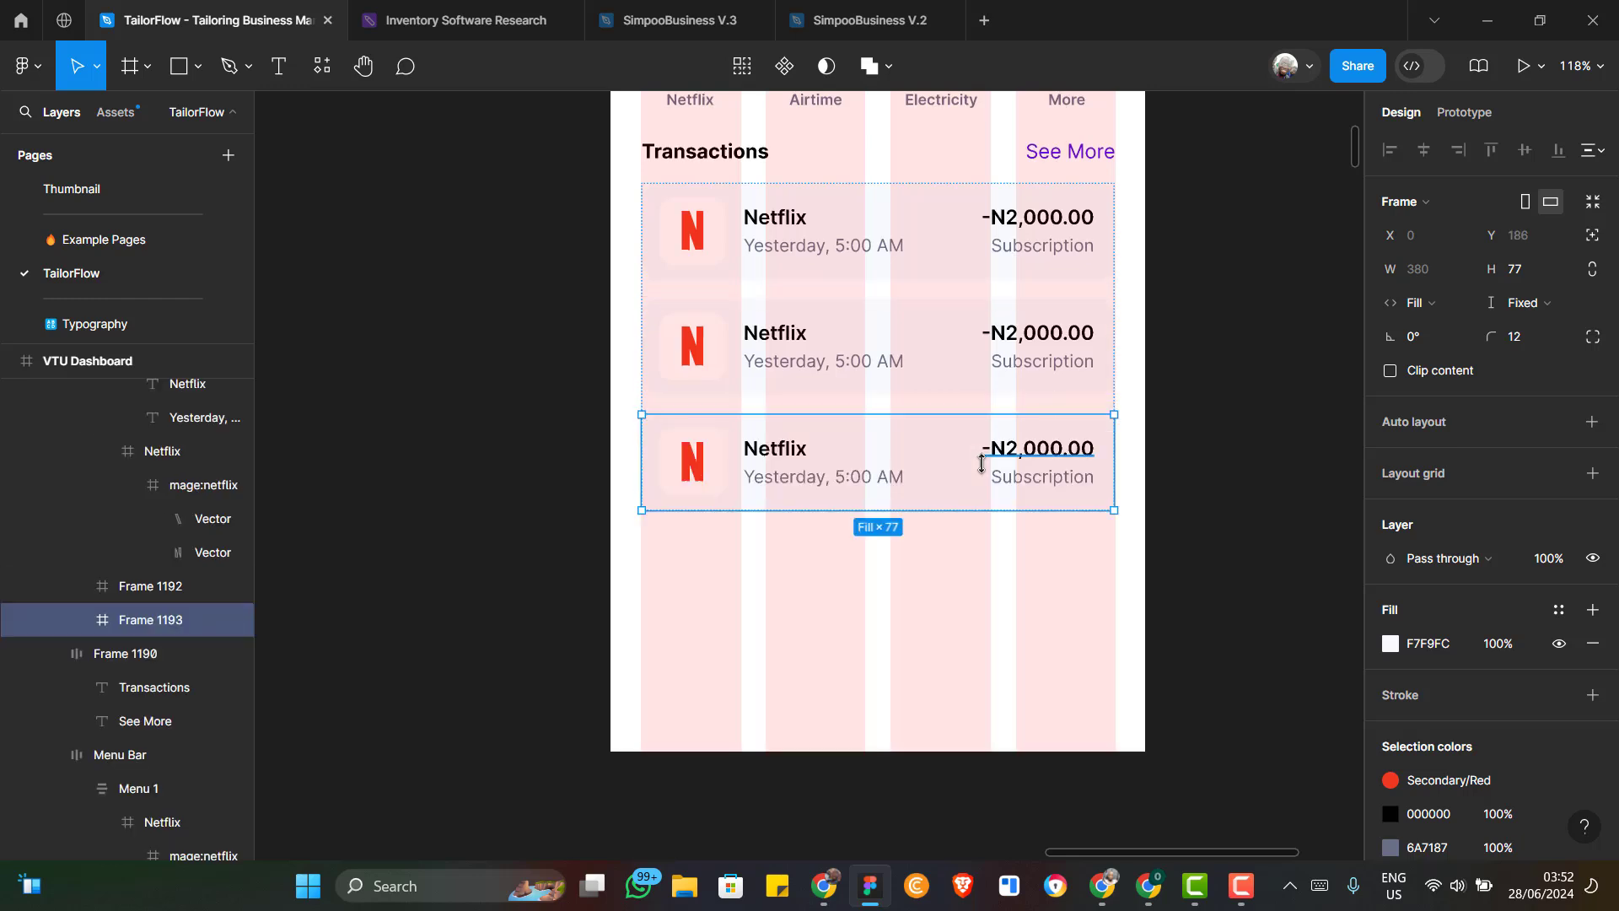
key("ctrl+d")
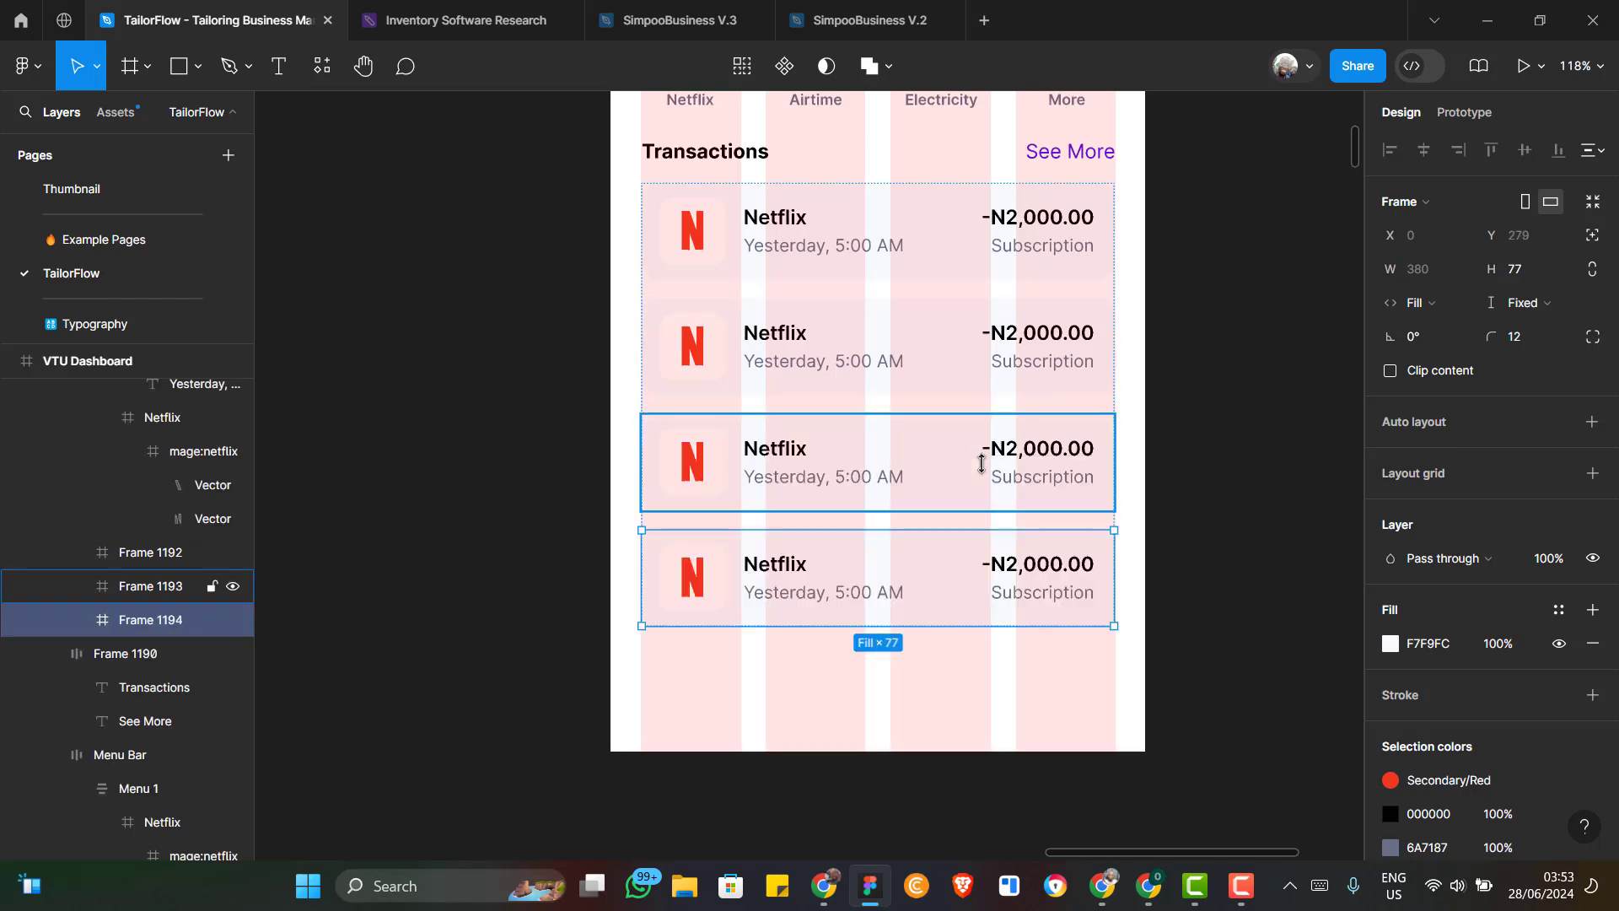
scroll(890, 523, "down", 2)
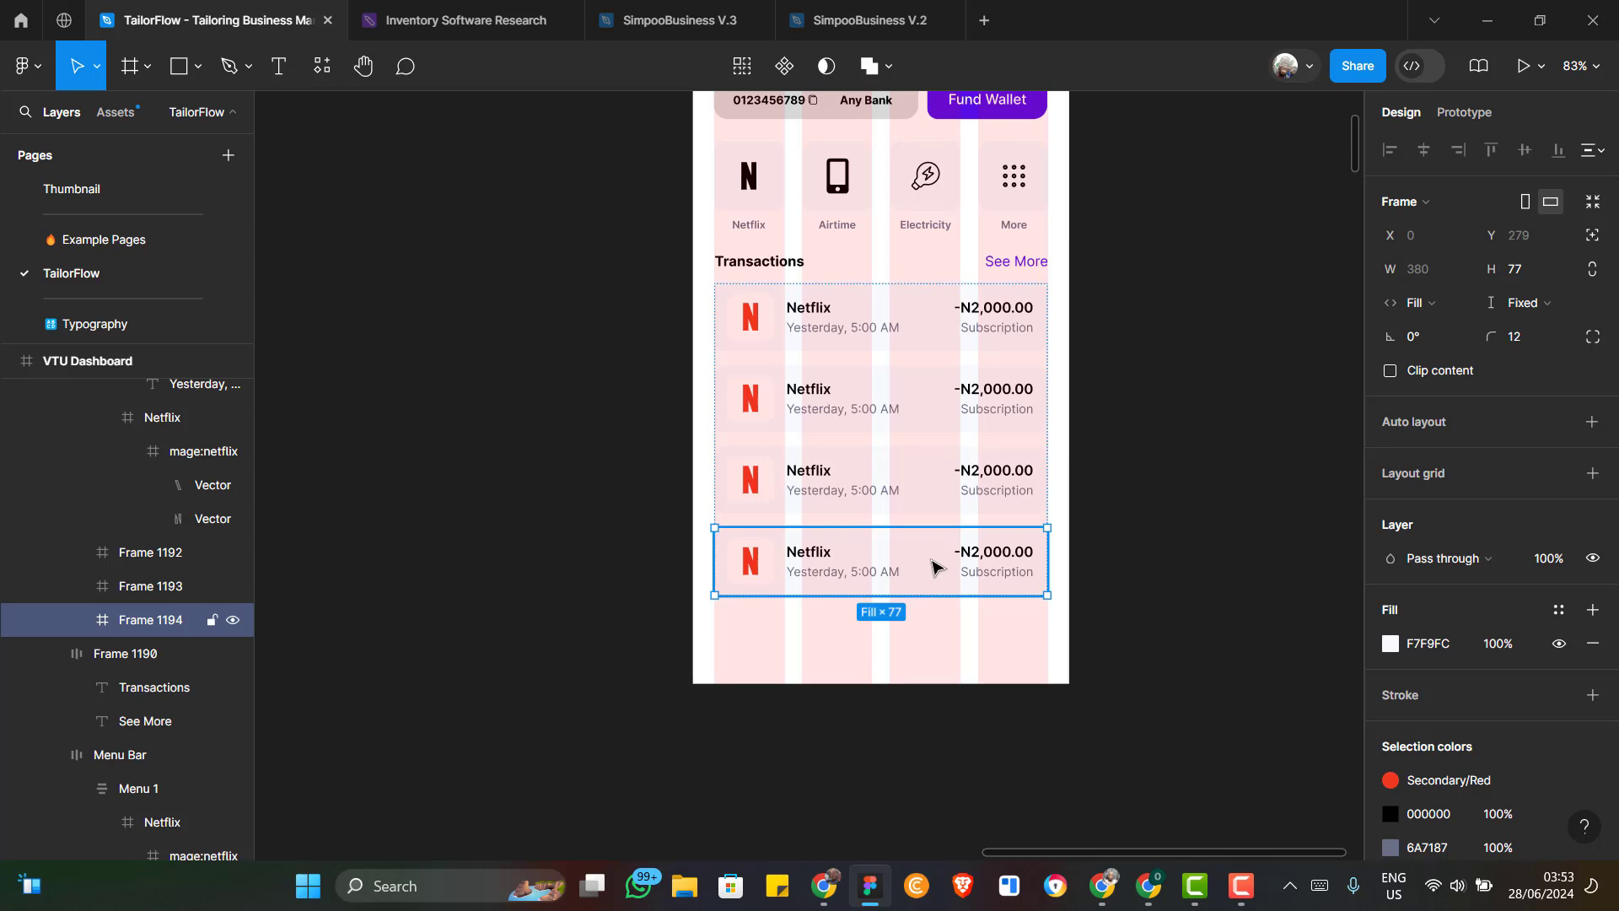
key("Delete")
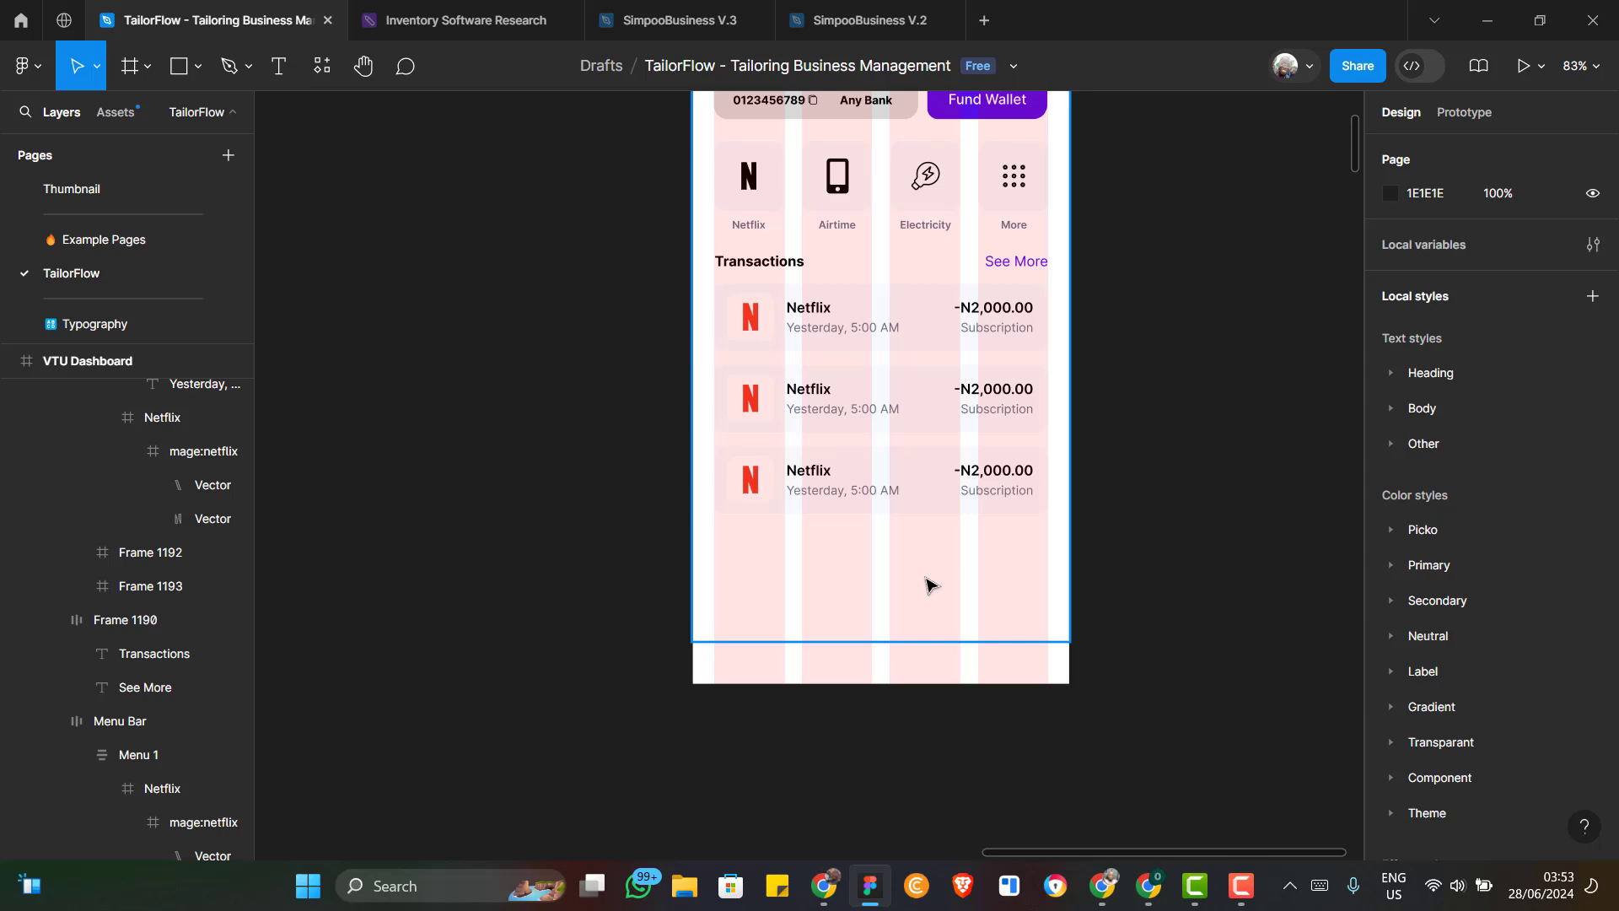
Replace the "Subscription" text in the second transaction card with "Funding"
scroll(928, 584, "up", 1)
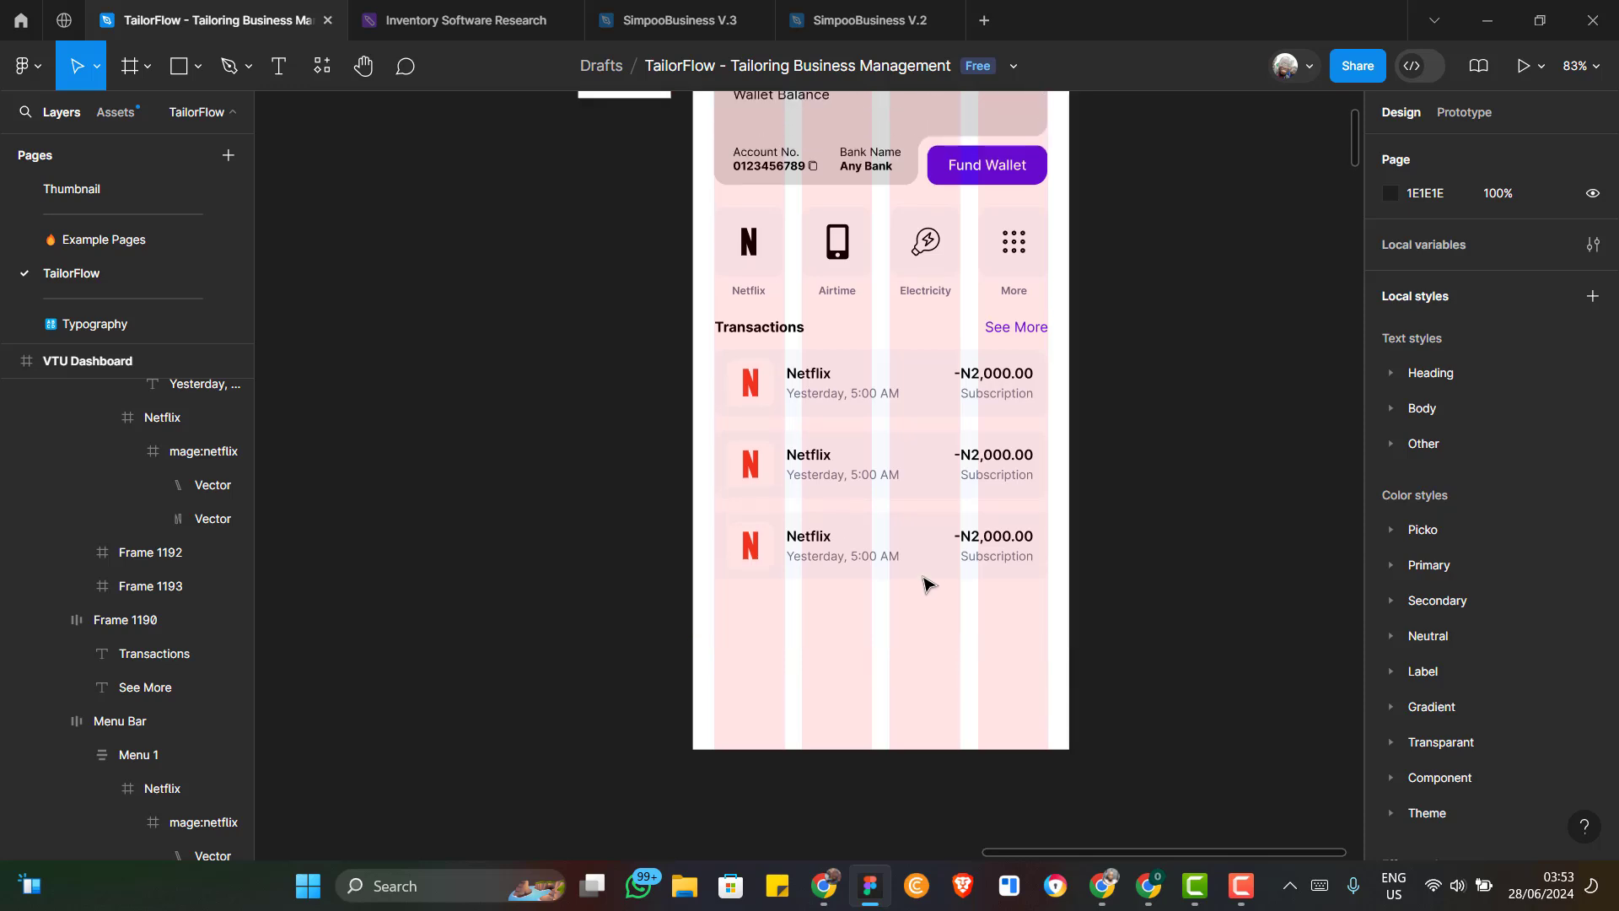
scroll(927, 583, "up", 2)
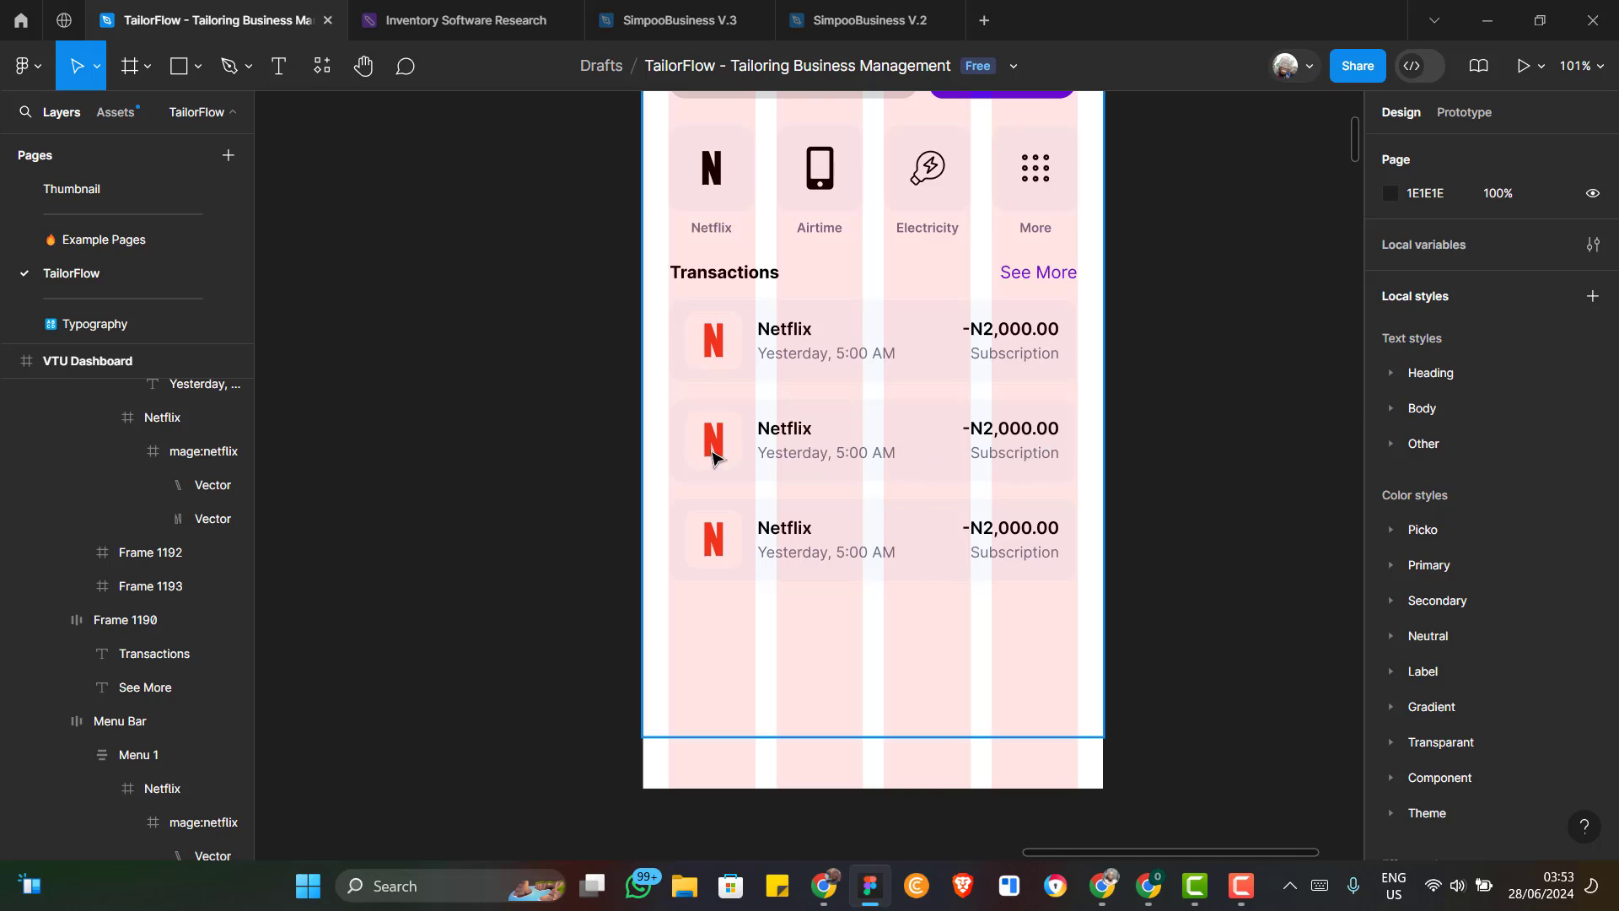
scroll(732, 454, "up", 1)
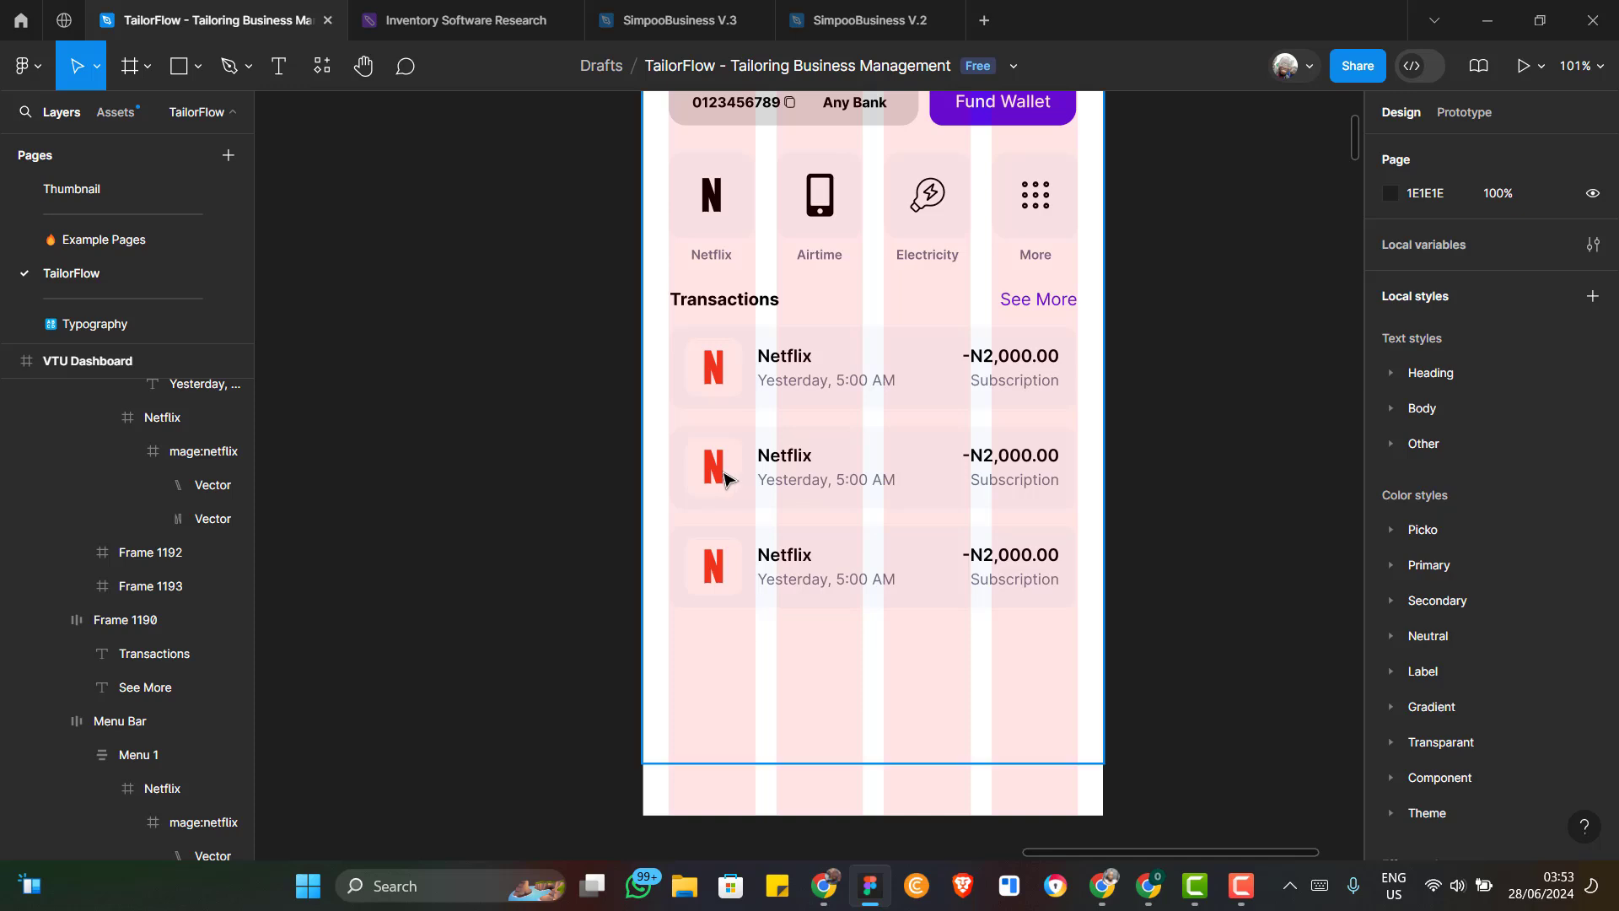
left_click(1019, 488)
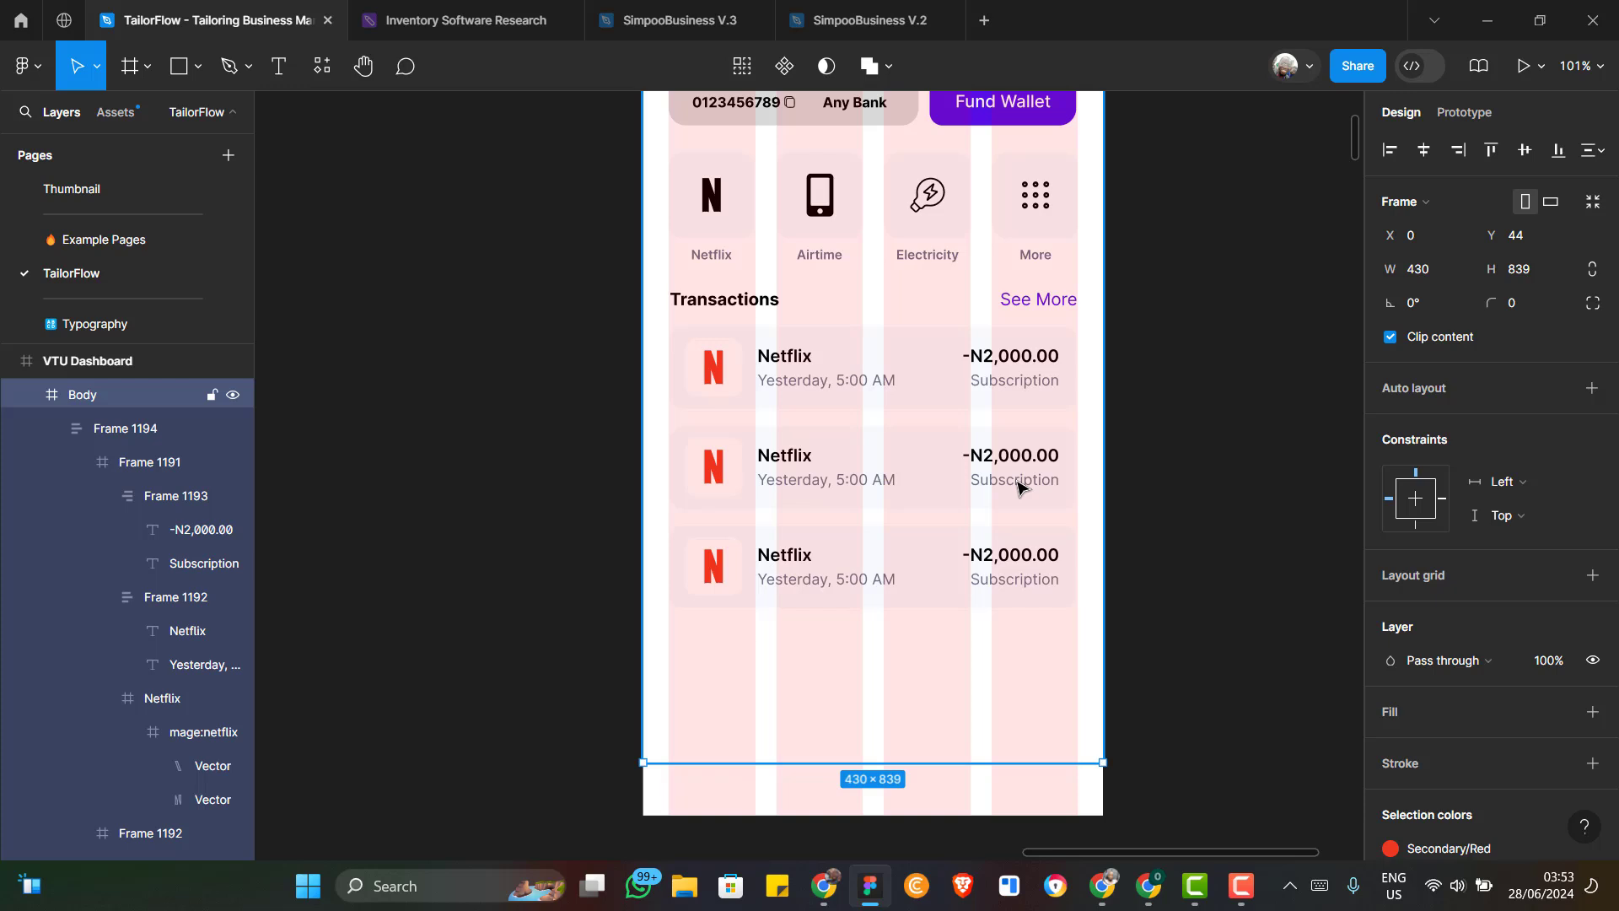
left_click(1018, 482, "ctrl")
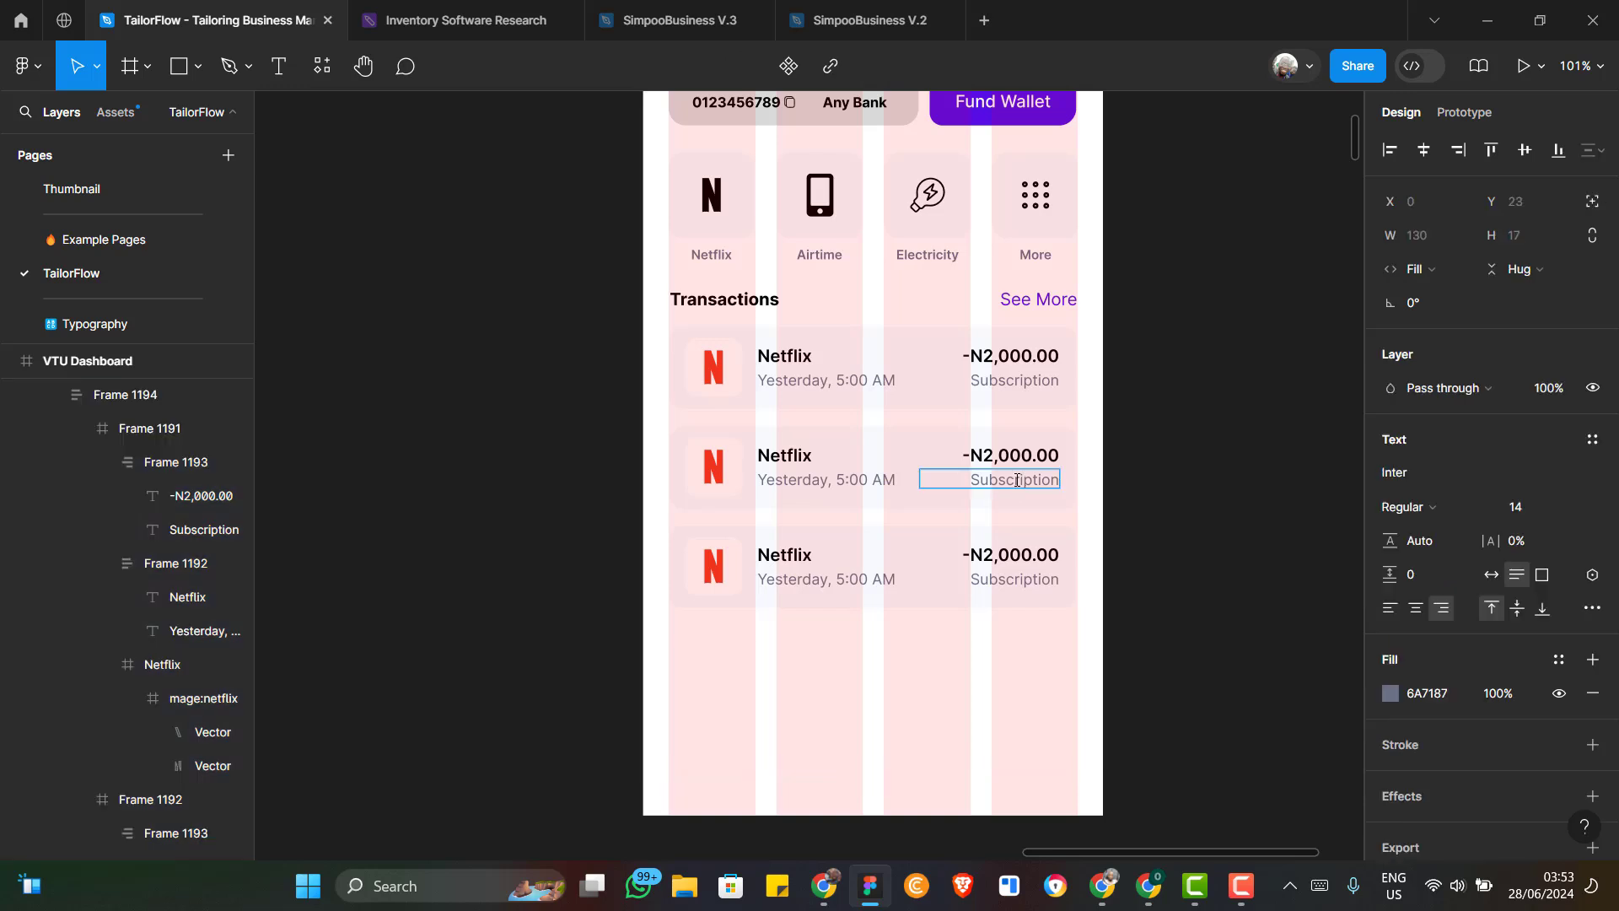
double_click(1017, 480)
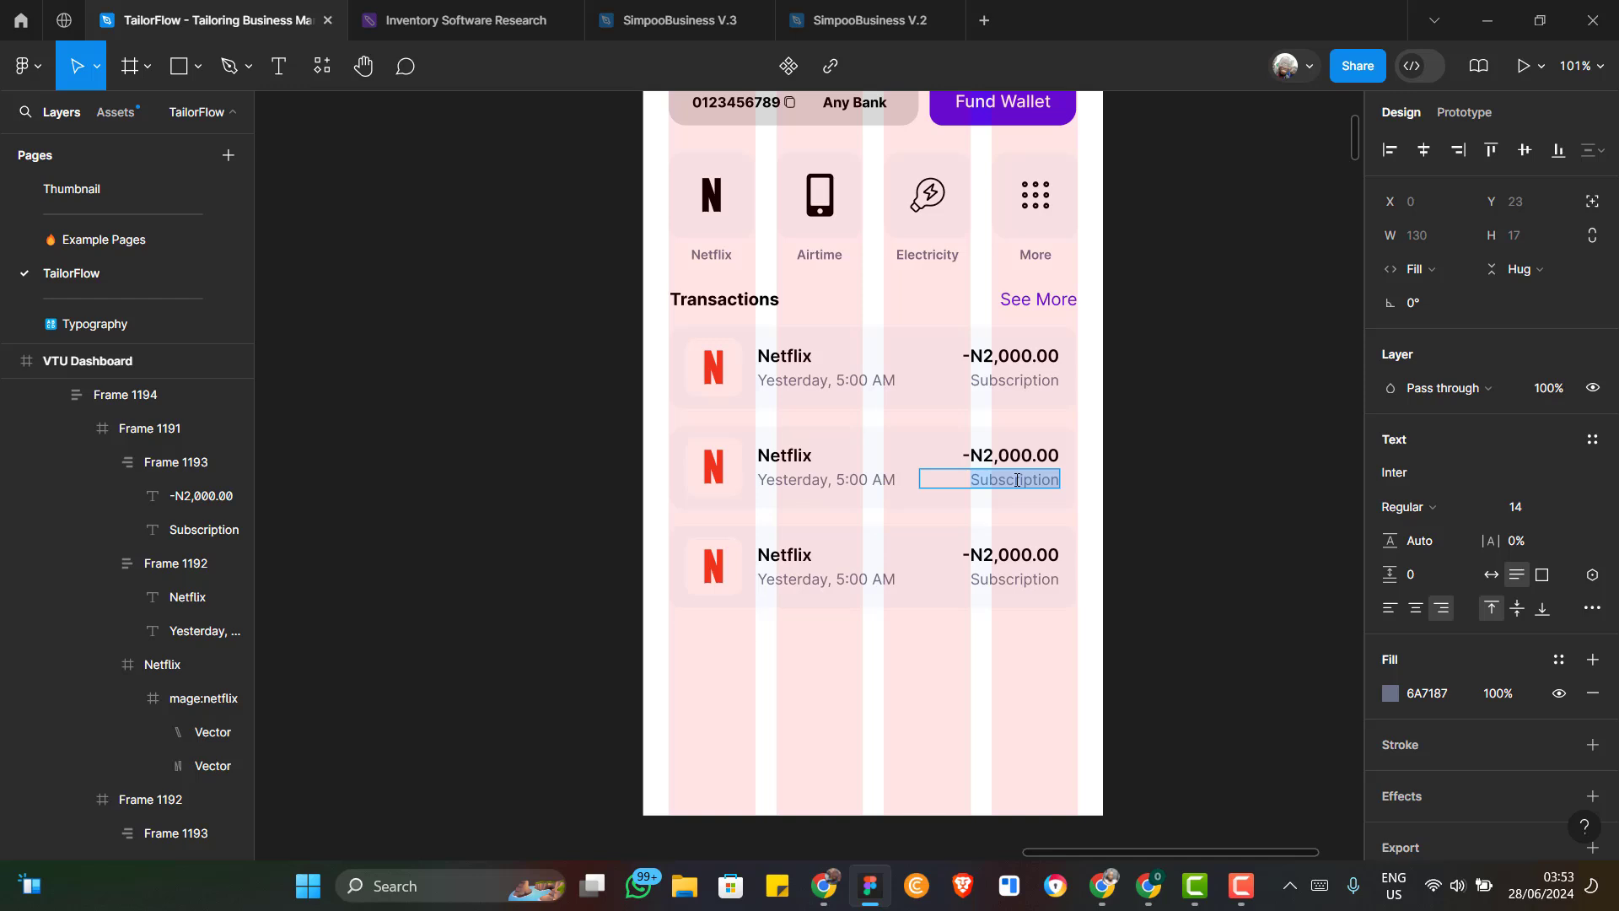
type("F")
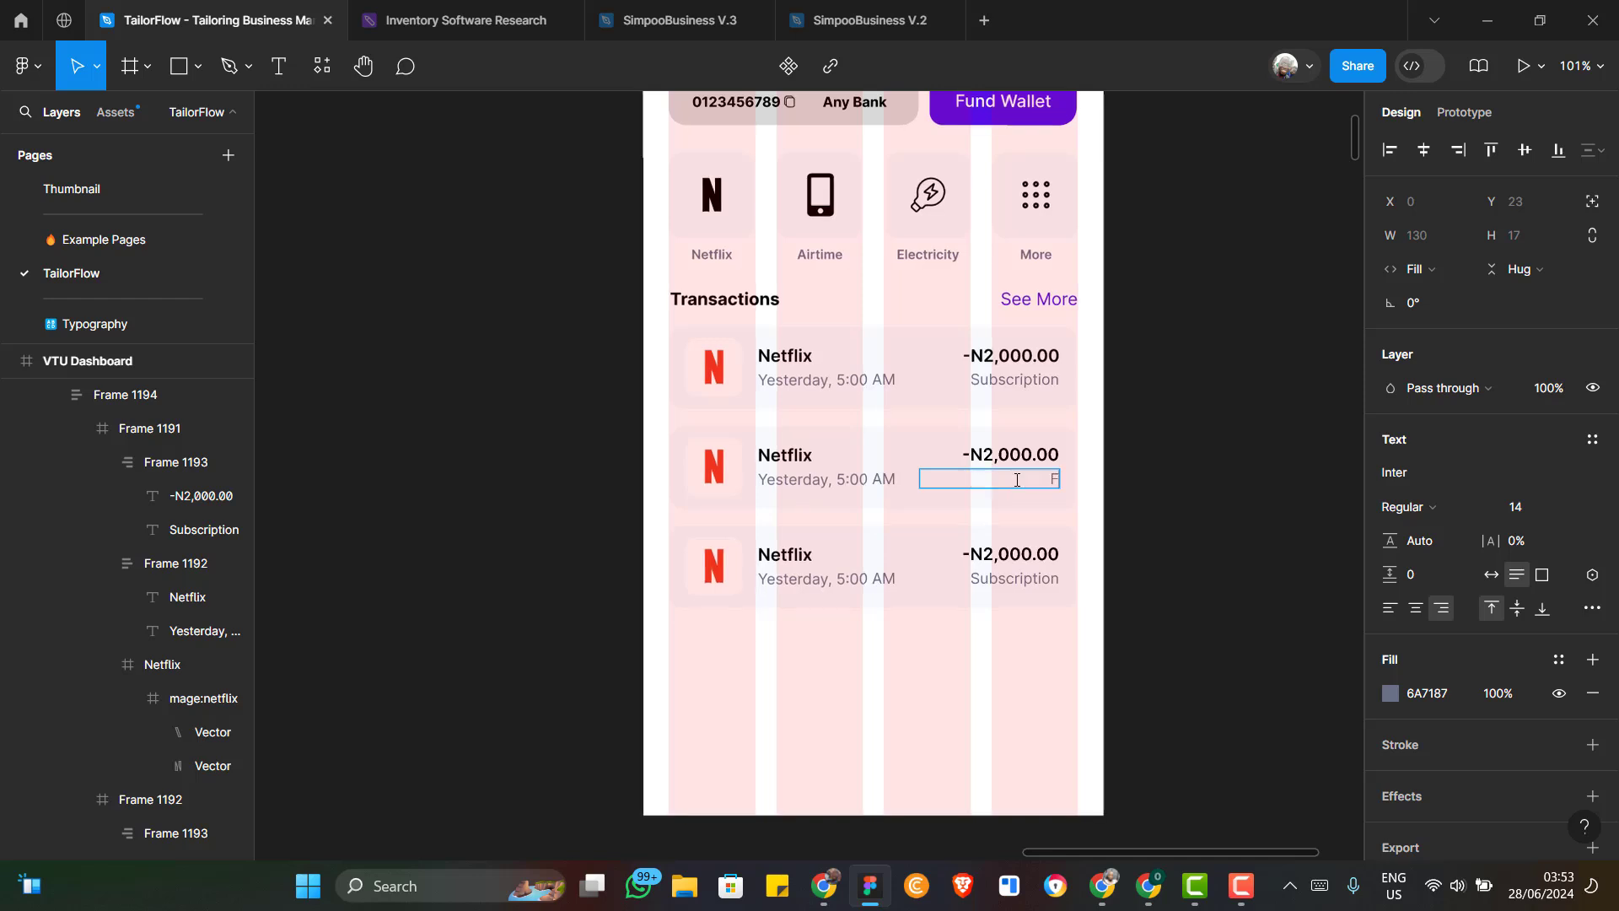
type("u")
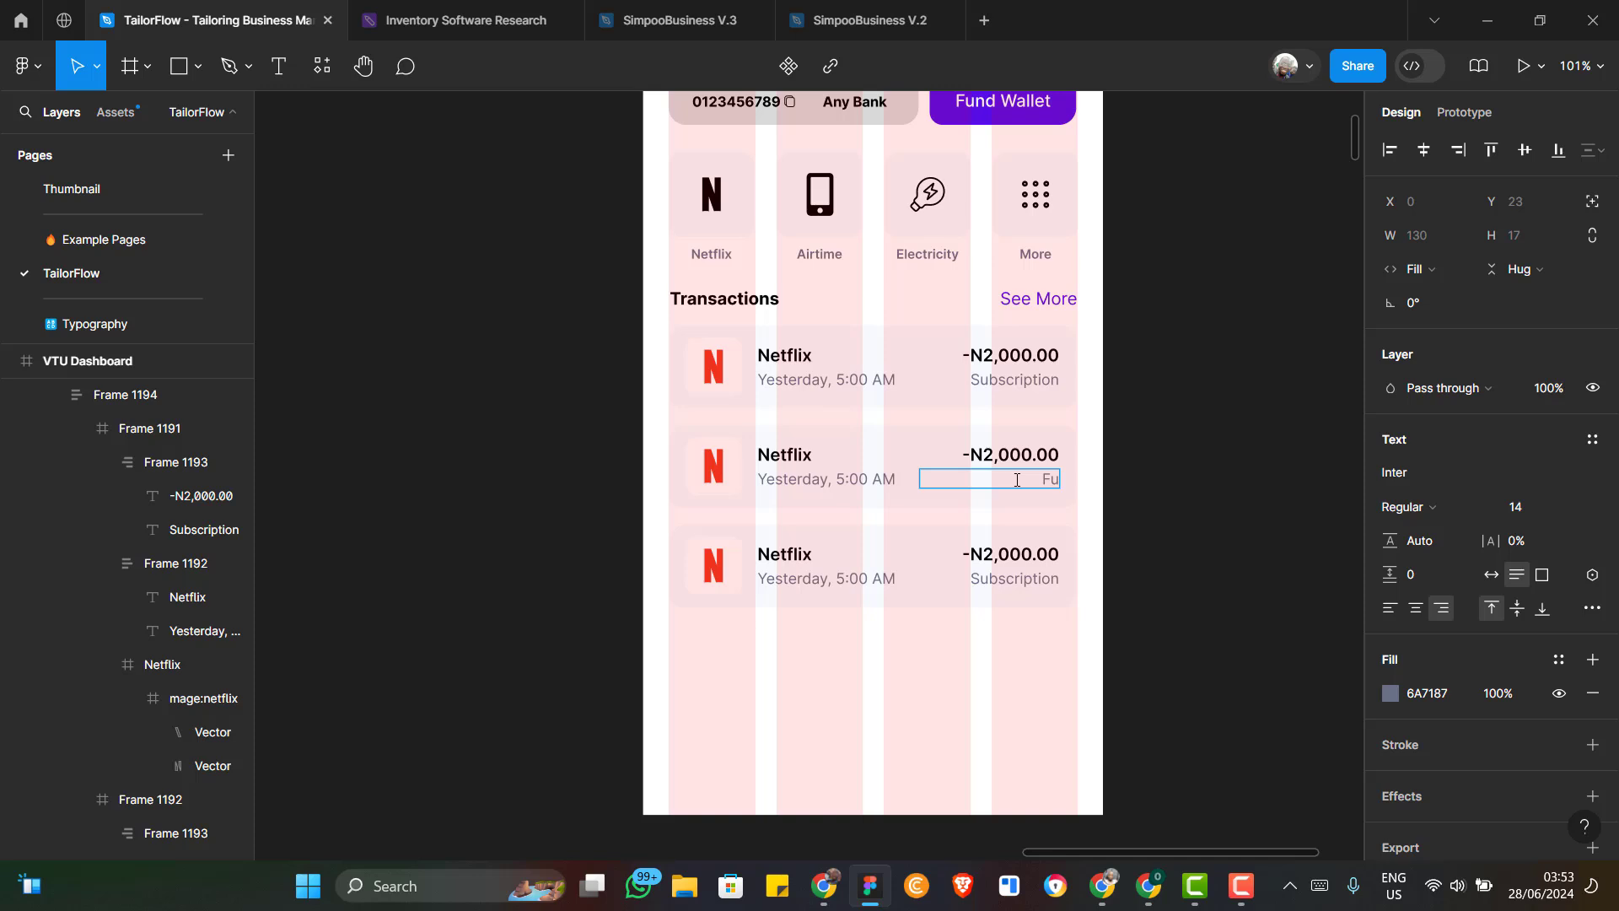
type("nding")
Change the amount in the second transaction card to "+N2,000.00"
left_click(971, 454)
left_click_drag(973, 453, 957, 452)
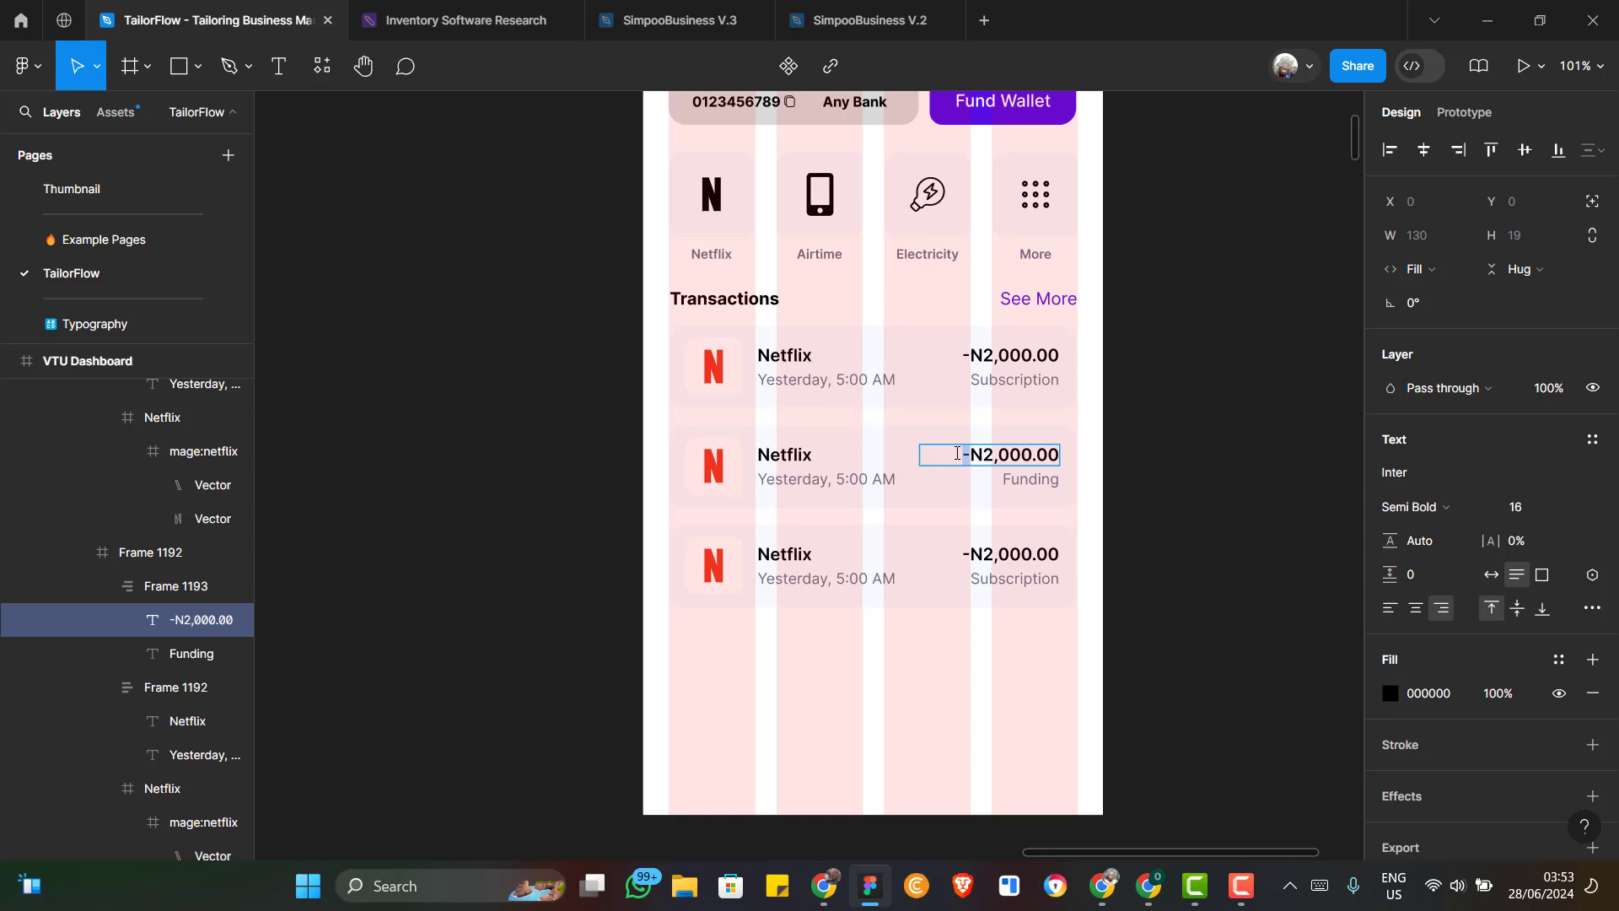
type("+")
Replace the Netflix title in the second transaction card with "Wallet Top Up"
left_click(771, 456)
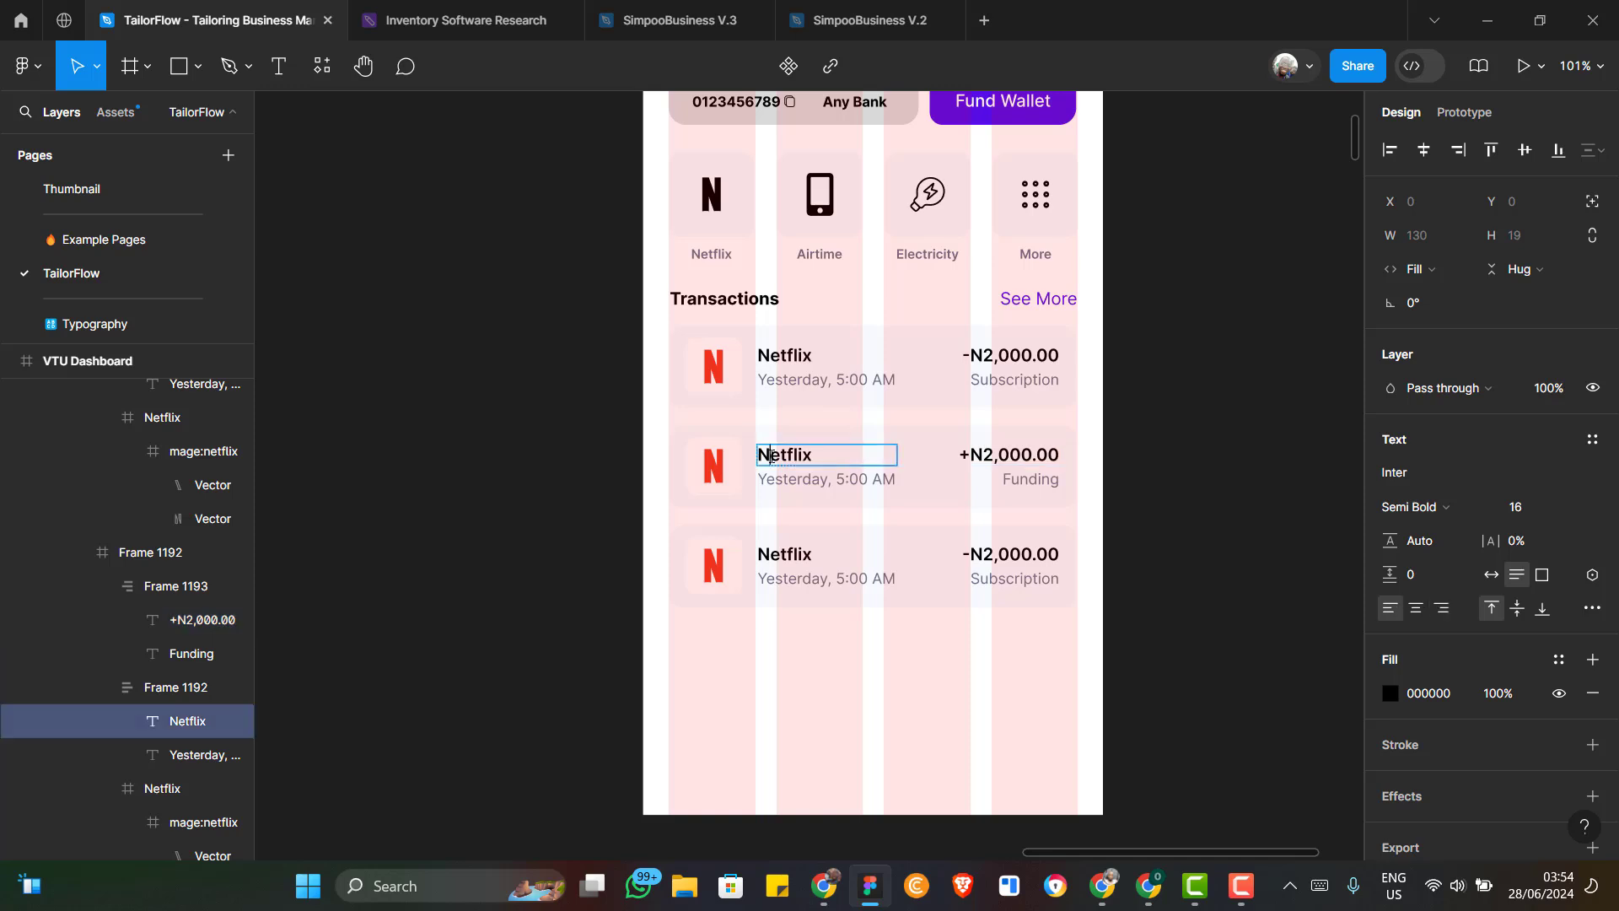
double_click(771, 457)
type("Wallet Top")
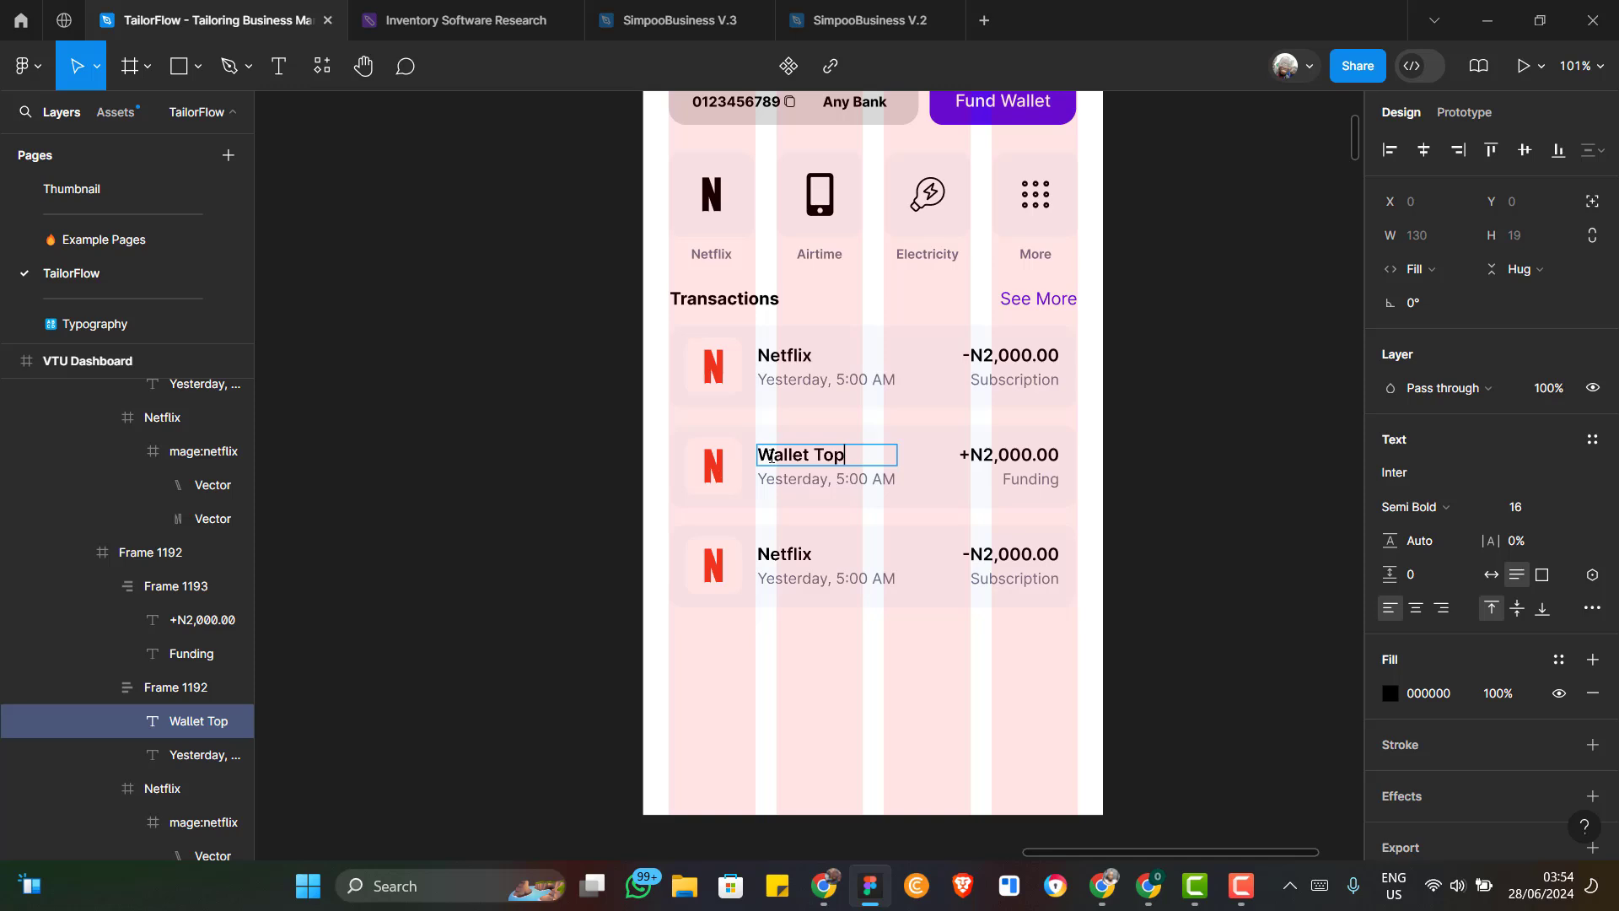
type(" Up")
key("Escape")
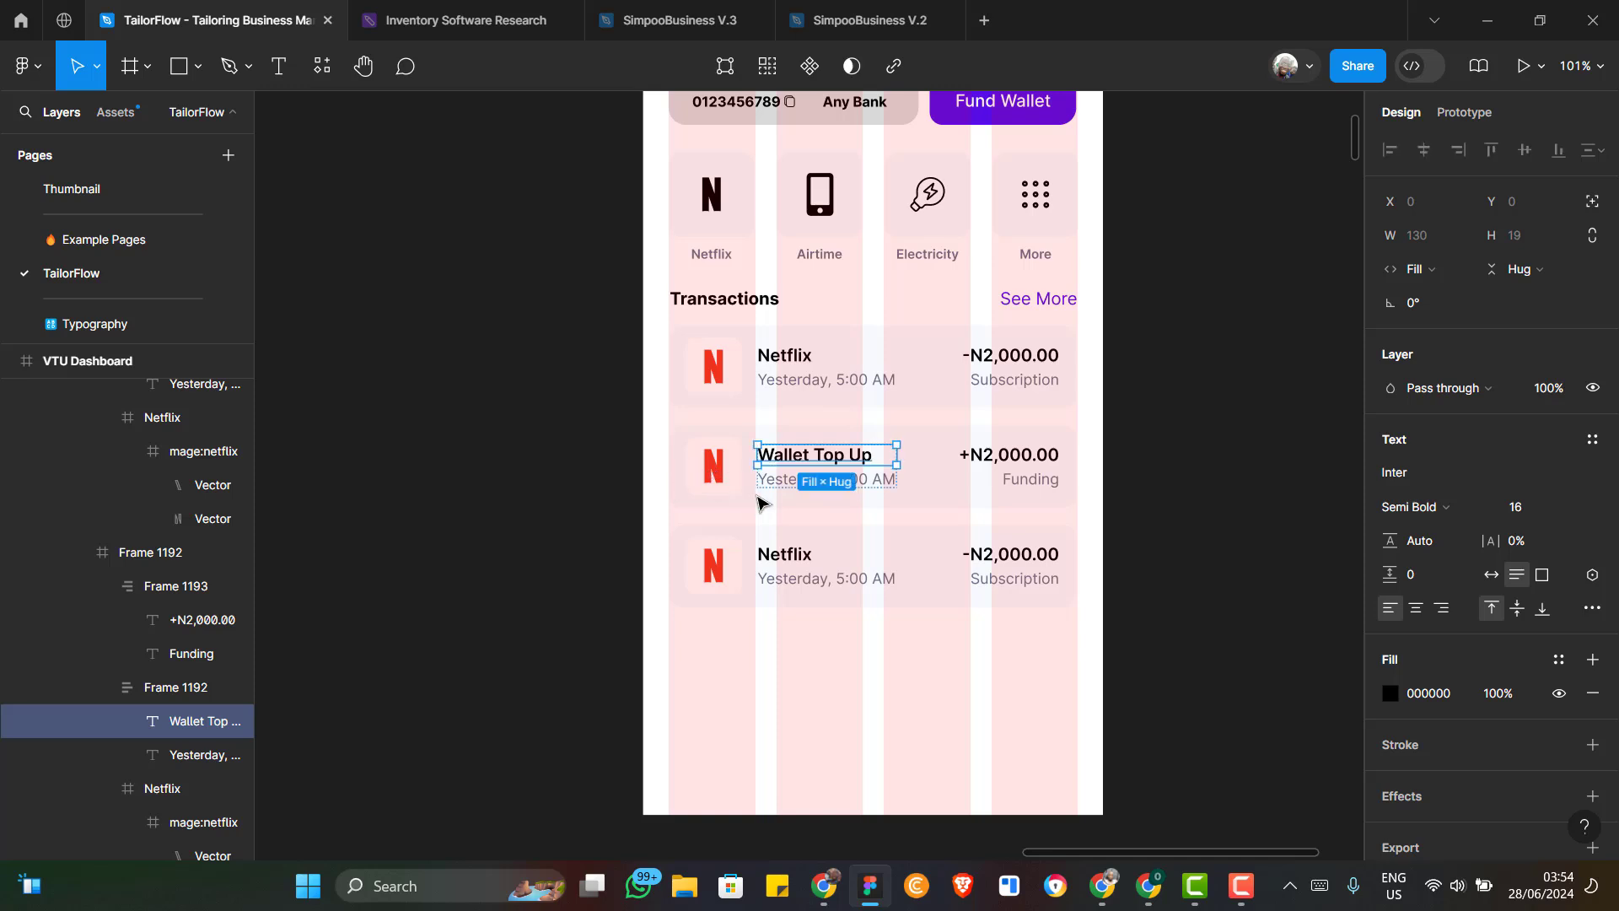
Select the icon tile of the Wallet Top Up card and search the Iconify plugin for "wallet"
left_click(715, 469)
scroll(707, 466, "up", 5)
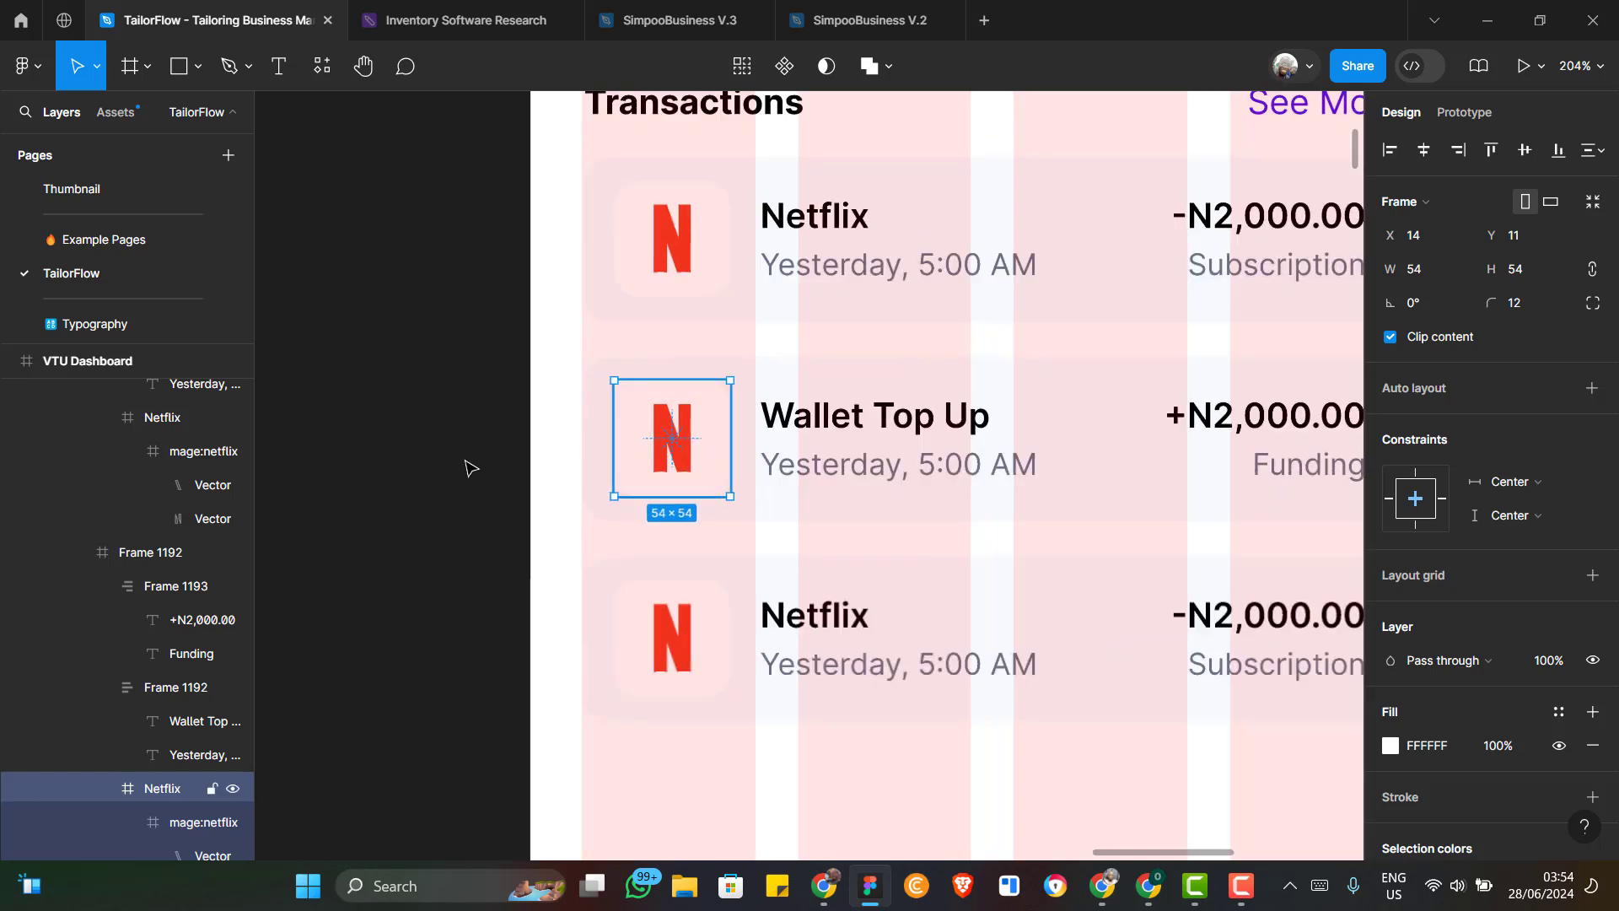
scroll(467, 469, "down", 1)
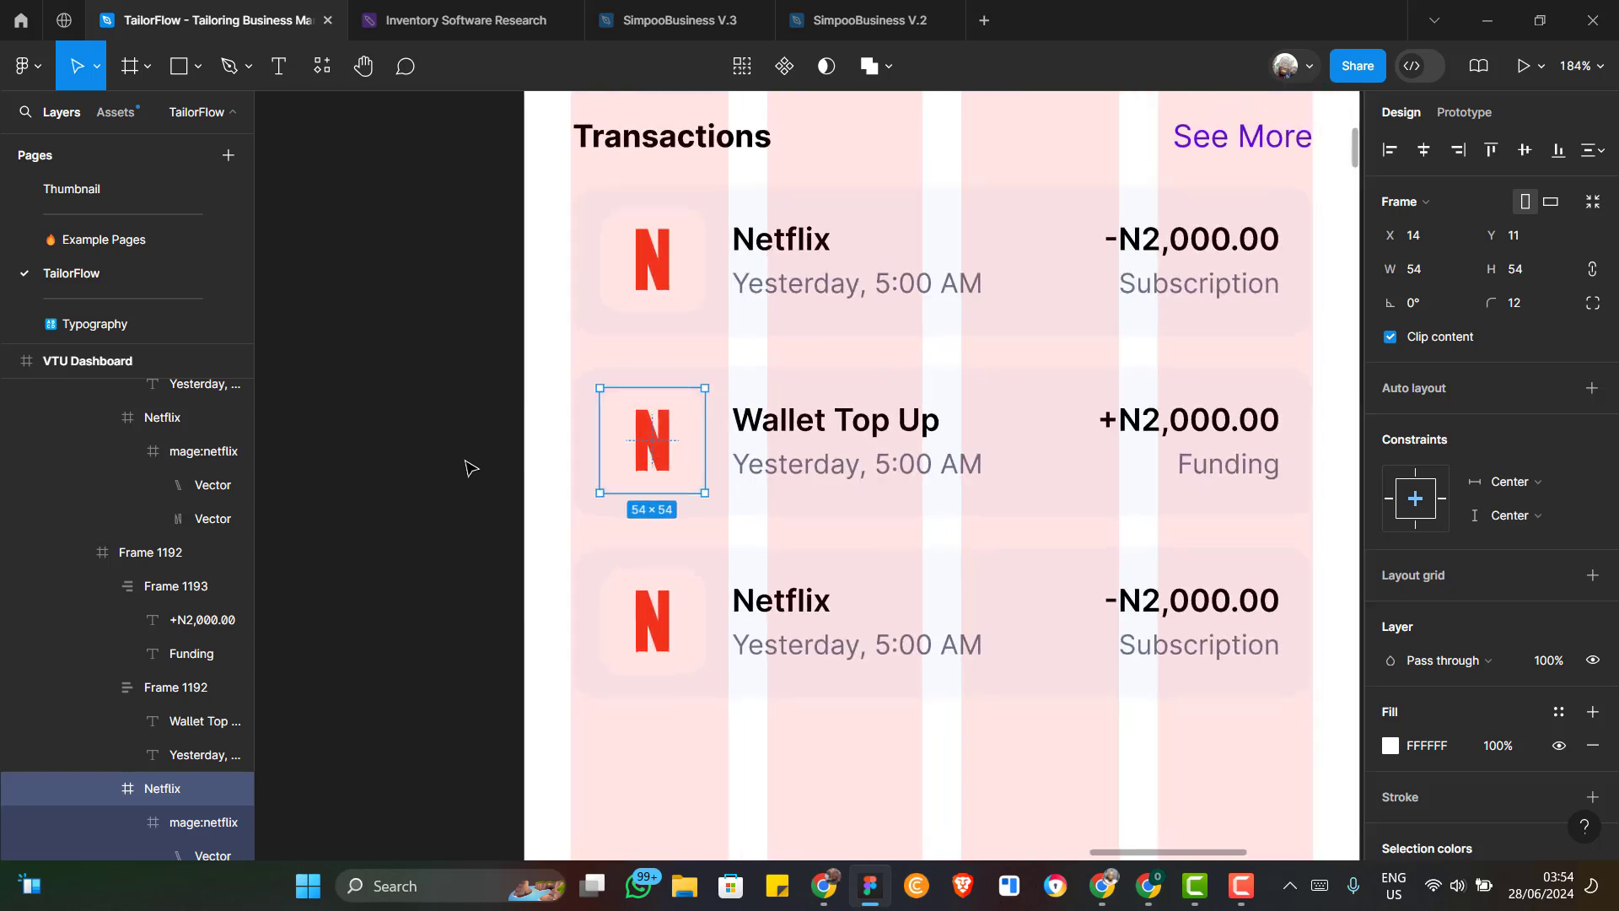
right_click(469, 467)
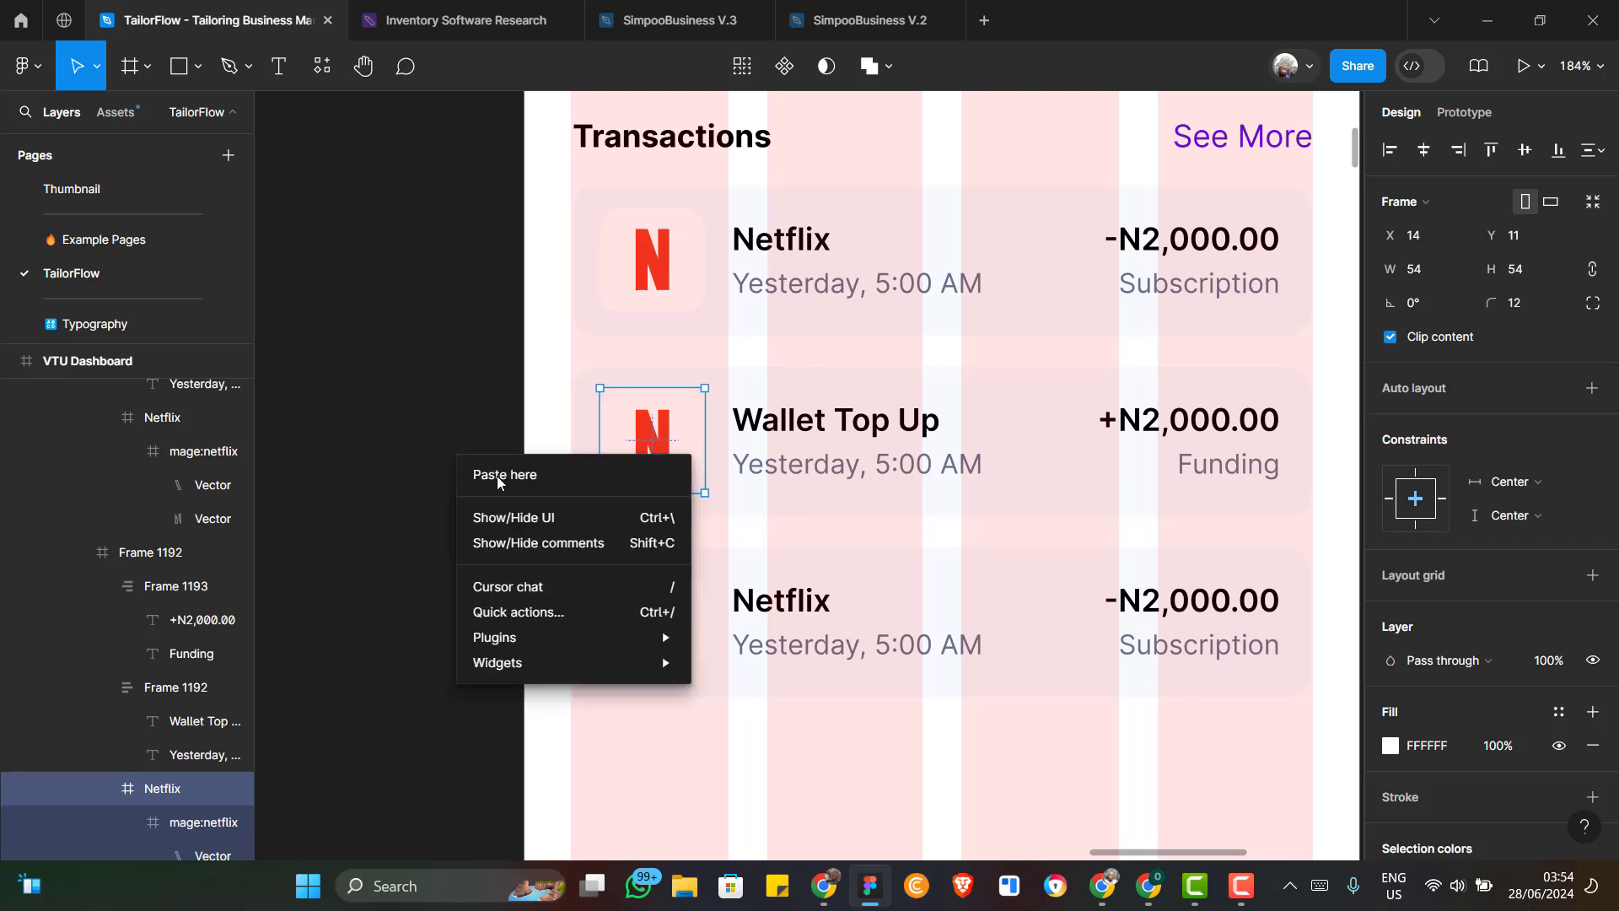
mouse_move(610, 639)
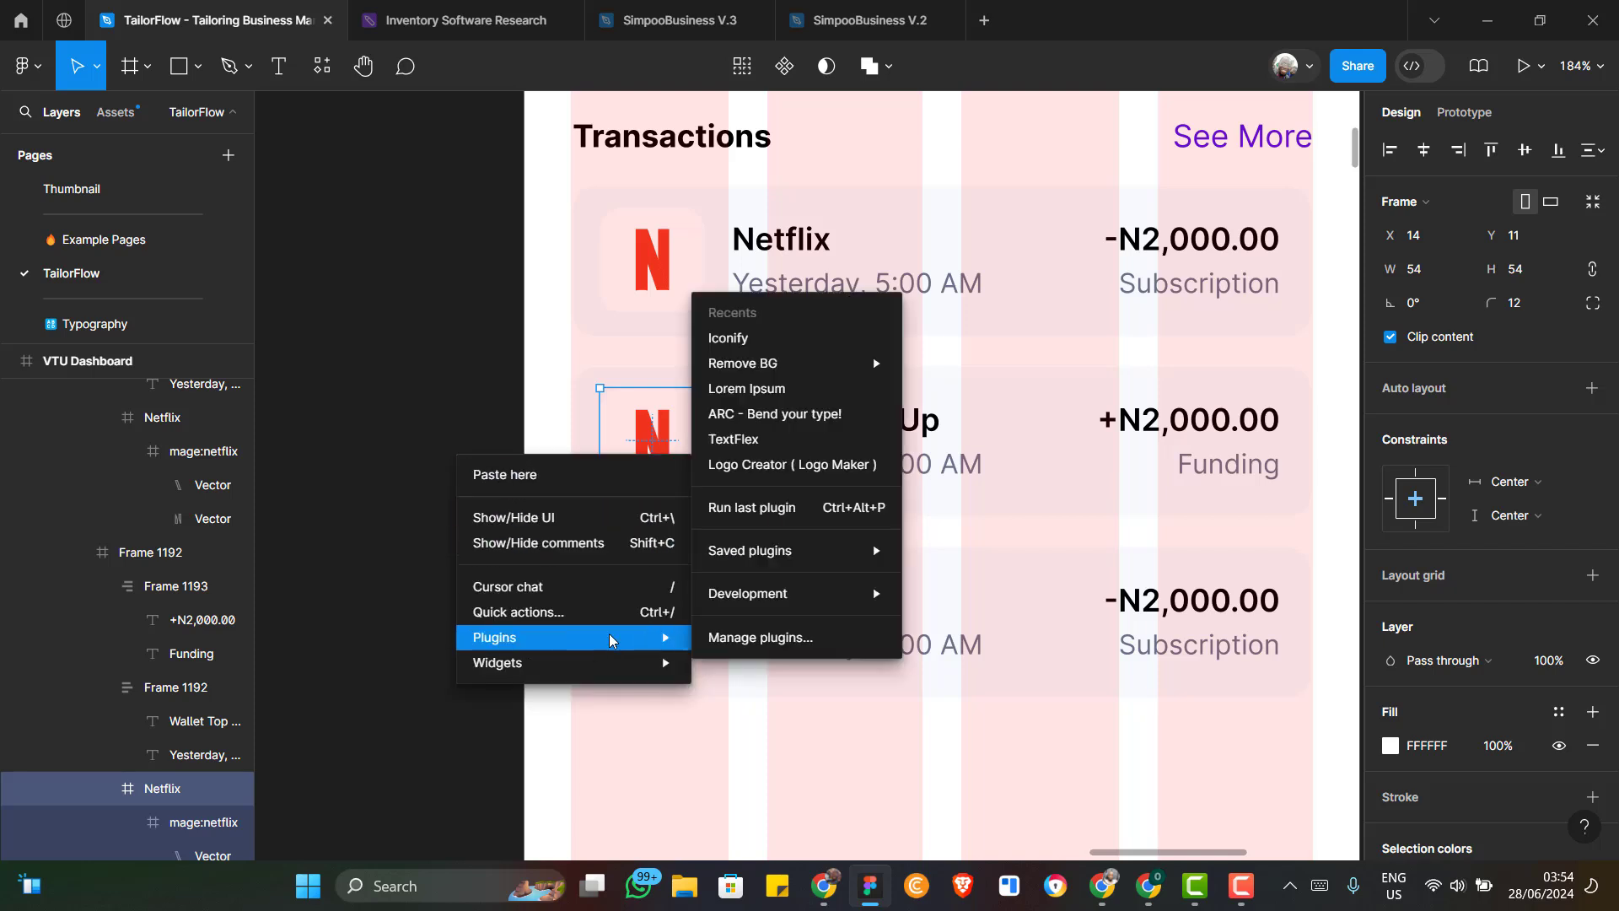
left_click(811, 338)
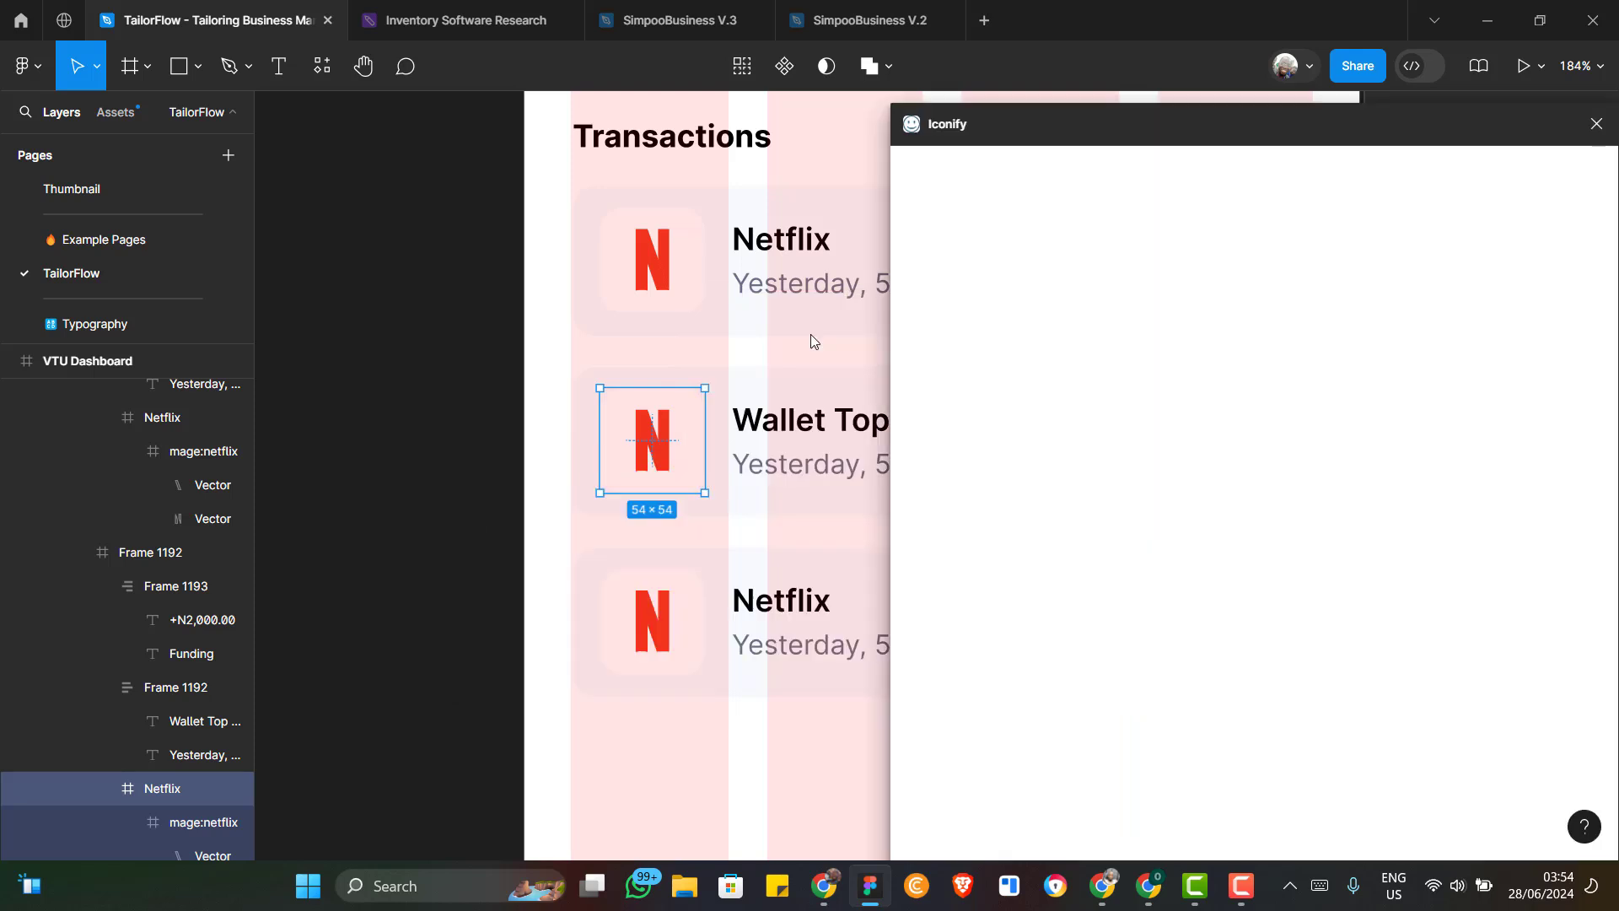
type("more")
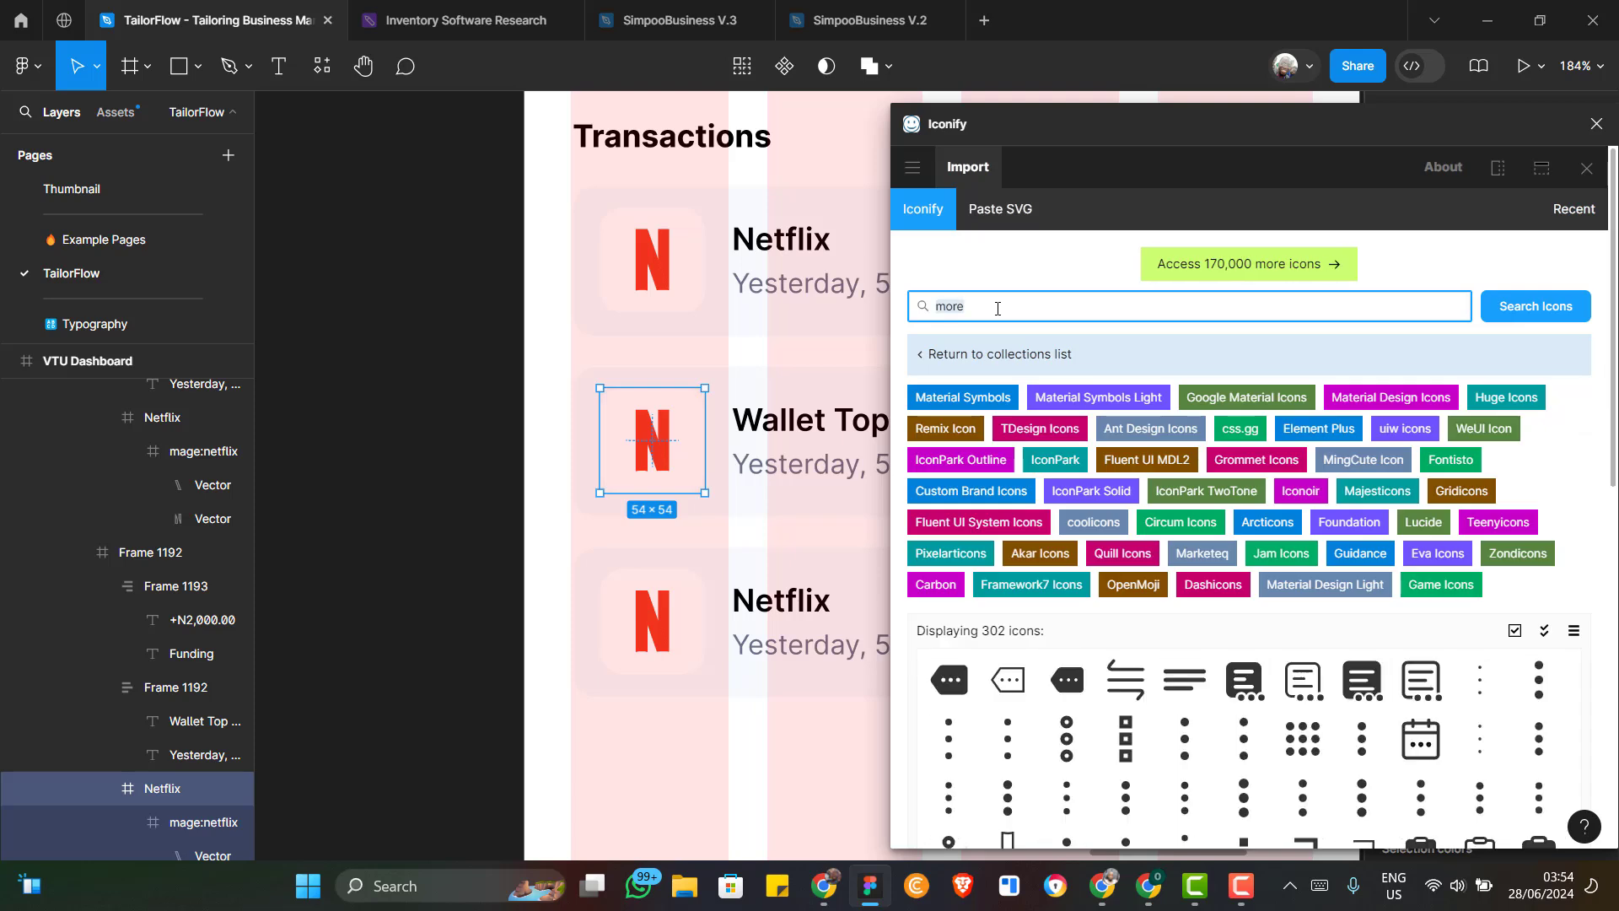
type("wallet")
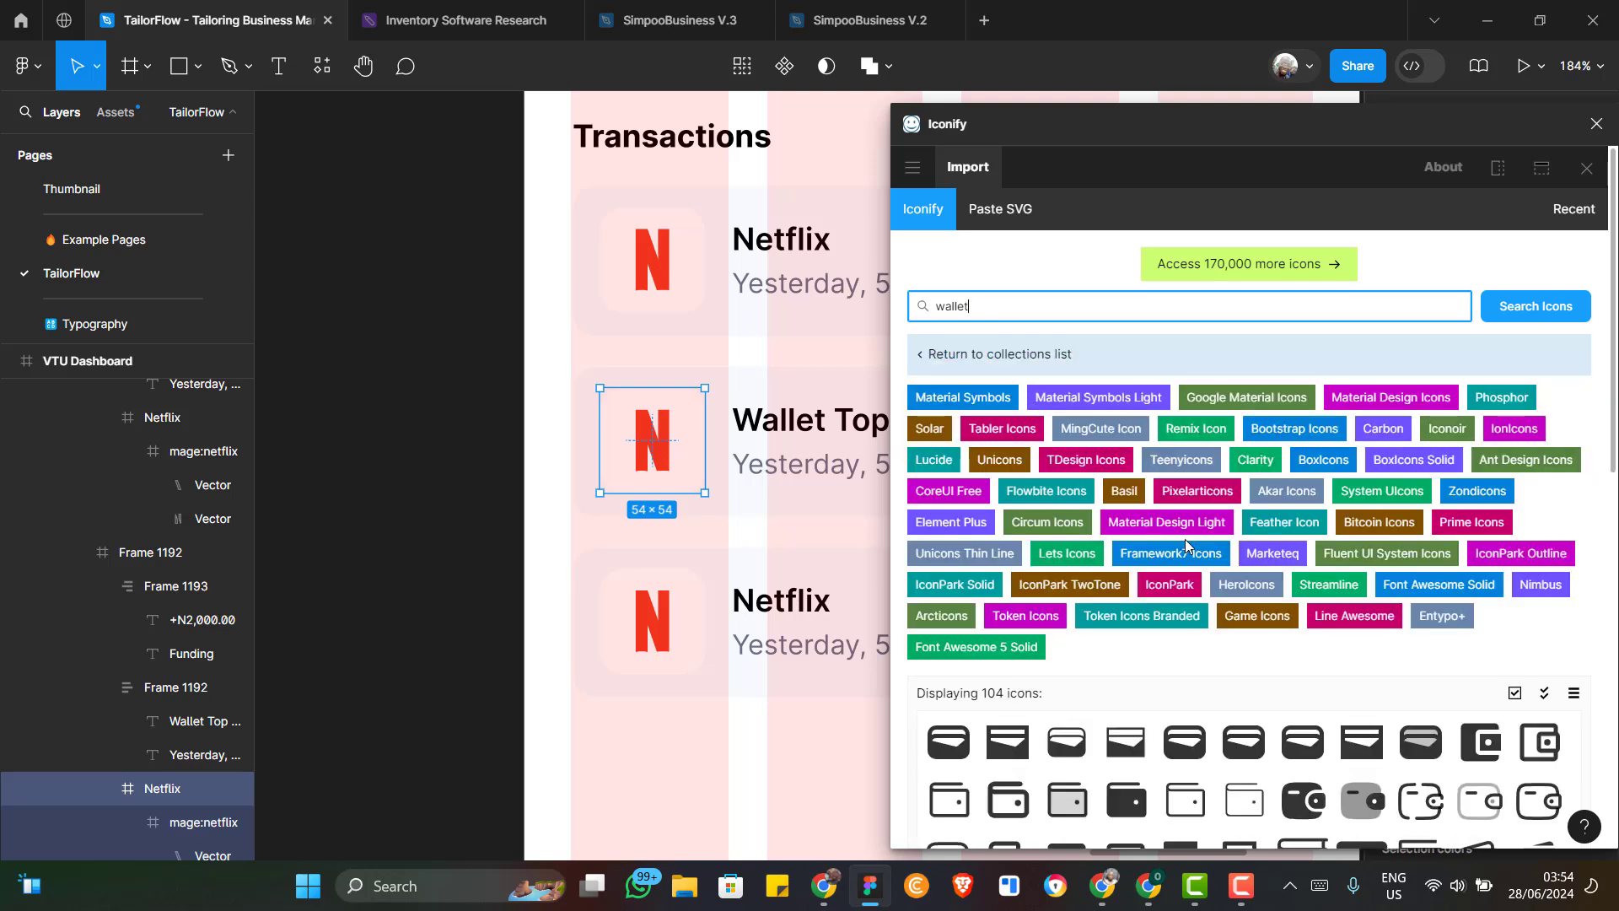
Insert the solid MingCute wallet icon into the Wallet Top Up card's icon tile and close the Iconify plugin
scroll(1185, 540, "down", 3)
scroll(1185, 545, "down", 1)
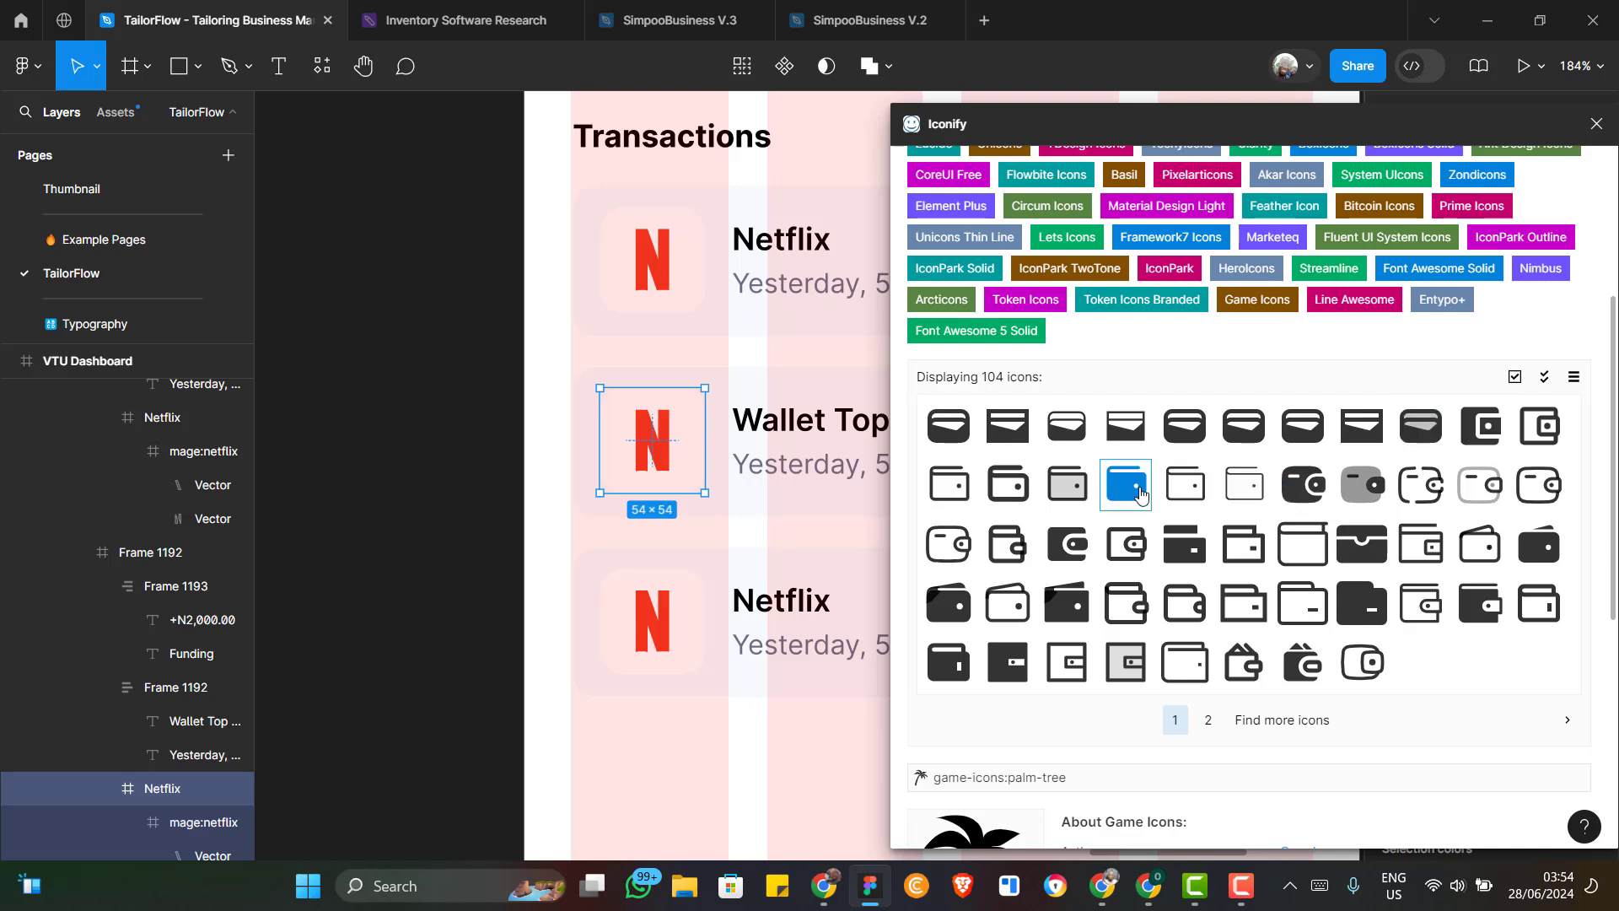
left_click_drag(1068, 544, 655, 448)
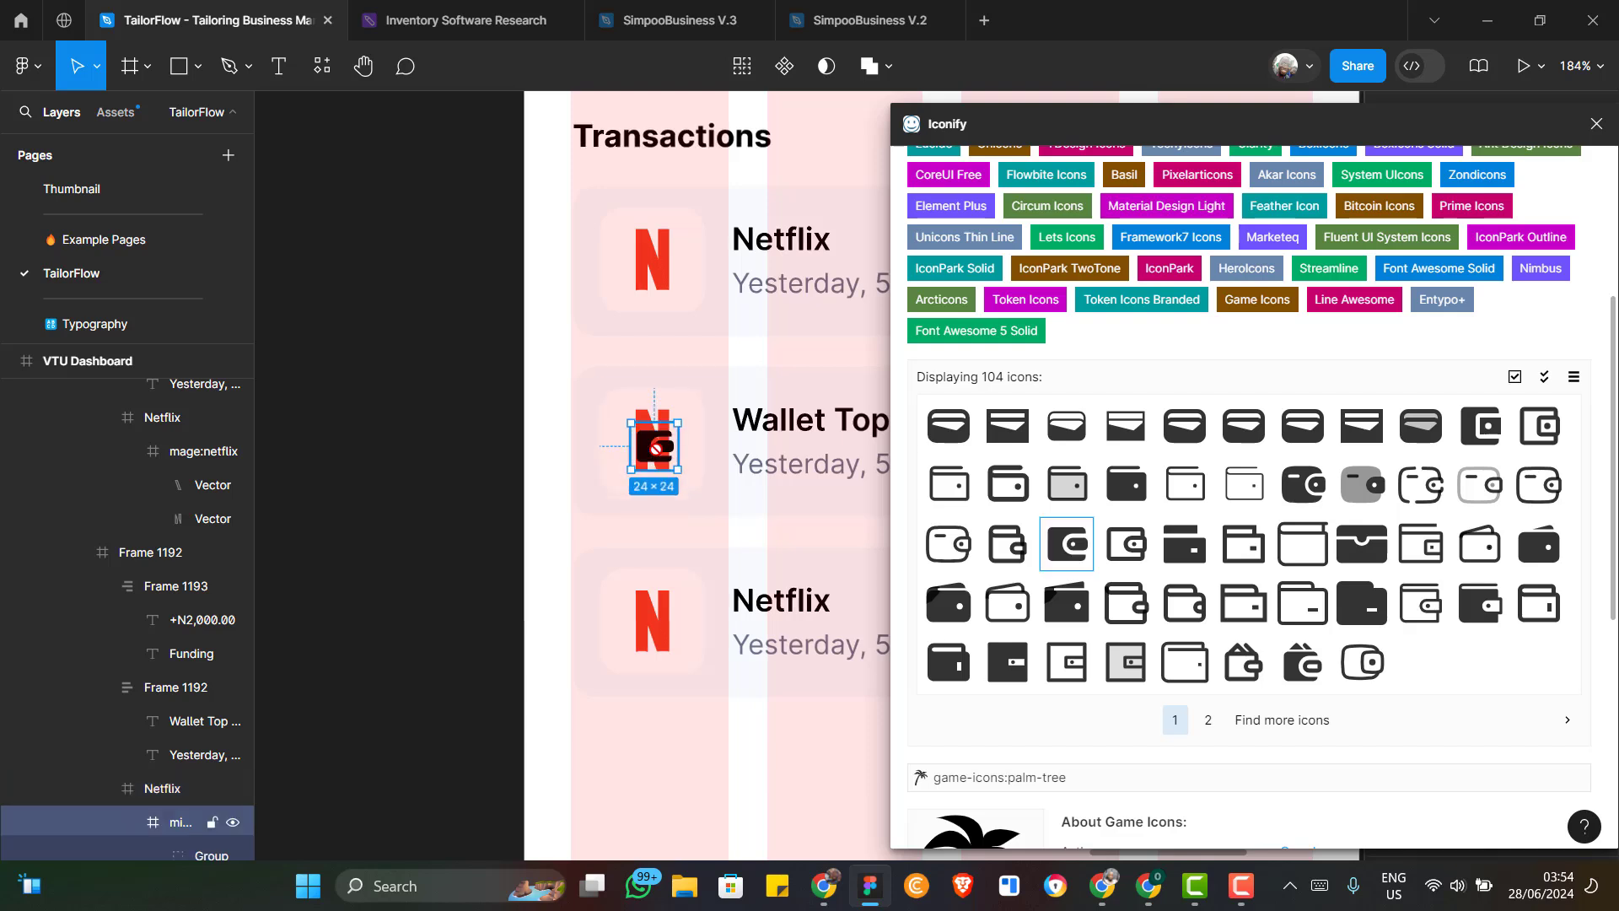
left_click(1596, 123)
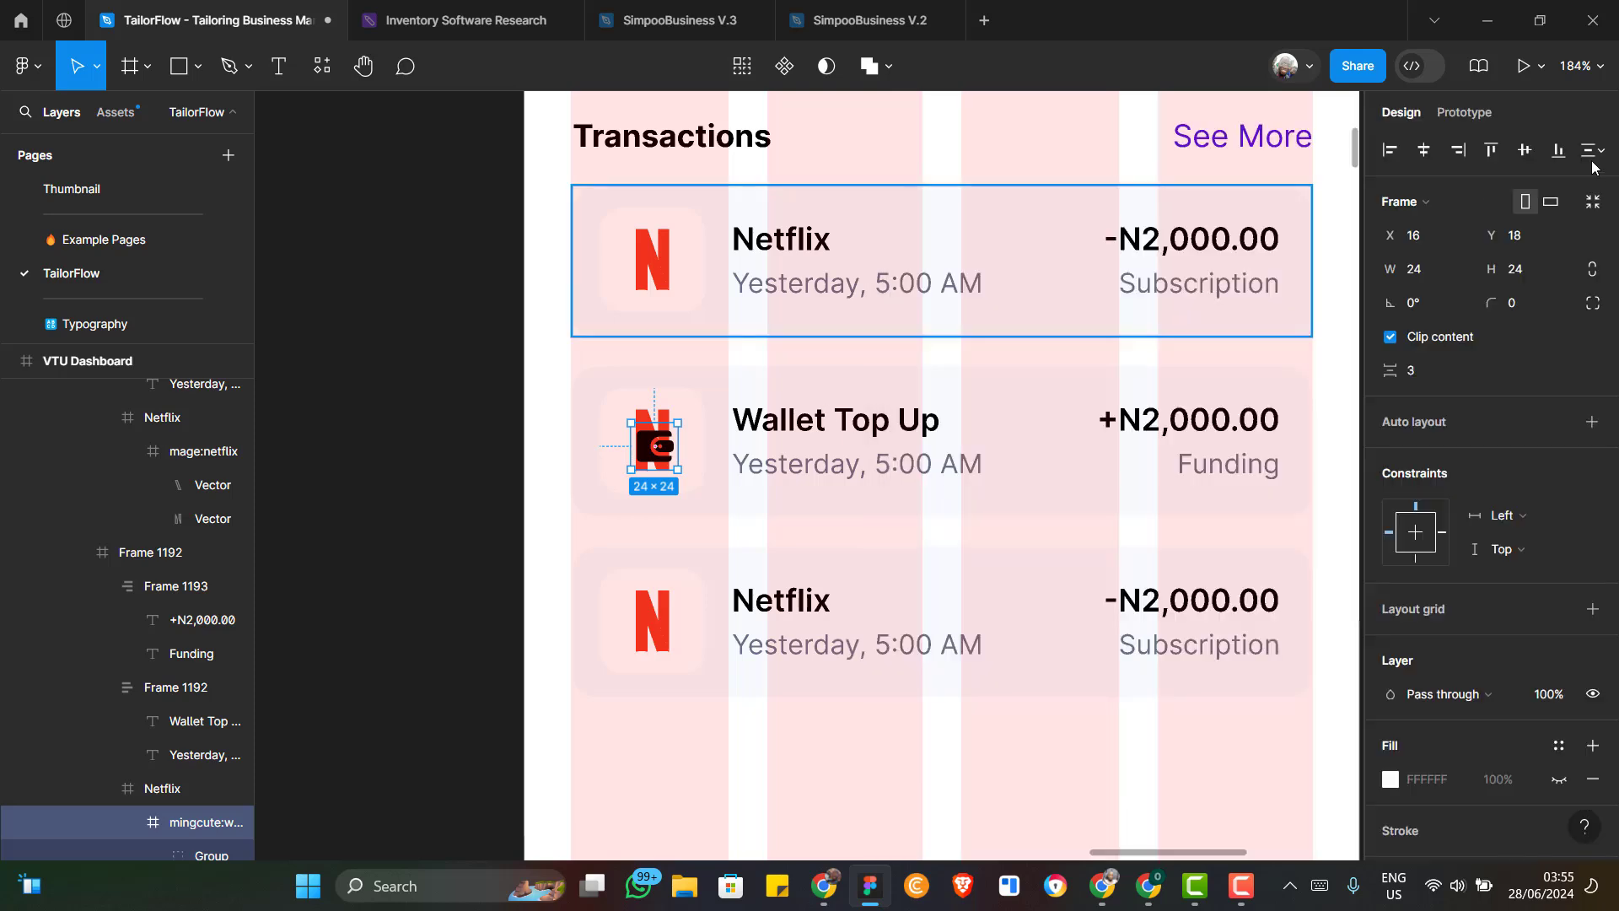
Resize the wallet icon to 30 × 30 and centre it horizontally and vertically in the Wallet Top Up card's tile
scroll(637, 465, "up", 3)
scroll(636, 465, "up", 2)
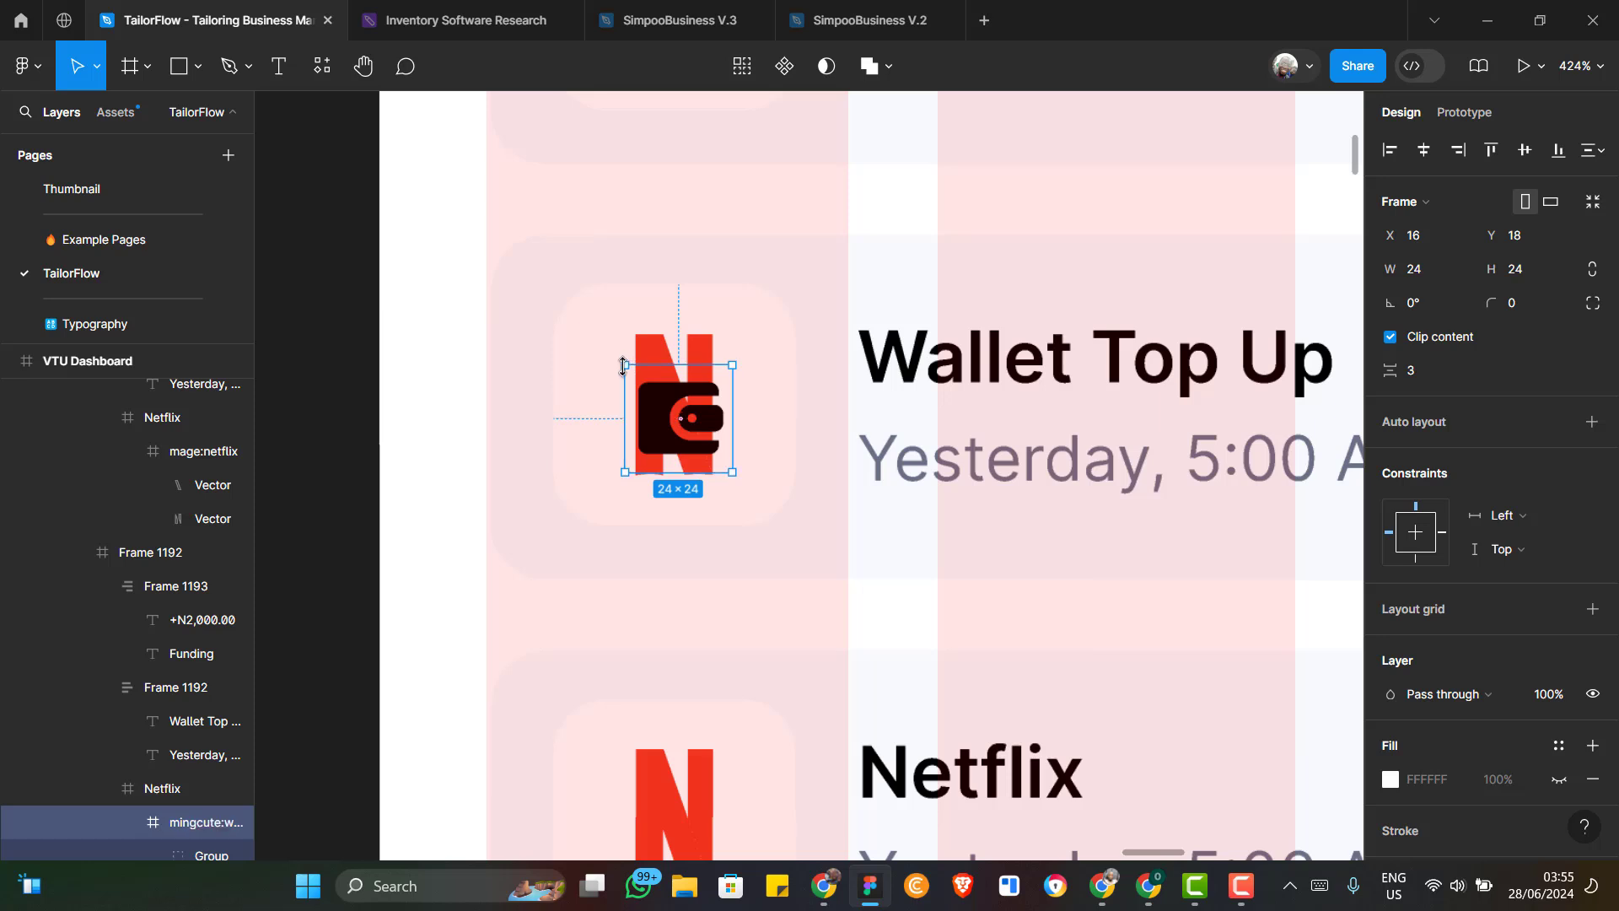
left_click_drag(613, 361, 605, 360)
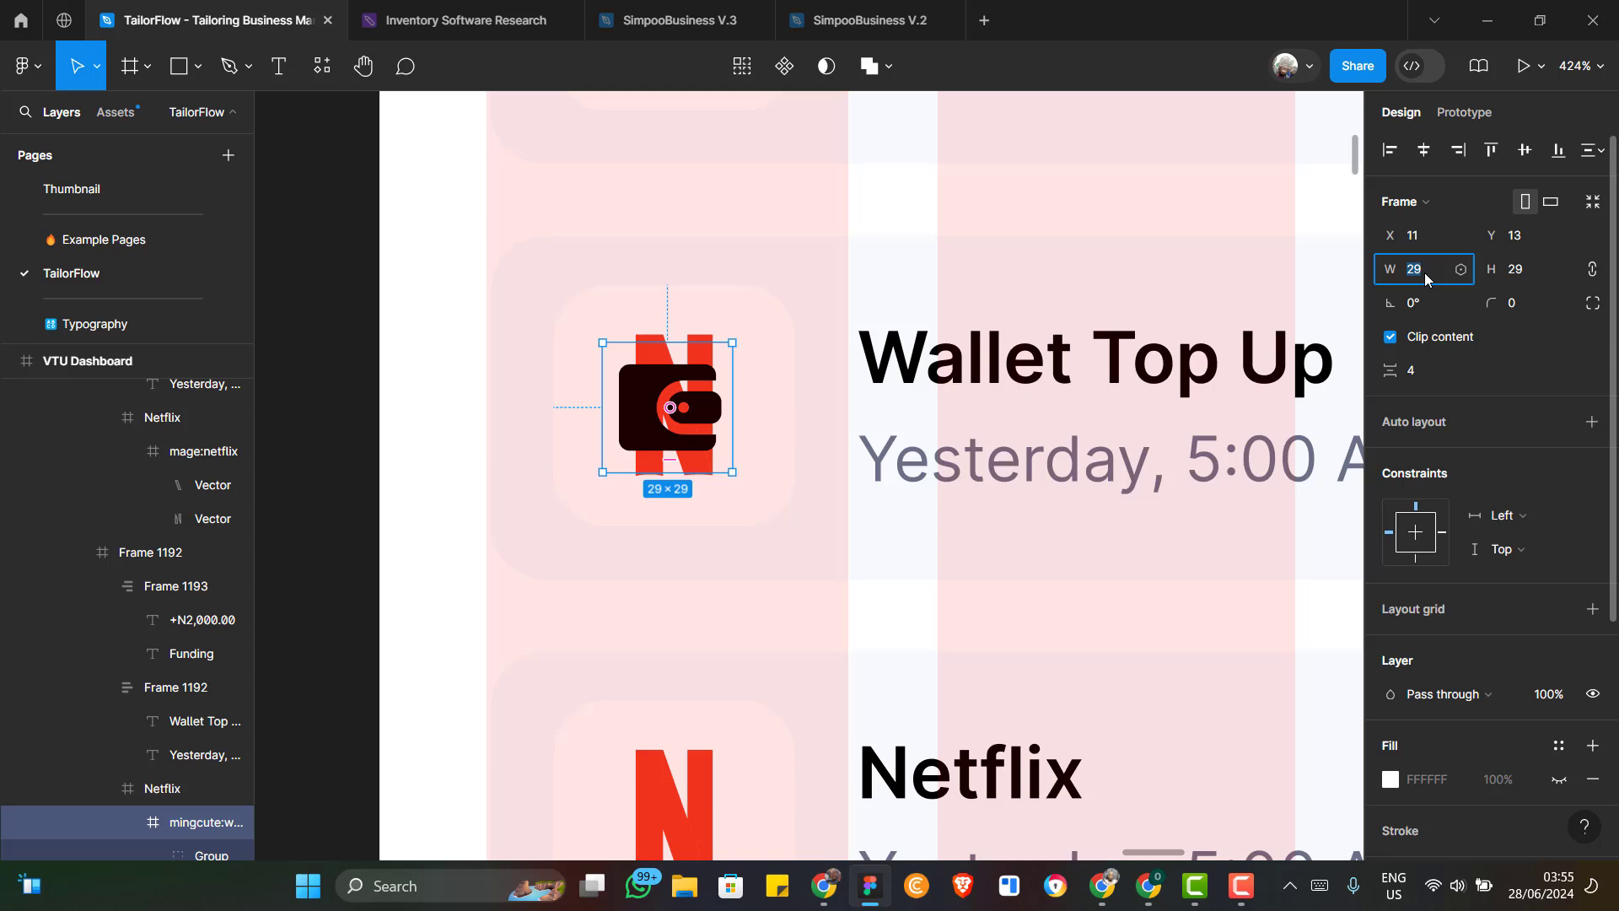
key("Return")
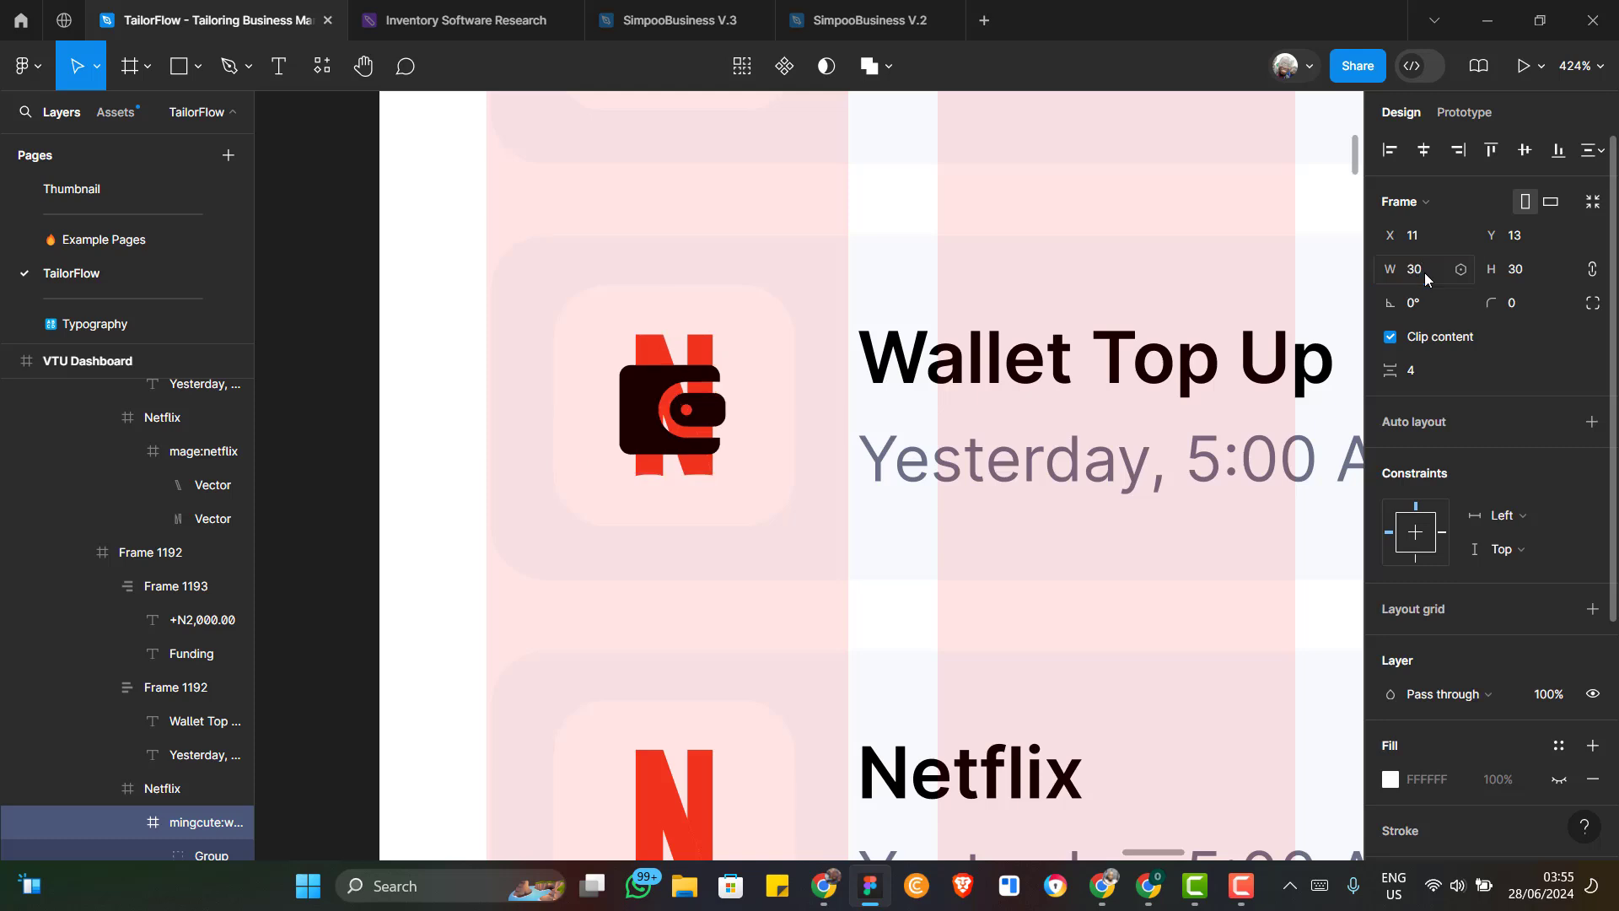
left_click(1435, 151)
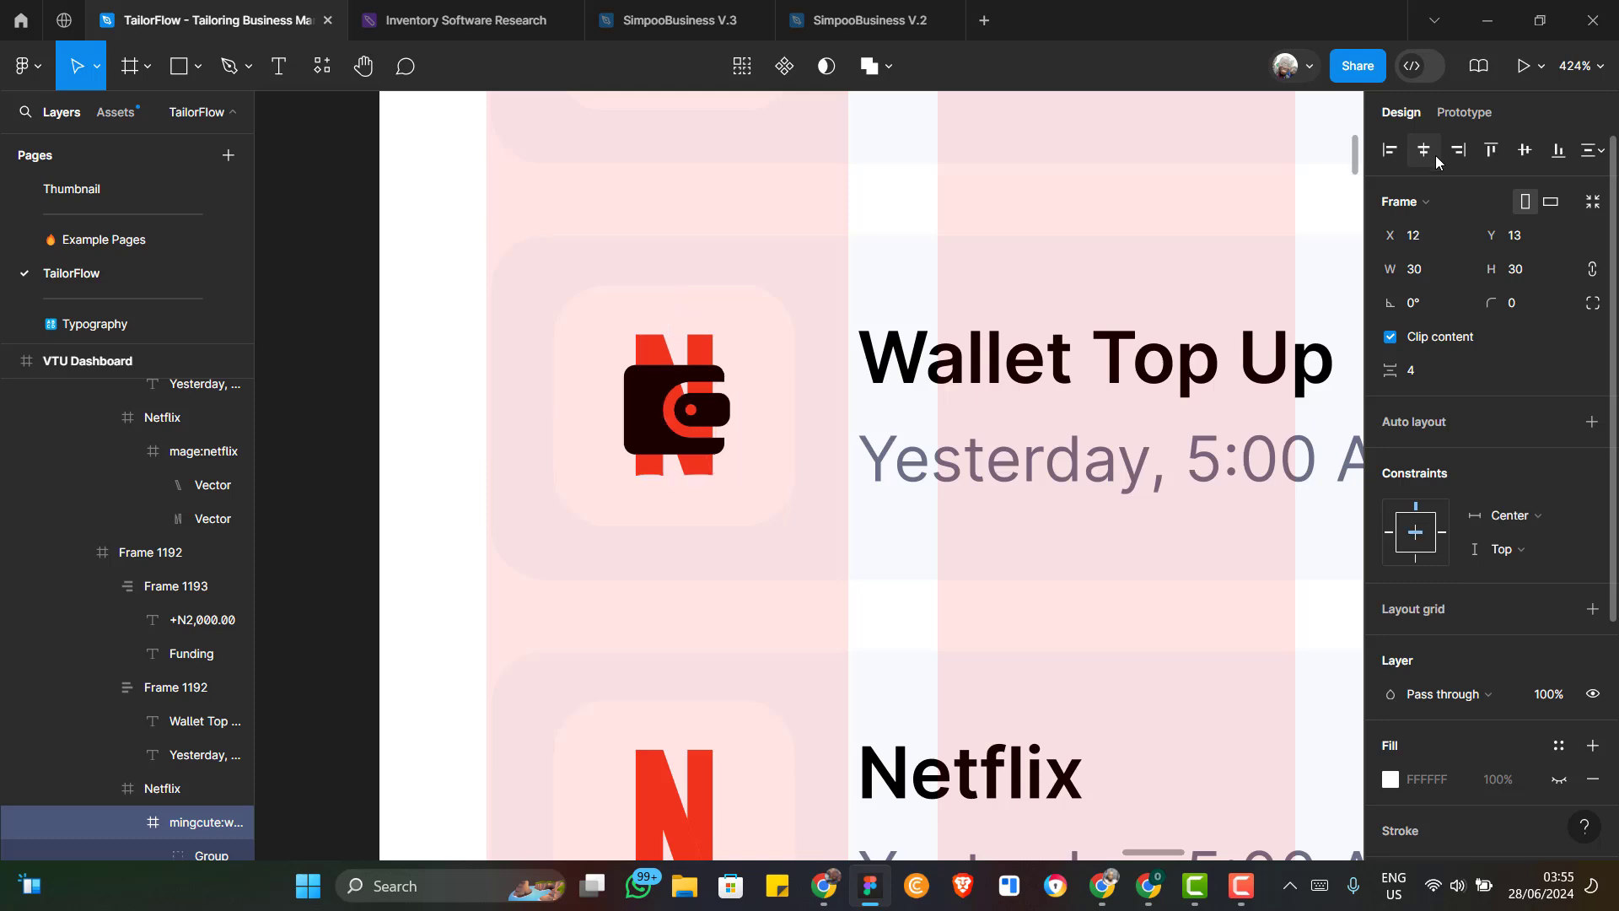
left_click(1525, 150)
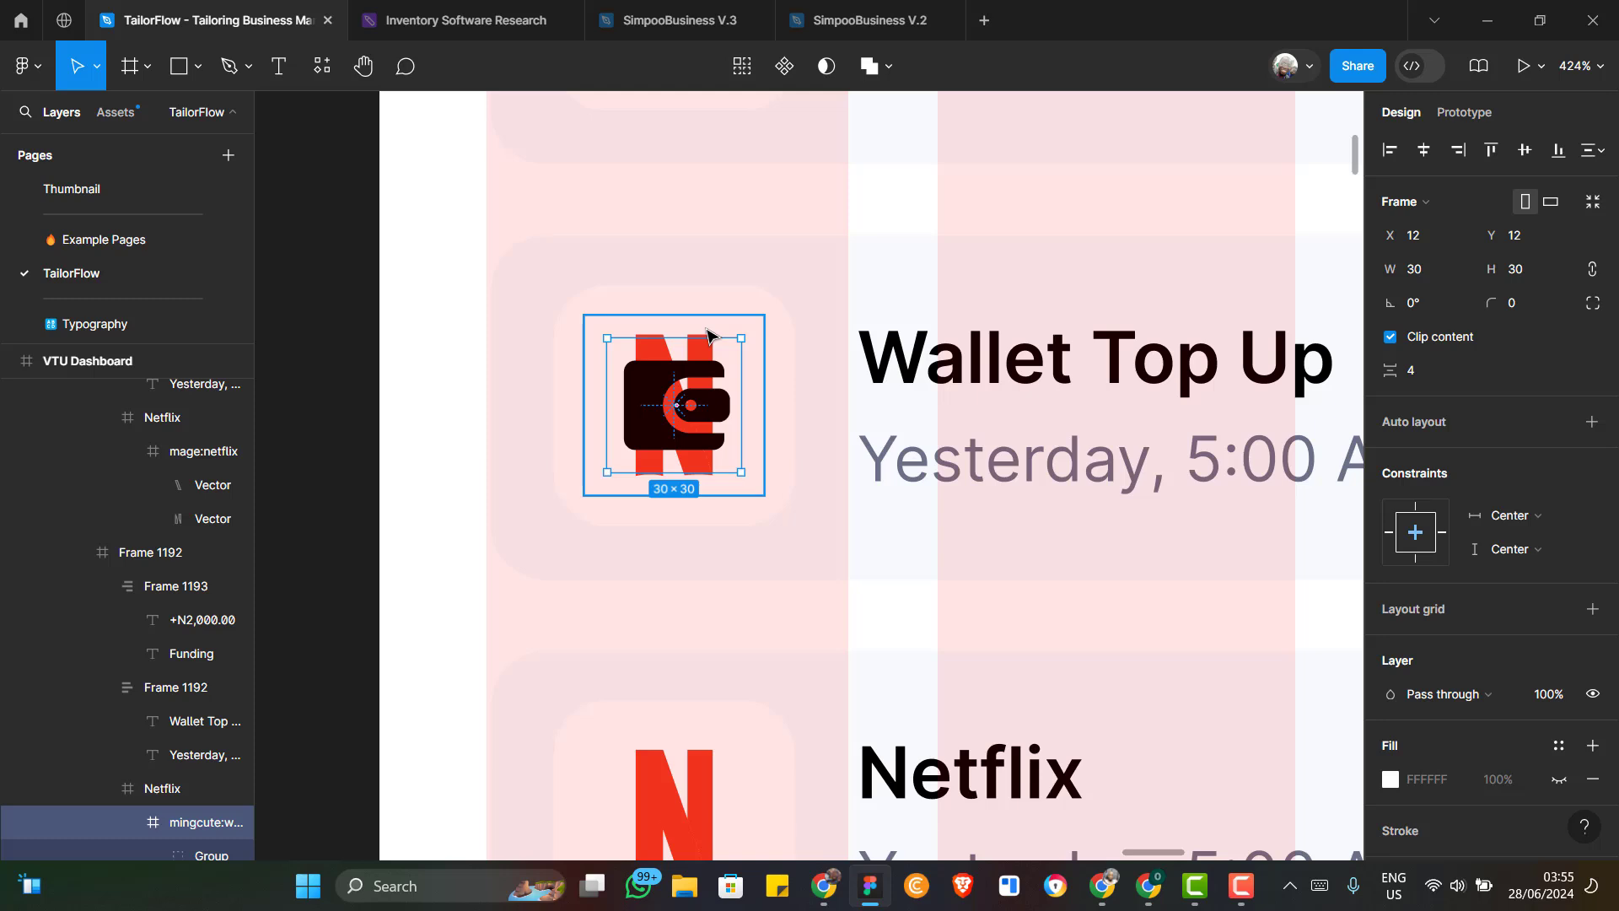
Delete the old Netflix logo behind the wallet icon in the Wallet Top Up card
left_click(706, 336)
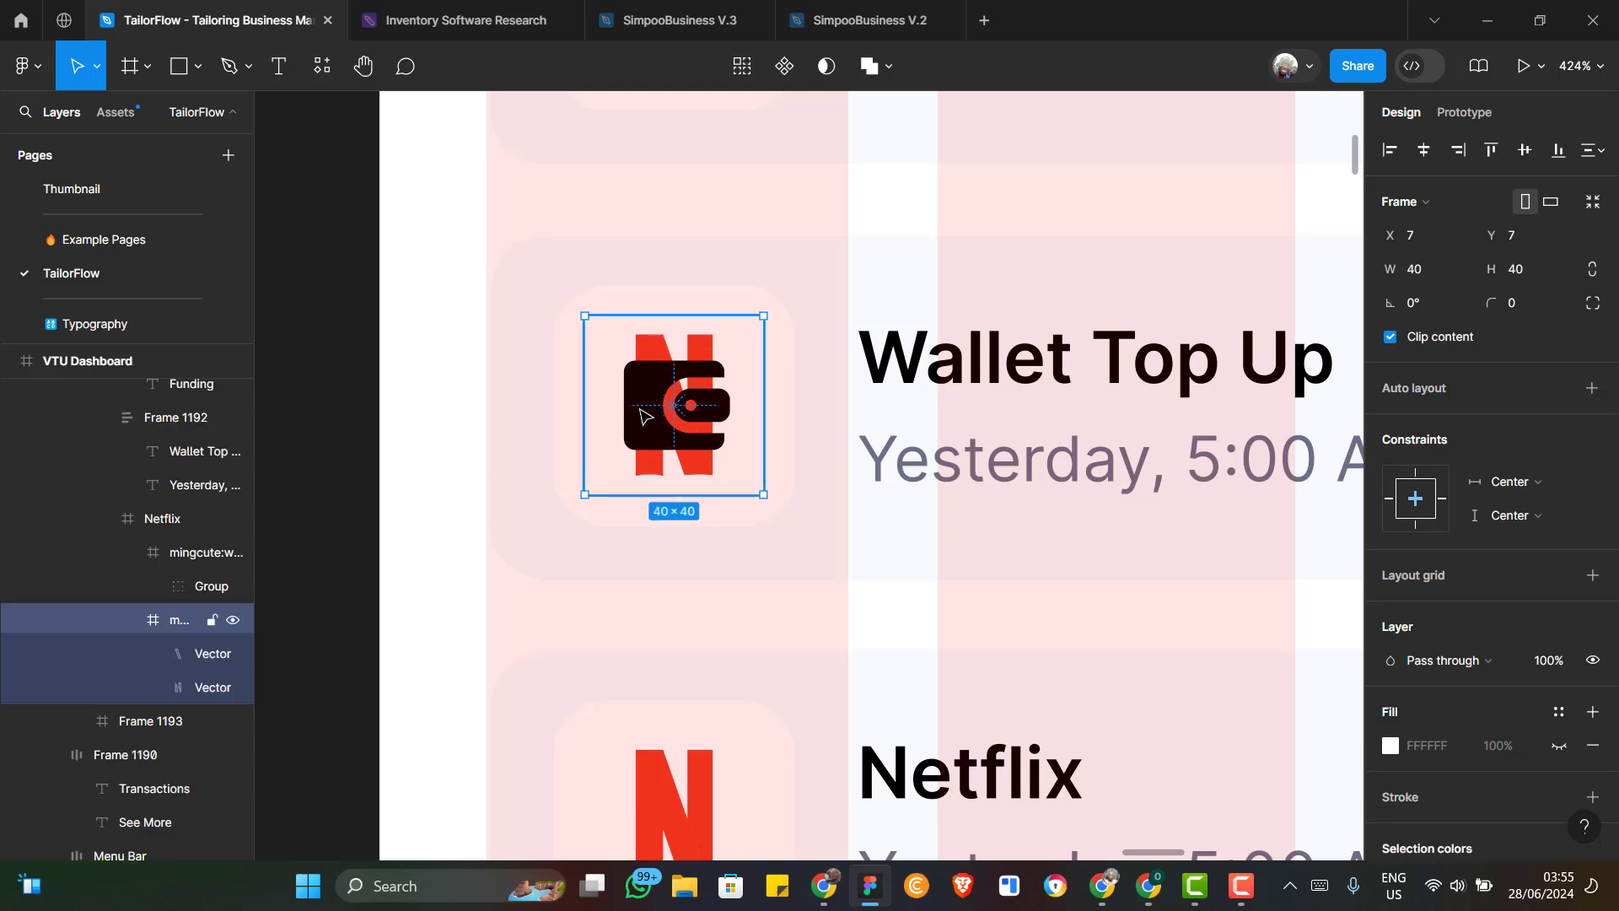
key("Delete")
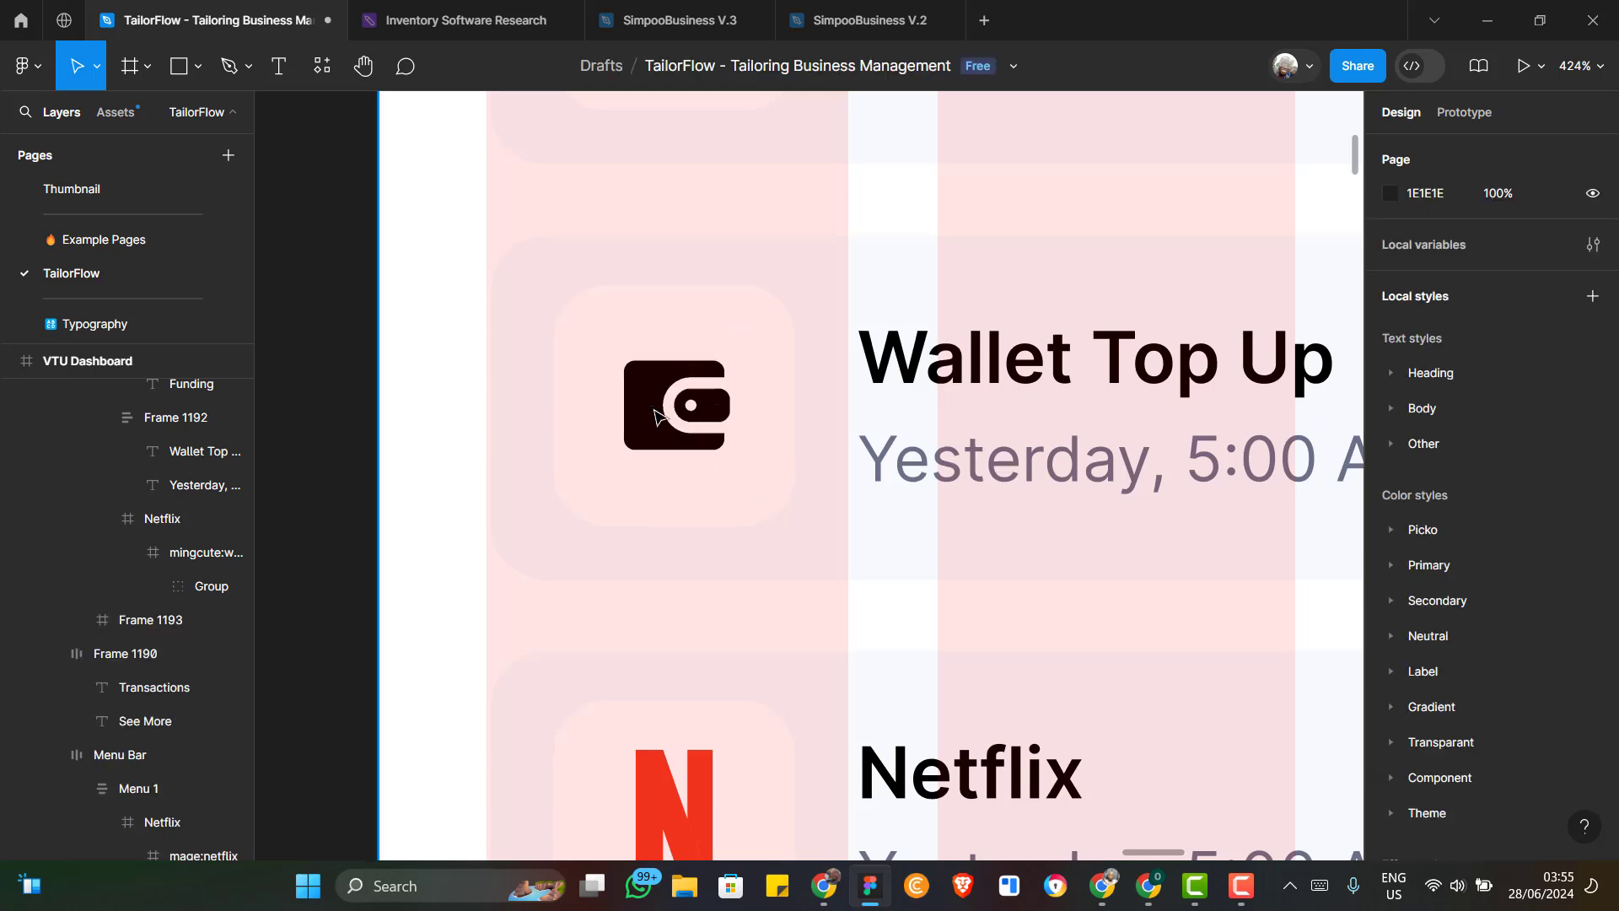
Apply the Secondary Green colour style to the fill of the wallet icon's vector group
left_click(658, 417)
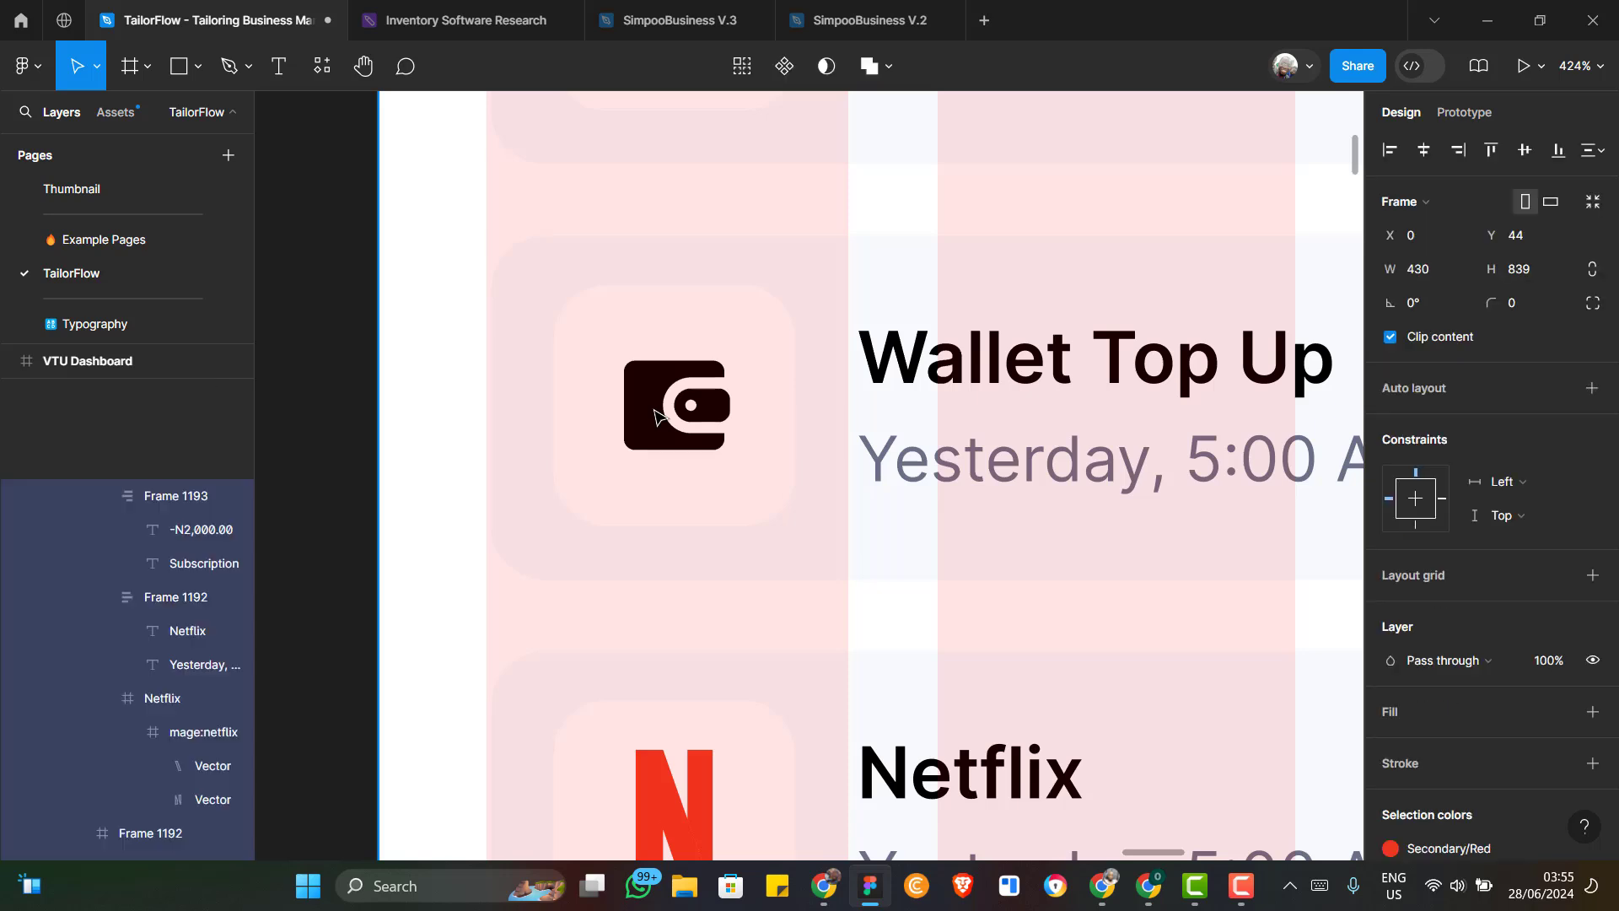
double_click(658, 417)
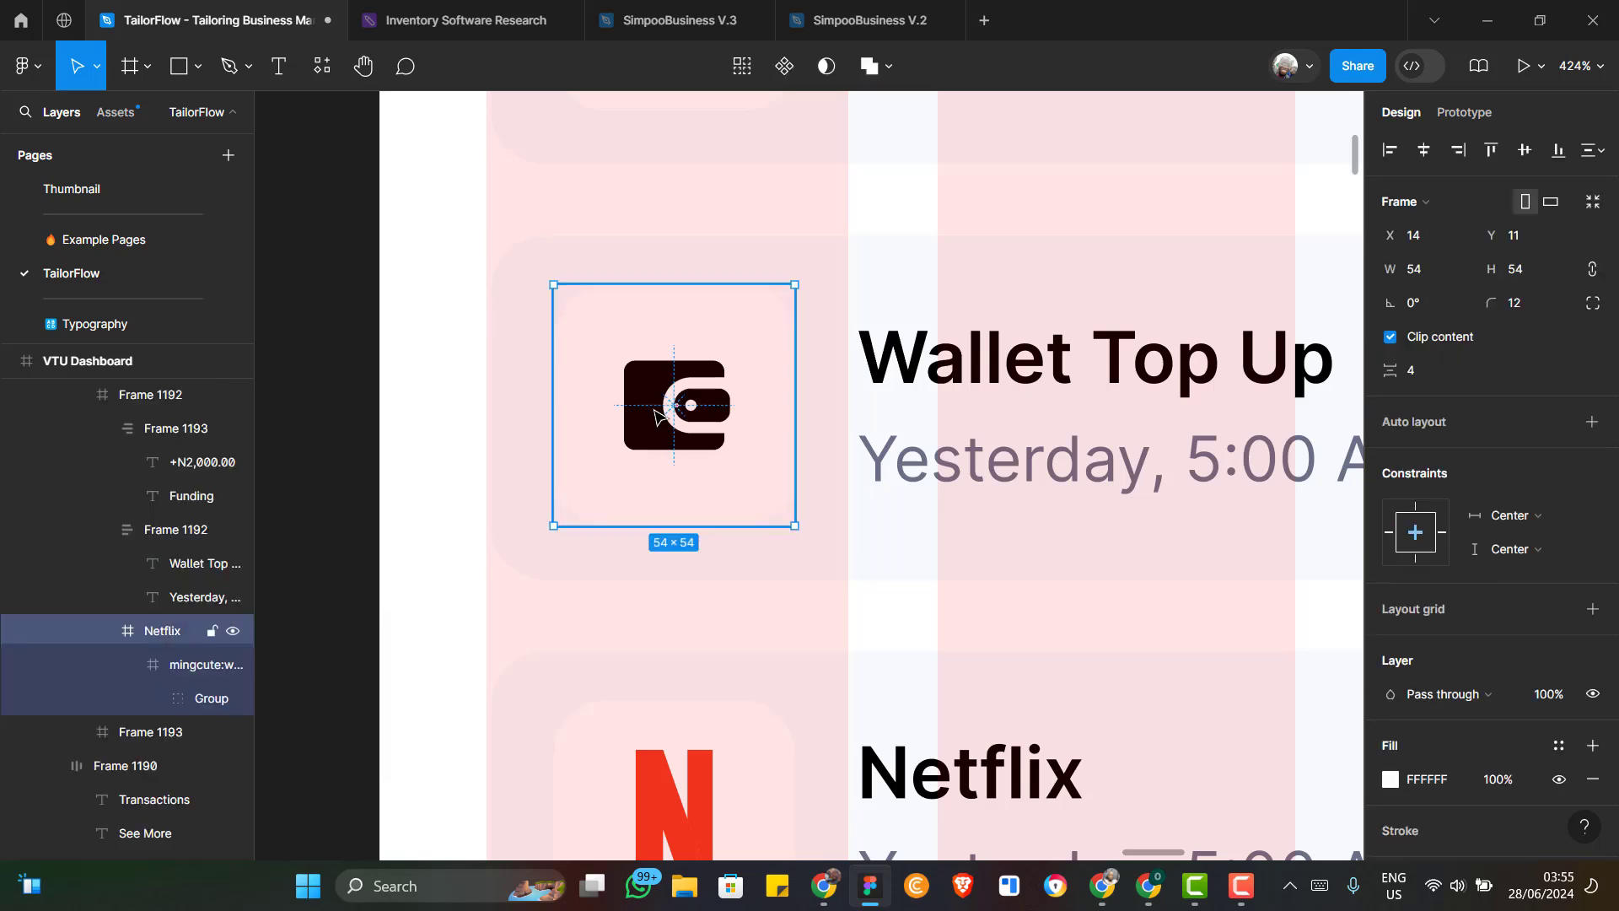
double_click(658, 417)
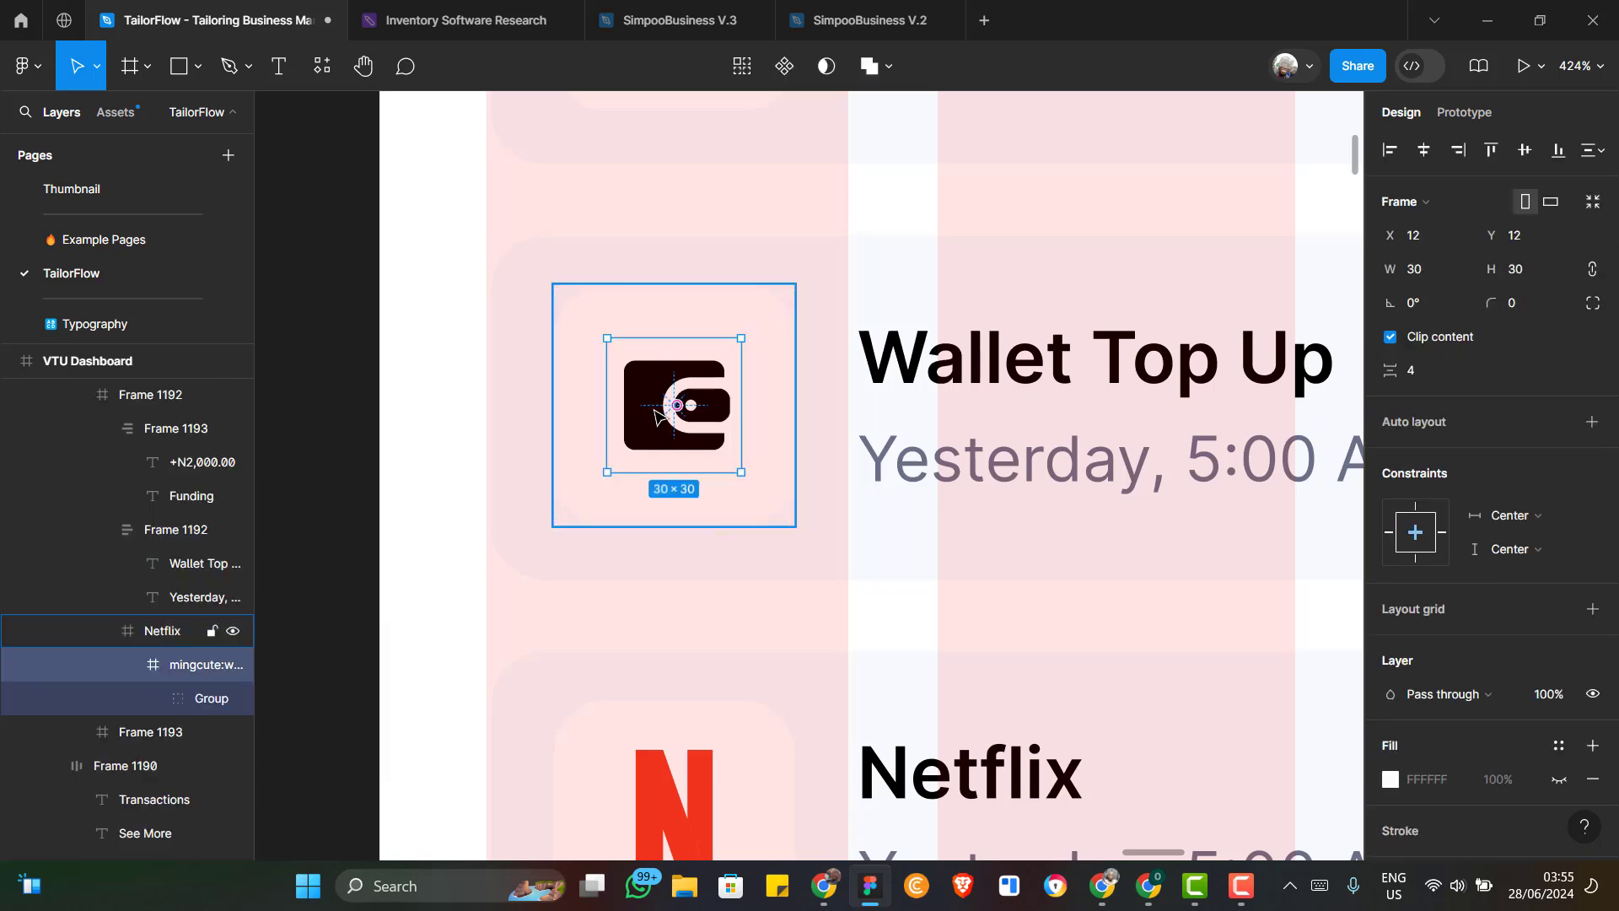
double_click(630, 458)
scroll(630, 458, "down", 3, "ctrl")
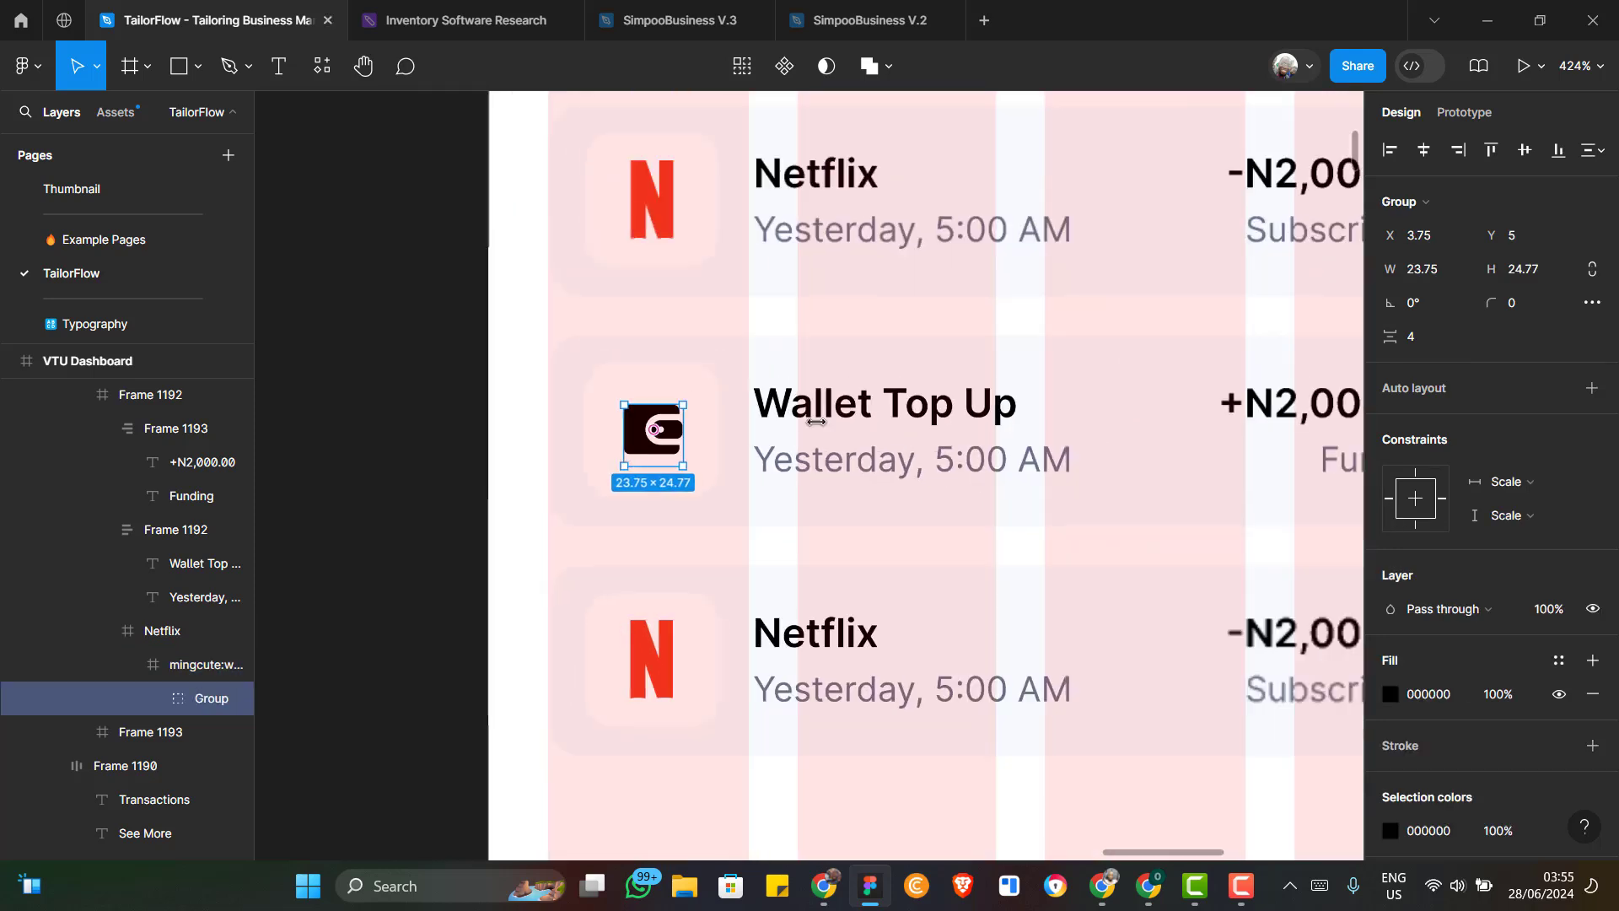
left_click(1558, 661)
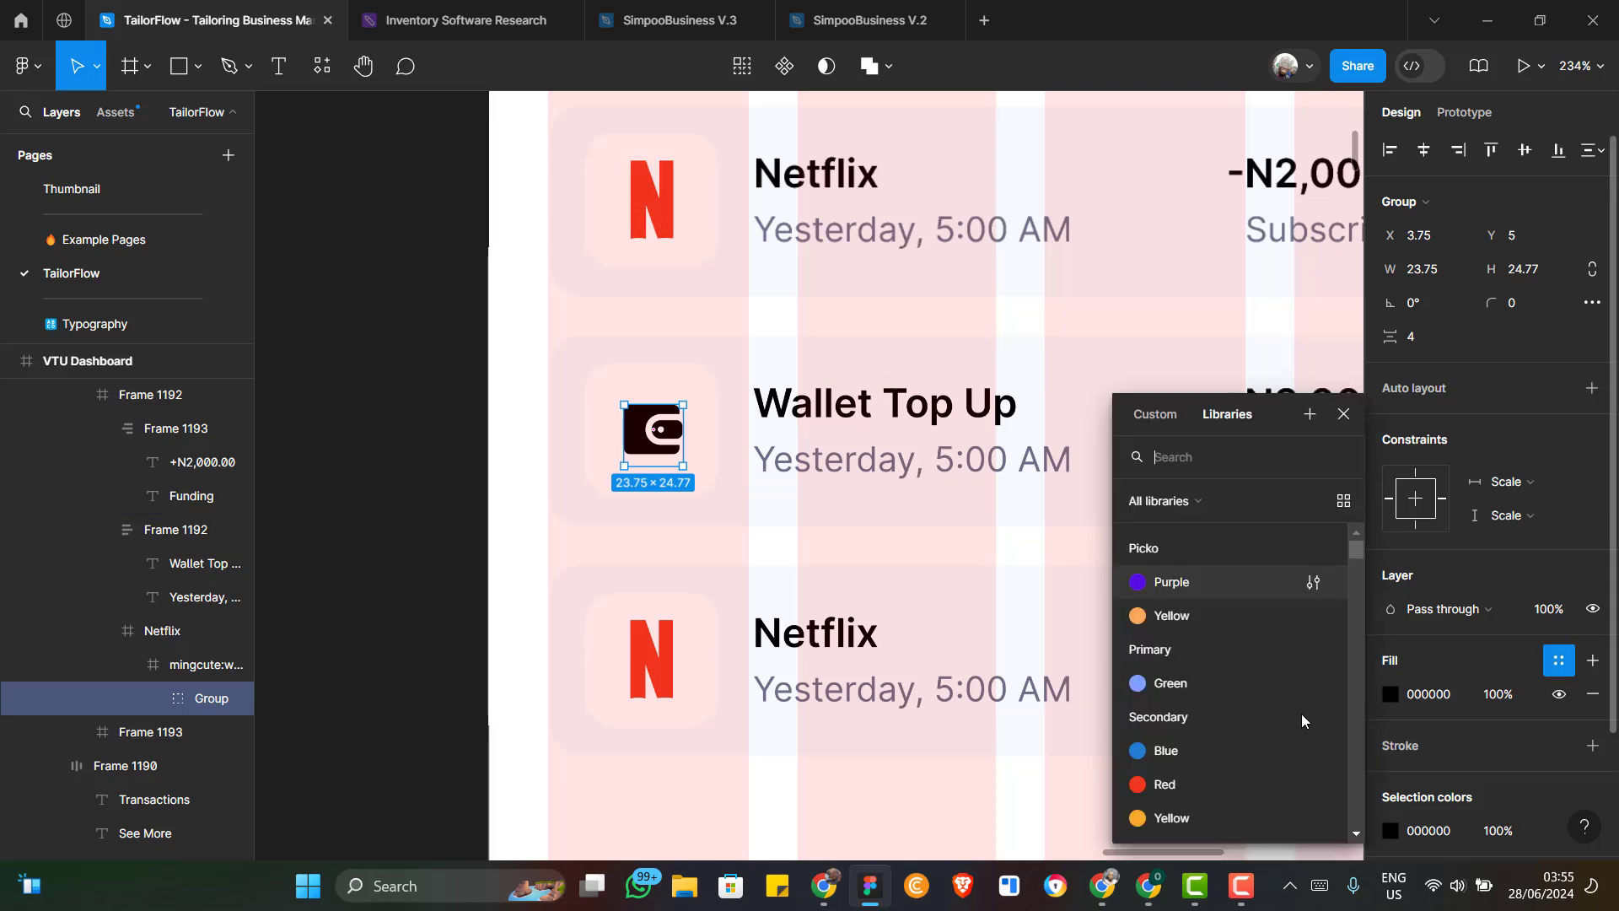
scroll(1240, 717, "down", 3)
scroll(1240, 721, "down", 2)
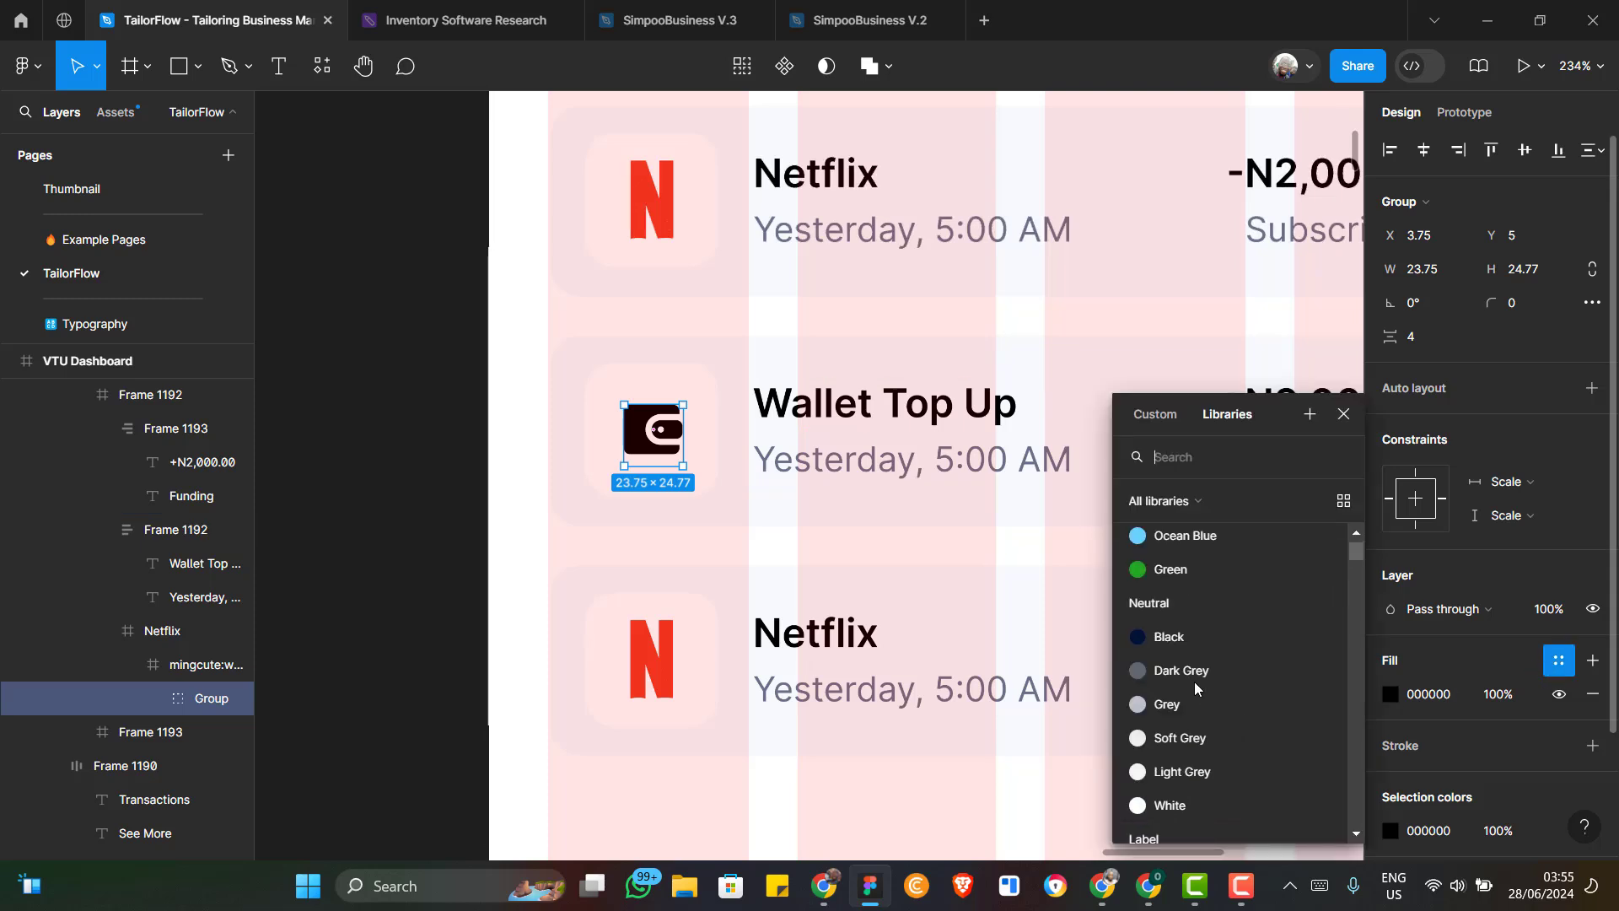
left_click(1172, 570)
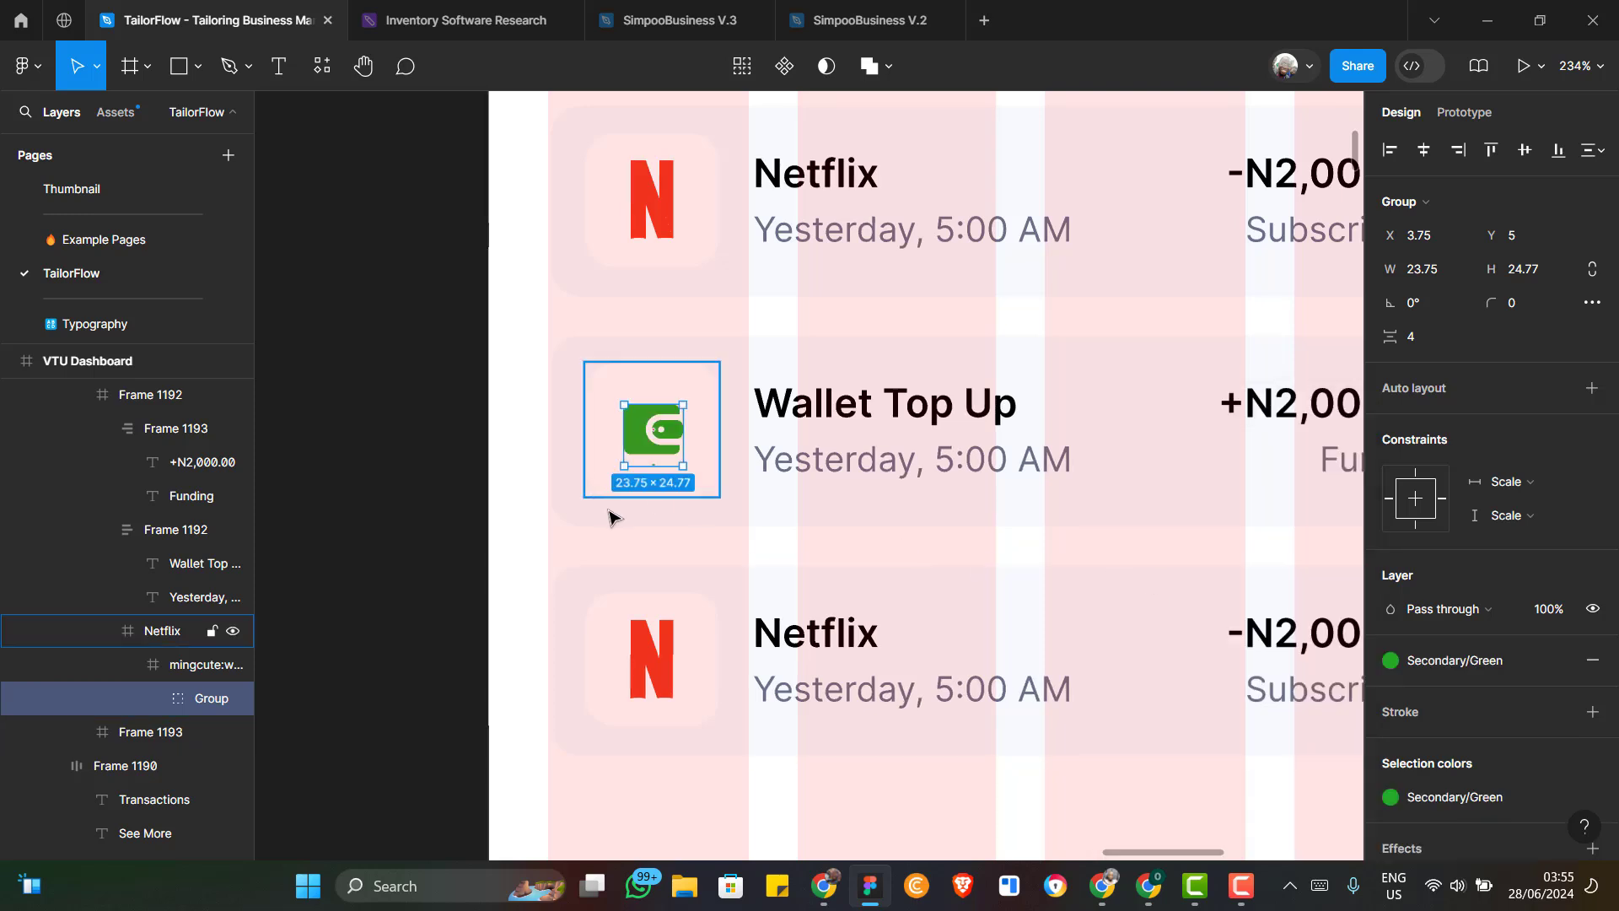
Apply the Secondary Red colour style to the -N2,000.00 amount in the first Netflix transaction card
scroll(612, 516, "down", 5)
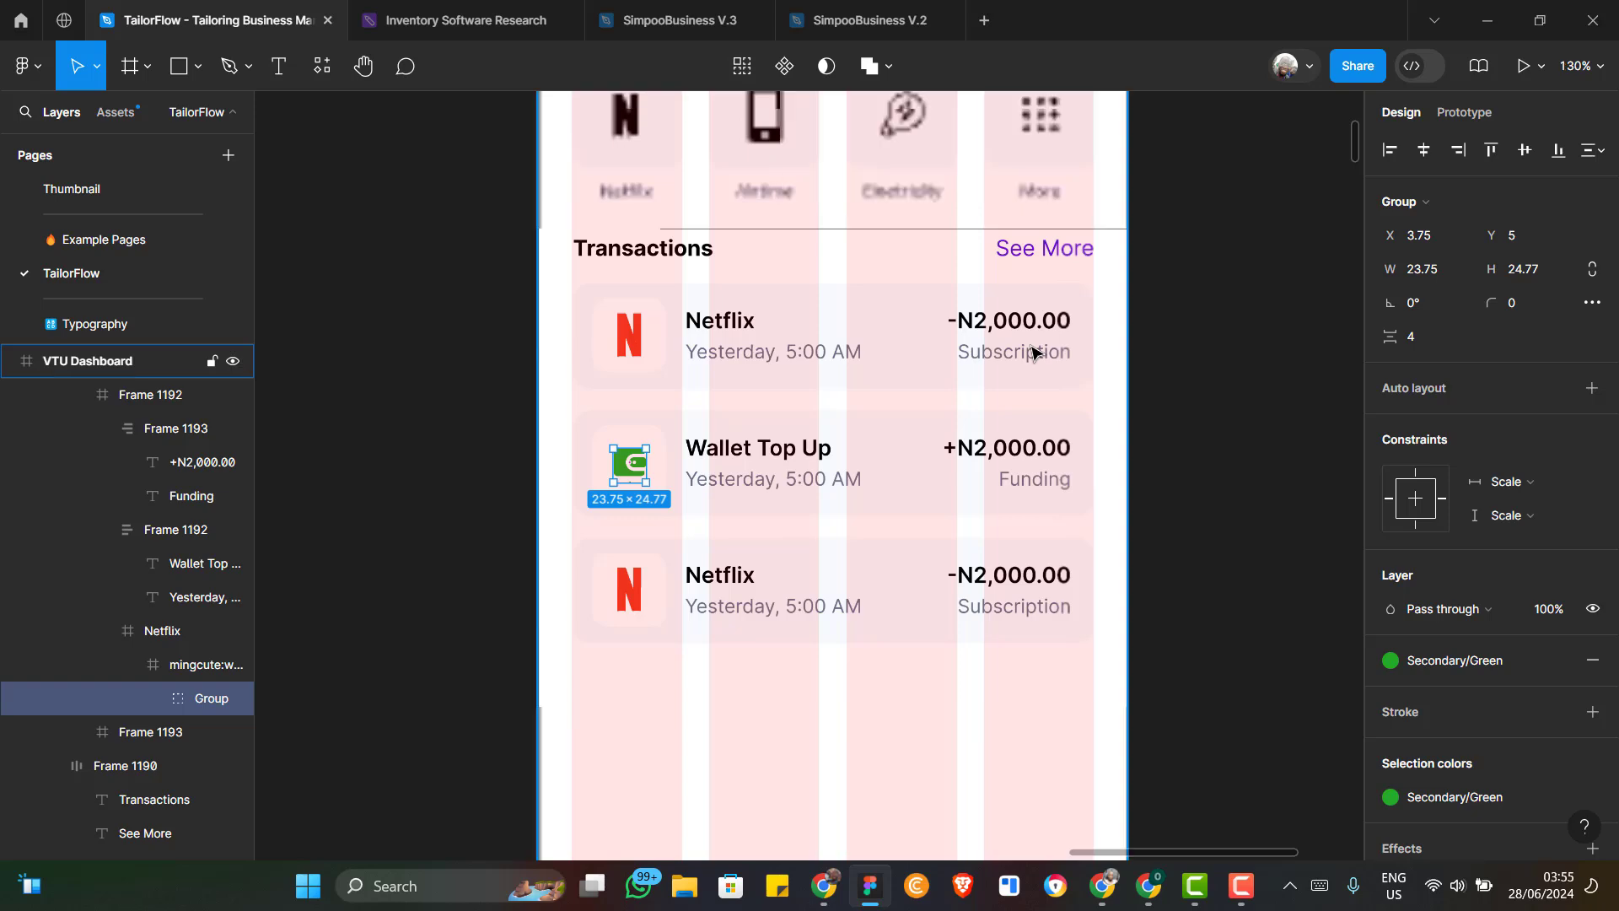
scroll(1034, 353, "up", 3)
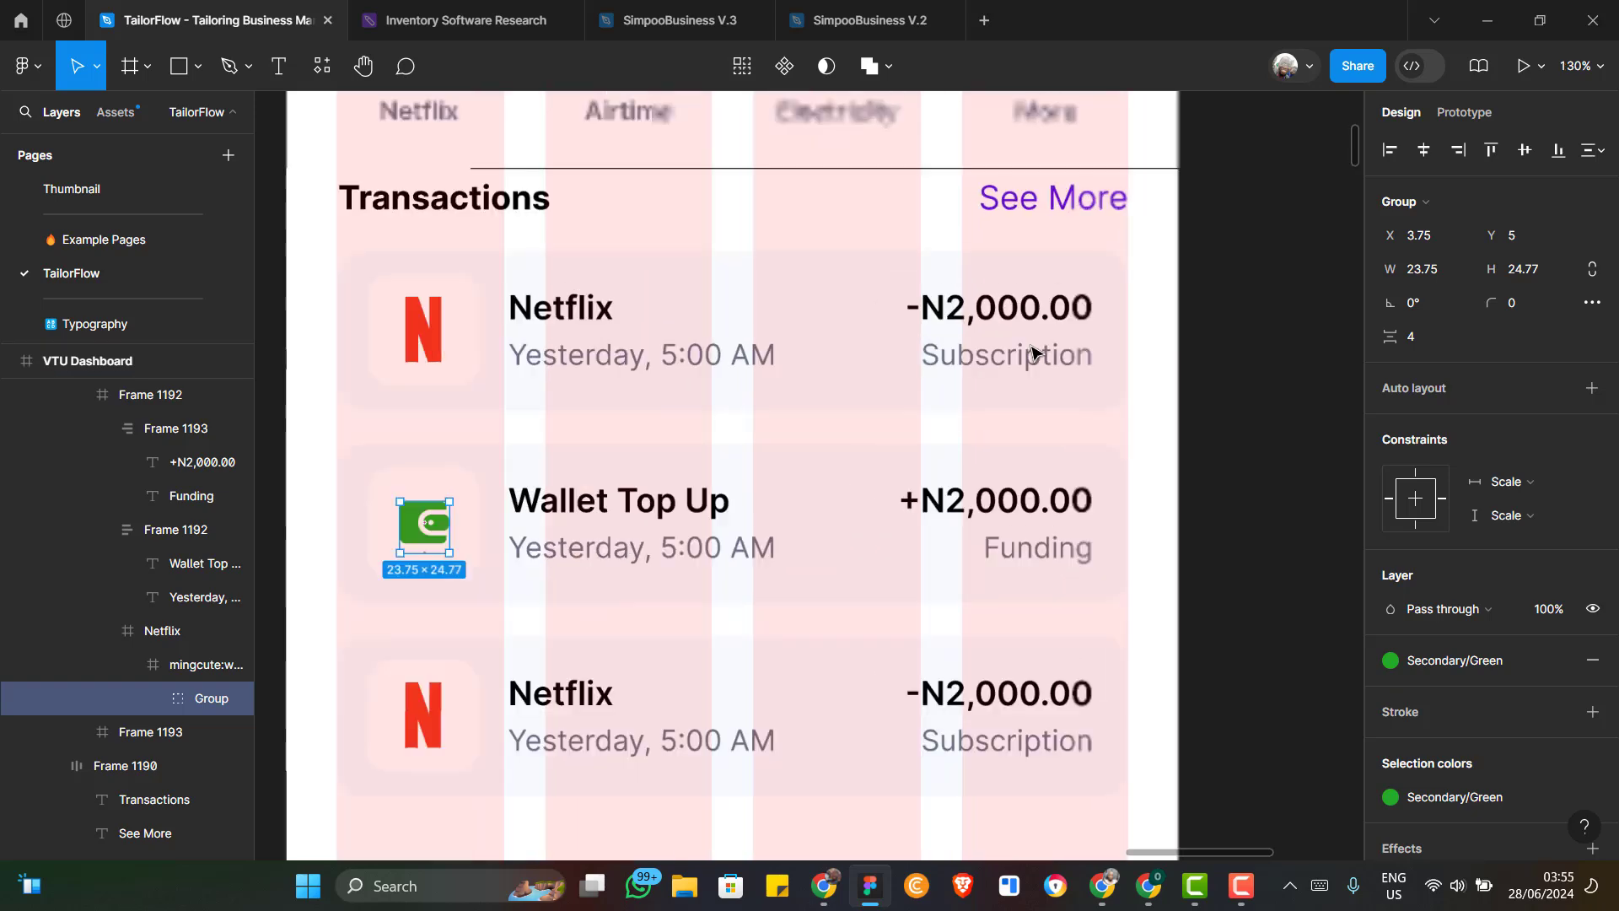
left_click(1009, 315)
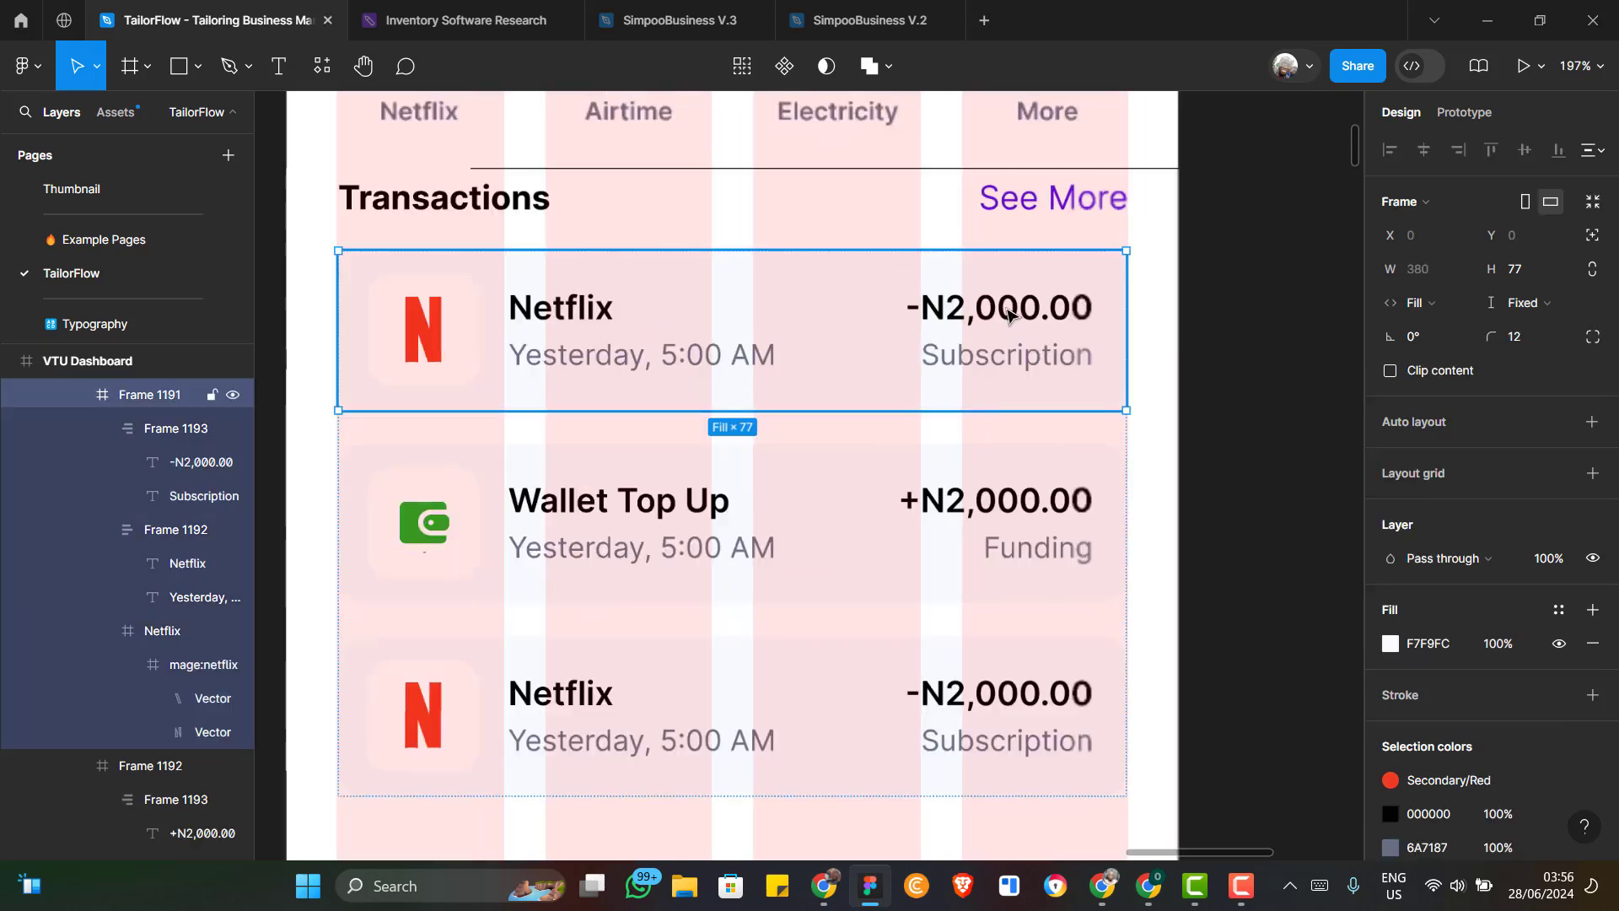
double_click(1009, 315)
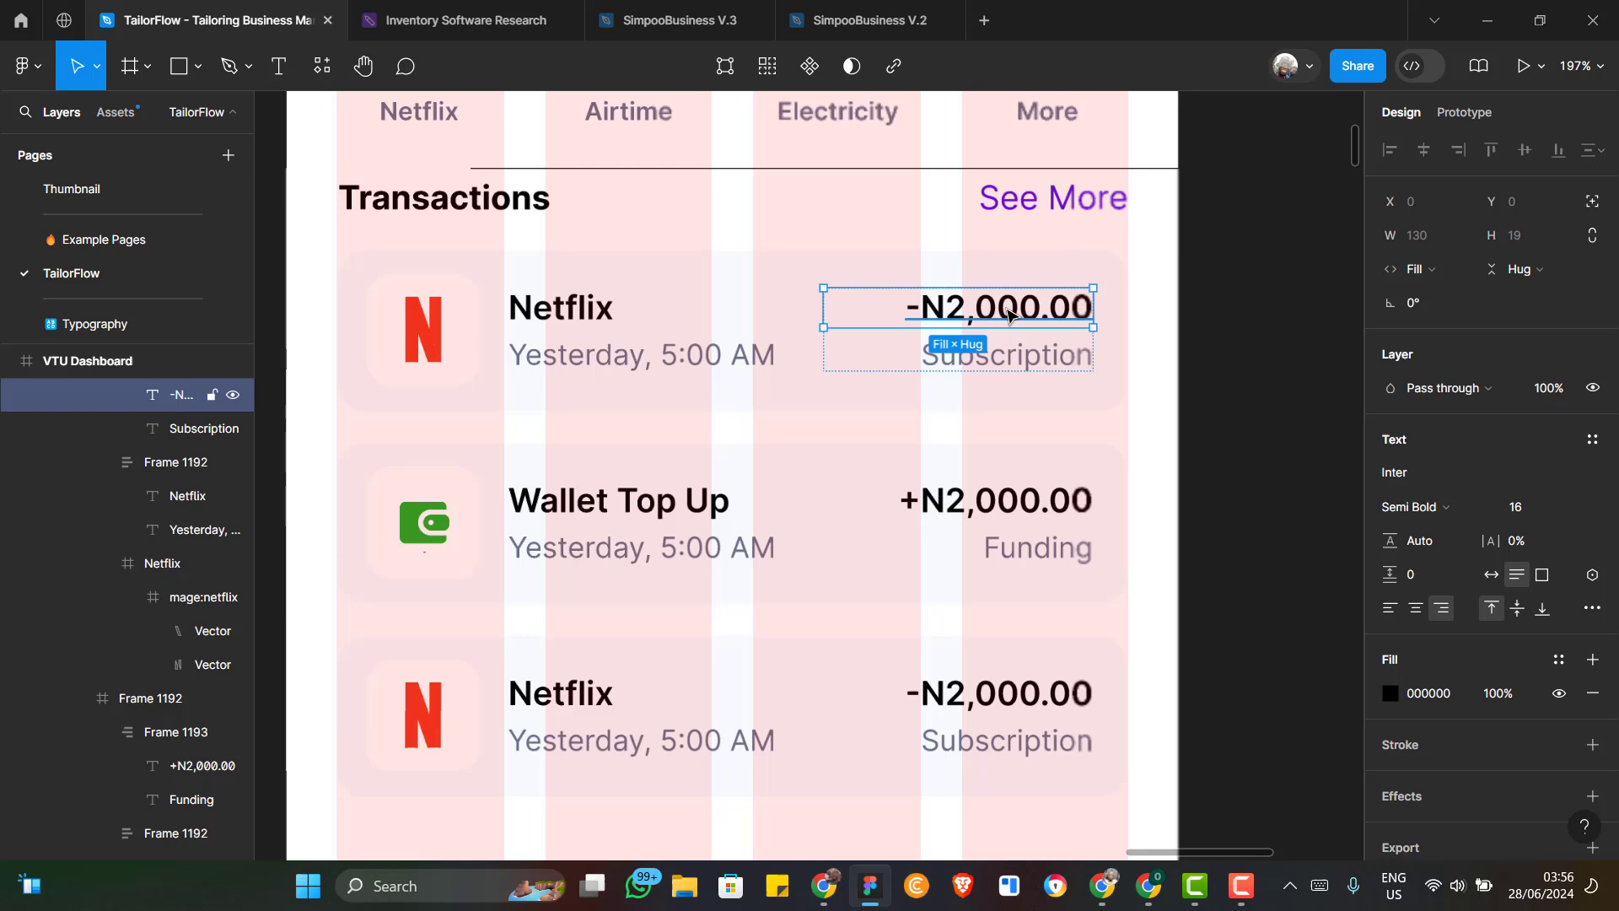
left_click(1559, 660)
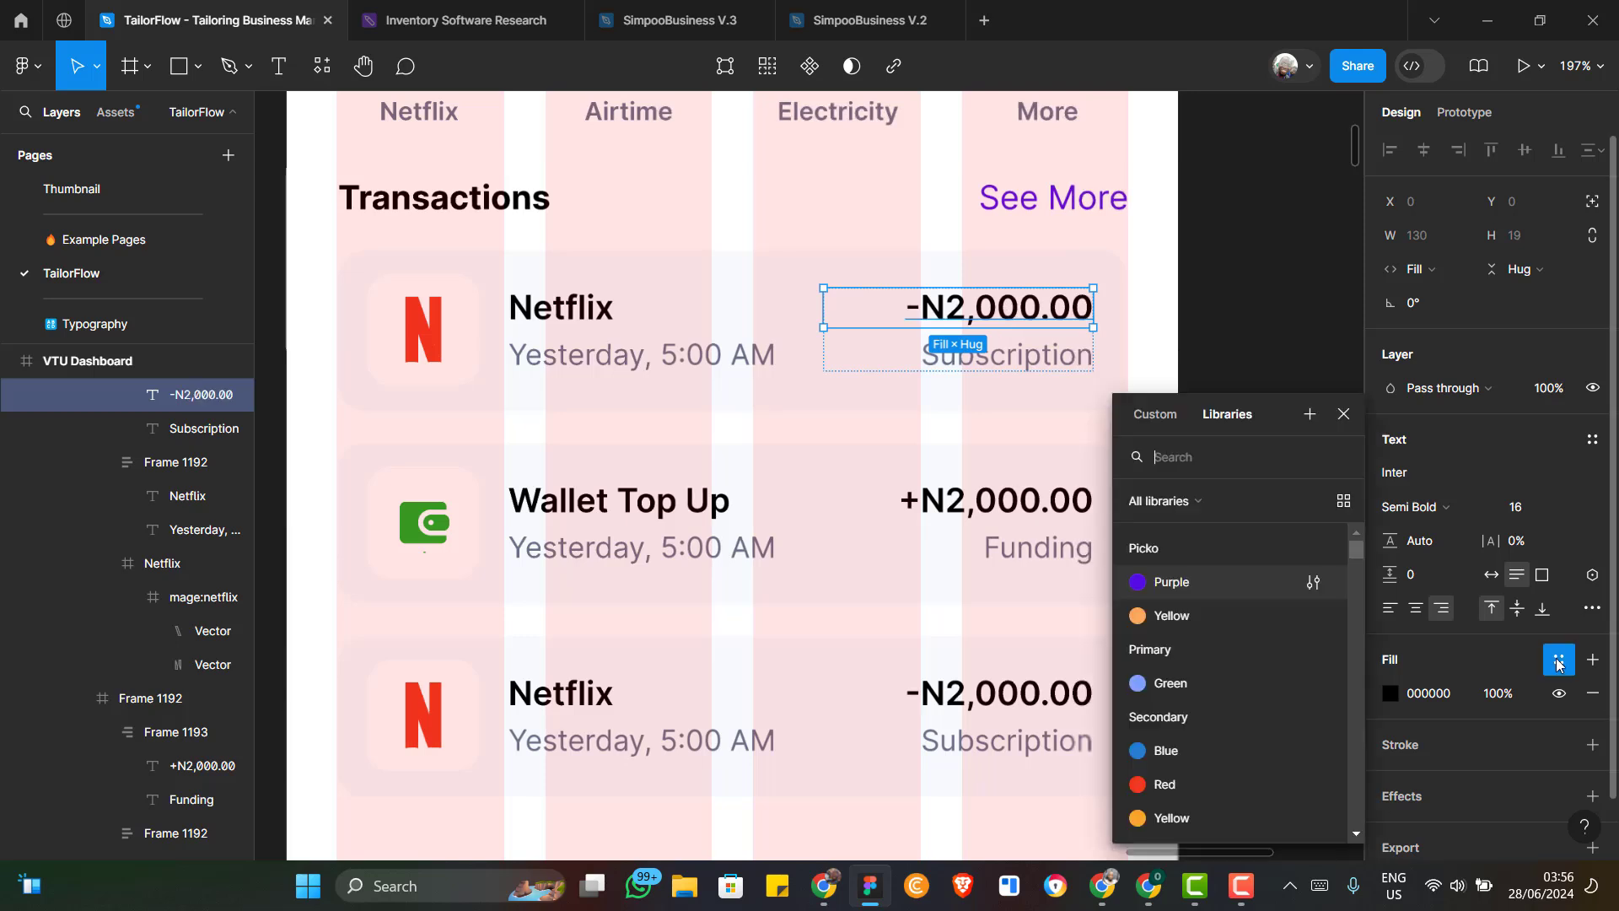
left_click(1181, 783)
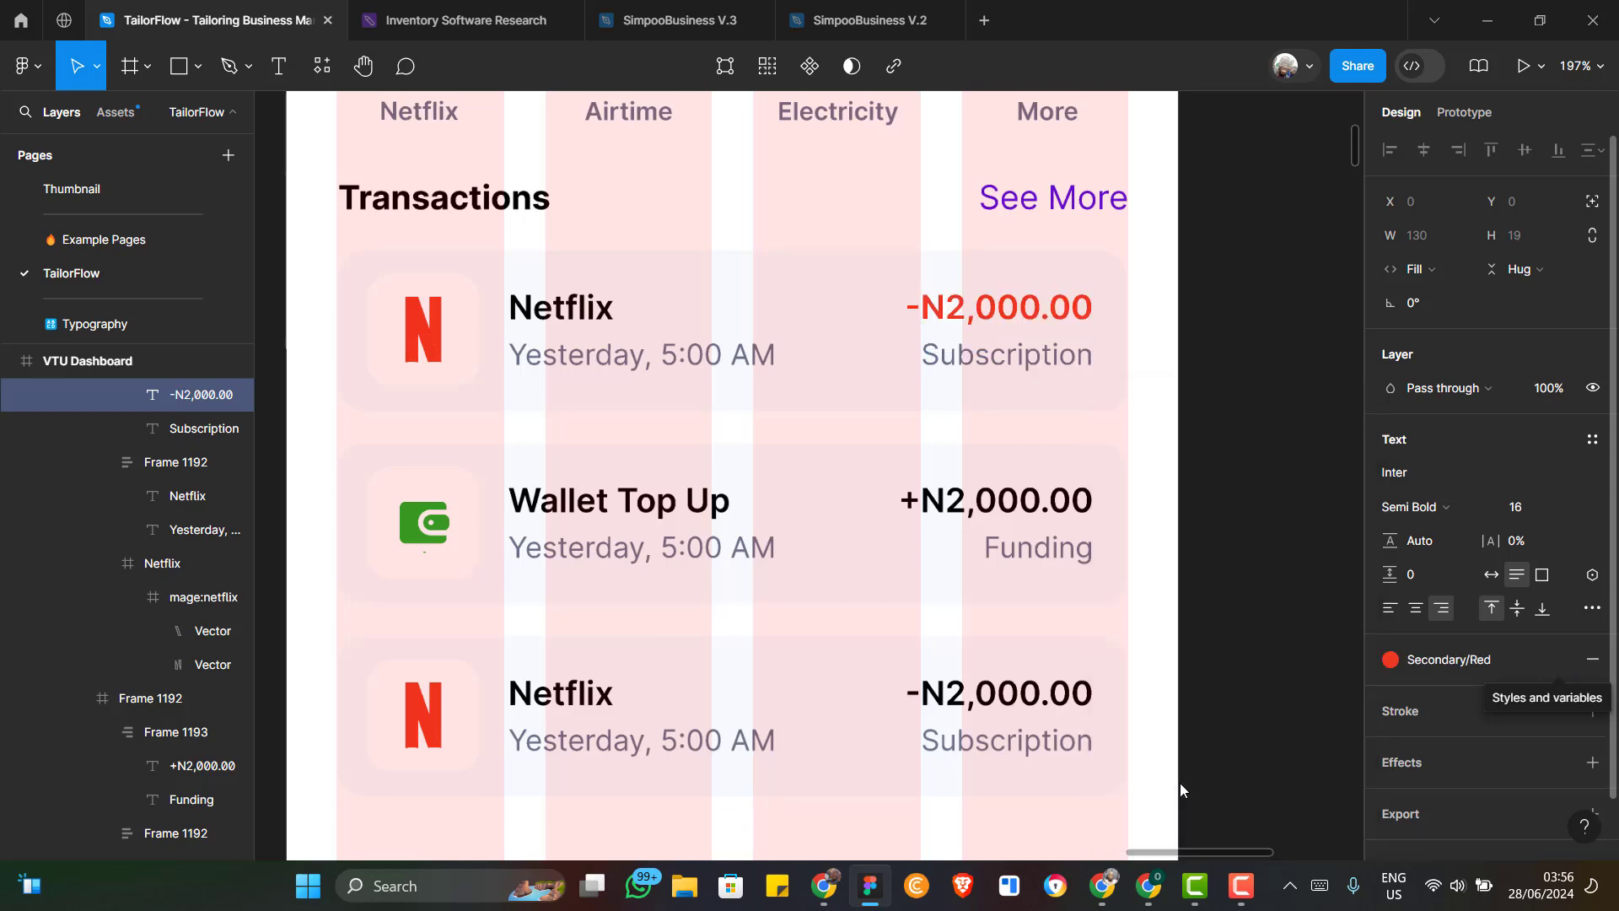
Apply the Secondary Green colour style to the +N2,000.00 amount in the Wallet Top Up card
left_click(1002, 510)
double_click(1002, 509)
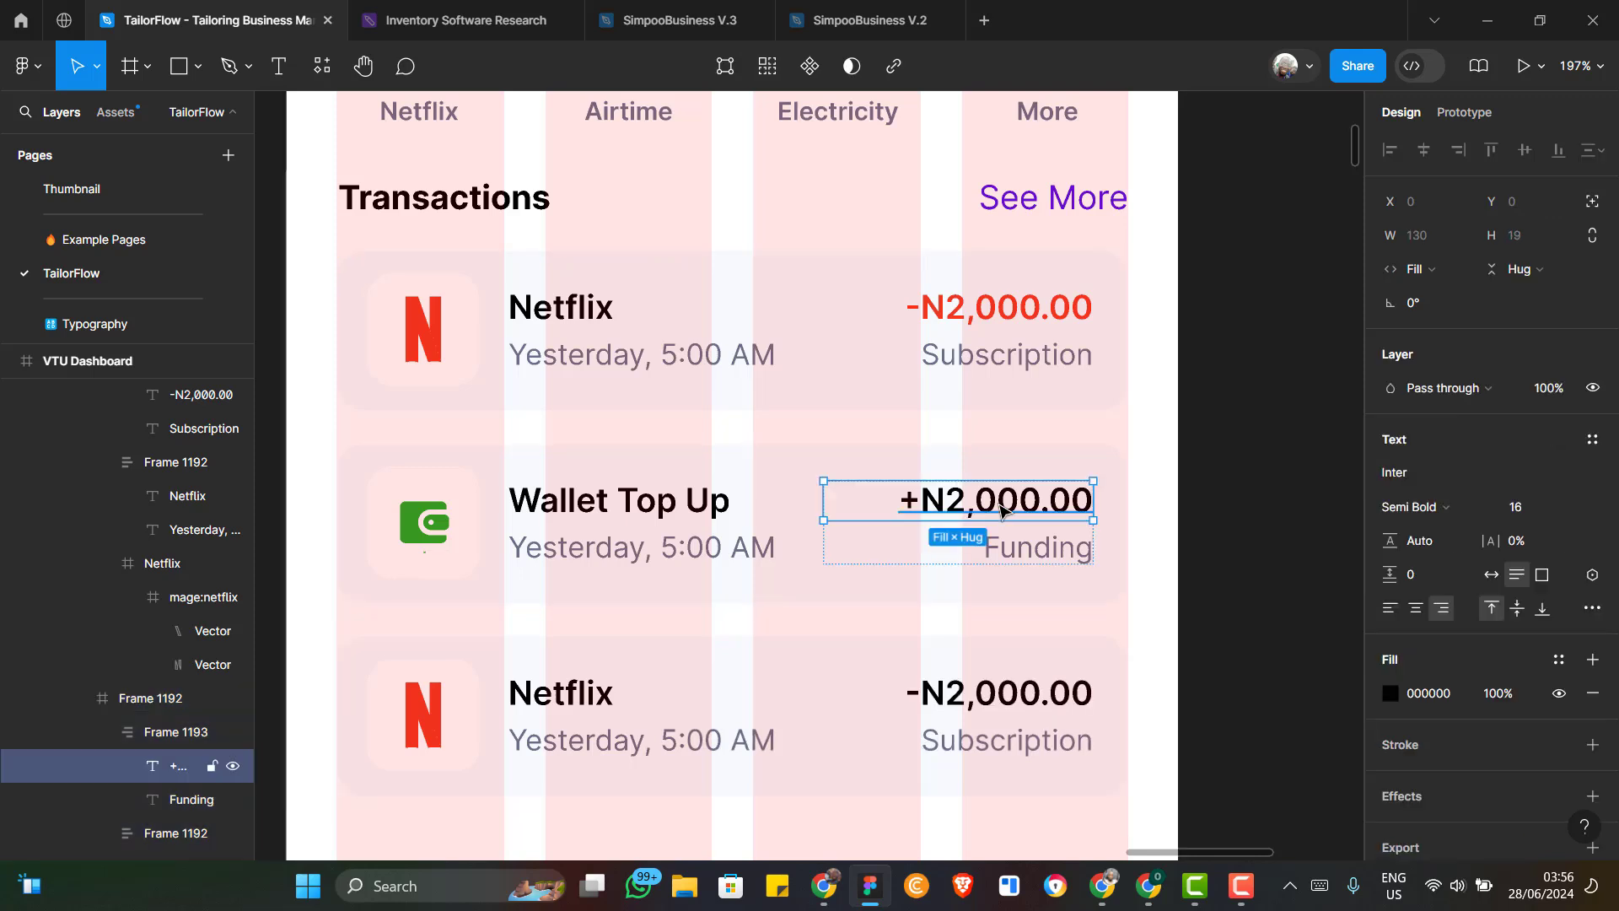
left_click(1558, 659)
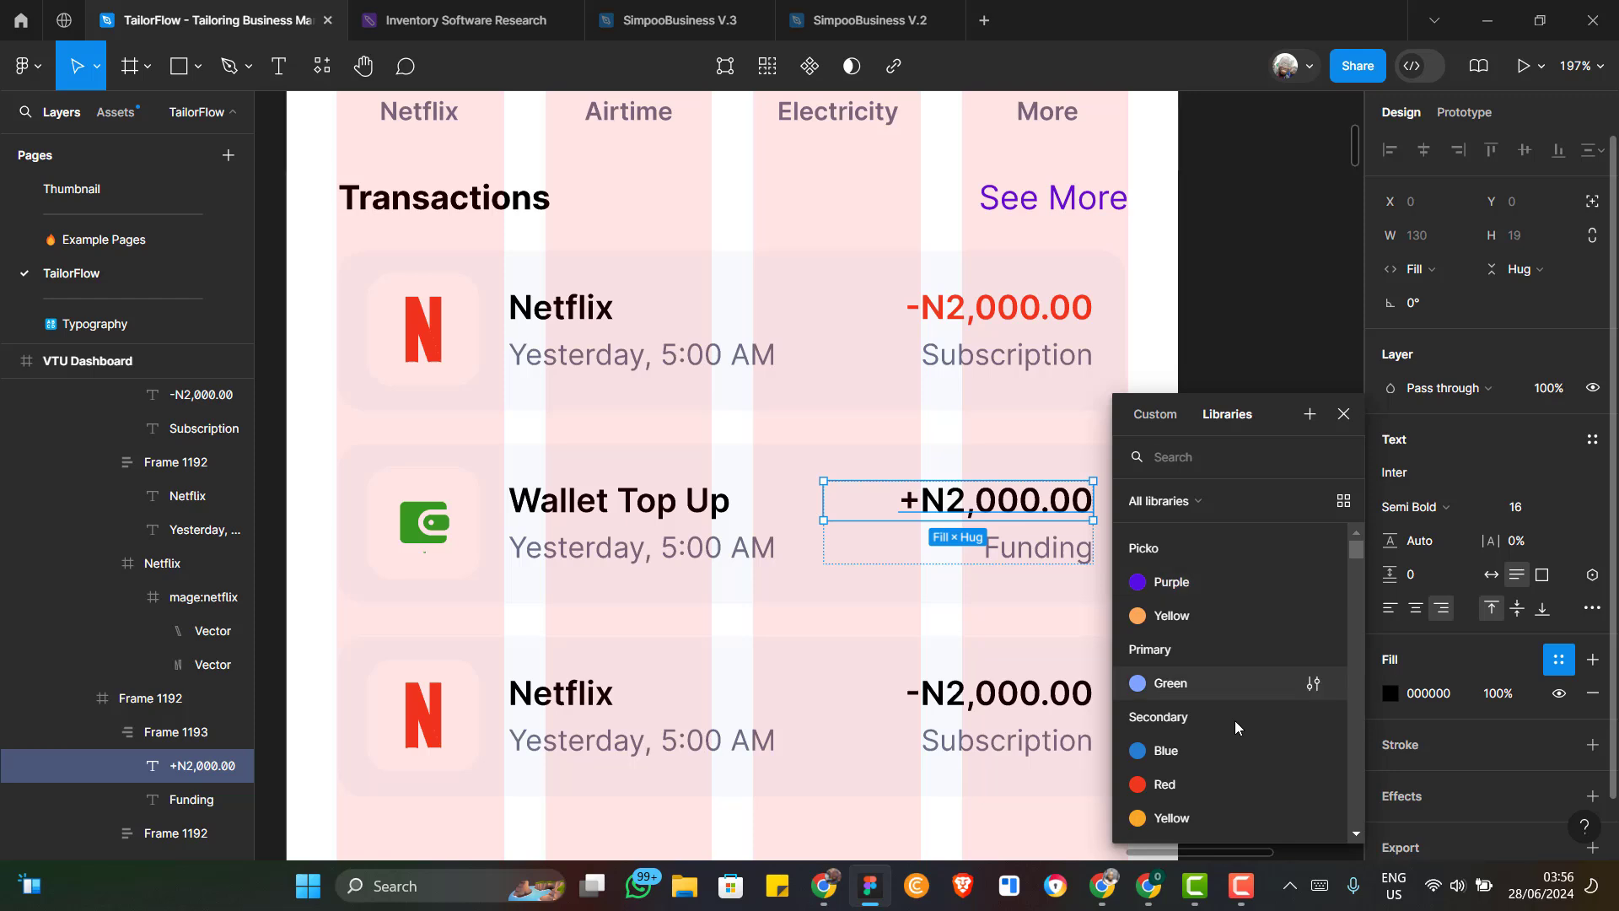
scroll(1234, 720, "down", 3)
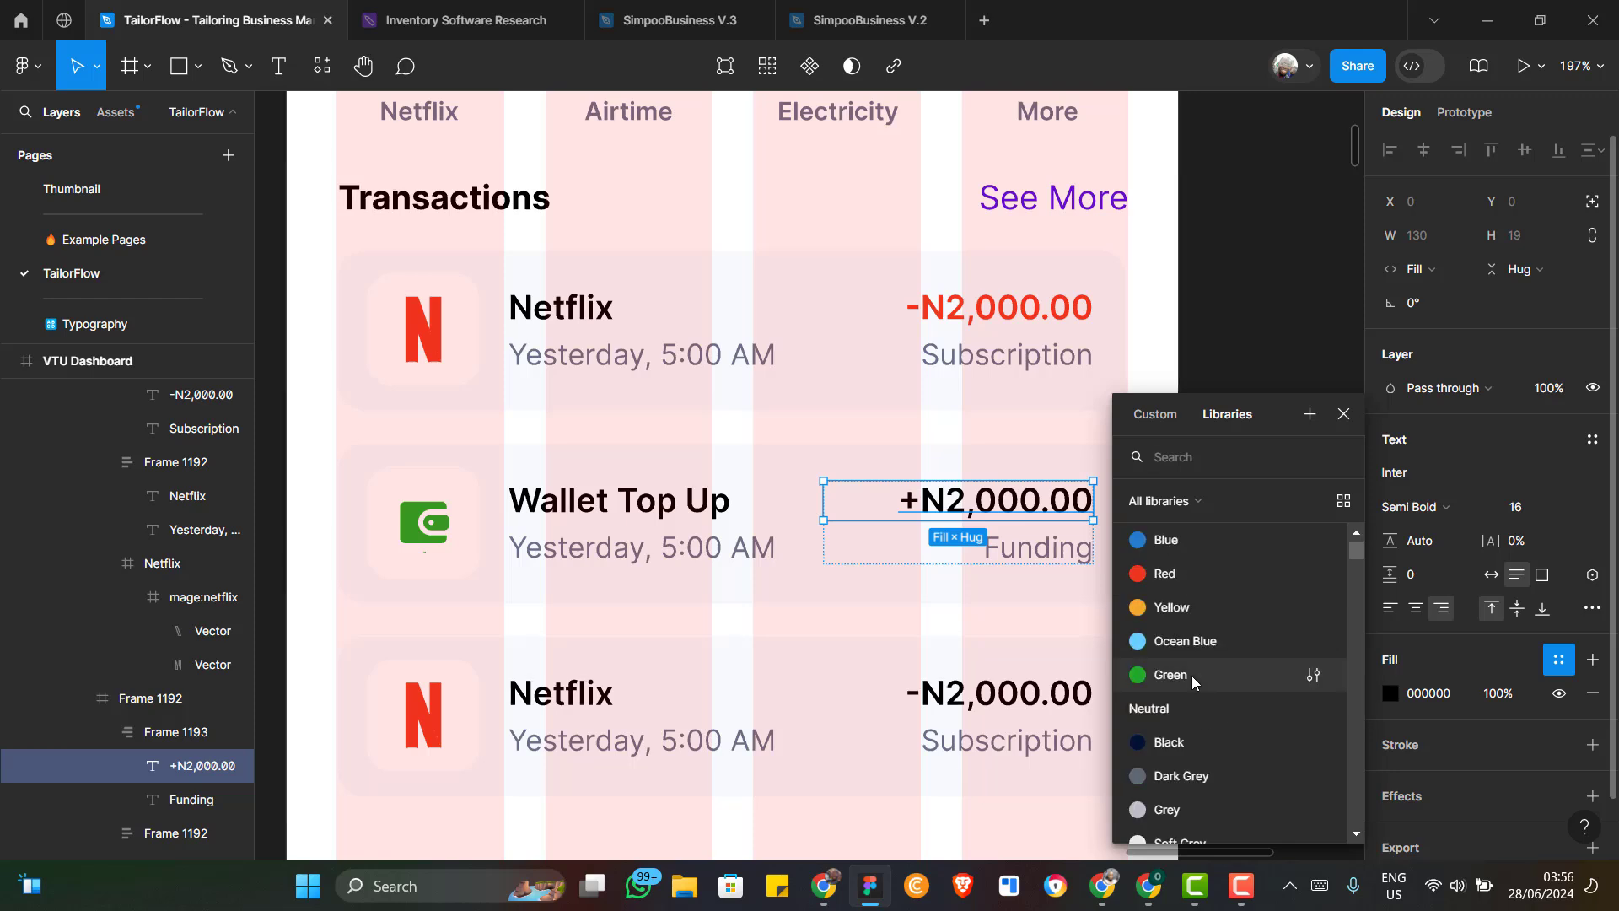
left_click(1192, 676)
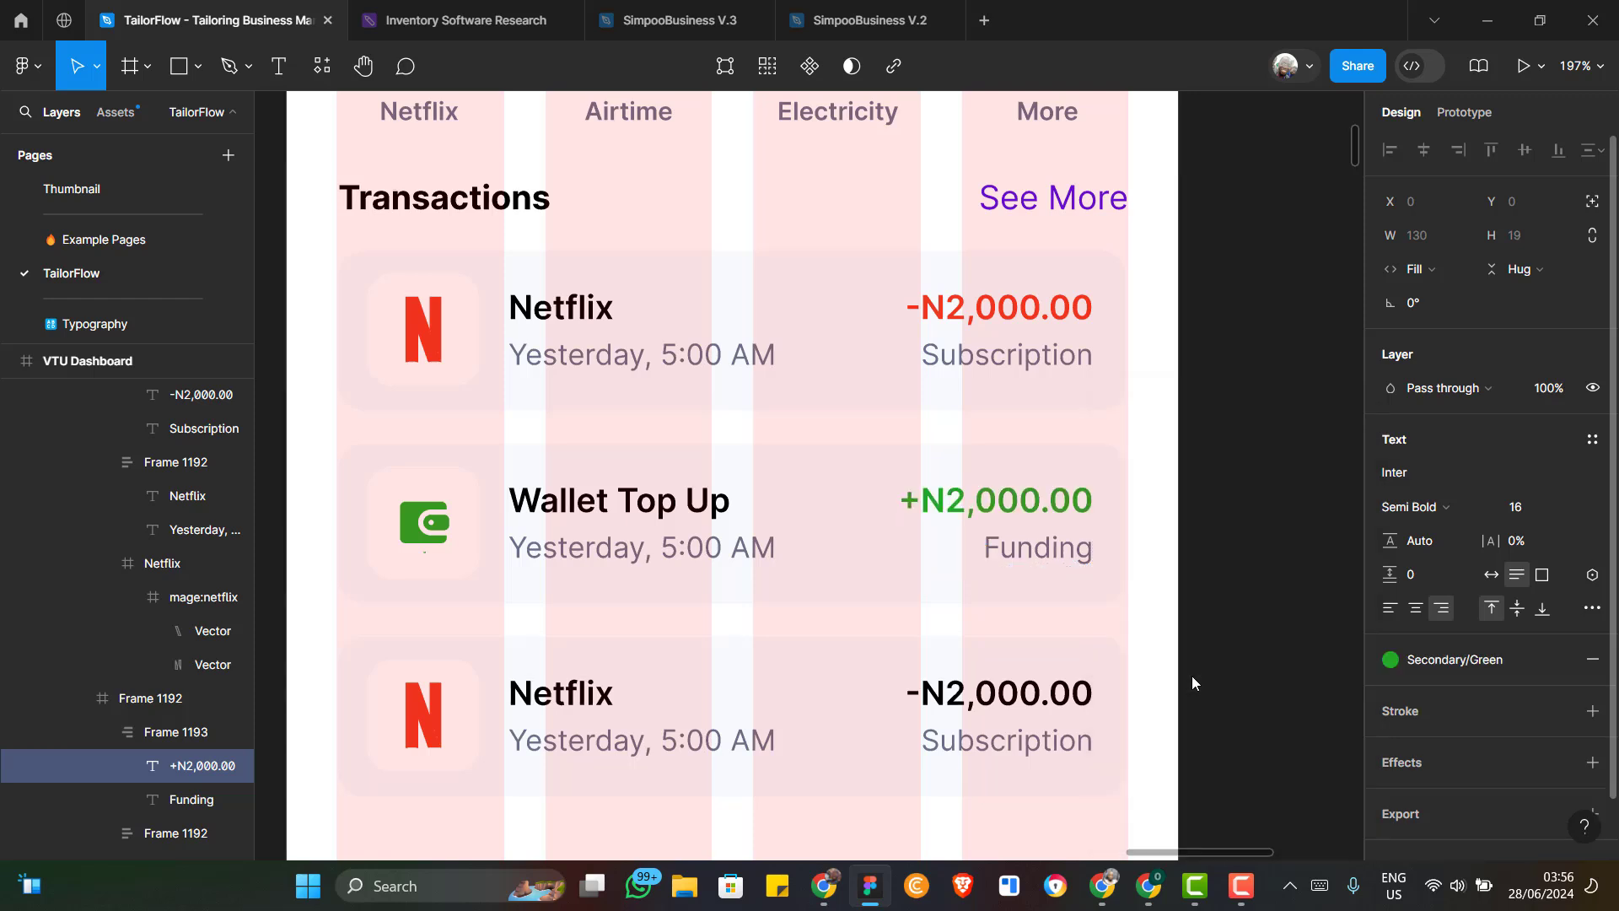
Recolour the main vector of the wallet icon with the Secondary Blue colour style
left_click(412, 538, "ctrl")
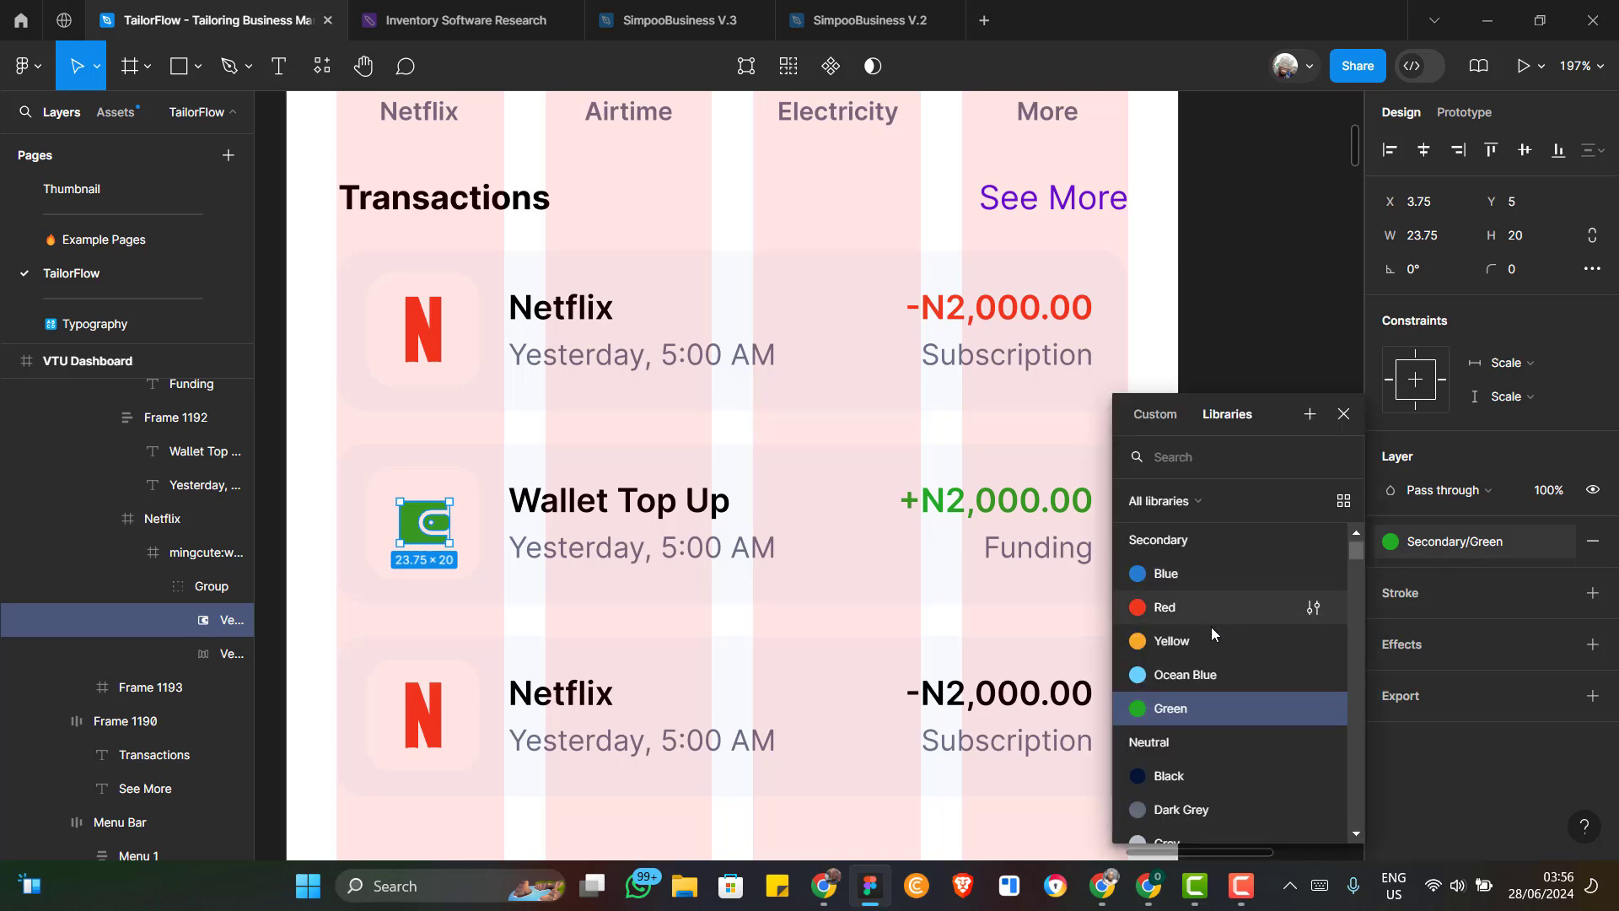
scroll(1186, 671, "up", 3)
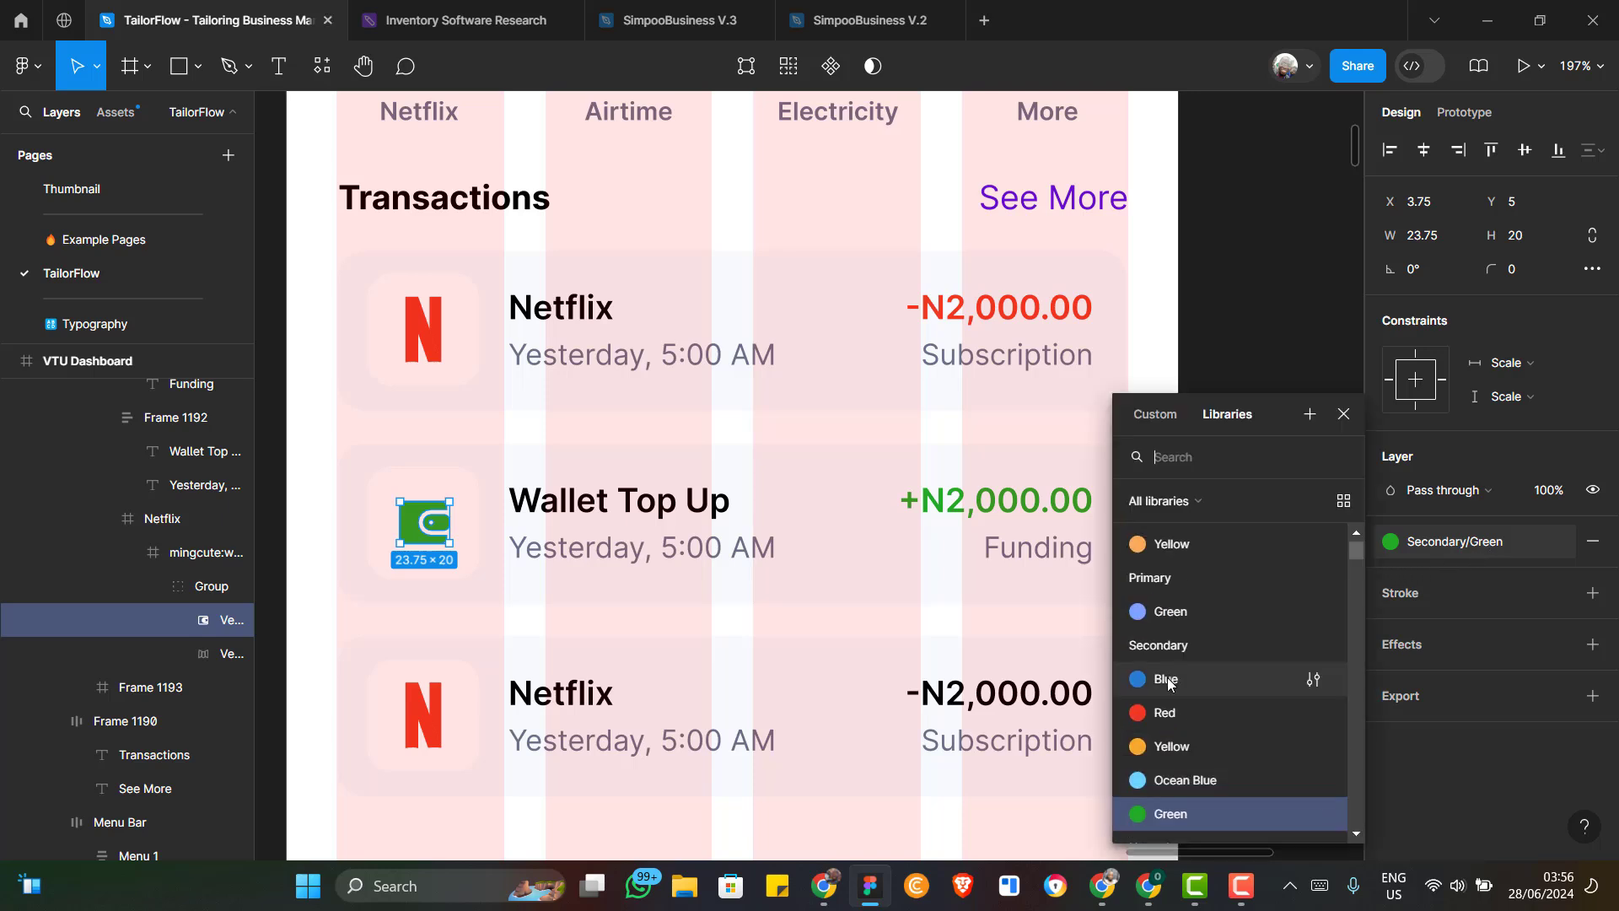
left_click(1167, 678)
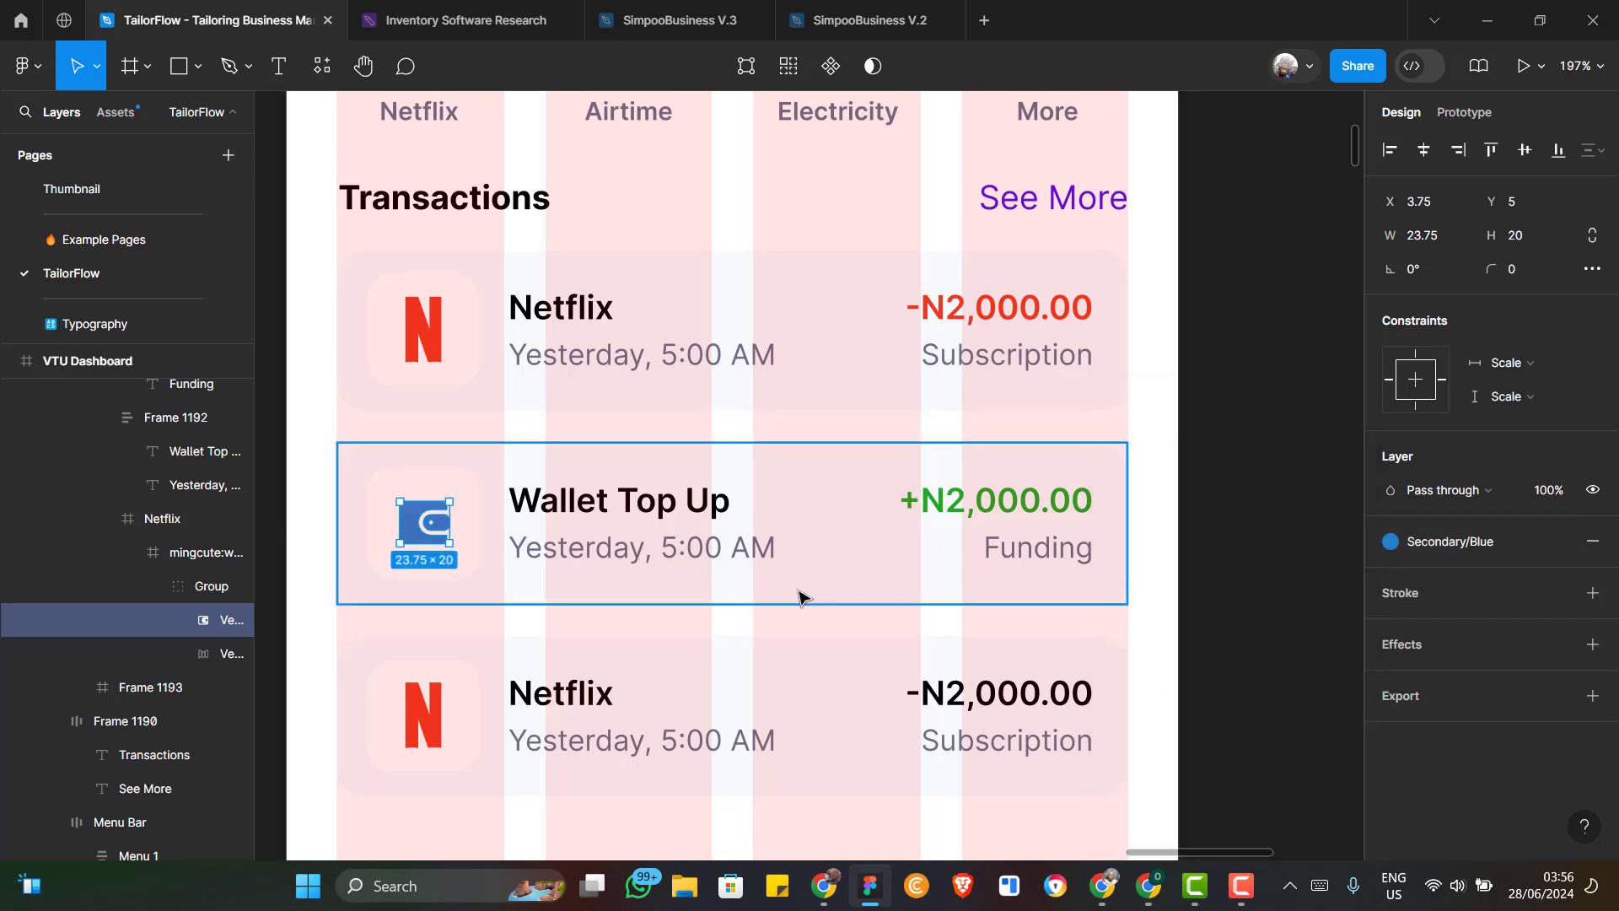
Replace the grey D9D9D9 background colour of the wallet balance card with the Picko Purple colour style
scroll(799, 596, "down", 1)
scroll(799, 596, "down", 3)
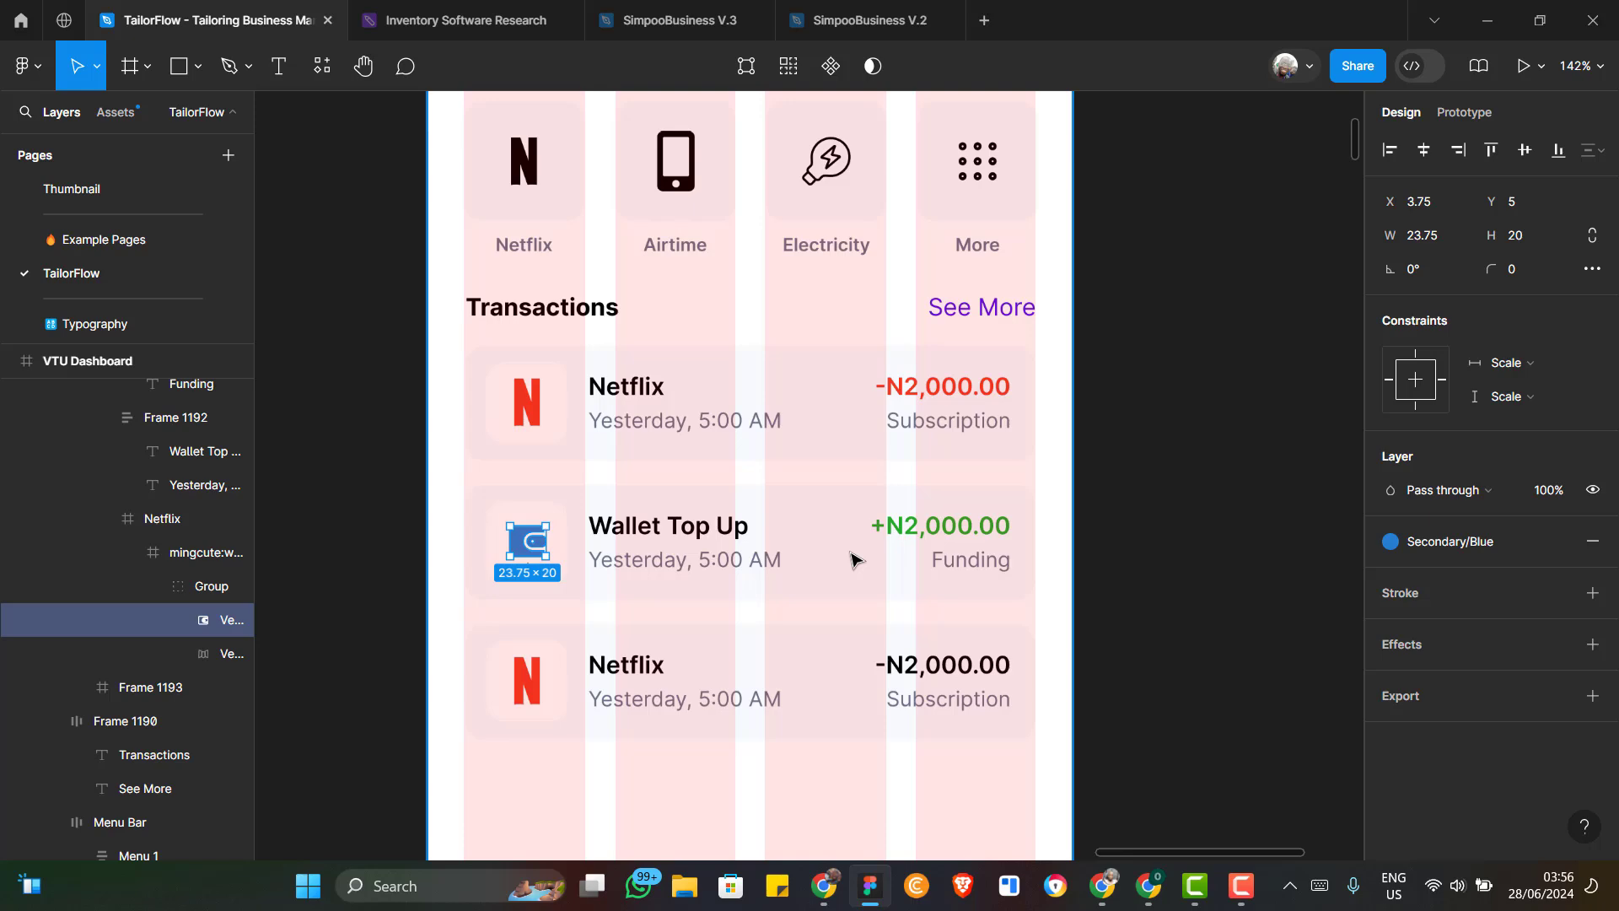
scroll(854, 559, "up", 5)
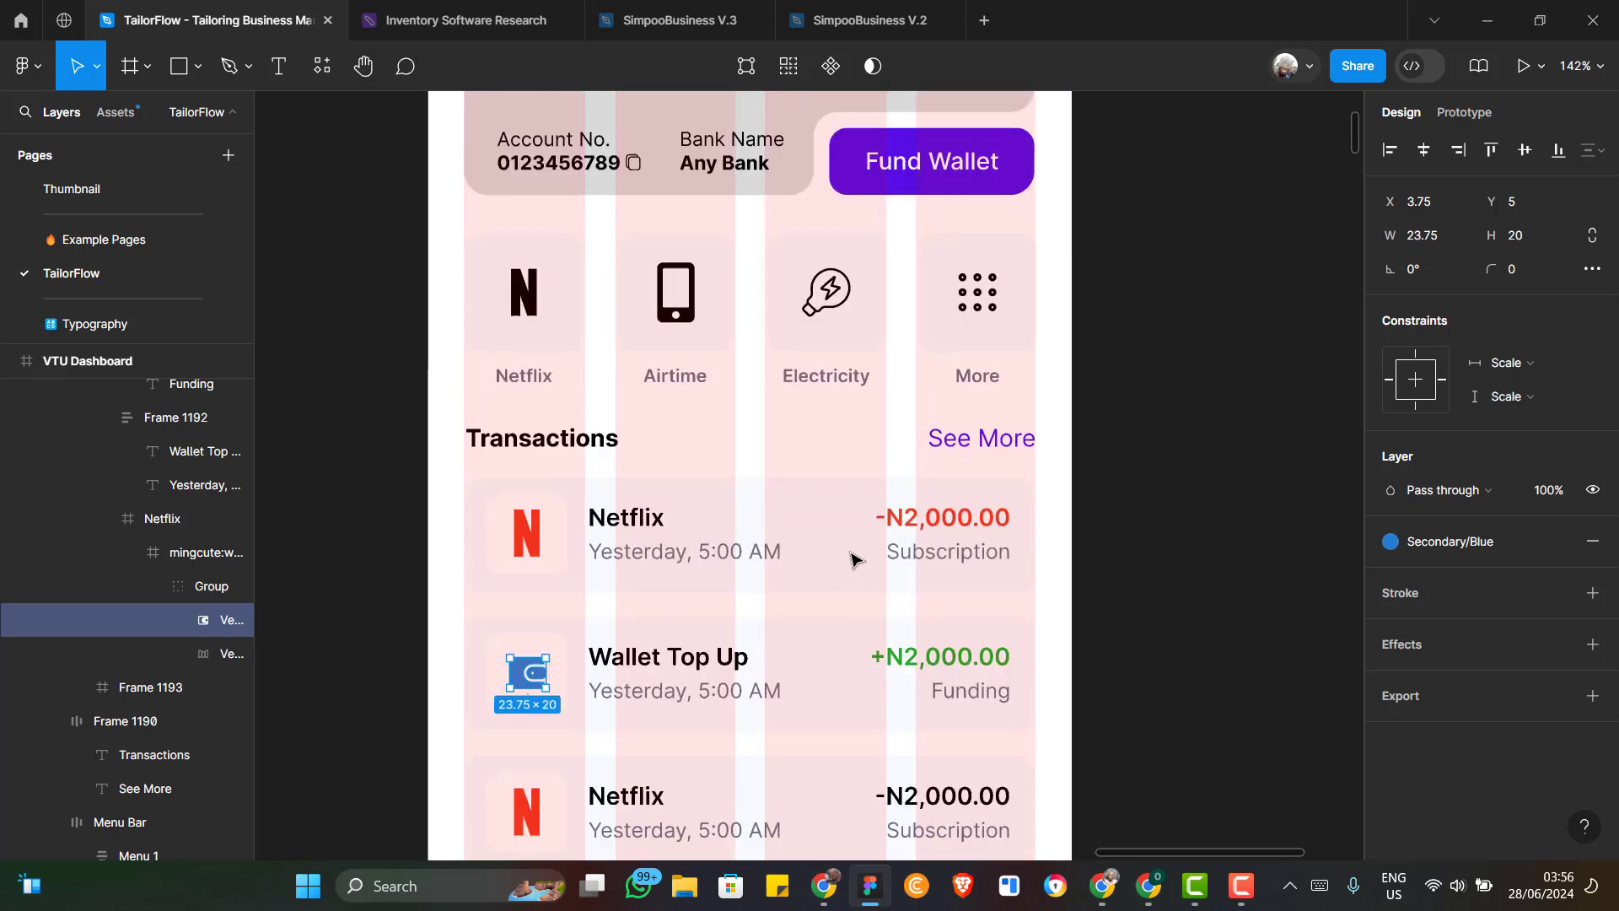
scroll(854, 559, "up", 1)
scroll(852, 553, "up", 2)
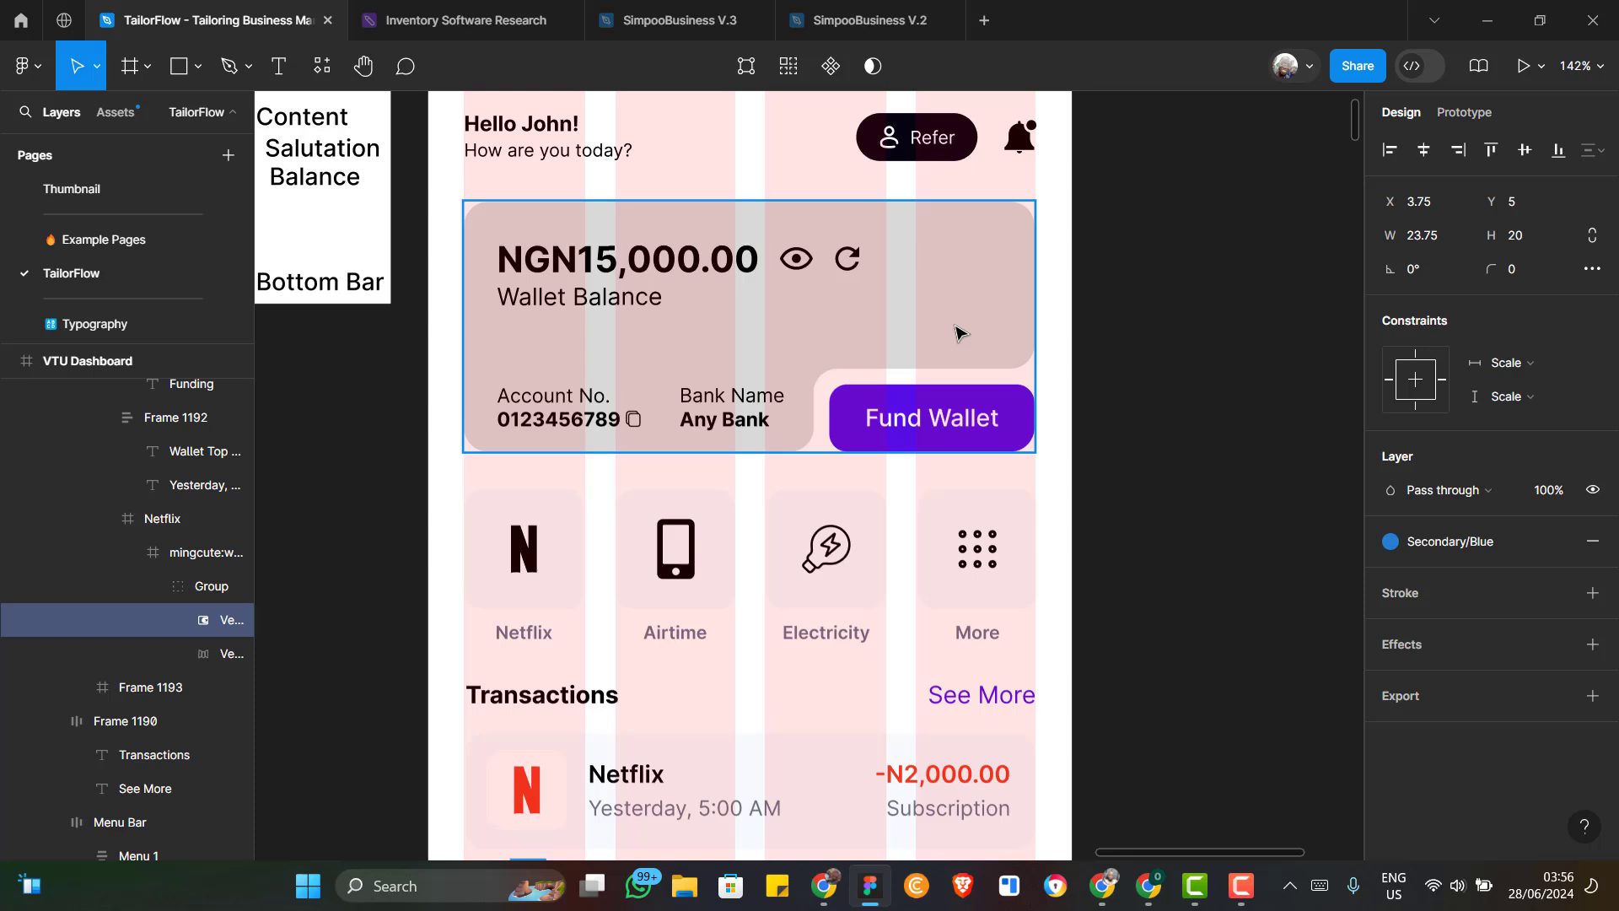
left_click(926, 319)
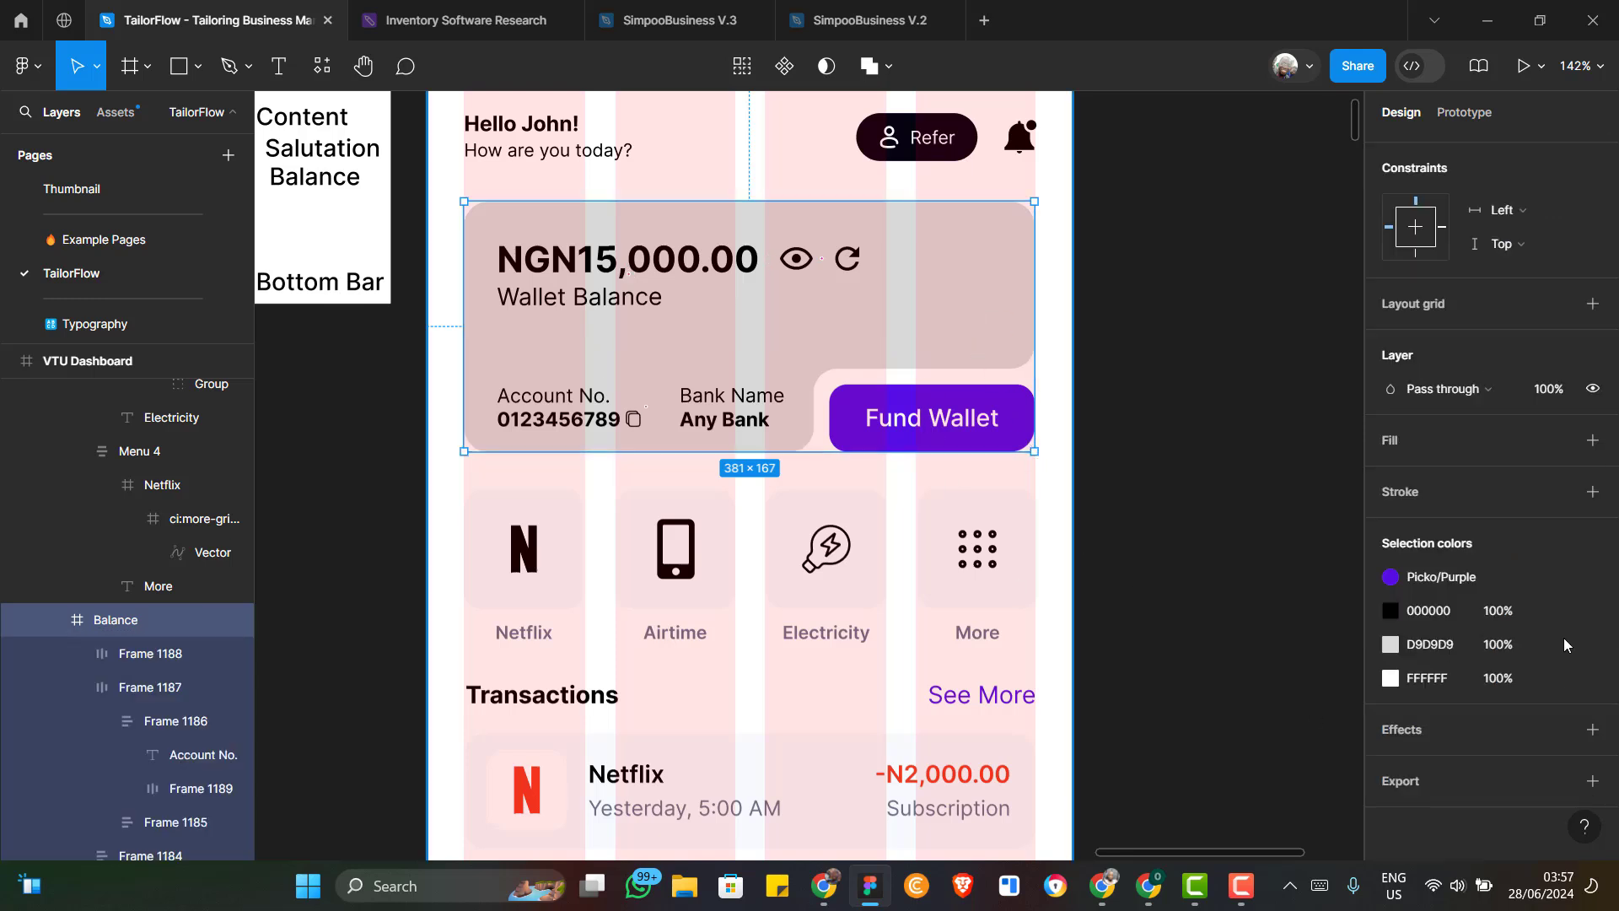
mouse_move(1560, 649)
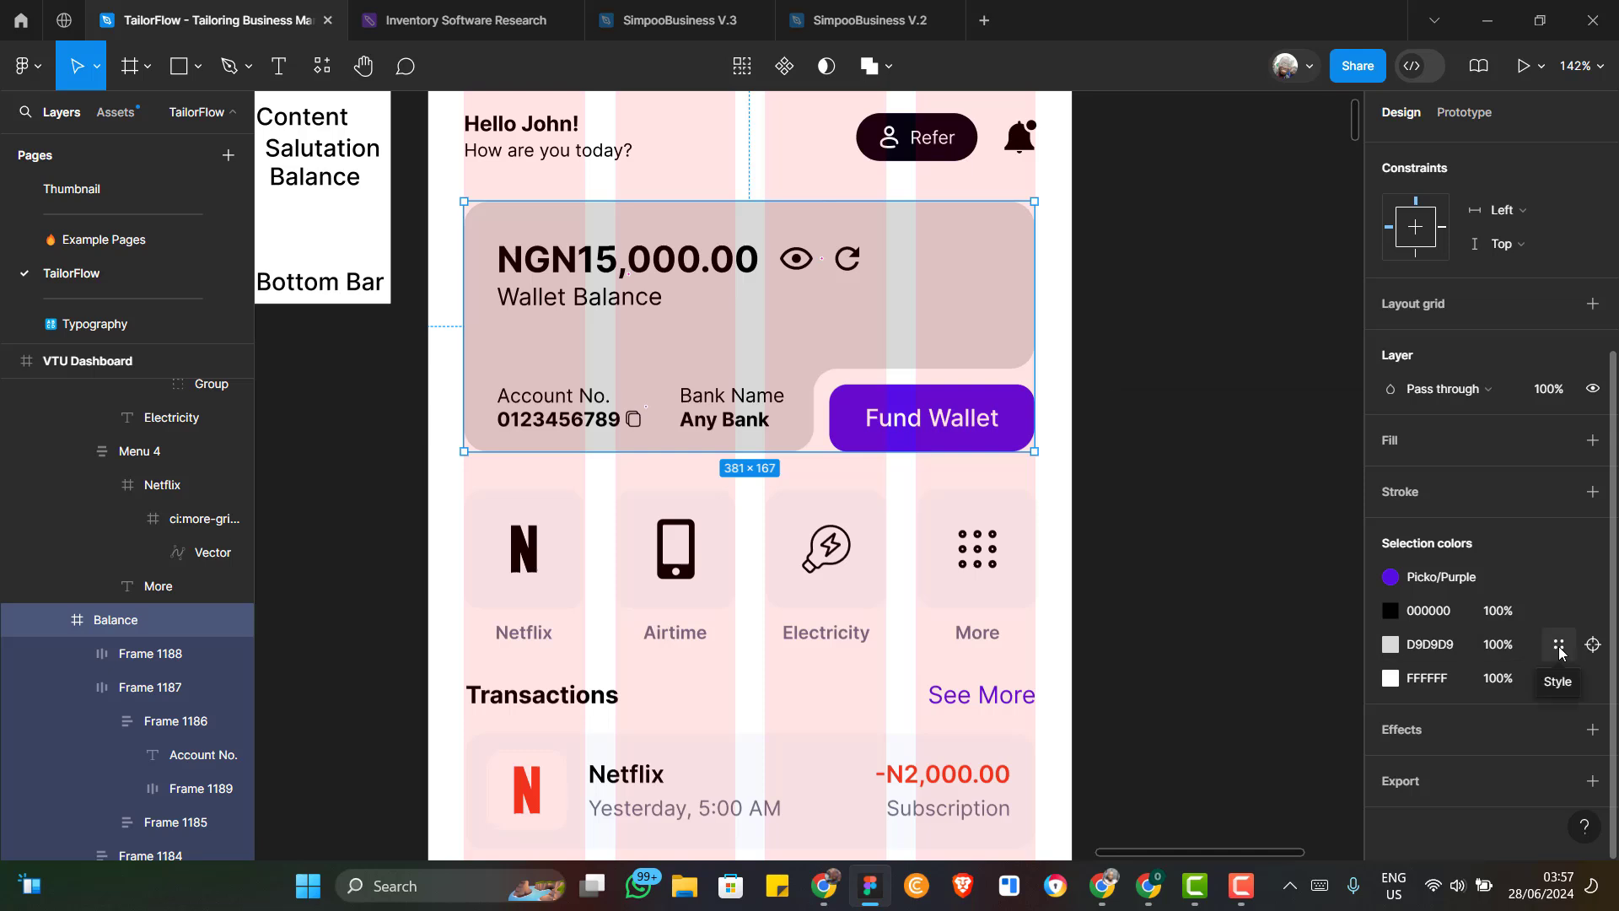
left_click(1559, 646)
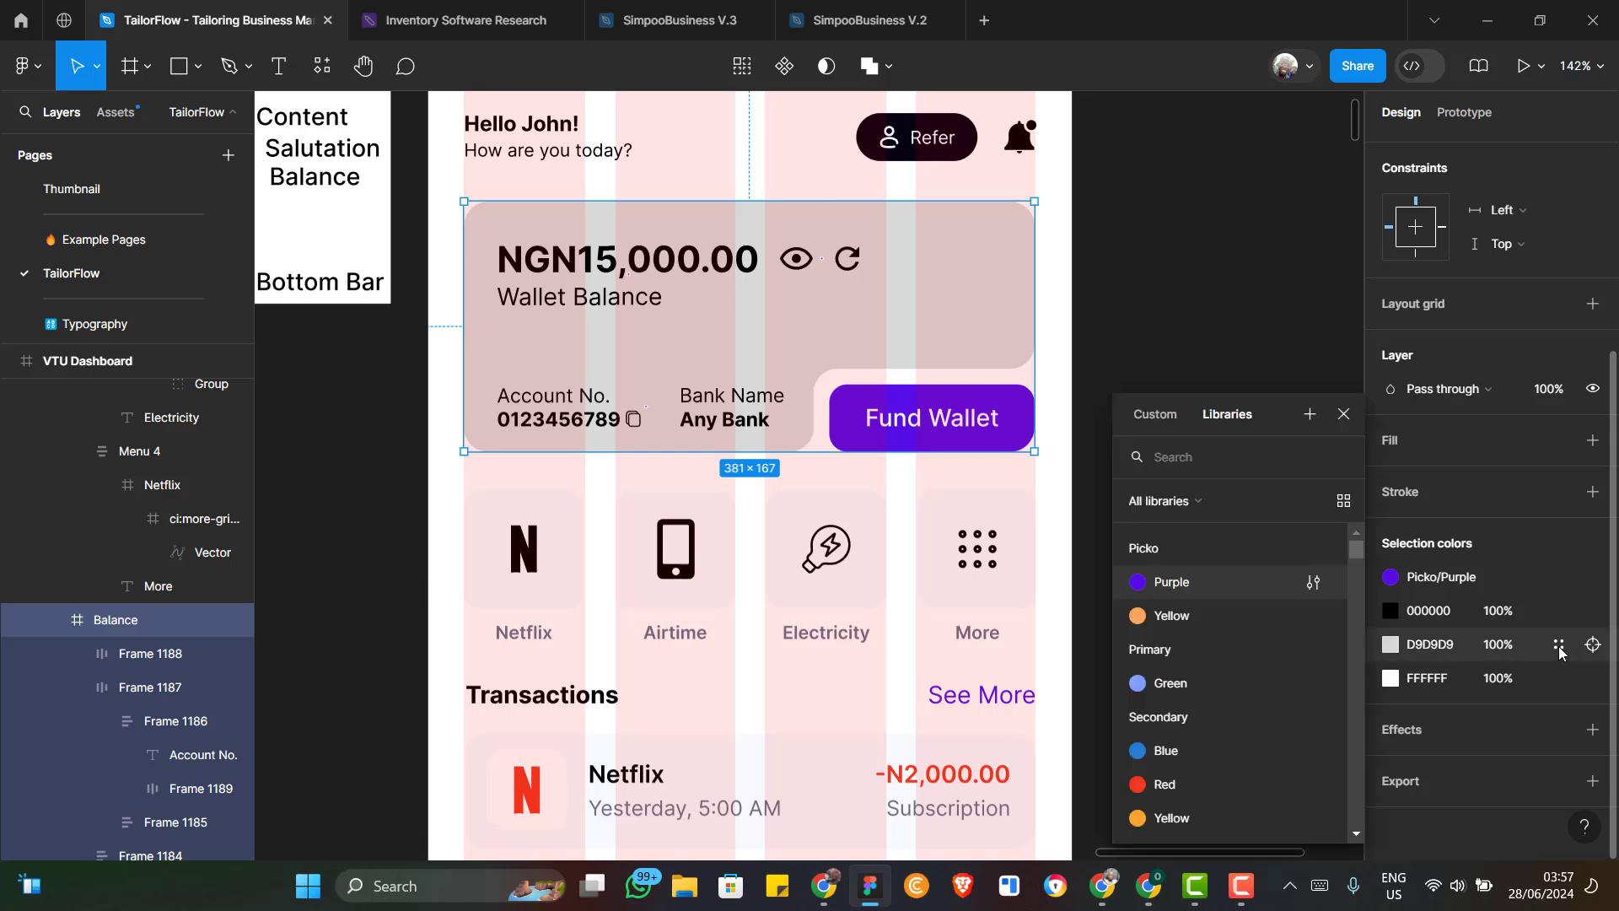
left_click(1189, 581)
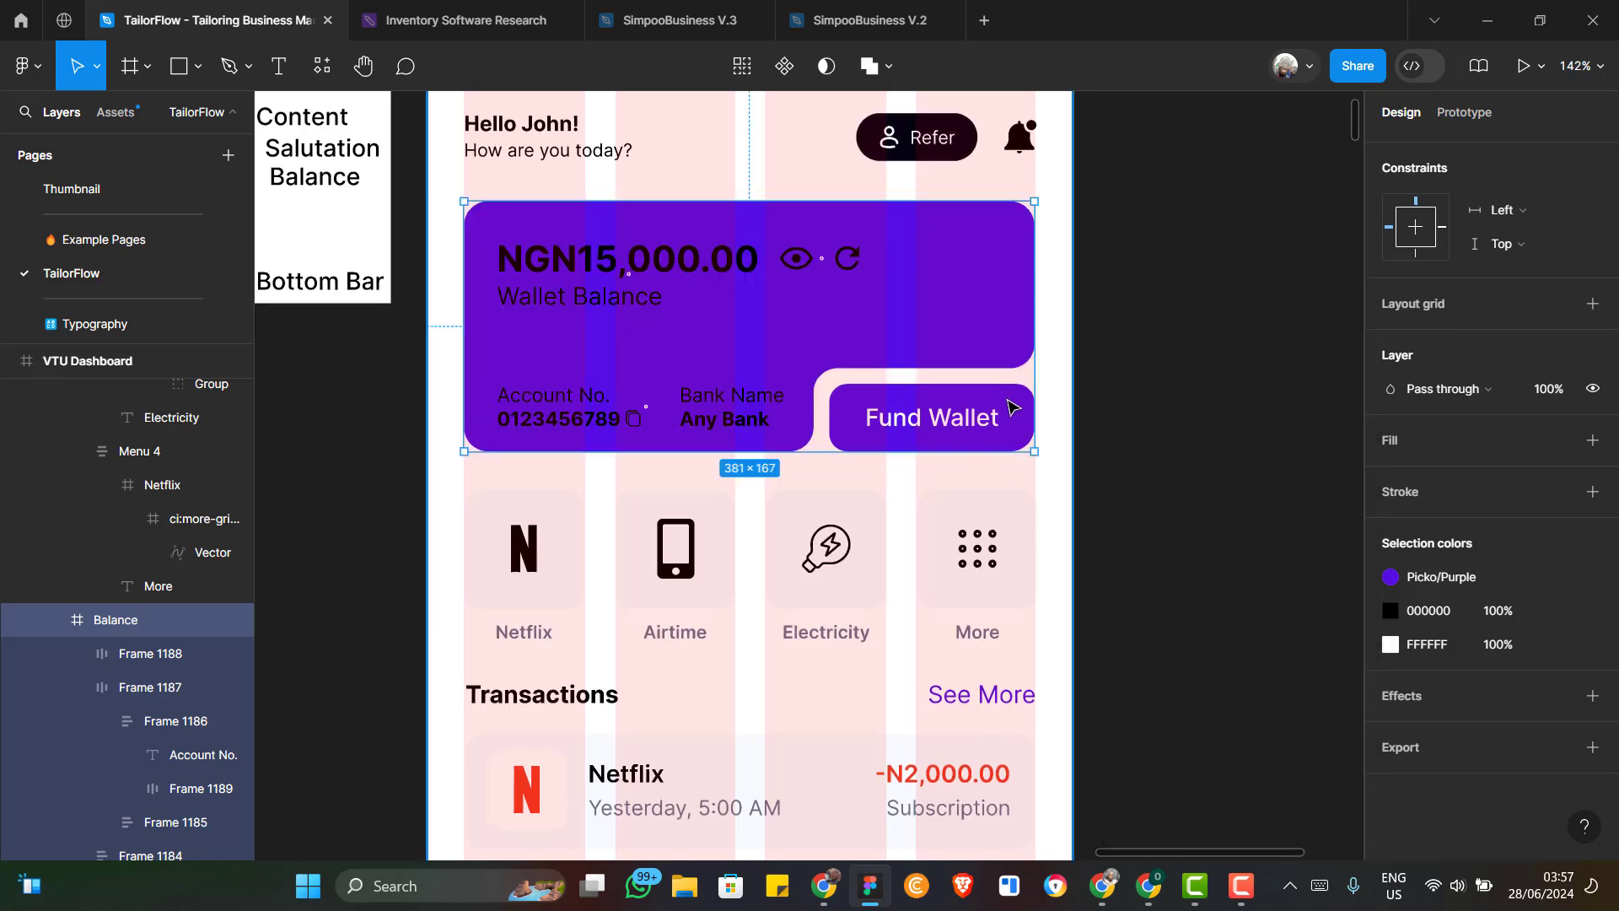
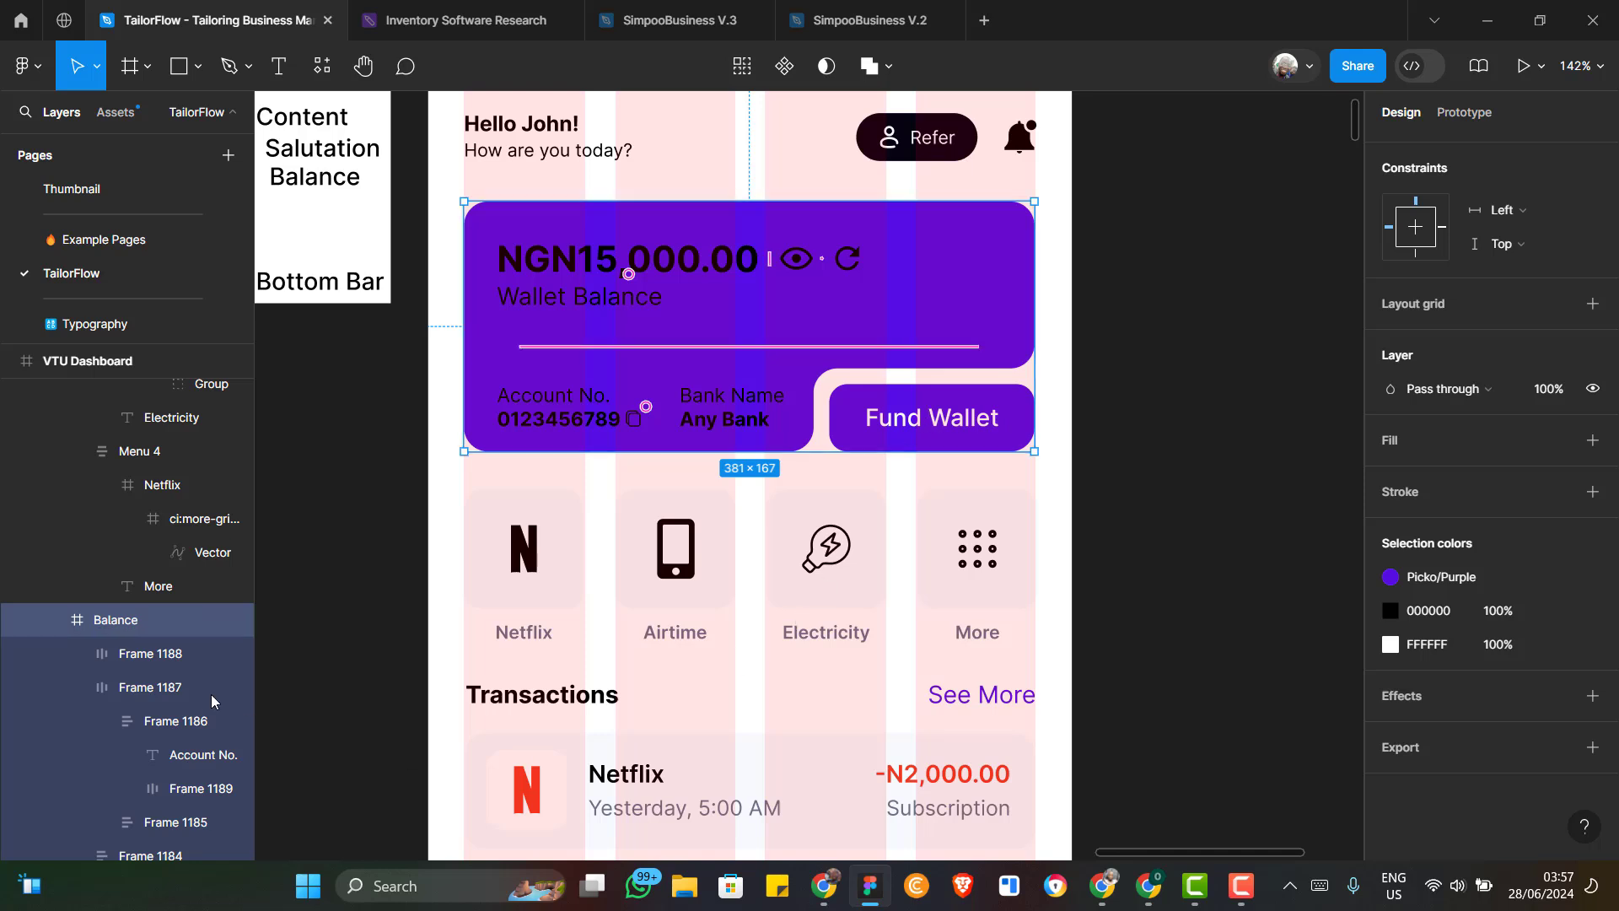
Unlock the Rectangle 18 background and the button layer inside the Balance frame
scroll(204, 703, "down", 5)
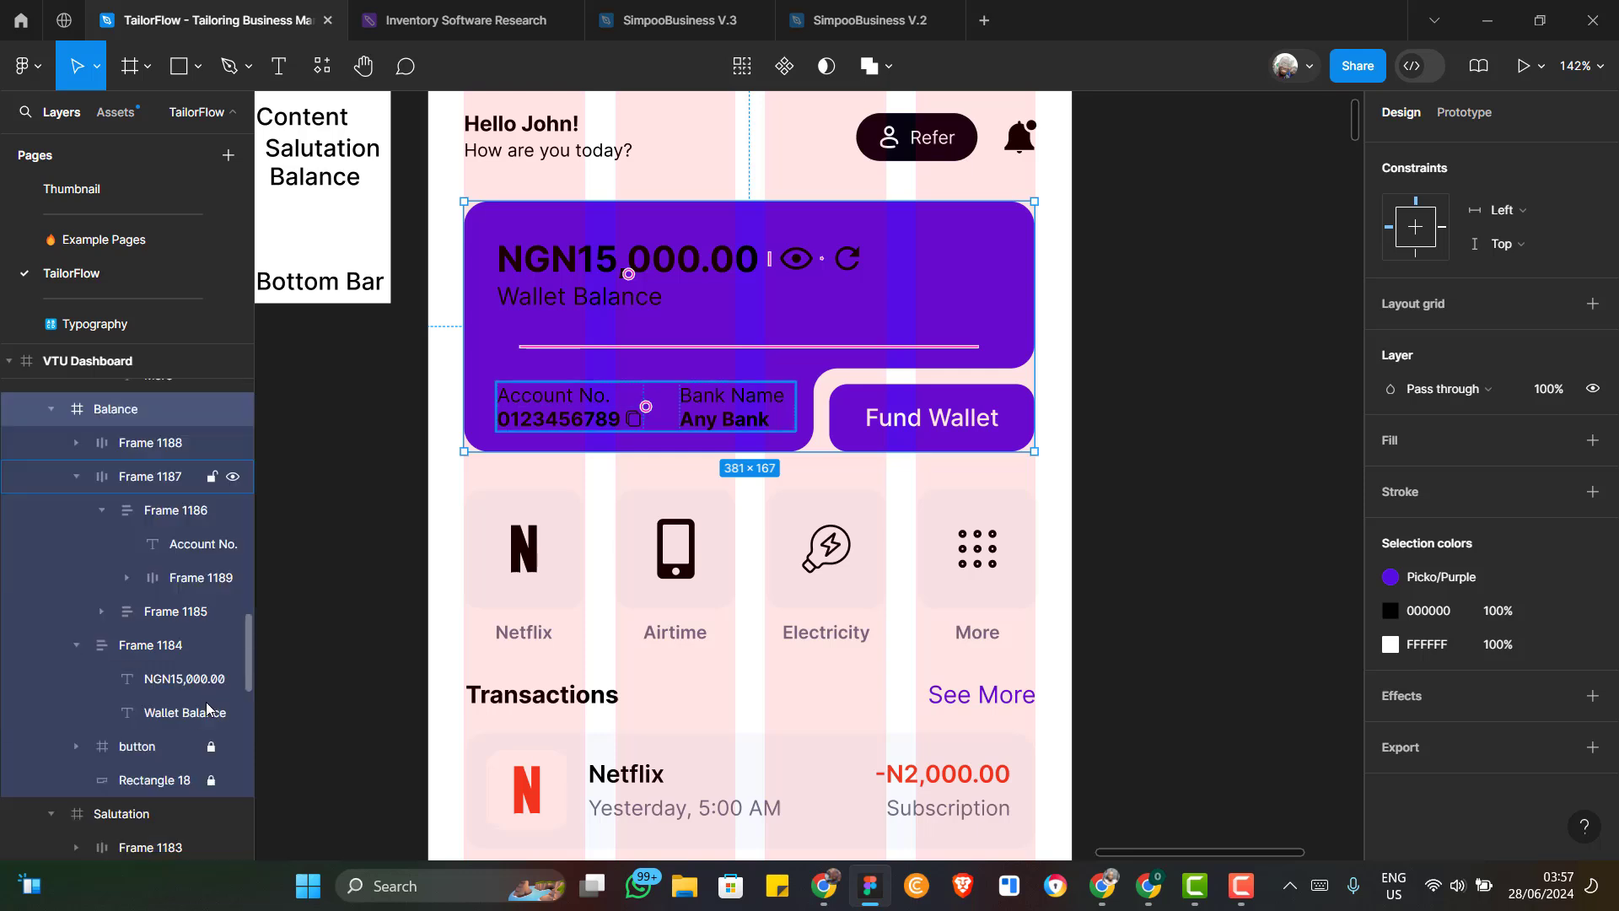
scroll(208, 745, "down", 3)
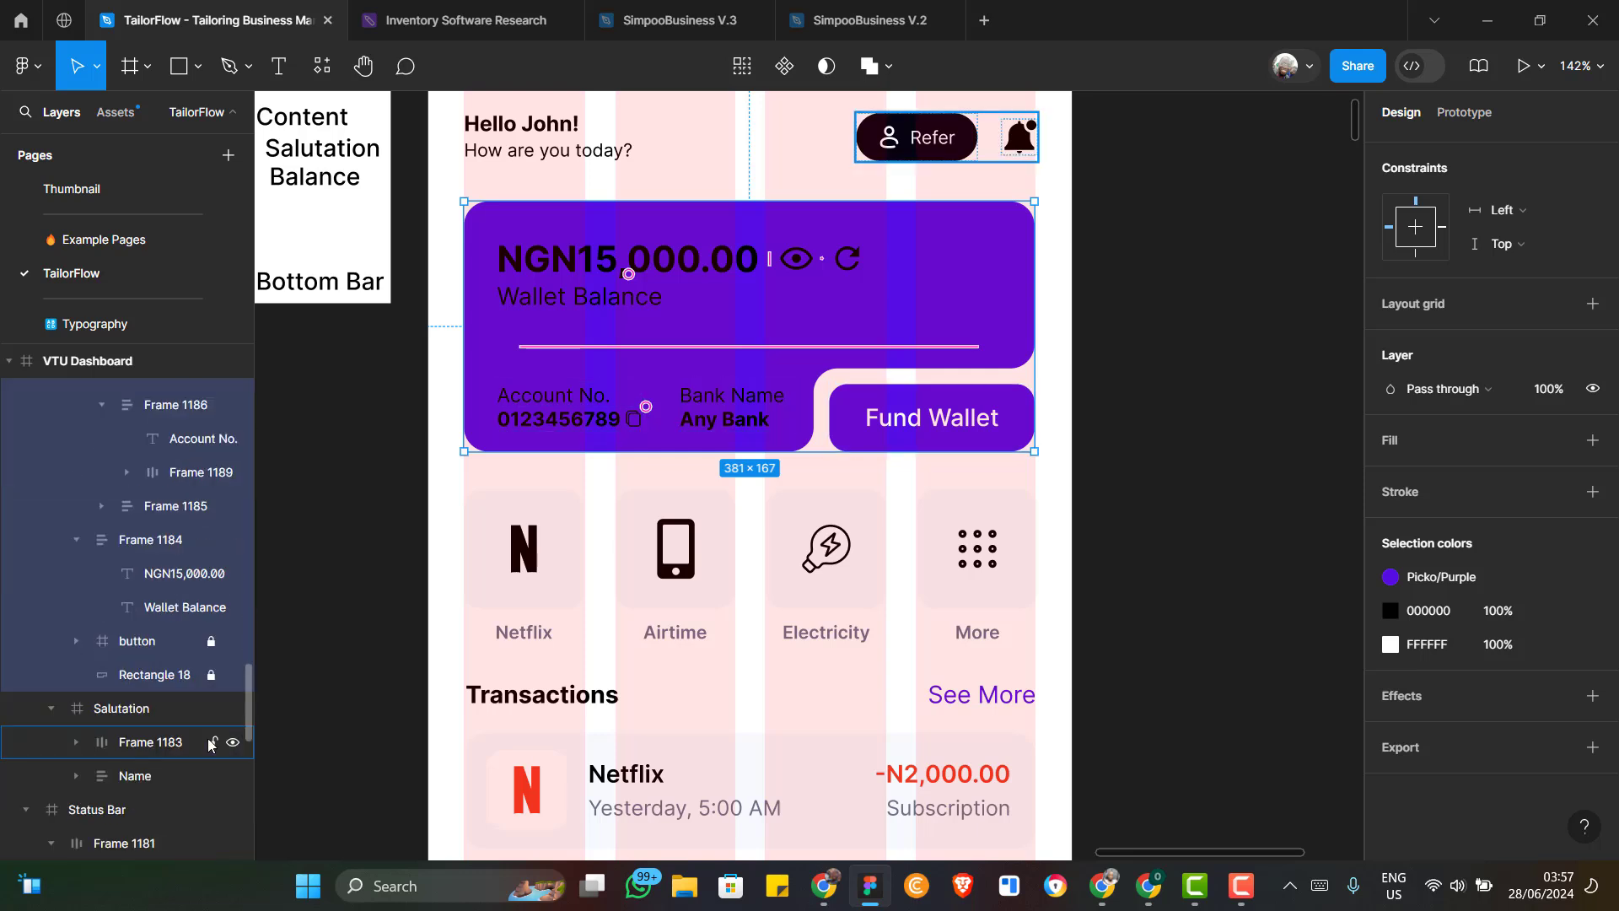
left_click(212, 676)
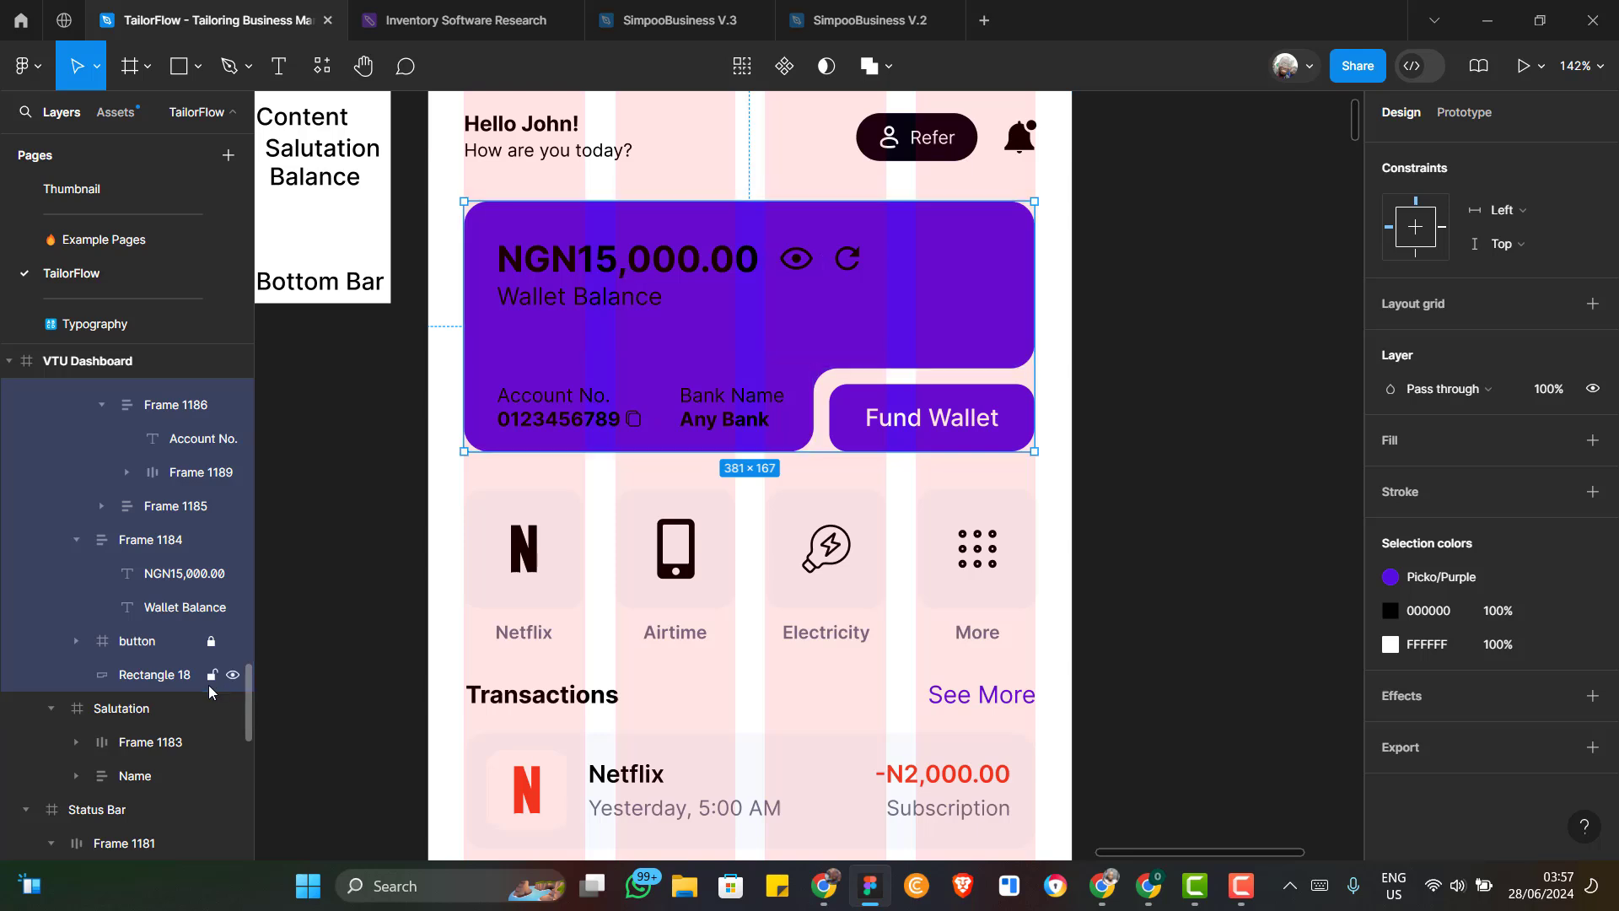
left_click(211, 642)
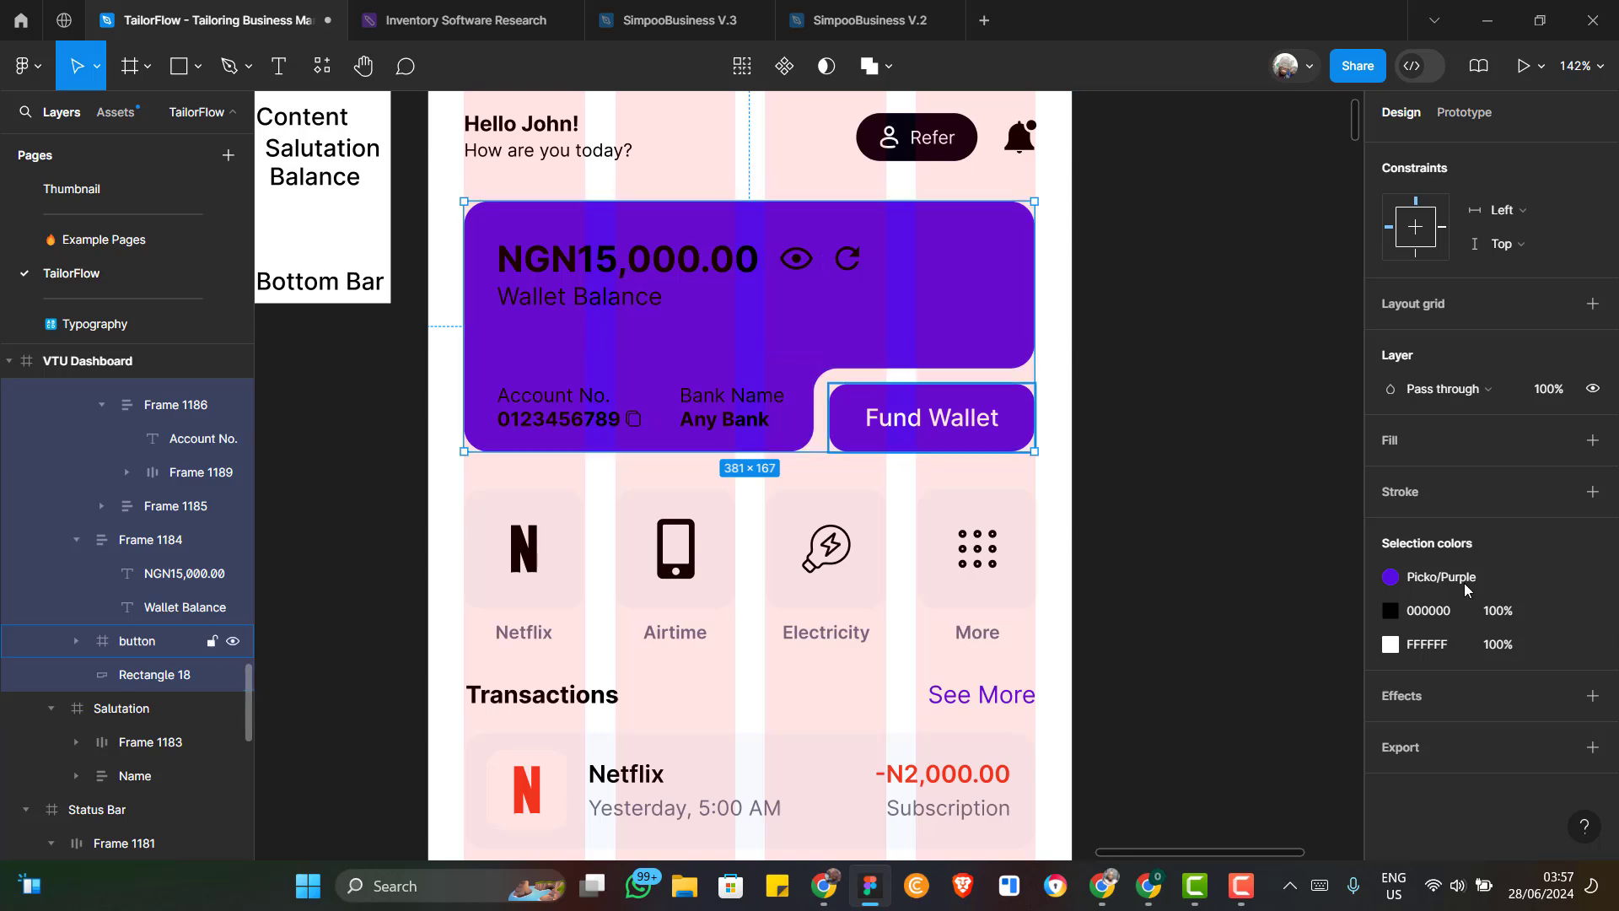
Apply the Secondary Green colour style to the fill of the Fund Wallet button
left_click(1018, 412)
left_click(1022, 419)
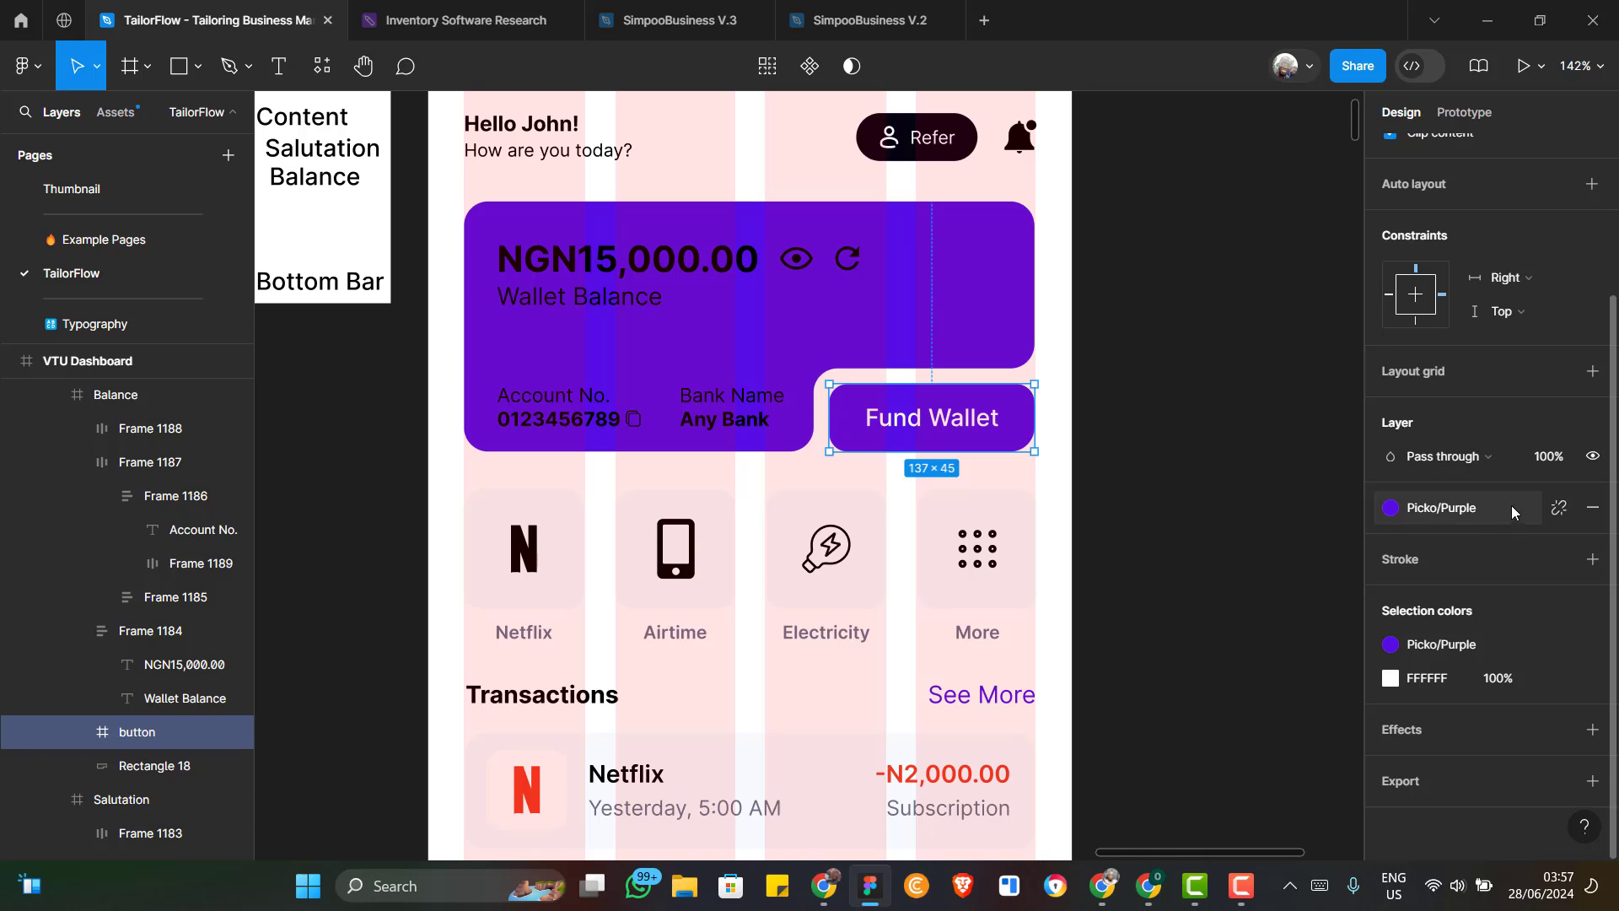
left_click(1511, 504)
scroll(1218, 659, "down", 3)
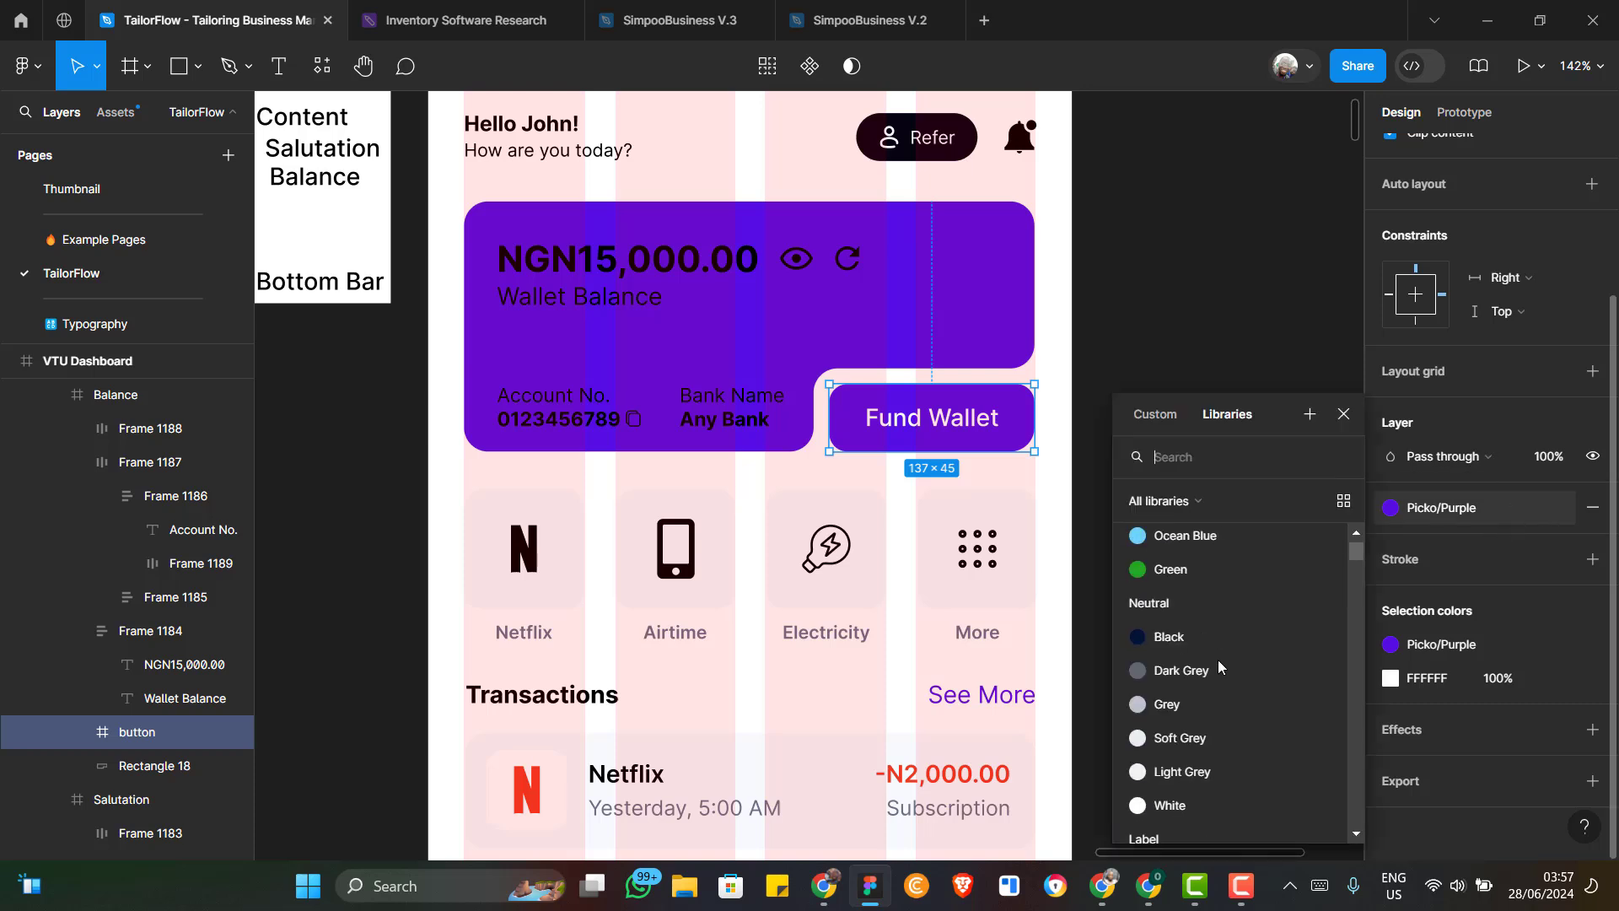
scroll(1218, 659, "up", 6)
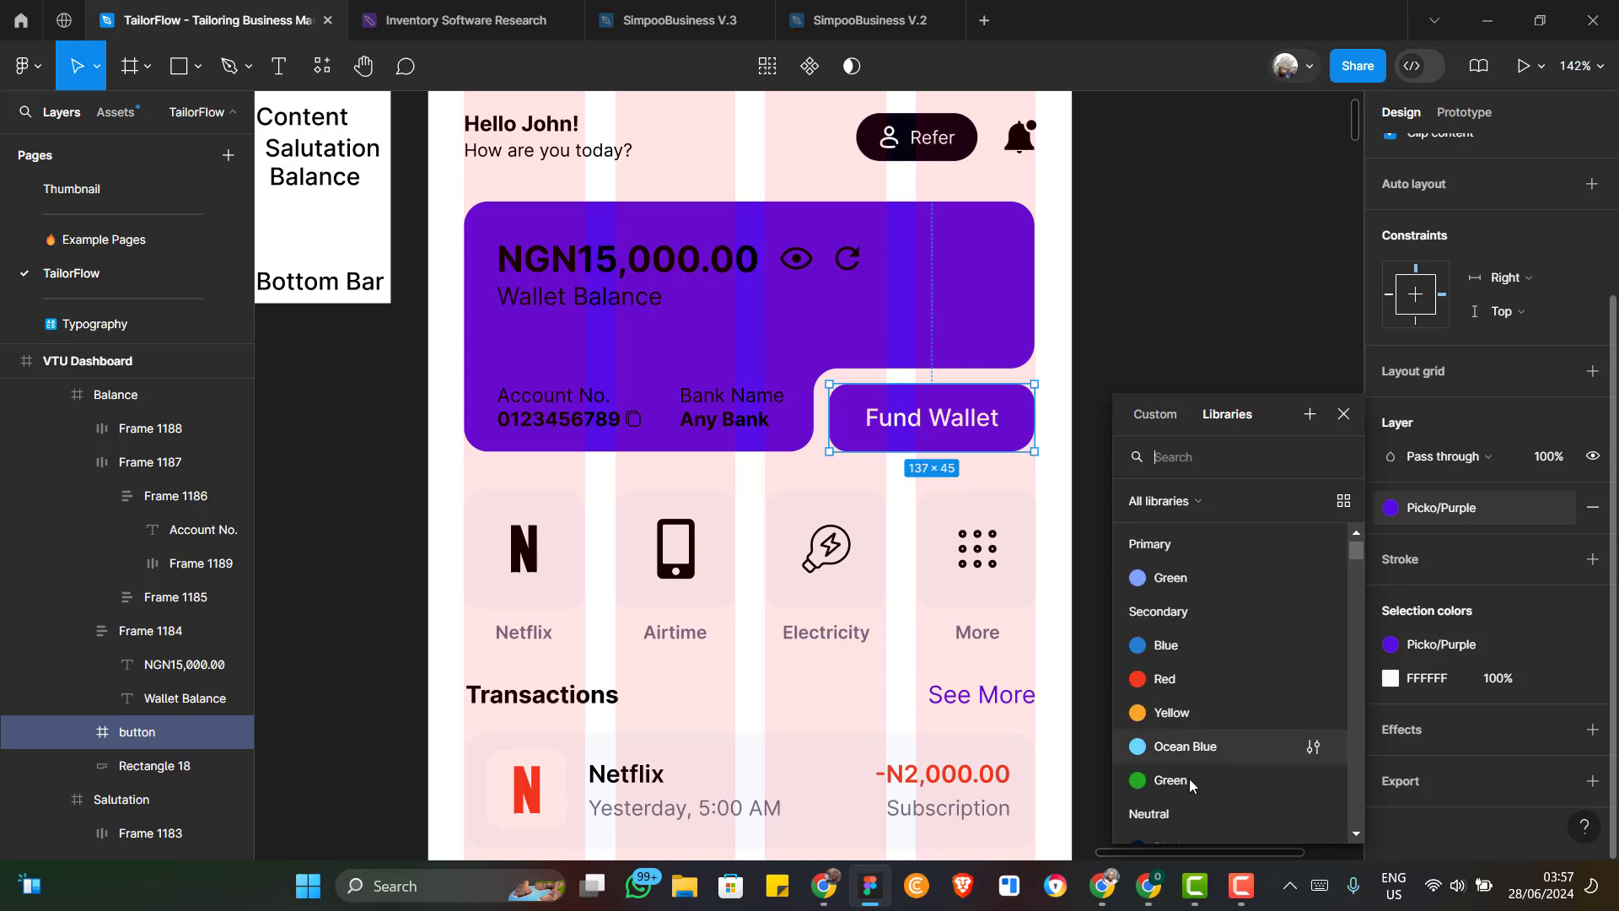
left_click(1171, 780)
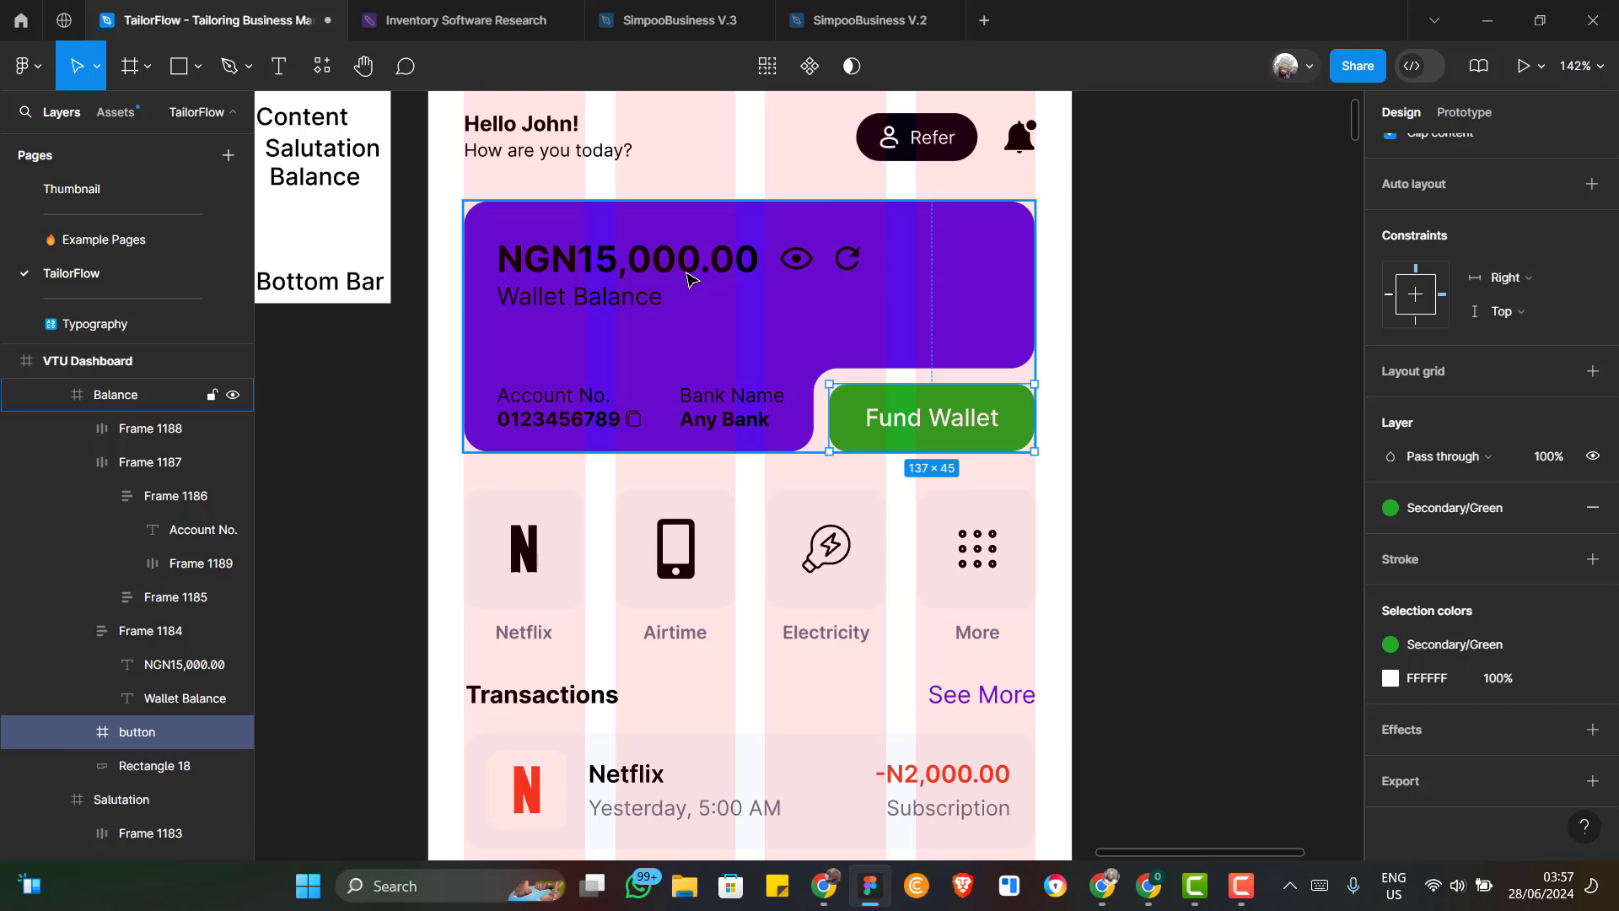
Replace the black 000000 of the balance card's texts and icons with the Neutral White colour style
left_click(690, 279)
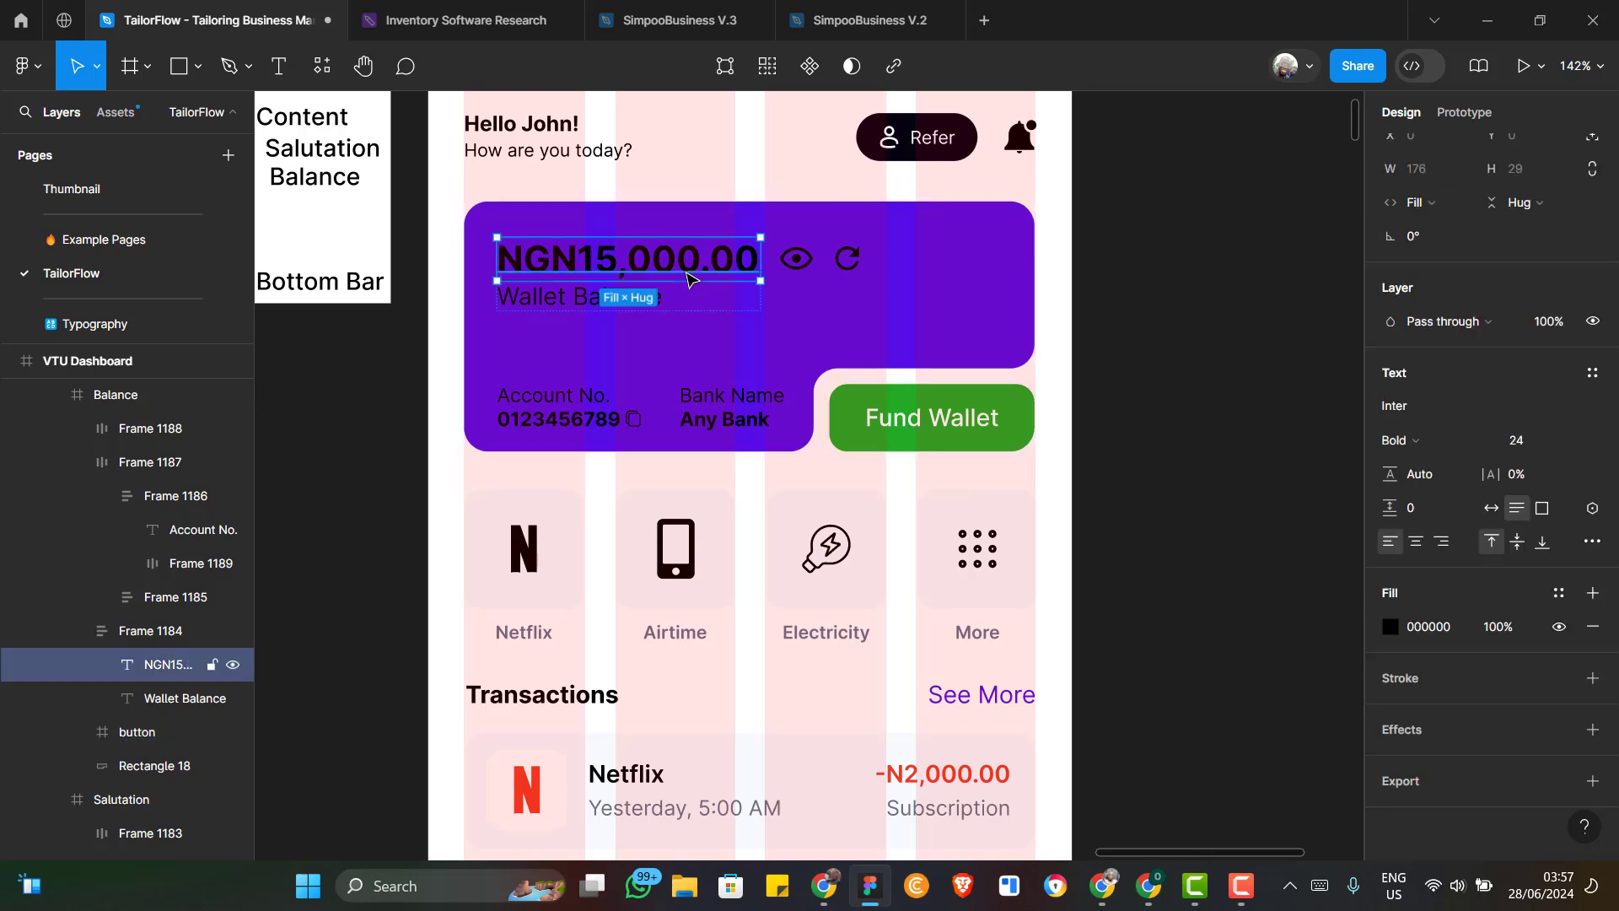
left_click(964, 307)
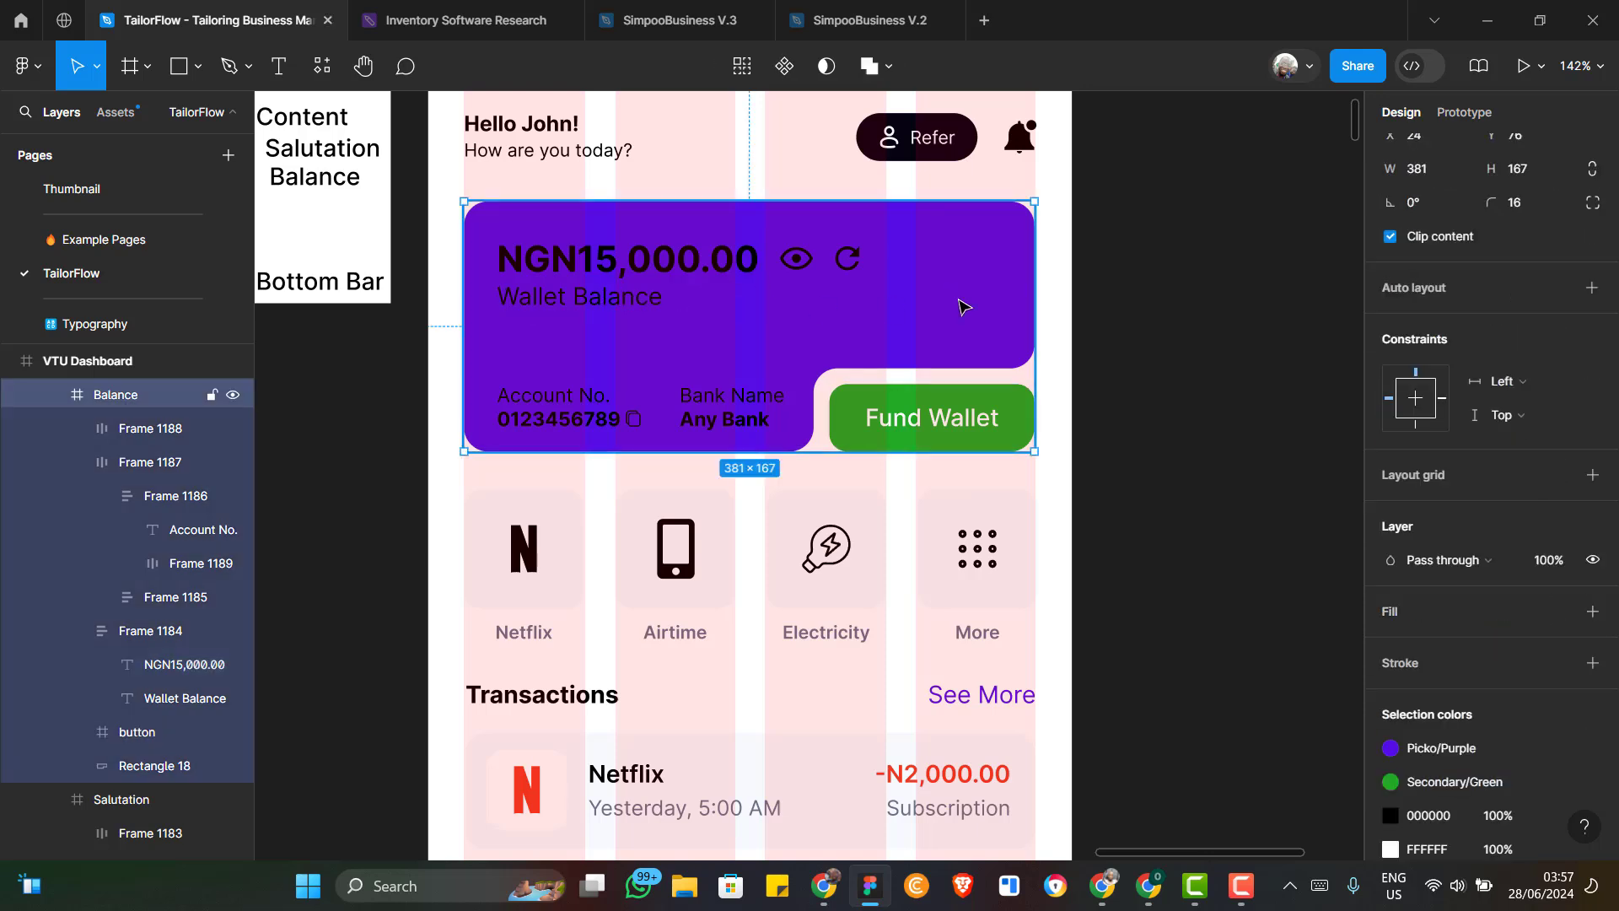
scroll(1489, 700, "down", 2)
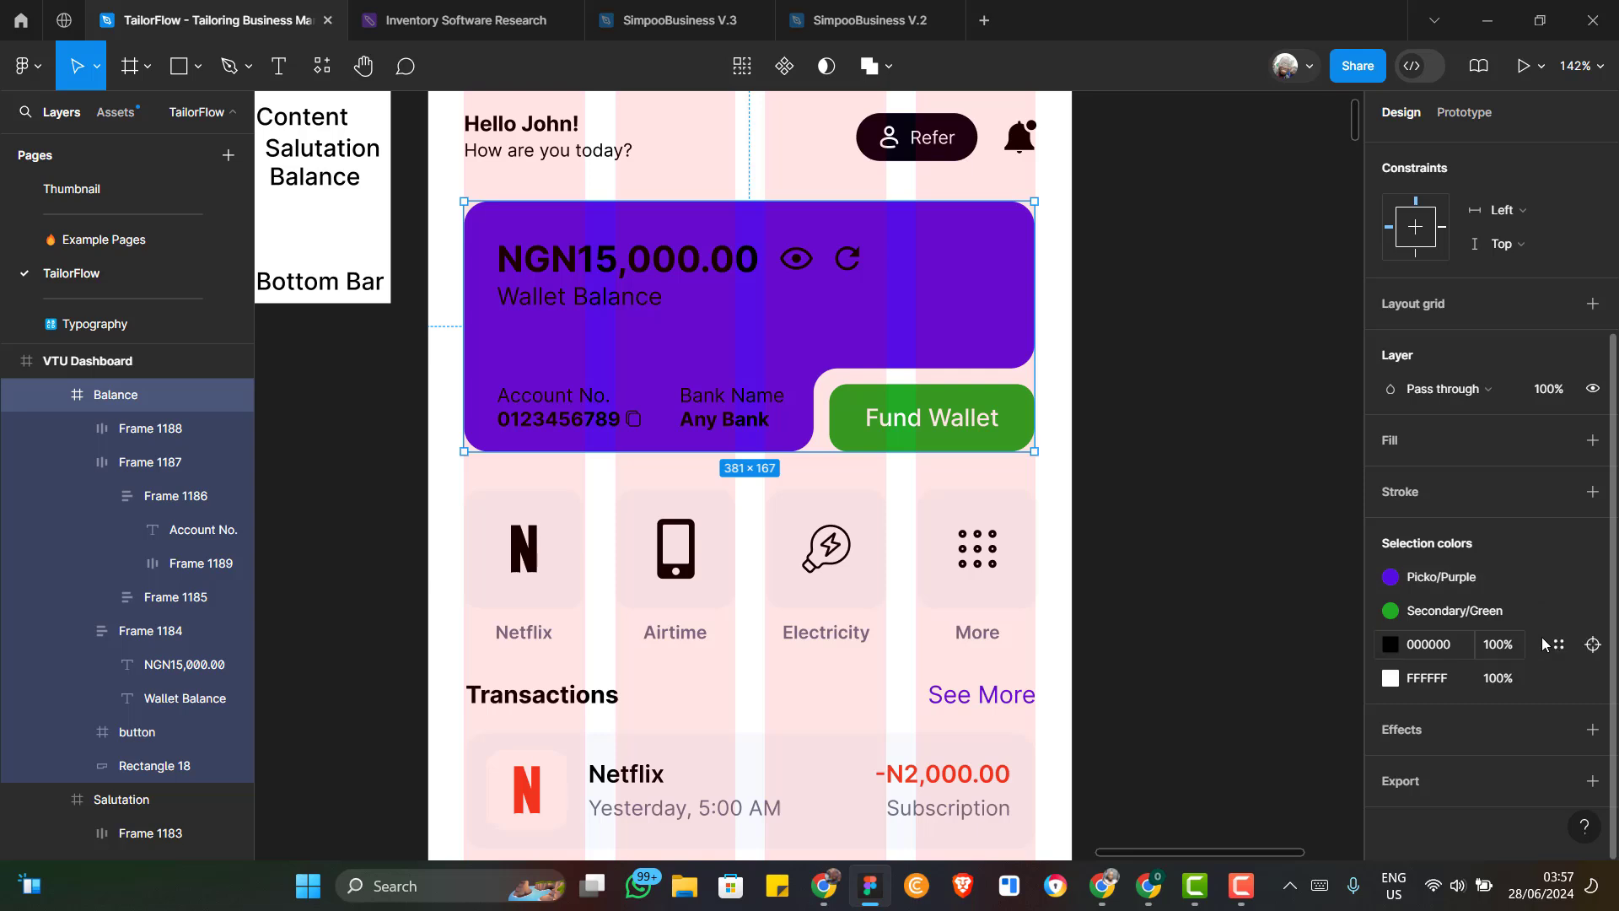
left_click(1557, 645)
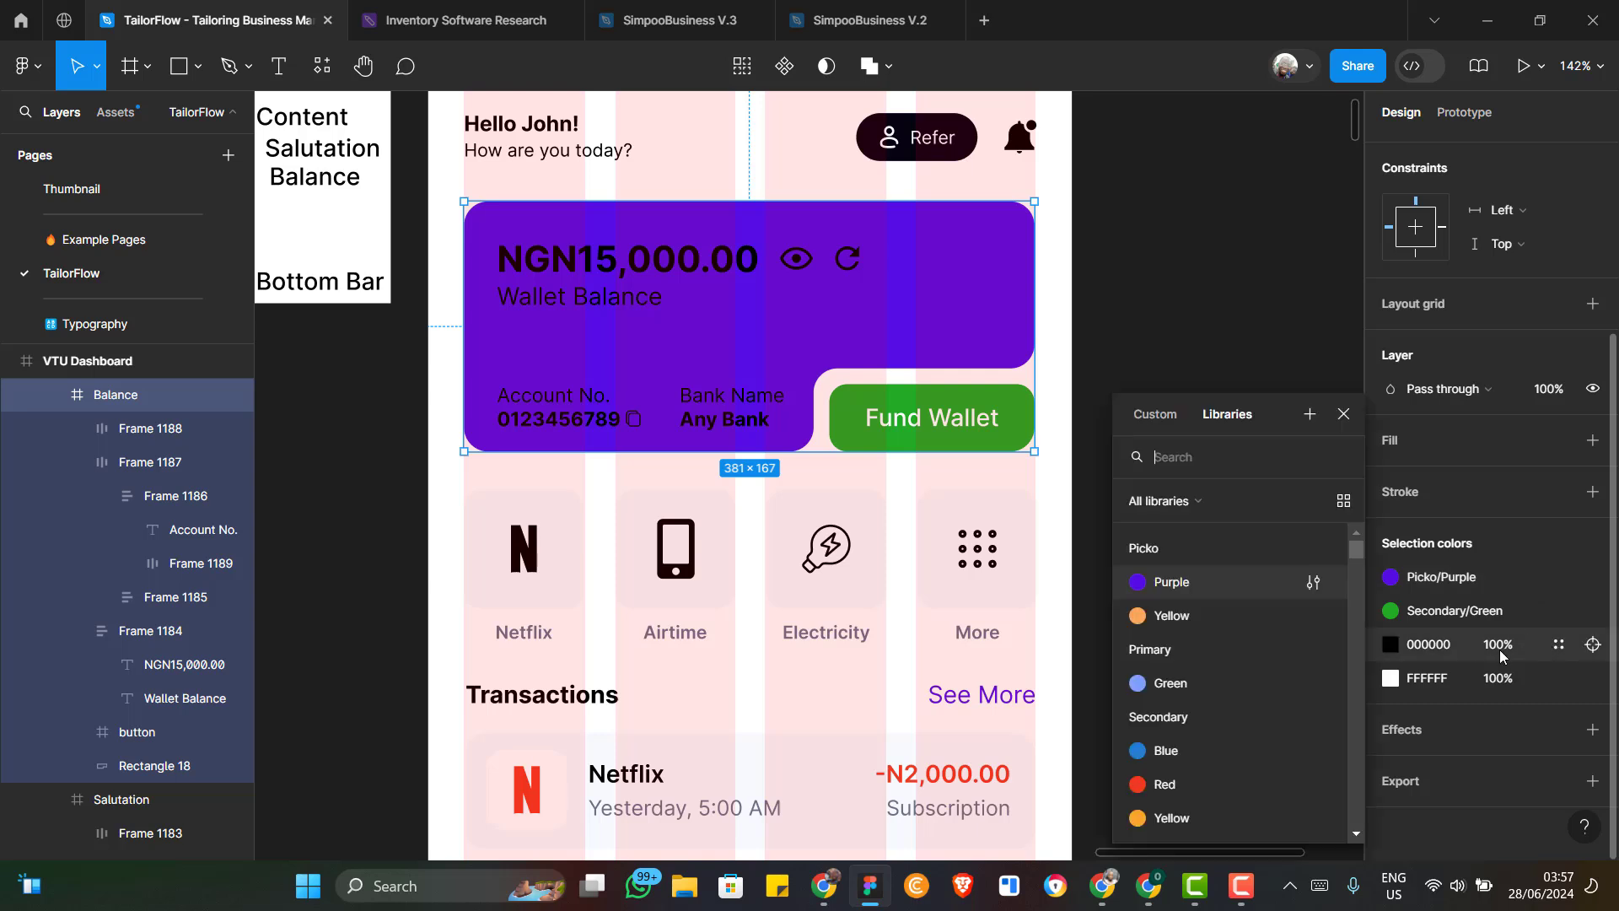
scroll(1216, 700, "down", 5)
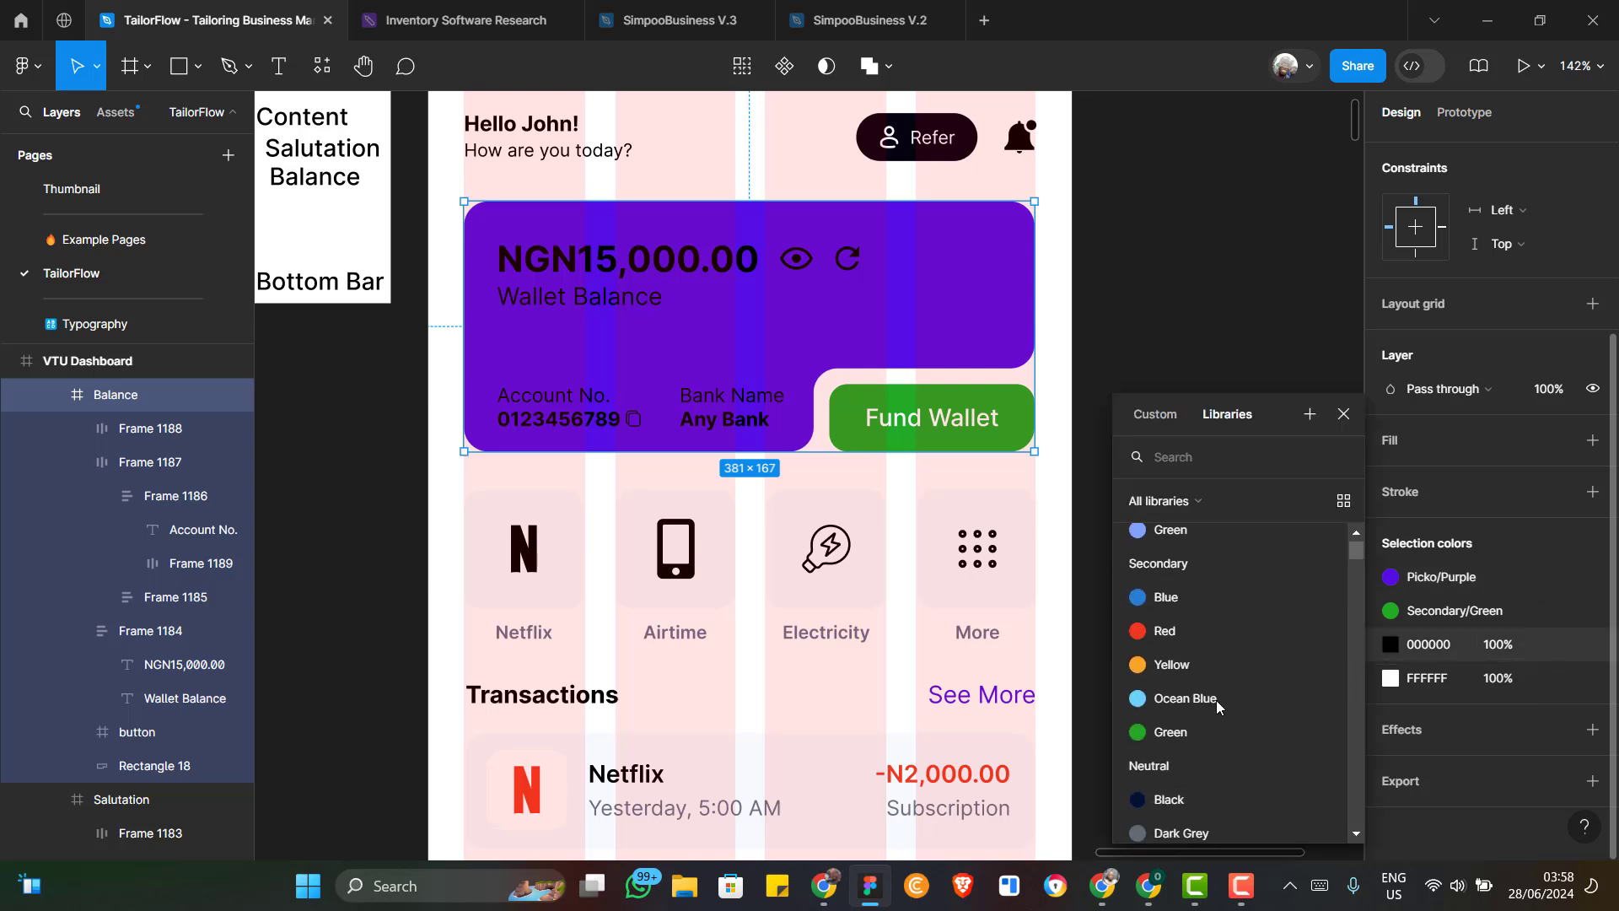
scroll(1216, 700, "down", 1)
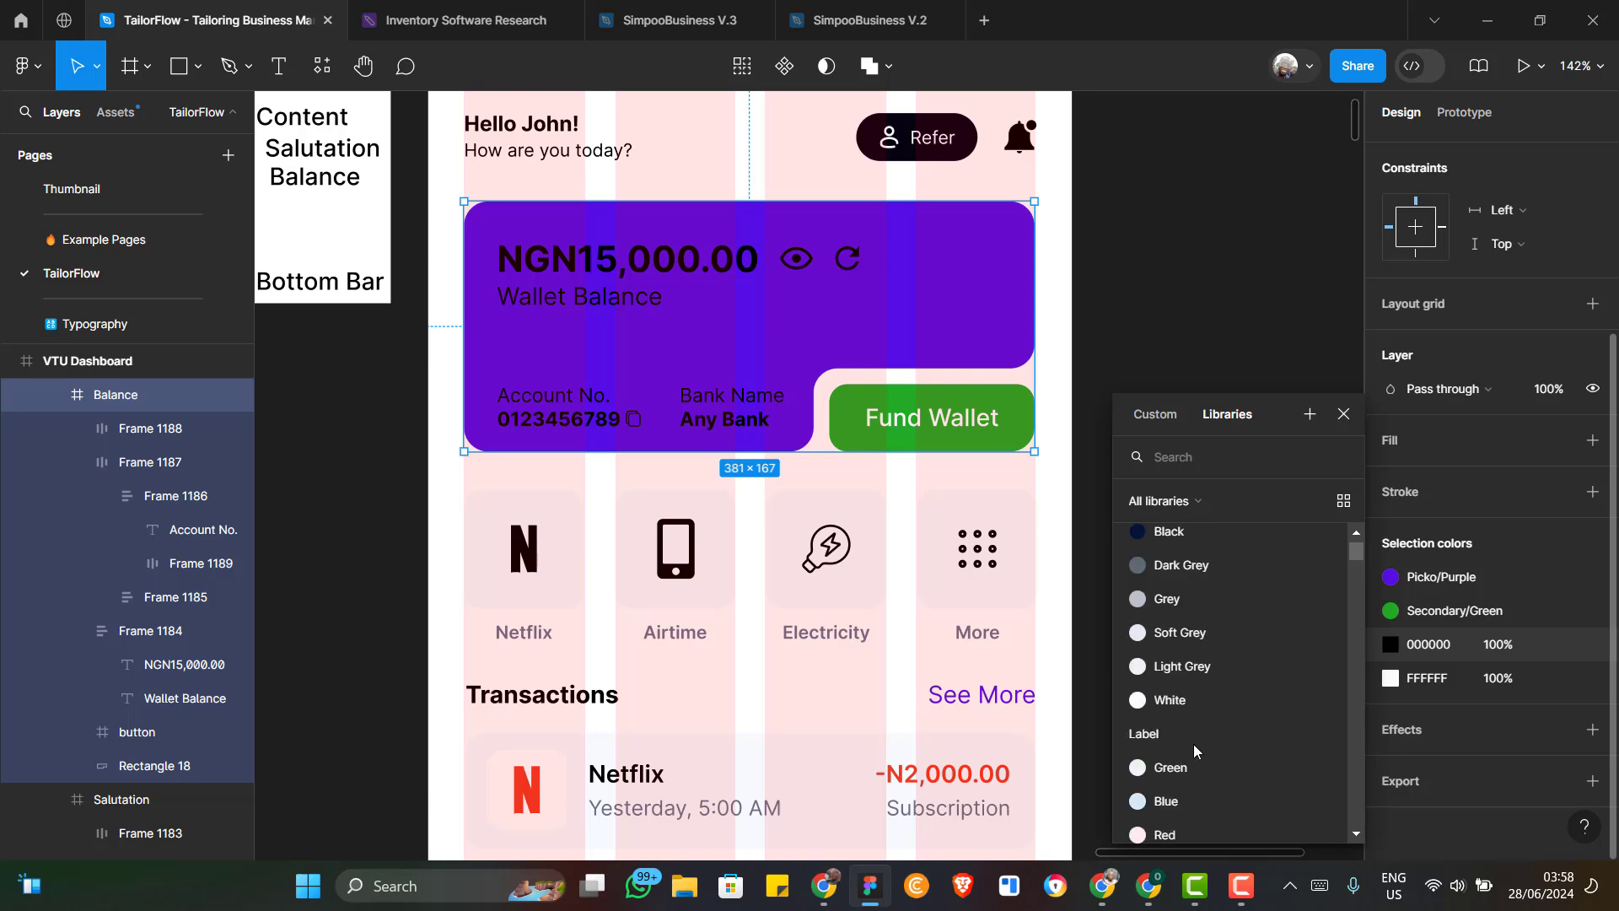
left_click(1181, 700)
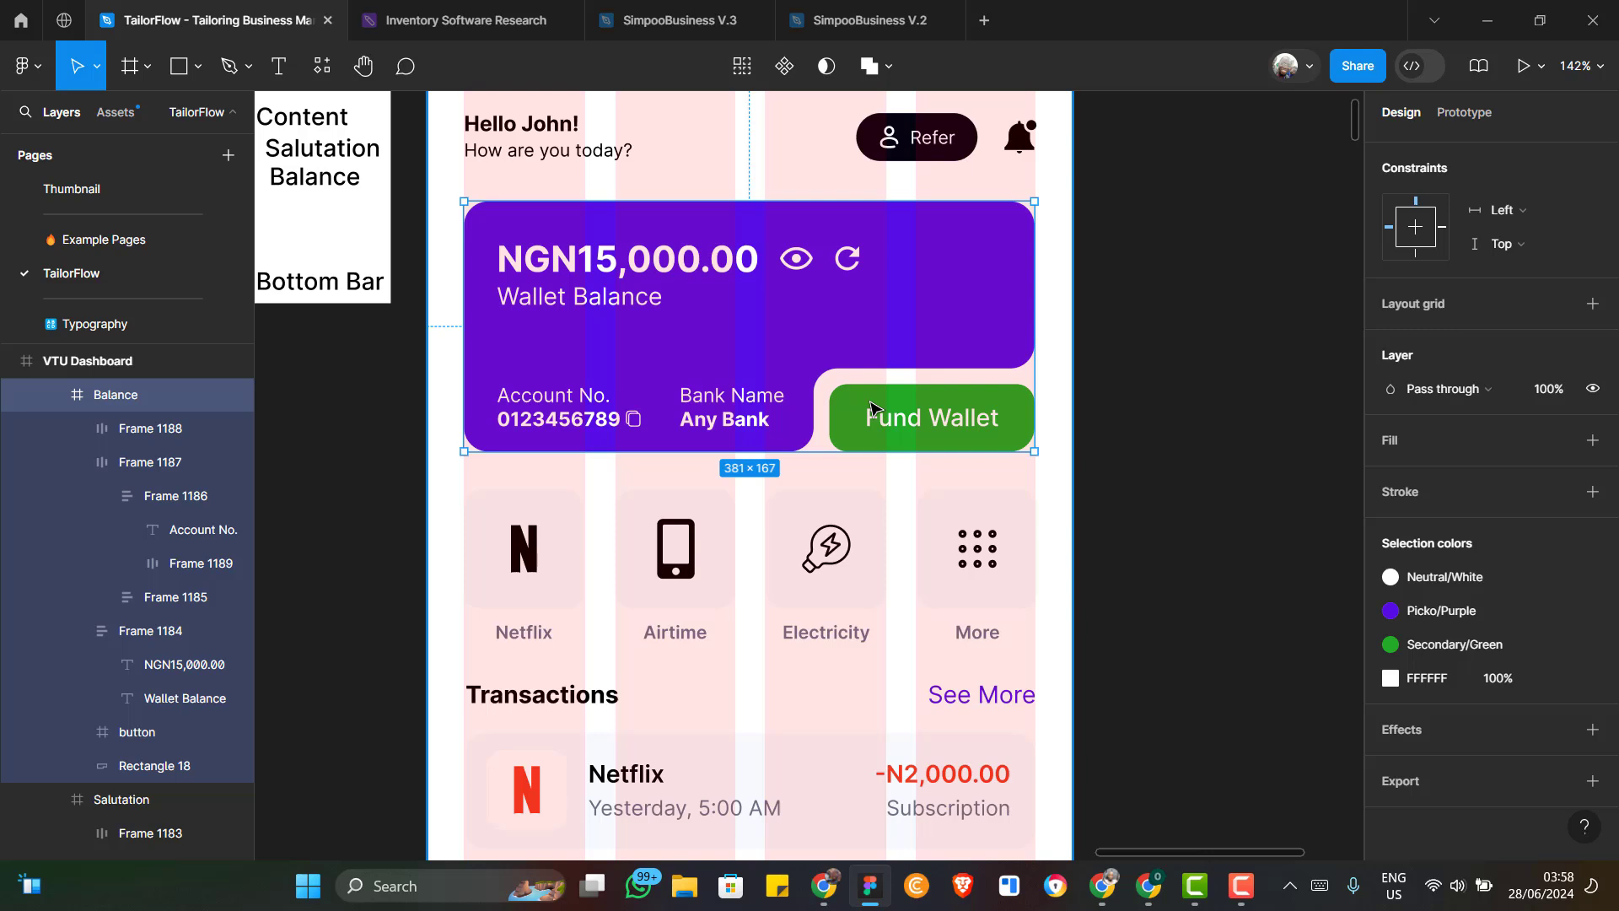
key("Escape")
scroll(870, 408, "down", 2)
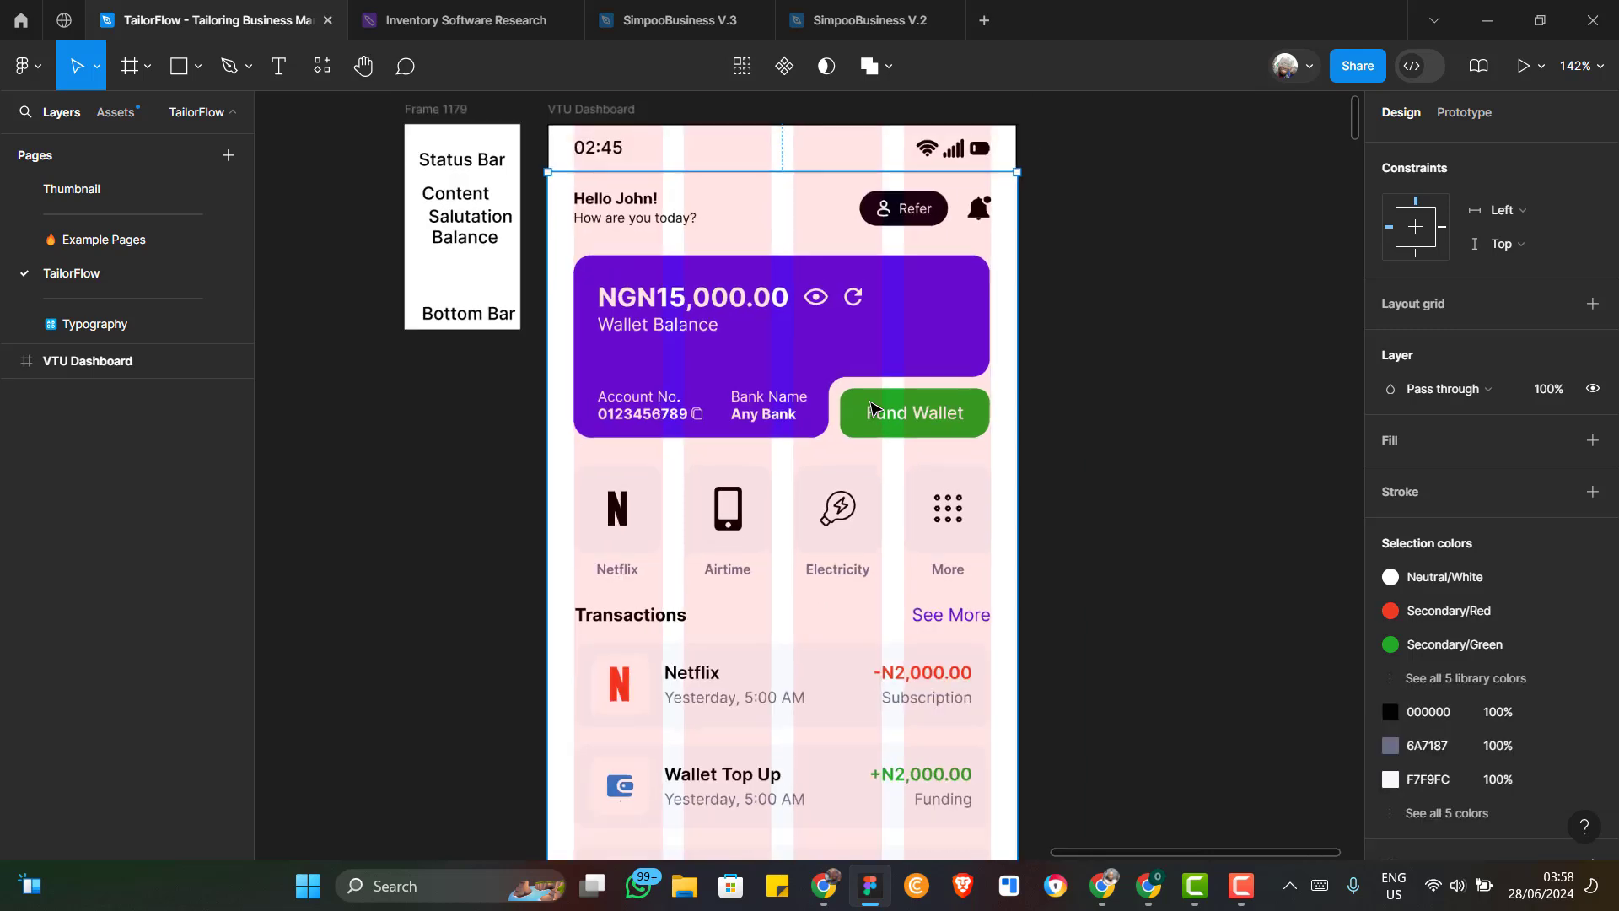
Change the Fund Wallet button's fill to the Neutral Black colour style
left_click(925, 412)
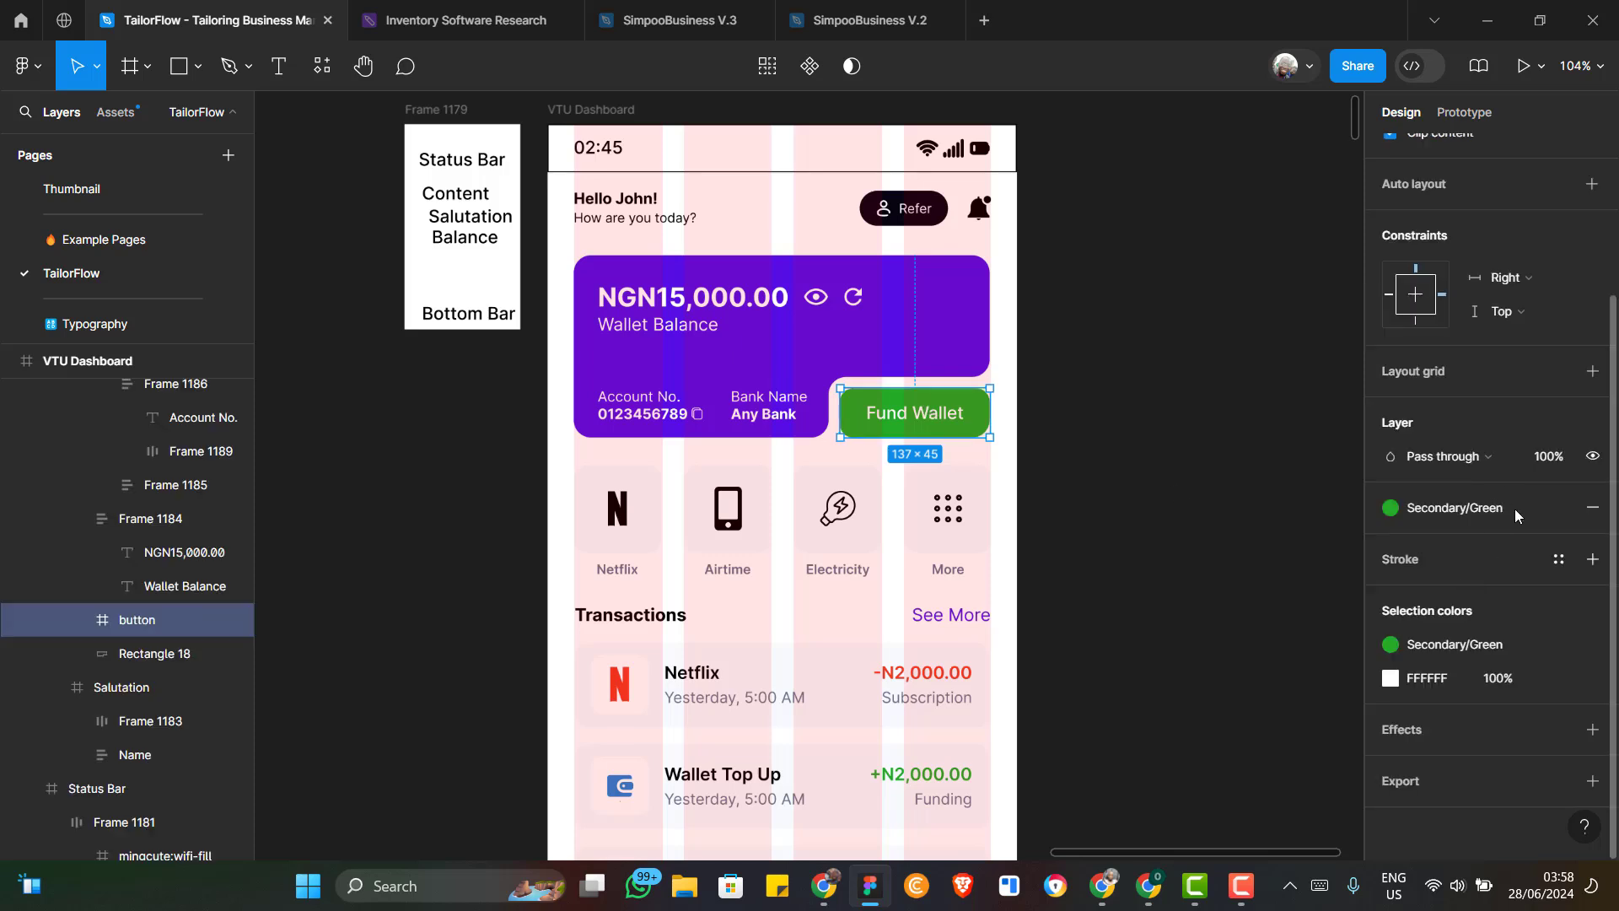
left_click(1510, 508)
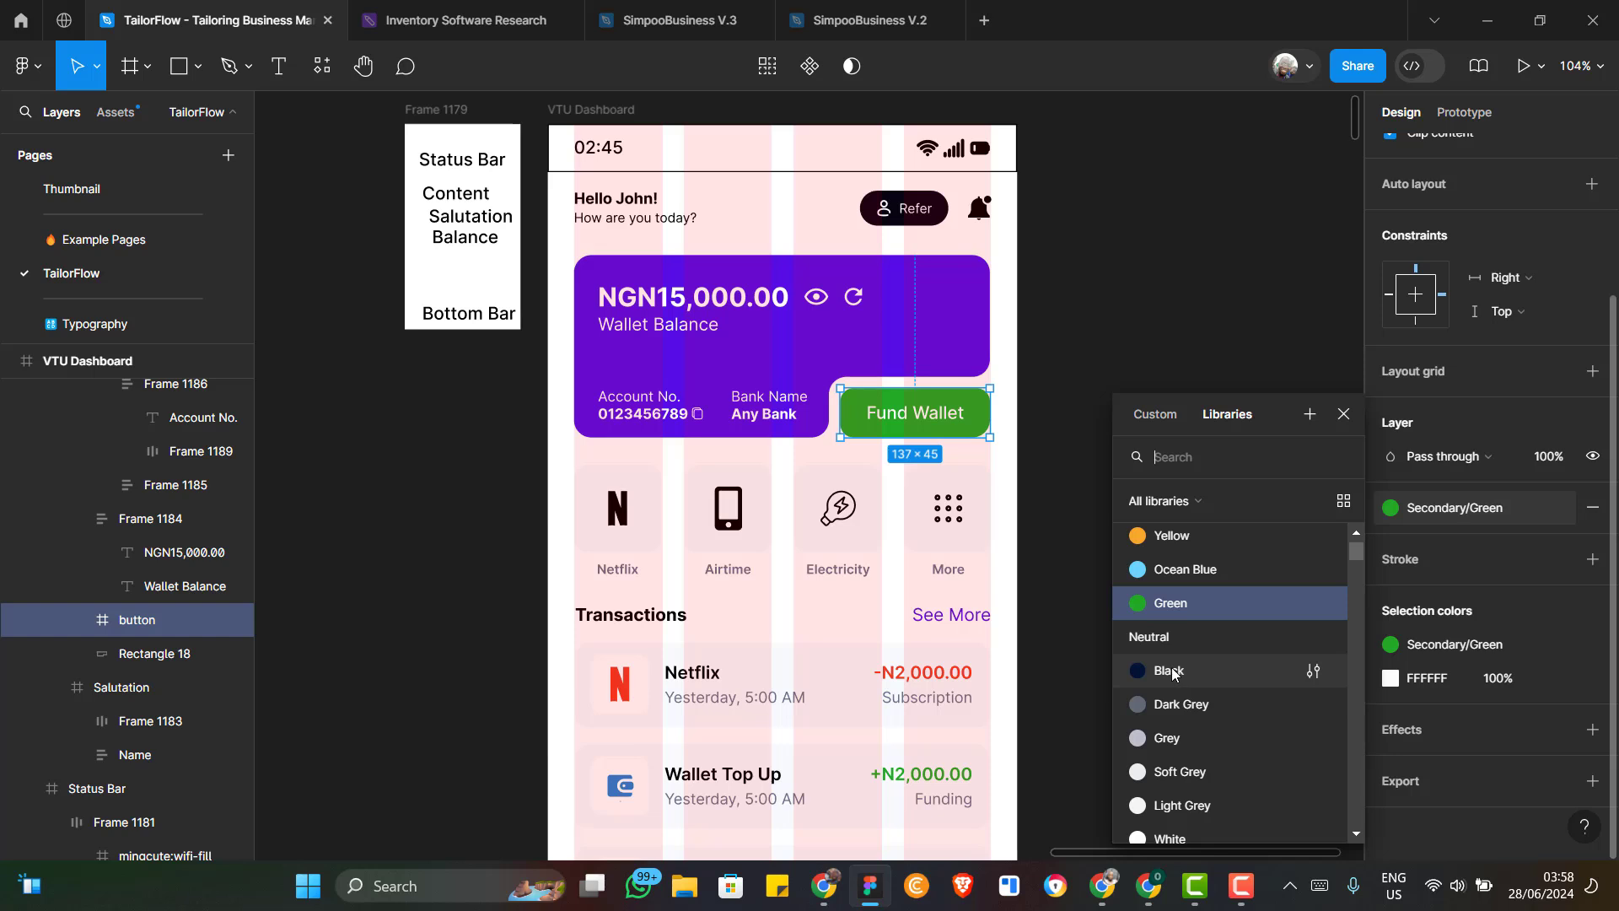
left_click(1173, 672)
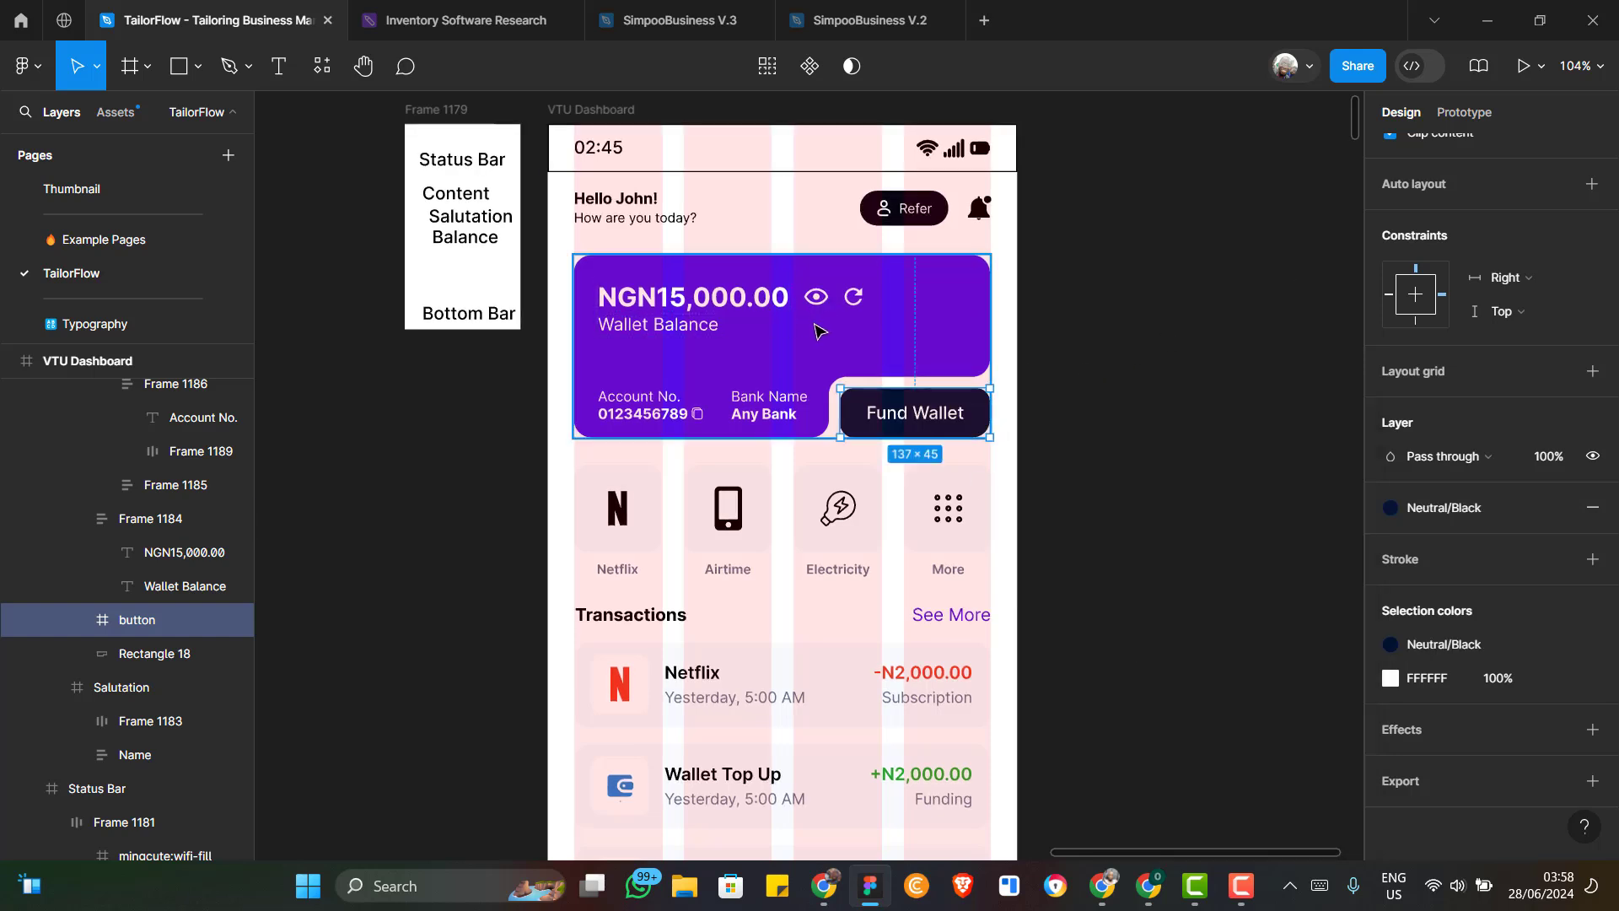
Set the font weight of the Refer label in the salutation header to Bold
scroll(783, 427, "down", 1)
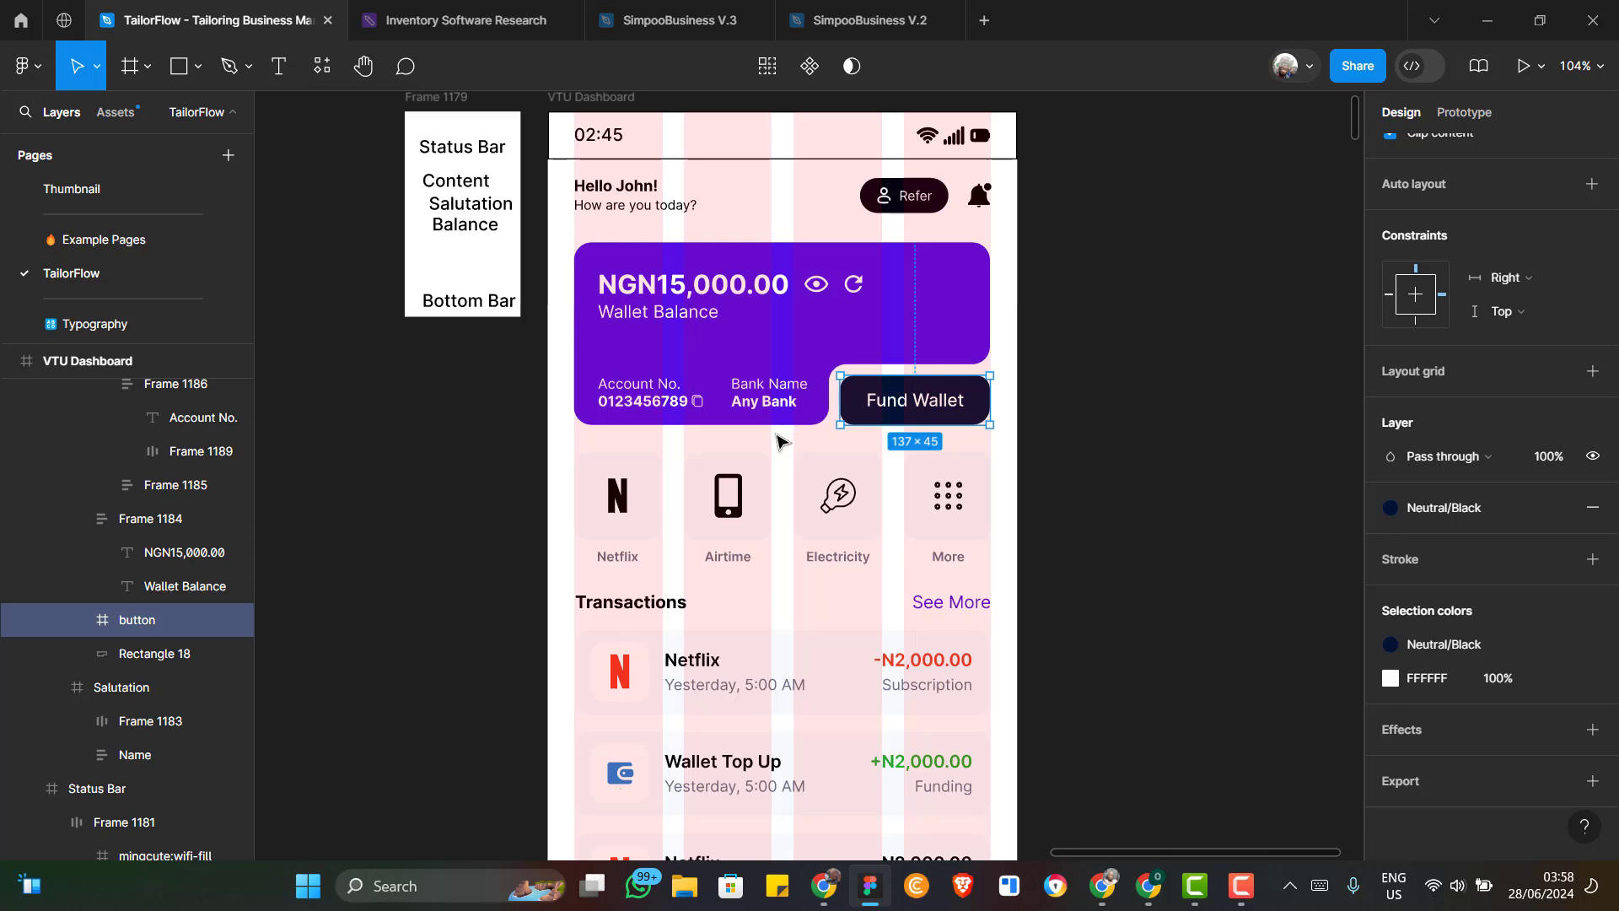
scroll(783, 432, "down", 1)
scroll(780, 504, "down", 2)
scroll(776, 511, "up", 3)
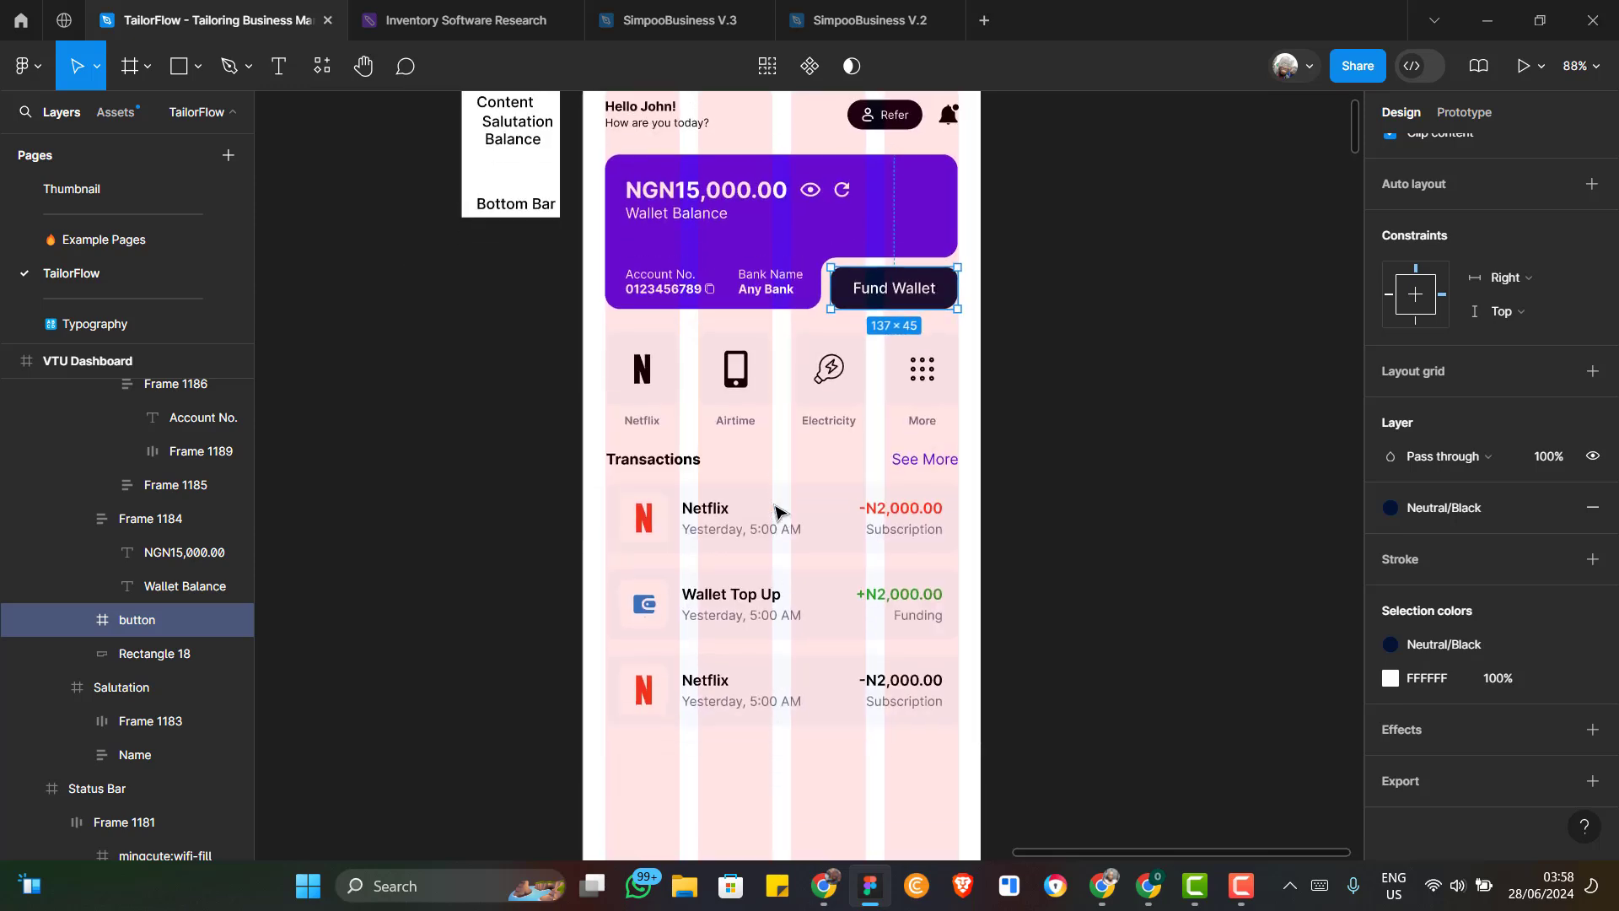
scroll(802, 245, "up", 2)
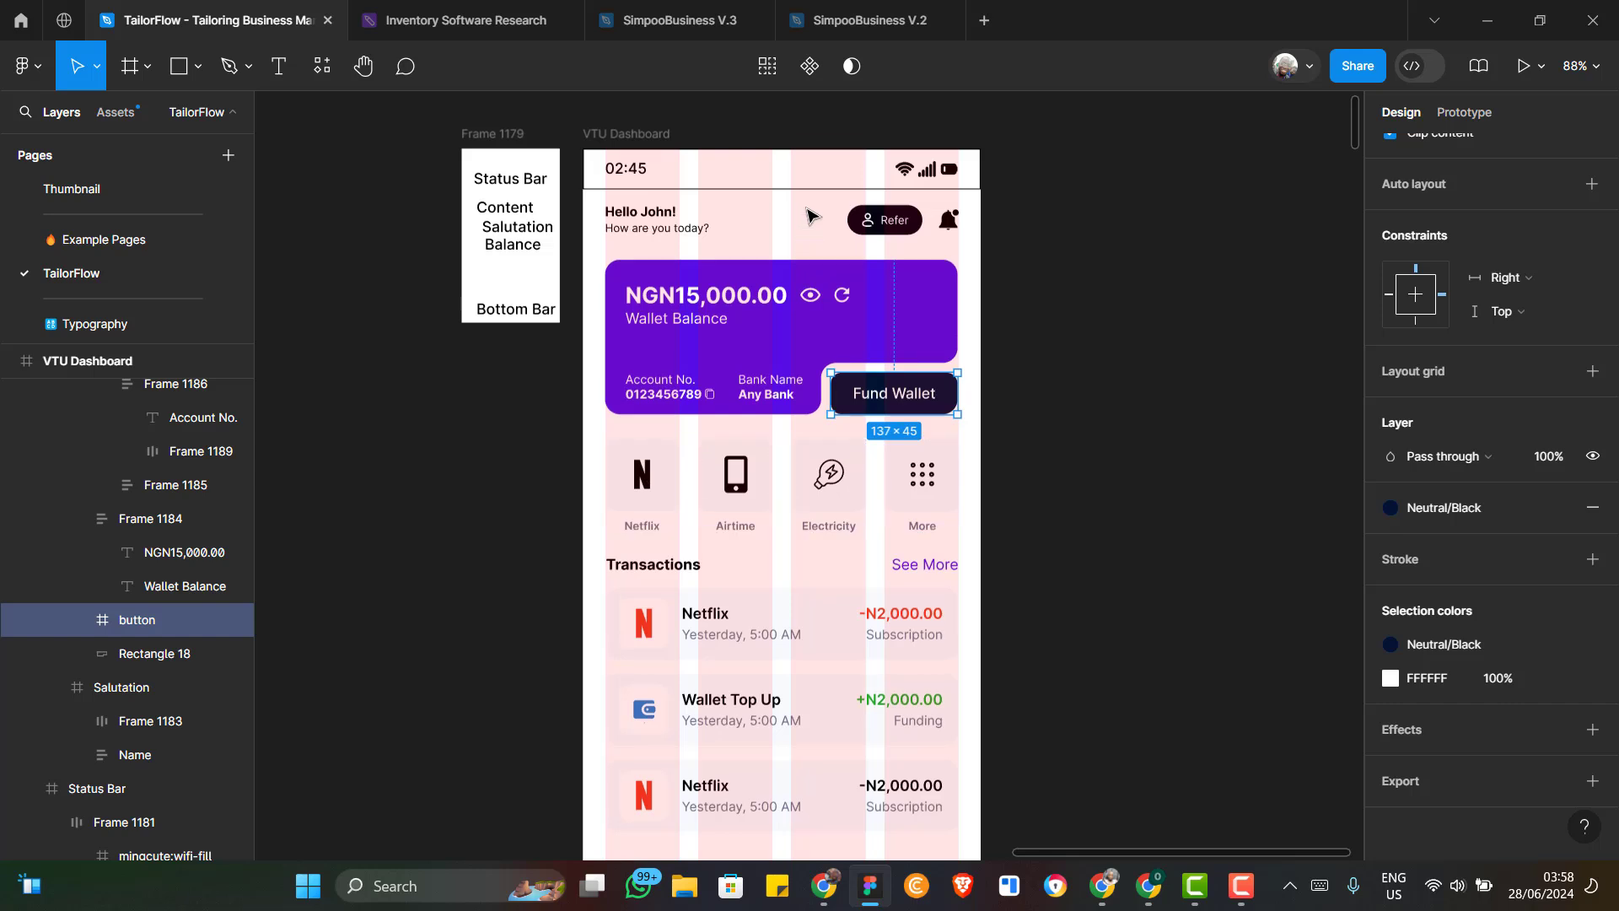
scroll(803, 245, "up", 3)
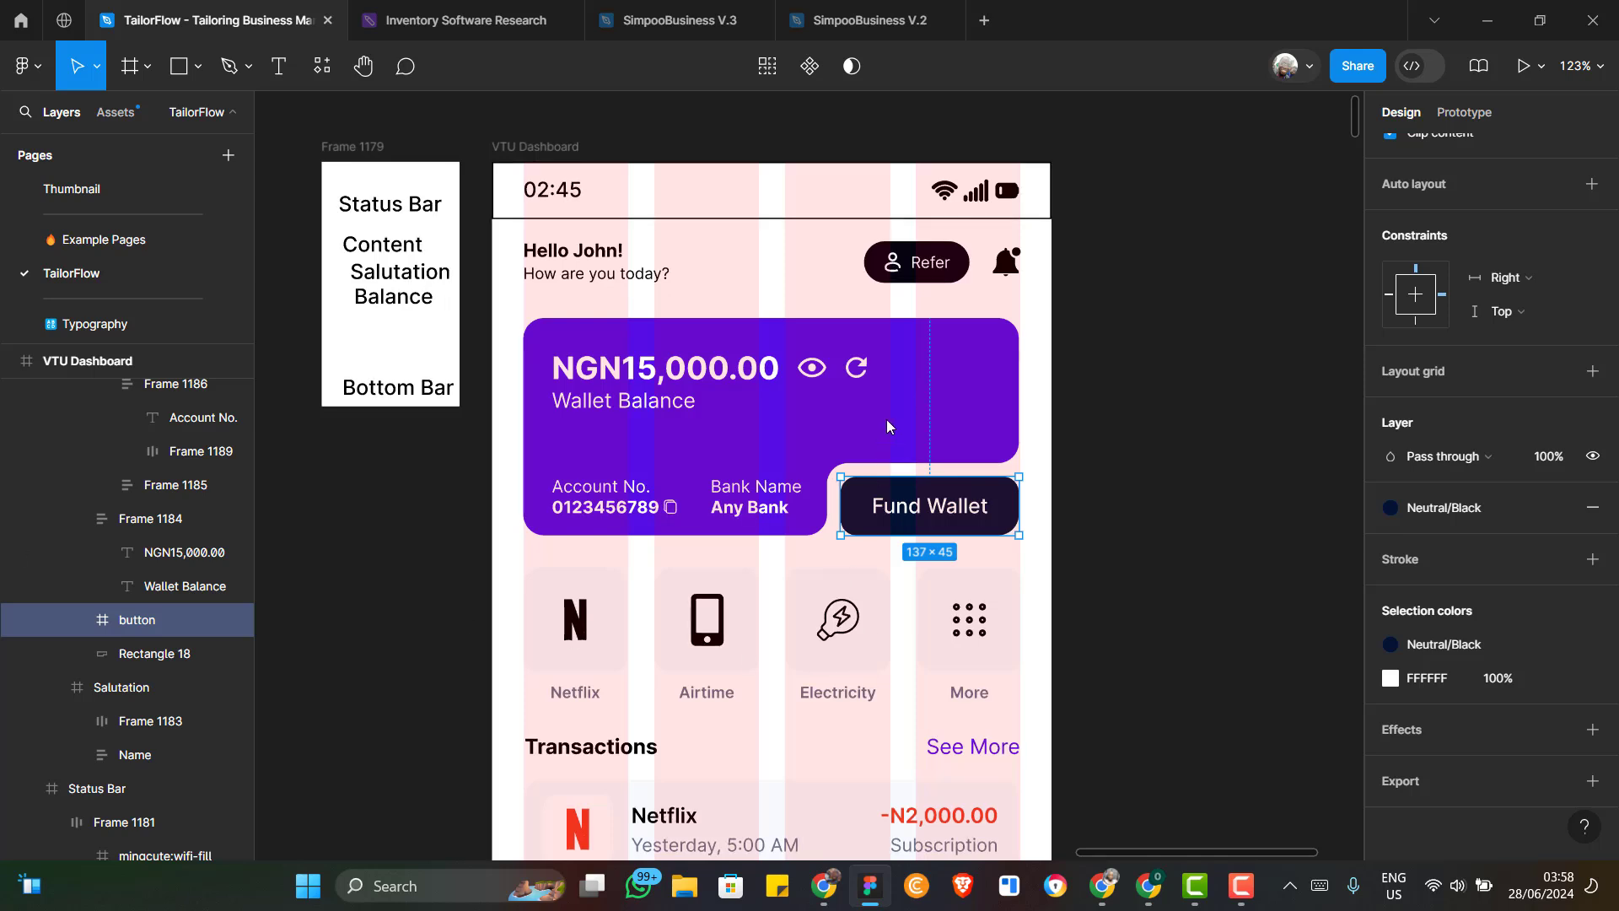
left_click(939, 276)
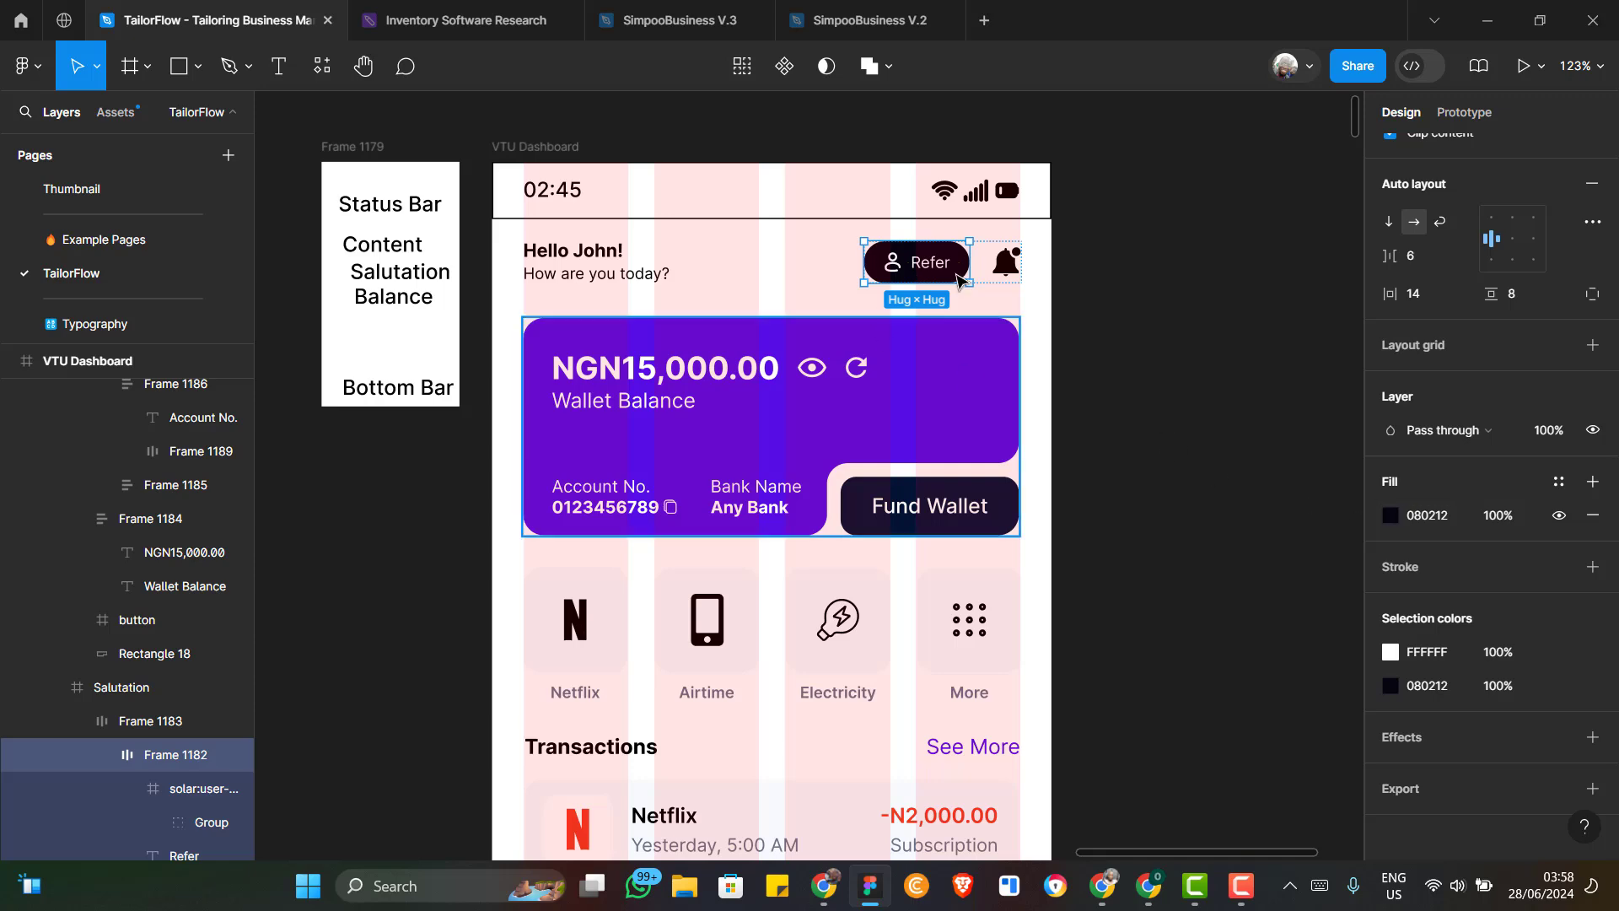
scroll(957, 278, "up", 5)
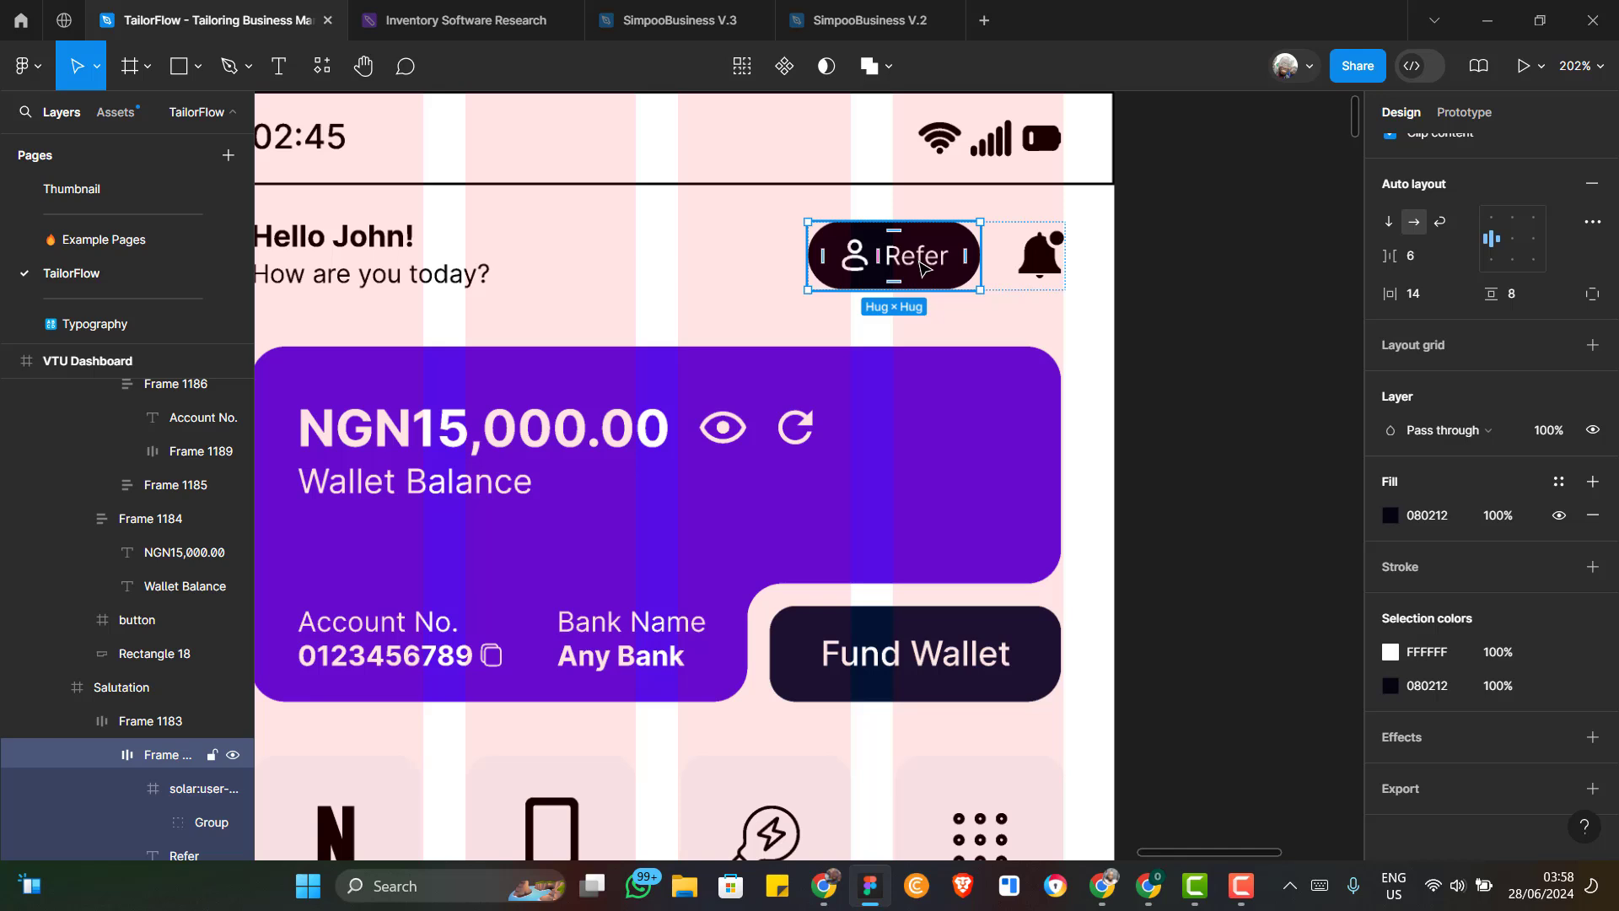
double_click(920, 266)
double_click(919, 260)
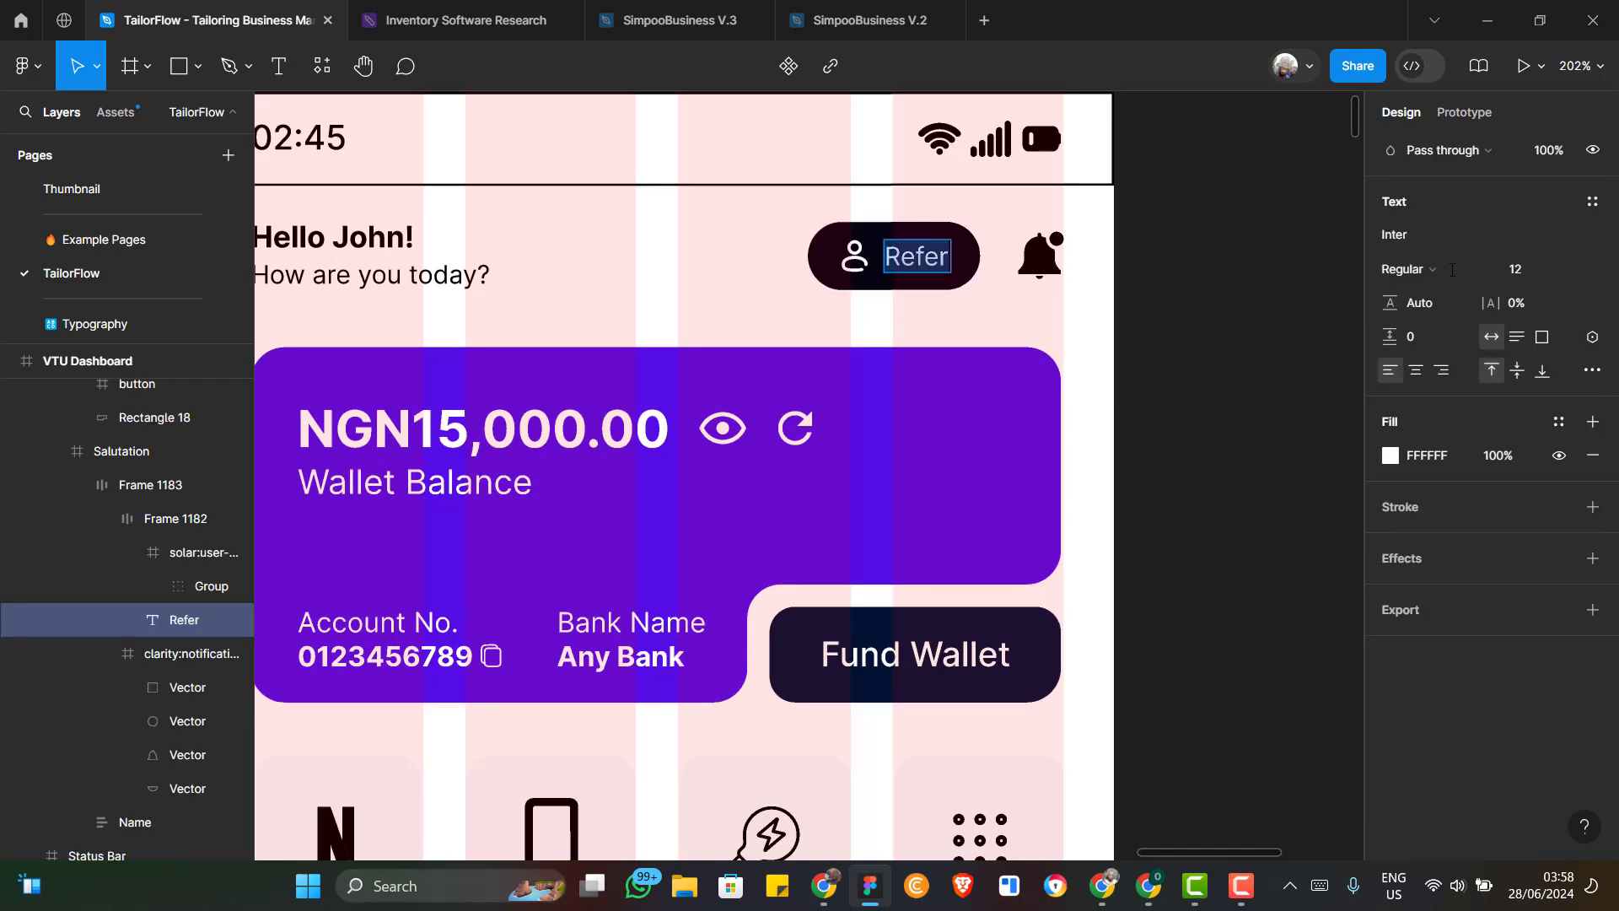
scroll(1452, 270, "up", 2)
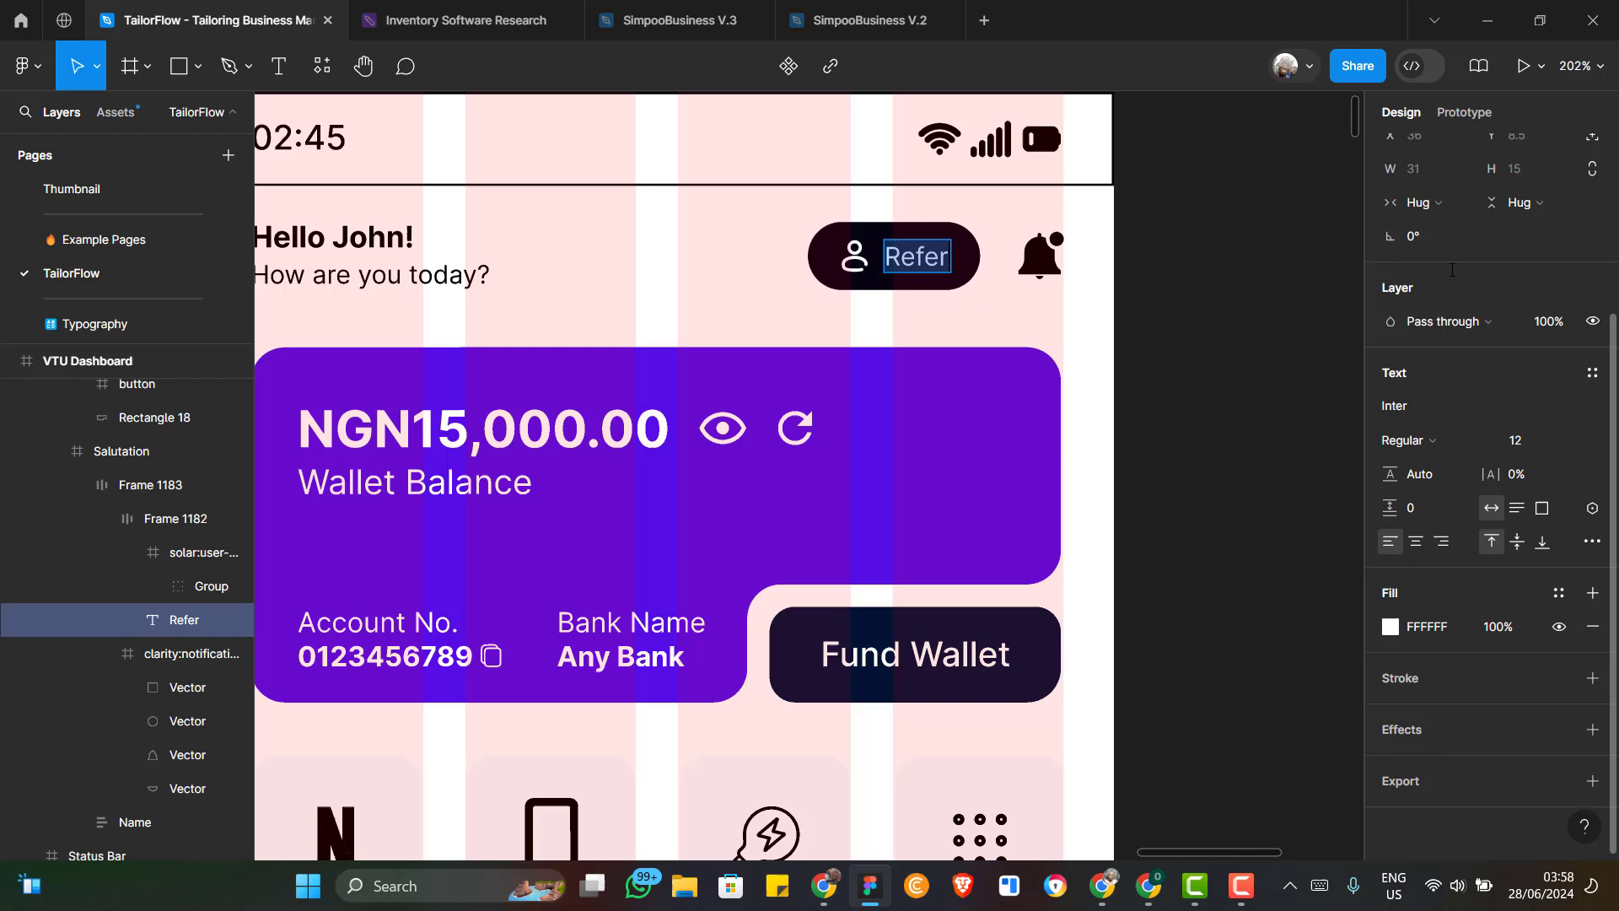
left_click(1480, 441)
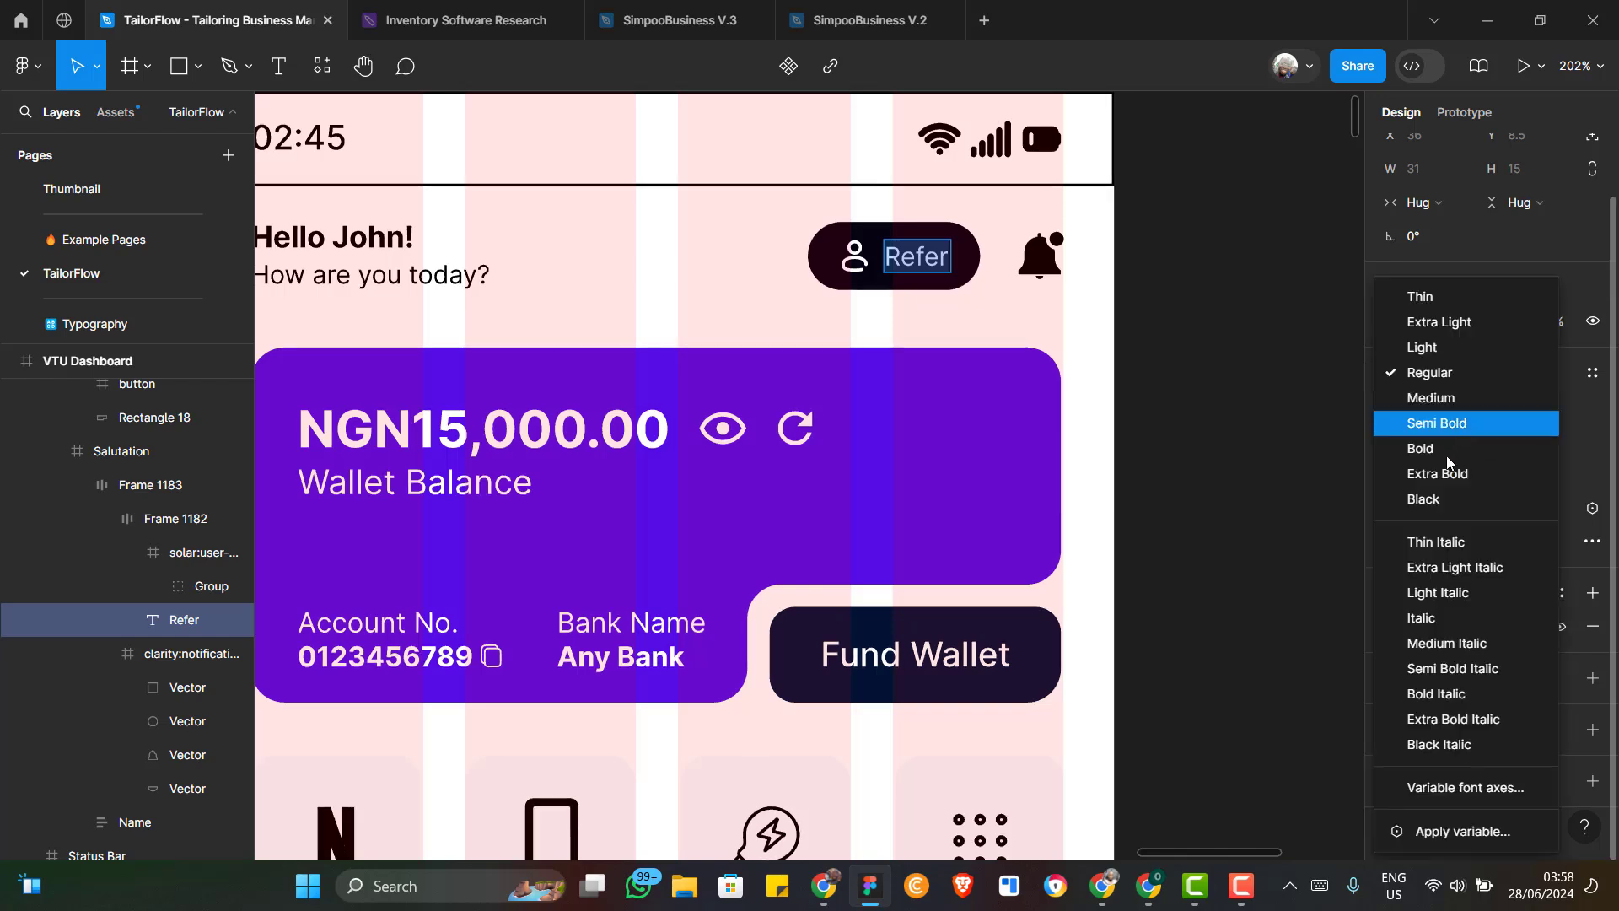
left_click(1435, 448)
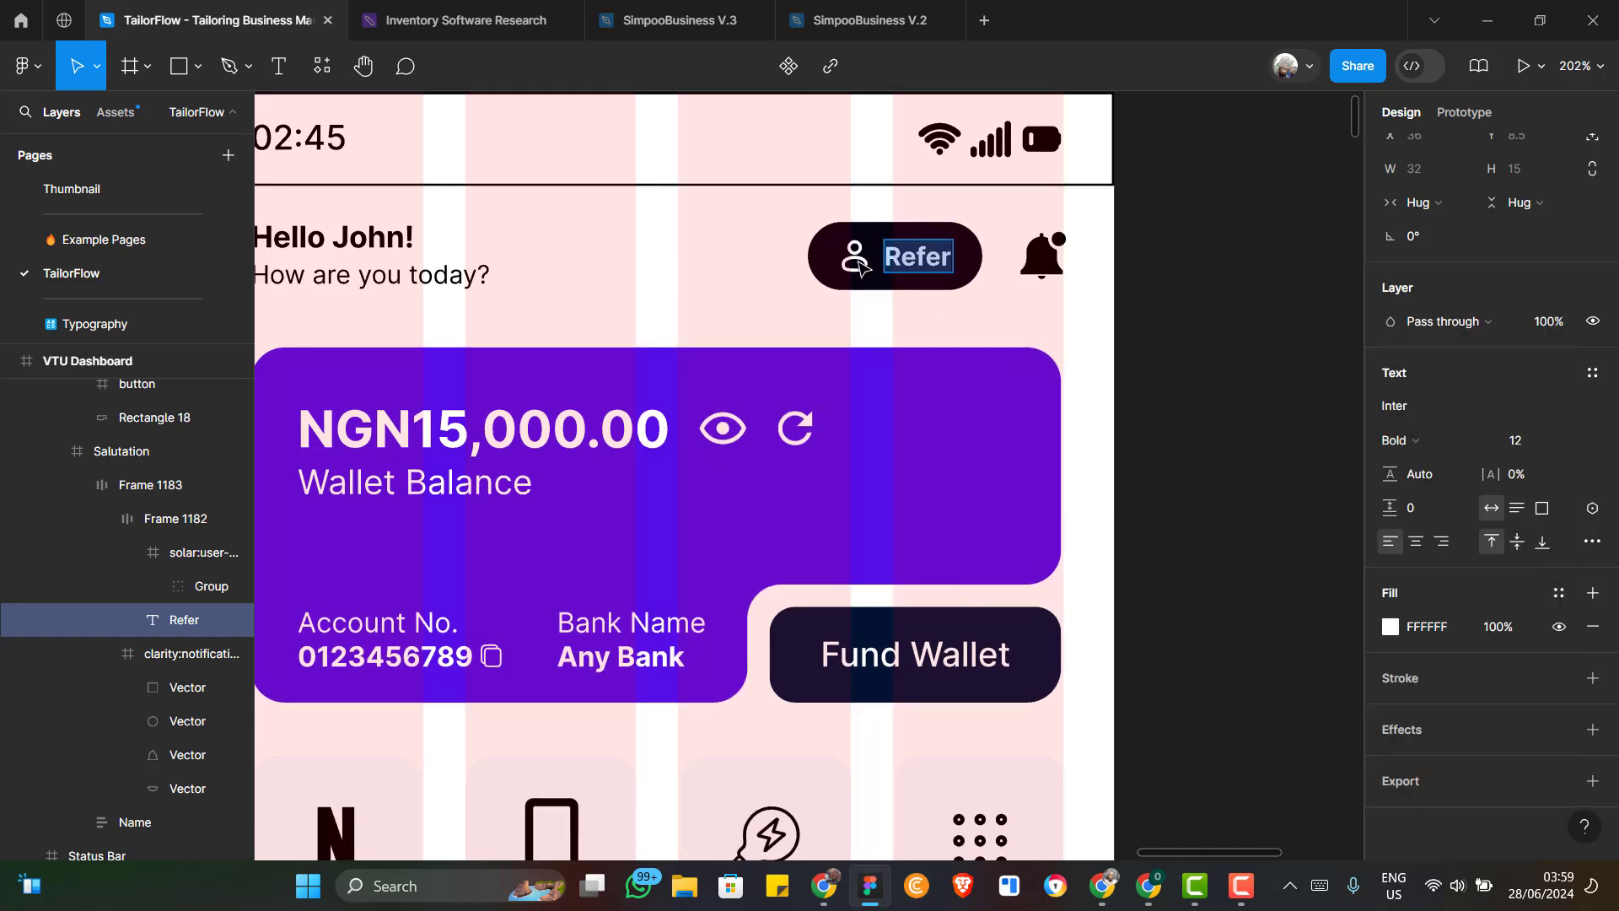
key("Escape")
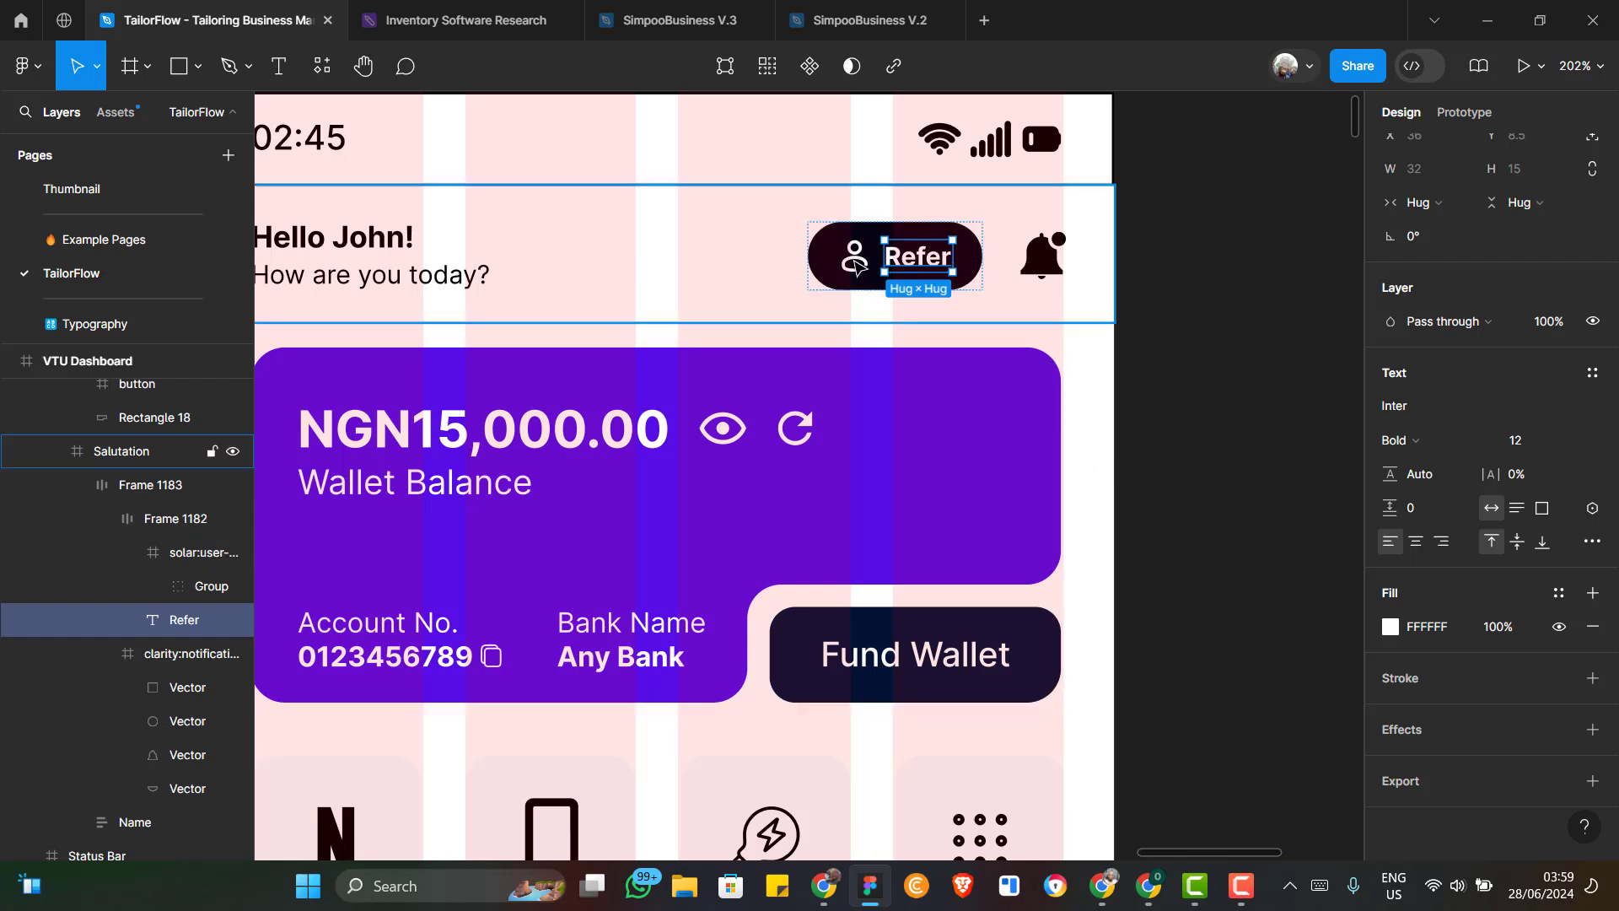
Recolour the Refer label and its user icon together with the Secondary Green colour style
left_click(856, 265, "shift")
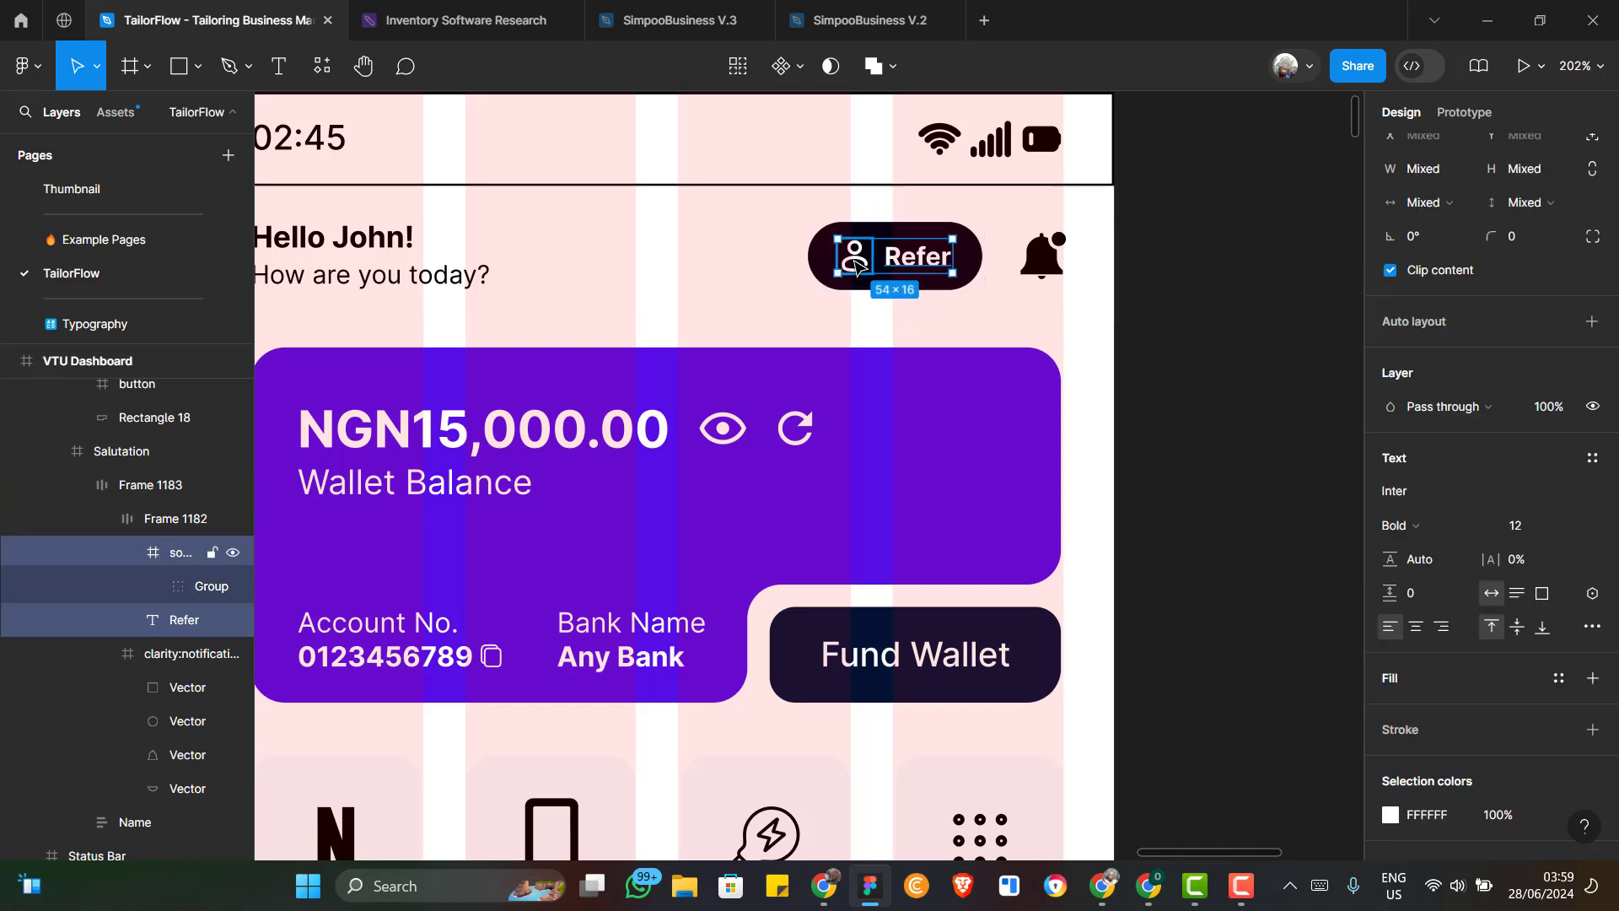
scroll(1510, 687, "down", 2)
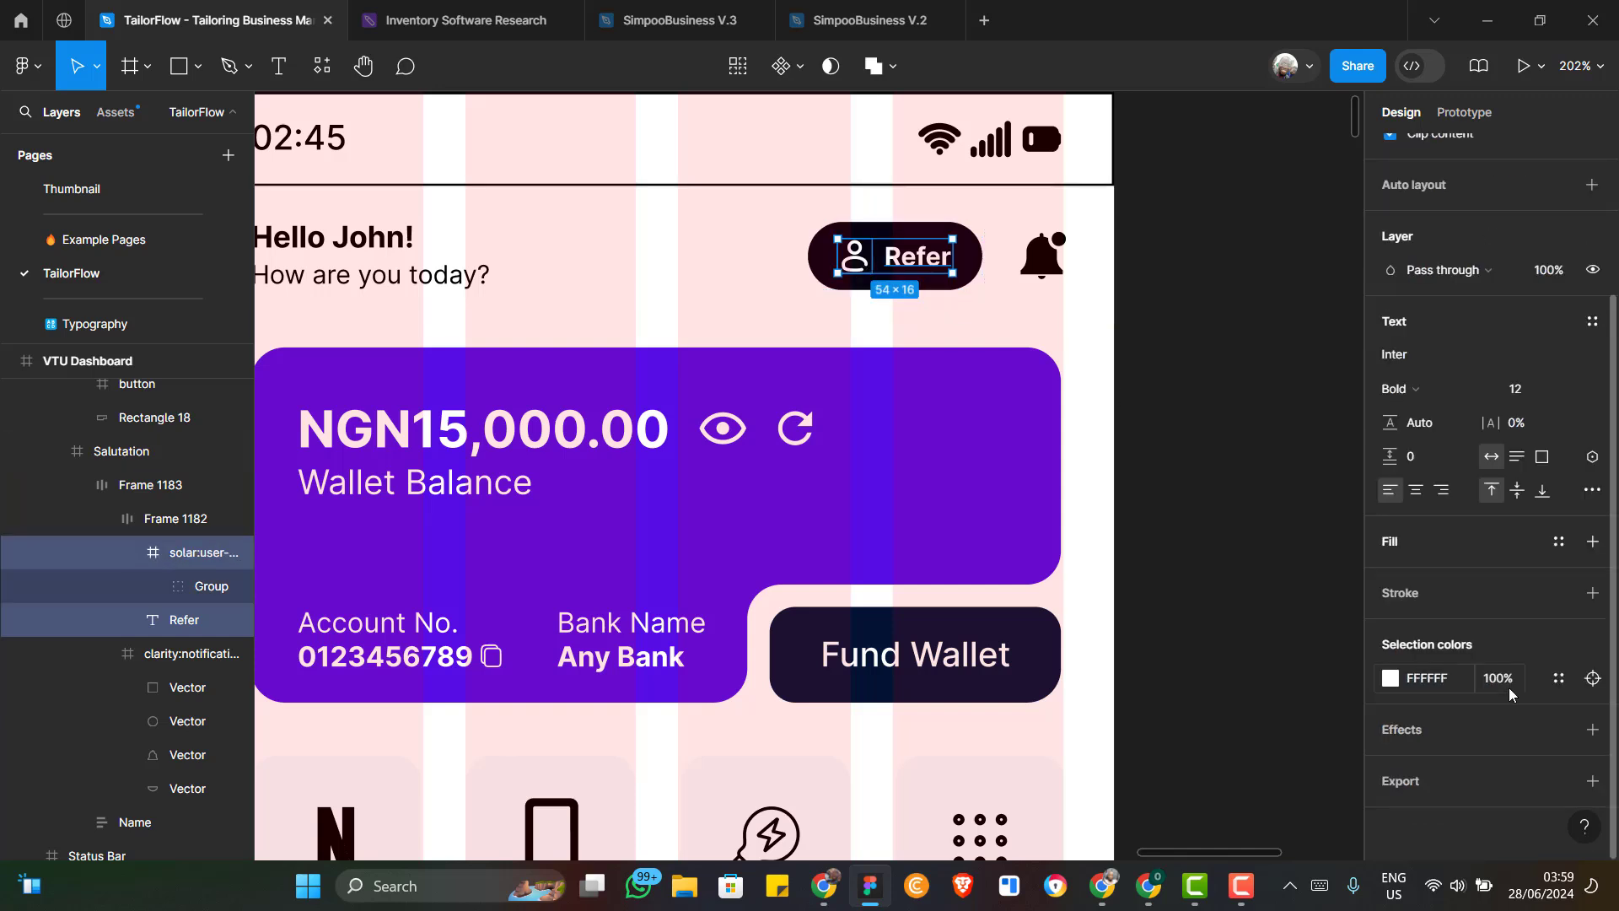
left_click(1559, 681)
scroll(1194, 721, "down", 3)
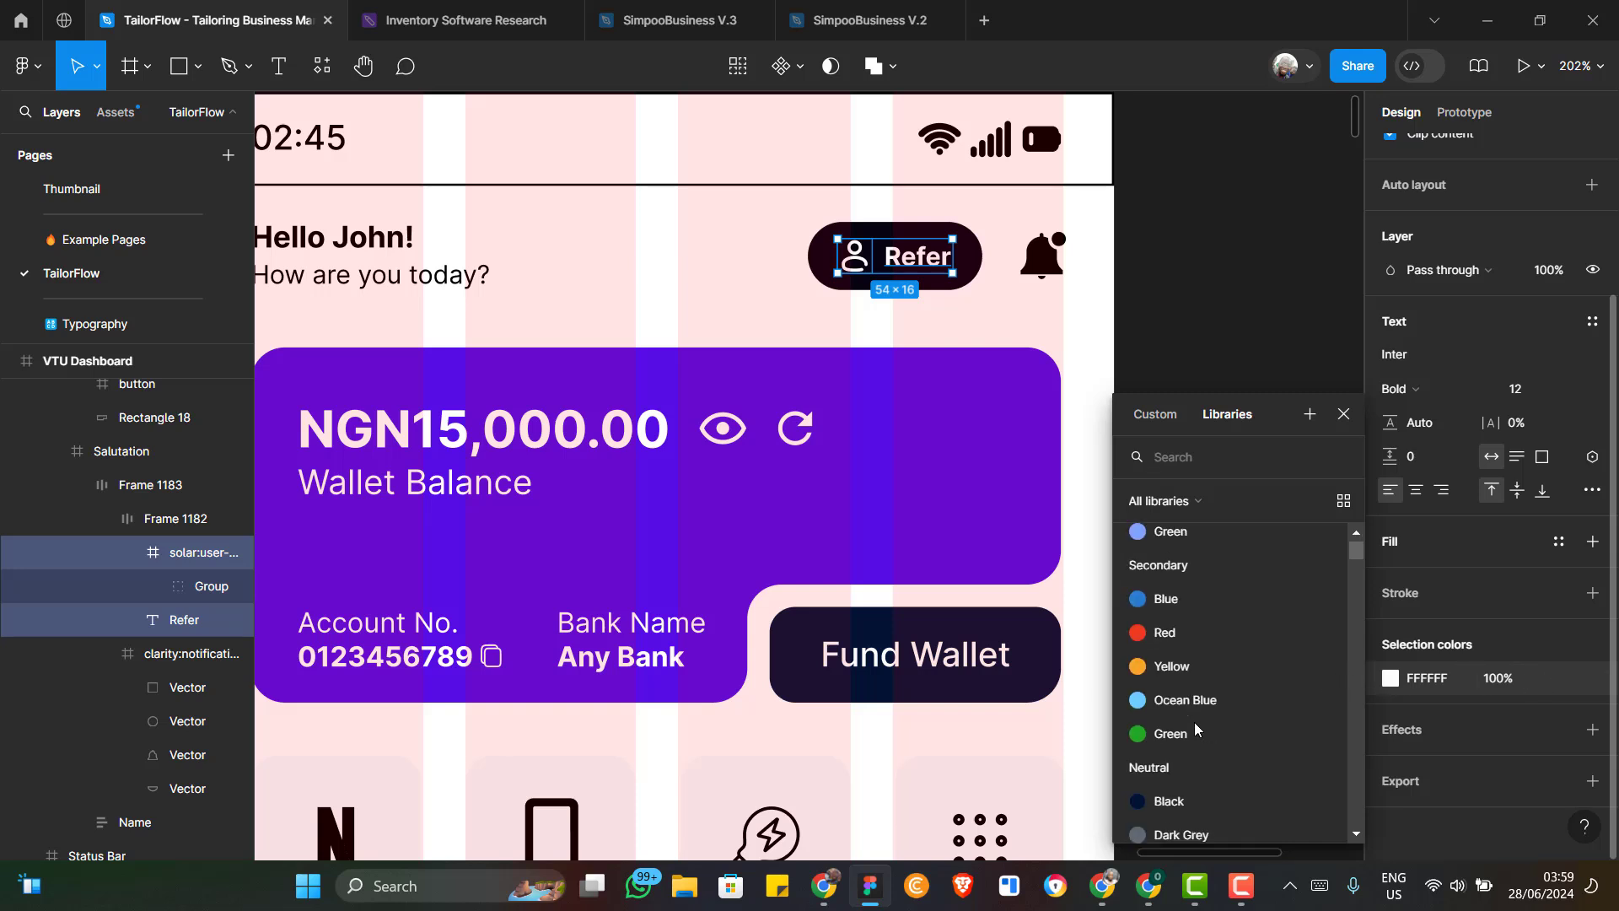
scroll(1194, 722, "down", 1)
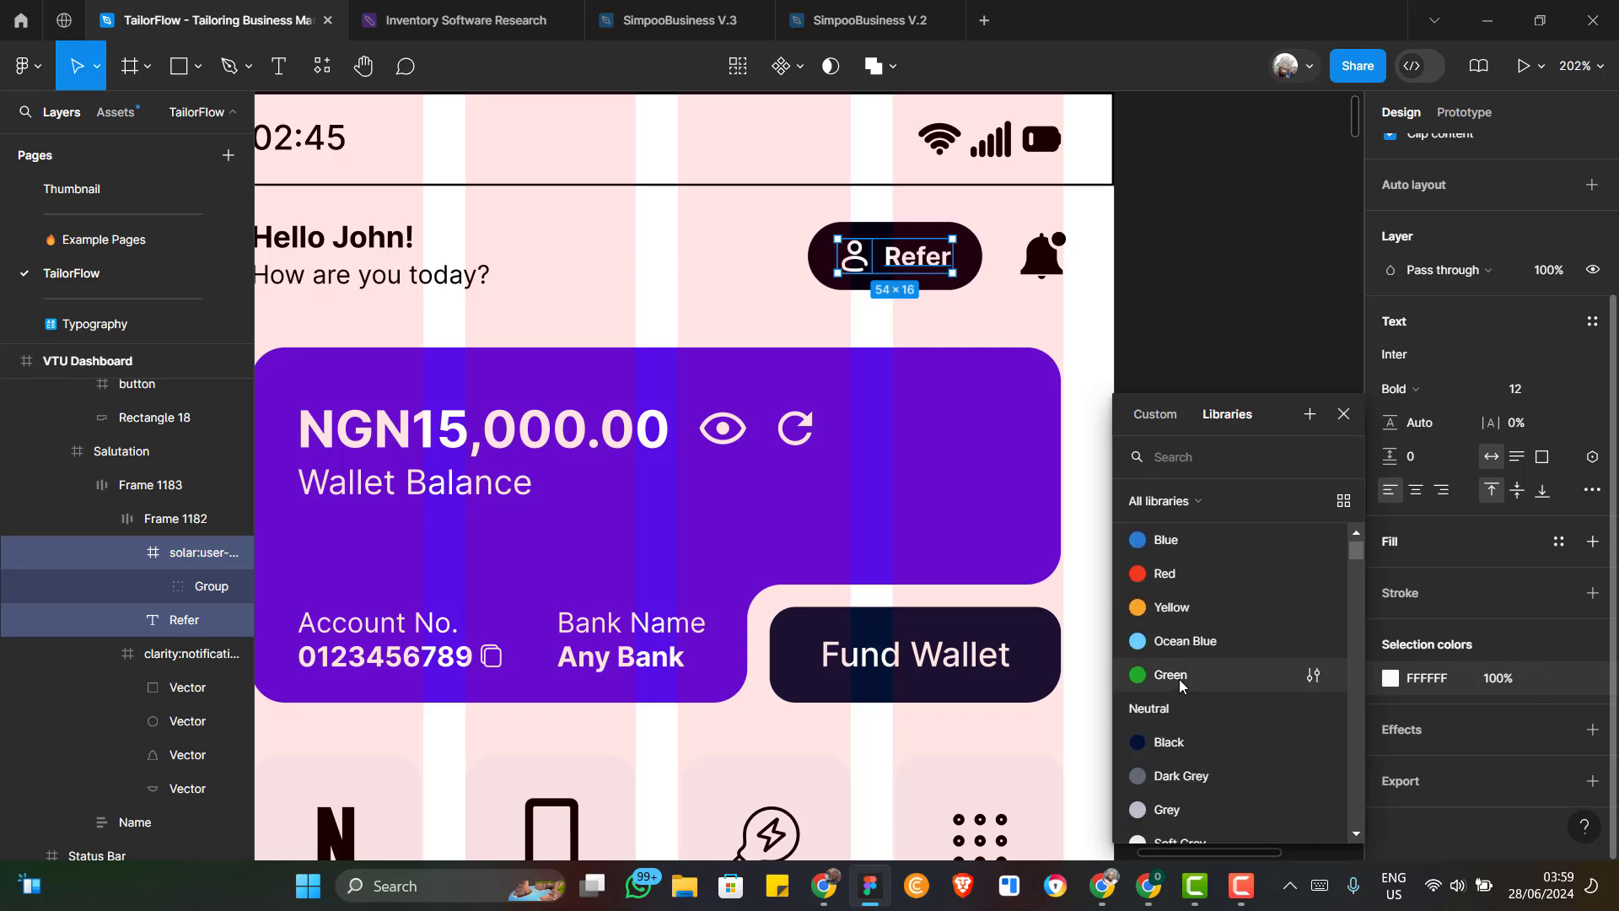
left_click(1179, 680)
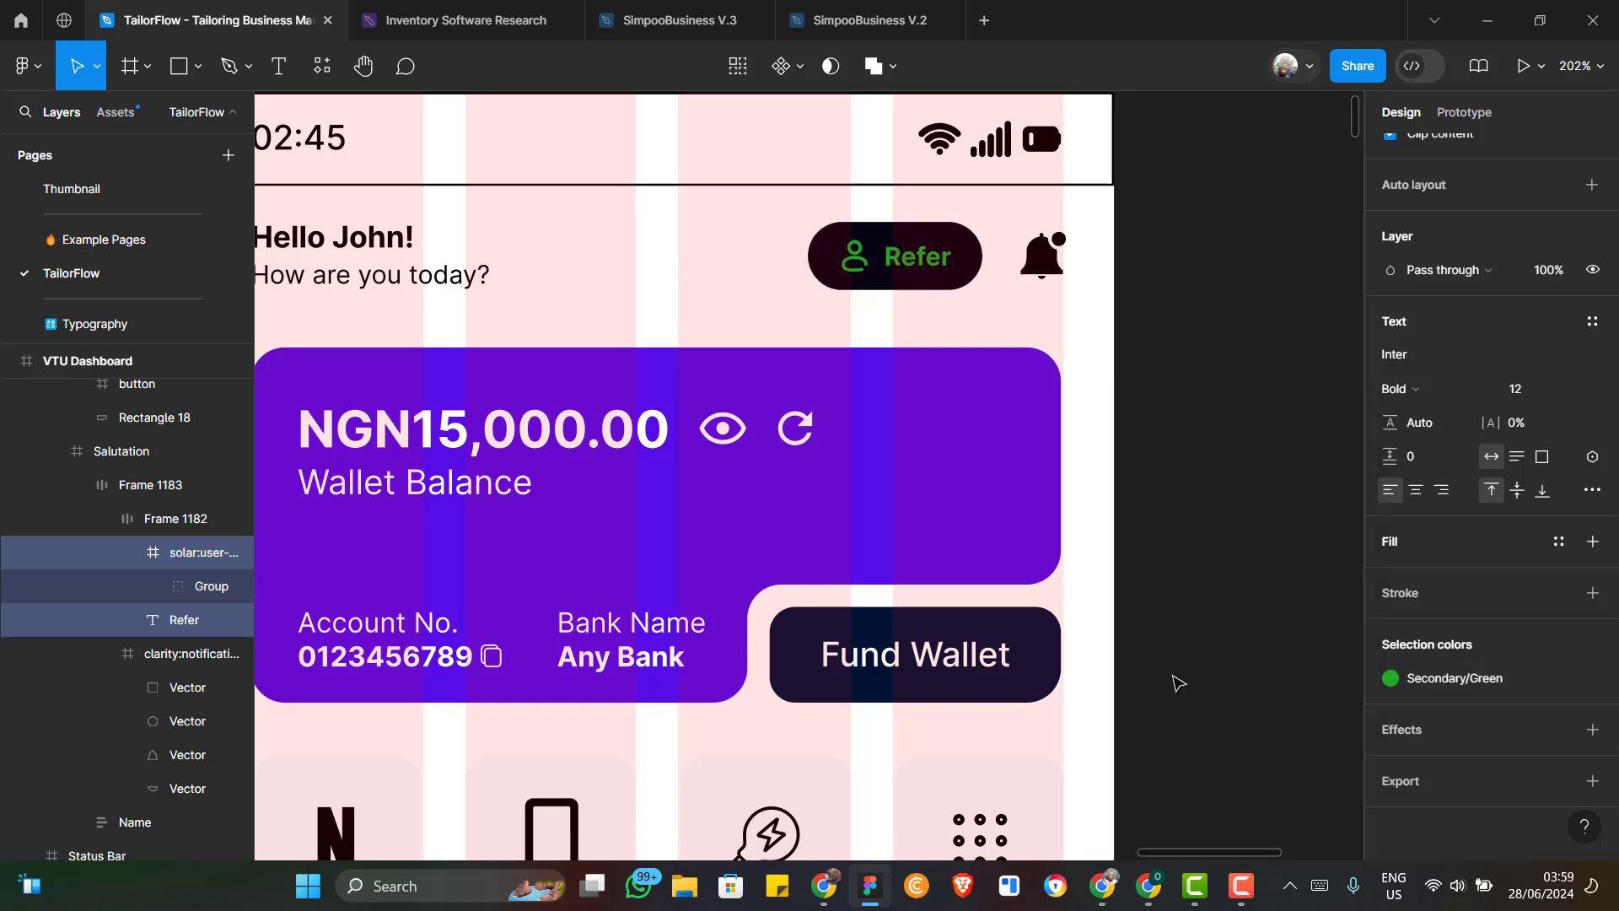
Add a stroke in the Secondary Green colour style to the Refer button in the salutation header
left_click(817, 262)
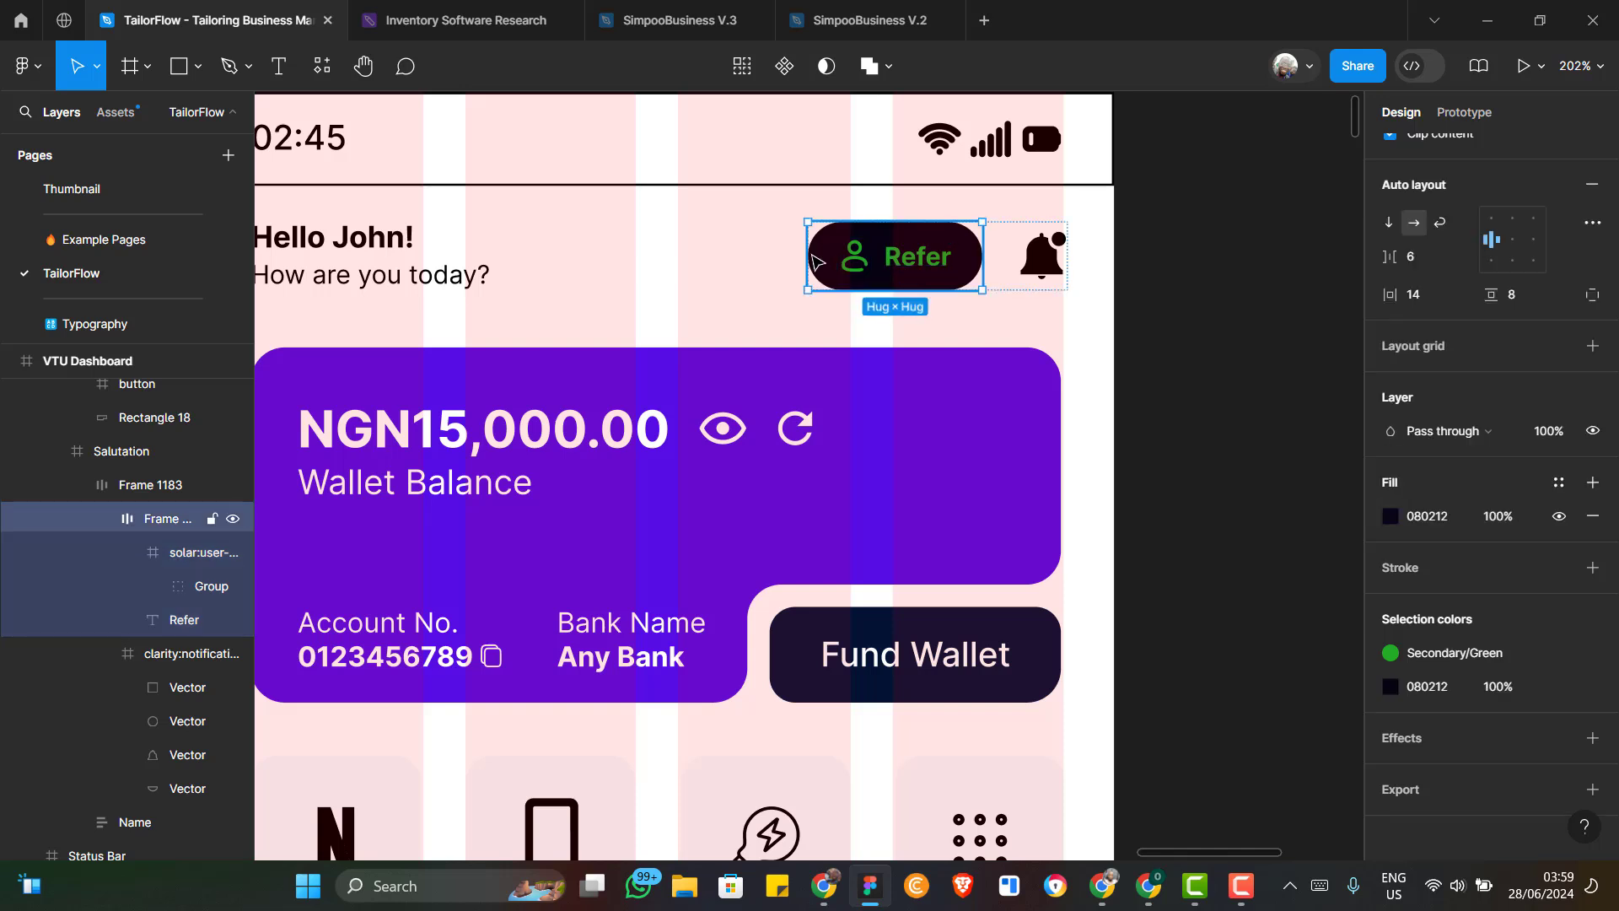
left_click(1593, 568)
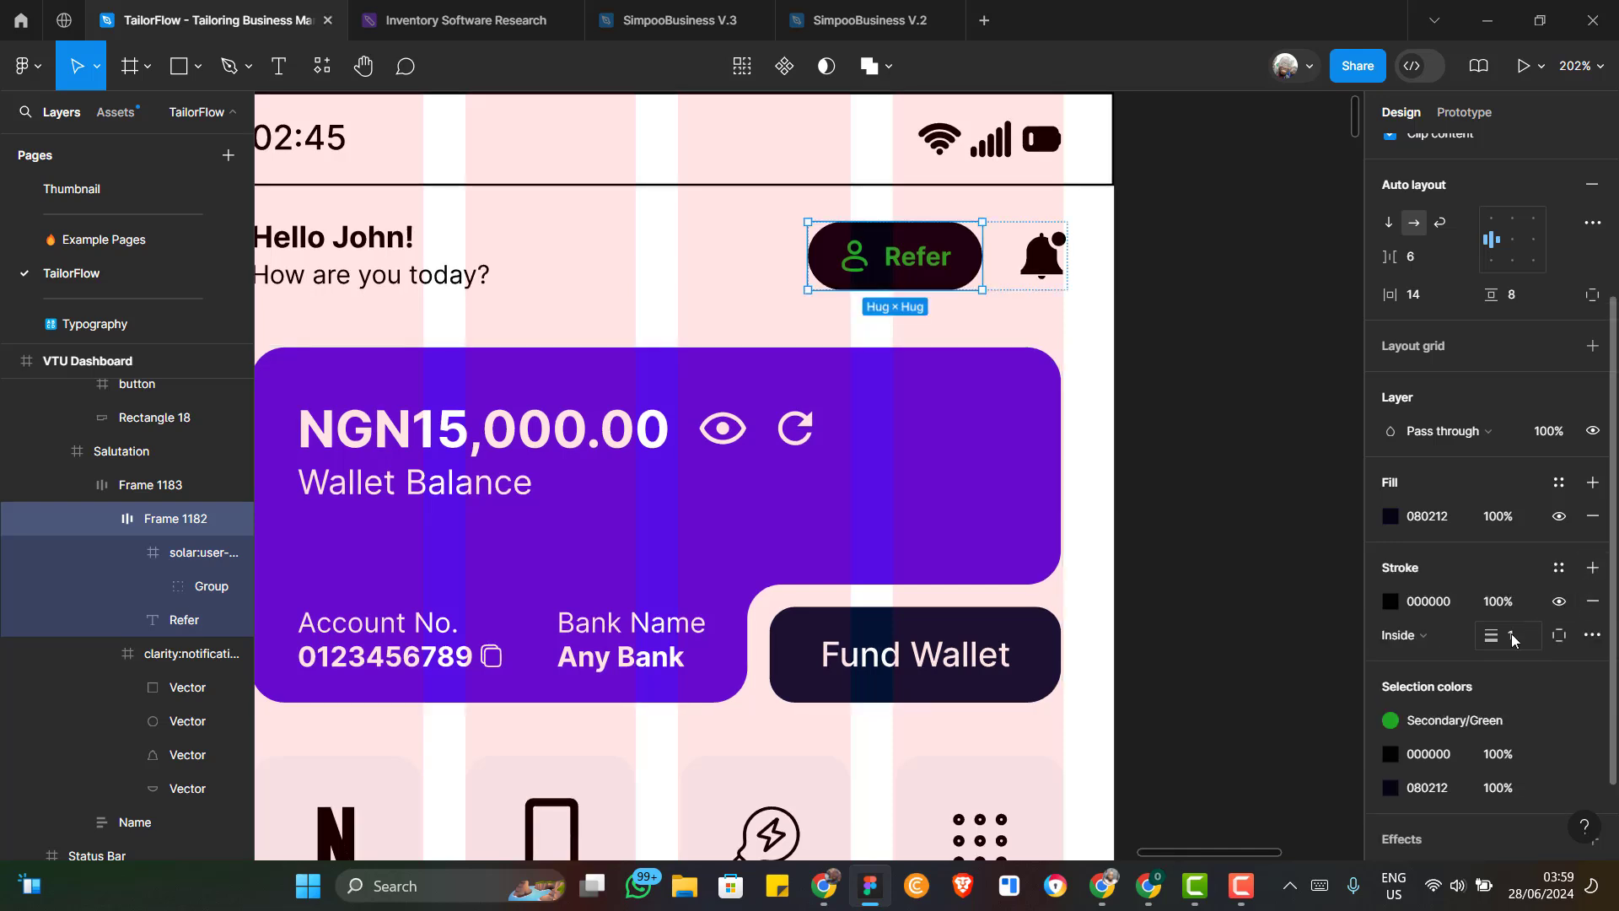
left_click(1558, 573)
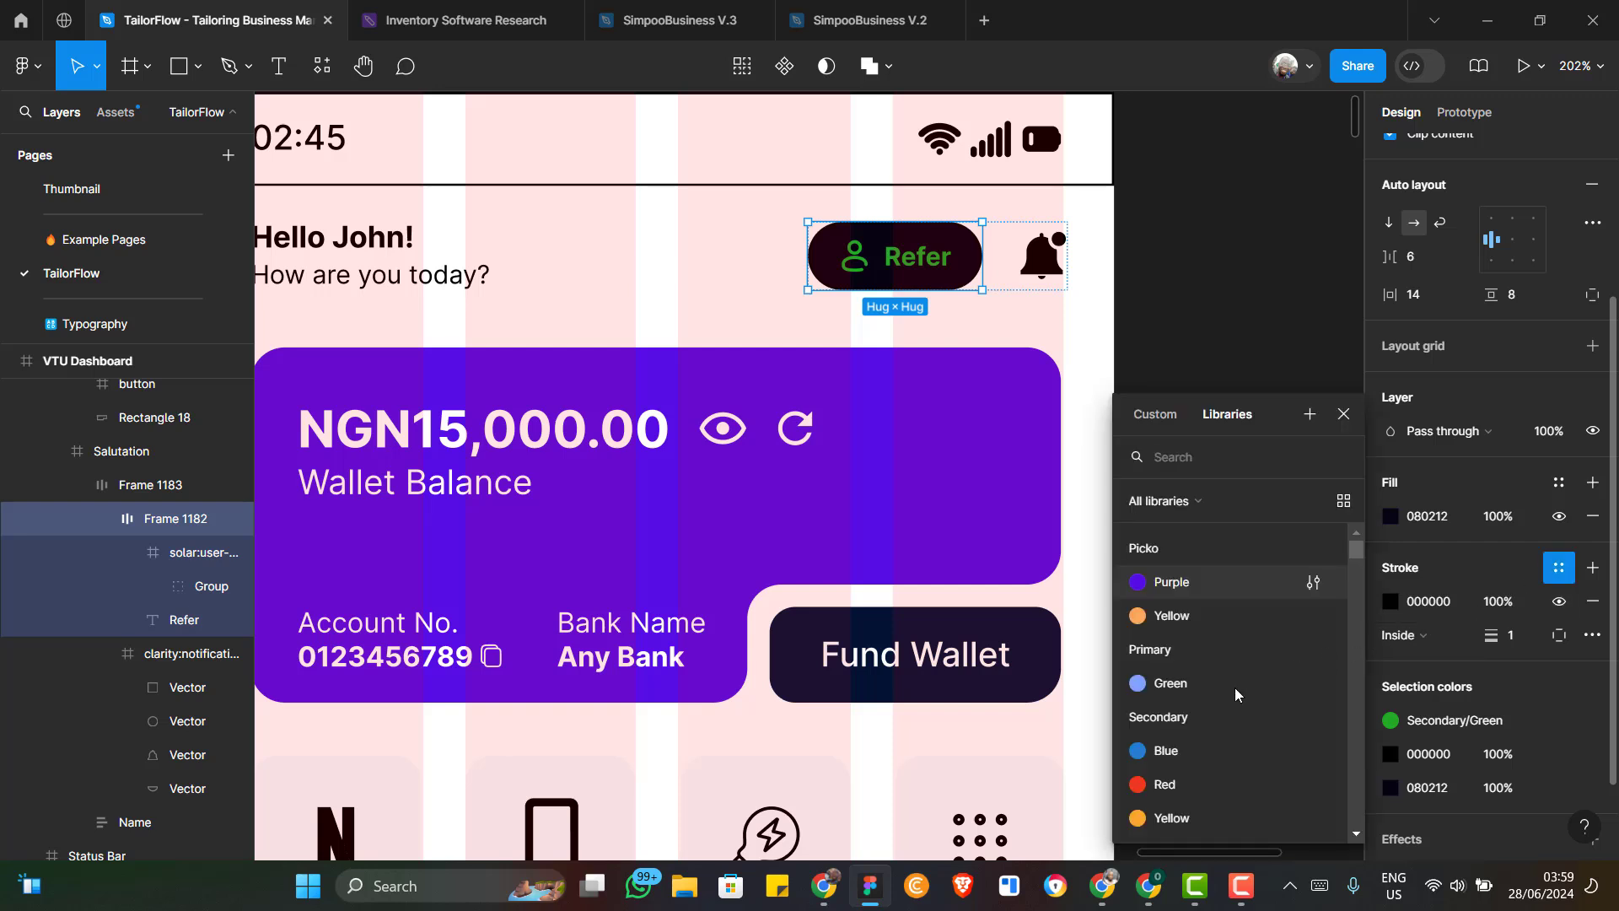
scroll(1235, 686, "down", 3)
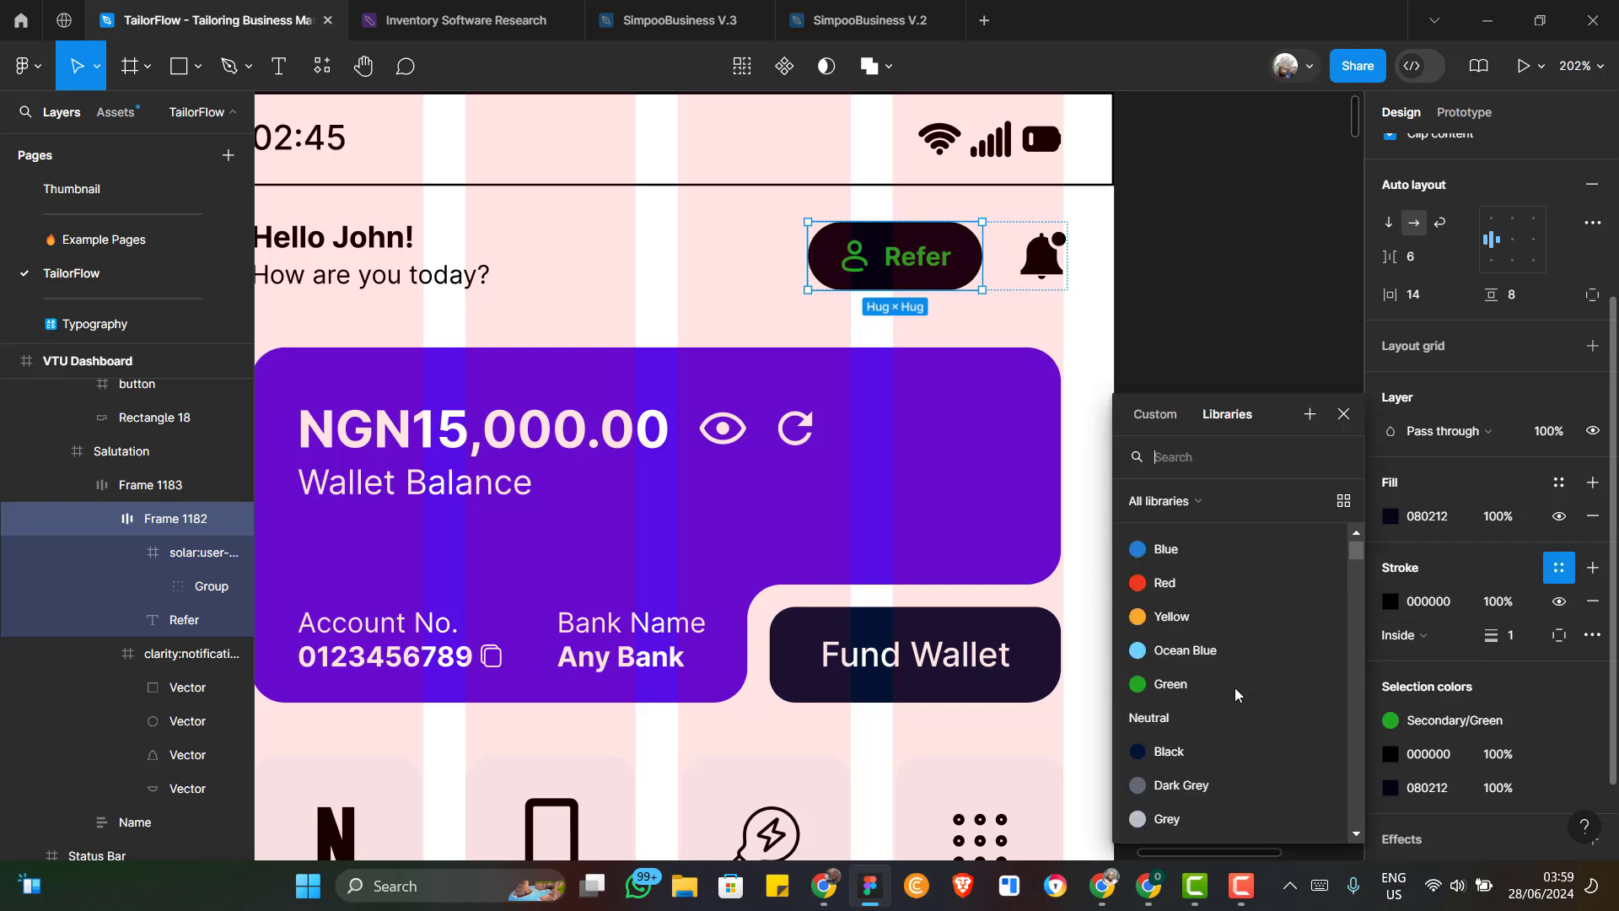
left_click(1180, 684)
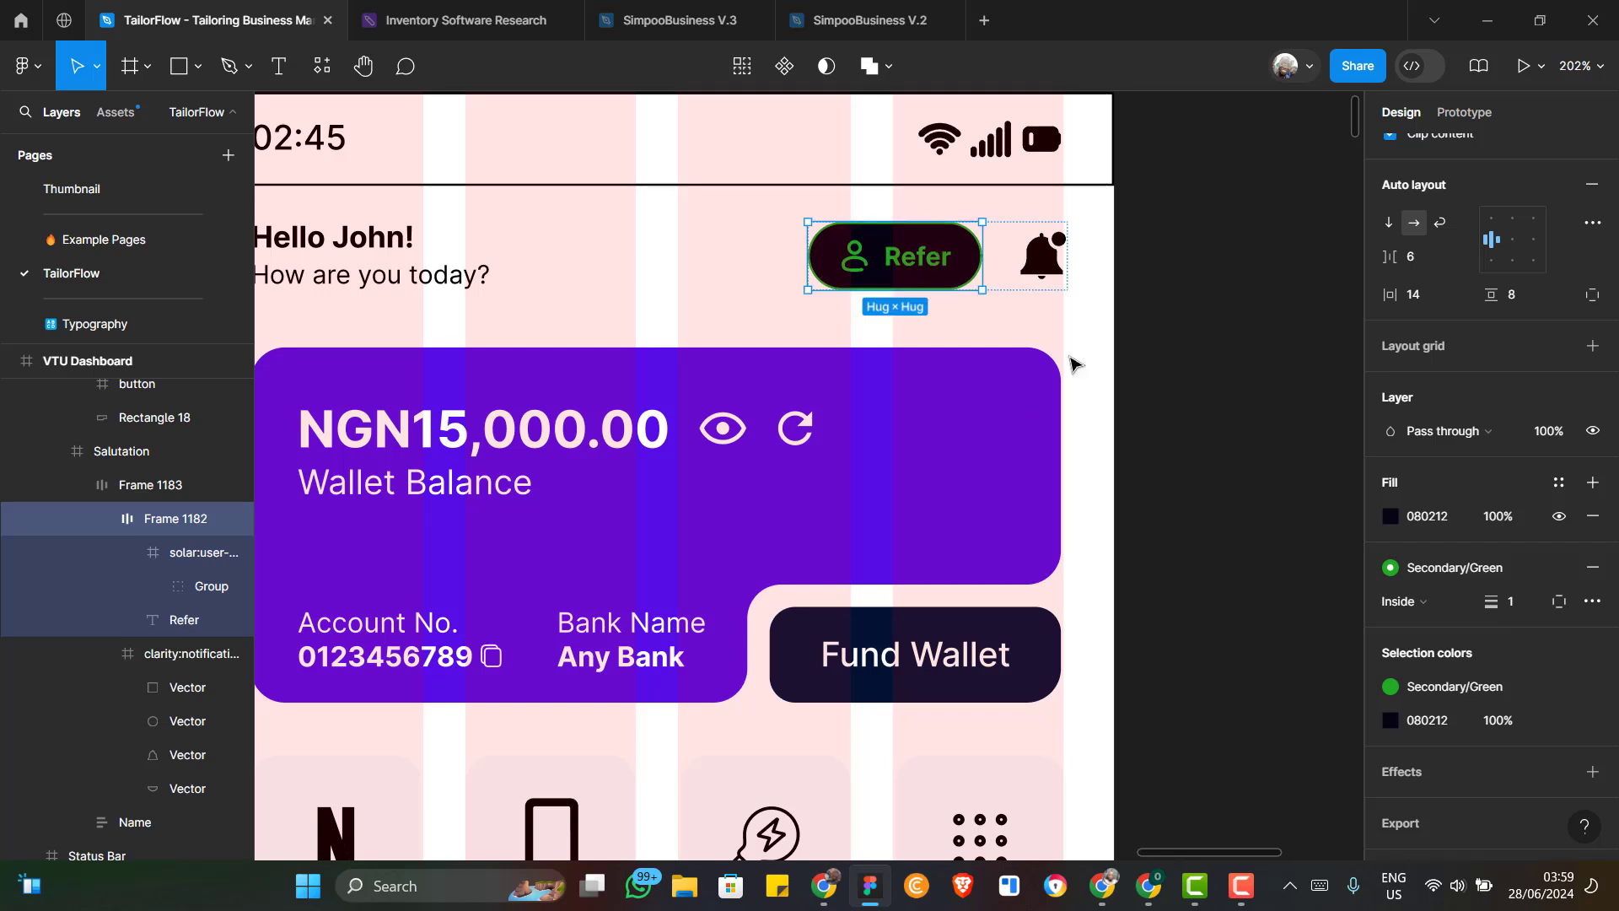
Fill the Refer button with Secondary Green, detach the style, and reduce the fill opacity to 10%
left_click(1559, 483)
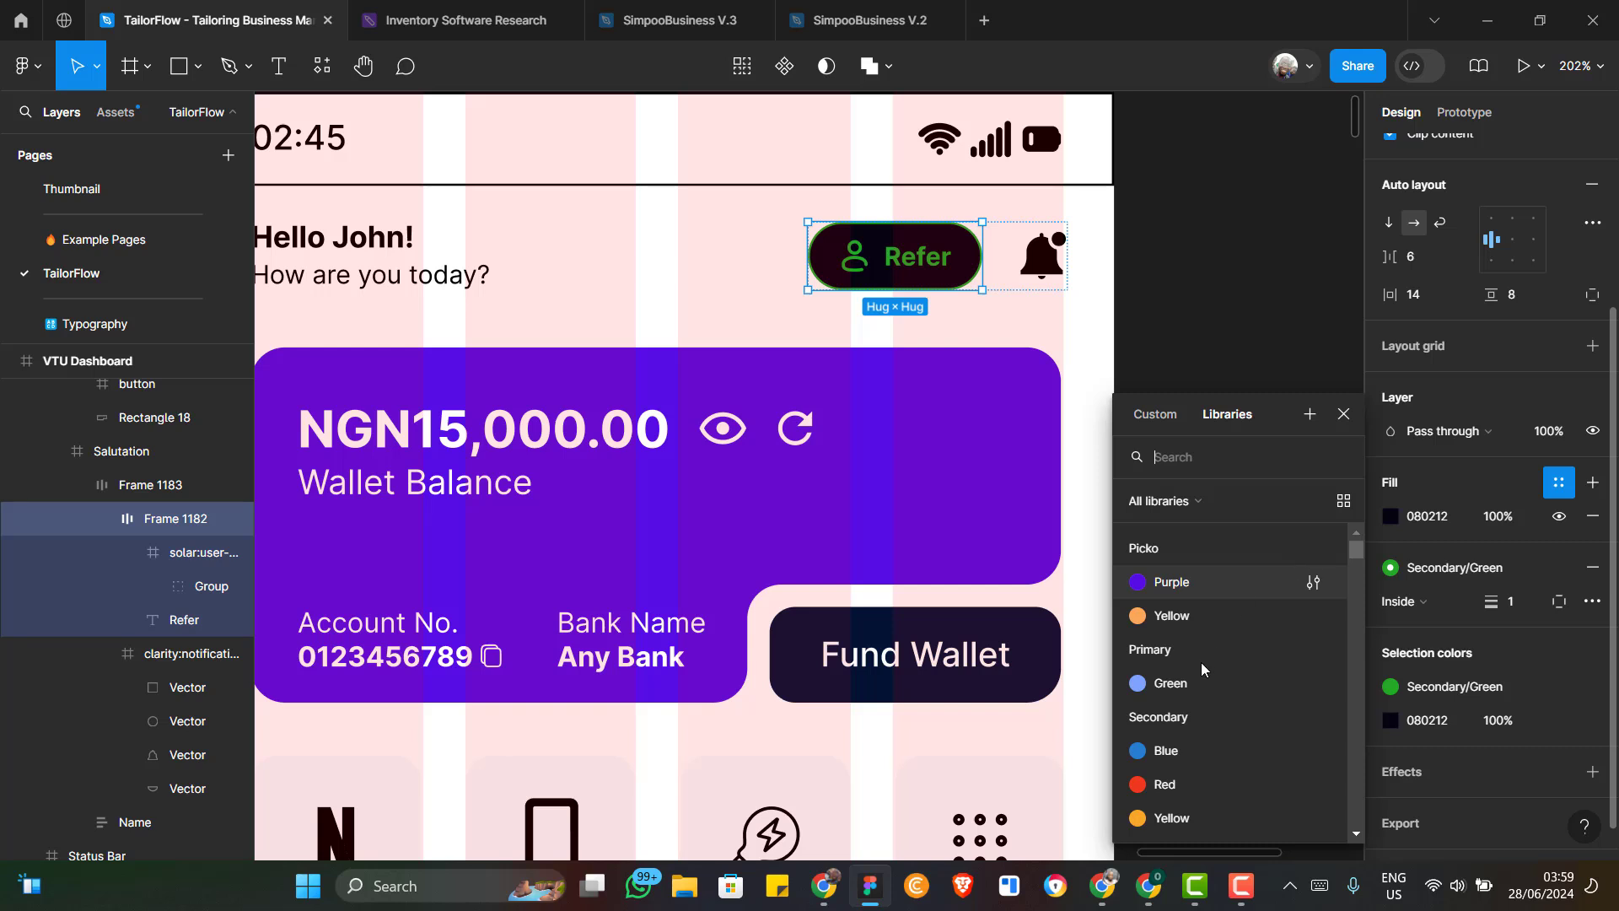
scroll(1201, 661, "down", 3)
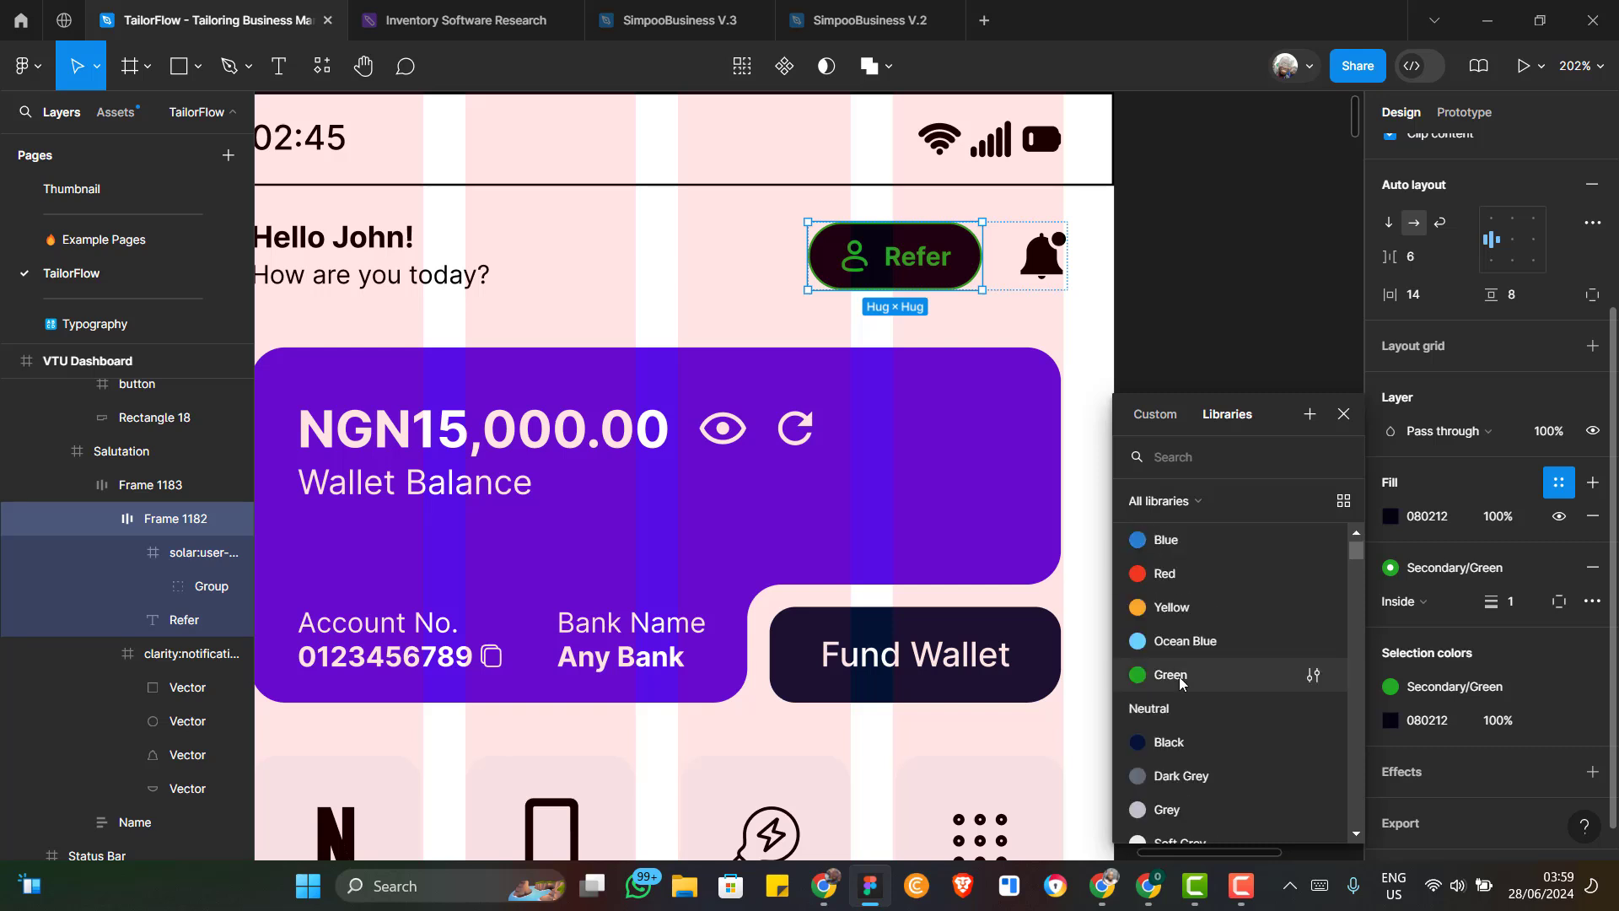
left_click(1179, 677)
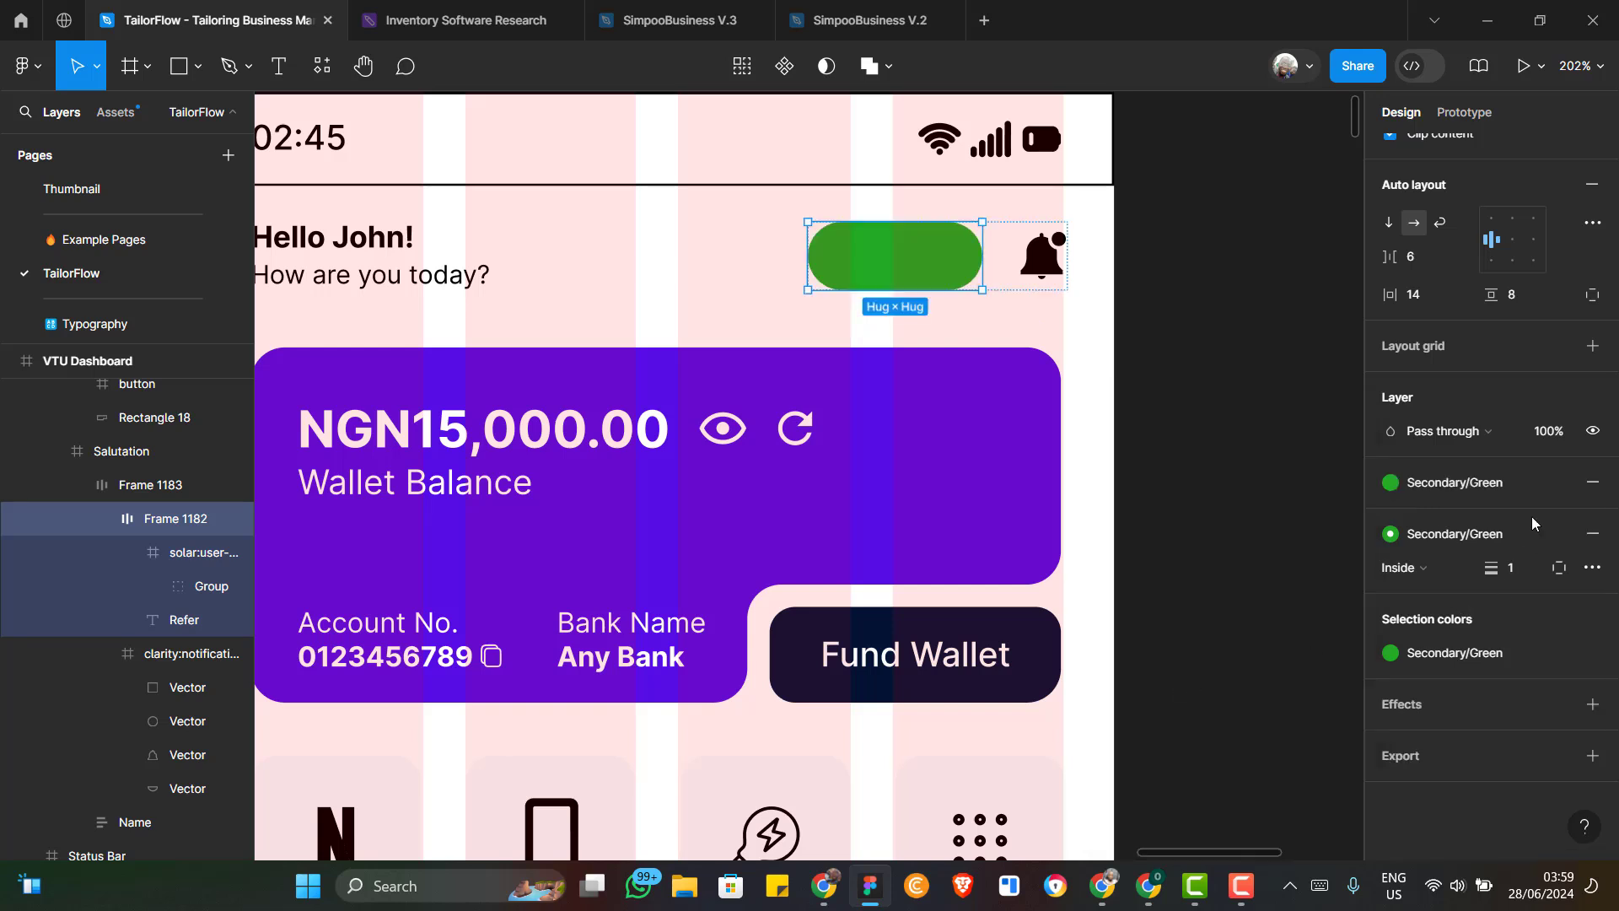
left_click(1560, 485)
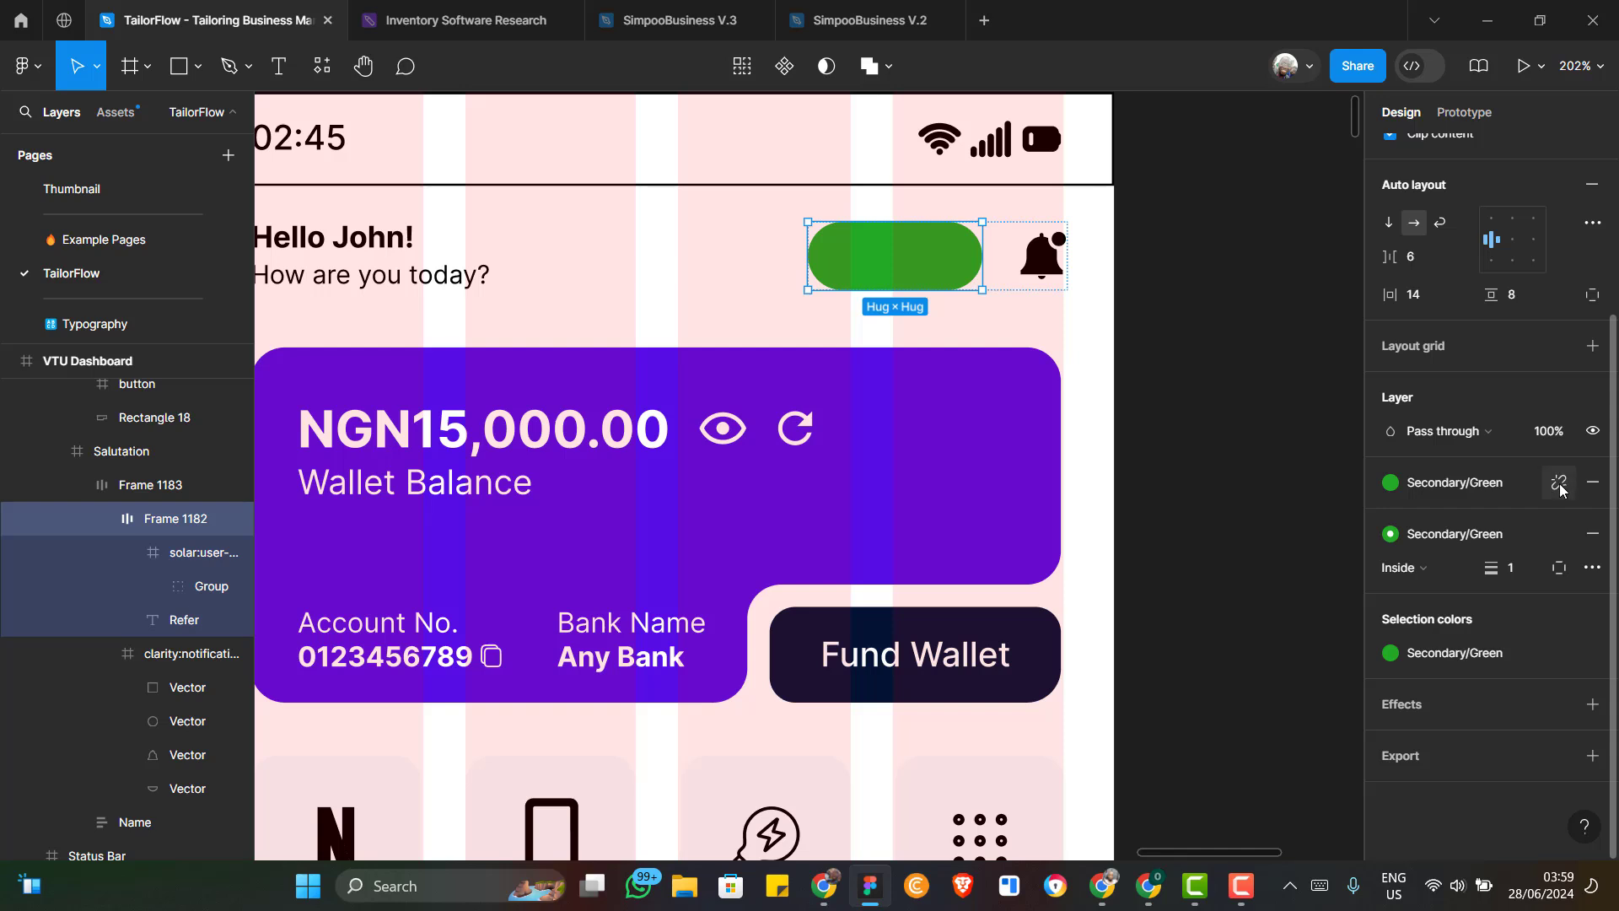
left_click(1498, 519)
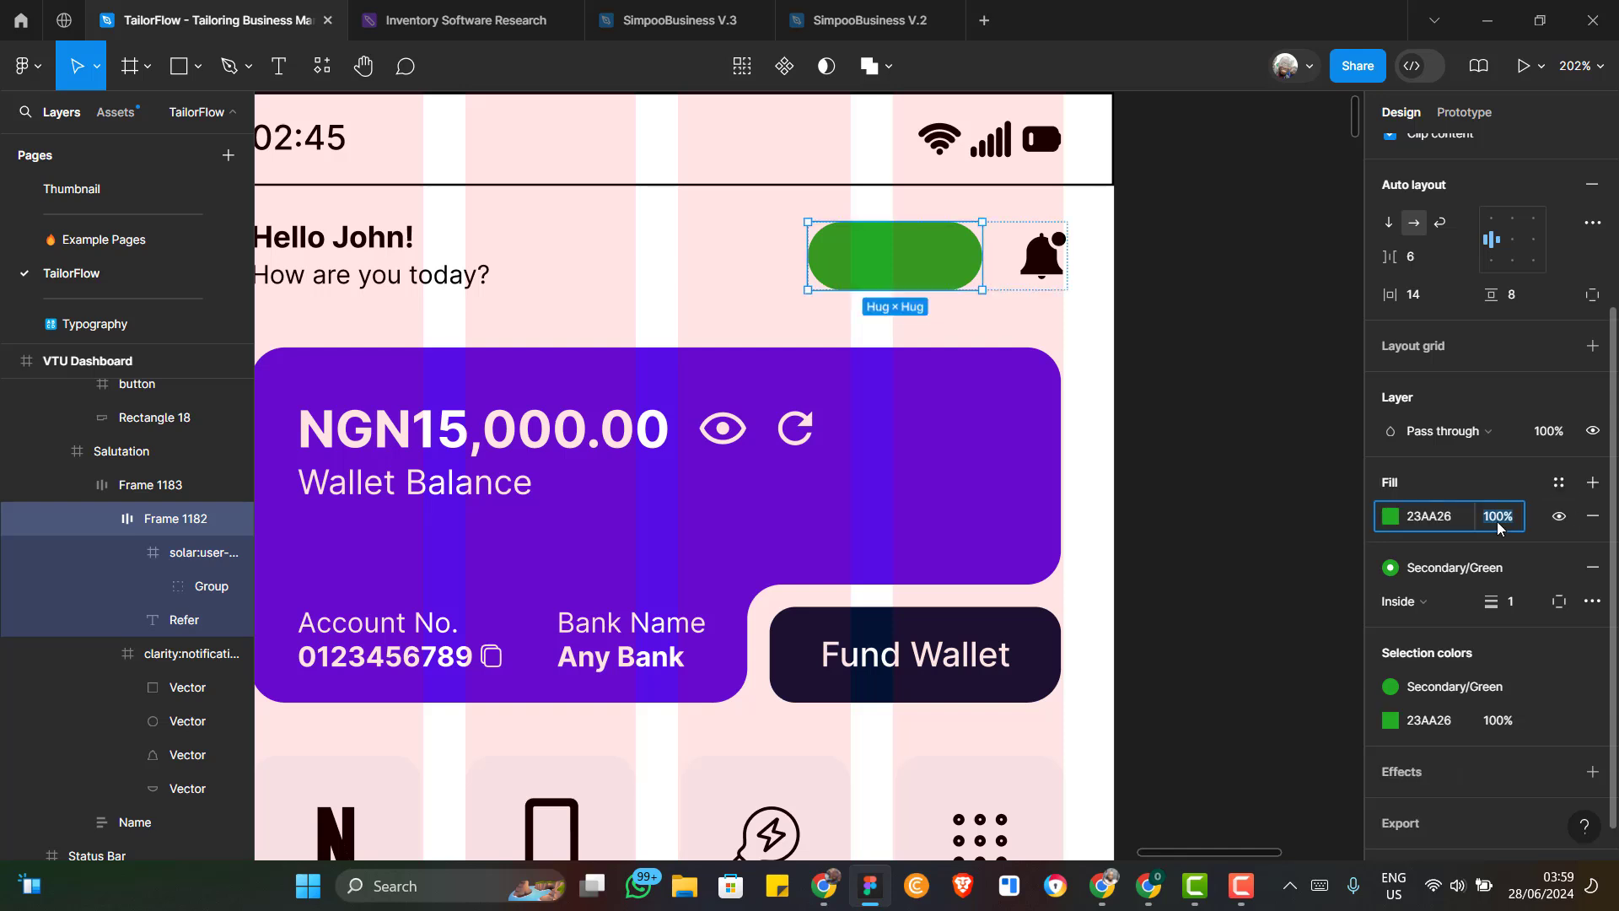
type("10")
key("Return")
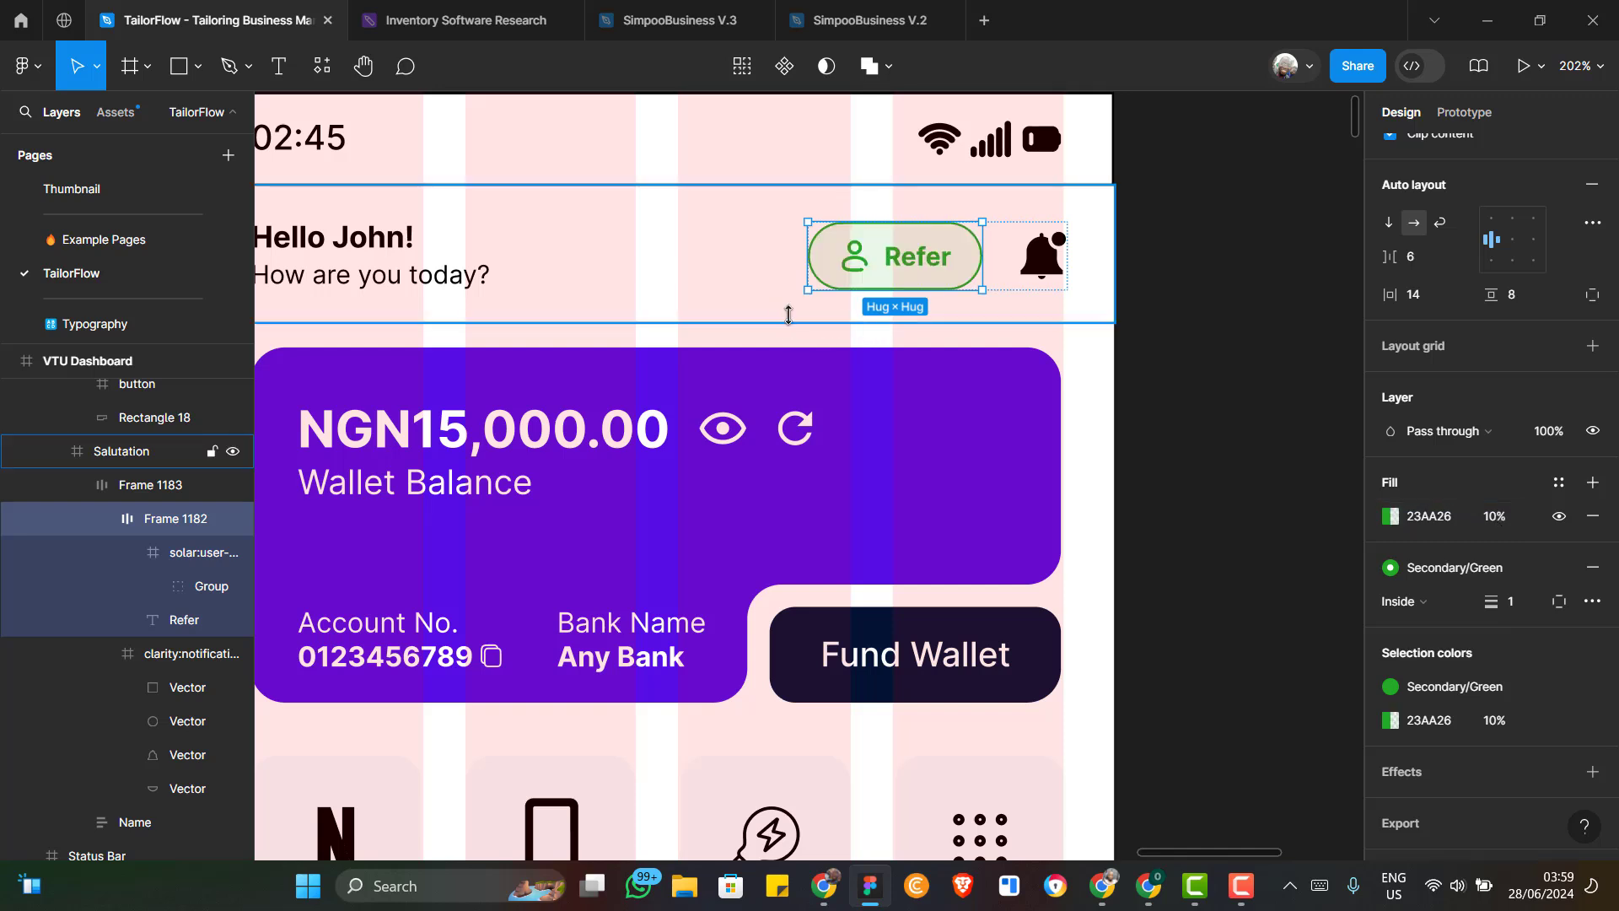
left_click(868, 321)
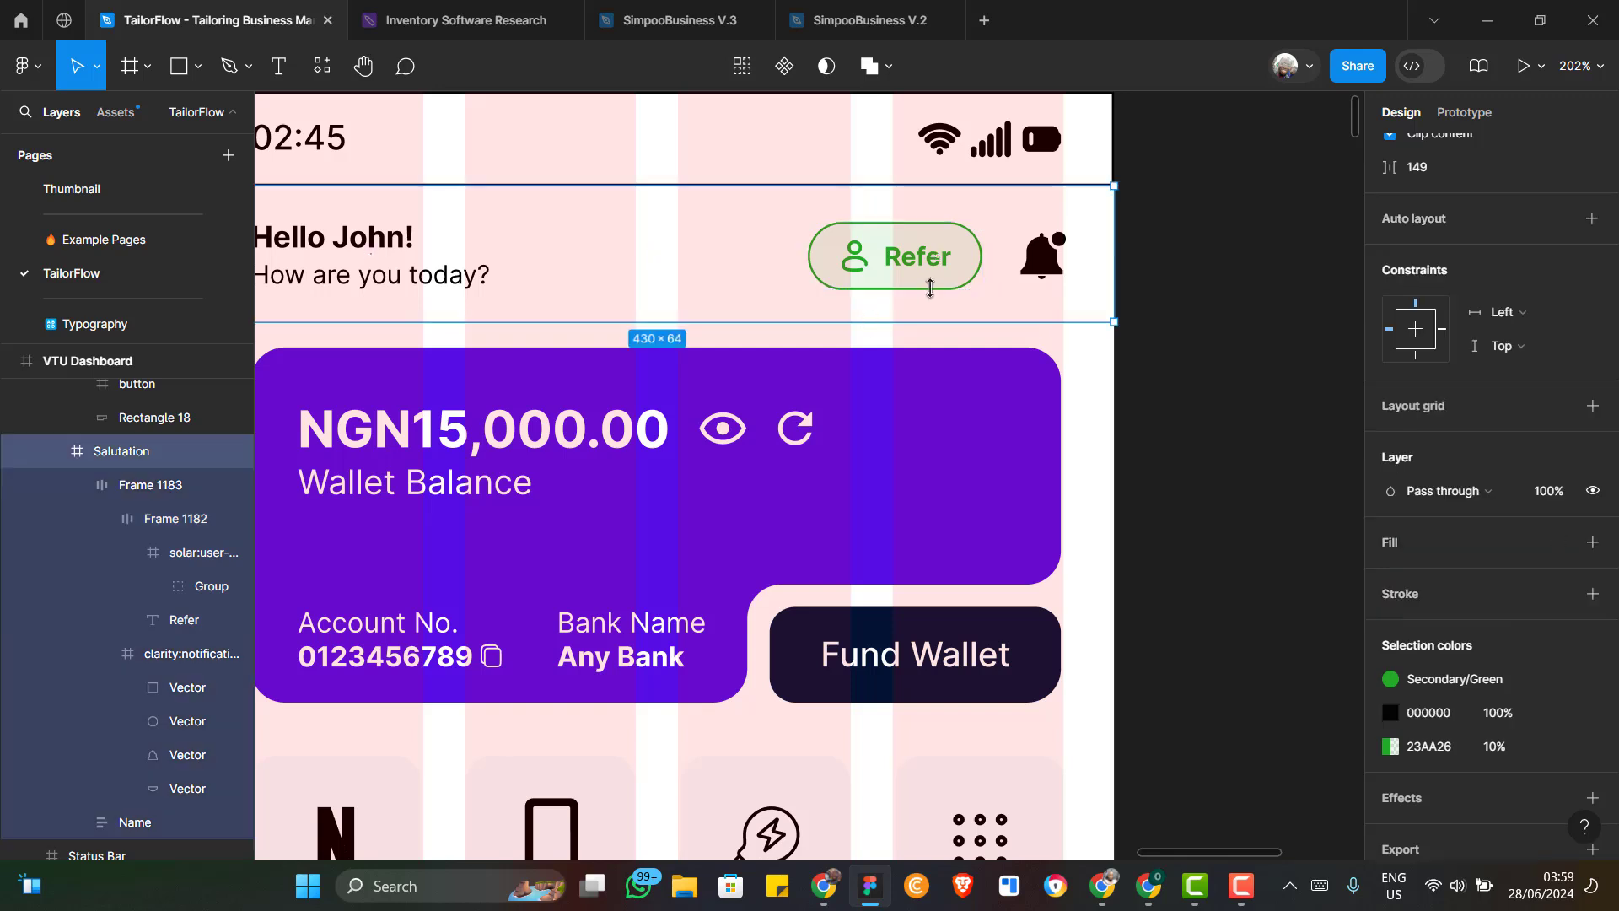
Set the Refer button's stroke weight to 0.5 and its stroke position to Outside
scroll(934, 291, "up", 3)
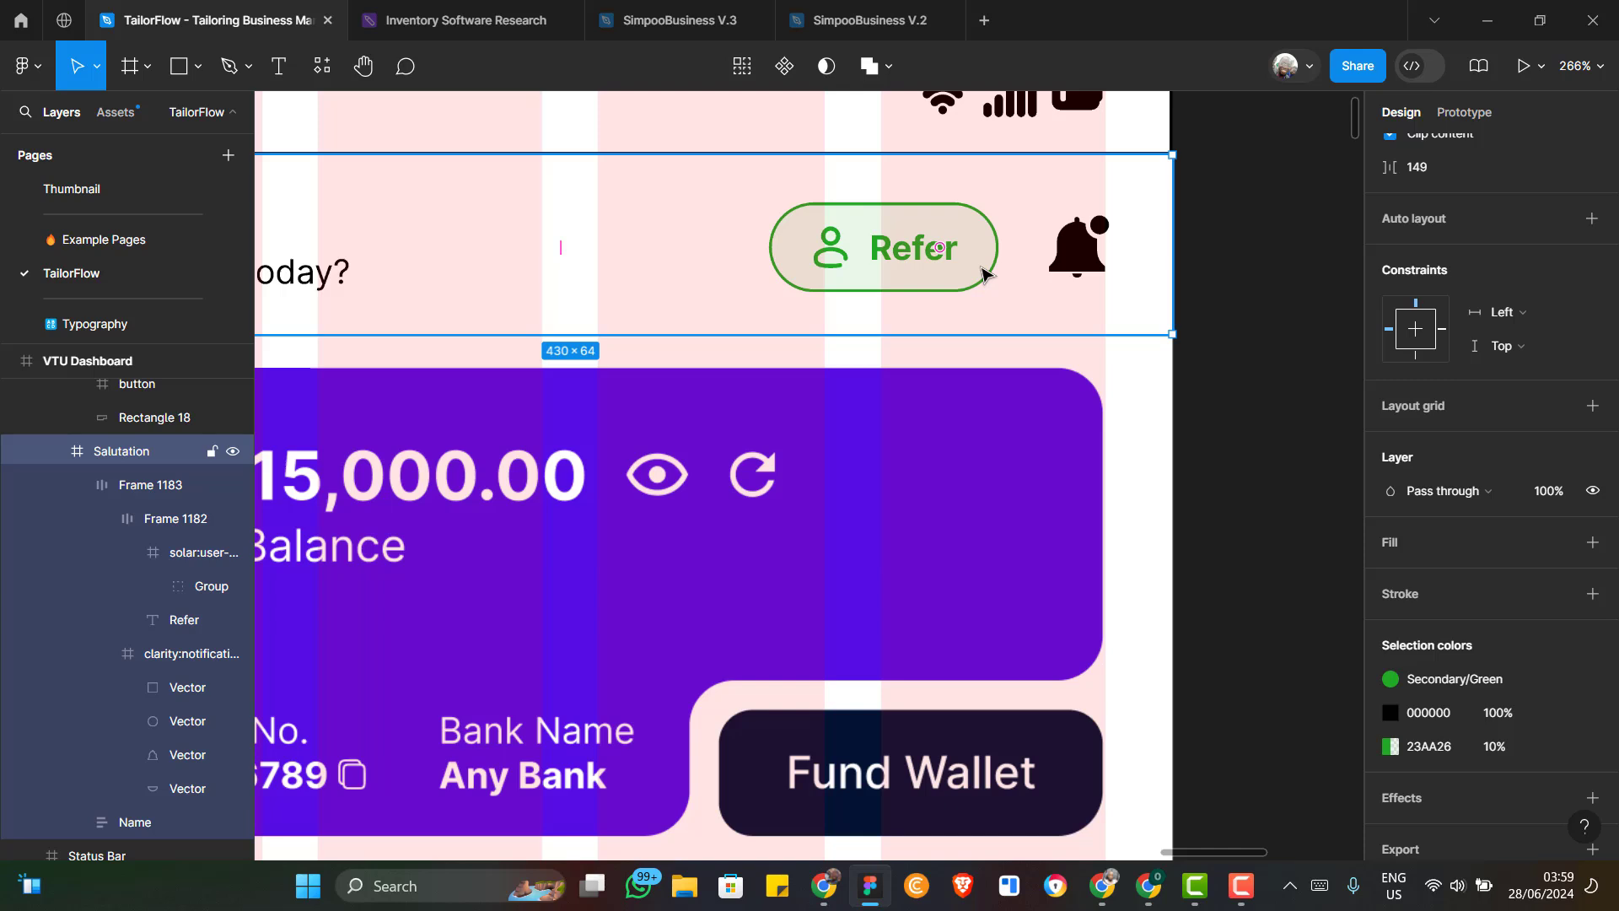
left_click(982, 274)
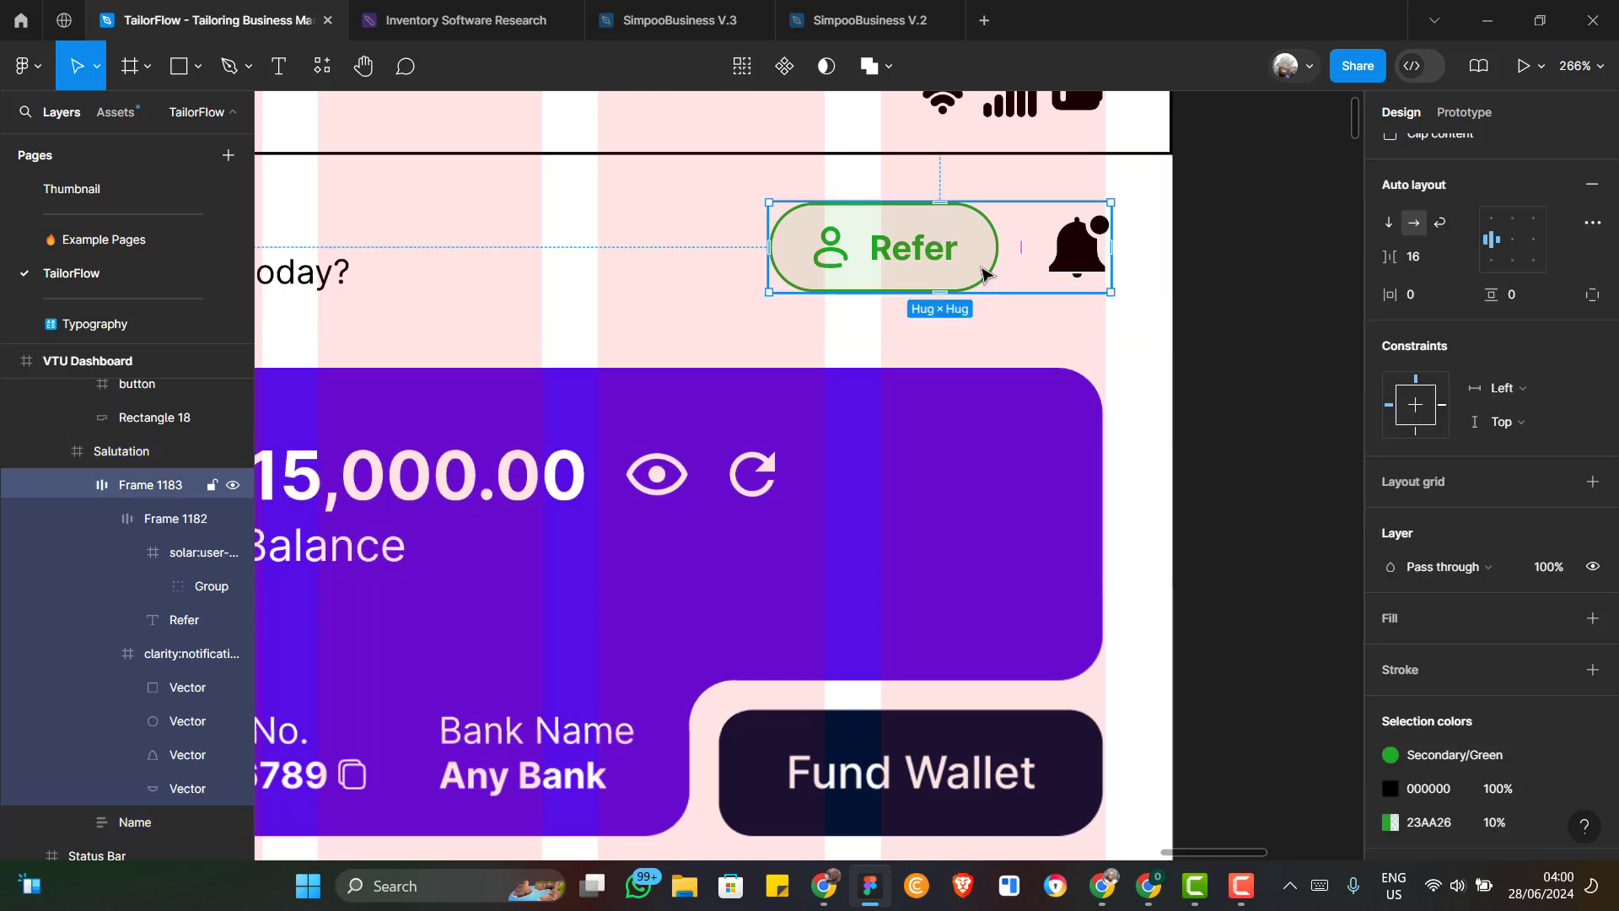
left_click(982, 274)
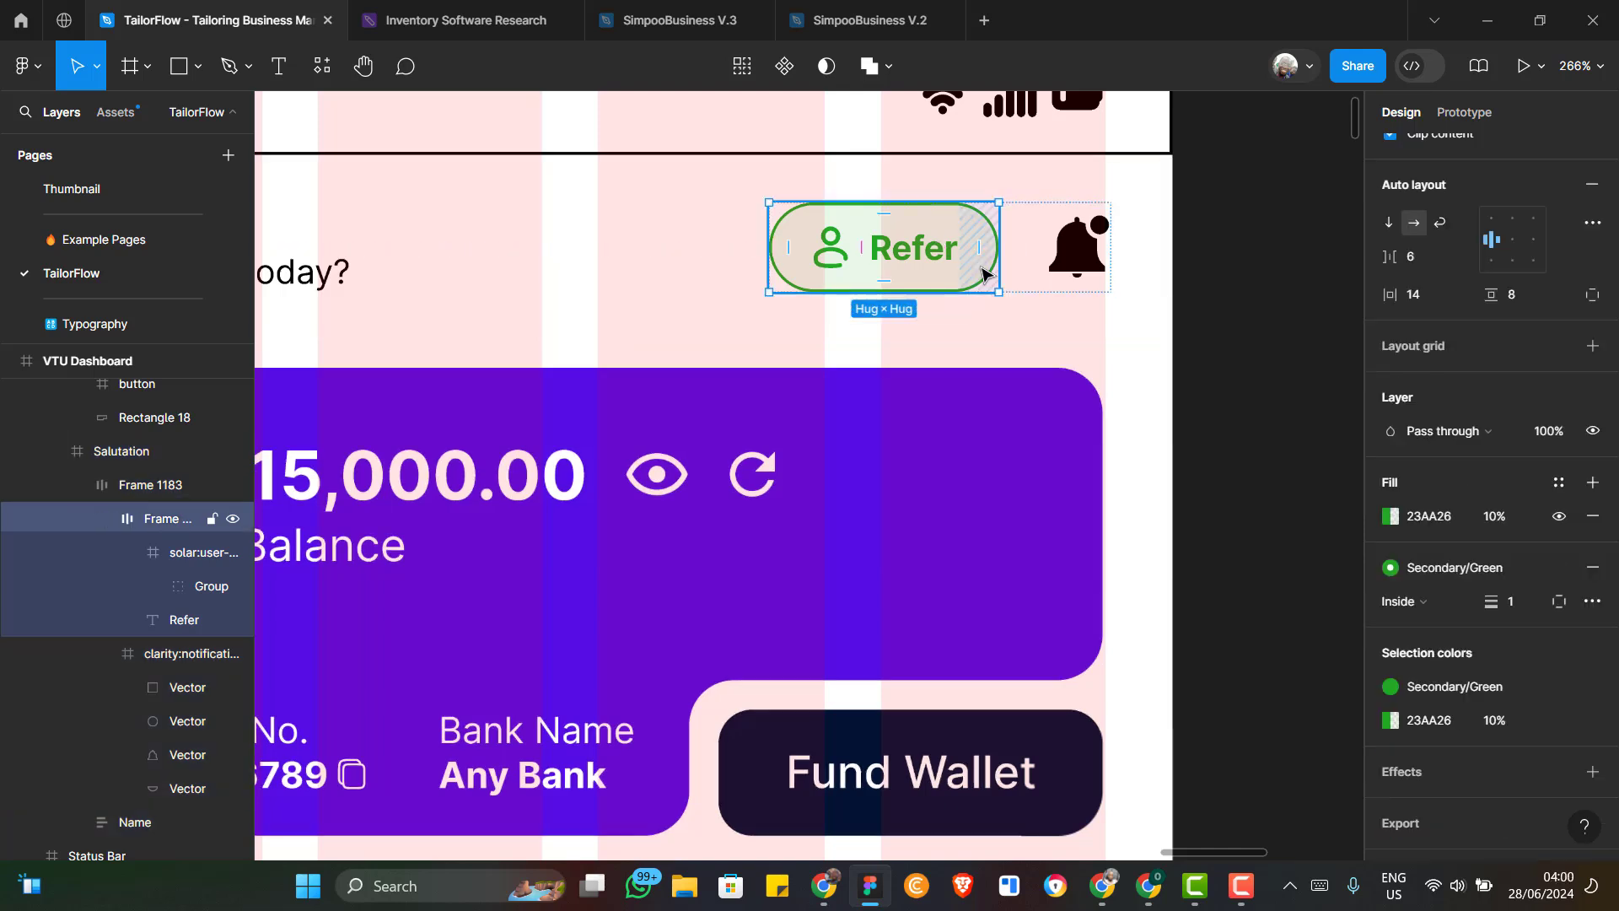
left_click(1515, 604)
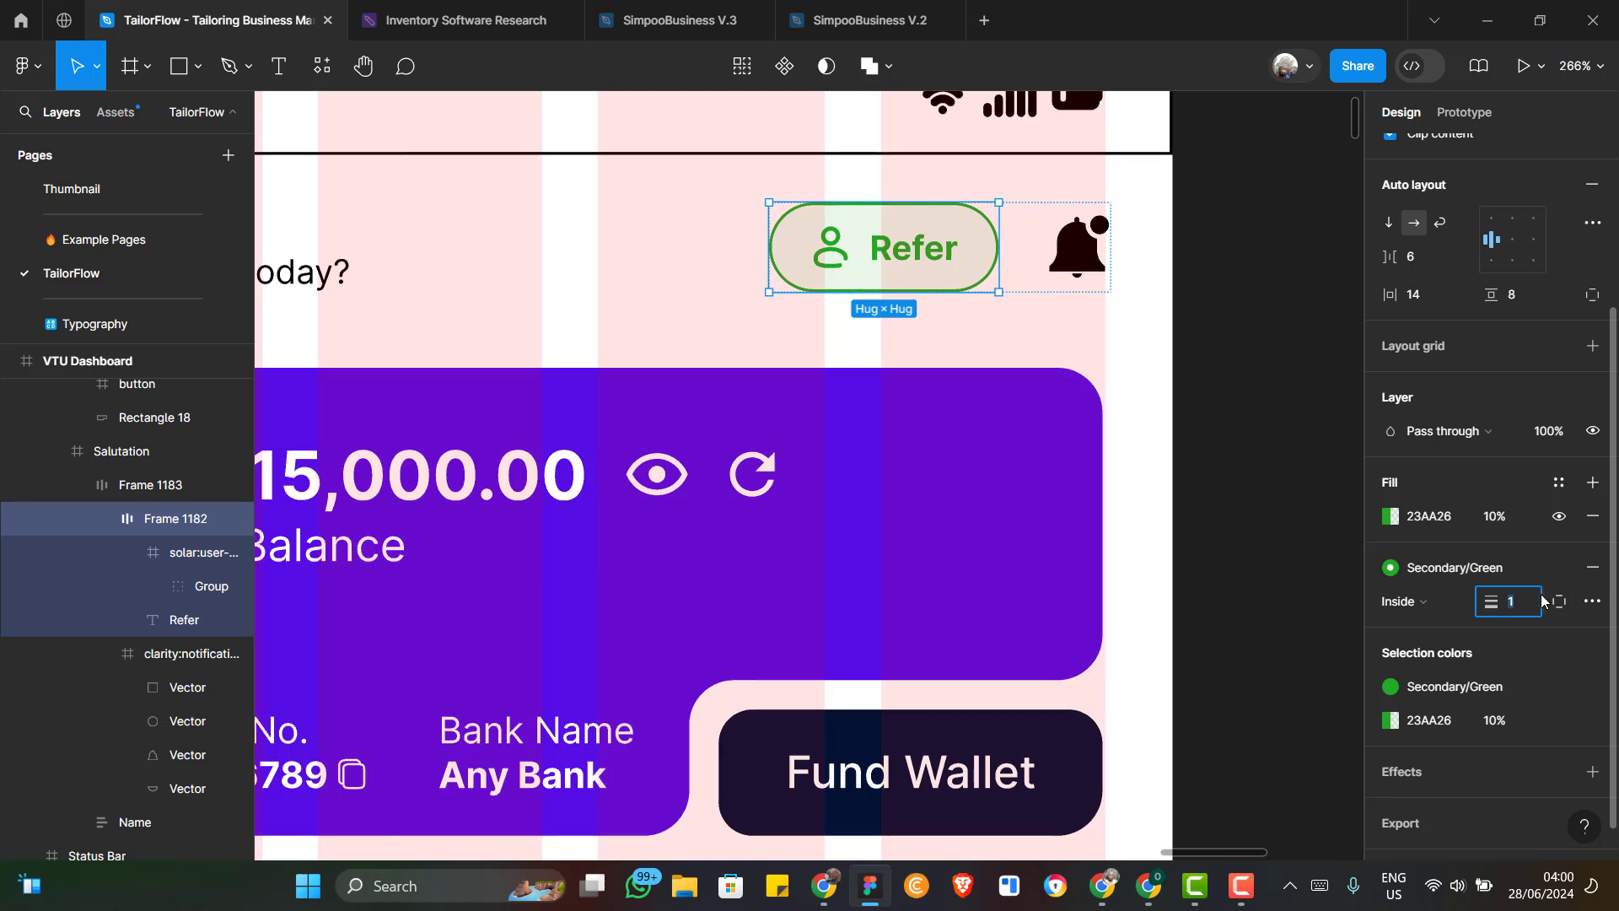
type("0")
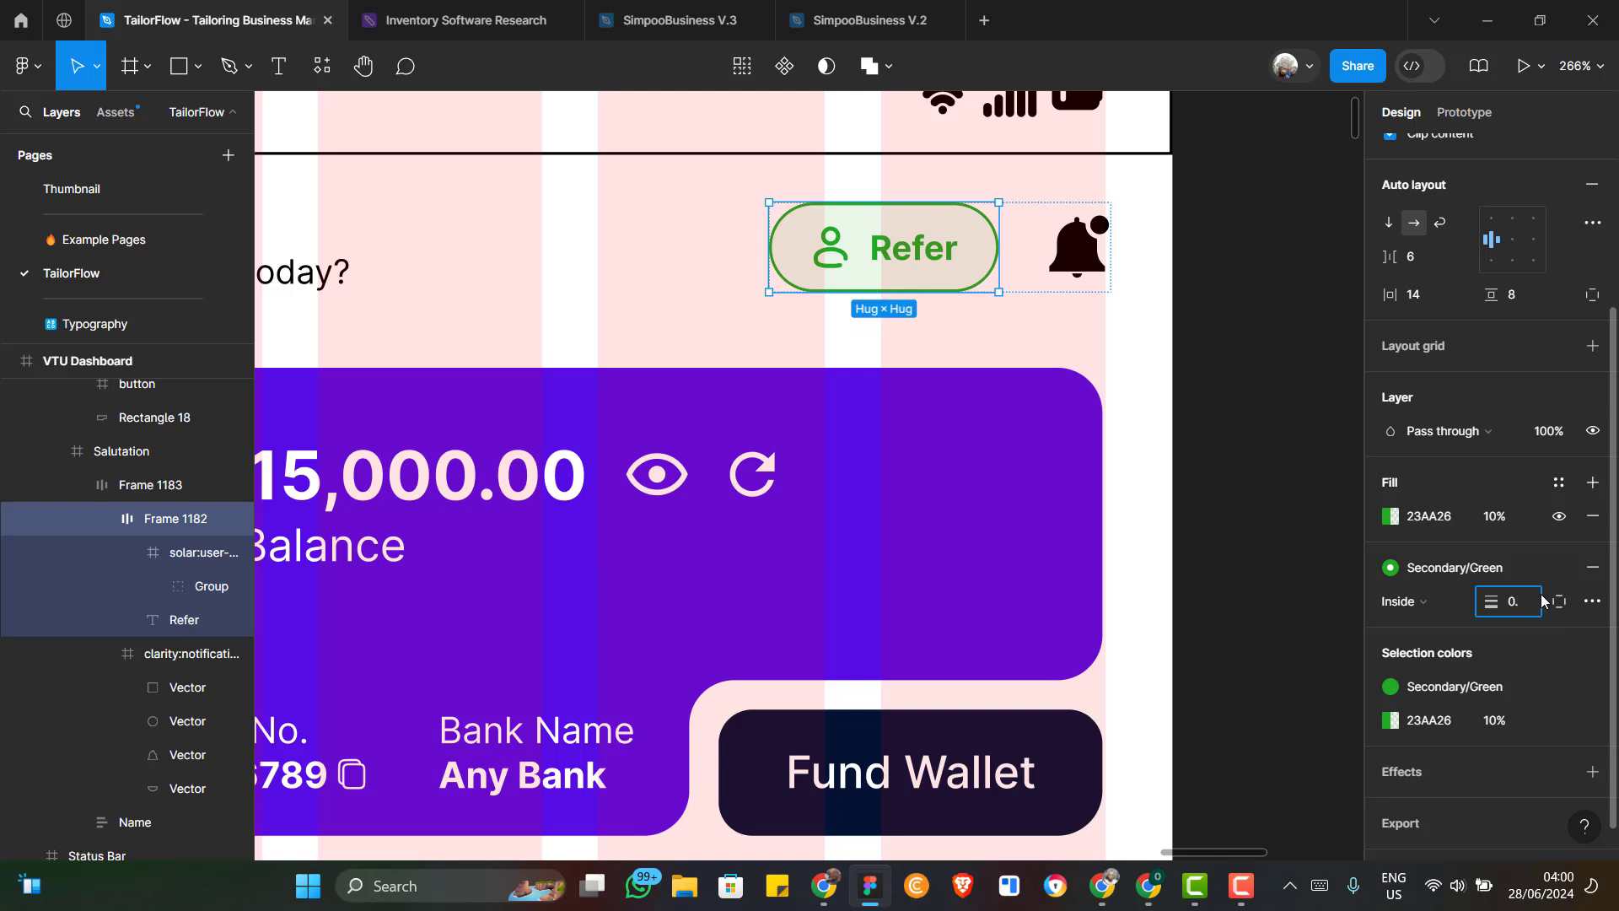
type(".5")
key("Return")
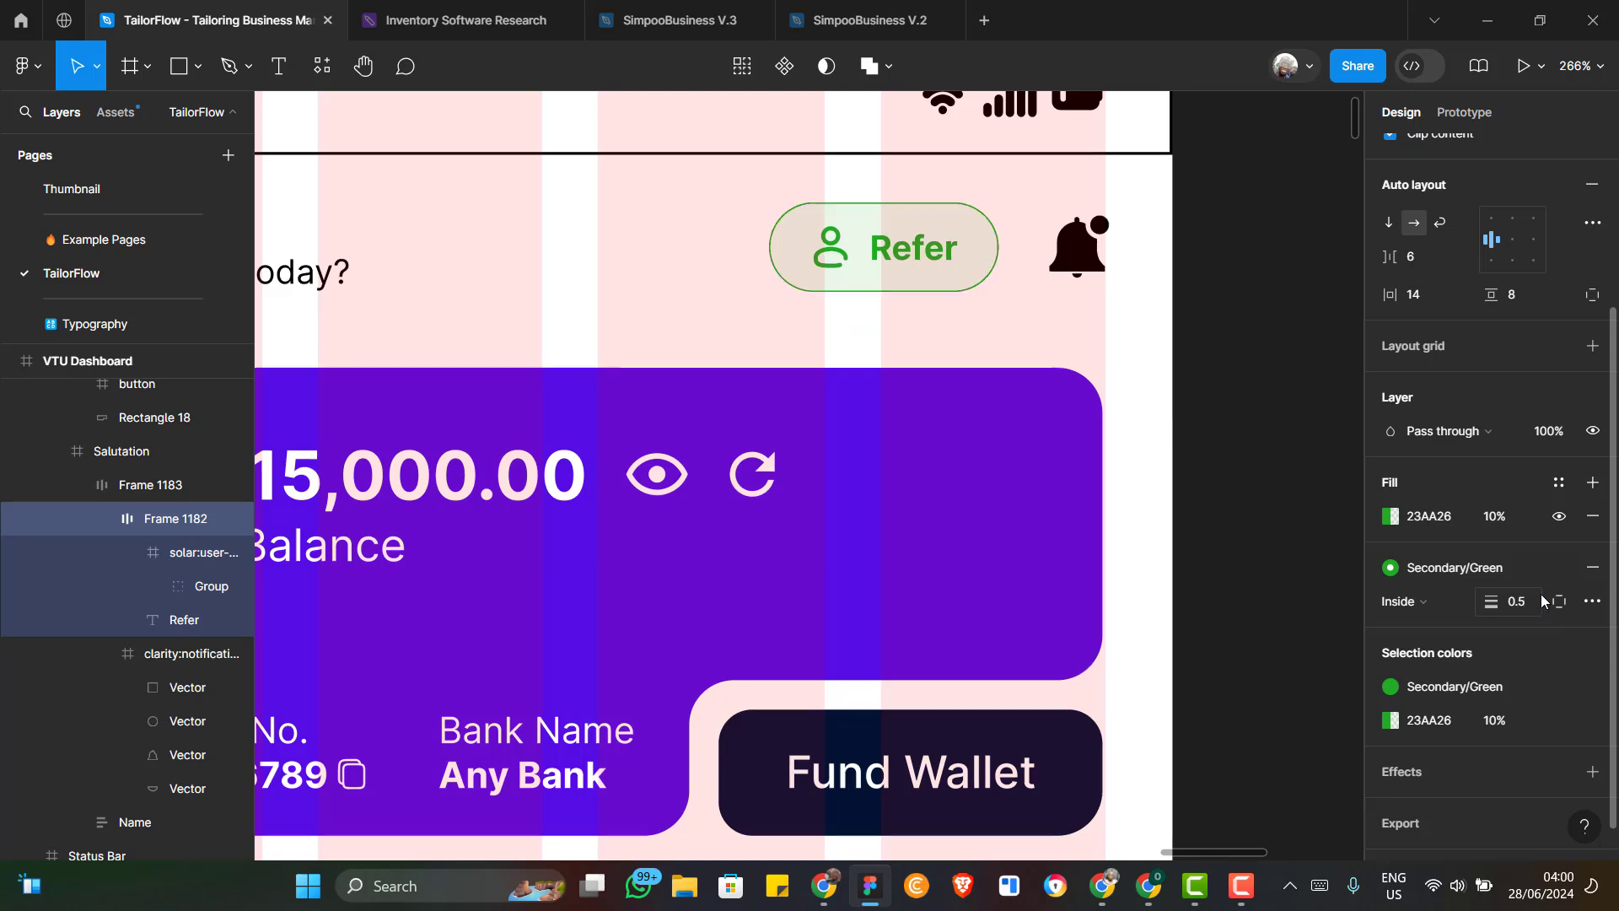
left_click(1455, 606)
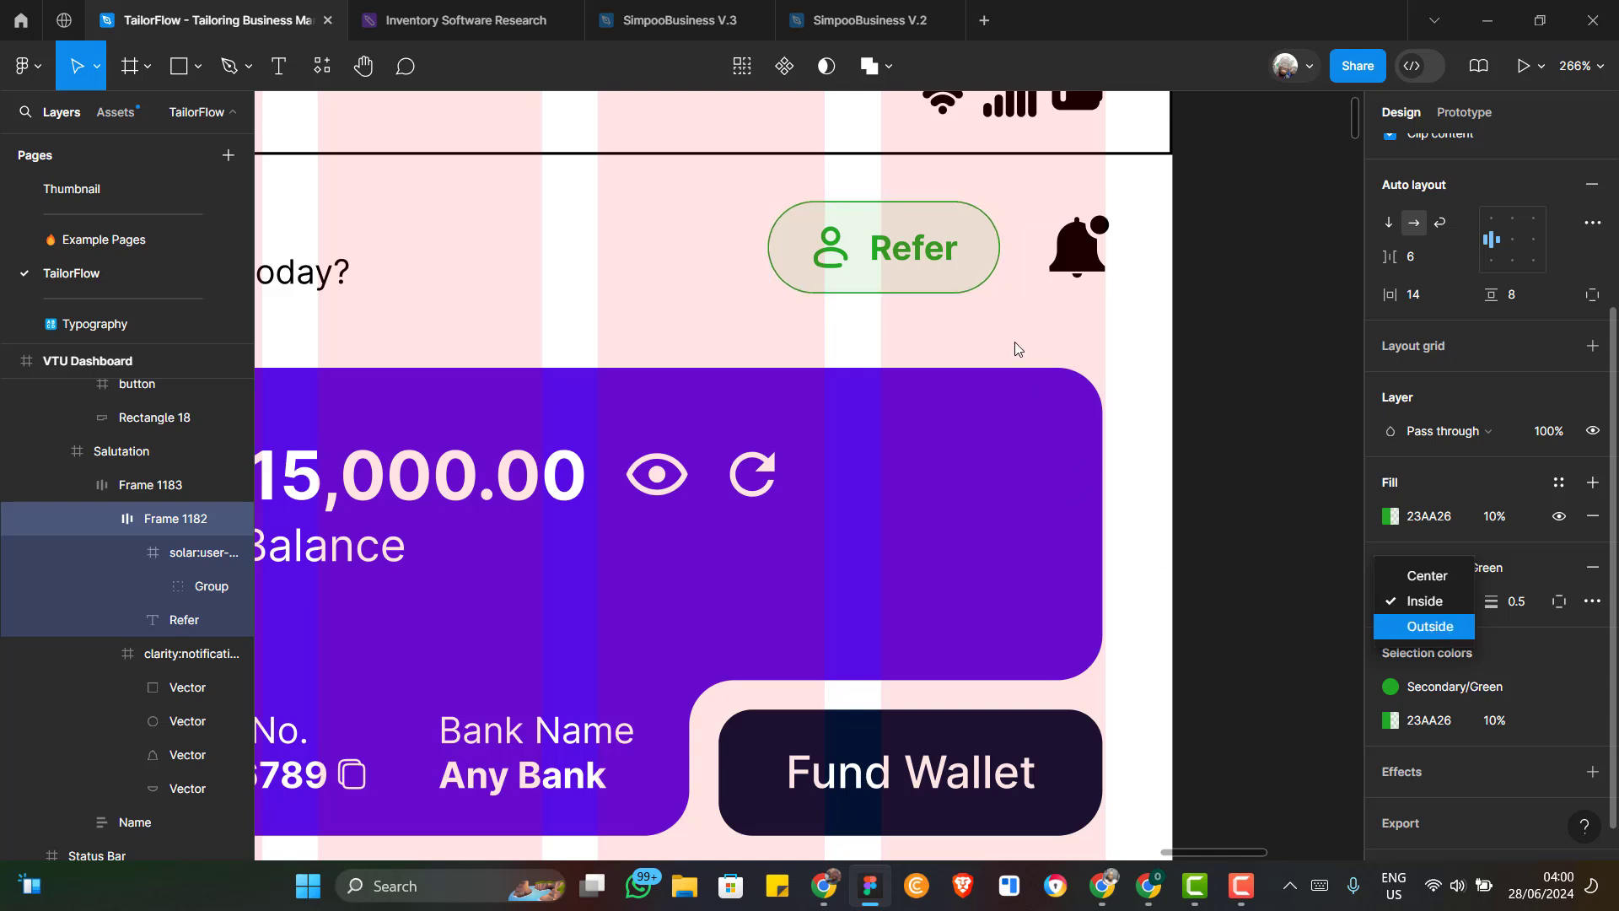
Replace the notification bell icon's black 000000 with the Neutral Black colour style
left_click(1088, 260)
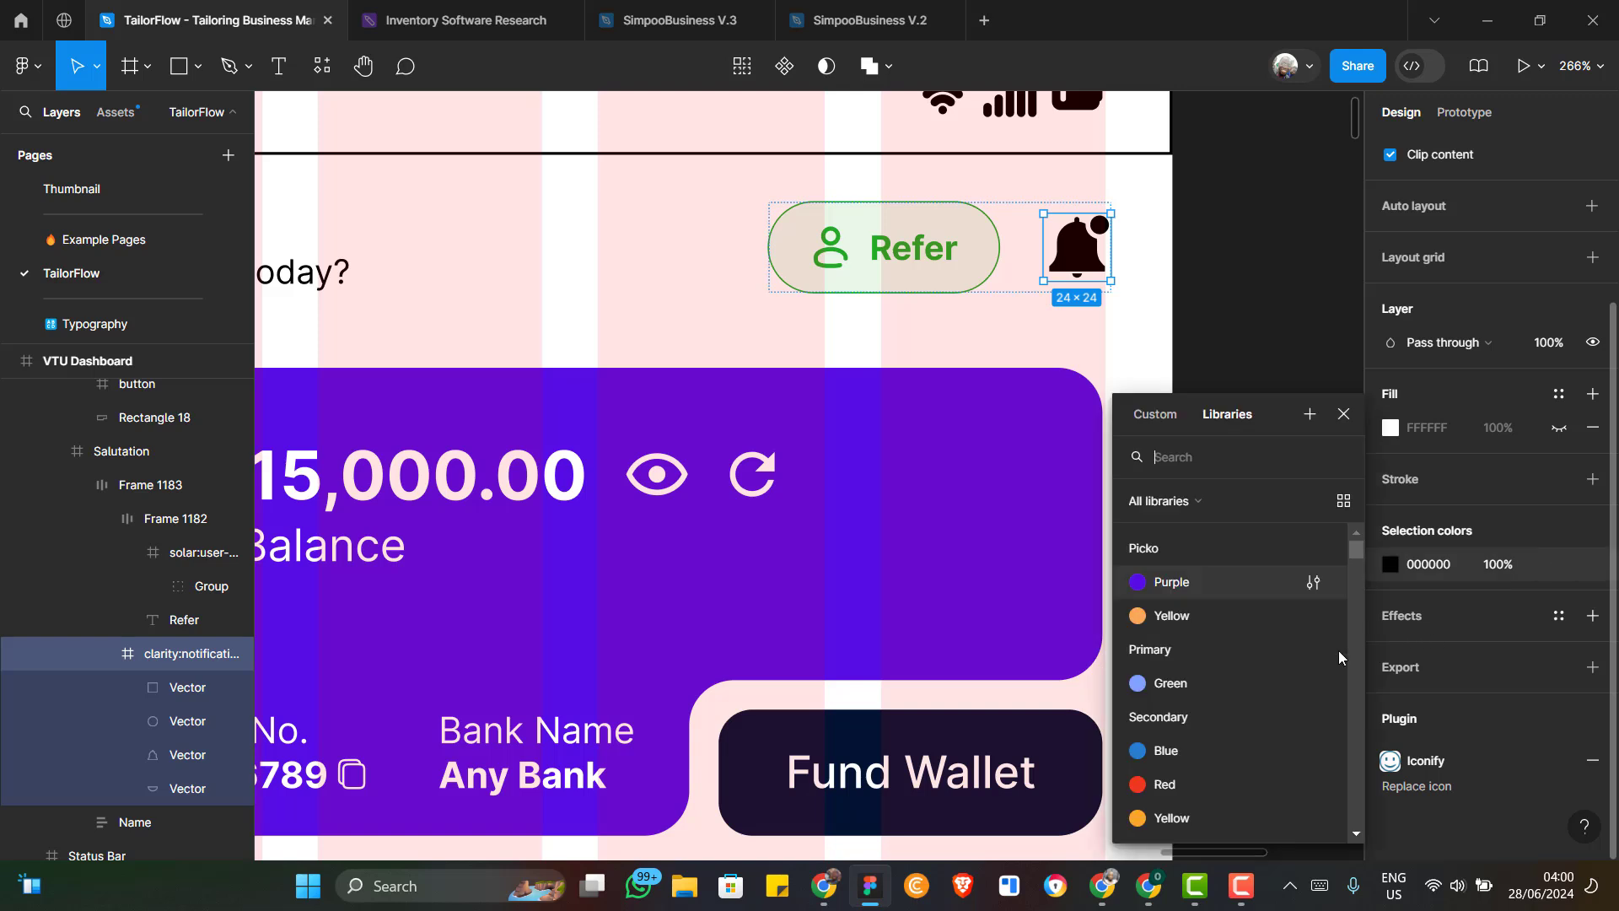
scroll(1189, 704, "down", 2)
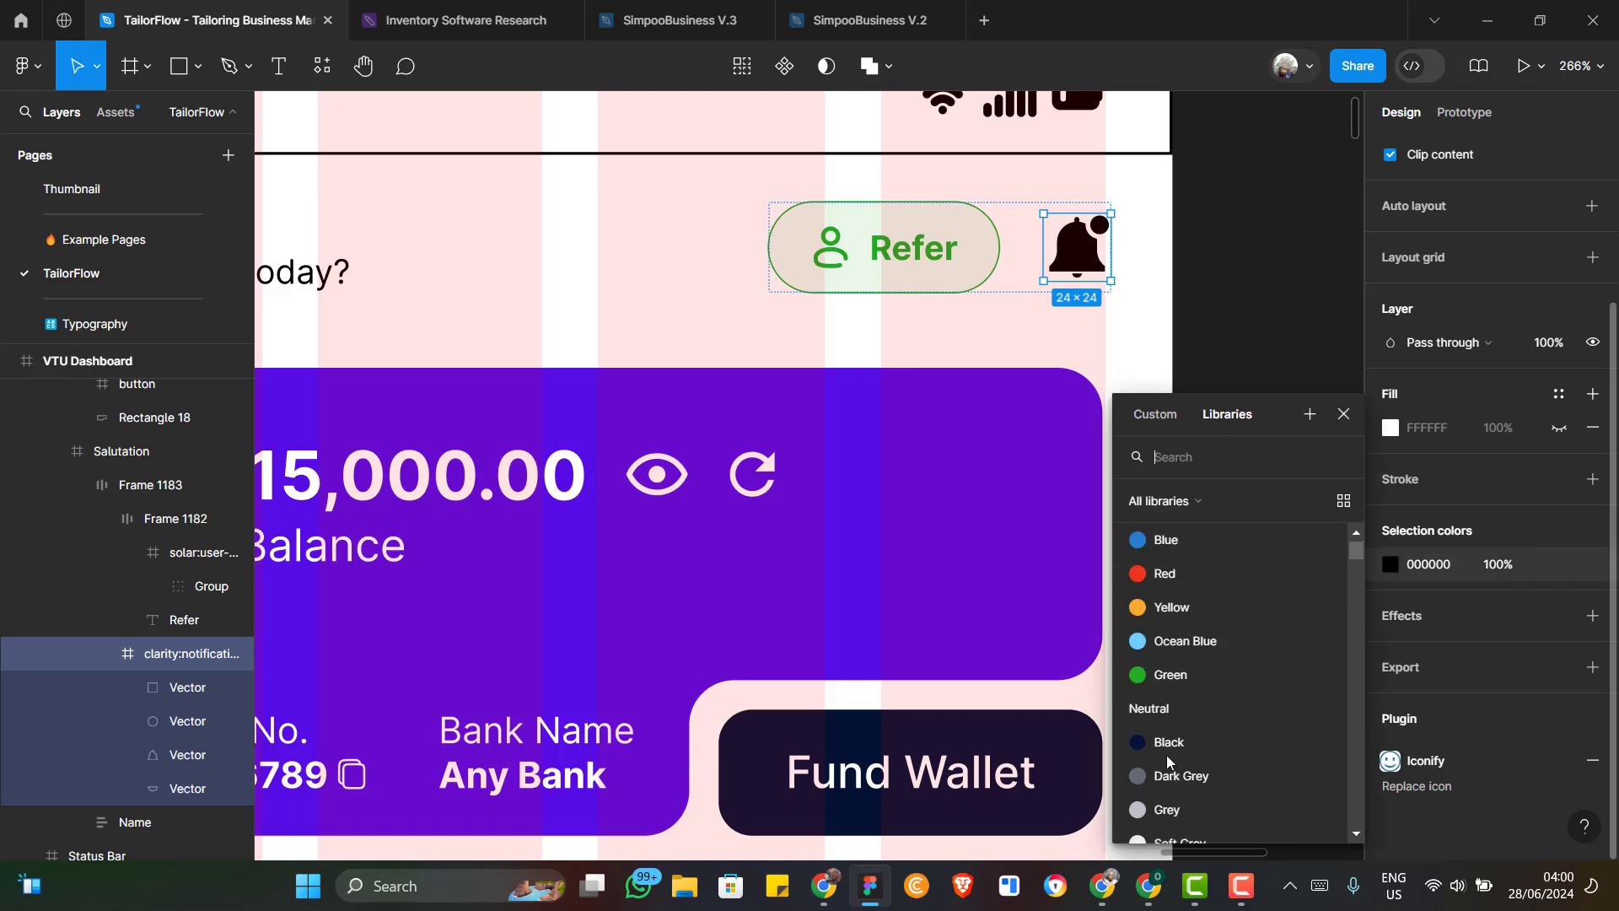
left_click(1173, 743)
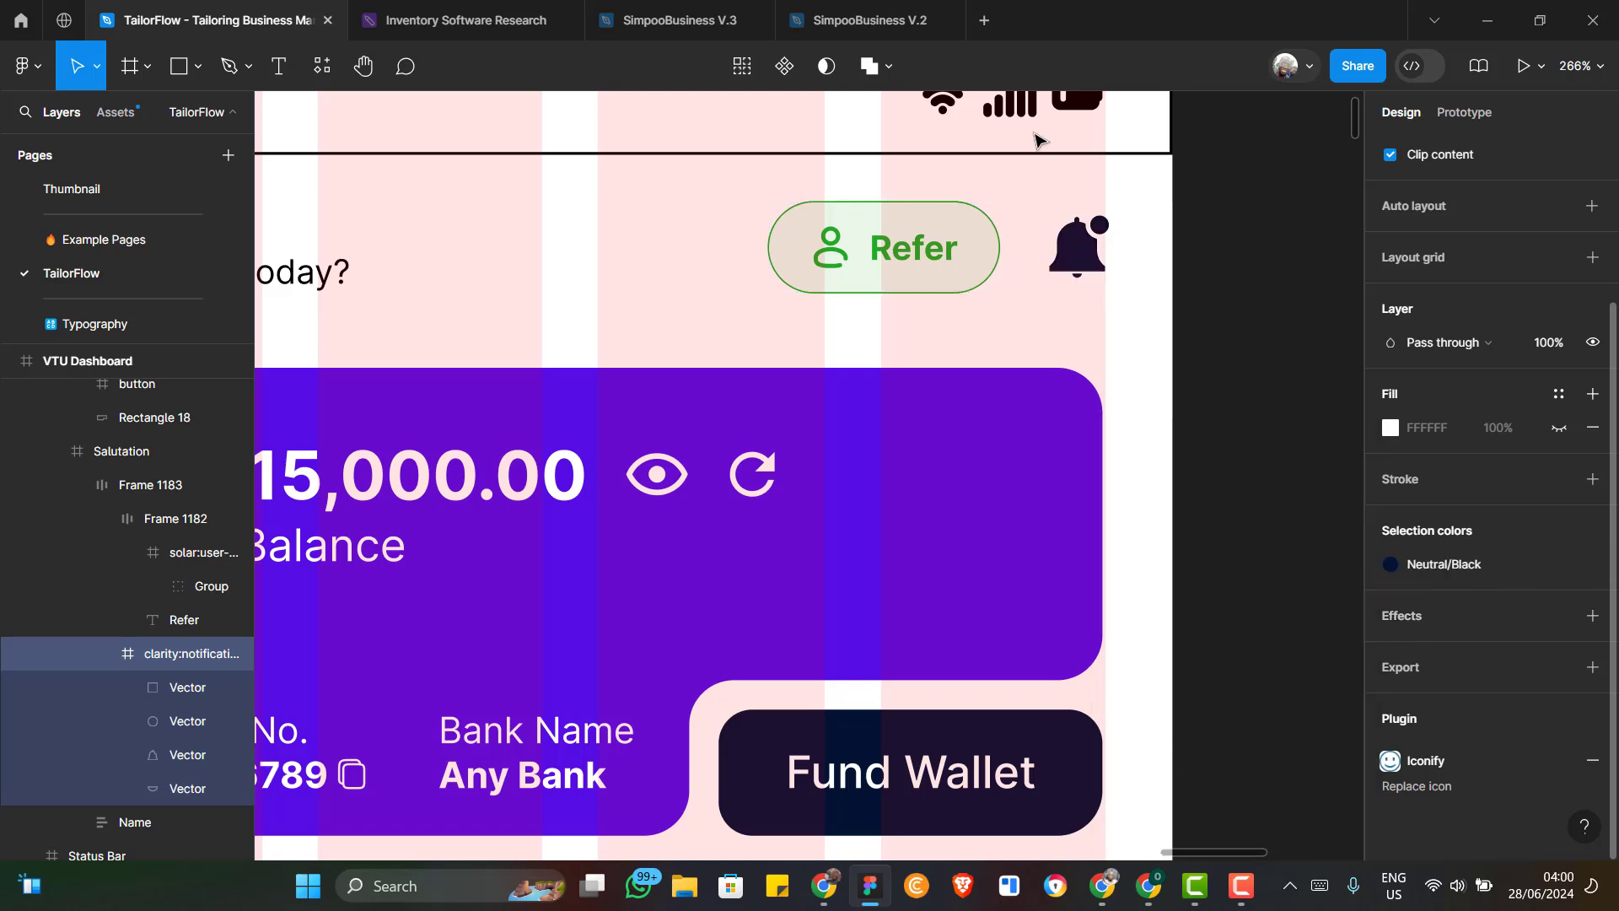
Recolour only the small dot on the notification bell with the Secondary Red colour style
scroll(1113, 236, "up", 2)
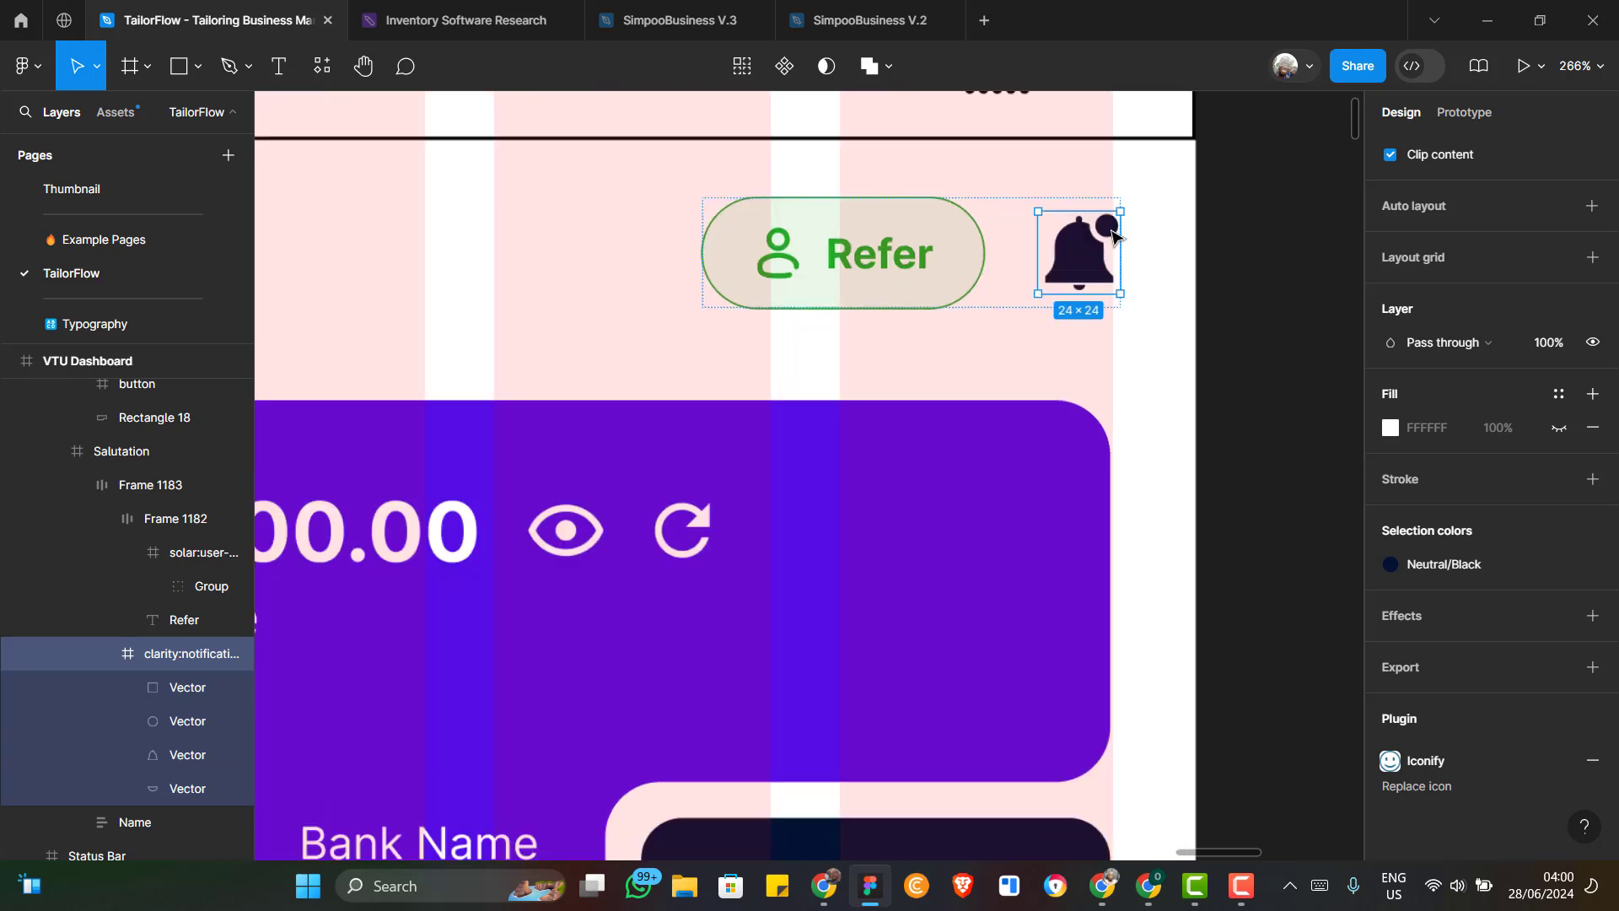
scroll(1113, 236, "up", 1)
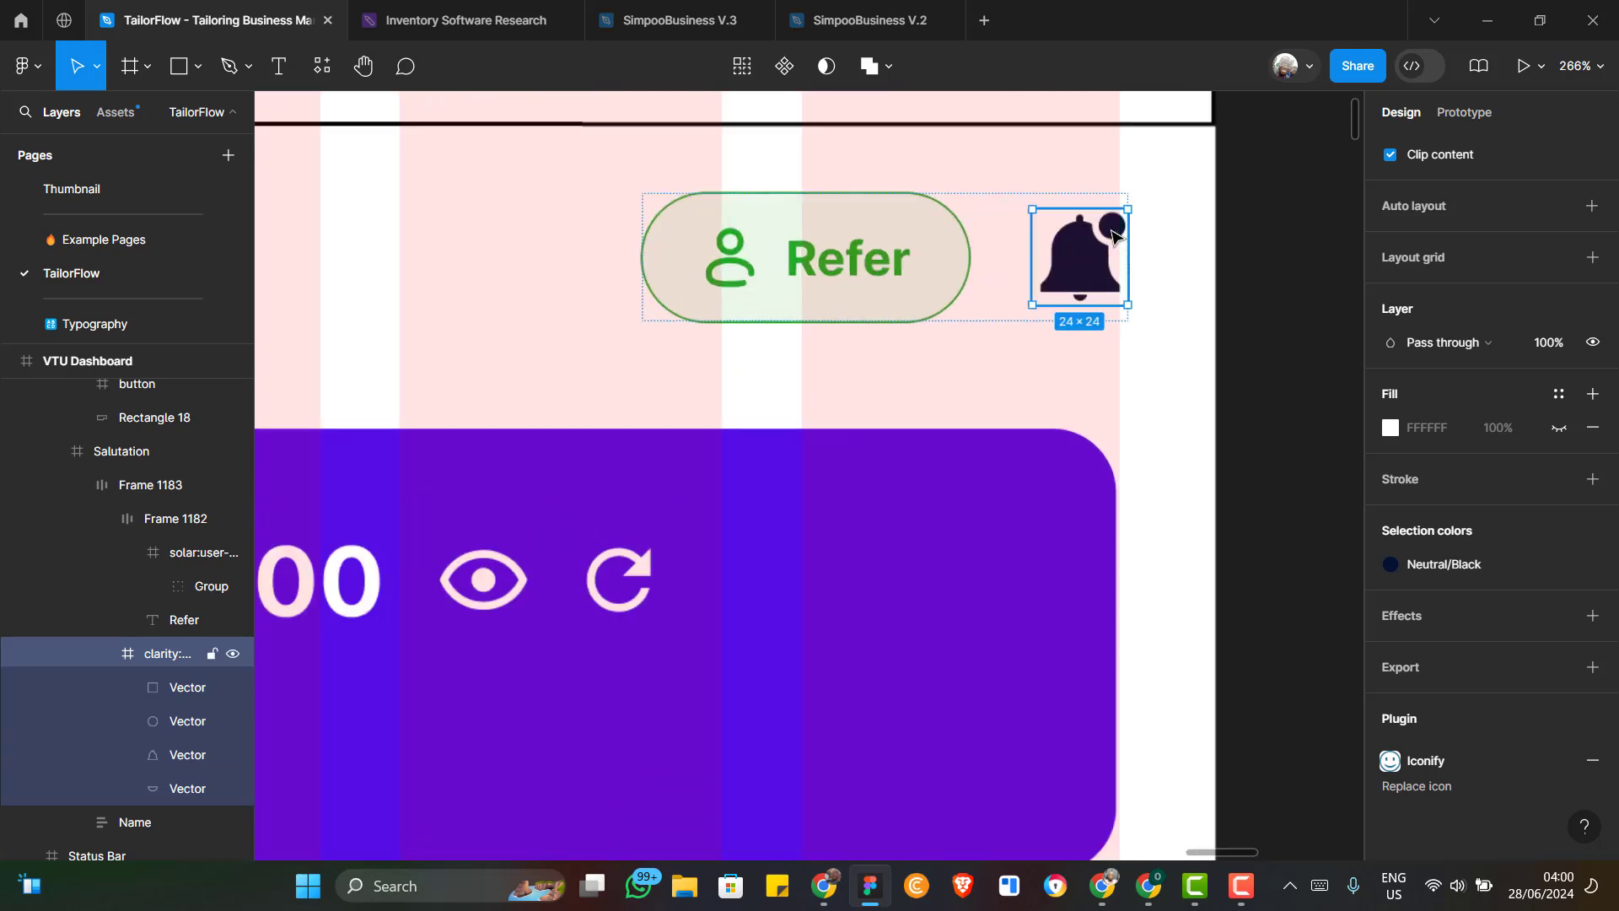
double_click(1112, 235)
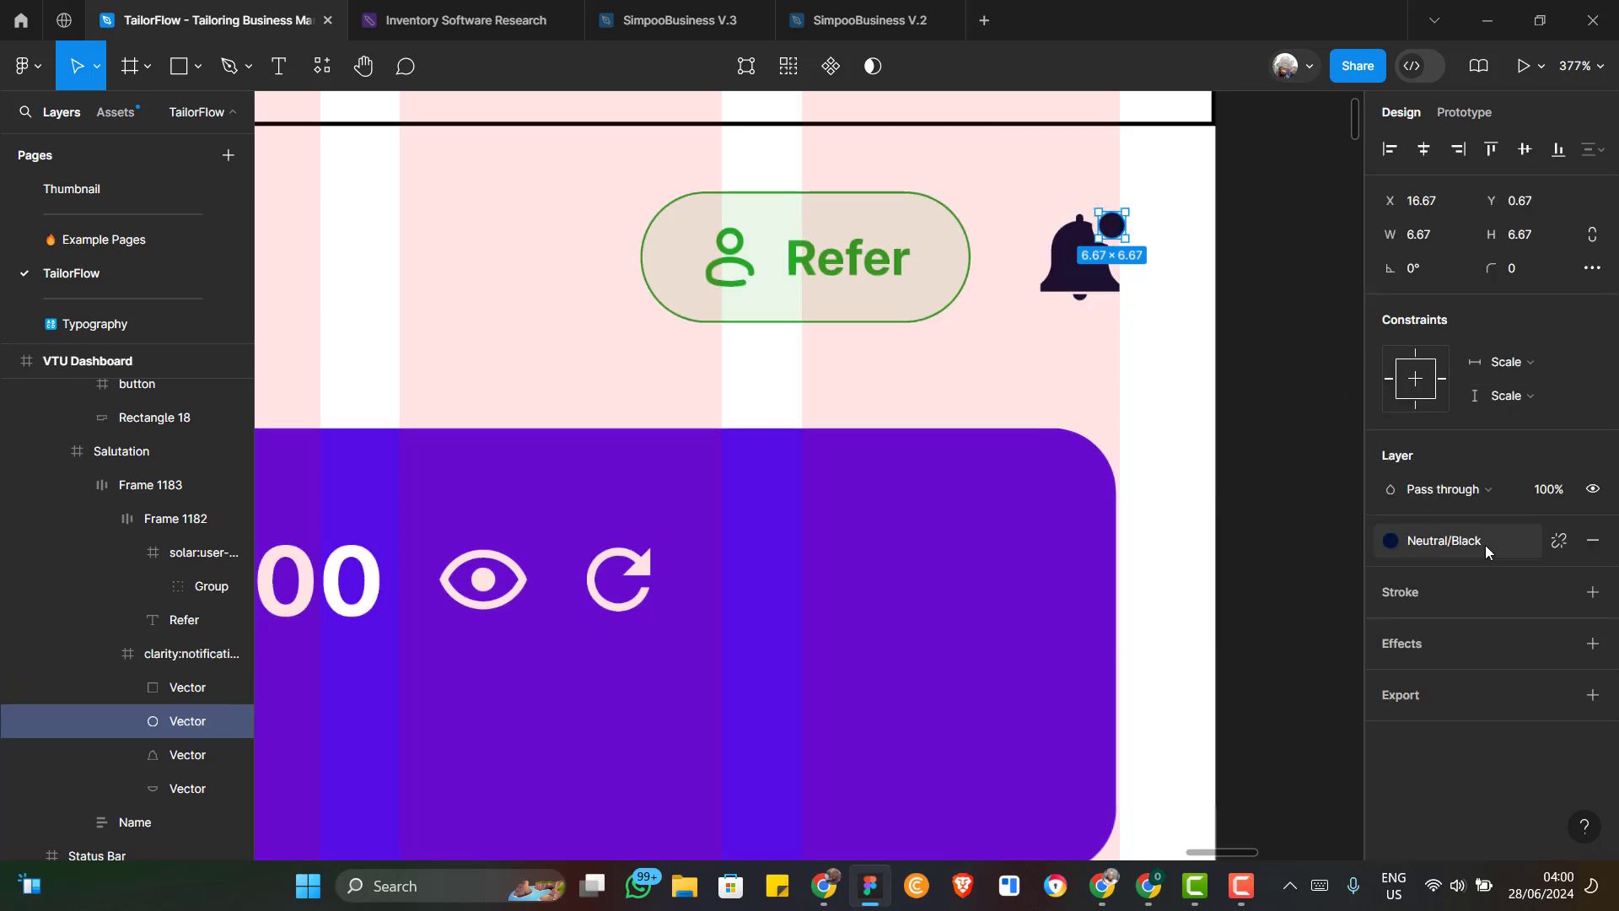
left_click(1468, 546)
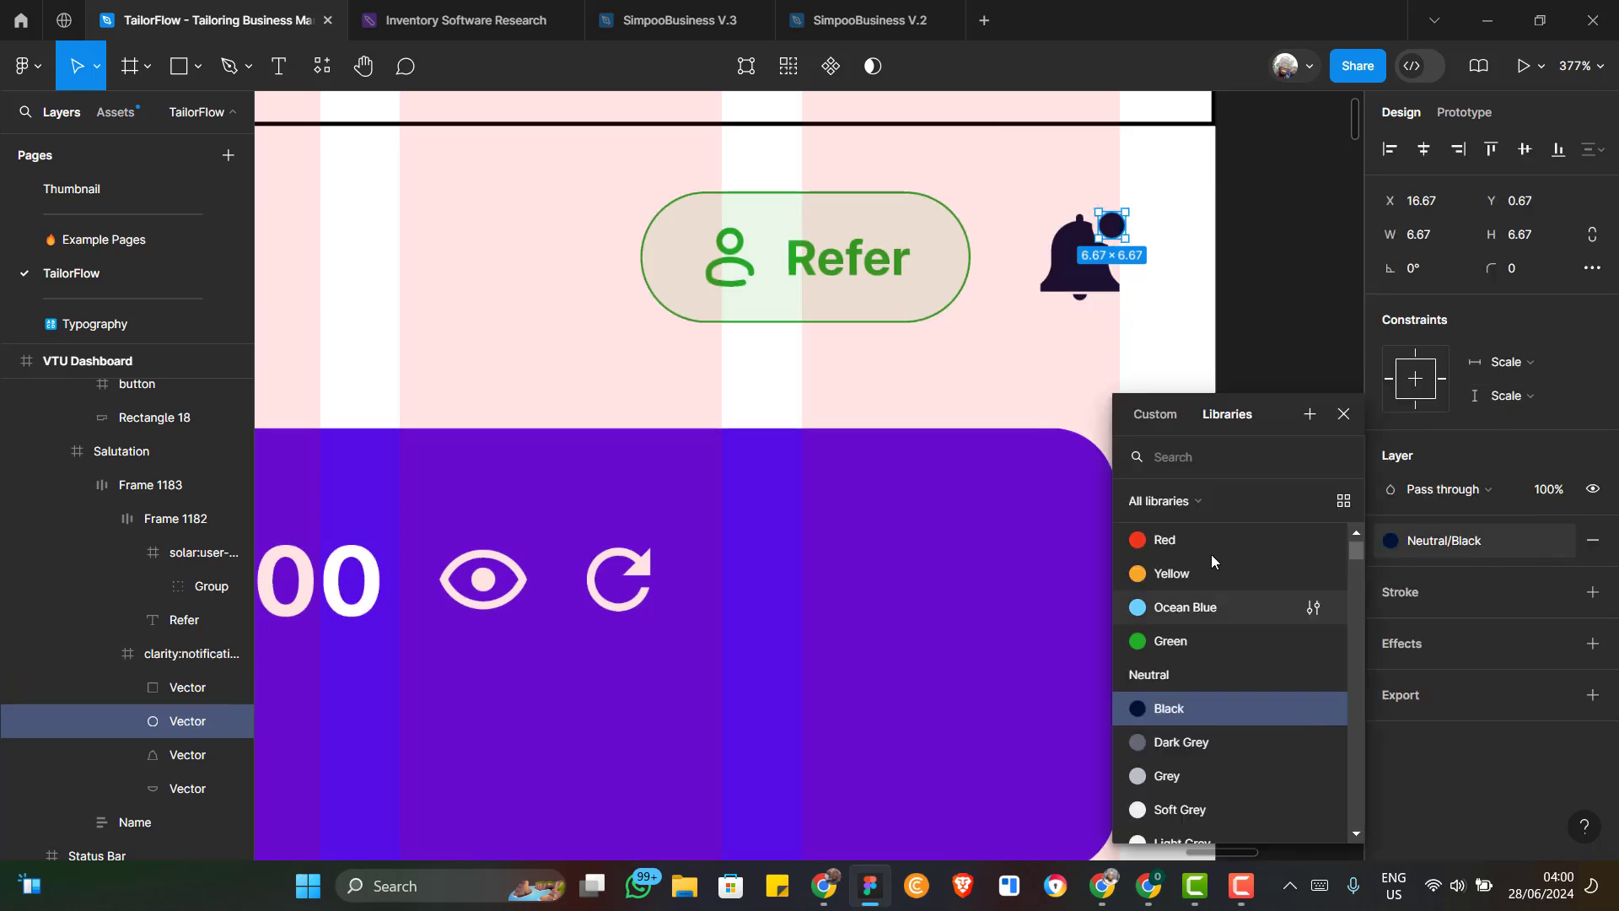
left_click(1200, 535)
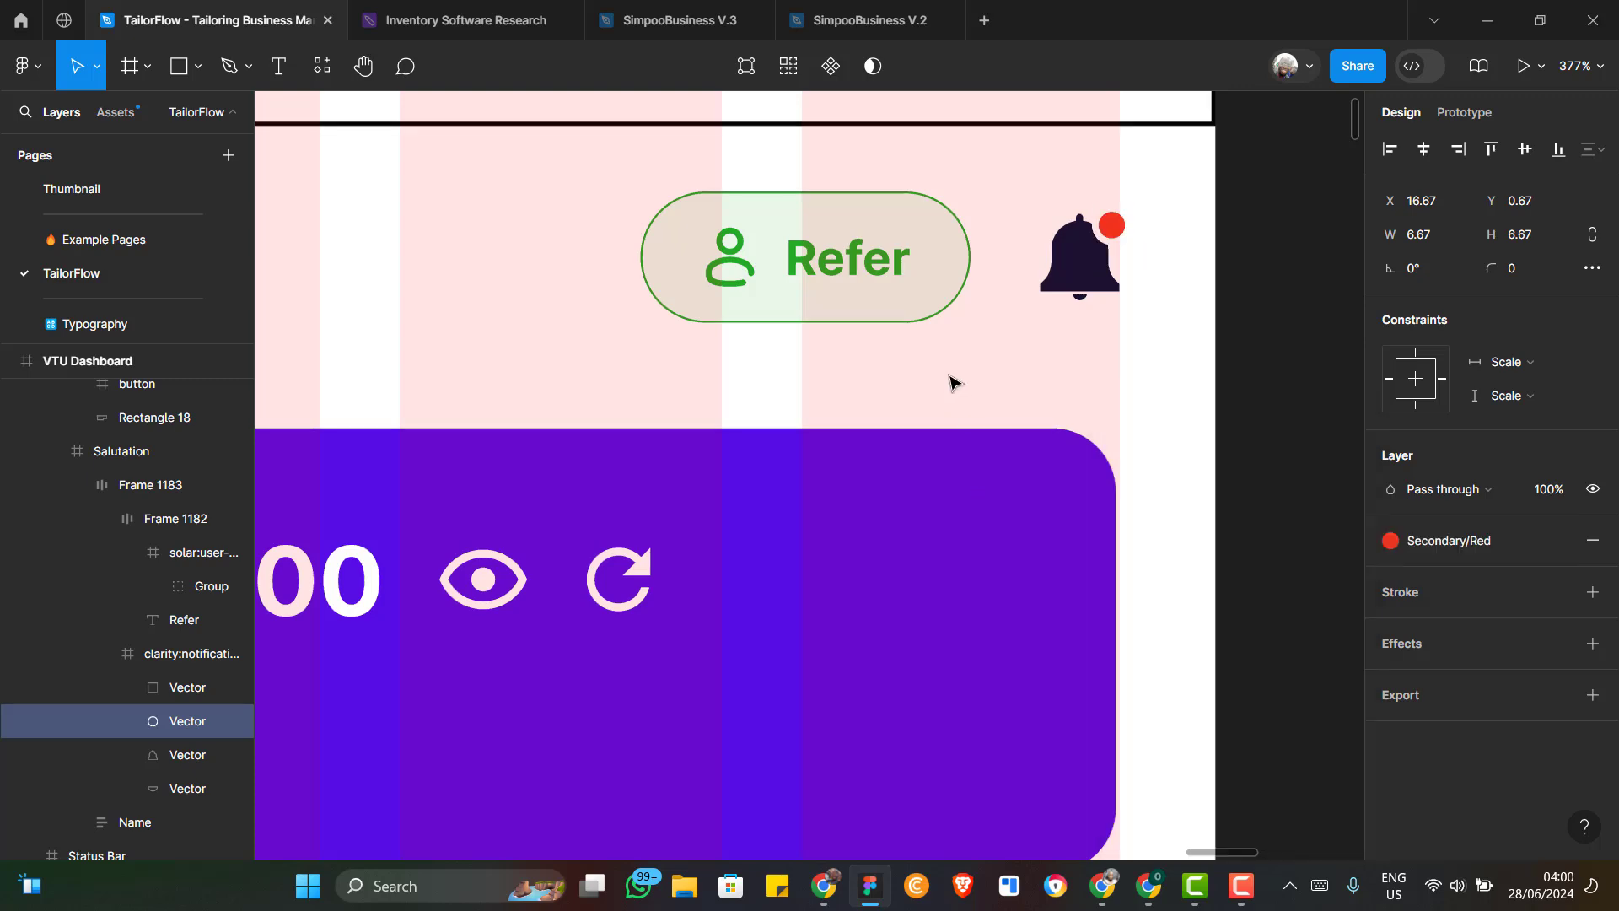
Remove the black stroke from the Status Bar frame of the VTU Dashboard
scroll(1020, 379, "down", 2)
scroll(1020, 379, "down", 4)
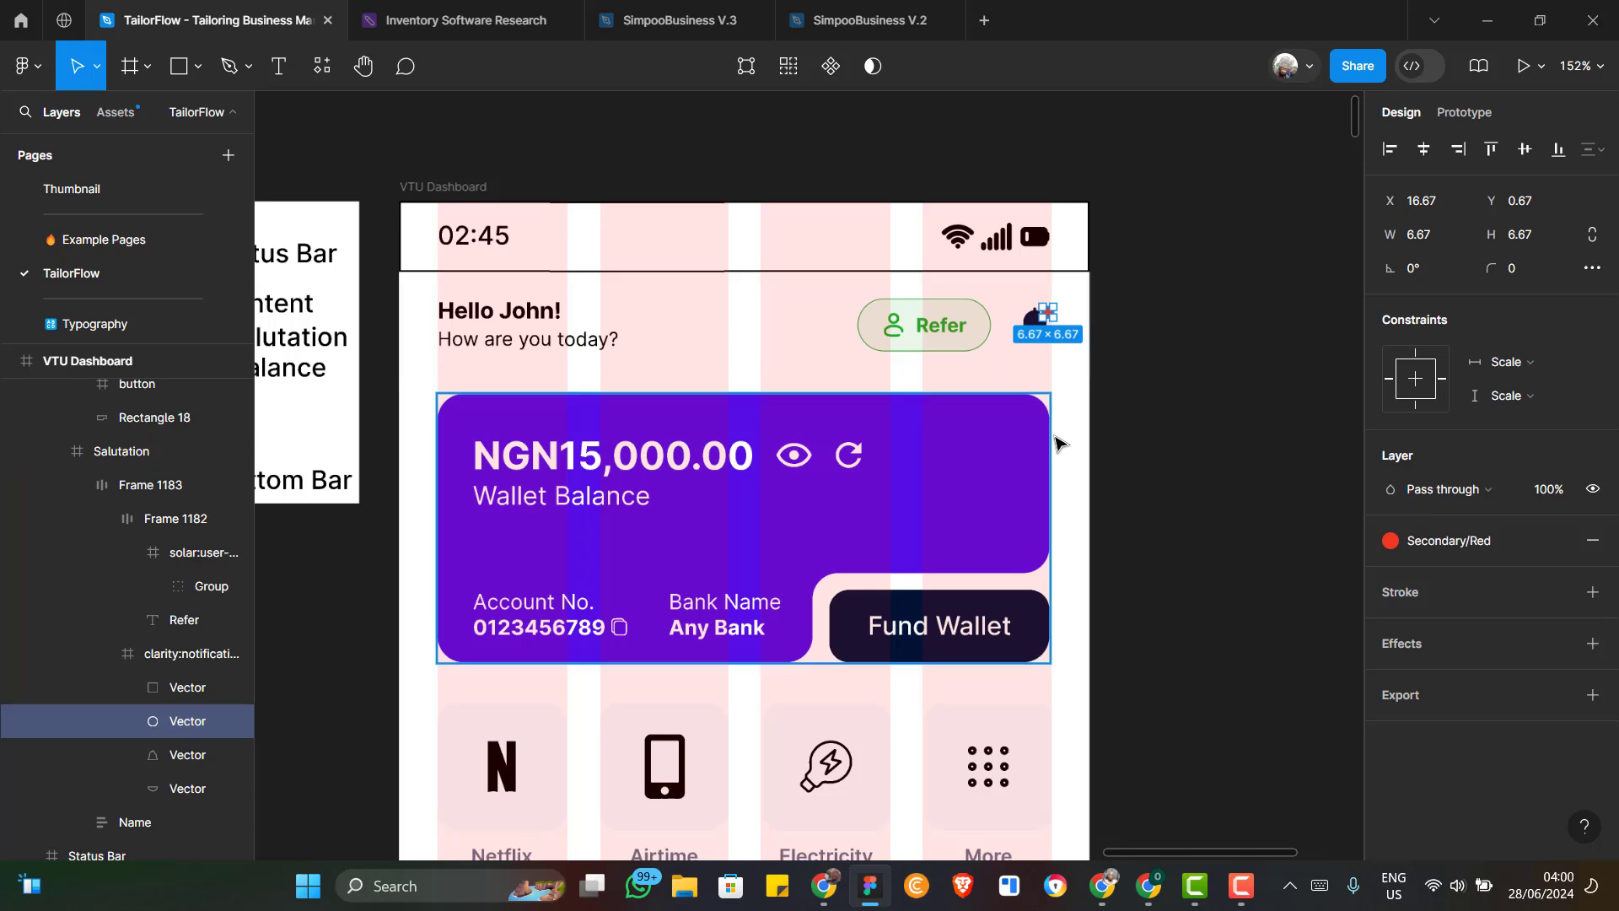
left_click(1055, 437)
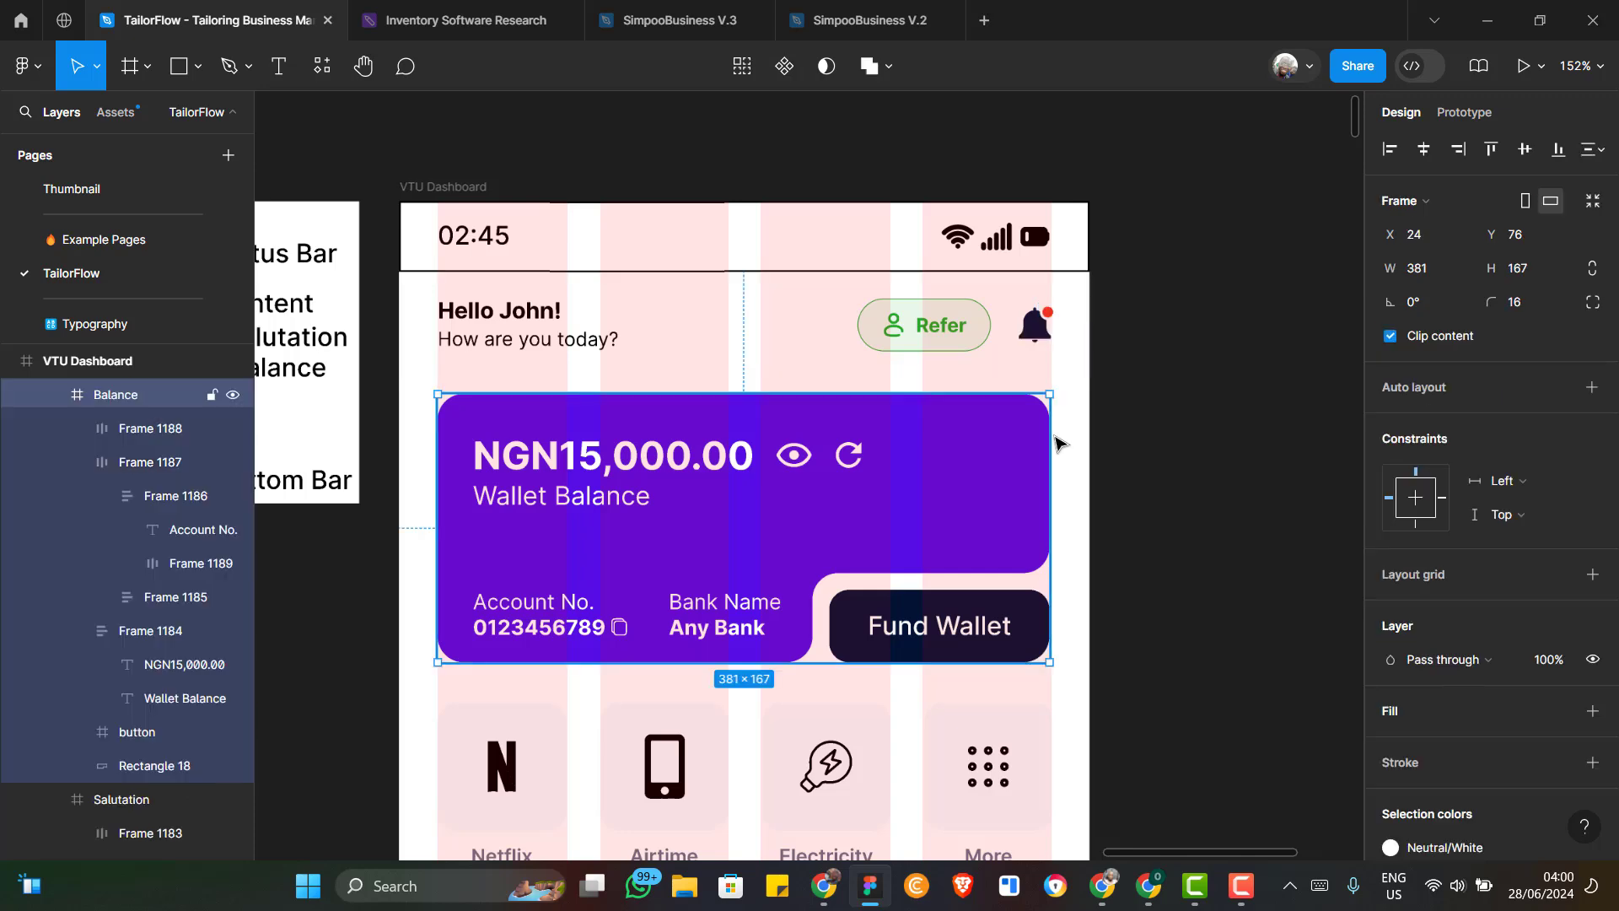
scroll(1059, 437, "down", 3)
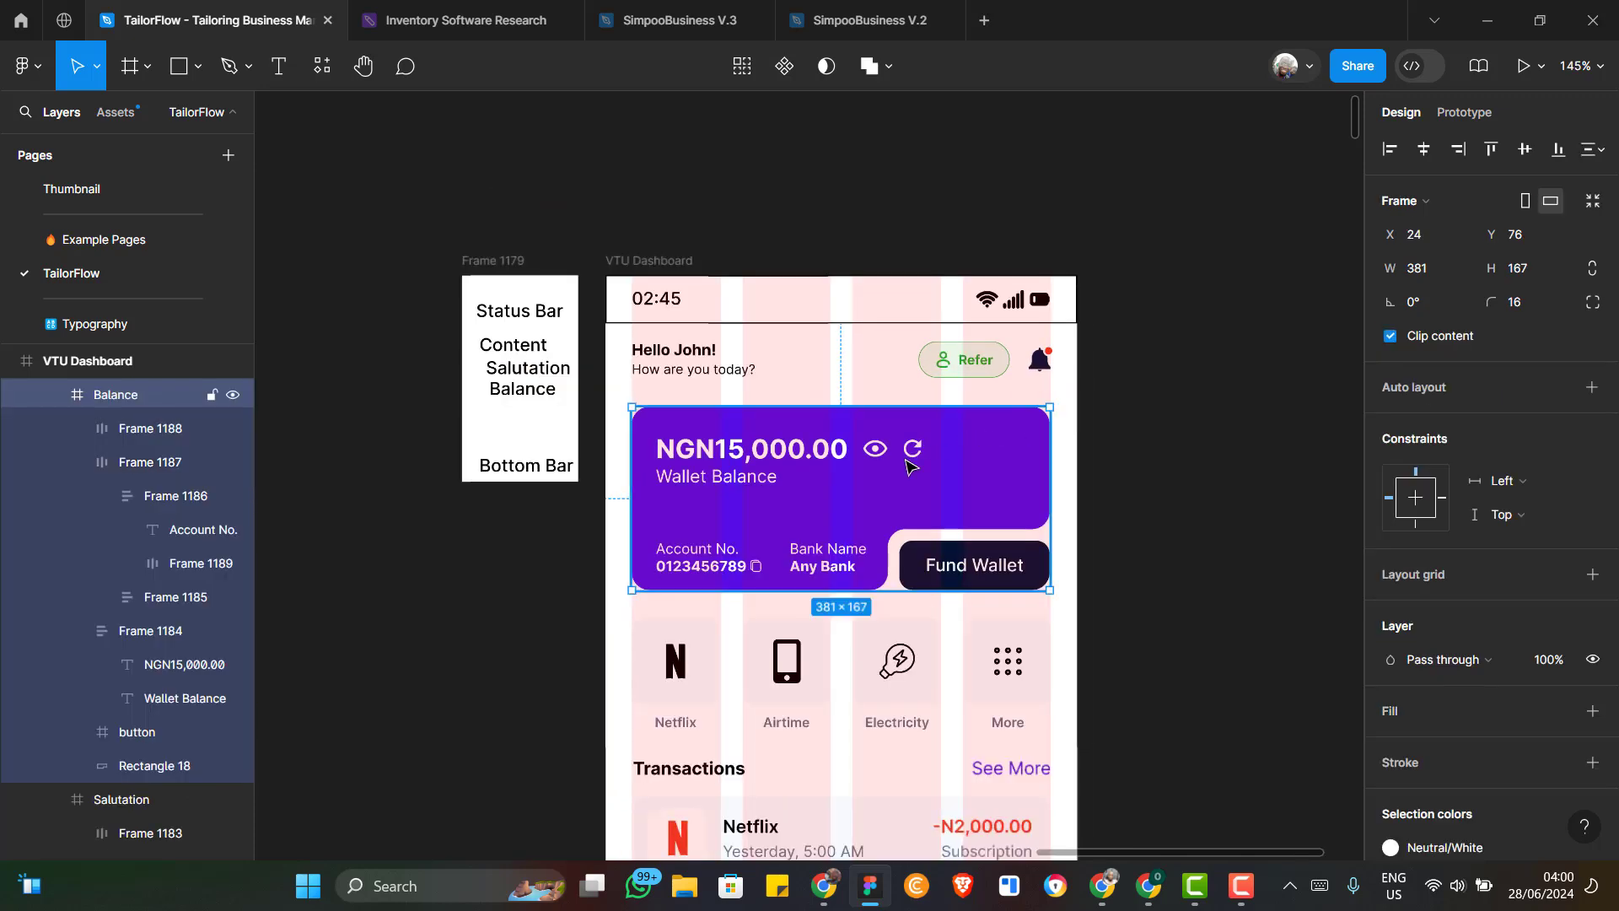
scroll(907, 460, "down", 1)
scroll(908, 455, "down", 2)
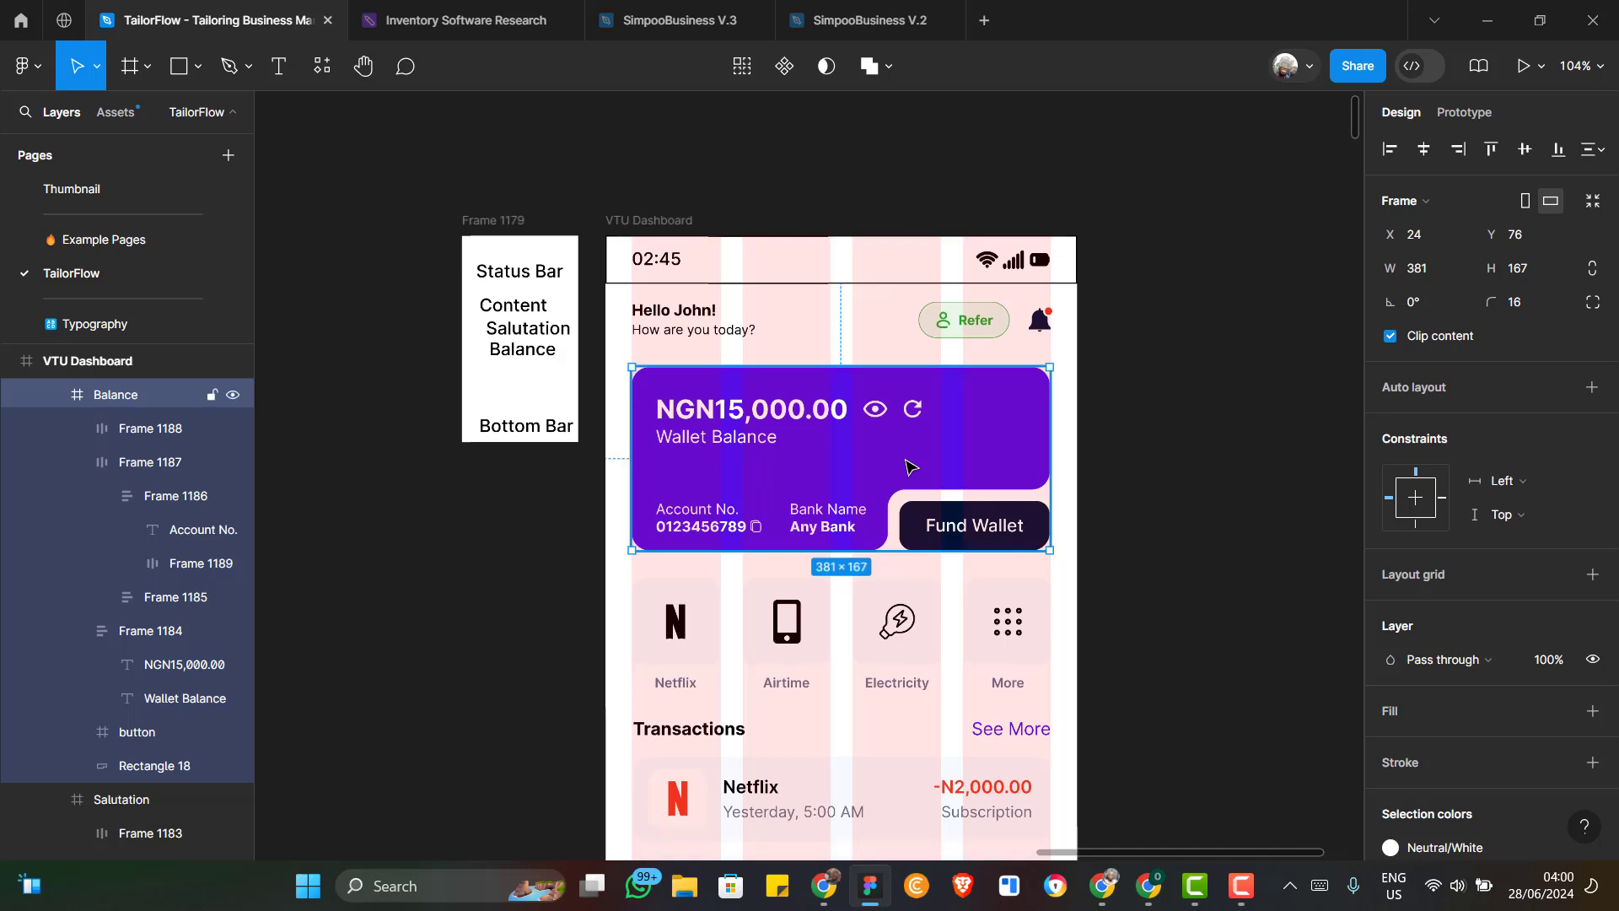
scroll(898, 337, "up", 1)
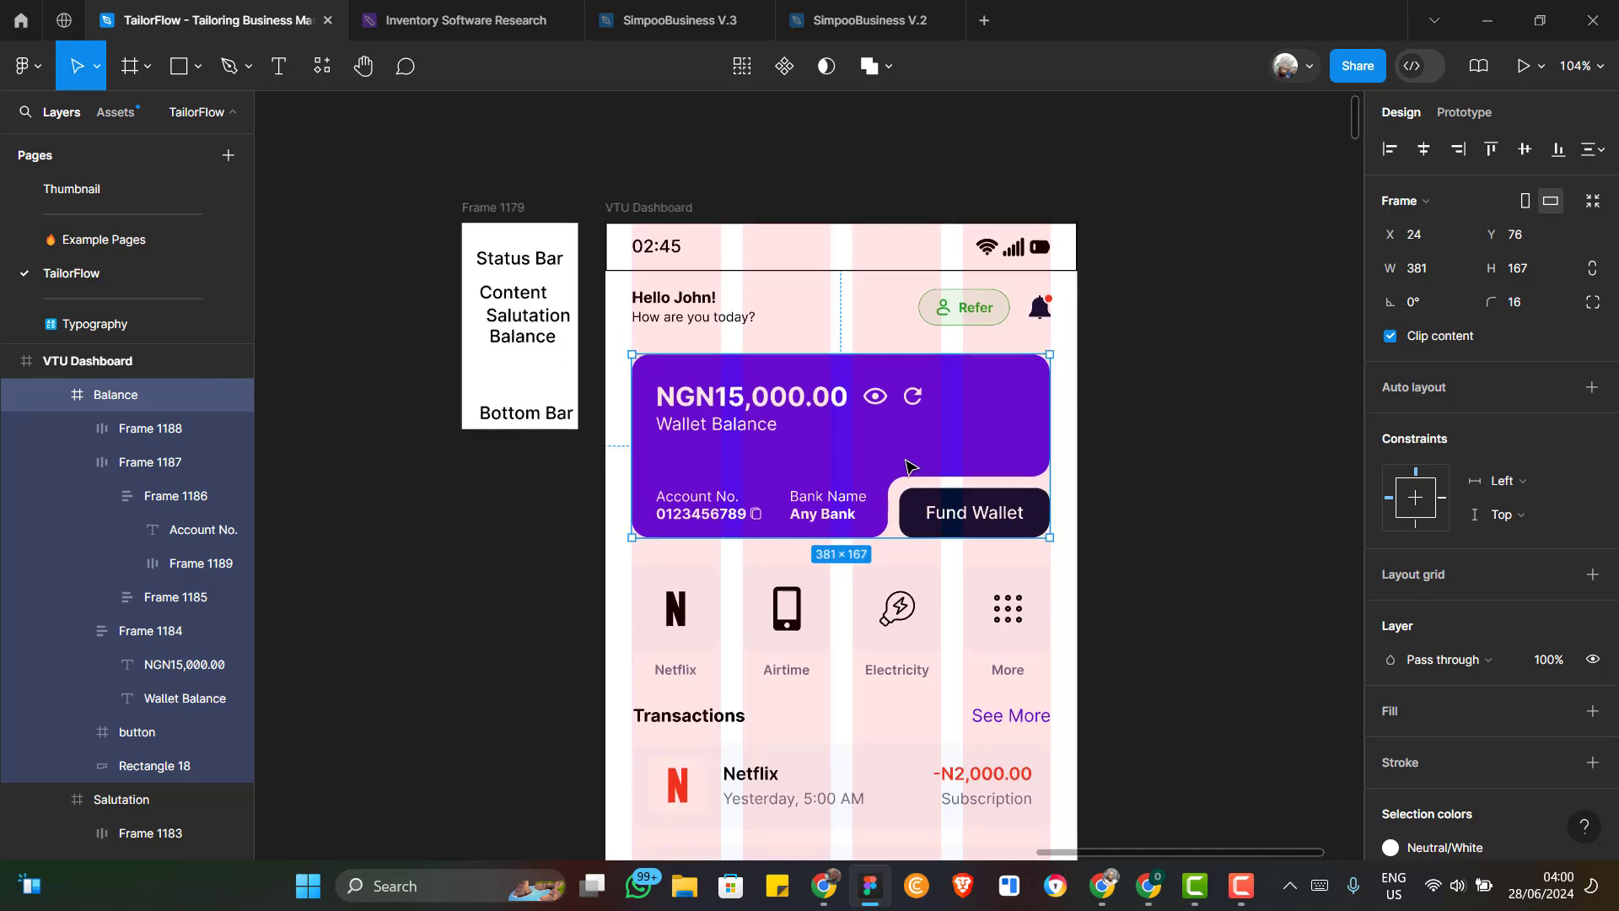
left_click(891, 255)
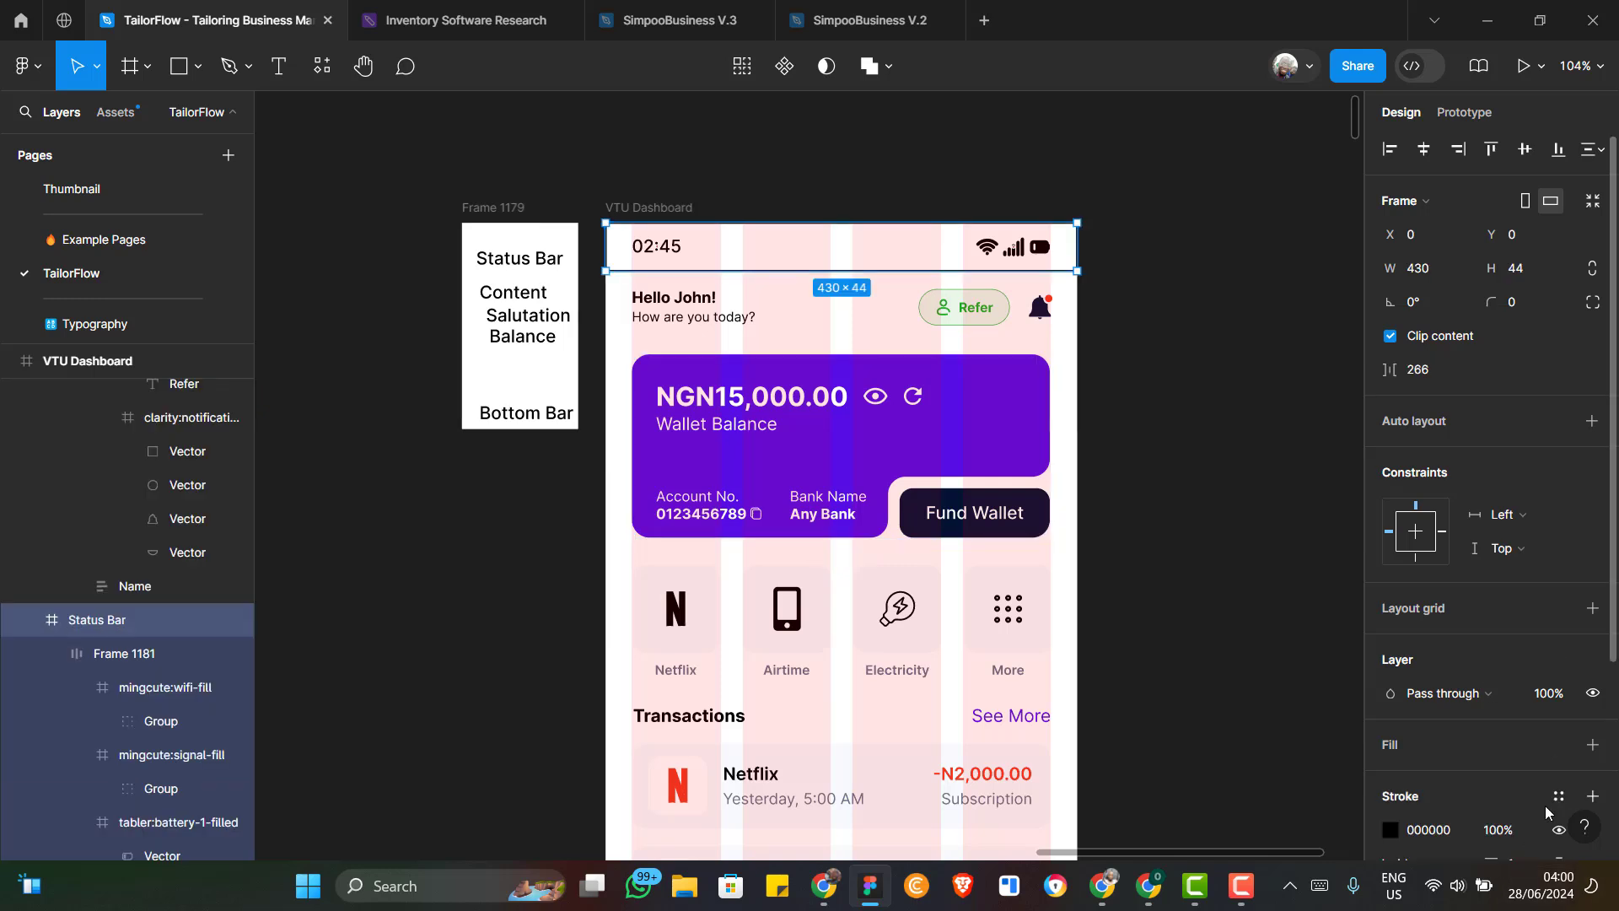
scroll(1526, 831, "down", 2)
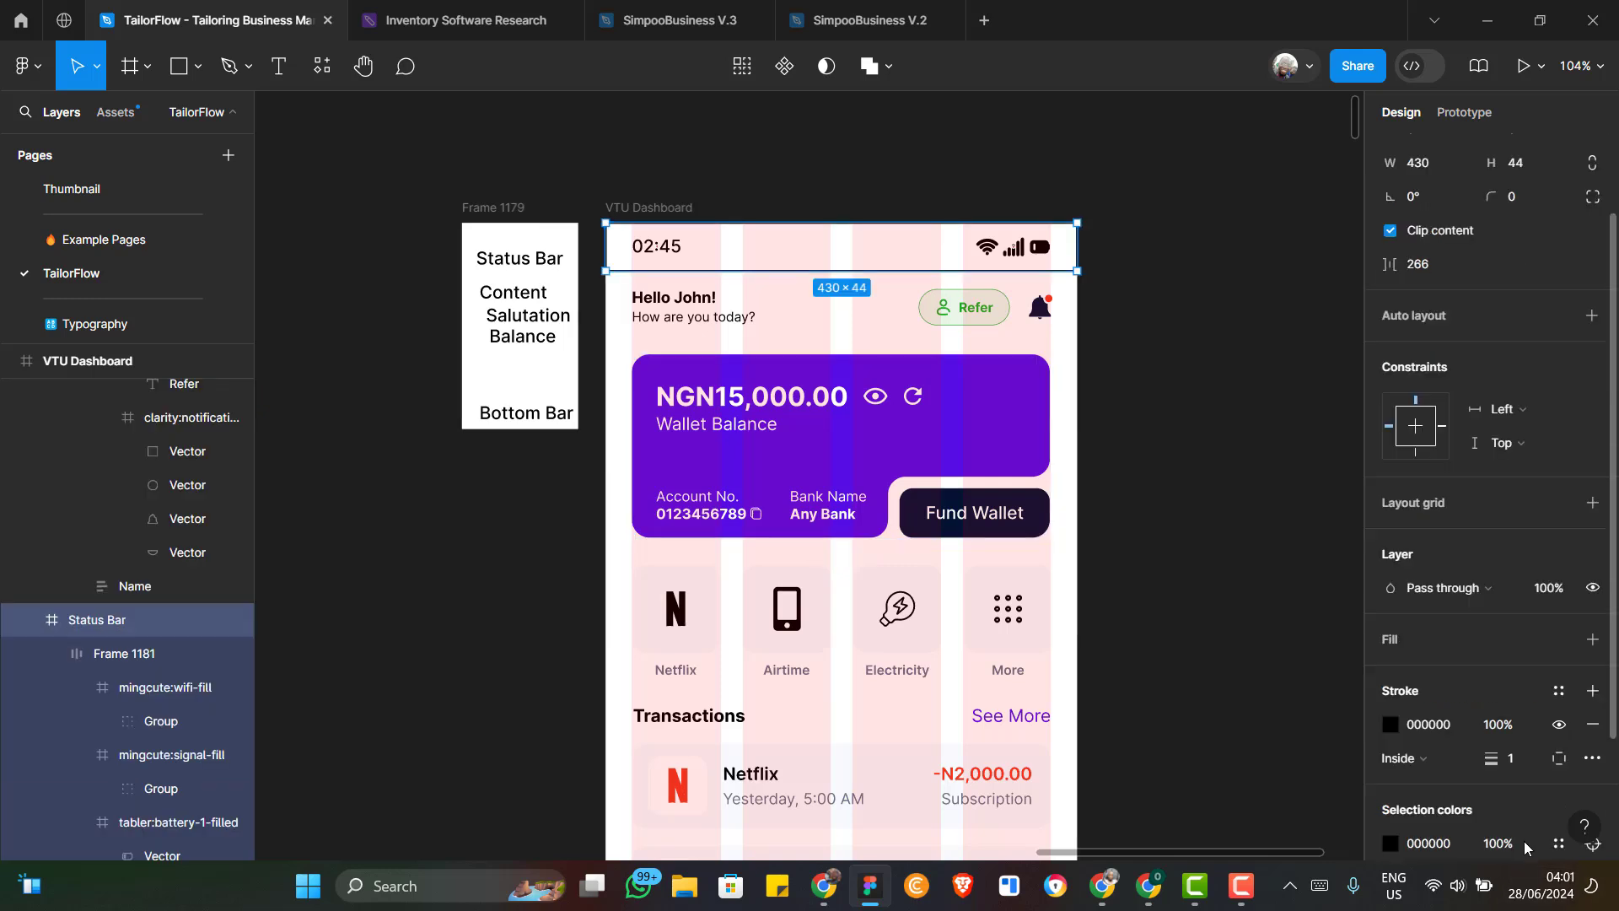
left_click(1593, 725)
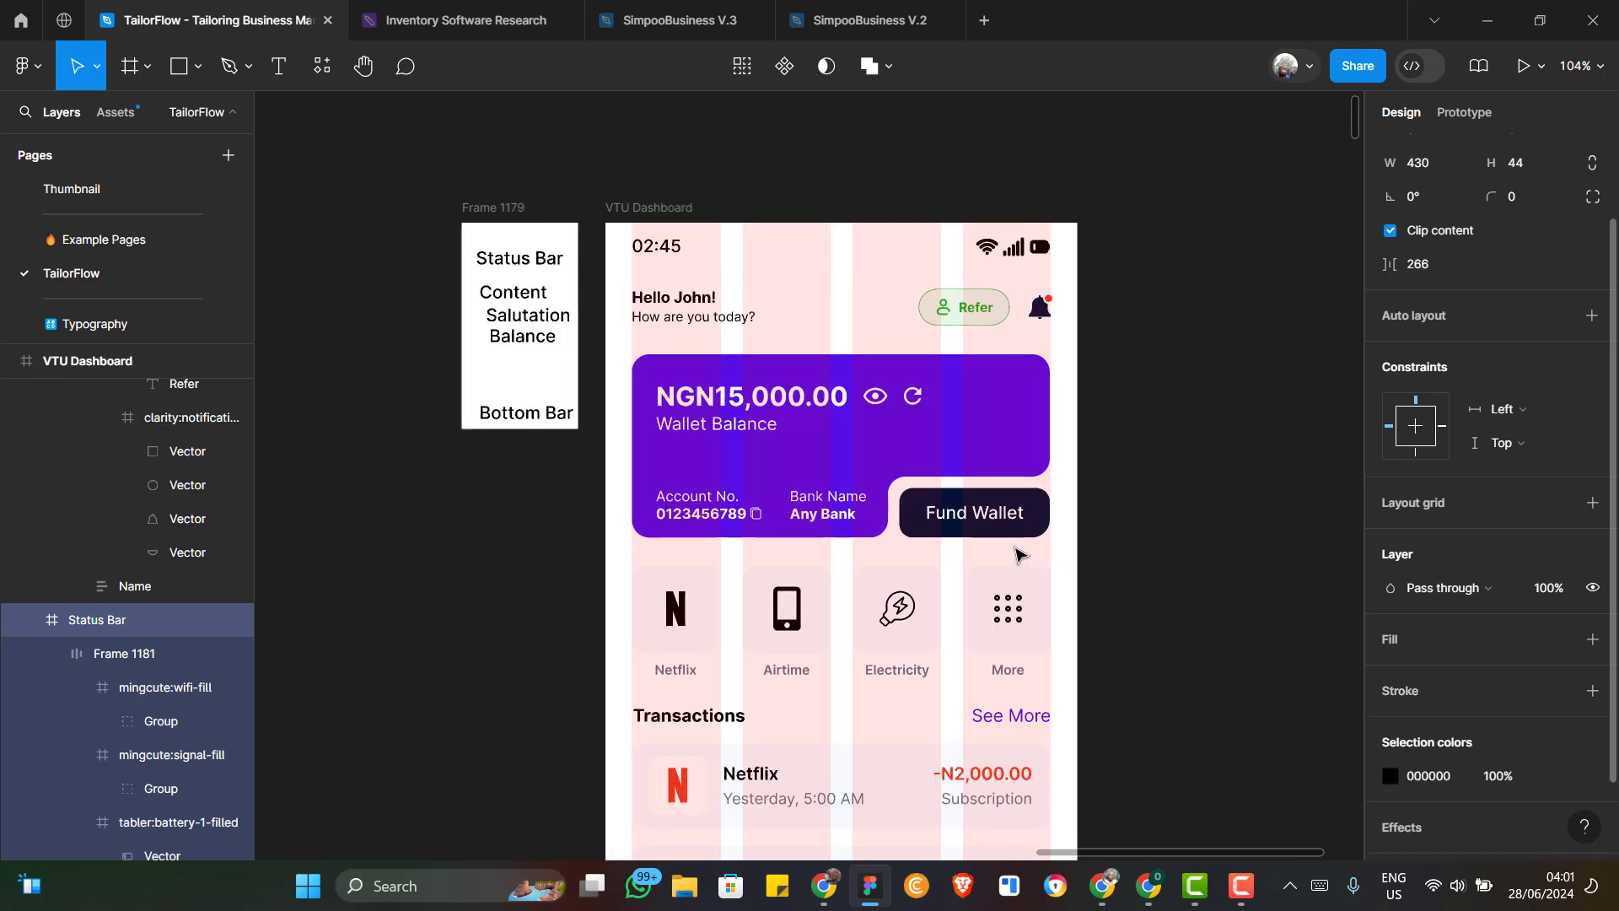
Hide the four-column layout grid on the VTU Dashboard frame
scroll(1046, 535, "up", 2)
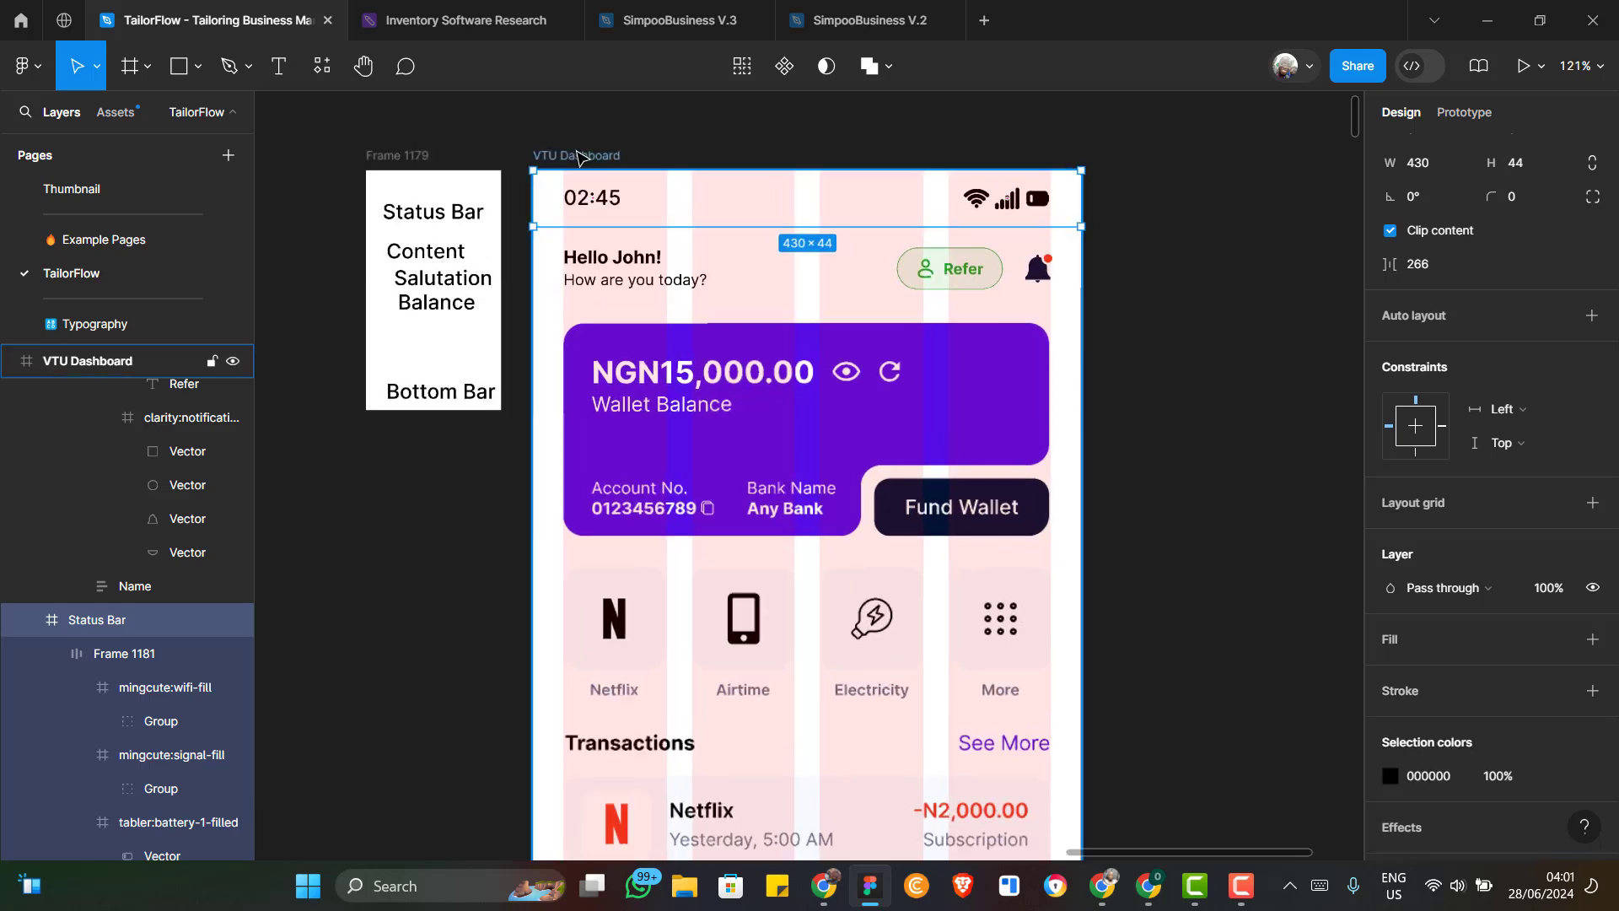
left_click(577, 157)
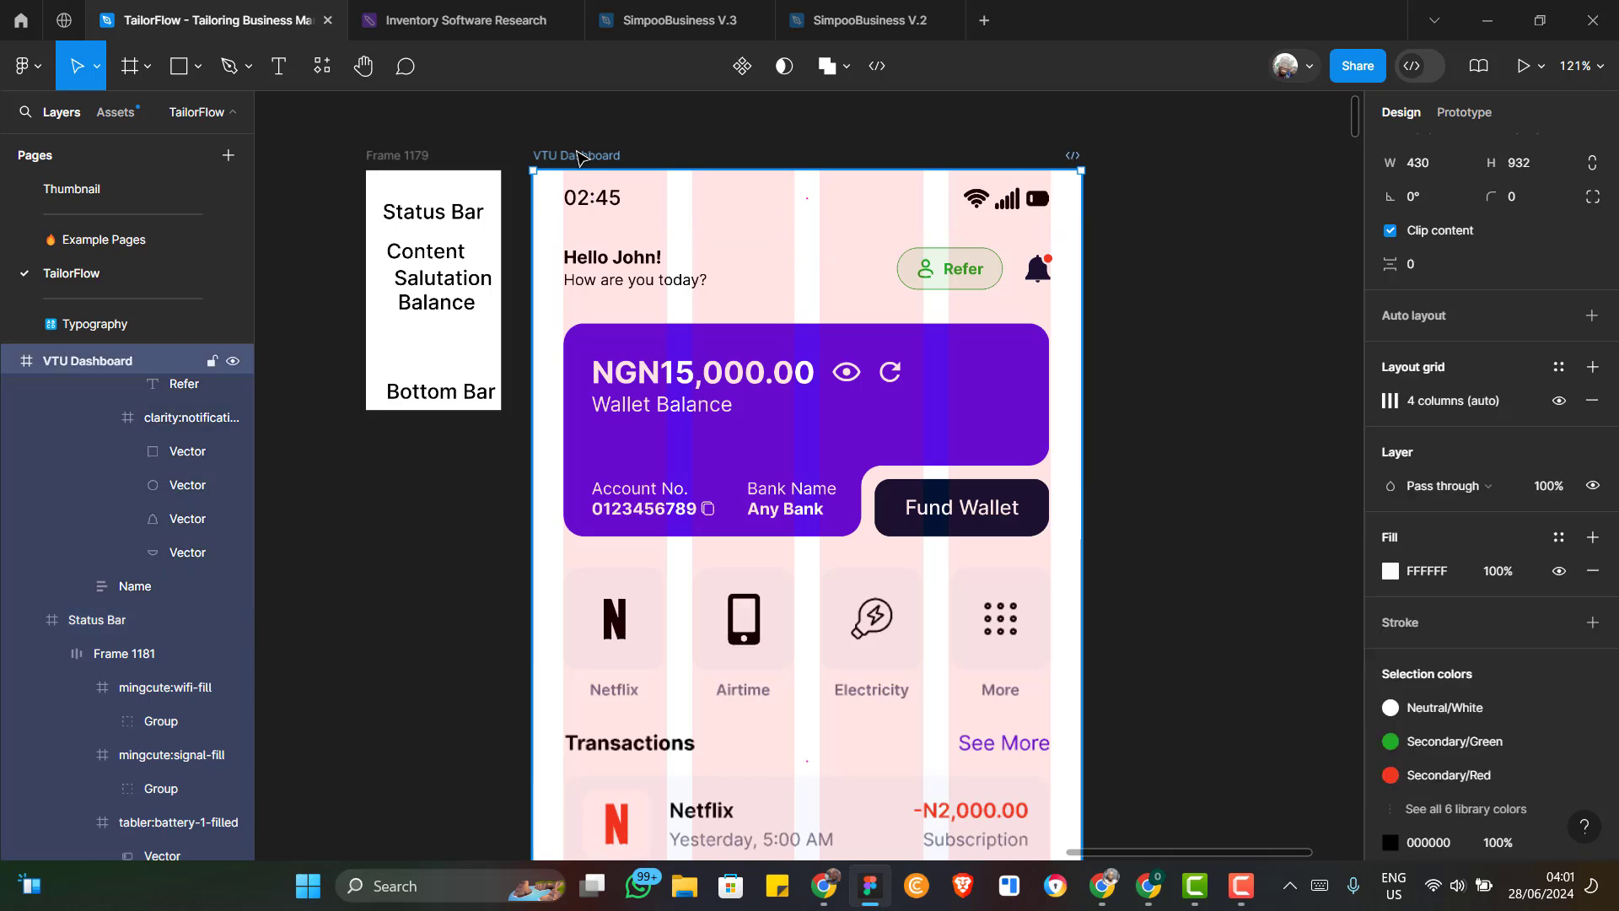
left_click(1559, 402)
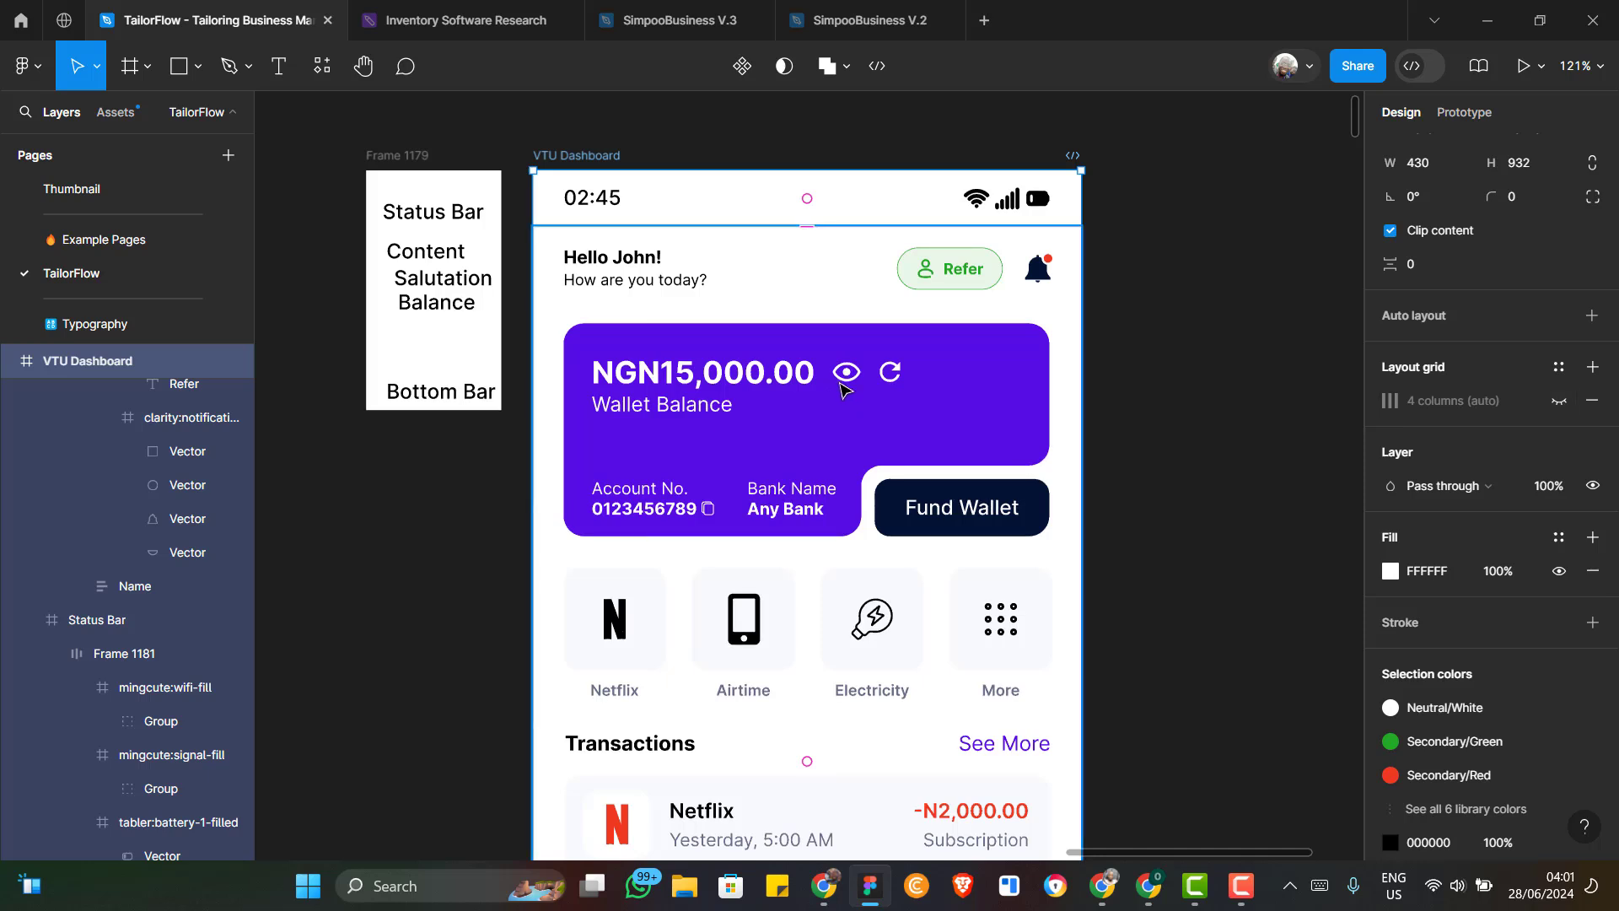
Recolour the amount on the third transaction card, the second Netflix one, with the Secondary Red colour style
scroll(844, 388, "down", 5)
scroll(841, 388, "down", 5)
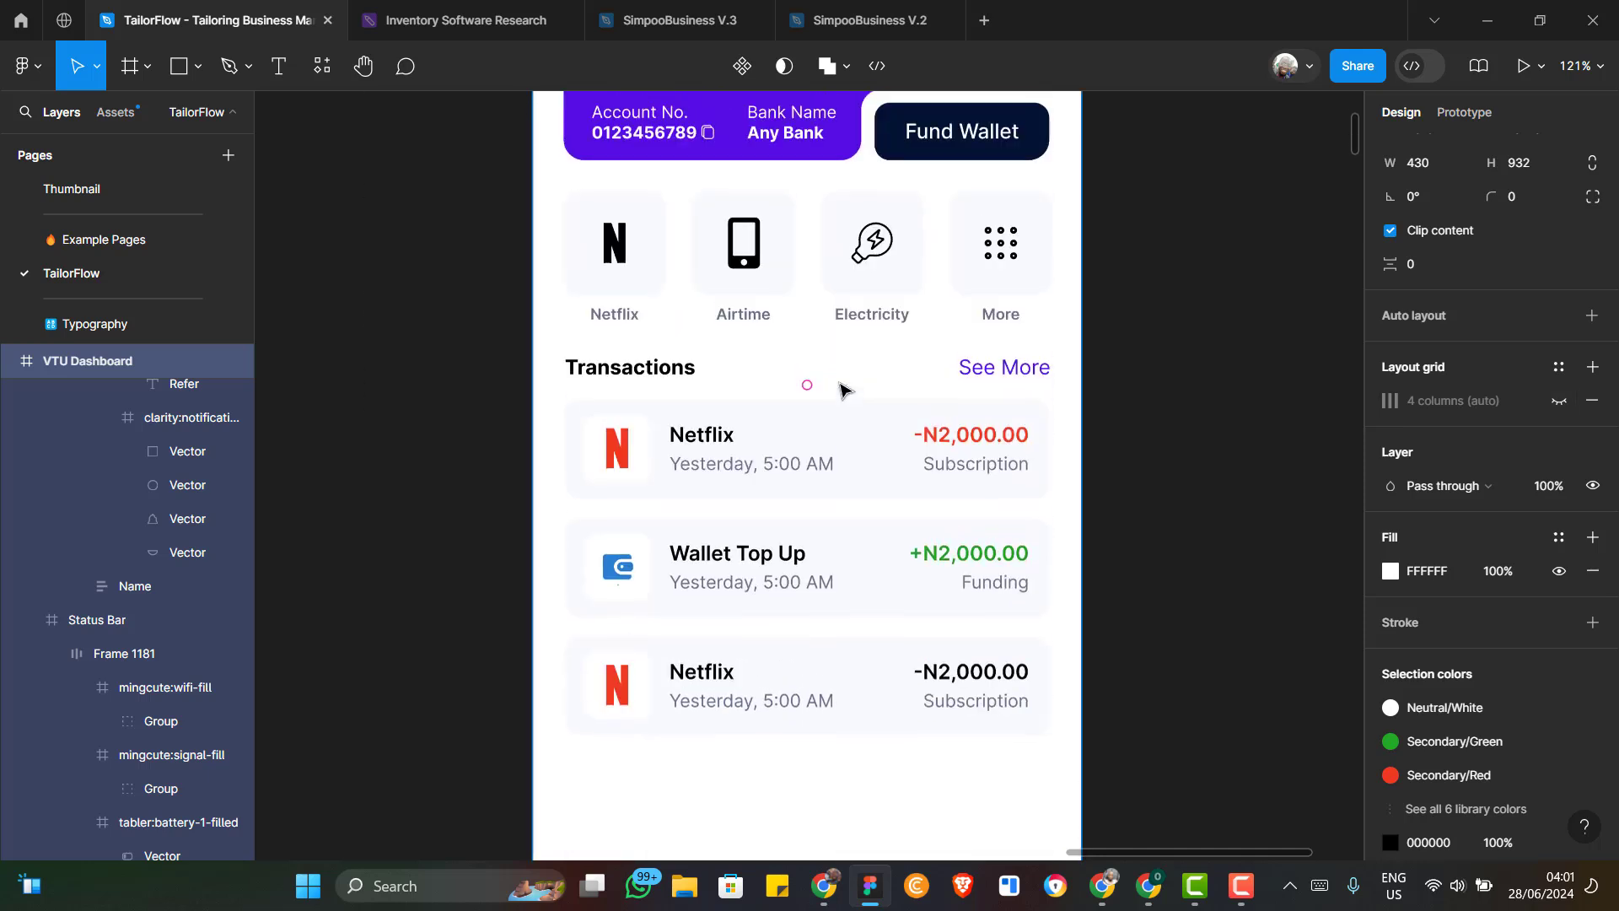
scroll(841, 388, "down", 2)
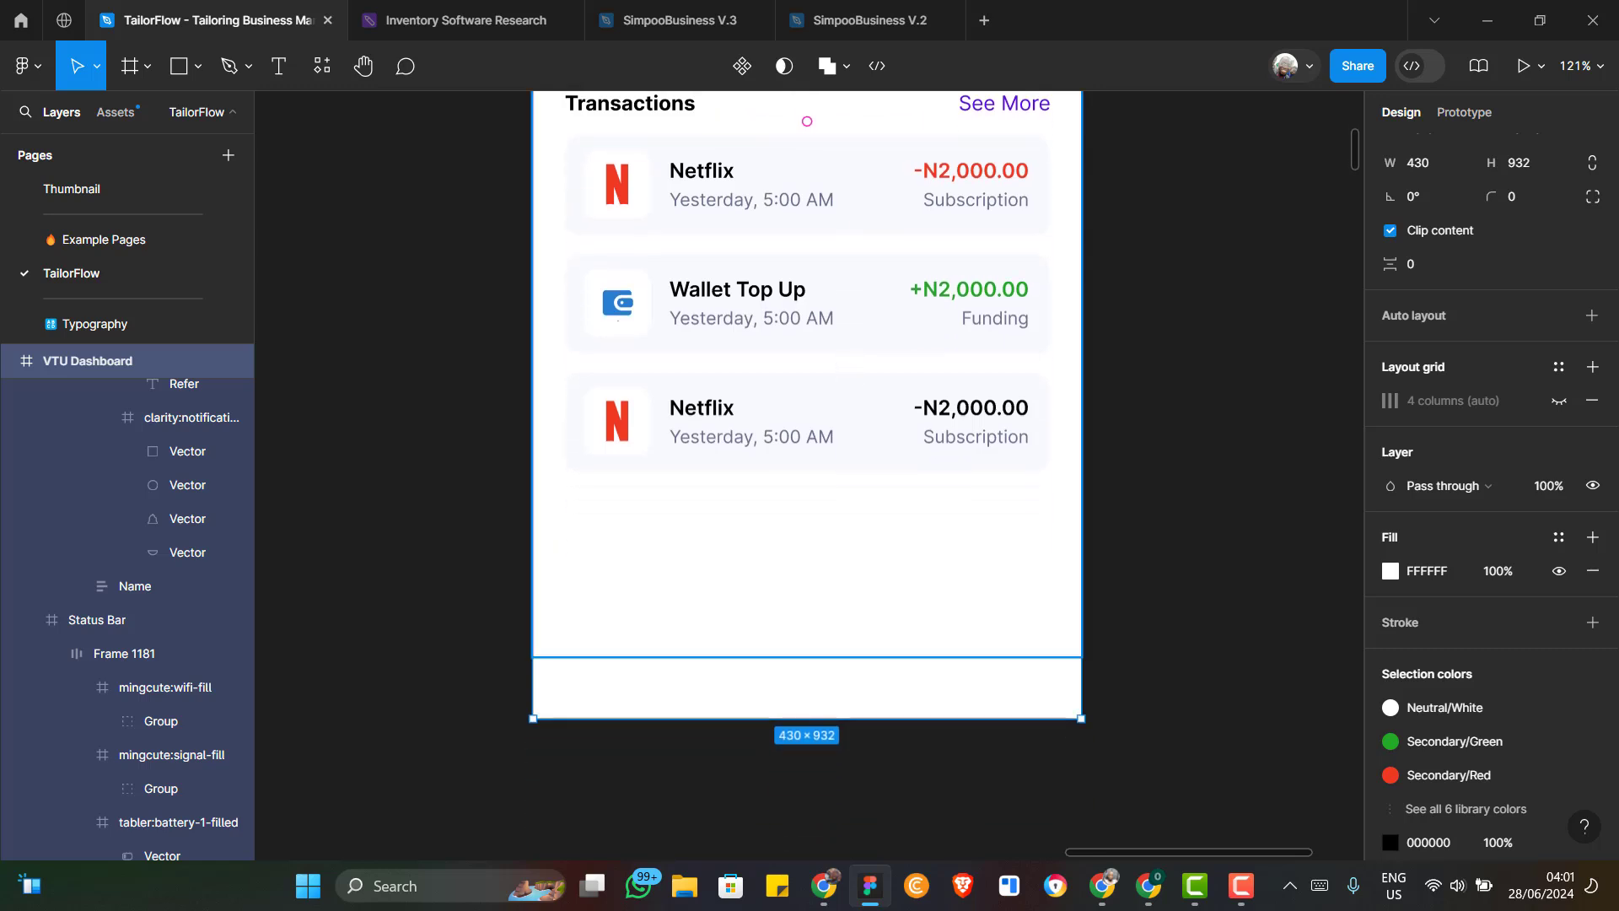
scroll(925, 509, "up", 3)
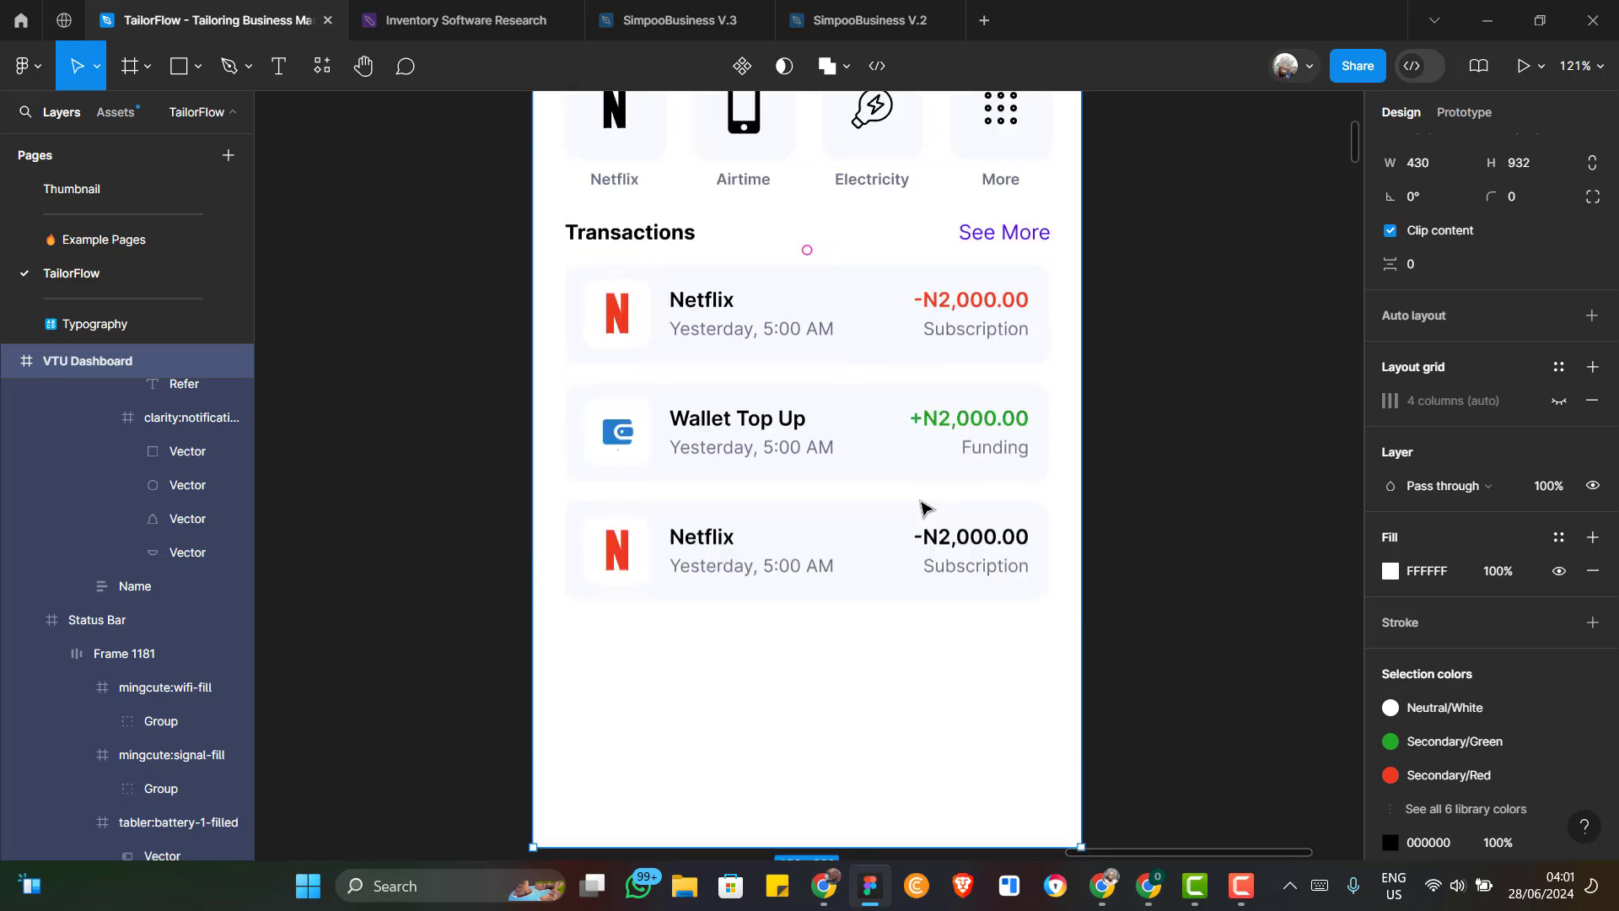
left_click(983, 581)
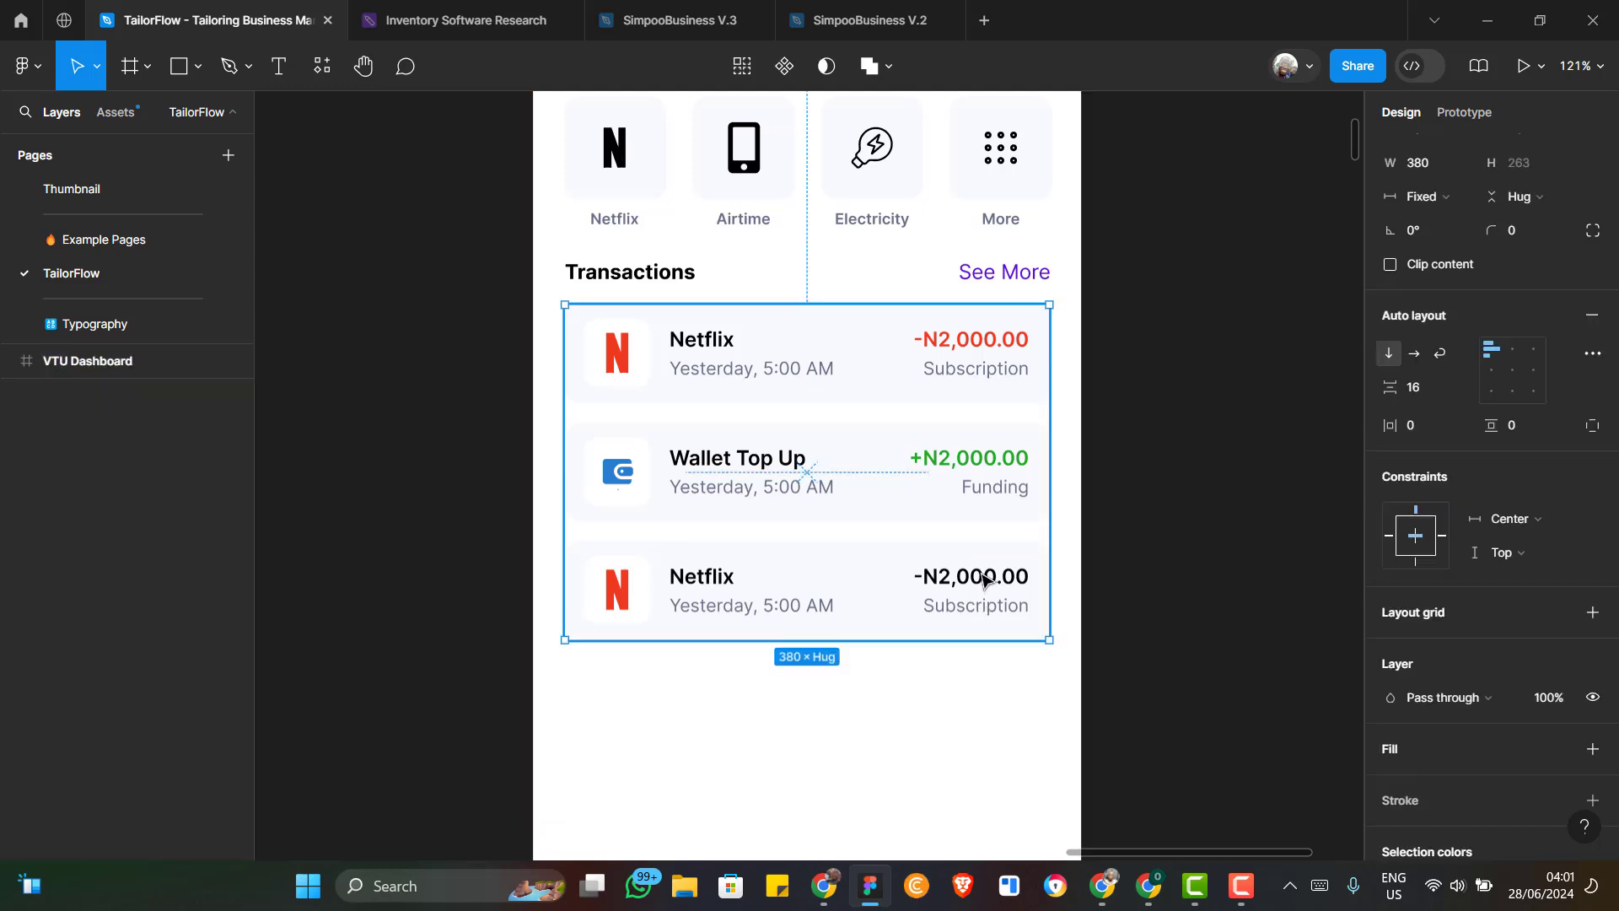
double_click(1004, 566)
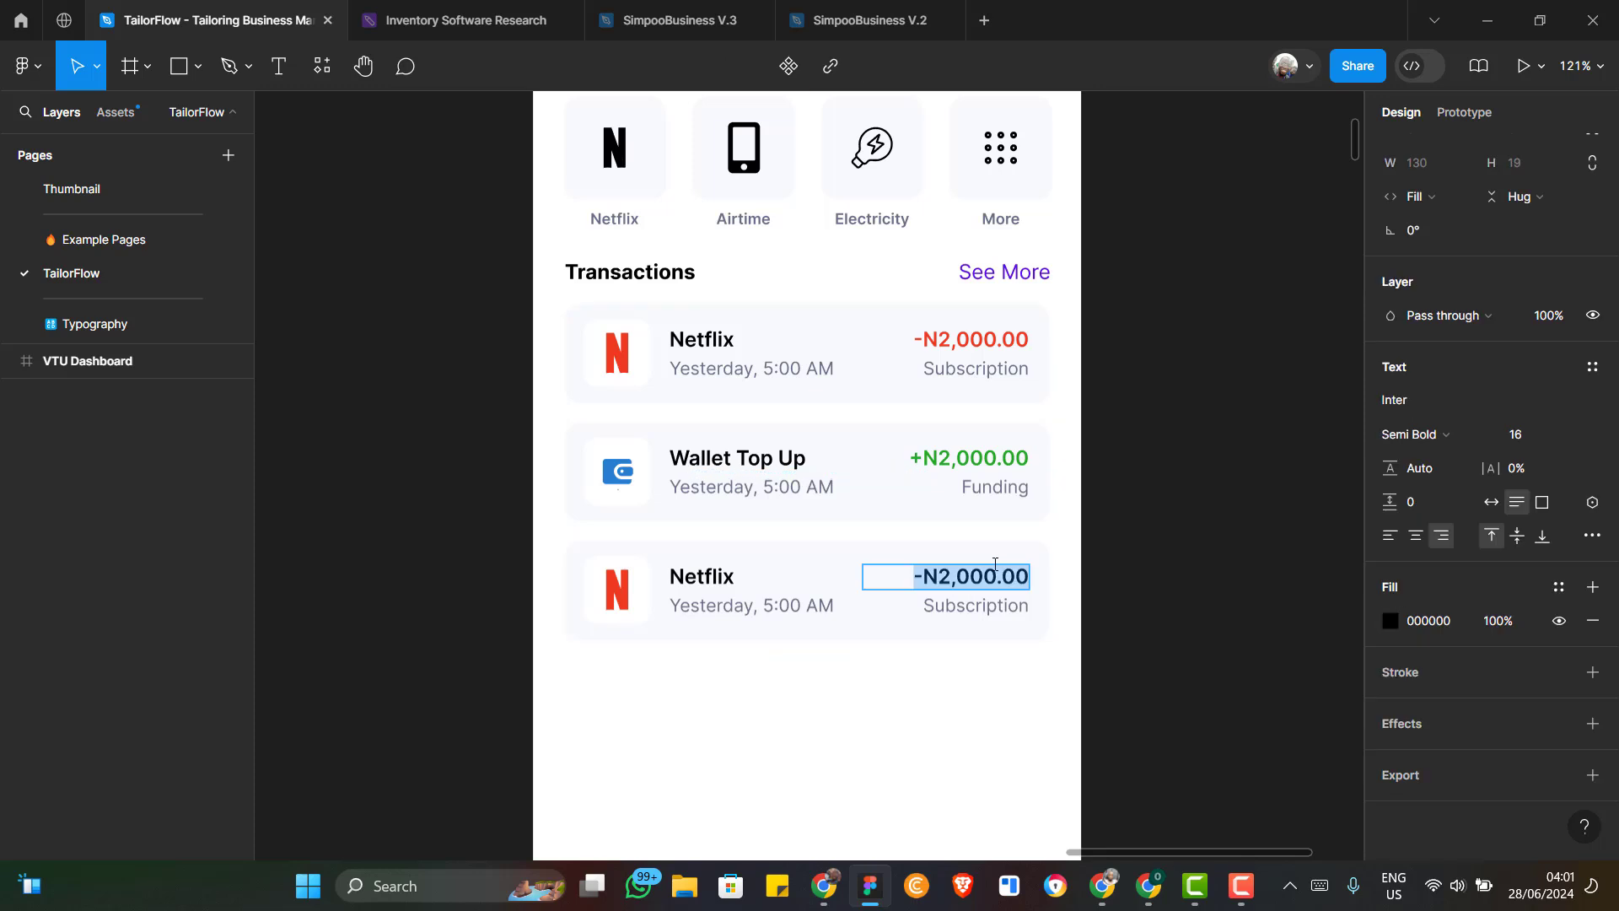
left_click(983, 577)
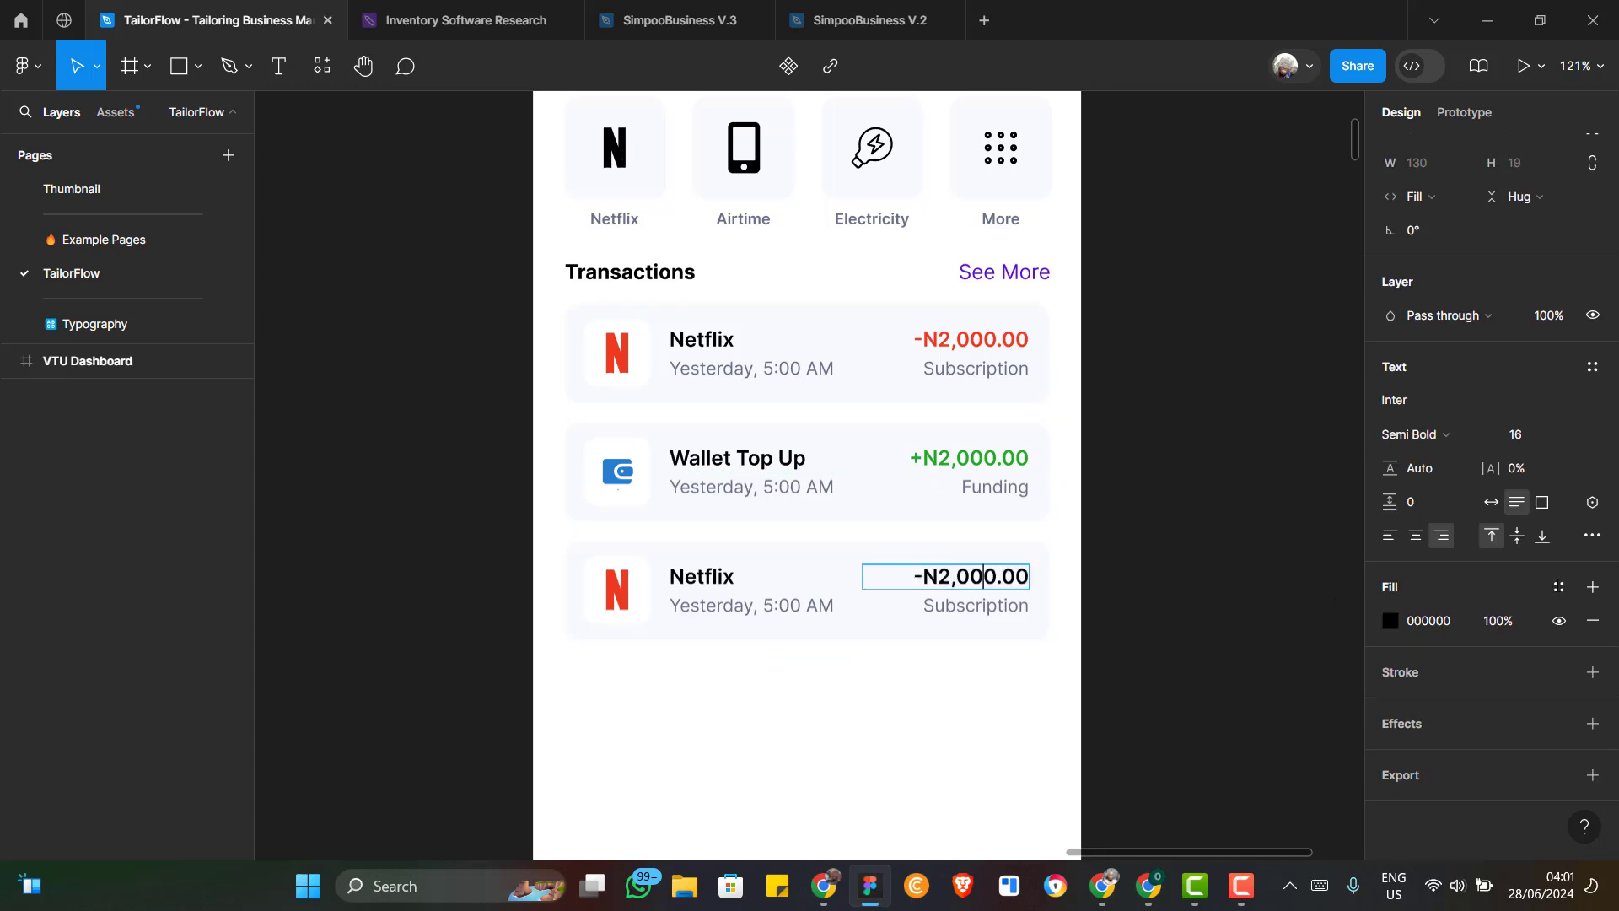
triple_click(959, 581)
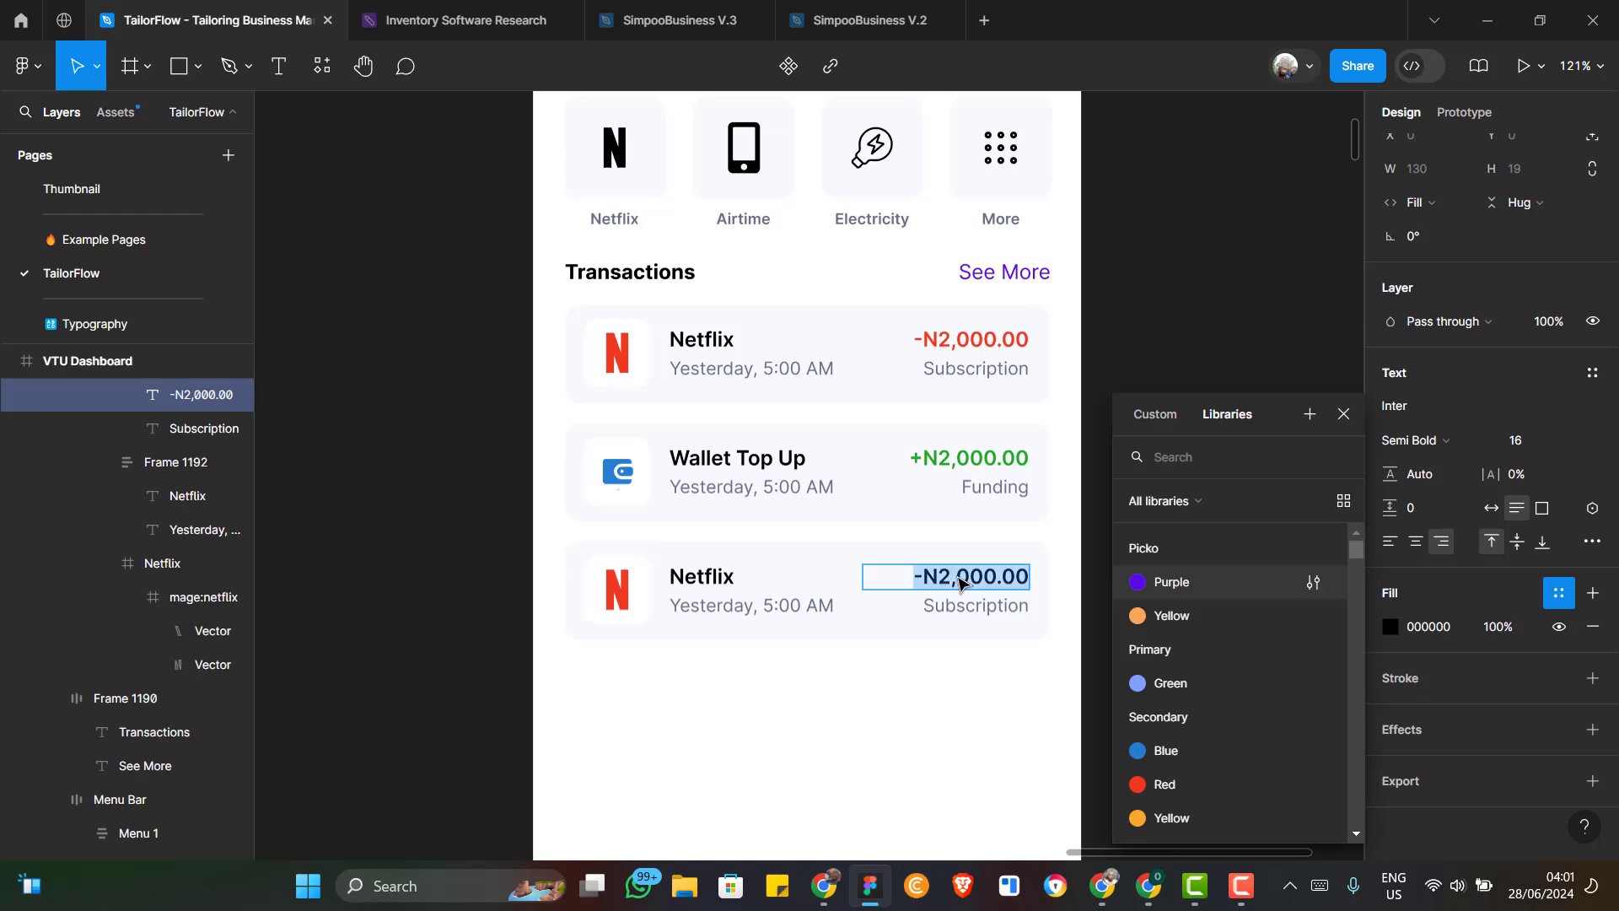
left_click(1171, 785)
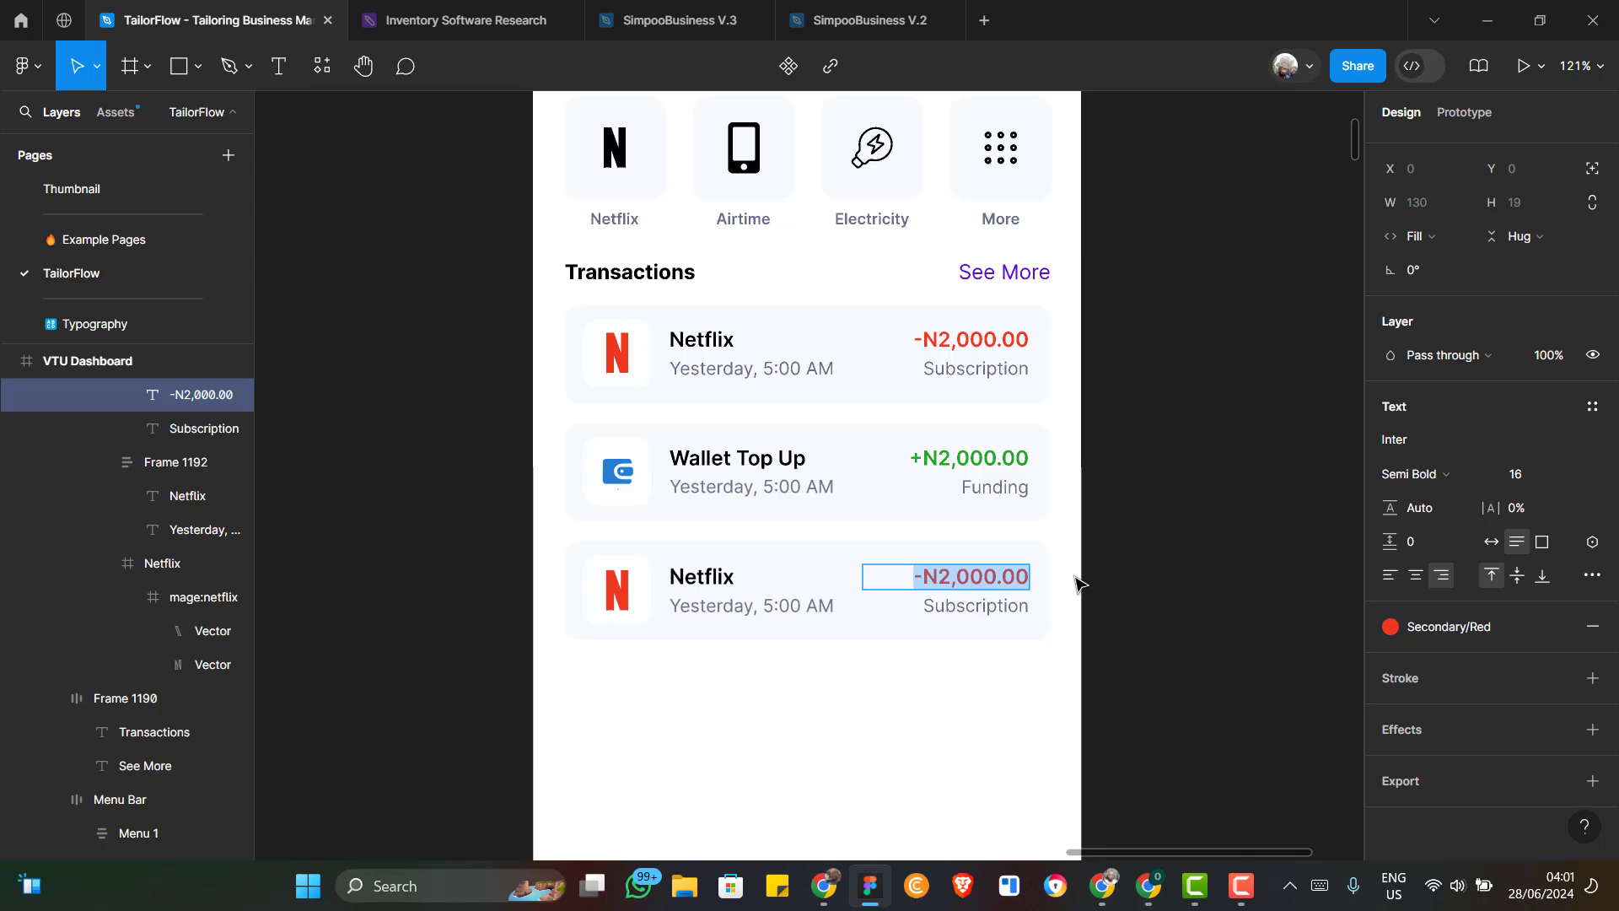
key("Escape")
Review the dashboard from the status bar and balance card down to the empty area below the transaction cards
scroll(988, 596, "down", 3)
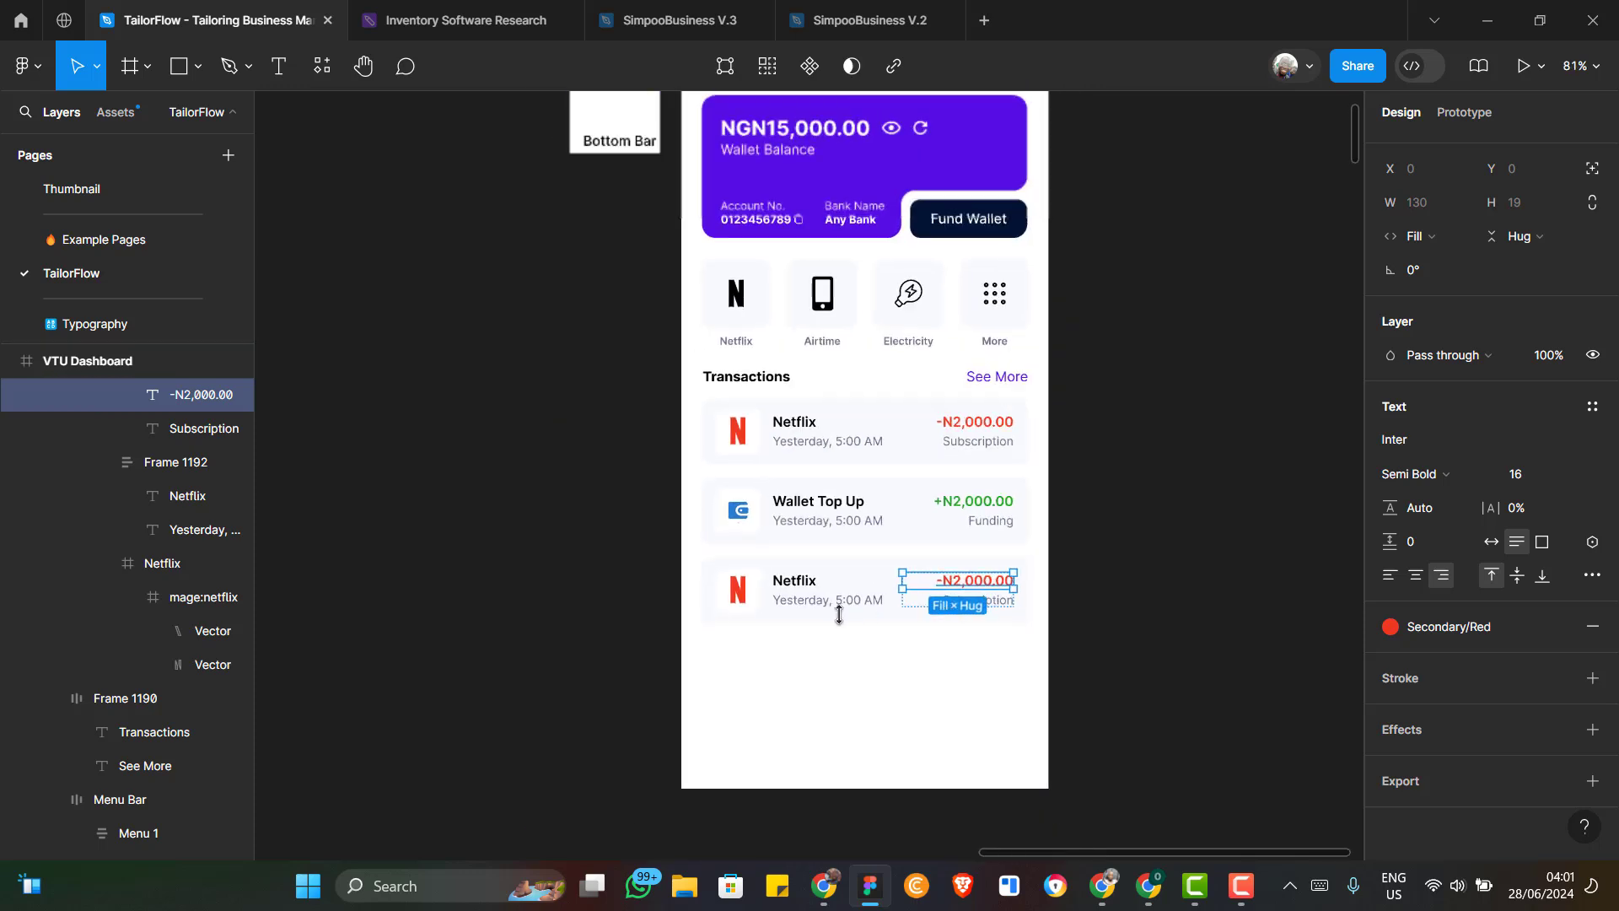
scroll(896, 662, "down", 1)
scroll(896, 662, "down", 2)
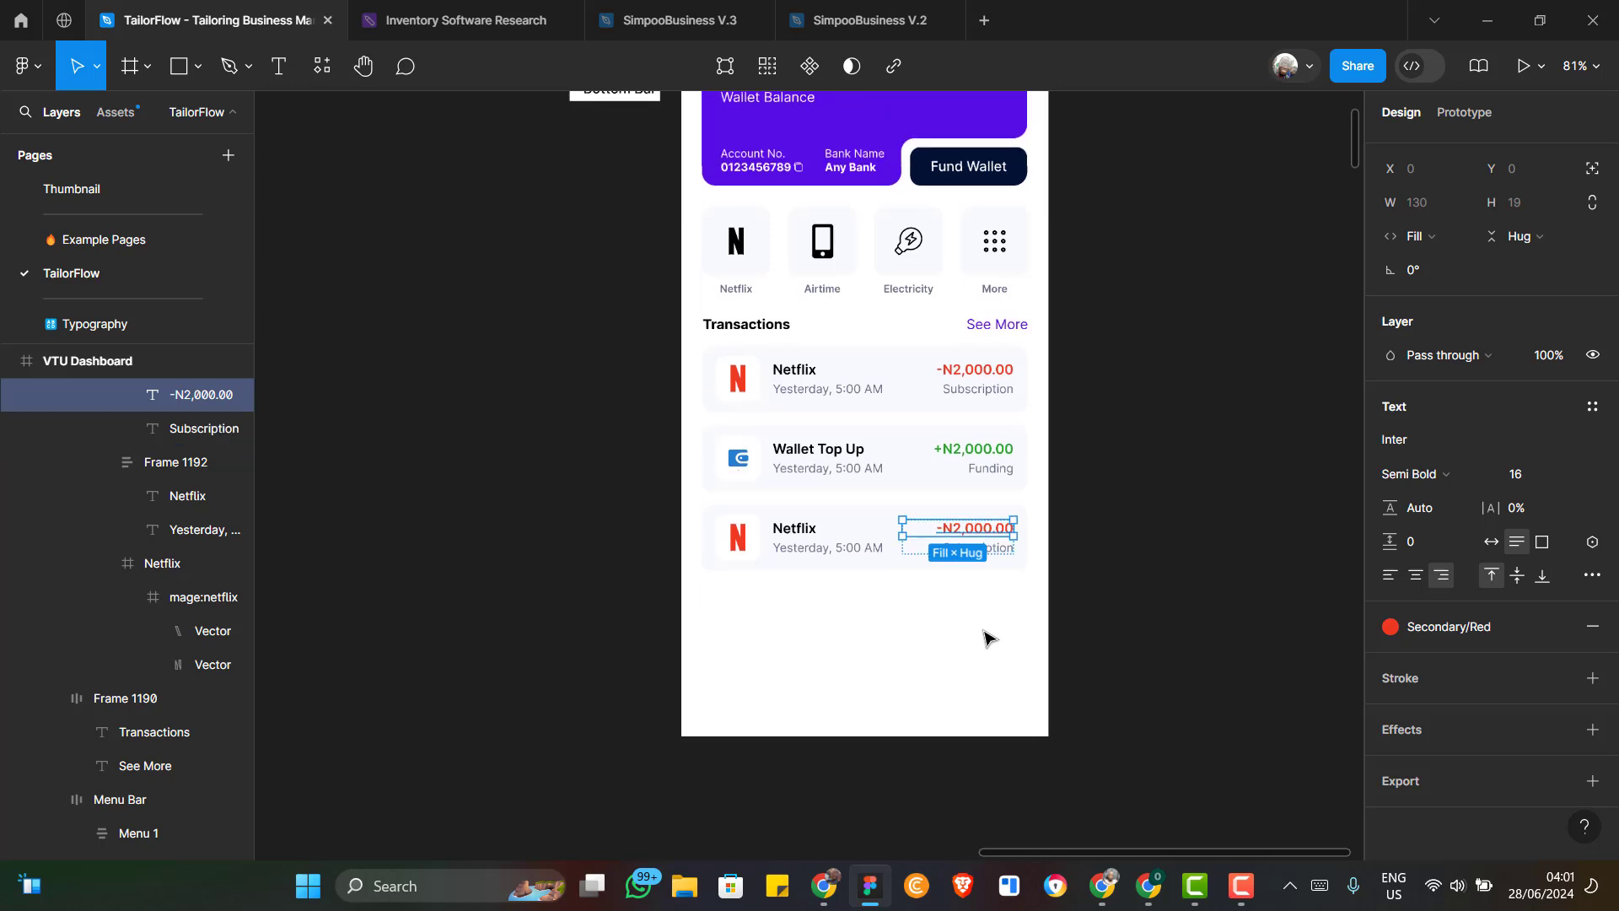
left_click(978, 624)
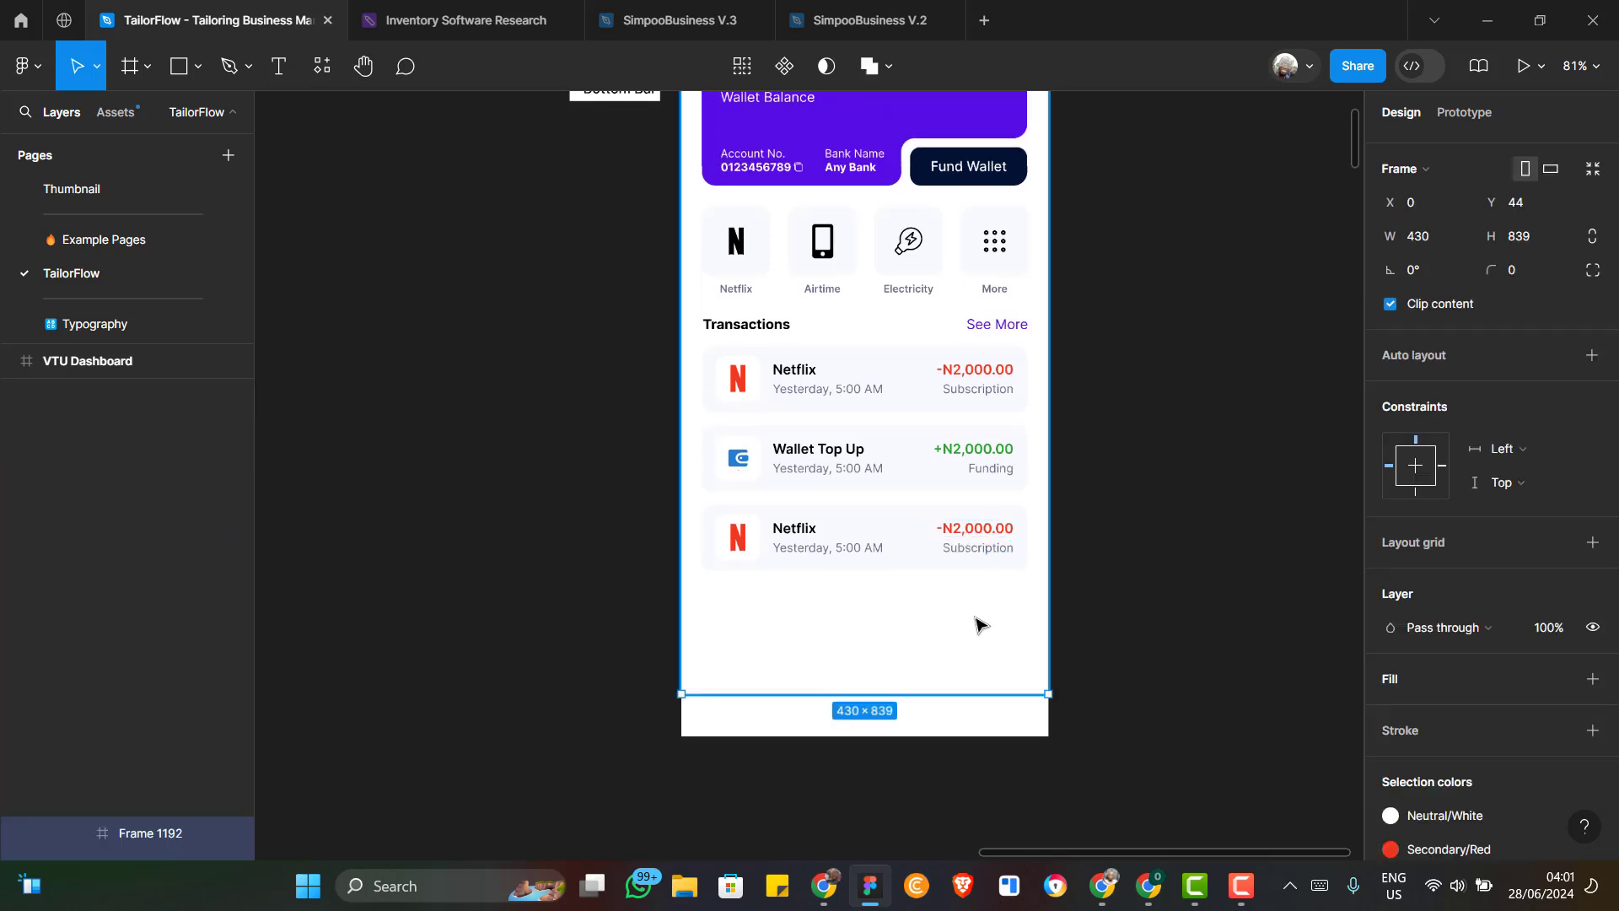
scroll(976, 621, "up", 2)
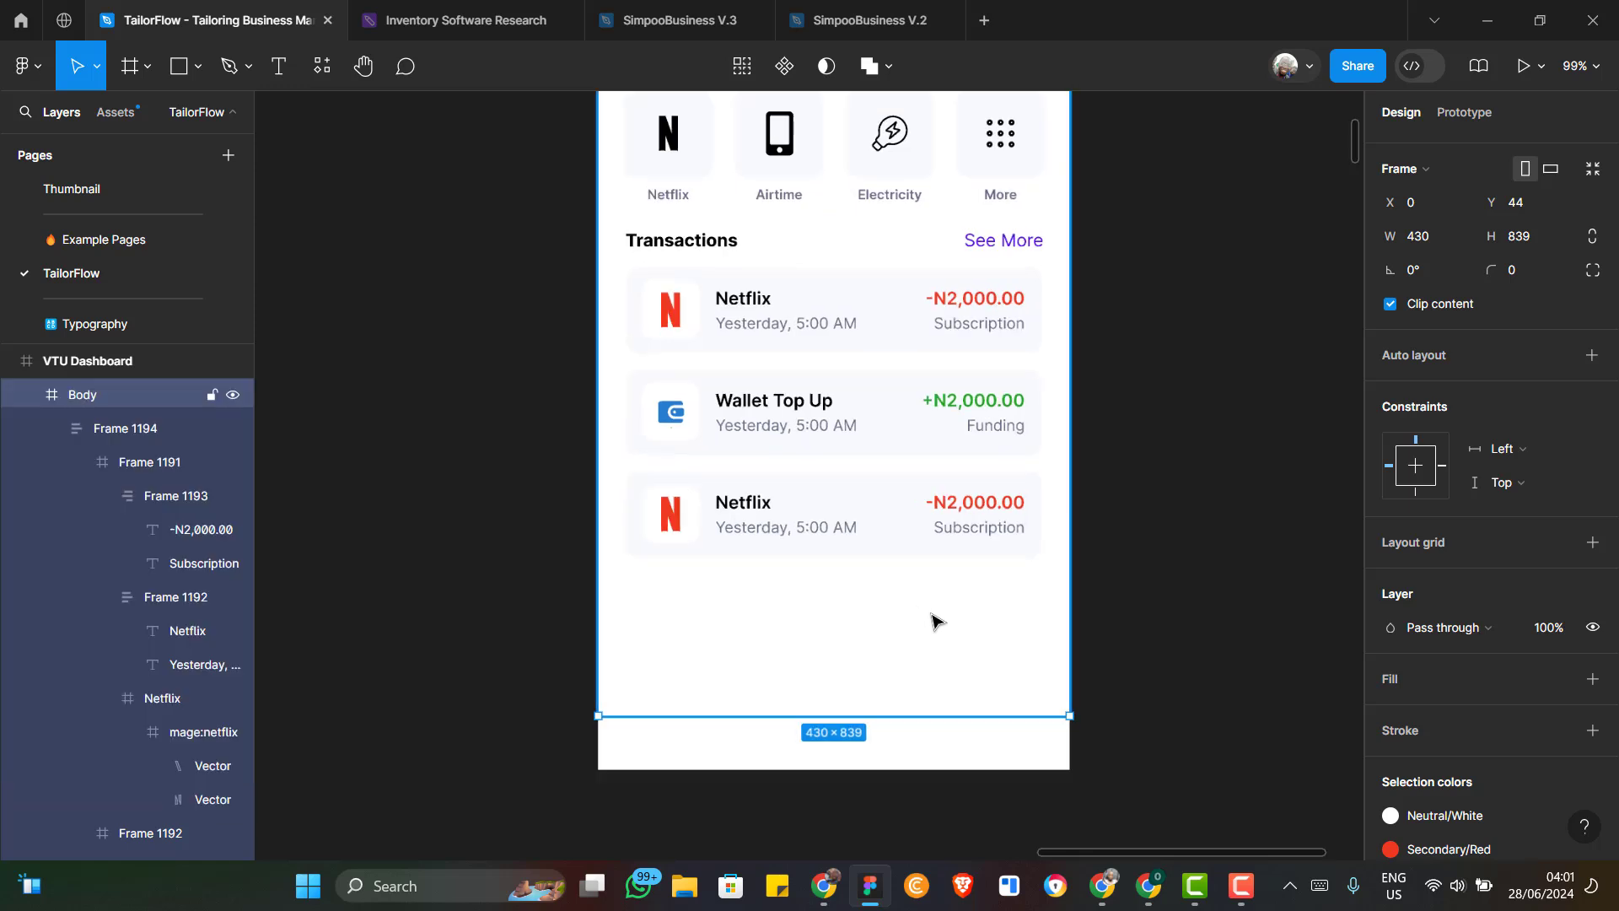
scroll(936, 622, "up", 3)
scroll(934, 622, "up", 3)
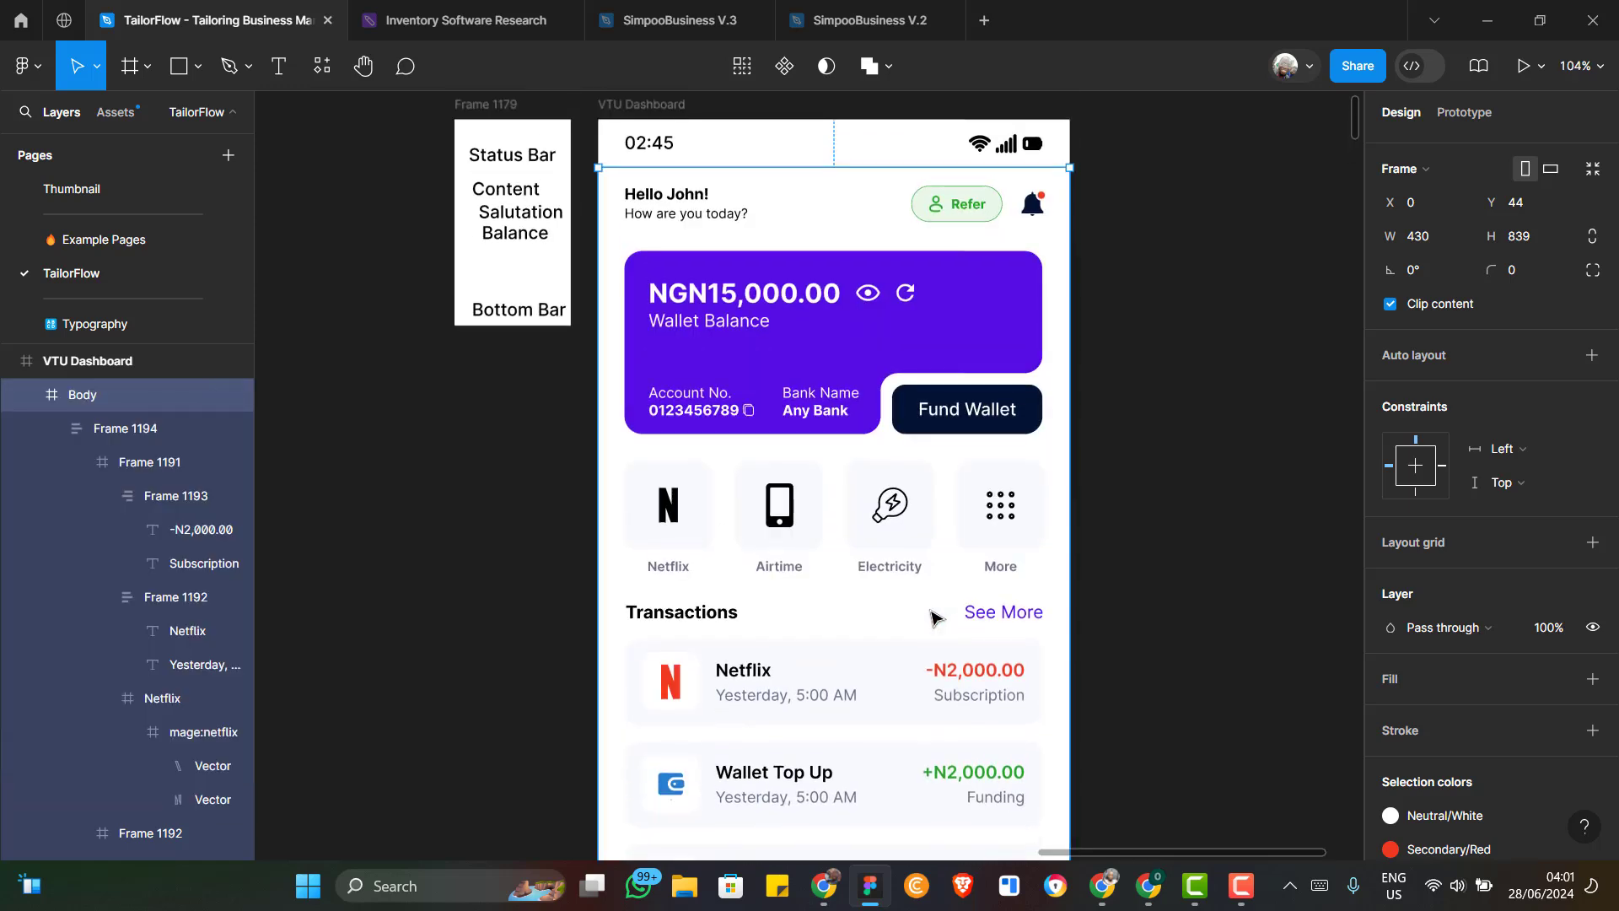
scroll(934, 622, "down", 4)
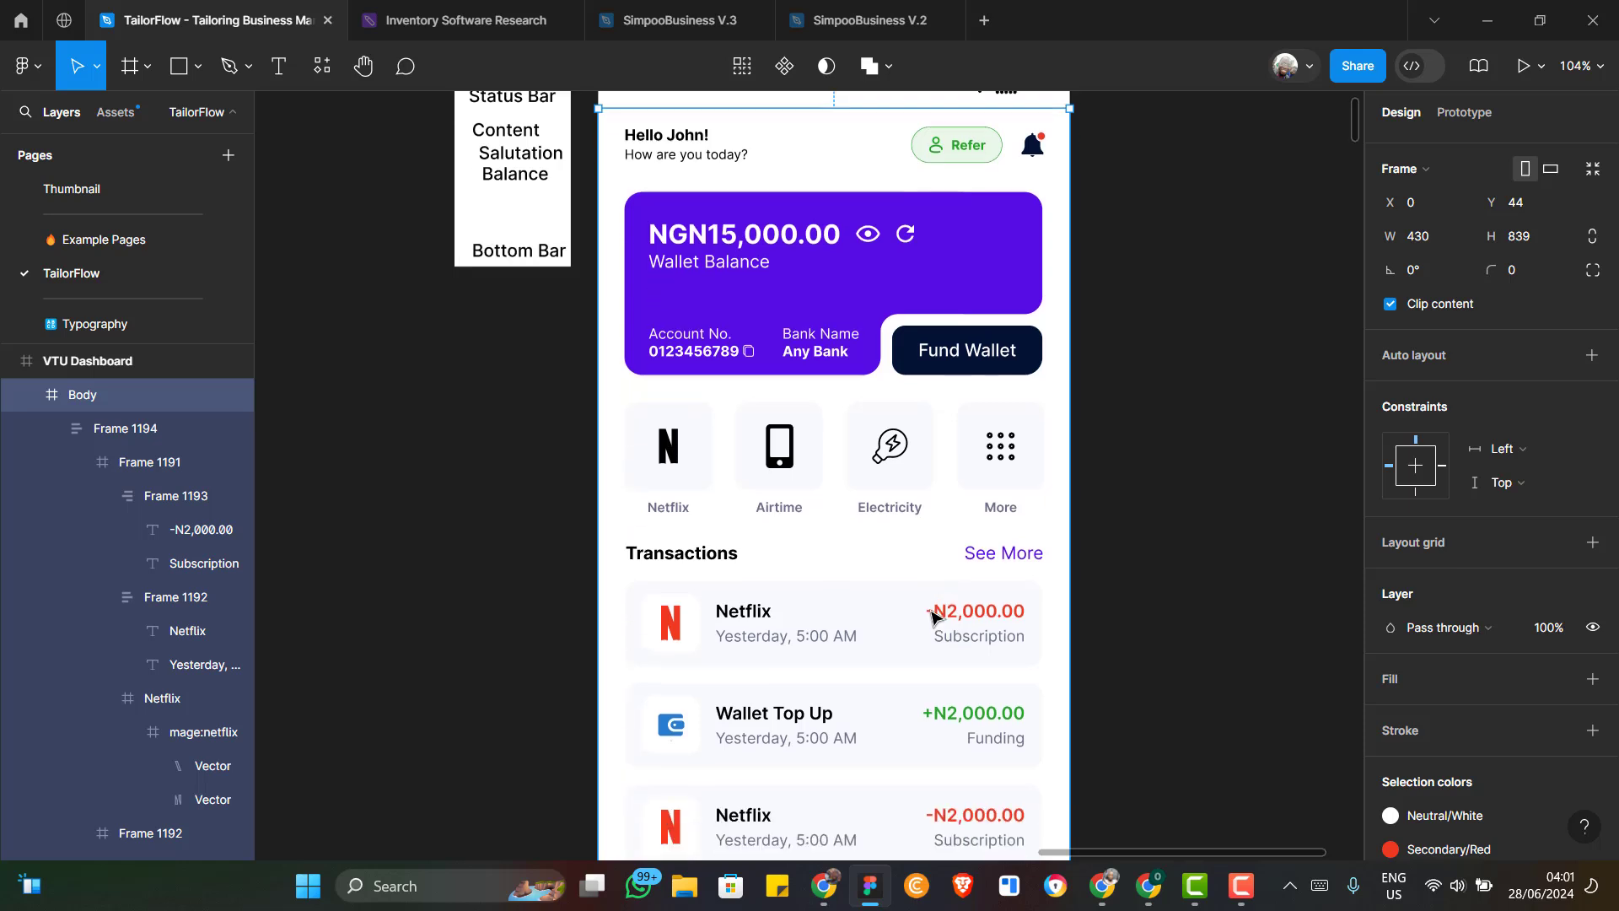
scroll(932, 619, "up", 2)
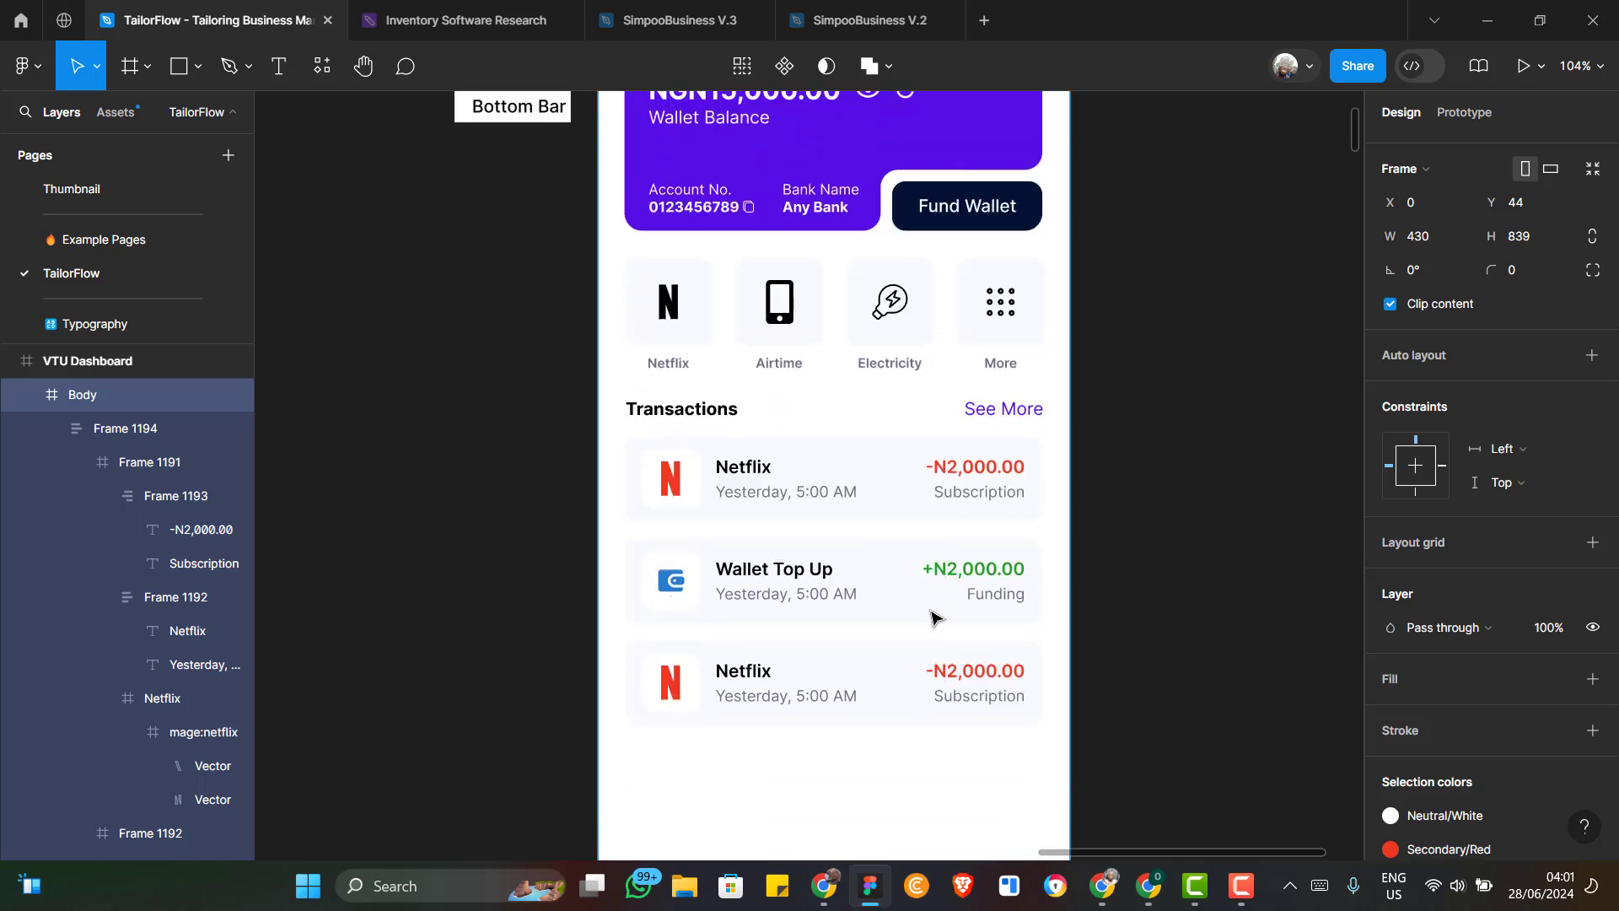
scroll(528, 157, "up", 2)
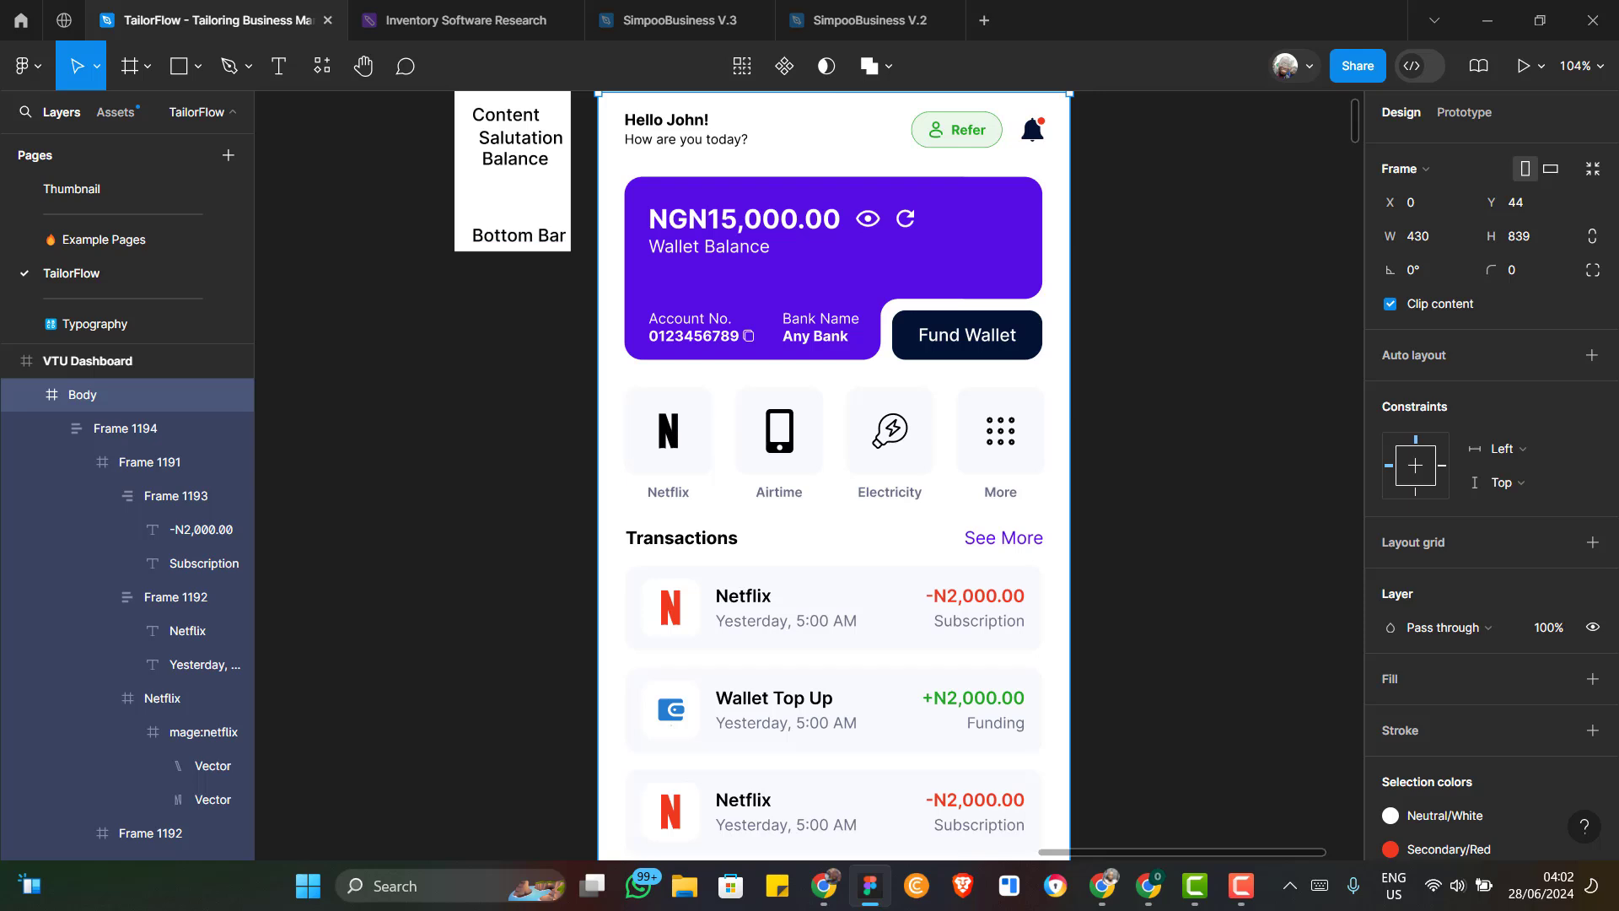
key("alt+Tab")
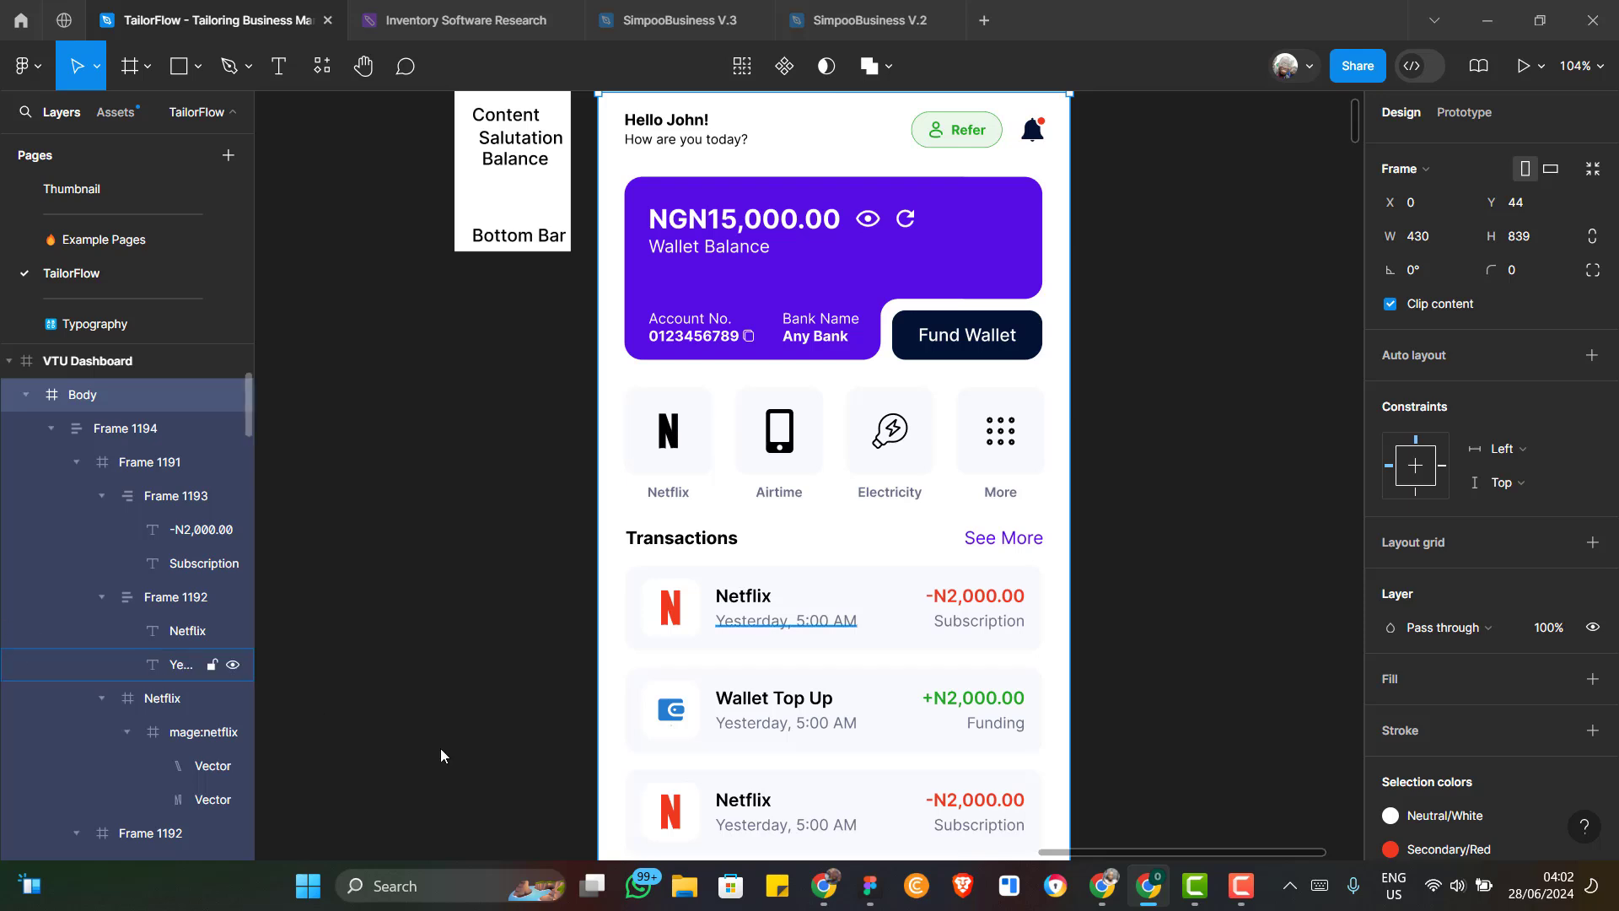
scroll(945, 569, "down", 5)
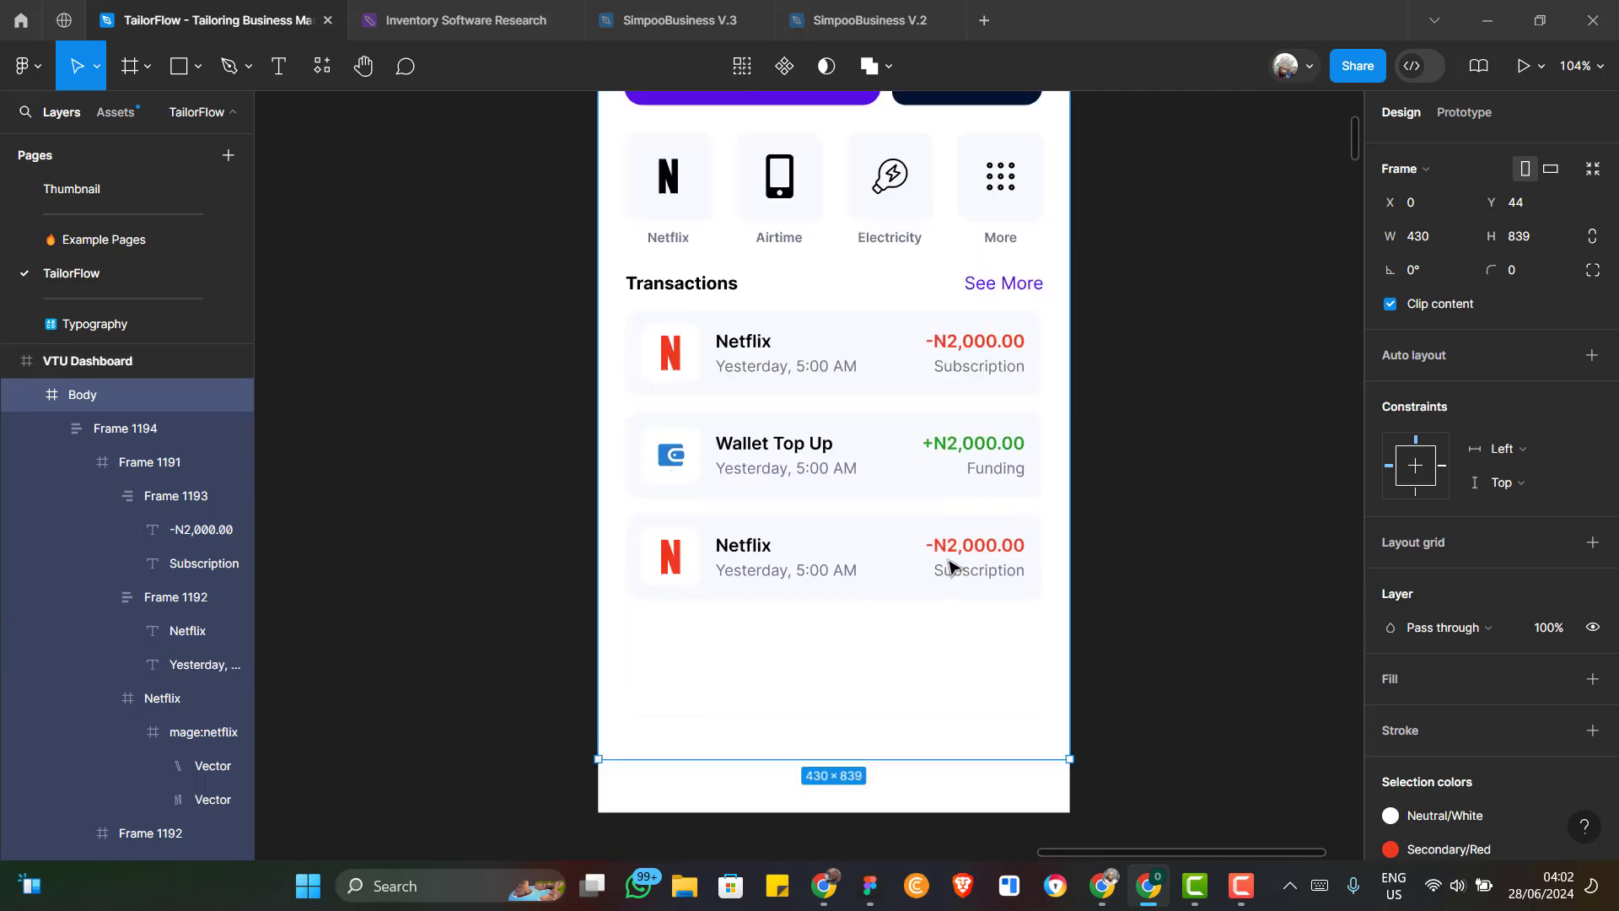
scroll(951, 566, "down", 2)
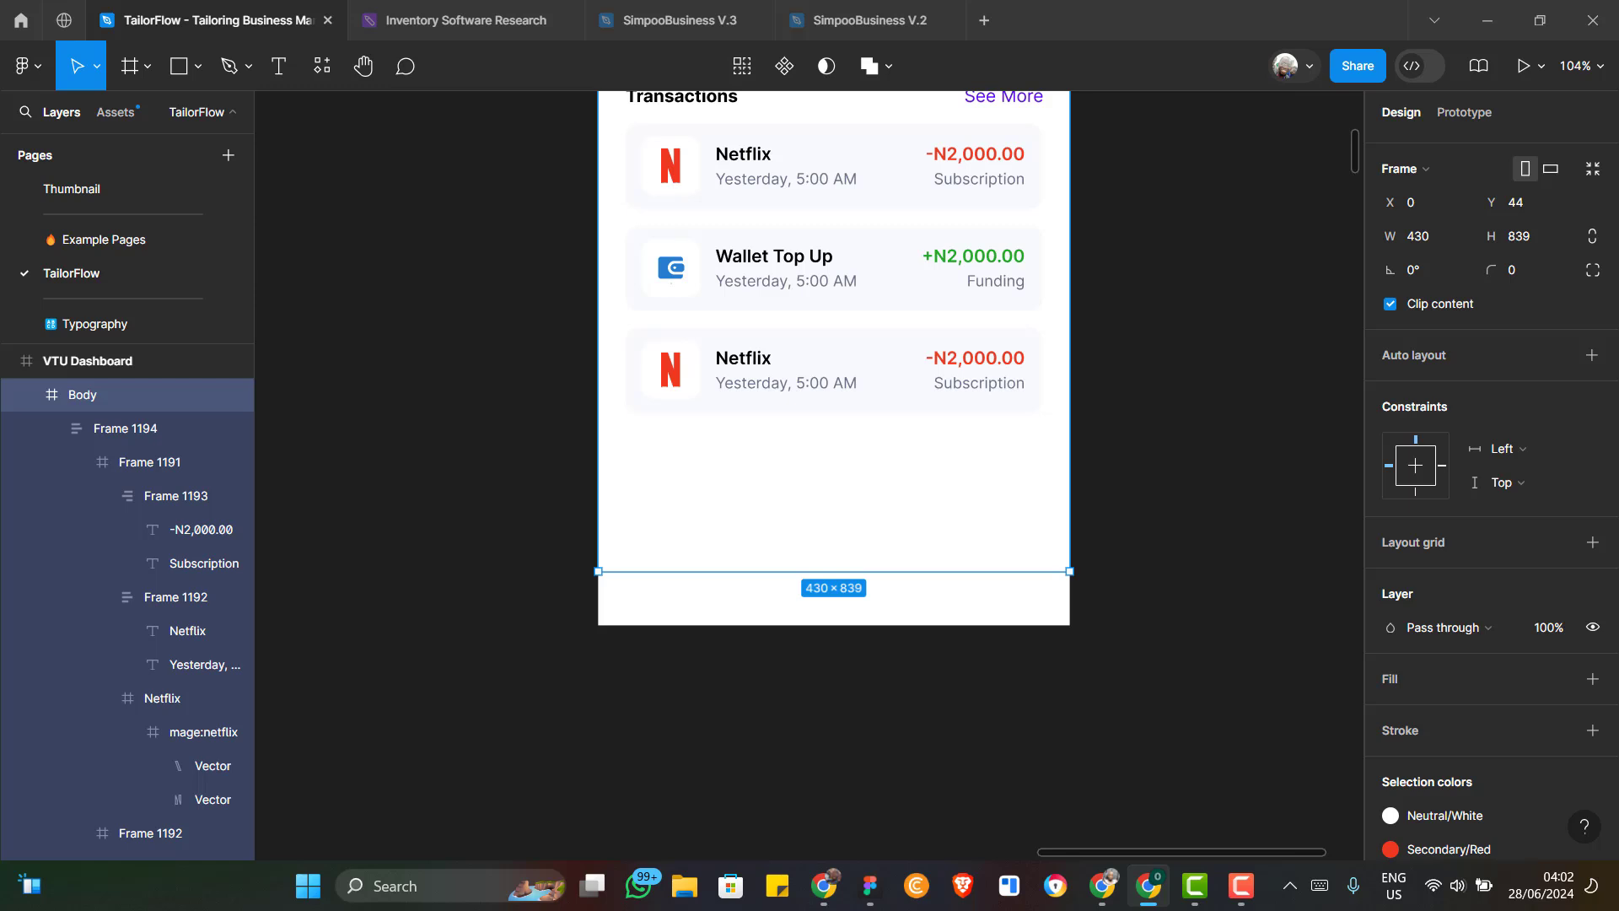
Draw a rectangle about 64 high below the last transaction card and stretch it to the full 430 width of the screen
left_click(125, 71)
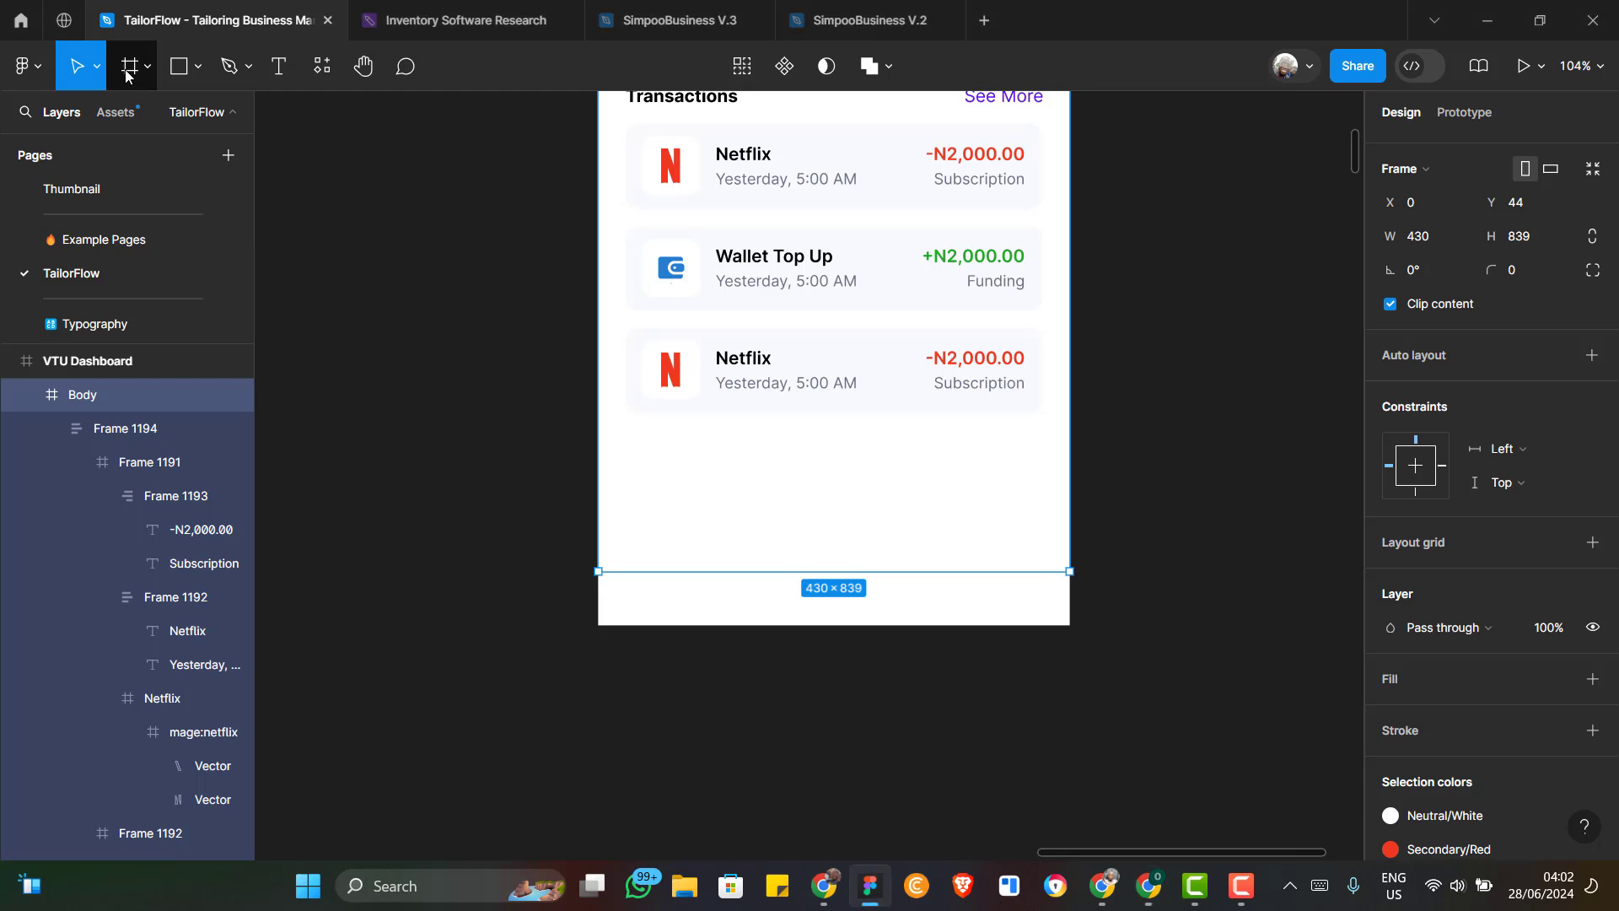
left_click(126, 71)
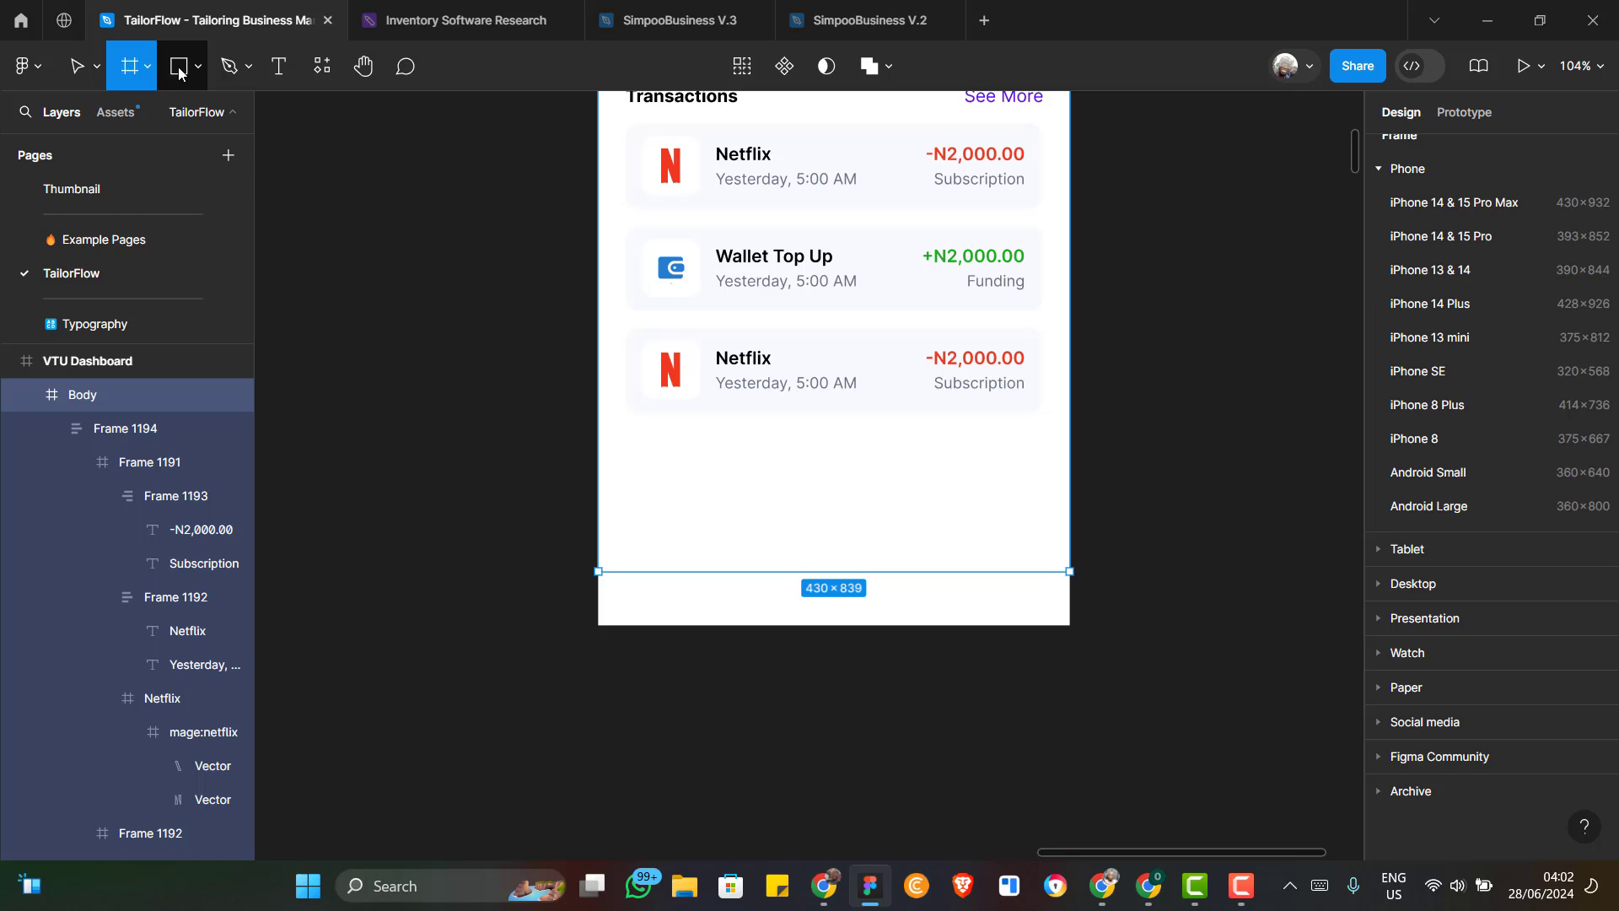
key("r")
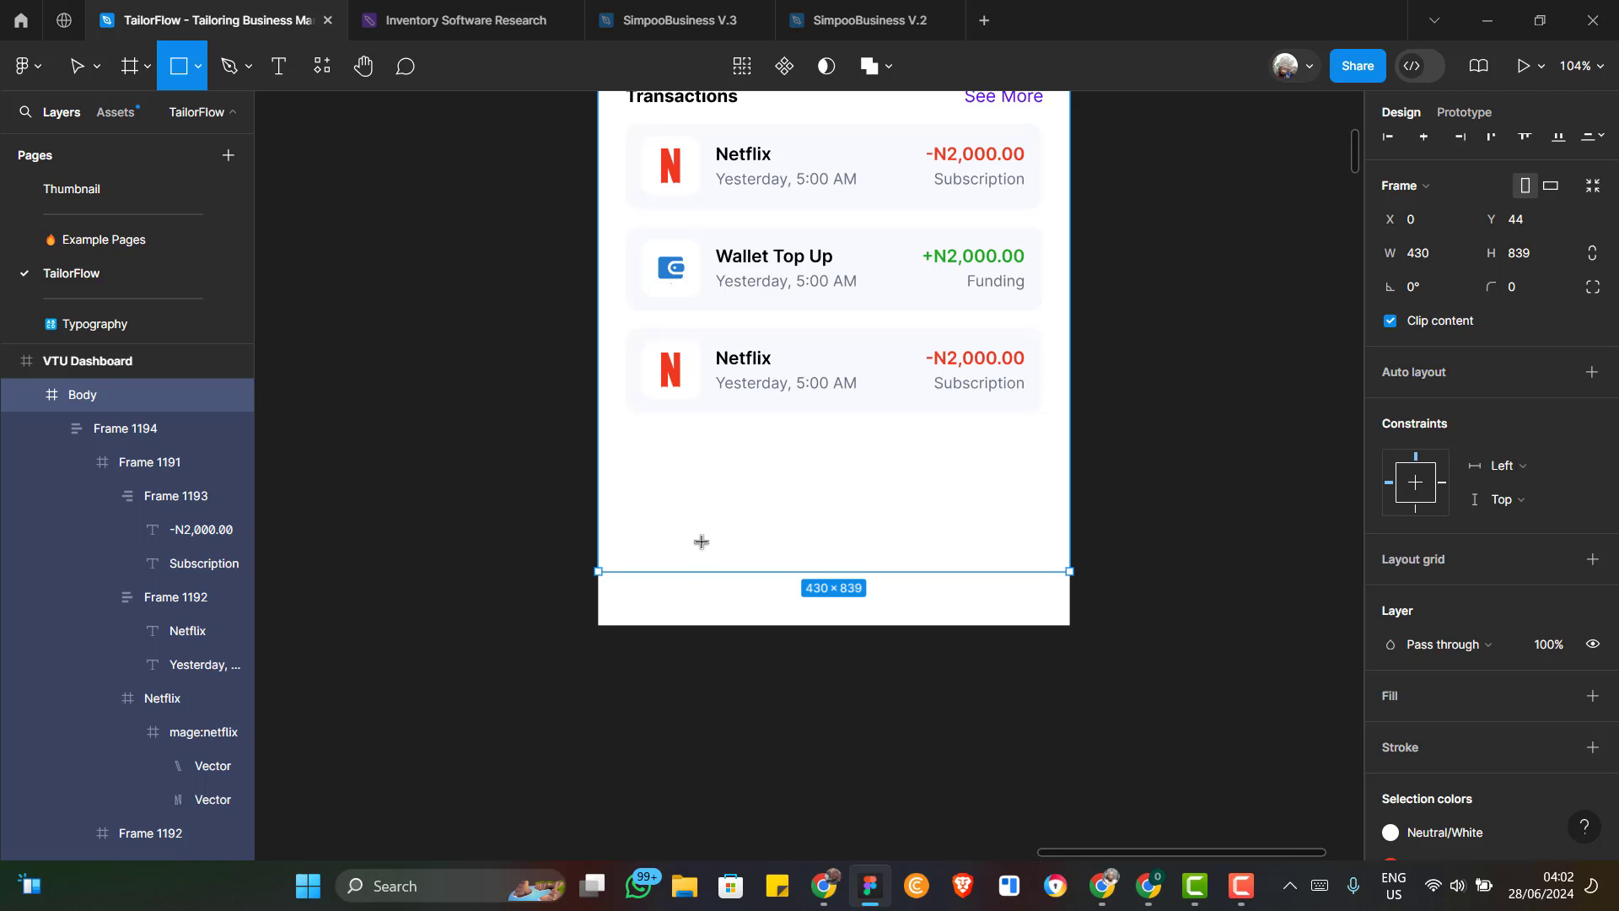
left_click_drag(805, 549, 1071, 529)
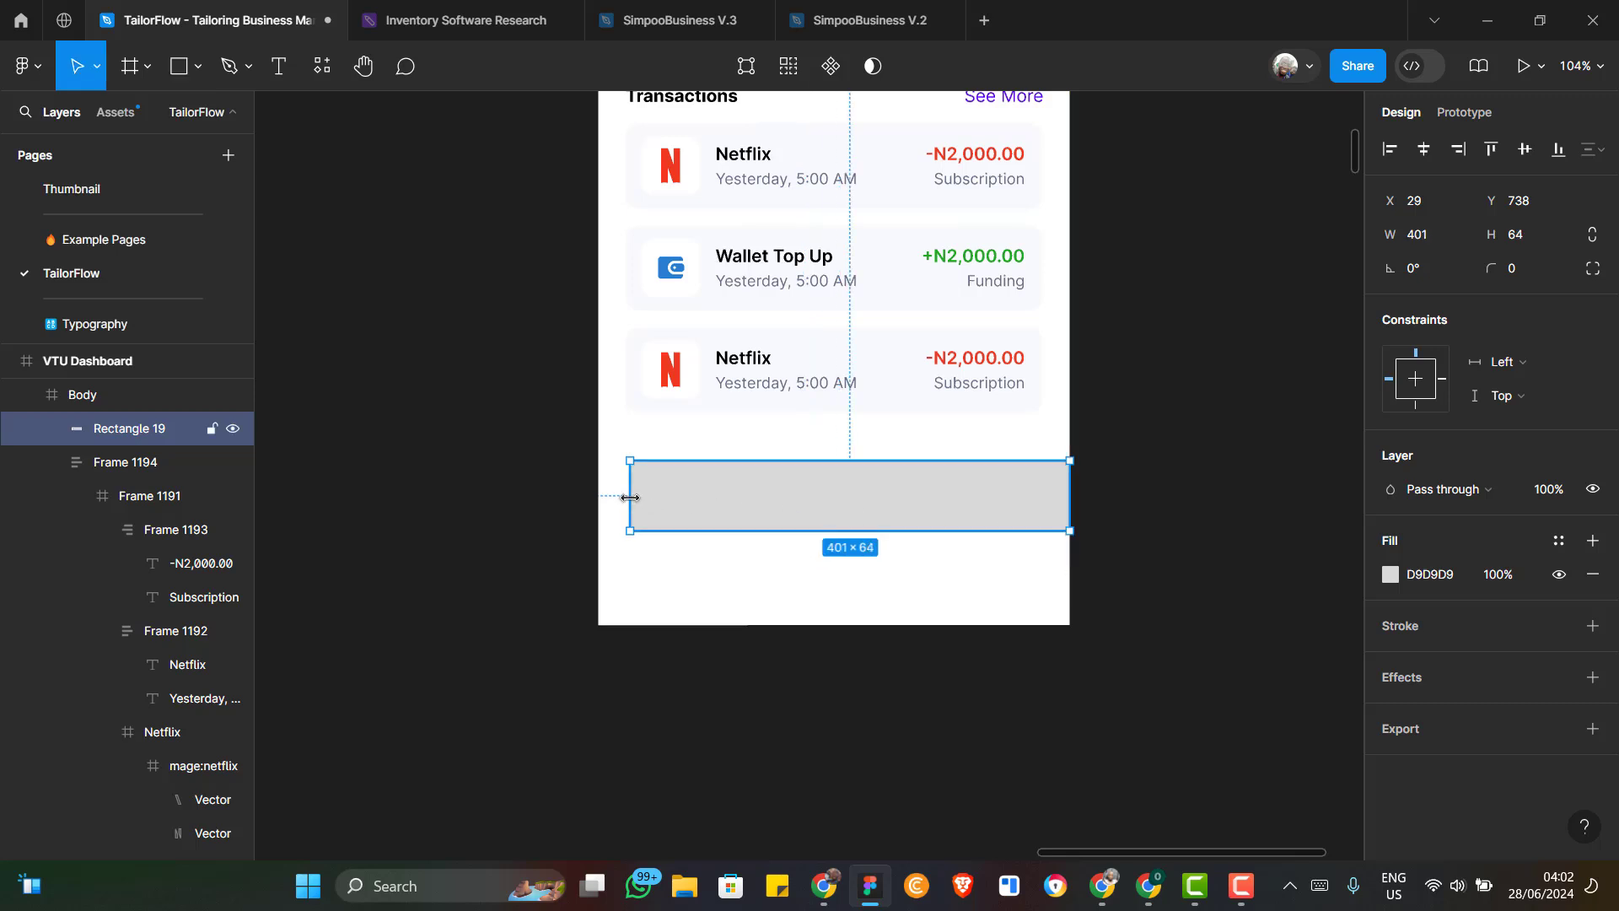
left_click_drag(600, 504, 597, 505)
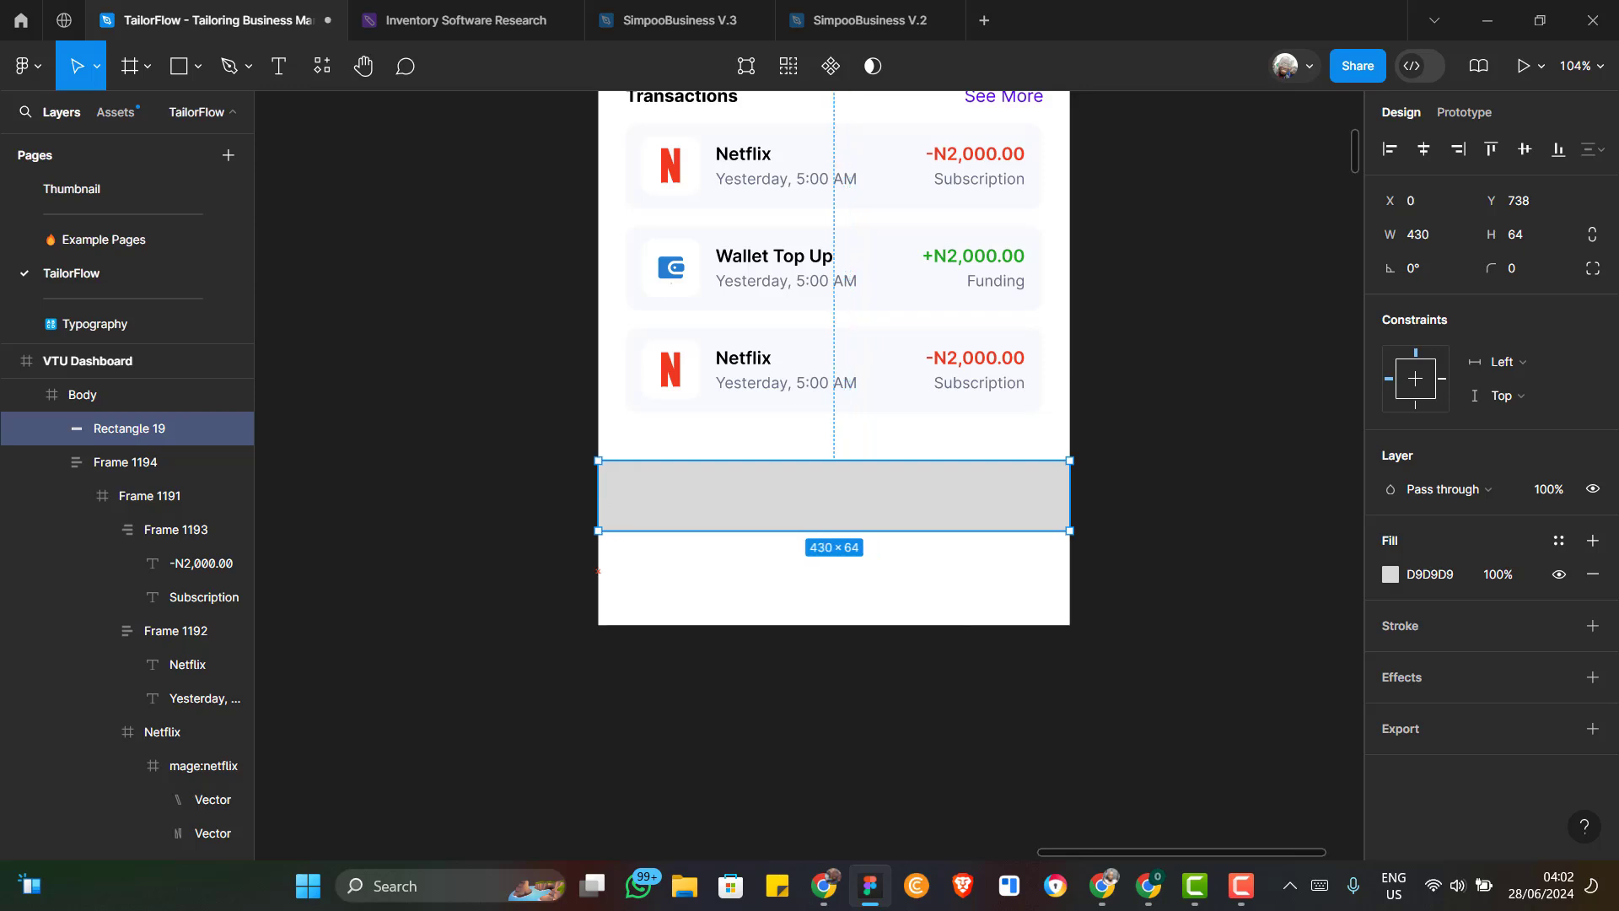
Set the height of the grey rectangle below the transactions to 60
key("alt+Tab")
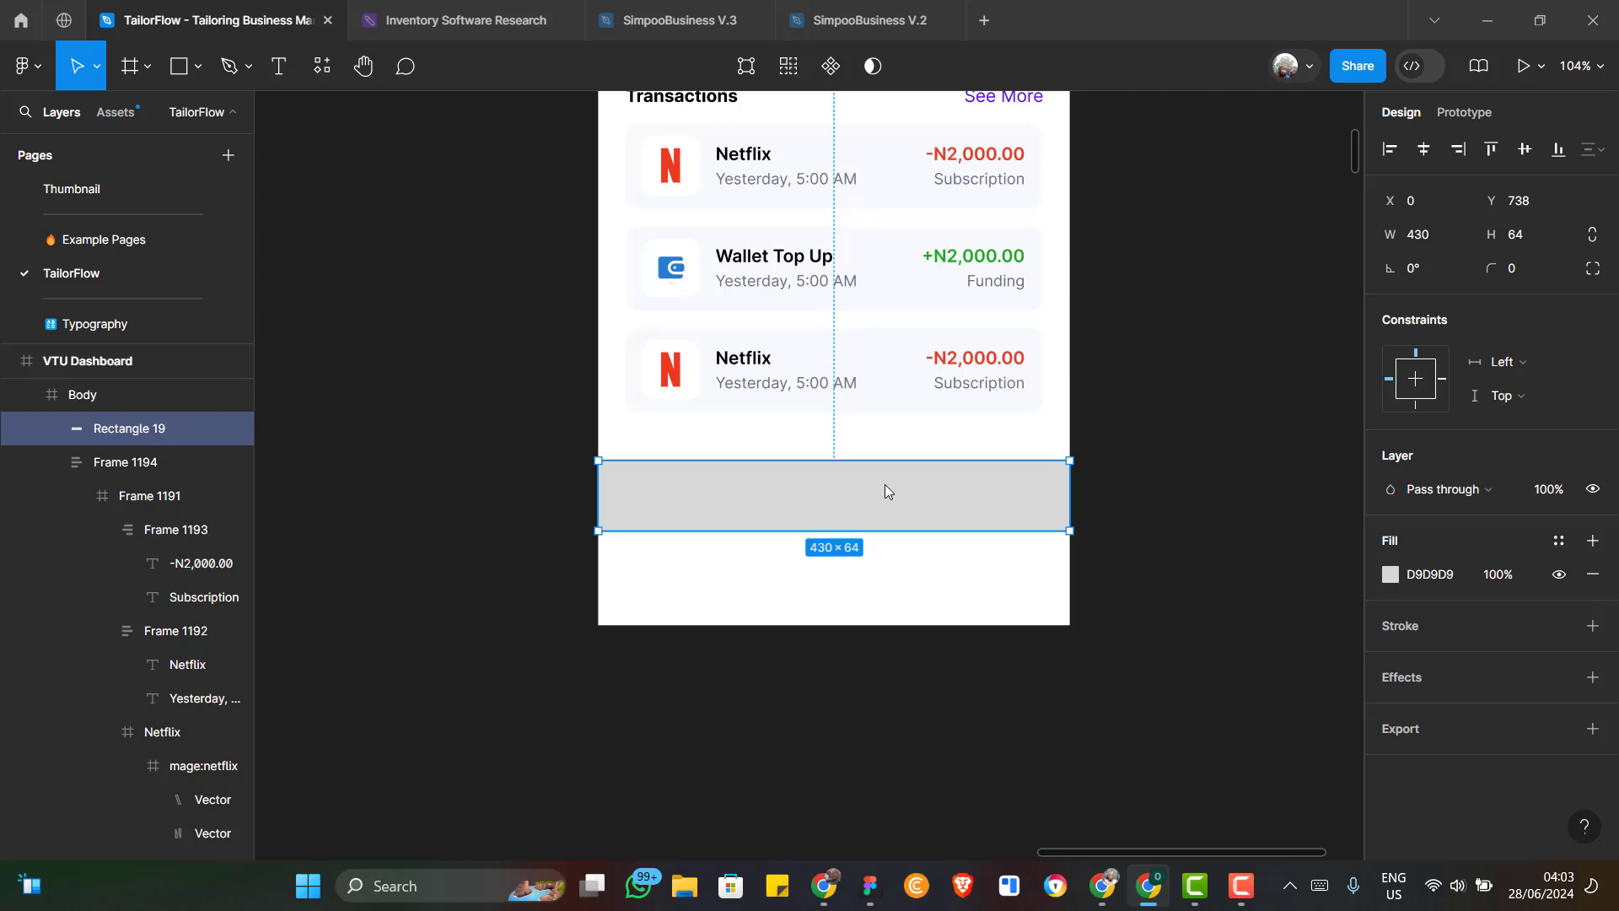
scroll(891, 493, "up", 2)
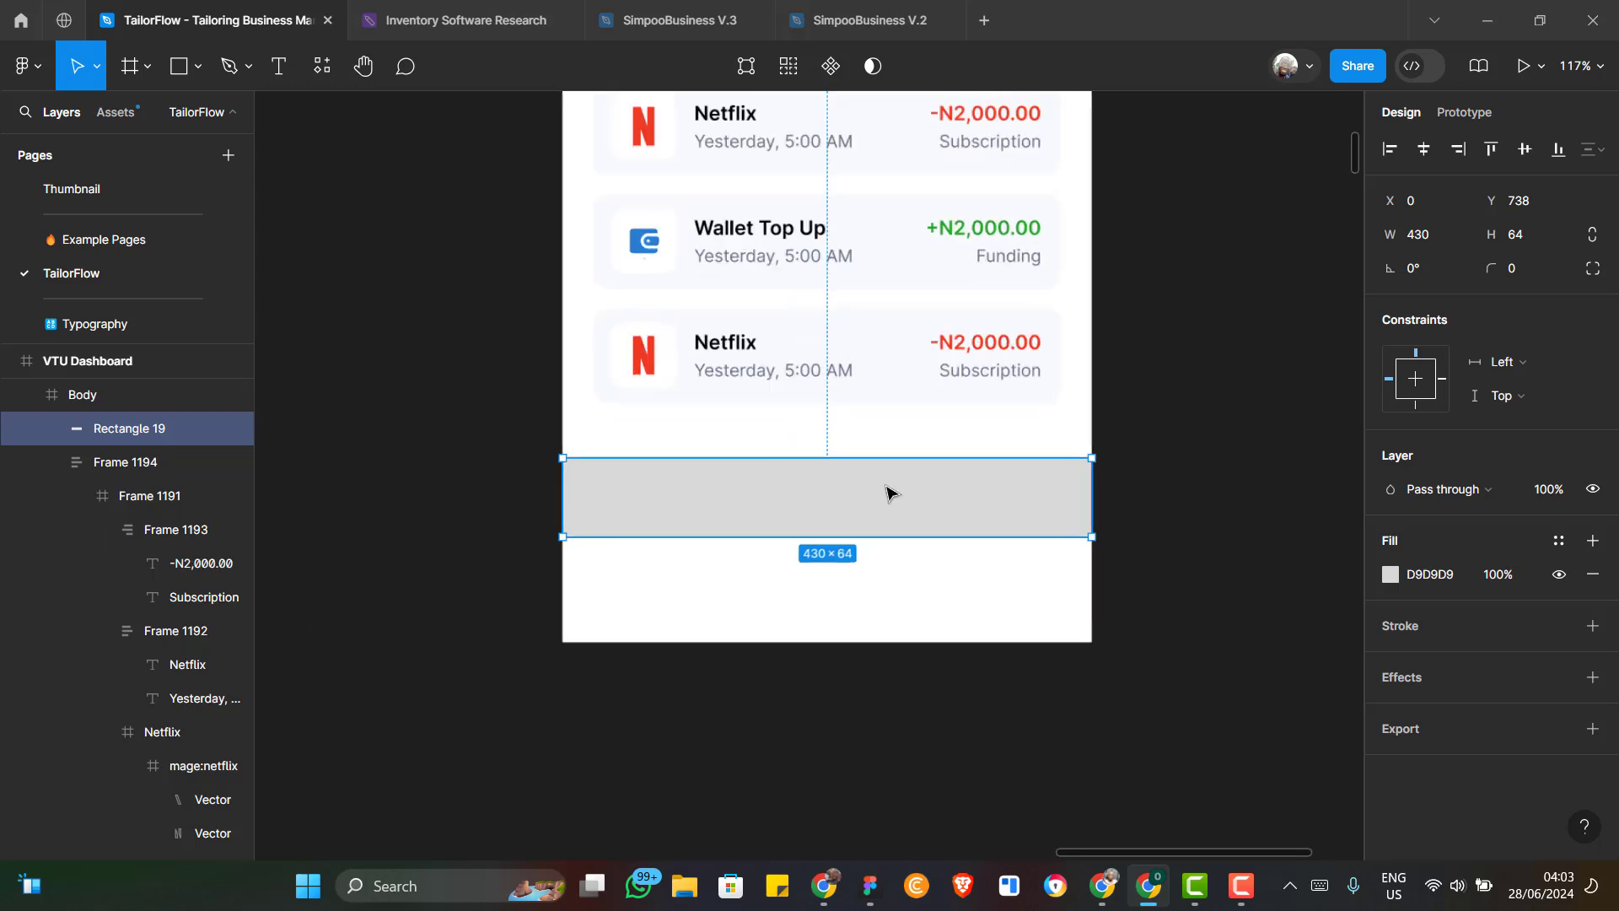
left_click(1525, 234)
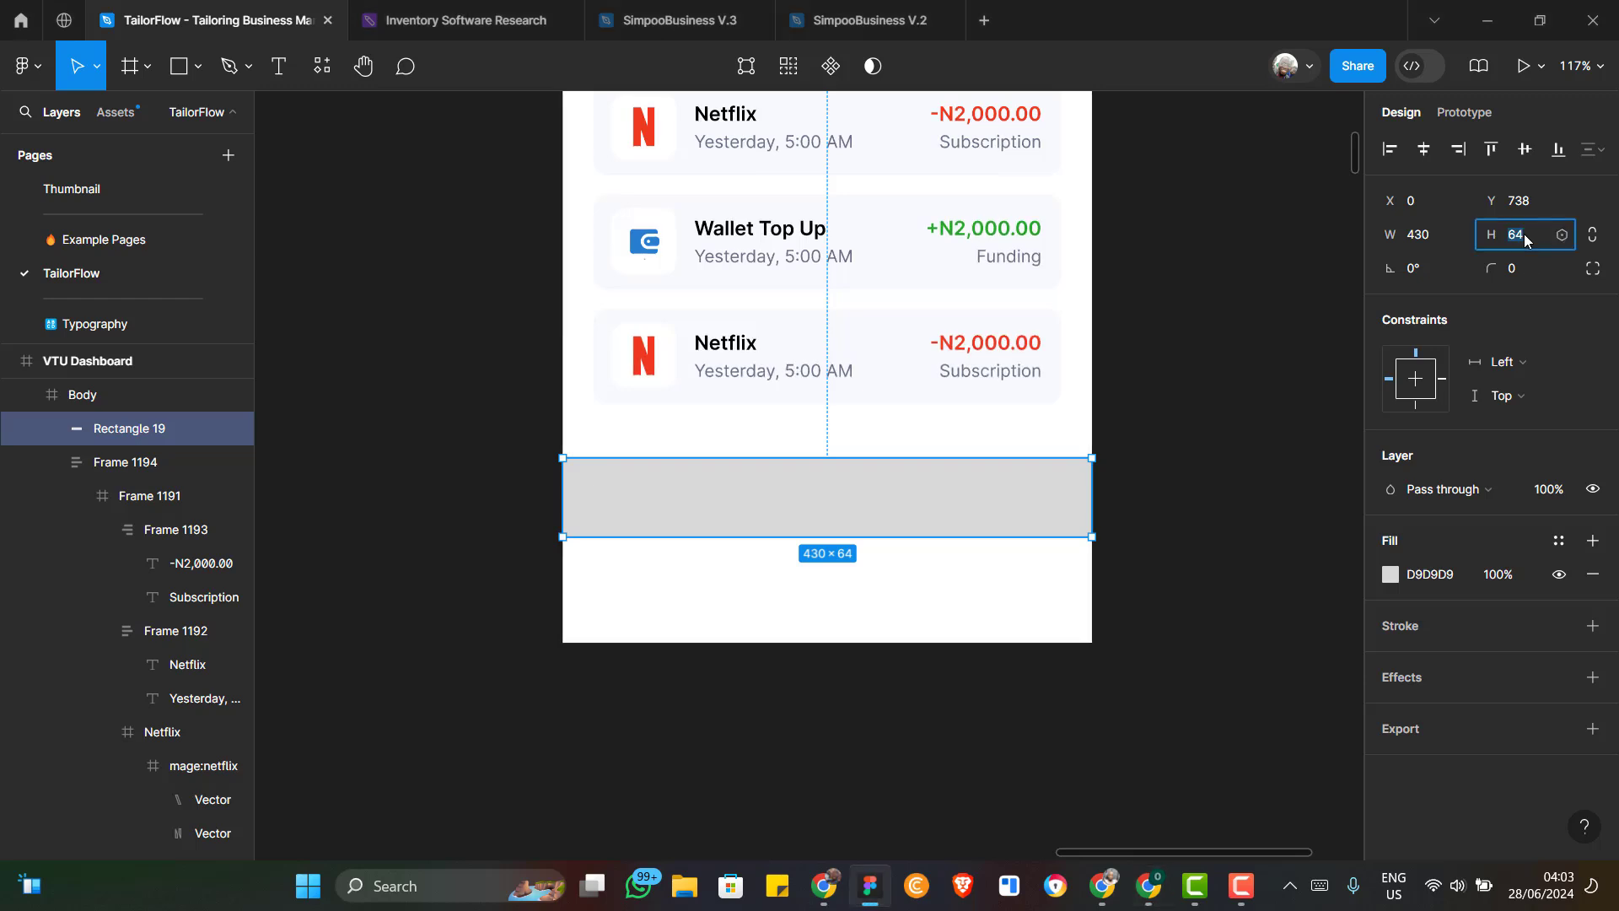
key("Return")
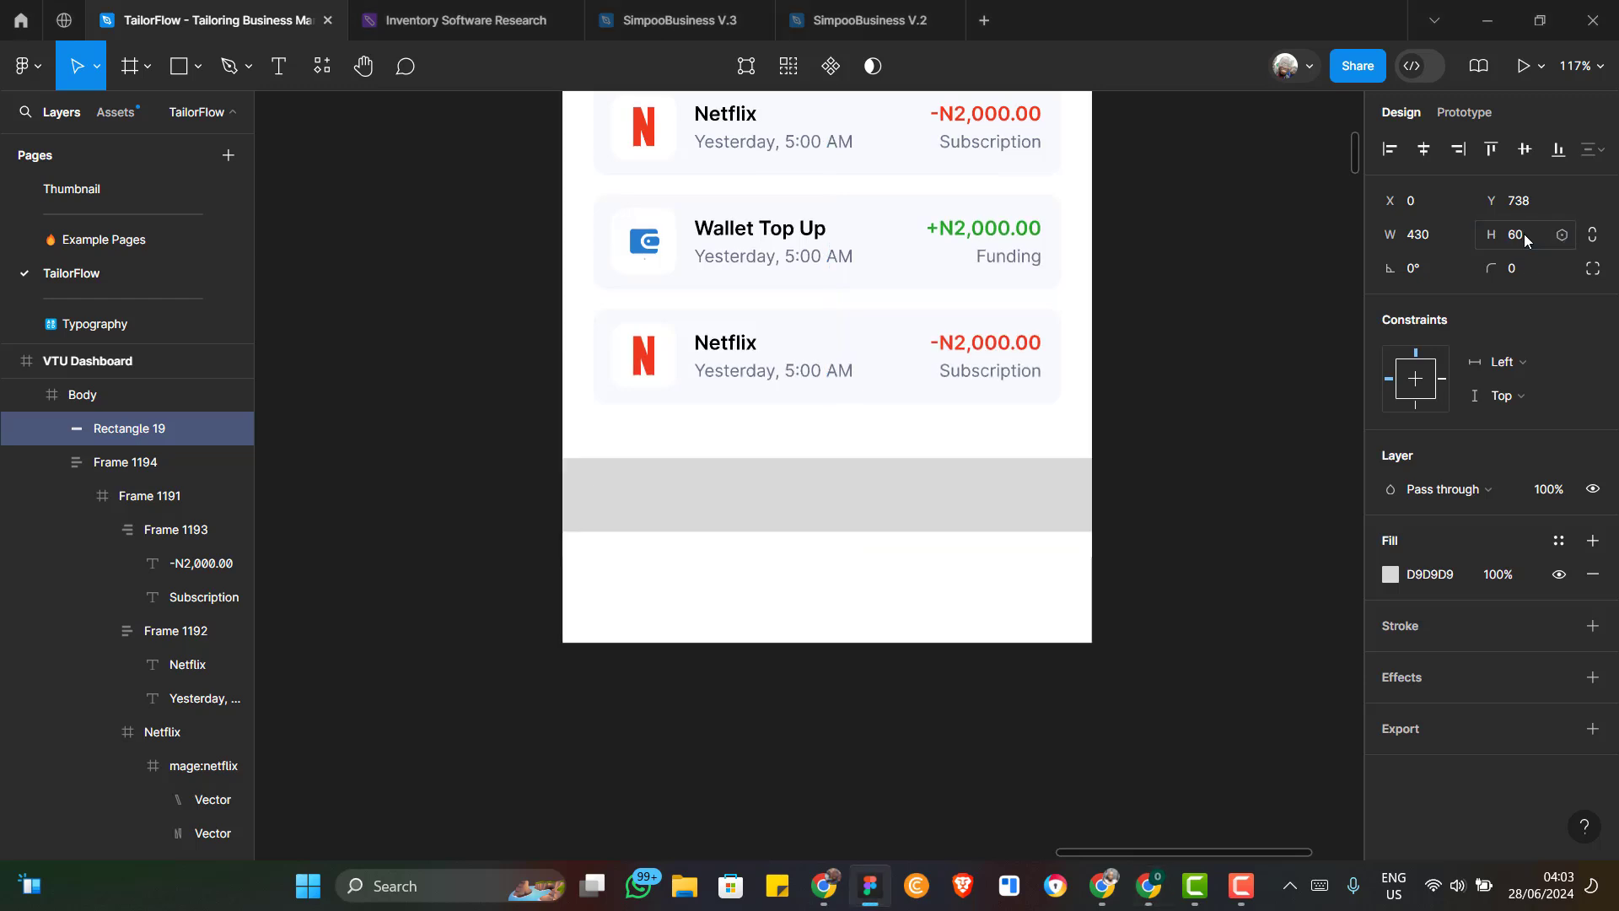
left_click(886, 509)
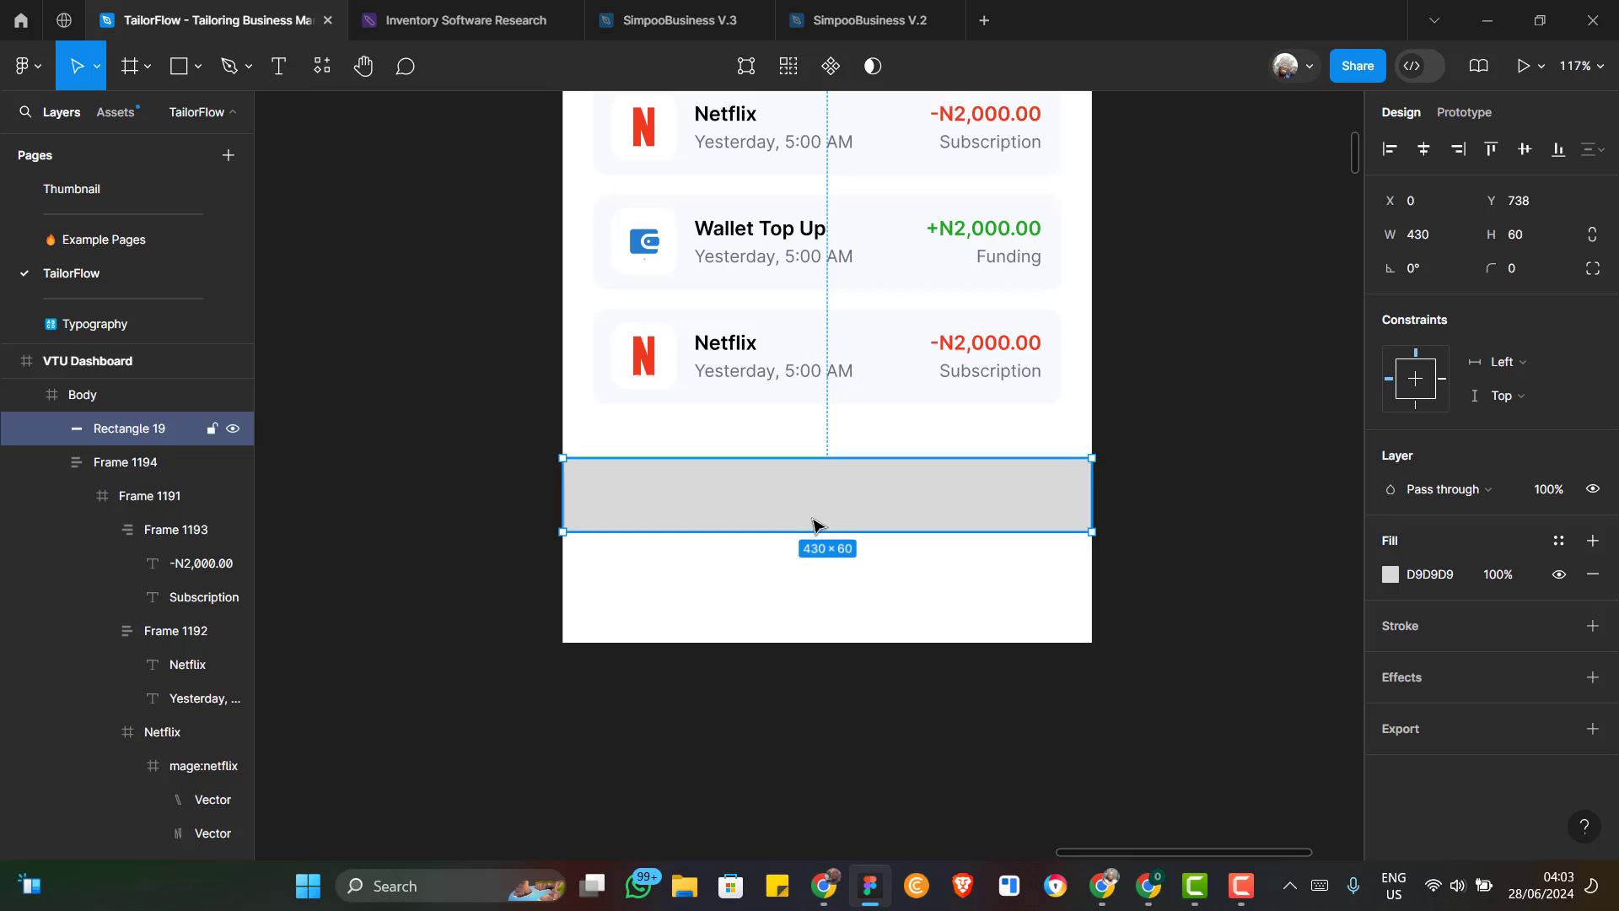
Show the four-column layout grid on the VTU Dashboard frame
scroll(848, 509, "up", 1)
scroll(848, 509, "up", 2)
scroll(848, 510, "up", 2)
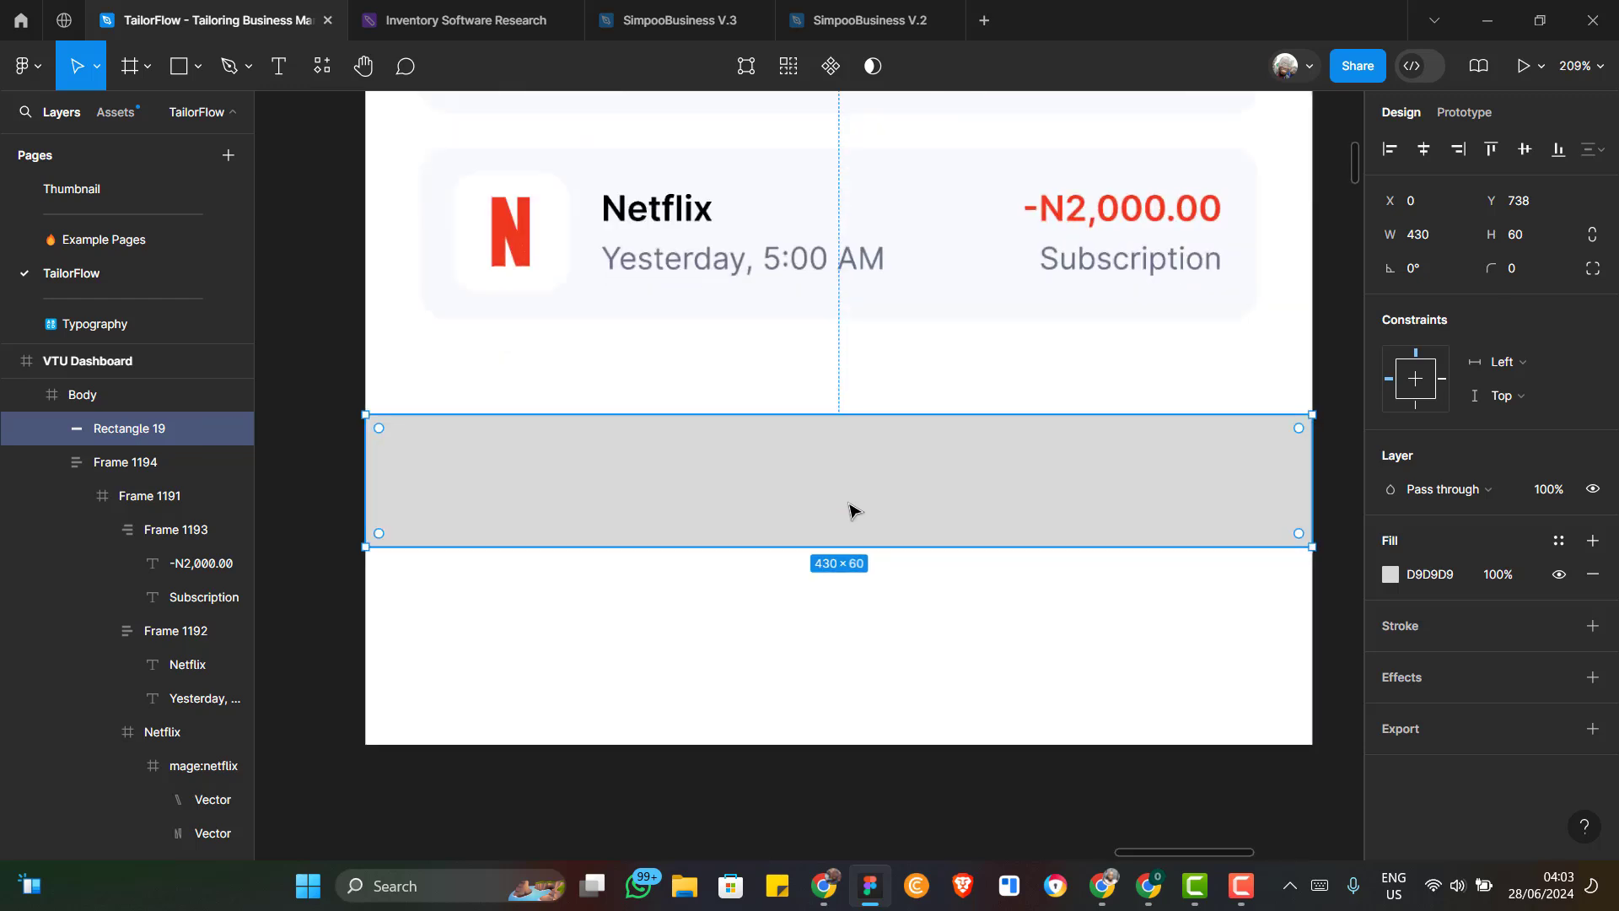
scroll(693, 510, "down", 2)
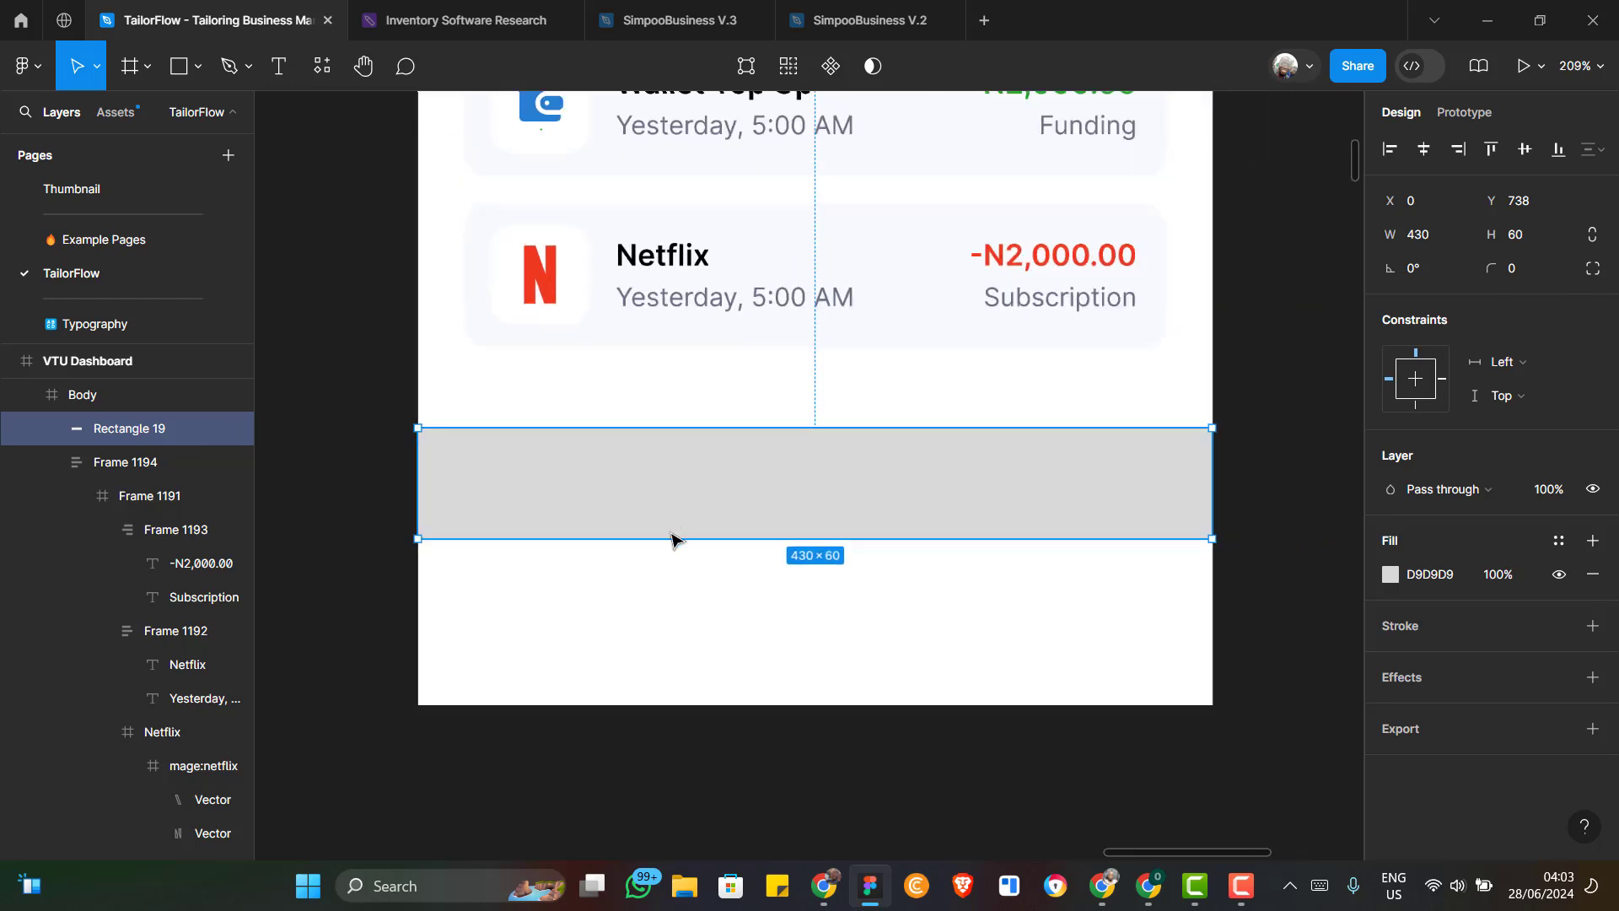
left_click(111, 362)
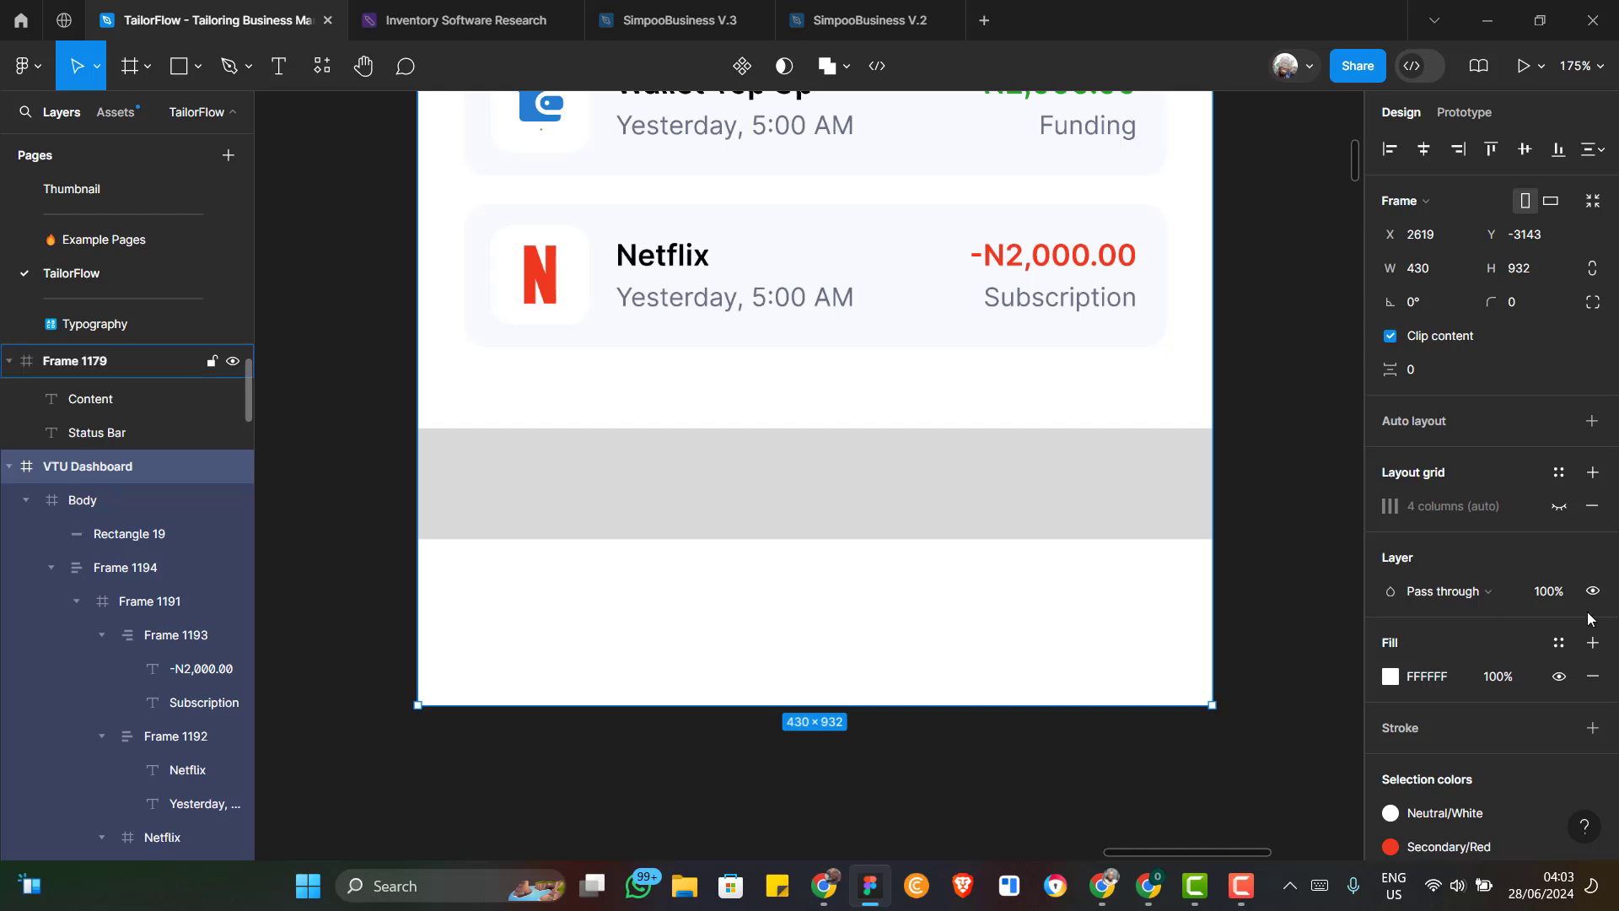
left_click(1560, 506)
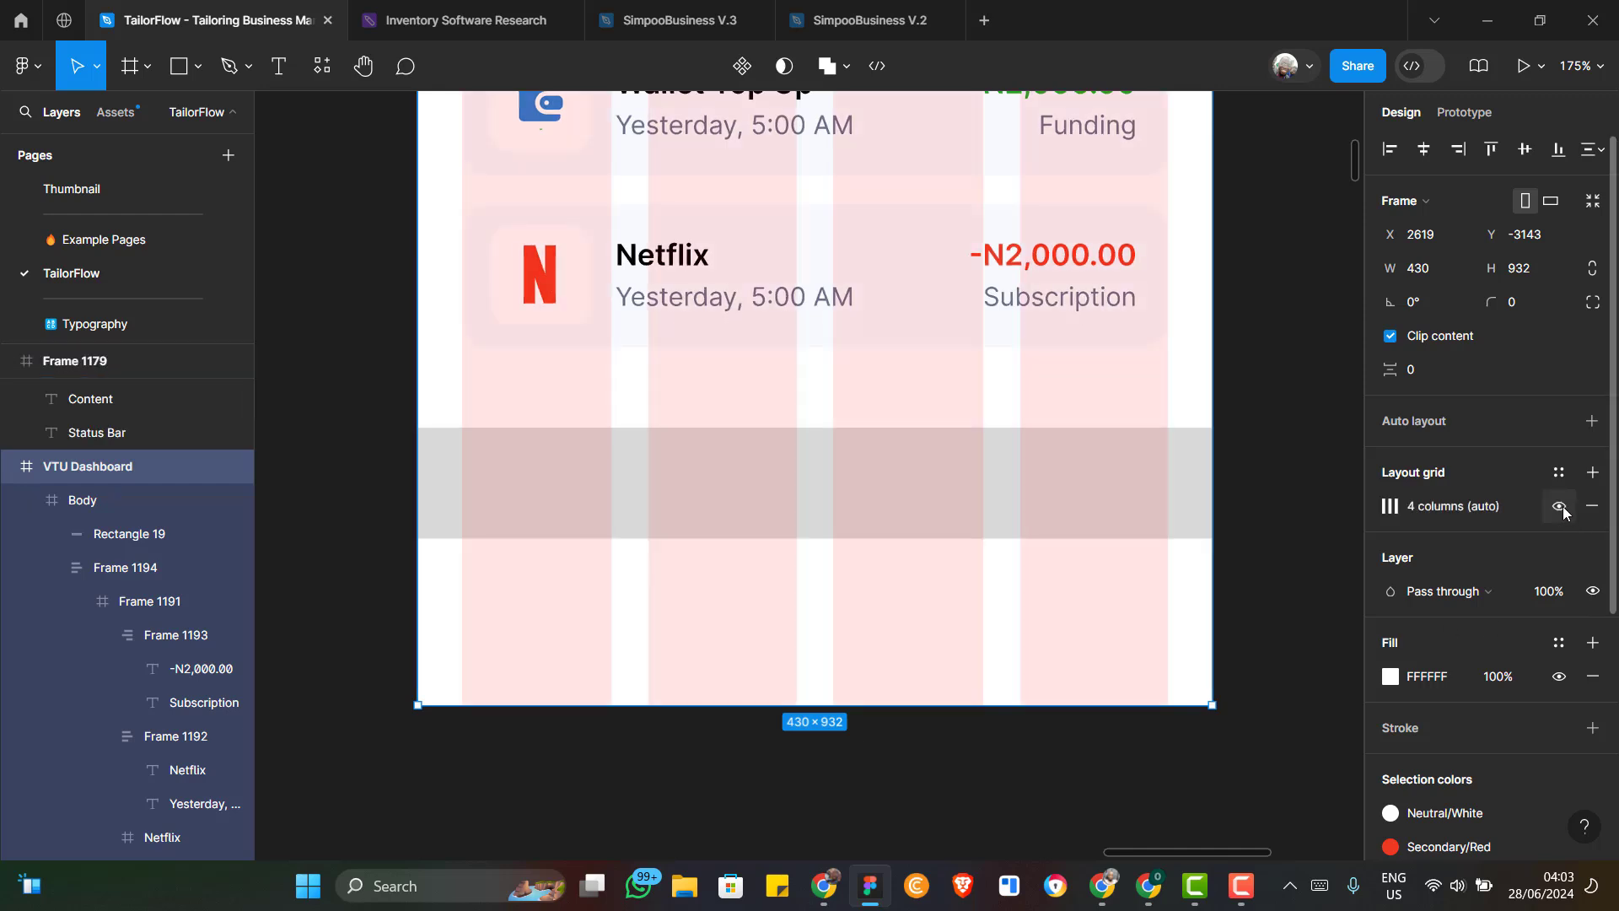
Stretch the grey rectangle below the transactions to a height of 70
left_click(1049, 508)
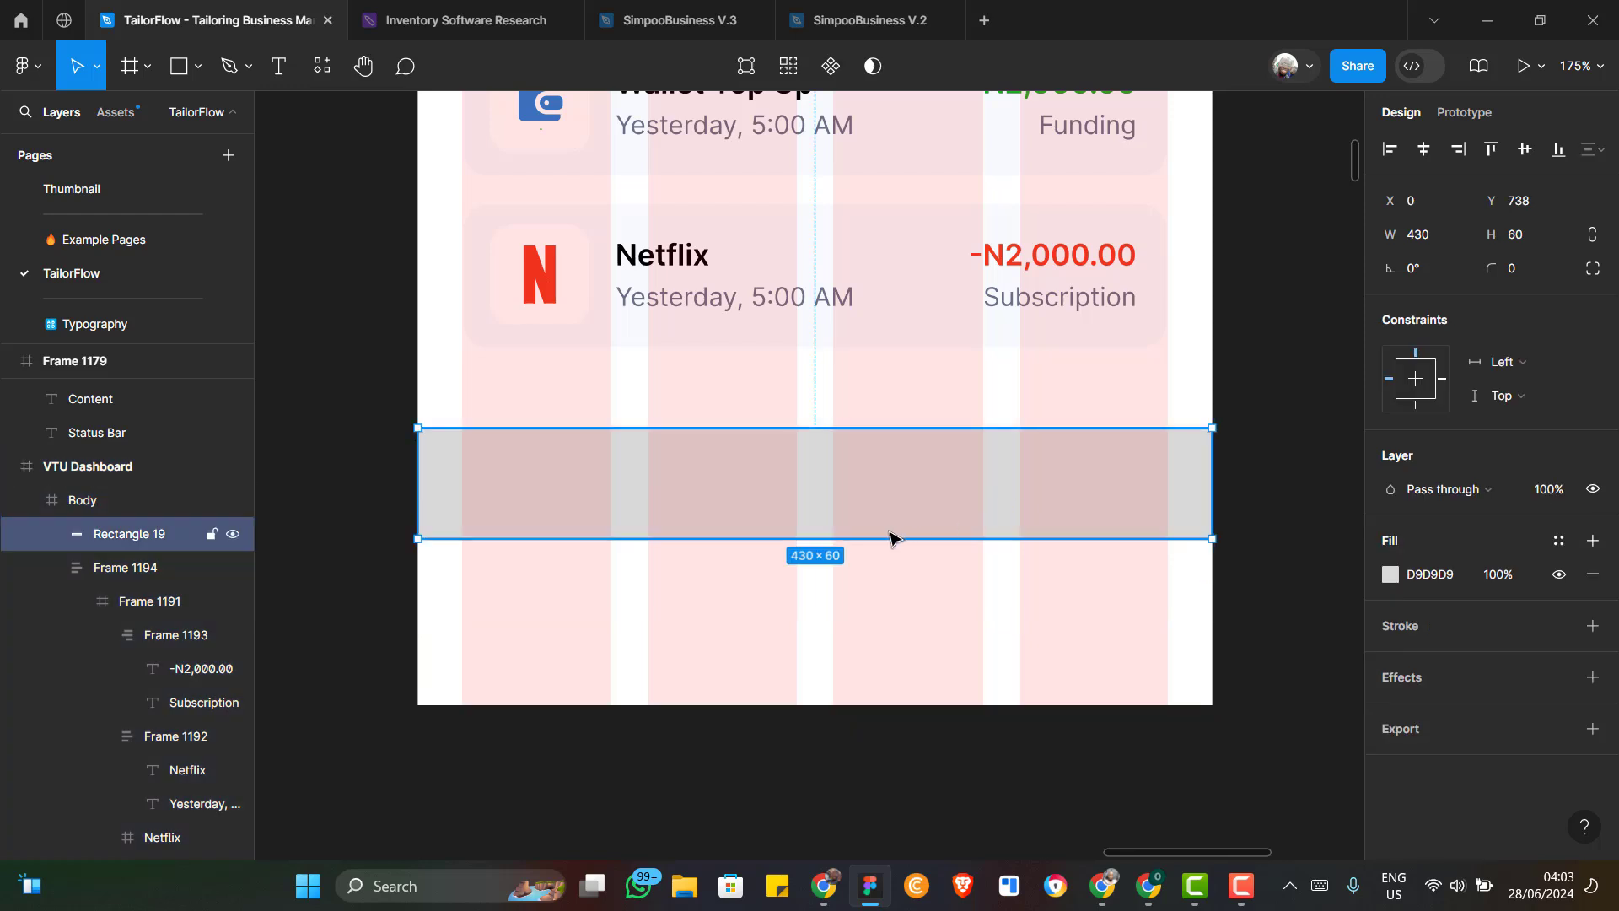
scroll(943, 520, "up", 2)
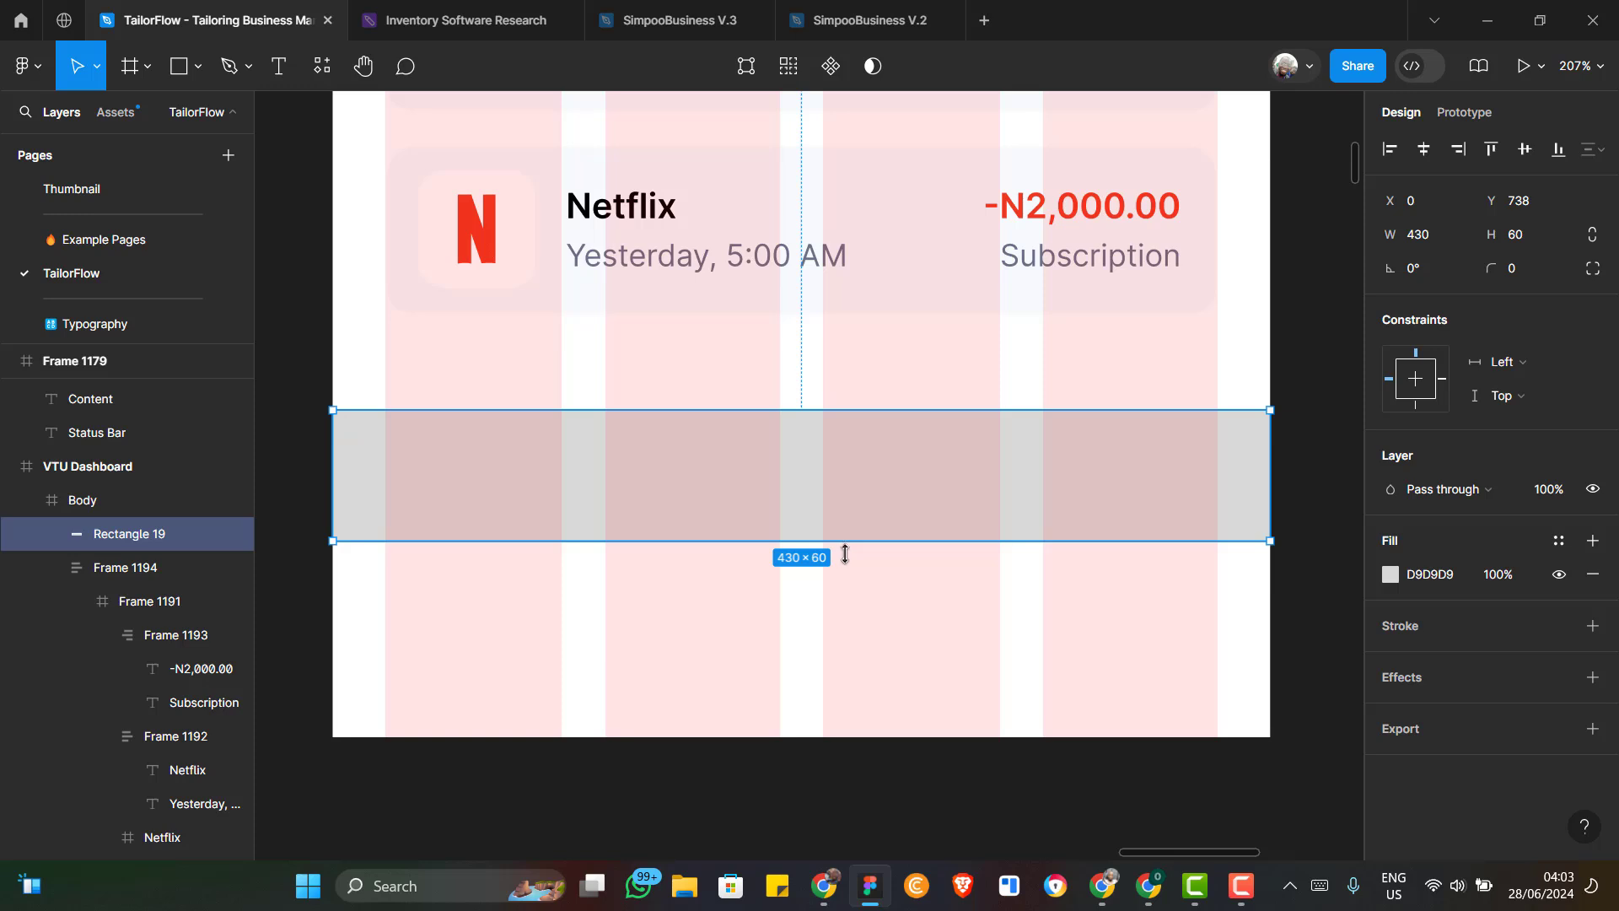
left_click_drag(845, 563, 845, 563)
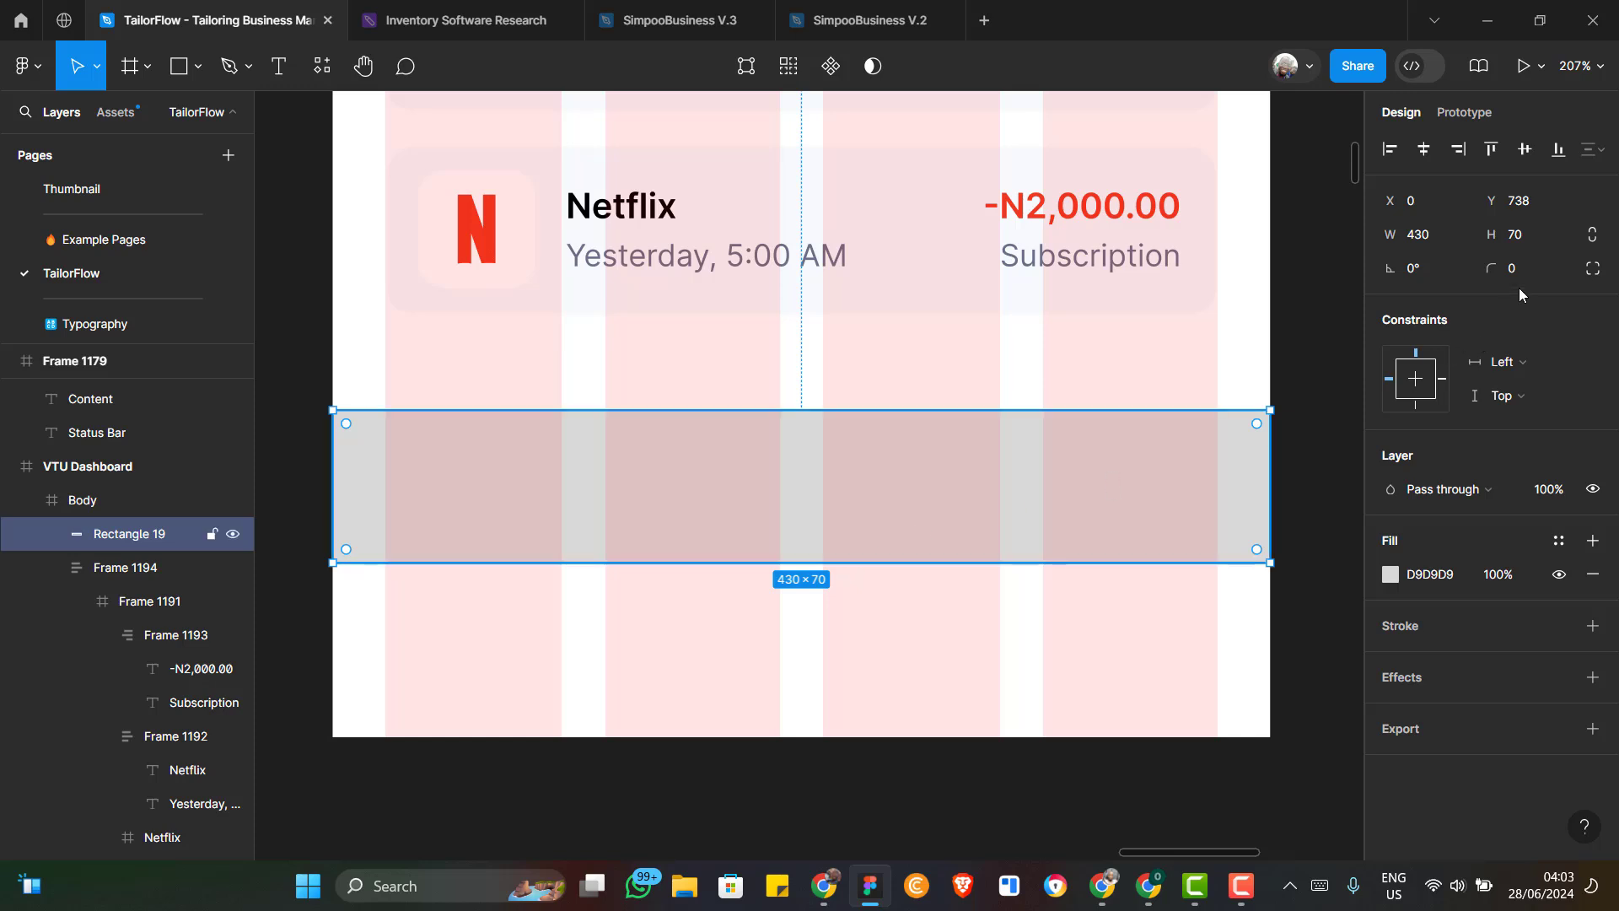
scroll(922, 450, "up", 2)
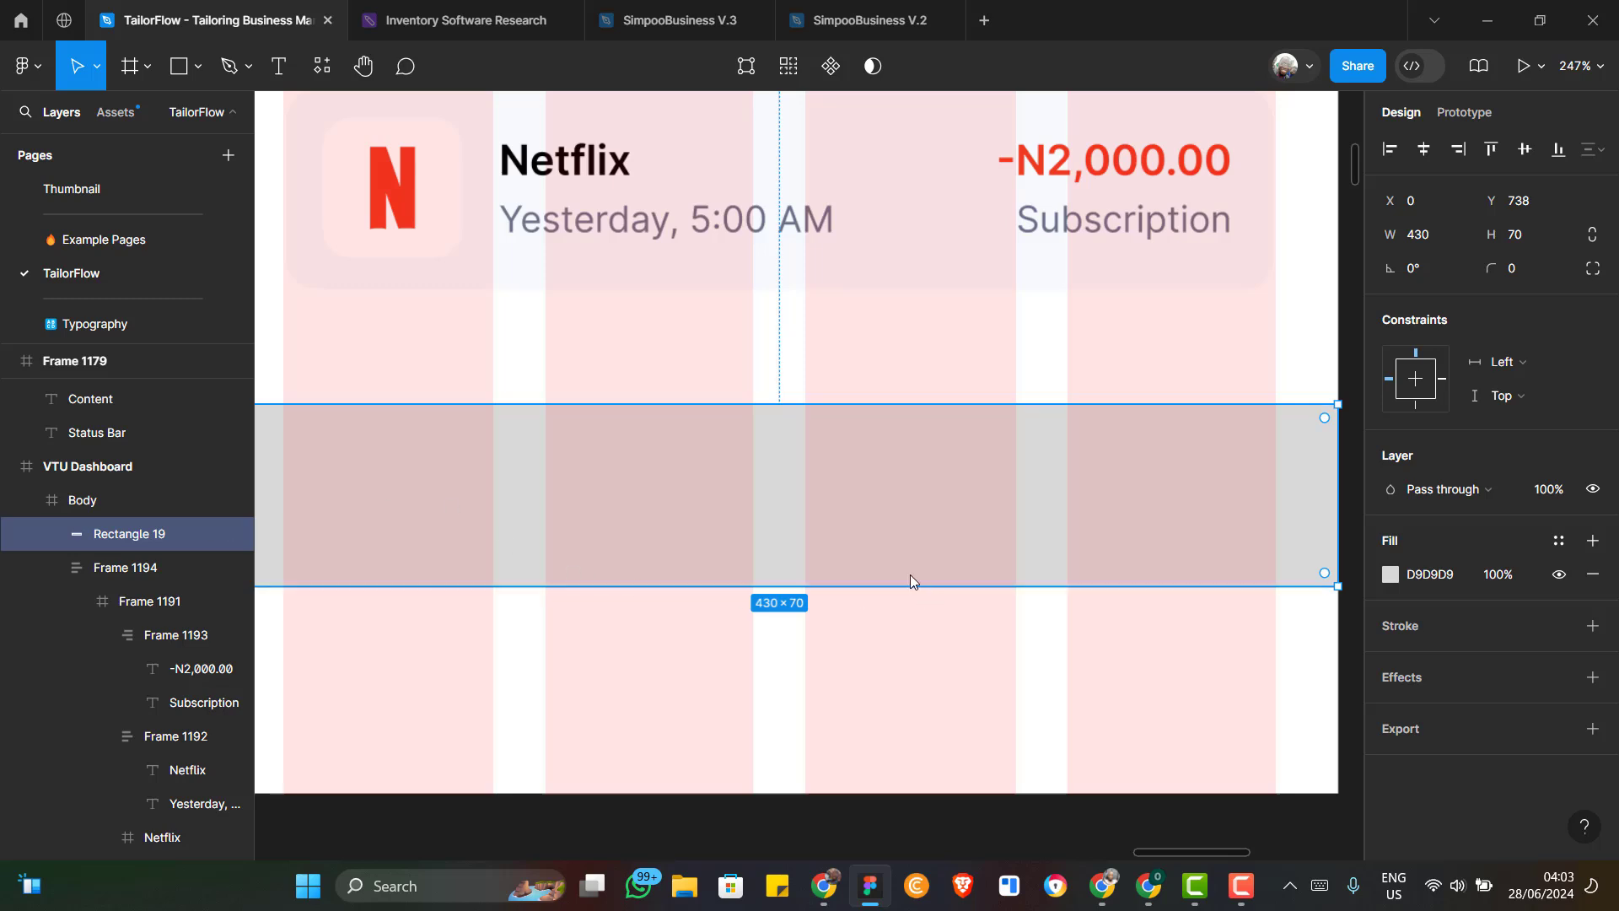
scroll(696, 512, "down", 2)
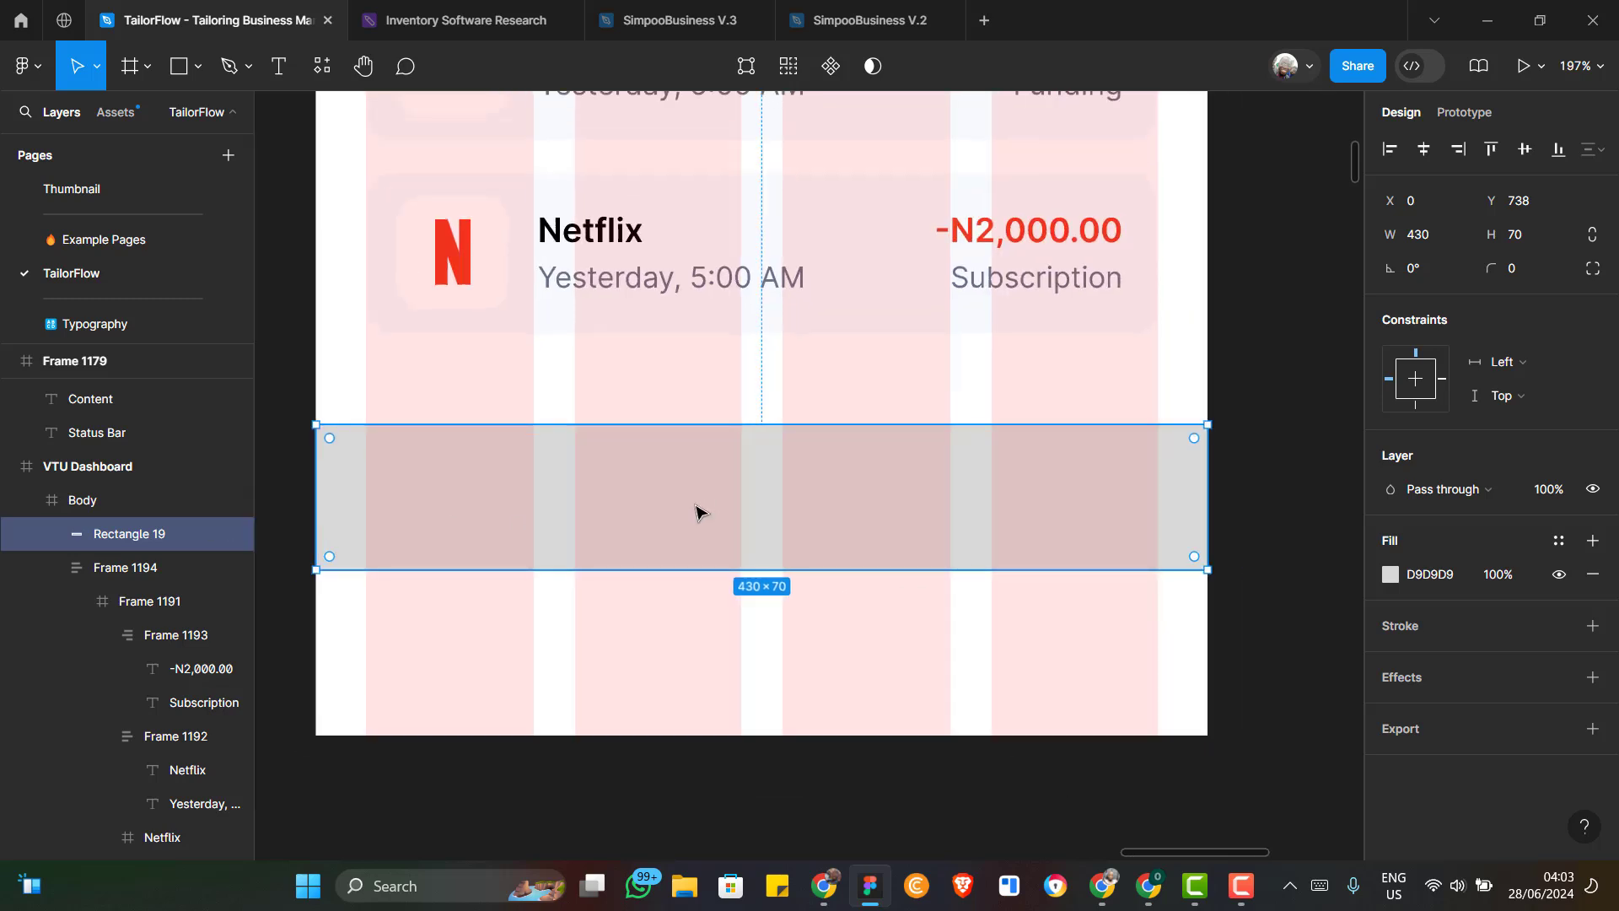
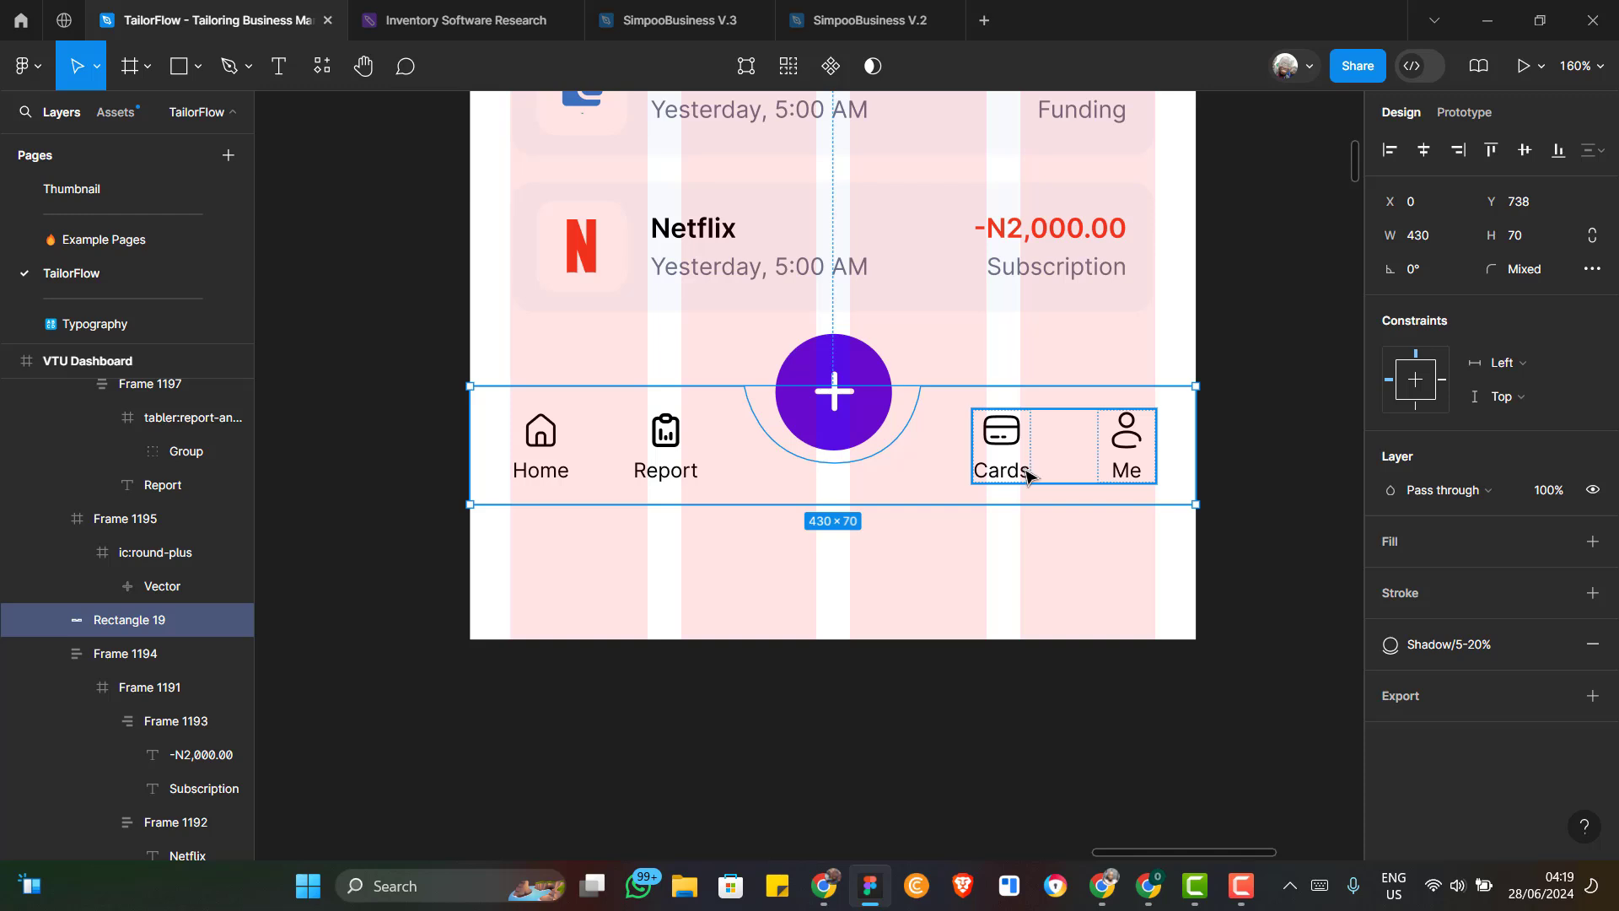
Add a drop shadow to the round plus button and sample its colour 570DE6 from the button's purple fill
left_click(852, 432)
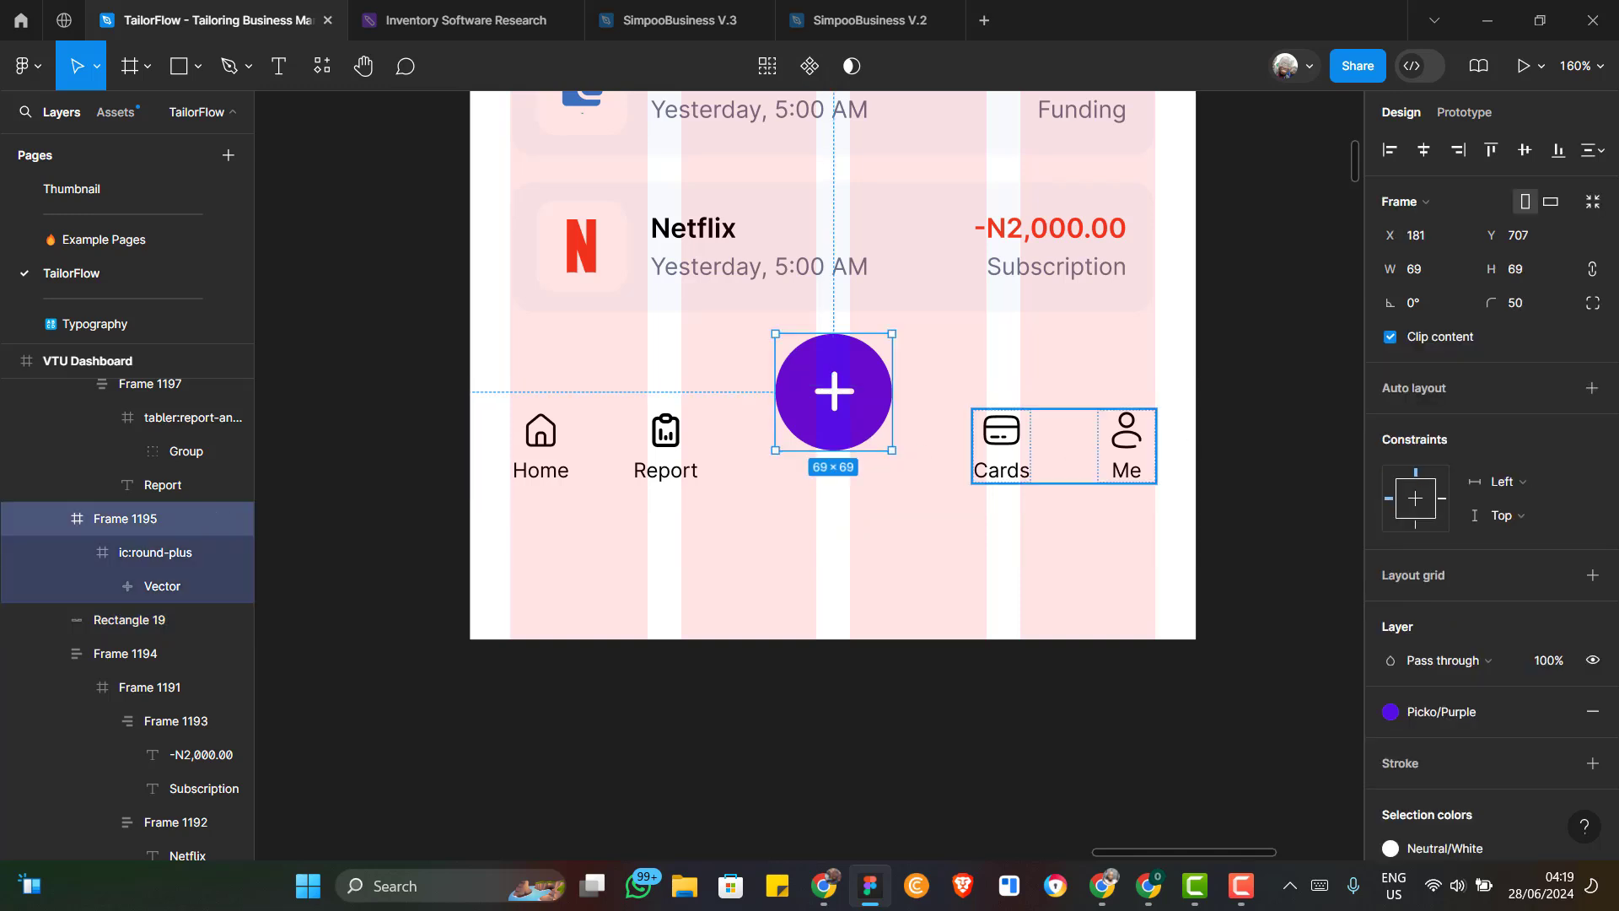
key("alt+Tab")
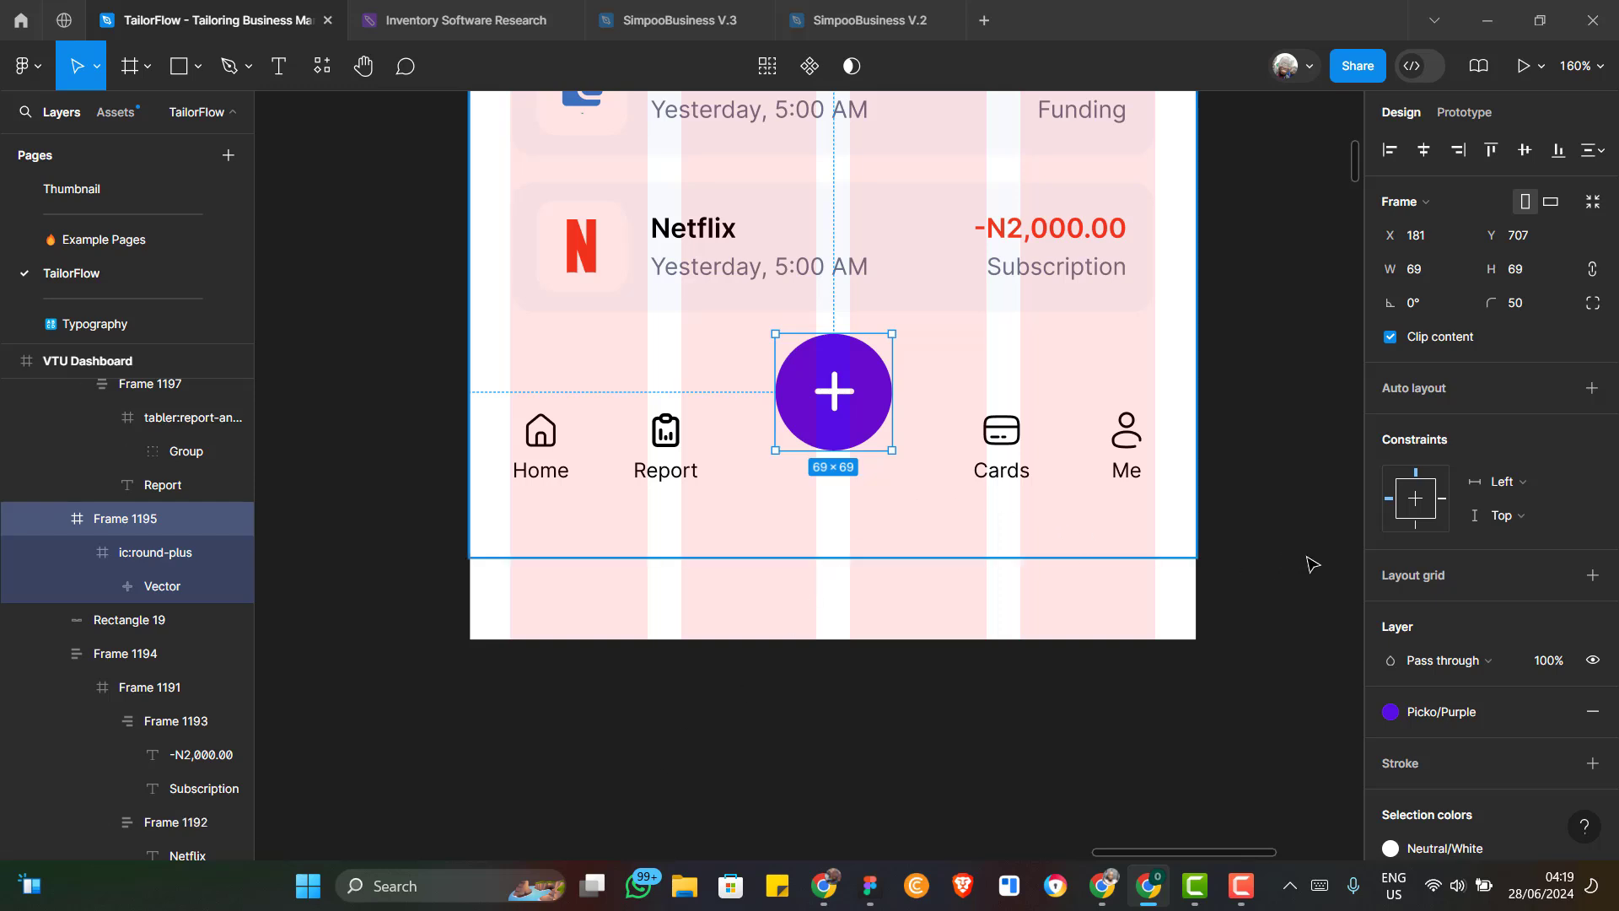
scroll(1526, 646, "down", 3)
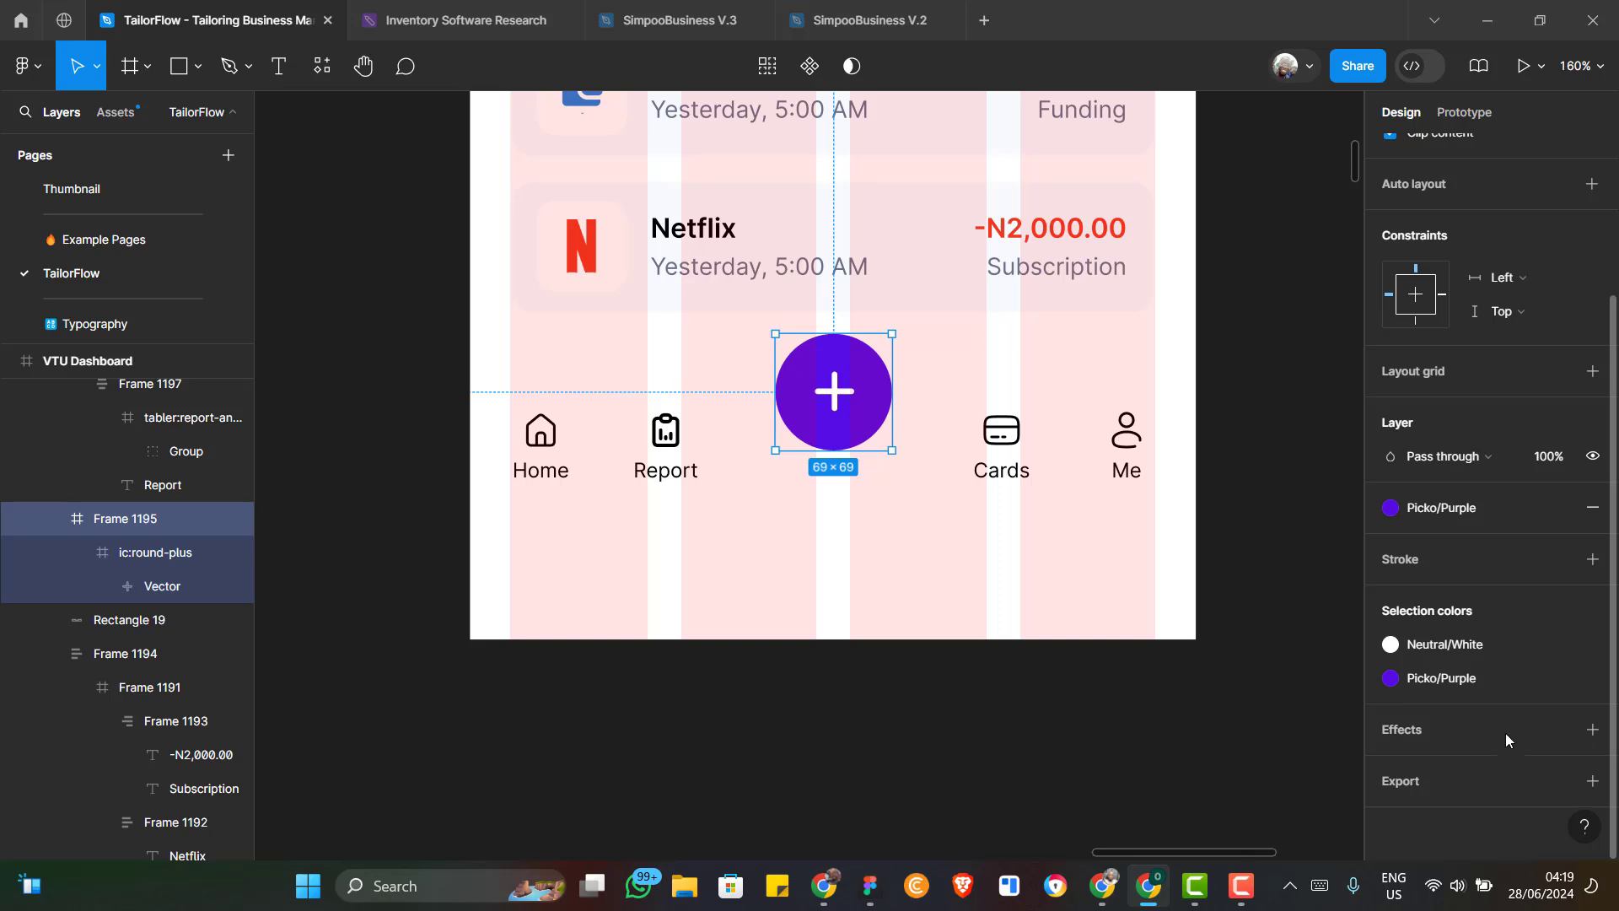
left_click(1592, 729)
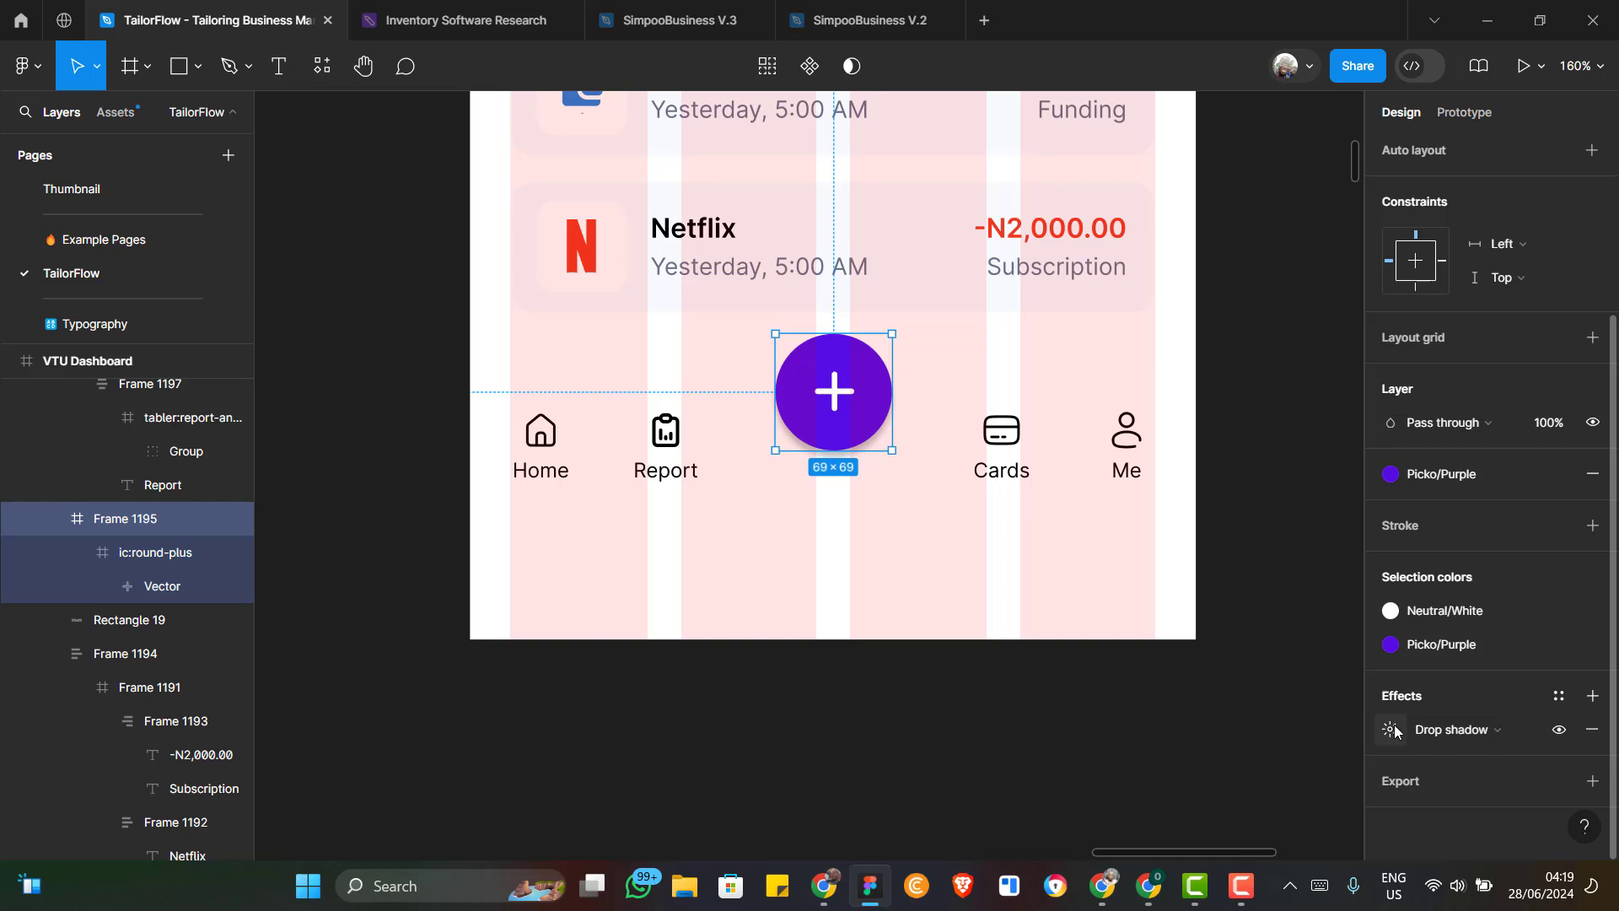
left_click(1393, 729)
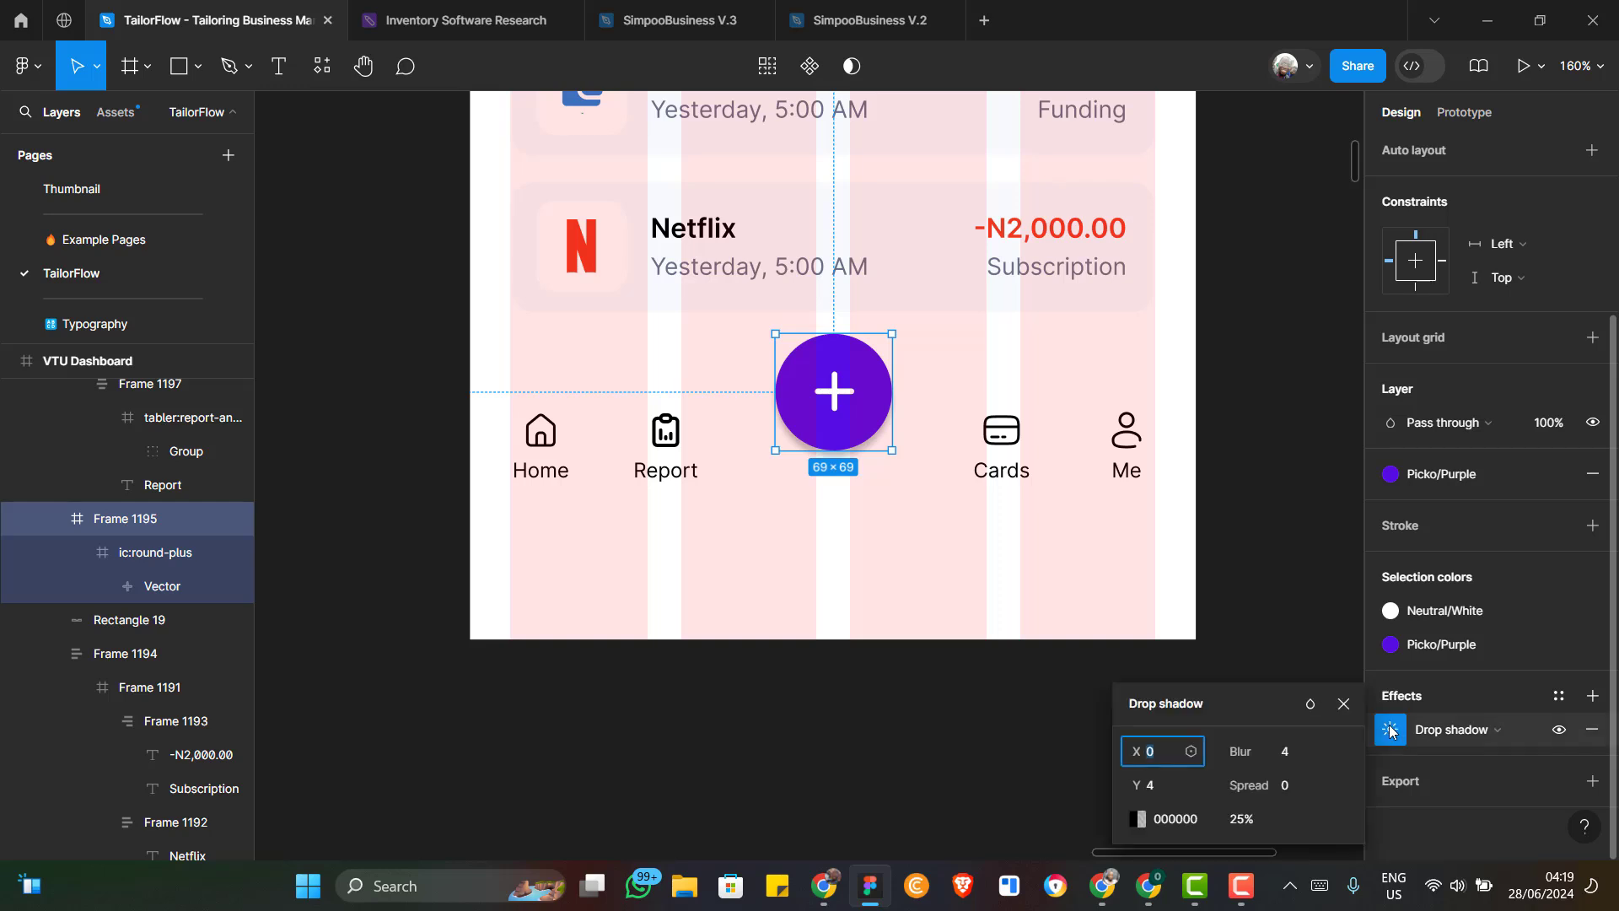
left_click(1143, 821)
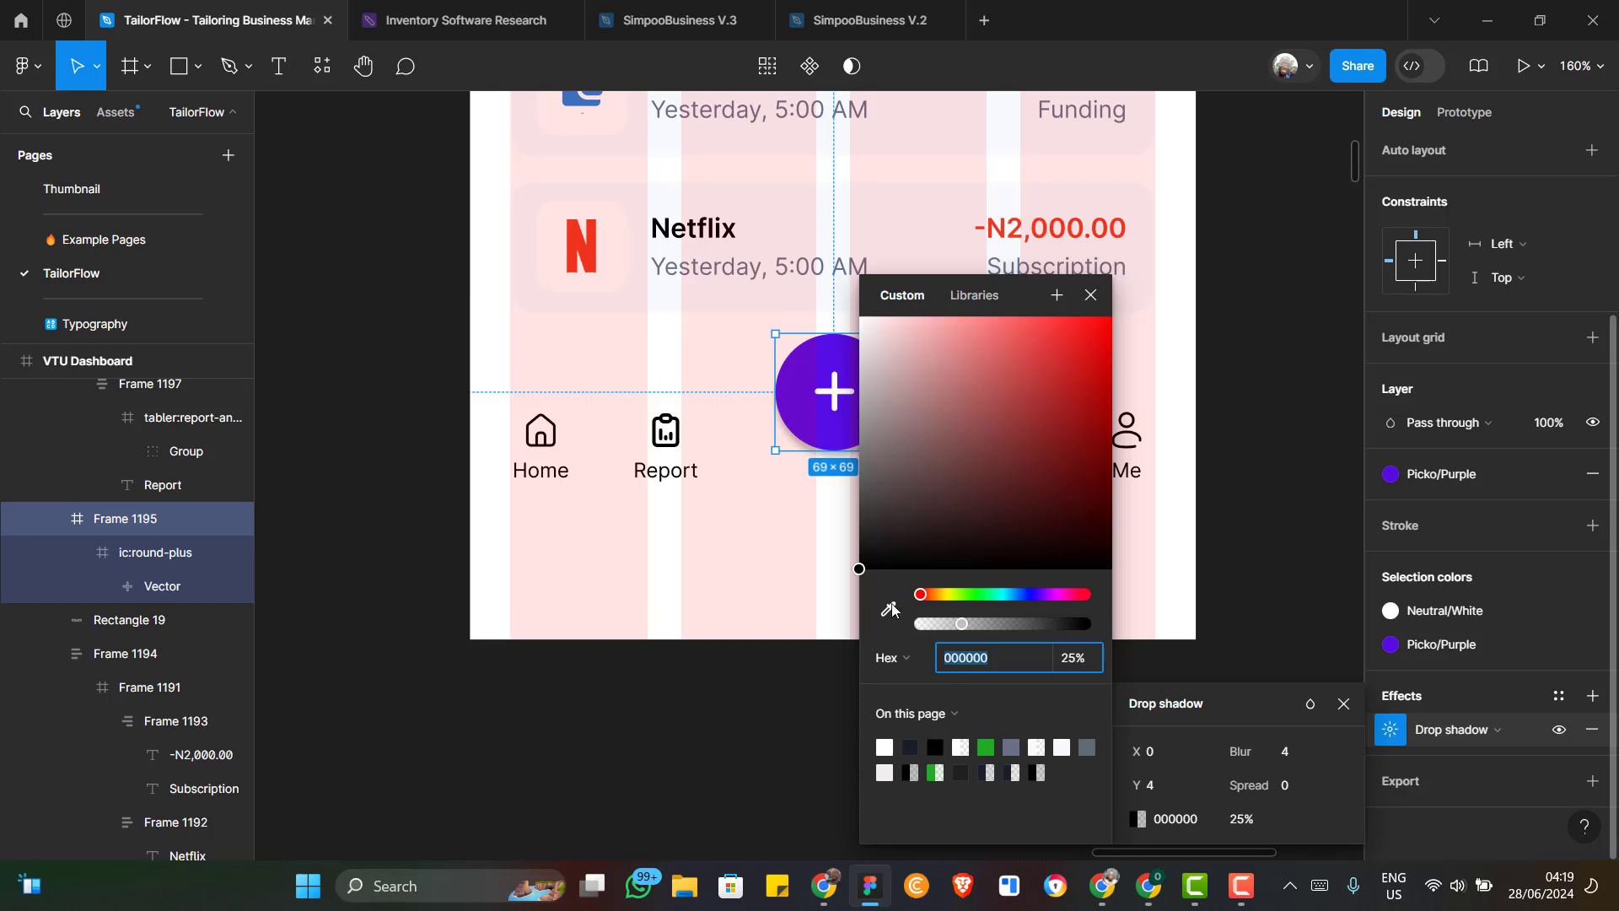
key("i")
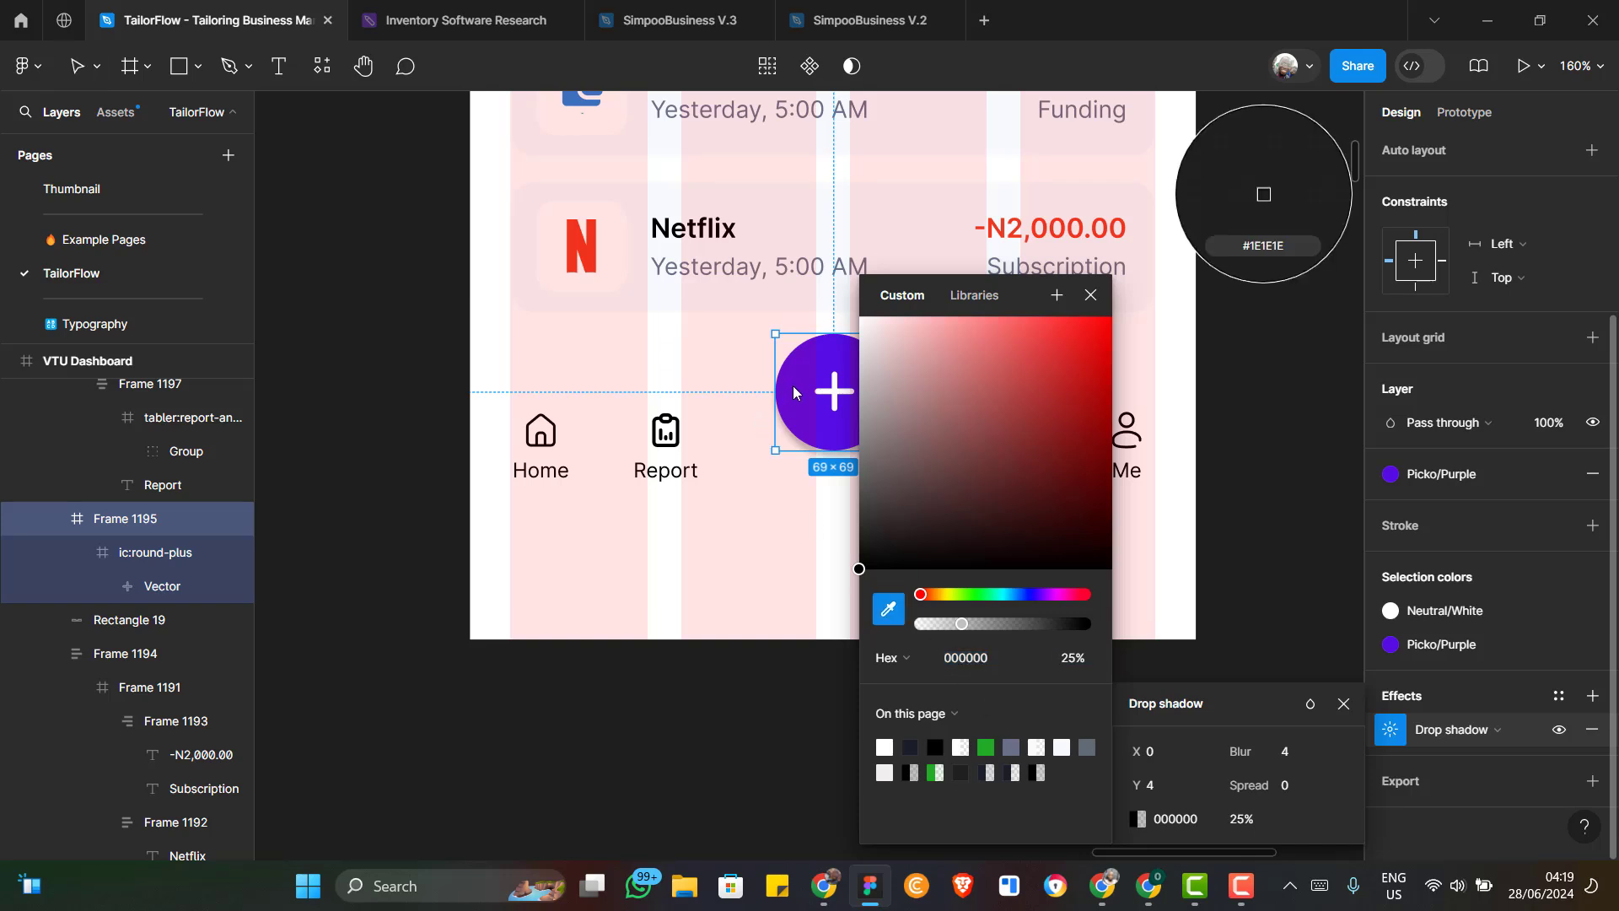
left_click(800, 382)
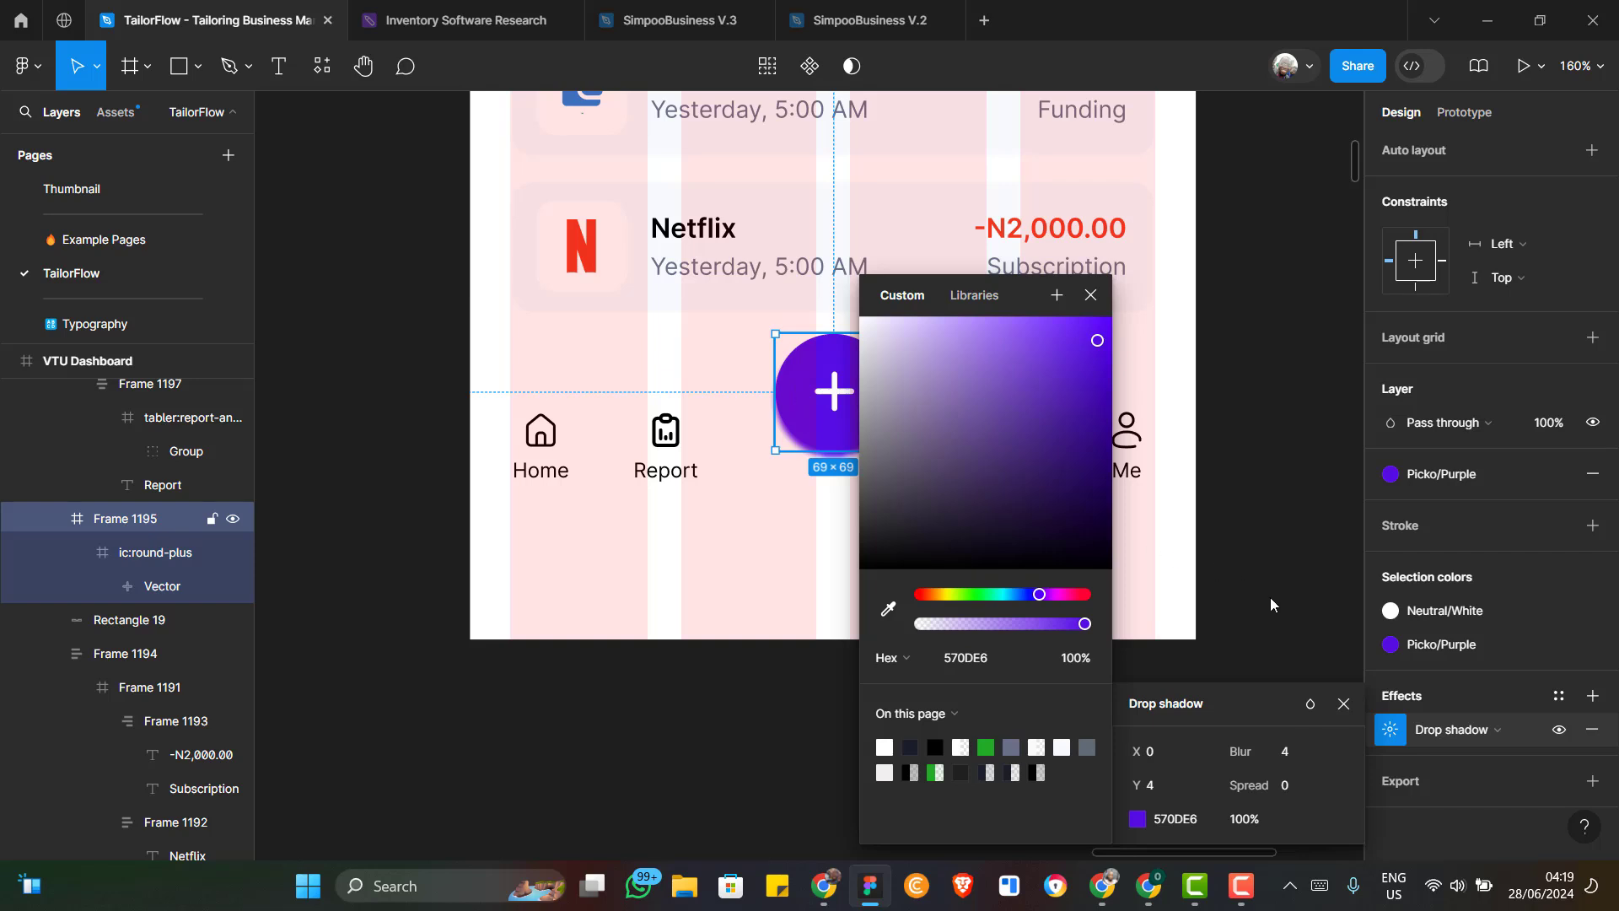
Set the plus button's drop shadow to X 2, Y 8, blur 22 and 30% opacity
left_click(1173, 755)
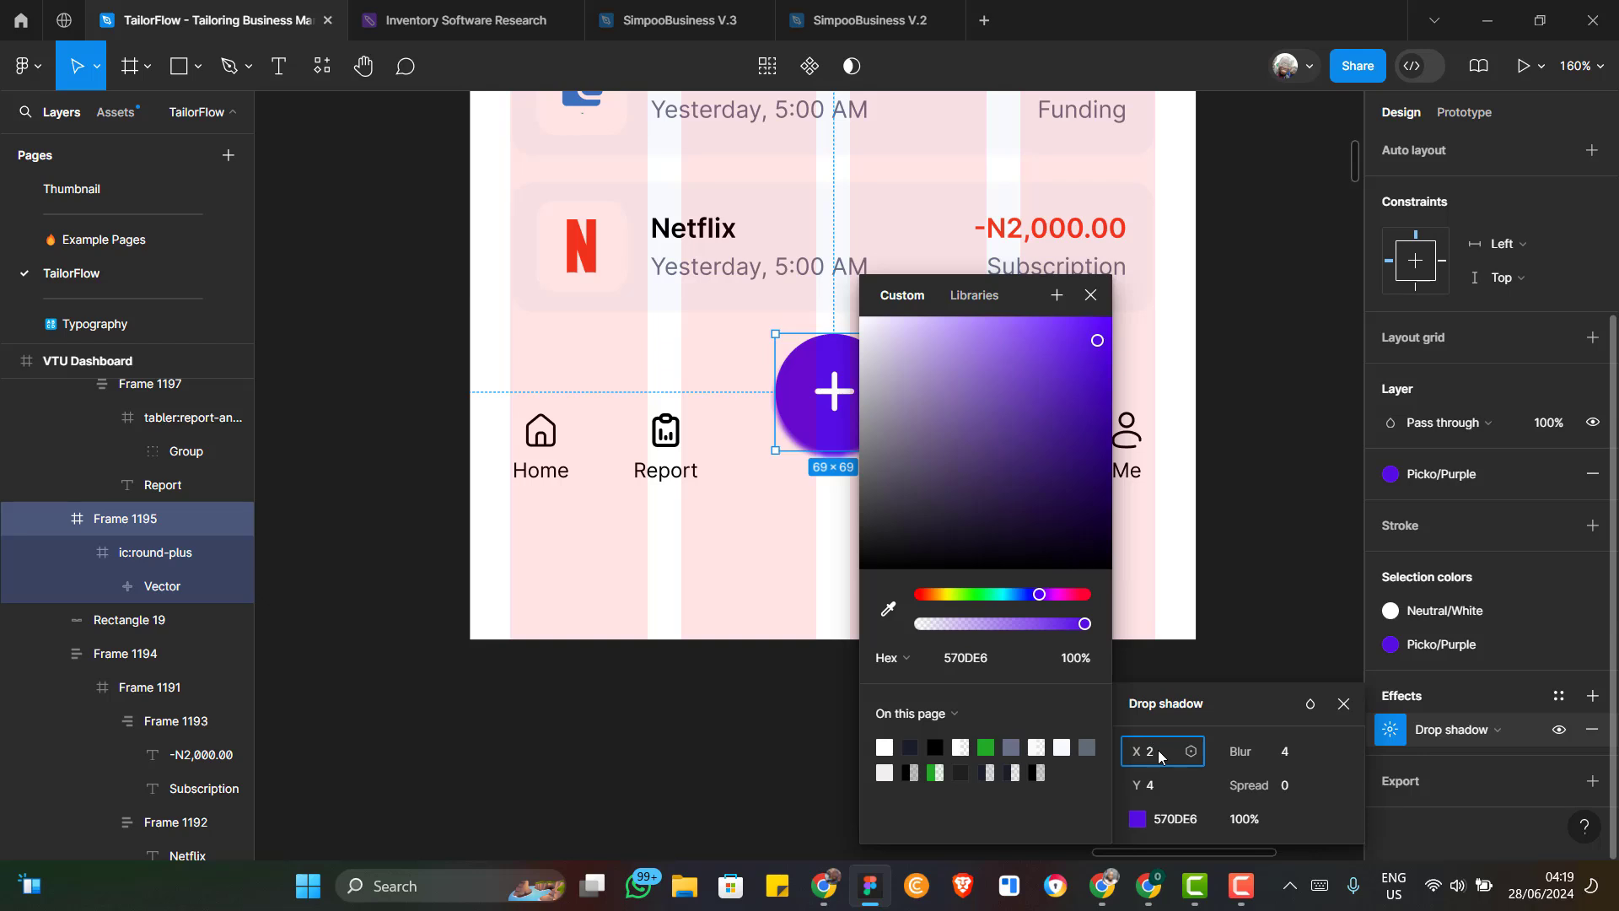
left_click(1299, 751)
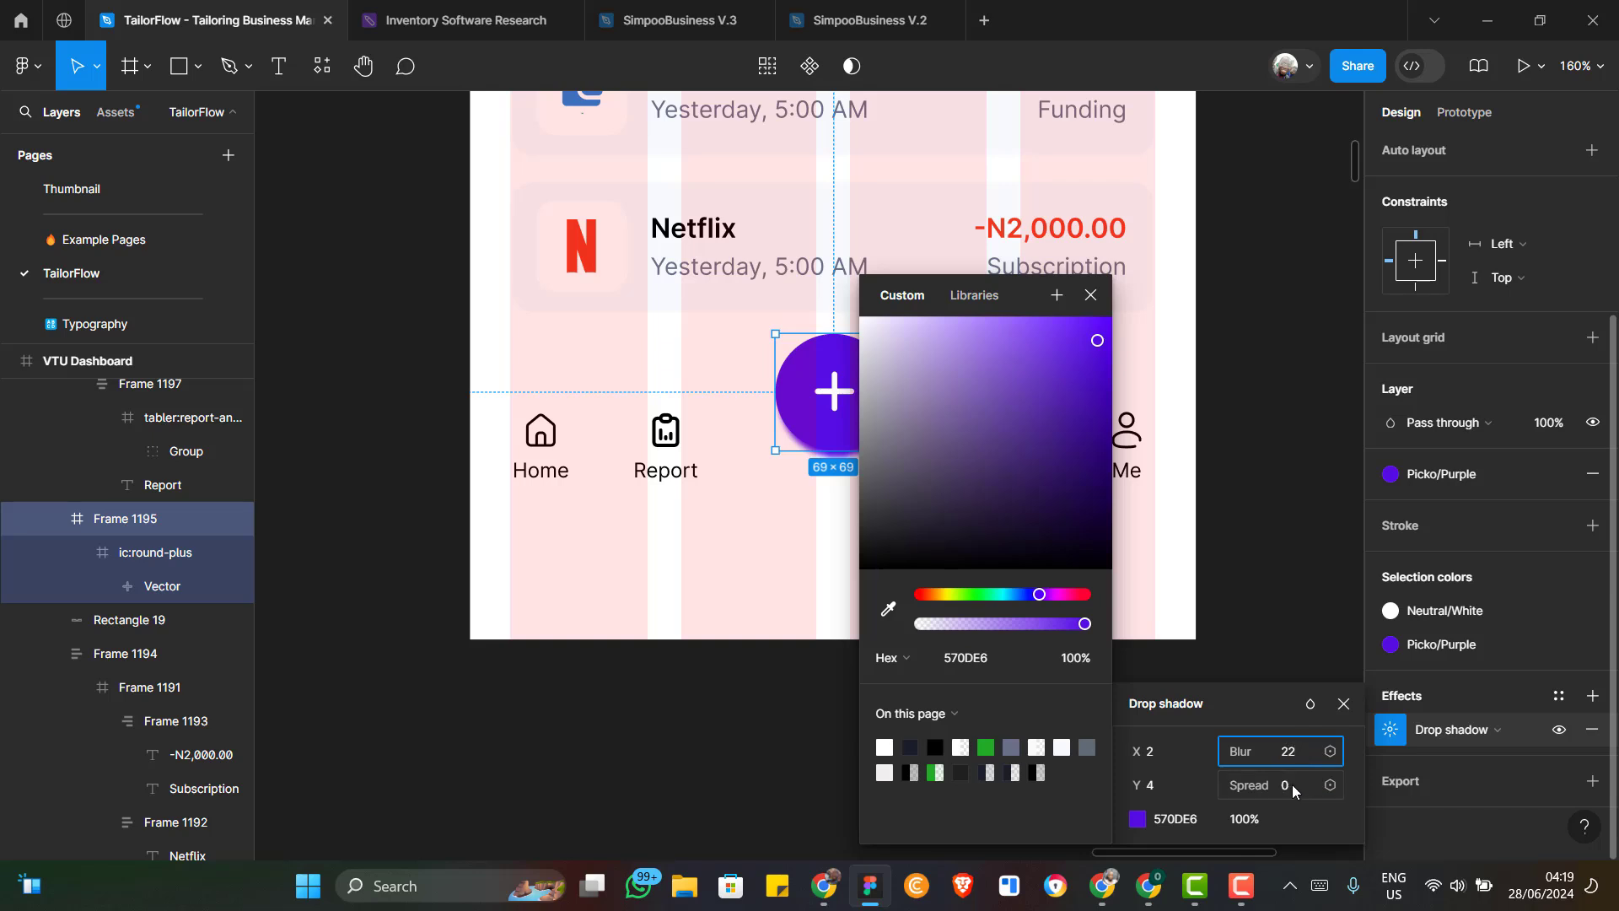
left_click(1246, 821)
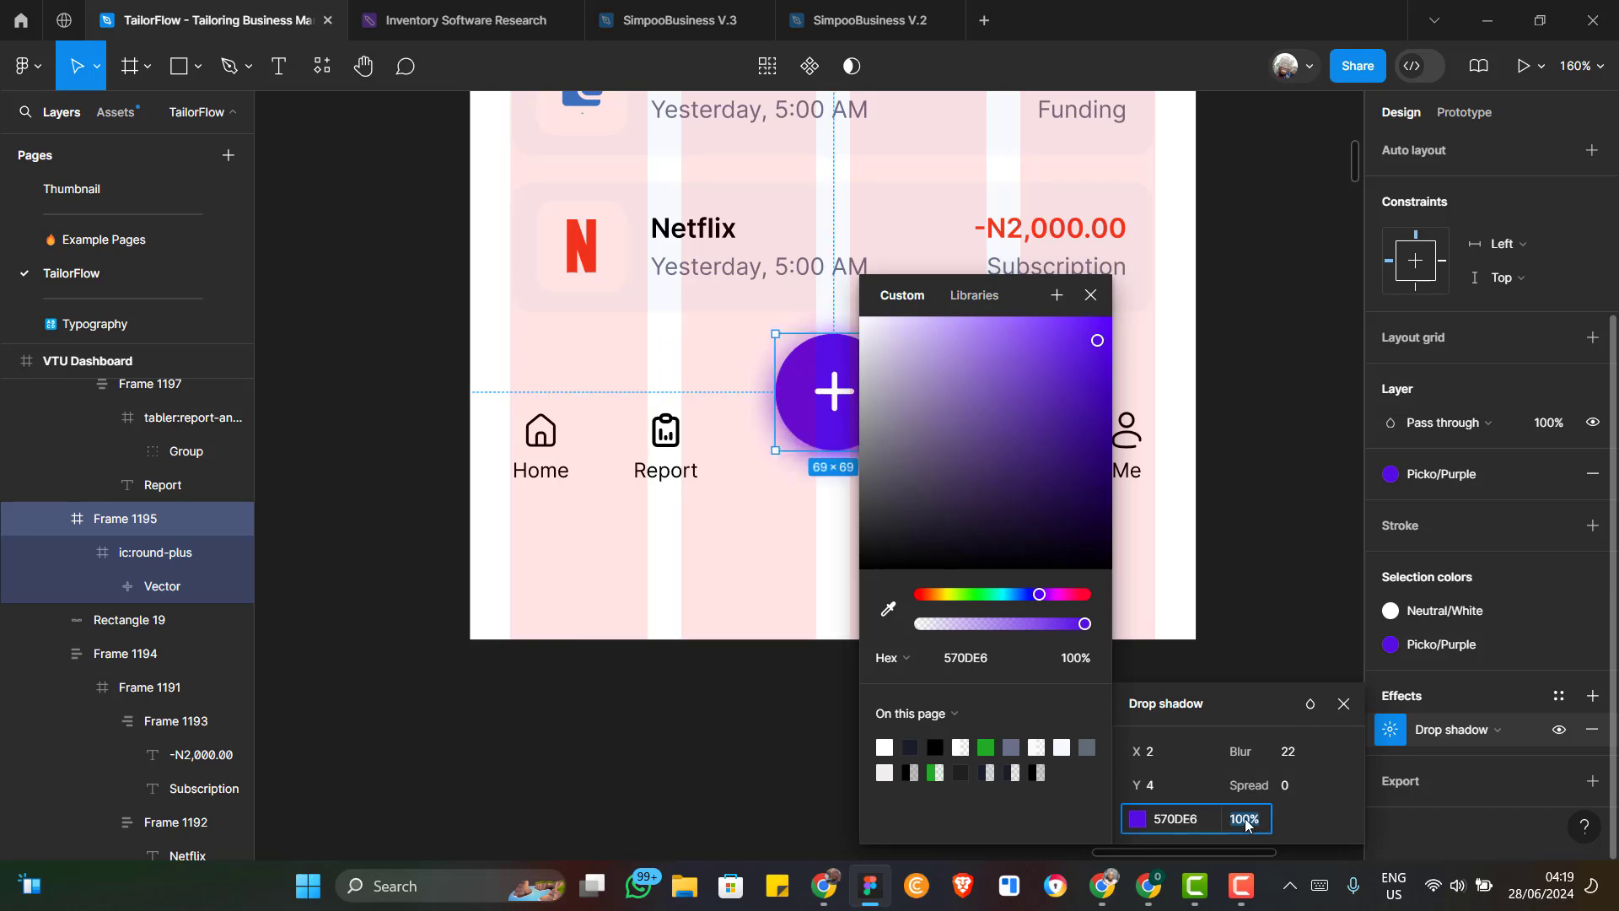
type("30")
key("Return")
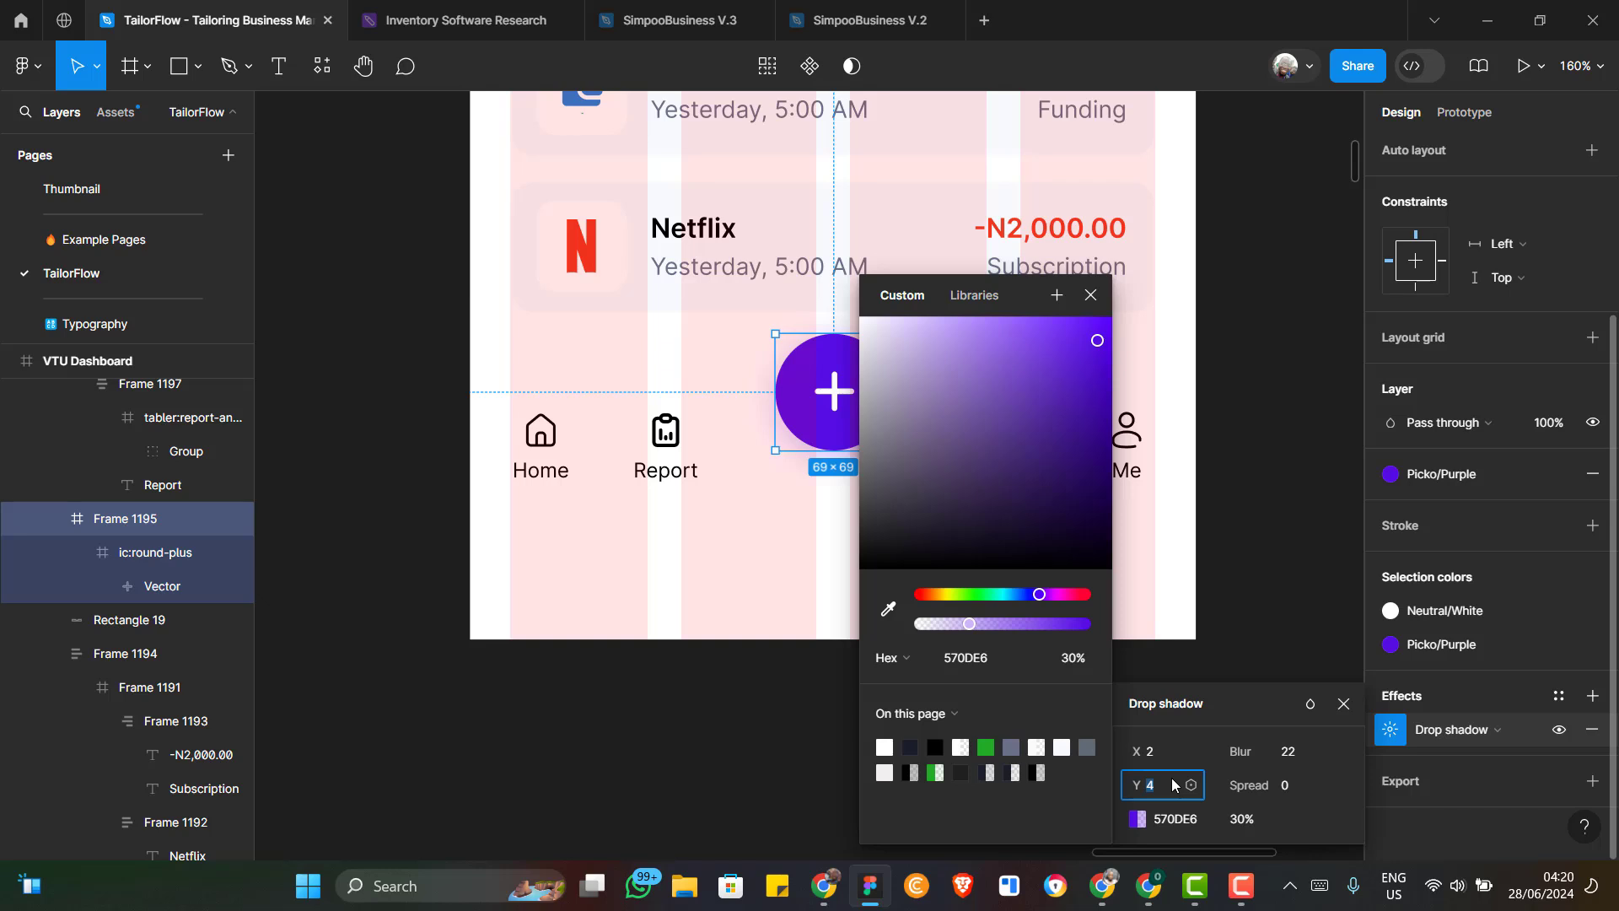
type("8")
key("Return")
left_click(1091, 296)
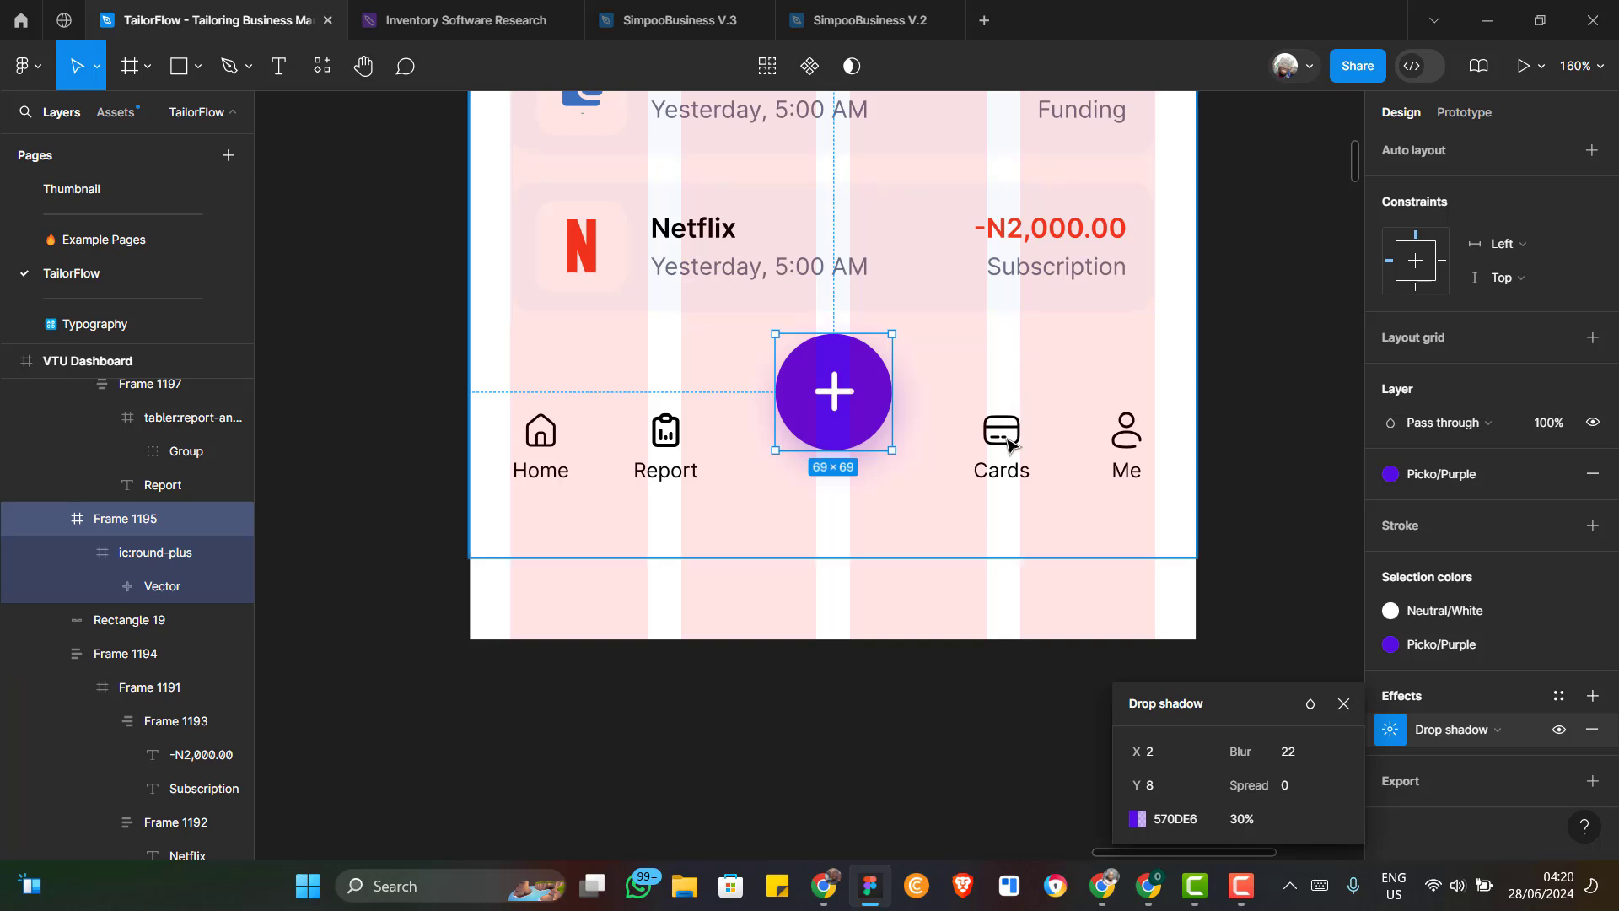
left_click(943, 460)
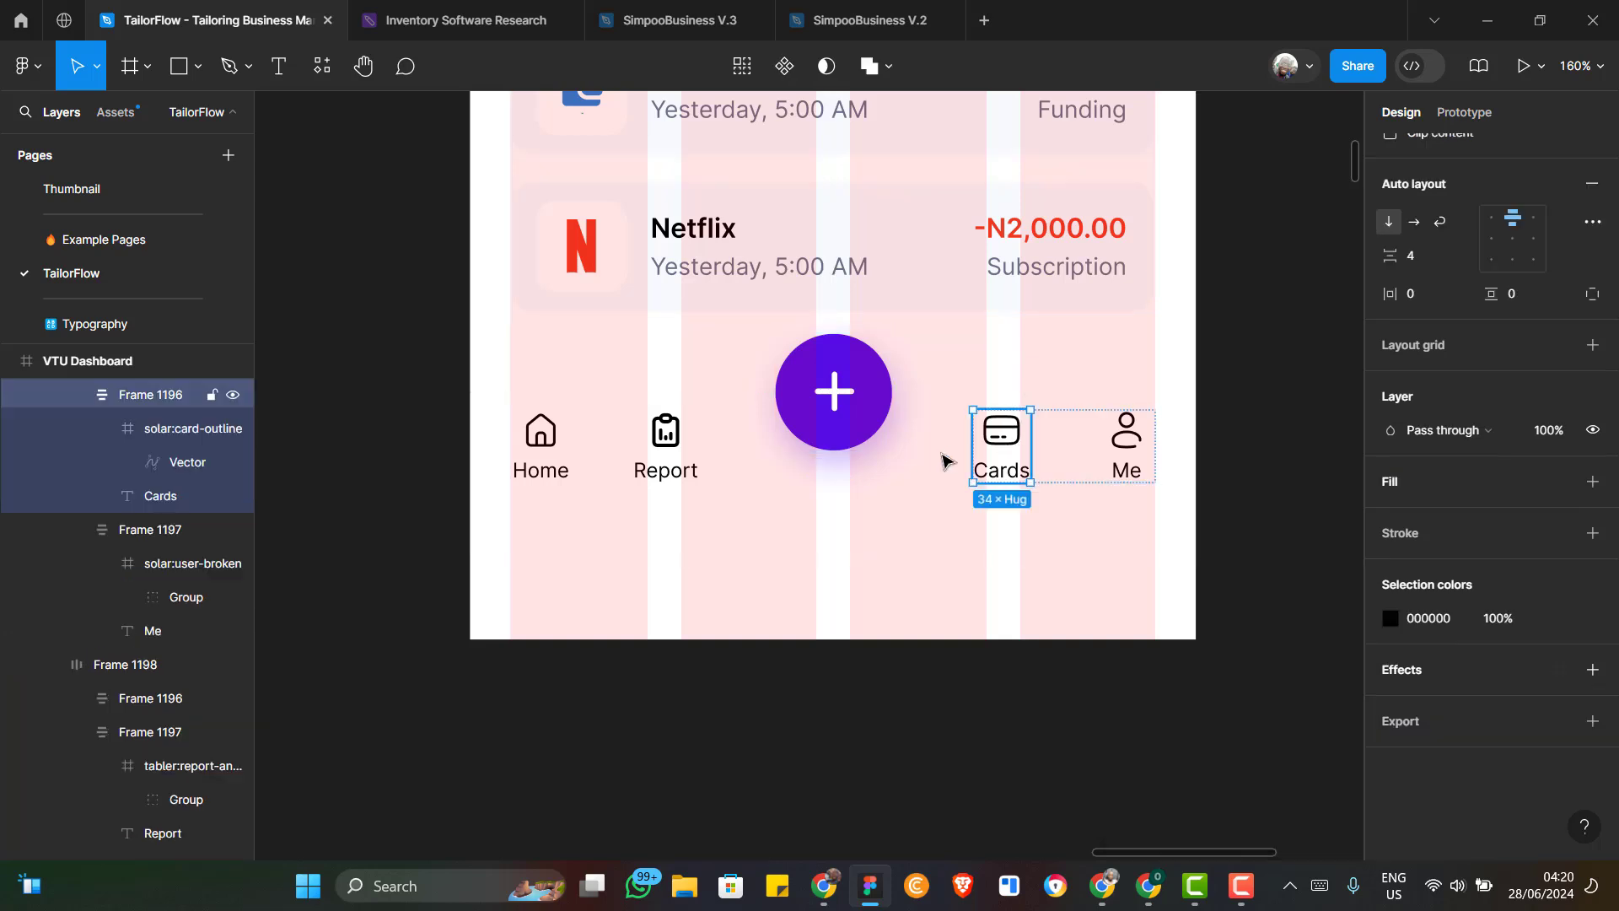
left_click(810, 469)
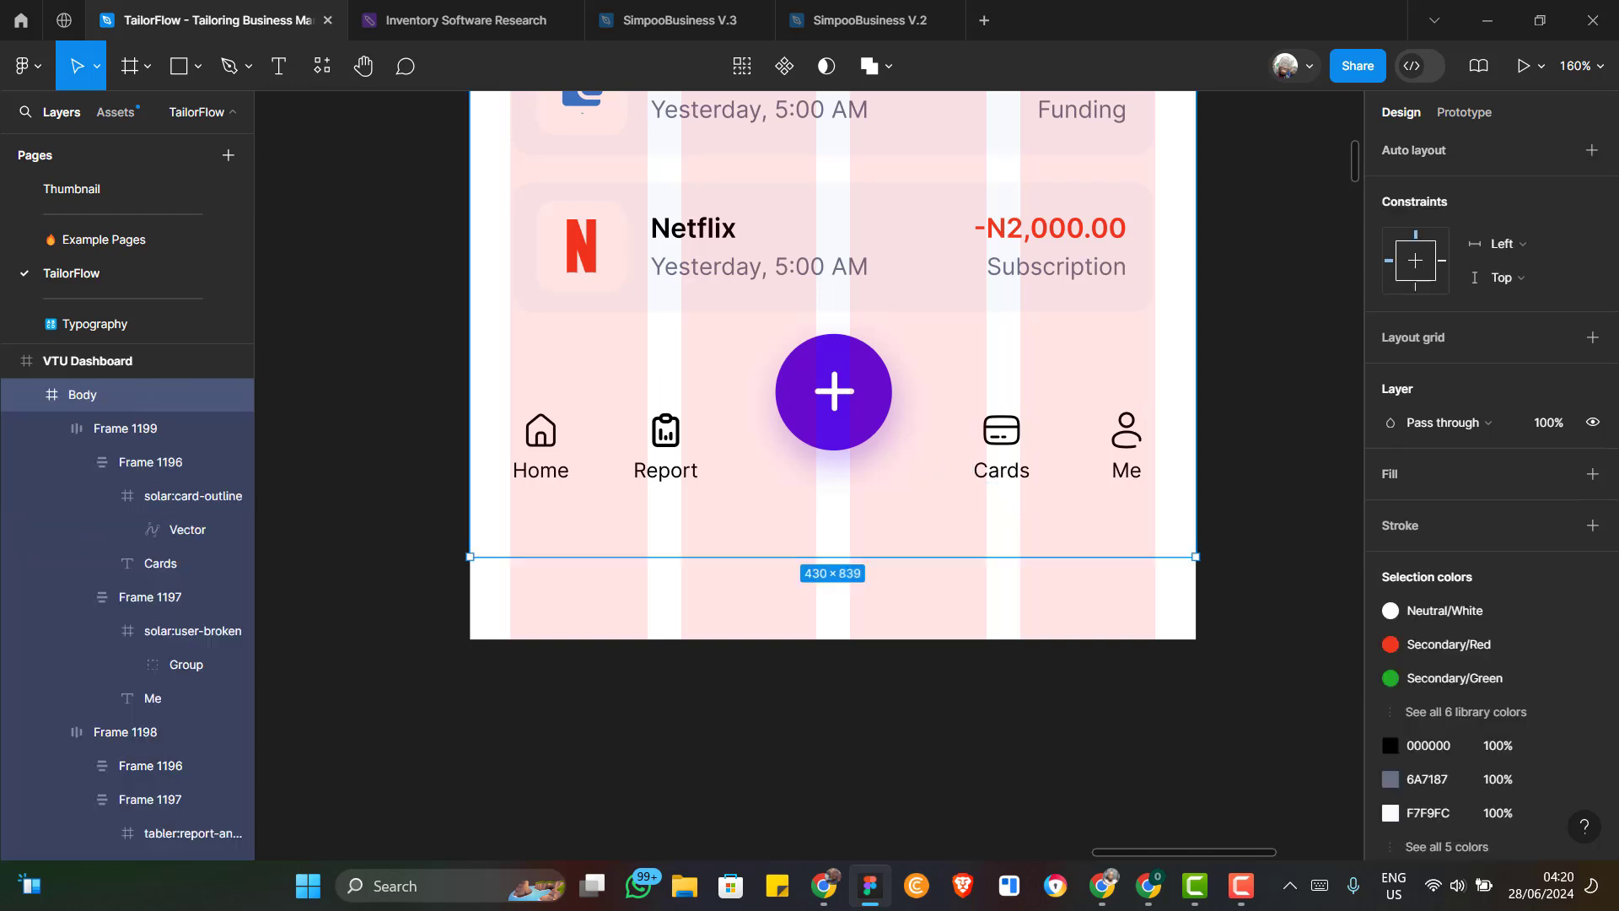
key("alt+Tab")
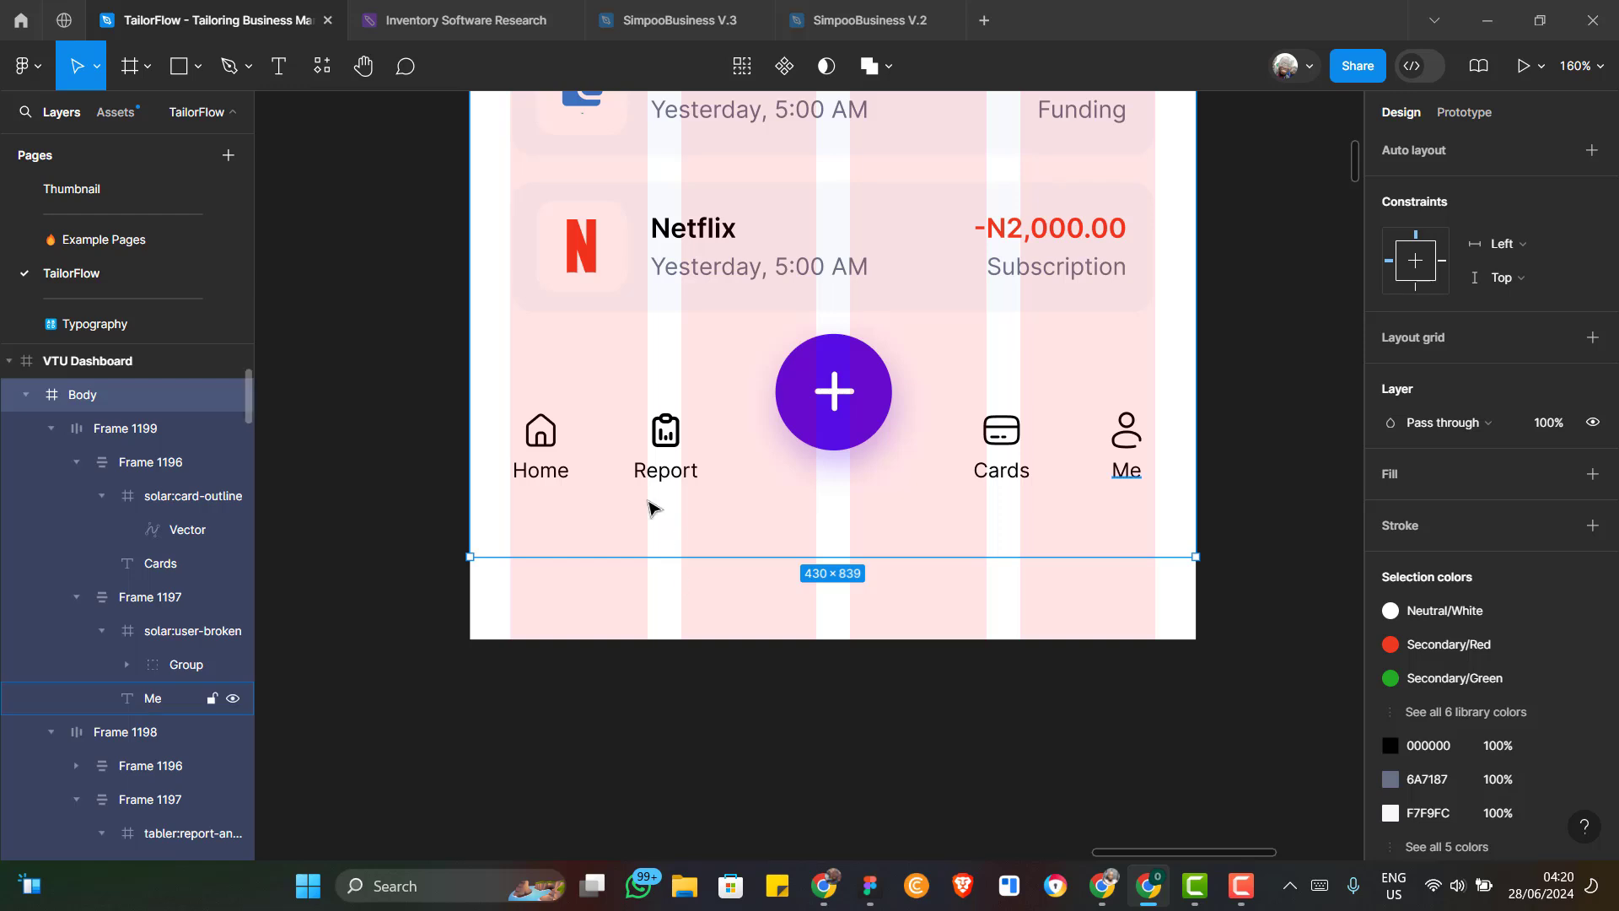
left_click(546, 473)
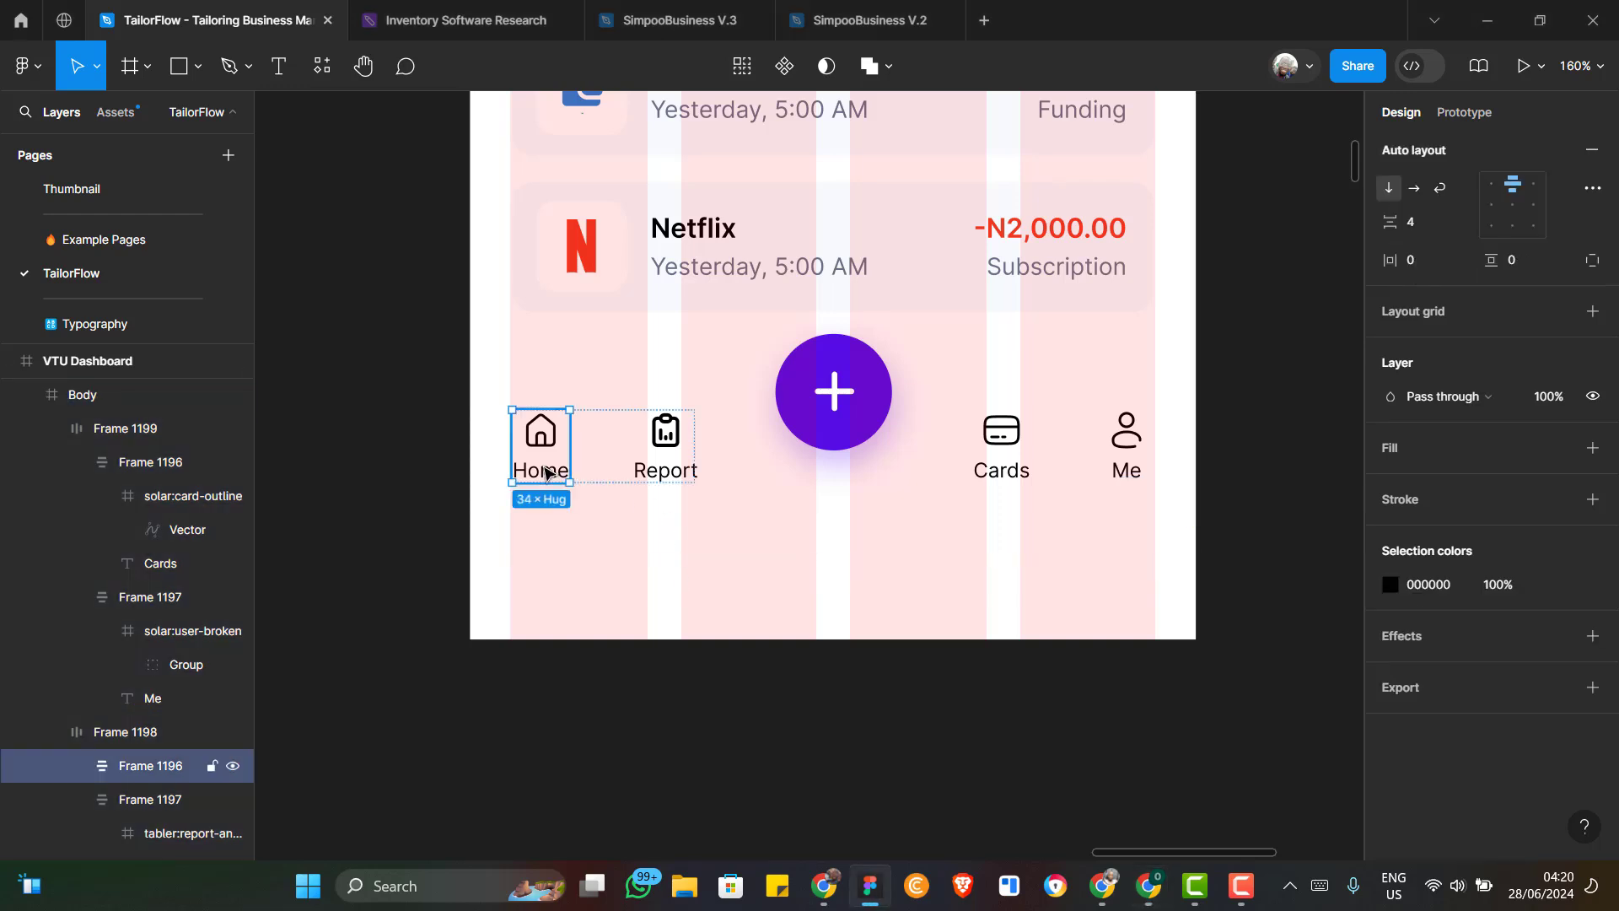
double_click(547, 473)
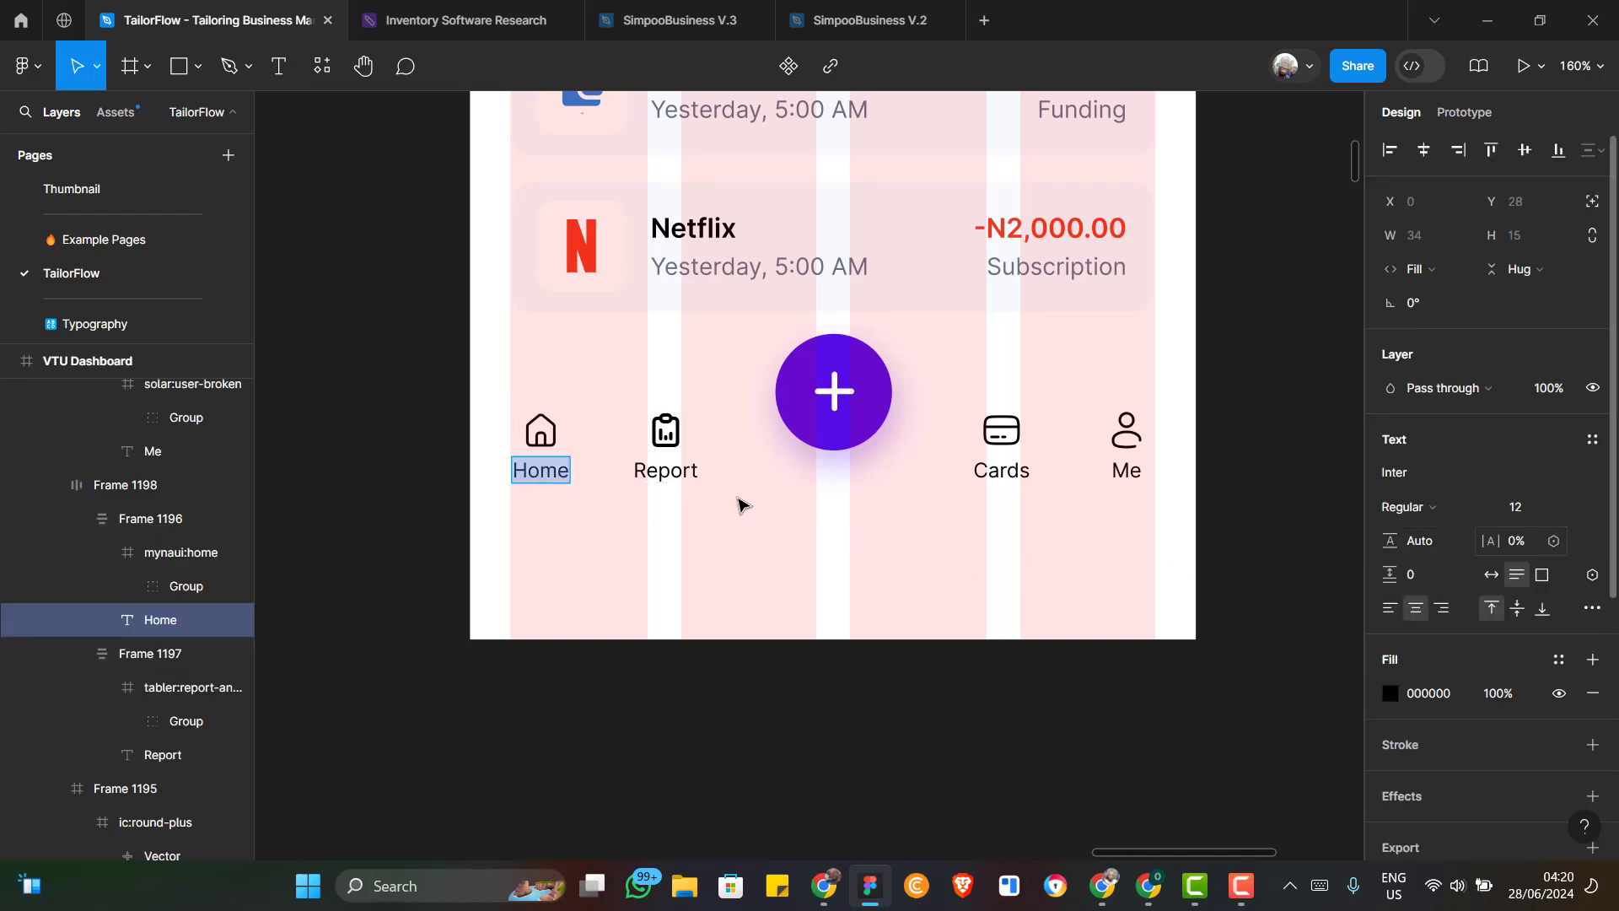
key("Escape")
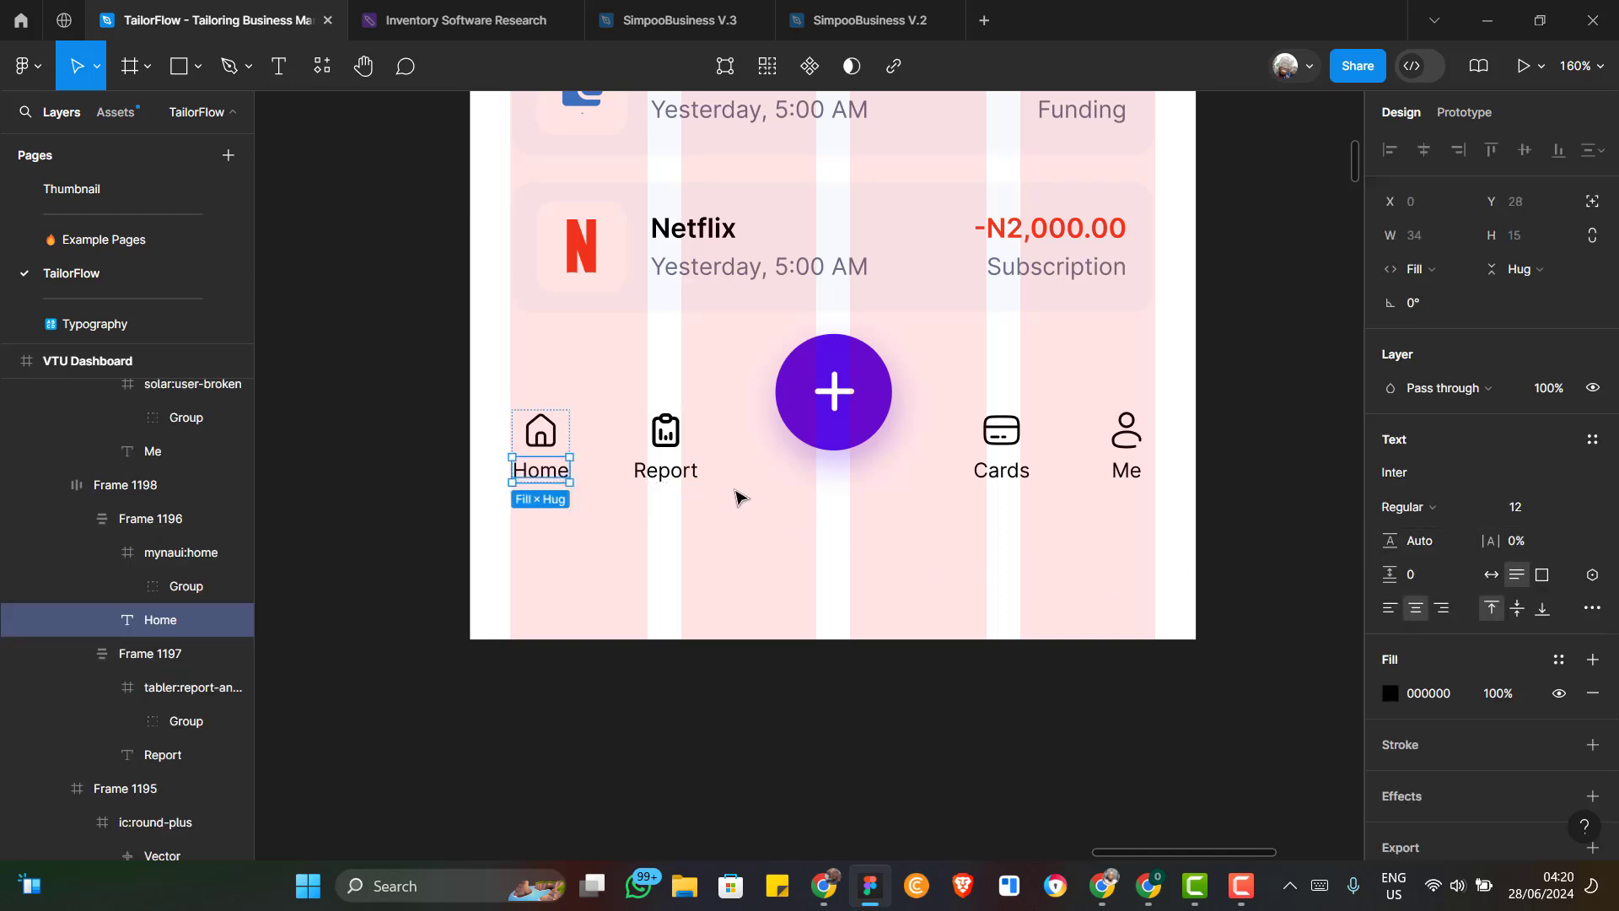
left_click(564, 433)
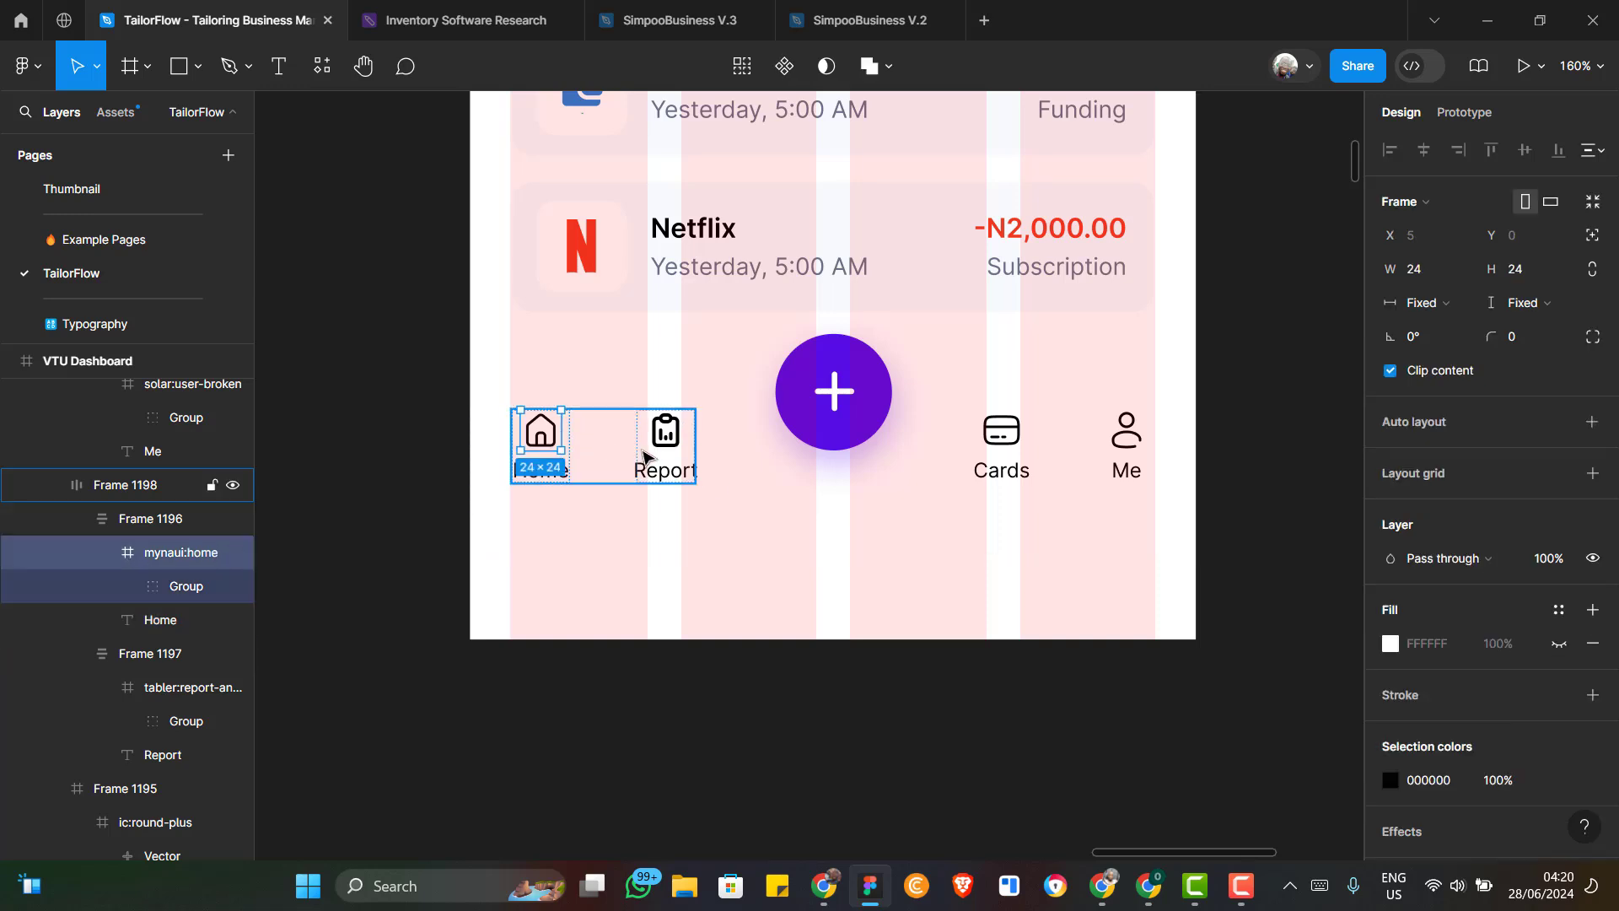
left_click(643, 451)
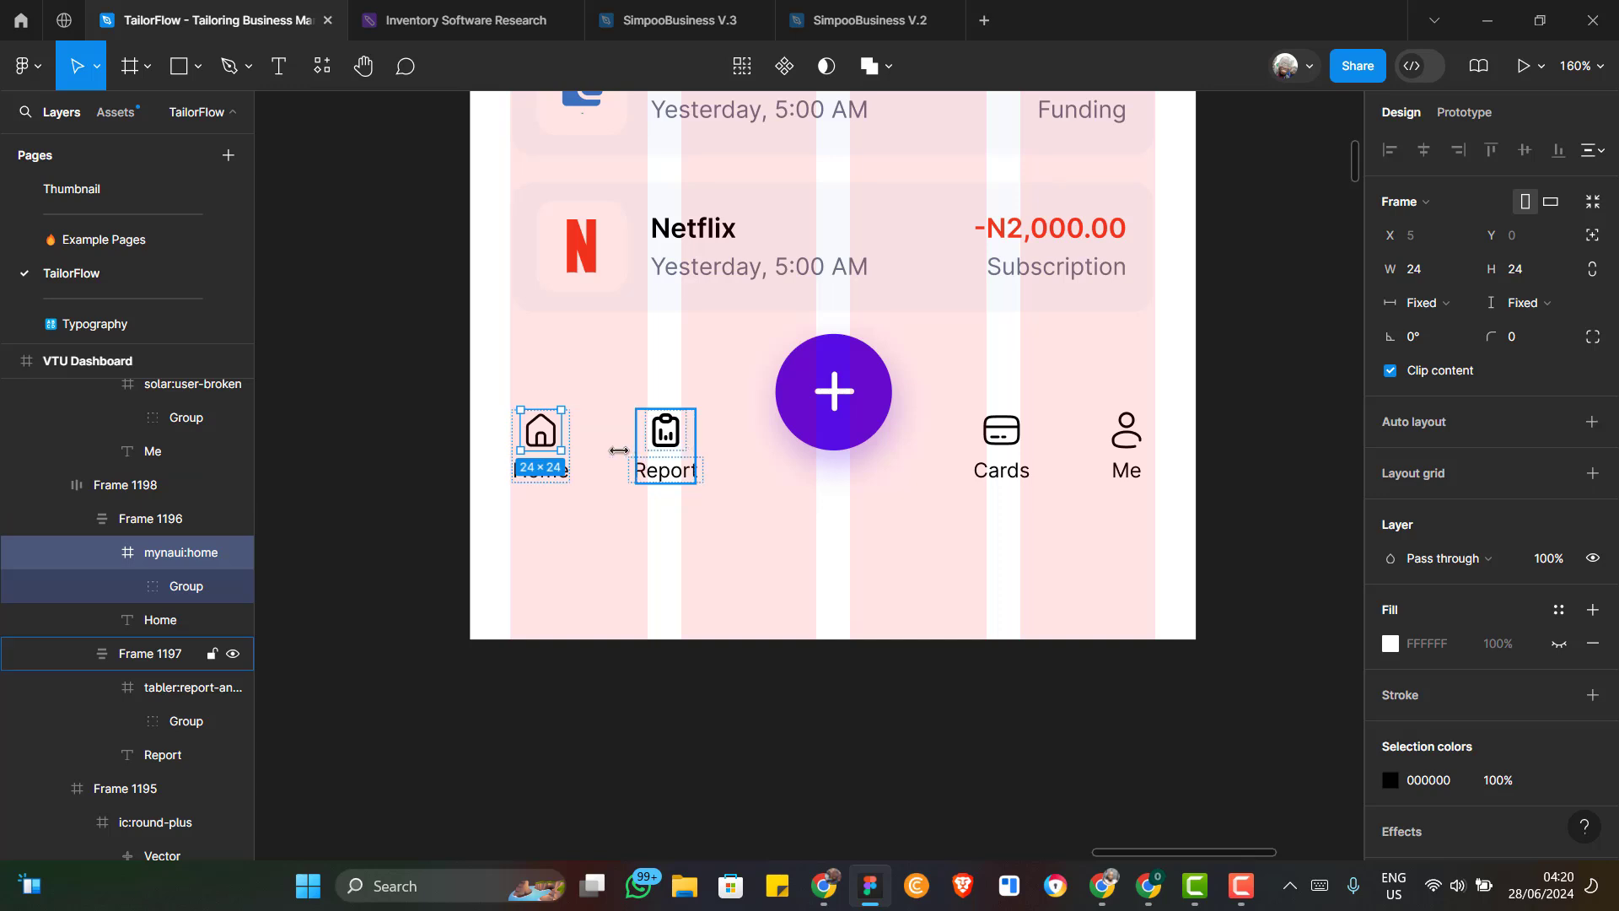
Recolour the Home/Report and Cards/Me navigation groups together with the Neutral/Dark Grey library style
left_click(615, 459)
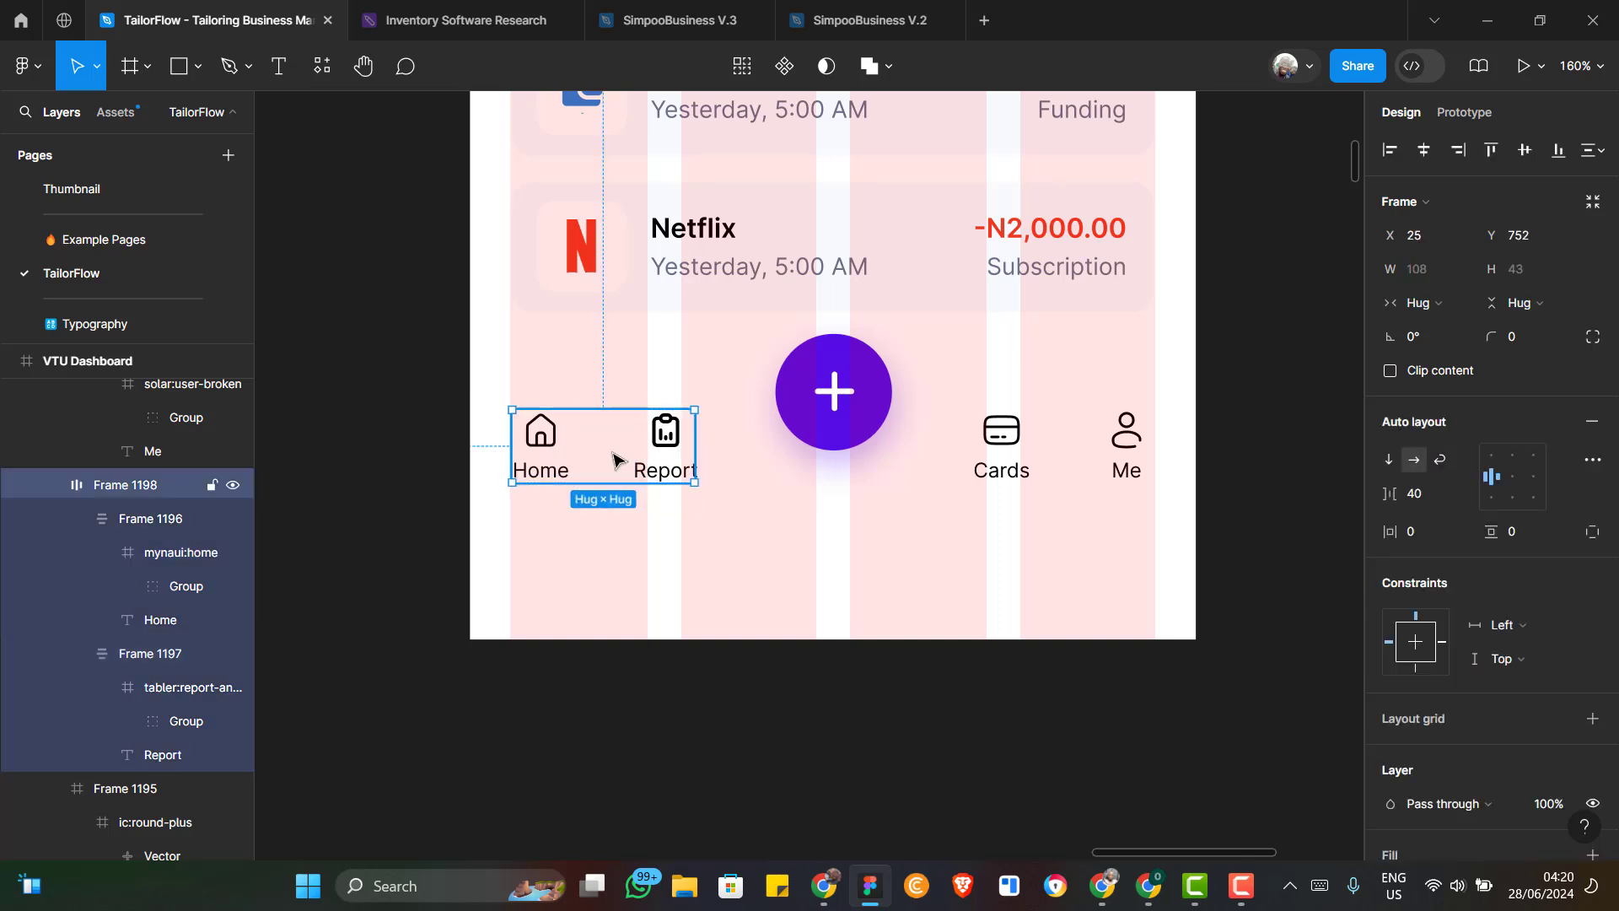
left_click(1000, 451, "shift")
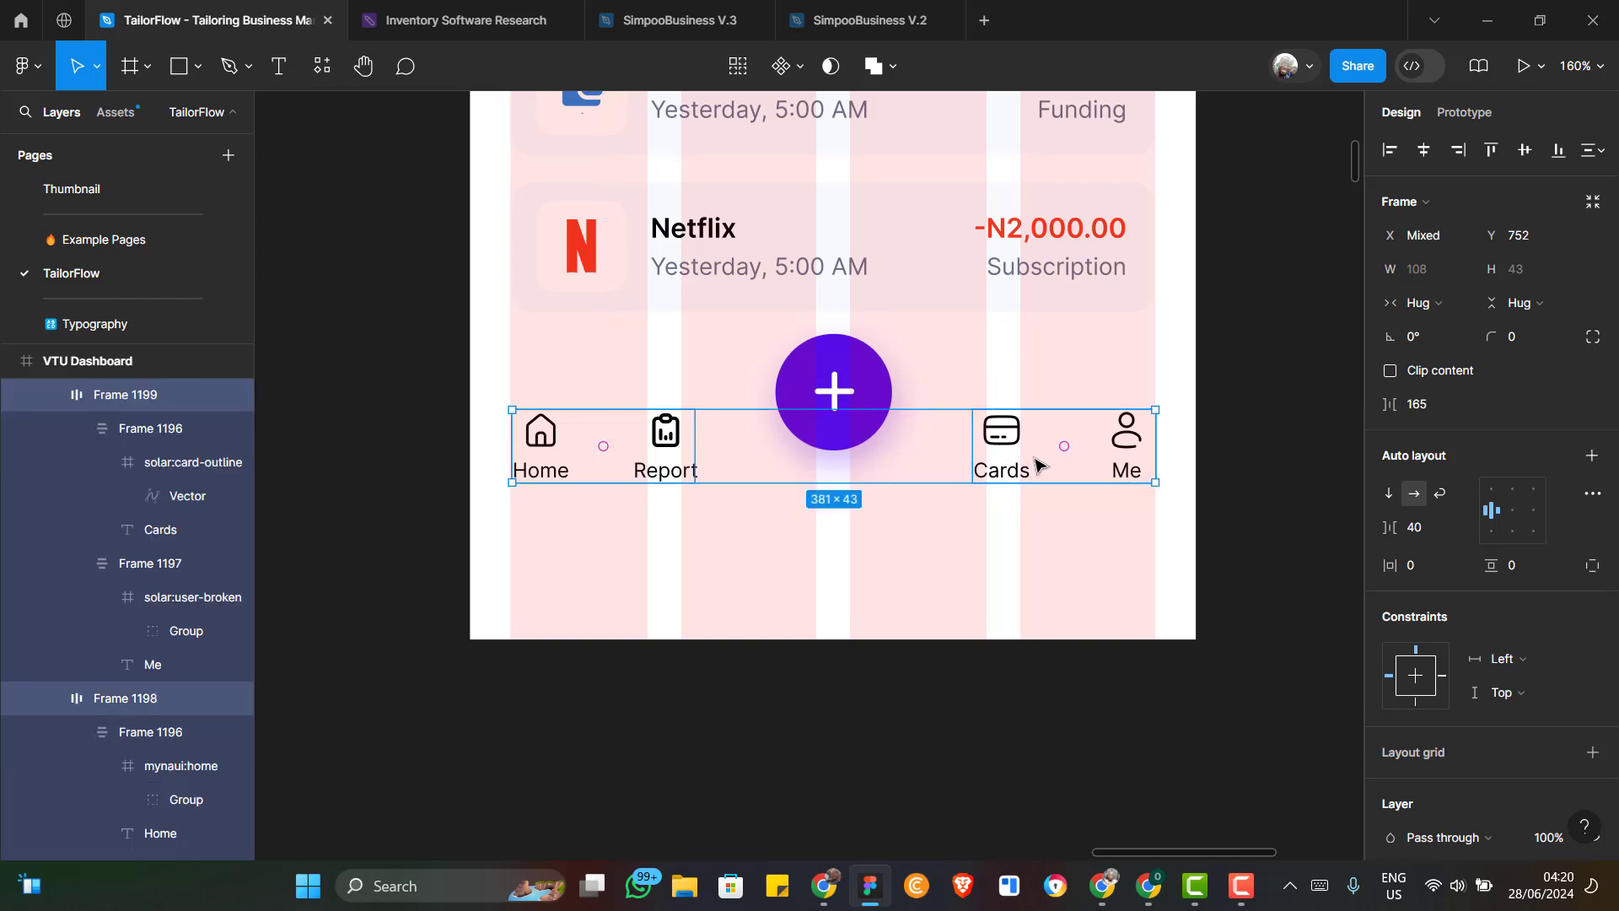
scroll(1470, 663, "down", 4)
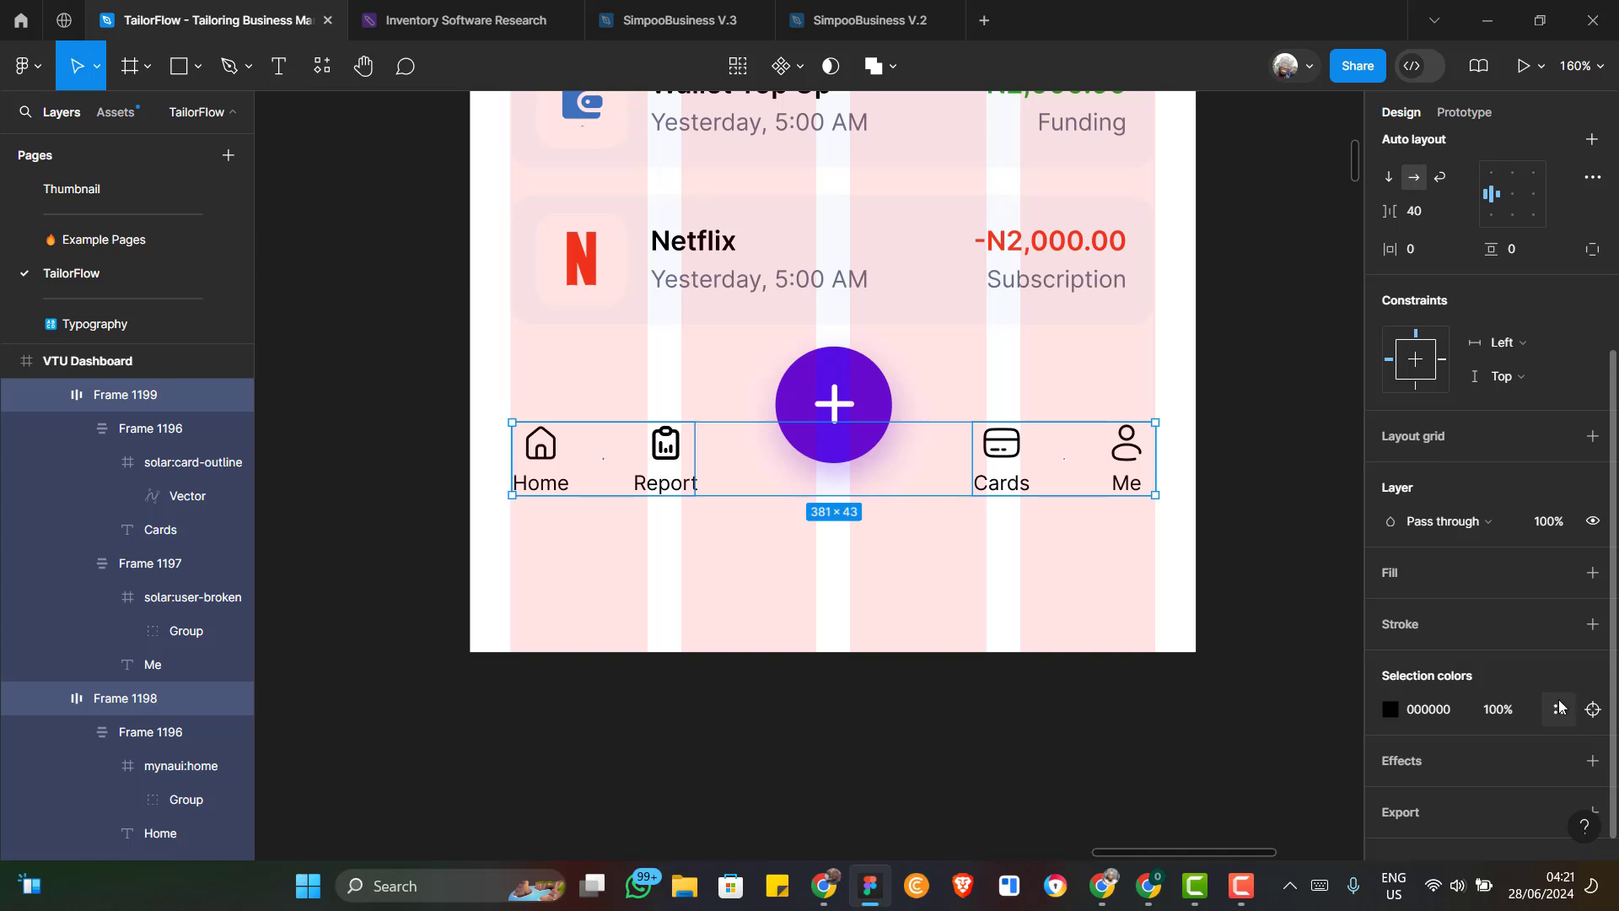
left_click(1559, 708)
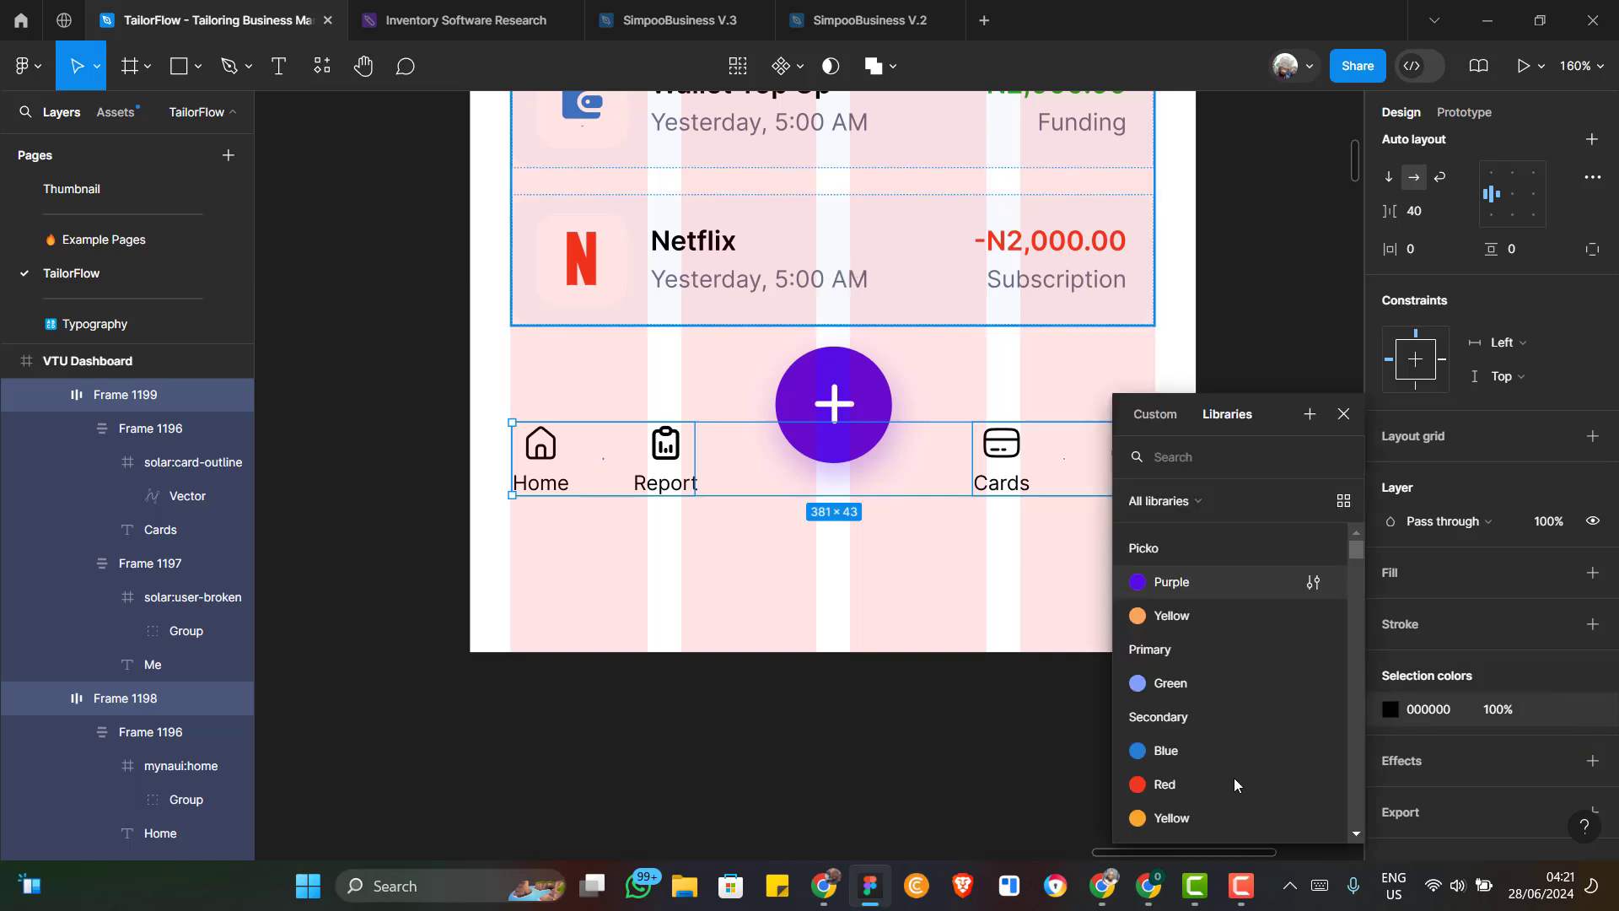
scroll(1233, 778, "down", 5)
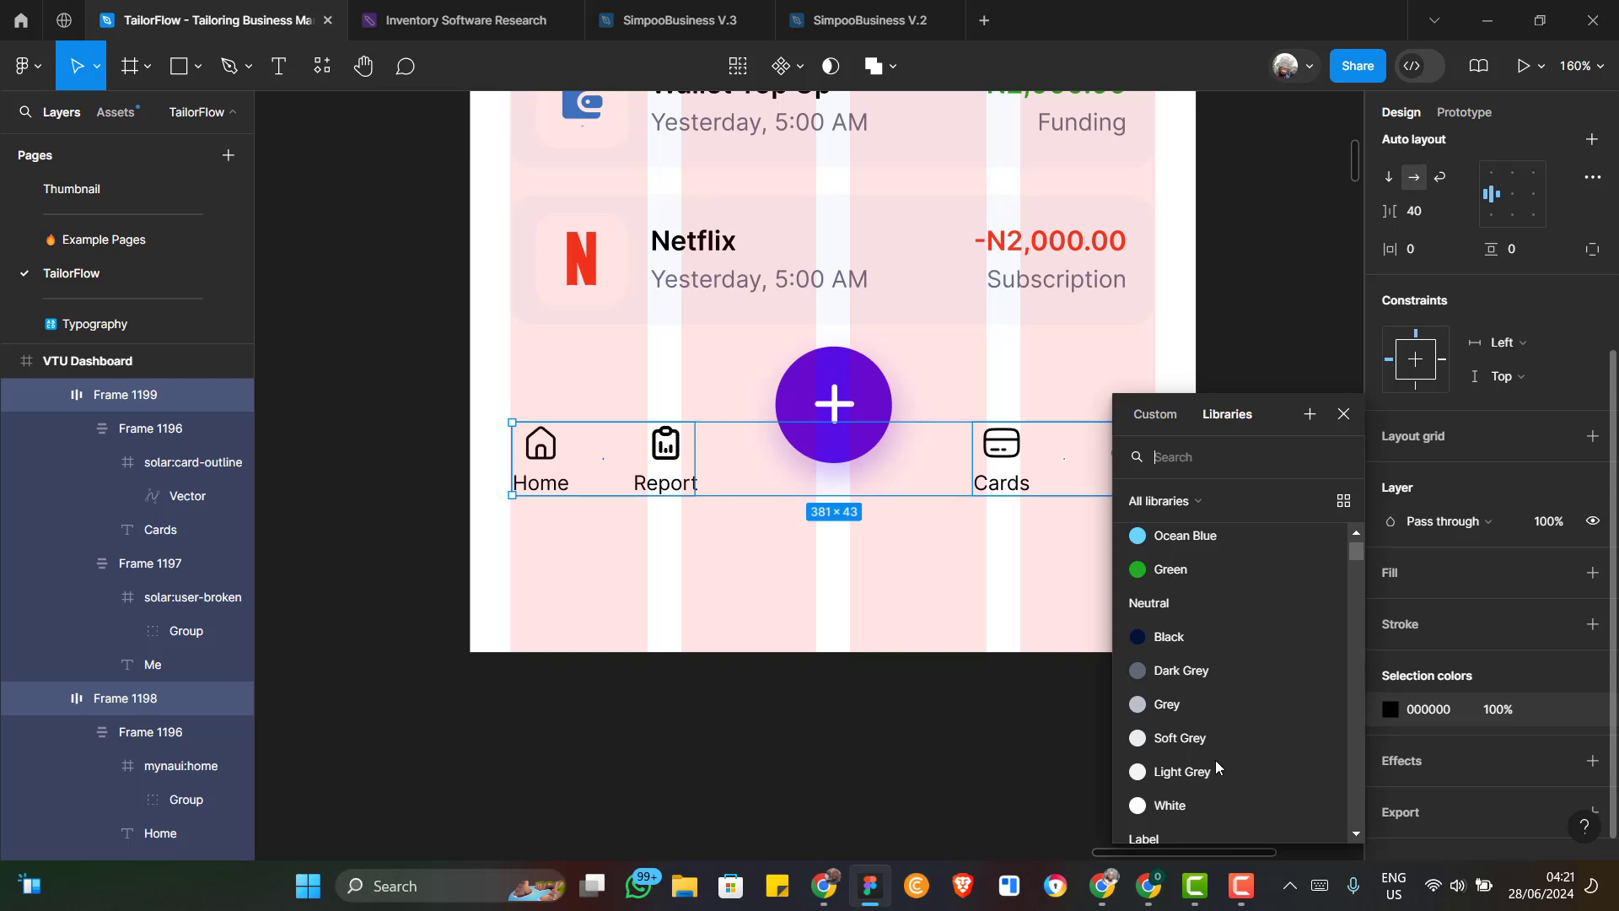
left_click(1180, 675)
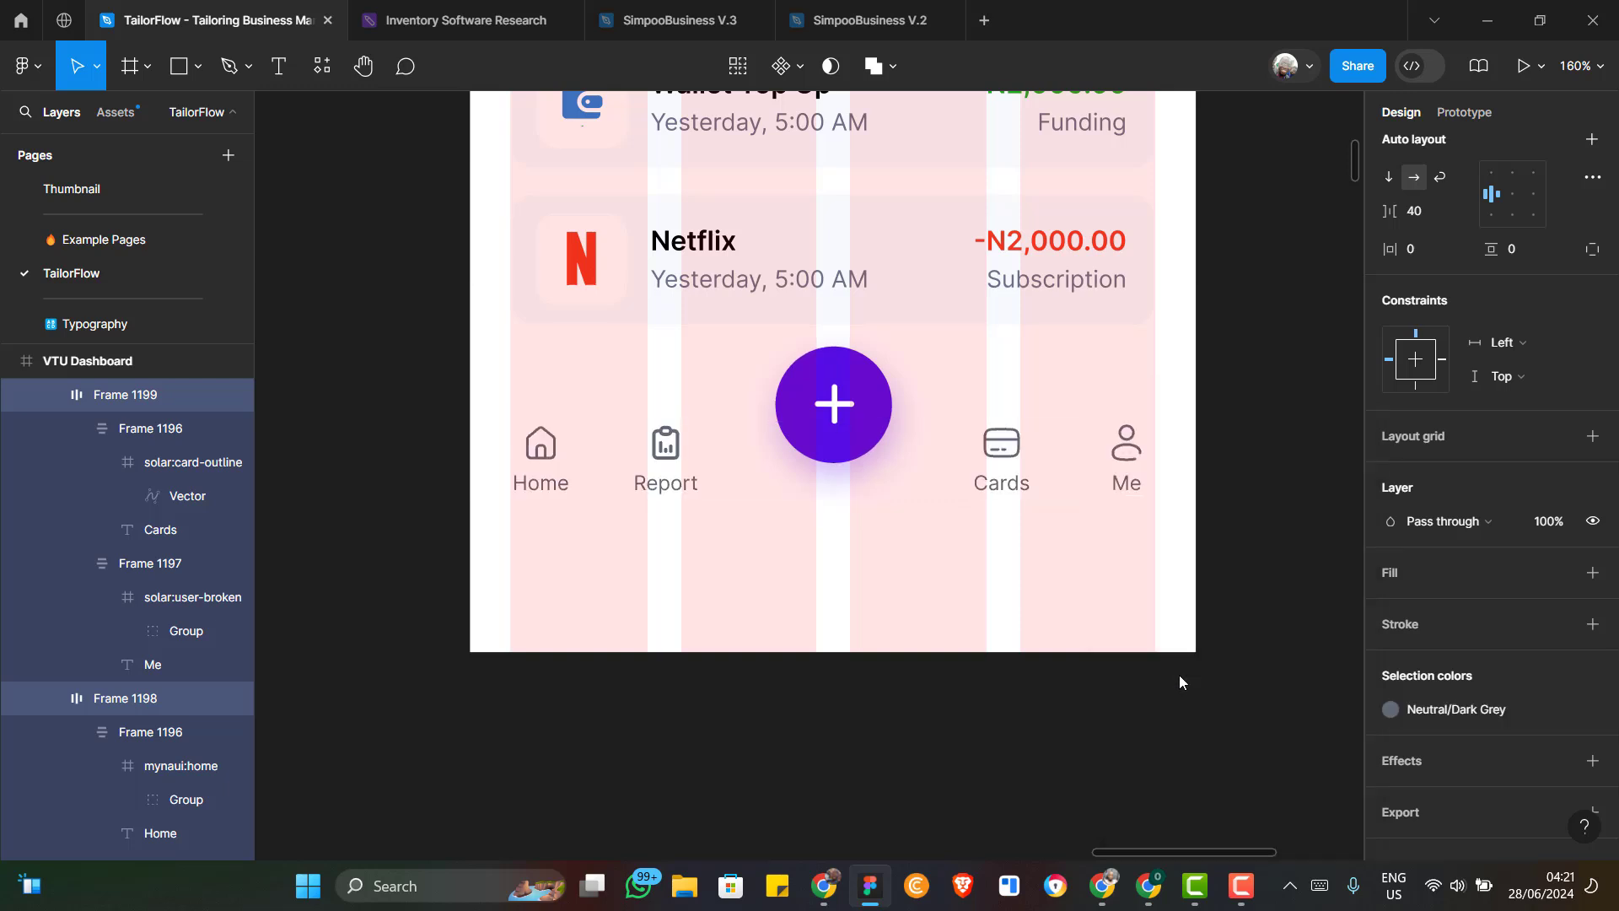
Try the Neutral/Black library style on the Home label text in the bottom navigation
double_click(550, 485)
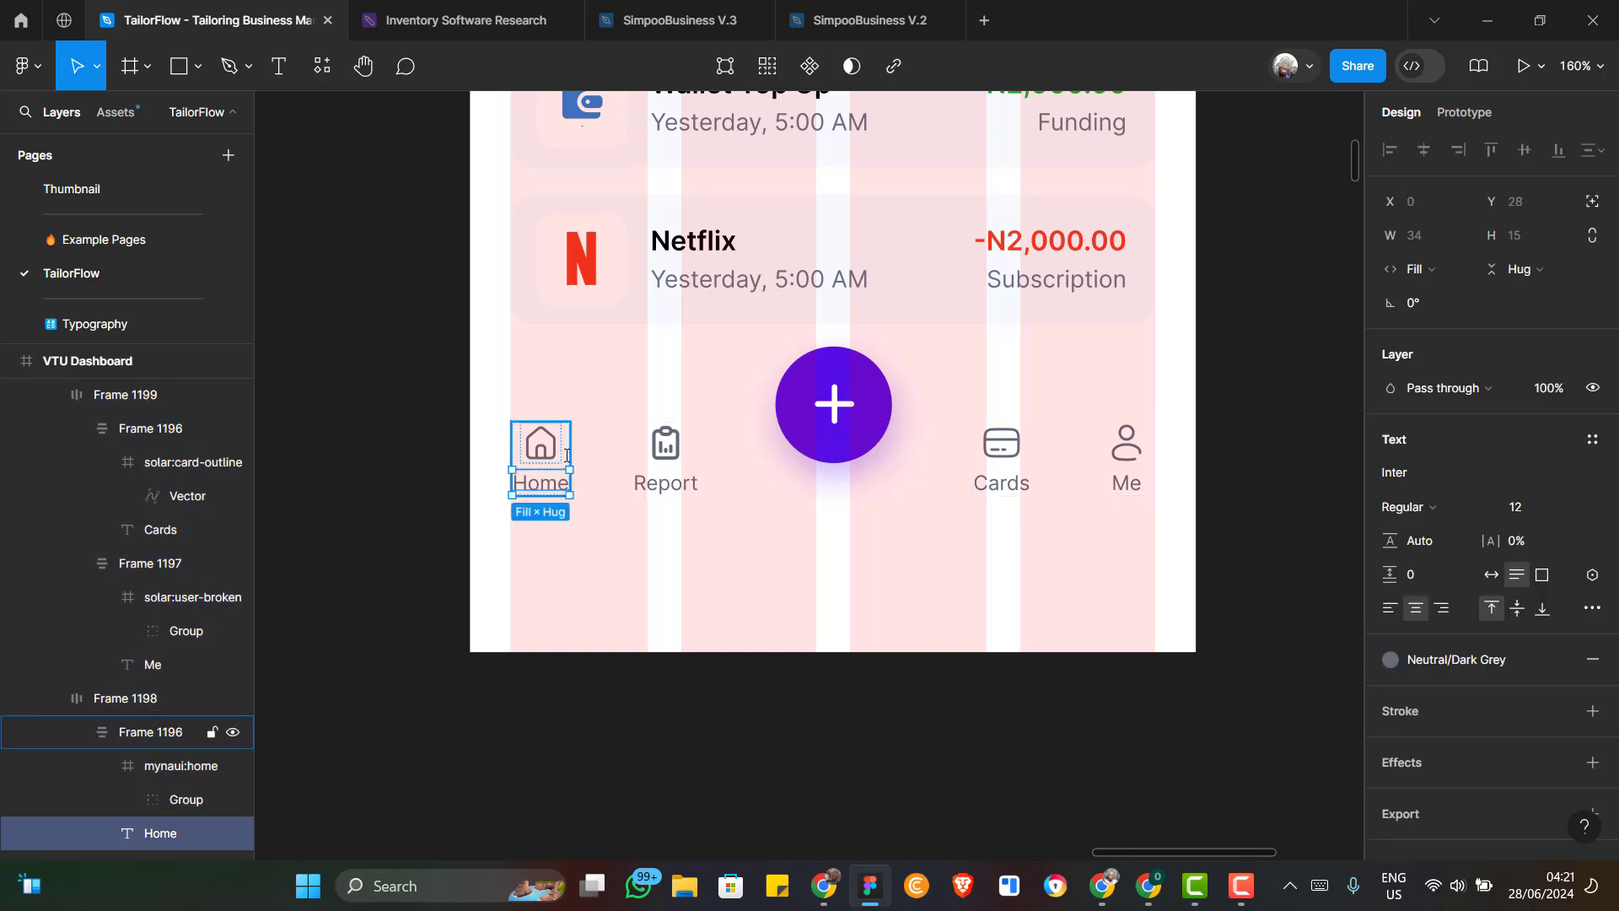
double_click(540, 487)
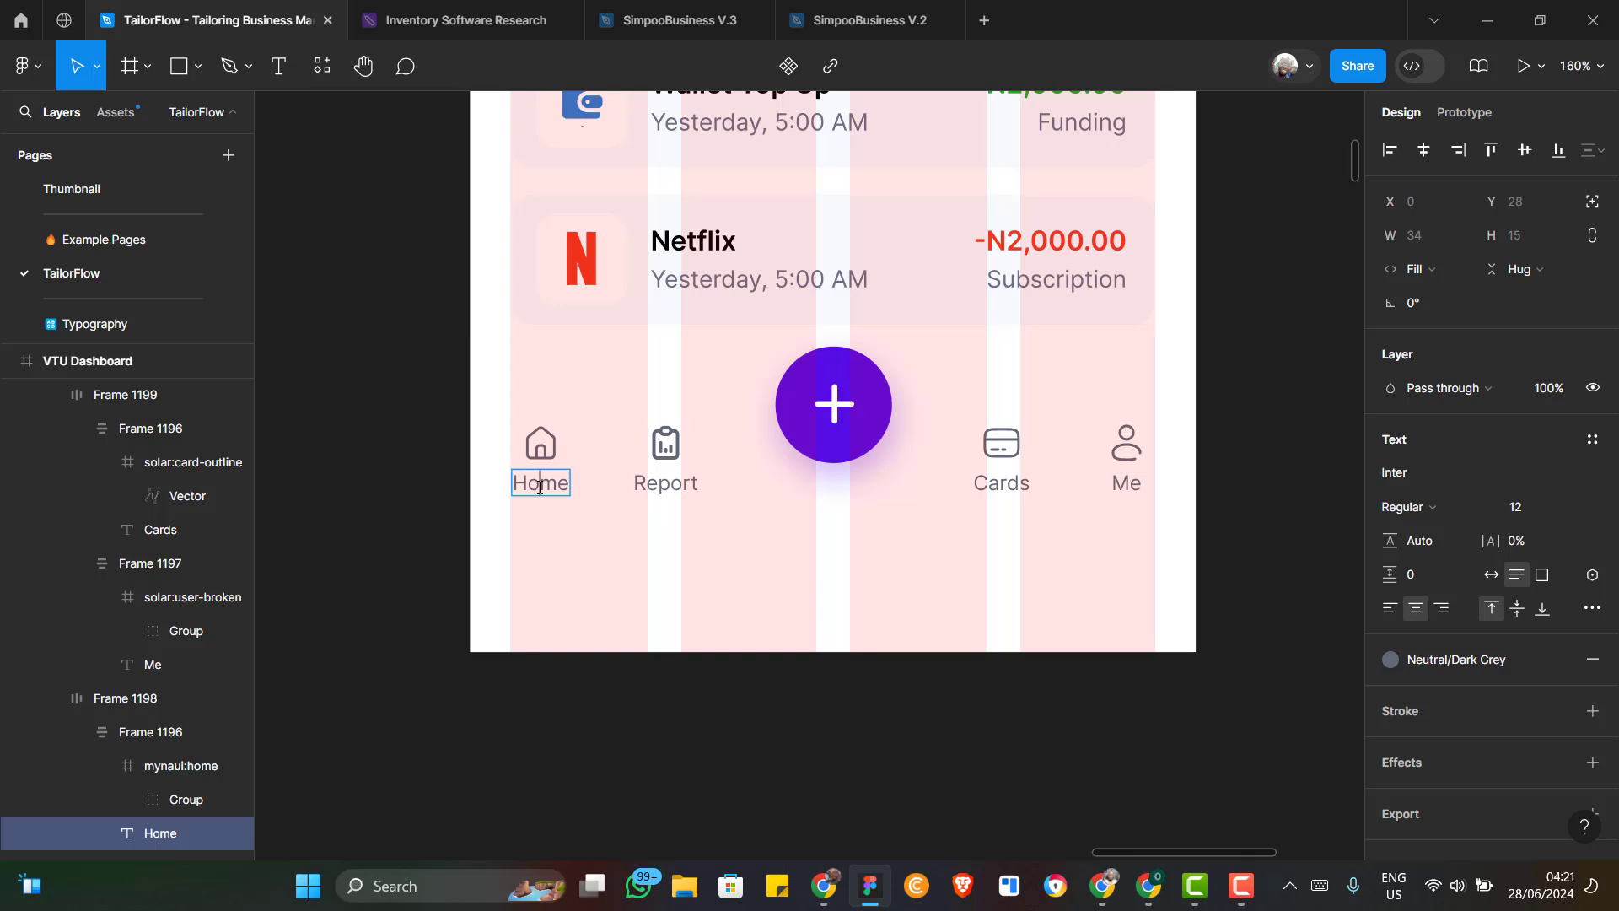
double_click(540, 486)
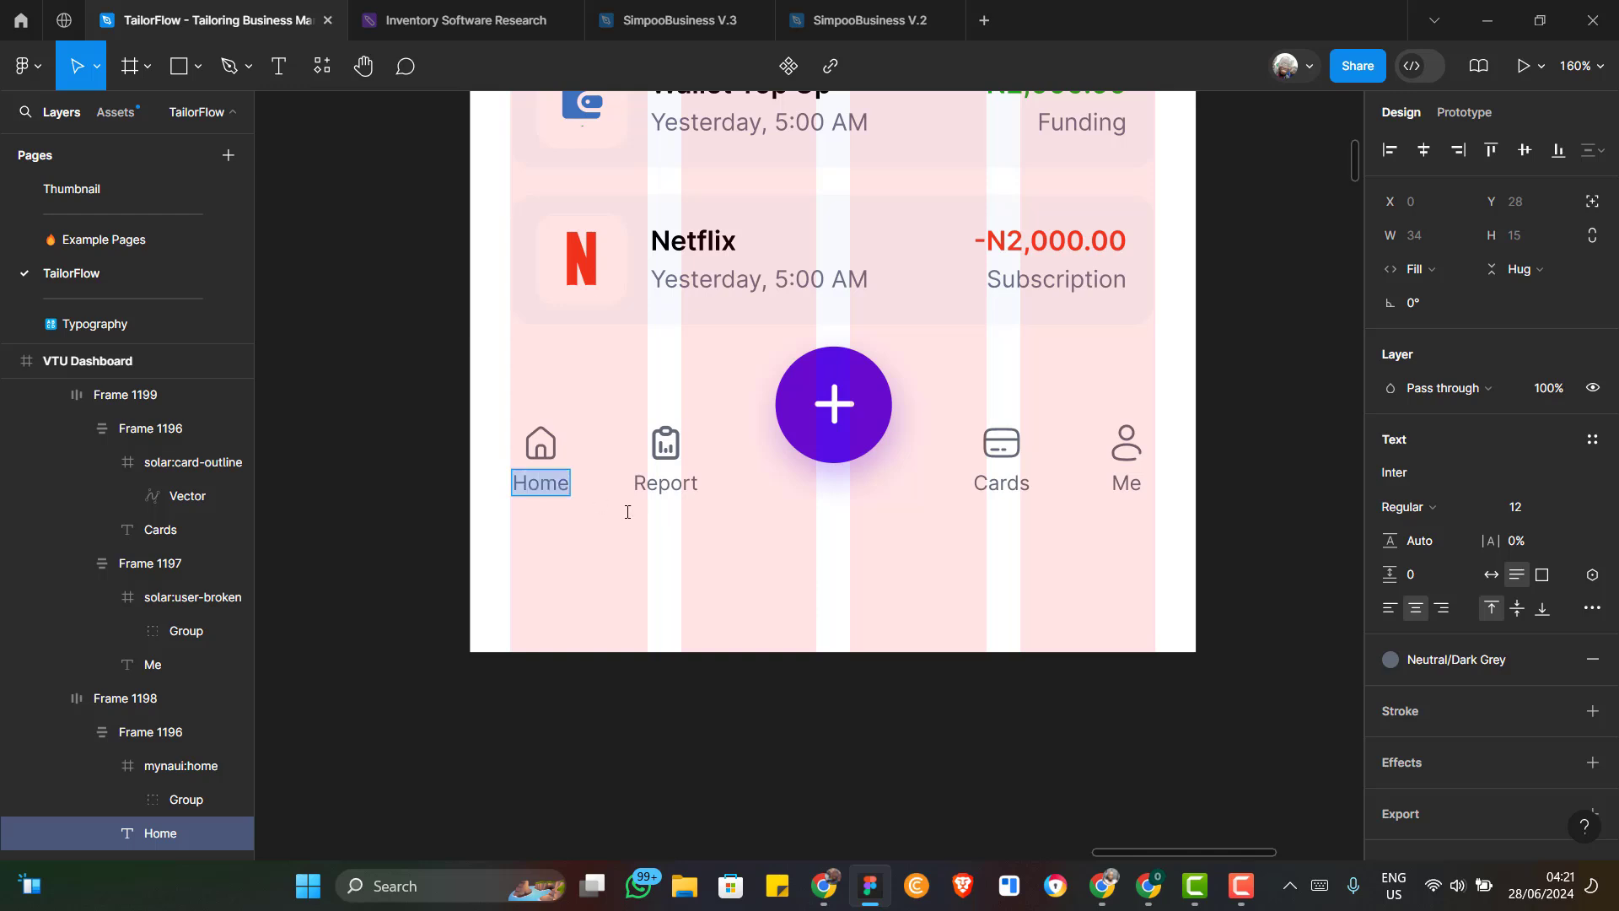
left_click(1468, 660)
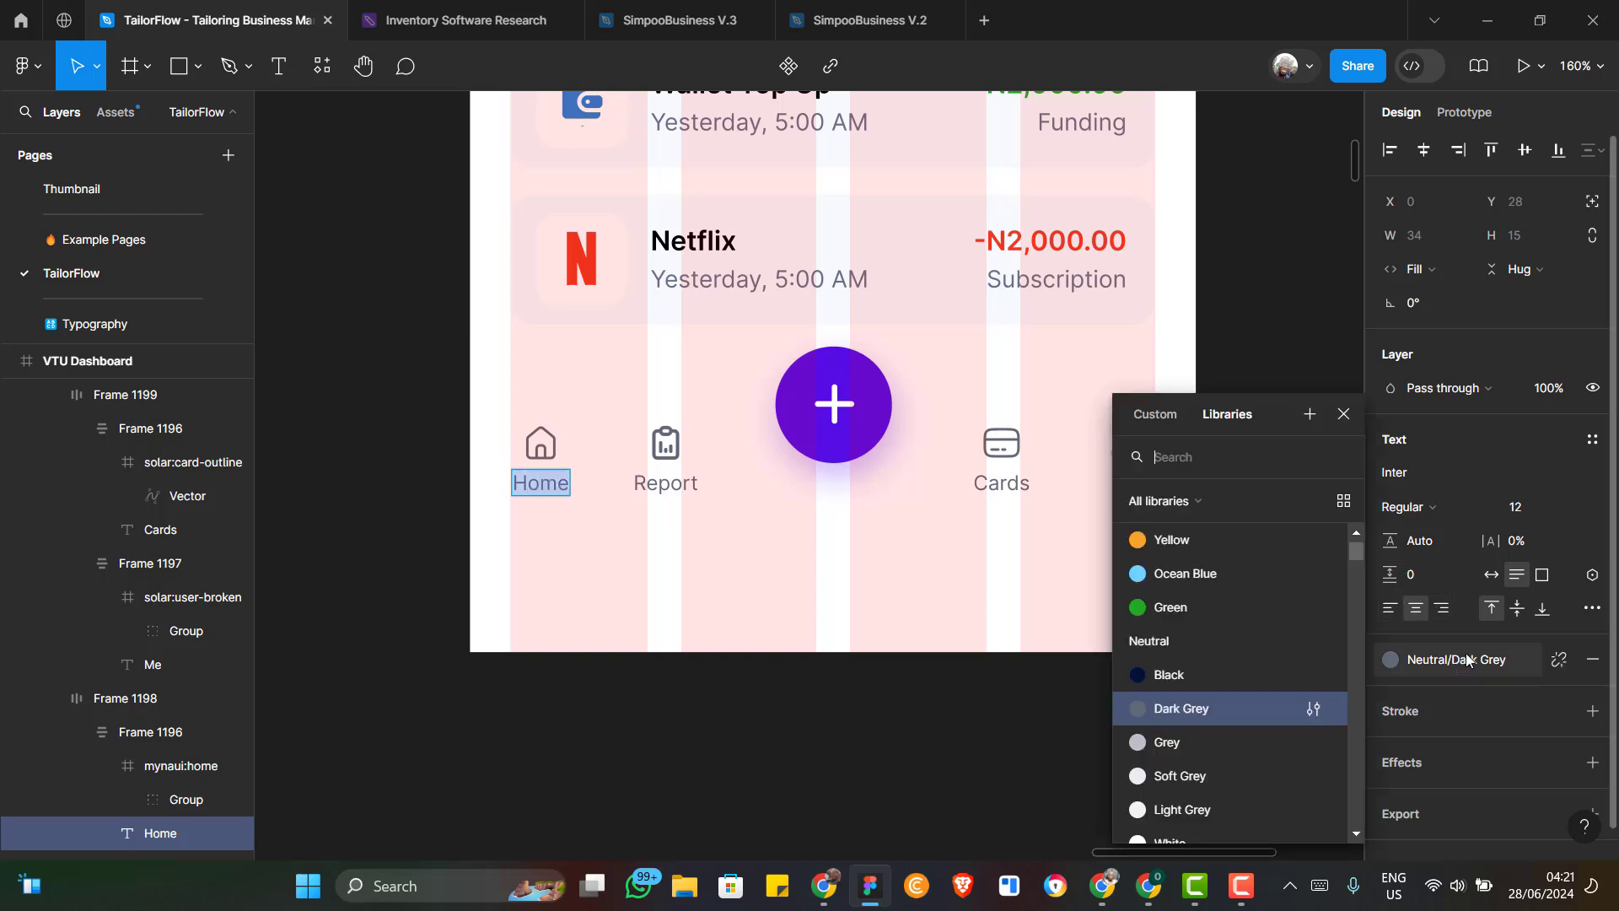
left_click(1162, 672)
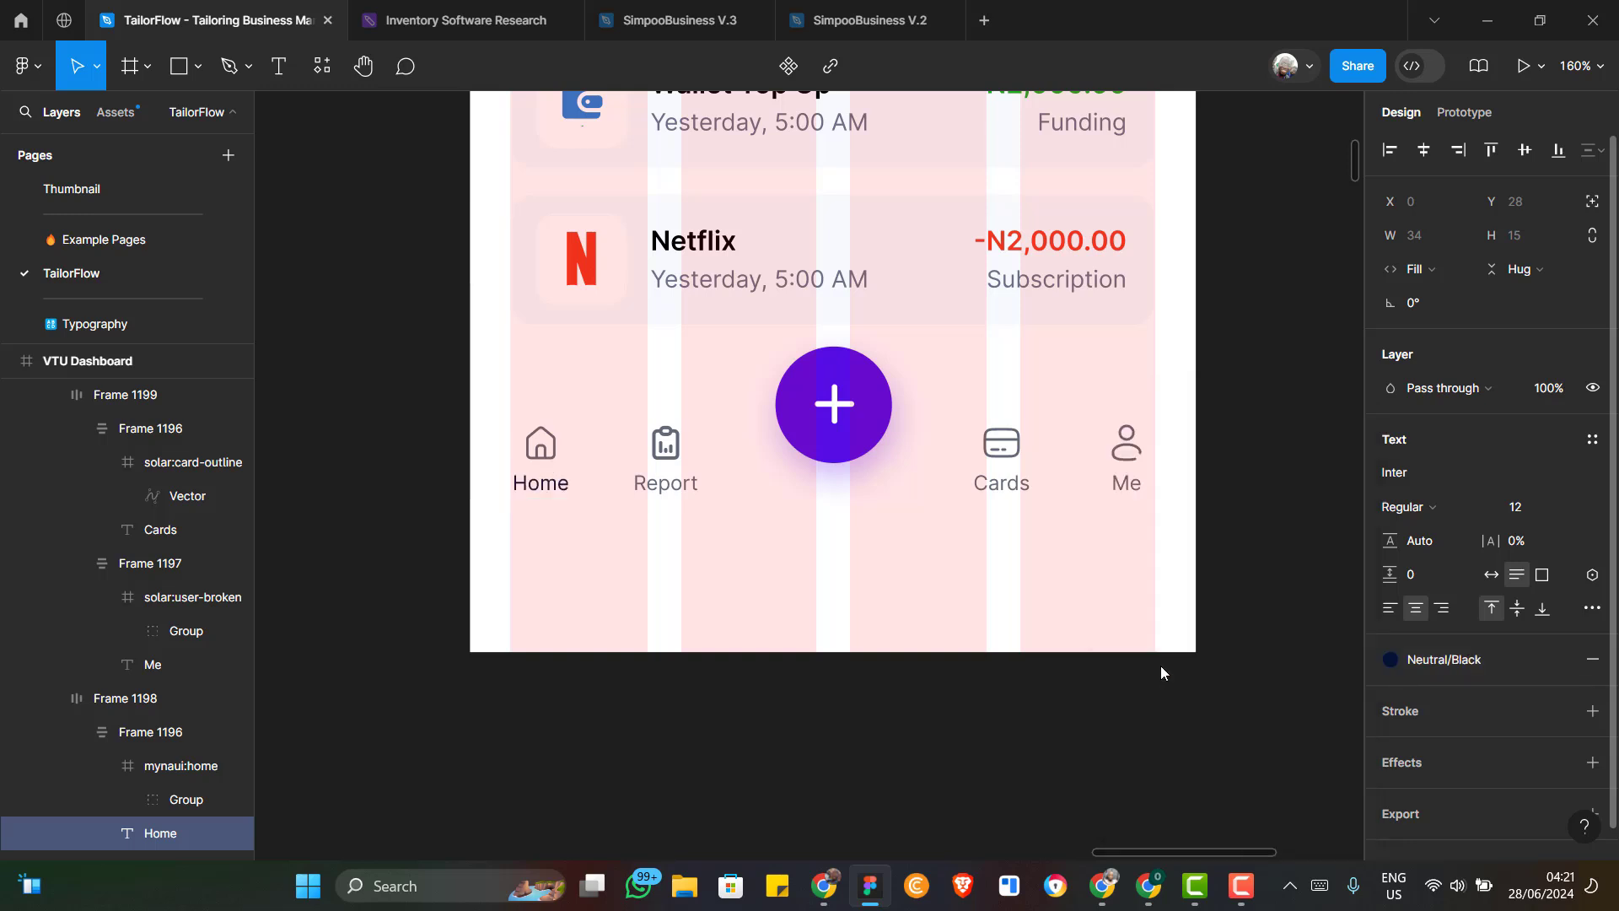
Set the Home label's font weight to Bold and widen its text box to 42 so the word fits one line
left_click(1434, 509)
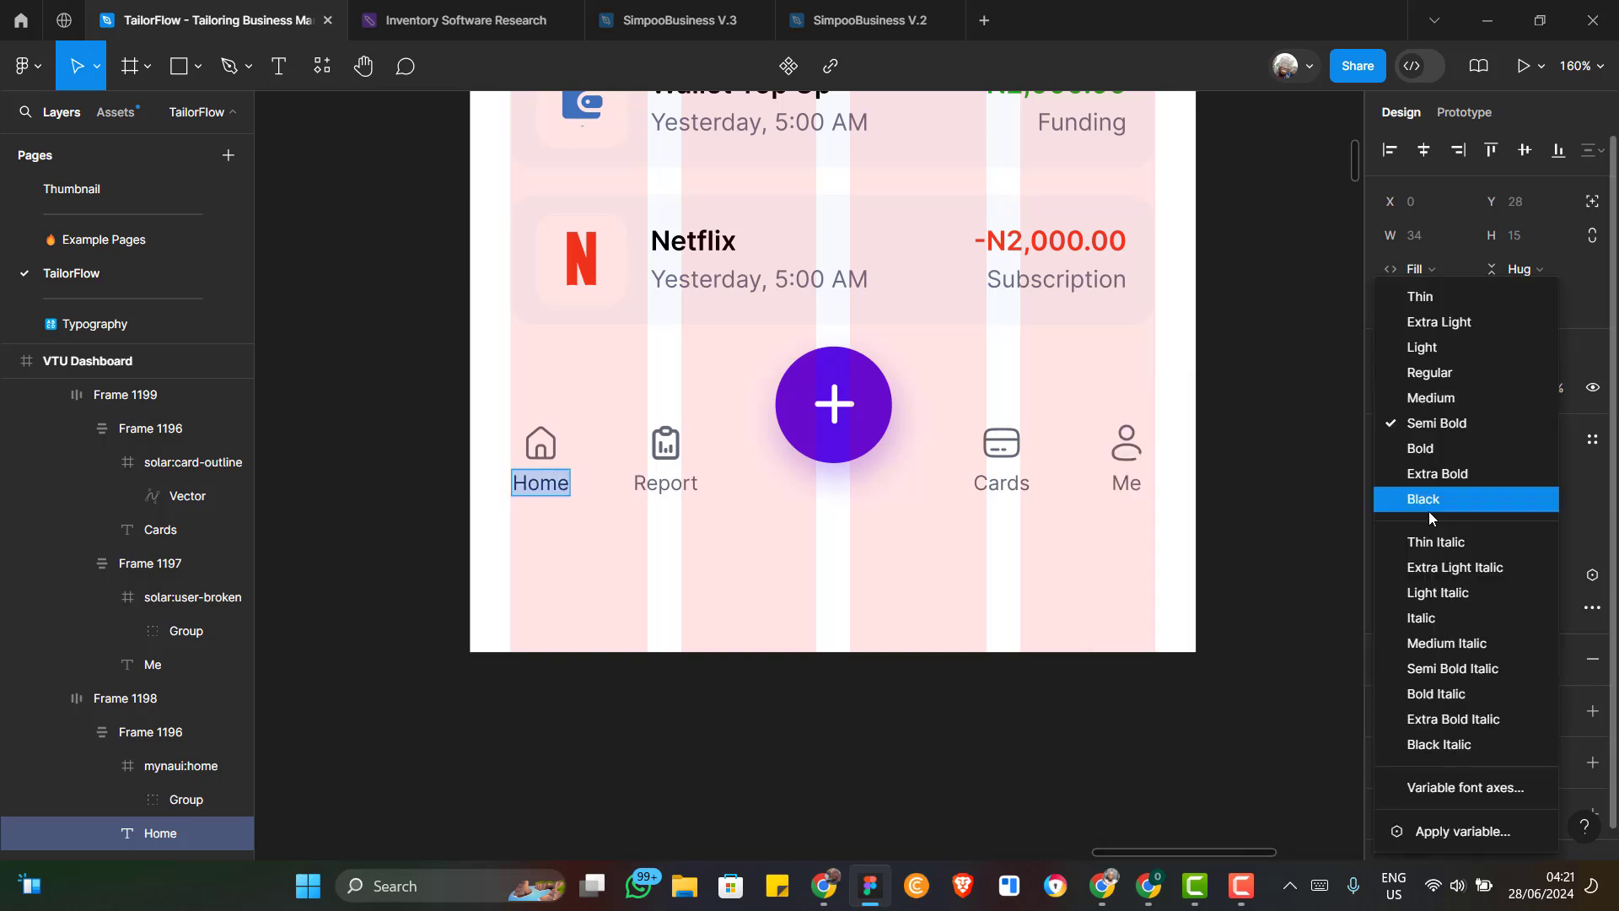
left_click(1438, 452)
key("Return")
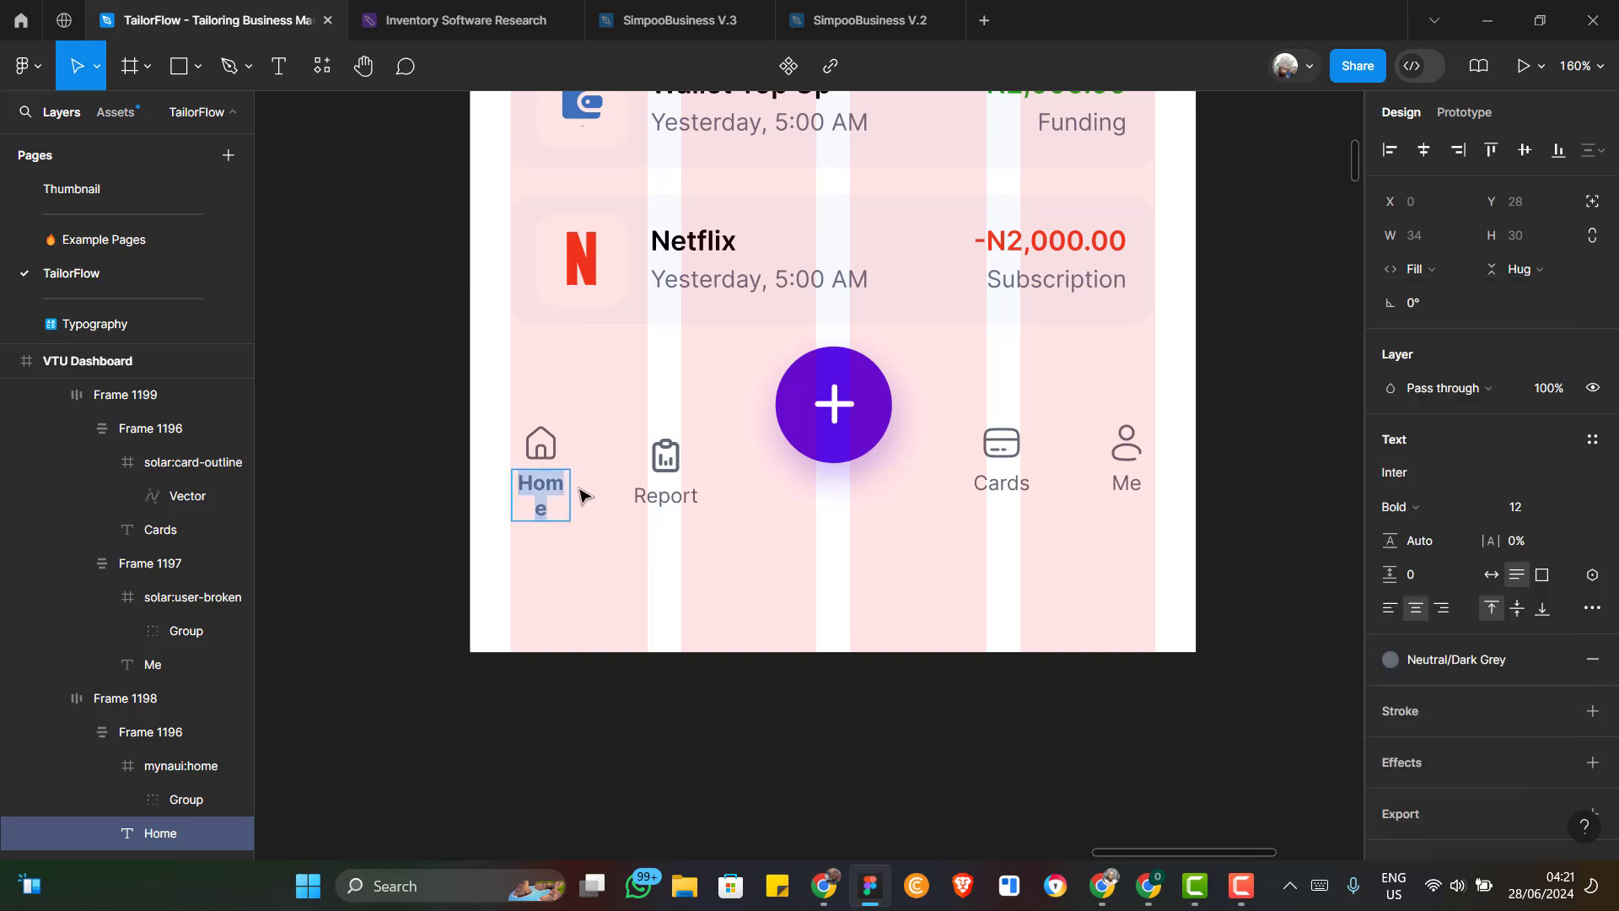
key("Escape")
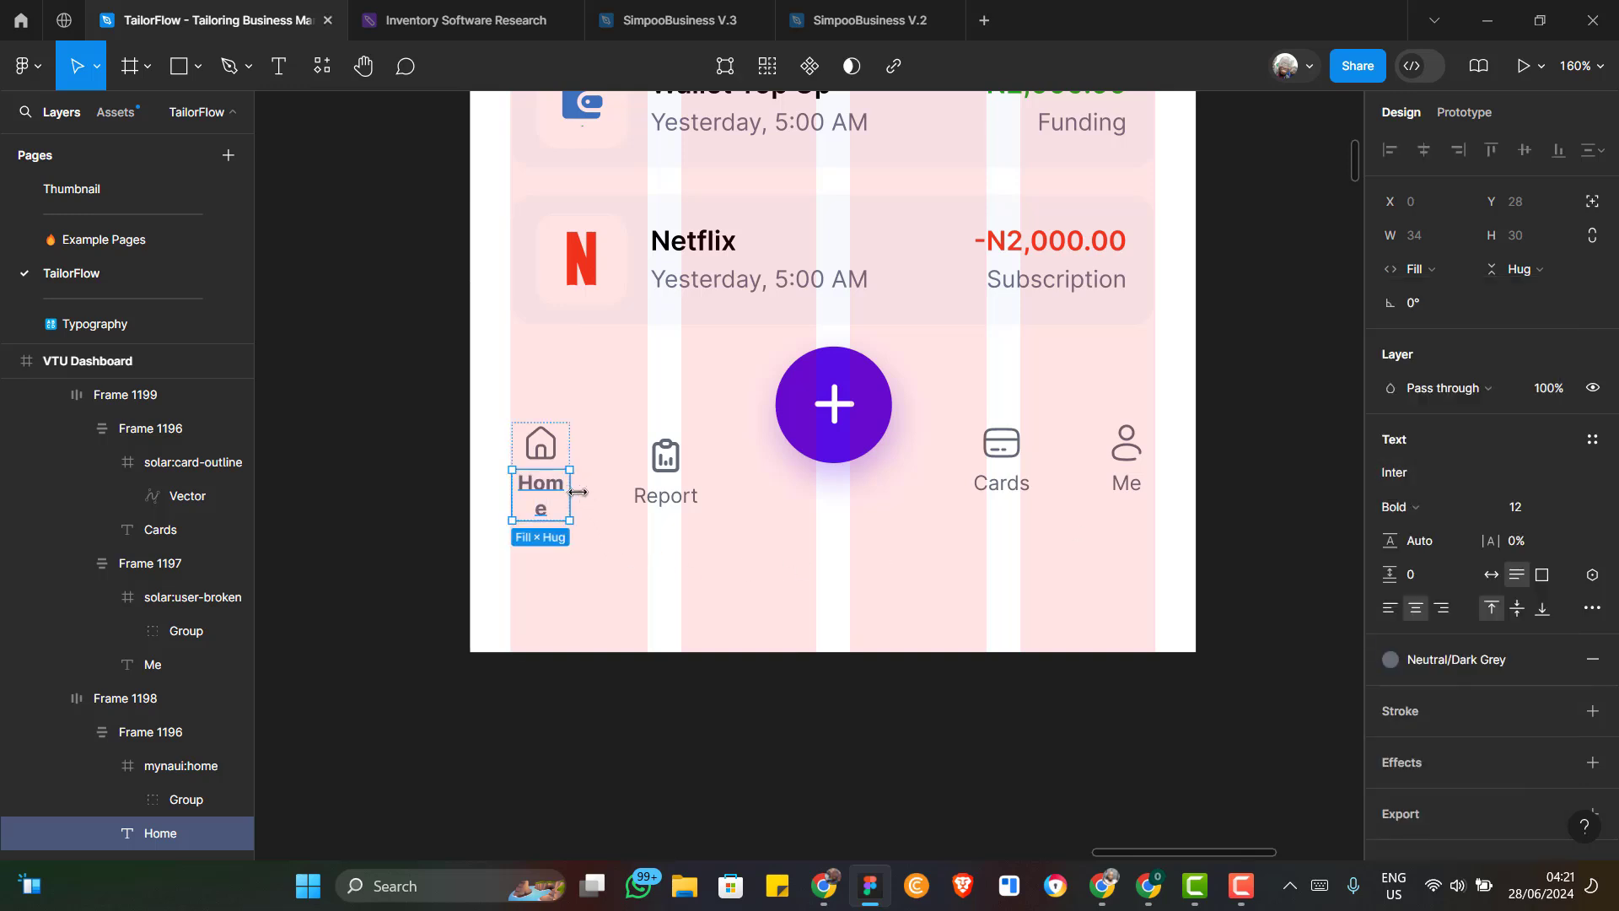
left_click_drag(580, 492, 588, 492)
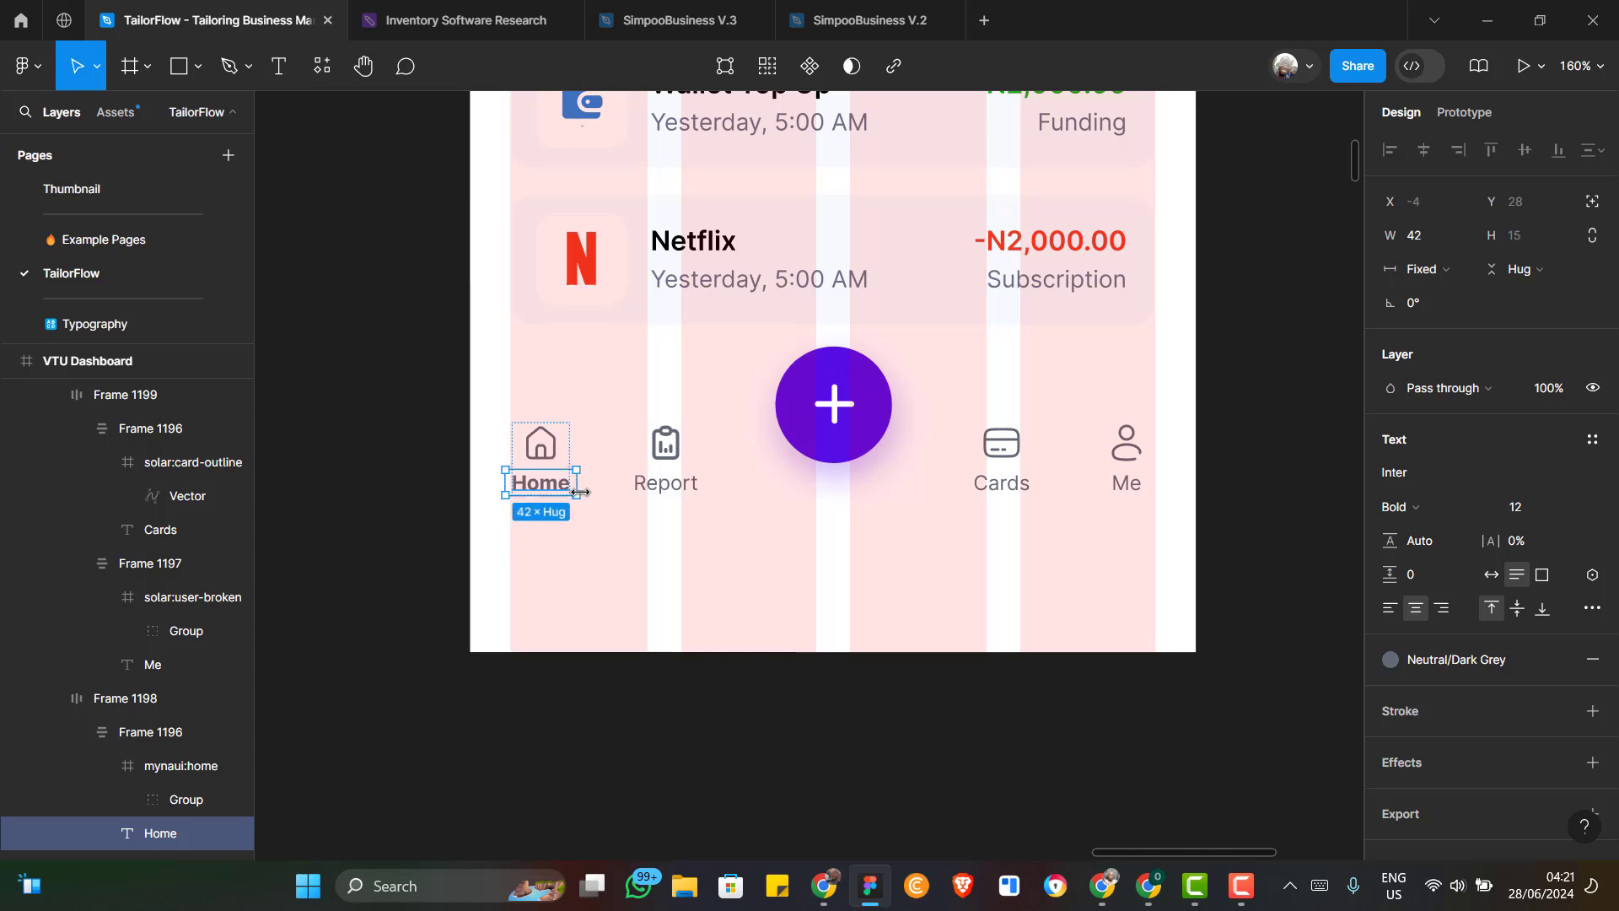
Colour the Home icon in the bottom navigation with the Neutral/Black library style
left_click(546, 454)
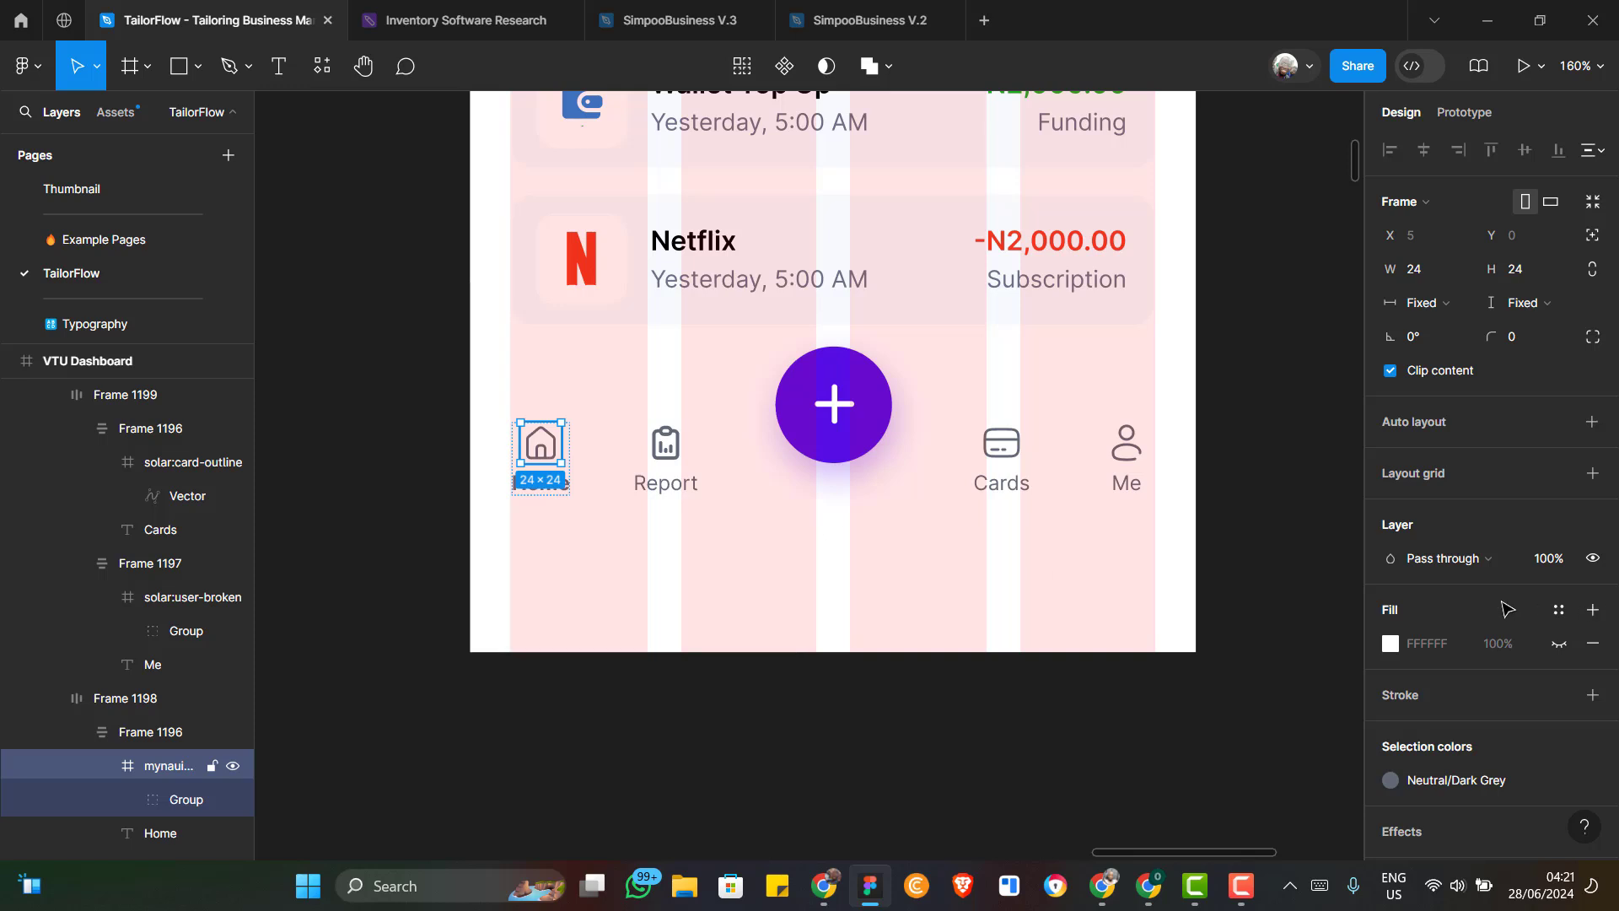
left_click(1506, 776)
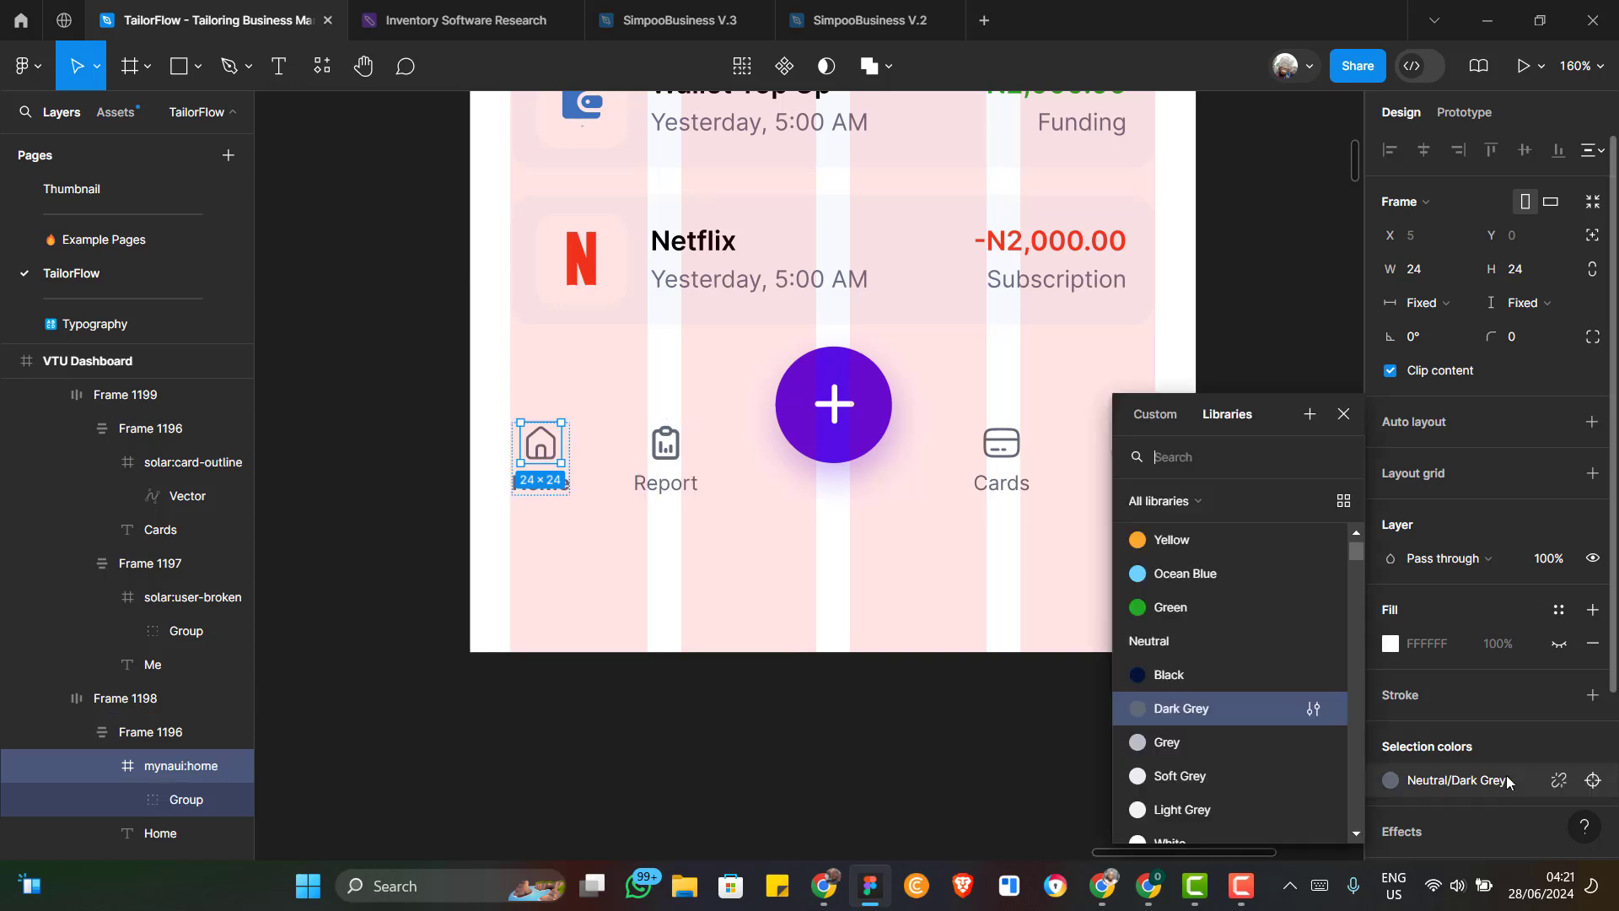
left_click(1191, 674)
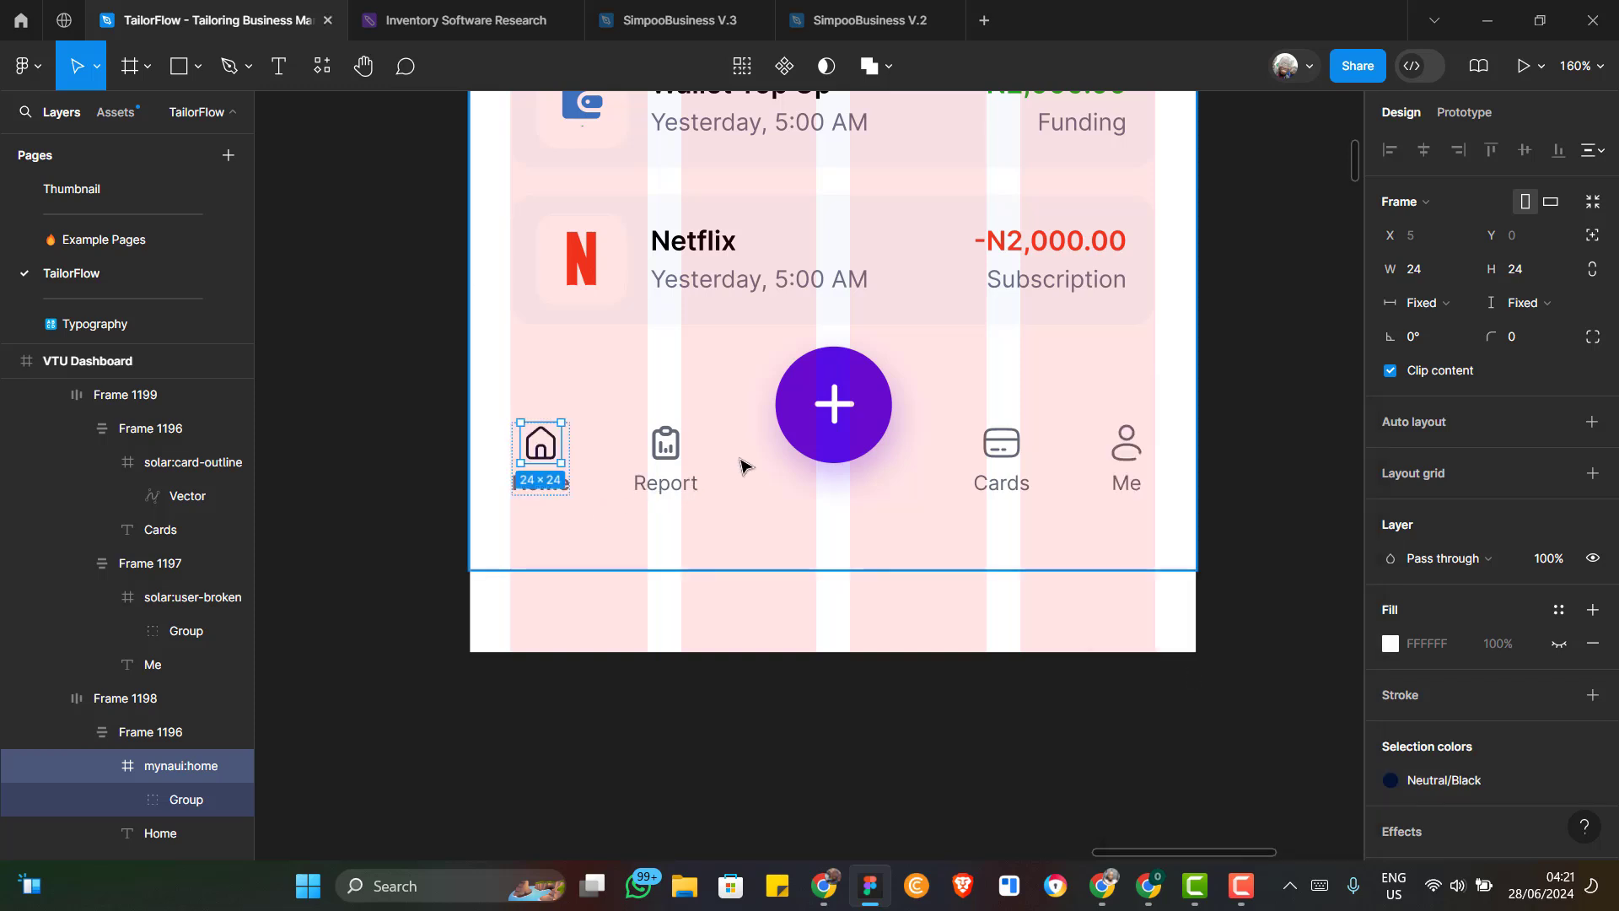
left_click(741, 466)
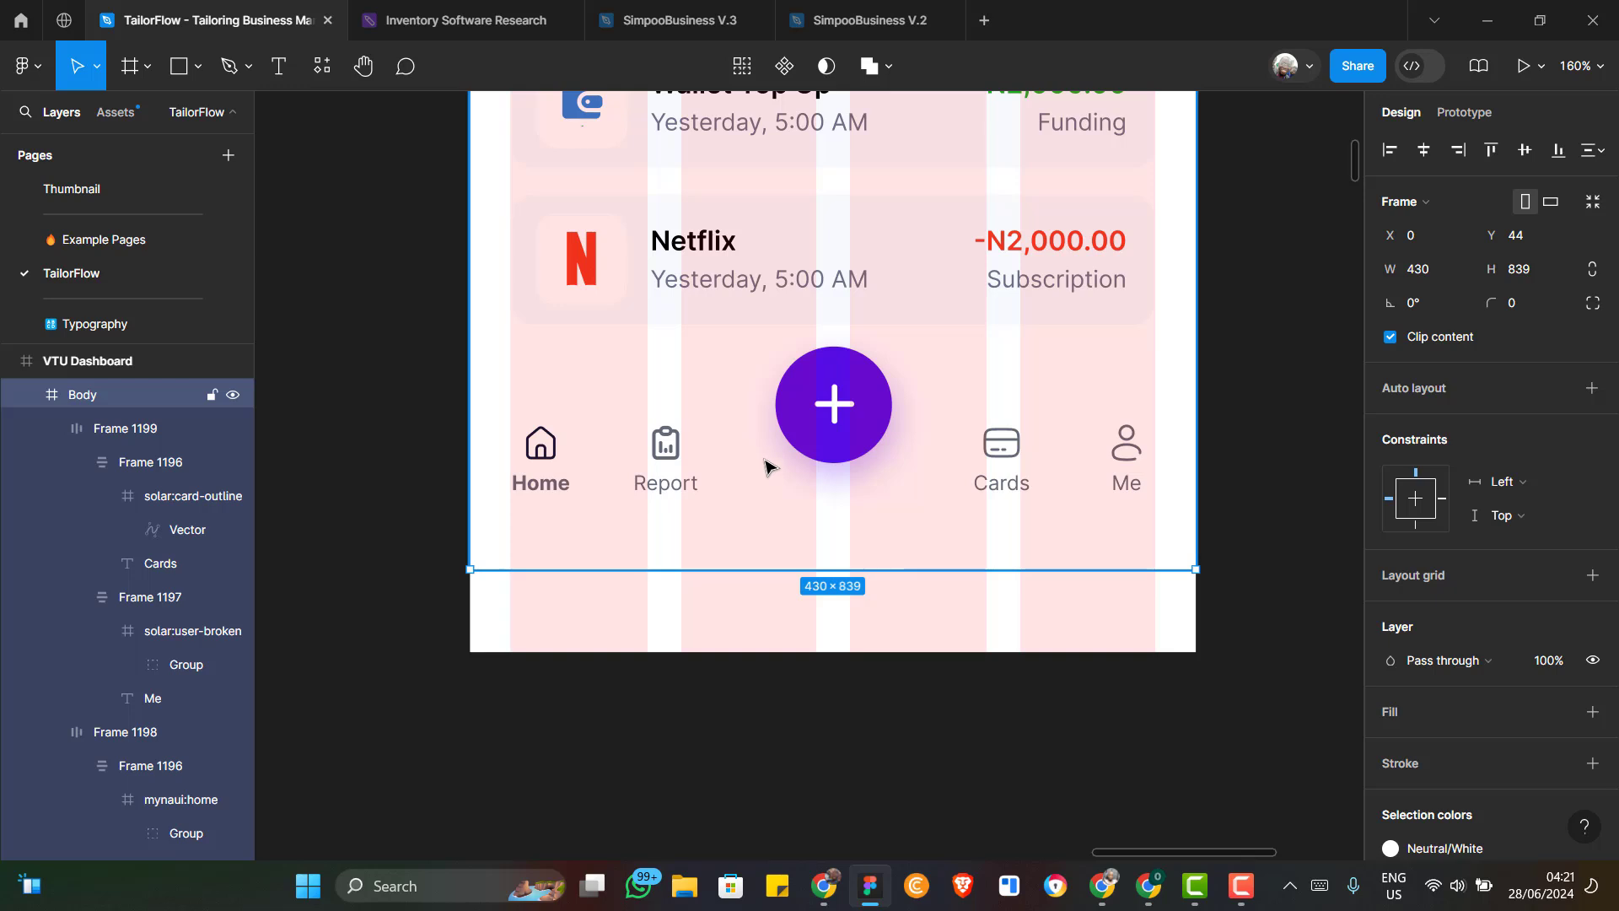
left_click(679, 470)
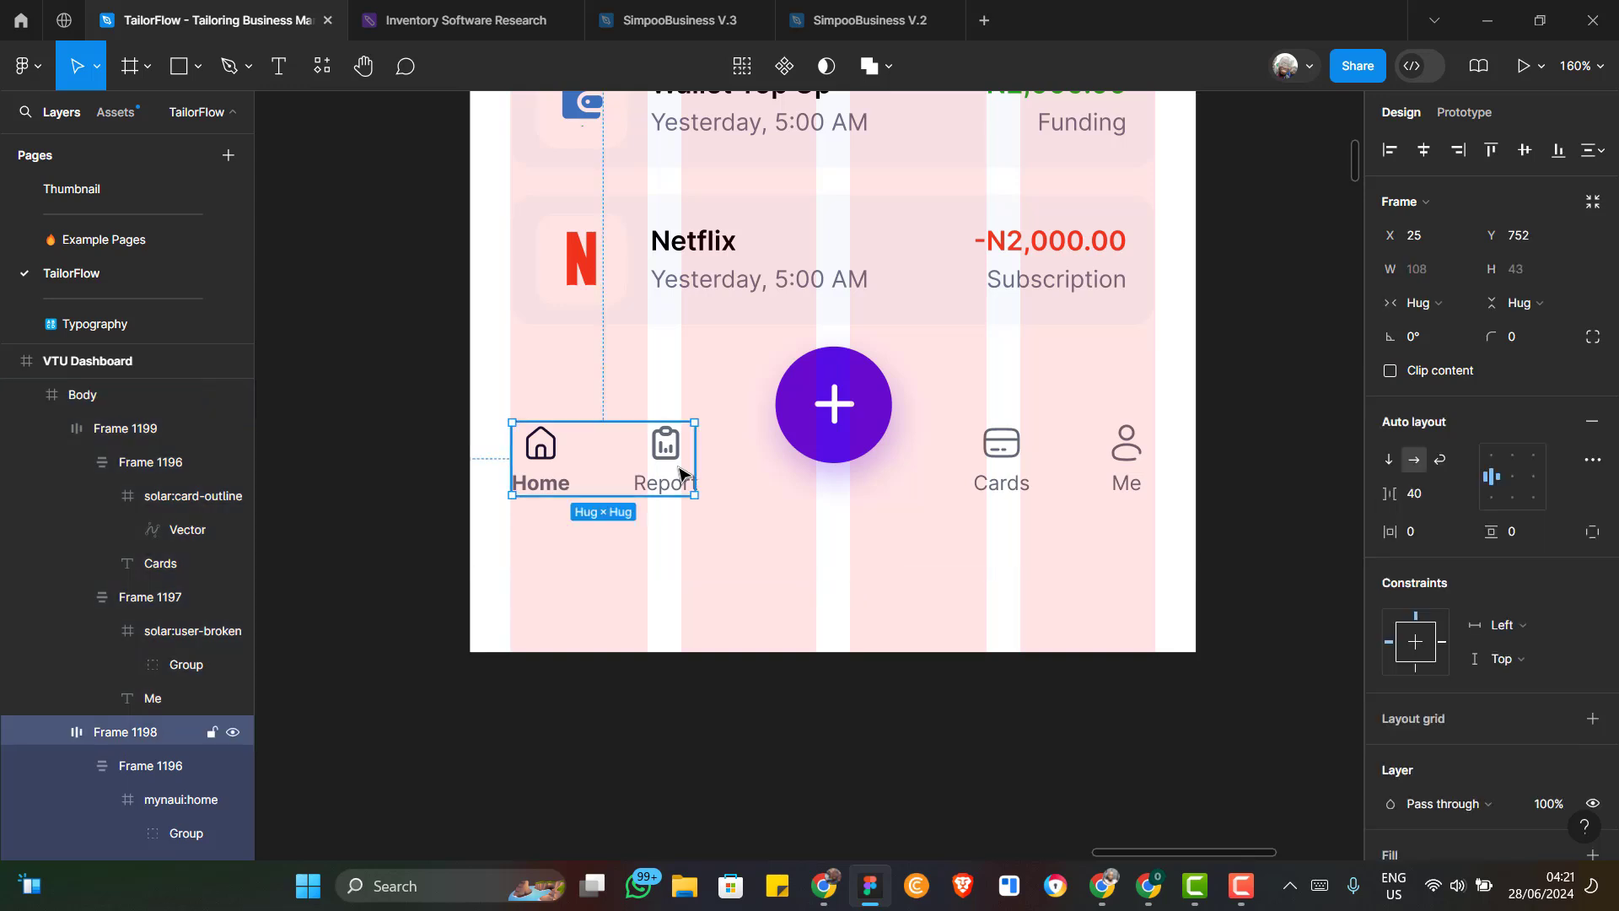
left_click(784, 480)
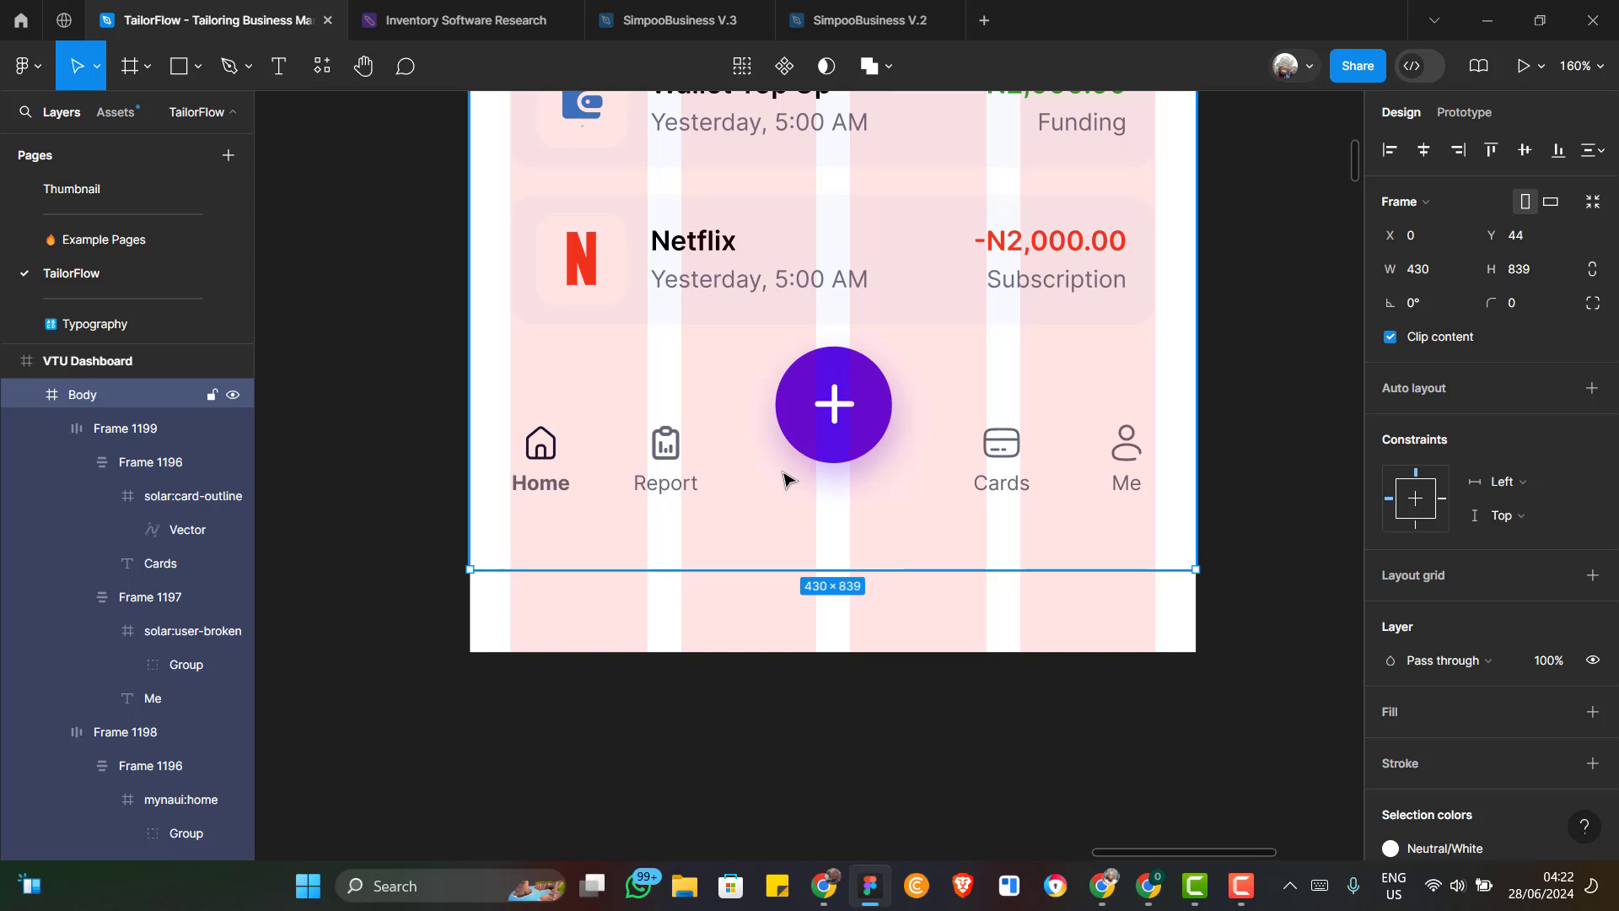
Collapse the bottom navigation layers and wrap both item groups, the plus button and Rectangle 19 in one new frame
left_click(52, 428)
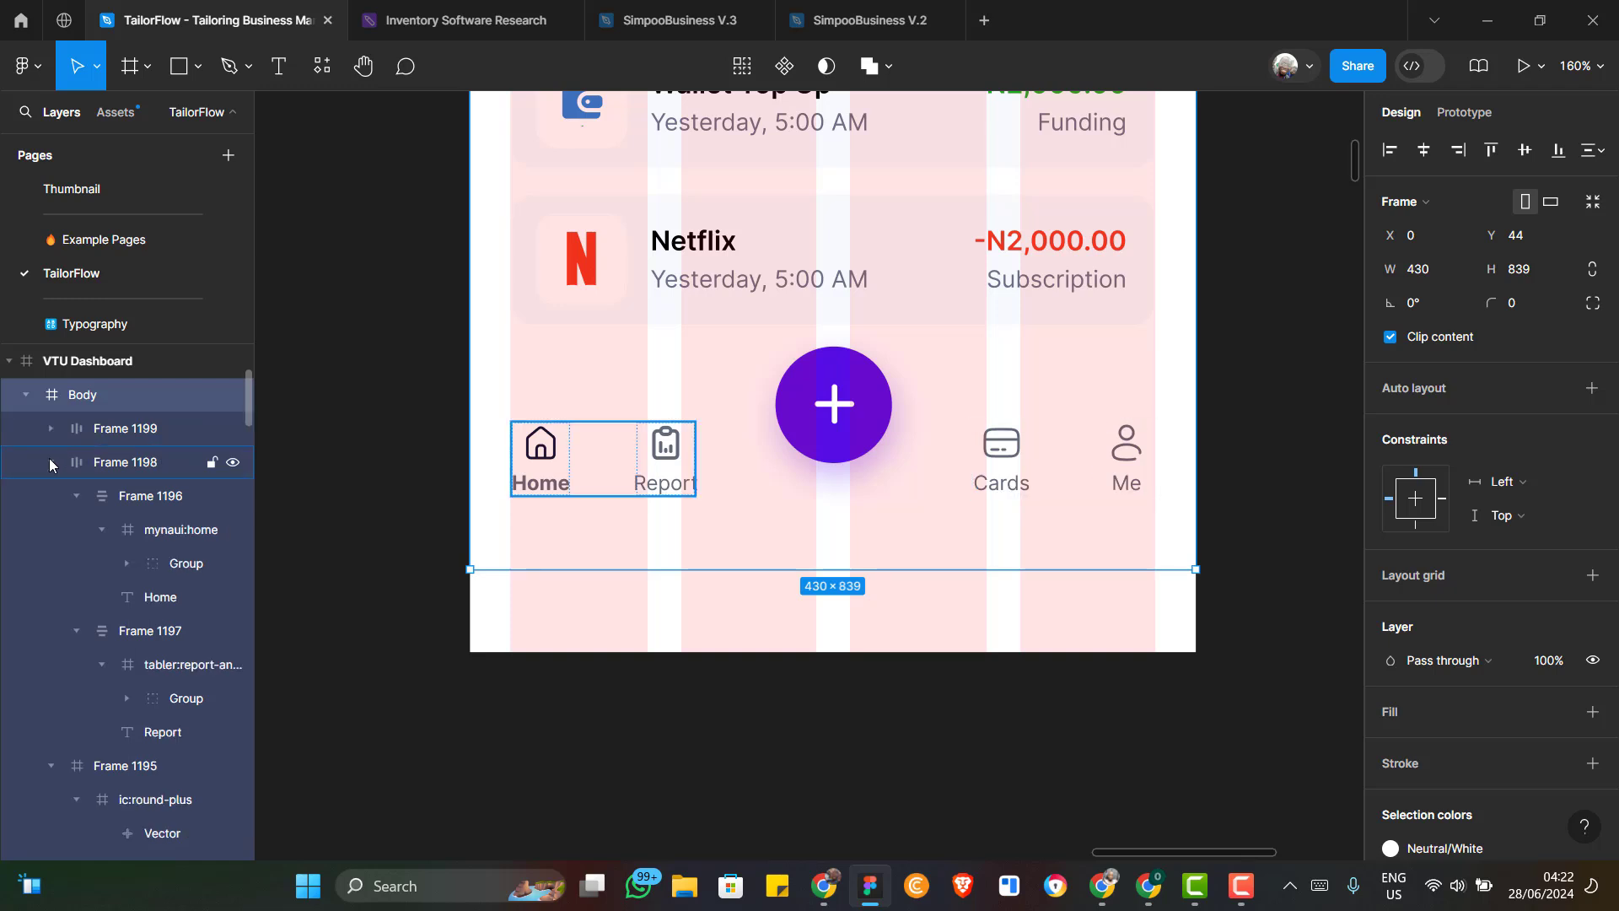
left_click(50, 462)
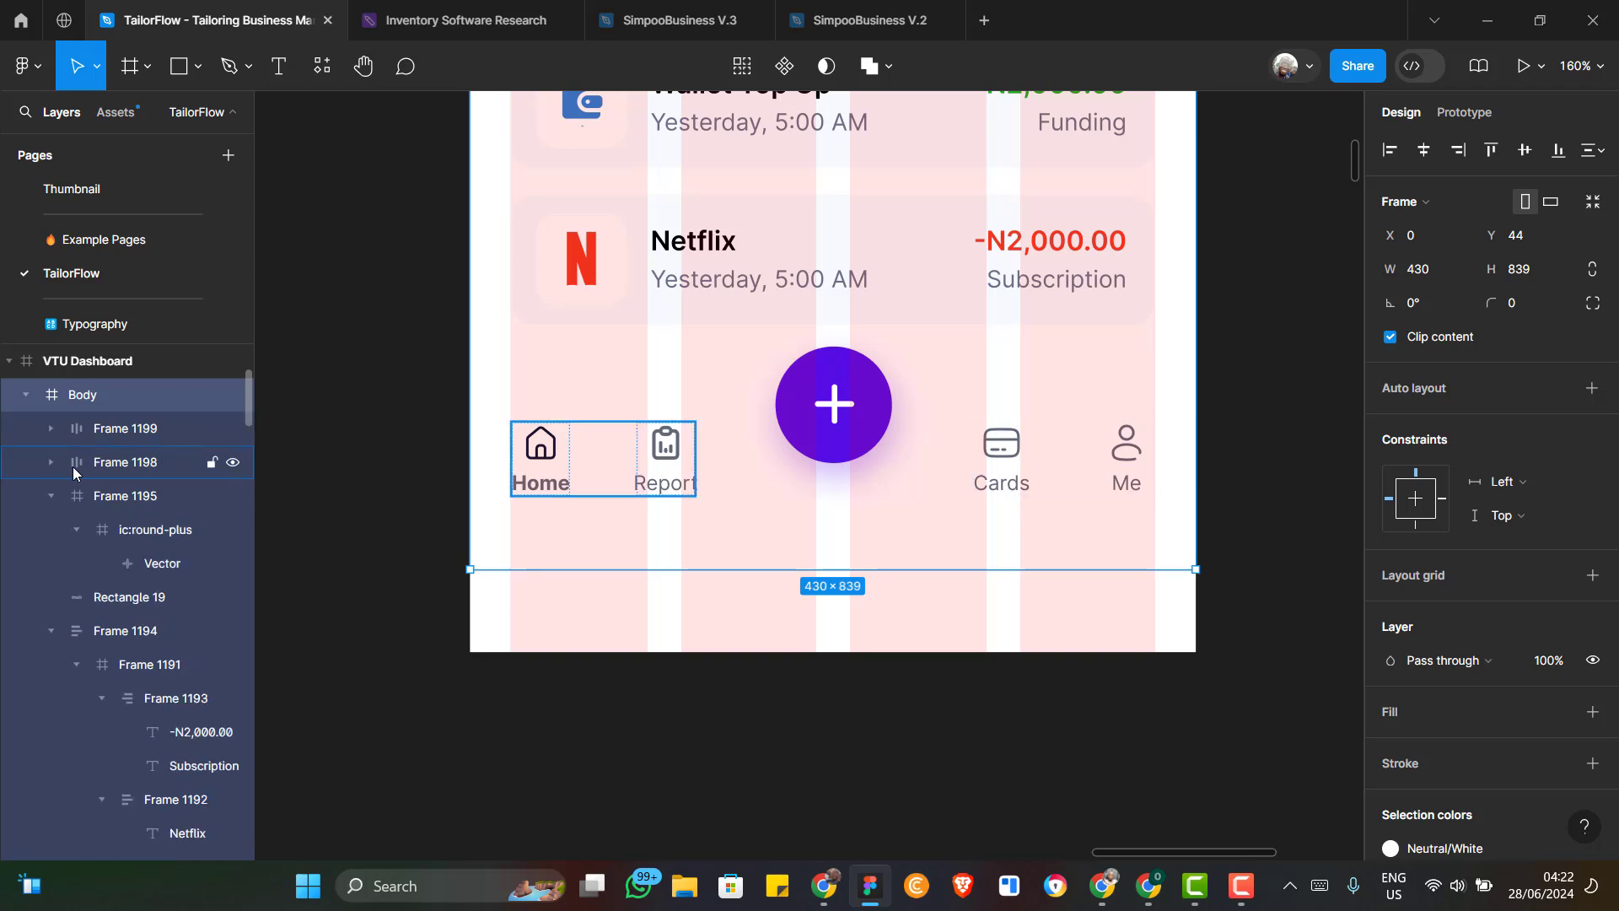
left_click(118, 601)
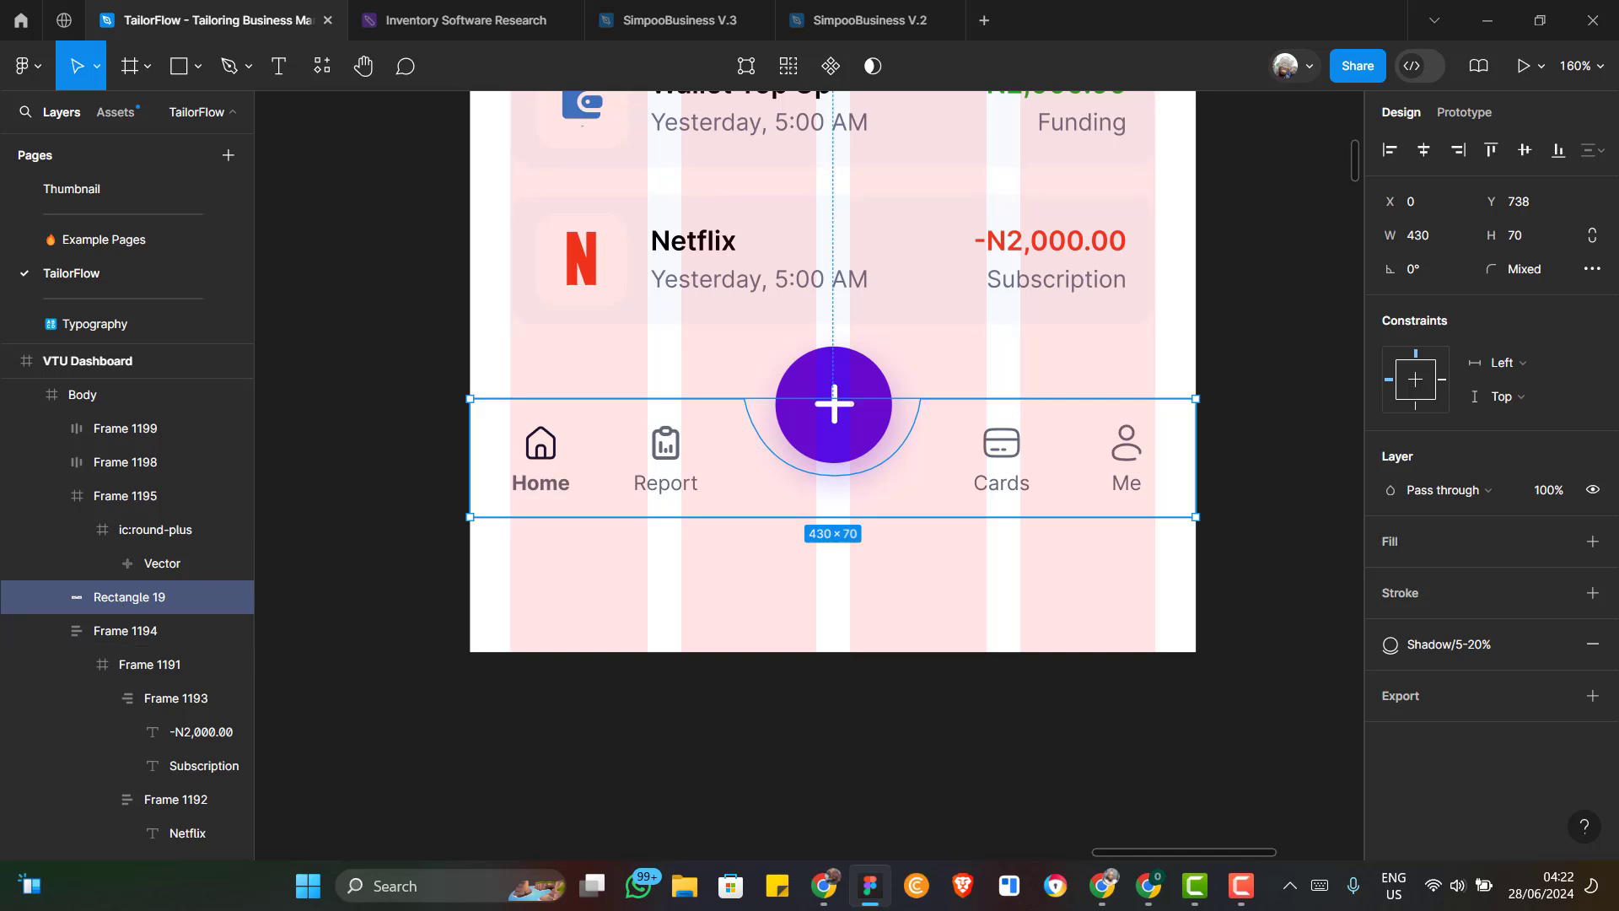
left_click(51, 497)
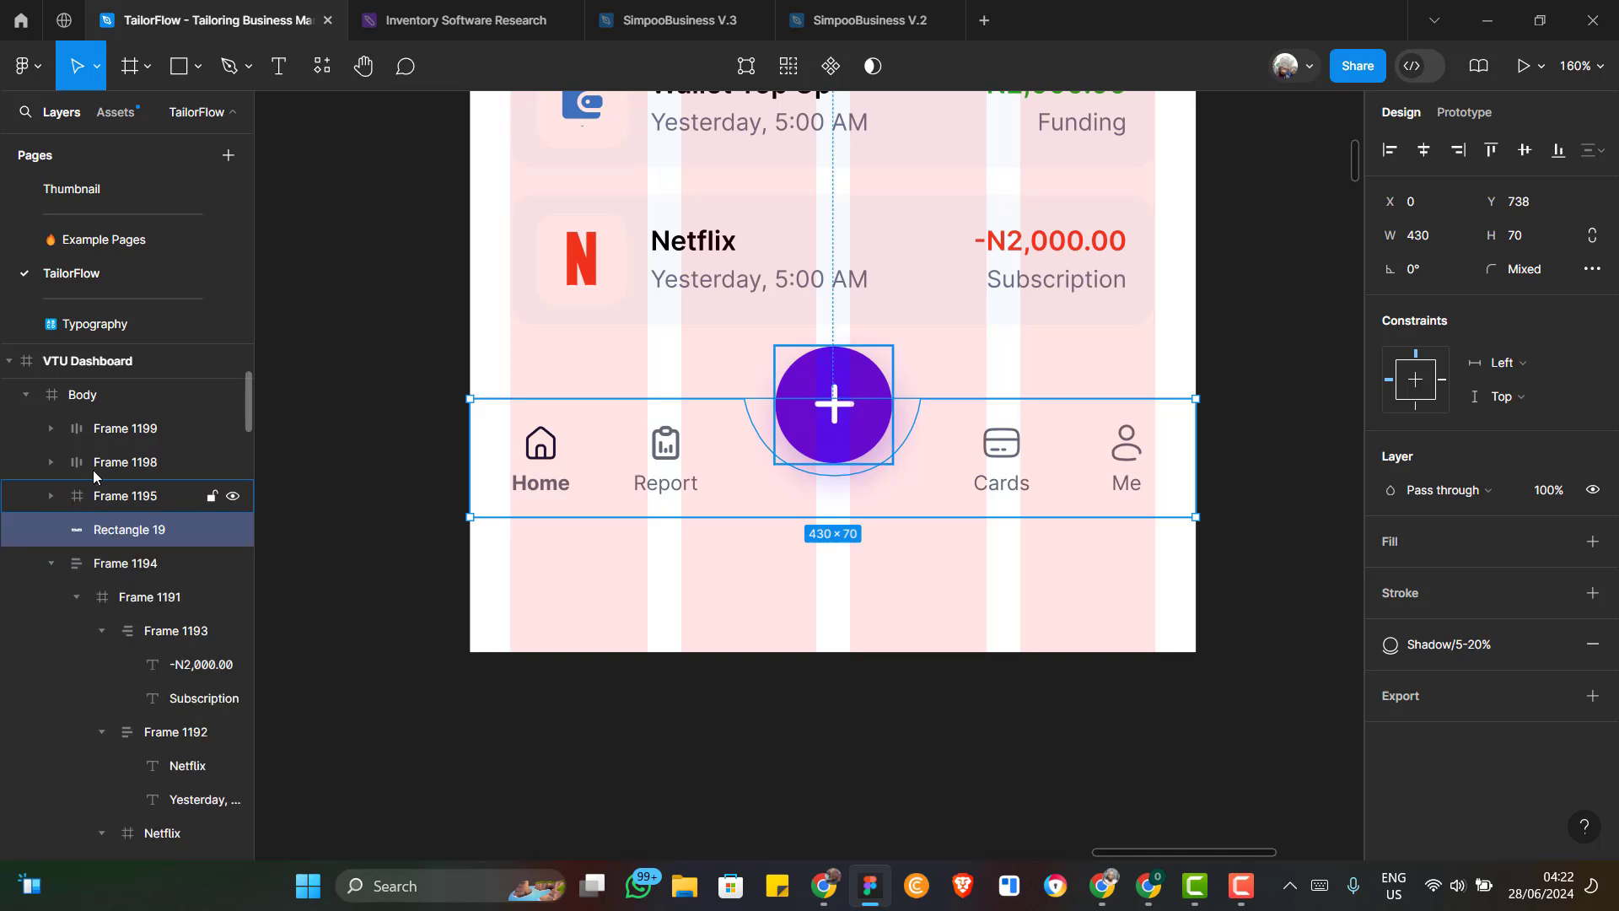
left_click(97, 428)
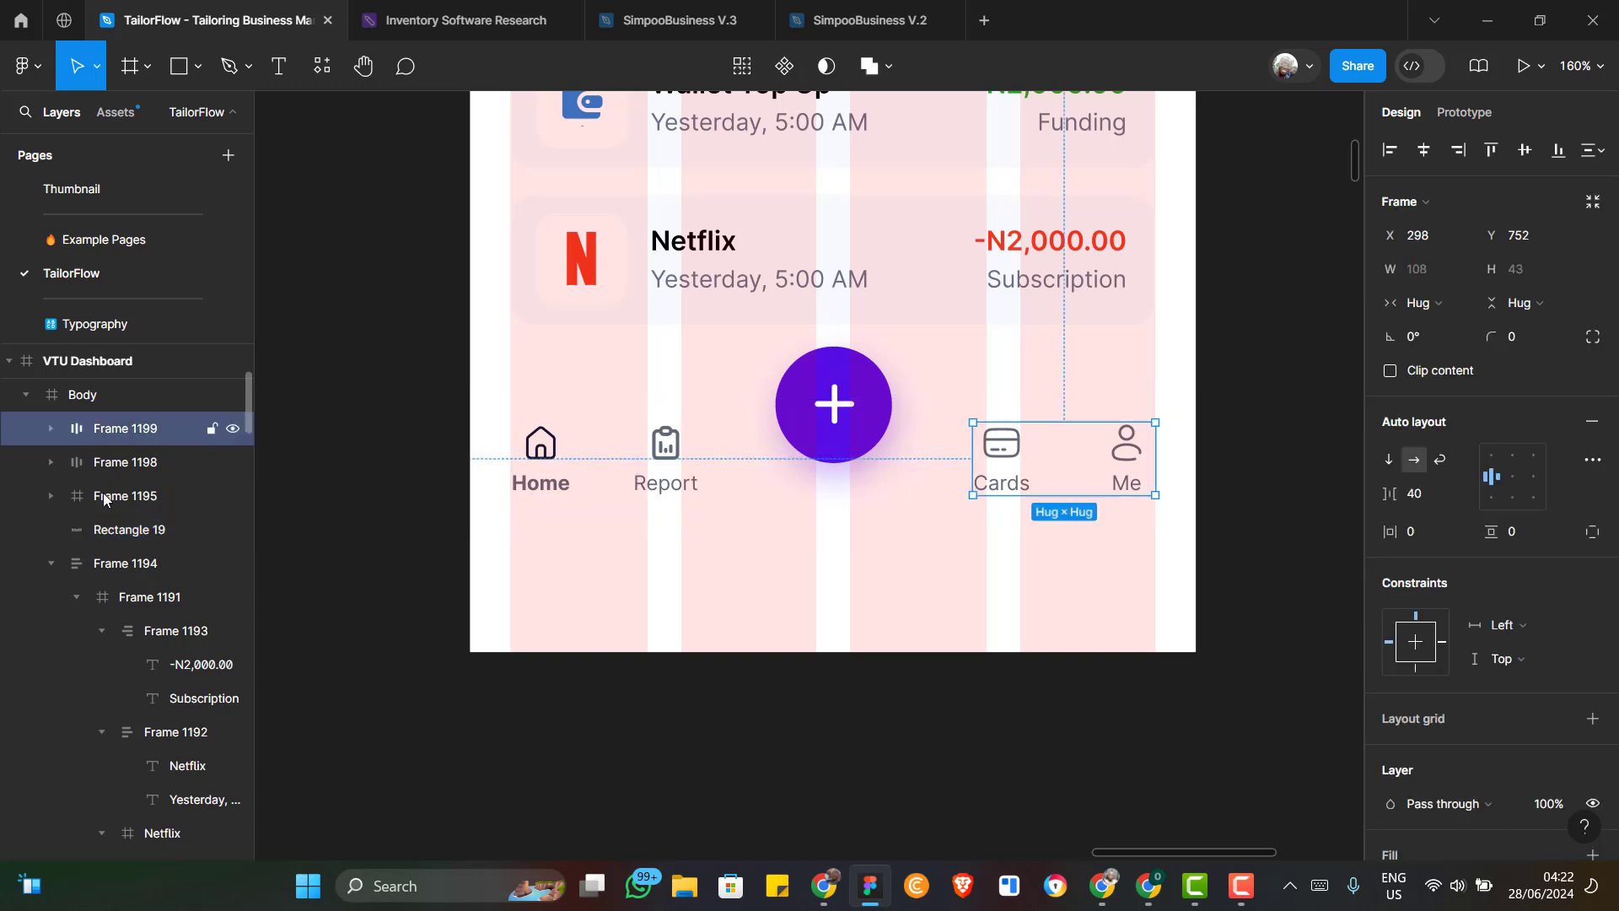
left_click(103, 464, "shift")
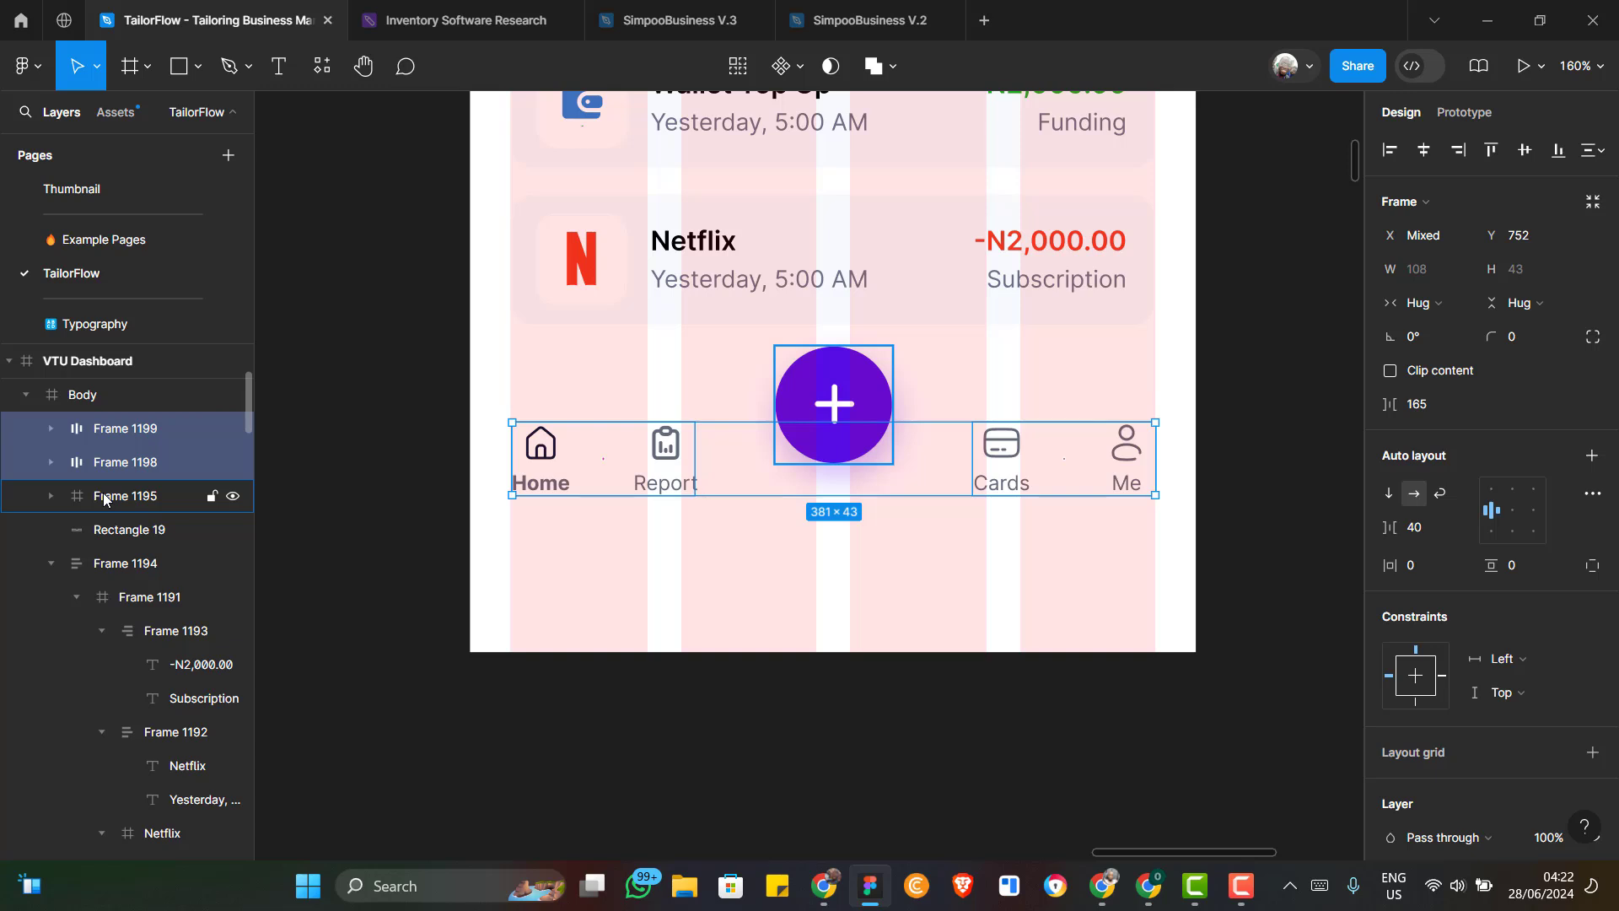
left_click(104, 499, "shift")
left_click(106, 530, "shift")
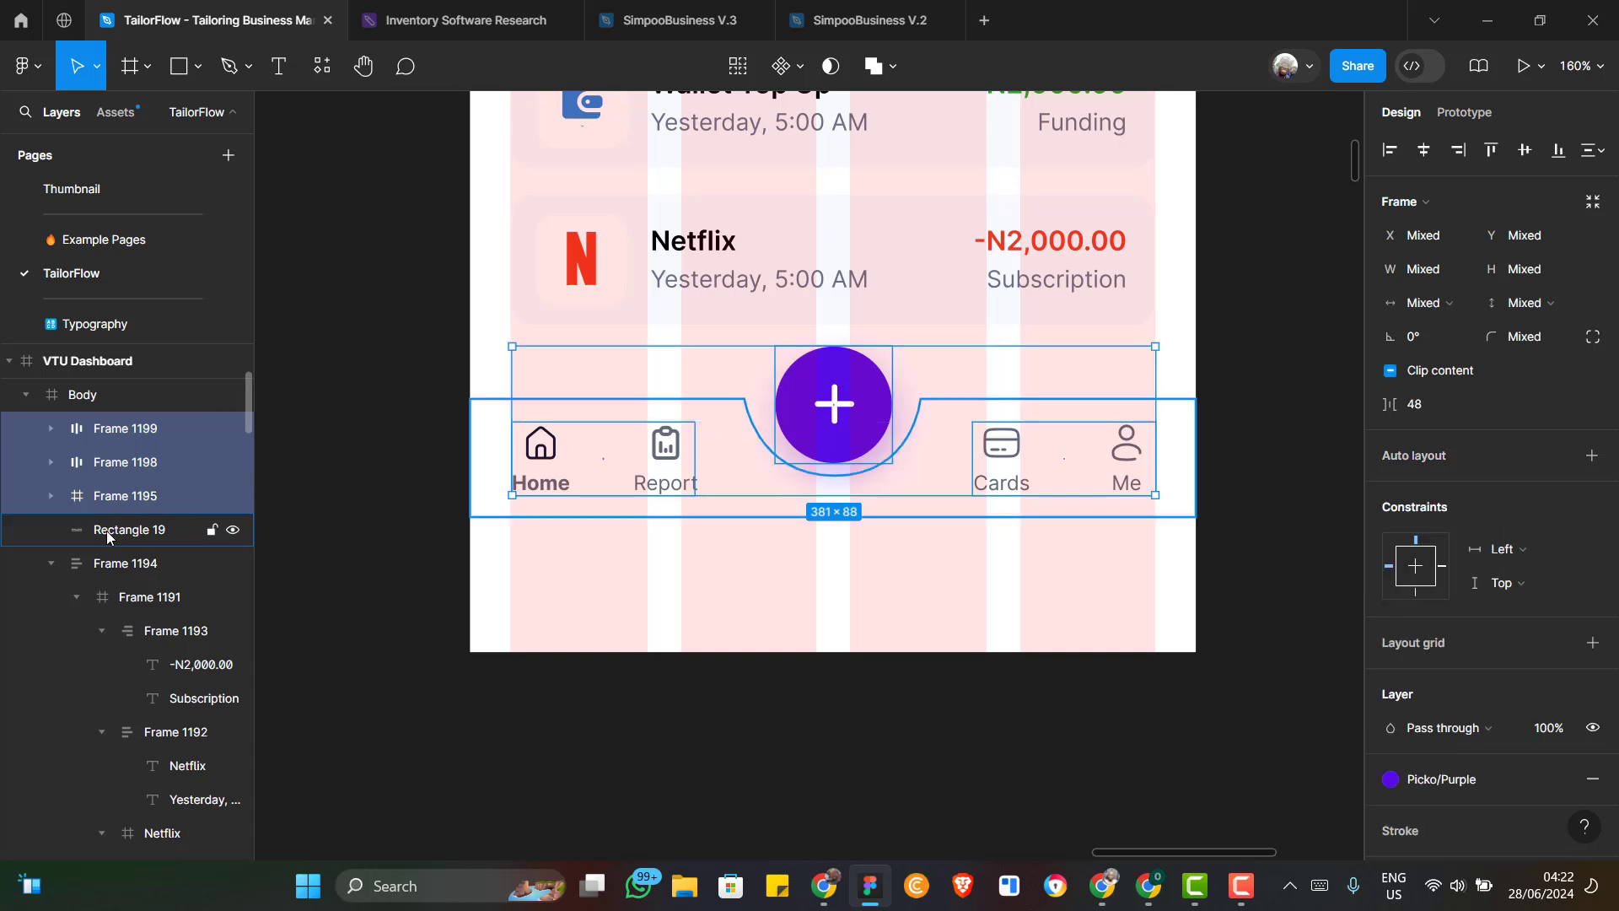
left_click(106, 530, "shift")
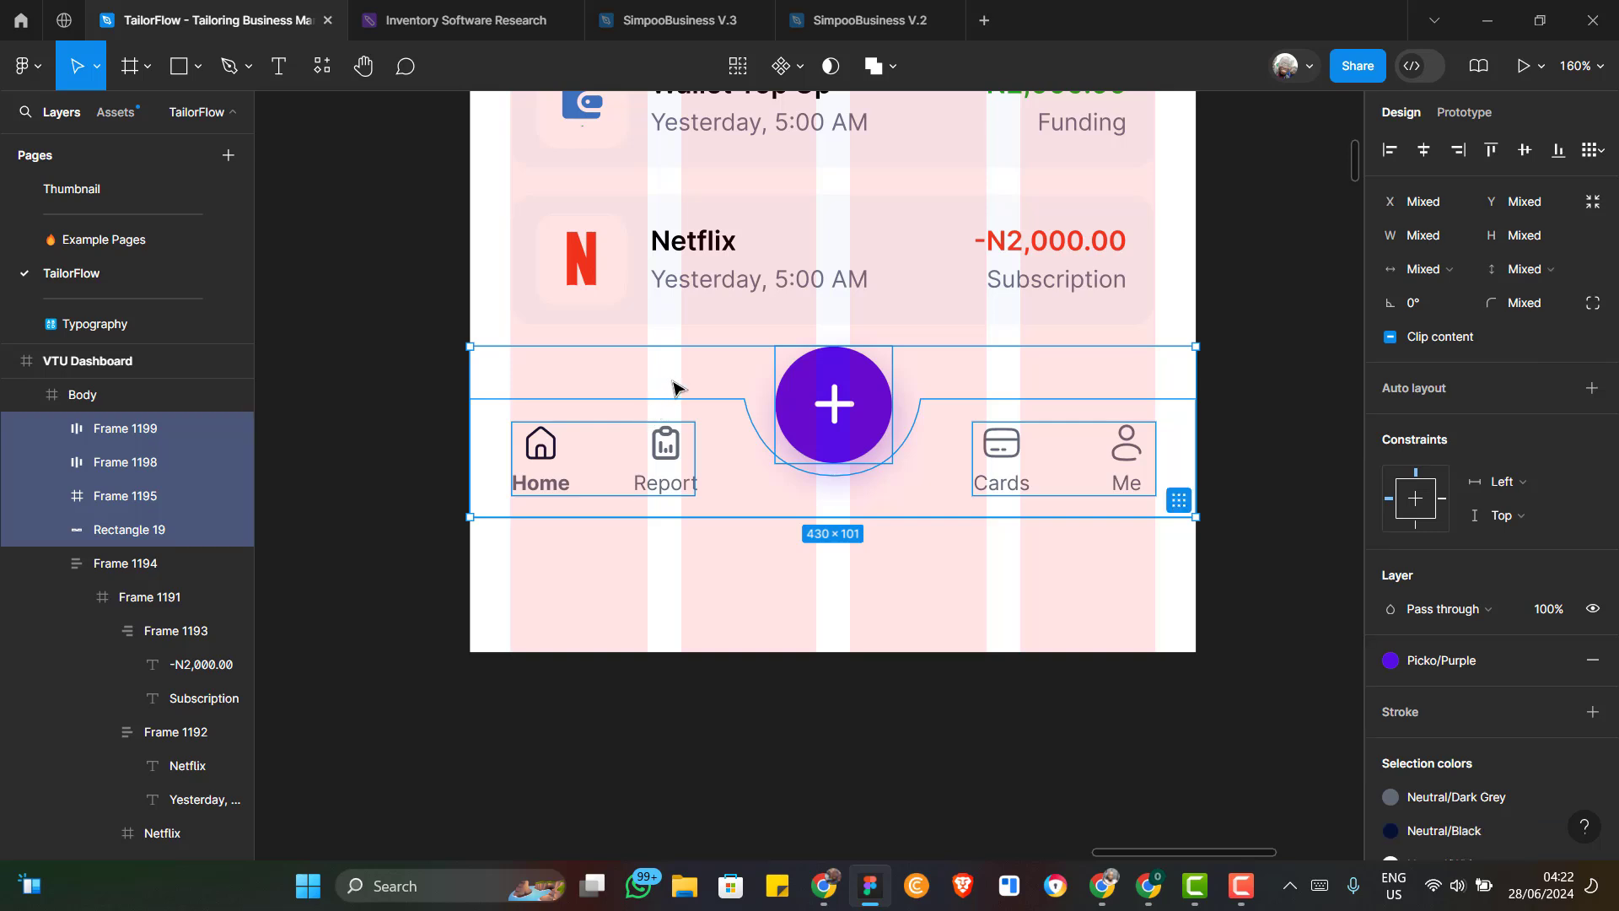
right_click(674, 387)
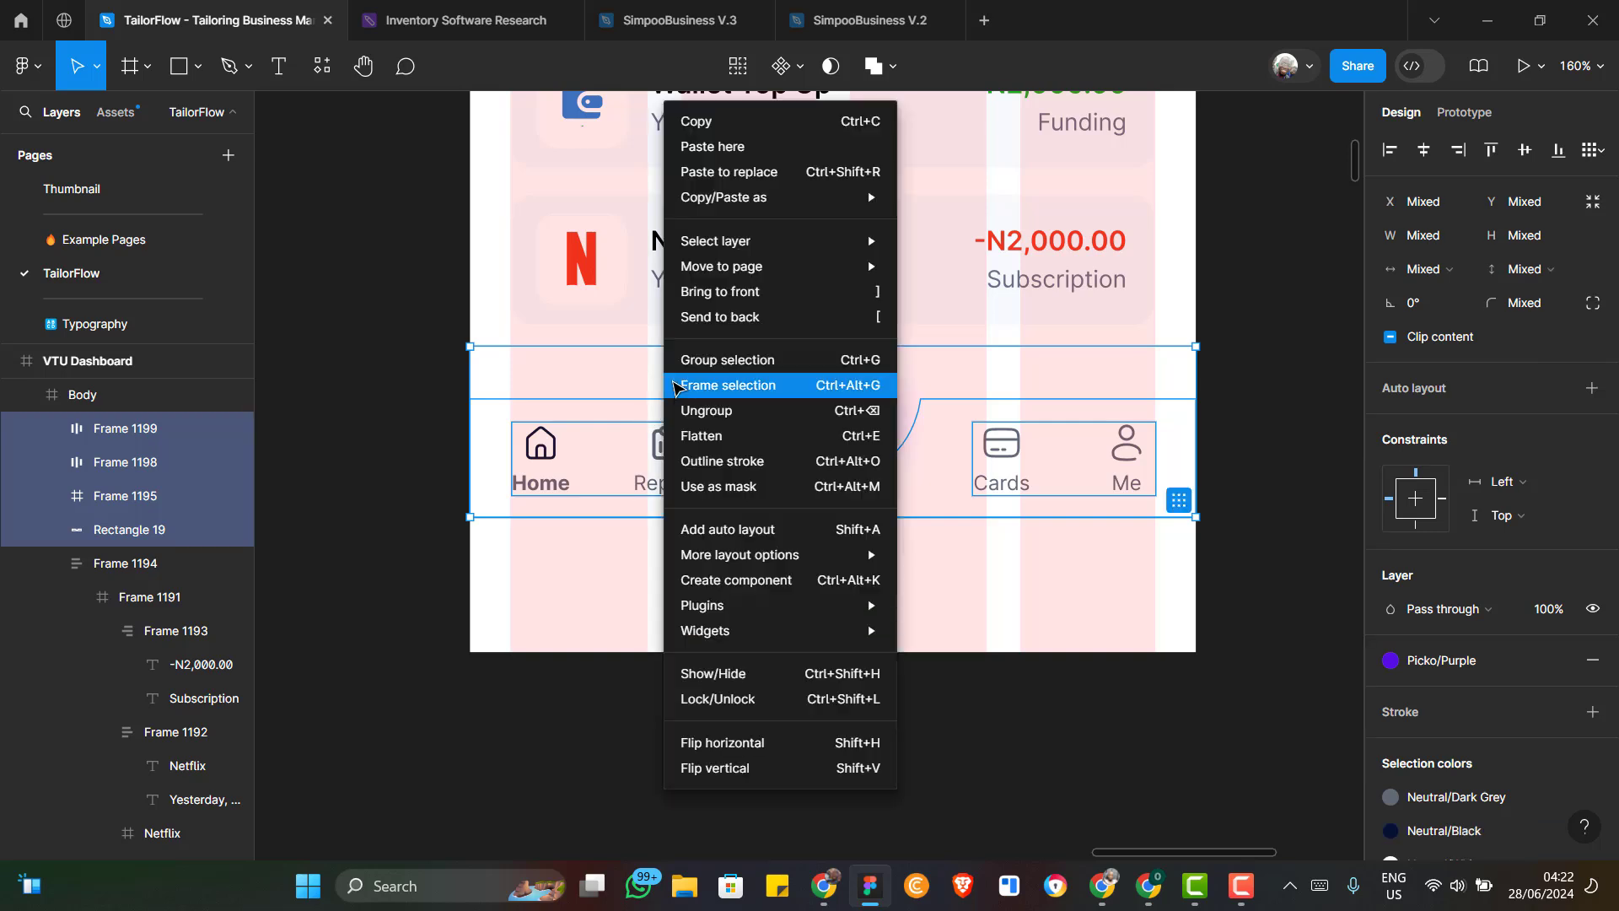
left_click(729, 387)
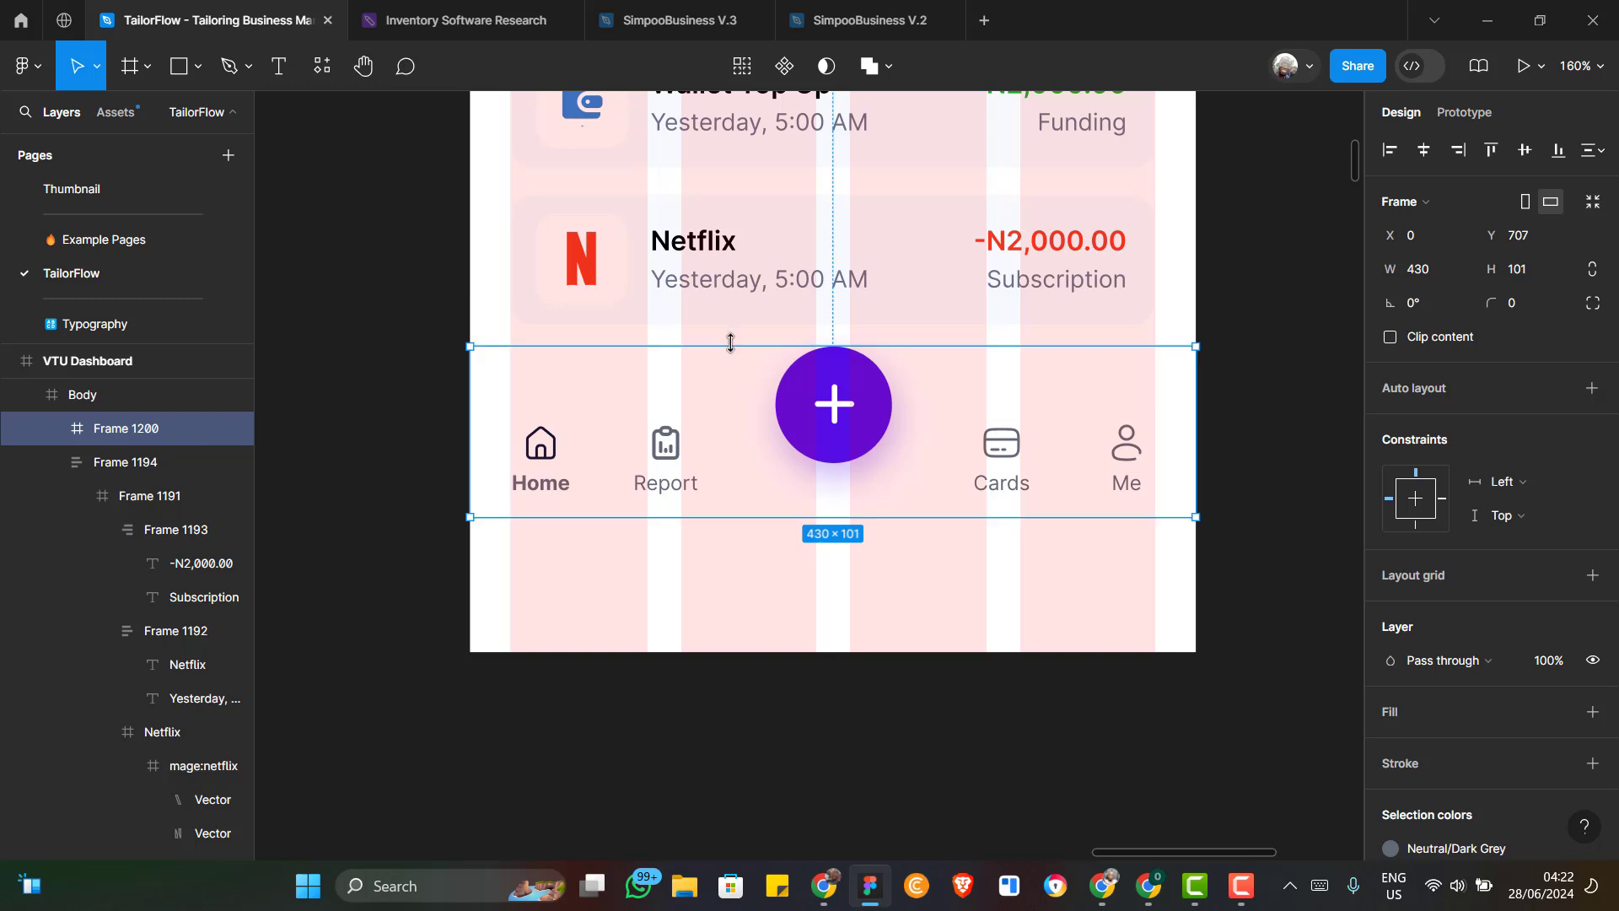
Reduce the new navigation frame's height to 59 by lowering its upper edge, and add an FFFFFF fill
left_click_drag(730, 342, 834, 433)
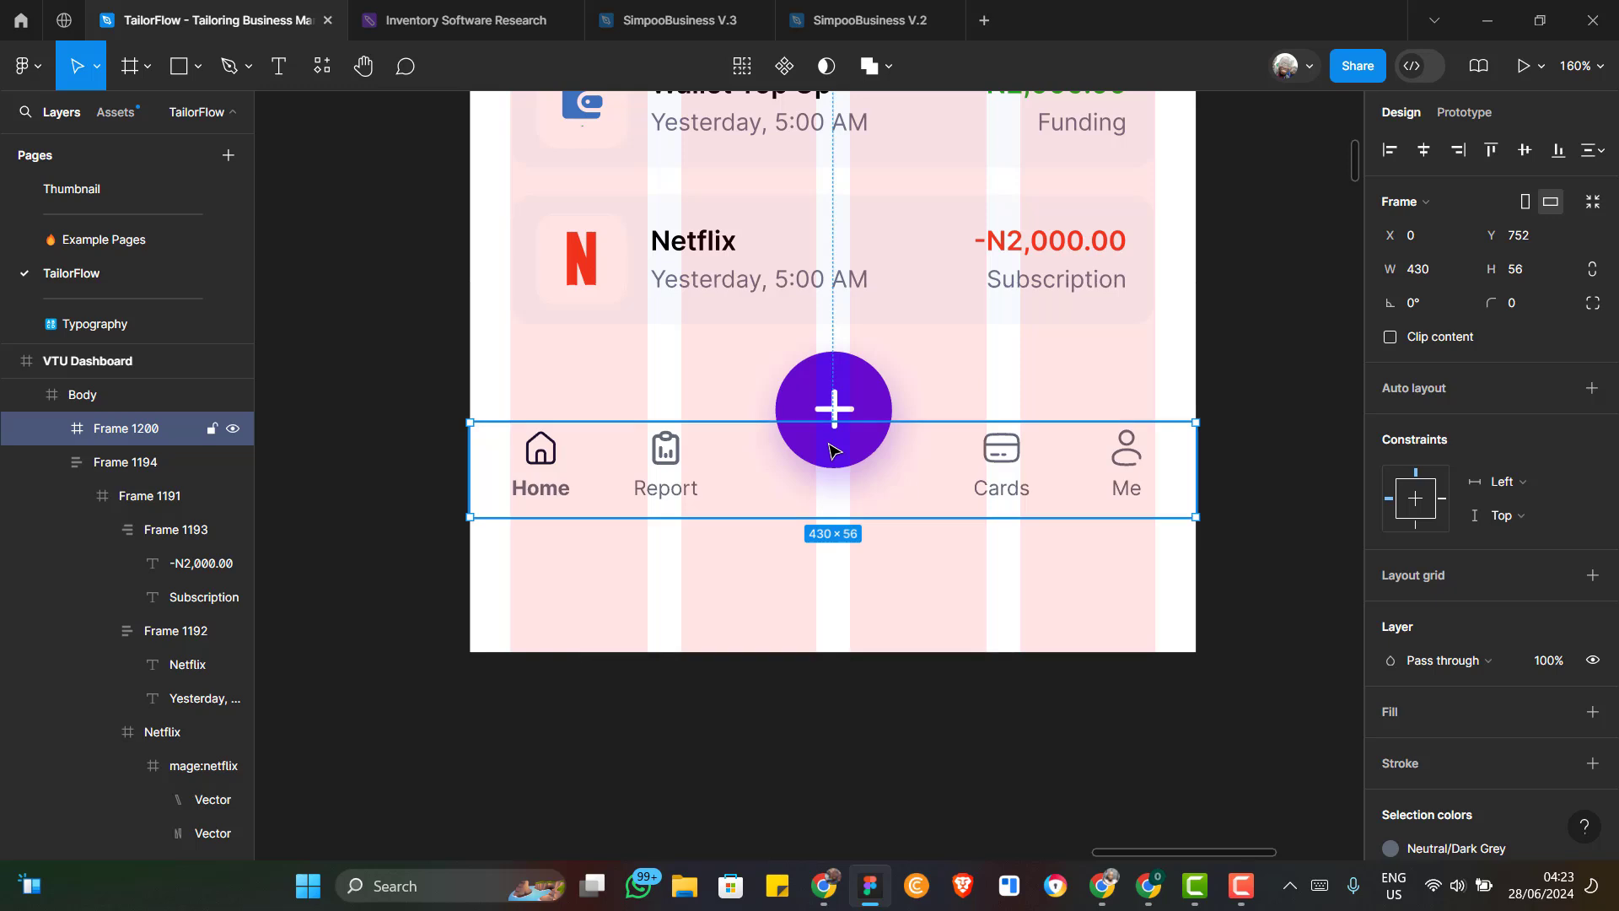
key("ctrl+z")
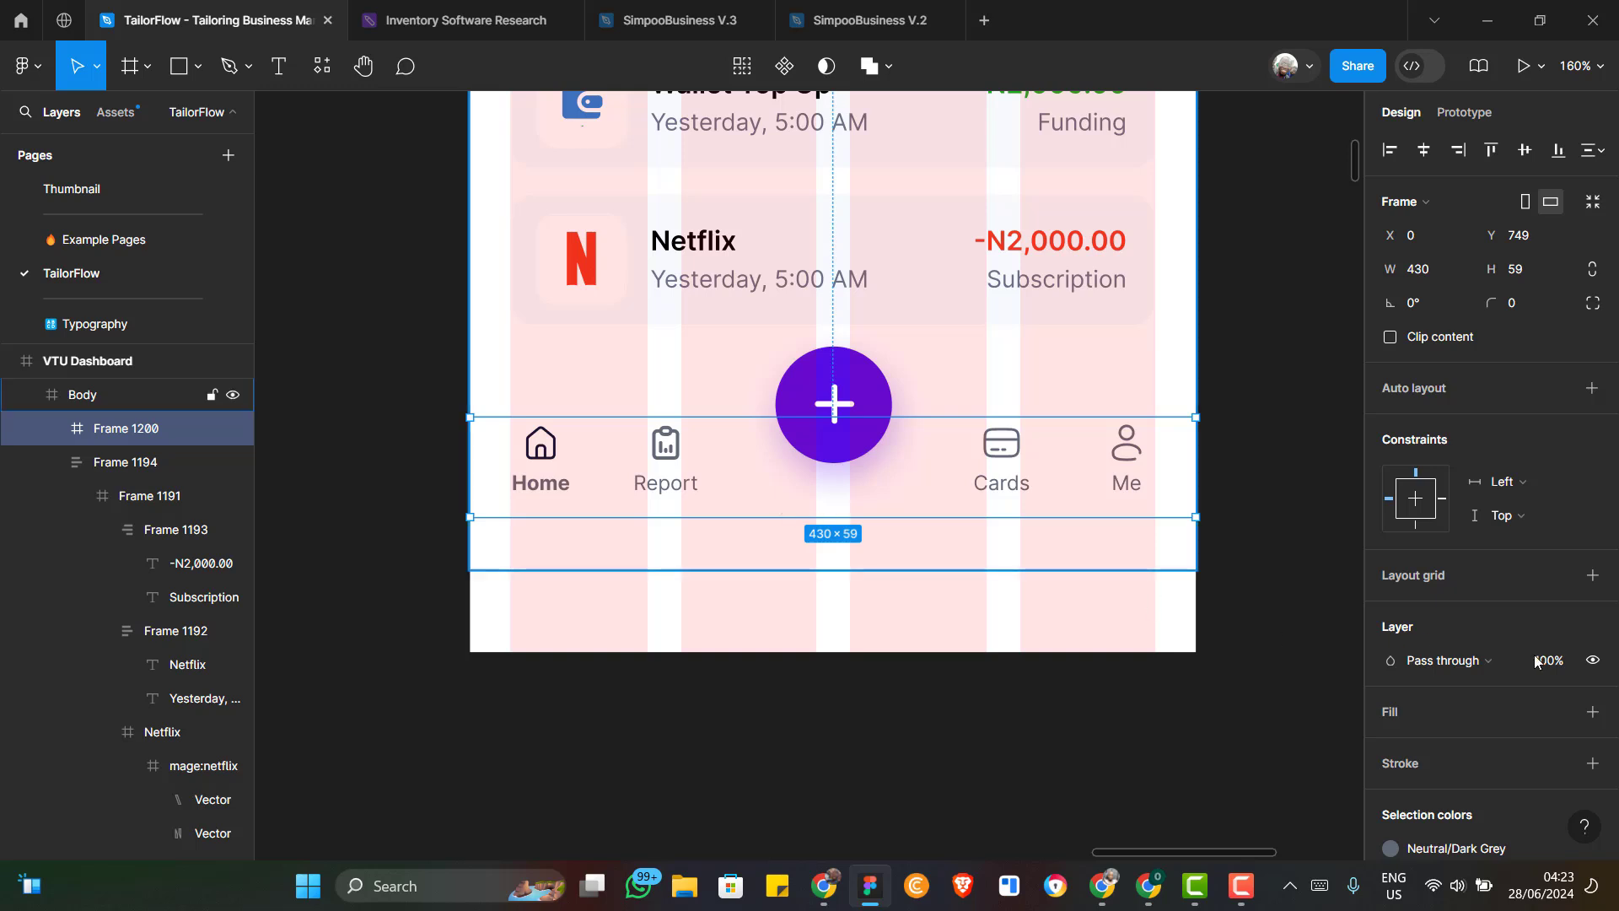
scroll(1492, 750, "down", 2)
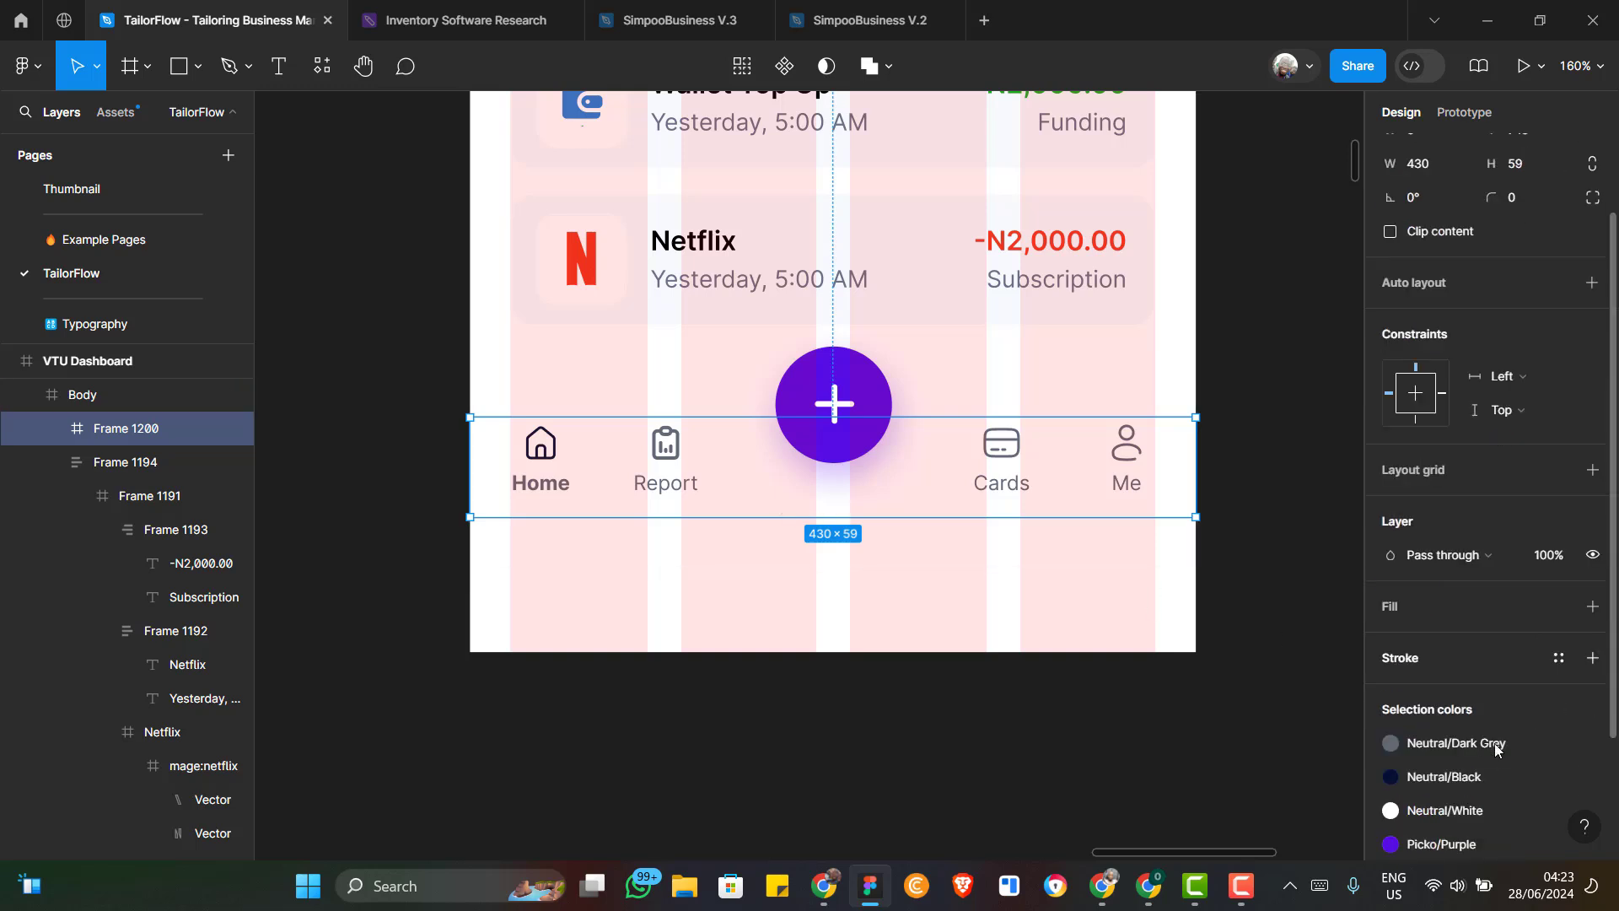
left_click(1594, 609)
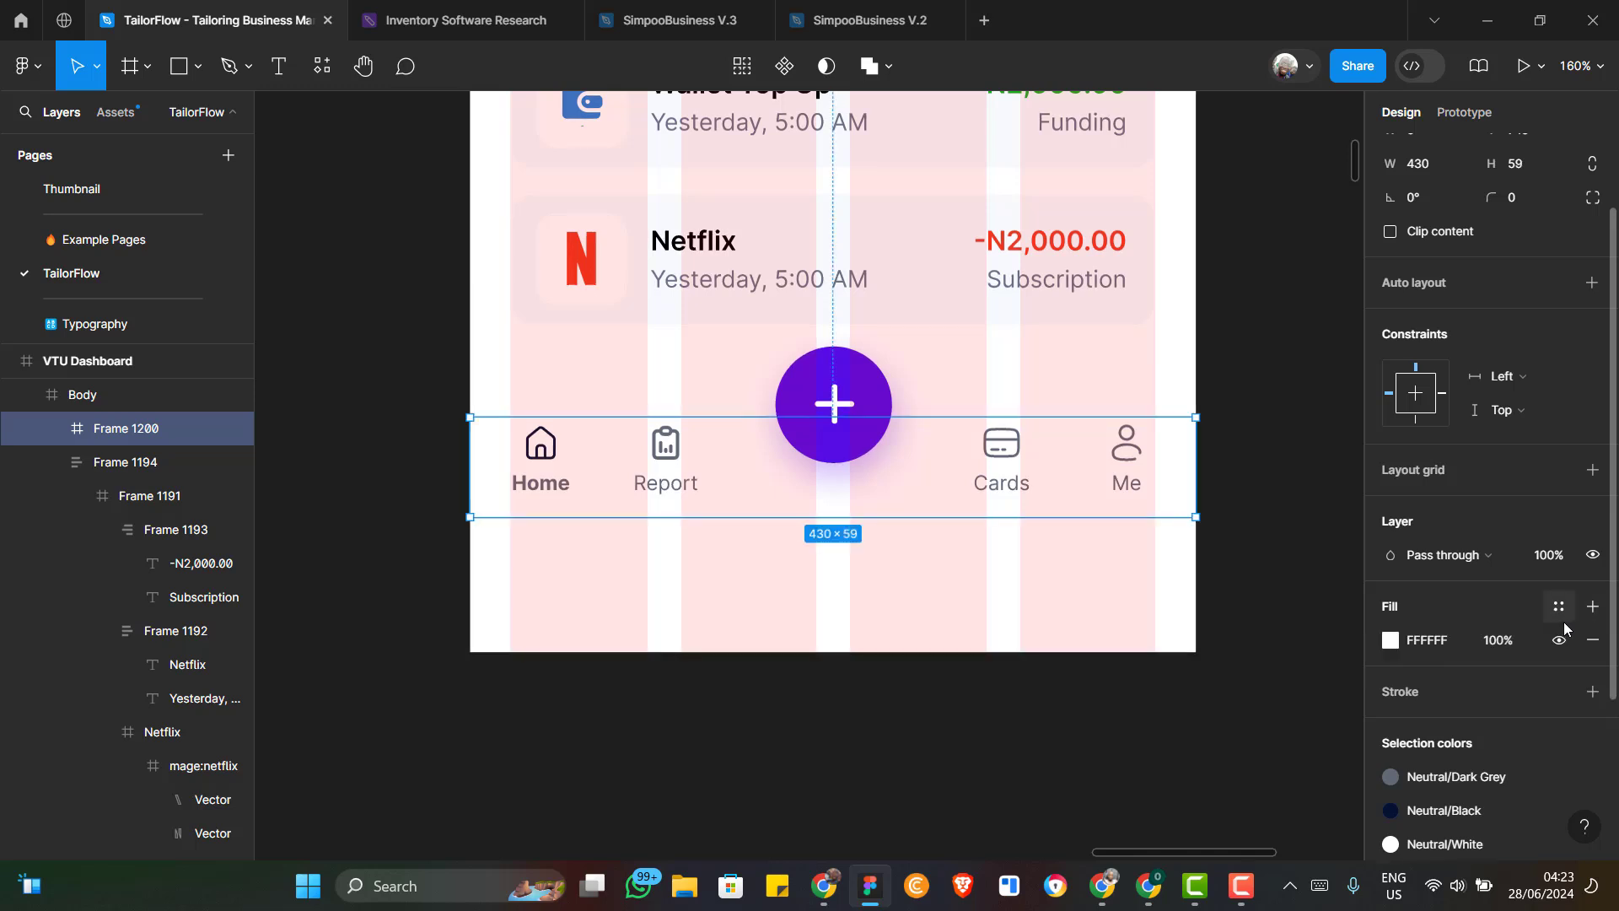
Fill the bottom navigation frame with F7F9FC, sampled by eyedropper from the Netflix transaction card's background
left_click(1389, 642)
left_click(1141, 609)
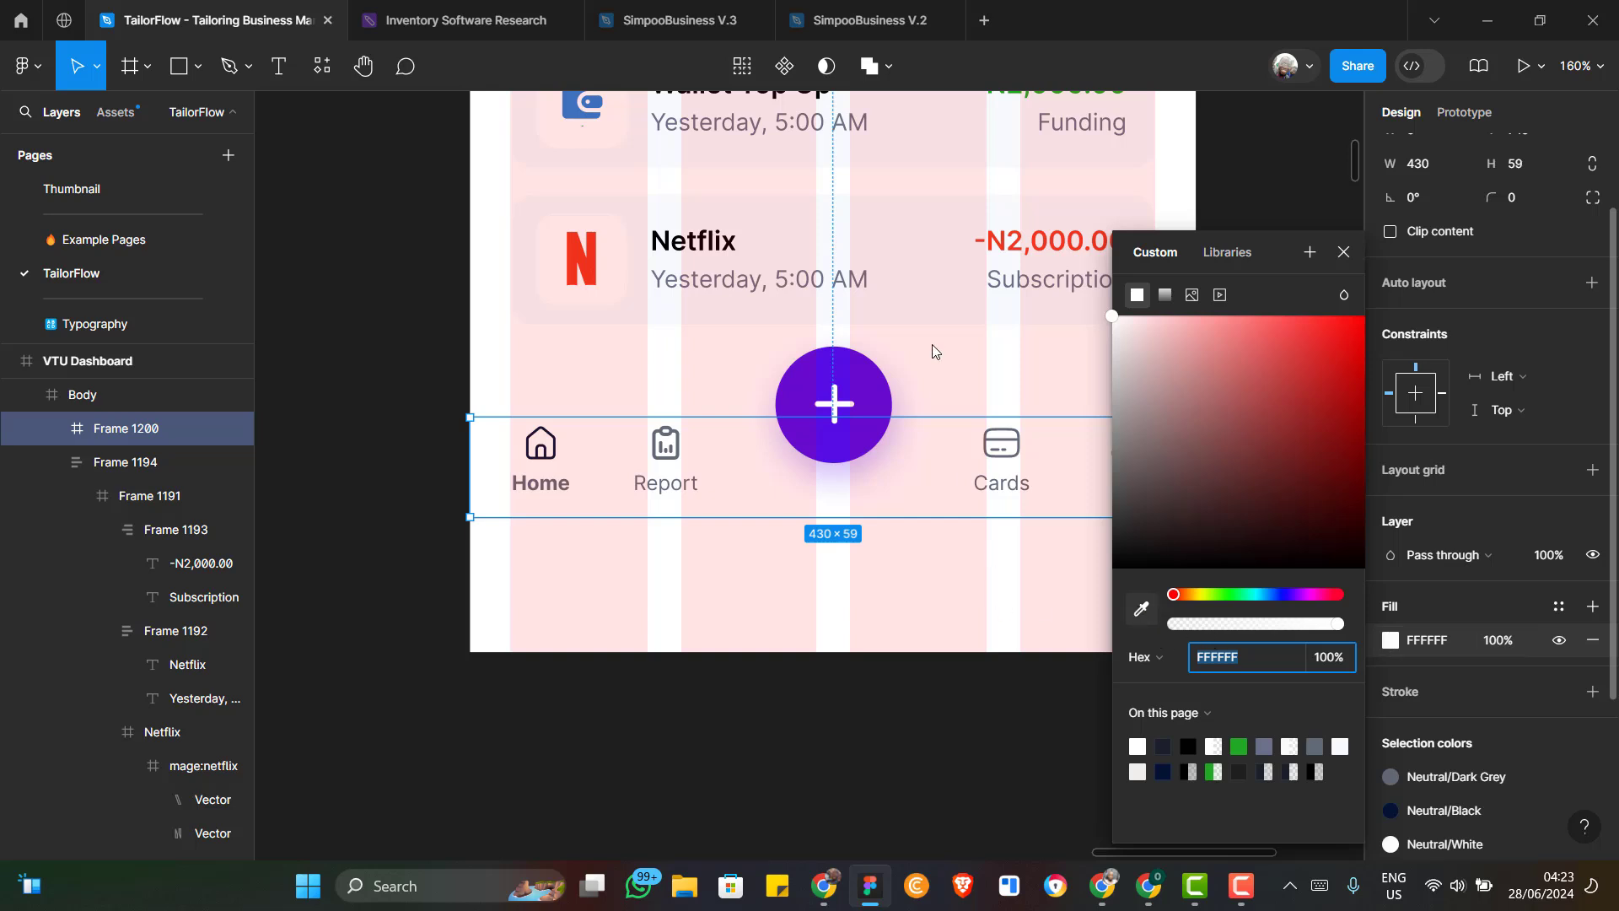
left_click(925, 263)
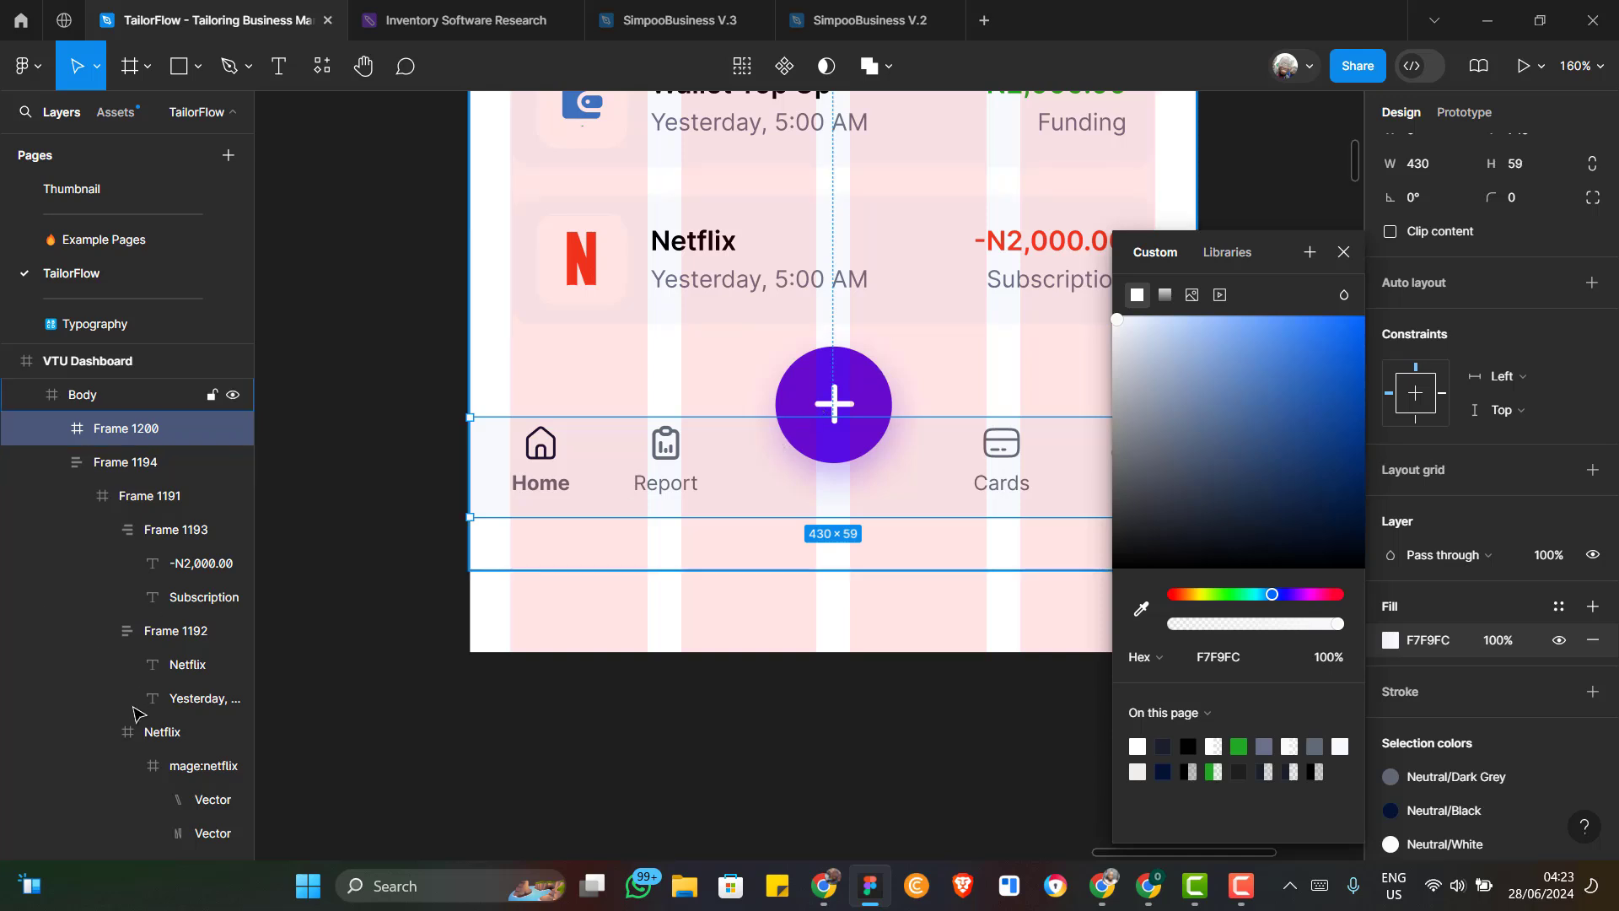
Expand the navigation frame's layers and give its notched background shape, Rectangle 19, an FFFFFF fill
scroll(132, 710, "down", 2)
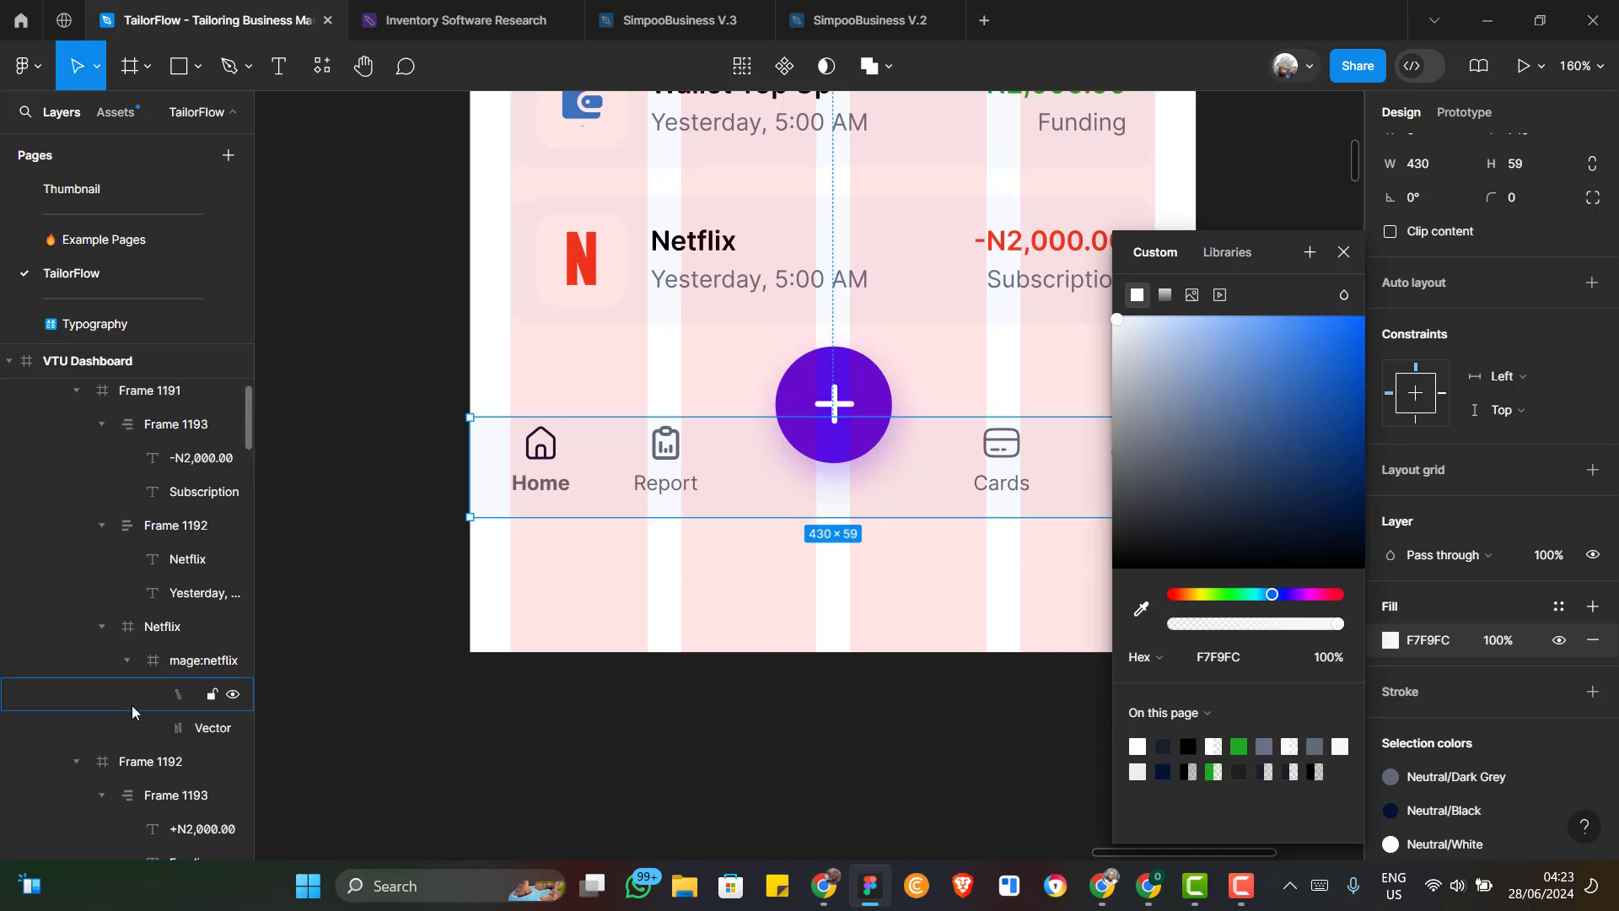
scroll(132, 705, "down", 6)
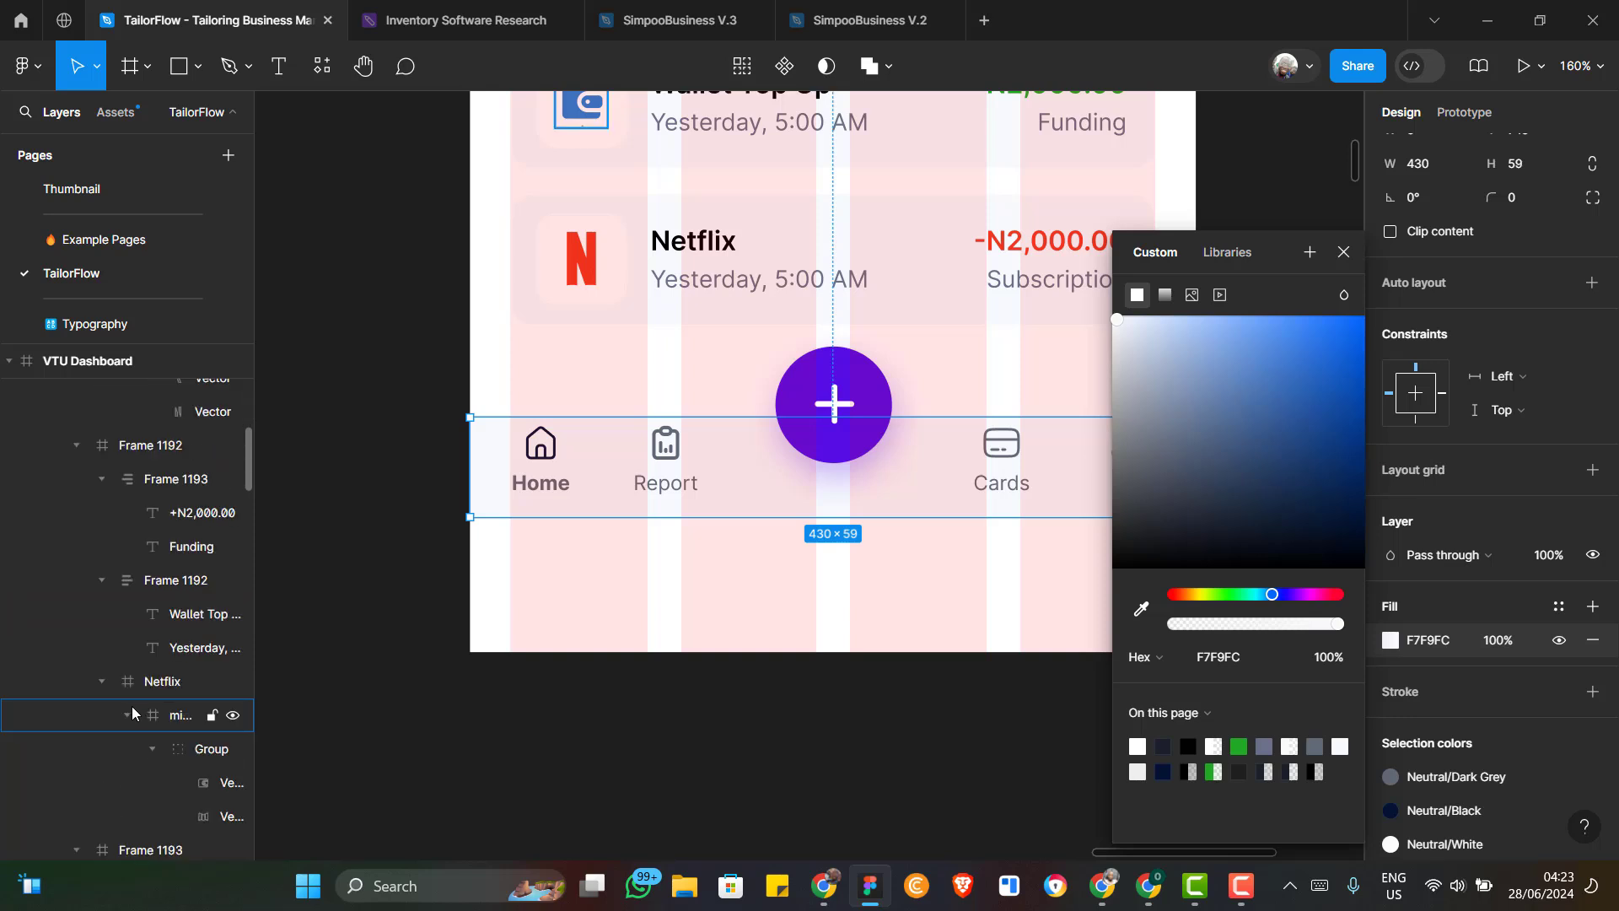
scroll(131, 714, "down", 4)
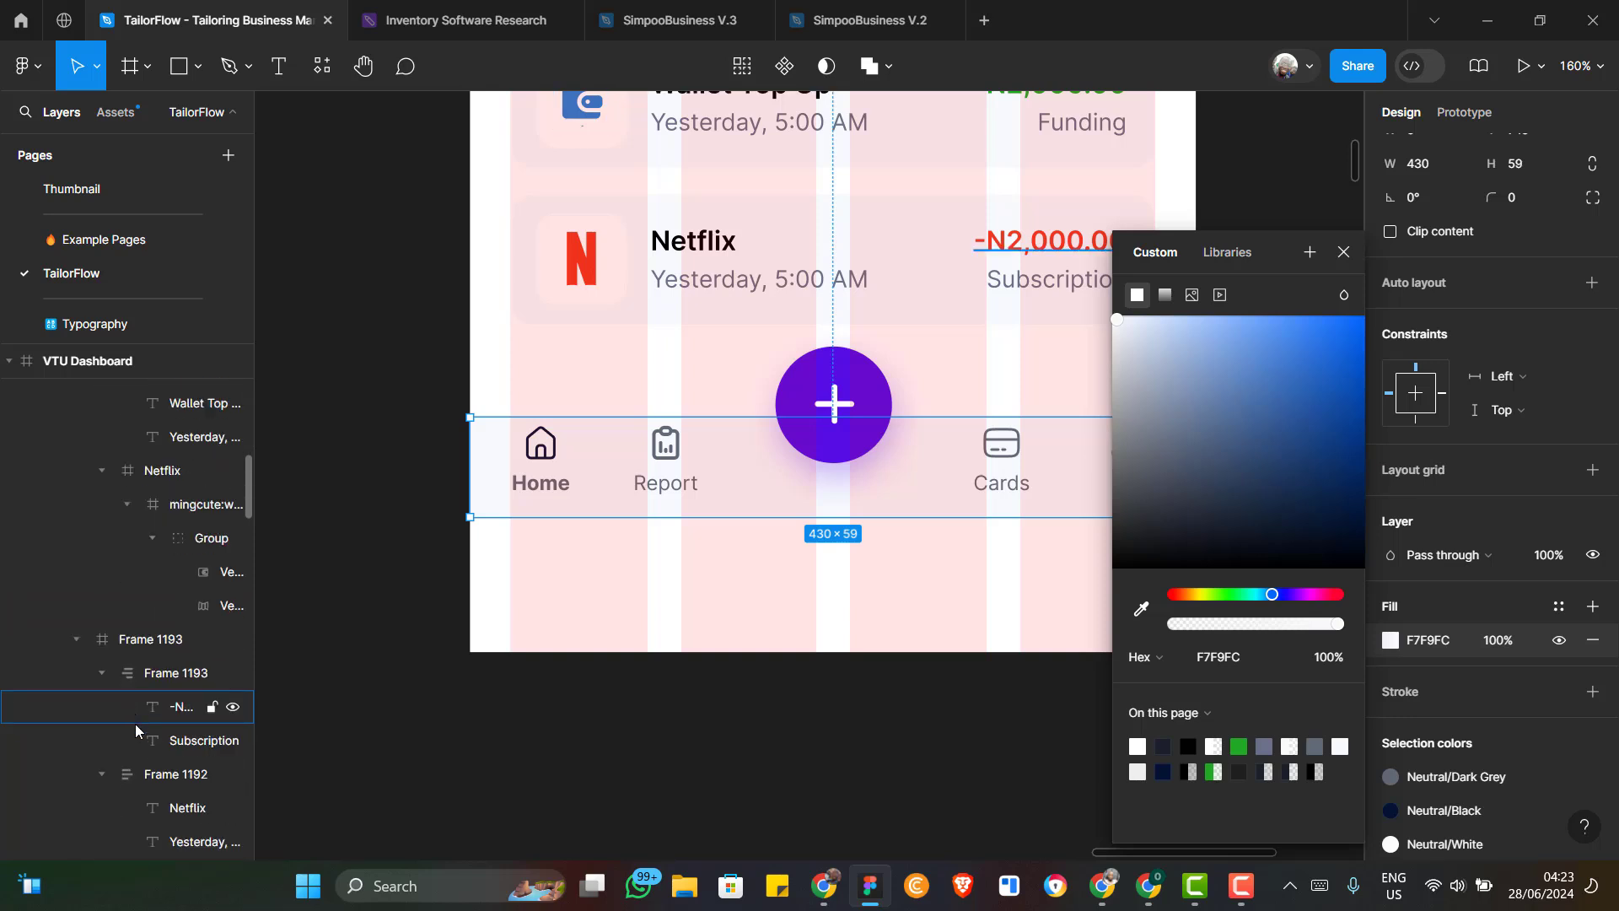
left_click(759, 475)
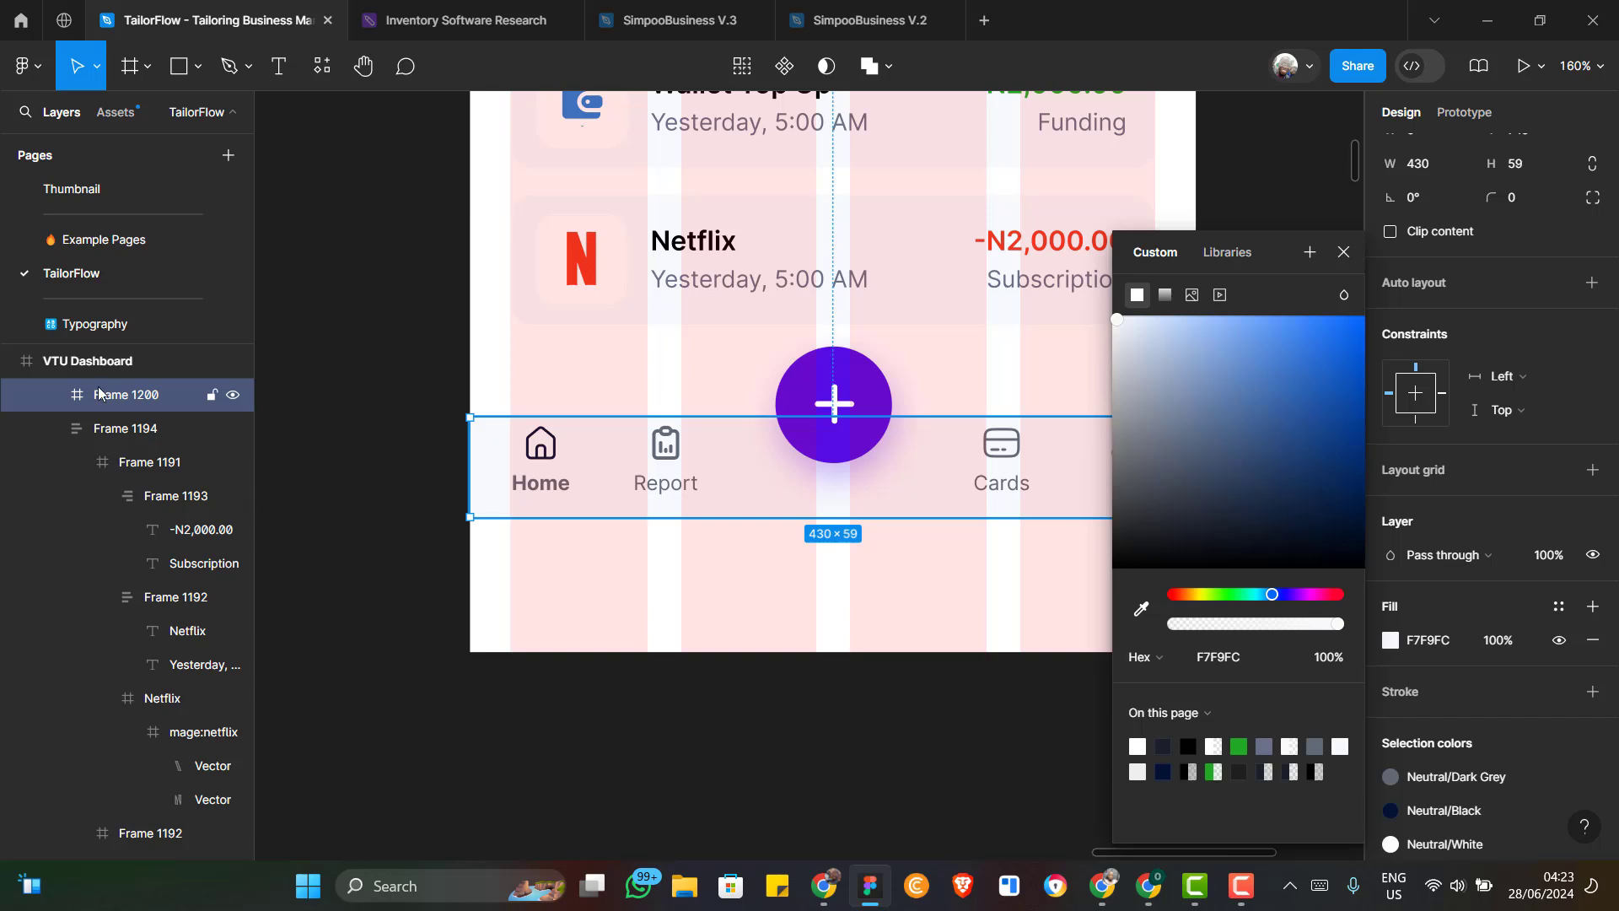
left_click(53, 400)
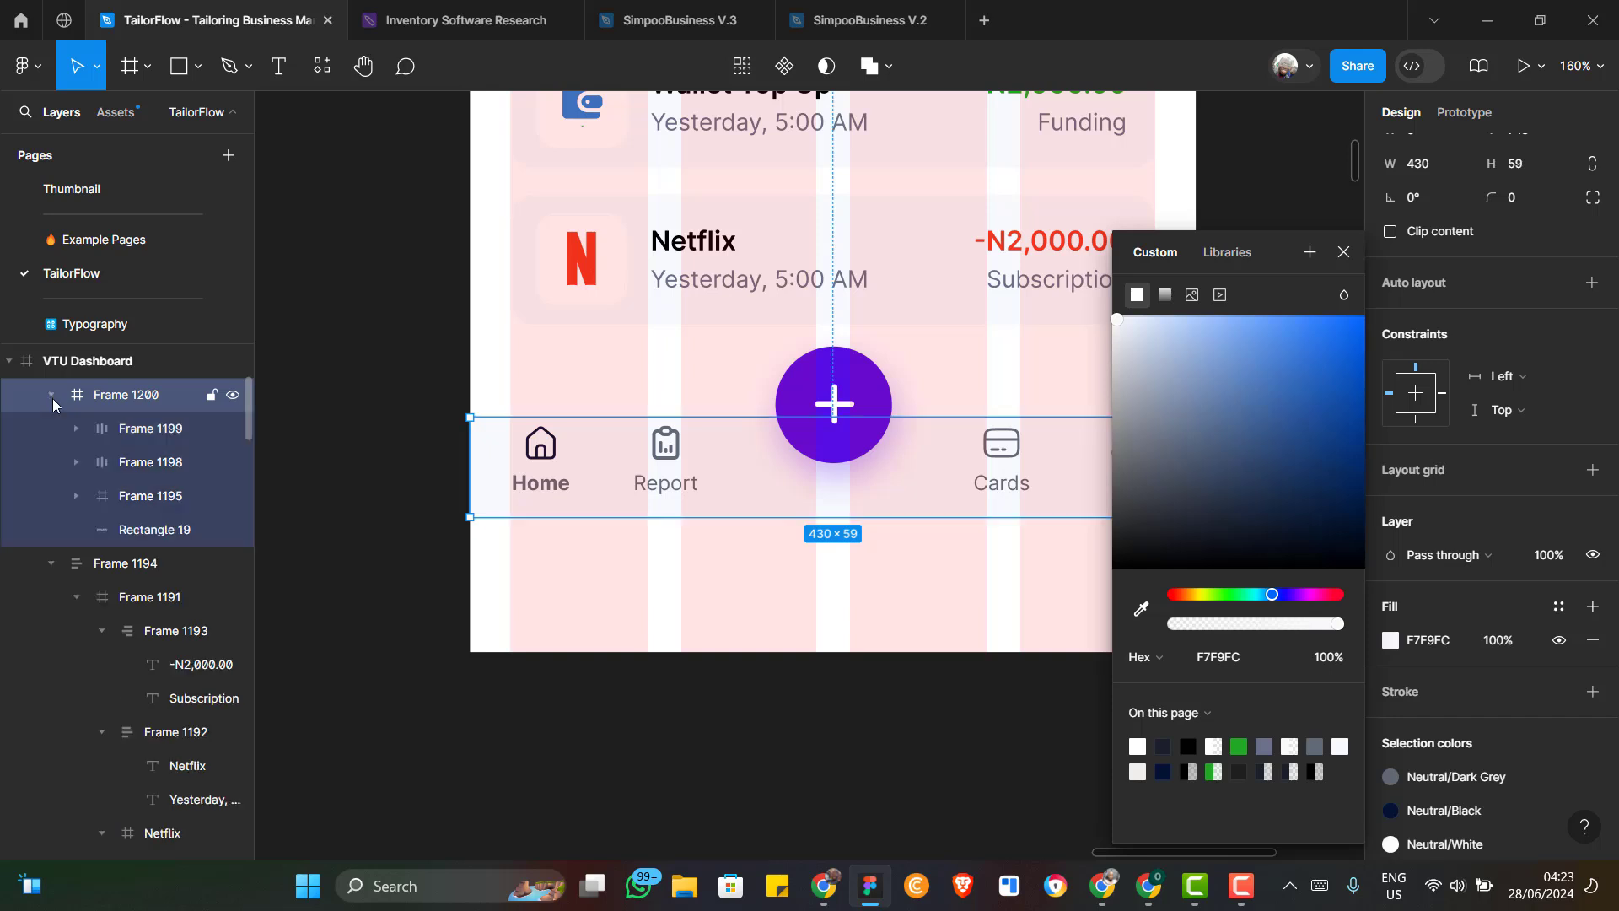
left_click(123, 532)
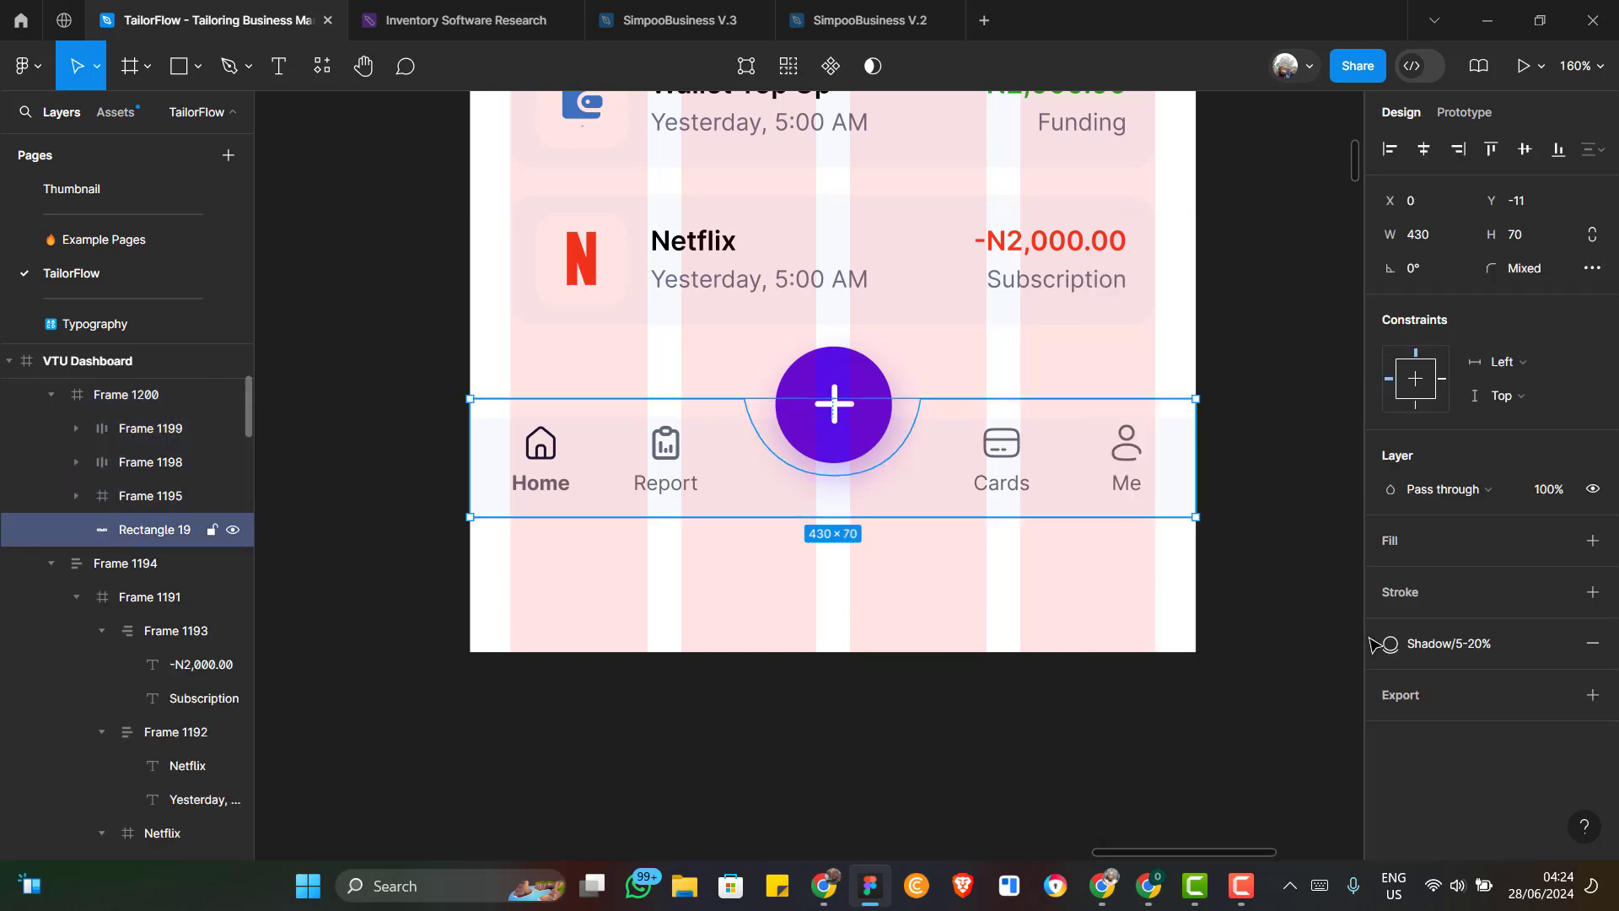
left_click(1591, 548)
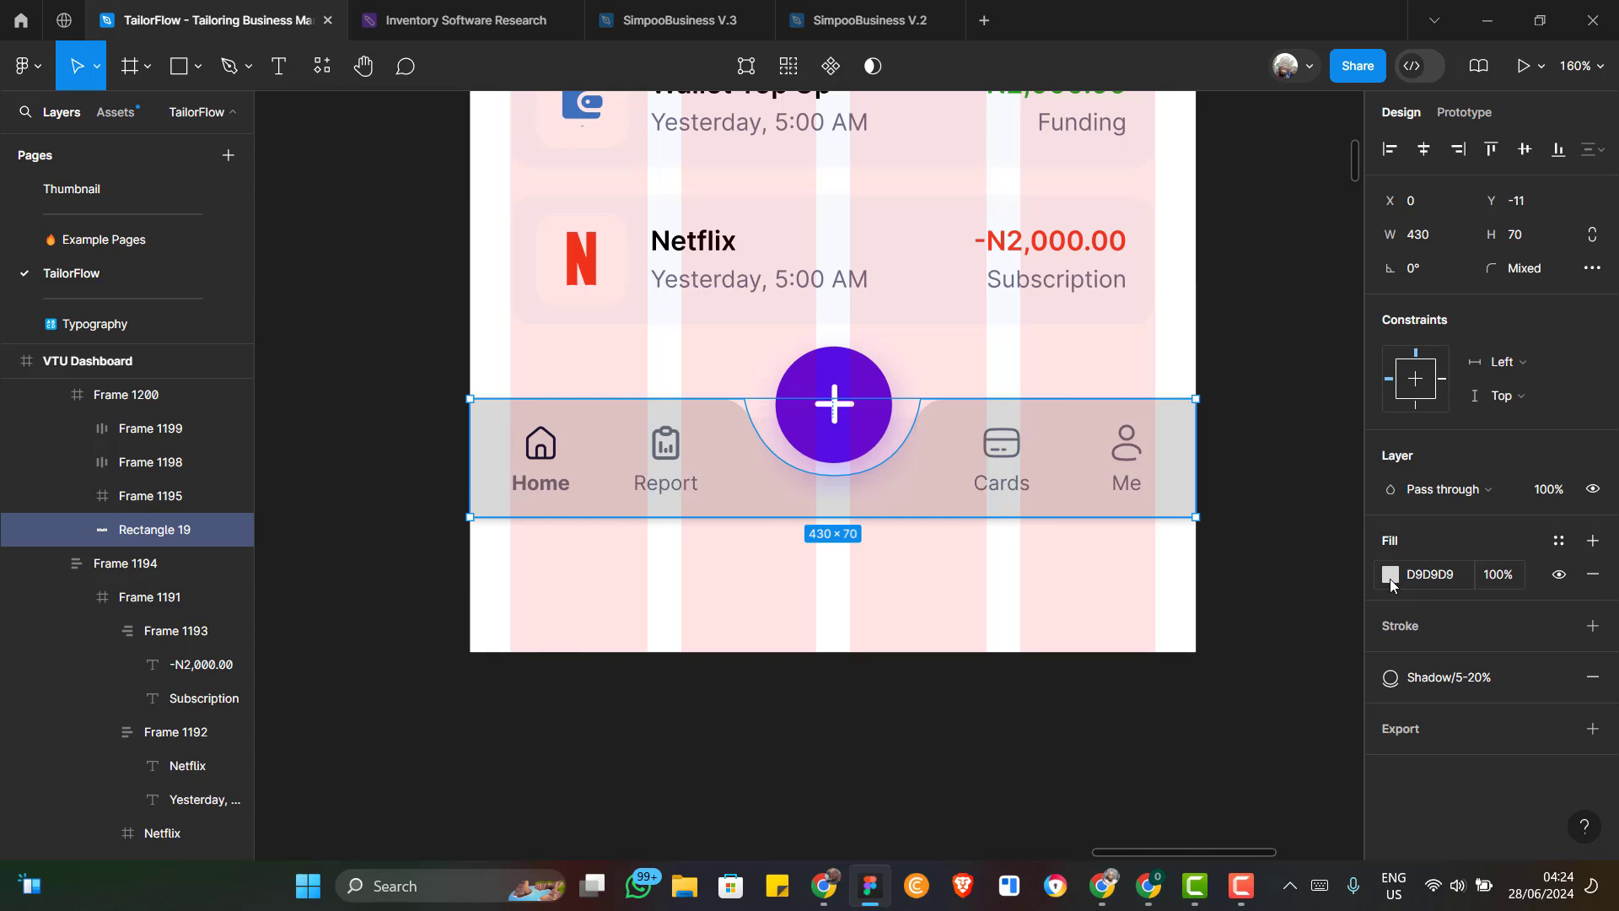
left_click(1390, 577)
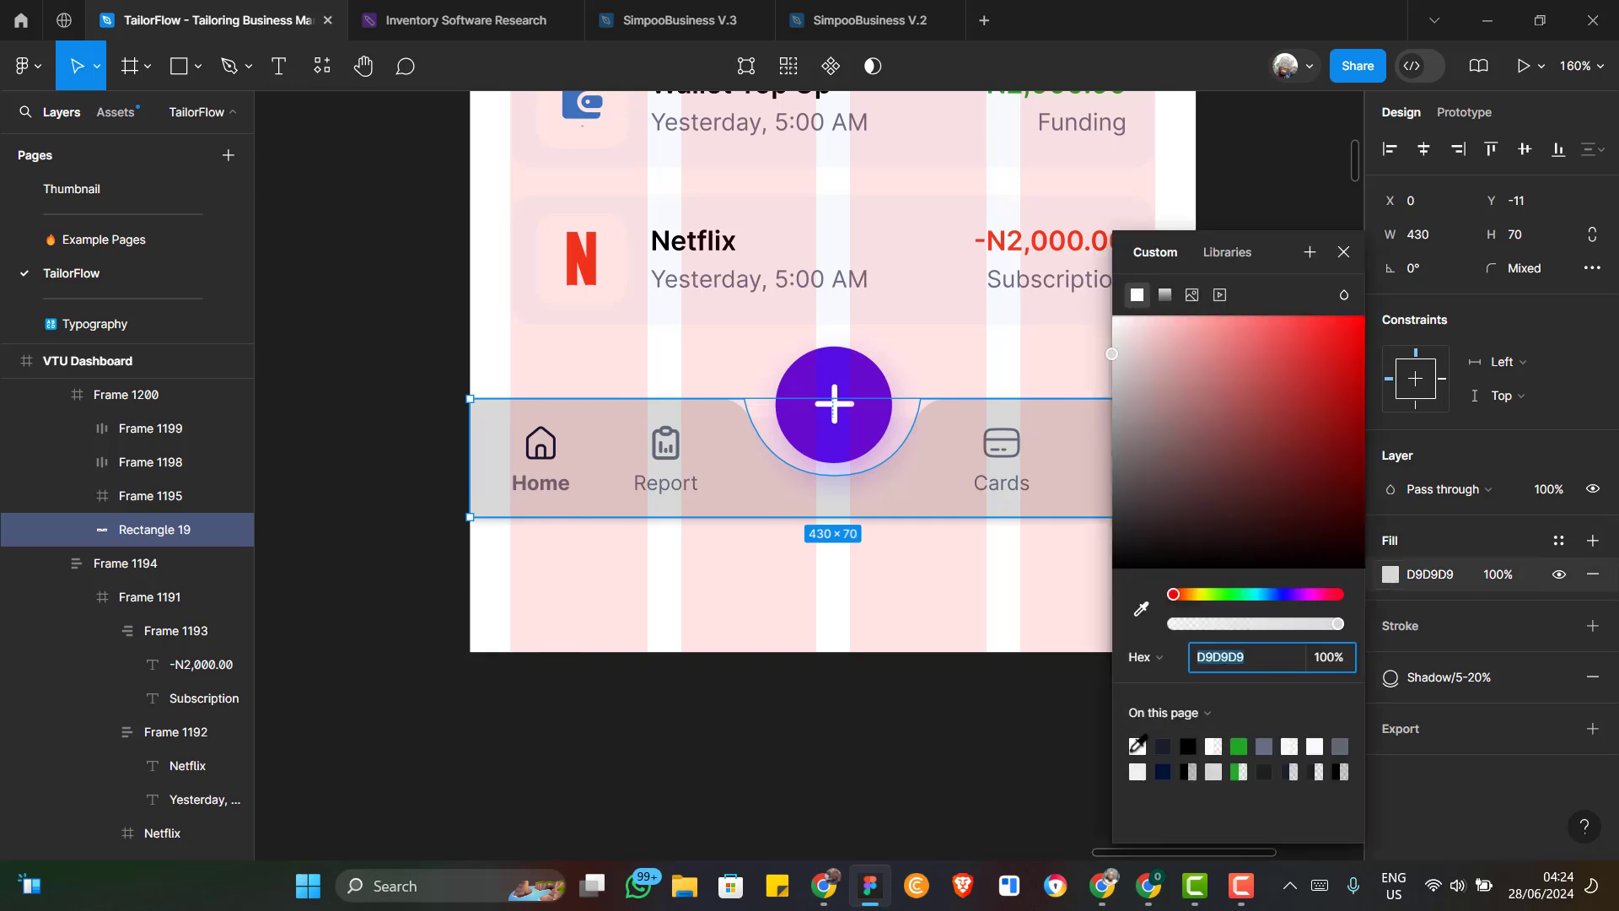
left_click(1137, 746)
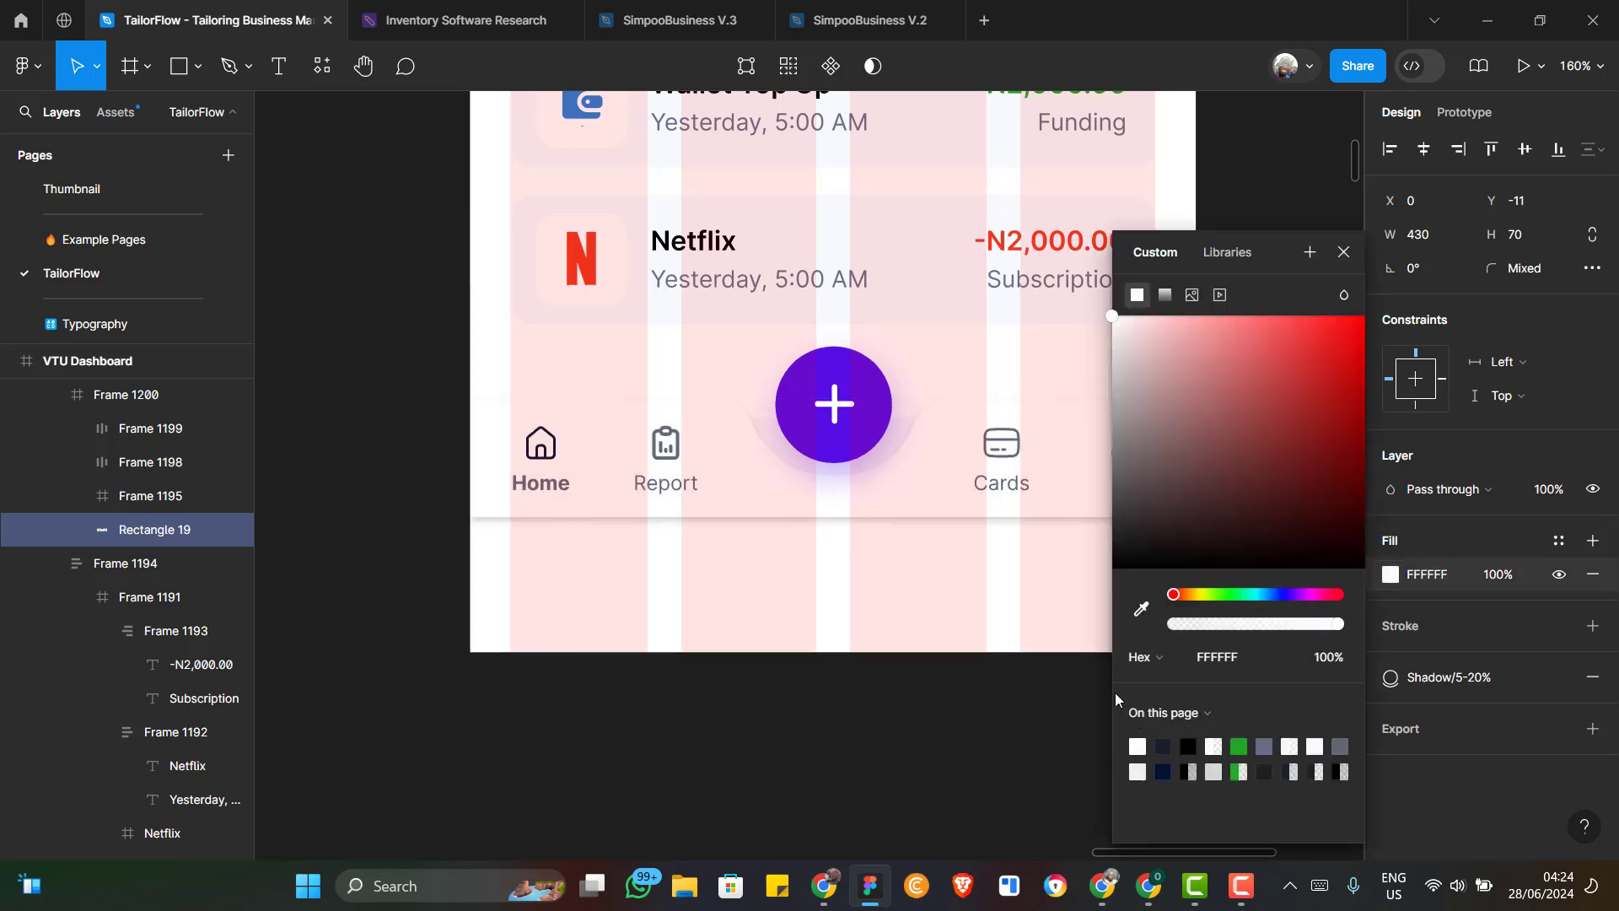
left_click(1343, 254)
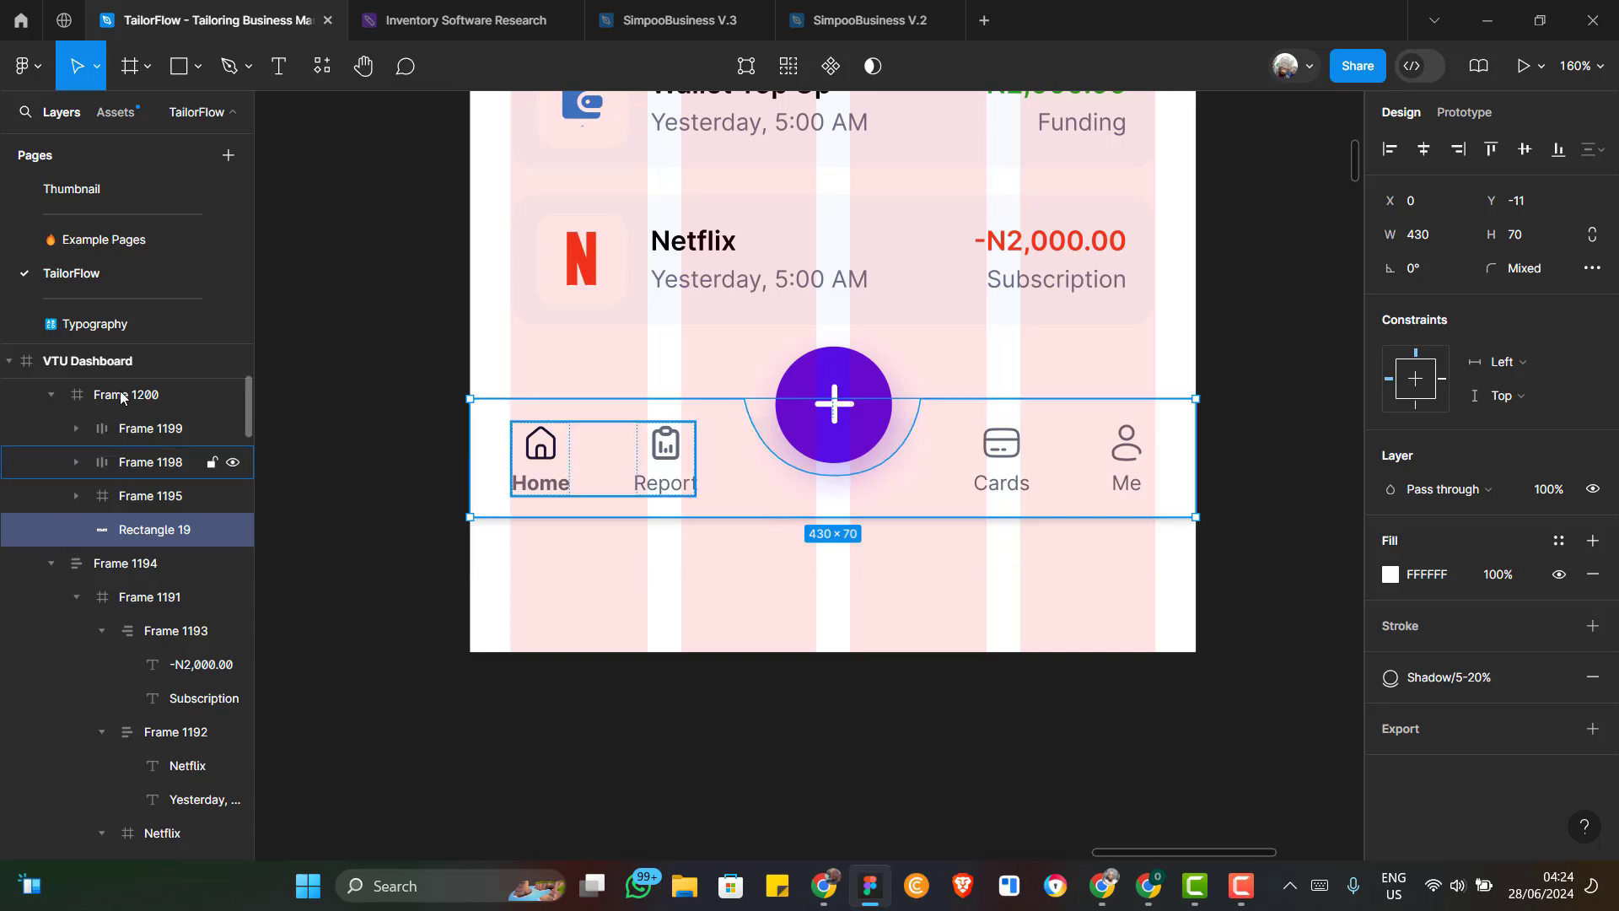
Adjust the navigation frame's upper edge so that its height is 57
left_click(748, 518)
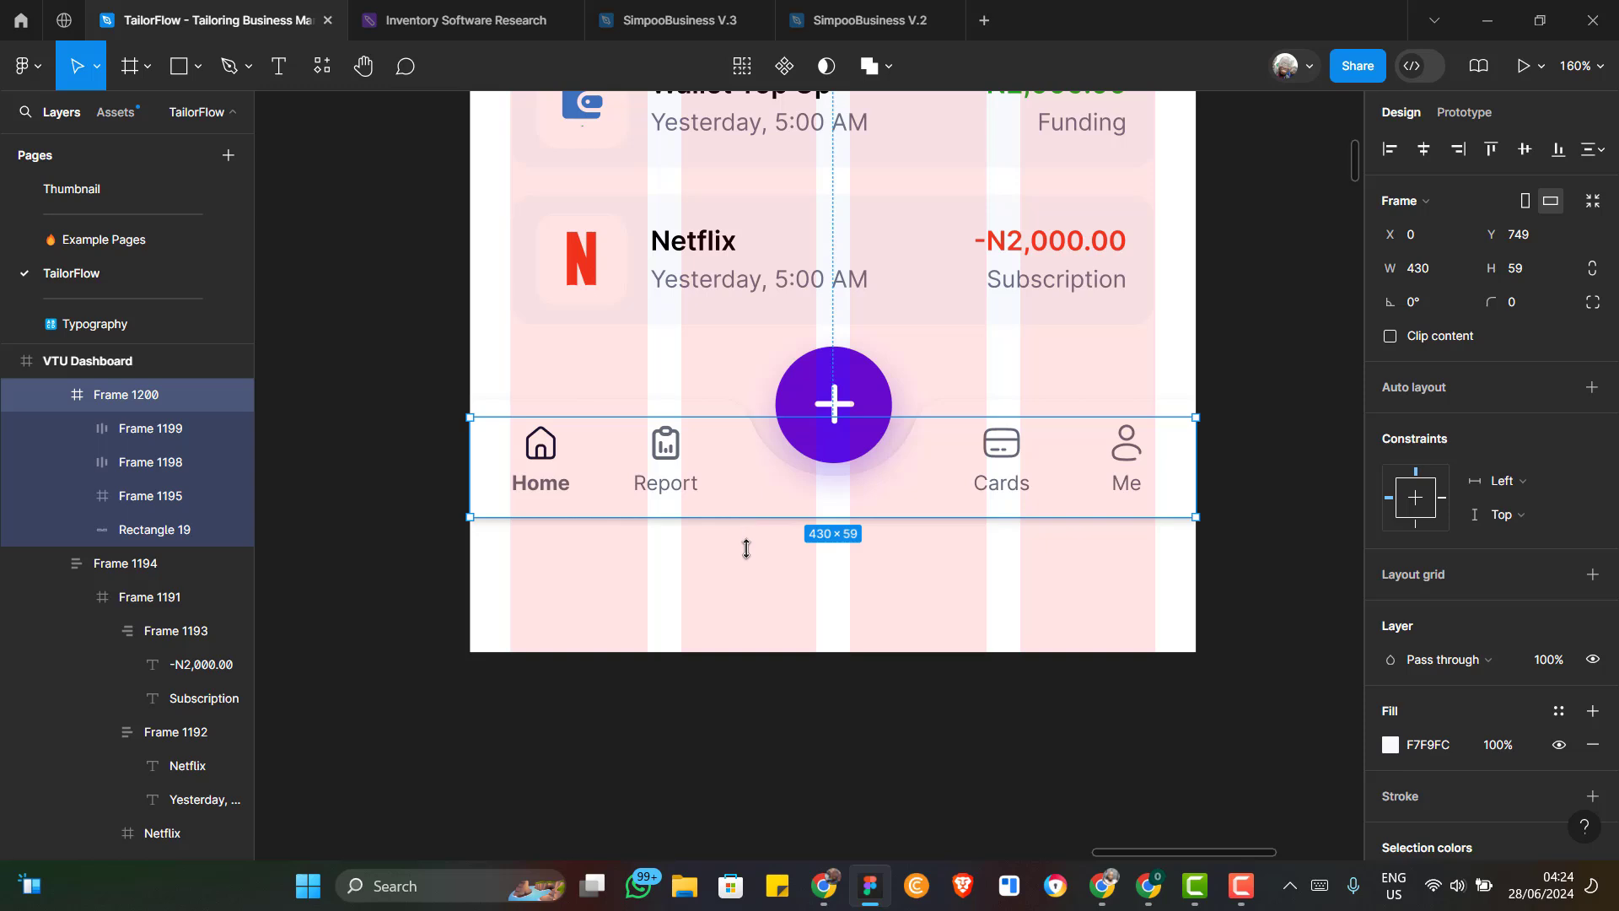
left_click_drag(746, 549, 762, 518)
left_click_drag(764, 400, 775, 378)
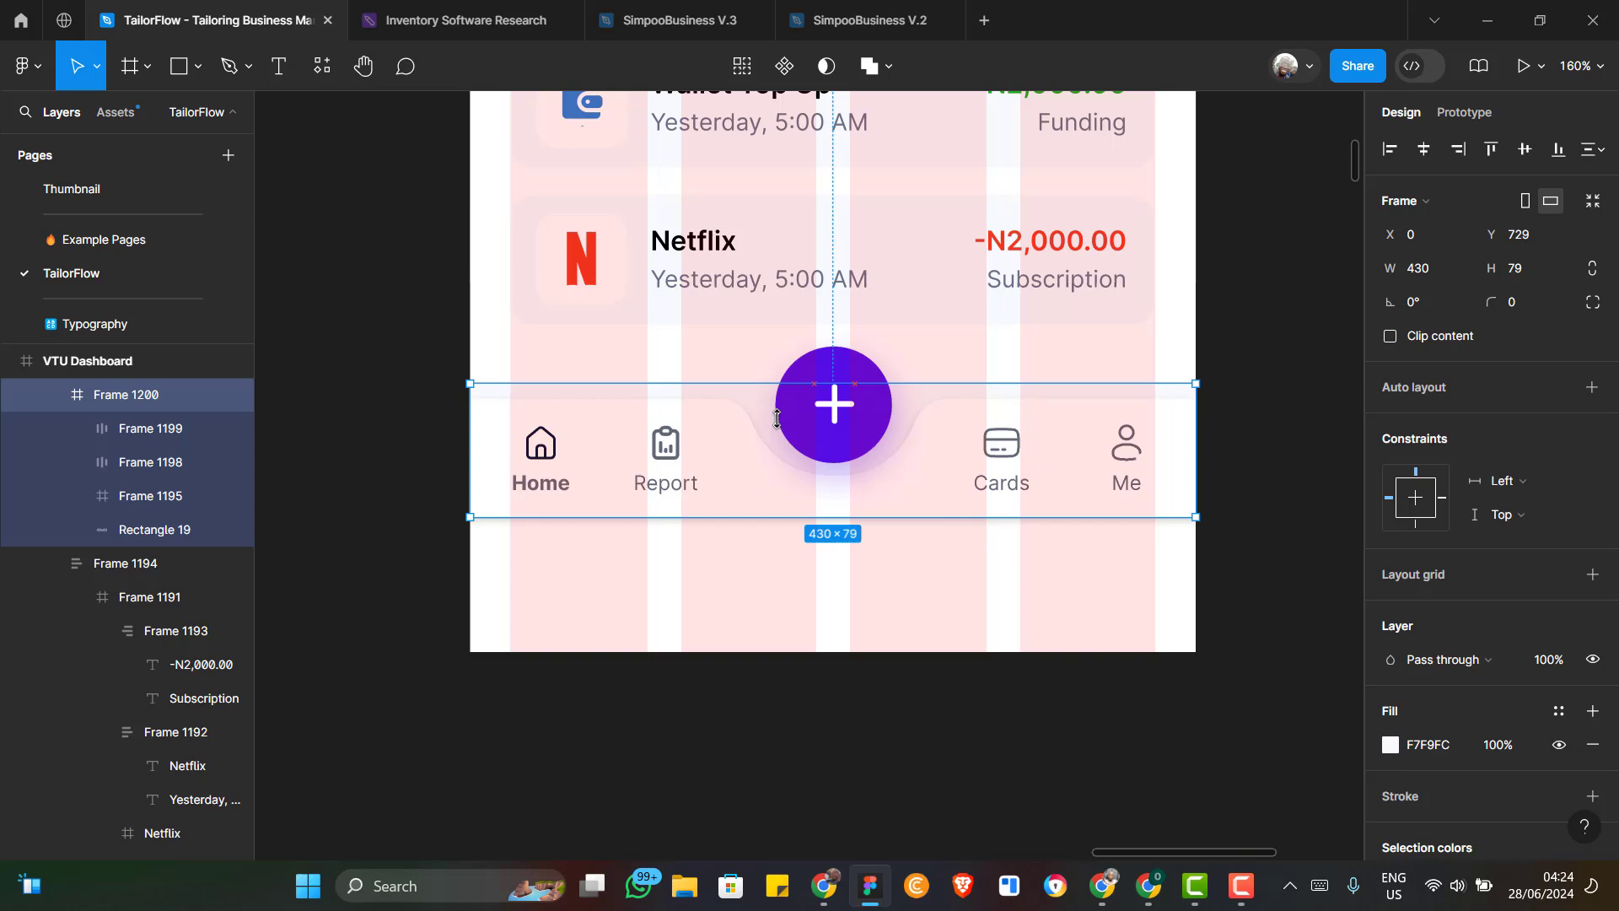
left_click_drag(777, 418, 777, 427)
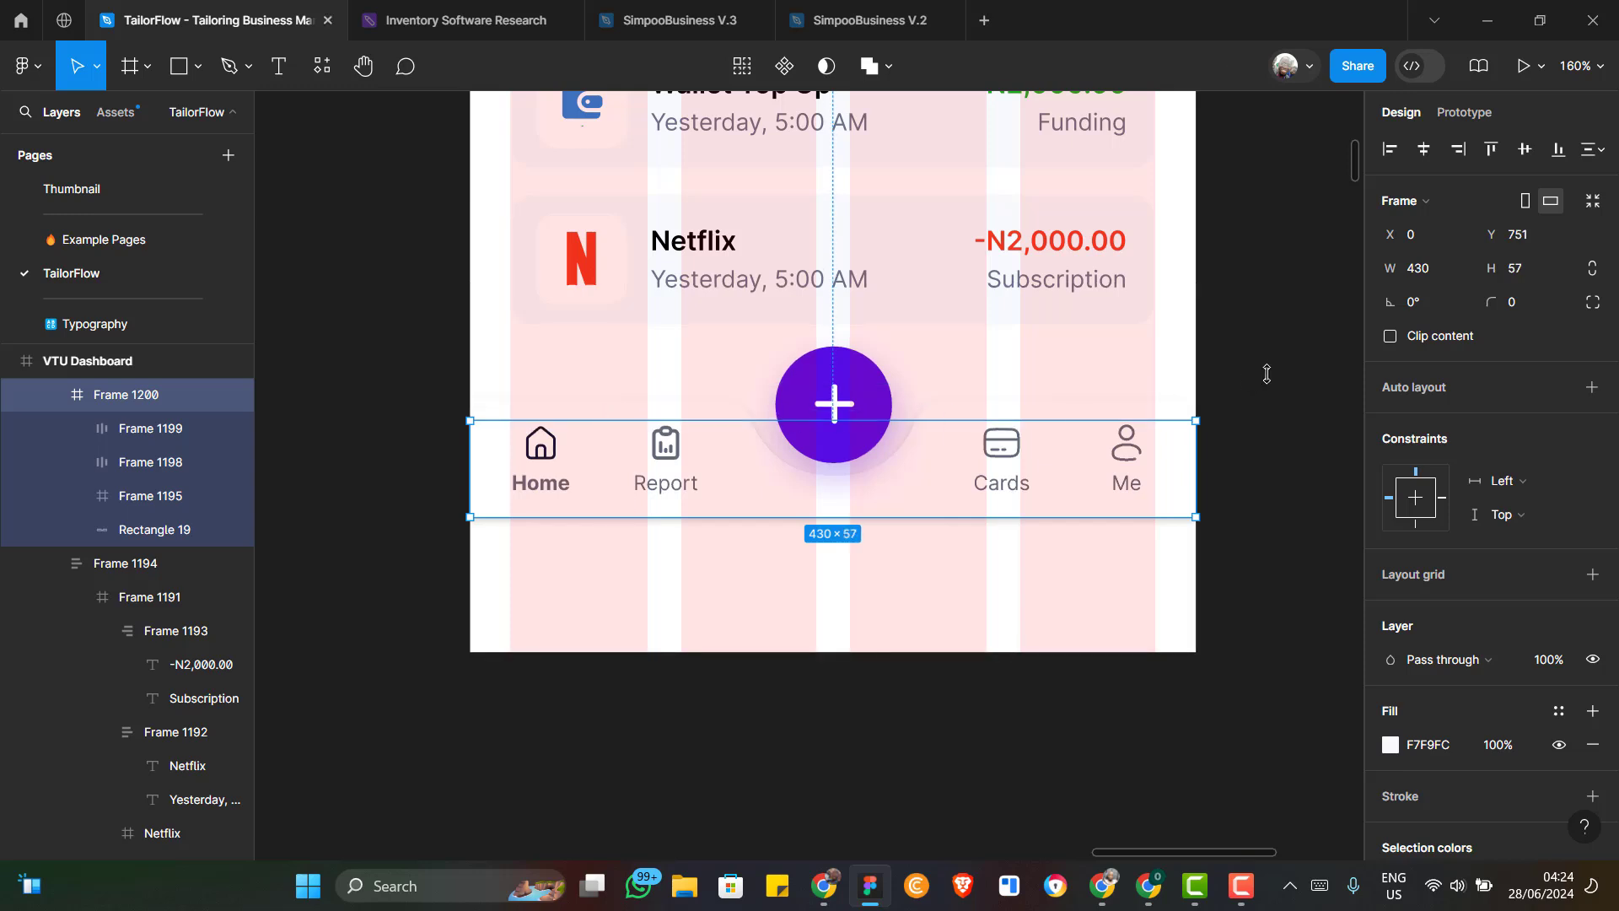
Shorten the VTU Dashboard frame to a height of 852, ending at the navigation bar's lower edge, and hide its four-column layout grid
scroll(663, 805, "down", 1)
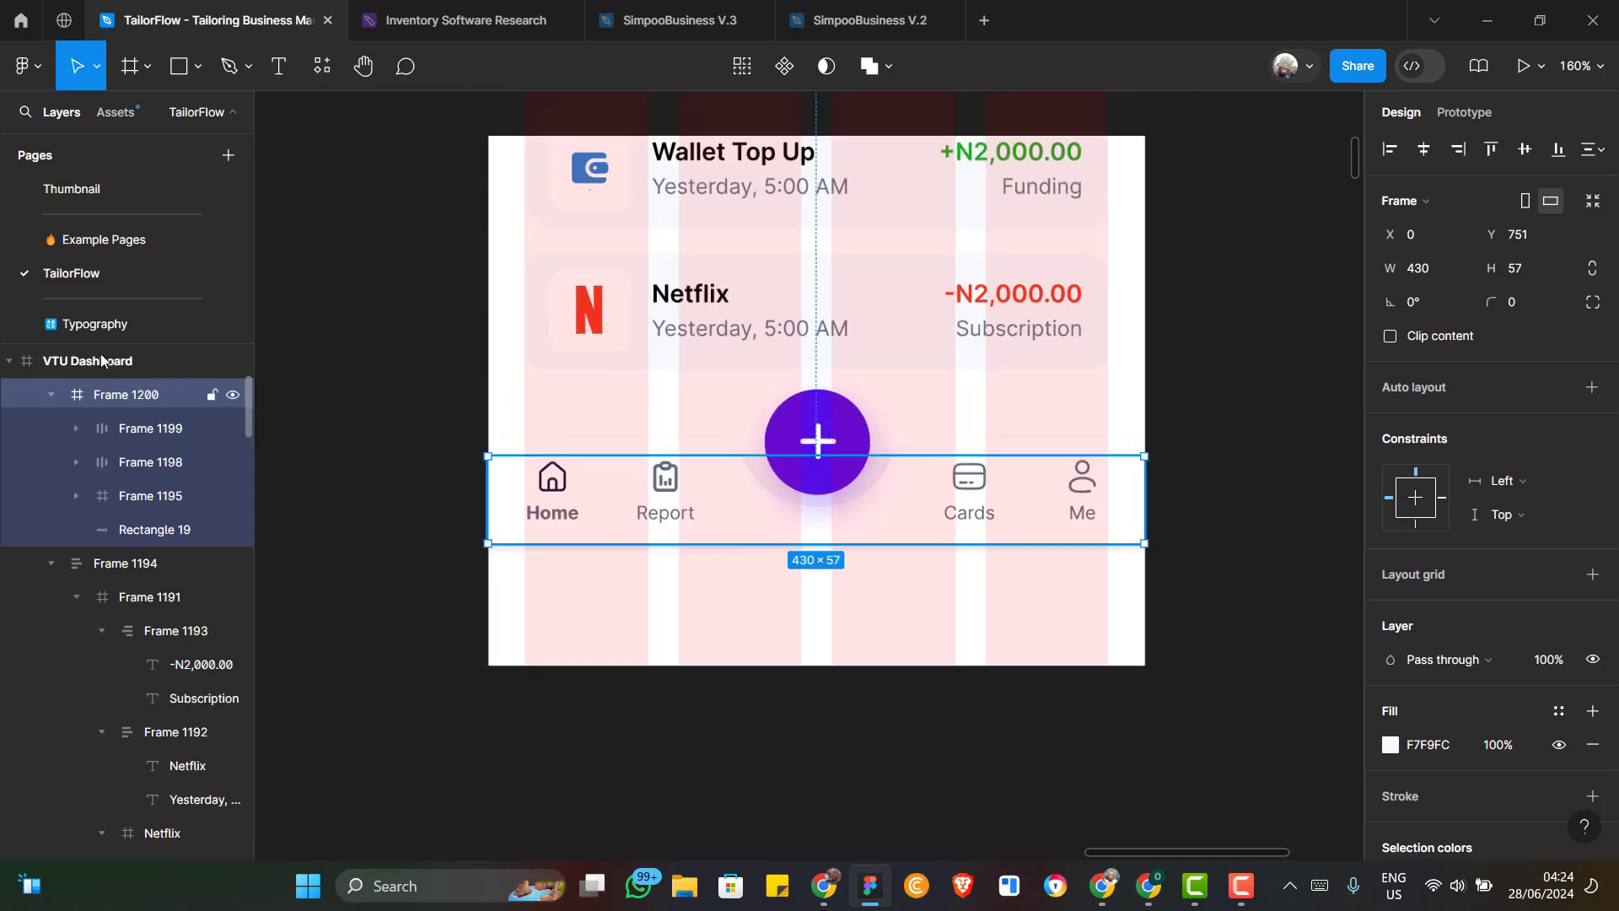
left_click(102, 361)
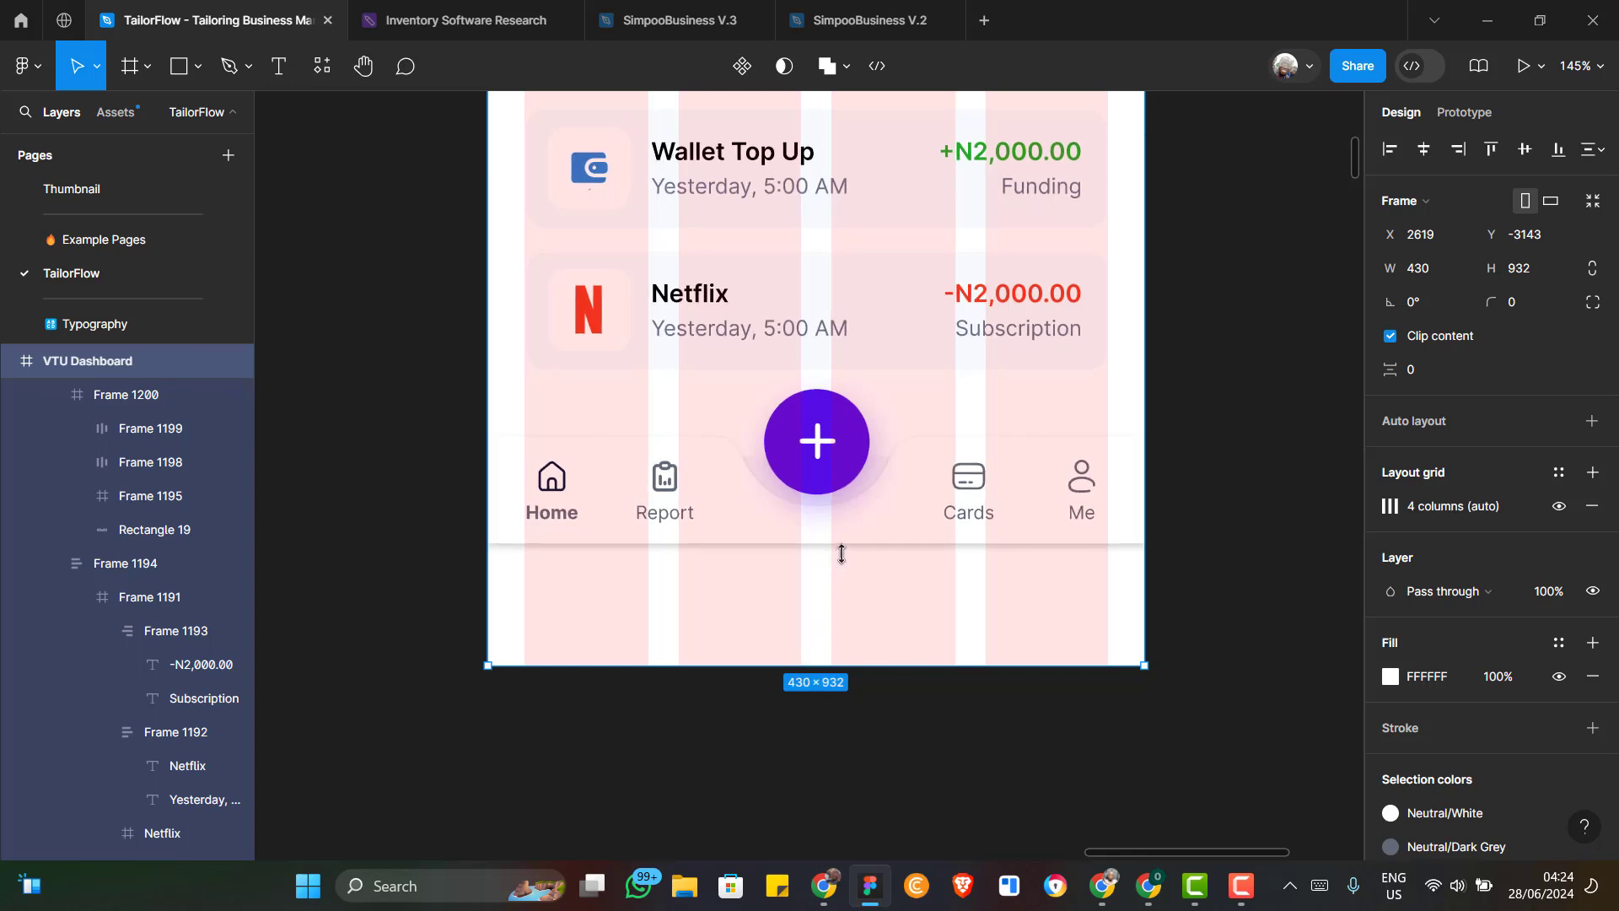
left_click_drag(842, 553, 843, 546)
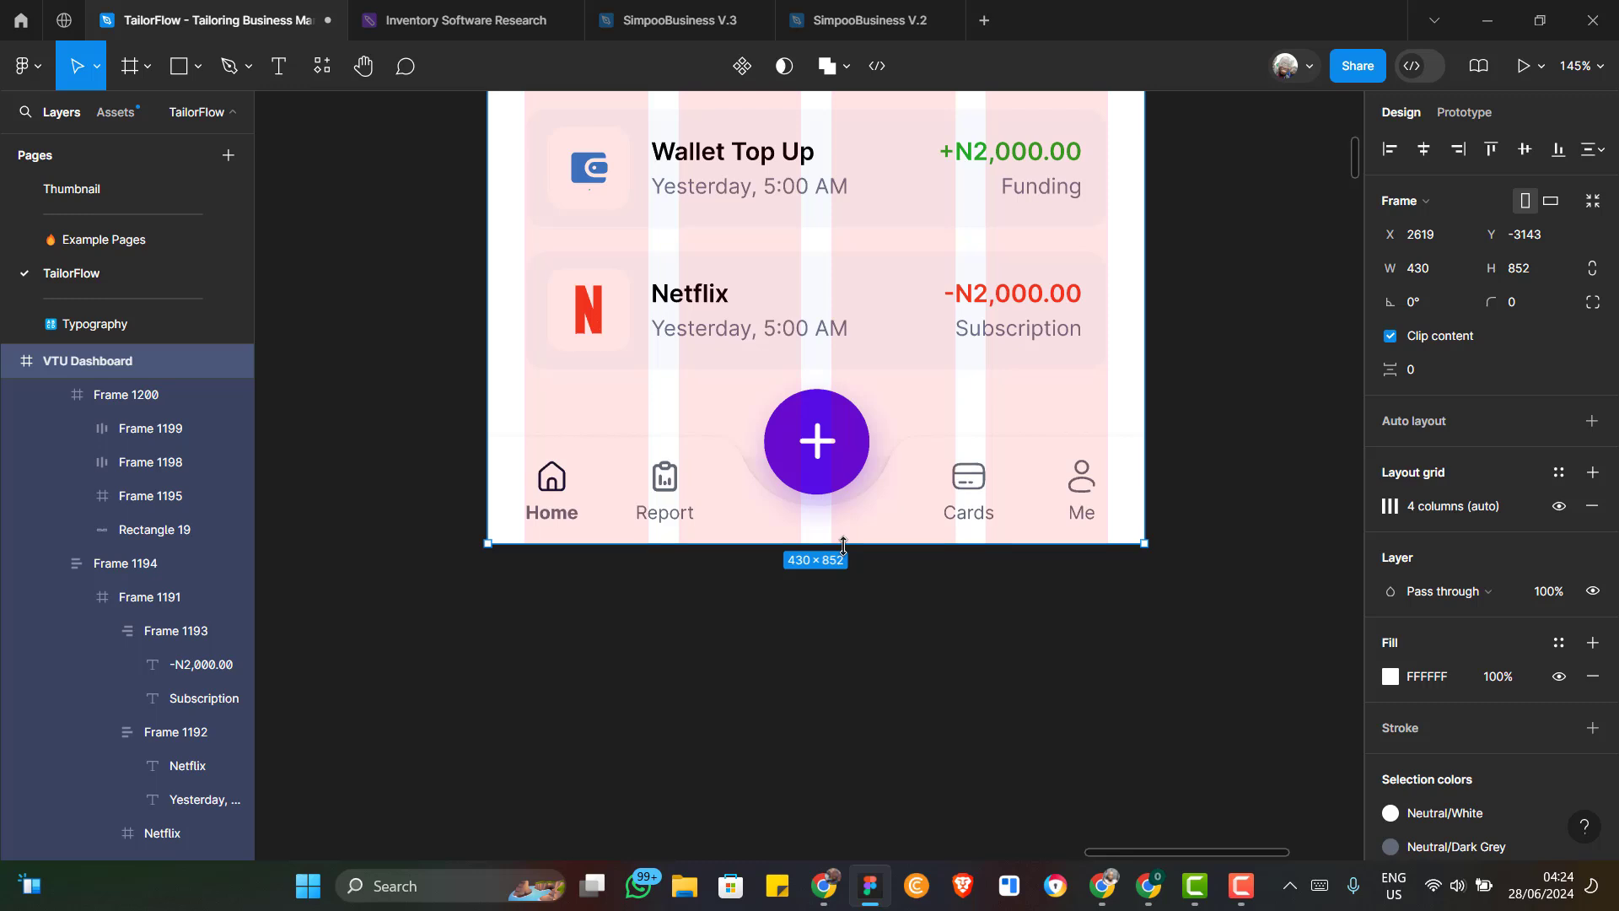
scroll(843, 546, "down", 4)
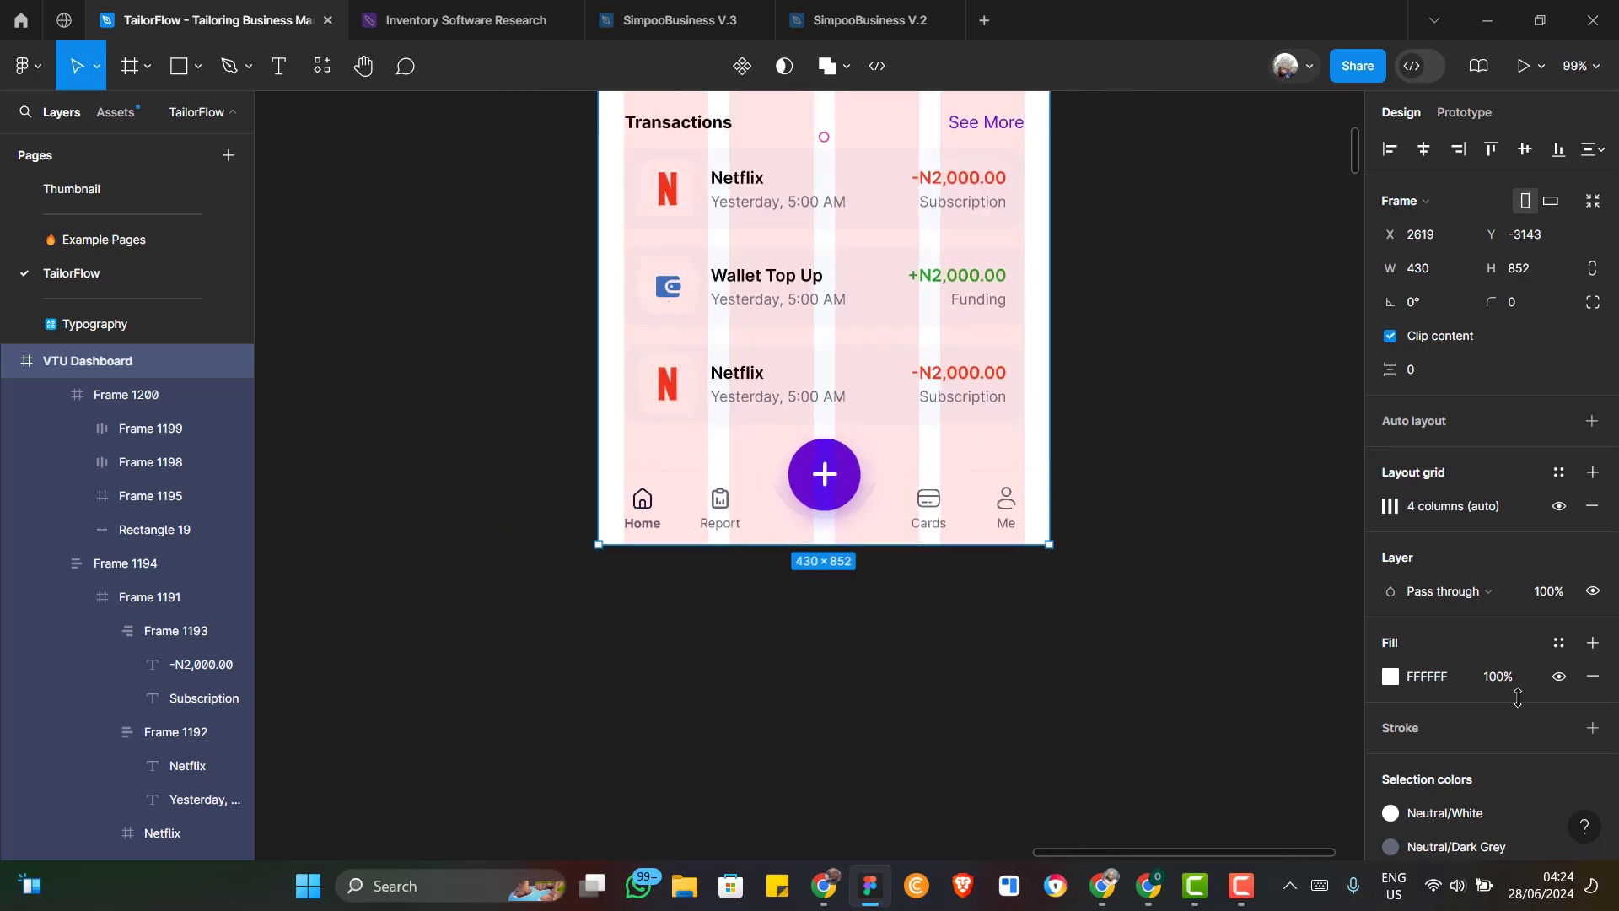
left_click(1559, 507)
Review the whole dashboard without its grid, from the bottom navigation and transaction cards up to the balance card and header
scroll(854, 537, "up", 5)
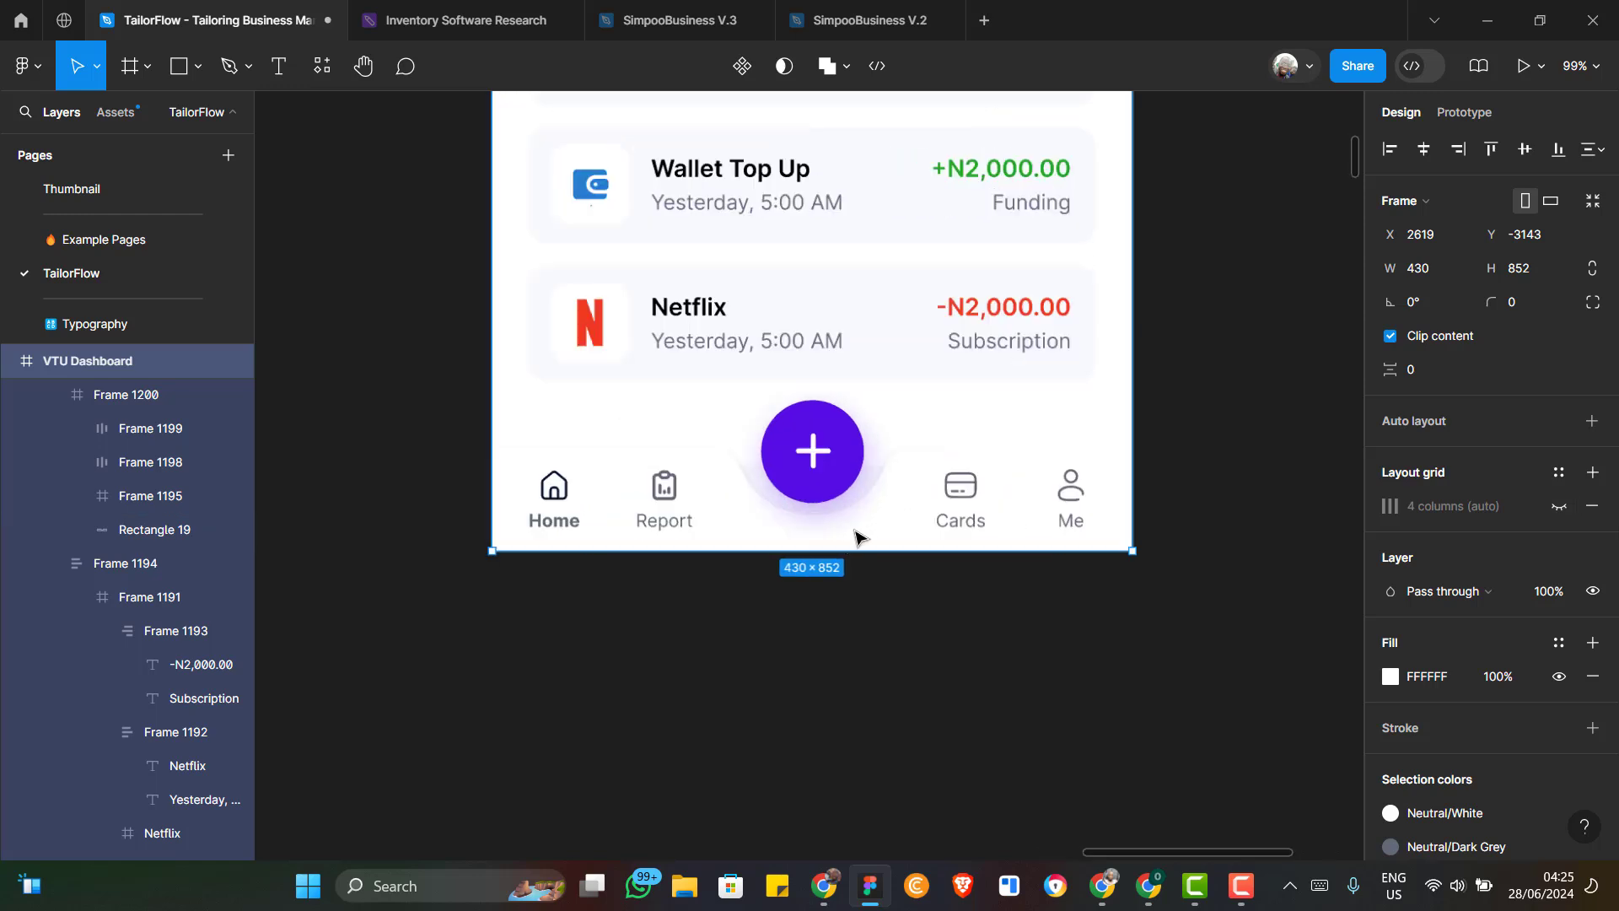
scroll(855, 537, "up", 1)
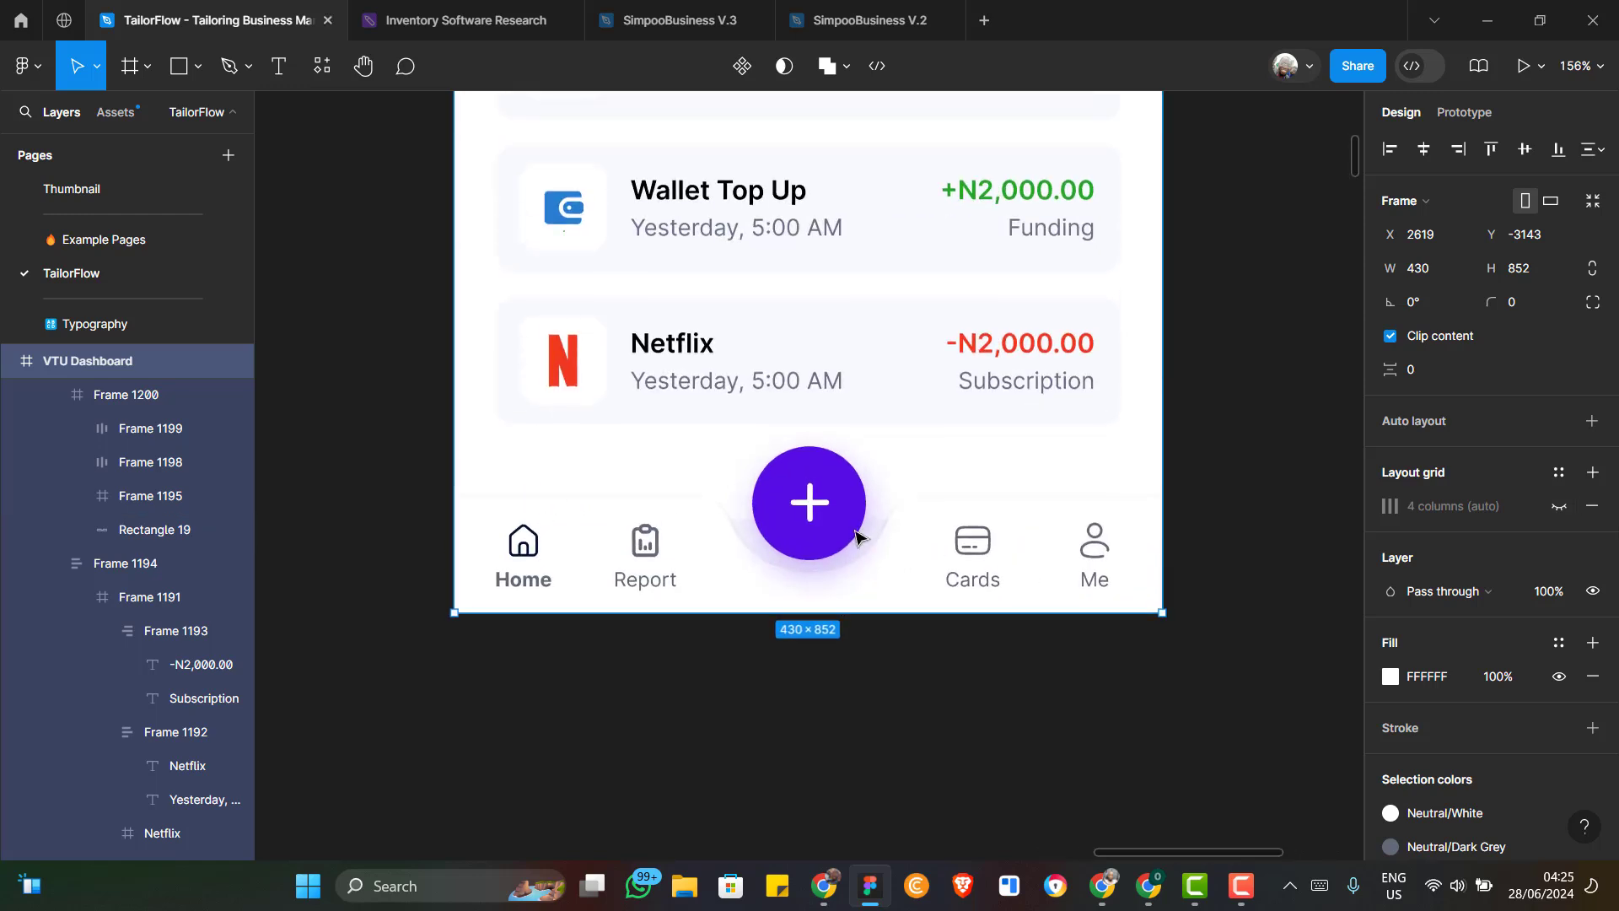
scroll(855, 537, "up", 1)
scroll(877, 555, "up", 1)
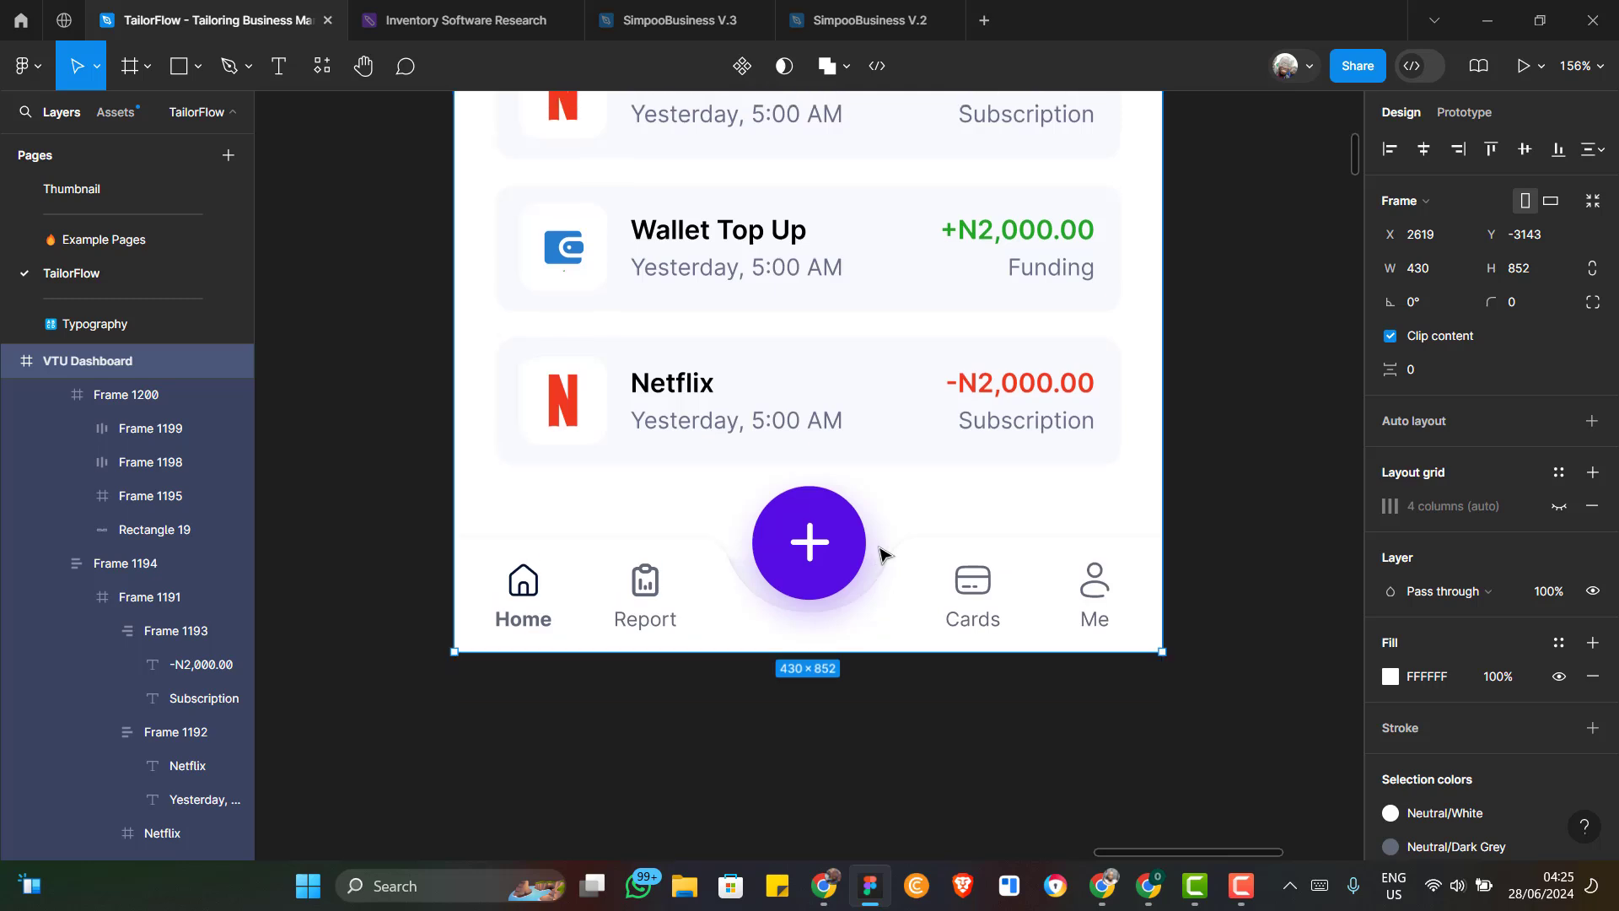
scroll(852, 599, "up", 1)
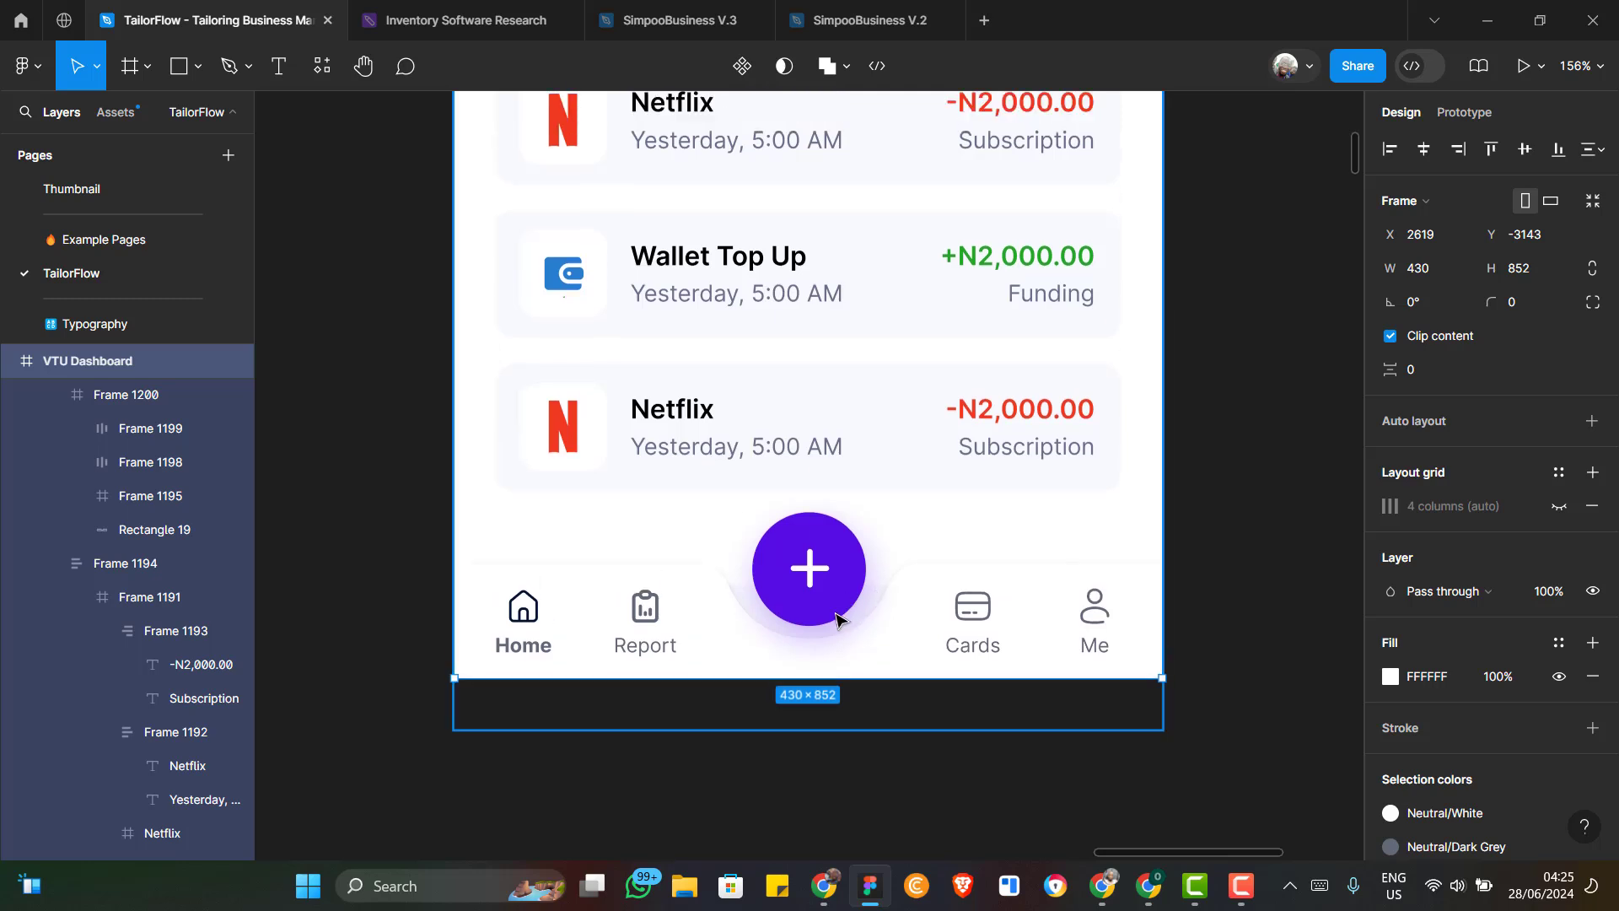
scroll(838, 620, "down", 4)
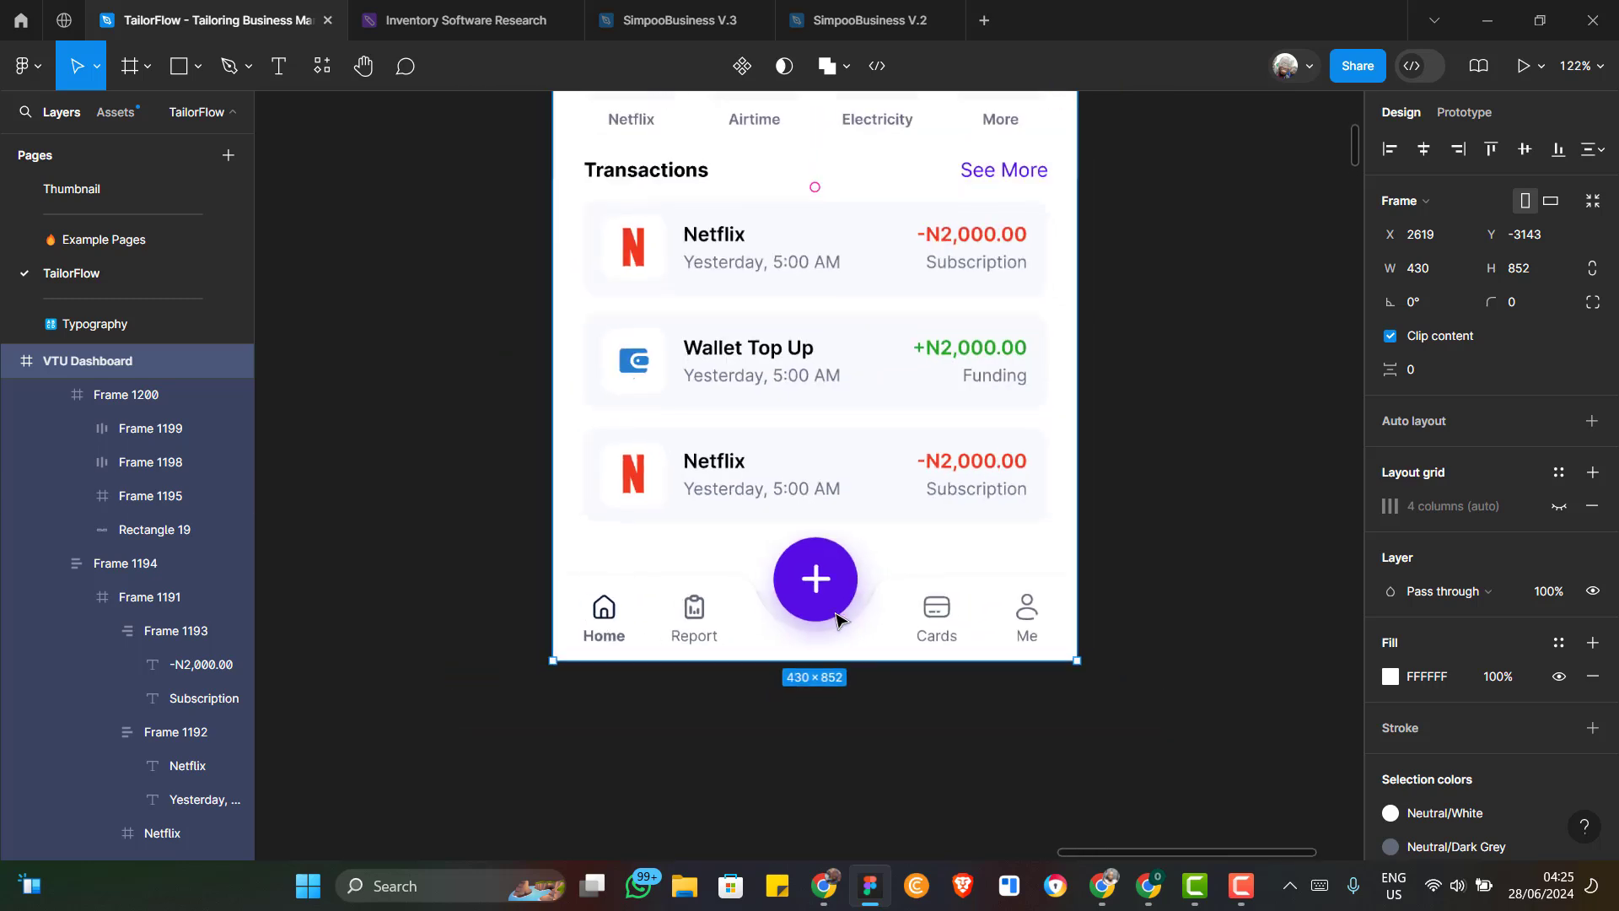
scroll(837, 620, "down", 3)
scroll(908, 600, "up", 2)
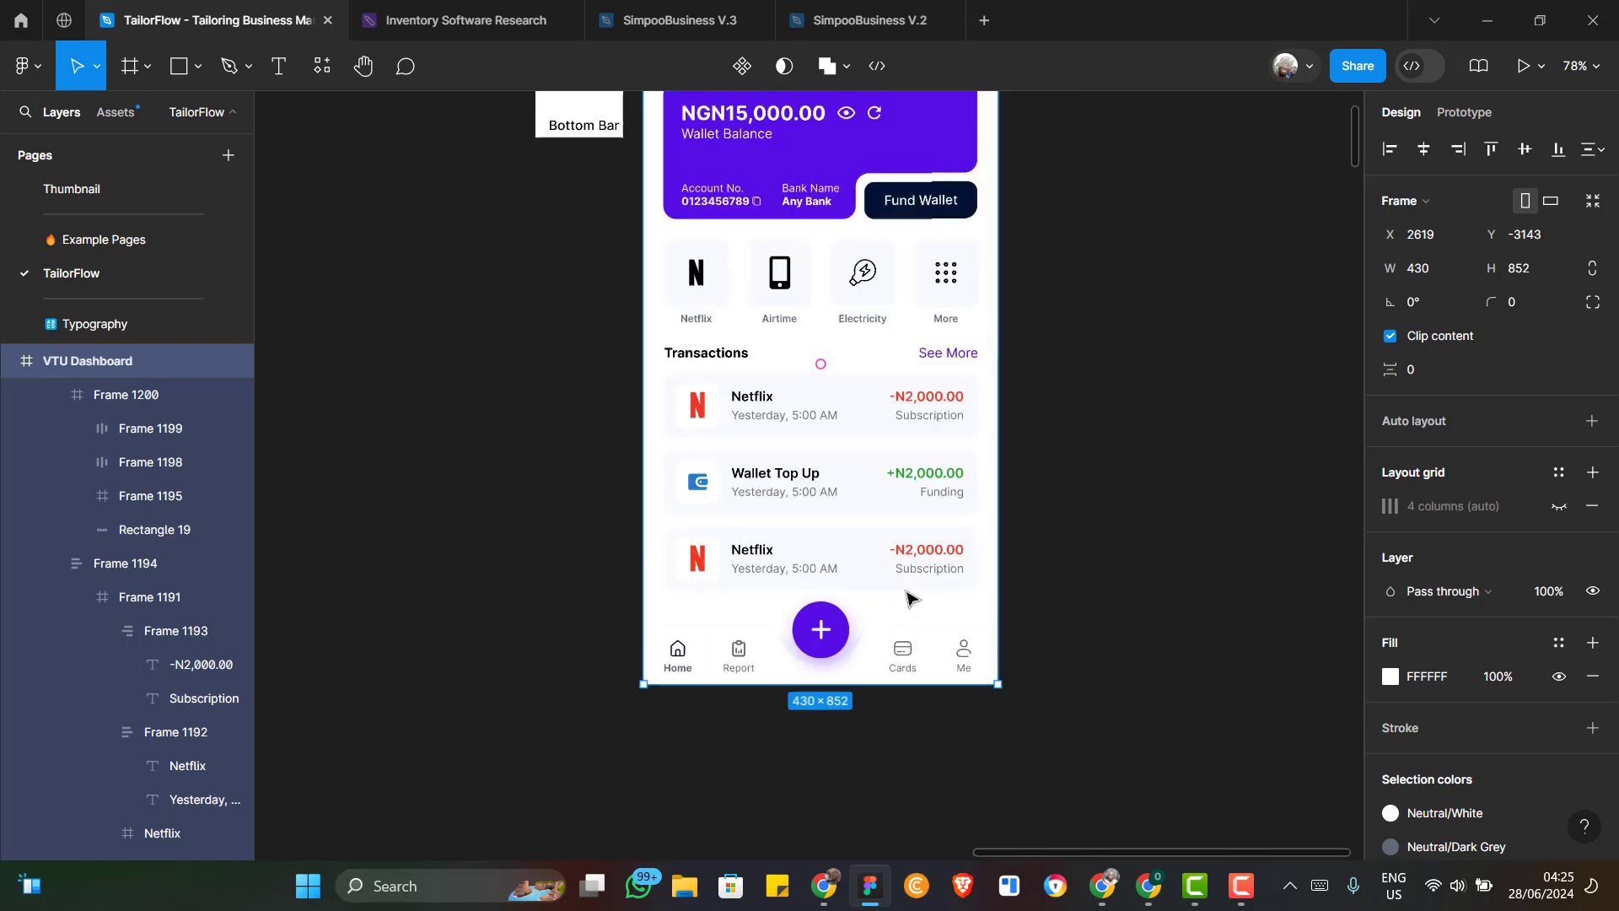
scroll(909, 600, "up", 5)
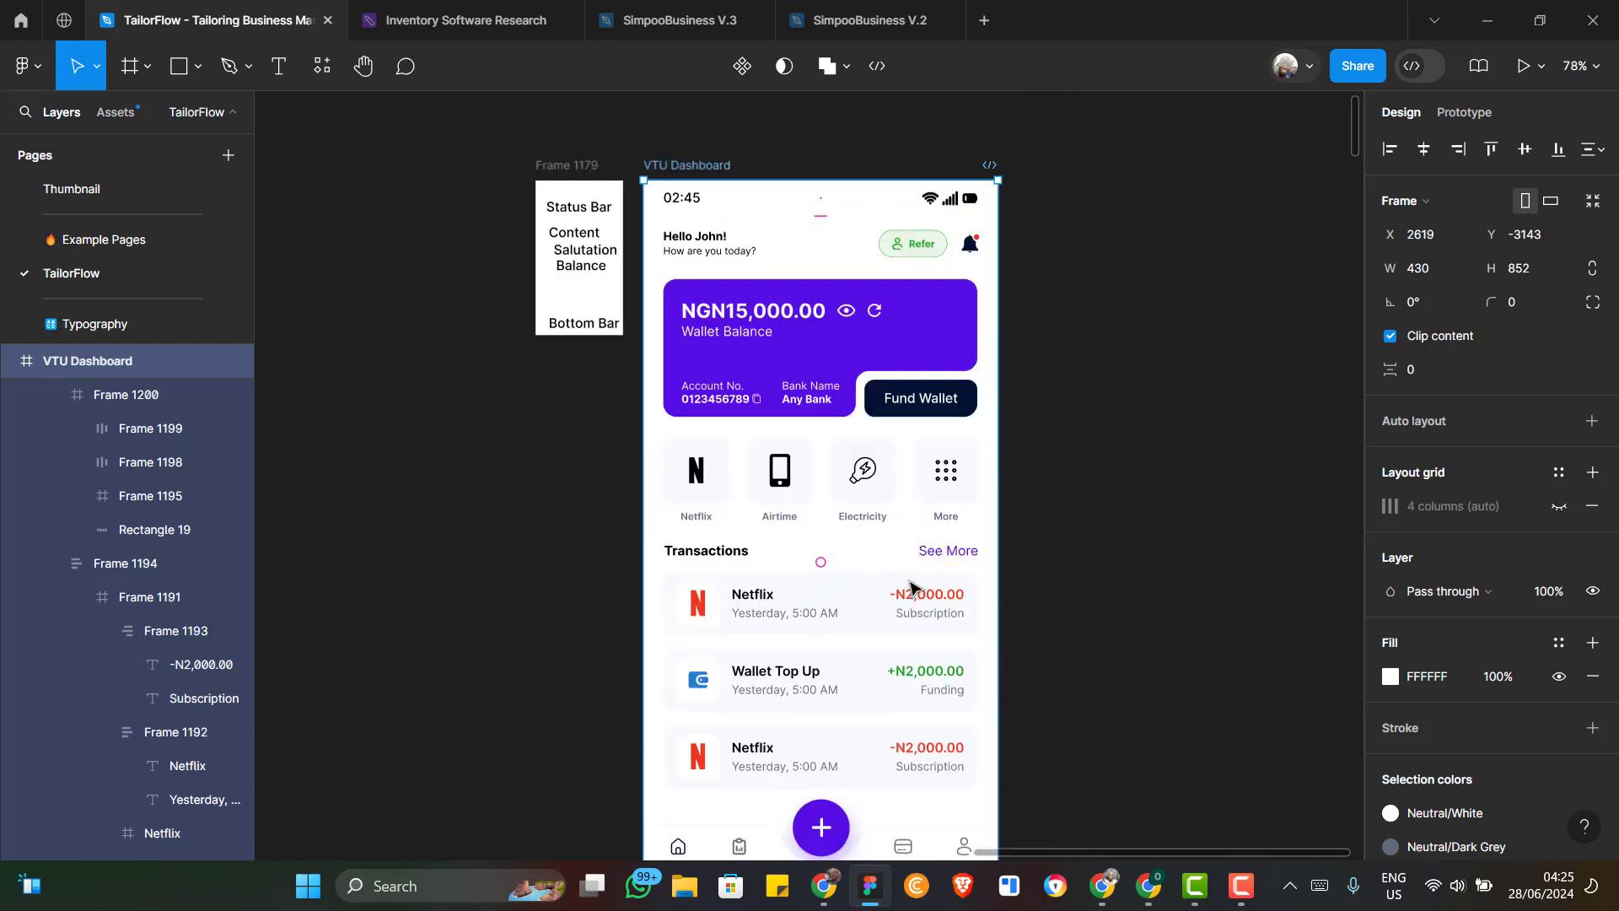
scroll(909, 588, "up", 2)
scroll(909, 588, "up", 3)
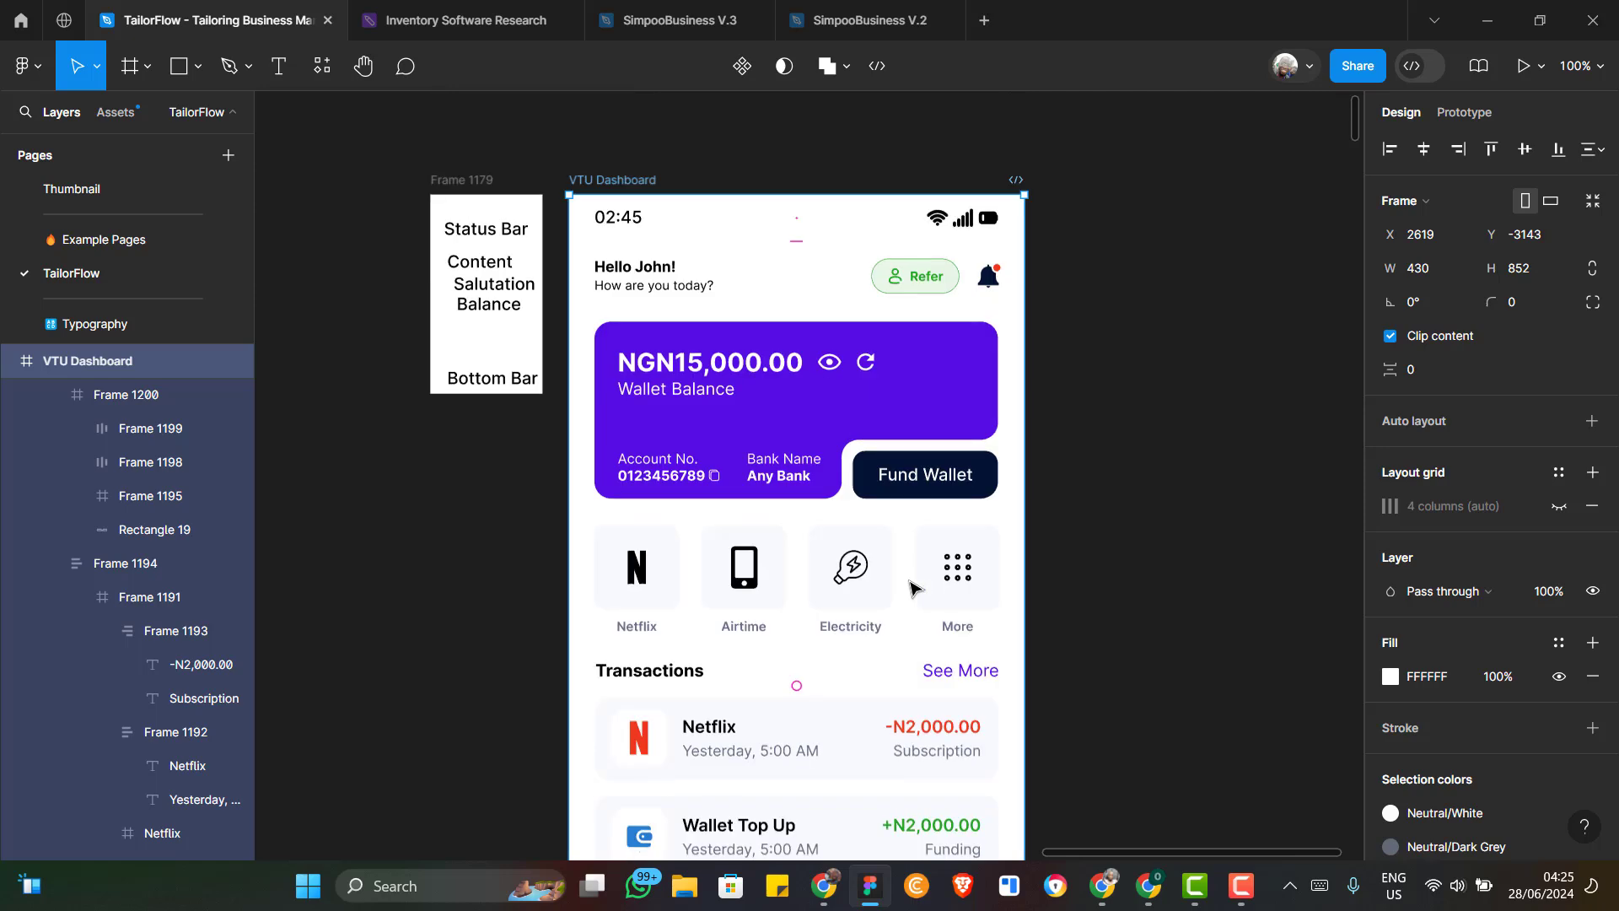
scroll(909, 587, "down", 2)
scroll(909, 588, "down", 5)
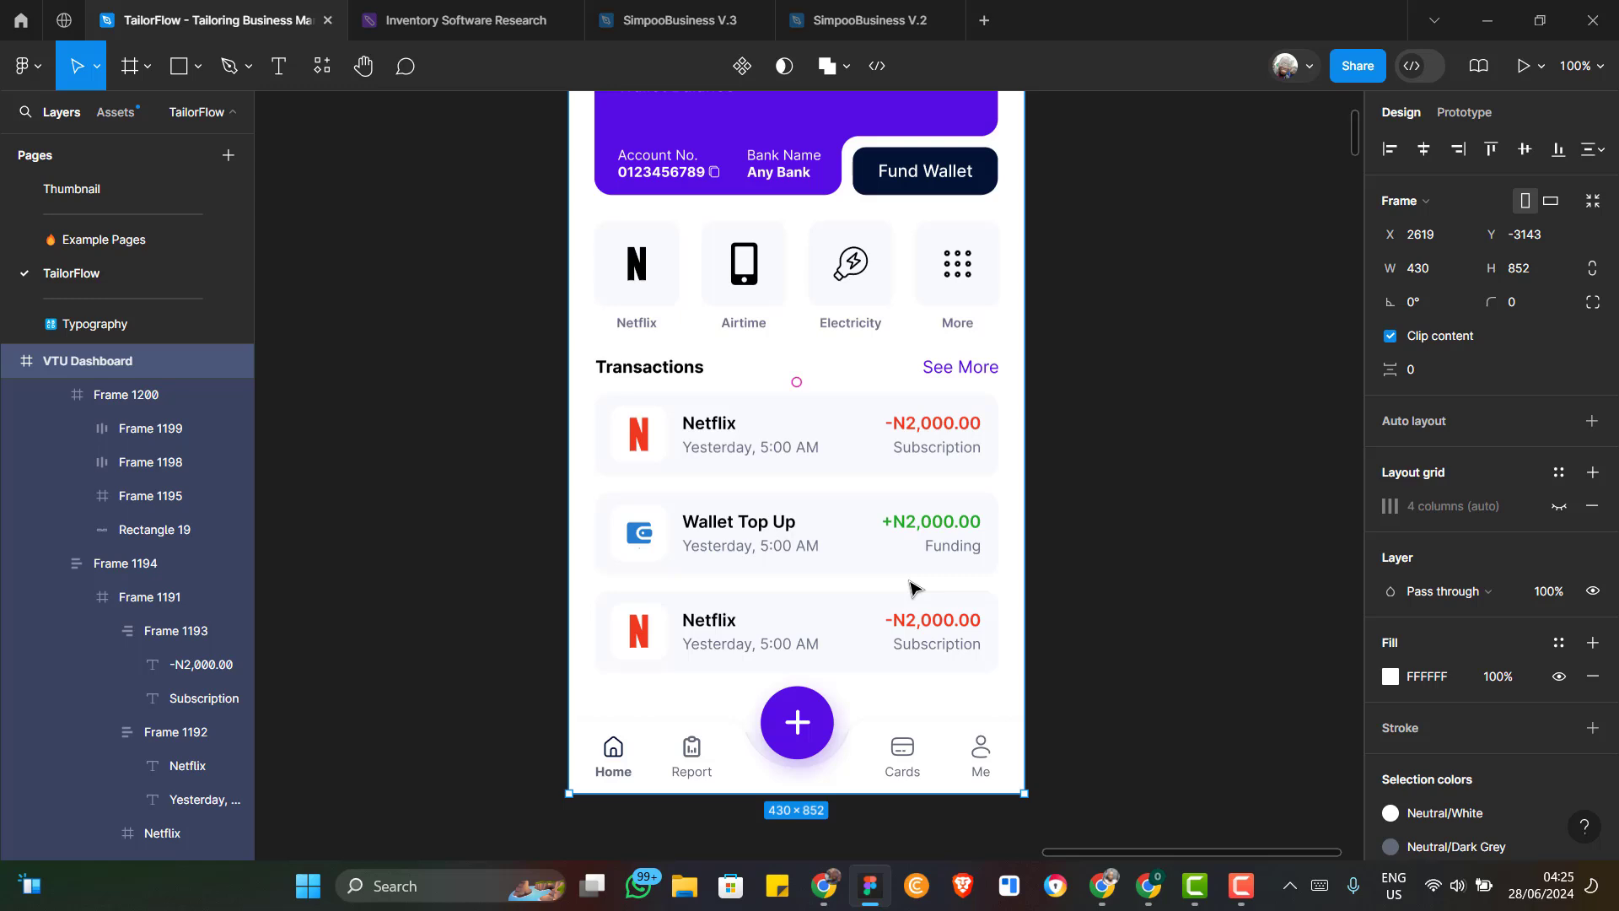
scroll(900, 615, "down", 1)
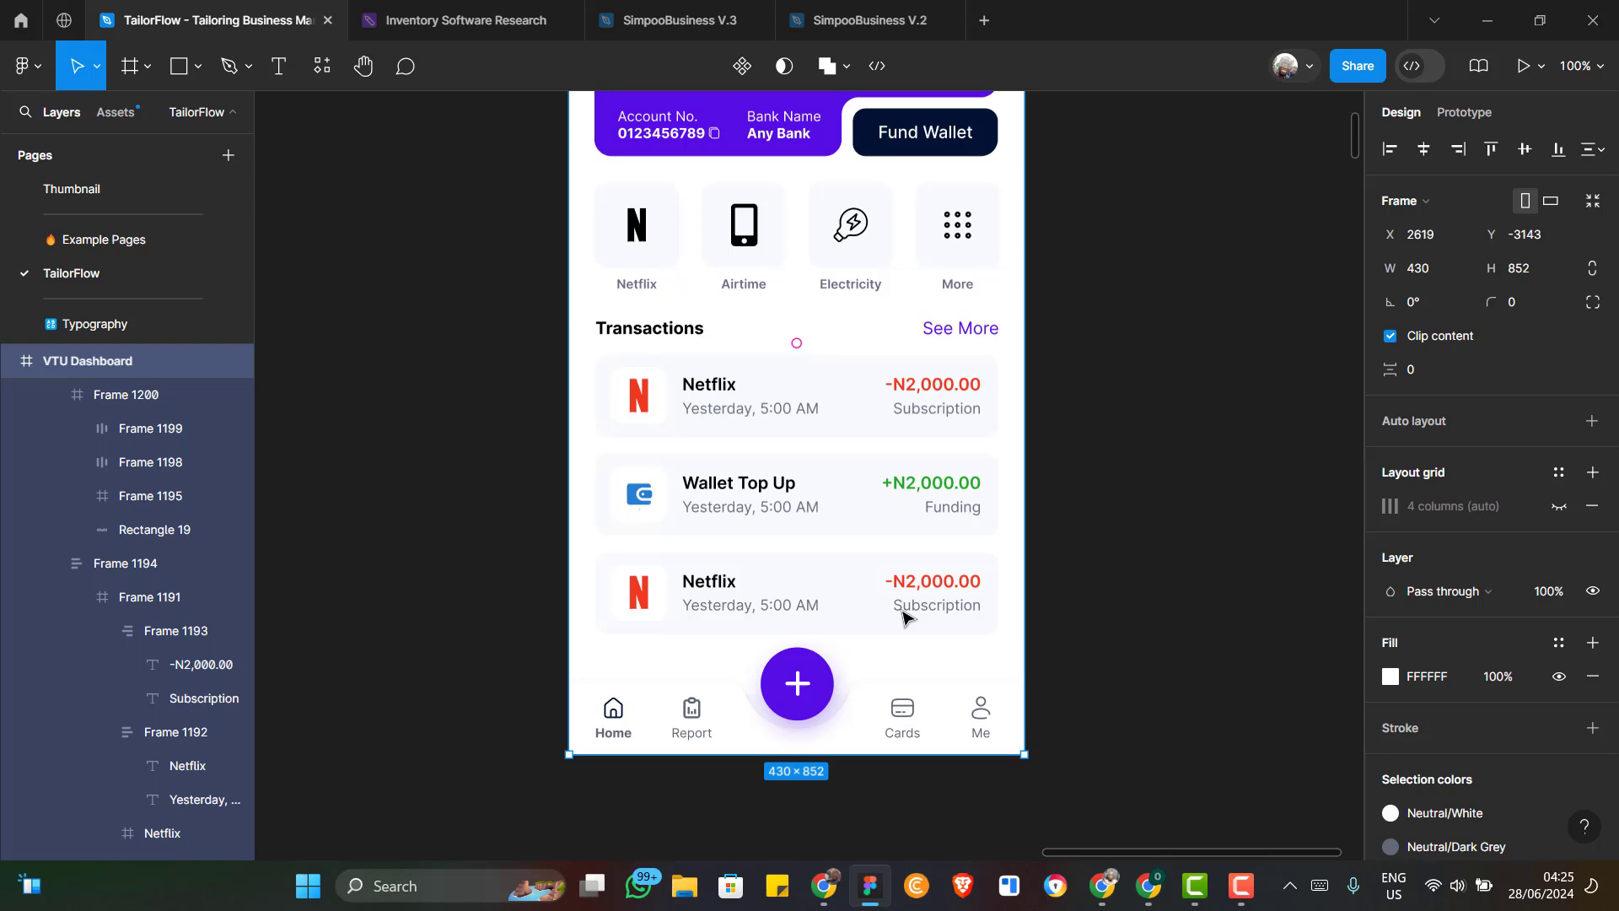
scroll(903, 618, "up", 5)
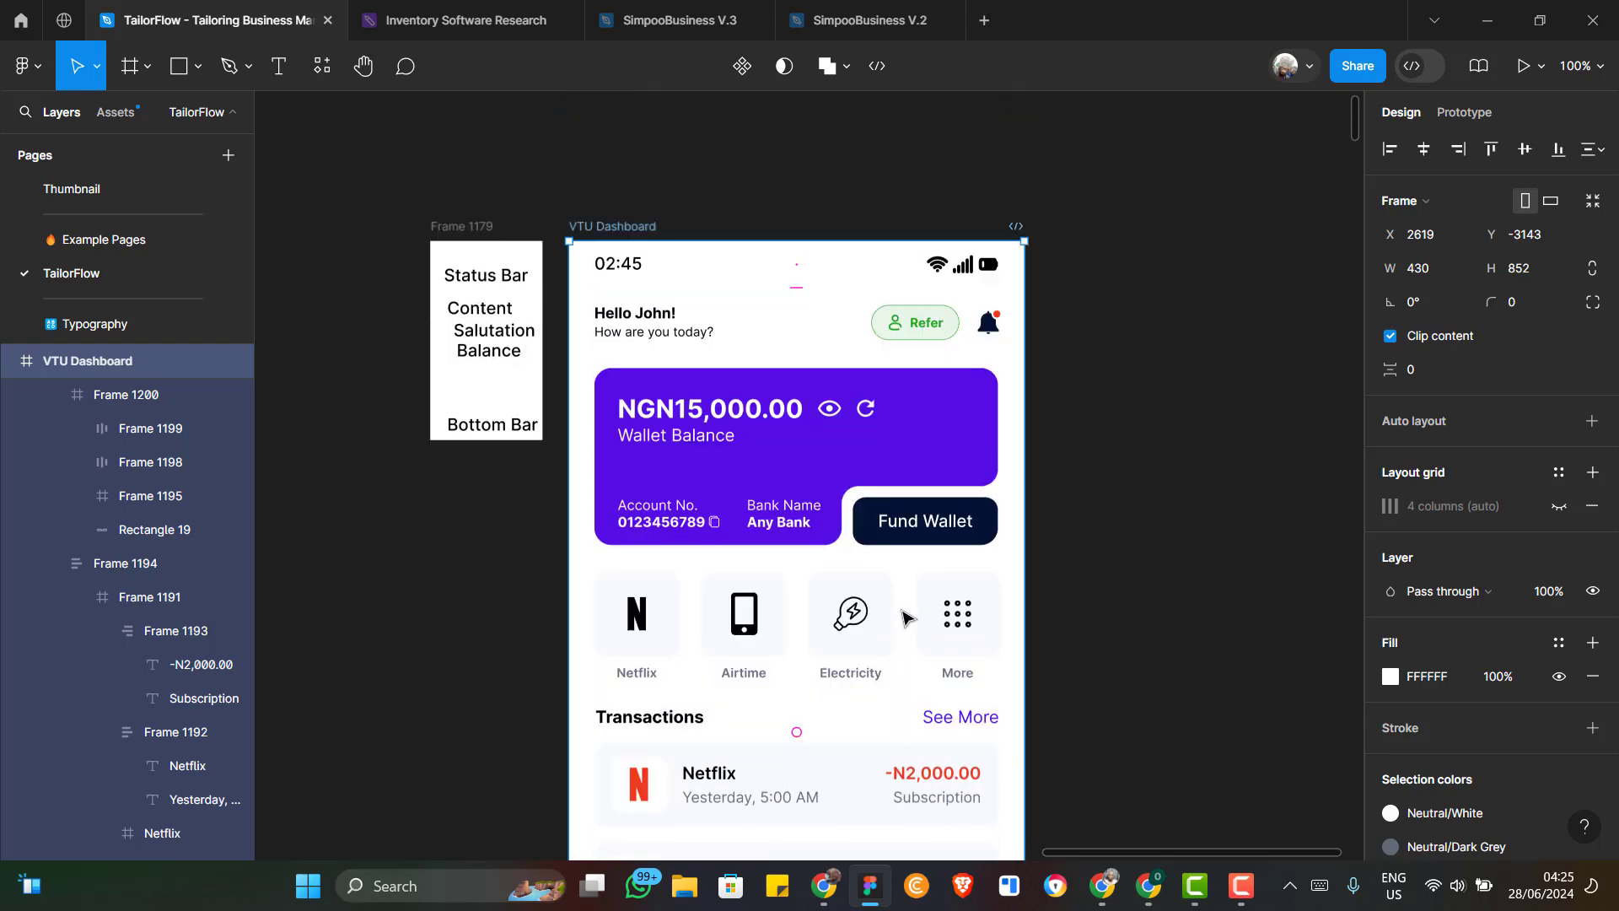
scroll(902, 618, "up", 2, "ctrl")
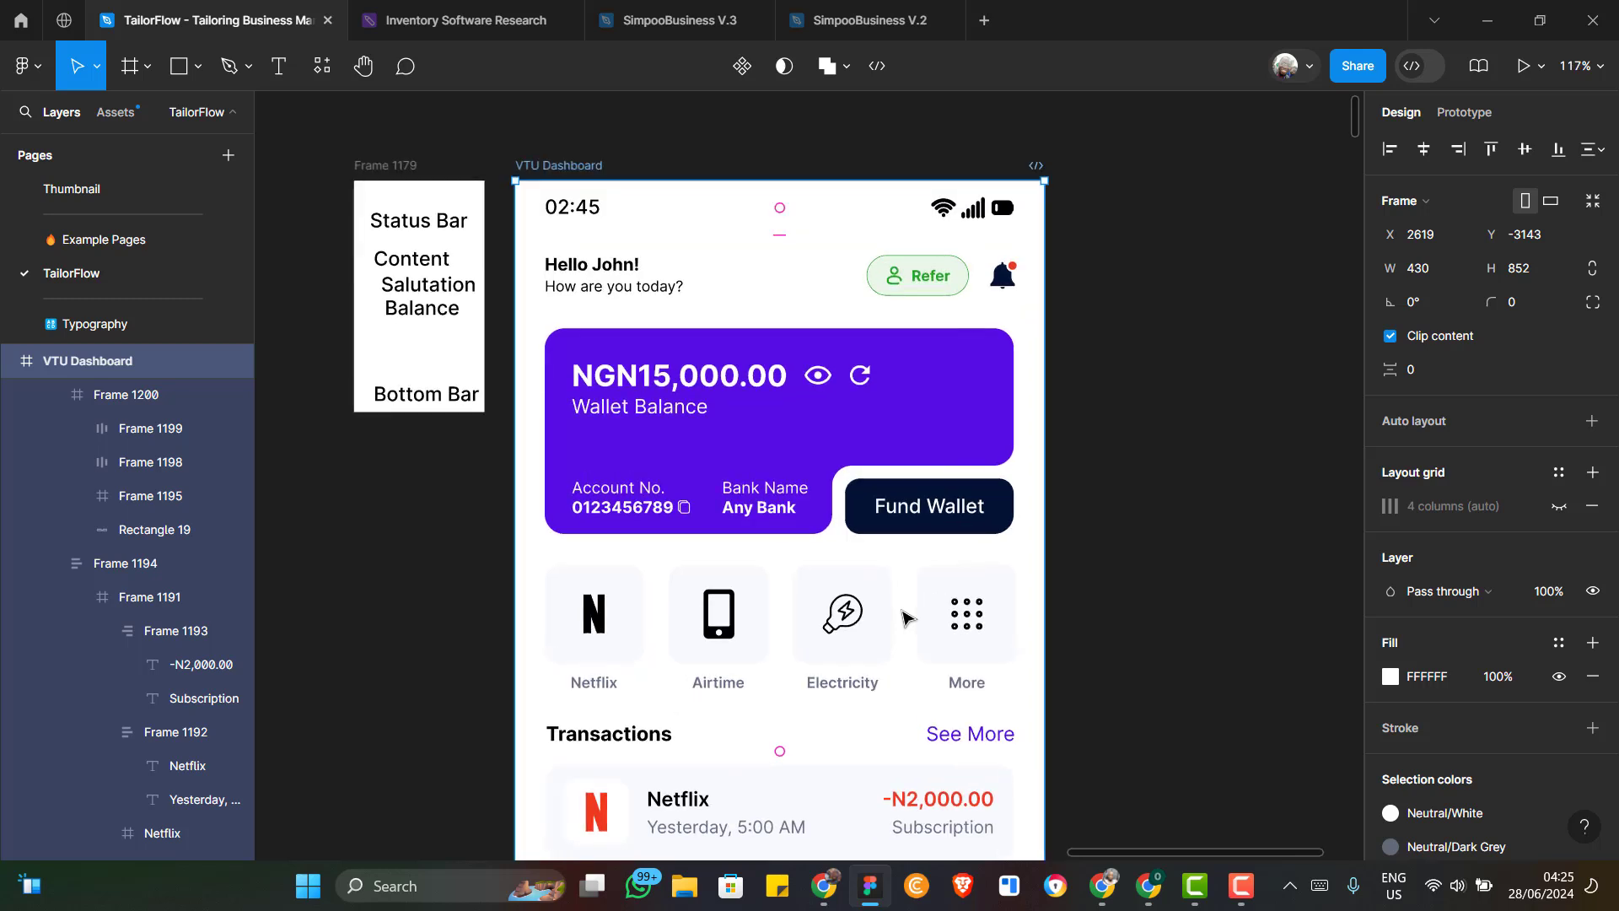